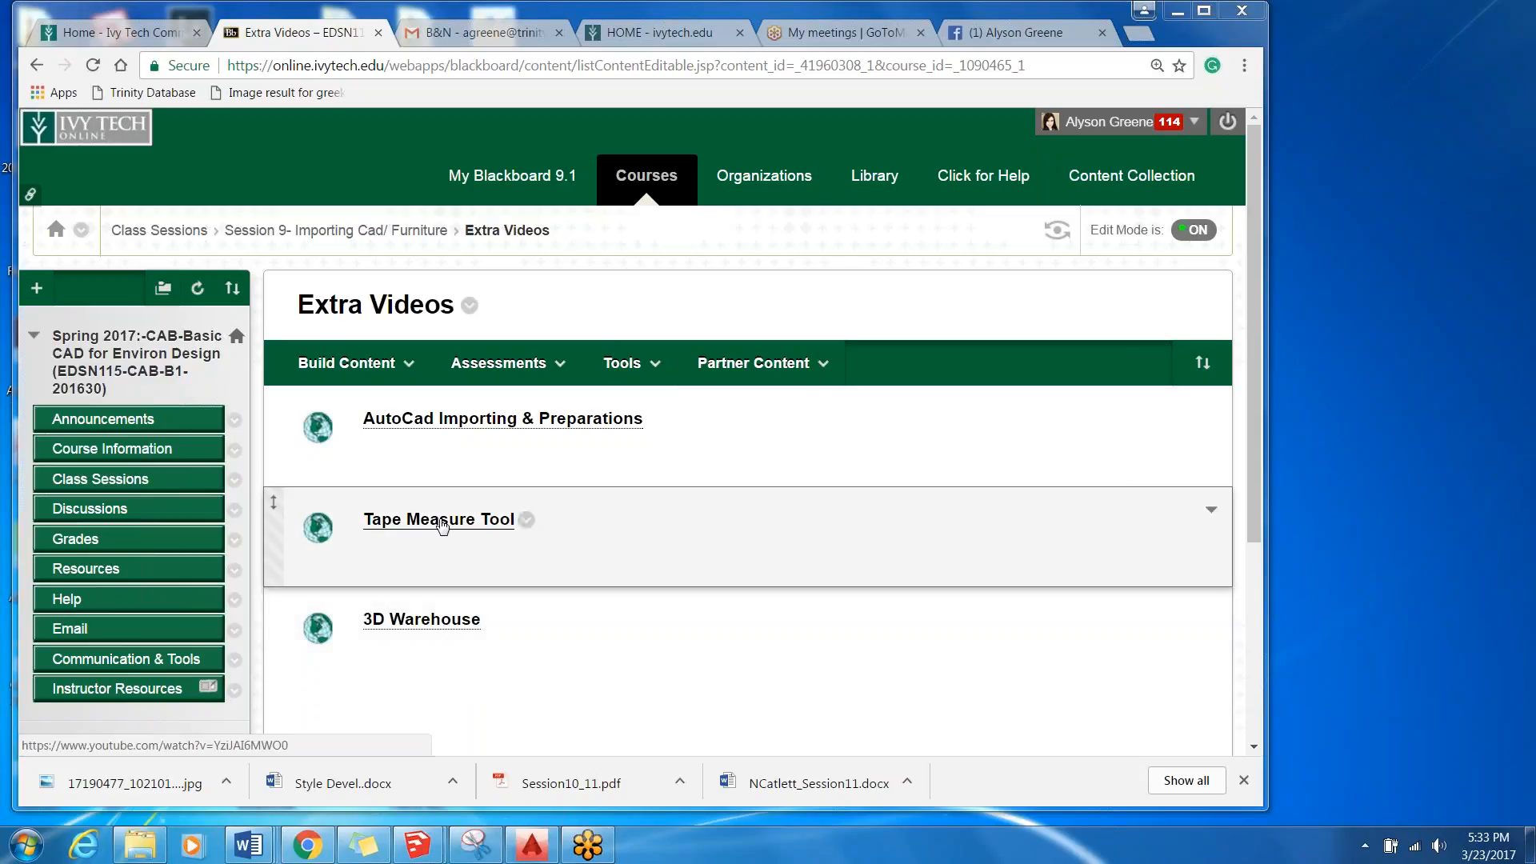
Check the Tape Measure Tool and 3D Warehouse video links, pausing the 3D Warehouse video and closing both video pages.
left_click(443, 525)
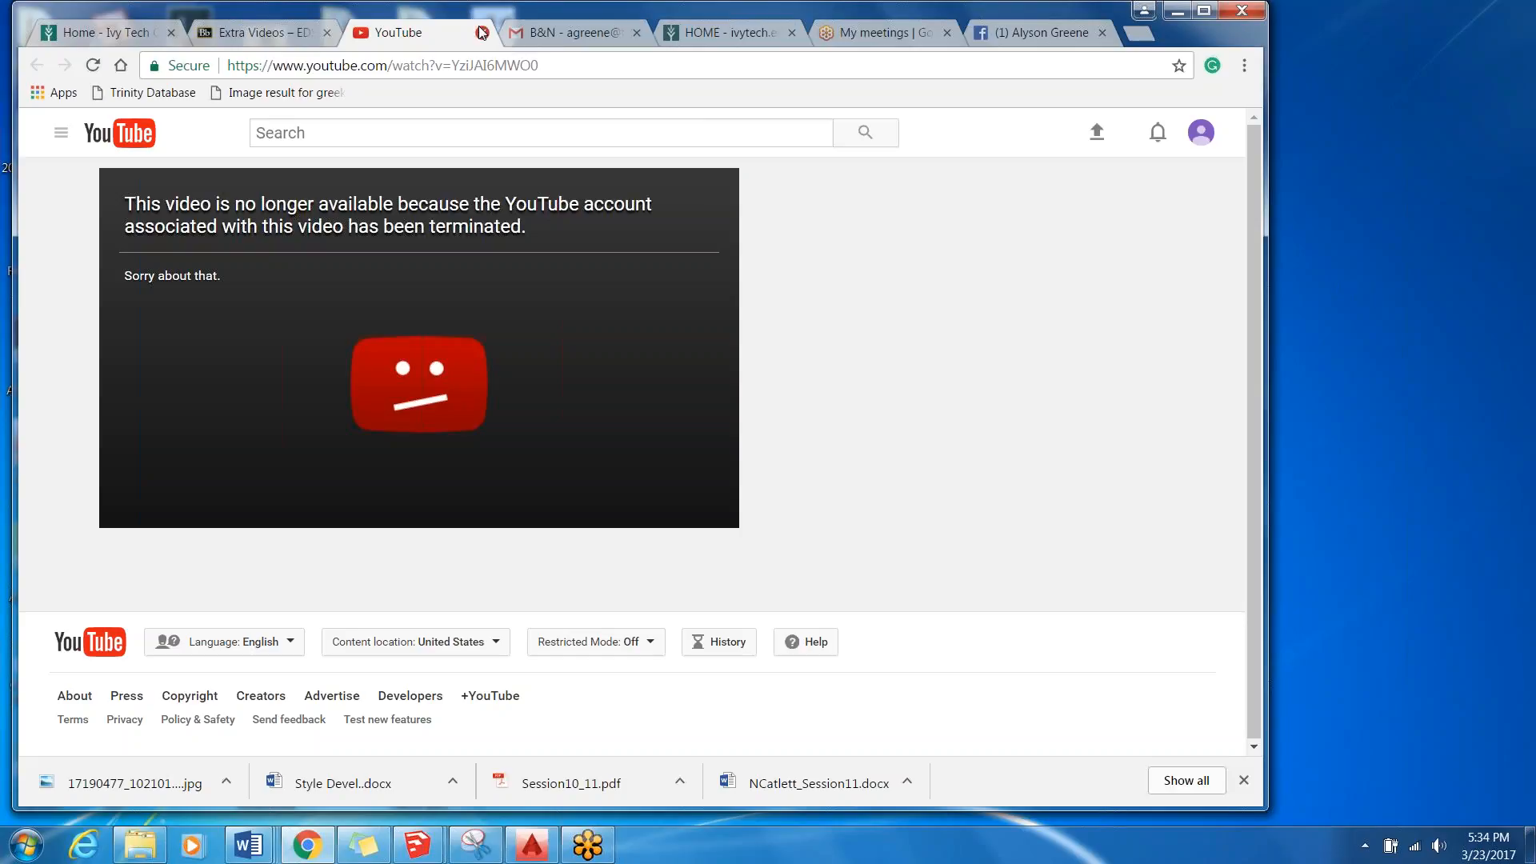
left_click(482, 32)
left_click(416, 621)
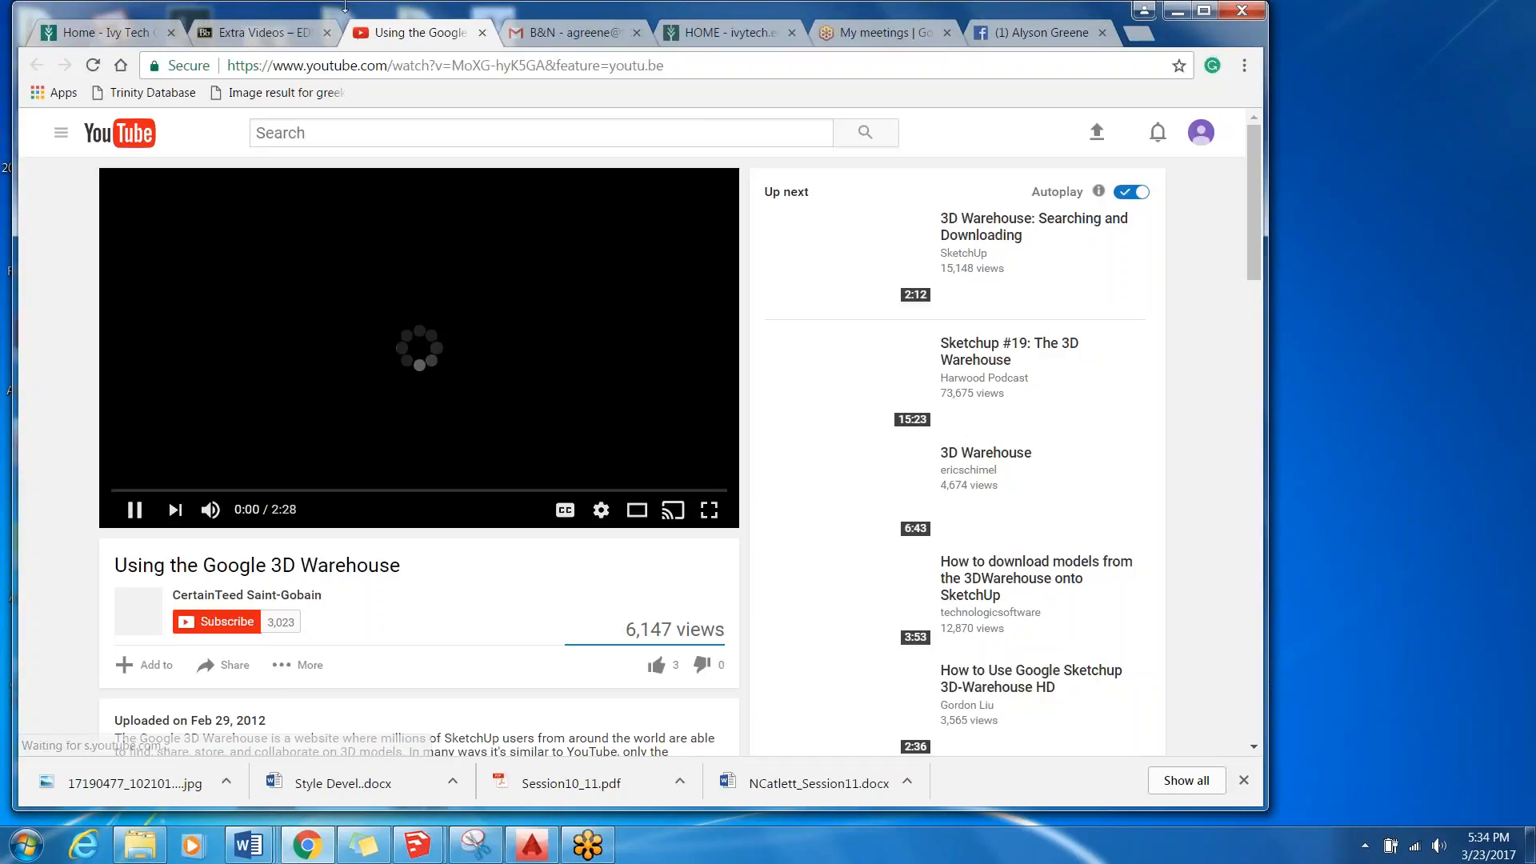
mouse_move(240, 512)
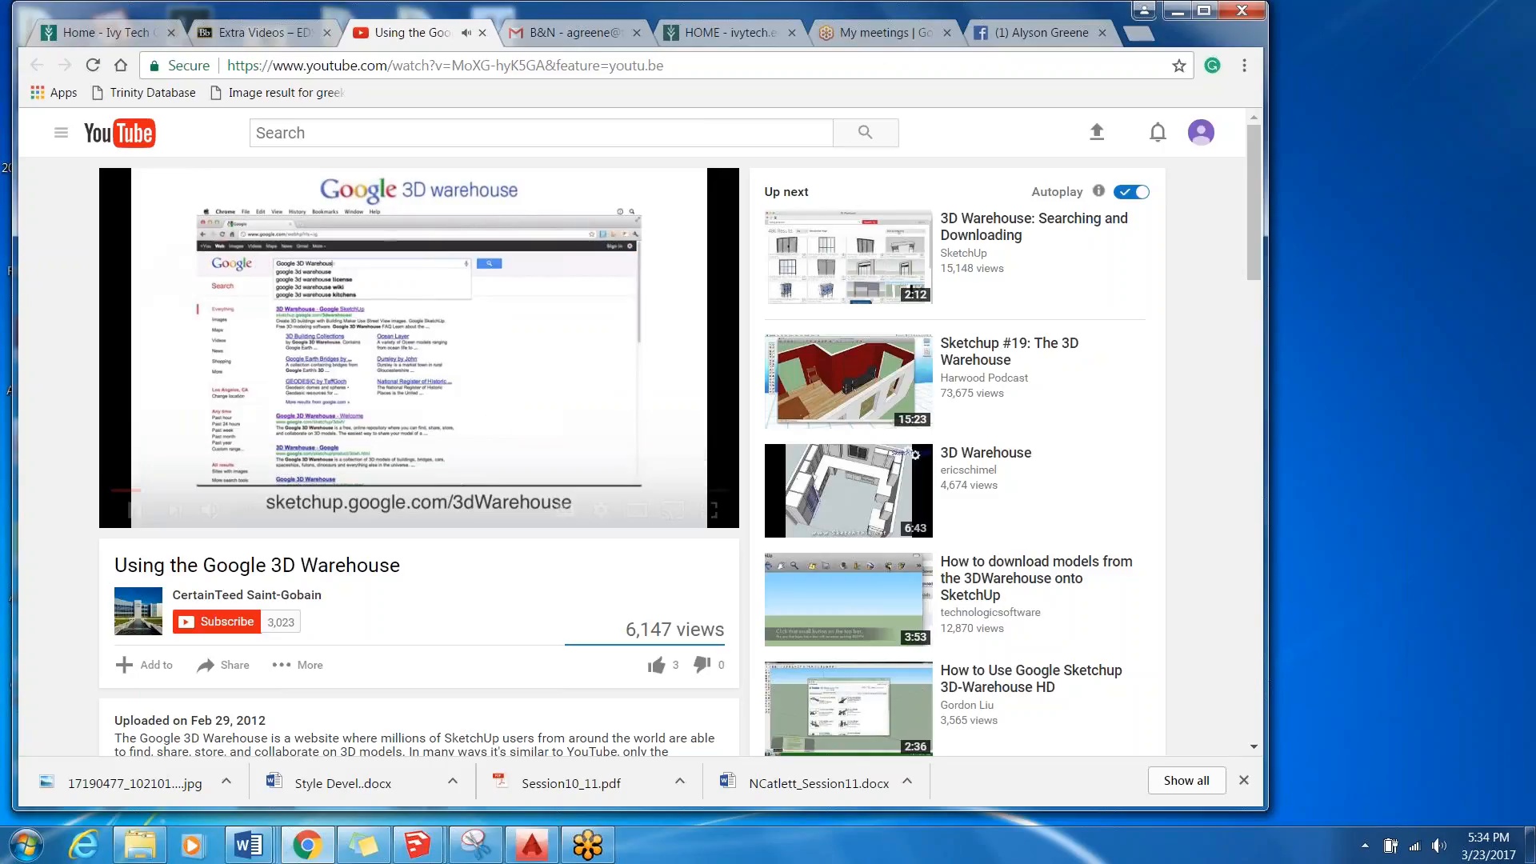
left_click(131, 512)
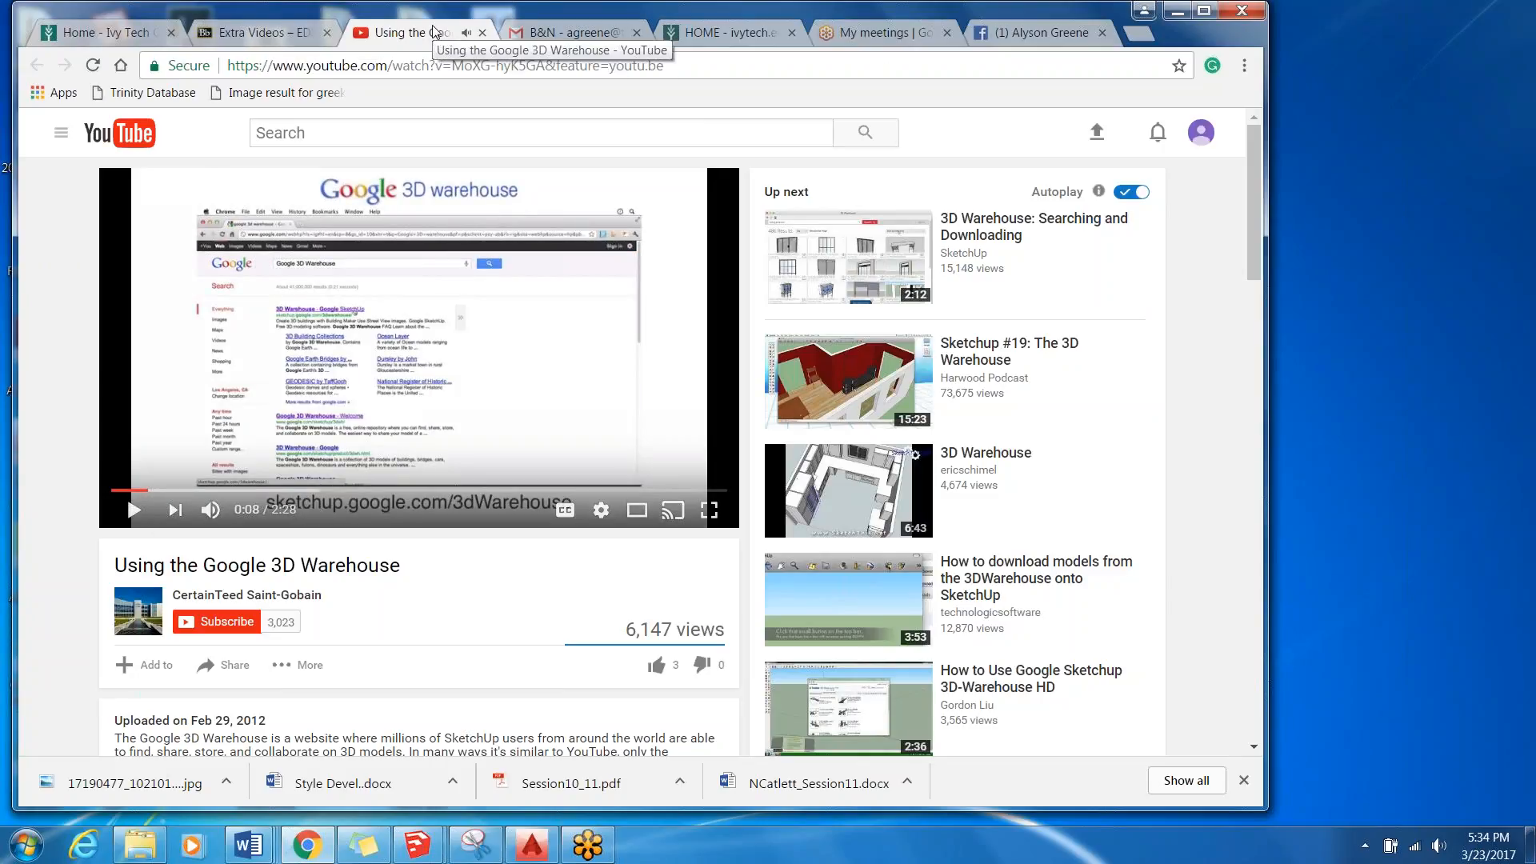
left_click(482, 33)
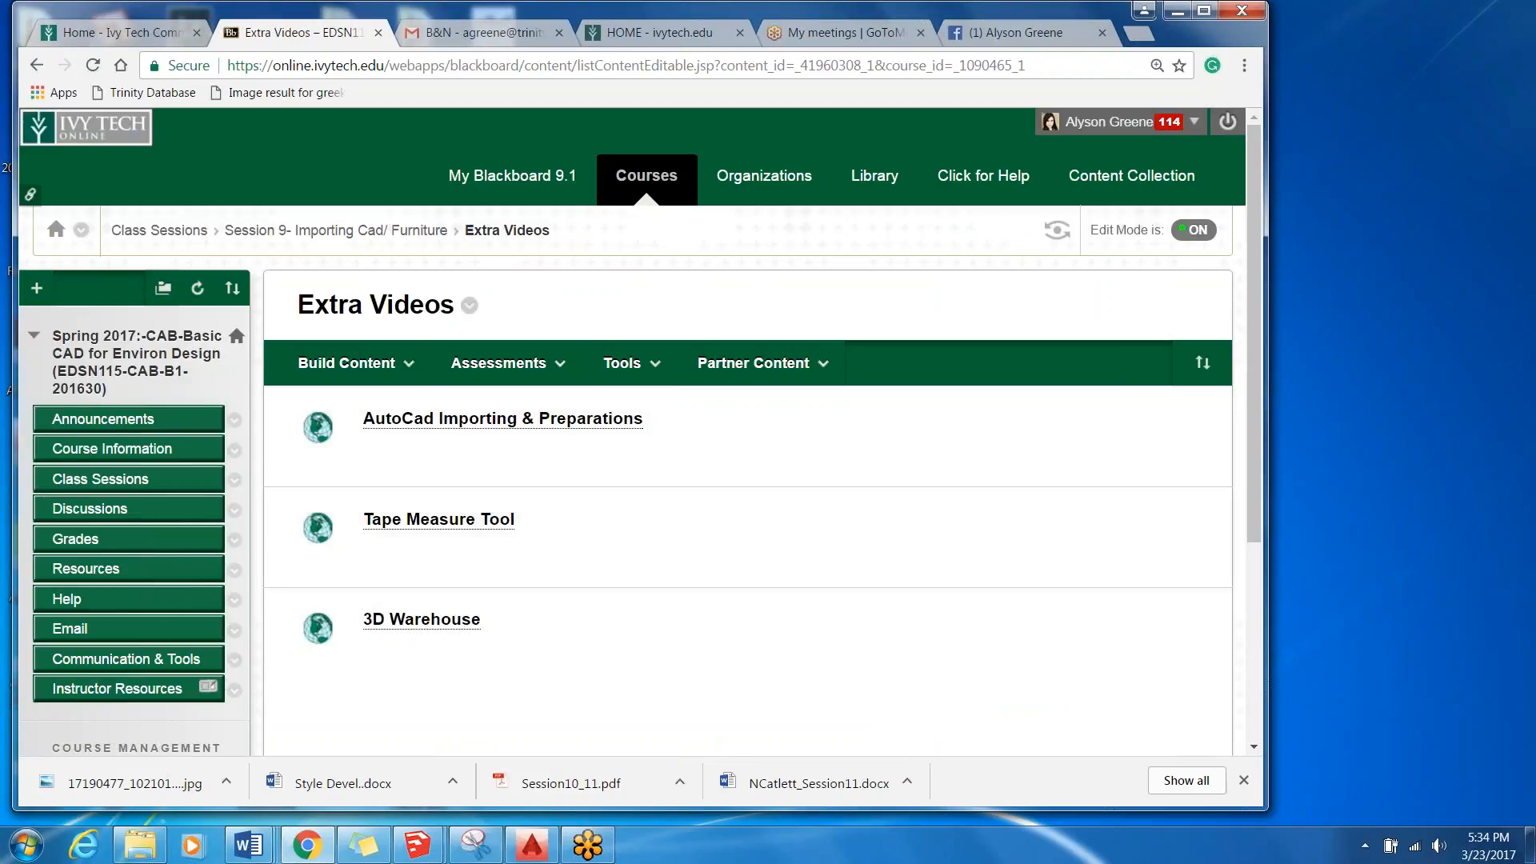
Shorten the browser window, and switch to the Poolhouse-week 9 model in SketchUp.
left_click(349, 362)
left_click_drag(1134, 808, 1155, 711)
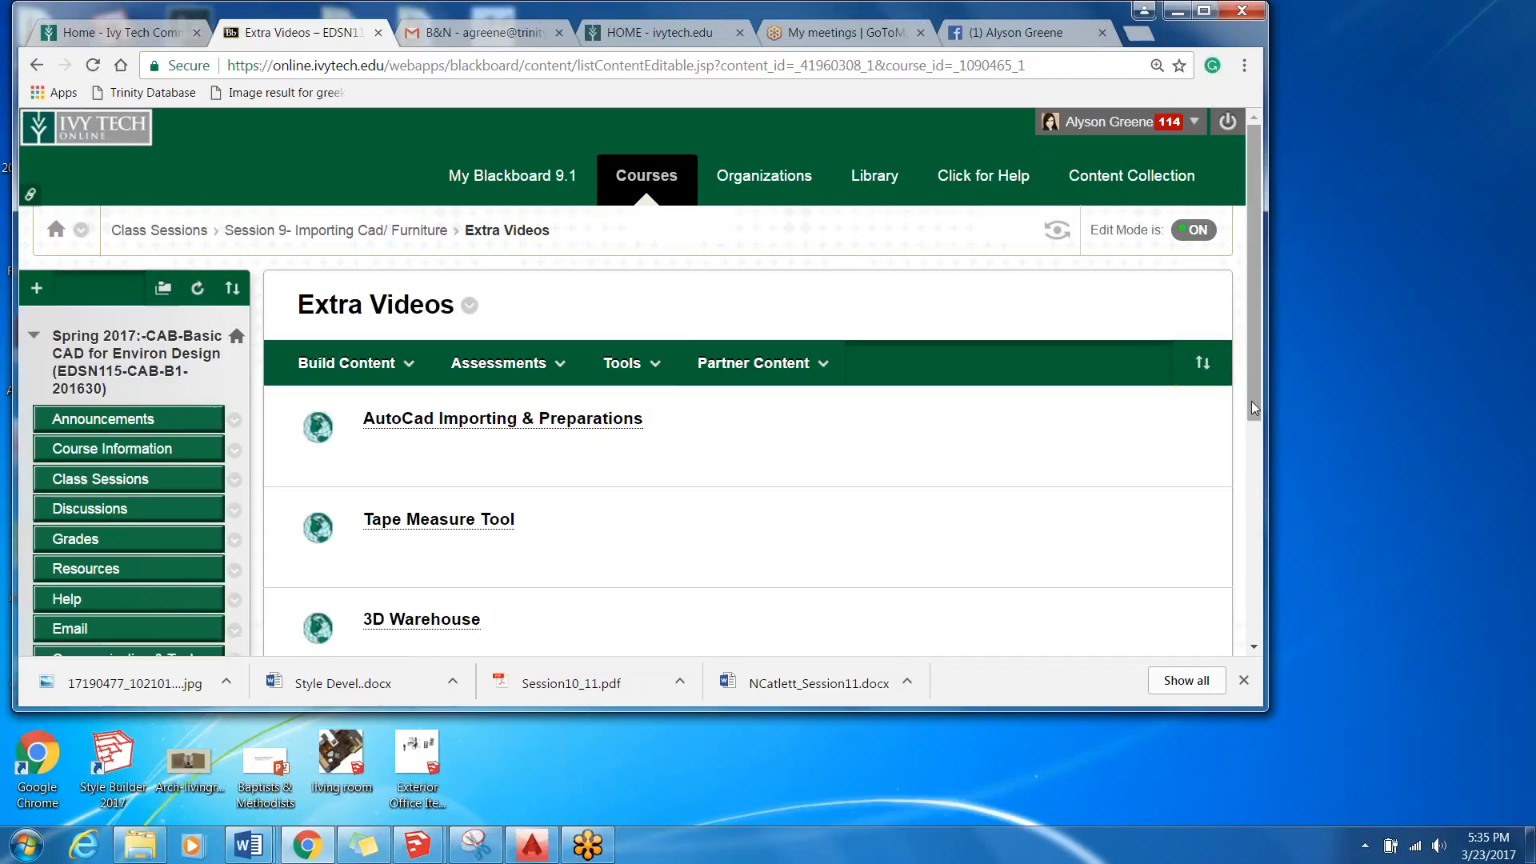
left_click_drag(1251, 401, 1237, 431)
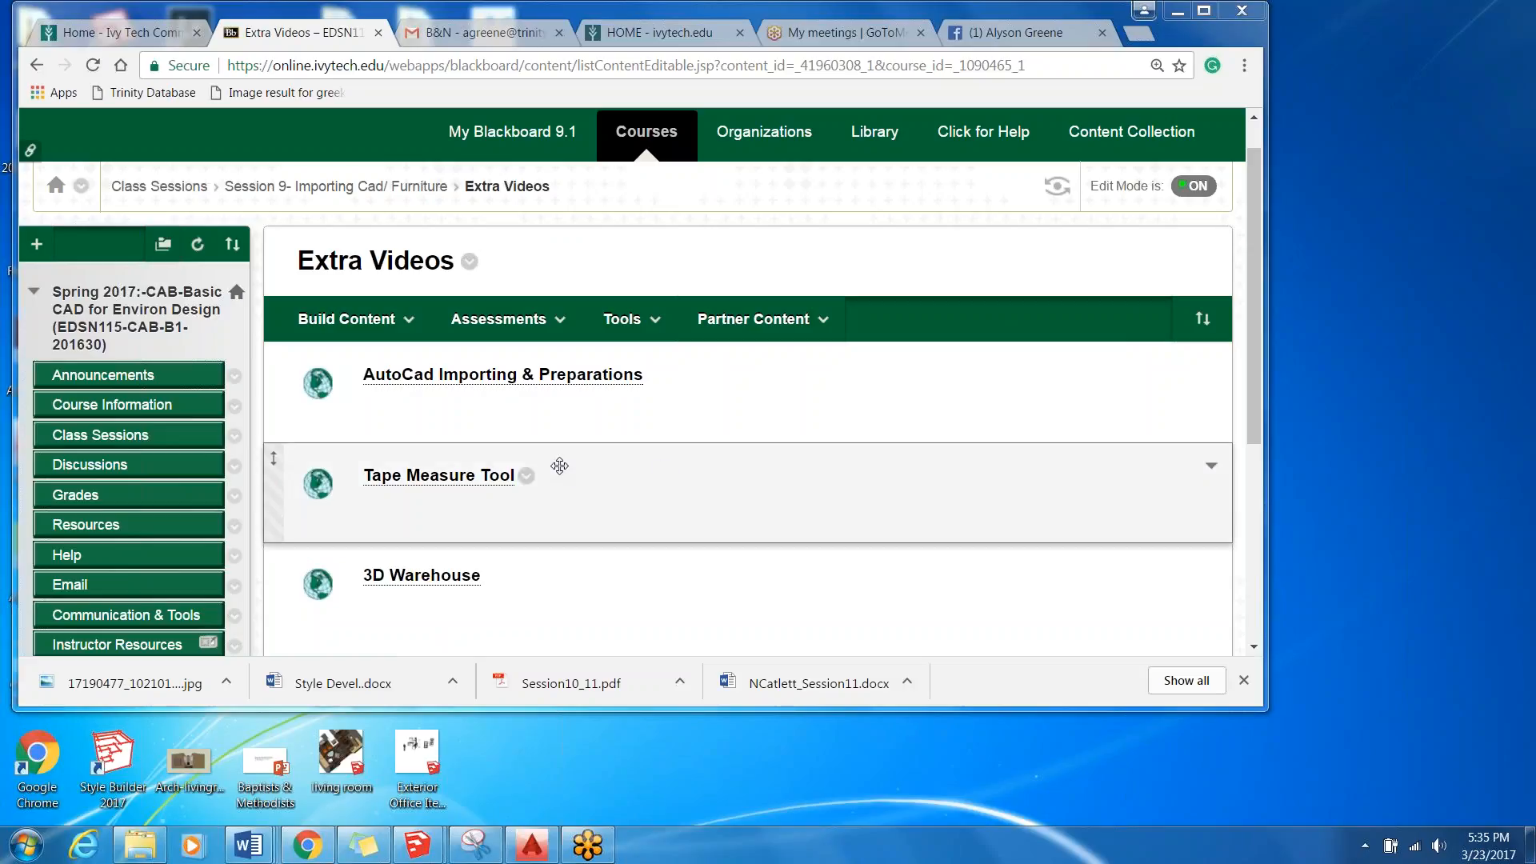
mouse_move(417, 848)
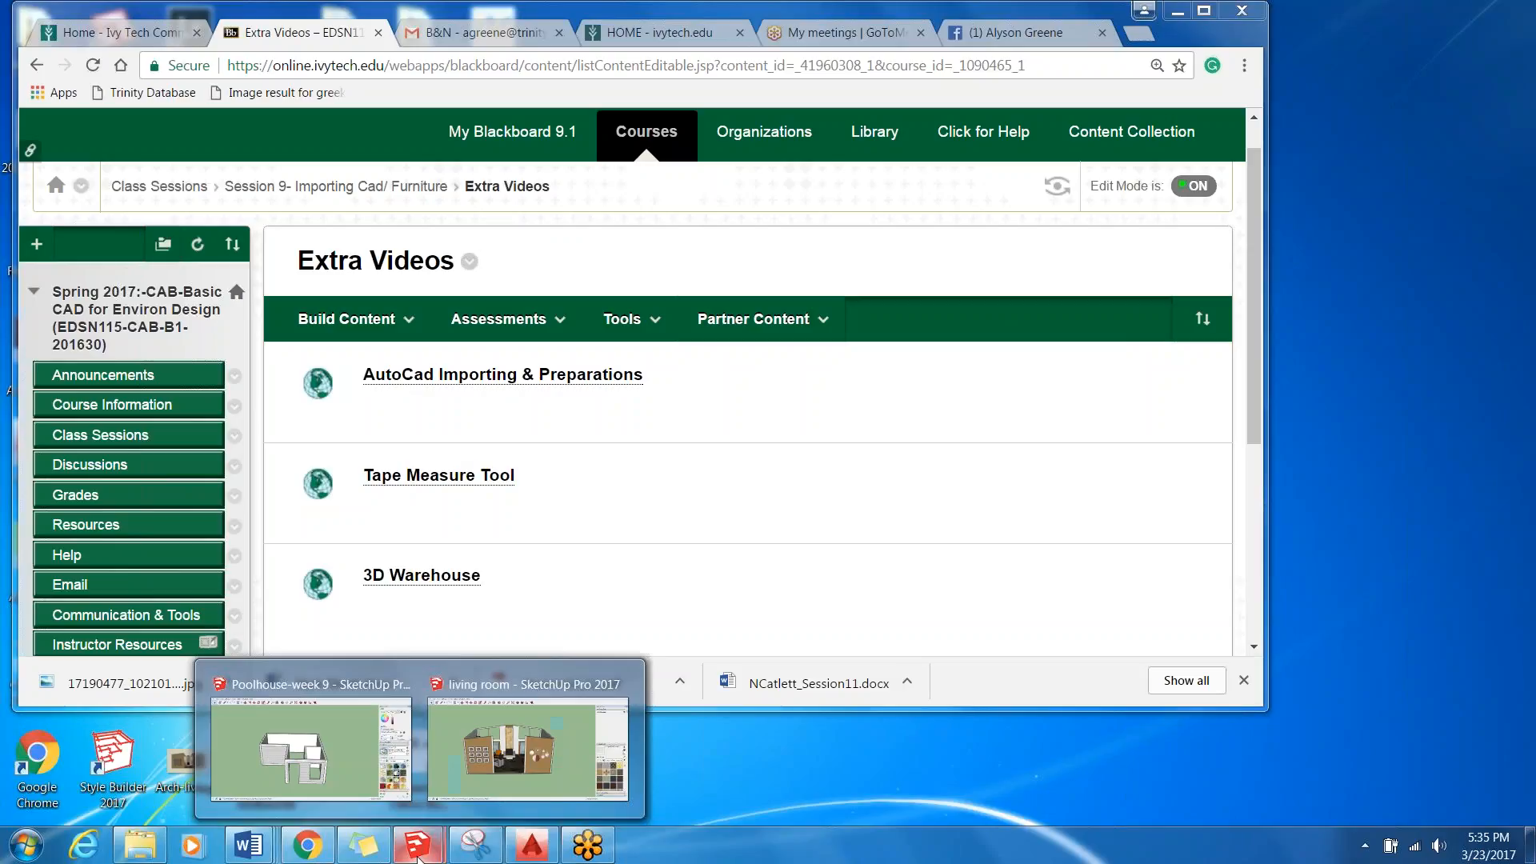
left_click(384, 744)
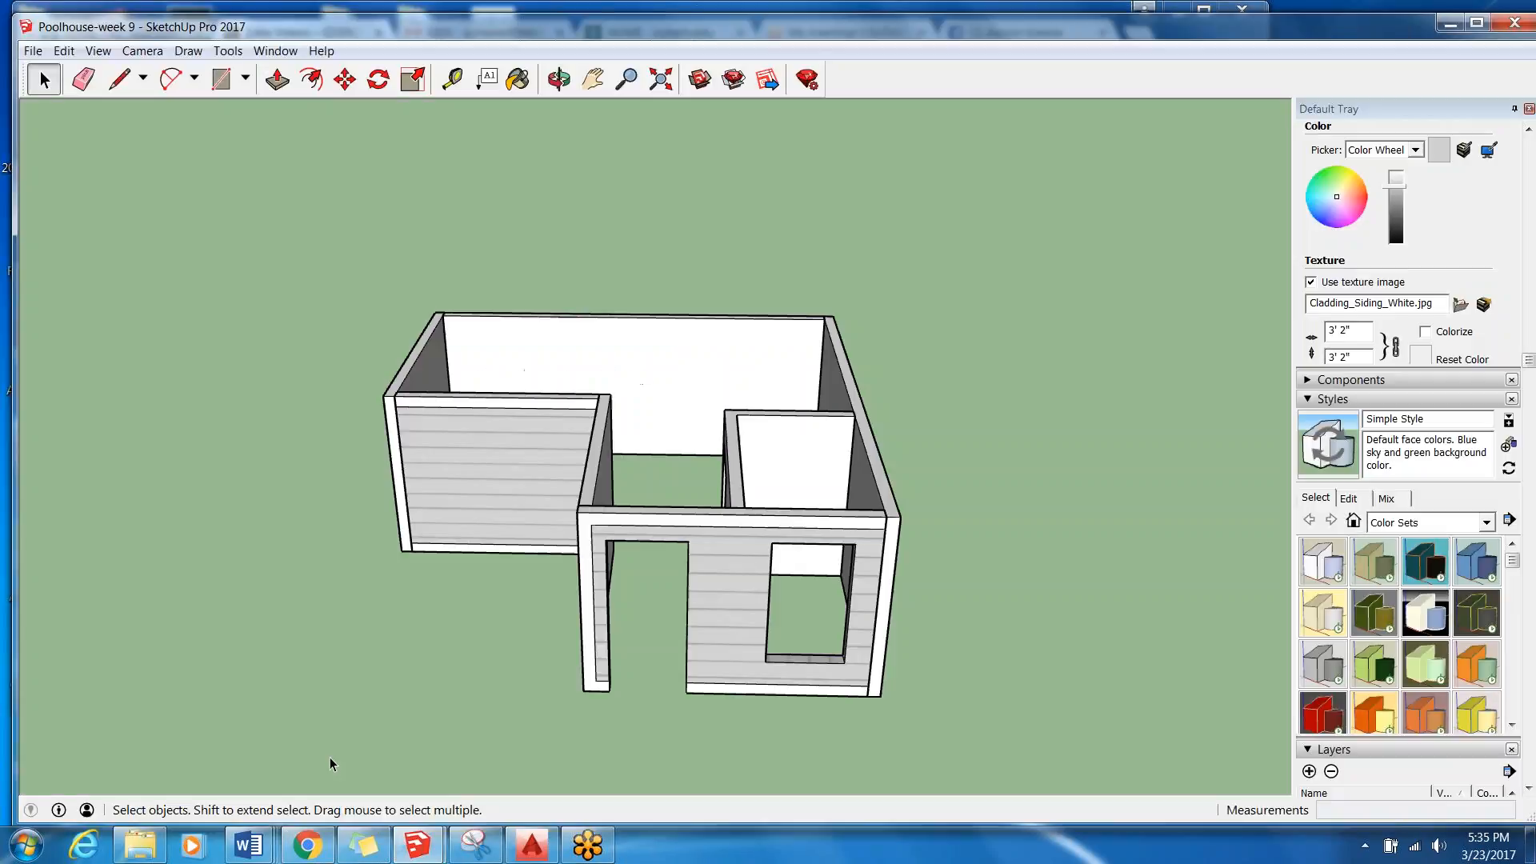
scroll(382, 377, "down", 3)
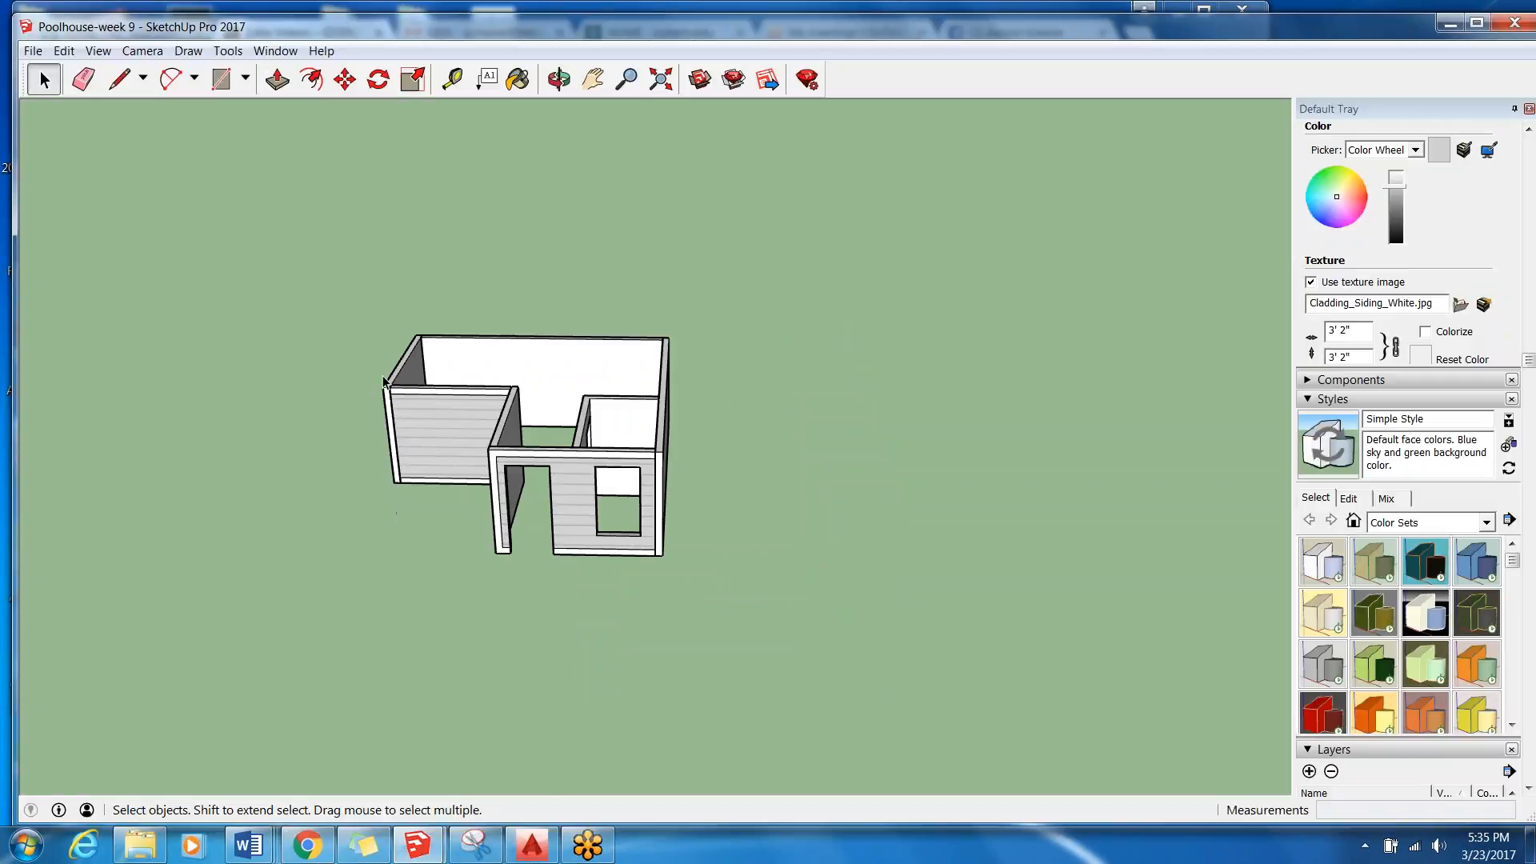
scroll(382, 377, "up", 1)
middle_click_drag(383, 379, 450, 328)
left_click(44, 79)
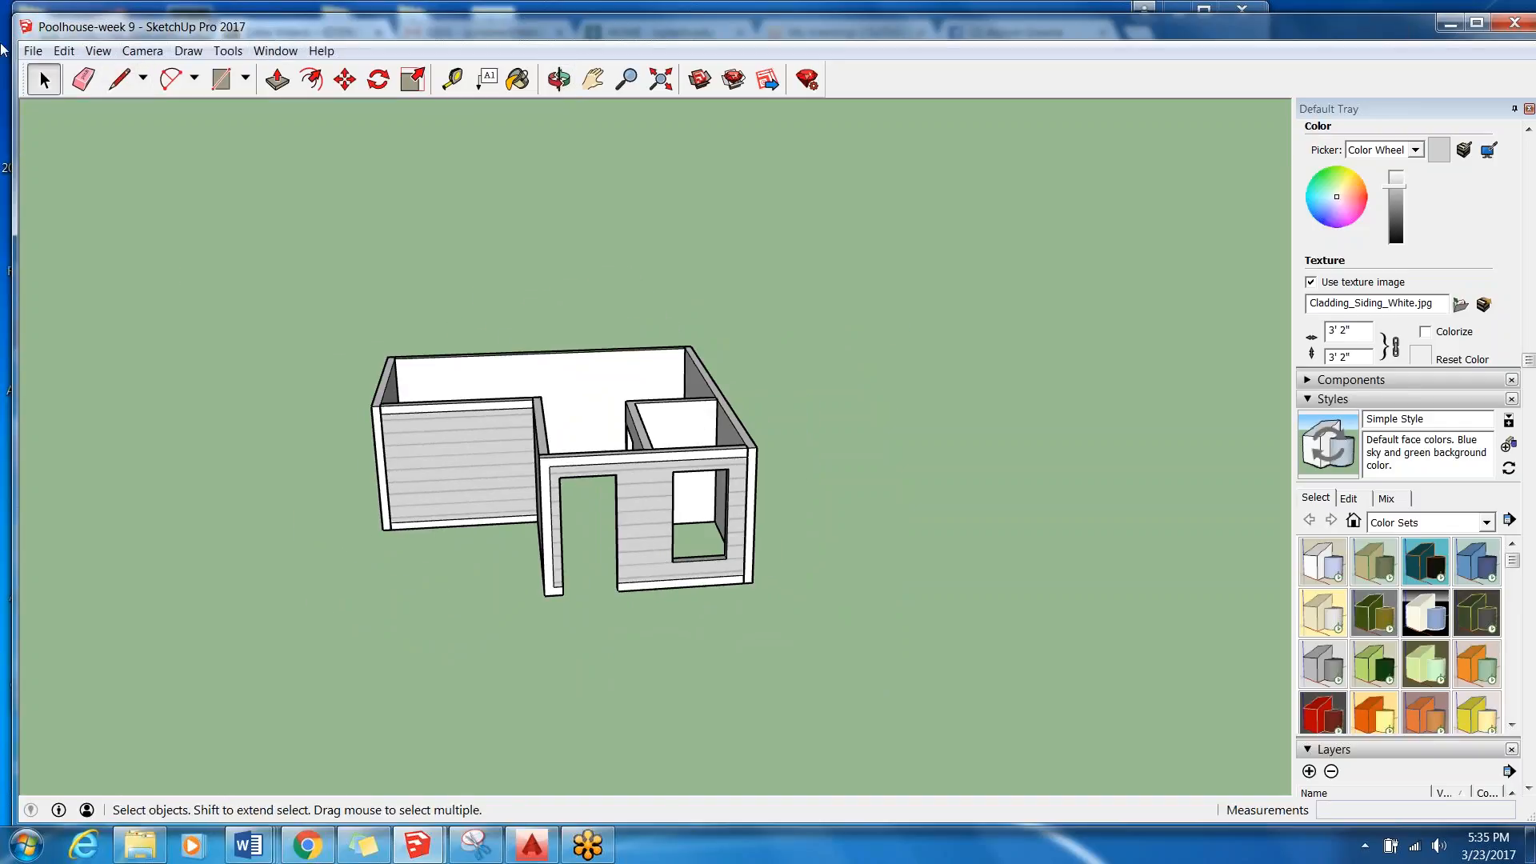
Turn off the Edges and Profiles edge styles for the pool house model.
left_click(326, 55)
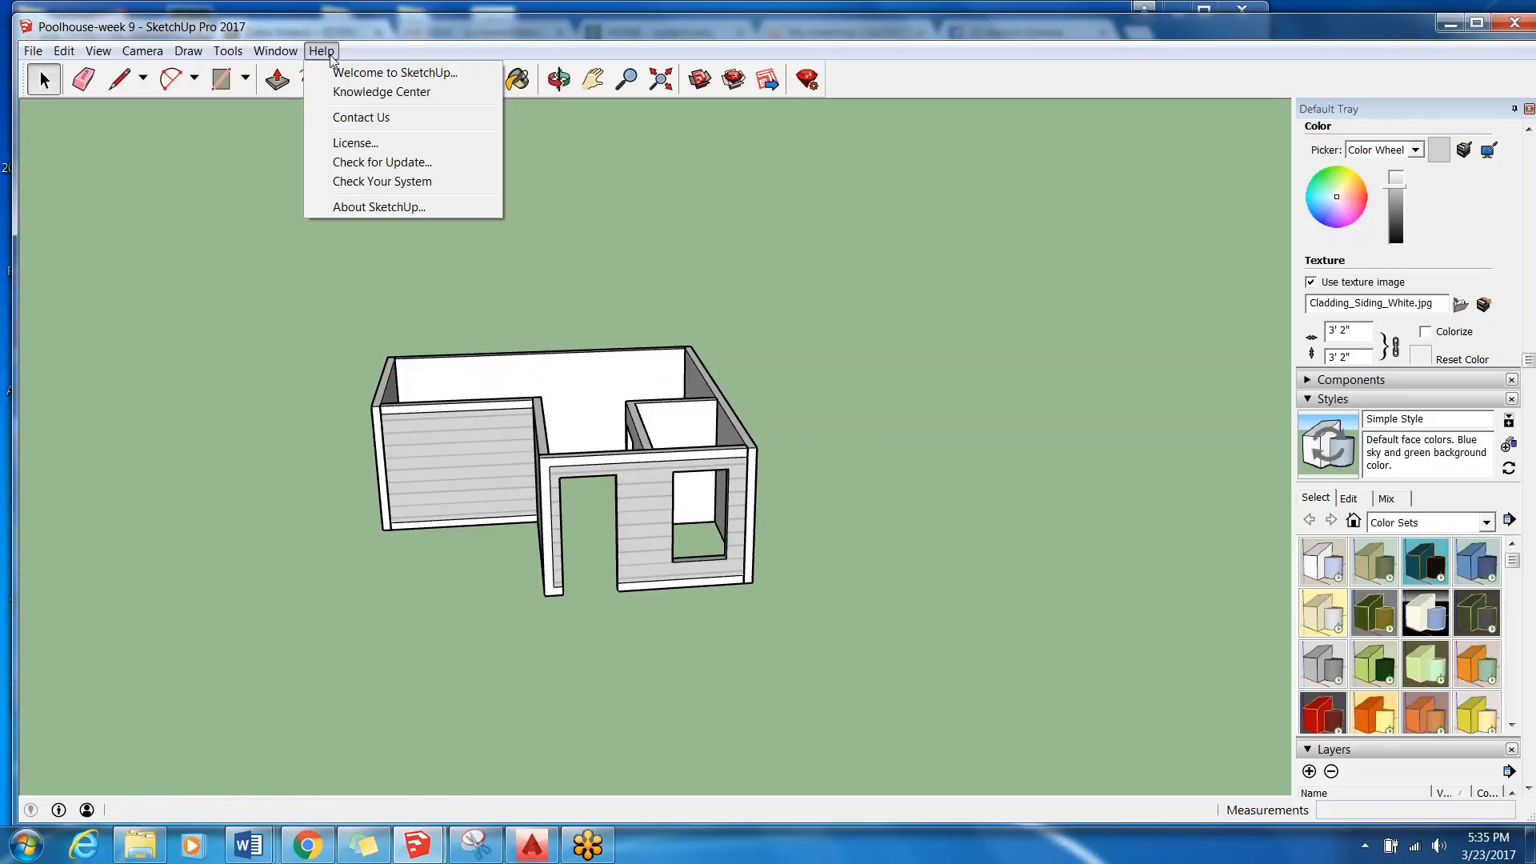
left_click(63, 50)
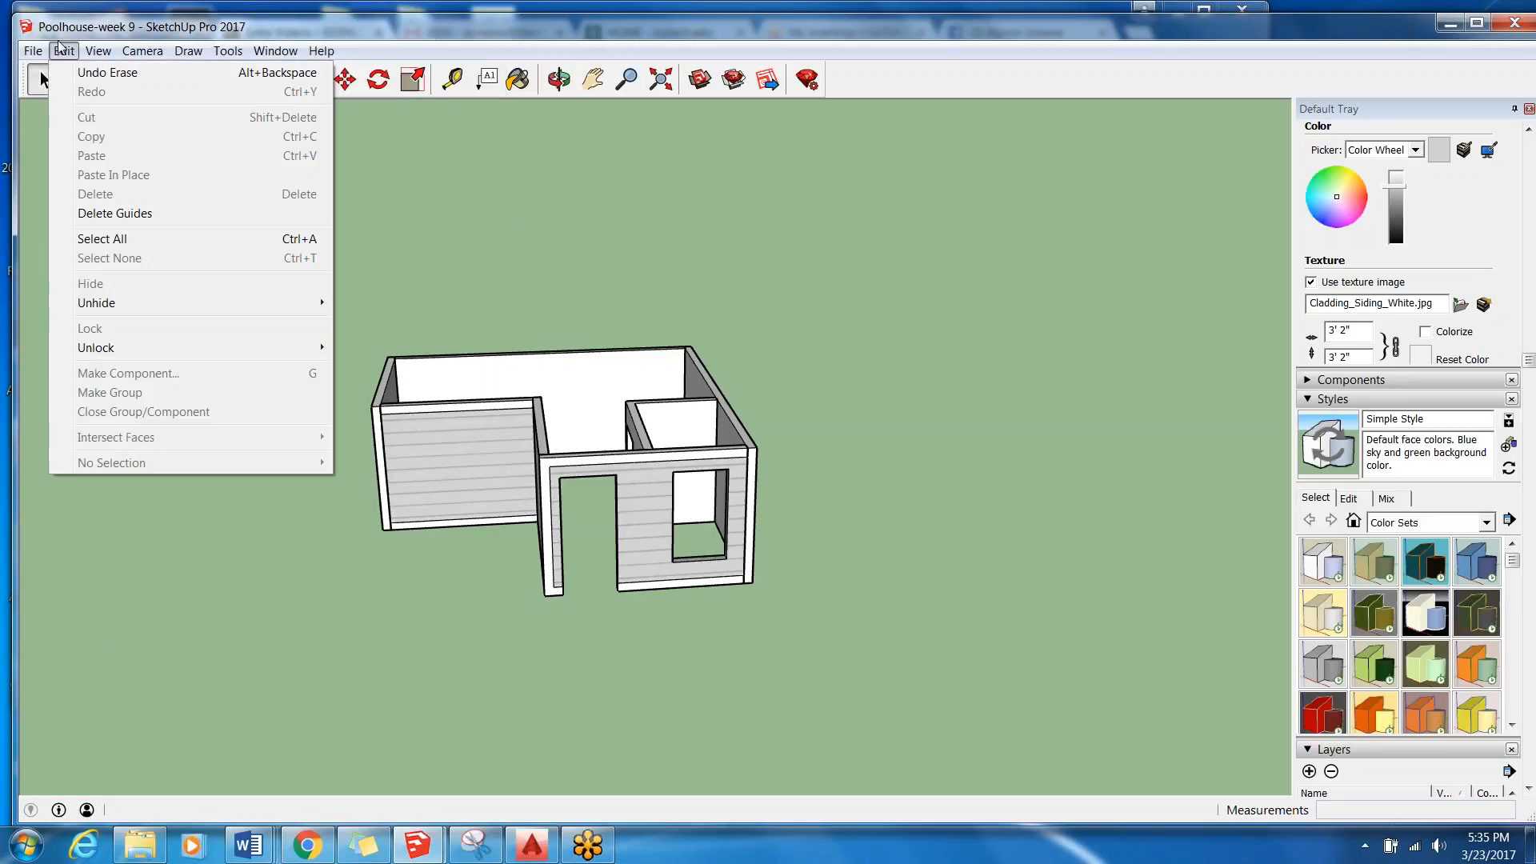
mouse_move(106, 50)
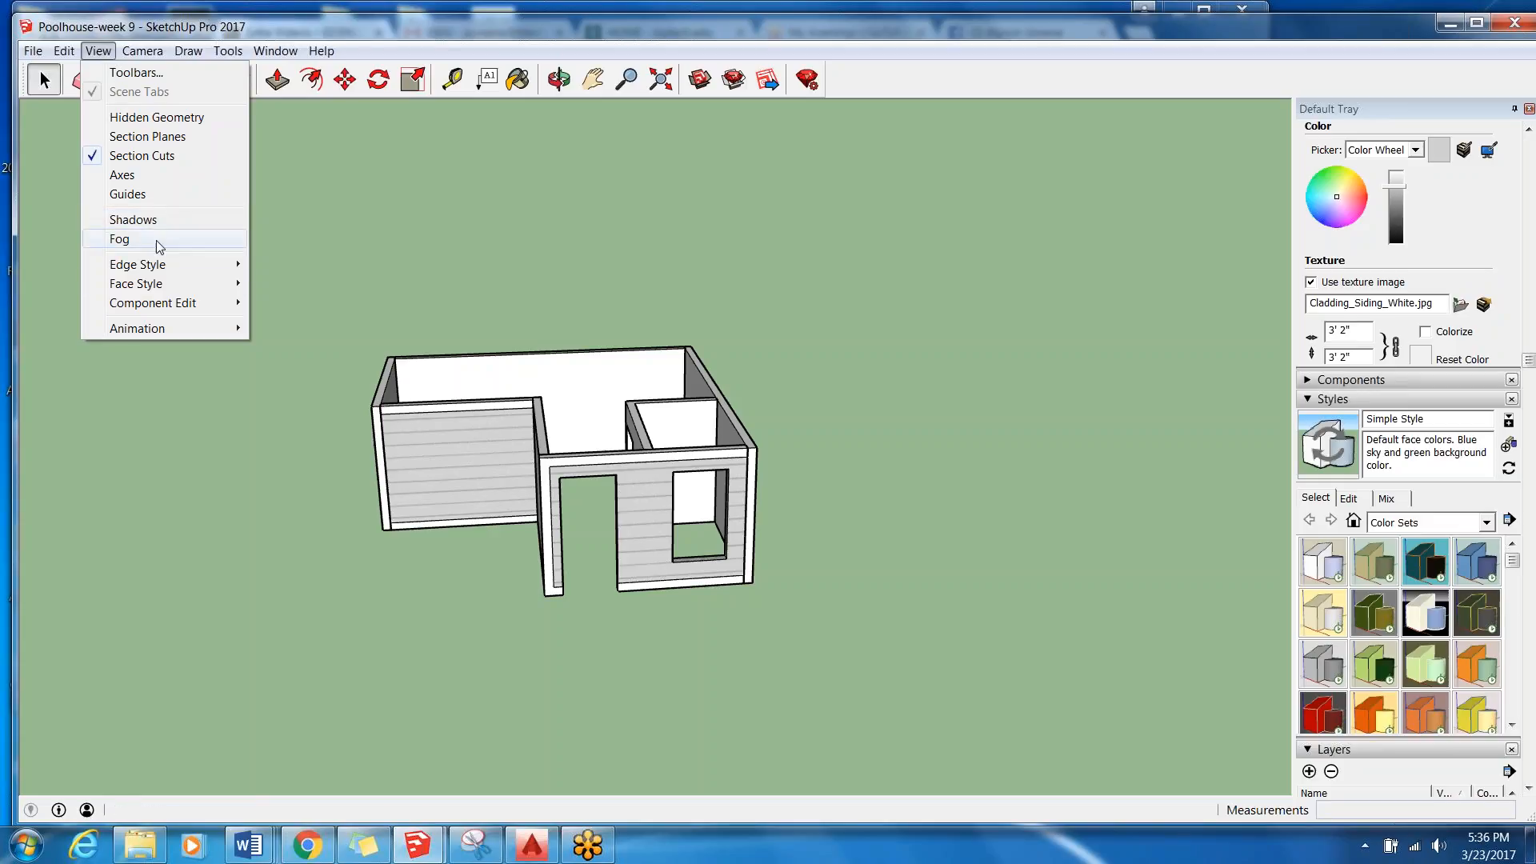
mouse_move(181, 272)
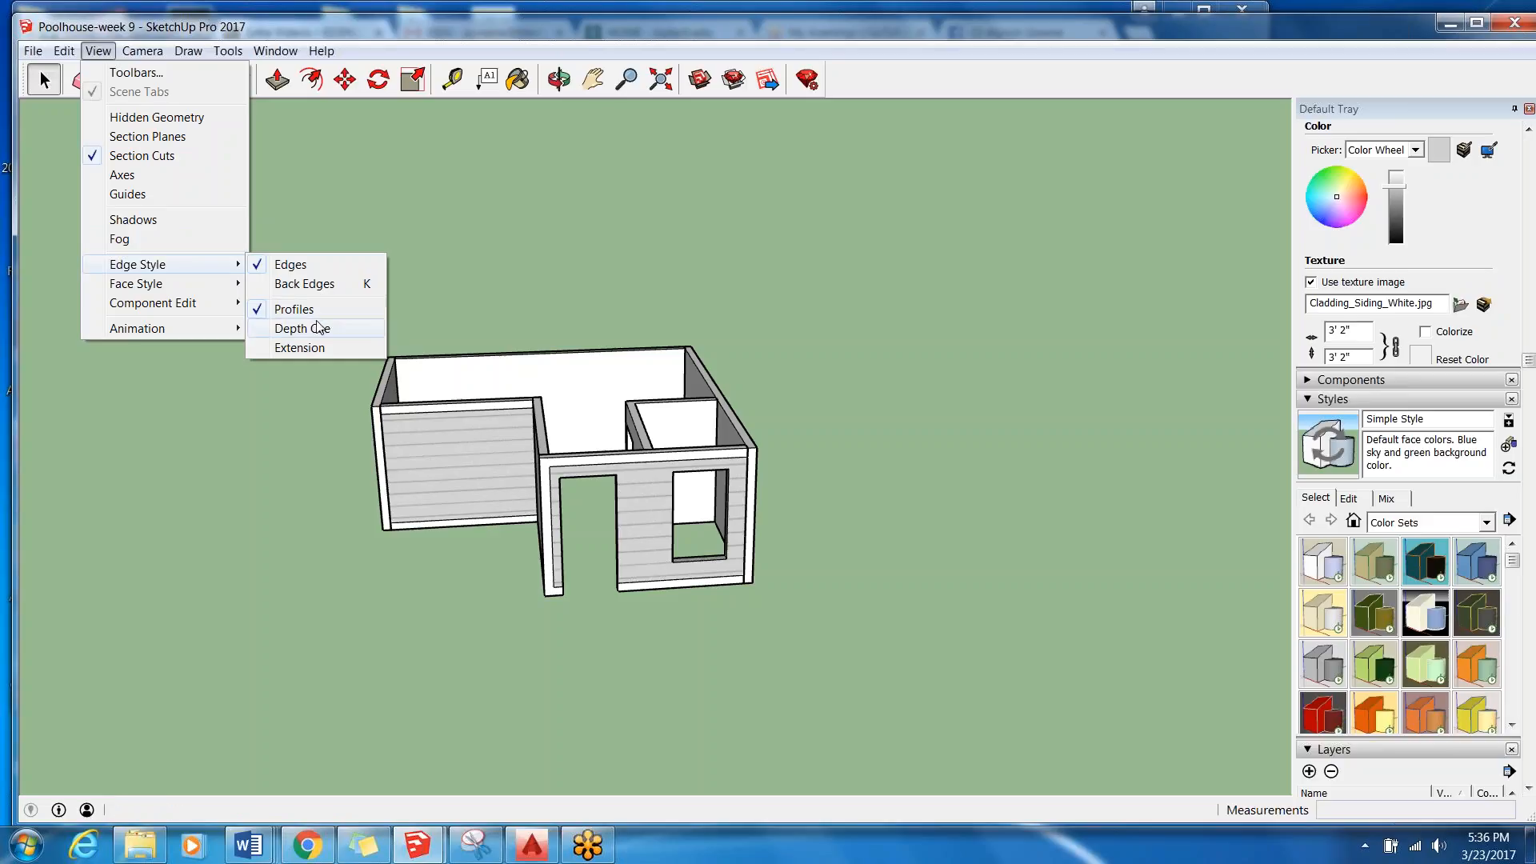
left_click(296, 265)
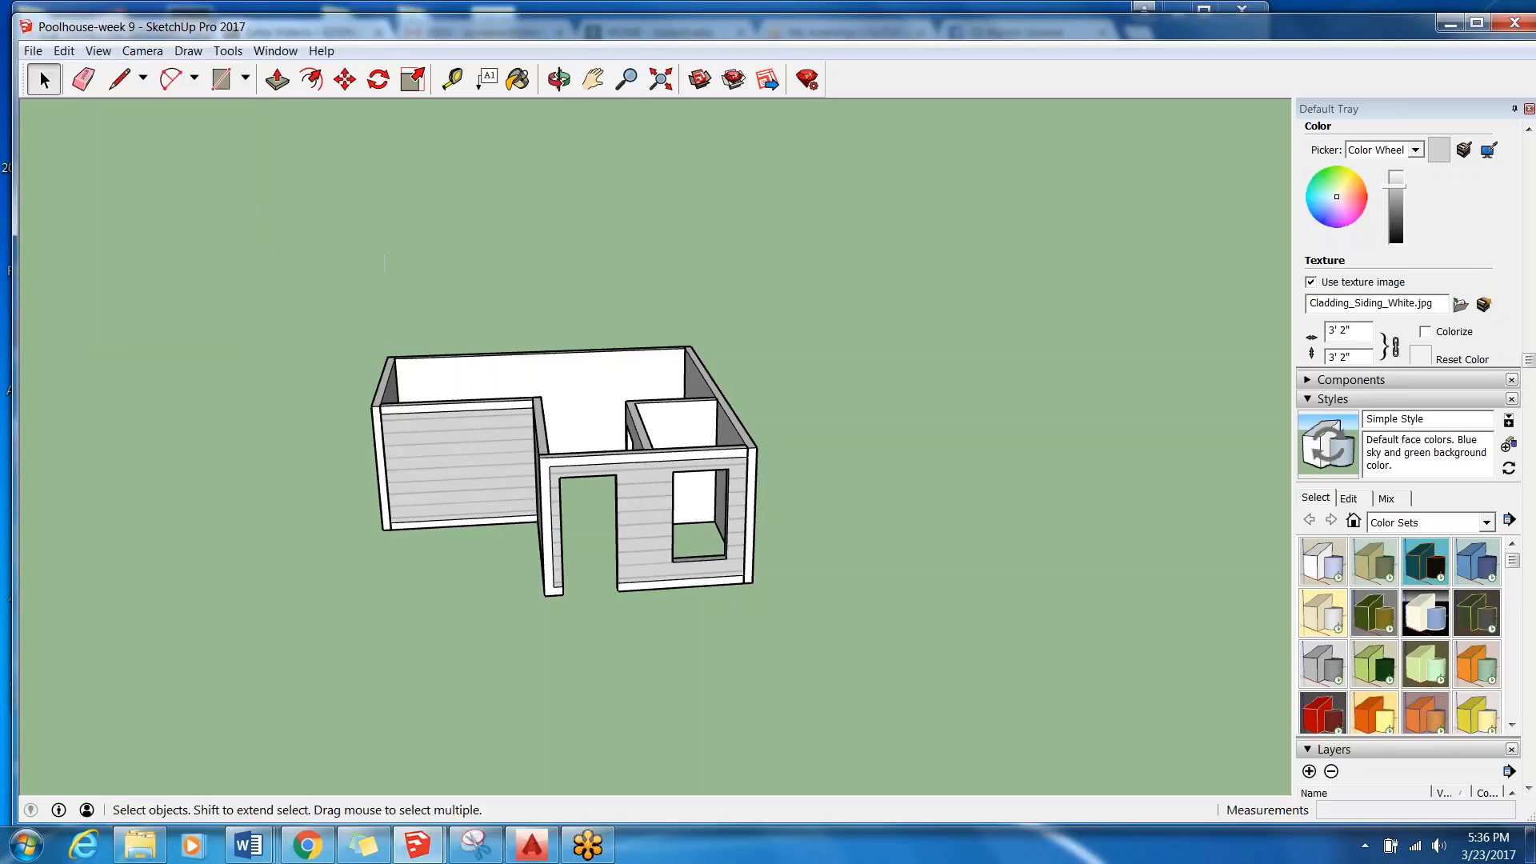
left_click(98, 51)
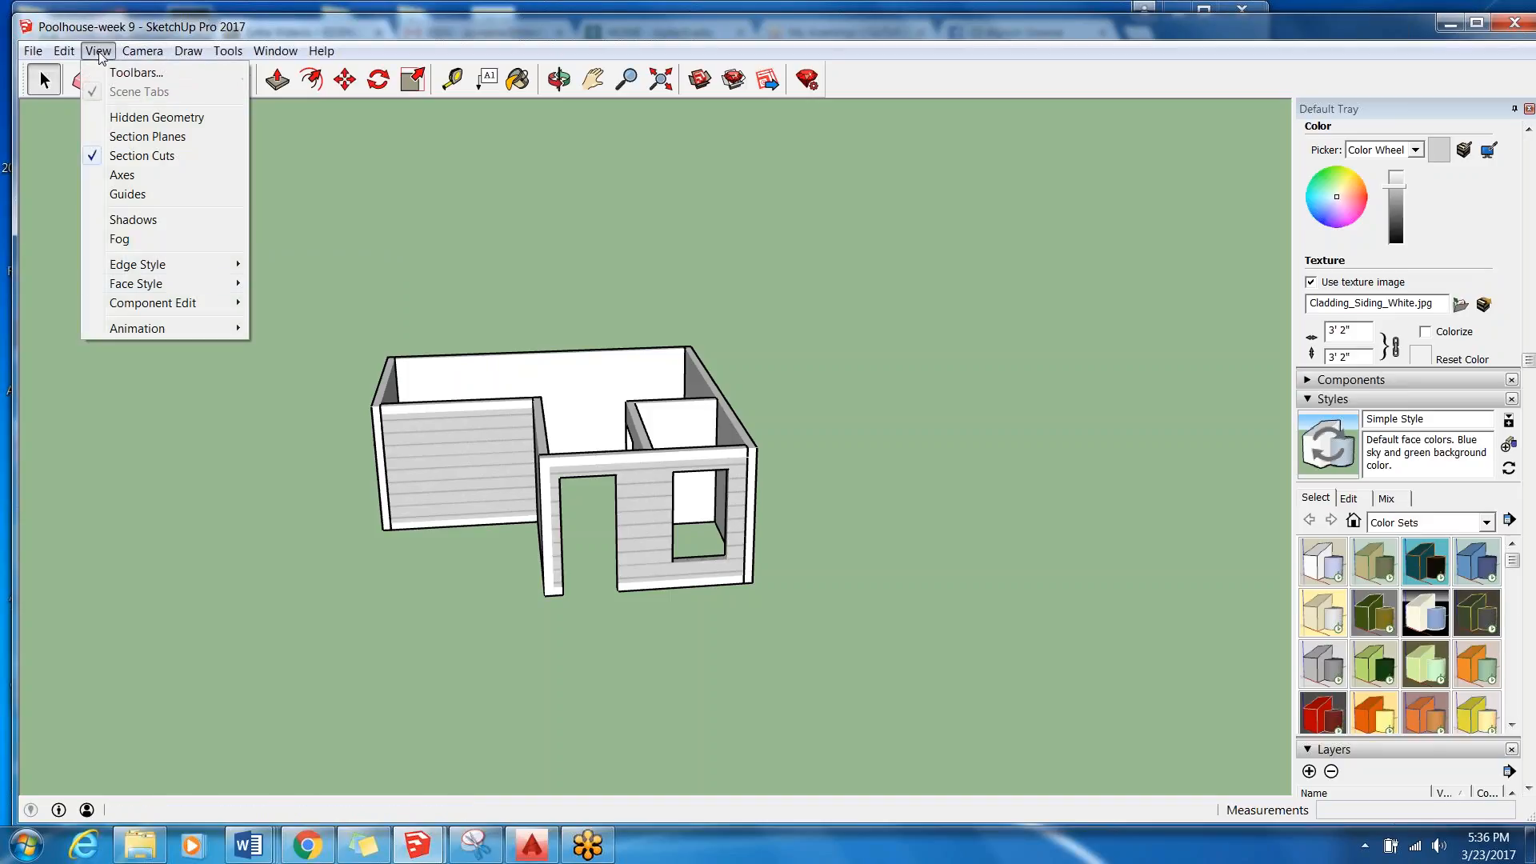
left_click(276, 309)
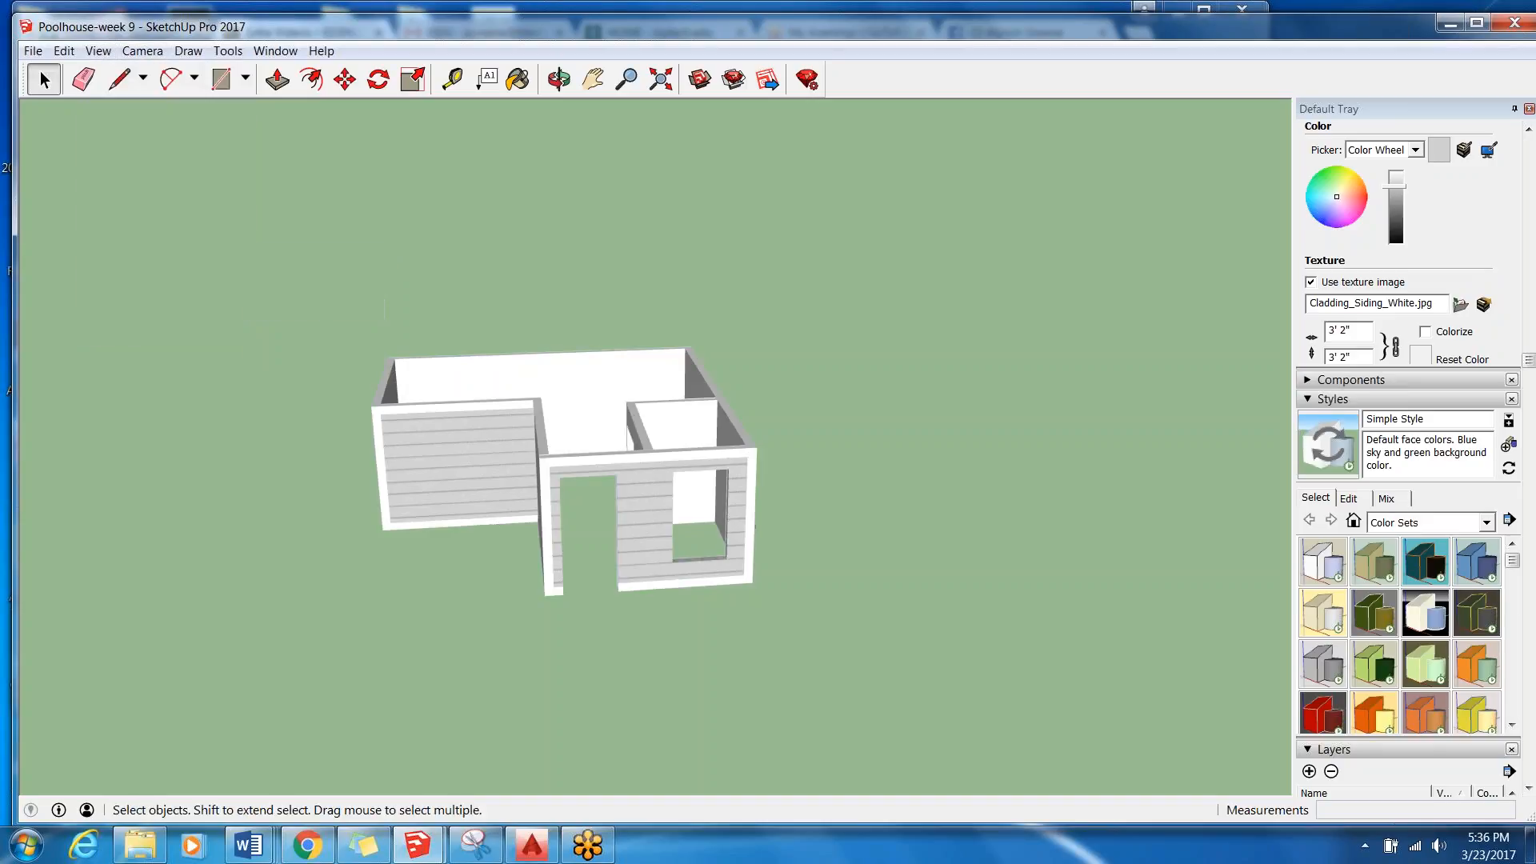
middle_click_drag(205, 376, 84, 472)
middle_click_drag(862, 366, 1149, 257)
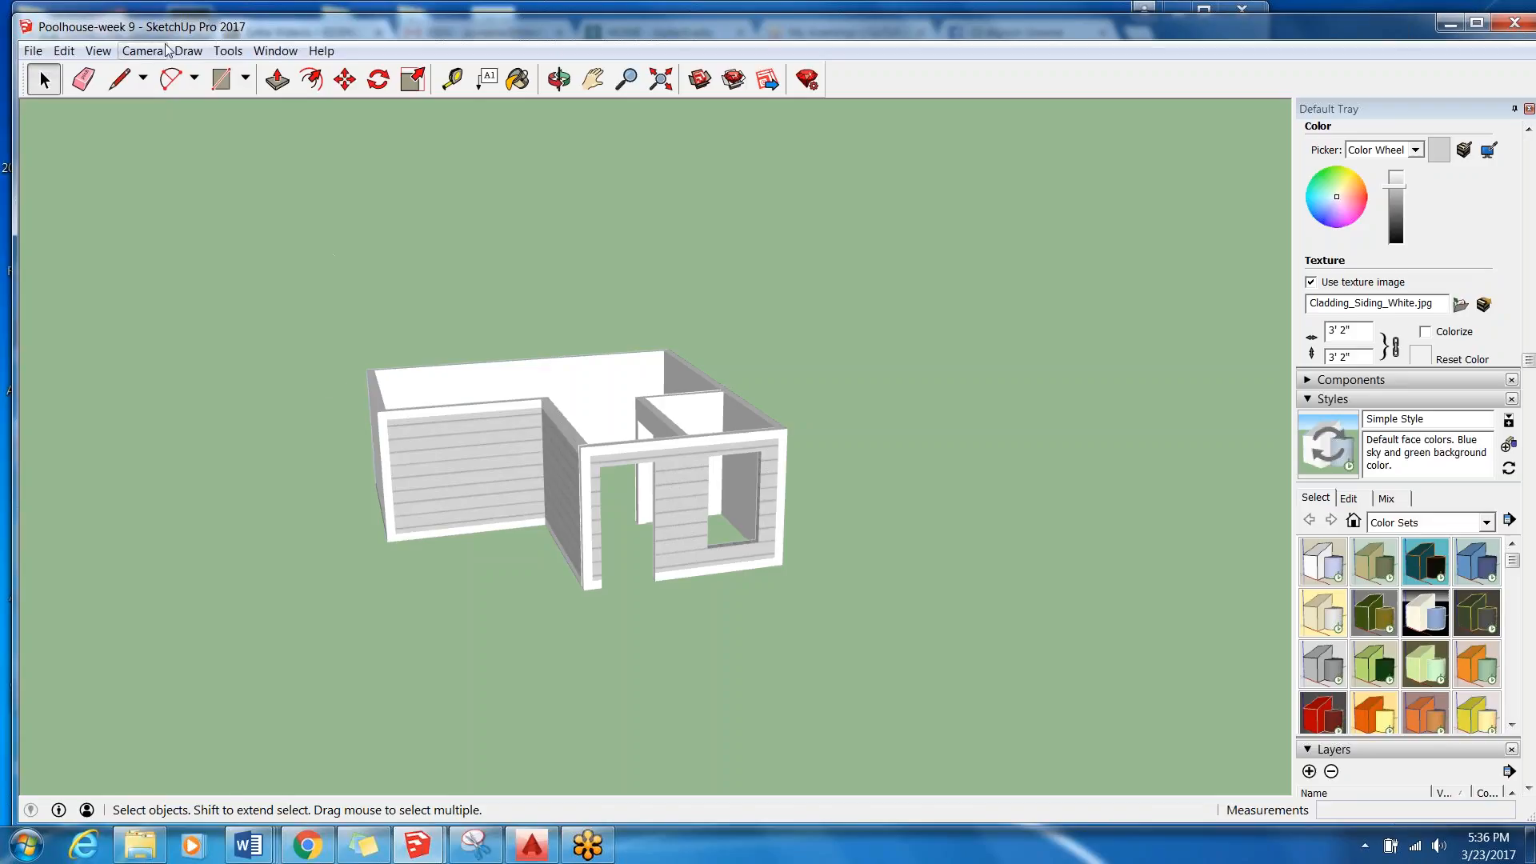
Turn the Edges and Profiles edge styles back on for the pool house model.
left_click(110, 55)
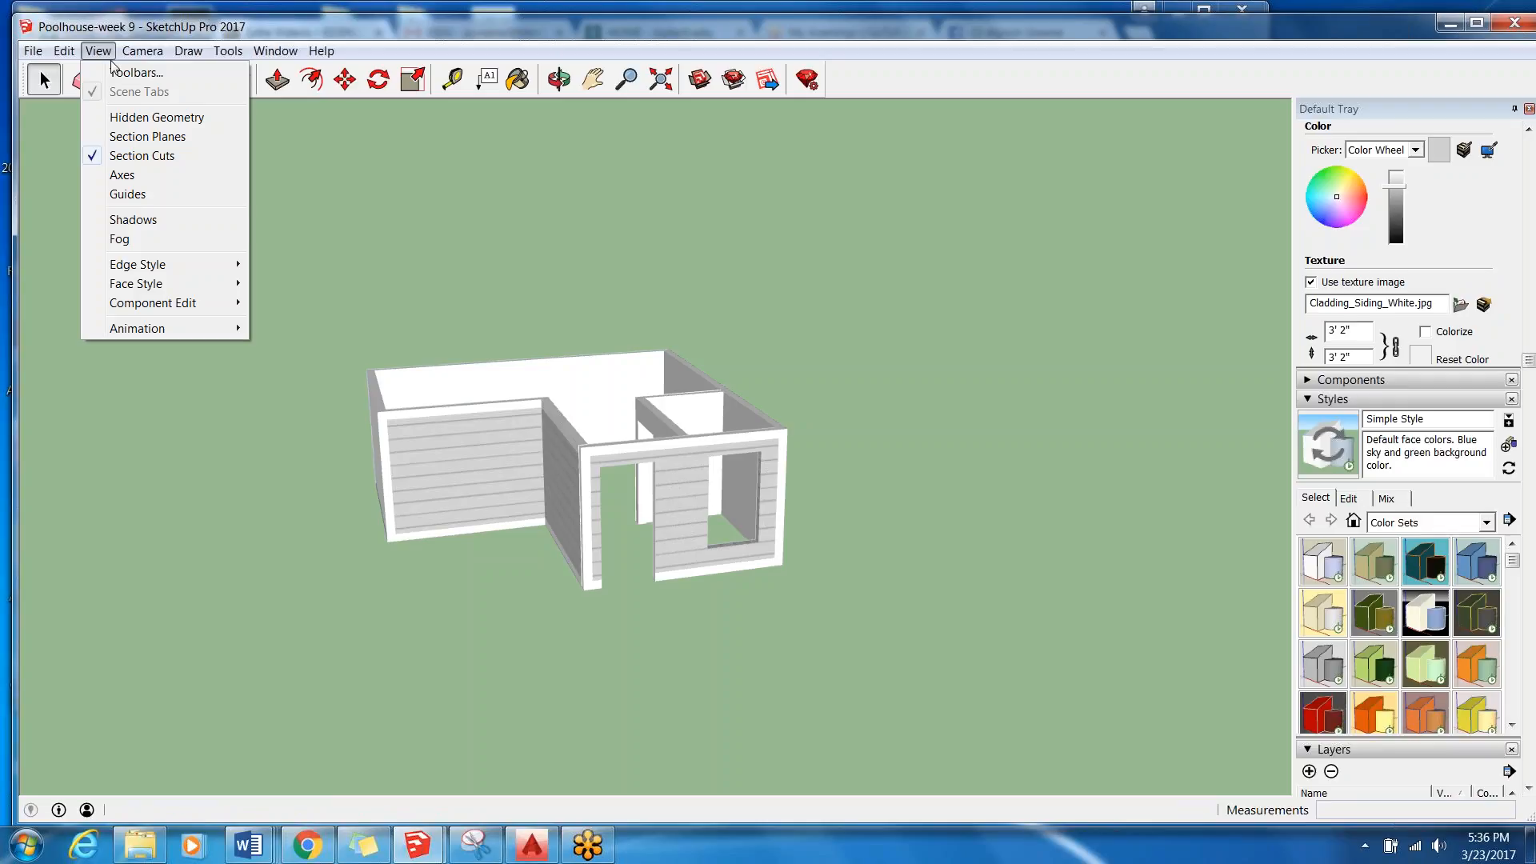
mouse_move(196, 272)
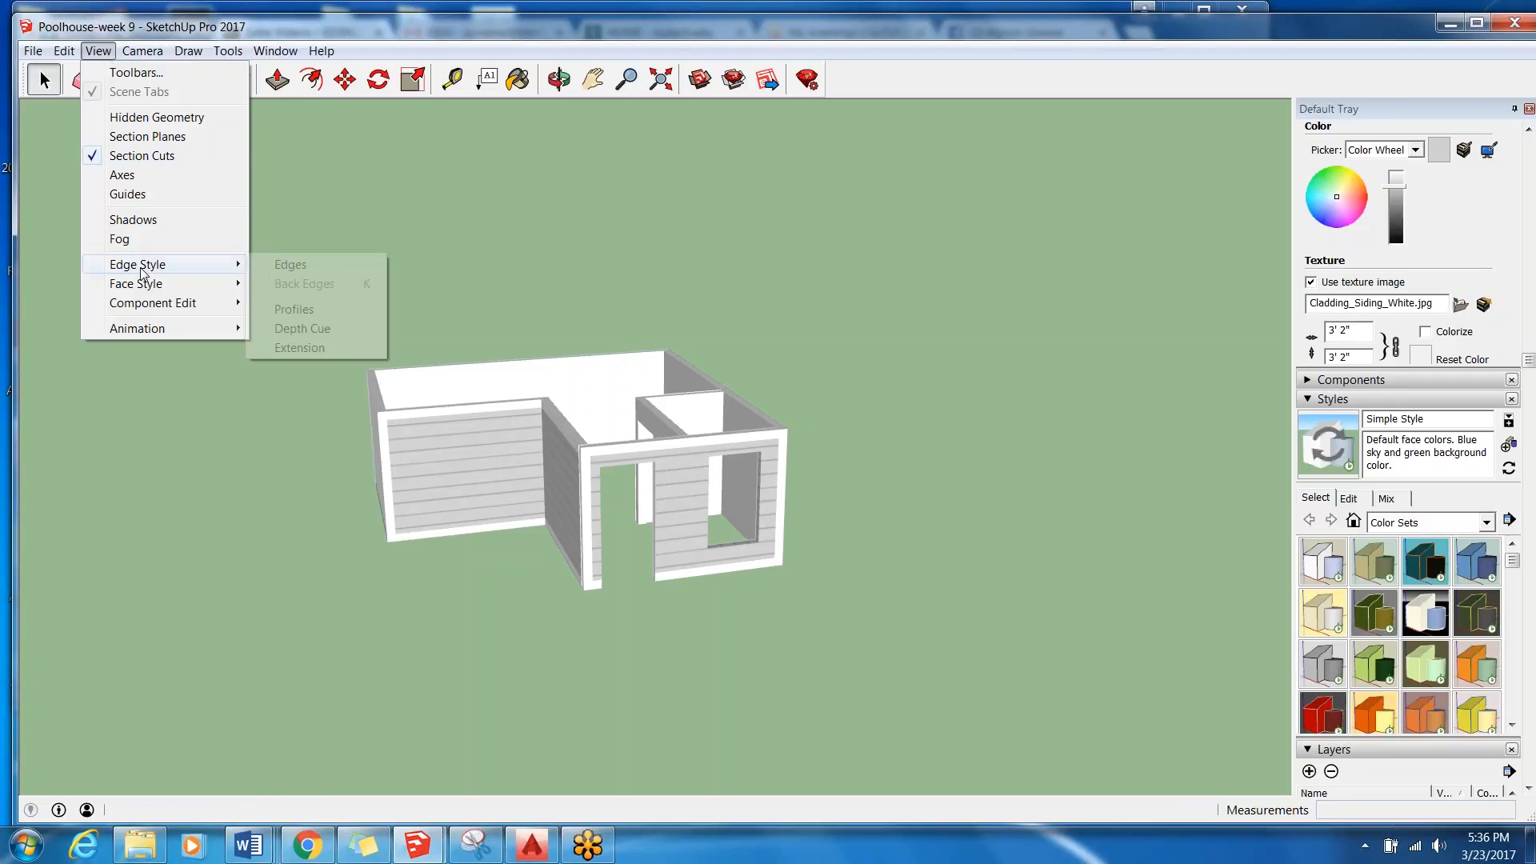
left_click(315, 264)
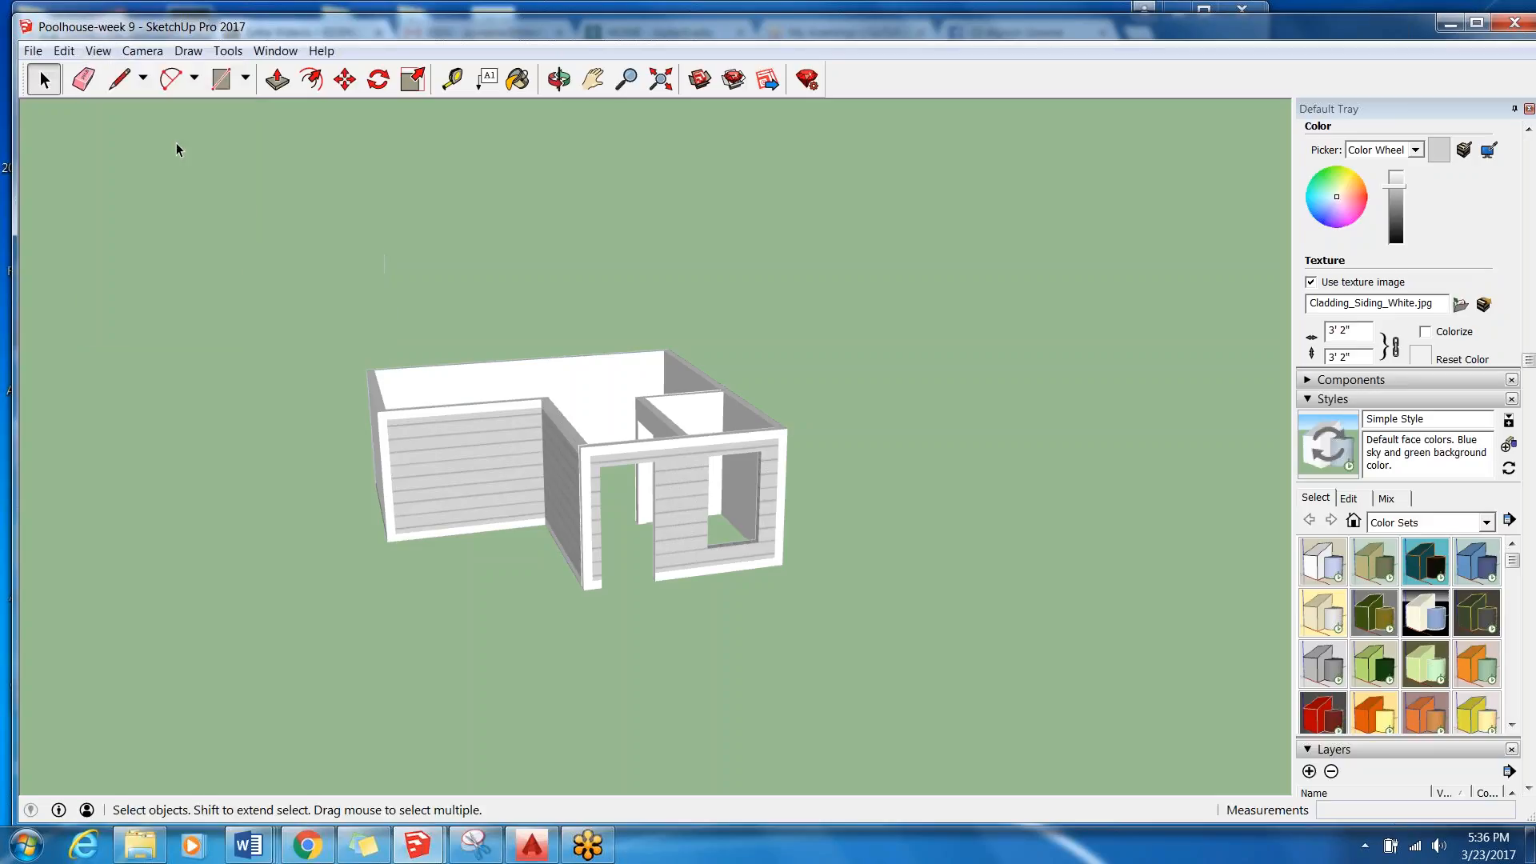
left_click(64, 50)
mouse_move(138, 264)
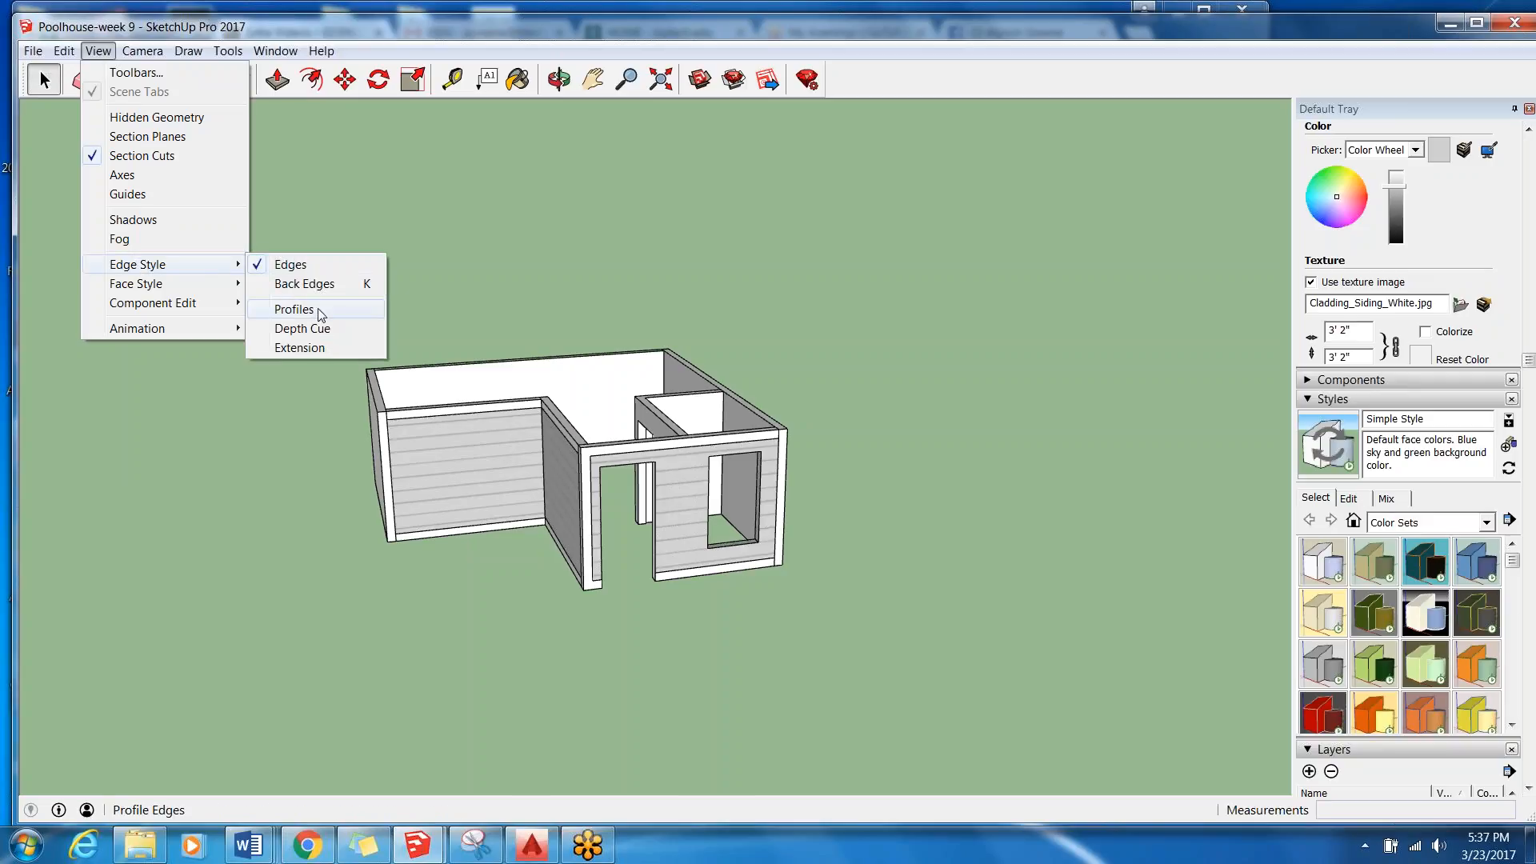
left_click(294, 310)
Examine the pool house's wall edges, white trim, siding and door and window openings from several sides.
middle_click_drag(383, 434, 541, 479)
scroll(419, 488, "up", 6)
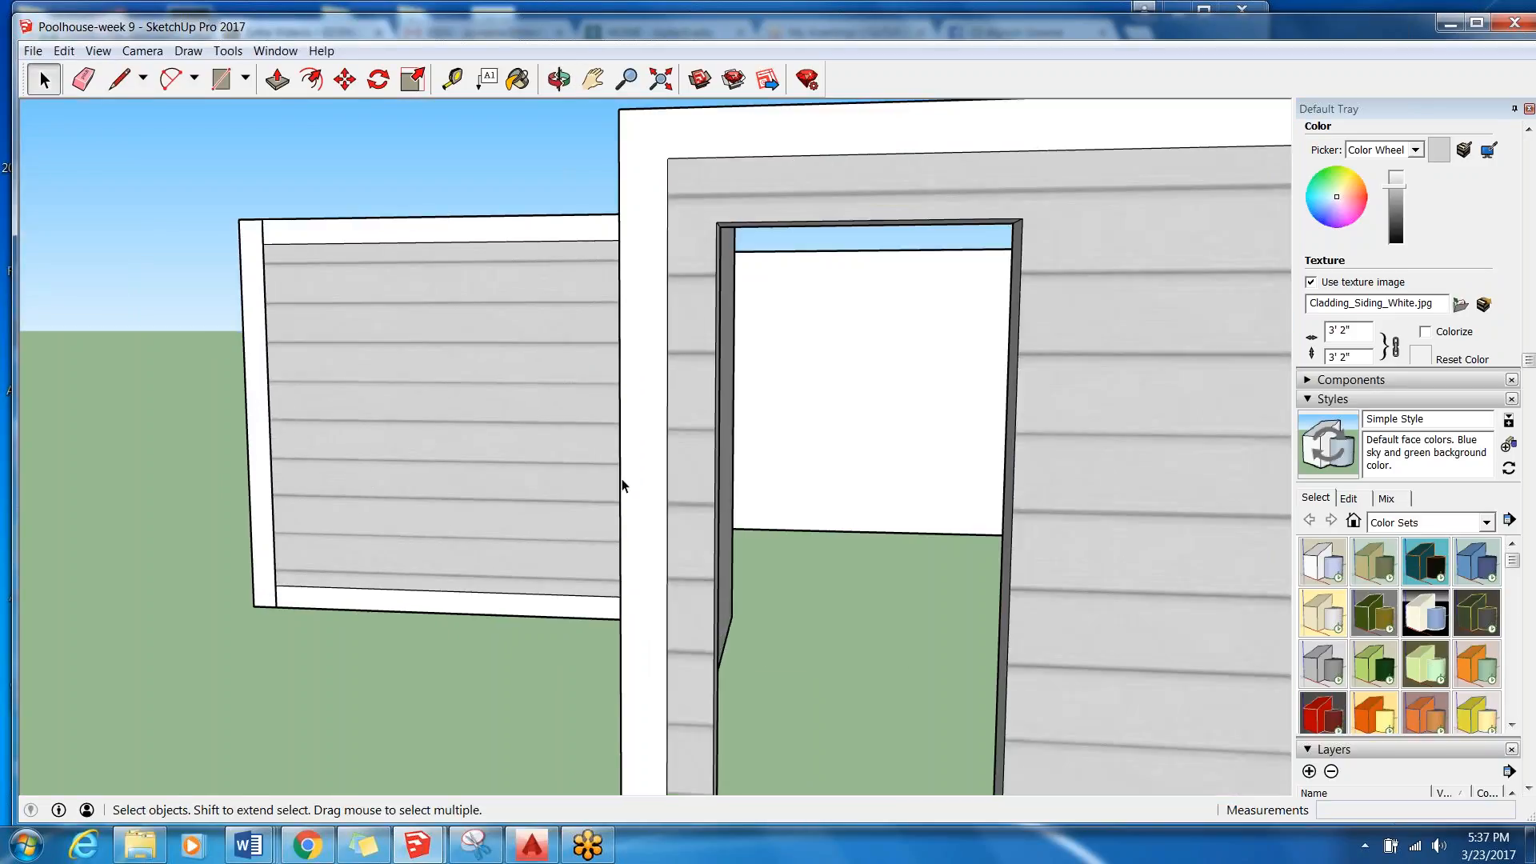
scroll(621, 478, "down", 6)
scroll(605, 470, "down", 3)
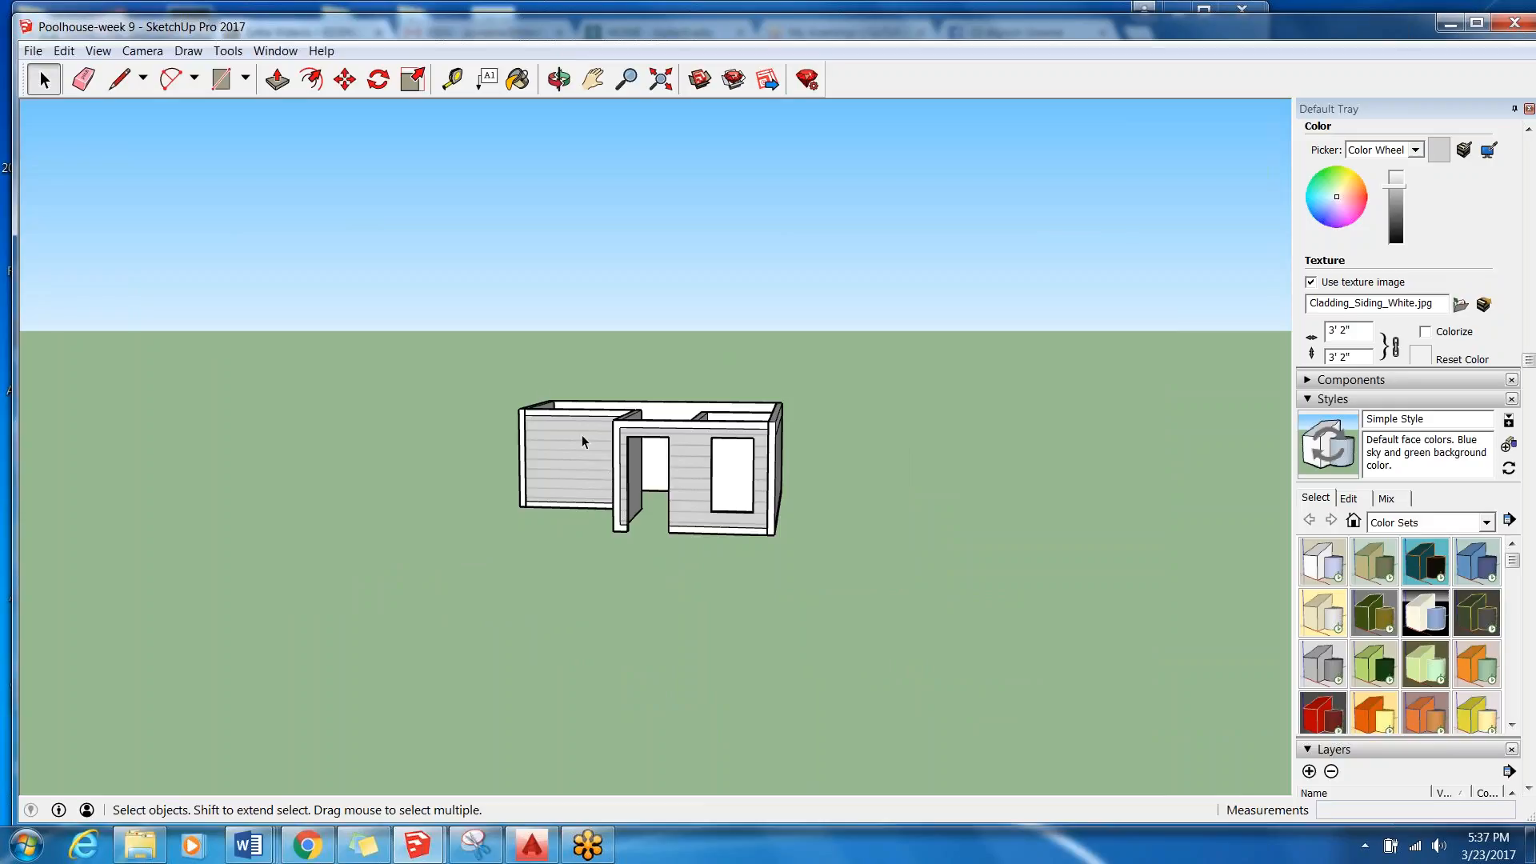
middle_click_drag(506, 398, 800, 450)
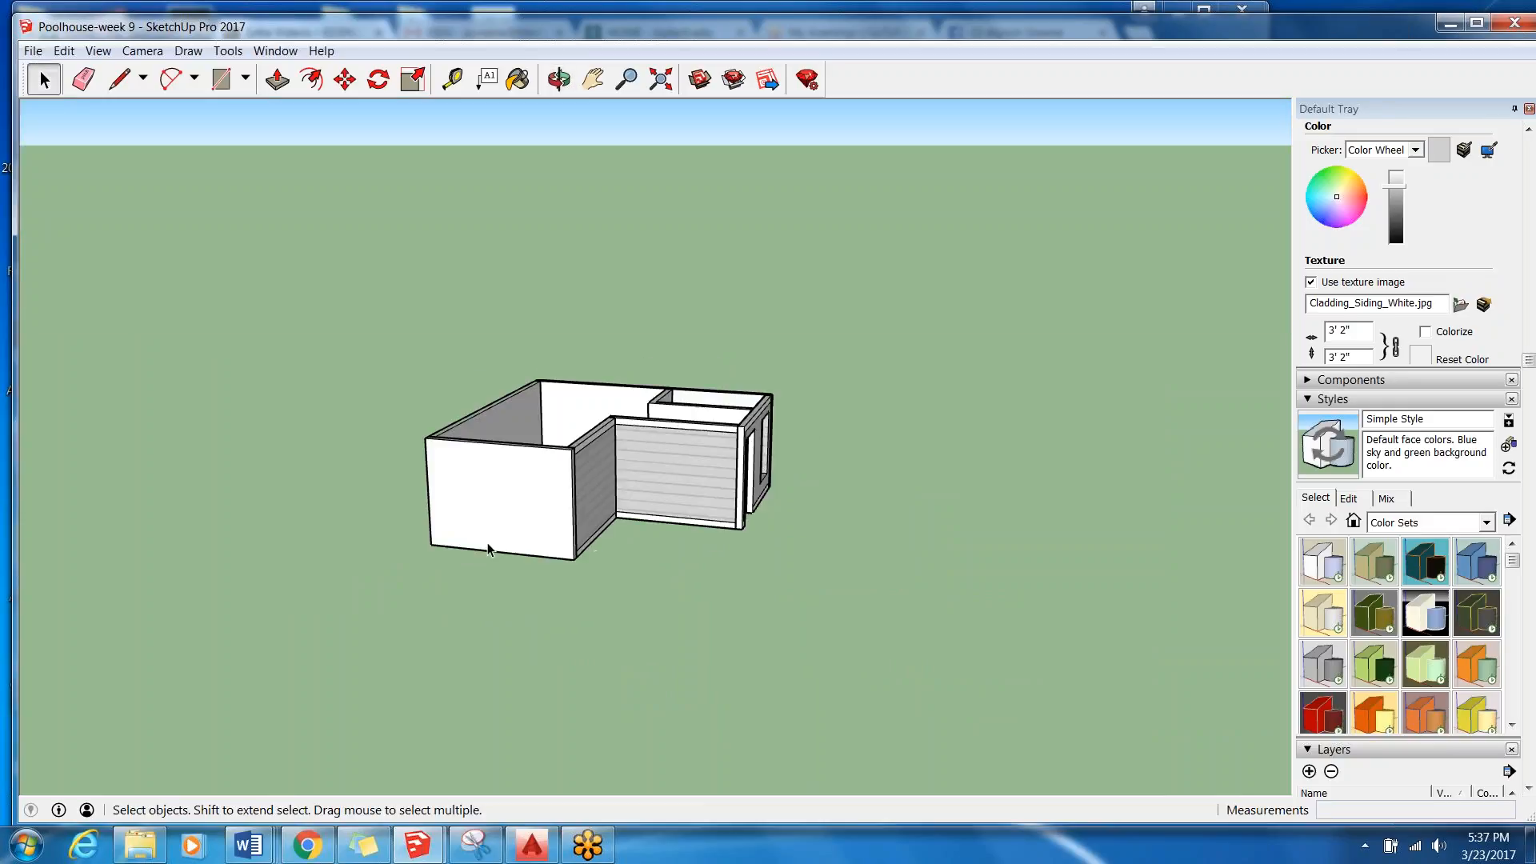
scroll(460, 515, "up", 2)
middle_click_drag(456, 514, 512, 459)
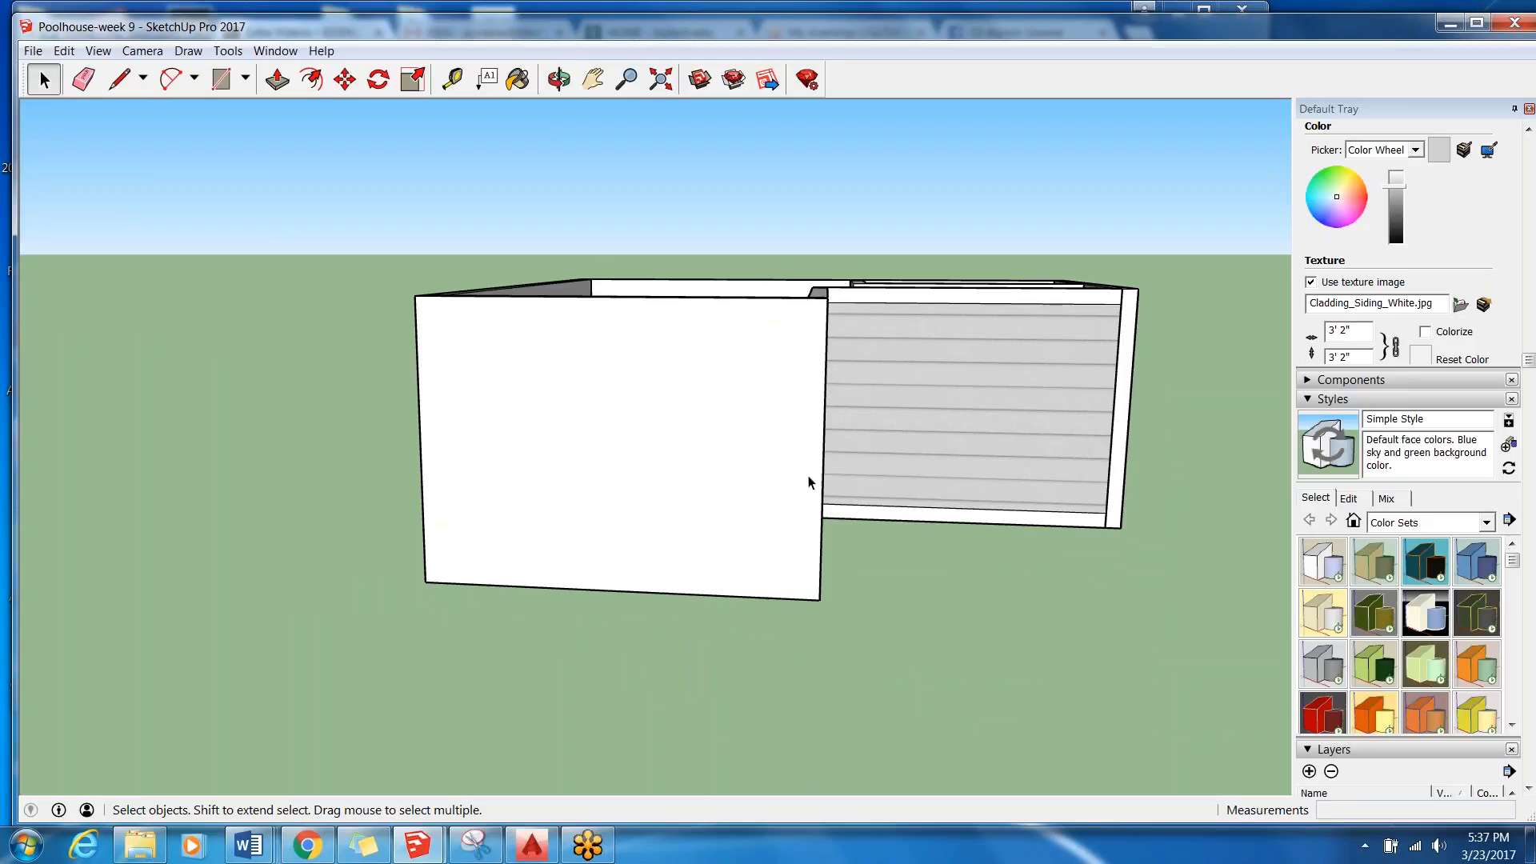
scroll(809, 442, "down", 3)
mouse_move(808, 442)
middle_mouse_down()
mouse_move(484, 456)
mouse_move(512, 436)
middle_mouse_up()
scroll(527, 429, "up", 4)
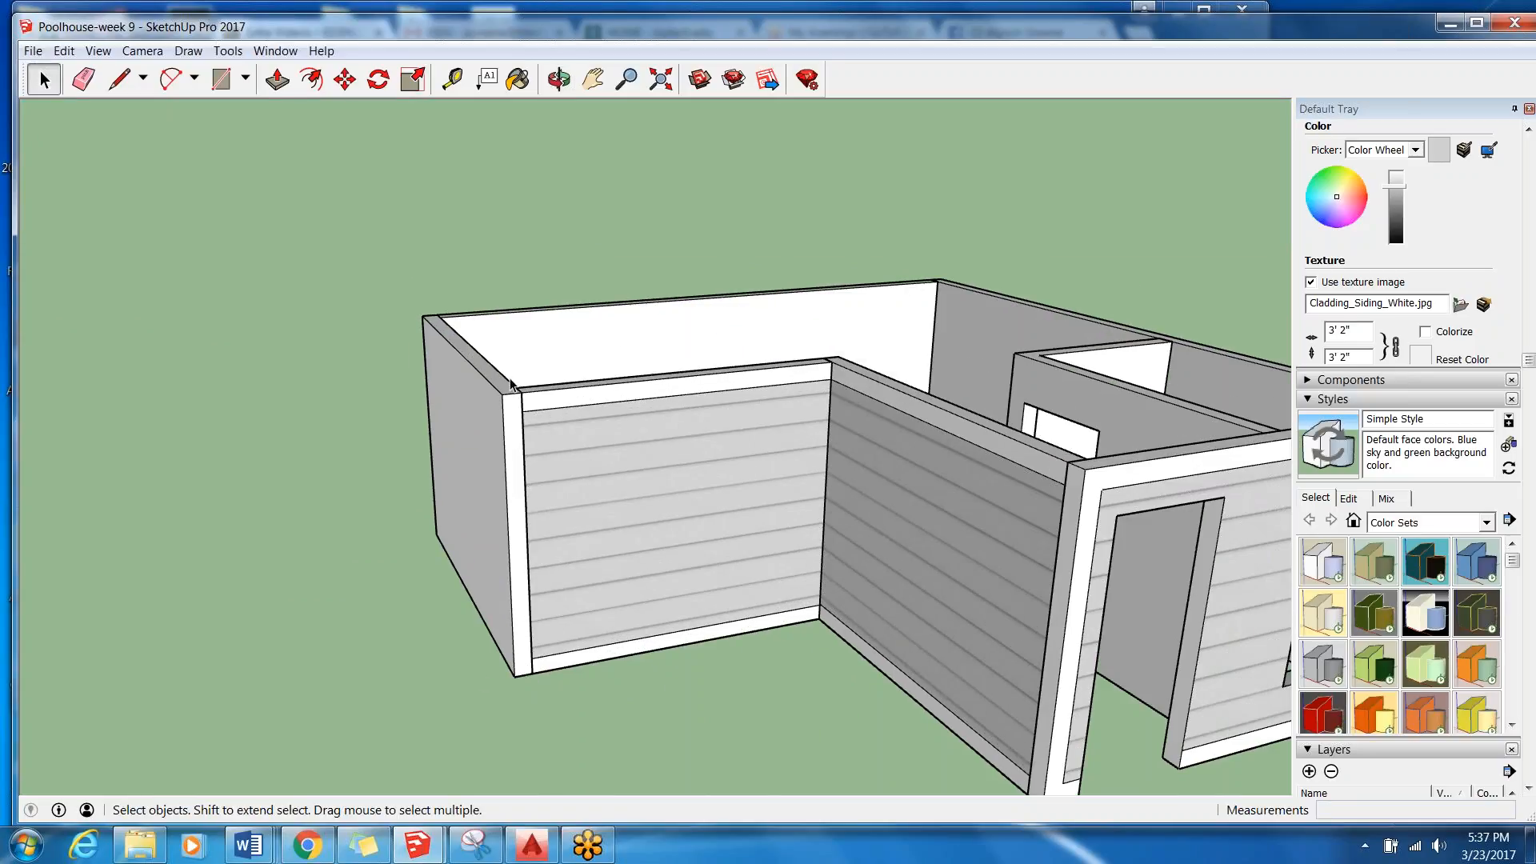
middle_click_drag(536, 376, 564, 265)
scroll(518, 464, "up", 3)
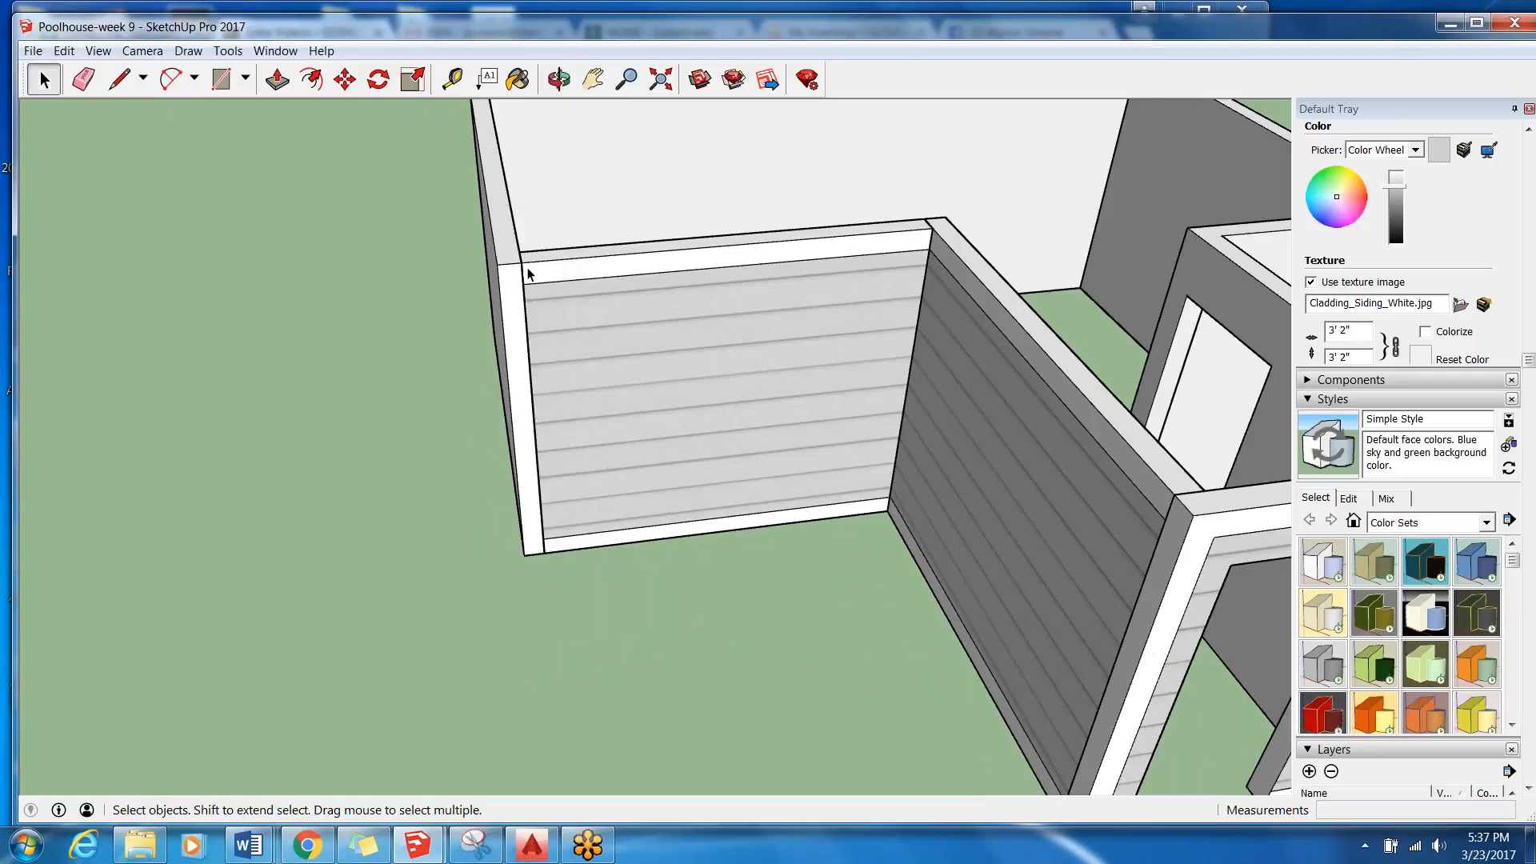
scroll(287, 262, "down", 4)
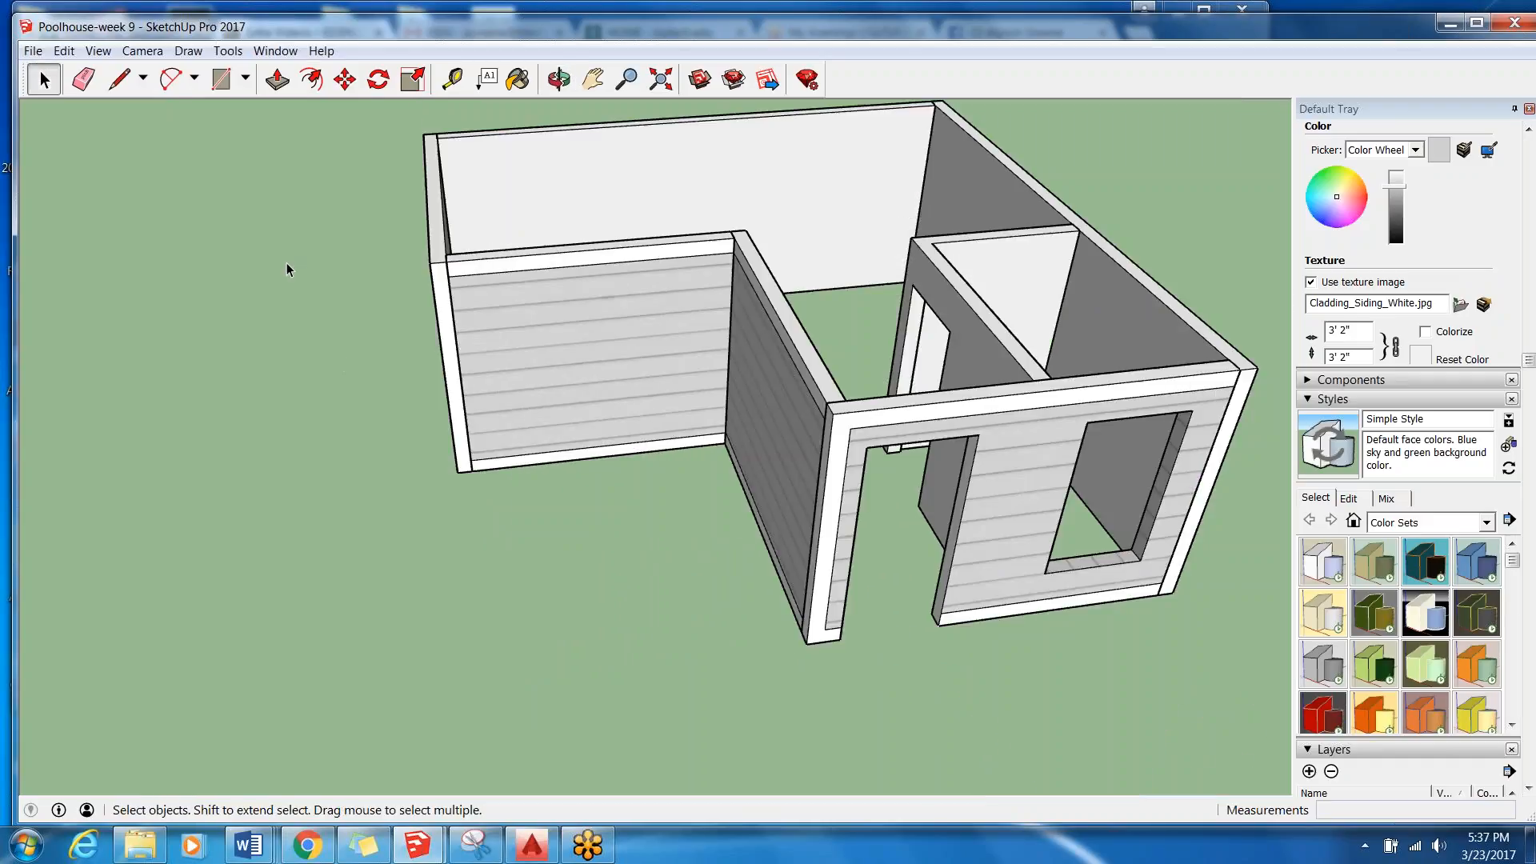
scroll(376, 280, "up", 2)
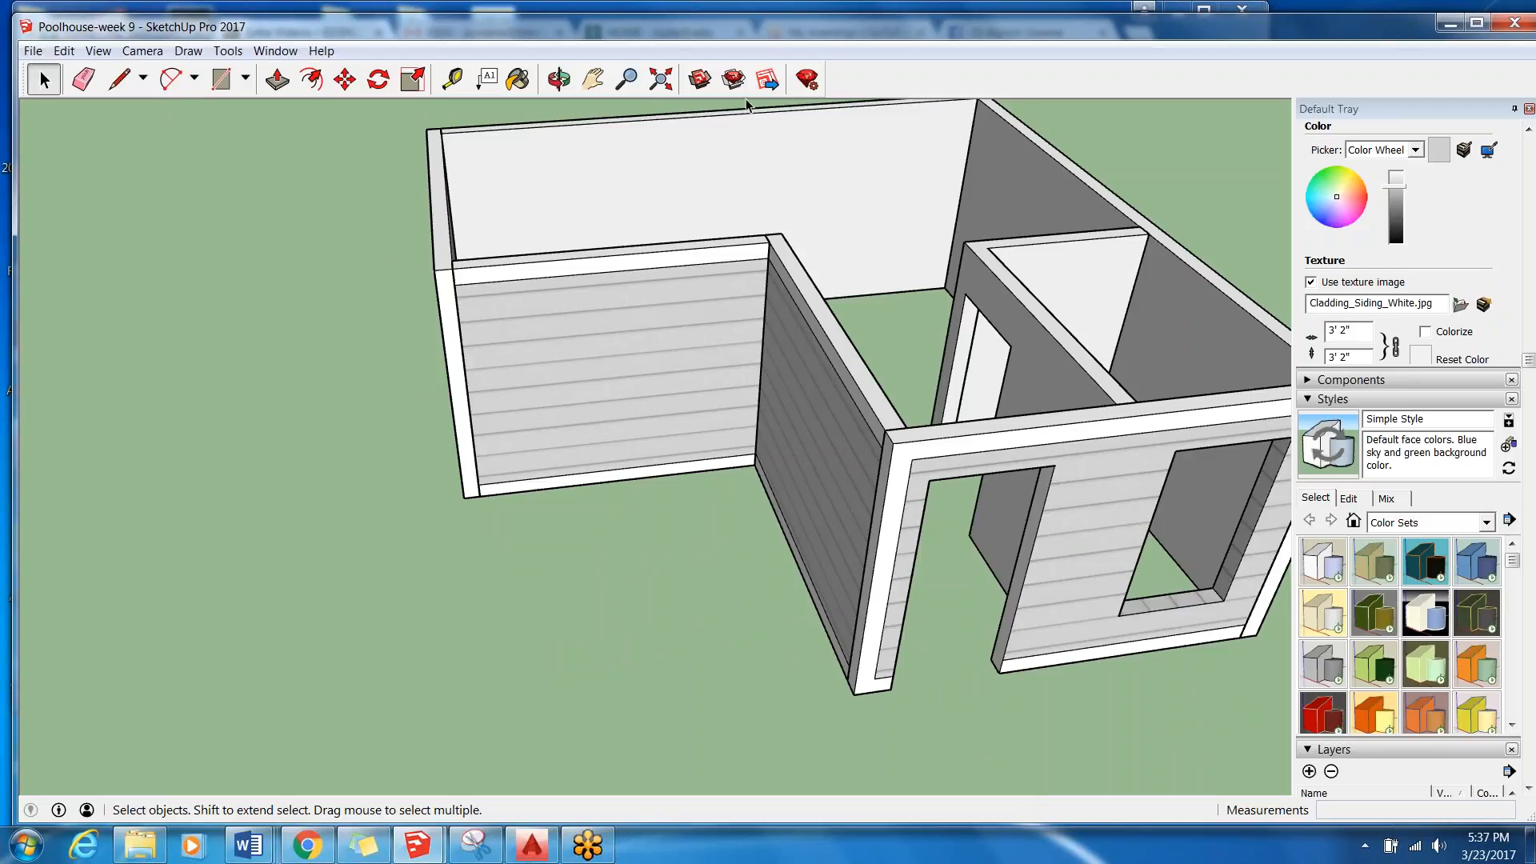
scroll(464, 382, "down", 2)
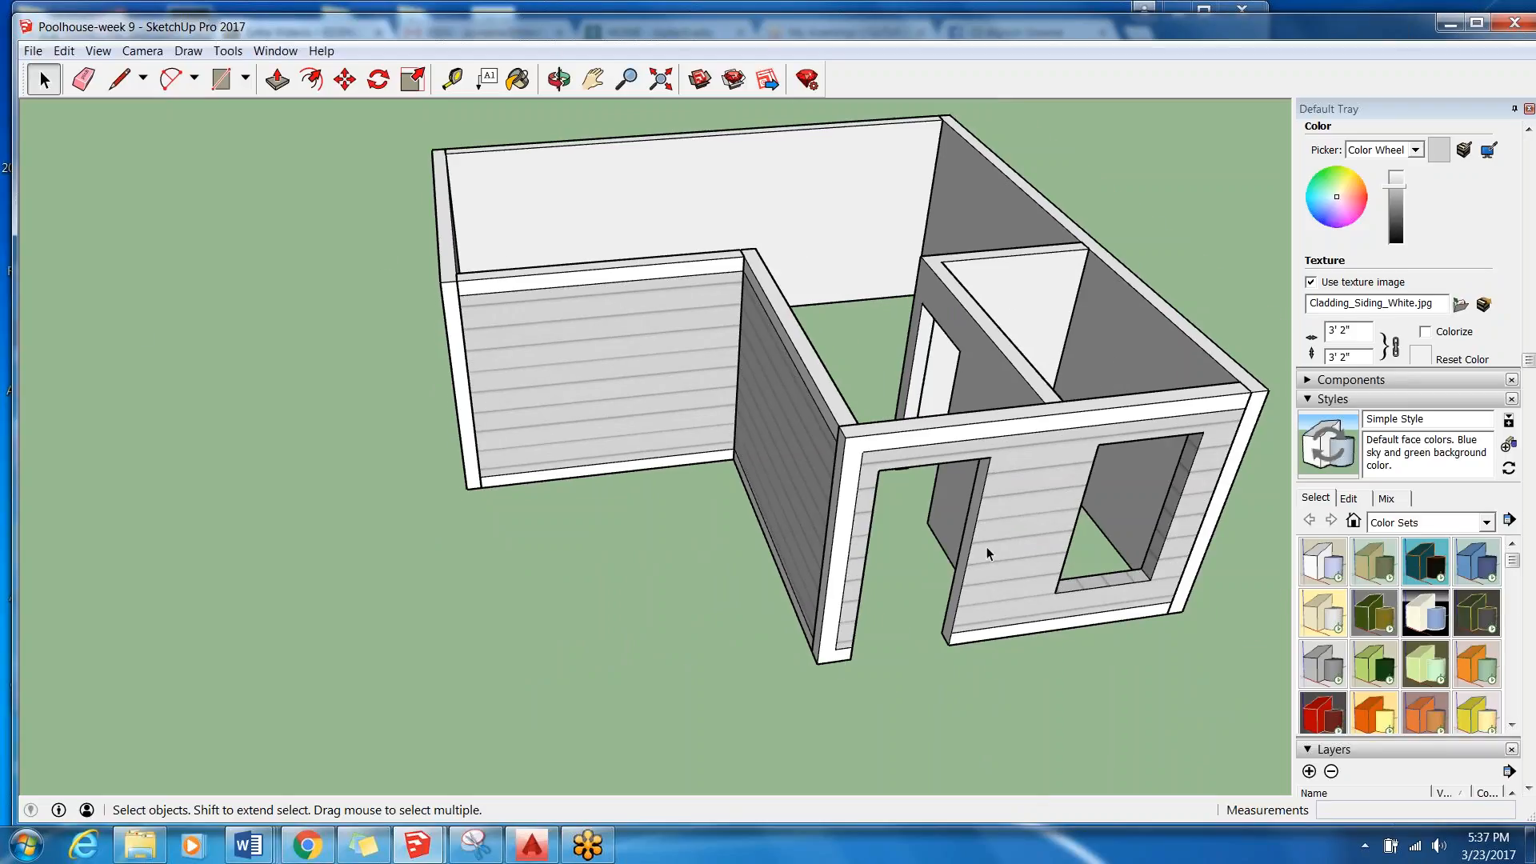
middle_click_drag(966, 510, 621, 340)
scroll(620, 340, "down", 2)
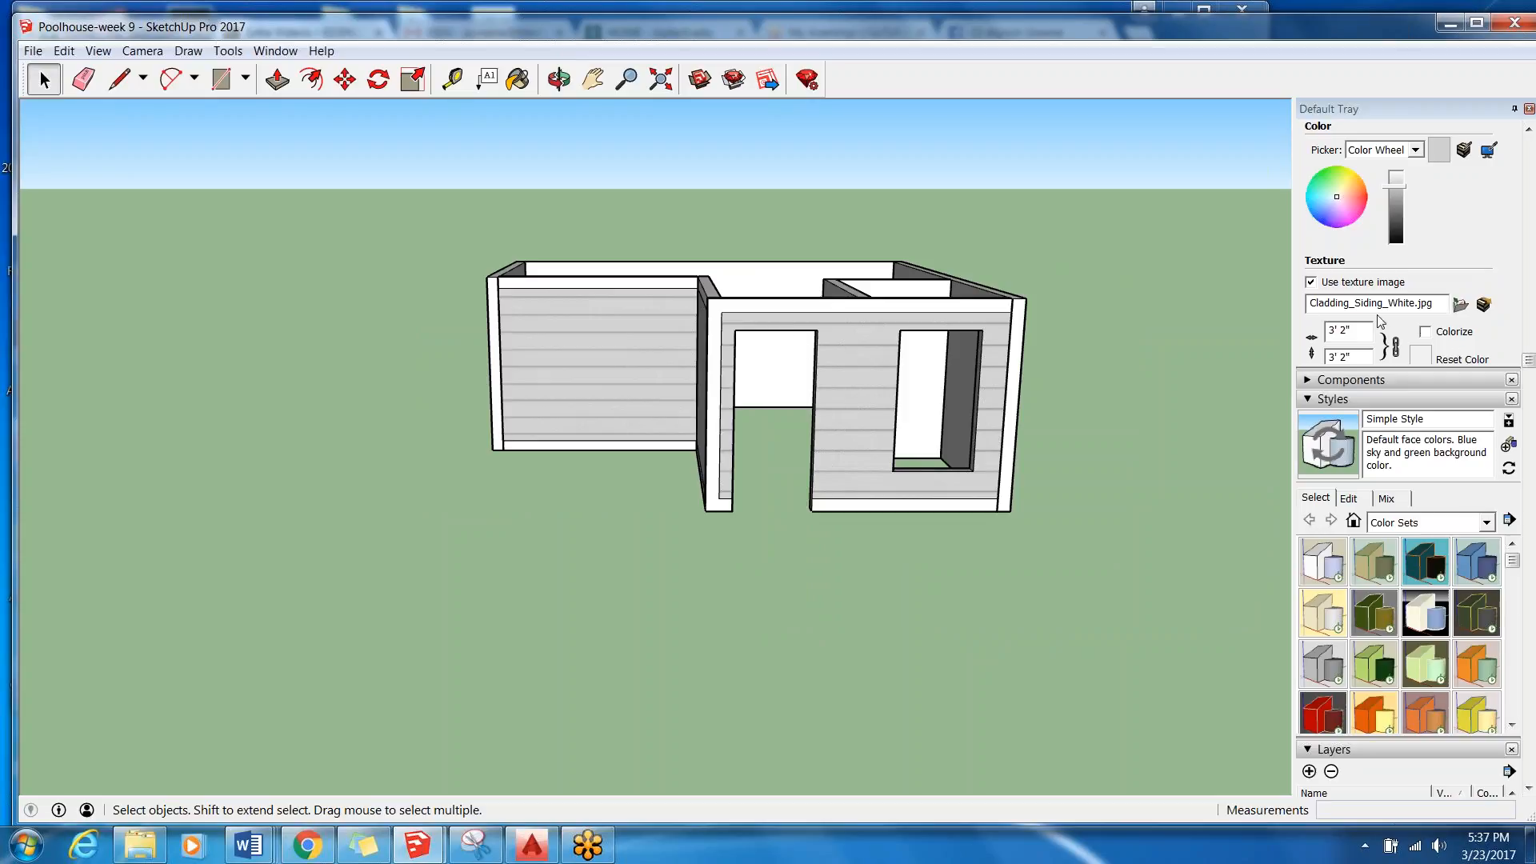
middle_click_drag(627, 308, 486, 292)
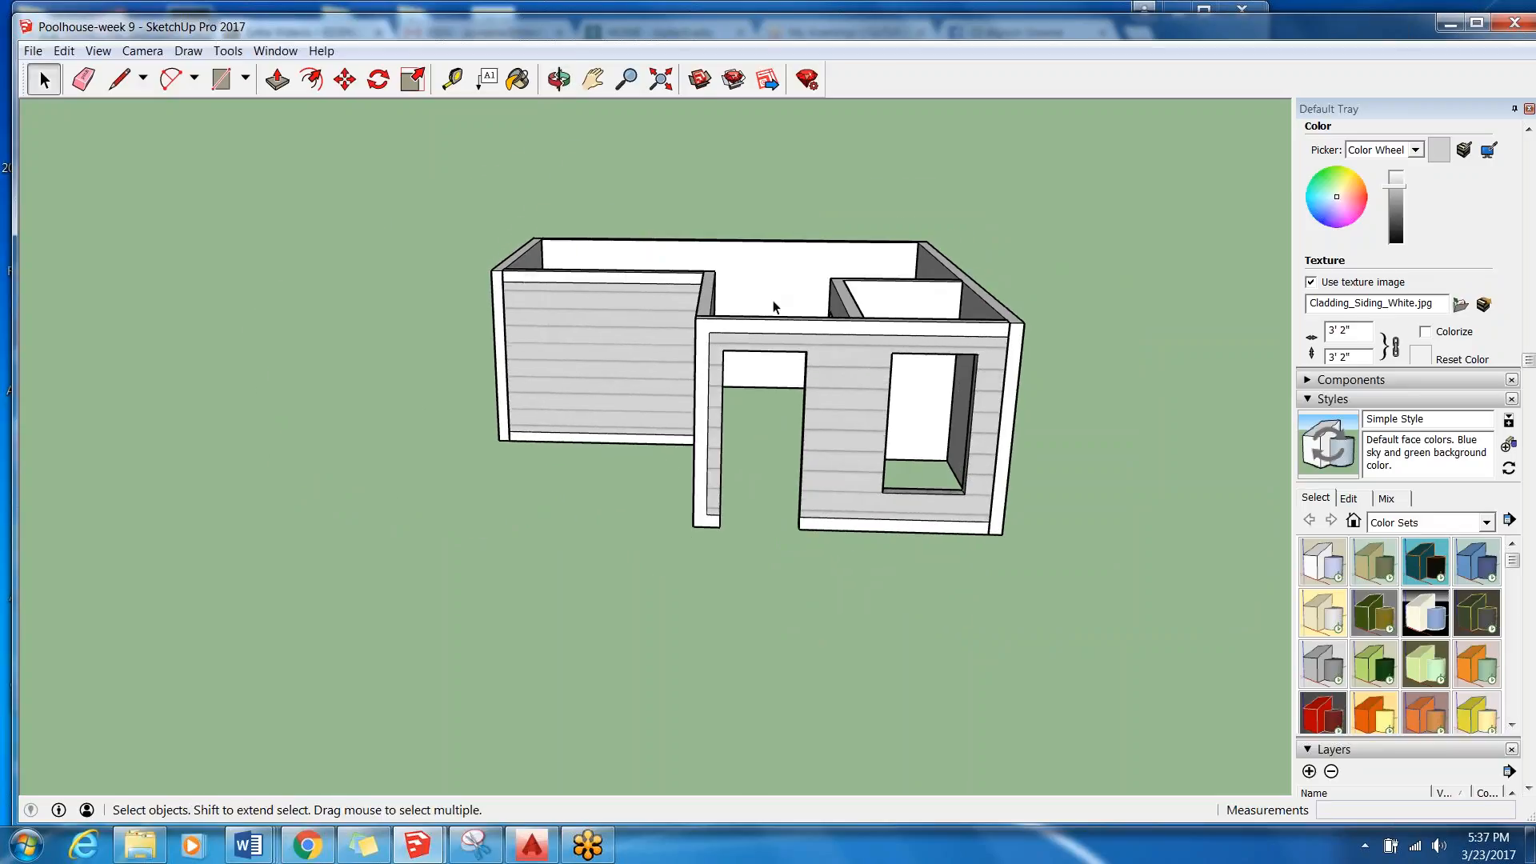
middle_click_drag(1070, 435, 957, 380)
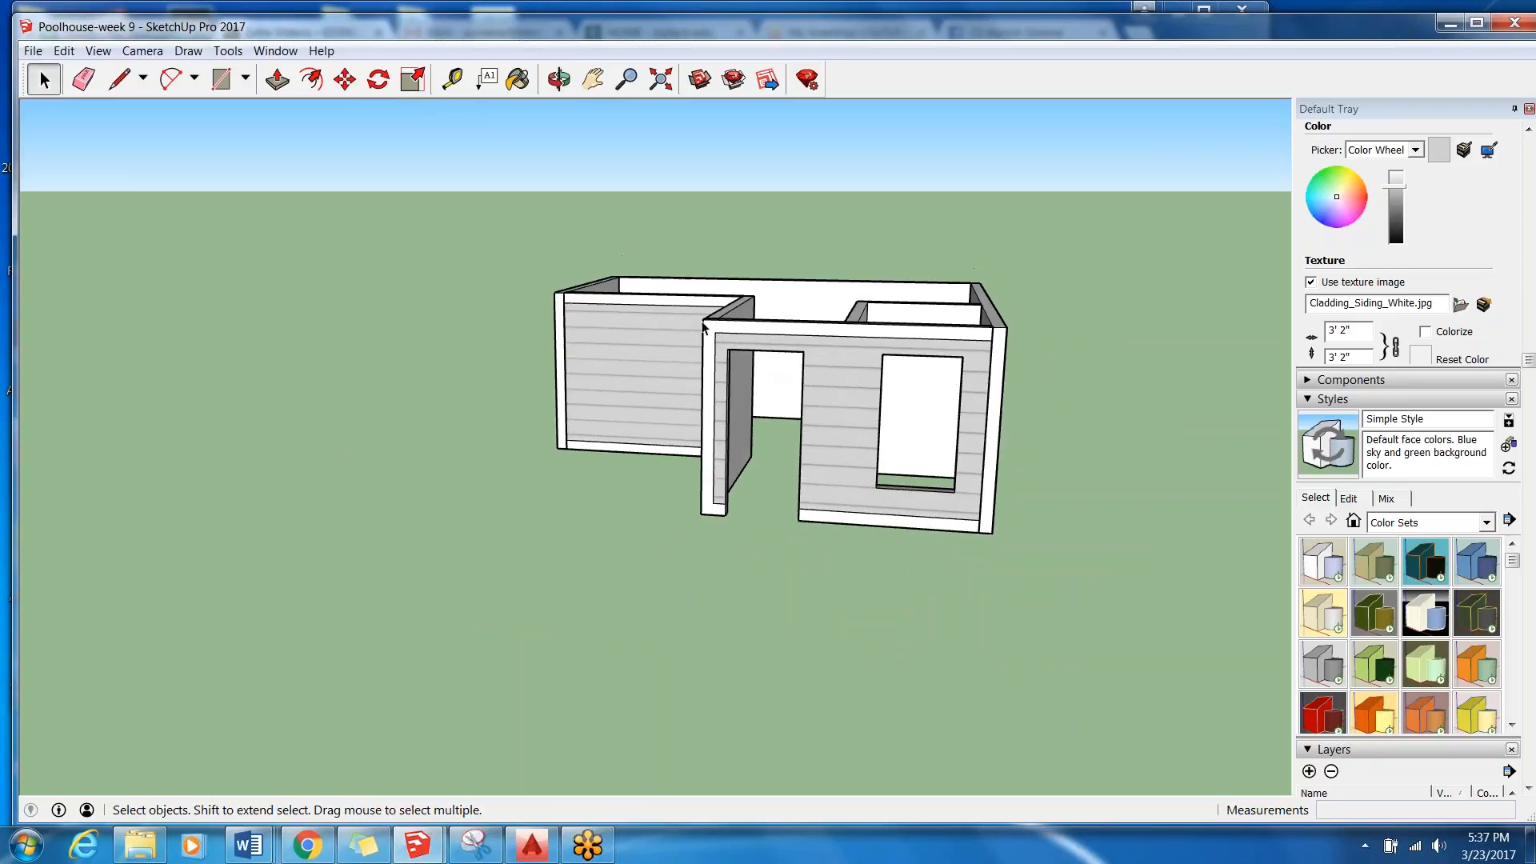
Inspect the trim bands, corner boards and siding on the pool house's long rear wall, side walls and inner front corner.
mouse_move(1112, 369)
middle_mouse_down()
mouse_move(1022, 439)
mouse_move(611, 446)
mouse_move(532, 379)
mouse_move(448, 448)
mouse_move(288, 483)
mouse_move(881, 491)
mouse_move(862, 452)
mouse_move(920, 464)
mouse_move(1155, 445)
mouse_move(1136, 373)
middle_mouse_up()
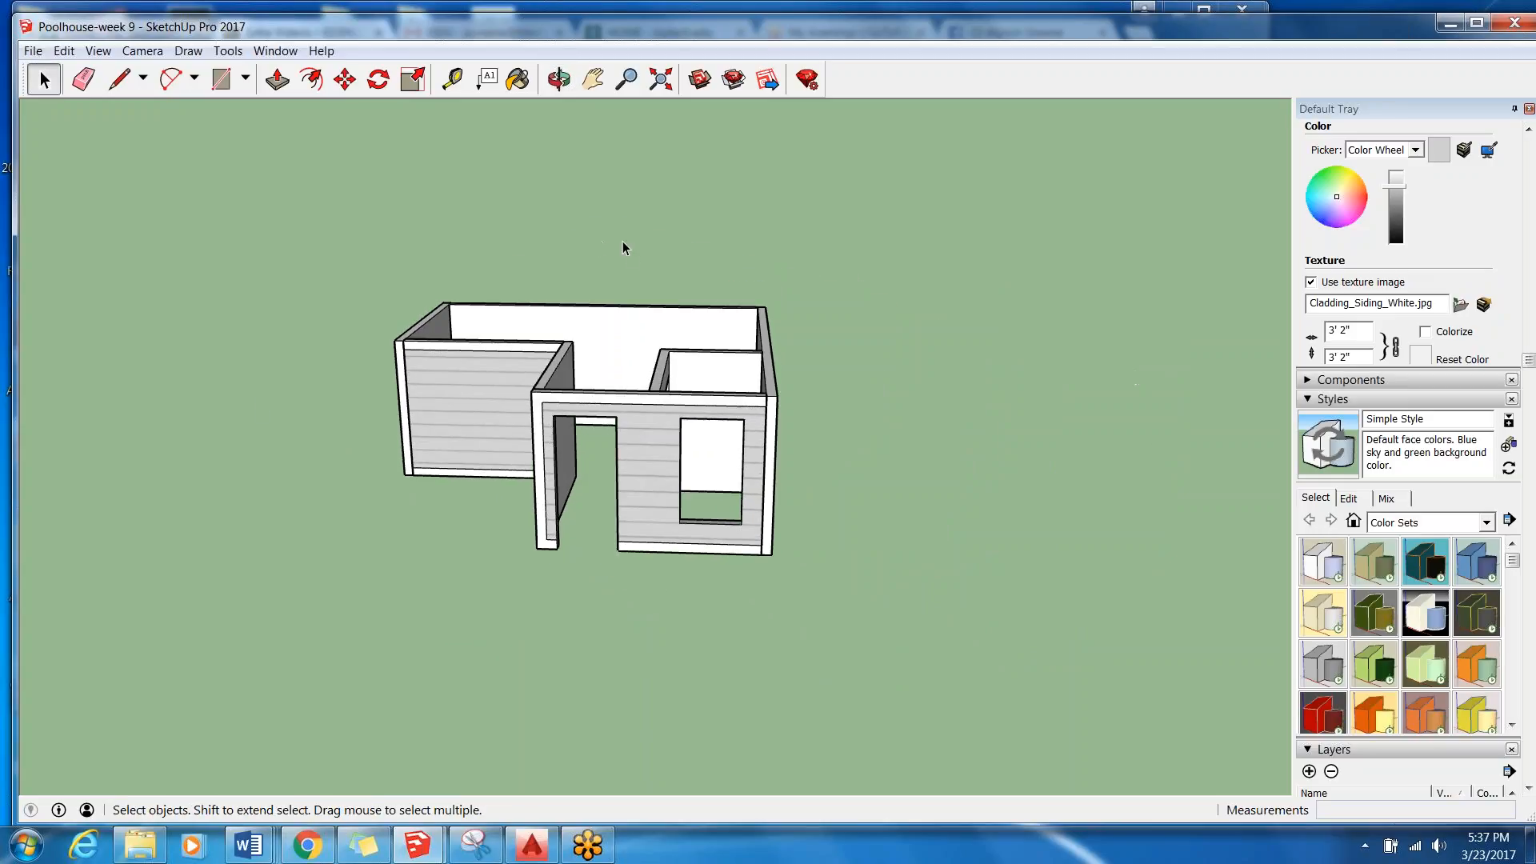
middle_click_drag(596, 307, 528, 267)
middle_click_drag(395, 337, 833, 416)
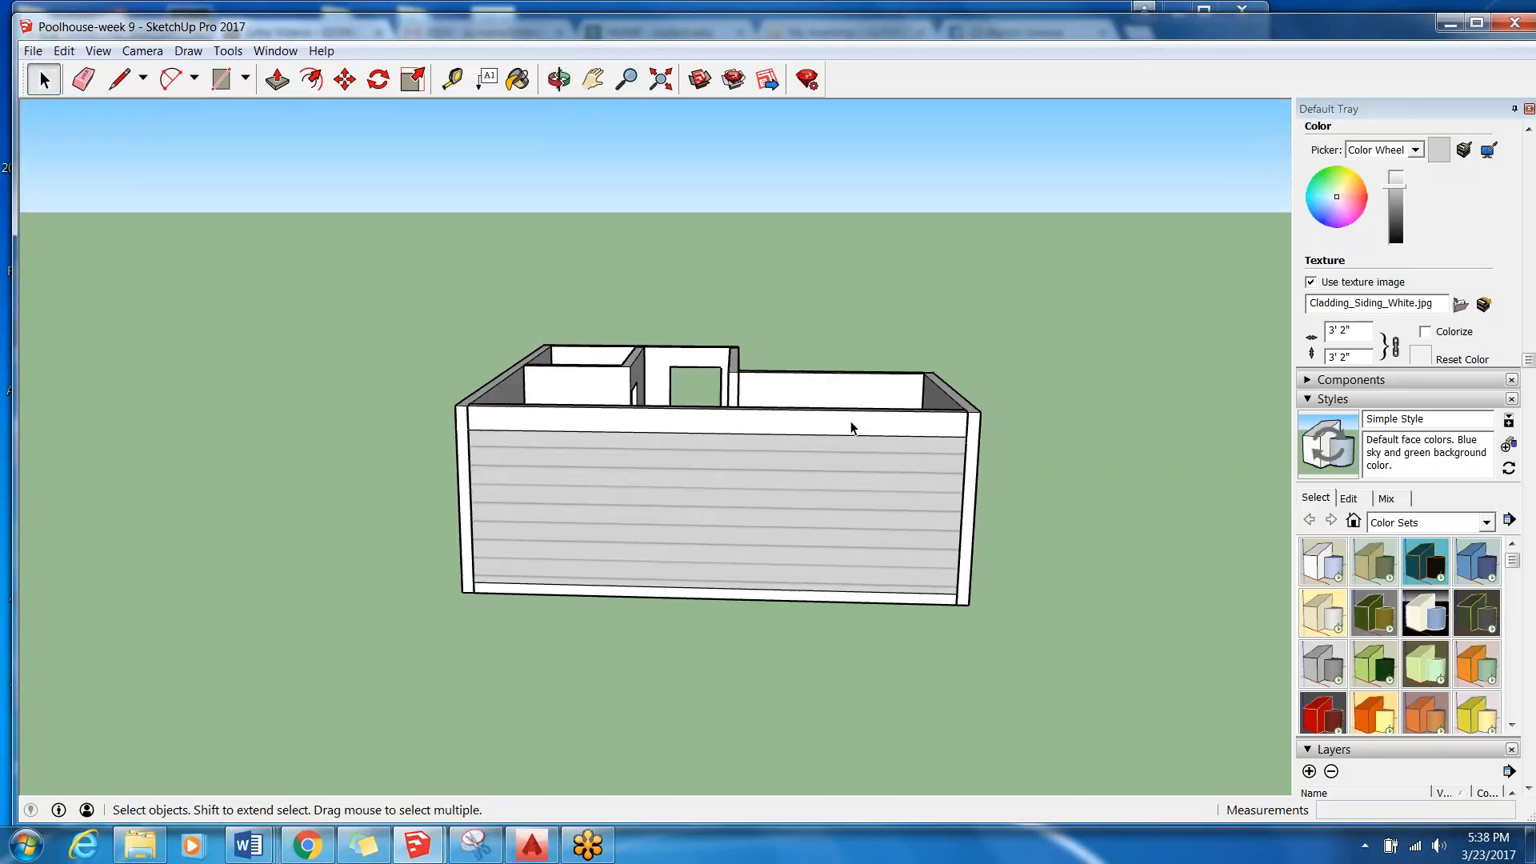
middle_click_drag(412, 397, 747, 381)
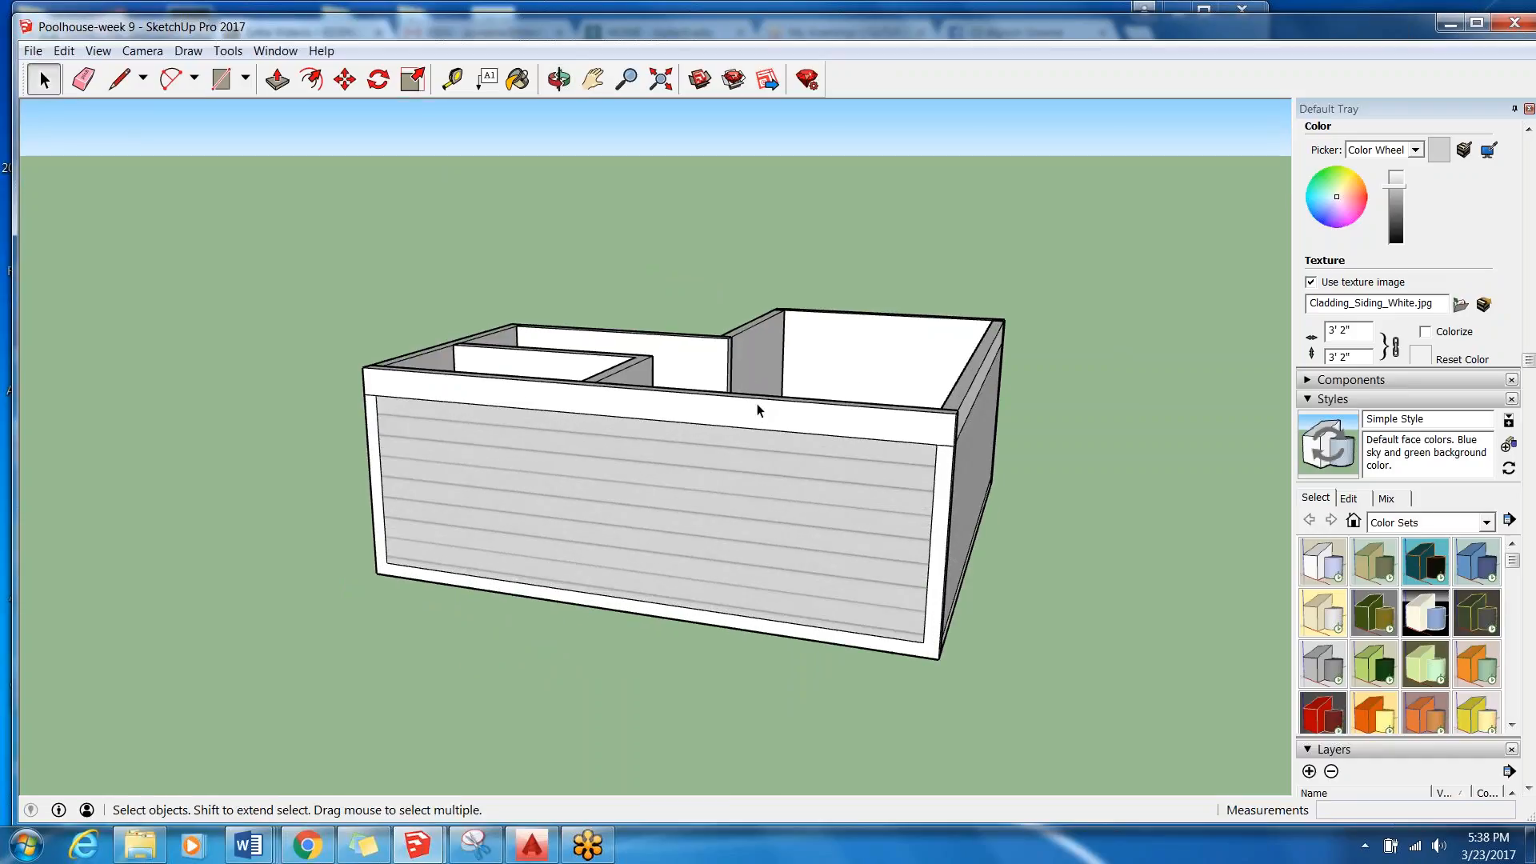
middle_click_drag(909, 569, 758, 591)
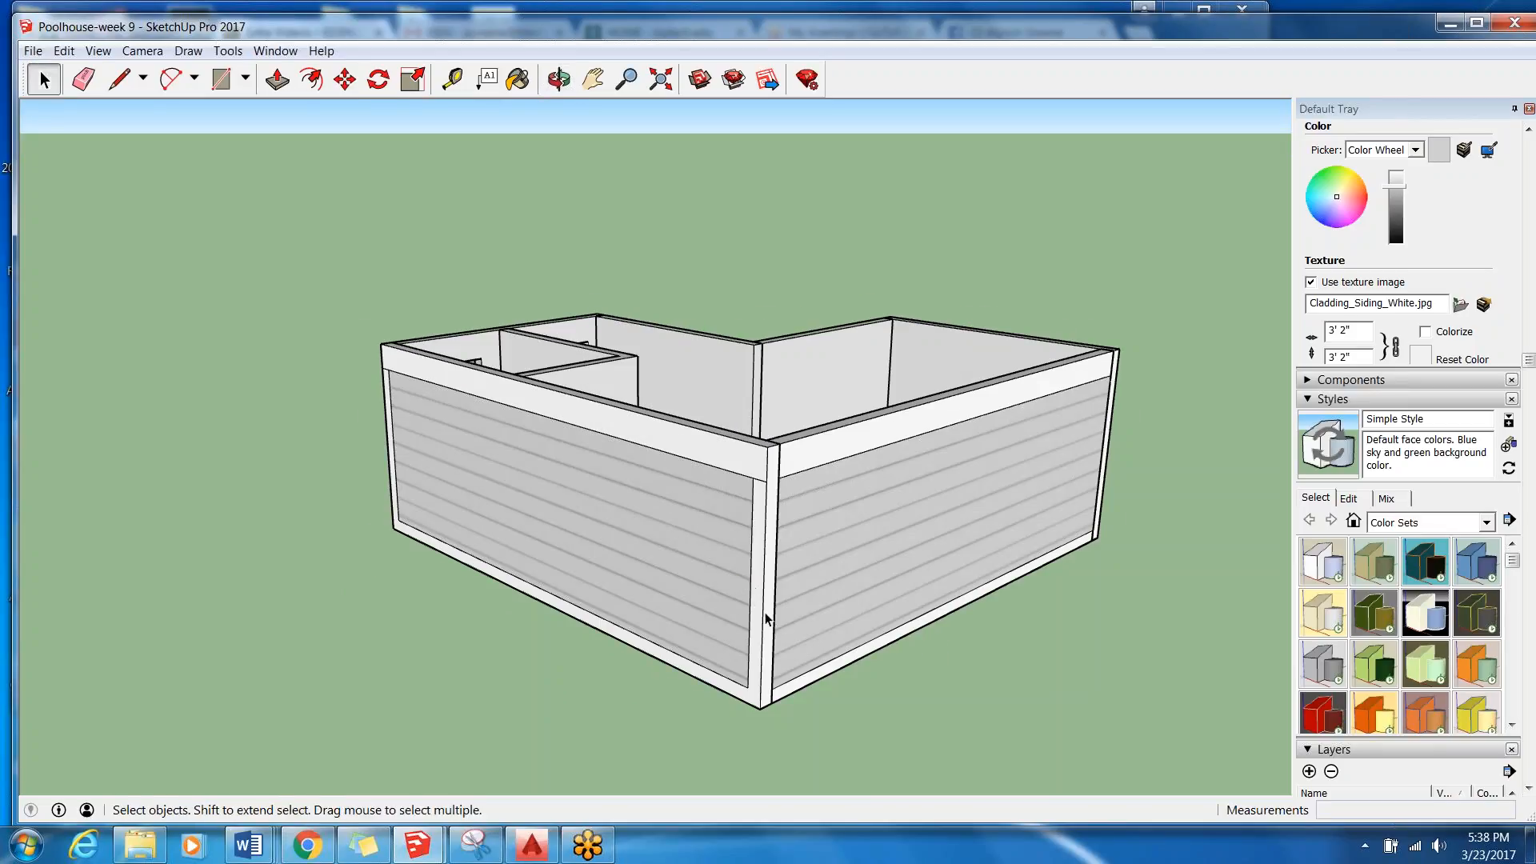
scroll(766, 619, "up", 4)
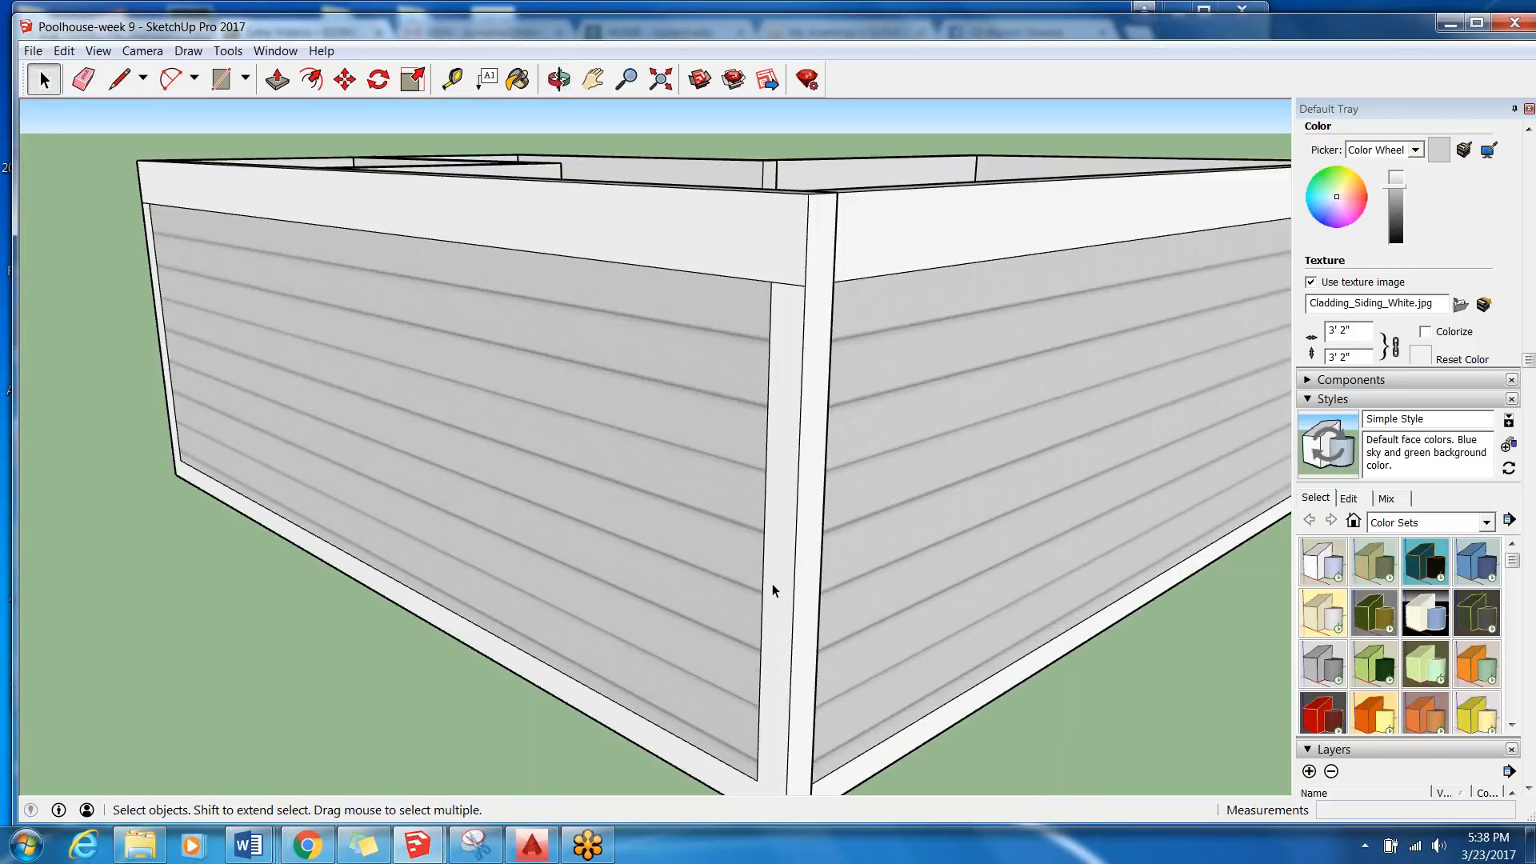
middle_click_drag(819, 594, 432, 560)
middle_click_drag(639, 445, 472, 303)
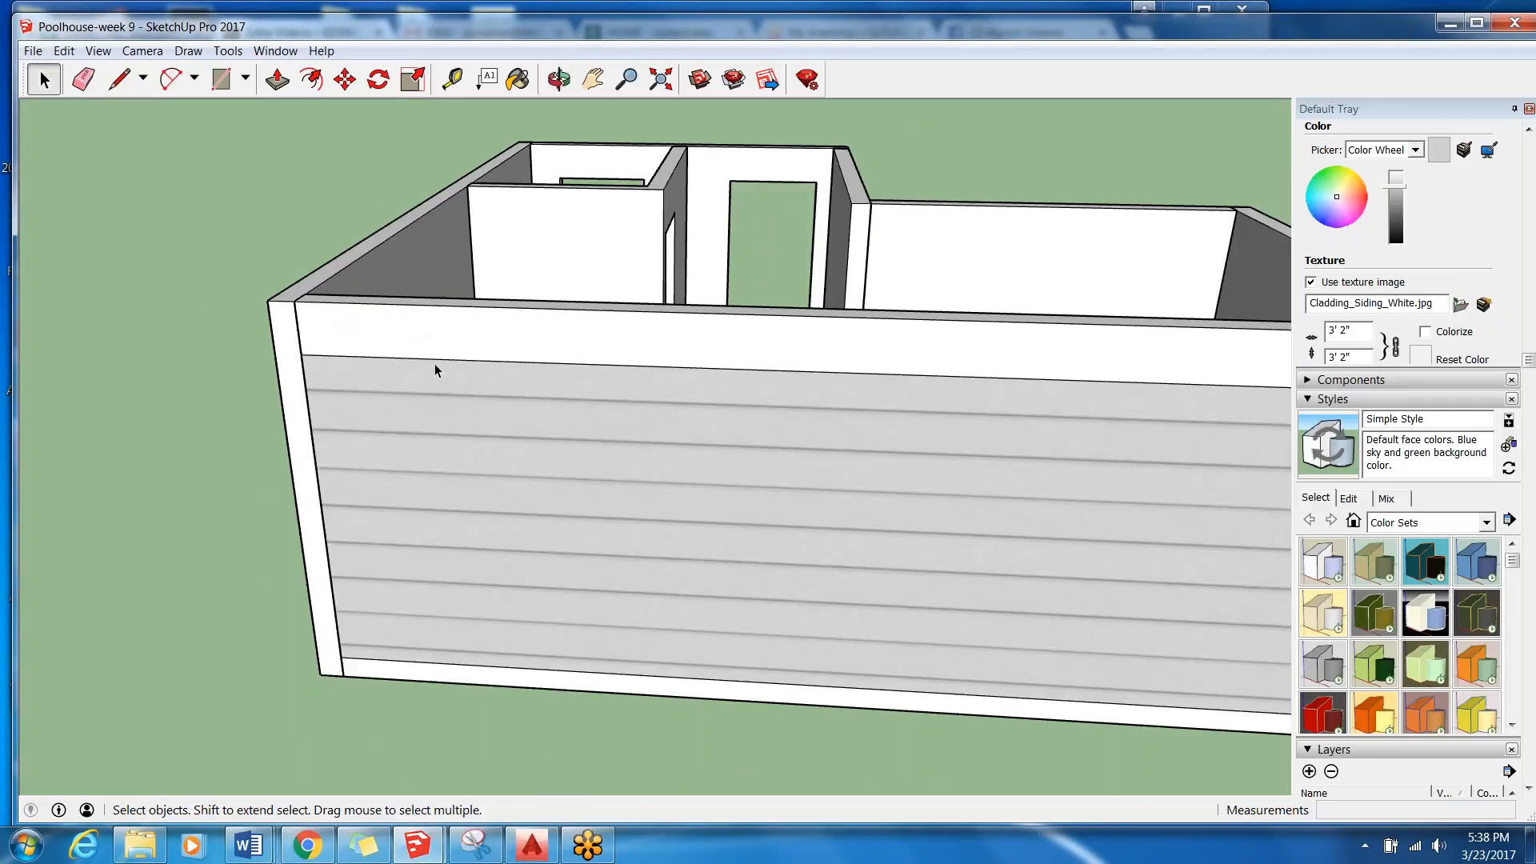
scroll(1029, 331, "down", 3)
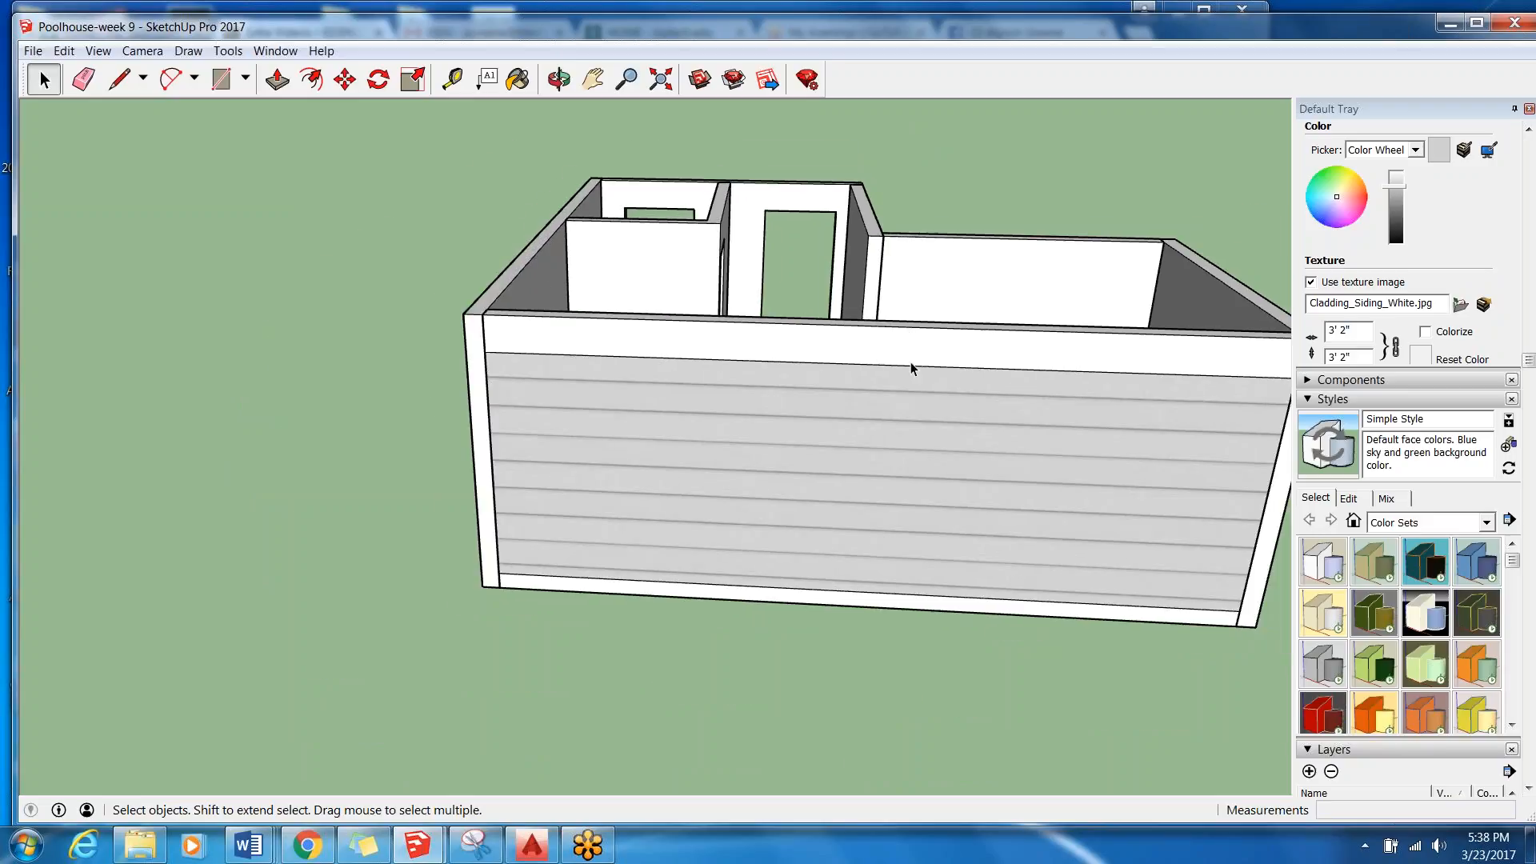
middle_click_drag(1090, 358, 920, 344)
middle_click_drag(613, 577, 538, 615)
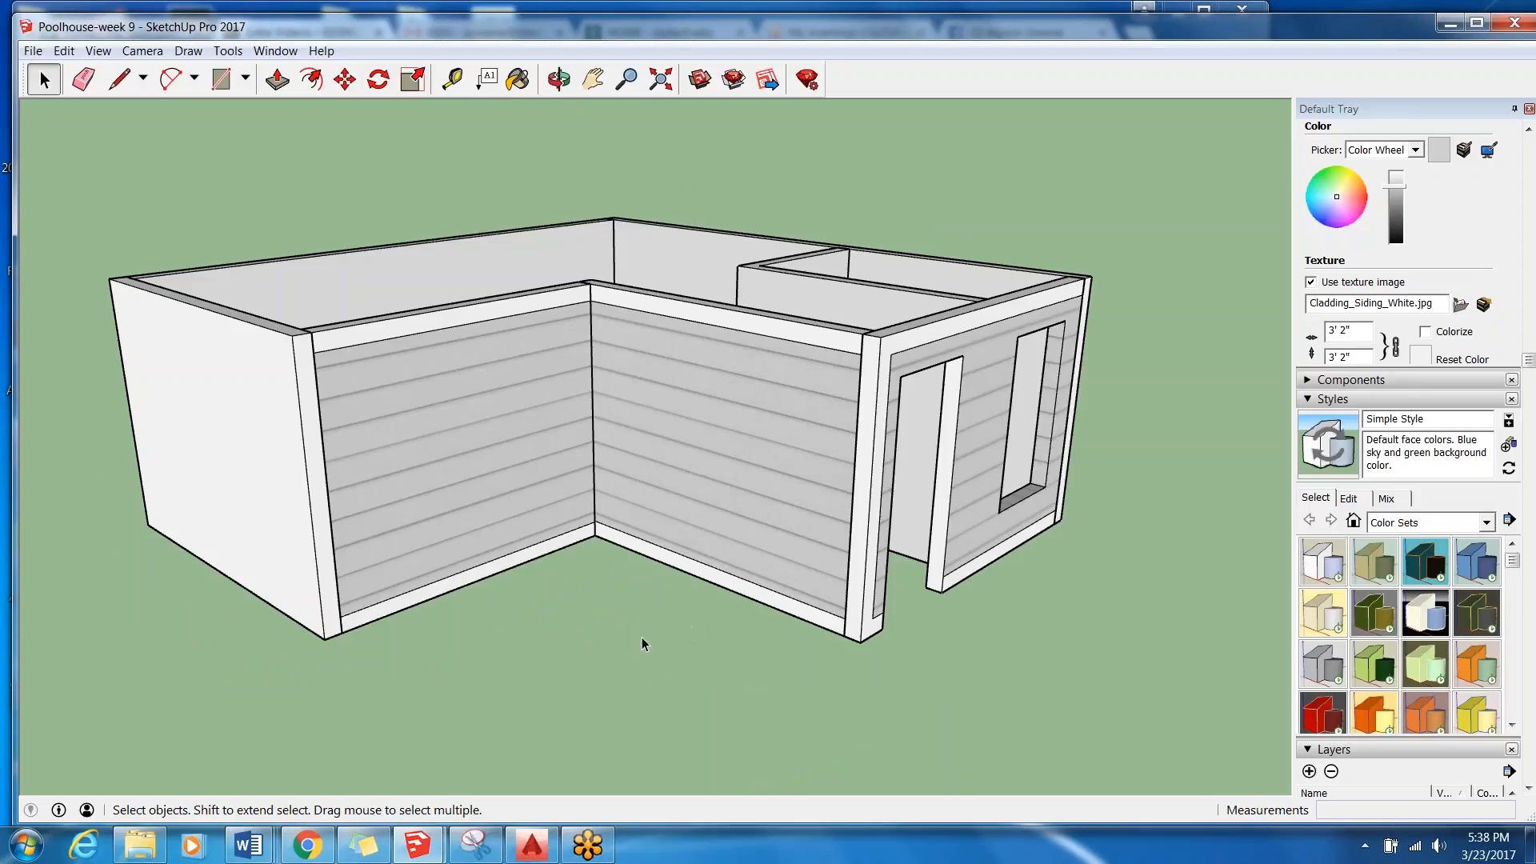
scroll(633, 622, "down", 3)
middle_click_drag(539, 655, 747, 449)
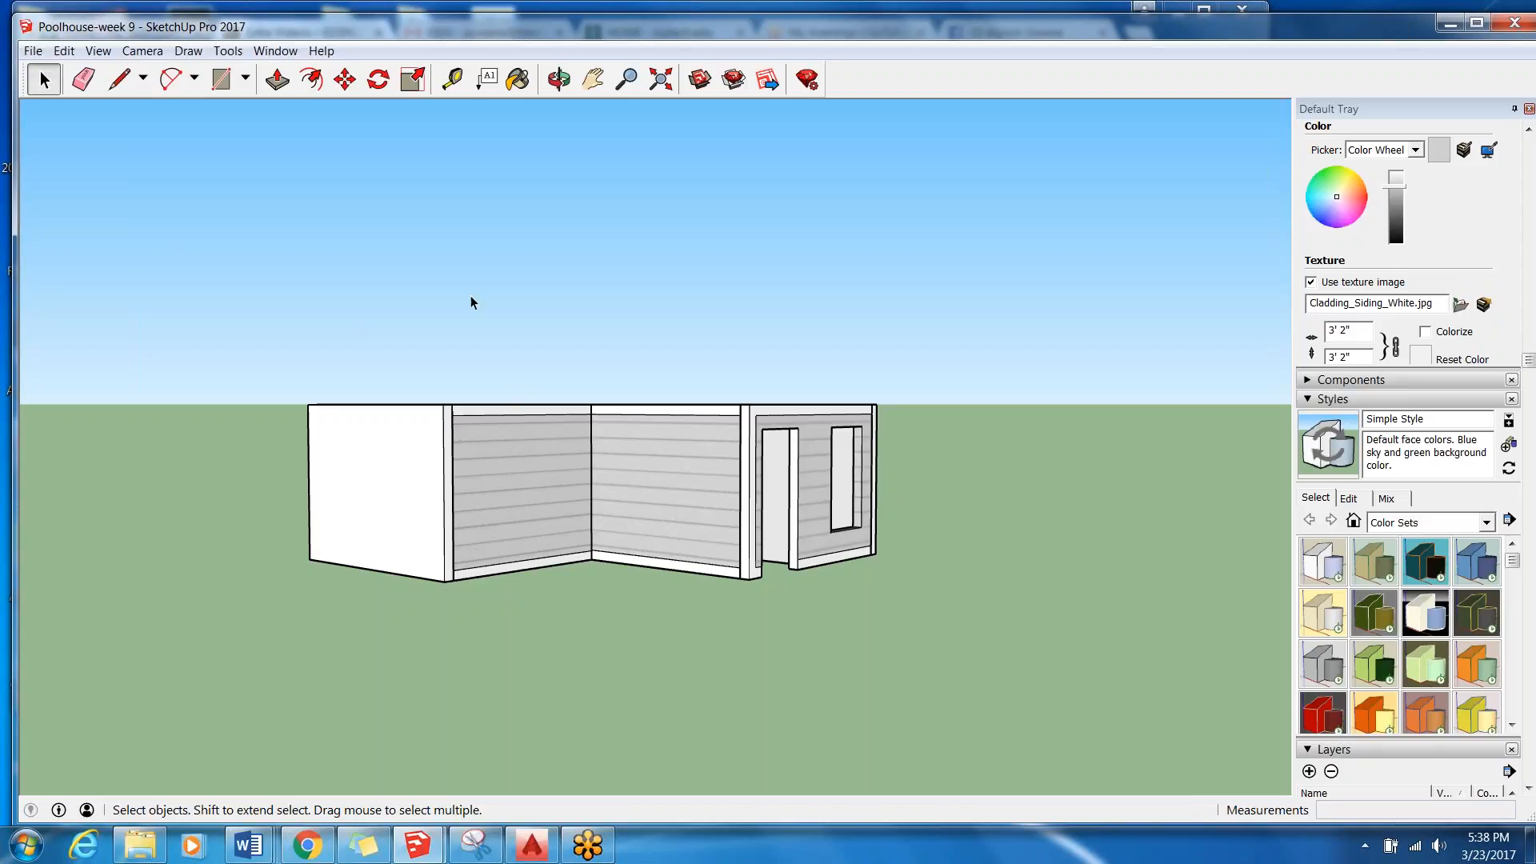
middle_click_drag(782, 397, 788, 456)
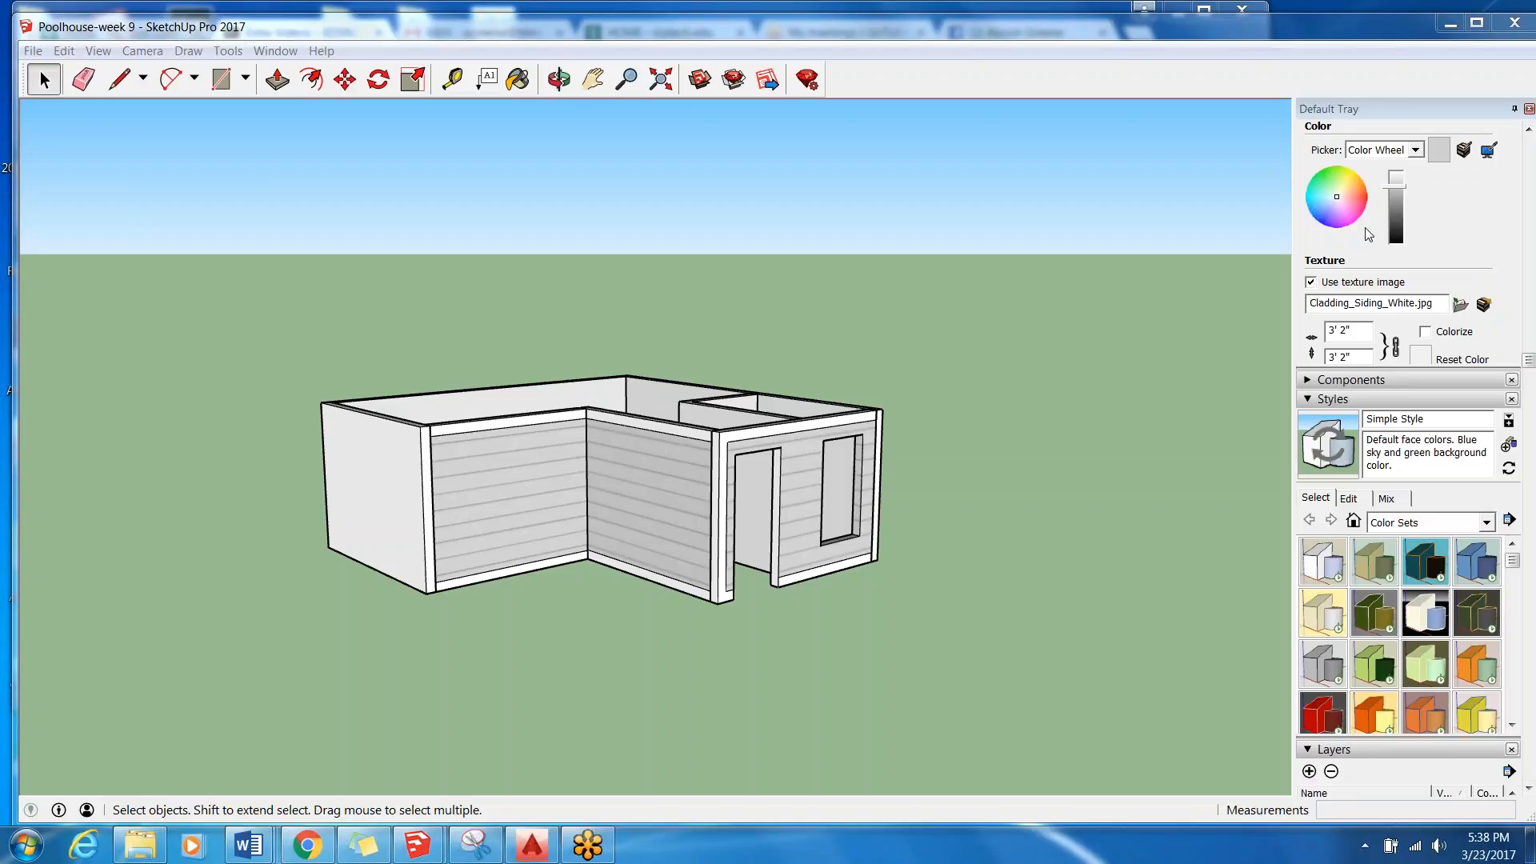
Show the Pillars, Roof and Slab layers of the pool house, and check the rest of the layer list.
left_click_drag(1529, 368, 1531, 638)
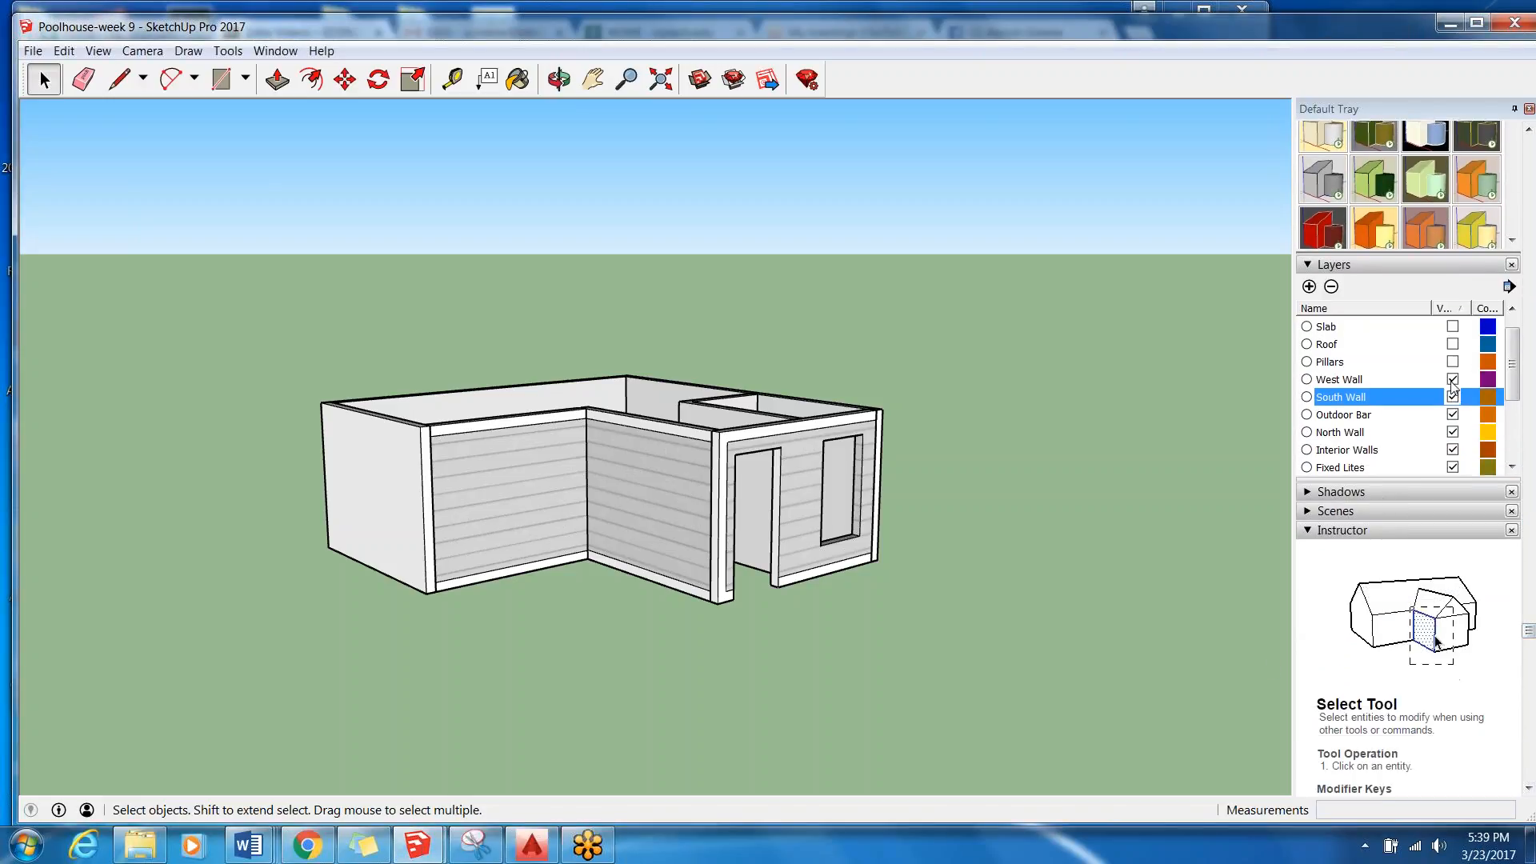
left_click(1453, 361)
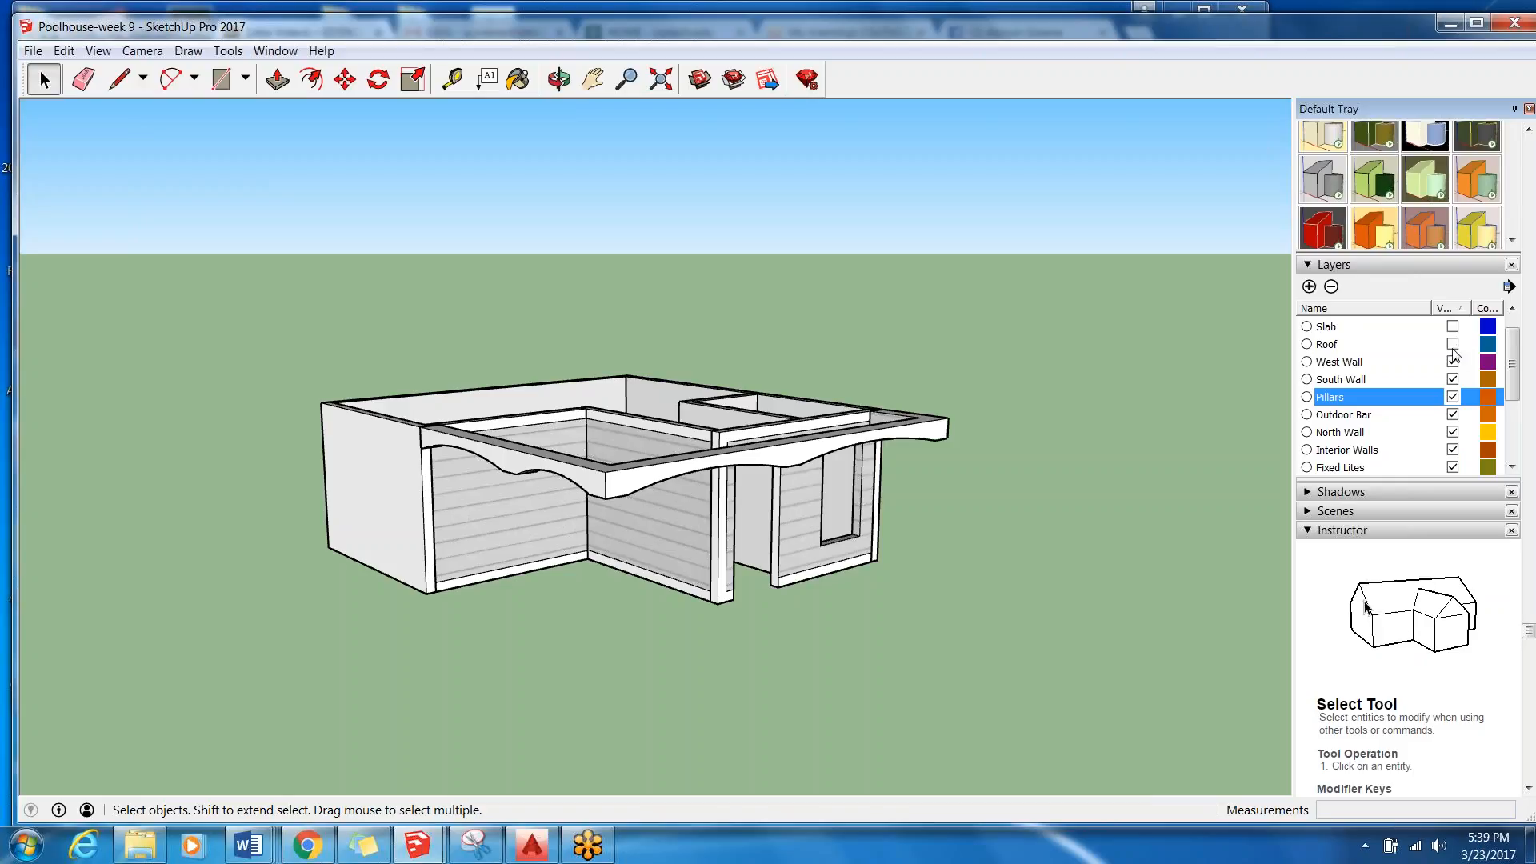
left_click(1453, 345)
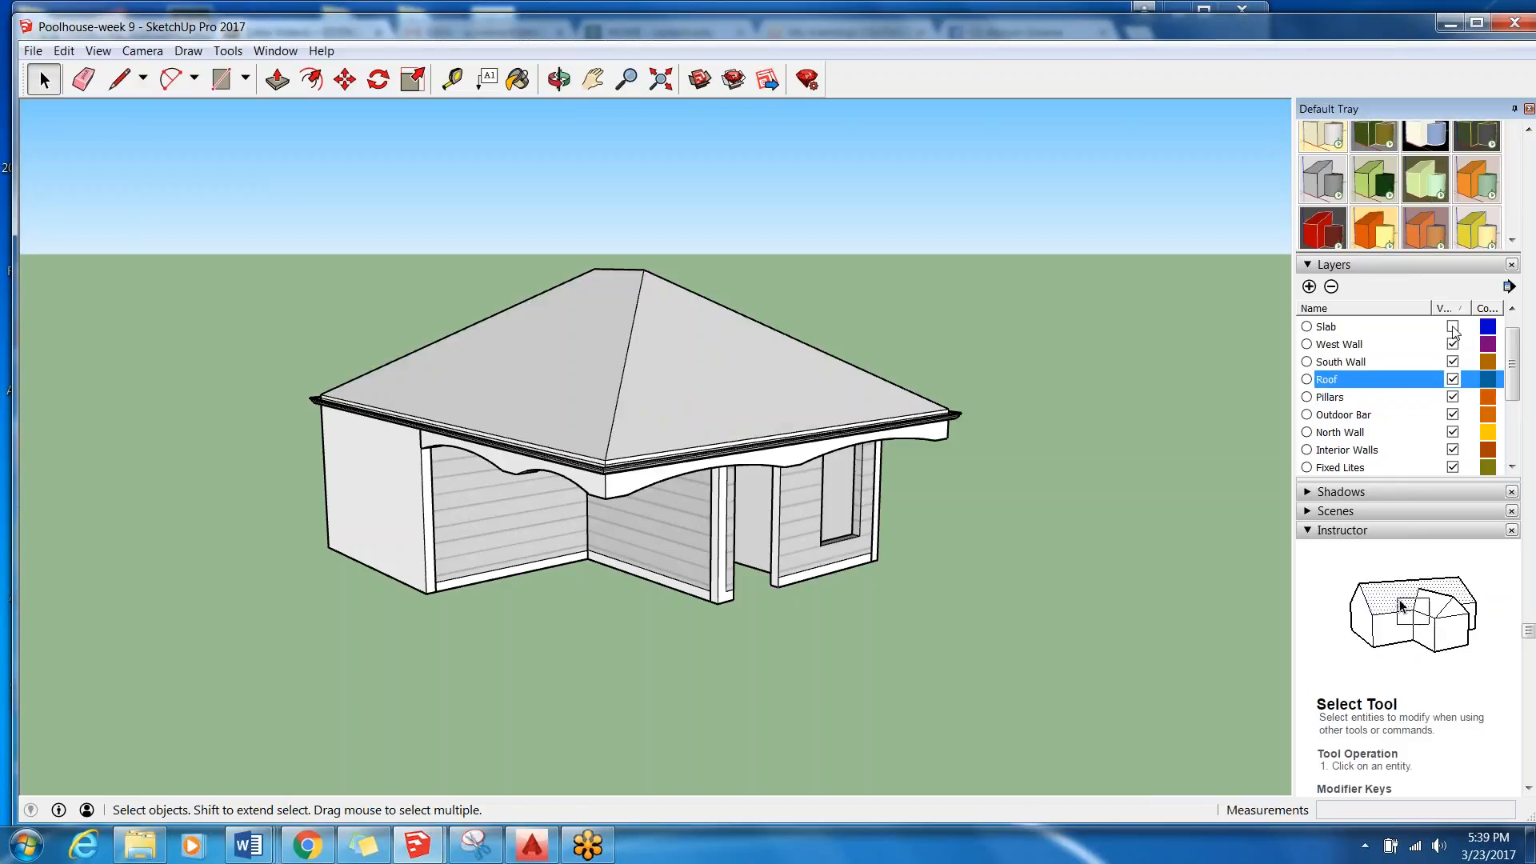
left_click(1453, 328)
scroll(1524, 366, "down", 2)
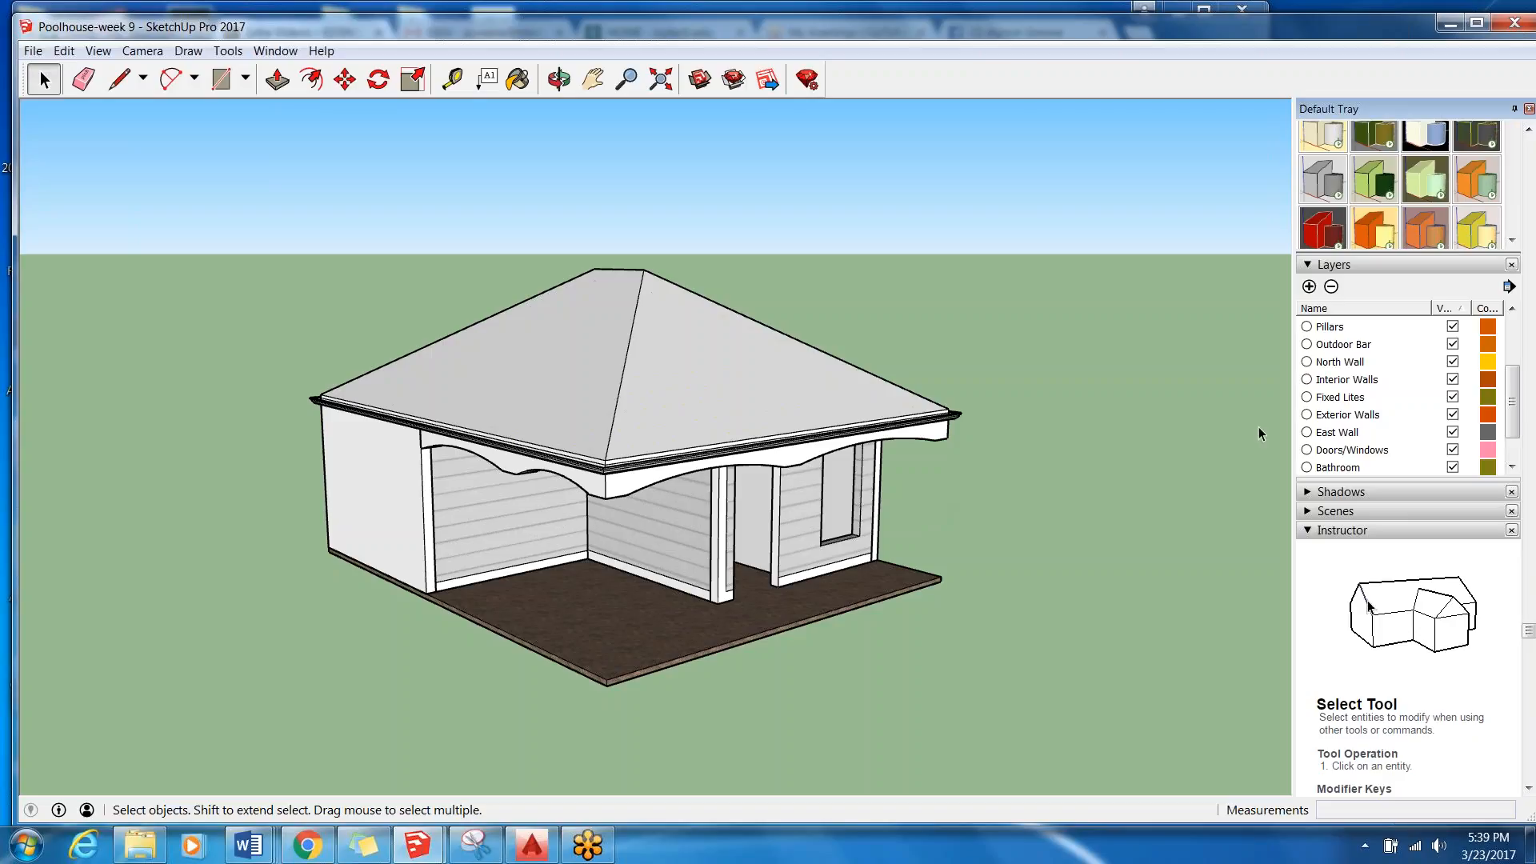
left_click_drag(1516, 413, 1530, 374)
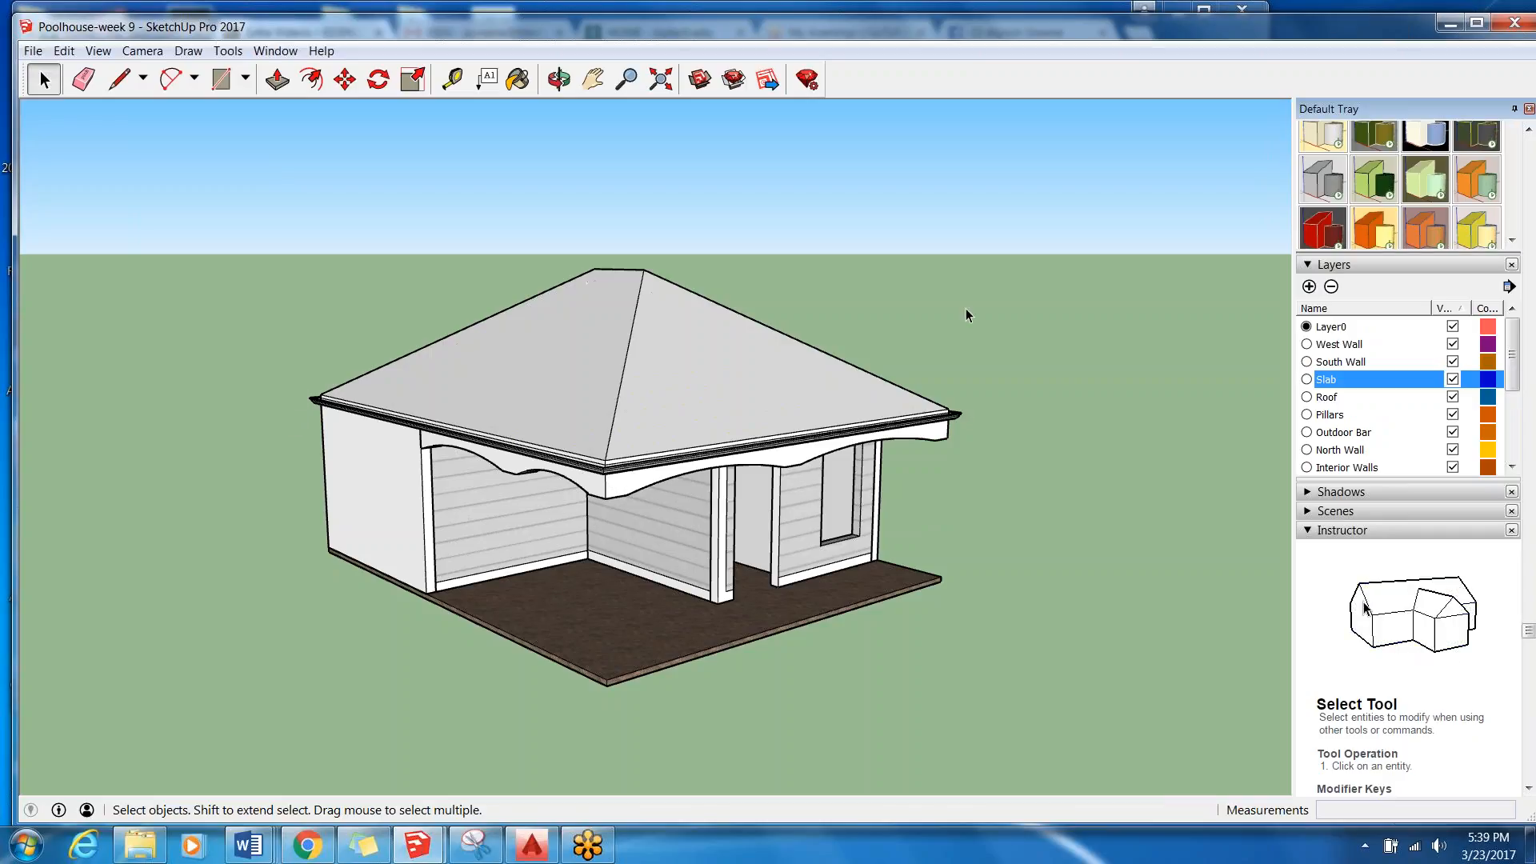
Hide the Slab, Roof and Pillars layers so only the pool house walls are displayed.
left_click(1453, 379)
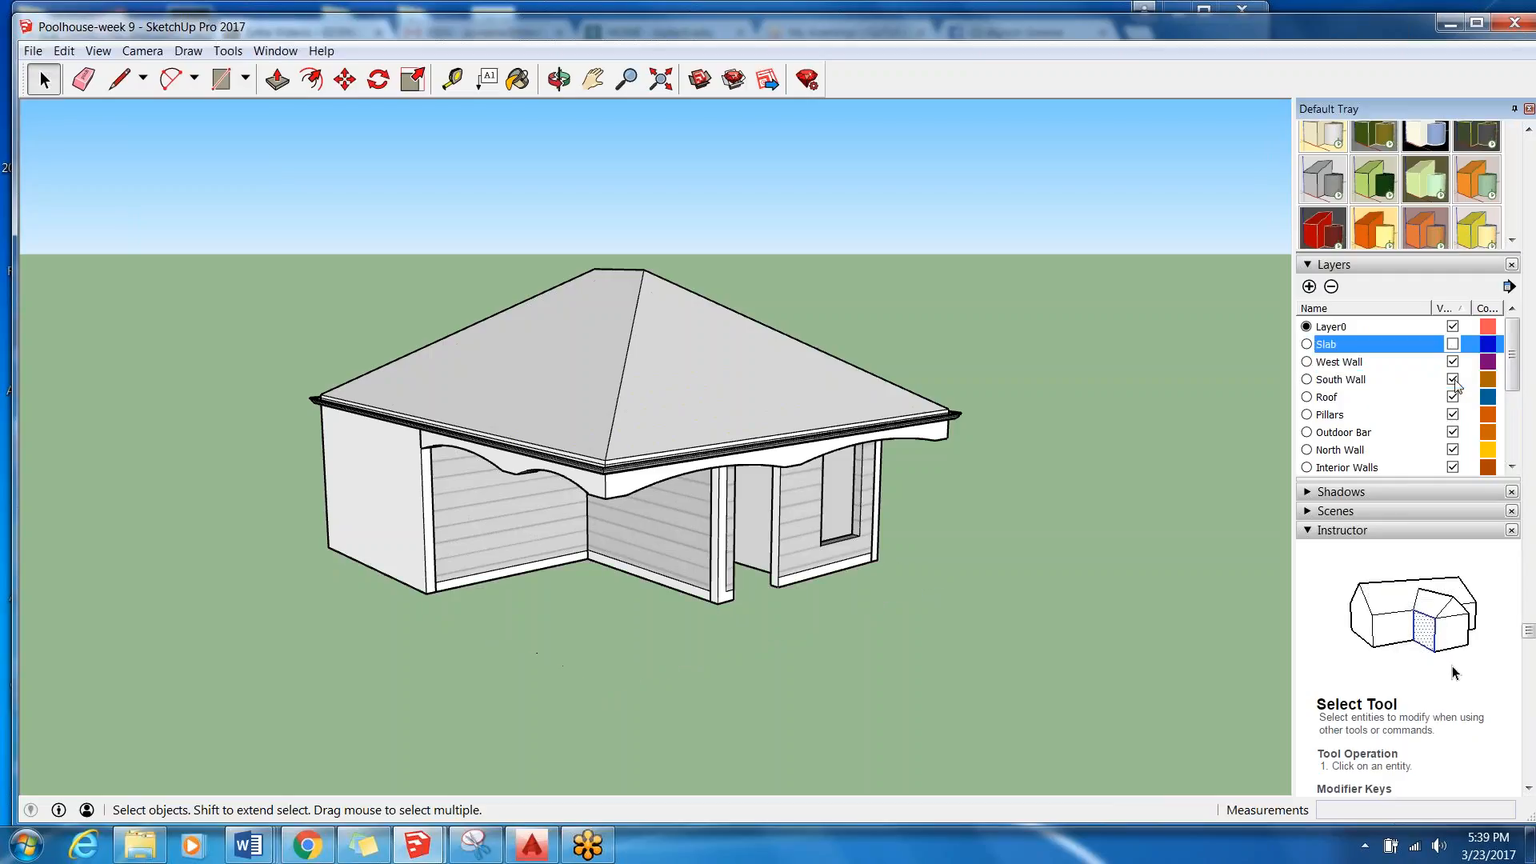
left_click(1453, 397)
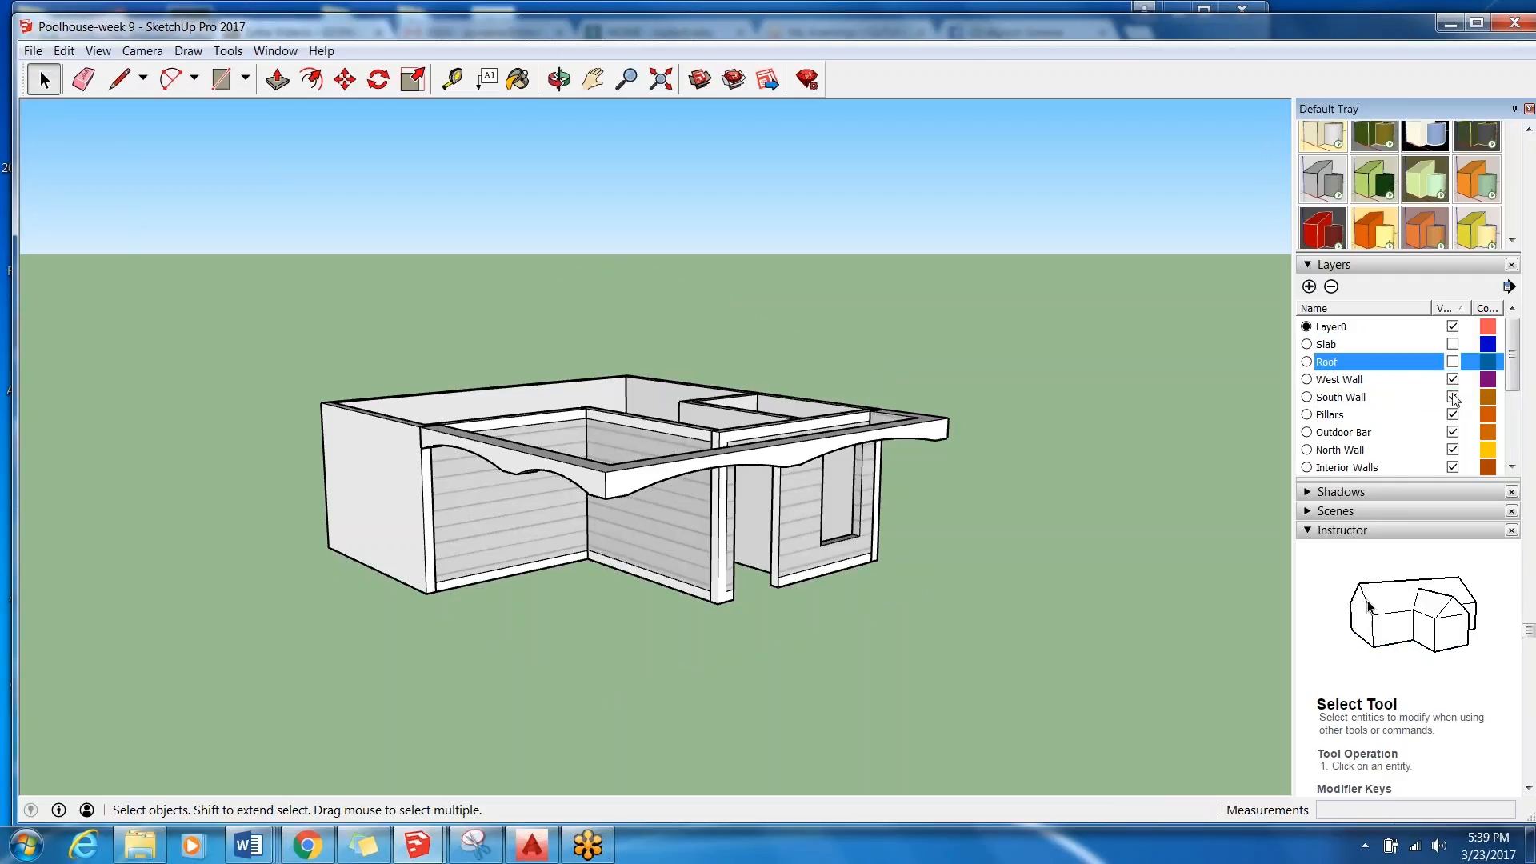
left_click(1453, 416)
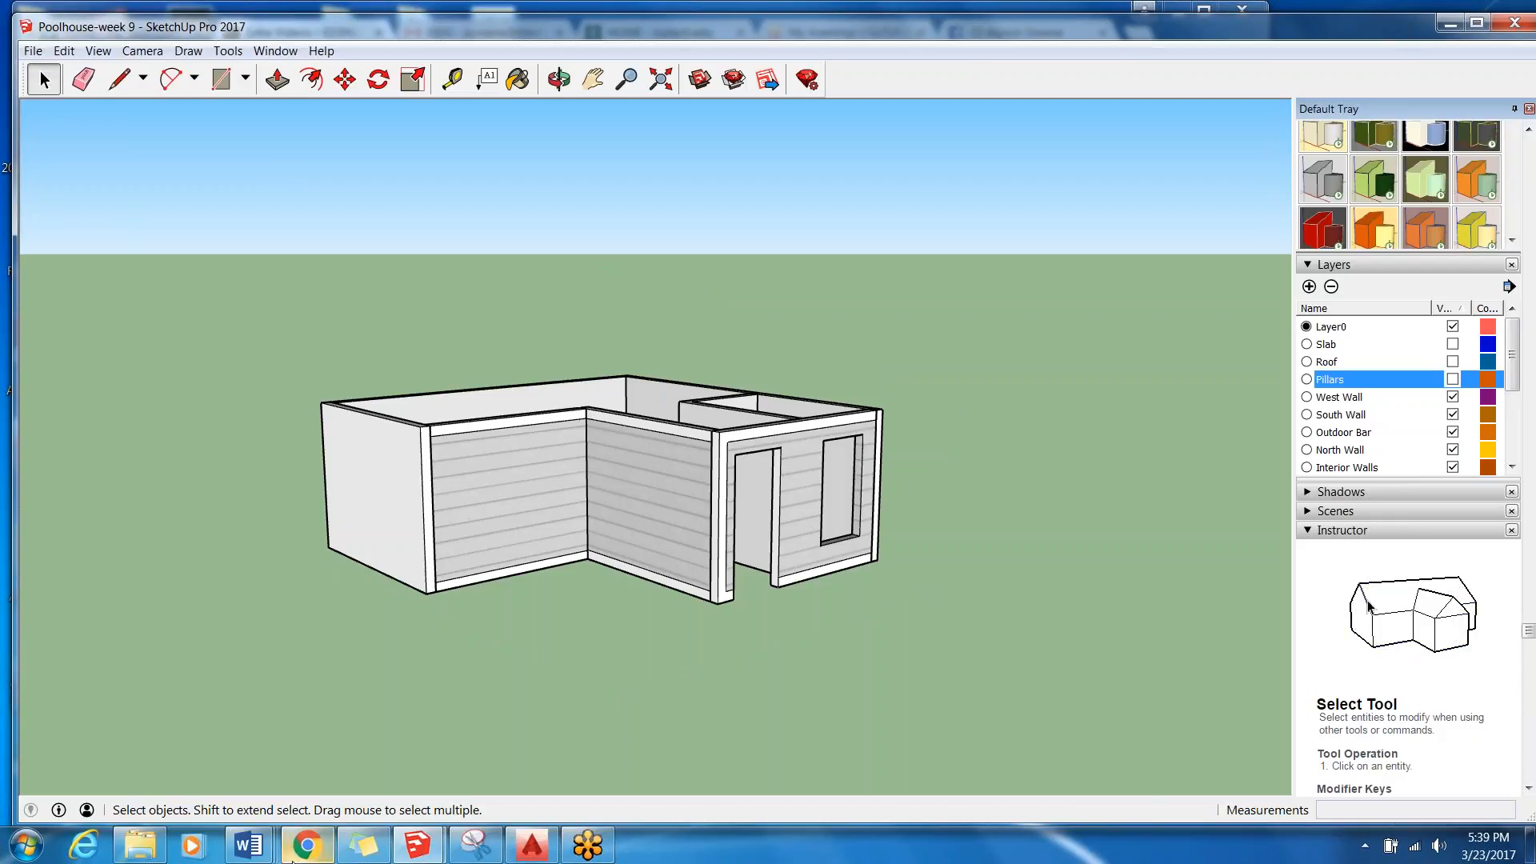
middle_click_drag(895, 260, 469, 540)
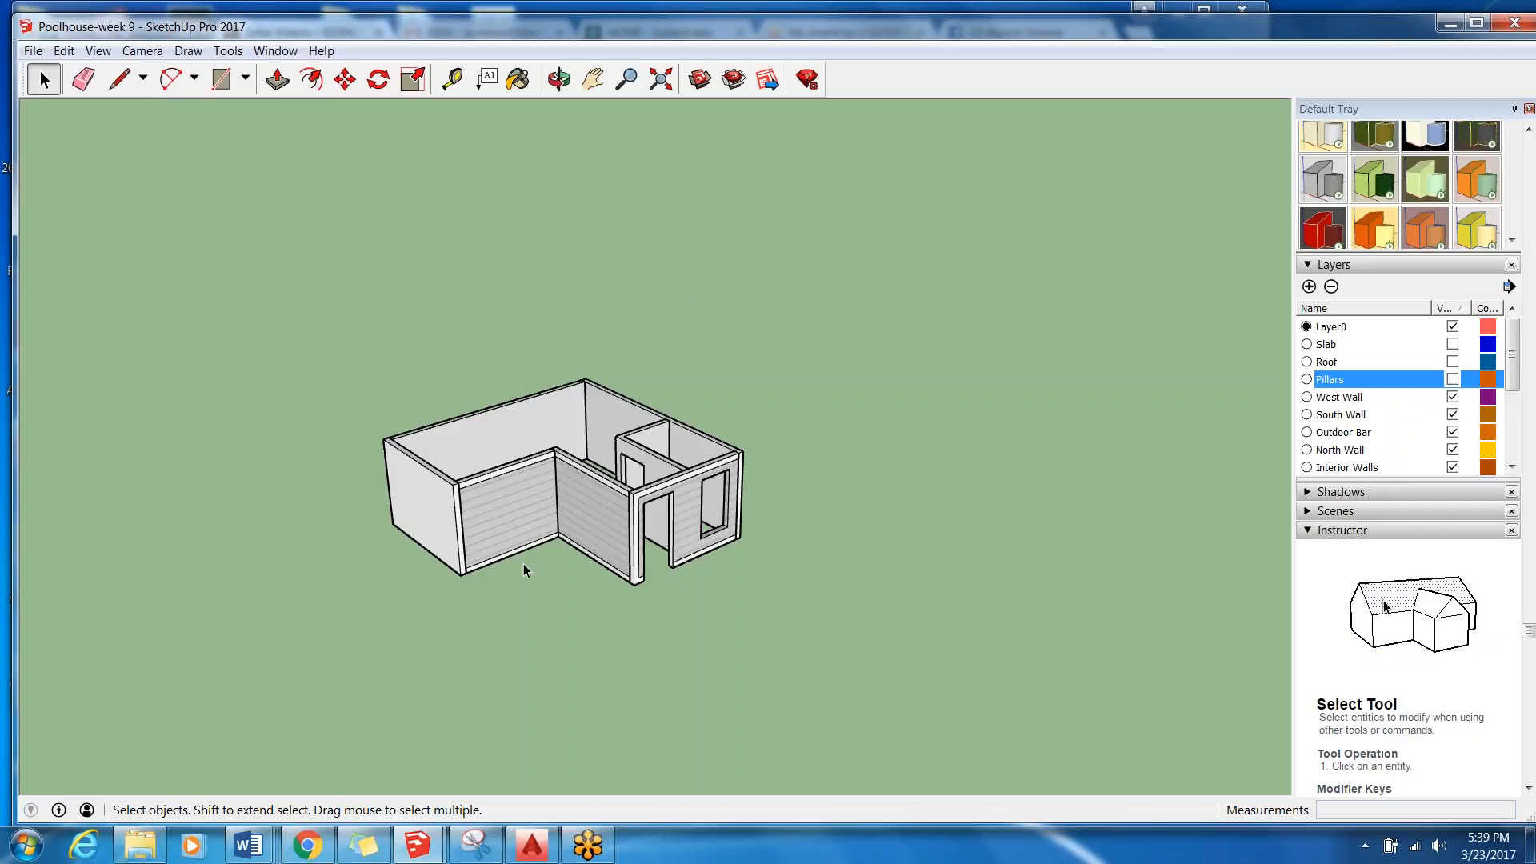
Switch to the Session 9 Rubric document in Word and review its instructions from the beginning.
mouse_move(249, 853)
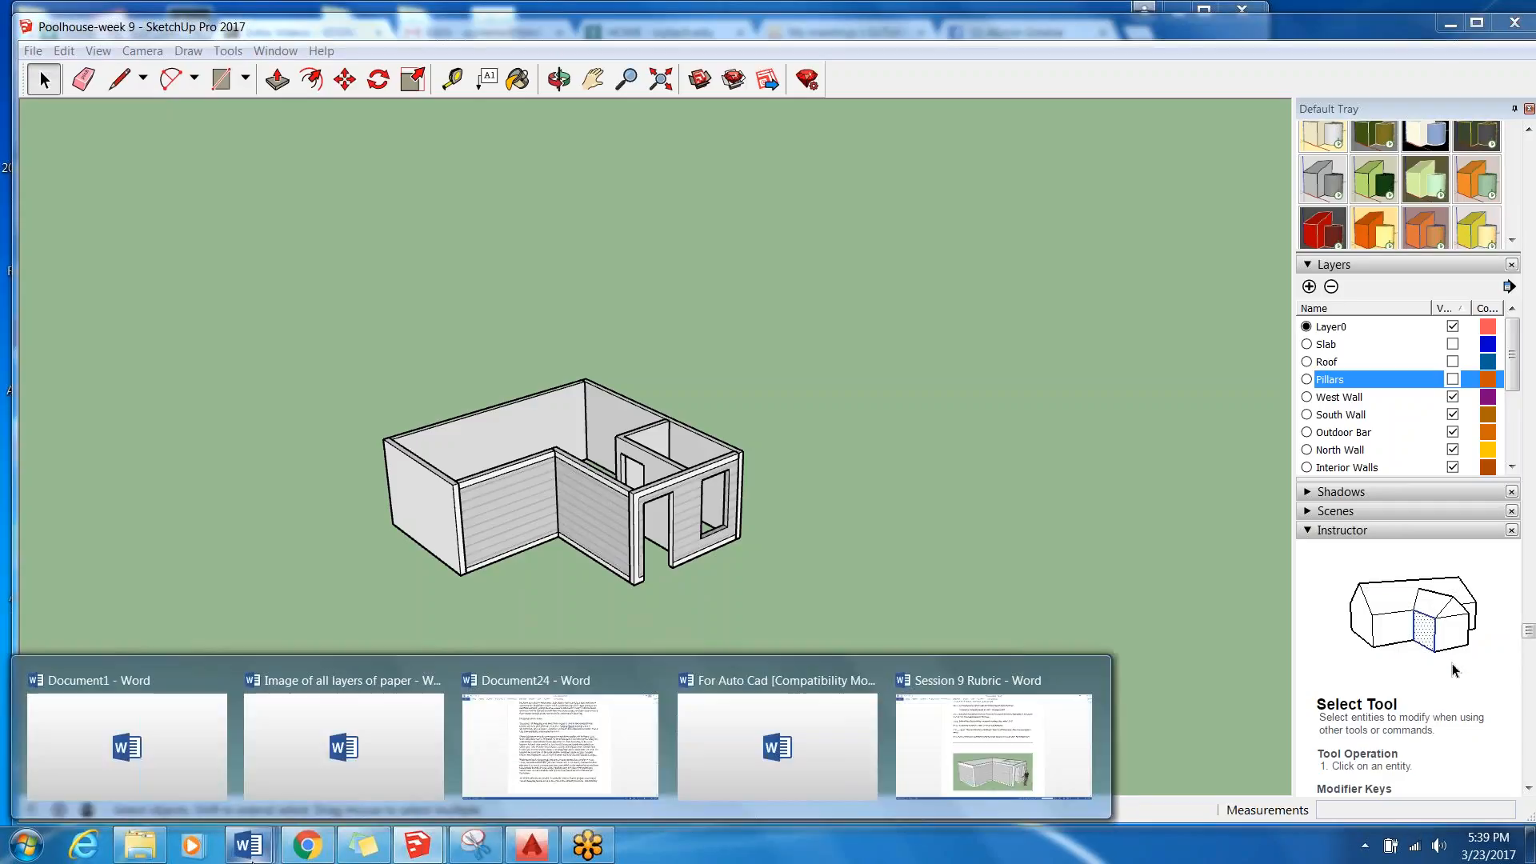
left_click(995, 744)
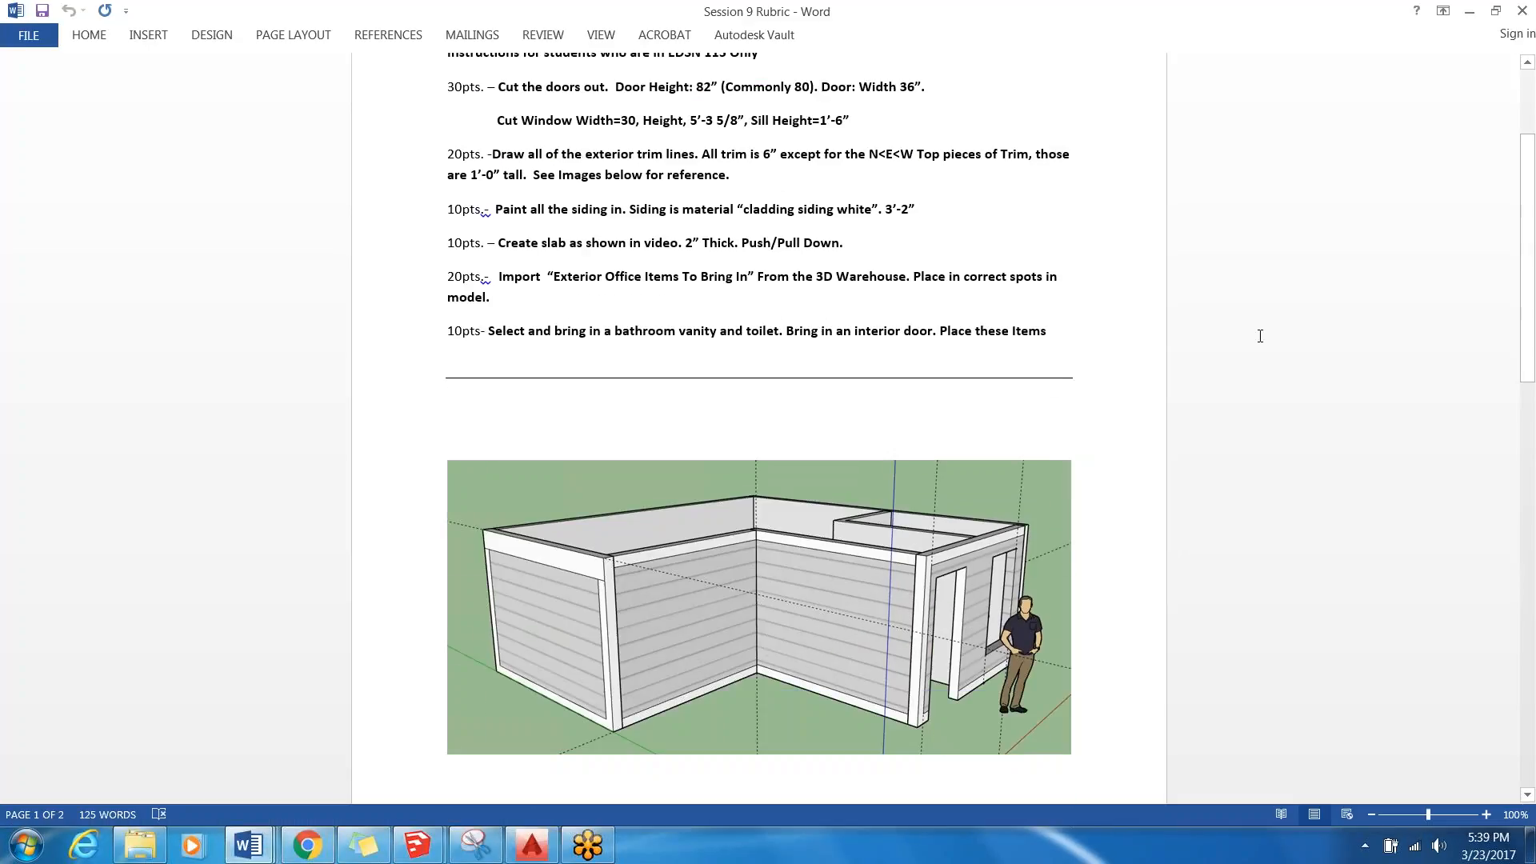
scroll(1260, 336, "up", 3)
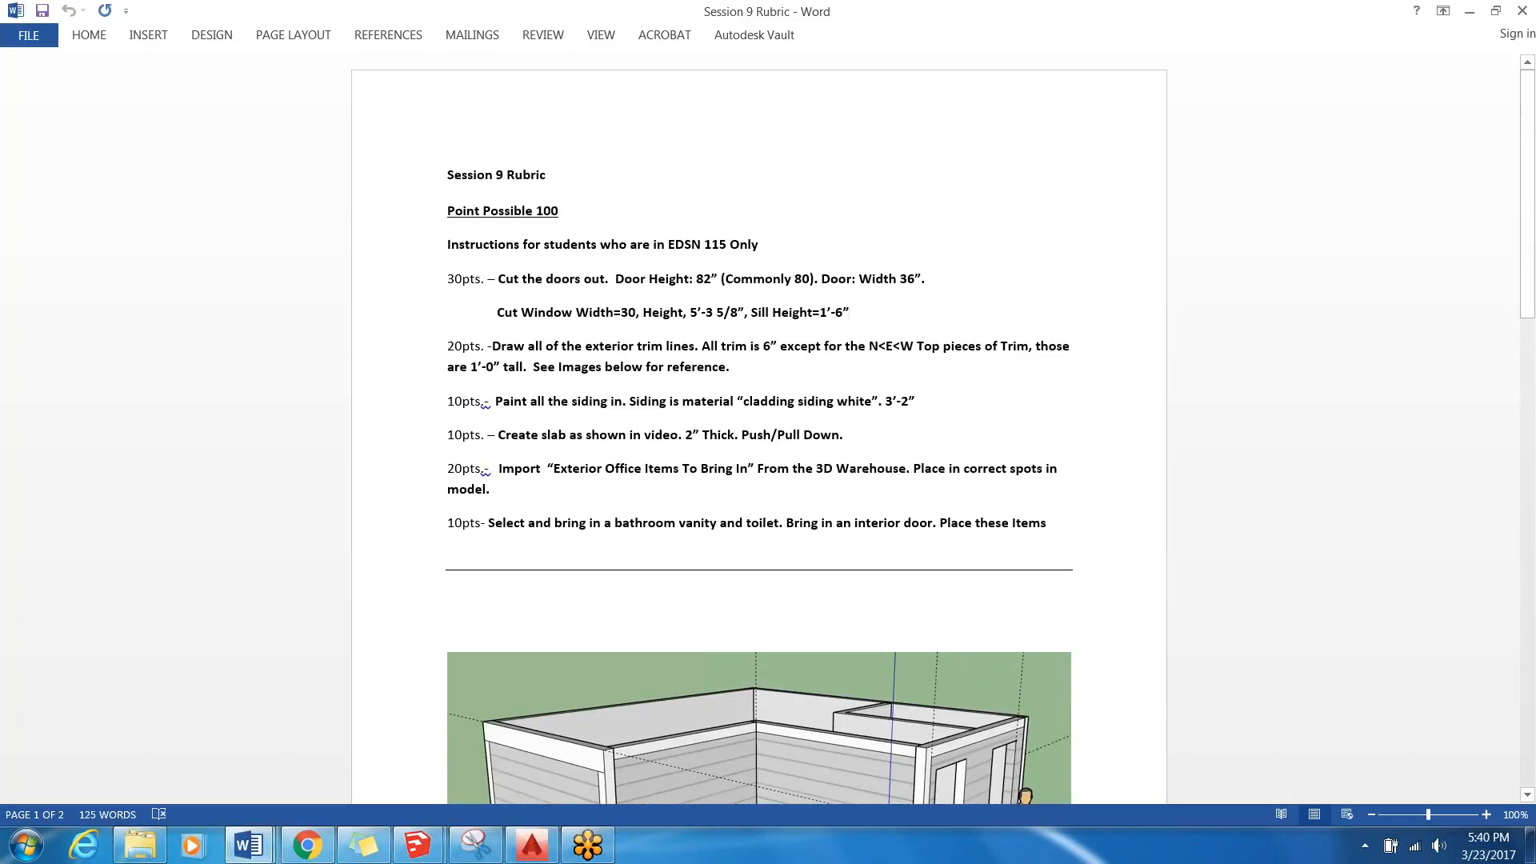
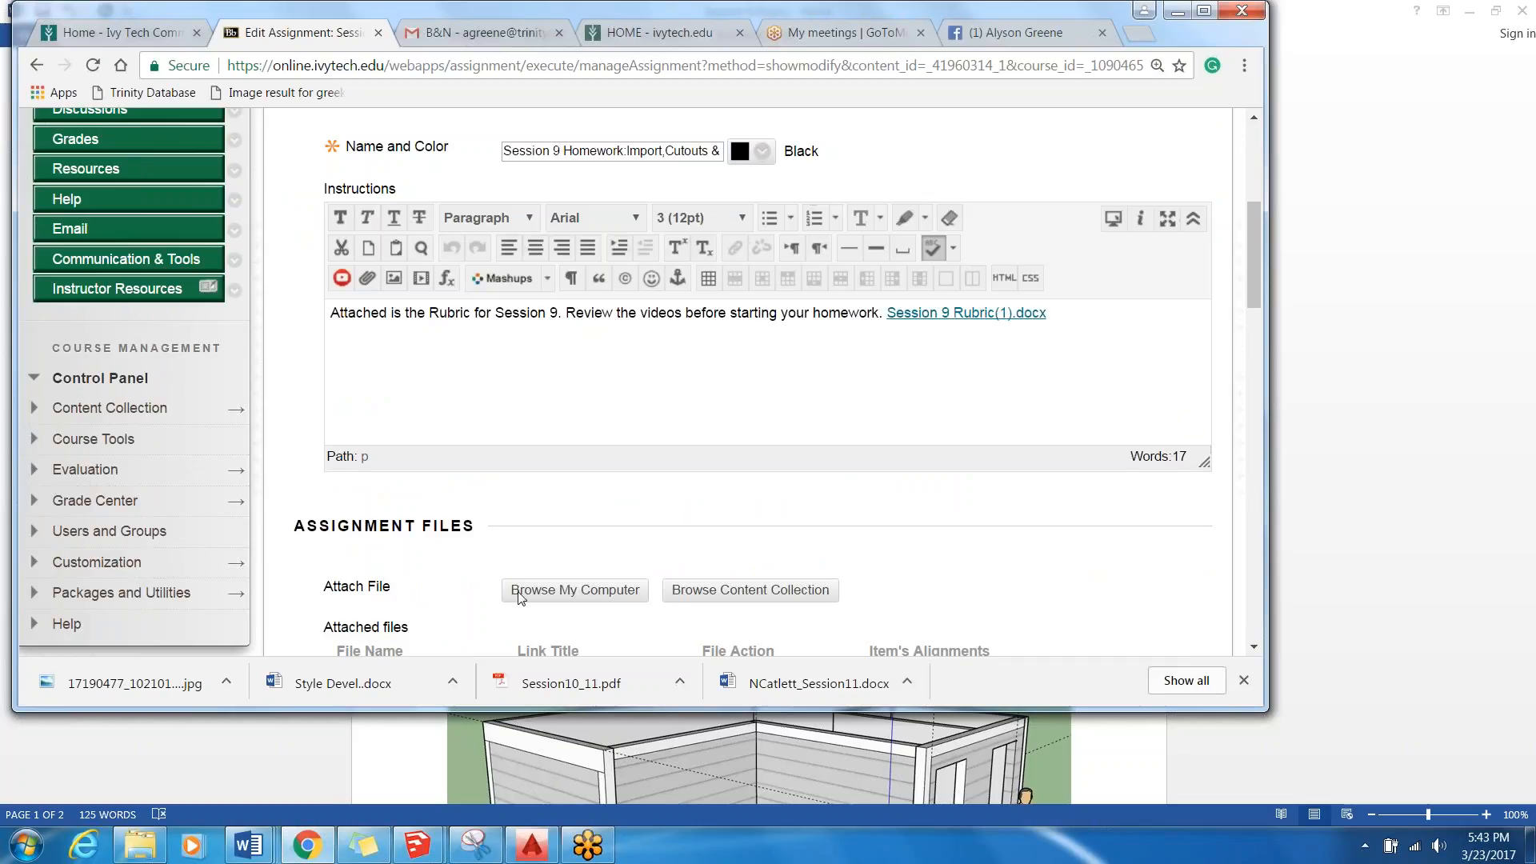
Attach the Session 9 Rubric document from the desktop to the Session 9 homework assignment and submit the edit.
scroll(632, 152, "down", 5)
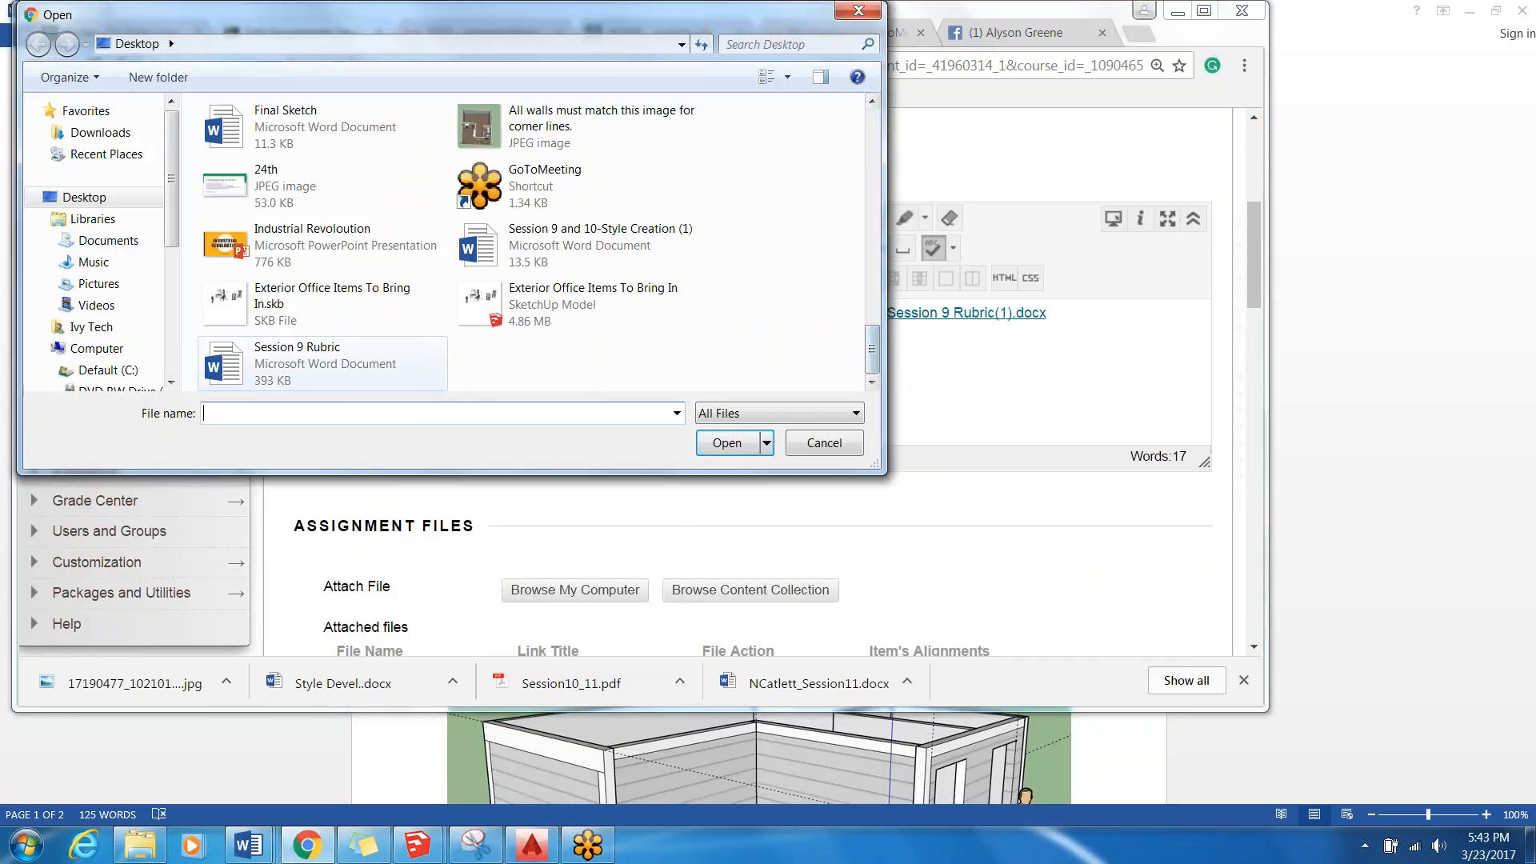
left_click(328, 360)
left_click(726, 443)
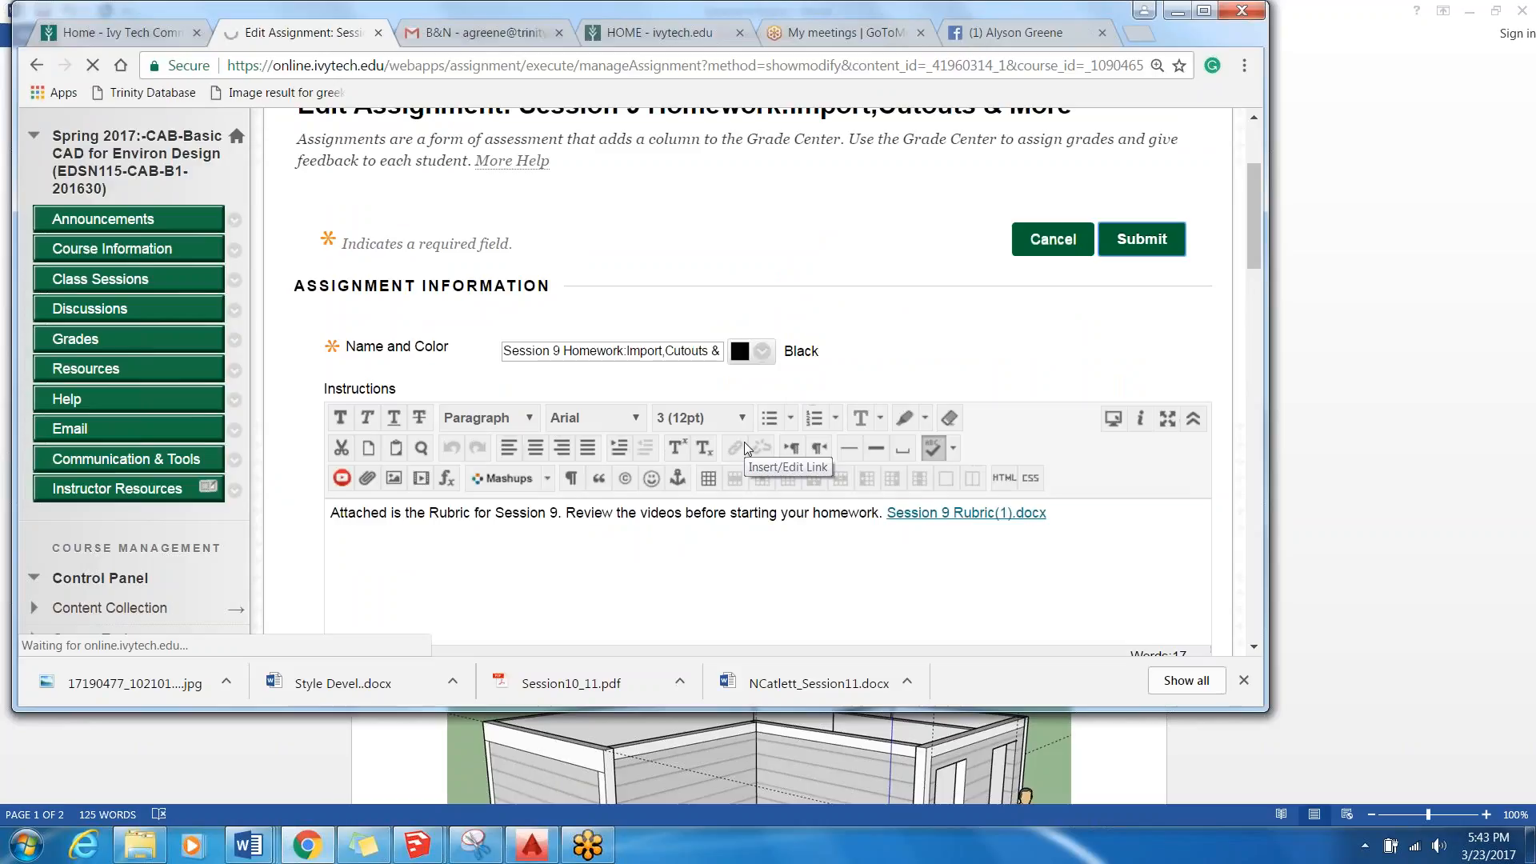
scroll(752, 552, "down", 2)
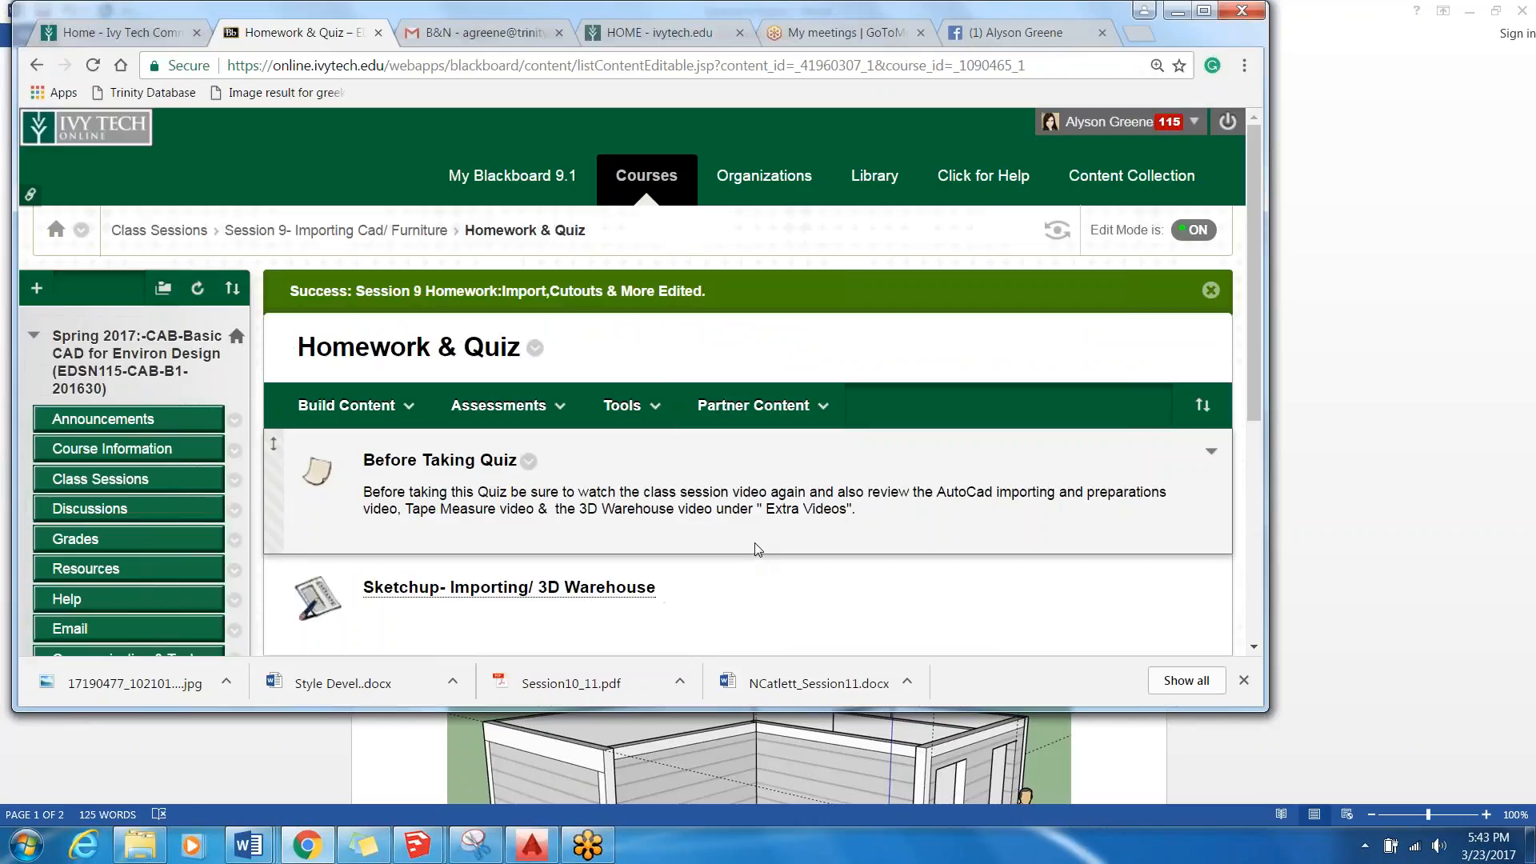
scroll(757, 549, "down", 5)
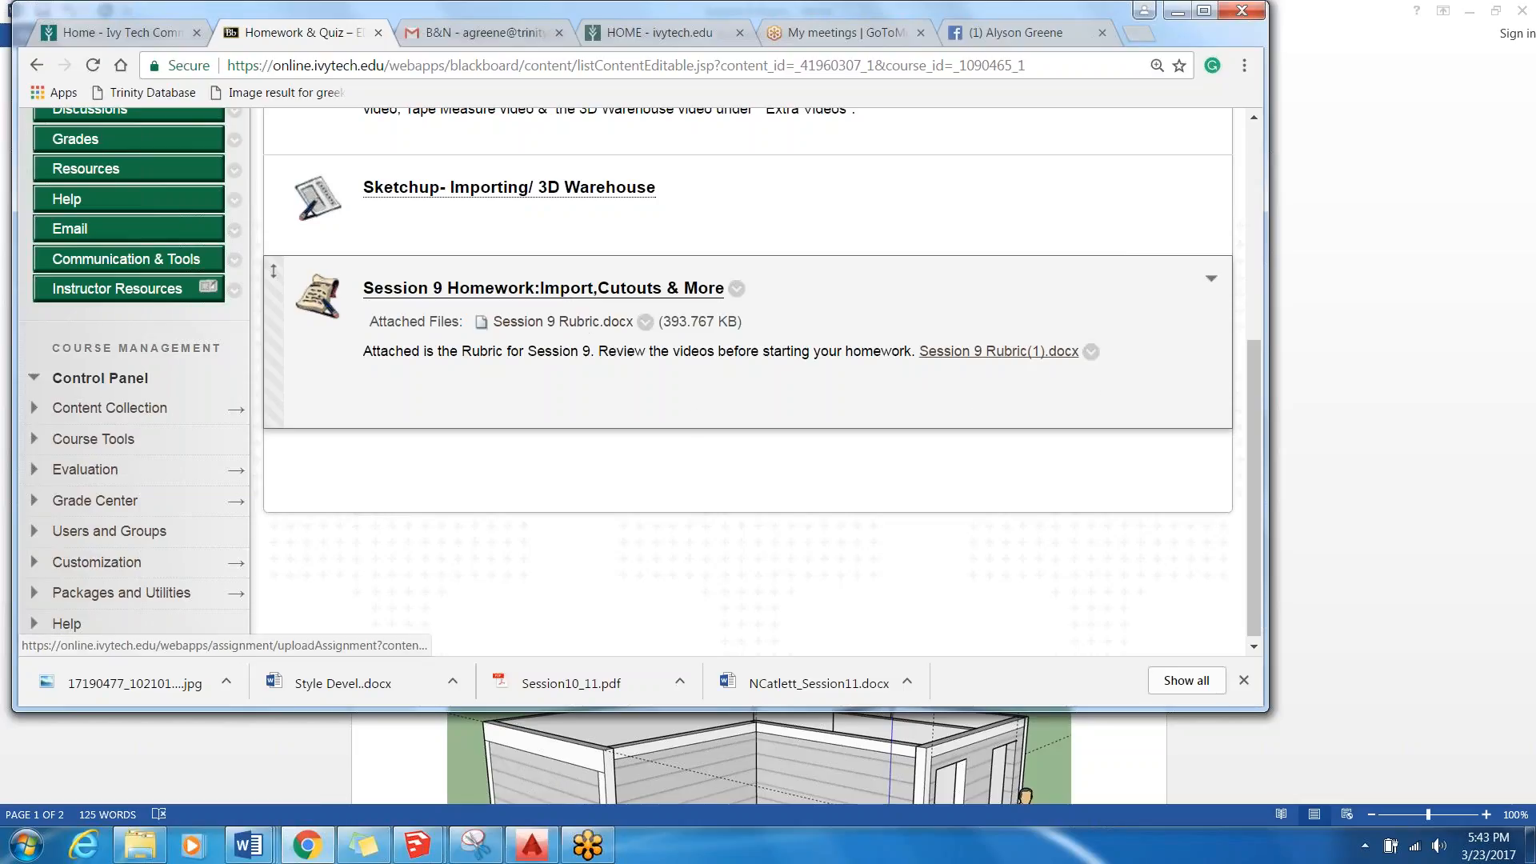
Open the Session 9 Homework:Import,Cutouts & More assignment for editing.
left_click(736, 289)
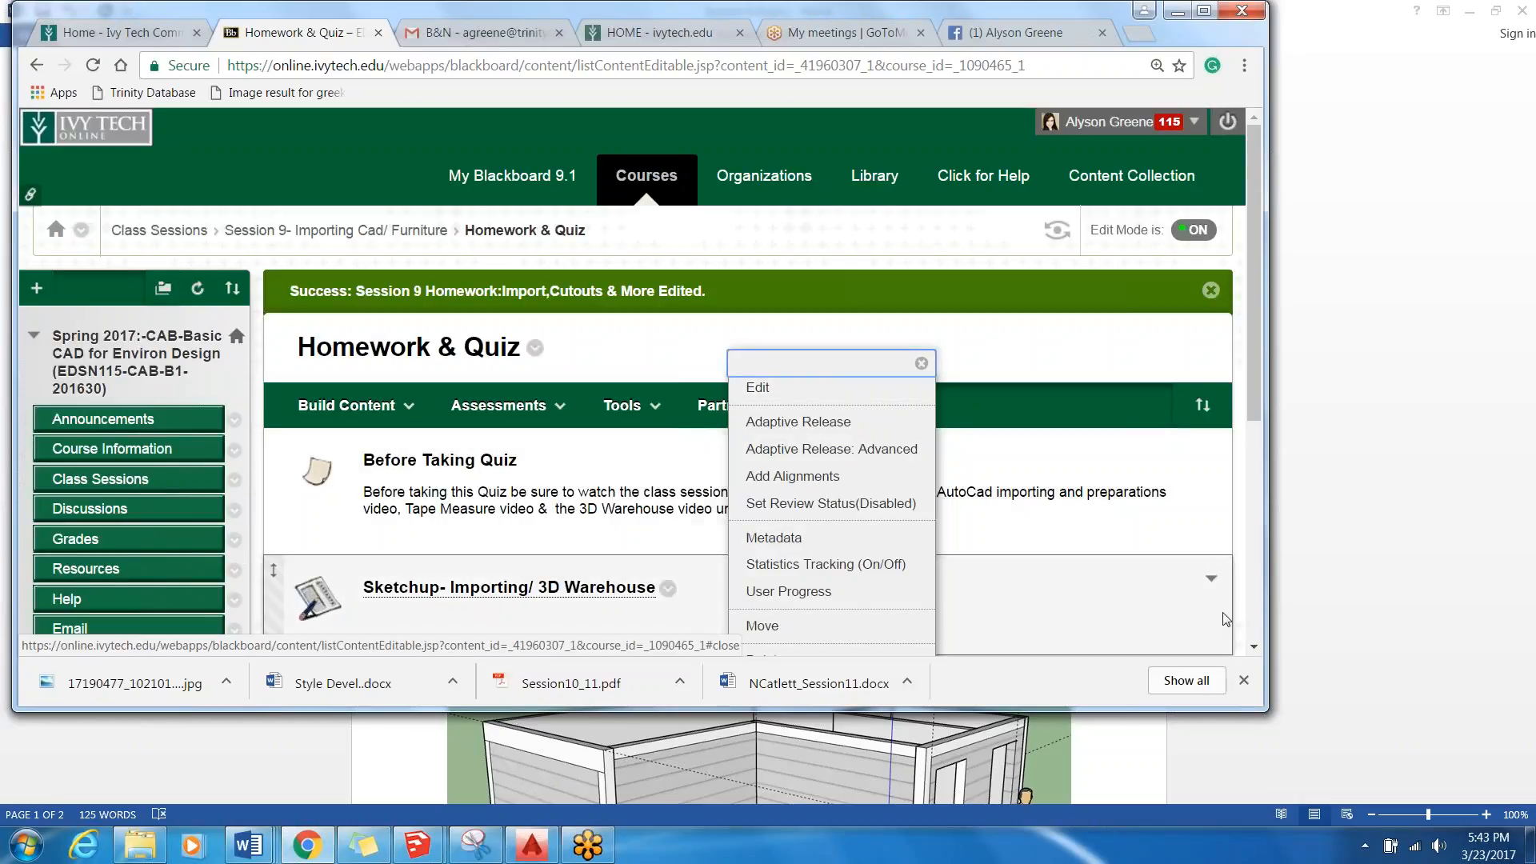
left_click(1254, 647)
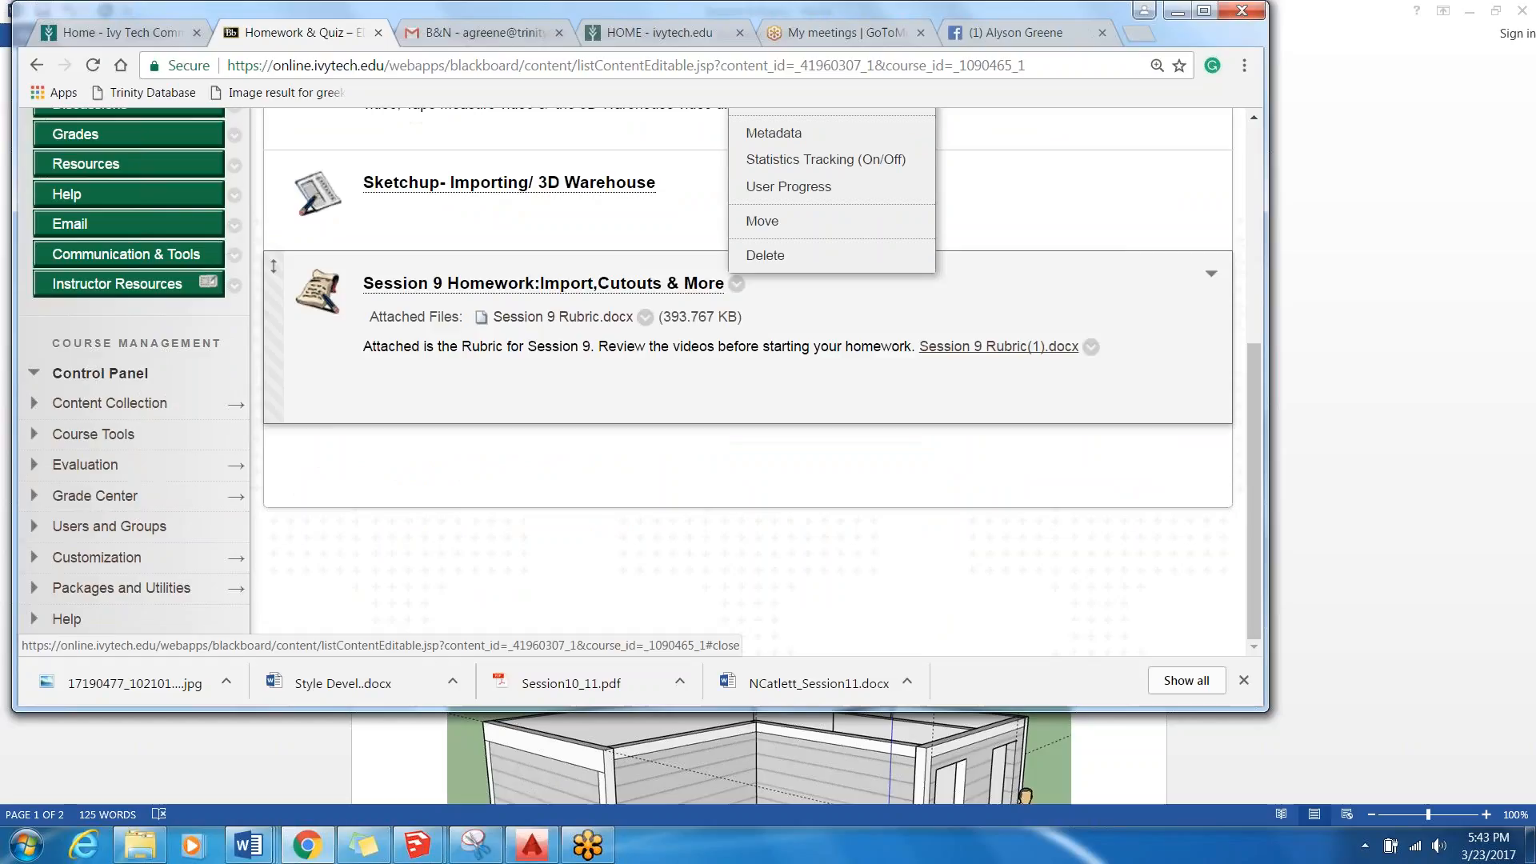
left_click(736, 283)
left_click(757, 388)
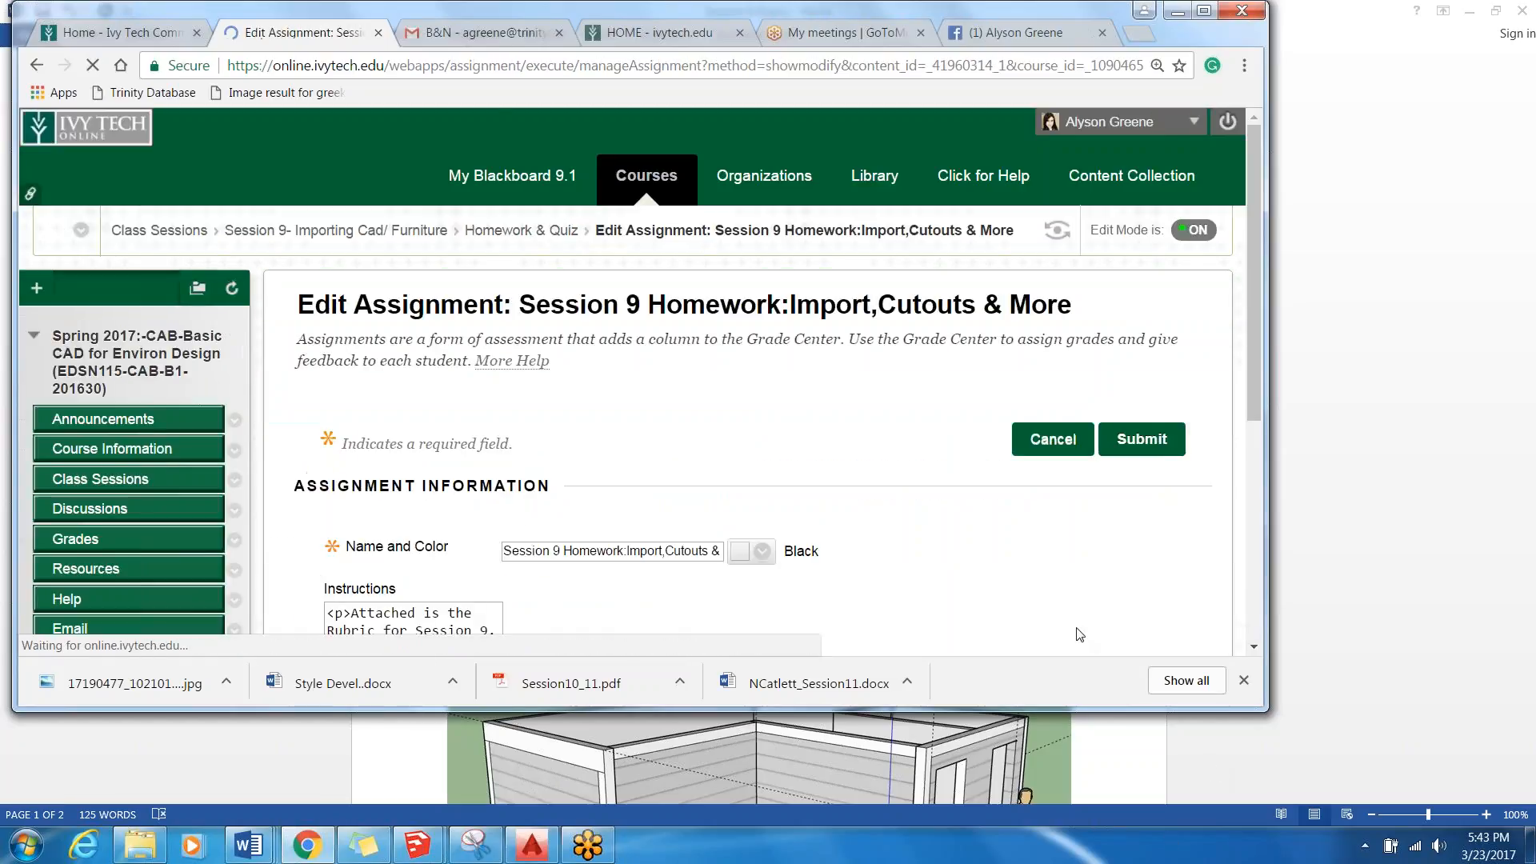
Examine the assignment's instructions, attached files, due date and availability settings.
scroll(1018, 554, "down", 8)
scroll(1018, 553, "down", 6)
scroll(908, 525, "up", 8)
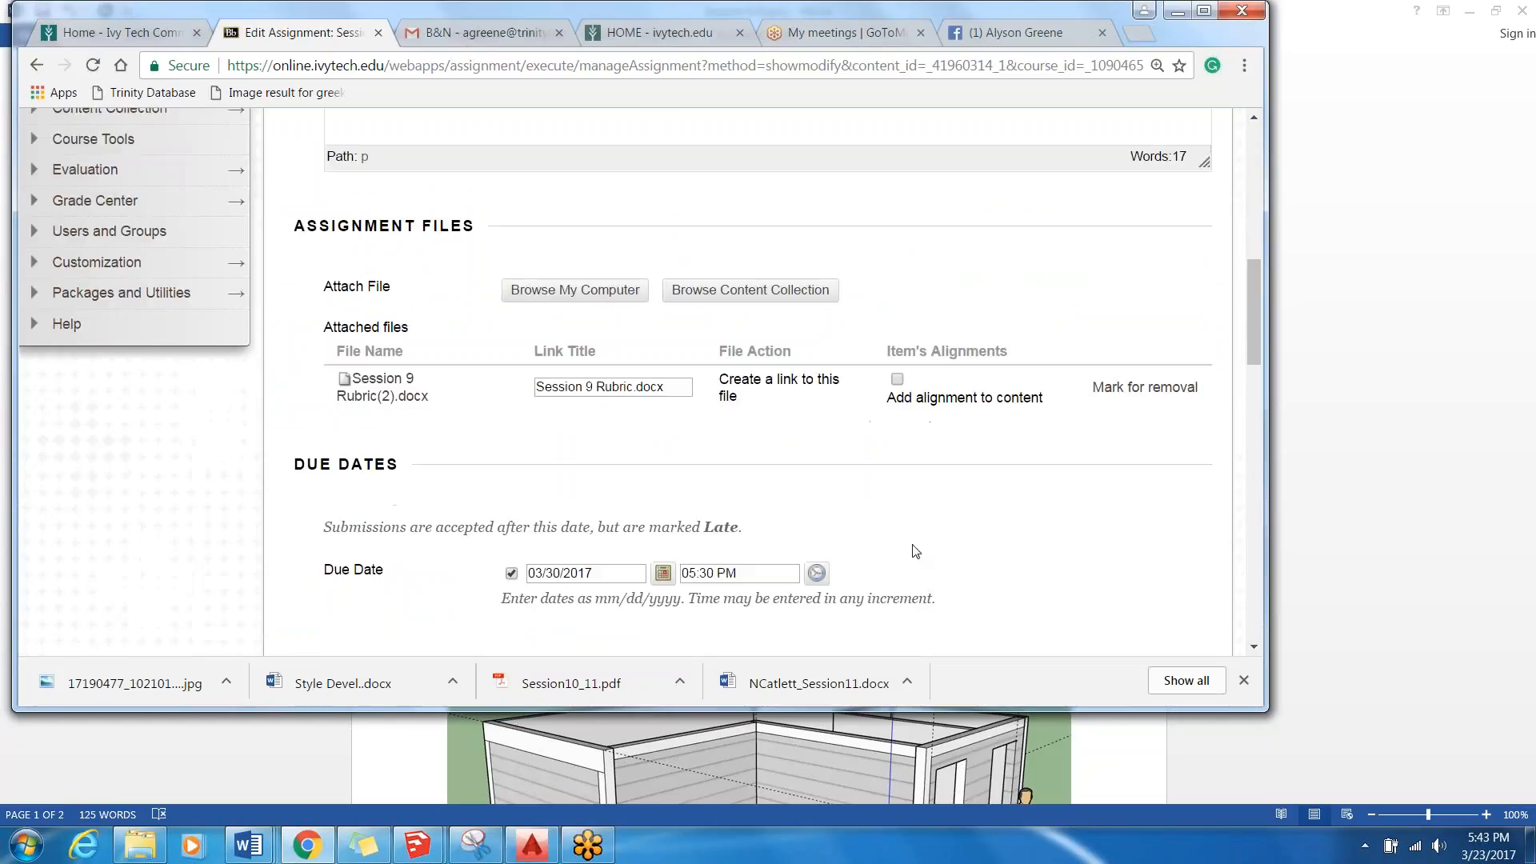
scroll(908, 526, "down", 9)
scroll(908, 530, "down", 10)
scroll(909, 532, "up", 10)
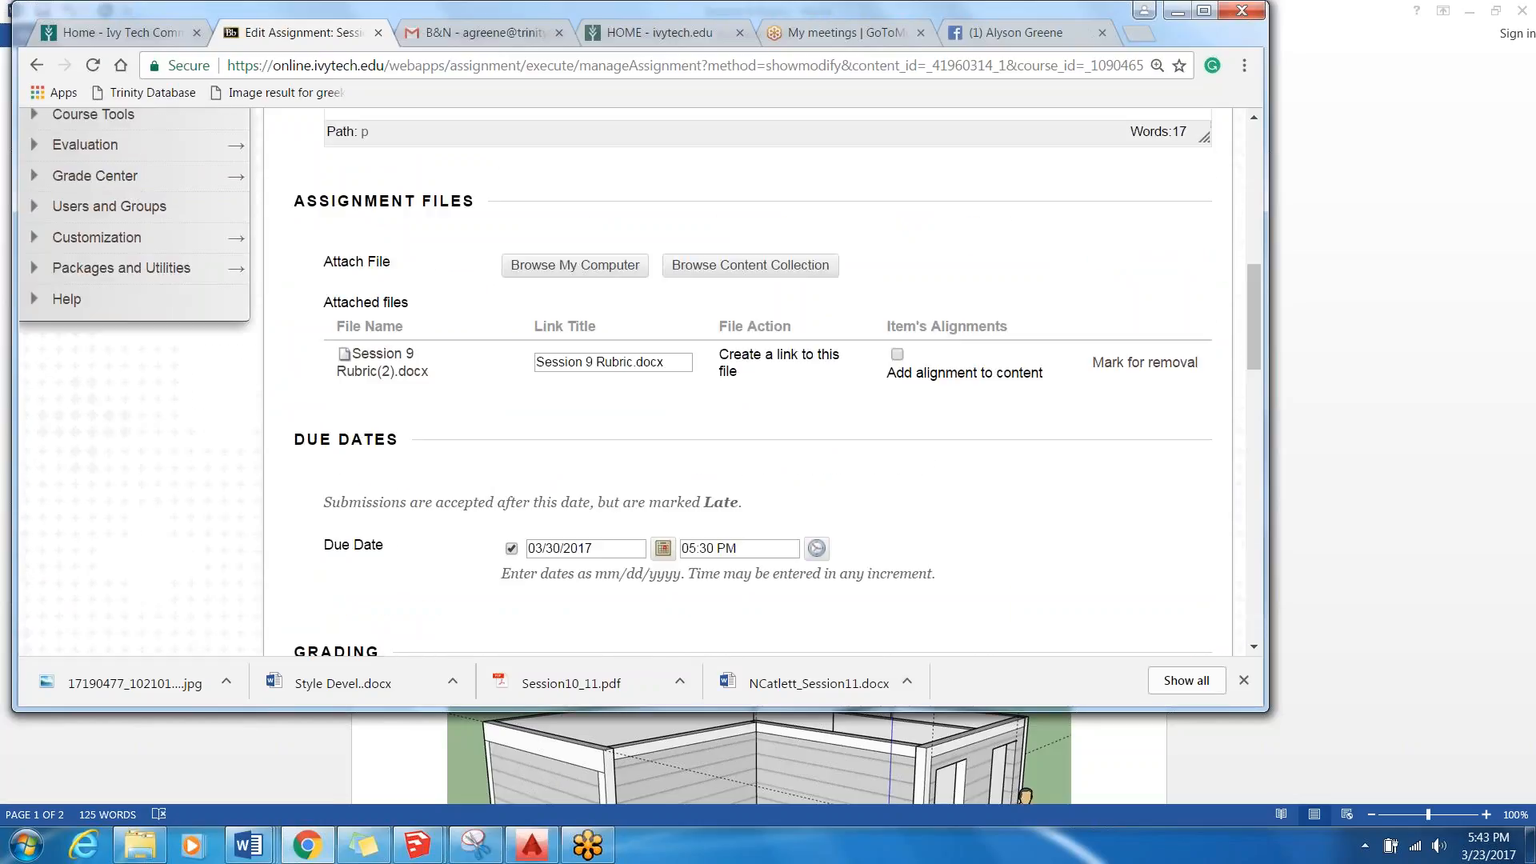
scroll(908, 531, "down", 10)
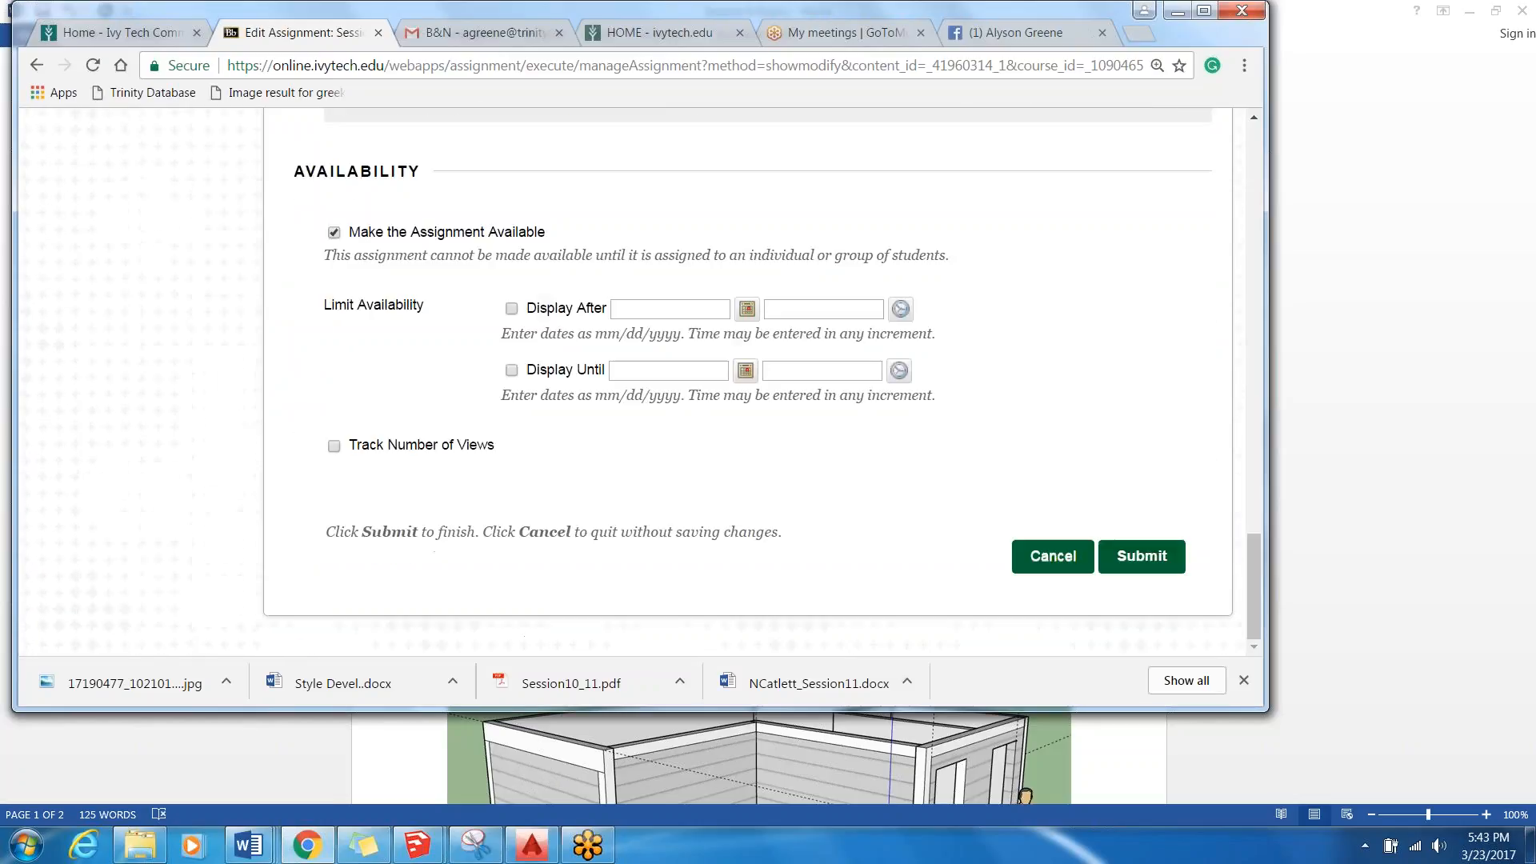
scroll(847, 503, "up", 12)
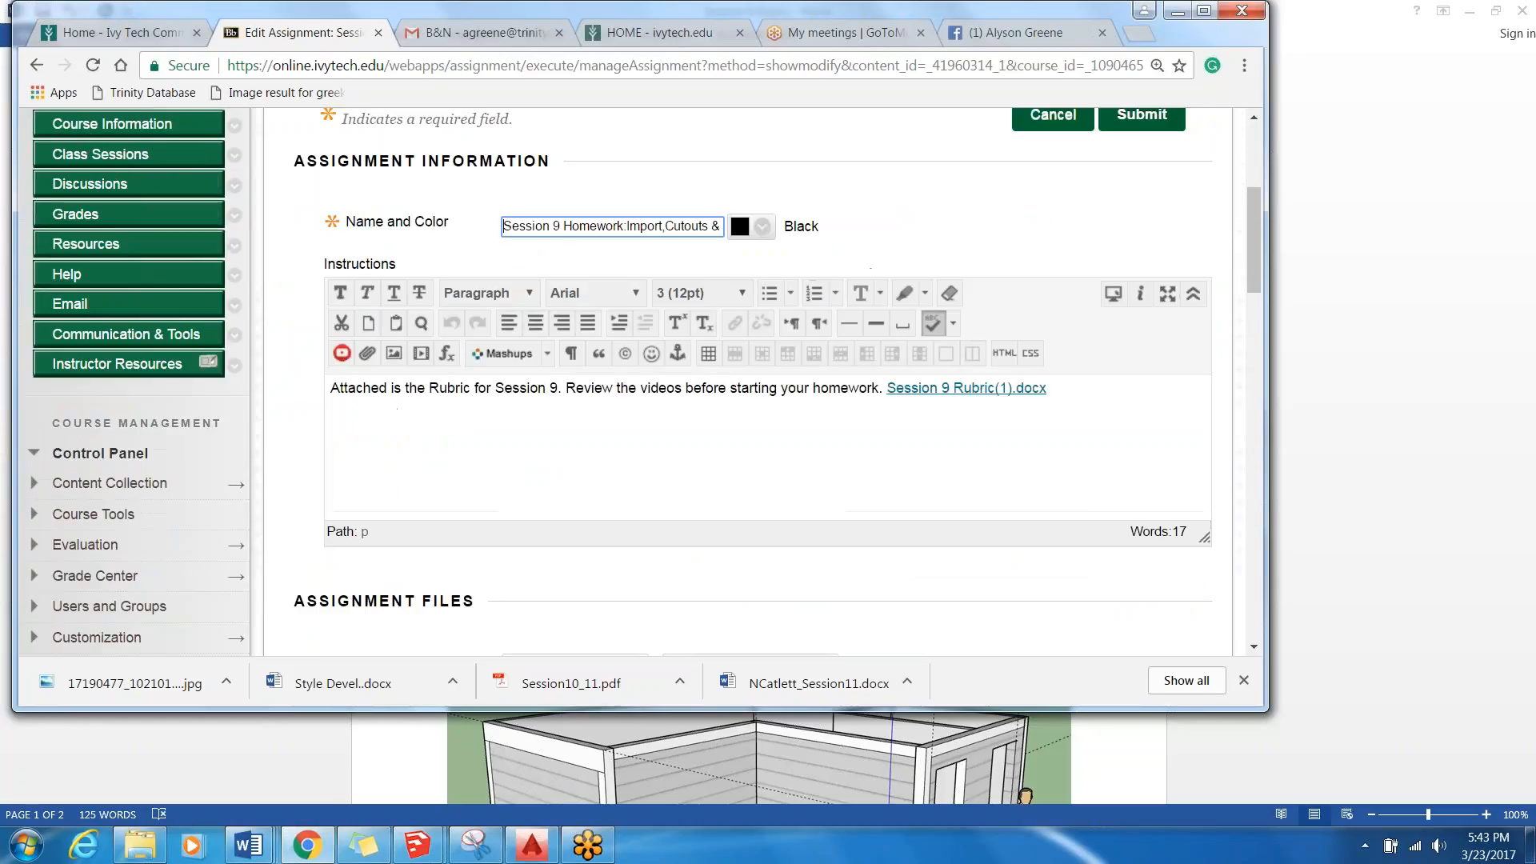
scroll(848, 502, "down", 5)
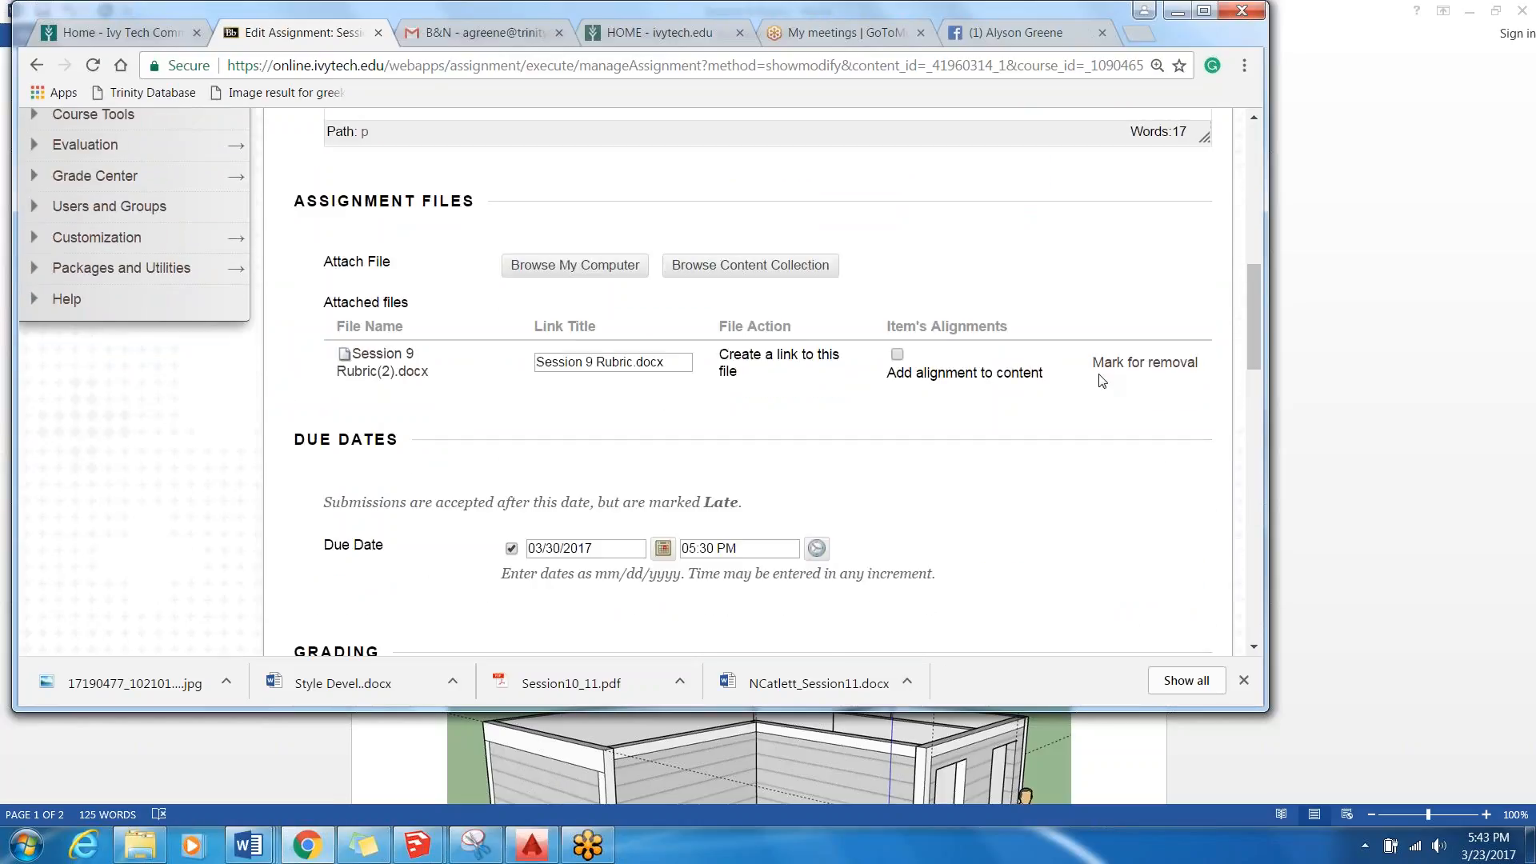
Replace the assignment's attached rubric with the Session 9 Rubric document from the desktop and submit the edit.
left_click(1152, 364)
left_click(610, 270)
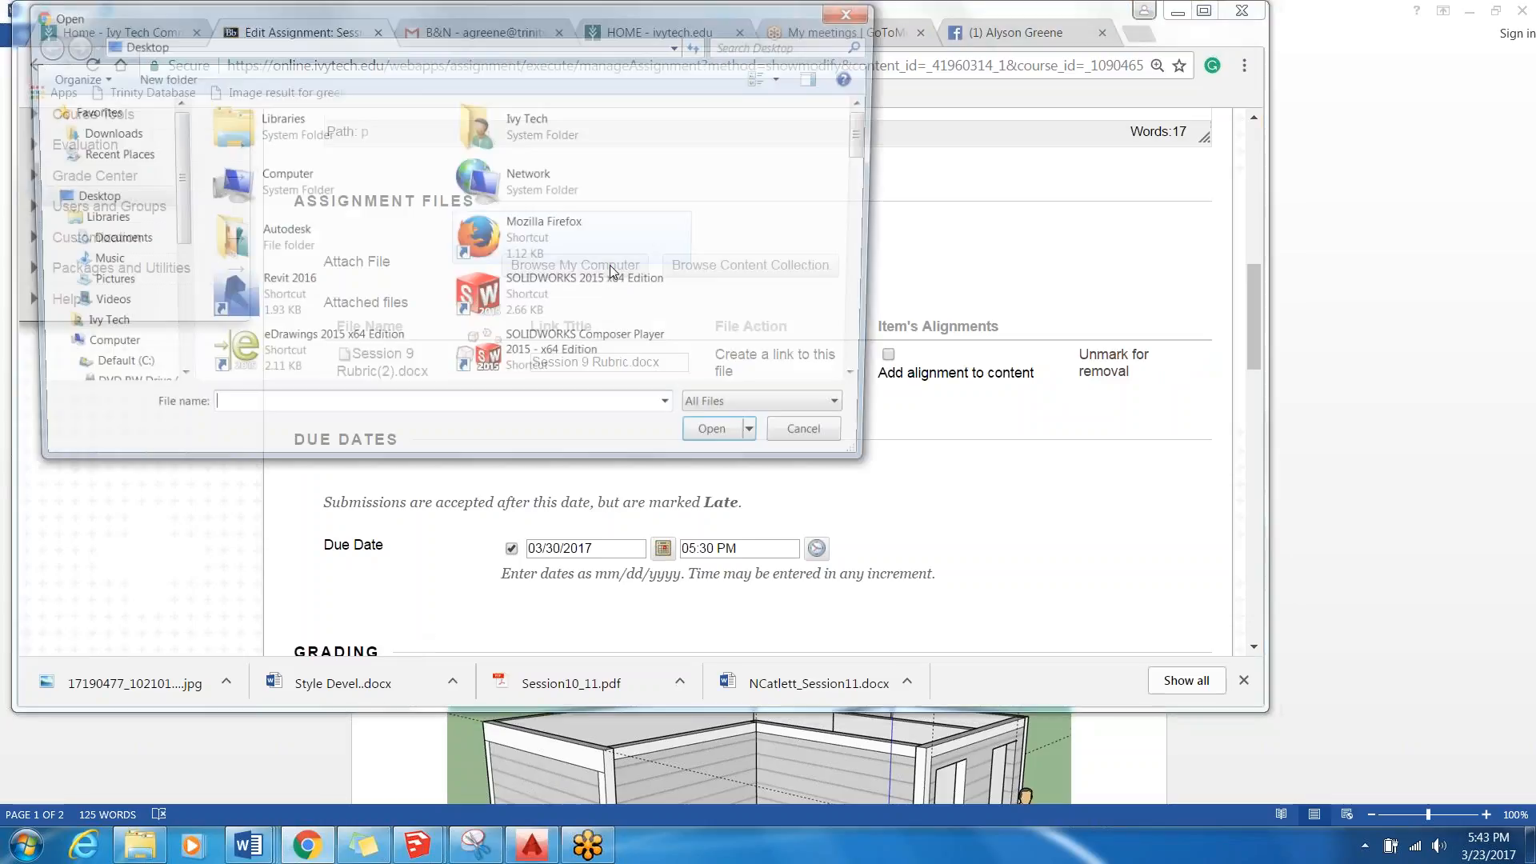
scroll(280, 312, "down", 10)
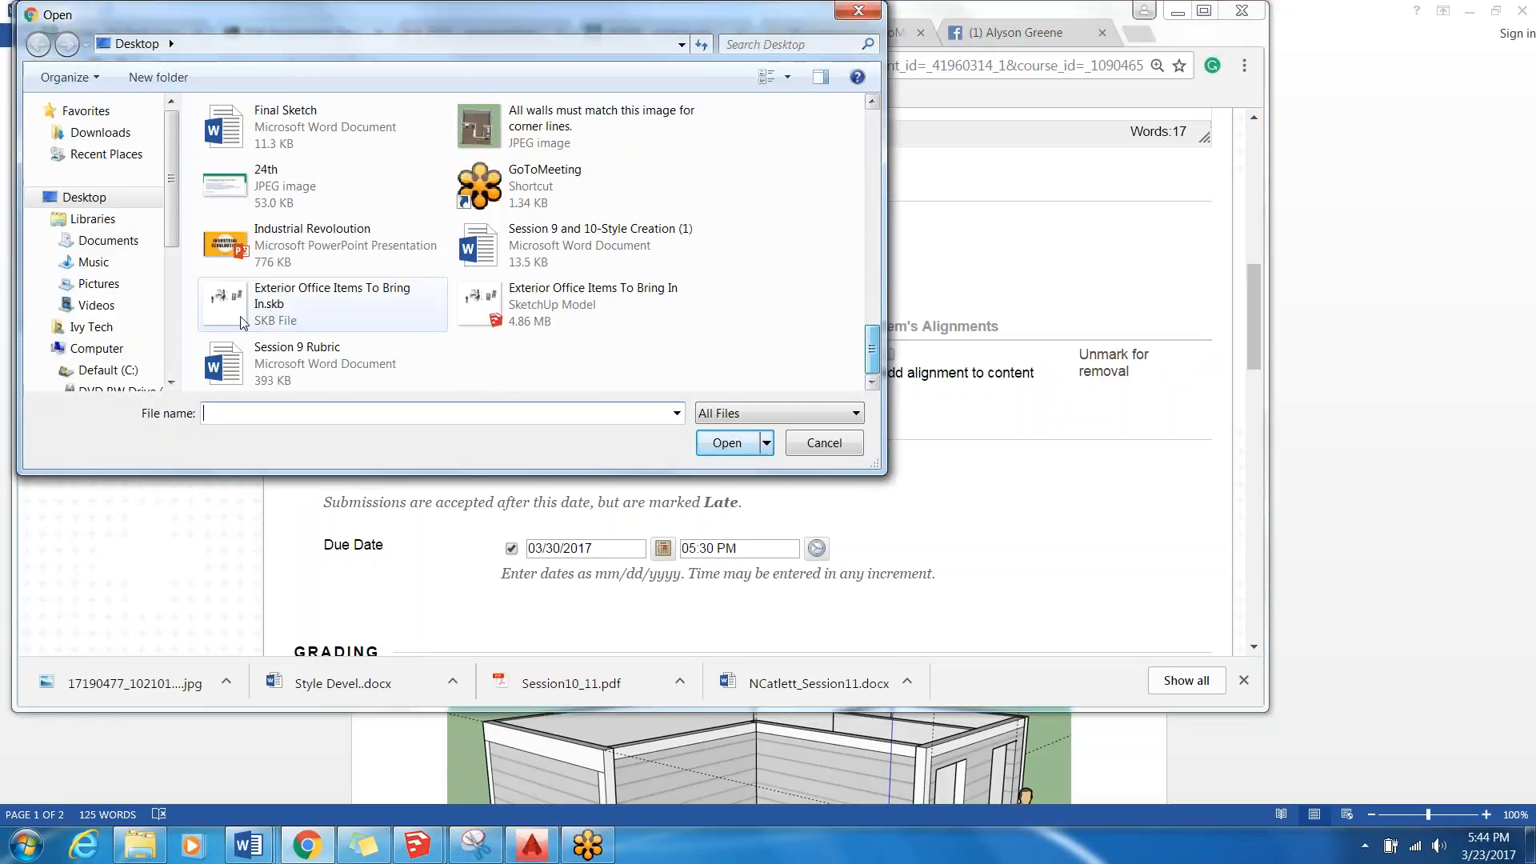
left_click(304, 356)
left_click(727, 443)
scroll(1114, 555, "down", 5)
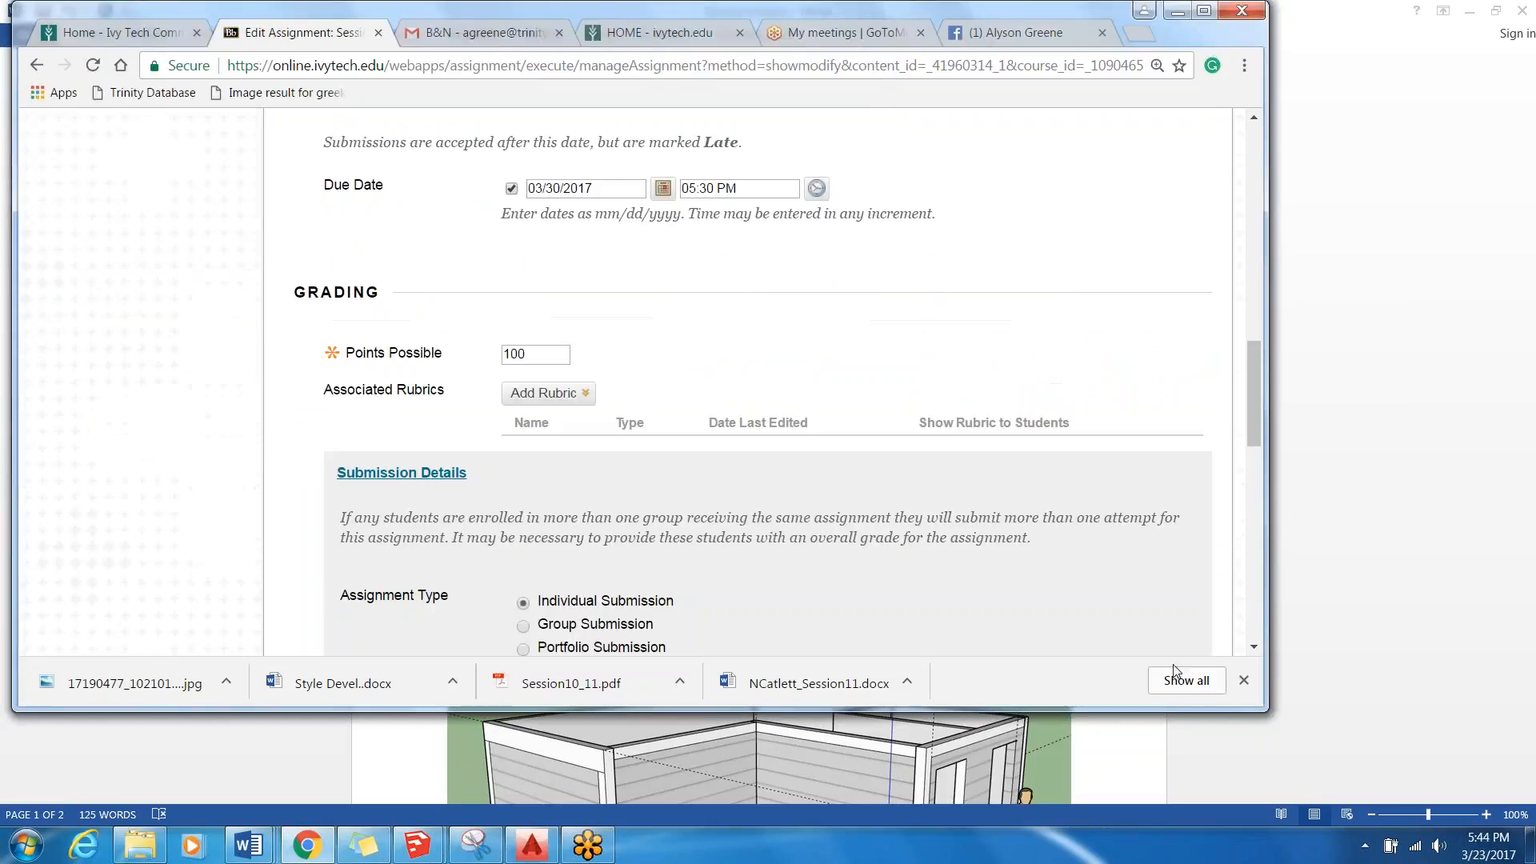
scroll(1160, 544, "down", 12)
left_click(1169, 596)
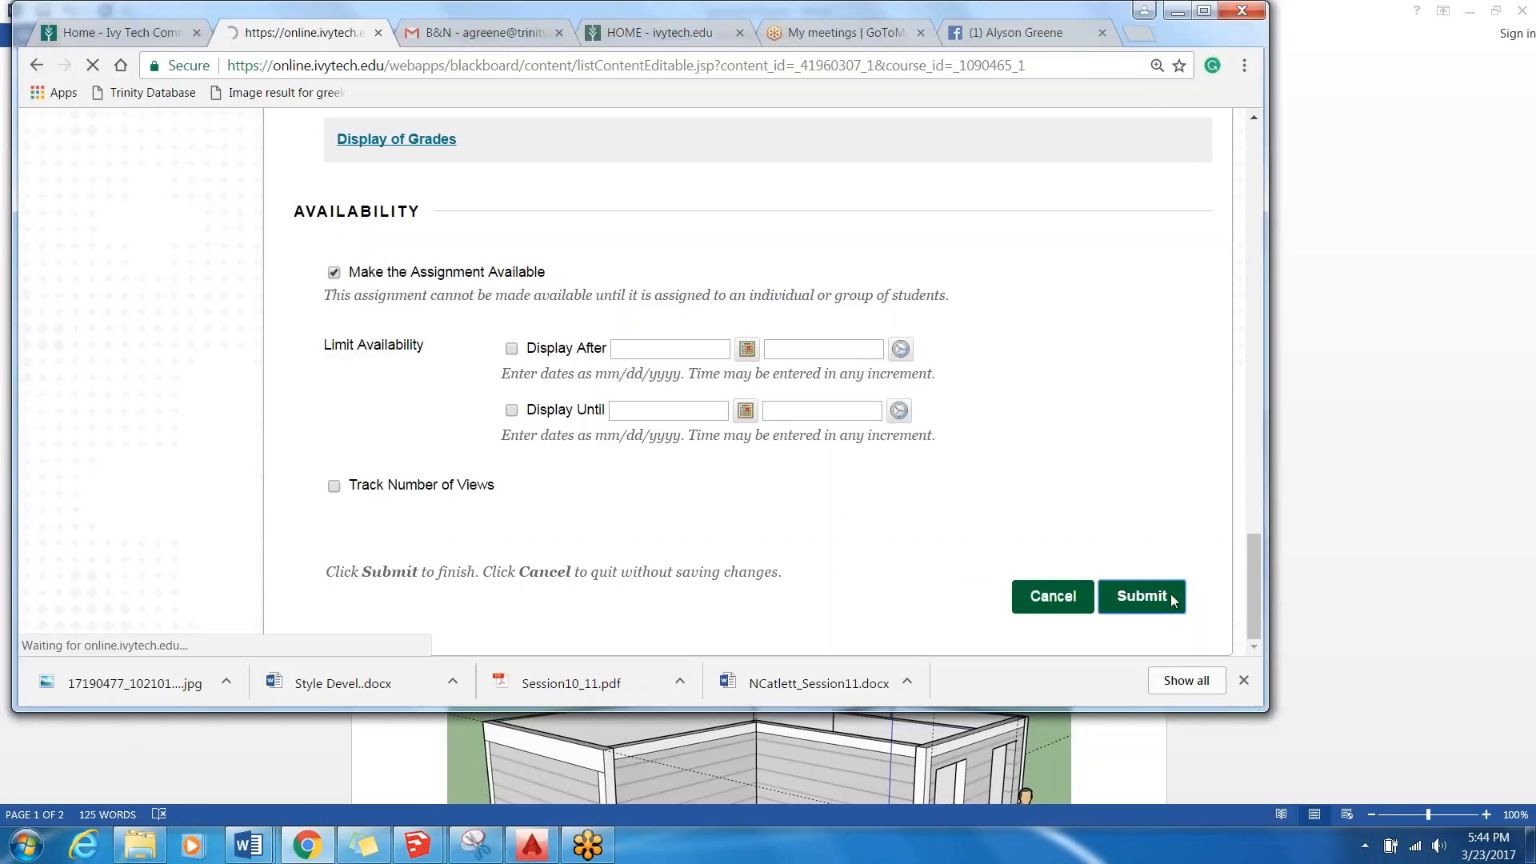
Open the homework's attached Session 9 Rubric.docx, check its instructions and reference image, and close the rubric documents.
scroll(1160, 586, "down", 5)
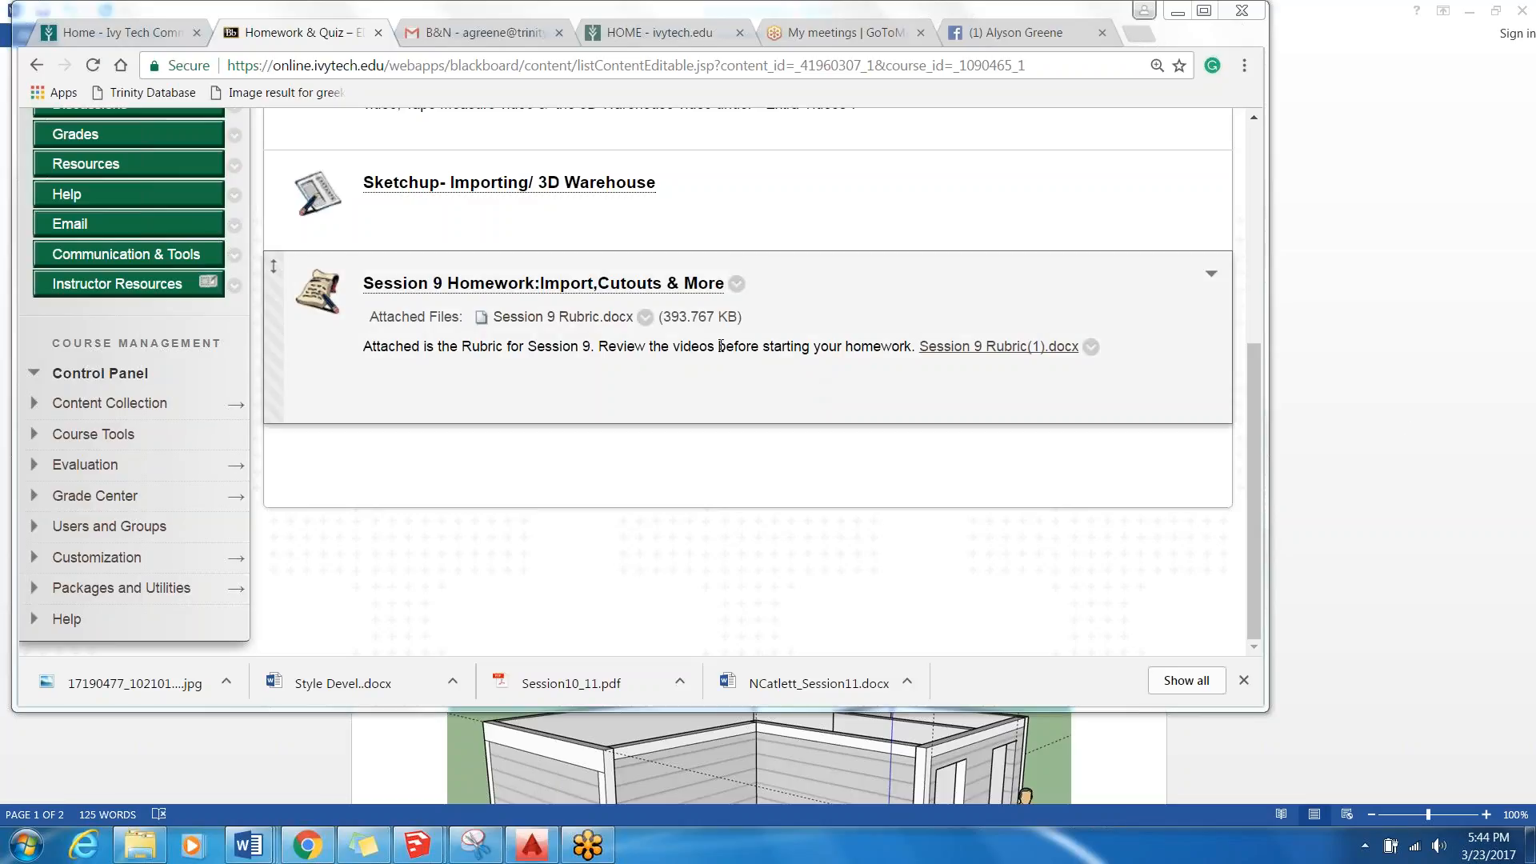
left_click(560, 317)
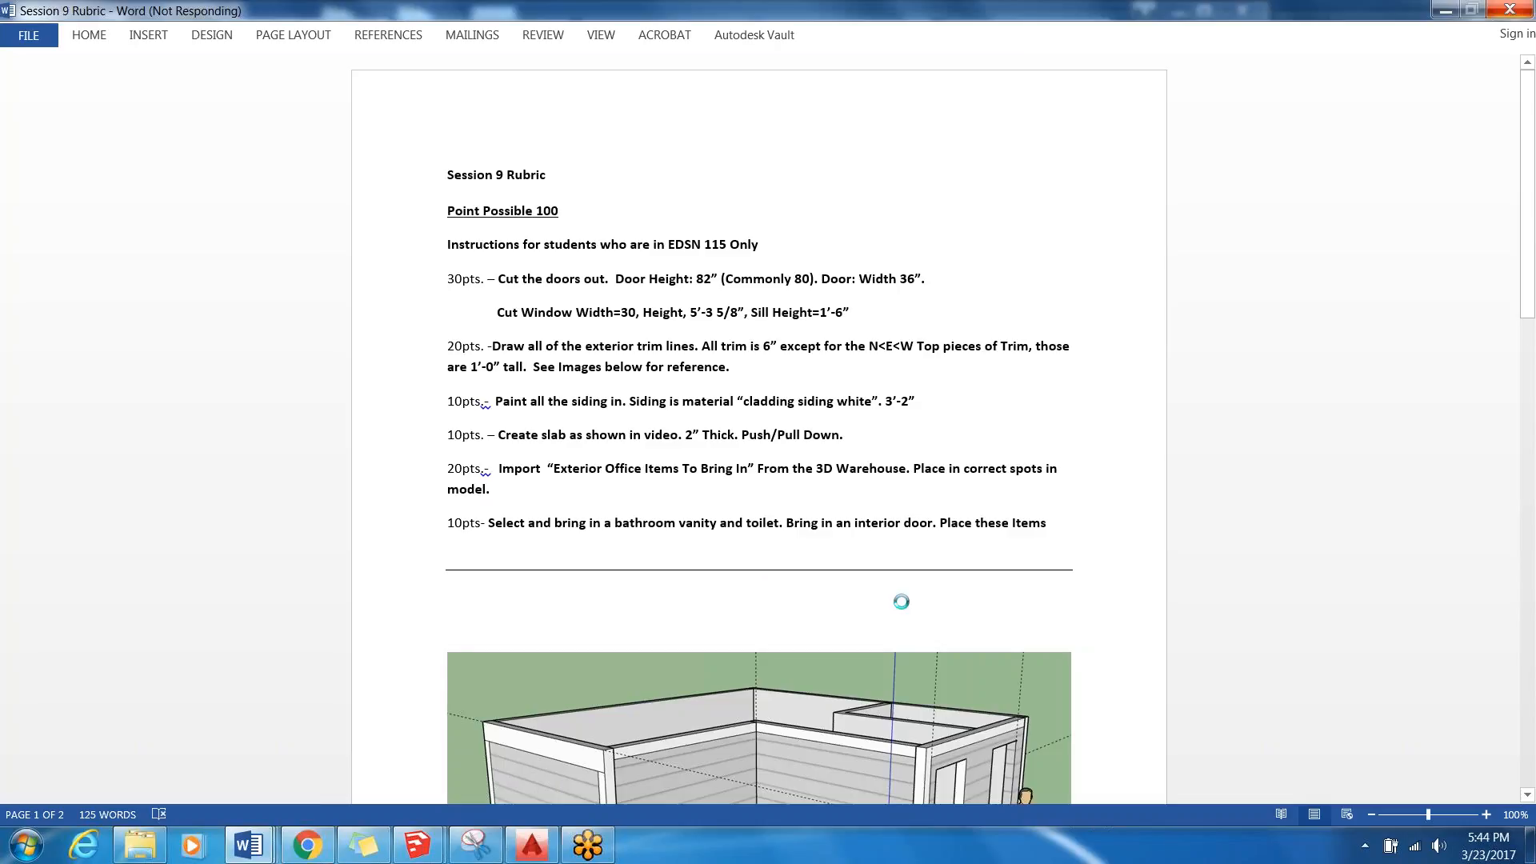
scroll(824, 588, "down", 5)
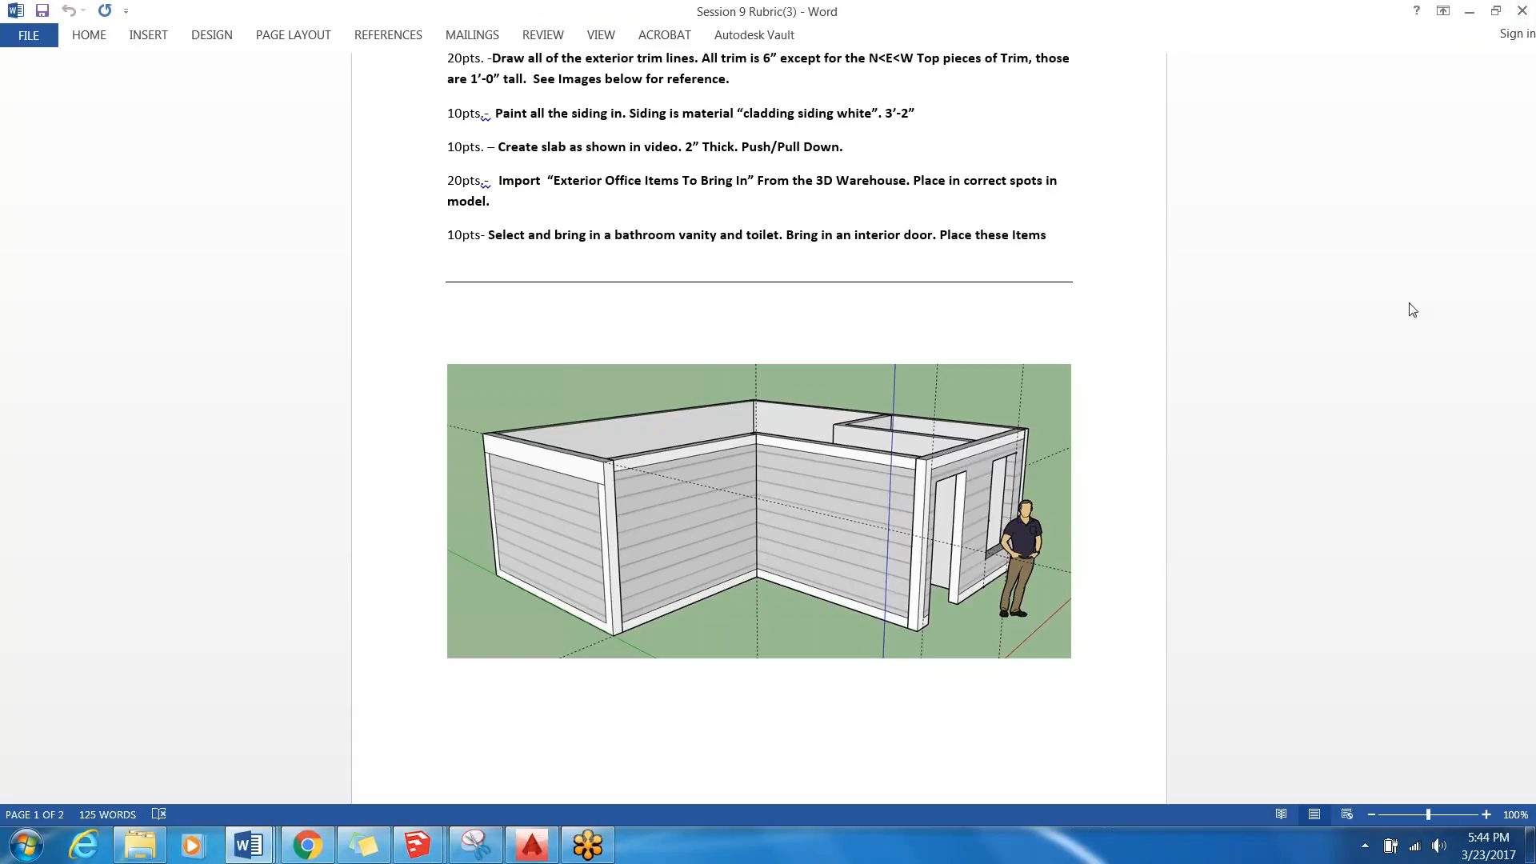
left_click(1431, 379)
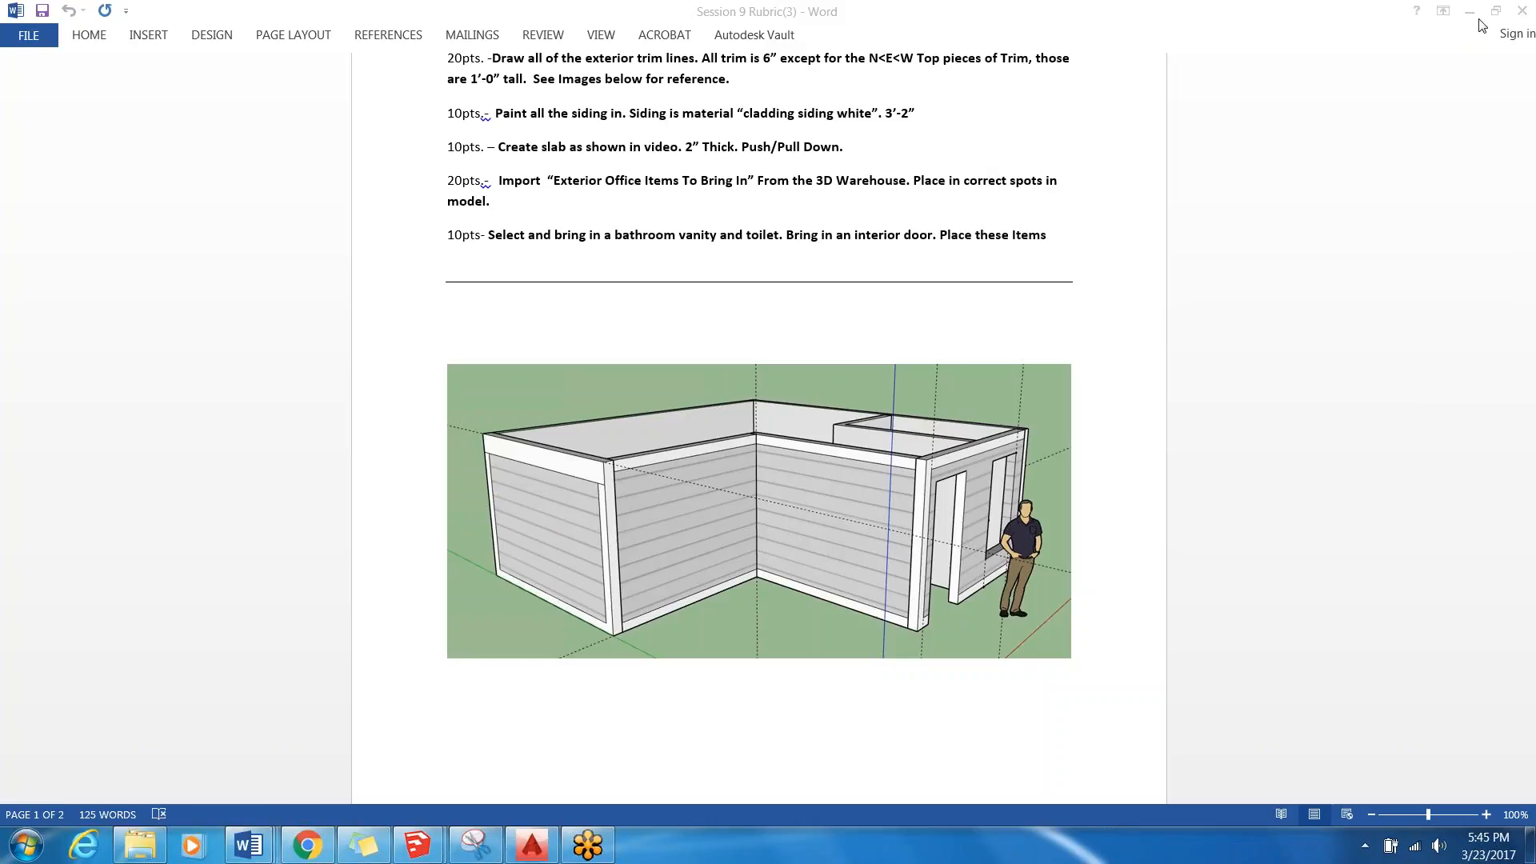
left_click(1523, 10)
left_click(1470, 11)
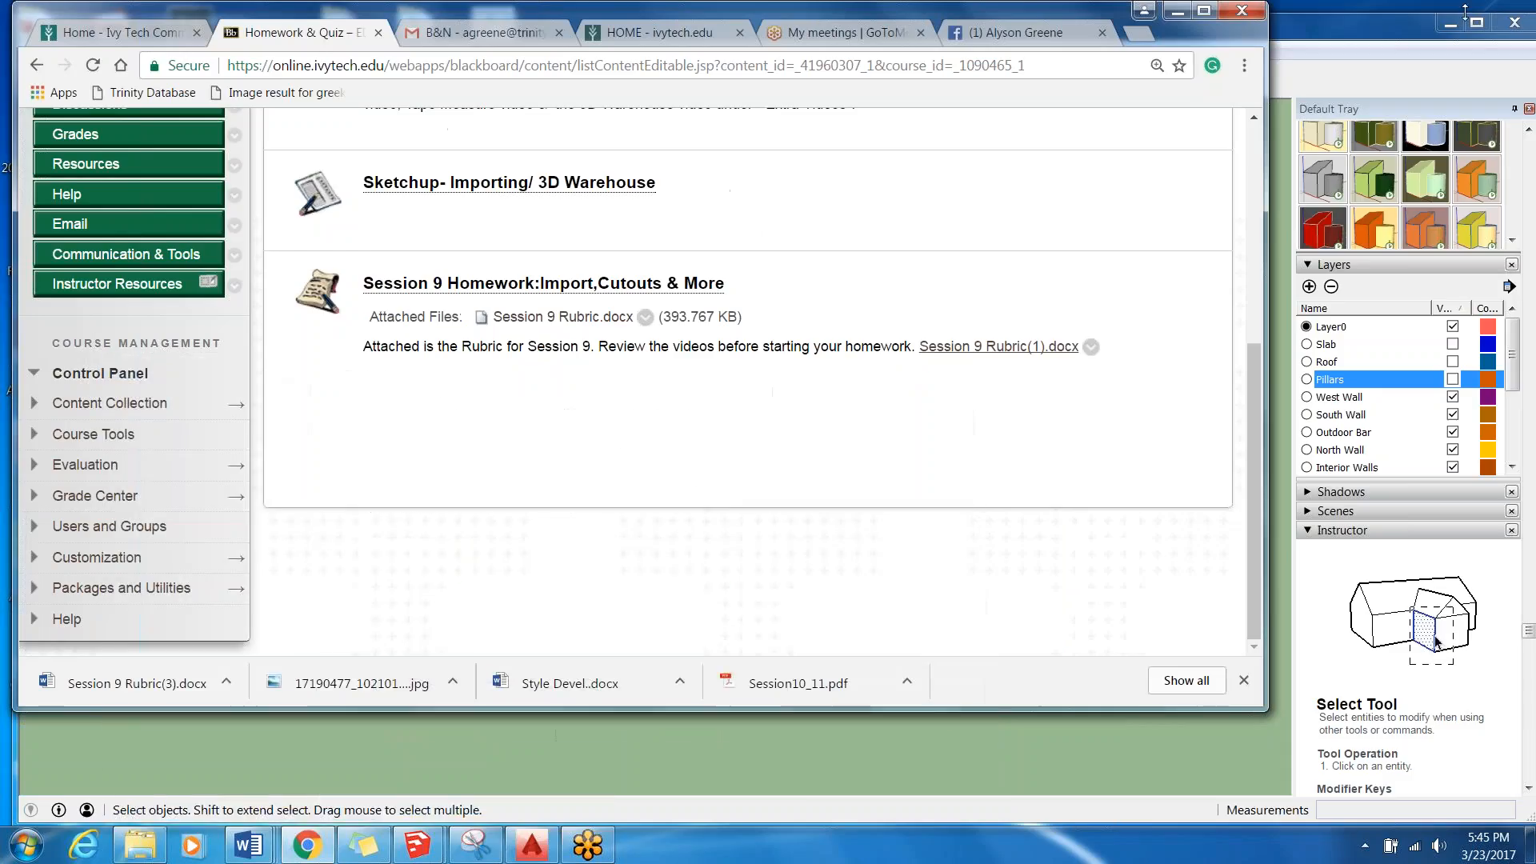
scroll(549, 418, "down", 5)
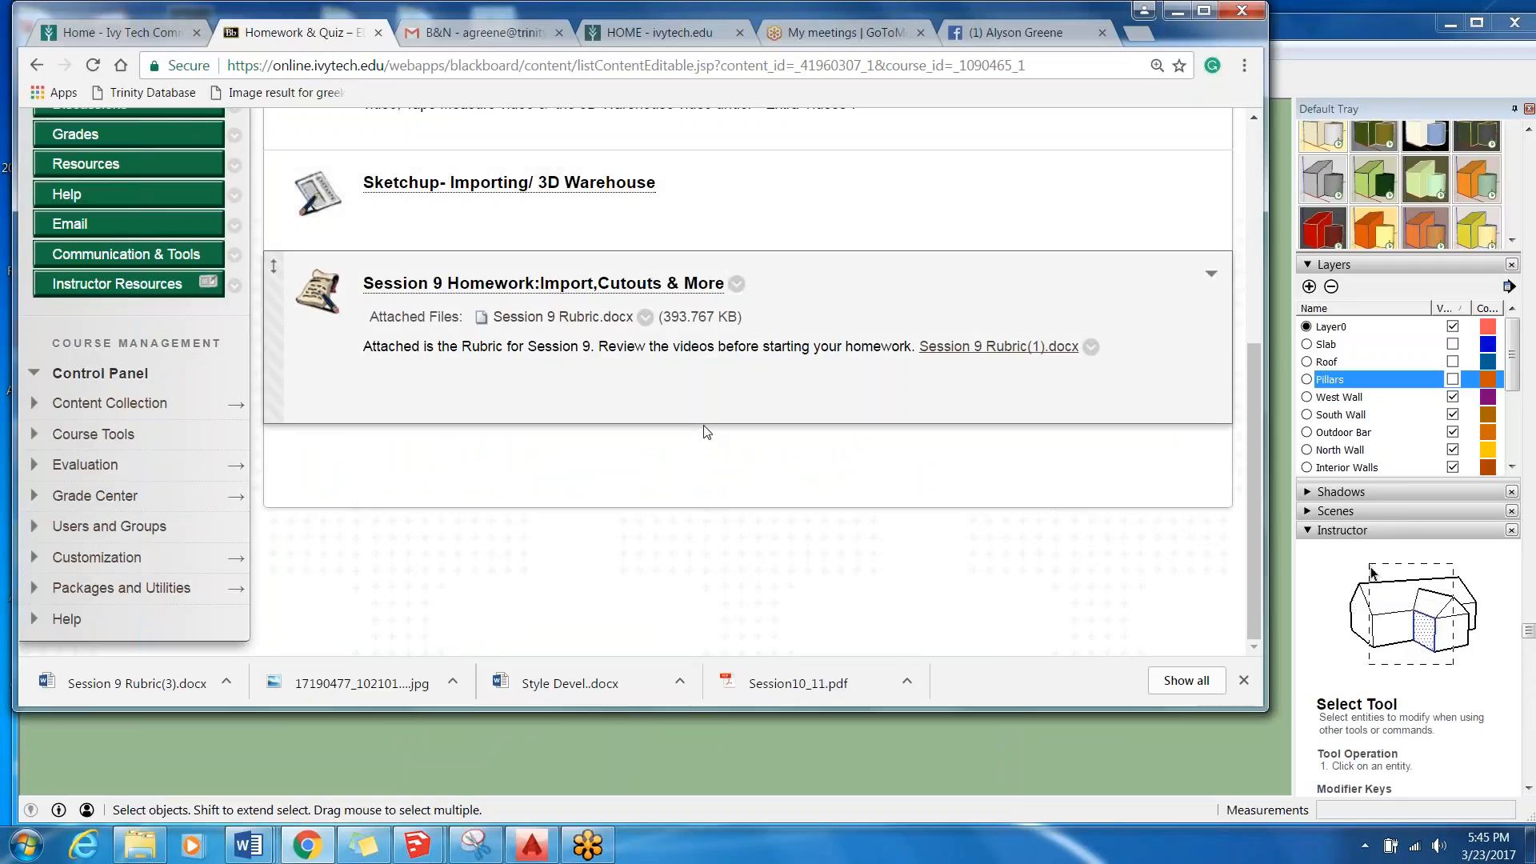
Switch to the Poolhouse-week 9 model in SketchUp, select the exterior walls group and bring up its Entity Info.
left_click(454, 736)
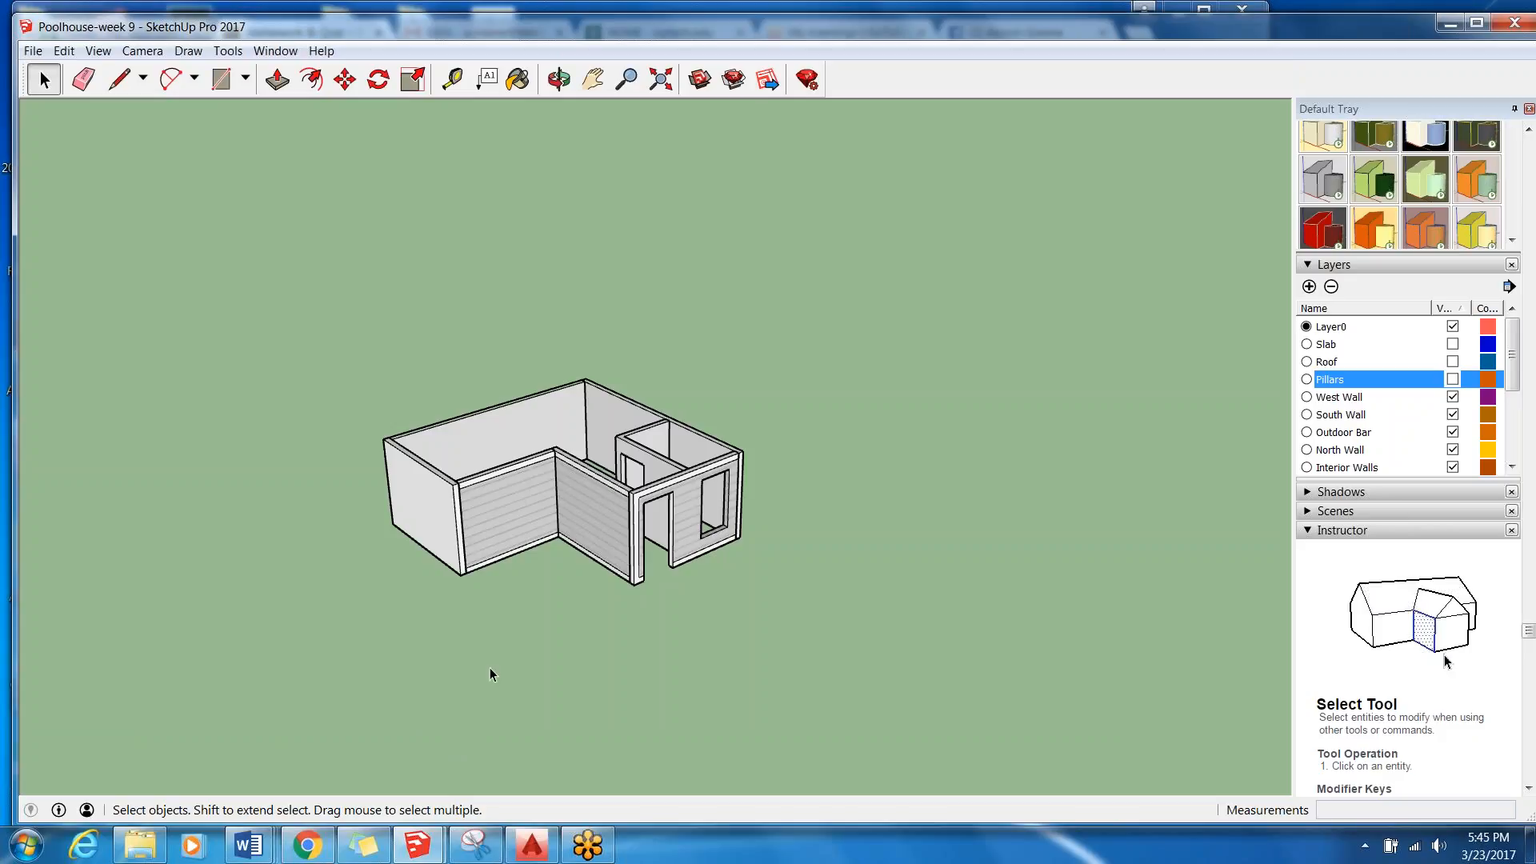
middle_click_drag(387, 545, 387, 583)
scroll(387, 583, "up", 5)
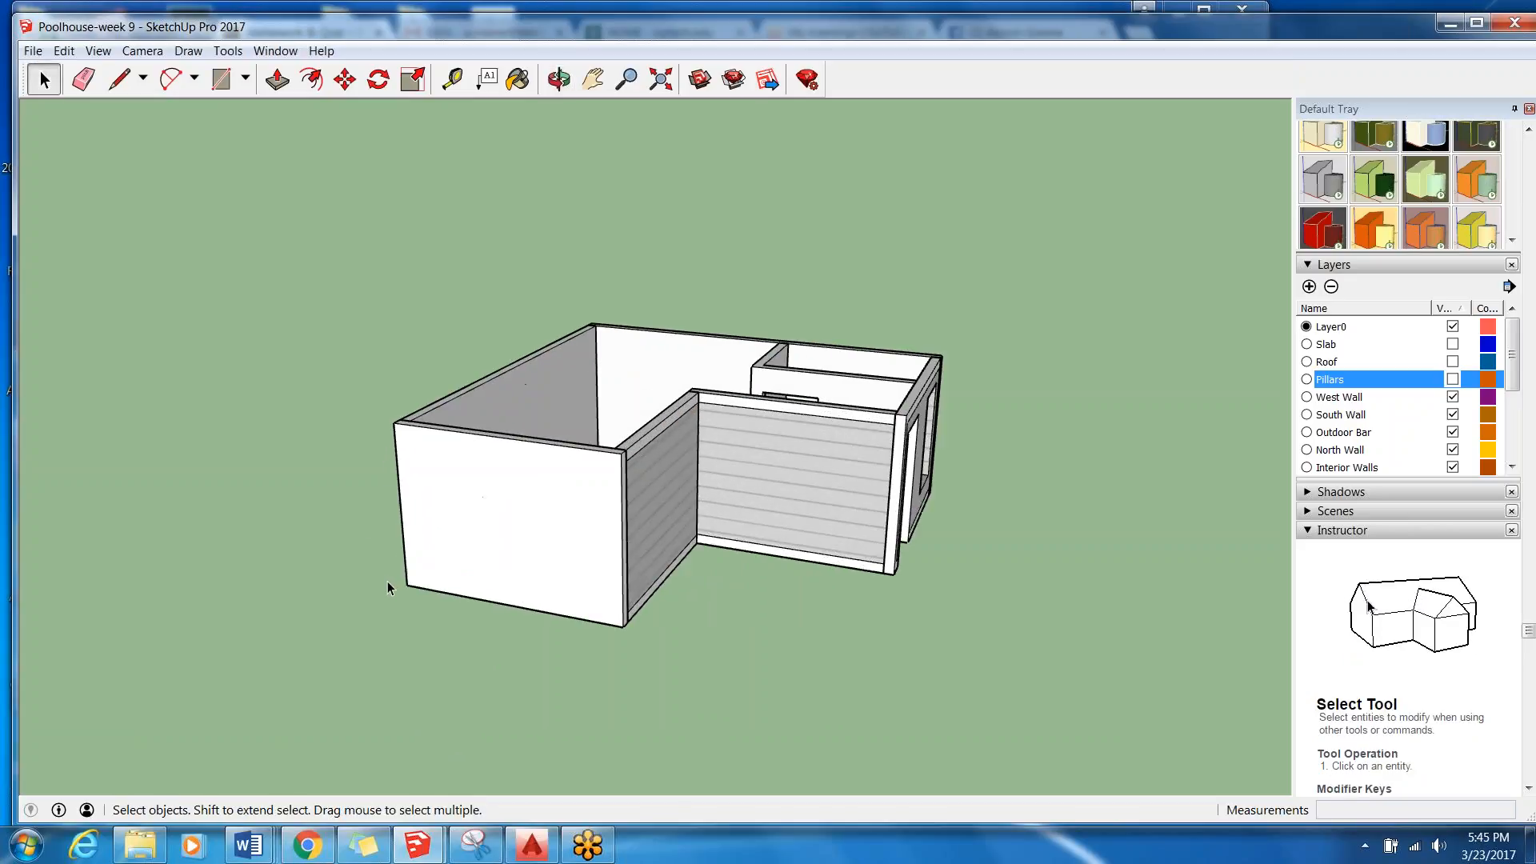
mouse_move(710, 555)
middle_mouse_down()
mouse_move(672, 552)
mouse_move(688, 560)
middle_mouse_up()
middle_click_drag(655, 370, 493, 302)
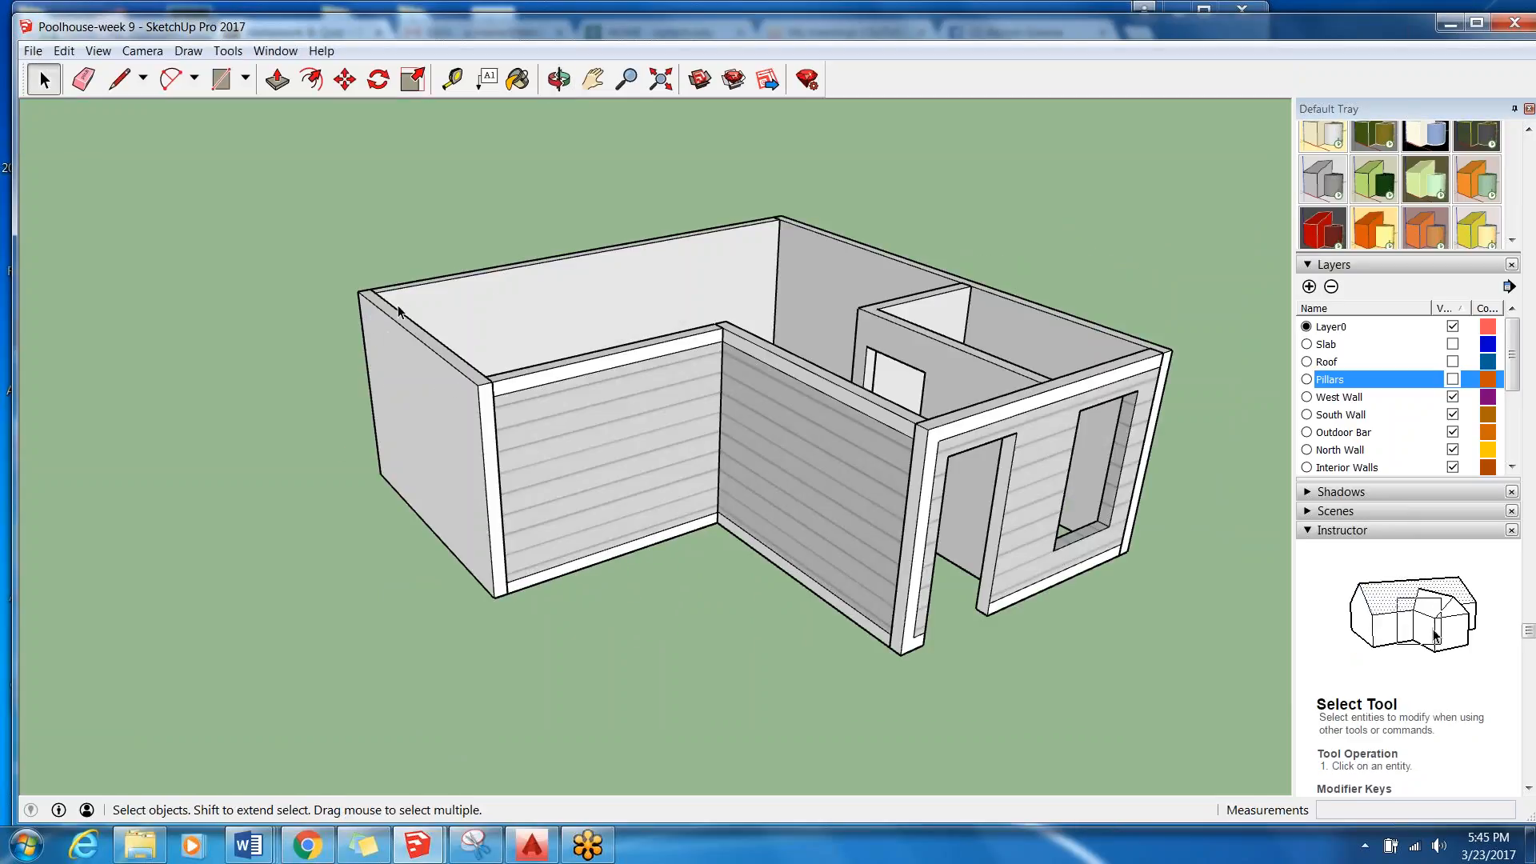
middle_click_drag(436, 392, 567, 379)
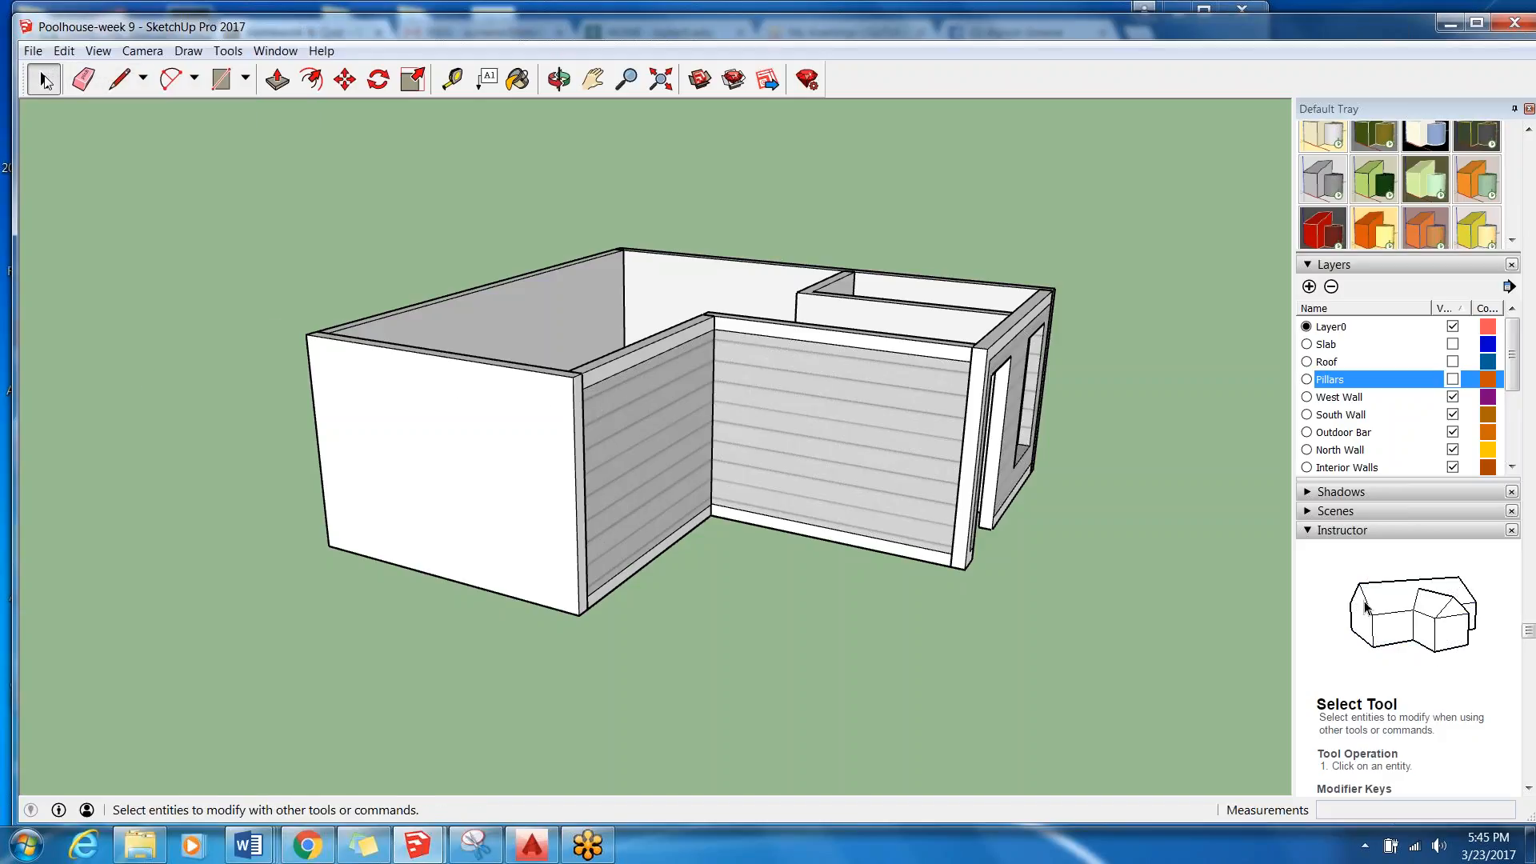
left_click(456, 426)
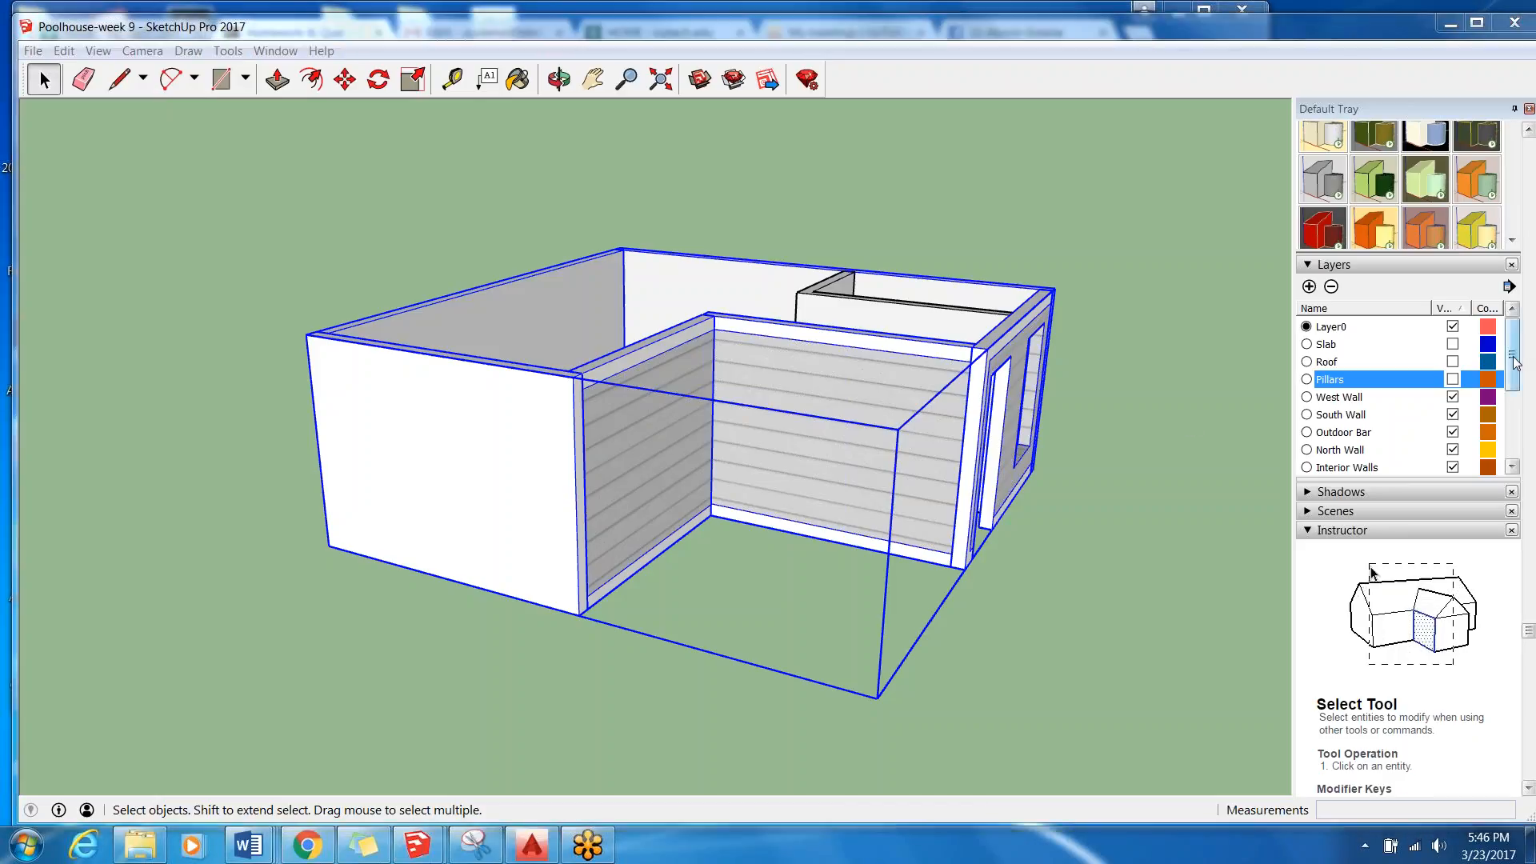
left_click_drag(1530, 630, 1530, 143)
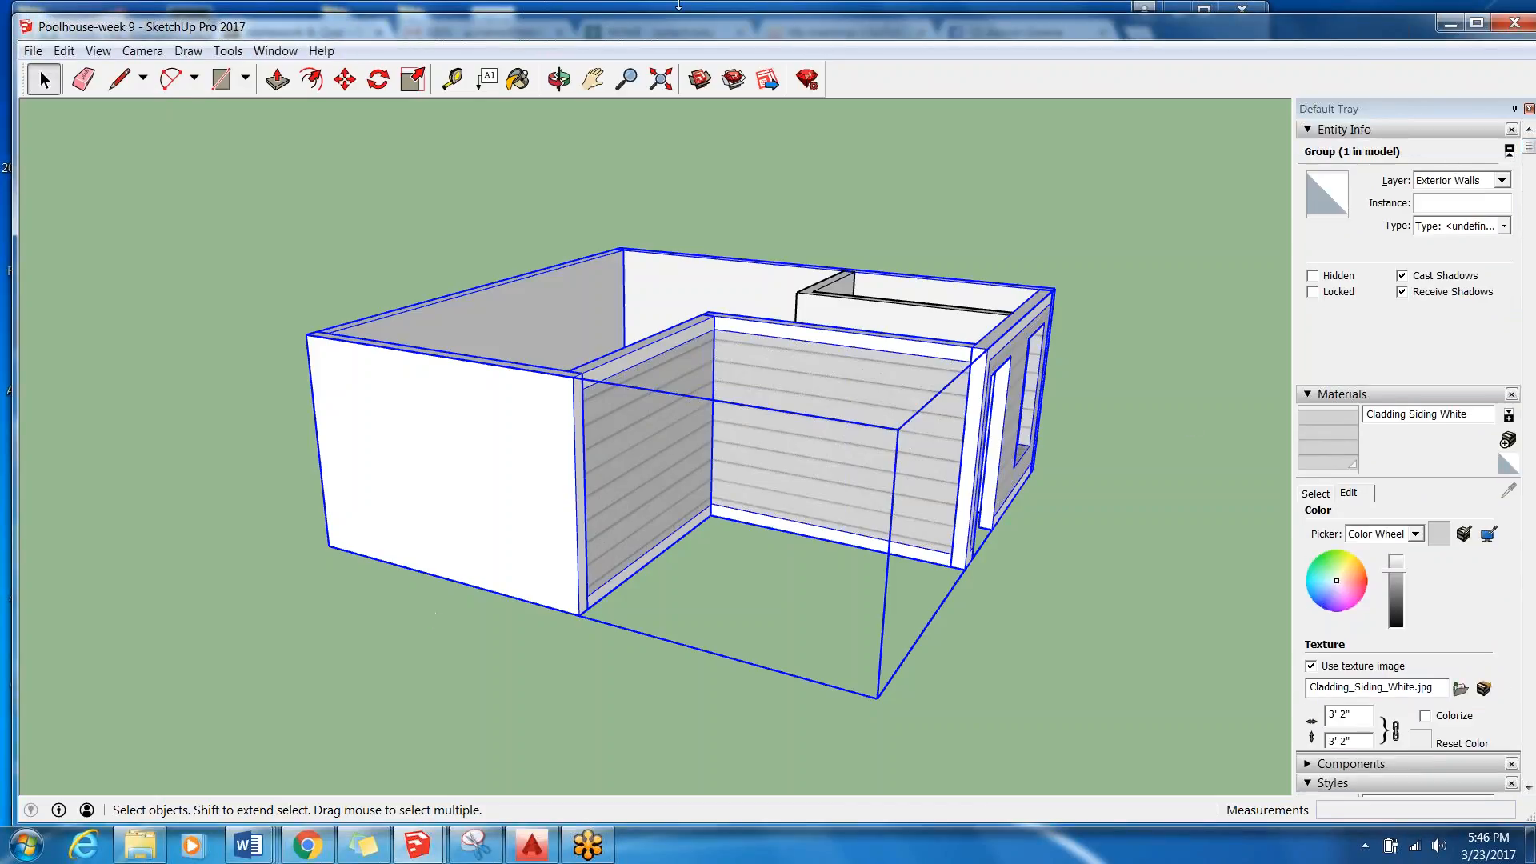
Open the exterior walls group and the blank West Wall group nested inside it for editing.
double_click(506, 516)
left_click(506, 516)
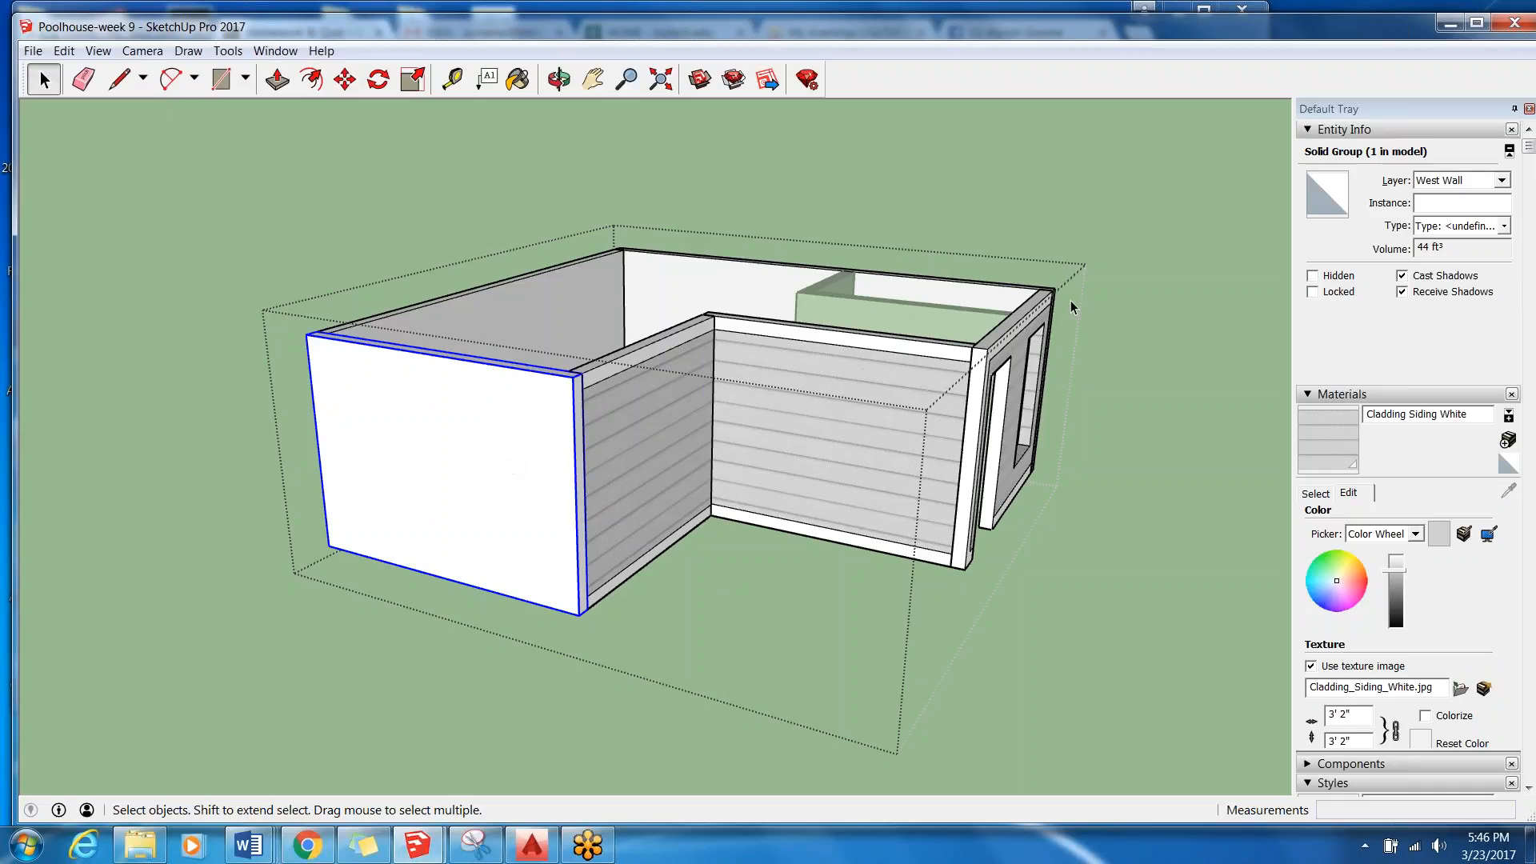
double_click(450, 411)
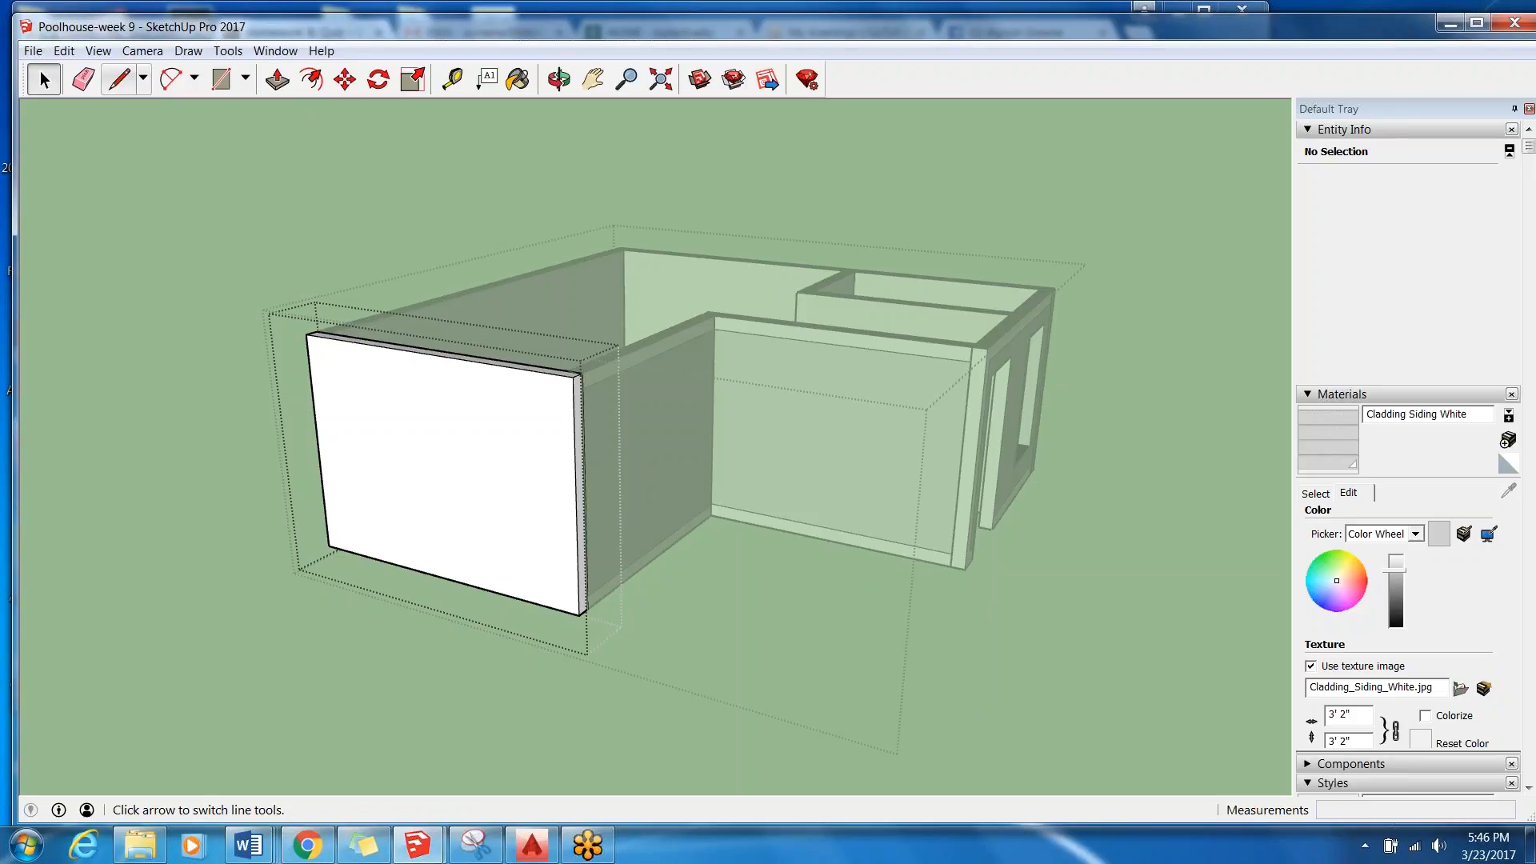
left_click(120, 79)
scroll(628, 614, "up", 4)
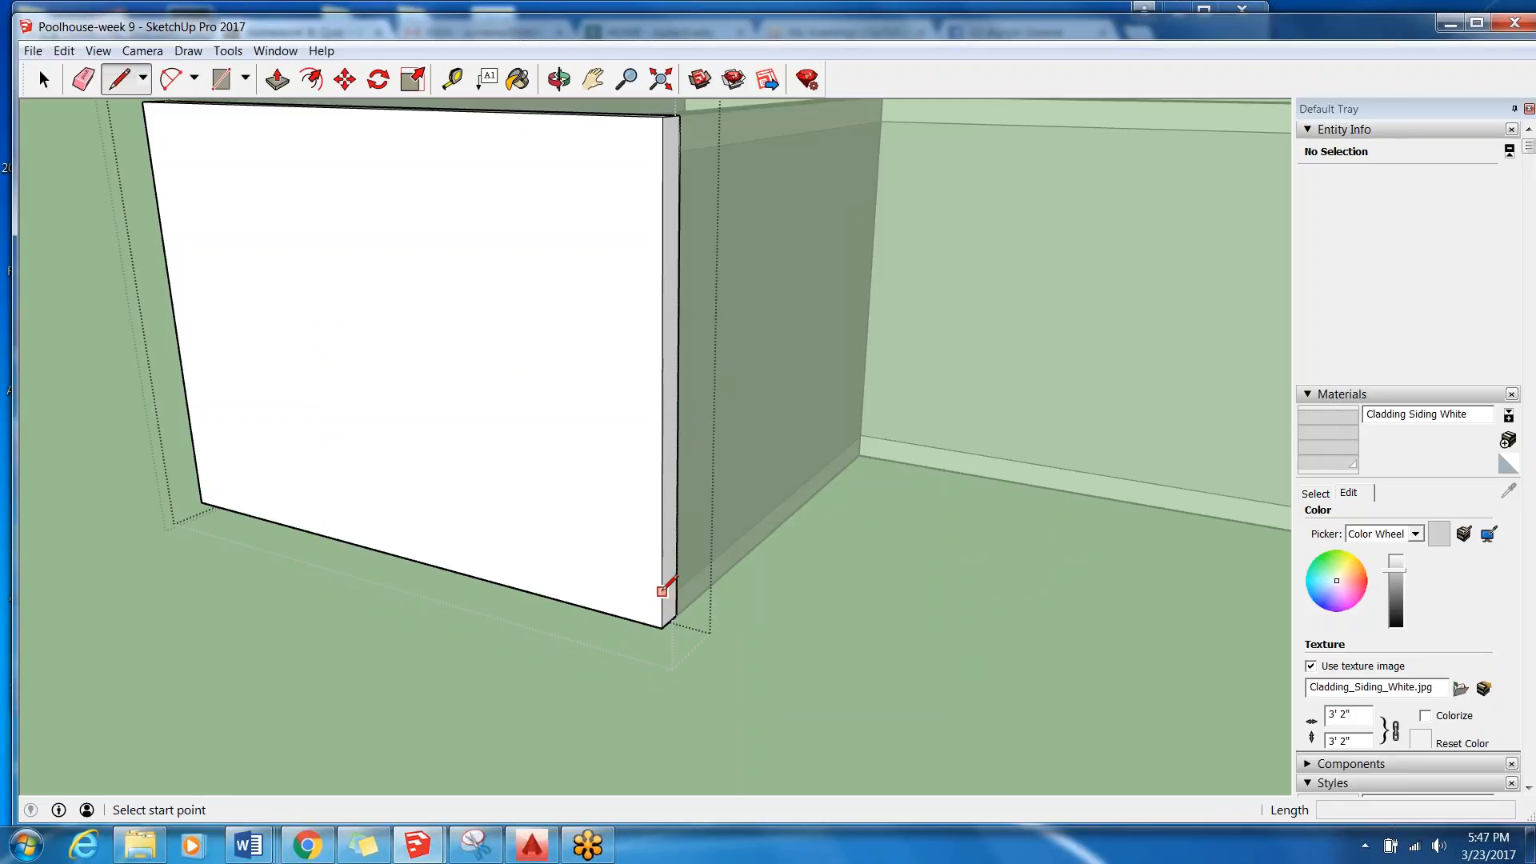
left_click(661, 627)
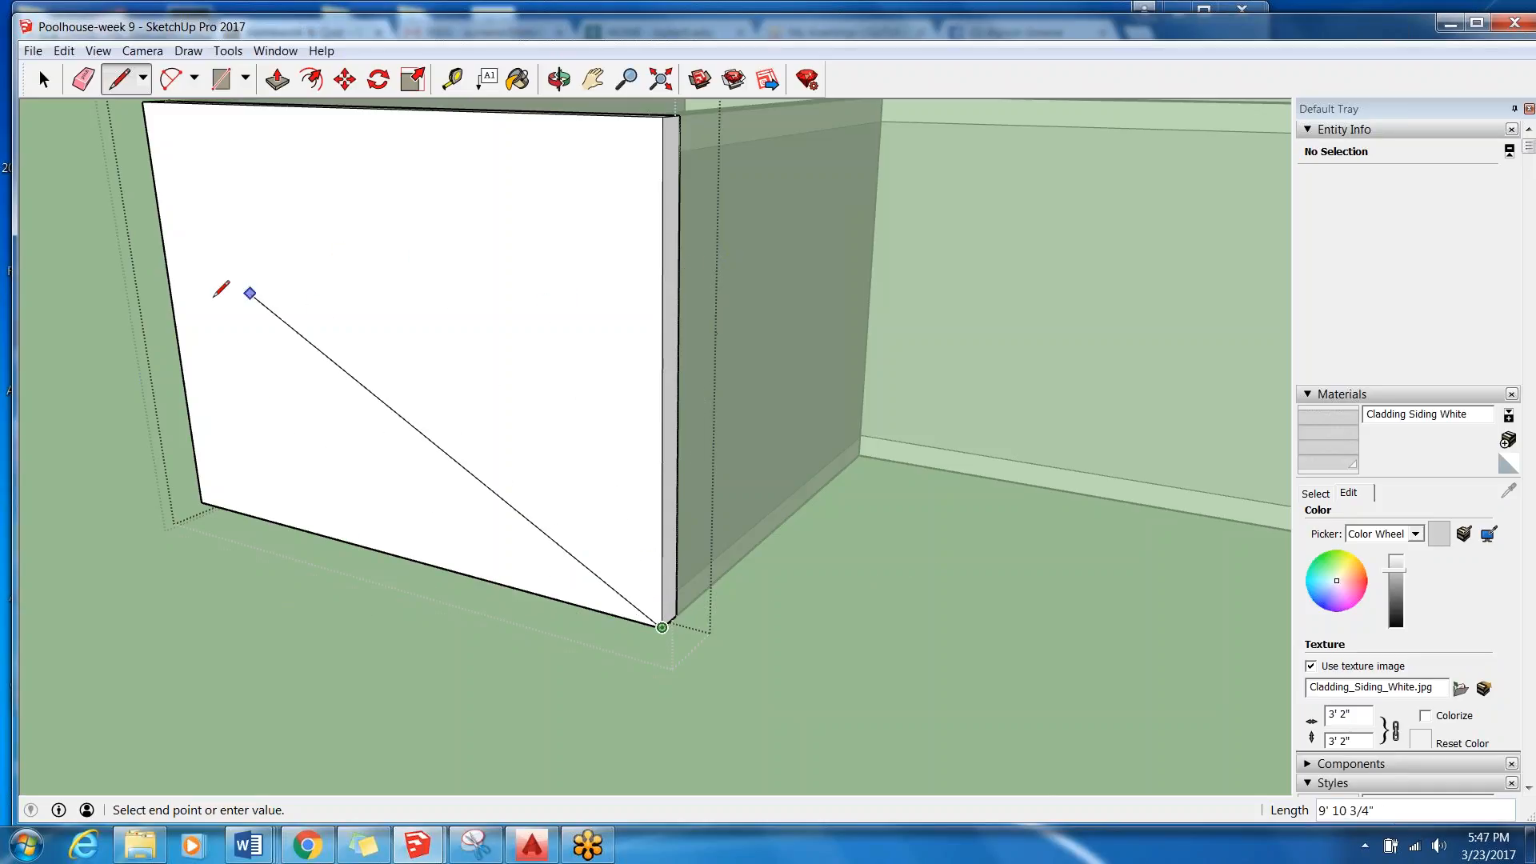
key("Escape")
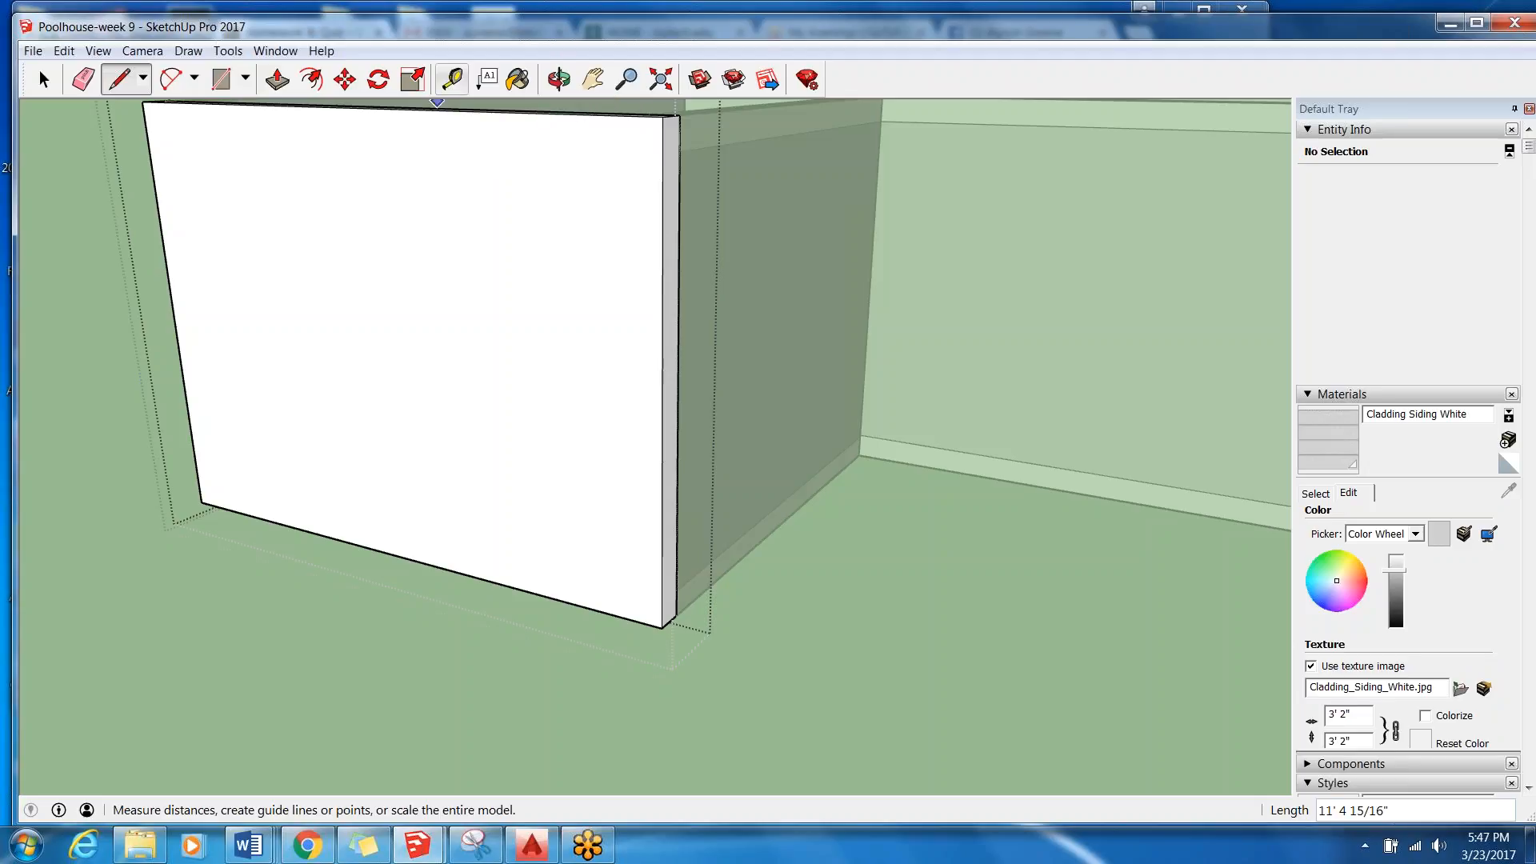
Place a guide point 6" above the lower corner of the West Wall with the Tape Measure tool.
left_click(453, 80)
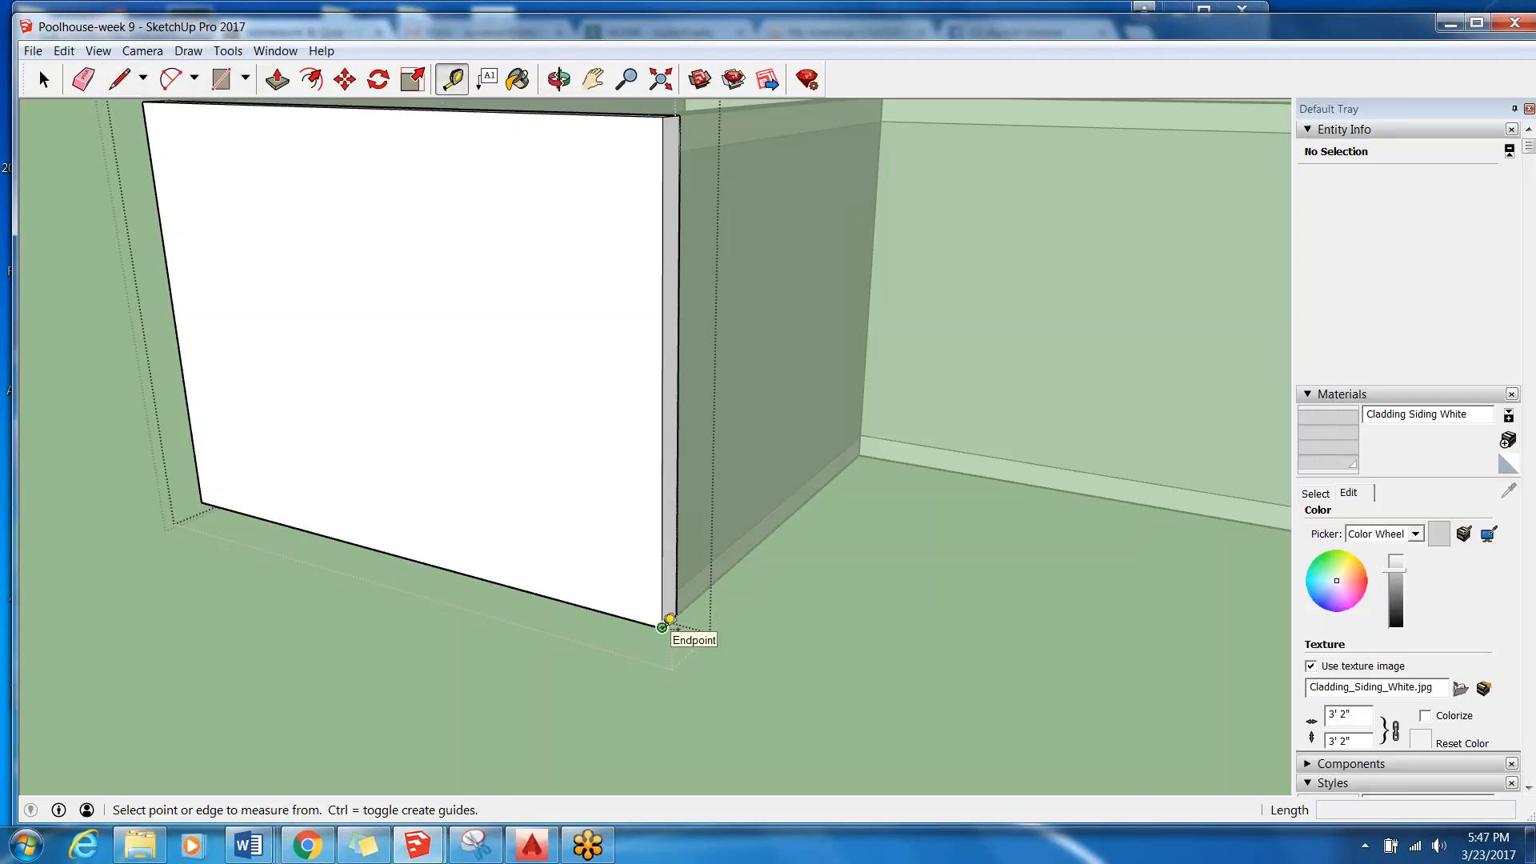
left_click(662, 627)
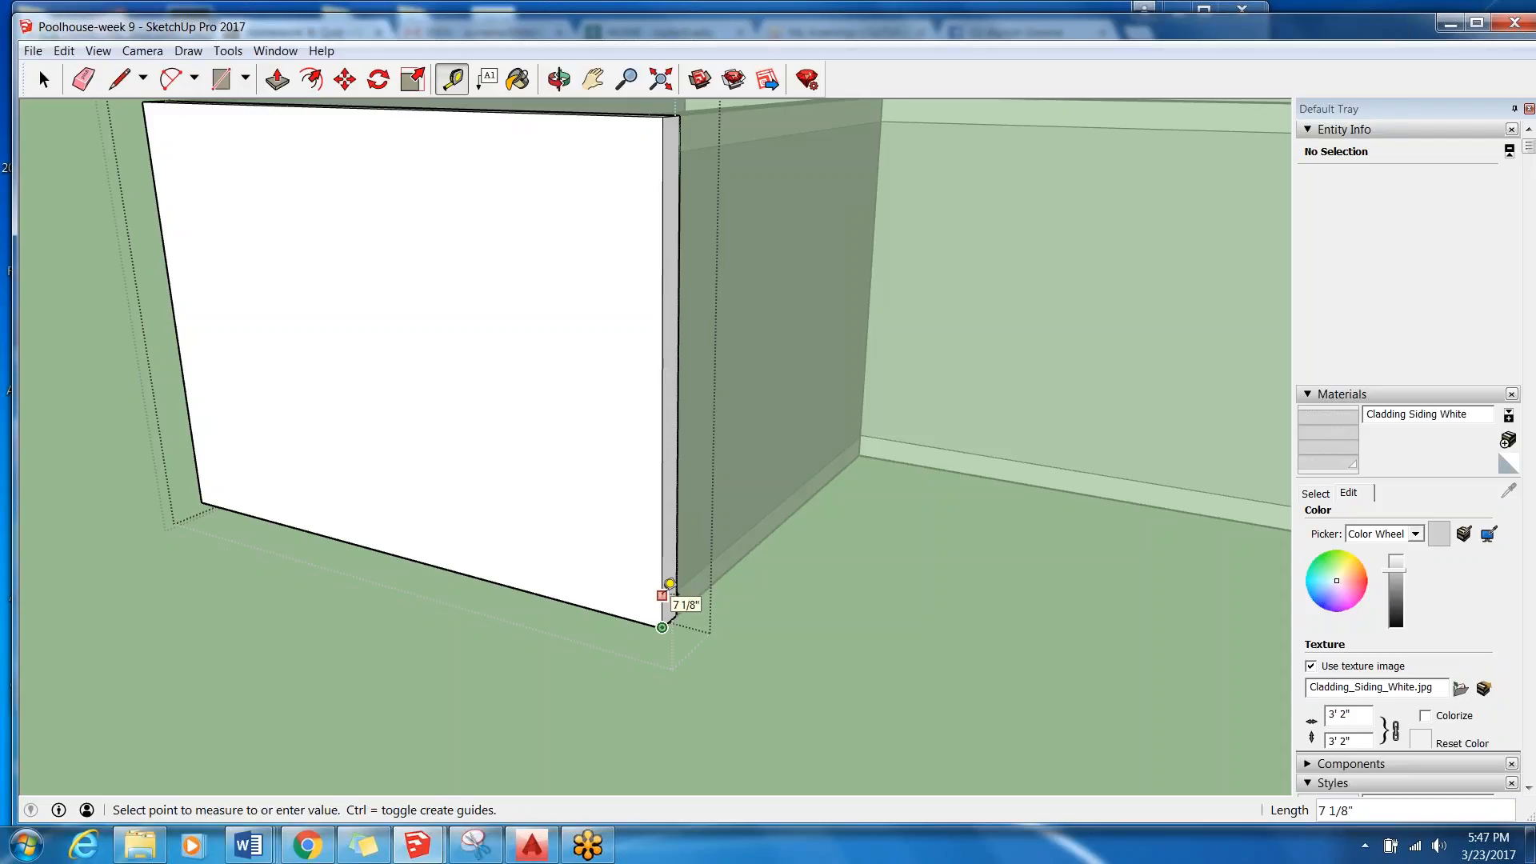
key("Return")
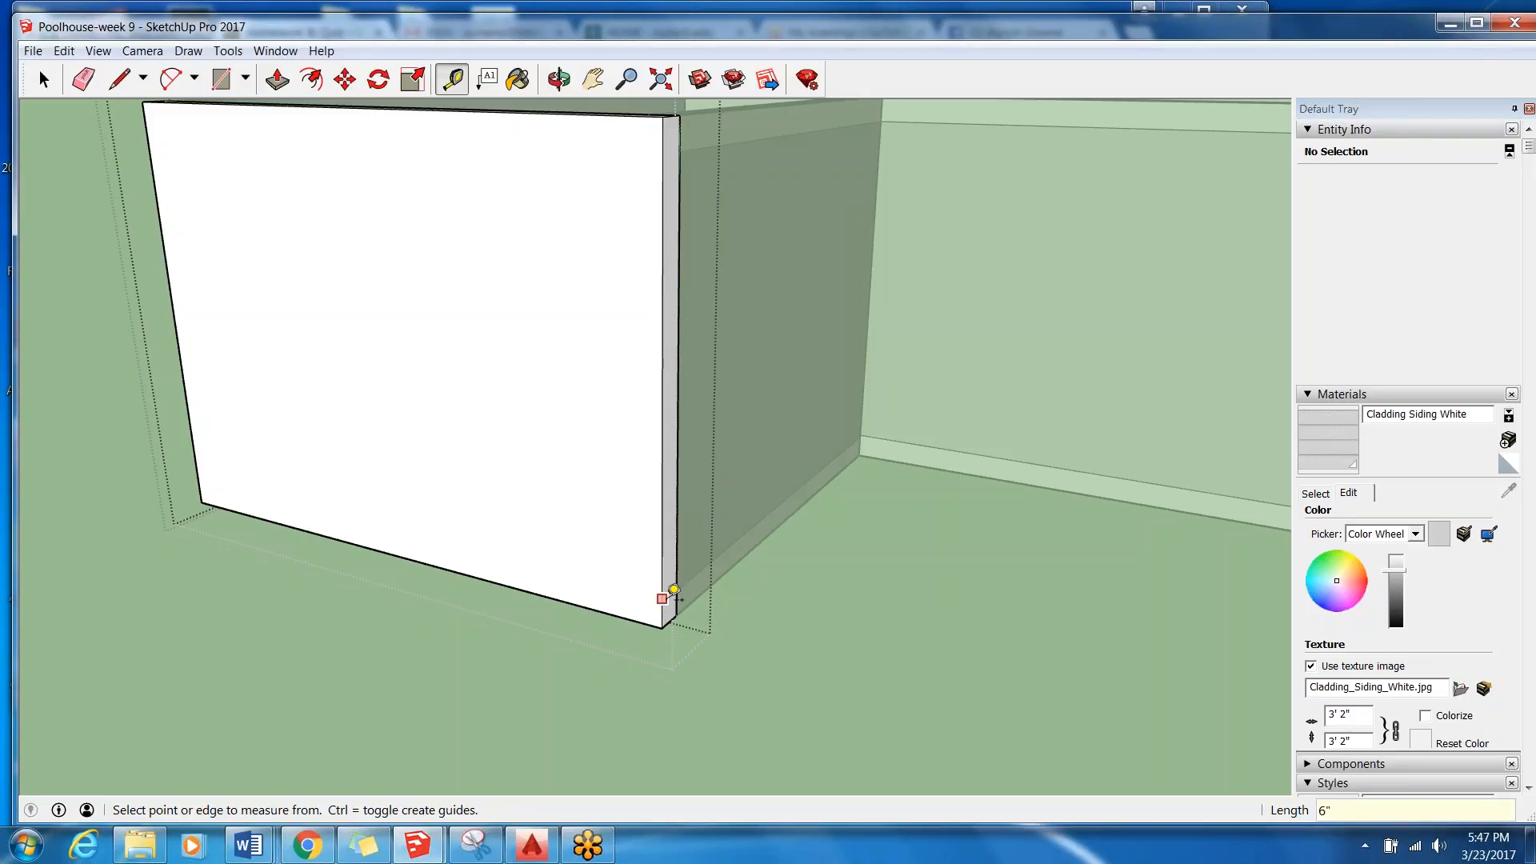
scroll(666, 625, "up", 5)
scroll(668, 565, "up", 2)
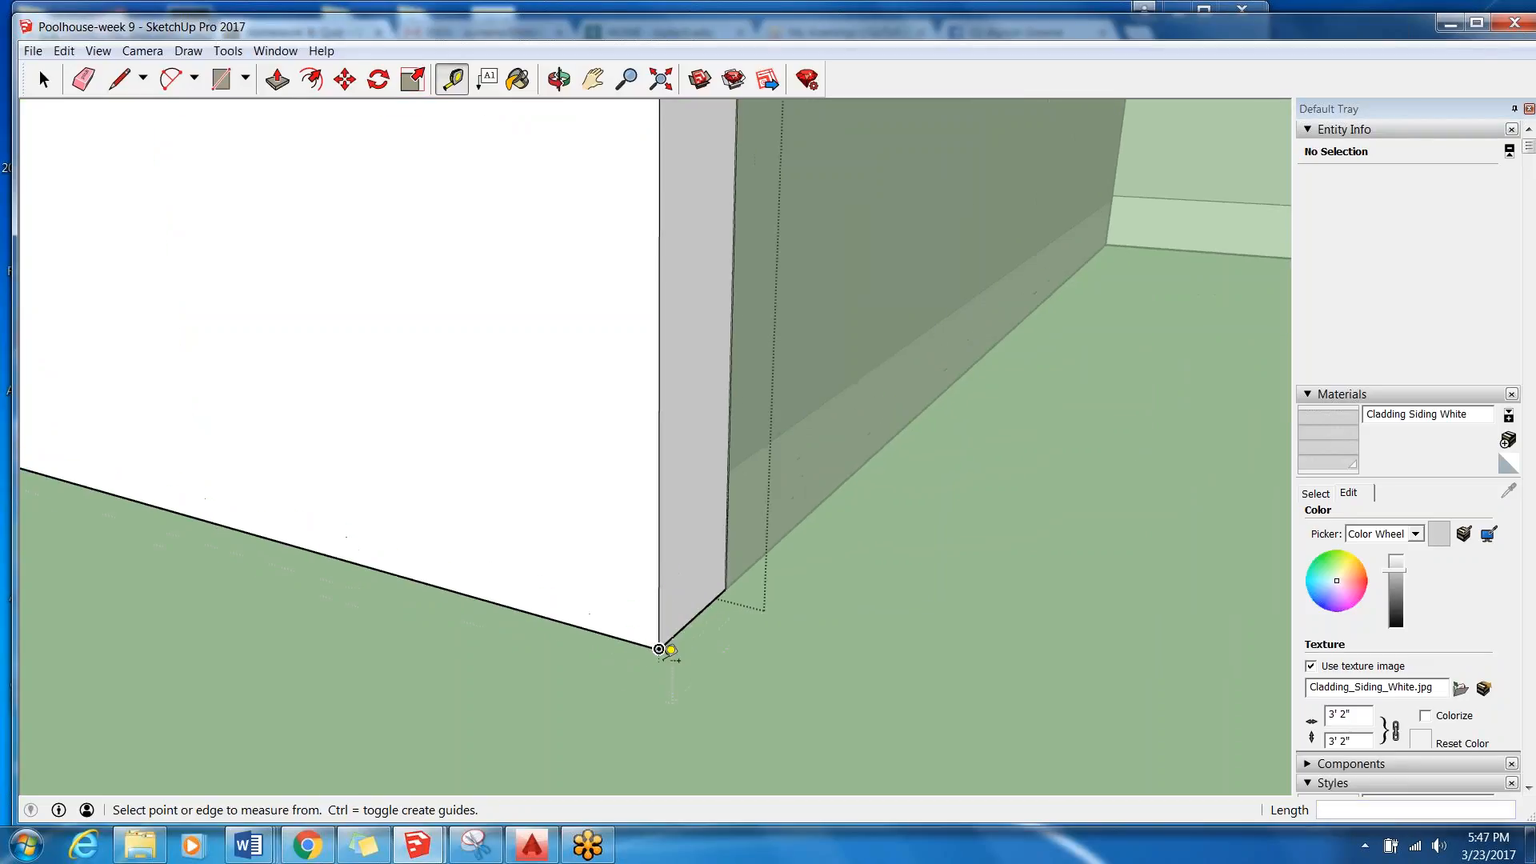
left_click(118, 78)
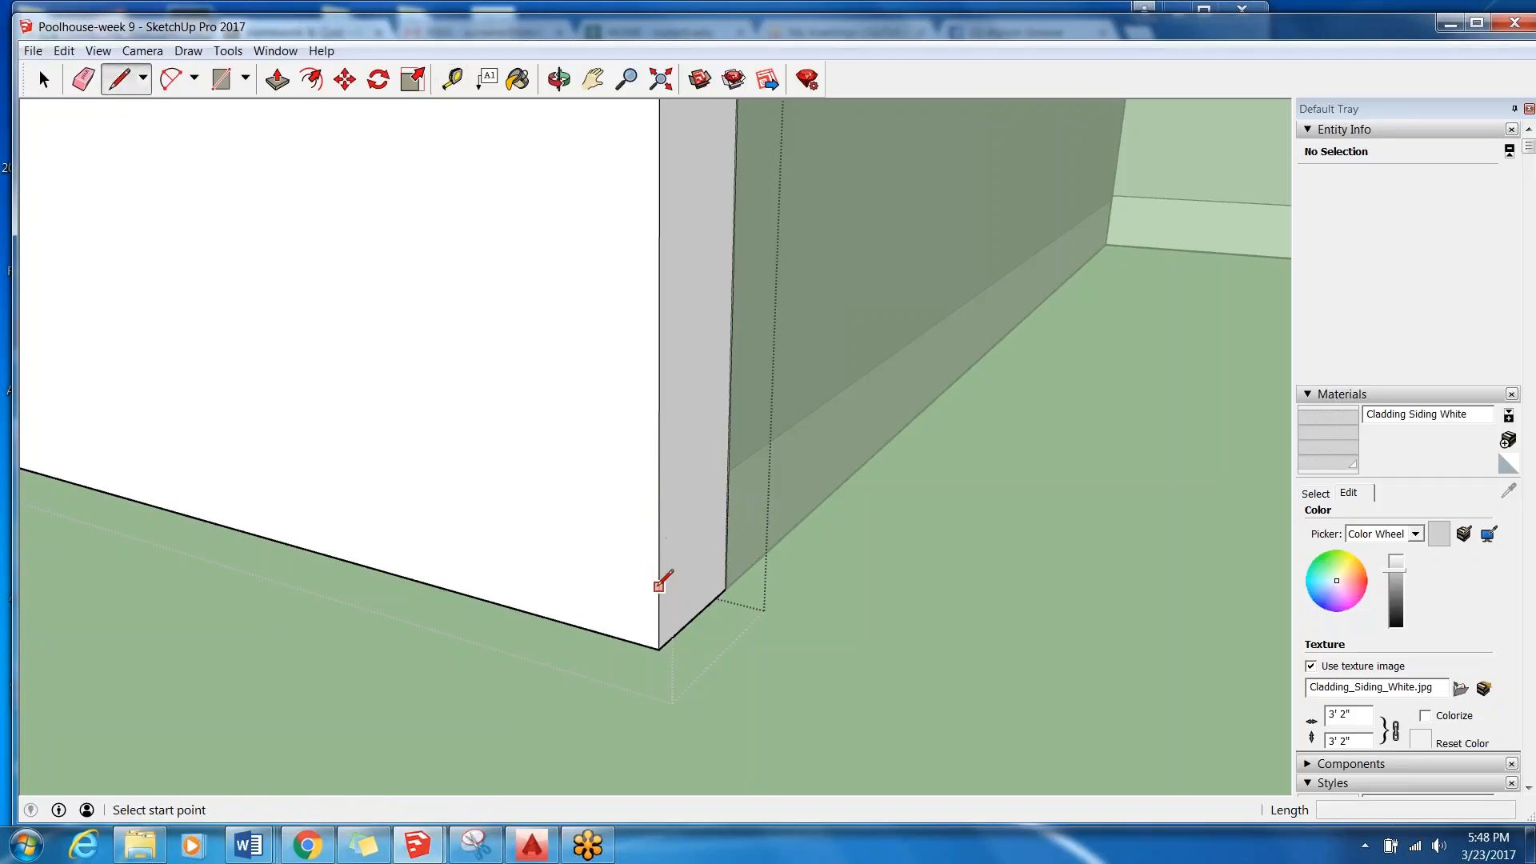
Retry the 6" guide measurement from the same lower corner up along the wall's vertical edge.
left_click(454, 81)
left_click(658, 649)
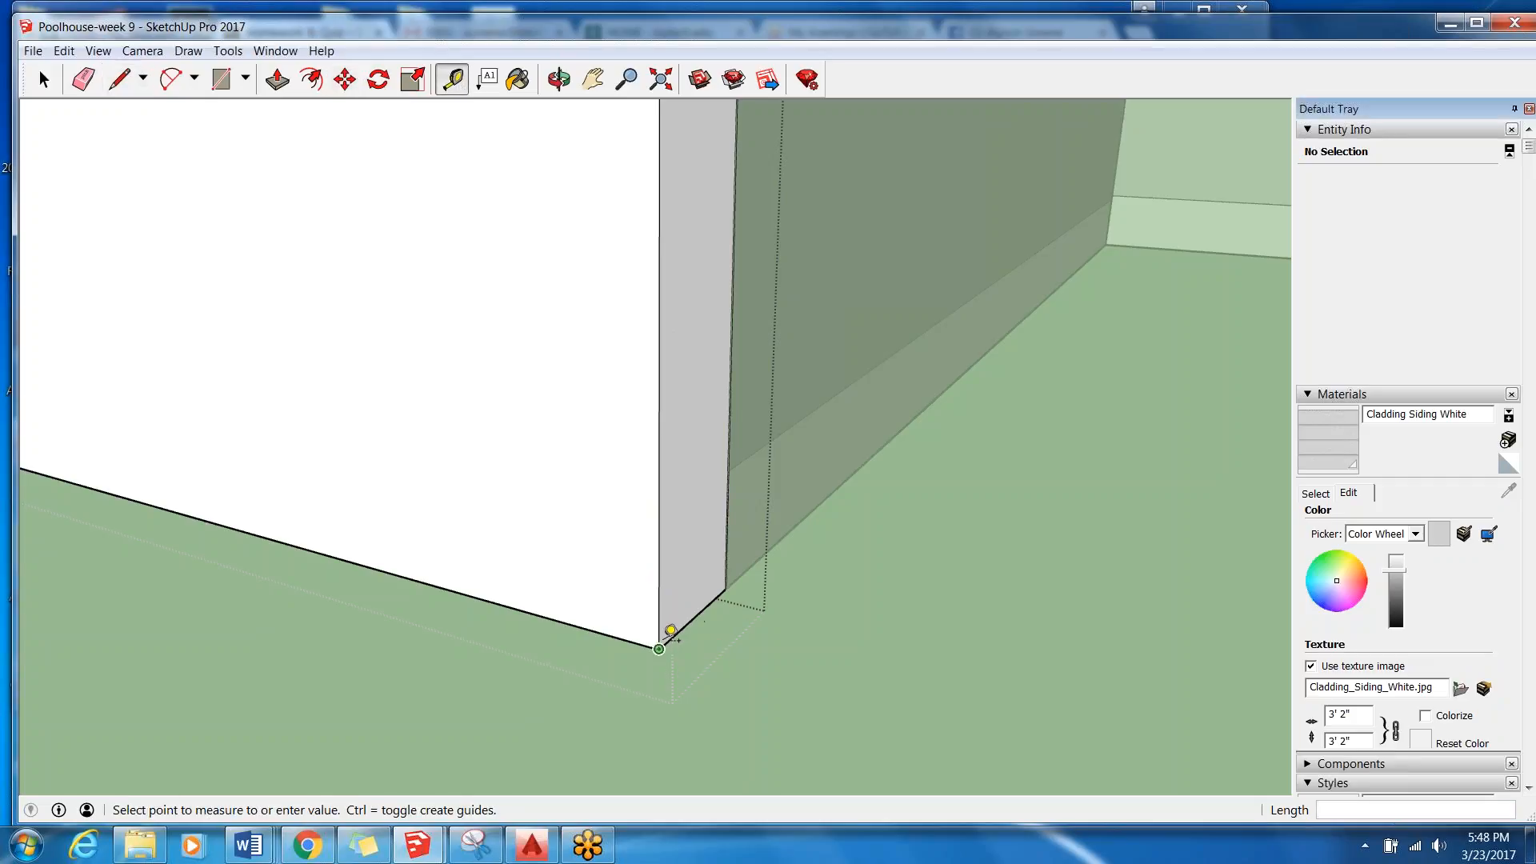
left_click(667, 510)
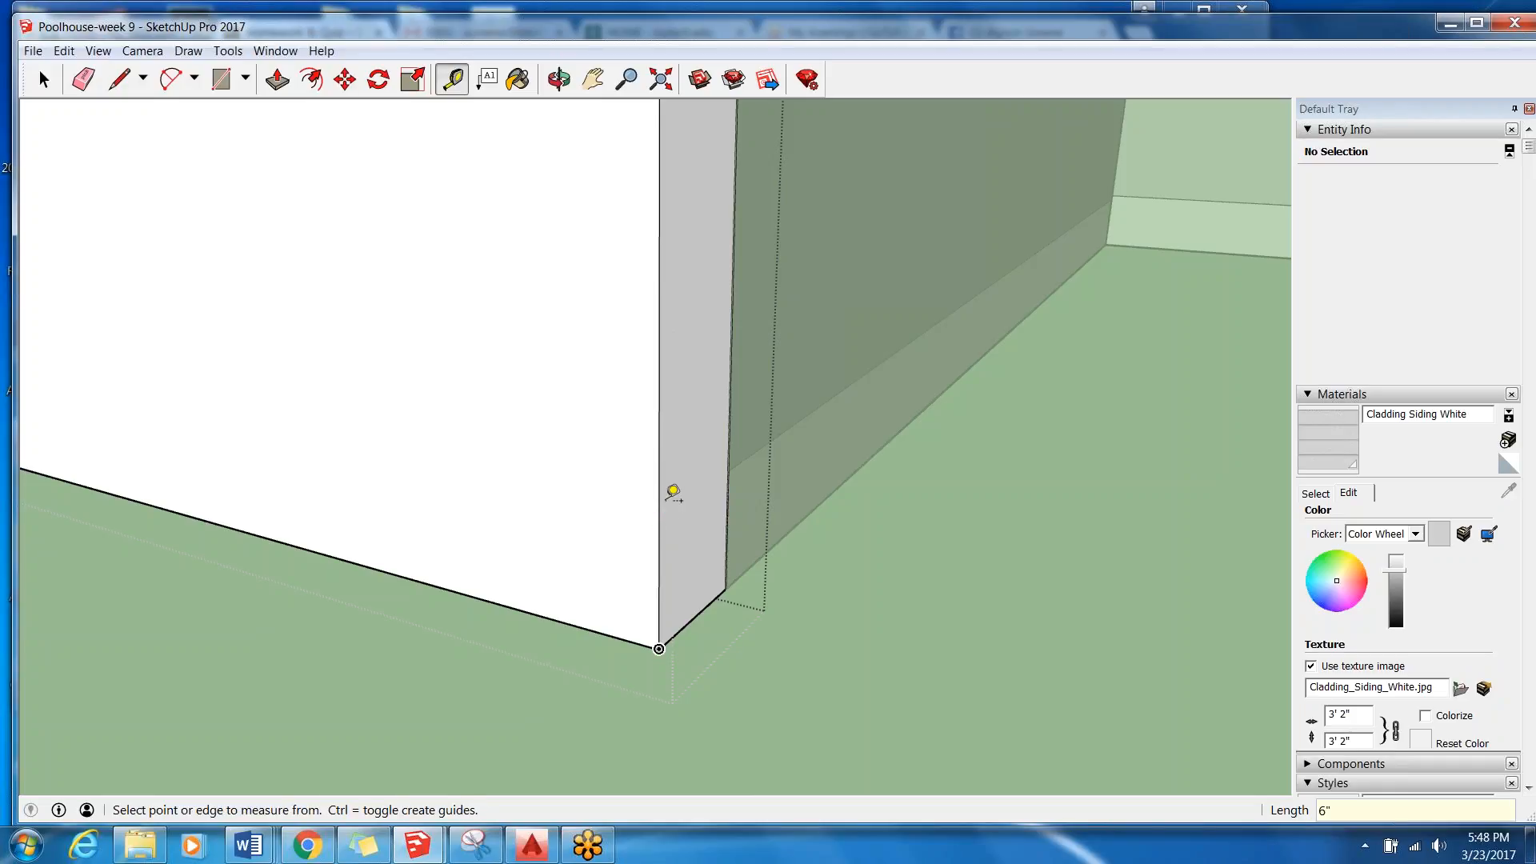
left_click(661, 559)
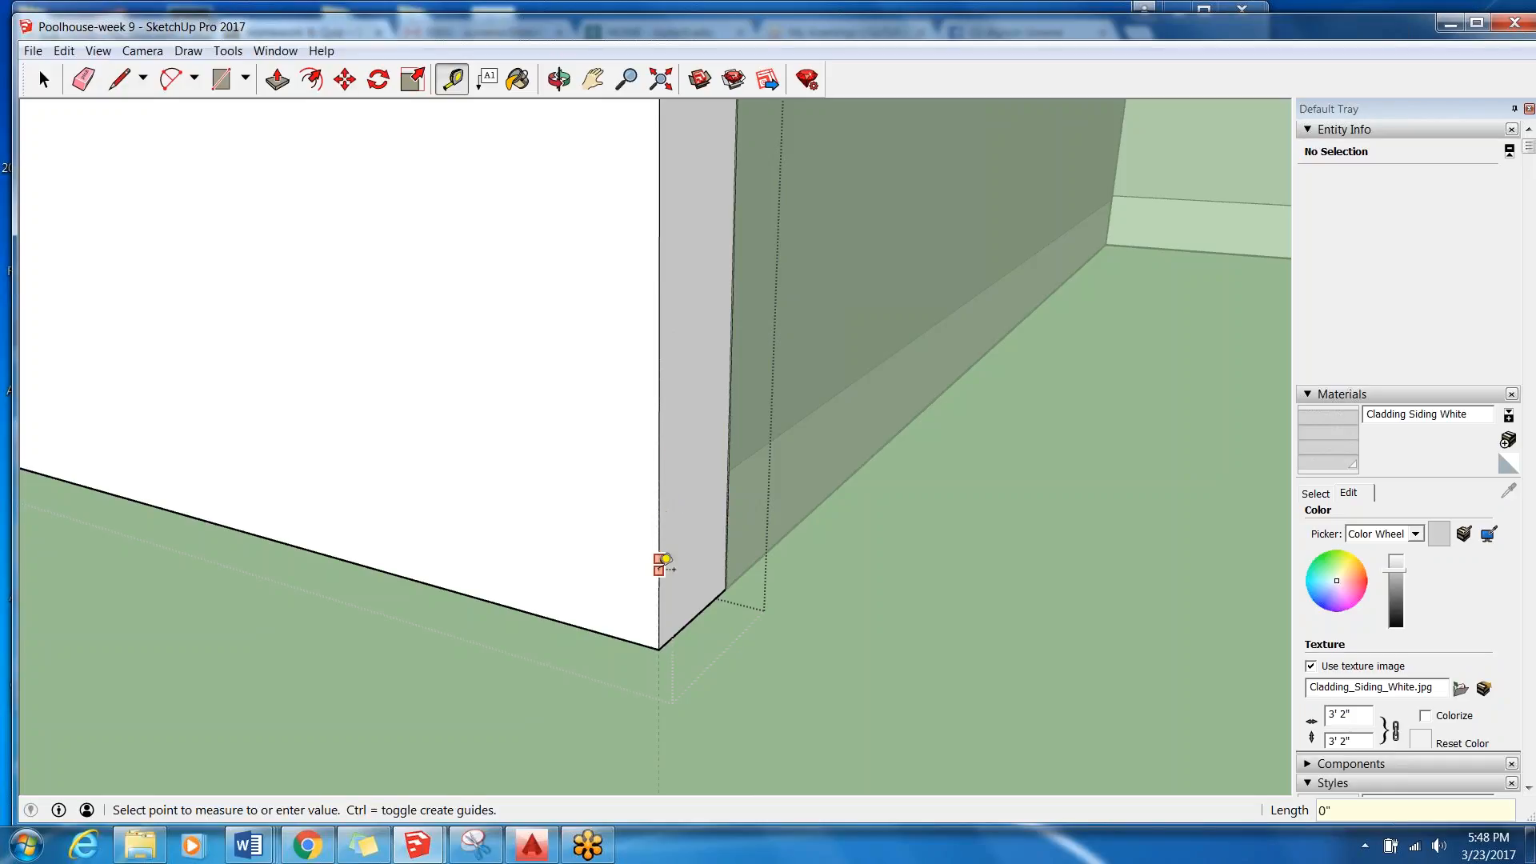
key("Escape")
left_click(658, 649)
left_click(663, 498)
Turn on the display of guides in the model view.
left_click(45, 78)
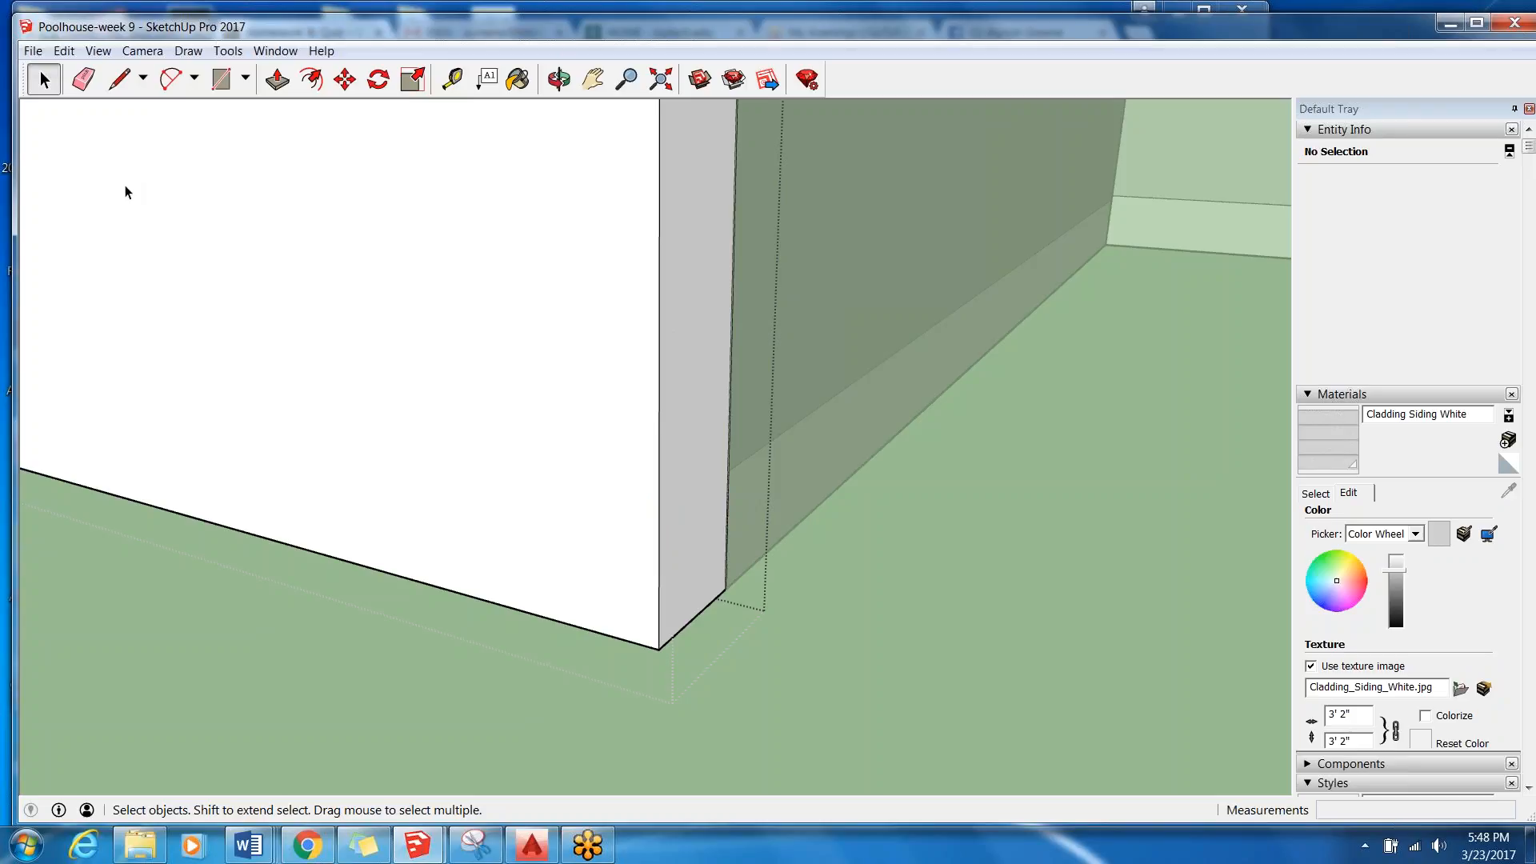
left_click(119, 79)
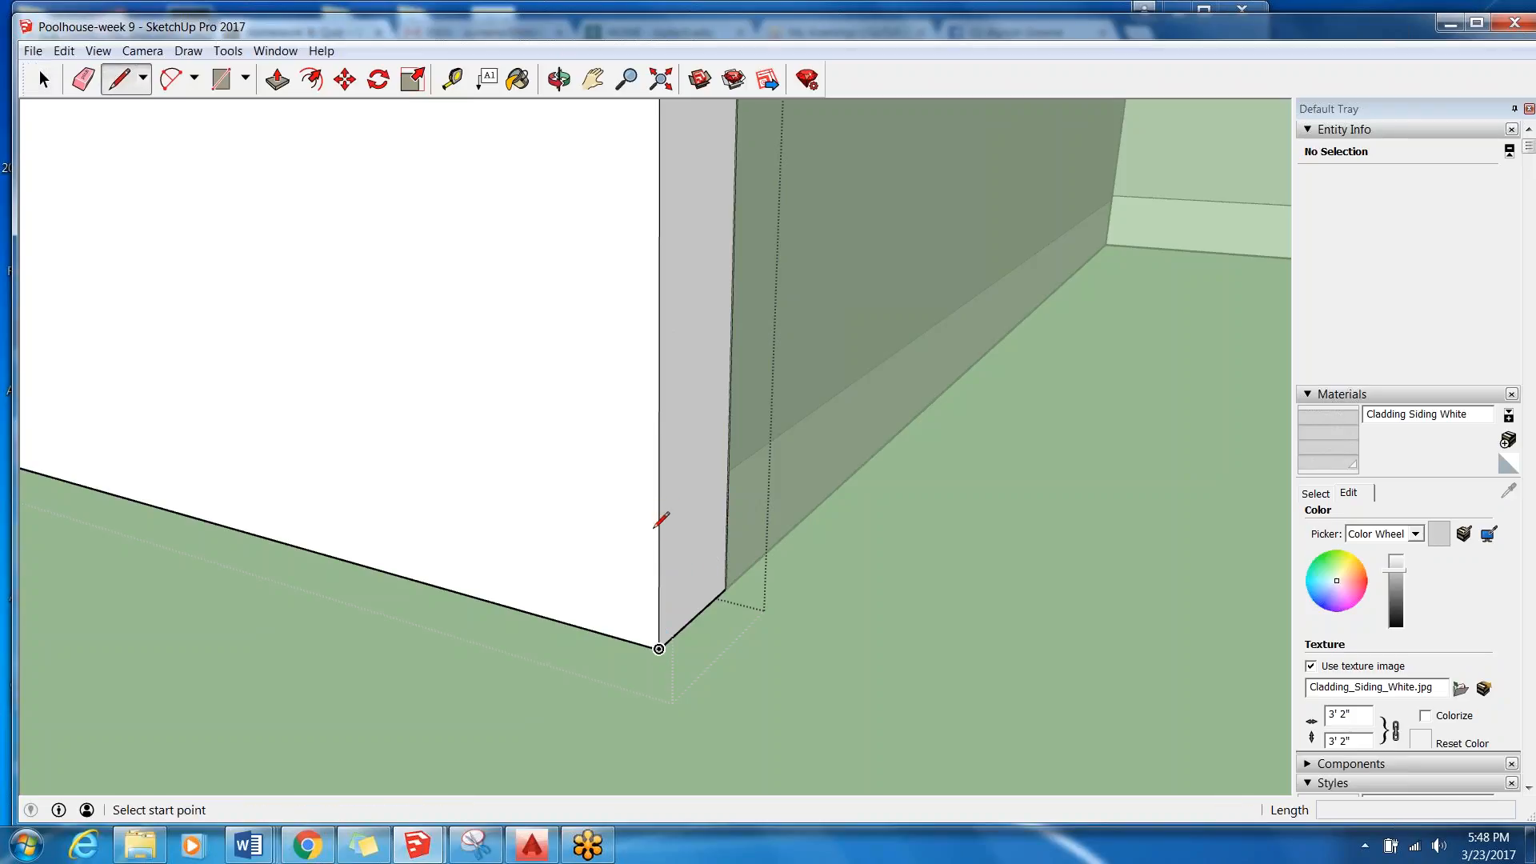
middle_click_drag(656, 540, 904, 432)
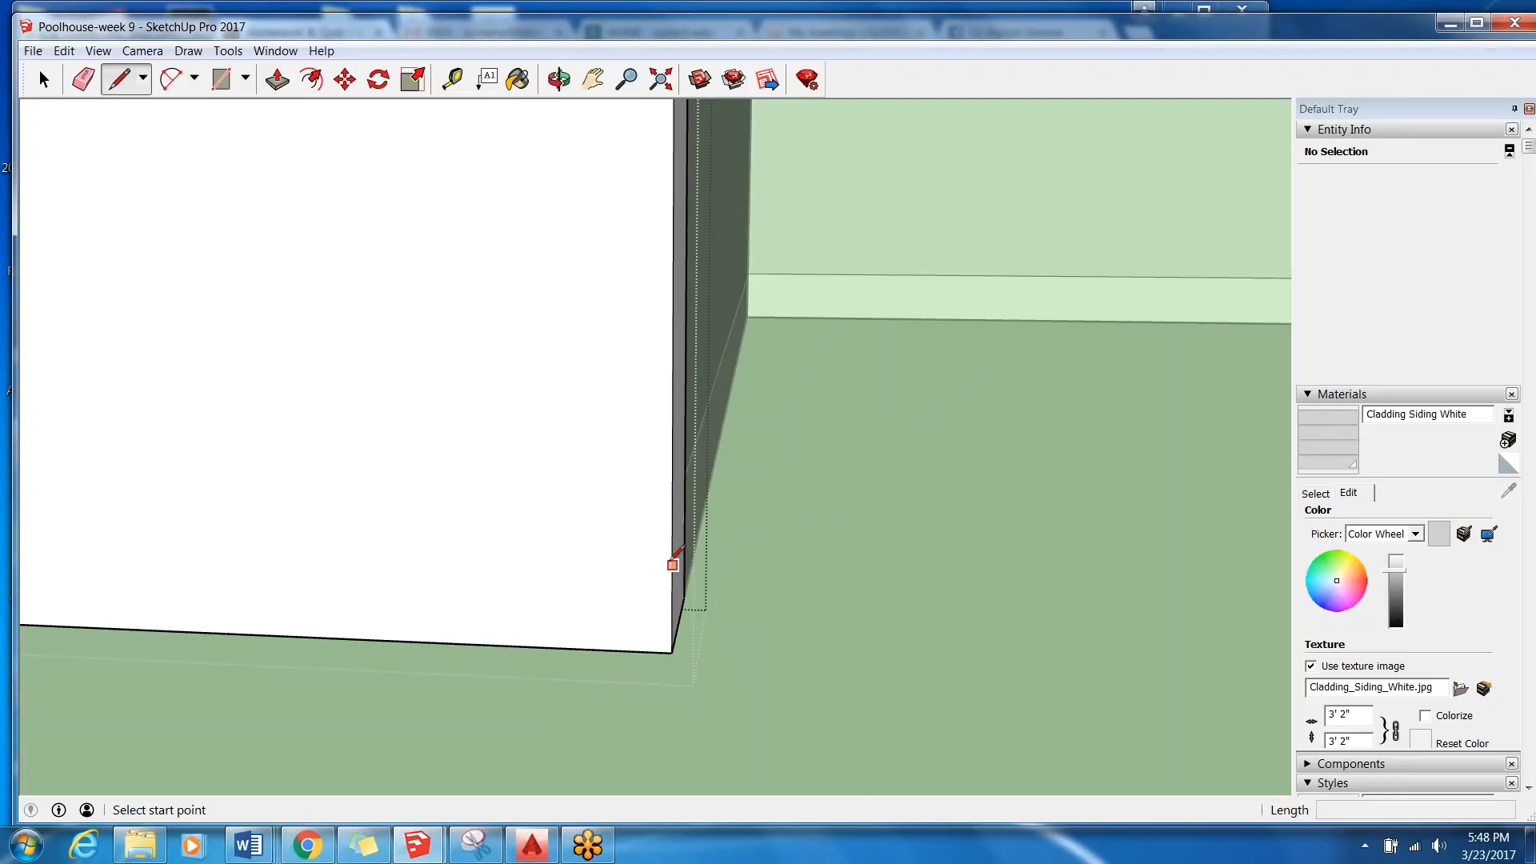
left_click(98, 51)
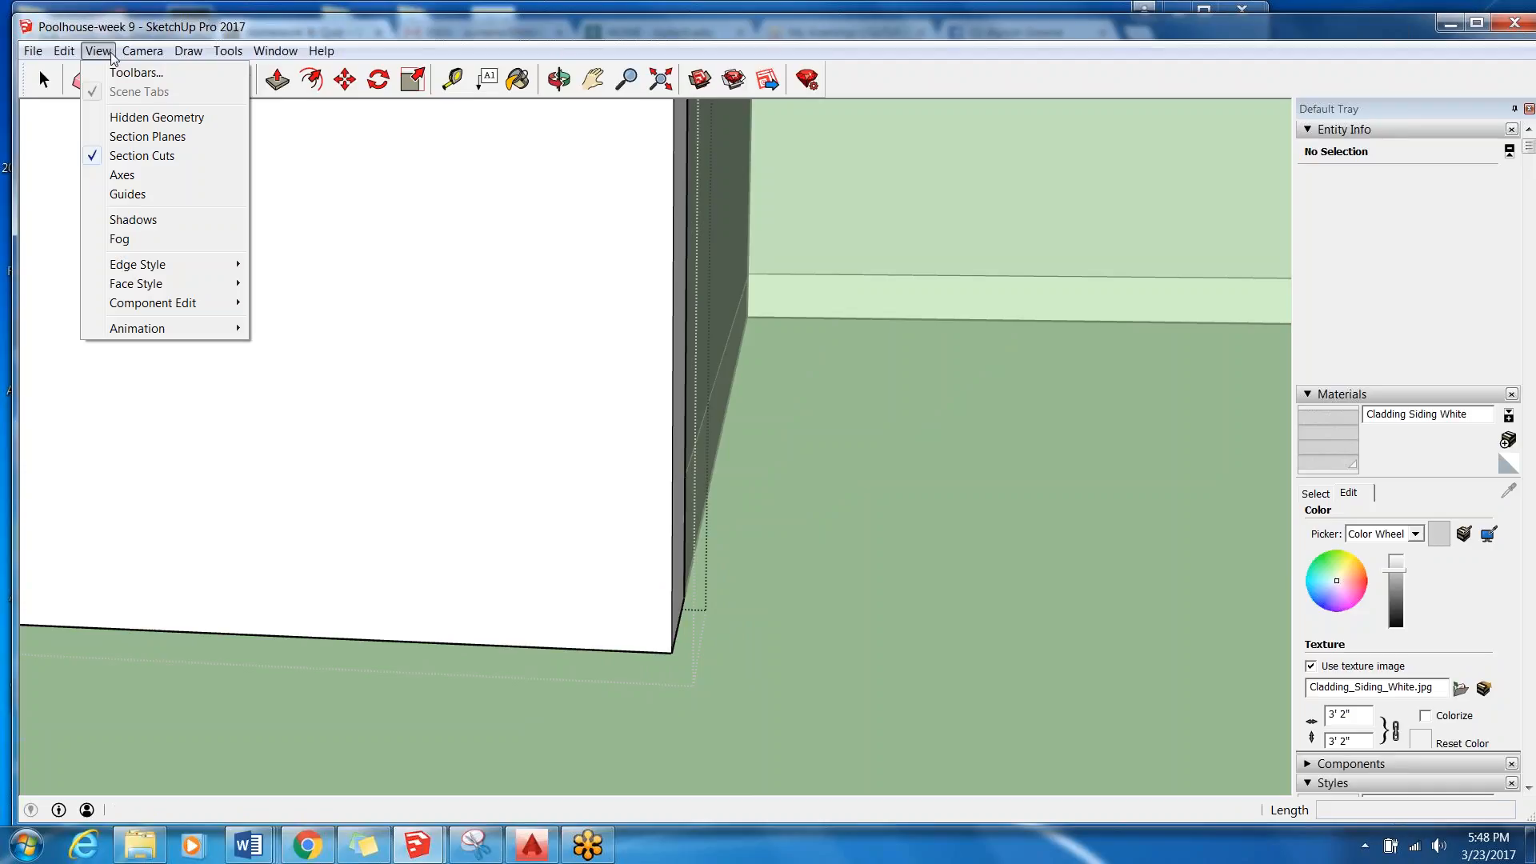
left_click(137, 195)
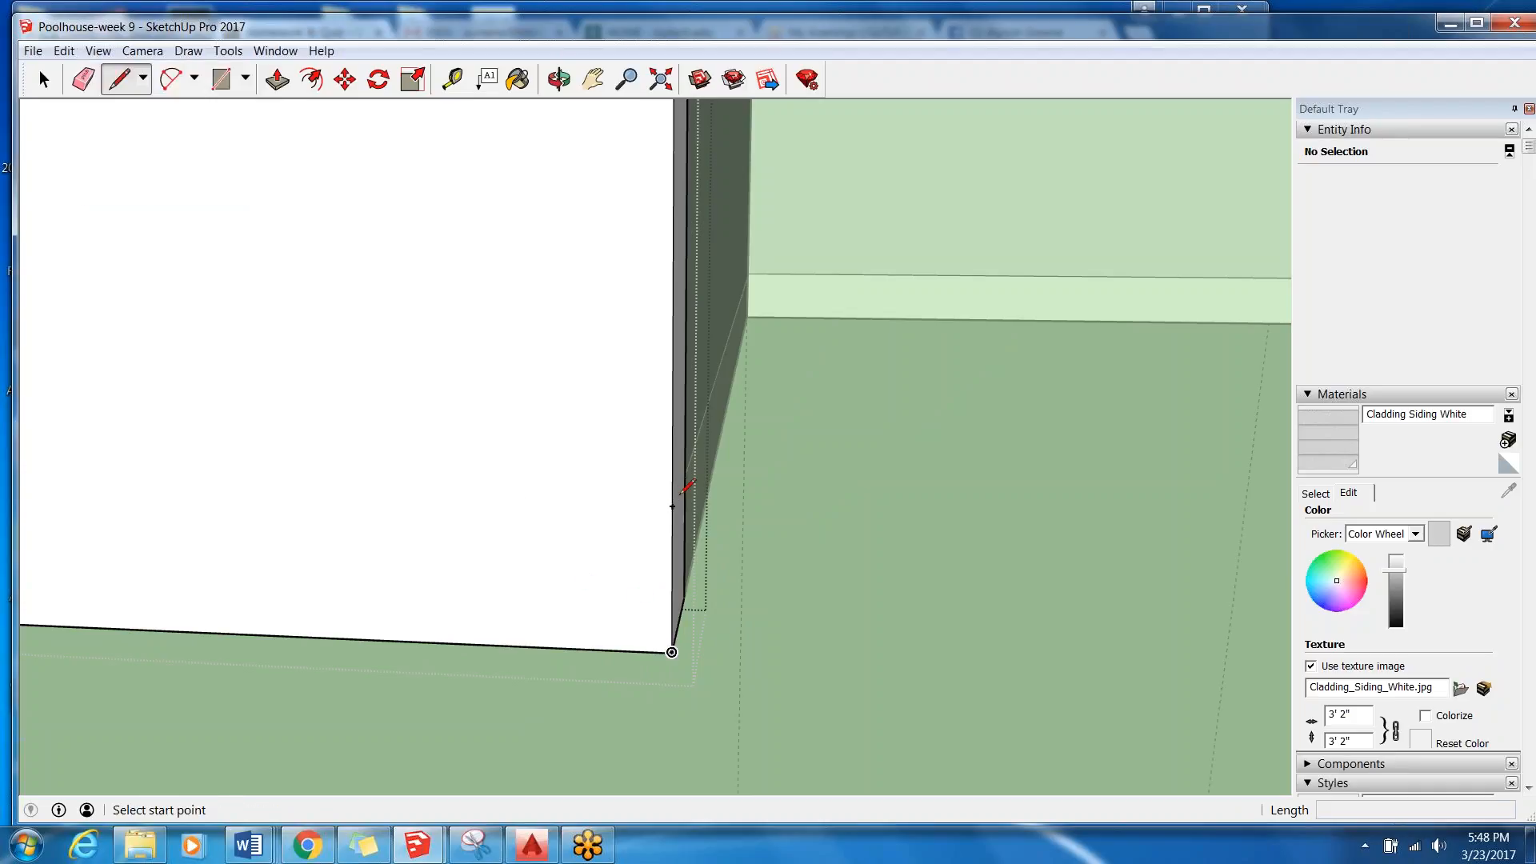
Draw an 11' line from the guide point across the West Wall's face to its opposite vertical edge.
left_click(673, 506)
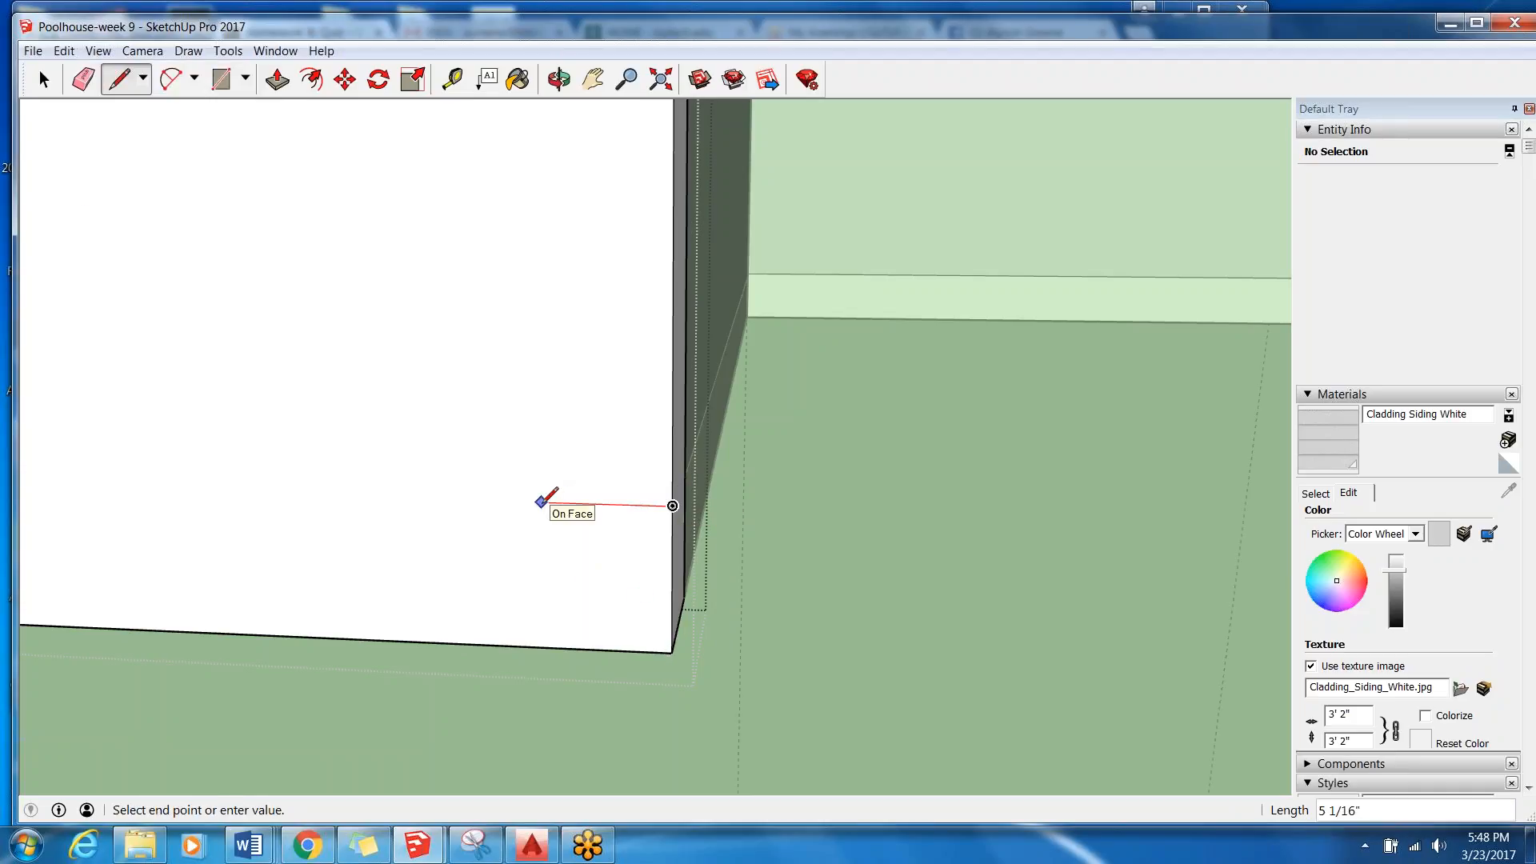
scroll(542, 502, "down", 4)
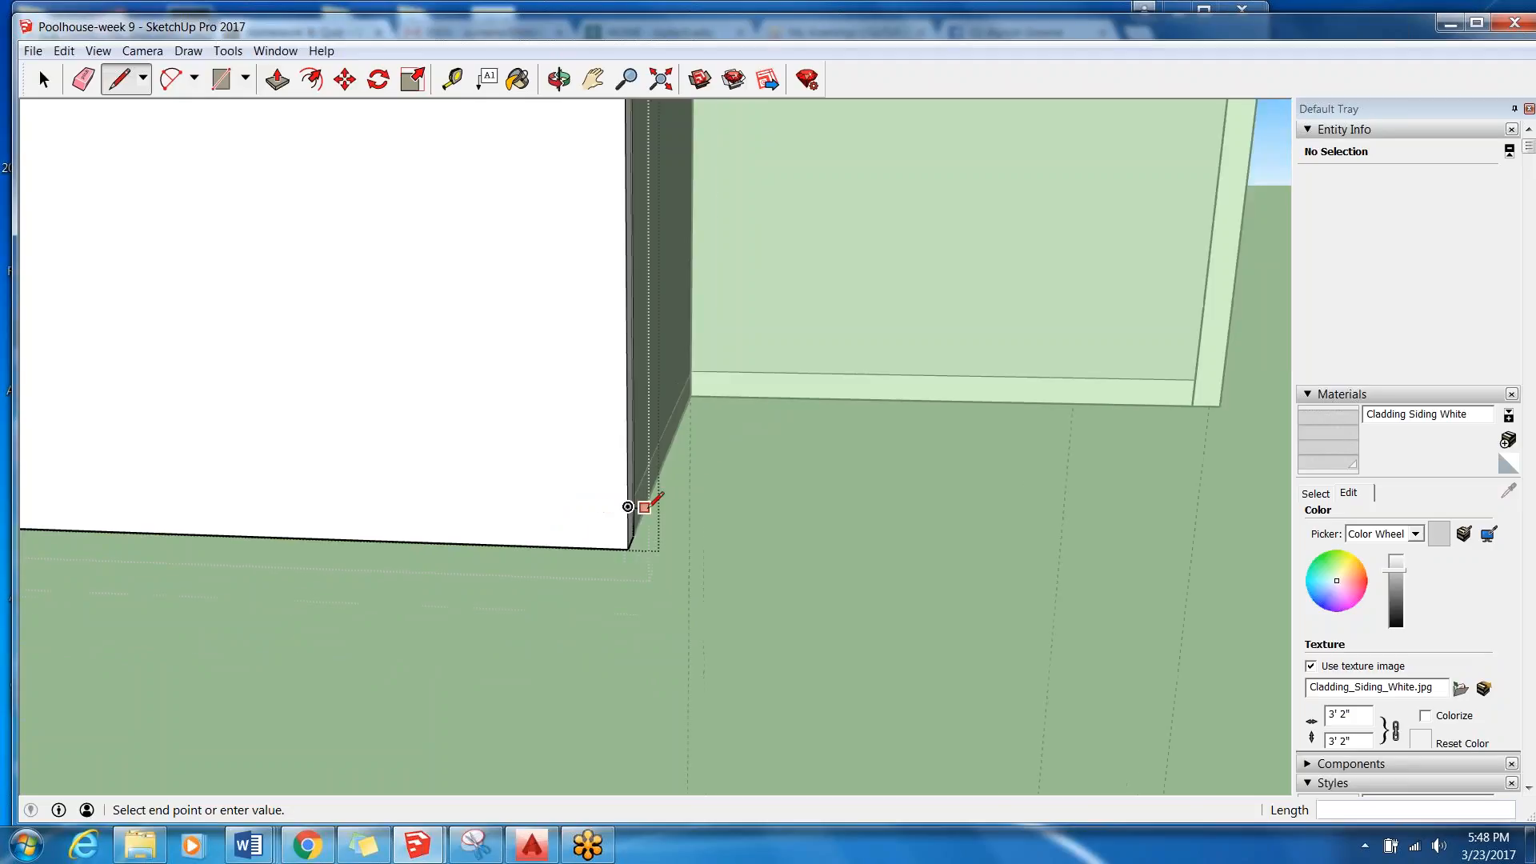
scroll(643, 509, "down", 4)
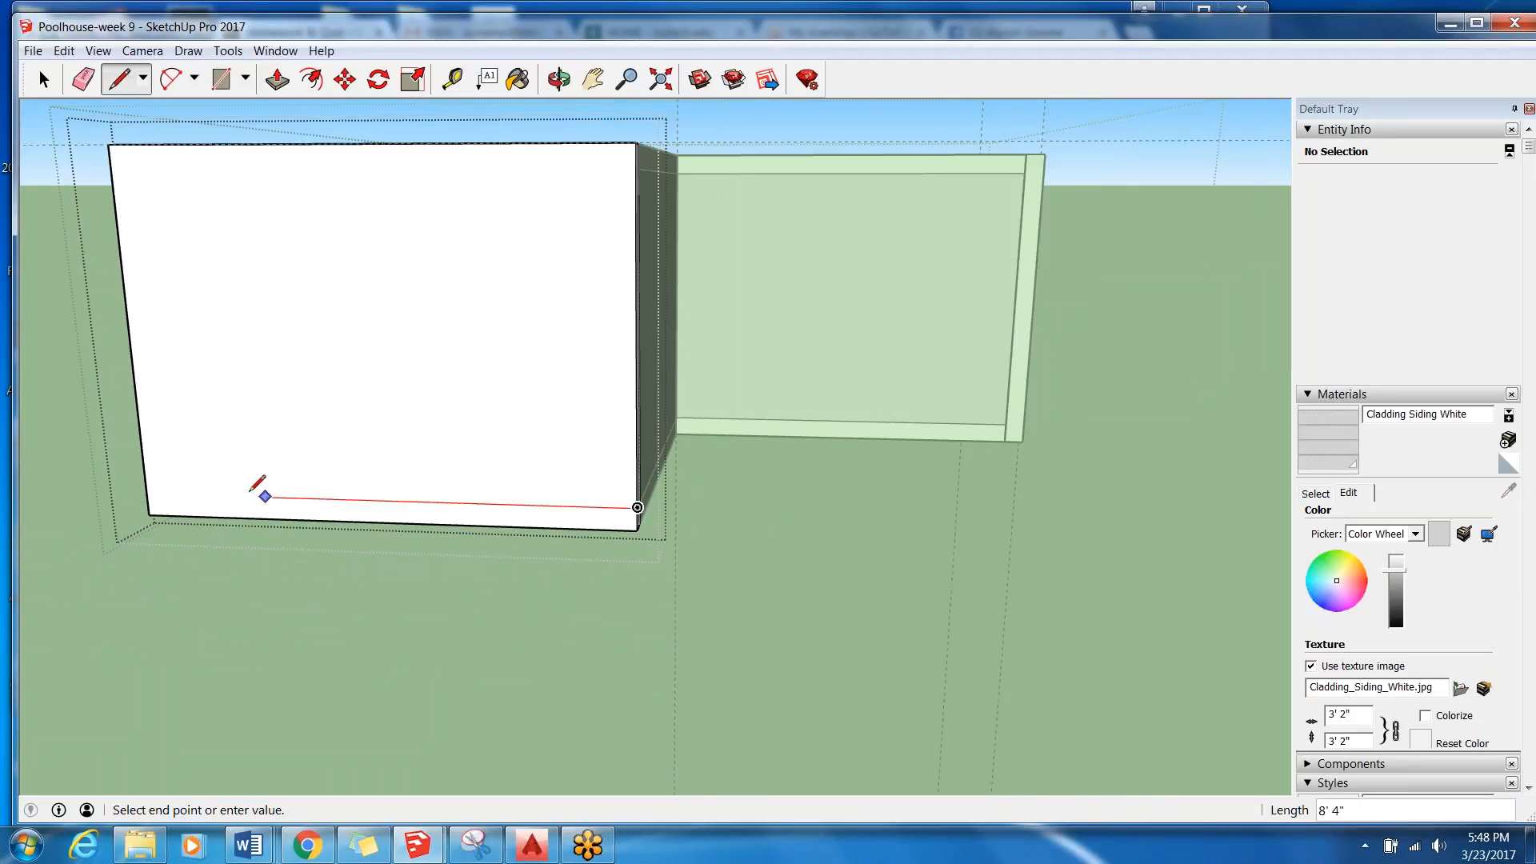
left_click(149, 492)
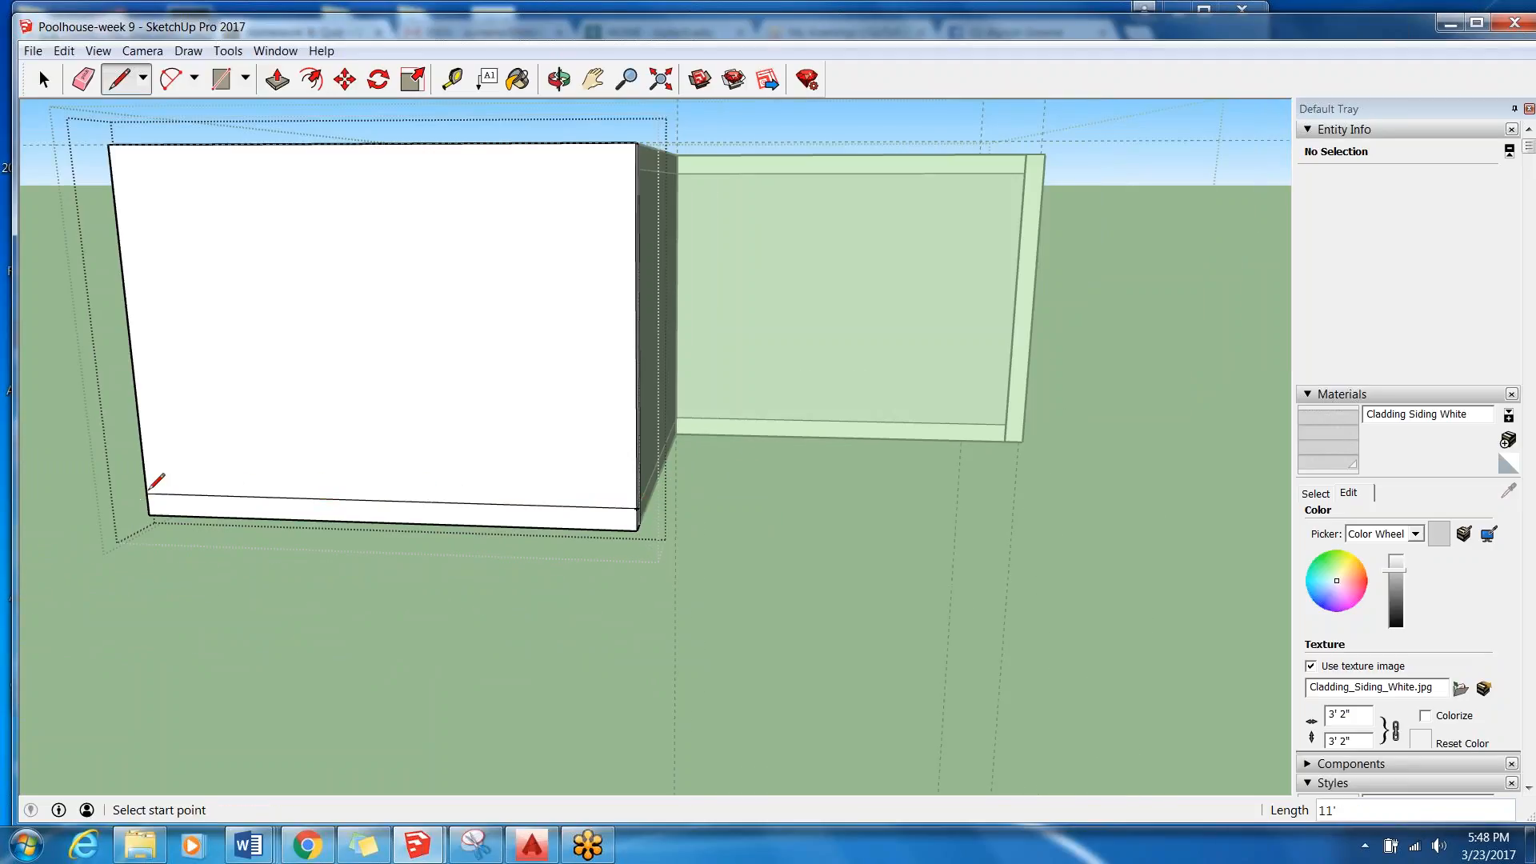
scroll(147, 493, "up", 5)
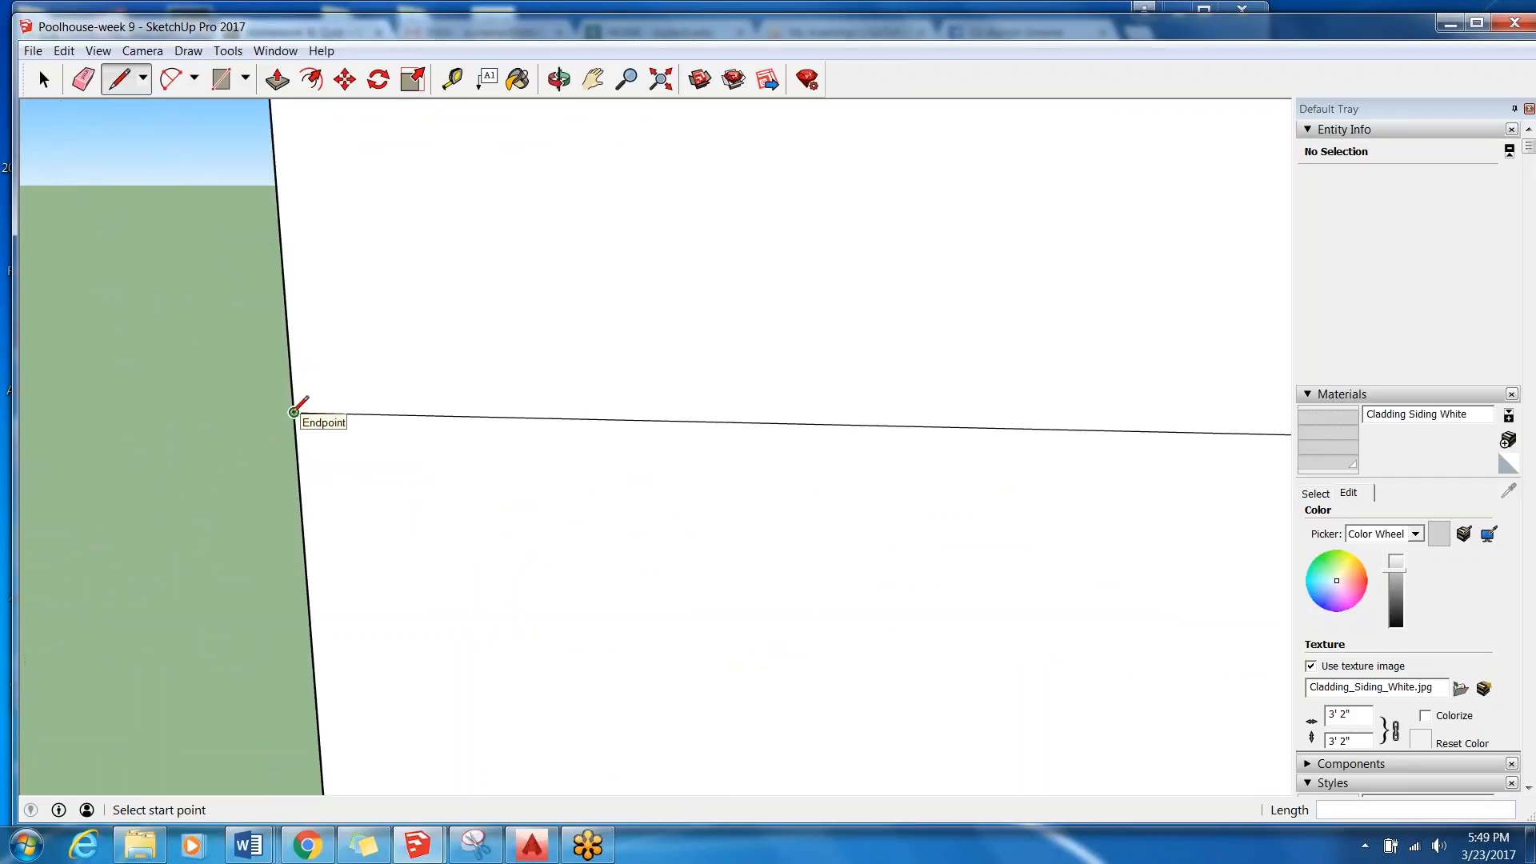
scroll(189, 418, "down", 3)
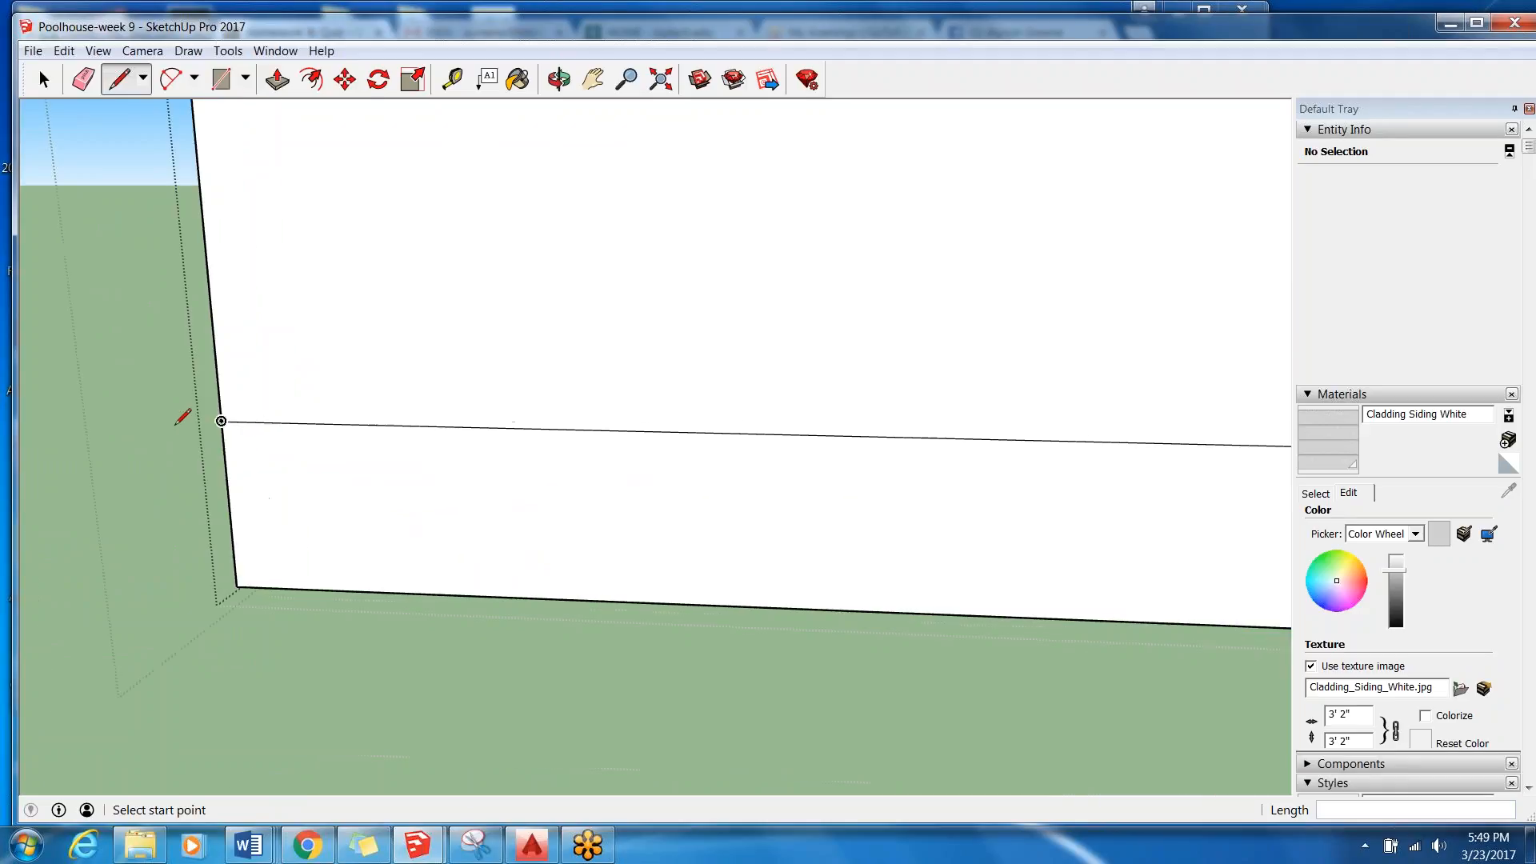
scroll(189, 420, "down", 3)
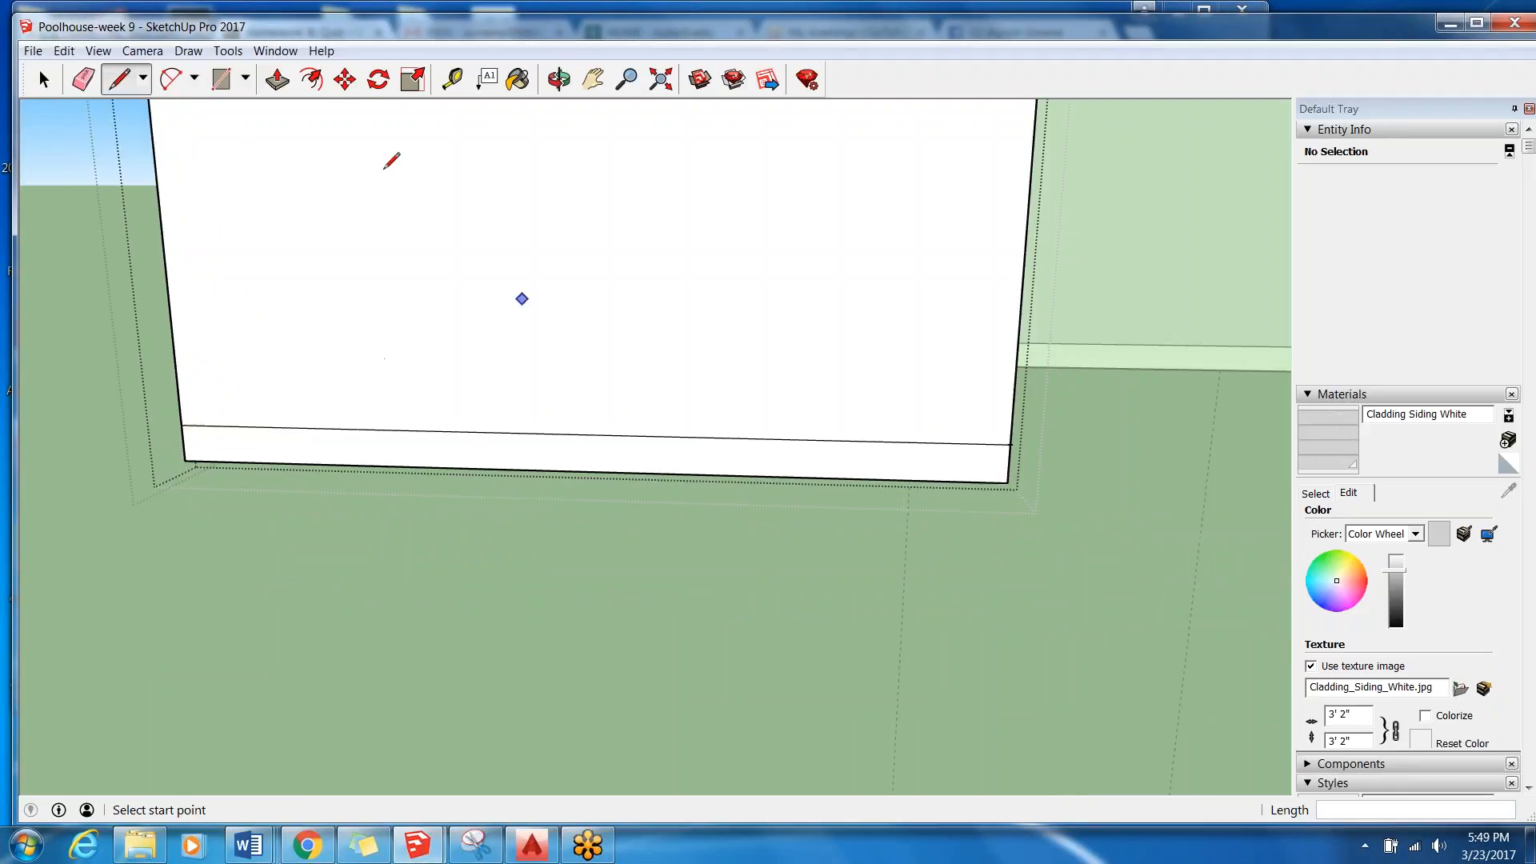
Undo the horizontal line and the earlier guides made on the West Wall.
left_click(63, 50)
left_click(109, 72)
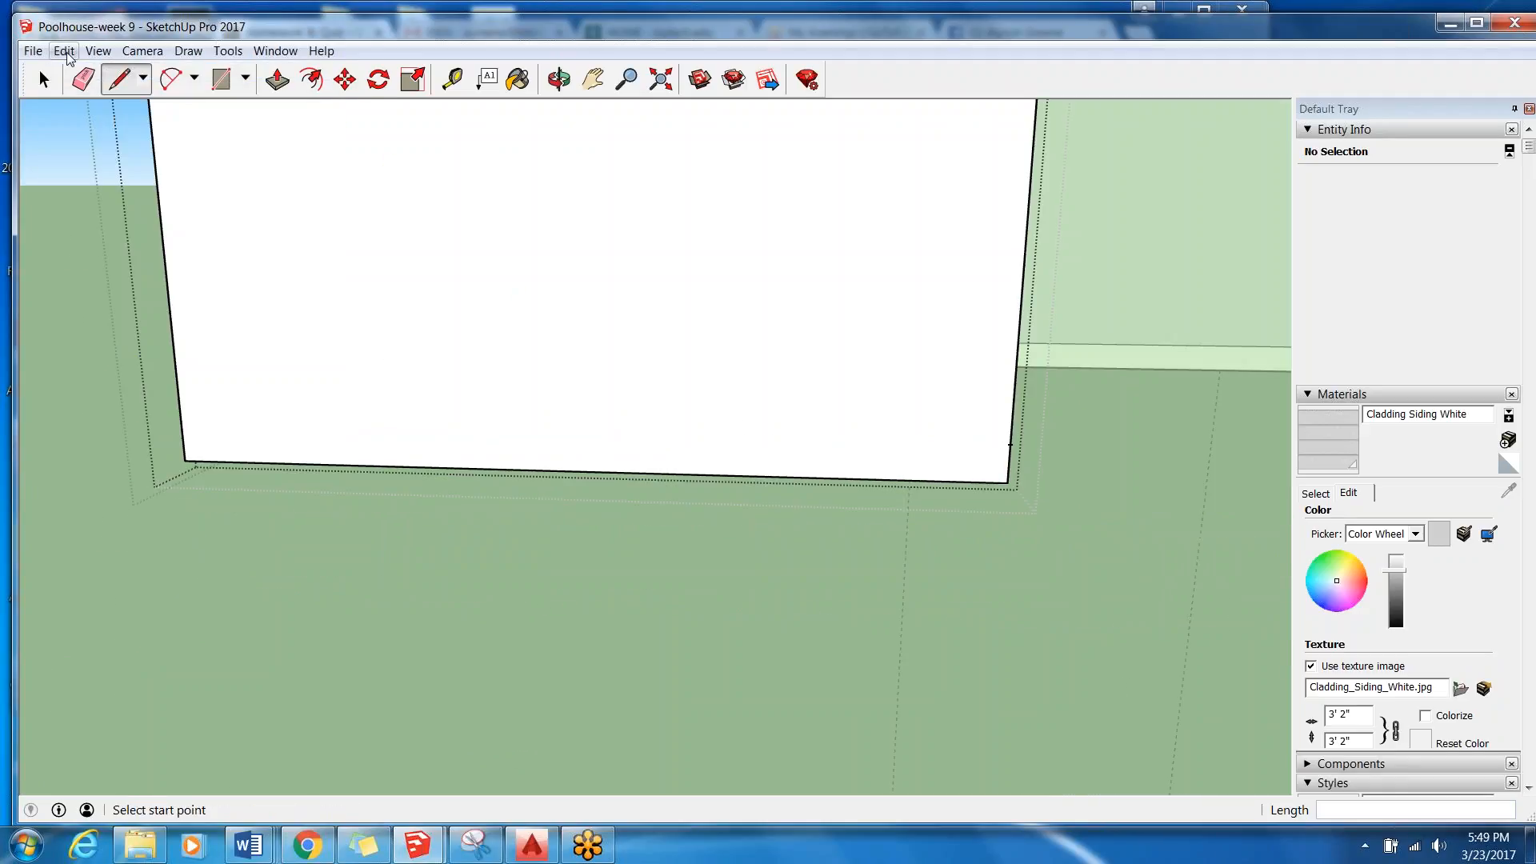
left_click(64, 50)
left_click(108, 72)
left_click(77, 53)
left_click(80, 72)
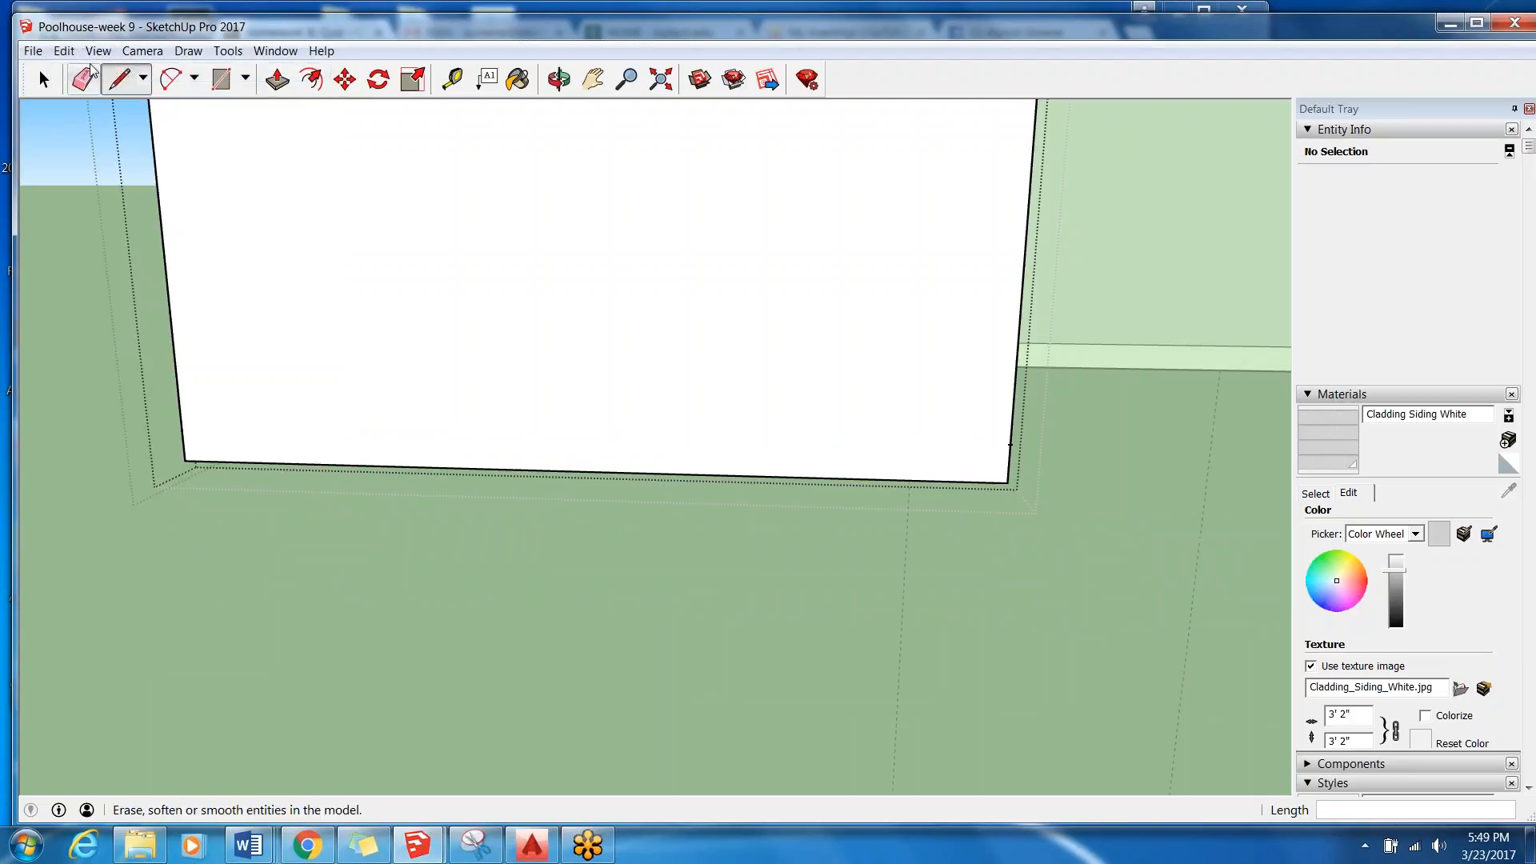
left_click(86, 55)
mouse_move(79, 54)
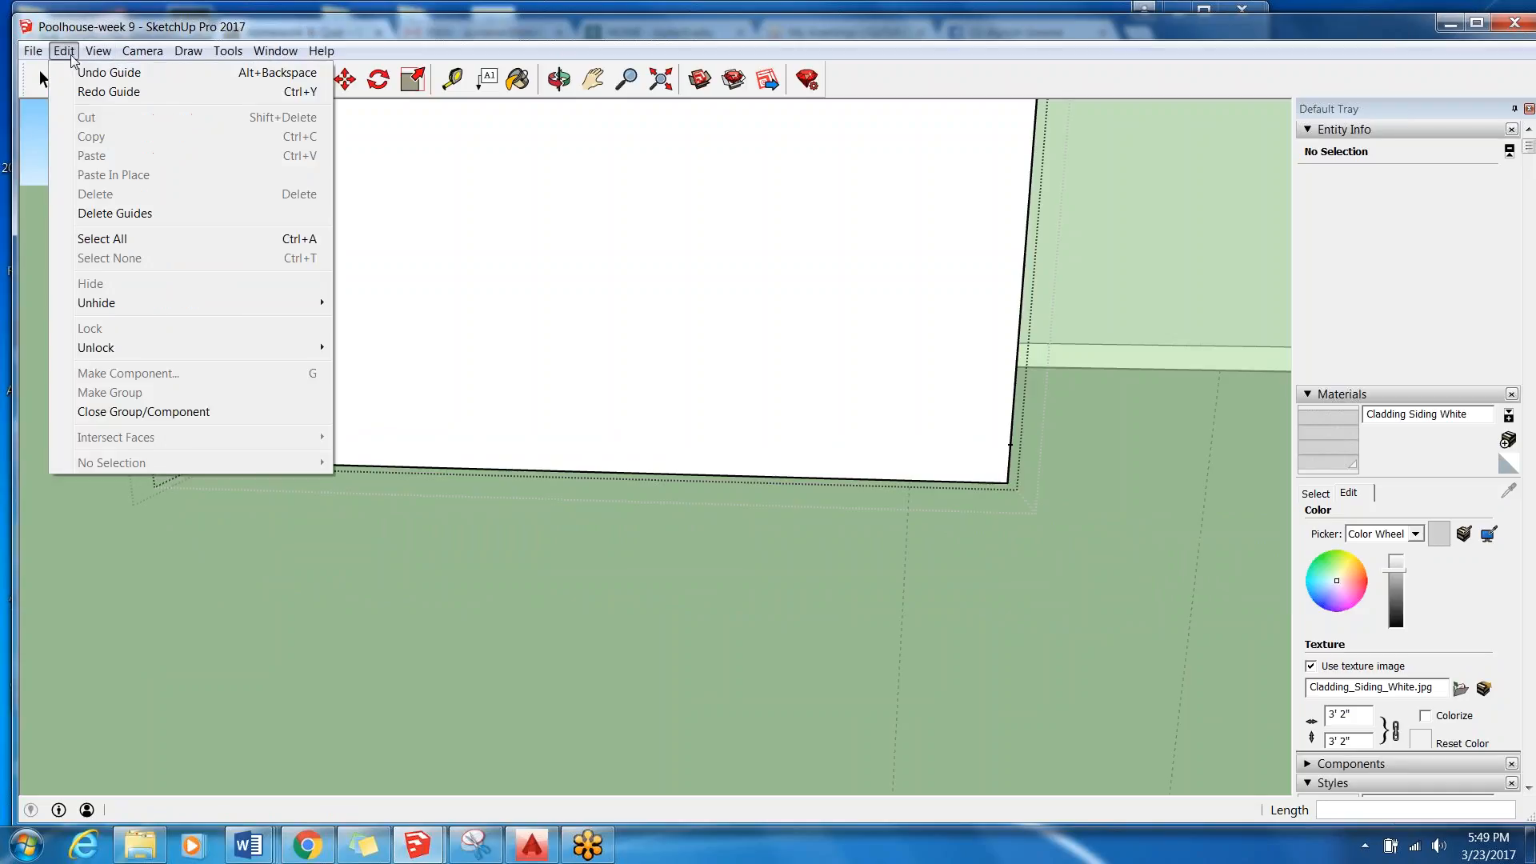
left_click(80, 72)
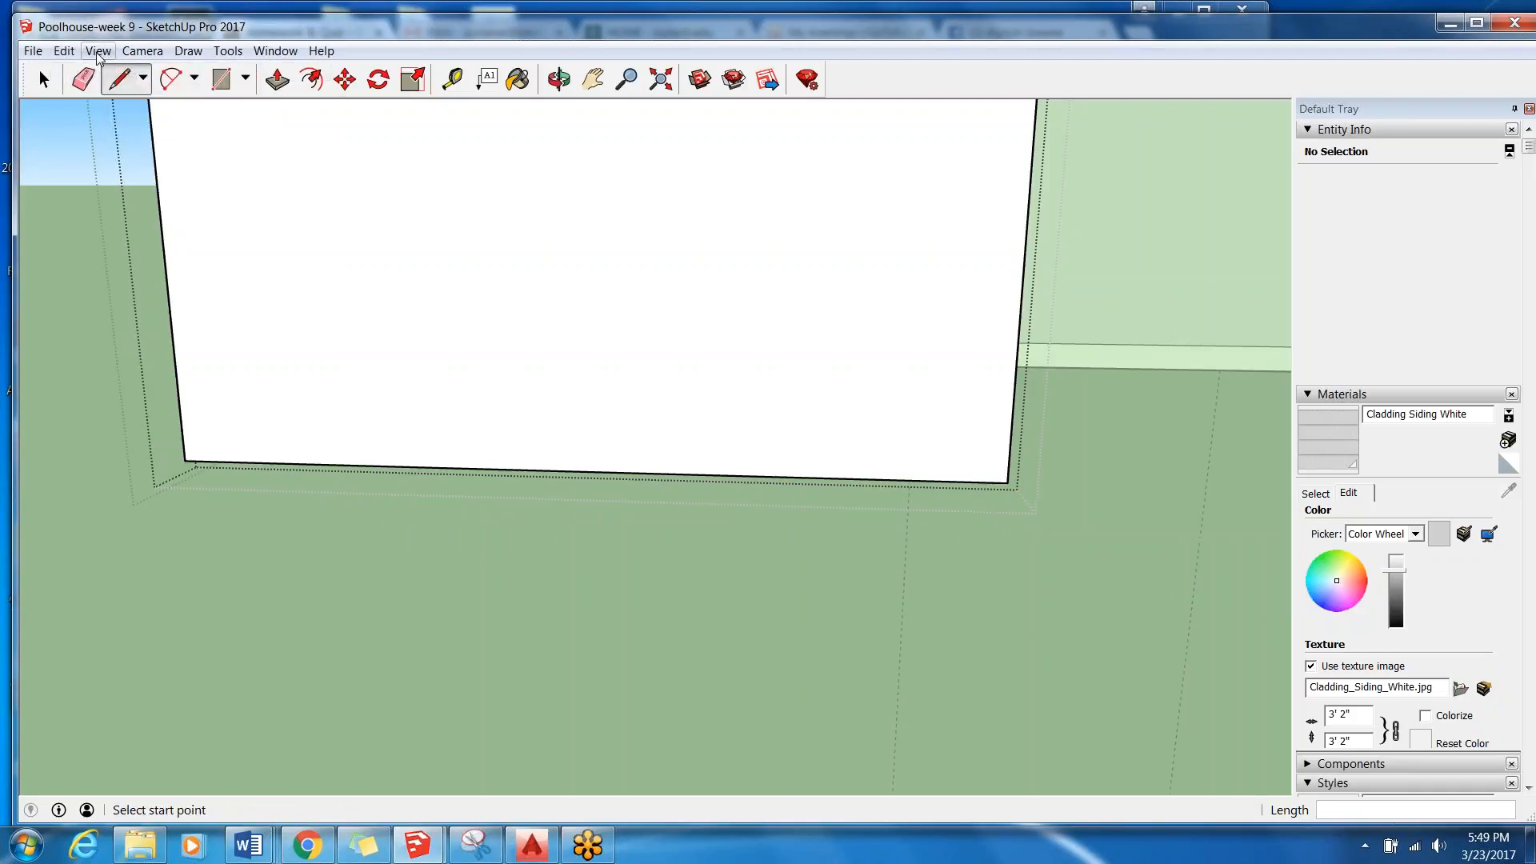
Place a new guide point 6" above the lower corner on the West Wall's vertical edge.
left_click(452, 79)
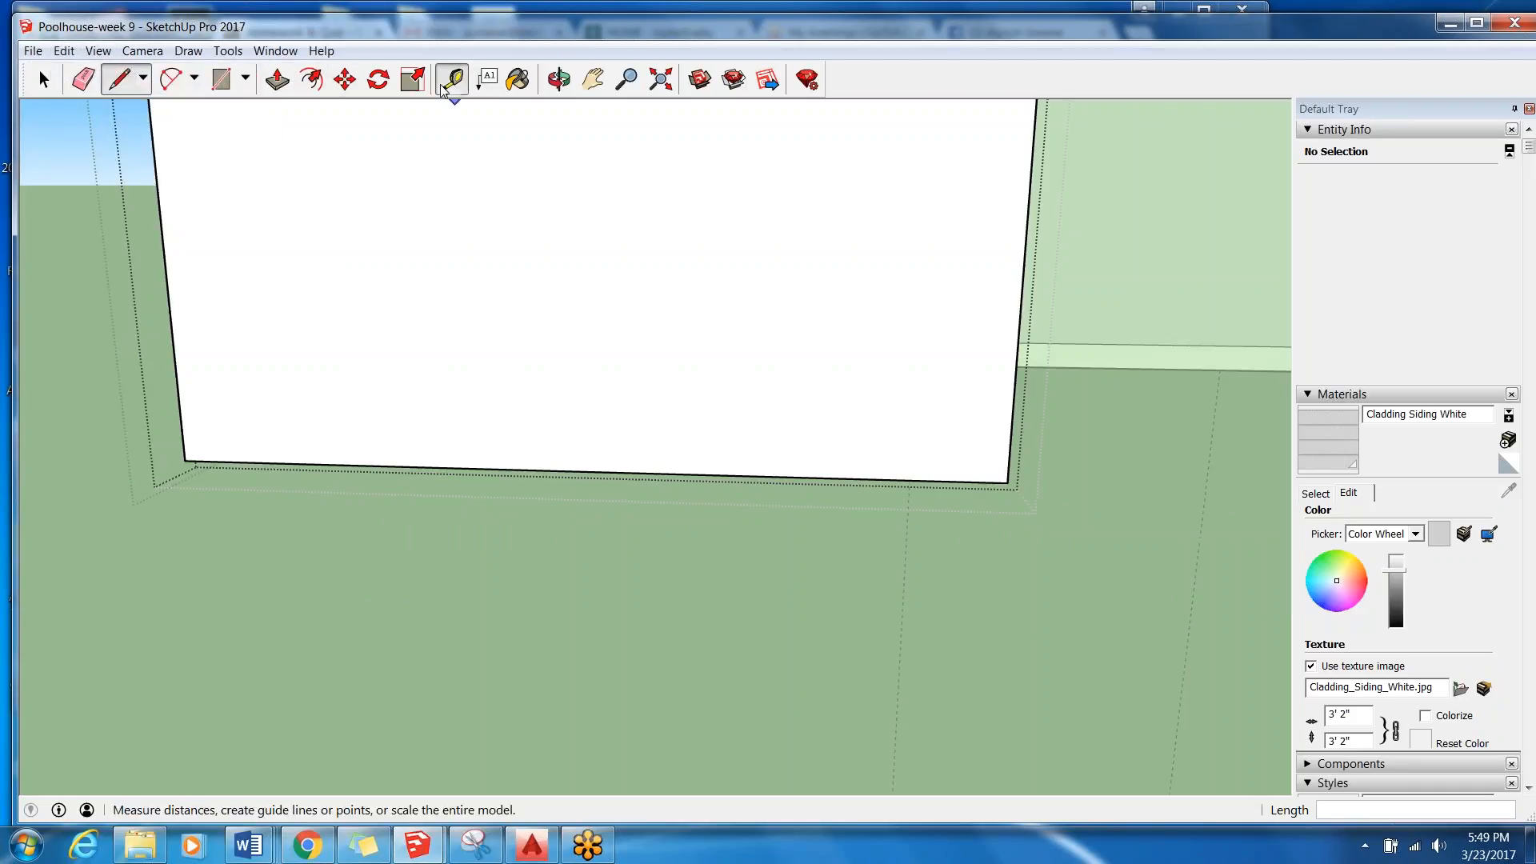
scroll(1049, 480, "up", 3)
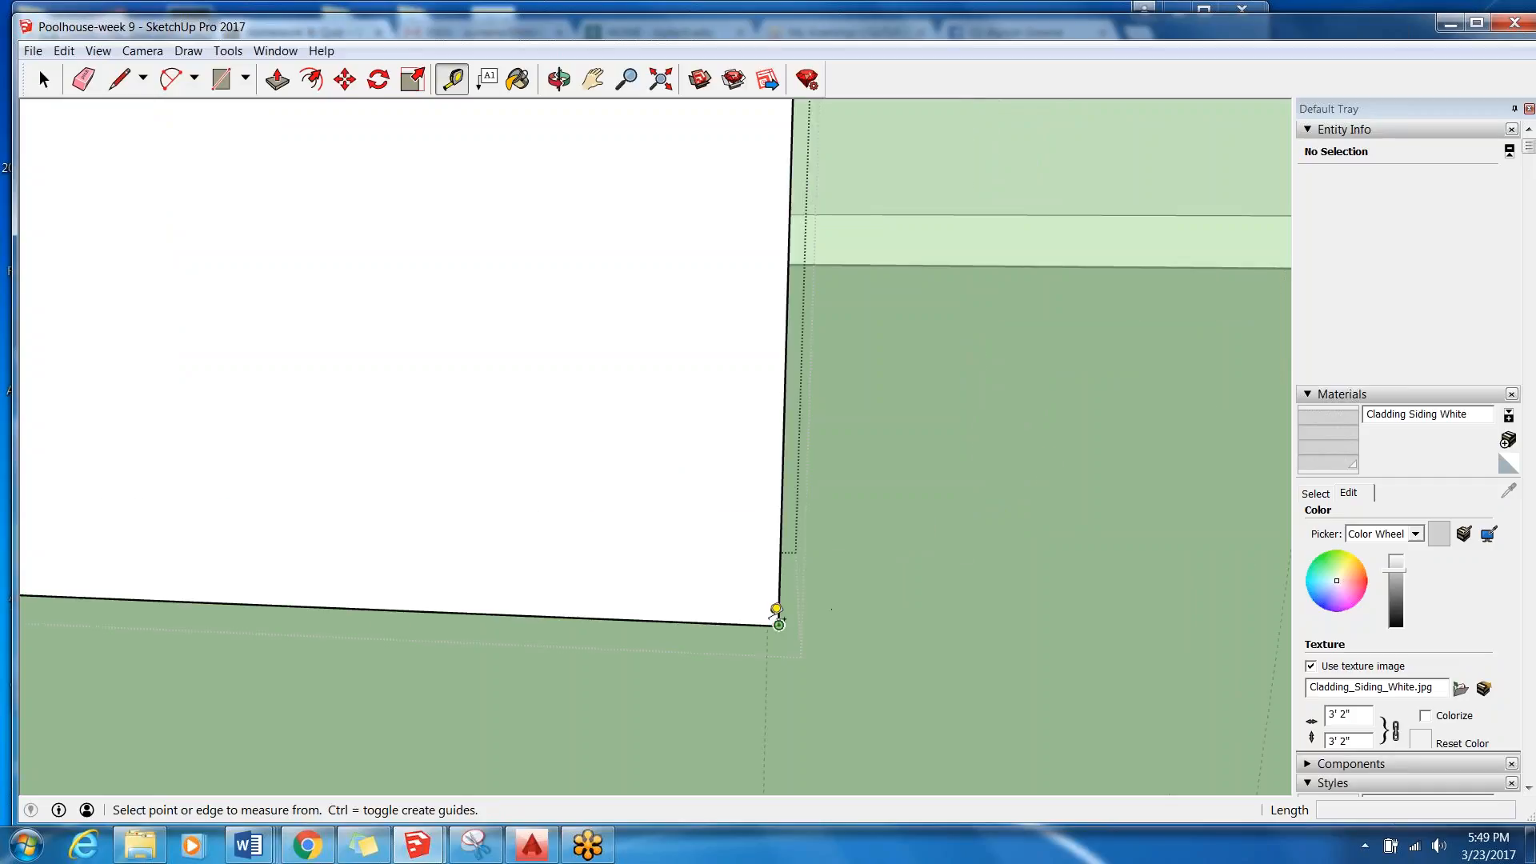
left_click(778, 625)
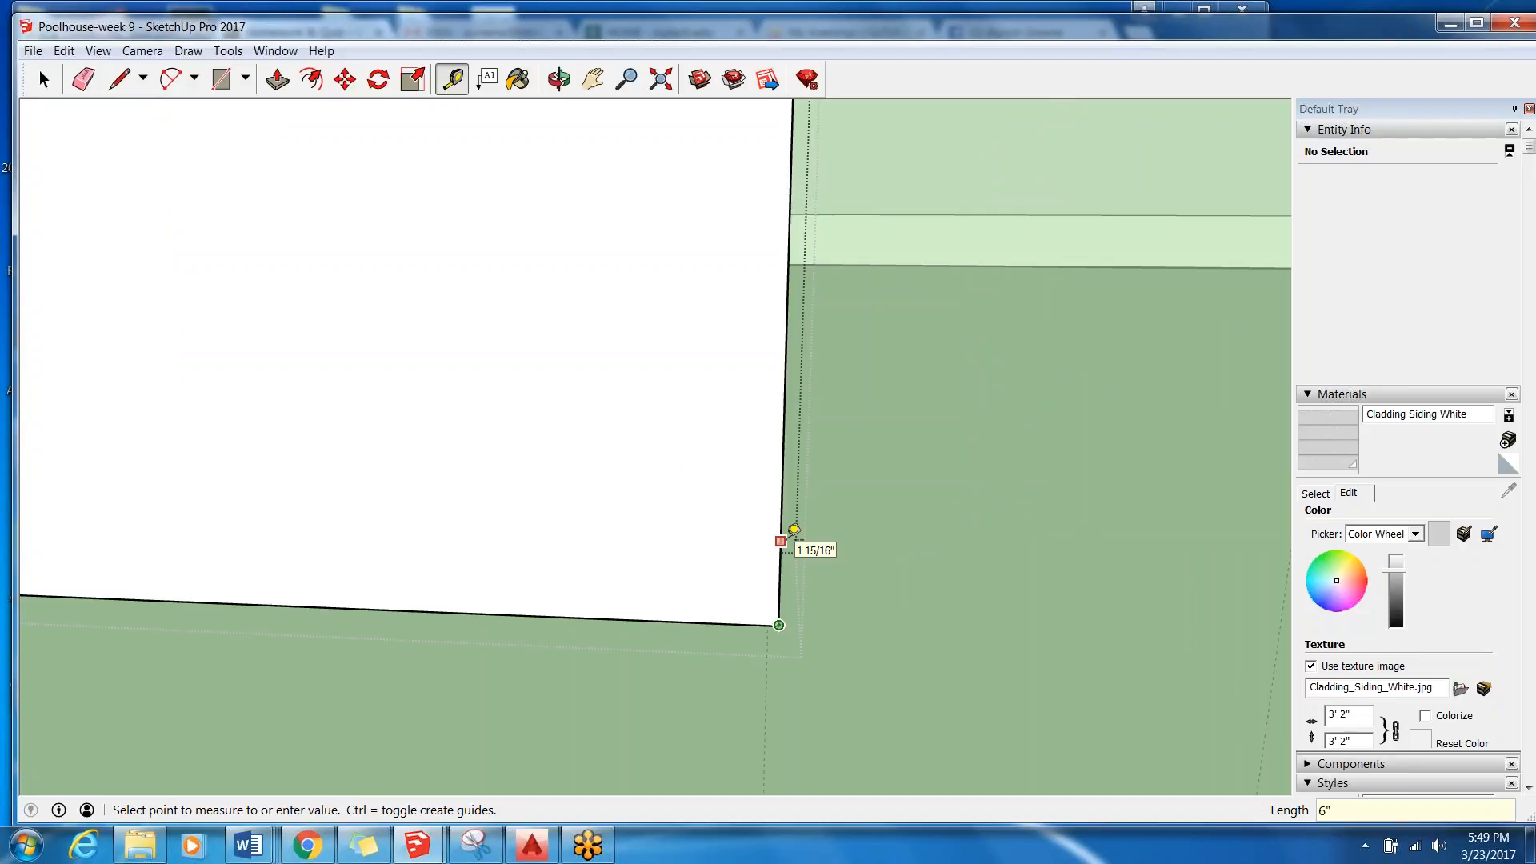
left_click(793, 530)
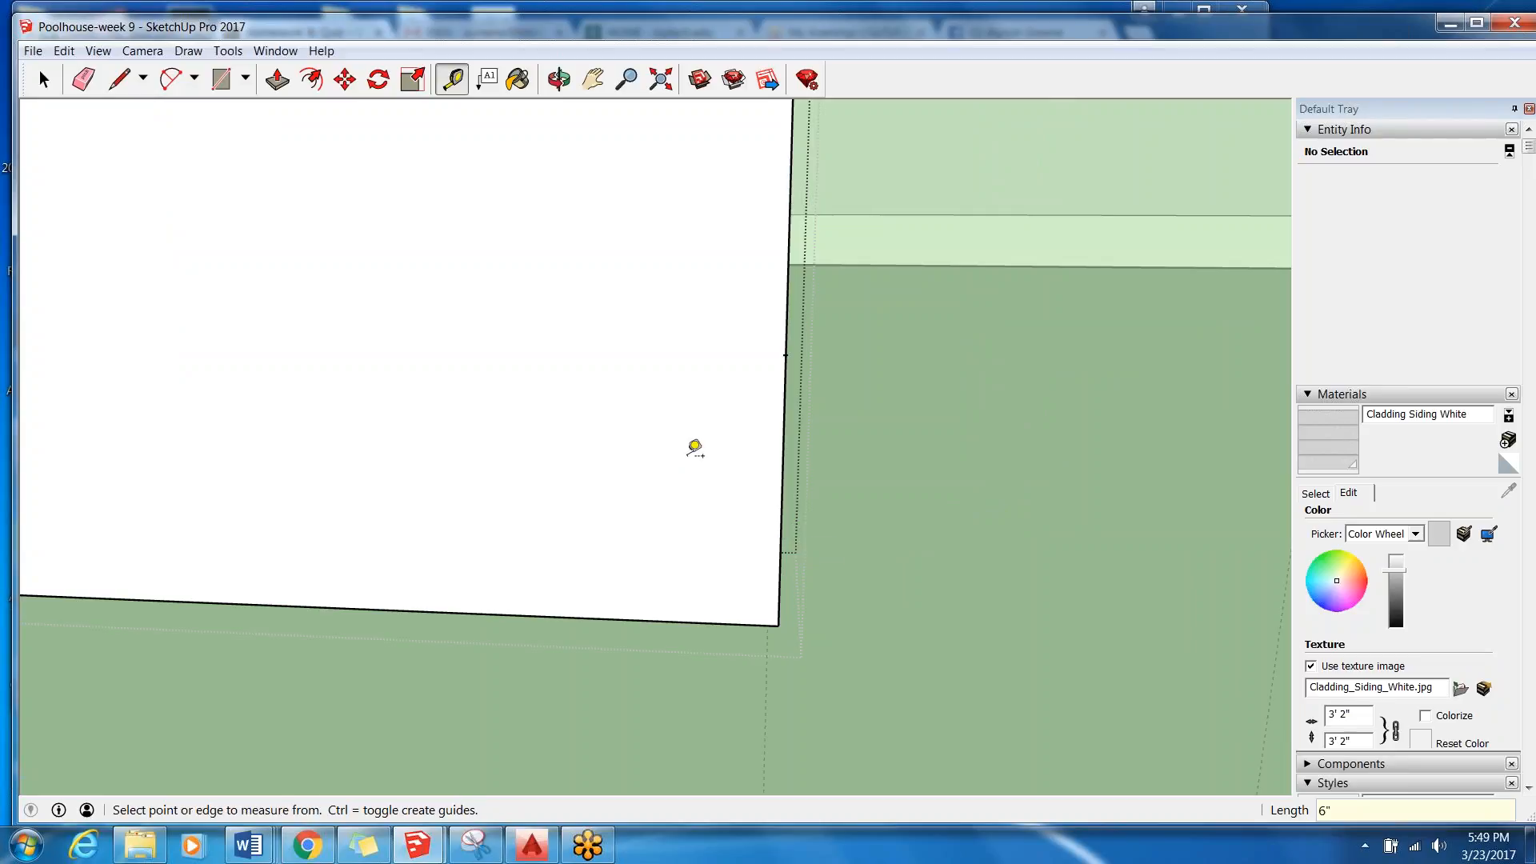
left_click(99, 53)
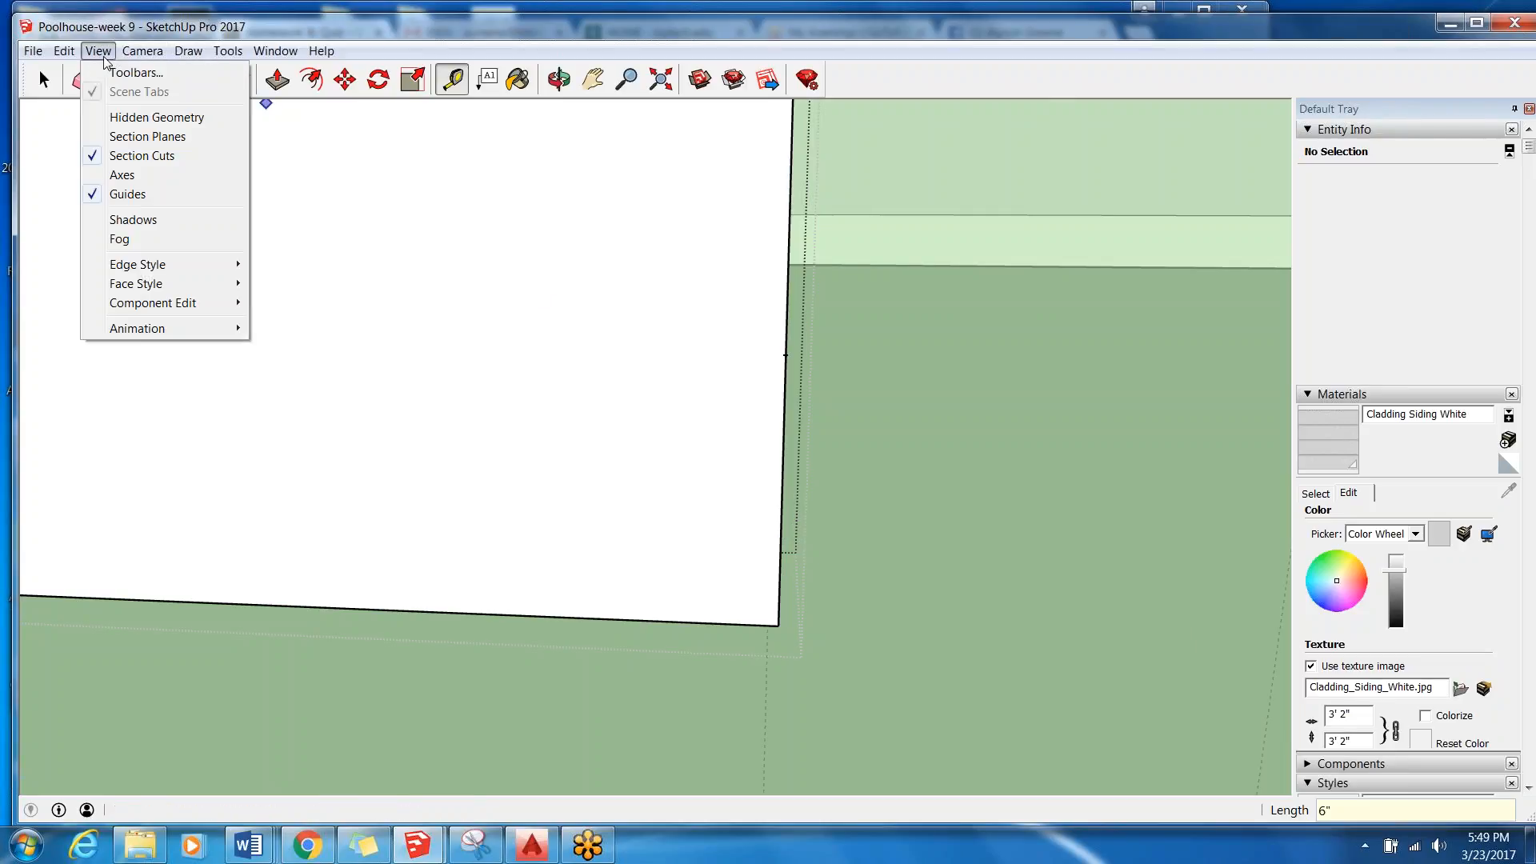
left_click(780, 539)
left_click(781, 538)
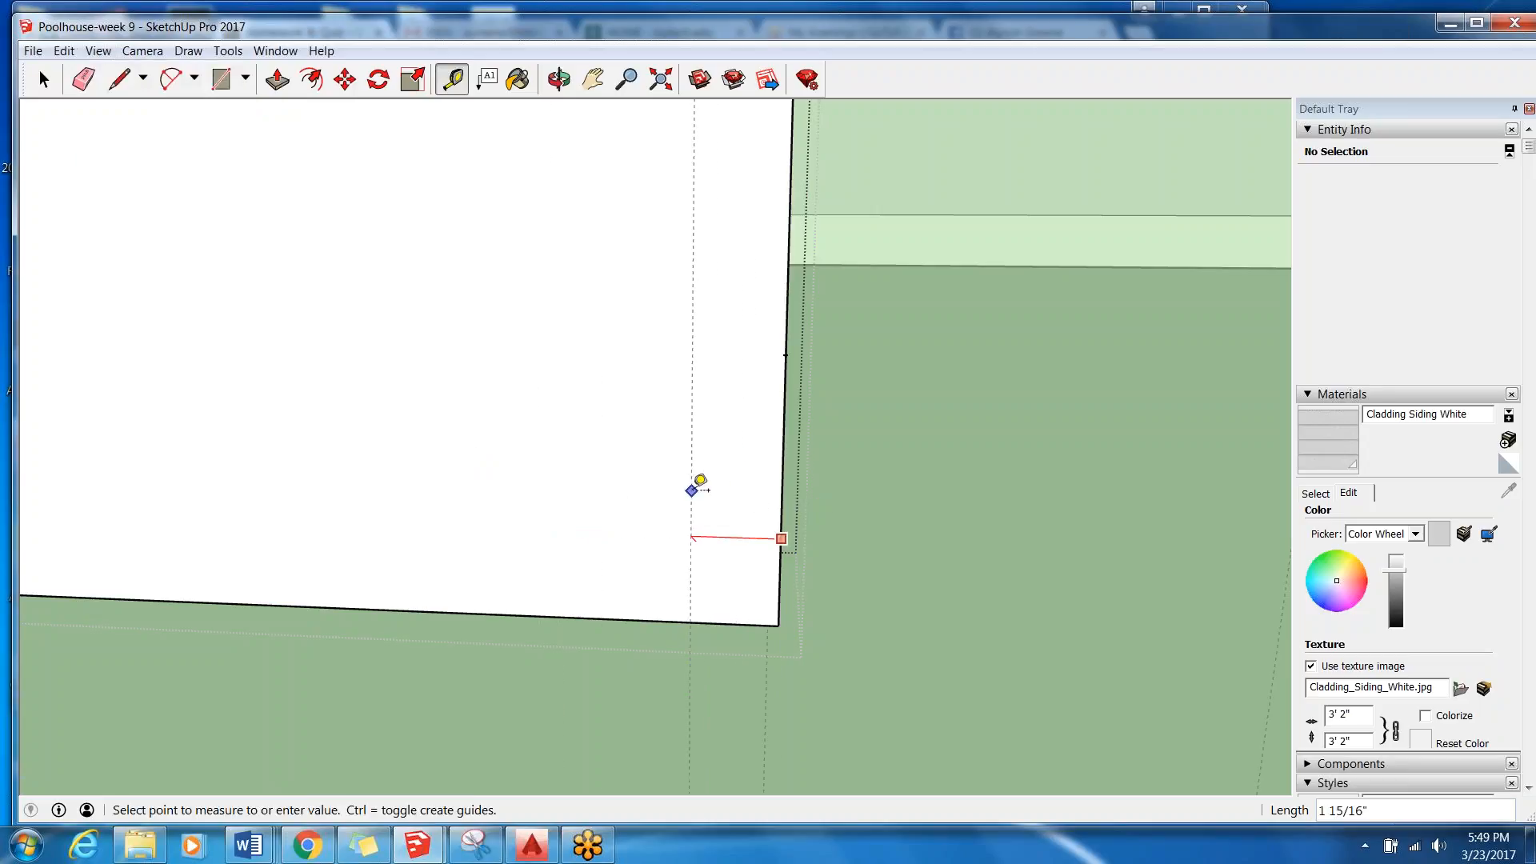
key("Escape")
Draw an 11' horizontal line from the 6" guide point across the West Wall's face to its opposite vertical edge.
scroll(691, 490, "down", 2)
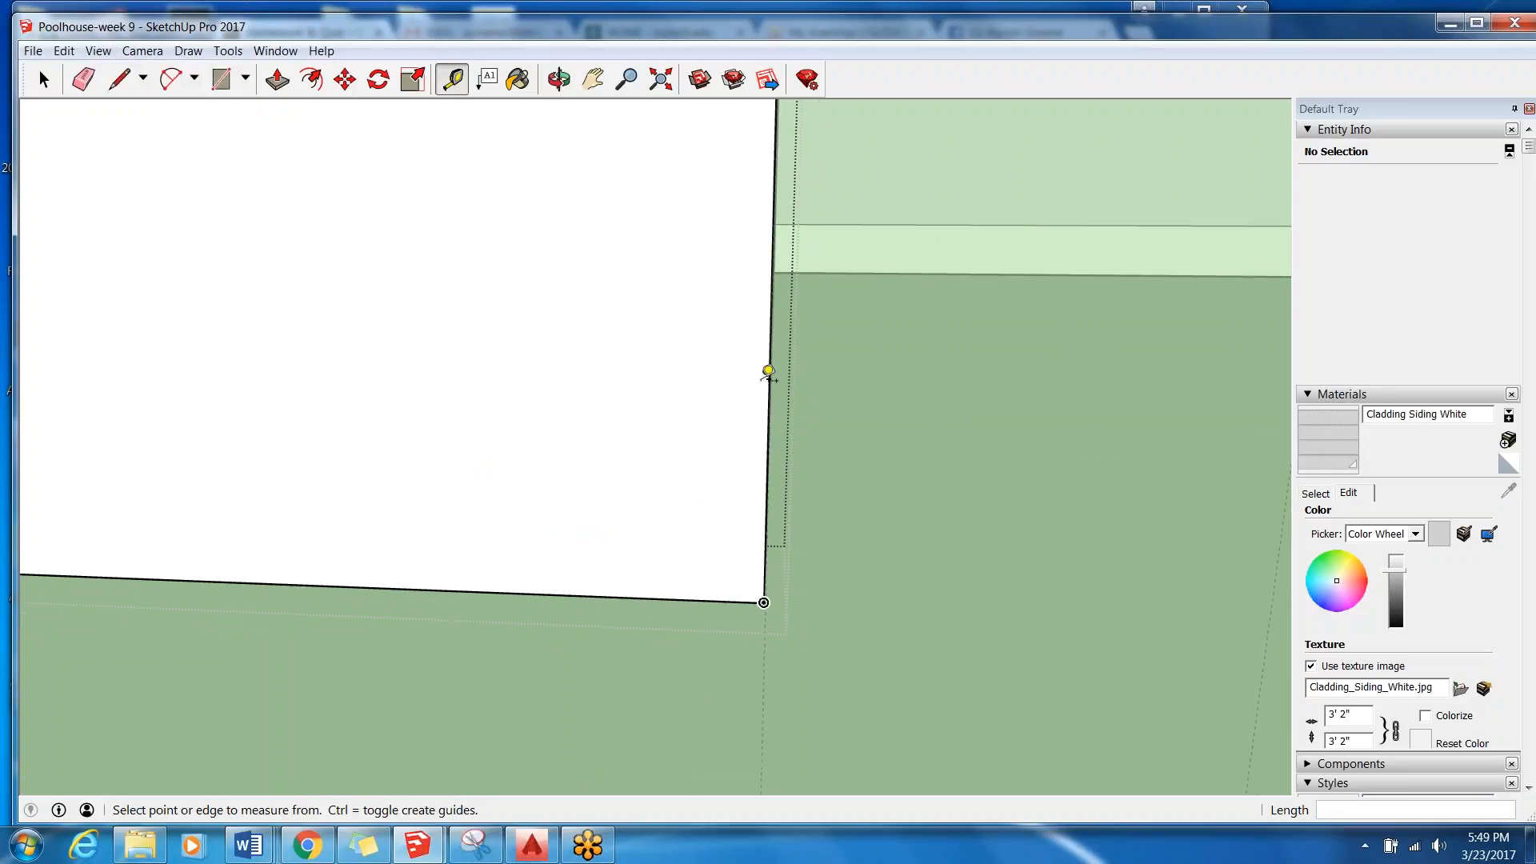
left_click(116, 84)
scroll(844, 412, "down", 2)
scroll(844, 408, "up", 3)
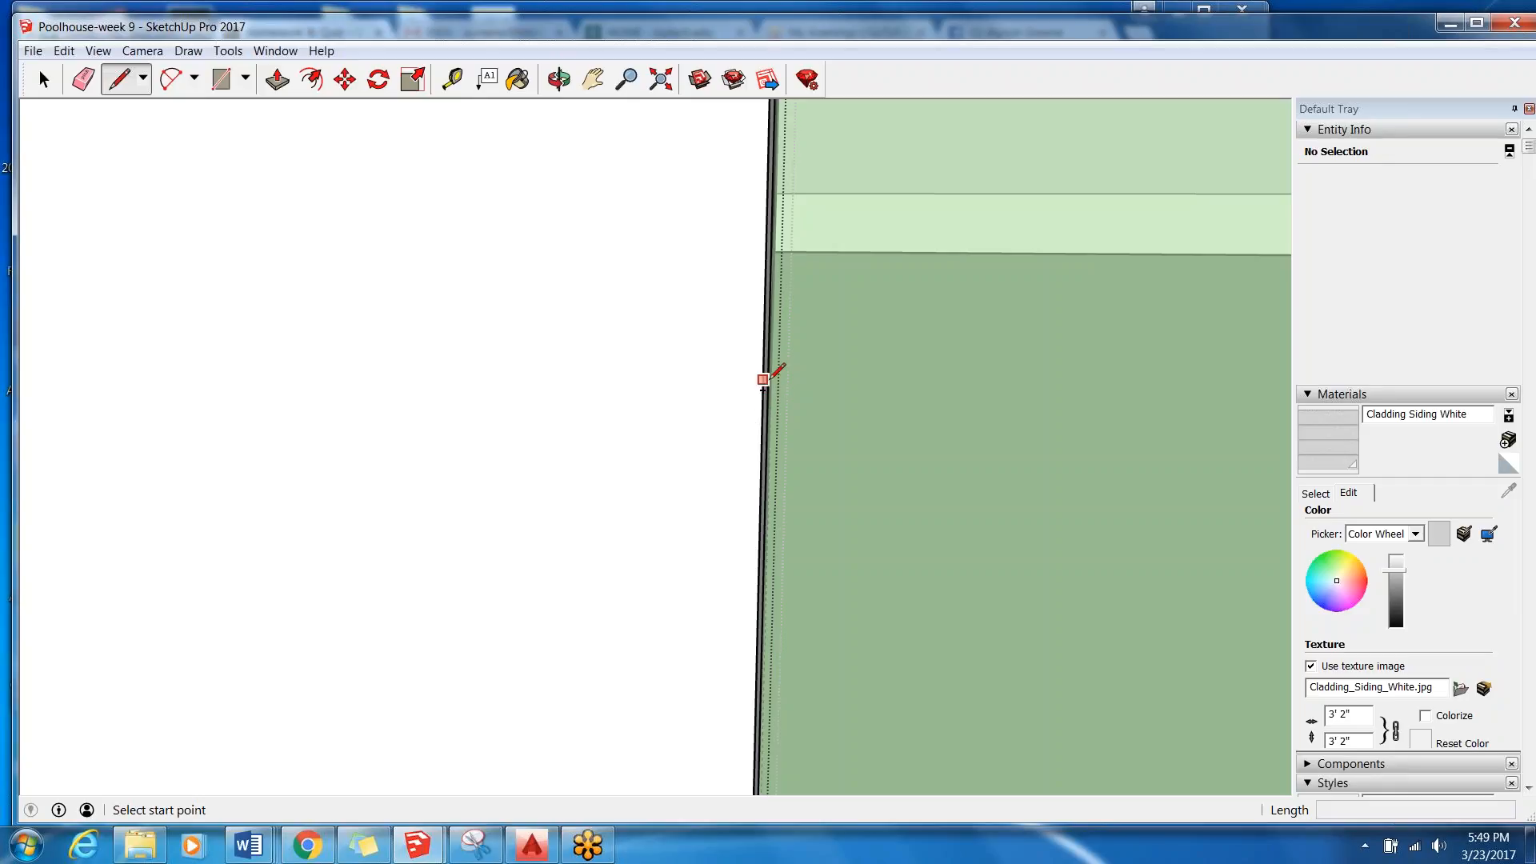
middle_click_drag(754, 421, 700, 413)
scroll(740, 413, "down", 3)
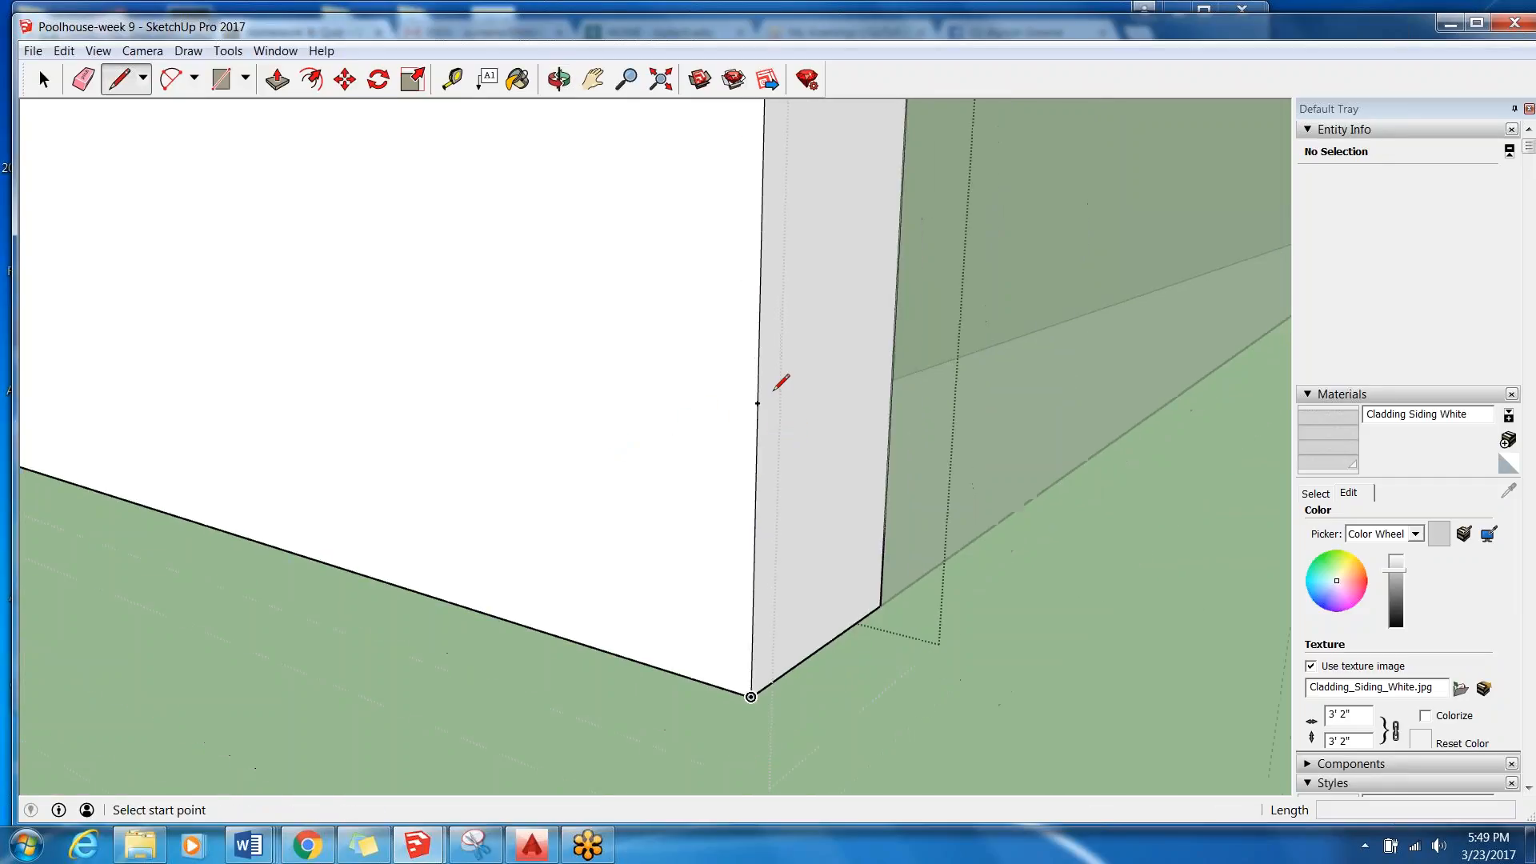
scroll(753, 410, "down", 1)
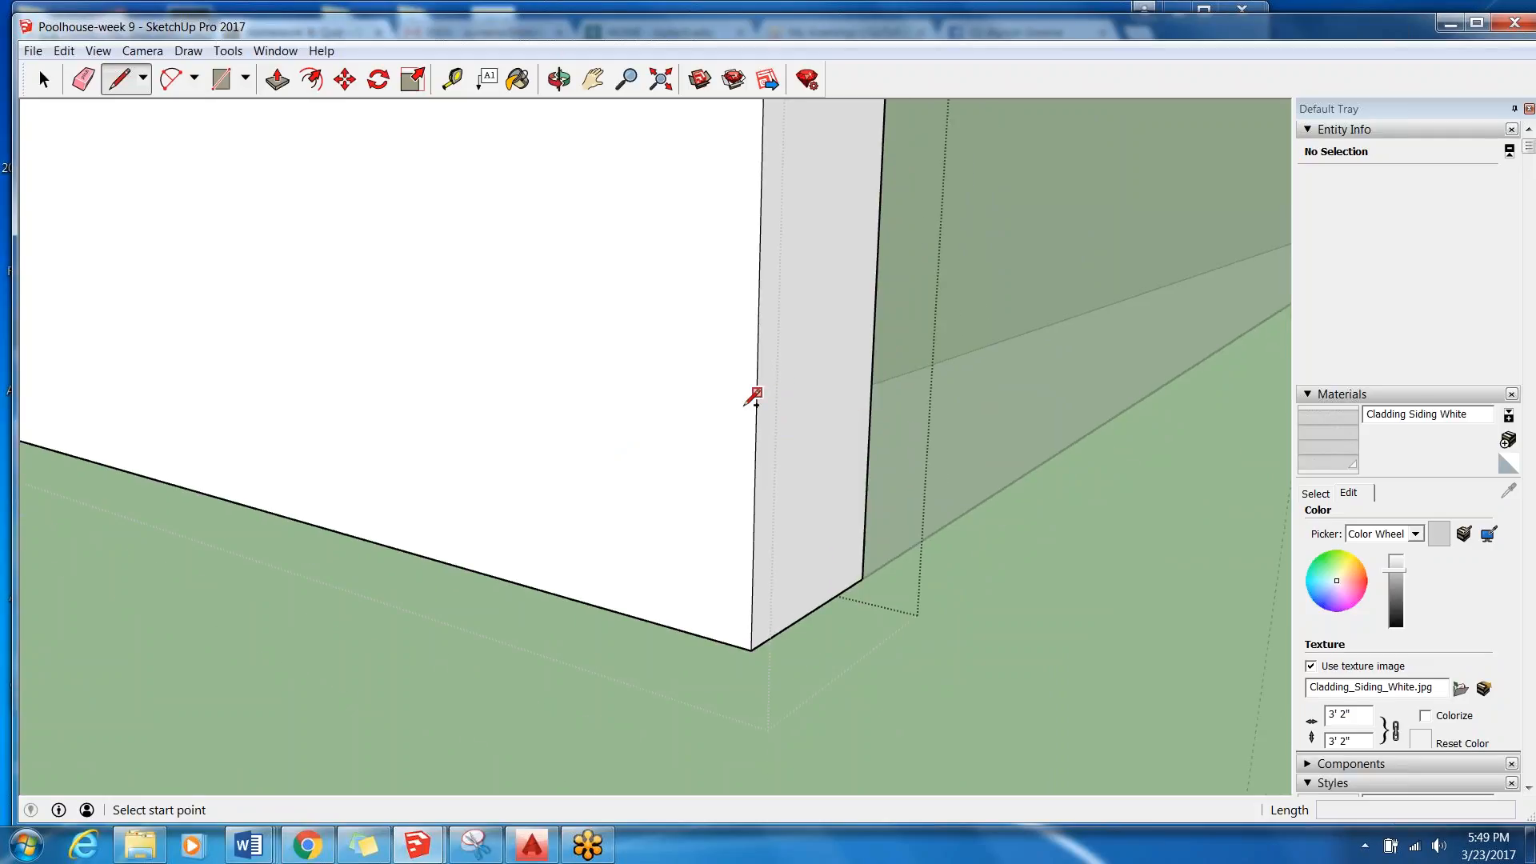
left_click(756, 408)
scroll(1066, 349, "down", 1)
scroll(1067, 349, "down", 3)
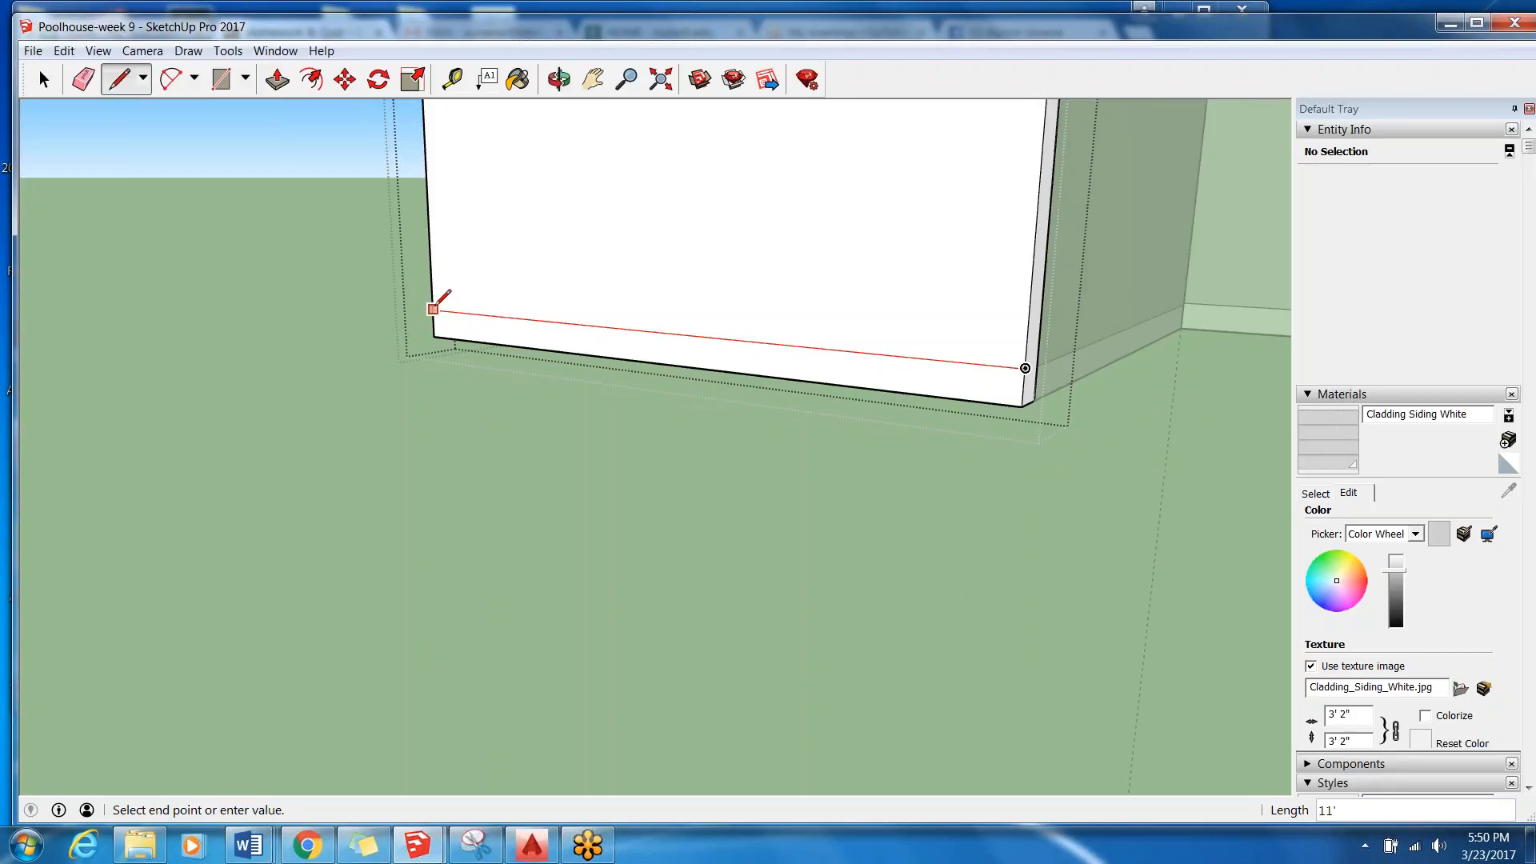
scroll(433, 308, "up", 3)
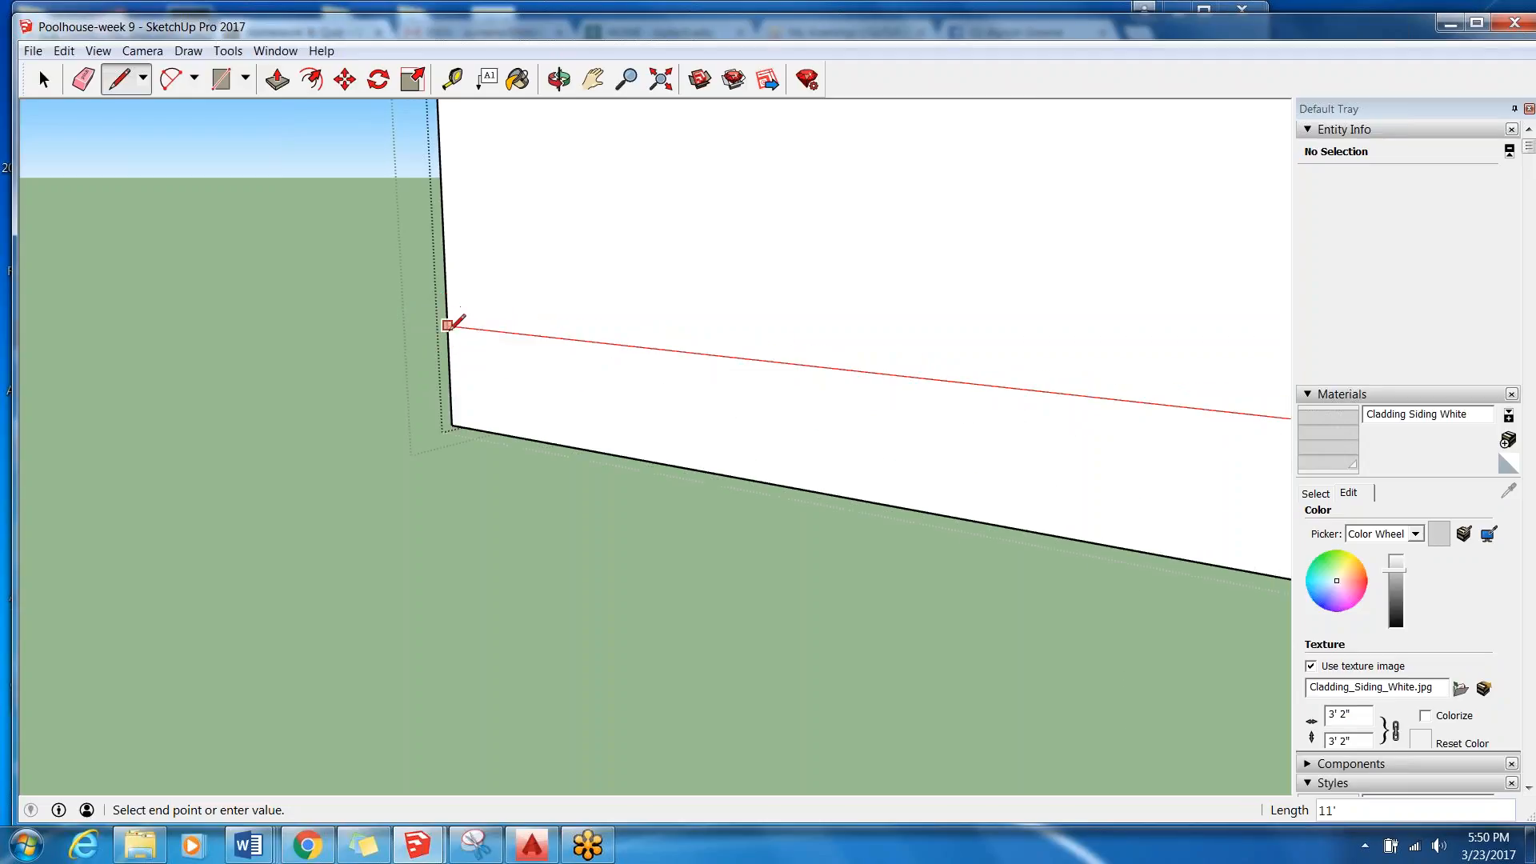
left_click(448, 325)
scroll(448, 328, "down", 5)
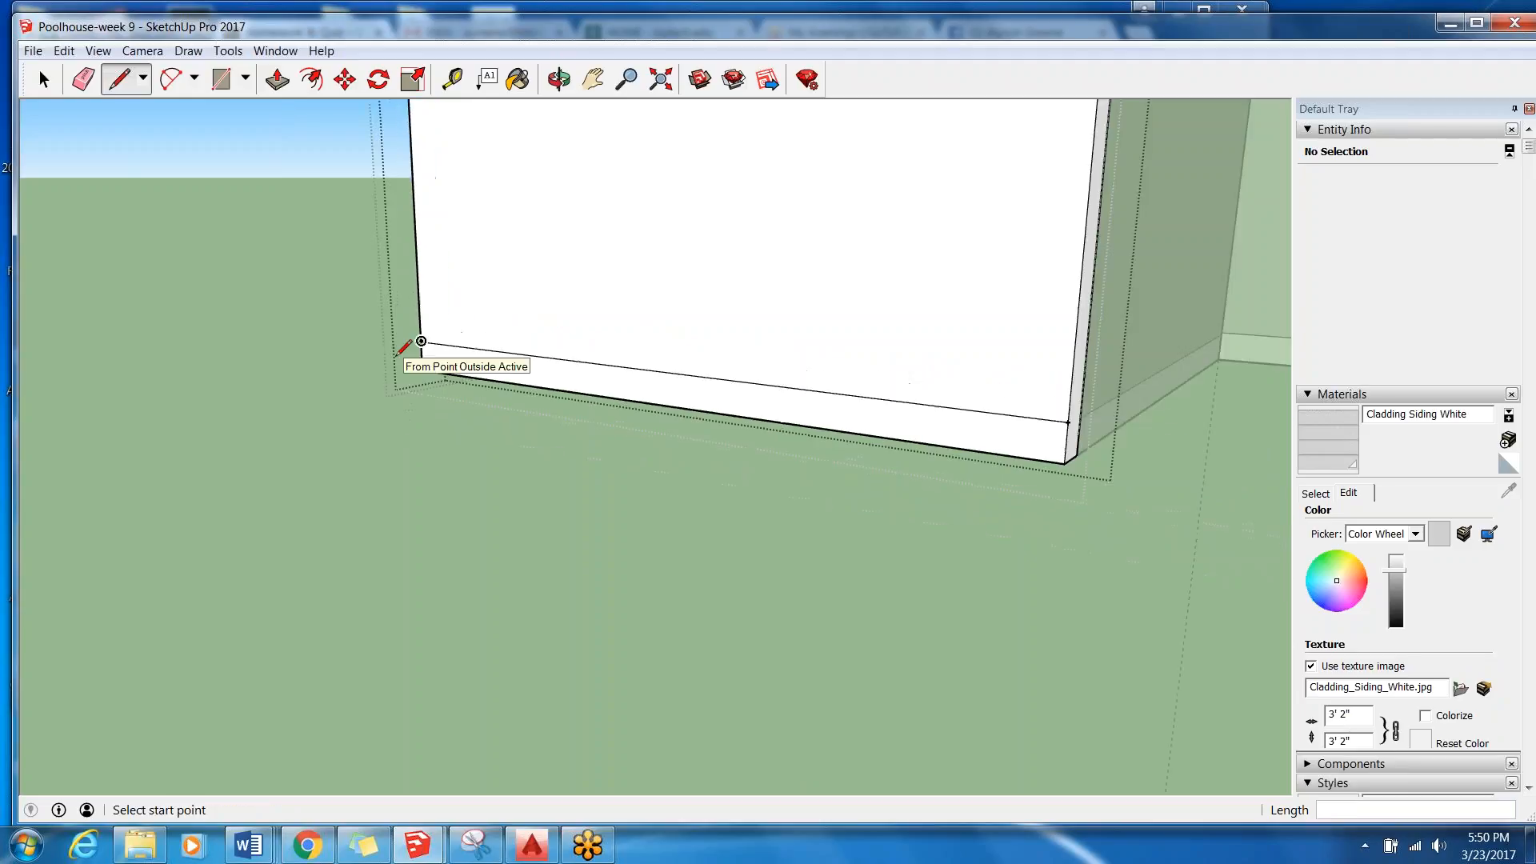
scroll(327, 300, "up", 2)
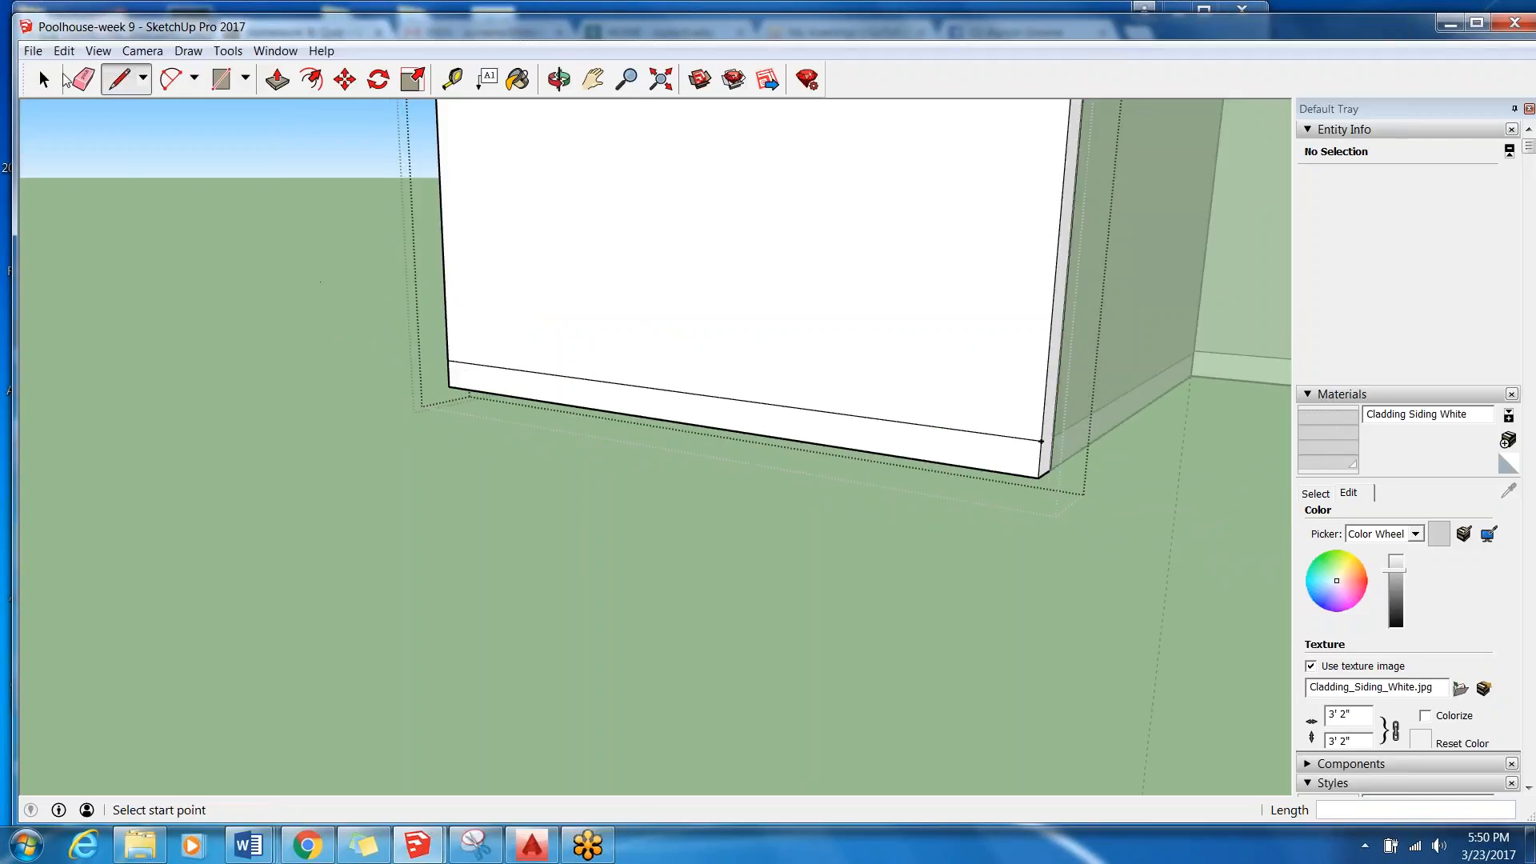
Select the bottom trim strip's face to check it is separate, and close the West Wall group.
left_click(44, 79)
left_click(526, 390)
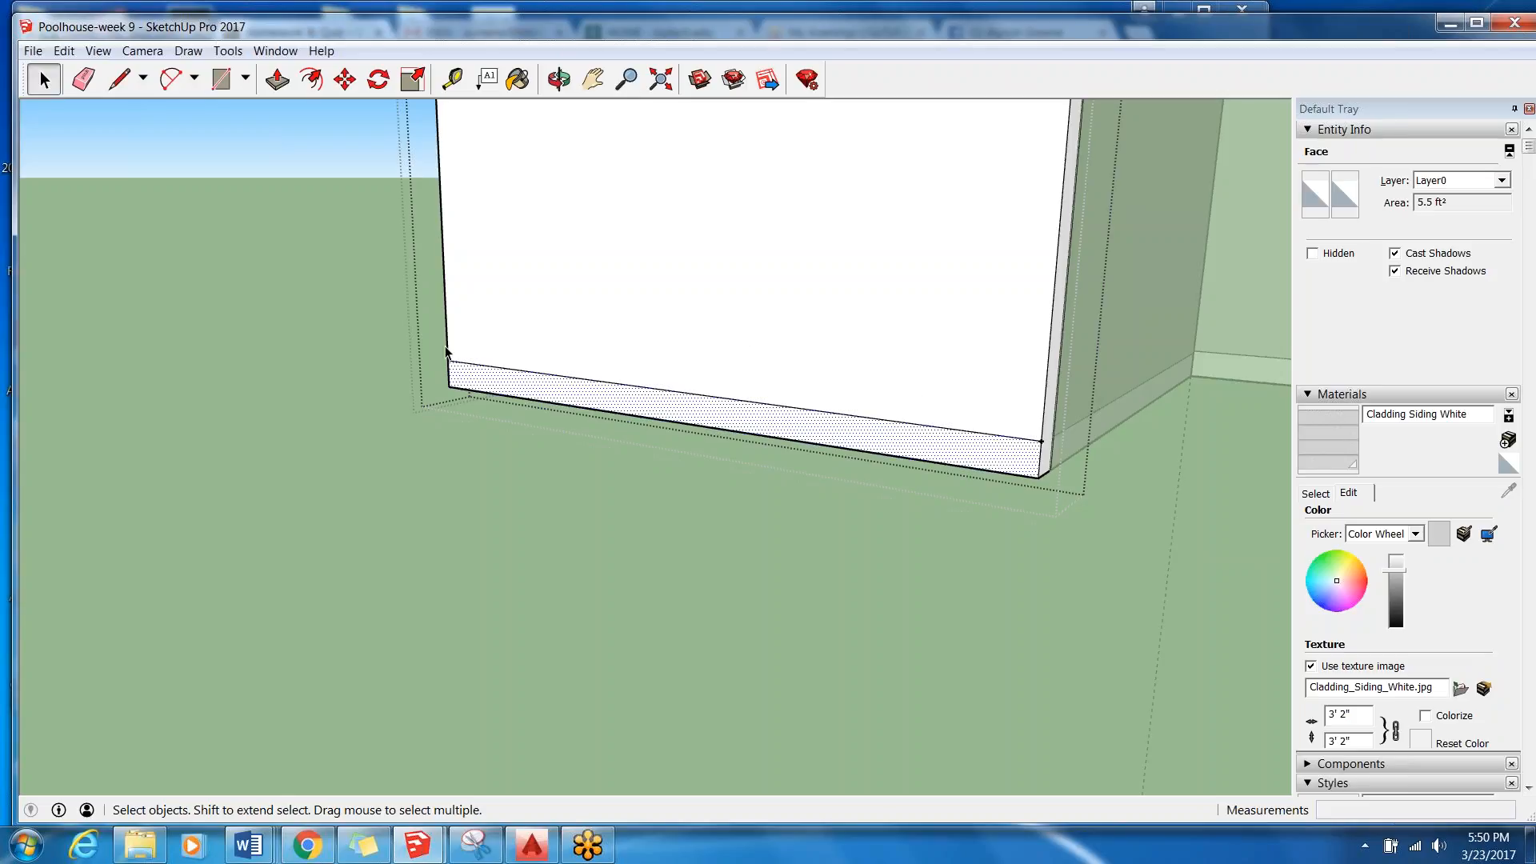
middle_click_drag(890, 411, 800, 376)
scroll(806, 316, "down", 2)
middle_click_drag(655, 341, 603, 299)
scroll(601, 298, "down", 4)
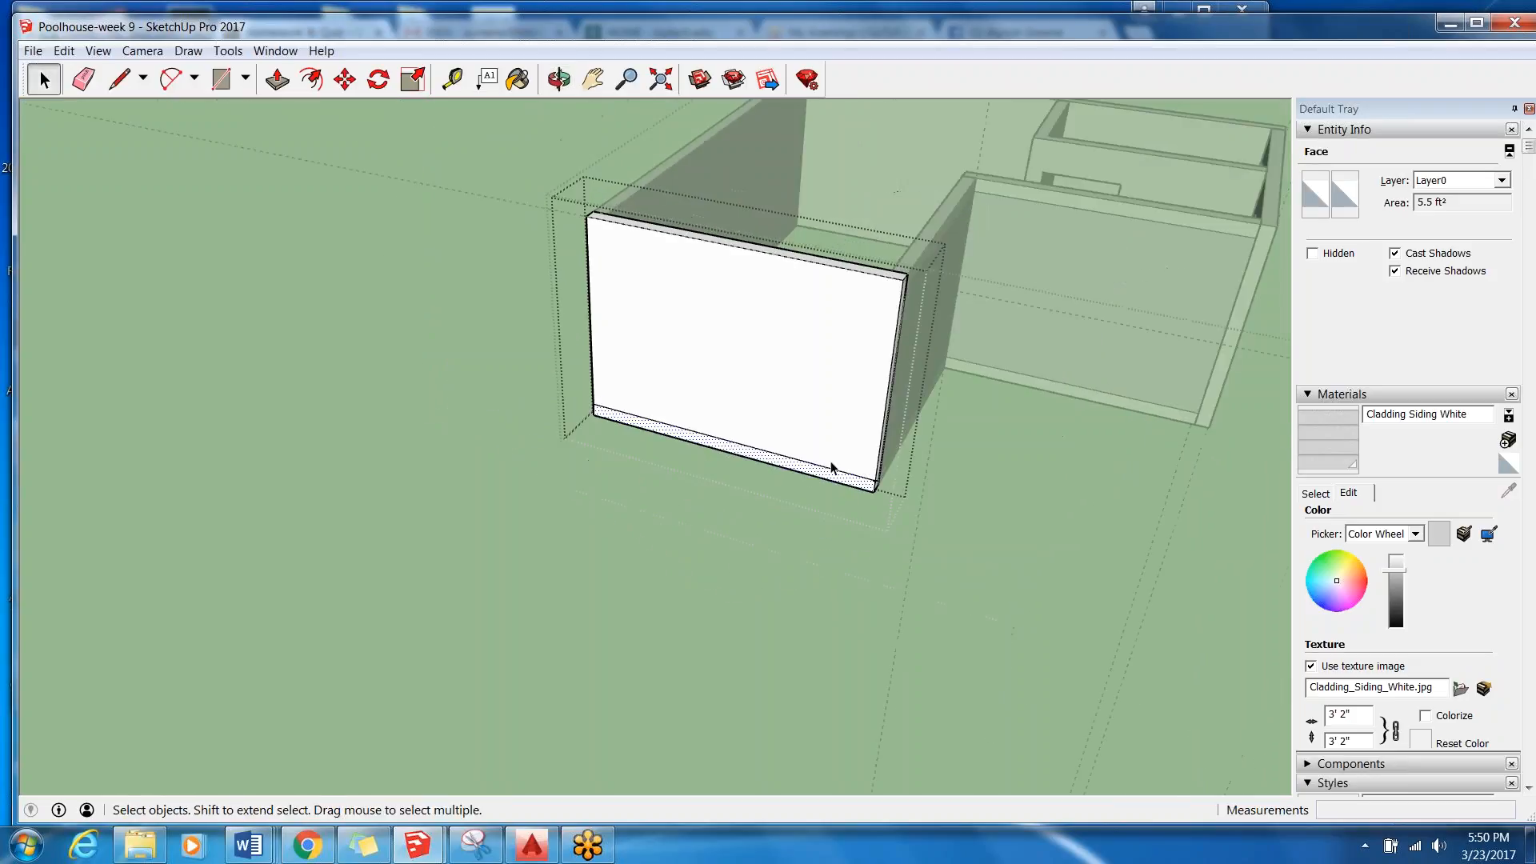
scroll(896, 490, "up", 2)
scroll(858, 490, "up", 2)
middle_click_drag(858, 490, 820, 388)
left_click(812, 384)
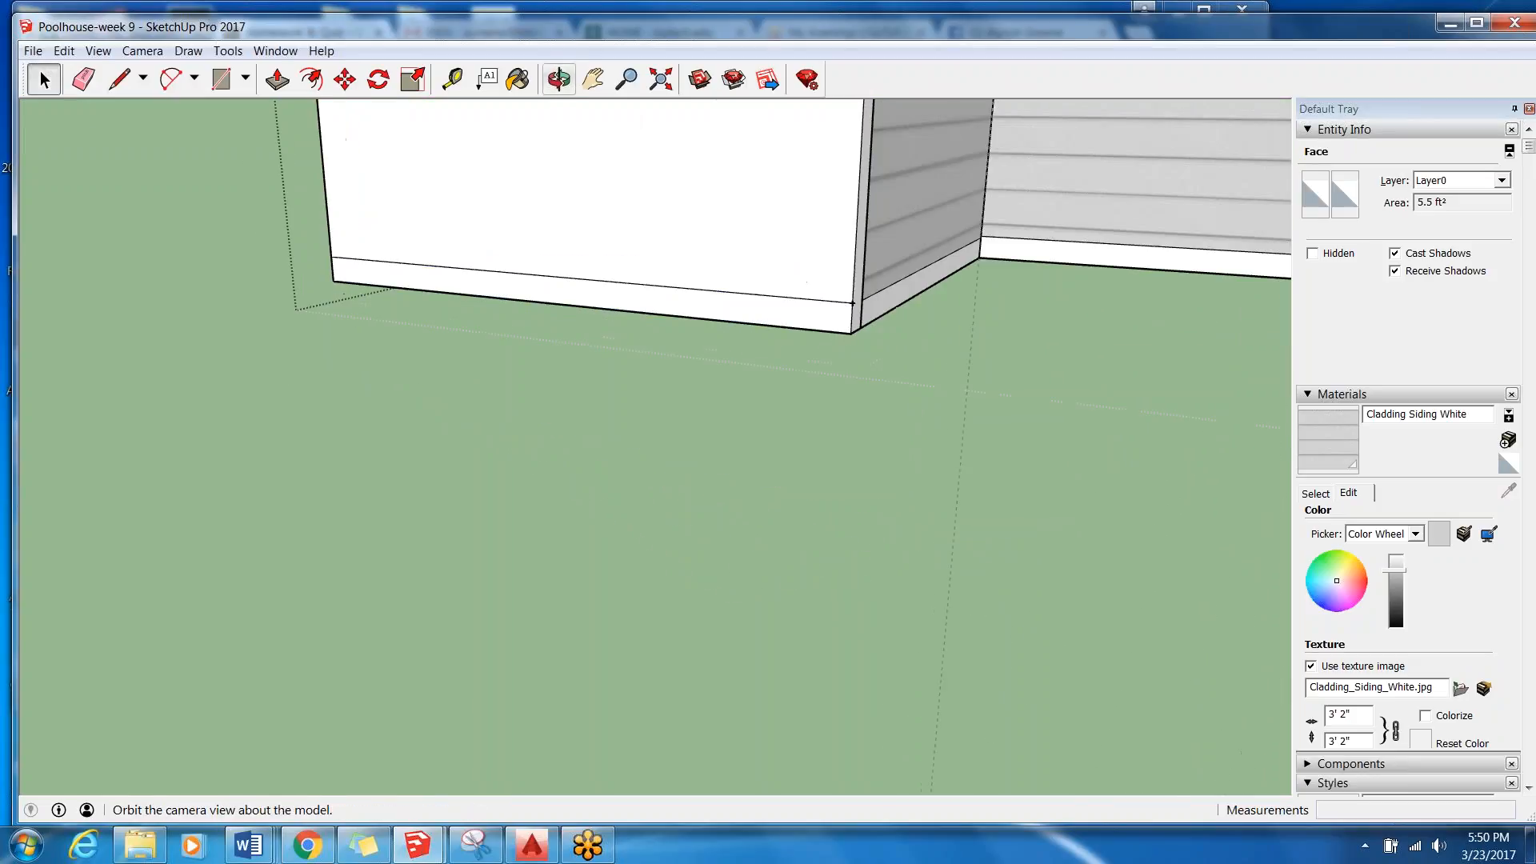
Measure the bottom trim's height from the West Wall's lower corner up to the new line.
left_click(452, 79)
scroll(806, 329, "up", 2)
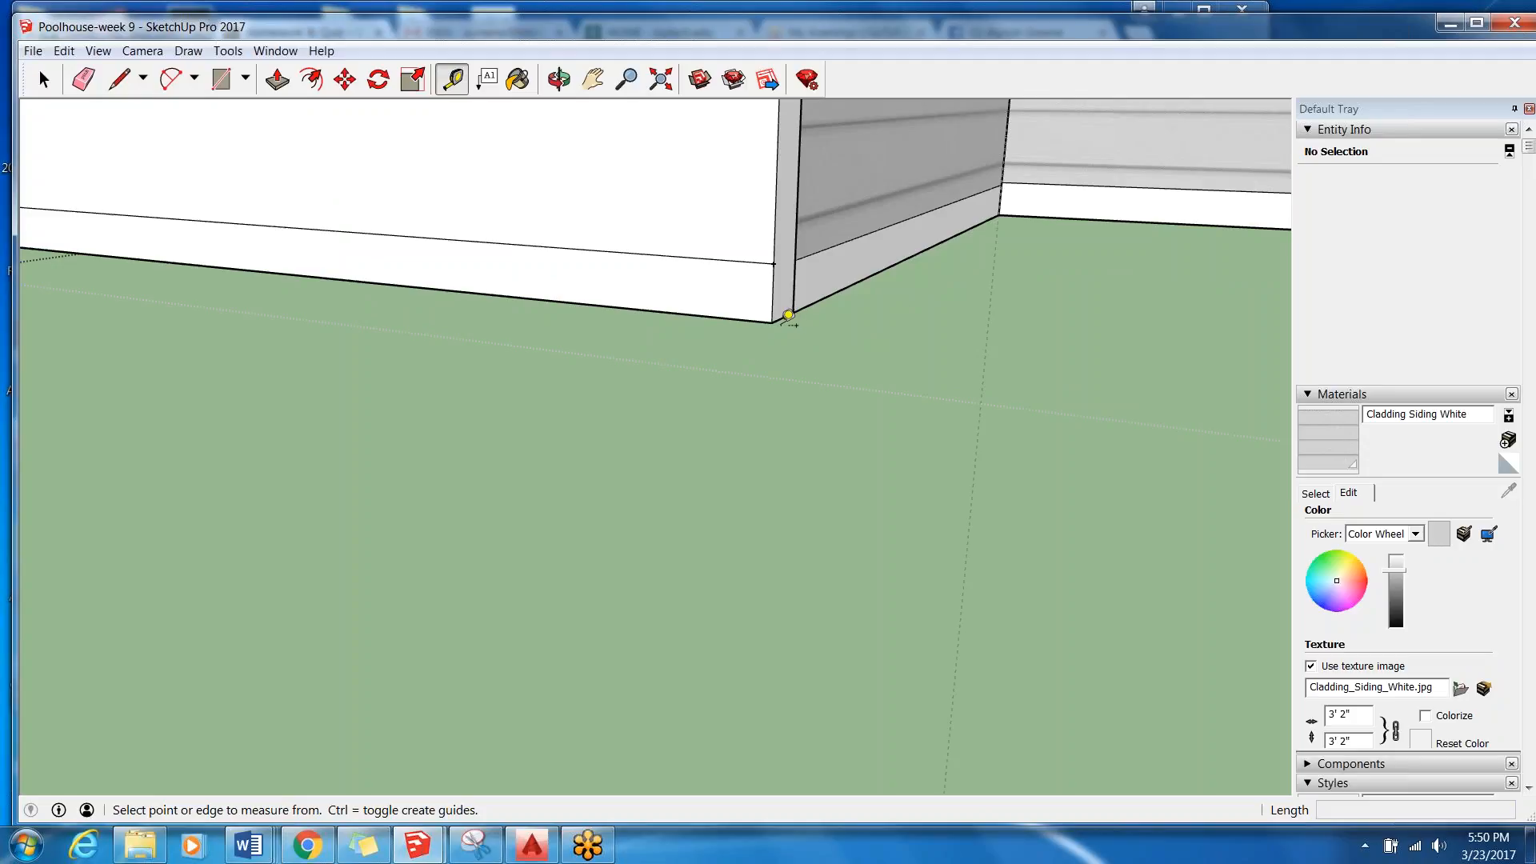
left_click(771, 322)
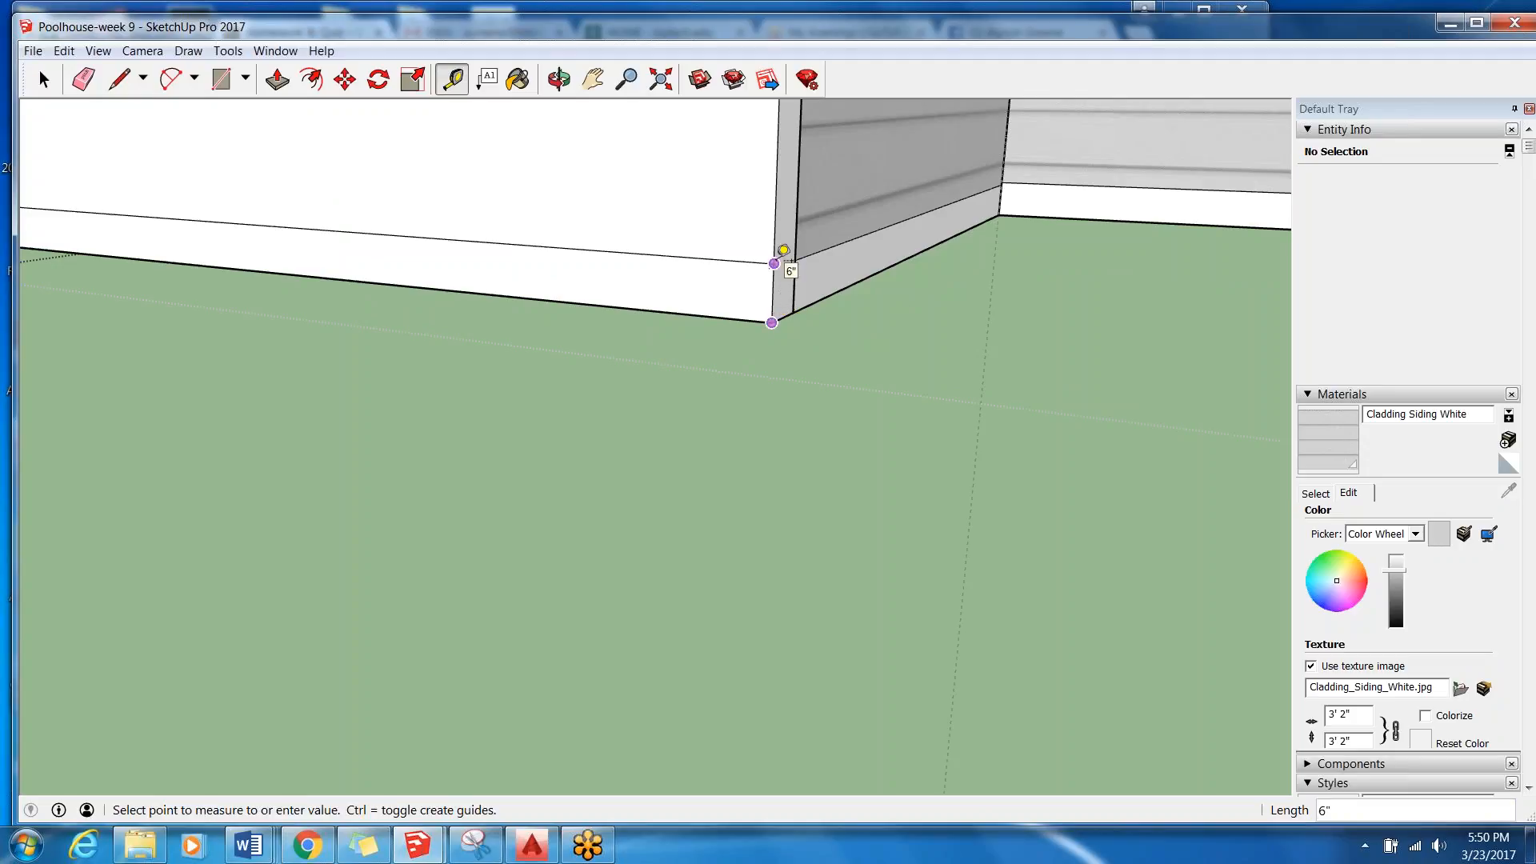
left_click(775, 261)
scroll(833, 439, "down", 2)
scroll(954, 494, "down", 3)
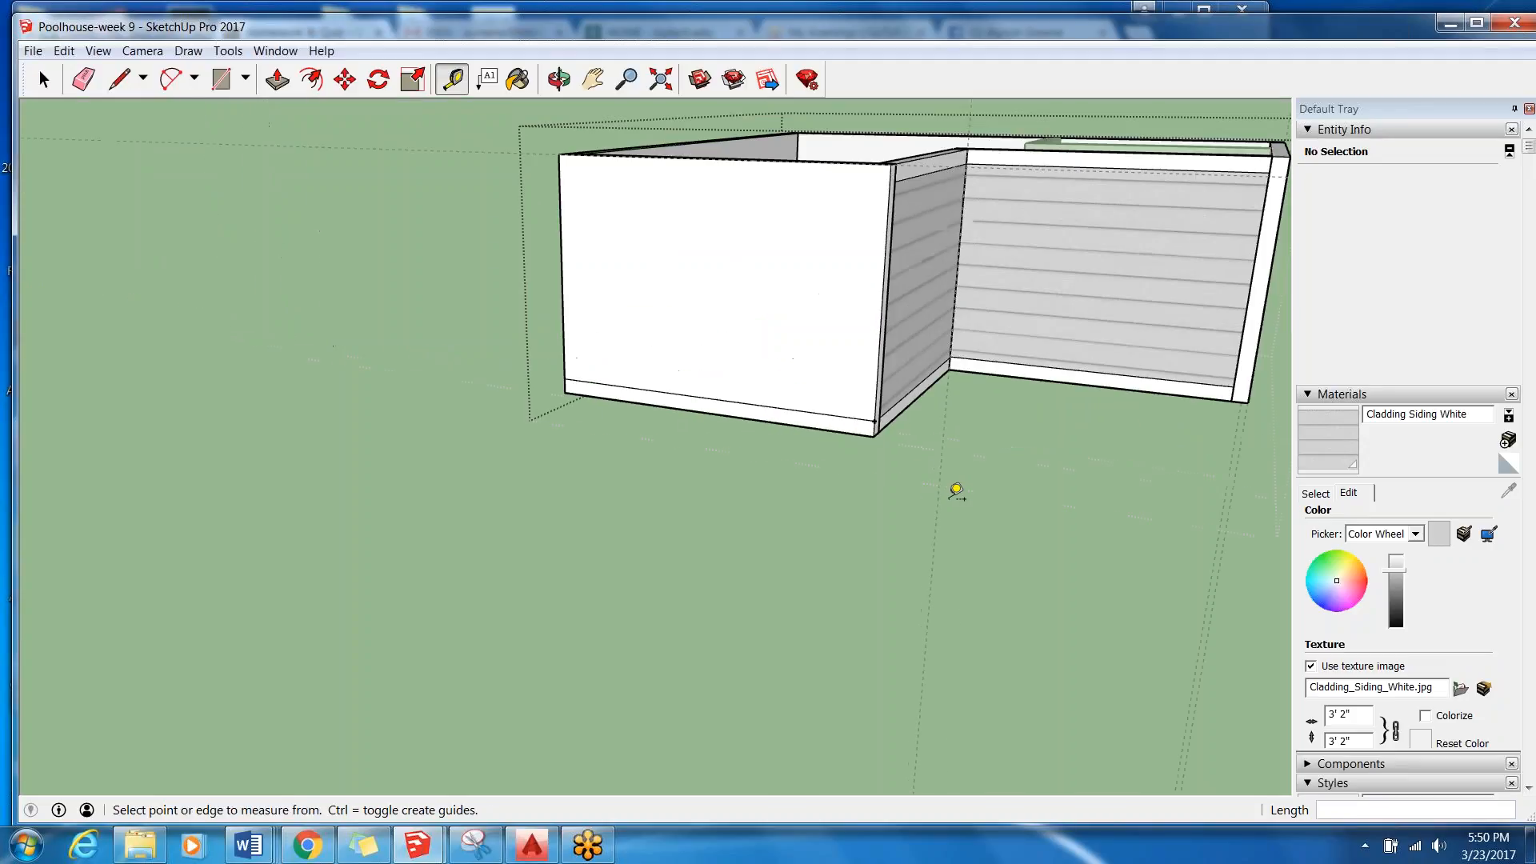
Turn off the display of guides in the model view.
left_click(96, 51)
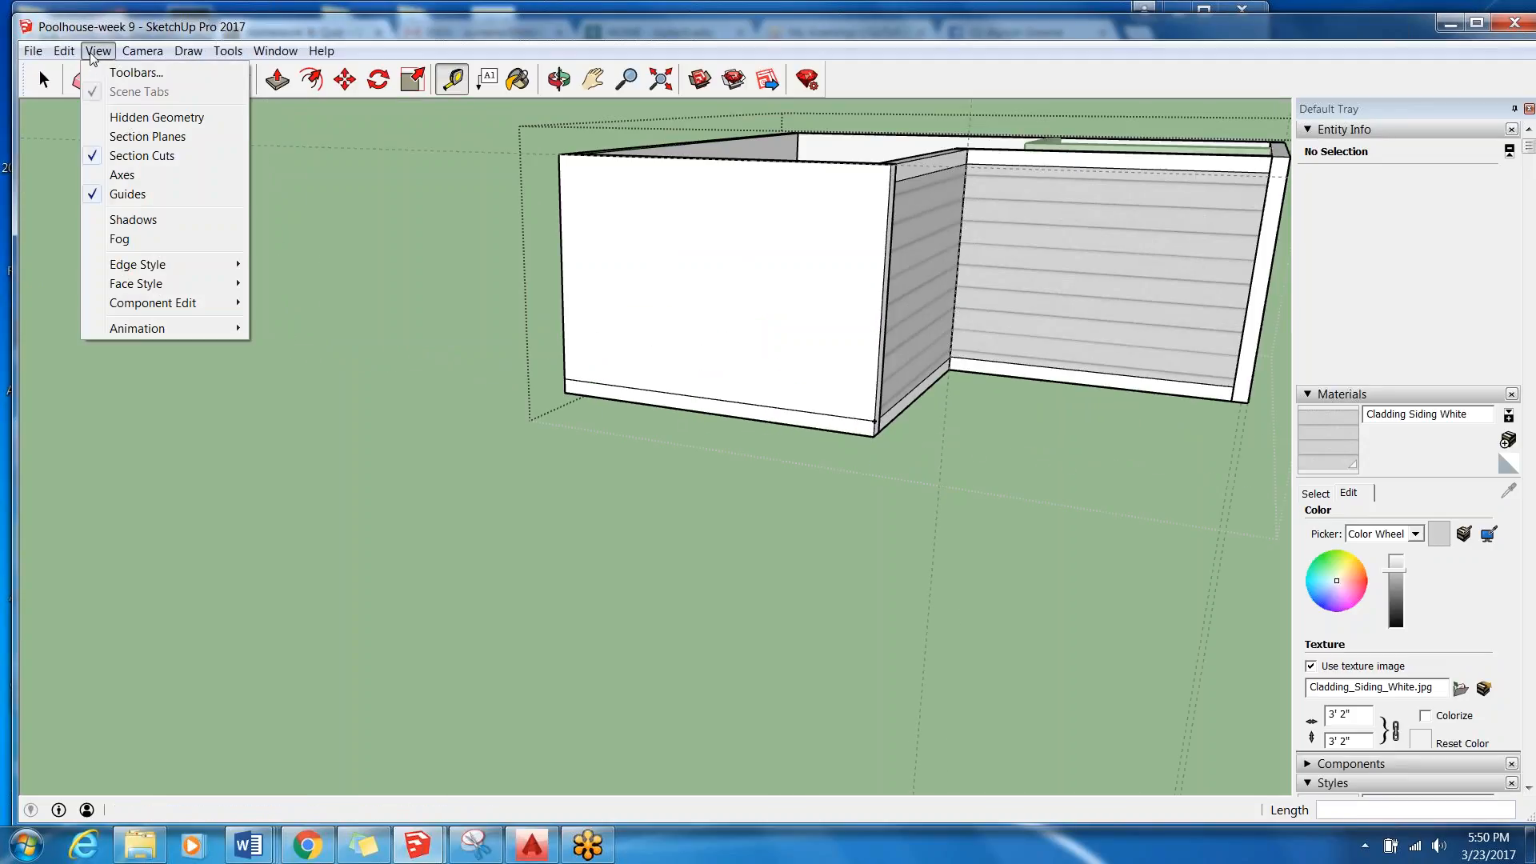
left_click(128, 194)
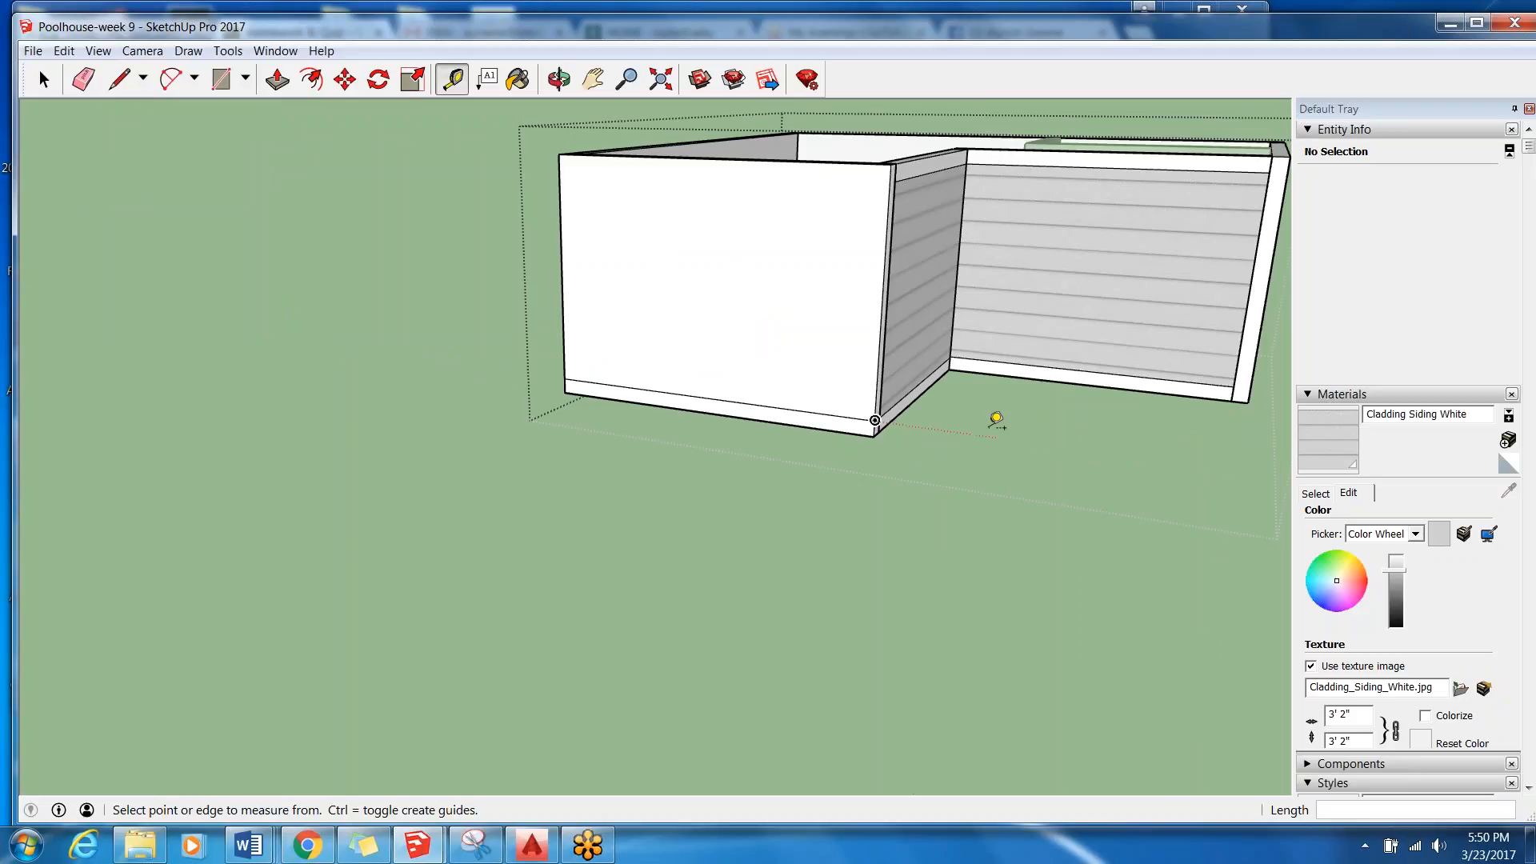
scroll(925, 424, "up", 5)
scroll(1125, 518, "down", 3)
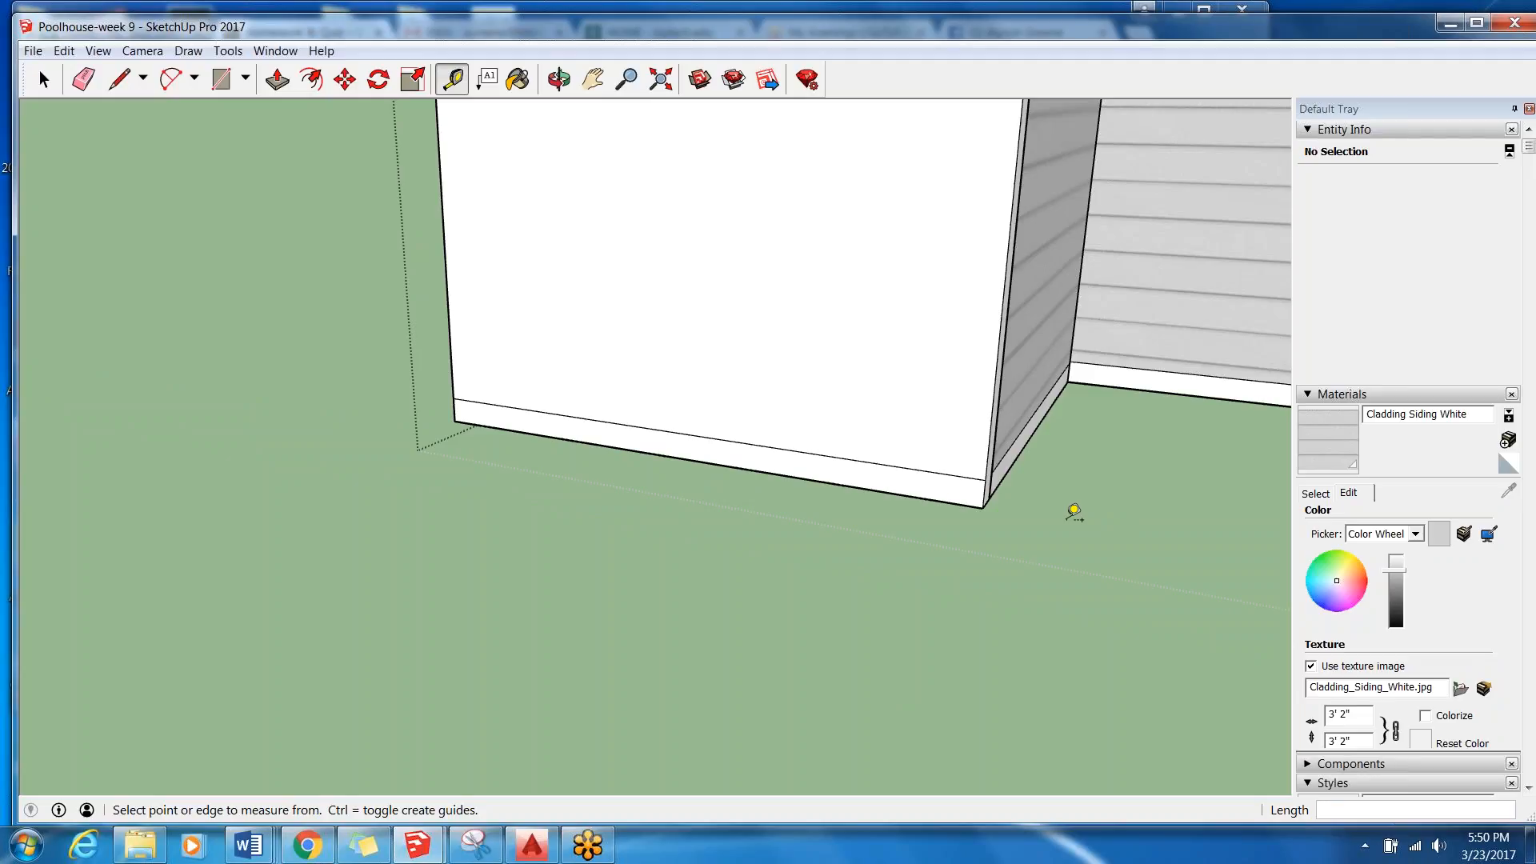
scroll(600, 388, "down", 3)
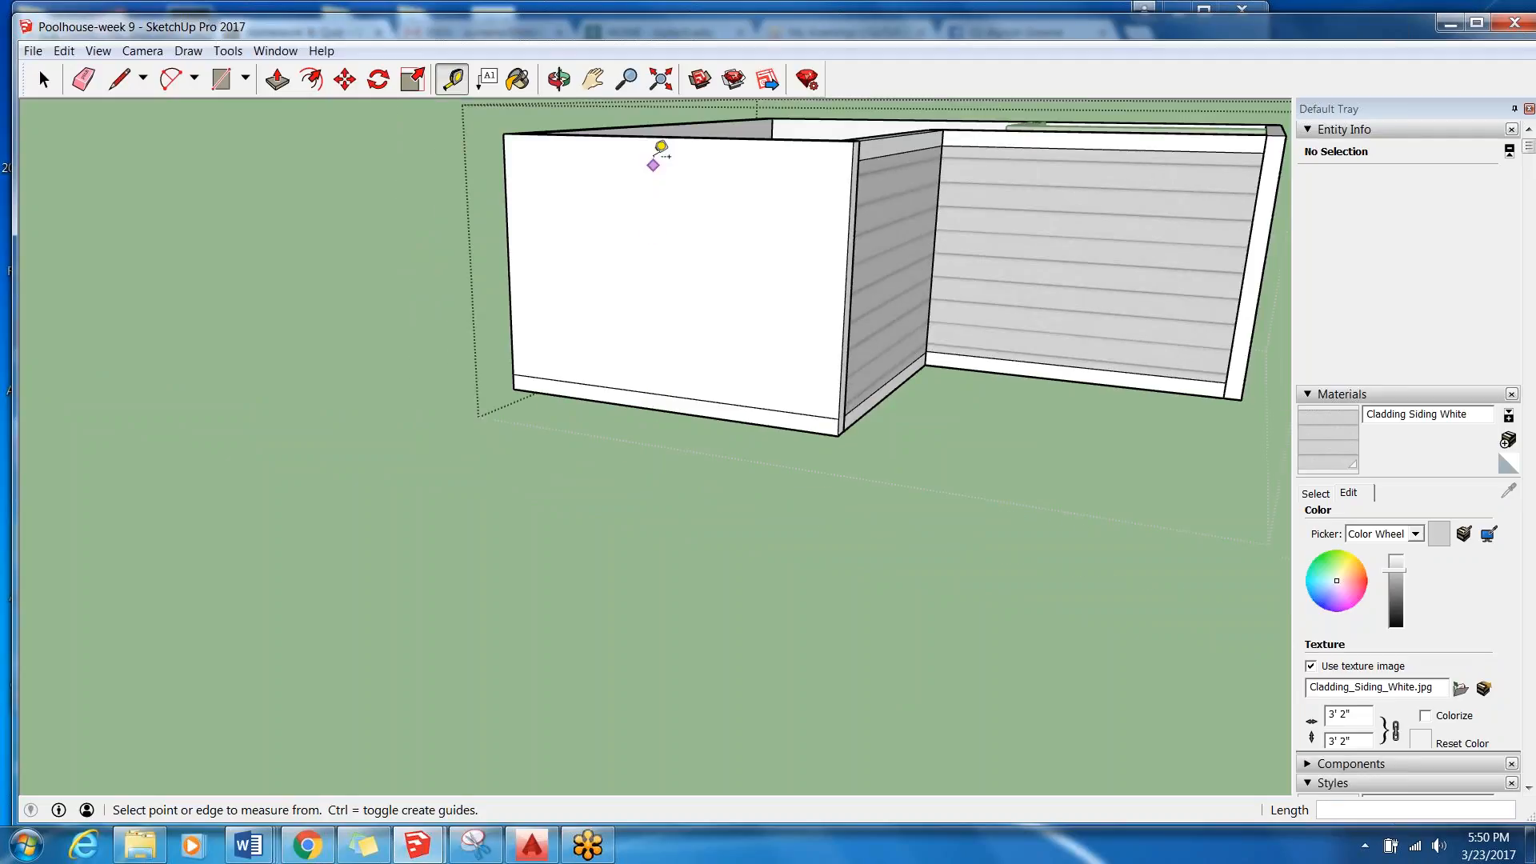
scroll(632, 184, "up", 2)
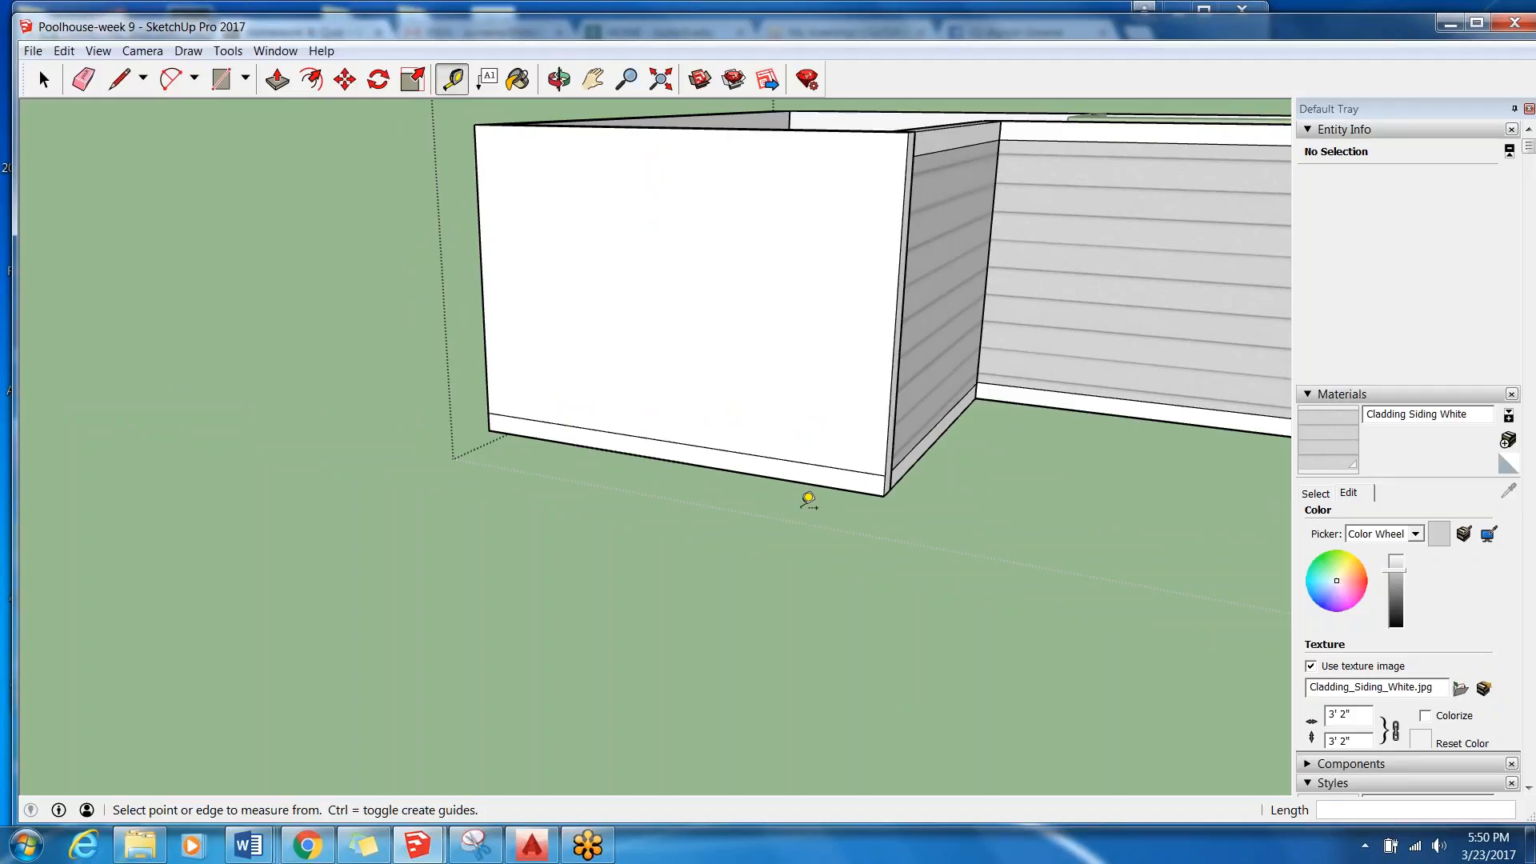
scroll(418, 432, "down", 3)
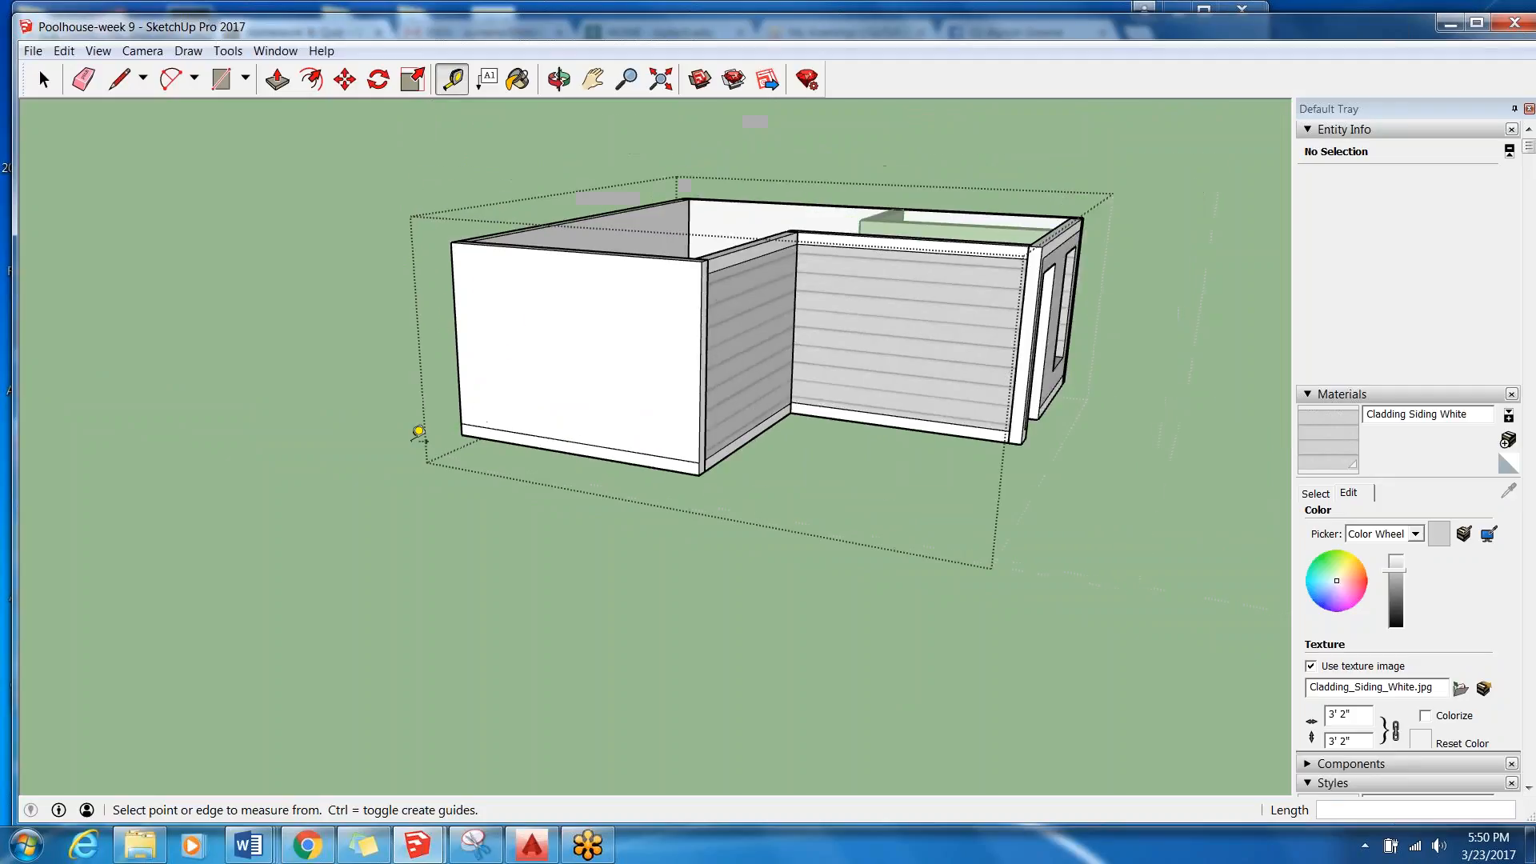
middle_click_drag(542, 319, 490, 308)
scroll(384, 297, "down", 2)
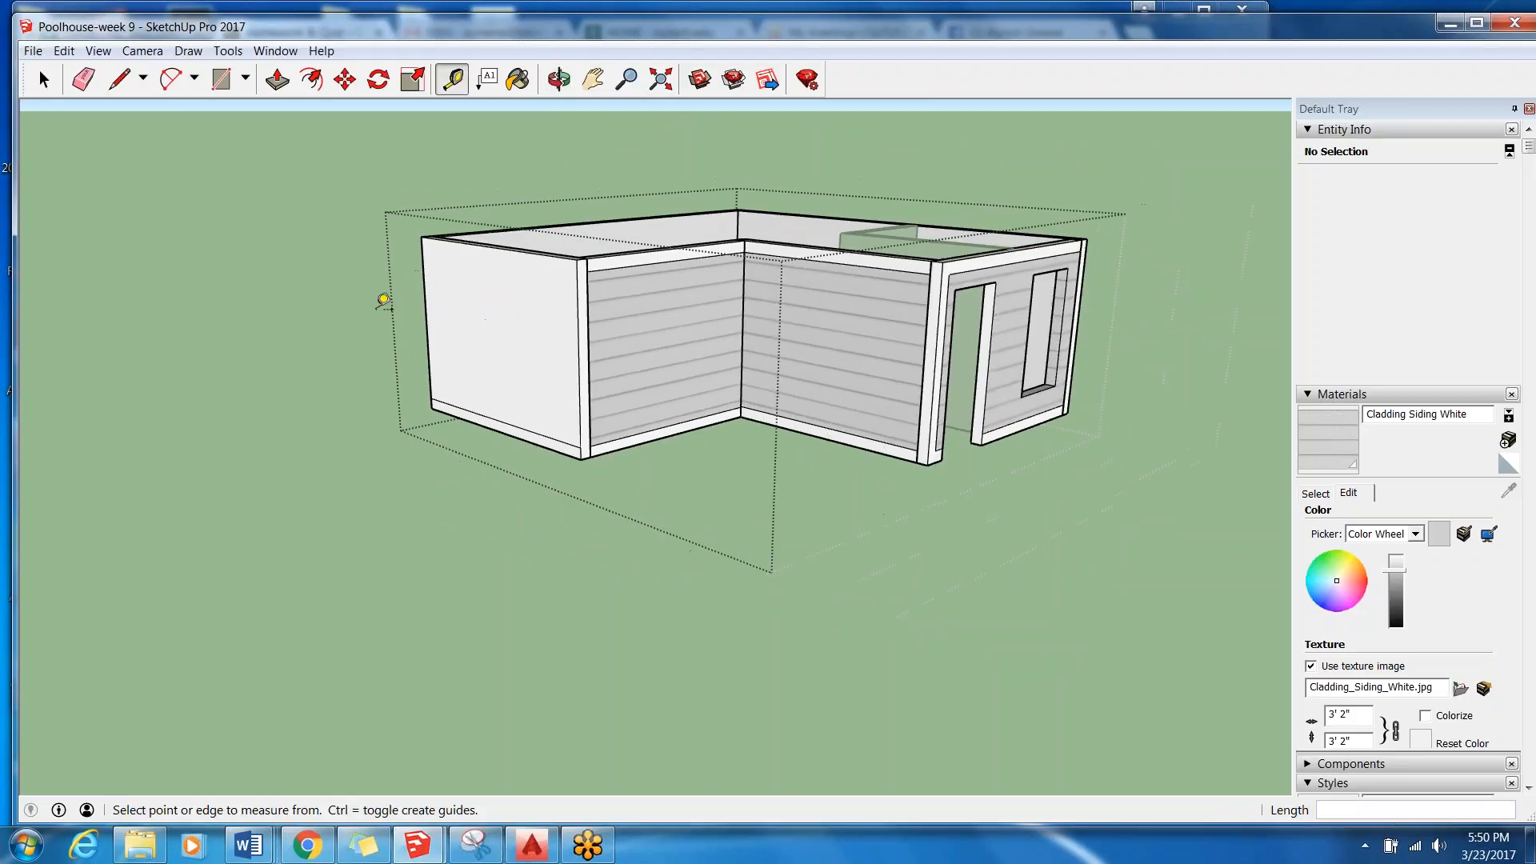
Turn on the display of the model axes.
left_click(63, 51)
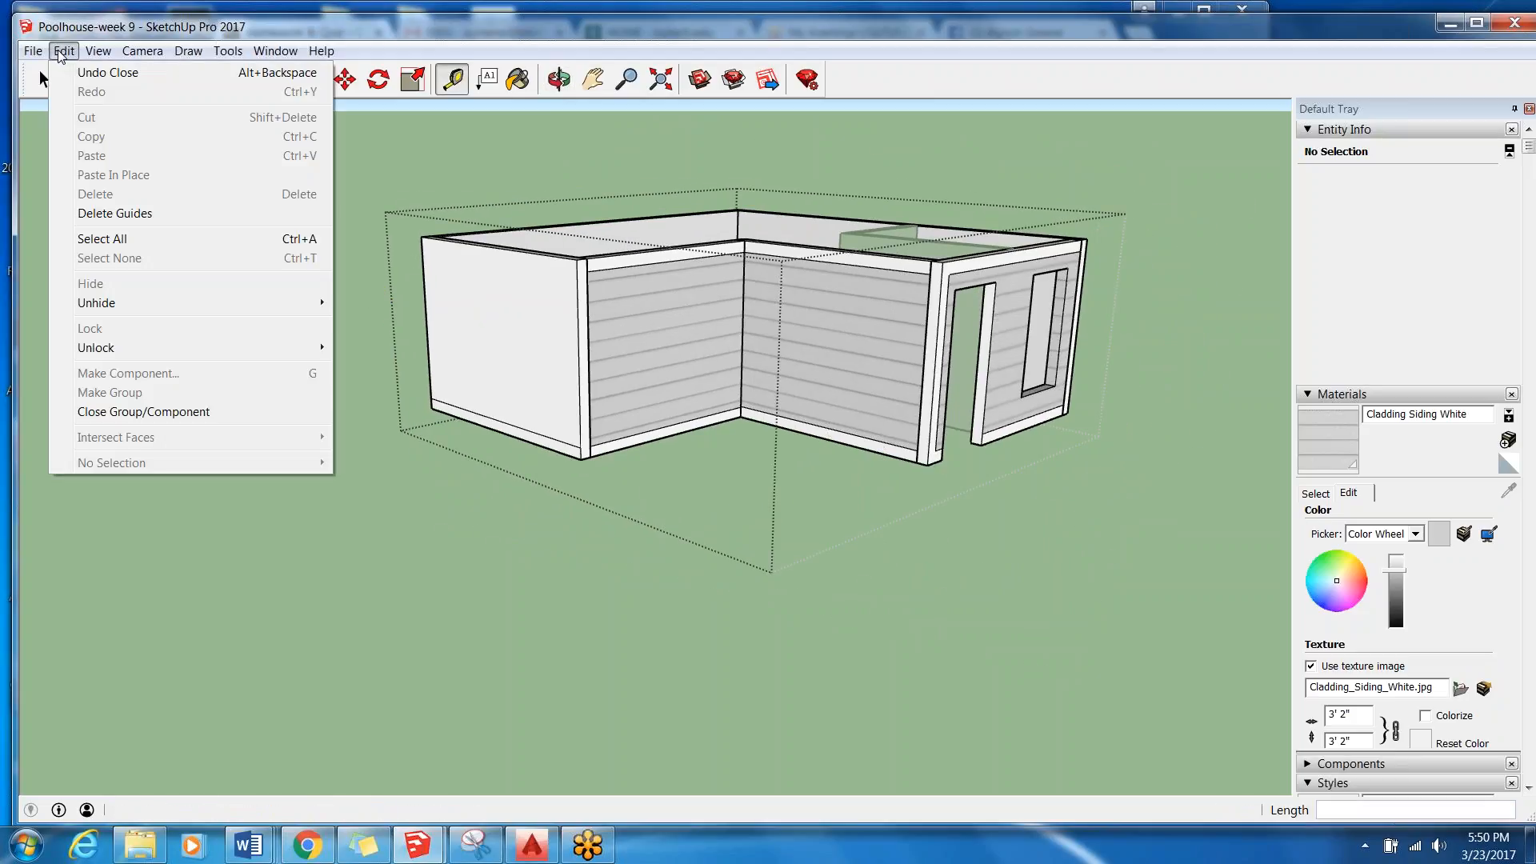
mouse_move(109, 55)
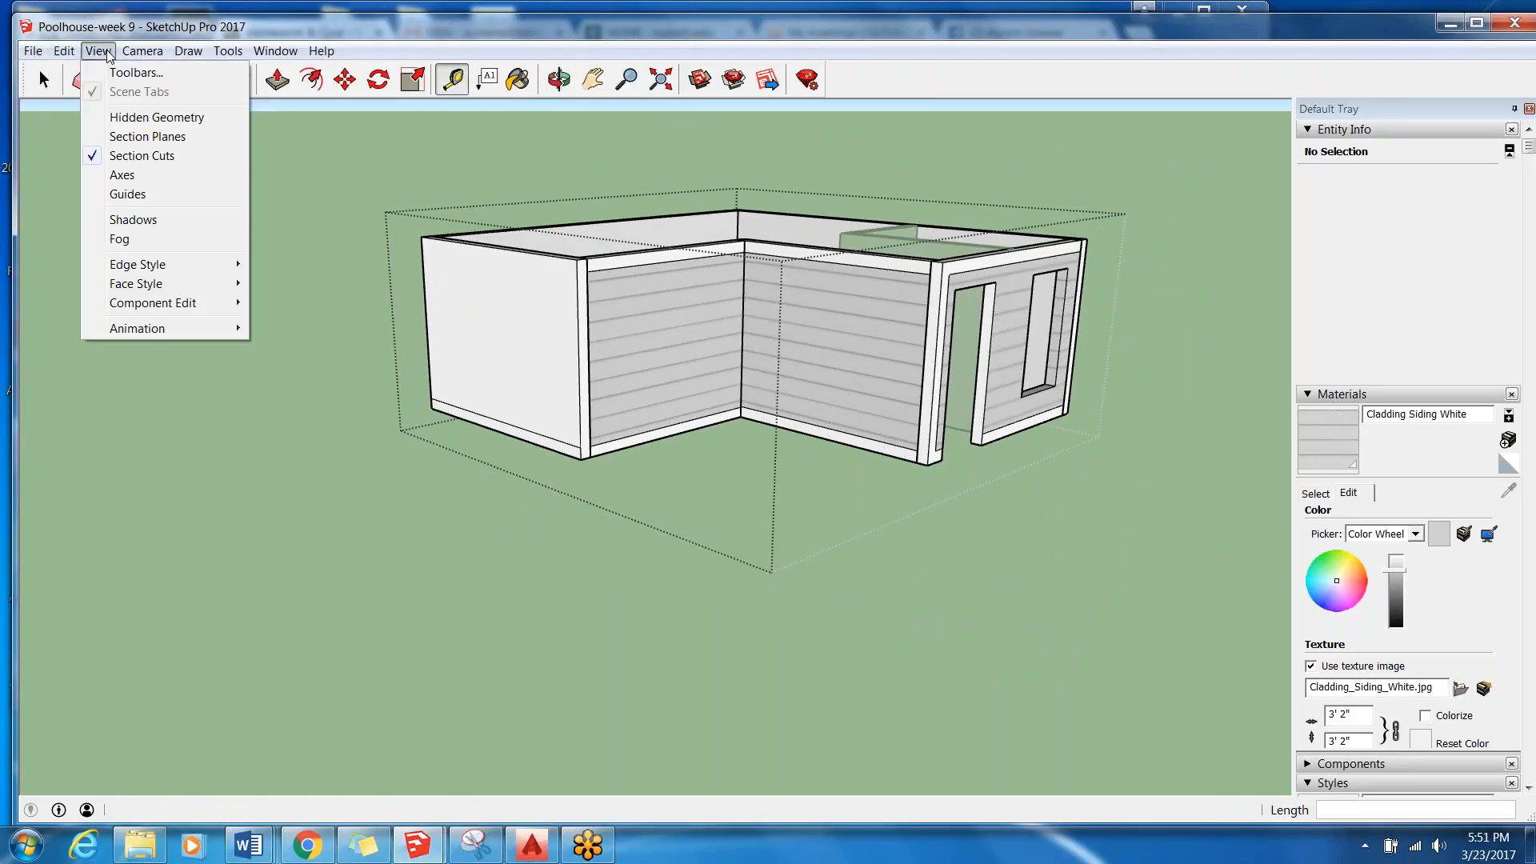
left_click(128, 175)
scroll(236, 328, "down", 3)
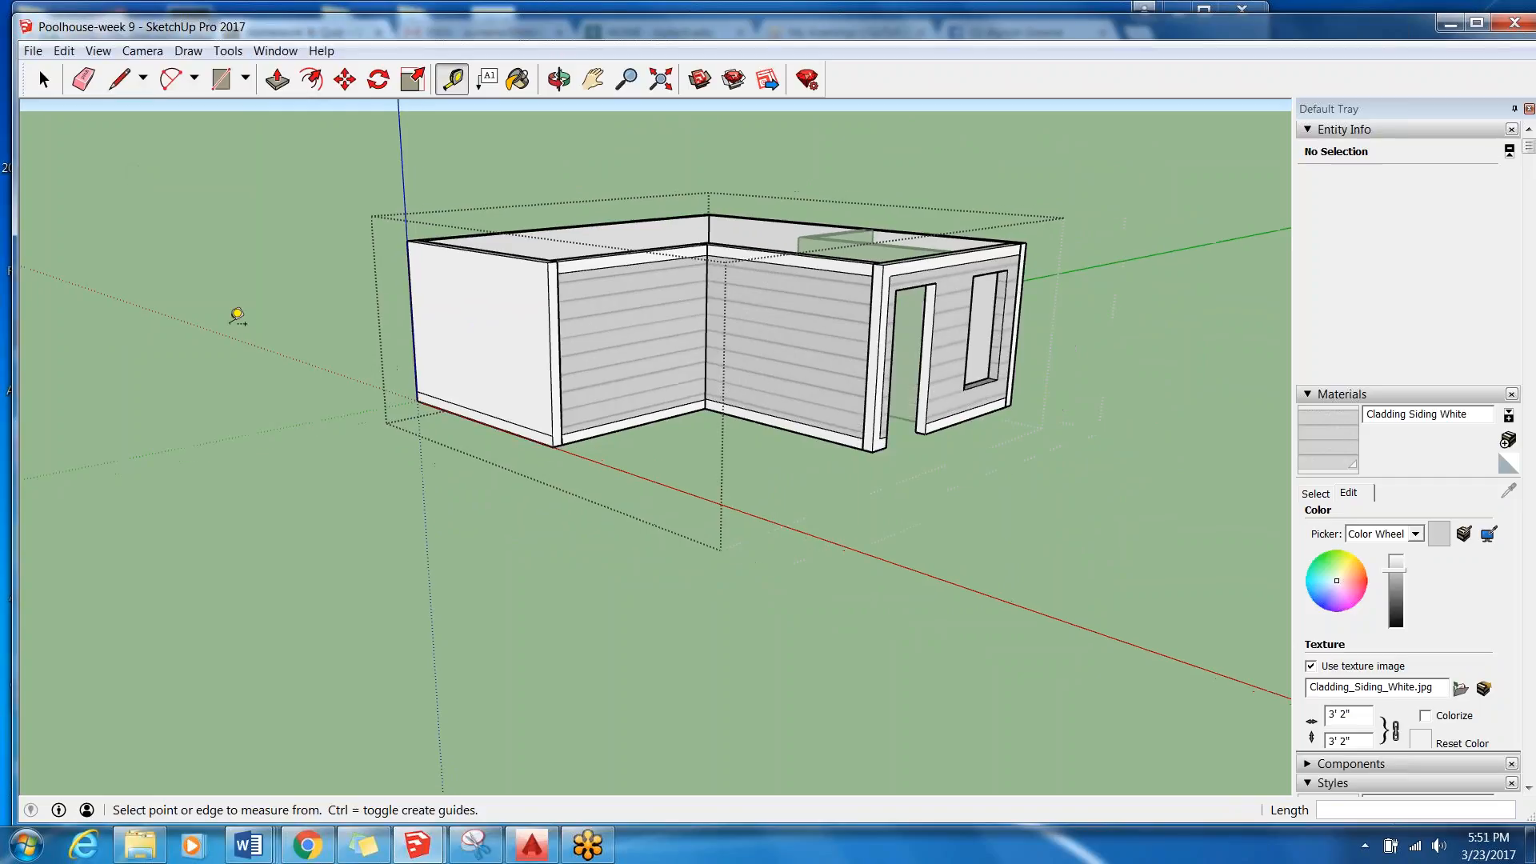
Examine where the axes and their origin sit relative to the poolhouse walls from several viewpoints.
middle_click_drag(243, 342, 608, 432)
scroll(528, 520, "down", 3)
scroll(476, 507, "up", 6)
middle_click_drag(444, 480, 634, 339)
scroll(583, 559, "down", 5)
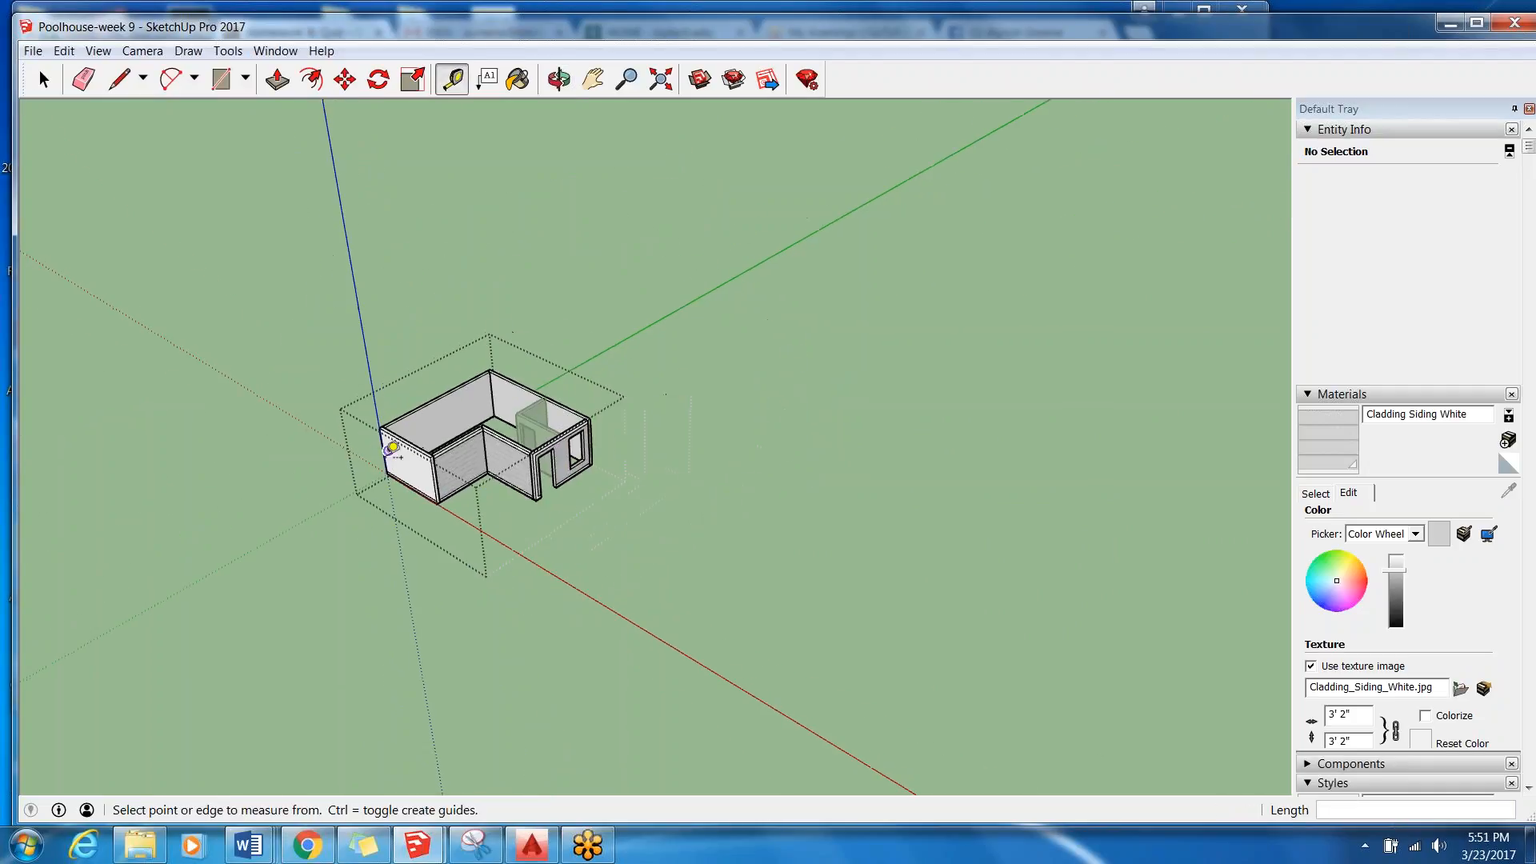
scroll(488, 480, "up", 5)
middle_click_drag(488, 480, 430, 336)
scroll(548, 405, "up", 3)
middle_click_drag(548, 405, 600, 388)
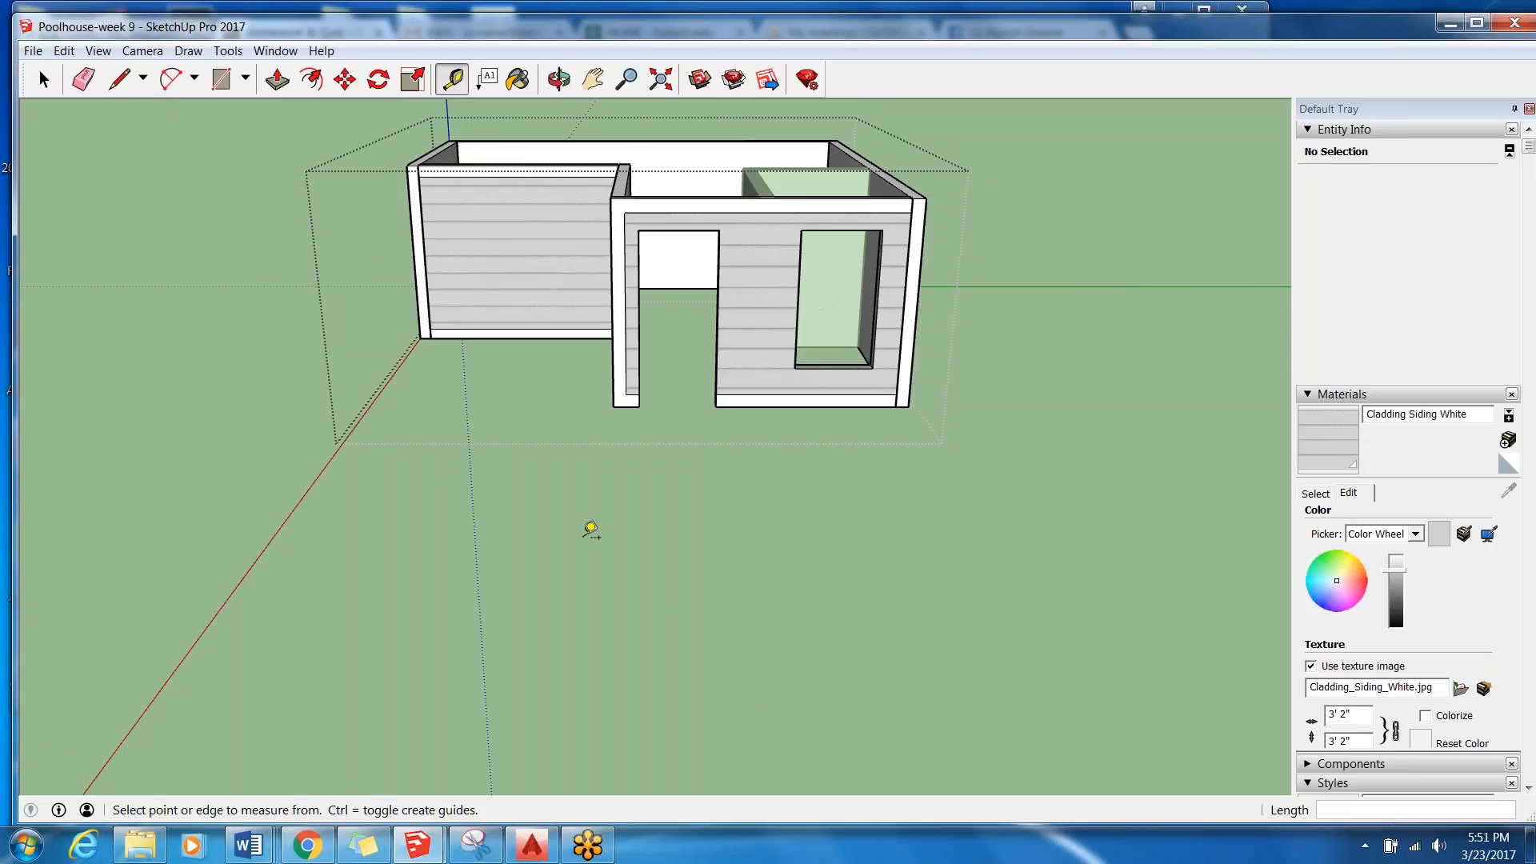
scroll(472, 425, "down", 1)
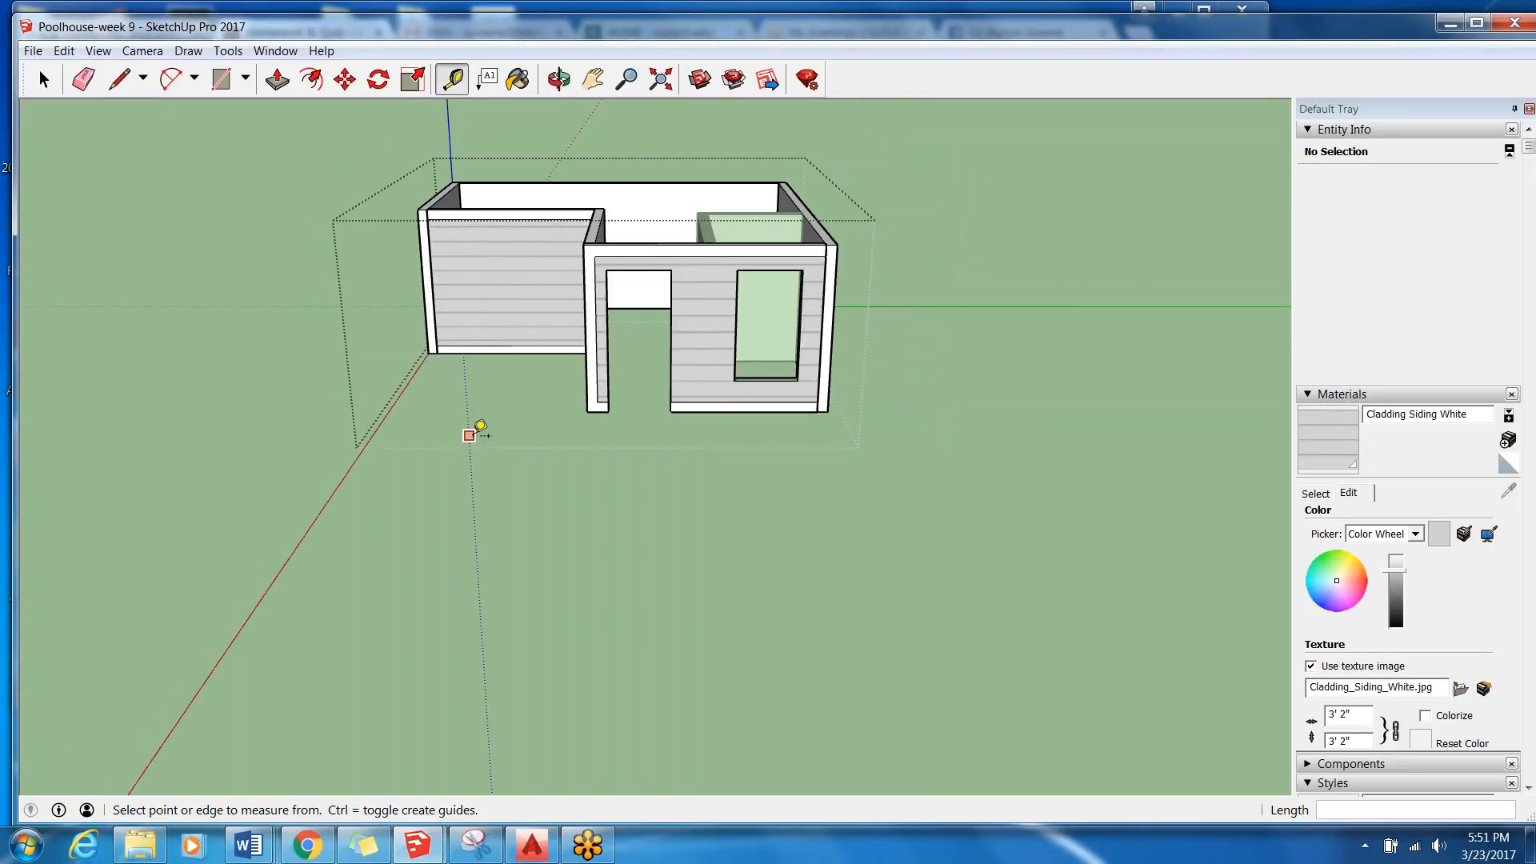
scroll(424, 452, "down", 1)
Leave the building group and examine the model's main axes and origin relative to the walls.
left_click(56, 81)
left_click(227, 400)
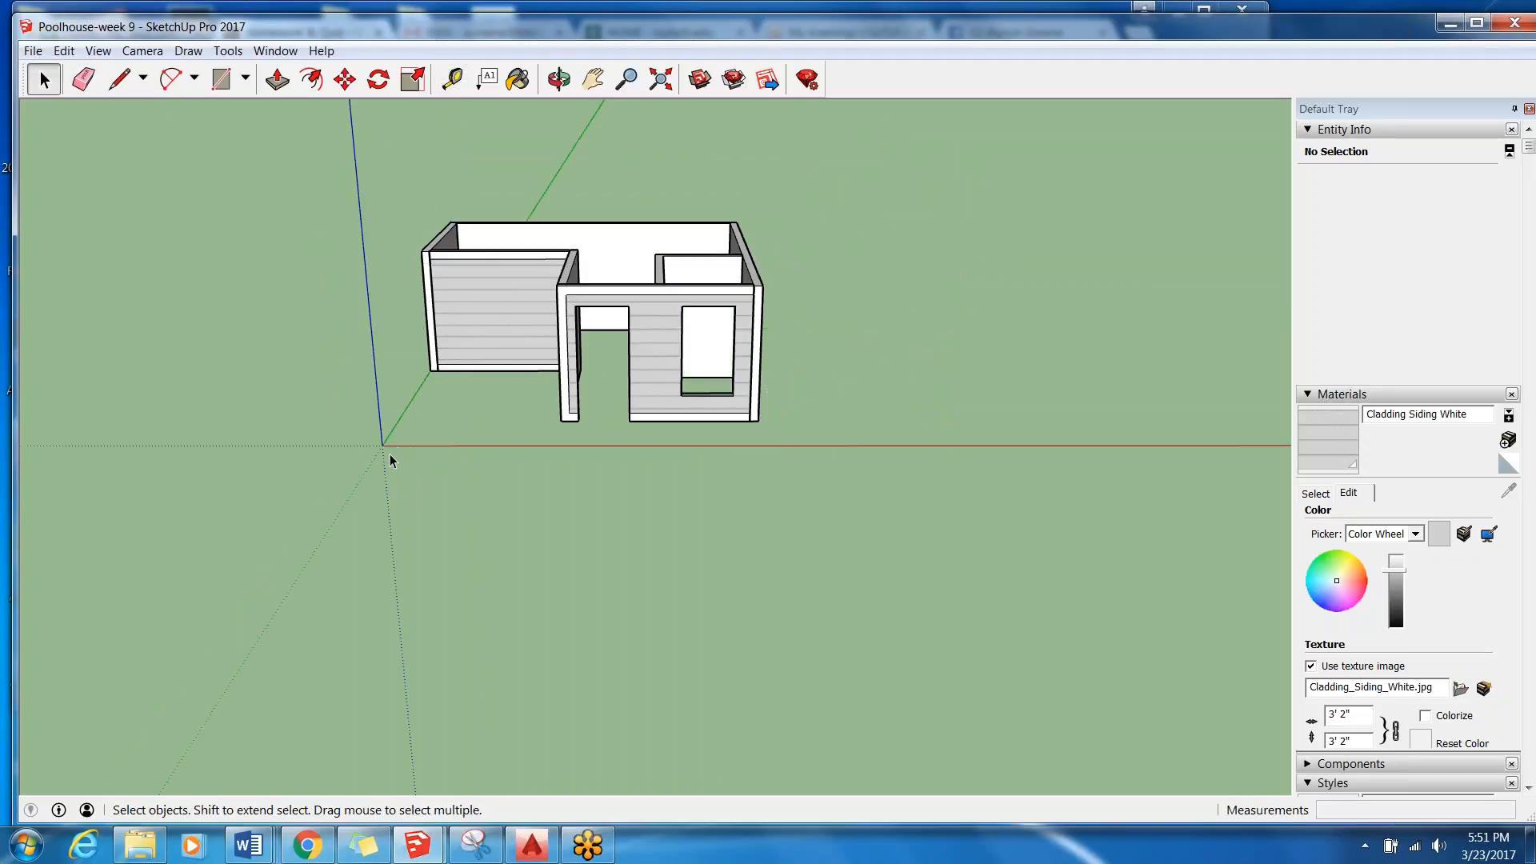
middle_click_drag(387, 311, 376, 372)
middle_click_drag(558, 511, 276, 396)
middle_click_drag(788, 431, 795, 485)
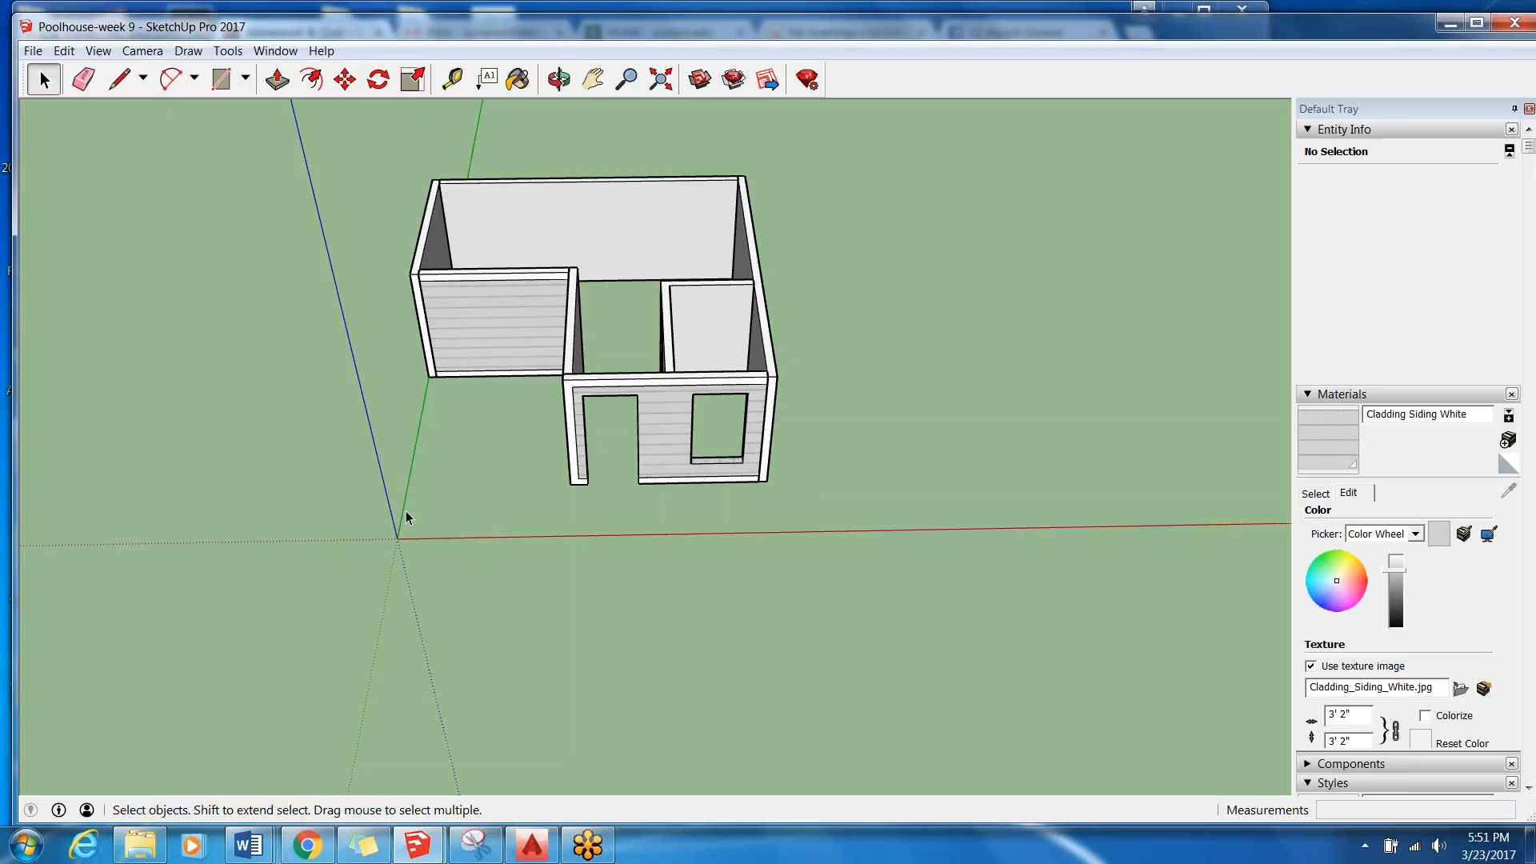
Open the building group and the West Wall group inside it for editing.
middle_click_drag(382, 385, 449, 395)
left_click(448, 394)
double_click(449, 394)
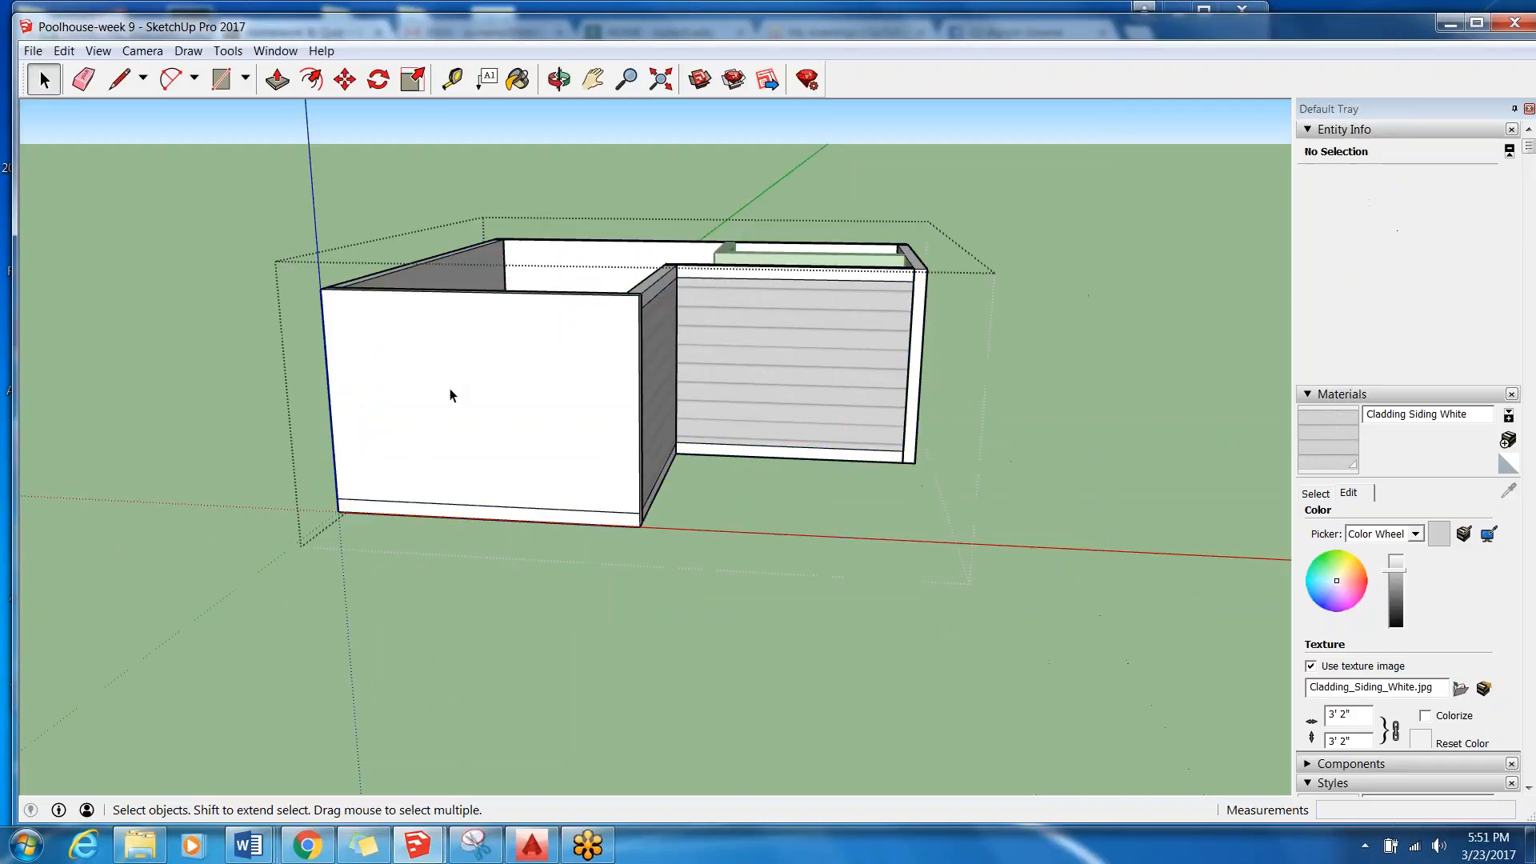
double_click(506, 374)
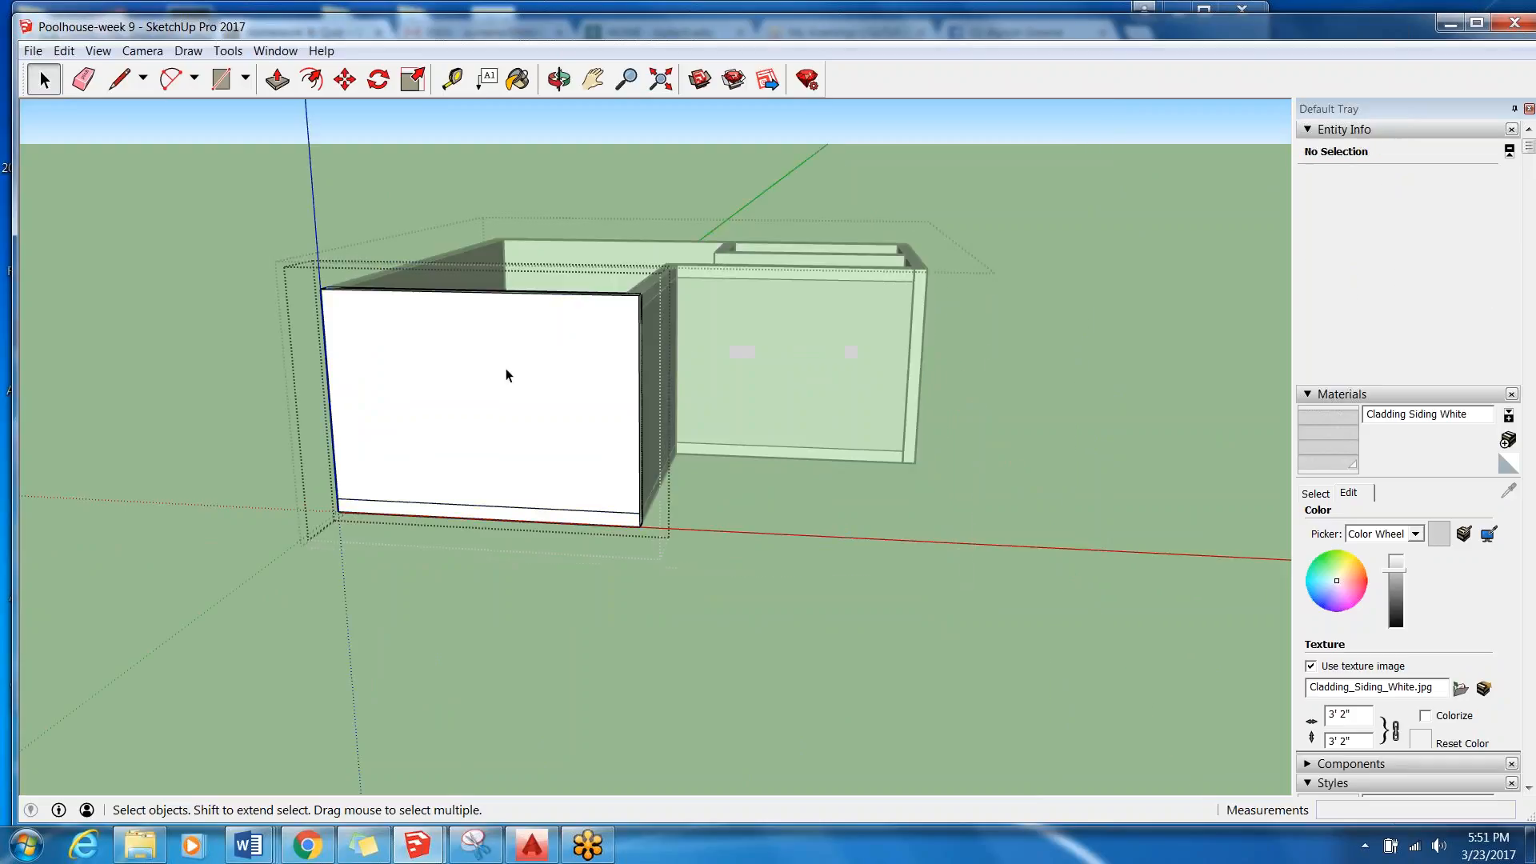
Place a guide point 12" below the upper corner on the West Wall's vertical edge.
scroll(610, 365, "up", 3)
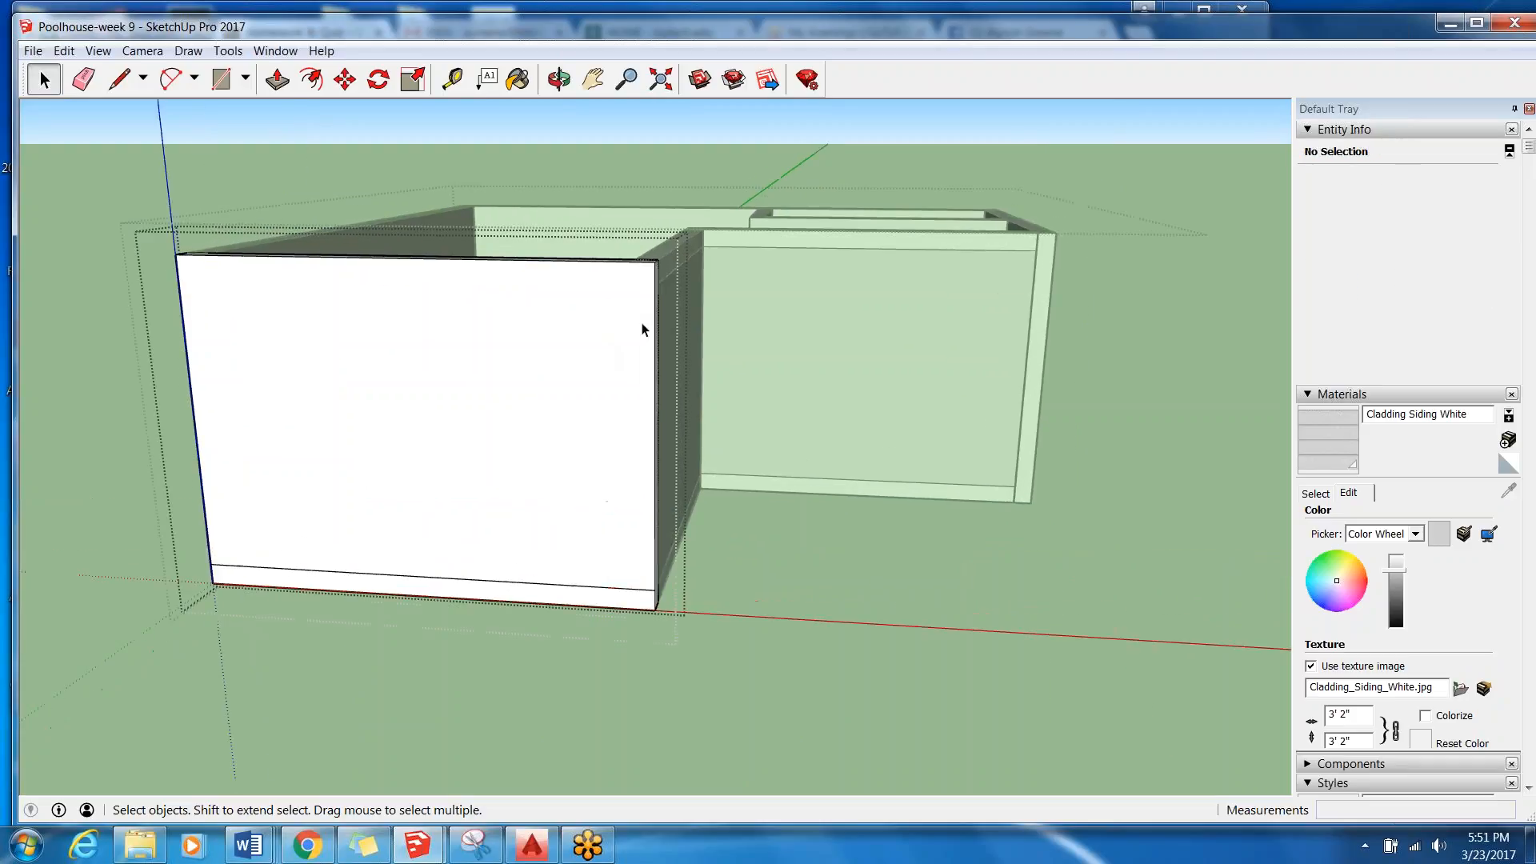
left_click(446, 80)
scroll(624, 247, "up", 5)
left_click(590, 238)
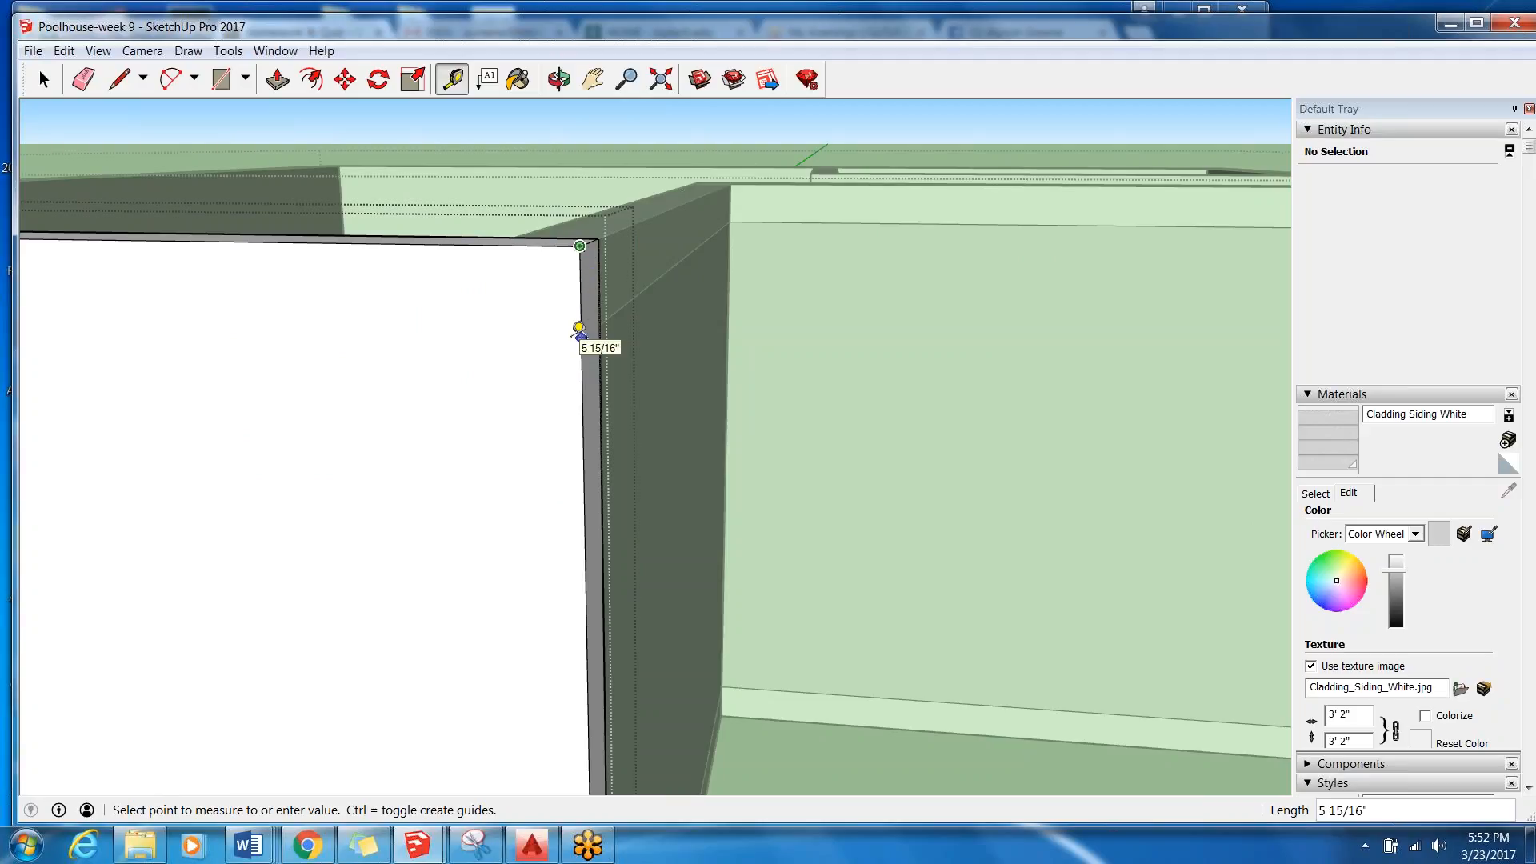
key("Return")
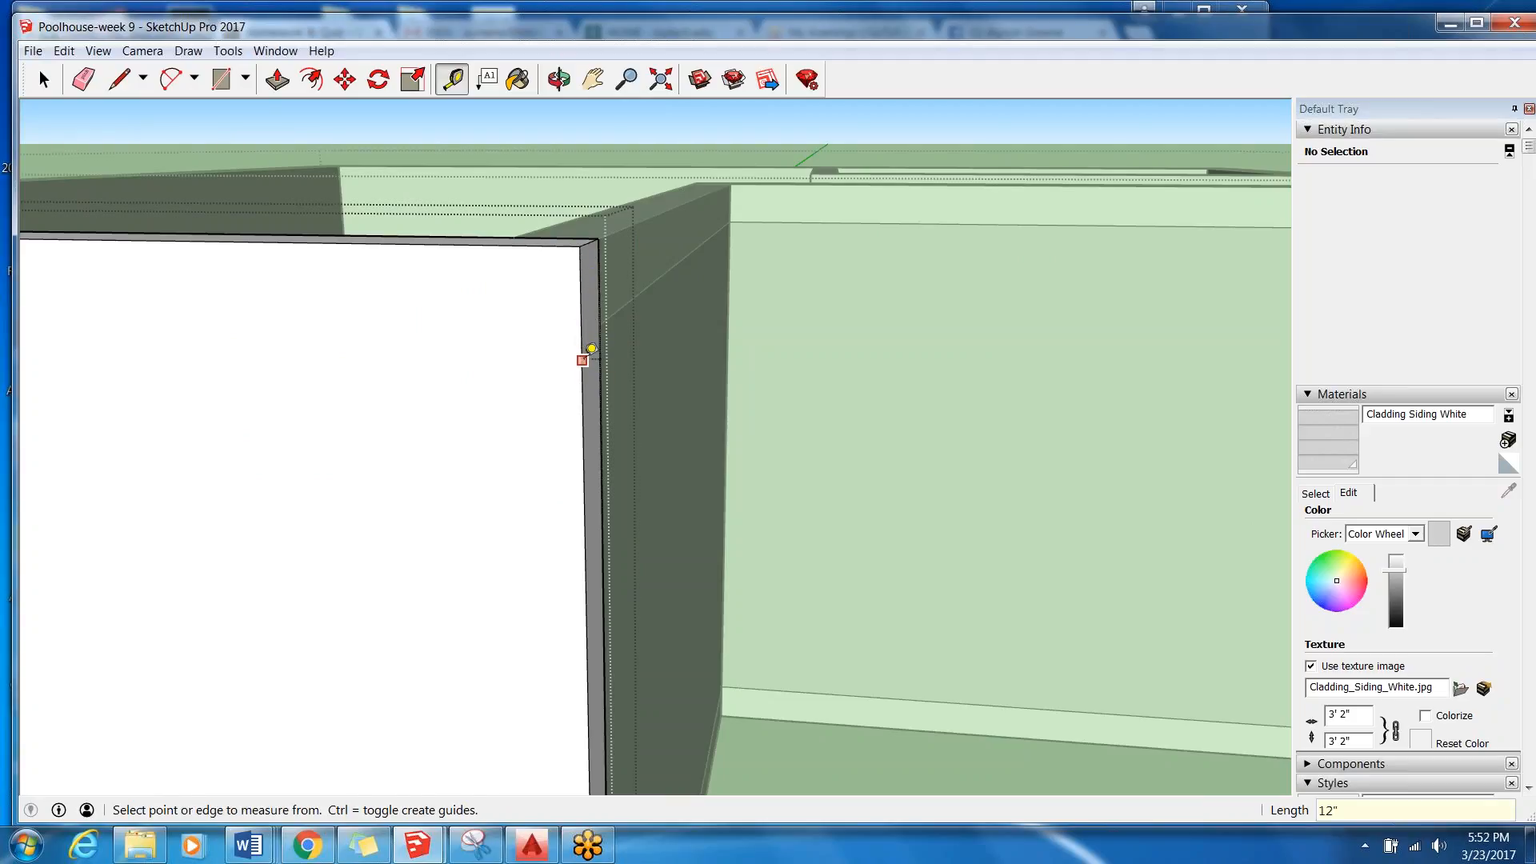
Show the guides and draw an 11' horizontal line across the West Wall from the 12" guide point to the opposite edge.
left_click(100, 51)
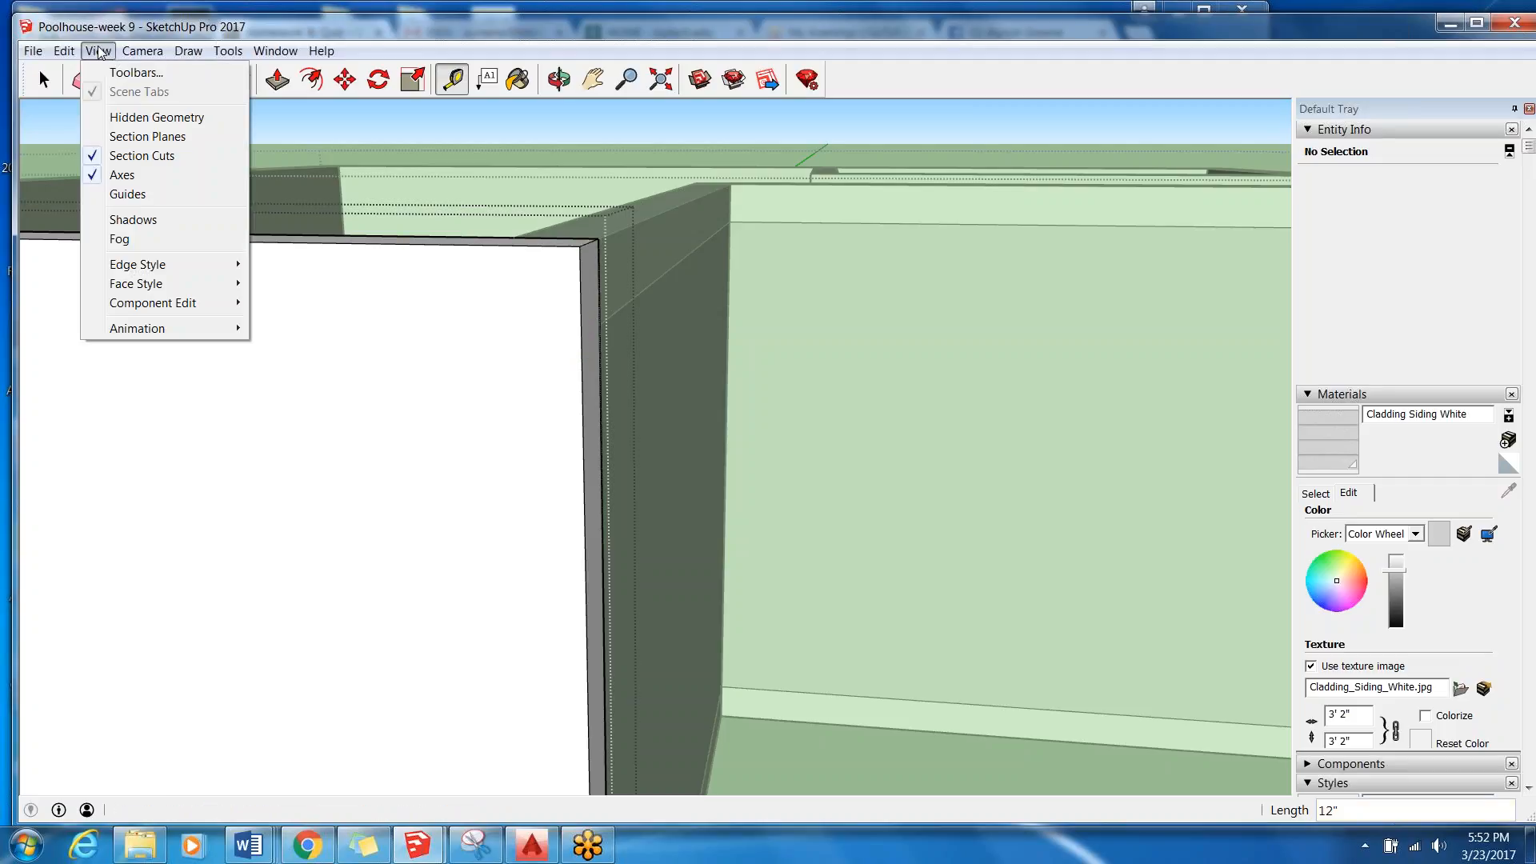
left_click(134, 194)
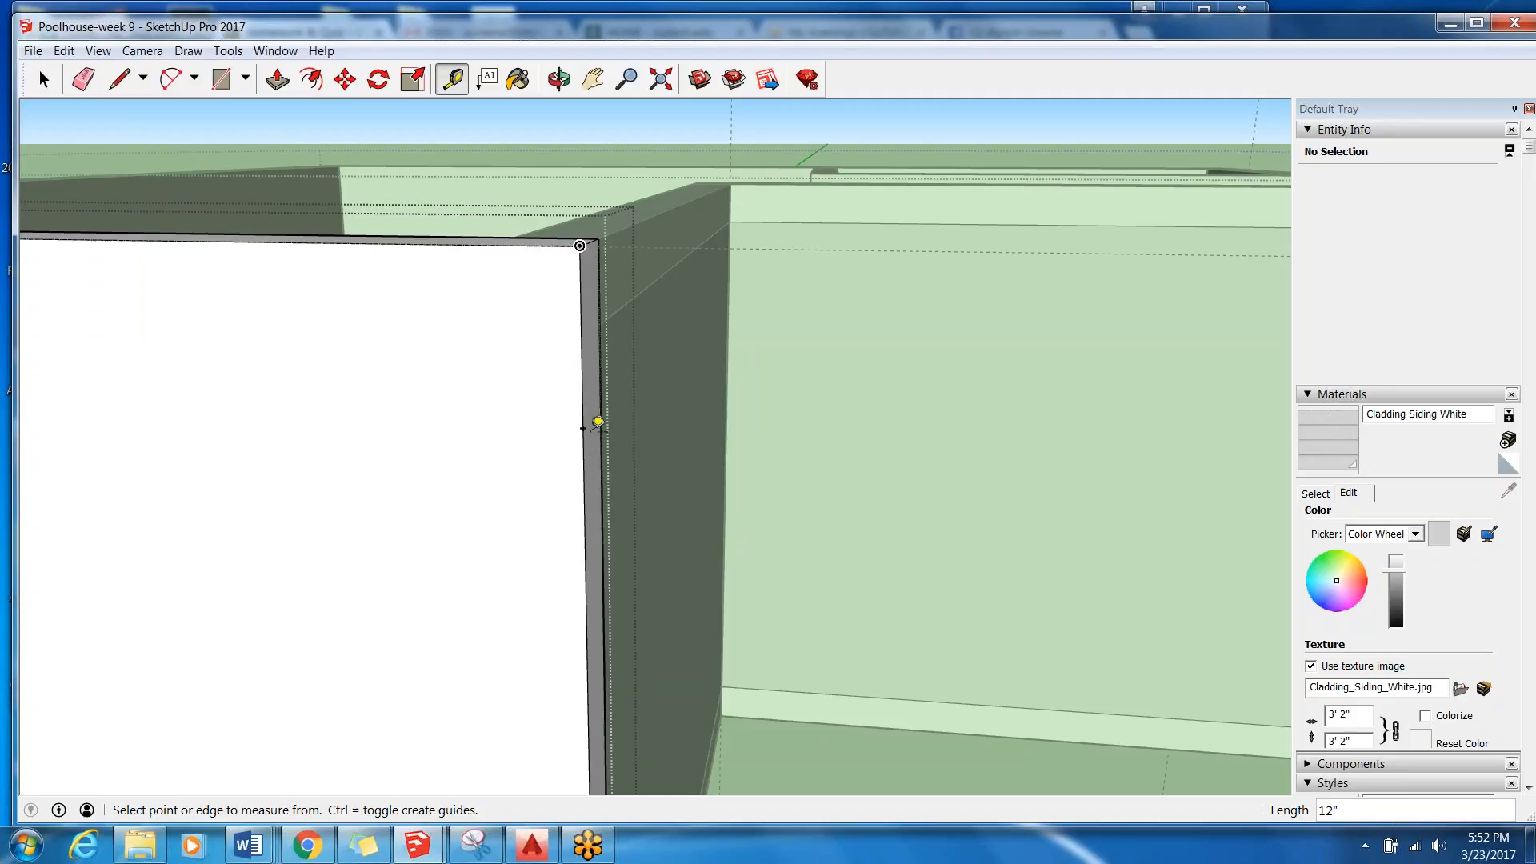
left_click(121, 80)
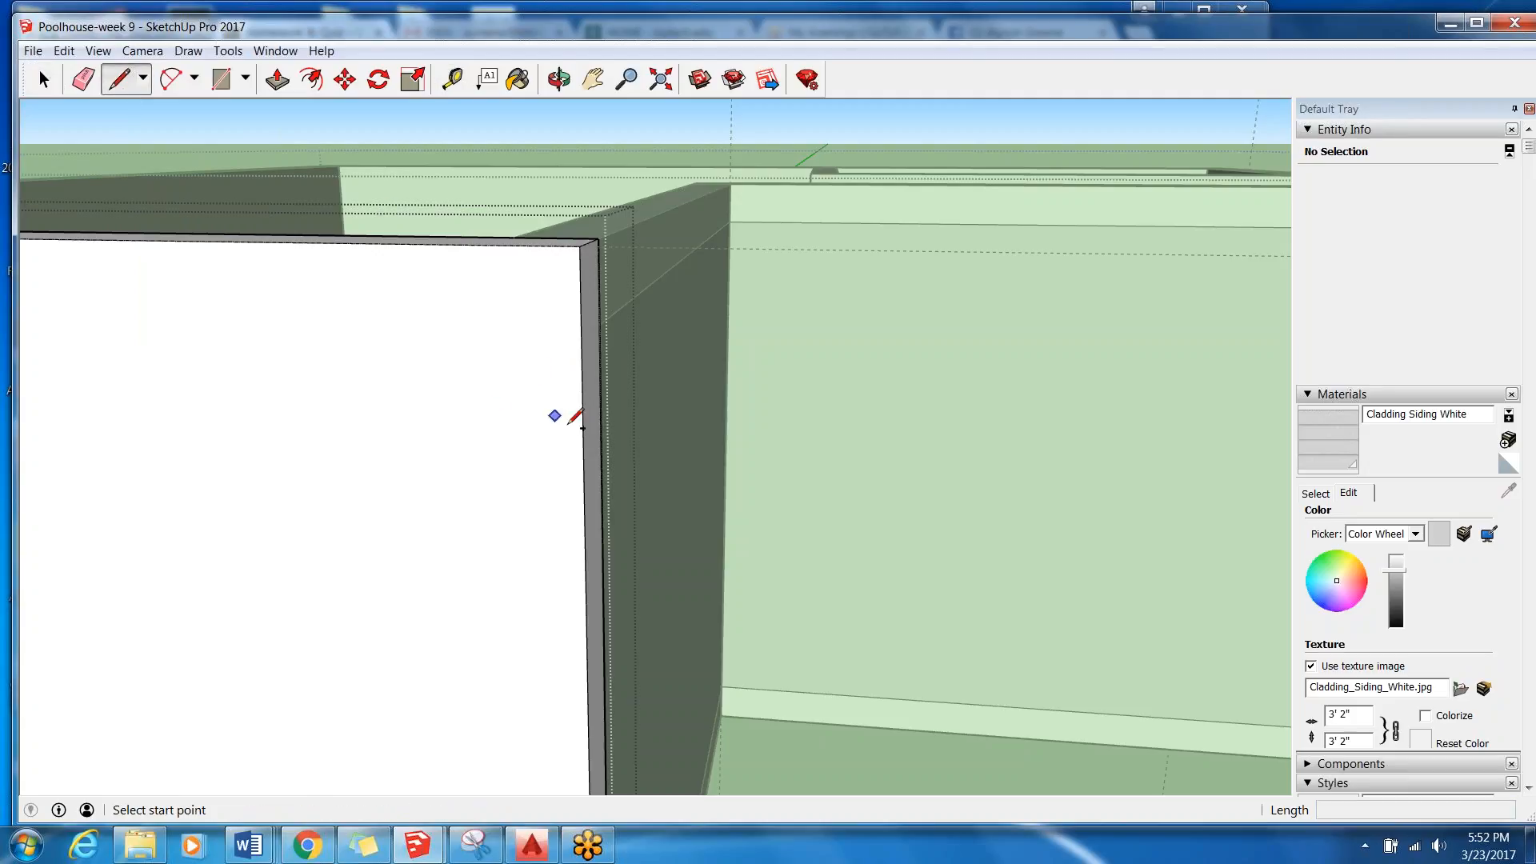
left_click(583, 428)
scroll(583, 427, "down", 6)
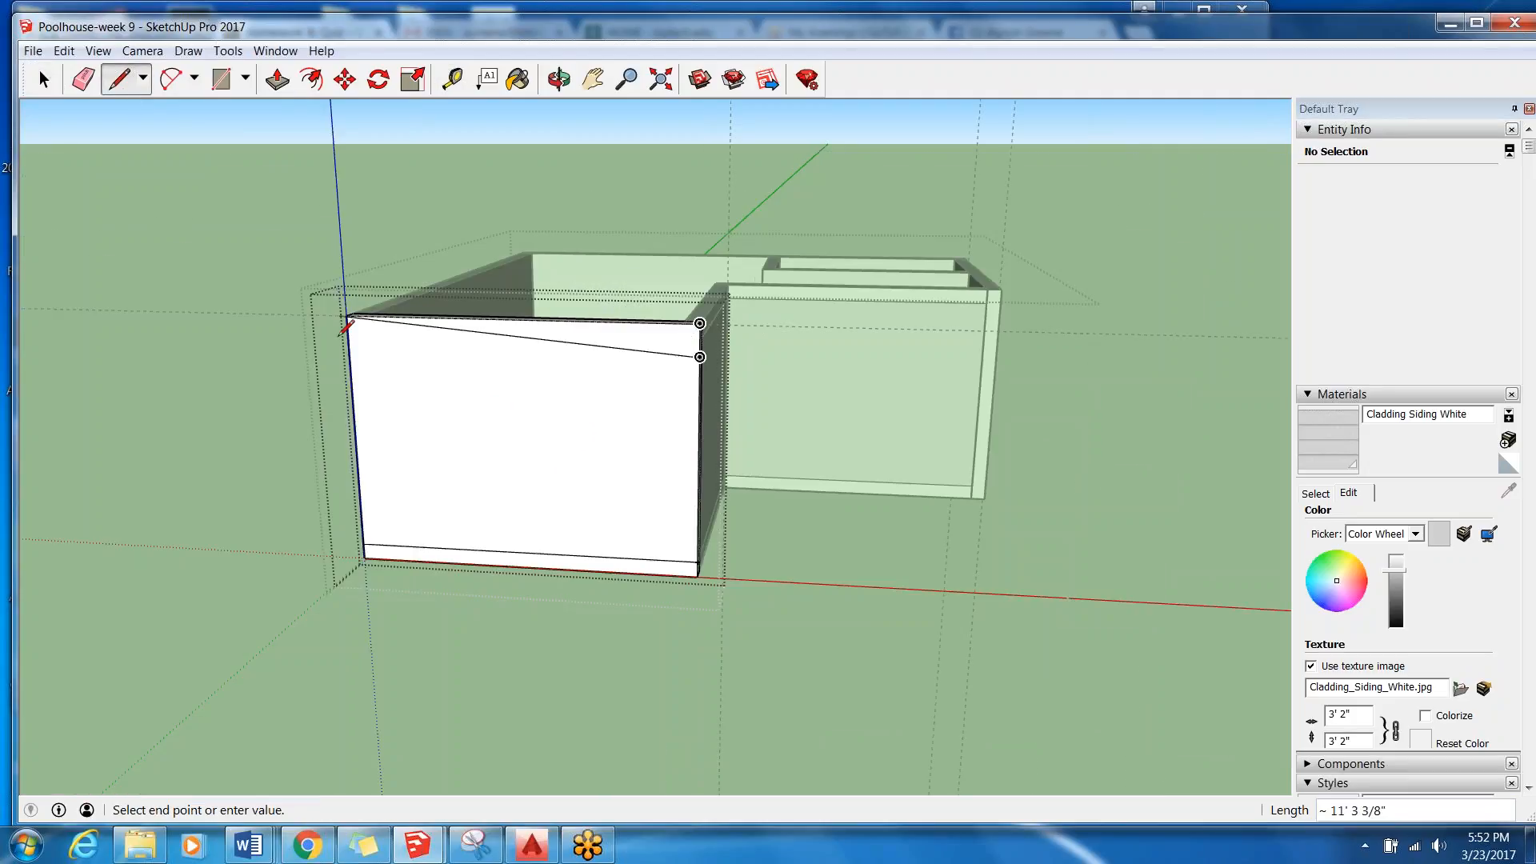
left_click(349, 348)
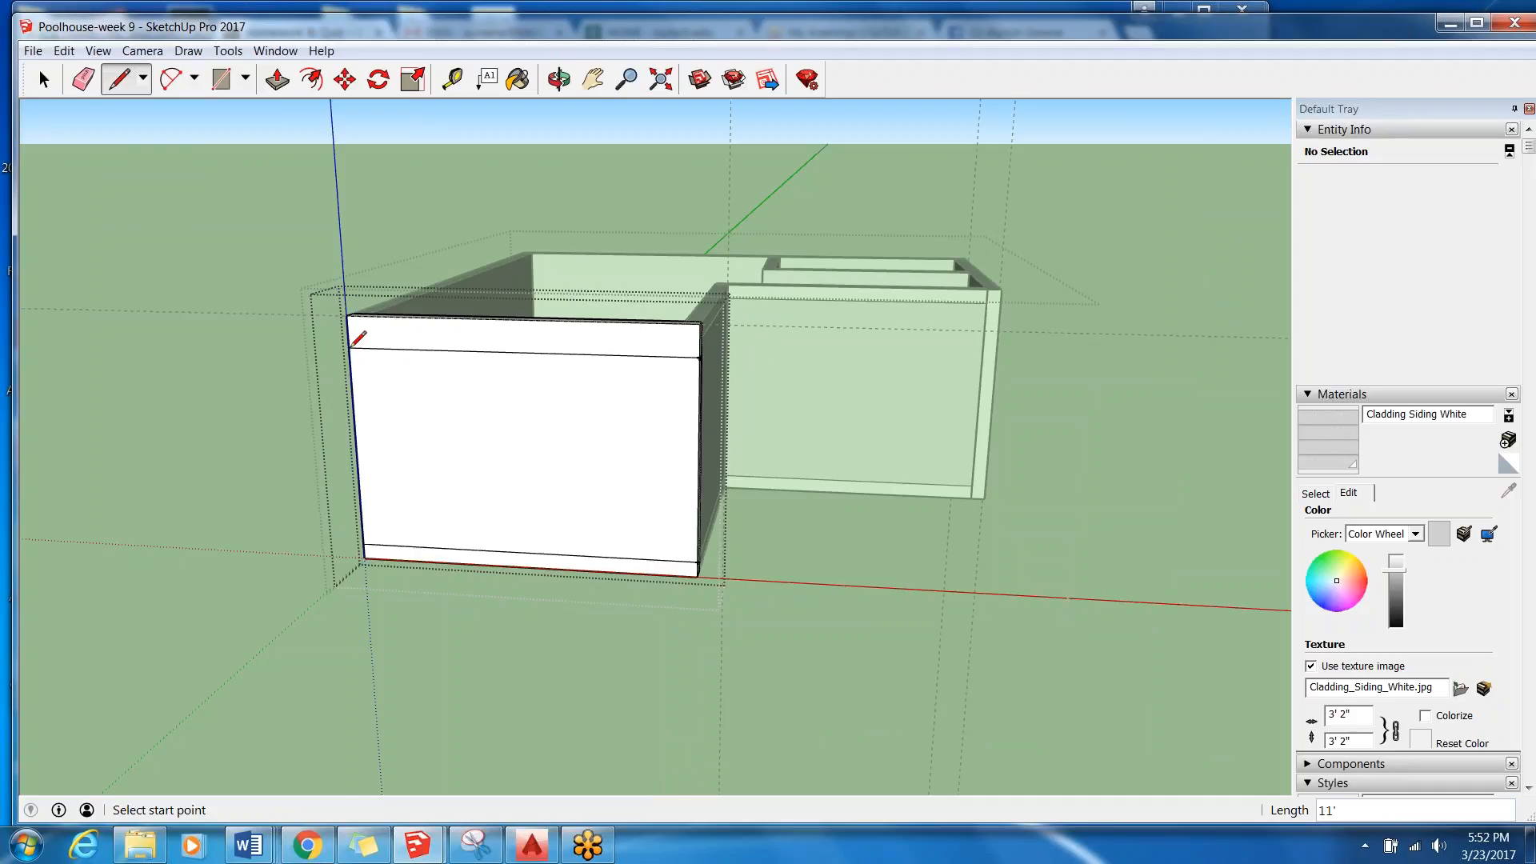
left_click(44, 80)
left_click(389, 339)
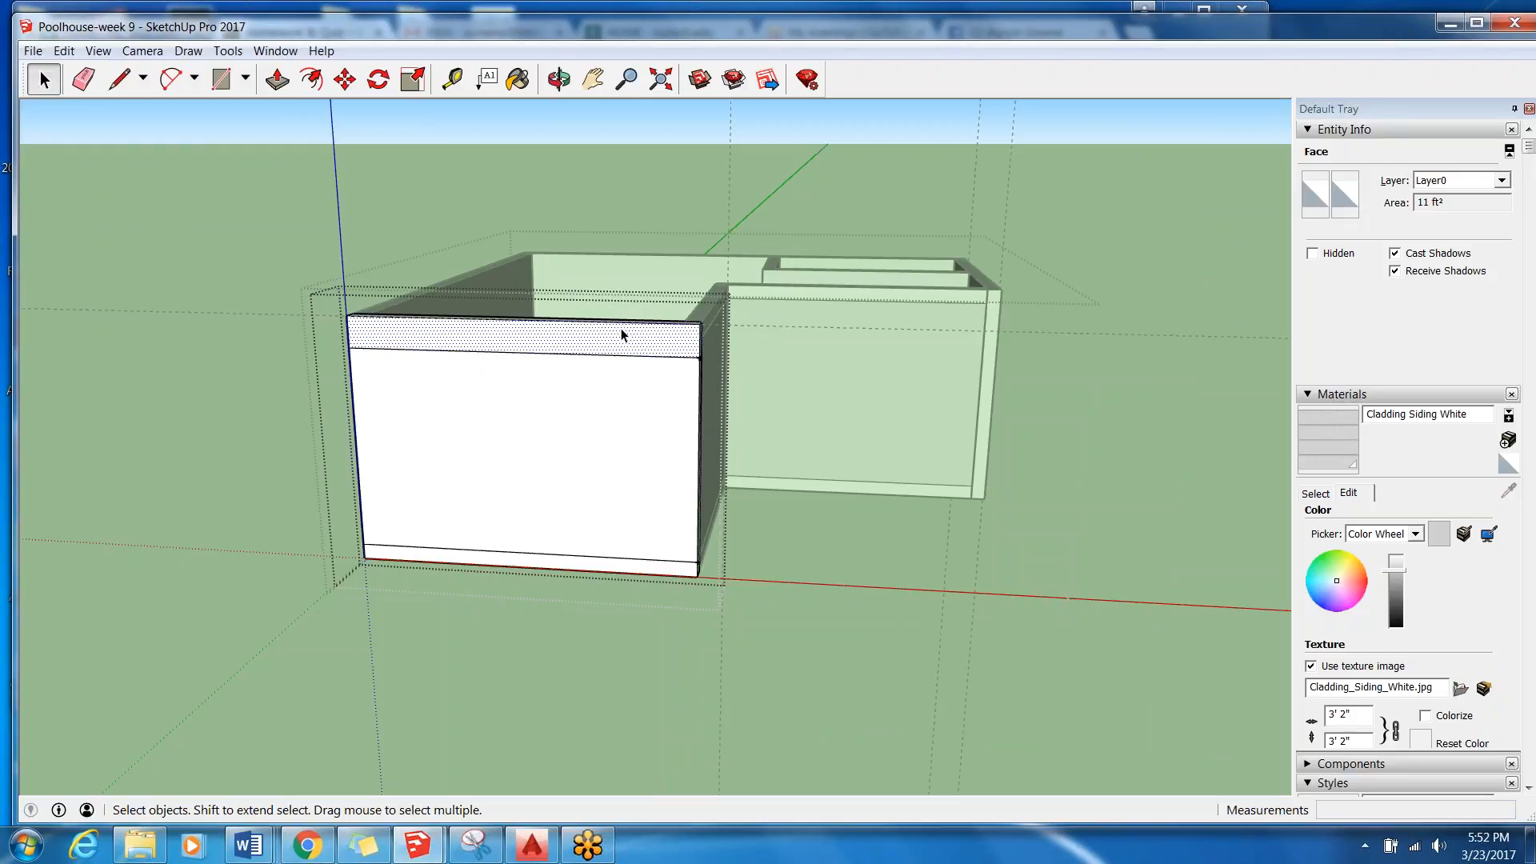
Check the exterior trim requirements and reference image in the Session 9 Rubric Word document, and return to the SketchUp model.
middle_click_drag(616, 439, 524, 472)
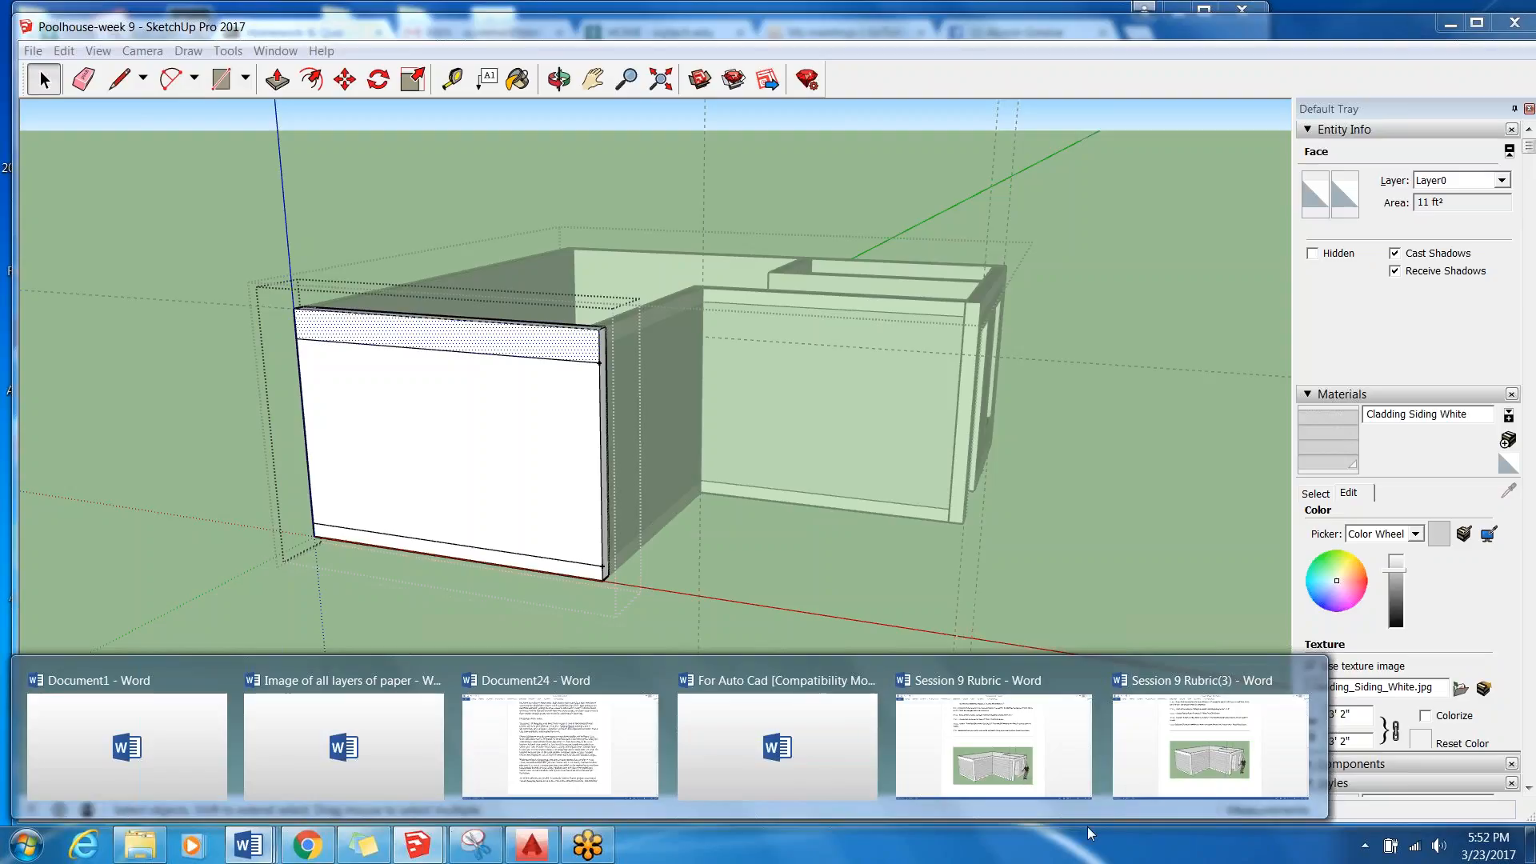
key("alt+Tab")
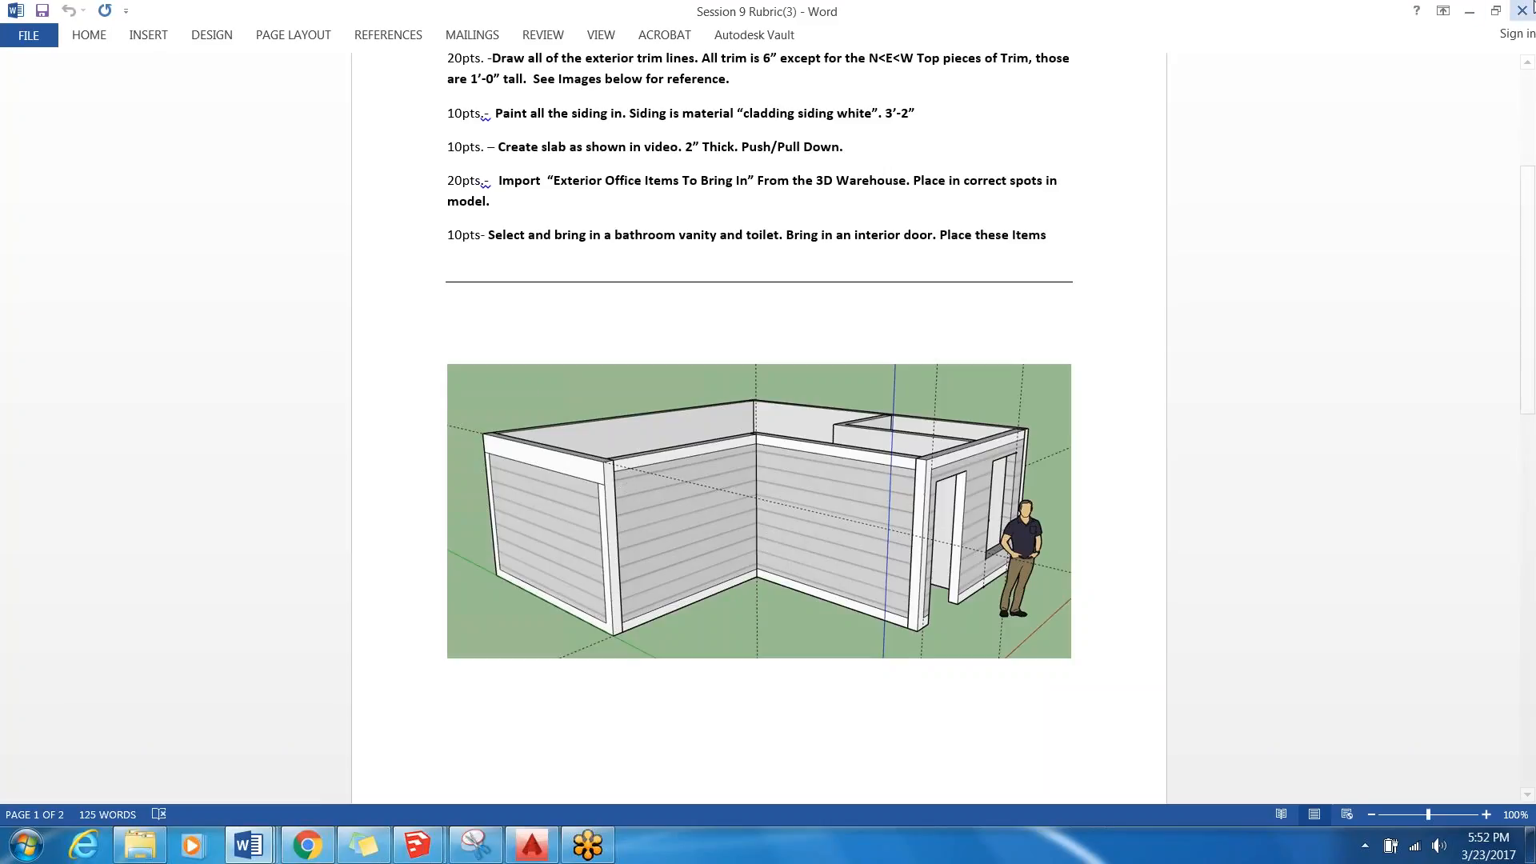
left_click(1470, 15)
Draw a 6" line along the bottom trim line, starting at the West Wall's corner edge beside the recessed walls.
left_click(120, 80)
scroll(565, 550, "up", 5)
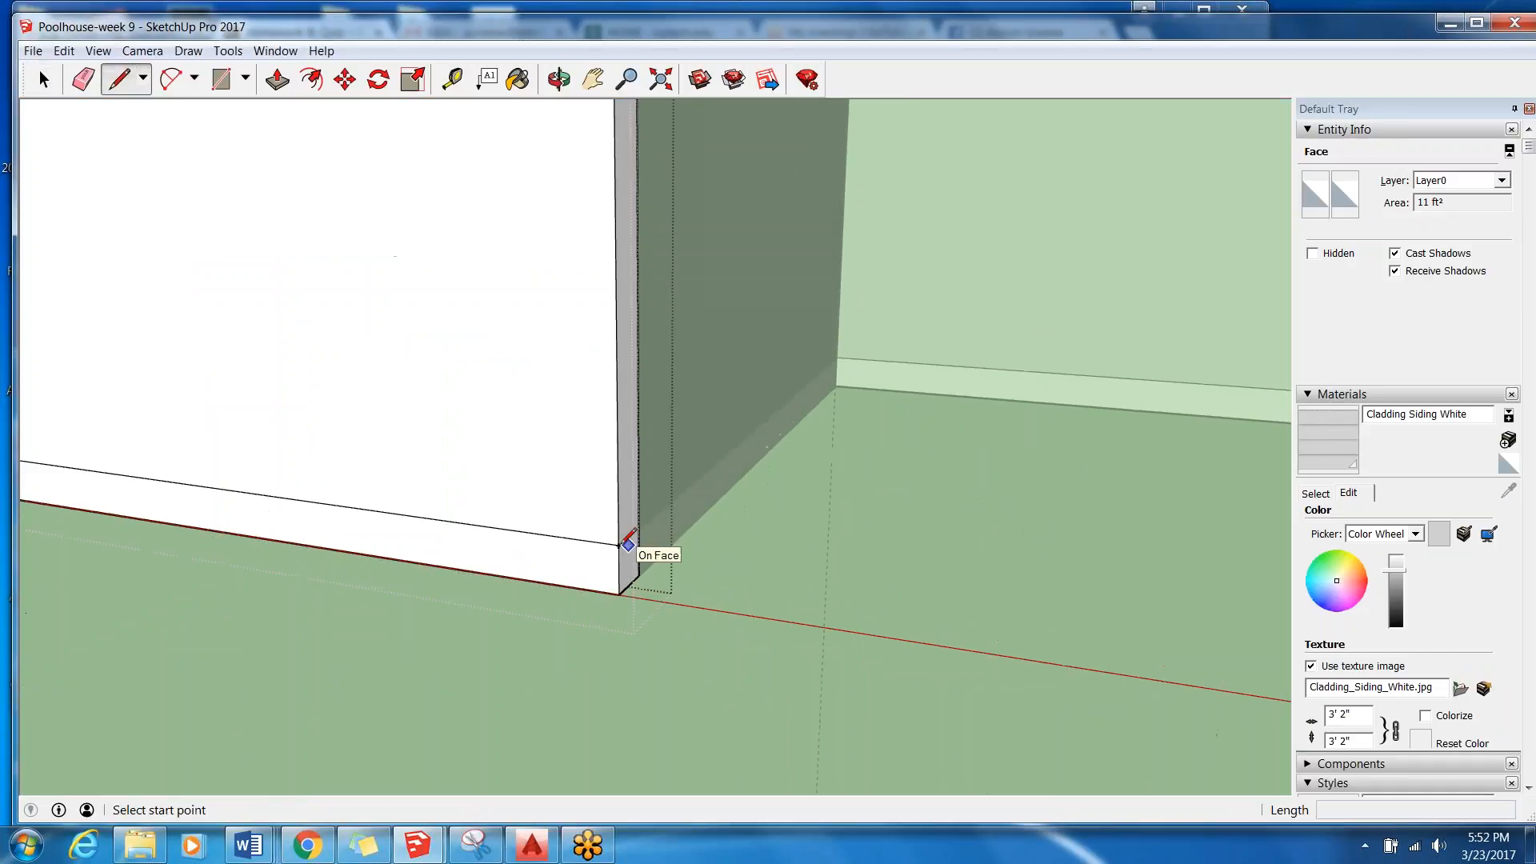
left_click(619, 544)
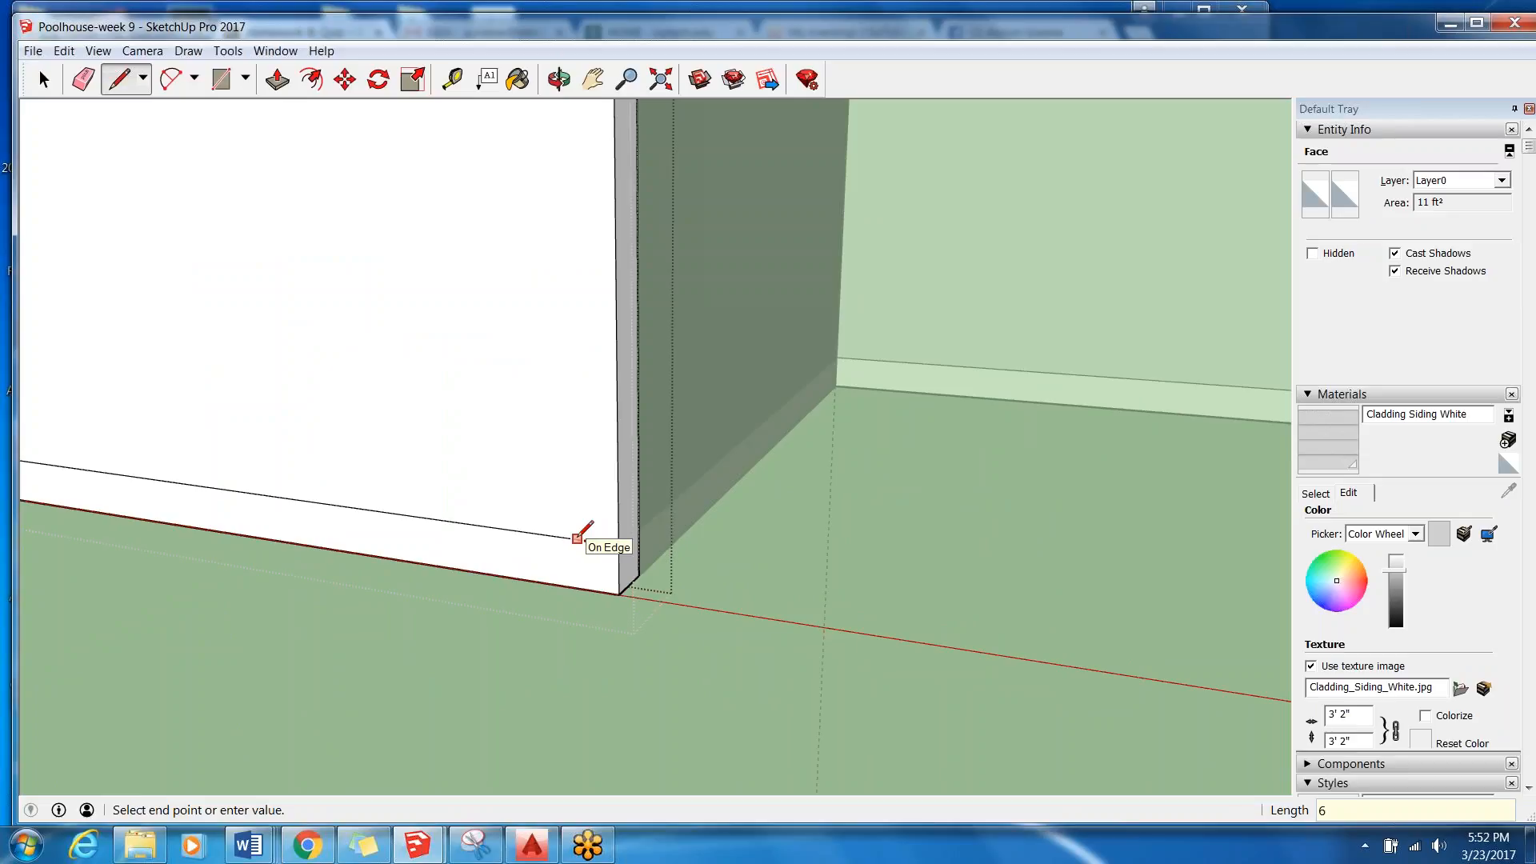
left_click(576, 537)
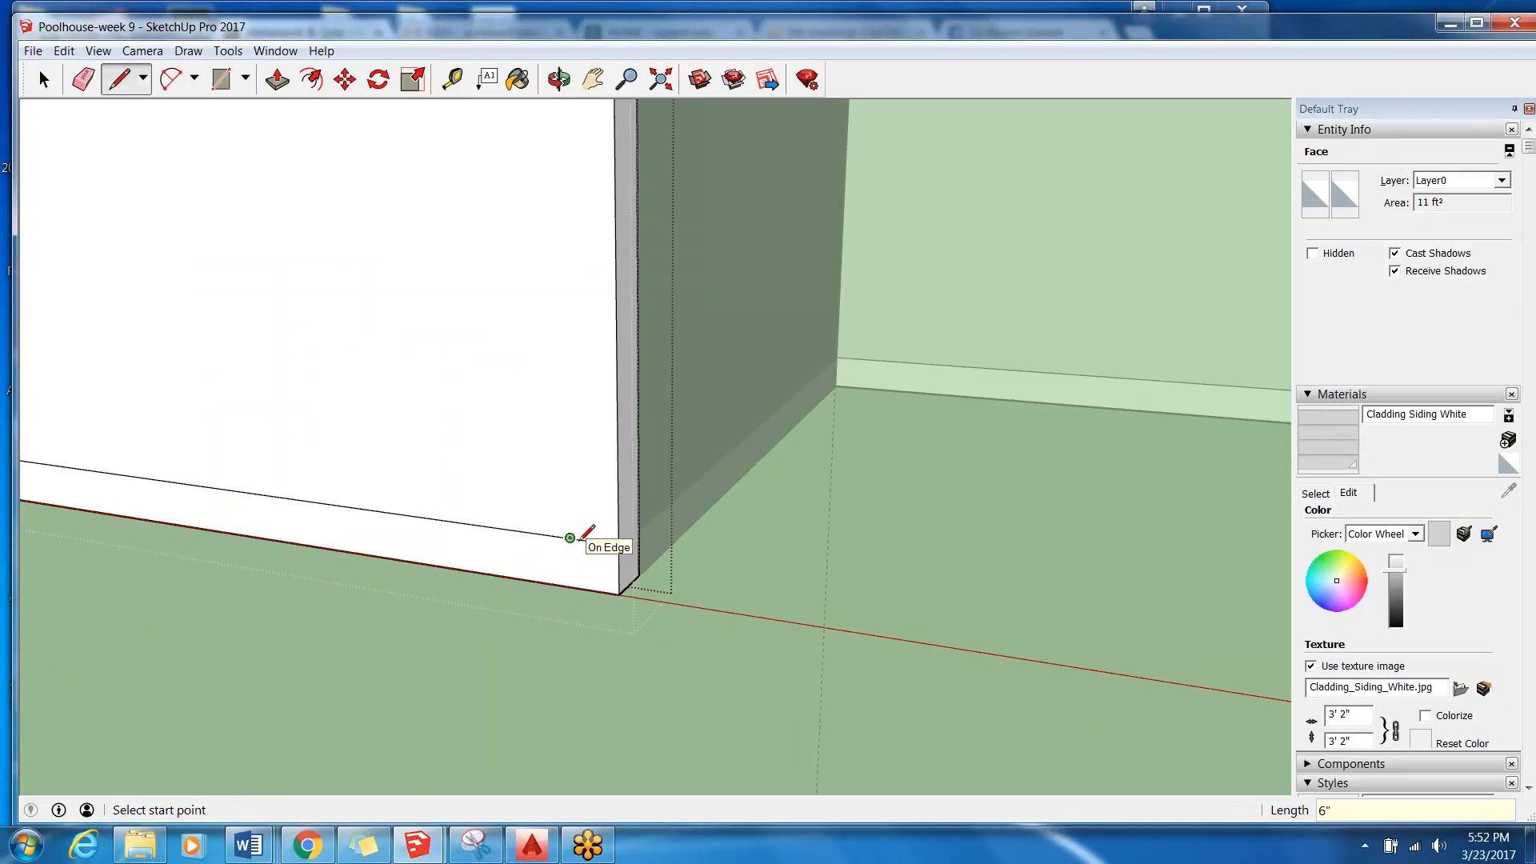
Draw a 6' 6" vertical line from the end of the 6" segment up to the top trim line.
left_click(576, 534)
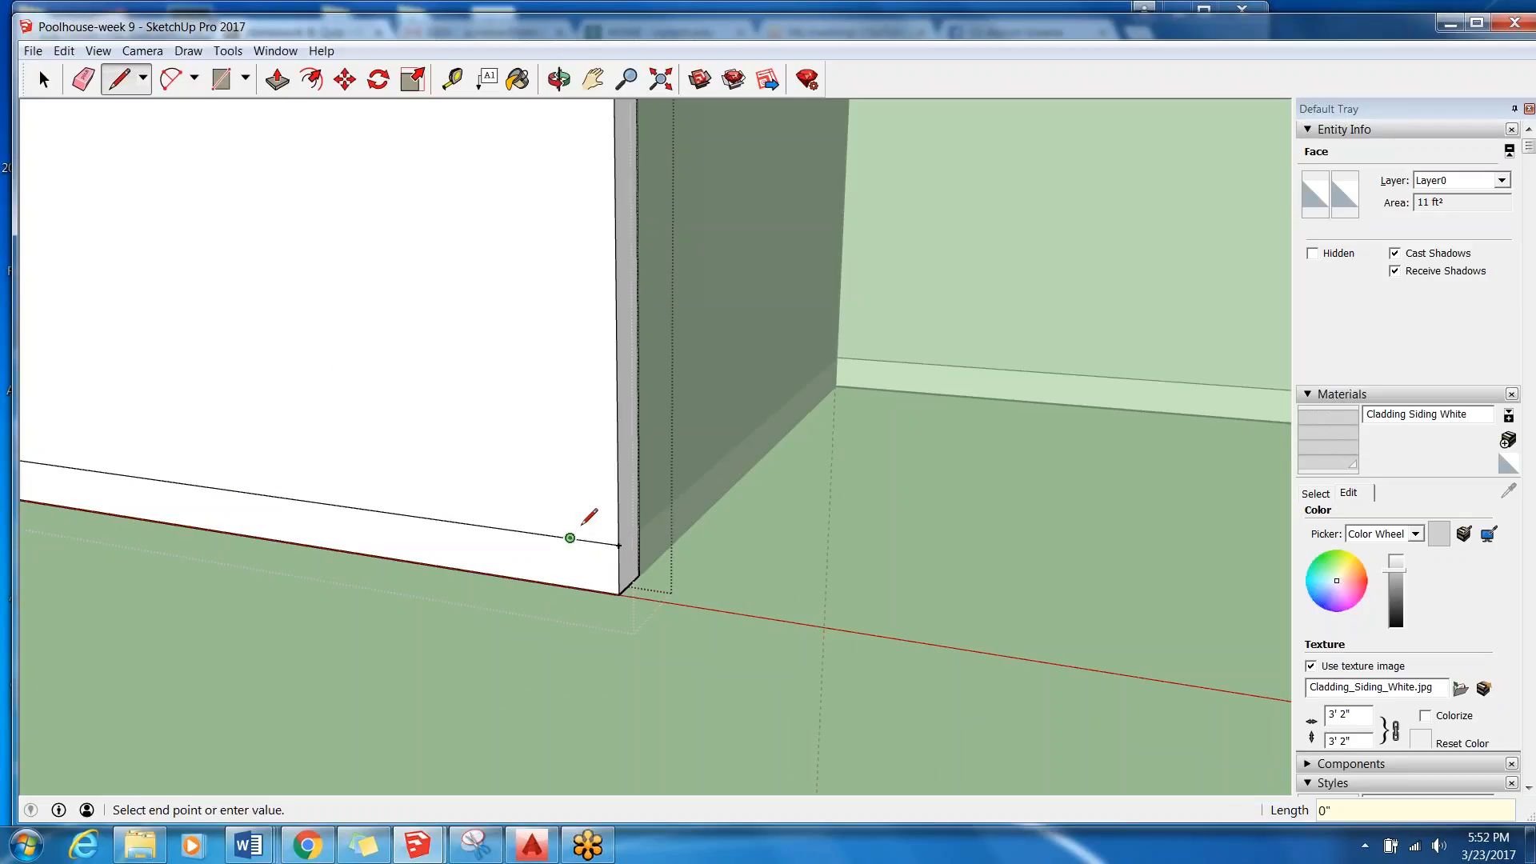
scroll(575, 532, "down", 3)
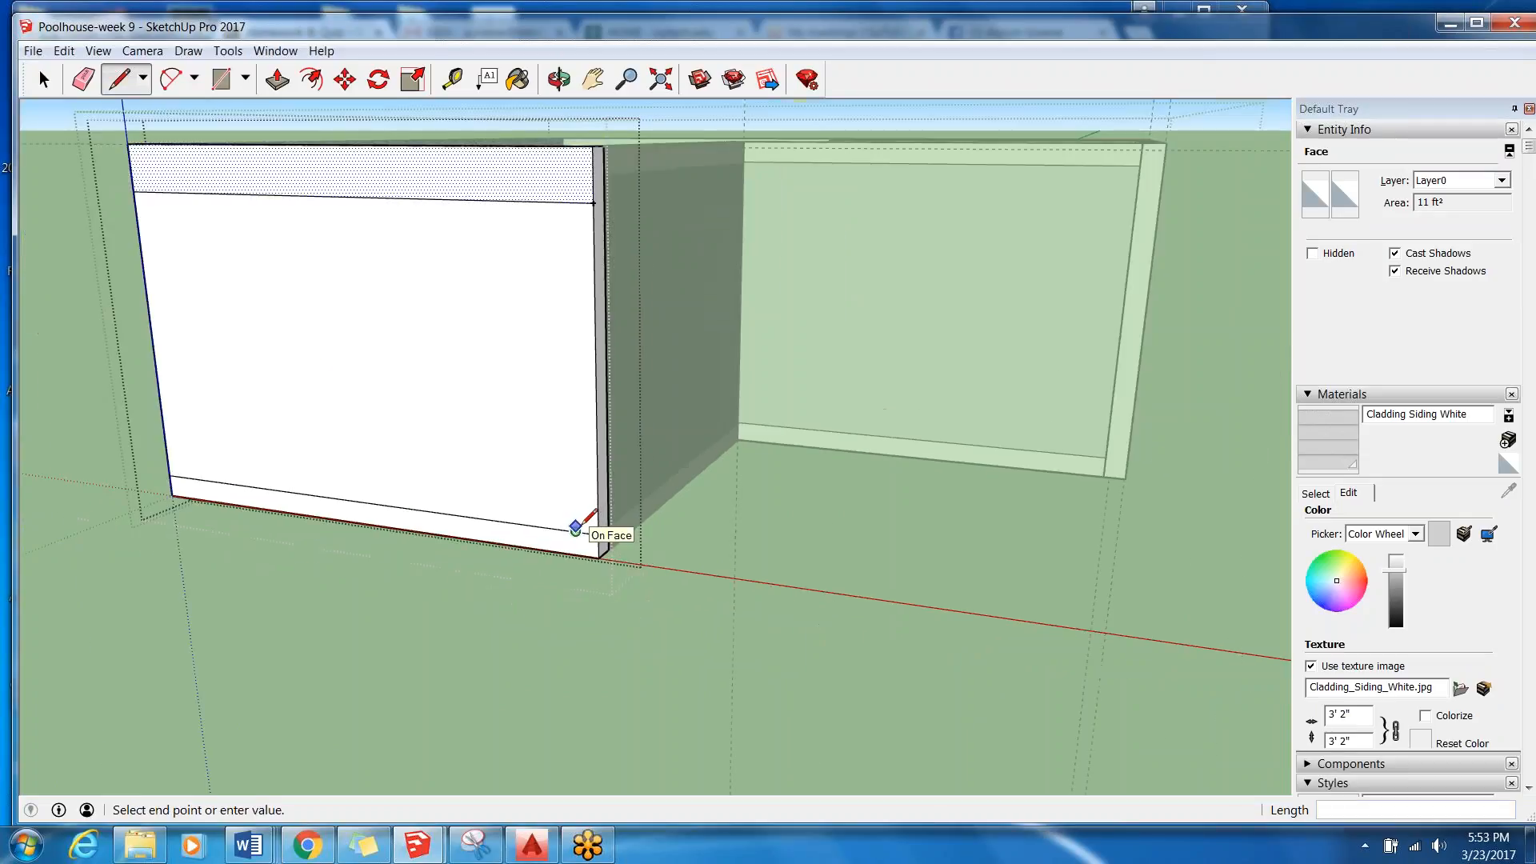
left_click(571, 201)
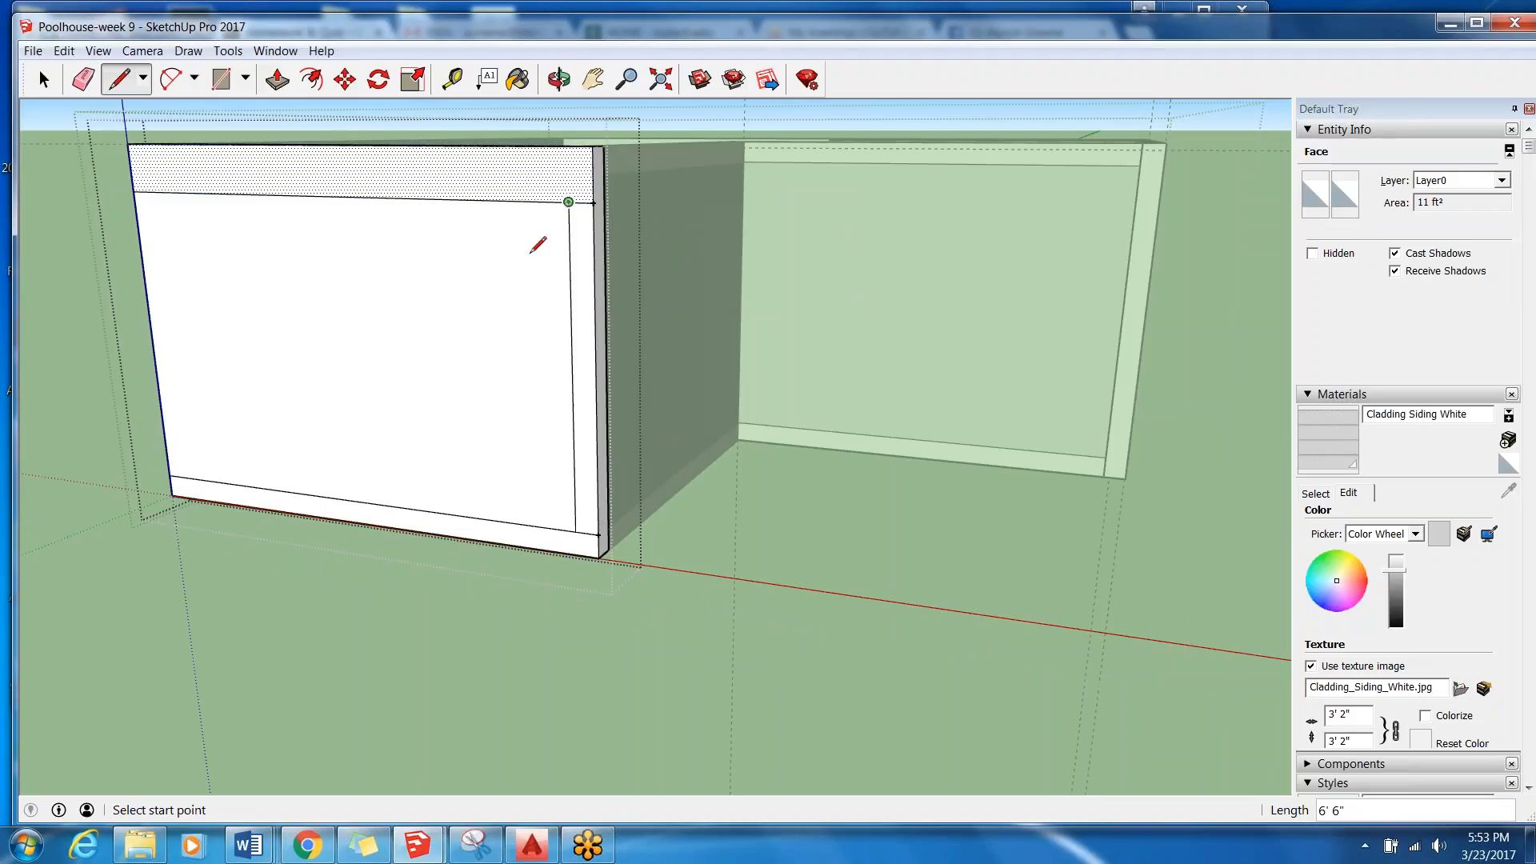
Delete the 6" edge separating the vertical corner trim from the bottom trim on the West Wall.
key("space")
left_click(580, 302)
scroll(566, 543, "up", 3)
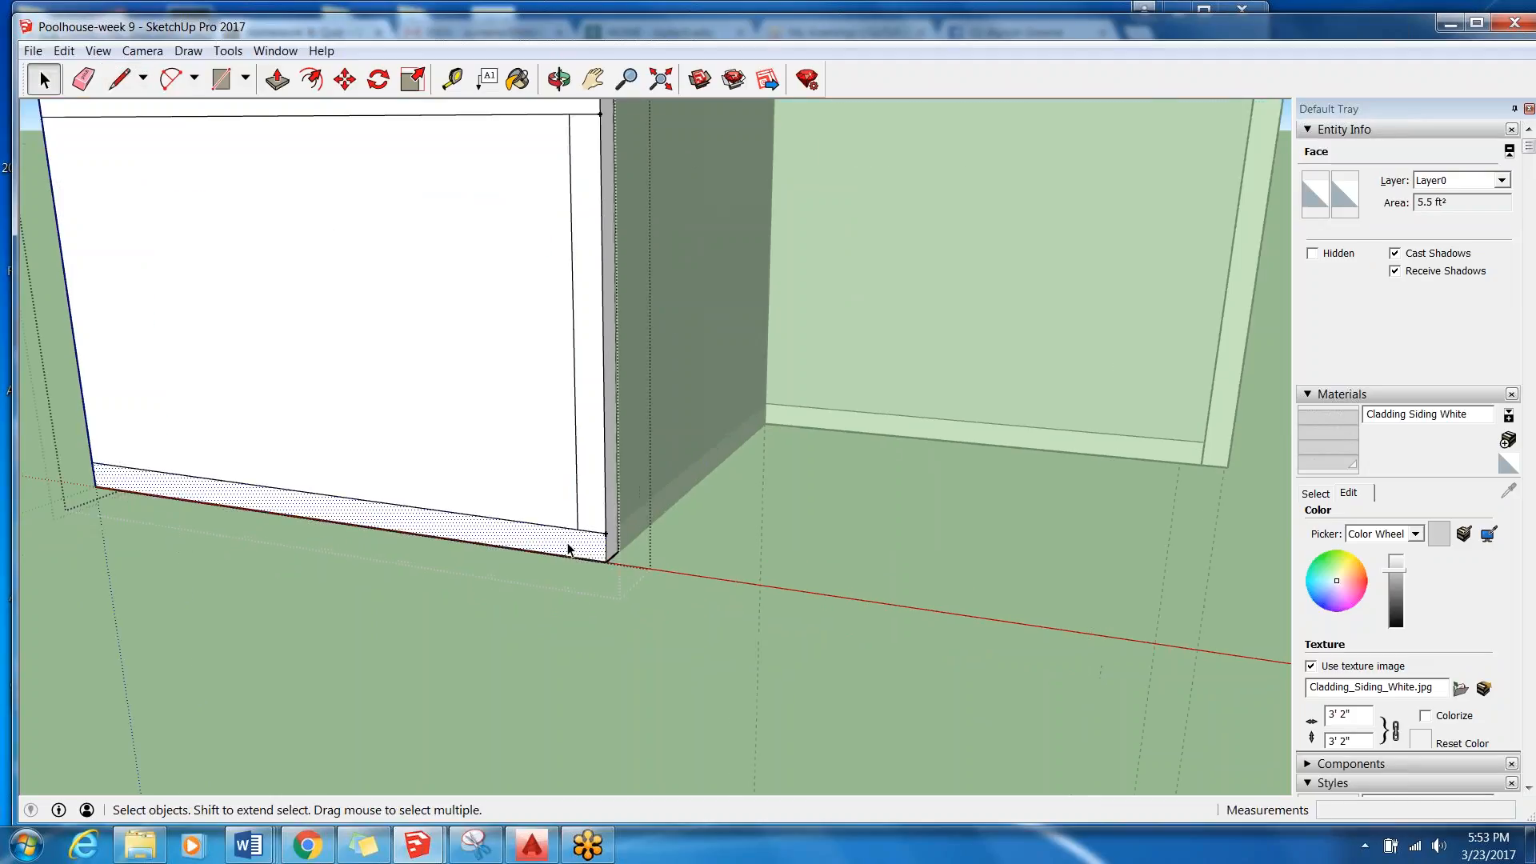
key("Escape")
left_click(594, 530)
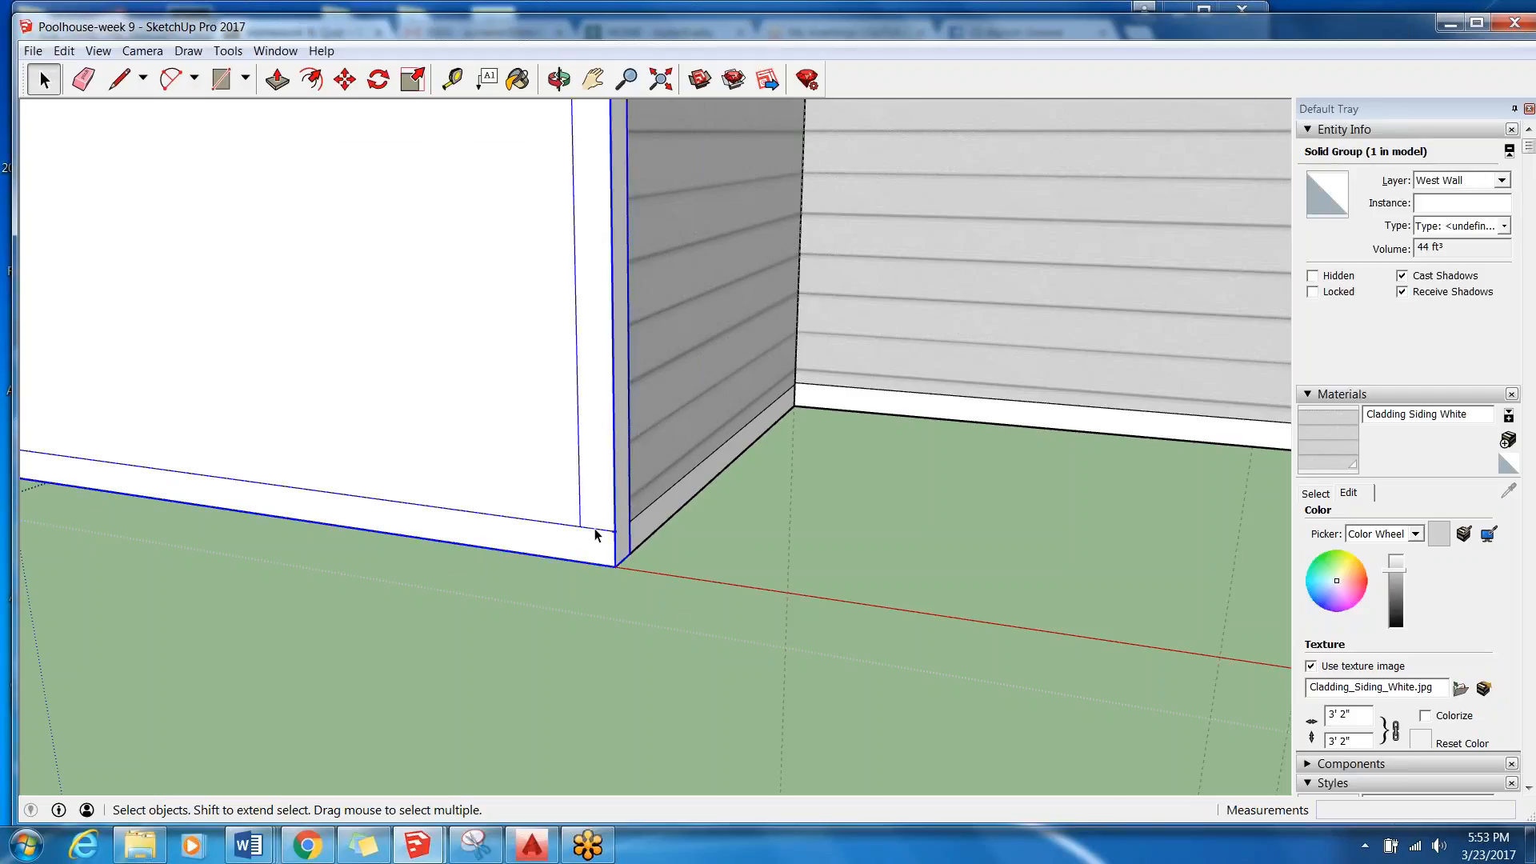
double_click(594, 532)
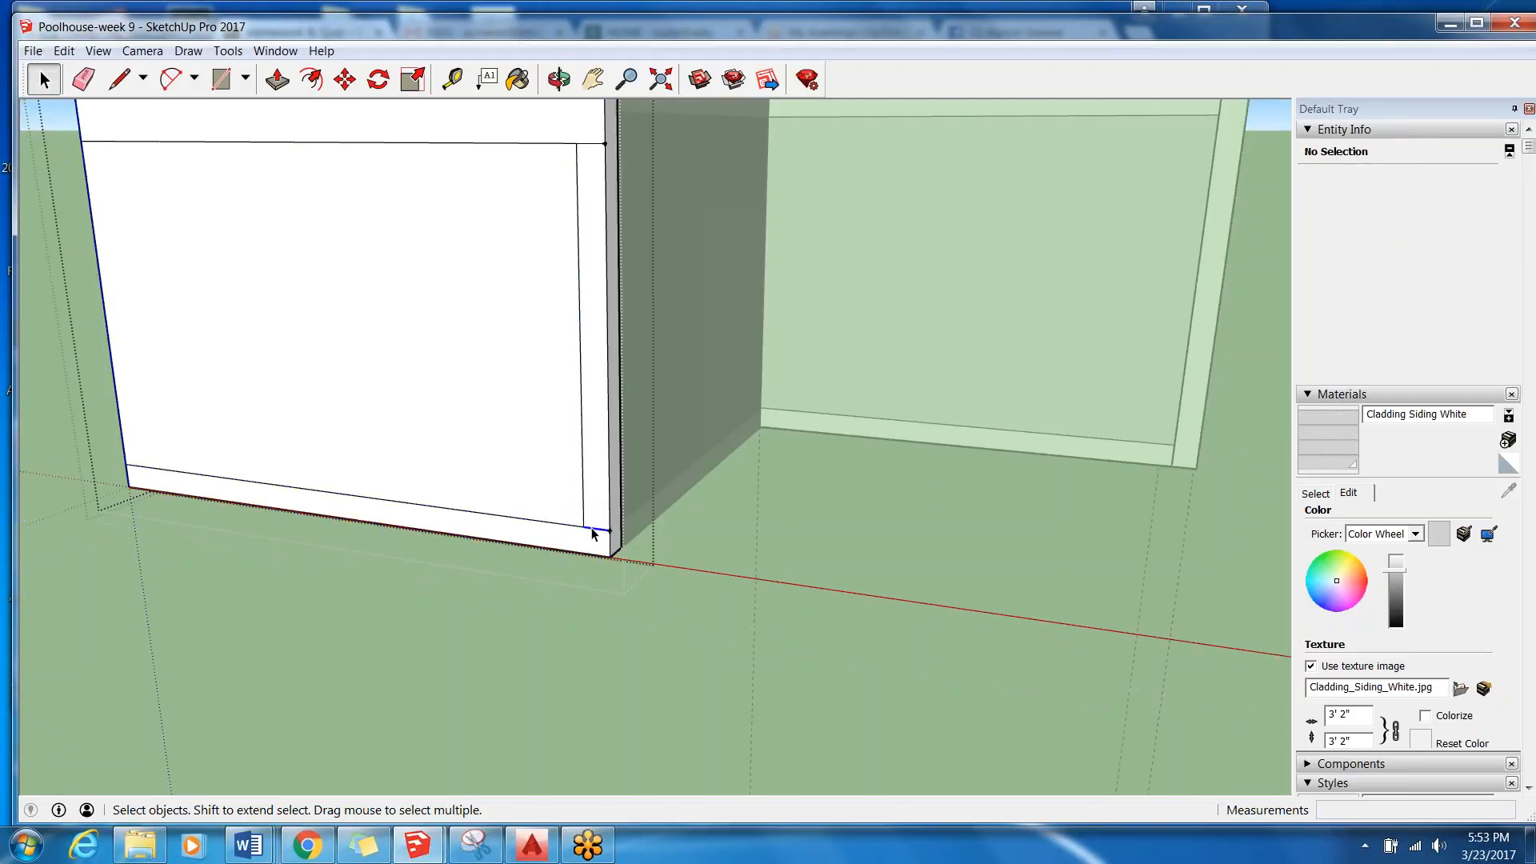
left_click(593, 531)
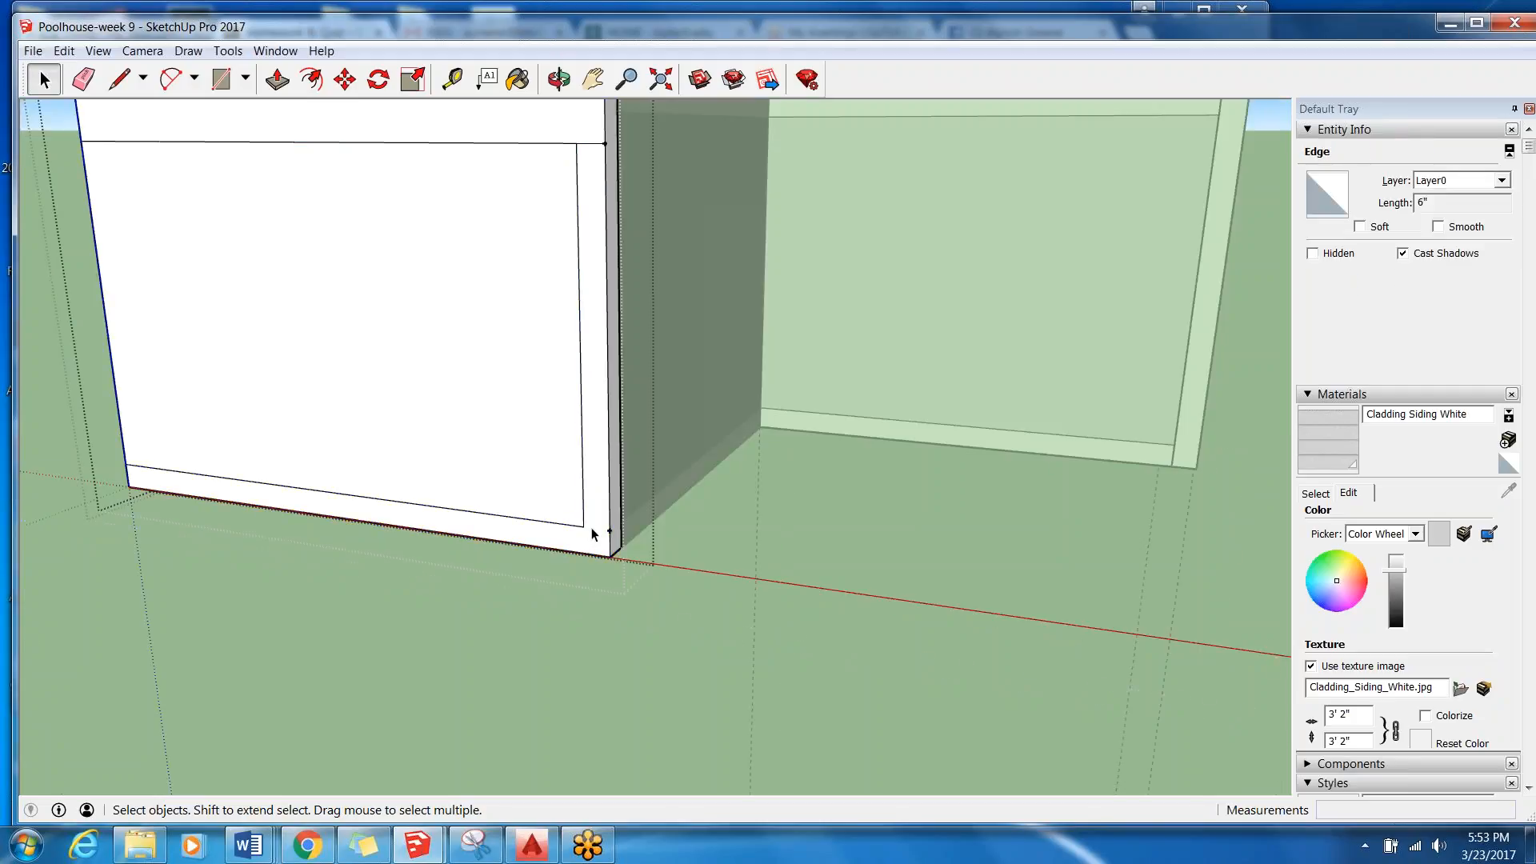
left_click(593, 496)
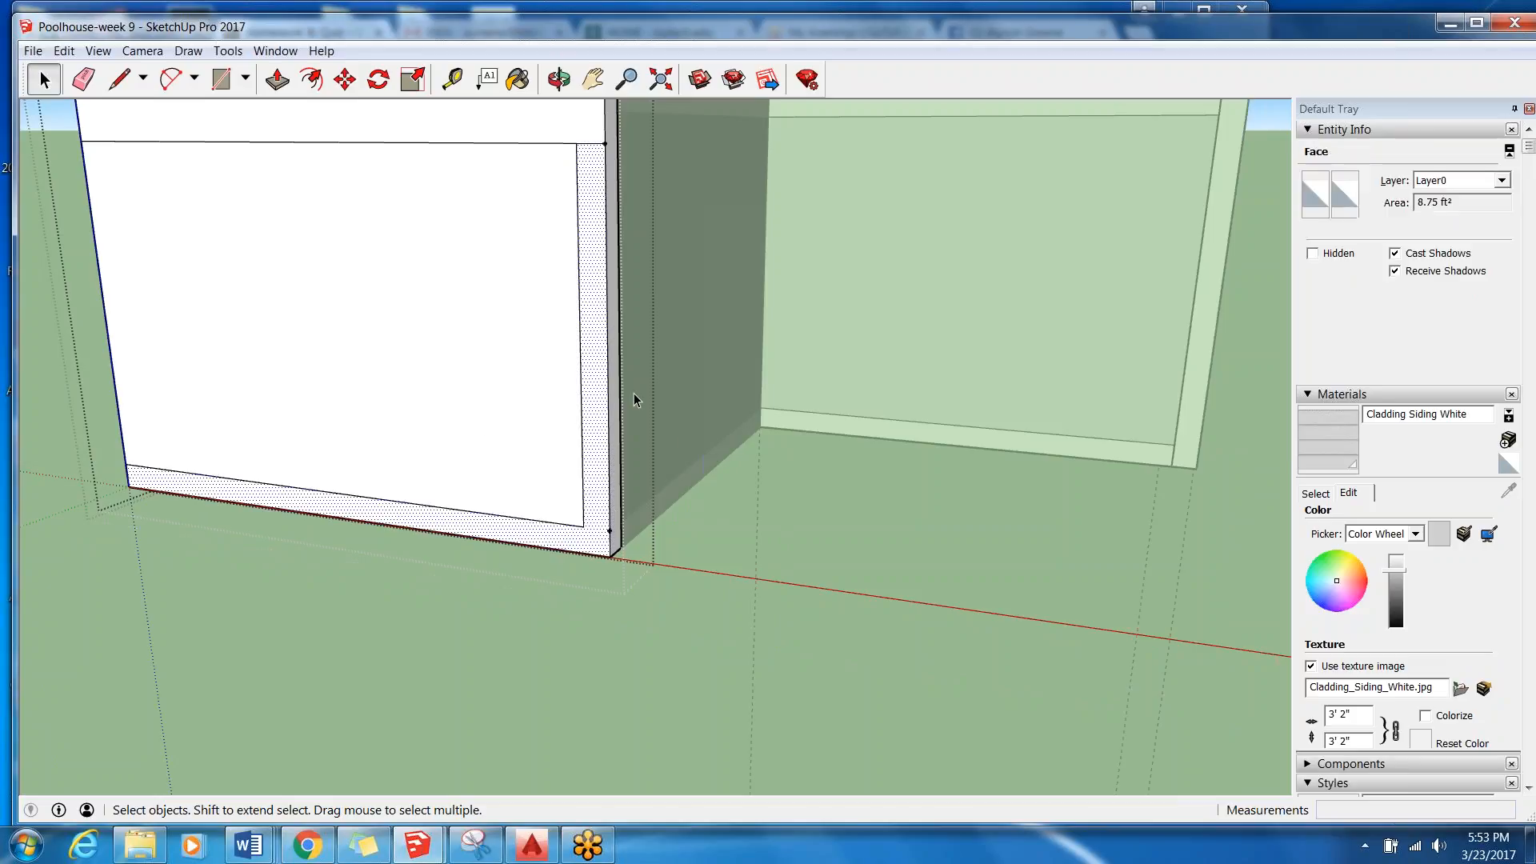
Compare the West Wall's trim outline with the trim and siding on the adjoining recessed walls, inside and outside the groups.
scroll(756, 465, "down", 3)
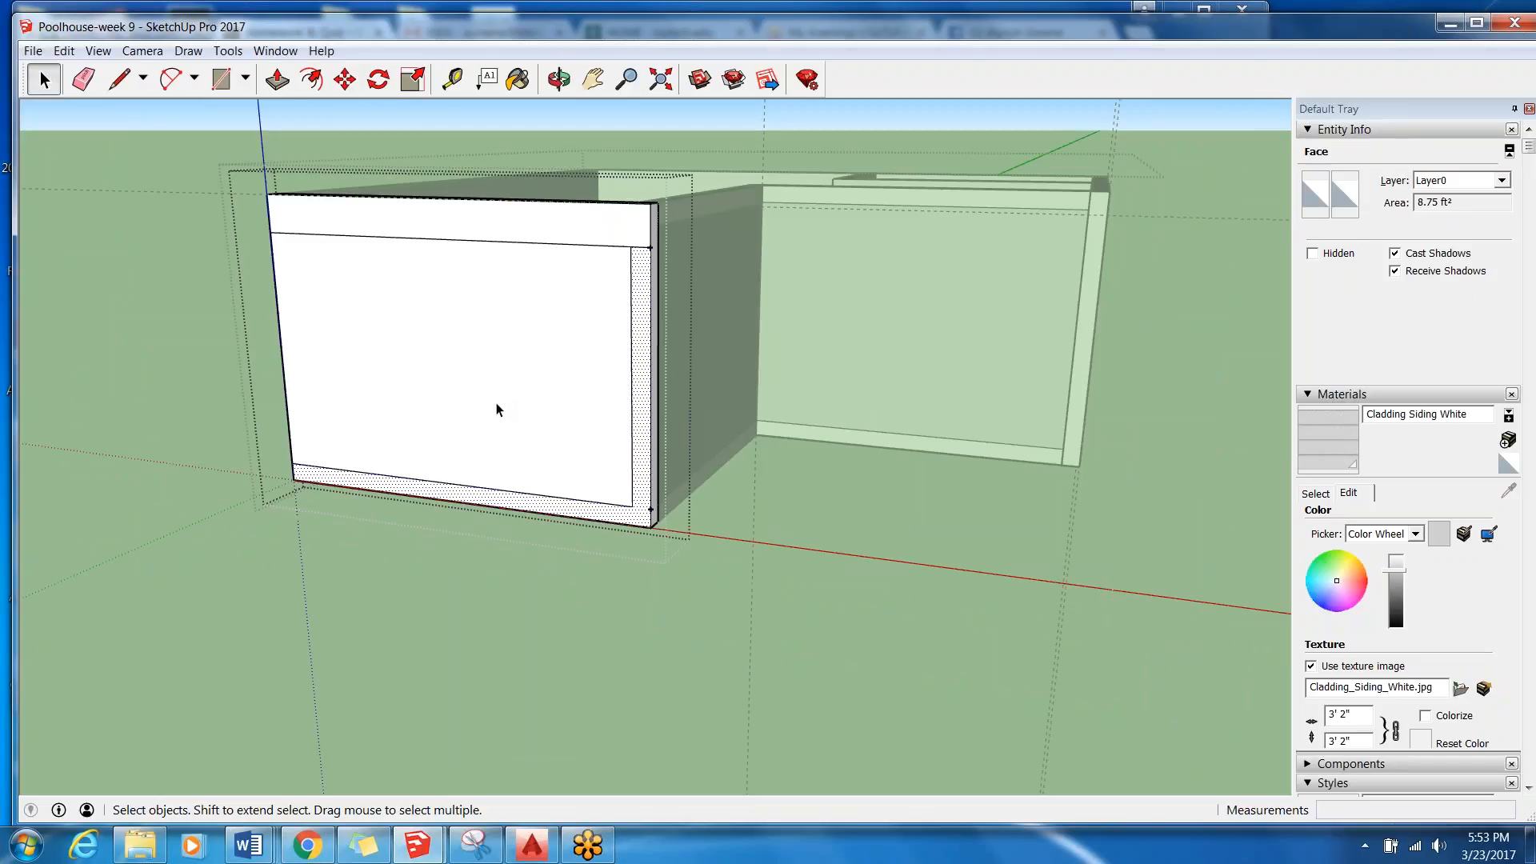
scroll(165, 285, "up", 2)
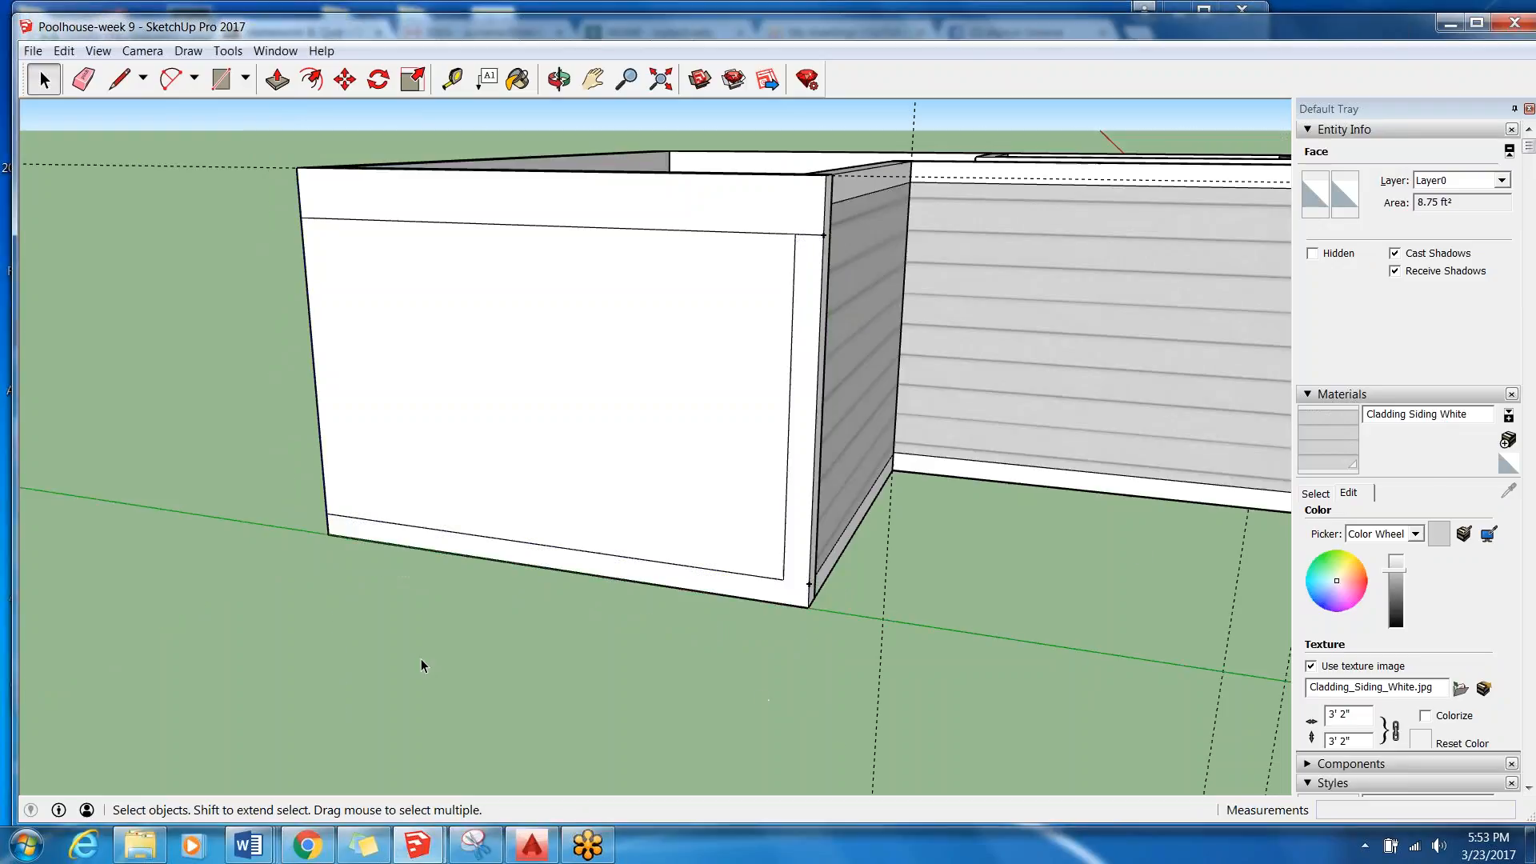
left_click(421, 664)
scroll(24, 350, "down", 2)
middle_click_drag(592, 296, 560, 365)
scroll(560, 364, "up", 1)
left_click(515, 410)
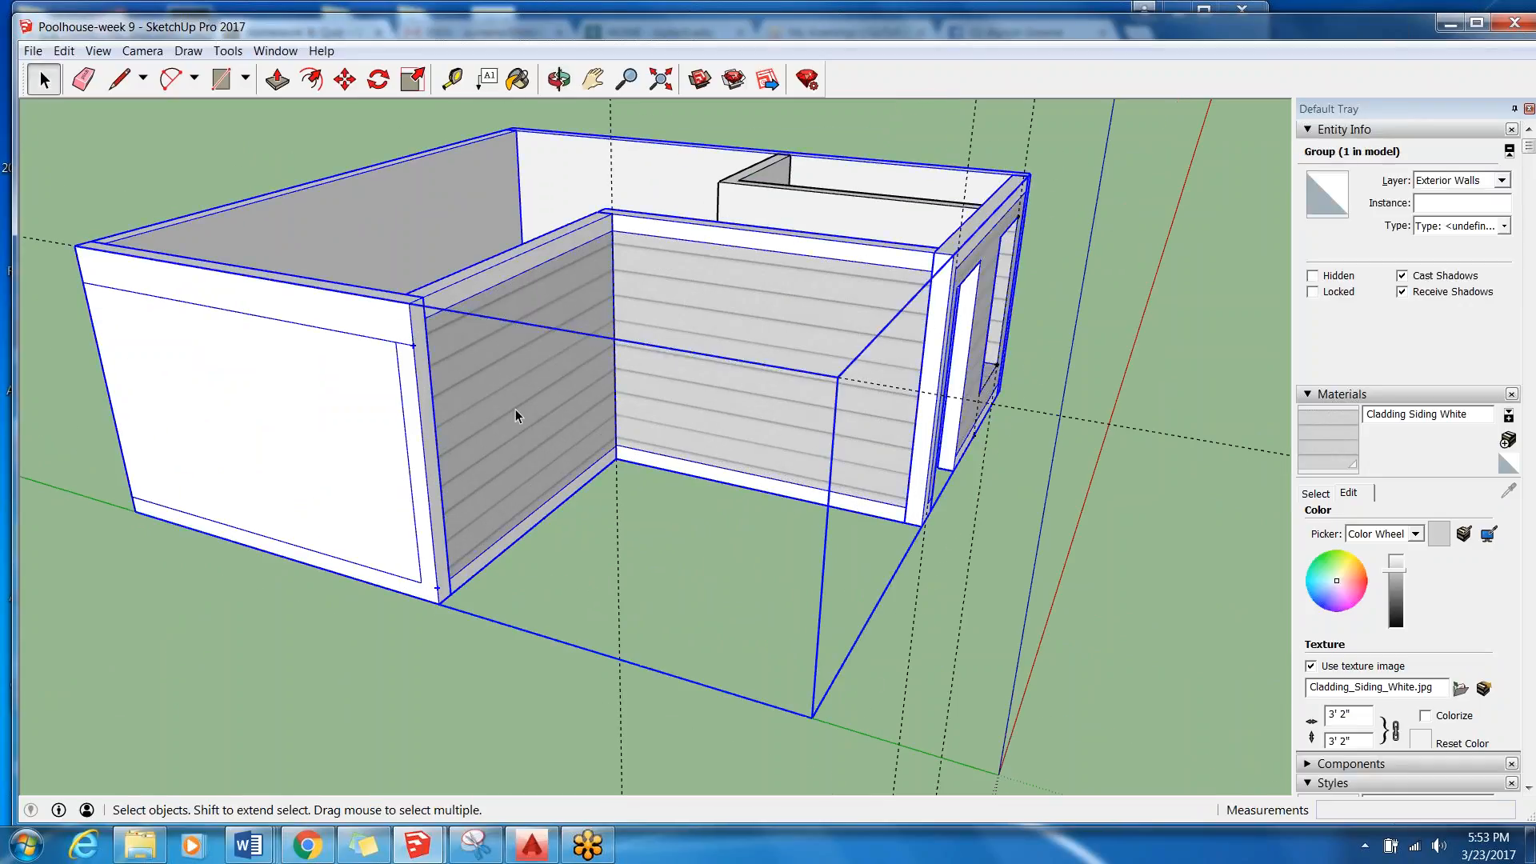
double_click(516, 410)
scroll(908, 390, "up", 1)
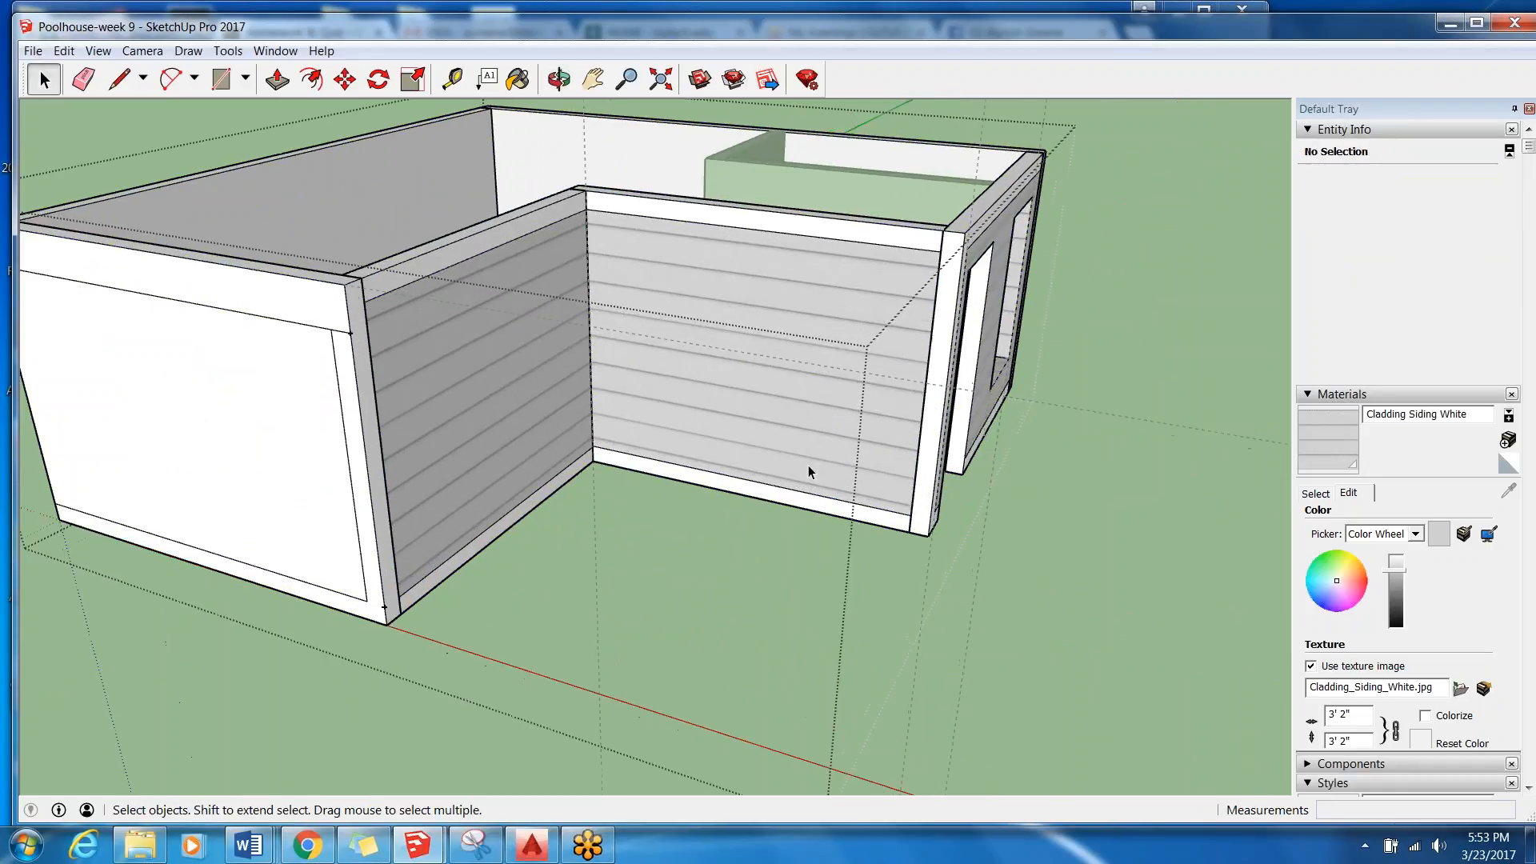
middle_click_drag(421, 386, 448, 320)
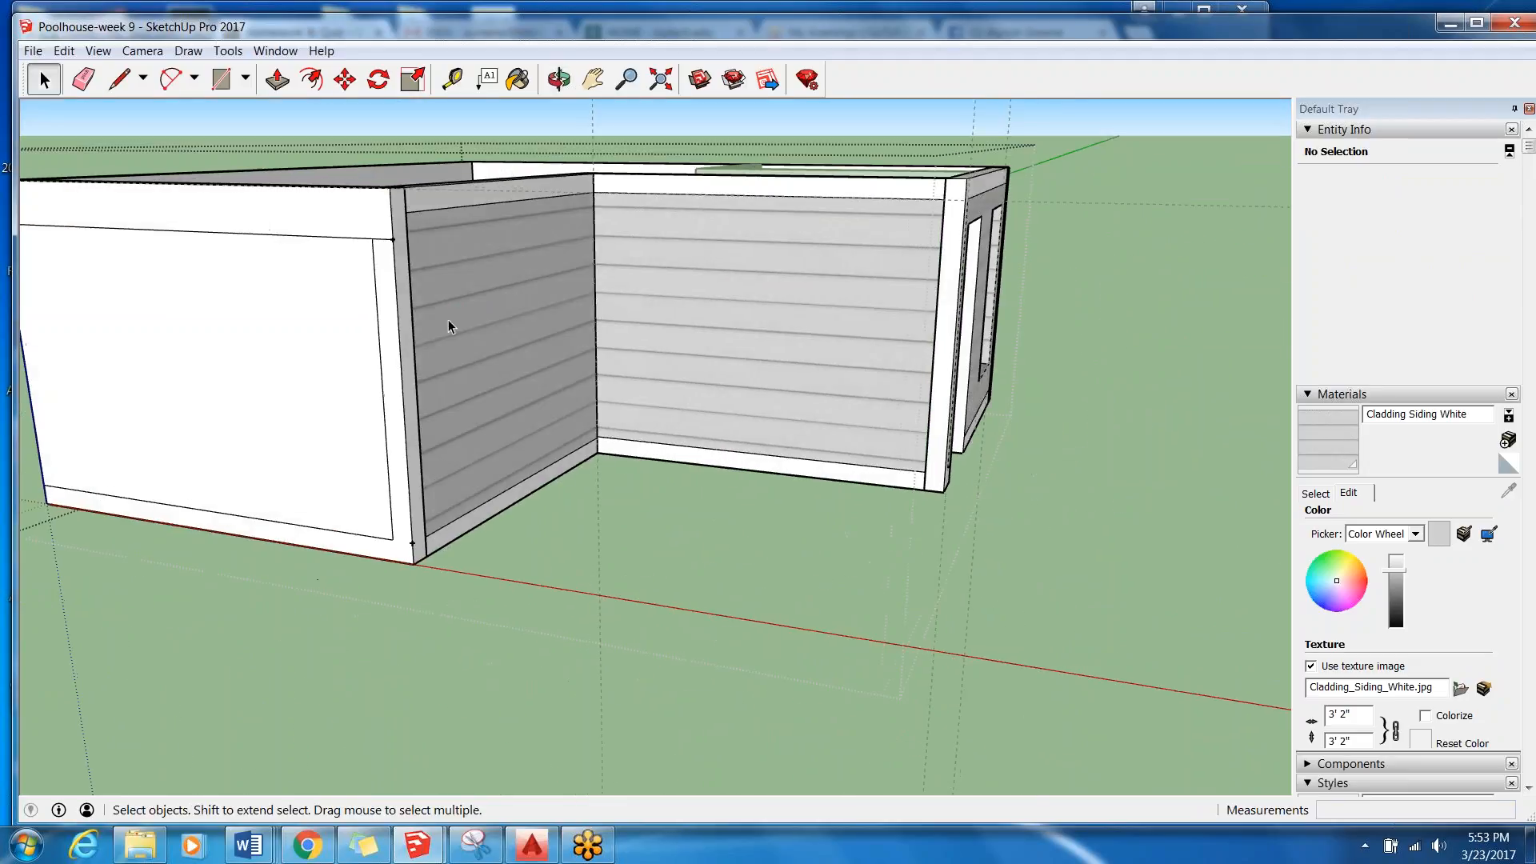
left_click(349, 702)
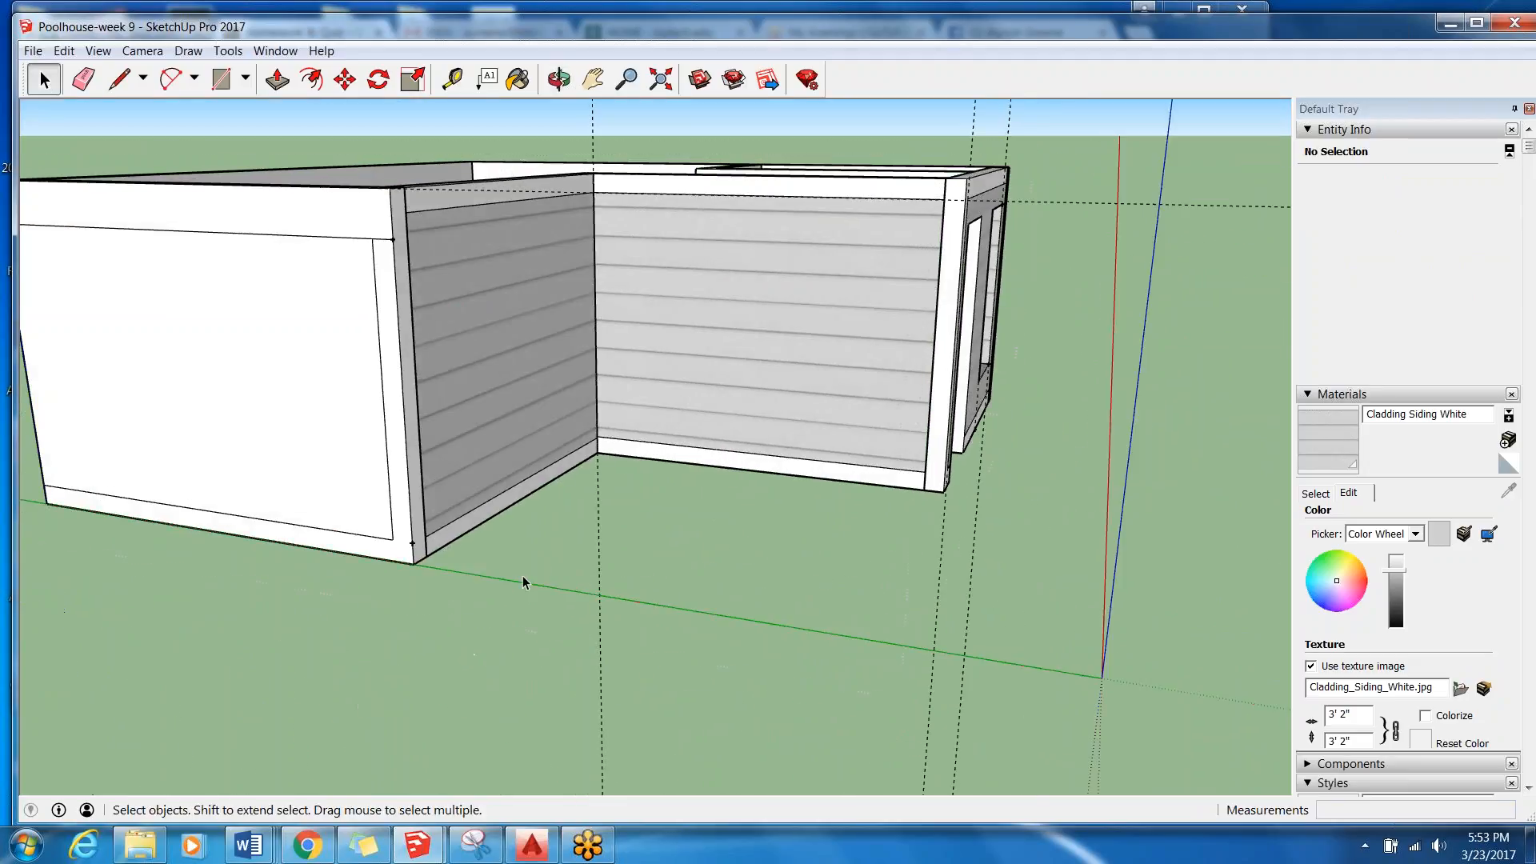
Examine the trim around the whole poolhouse, including the wall with the door and window openings, from several viewpoints.
scroll(588, 642, "down", 3)
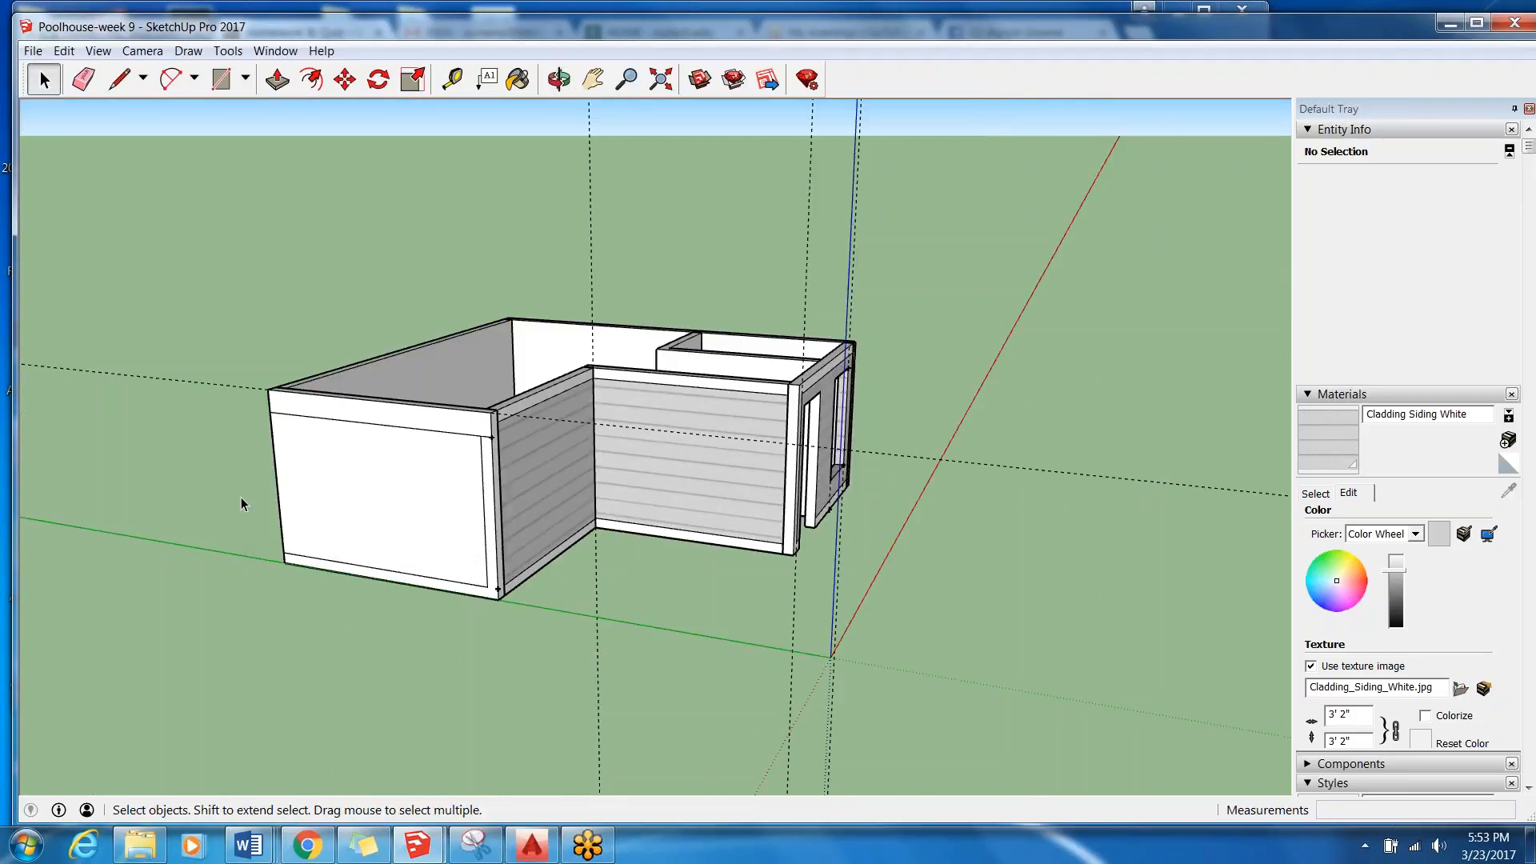
scroll(160, 464, "up", 2)
middle_click_drag(813, 468, 720, 468)
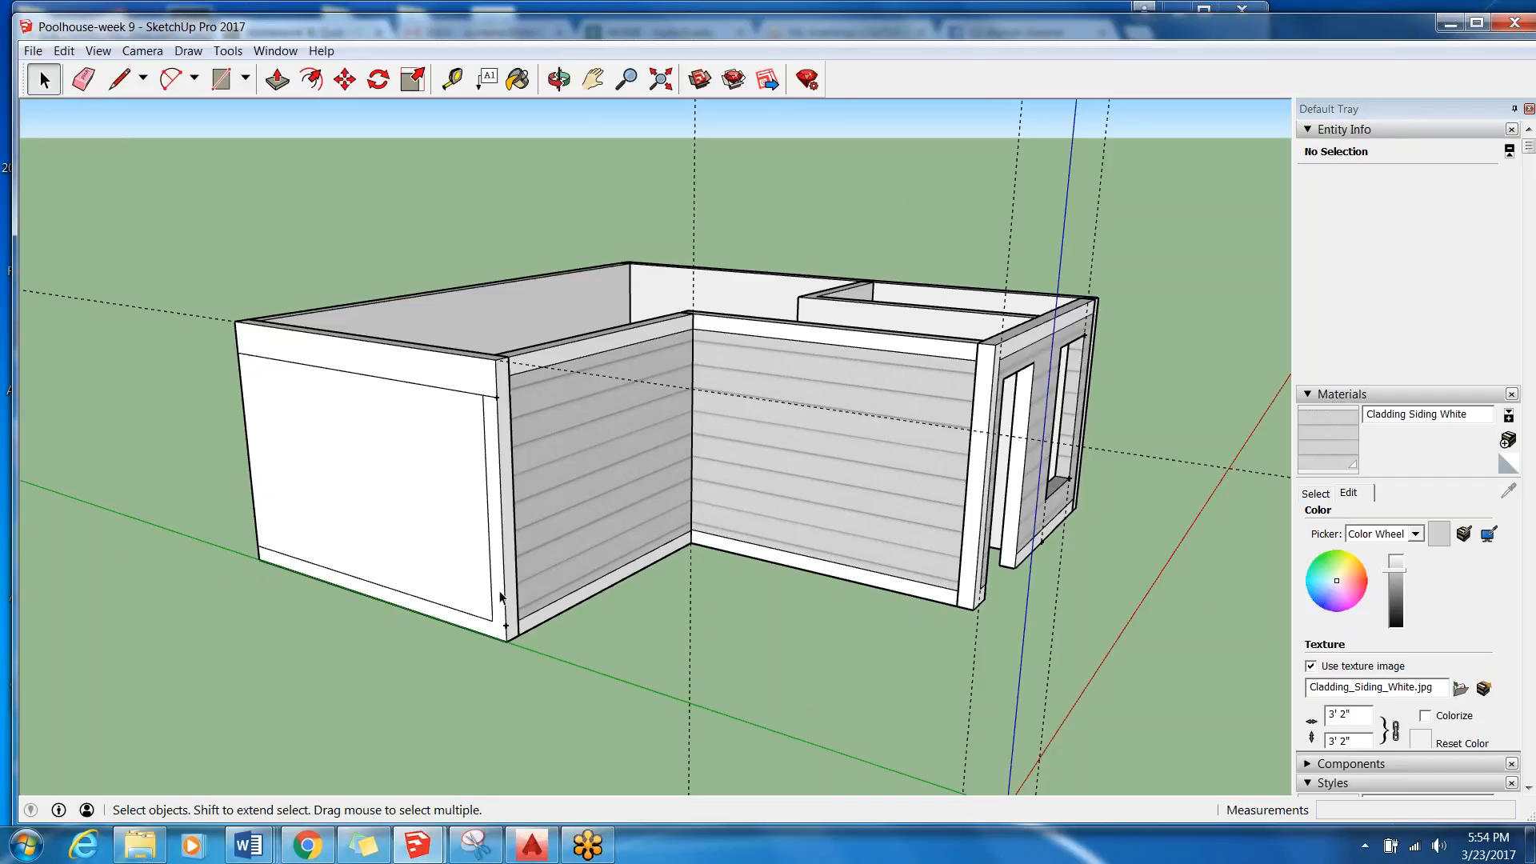
scroll(357, 463, "down", 2)
left_click(357, 463)
scroll(418, 490, "up", 1)
double_click(430, 480)
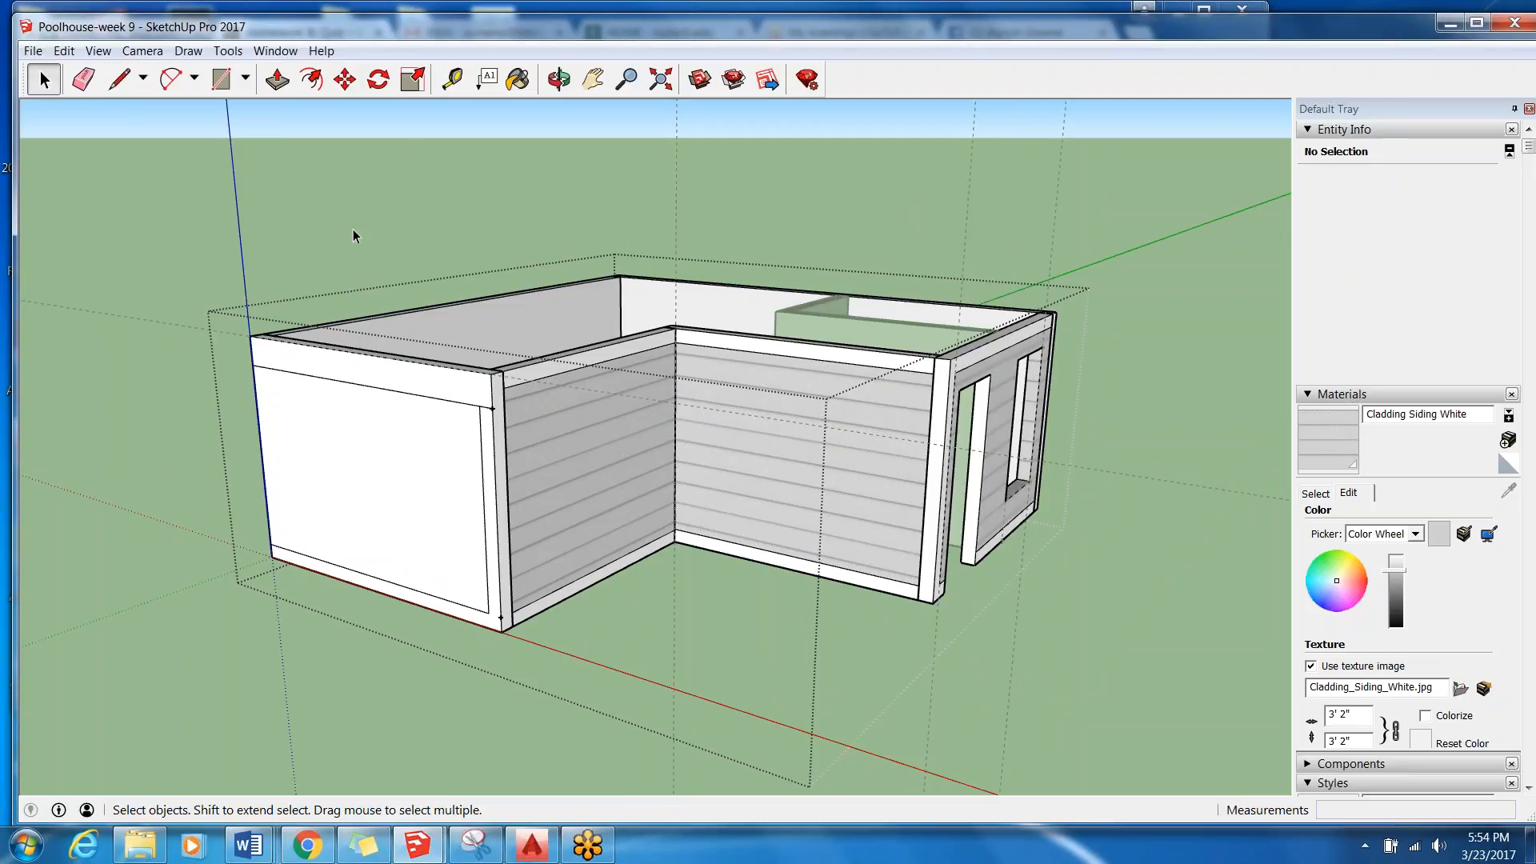
left_click(294, 152)
middle_click_drag(353, 477, 585, 529)
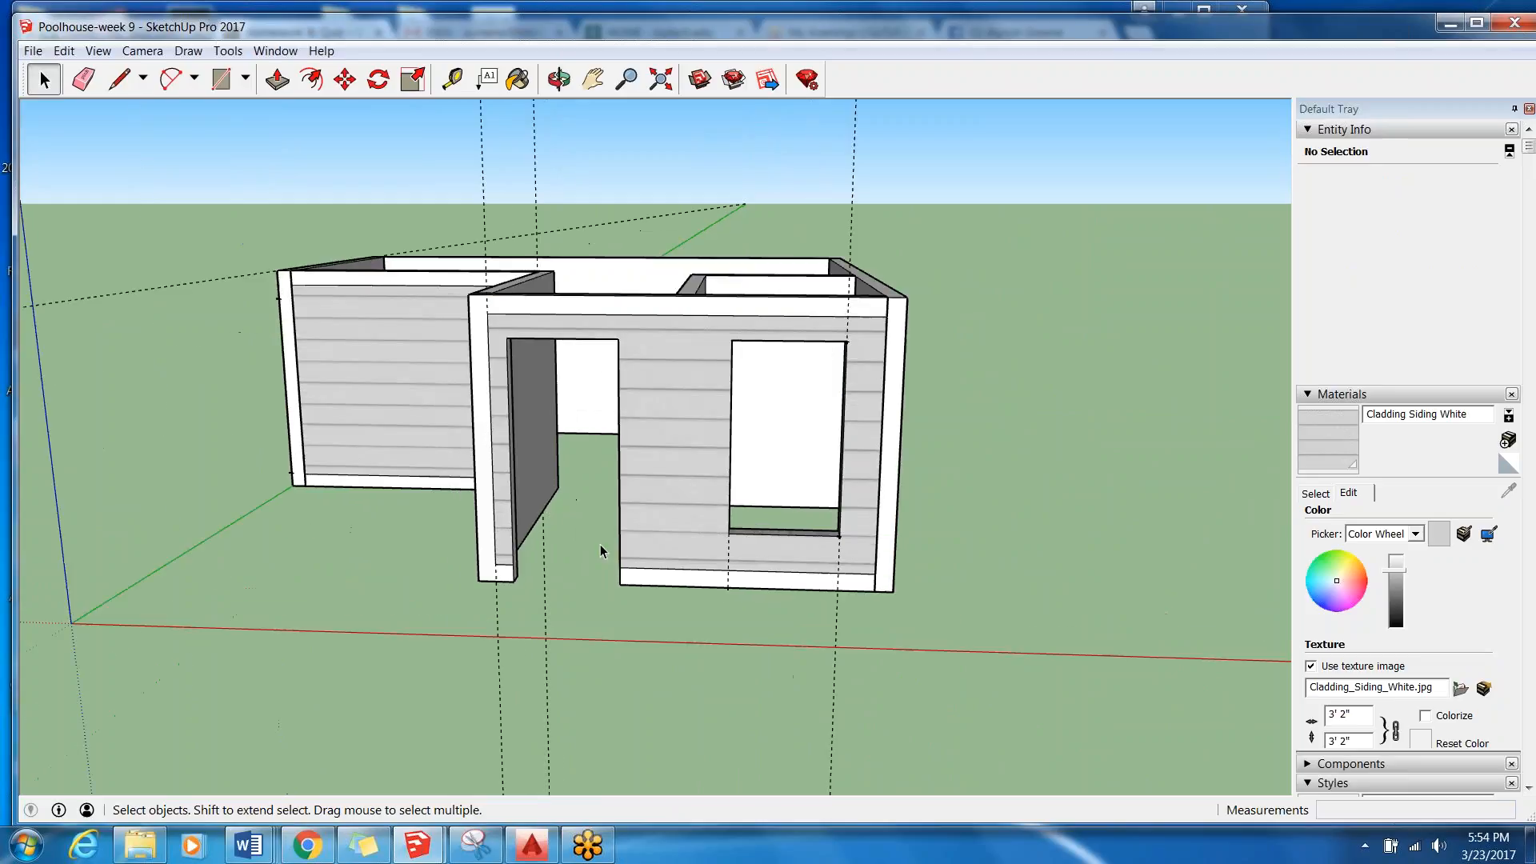
middle_click_drag(166, 376, 876, 346)
scroll(664, 464, "up", 1)
middle_click_drag(665, 464, 644, 429)
left_click(123, 80)
left_click(50, 88)
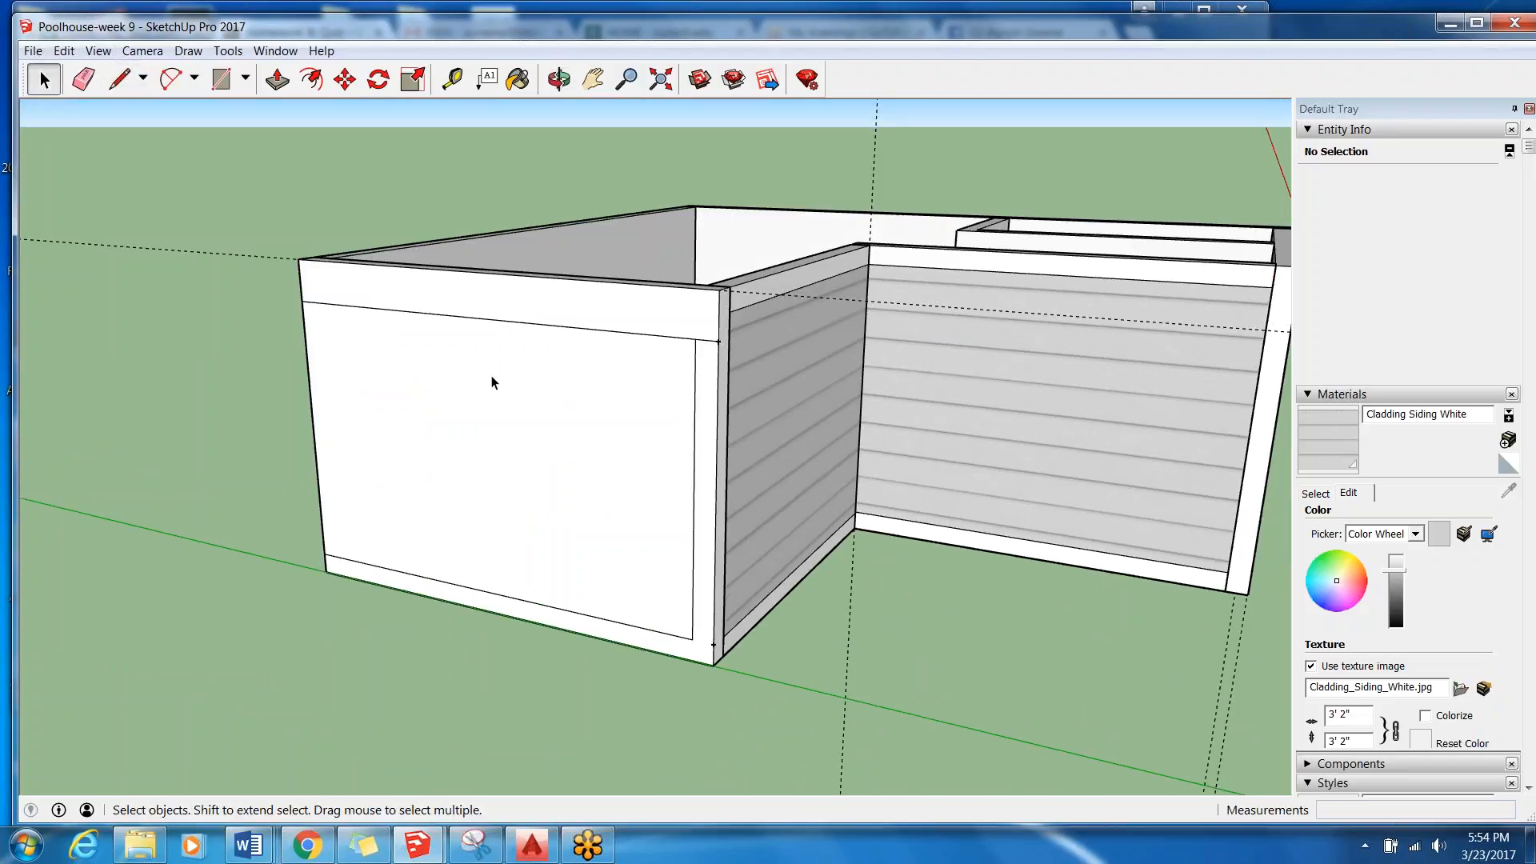
Open the exterior walls group and the West Wall group inside it for editing, facing the wall.
double_click(582, 334)
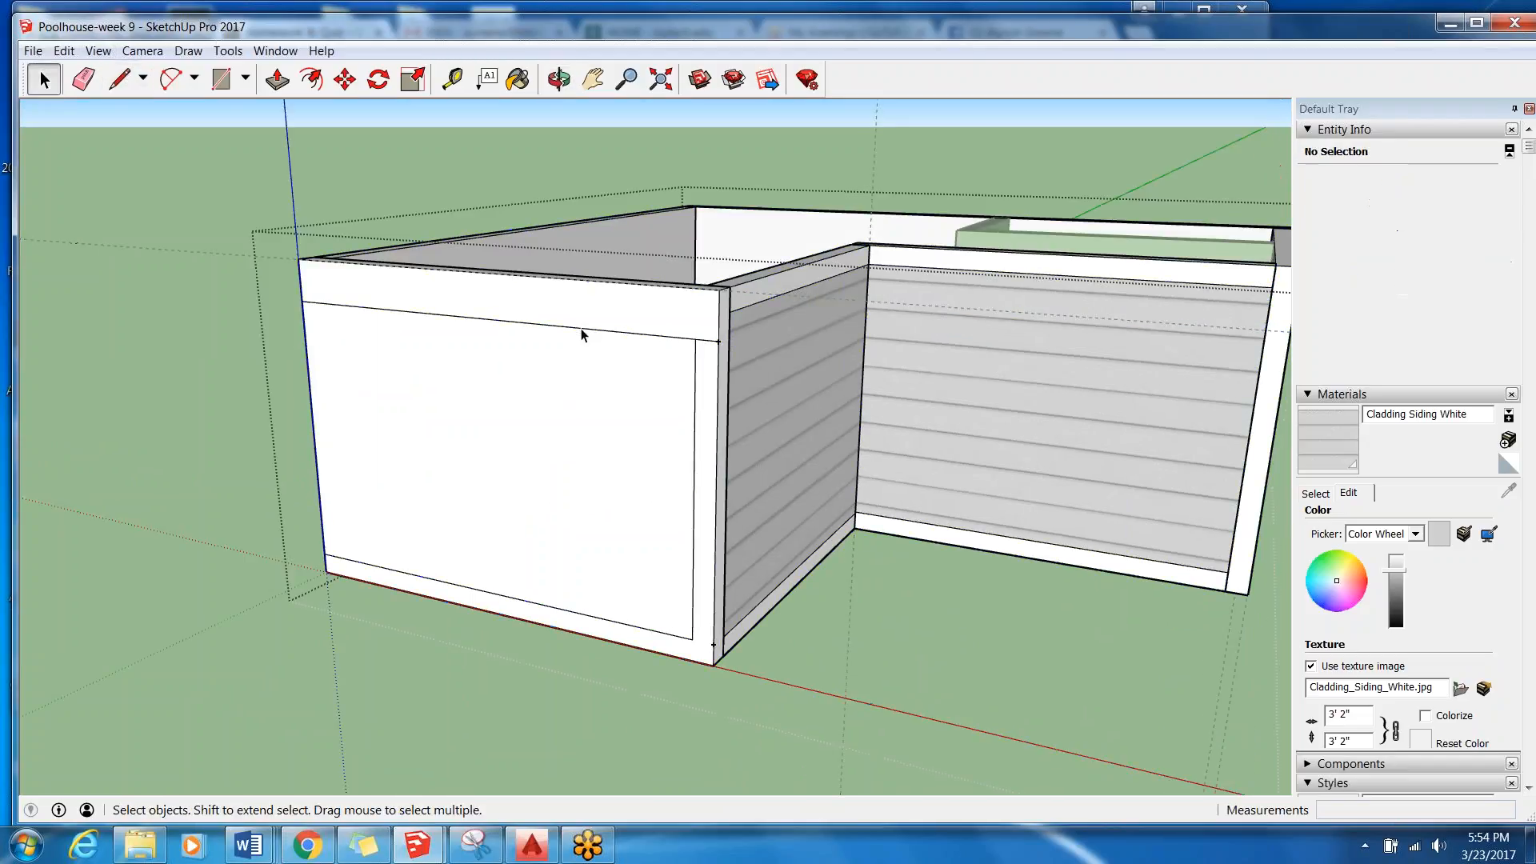
left_click(122, 81)
middle_click_drag(616, 612, 756, 588)
scroll(675, 536, "up", 4)
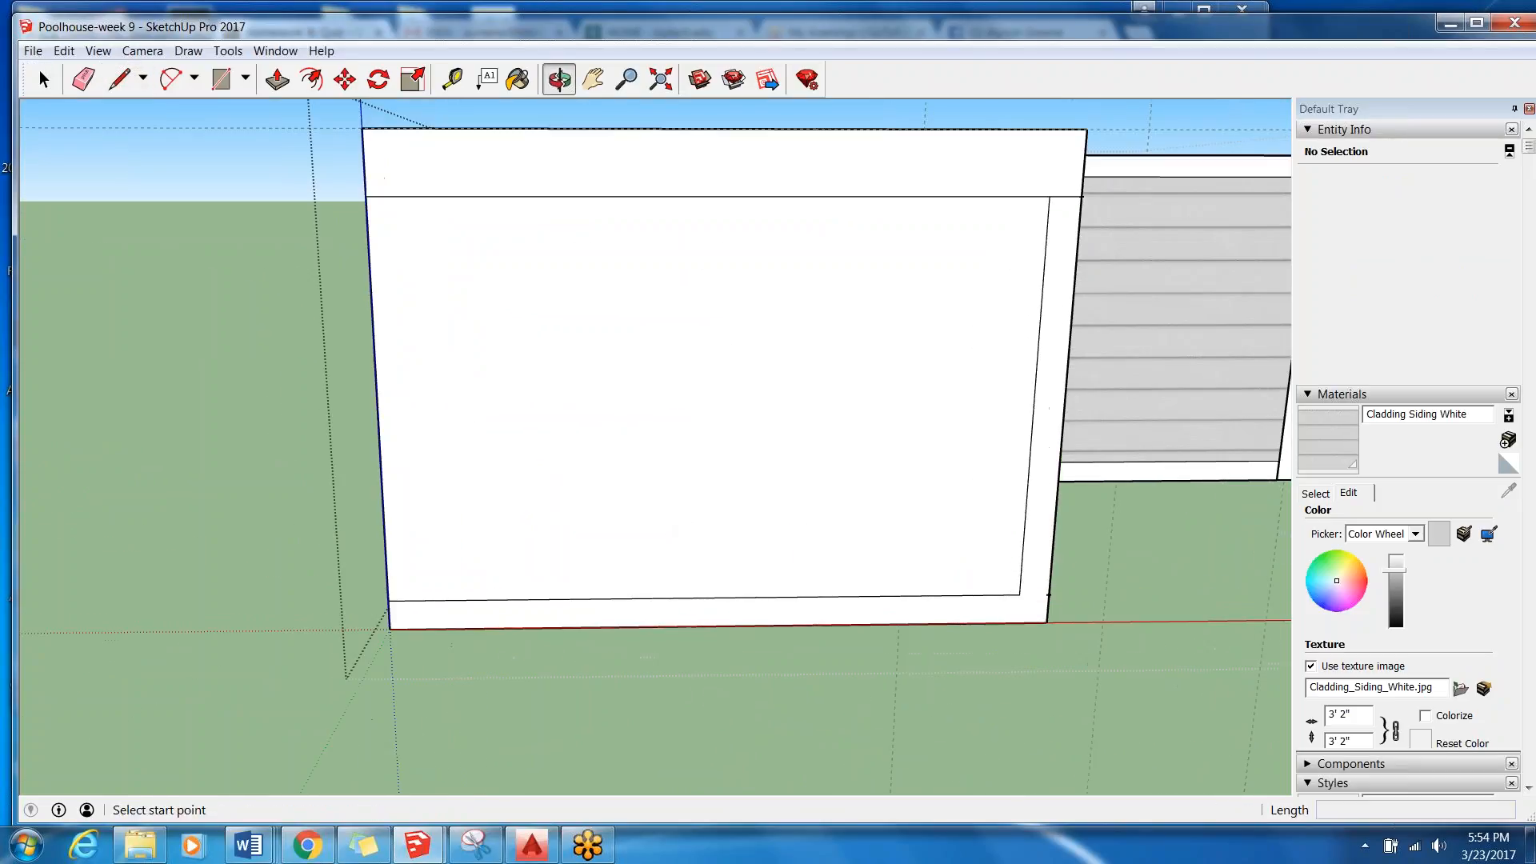
left_click(452, 80)
left_click(44, 79)
double_click(789, 413)
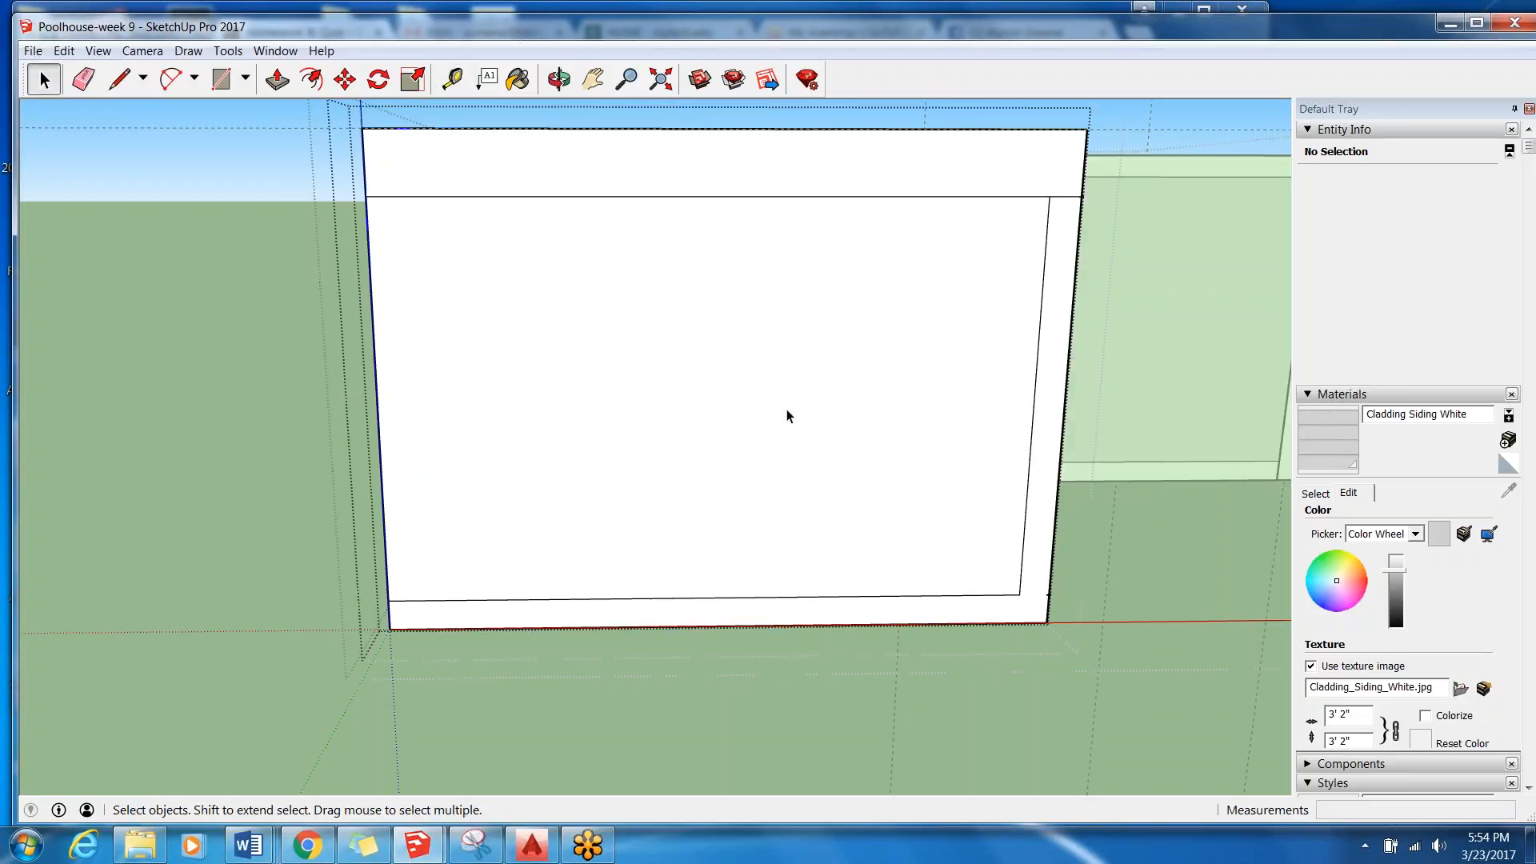
View the West Wall from above outside its own group, and reopen that group for editing.
left_click(787, 403)
middle_click_drag(538, 325, 103, 505)
left_click(103, 506)
double_click(462, 606)
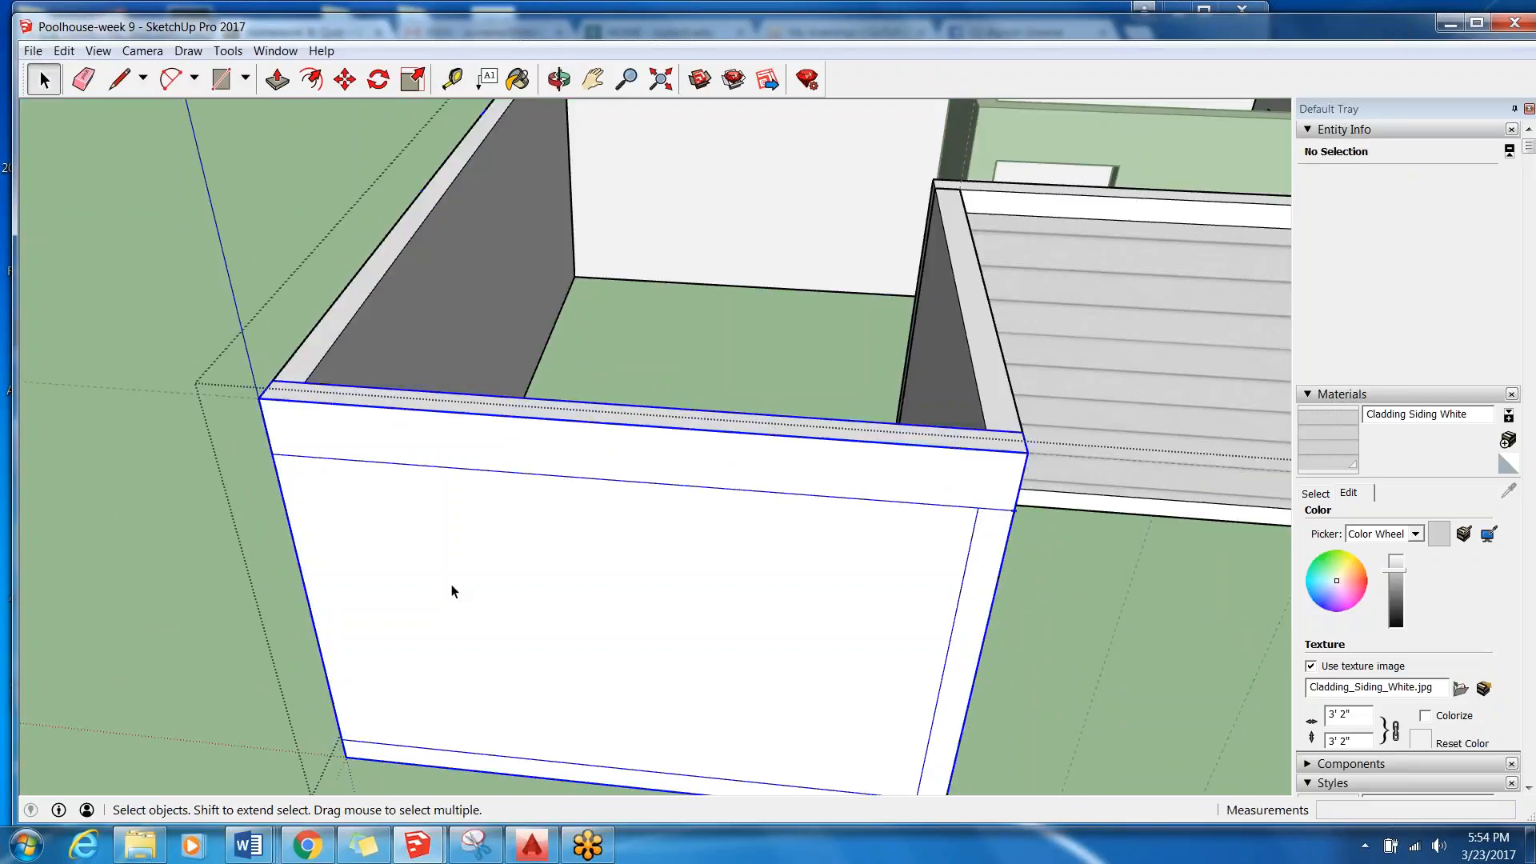
middle_click_drag(463, 607, 463, 606)
middle_click_drag(518, 440, 449, 446)
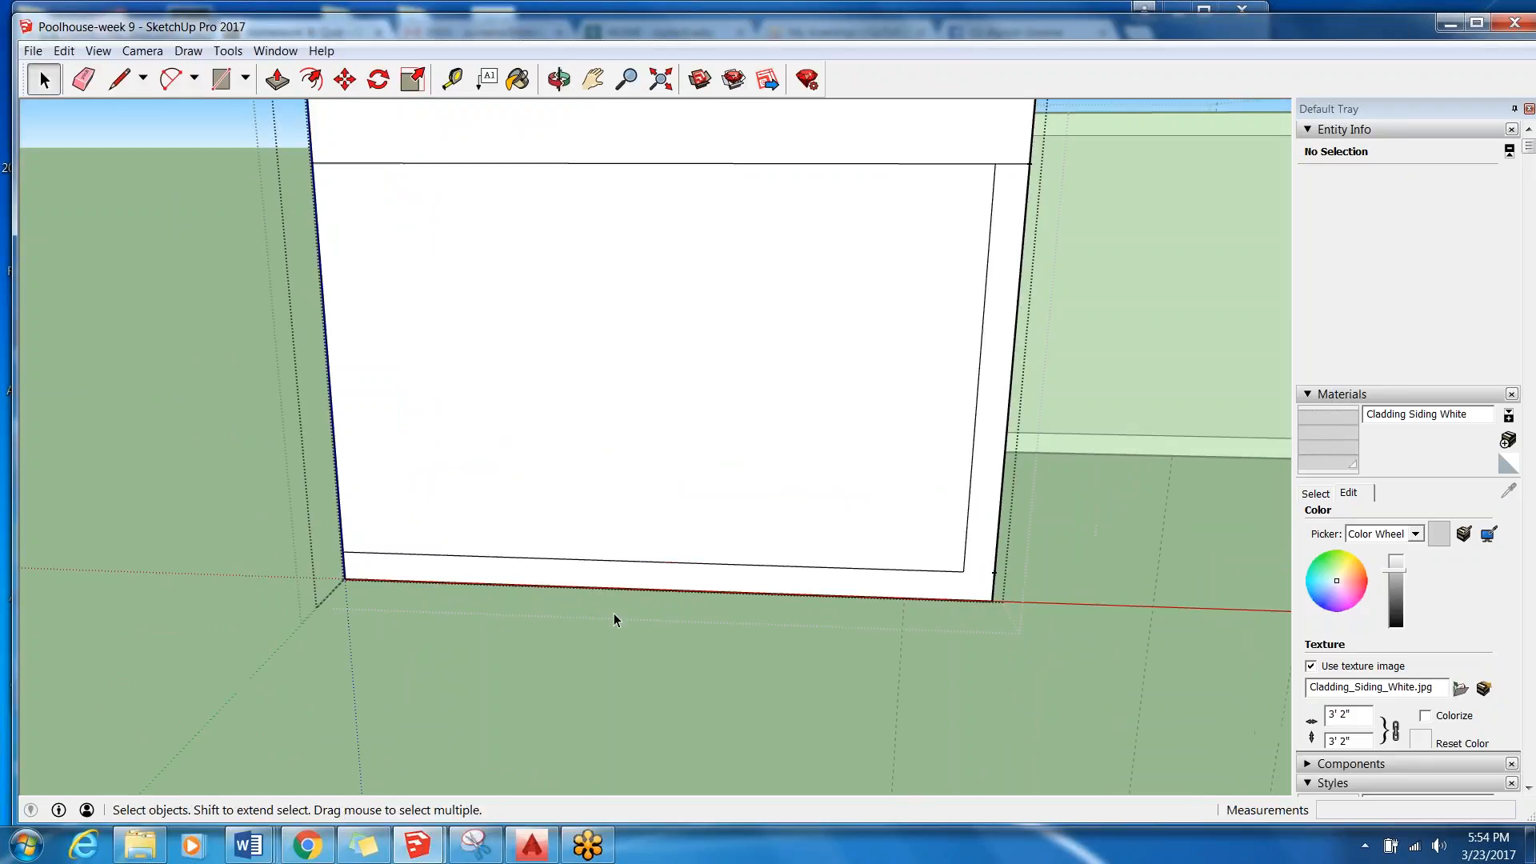
Measure 3' along the West Wall's bottom edge from the corner-trim end to mark the near side of a door.
scroll(676, 568, "down", 1)
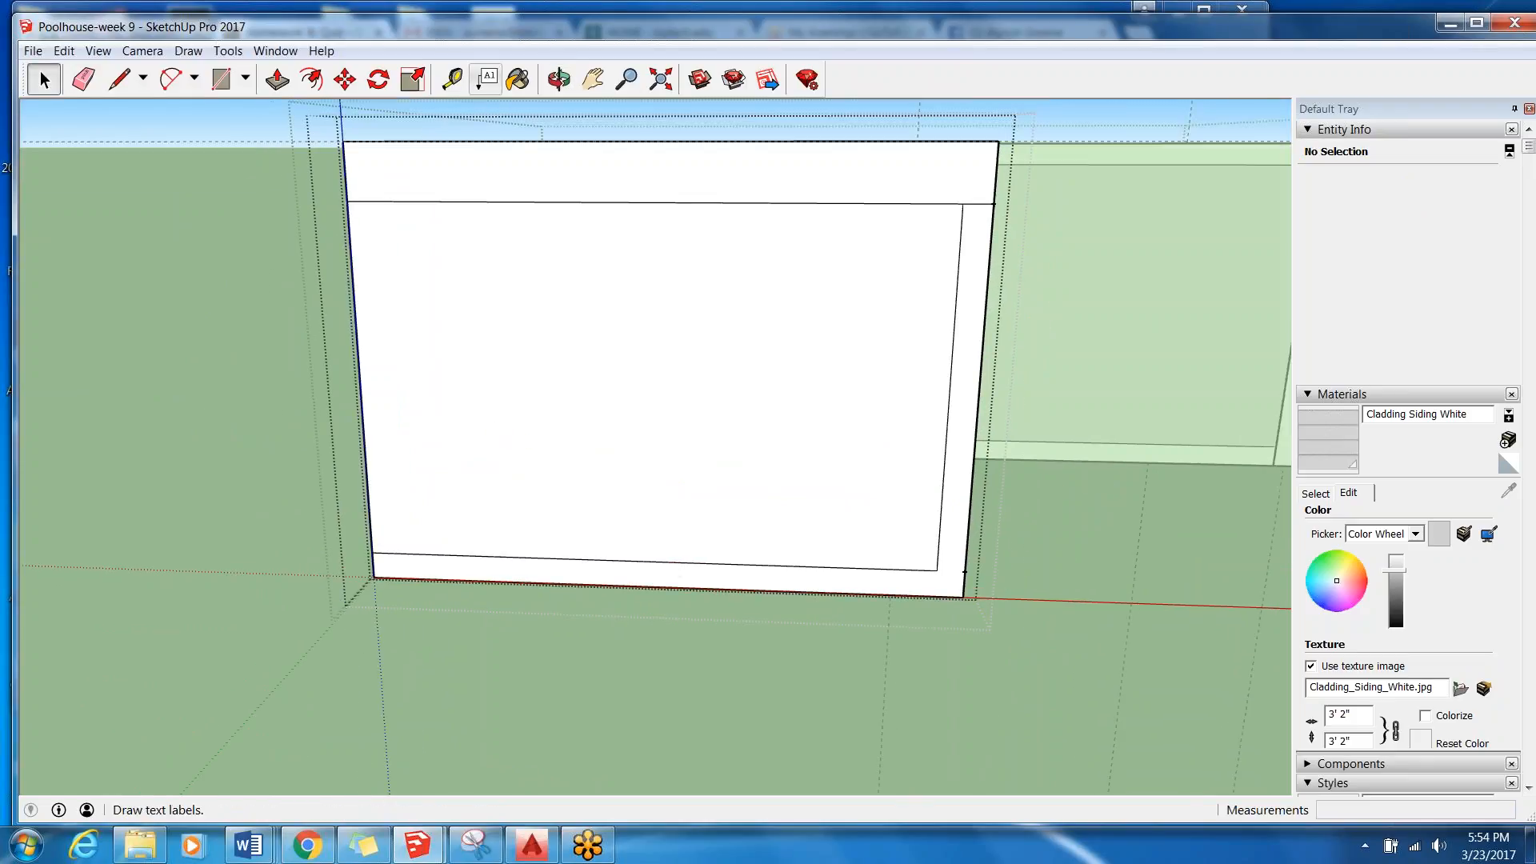
left_click(452, 78)
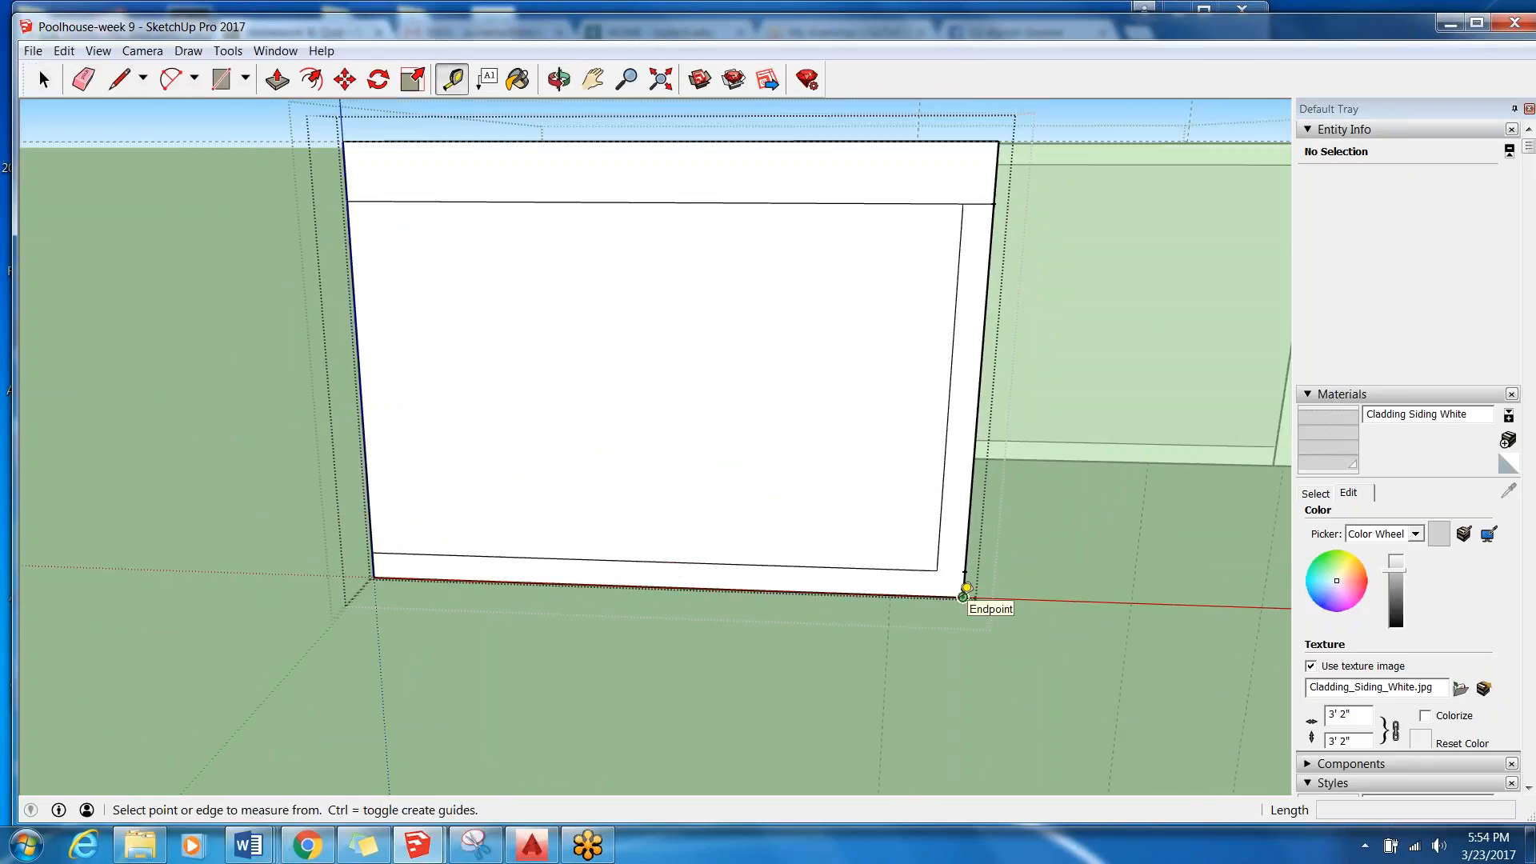
left_click(964, 596)
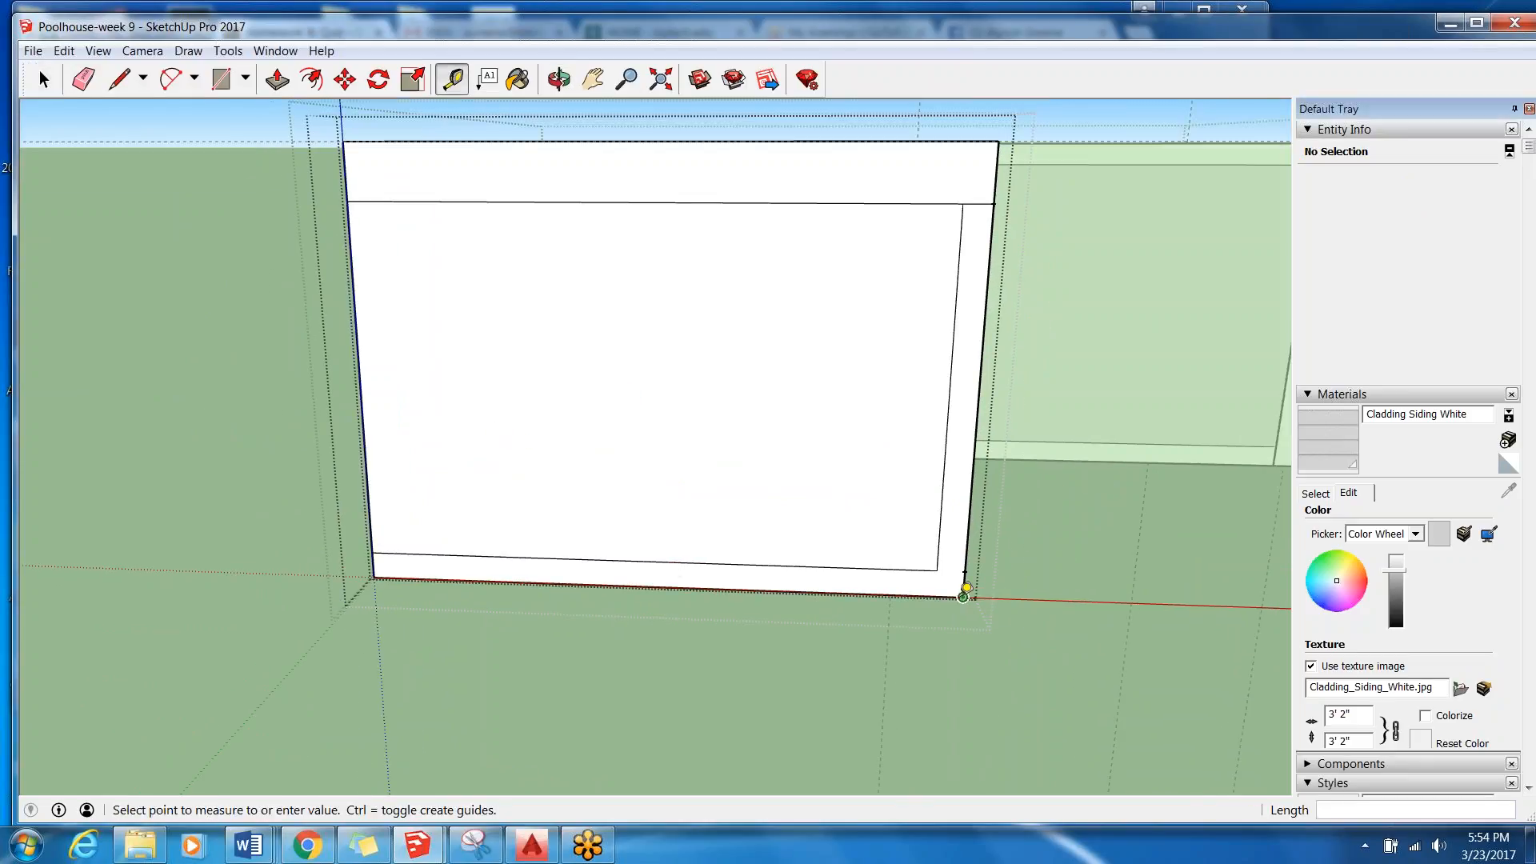
type("3'")
key("Return")
Add a vertical guide 82" up the wall face from the 3' mark on the bottom edge.
scroll(765, 584, "up", 3)
left_click(815, 588)
scroll(816, 584, "down", 5)
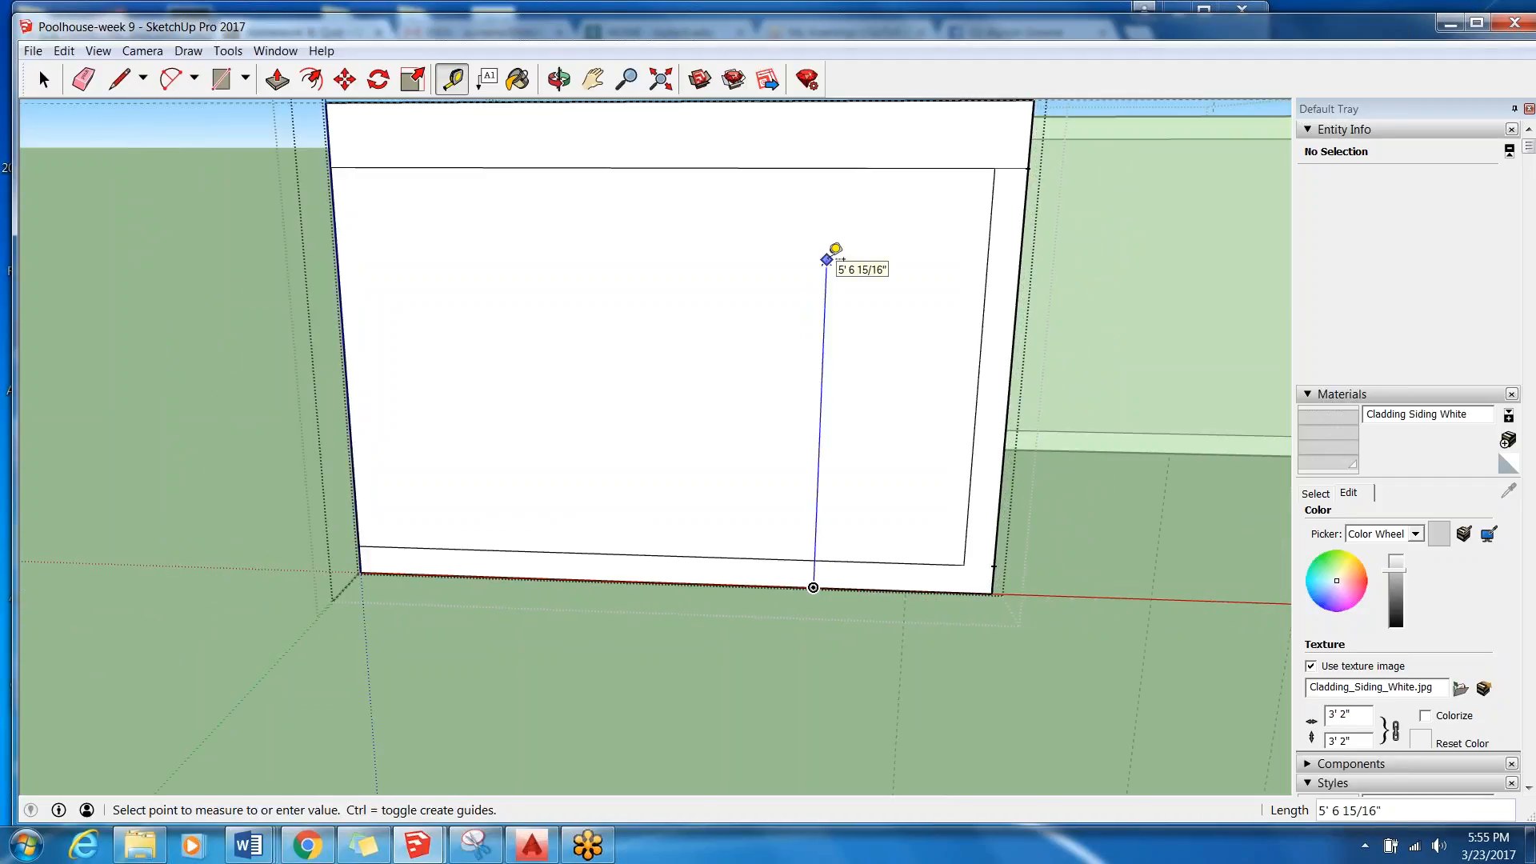
type("82")
key("Return")
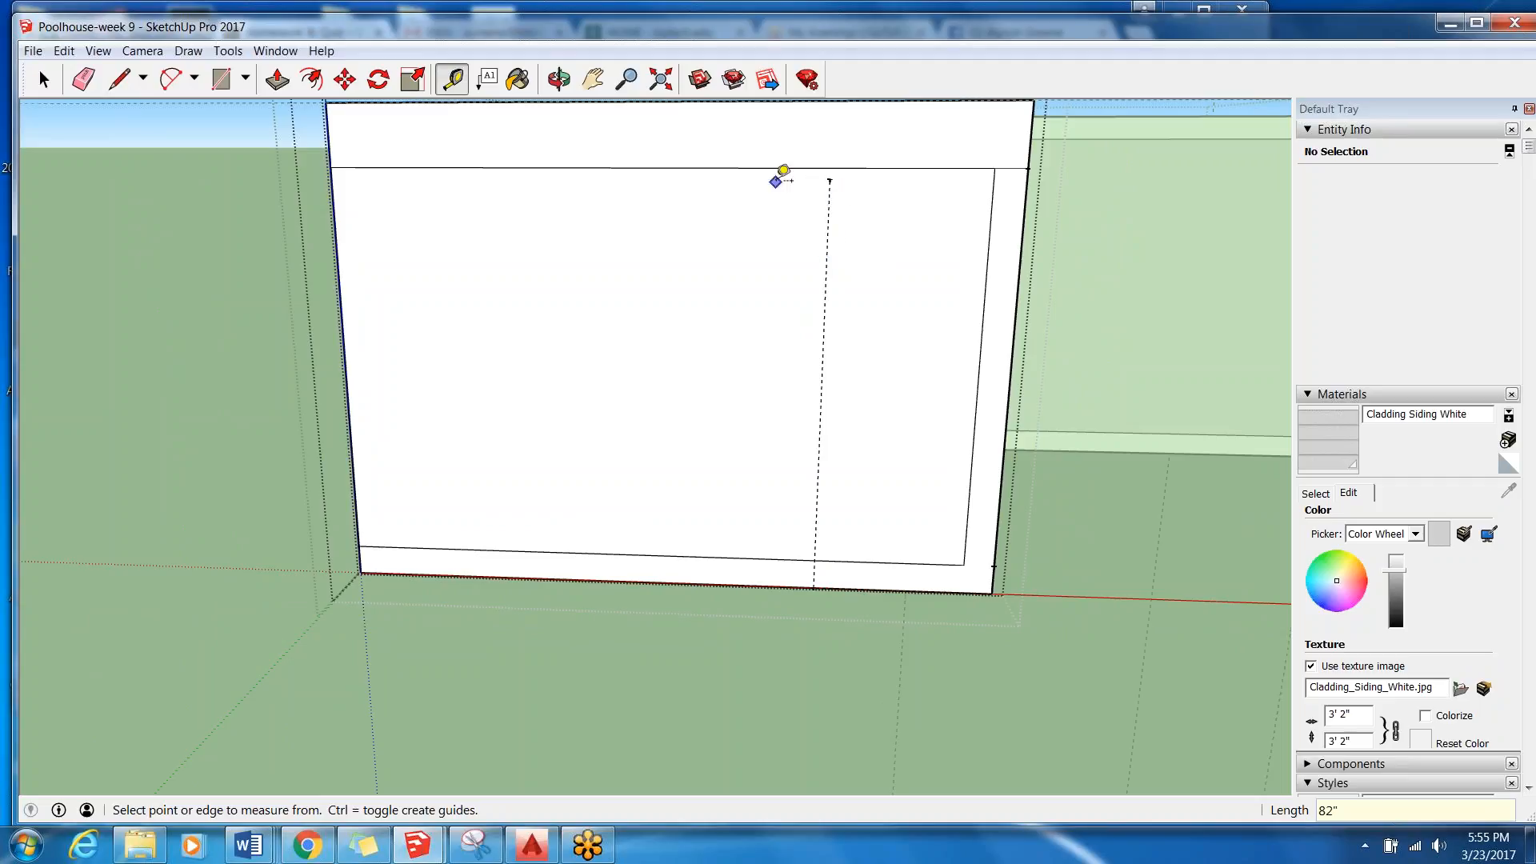
Add guides from the top of the vertical guide 36" across, away from the corner trim, and 82" down to the wall's base.
left_click(829, 179)
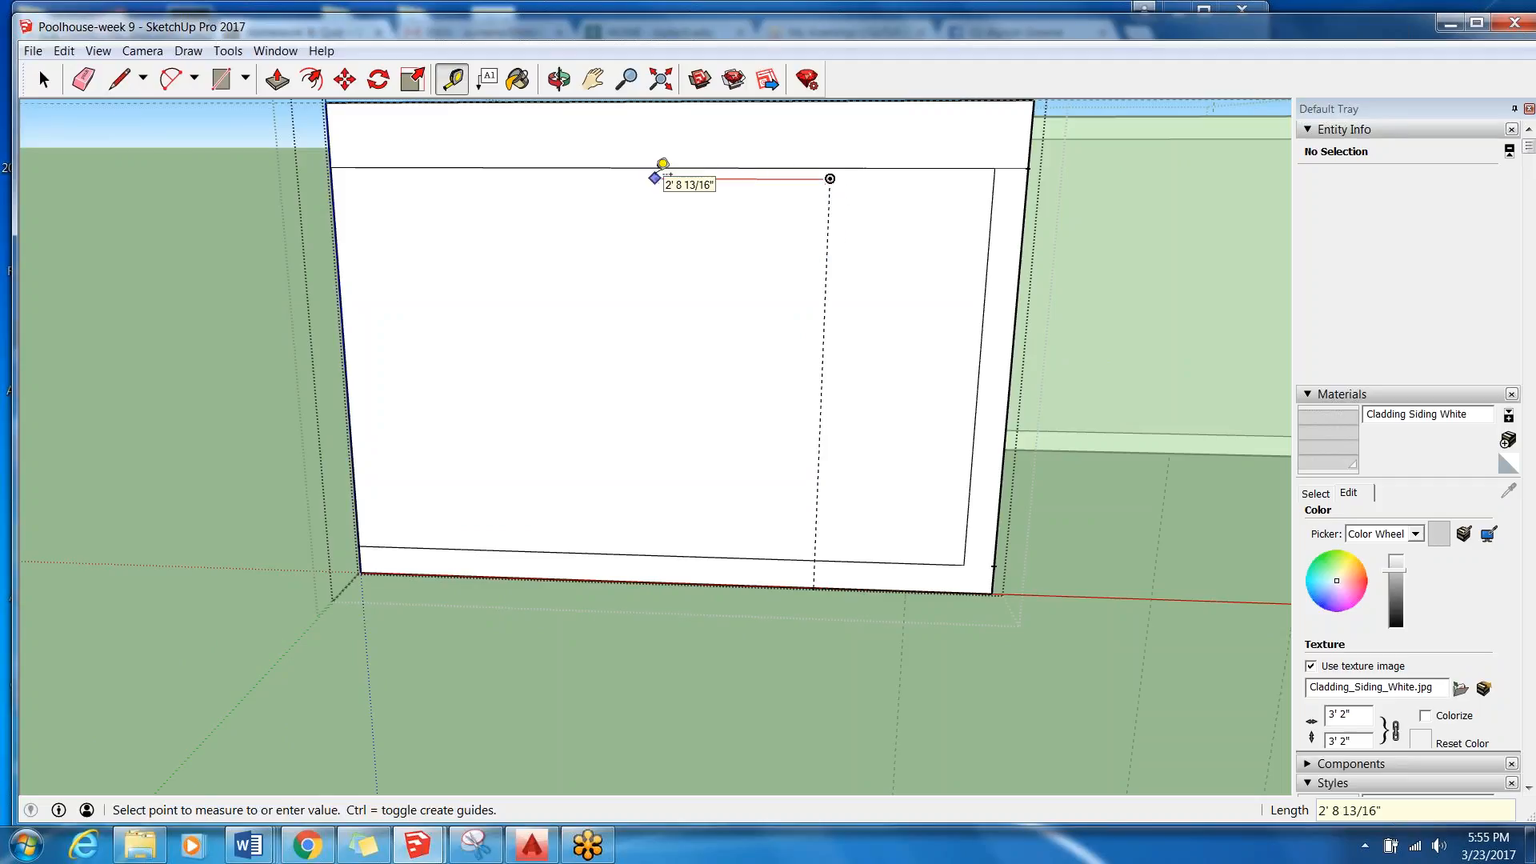
type("36")
key("Return")
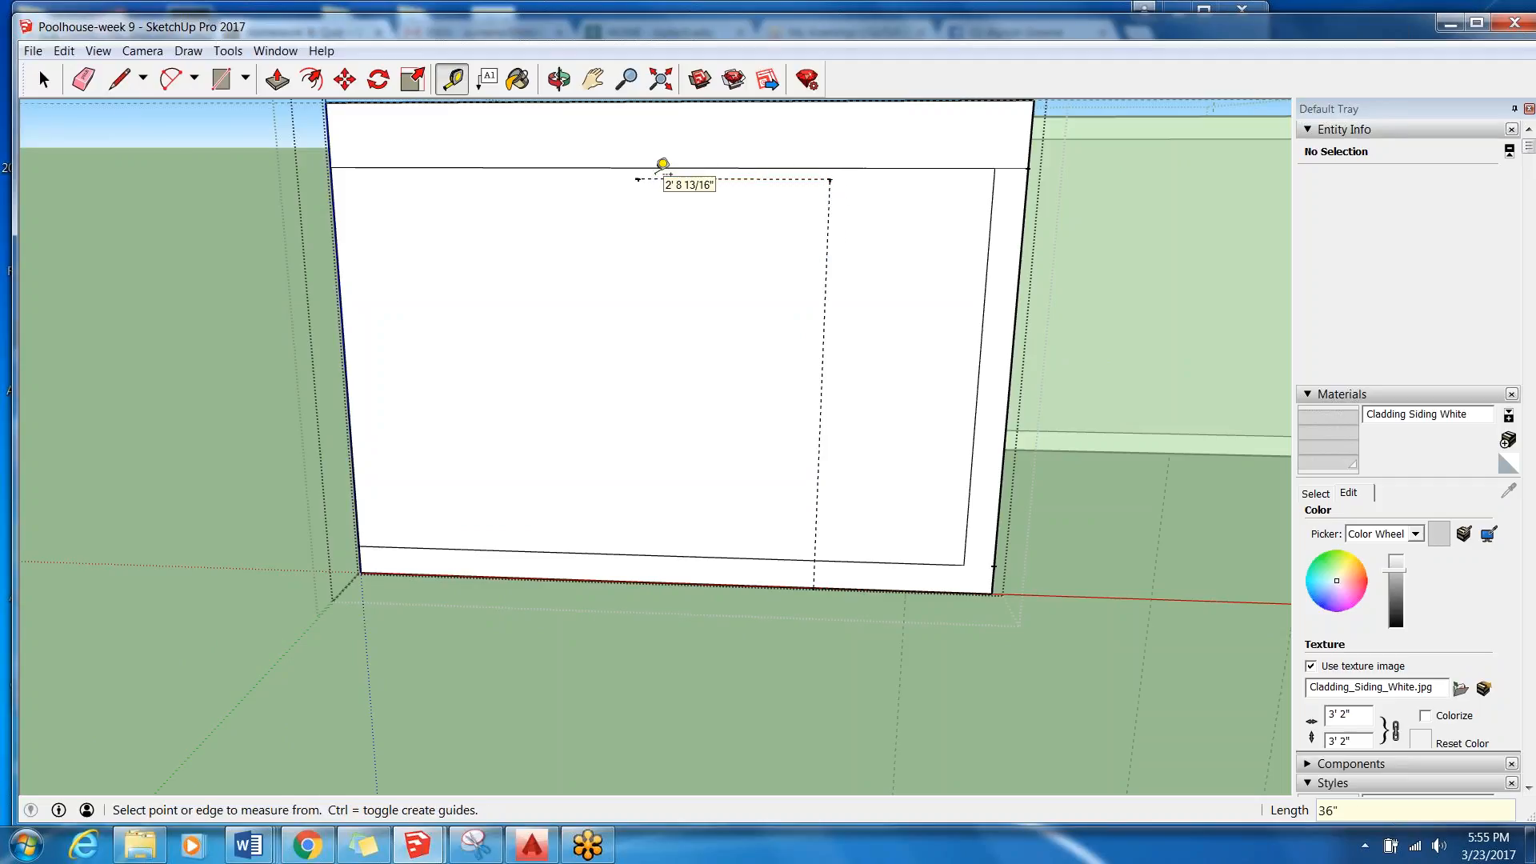
left_click(639, 177)
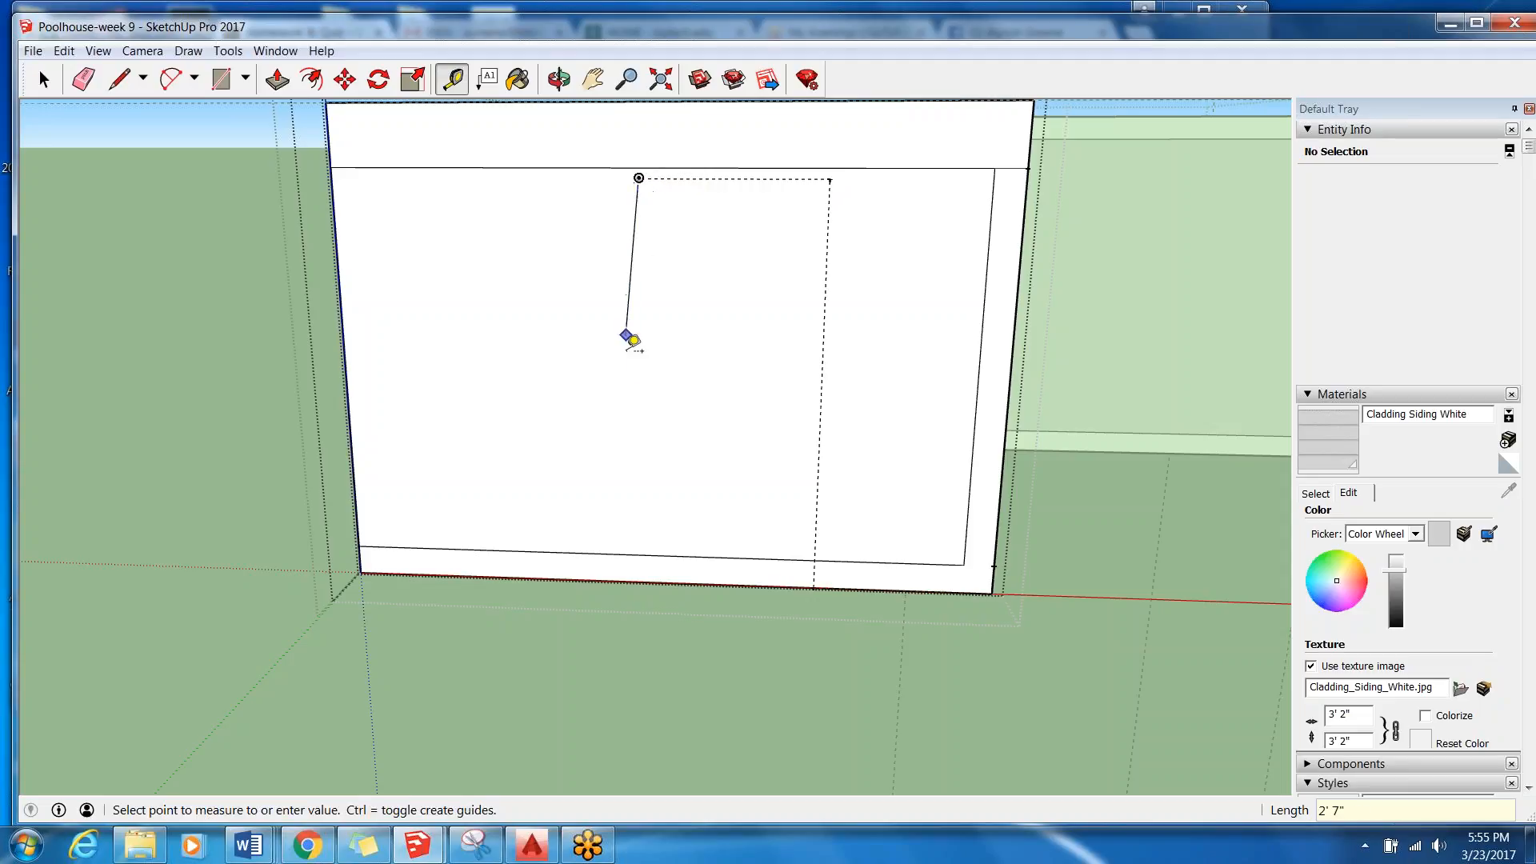
type("82")
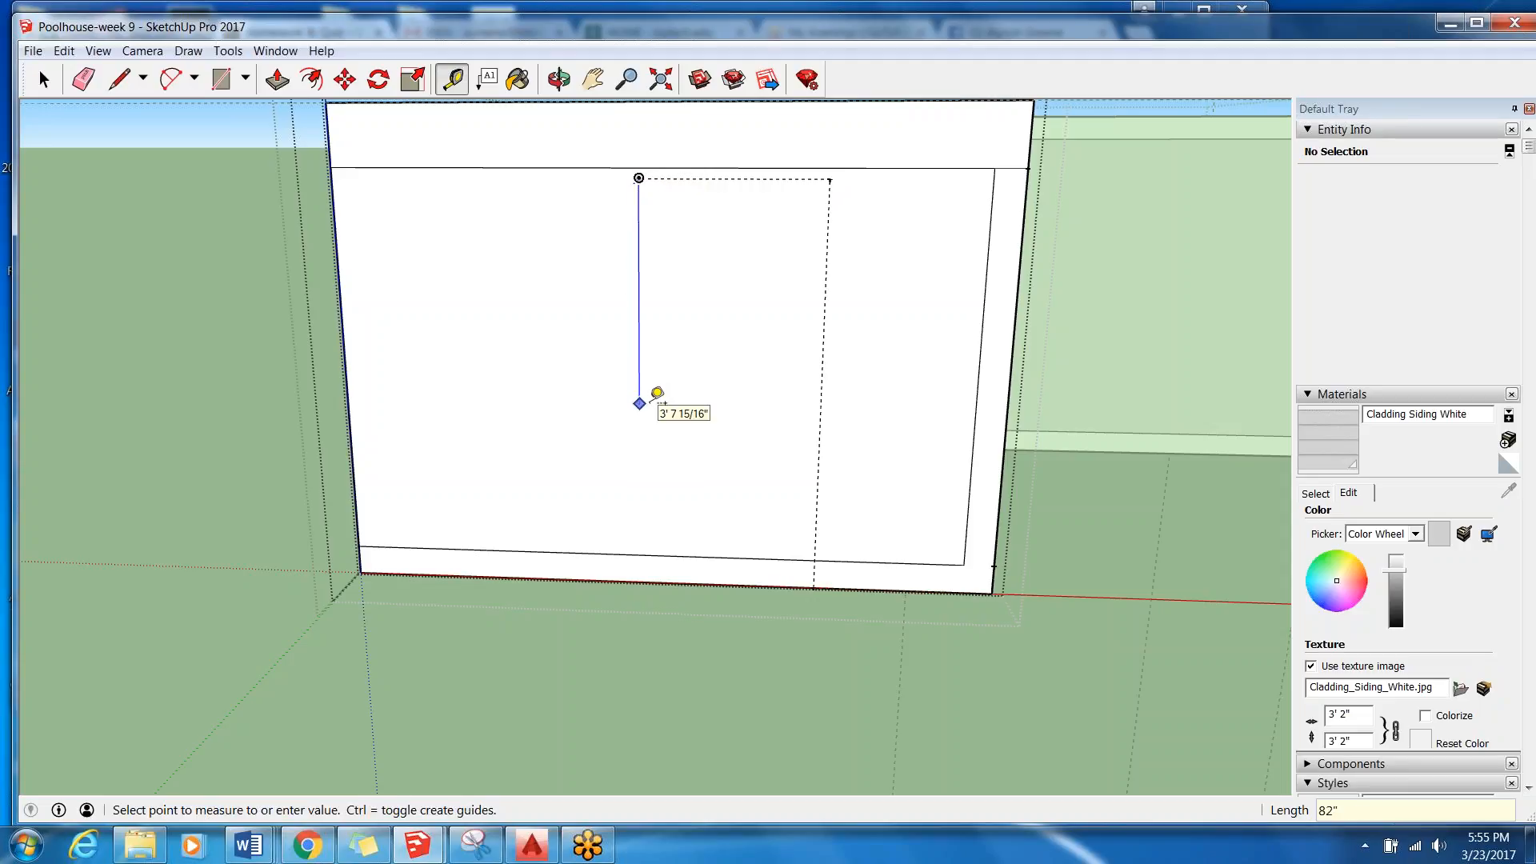
key("Return")
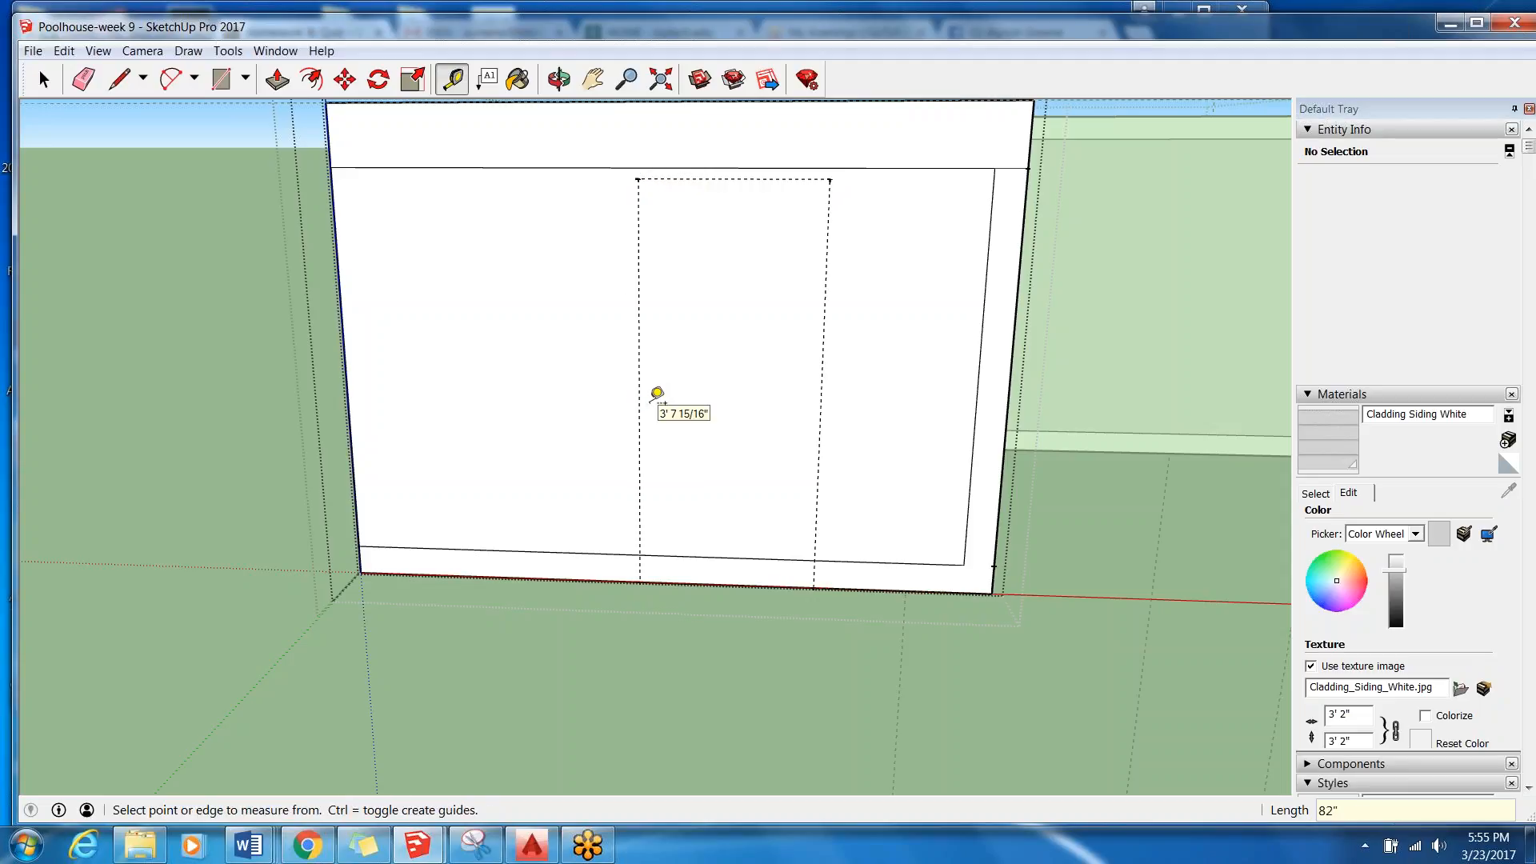
Trace the door guides with lines up one side, across the top and down the other side to the wall's bottom edge.
left_click(53, 81)
left_click(744, 337)
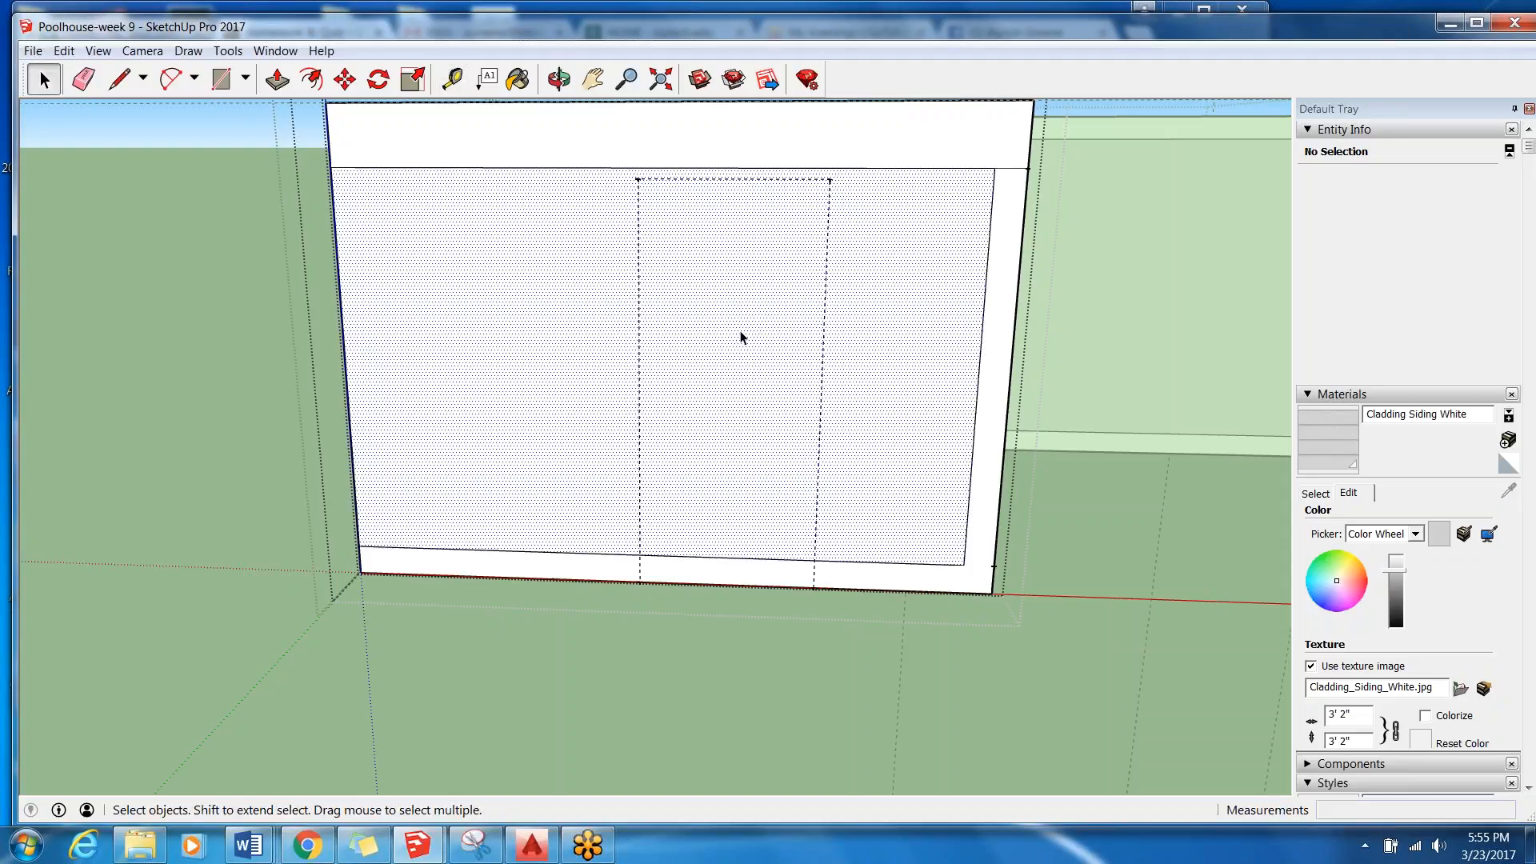
scroll(688, 449, "down", 2)
middle_click_drag(688, 449, 688, 620)
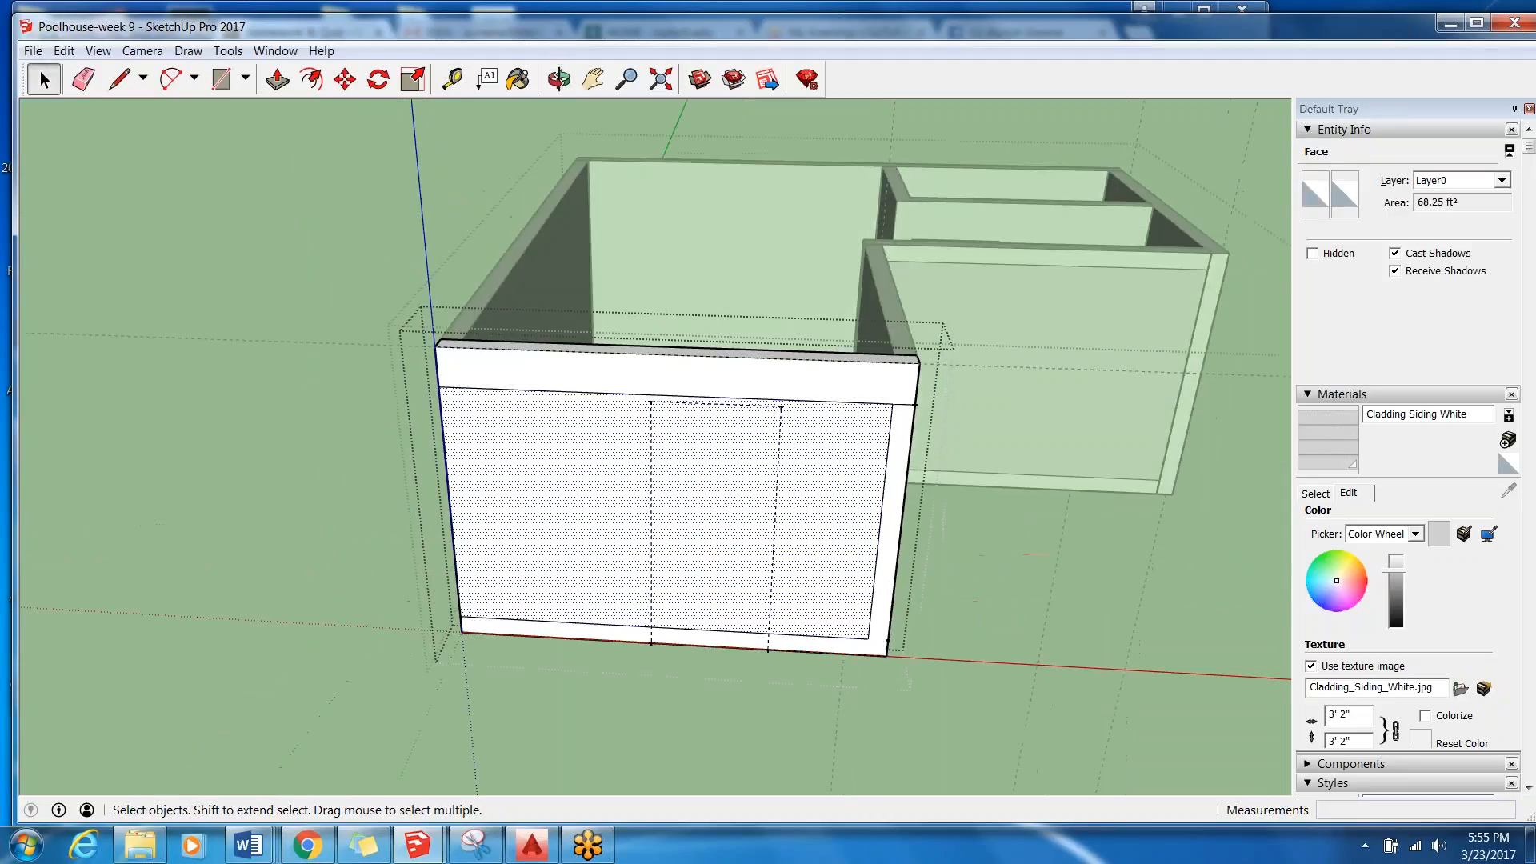
scroll(690, 623, "up", 1)
scroll(716, 644, "up", 2)
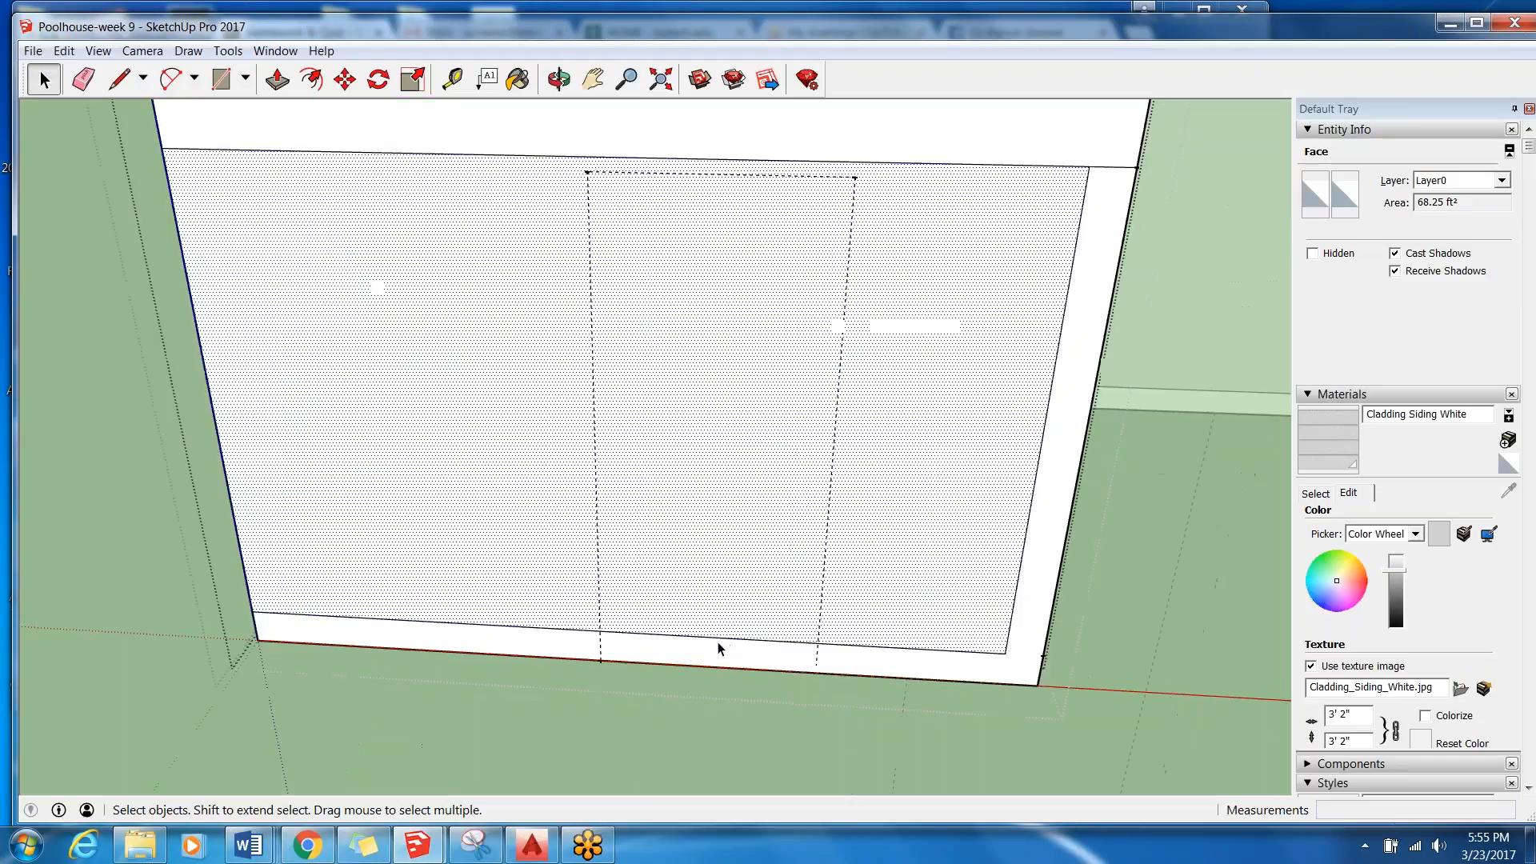
left_click(119, 78)
left_click(600, 660)
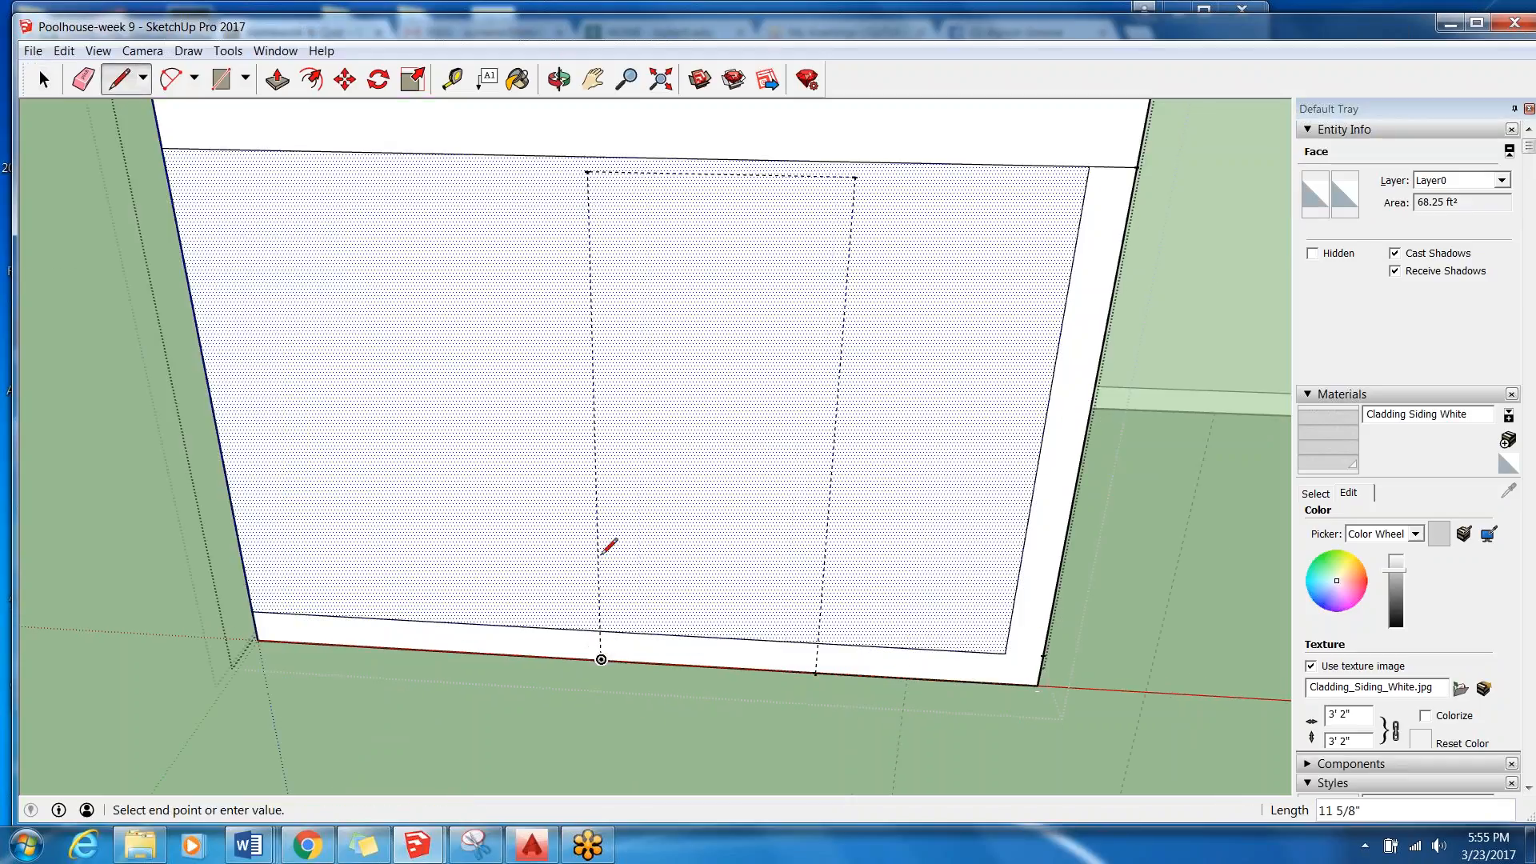
left_click(588, 171)
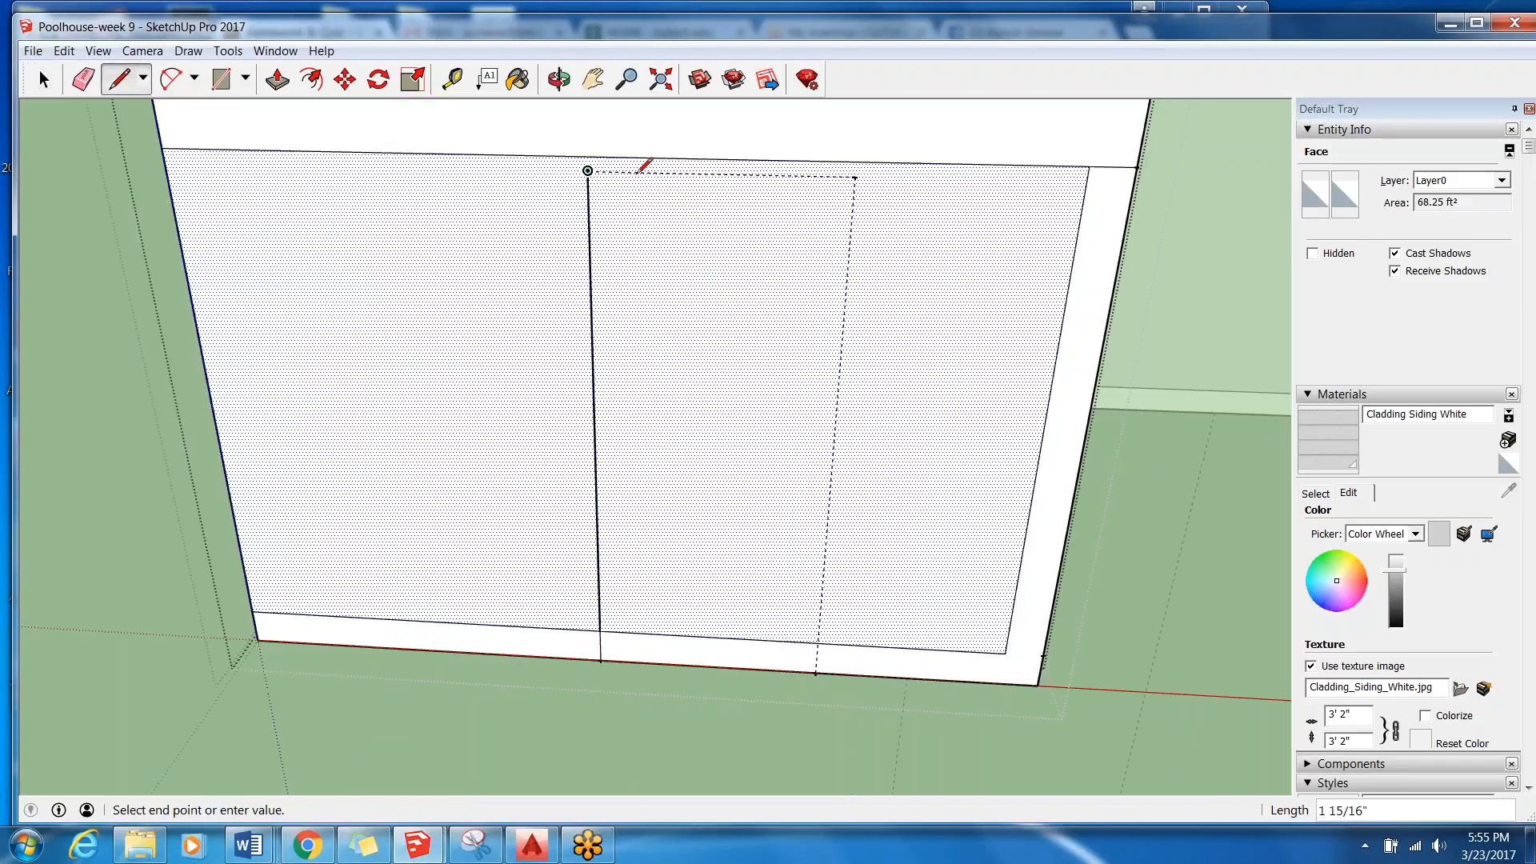
left_click(855, 176)
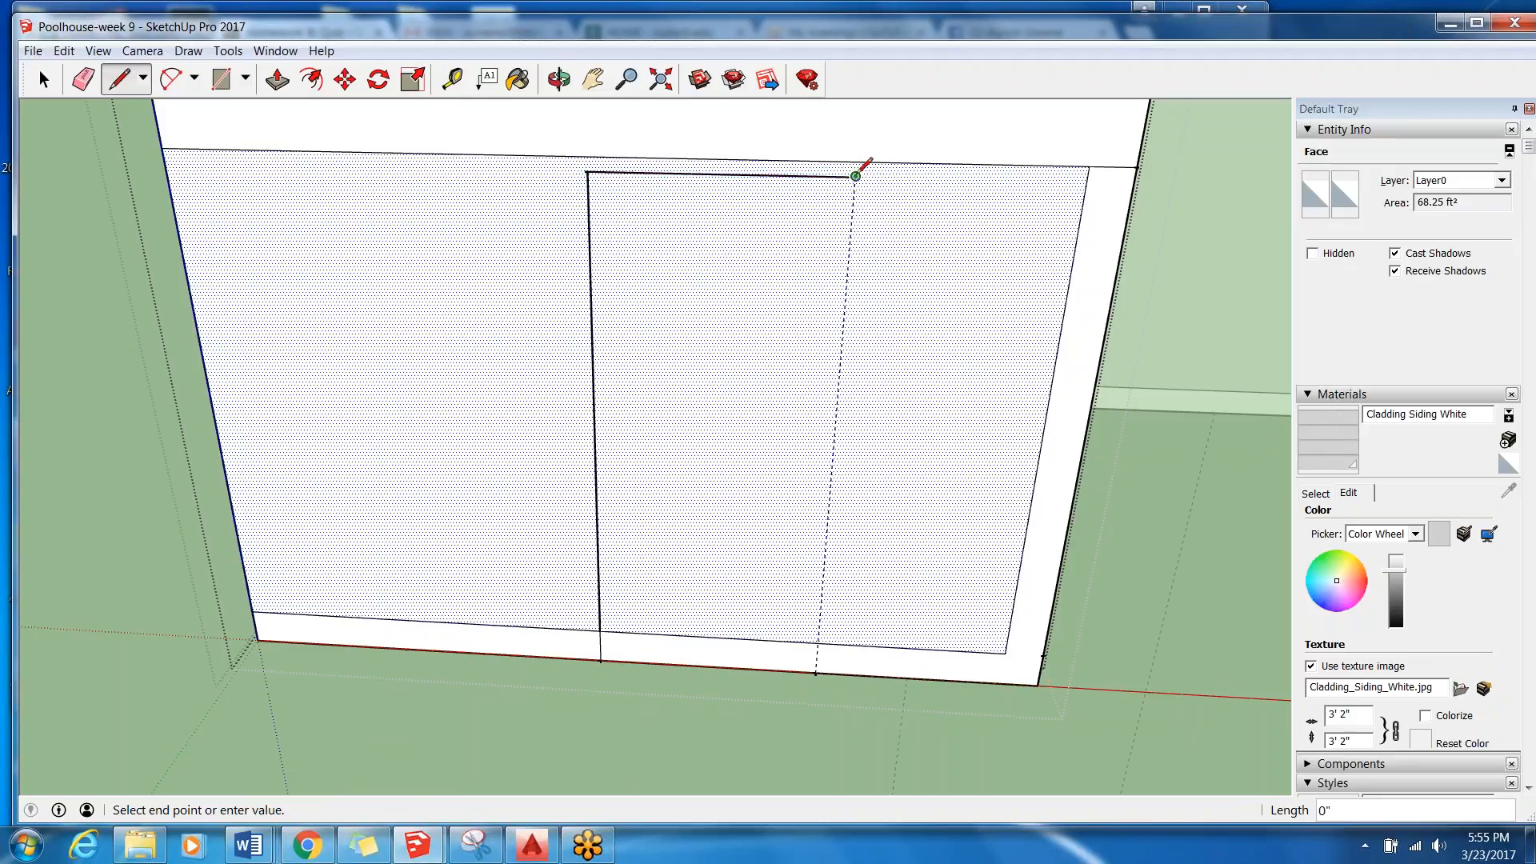
left_click(816, 672)
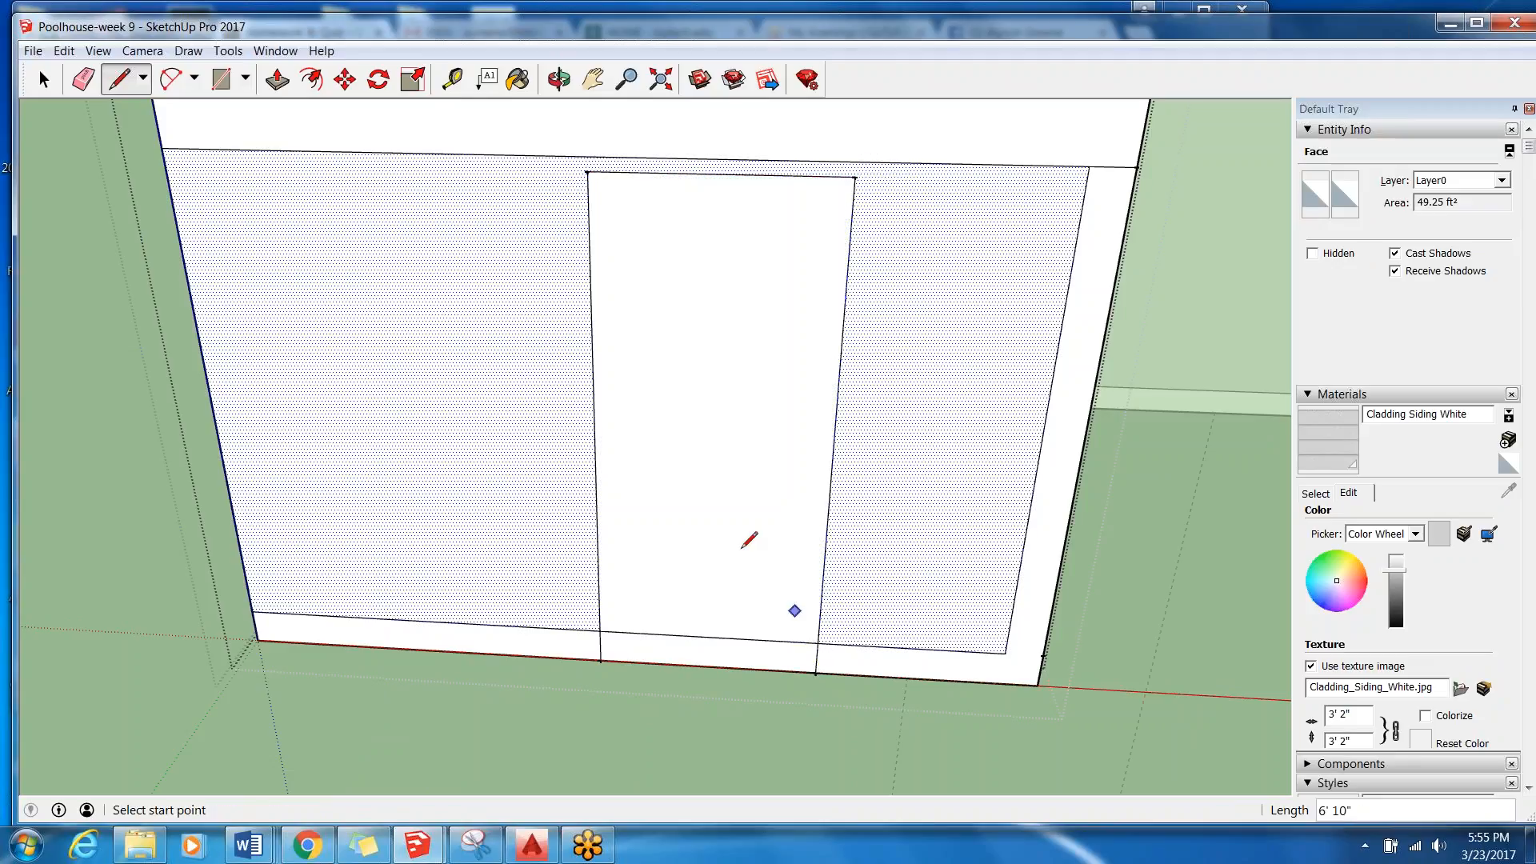
Push the door face above the bottom trim 6" back through the West Wall to cut the opening.
left_click(44, 78)
left_click(736, 576)
scroll(737, 573, "down", 3)
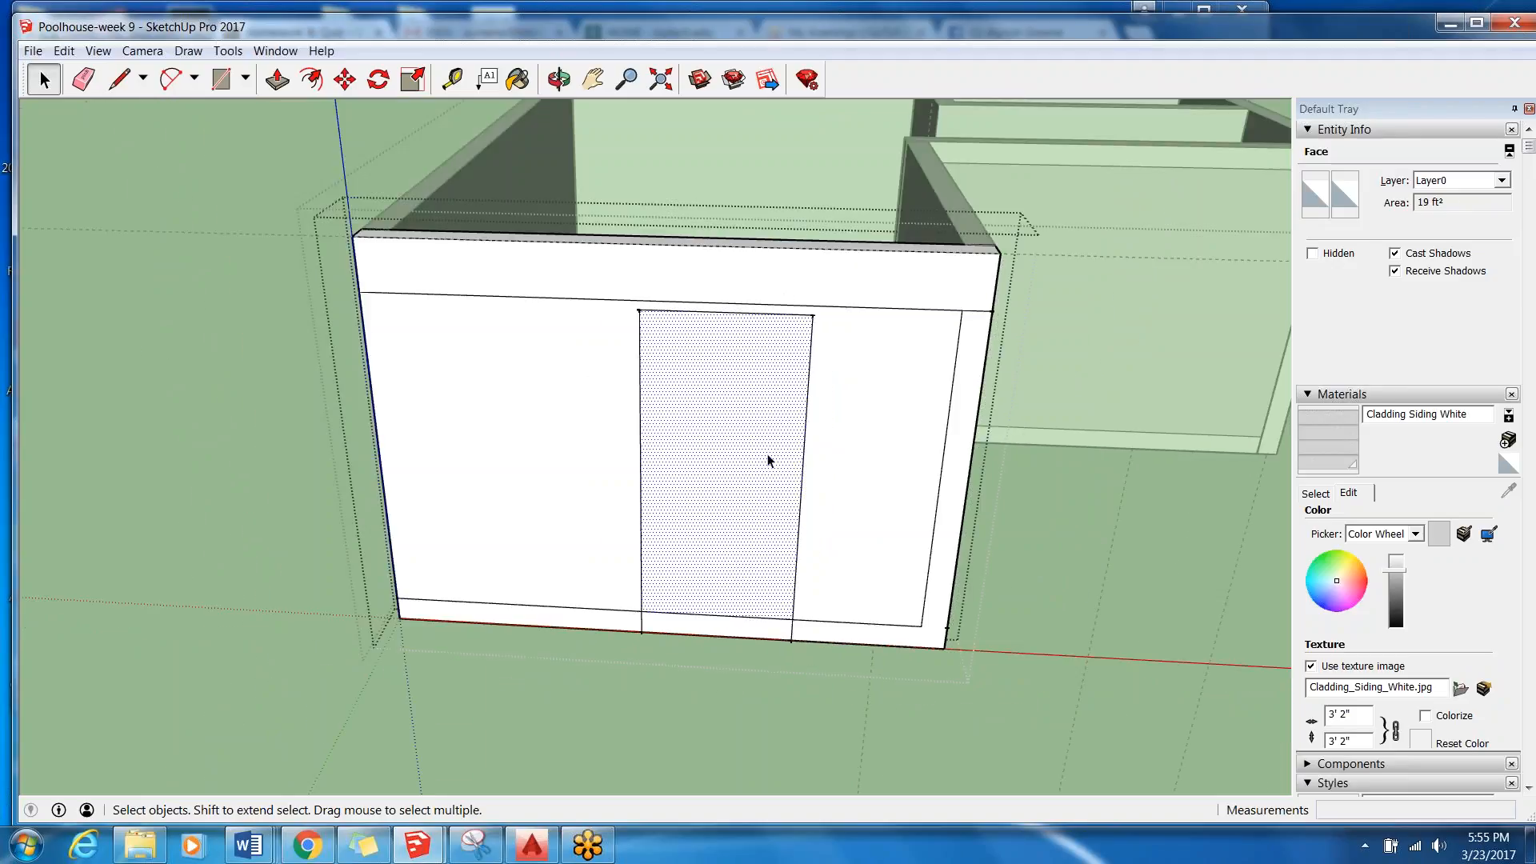
scroll(816, 643, "up", 1)
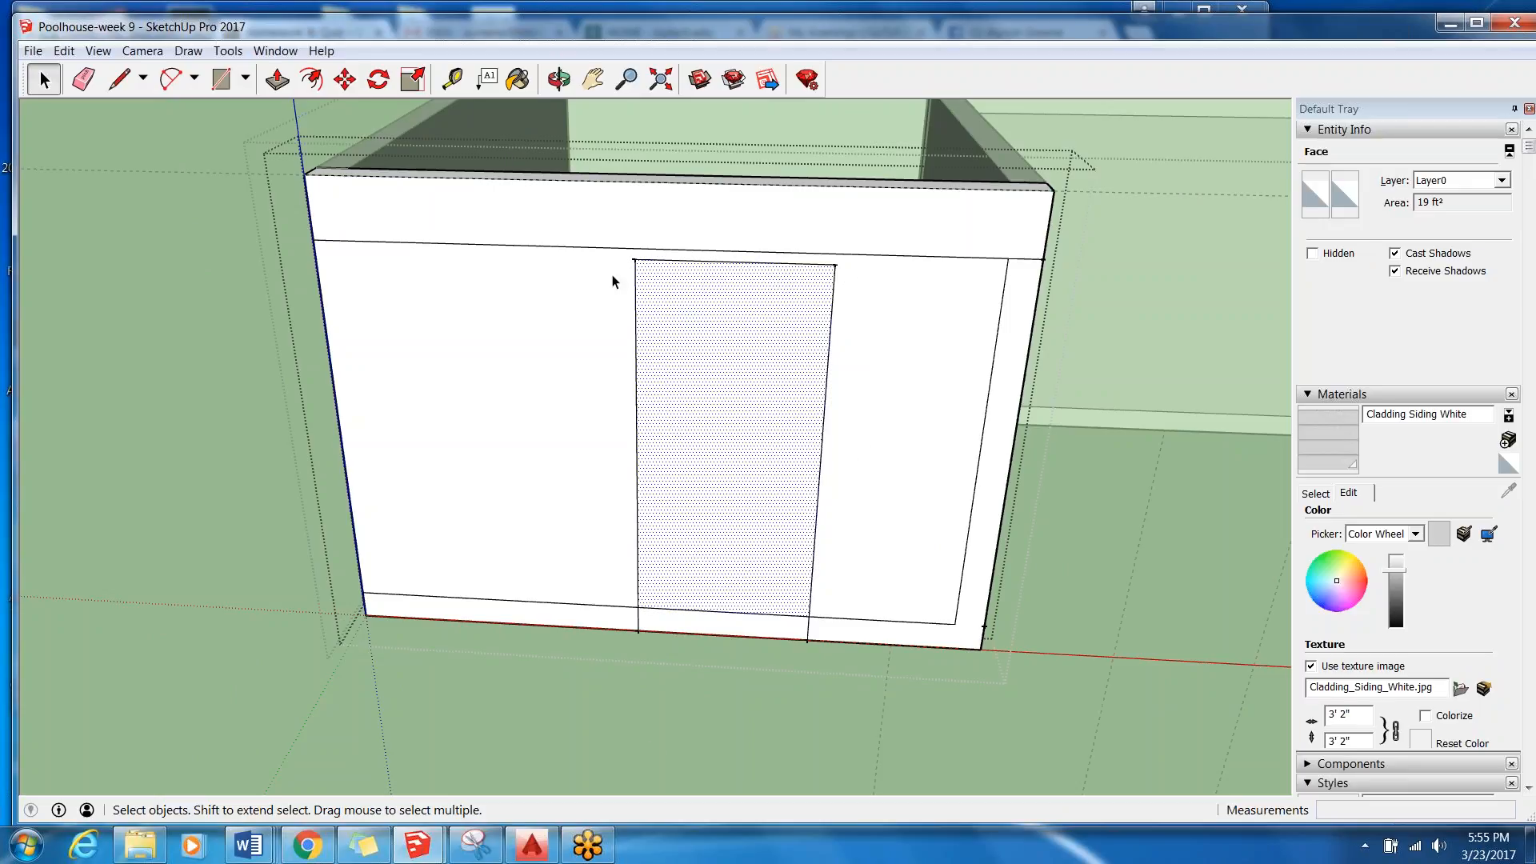
scroll(253, 551, "down", 1)
scroll(253, 551, "down", 2)
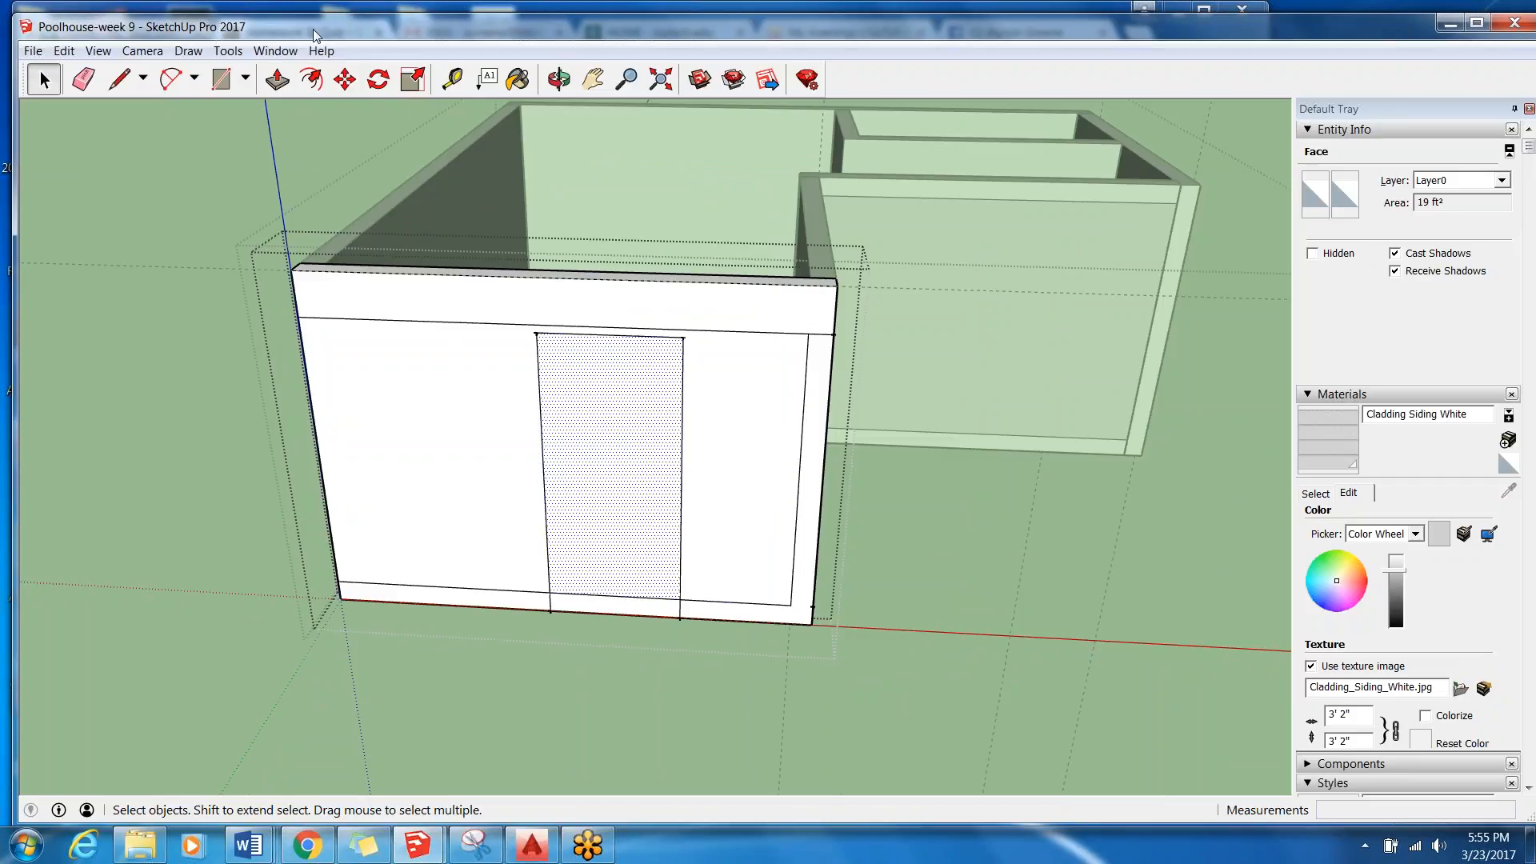
left_click(277, 80)
scroll(693, 600, "down", 2)
scroll(592, 189, "up", 1)
scroll(624, 440, "up", 2)
scroll(624, 564, "down", 3)
scroll(627, 584, "up", 1)
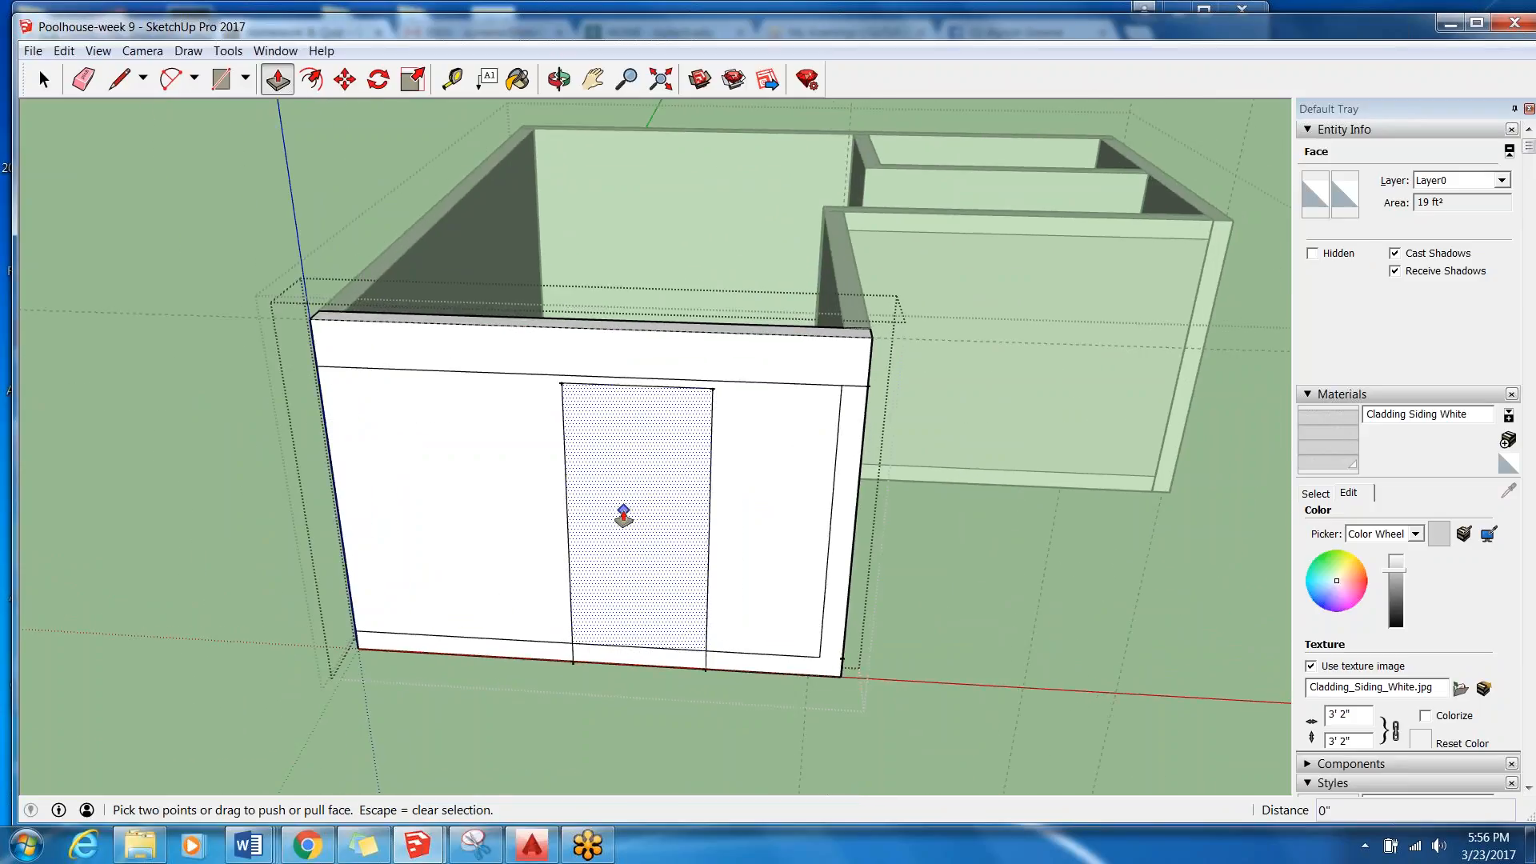
left_click(637, 454)
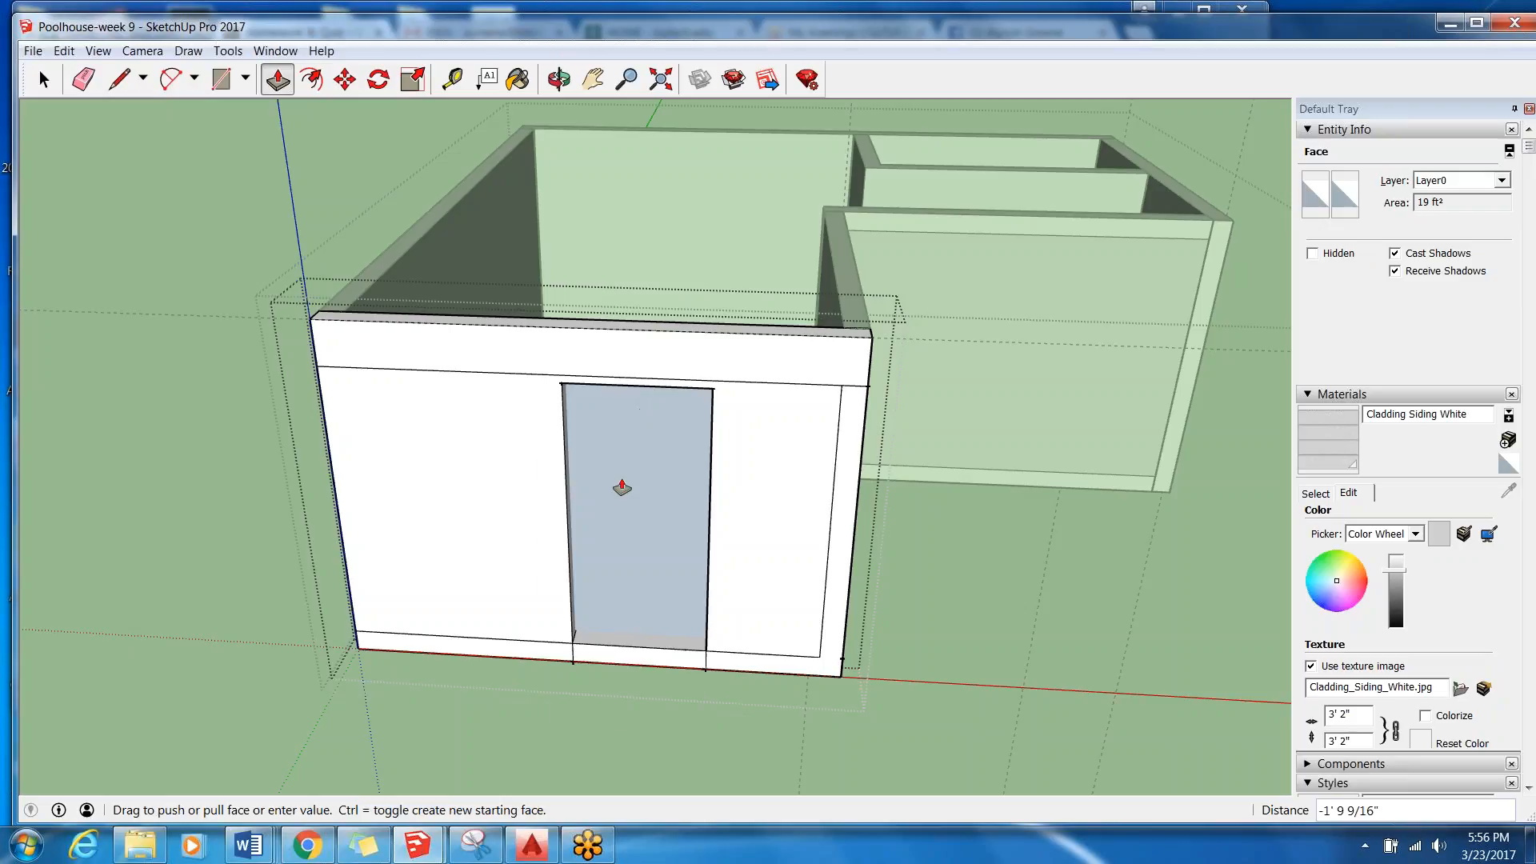
left_click(669, 426)
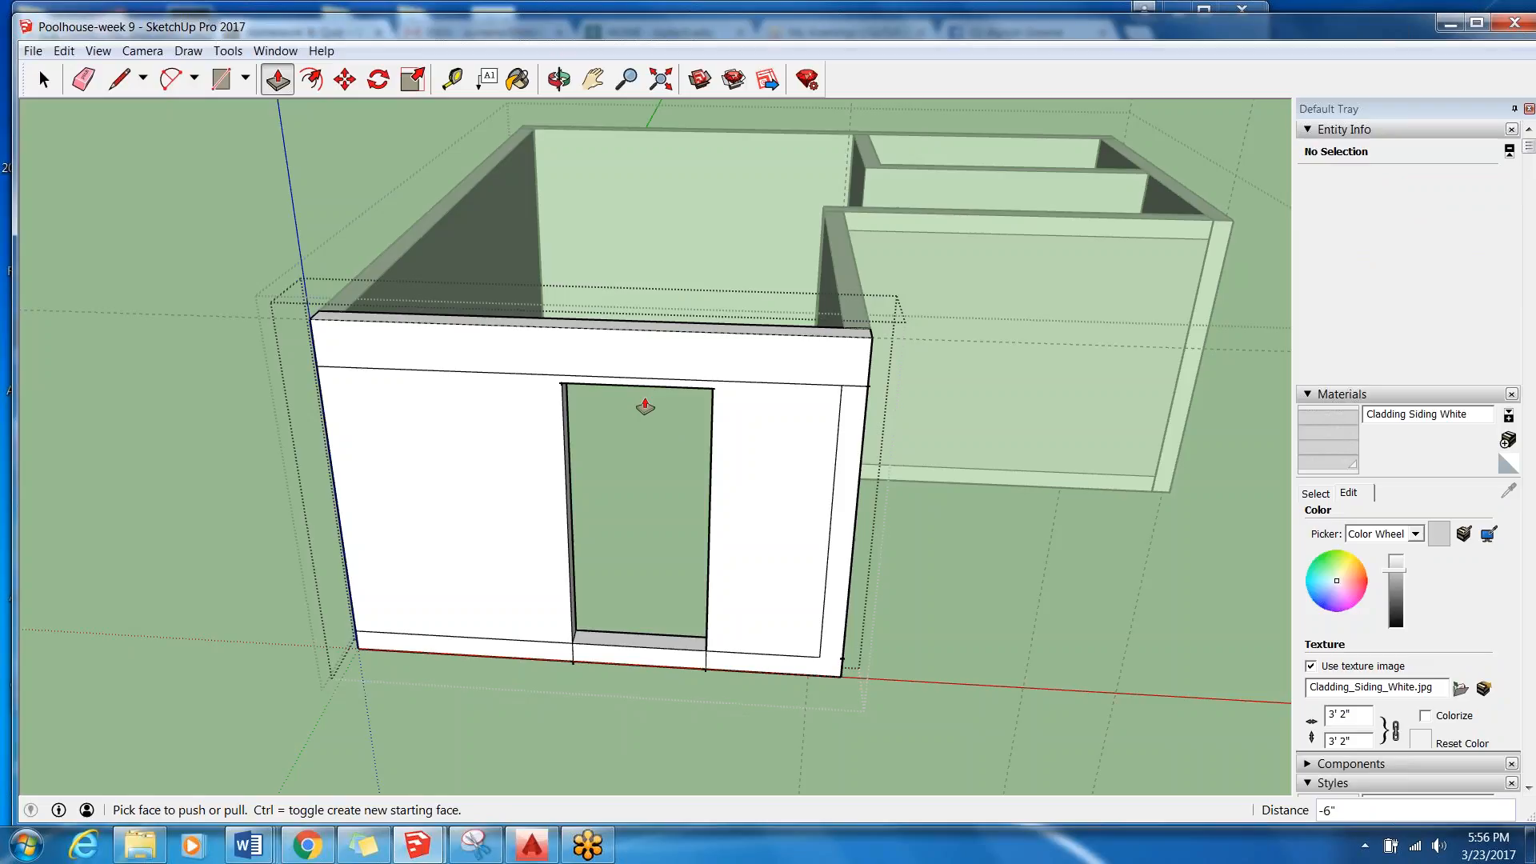
Try pushing the bottom trim strip beneath the door opening back 6", and undo that push.
left_click(617, 660)
left_click(640, 628)
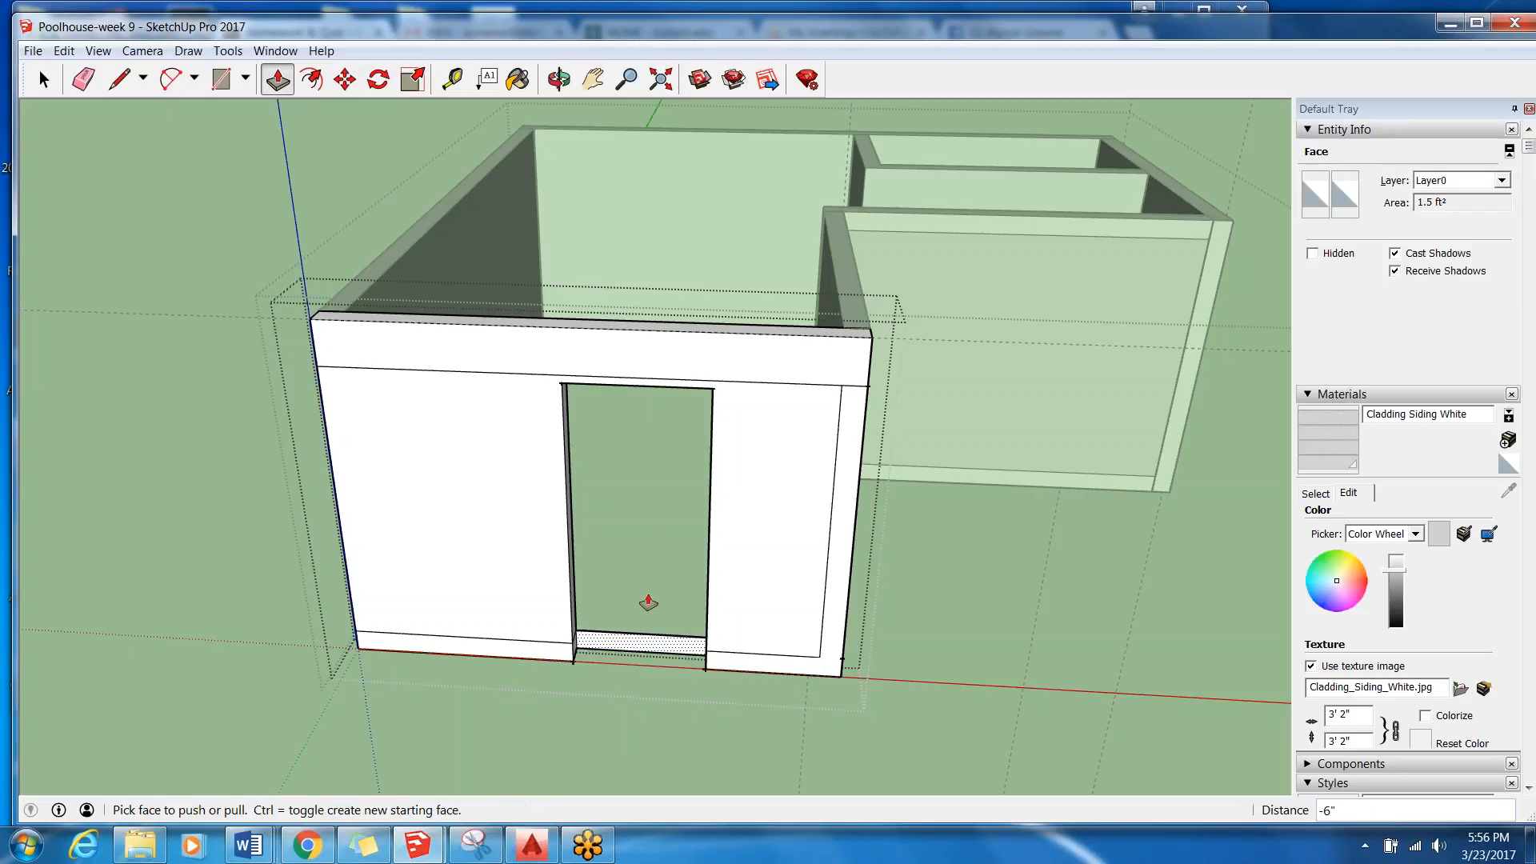
left_click(64, 51)
left_click(96, 80)
Push the bottom trim strip beneath the door opening back 6" to the wall's inner side.
scroll(618, 715, "up", 3)
scroll(619, 736, "up", 1)
scroll(620, 752, "down", 4)
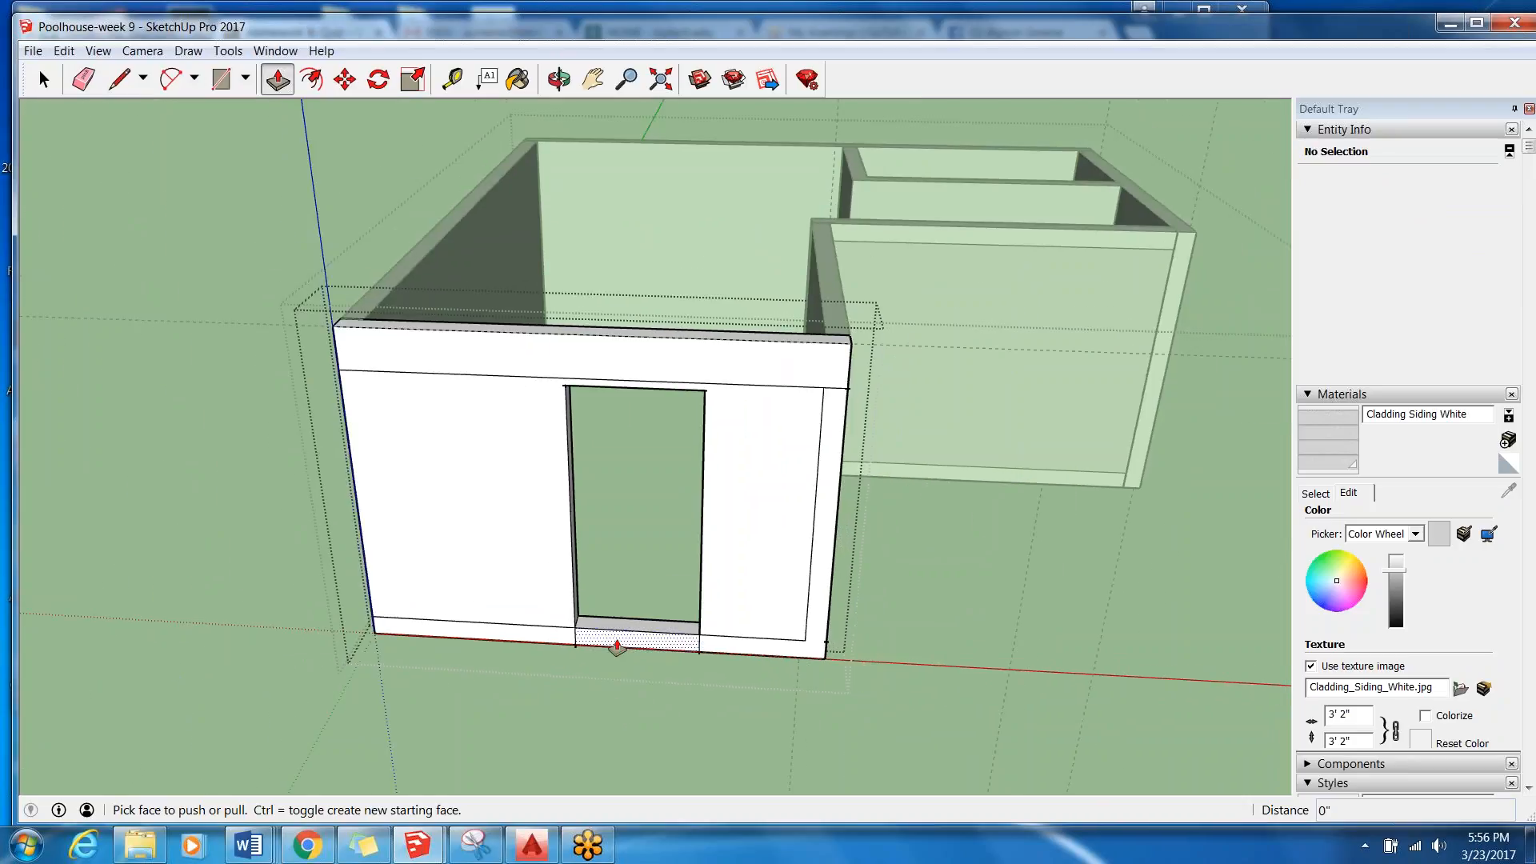
left_click(617, 646)
left_click(644, 330)
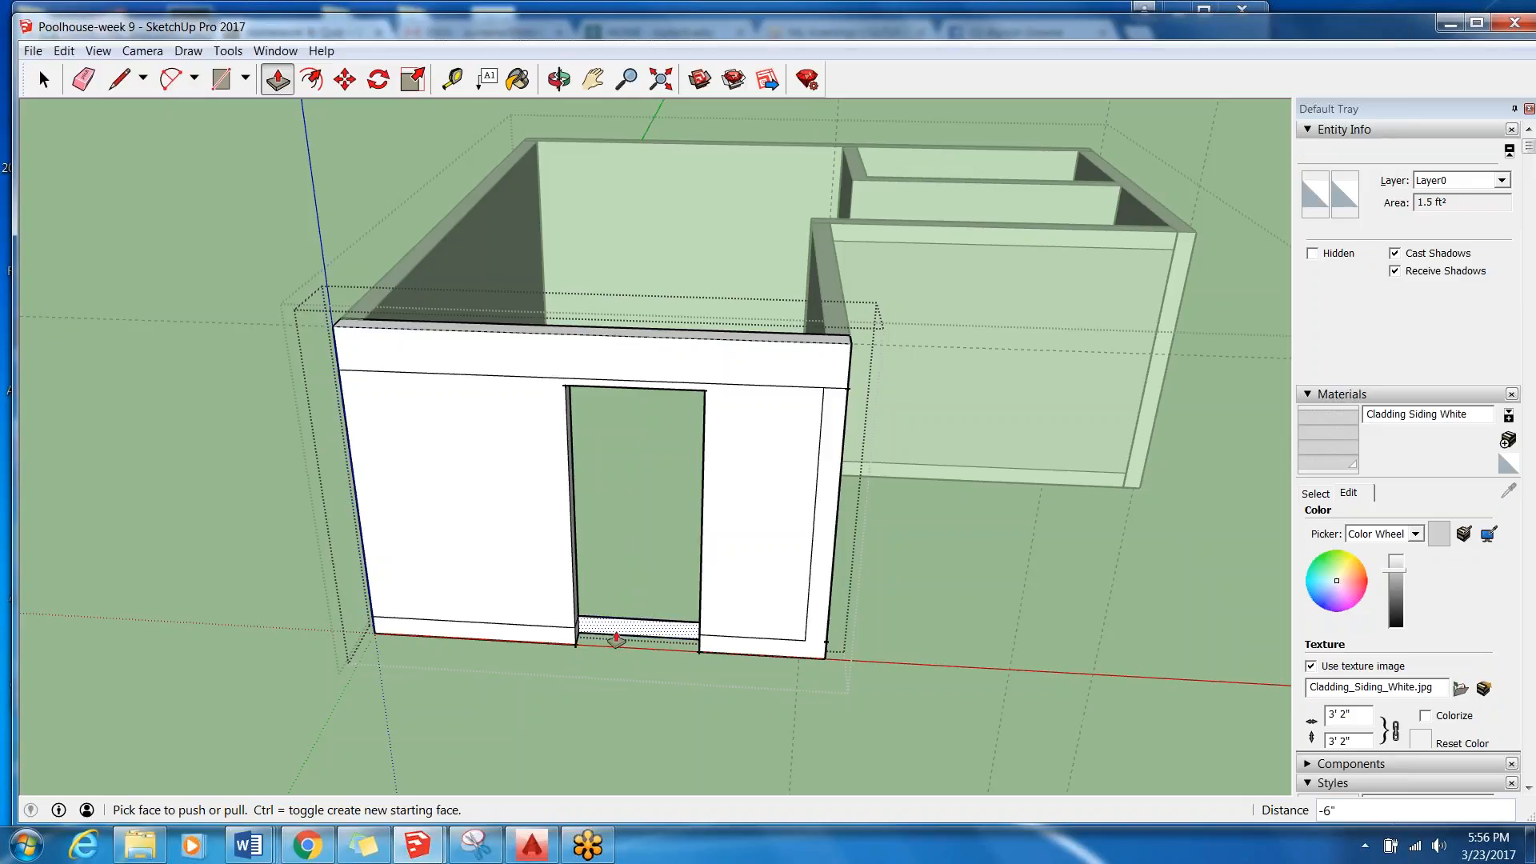
Delete the leftover trim-strip face at the base of the door opening.
scroll(616, 637, "up", 4)
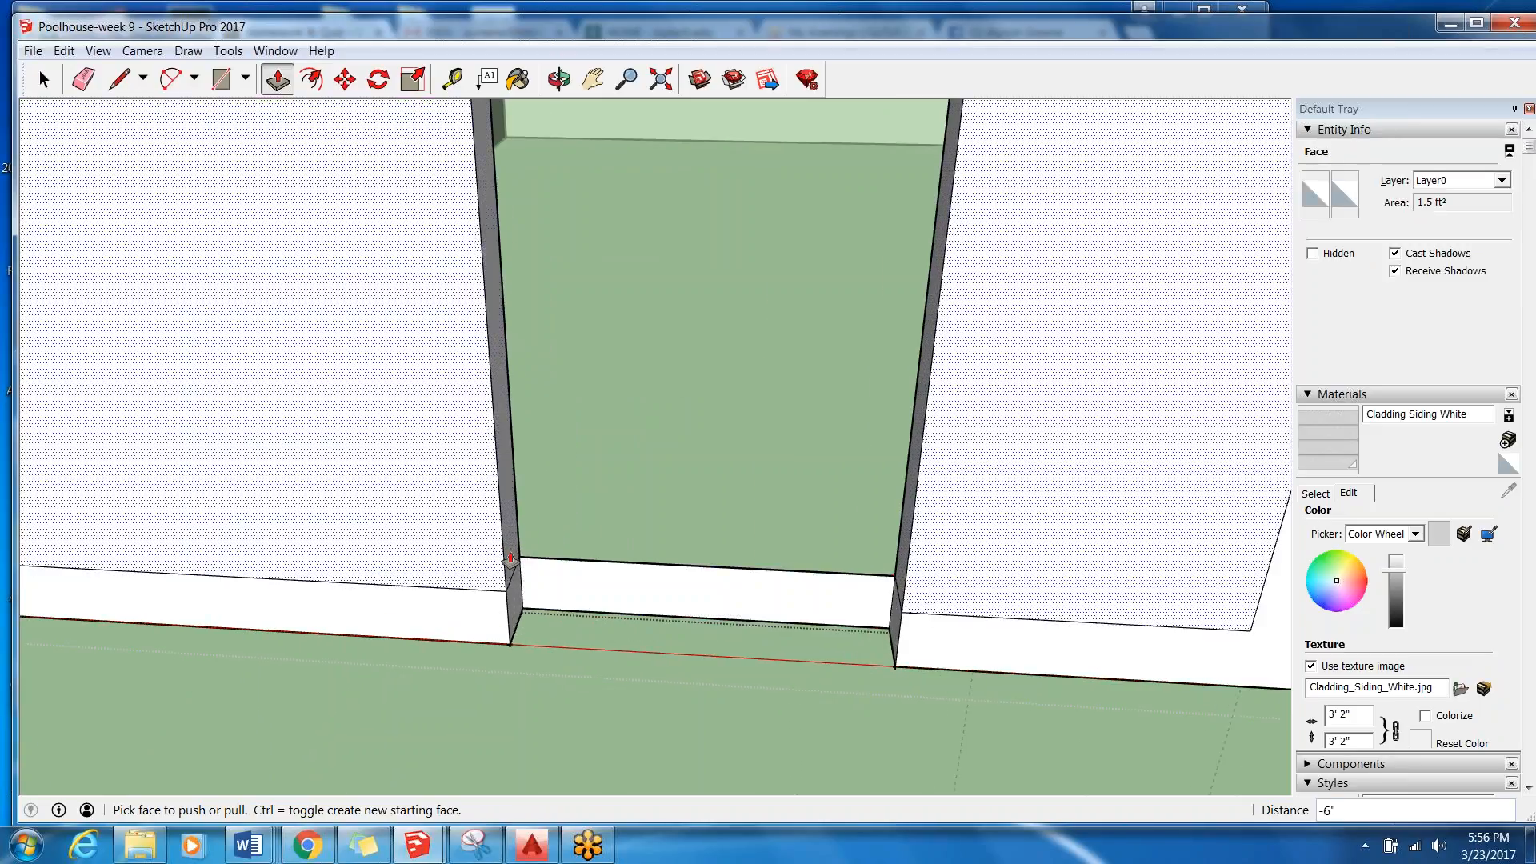
scroll(590, 446, "down", 5)
scroll(617, 559, "up", 5)
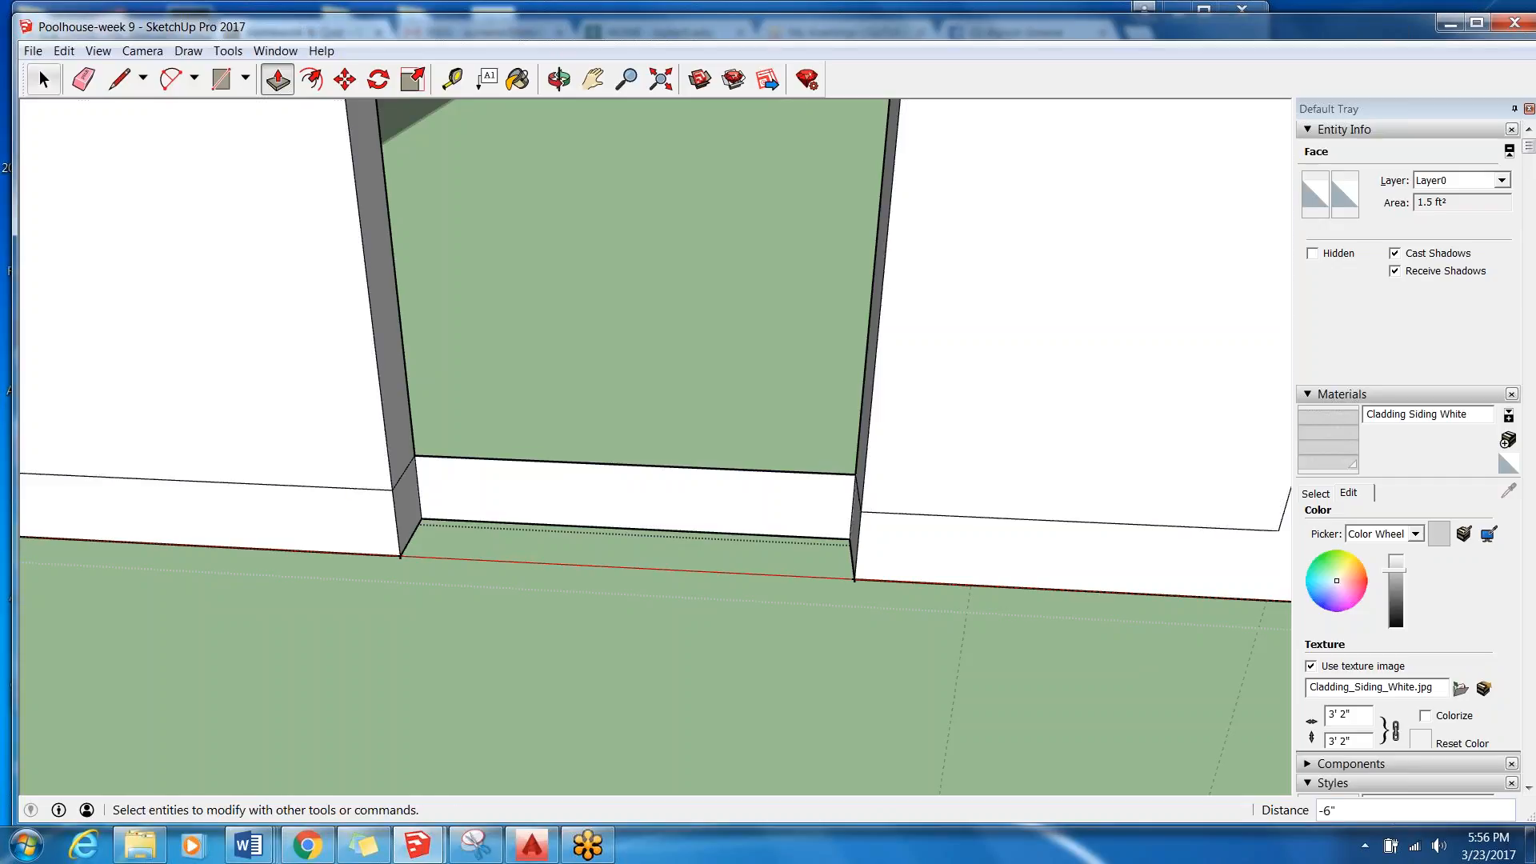
key("space")
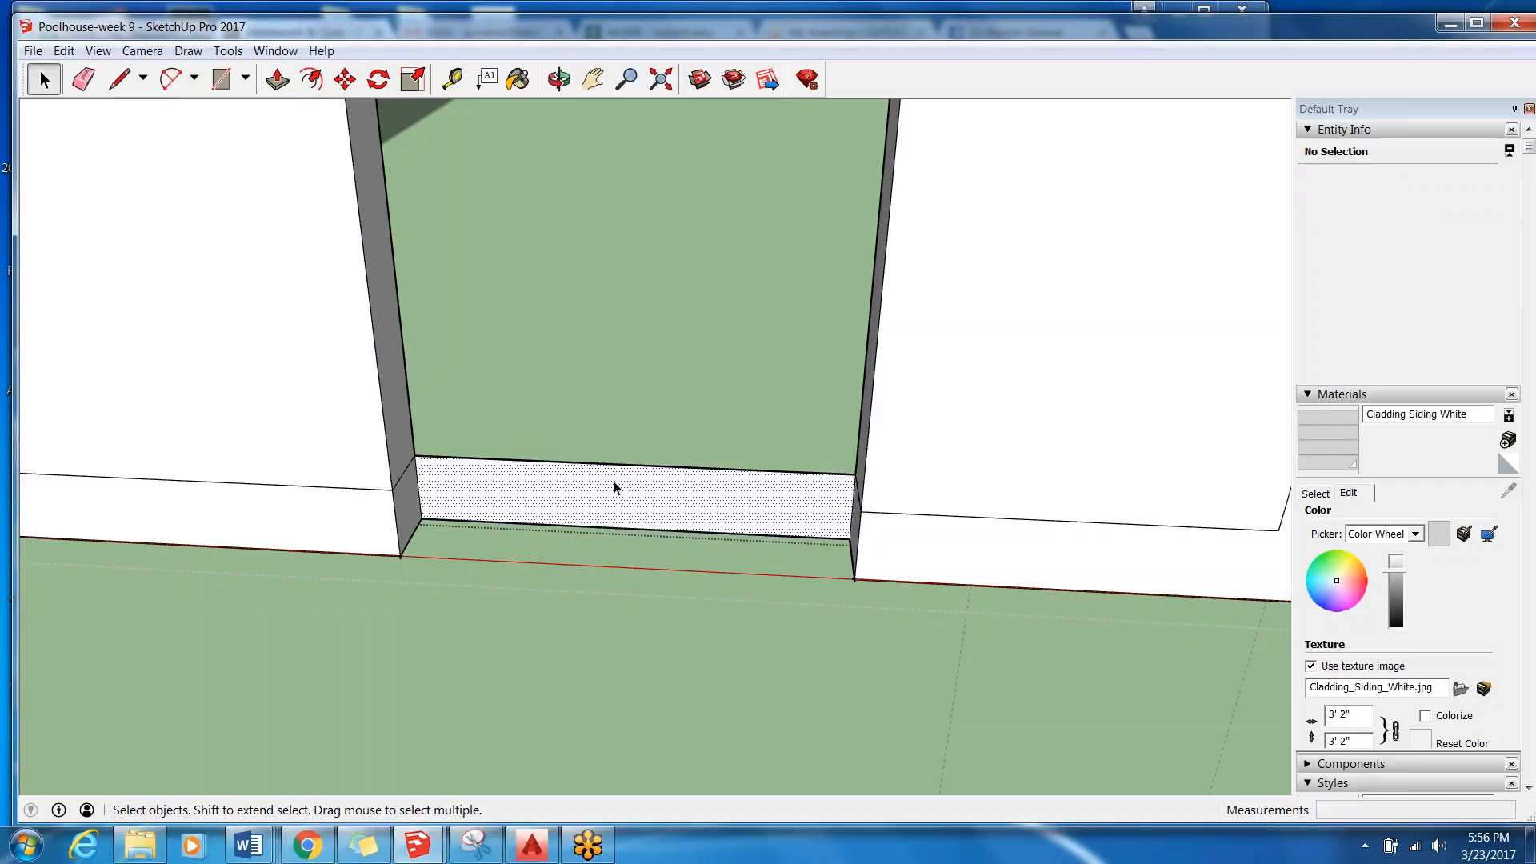
left_click(616, 486)
key("Delete")
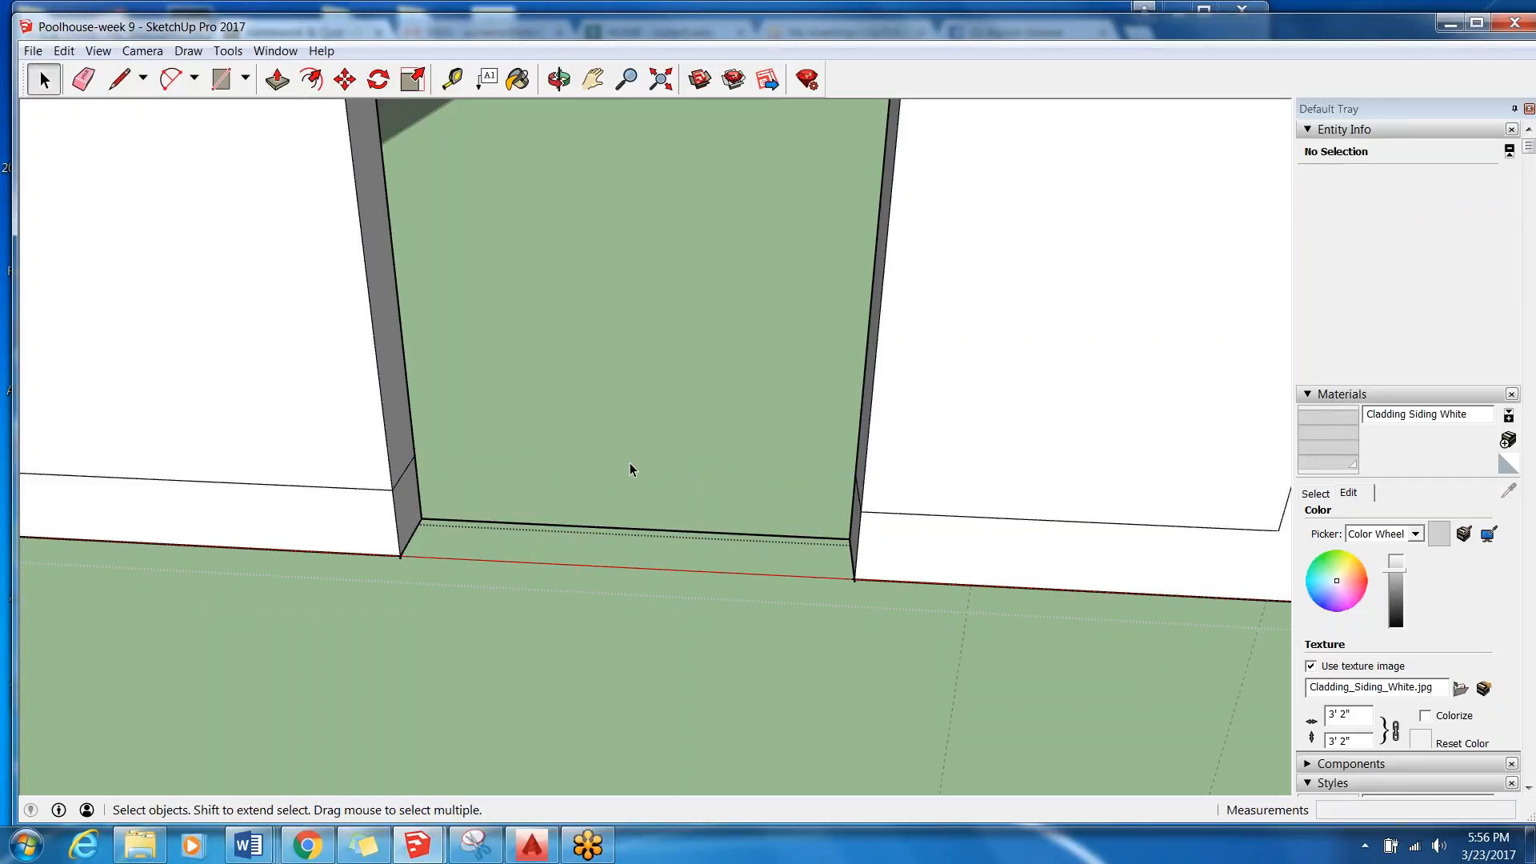
Try deleting the leftover edge across the base of the door opening, and undo the erase.
middle_click_drag(616, 533, 538, 367)
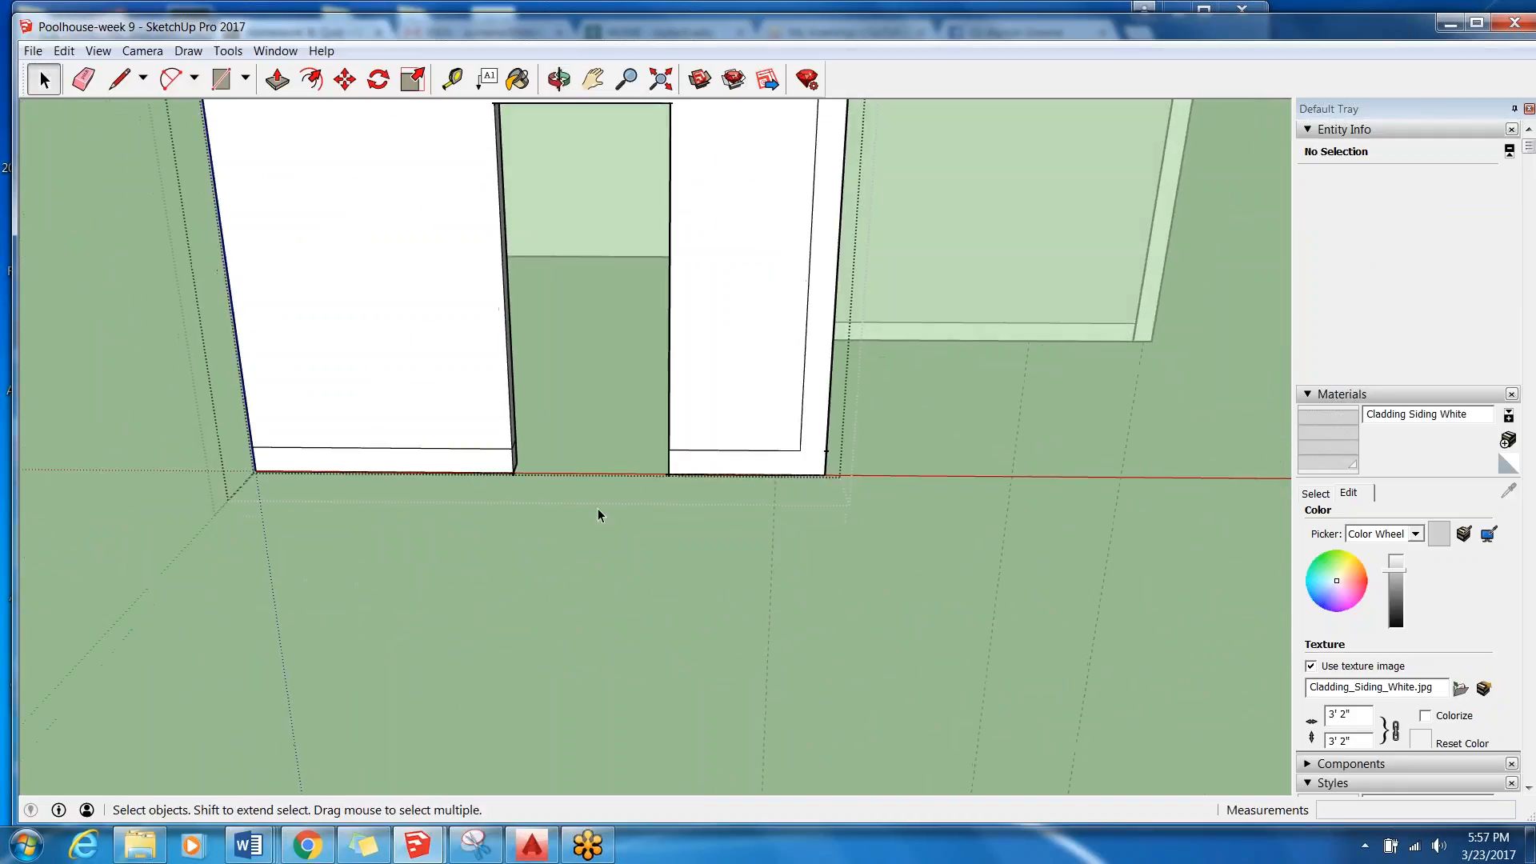
scroll(539, 521, "down", 2)
scroll(578, 311, "up", 1)
scroll(578, 311, "up", 2)
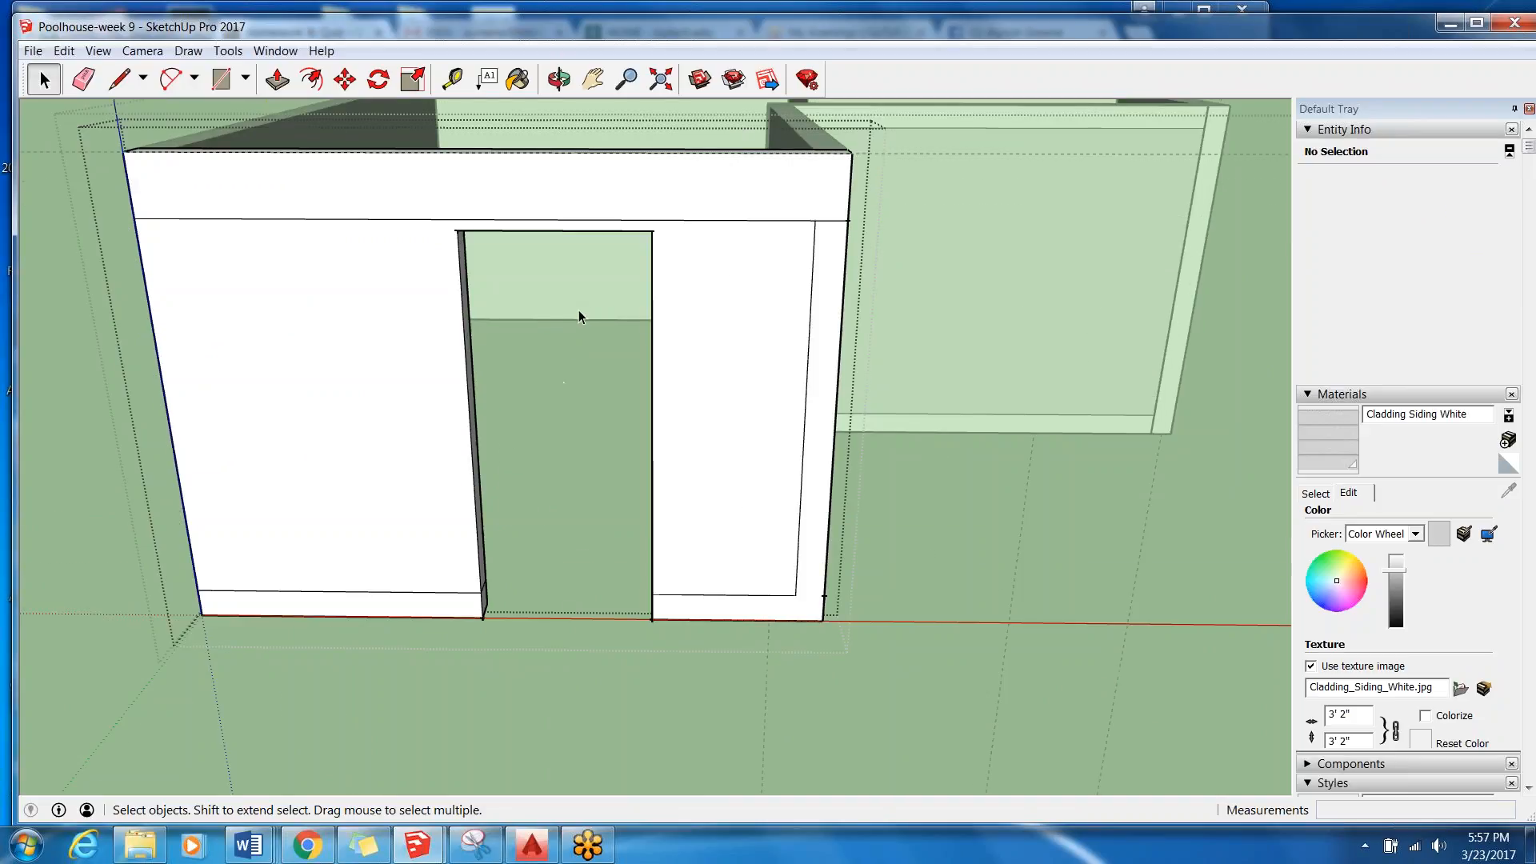
scroll(580, 318, "down", 3)
left_click(64, 50)
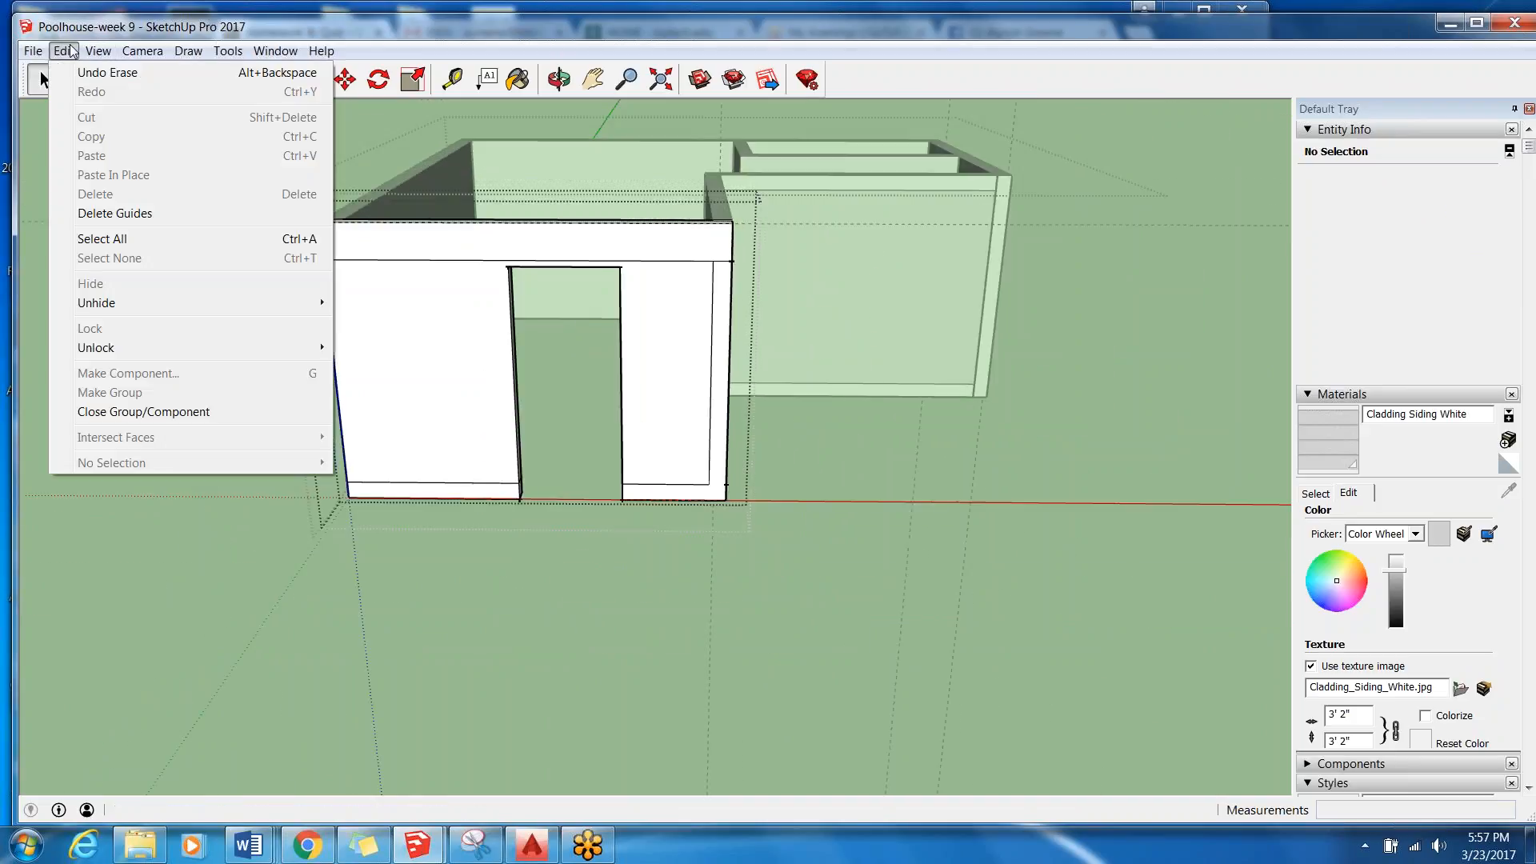
left_click(92, 69)
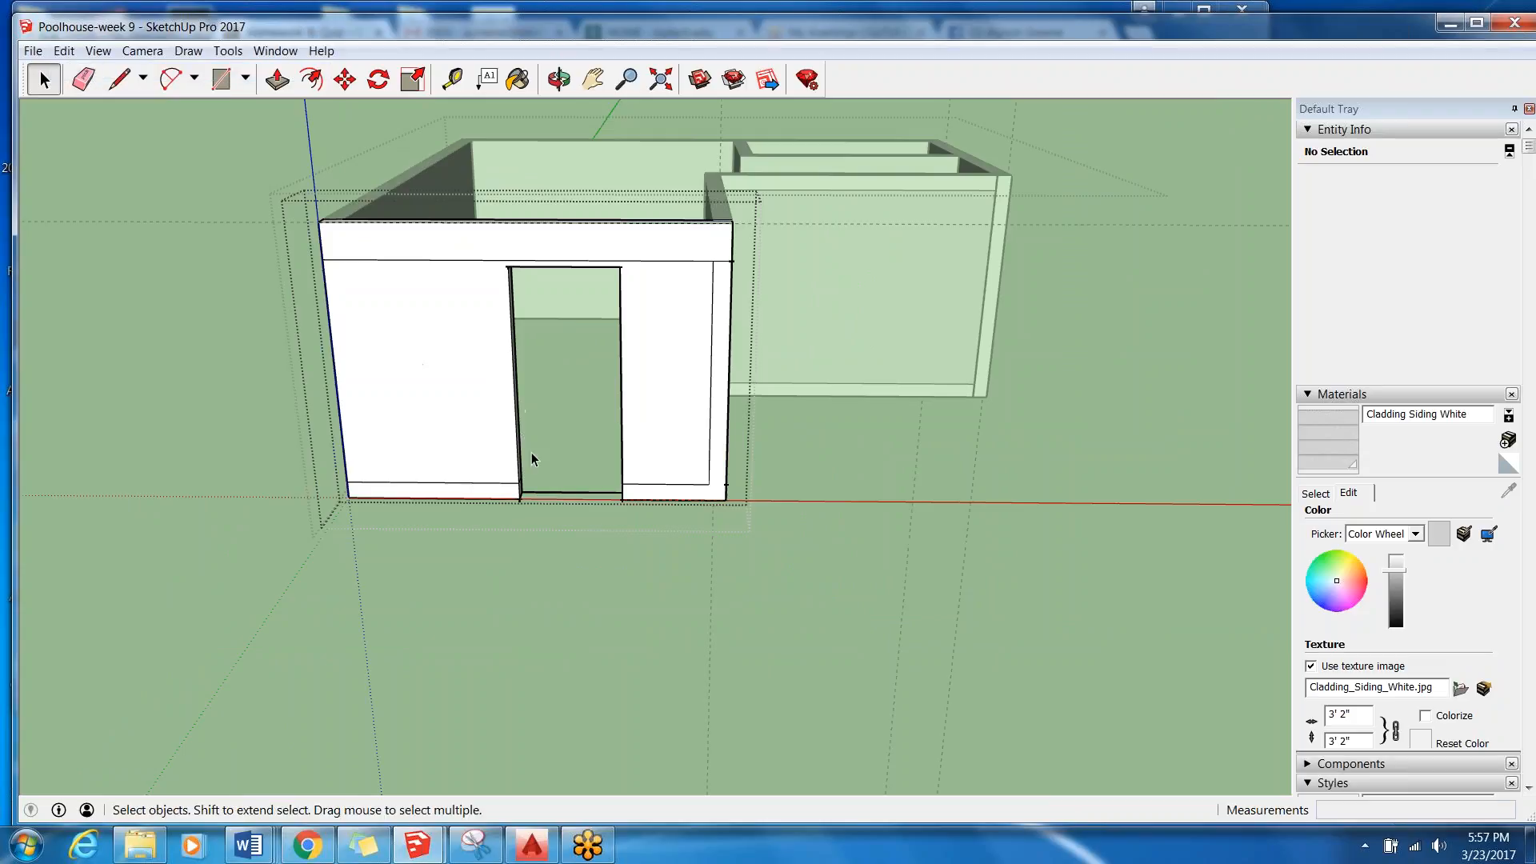
middle_click_drag(560, 387, 509, 382)
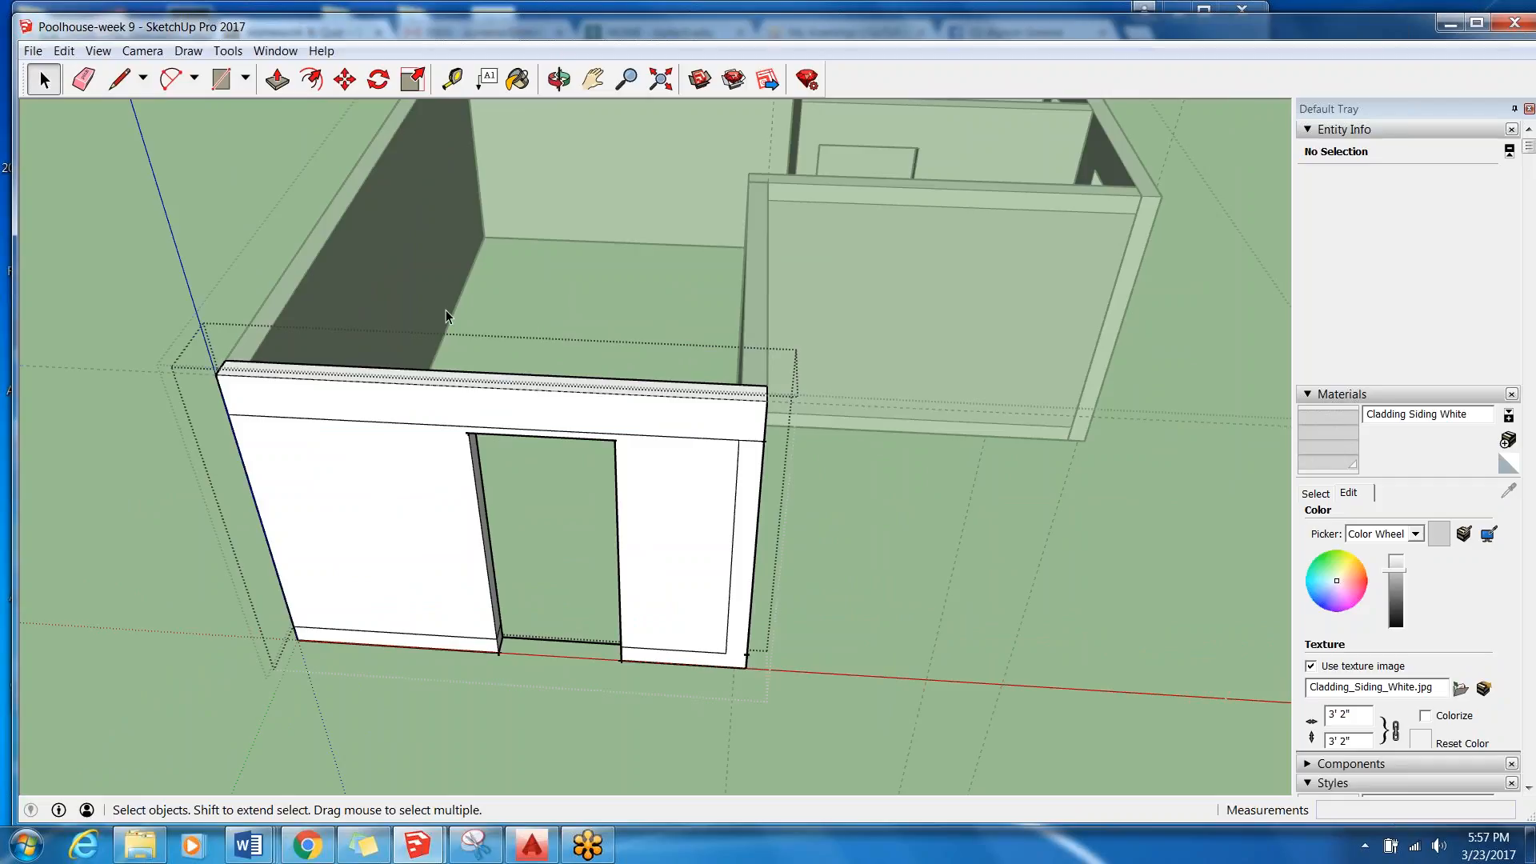
Undo the earlier pushes and erases at the door opening until only the door outline remains on the wall.
left_click(74, 52)
left_click(107, 72)
left_click(64, 50)
left_click(64, 50)
left_click(64, 51)
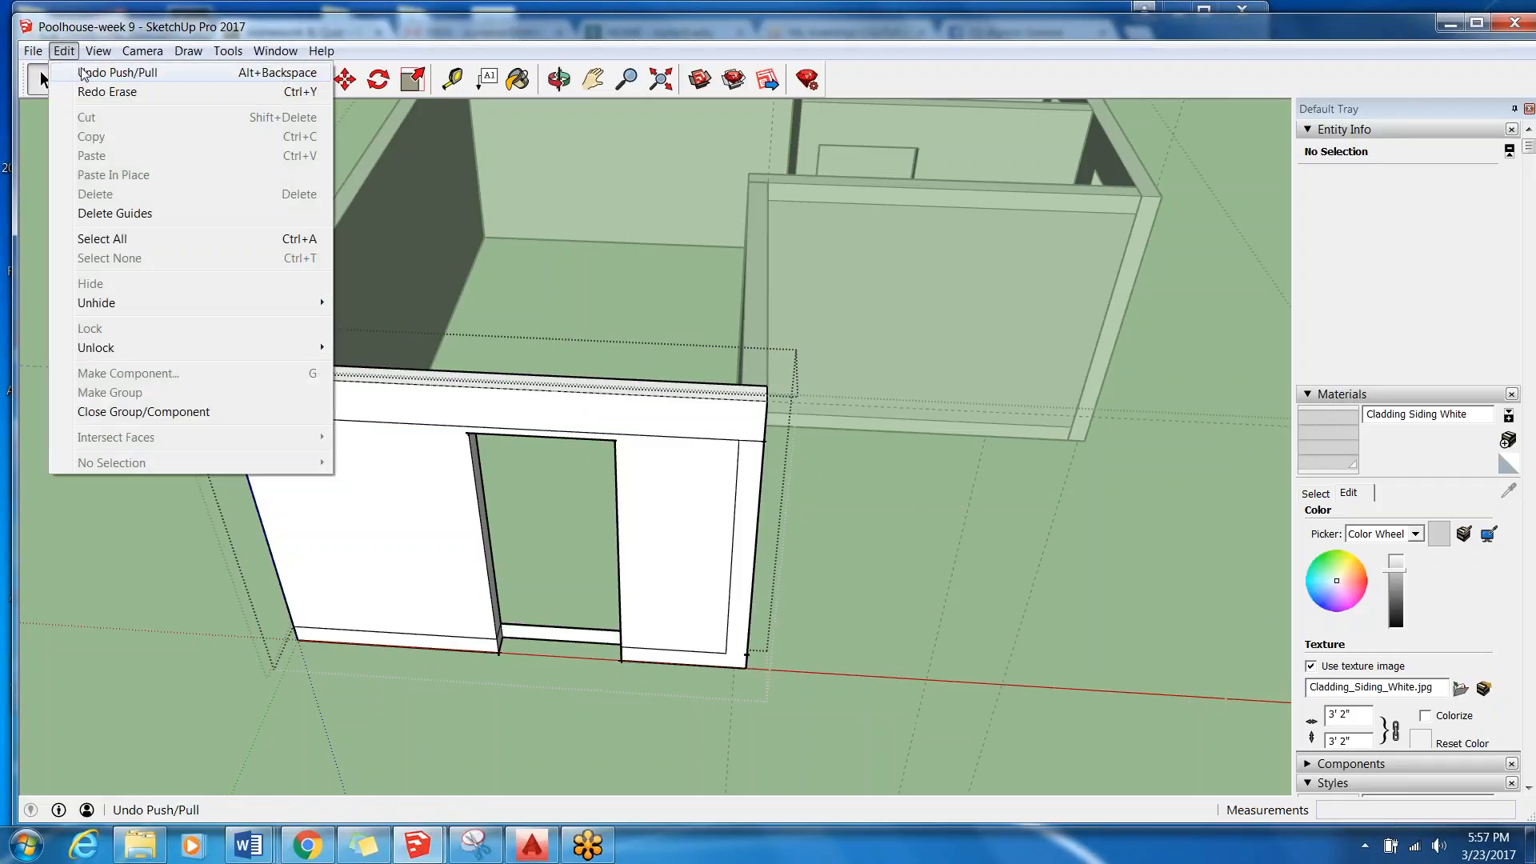
left_click(107, 72)
left_click(97, 51)
left_click(64, 50)
left_click(74, 71)
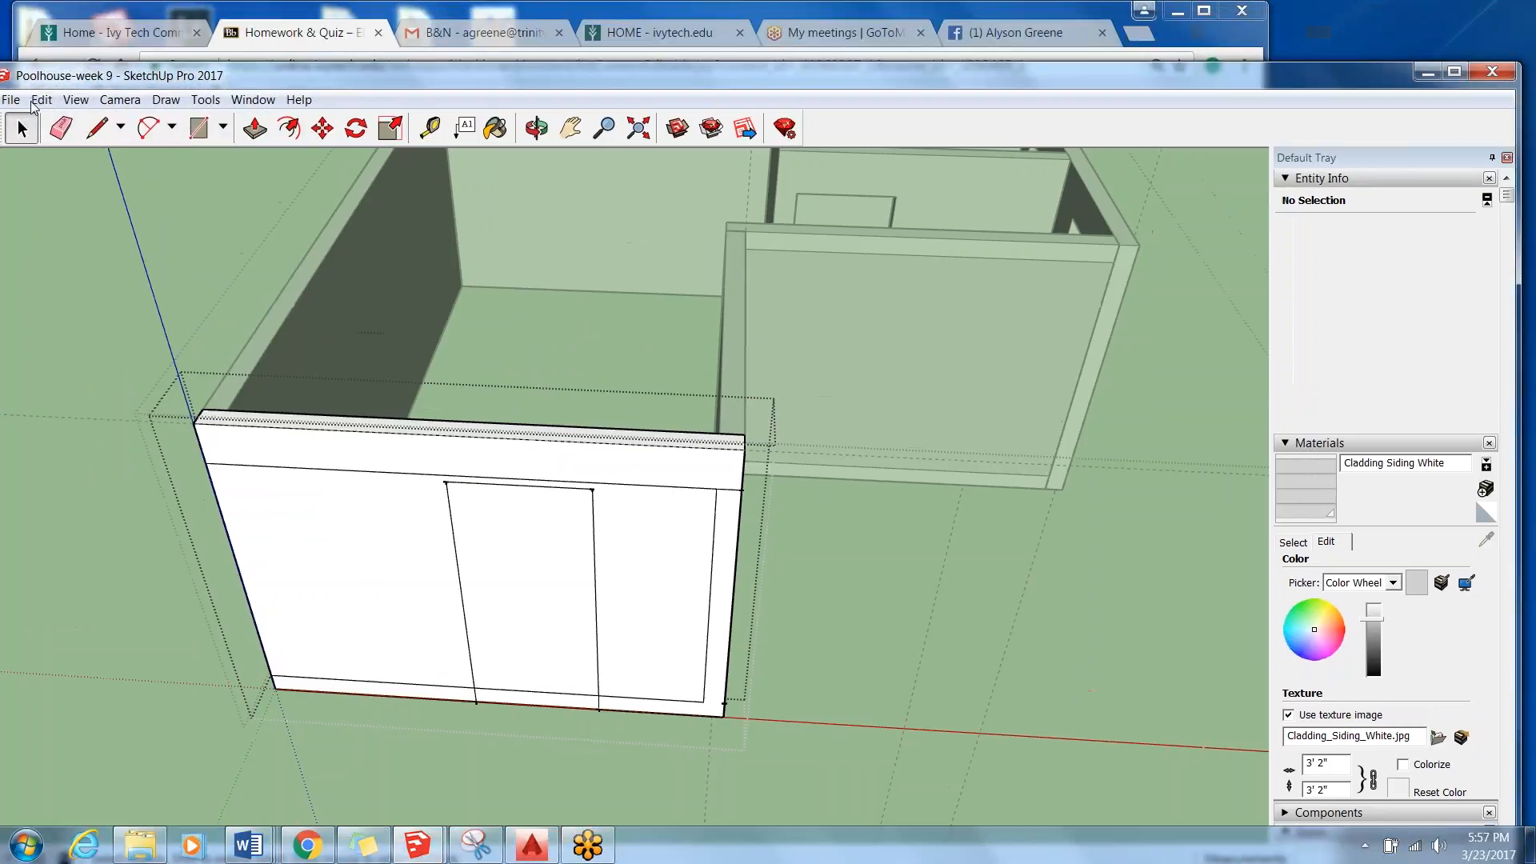
left_click_drag(32, 102, 143, 74)
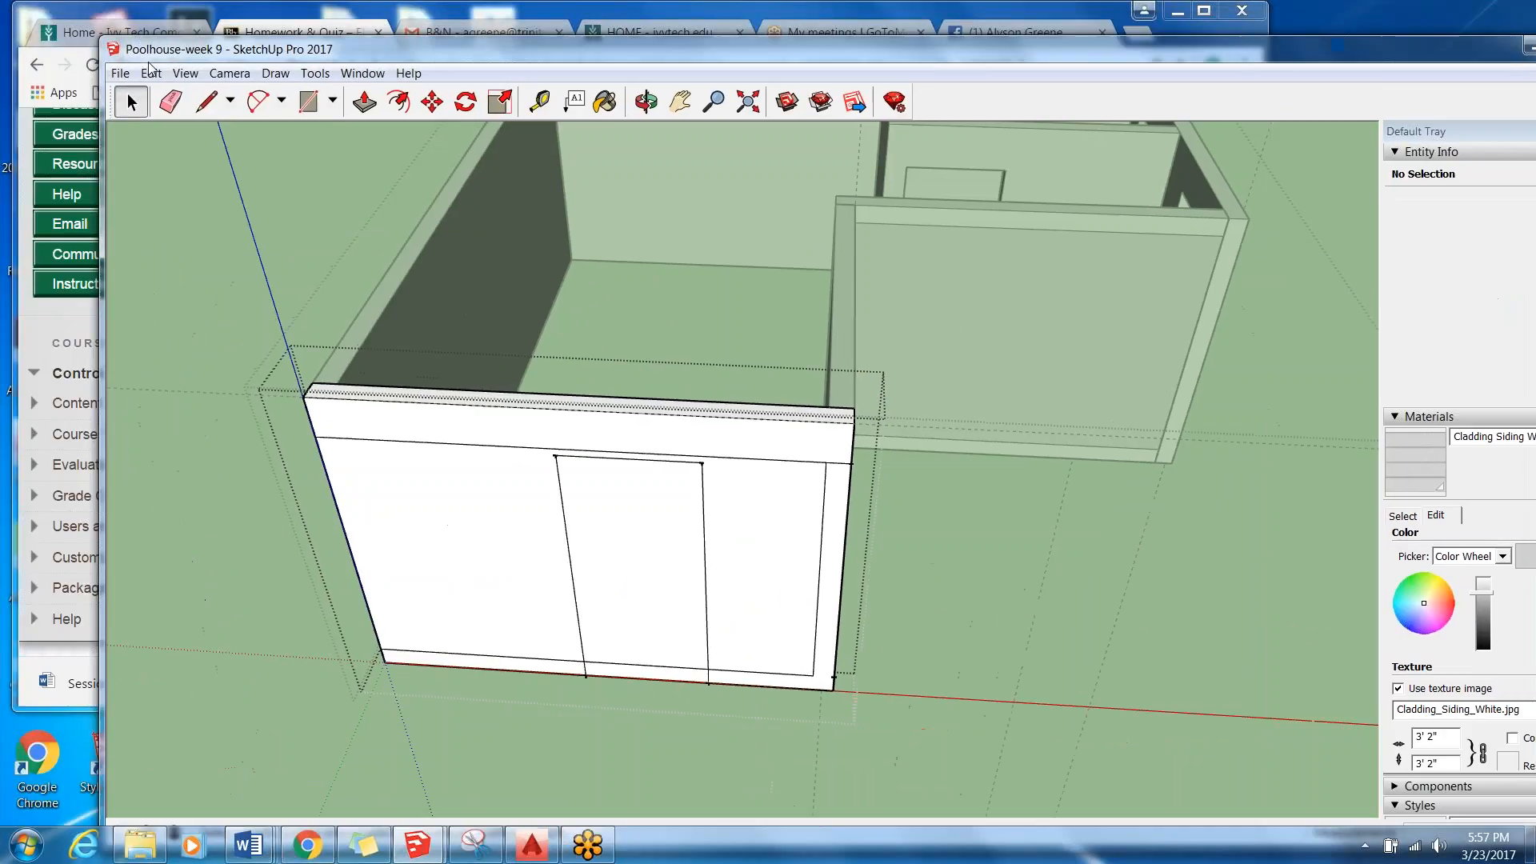
Push the door face above the bottom trim line back through the wall's full thickness.
left_click(364, 99)
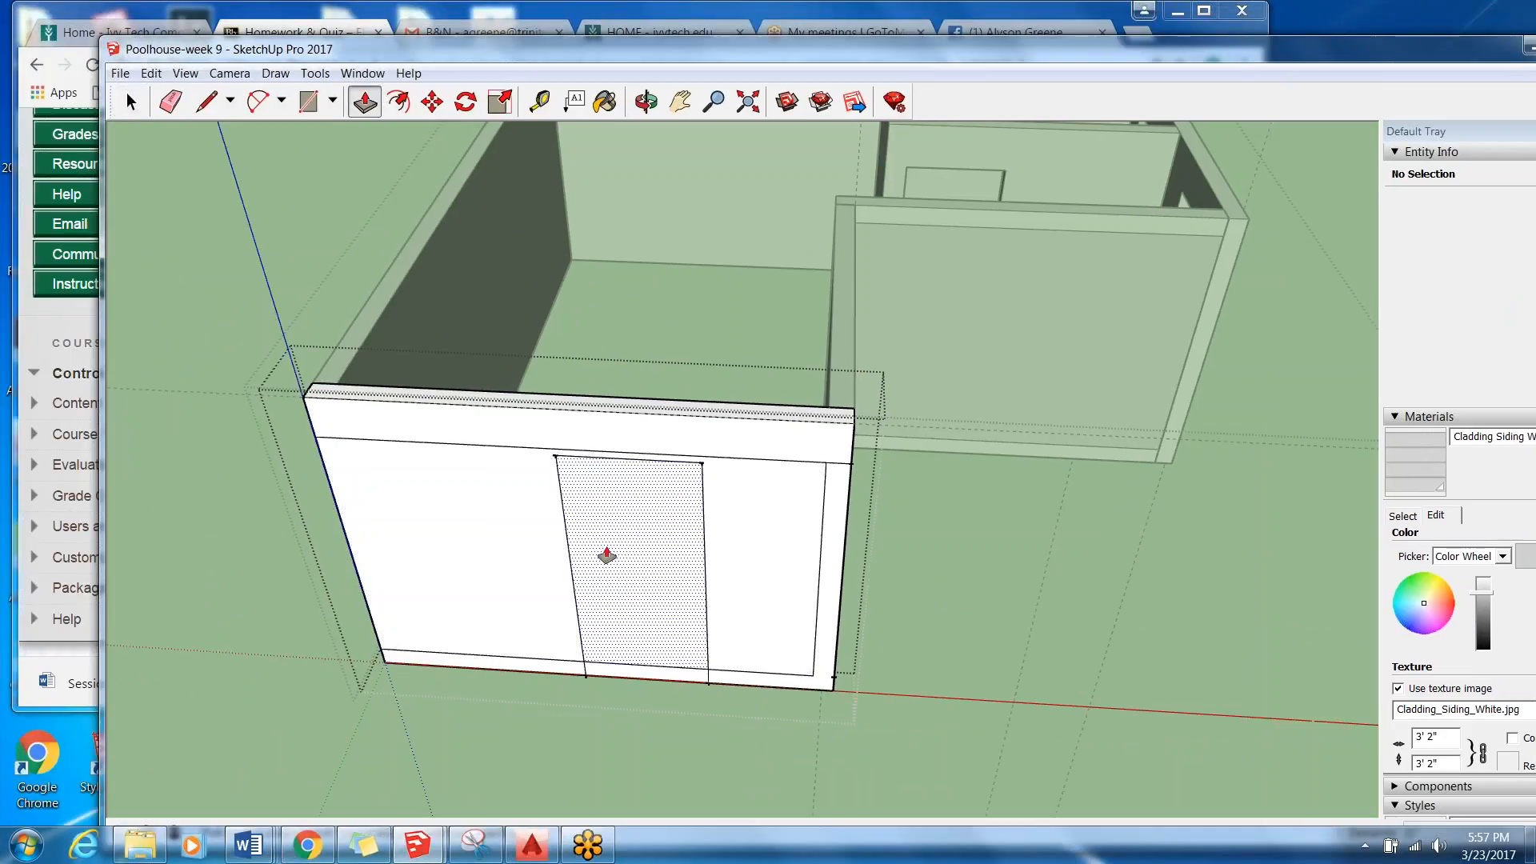
left_click(589, 552)
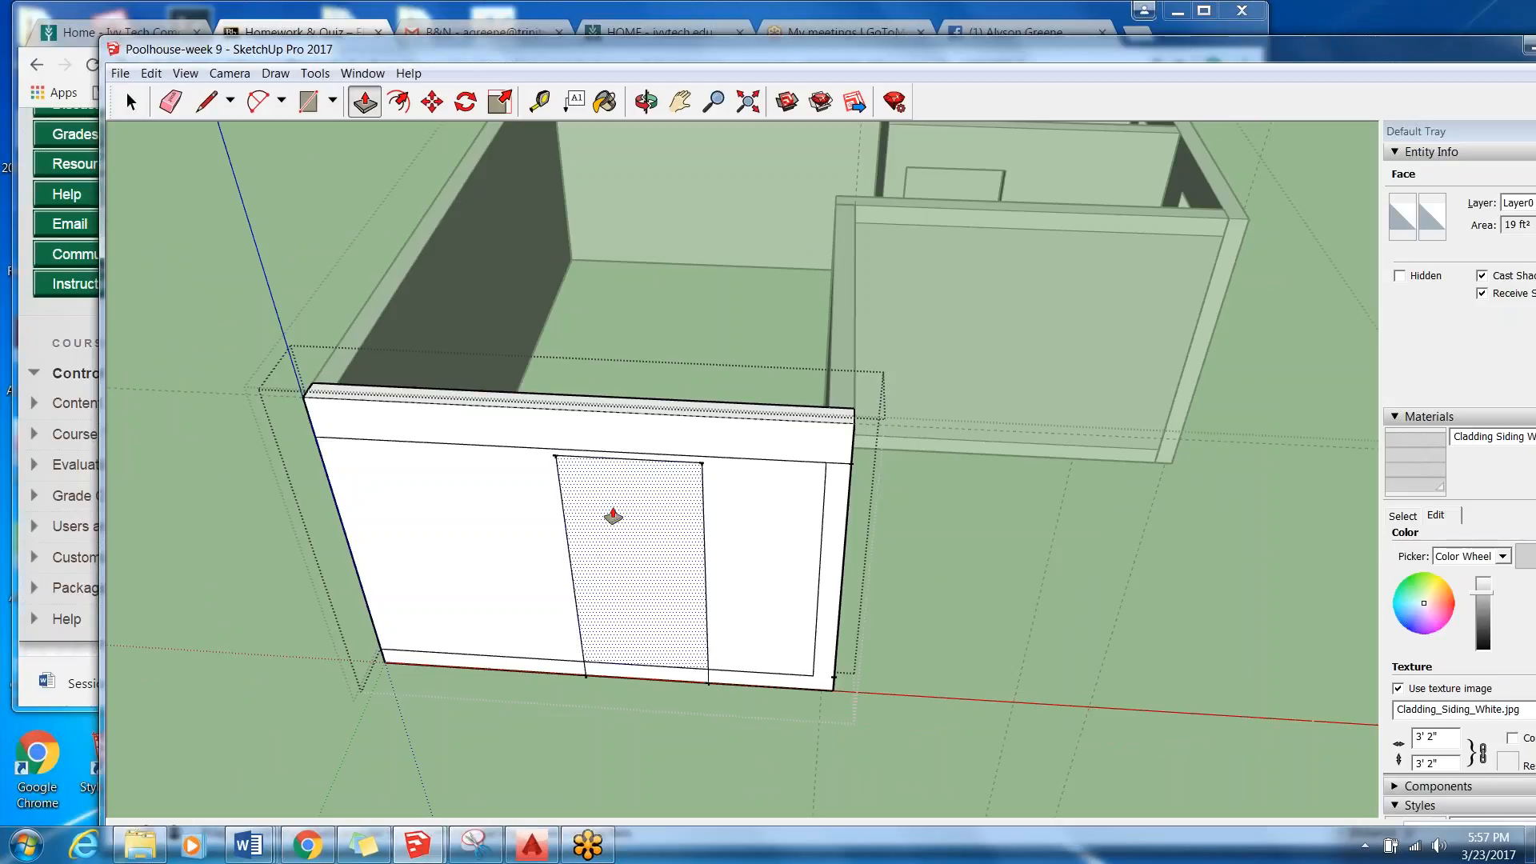
left_click_drag(613, 516, 629, 399)
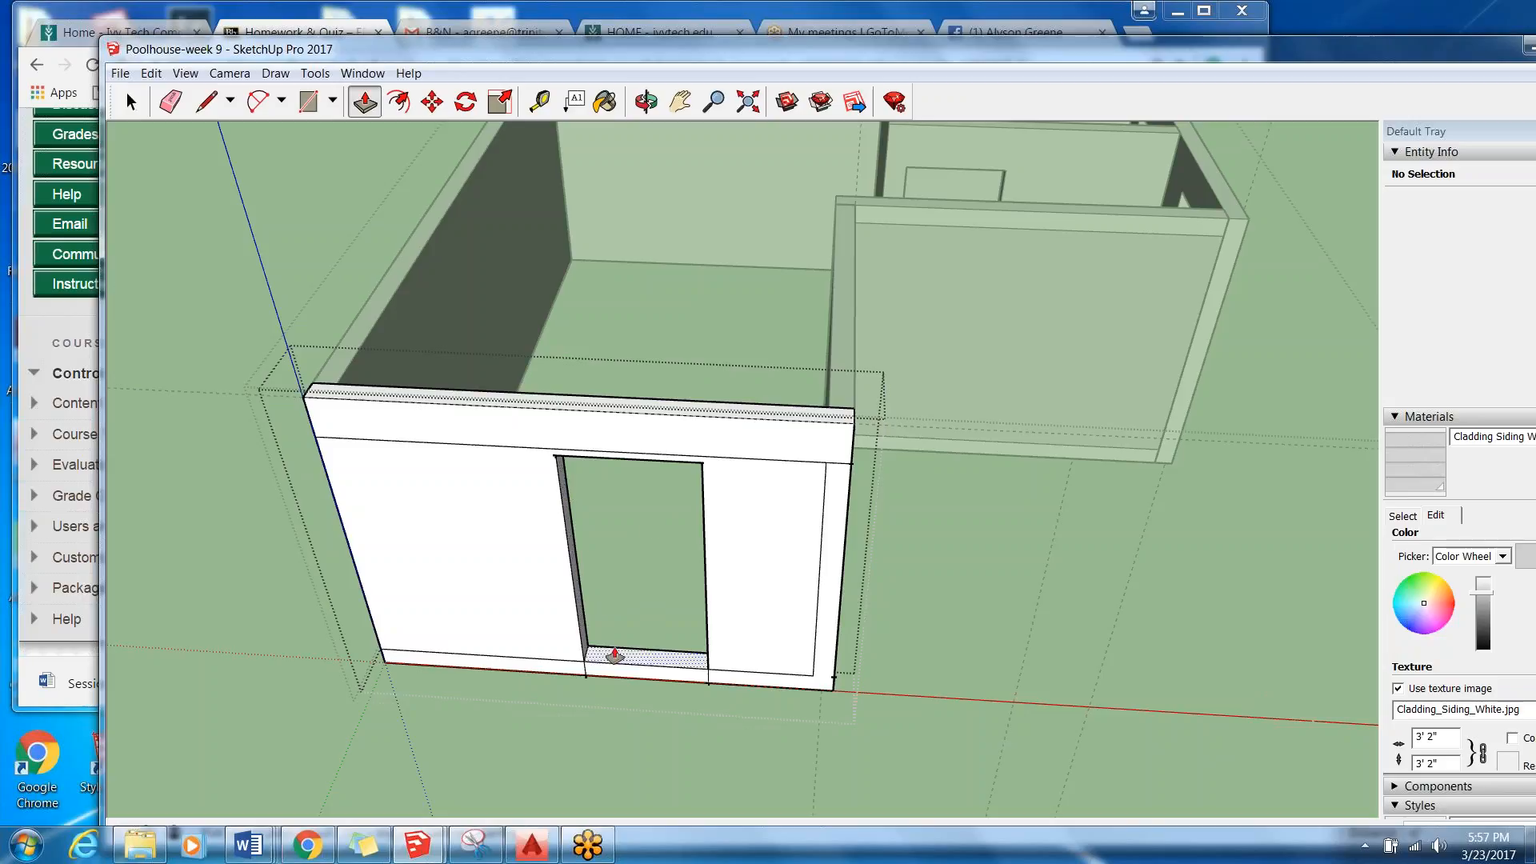
scroll(560, 496, "up", 6)
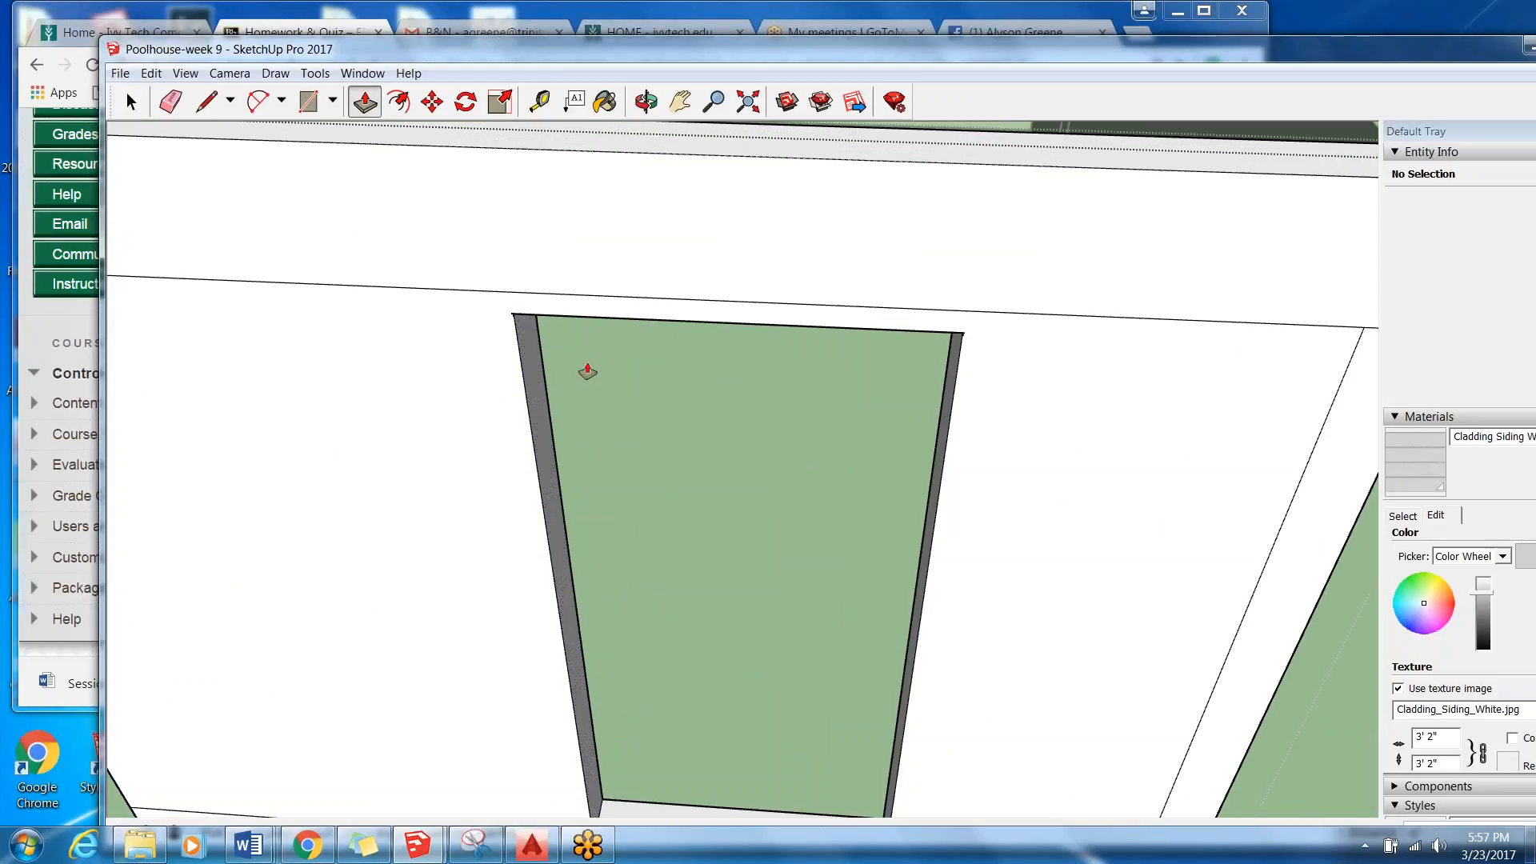
scroll(592, 359, "down", 8)
Push the bottom trim strip within the door outline back 6" to the wall's inner side.
left_click(634, 322)
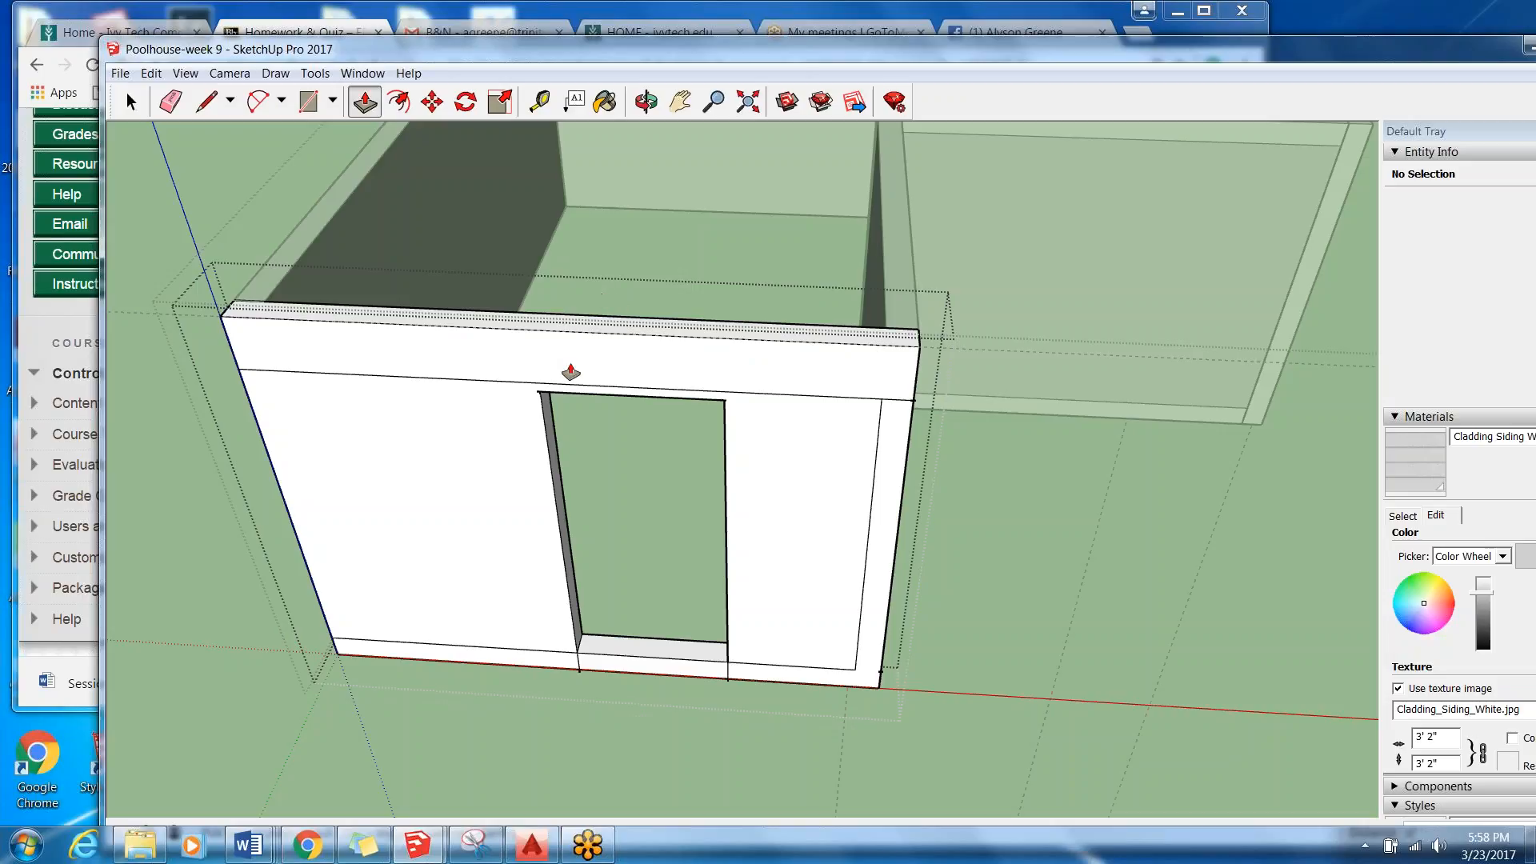
left_click(636, 667)
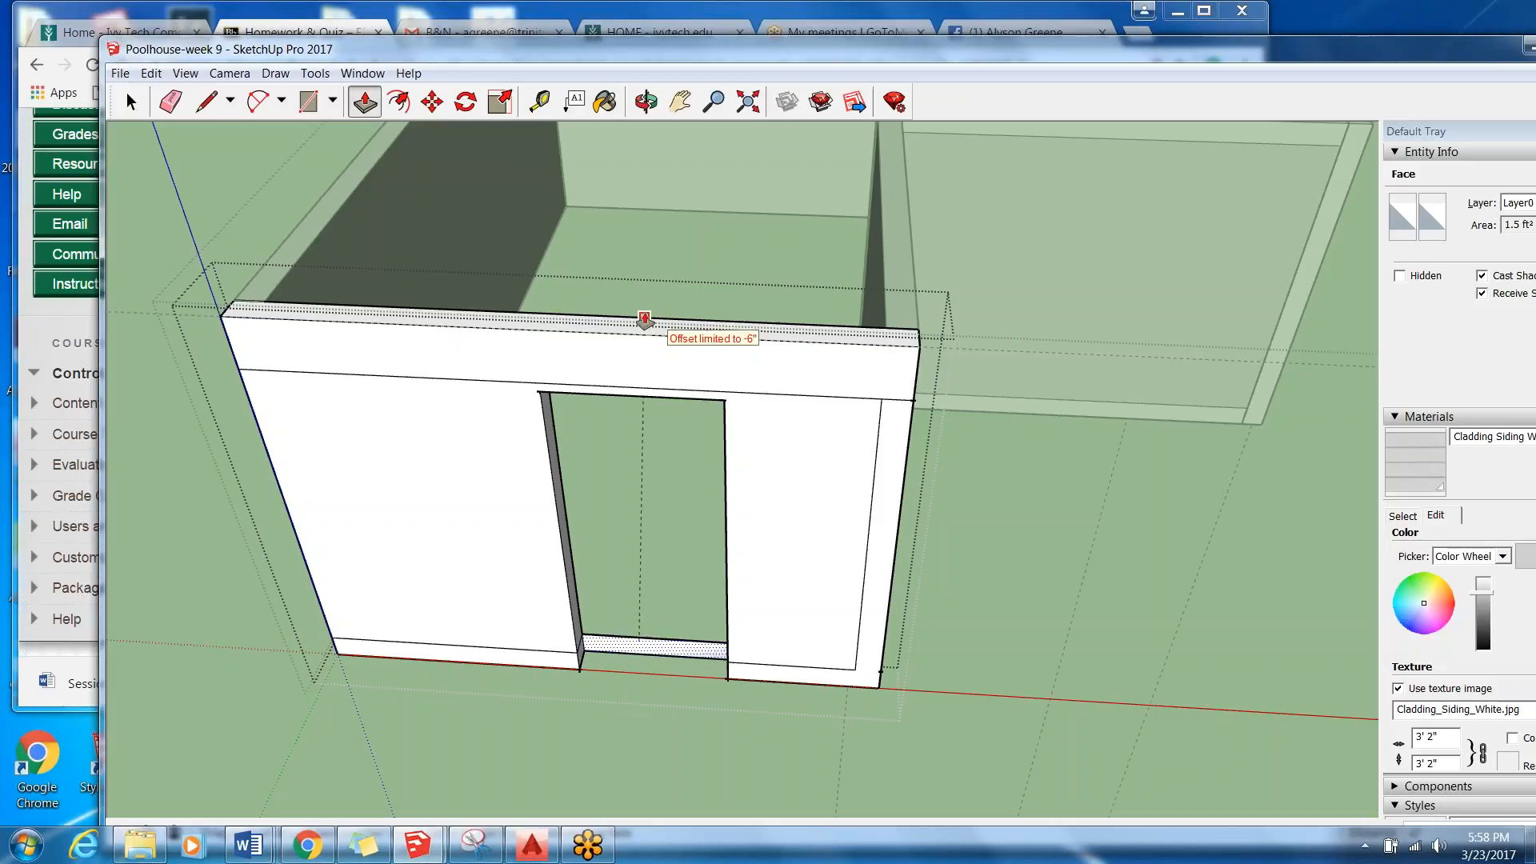
left_click(645, 374)
left_click(659, 655)
Inspect the strip left at the base of the door opening from inside the room and from outside.
left_click(171, 163)
middle_click_drag(613, 721, 1125, 370)
scroll(916, 270, "up", 5)
scroll(912, 268, "down", 3)
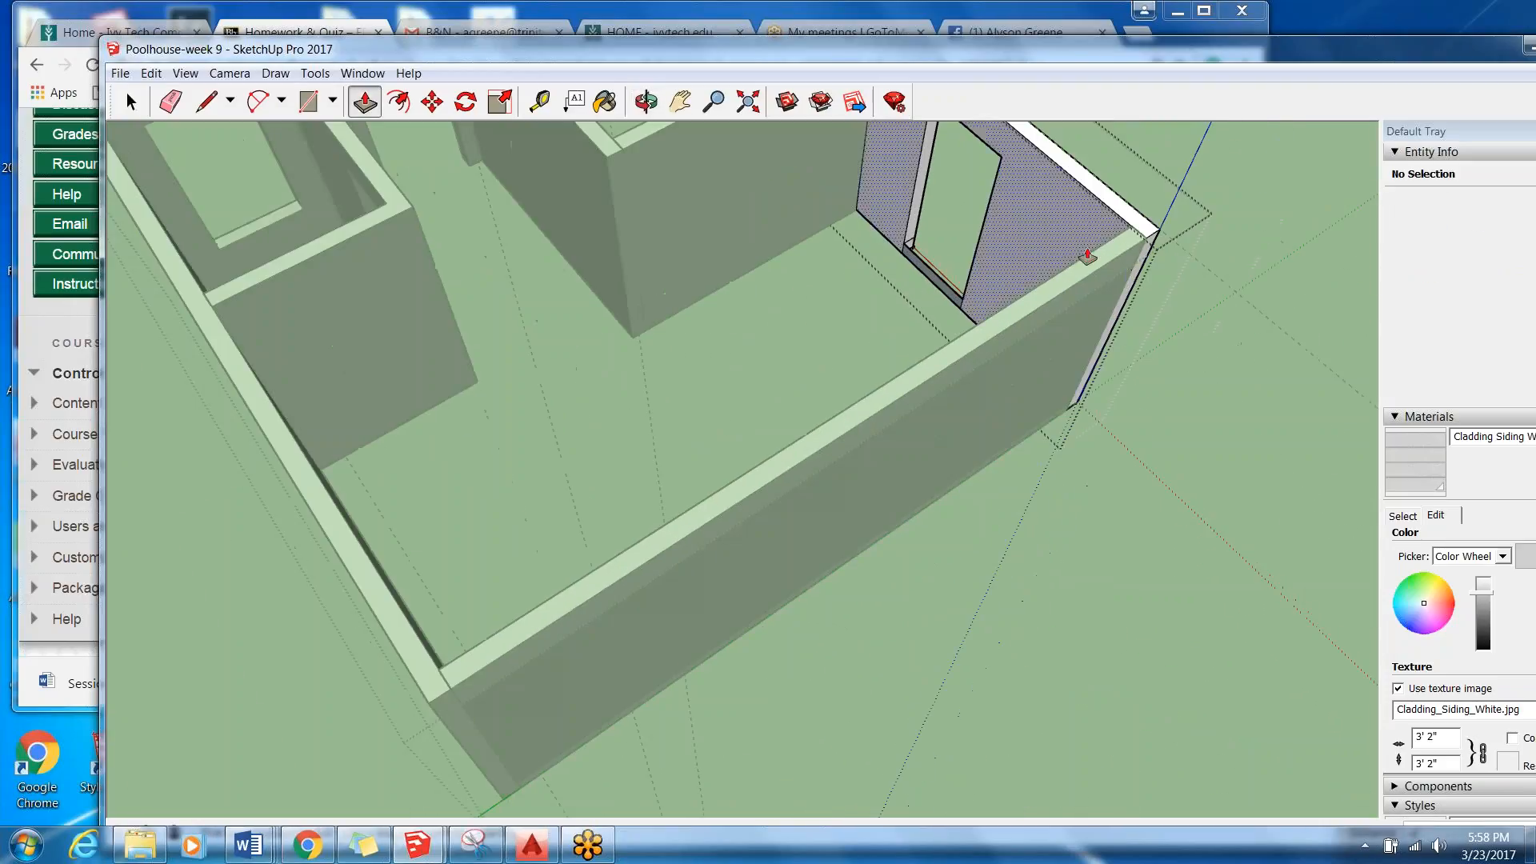
middle_click_drag(1141, 240, 4, 88)
scroll(4, 88, "down", 1)
middle_click_drag(344, 500, 552, 444)
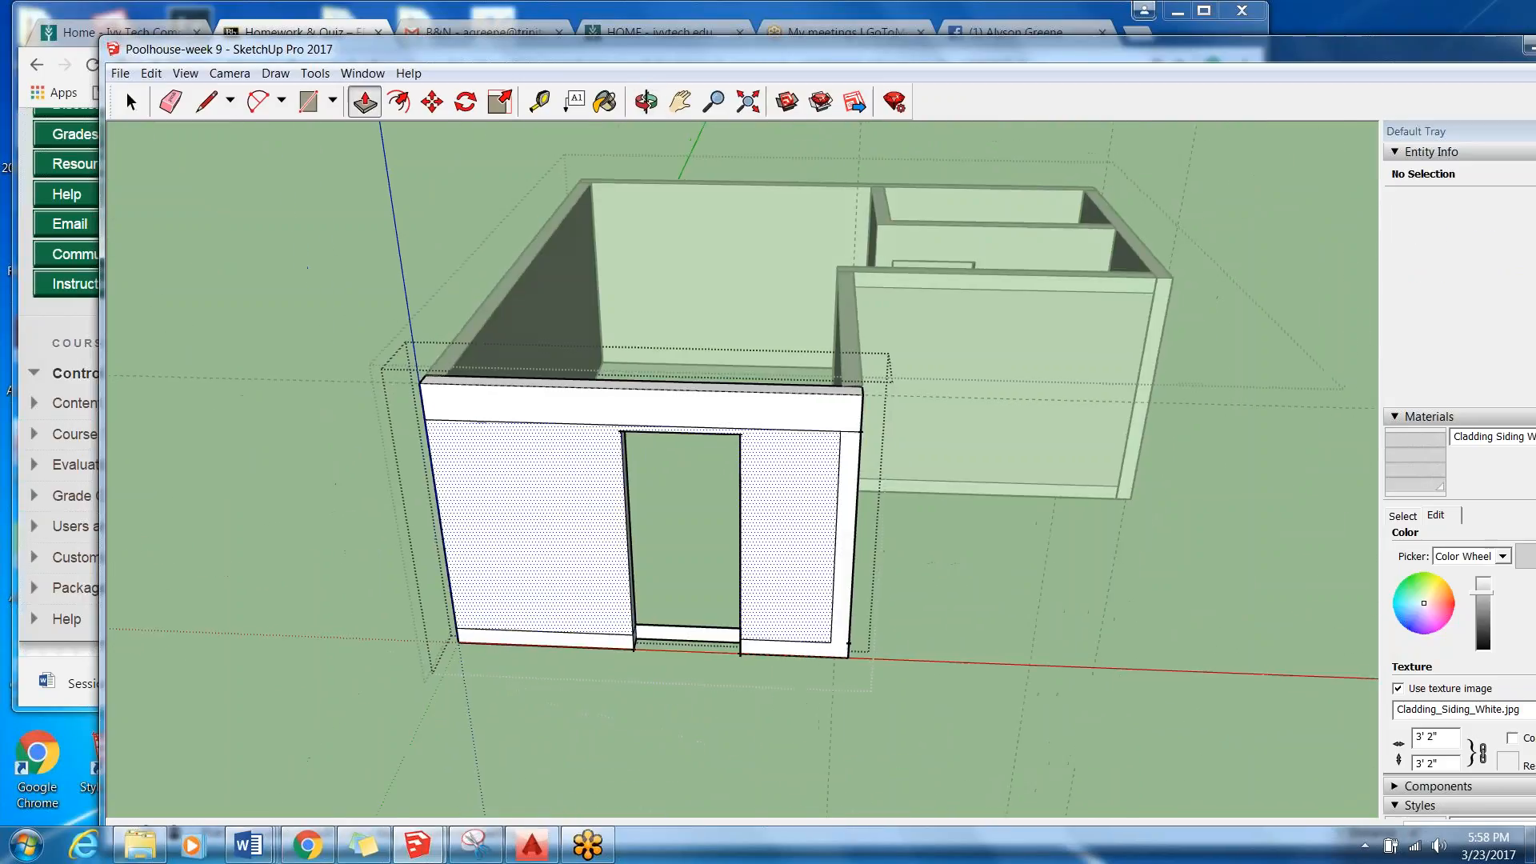
Try deleting the leftover strip face at the base of the door opening, and undo the deletion.
scroll(632, 626, "up", 4)
middle_click_drag(679, 620, 563, 572)
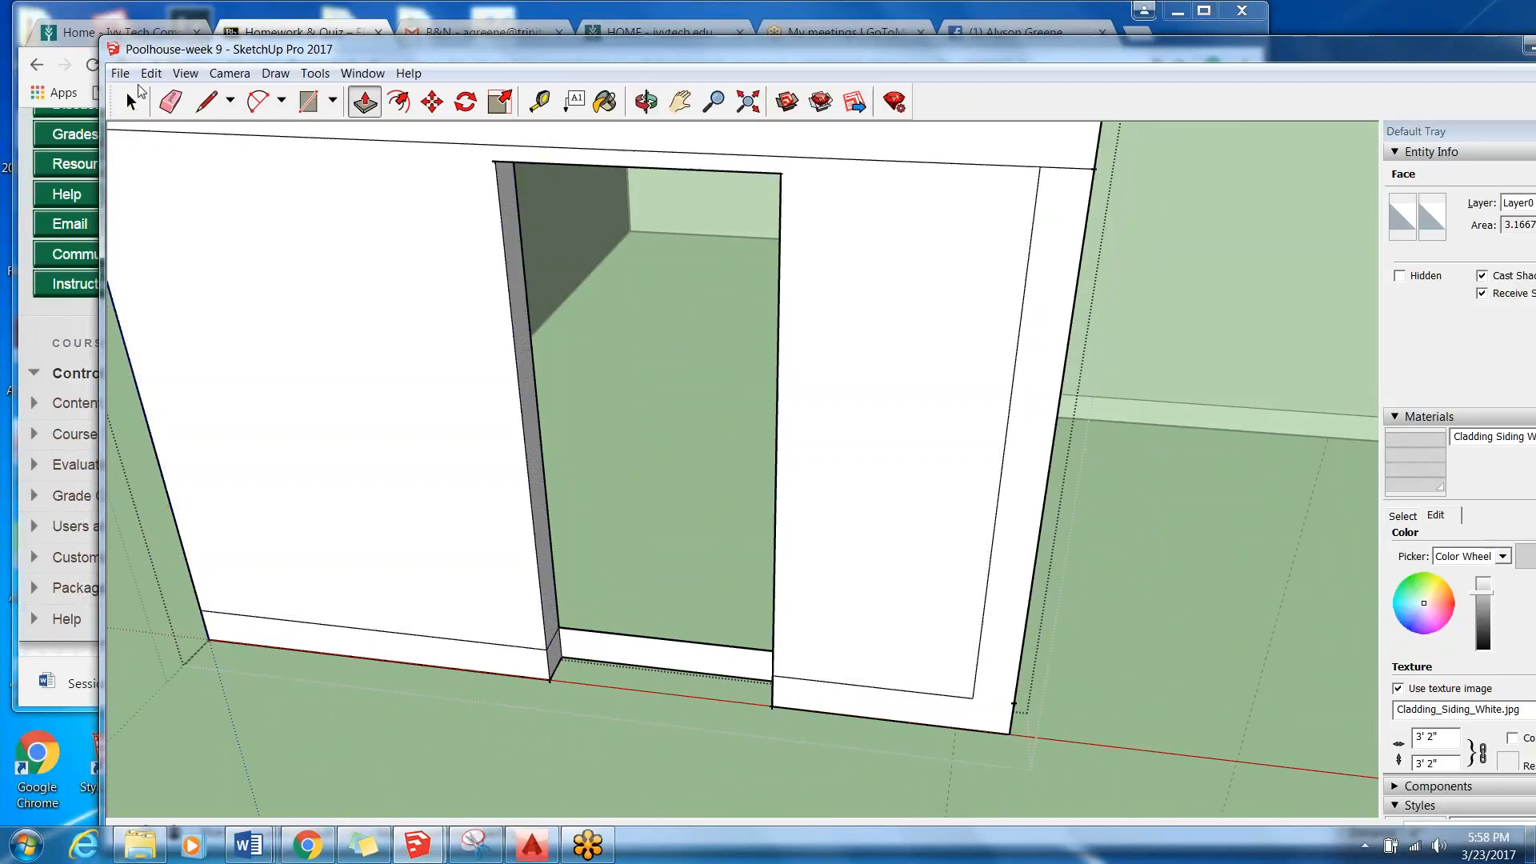
left_click(129, 104)
left_click(672, 684)
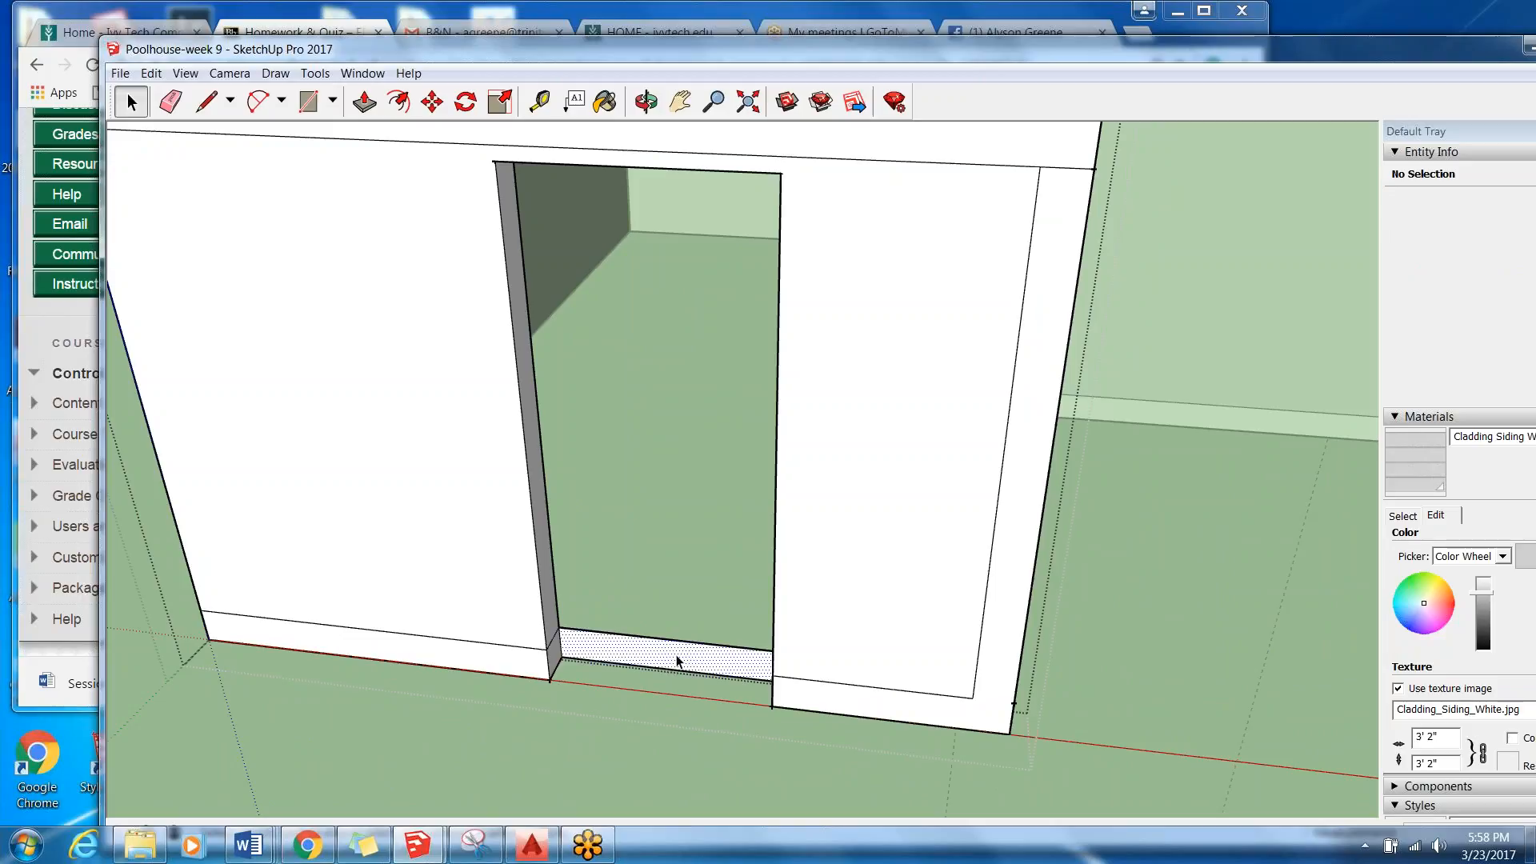
left_click(676, 661)
key("Delete")
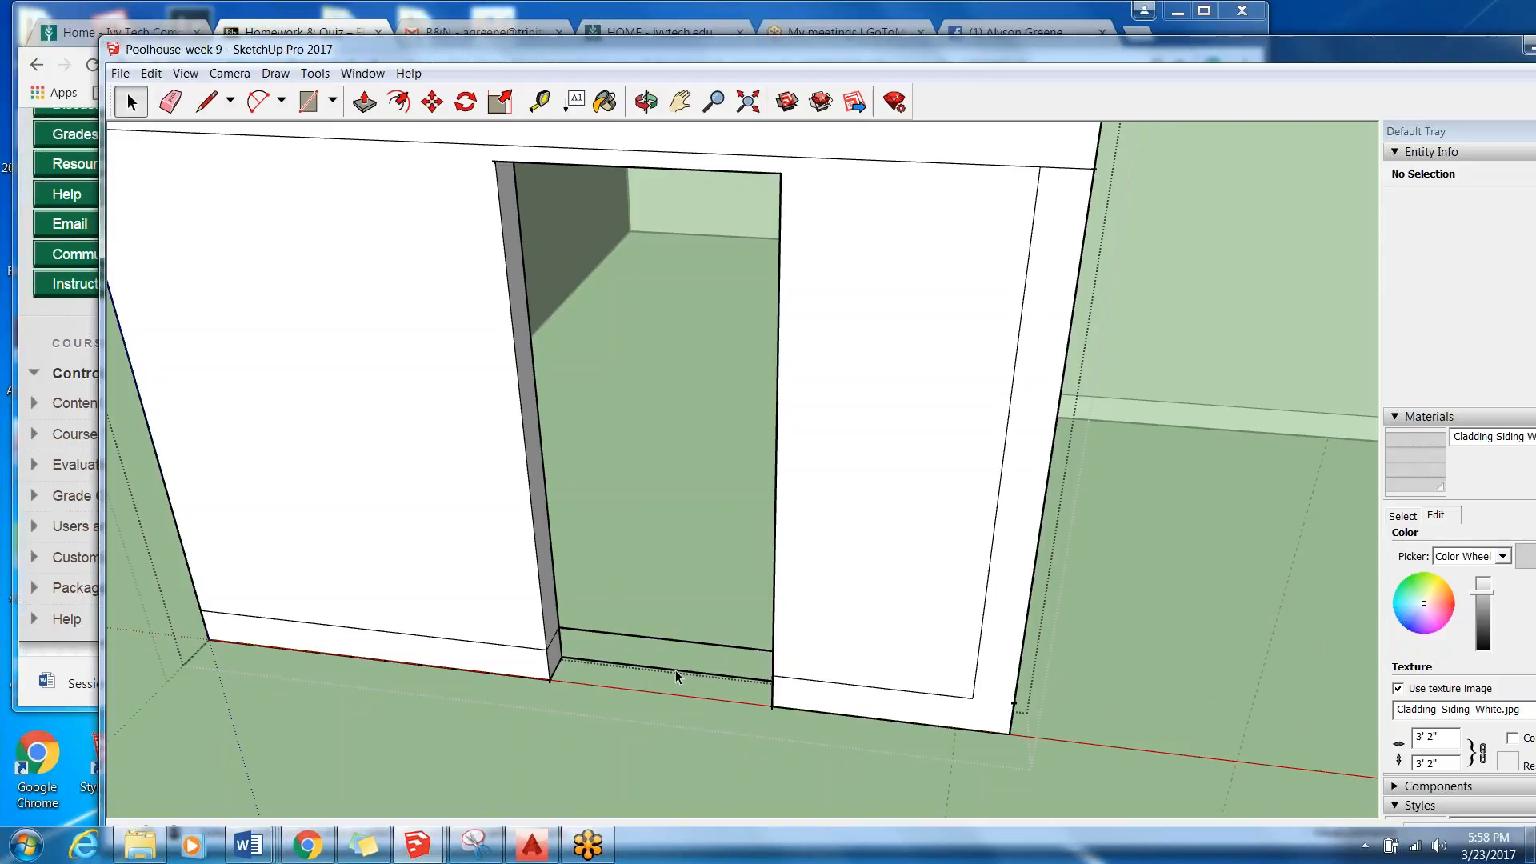
left_click(154, 75)
left_click(192, 95)
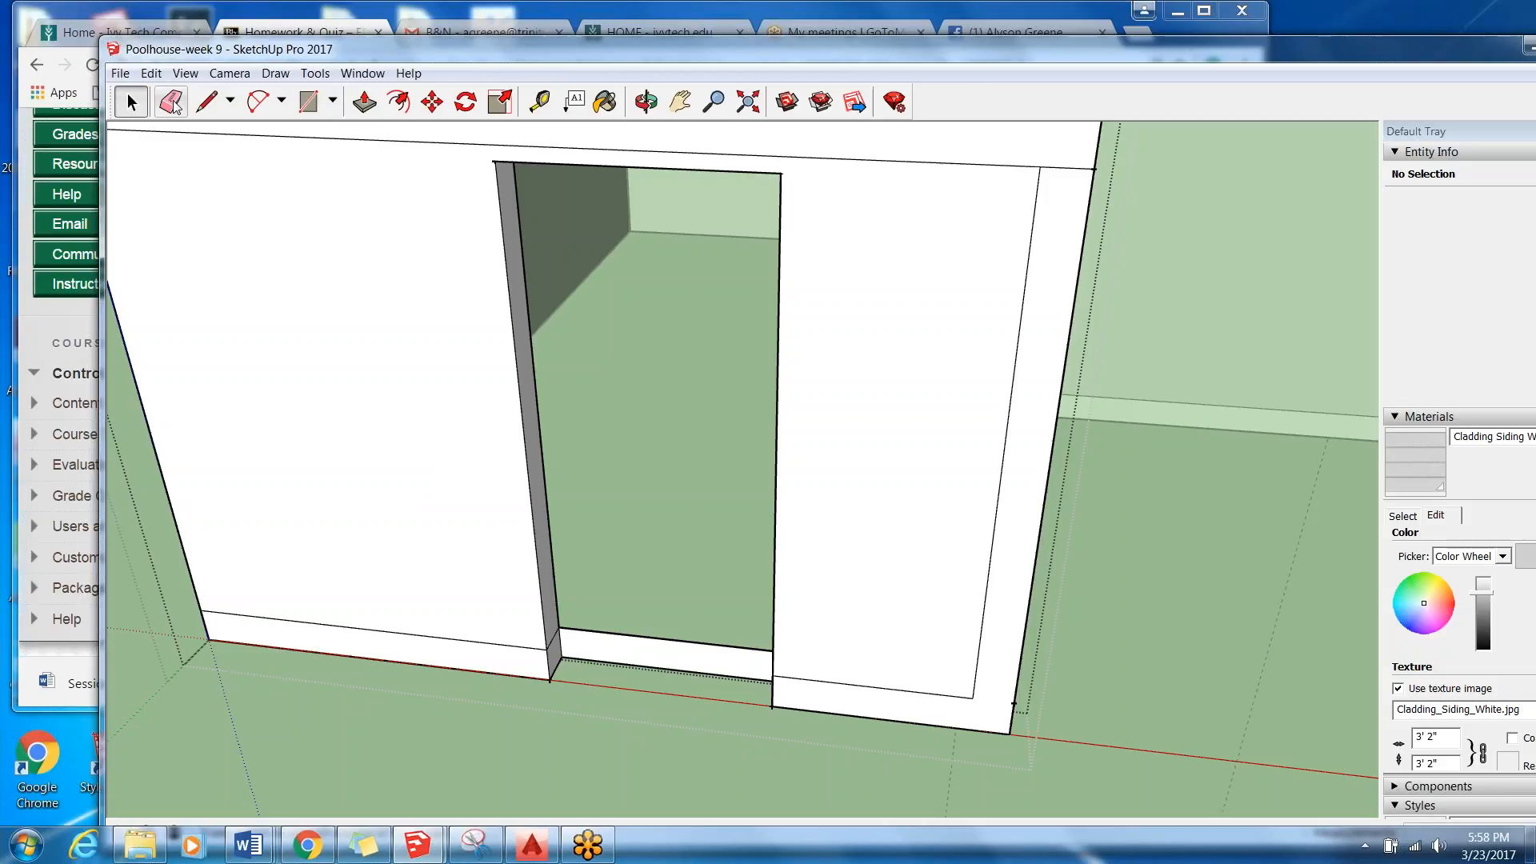
Erase the upper and lower edges of the leftover strip at the base of the door opening.
left_click(170, 102)
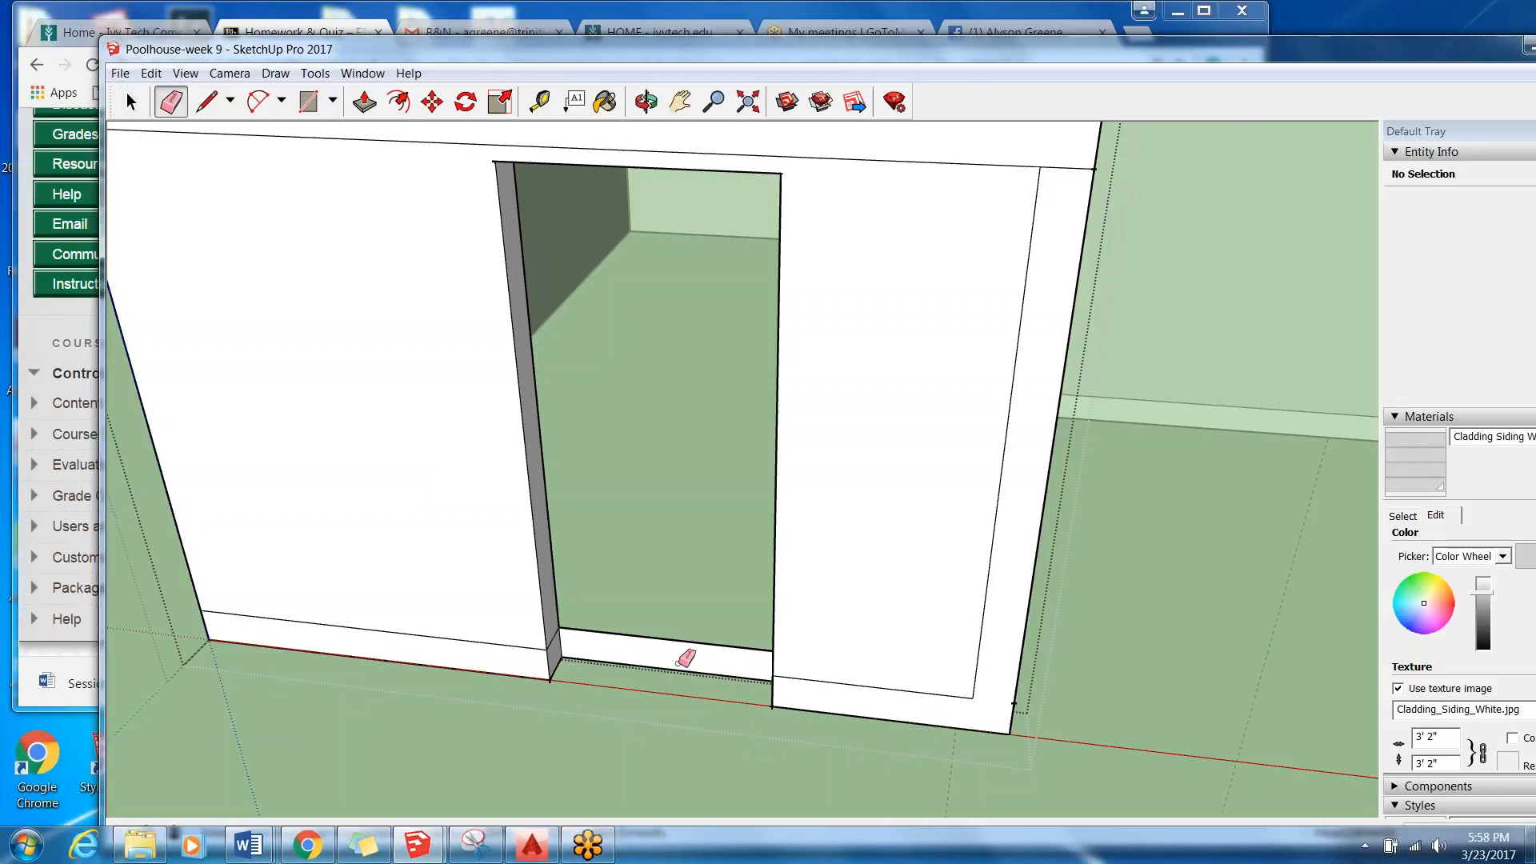
key("space")
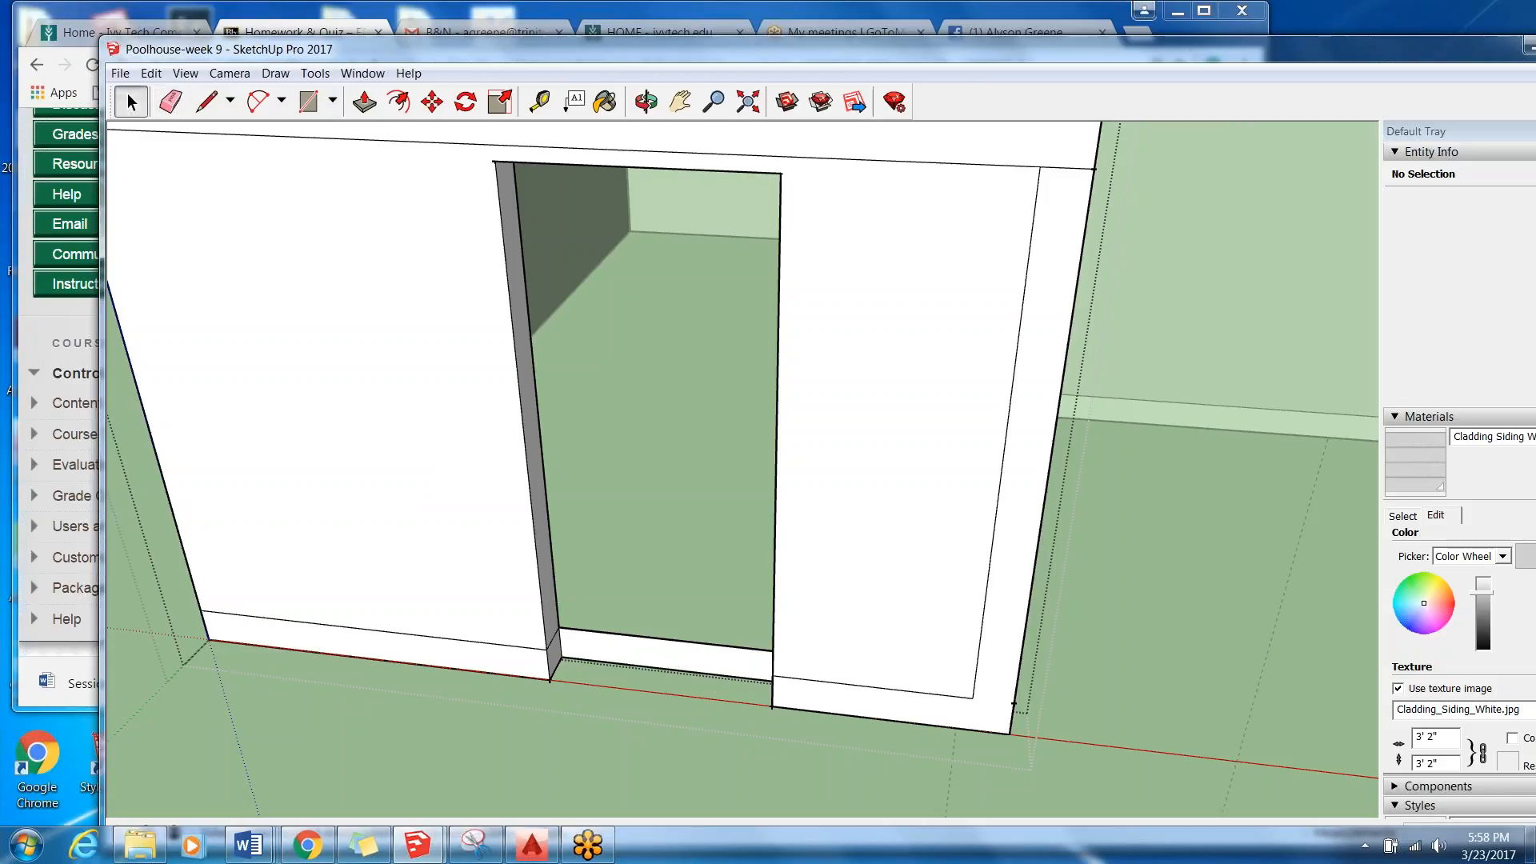
left_click(714, 662)
key("e")
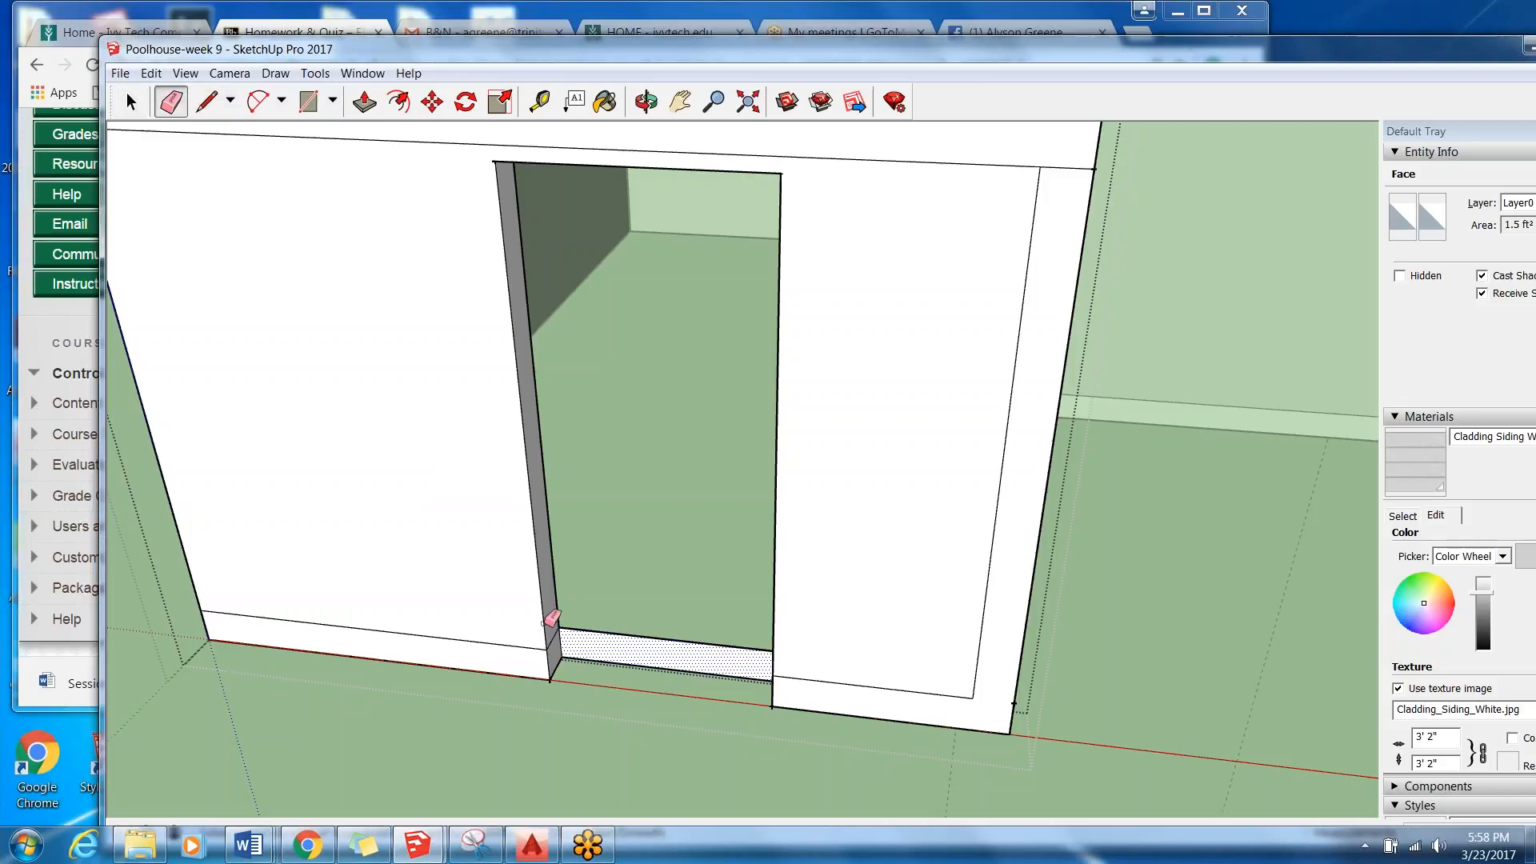
left_click(606, 631)
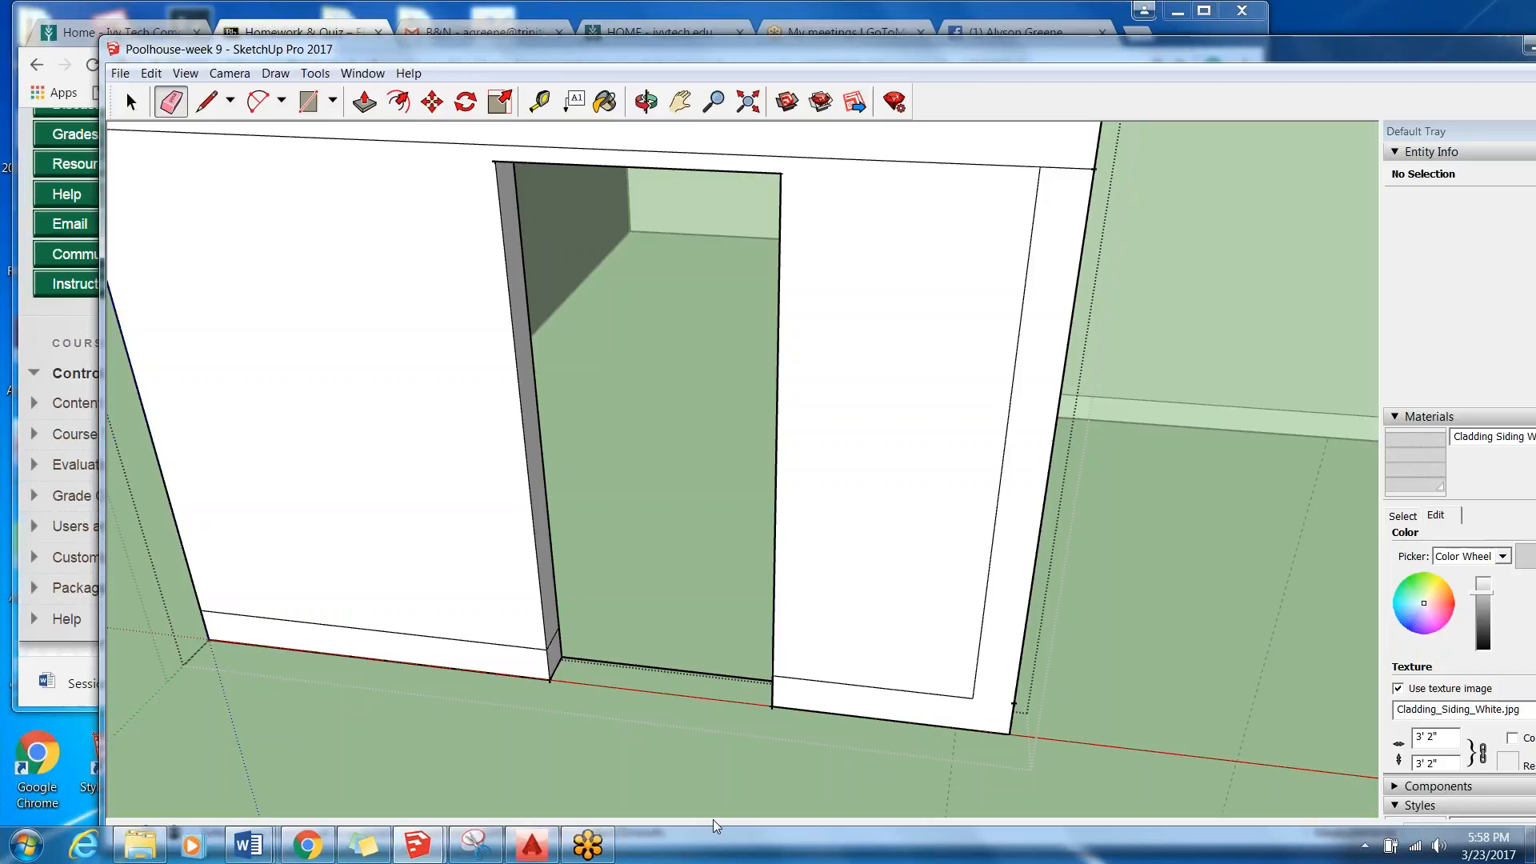
scroll(615, 674, "up", 3)
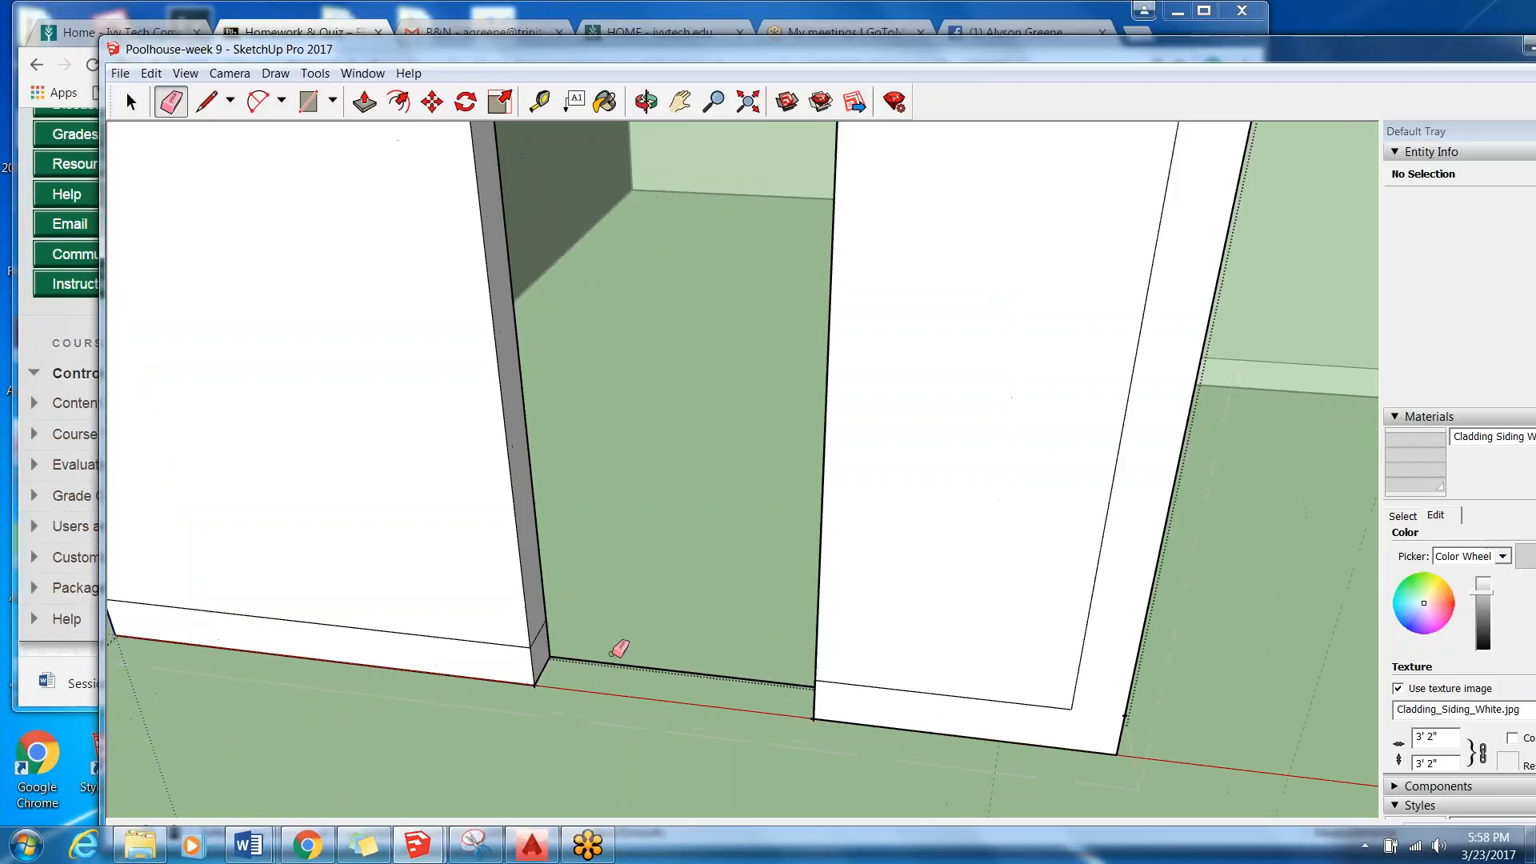
scroll(609, 653, "down", 4)
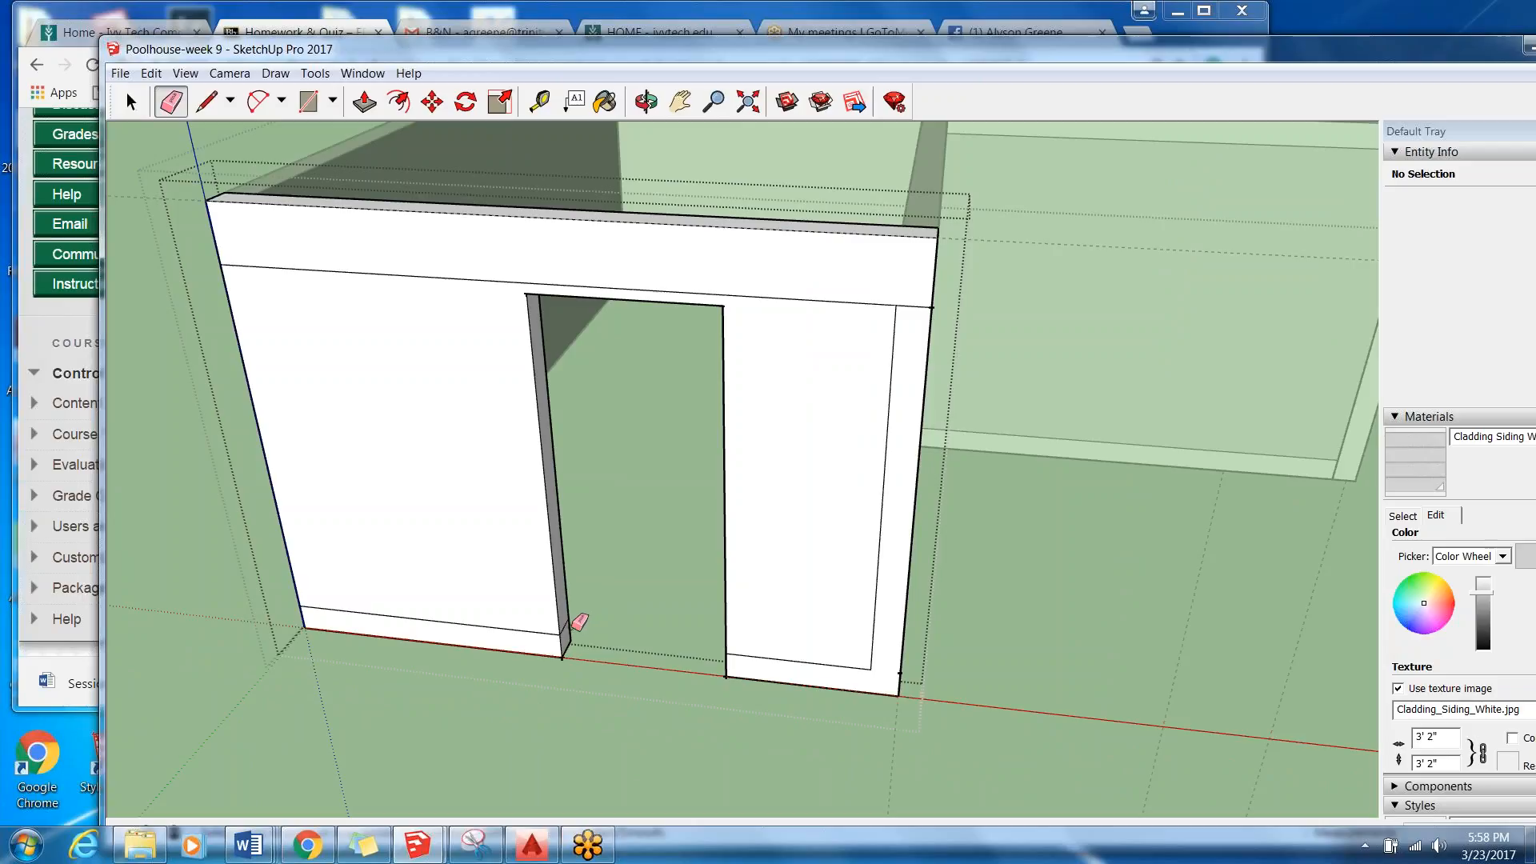
scroll(579, 621, "up", 3)
scroll(538, 592, "down", 5)
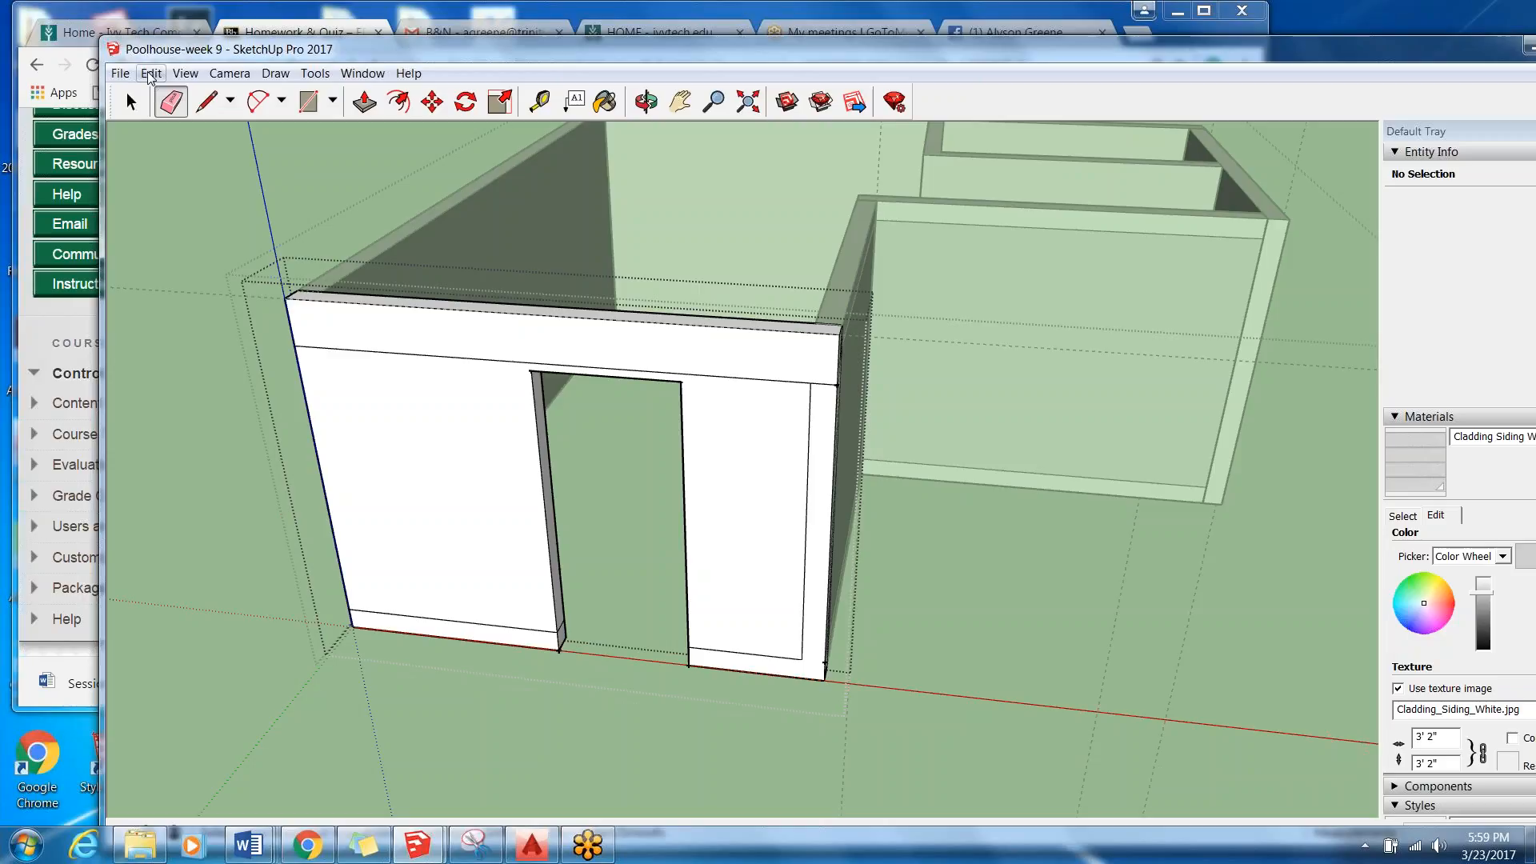
Undo the strip's edge erasures and the door pushes to restore the flat wall with its door outline.
left_click(151, 74)
left_click(152, 74)
left_click(154, 76)
left_click(160, 88)
left_click(150, 74)
left_click(160, 90)
left_click(150, 73)
left_click(160, 89)
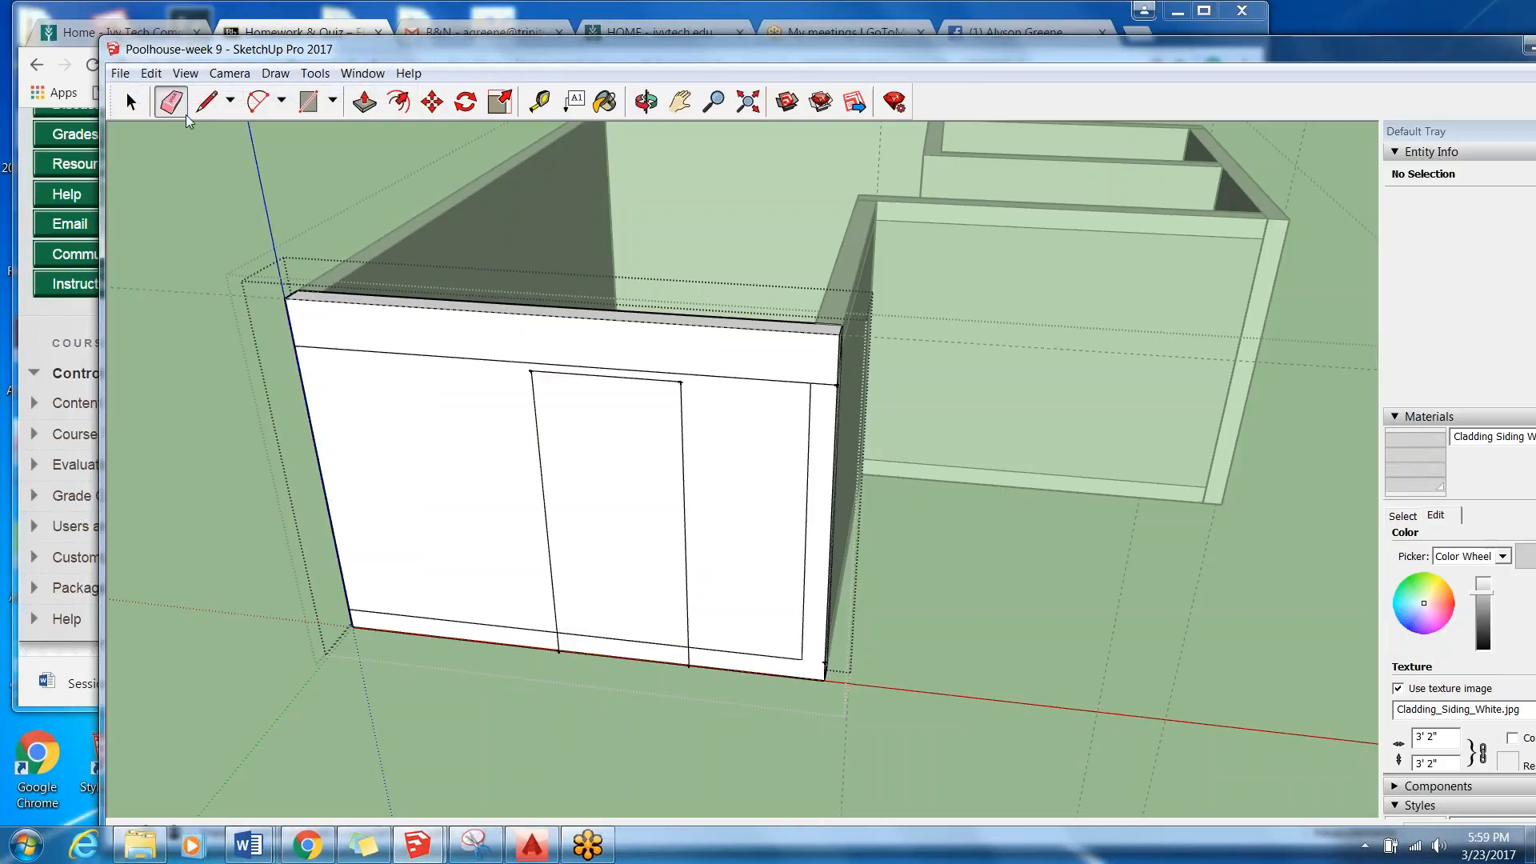
Delete the bottom trim line segment that crosses the inside of the door outline.
key("space")
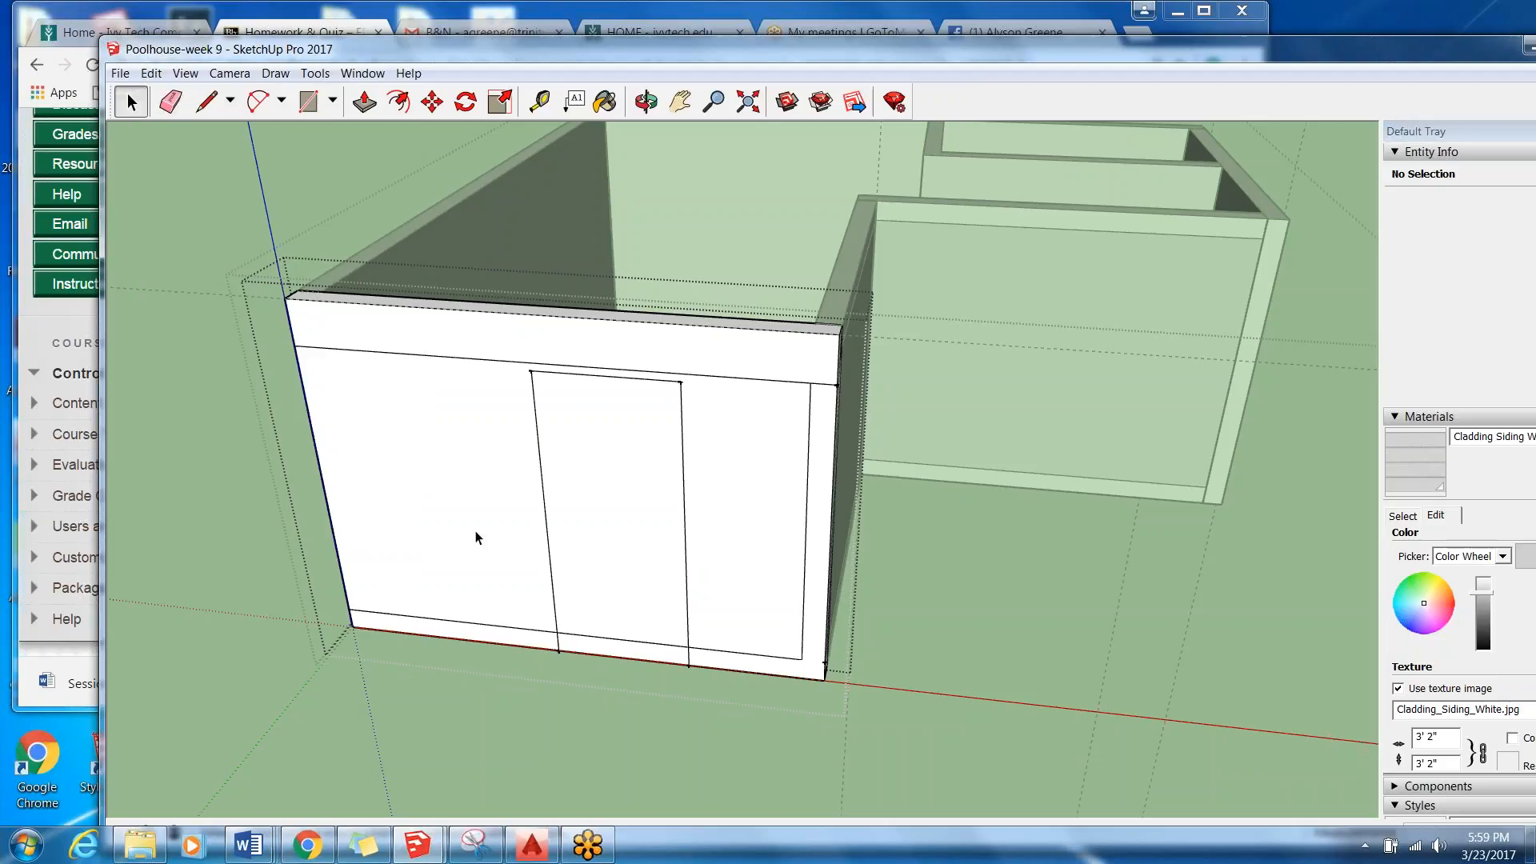
left_click(621, 644)
key("Delete")
Push the full-height door face back 6" through the wall and inspect the opening.
left_click(364, 100)
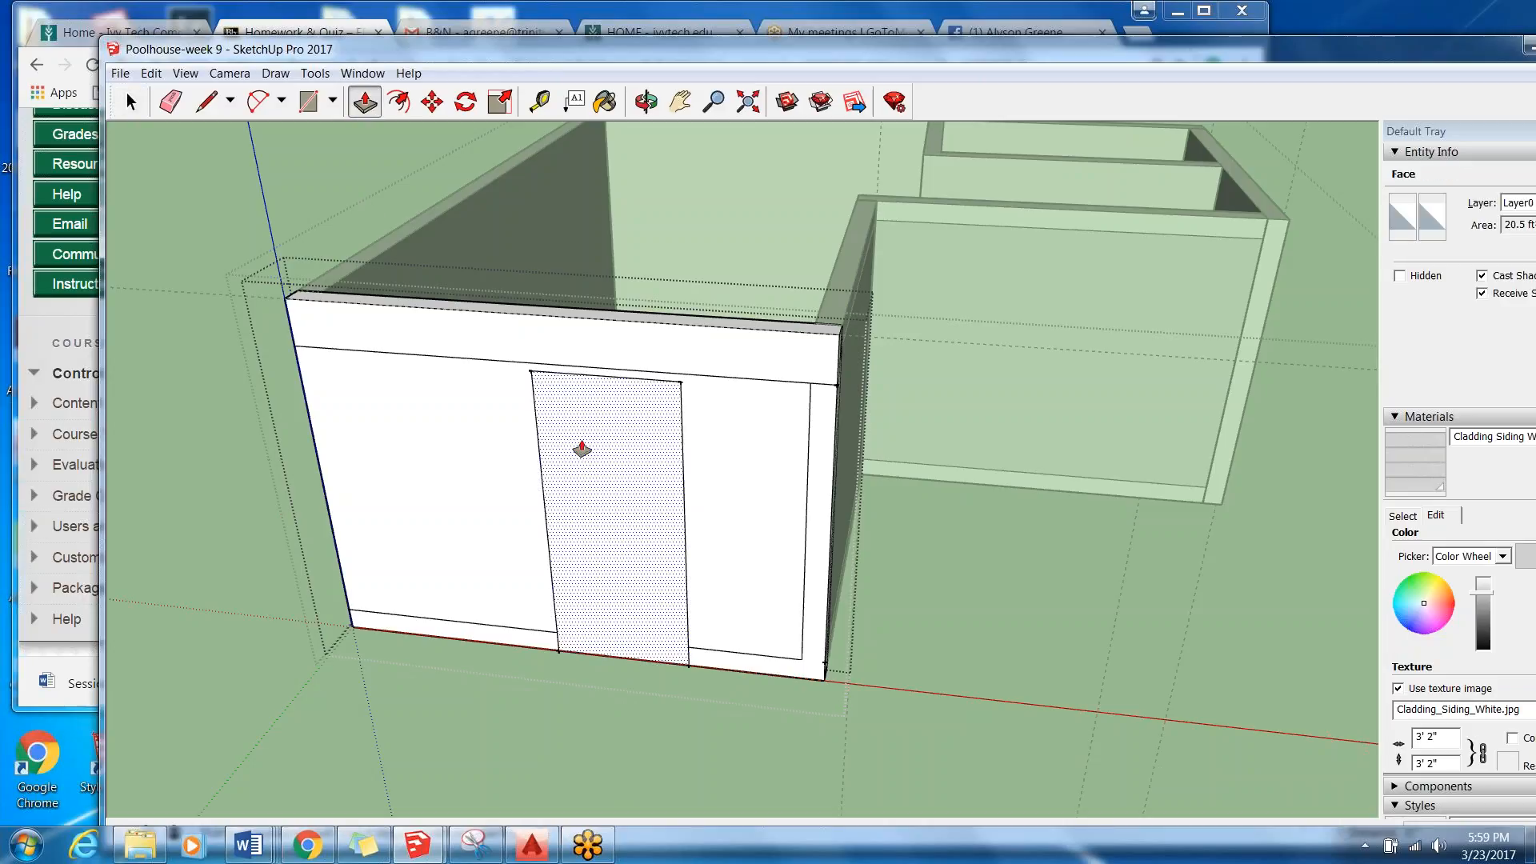
left_click(582, 449)
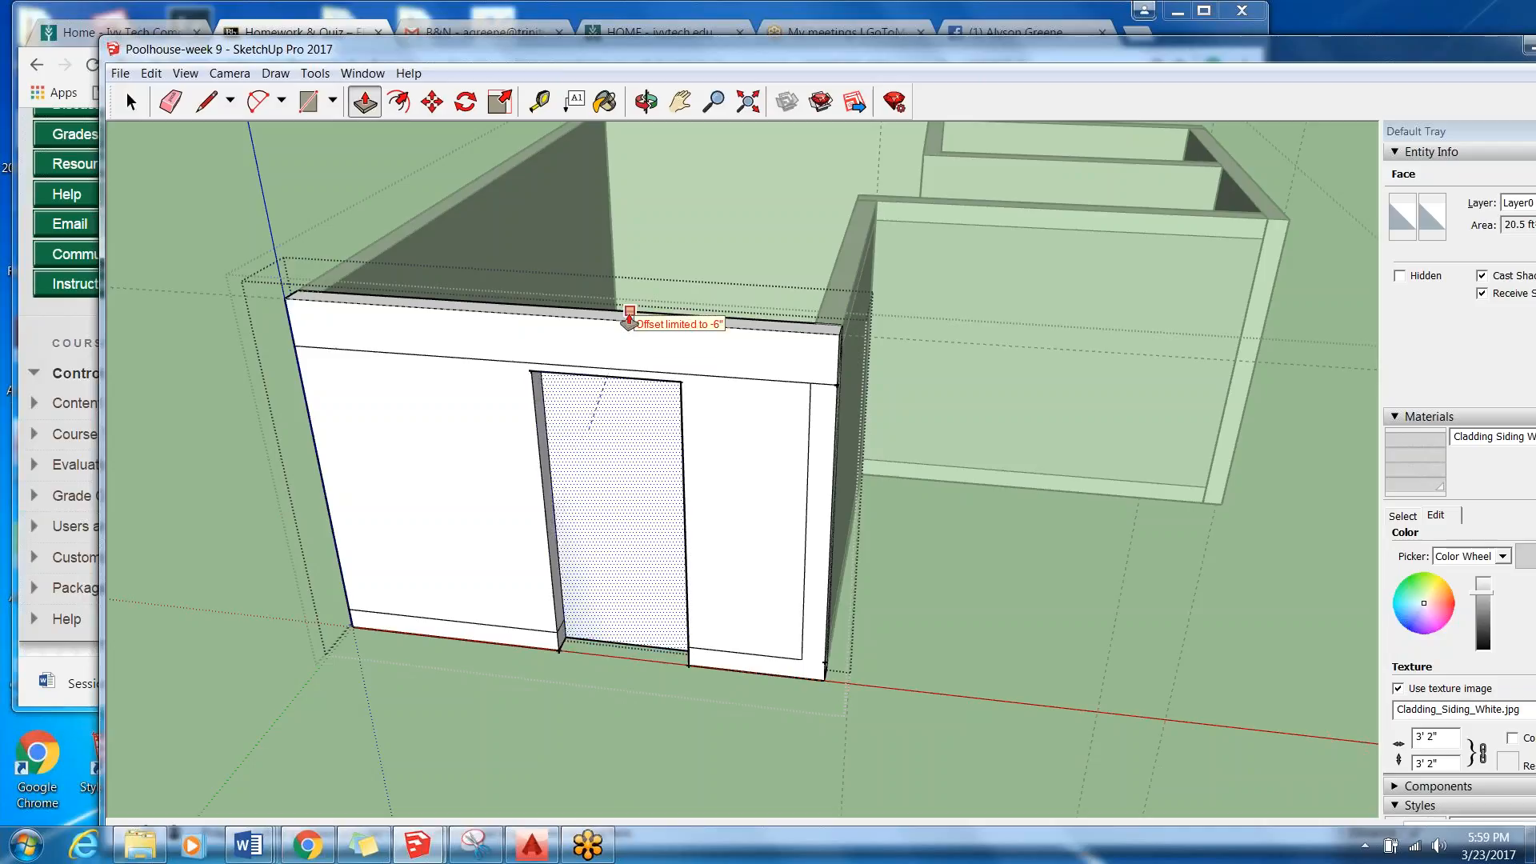
left_click(628, 316)
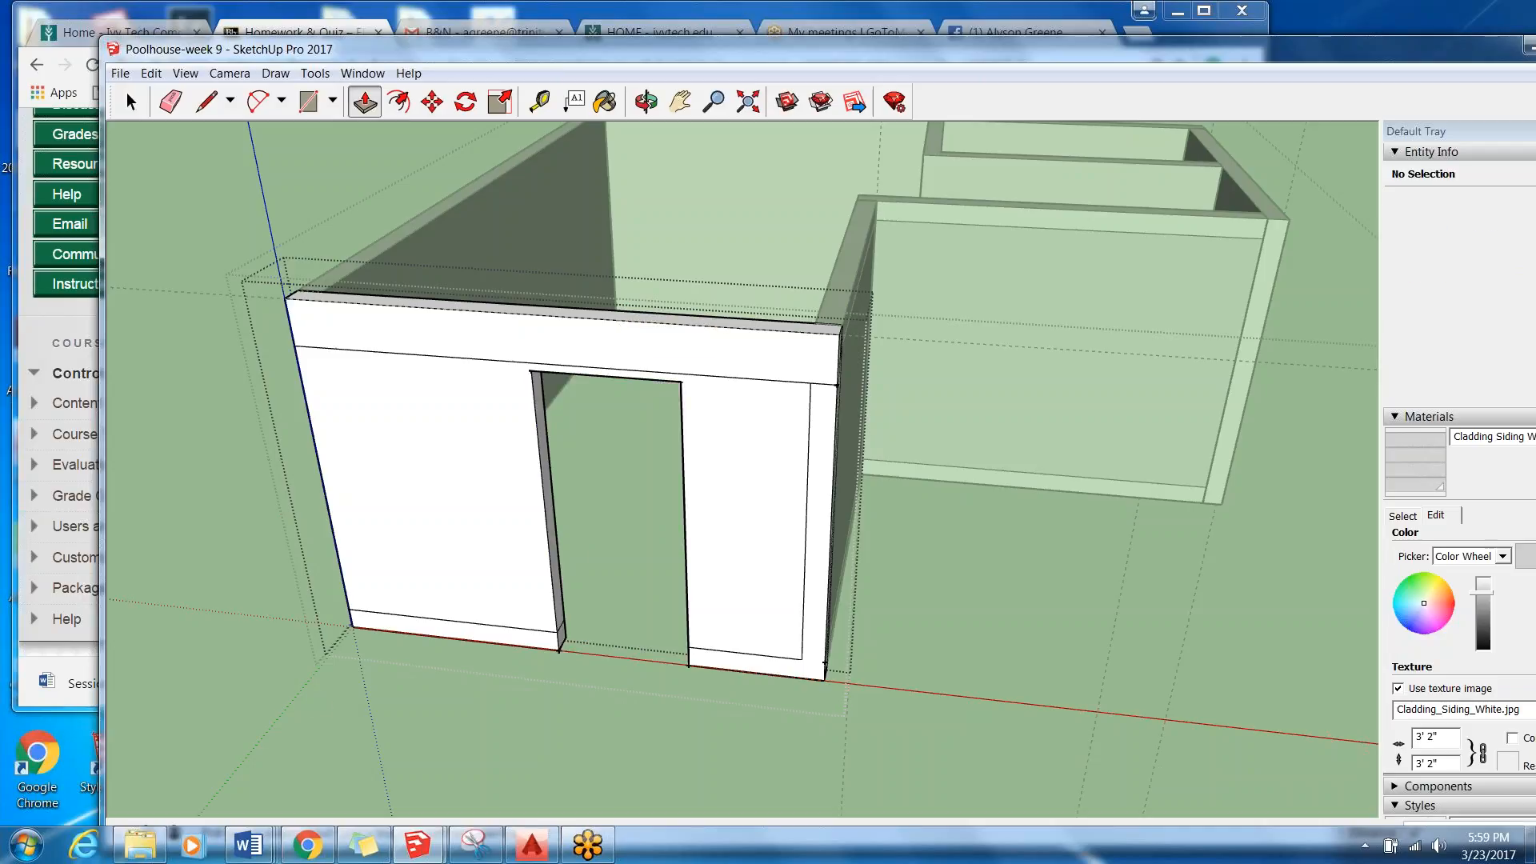
middle_click_drag(589, 629, 504, 596)
scroll(481, 634, "up", 5)
scroll(488, 586, "down", 3)
middle_click_drag(695, 612, 708, 614)
middle_click_drag(827, 618, 727, 603)
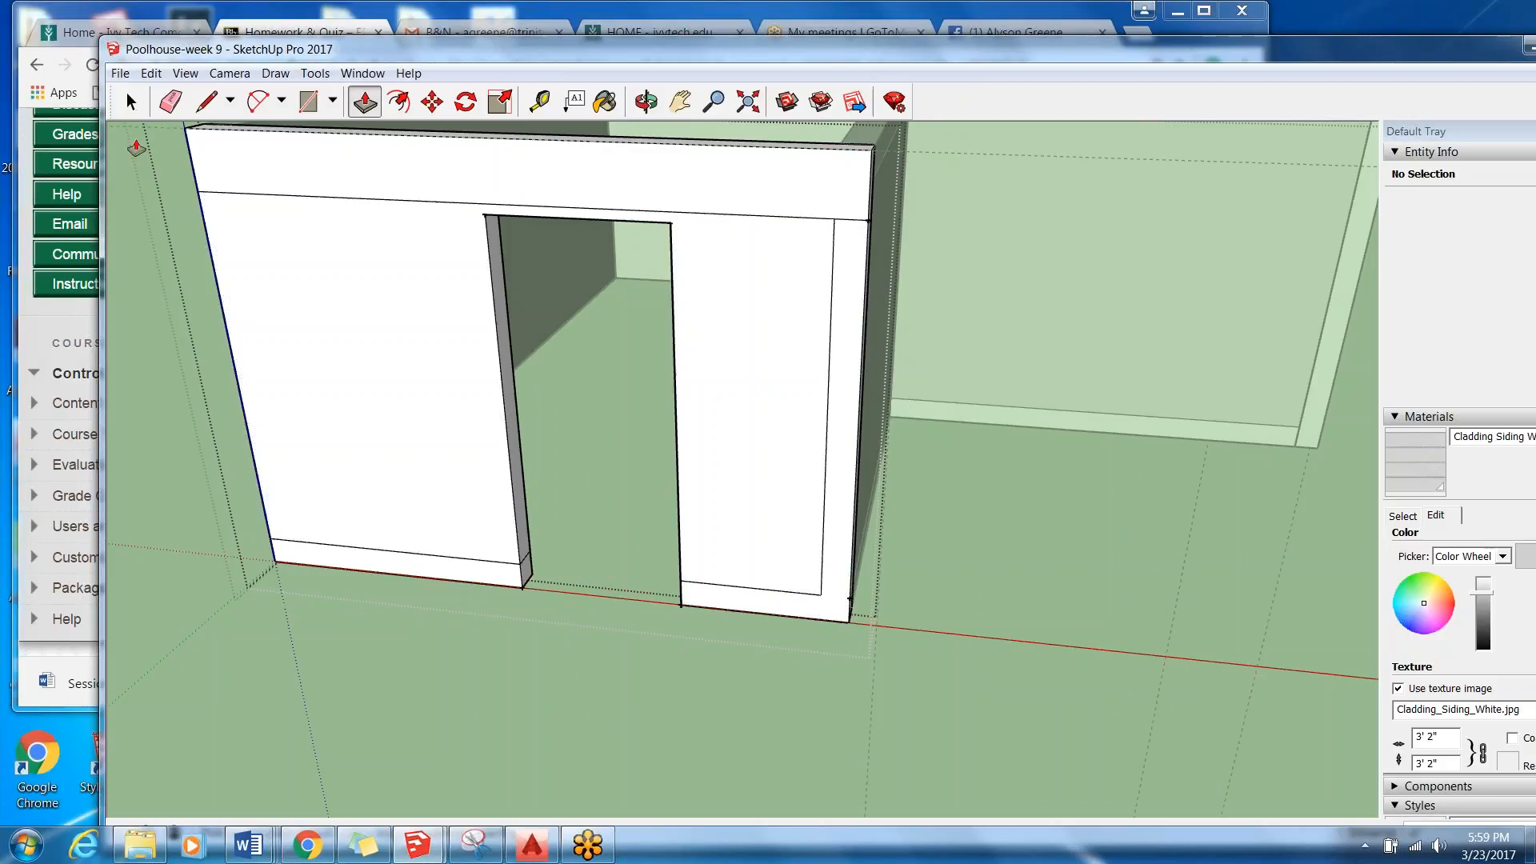
Undo the last door push, keeping the deletion of the trim segment inside the outline.
key("space")
left_click(152, 72)
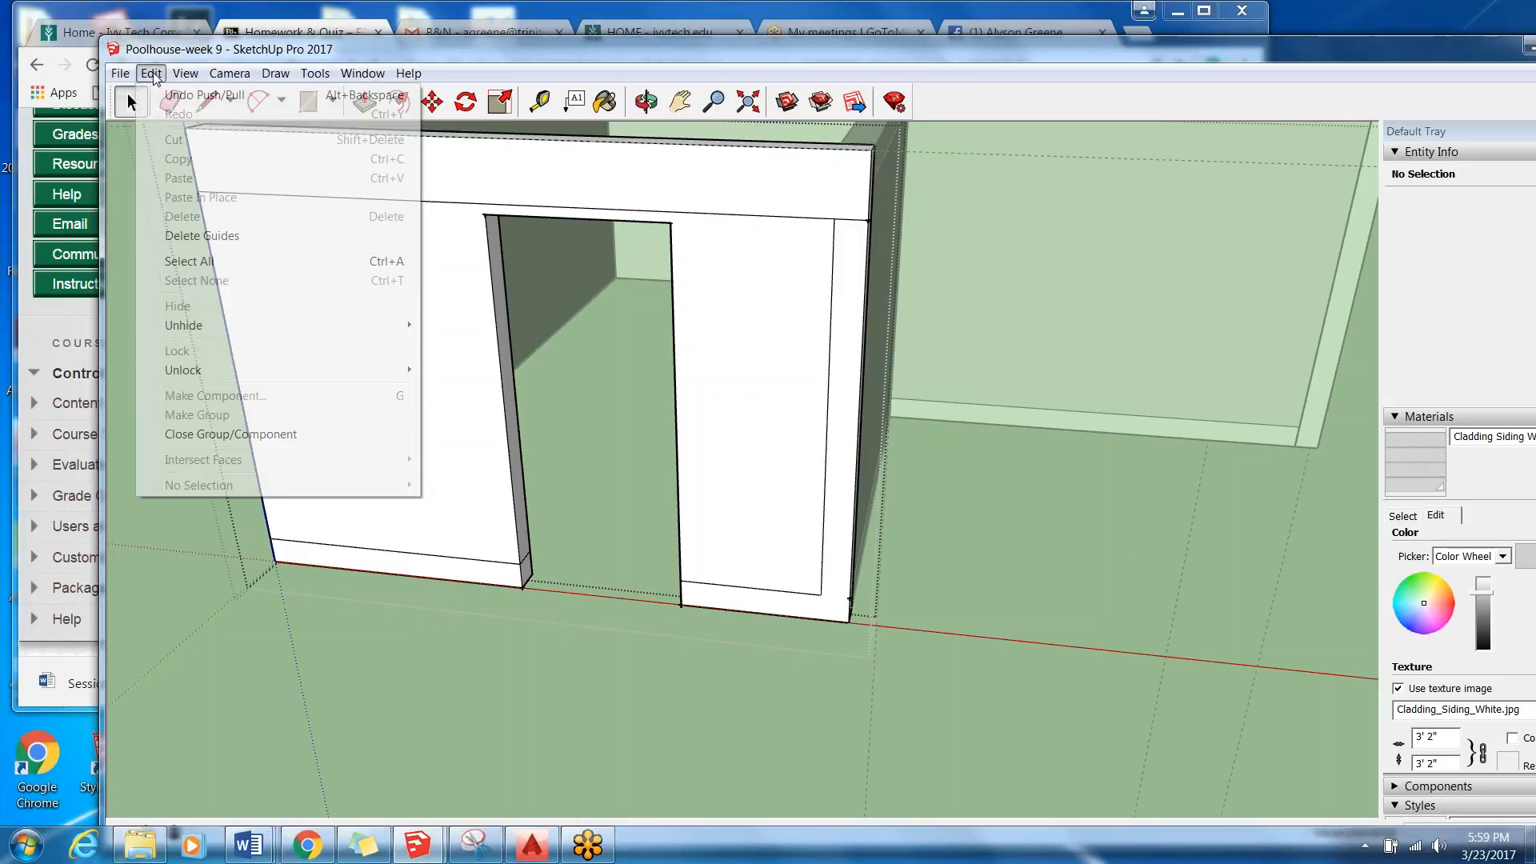
left_click(185, 95)
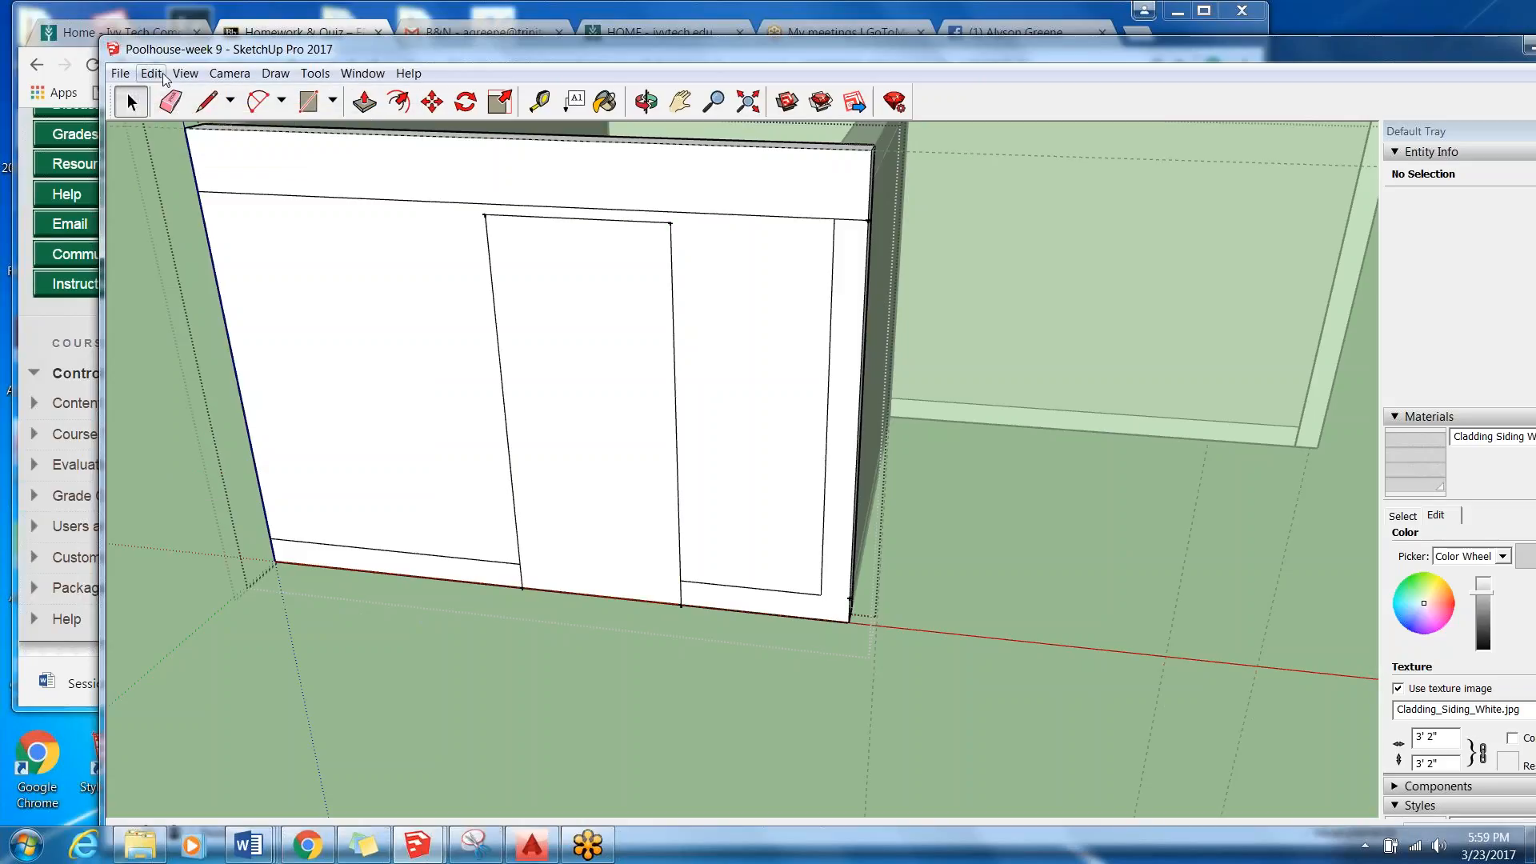
left_click(164, 76)
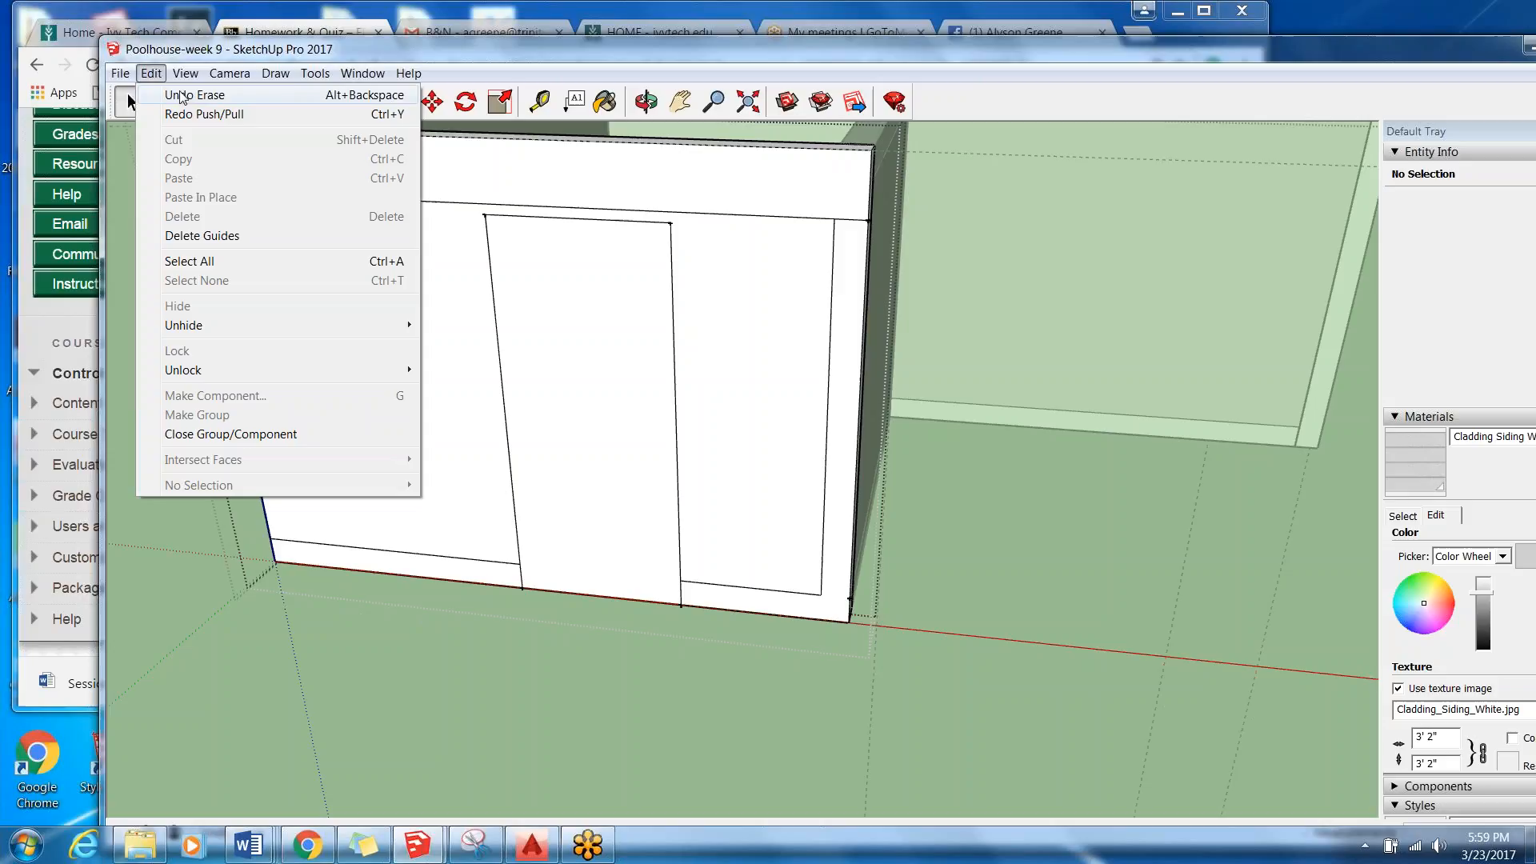
left_click(125, 109)
Delete the remaining bottom, side and top trim lines on the wall, leaving only the door outline.
left_click(374, 558)
key("Delete")
left_click(696, 585)
key("Delete")
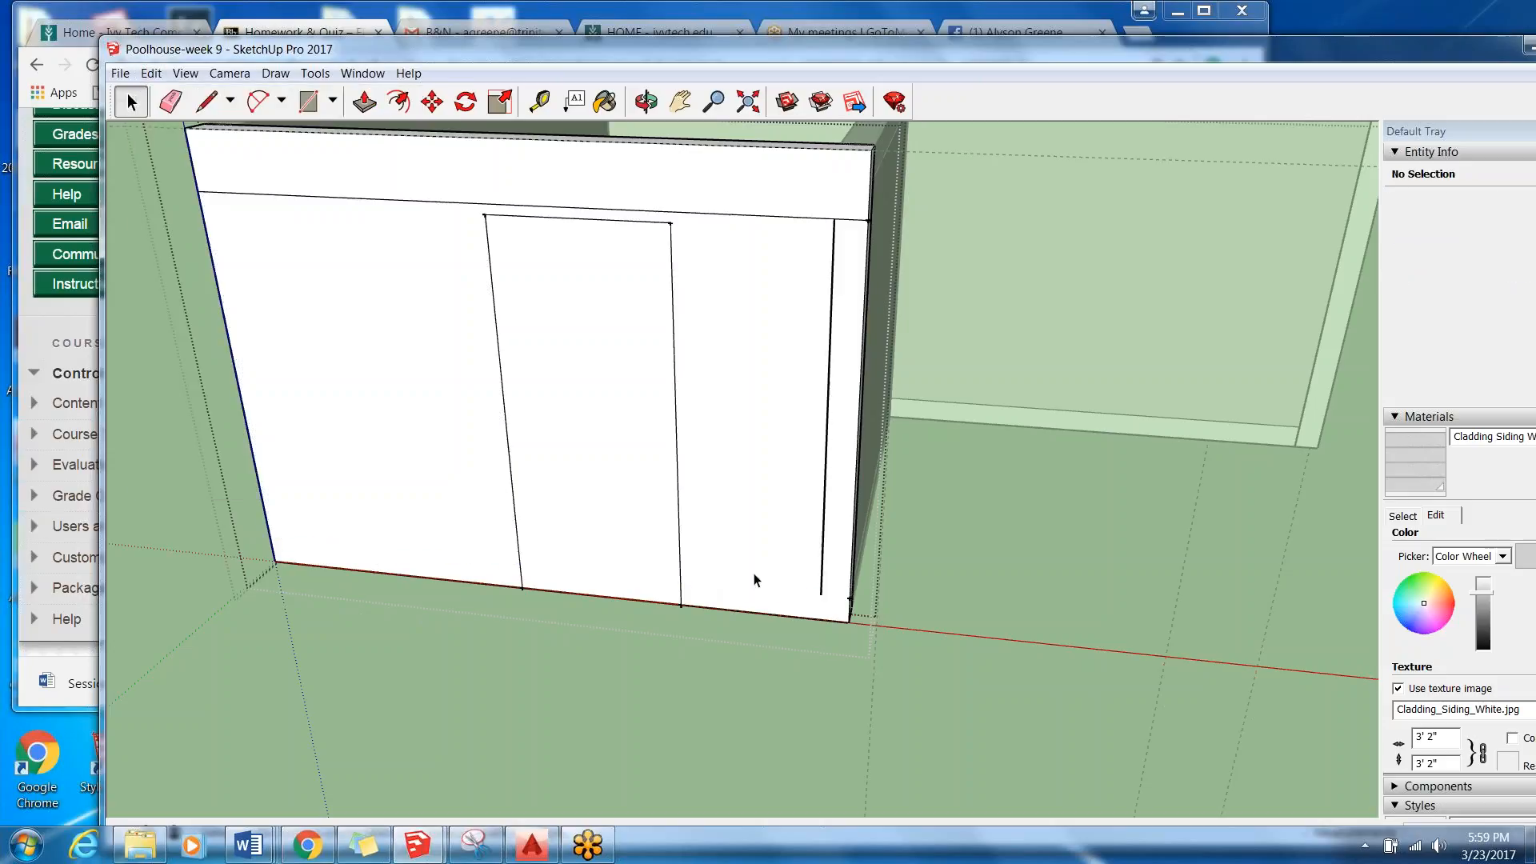
left_click(823, 547)
key("Delete")
left_click(746, 216)
key("Delete")
Push the full-height door face through the trim-free wall to cut the door opening.
scroll(526, 262, "down", 4)
middle_click_drag(1000, 256, 1108, 260)
scroll(784, 284, "up", 3)
middle_click_drag(625, 424, 571, 452)
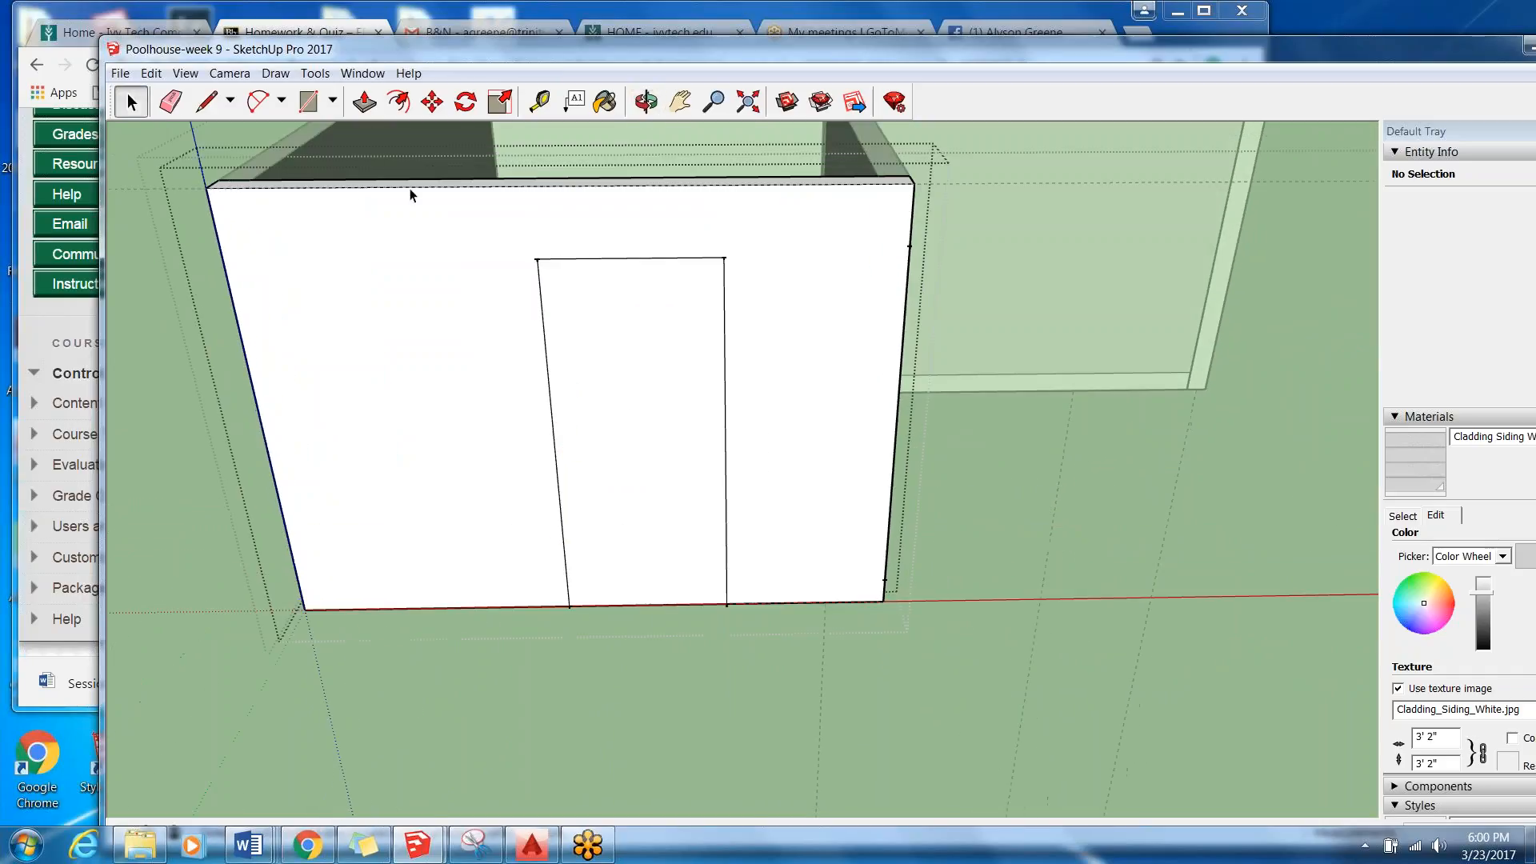
left_click(364, 101)
left_click(640, 387)
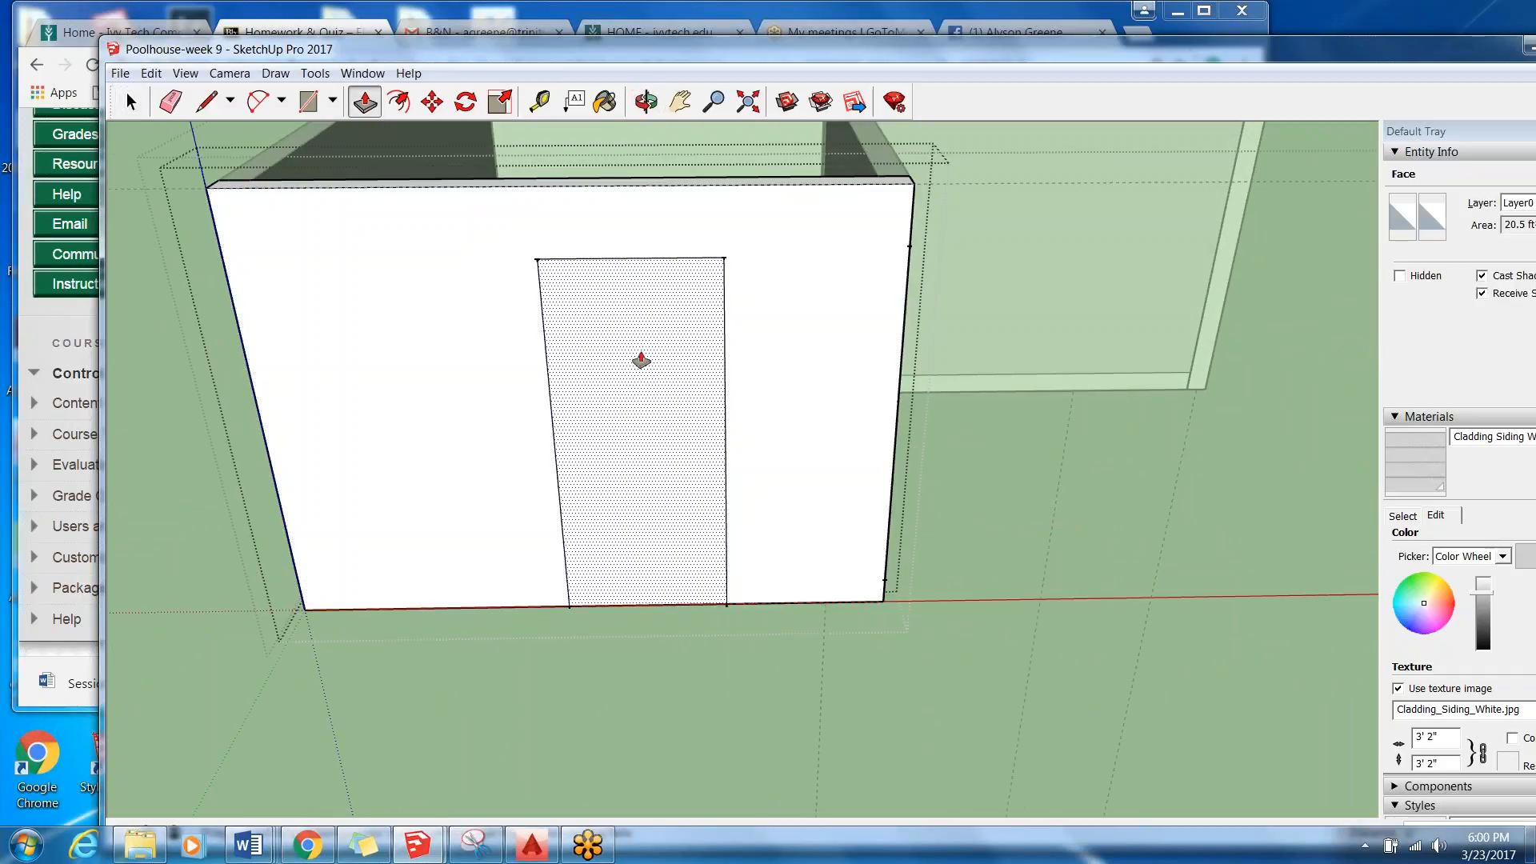
left_click(637, 187)
middle_click_drag(699, 453, 496, 415)
scroll(320, 524, "up", 2)
left_click(348, 509)
scroll(394, 512, "down", 3)
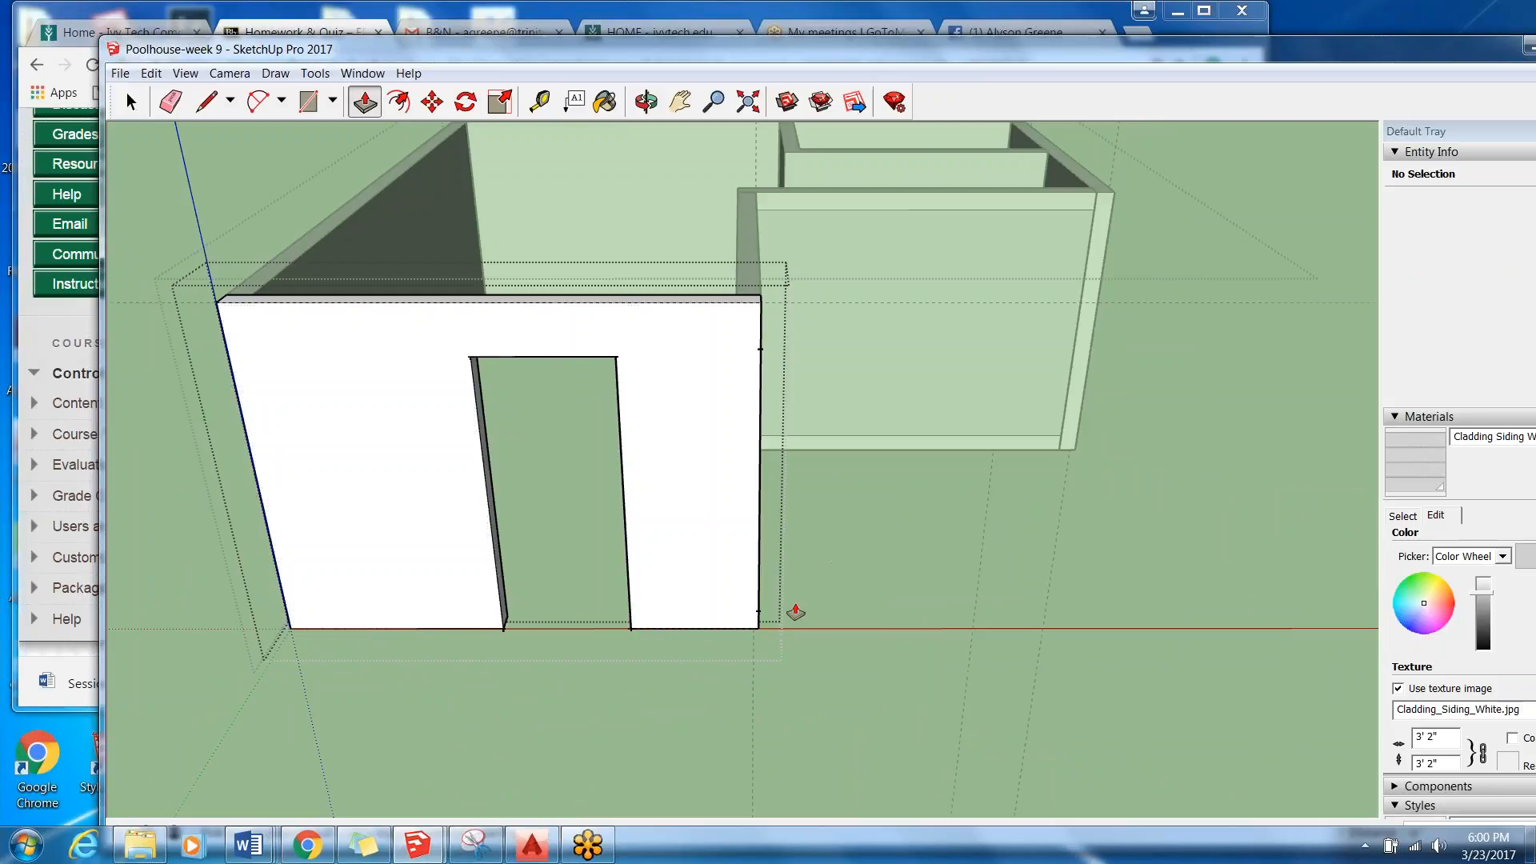
Inspect the trim-free door opening from several angles and finish editing the West Wall group.
scroll(560, 492, "down", 3)
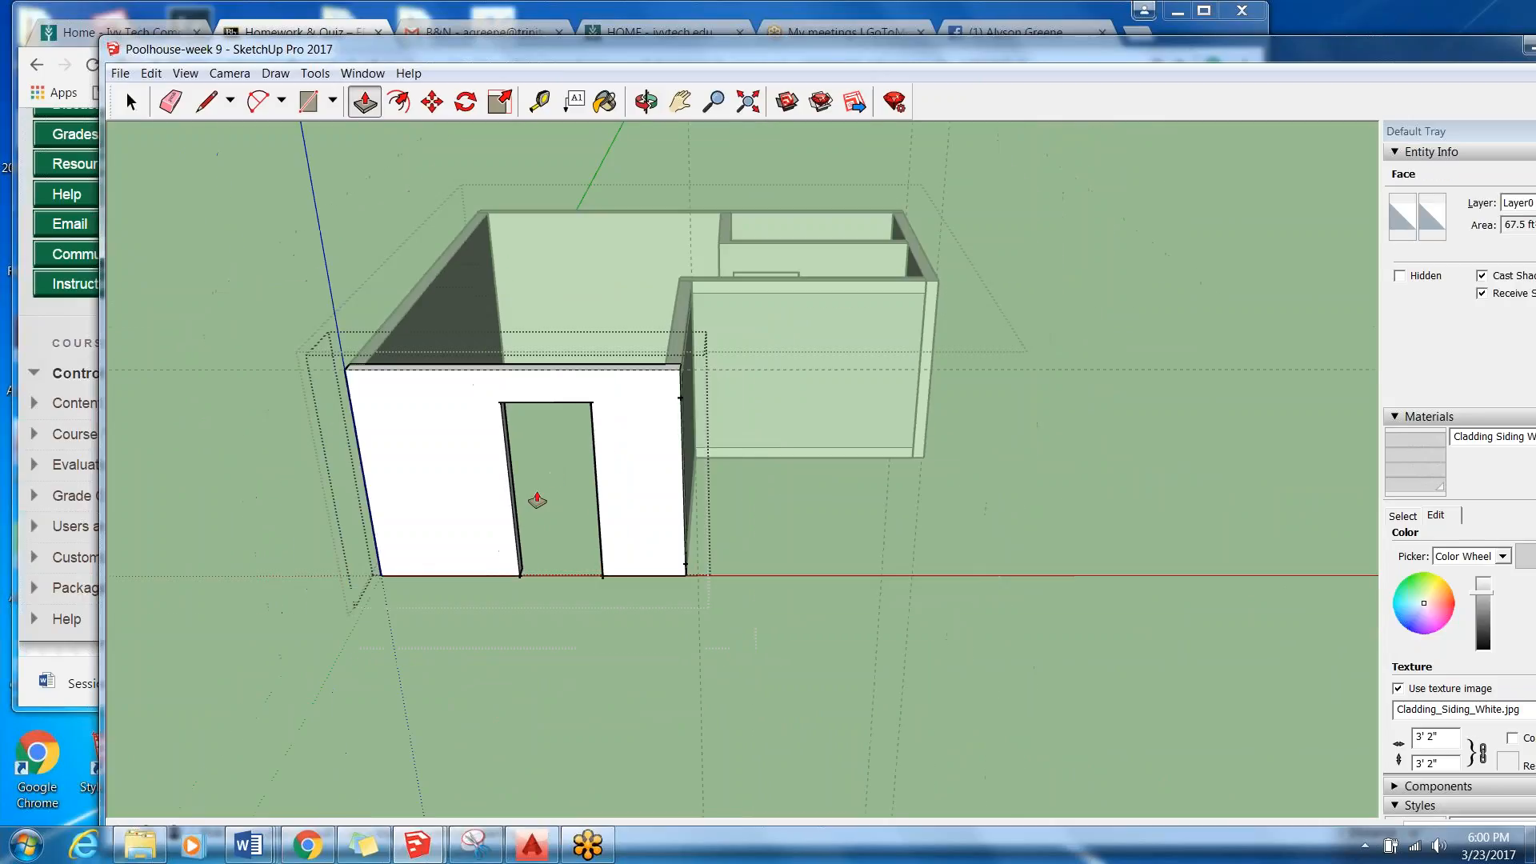
scroll(514, 610, "up", 5)
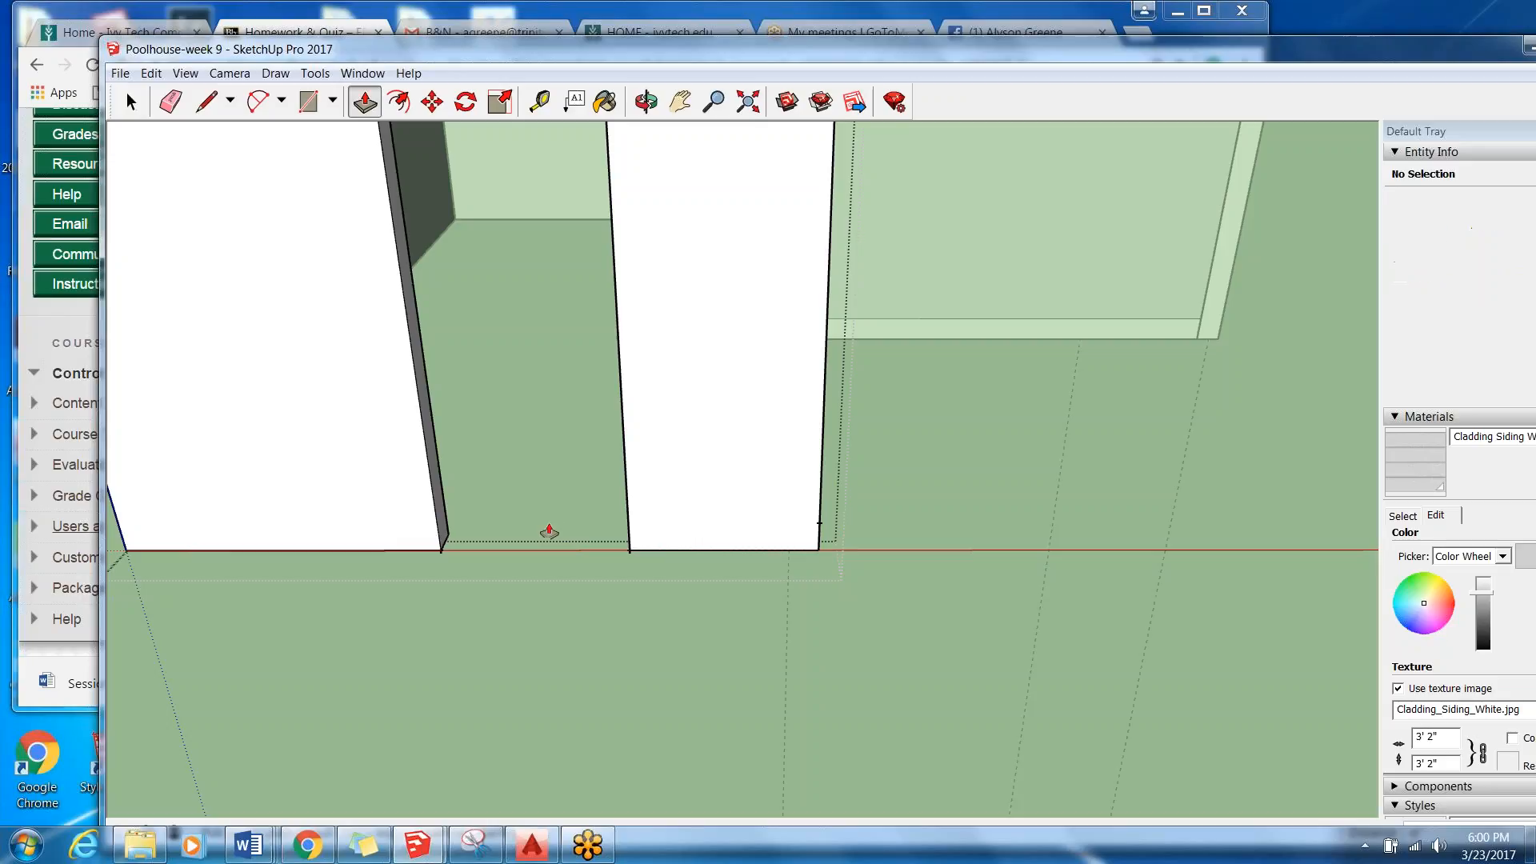
scroll(548, 606, "down", 5)
middle_click_drag(549, 606, 413, 562)
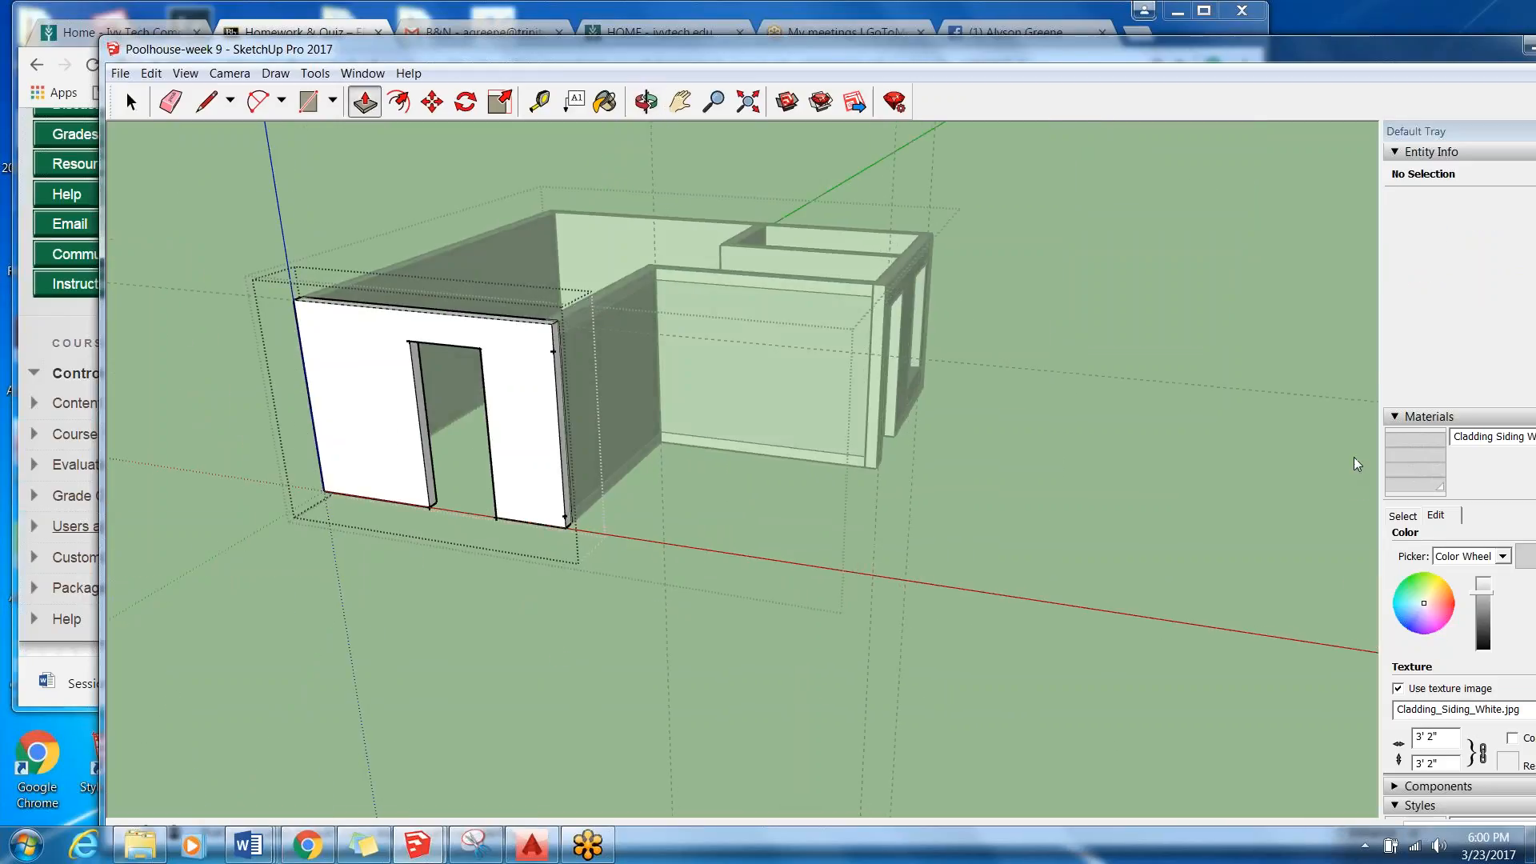
left_click(131, 102)
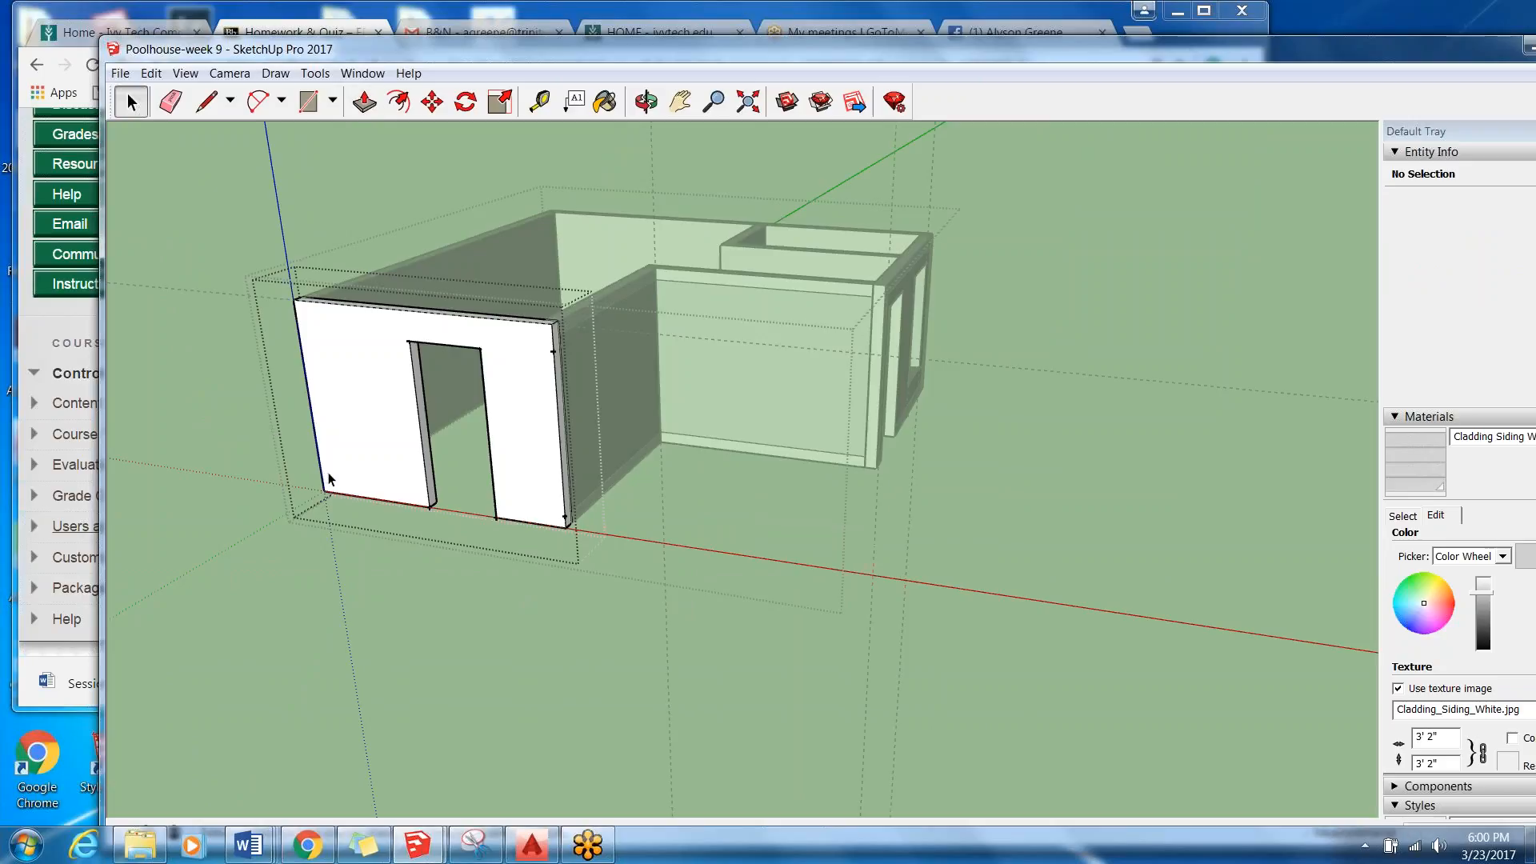
left_click(222, 449)
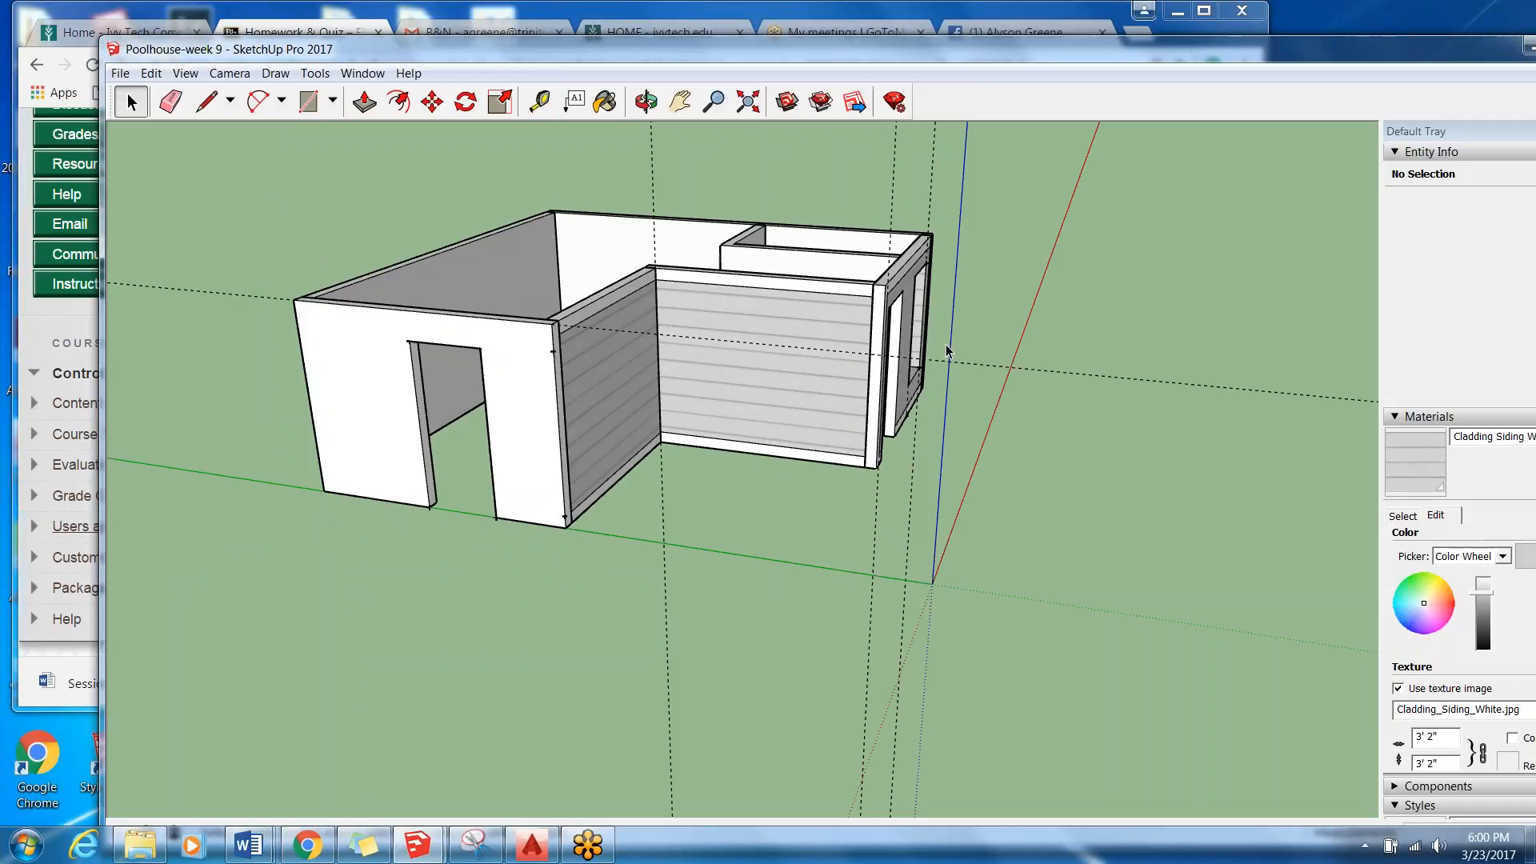
Examine the door and window openings and the trim on the siding-clad wall from outside.
middle_click_drag(942, 339, 682, 350)
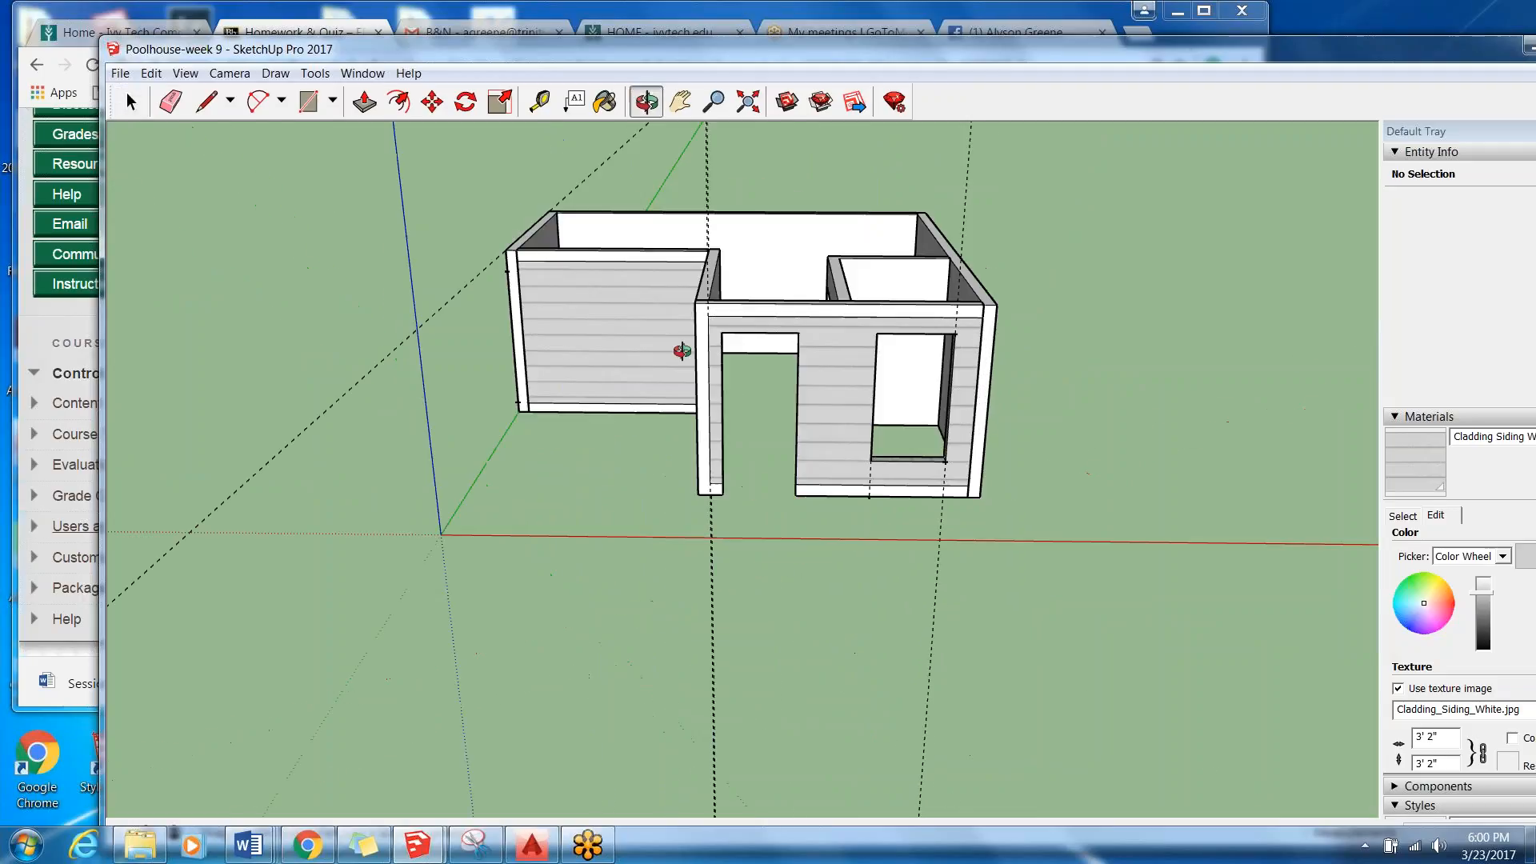
scroll(930, 368, "up", 2)
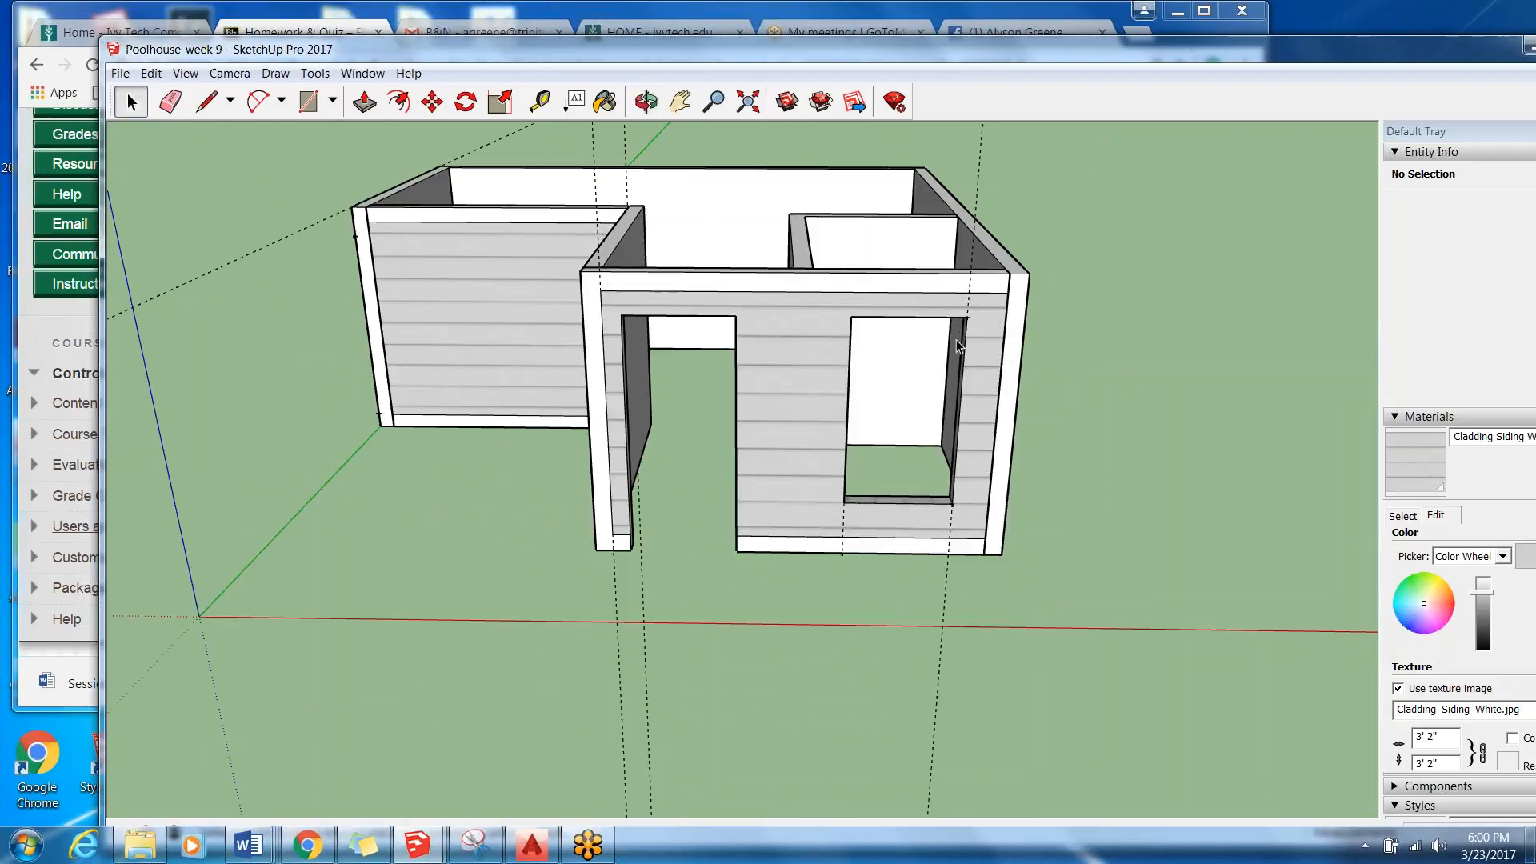
scroll(933, 548, "up", 3)
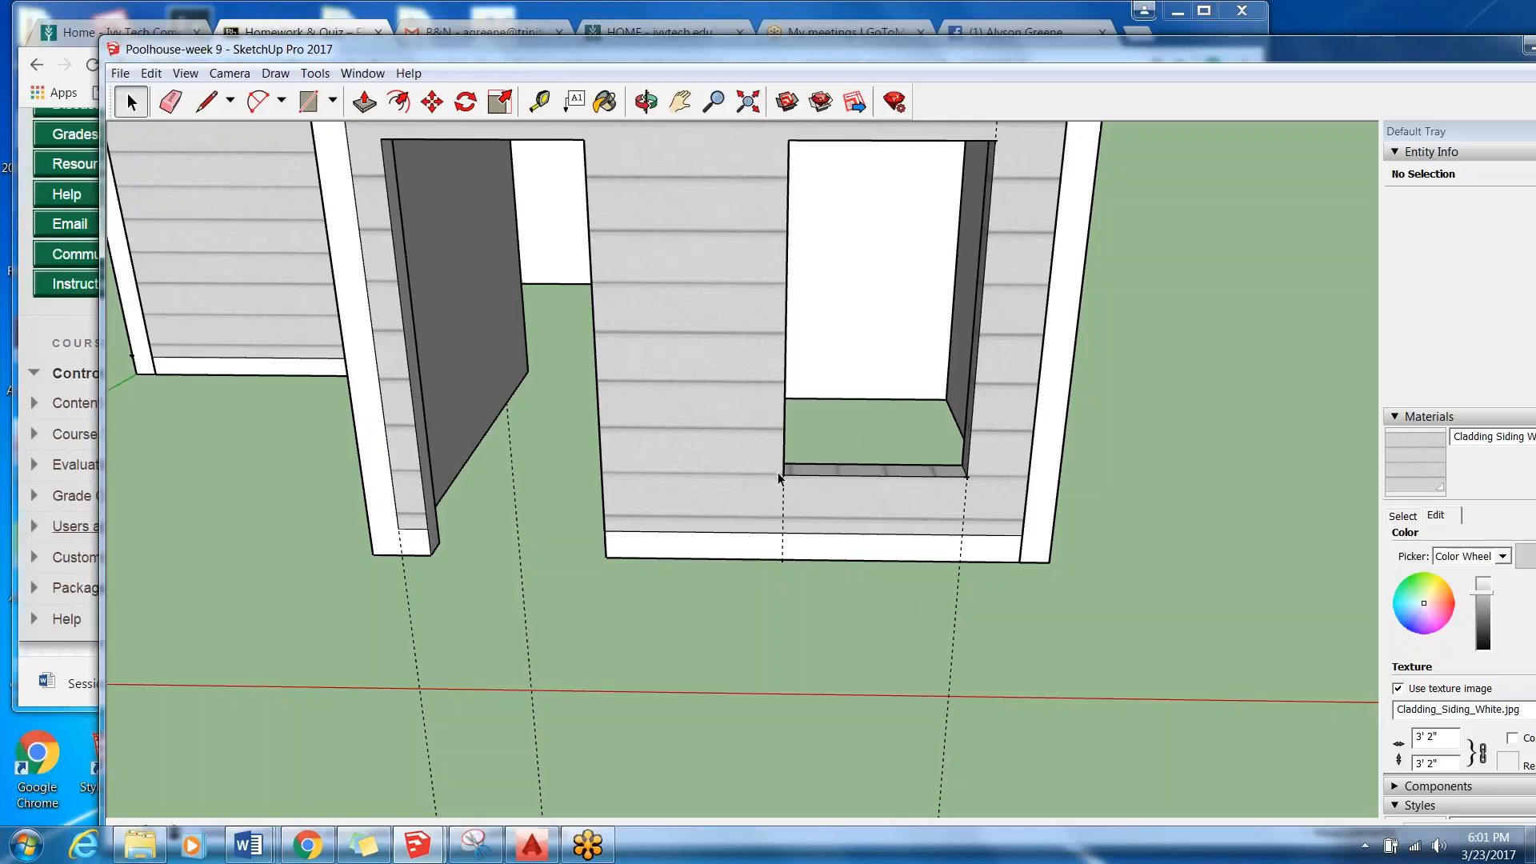
scroll(937, 114, "up", 1)
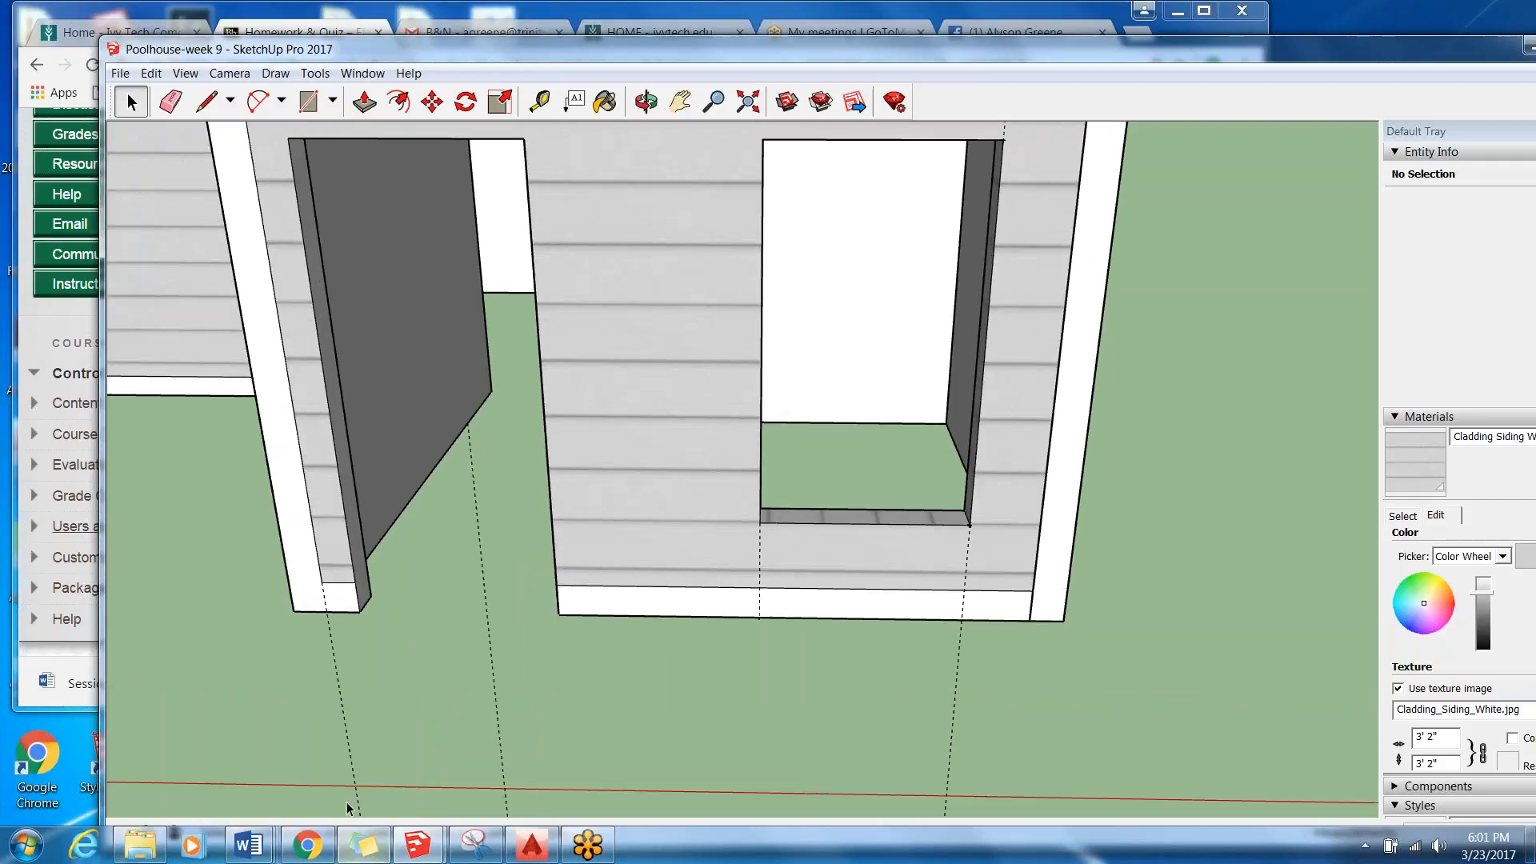
scroll(348, 808, "down", 2)
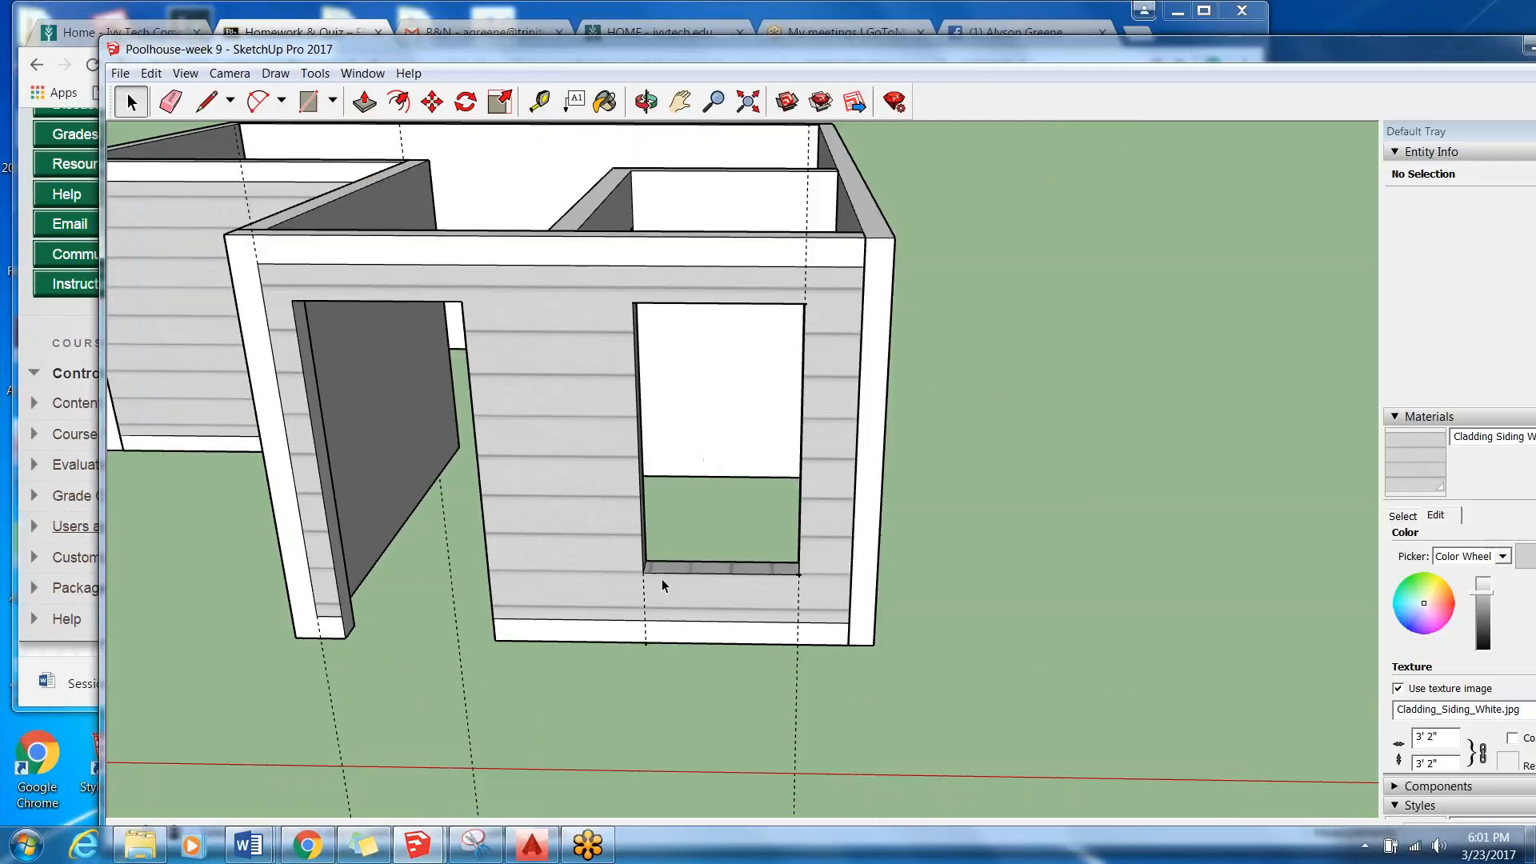
scroll(779, 574, "down", 4)
Examine the West Wall door opening up close, with the Line tool ready at its upper corner.
middle_click_drag(779, 574, 459, 686)
scroll(460, 686, "up", 3)
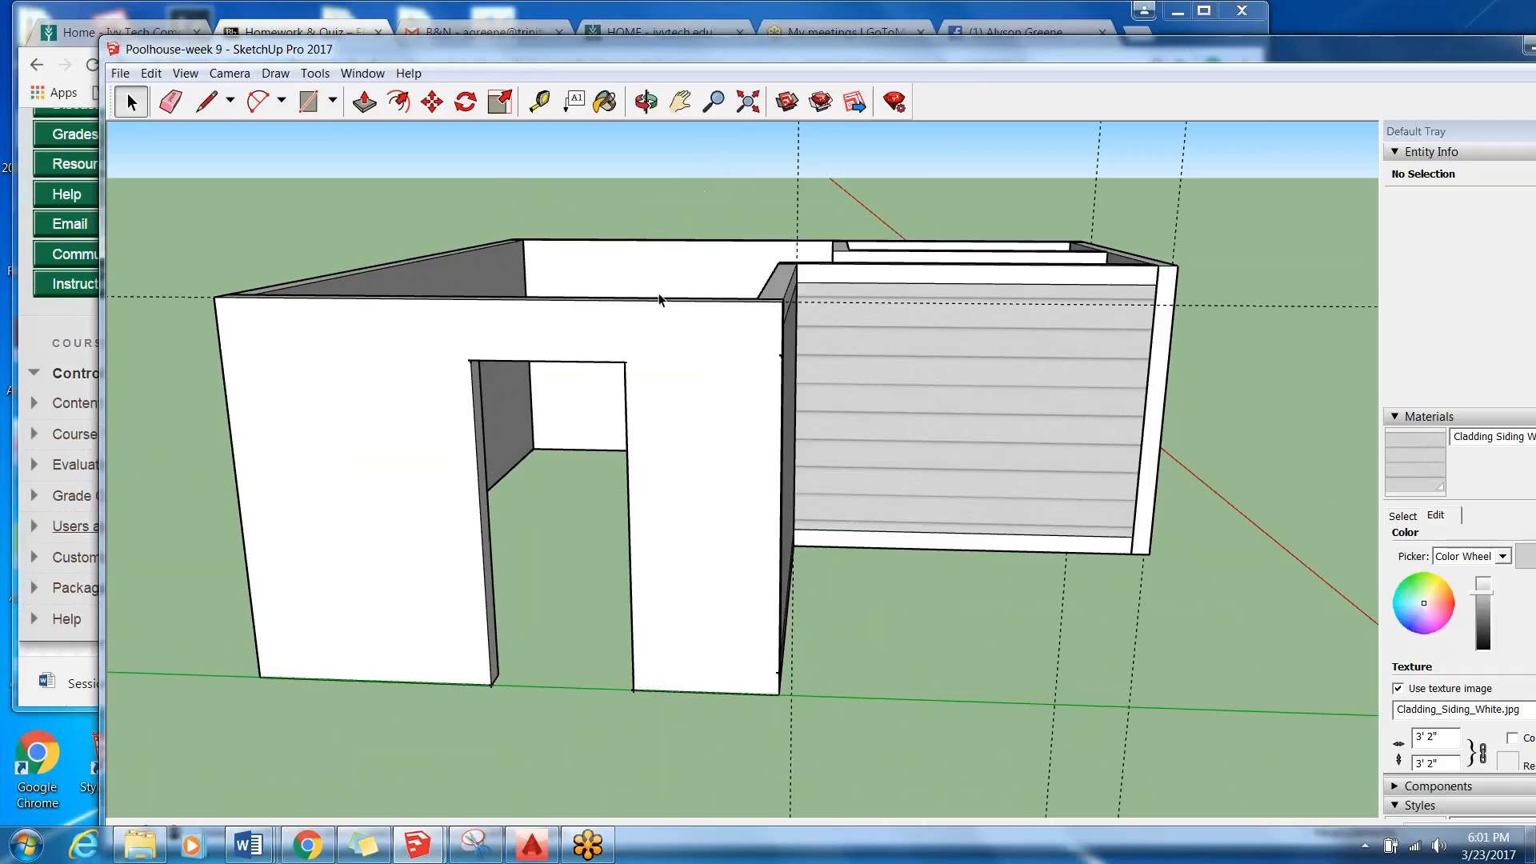
scroll(620, 361, "up", 2)
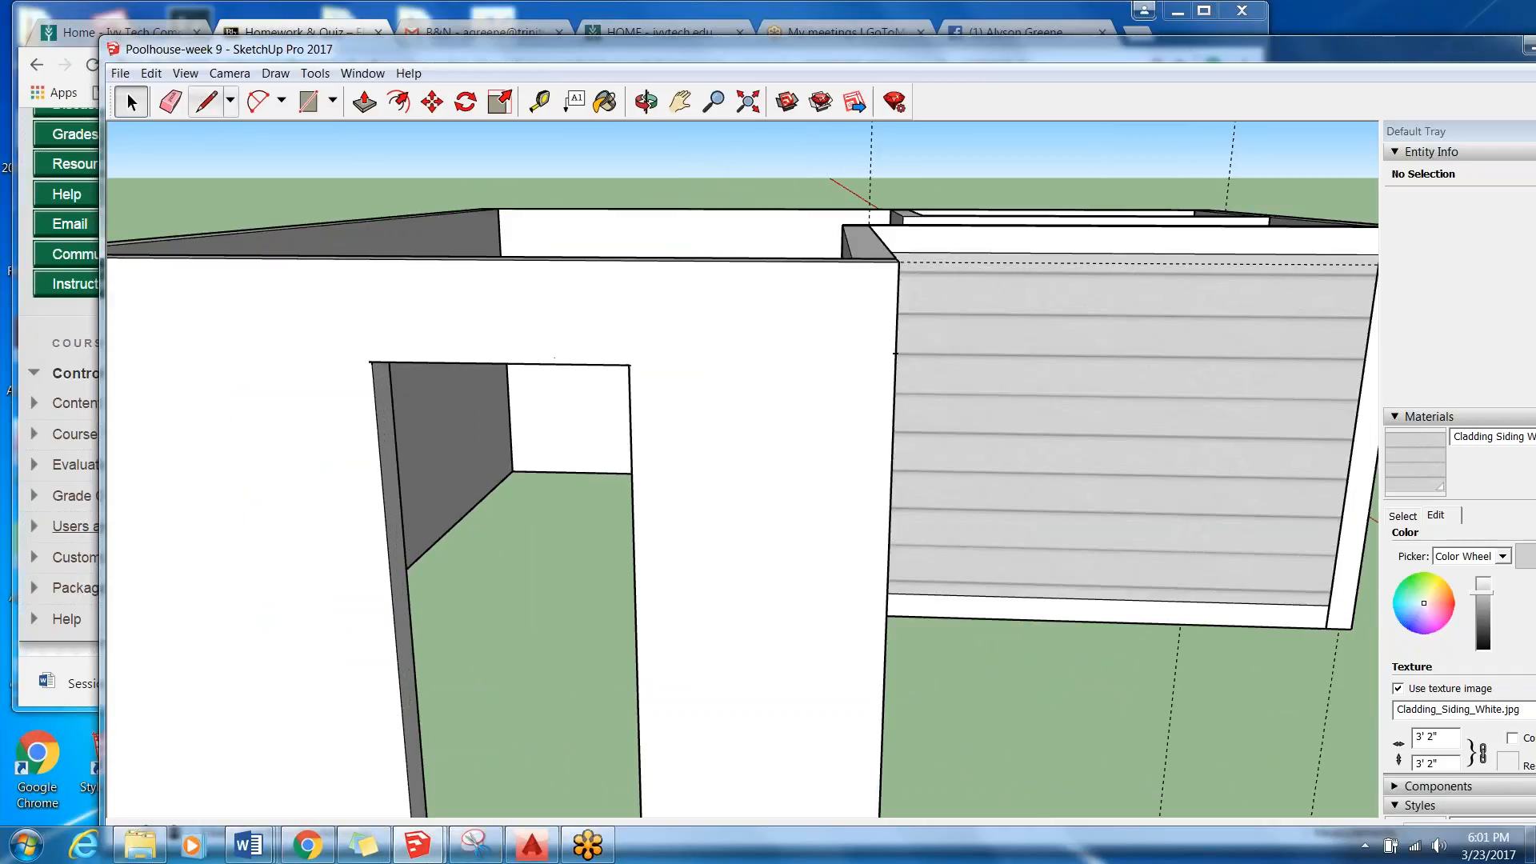
left_click(206, 102)
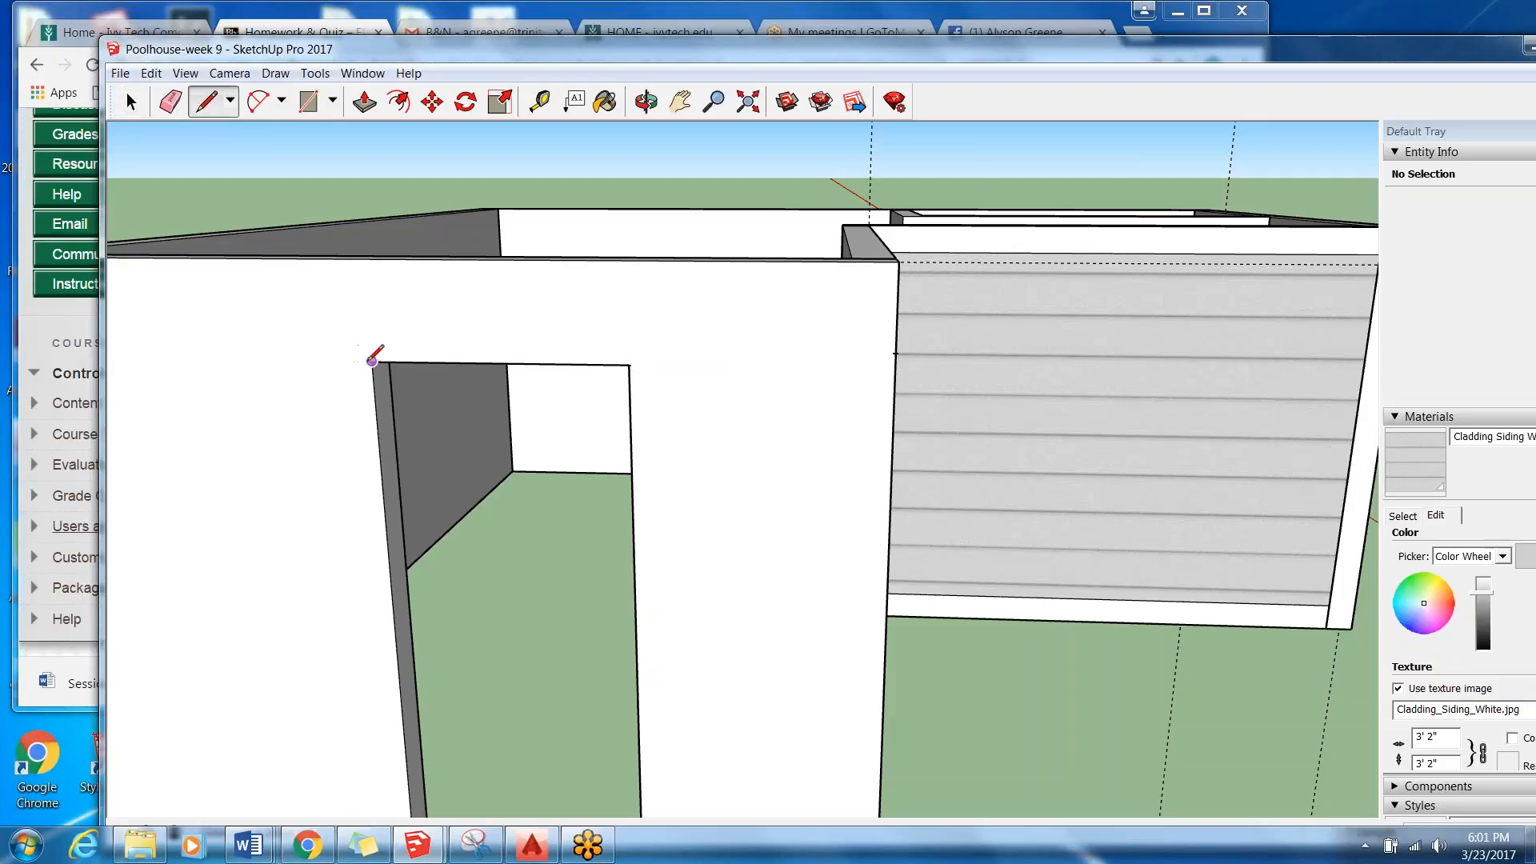
scroll(852, 304, "down", 3)
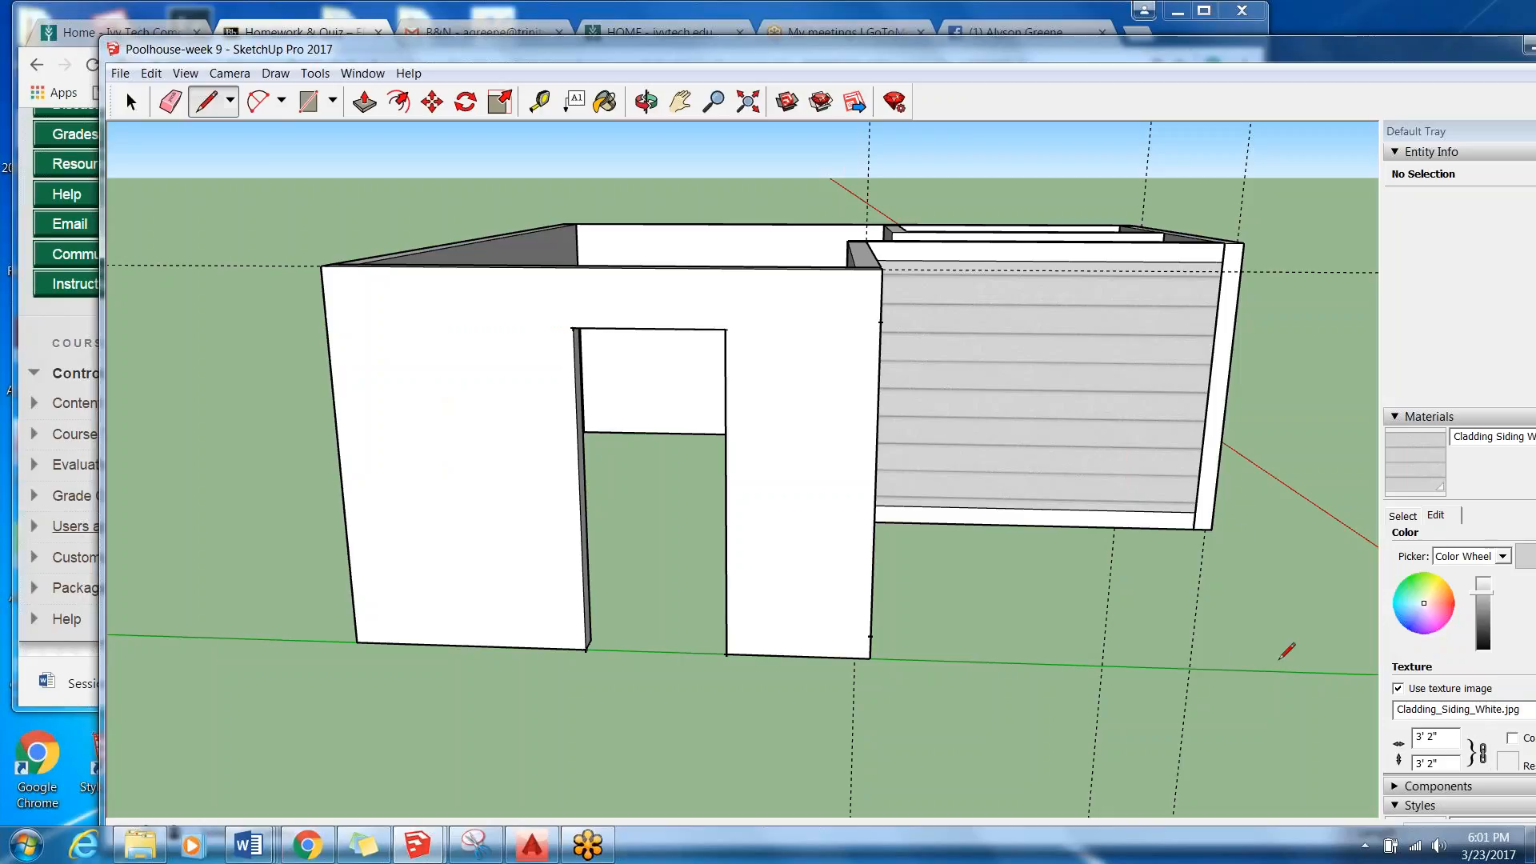
left_click(1141, 434)
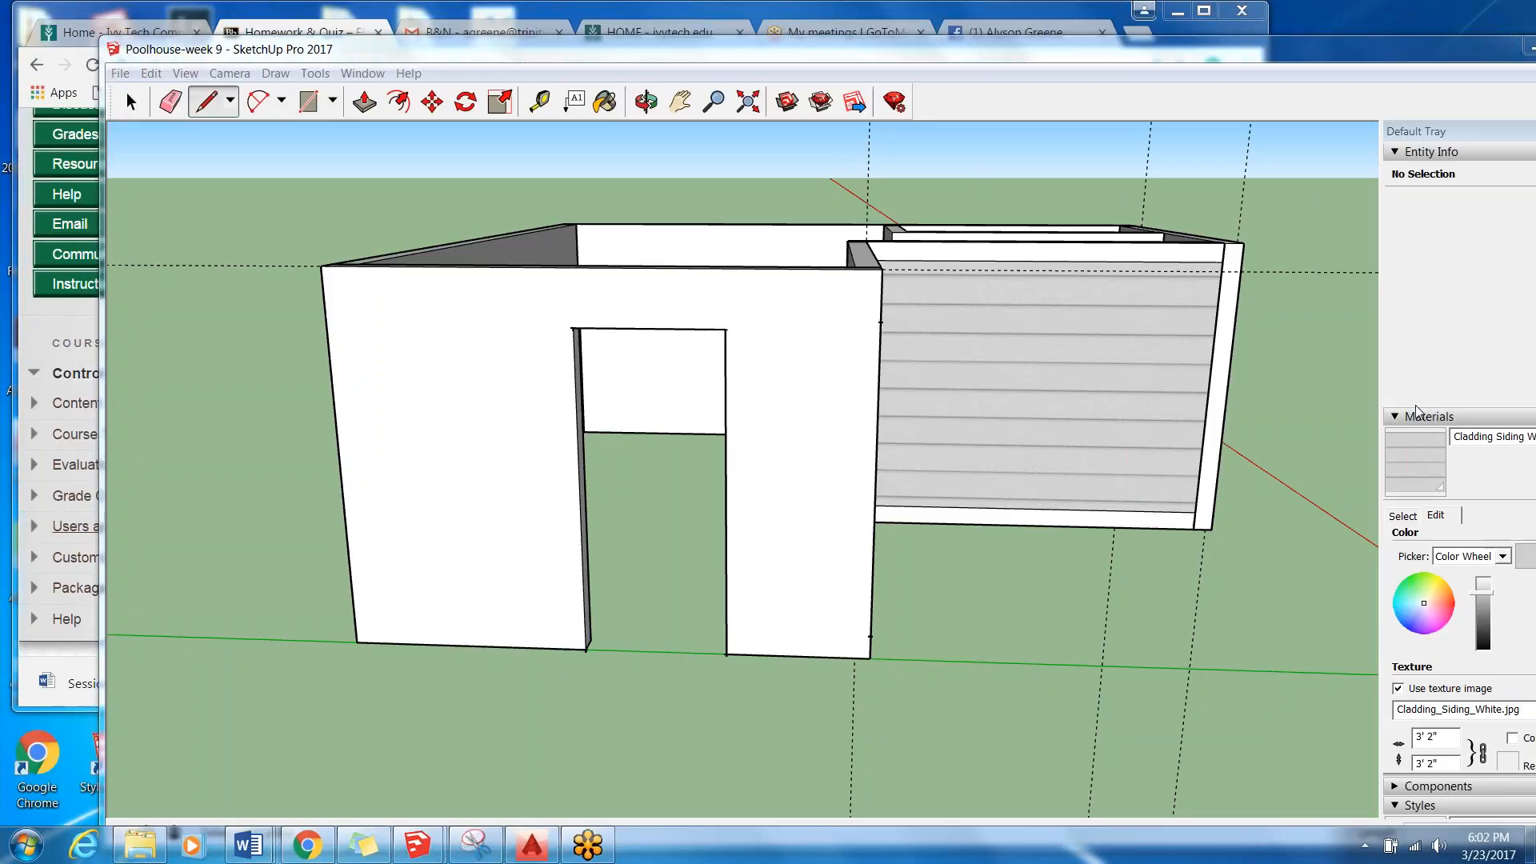
View the whole poolhouse from the outer corner, showing the siding-clad walls and both door openings.
mouse_move(807, 303)
middle_mouse_down()
mouse_move(426, 410)
mouse_move(366, 342)
mouse_move(248, 302)
middle_mouse_up()
scroll(248, 302, "down", 5)
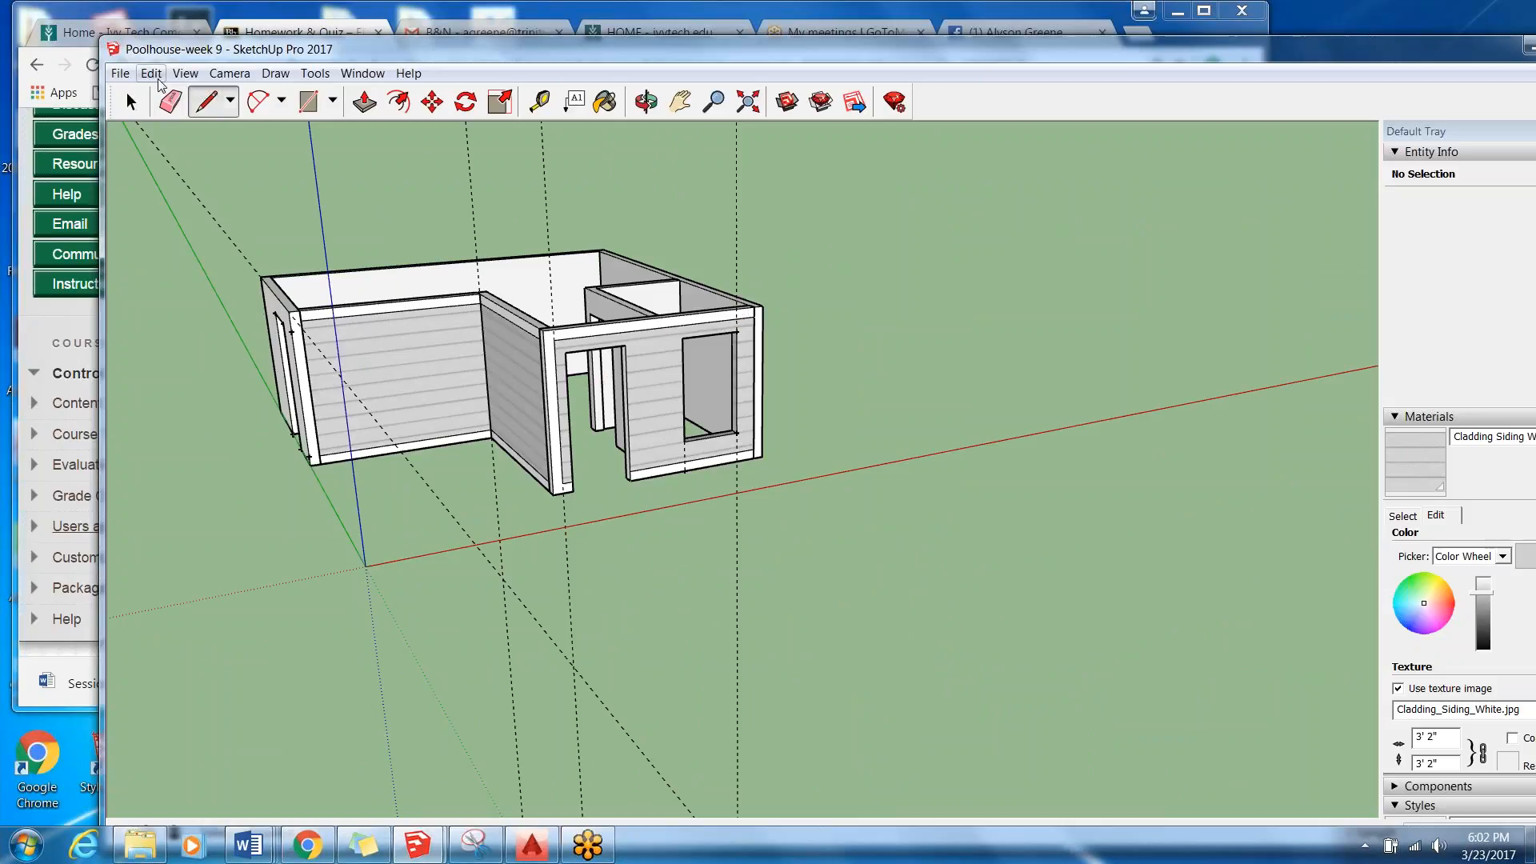
middle_click_drag(388, 429, 366, 432)
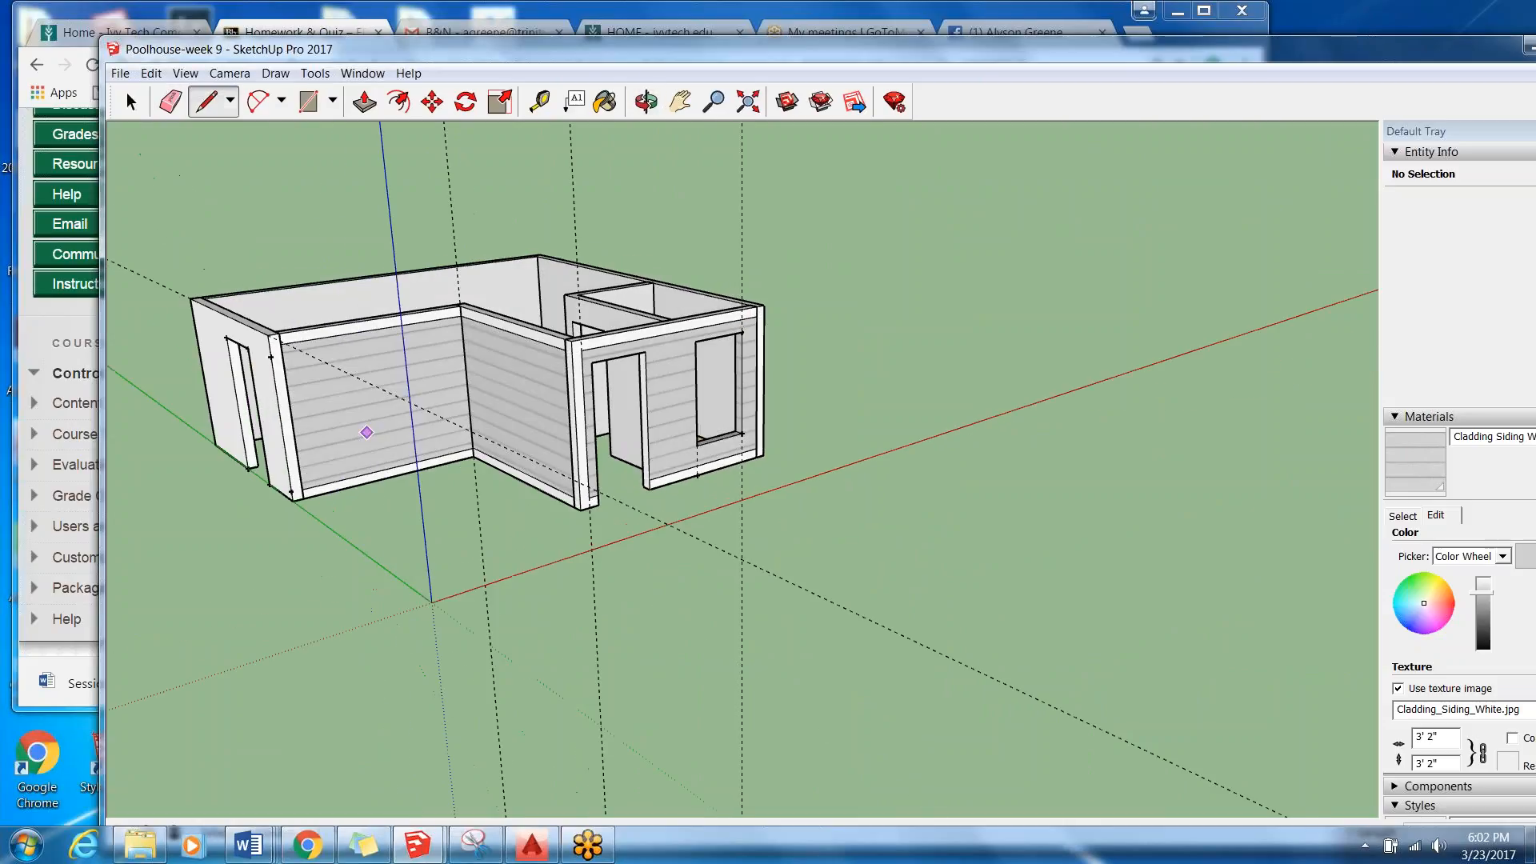
middle_click_drag(288, 396, 333, 415)
left_click(131, 103)
scroll(291, 367, "up", 2)
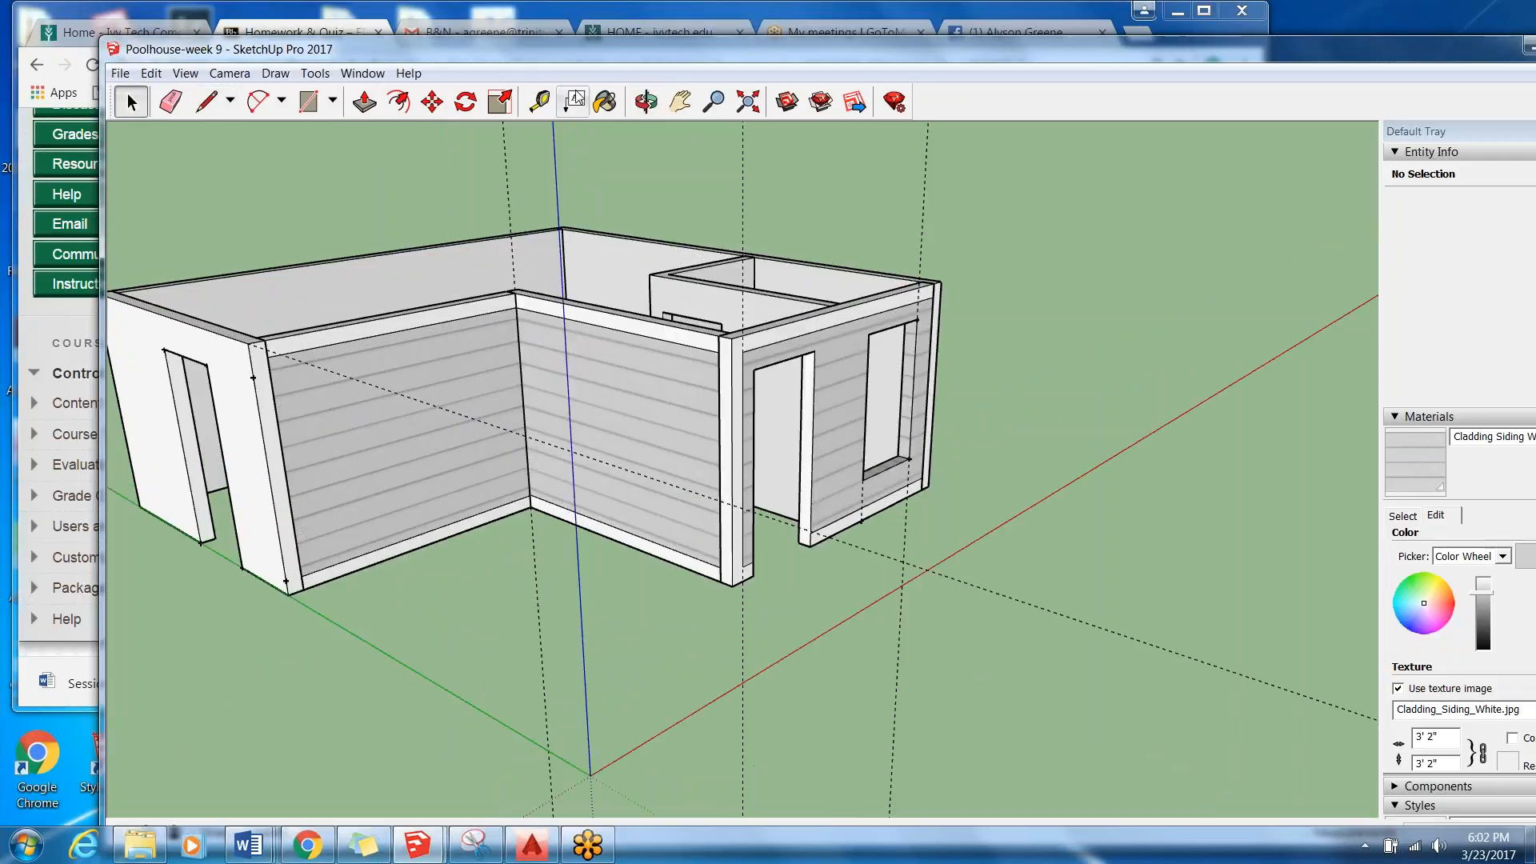
Activate Paint Bucket and turn the Default Tray into a taller floating window beside the model.
left_click(605, 103)
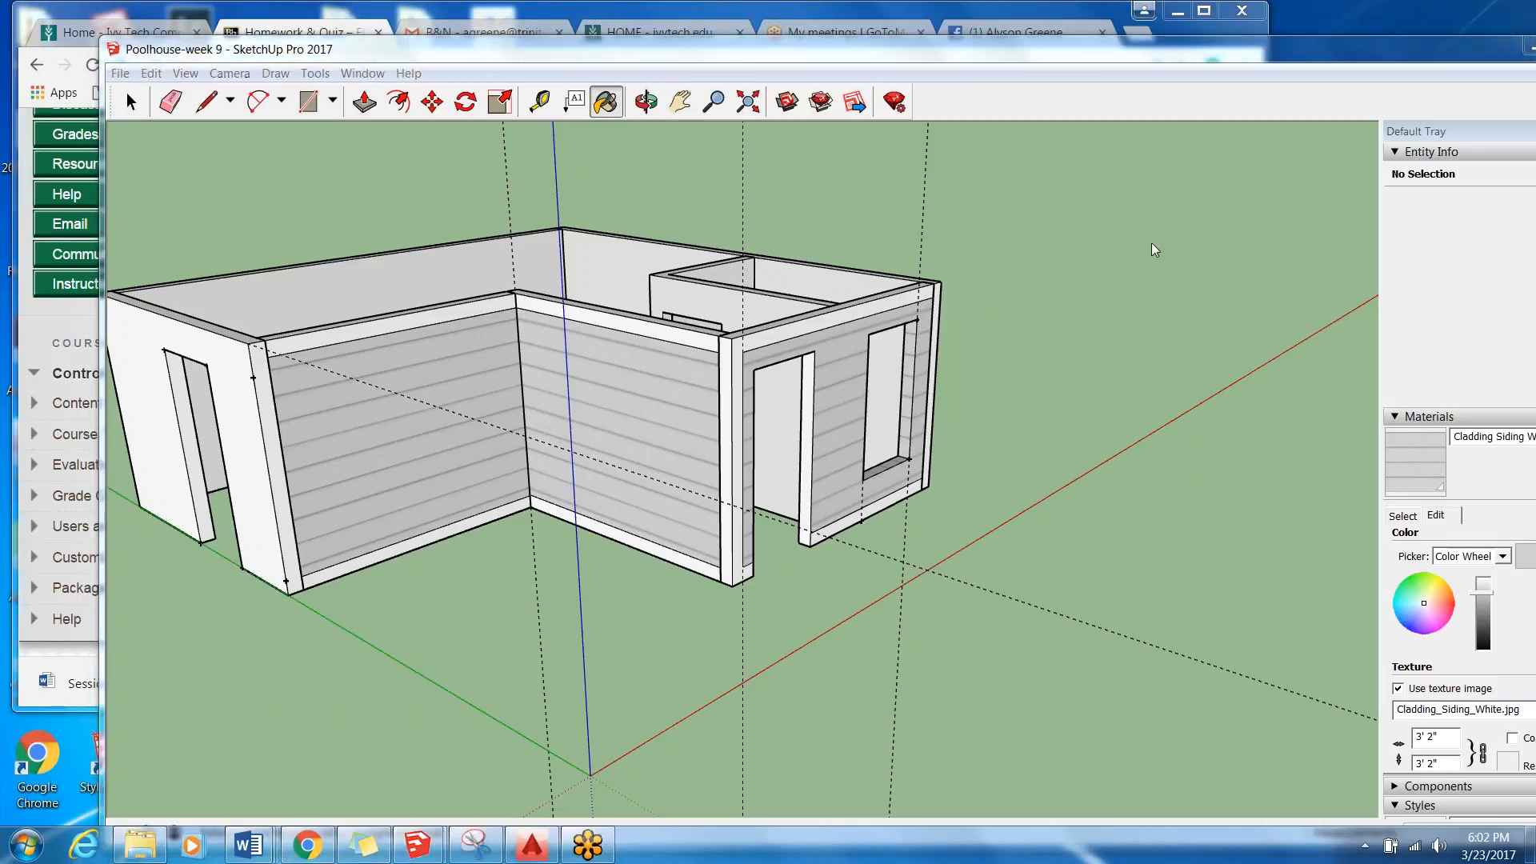
left_click_drag(1489, 136, 1160, 109)
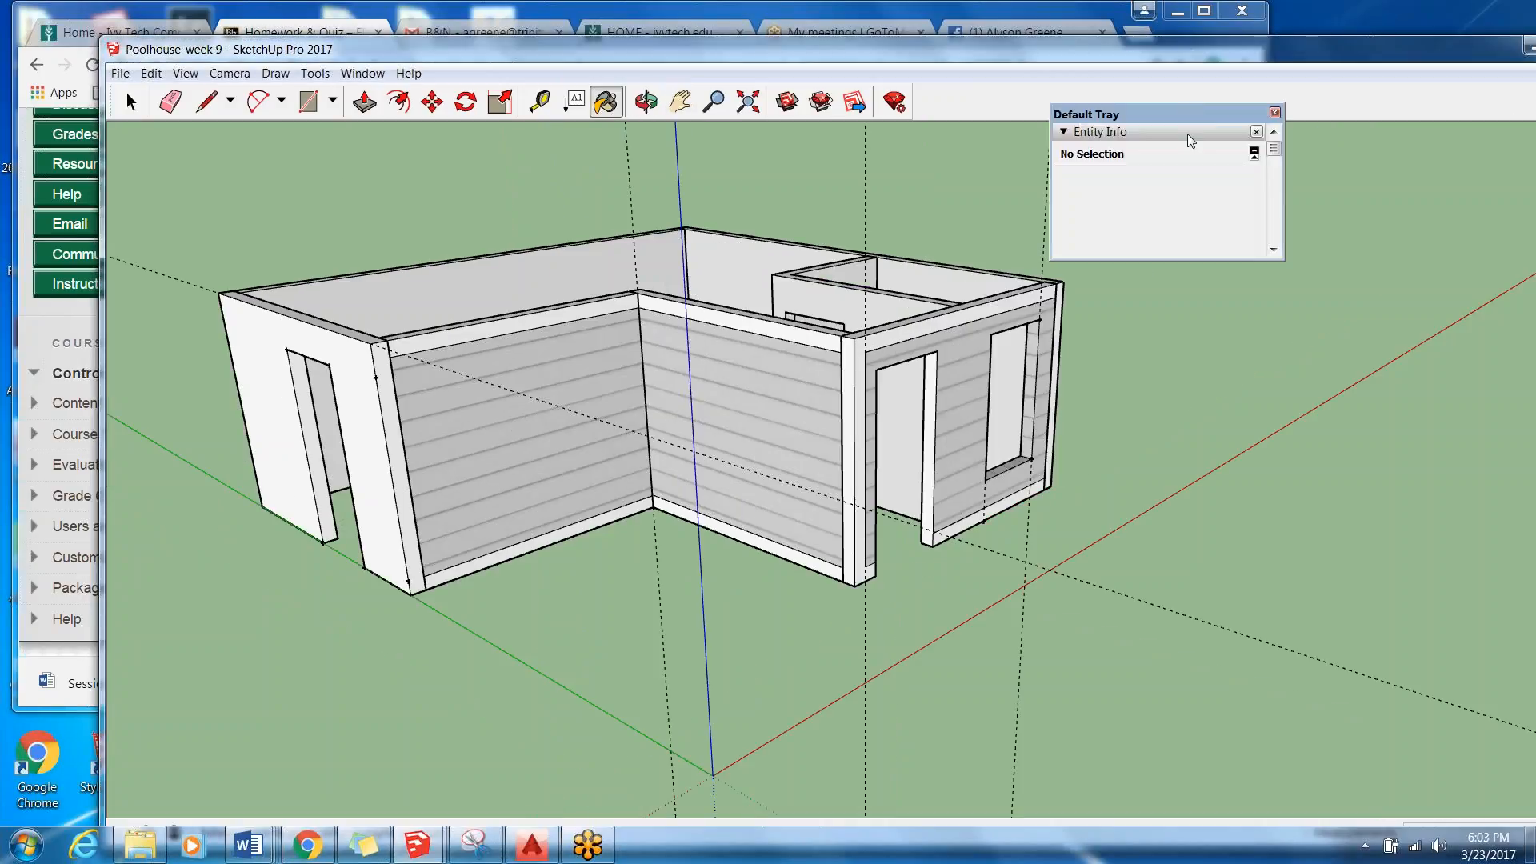
left_click_drag(1173, 113, 1398, 117)
left_click_drag(1481, 162, 1481, 194)
left_click_drag(1473, 273, 1424, 792)
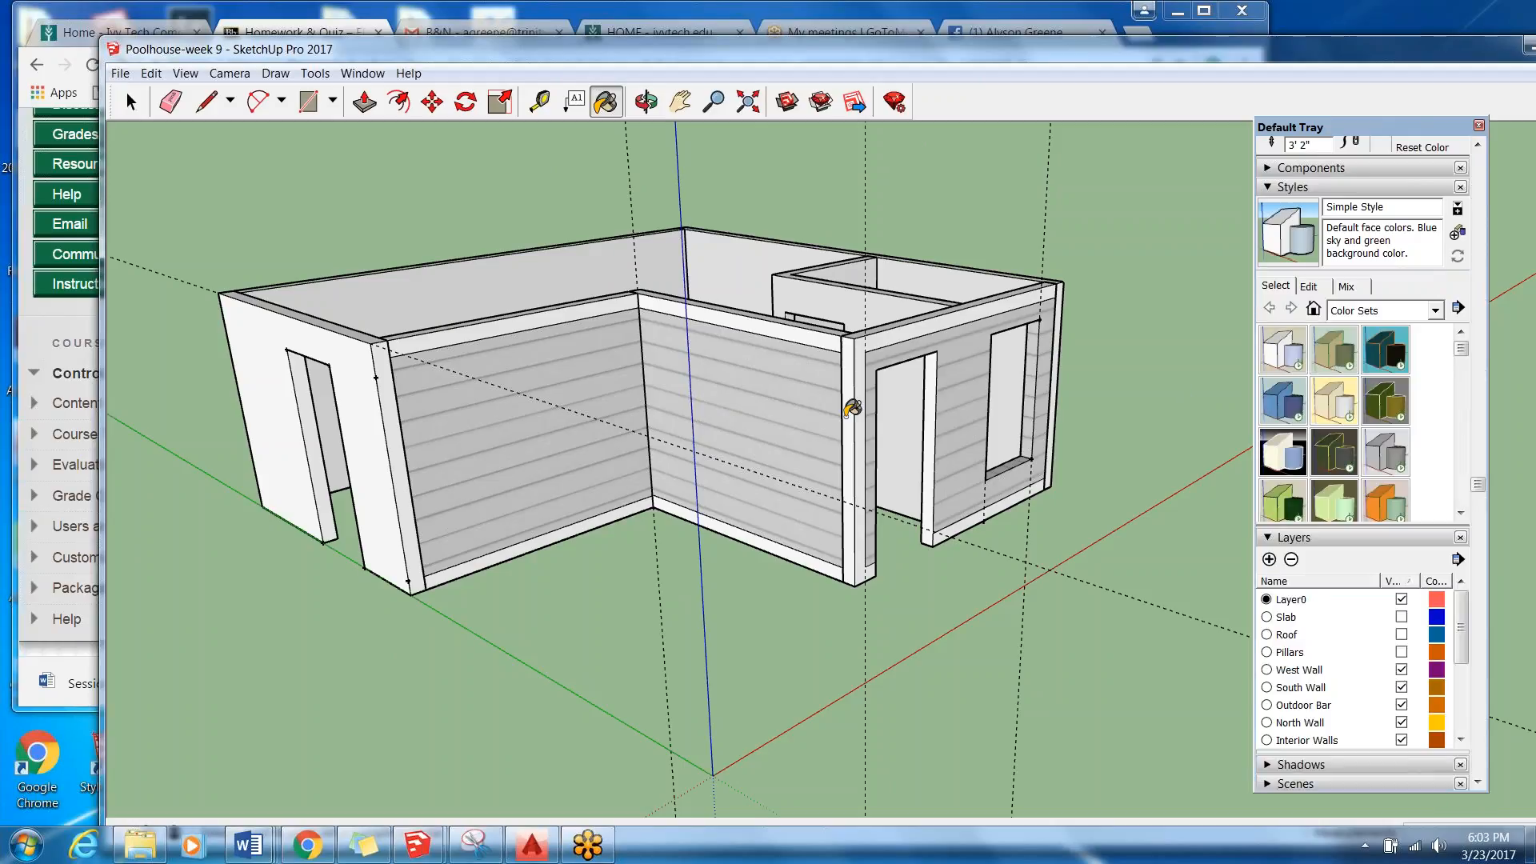
Open the siding-clad wall group next to the West Wall for editing and select its siding face.
left_click(130, 102)
left_click(501, 362)
double_click(524, 366)
left_click(547, 367)
double_click(549, 360)
left_click(549, 366)
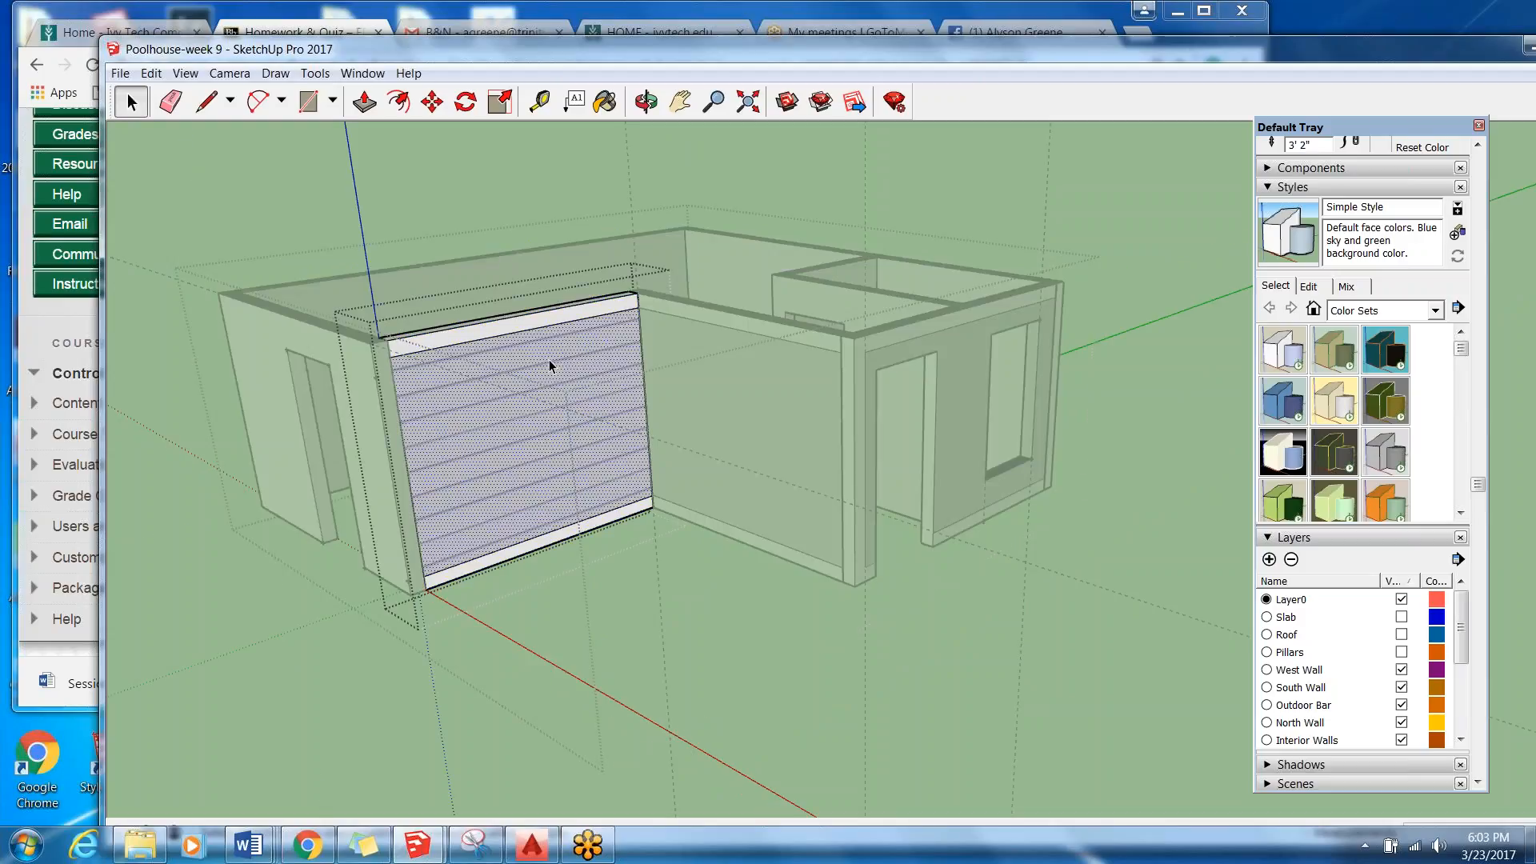
Review the color and texture settings of the Cladding Siding White material.
left_click_drag(1477, 484, 1481, 268)
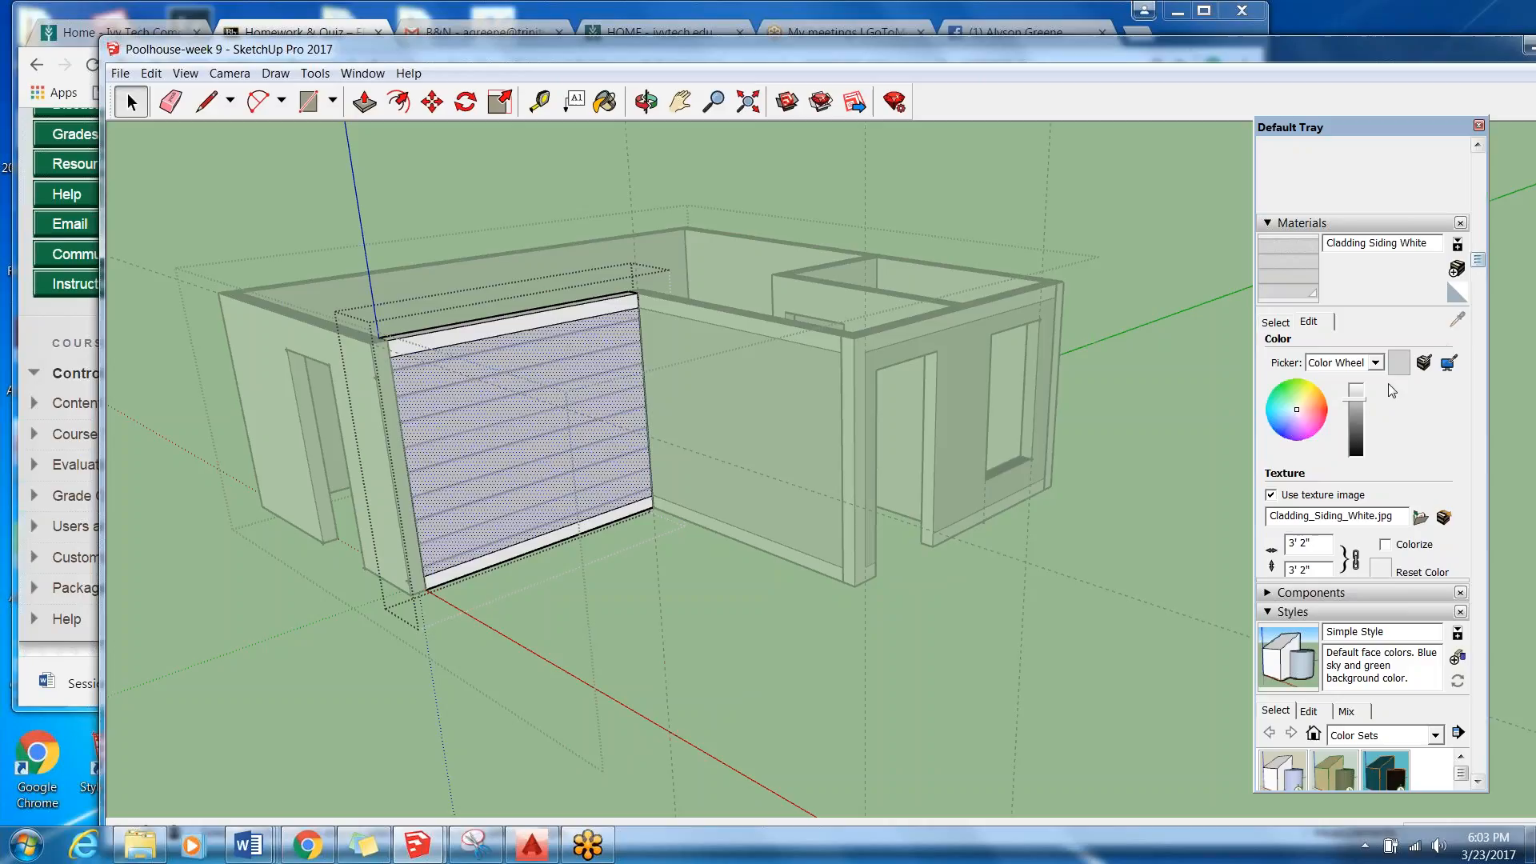
mouse_move(1353, 402)
left_mouse_down()
mouse_move(1353, 452)
mouse_move(1363, 401)
left_mouse_up()
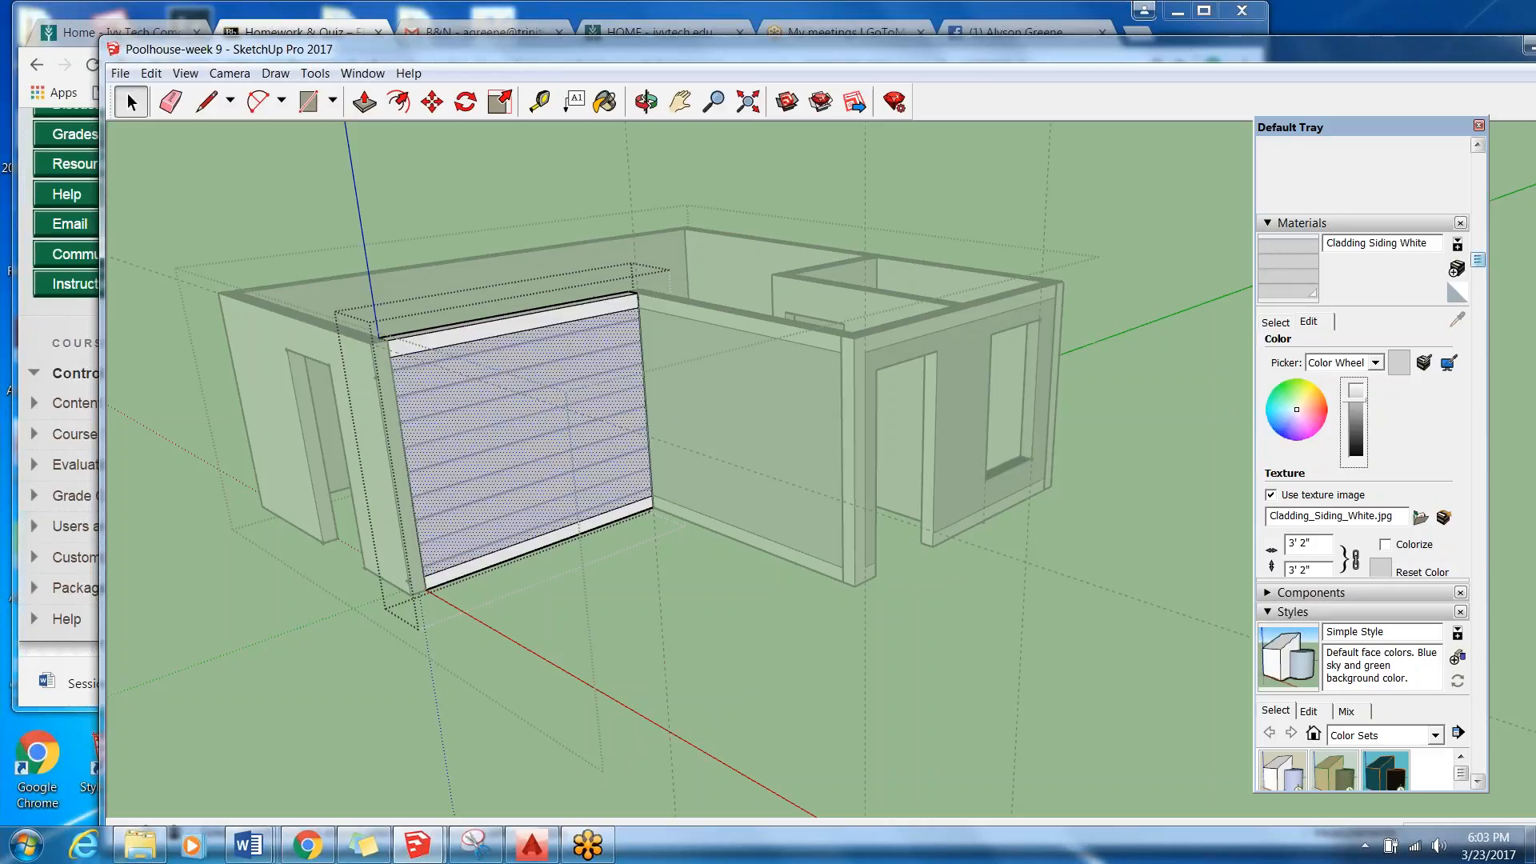
left_click_drag(1479, 261, 1485, 296)
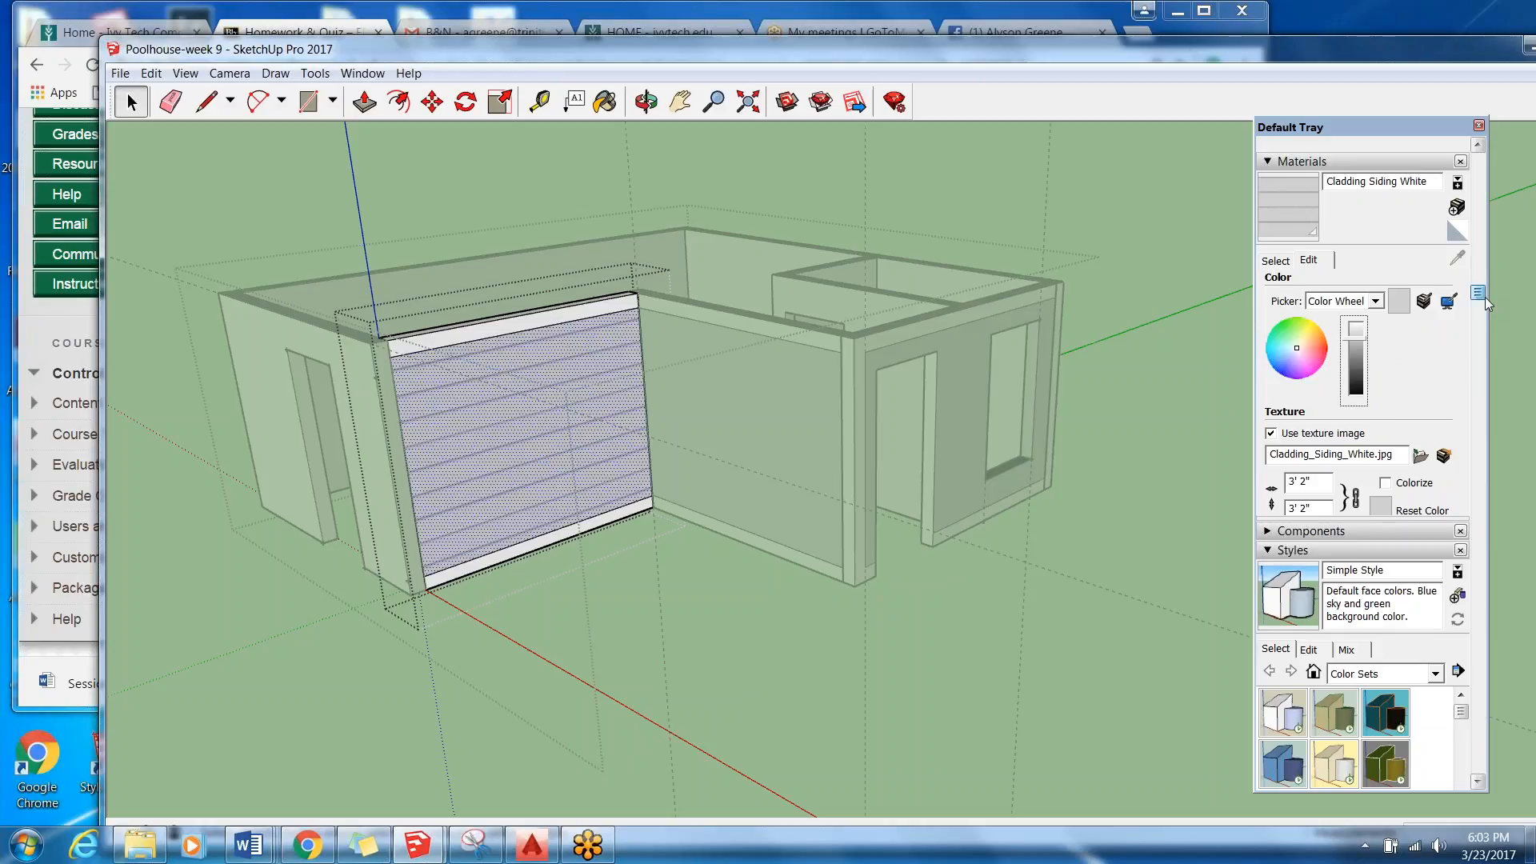
left_click_drag(1485, 296, 1455, 443)
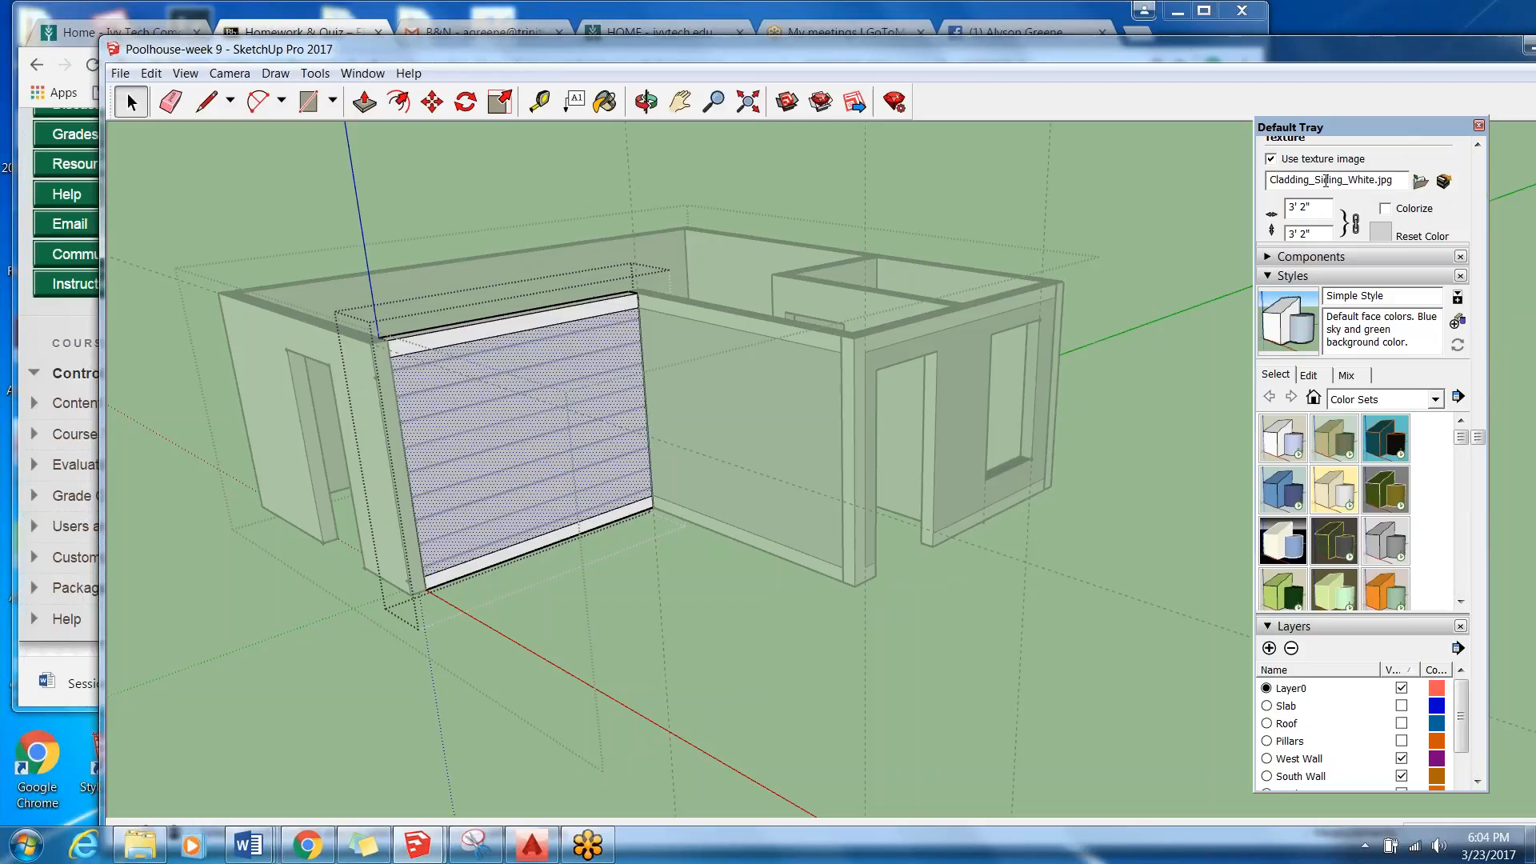
Pick Cladding Siding White from the Brick, Cladding and Siding material collection.
left_click_drag(1479, 439, 1490, 264)
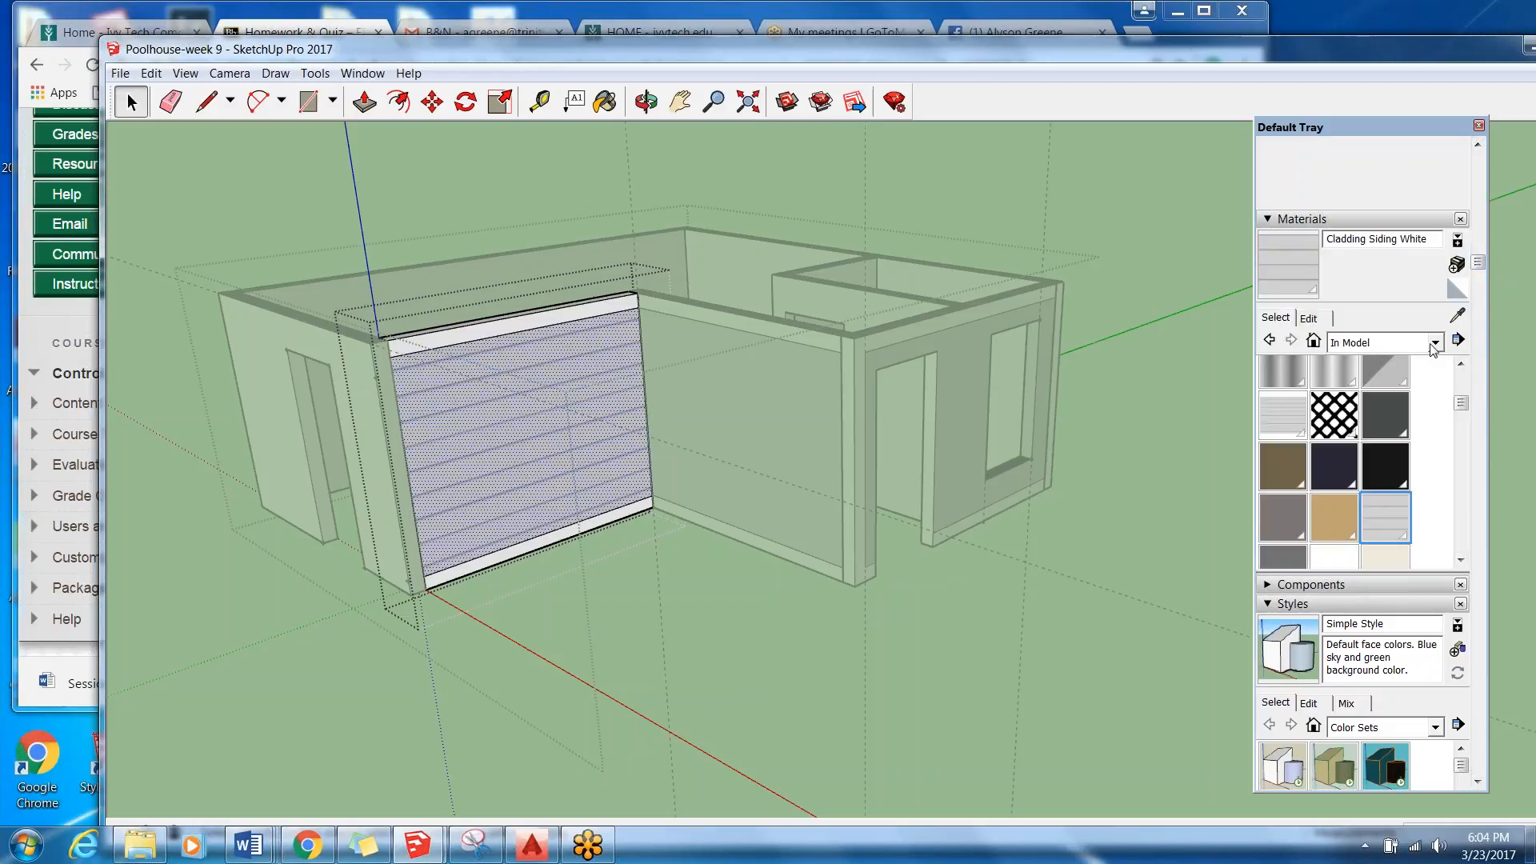
left_click(1435, 344)
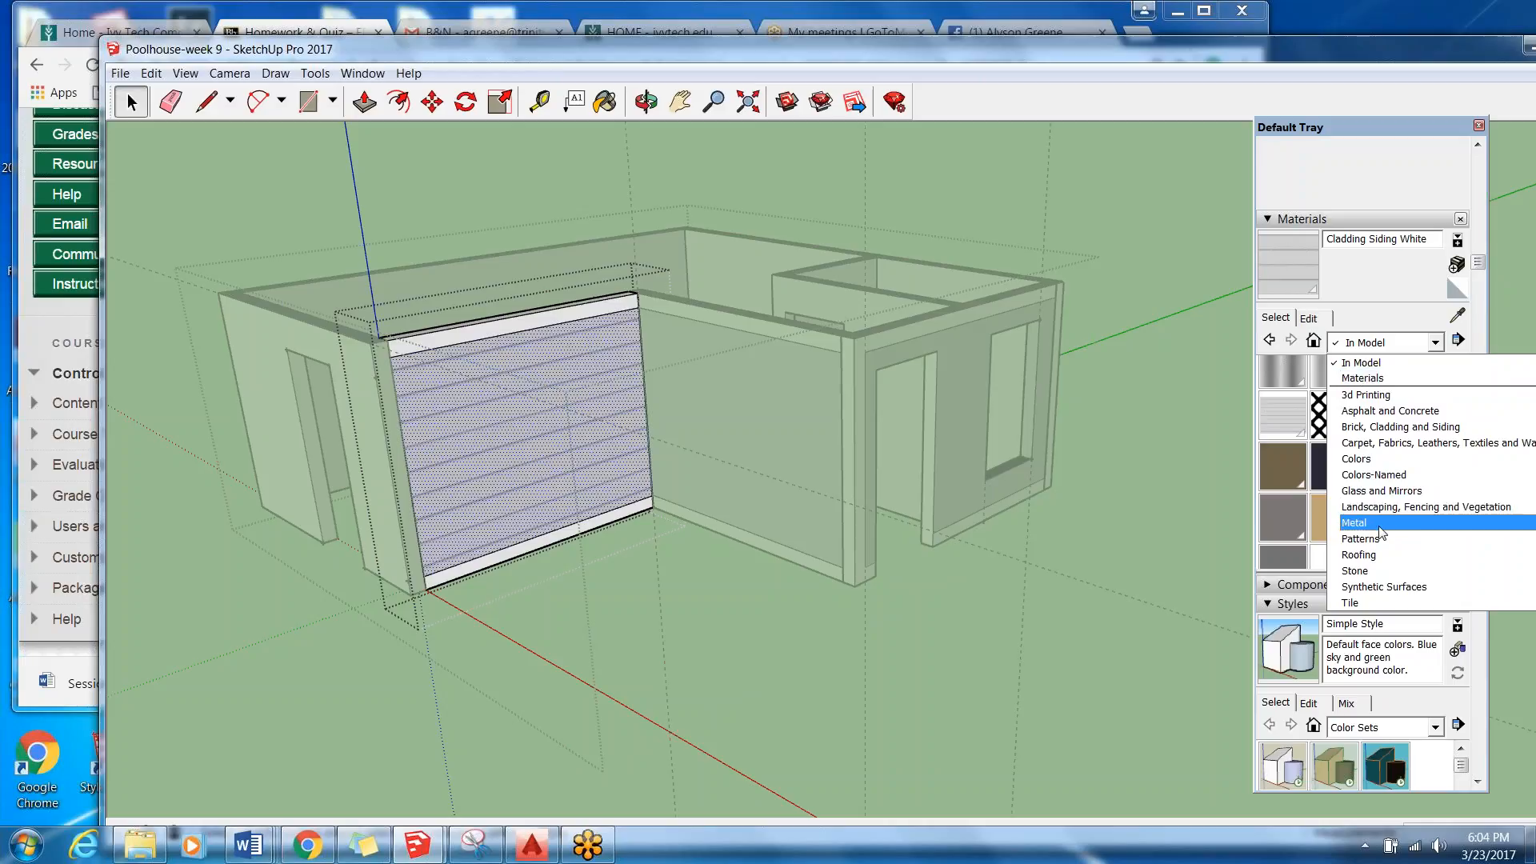
left_click(1389, 426)
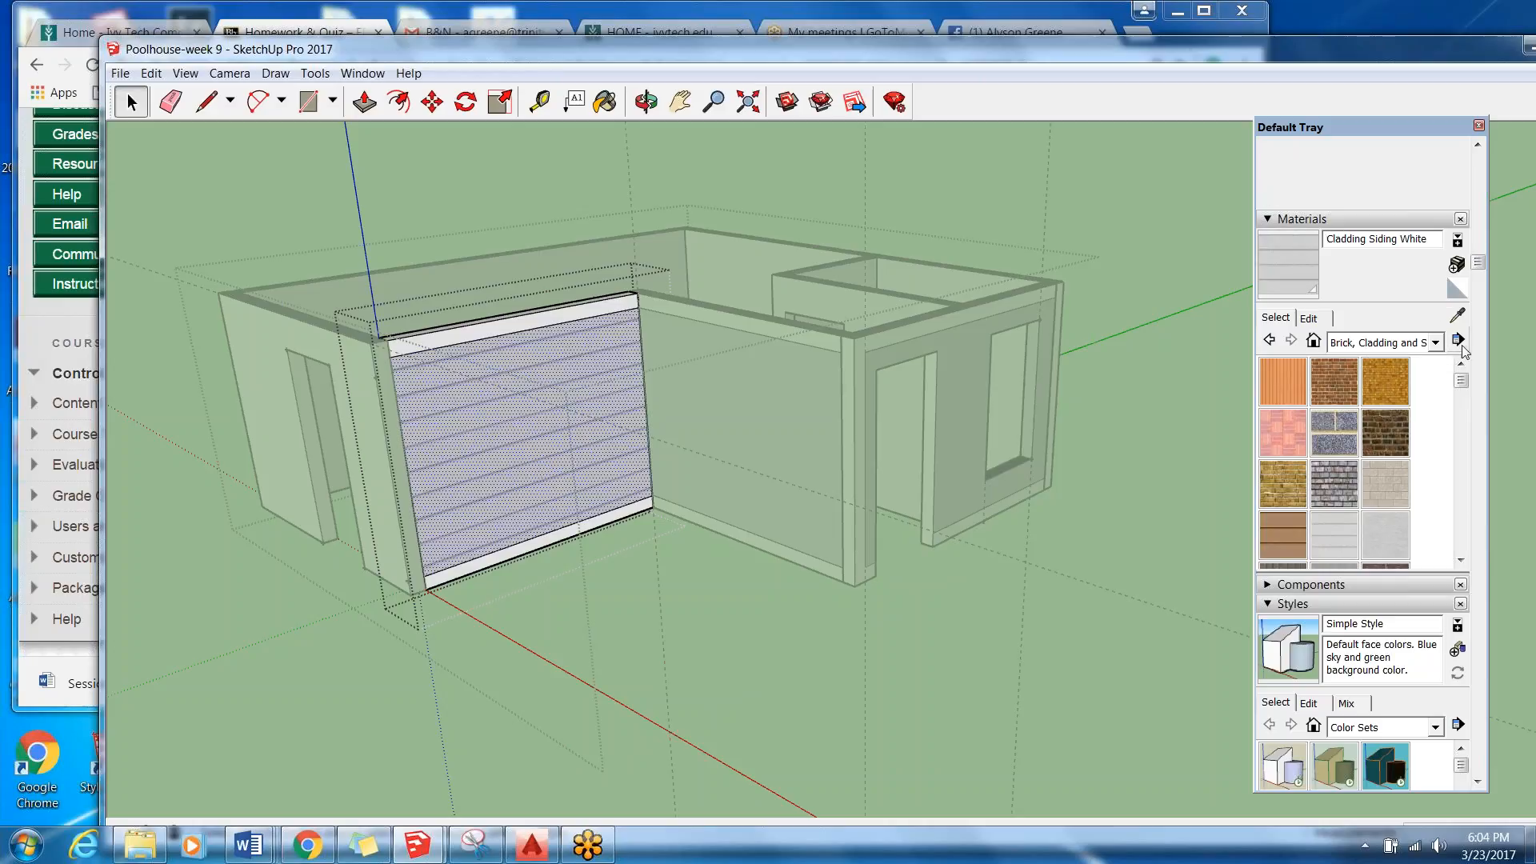
left_click(1428, 343)
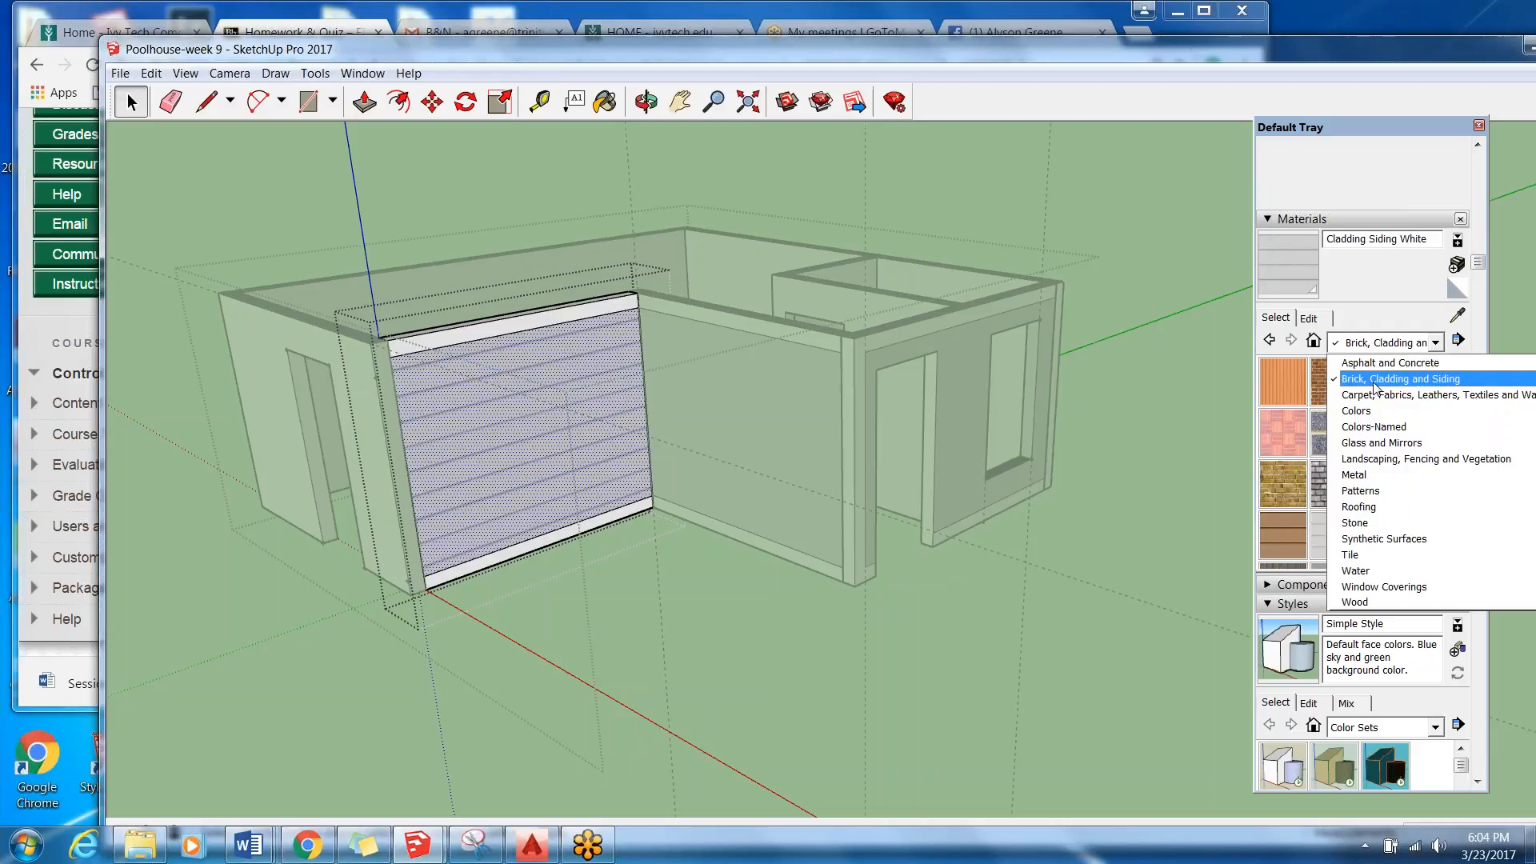
left_click(1373, 381)
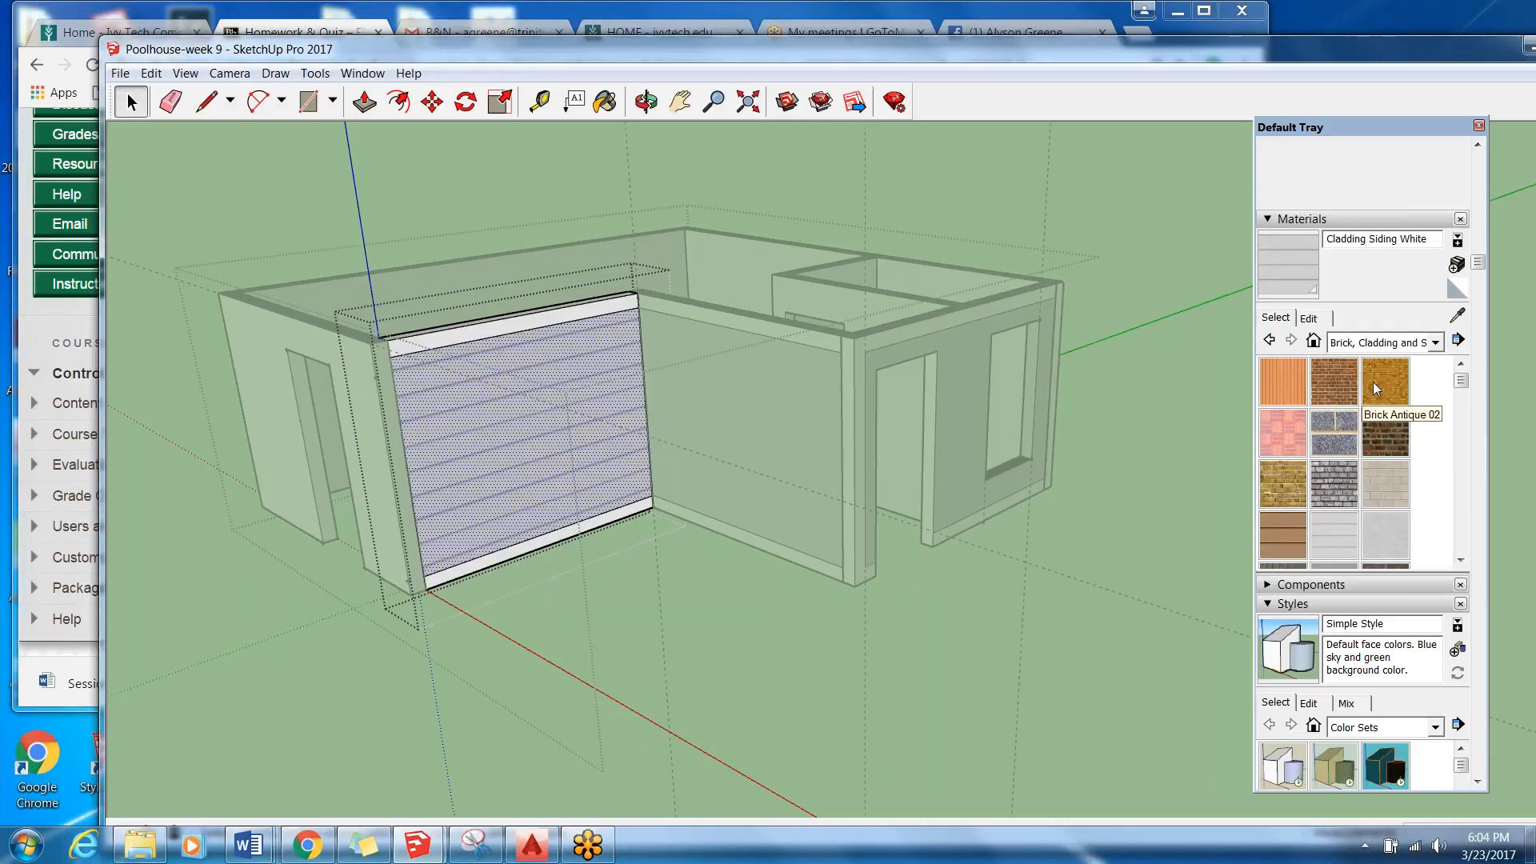
left_click(1339, 525)
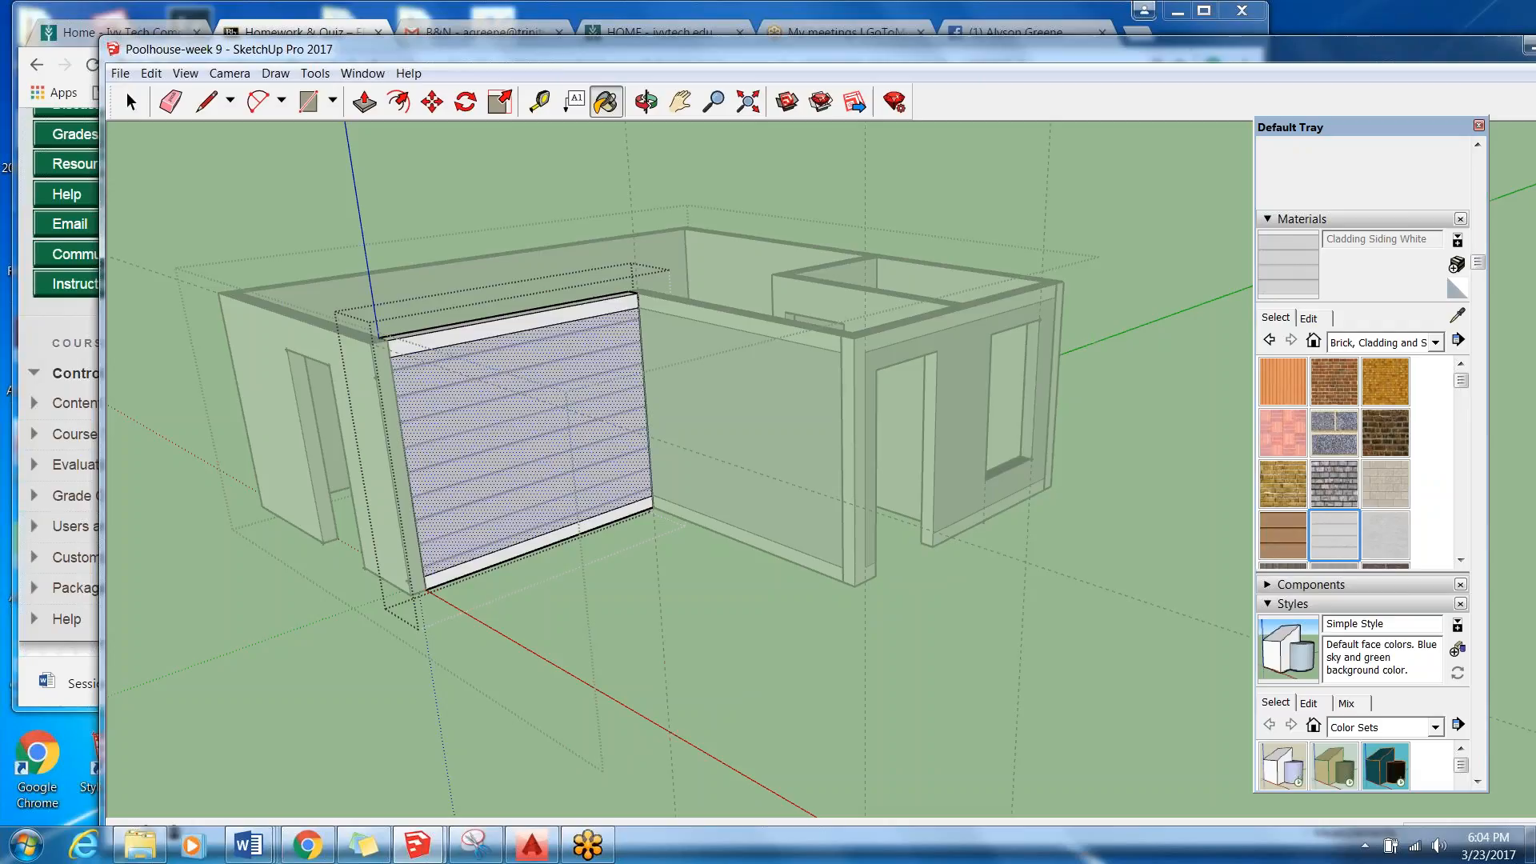
Review the edit settings of the picked siding material and collapse the Materials section of the tray.
left_click(1323, 321)
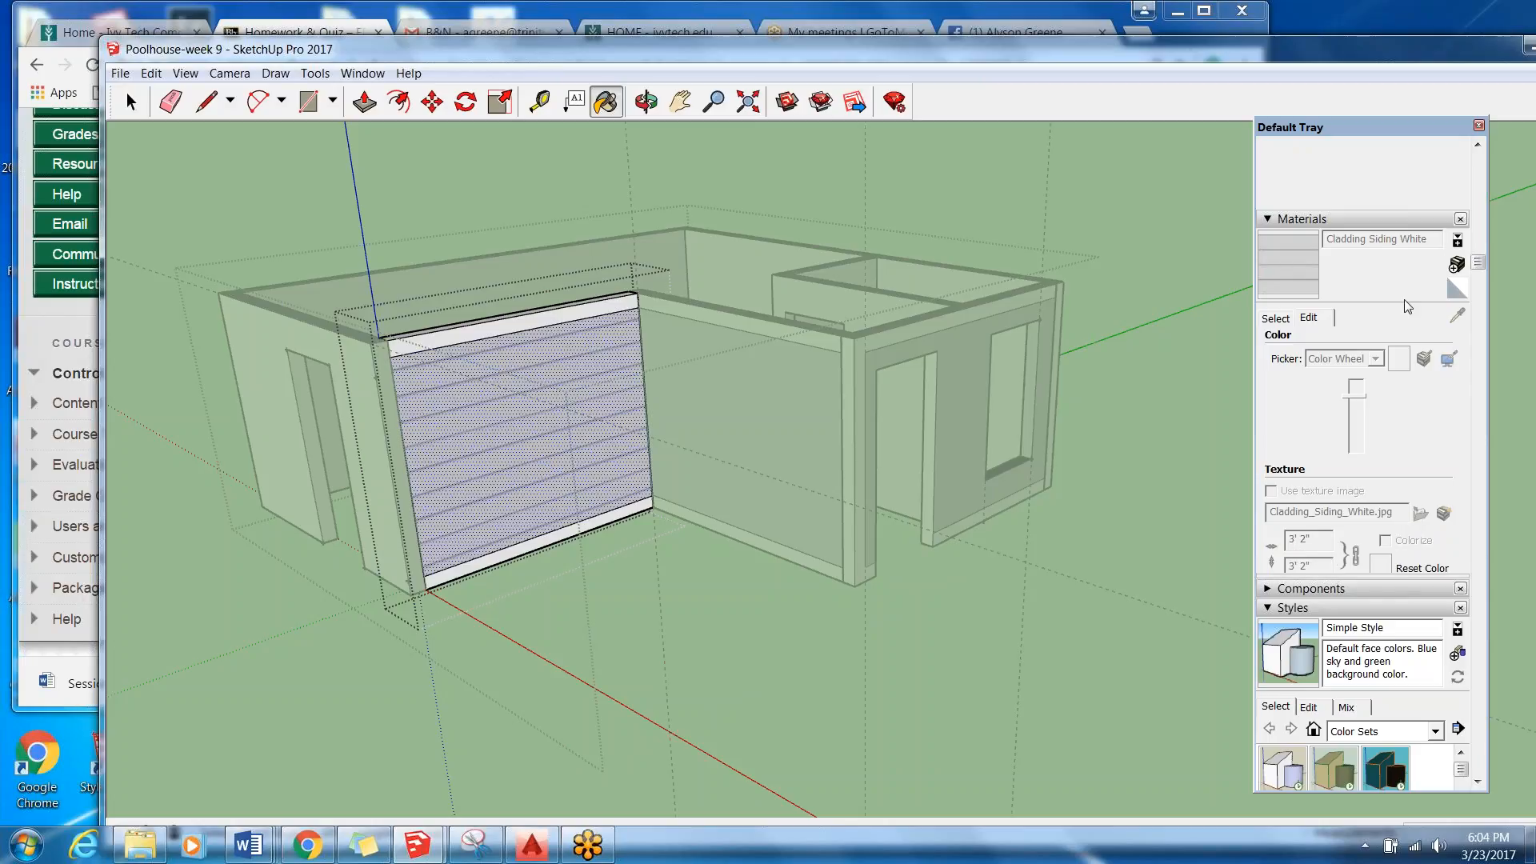
left_click_drag(1479, 263, 1486, 275)
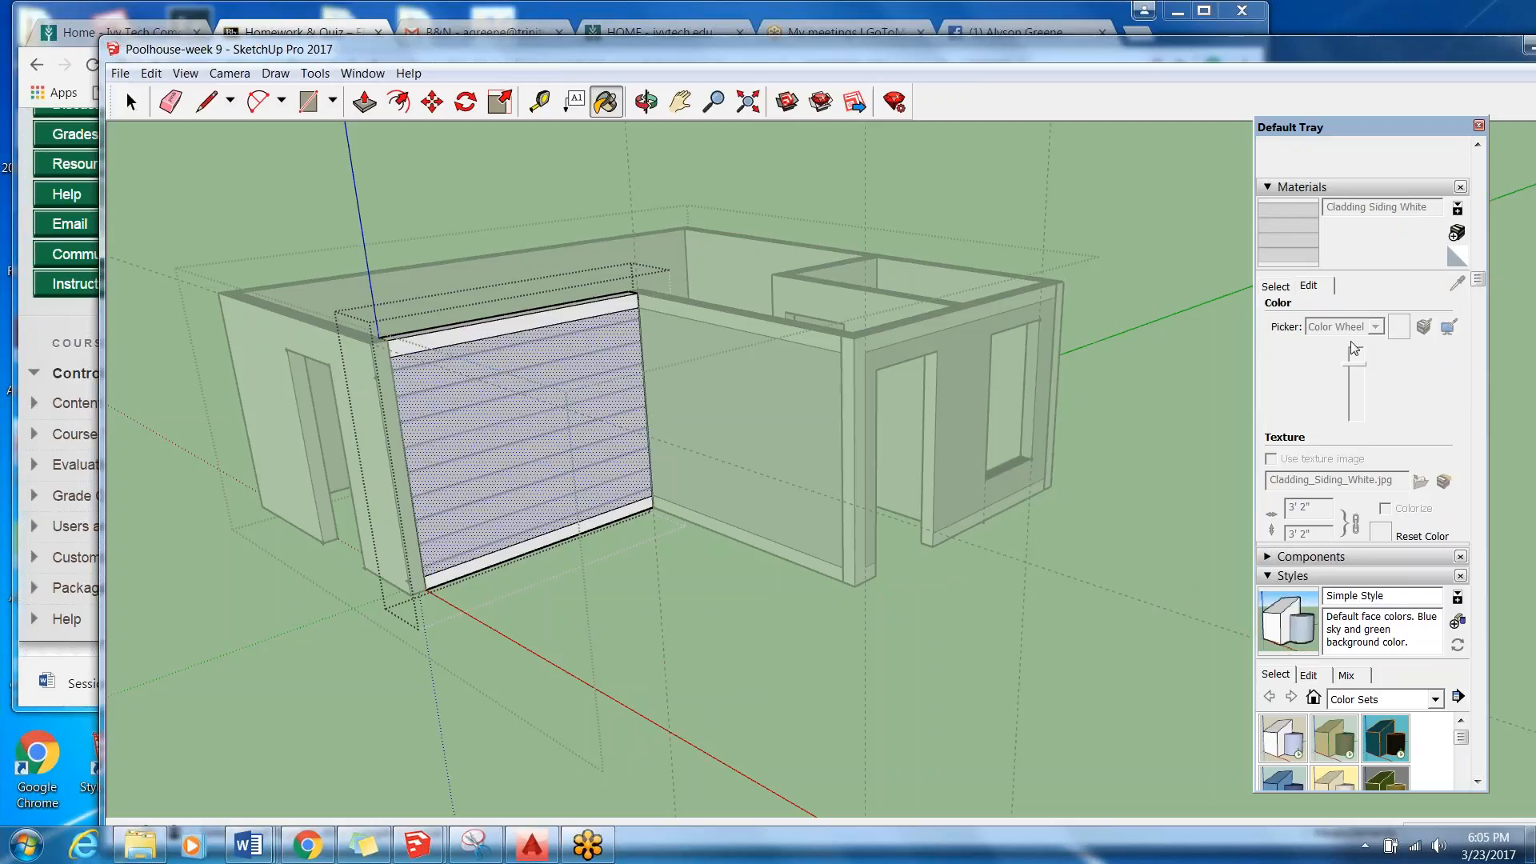
left_click(1274, 287)
left_click(1290, 189)
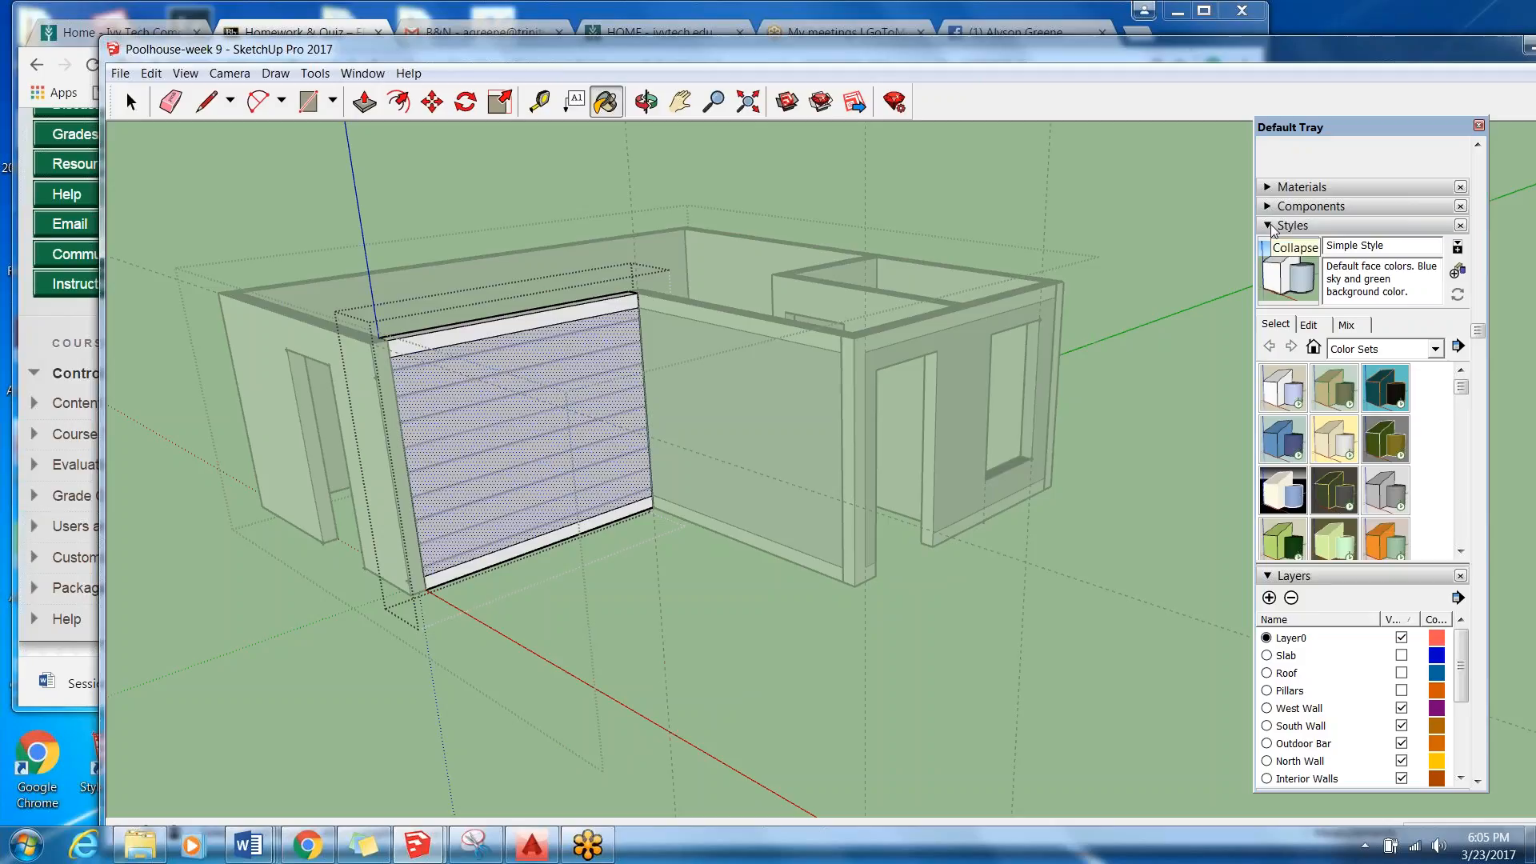
left_click_drag(1478, 332, 1477, 258)
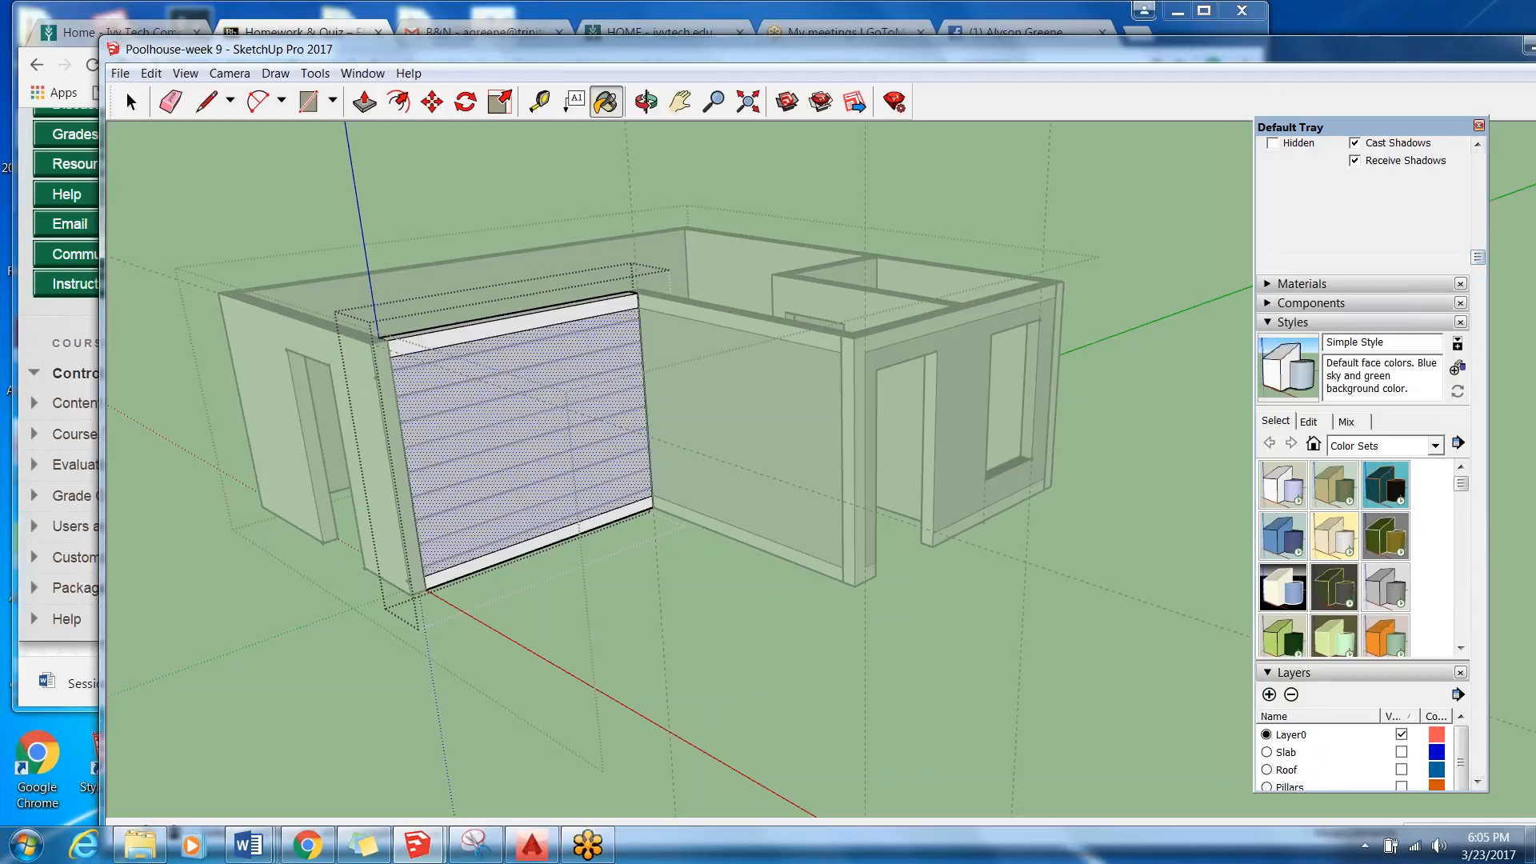
Close the floating Default Tray and open the list of its display options.
left_click(1479, 126)
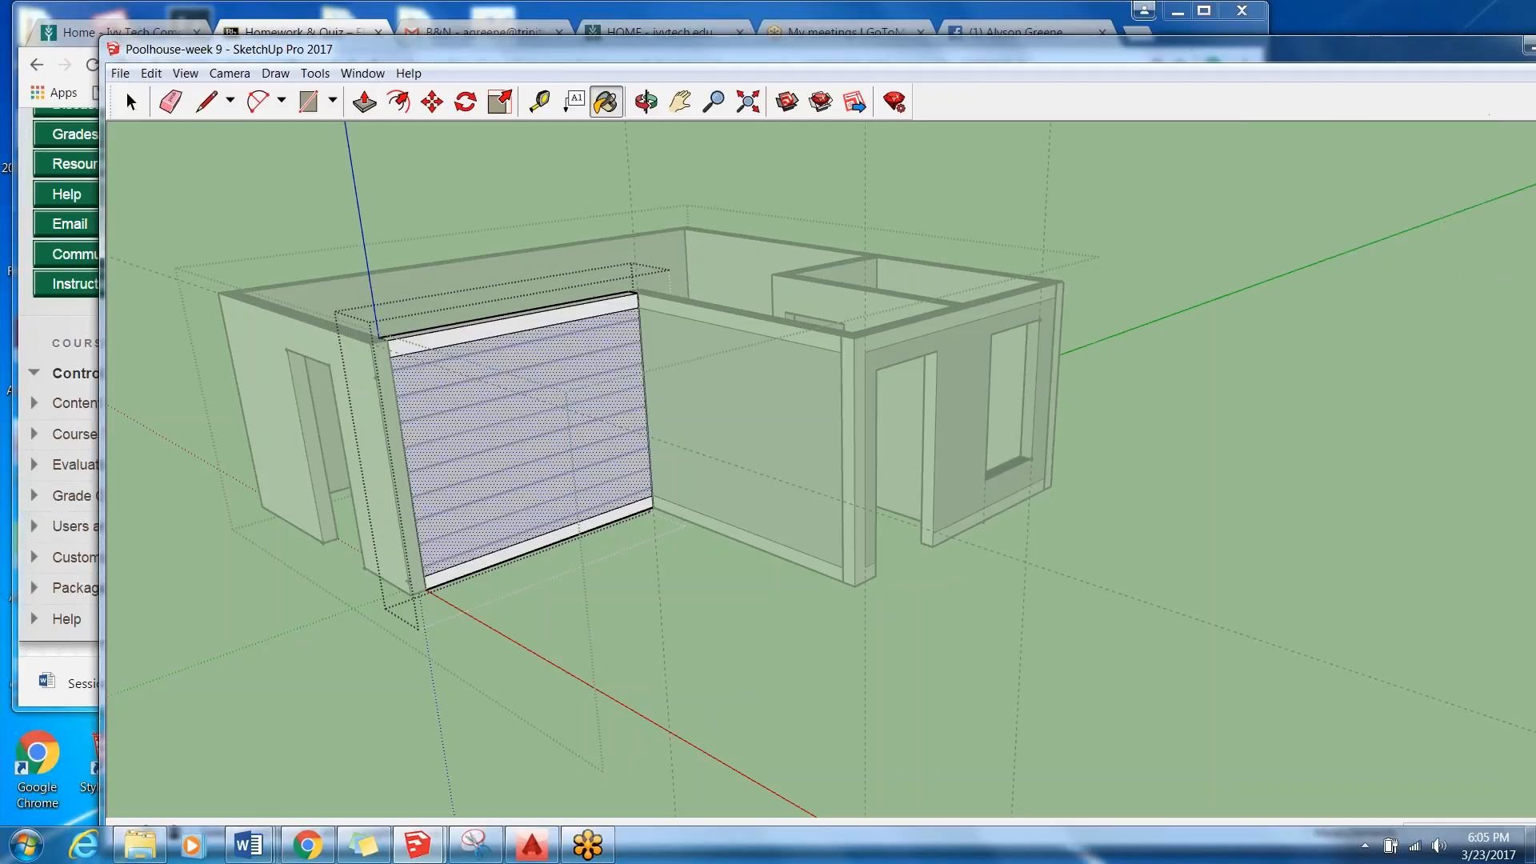
left_click(361, 75)
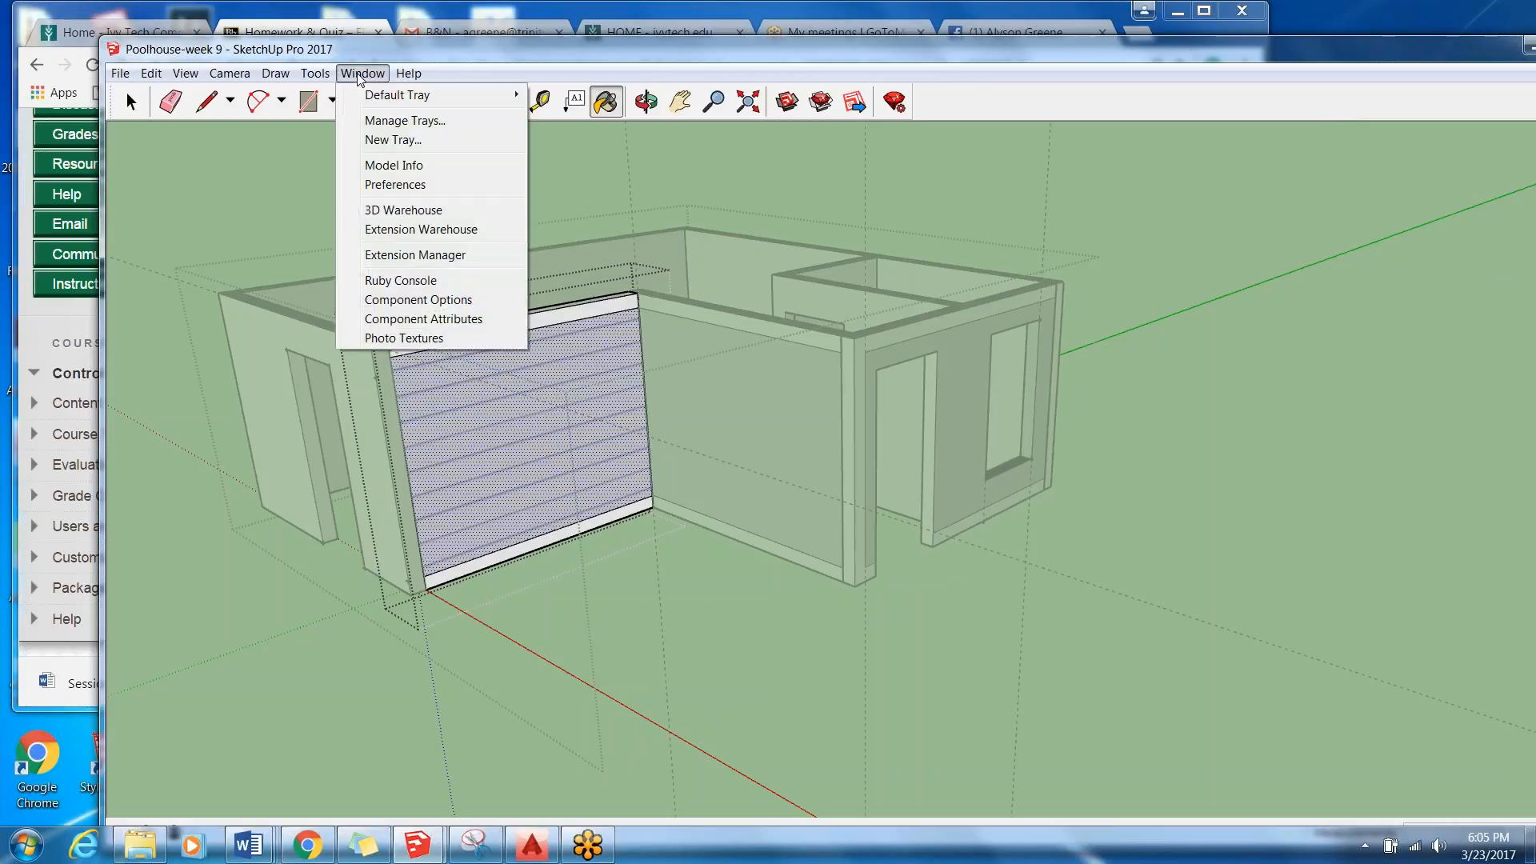
mouse_move(397, 97)
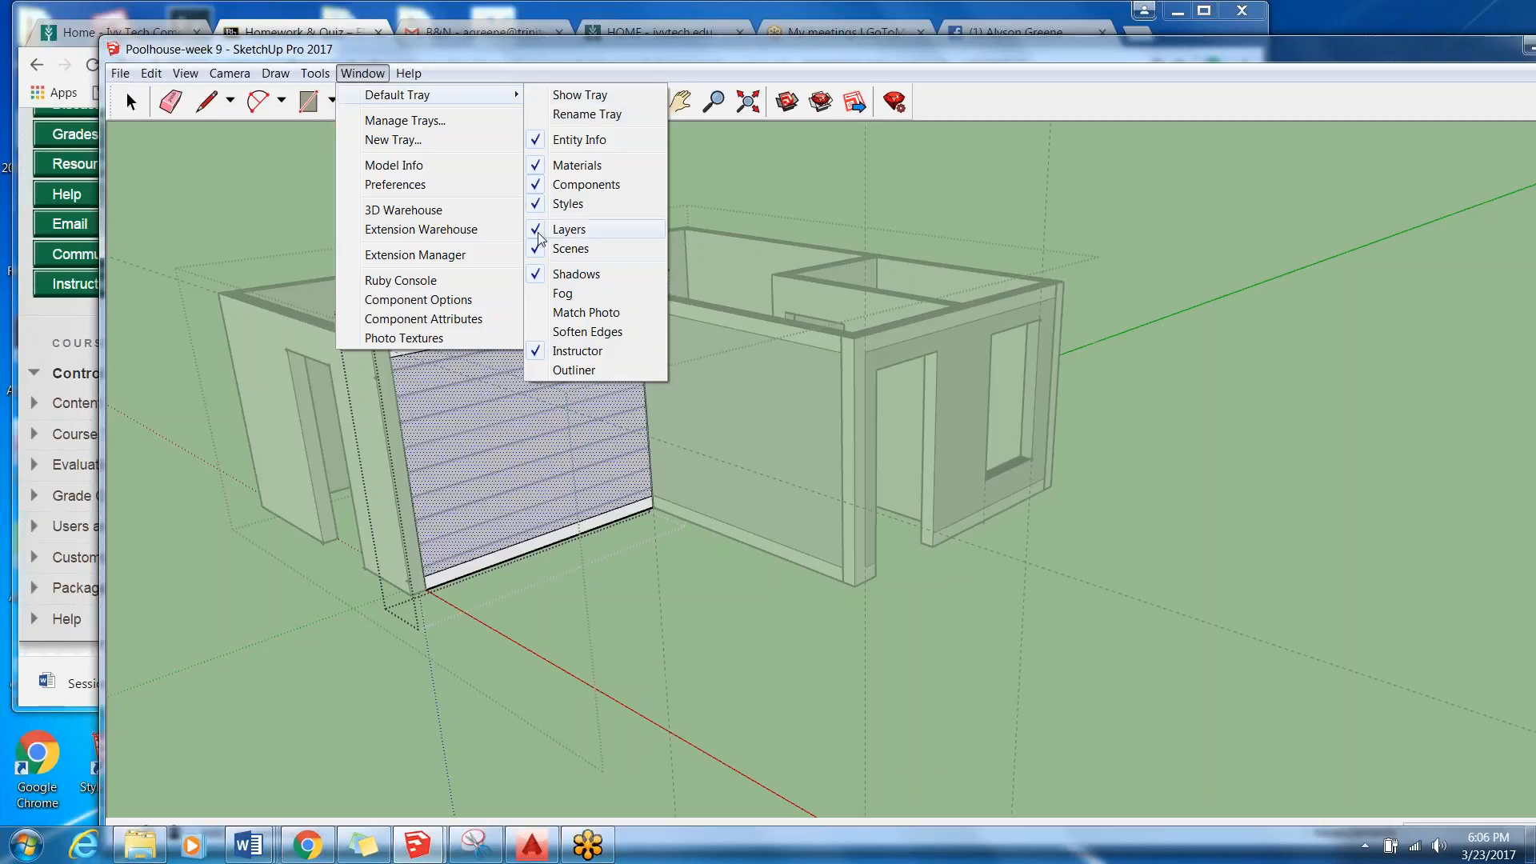
Show the Default Tray again with its Materials section expanded and check the edit settings of Cladding Siding White.
left_click(564, 102)
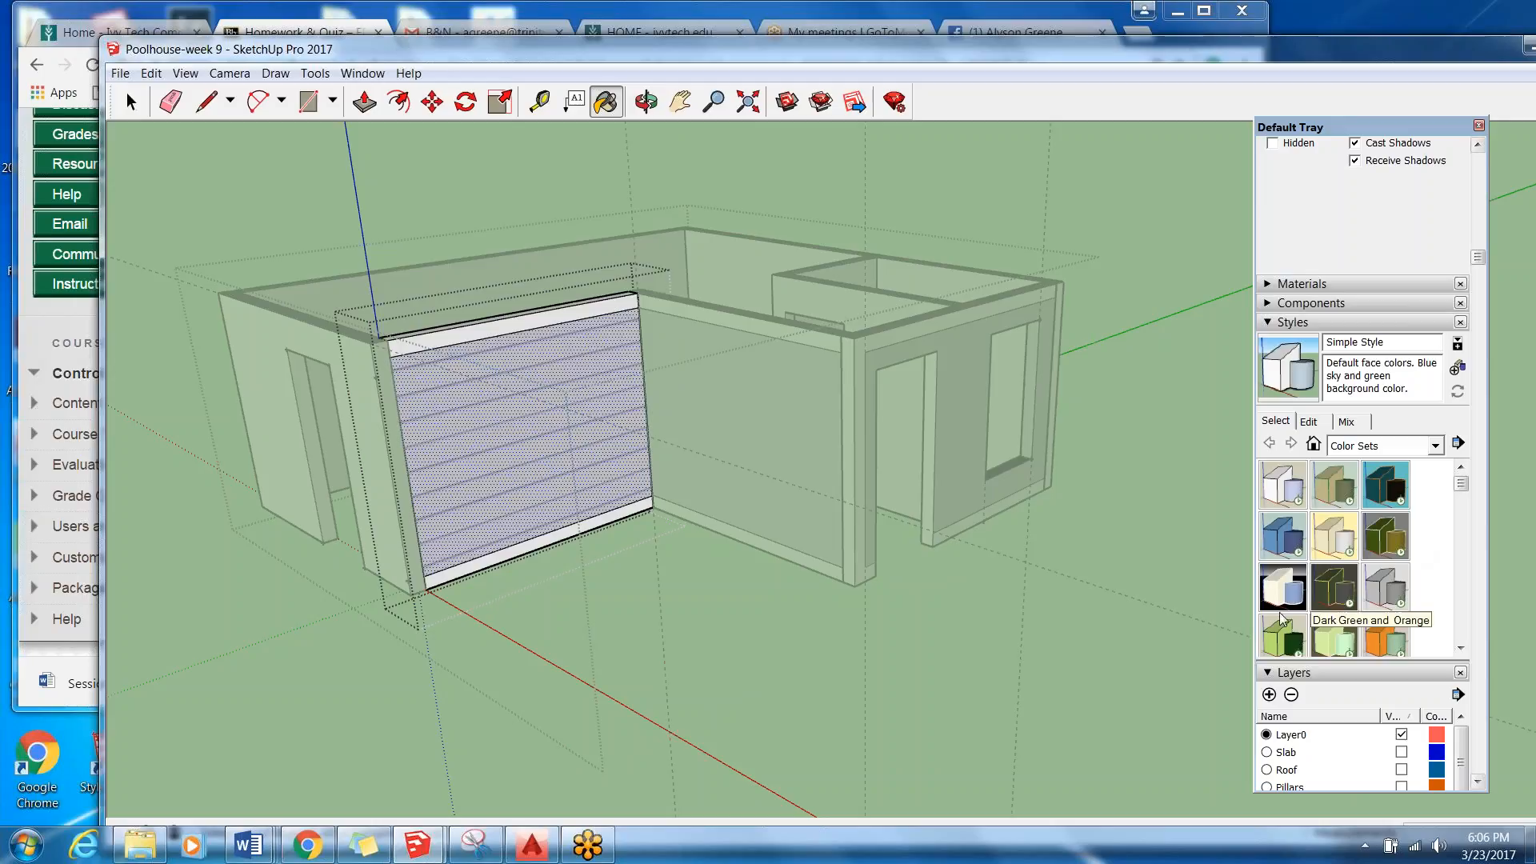
left_click(1267, 285)
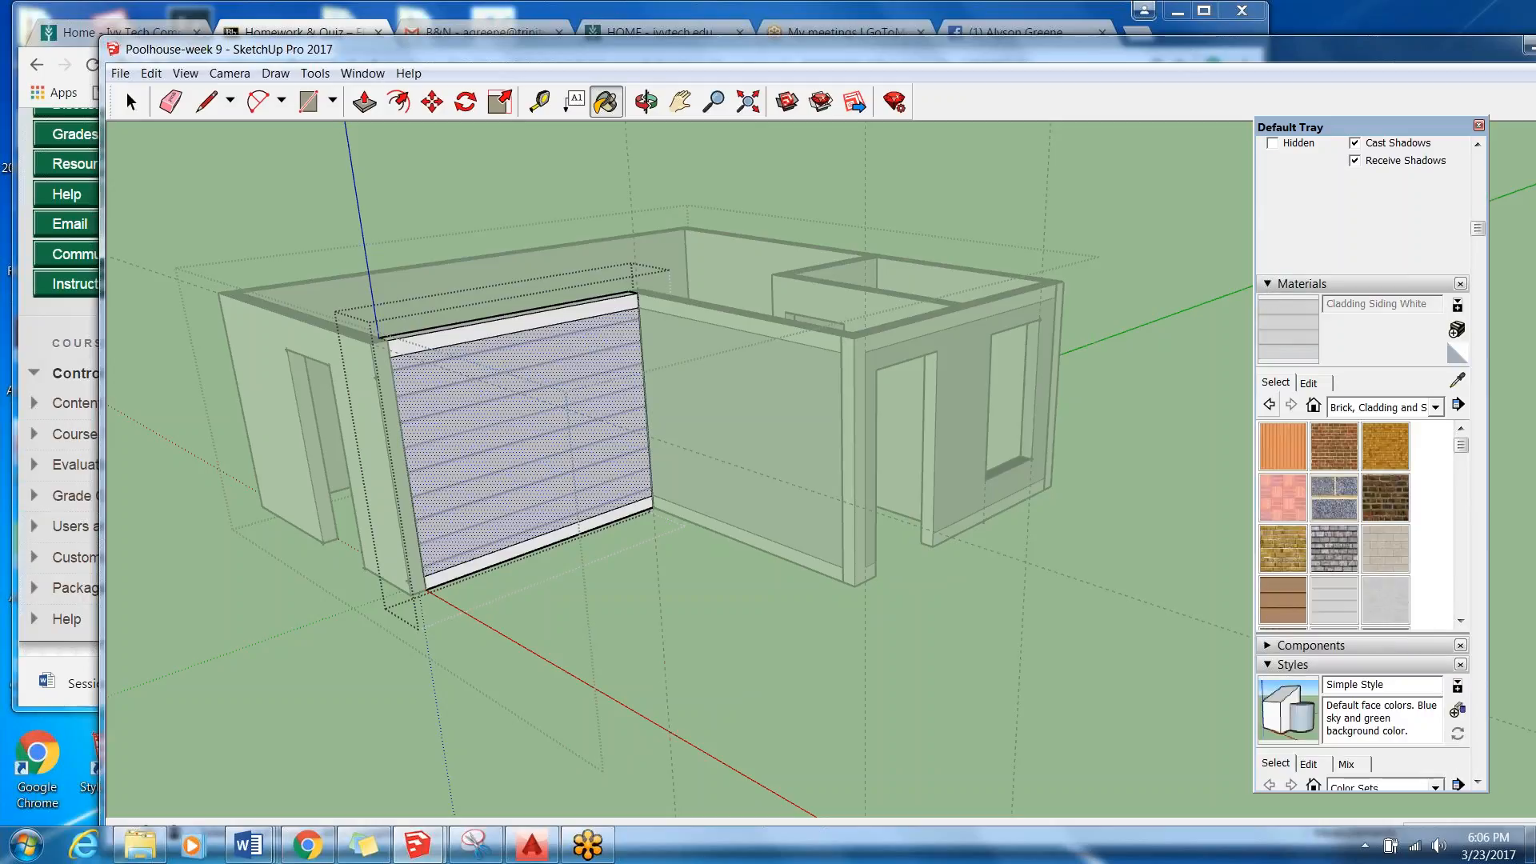
left_click(1309, 384)
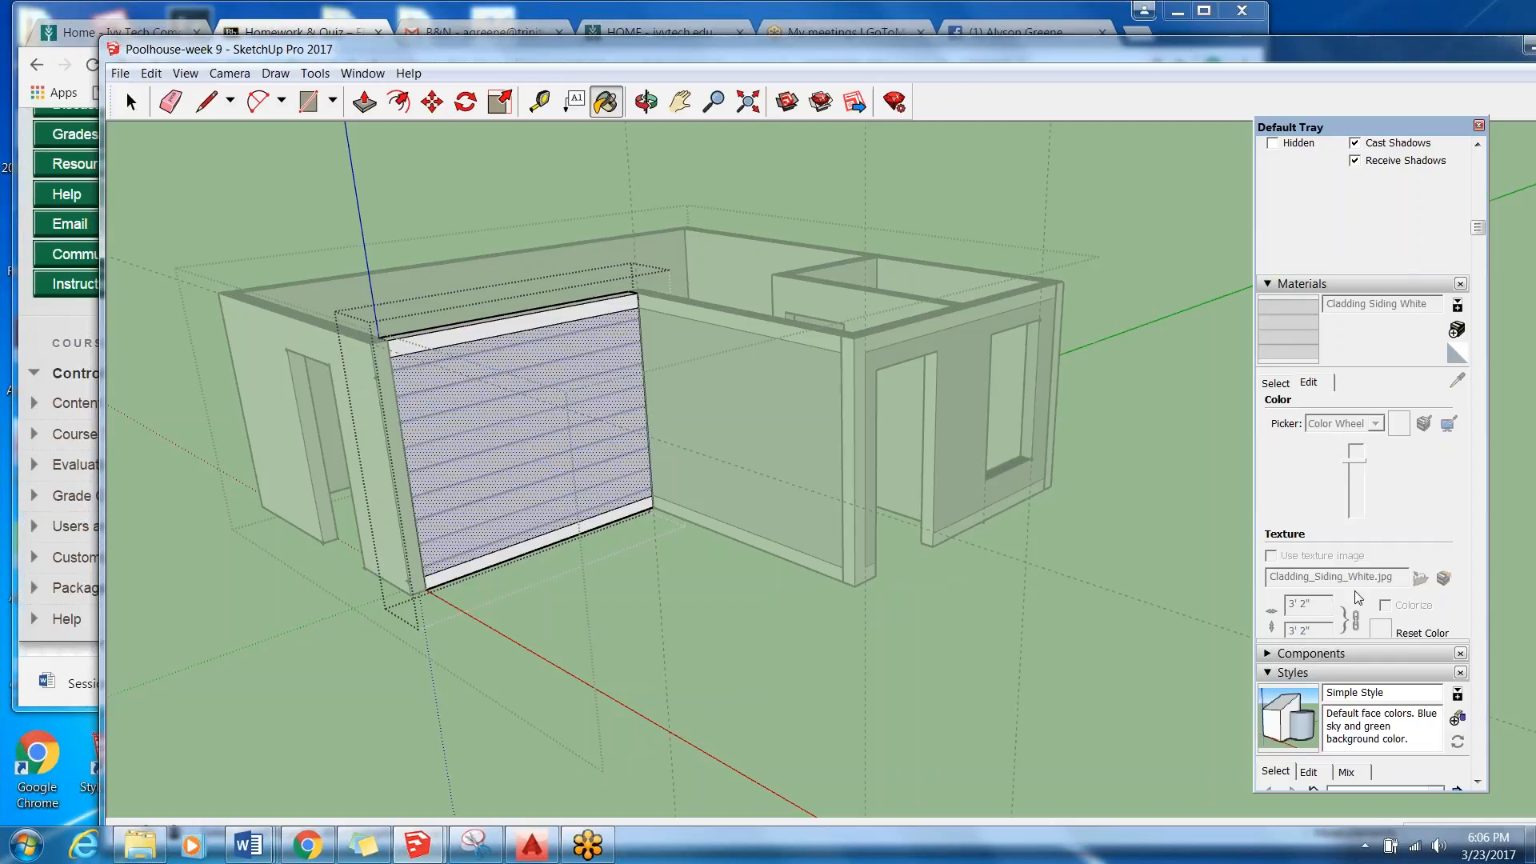
left_click(1276, 383)
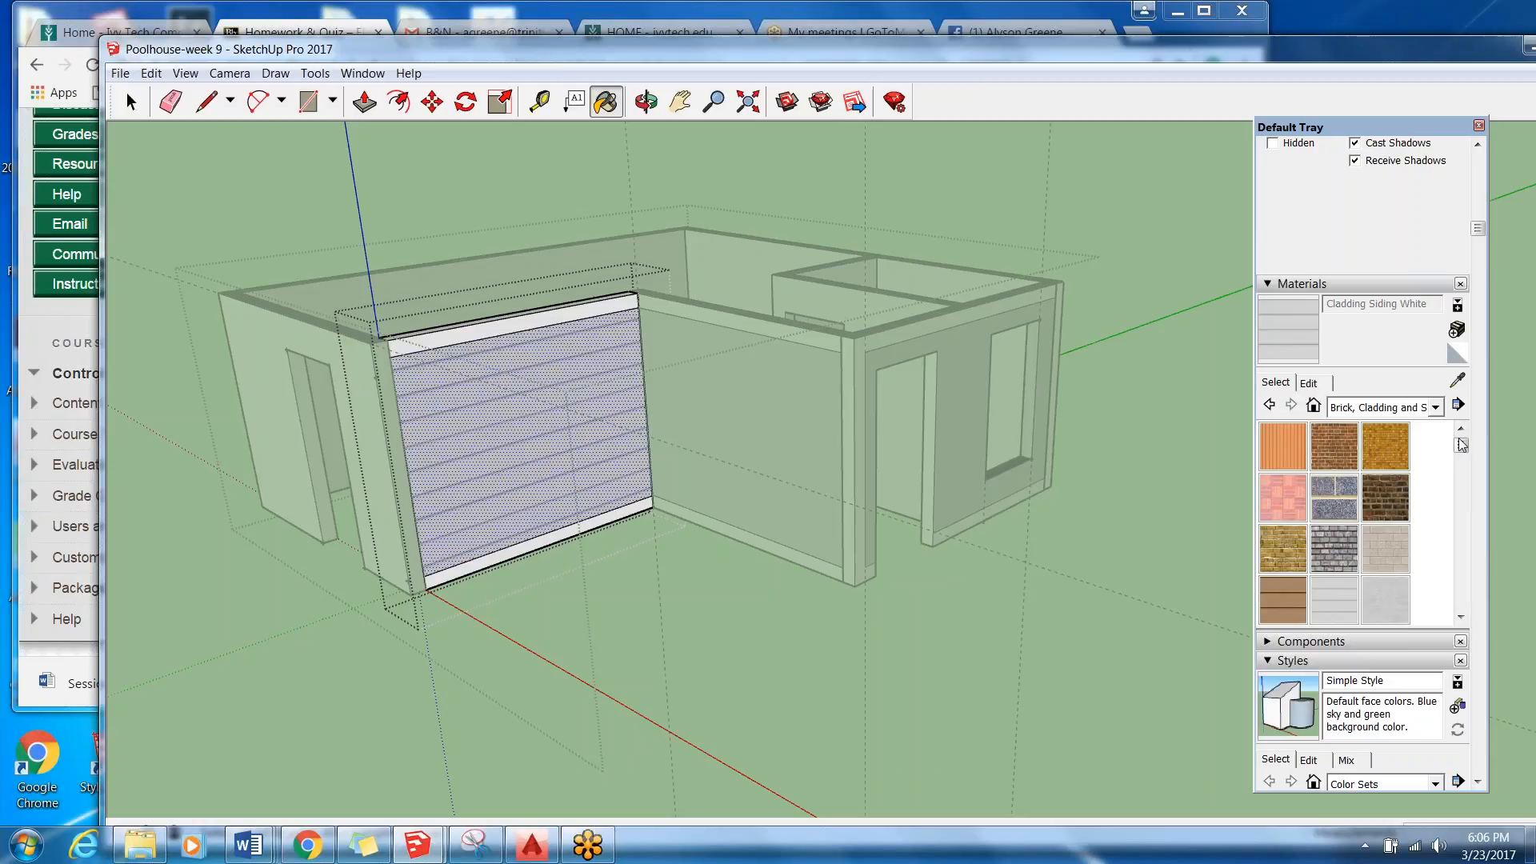
Browse the Brick, Cladding and Siding swatches and the materials in the In Model collection.
left_click_drag(1461, 445, 1464, 455)
left_click_drag(1467, 460, 1477, 516)
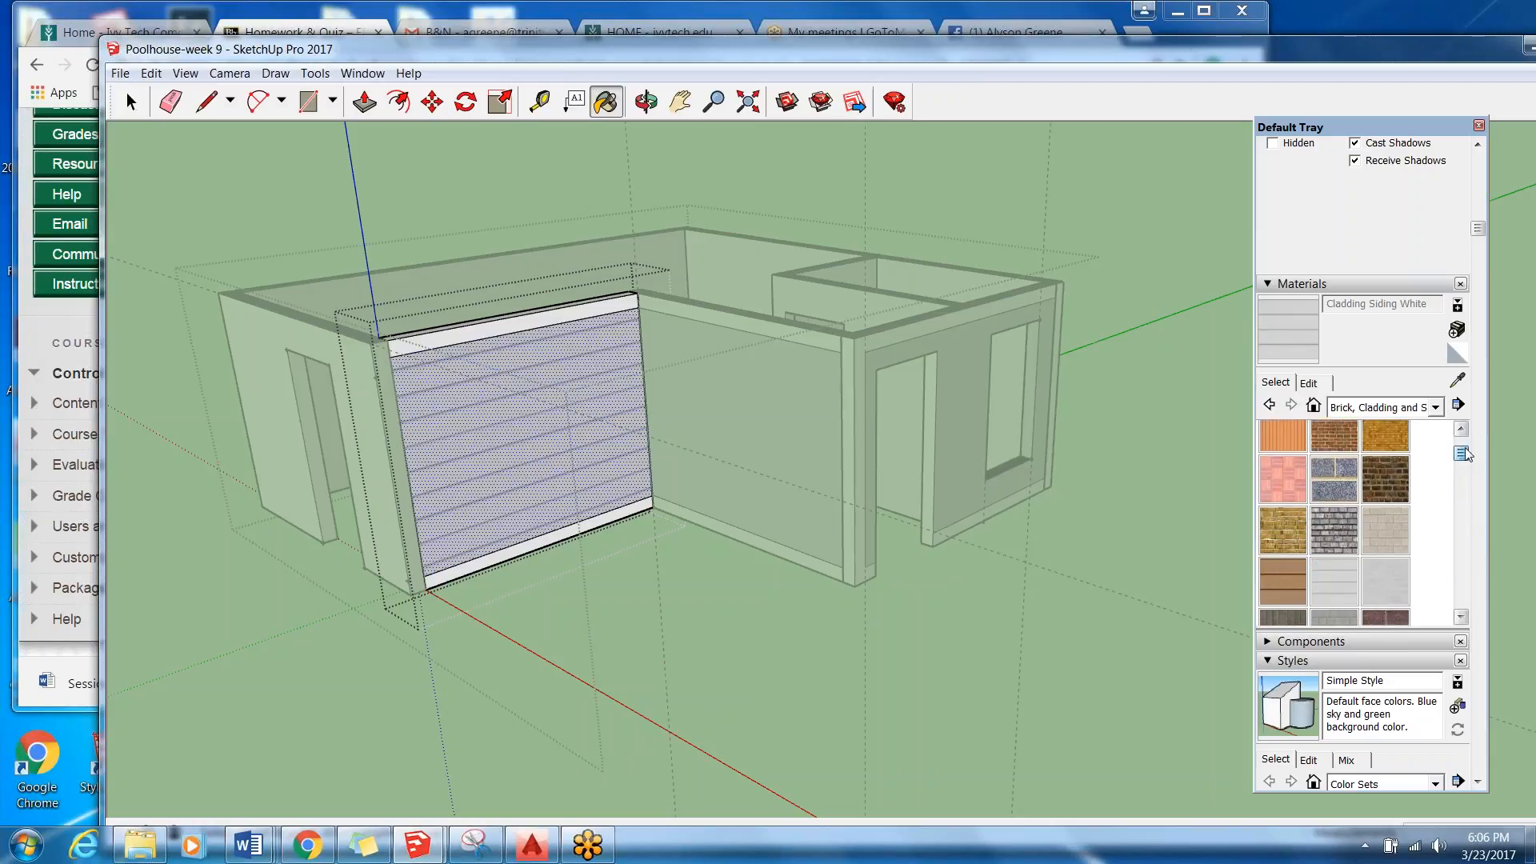
left_click(1436, 407)
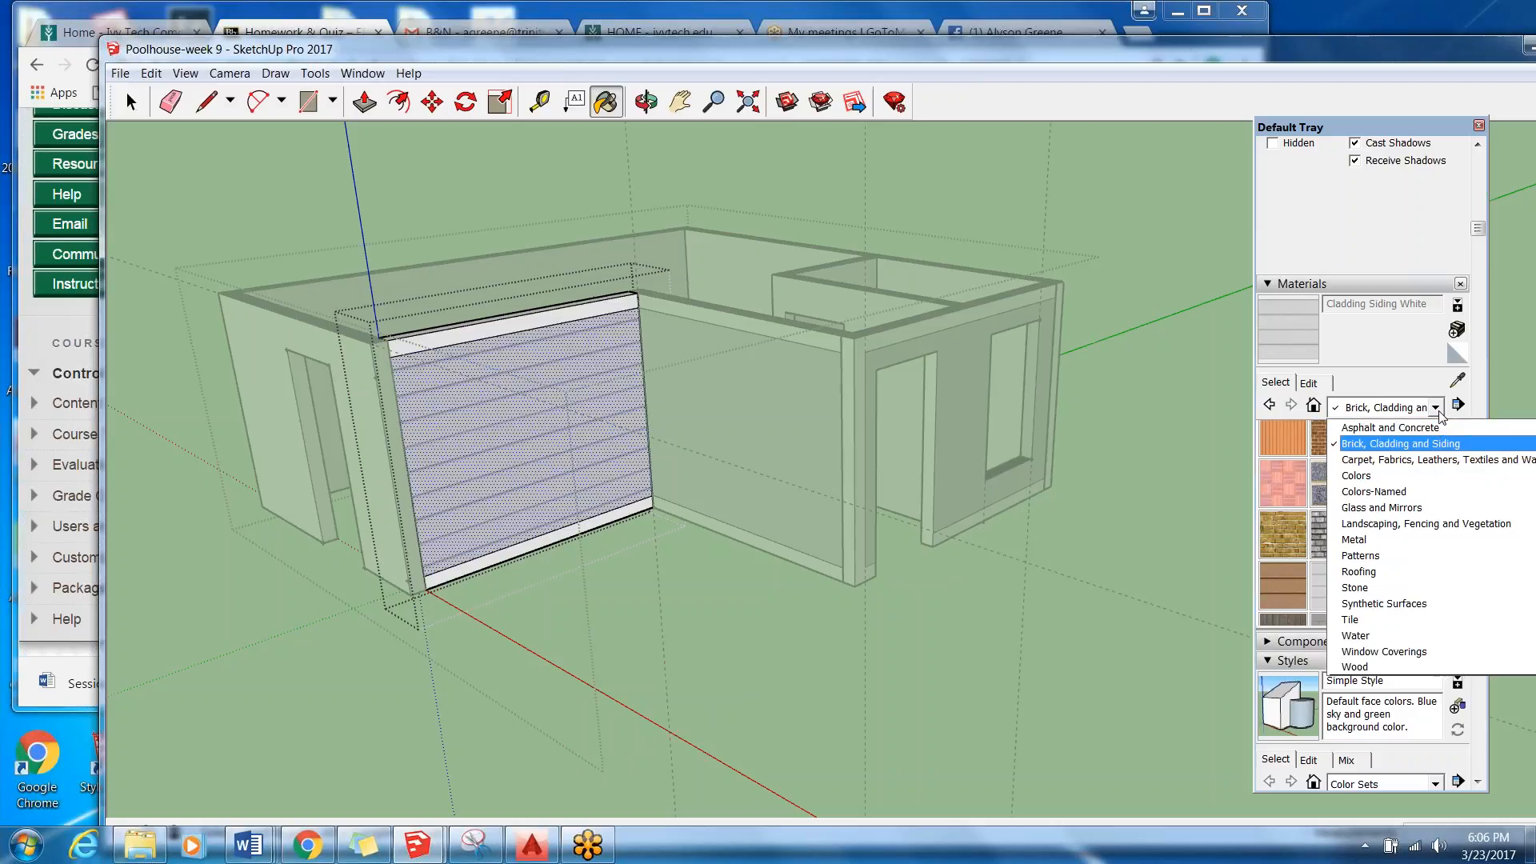
scroll(1388, 624, "up", 1)
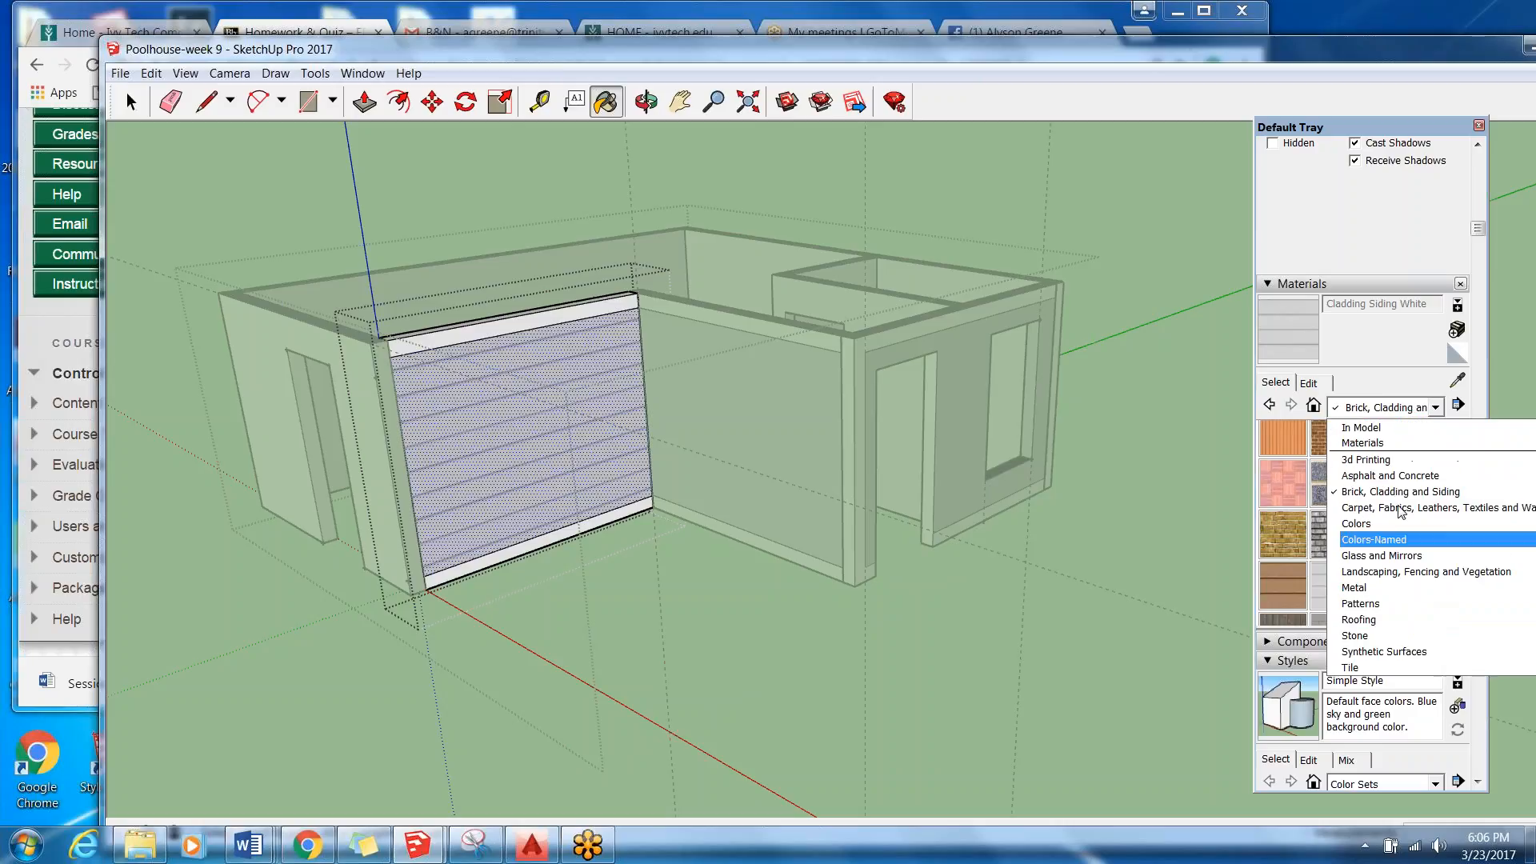
left_click(1384, 429)
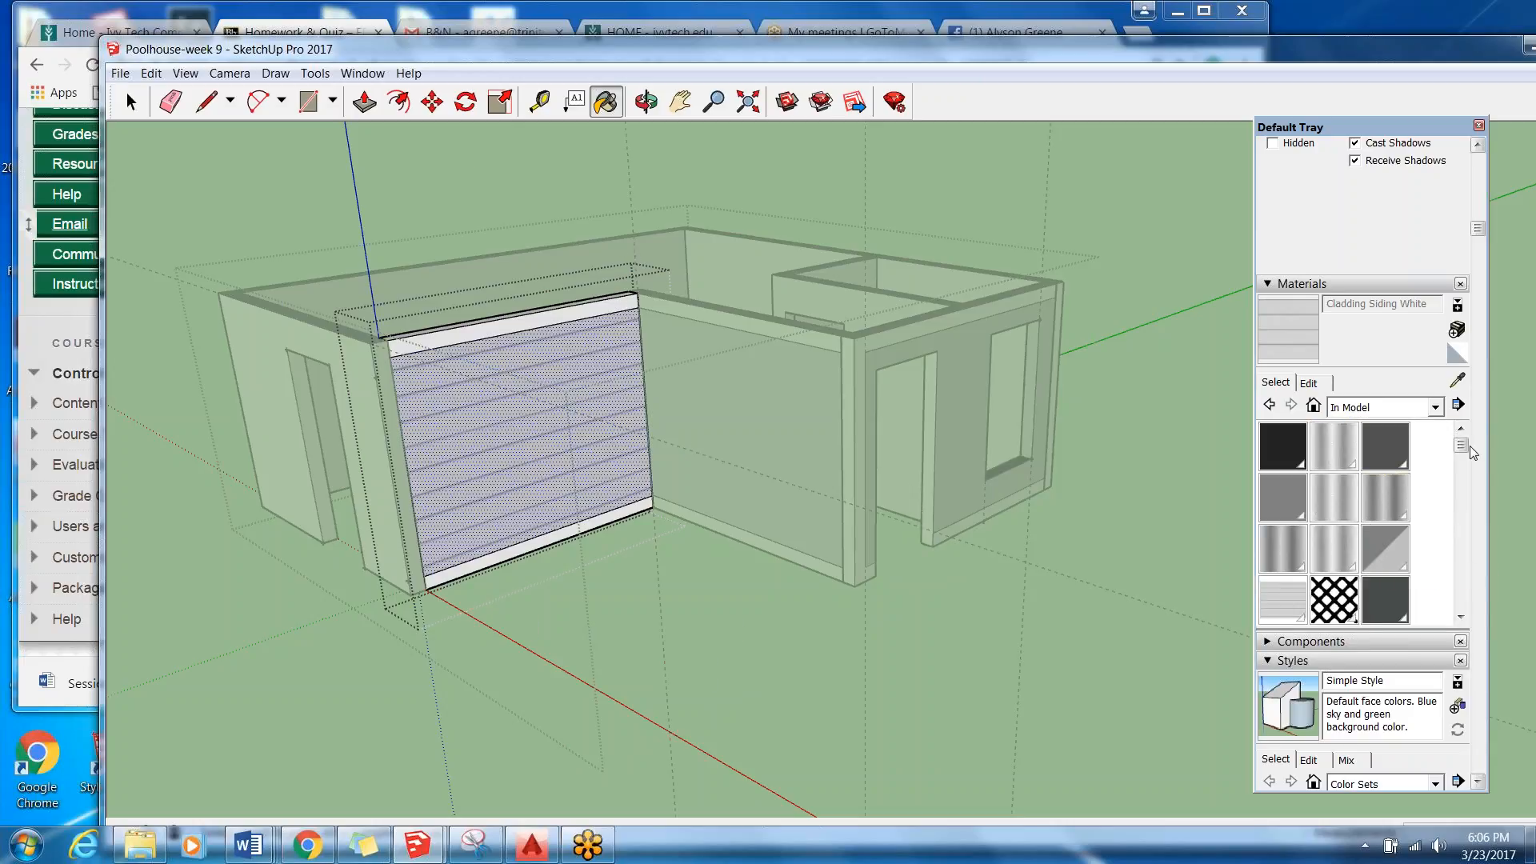
left_click_drag(1462, 448, 1462, 493)
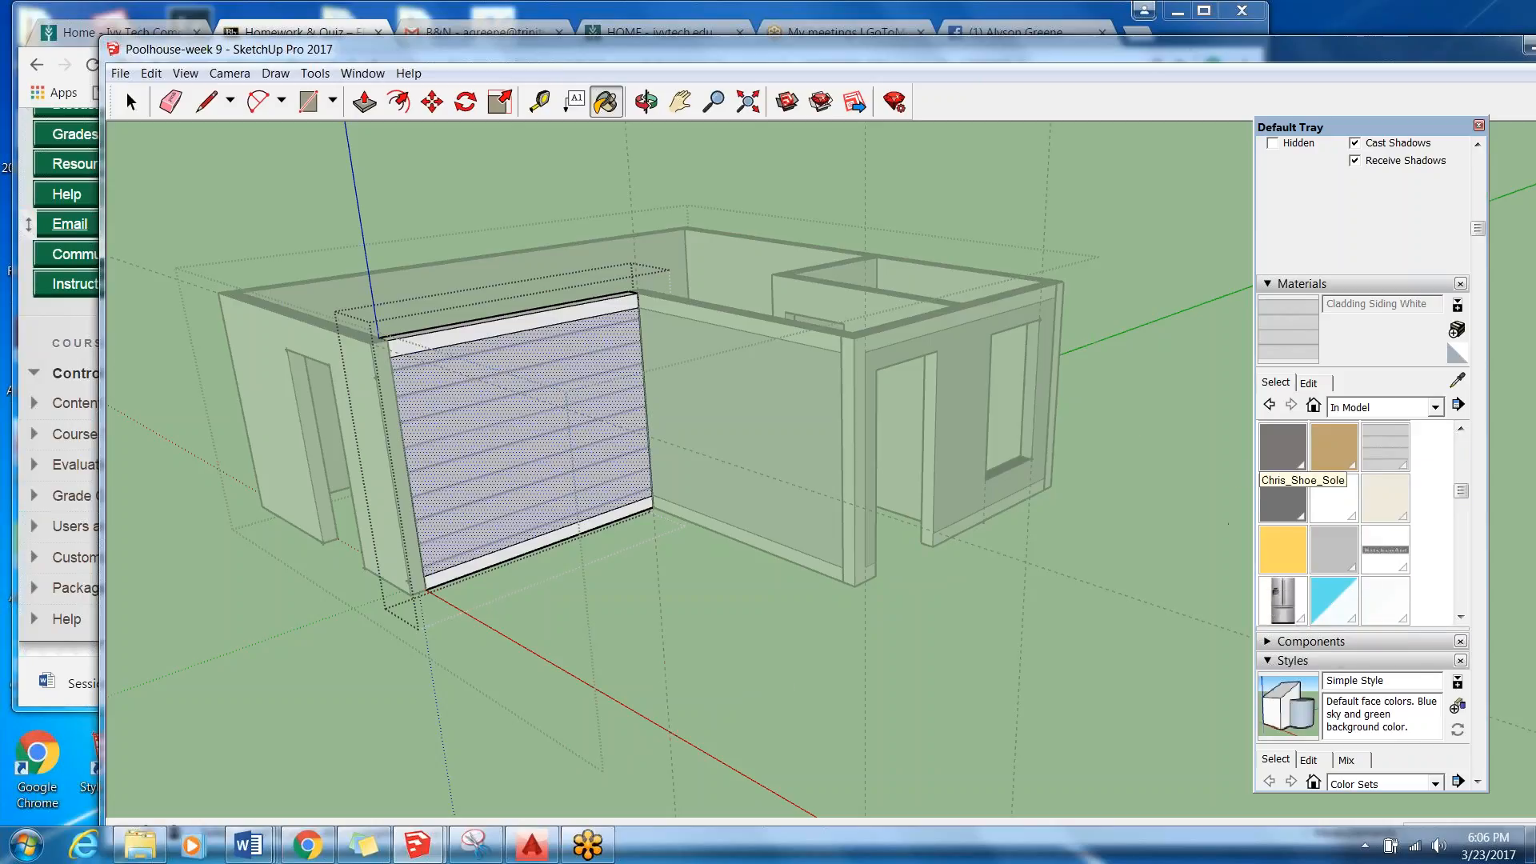
scroll(1400, 522, "up", 2)
left_click_drag(1463, 474, 1474, 521)
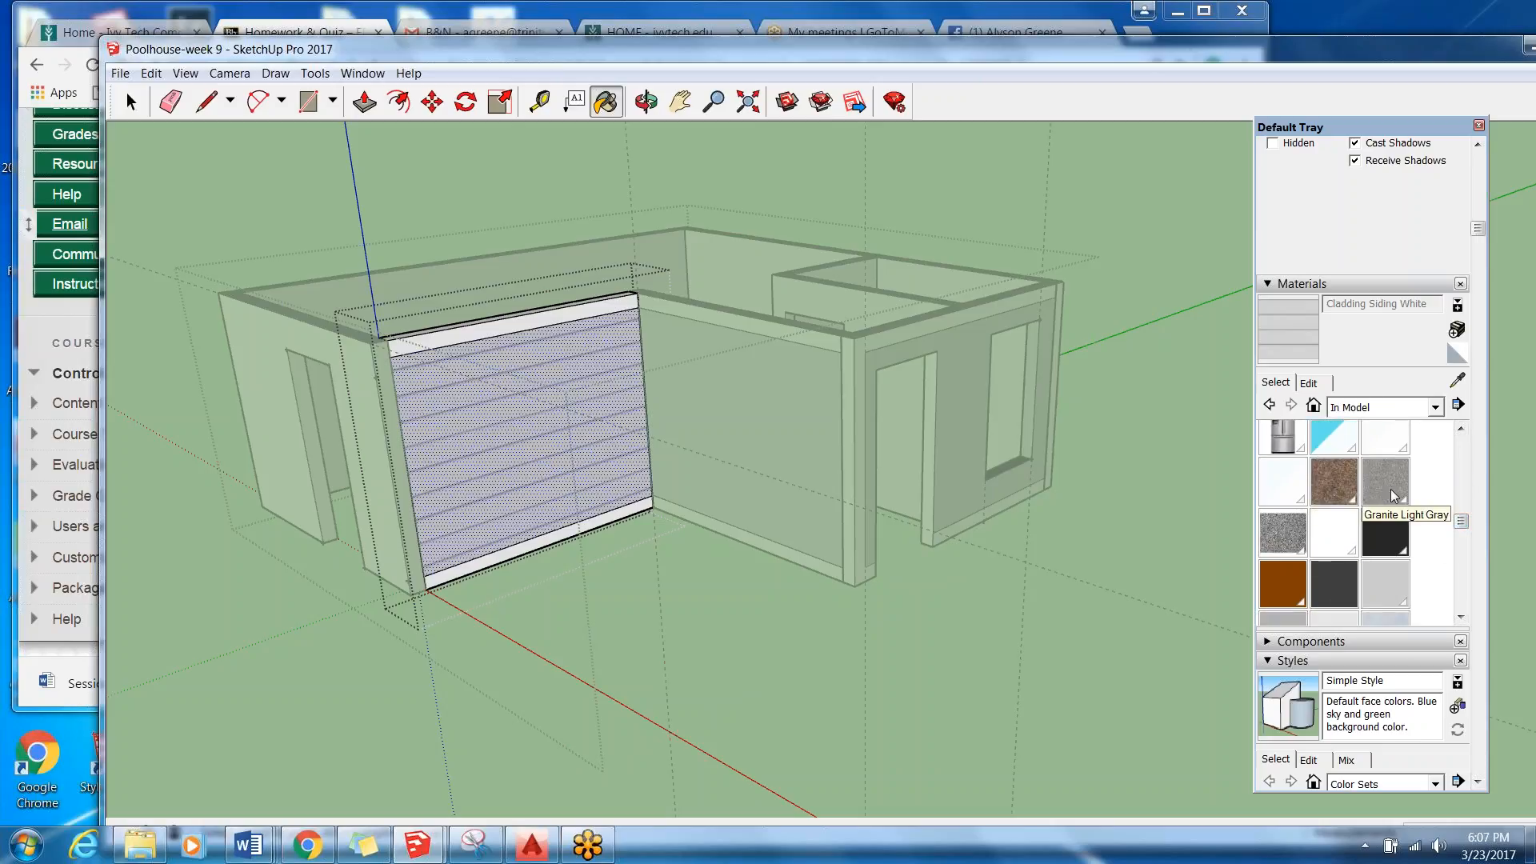
left_click_drag(1462, 521, 1464, 574)
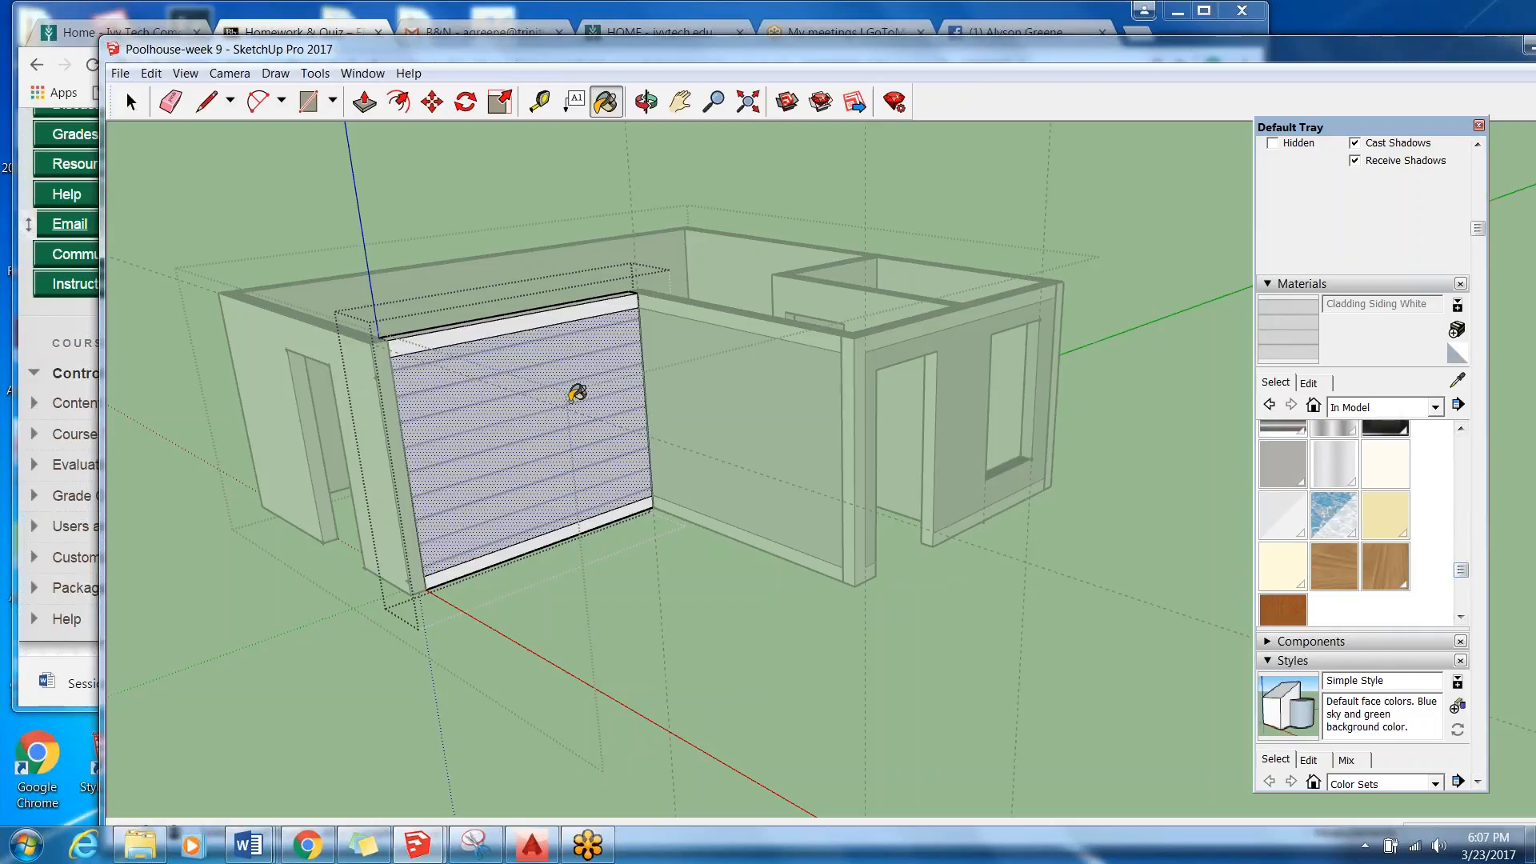
Pick Cladding Siding White from the Brick, Cladding and Siding collection and check whether its color and texture settings are editable.
left_click(1438, 408)
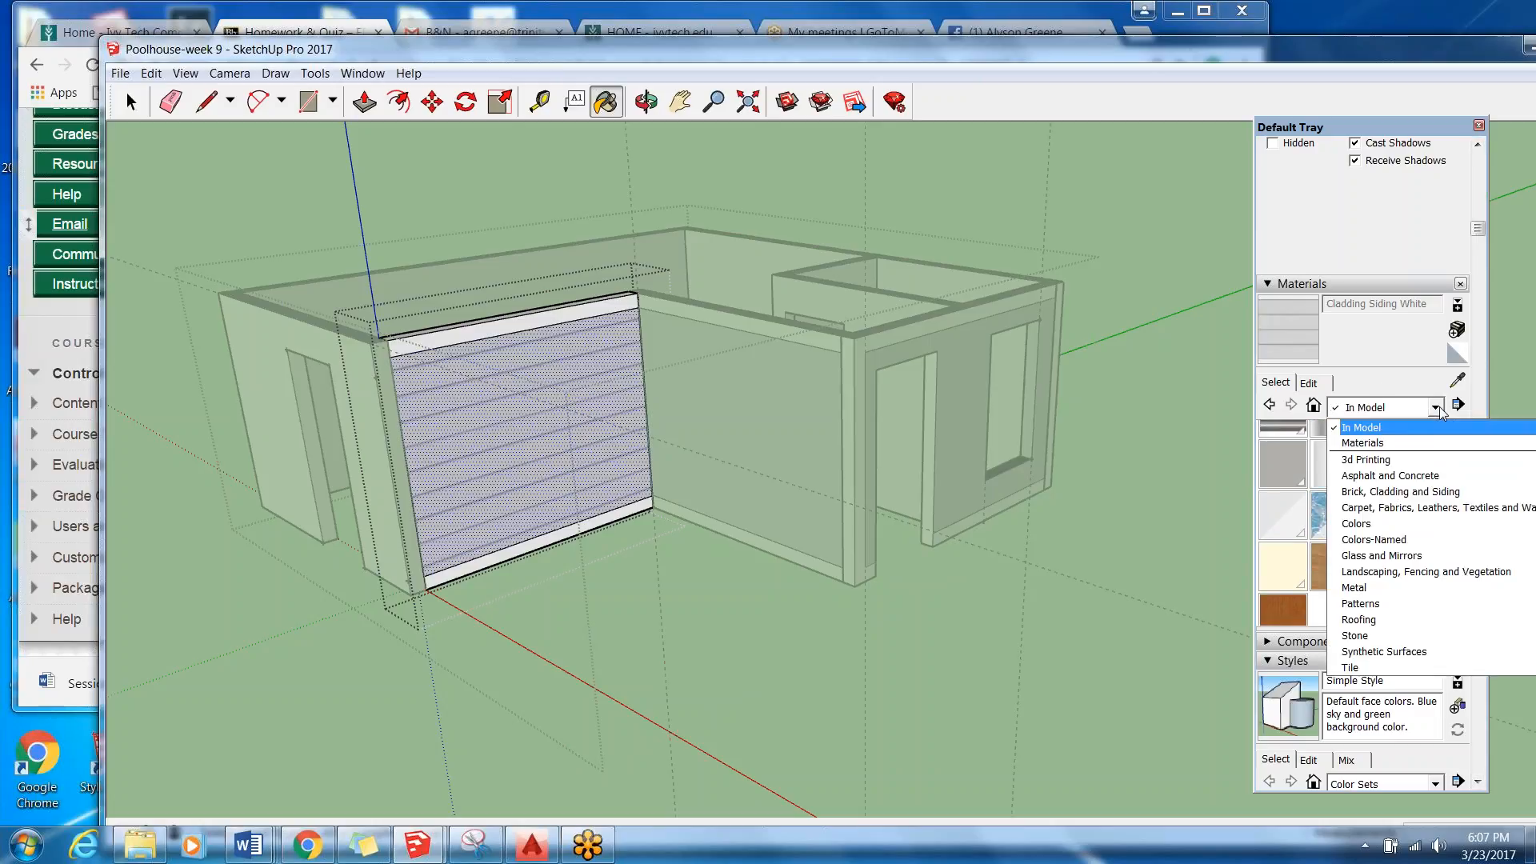
left_click(1427, 492)
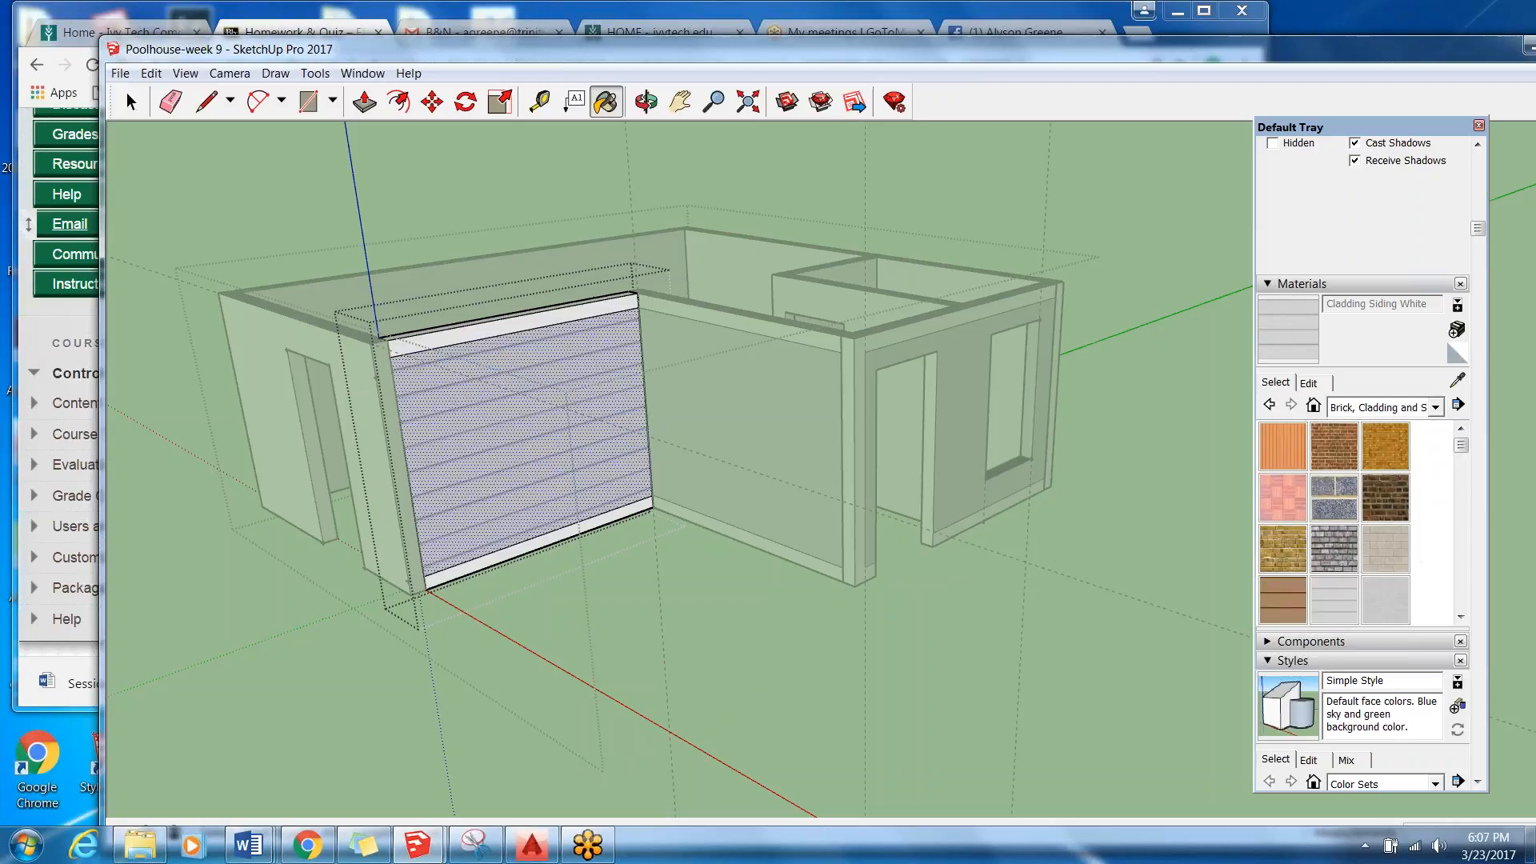
left_click(1436, 408)
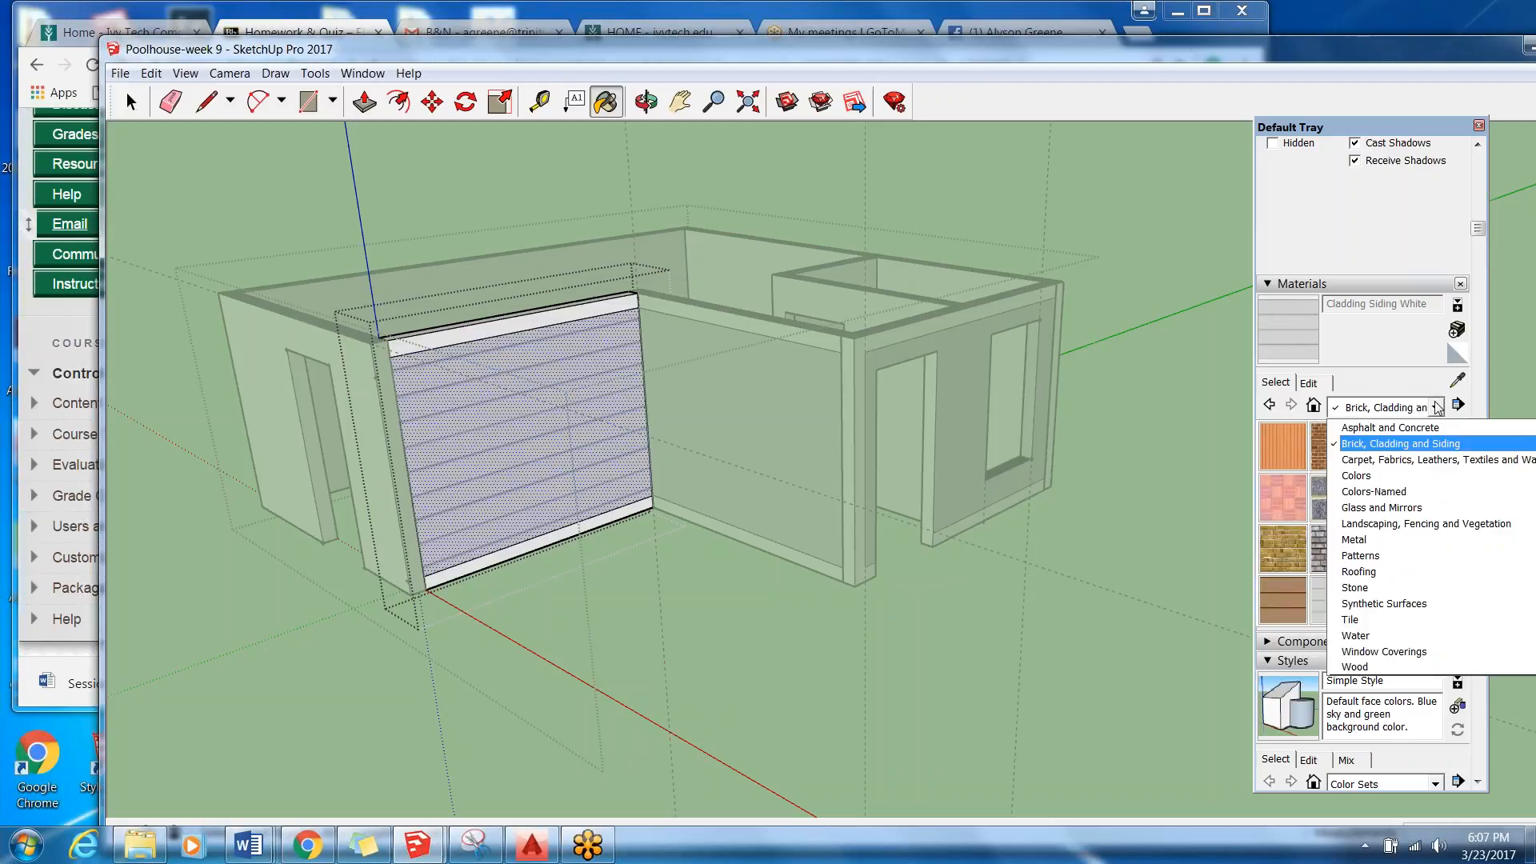
left_click(1313, 607)
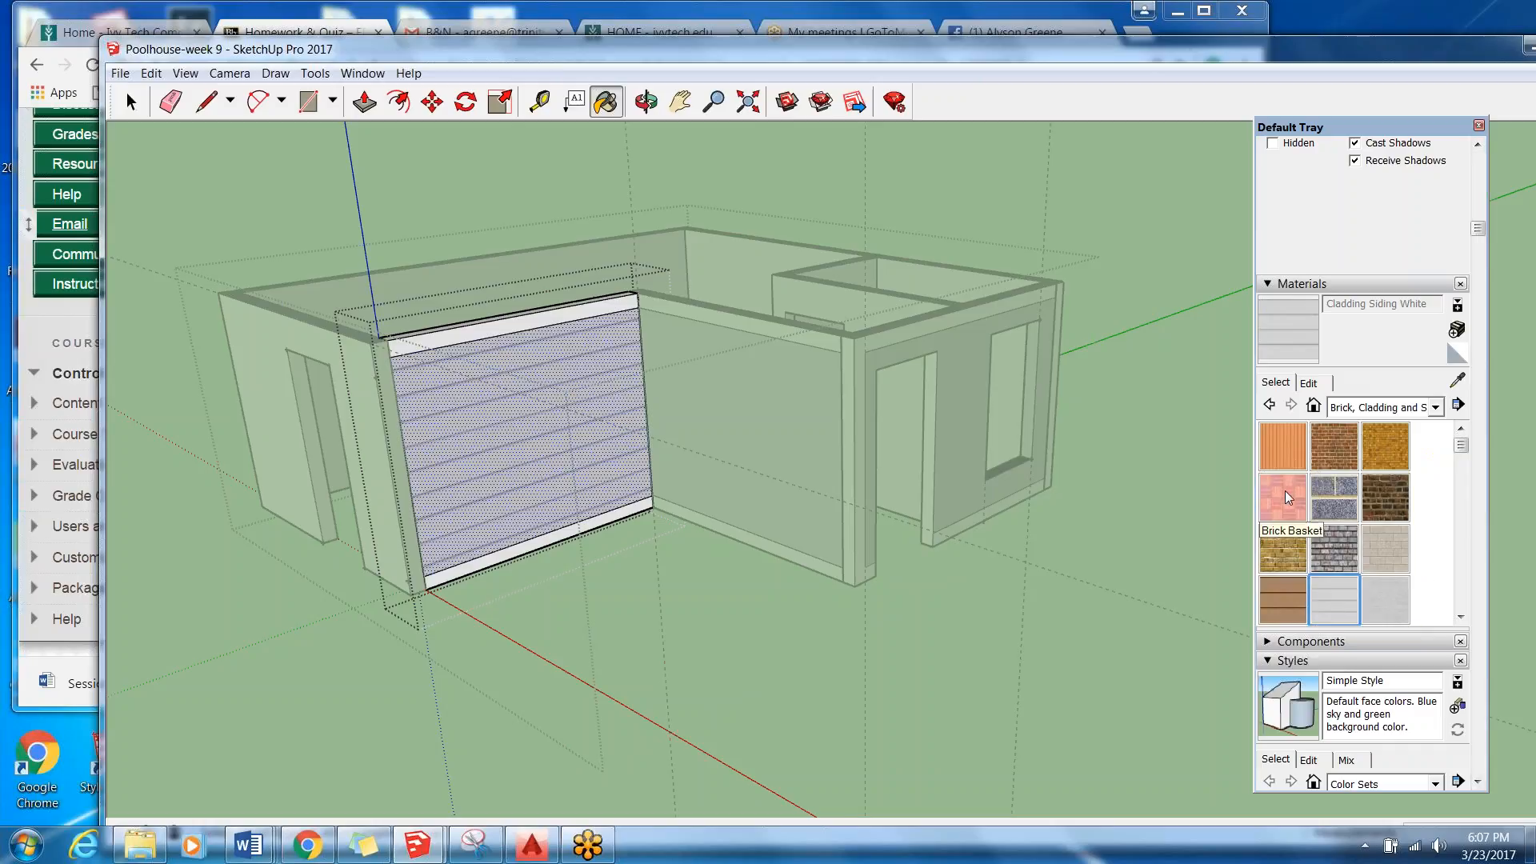
right_click(1332, 592)
left_click(1333, 583)
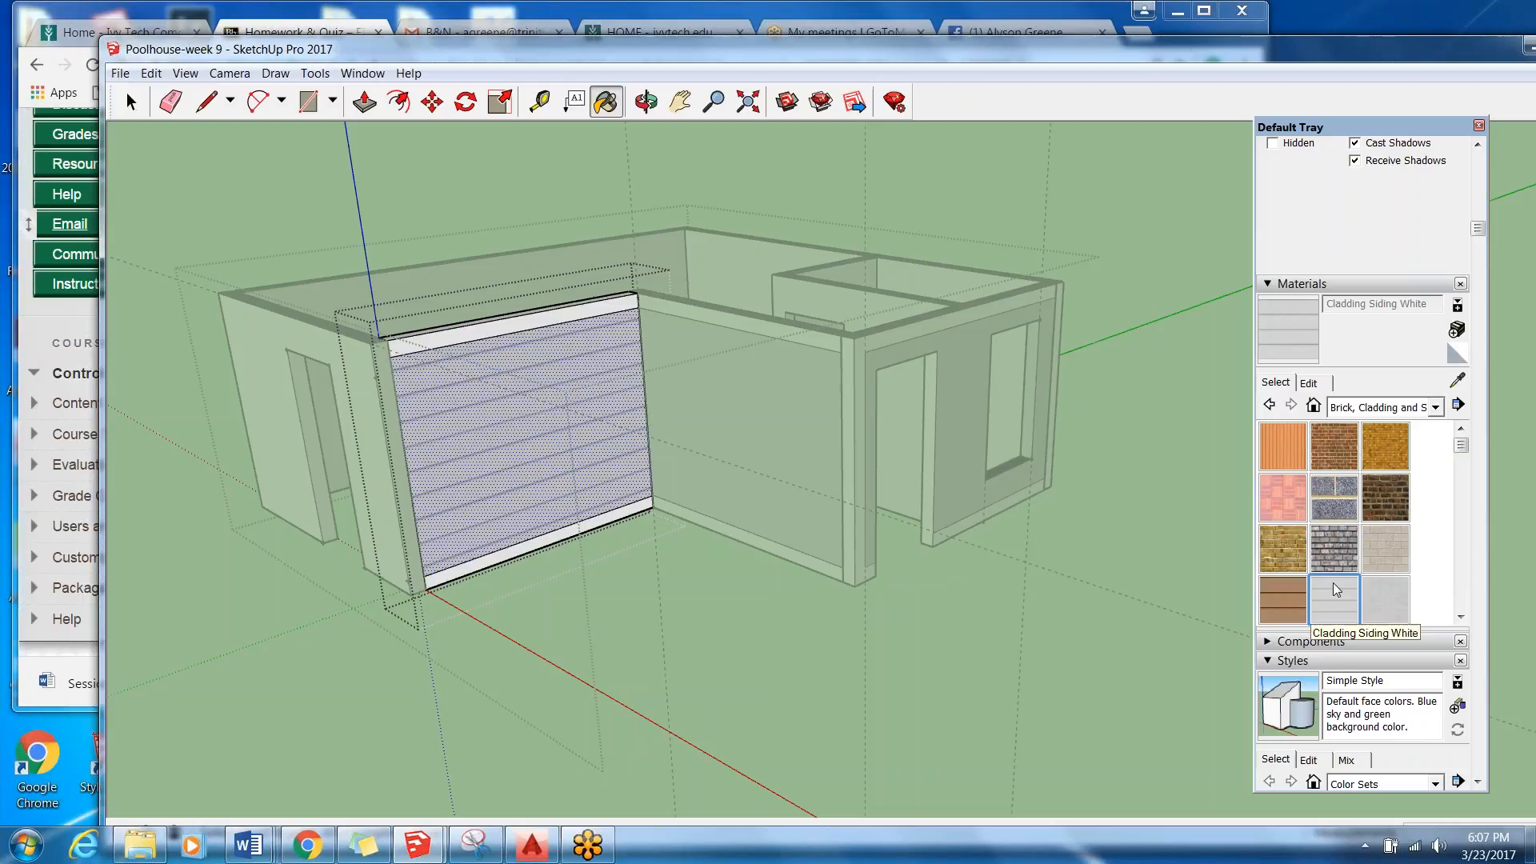
left_click(1322, 384)
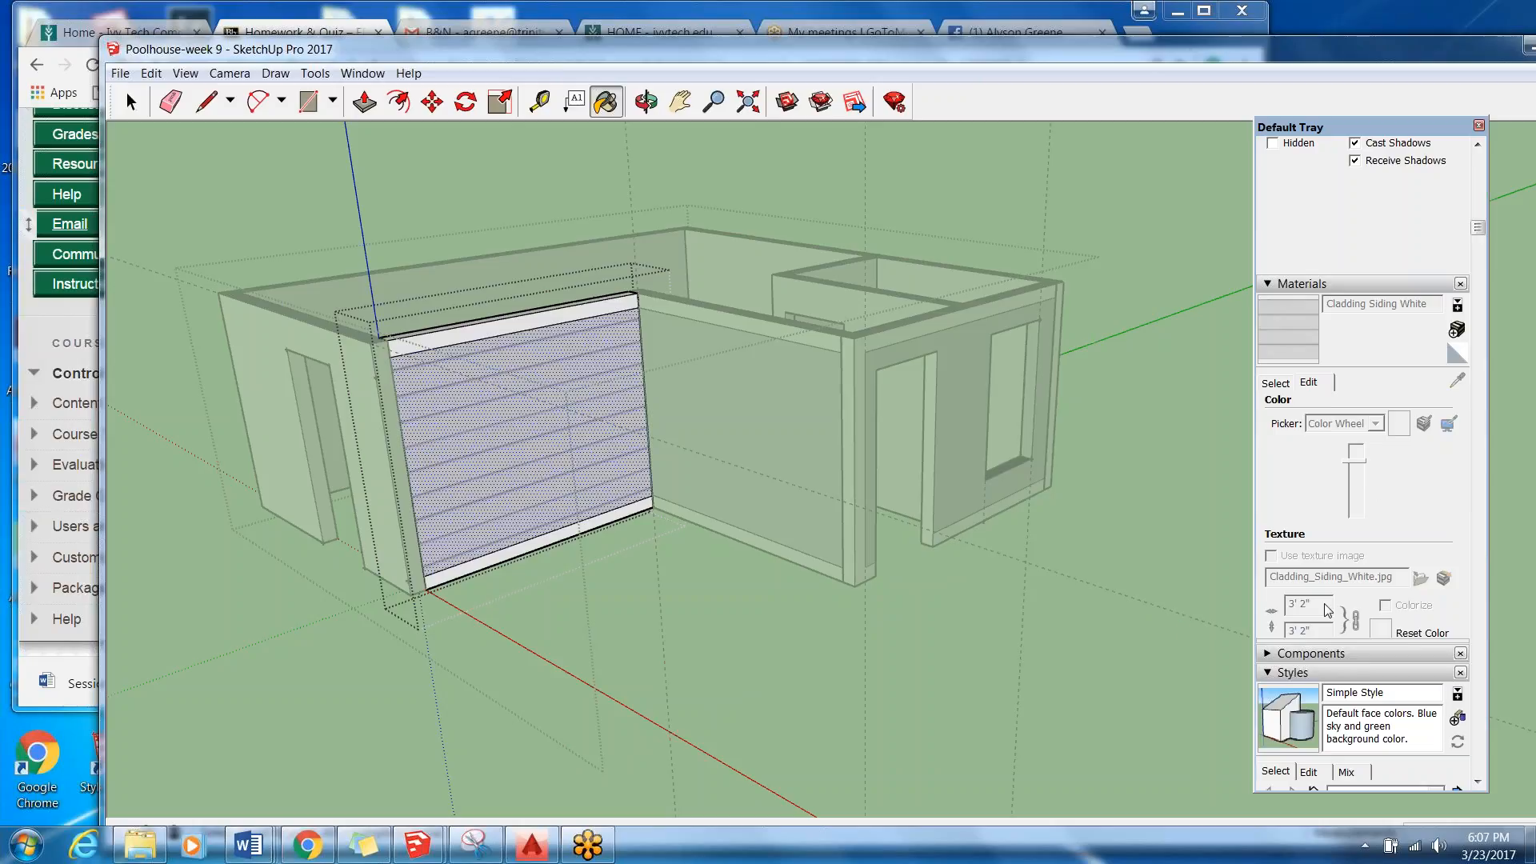
left_click(1277, 383)
Pick Cladding Siding White from the In Model collection and open its color and texture settings for editing.
left_click(1440, 410)
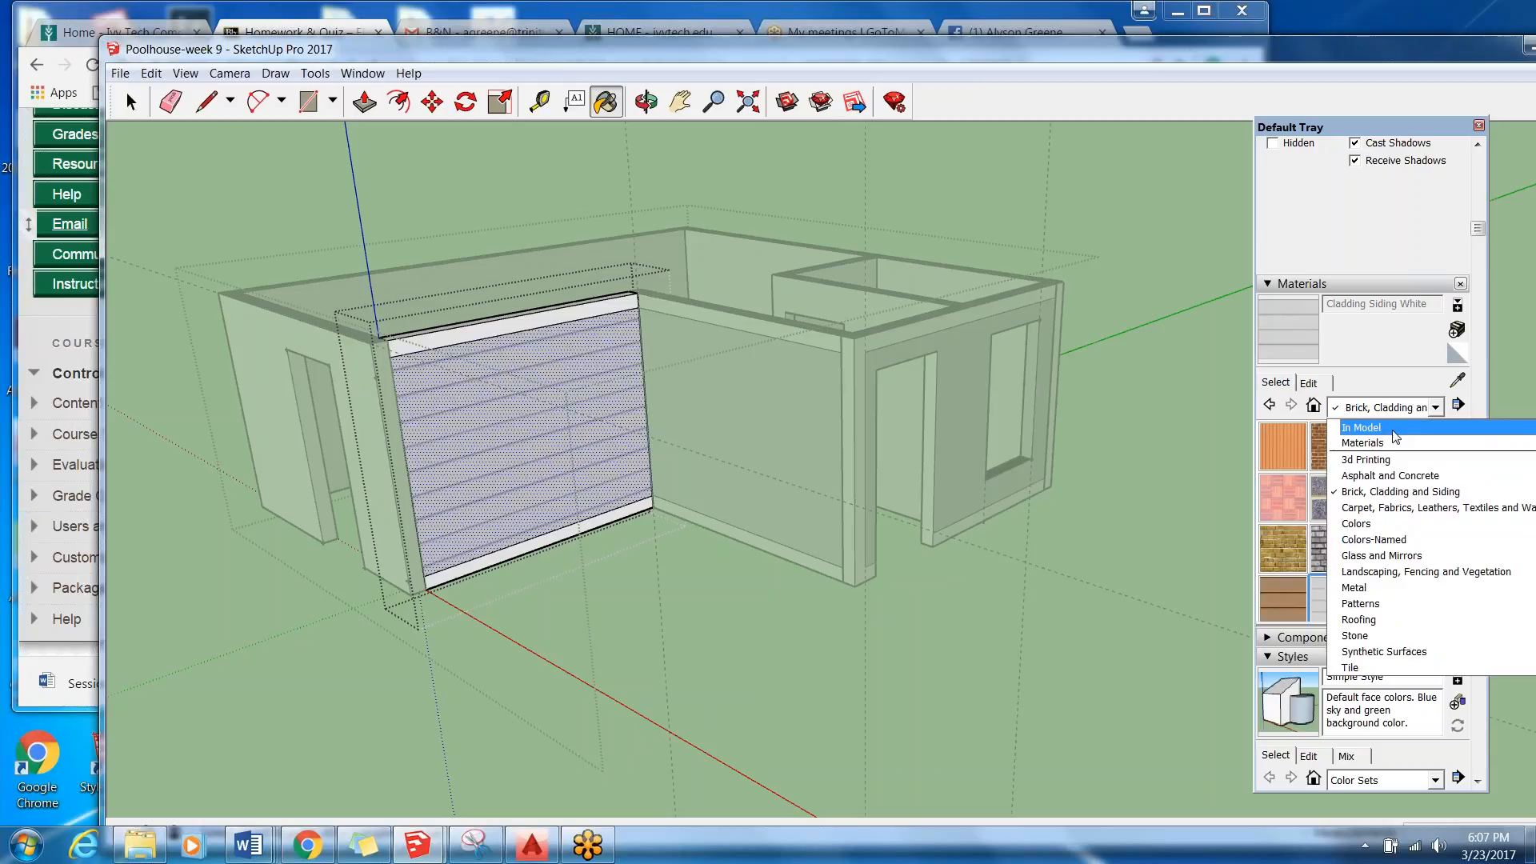
left_click(1396, 432)
left_click_drag(1460, 453, 1461, 480)
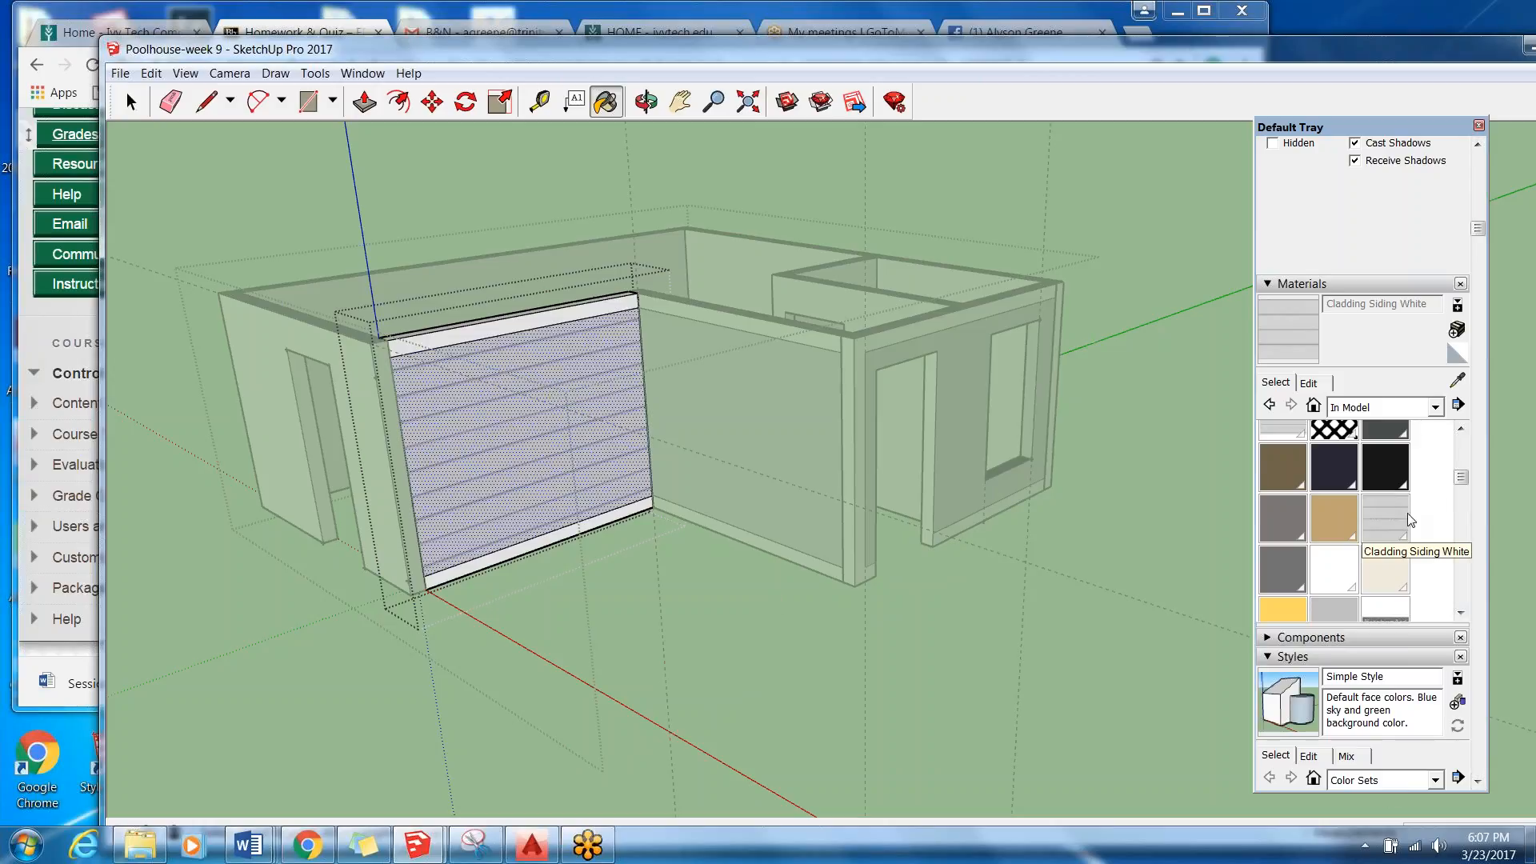
left_click(1374, 530)
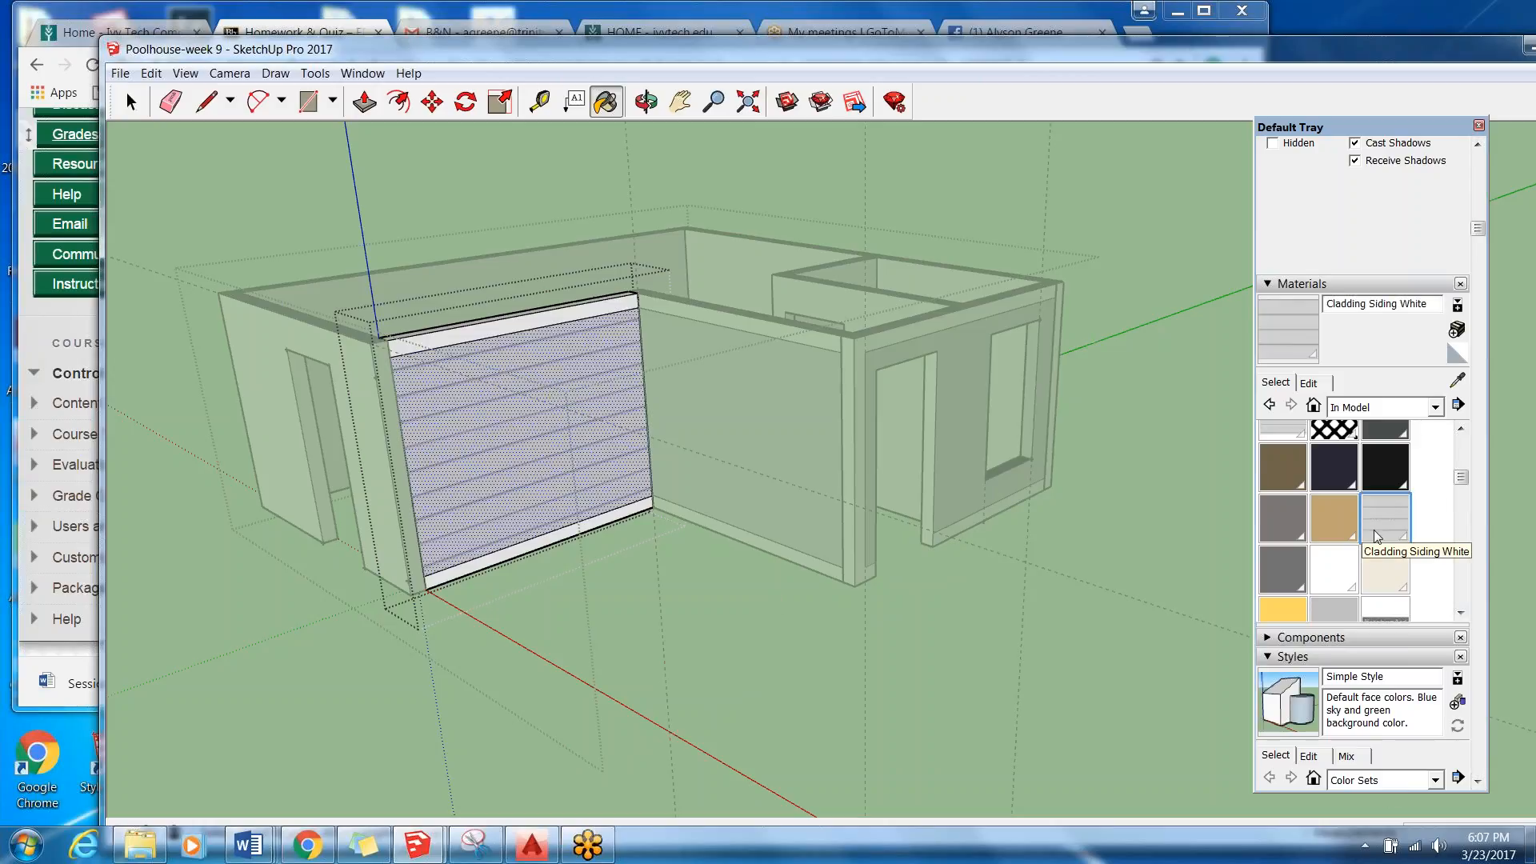
left_click(1310, 383)
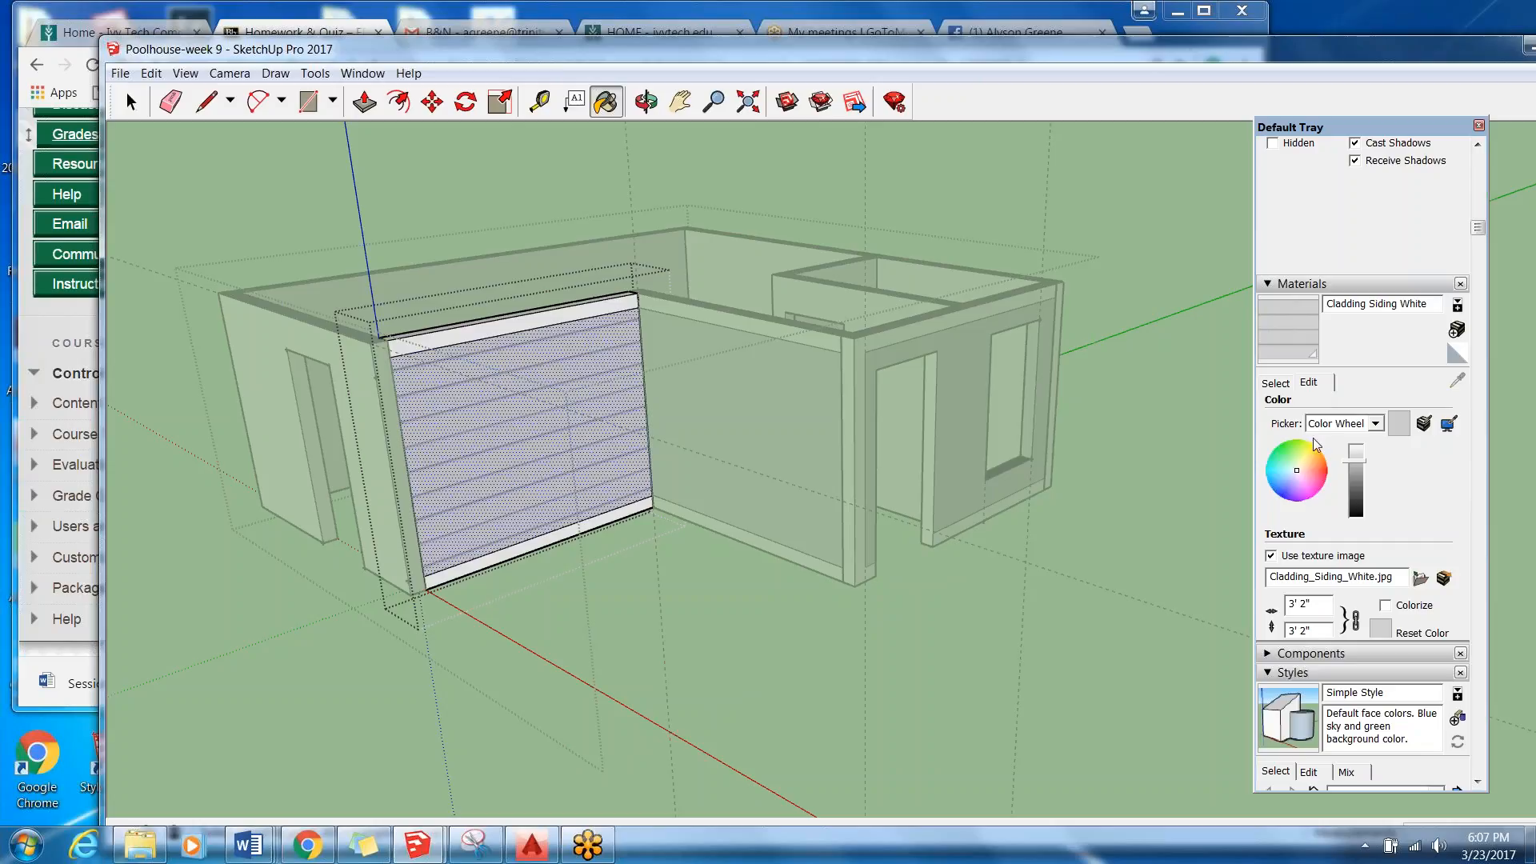
Set the texture size of Cladding Siding White to 6' and leave the wall section's editing context.
left_click(1300, 604)
key("BackSpace")
left_click(130, 102)
left_click(1073, 450)
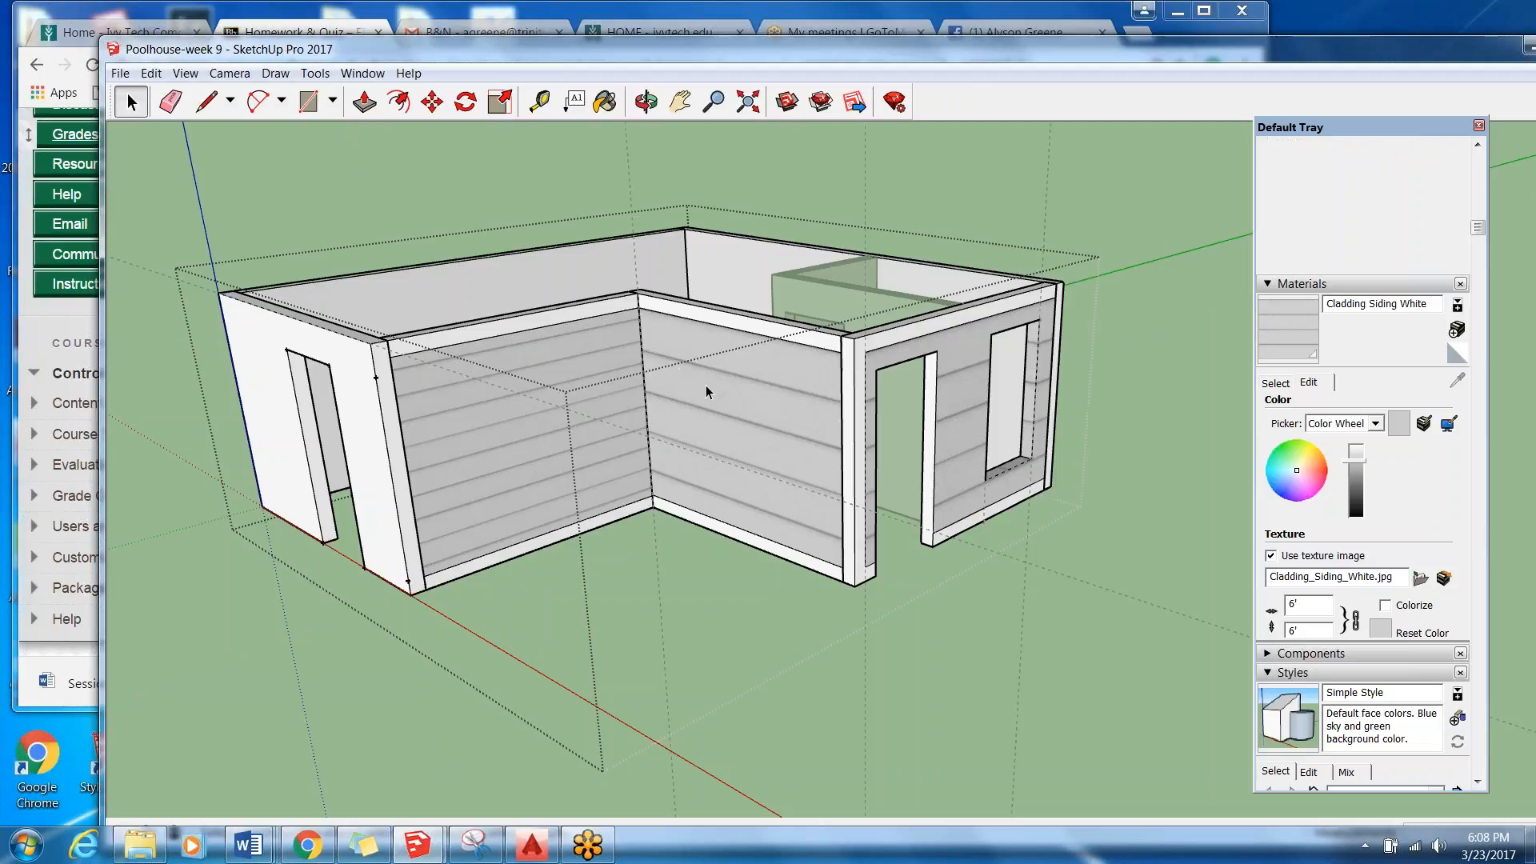
Set the texture width of Cladding Siding White to 3'2" with the aspect ratio locked.
left_click(150, 74)
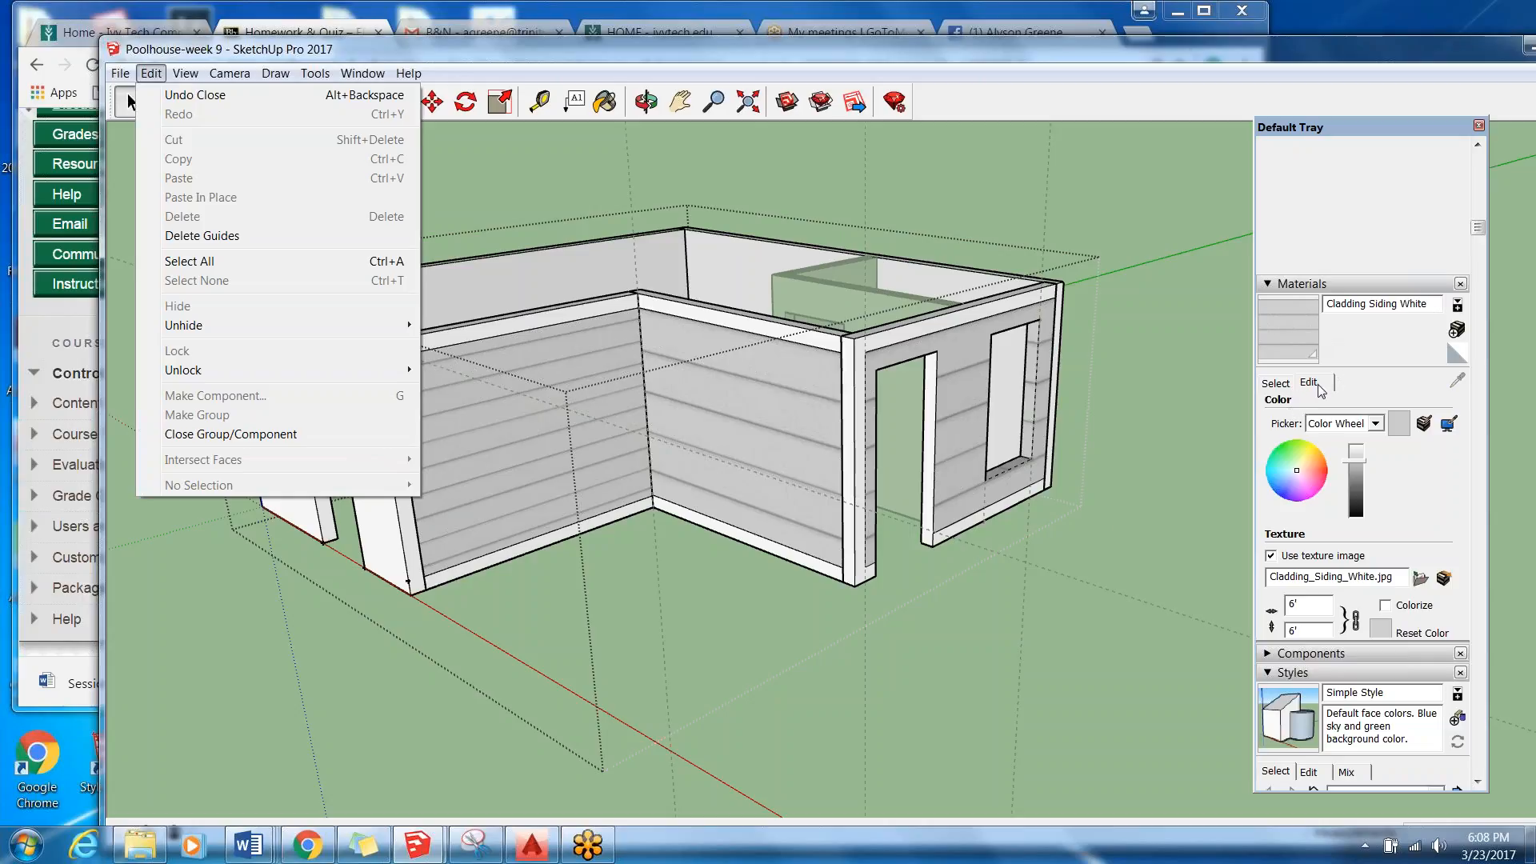
left_click(1317, 608)
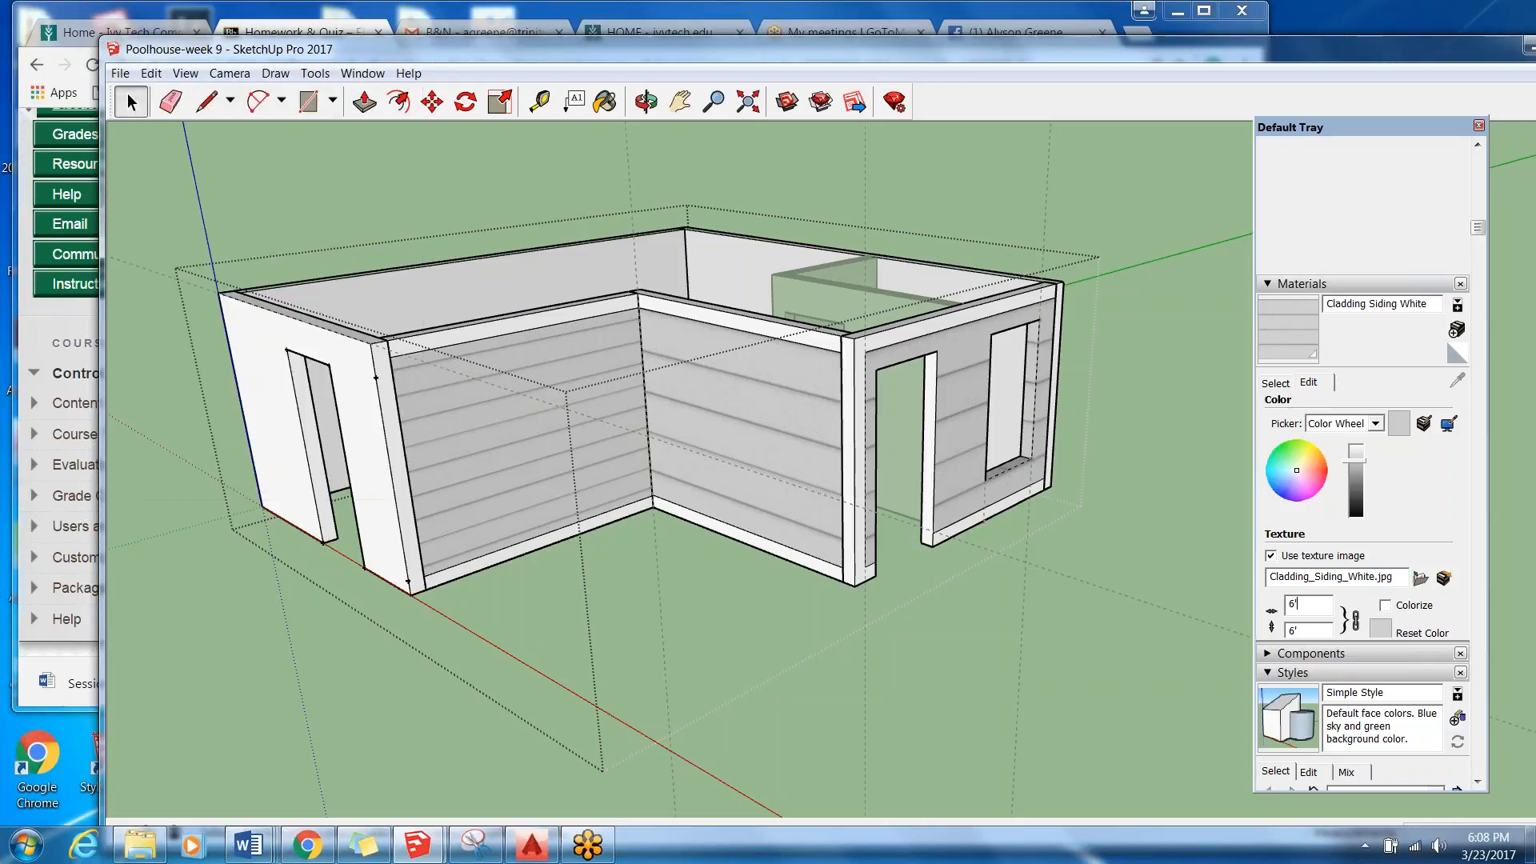
key("BackSpace")
key("BackSpace")
type("3'")
key("Return")
type("2")
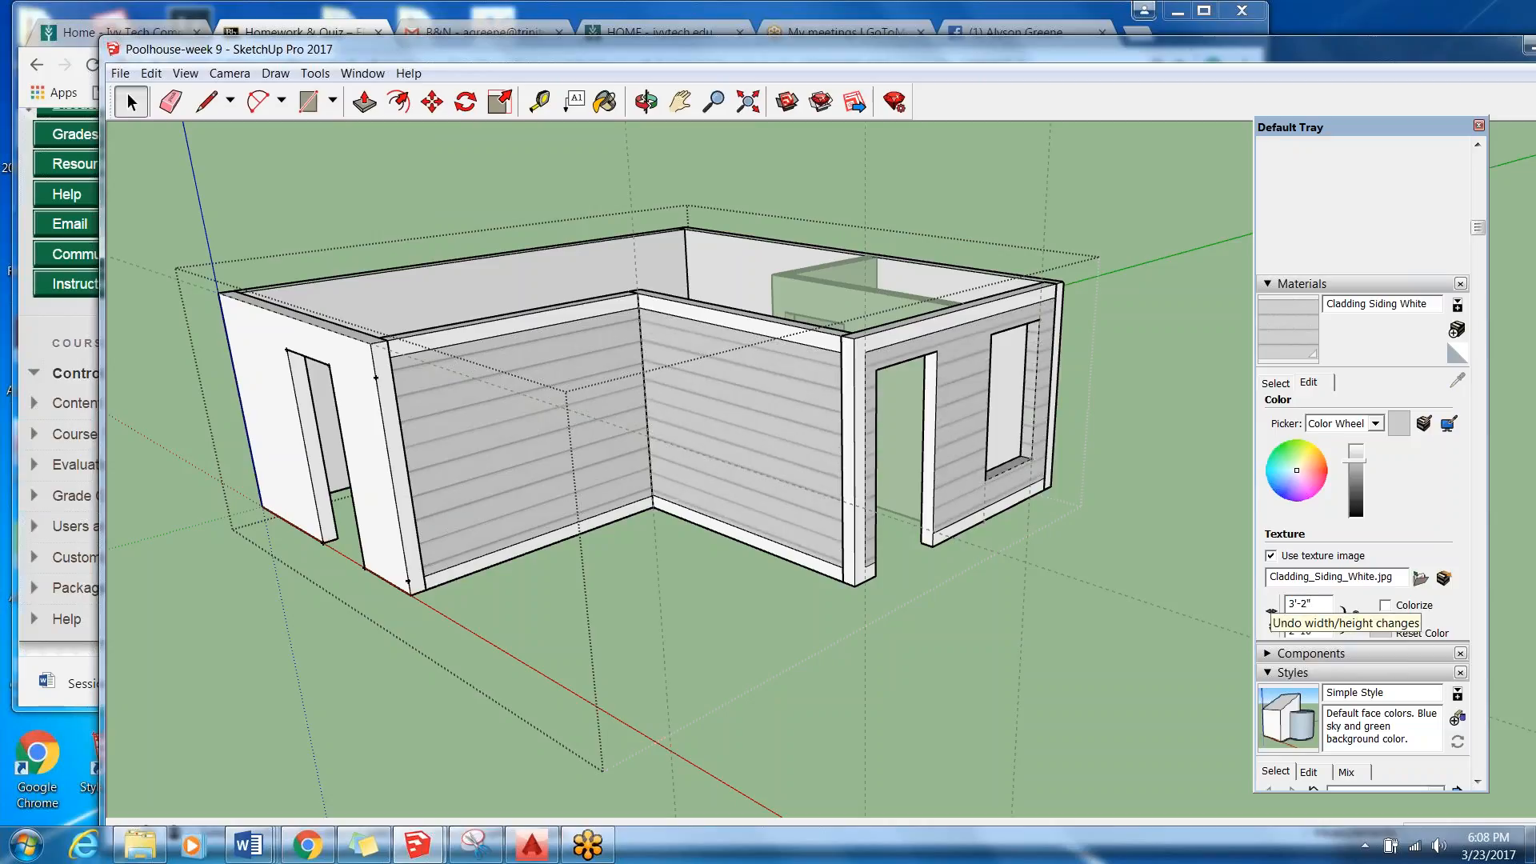
left_click_drag(1325, 629, 1277, 628)
key("BackSpace")
key("Return")
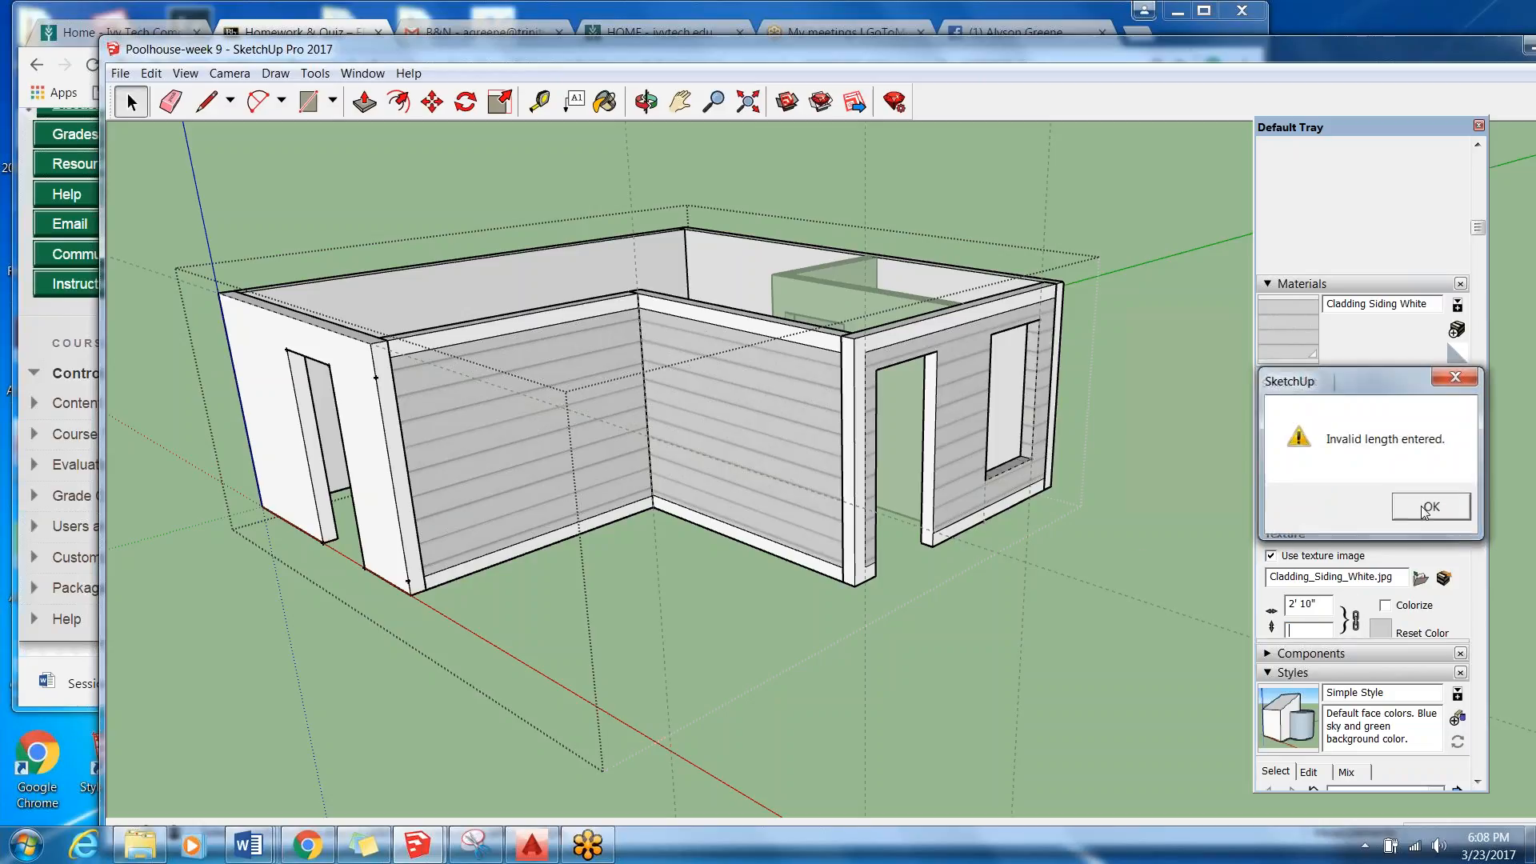
left_click(1428, 502)
type("3'2")
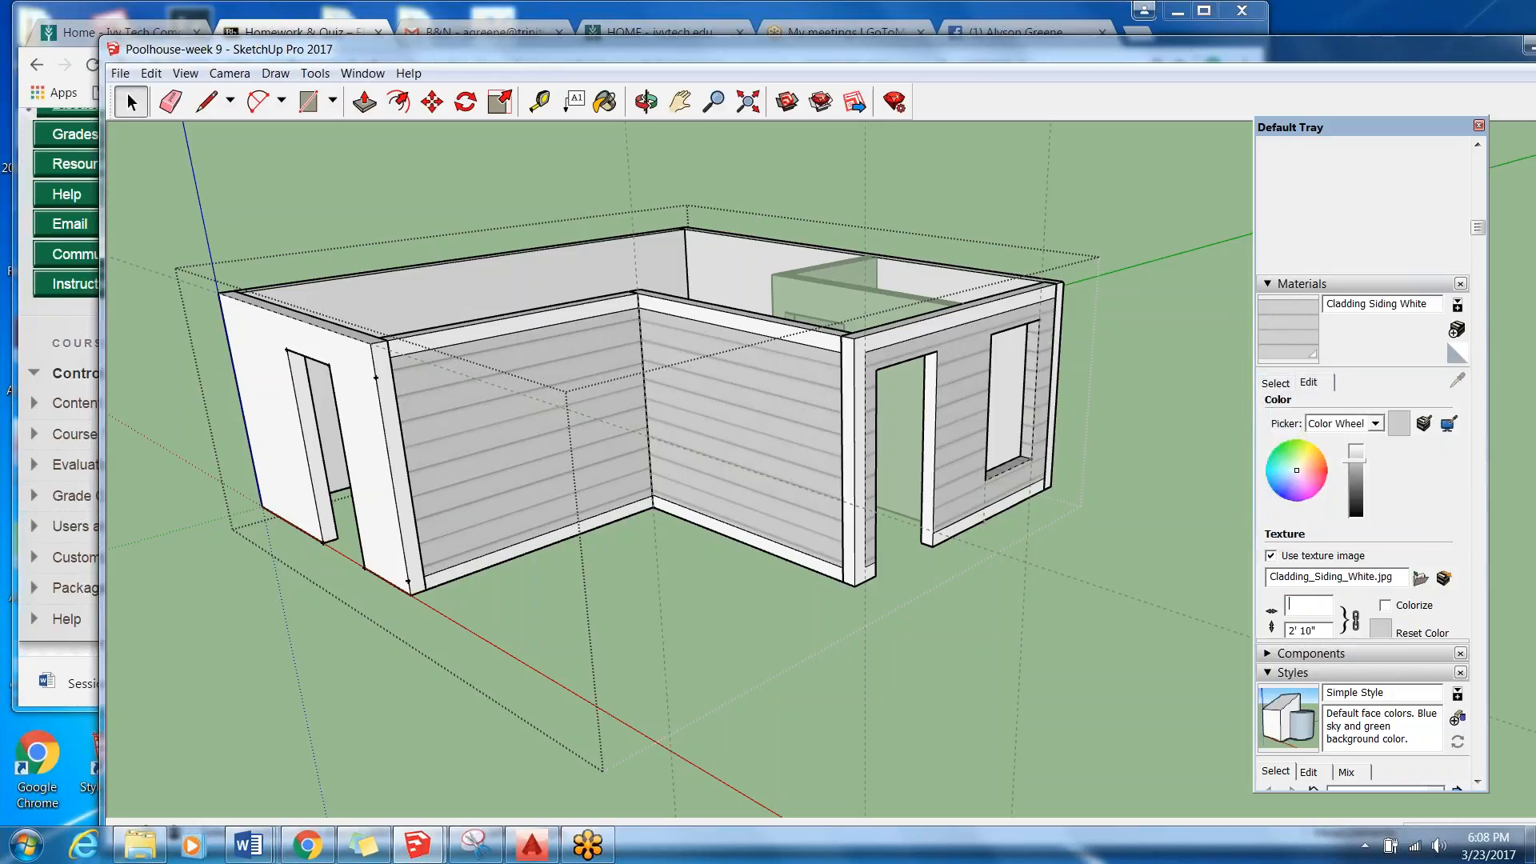
key("BackSpace")
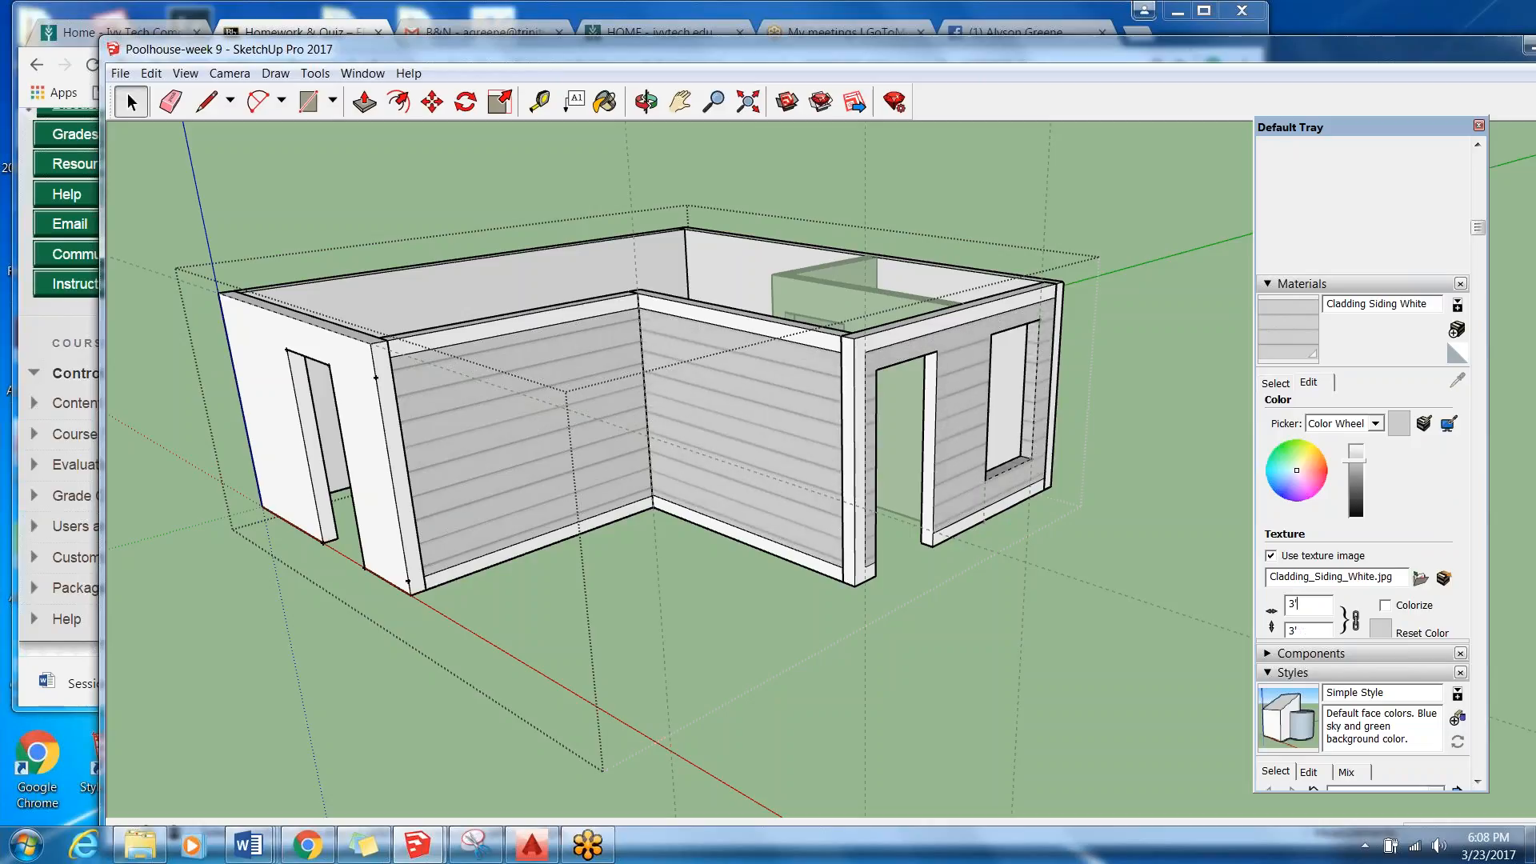
type("2")
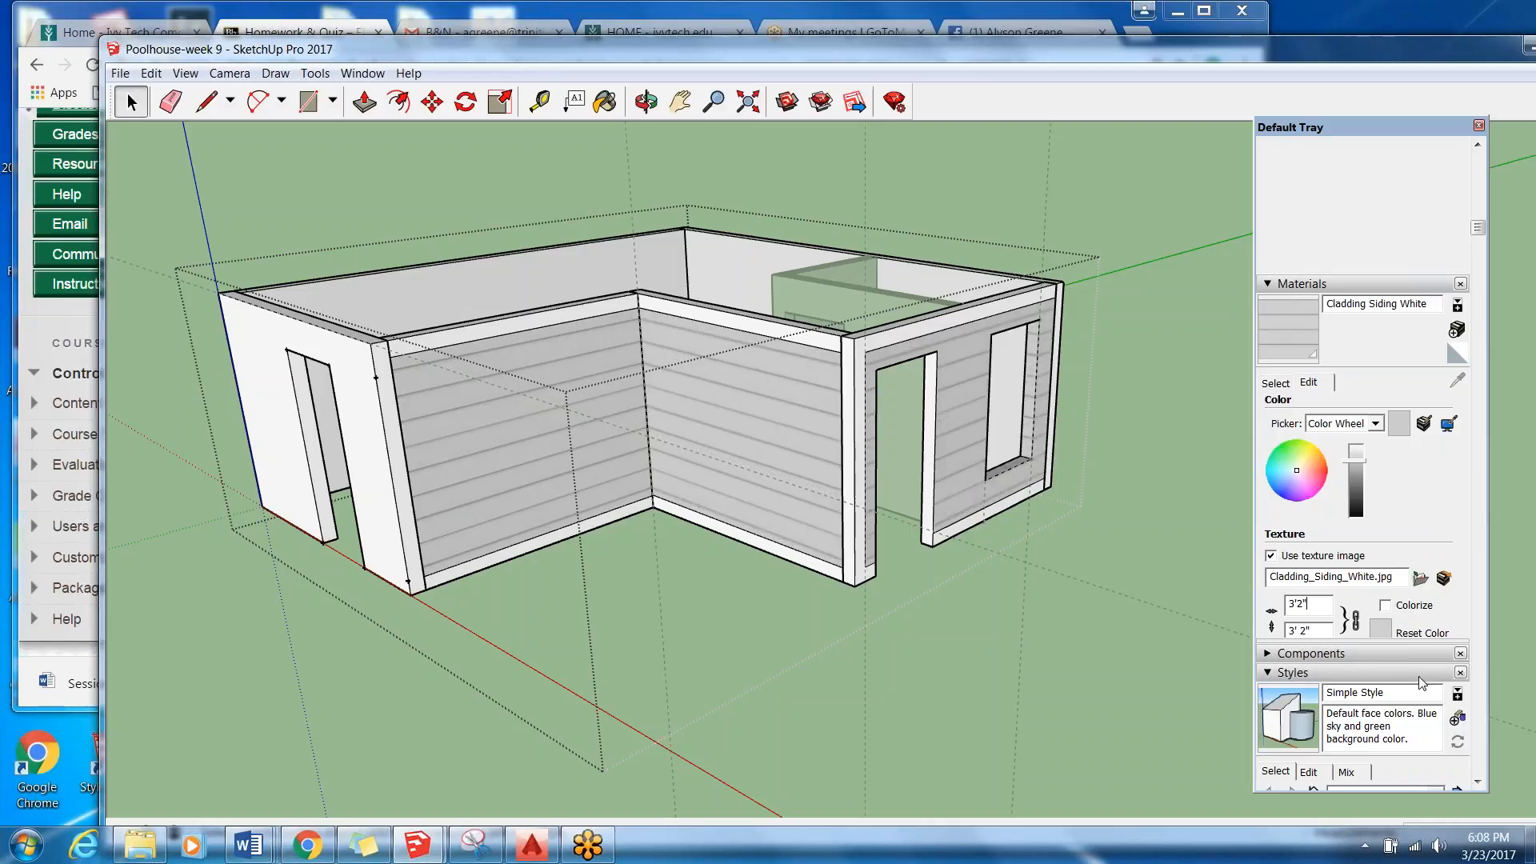
Paint the siding panel of the wall beside the origin corner with the In Model material Door - Exterior, and leave that wall section.
left_click(1273, 385)
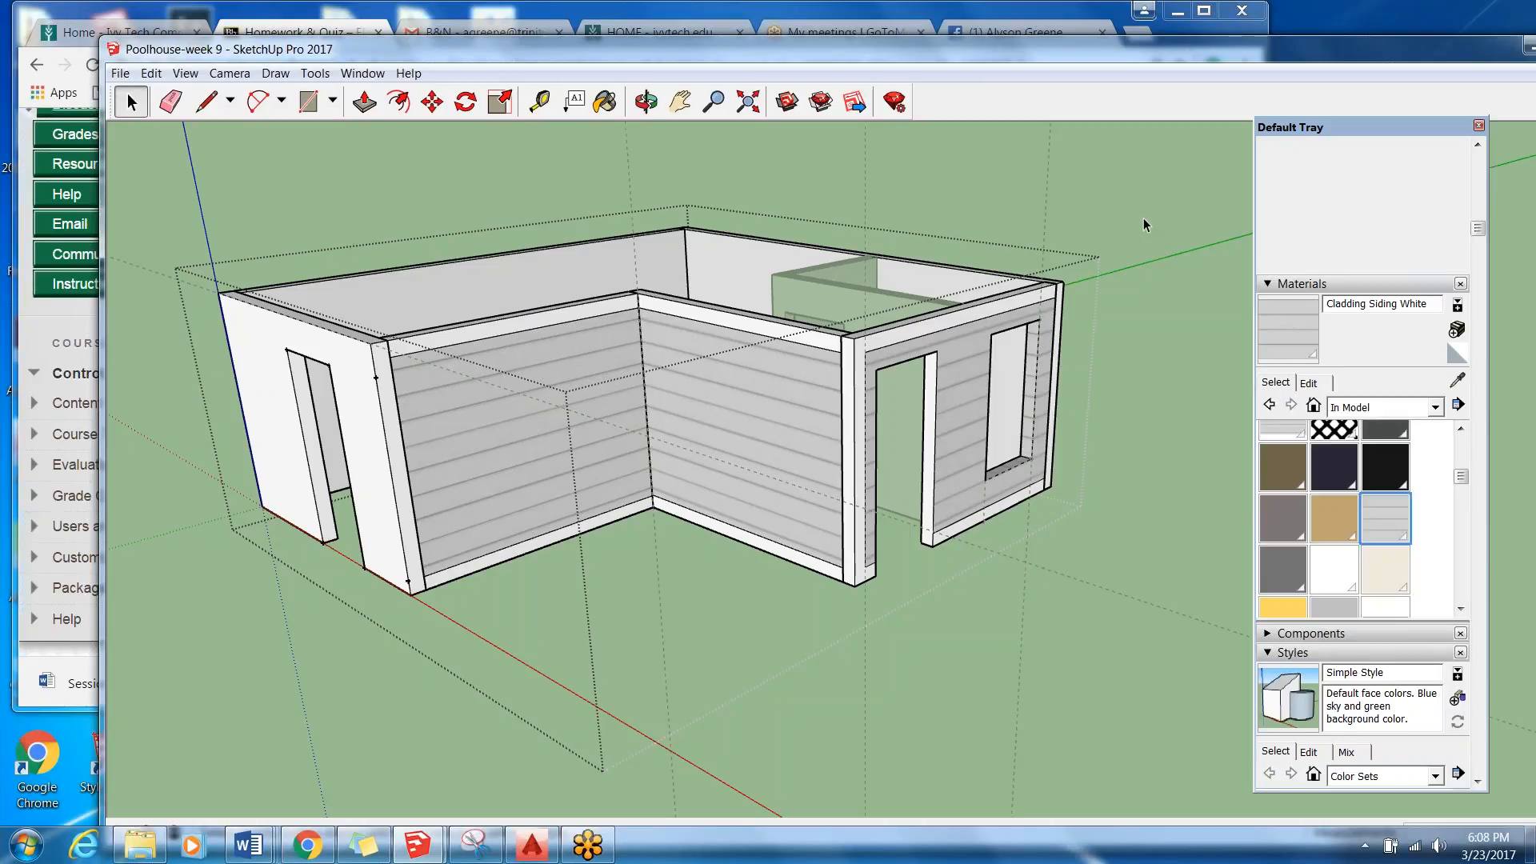
left_click(1340, 581)
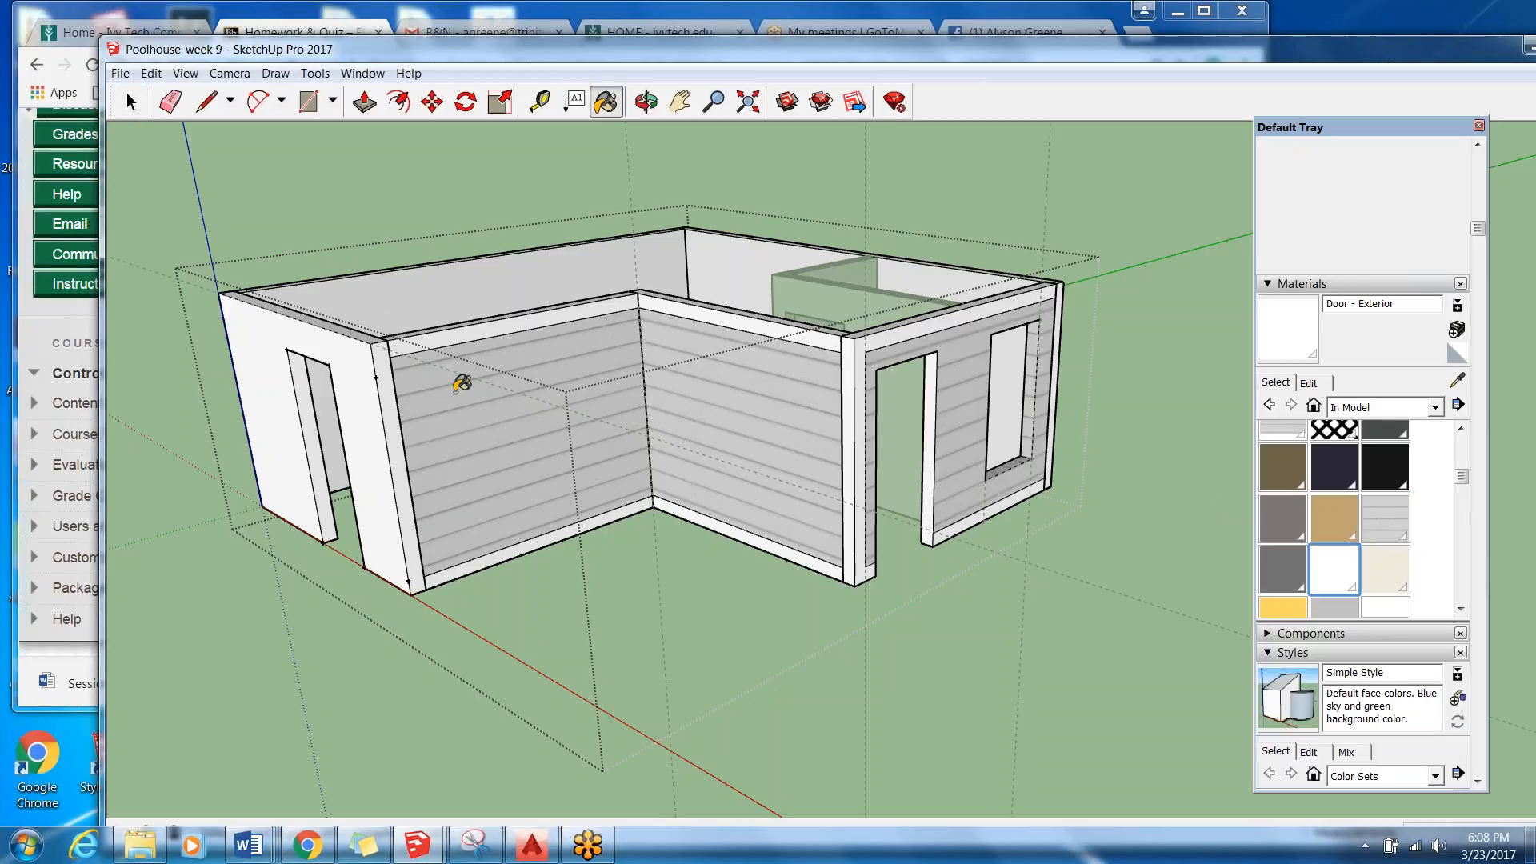
key("space")
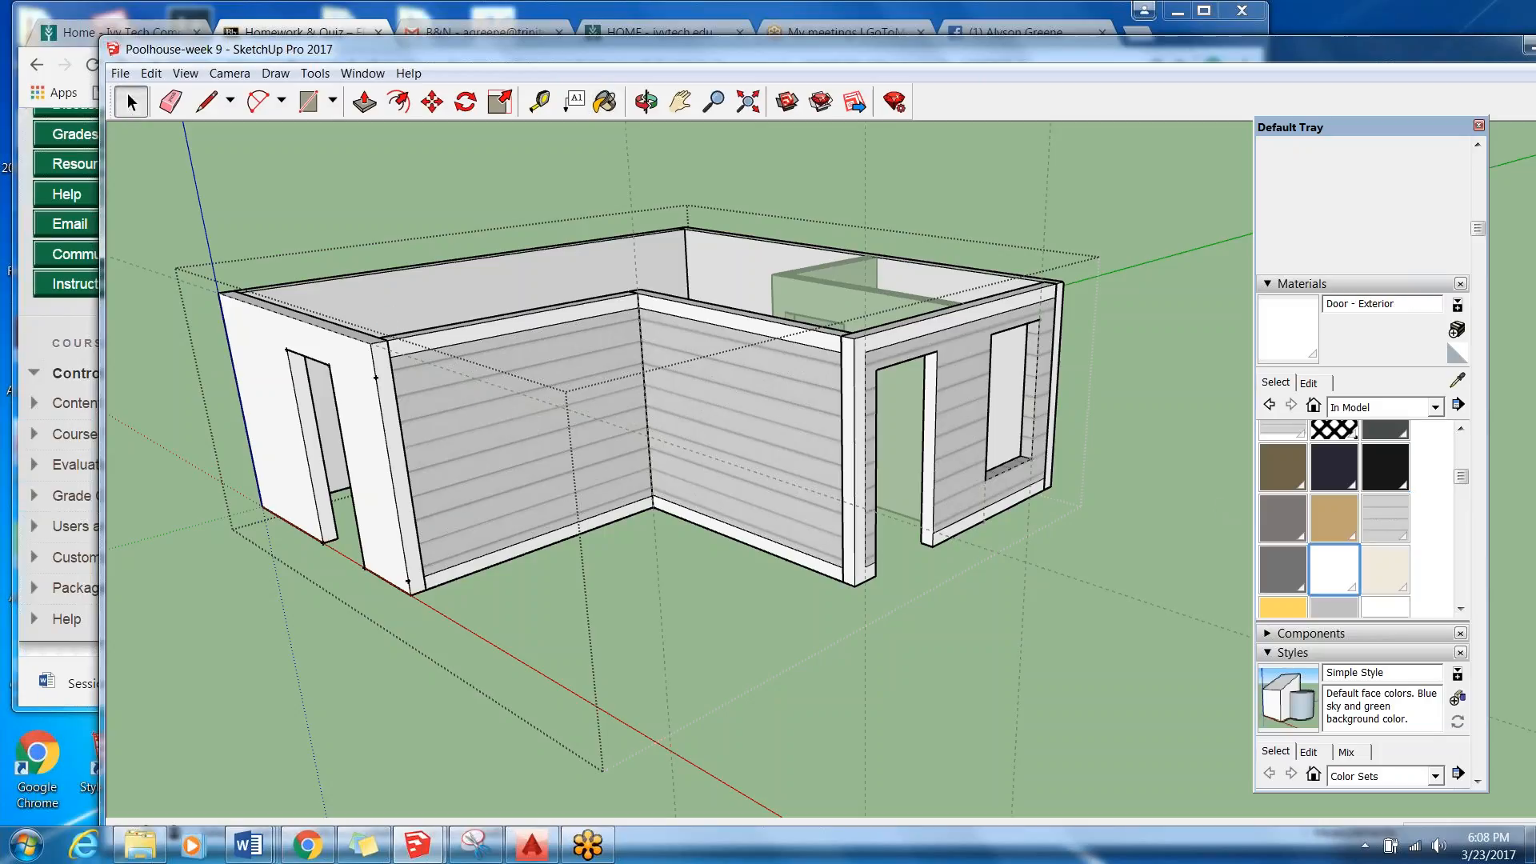
double_click(458, 421)
double_click(458, 421)
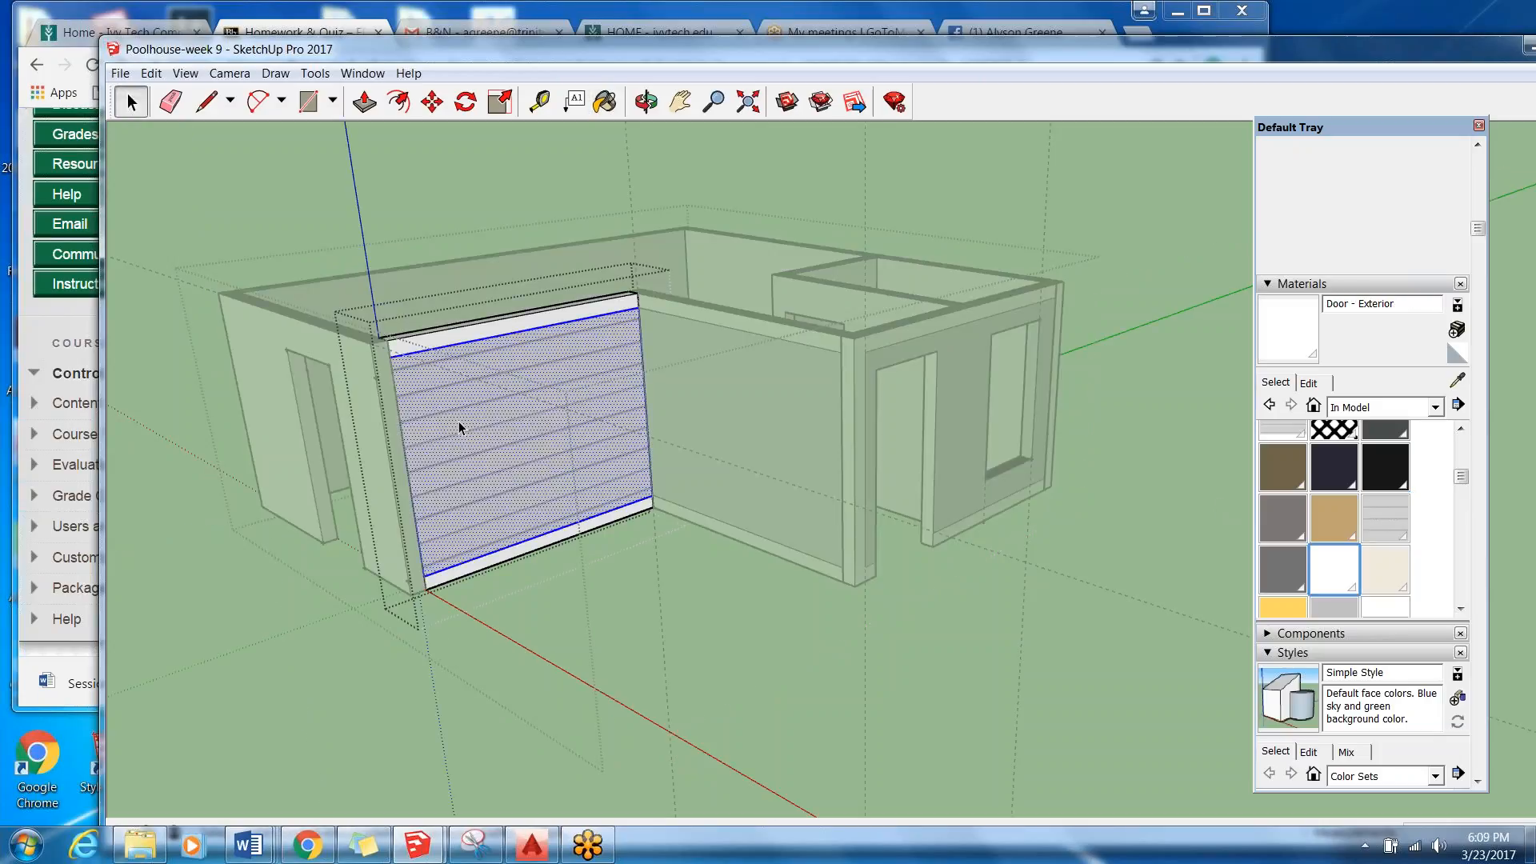
left_click(605, 102)
left_click(518, 365)
key("space")
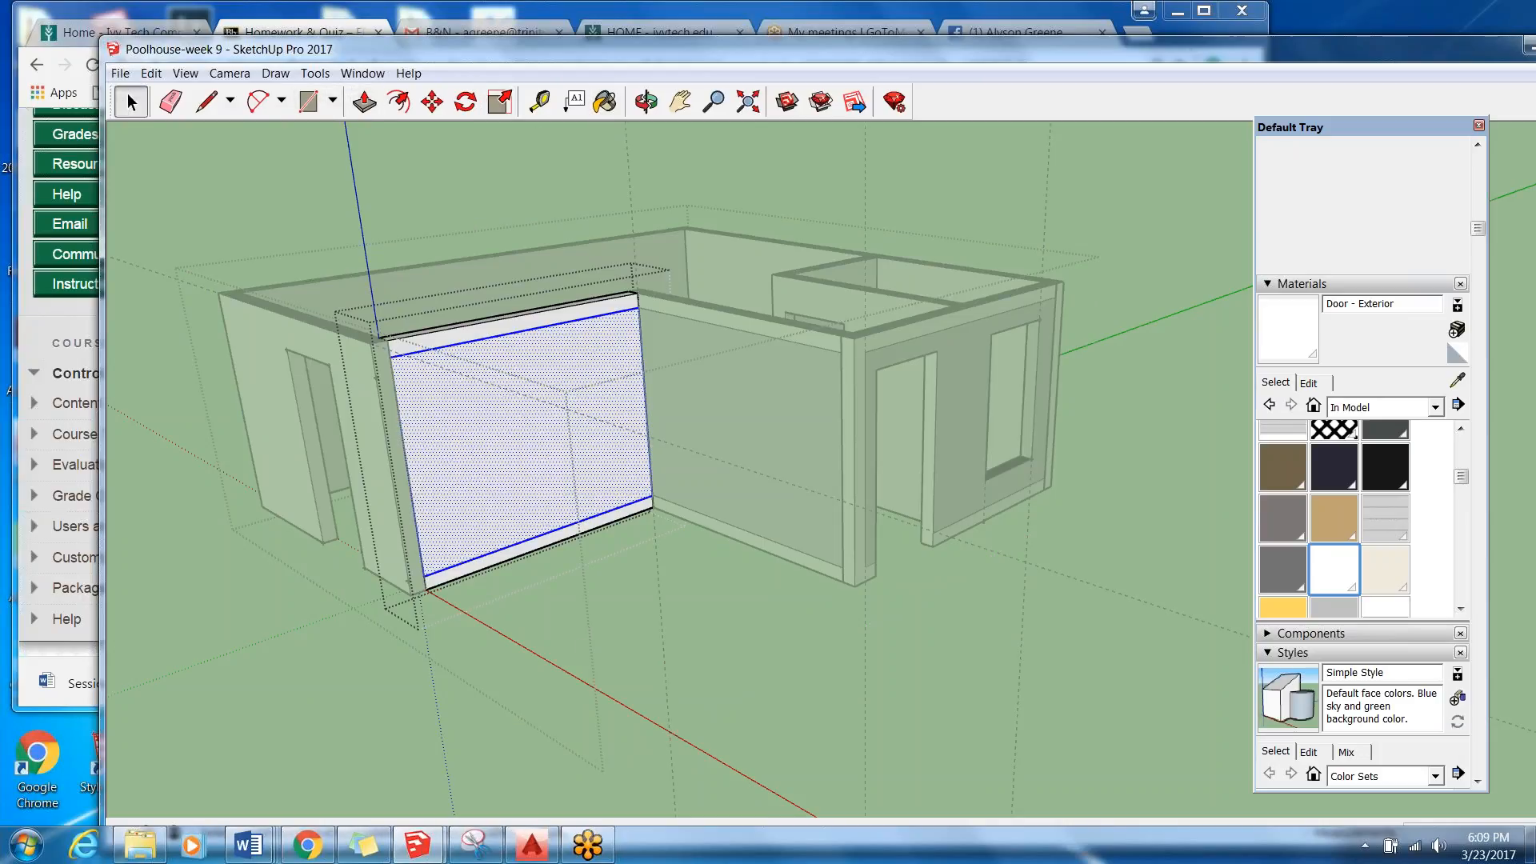
left_click(780, 660)
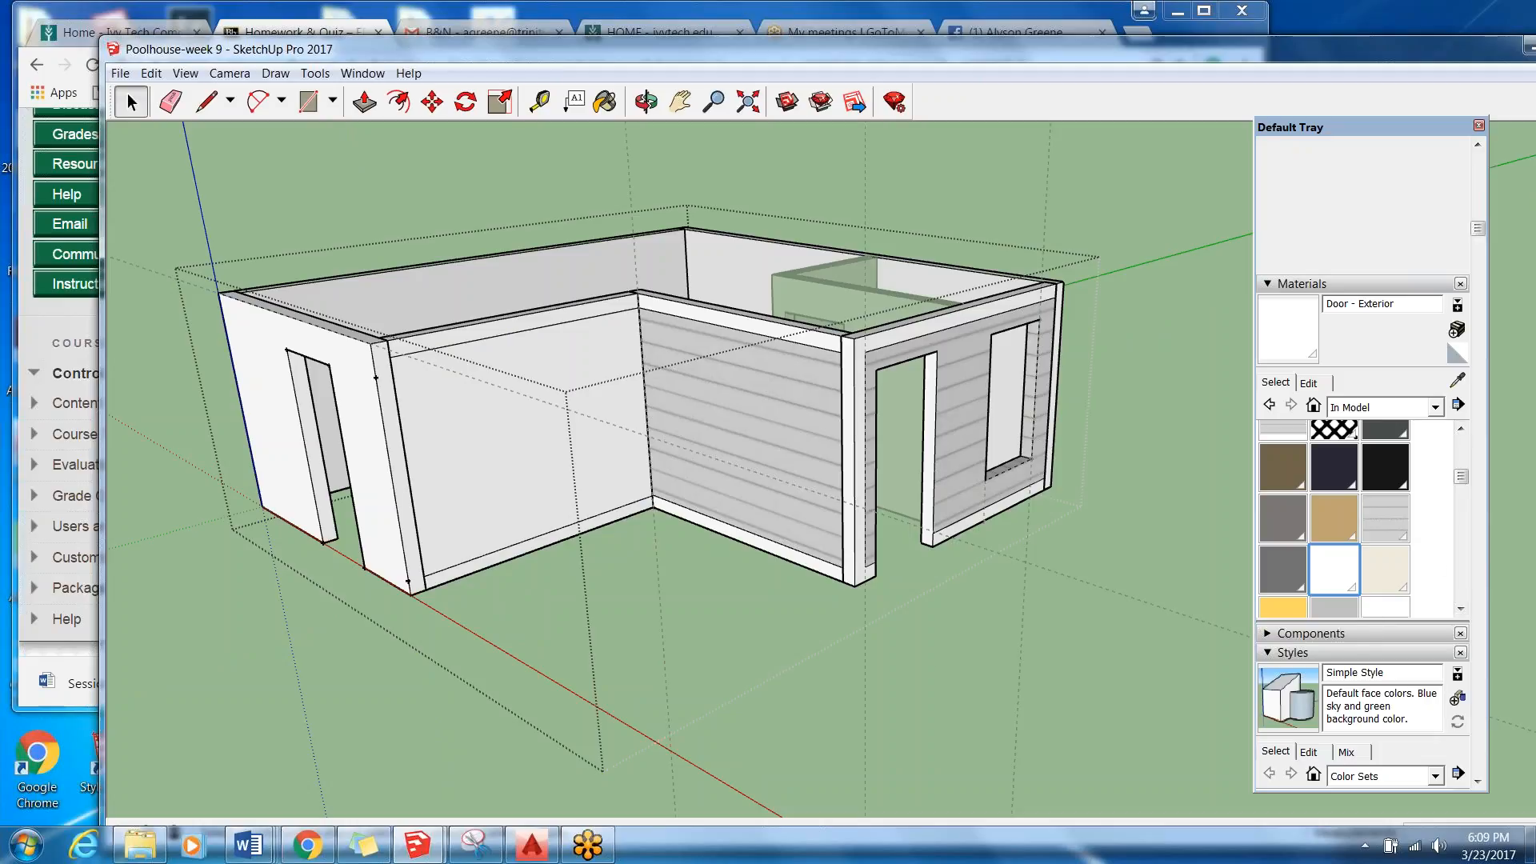
Paint the blank panel of the wall beside the origin corner with Cladding Siding White from the Brick, Cladding and Siding collection.
left_click(1435, 408)
left_click(1441, 491)
left_click(1330, 592)
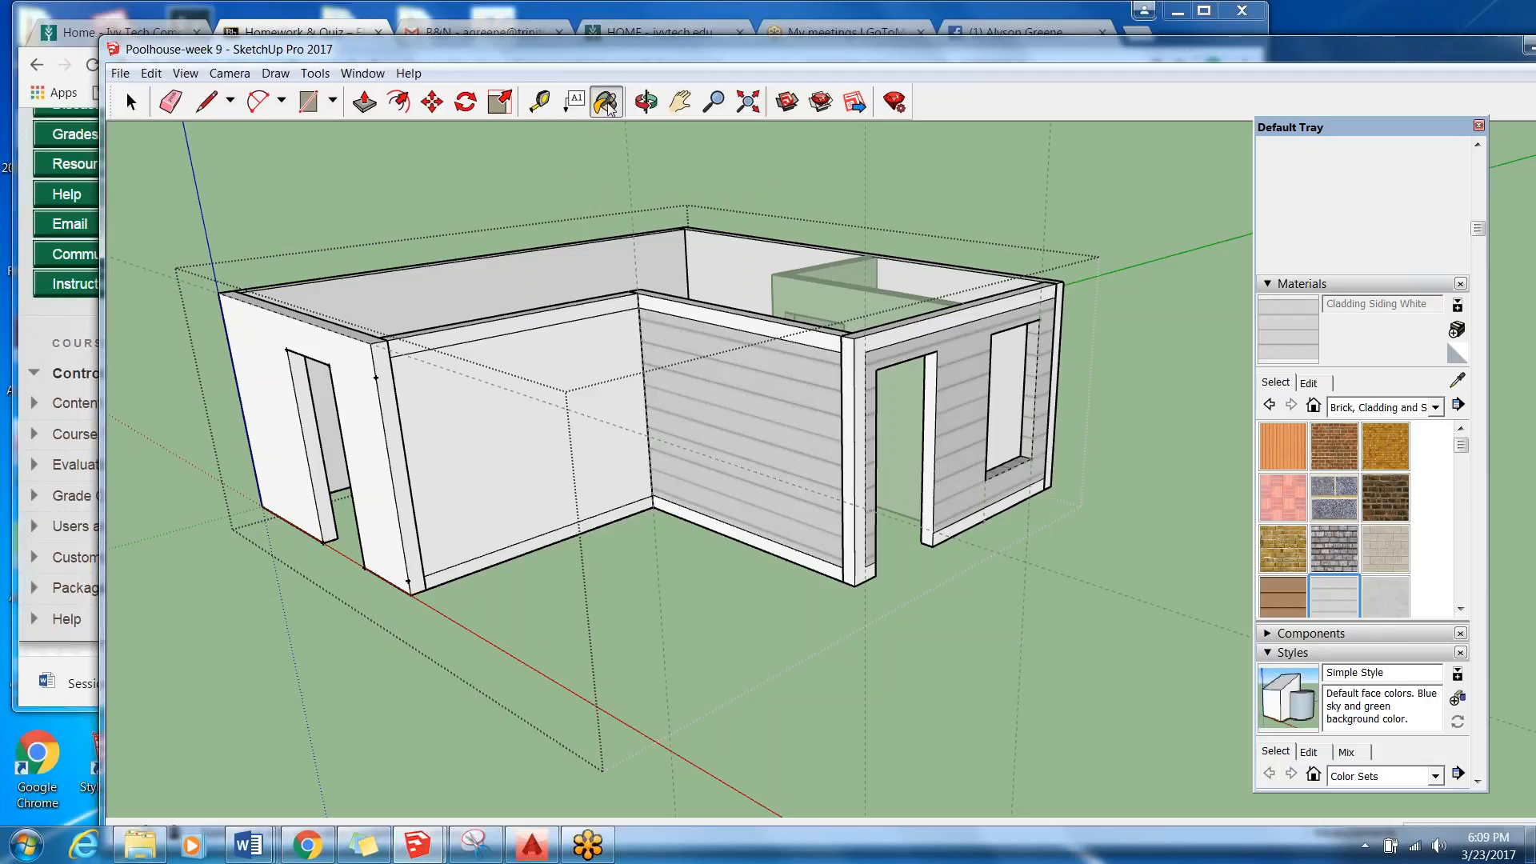
key("space")
double_click(495, 420)
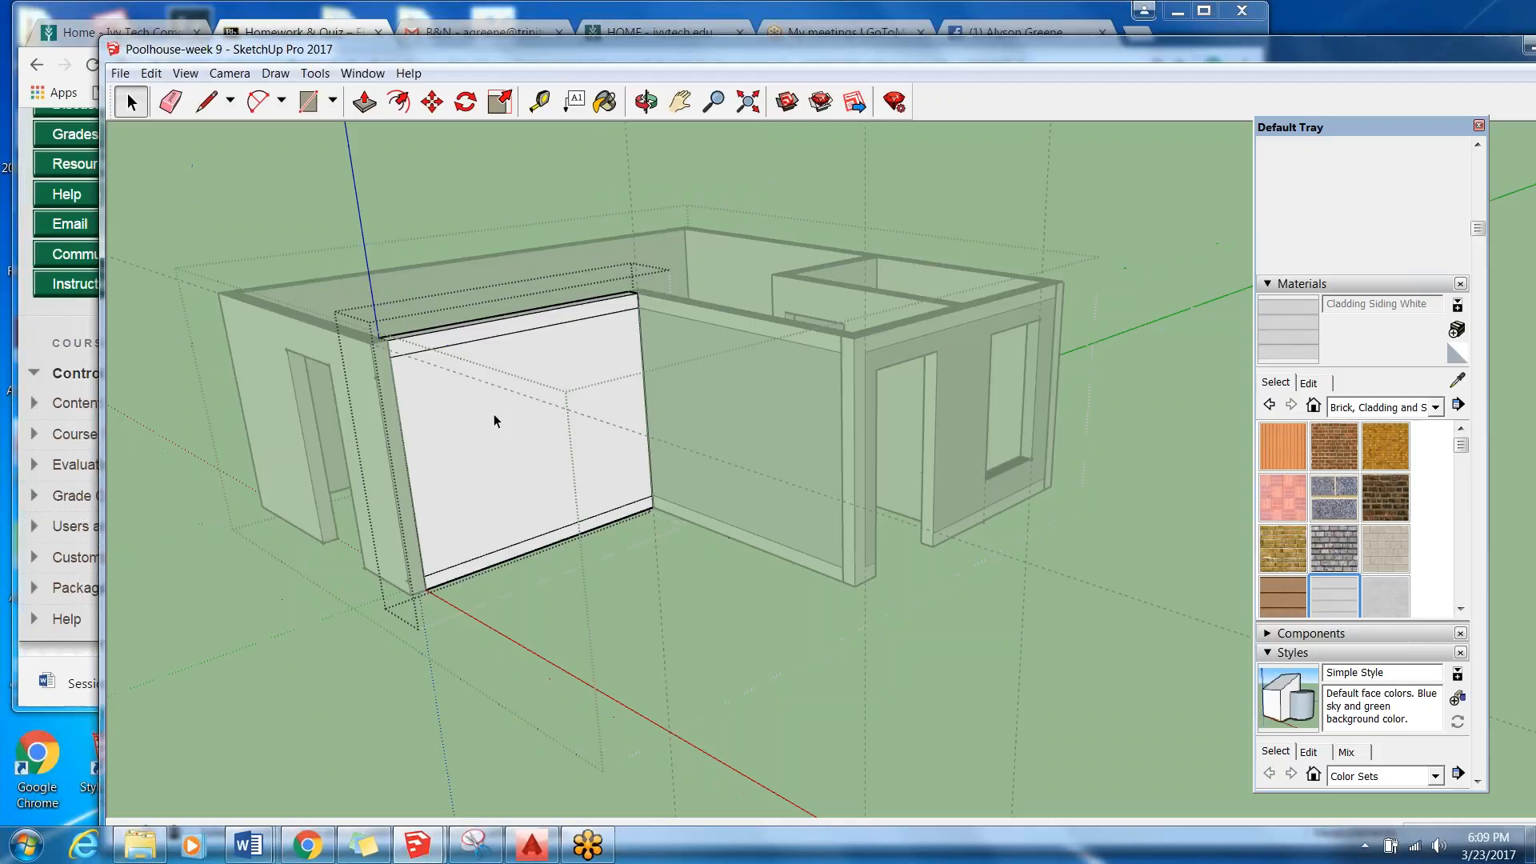
left_click(504, 368)
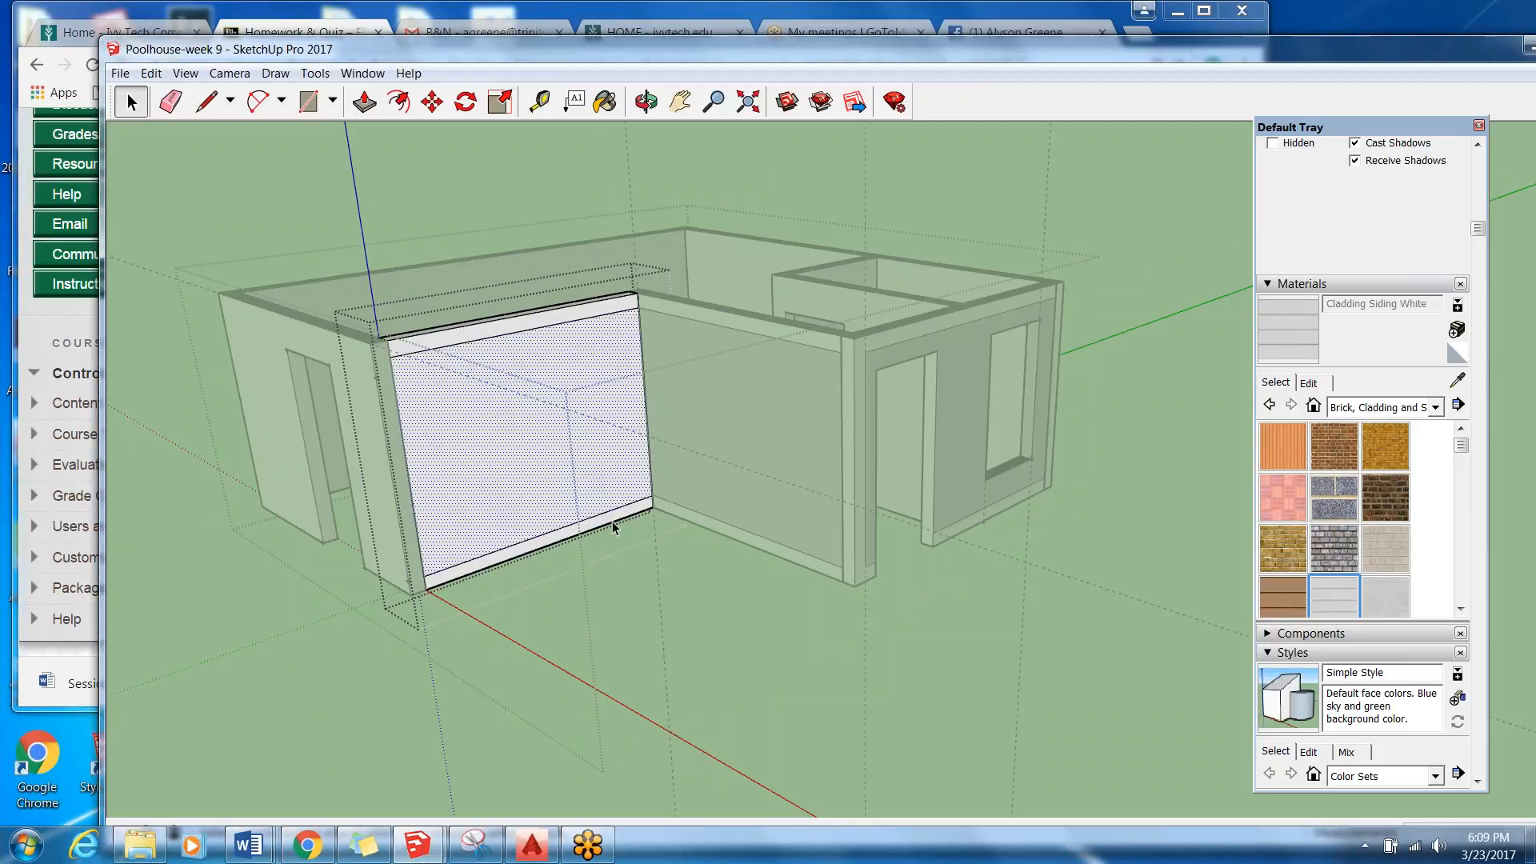
left_click(605, 102)
left_click(500, 410)
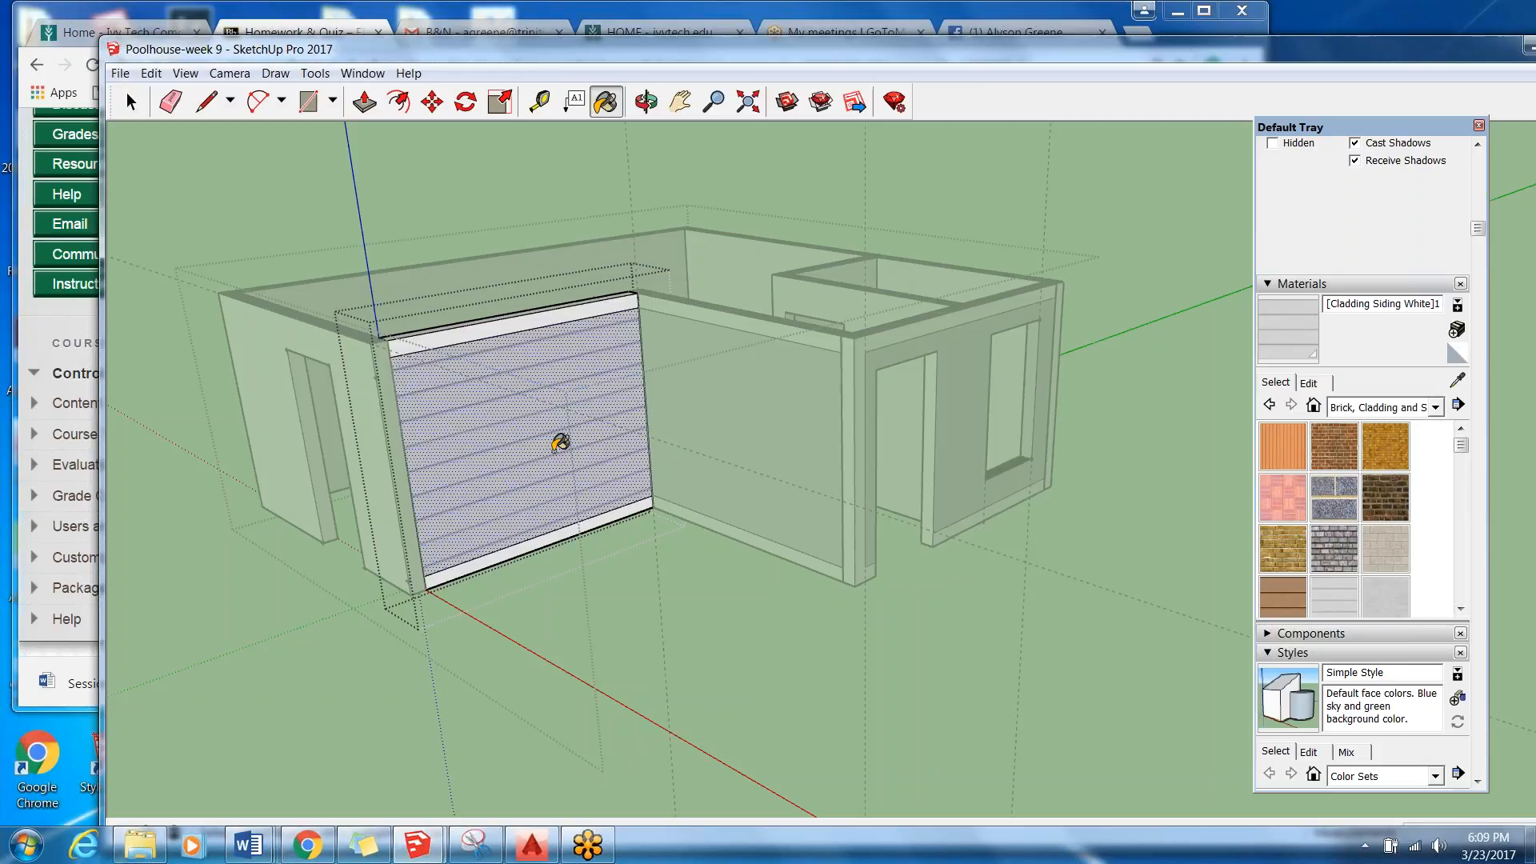
scroll(560, 443, "up", 2)
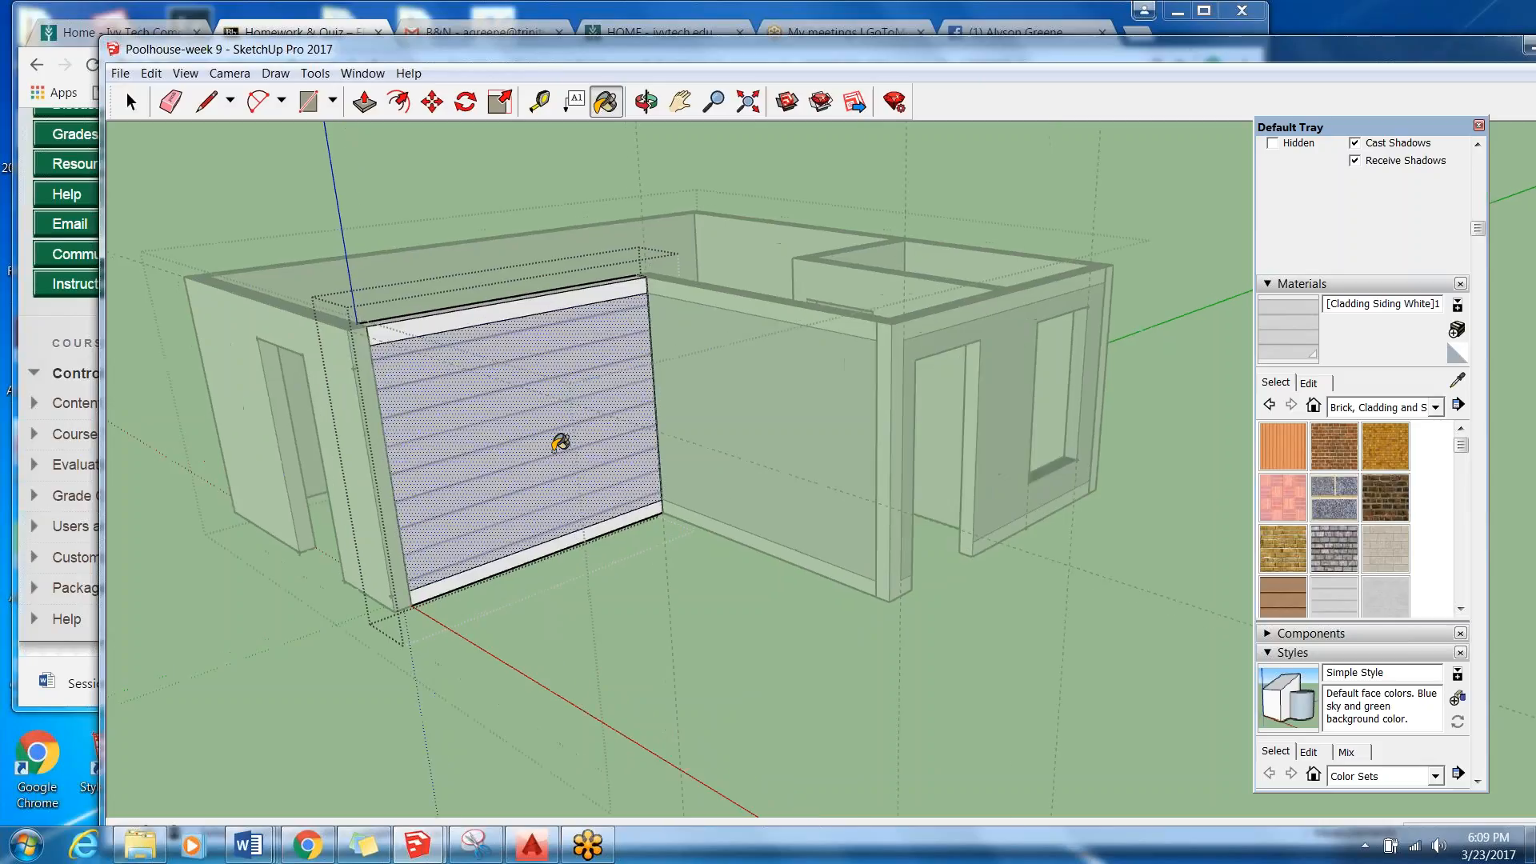
left_click(131, 102)
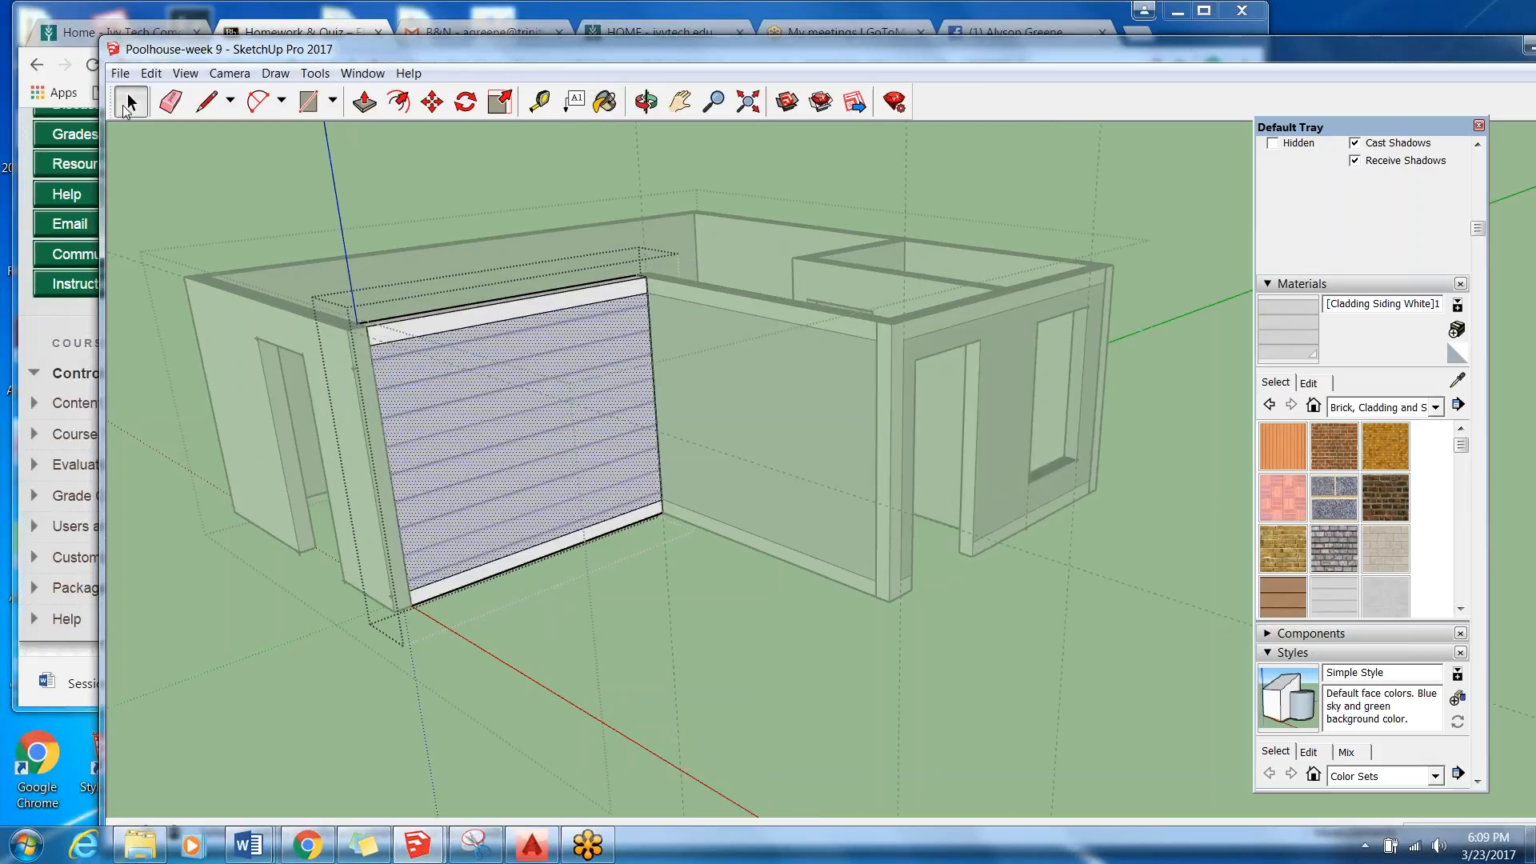
Pick Cladding Siding White from Brick, Cladding and Siding again and reapply it to the same wall panel.
left_click(1436, 408)
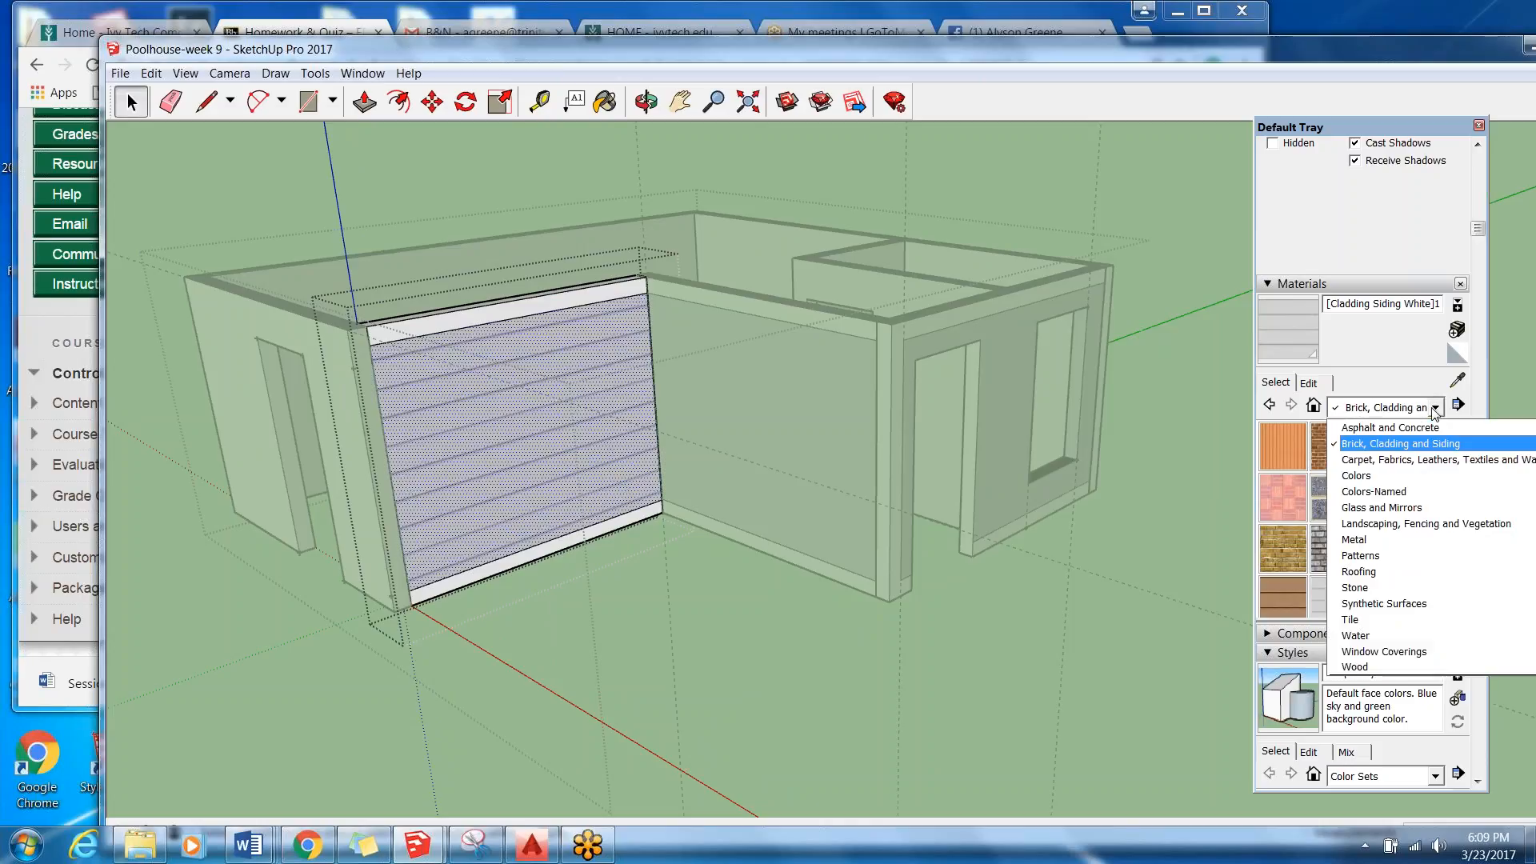
left_click(1430, 442)
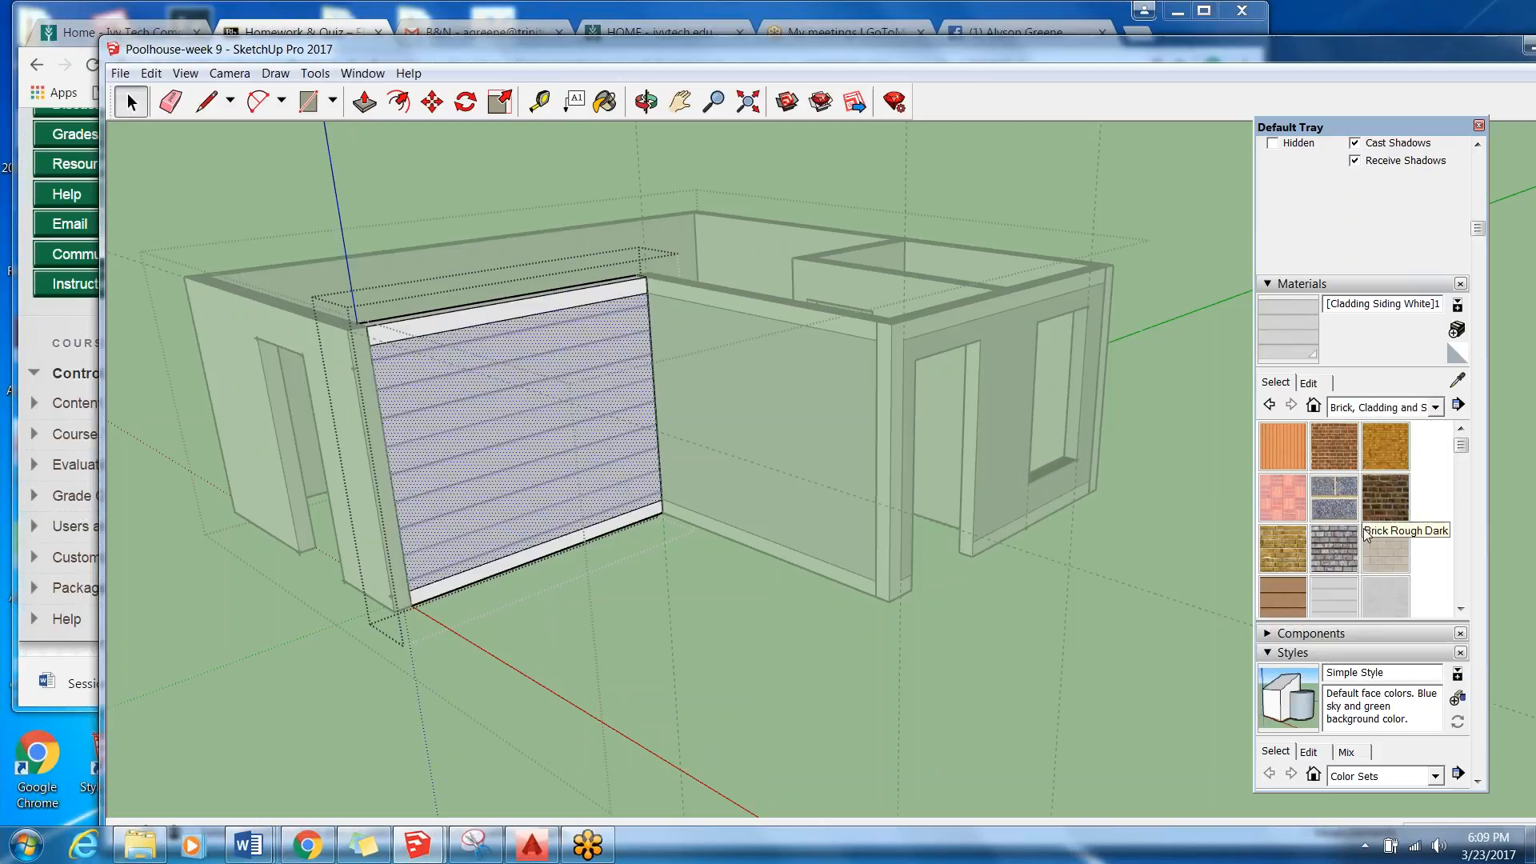
left_click(1324, 594)
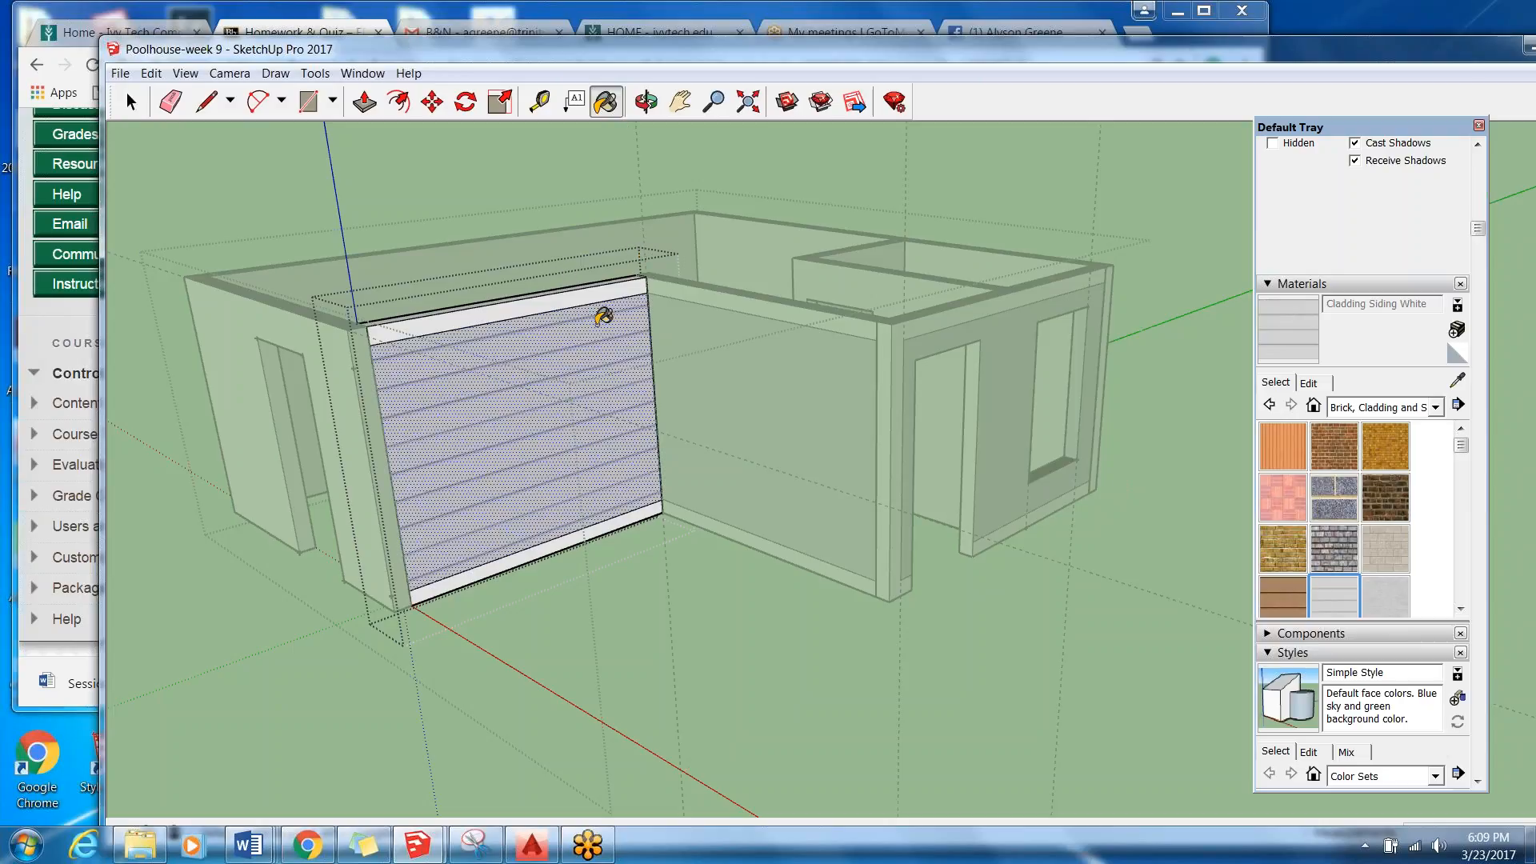
left_click(589, 363)
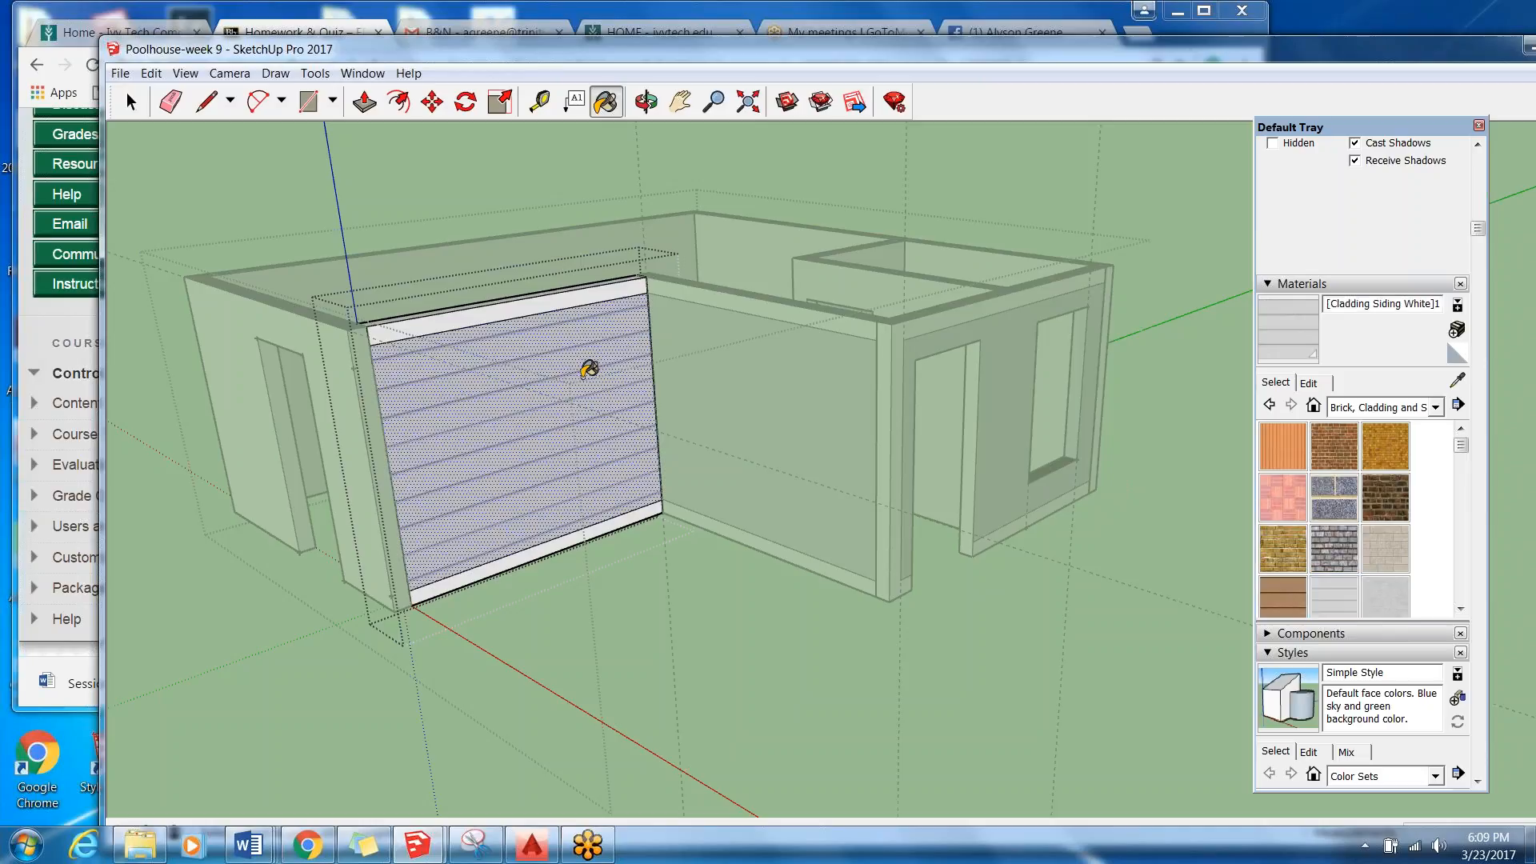
left_click(129, 102)
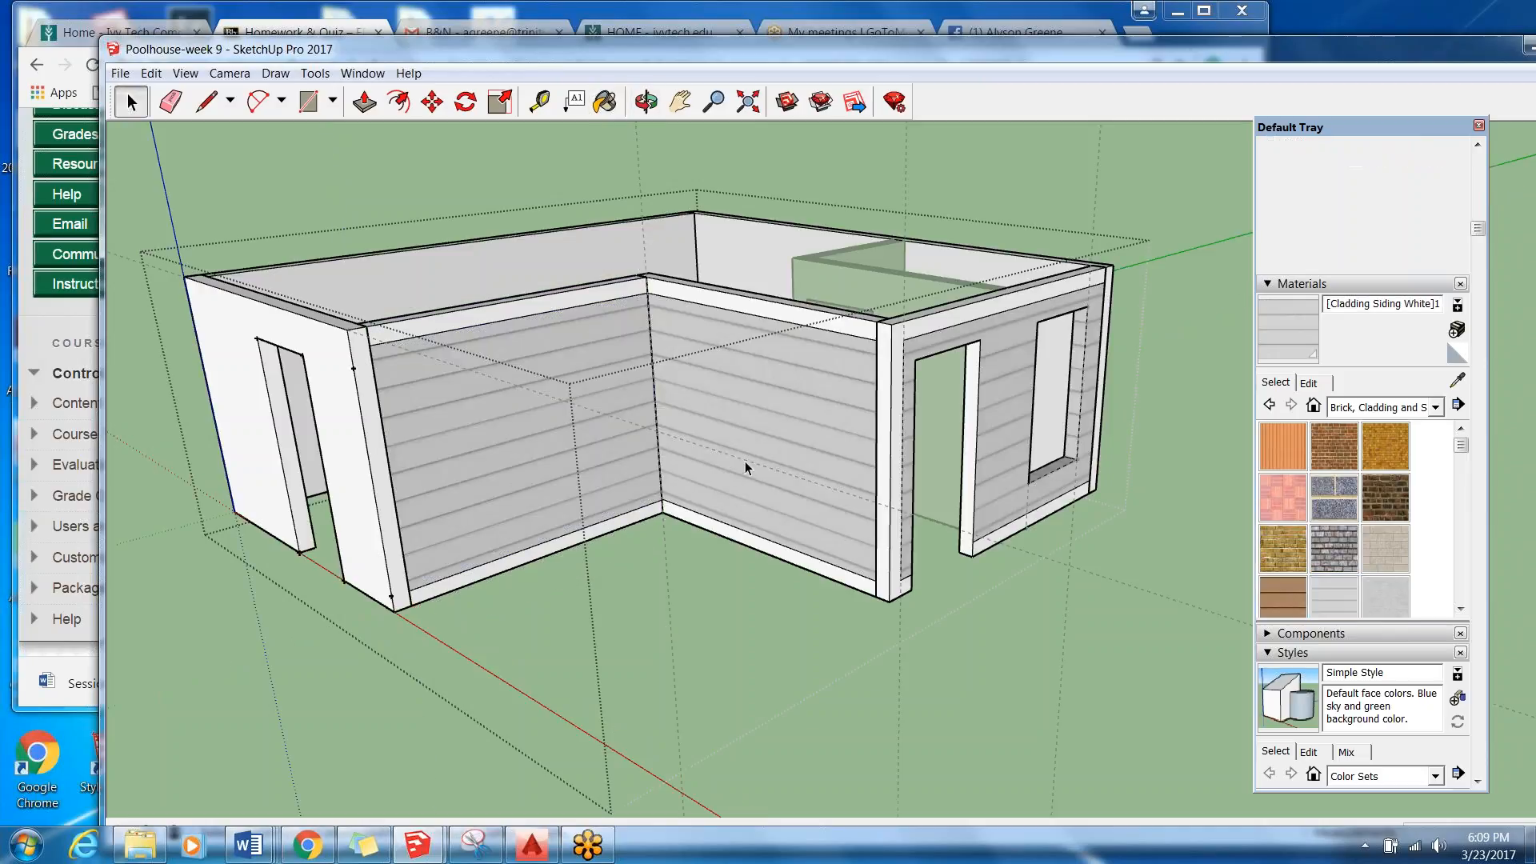
Open the adjoining wall section and try Brick Rough Dark and Brick Antique 02 on its siding panel.
left_click(770, 437)
double_click(771, 434)
double_click(775, 426)
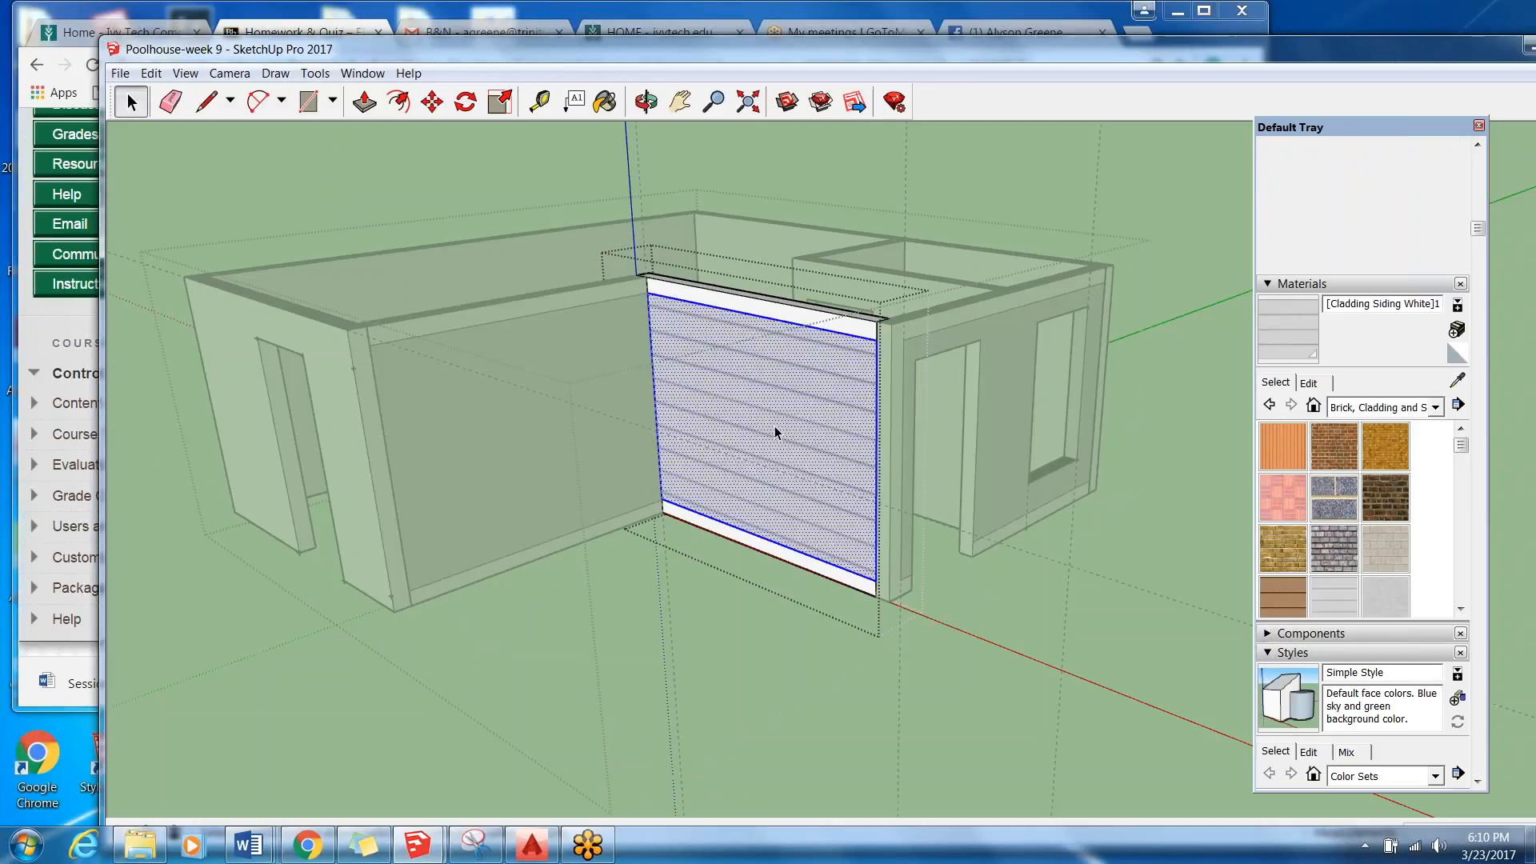
left_click(606, 102)
left_click(1384, 497)
left_click(766, 378)
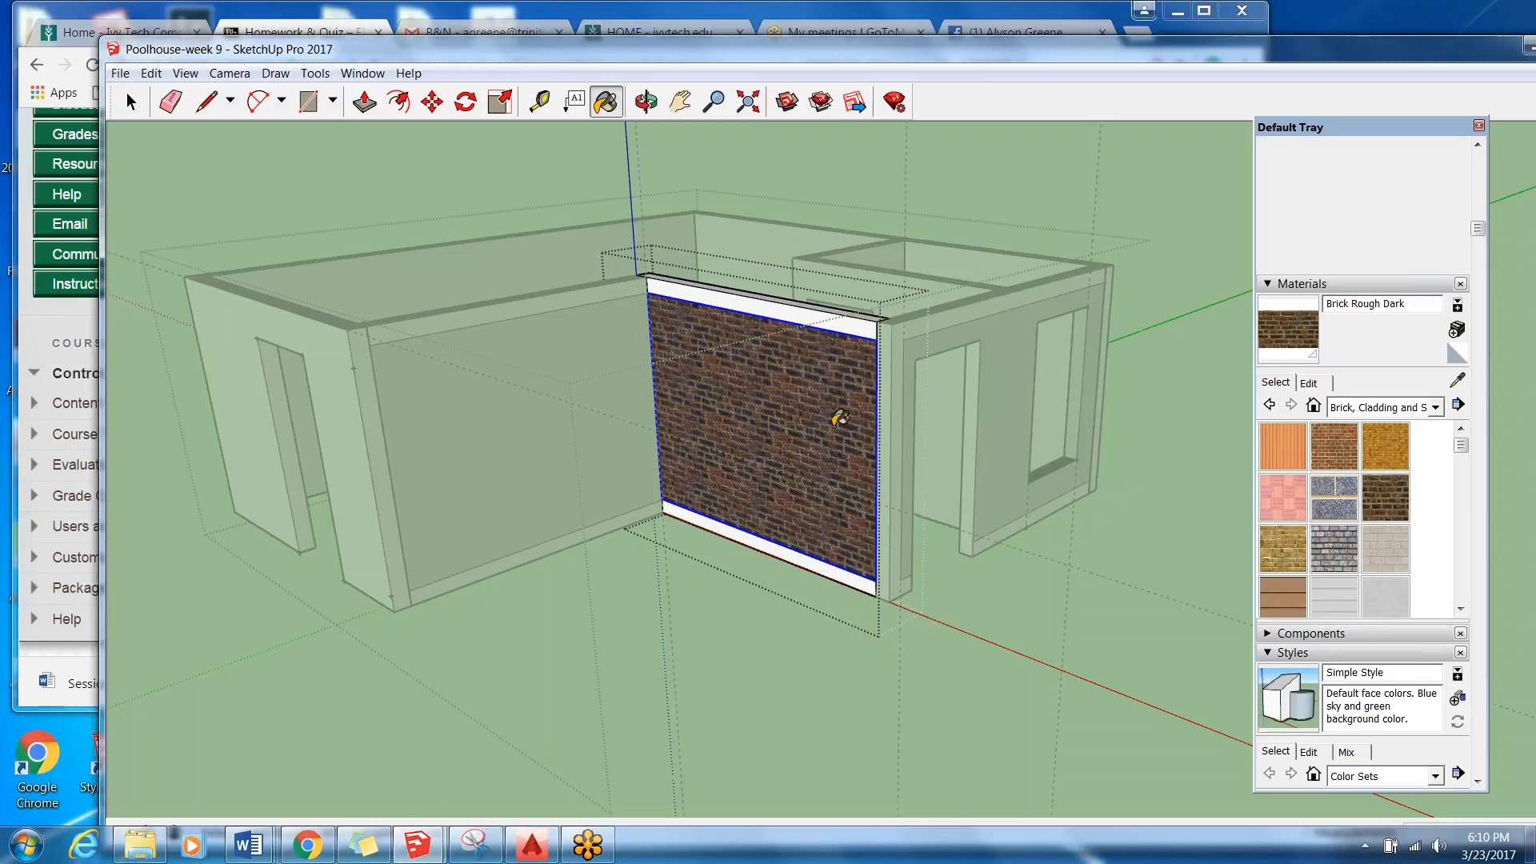
left_click(1379, 429)
left_click(775, 372)
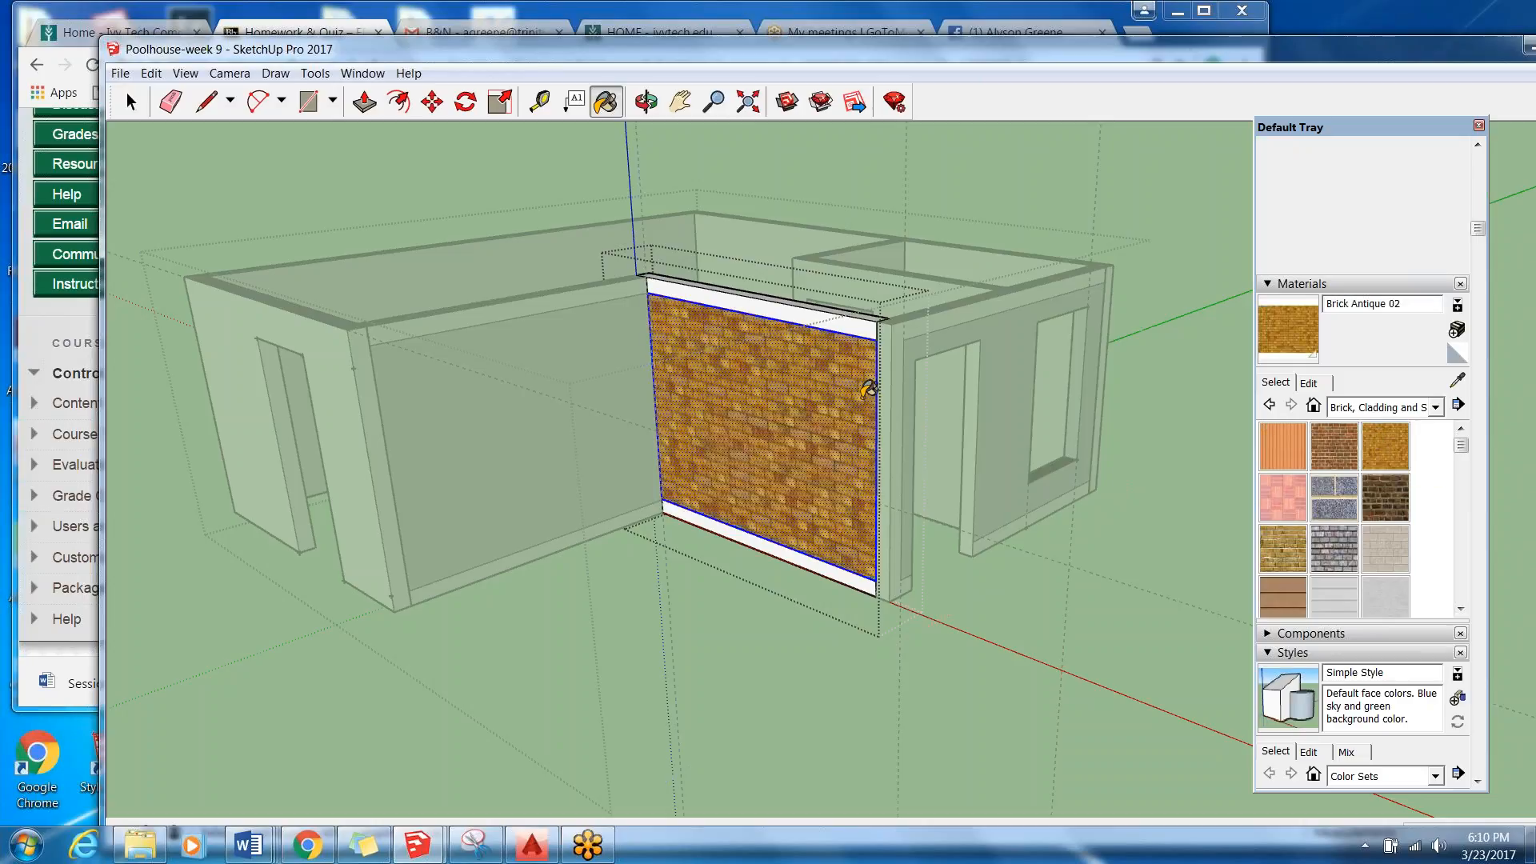
Try Beadboard, Cladding Siding Tan and Cladding Stucco White on the adjoining wall's siding panel.
left_click(1281, 460)
left_click(860, 469)
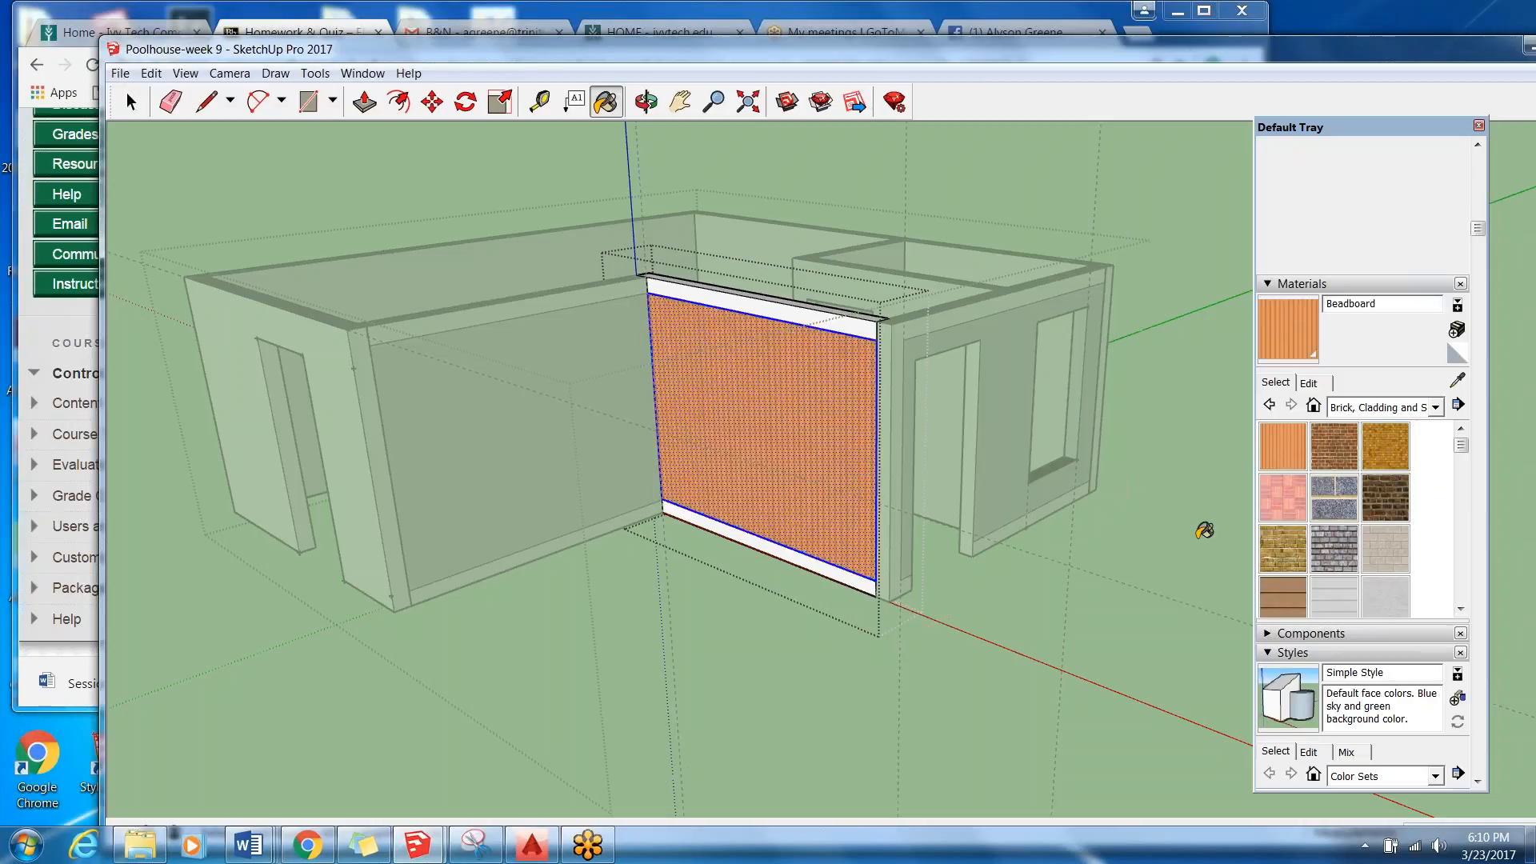
left_click(1282, 596)
left_click(764, 410)
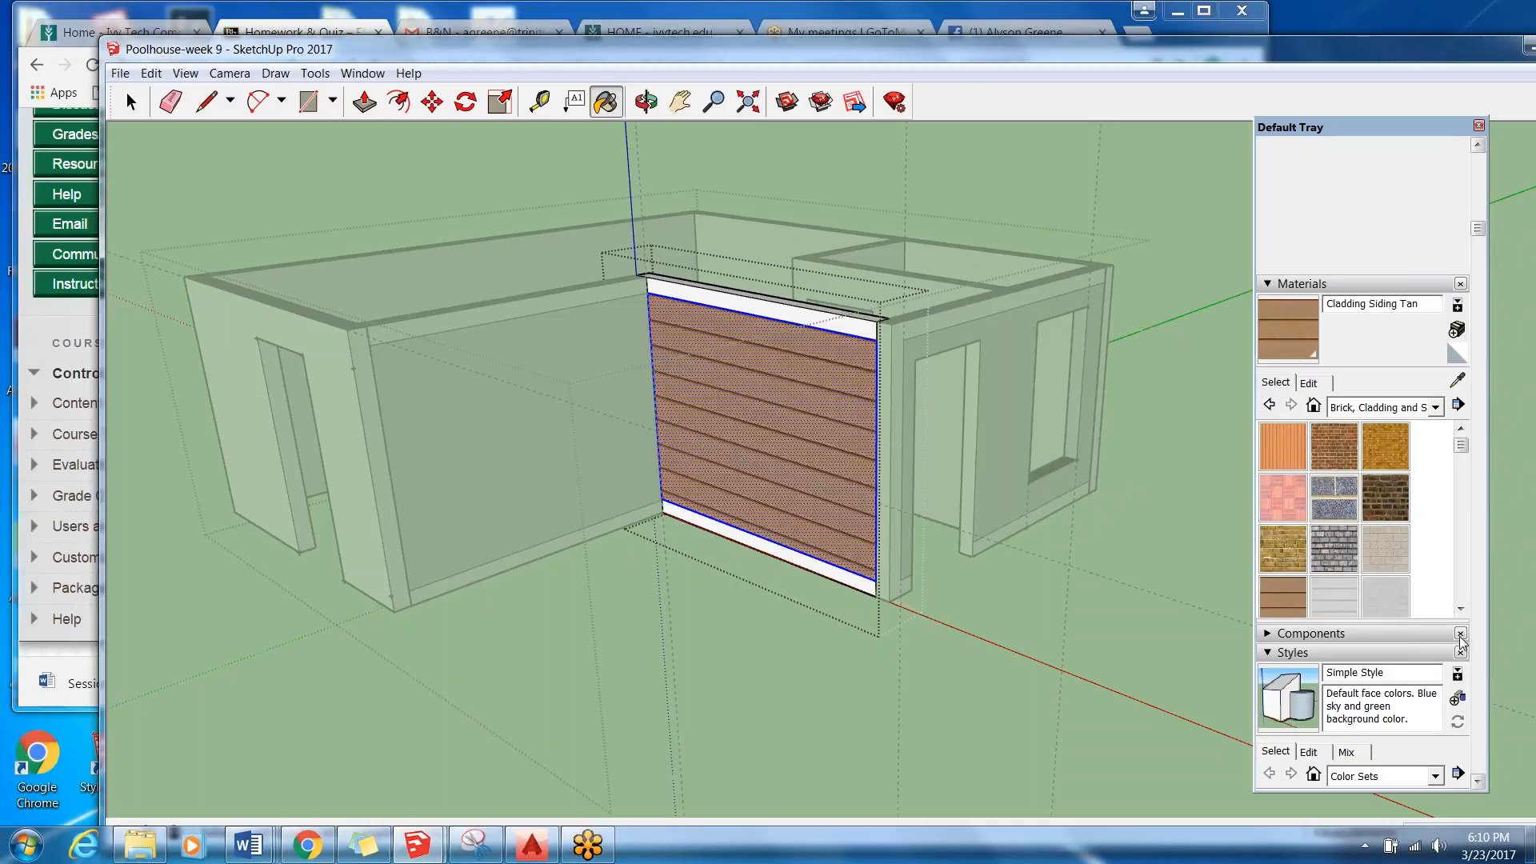
left_click(1384, 594)
left_click(826, 413)
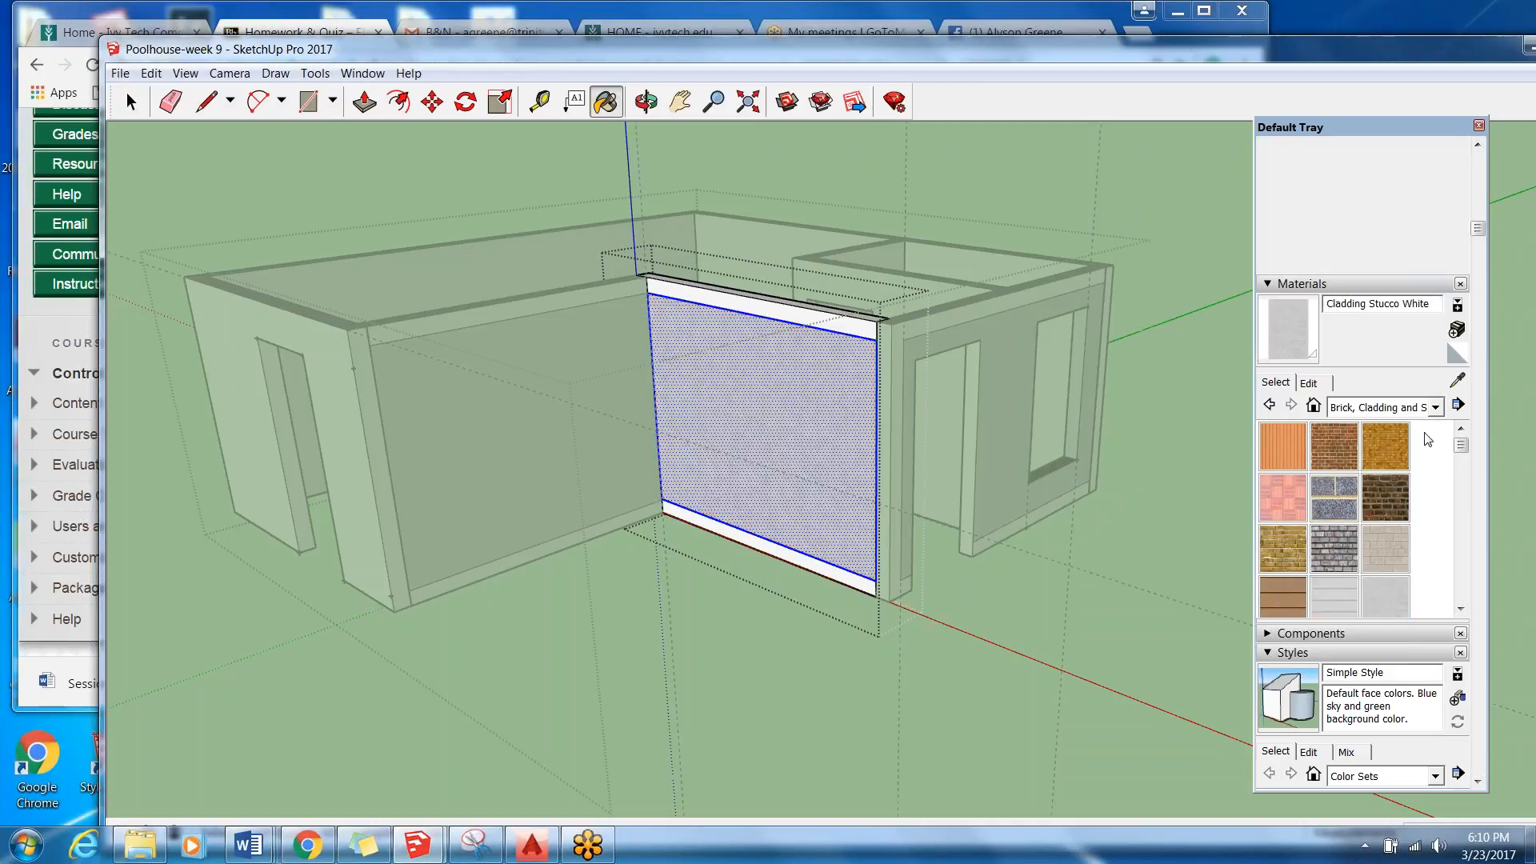
Try Stone Flagstone Ashlar on the adjoining wall's panel and leave the wall section's editing context.
left_click_drag(1463, 457, 1464, 520)
left_click(1334, 586)
left_click(805, 411)
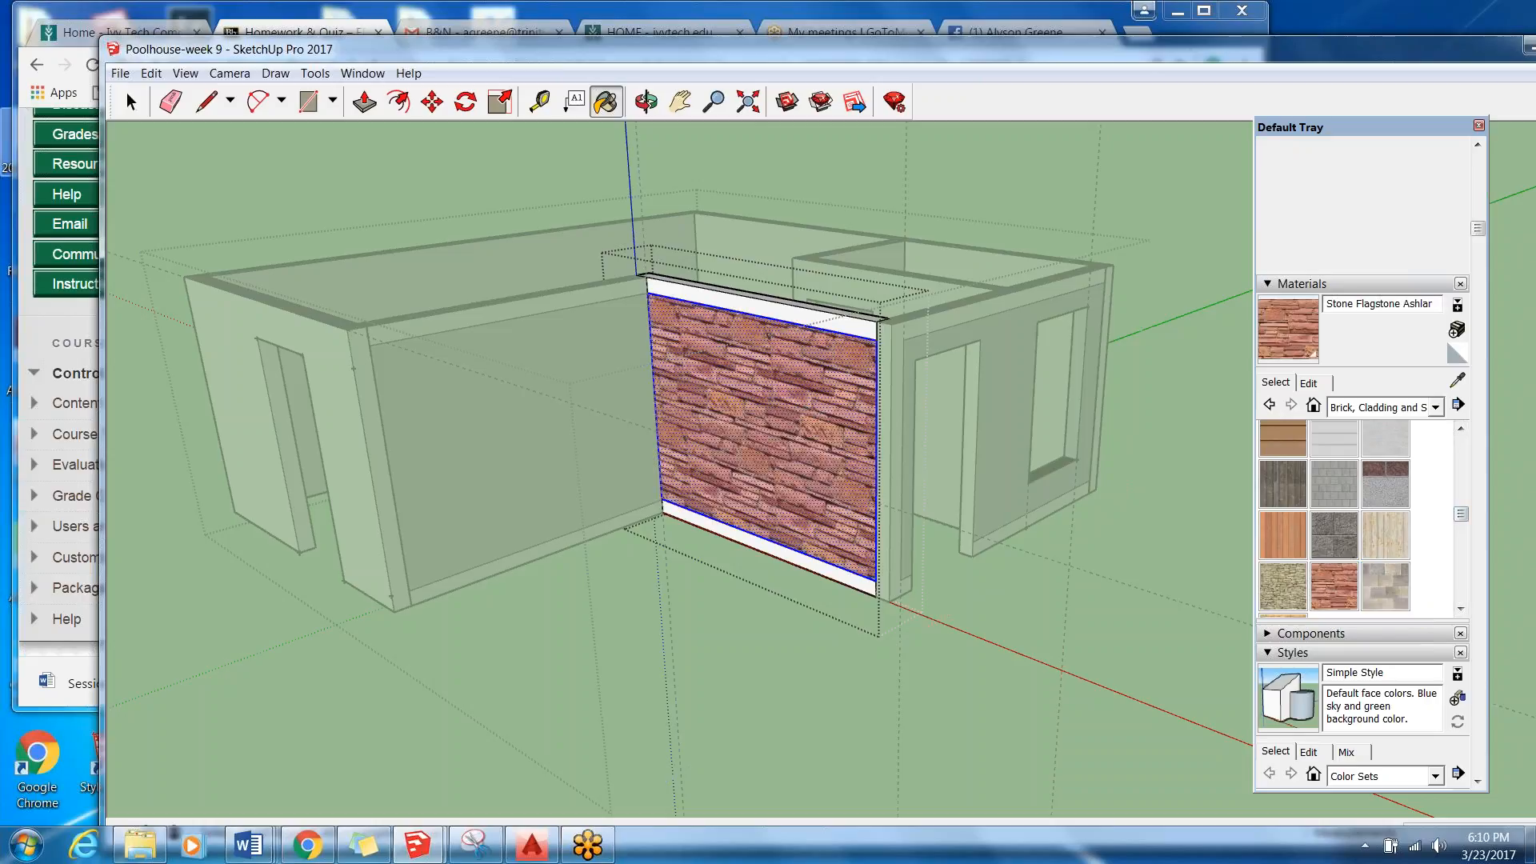
left_click(132, 102)
left_click(735, 666)
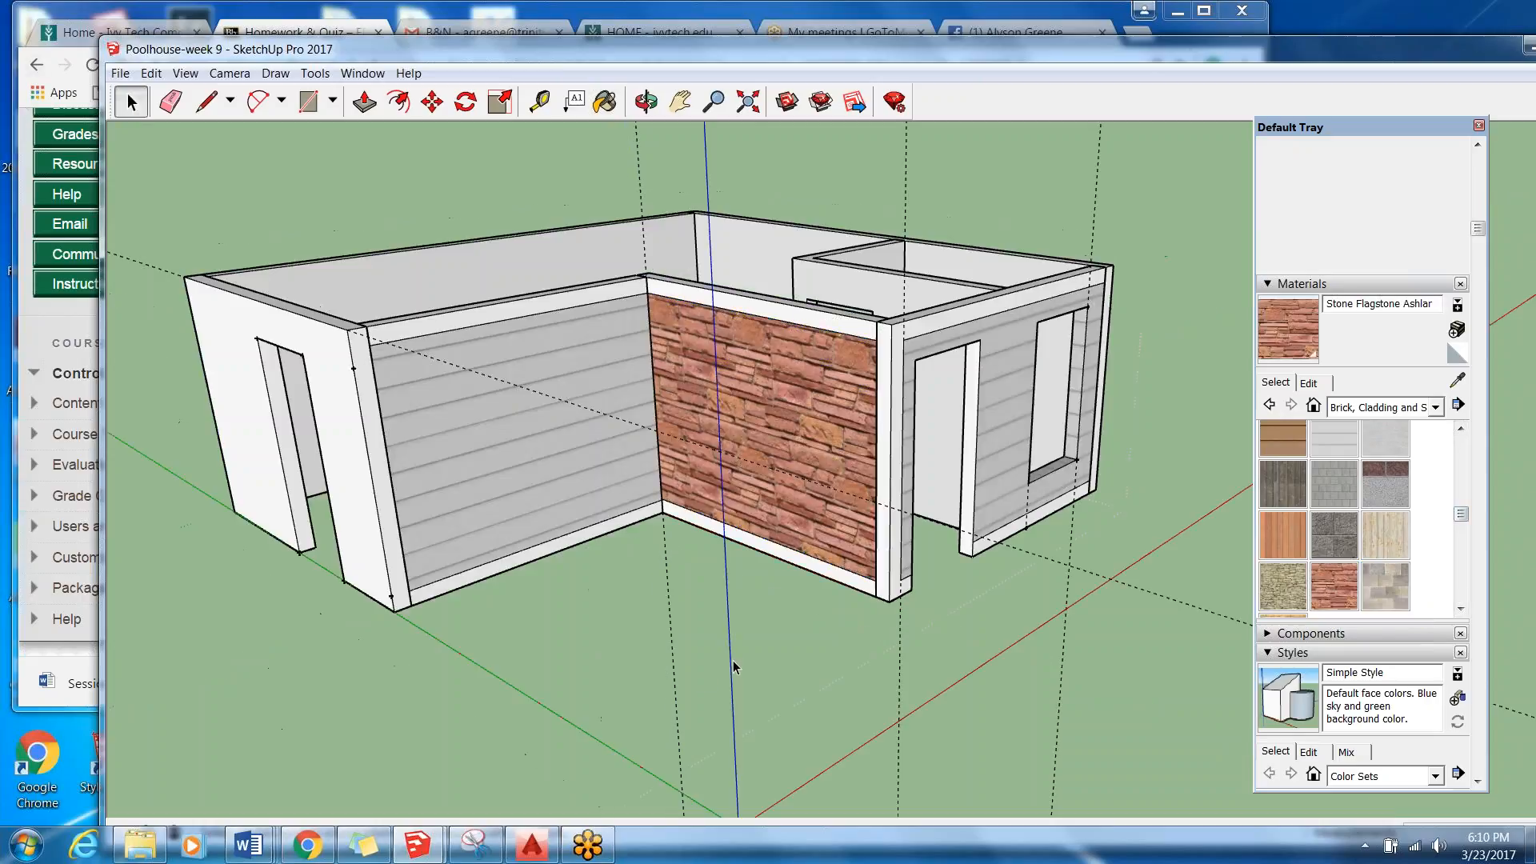
Repaint the flagstone panel of the adjoining wall with Cladding Siding White and leave that wall section.
left_click(847, 467)
double_click(840, 432)
left_click(839, 430)
left_click(1329, 434)
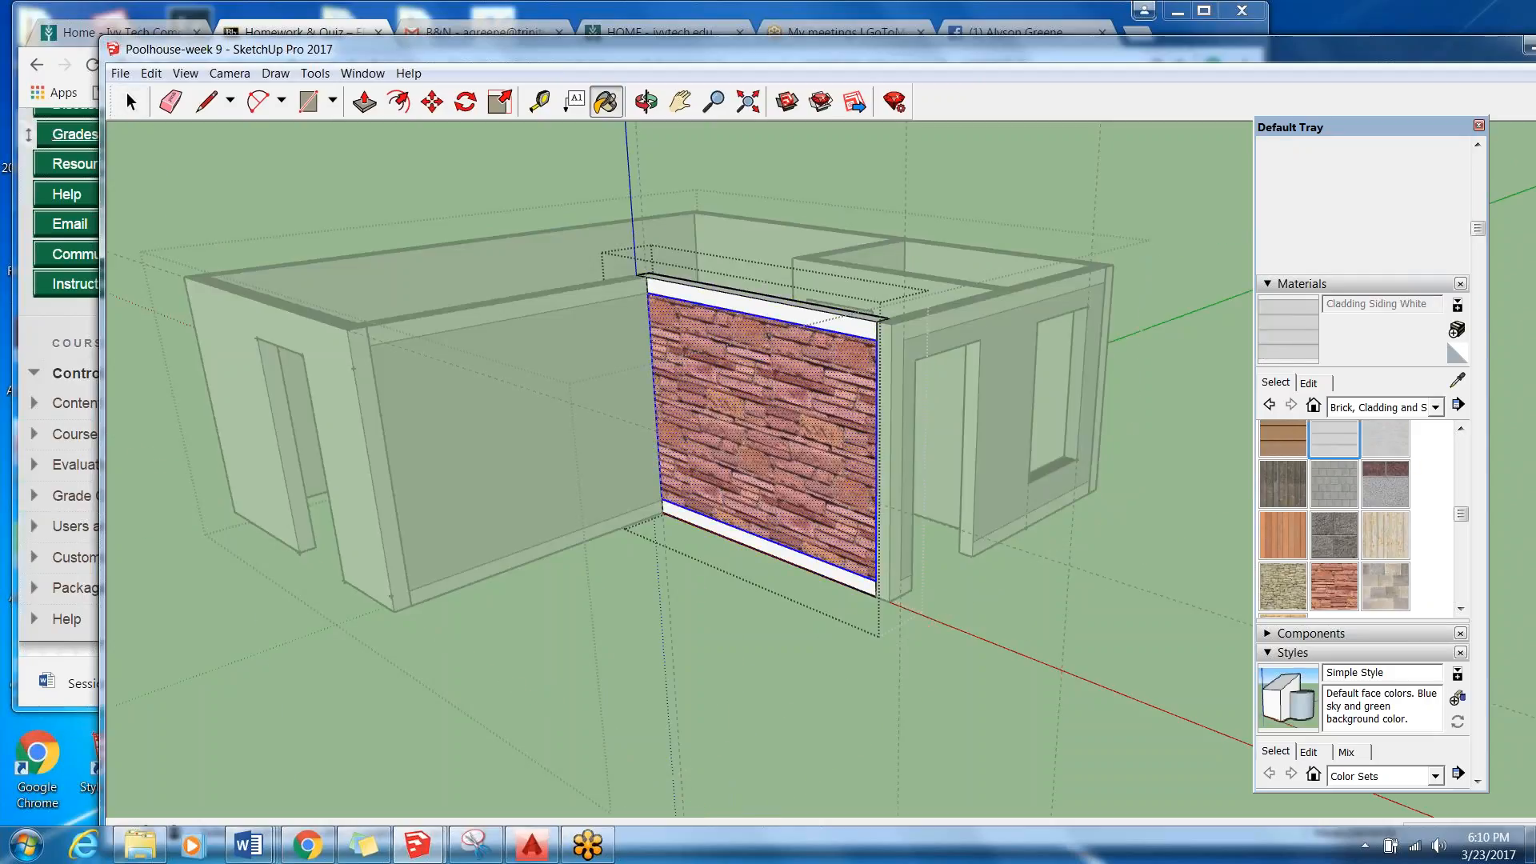
left_click(849, 442)
key("space")
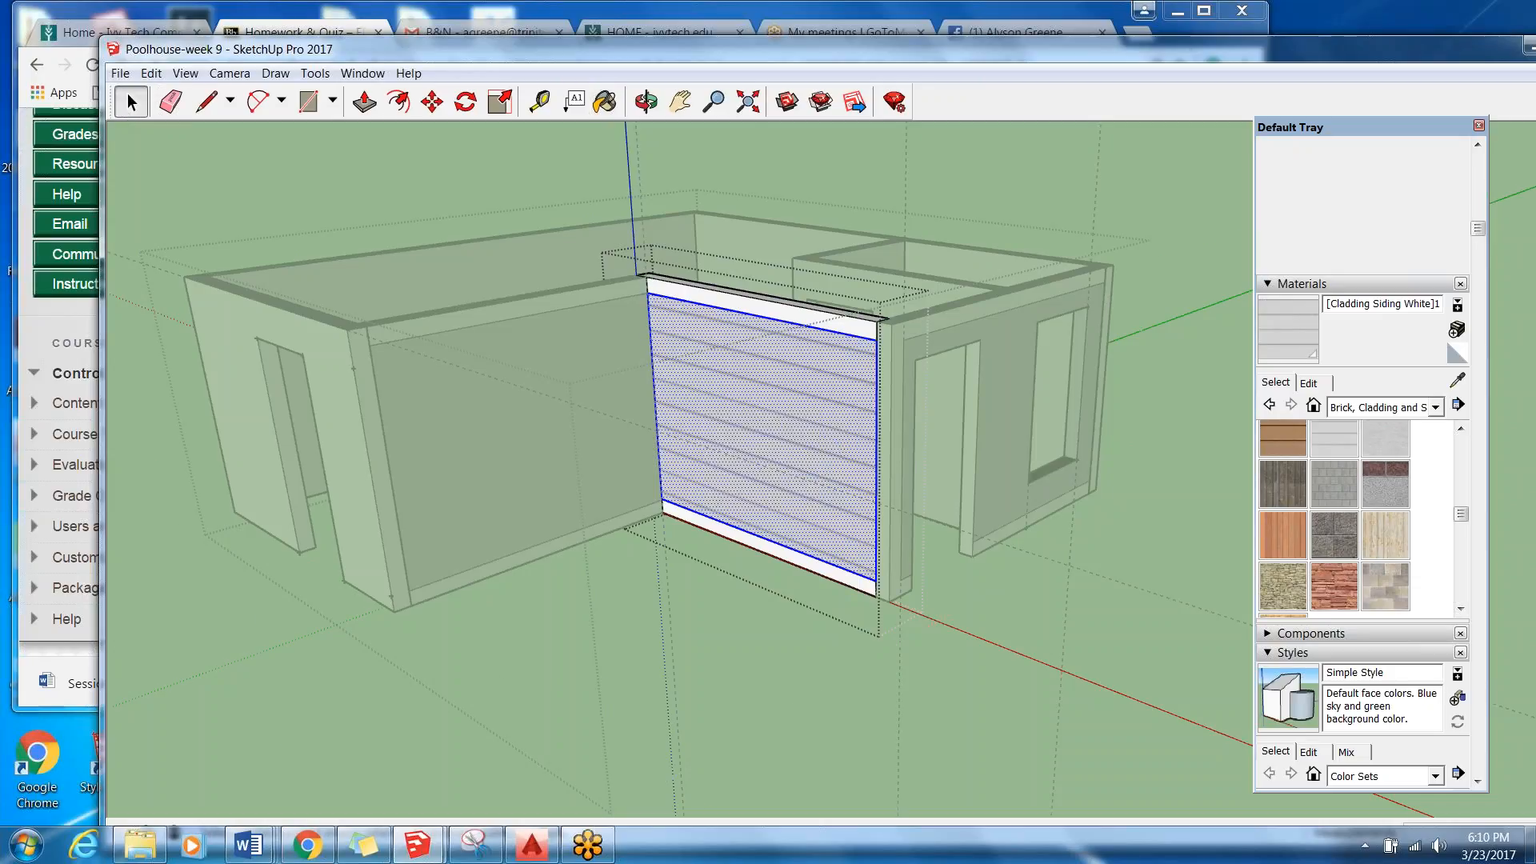
left_click(276, 762)
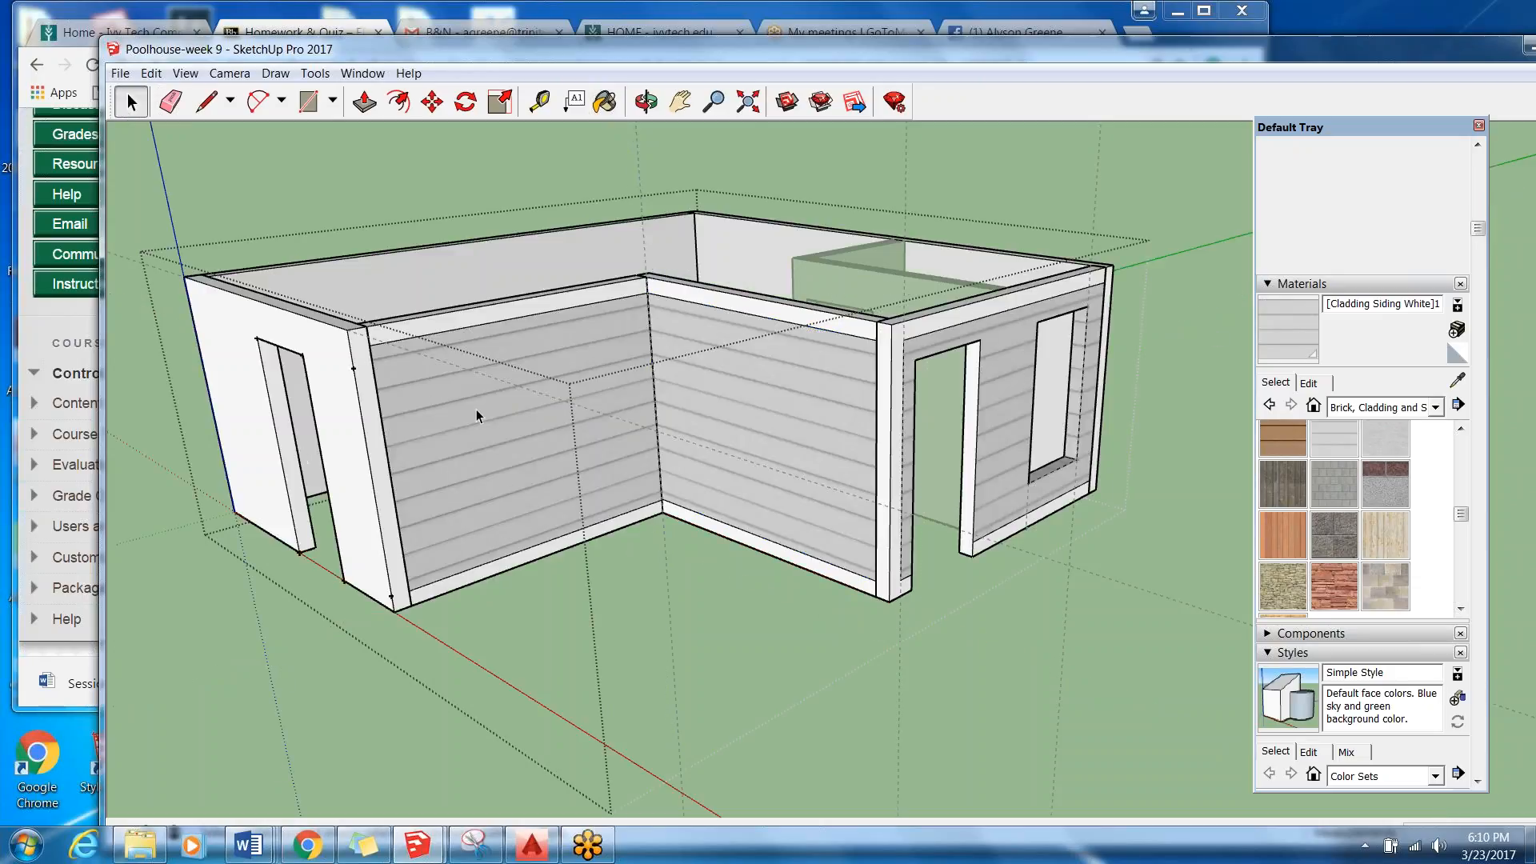
Draw a rectangle across the door opening of the plain white wall, corner to corner, and delete the face filling the opening.
scroll(1069, 455, "up", 2)
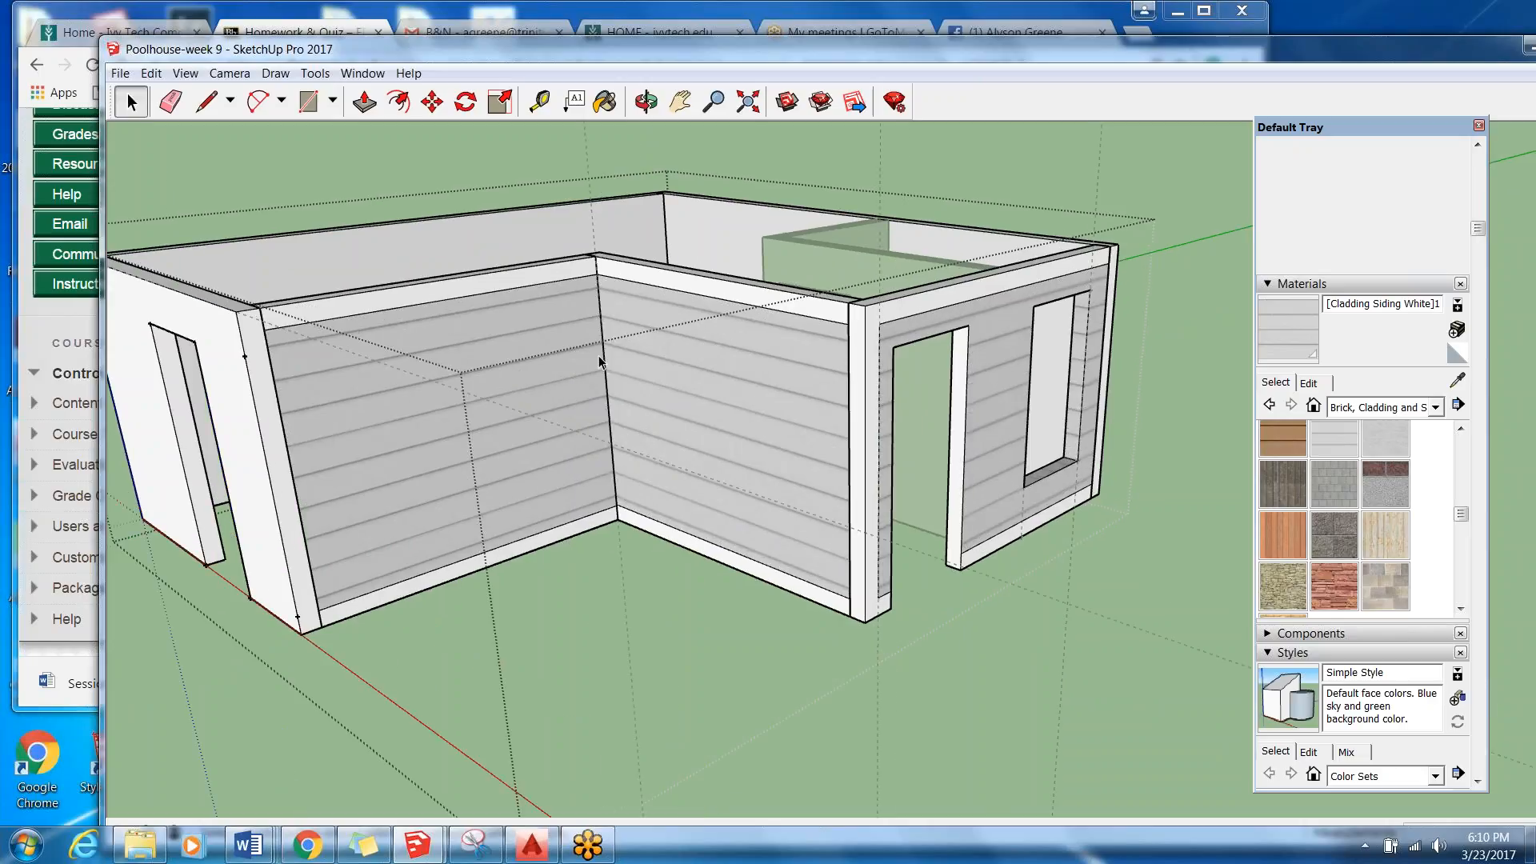
scroll(600, 361, "down", 3)
middle_click_drag(637, 405, 1128, 488)
scroll(138, 597, "up", 2)
middle_click_drag(138, 597, 168, 178)
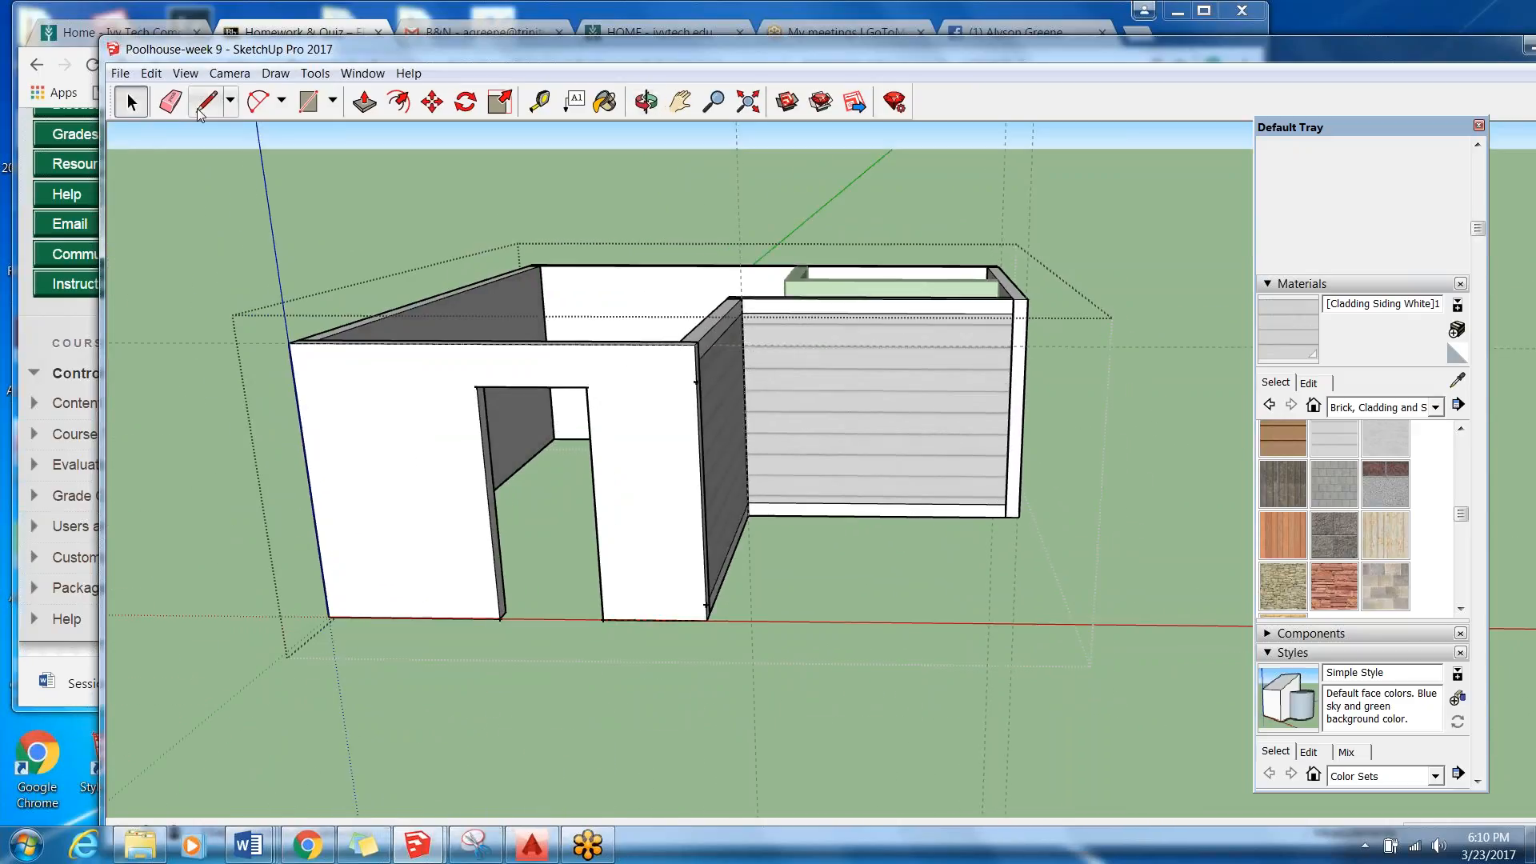
left_click(320, 111)
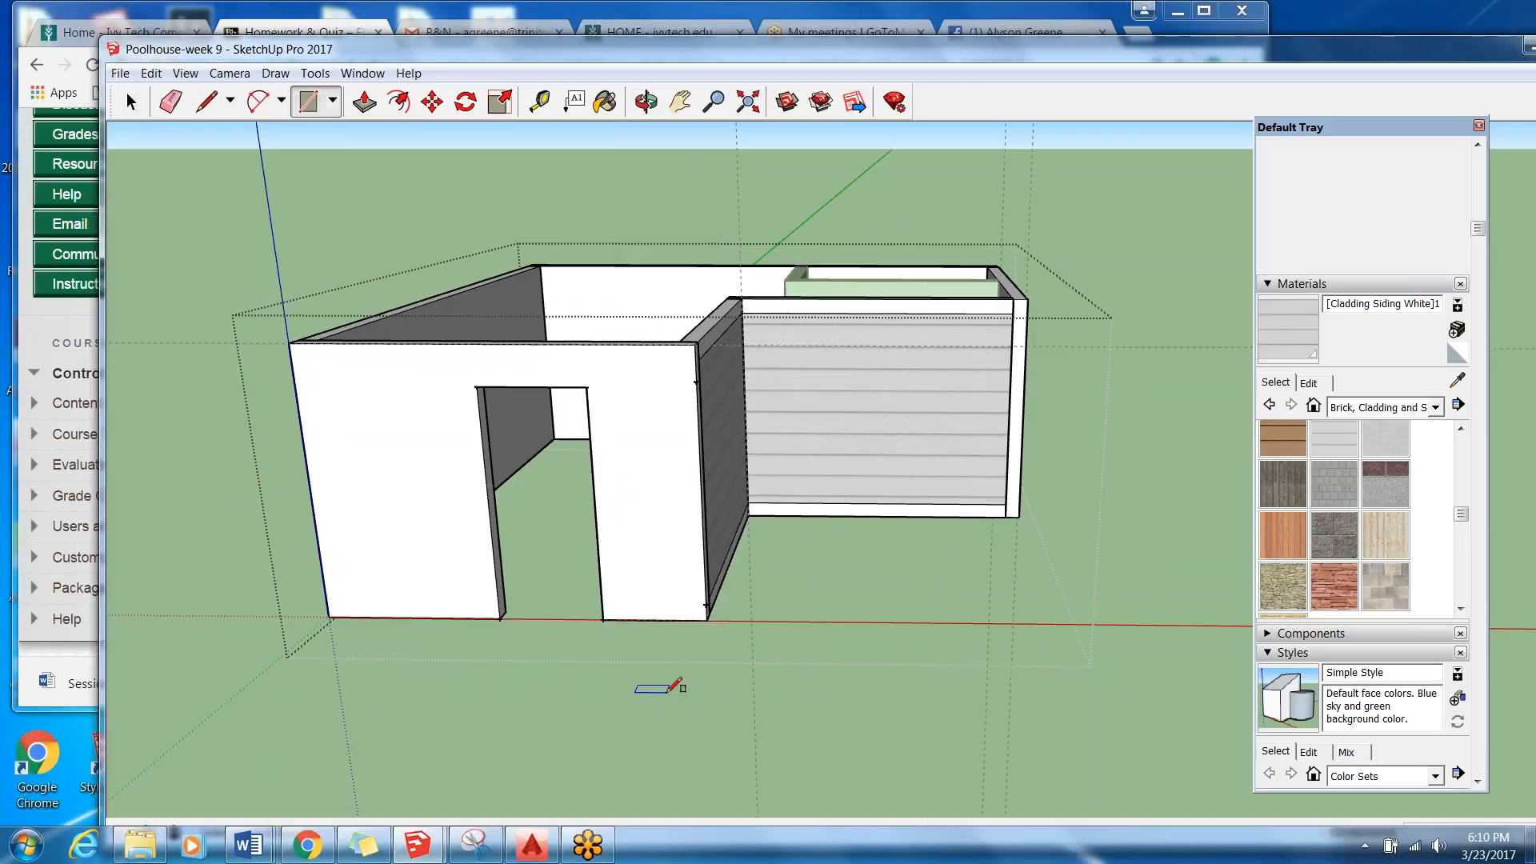
left_click(602, 618)
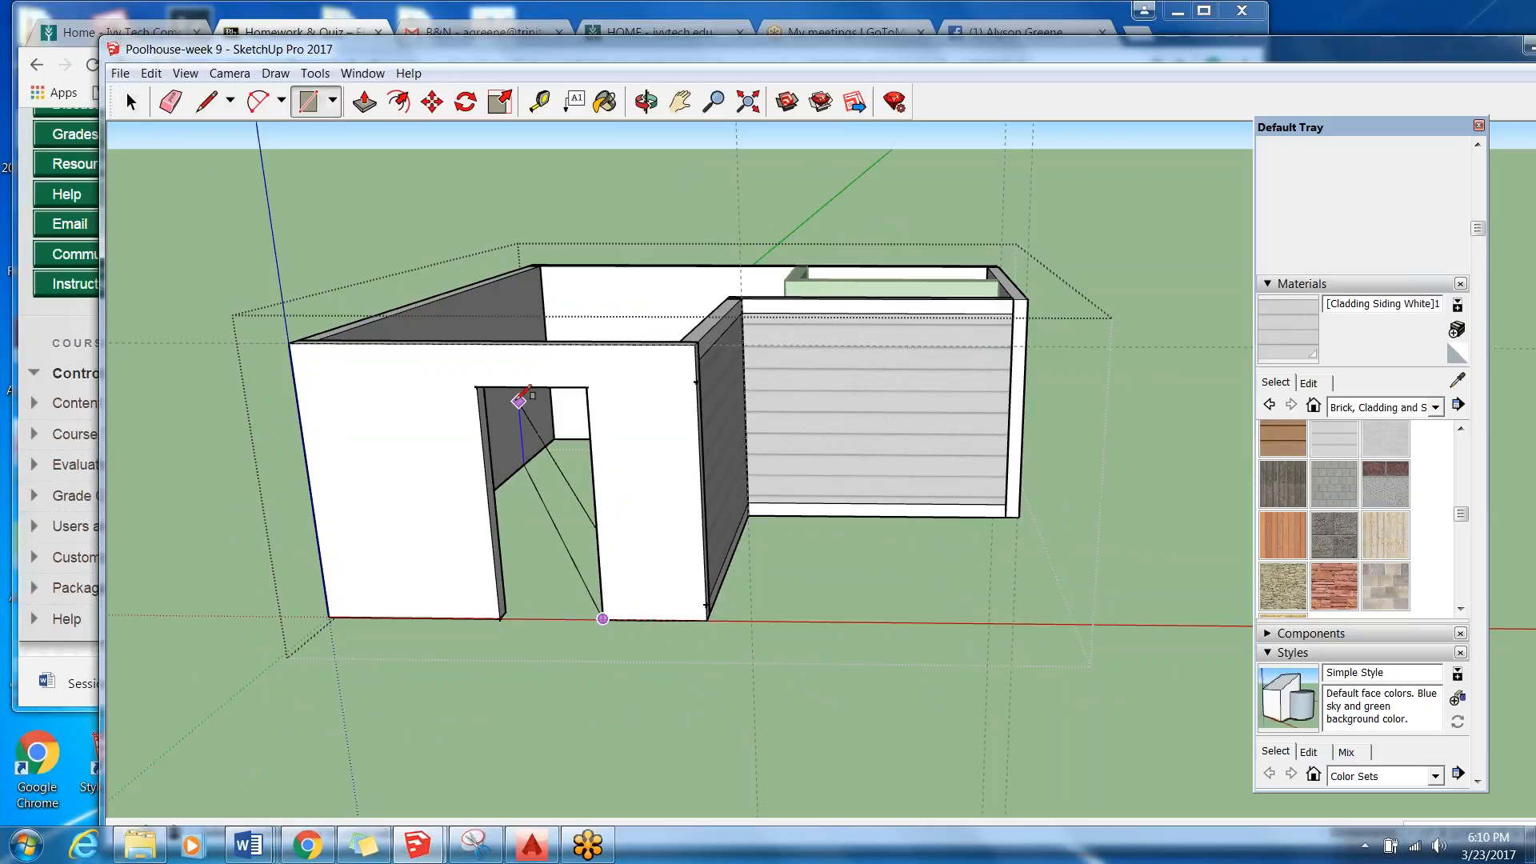
left_click(477, 388)
key("space")
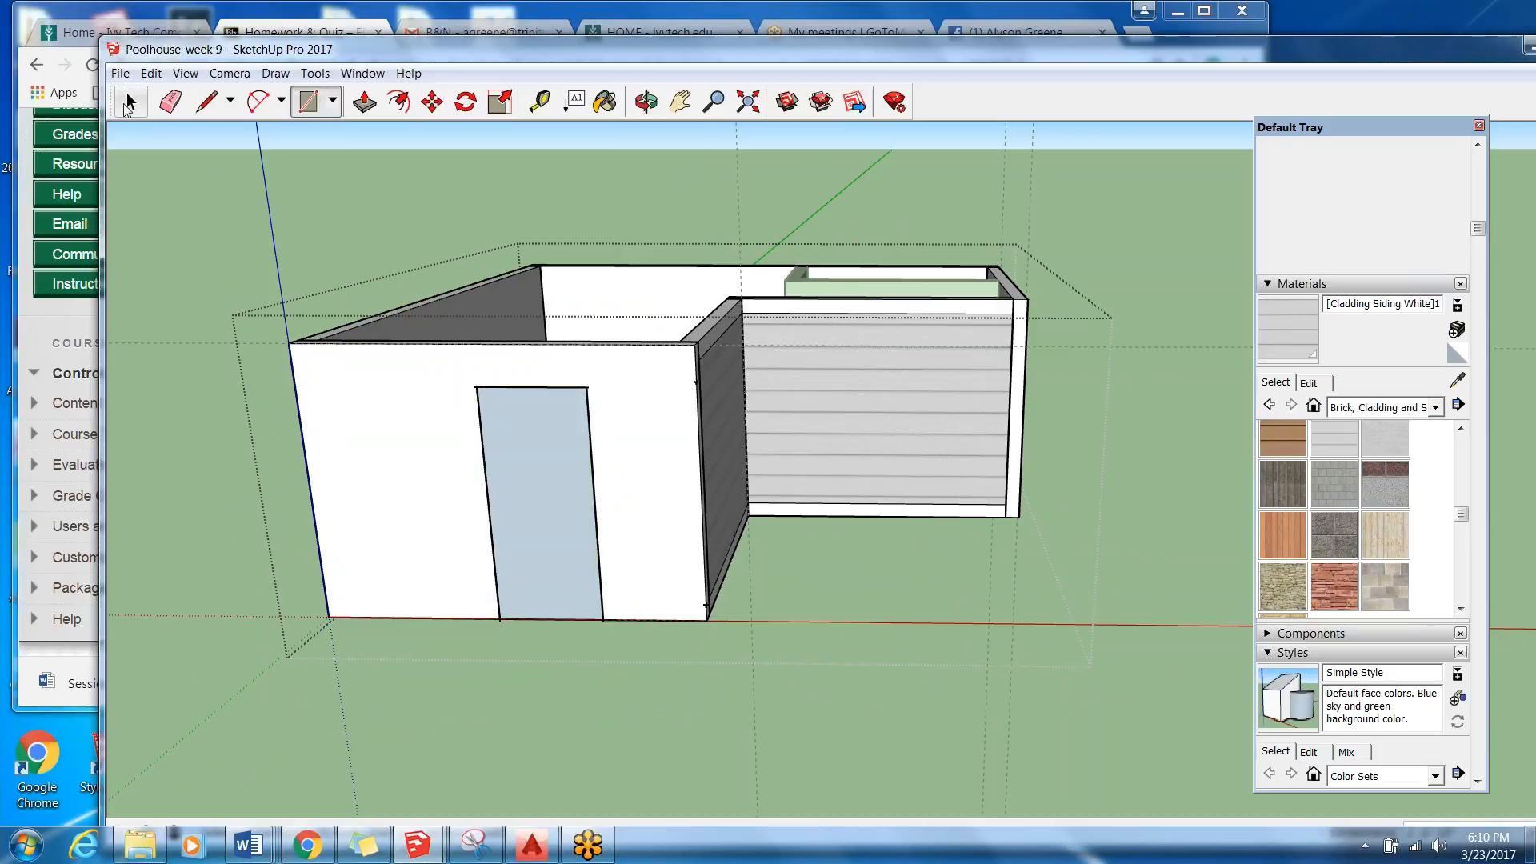
left_click(501, 447)
key("Delete")
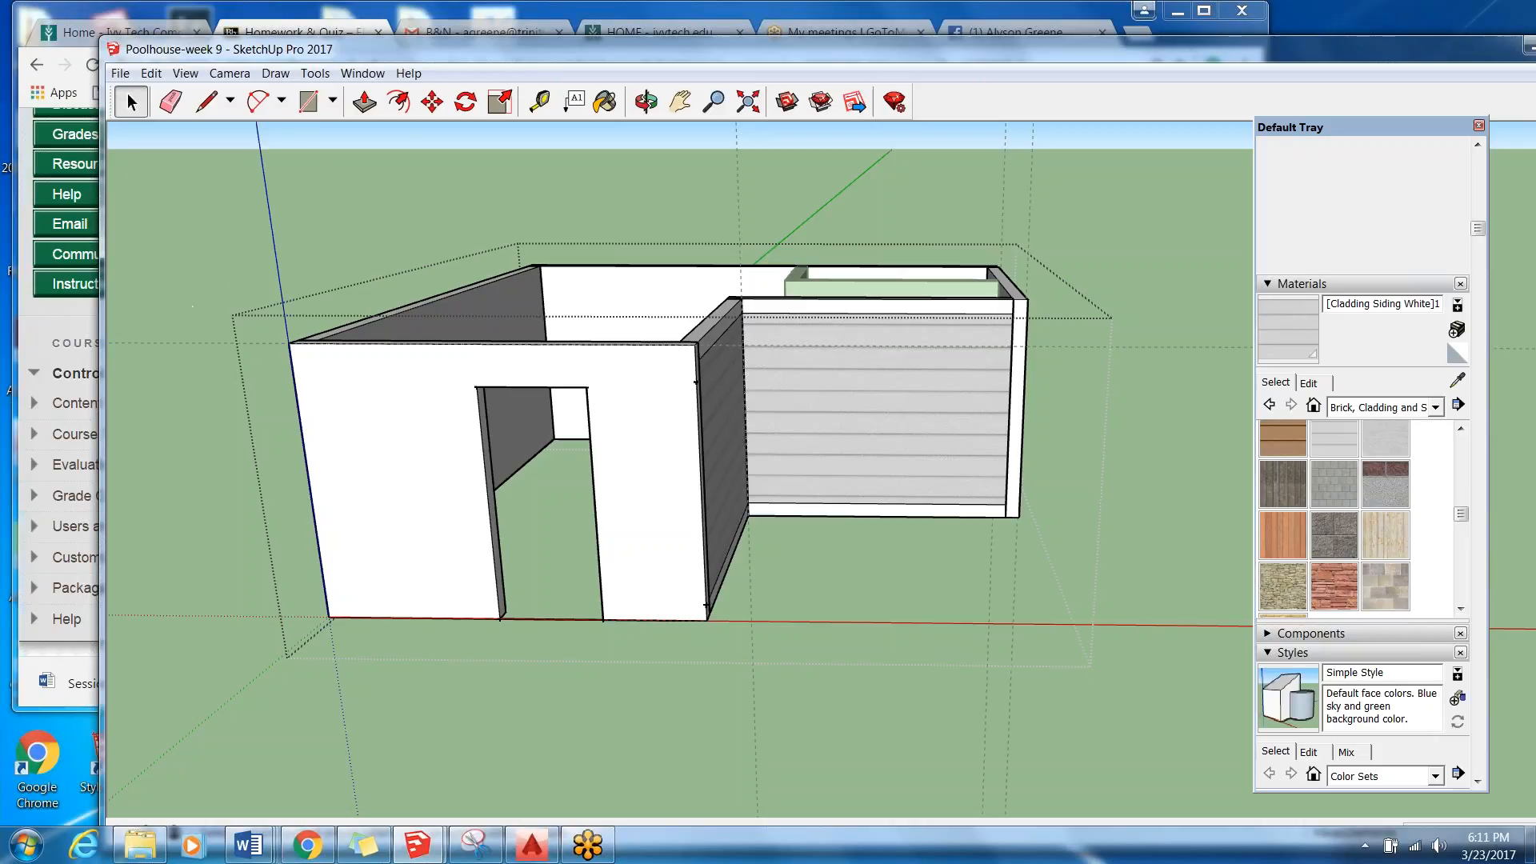
Examine the corner joint between the door wall and the adjoining sided wall, checking which wall piece each end face belongs to.
middle_click_drag(712, 600, 432, 372)
scroll(432, 372, "up", 5)
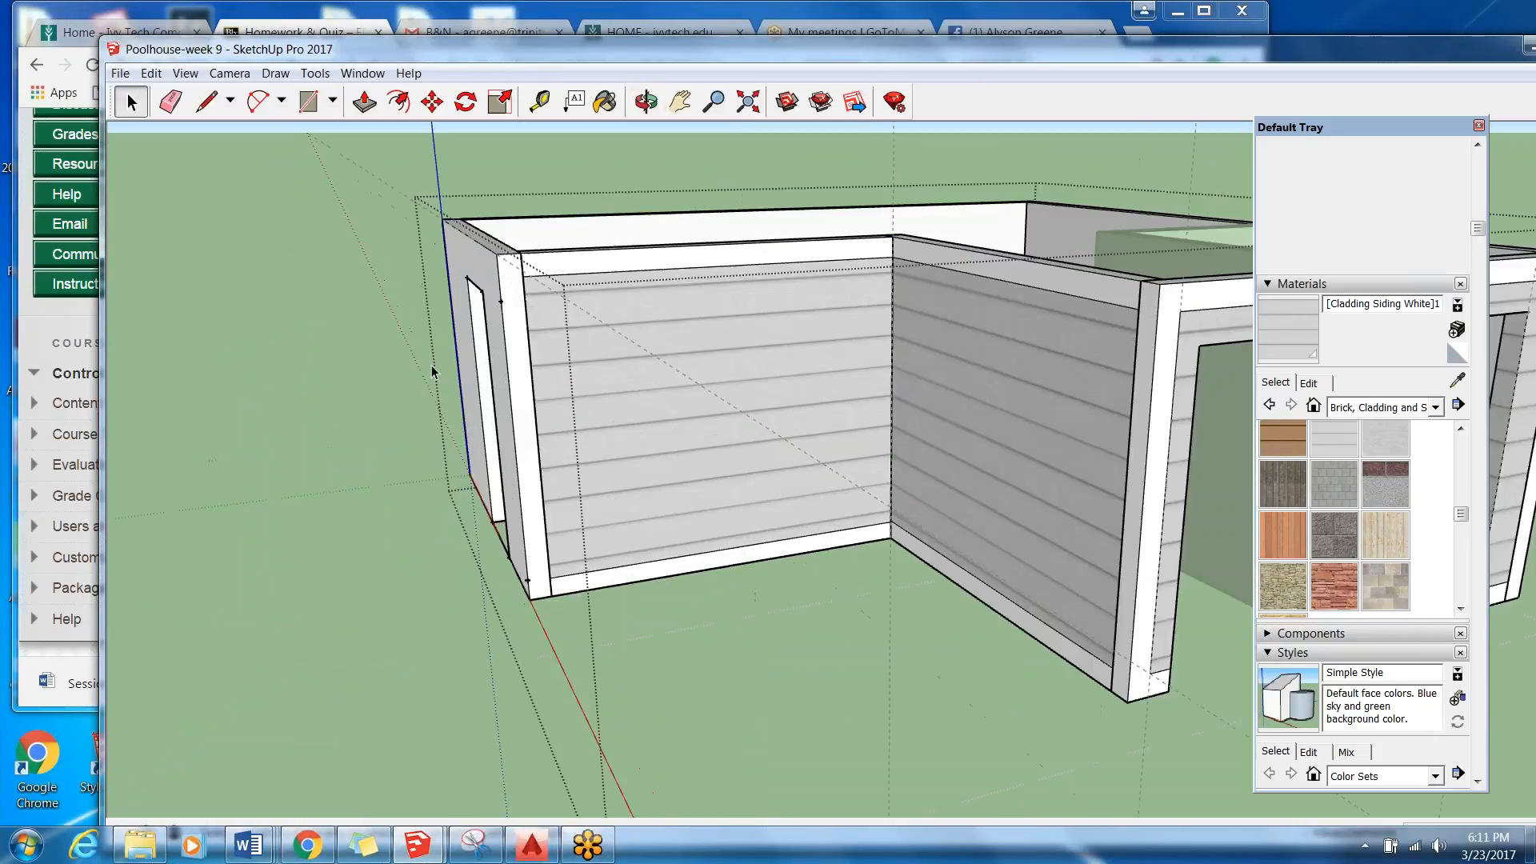
left_click(529, 472)
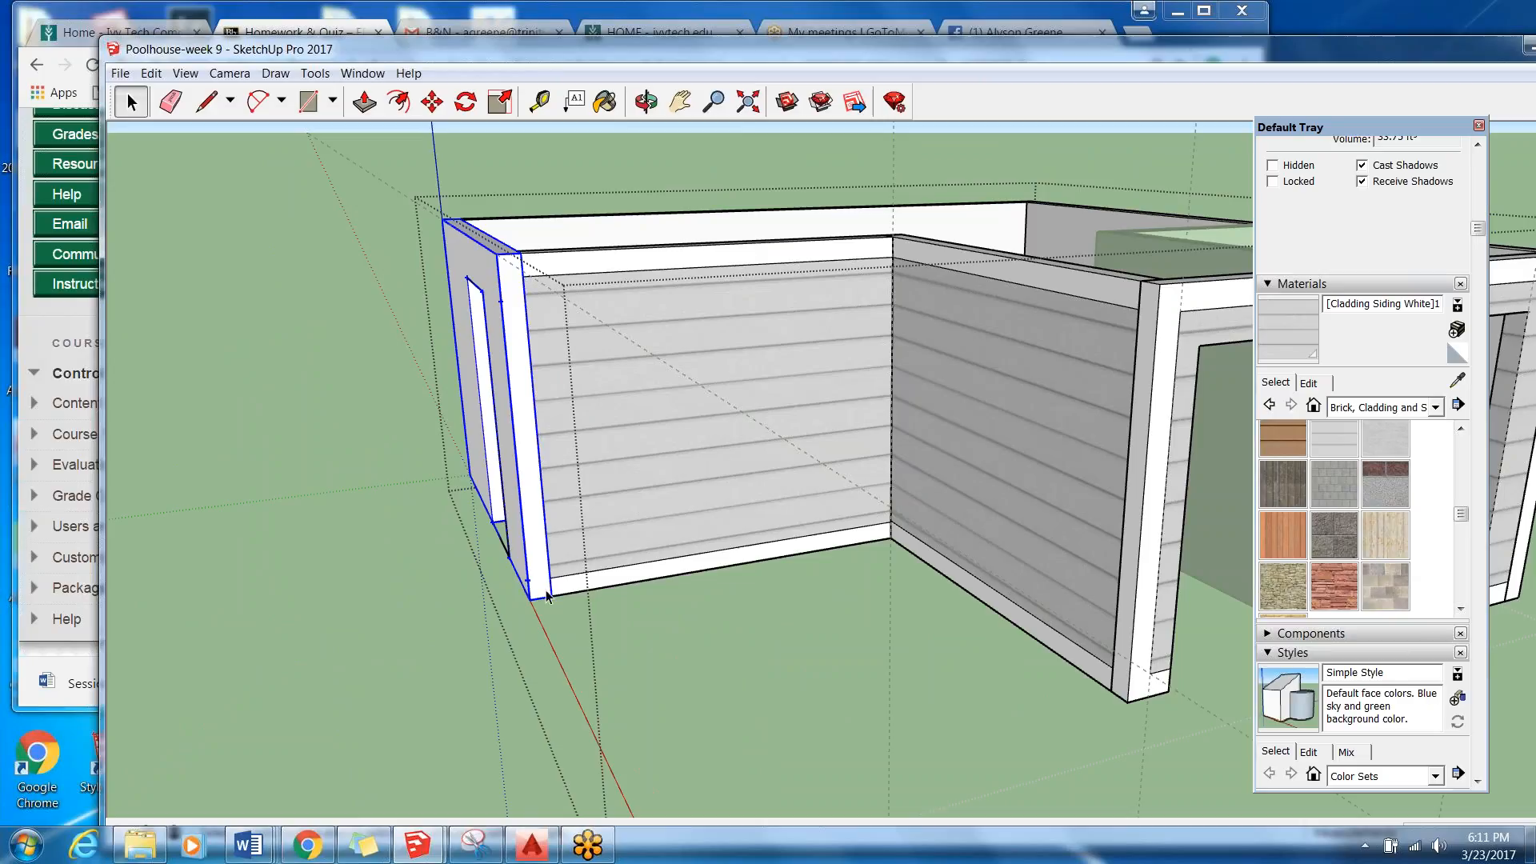
middle_click_drag(558, 549, 455, 480)
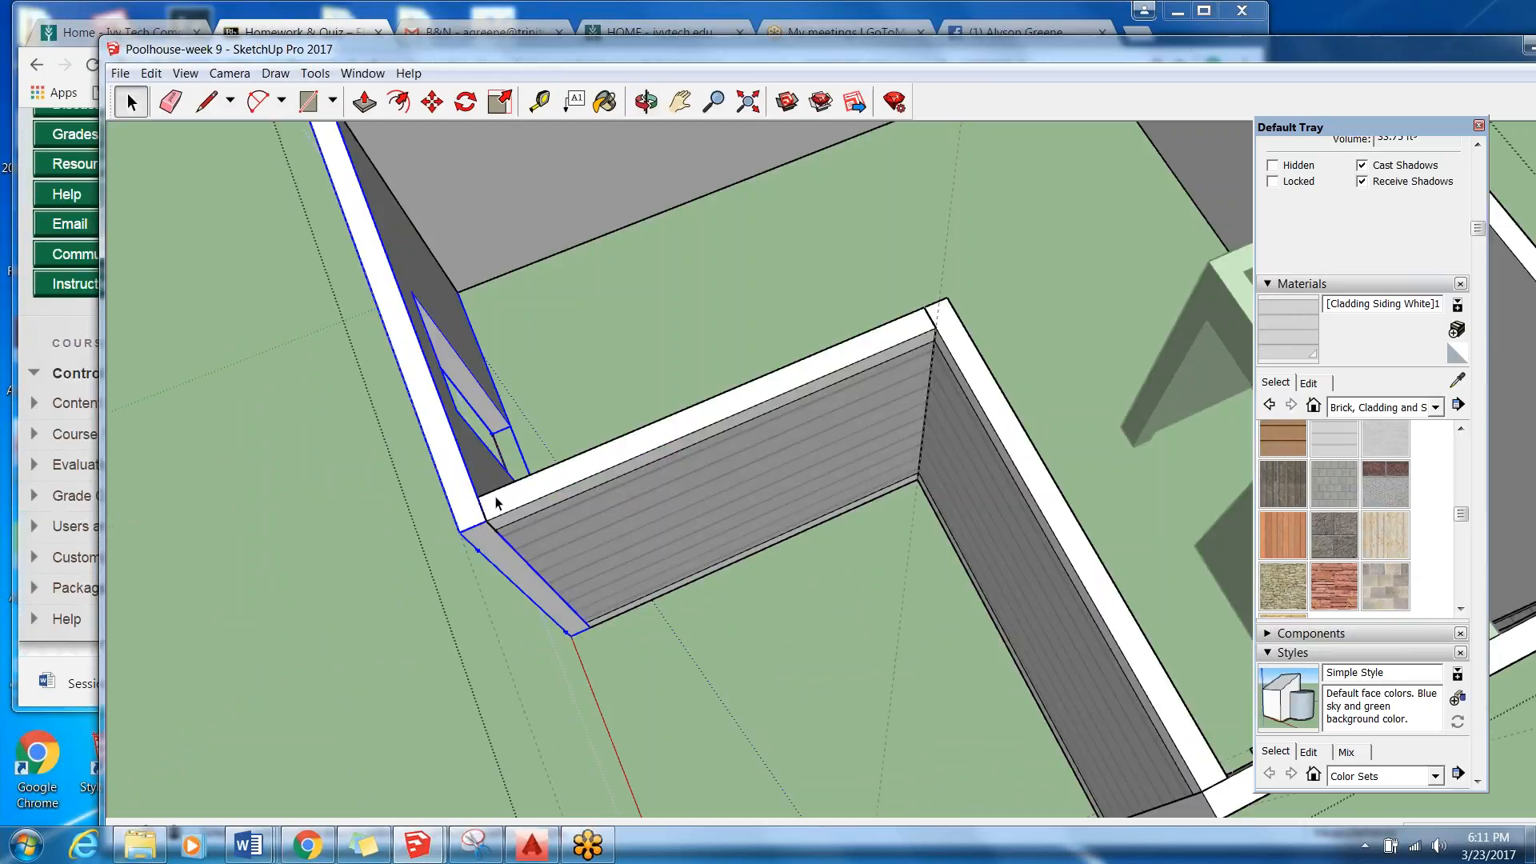
scroll(472, 514, "up", 1)
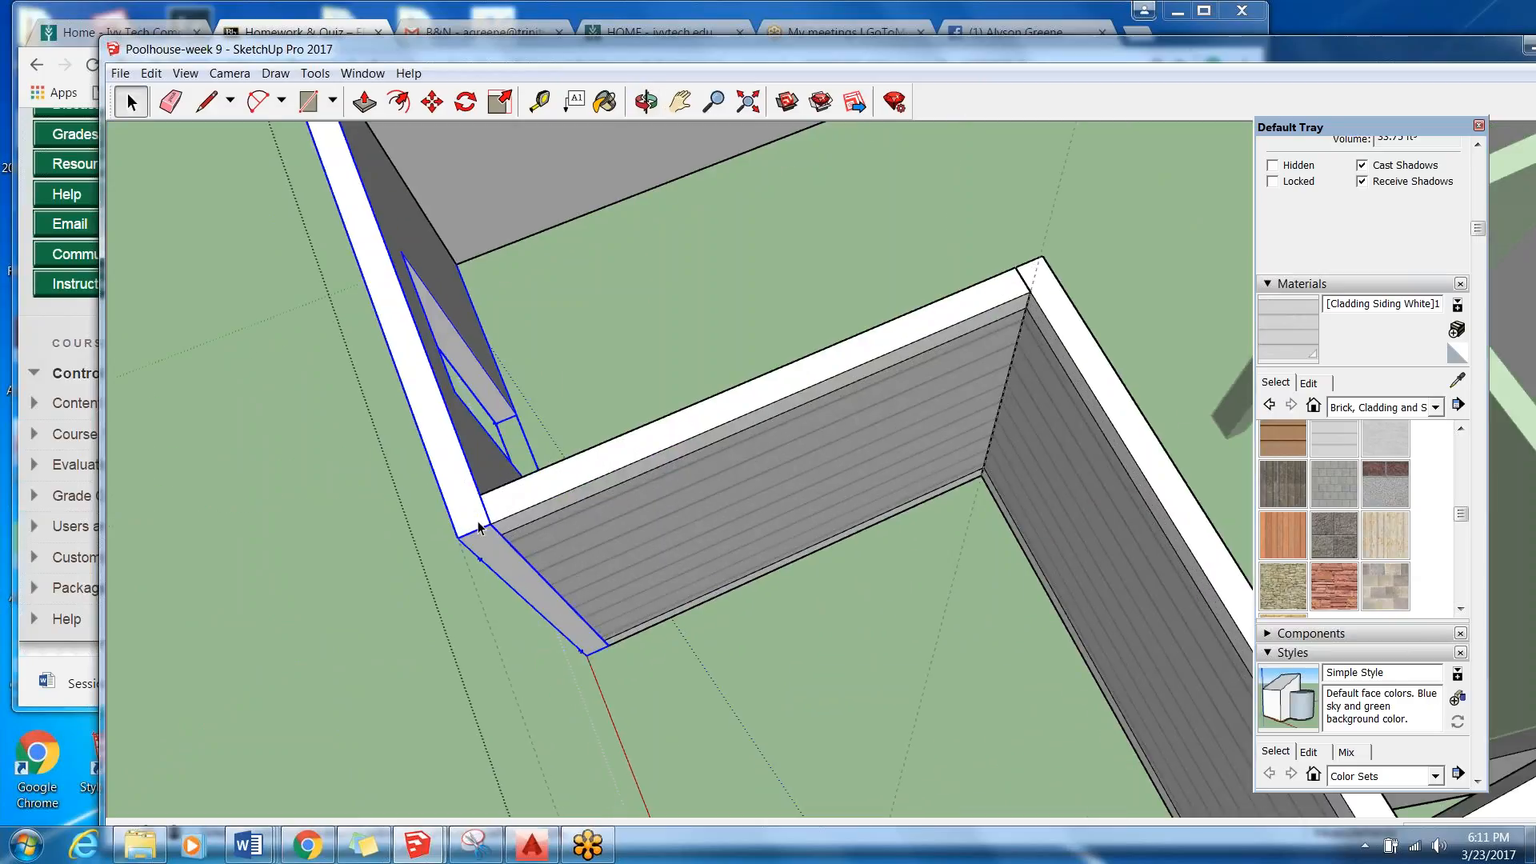
middle_click_drag(521, 462, 542, 357)
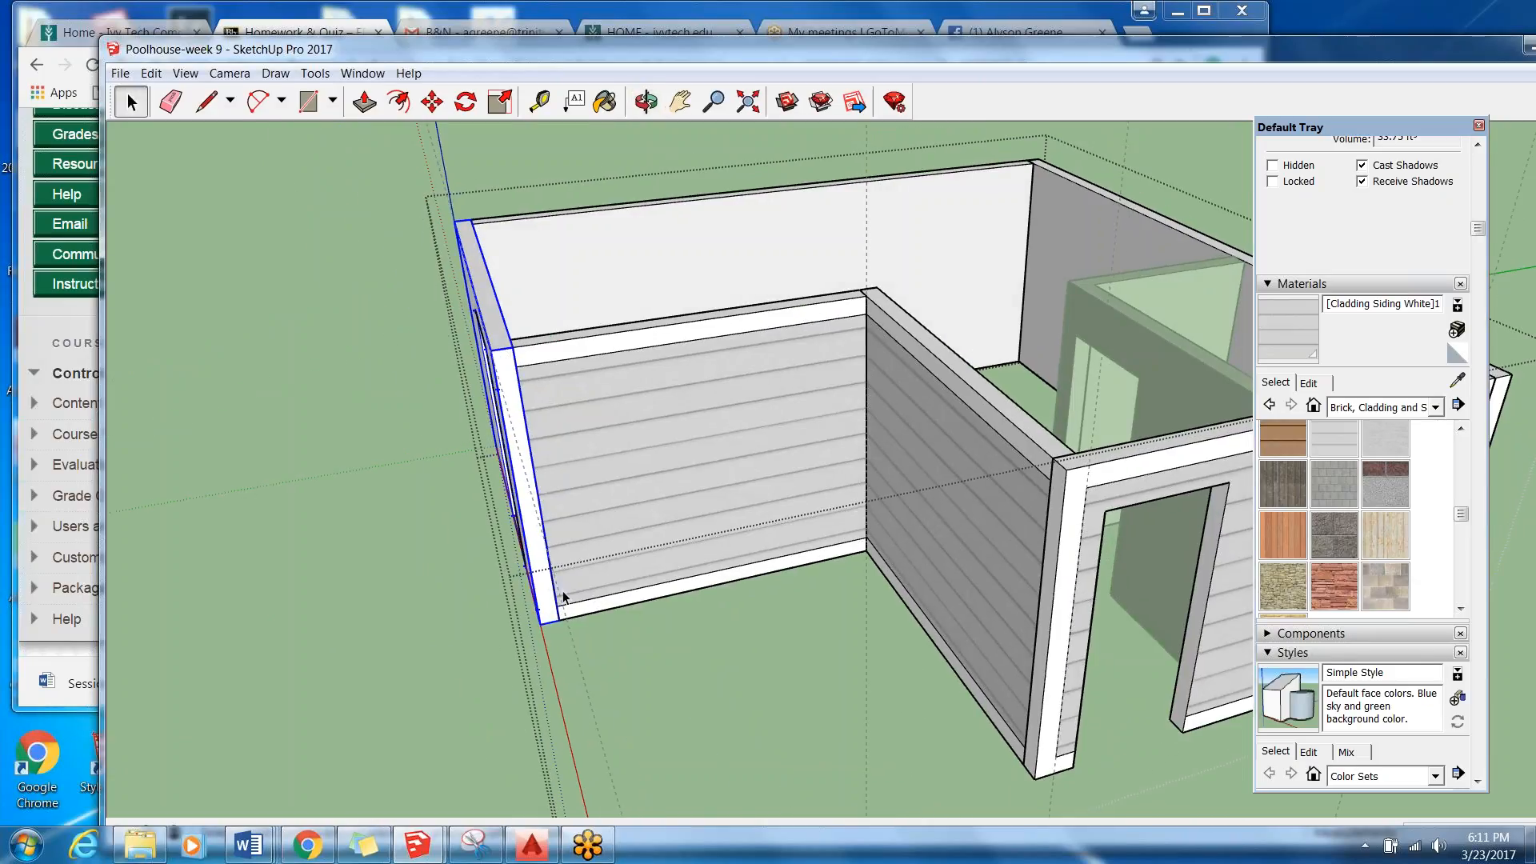
scroll(474, 400, "up", 2)
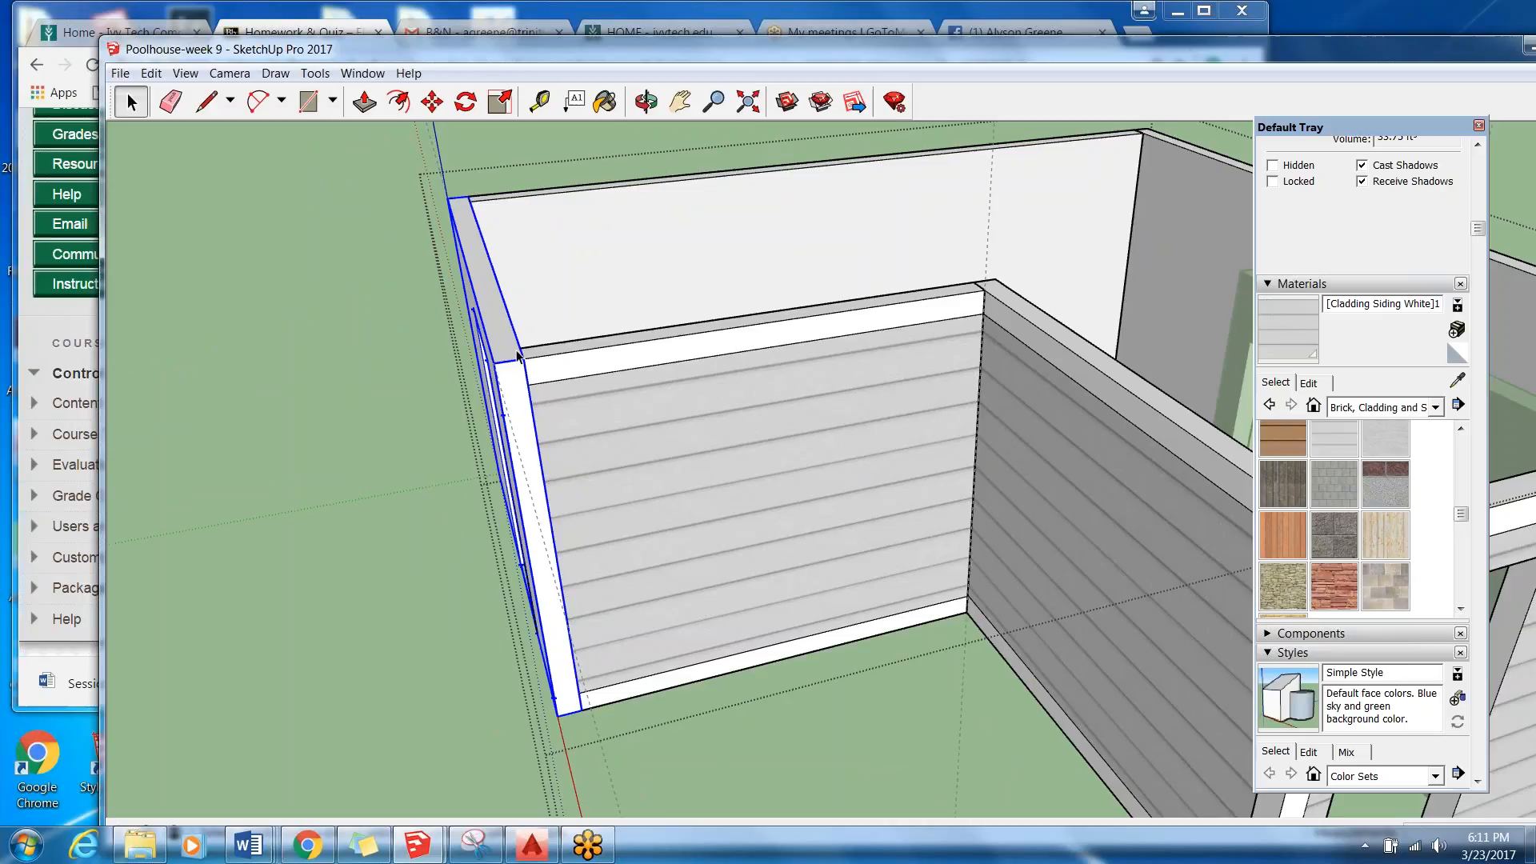
scroll(519, 355, "up", 1)
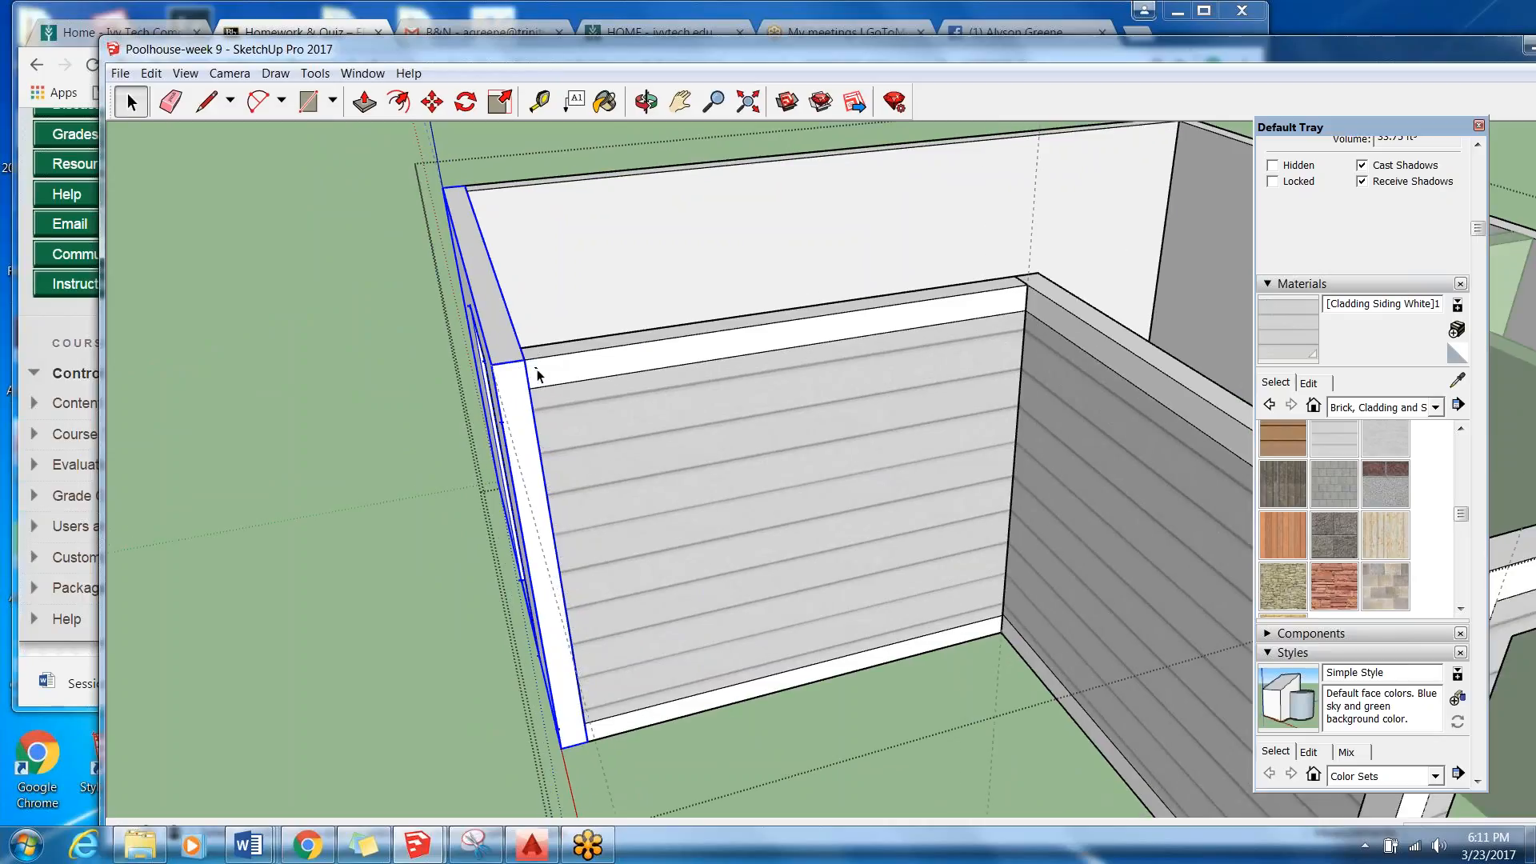
left_click(539, 370)
scroll(538, 370, "down", 3)
left_click(704, 757)
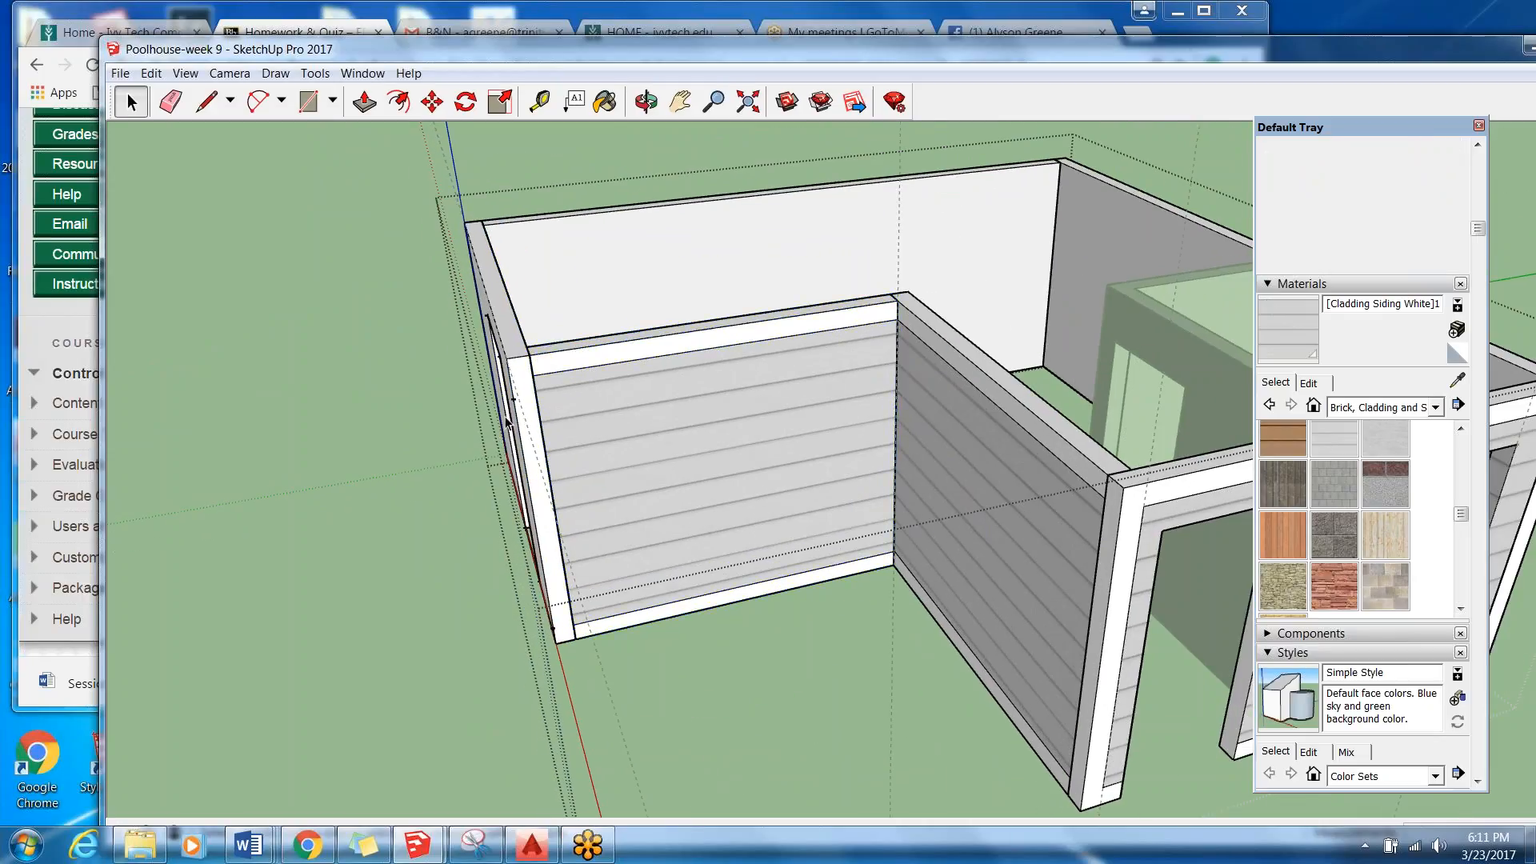
middle_click_drag(547, 480, 529, 436)
scroll(529, 437, "down", 4)
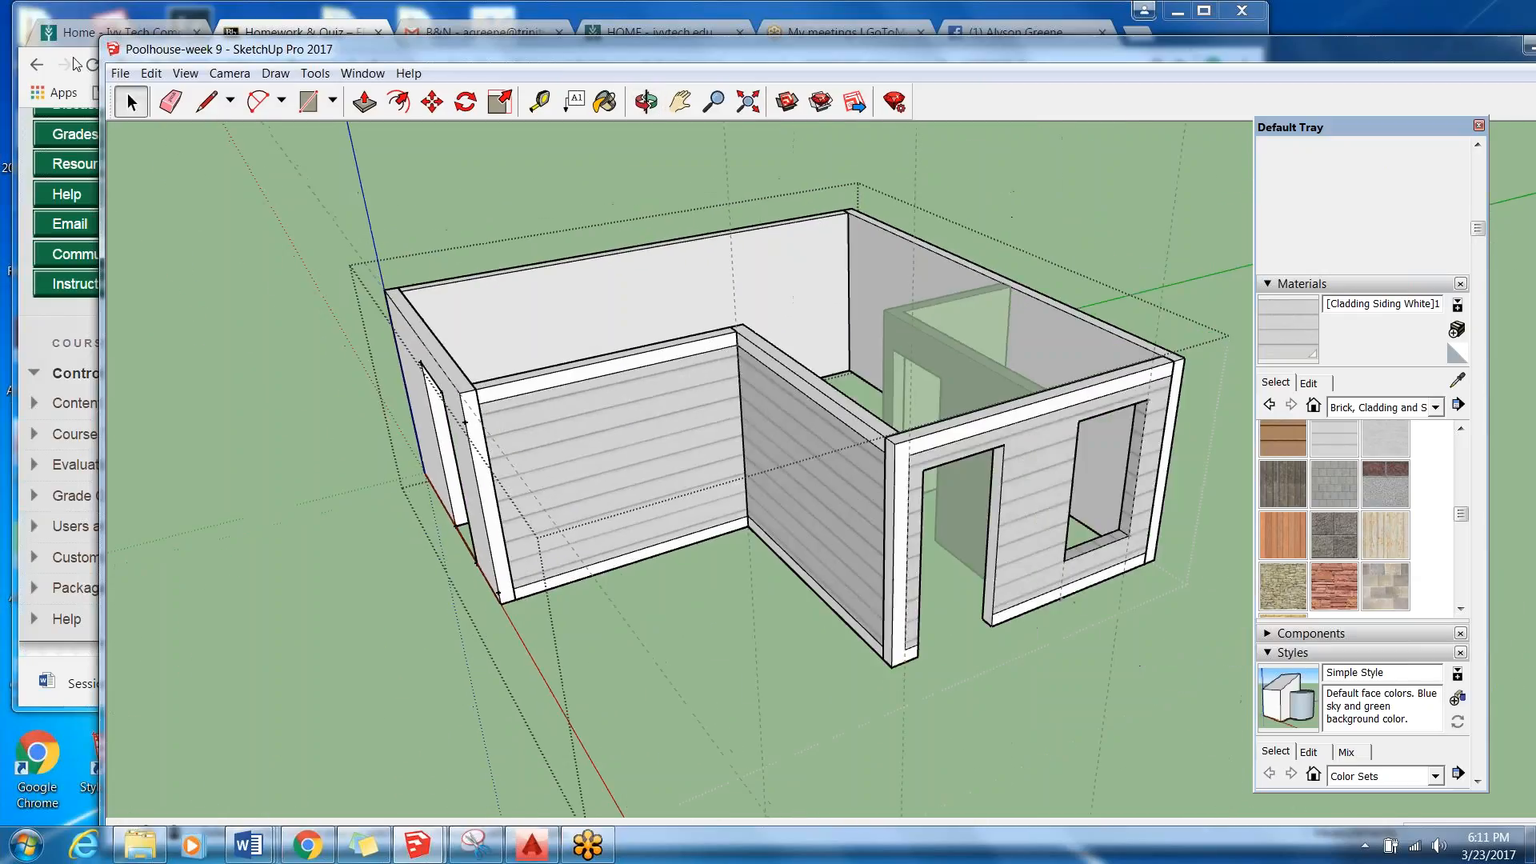
Open the sided wall next to the door wall for editing and paint its siding panel with the in-model Door - Exterior material.
double_click(530, 428)
left_click(530, 428)
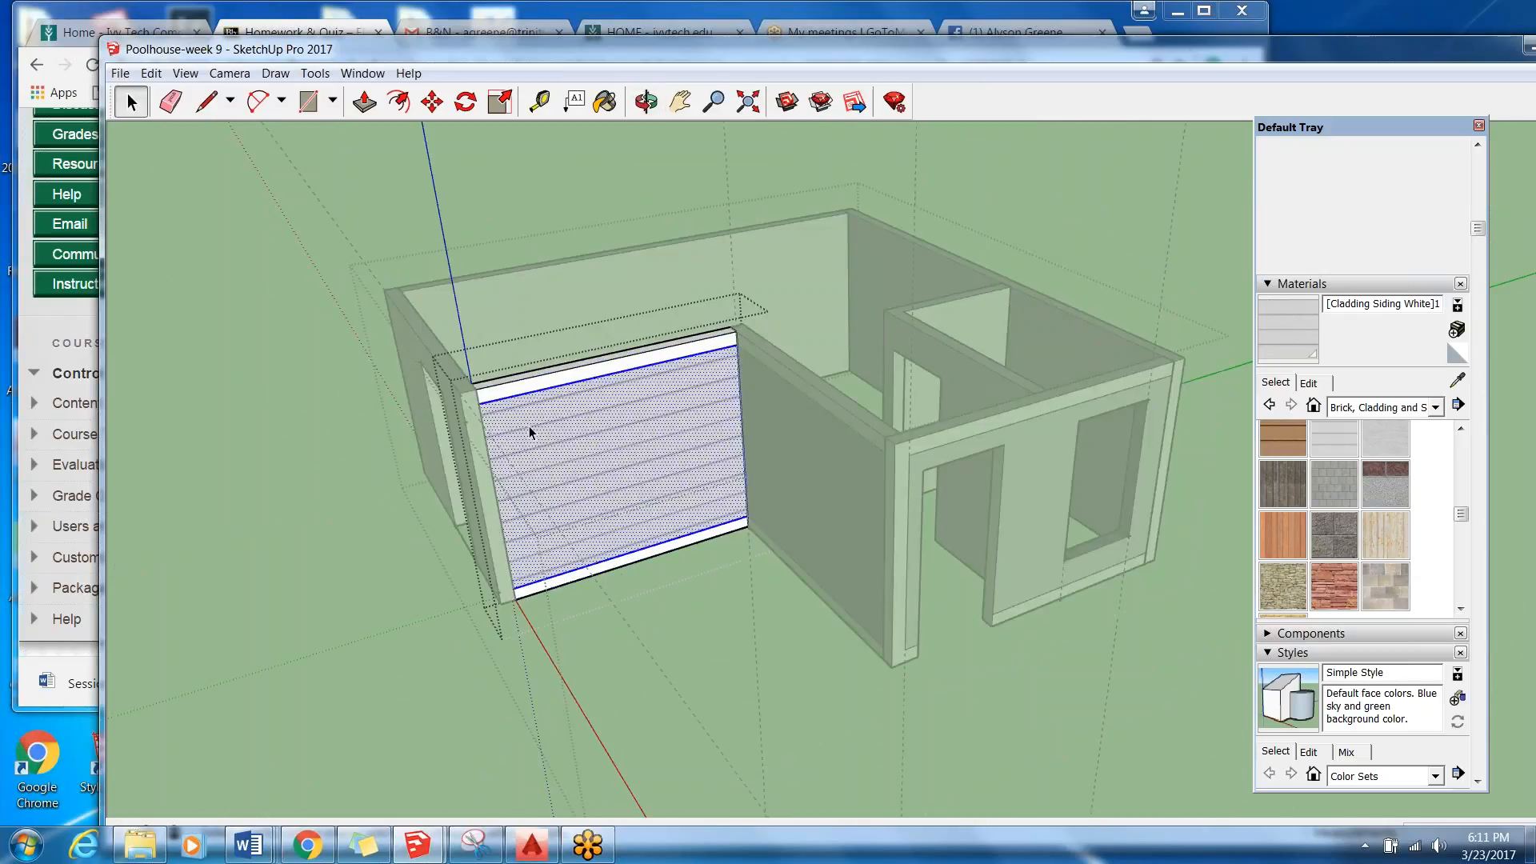
left_click(1435, 407)
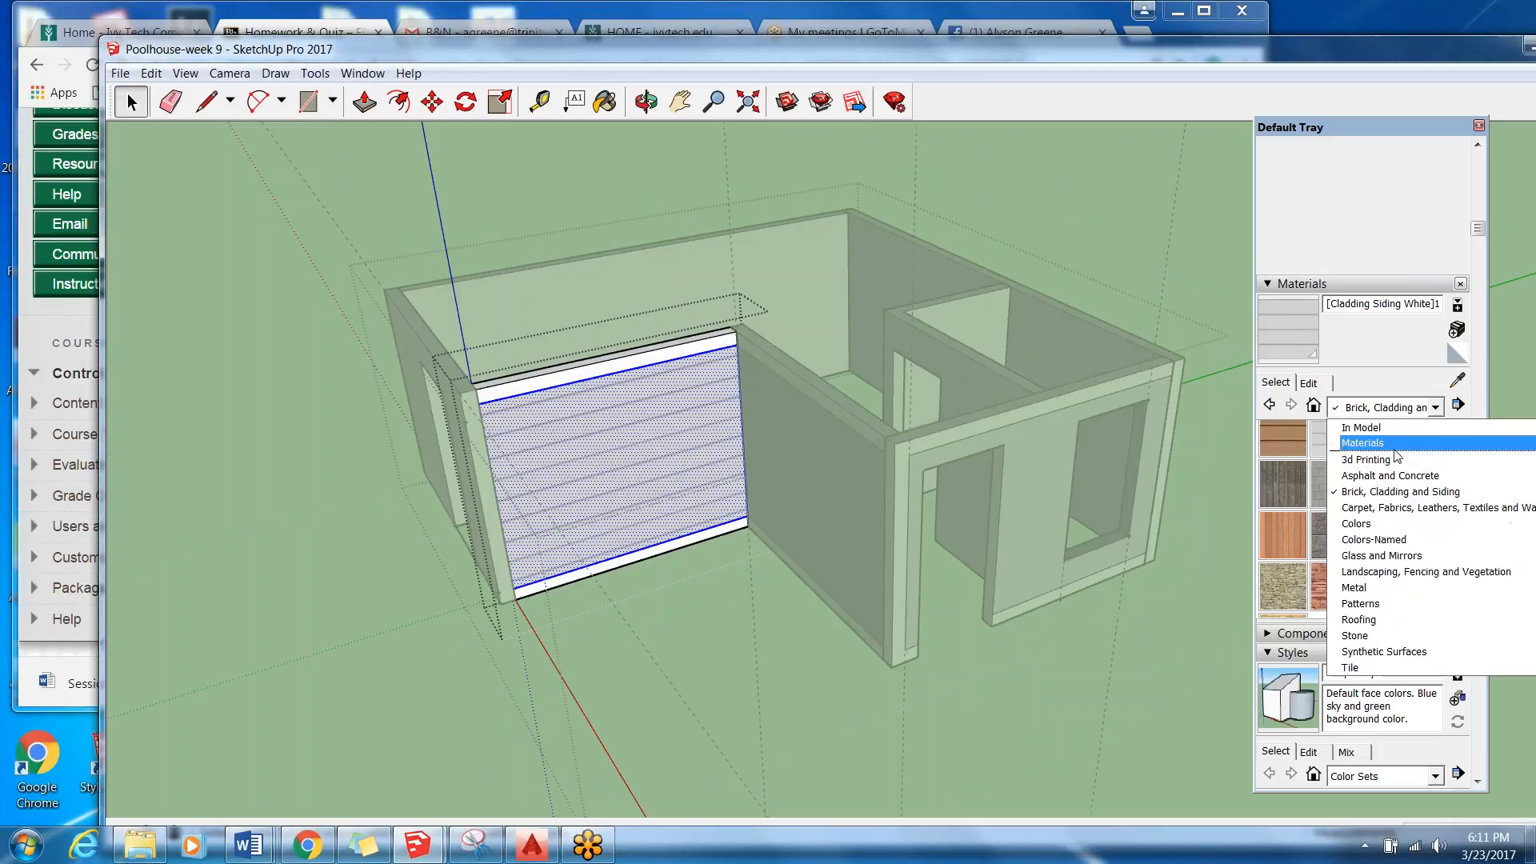
left_click(1360, 427)
scroll(1461, 464, "down", 1)
scroll(1460, 464, "down", 3)
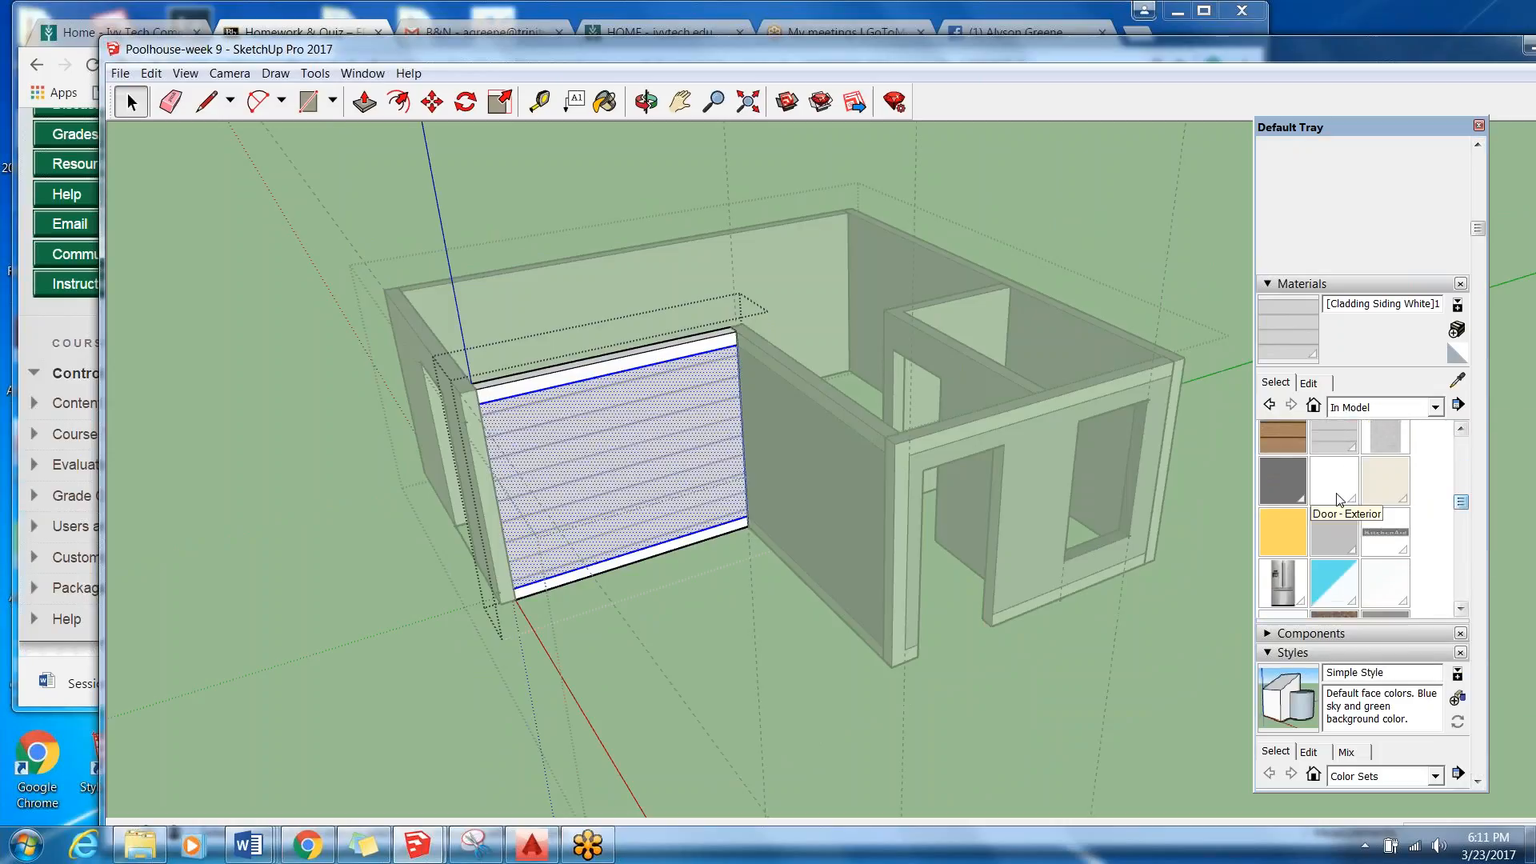
left_click(1335, 480)
left_click(577, 392)
key("space")
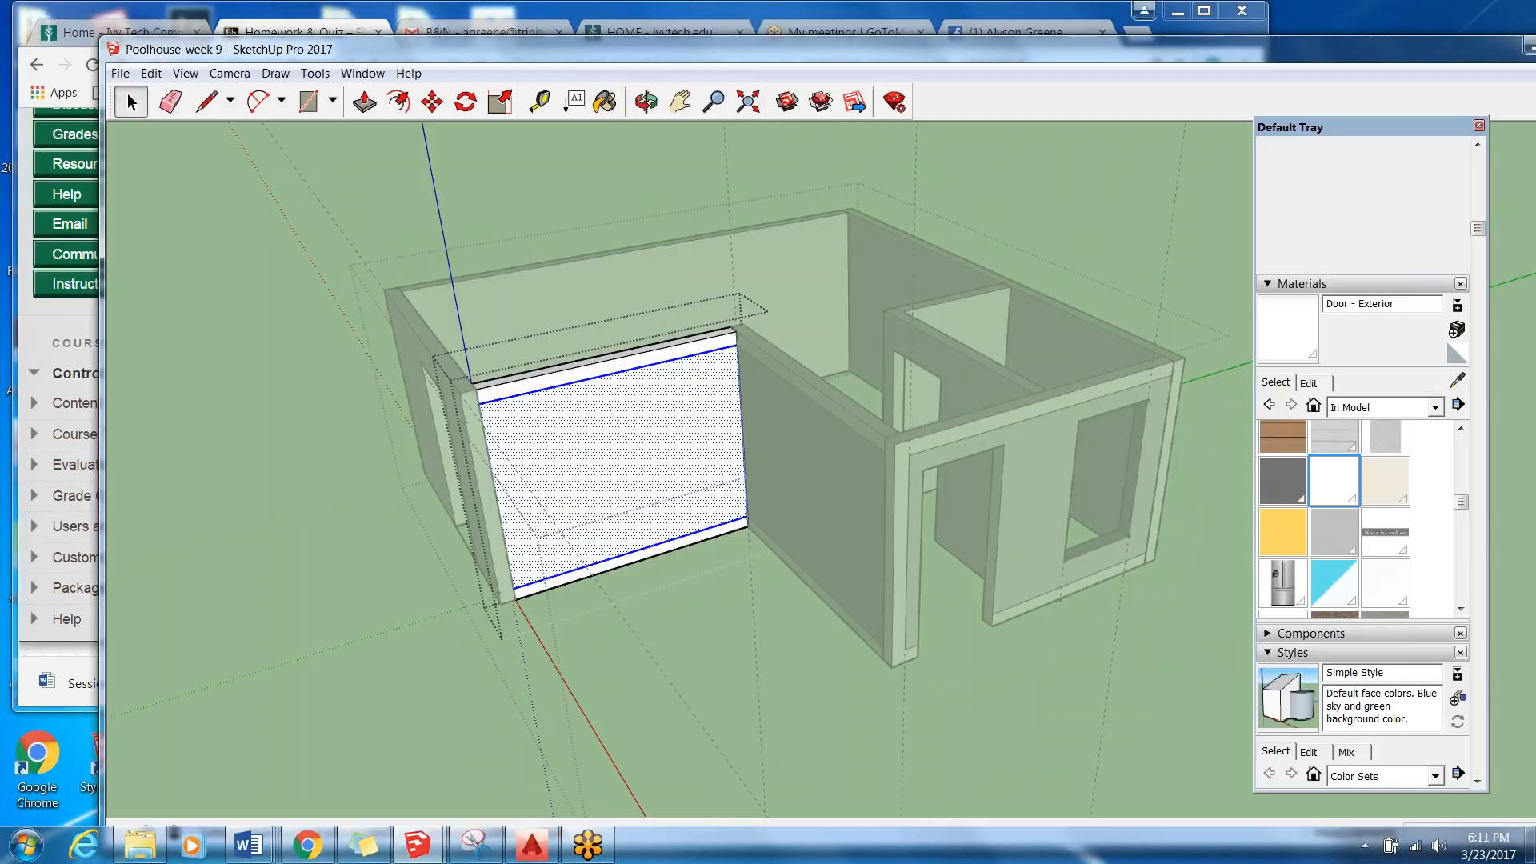
Delete the upper and lower trim lines on the white-painted wall face and leave that wall's editing context.
left_click(339, 589)
middle_click_drag(538, 553, 448, 464)
scroll(506, 358, "up", 5)
left_click(506, 358)
double_click(508, 358)
left_click(516, 360)
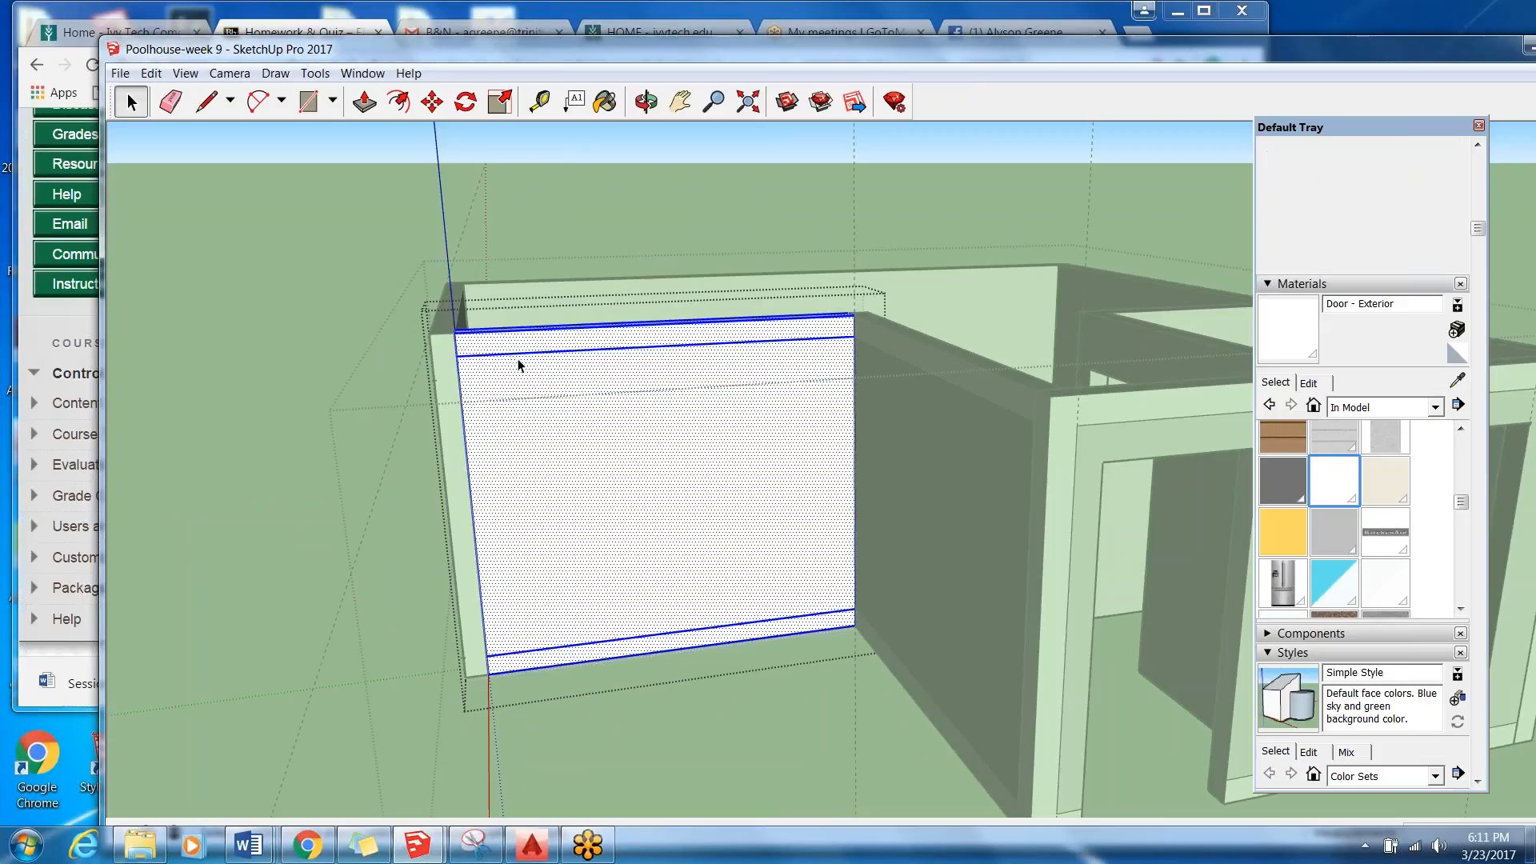
left_click(540, 356)
key("Delete")
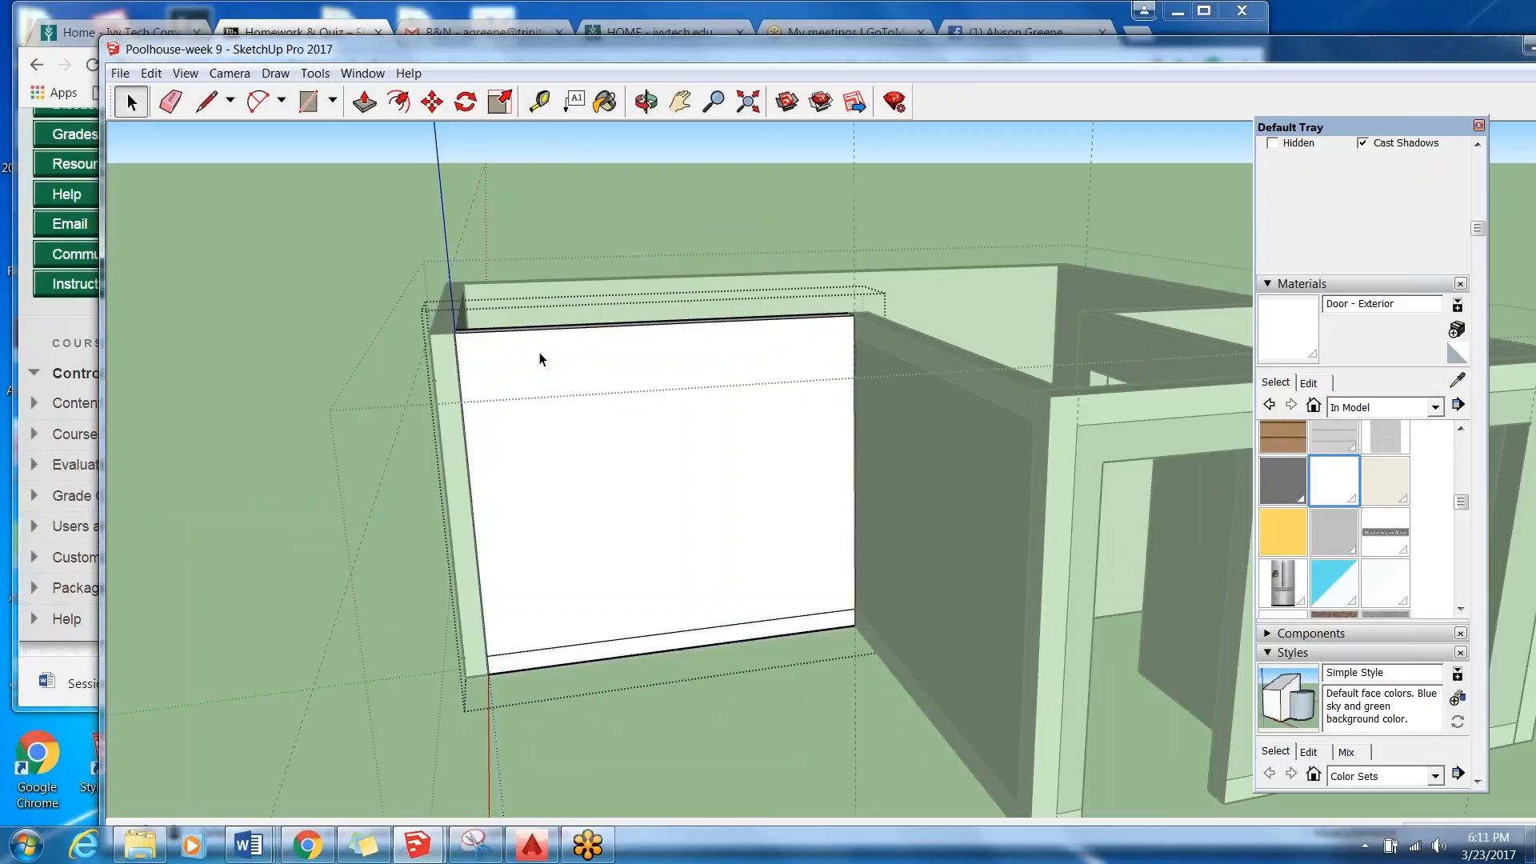
left_click(604, 648)
key("Delete")
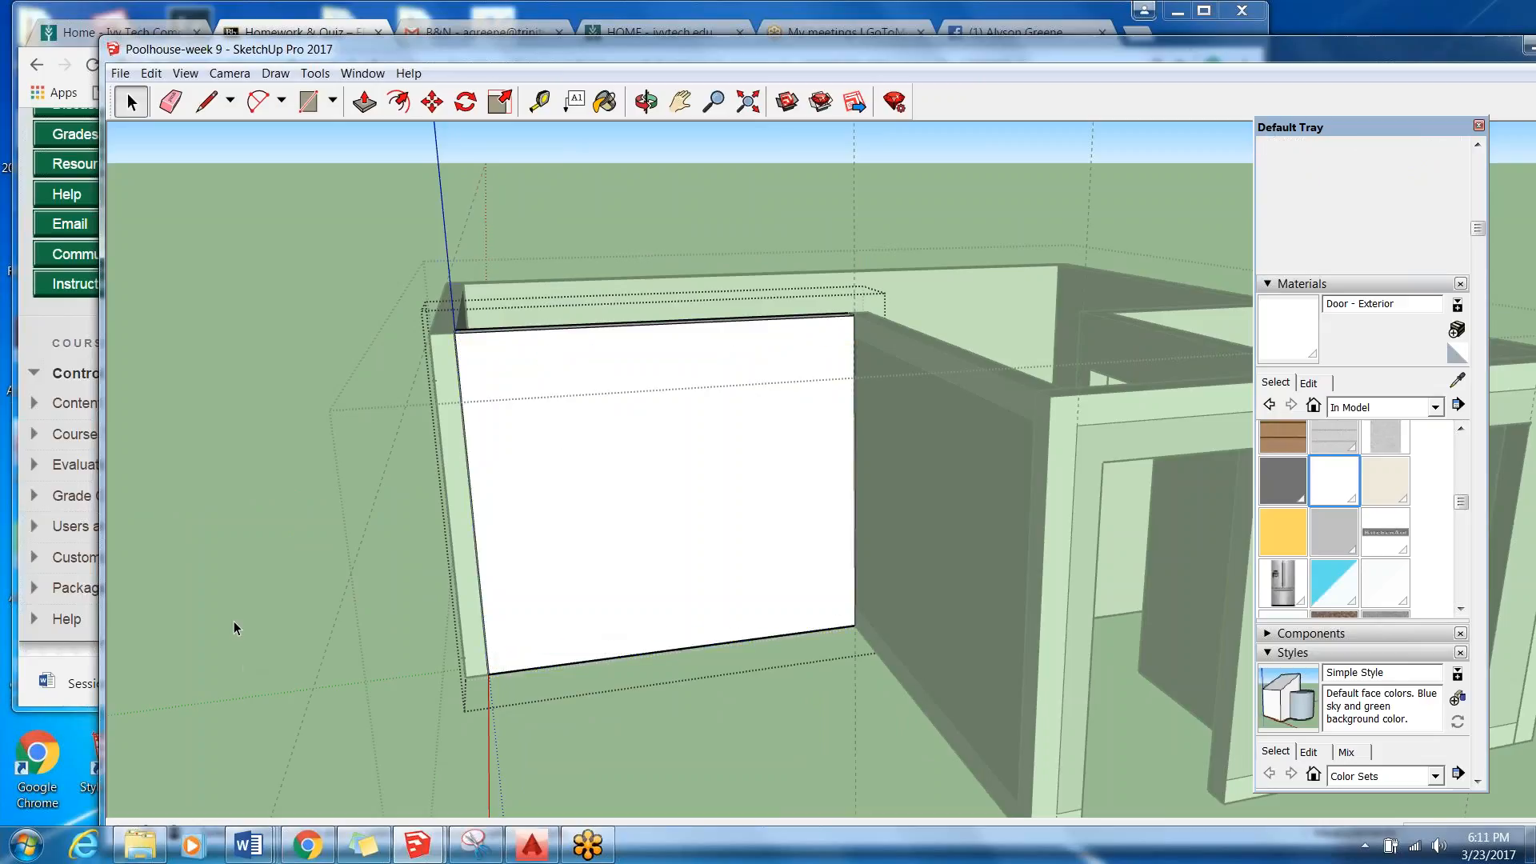
left_click(234, 621)
Open the plain white wall for editing and hide its vertical edge at the corner joint with the door wall.
scroll(509, 491, "down", 2)
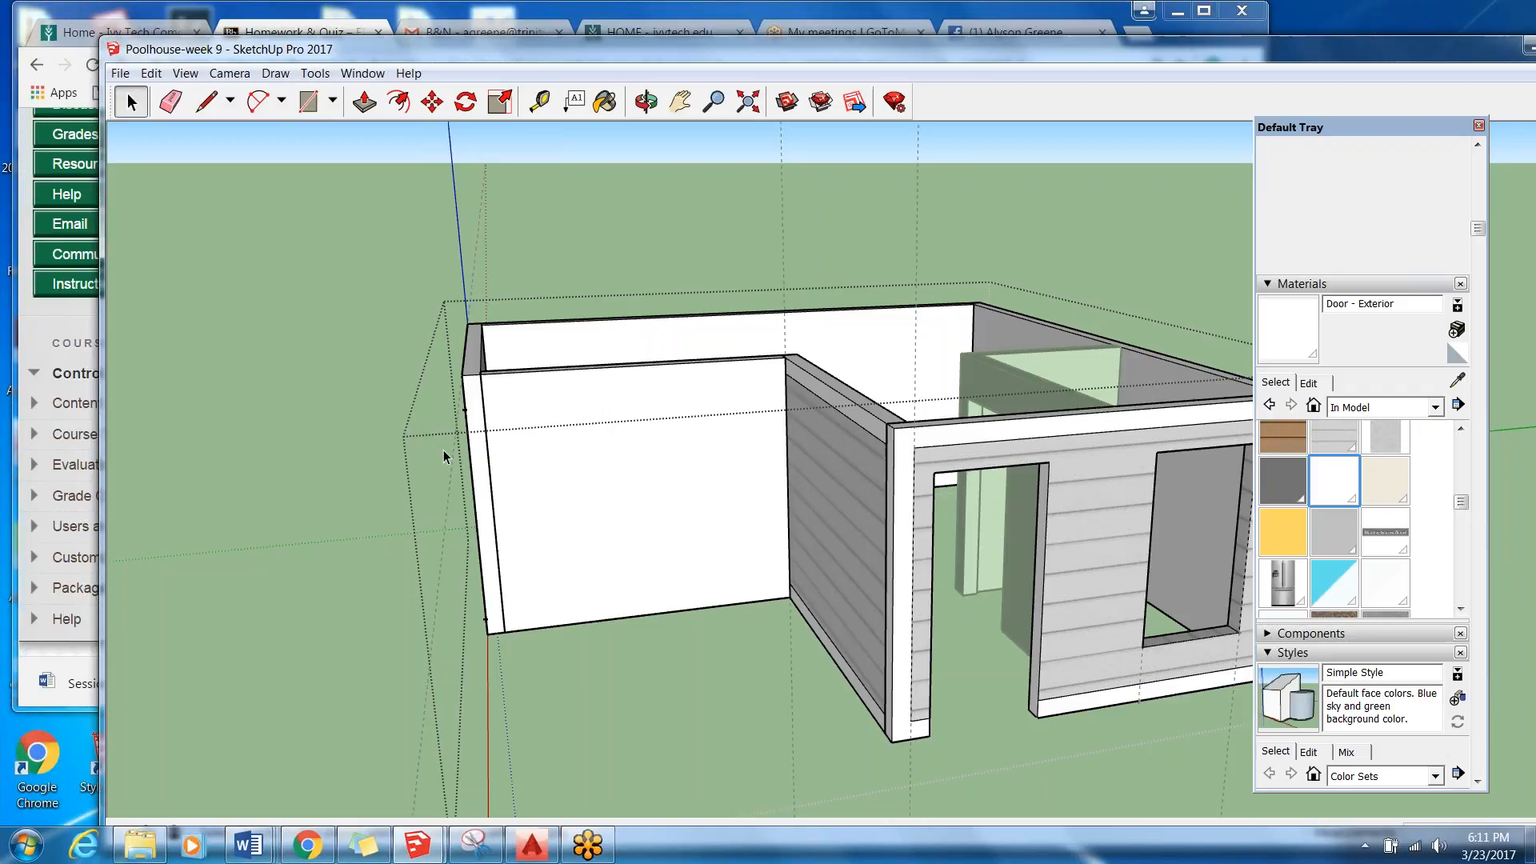
scroll(443, 449, "up", 2)
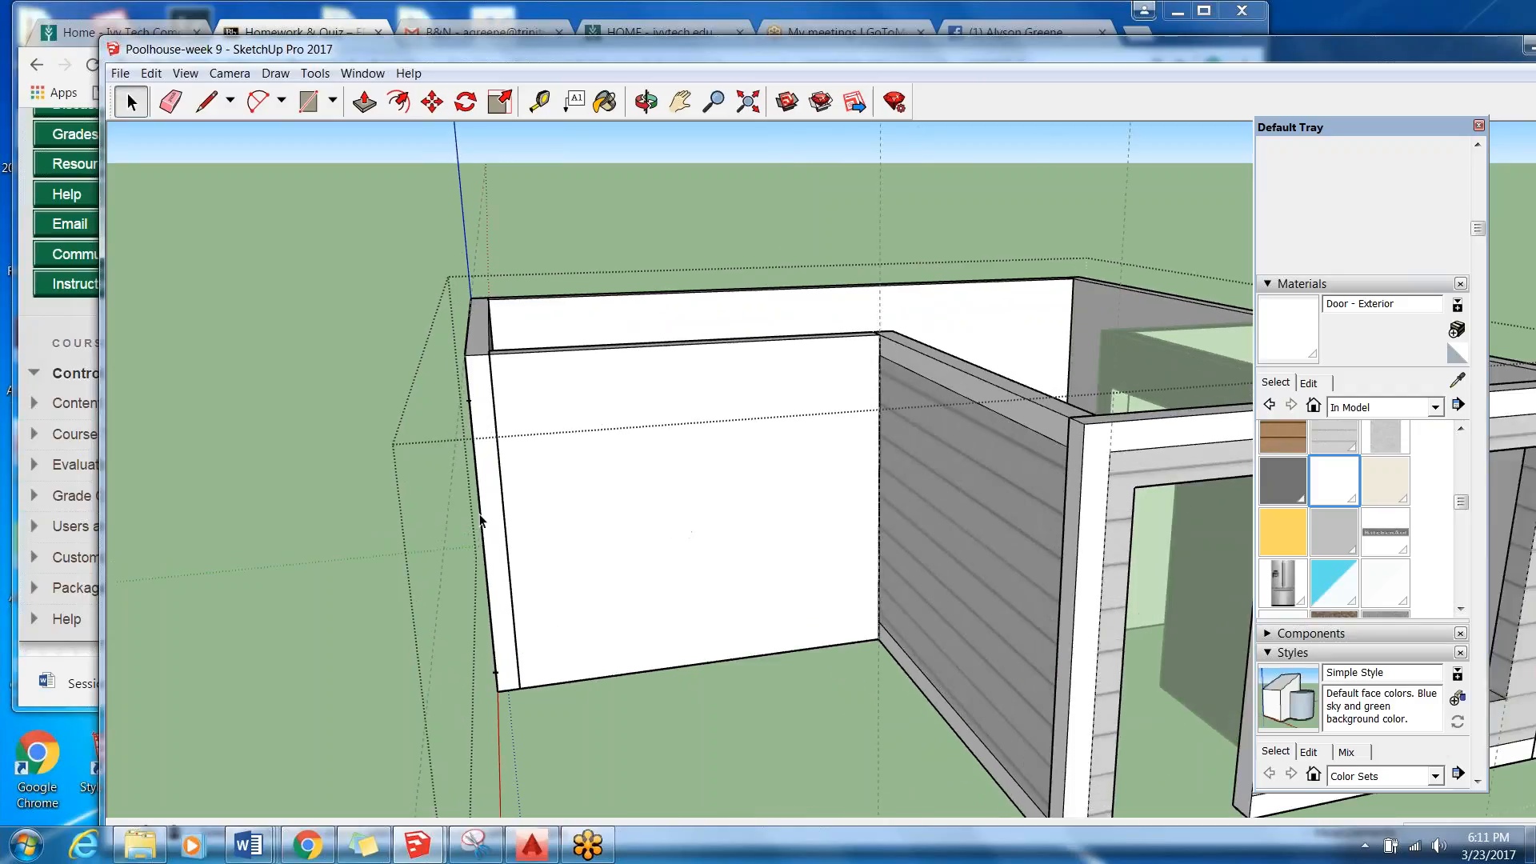
left_click(494, 412)
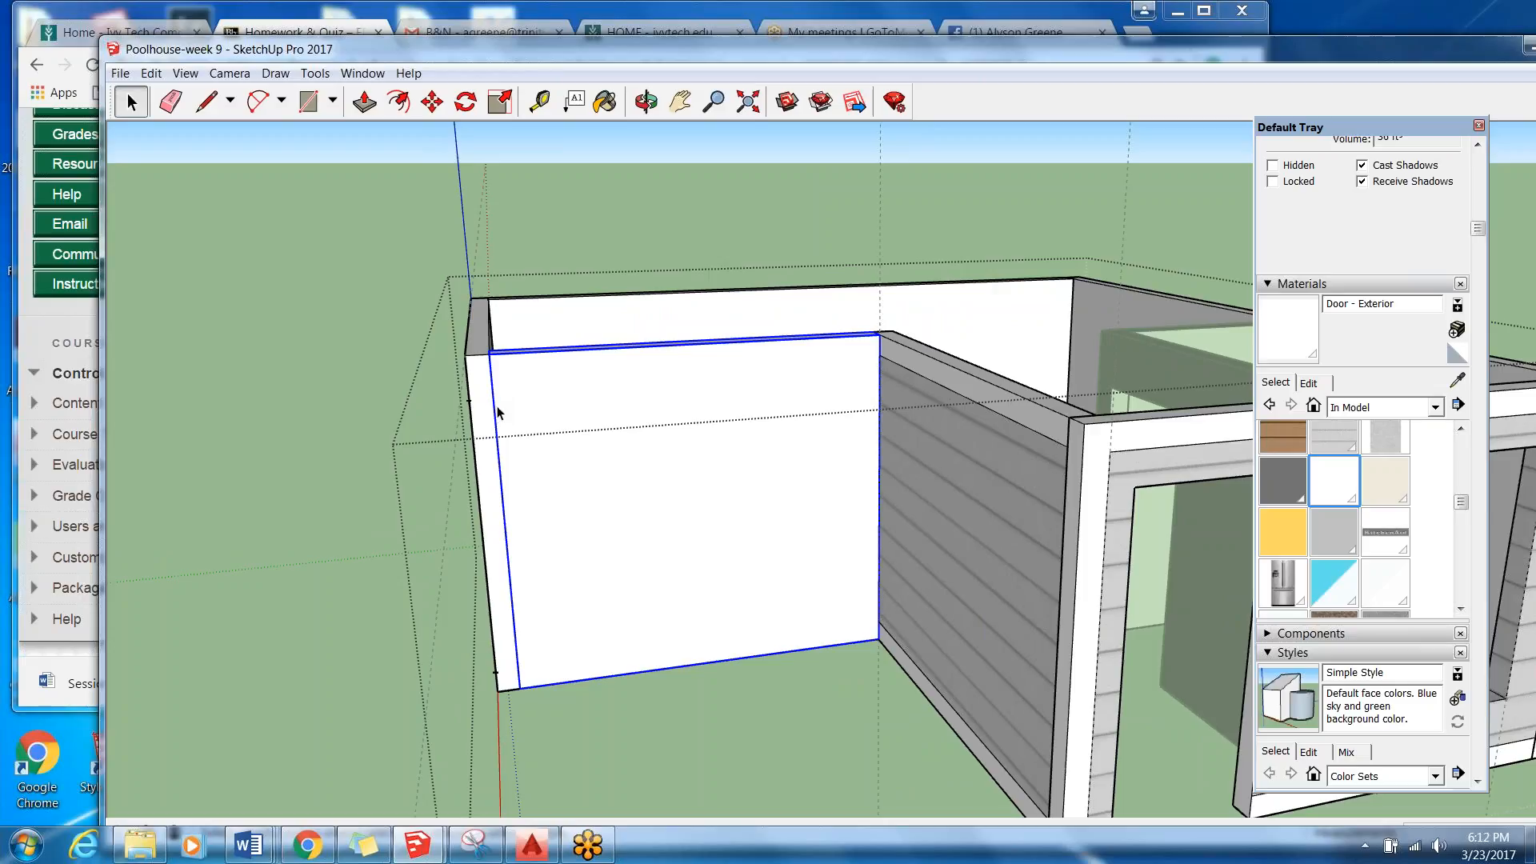
double_click(541, 404)
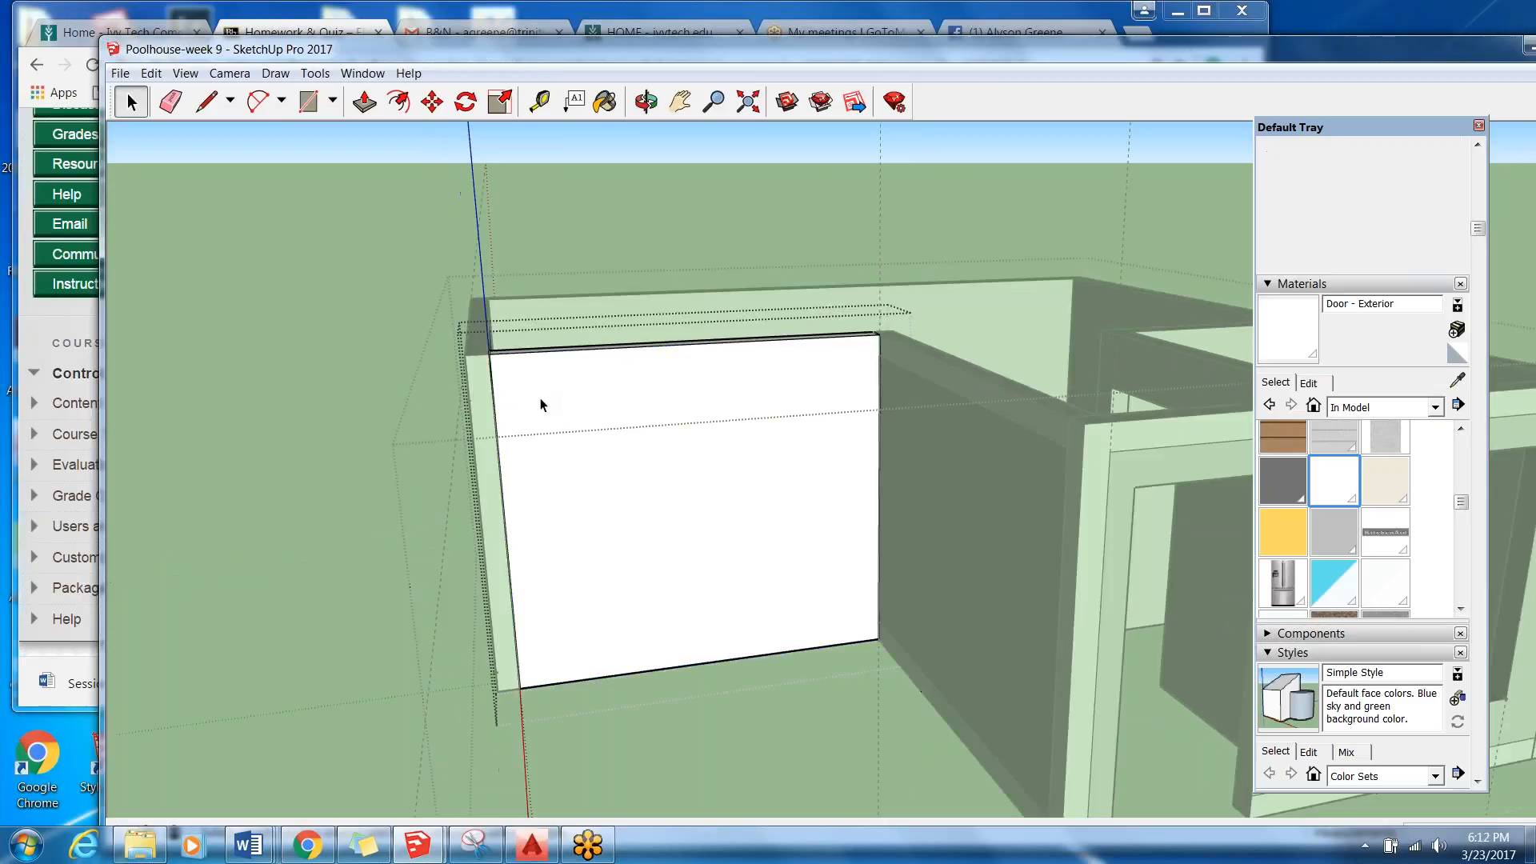
scroll(417, 339, "up", 2)
scroll(583, 392, "up", 2)
middle_click_drag(583, 392, 460, 460)
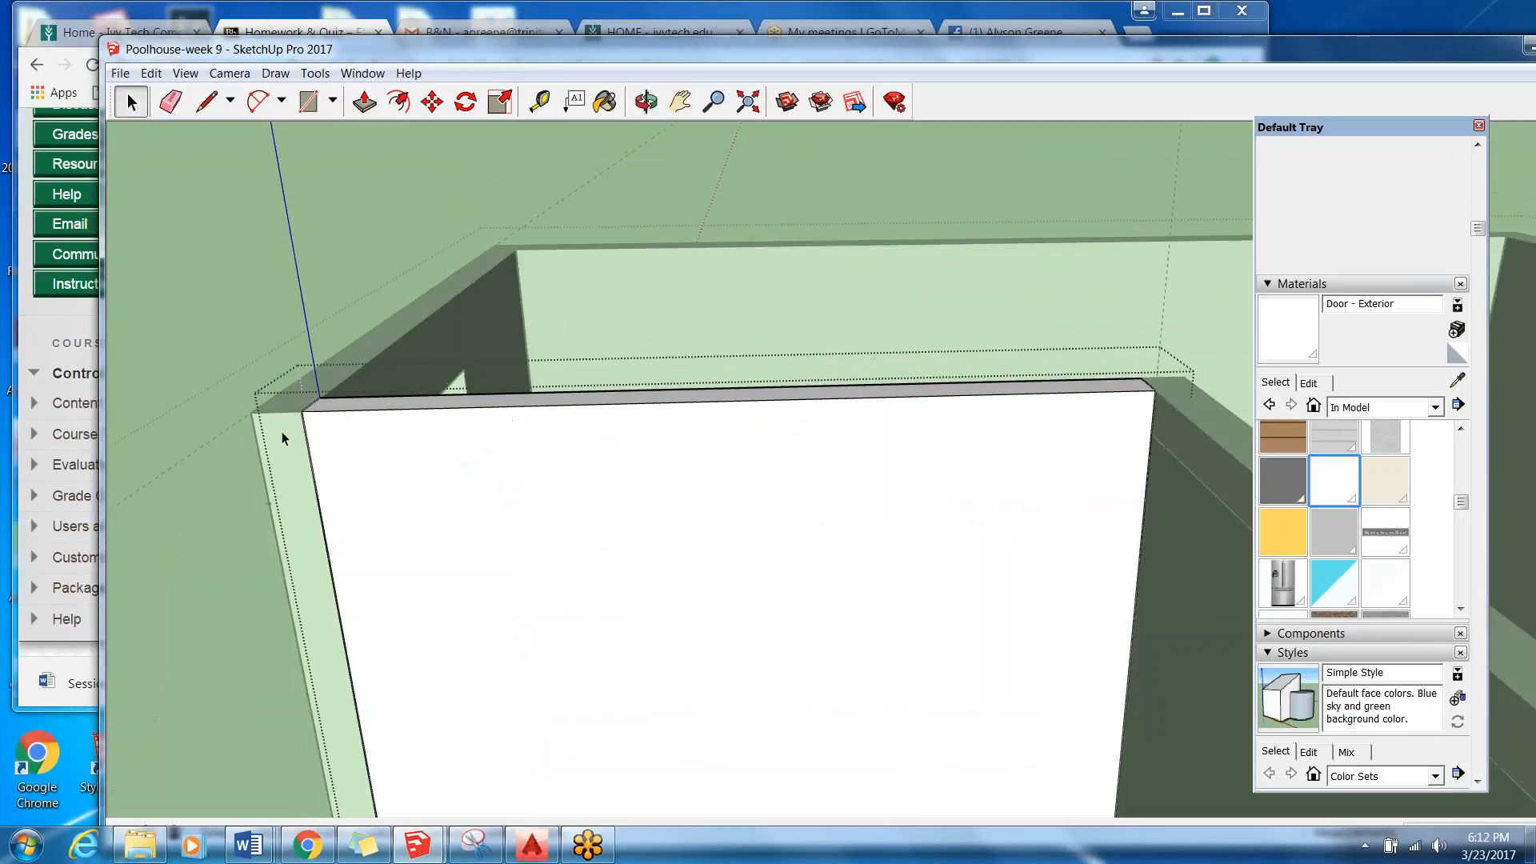
scroll(316, 574, "up", 2)
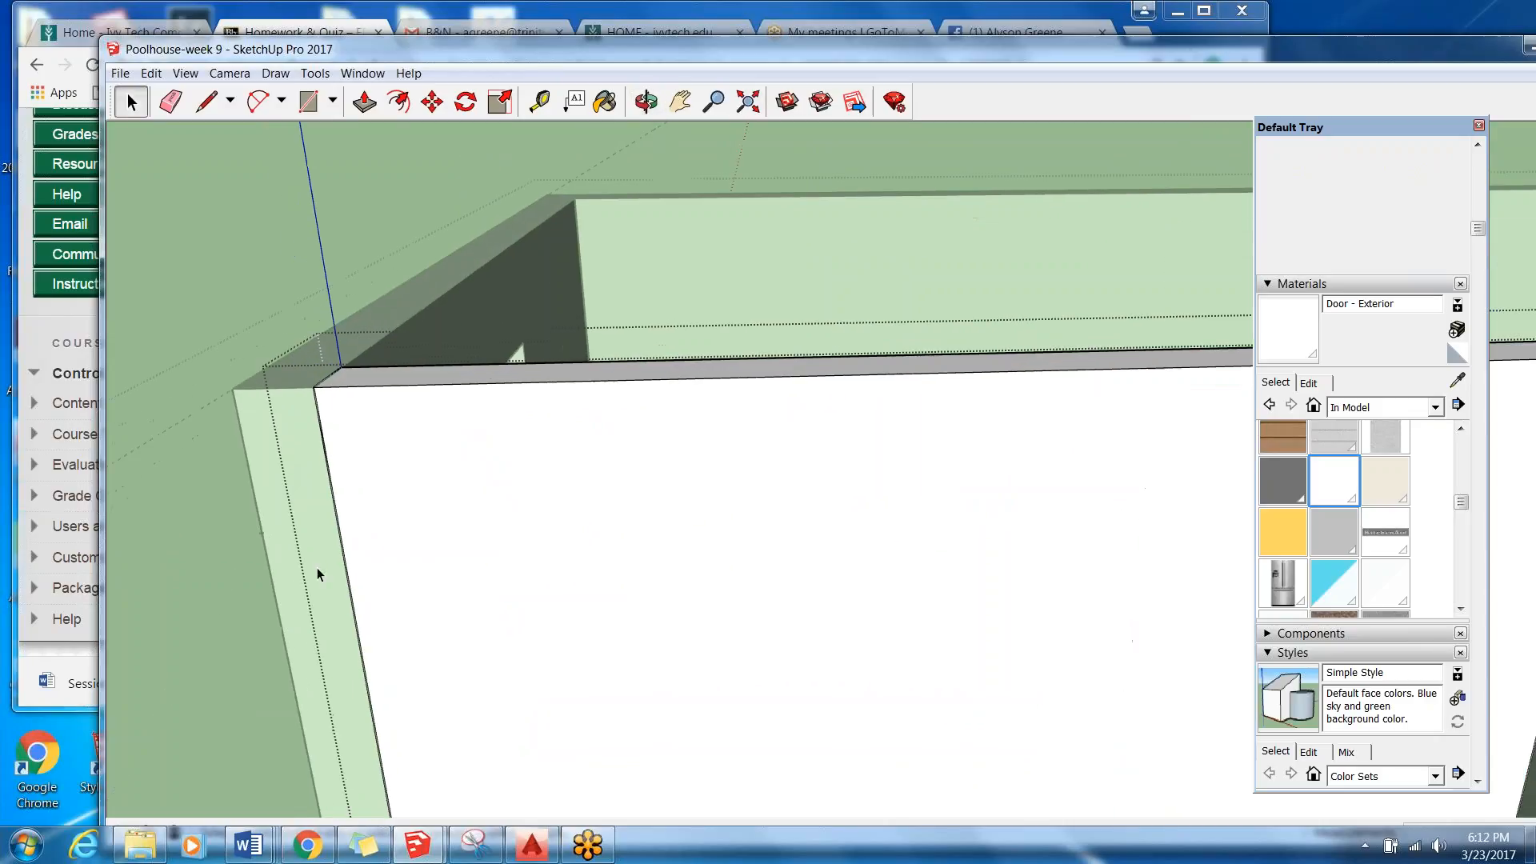
right_click(328, 464)
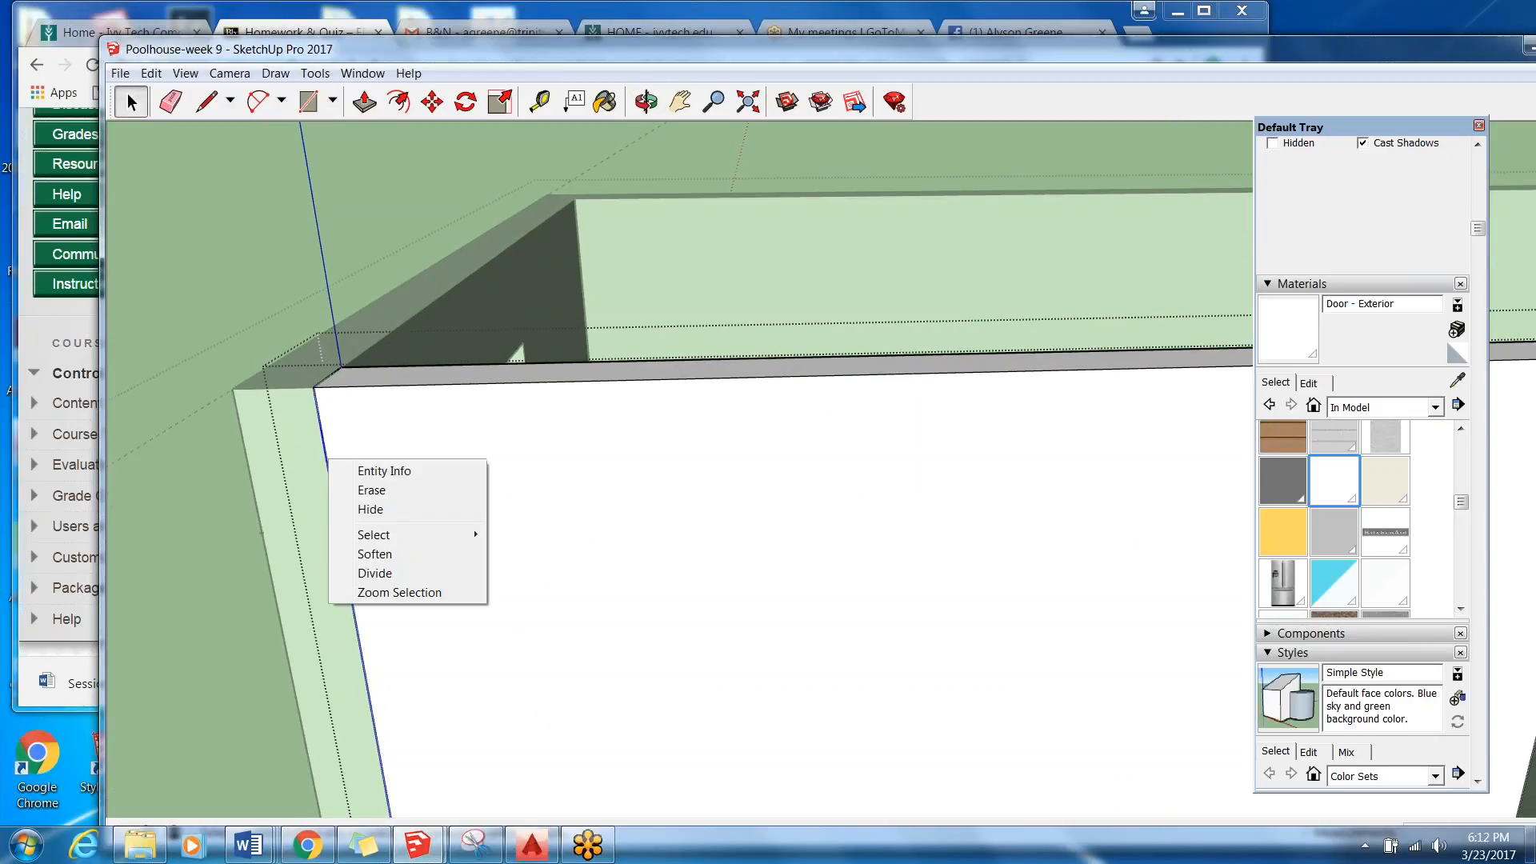
left_click(368, 510)
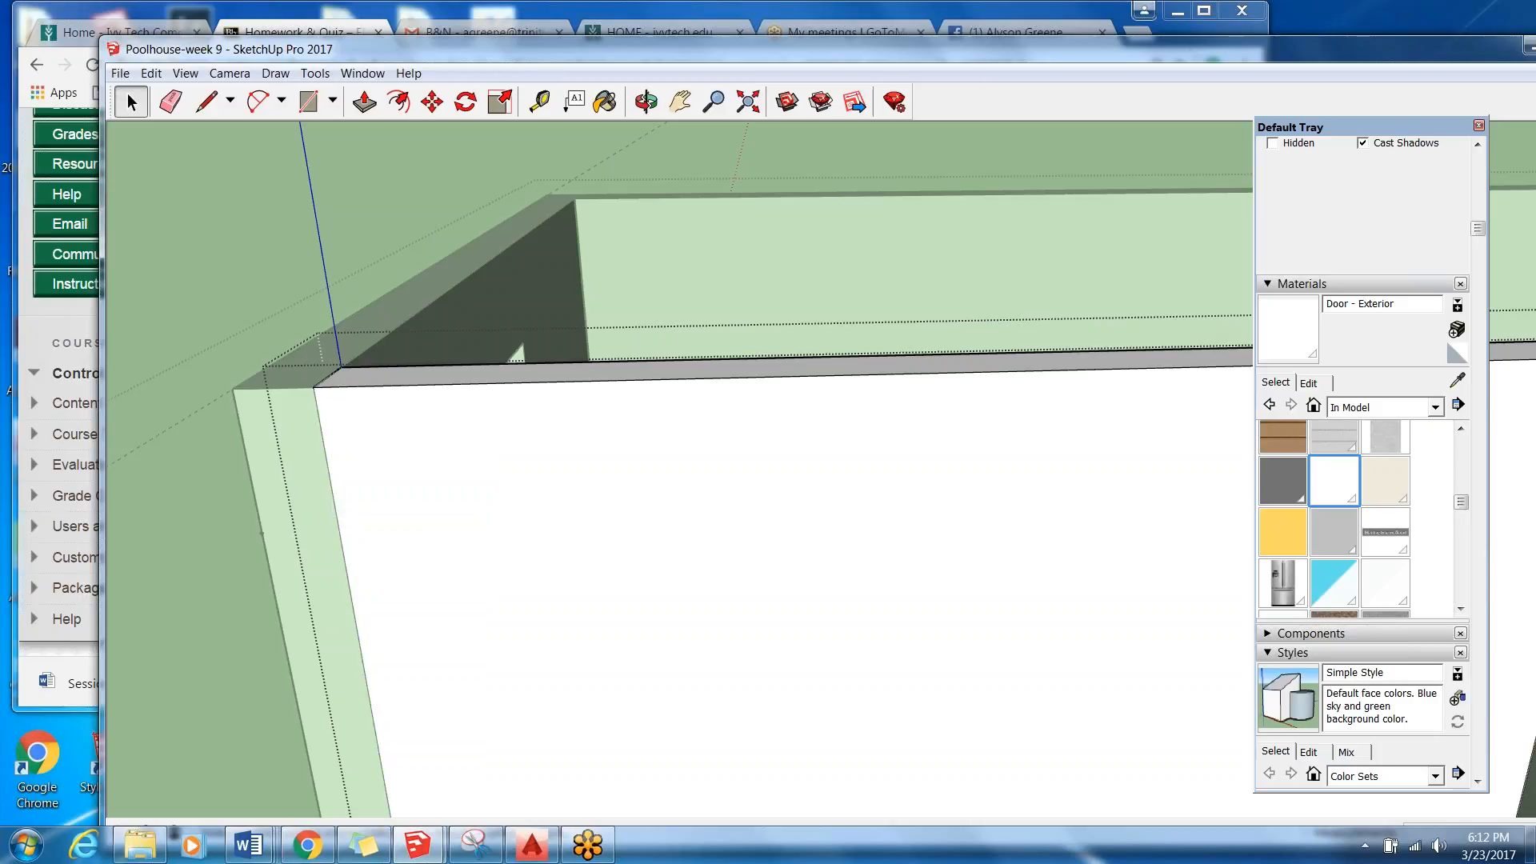
Open the door wall for editing and hide the long vertical edge segment where its end face meets the white wall.
middle_click_drag(587, 501, 498, 485)
scroll(285, 497, "down", 3)
middle_click_drag(285, 496, 456, 412)
scroll(773, 404, "up", 1)
middle_click_drag(773, 404, 678, 476)
left_click(679, 476)
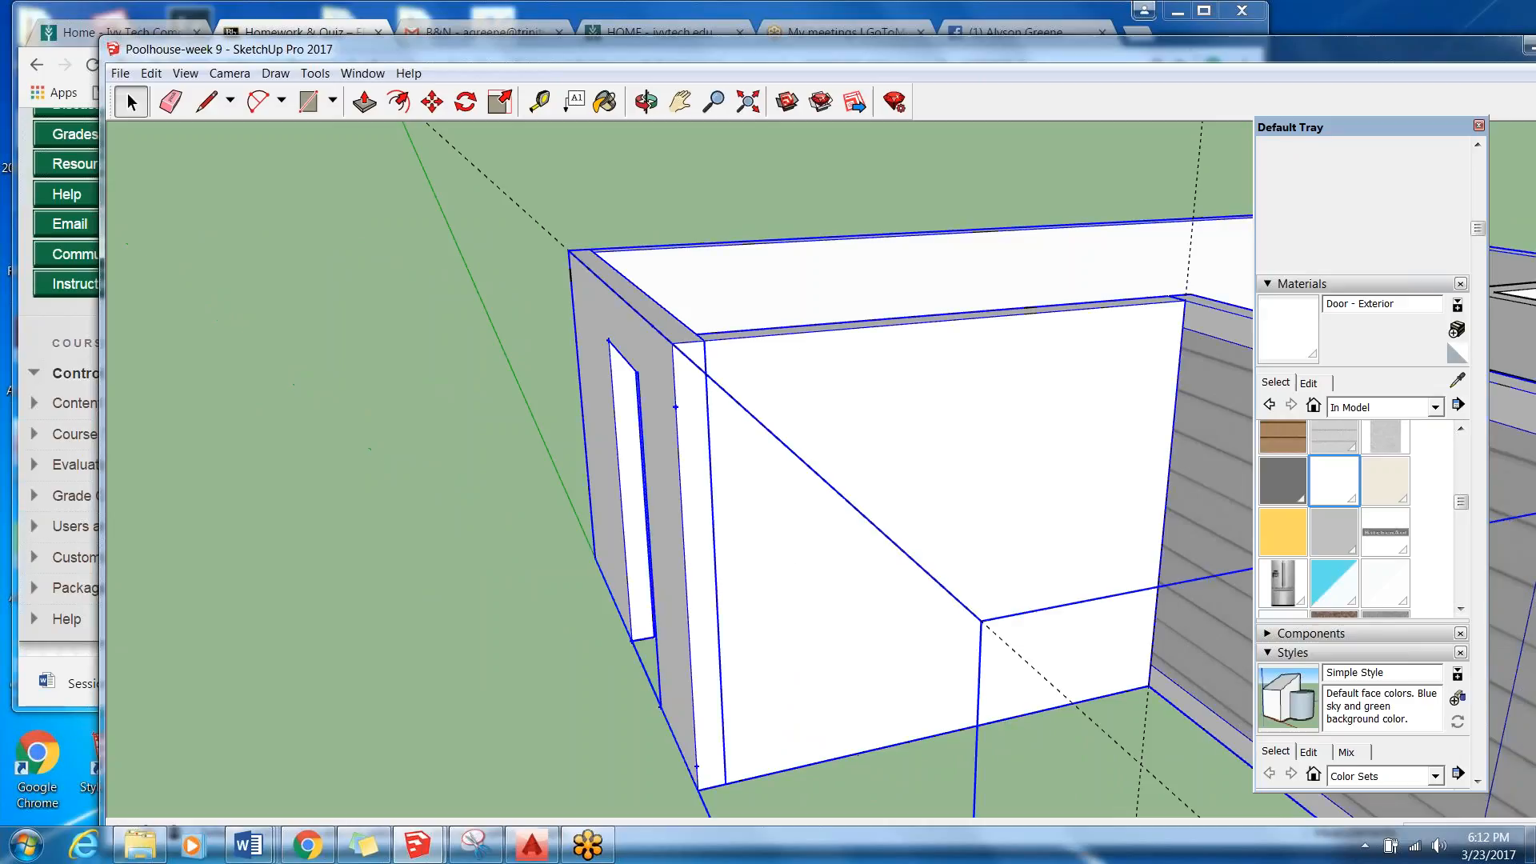
double_click(693, 475)
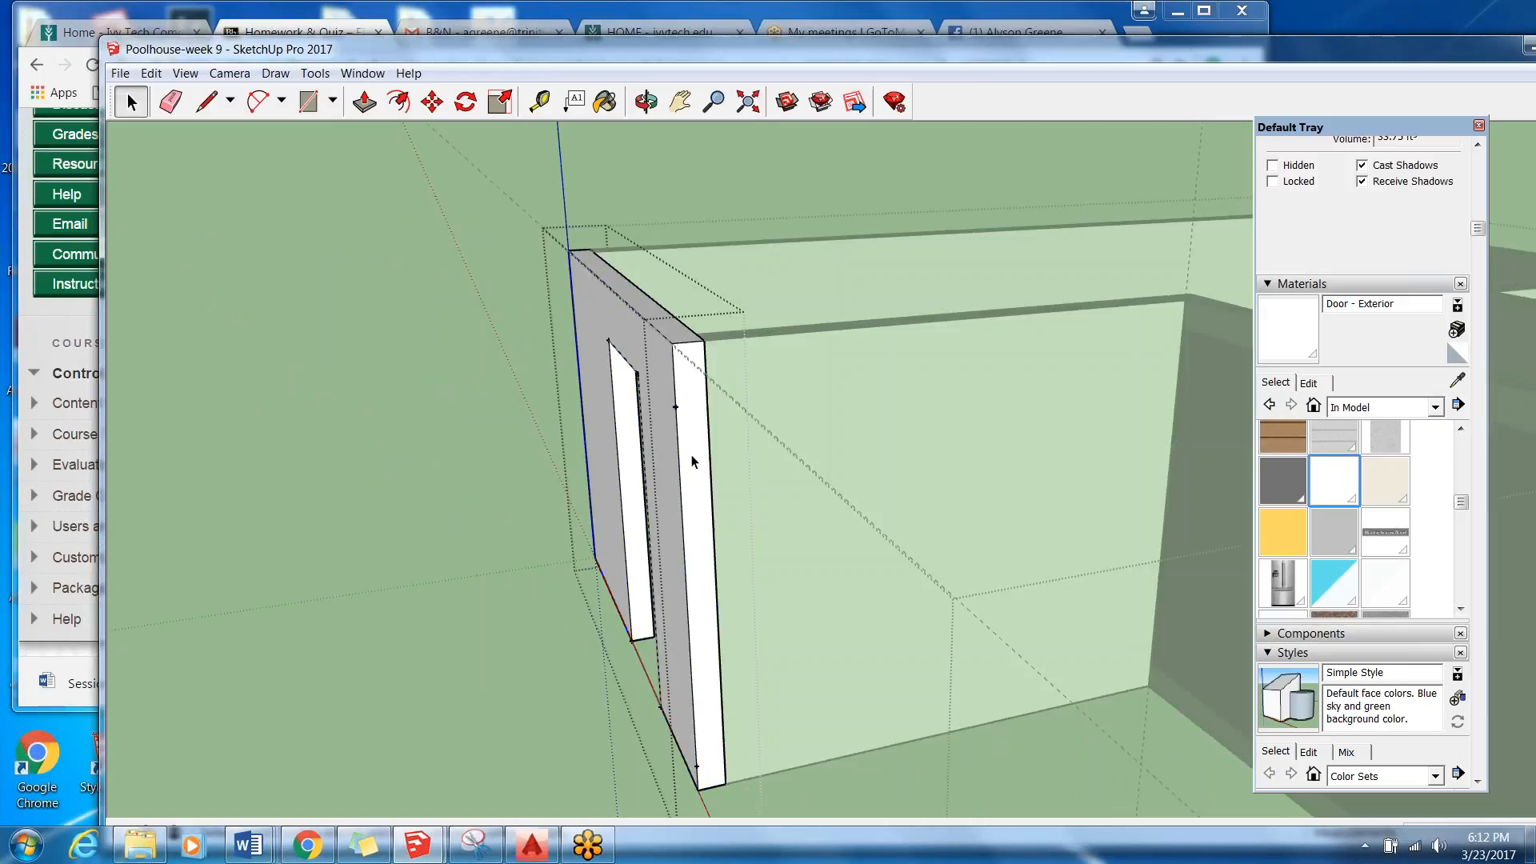
scroll(706, 432, "up", 1)
left_click(712, 428)
right_click(714, 427)
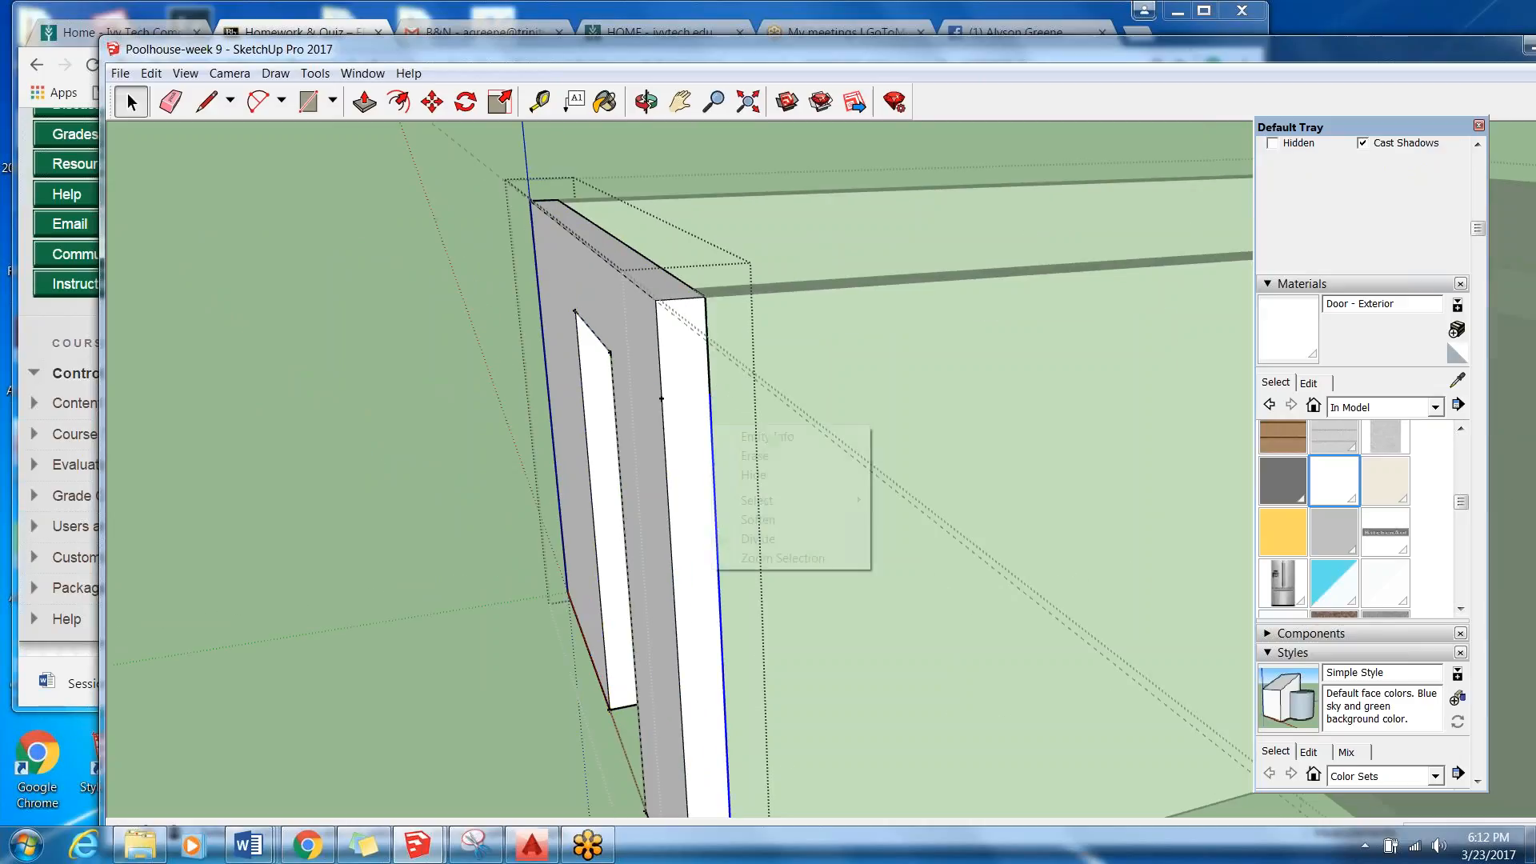
left_click(752, 474)
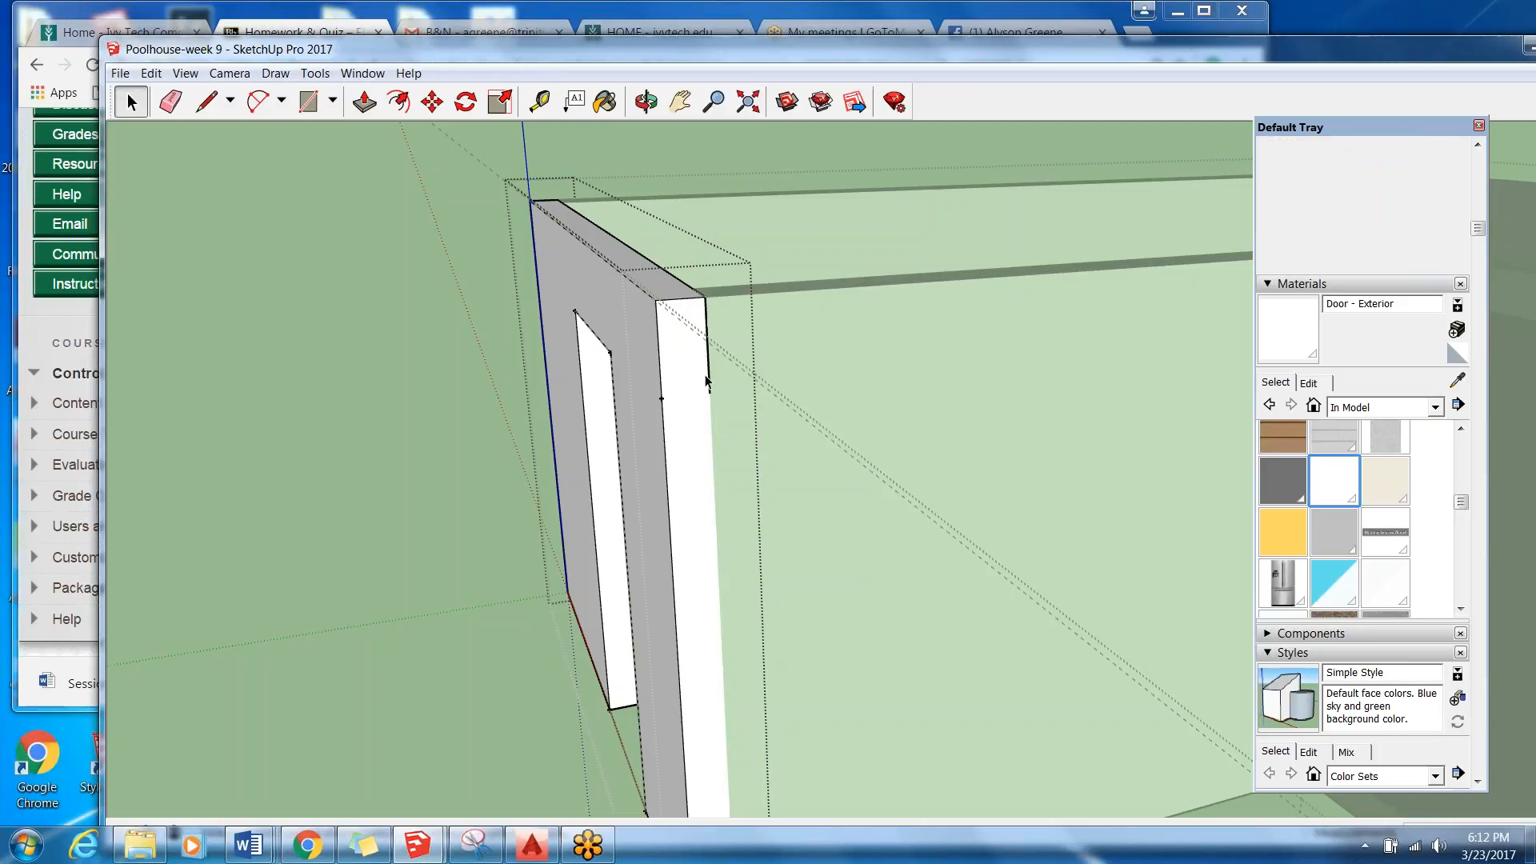
Hide the remaining short segments of the door wall's vertical corner edge, at its upper and lower ends, and leave the wall's editing context.
right_click(709, 382)
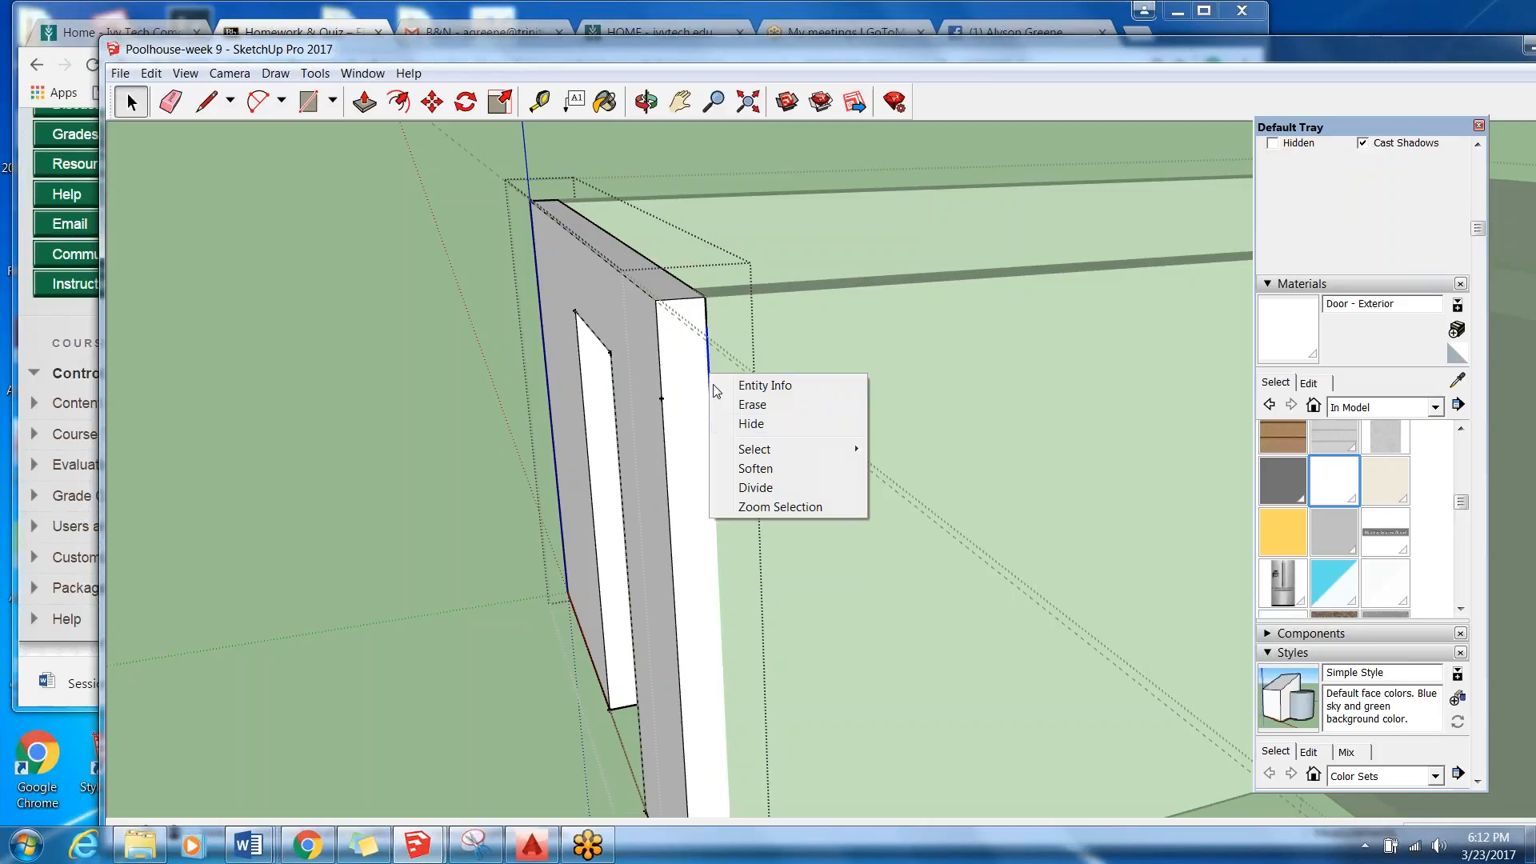
left_click(744, 423)
right_click(707, 324)
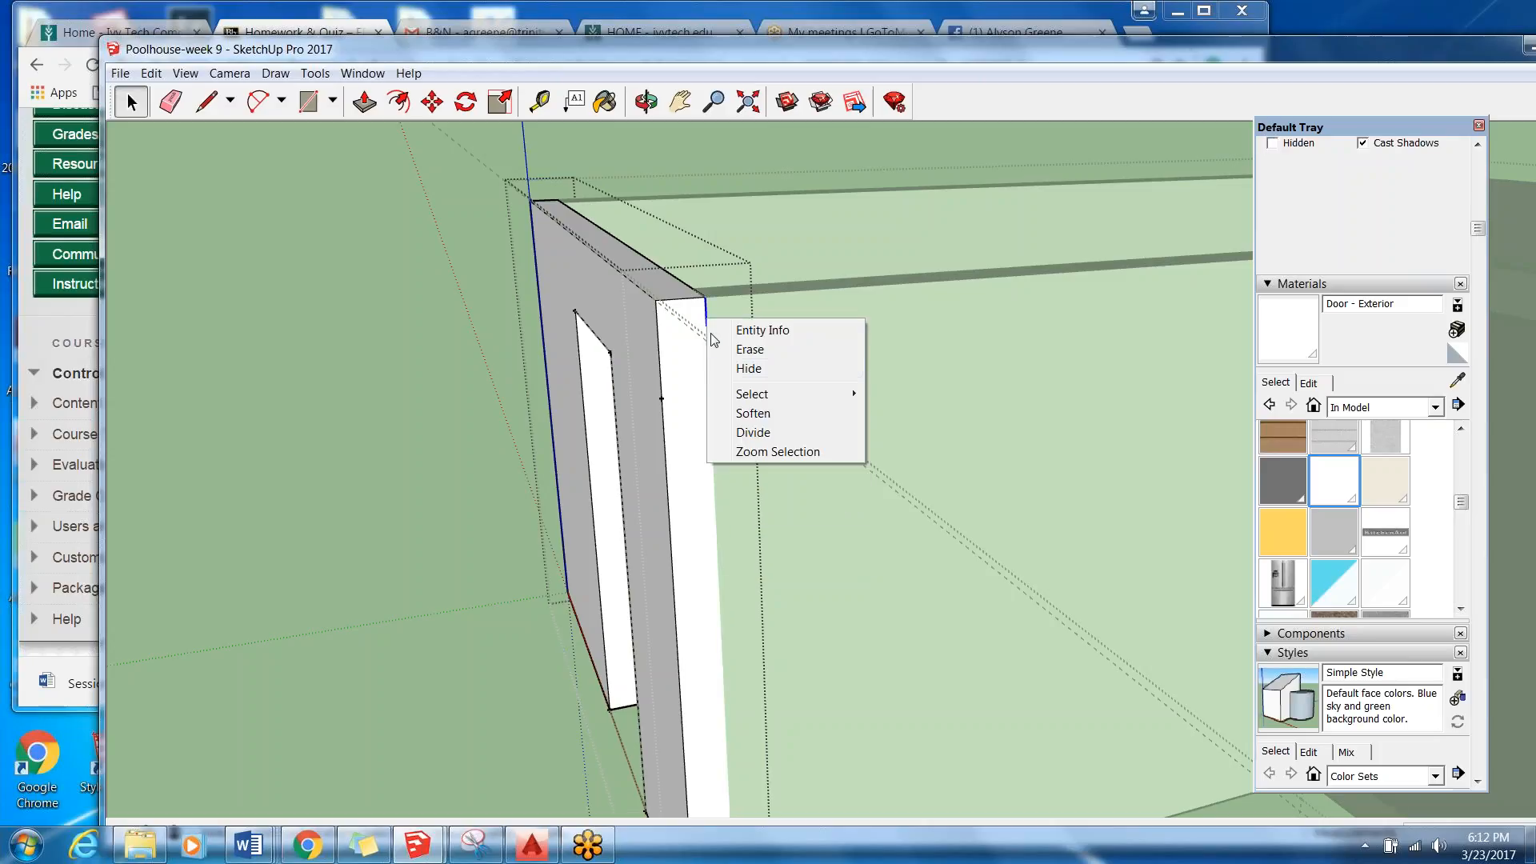
left_click(744, 364)
scroll(472, 376, "down", 1)
scroll(475, 384, "down", 1)
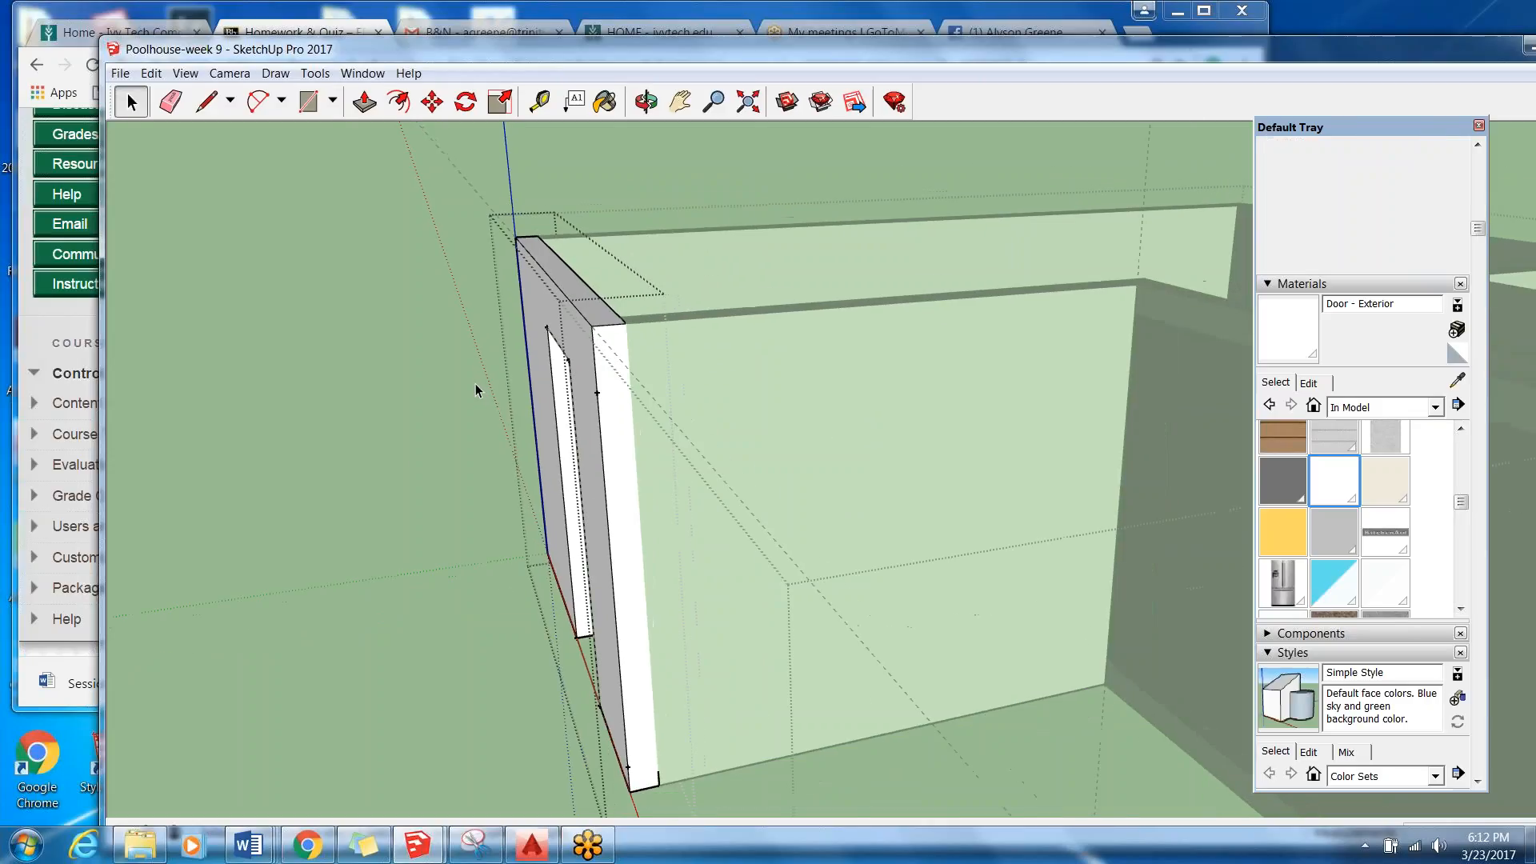
right_click(659, 781)
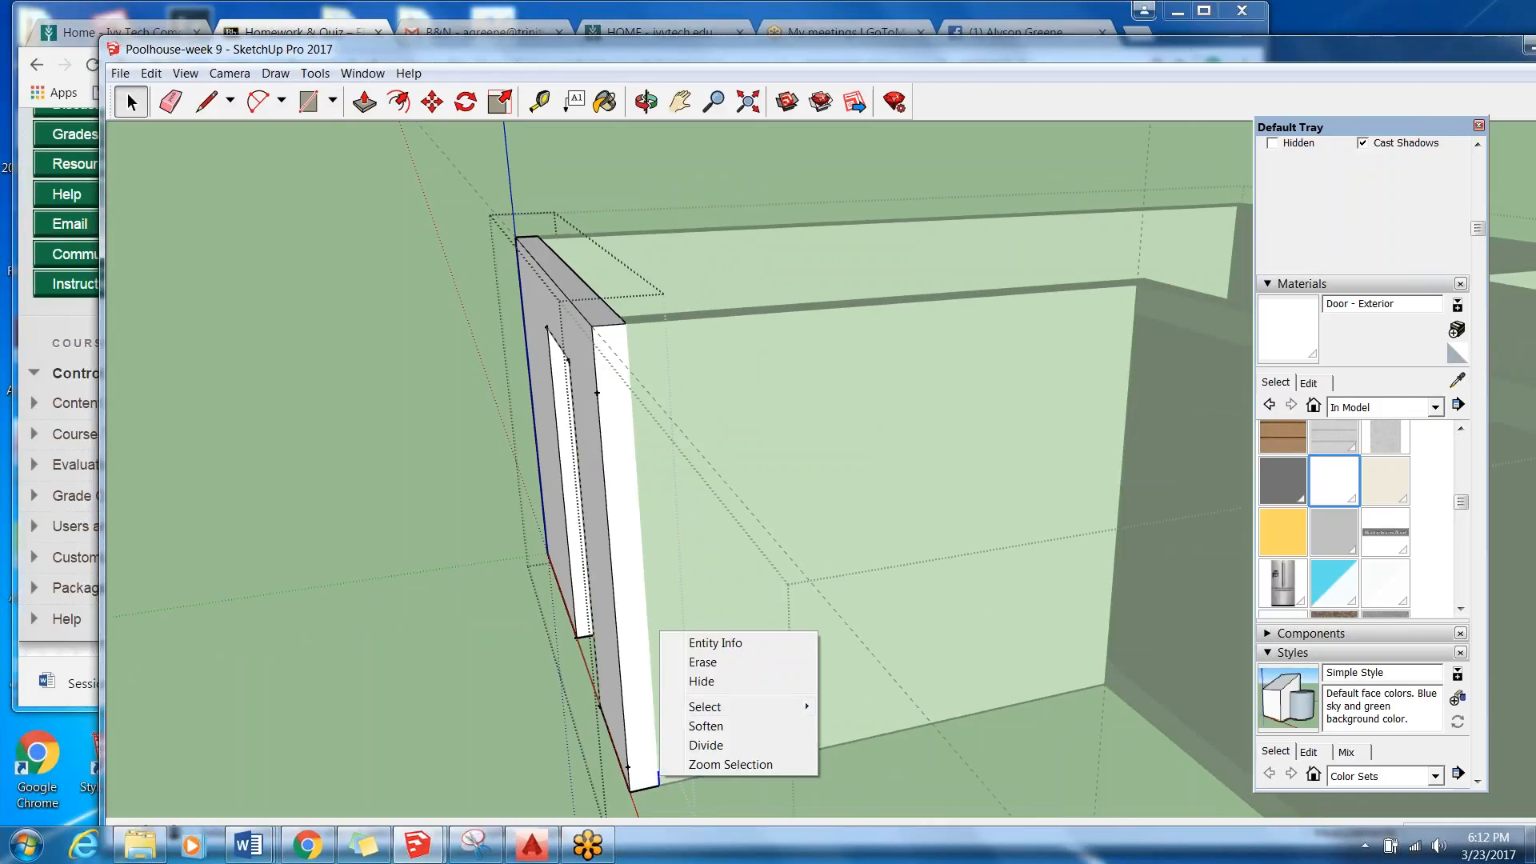
left_click(694, 683)
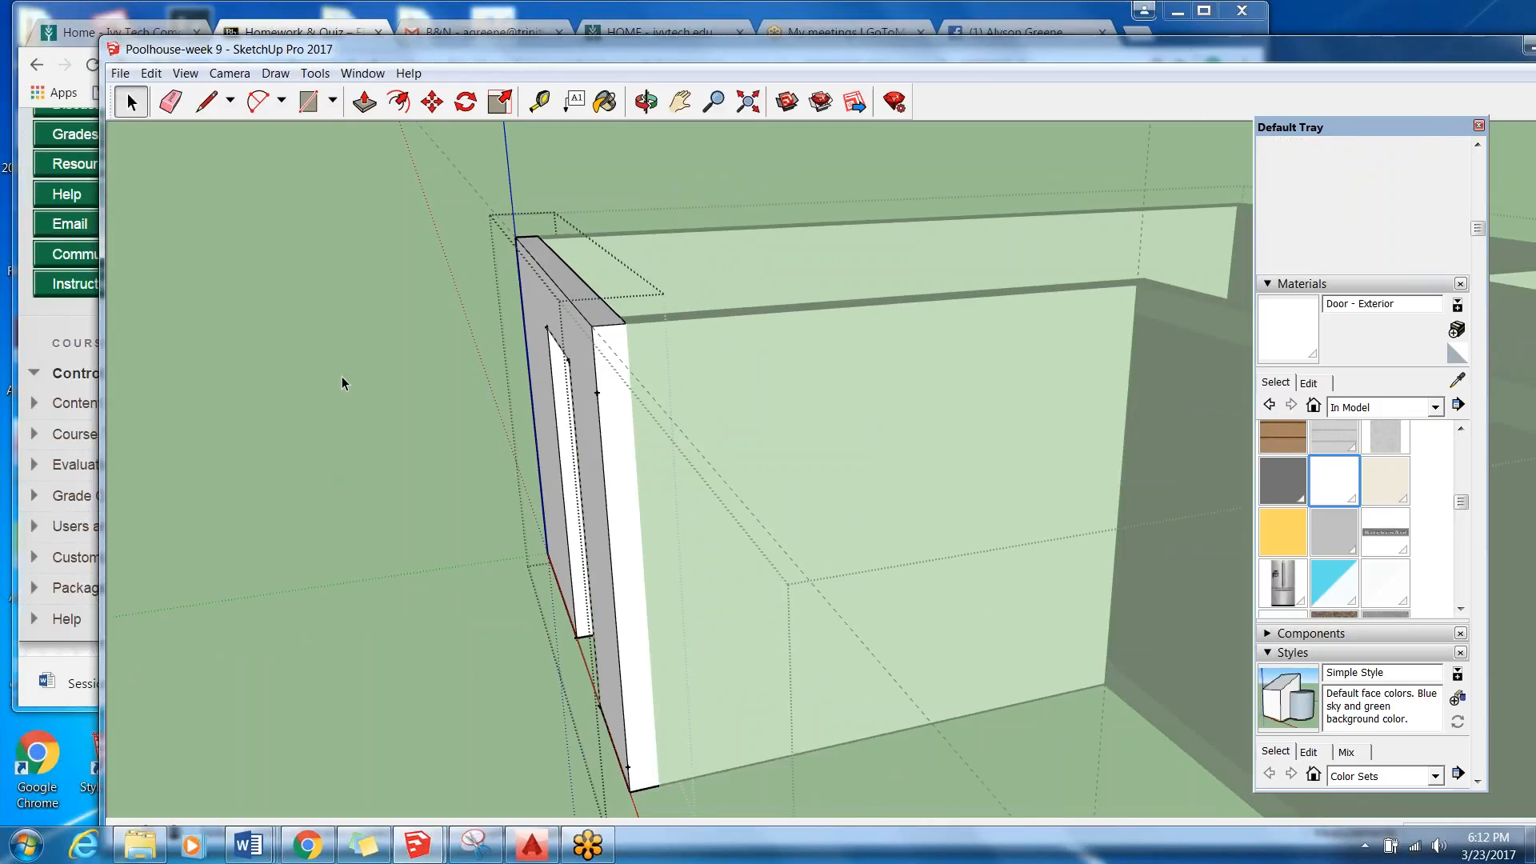
middle_click_drag(348, 376, 496, 501)
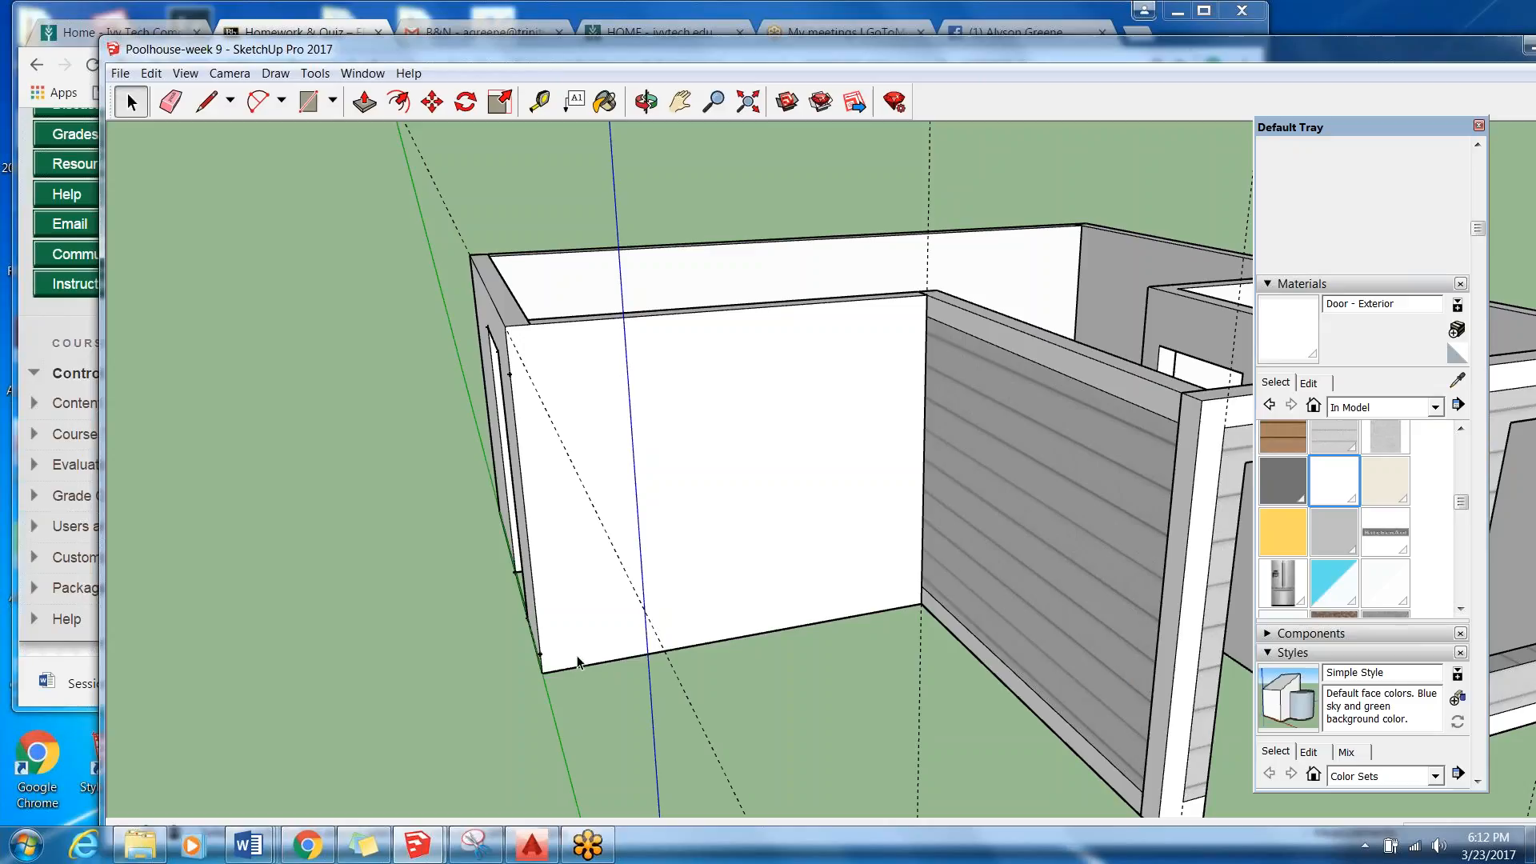
middle_click_drag(576, 656, 328, 423)
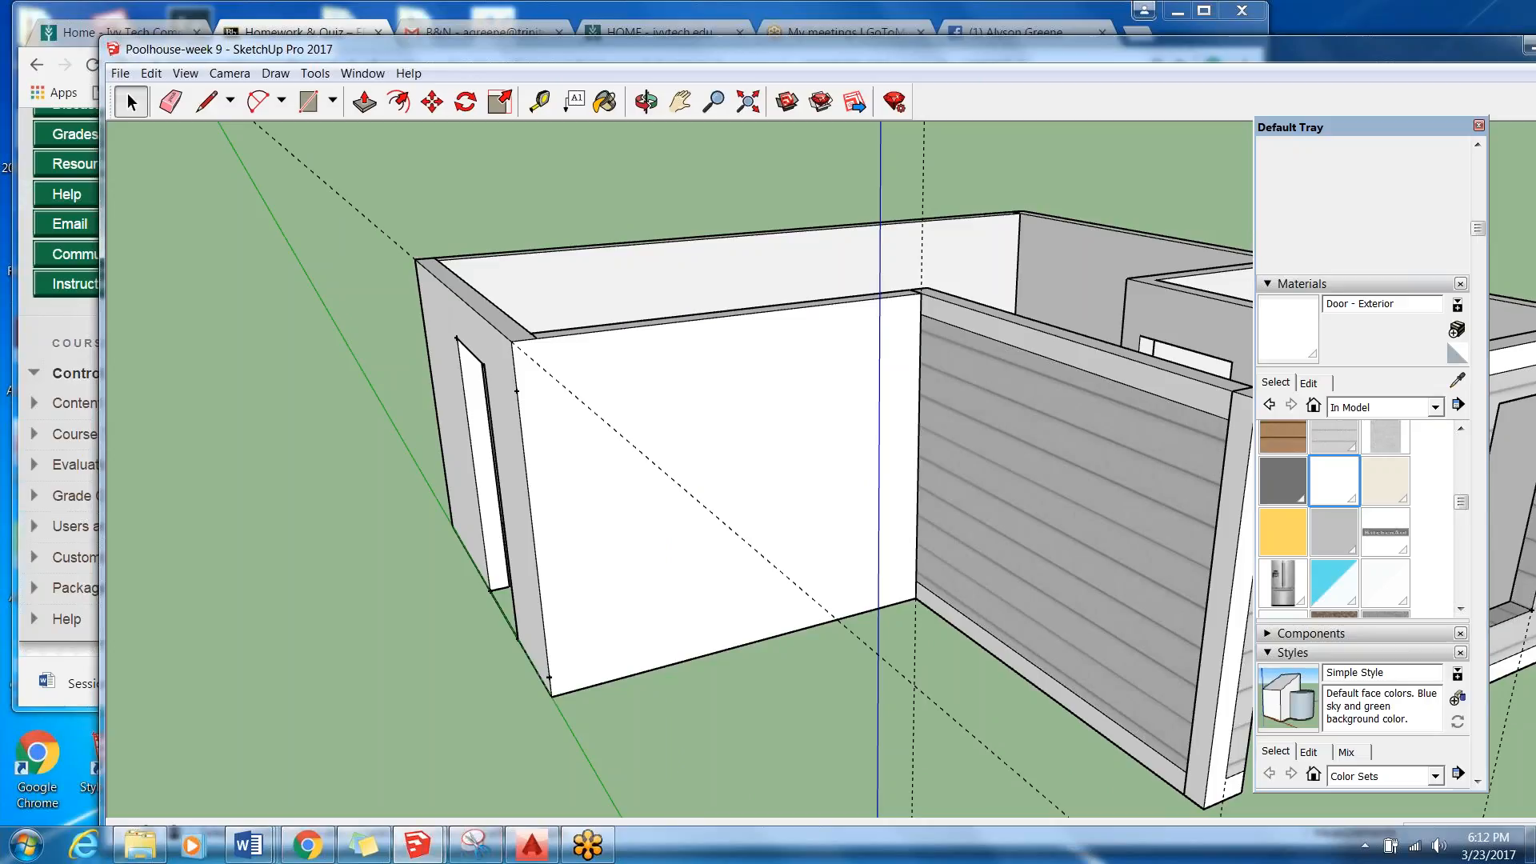
Turn off the display of profiles and edges in the model's edge style.
left_click(184, 73)
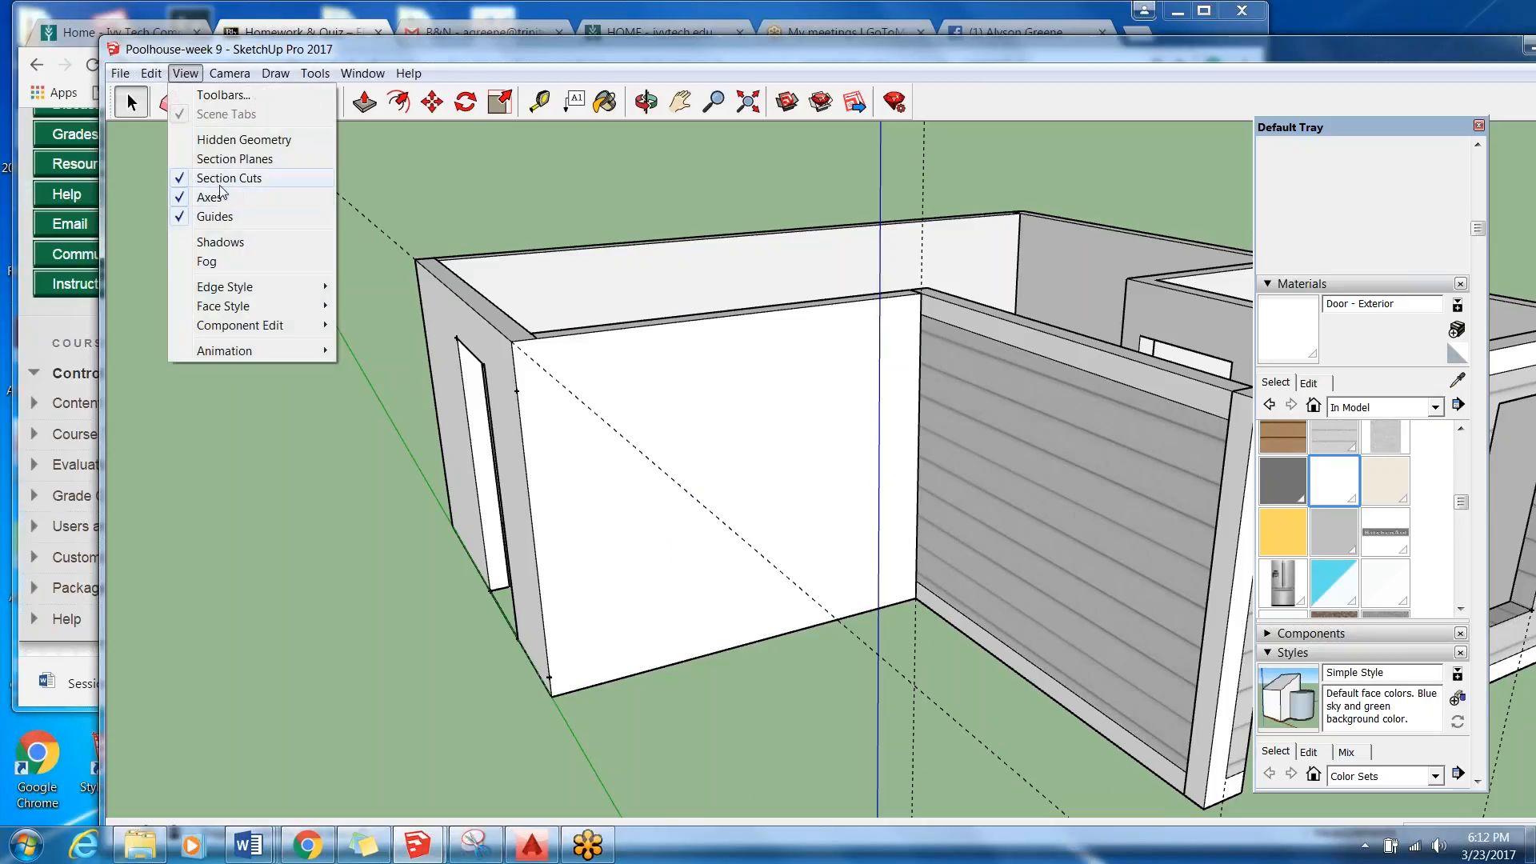
mouse_move(234, 295)
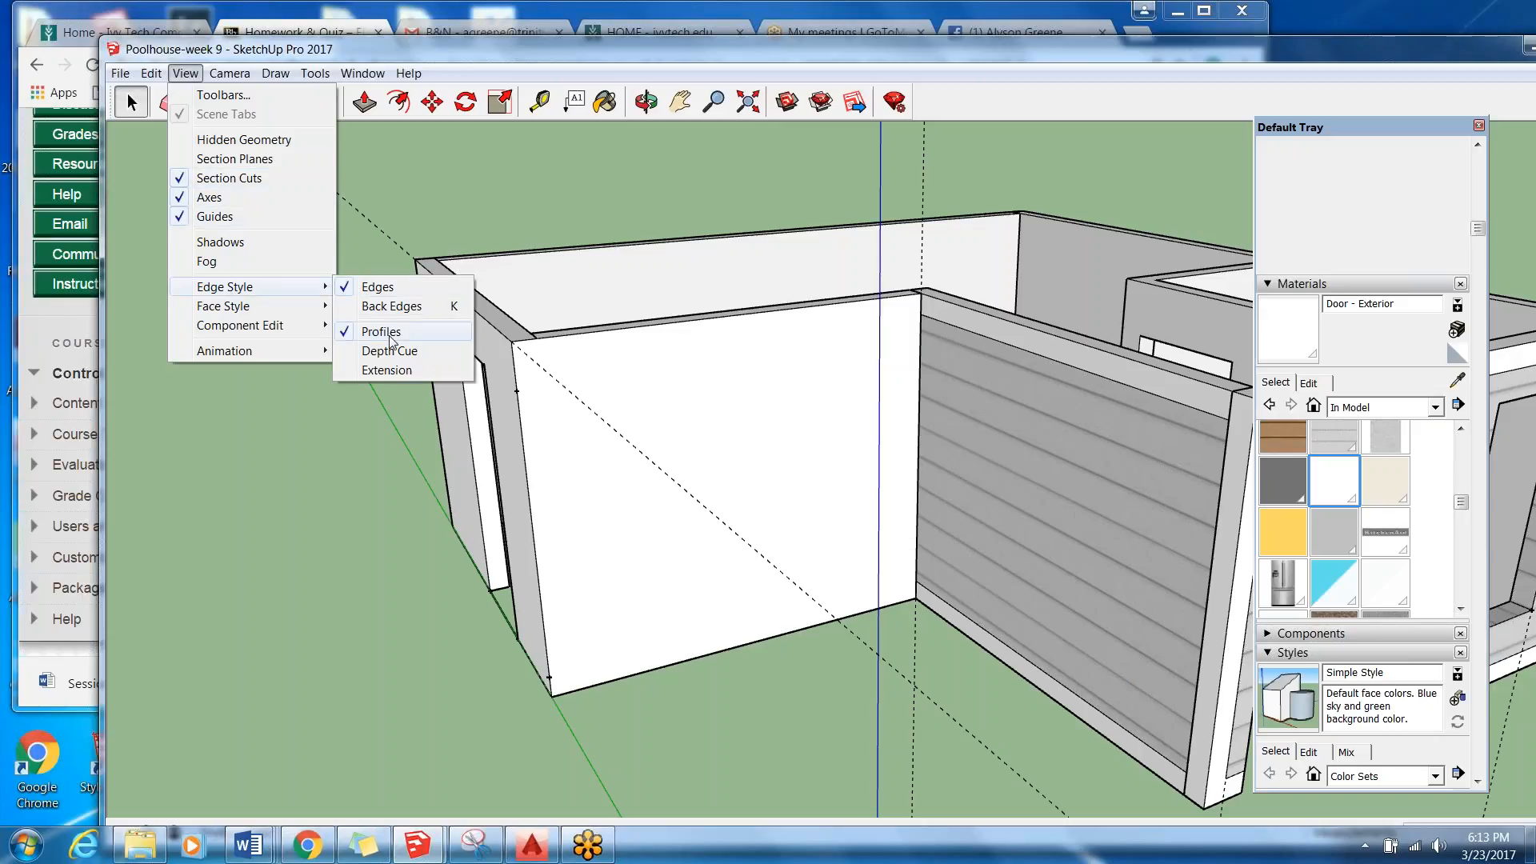
left_click(372, 287)
left_click(187, 74)
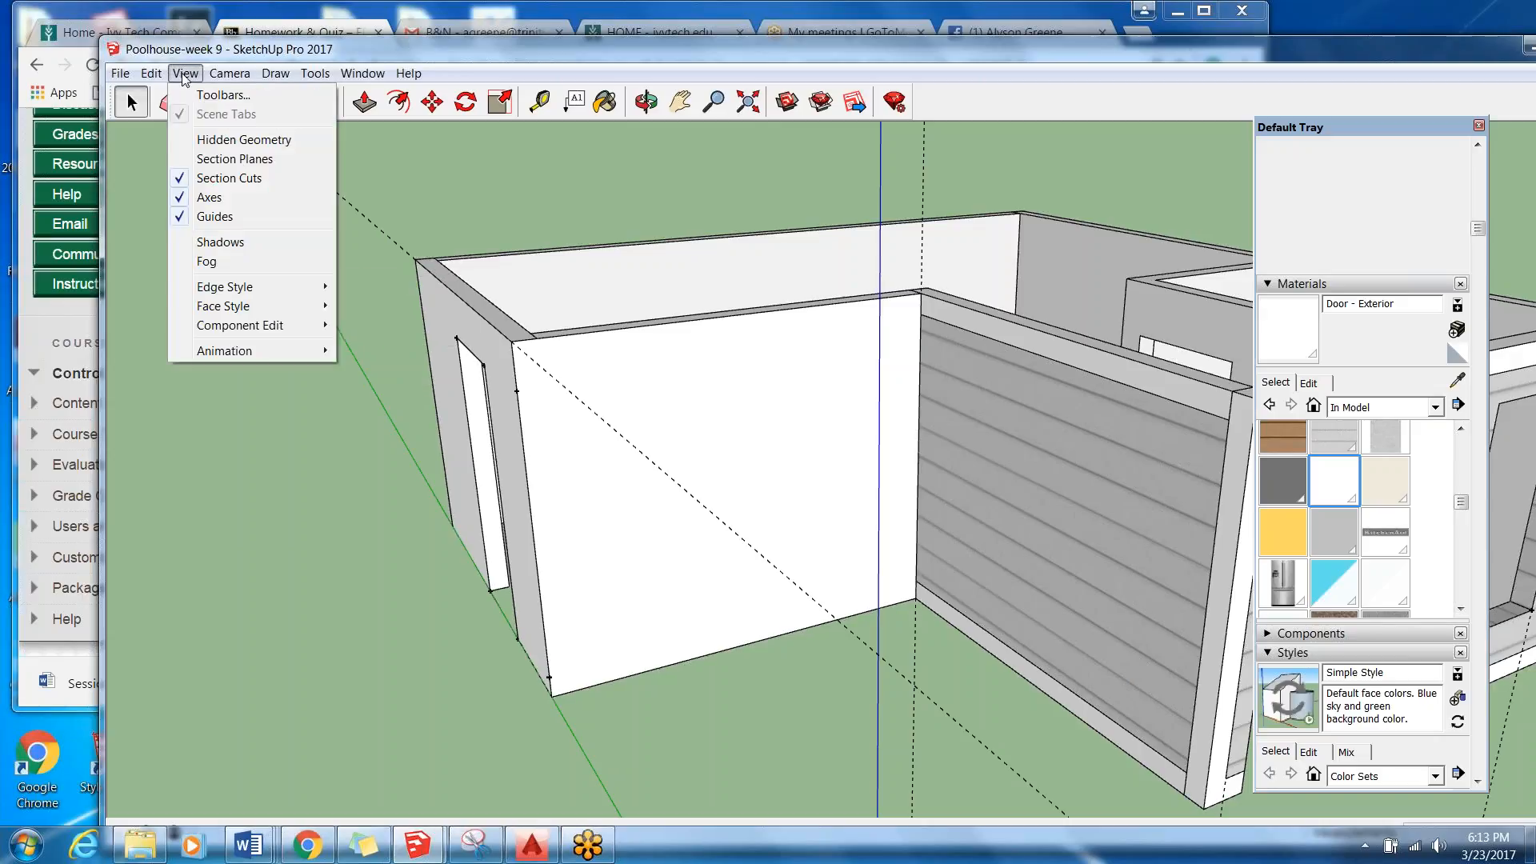
mouse_move(320, 287)
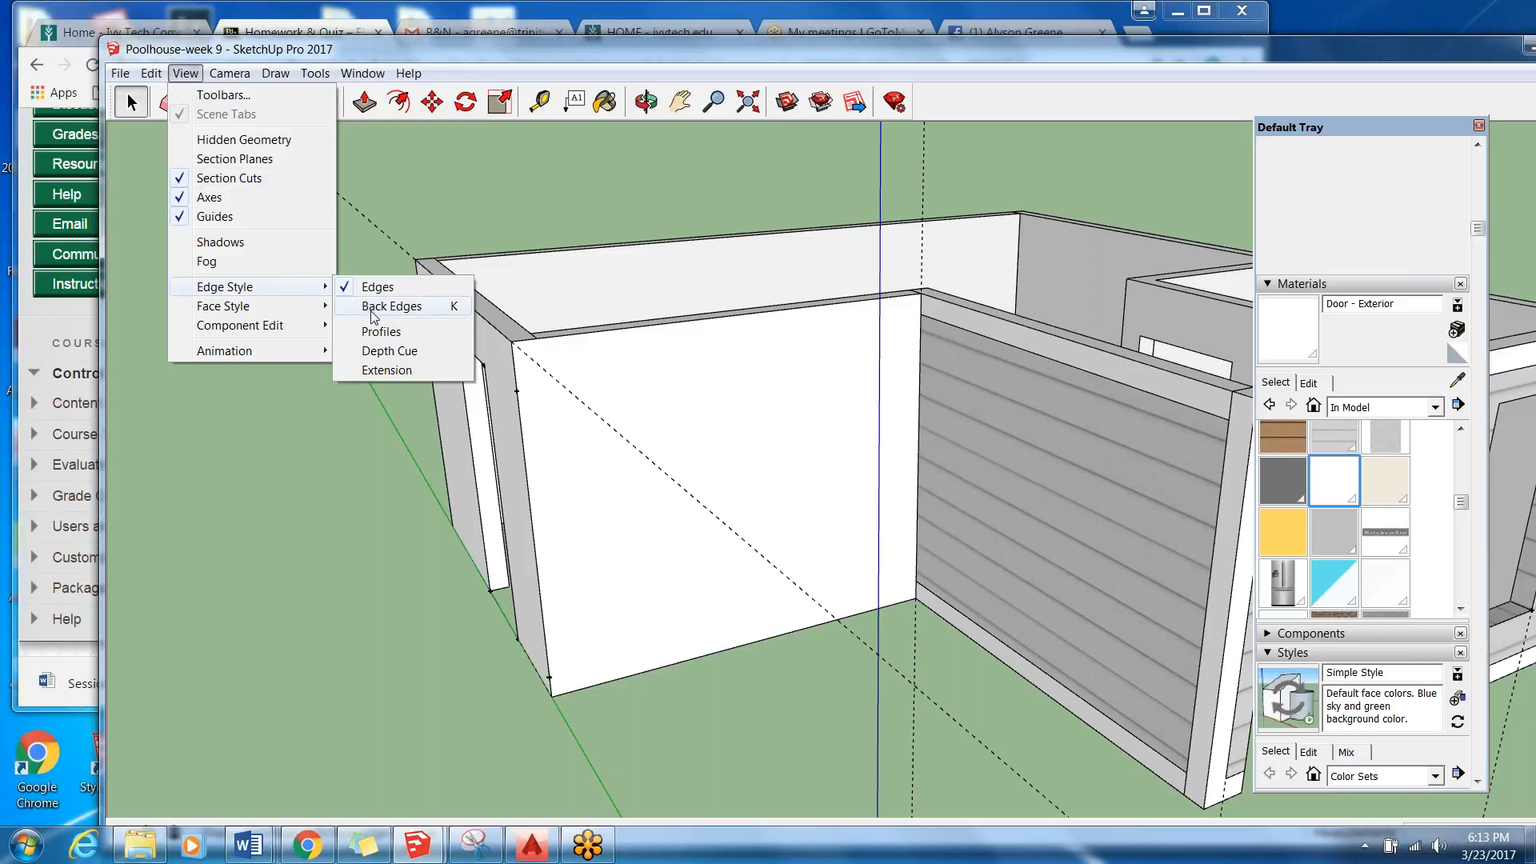
left_click(376, 288)
Inspect the white wall's corner joint and the door wall from several angles with edge display turned off.
middle_click_drag(377, 289, 261, 342)
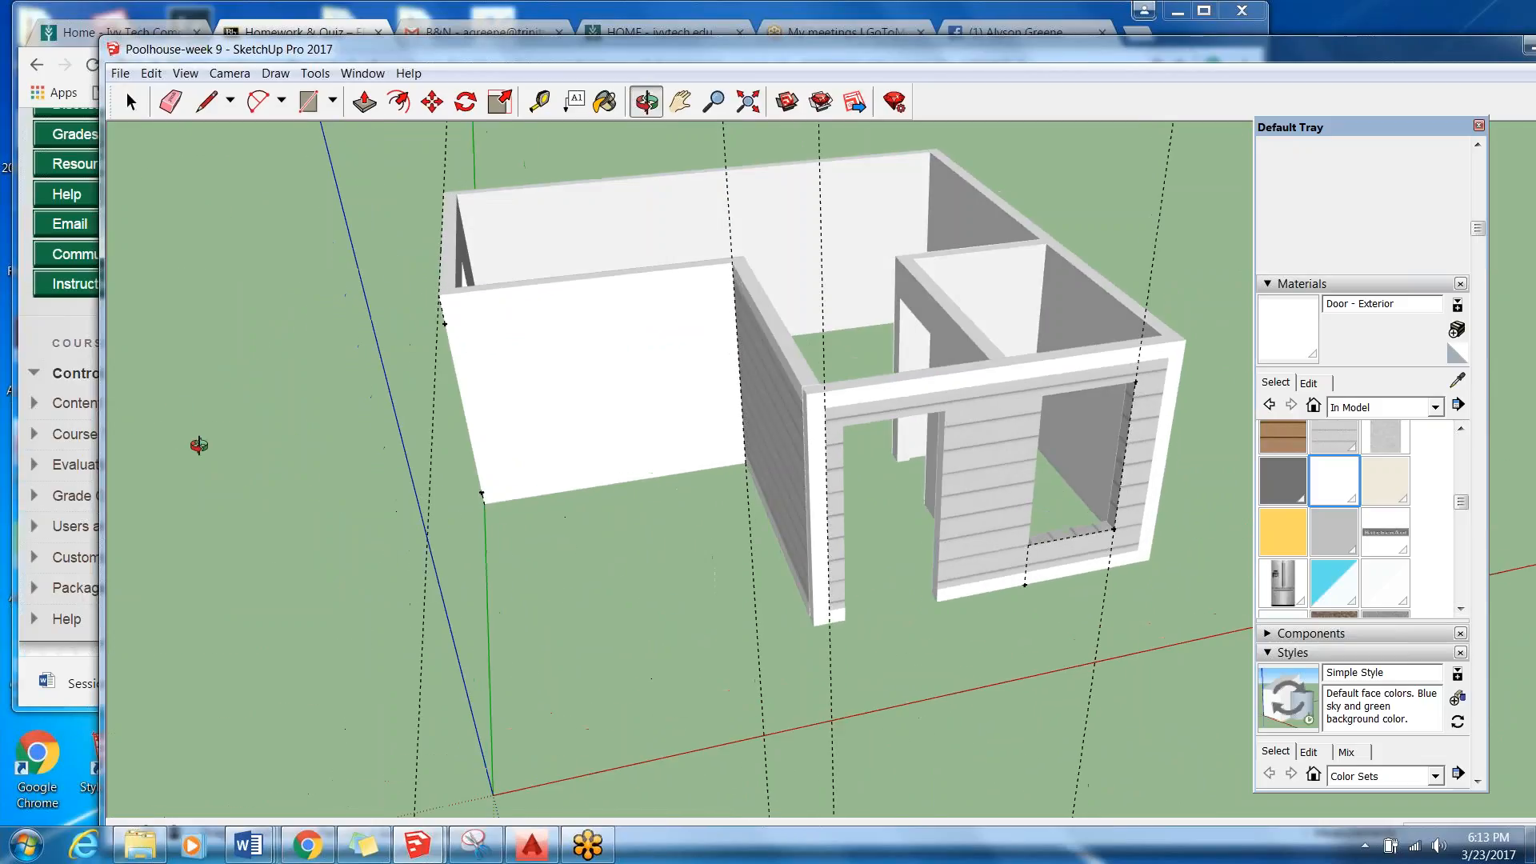
key("space")
scroll(480, 344, "up", 2)
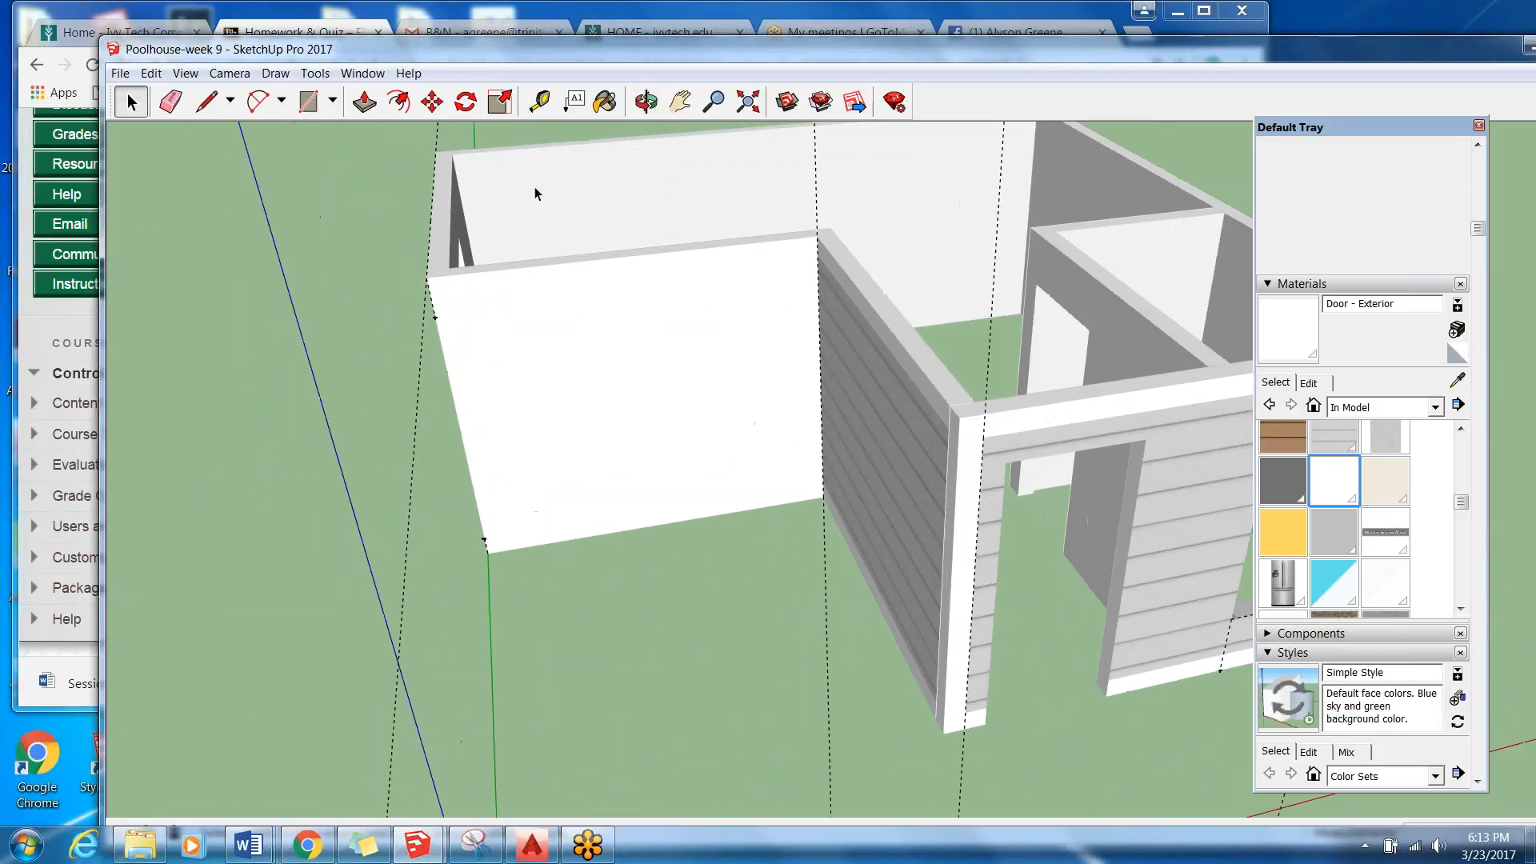
scroll(818, 507, "up", 1)
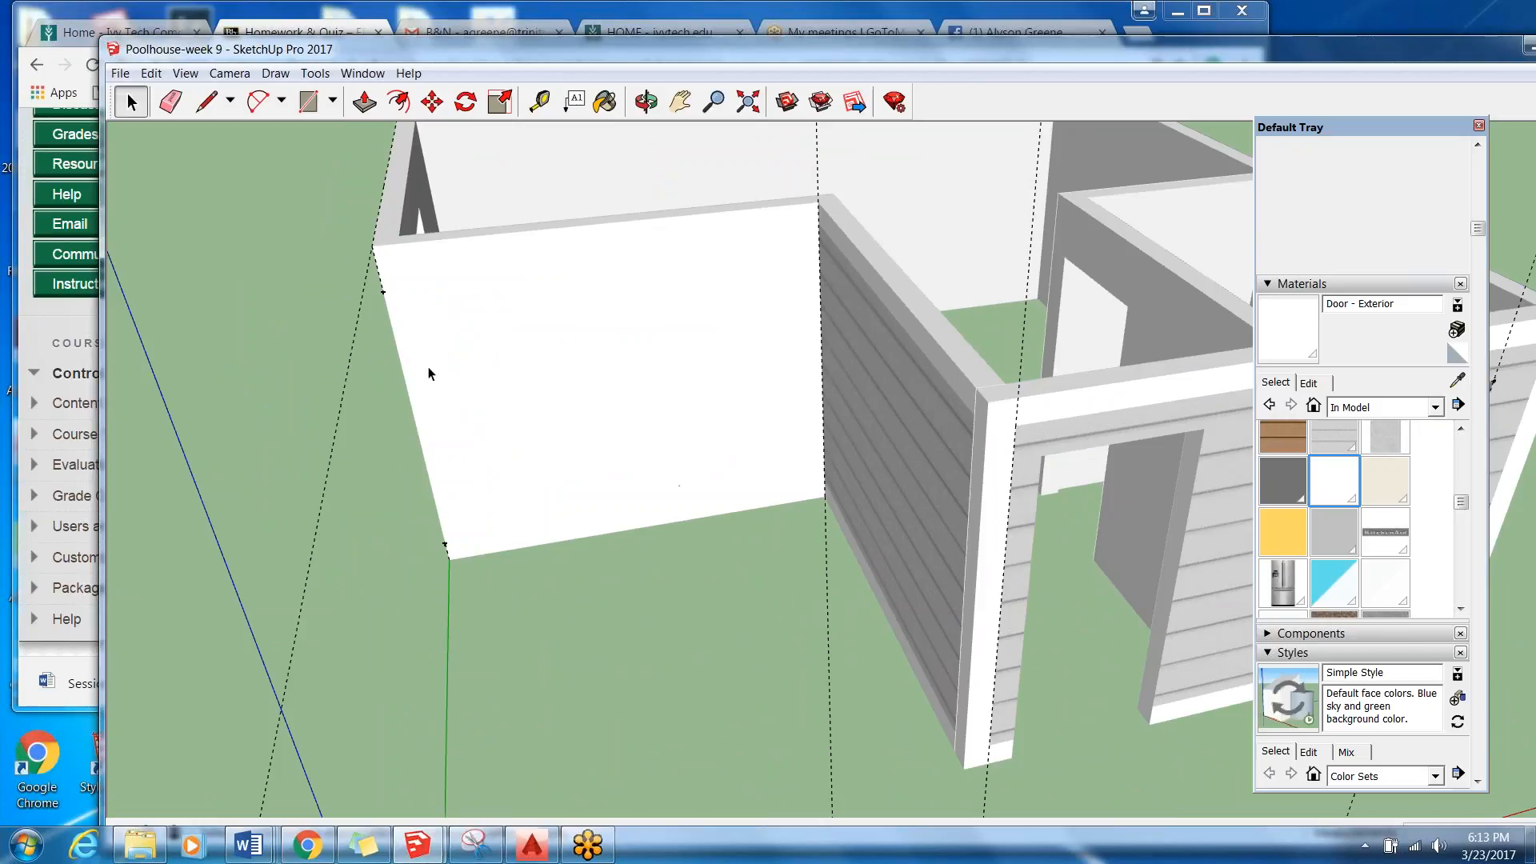
middle_click_drag(212, 238, 380, 272)
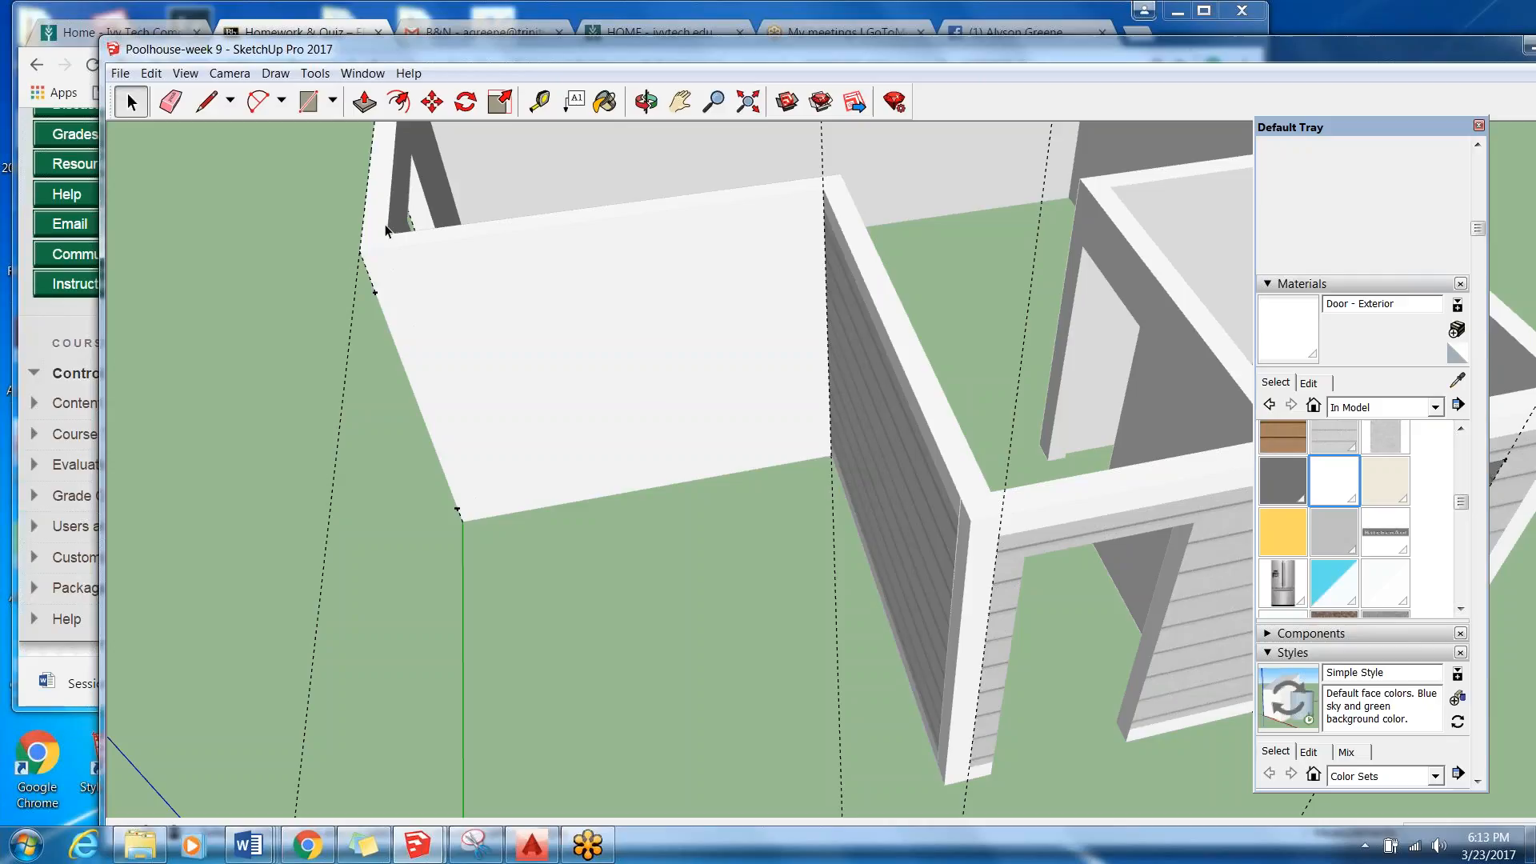
middle_click_drag(403, 142, 387, 182)
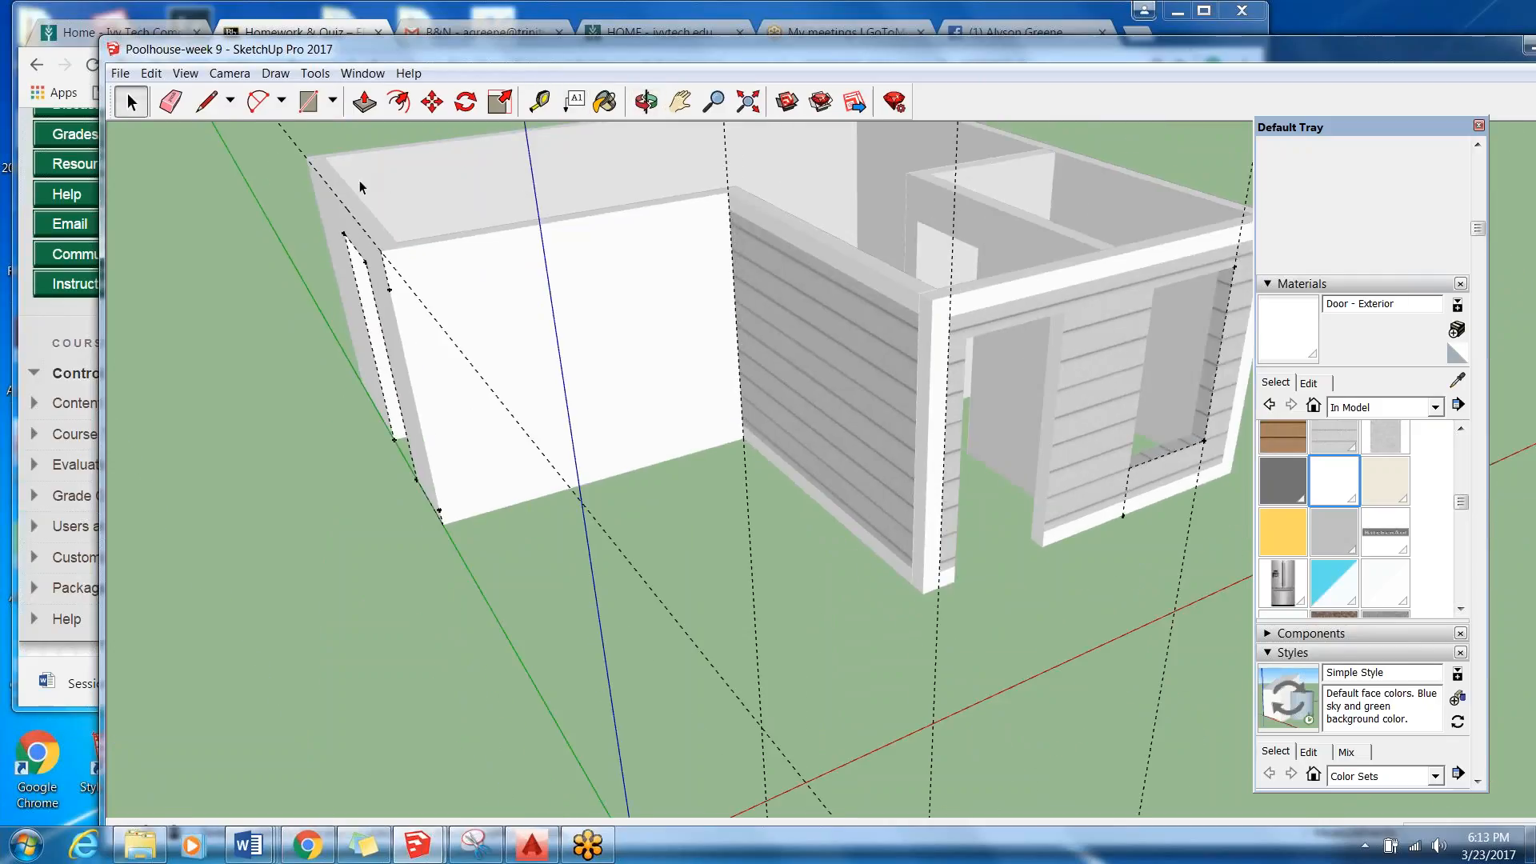
middle_click_drag(209, 332, 480, 216)
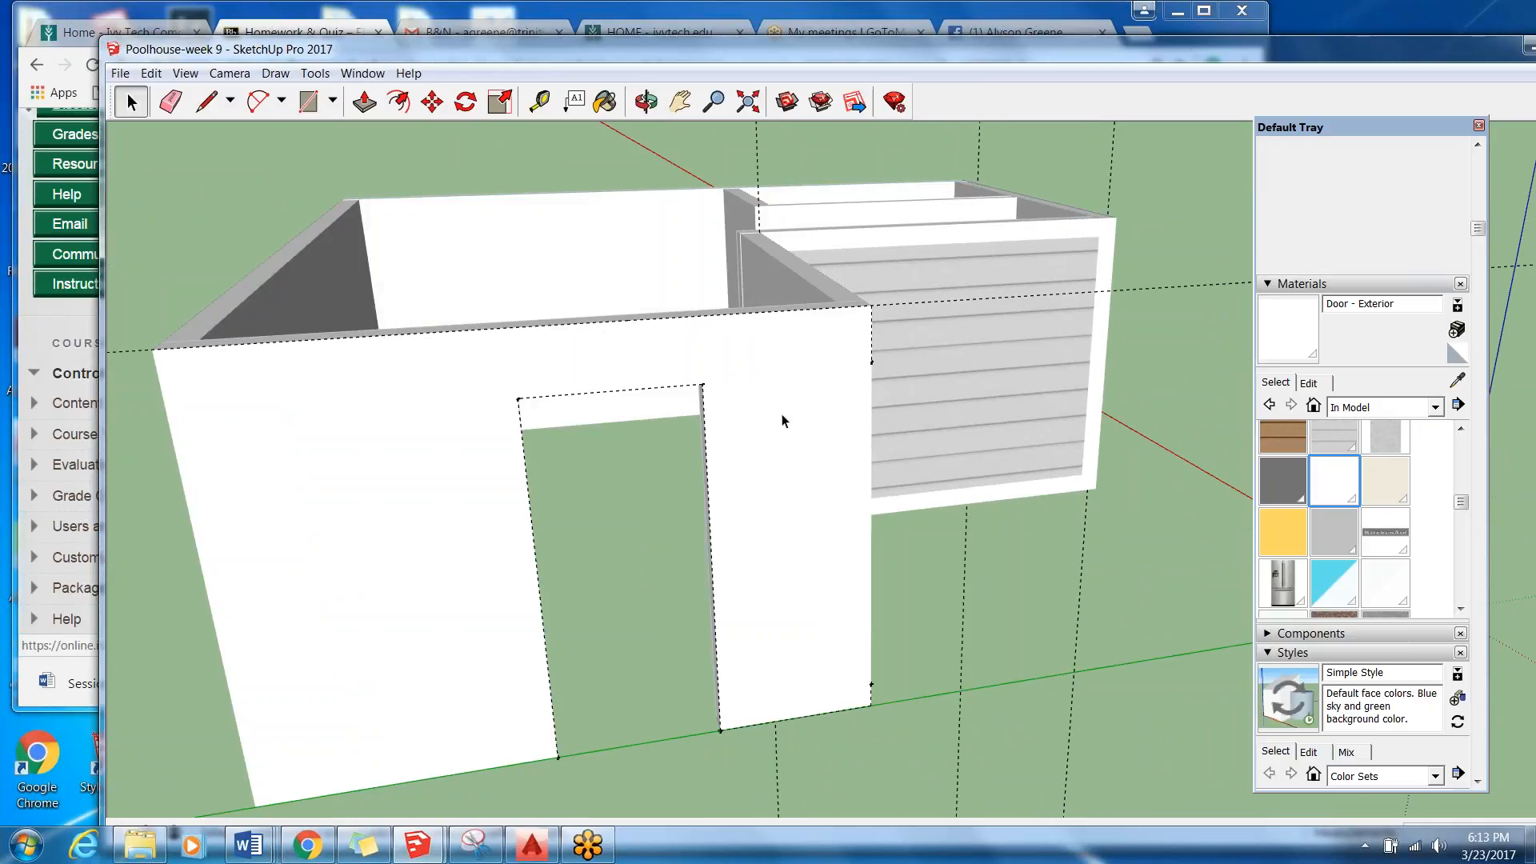
scroll(785, 417, "down", 3)
middle_click_drag(930, 319, 448, 368)
Undo the recent edge-hiding changes on the door wall one after another.
left_click(151, 74)
left_click(166, 95)
left_click(154, 77)
left_click(162, 95)
left_click(153, 77)
left_click(163, 94)
left_click(153, 77)
left_click(163, 94)
left_click(153, 77)
left_click(163, 95)
left_click(153, 77)
left_click(155, 78)
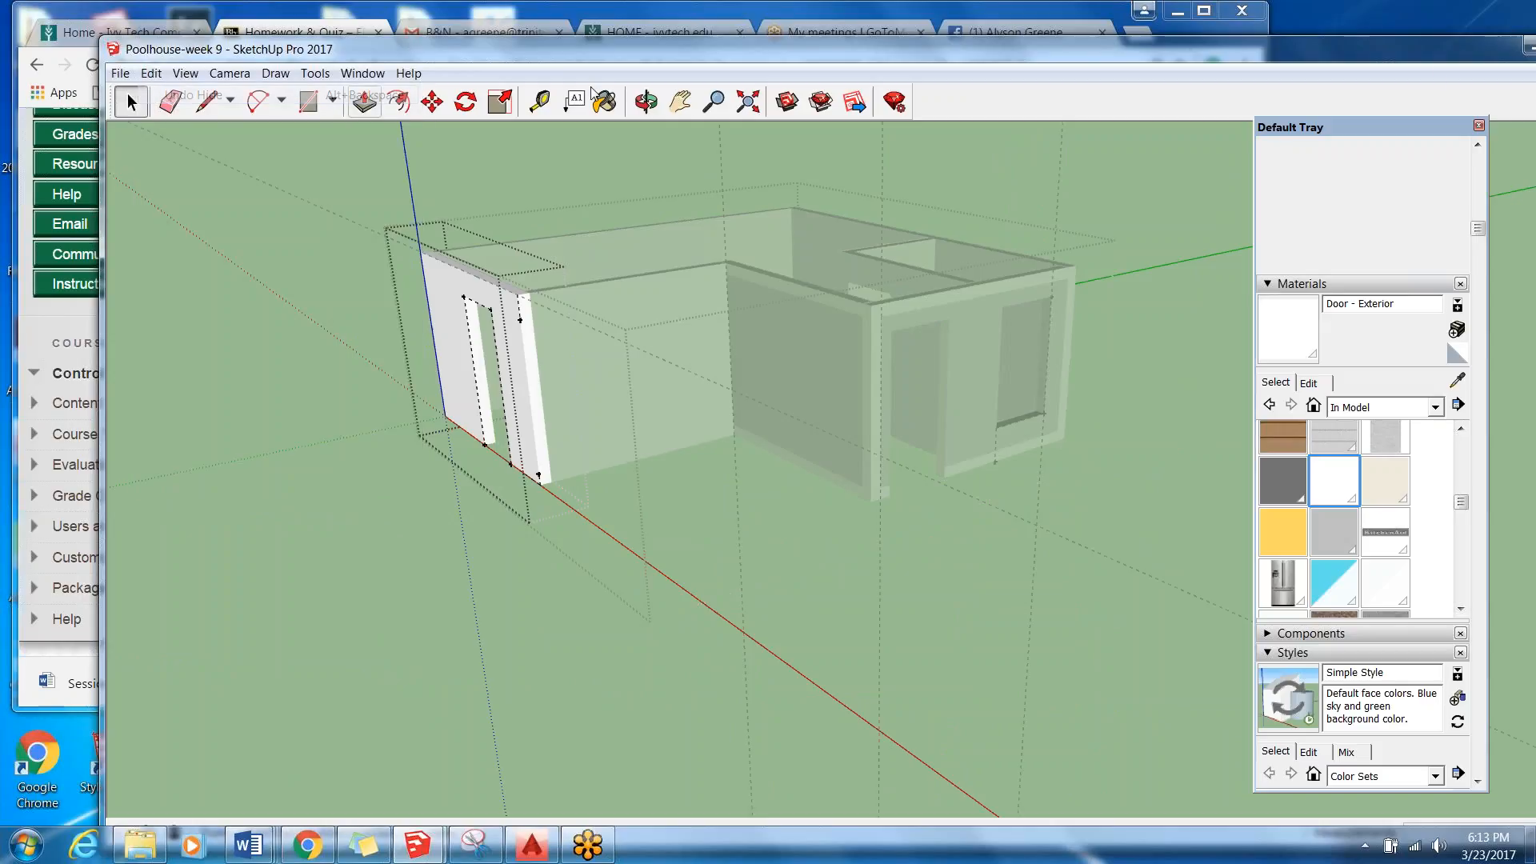
Close the pool house model without saving its changes and reopen Poolhouse-week 9 from the recent SketchUp files.
left_click_drag(1493, 53, 1248, 91)
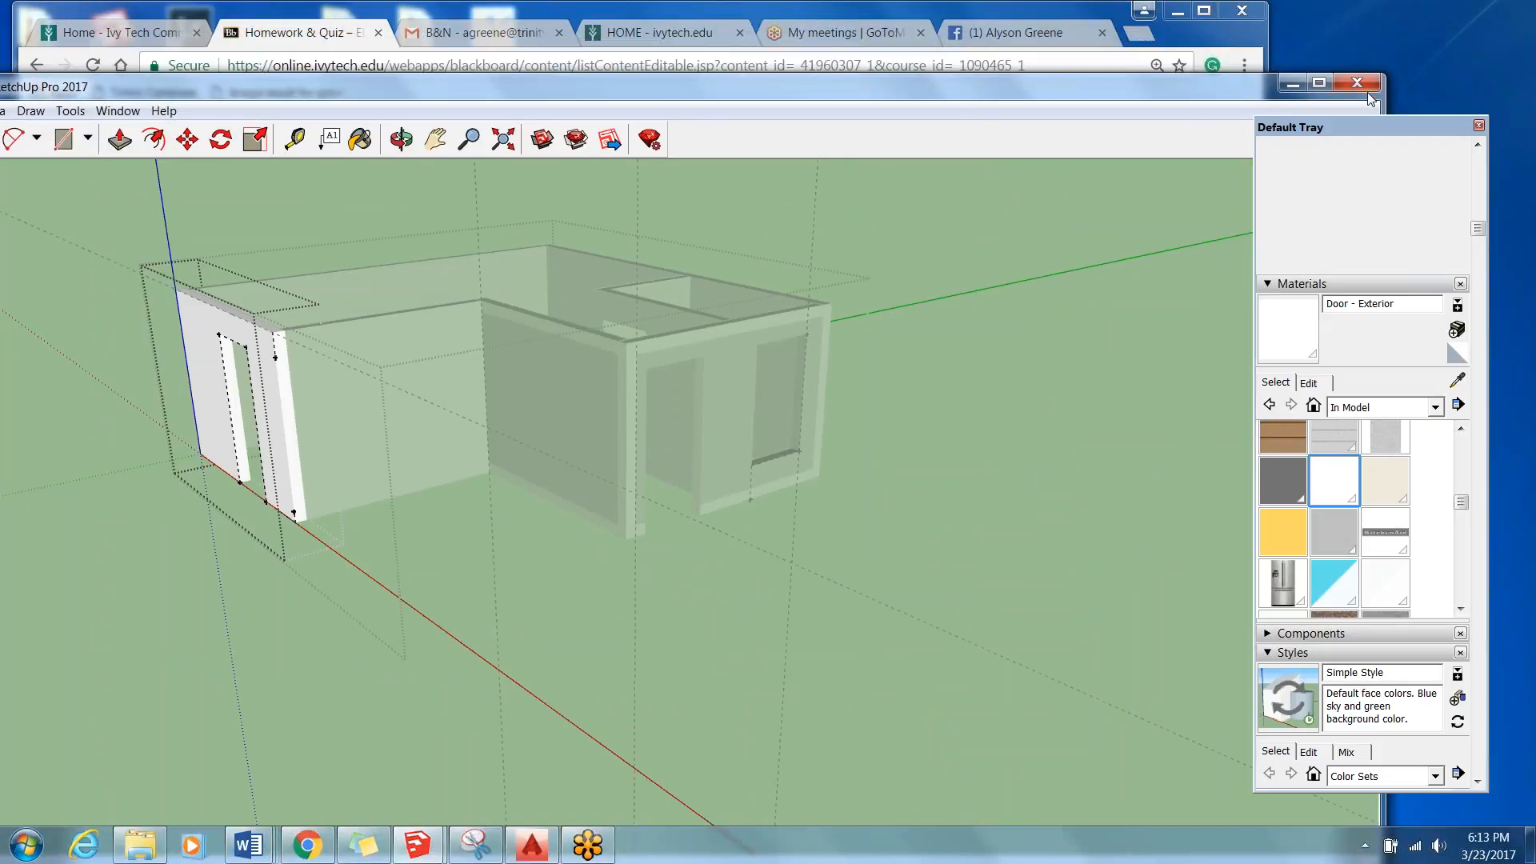
left_click(1352, 82)
left_click(650, 533)
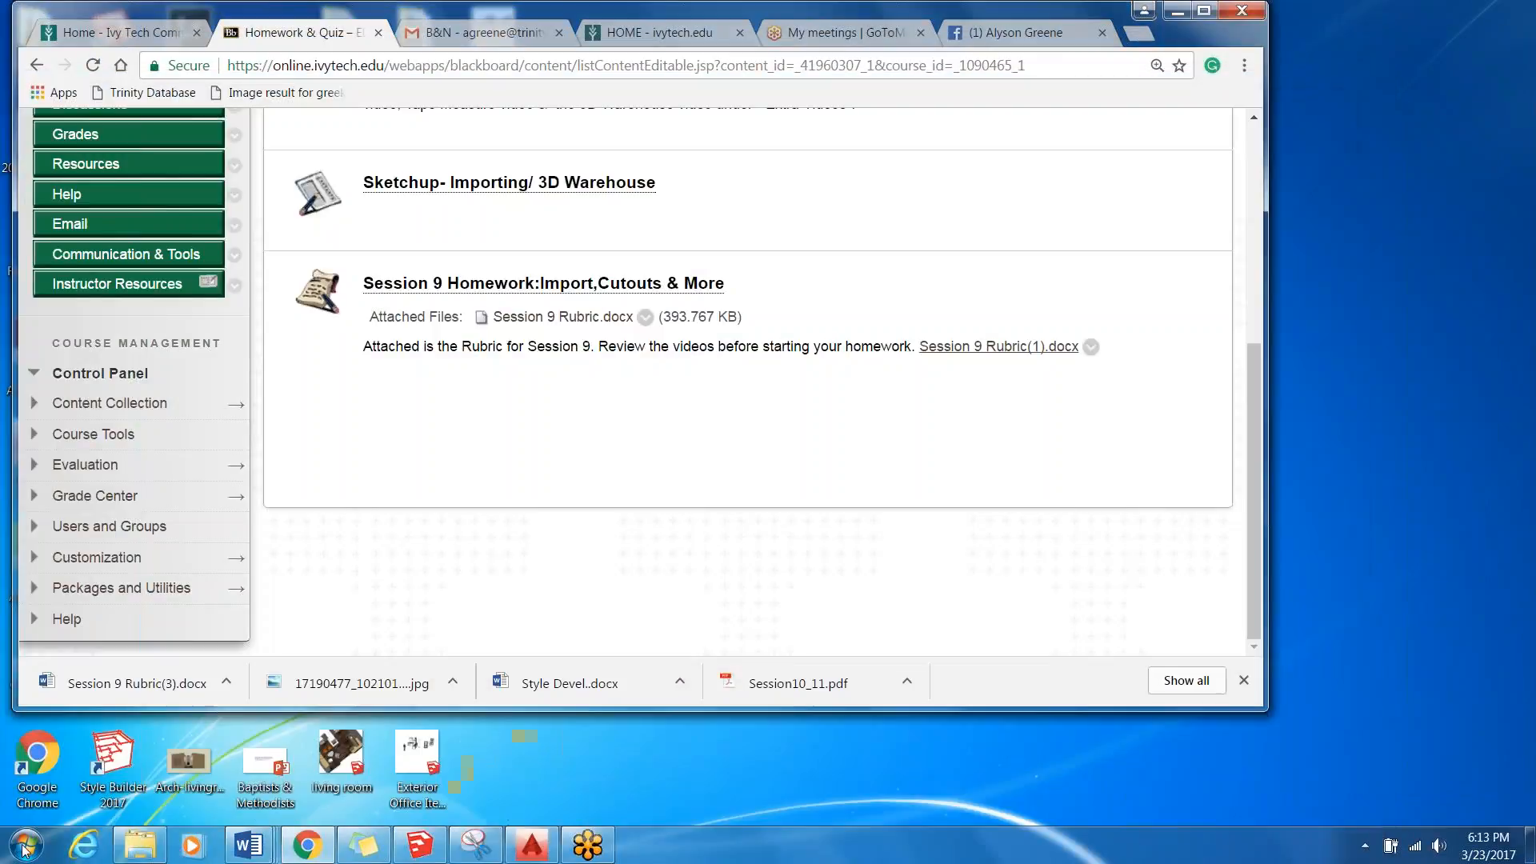
left_click(402, 850)
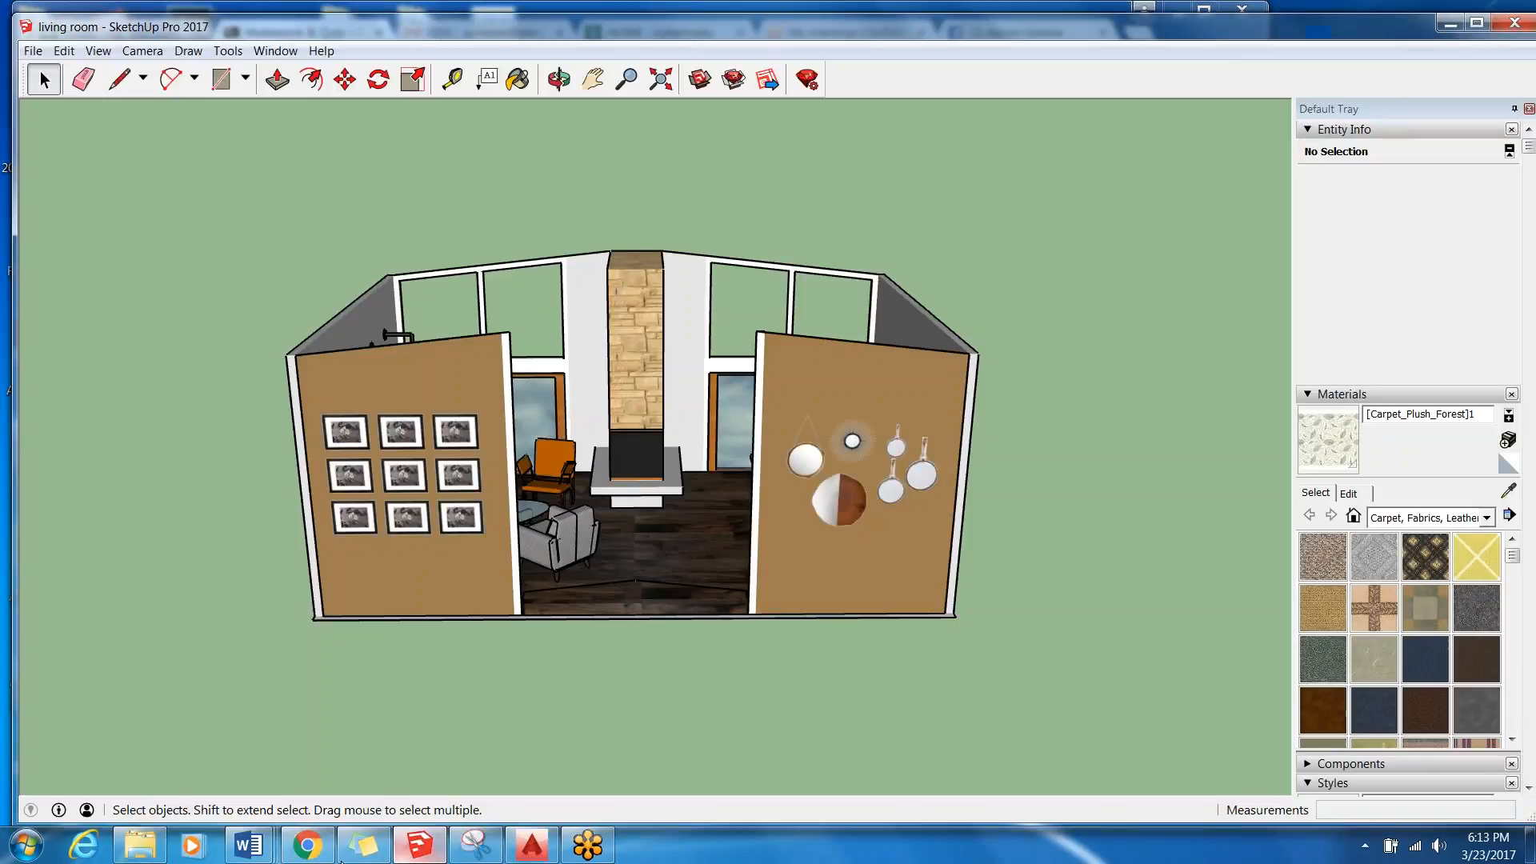
left_click(28, 845)
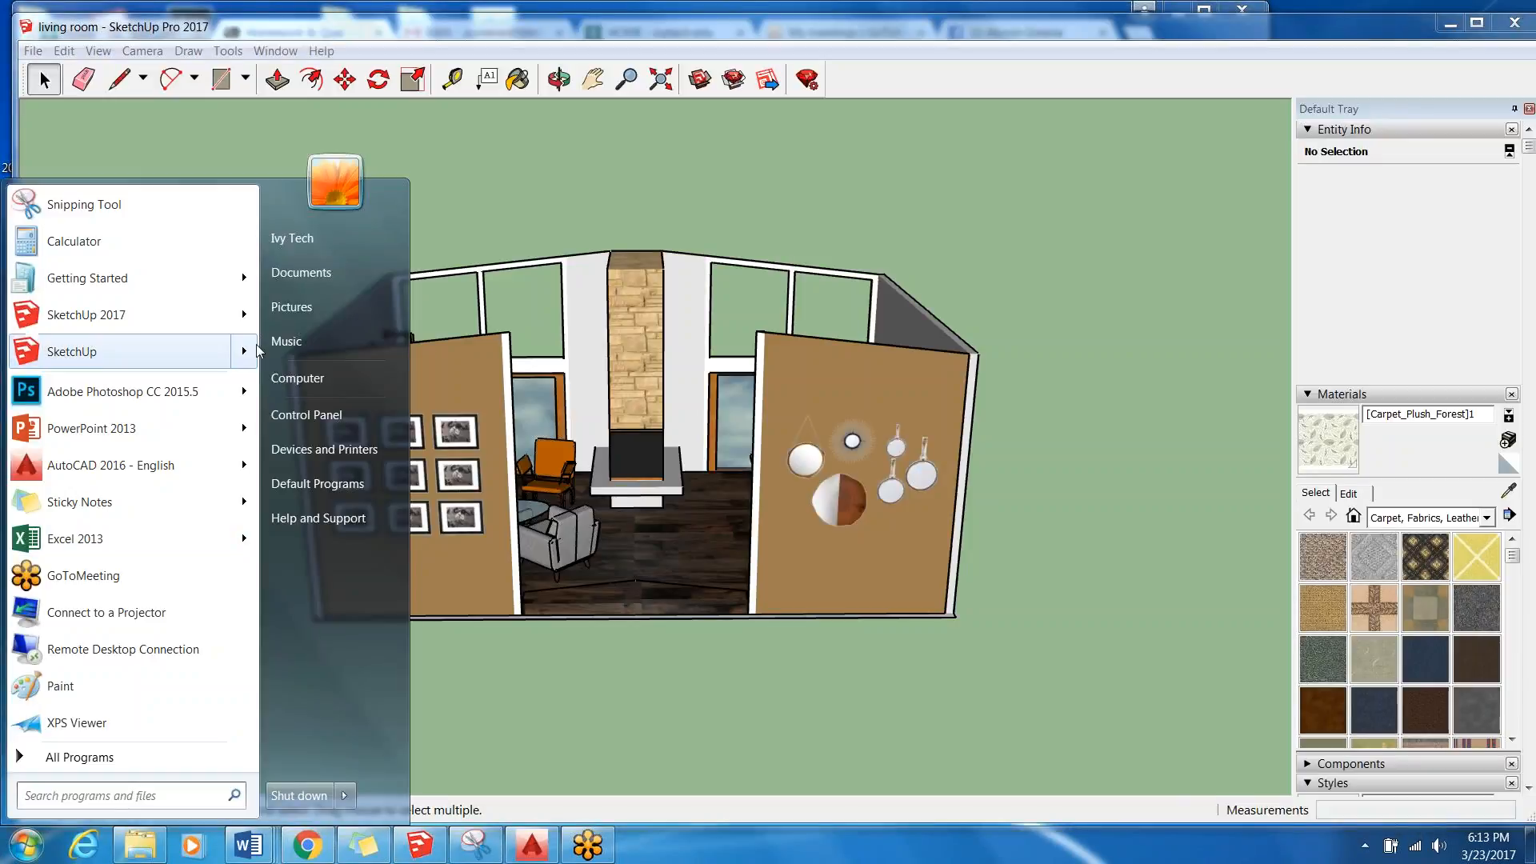
mouse_move(244, 324)
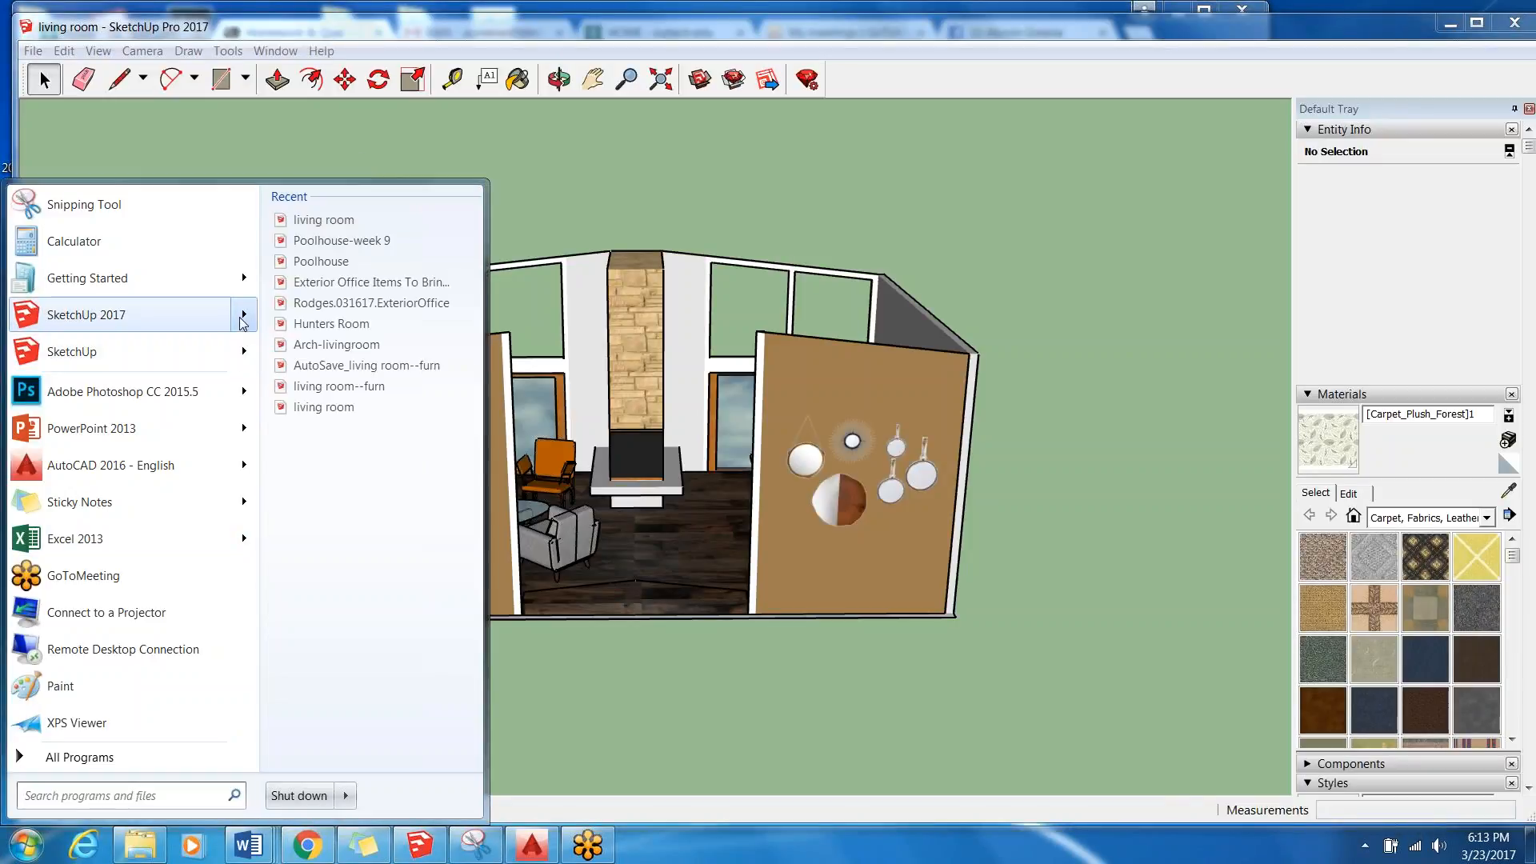
left_click(336, 240)
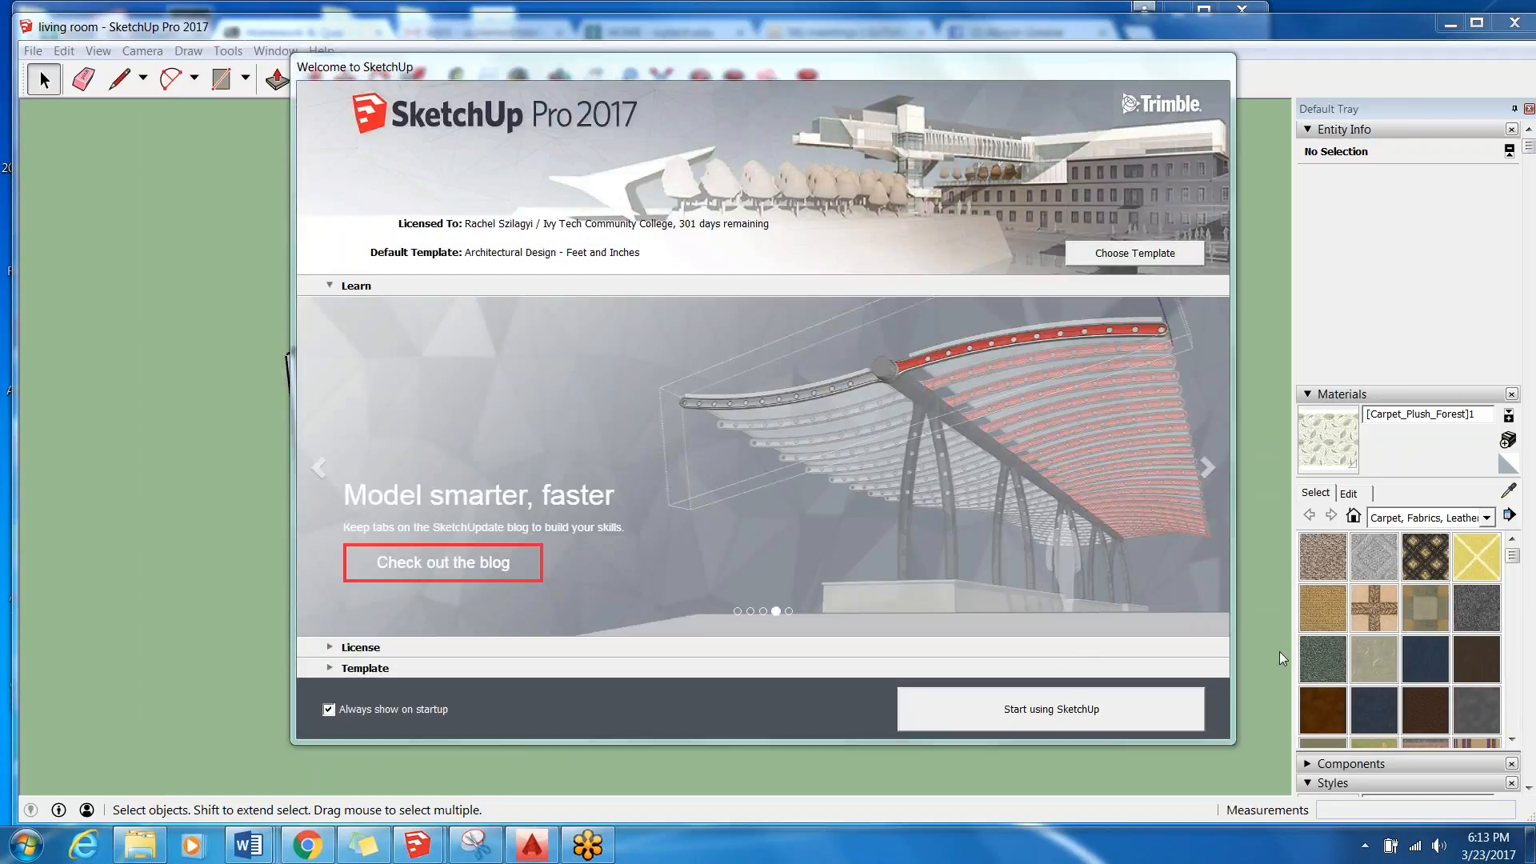
left_click(1125, 726)
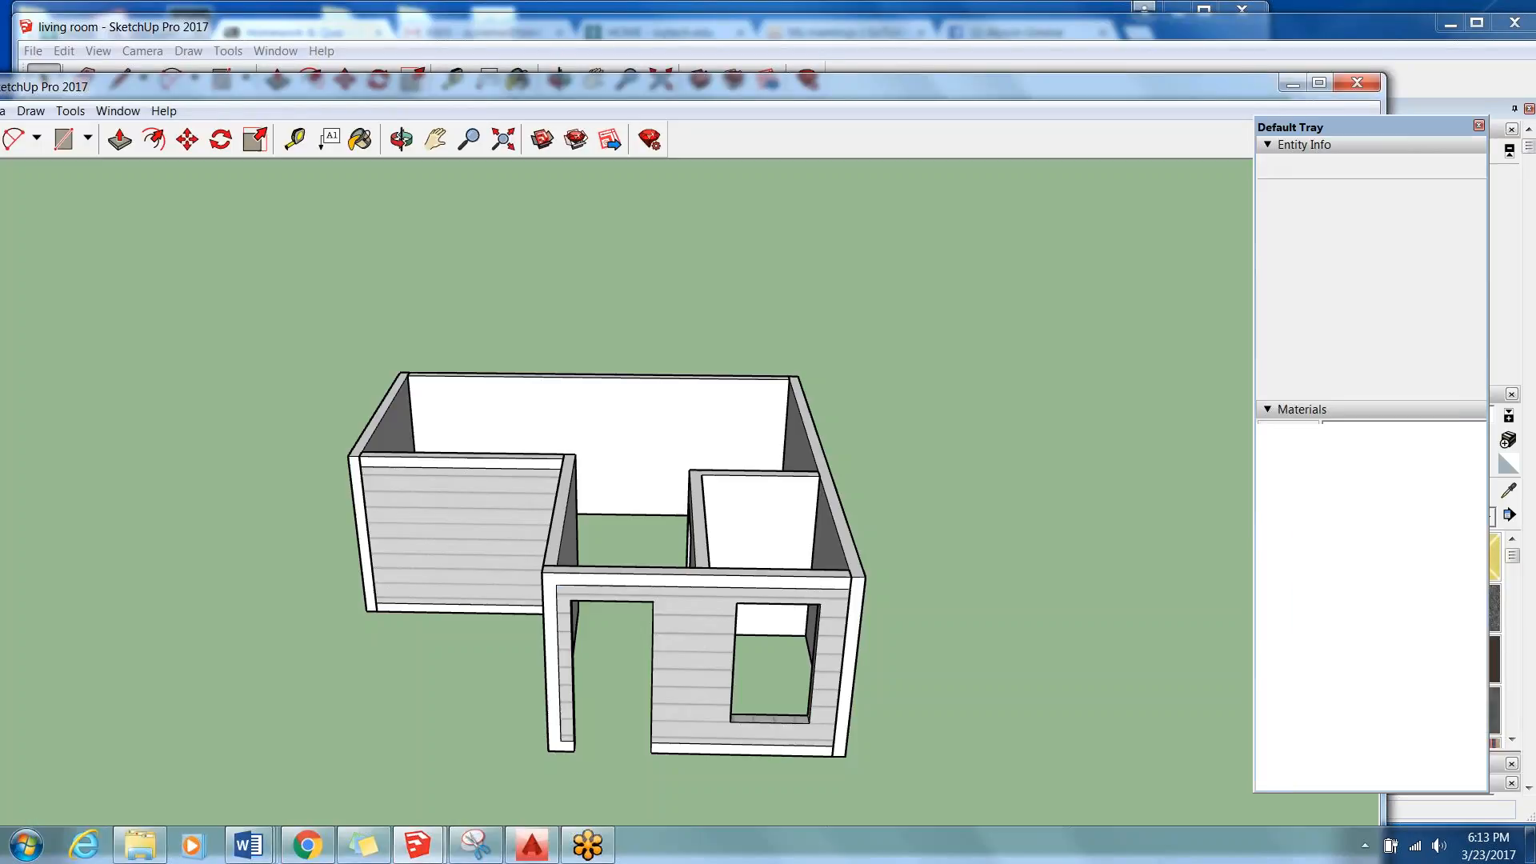
Compare the reopened model's siding and openings with the requirements in the Session 9 Rubric document in Word, and return to the model.
middle_click_drag(528, 644, 612, 432)
scroll(580, 464, "down", 2)
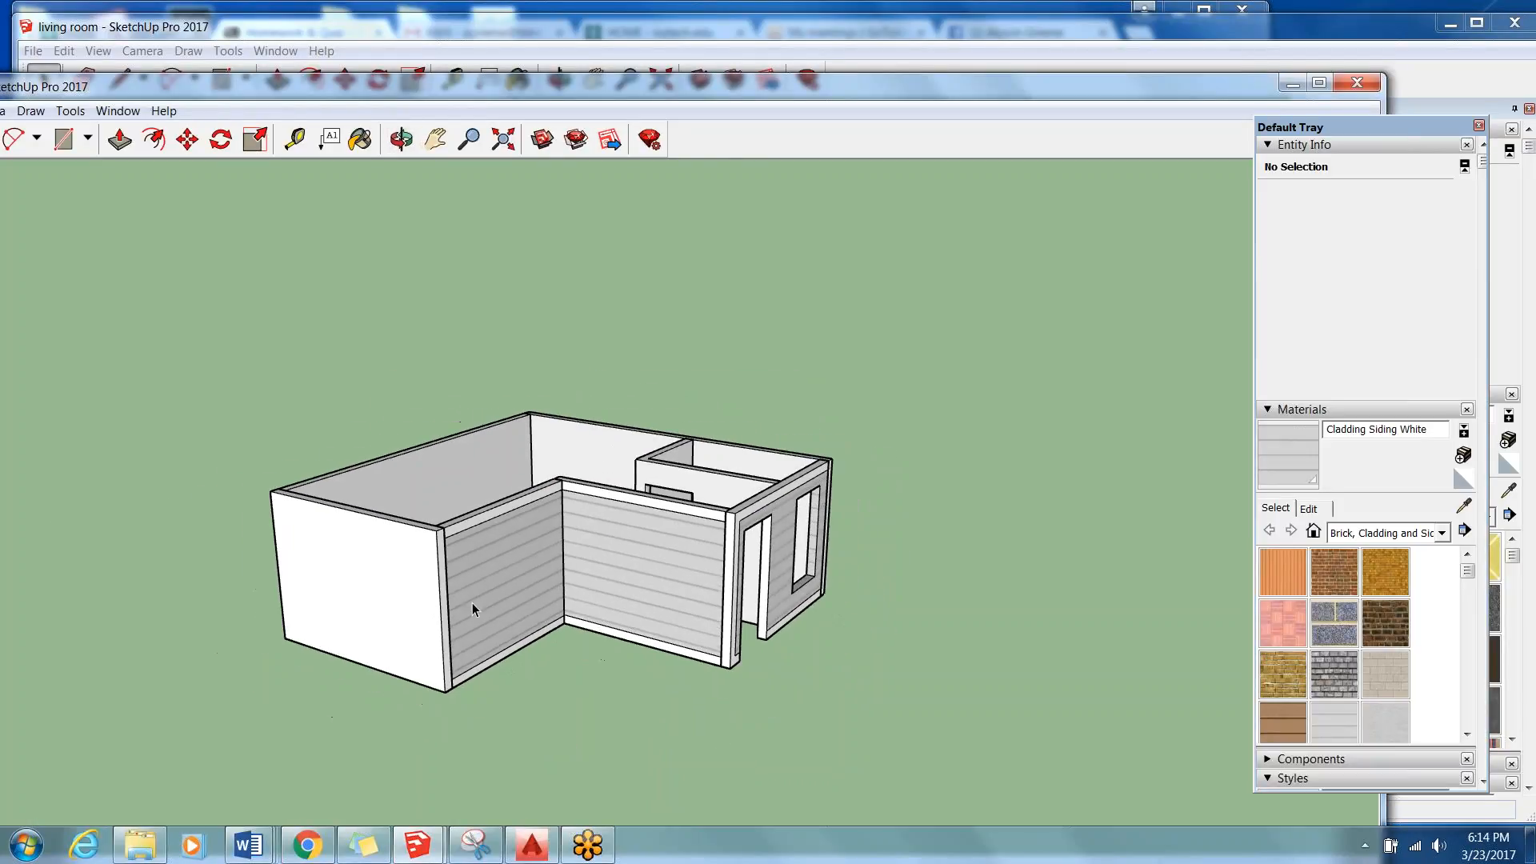
middle_click_drag(773, 402, 979, 442)
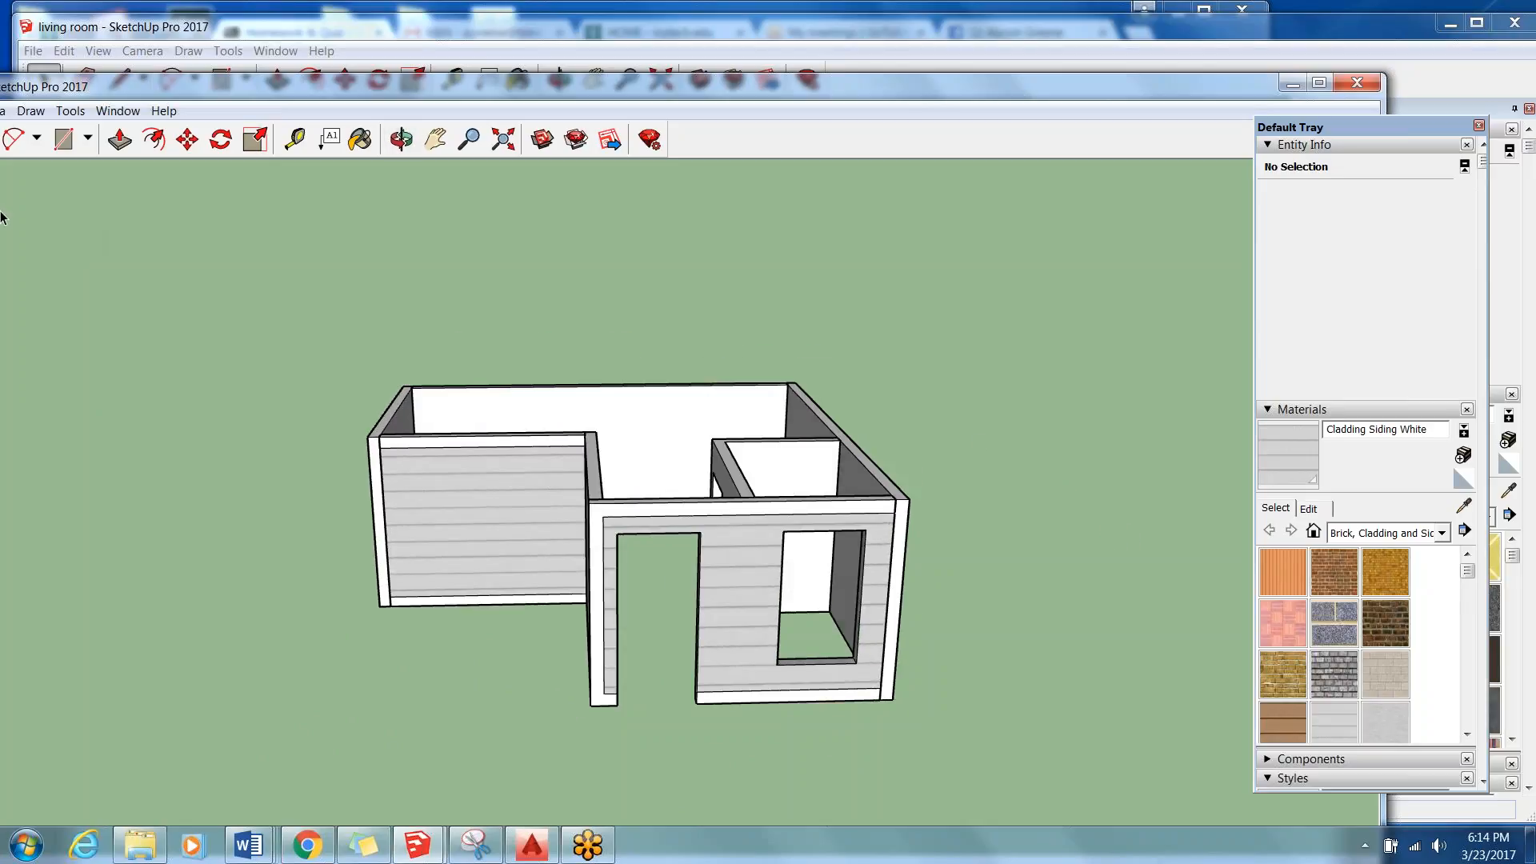
left_click(248, 844)
left_click(1160, 757)
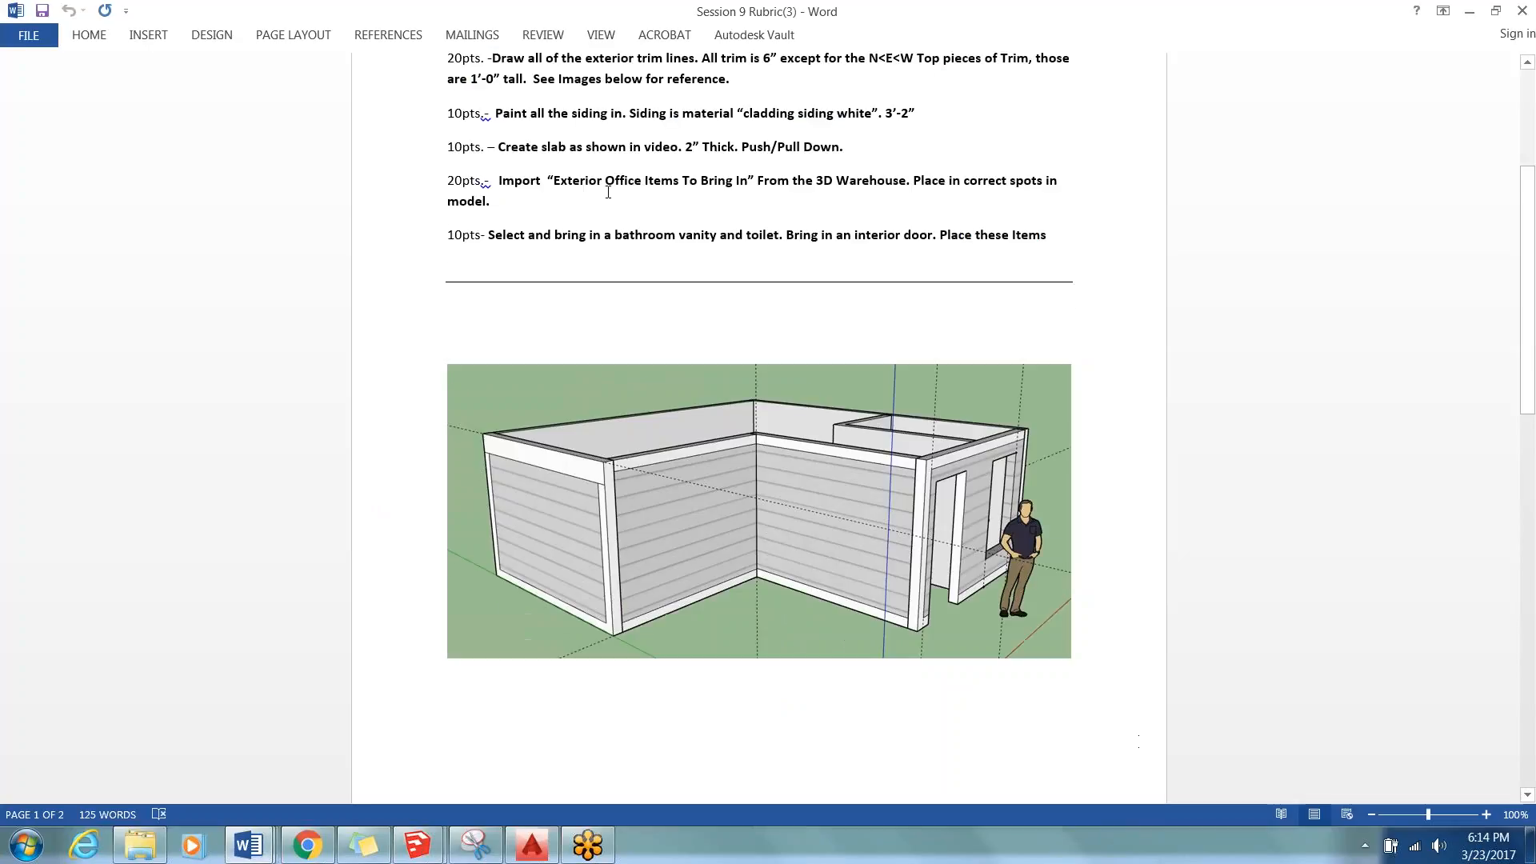
scroll(540, 244, "up", 4)
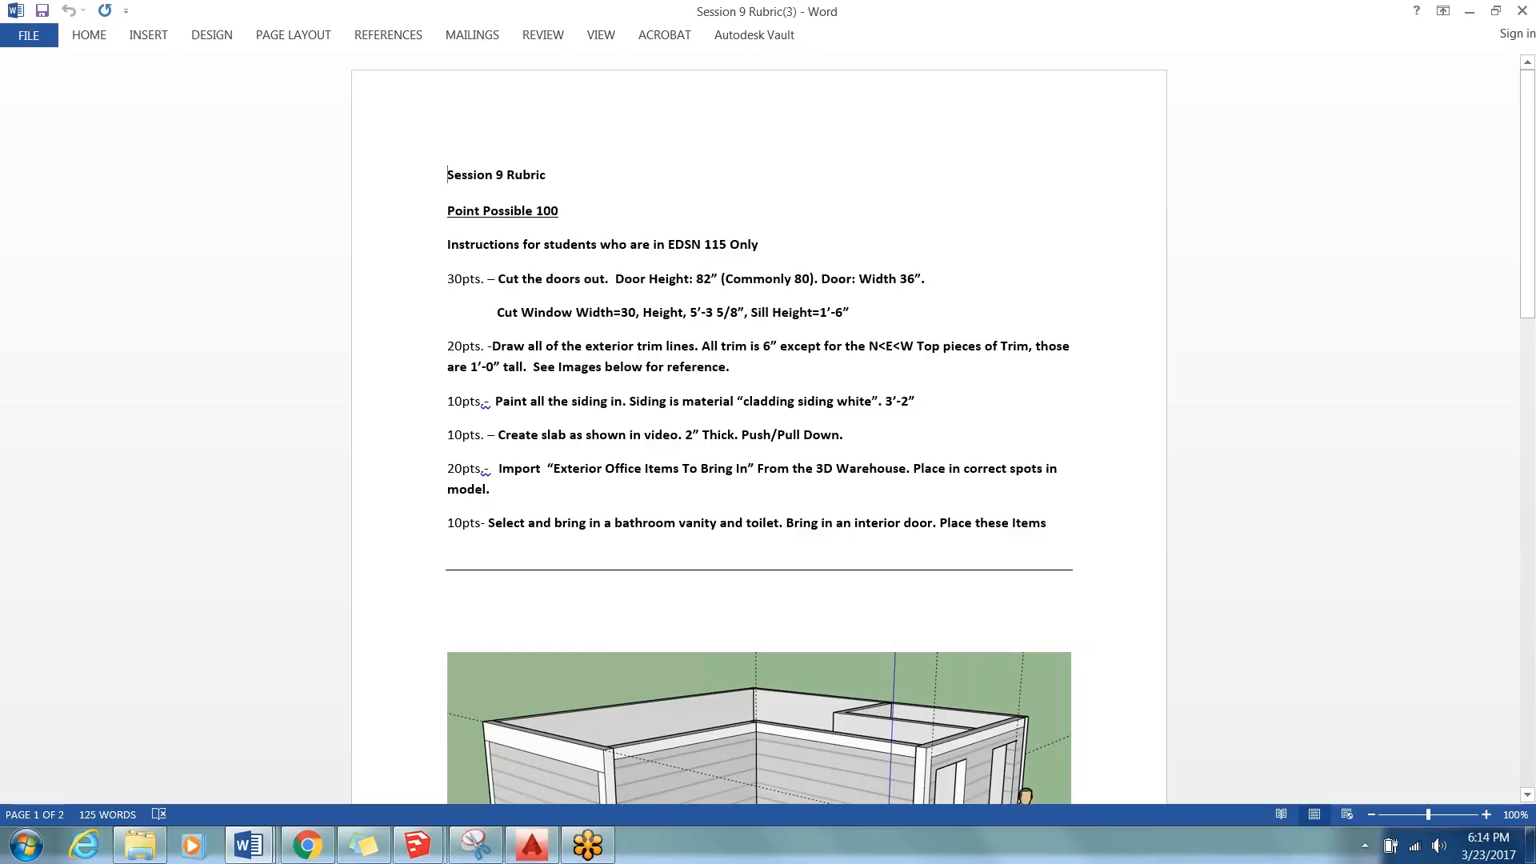
left_click(1470, 12)
left_click(909, 679)
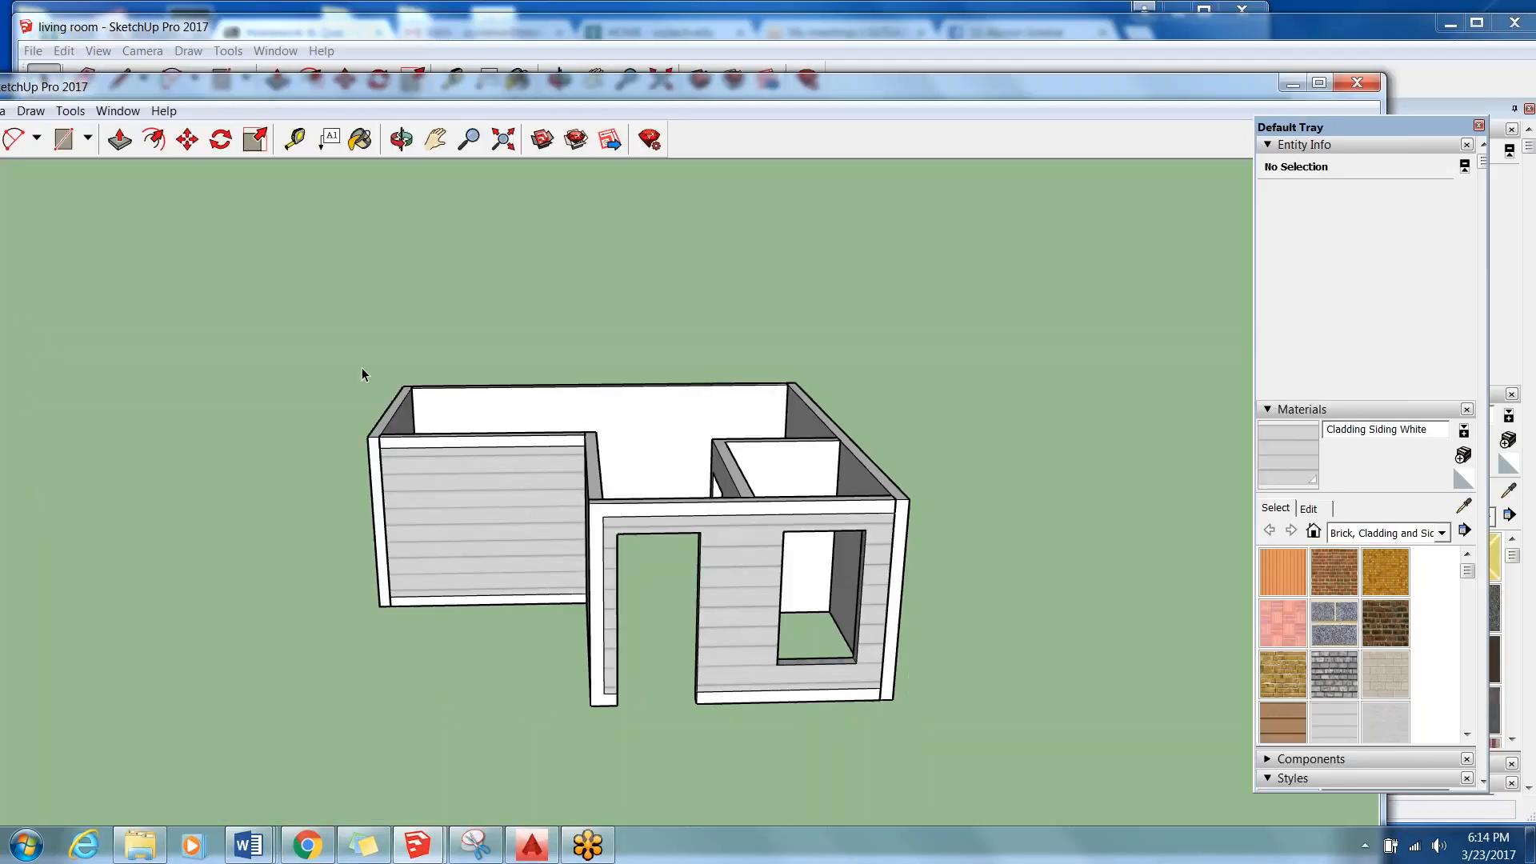
Show the axes and the guide lines in the pool house model.
scroll(452, 408, "down", 1)
mouse_move(915, 314)
middle_mouse_down()
mouse_move(837, 505)
mouse_move(874, 488)
middle_mouse_up()
scroll(875, 488, "down", 4)
scroll(1096, 540, "up", 3)
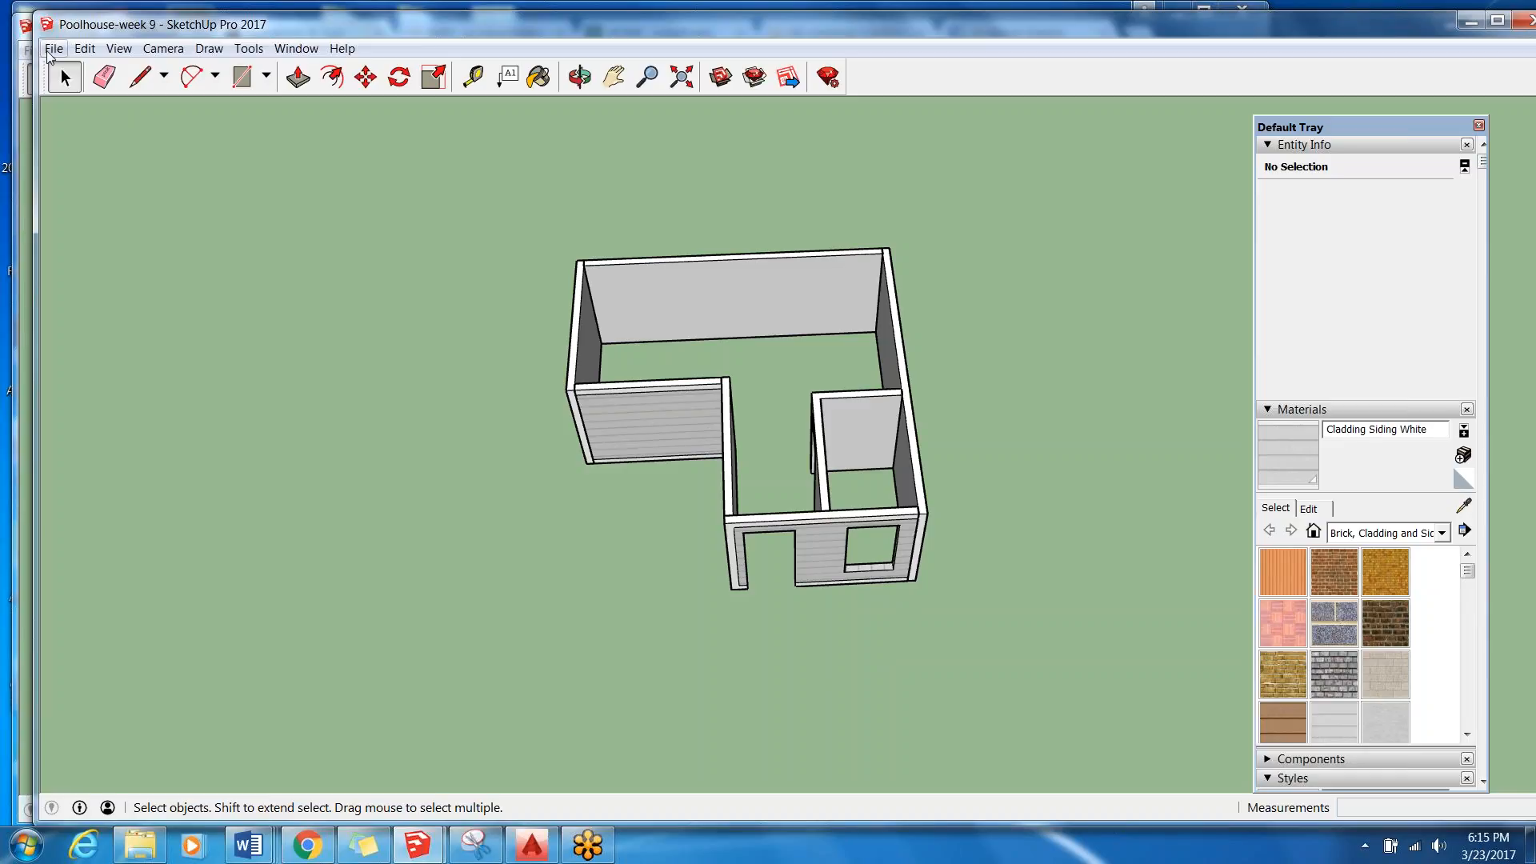
left_click(119, 49)
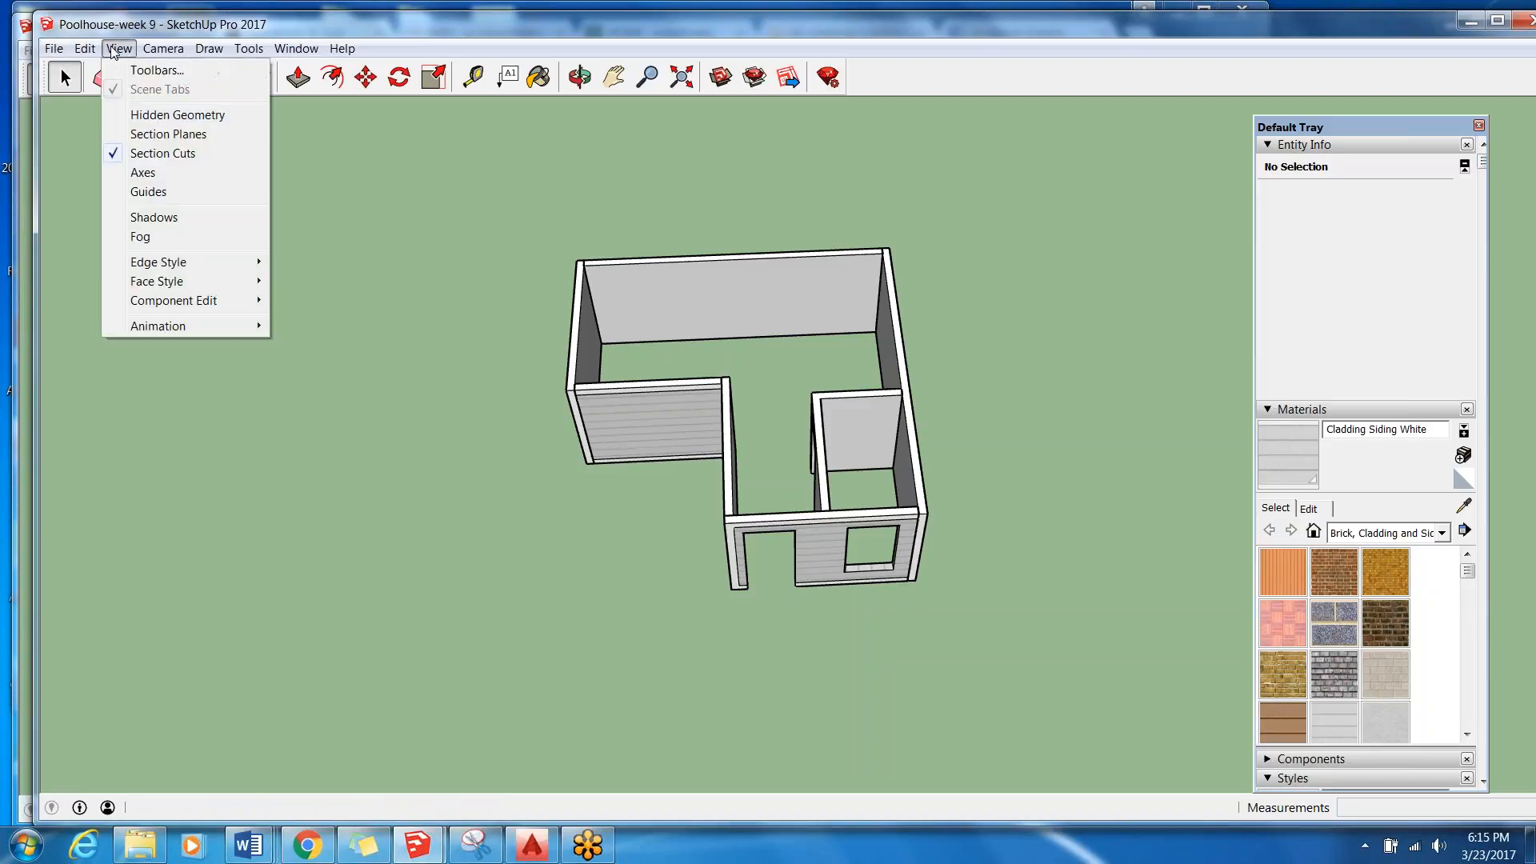
left_click(144, 173)
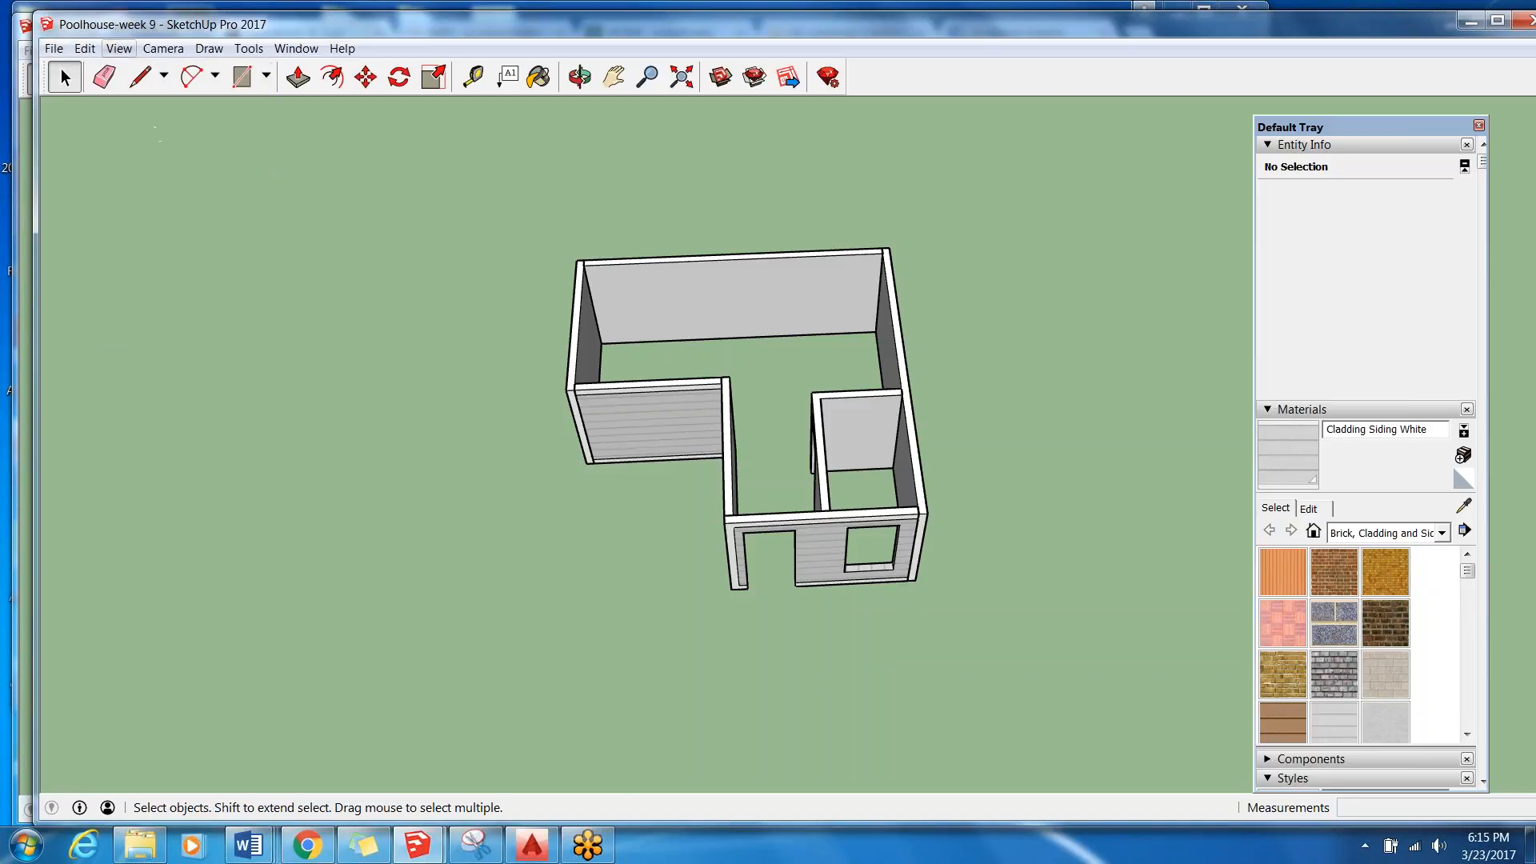
left_click(119, 49)
left_click(149, 192)
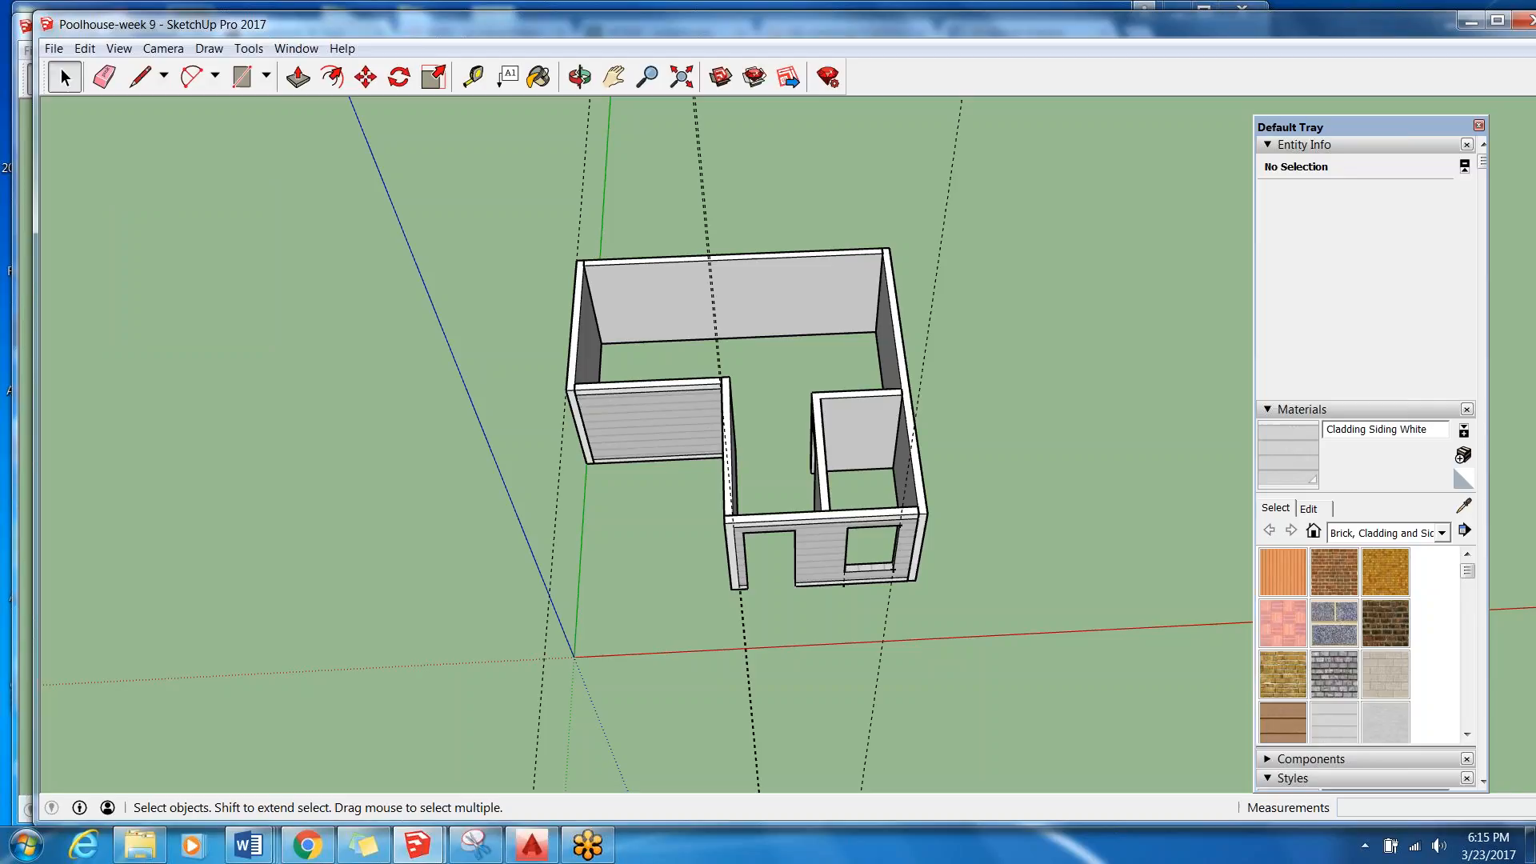
Delete the long vertical guide line that crosses the front wall beside the window opening.
middle_click_drag(989, 795, 853, 677)
scroll(853, 677, "down", 4)
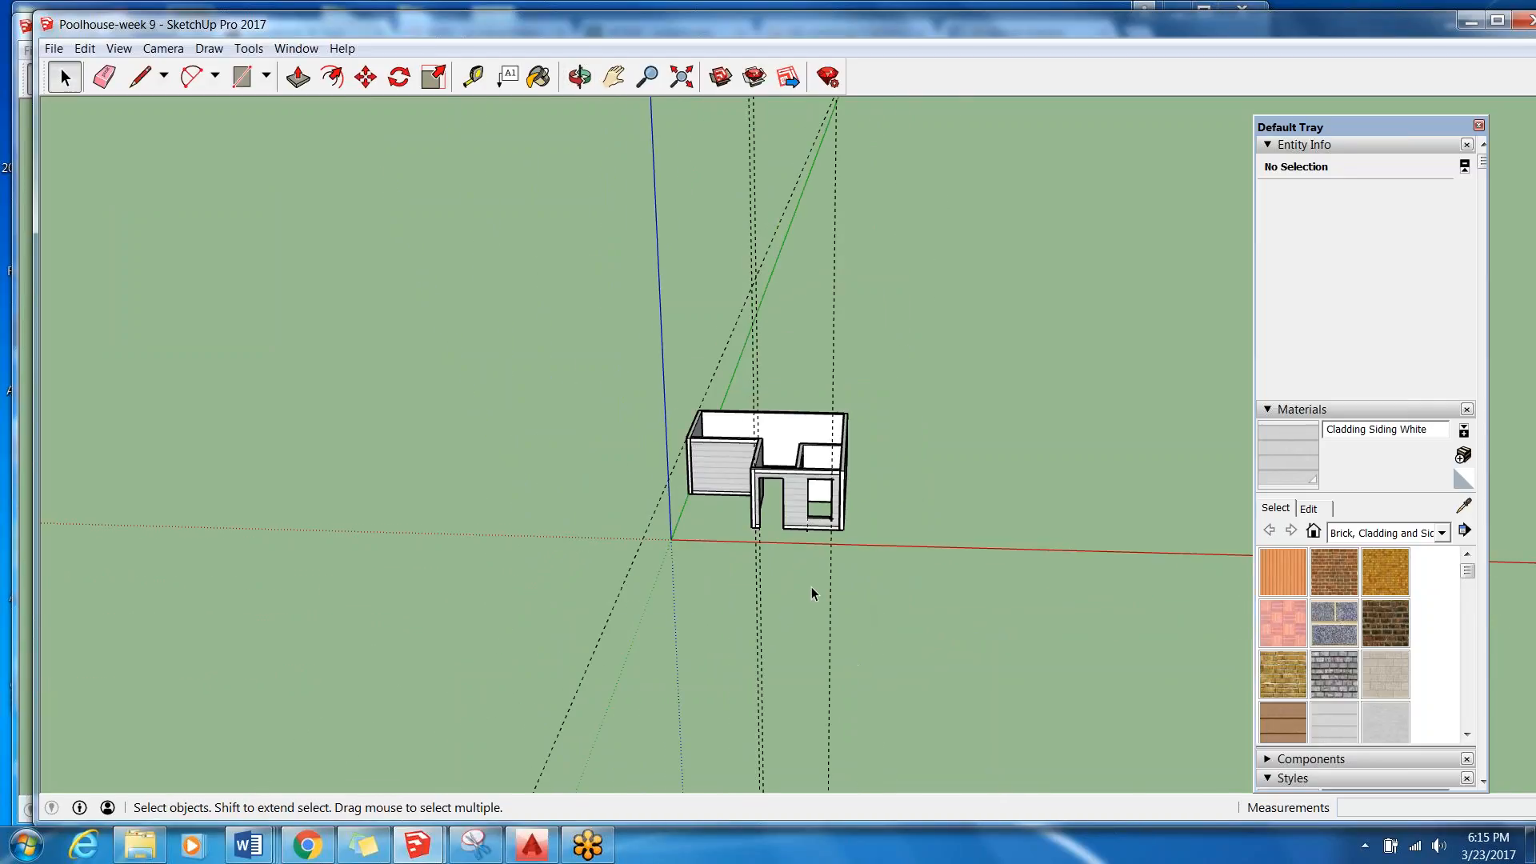
scroll(816, 593, "up", 3)
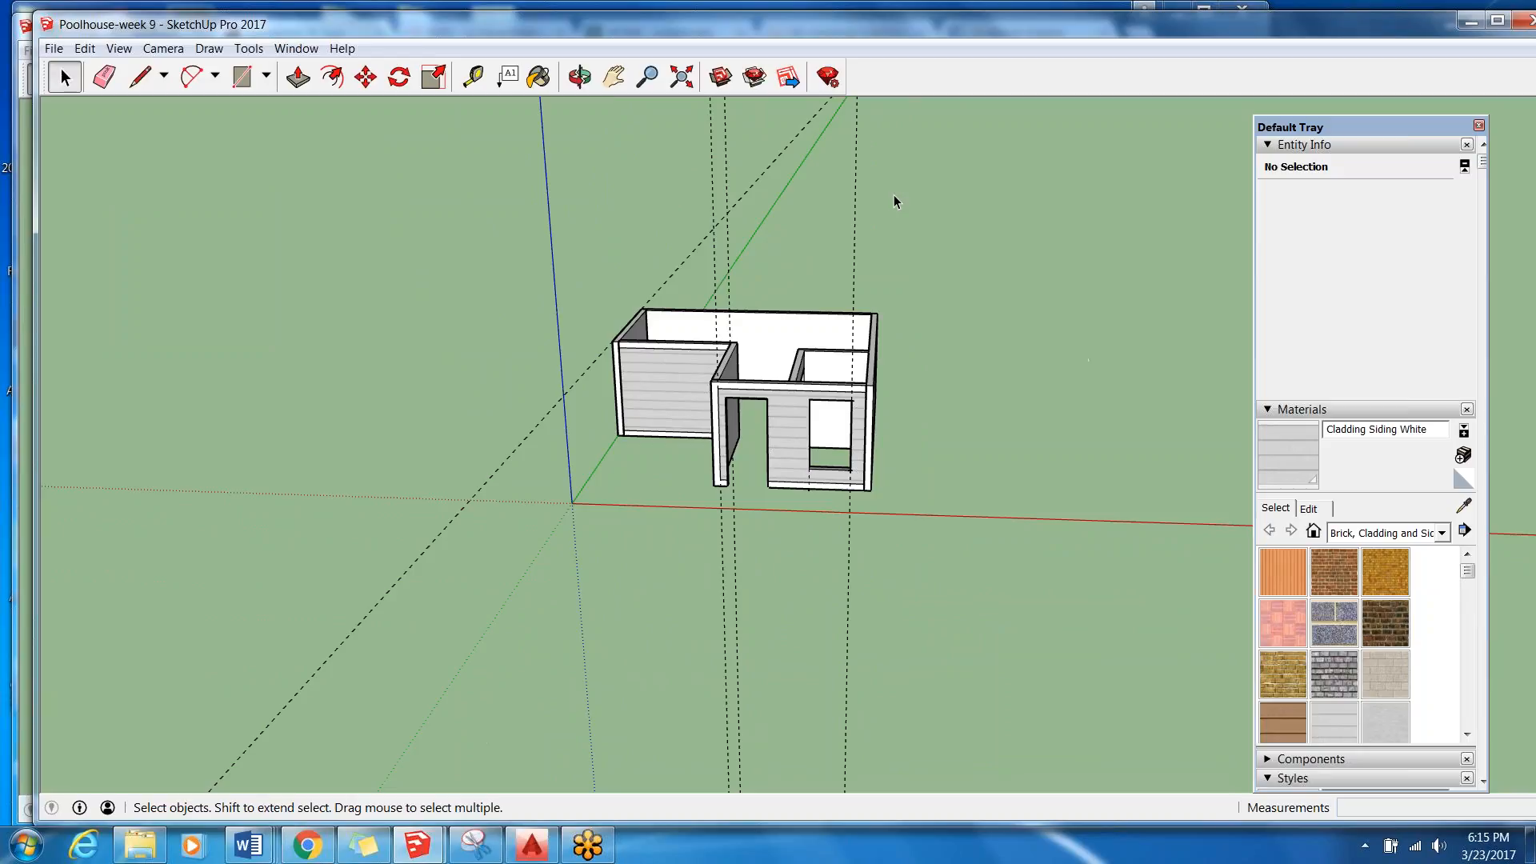
left_click(850, 546)
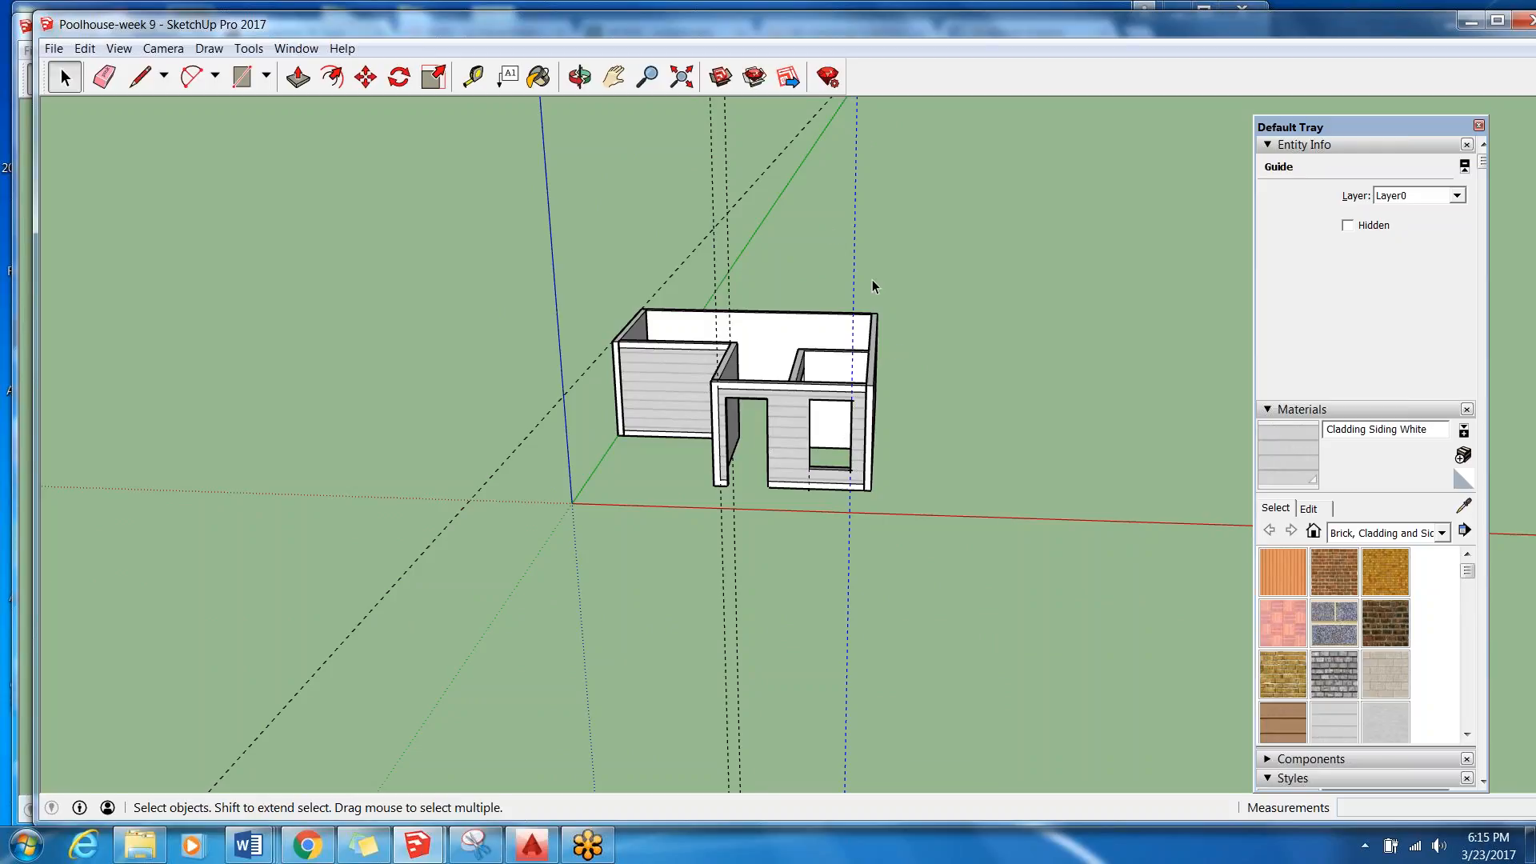
scroll(850, 384, "up", 3)
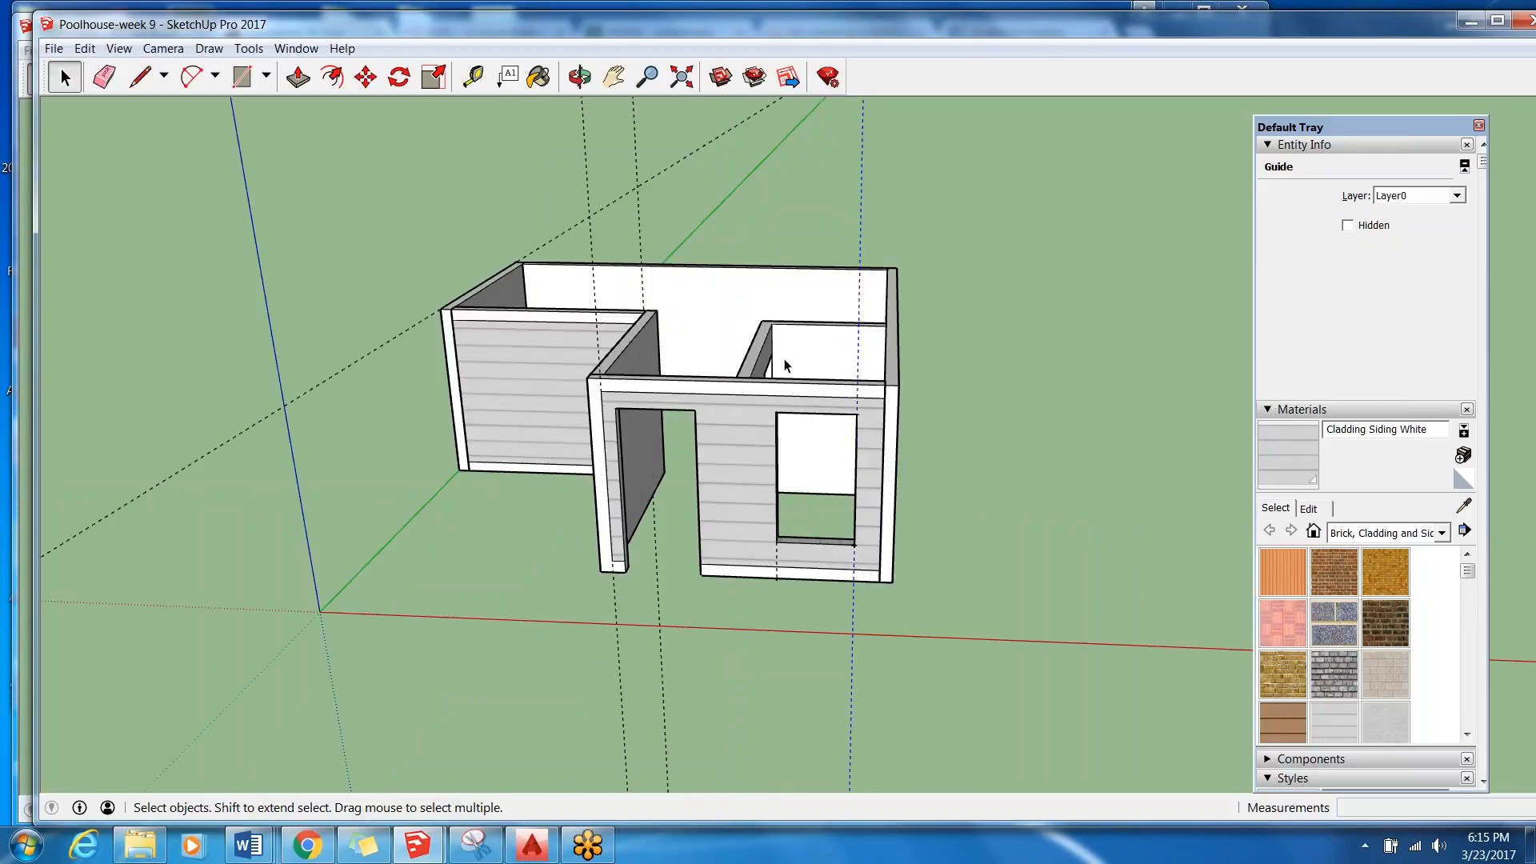
scroll(827, 454, "down", 3)
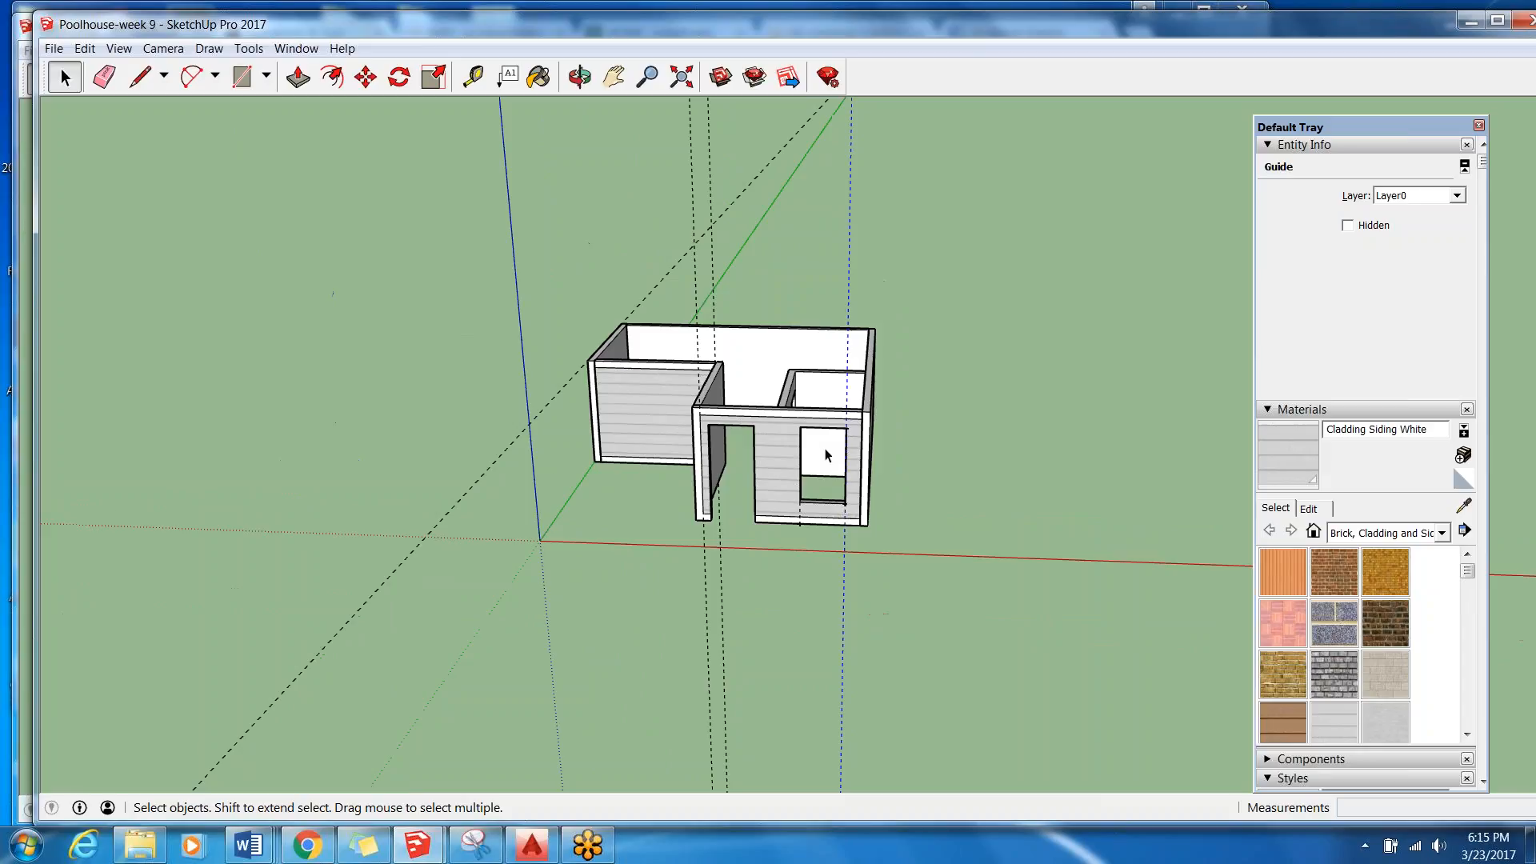
left_click(852, 608)
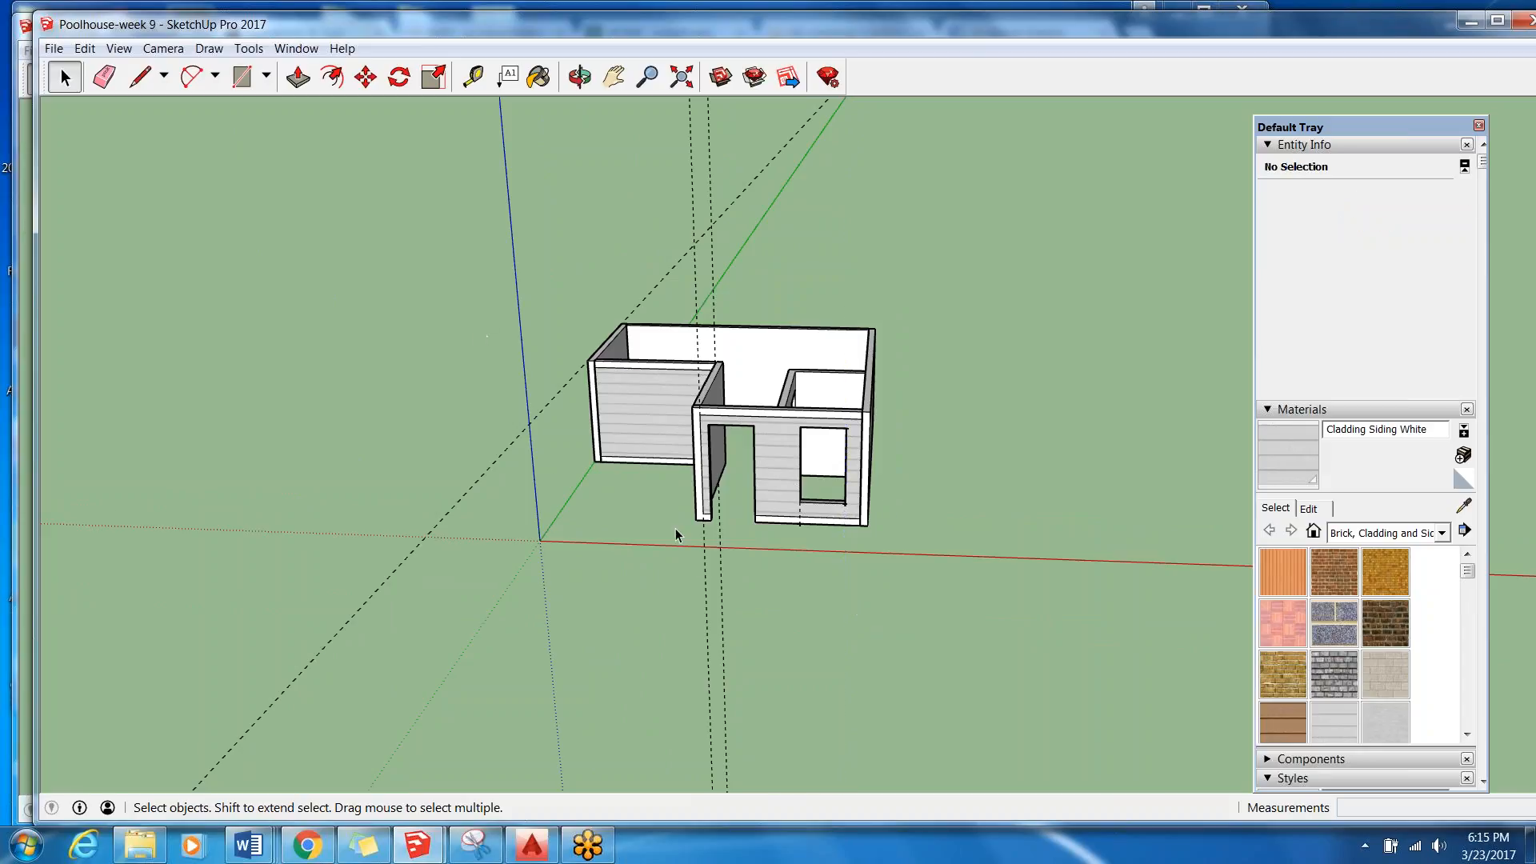
Erase the remaining long guide lines that run vertically and diagonally past the pool house.
left_click(720, 566)
key("e")
left_click(722, 572)
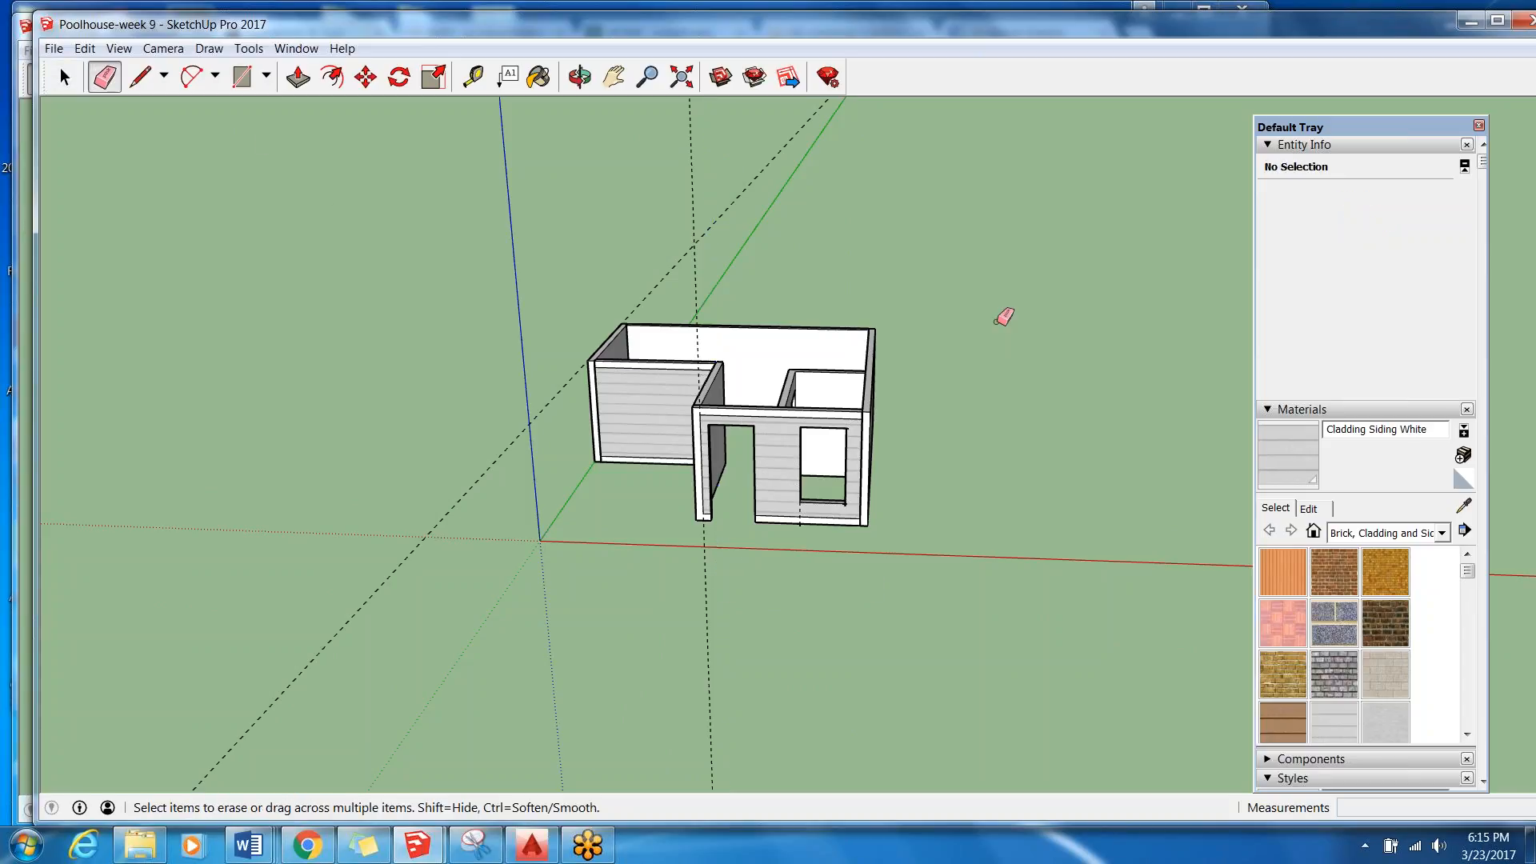
scroll(1001, 315, "down", 1)
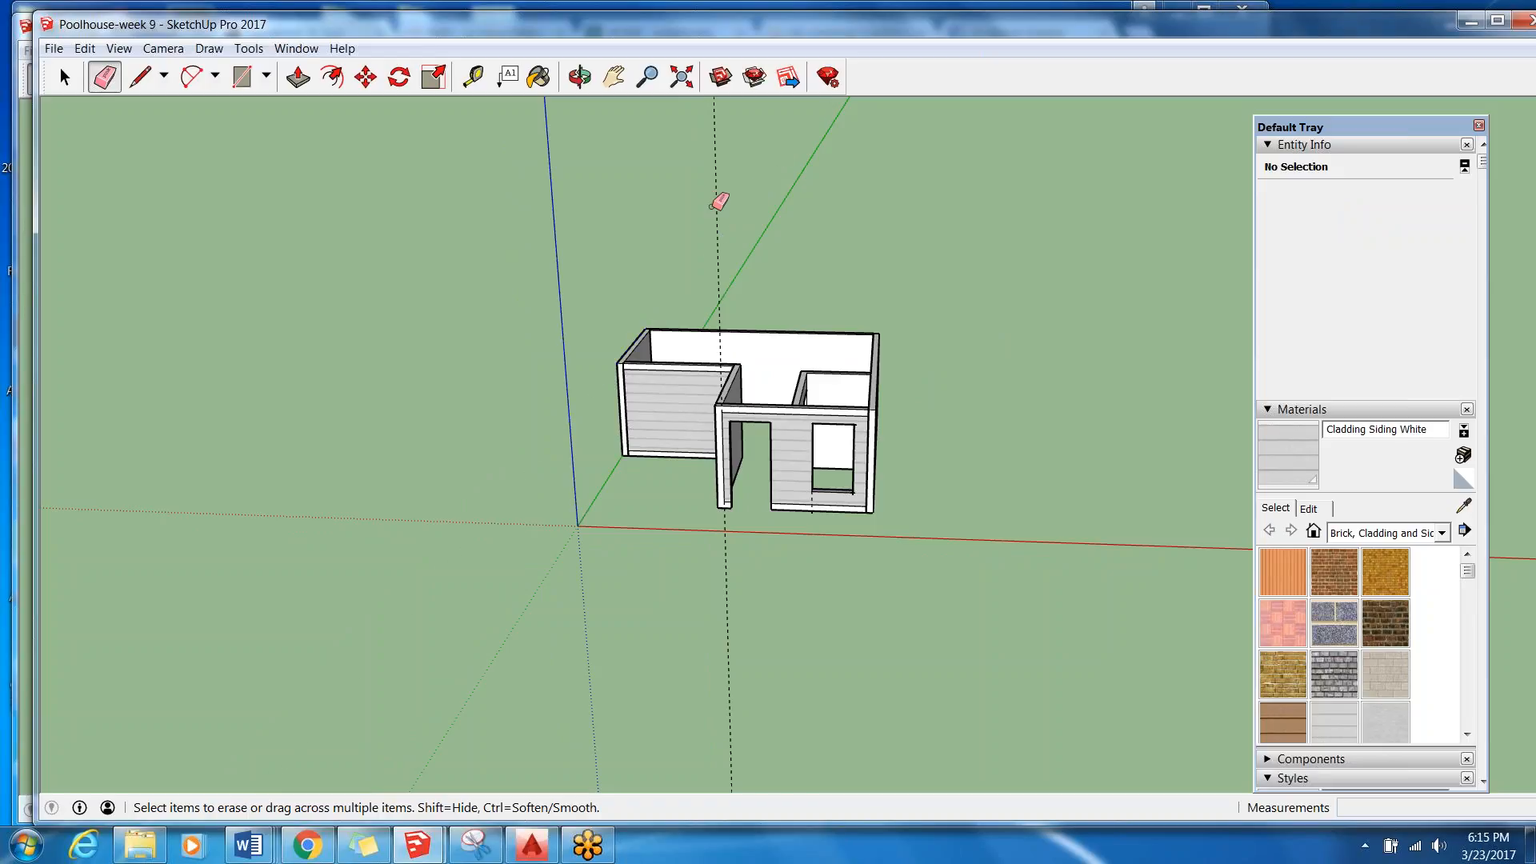
scroll(832, 512, "up", 4)
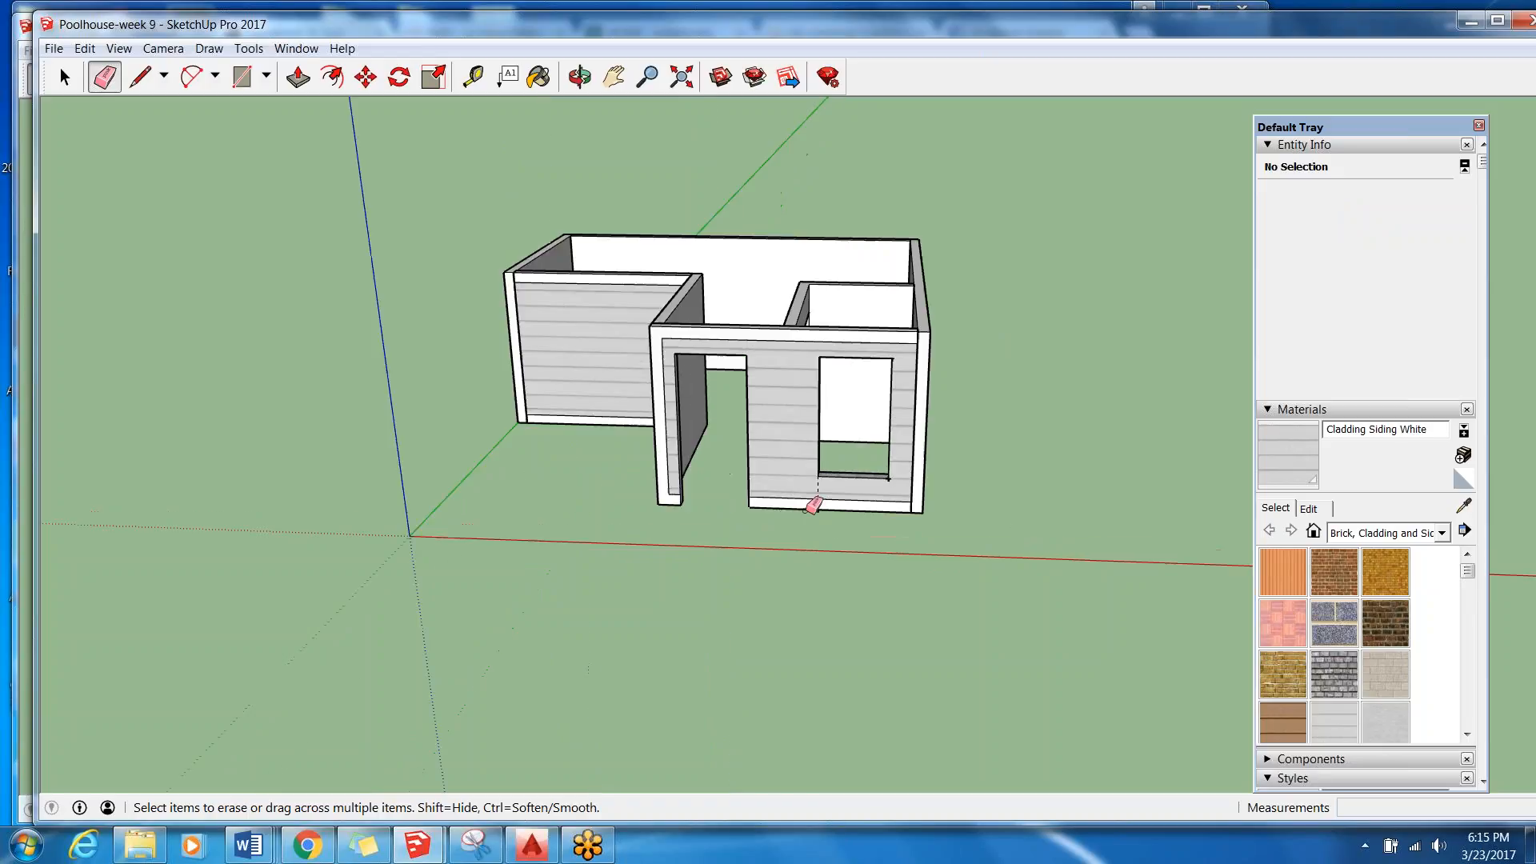
scroll(818, 458, "up", 1)
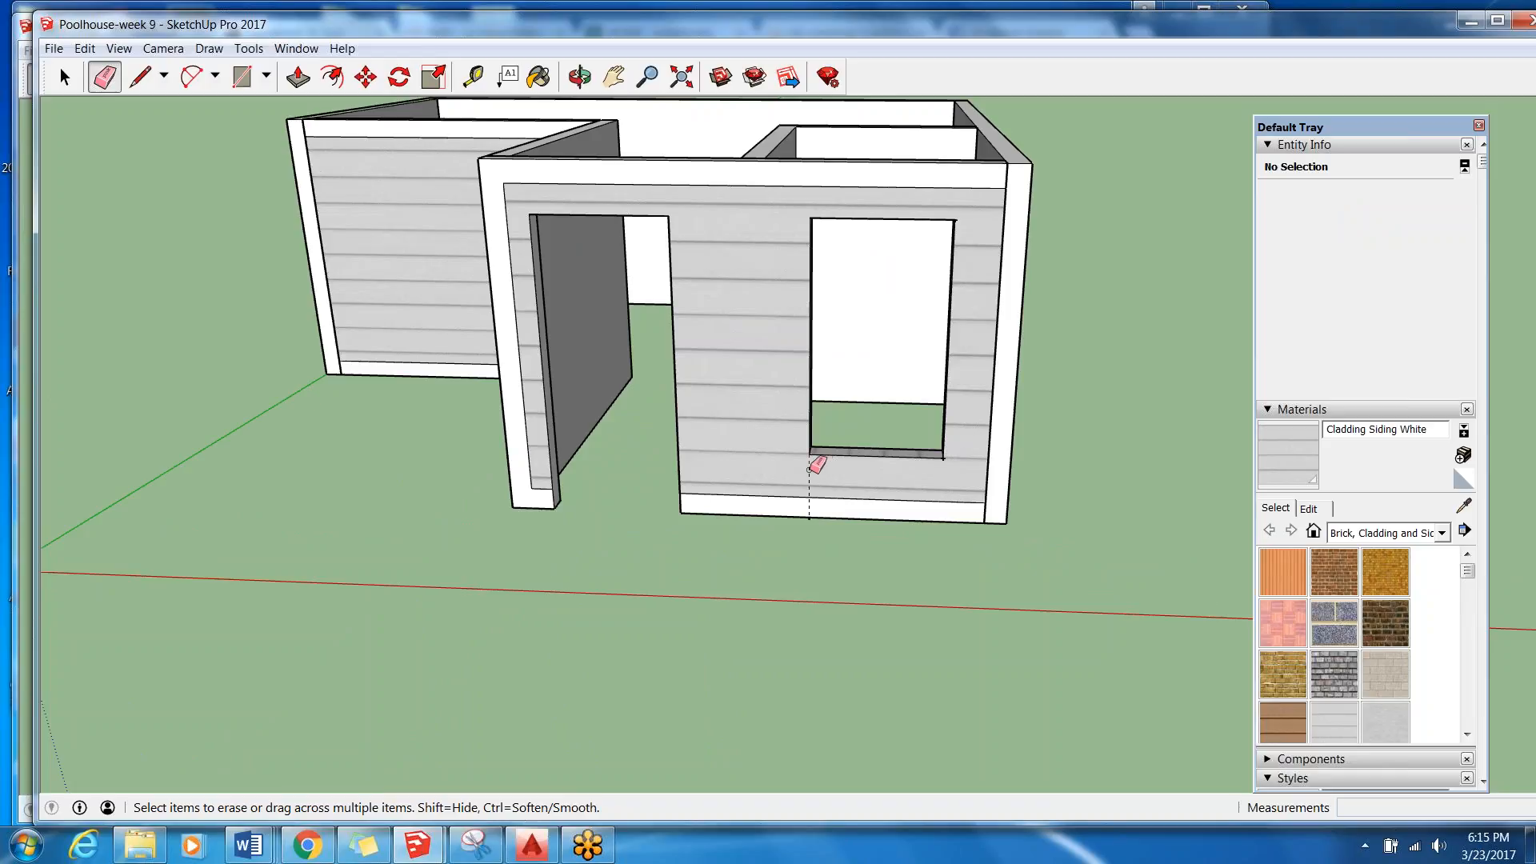
scroll(846, 576, "down", 5)
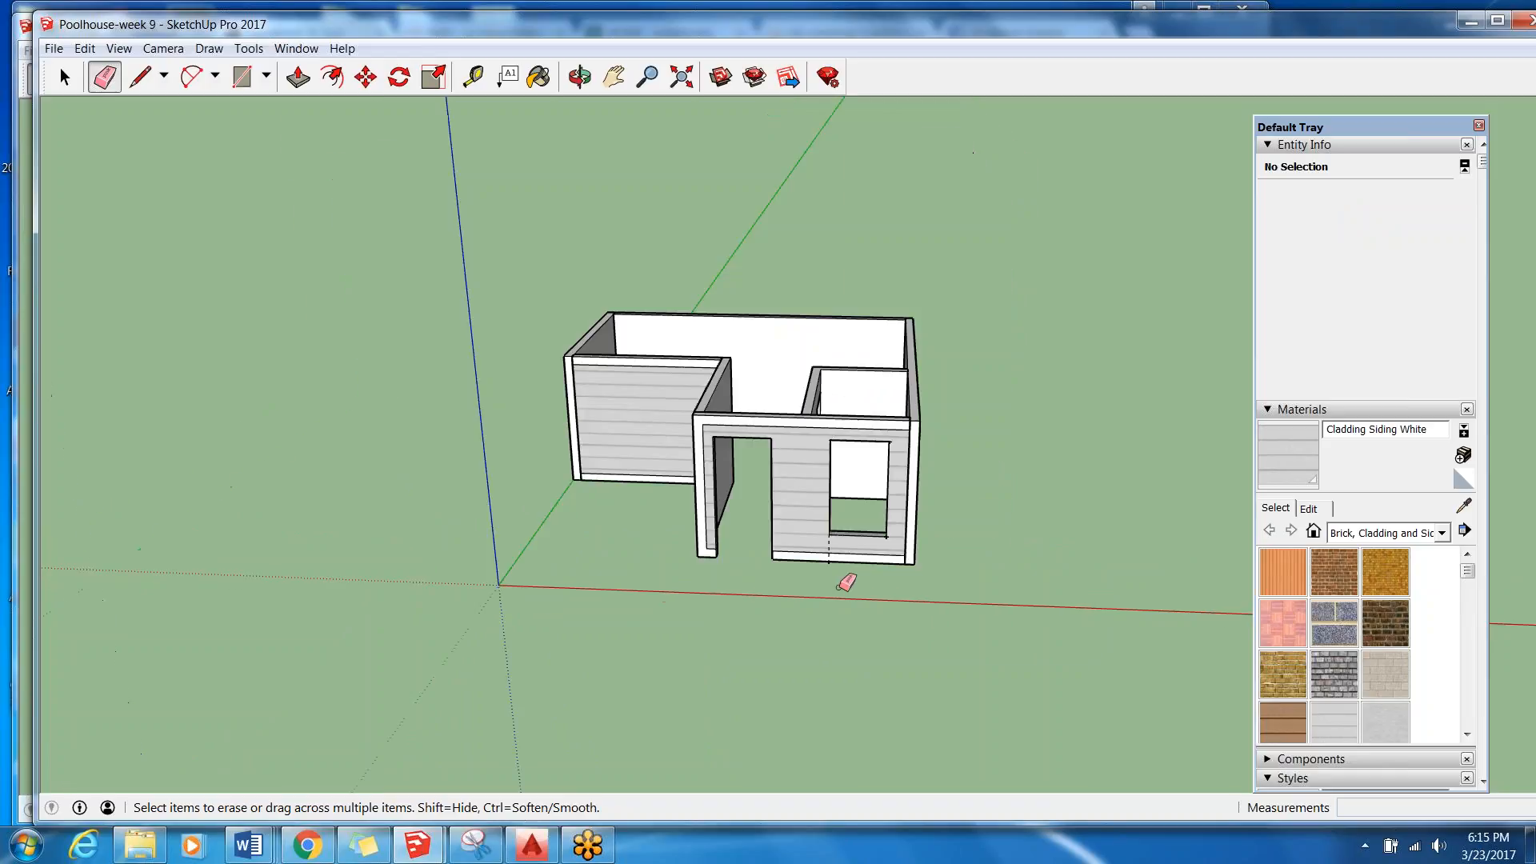
left_click(65, 76)
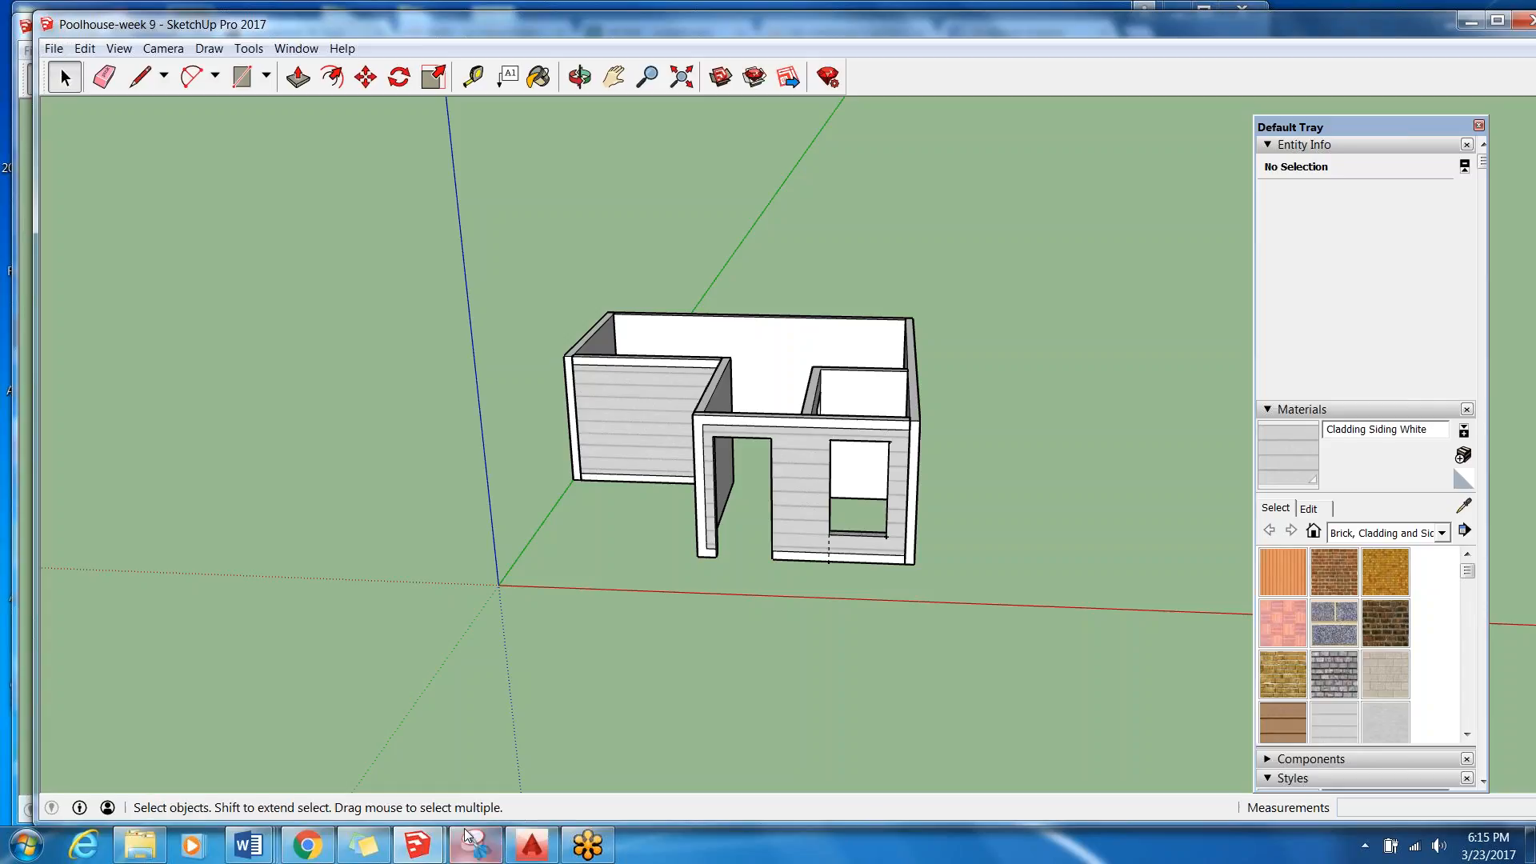
Switch to the Out Building Core drawing in AutoCAD and turn off the Dimensions layer.
right_click(532, 844)
left_click(532, 844)
scroll(777, 628, "up", 6)
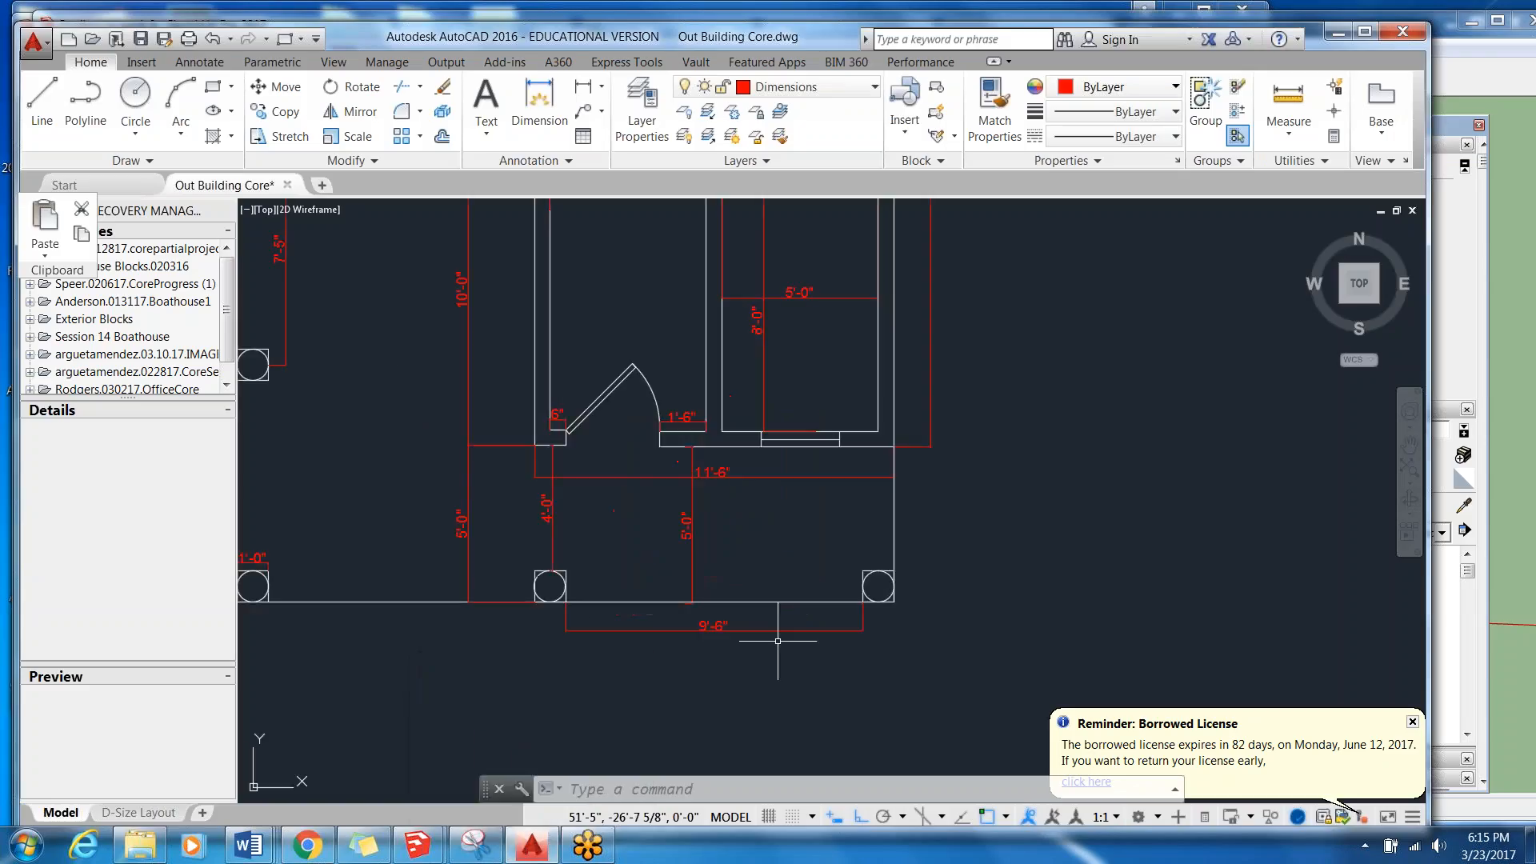
scroll(896, 408, "down", 6)
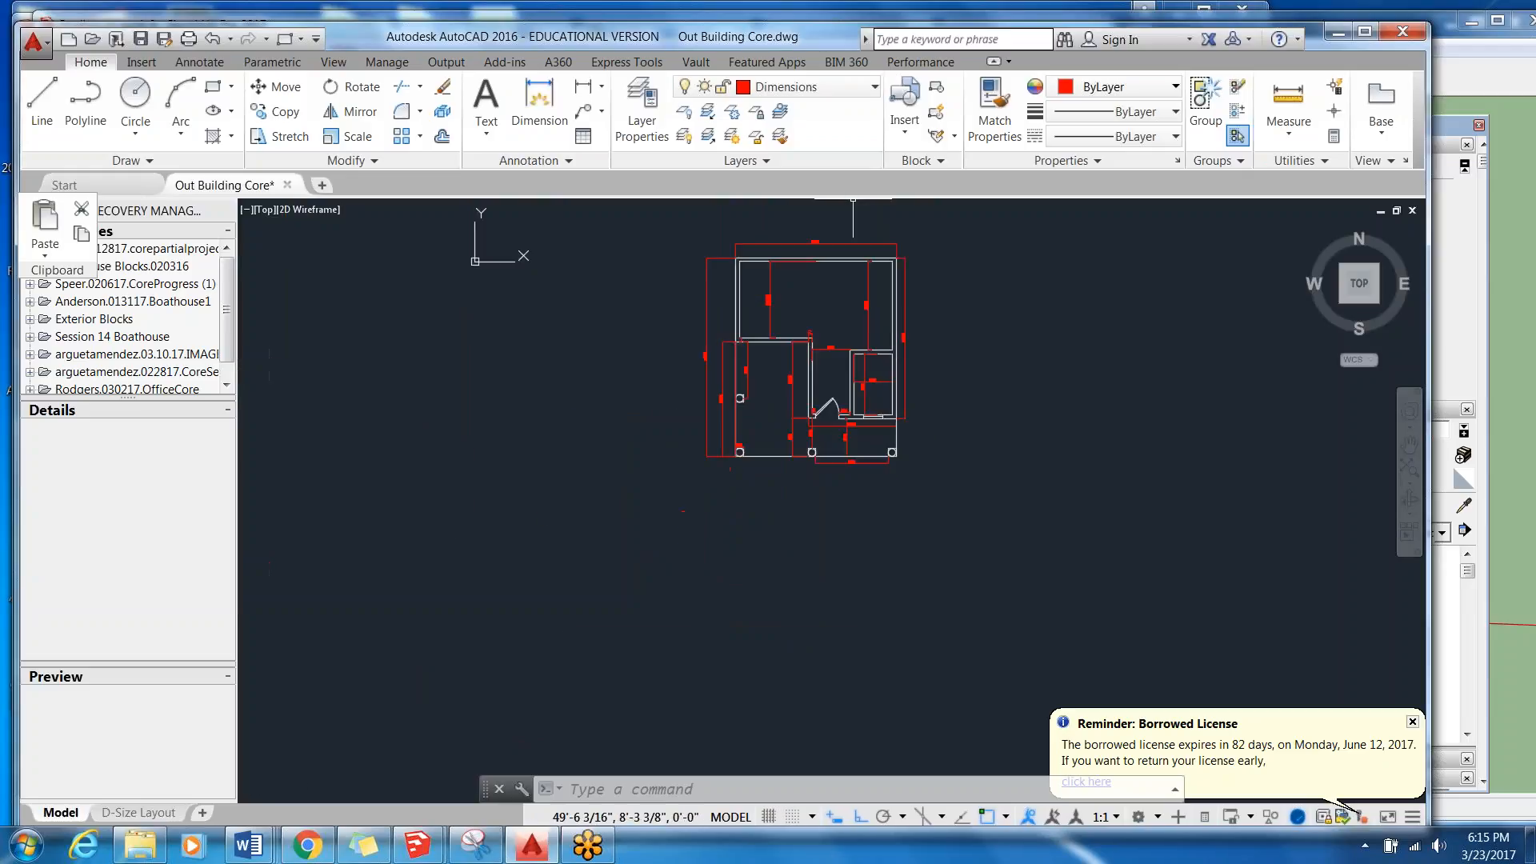
left_click(874, 90)
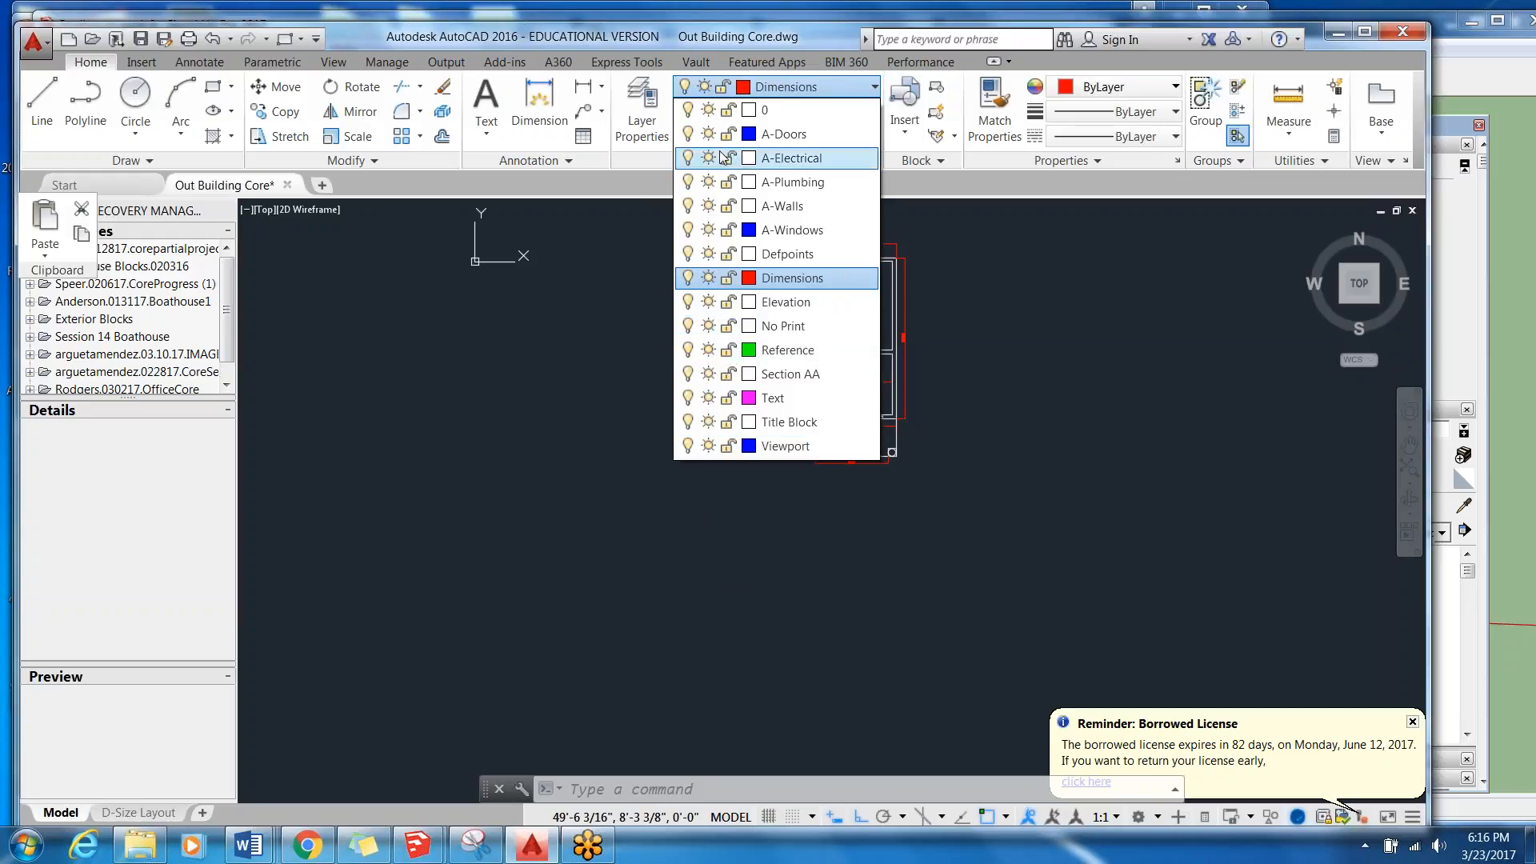
left_click(690, 86)
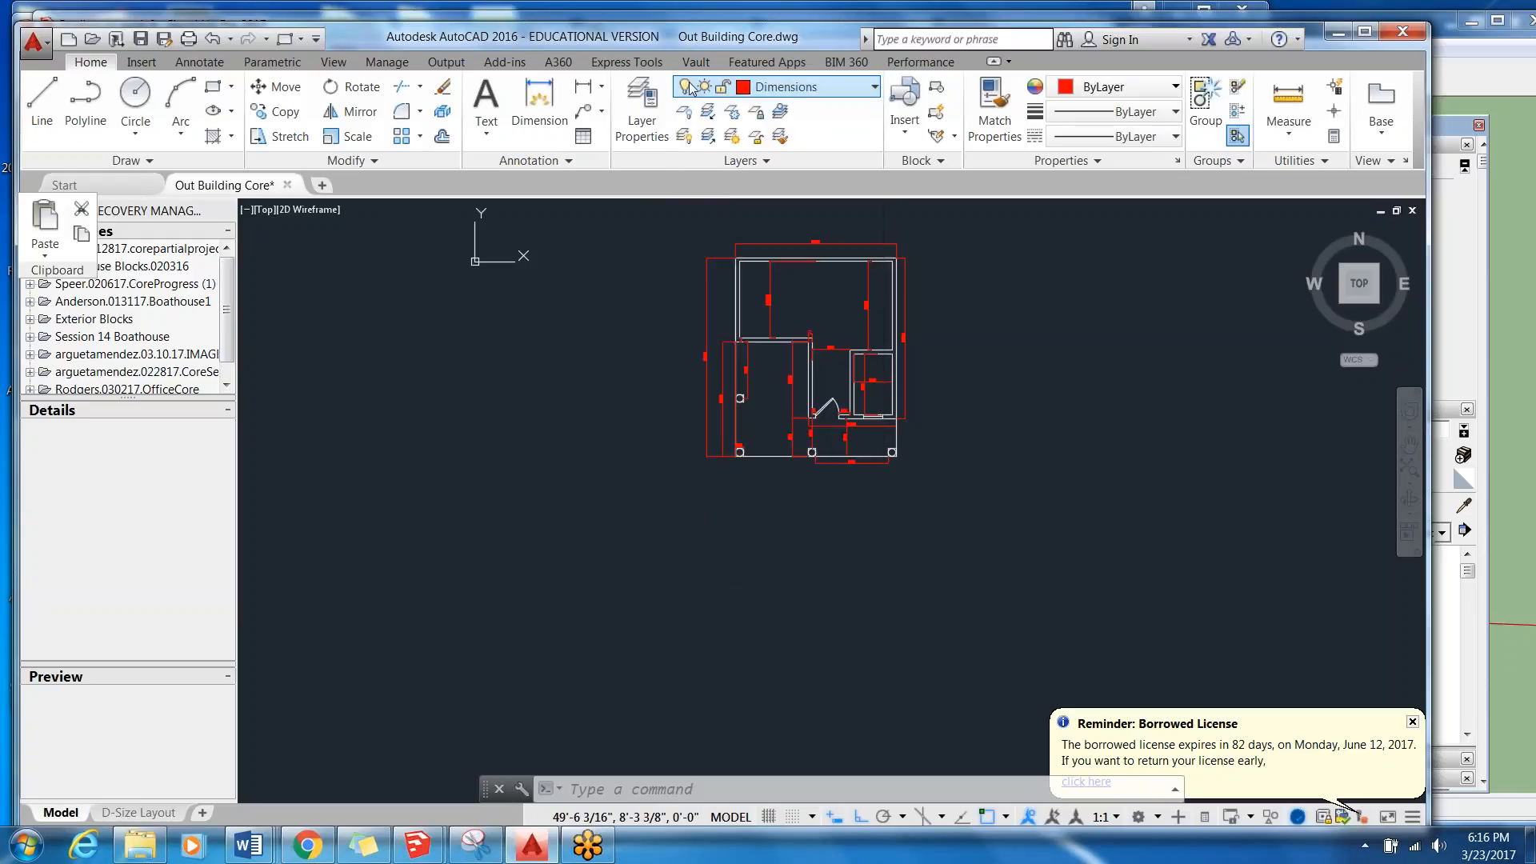
left_click(689, 86)
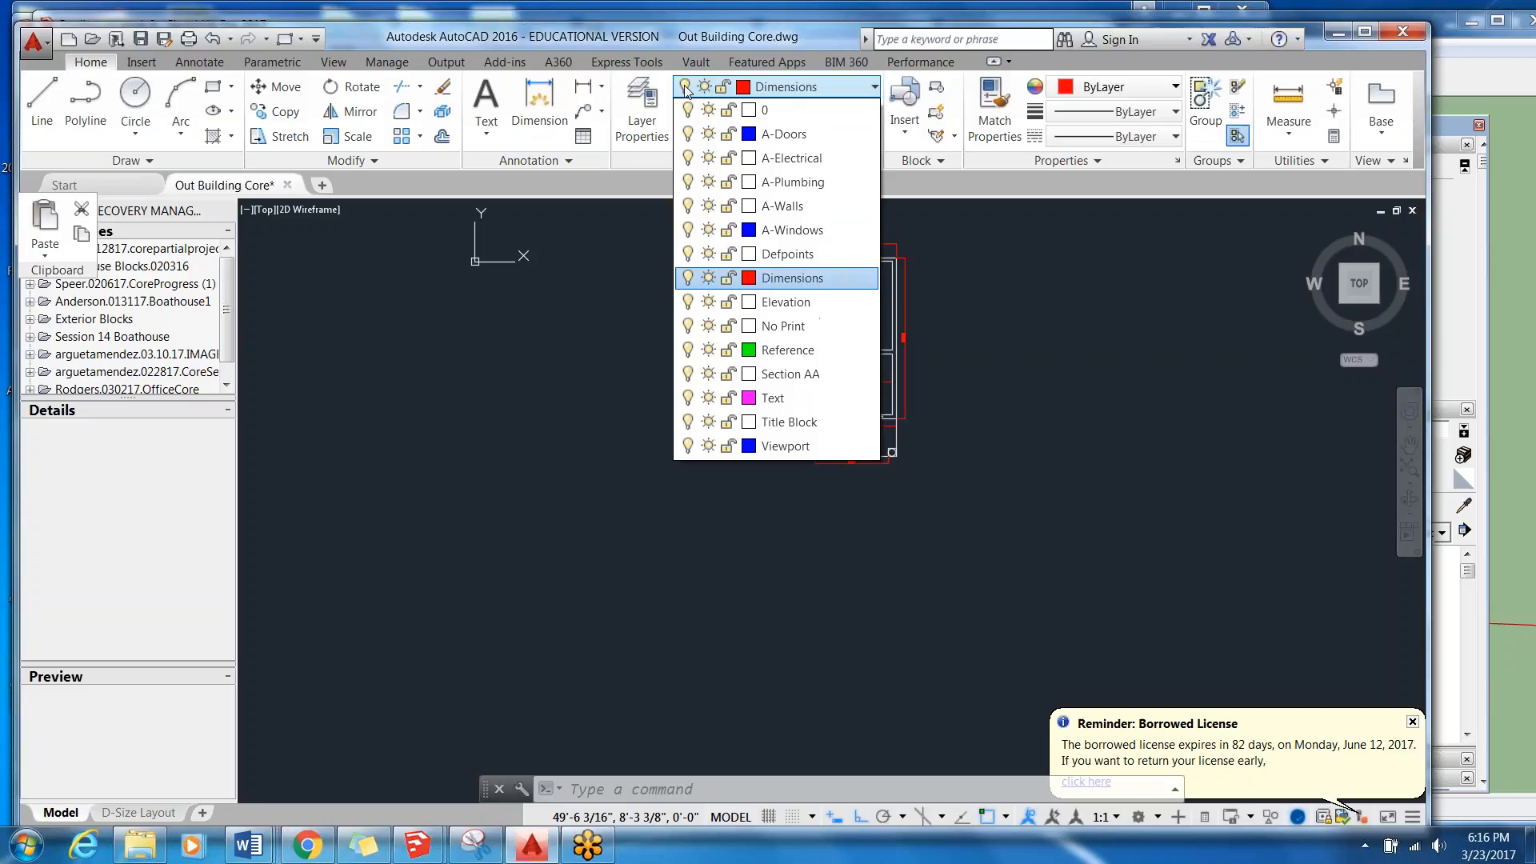
left_click(686, 281)
left_click(606, 386)
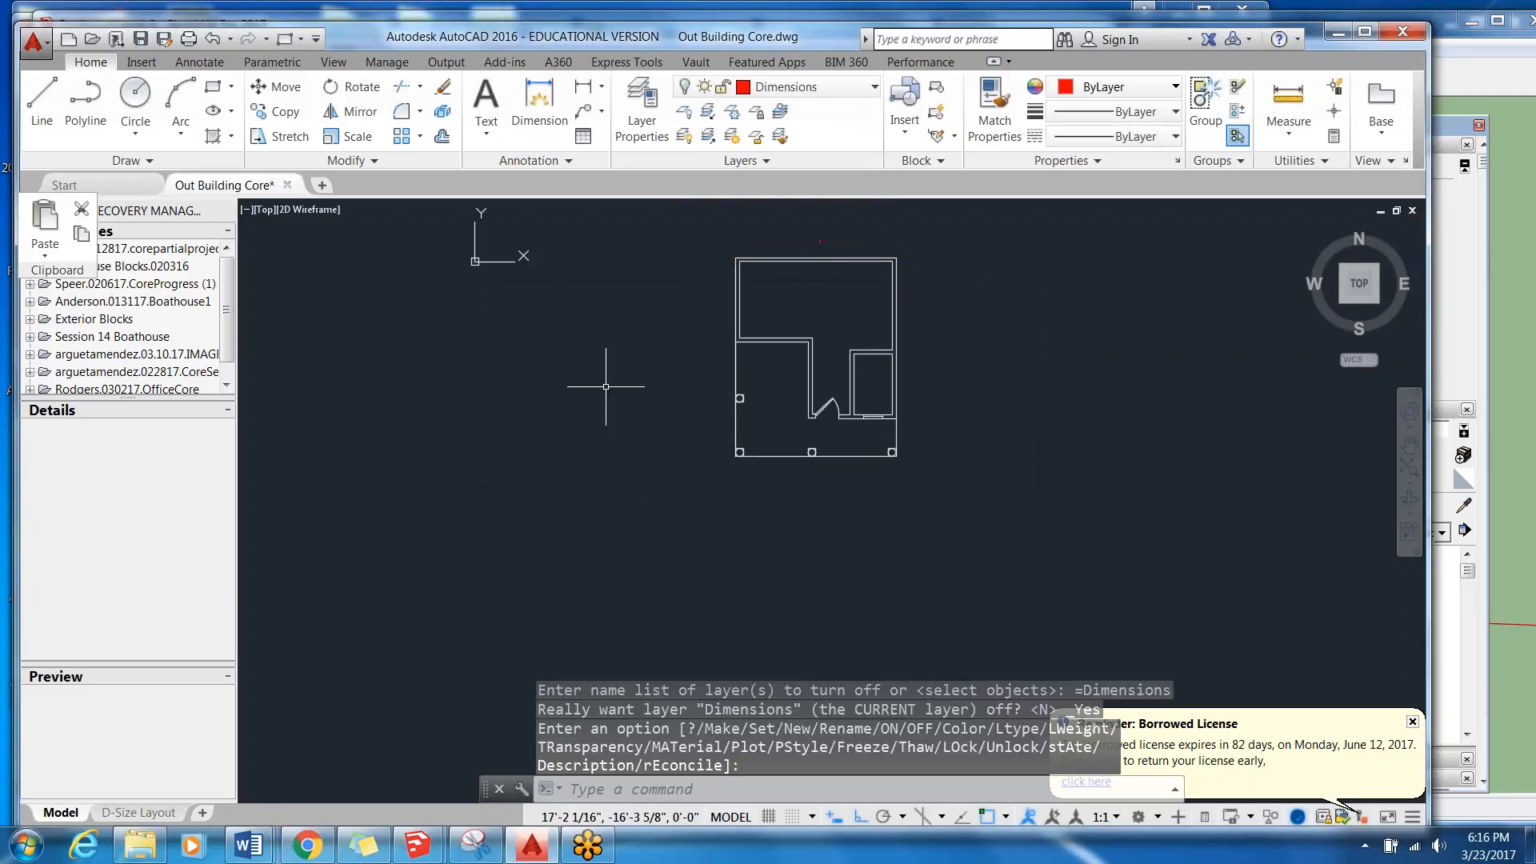
Save the Out Building Core drawing with its Dimensions layer off.
scroll(853, 339, "up", 5)
scroll(877, 376, "down", 5)
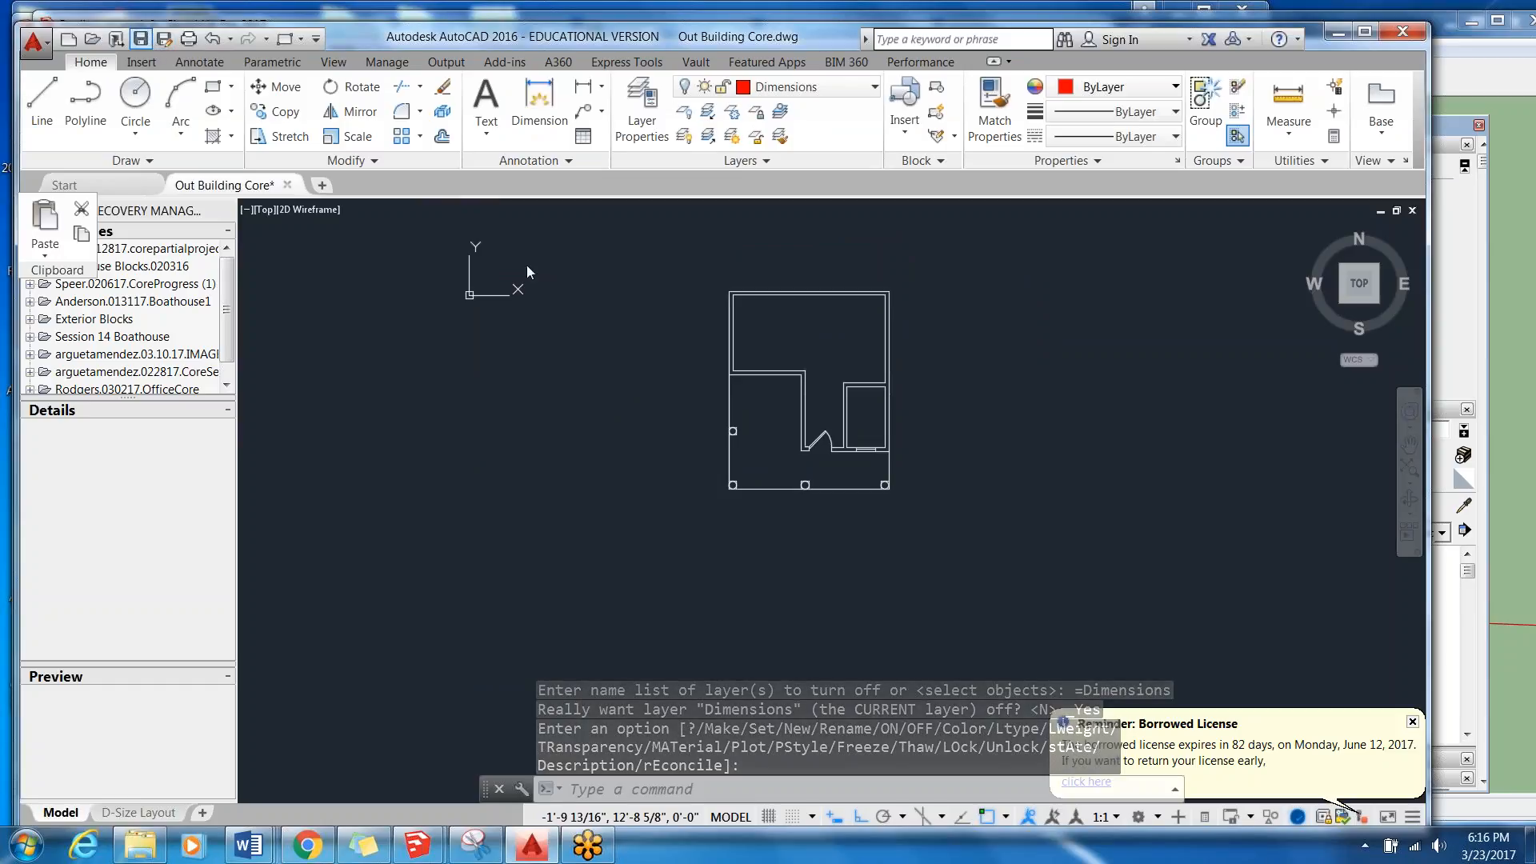
key("ctrl+s")
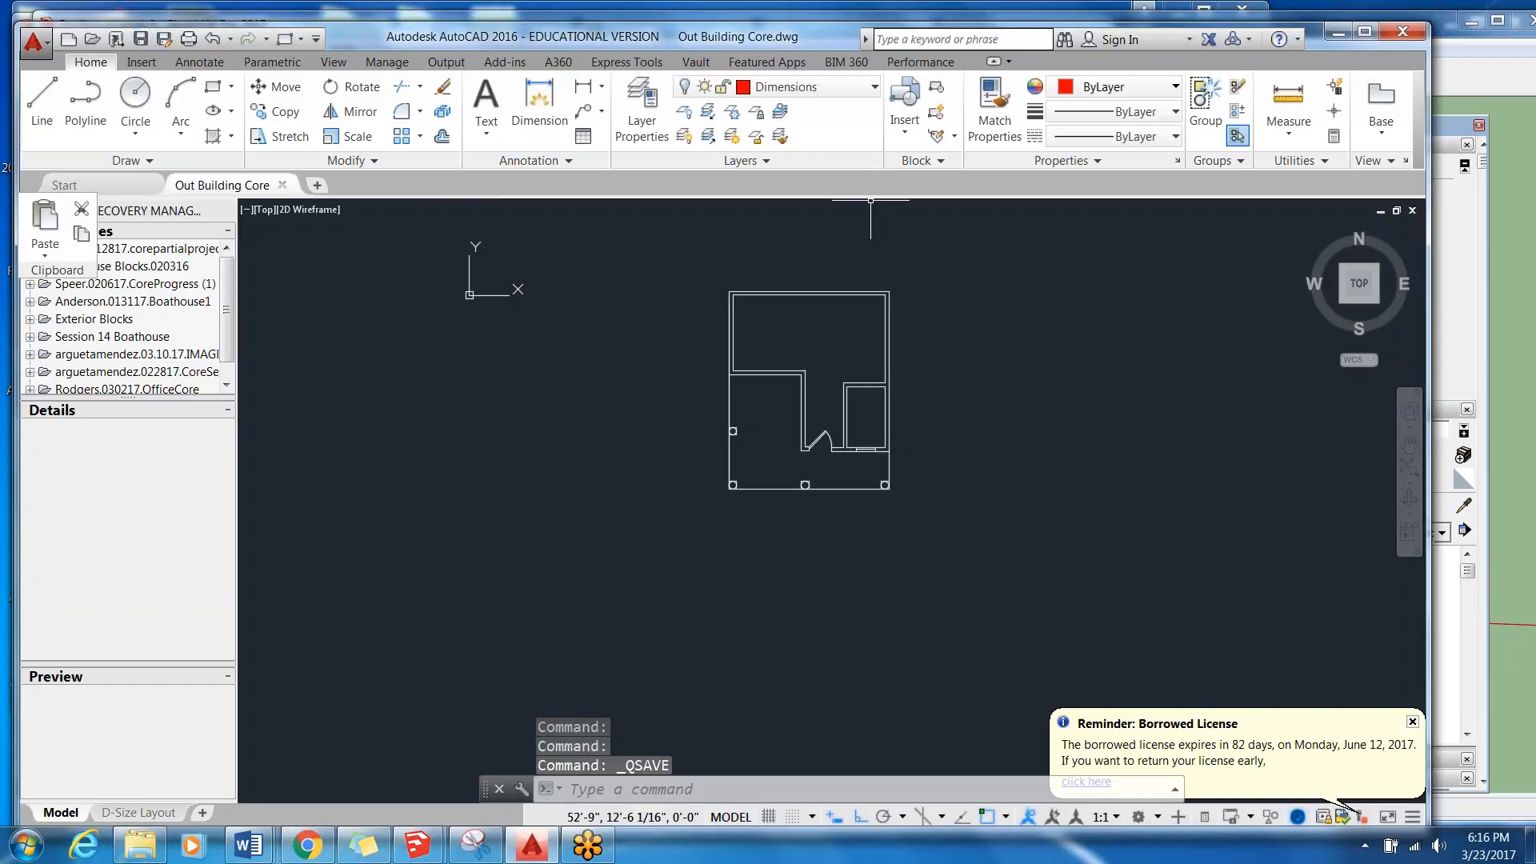
Delete the Text layer from the drawing's layer properties and close the layer manager.
left_click(874, 85)
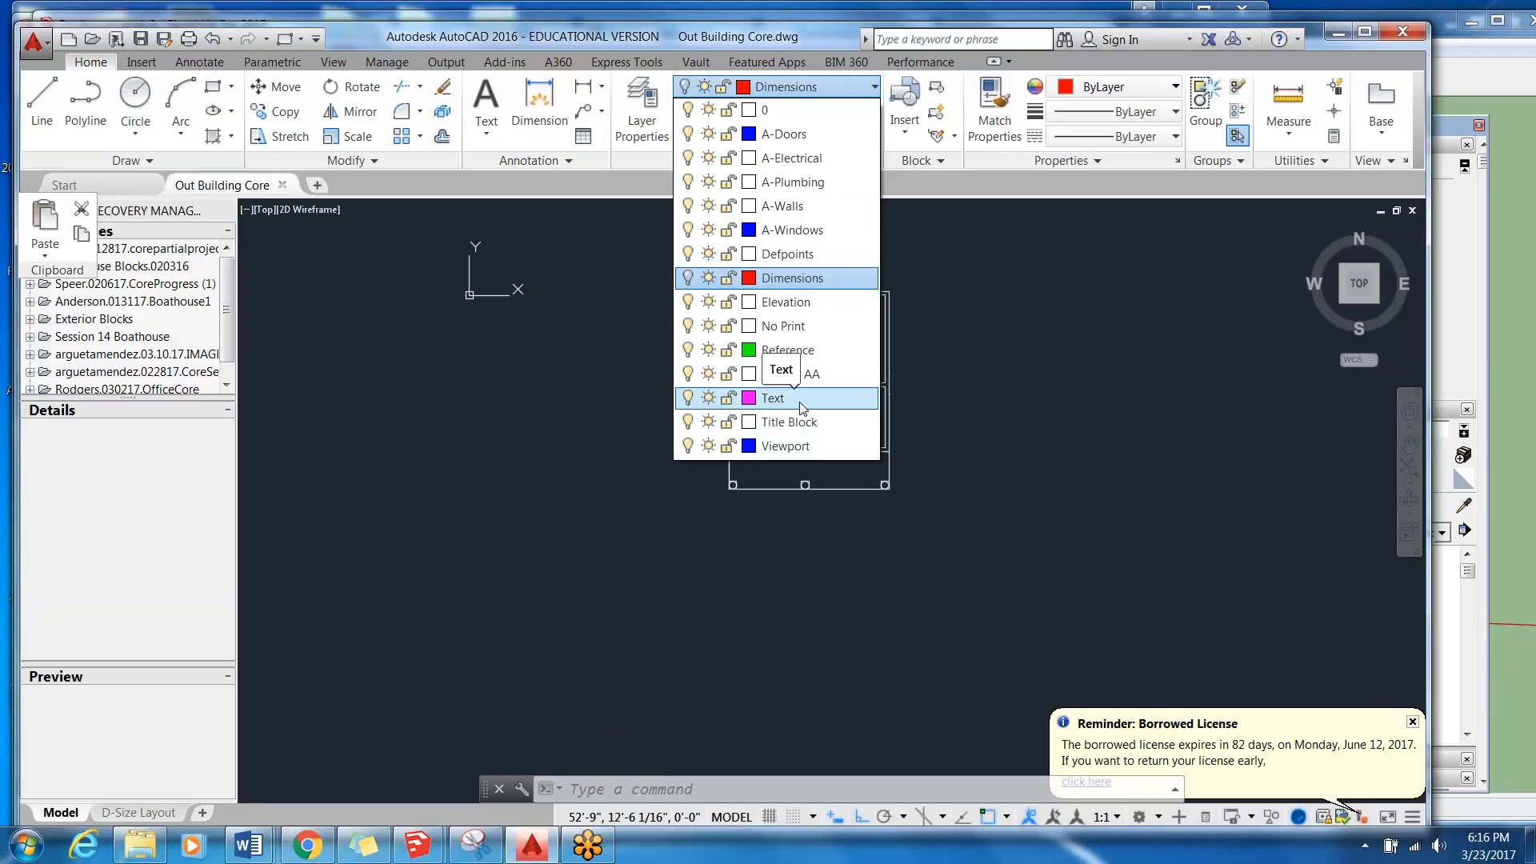
left_click(630, 99)
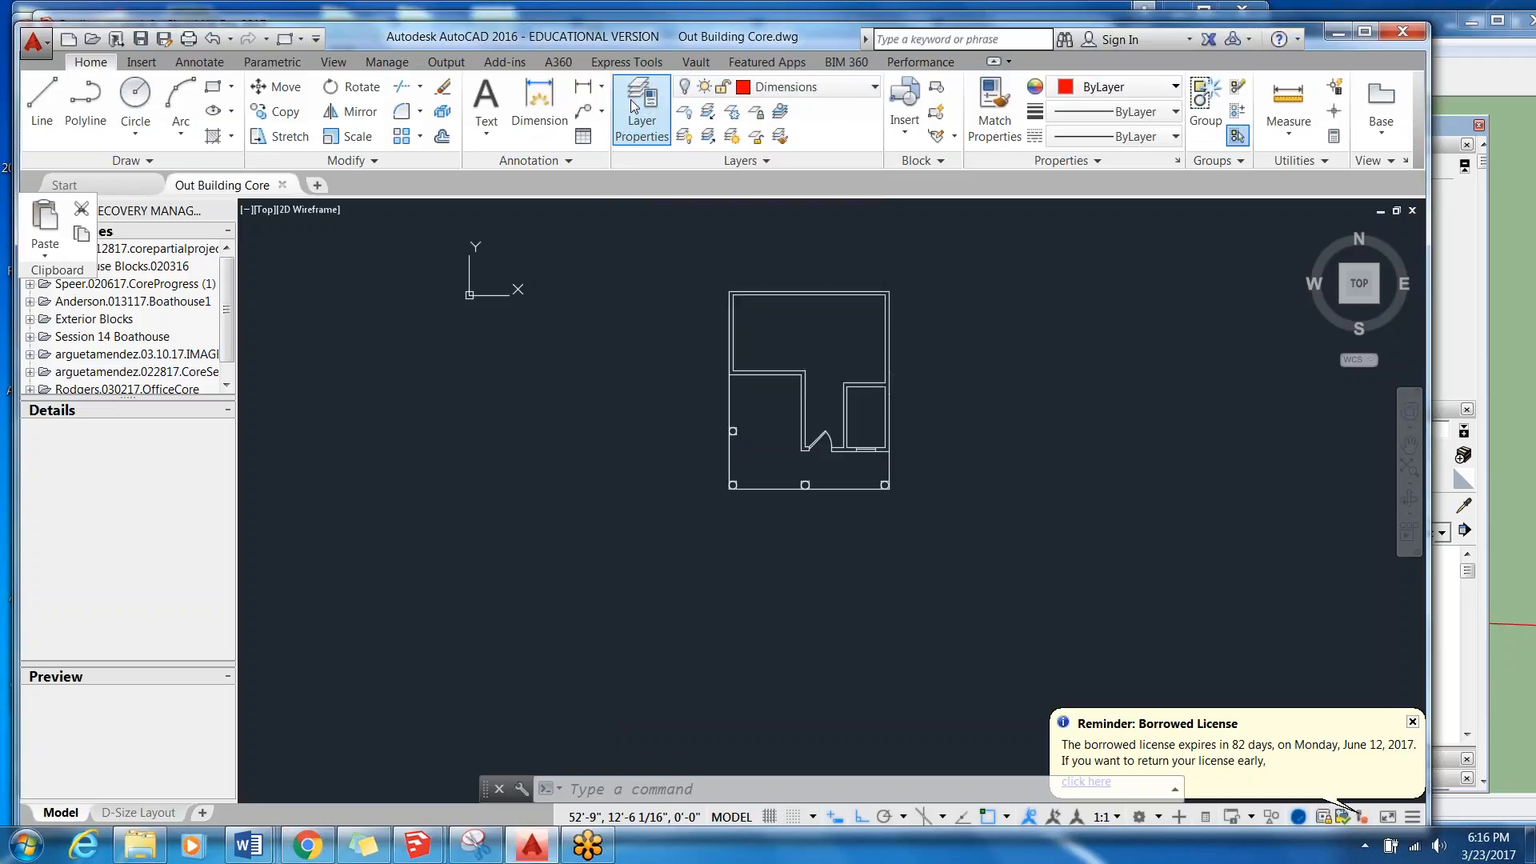
left_click(634, 107)
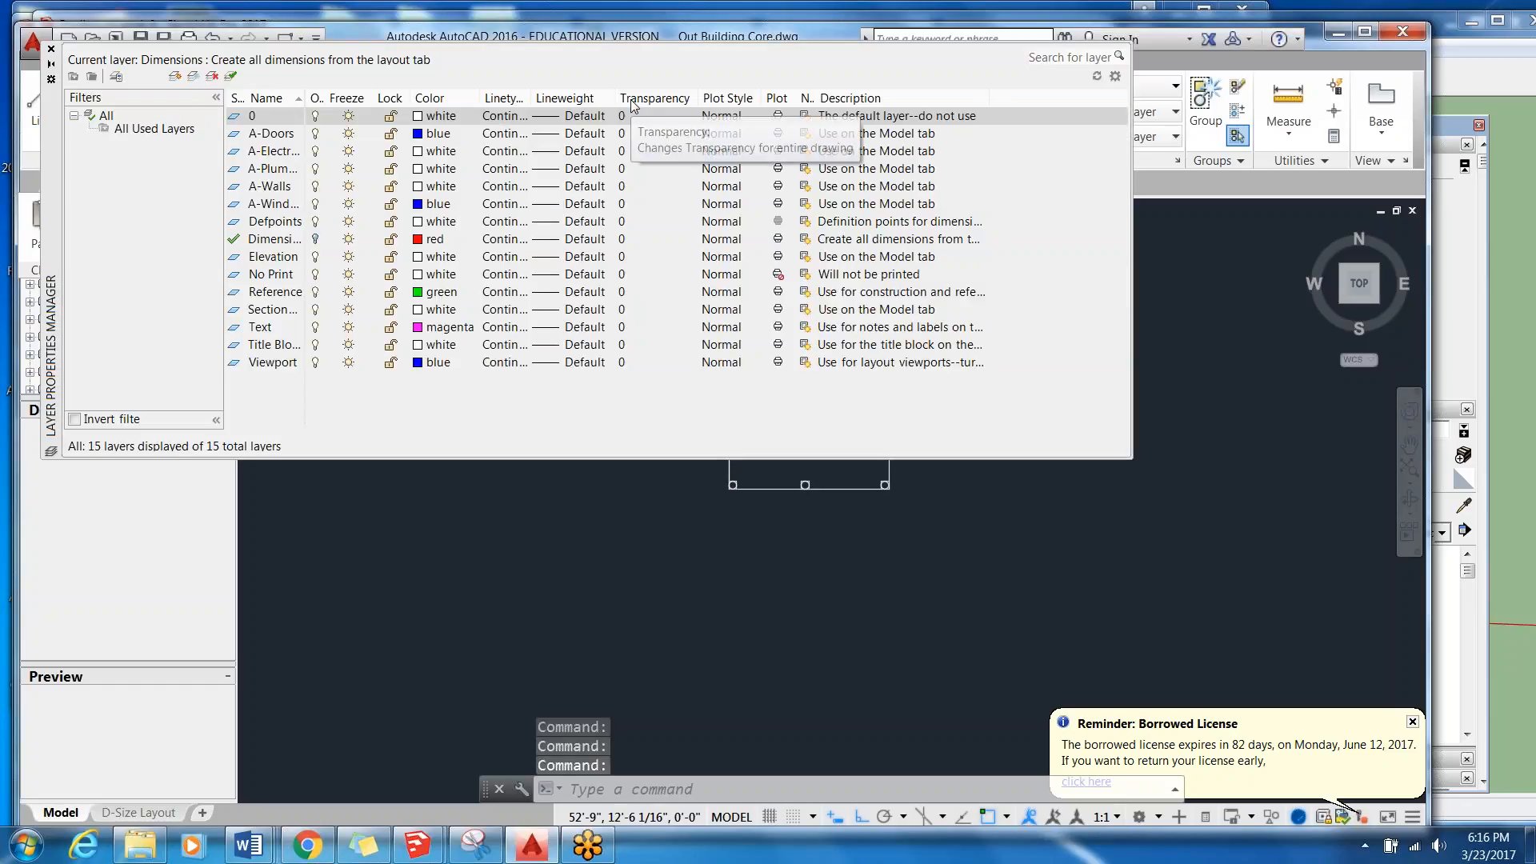
left_click(275, 328)
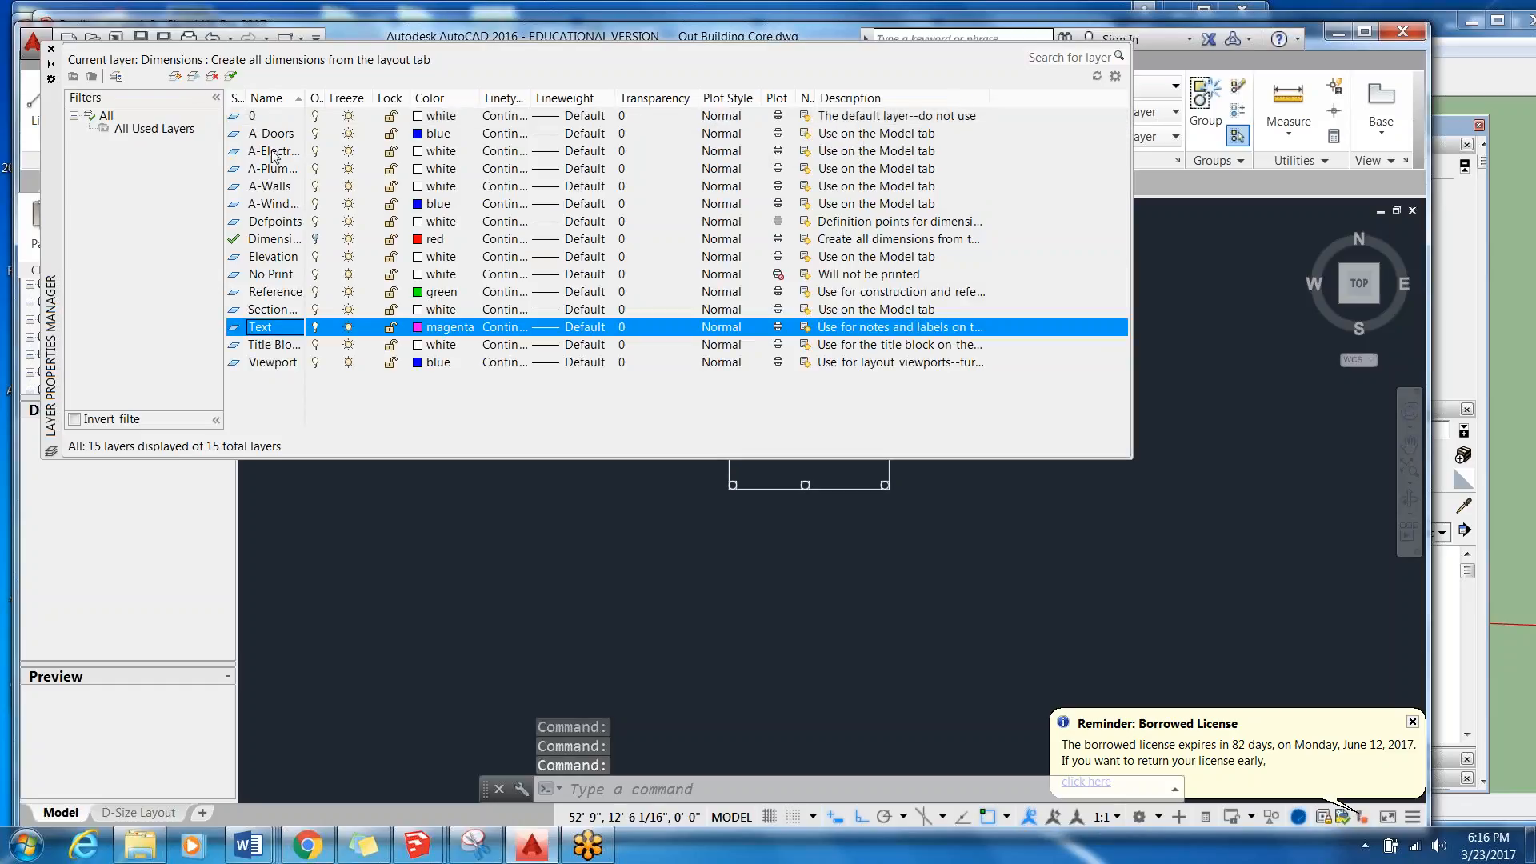
left_click(211, 76)
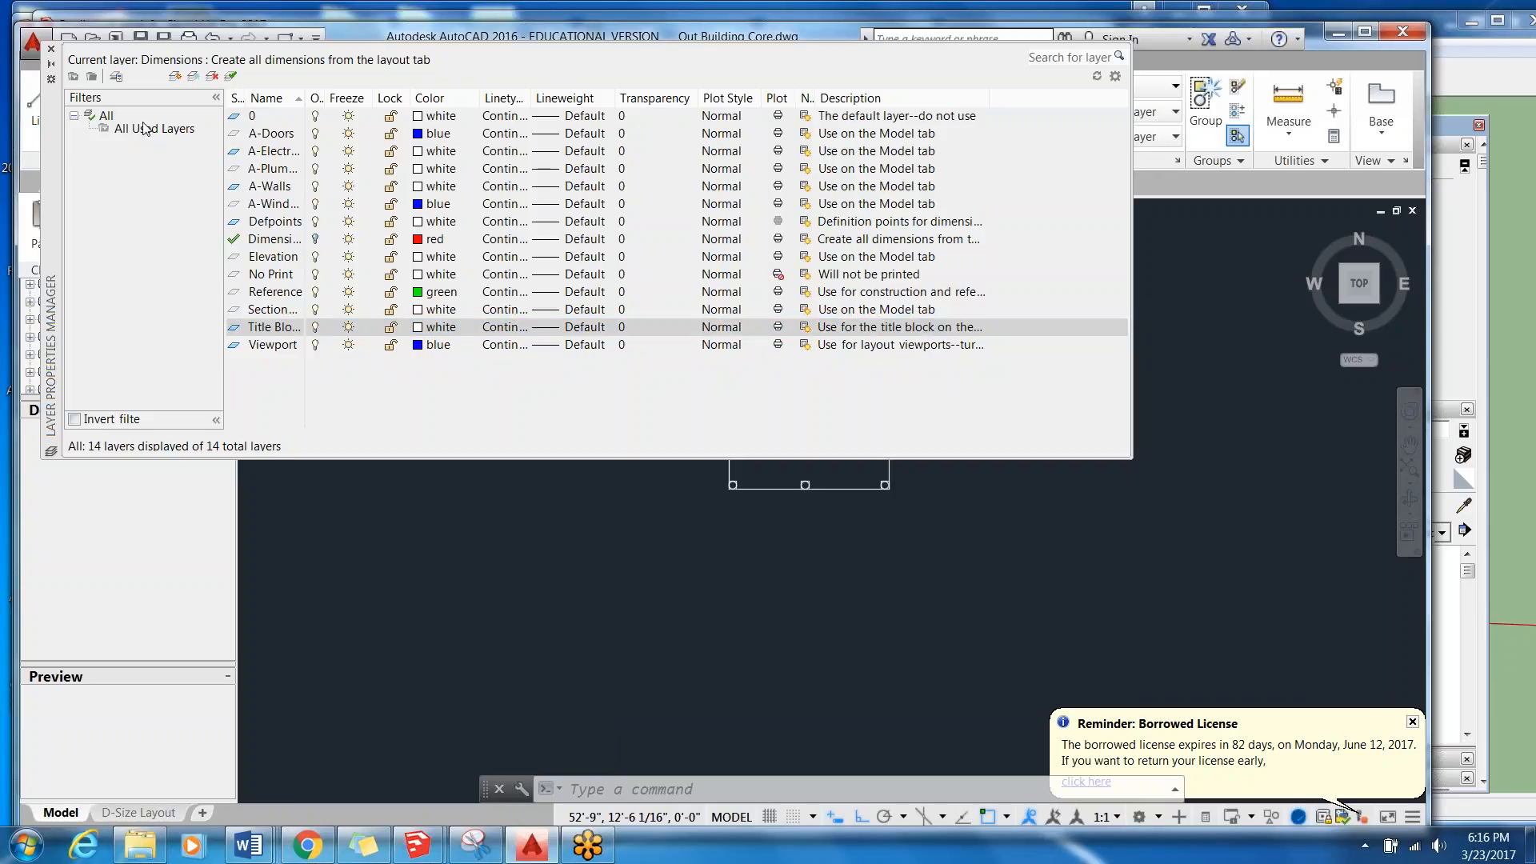
left_click(1048, 550)
left_click(1040, 559)
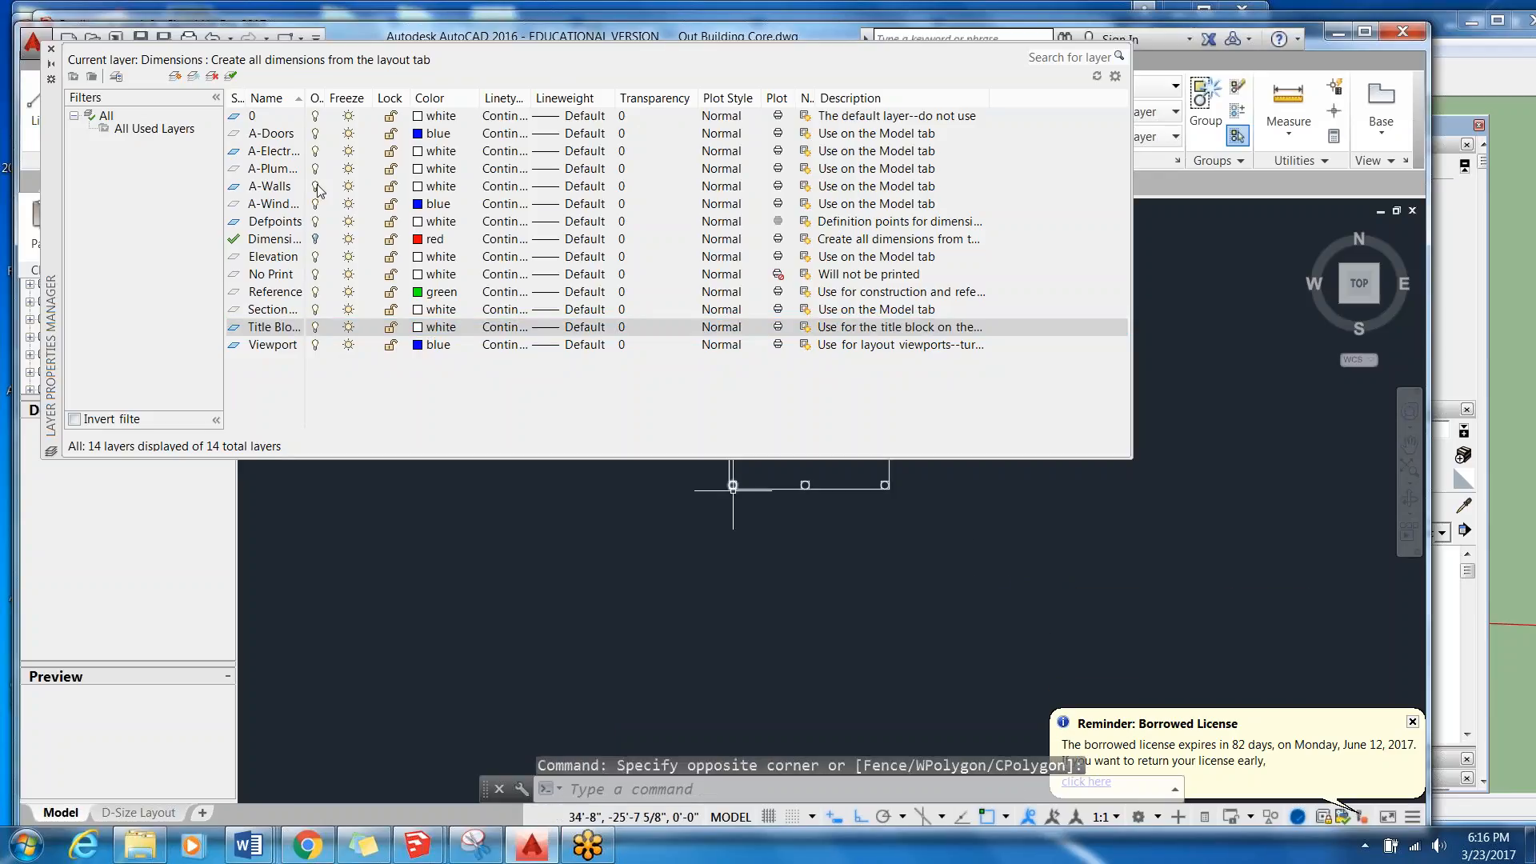
left_click(51, 51)
Save the floor plan drawing without the Text layer and return to the SketchUp pool house model.
scroll(767, 446, "down", 3)
scroll(767, 447, "up", 6)
mouse_move(703, 387)
middle_mouse_down()
mouse_move(960, 326)
mouse_move(984, 360)
middle_mouse_up()
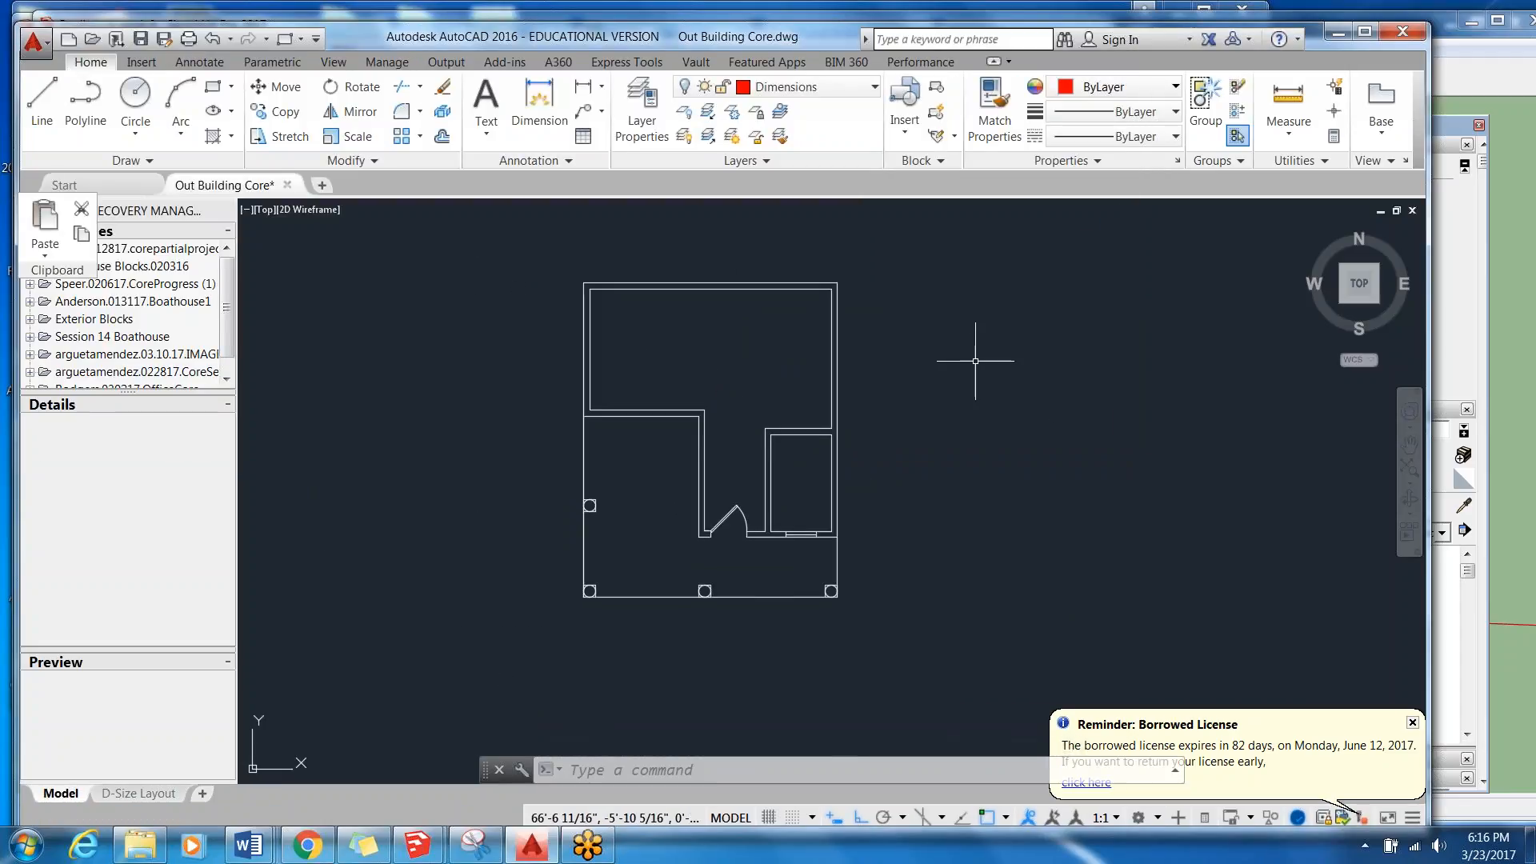
left_click(140, 39)
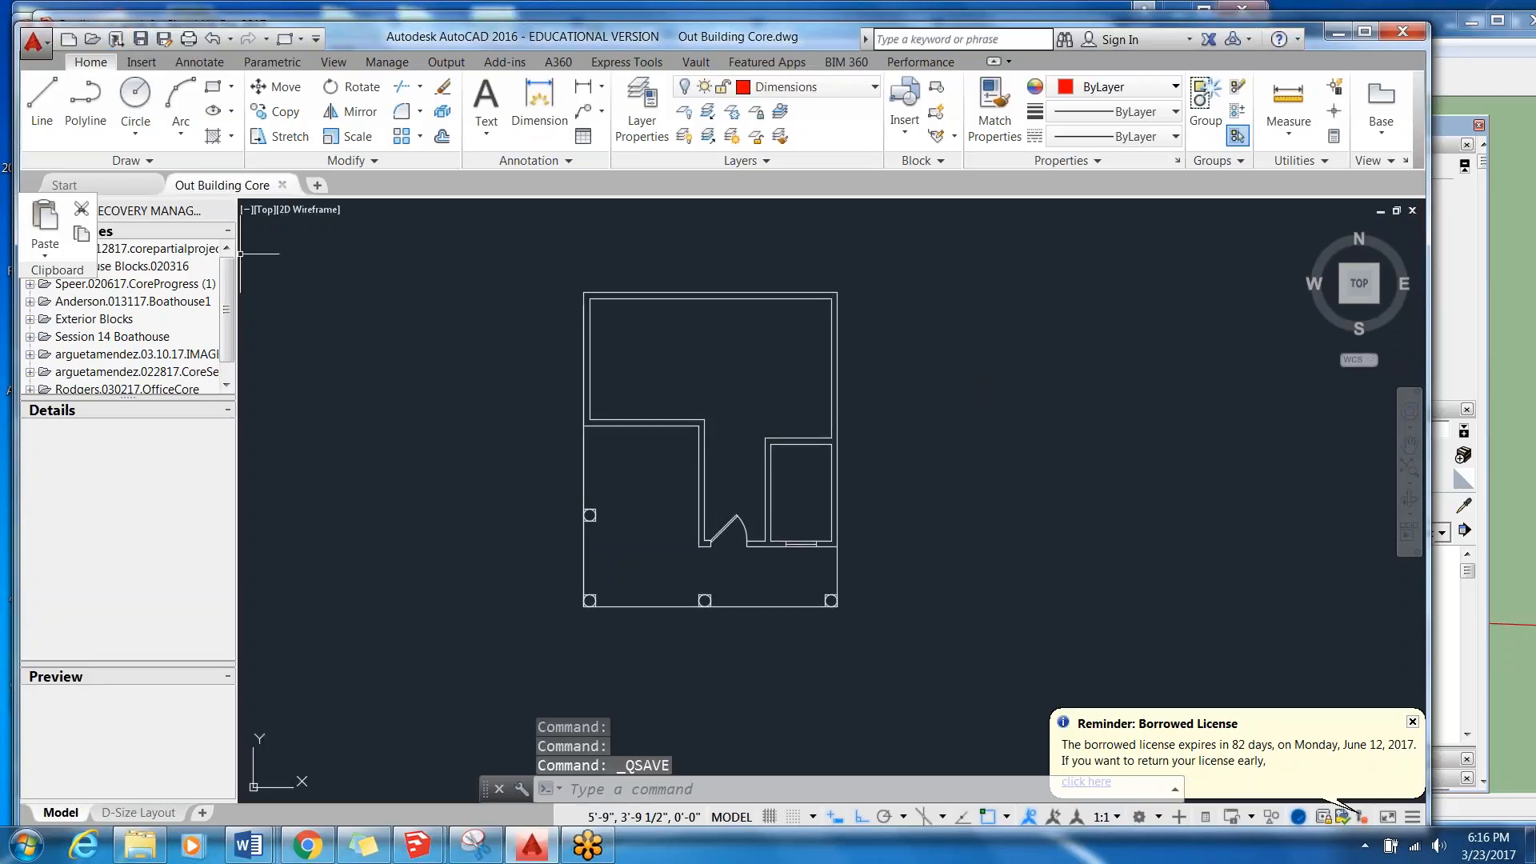
left_click(1338, 32)
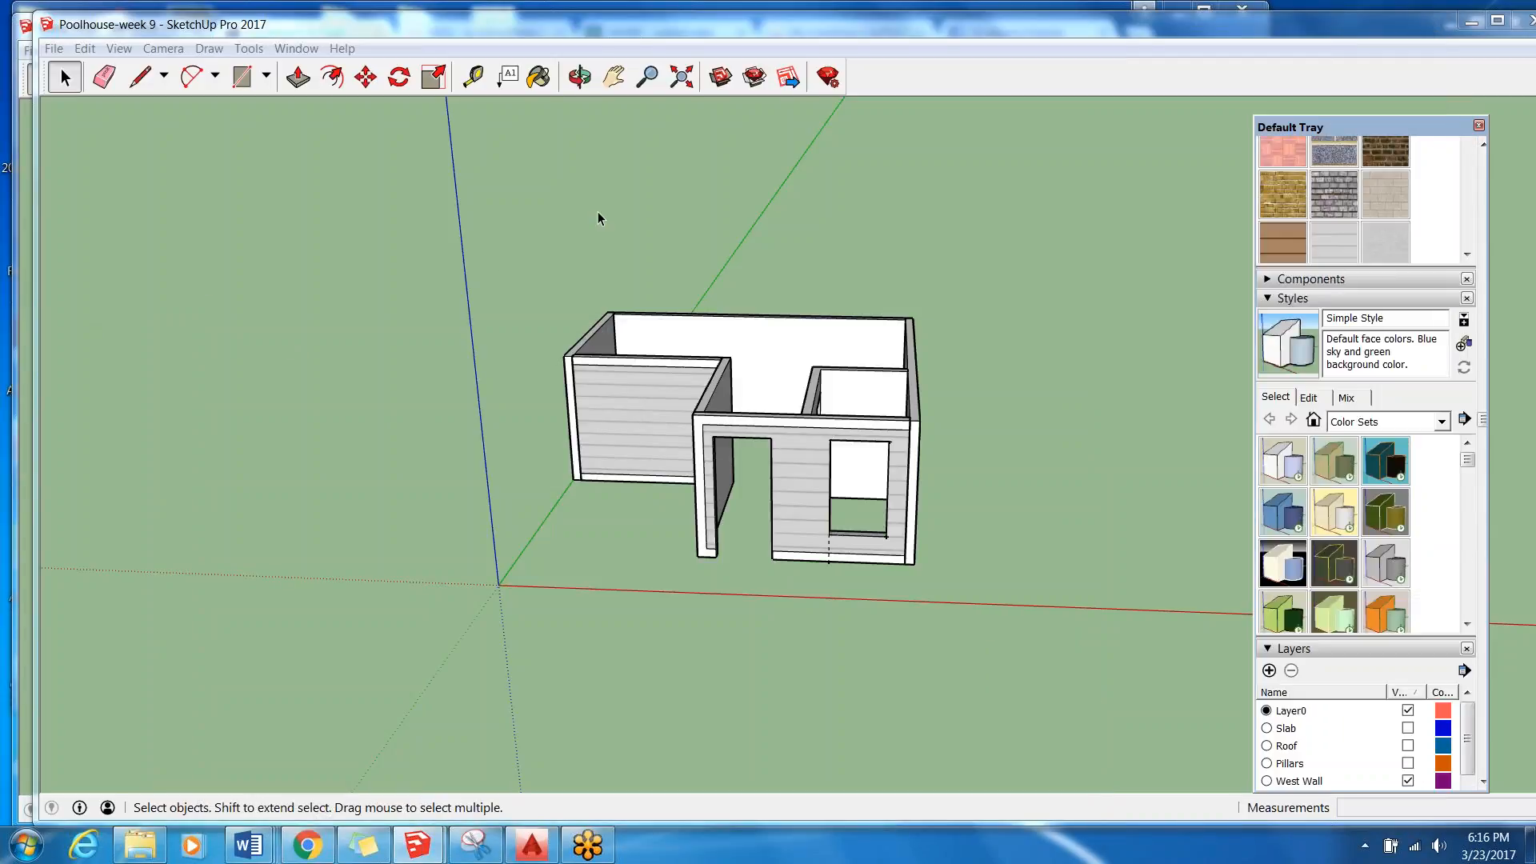
Import the Out Building Core AutoCAD drawing from Downloads into the pool house model and dismiss the import results.
left_click(54, 49)
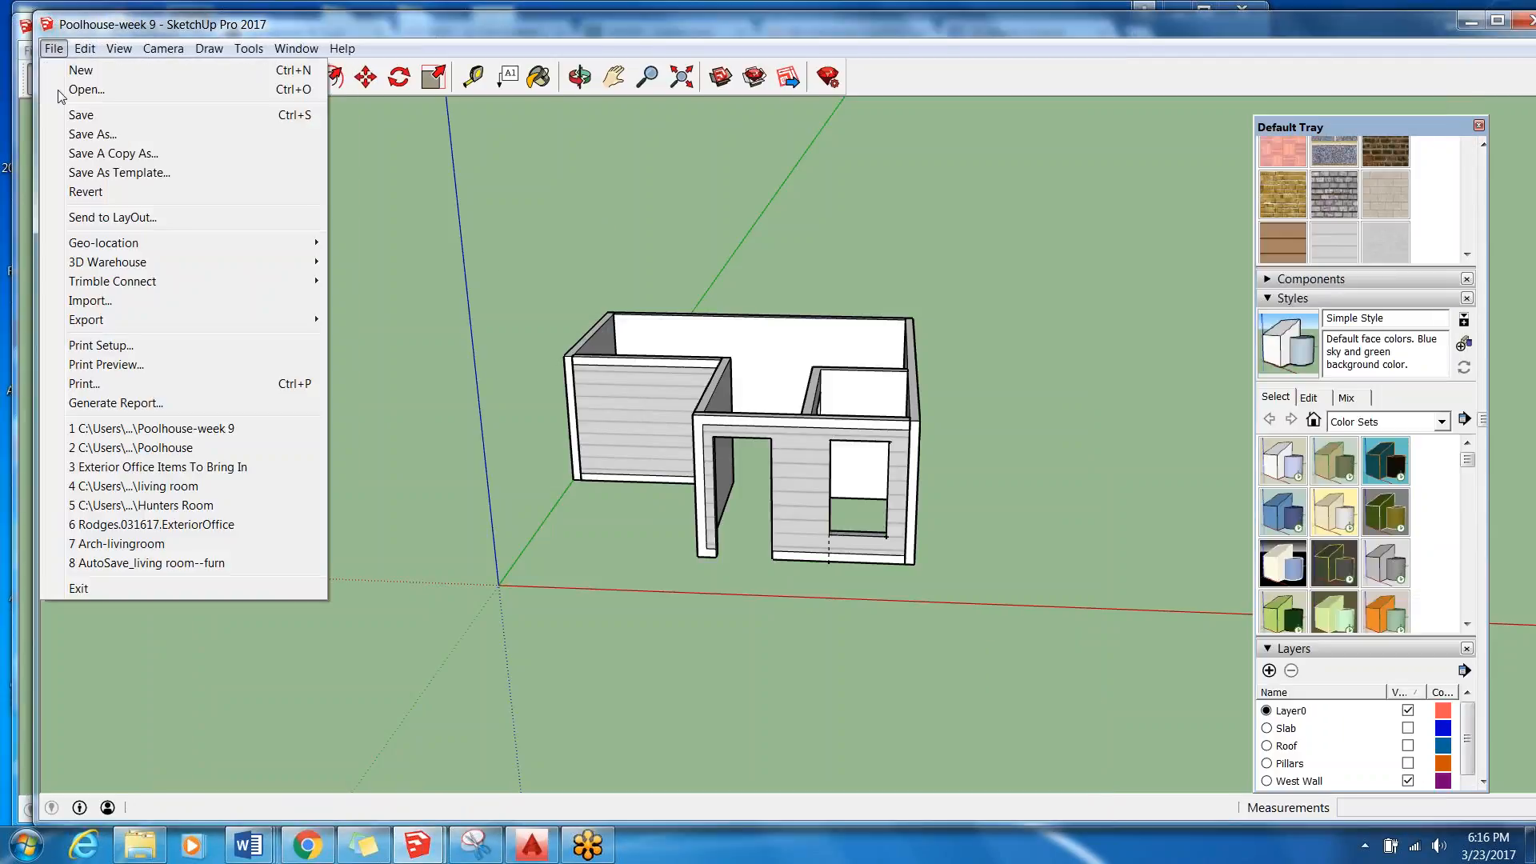
left_click(175, 300)
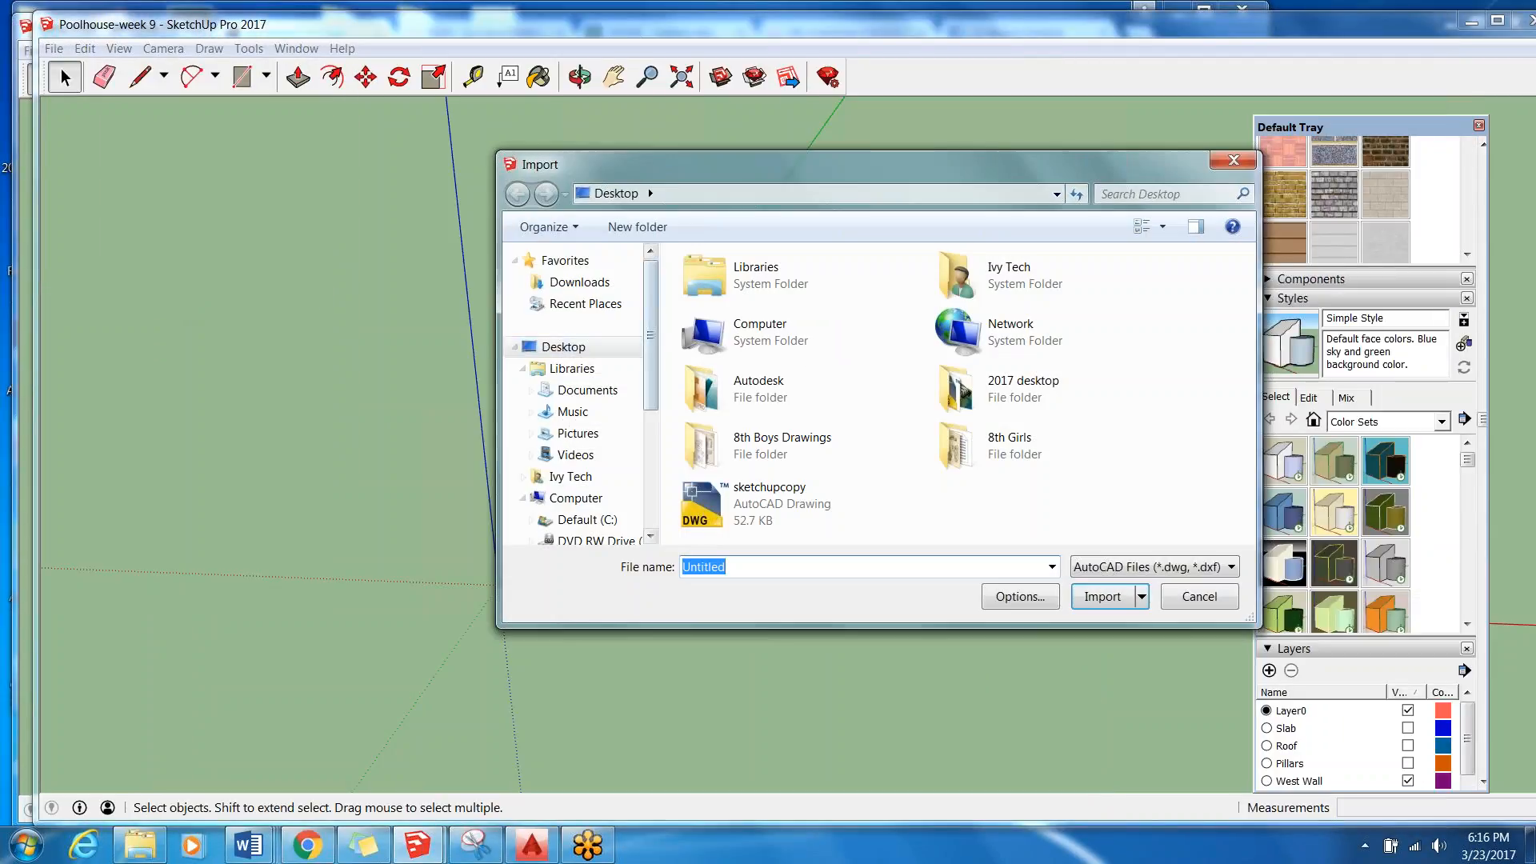
left_click(626, 285)
left_click(729, 320)
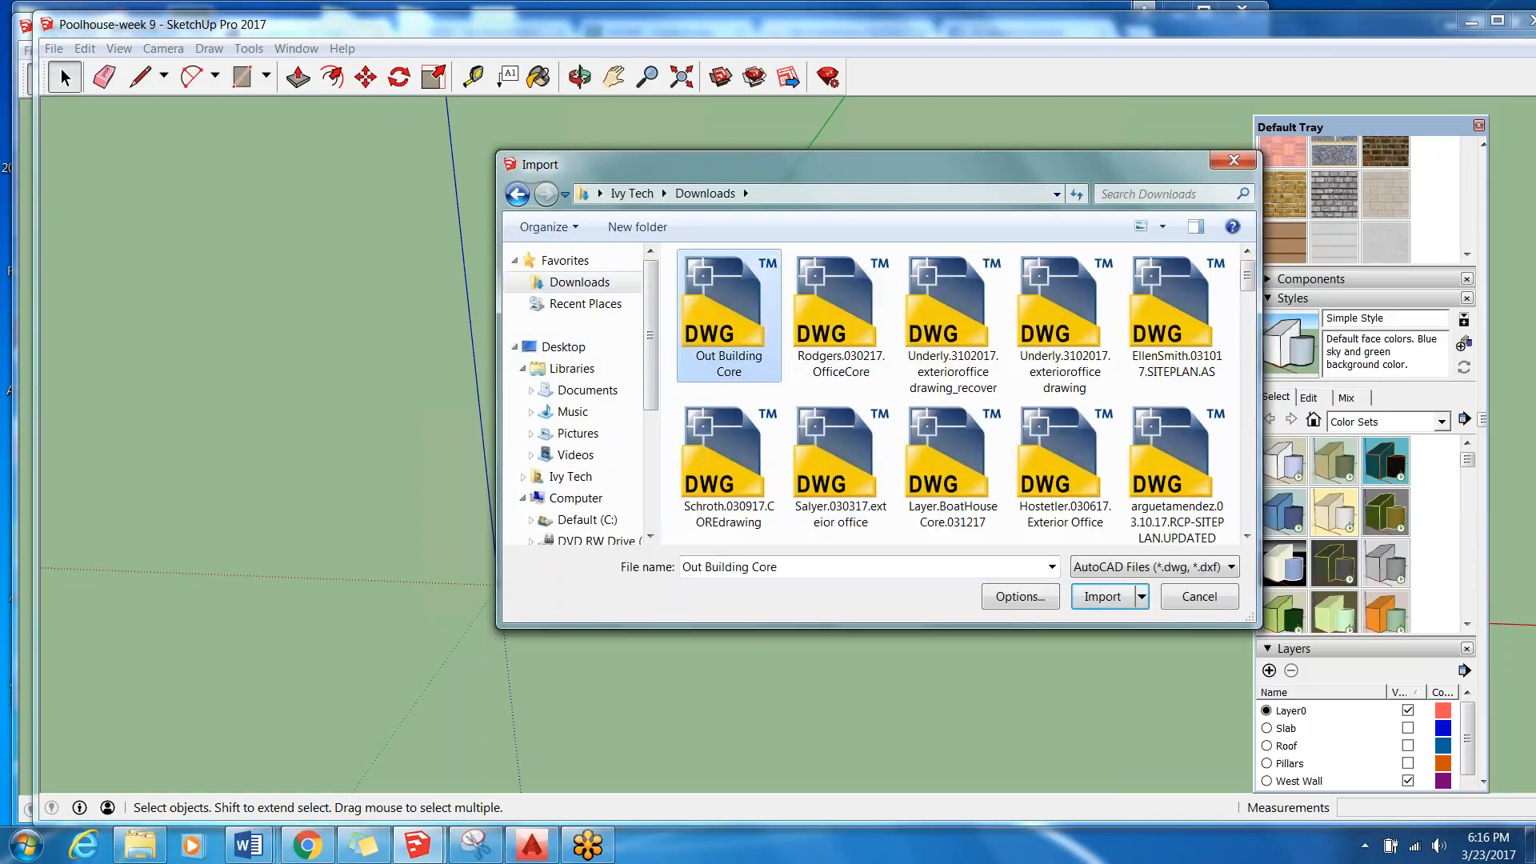
left_click(1103, 597)
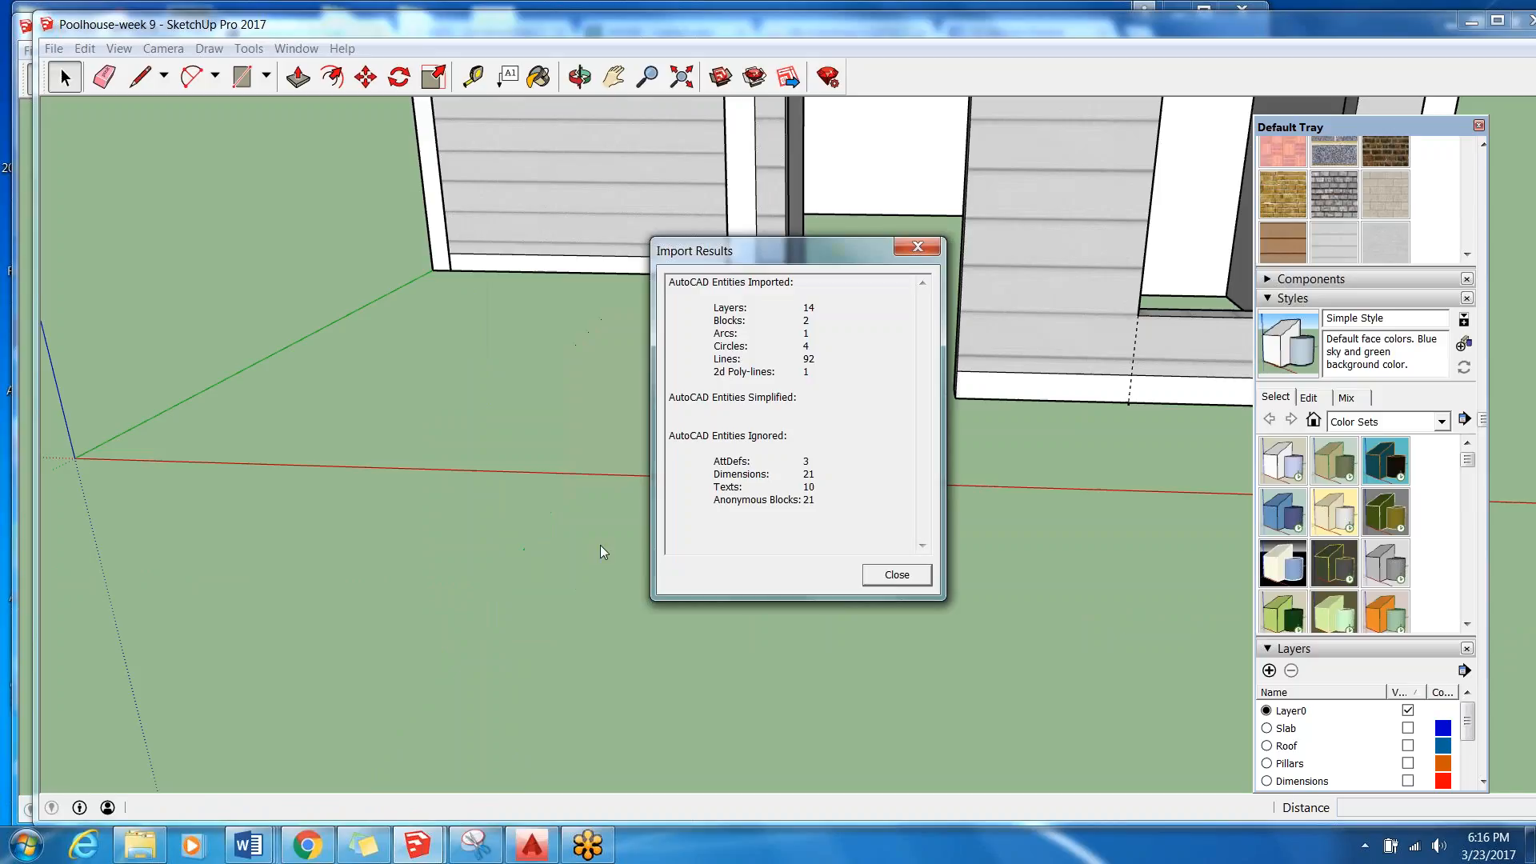
left_click(898, 575)
Examine from above how the imported floor plan lines up with the origin, walls, door opening and window opening.
scroll(404, 525, "down", 4)
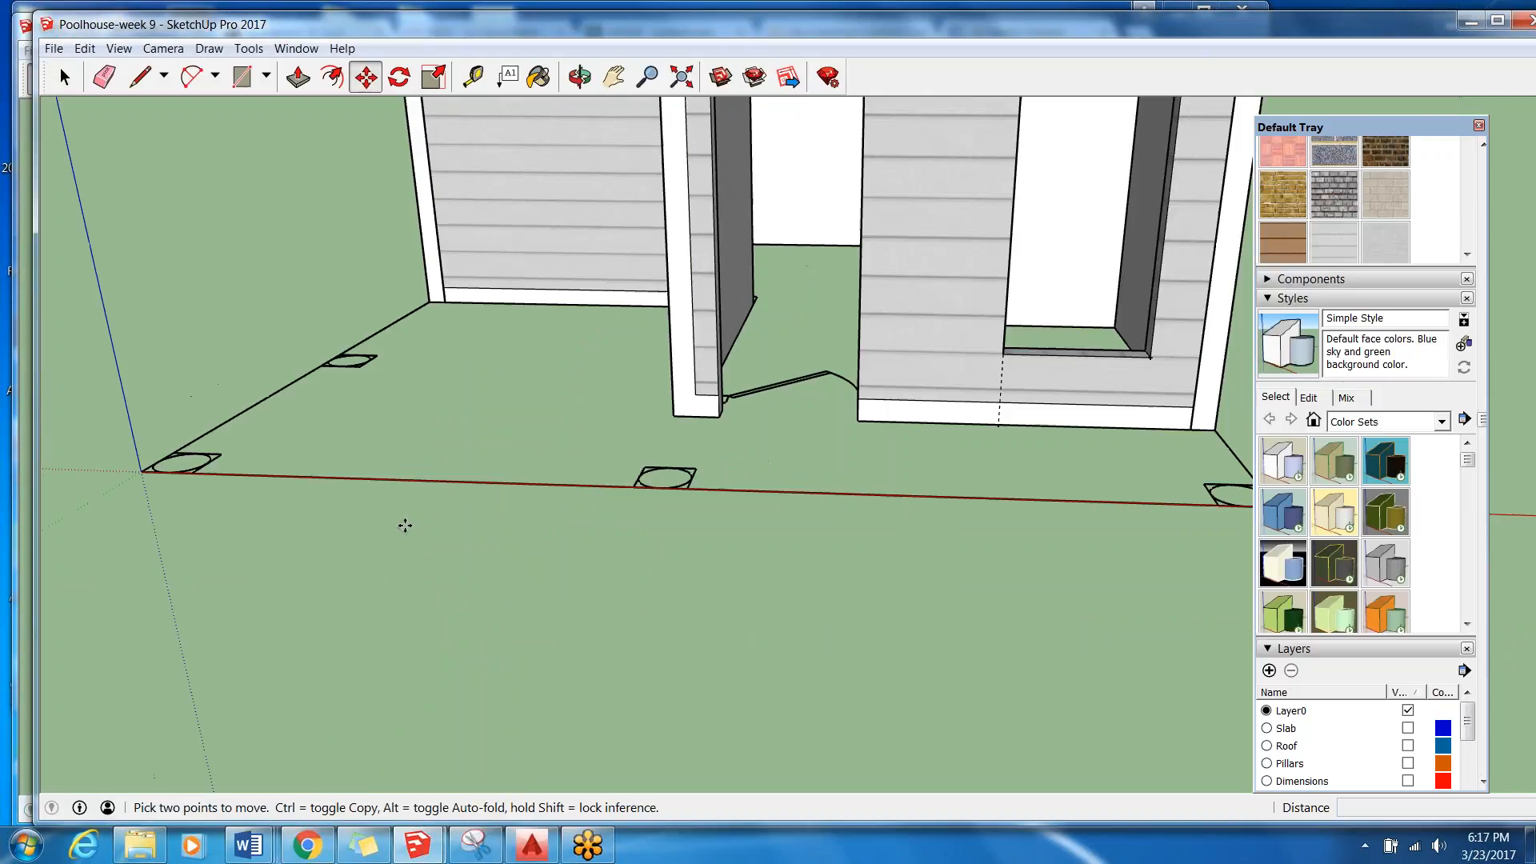
scroll(363, 450, "down", 3)
middle_click_drag(357, 374, 393, 573)
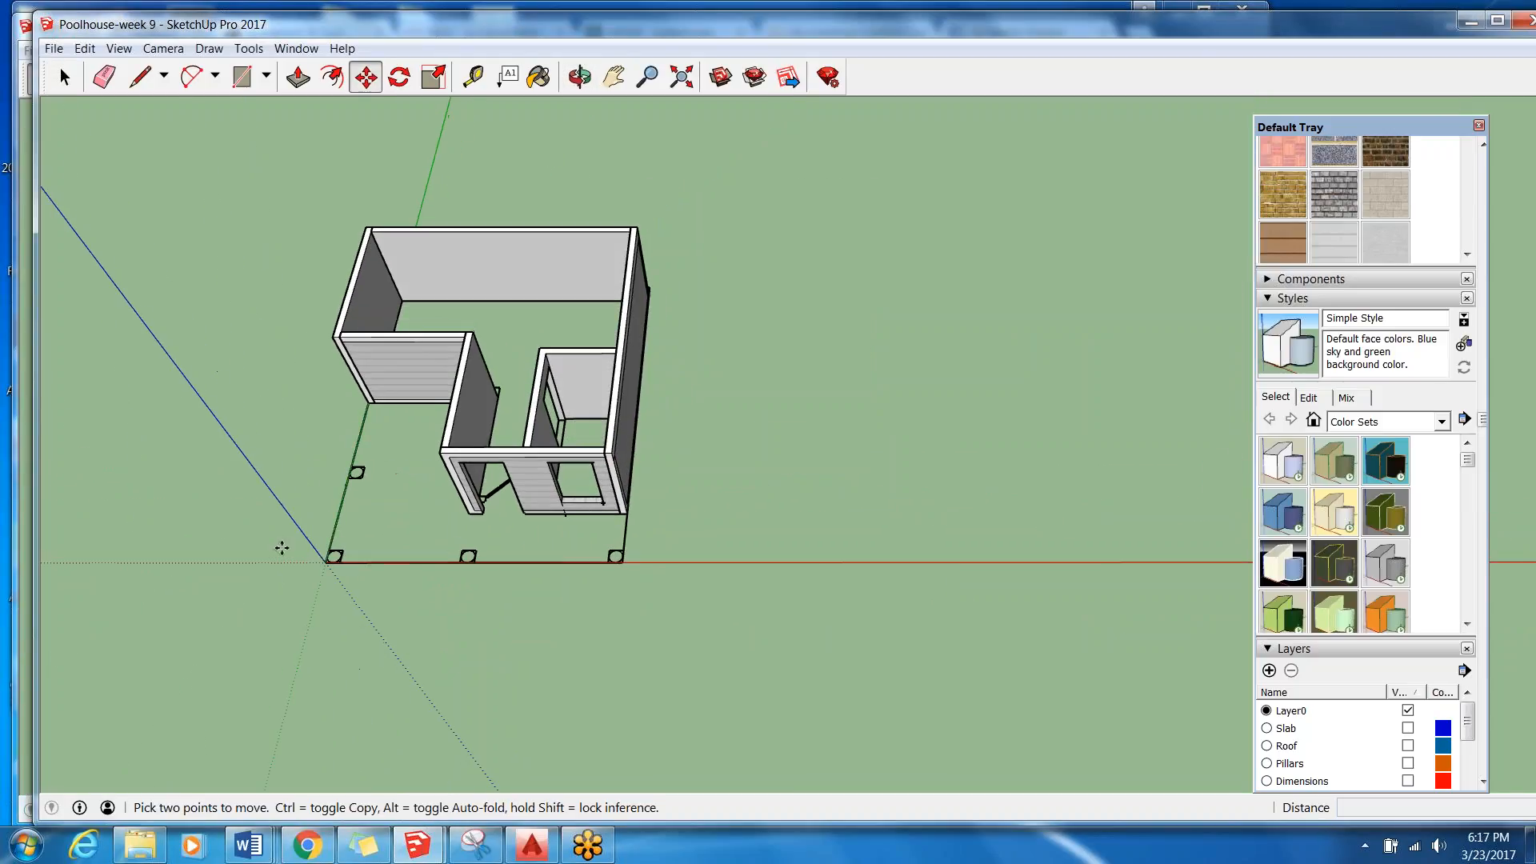
scroll(264, 512, "up", 4)
scroll(483, 562, "up", 2)
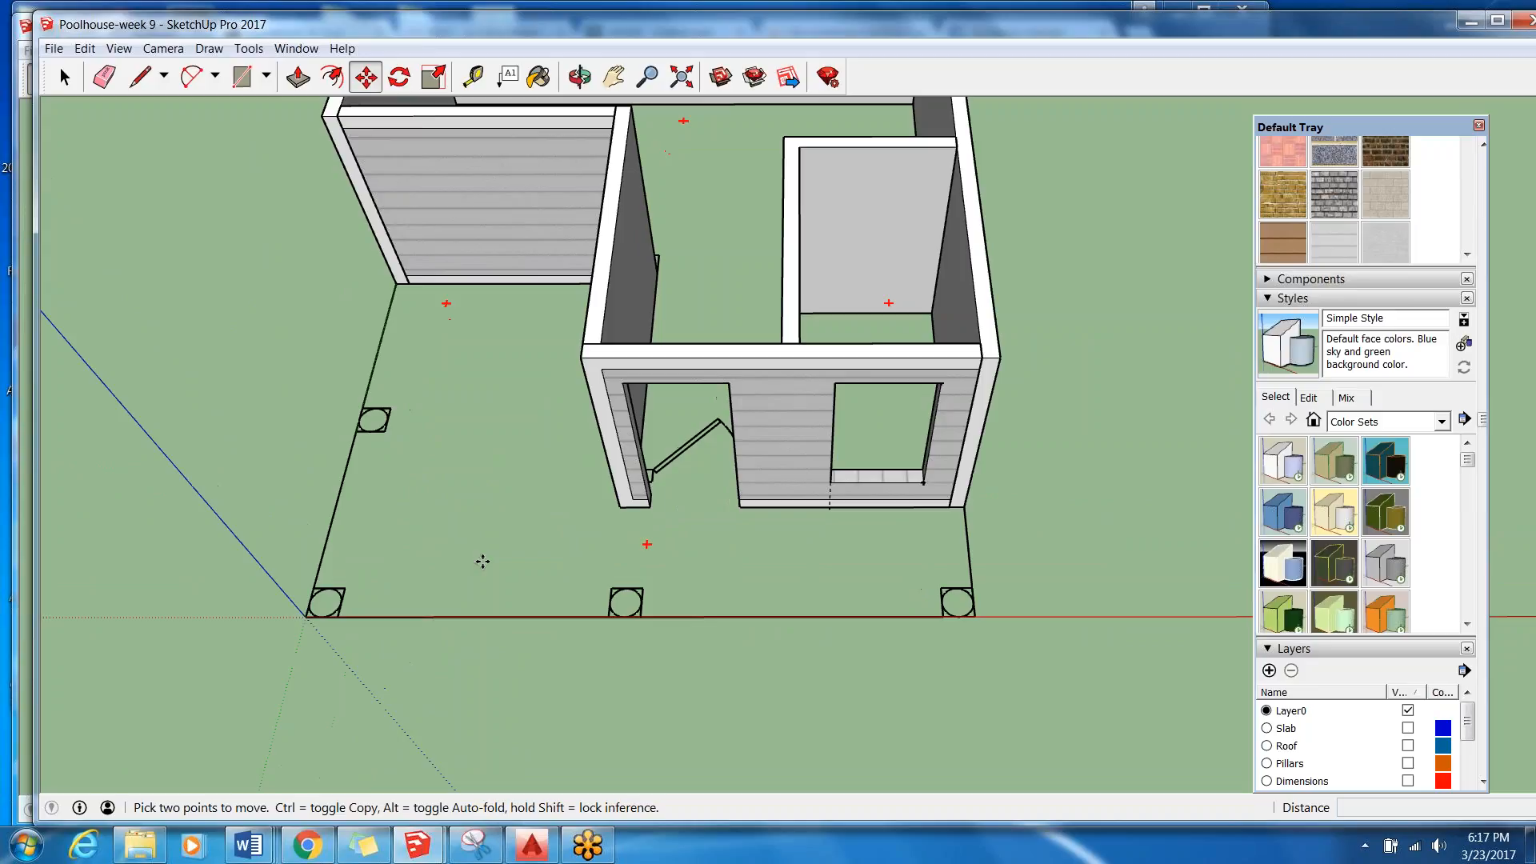
scroll(482, 552, "down", 2)
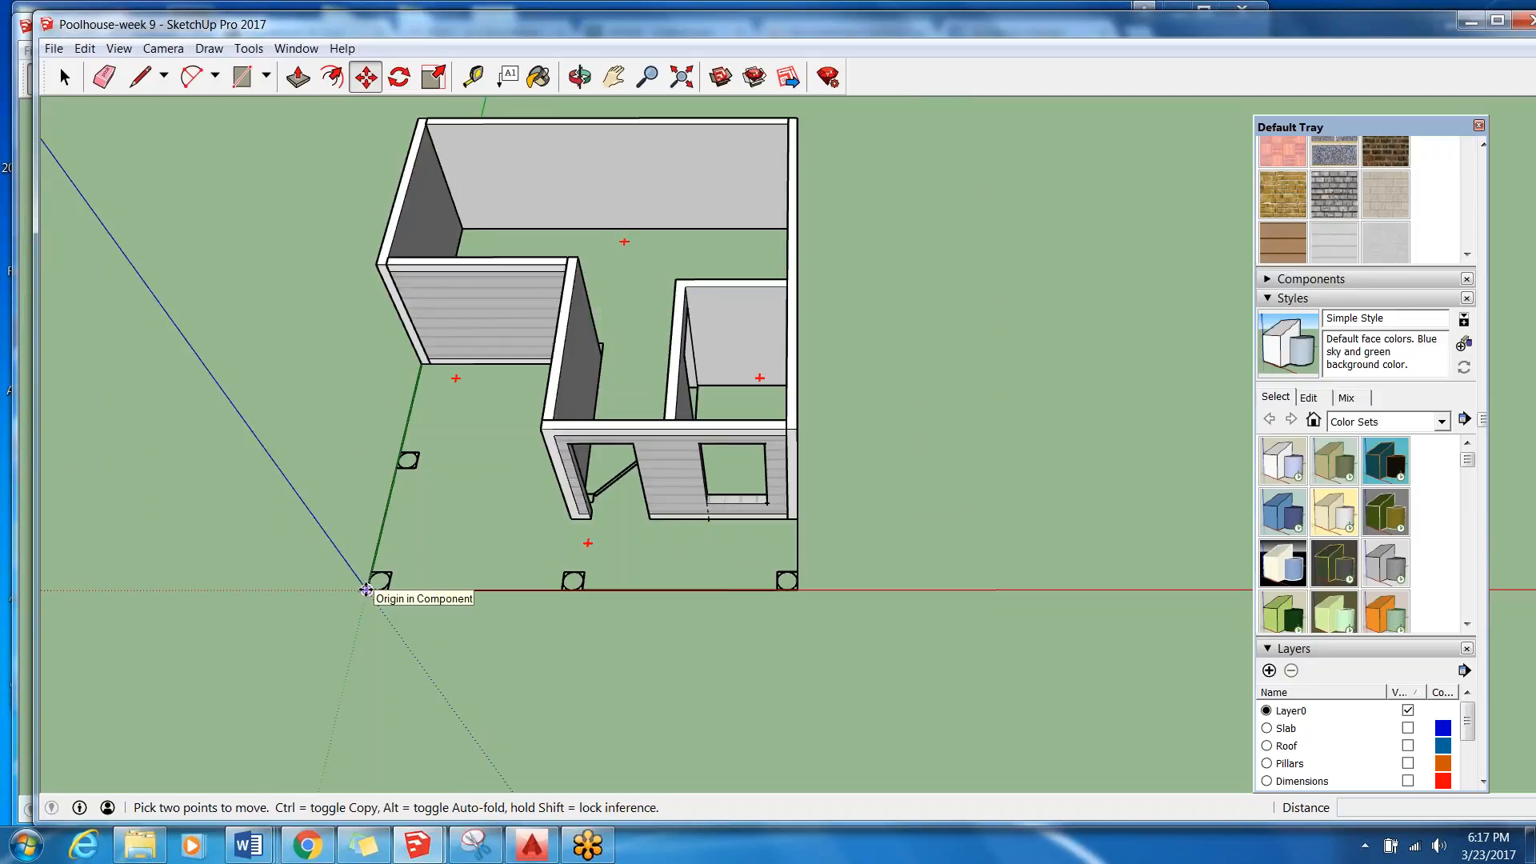
scroll(853, 587, "down", 2)
middle_click_drag(493, 528, 1040, 336)
middle_click_drag(581, 503, 184, 544)
middle_click_drag(496, 360, 472, 512)
scroll(720, 264, "up", 2)
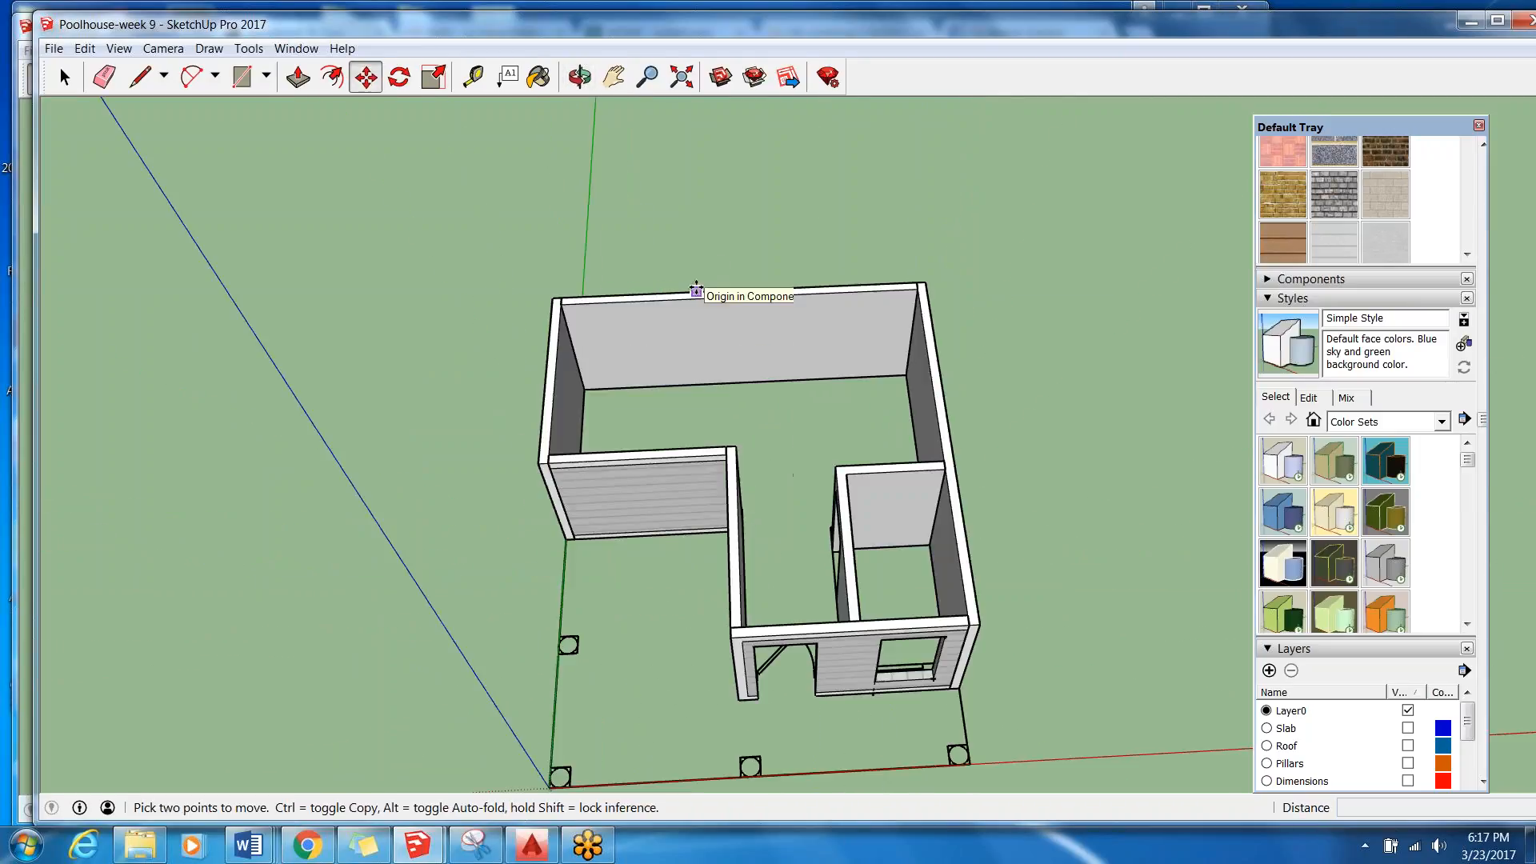
scroll(669, 299, "down", 1)
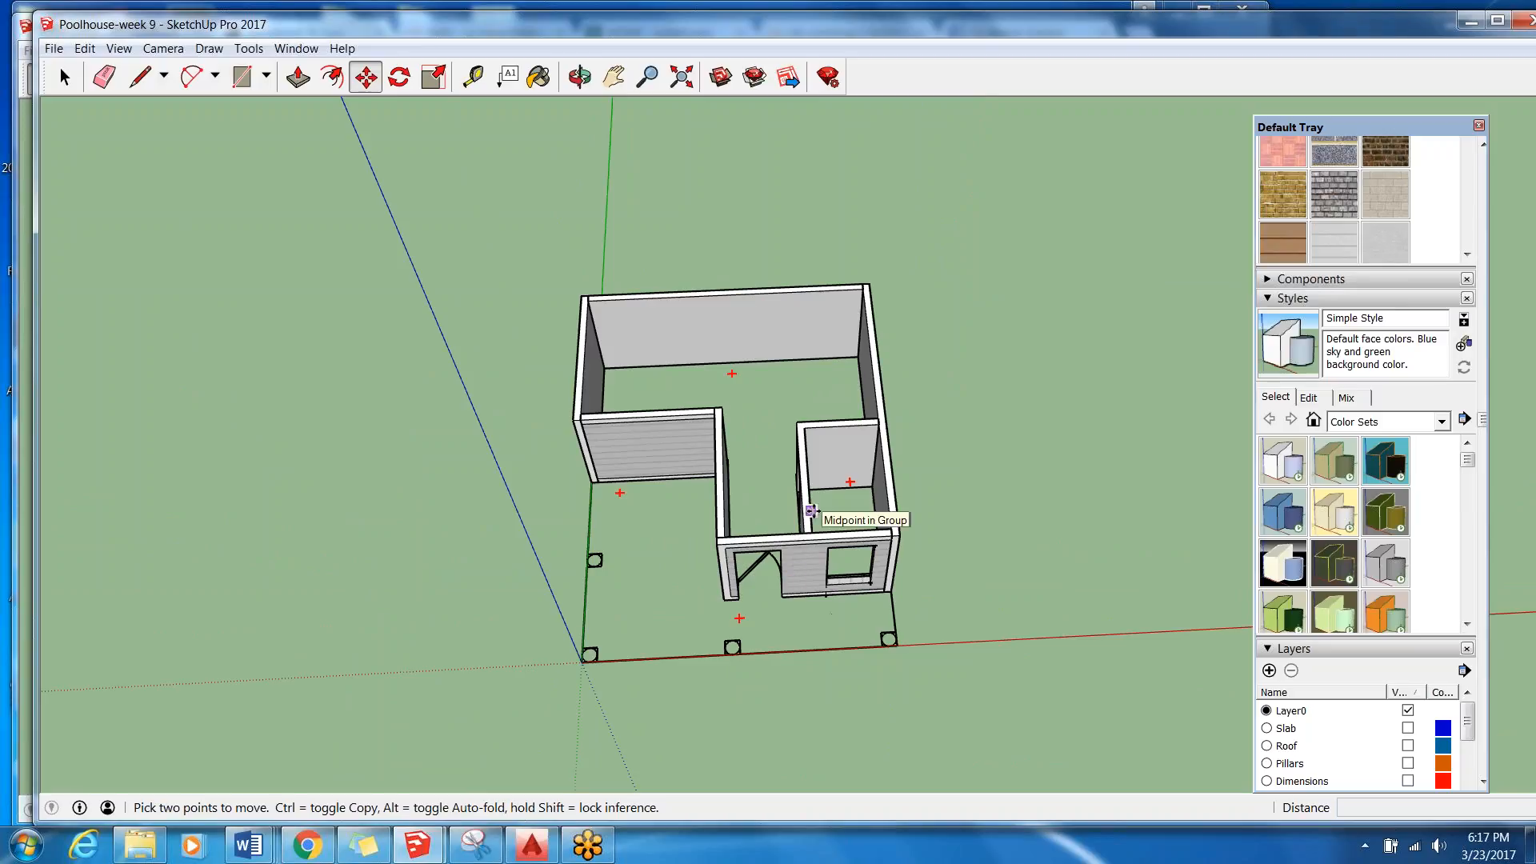
scroll(811, 510, "up", 1)
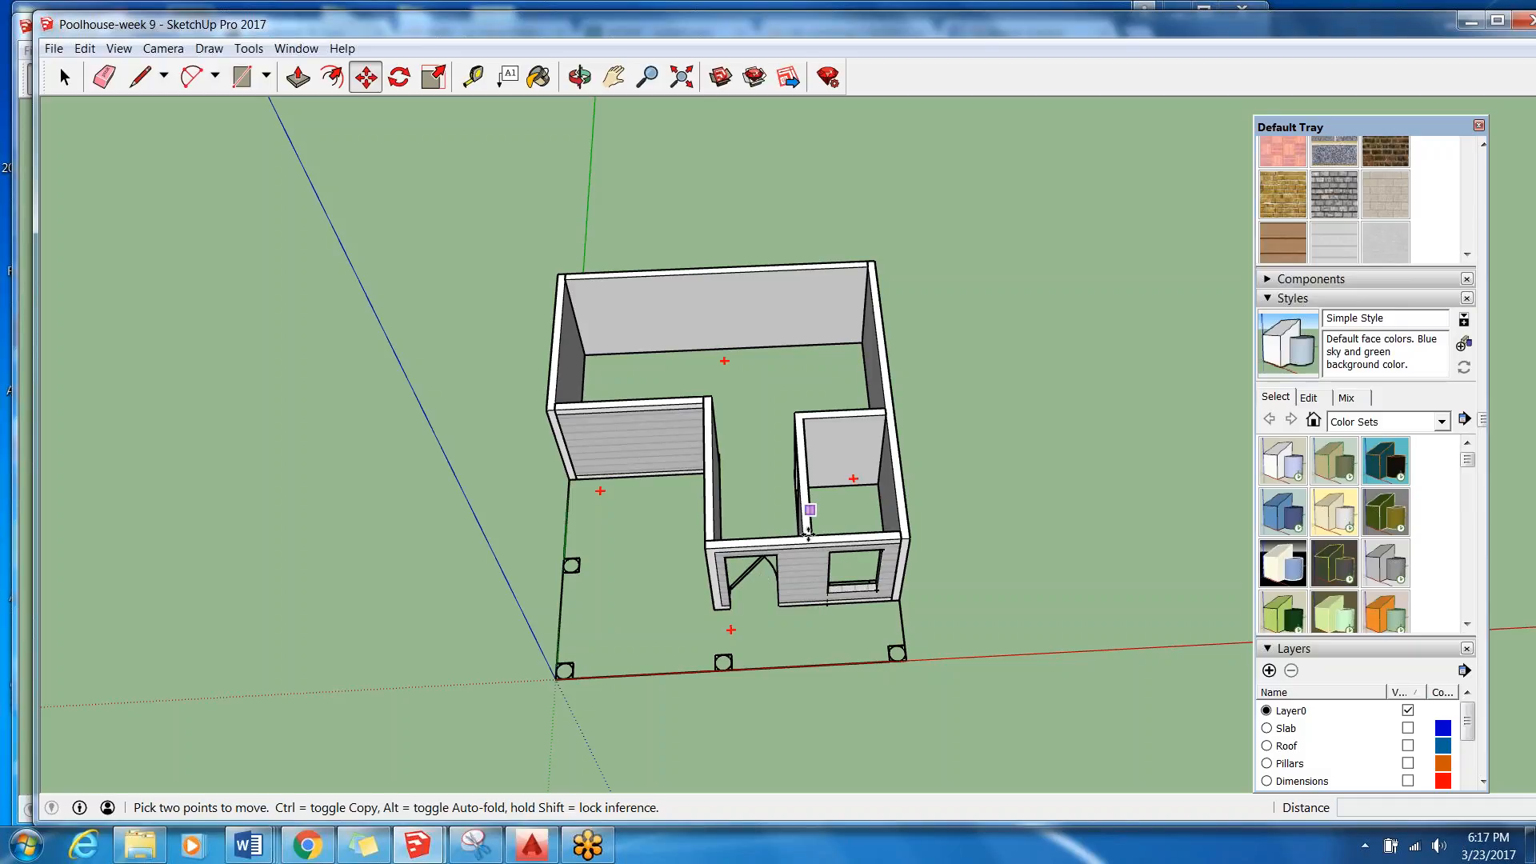
left_click(62, 85)
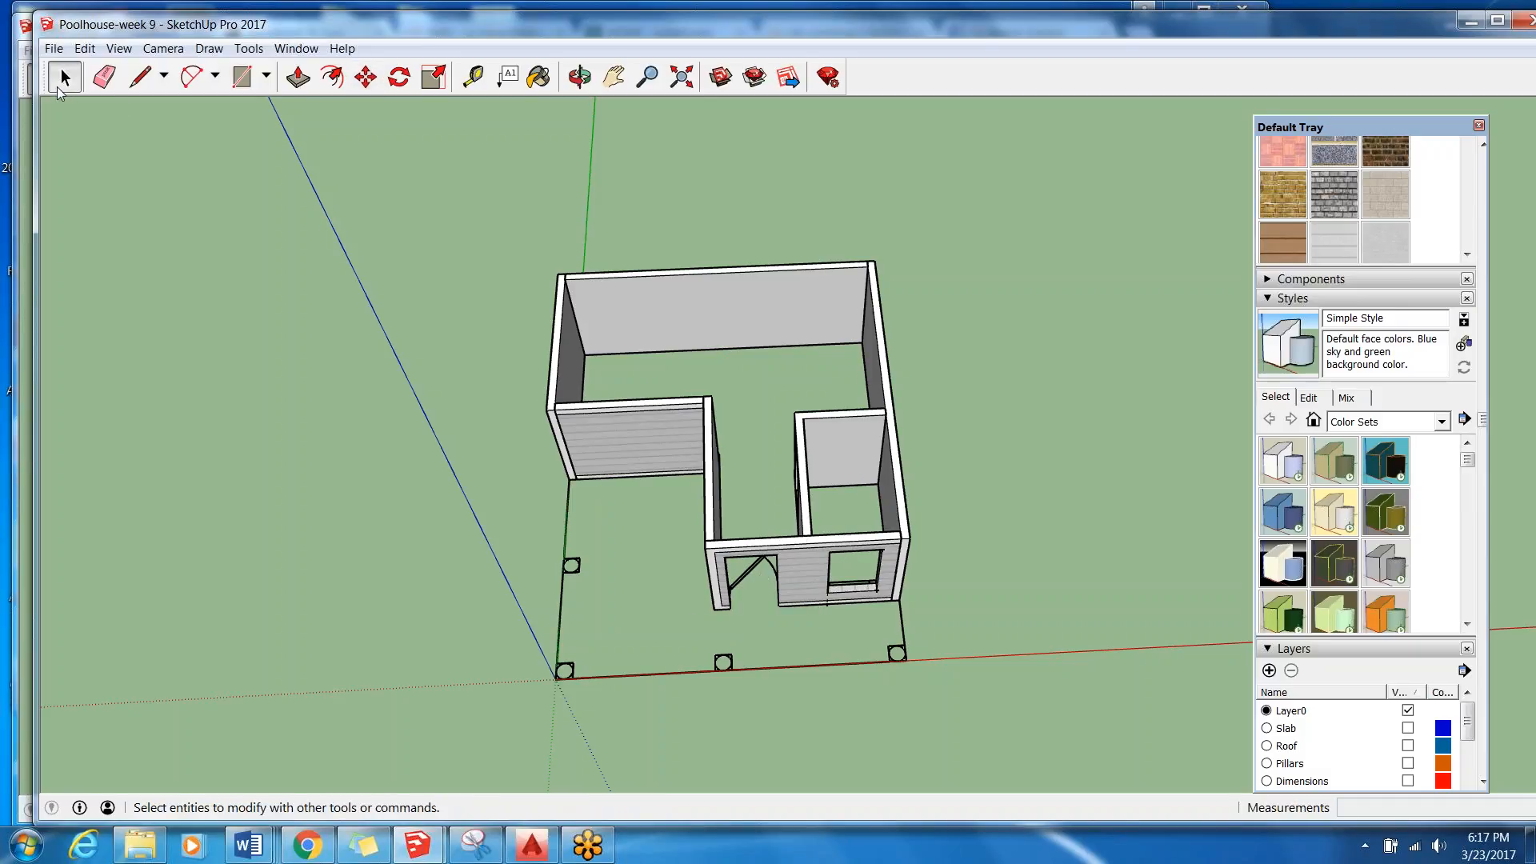
Lock the imported floor plan component in place beneath the walls.
left_click(876, 666)
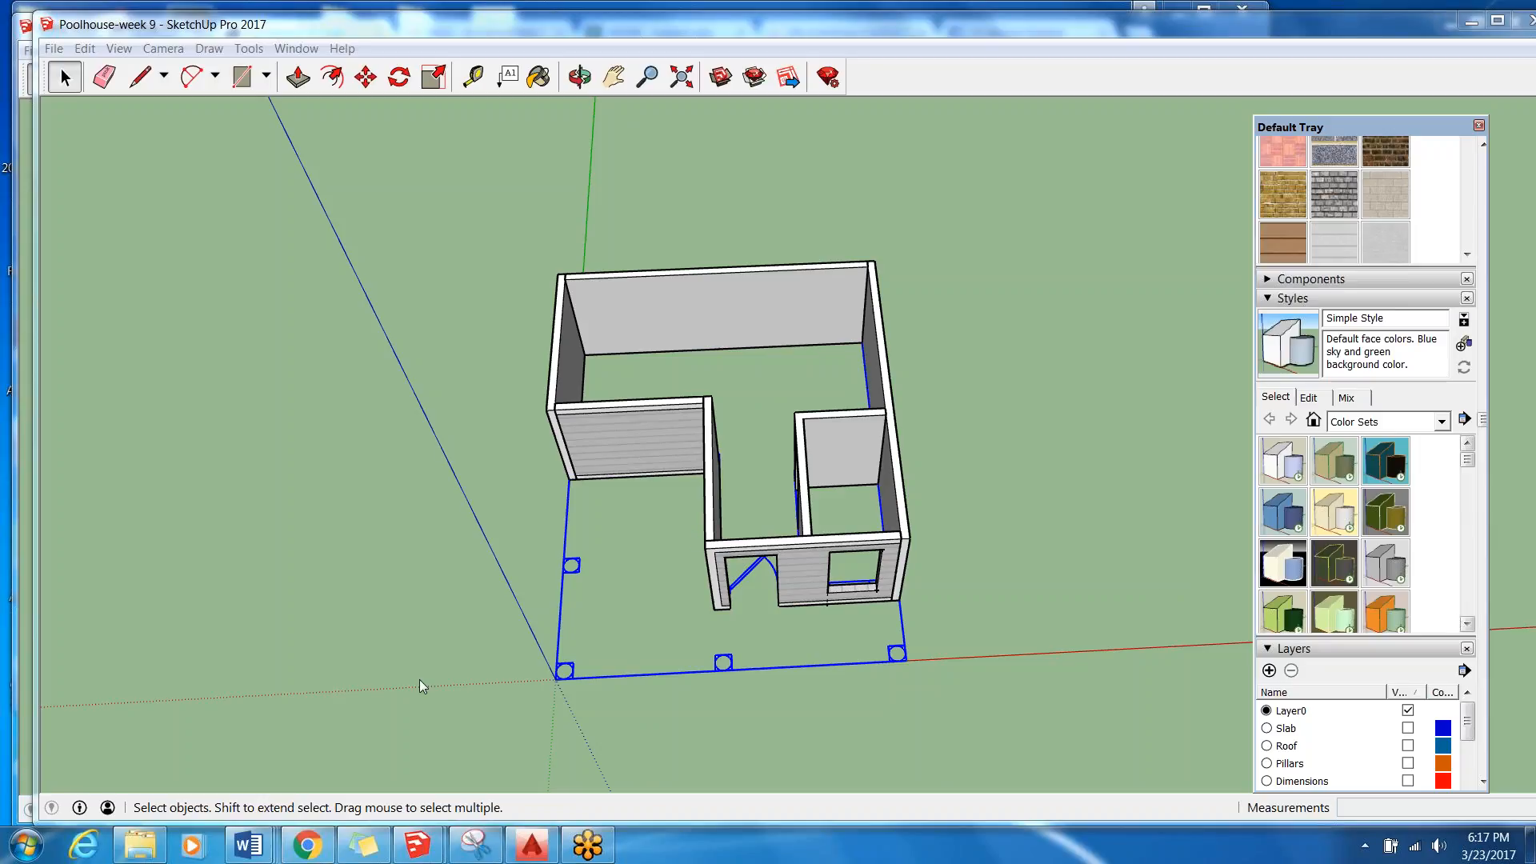
right_click(898, 656)
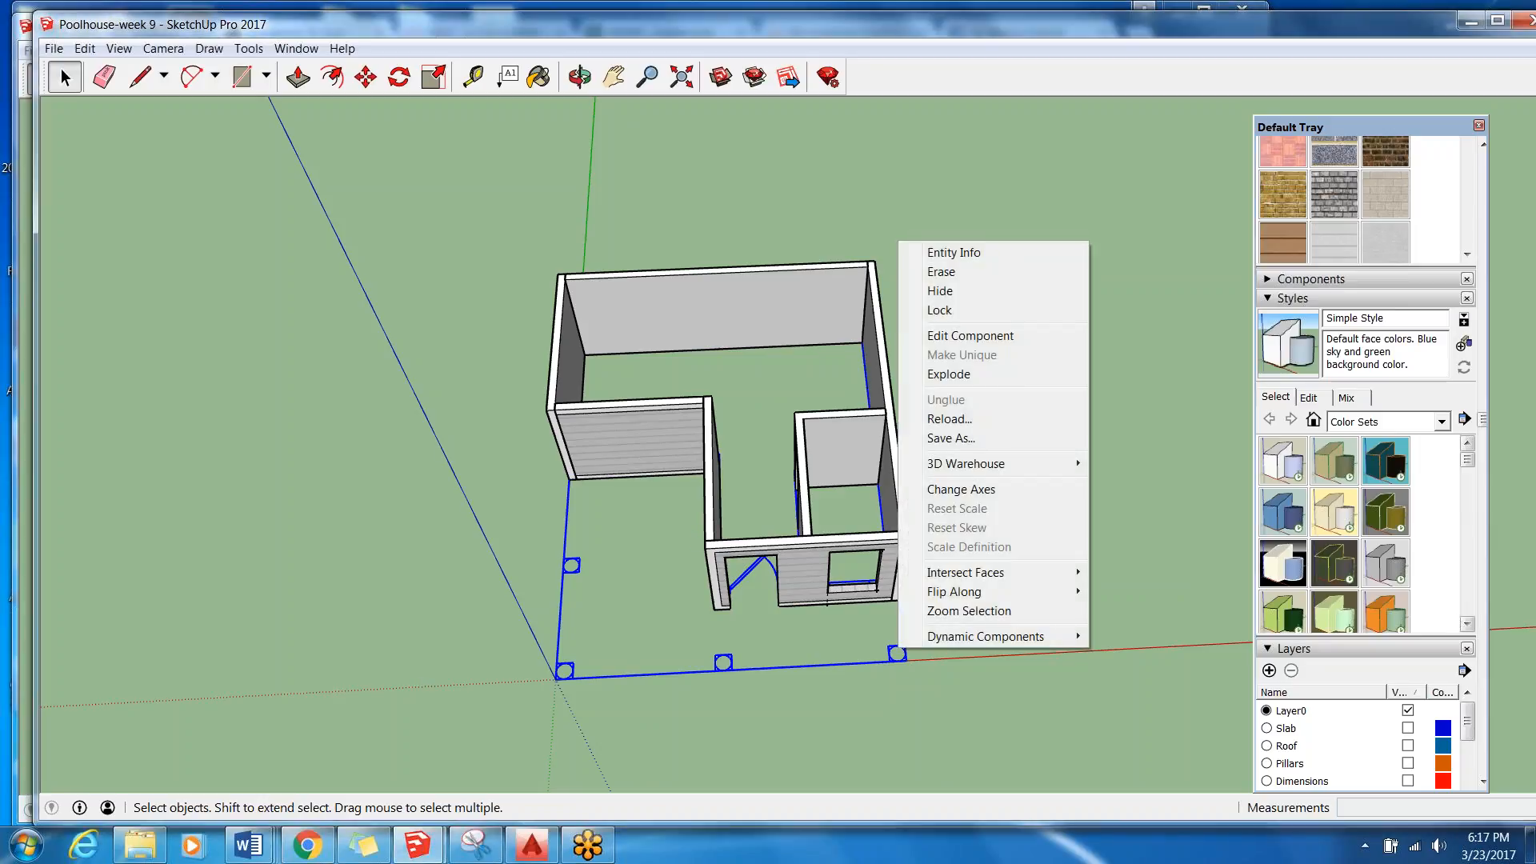
left_click(975, 317)
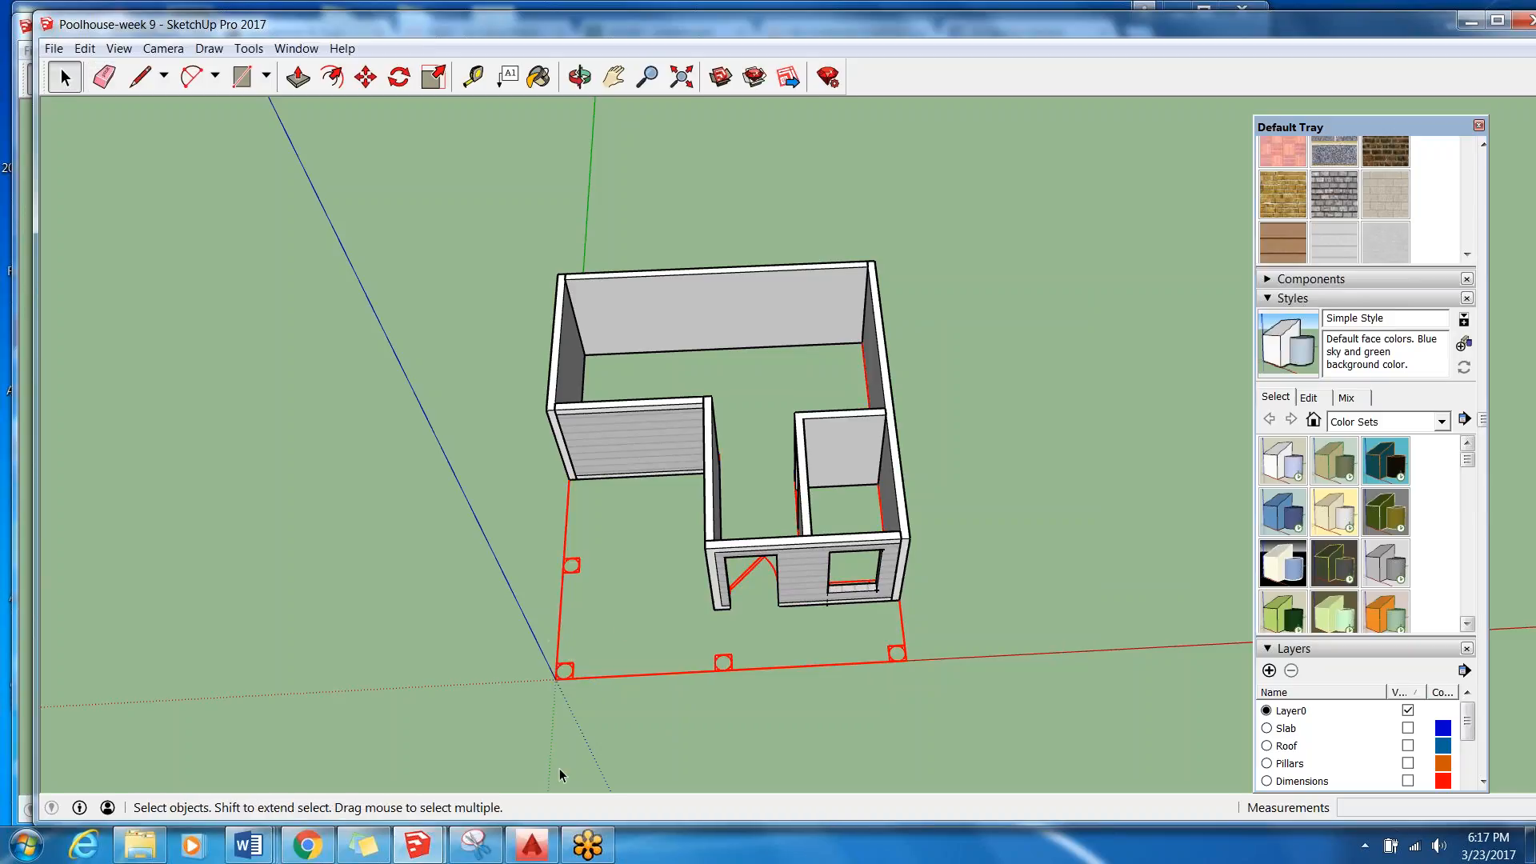
Try to move the locked floor plan, and check which editing commands are available for it.
left_click(555, 570)
left_click(570, 571)
left_click(366, 77)
key("space")
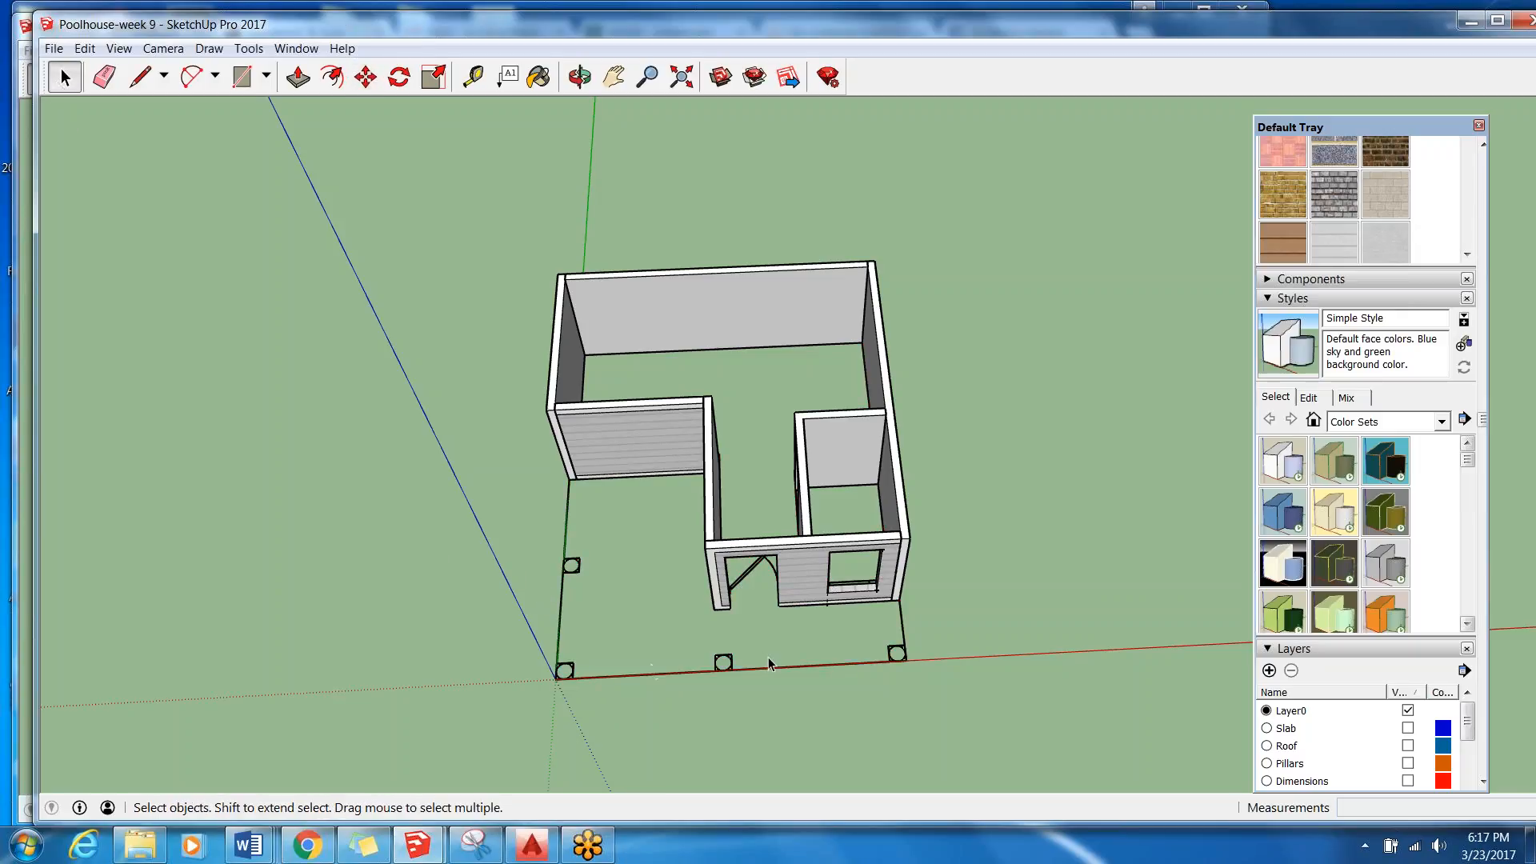
left_click(903, 653)
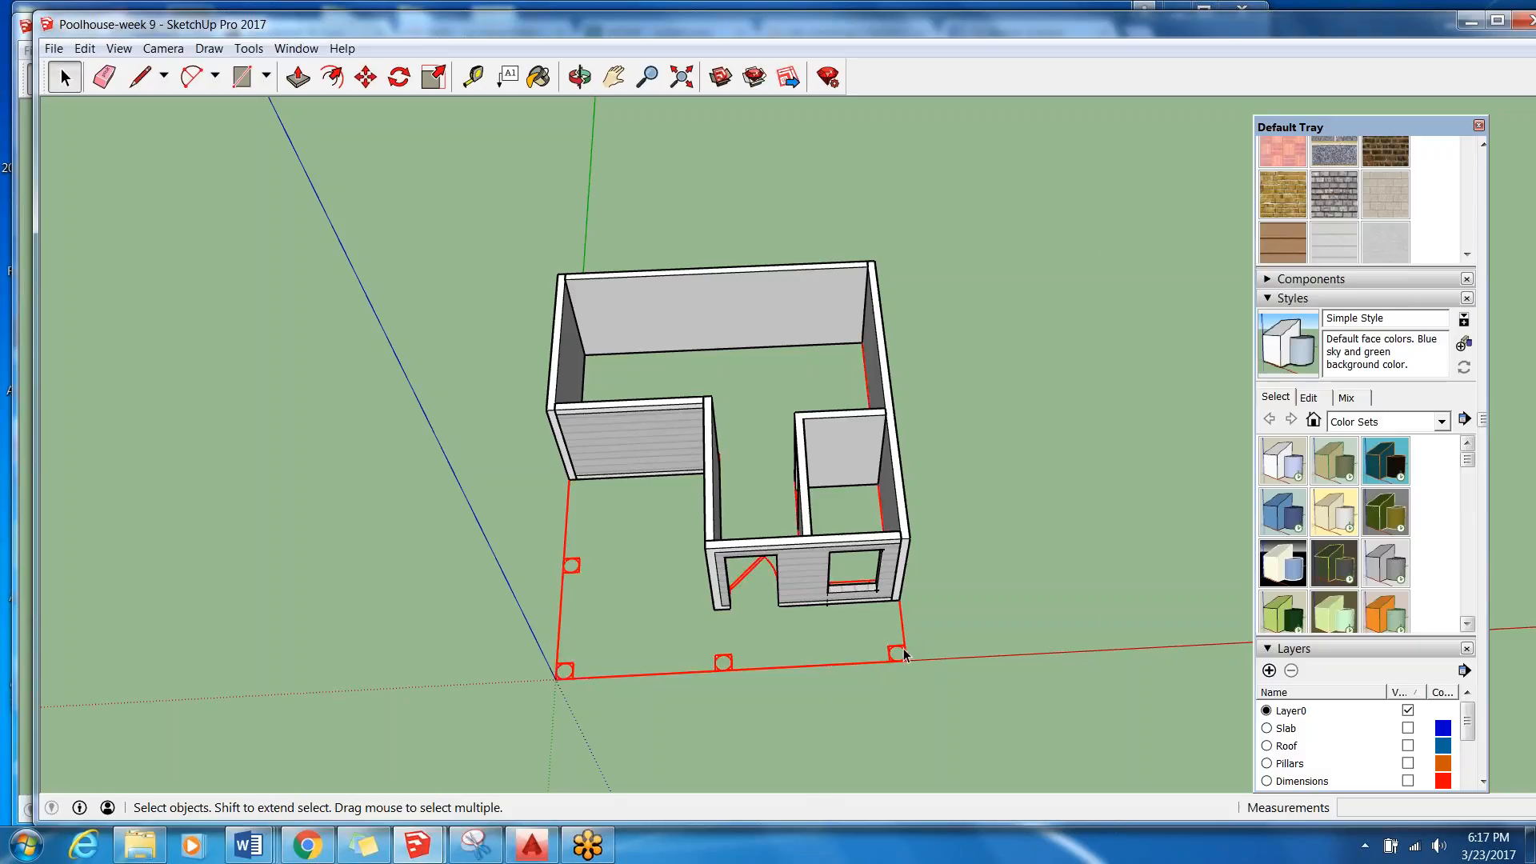
right_click(904, 653)
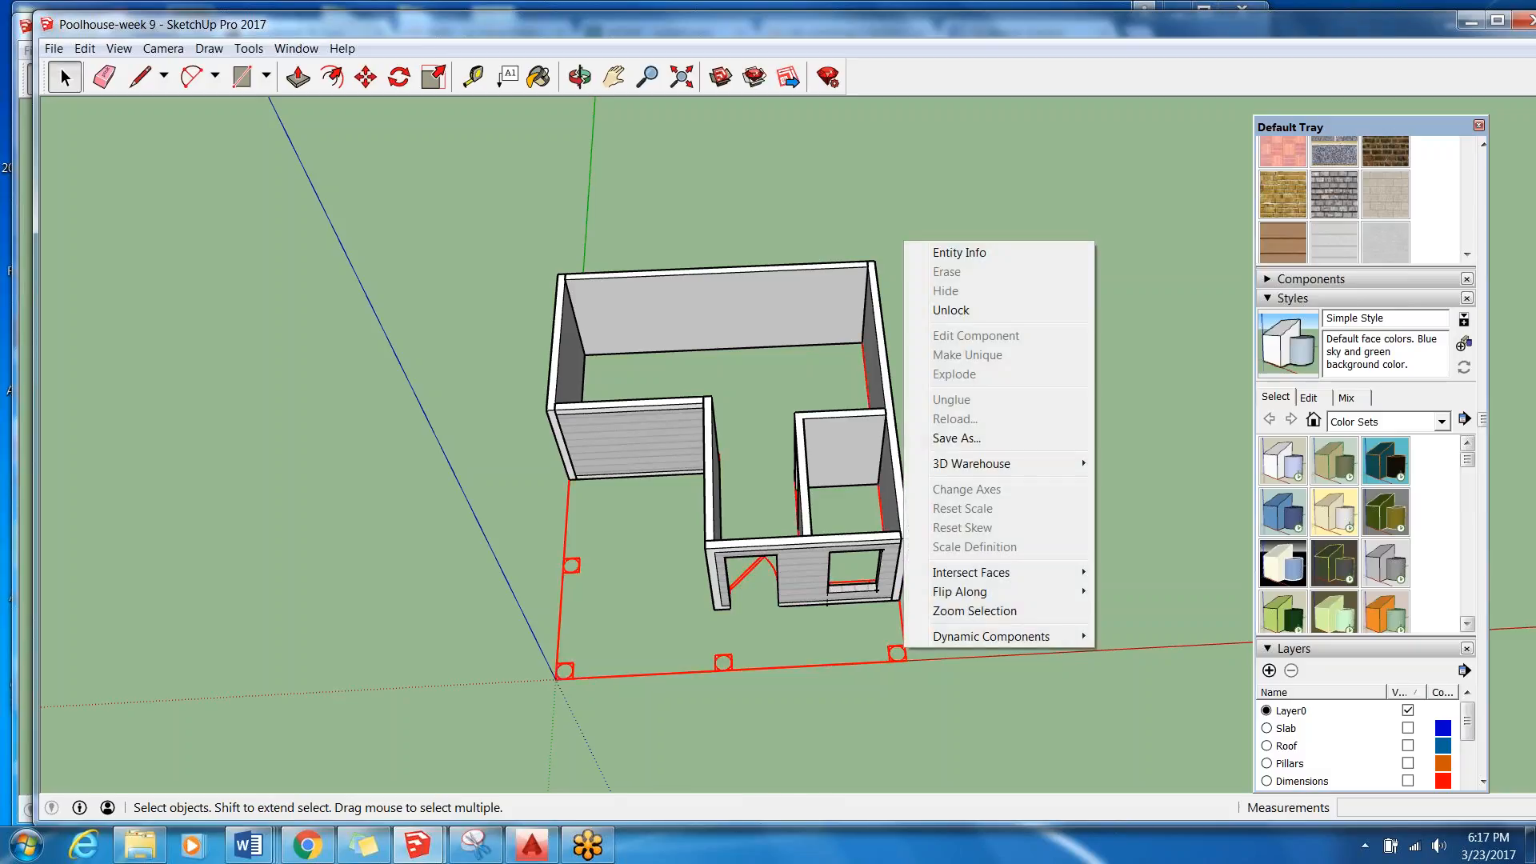
left_click(1328, 708)
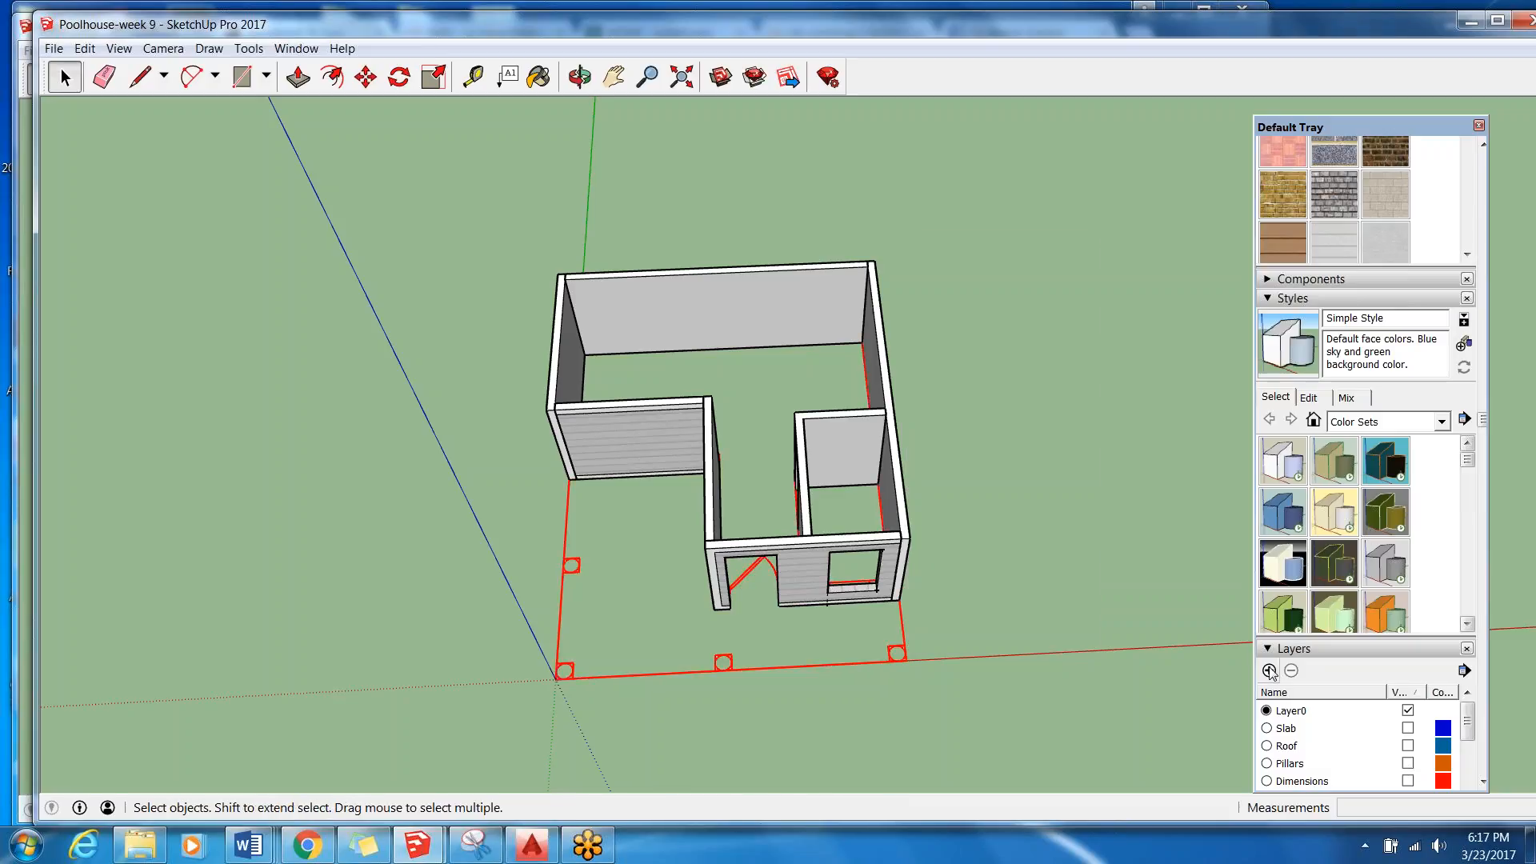
Add a new layer named Under Drawing and locate it in the layer list sorted by name.
scroll(1332, 712, "down", 3)
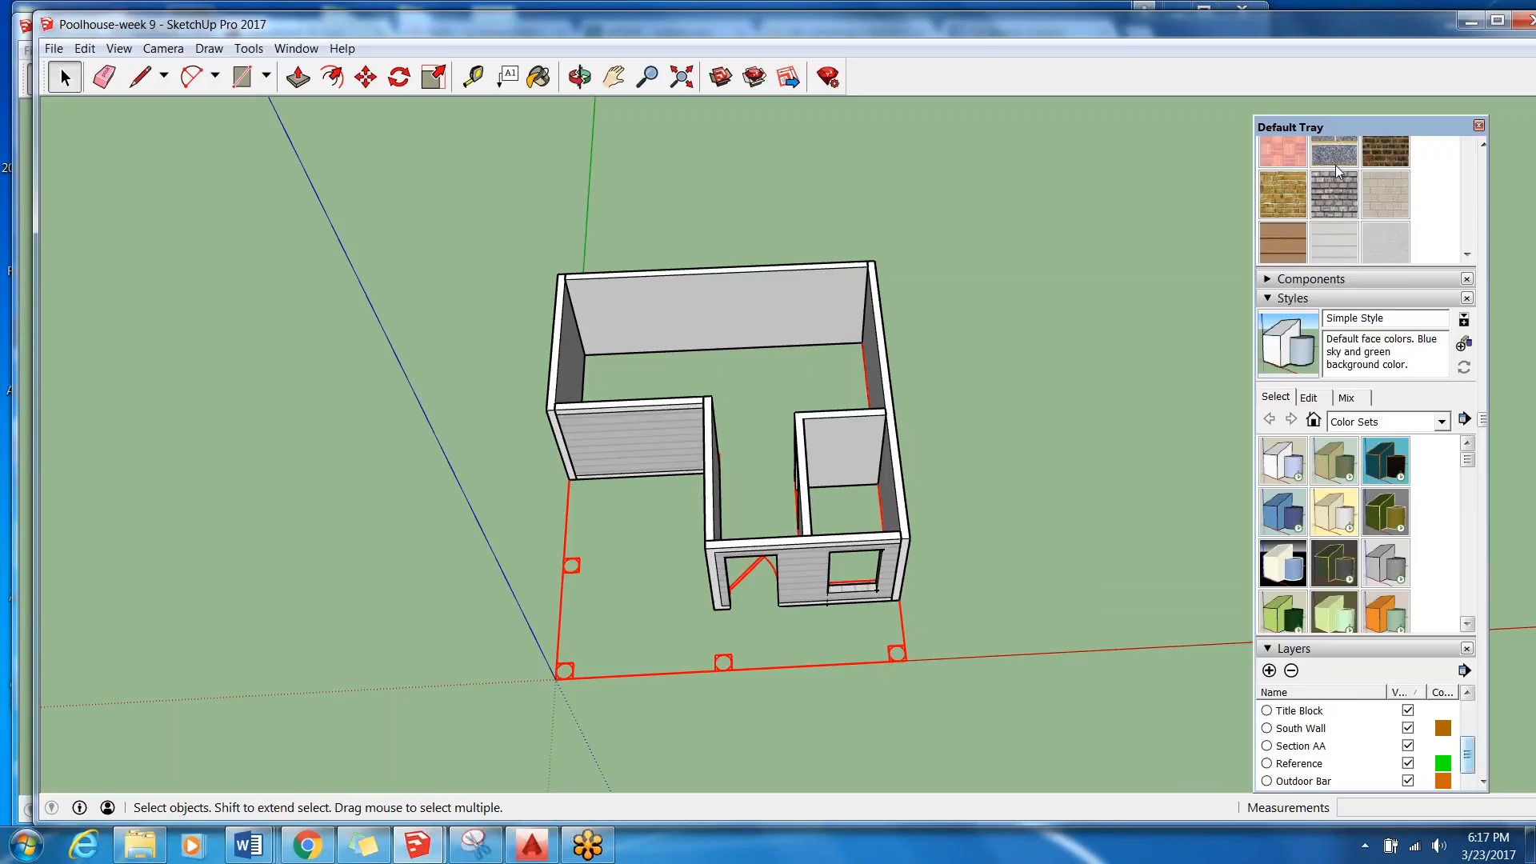
left_click_drag(1351, 129, 1319, 18)
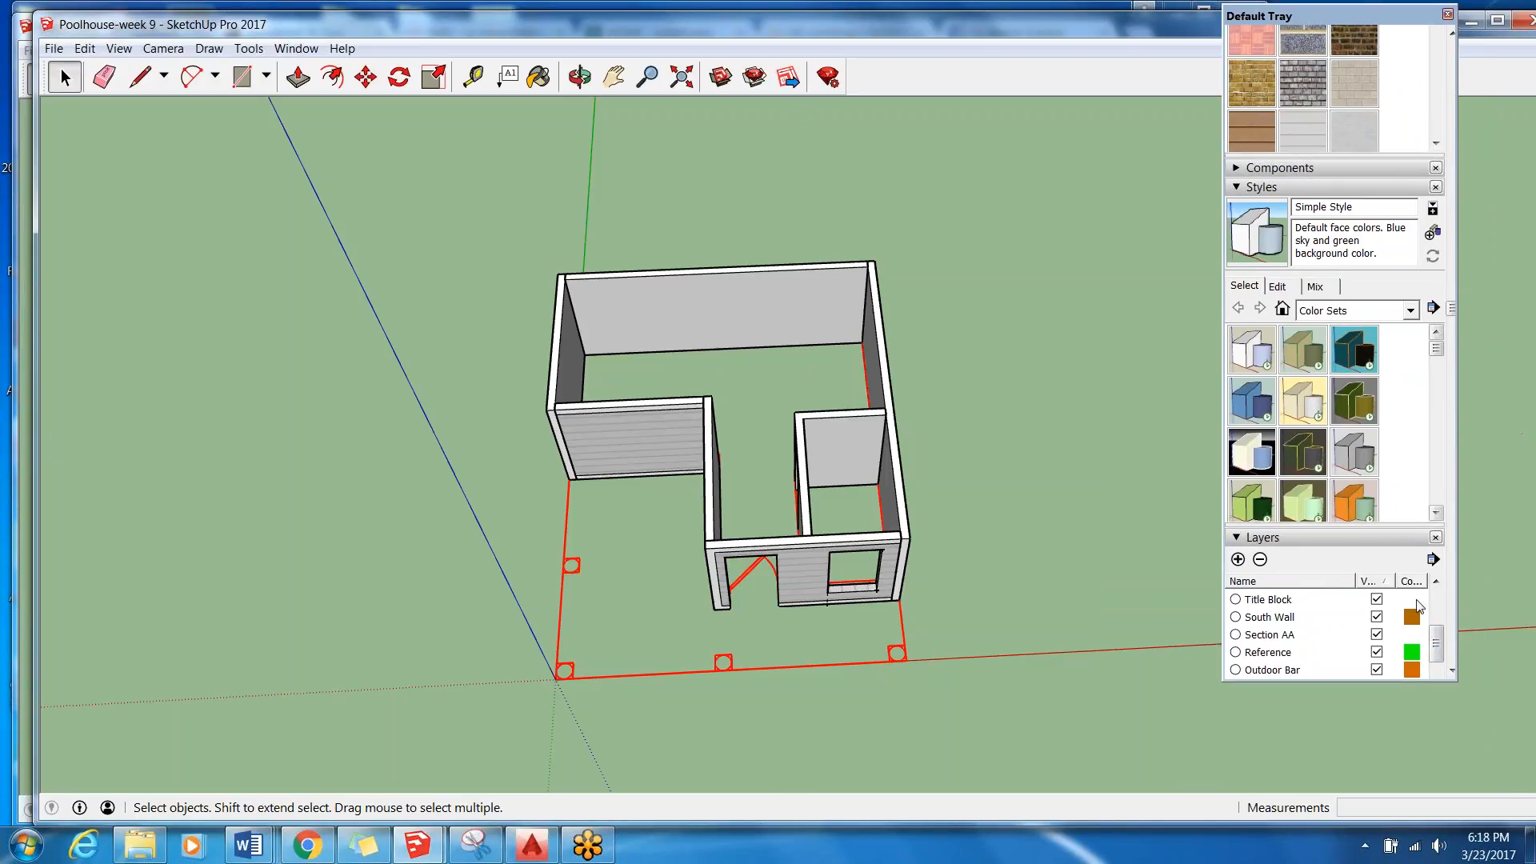
scroll(1438, 650, "down", 1)
left_click_drag(1438, 649, 1432, 689)
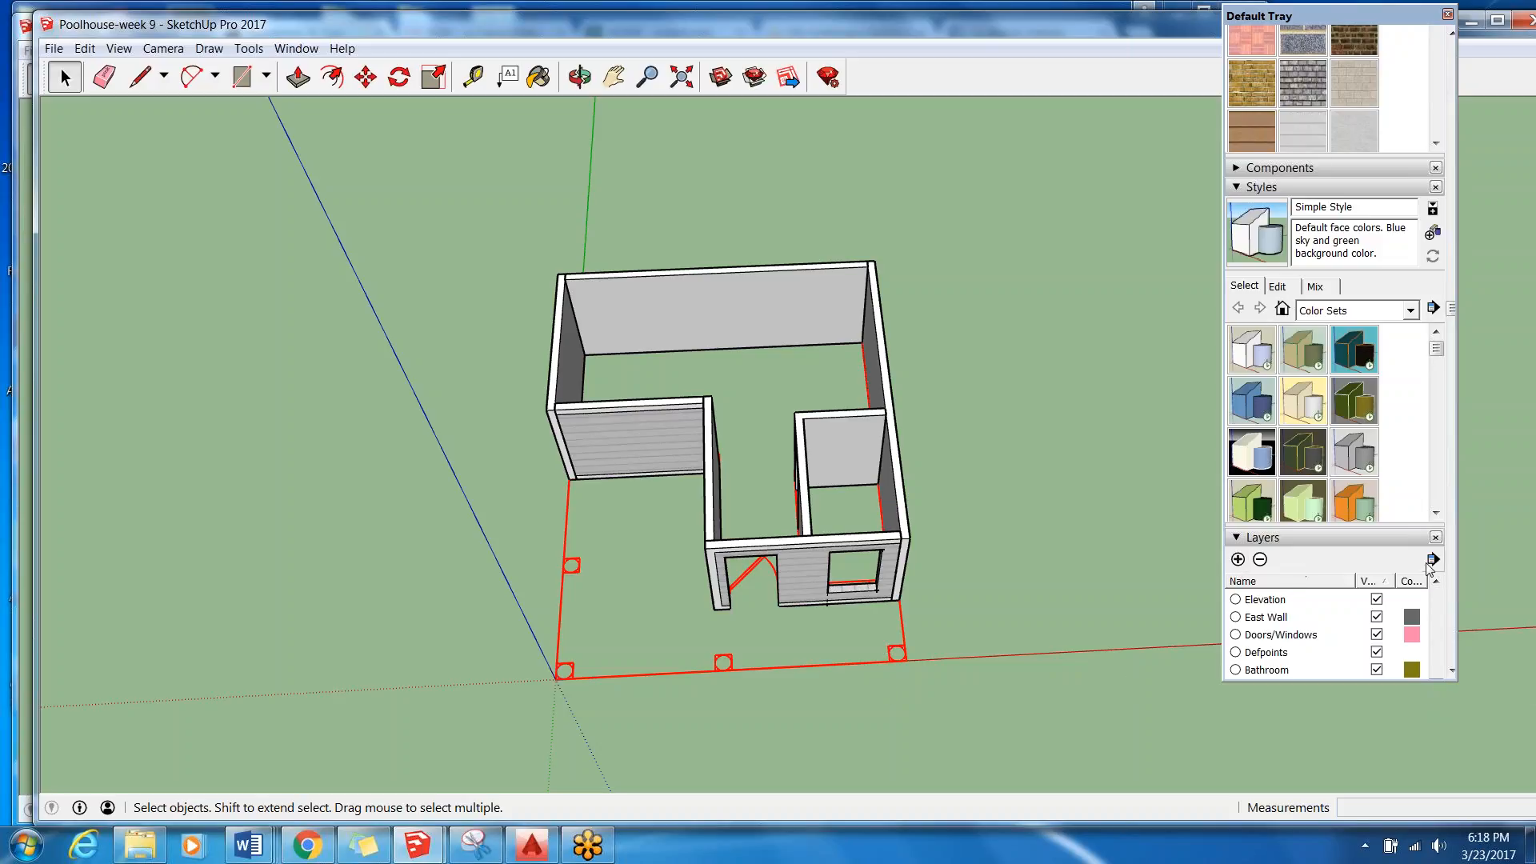
left_click(1238, 559)
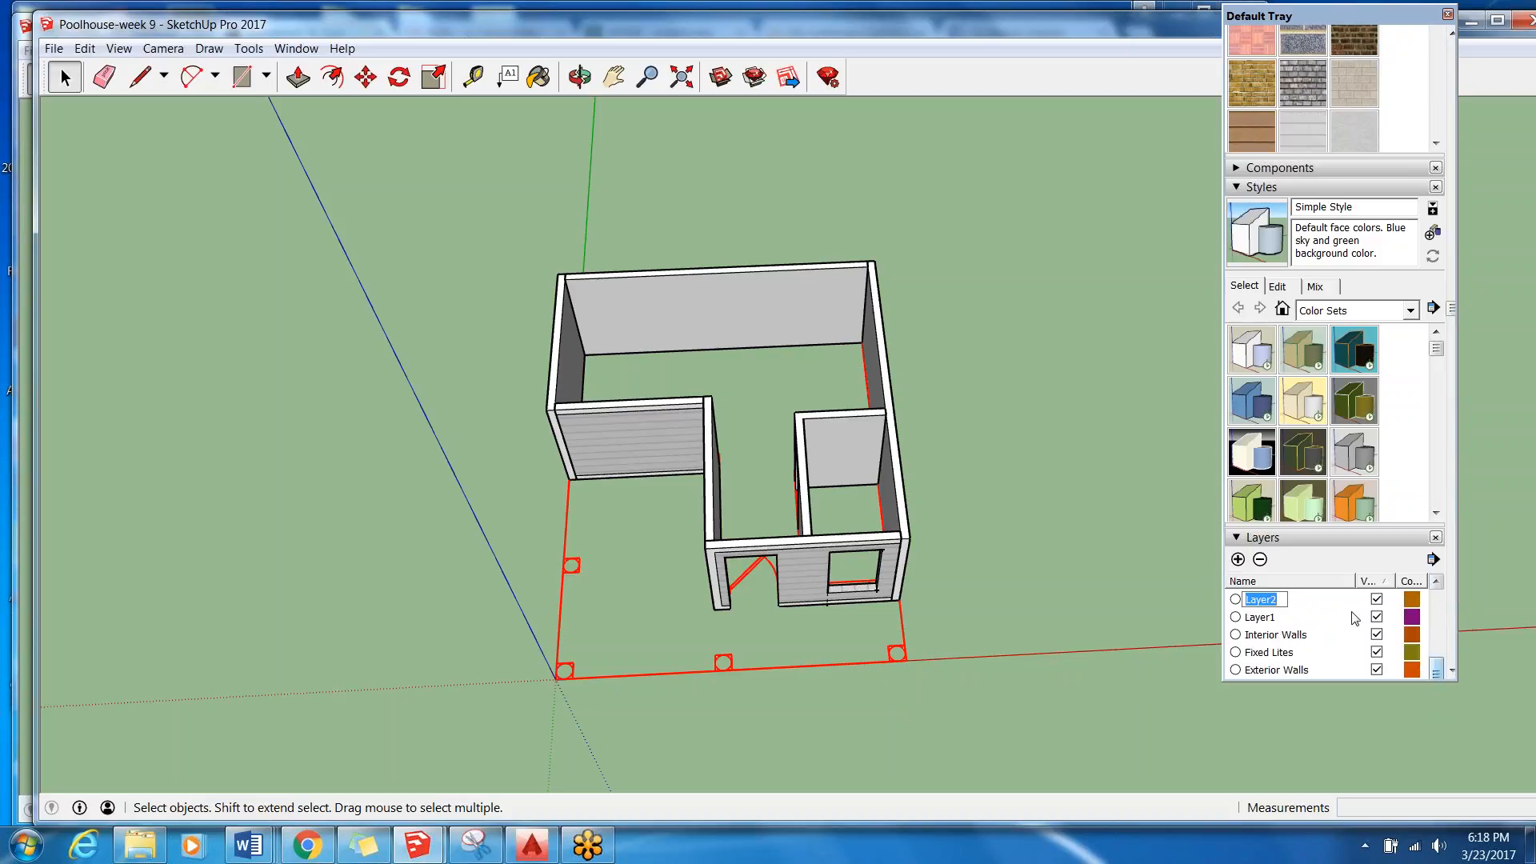
key("BackSpace")
type("Under Drawing")
left_click(1353, 617)
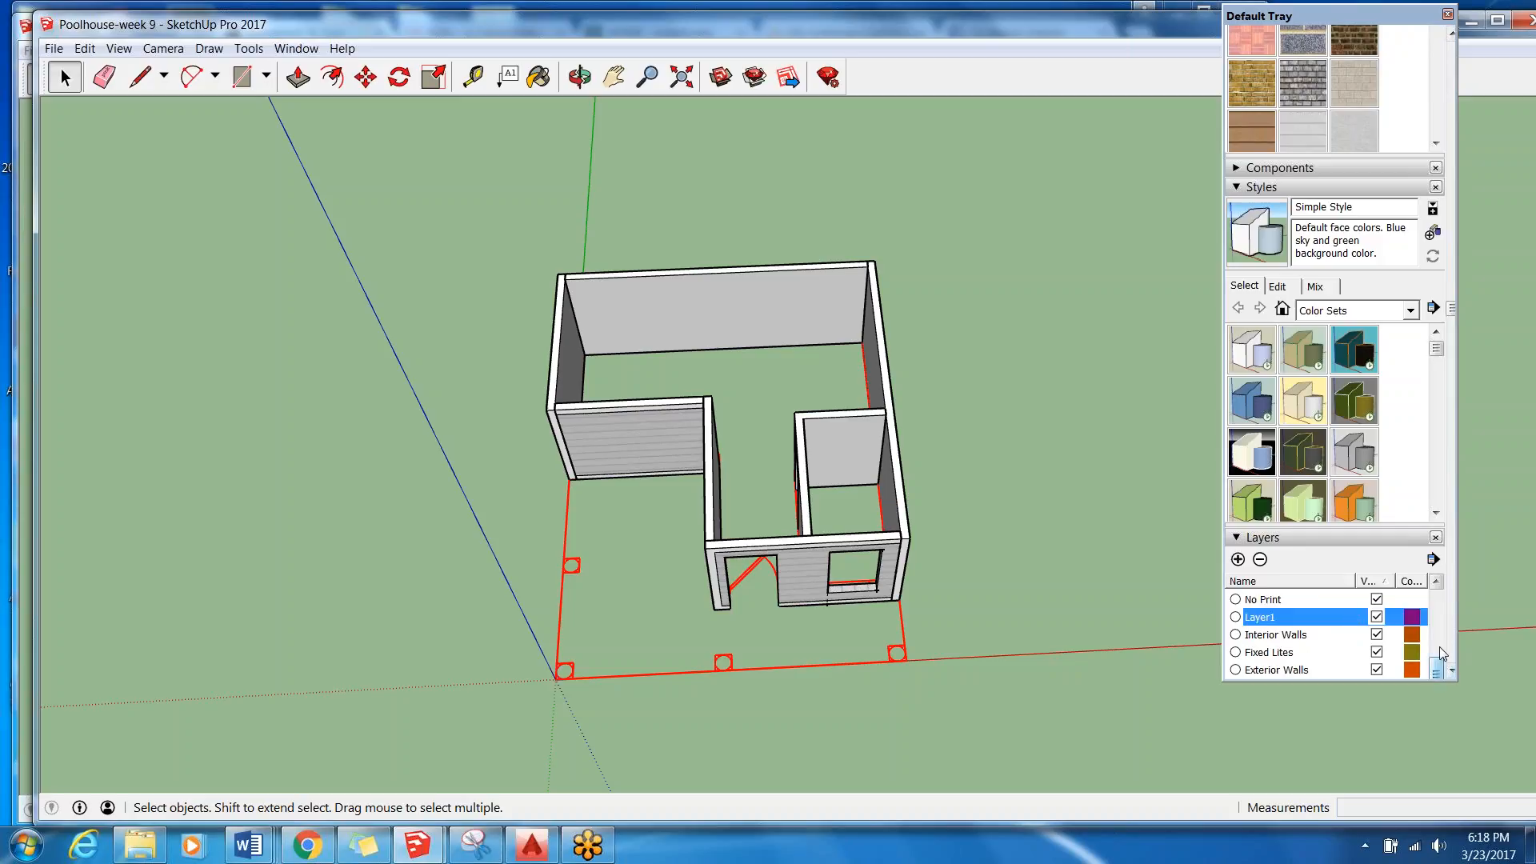
mouse_move(1436, 669)
left_mouse_down()
mouse_move(1437, 606)
mouse_move(1444, 676)
left_mouse_up()
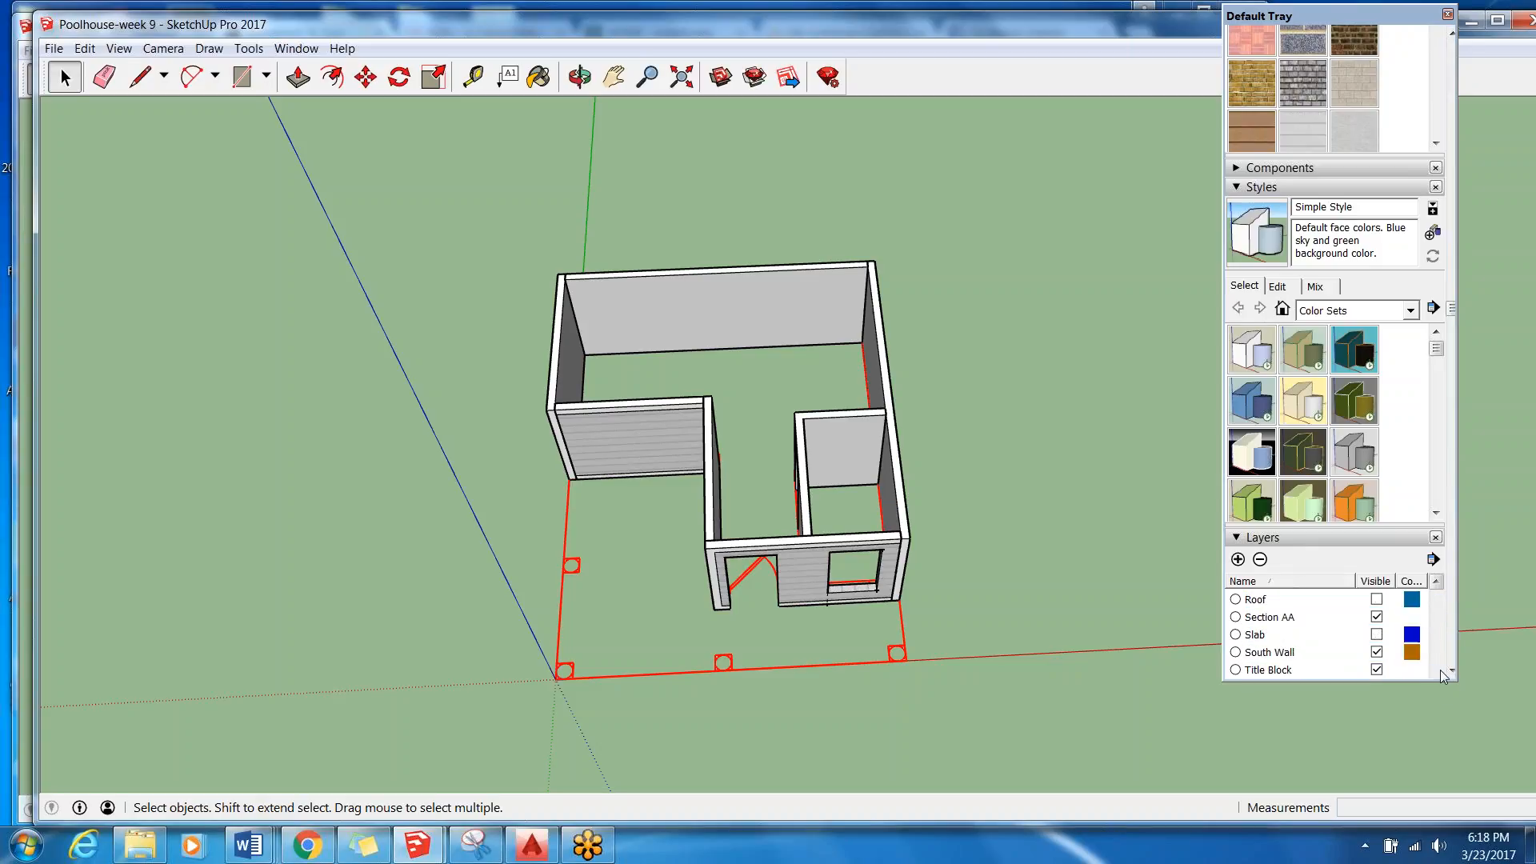
scroll(1444, 676, "down", 2)
left_click(1293, 590)
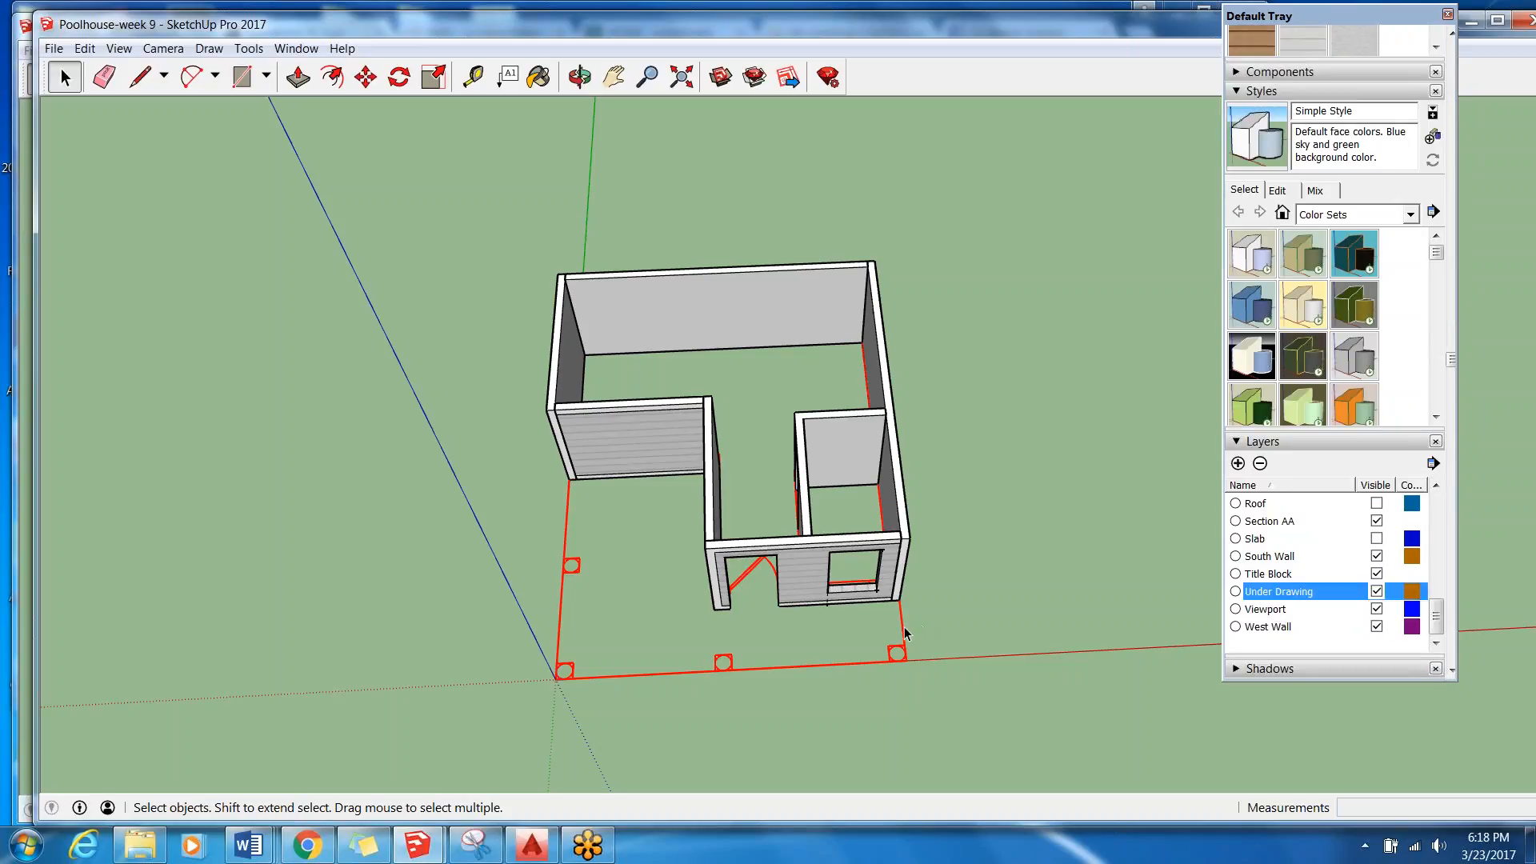
Unlock the imported floor plan component and assign it to the Under Drawing layer.
left_click(897, 657)
left_click(903, 659)
left_click_drag(1452, 355, 1492, 44)
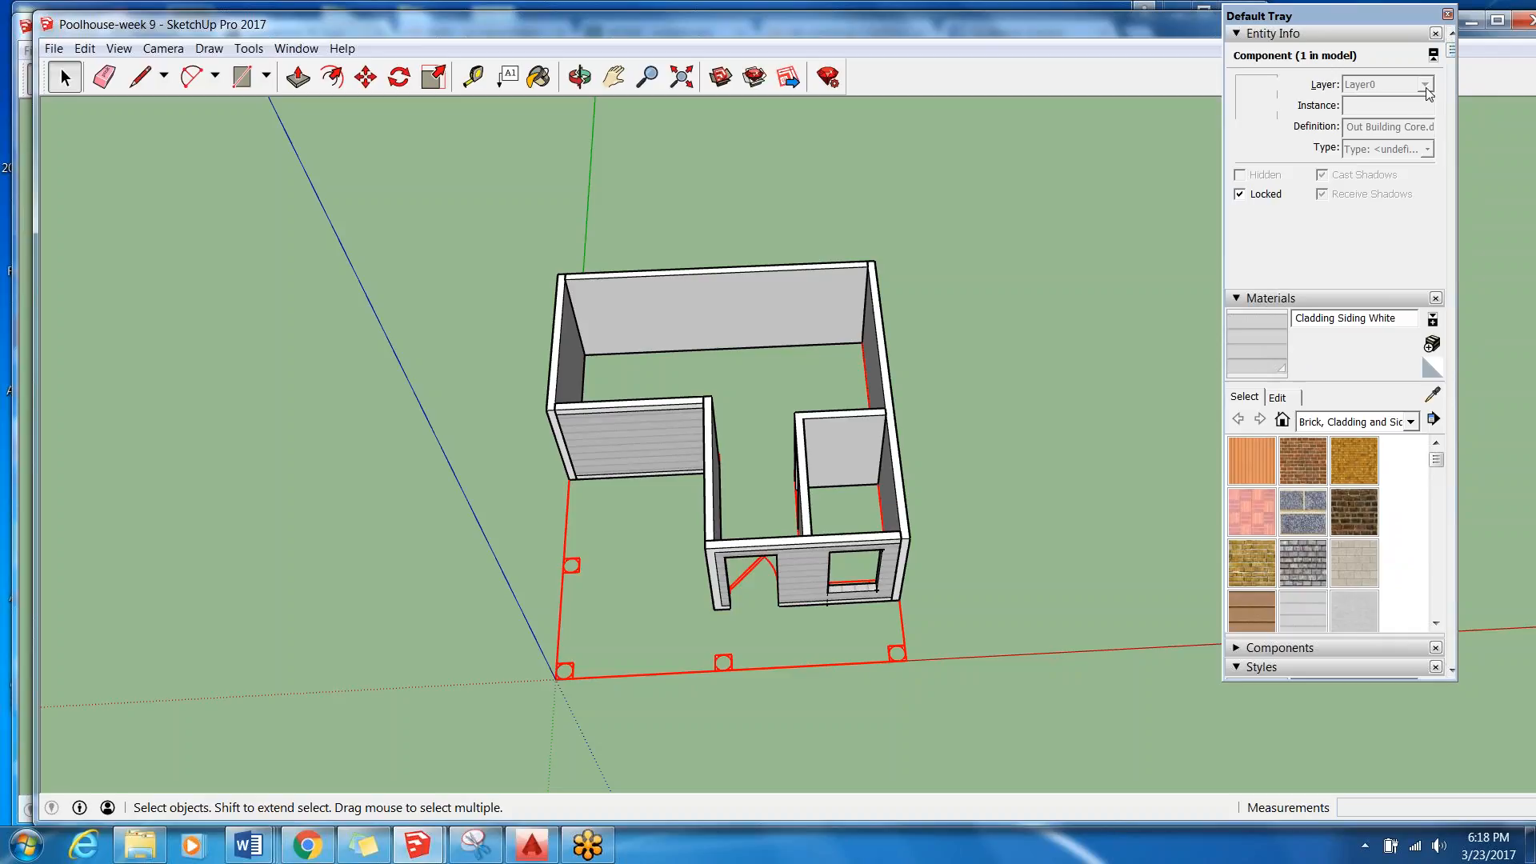
left_click(905, 639)
left_click(906, 654)
right_click(906, 653)
left_click(980, 316)
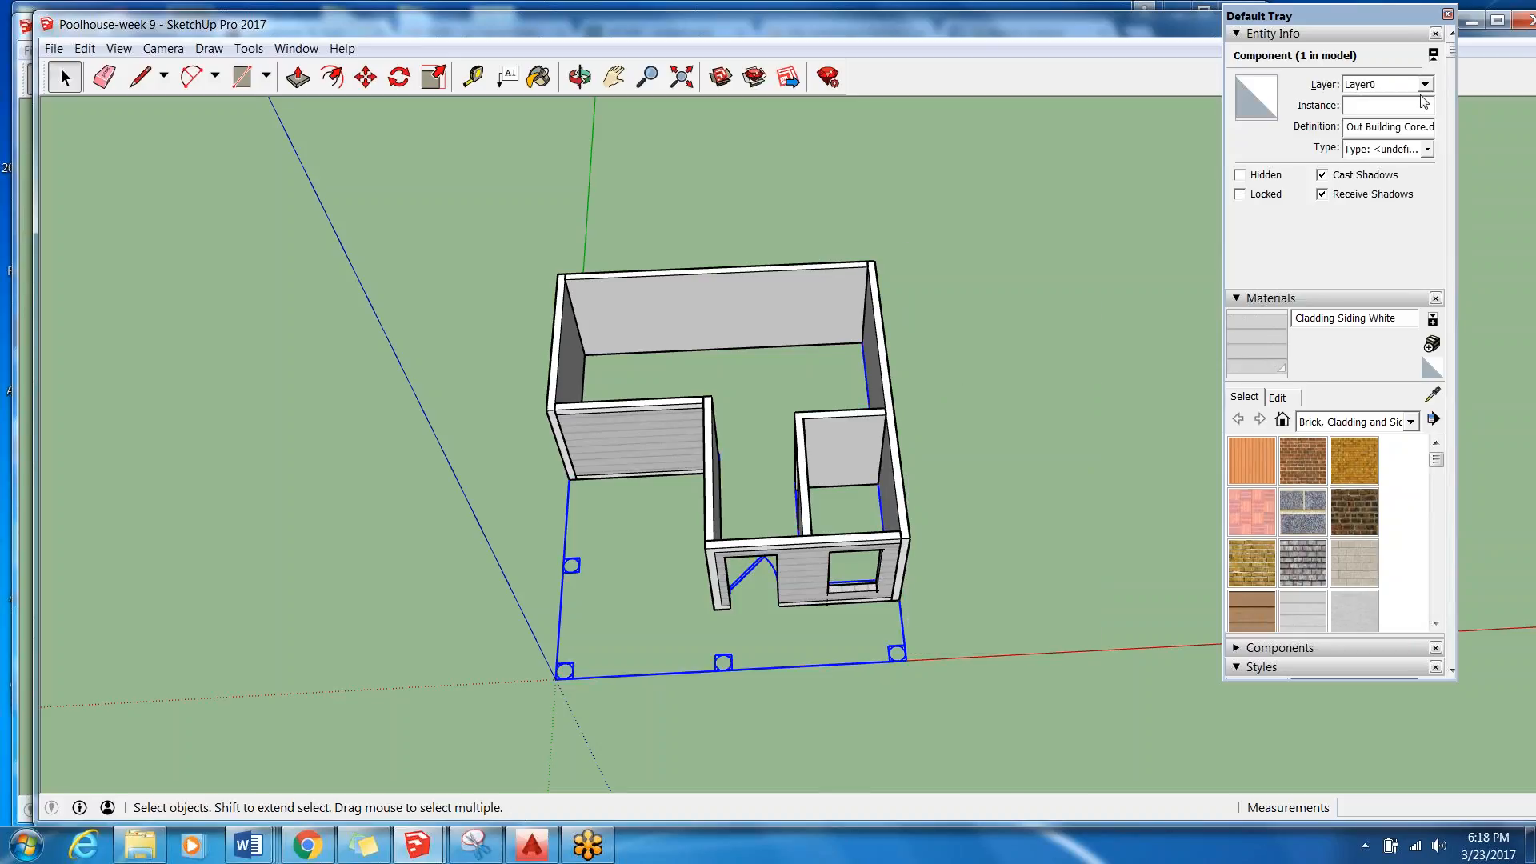
left_click(1426, 85)
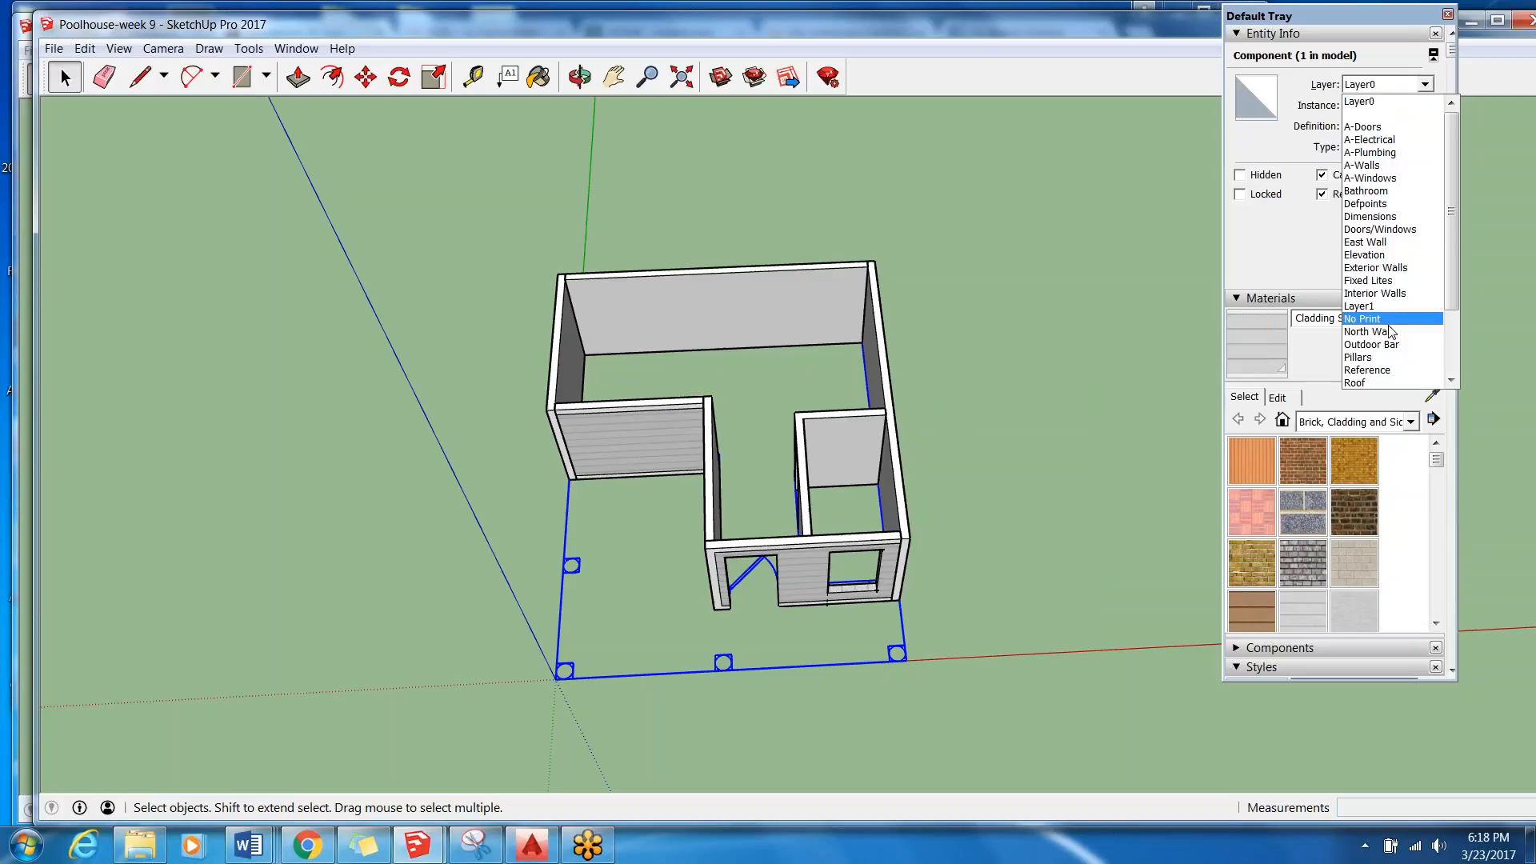
scroll(1391, 356, "down", 3)
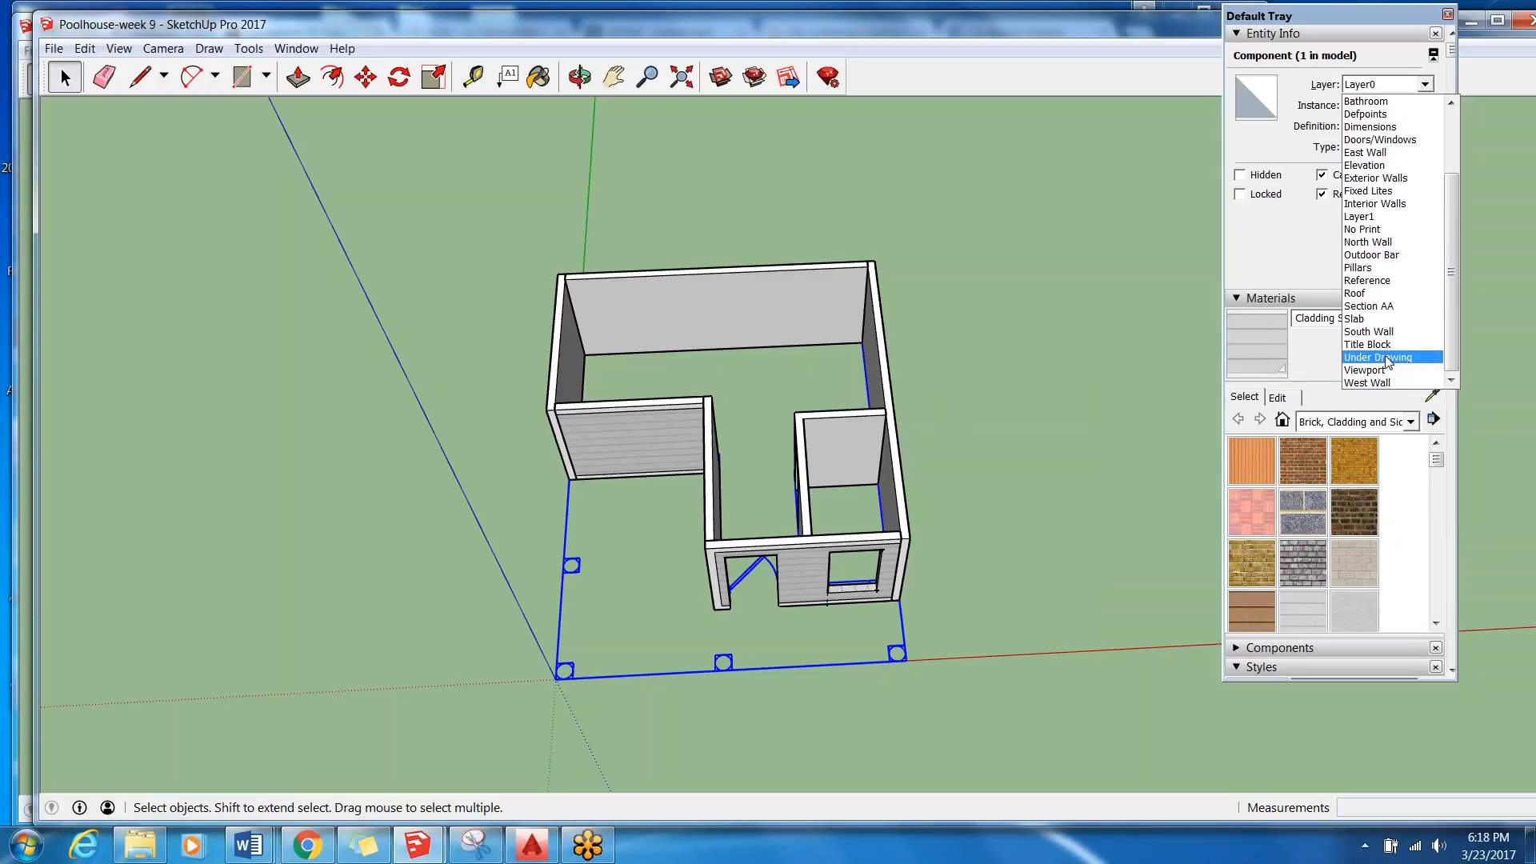
left_click(1387, 357)
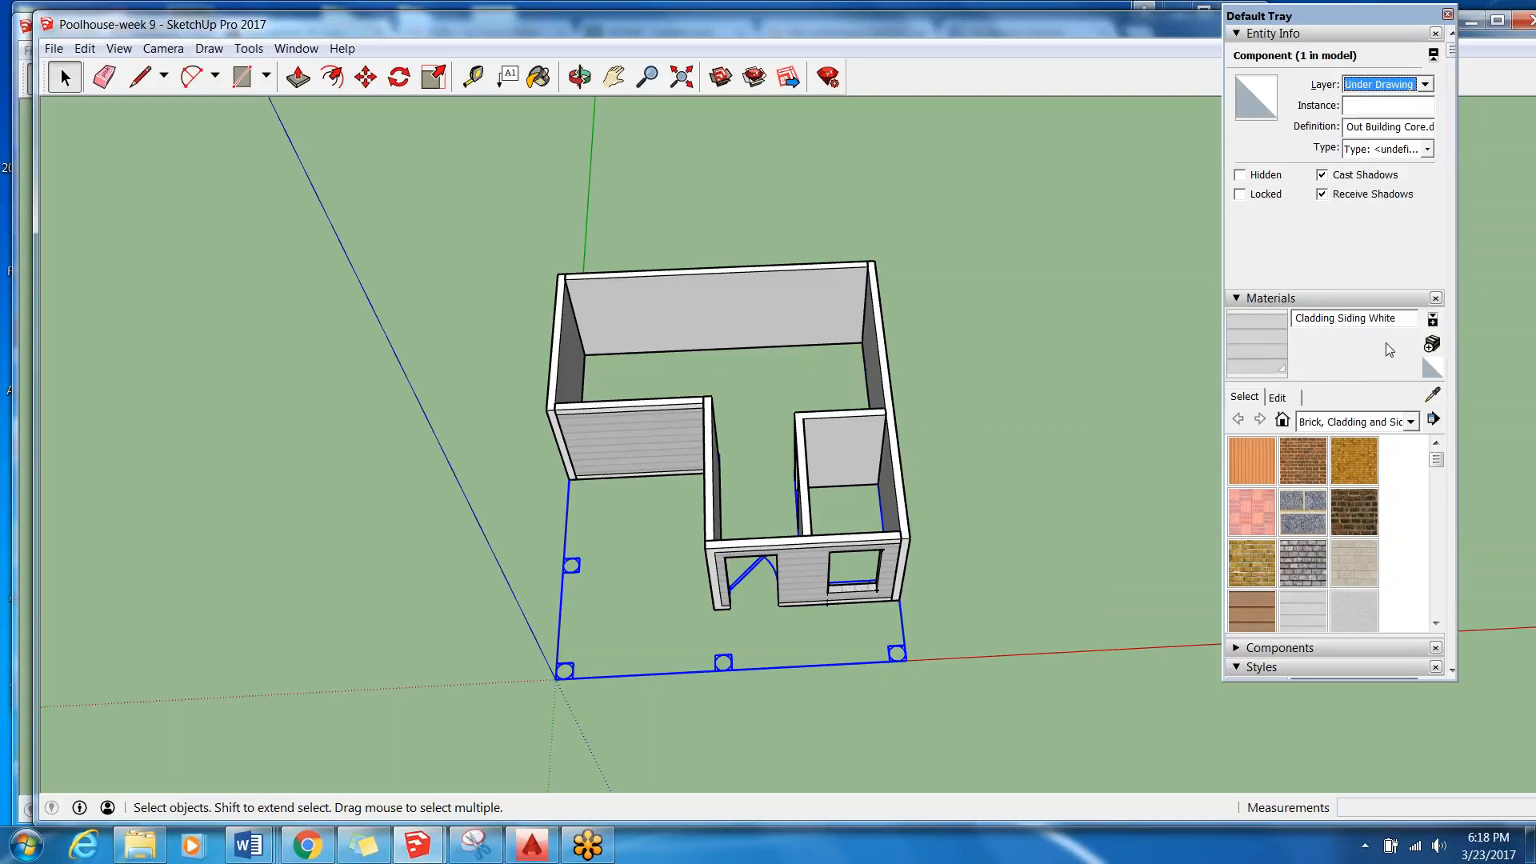
Lock the floor plan component on the Under Drawing layer again.
right_click(901, 648)
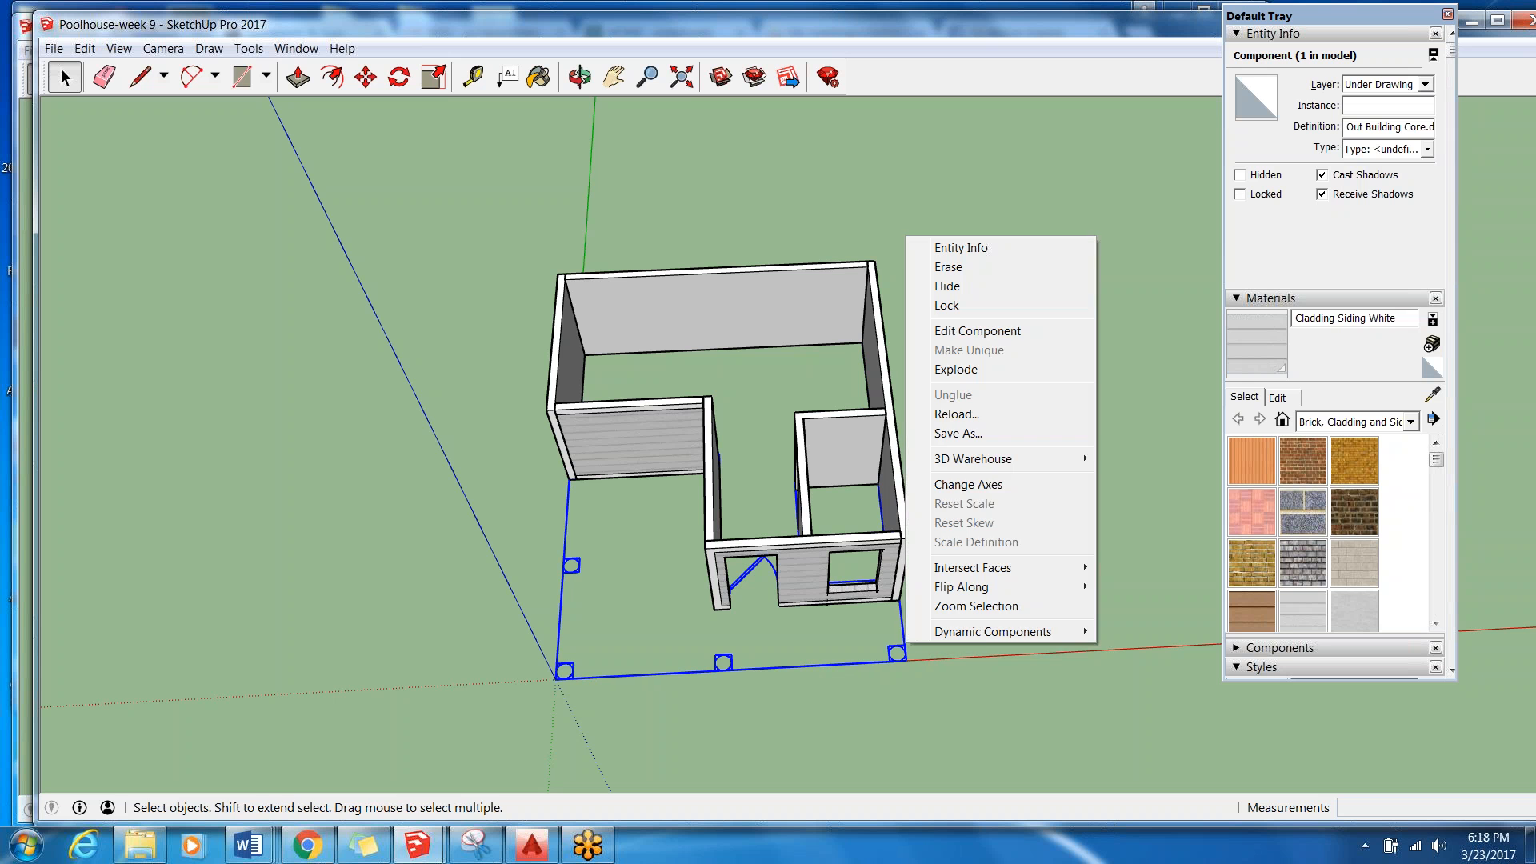
left_click(976, 304)
left_click(984, 535)
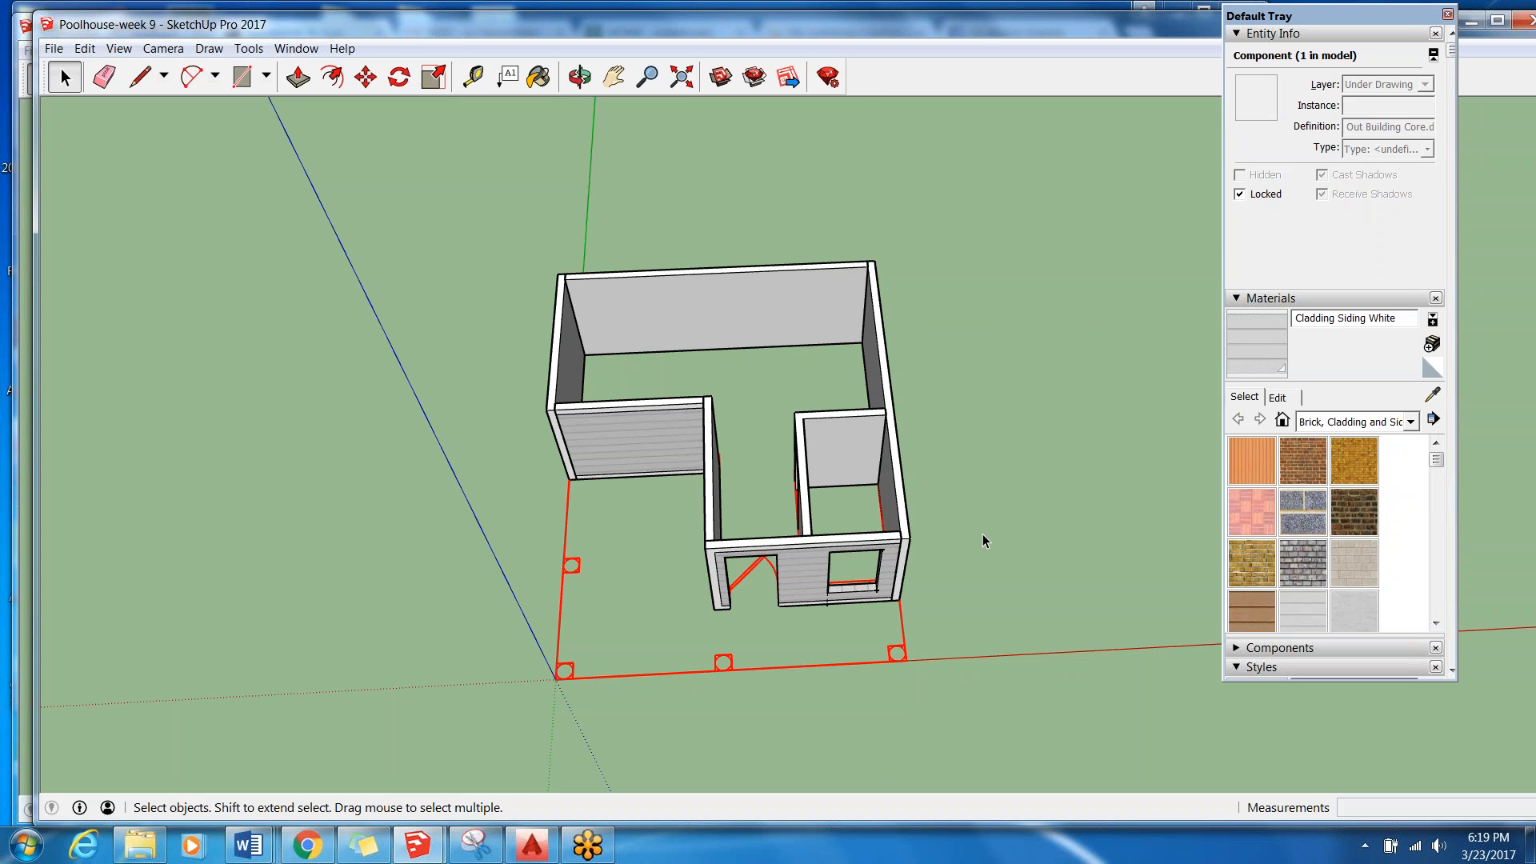
Move the Exterior Walls group from its rear base corner to the matching corner of the floor plan on the green axis.
scroll(588, 650, "up", 3)
middle_click_drag(588, 649, 1052, 544)
left_click(886, 417)
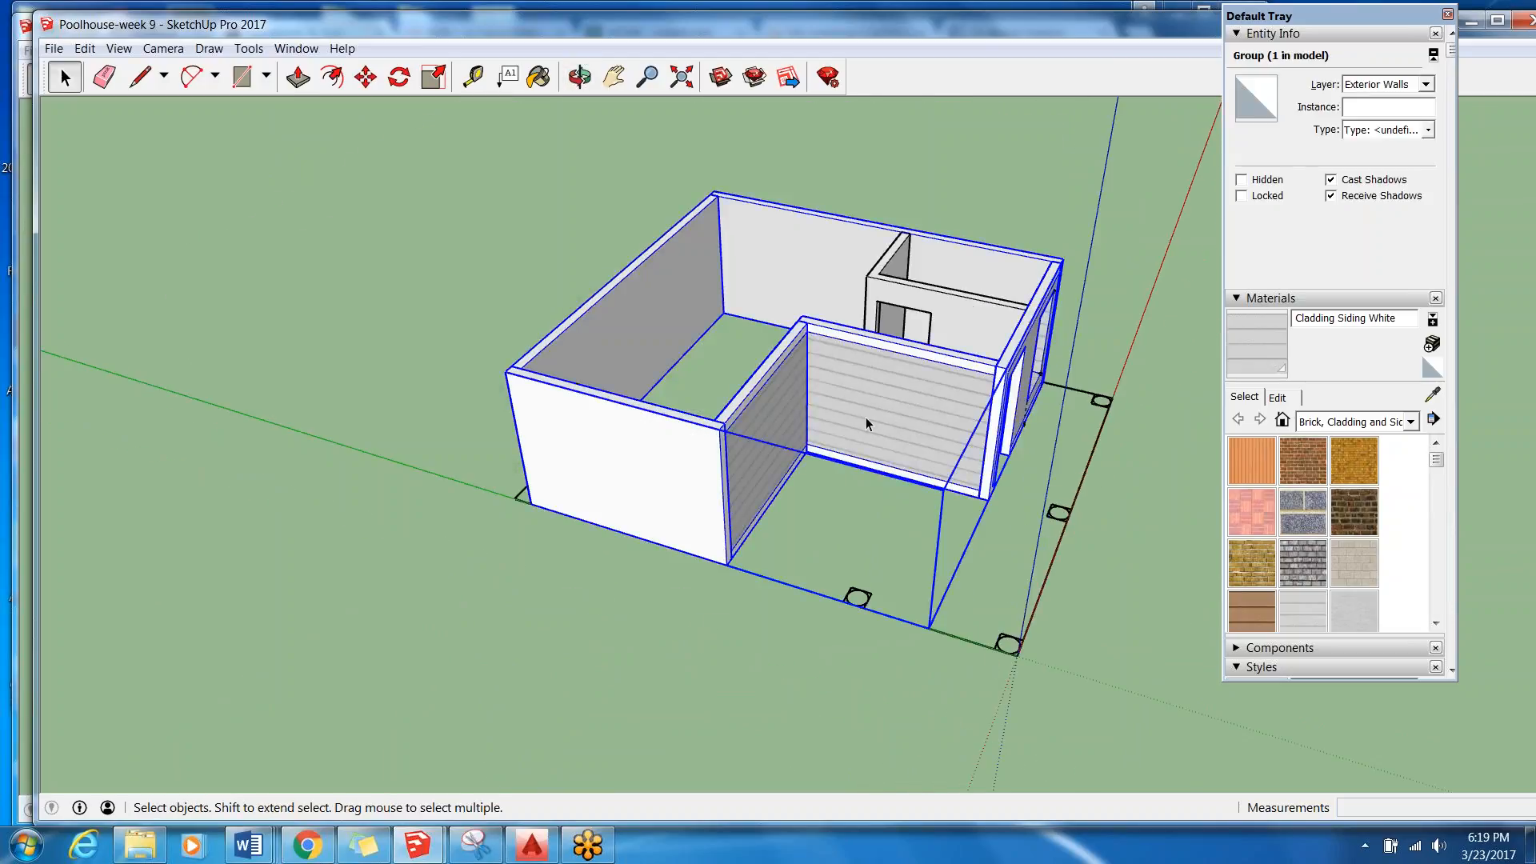
left_click(365, 77)
scroll(496, 480, "up", 6)
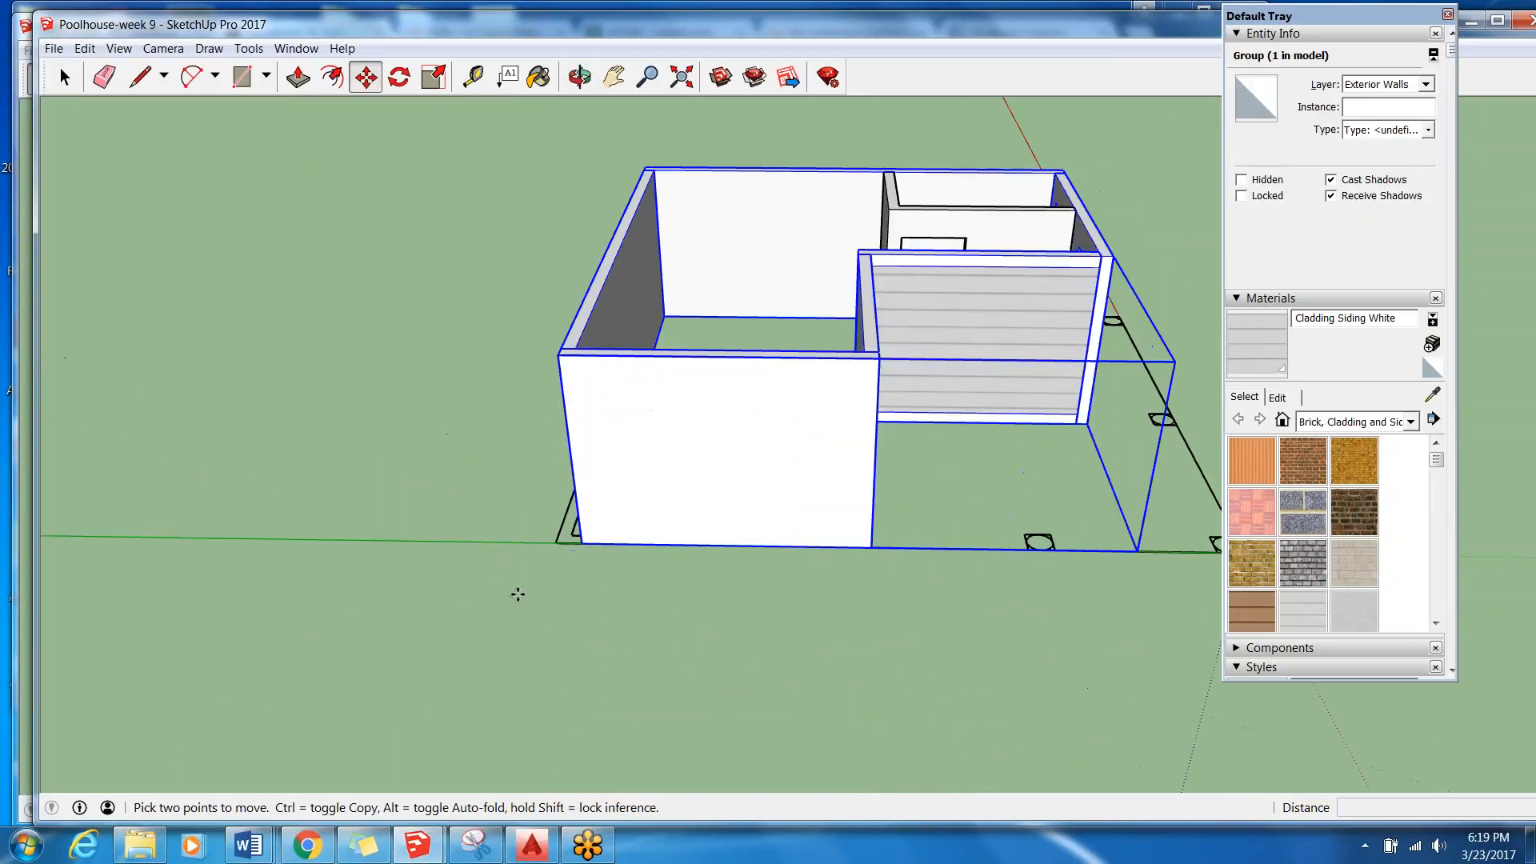
left_click(598, 550)
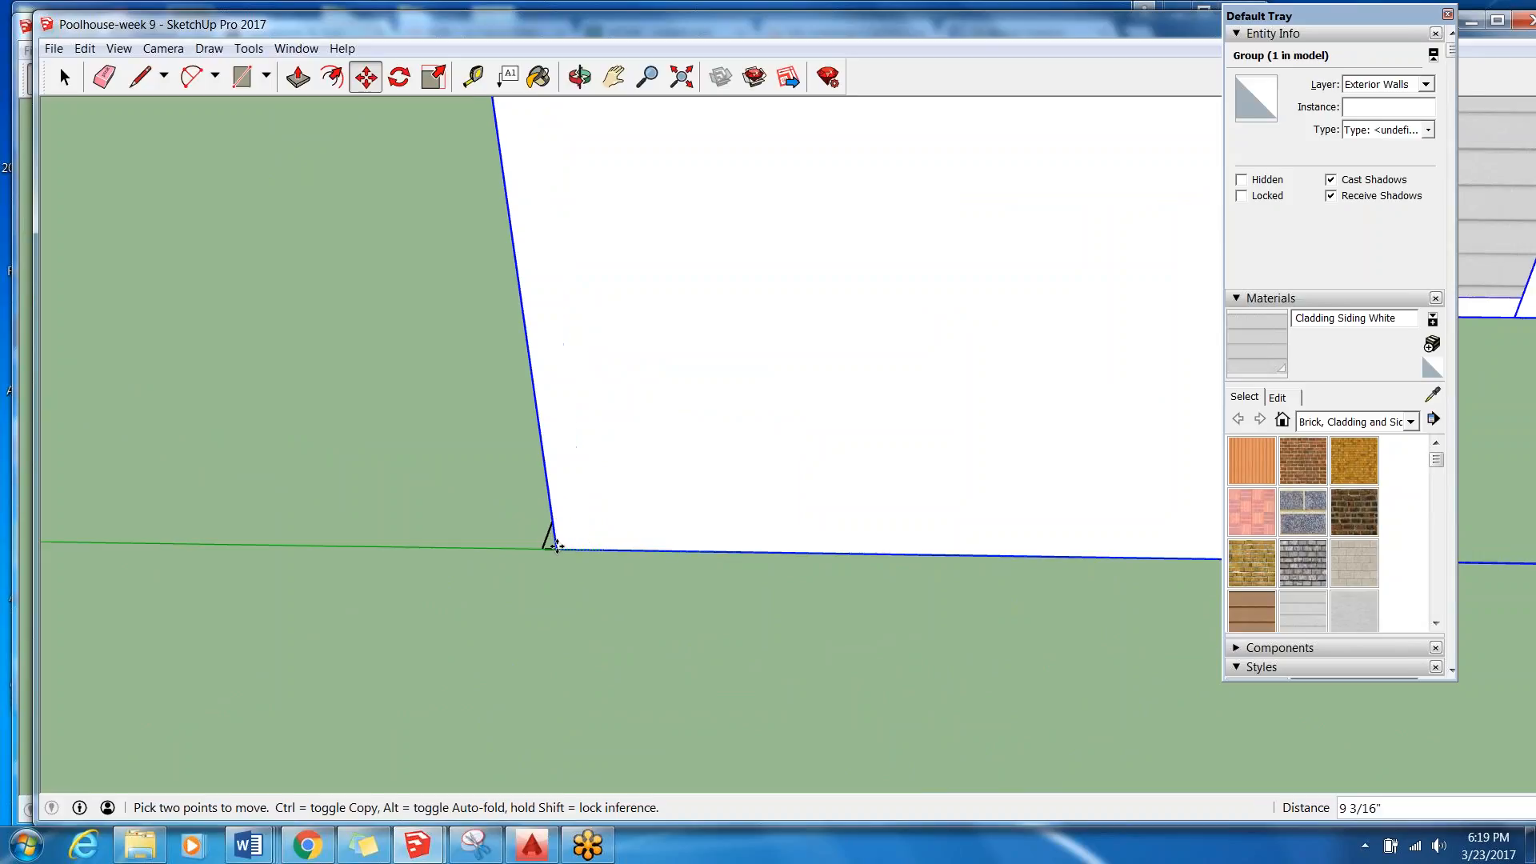
left_click(544, 549)
scroll(533, 551, "down", 6)
scroll(621, 535, "down", 4)
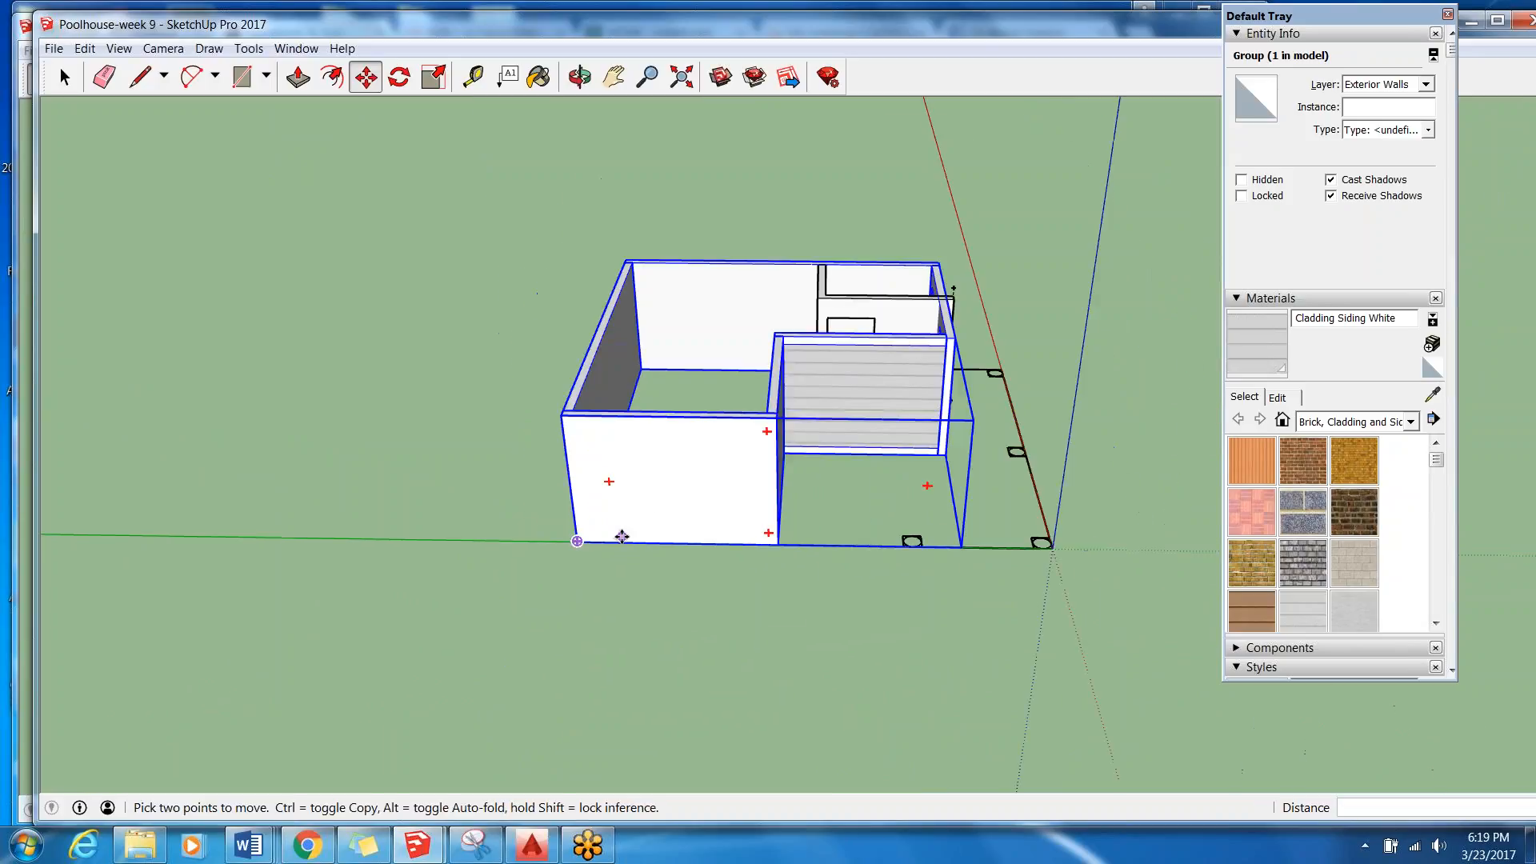
Examine how the moved exterior walls line up with the locked floor plan, its door swing and the origin corner.
middle_click_drag(1053, 463, 448, 622)
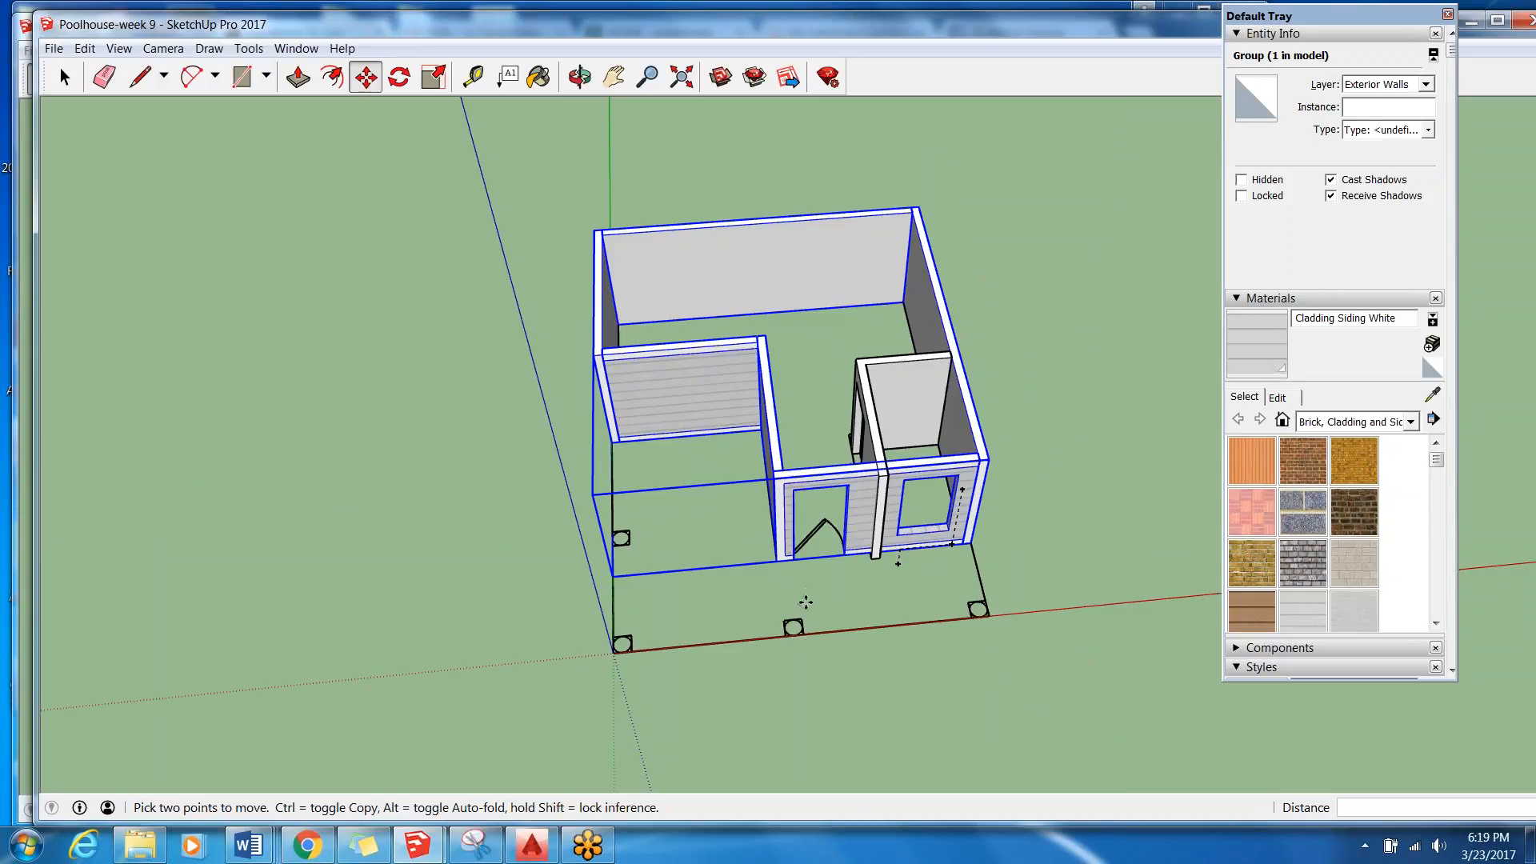
middle_click_drag(777, 719, 720, 672)
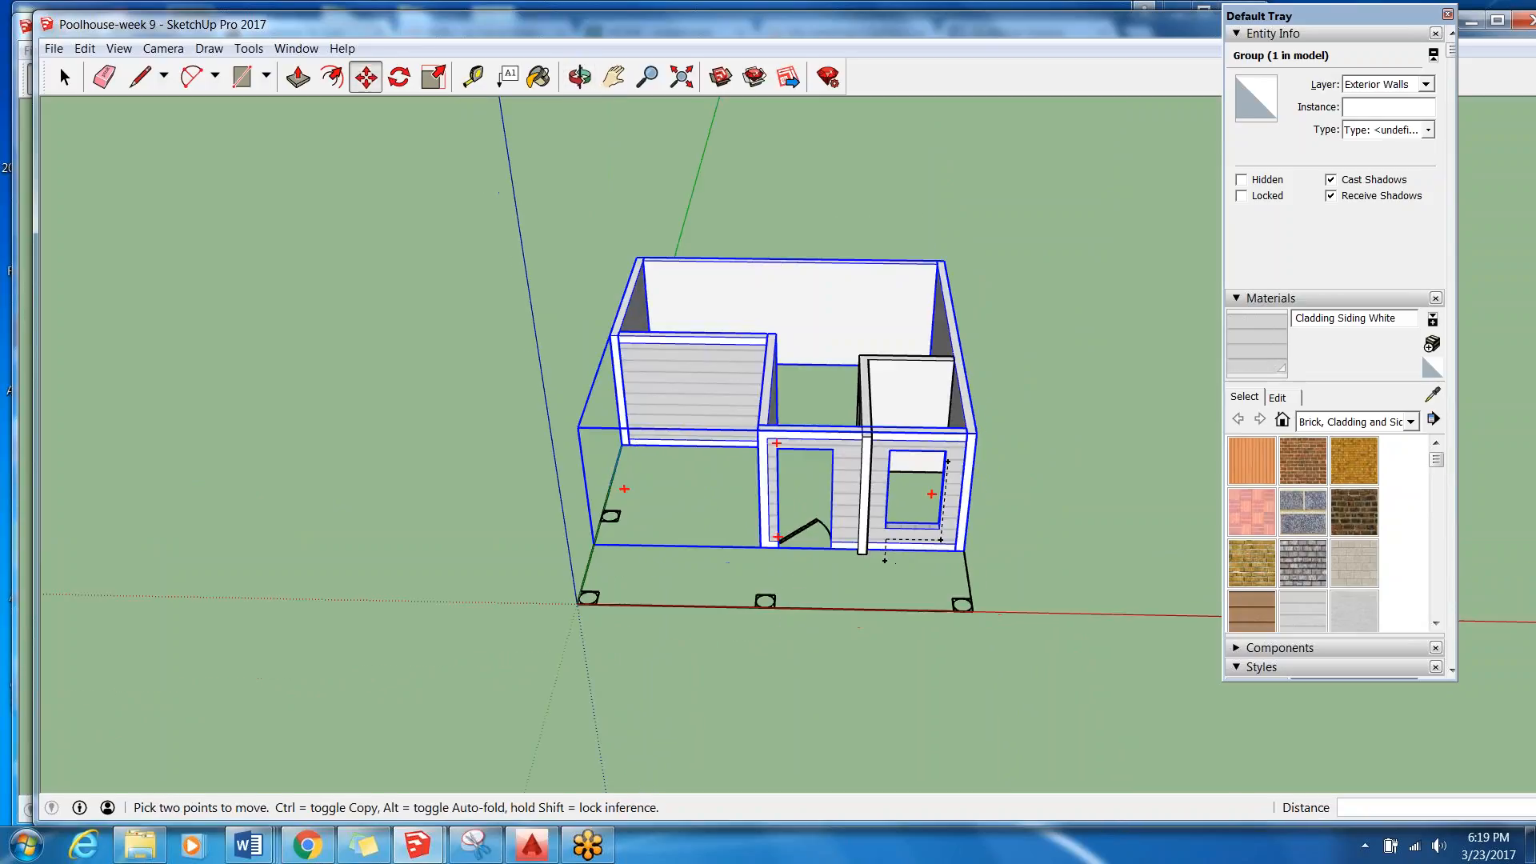
left_click(65, 77)
left_click(494, 349)
scroll(948, 595, "down", 4)
scroll(960, 597, "up", 1)
left_click(961, 596)
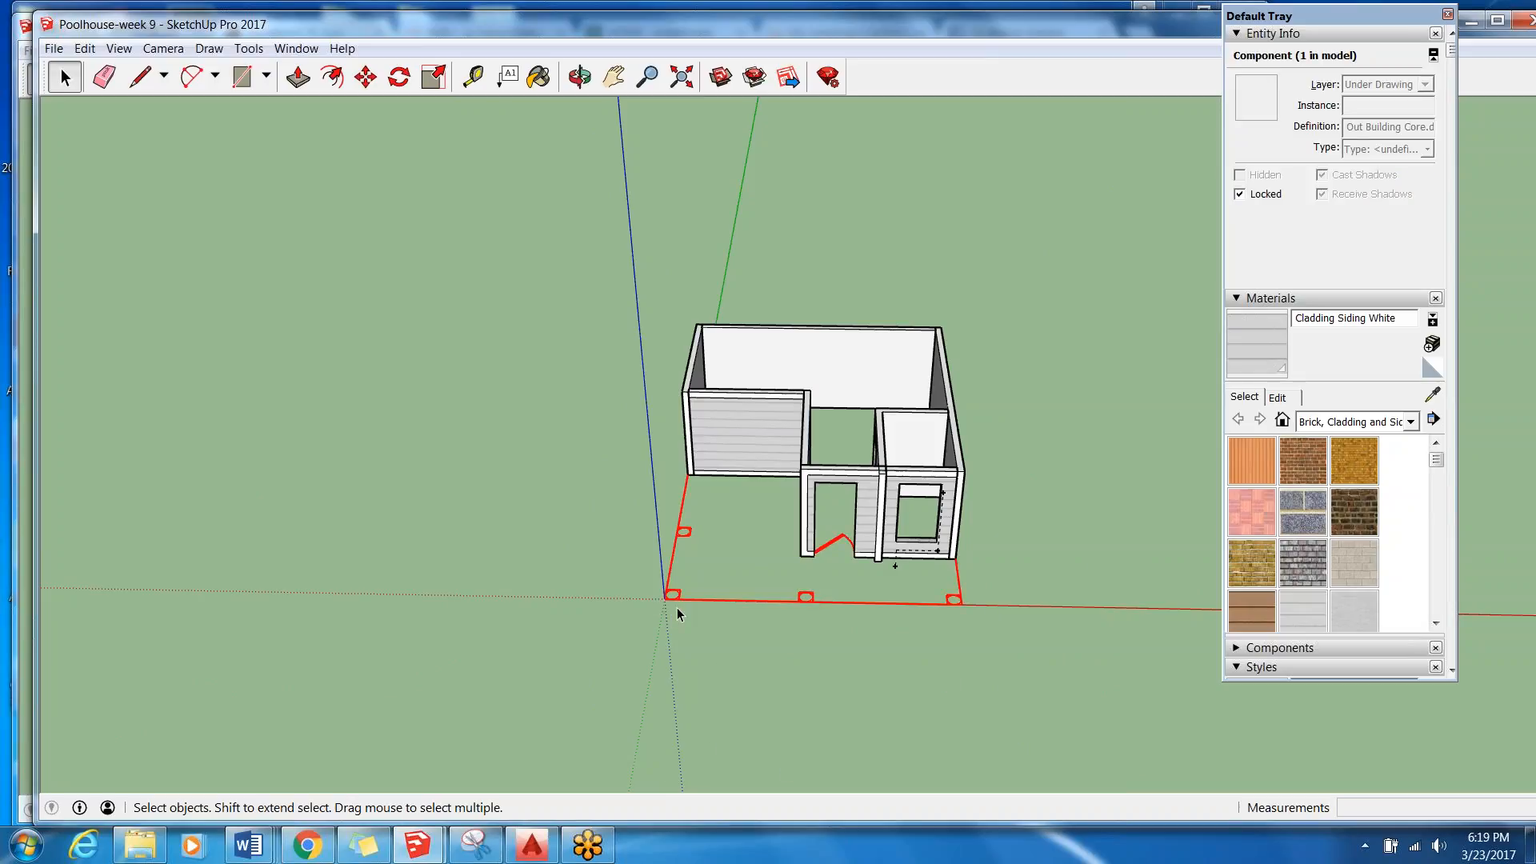
scroll(671, 598, "up", 4)
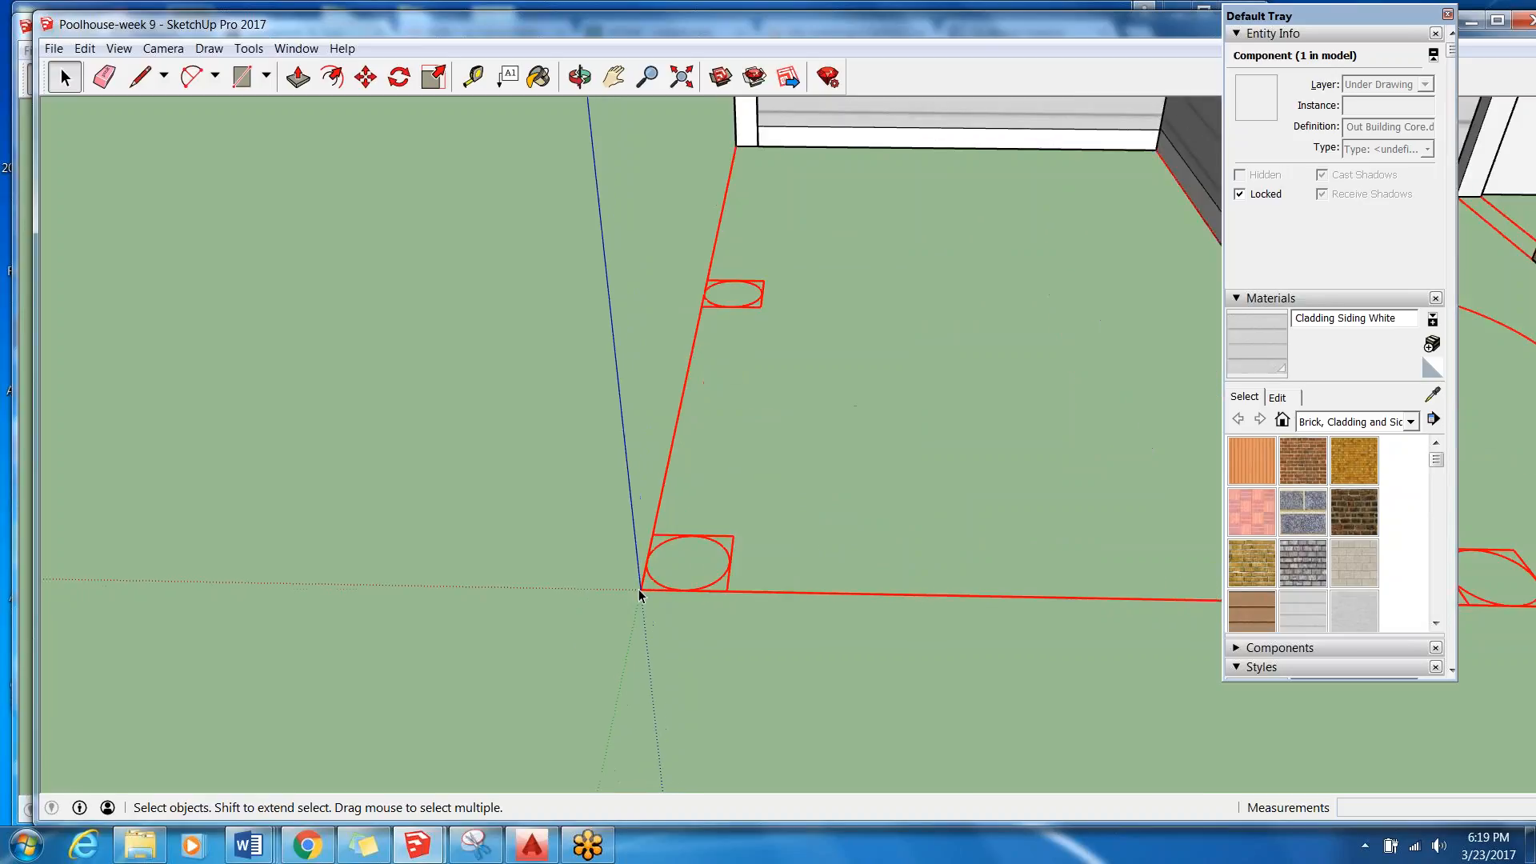
scroll(640, 593, "down", 5)
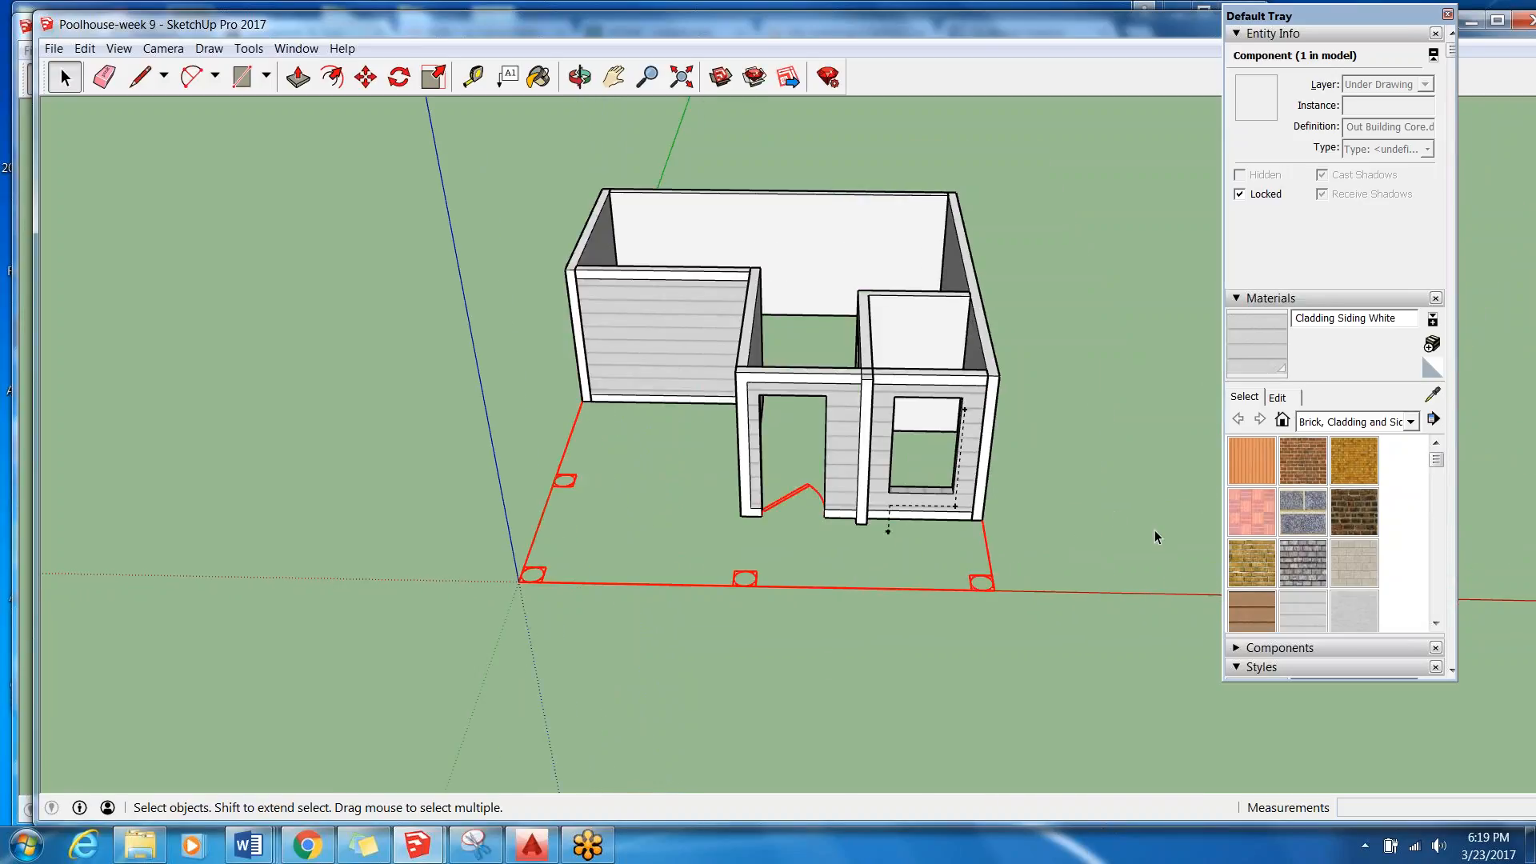
Delete the Viewport and Title Block layers from the model.
left_click_drag(1439, 459, 1439, 481)
left_click(1449, 672)
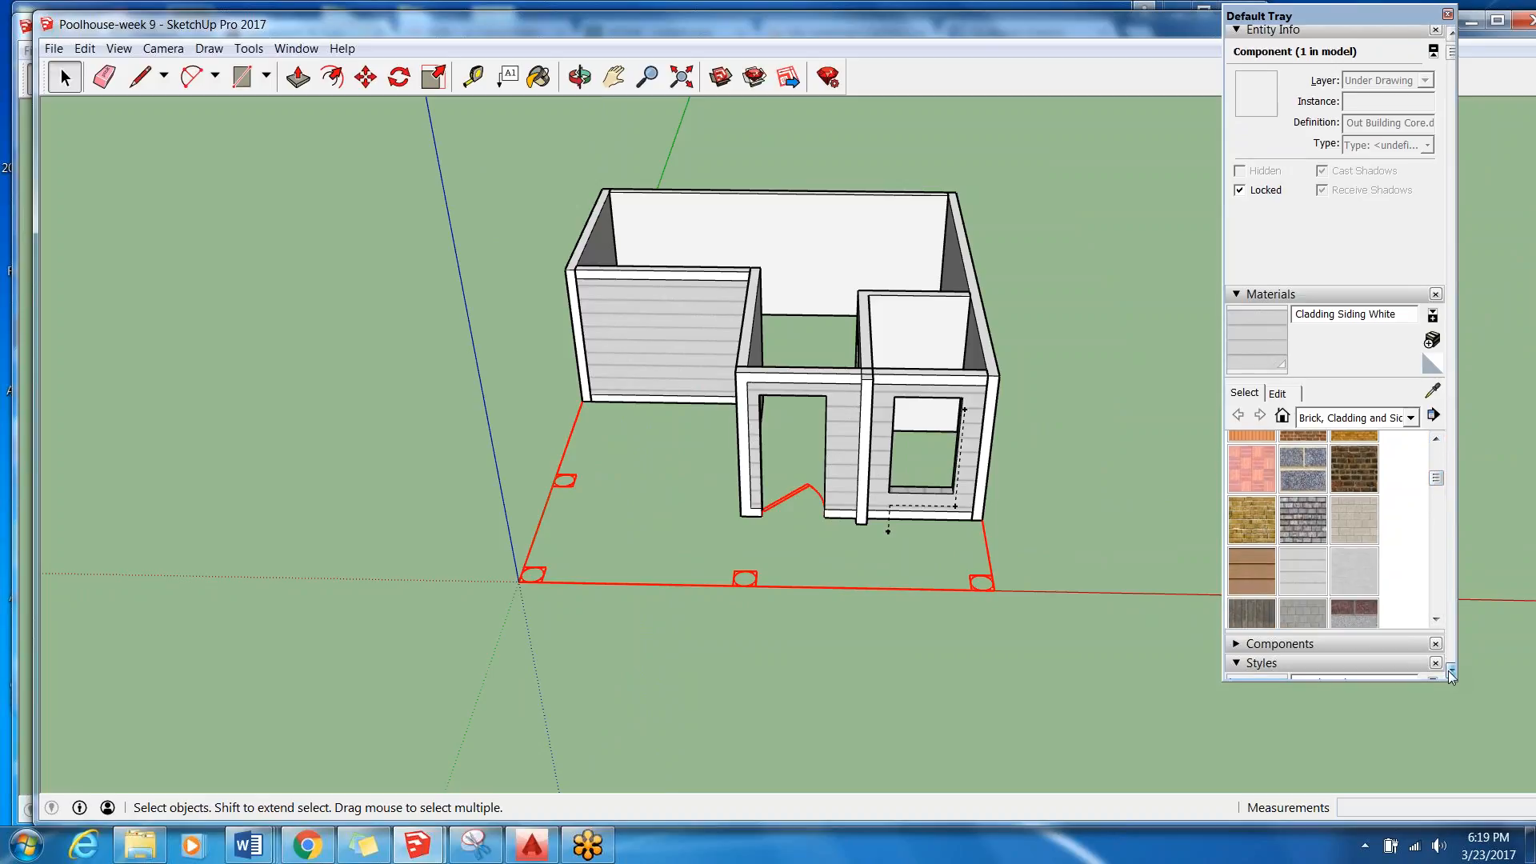
left_click_drag(1450, 112, 1465, 524)
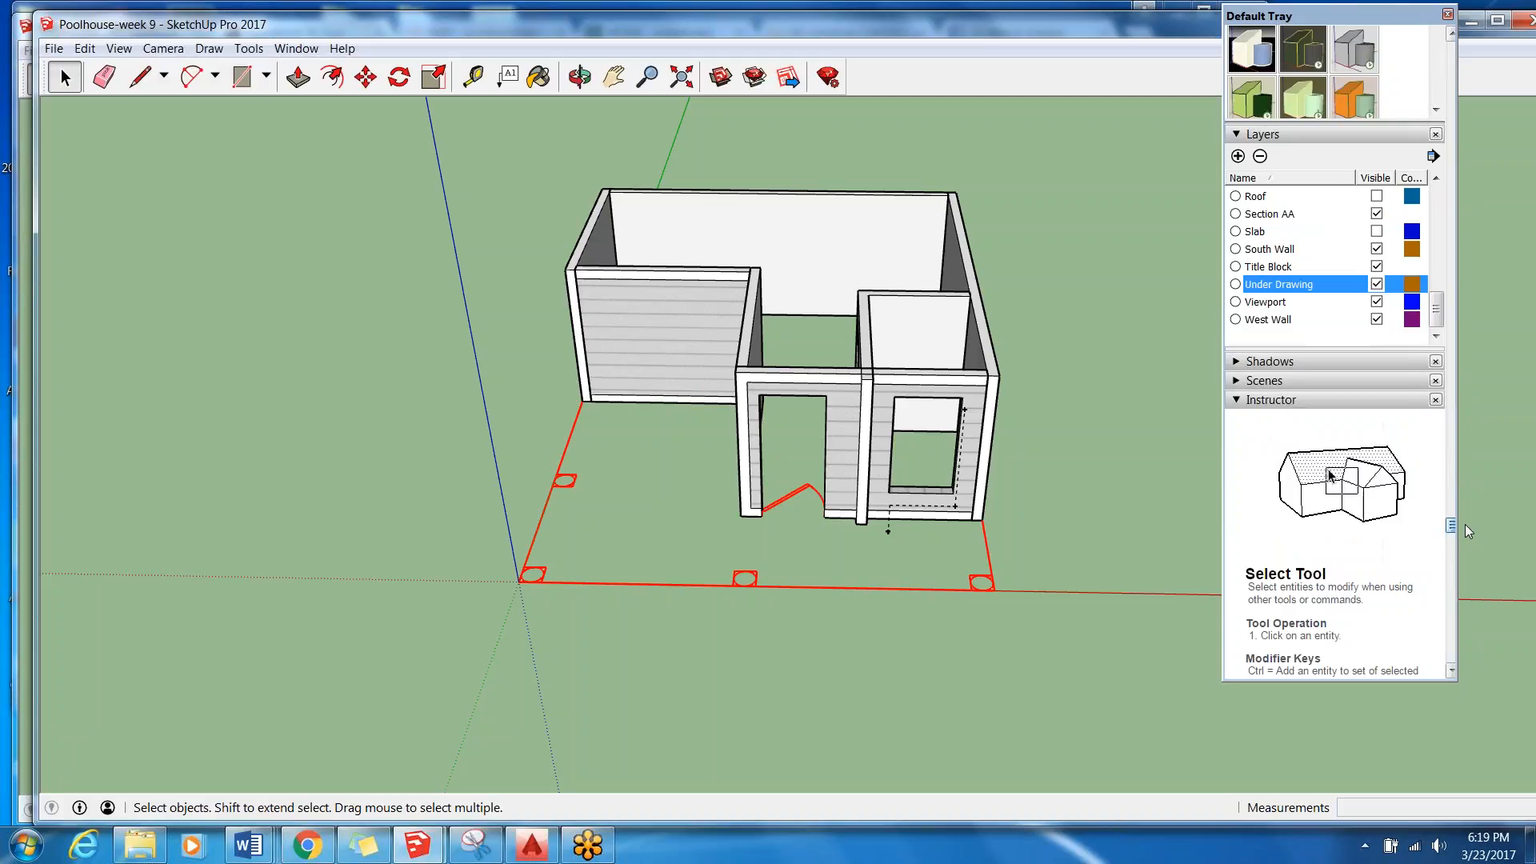
left_click(1285, 304)
left_click(1260, 158)
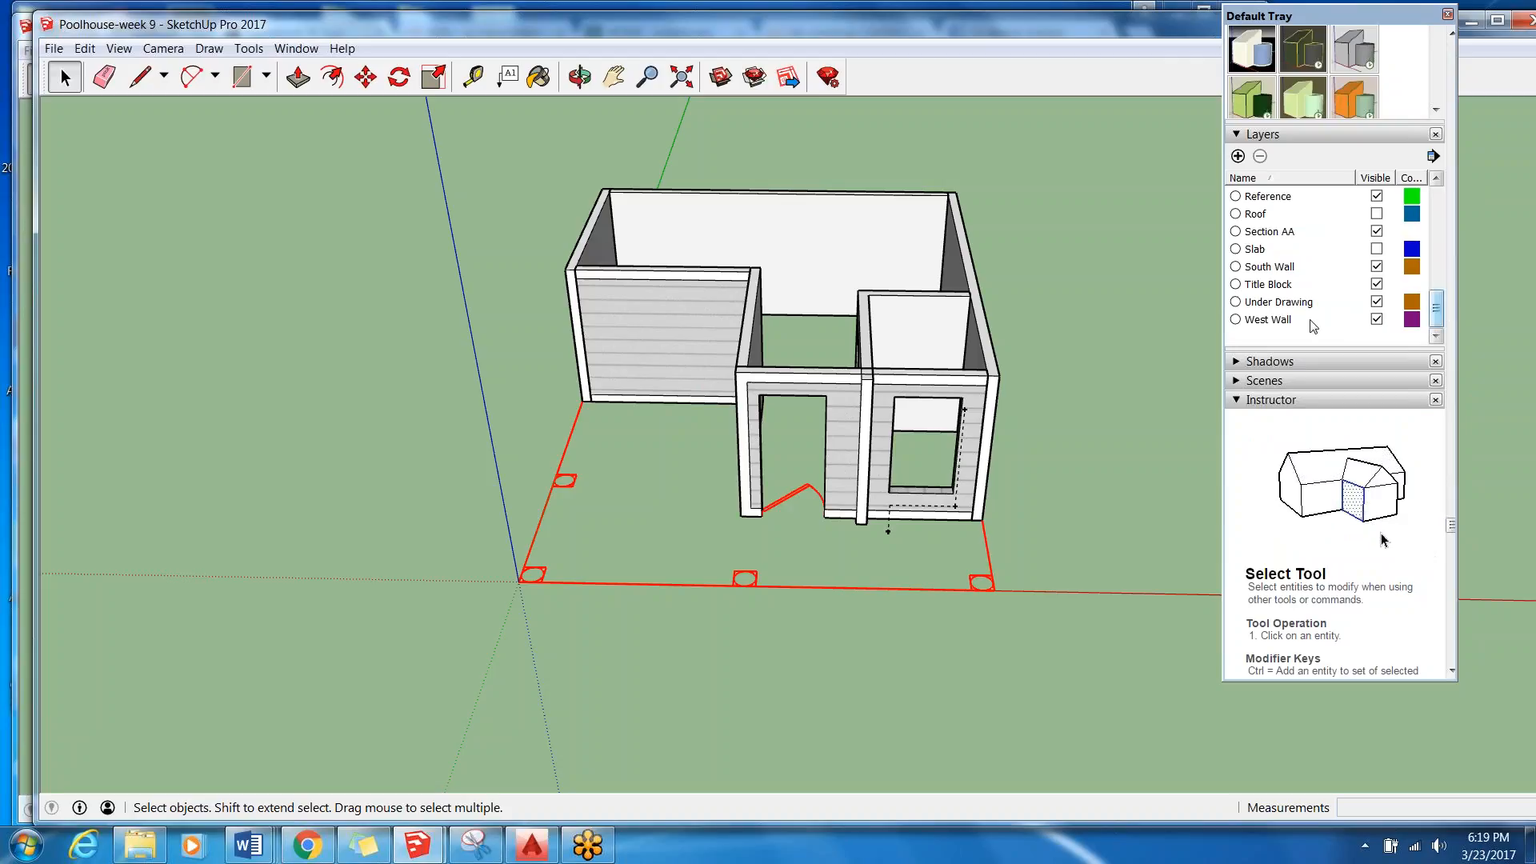
left_click(1270, 284)
left_click(1260, 156)
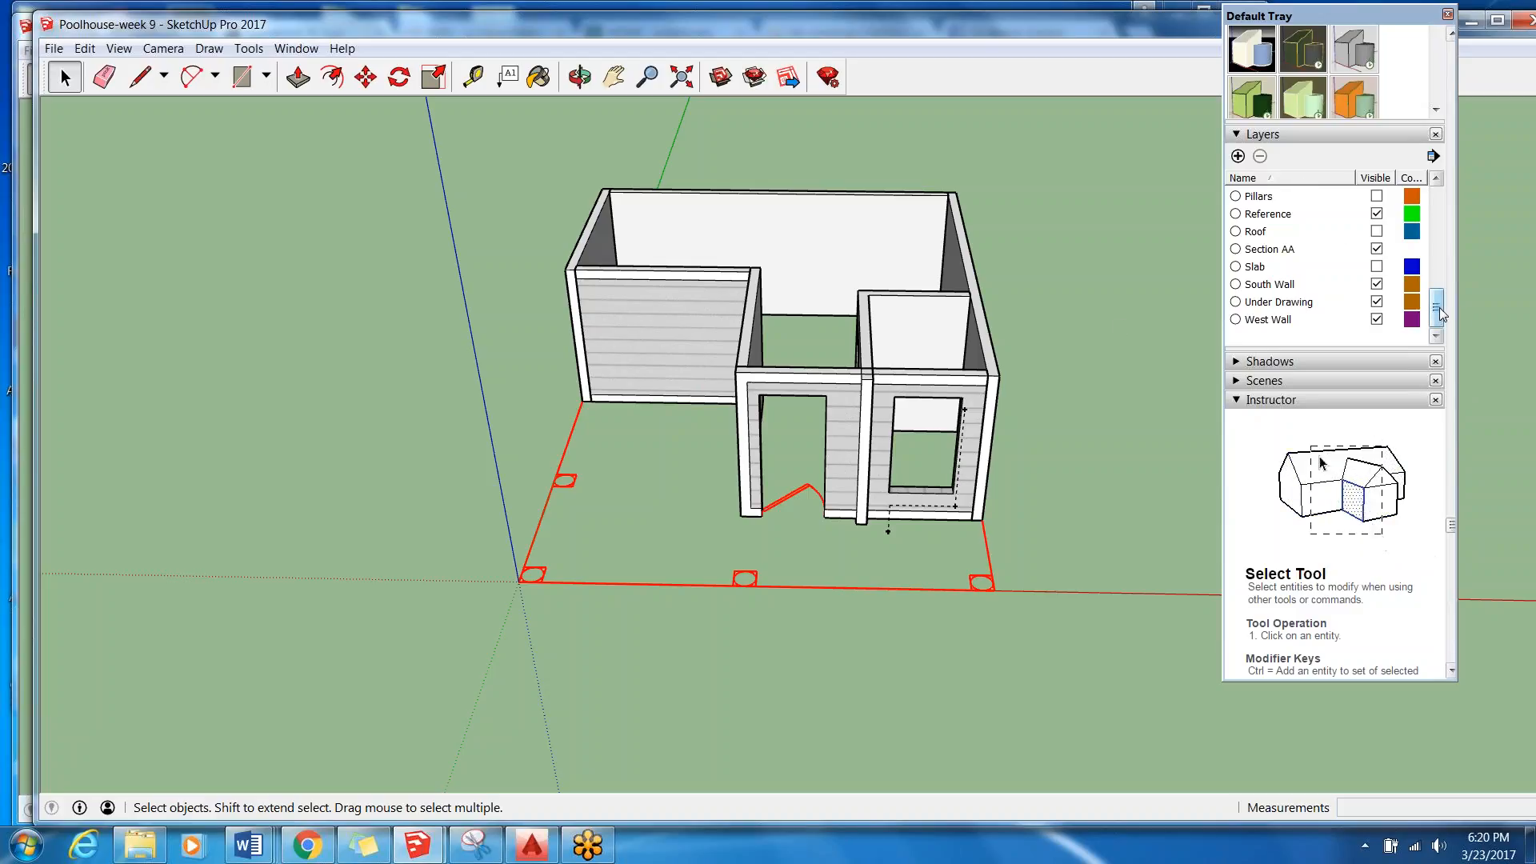
Delete the Layer1 and Fixed Lites layers.
left_click_drag(1439, 307, 1439, 272)
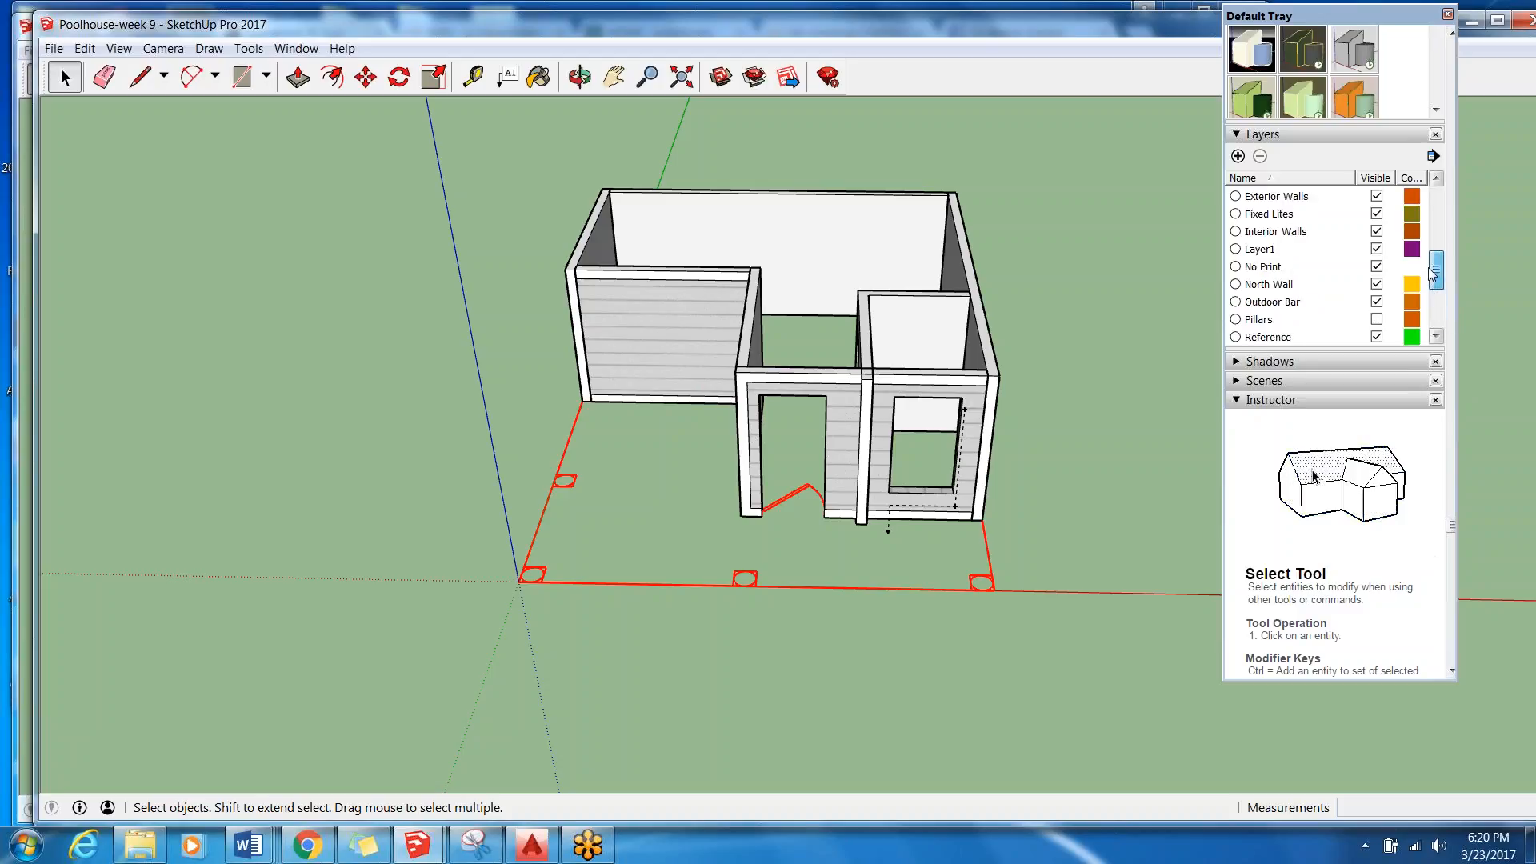
left_click(1256, 251)
left_click(1262, 157)
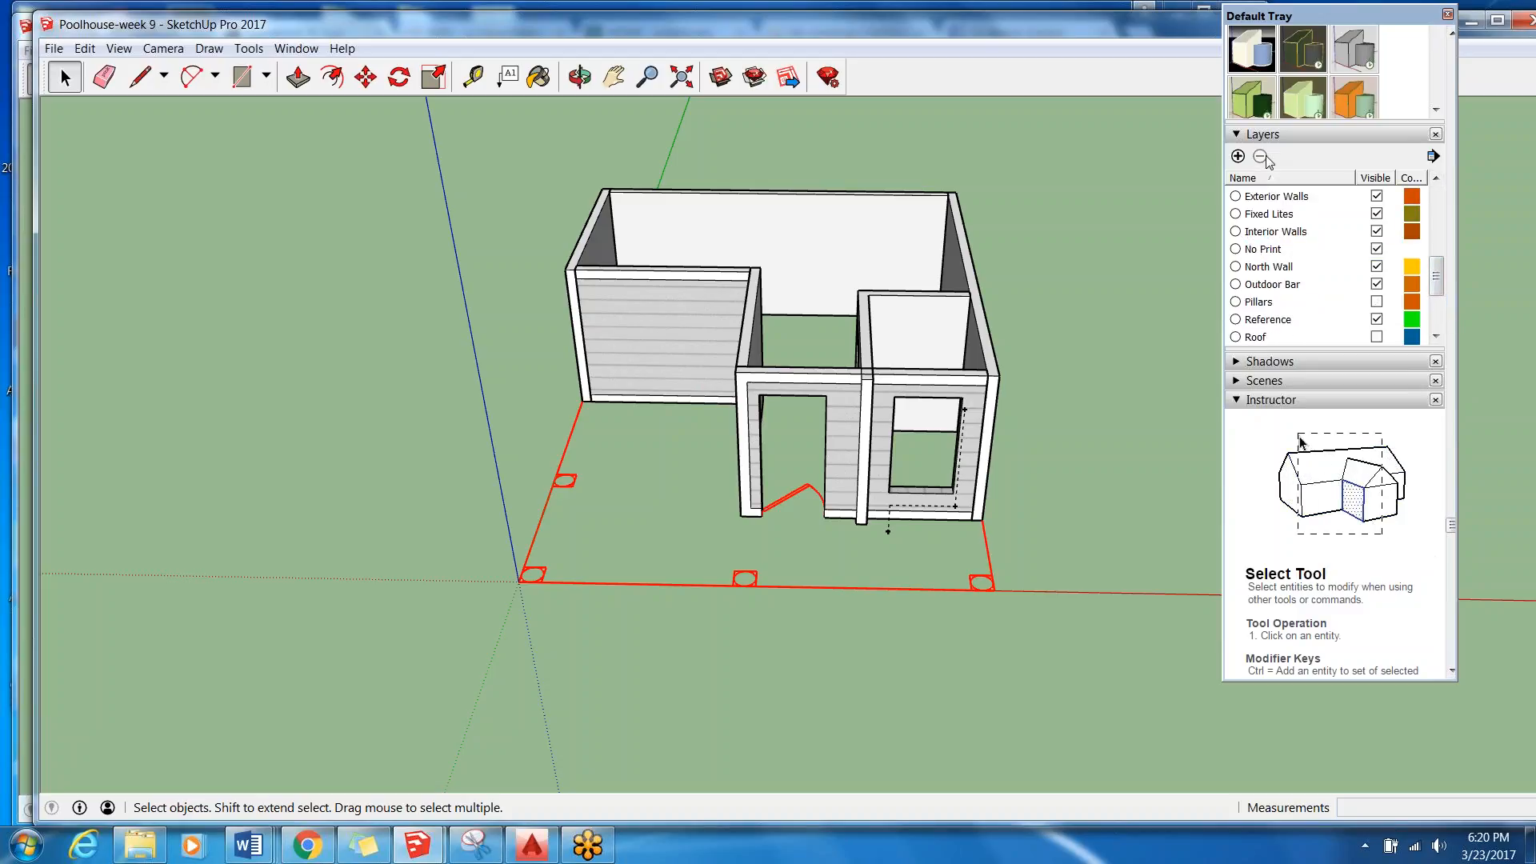
left_click(1318, 219)
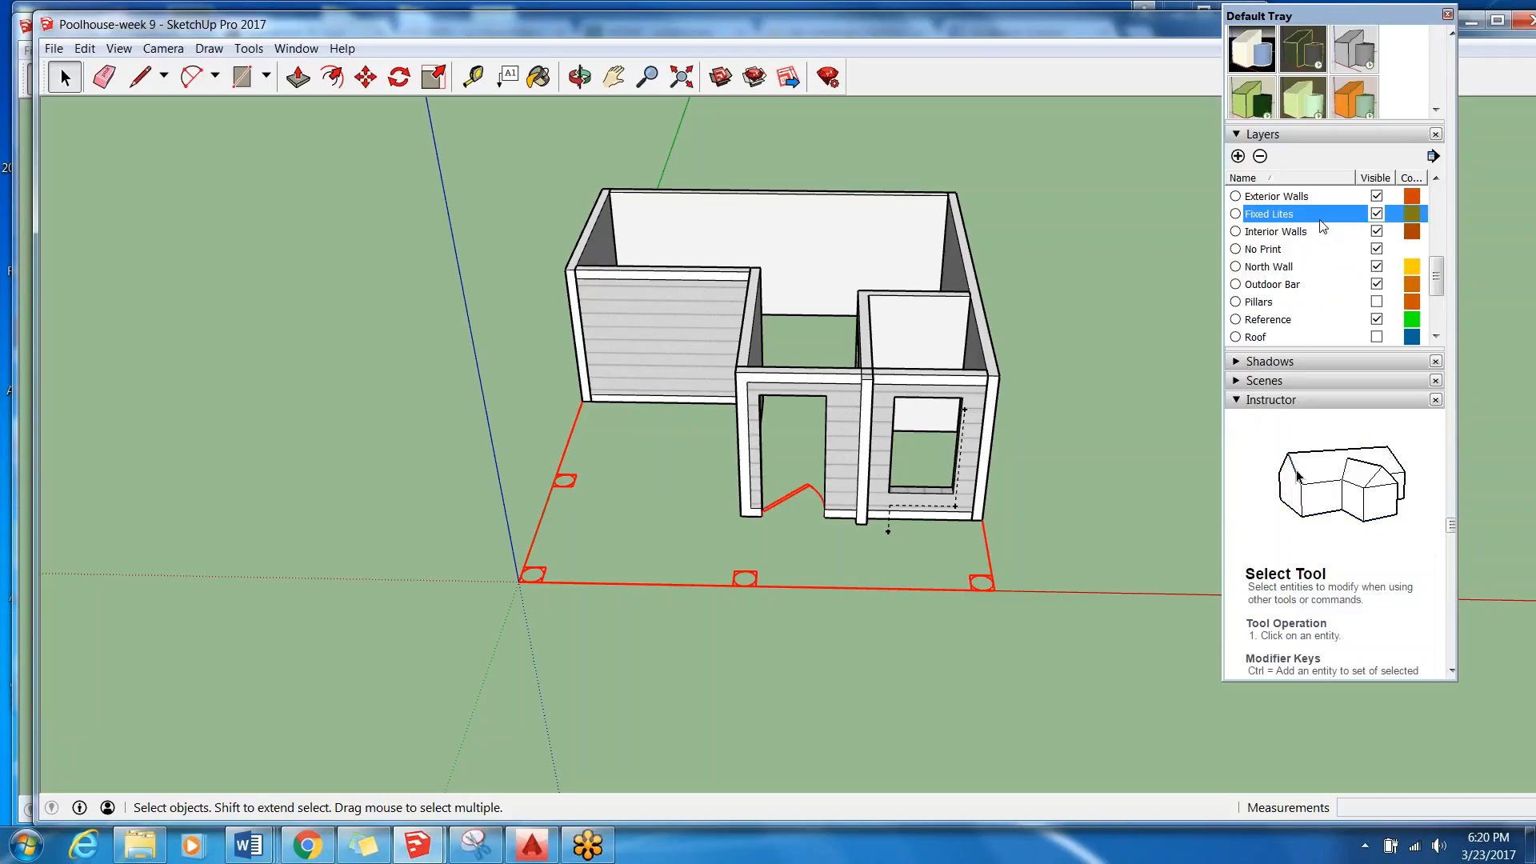
left_click(1260, 156)
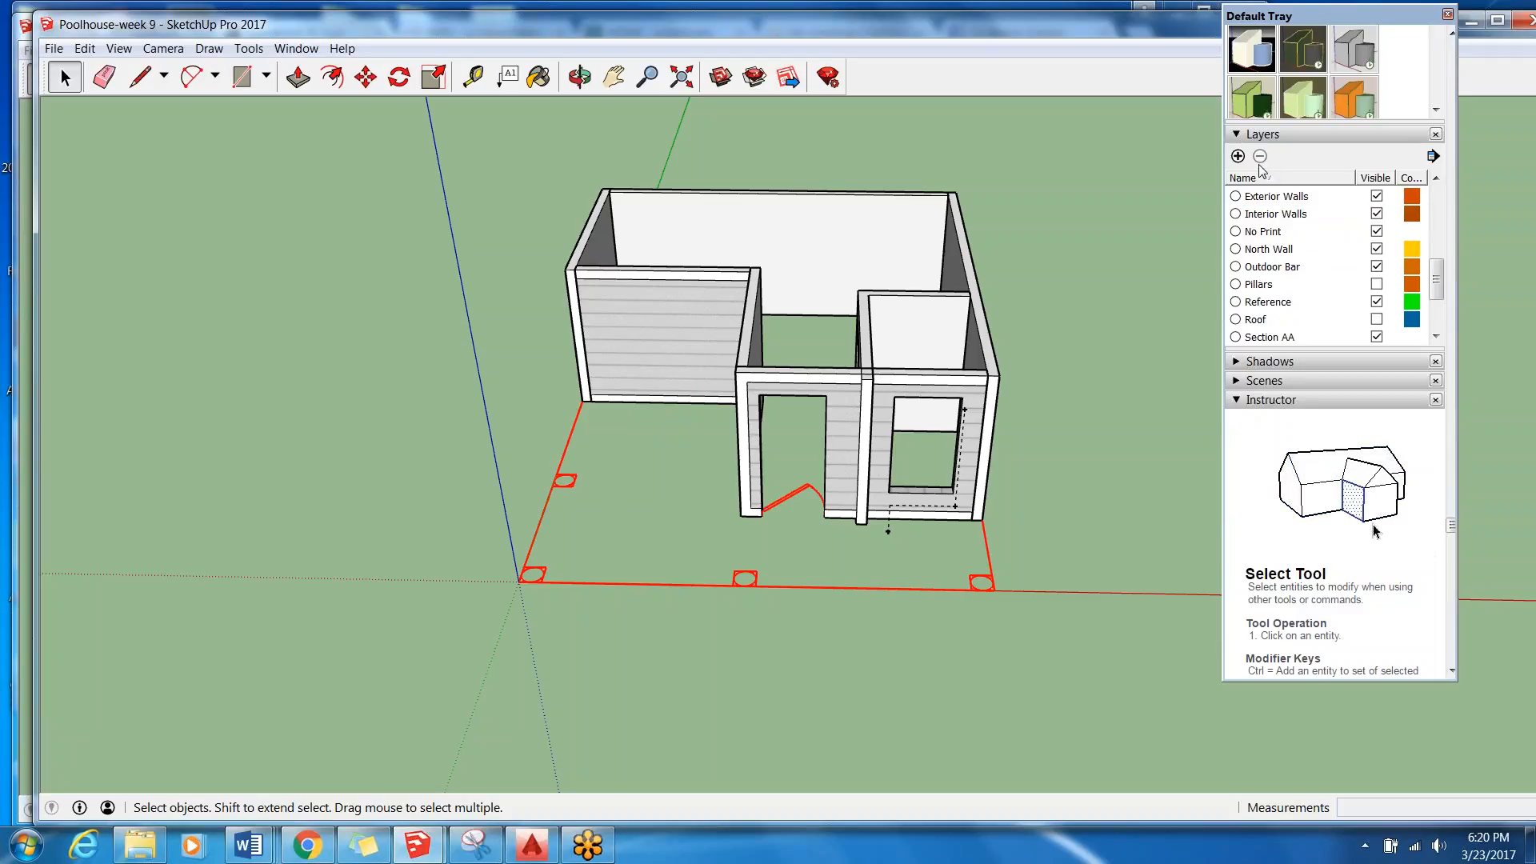
Delete the Defpoints, A-Windows and A-Walls layers, moving the A-Walls contents to the Default layer.
left_click_drag(1440, 290, 1452, 234)
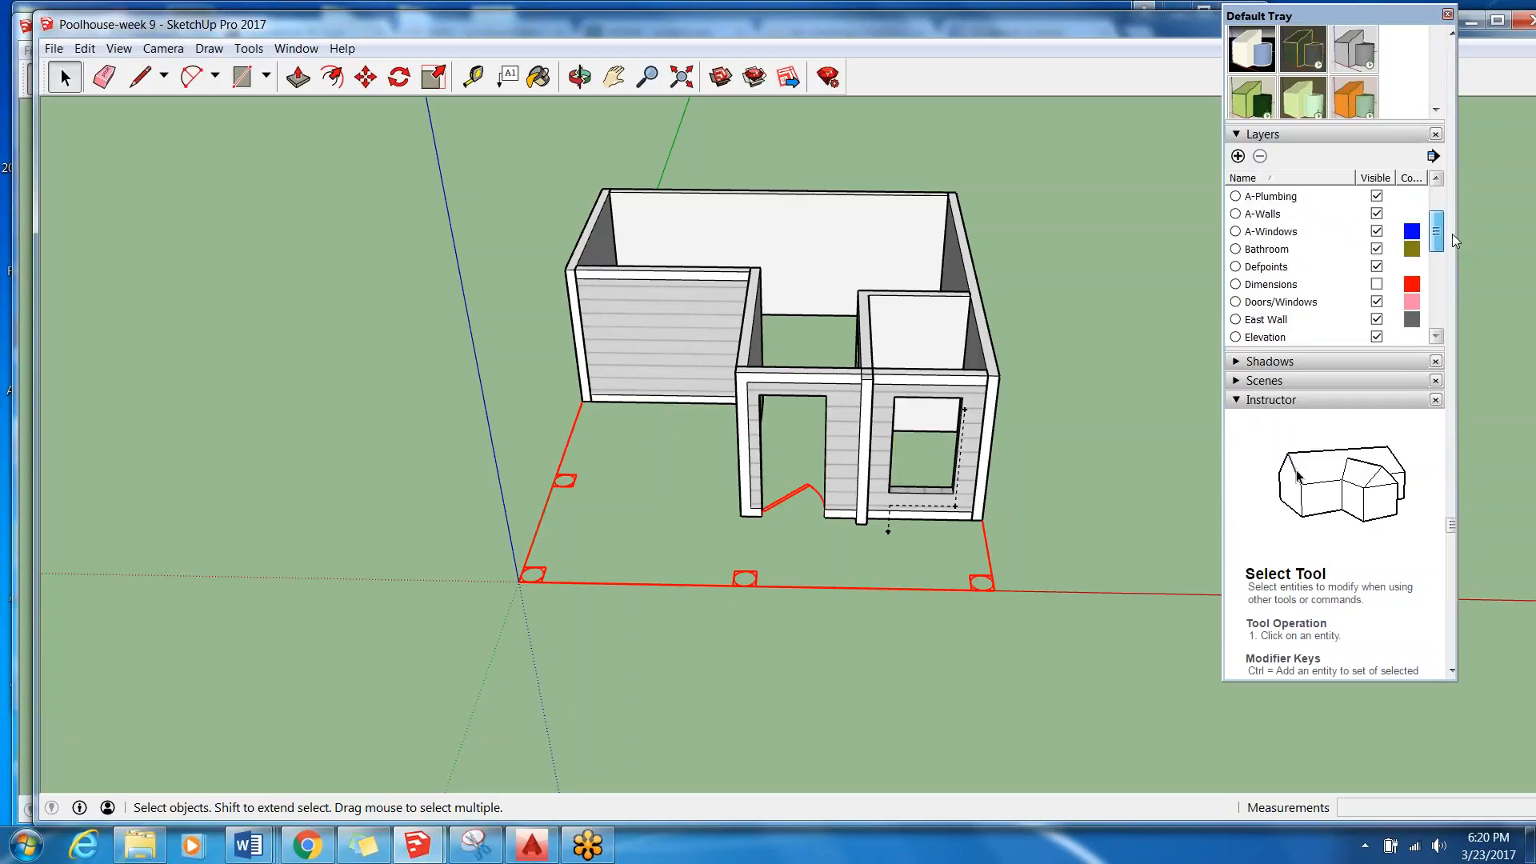
left_click(1296, 267)
left_click(1259, 157)
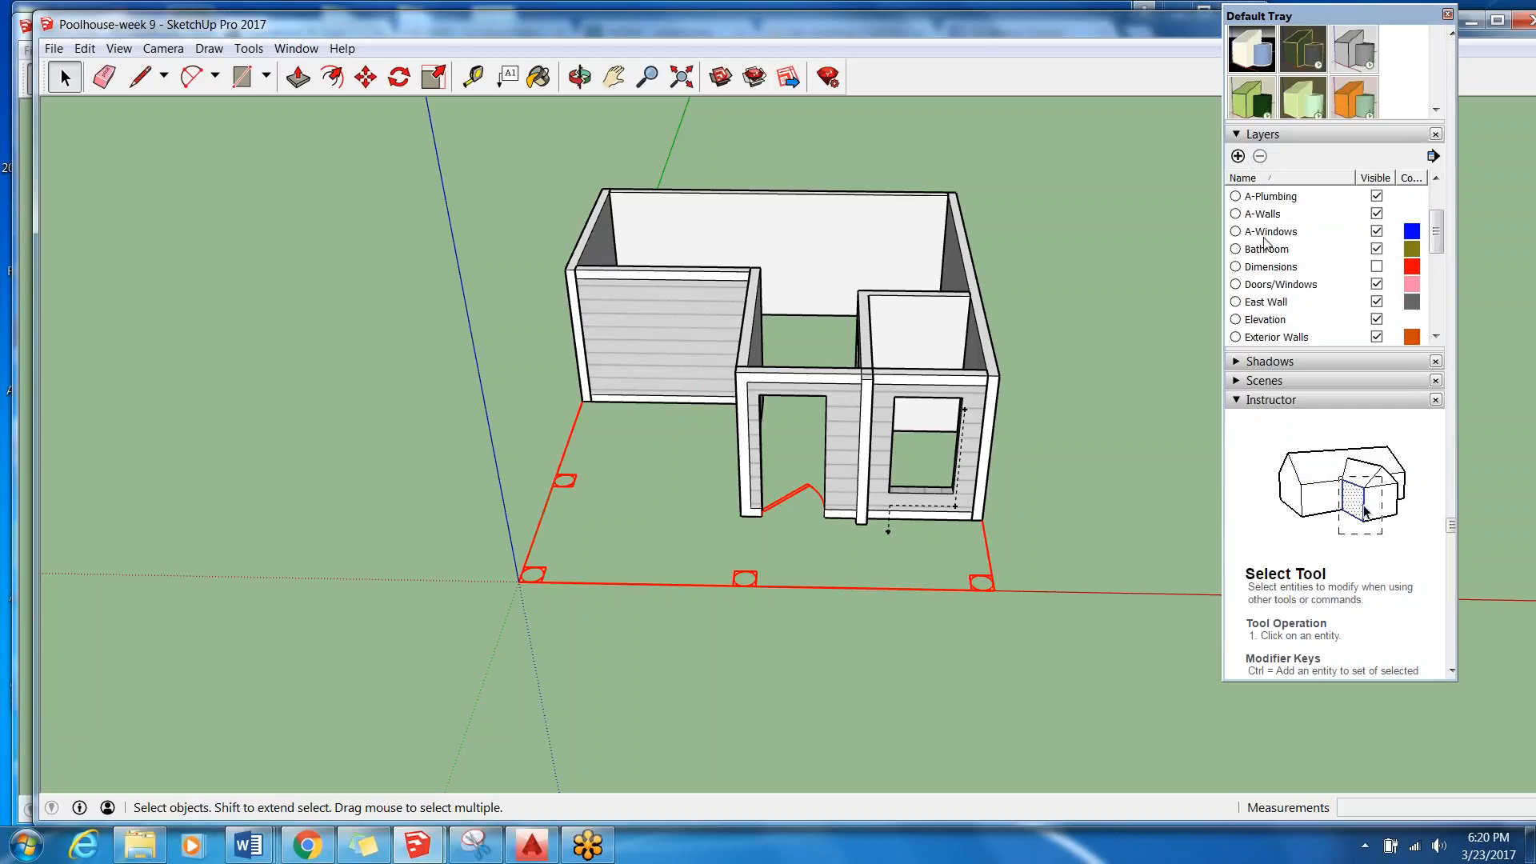
left_click(1260, 156)
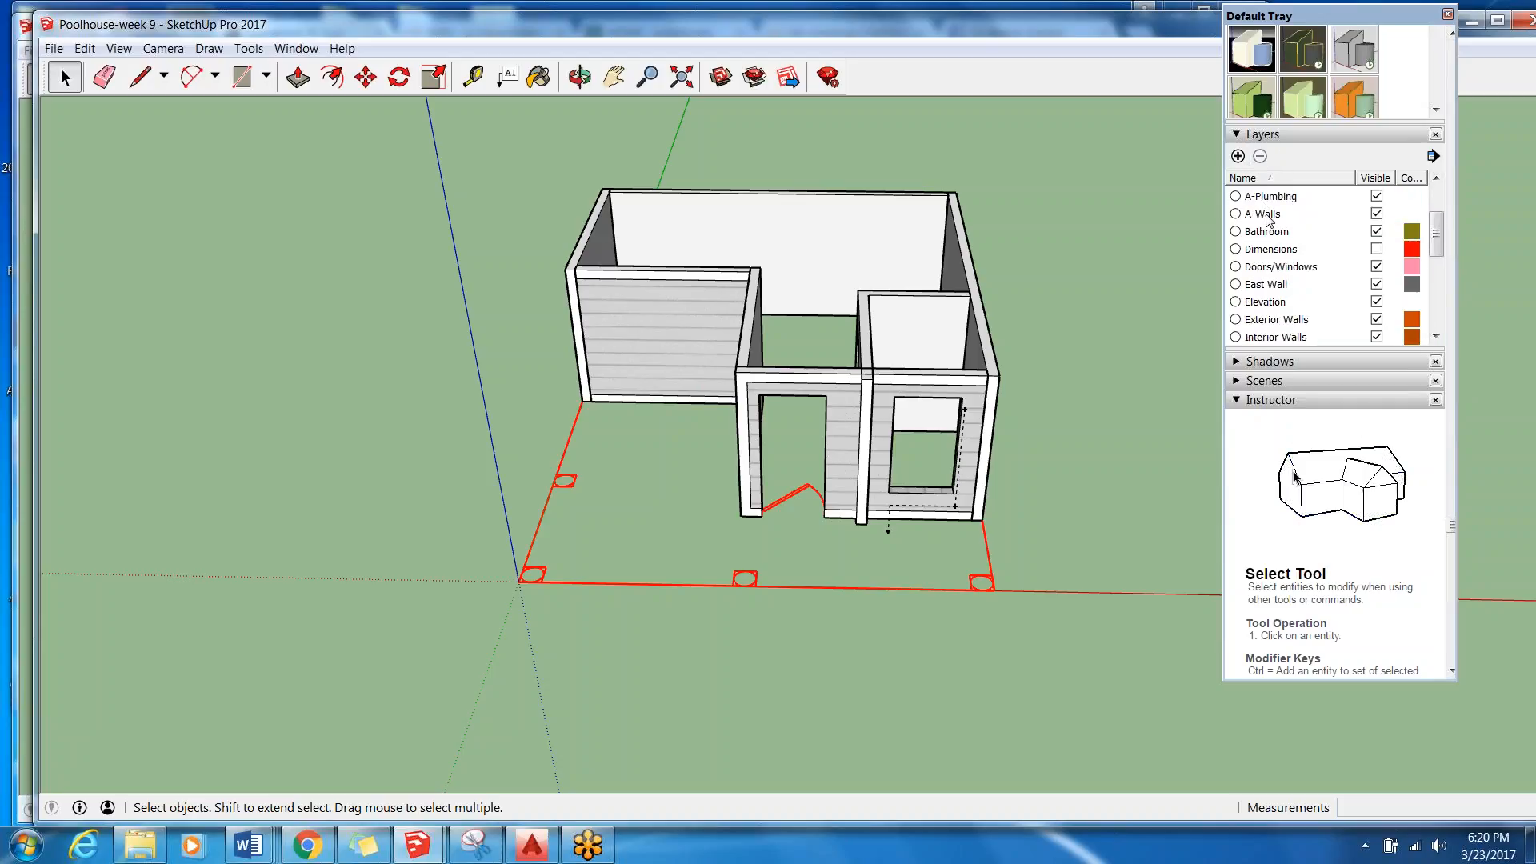
left_click(1264, 214)
left_click(1260, 157)
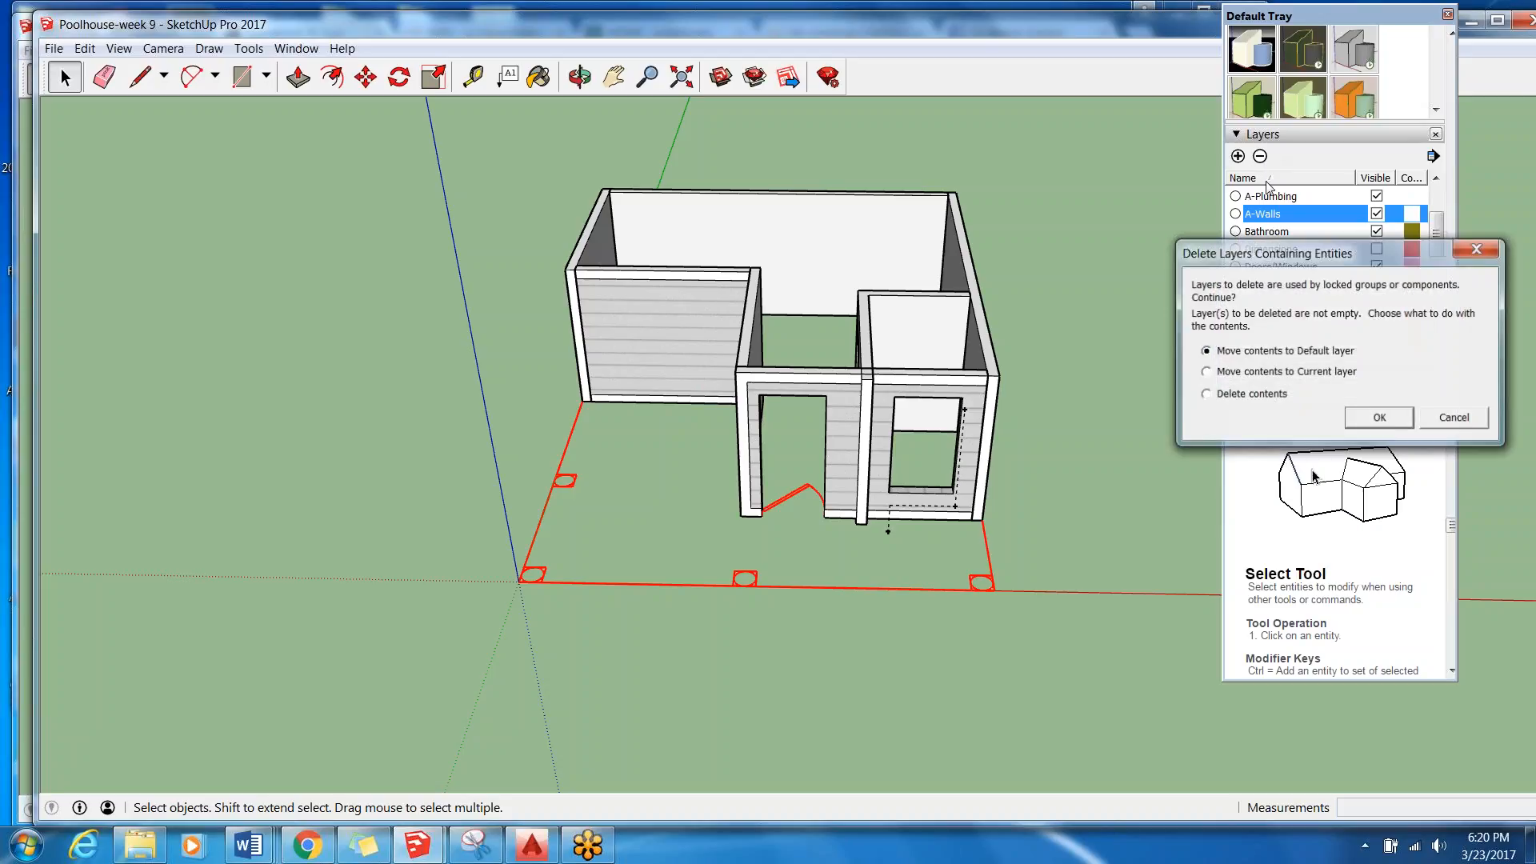
left_click(1383, 419)
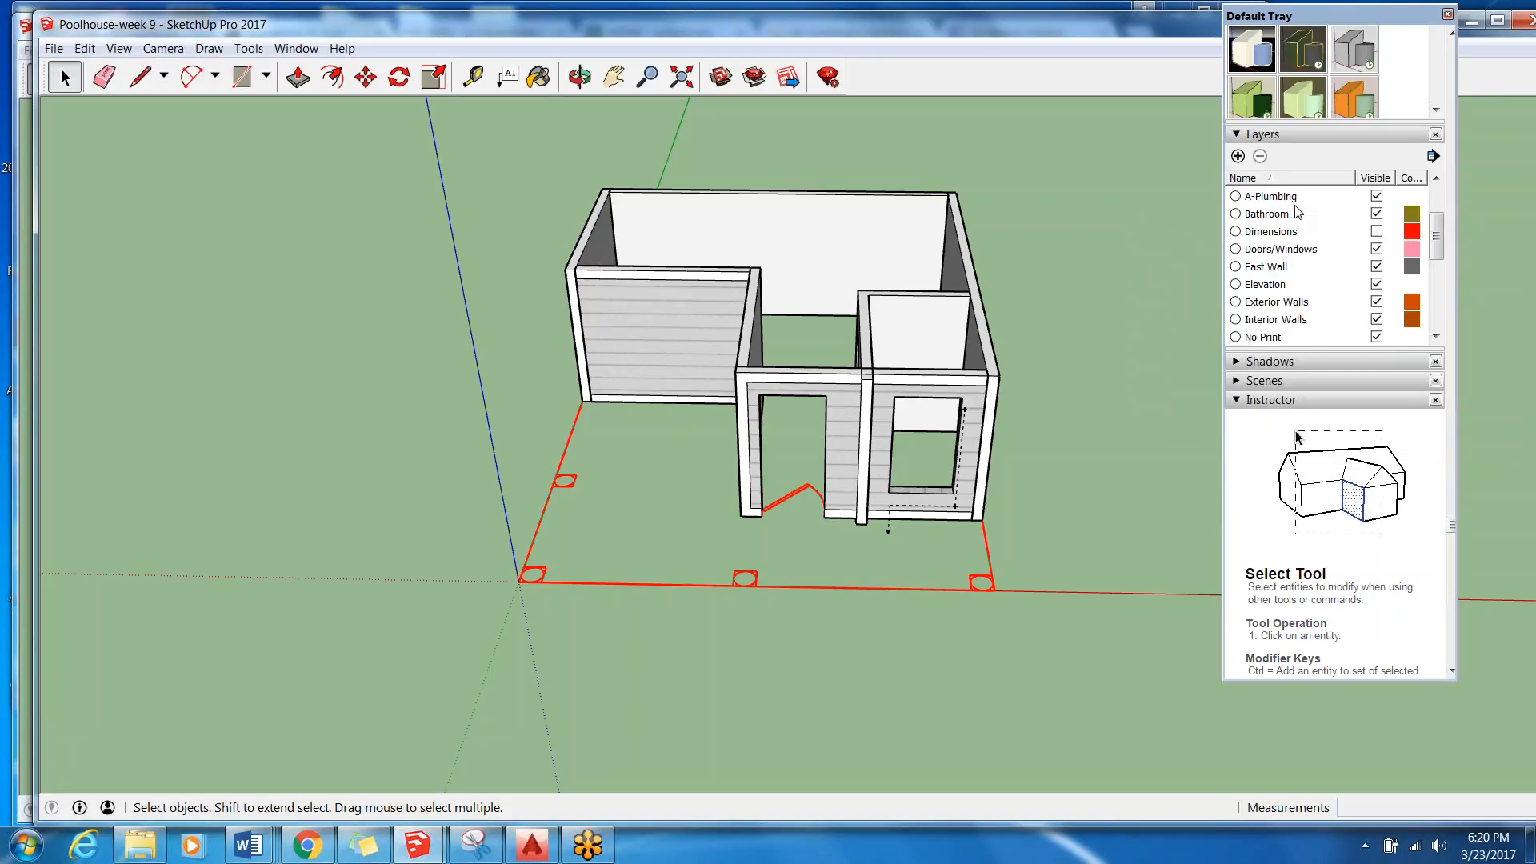
Delete the A-Plumbing layer and the unnamed orange layer below Layer0.
left_click(1262, 158)
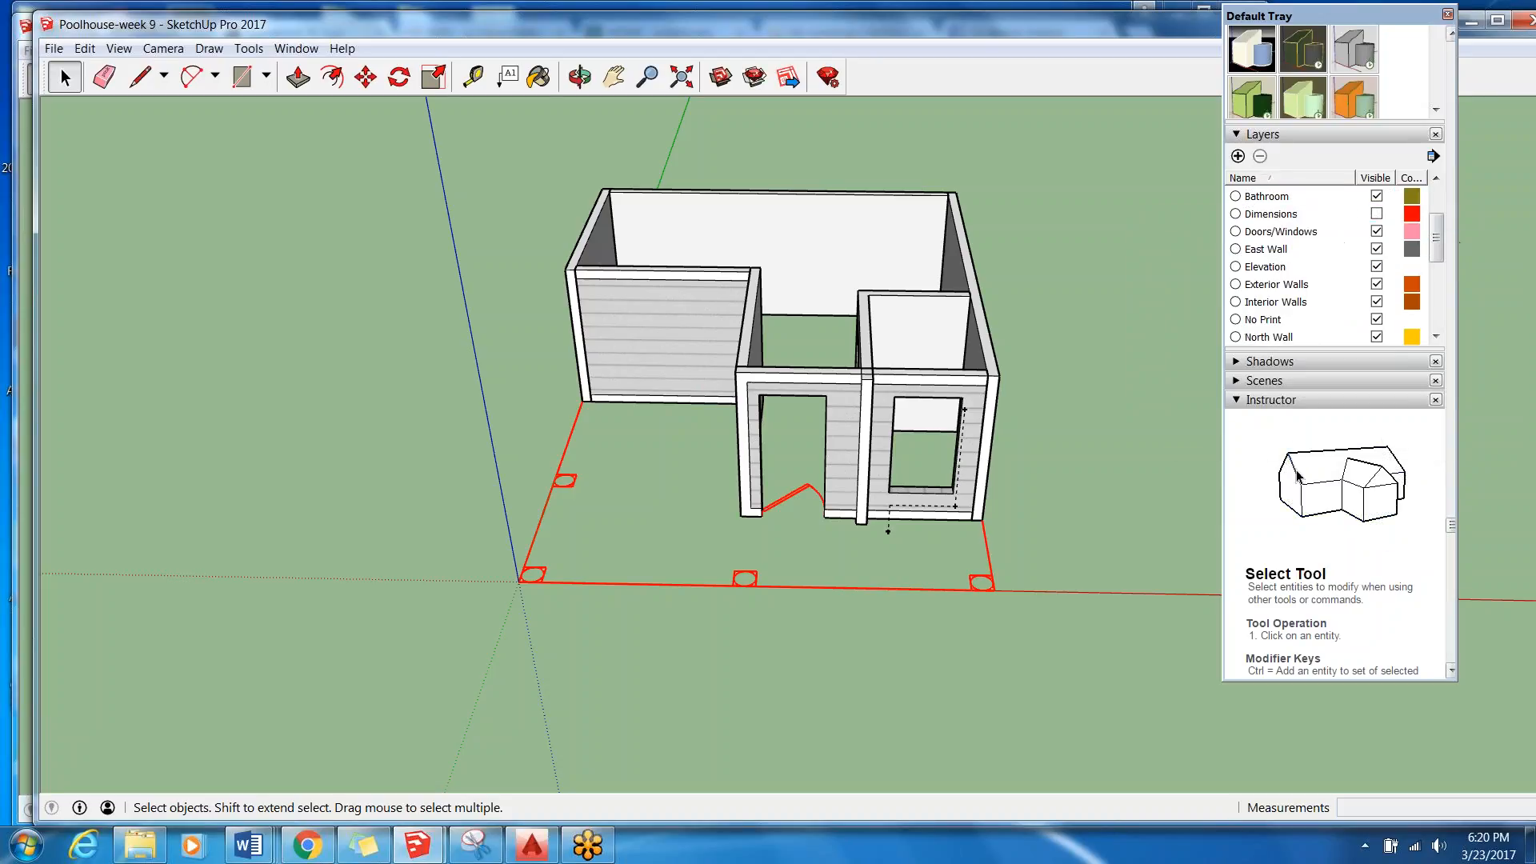
left_click_drag(1437, 240, 1438, 212)
left_click(1272, 214)
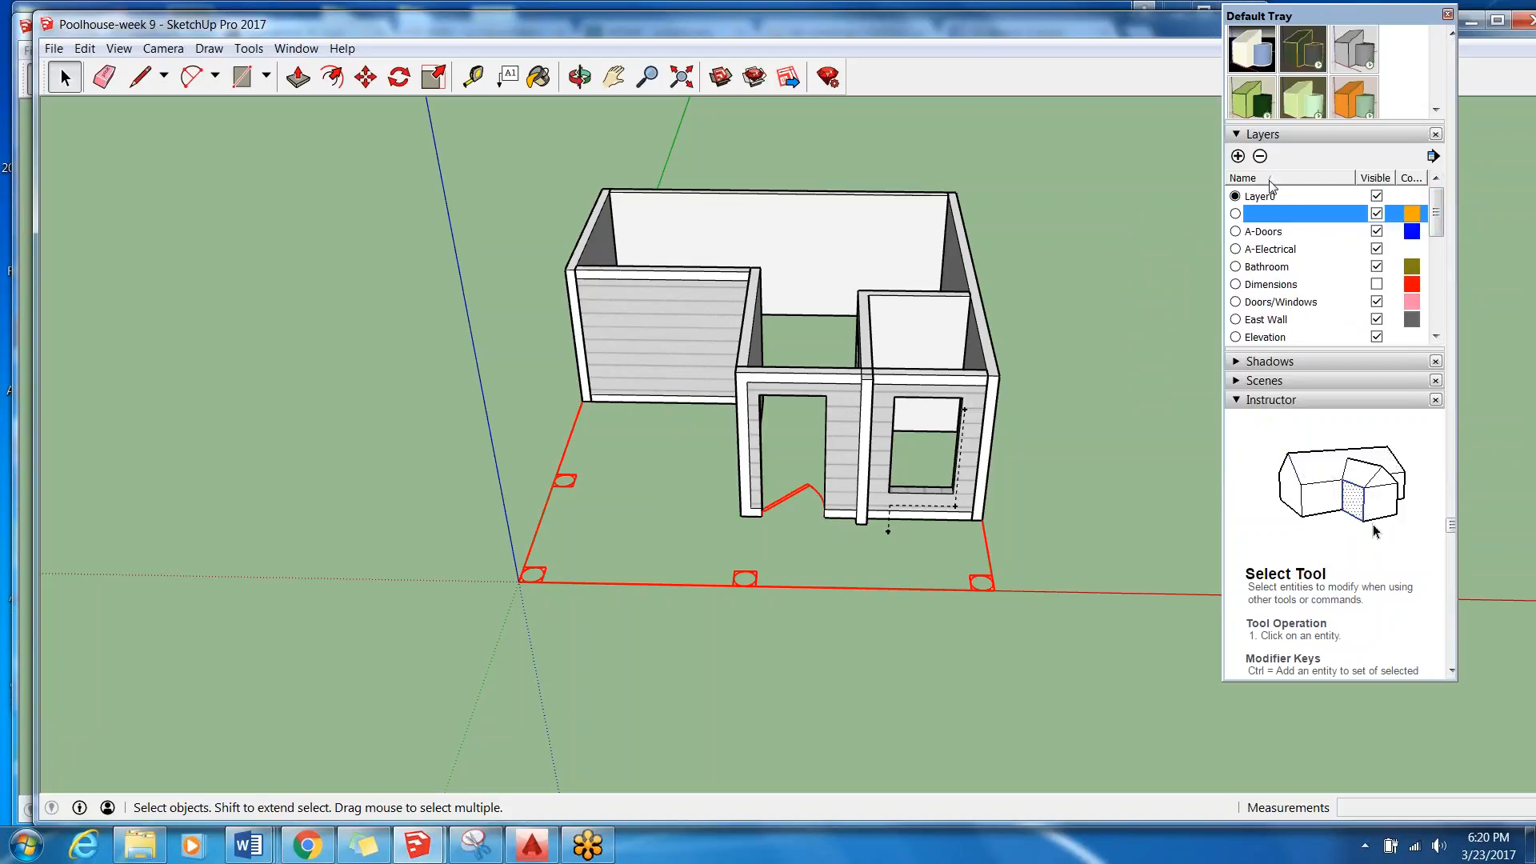
left_click(1260, 159)
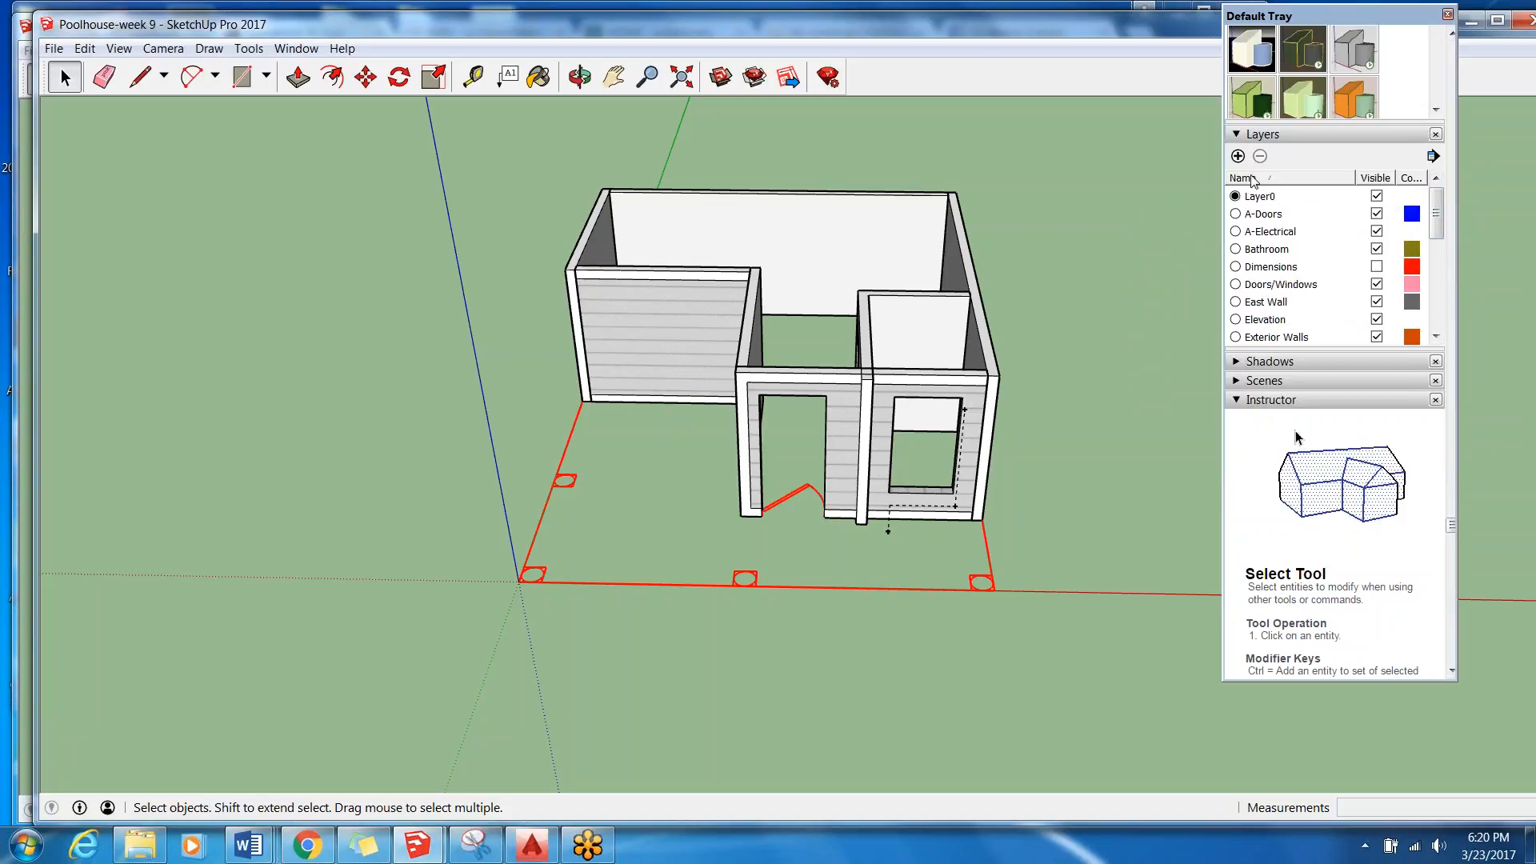
left_click(1302, 200)
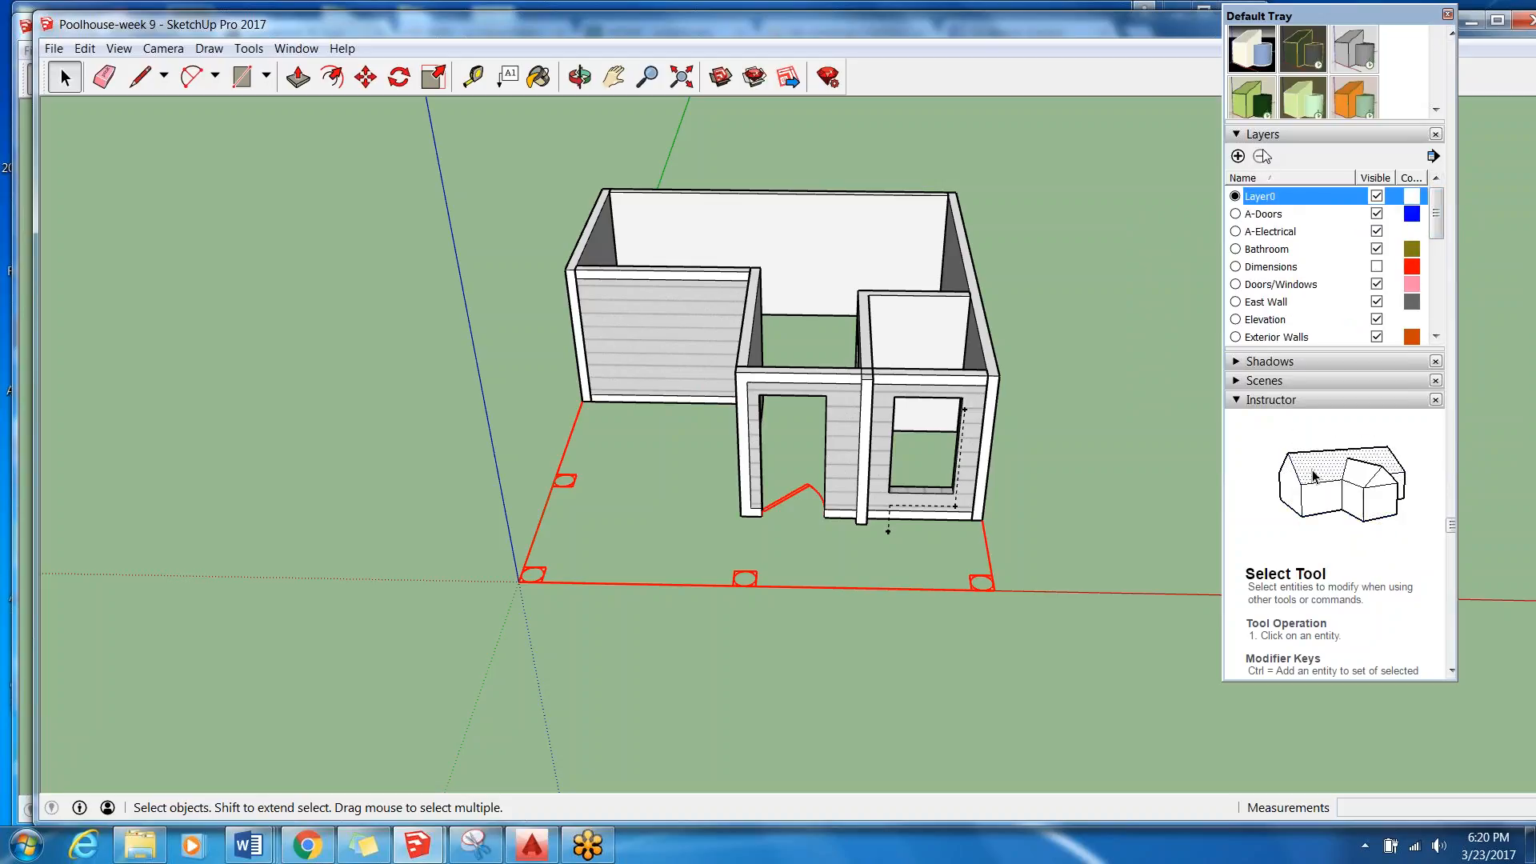
left_click_drag(1437, 232, 1449, 310)
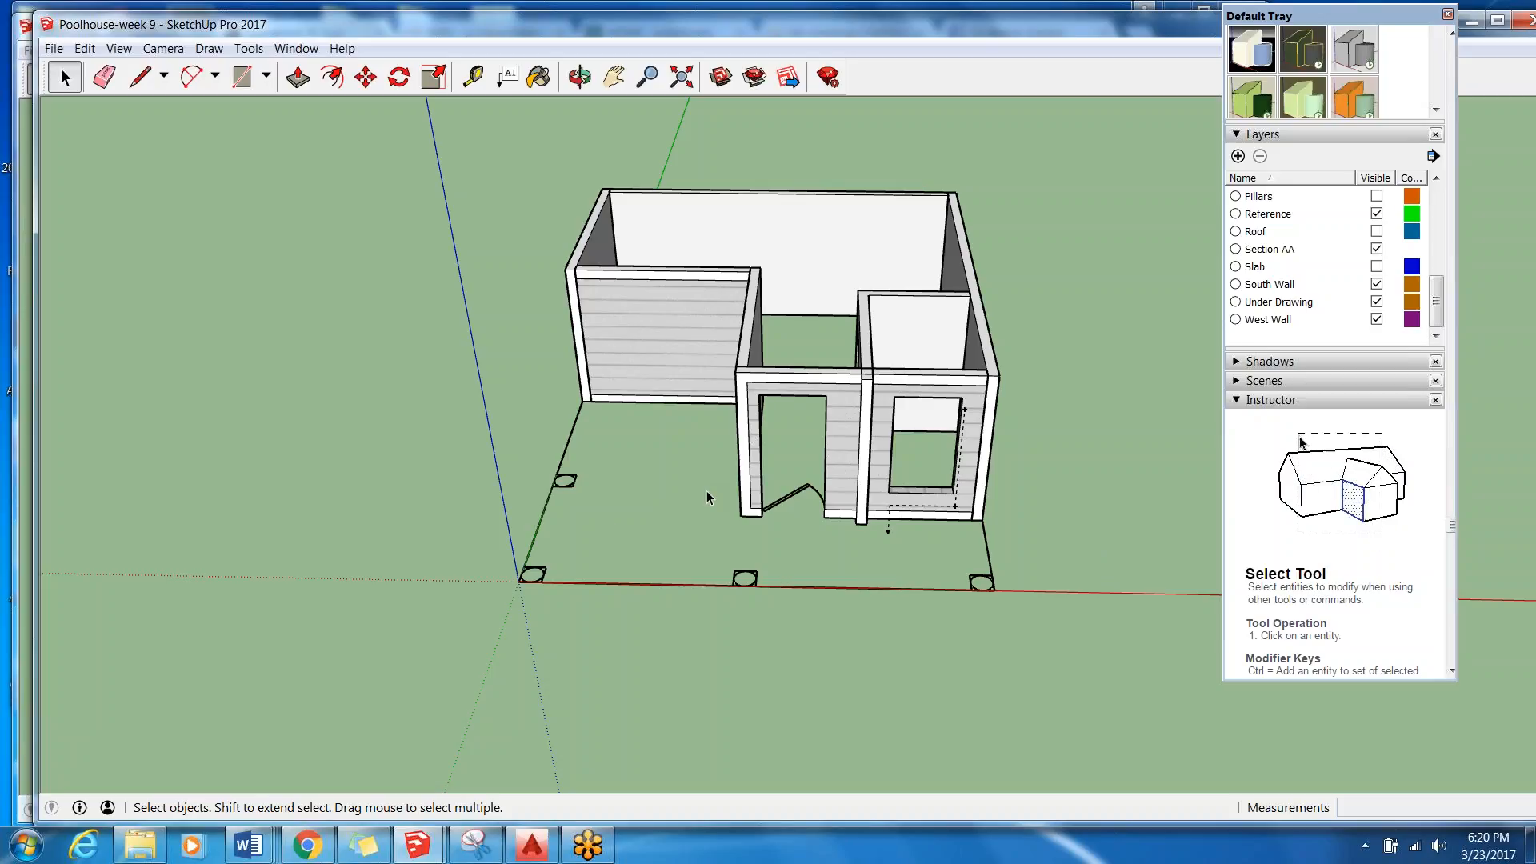
Draw a rectangle over the floor plan from the front corner on the red axis to the opposite rear wall corner on the green axis.
middle_click_drag(693, 492, 543, 406)
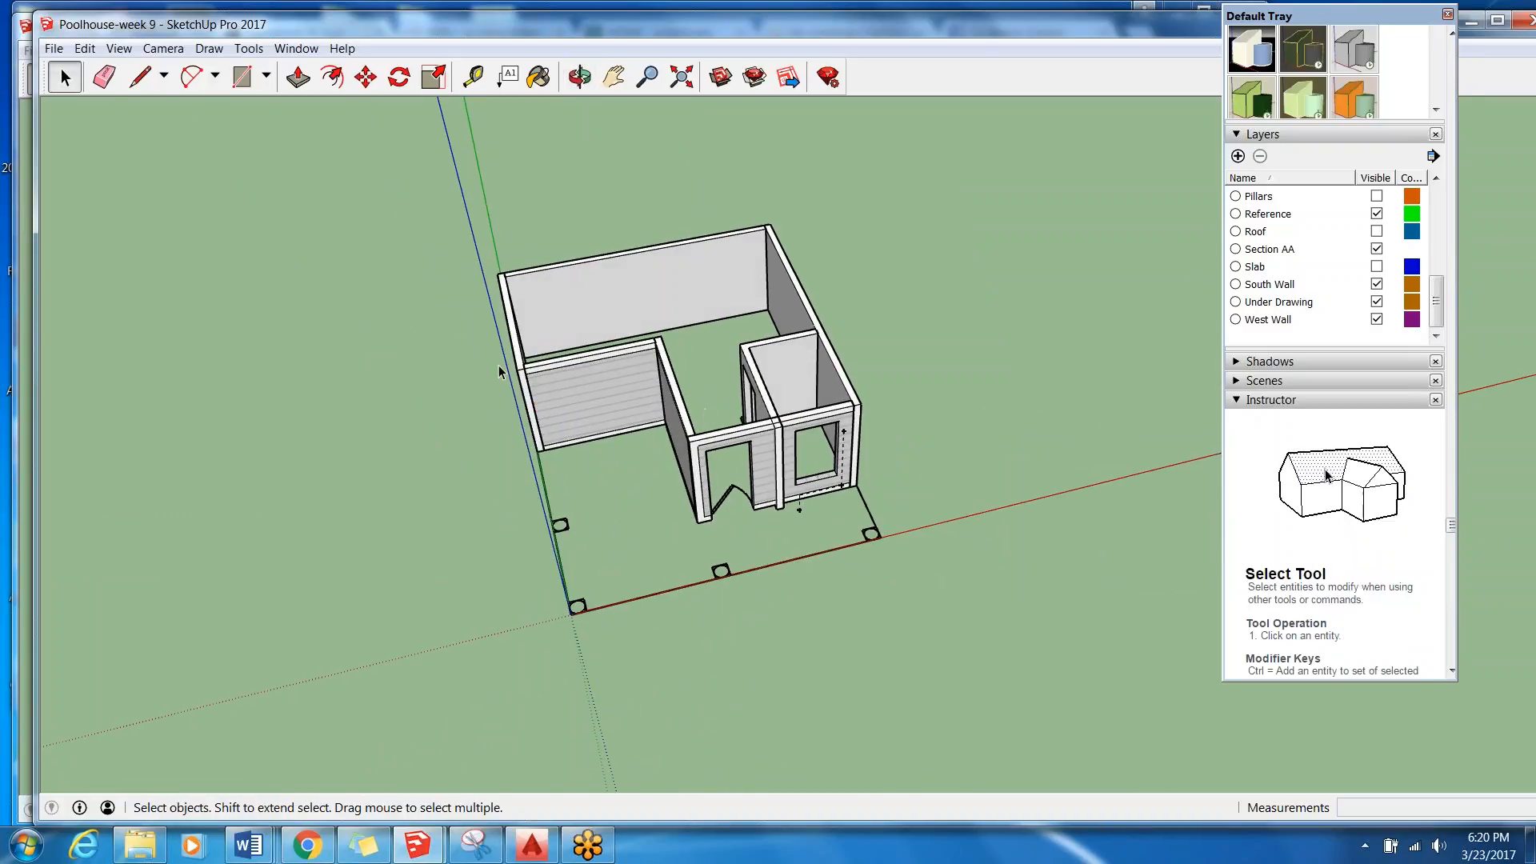
scroll(484, 382, "up", 1)
key("p")
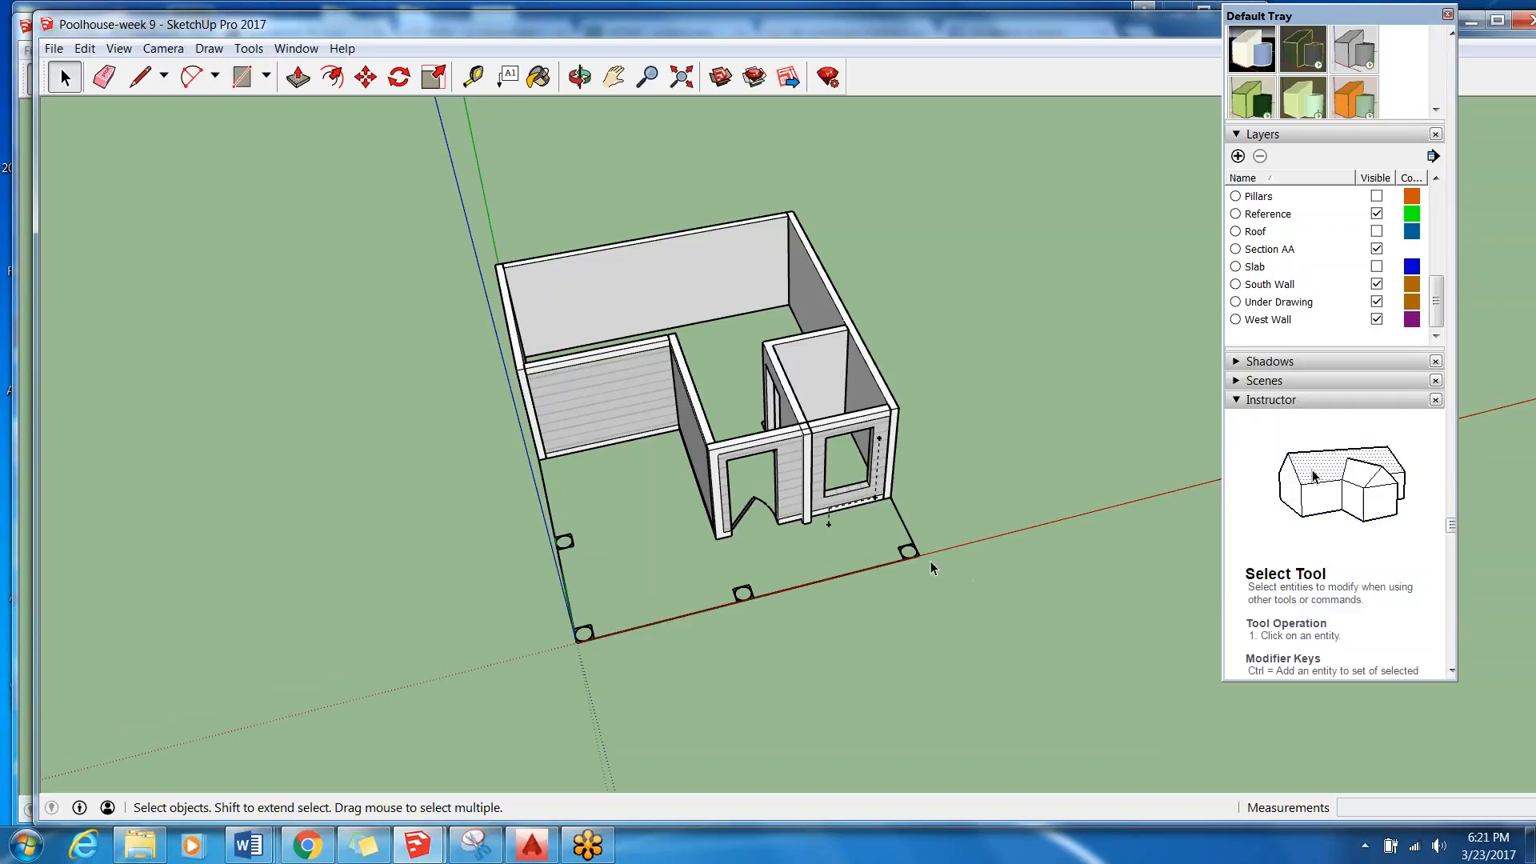
left_click(241, 77)
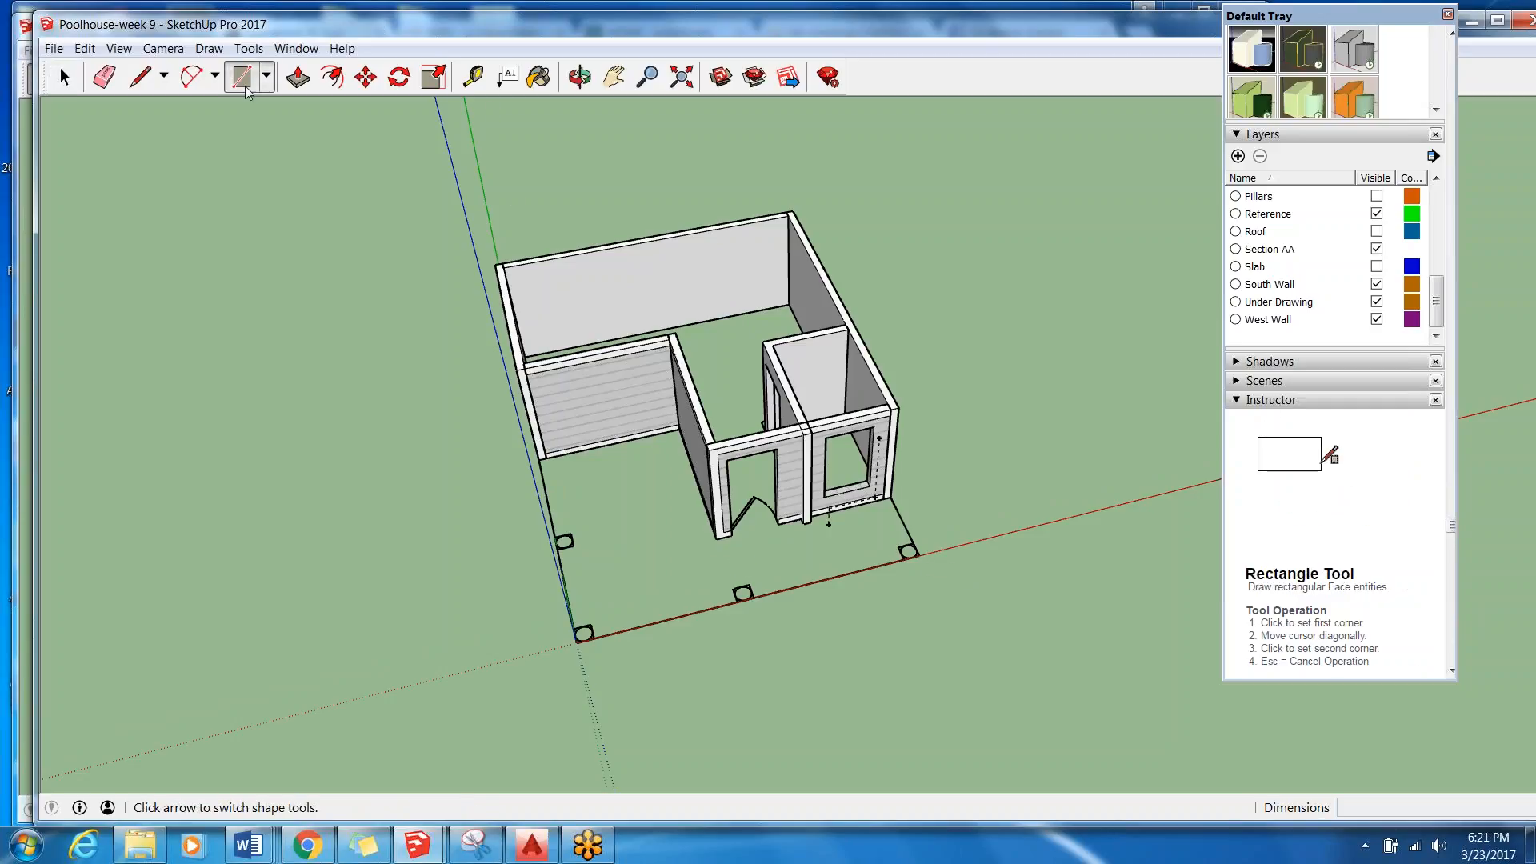
scroll(928, 552, "up", 5)
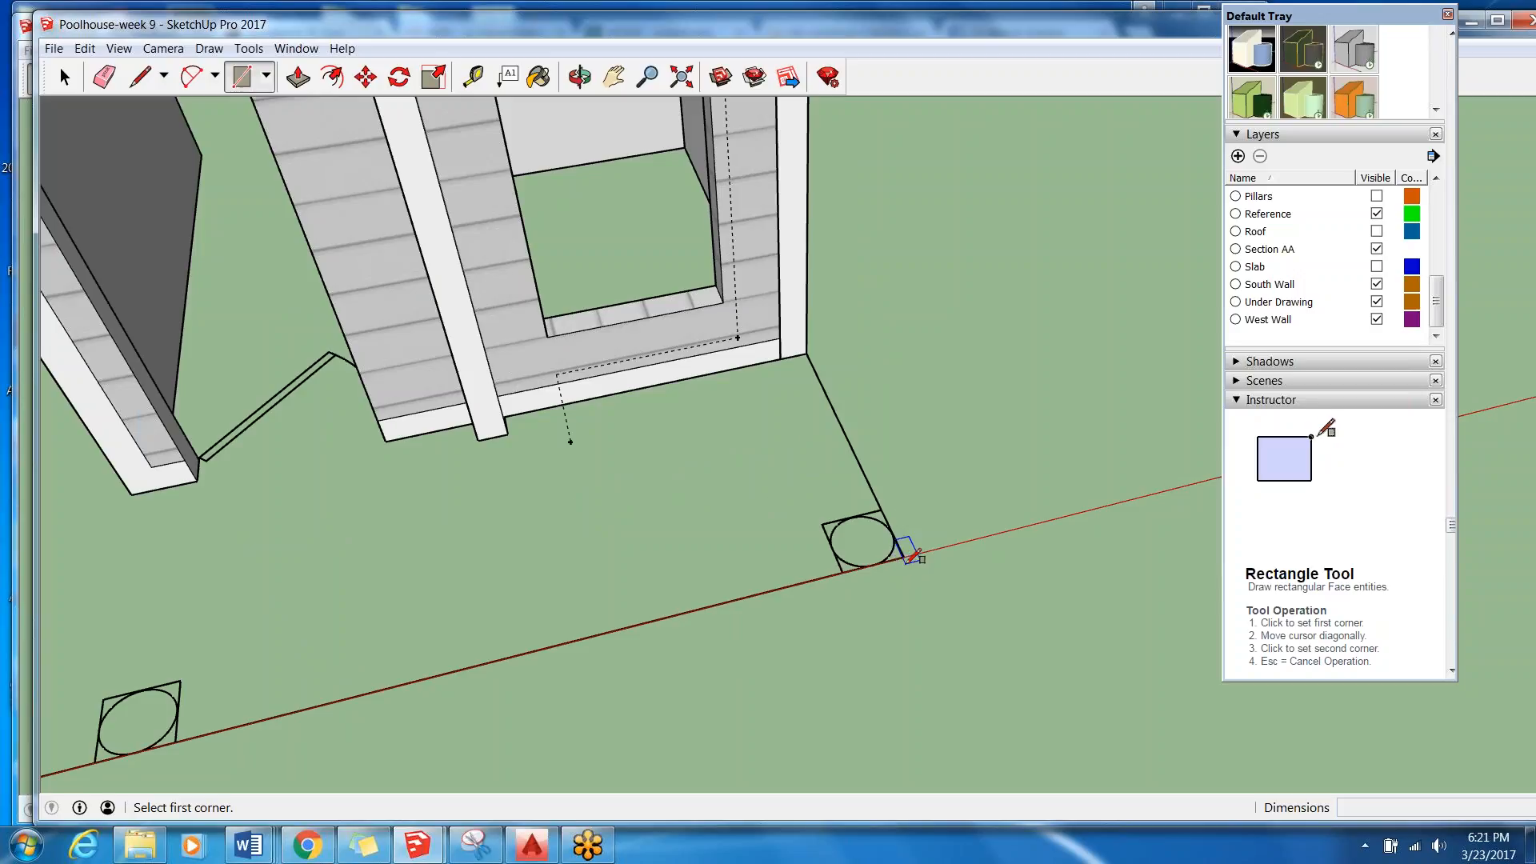
left_click(904, 555)
scroll(960, 528, "down", 5)
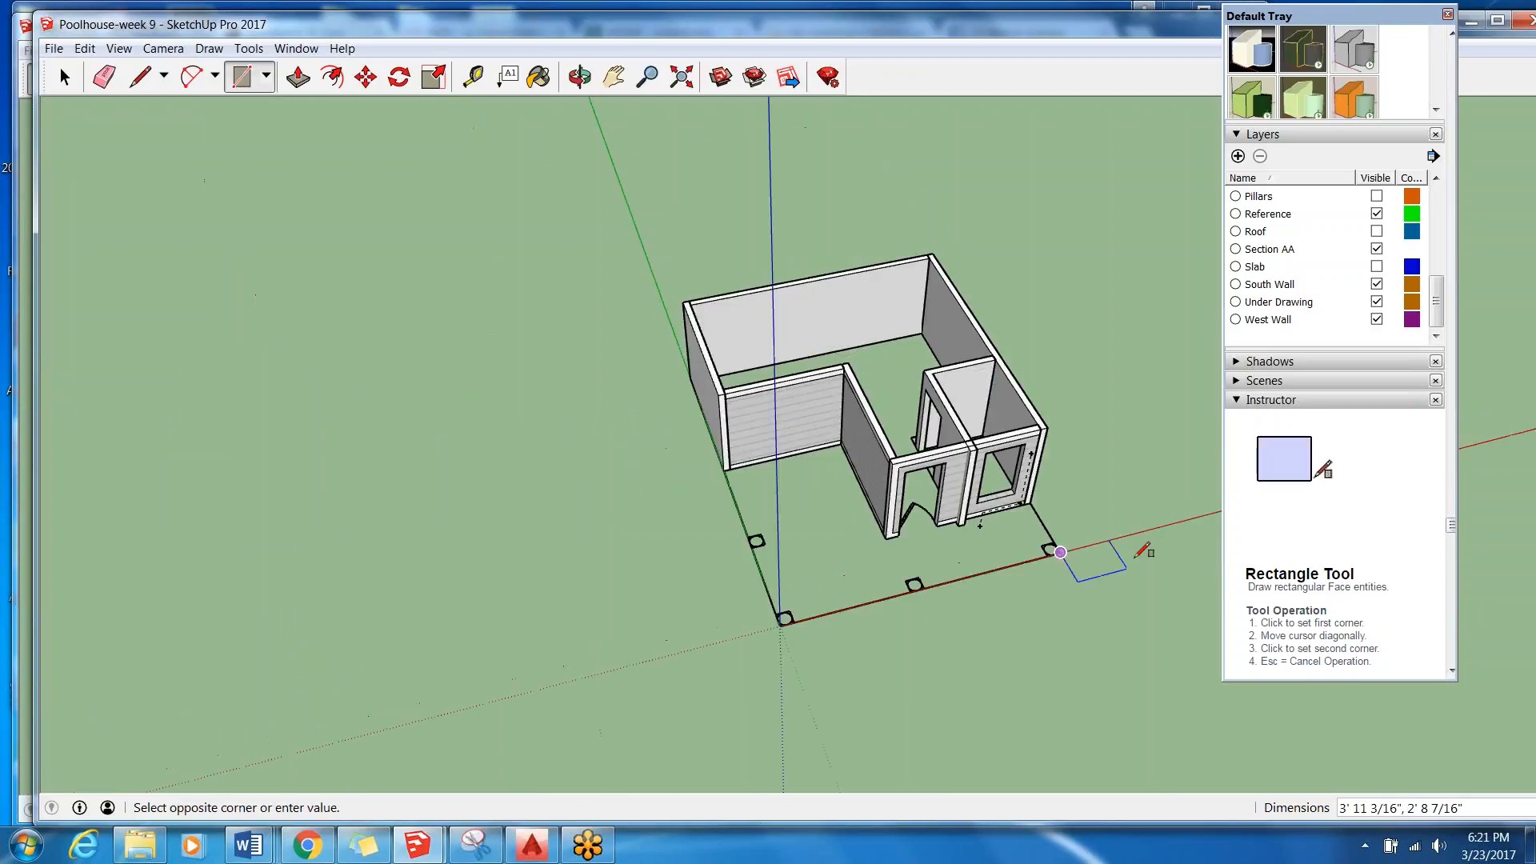
middle_click_drag(1060, 552, 586, 497)
scroll(688, 496, "up", 6)
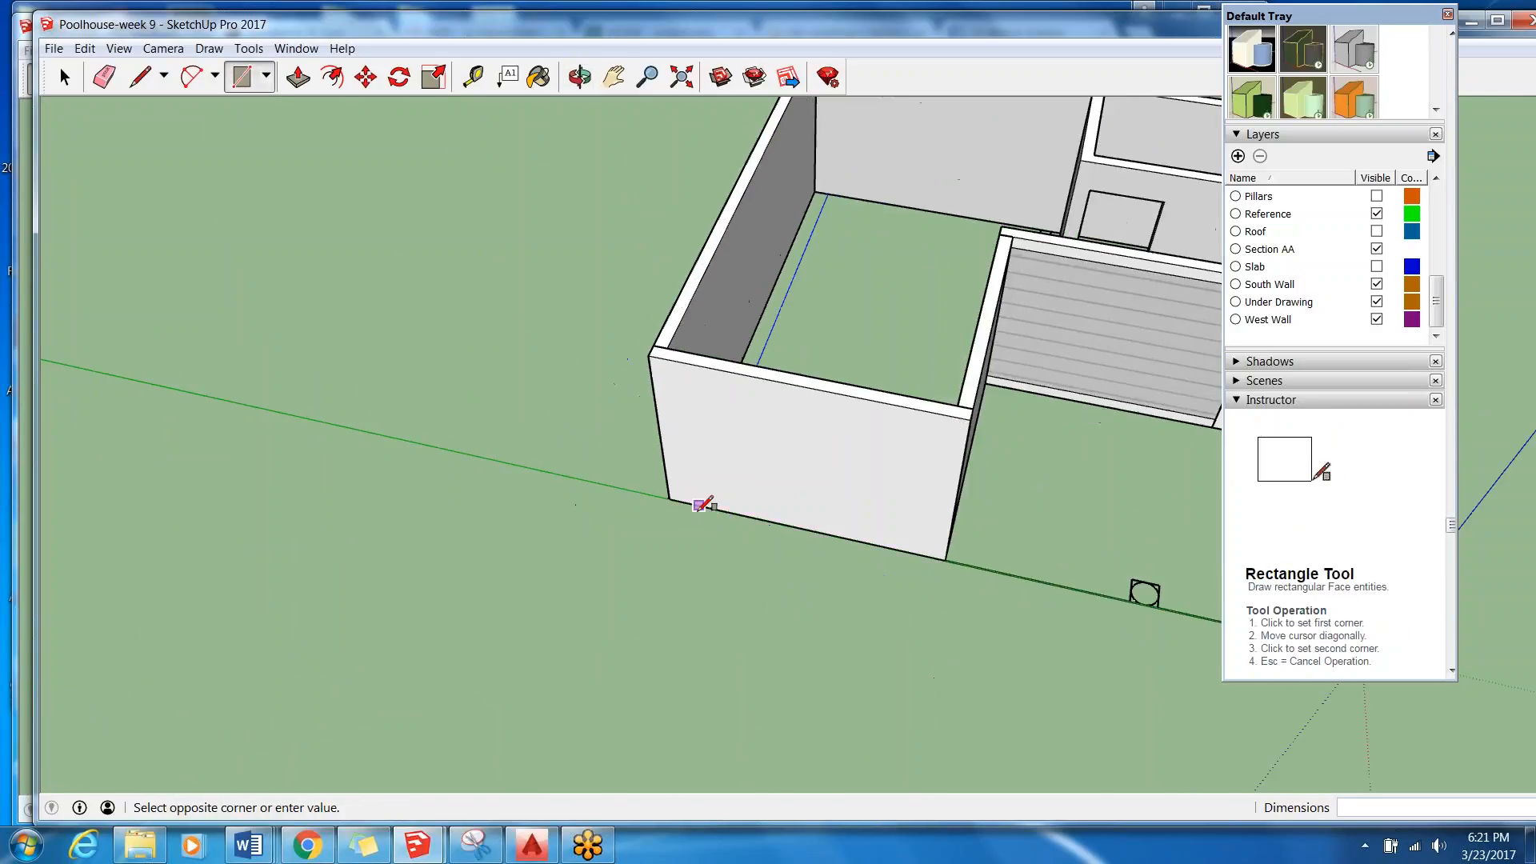
left_click(650, 489)
scroll(552, 463, "down", 5)
middle_click_drag(1016, 416, 573, 448)
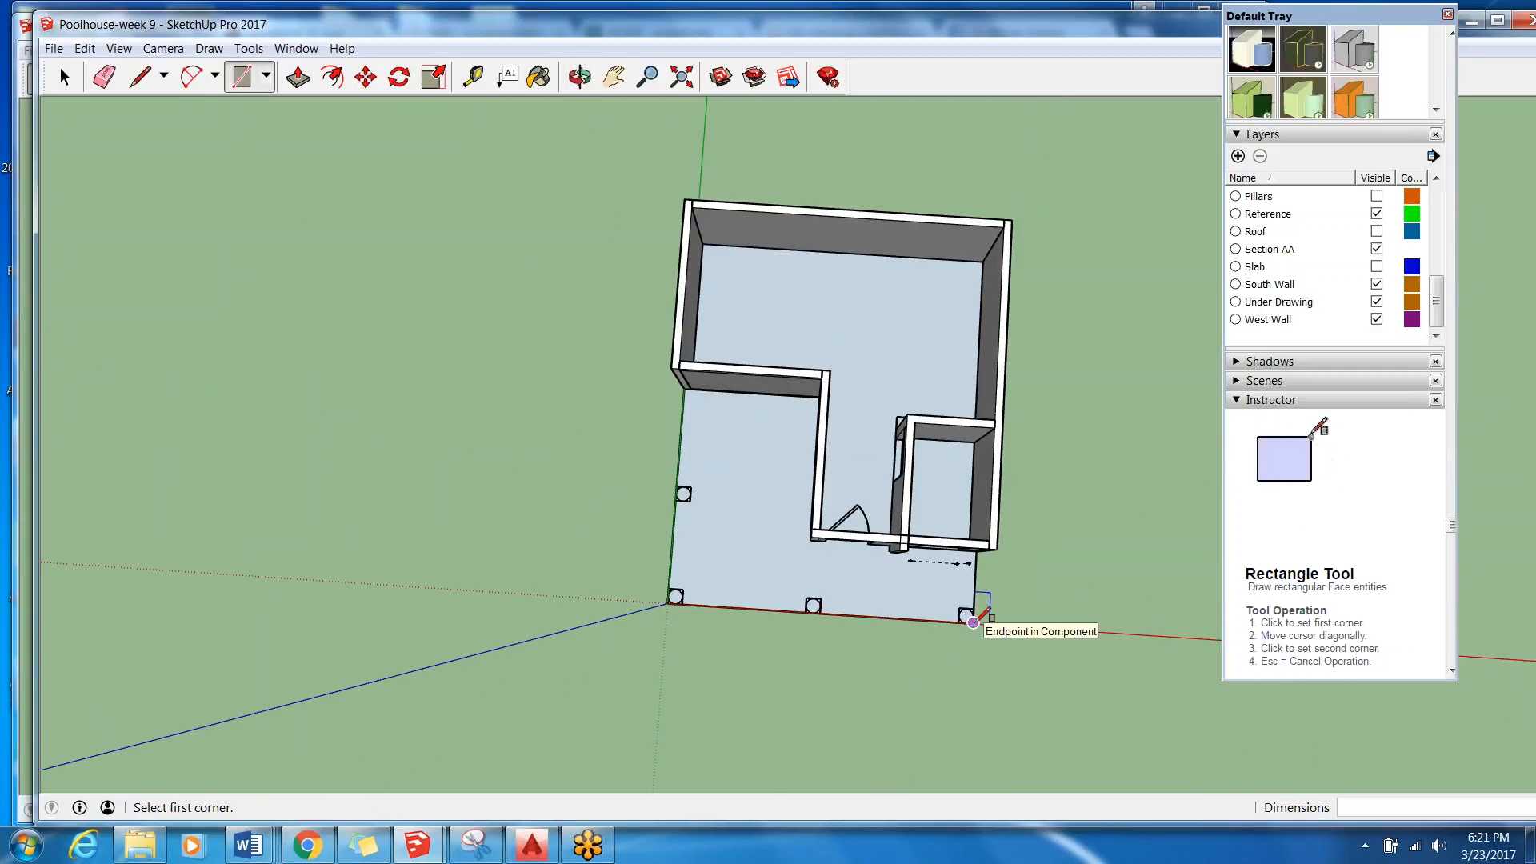
Select the new floor rectangle with its bounding edges and make it a group.
left_click(64, 85)
middle_click_drag(512, 400, 530, 389)
middle_click_drag(720, 544, 778, 394)
middle_click_drag(890, 708, 909, 582)
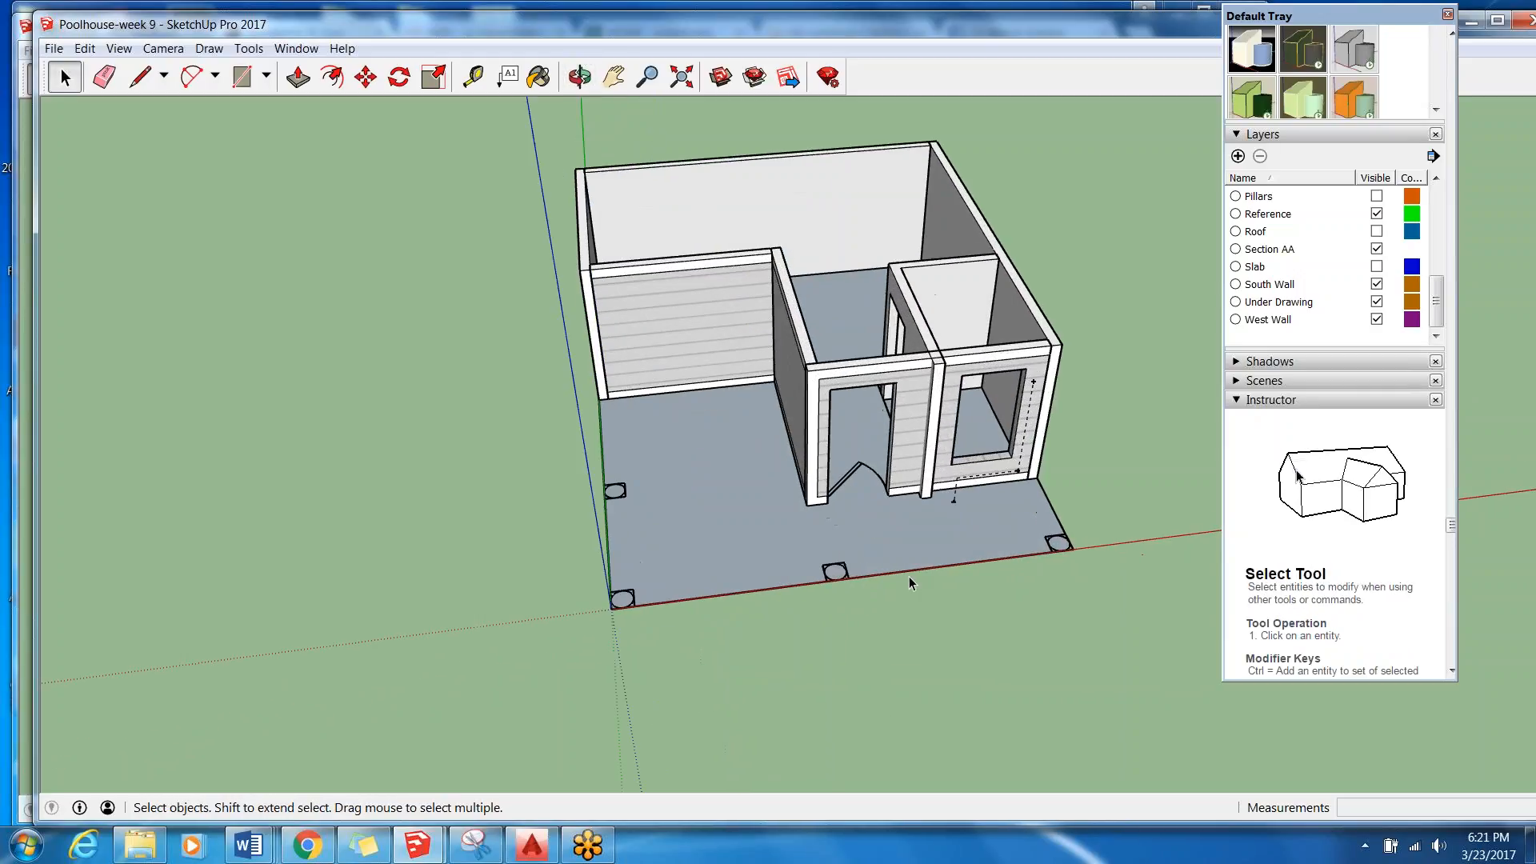
left_click(914, 530)
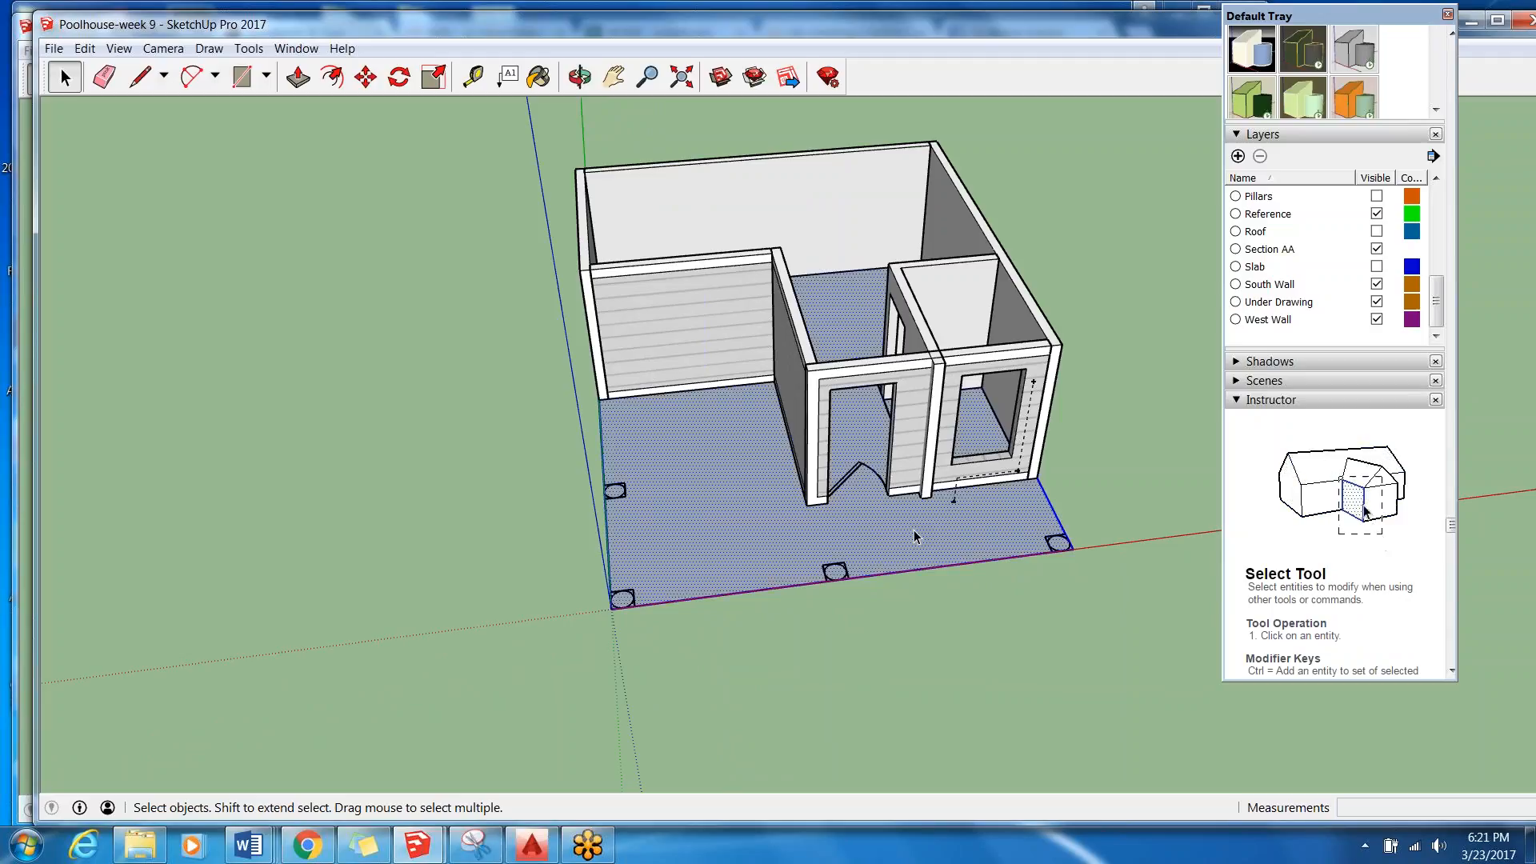
right_click(915, 536)
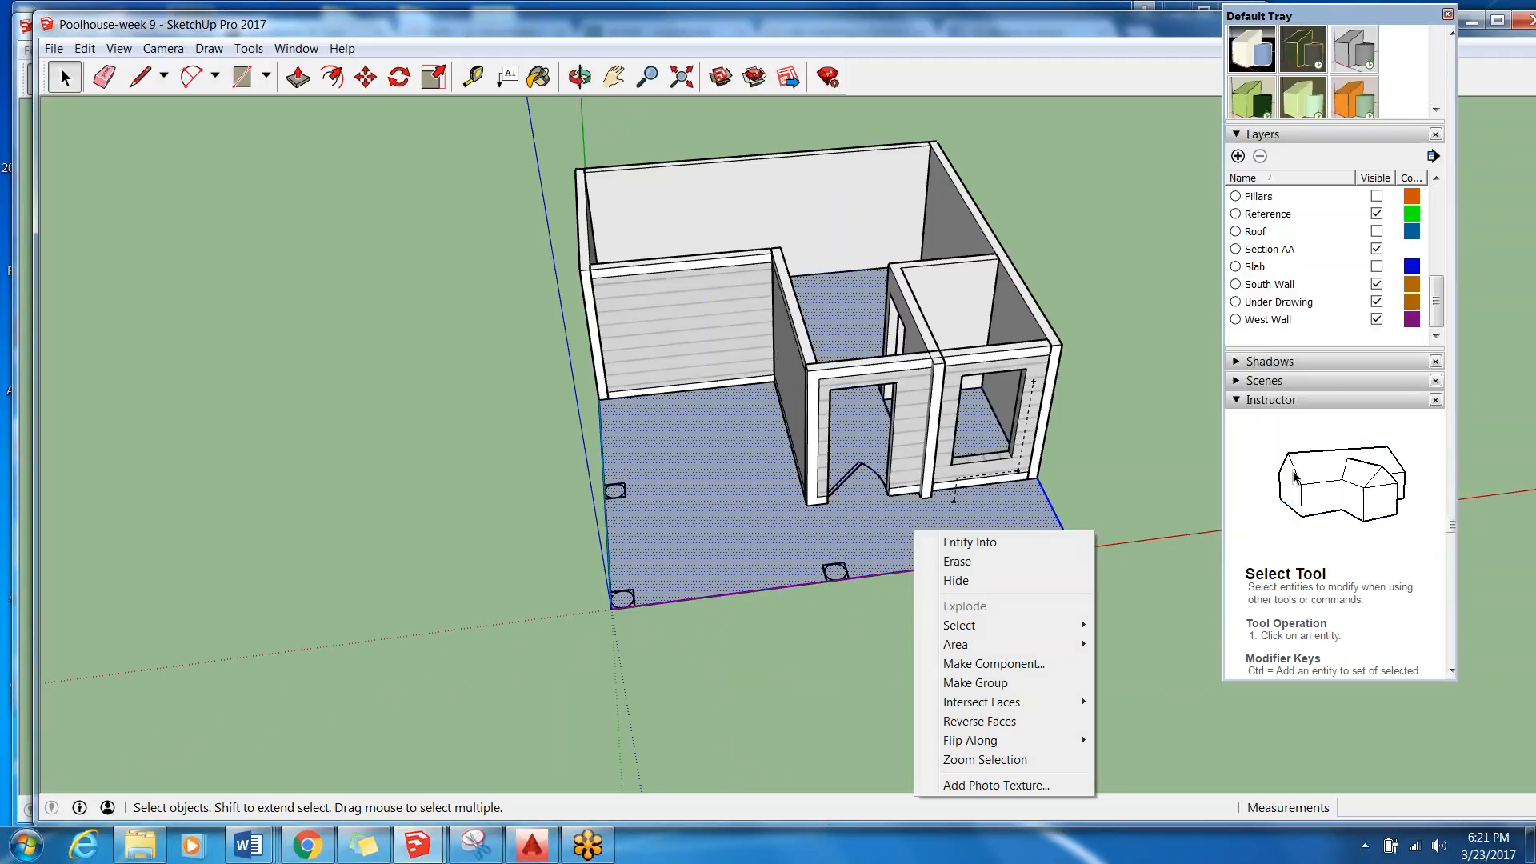
left_click(990, 682)
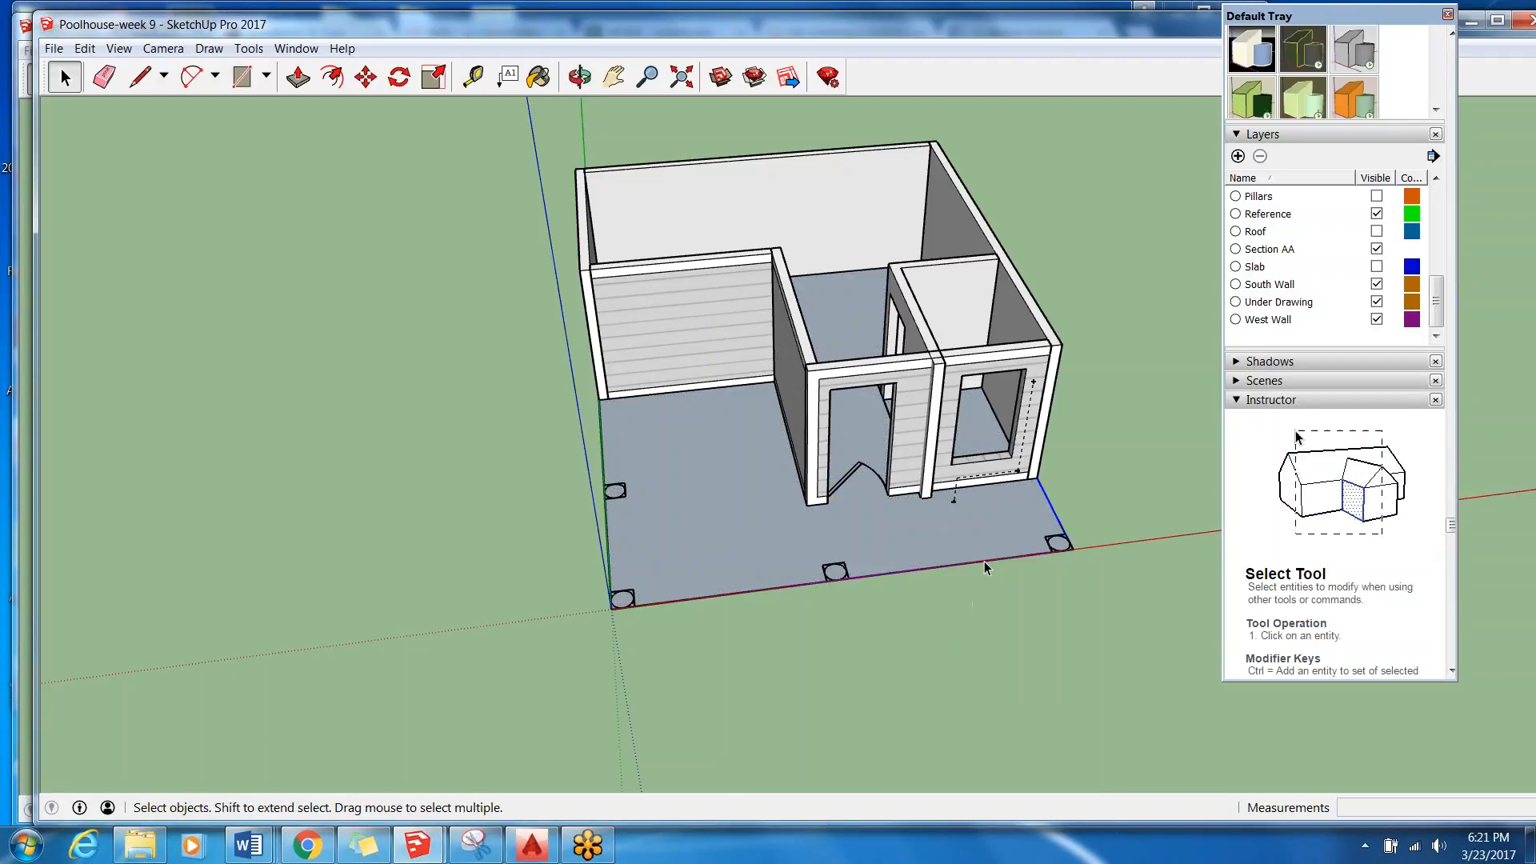
Show the Slab layer, examine the existing slab's edge beneath the new floor group, and hide the layer again.
left_click(1290, 274)
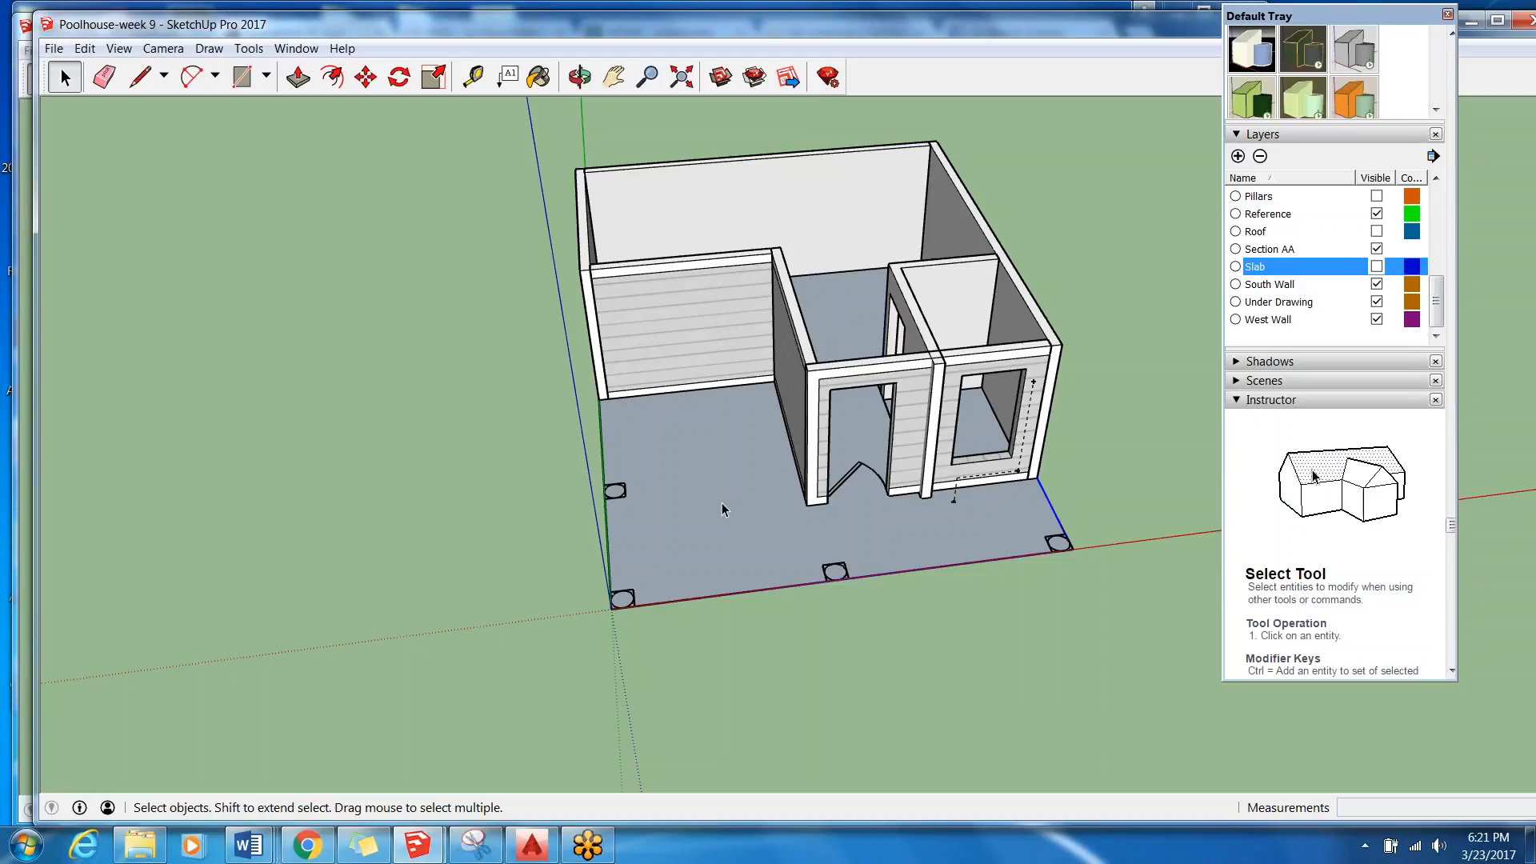
left_click(1376, 267)
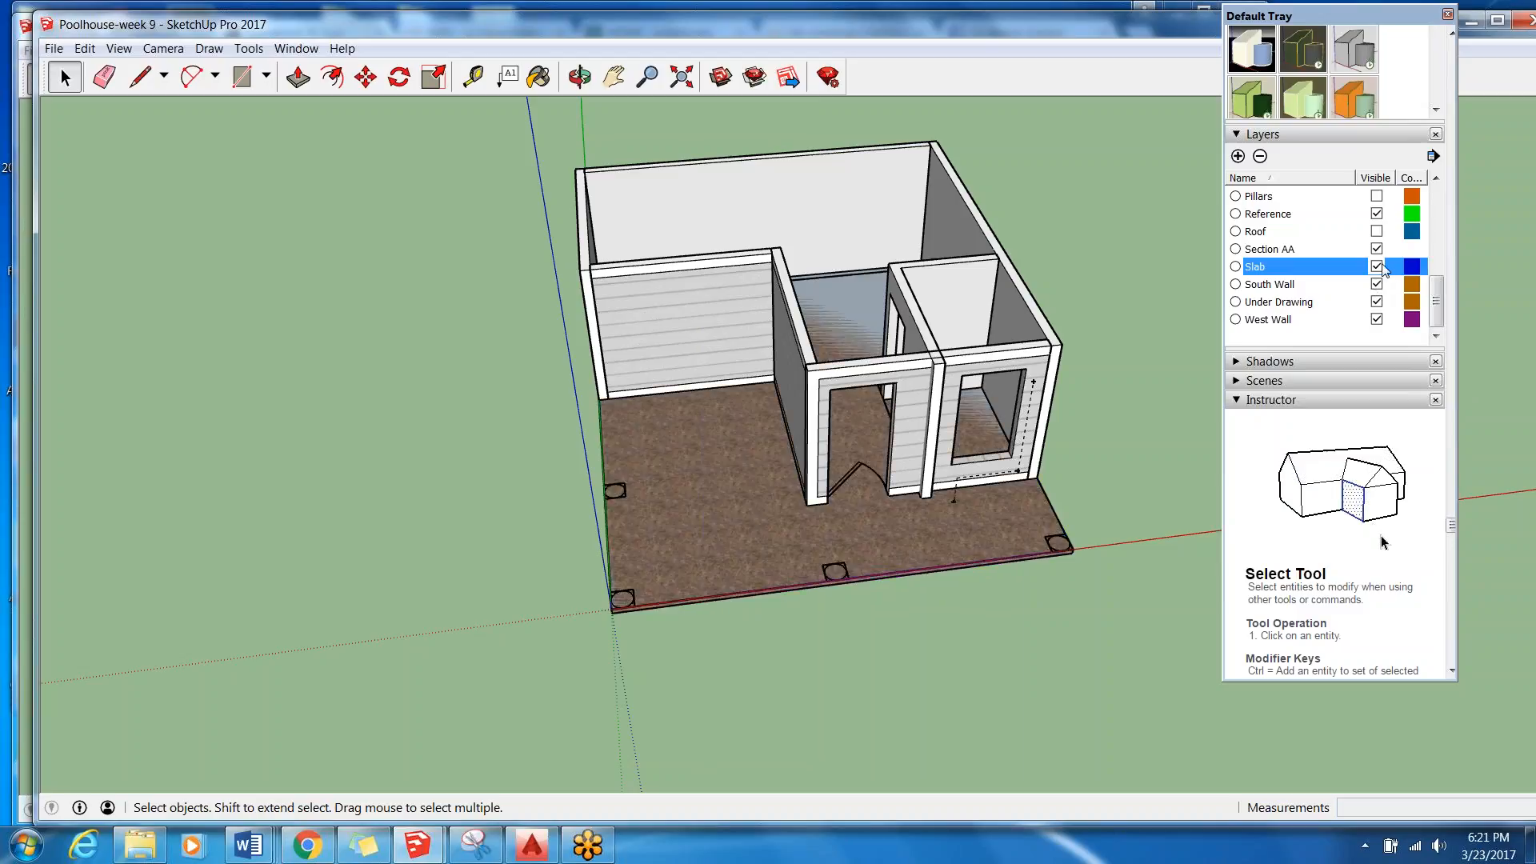
scroll(677, 669, "up", 4)
middle_click_drag(677, 669, 669, 462)
scroll(654, 484, "up", 3)
scroll(632, 546, "up", 4)
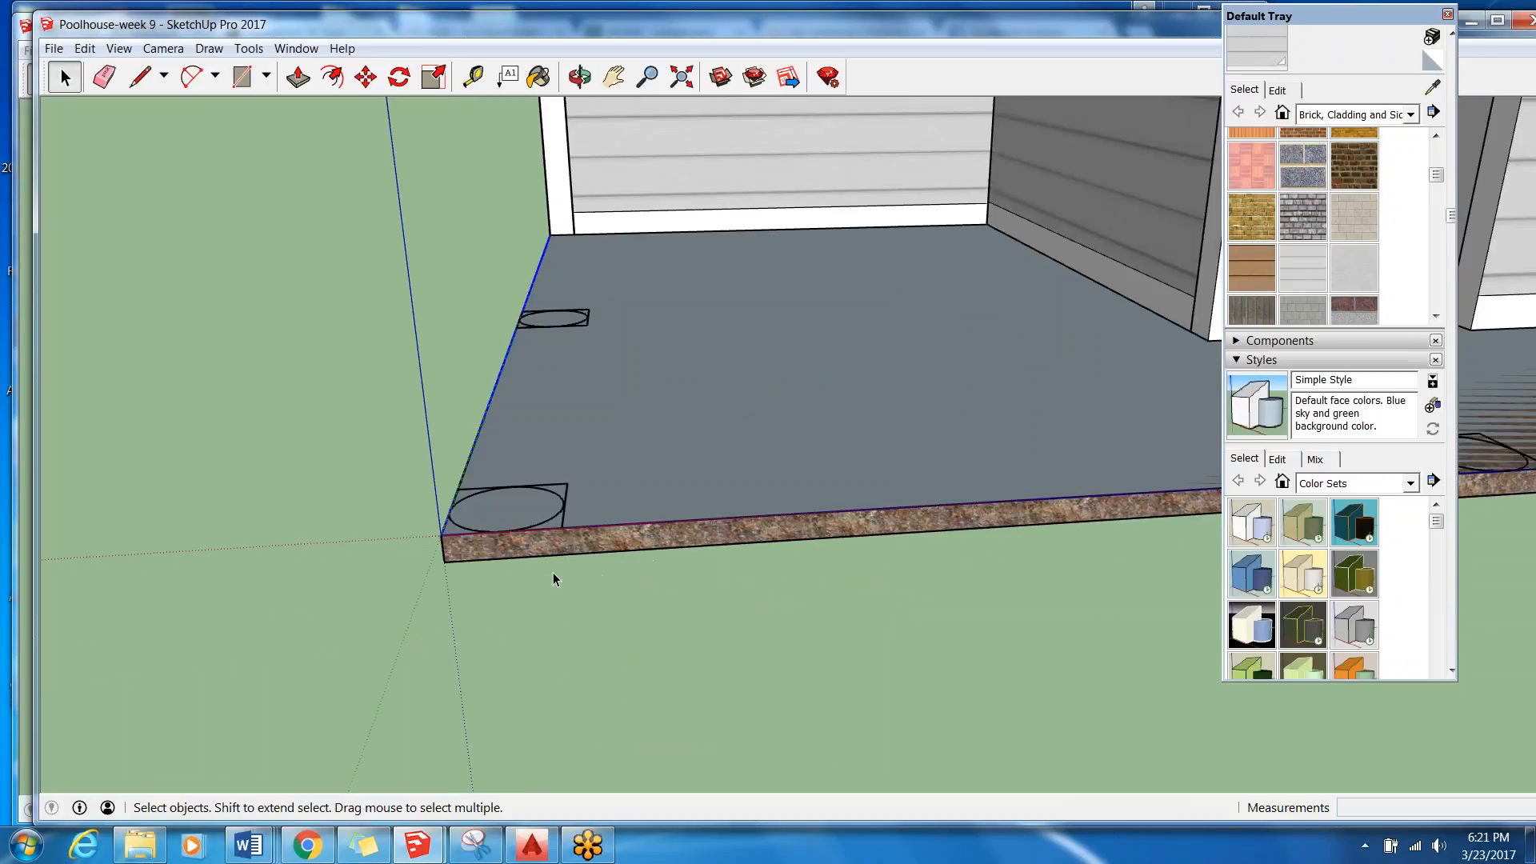
scroll(401, 532, "down", 3)
scroll(520, 538, "down", 5)
middle_click_drag(669, 542, 681, 667)
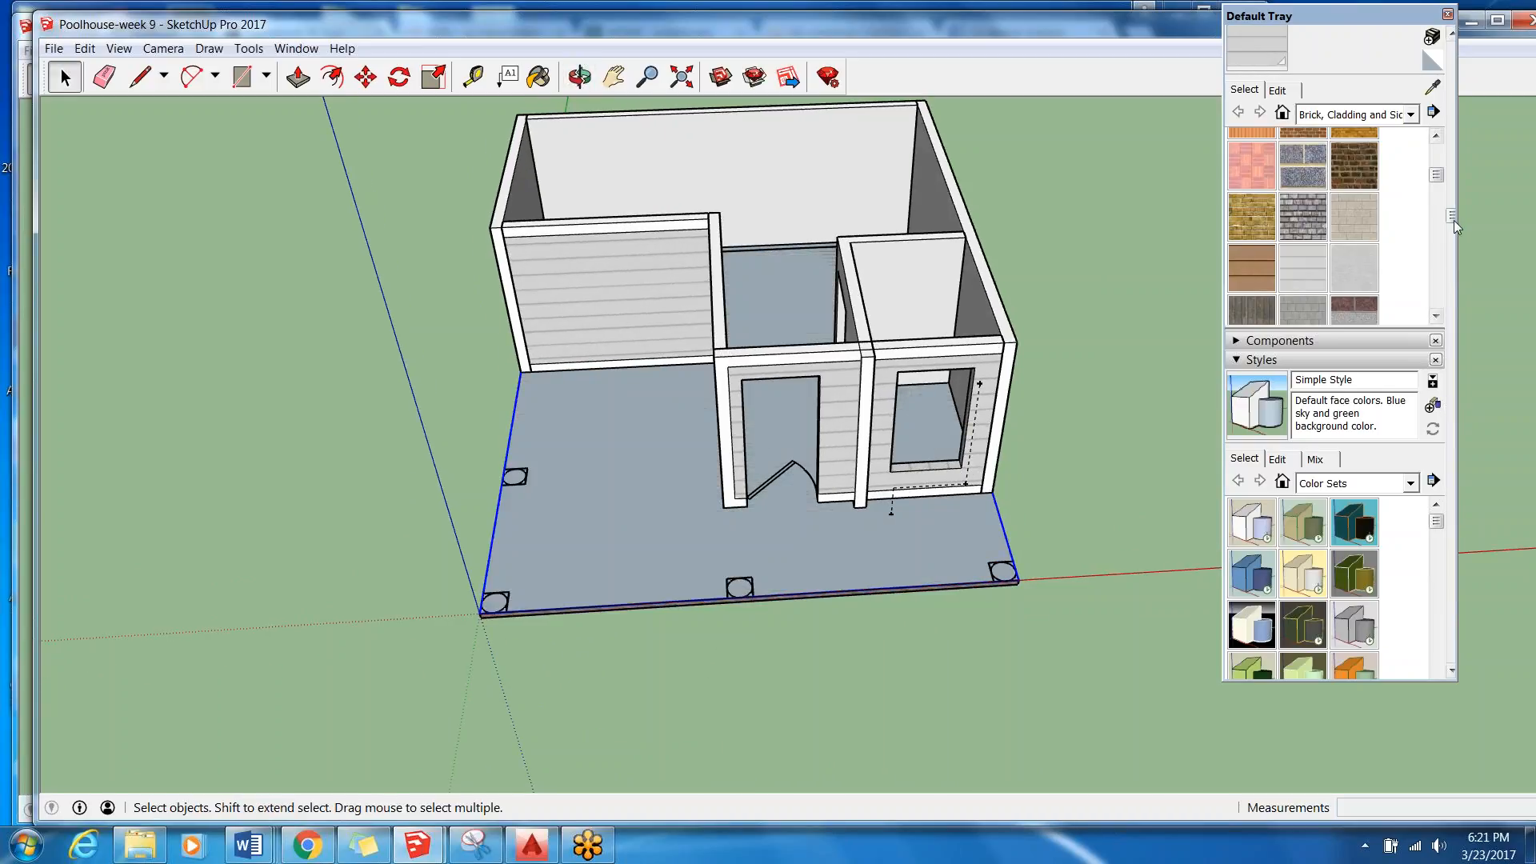
left_click_drag(1452, 217, 1449, 455)
left_click(1376, 415)
Push/pull the new floor group's face downward into a thin slab and leave the group.
middle_click_drag(480, 586, 576, 463)
scroll(576, 462, "up", 3)
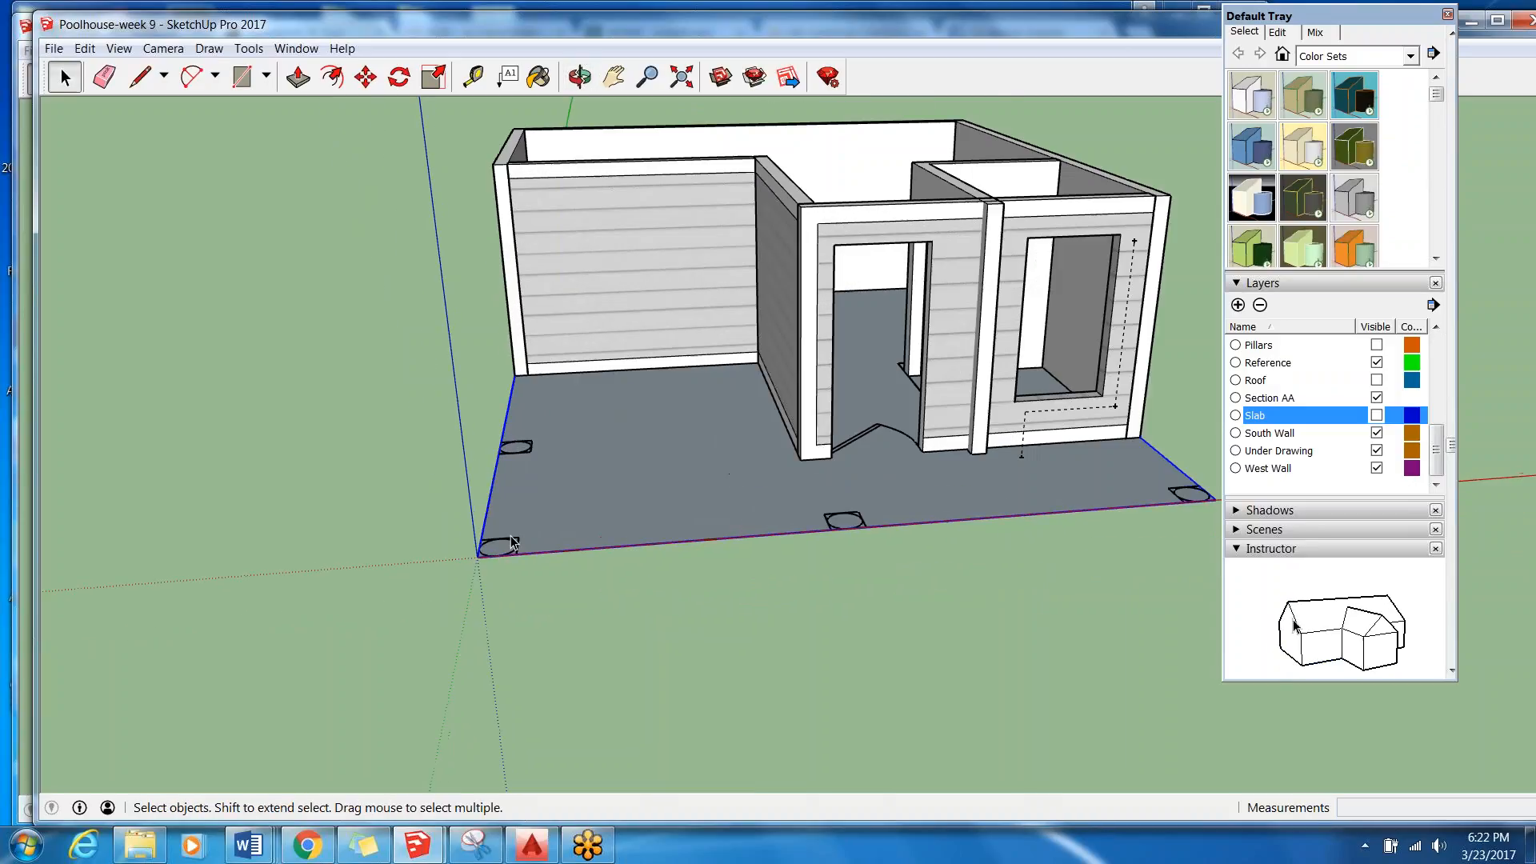
double_click(619, 485)
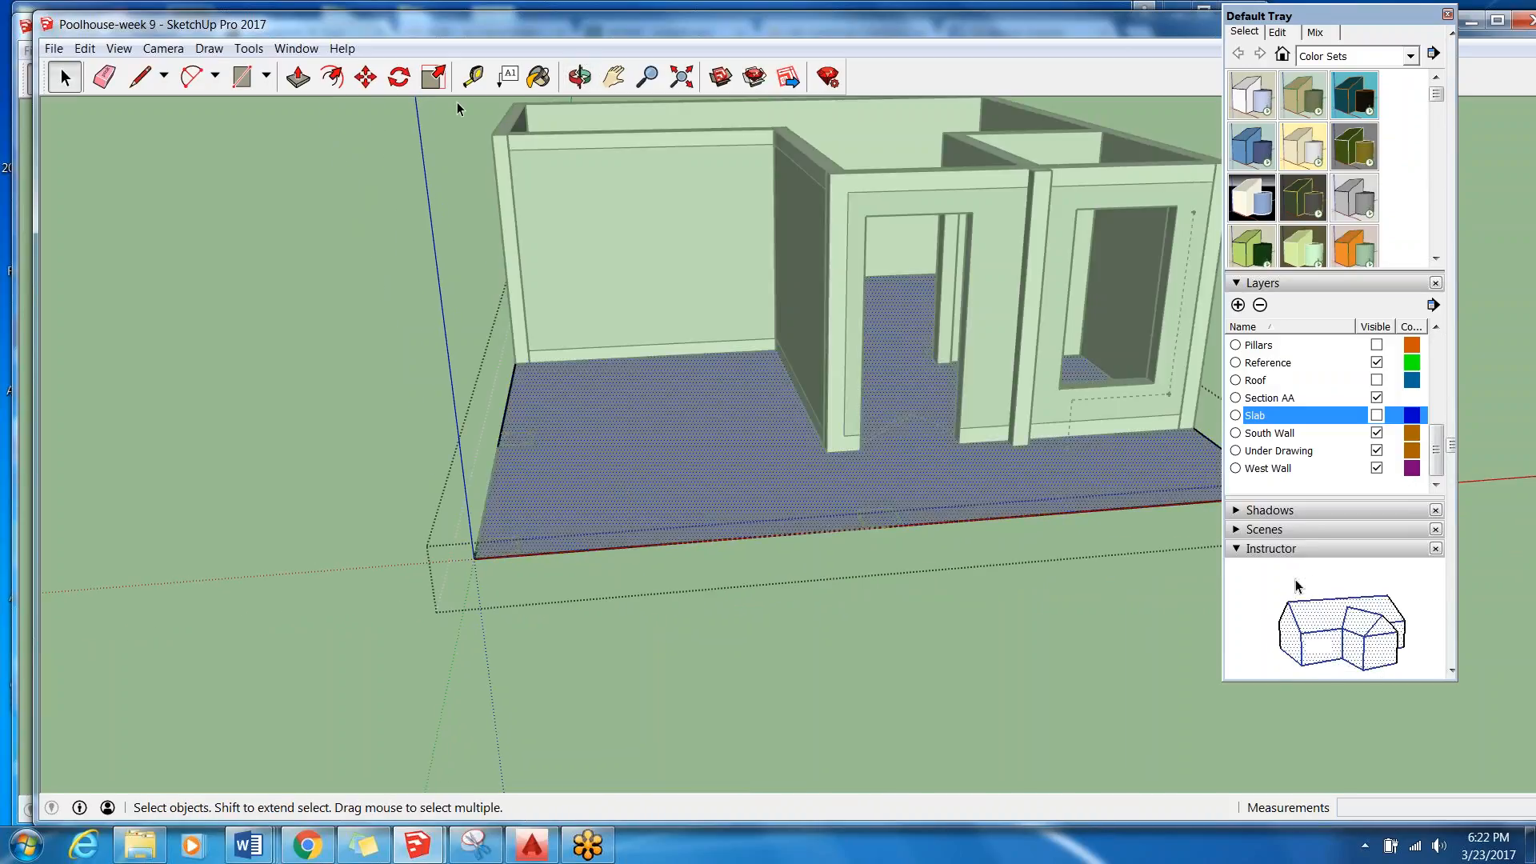
left_click(298, 77)
scroll(491, 515, "up", 2)
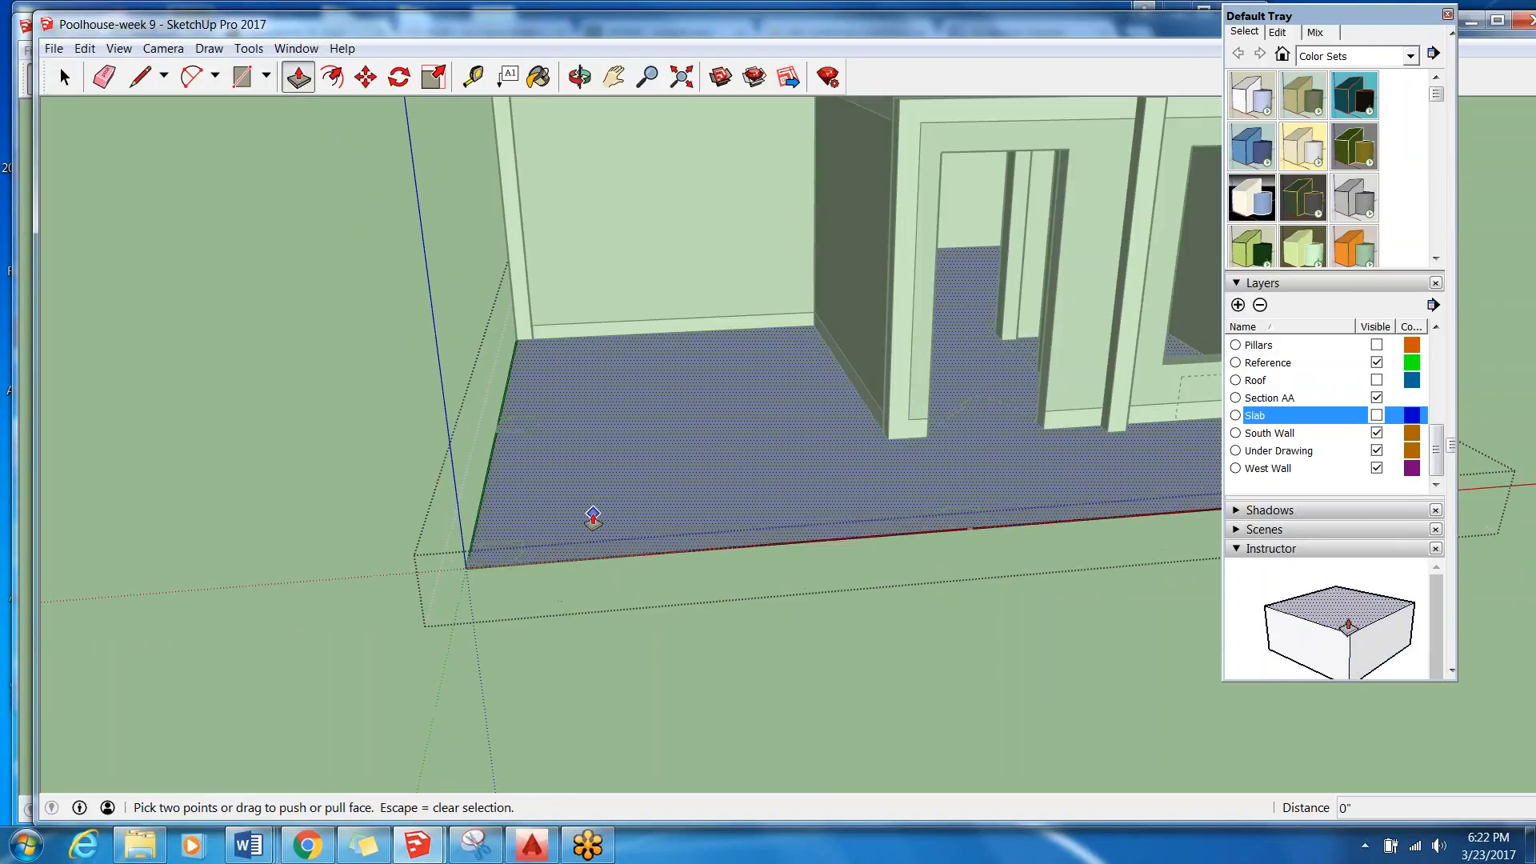
left_click(592, 514)
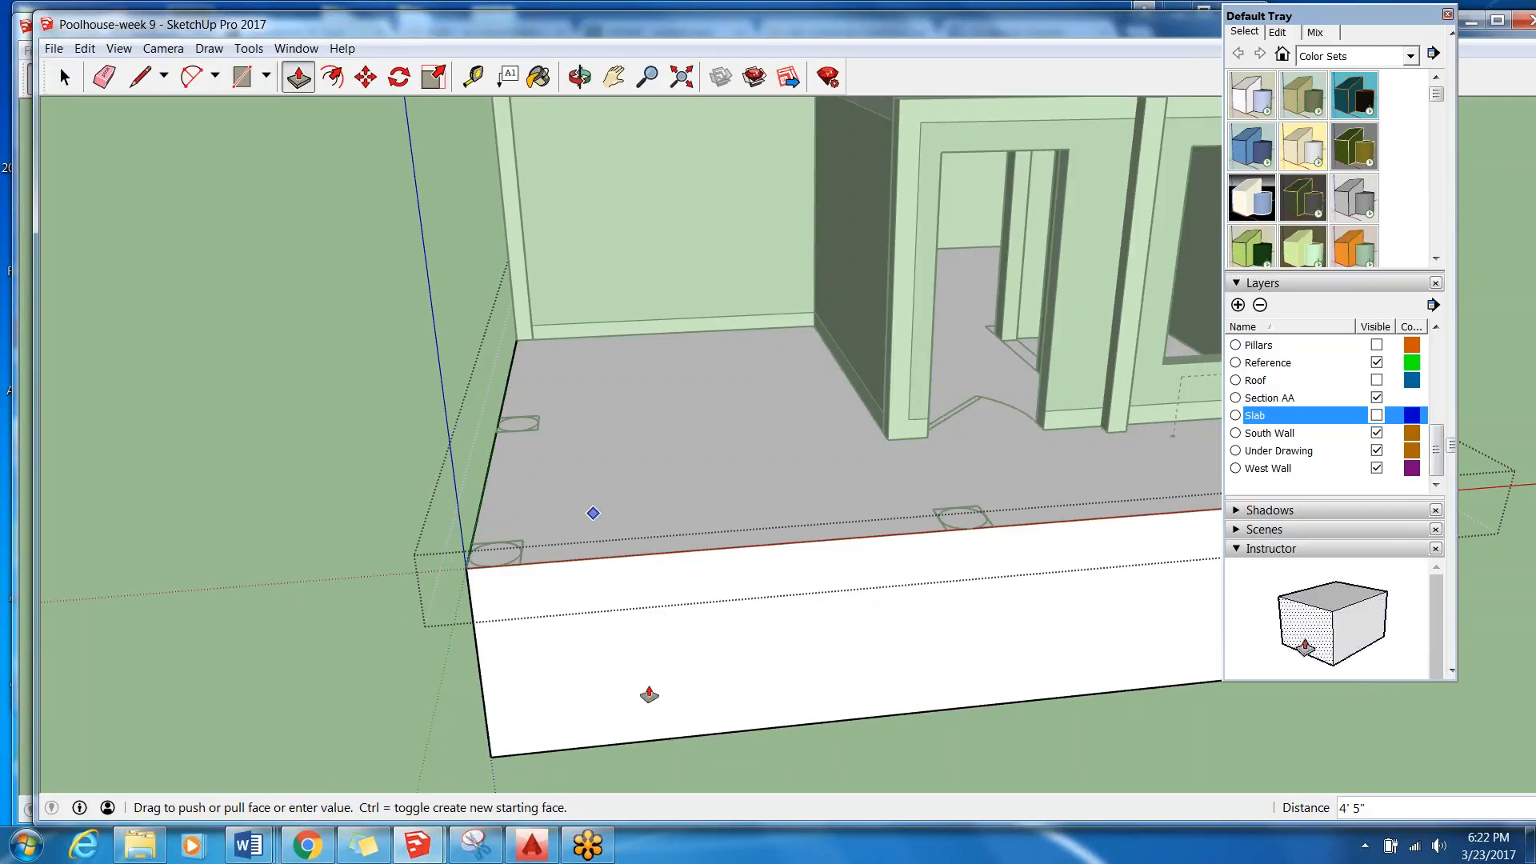
key("Return")
middle_click_drag(592, 620, 531, 744)
left_click(65, 77)
left_click(353, 220)
scroll(535, 468, "down", 7)
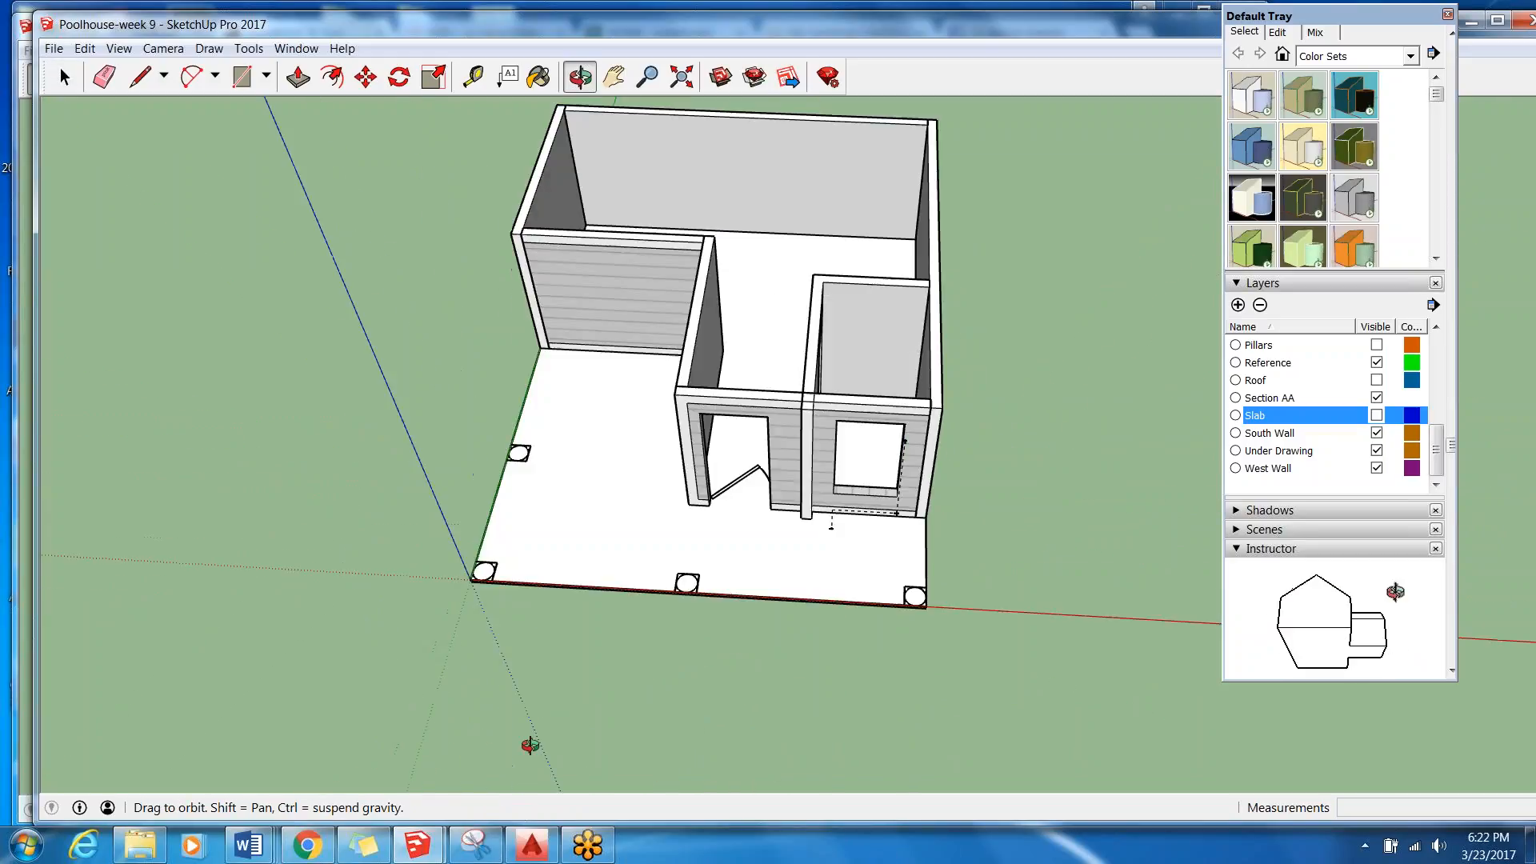
Delete the new floor group and show the Slab layer so the original textured slab is used.
scroll(538, 589, "up", 3)
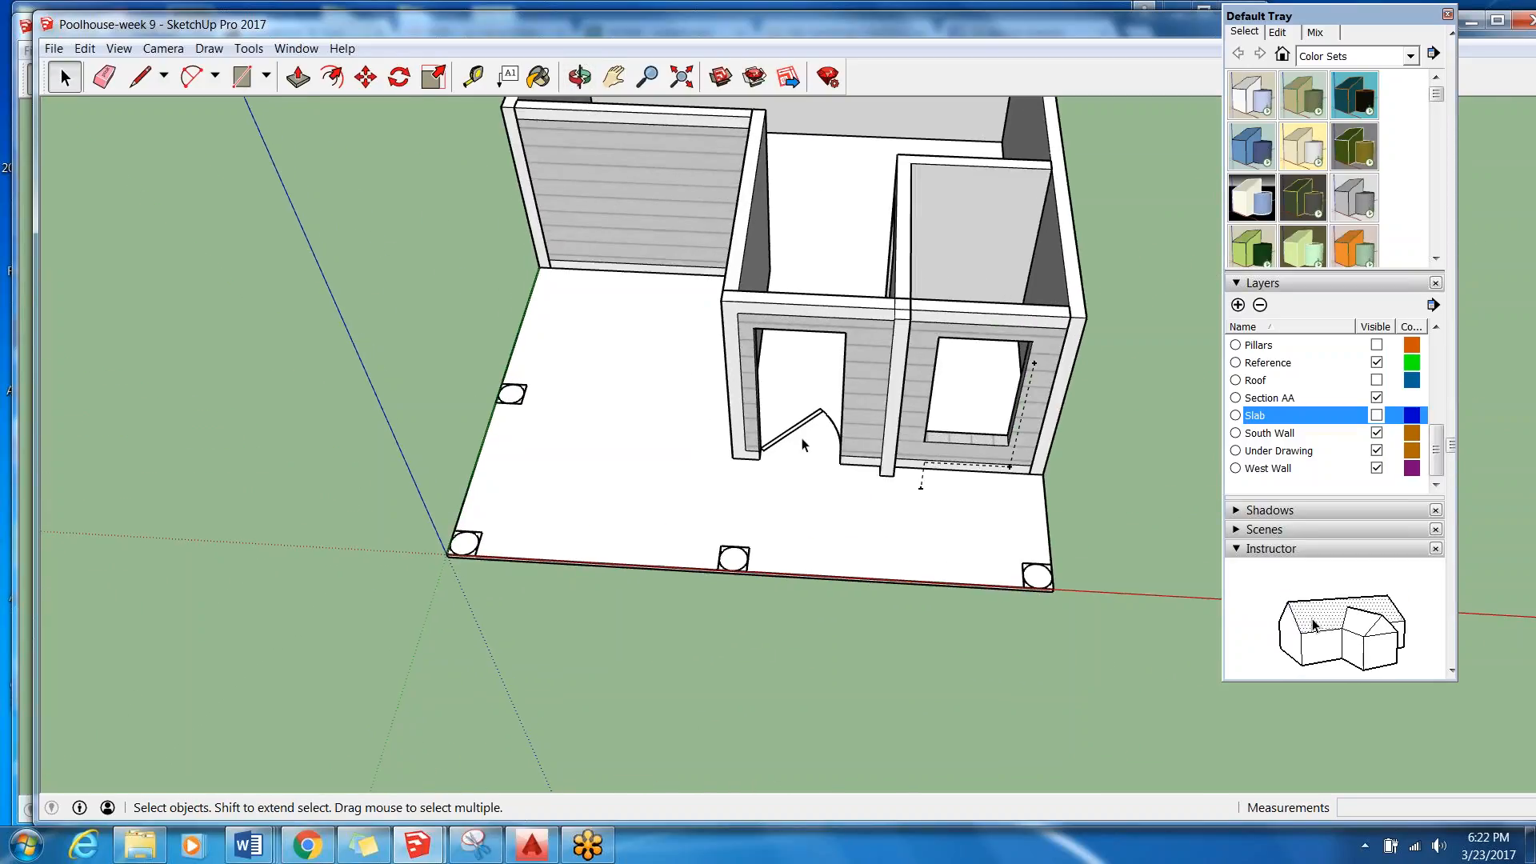
scroll(720, 477, "down", 3)
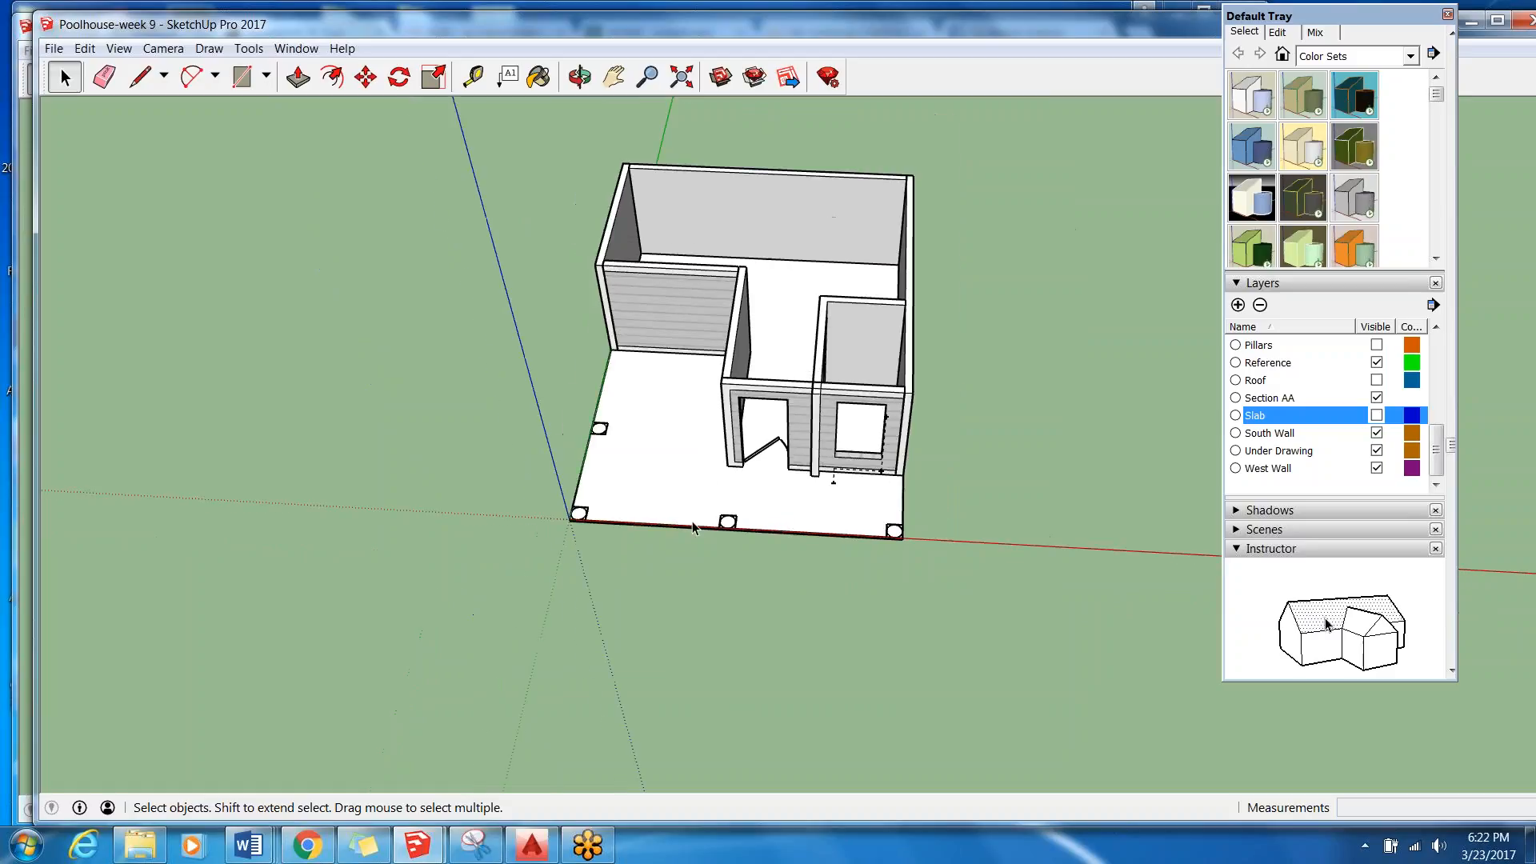
middle_click_drag(671, 476, 661, 416)
left_click(677, 482)
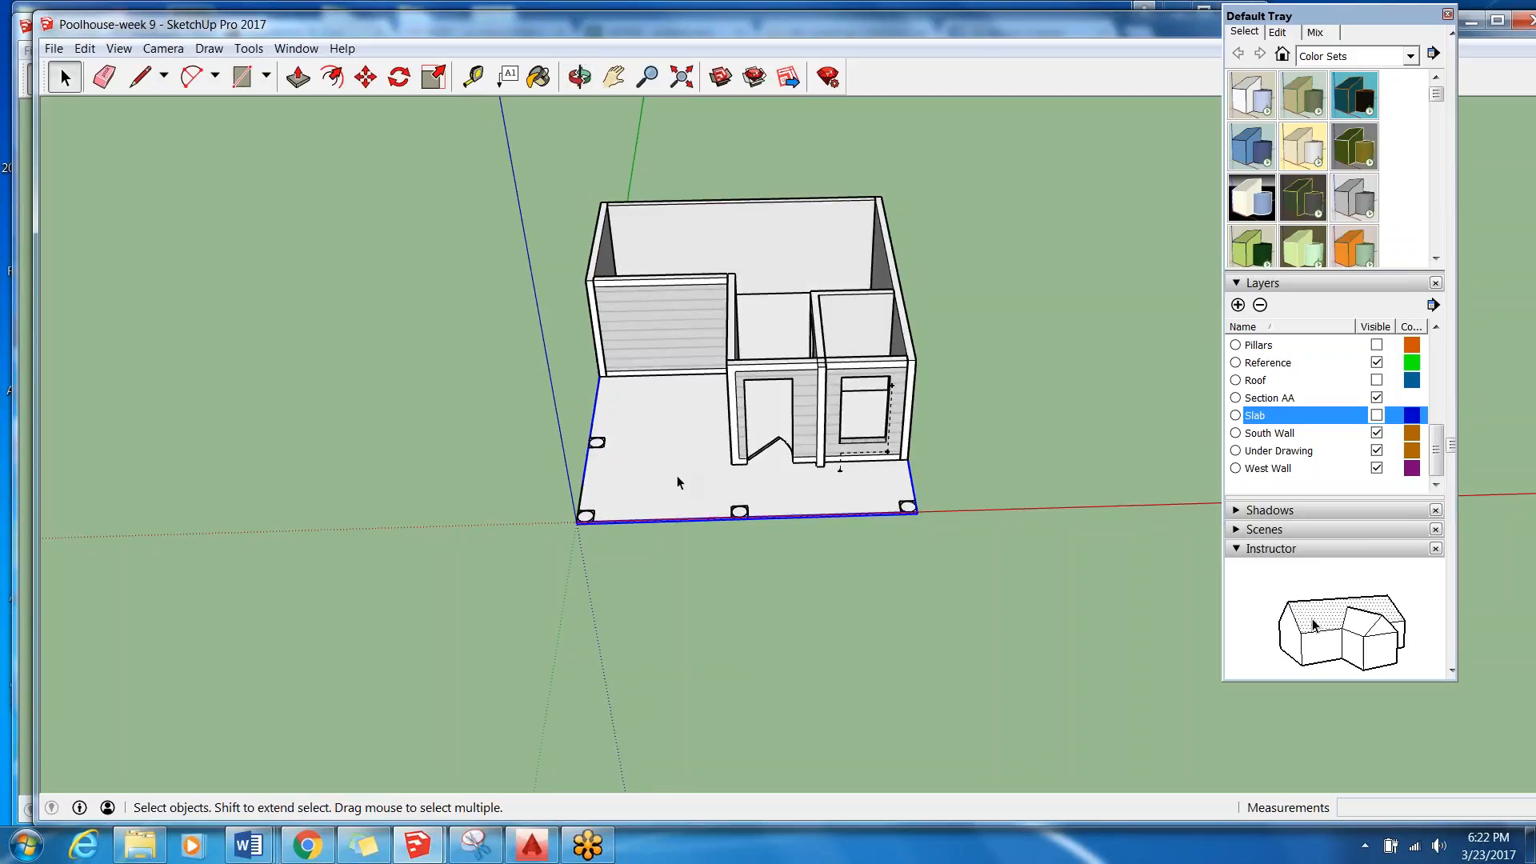
key("Delete")
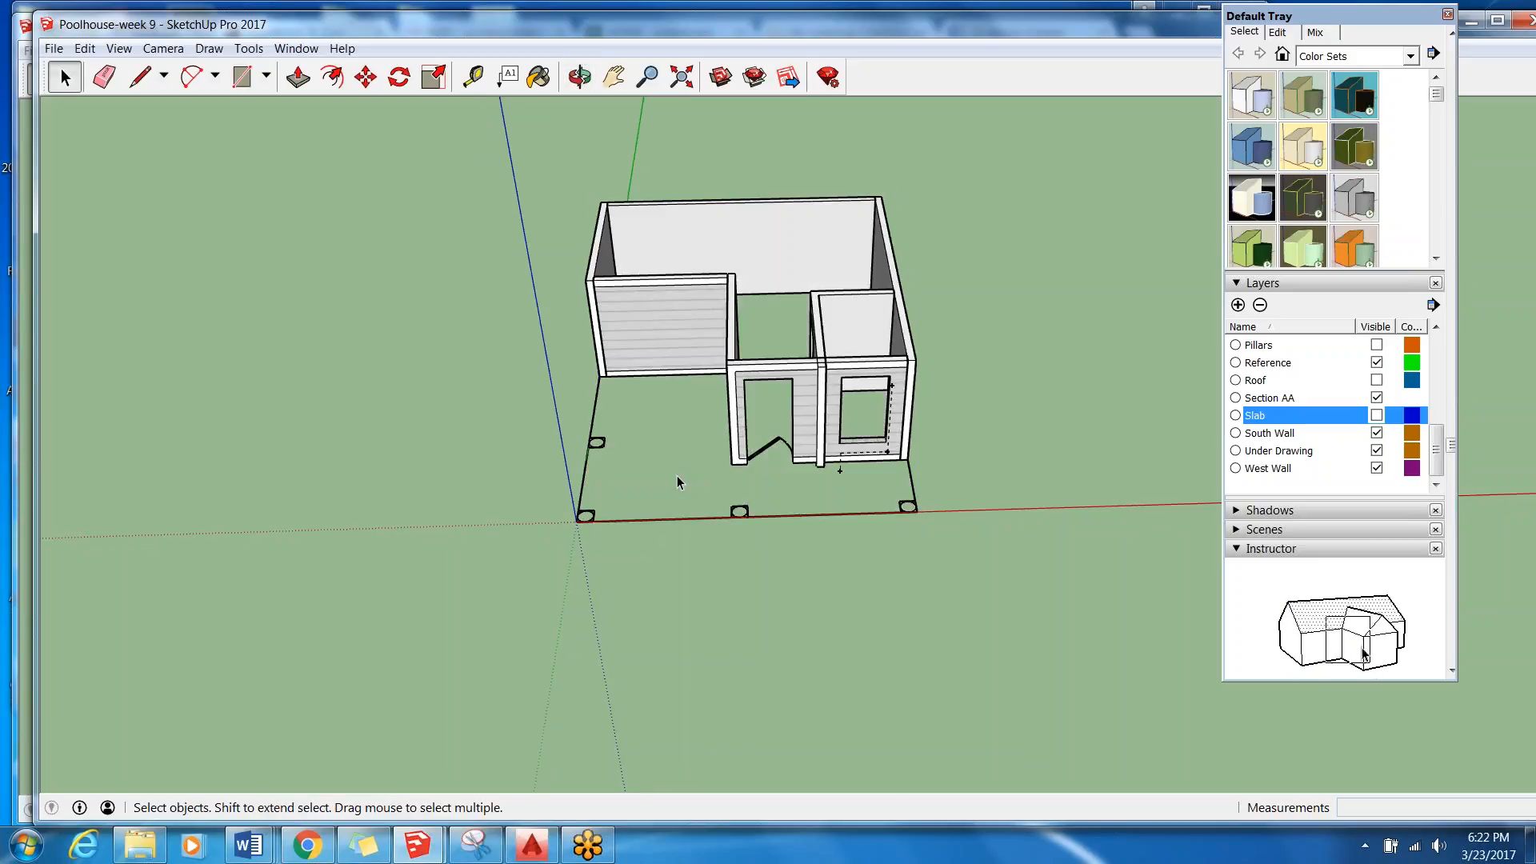
left_click(1377, 416)
scroll(704, 398, "up", 4)
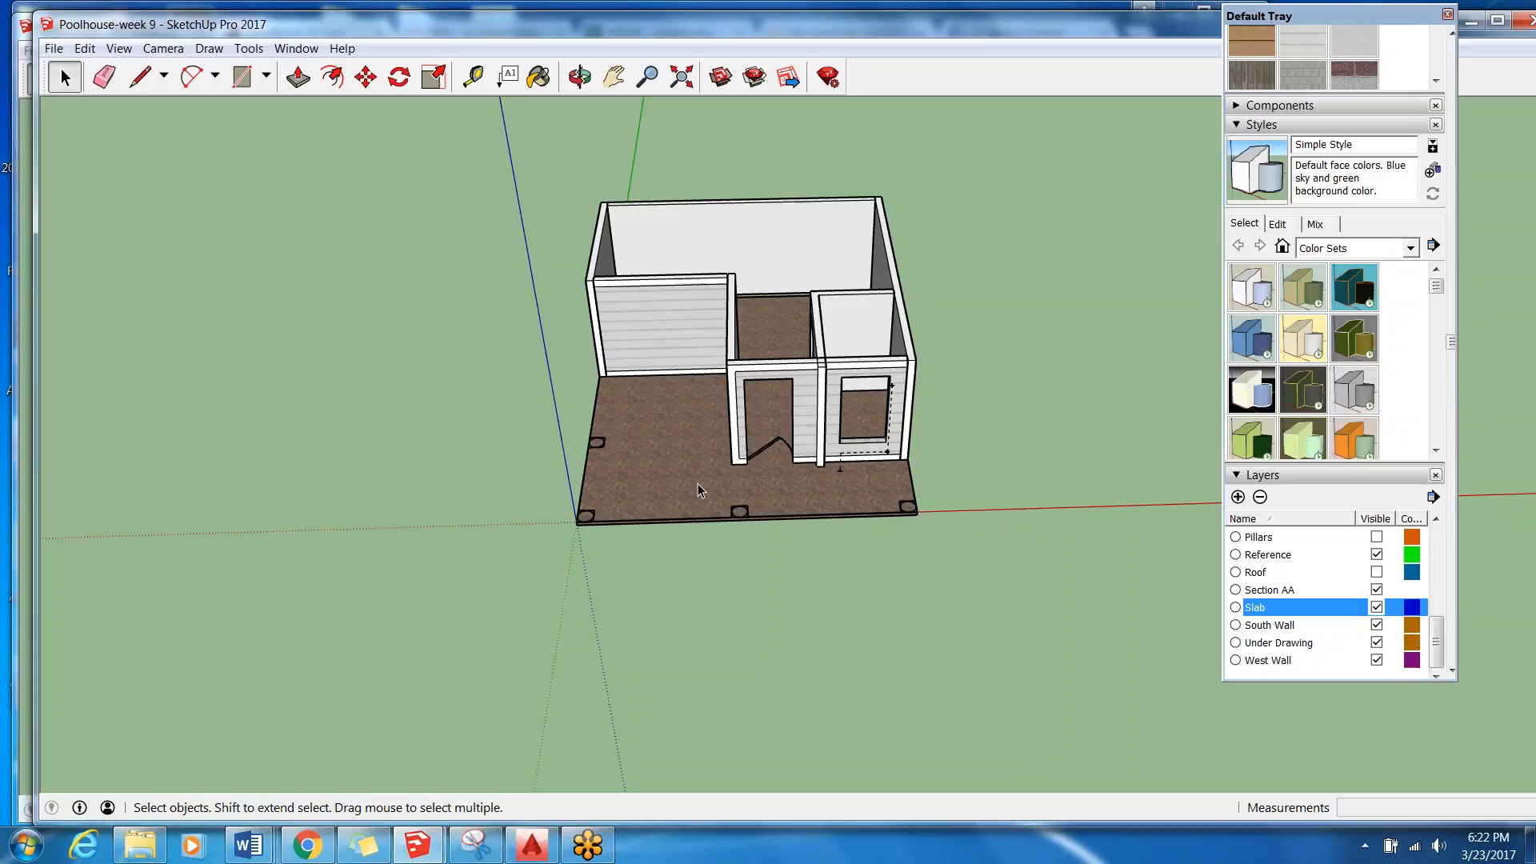
Examine the original slab group, its top face and all its inner geometry in the entity information.
double_click(683, 442)
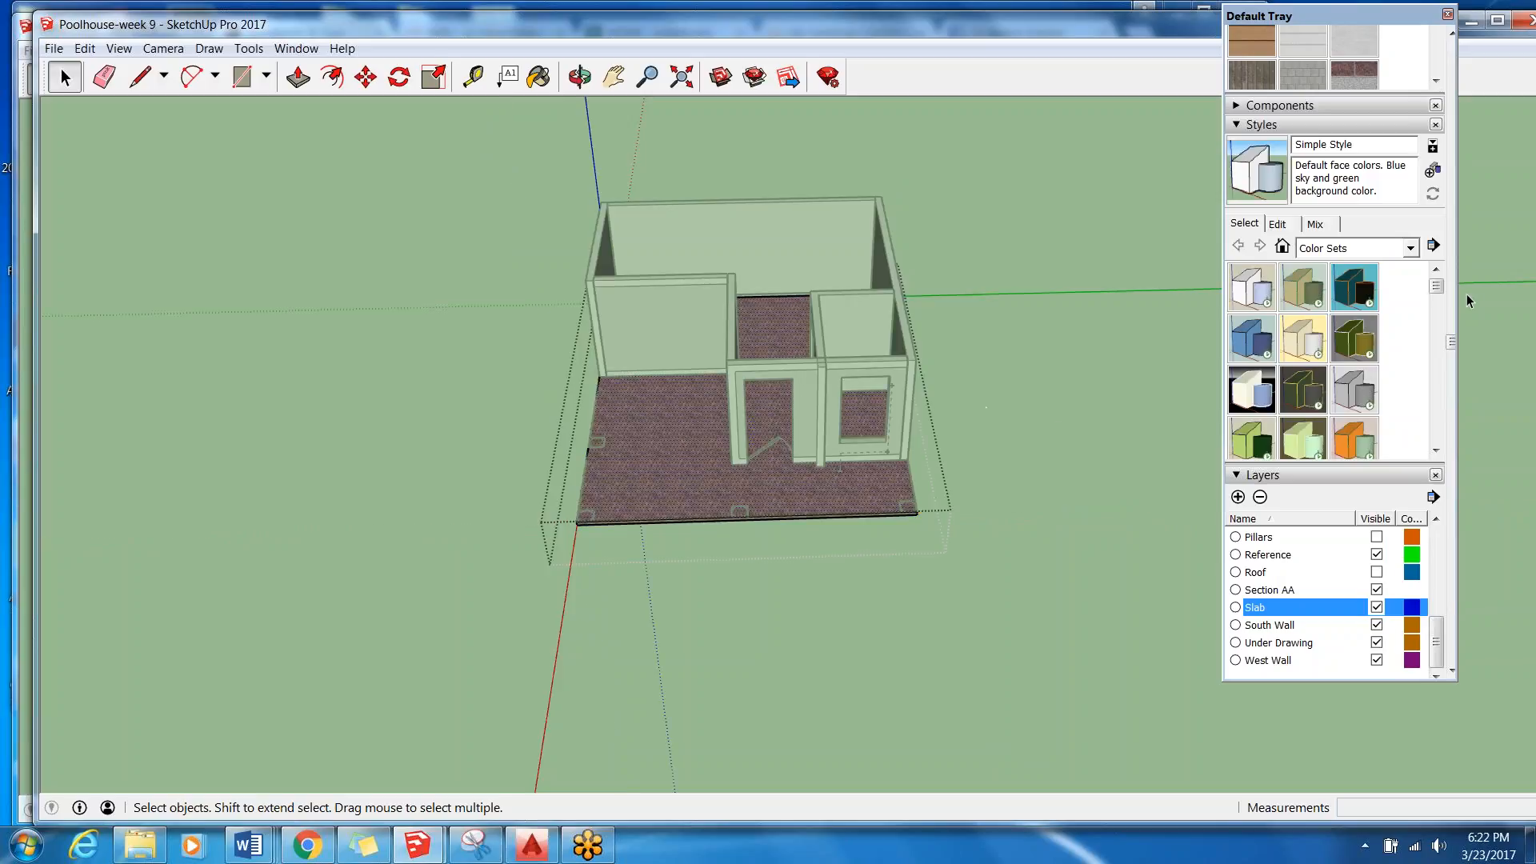
left_click_drag(1456, 352, 1532, 16)
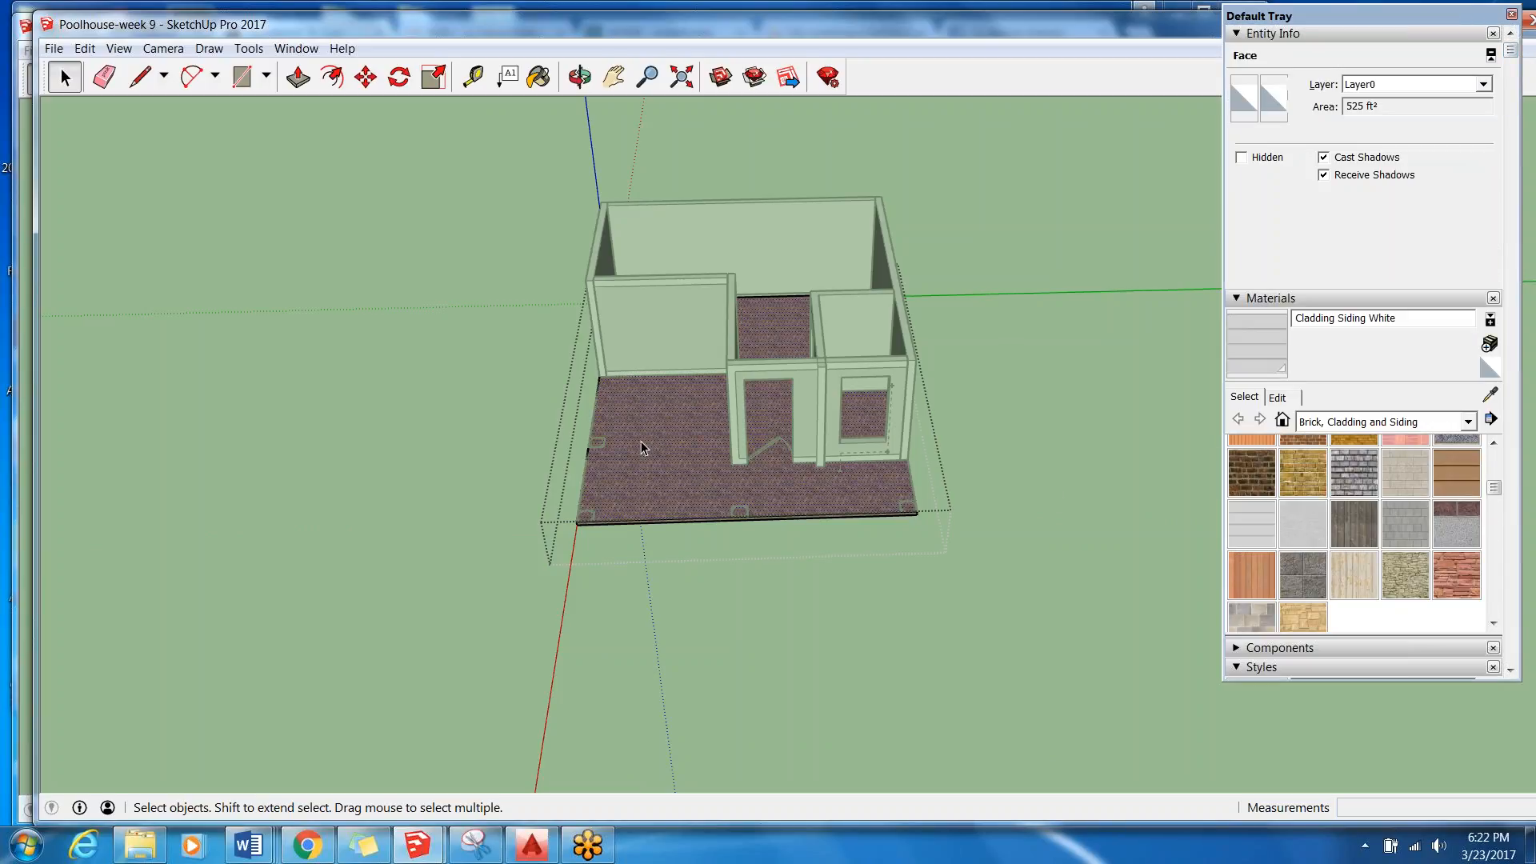
double_click(661, 435)
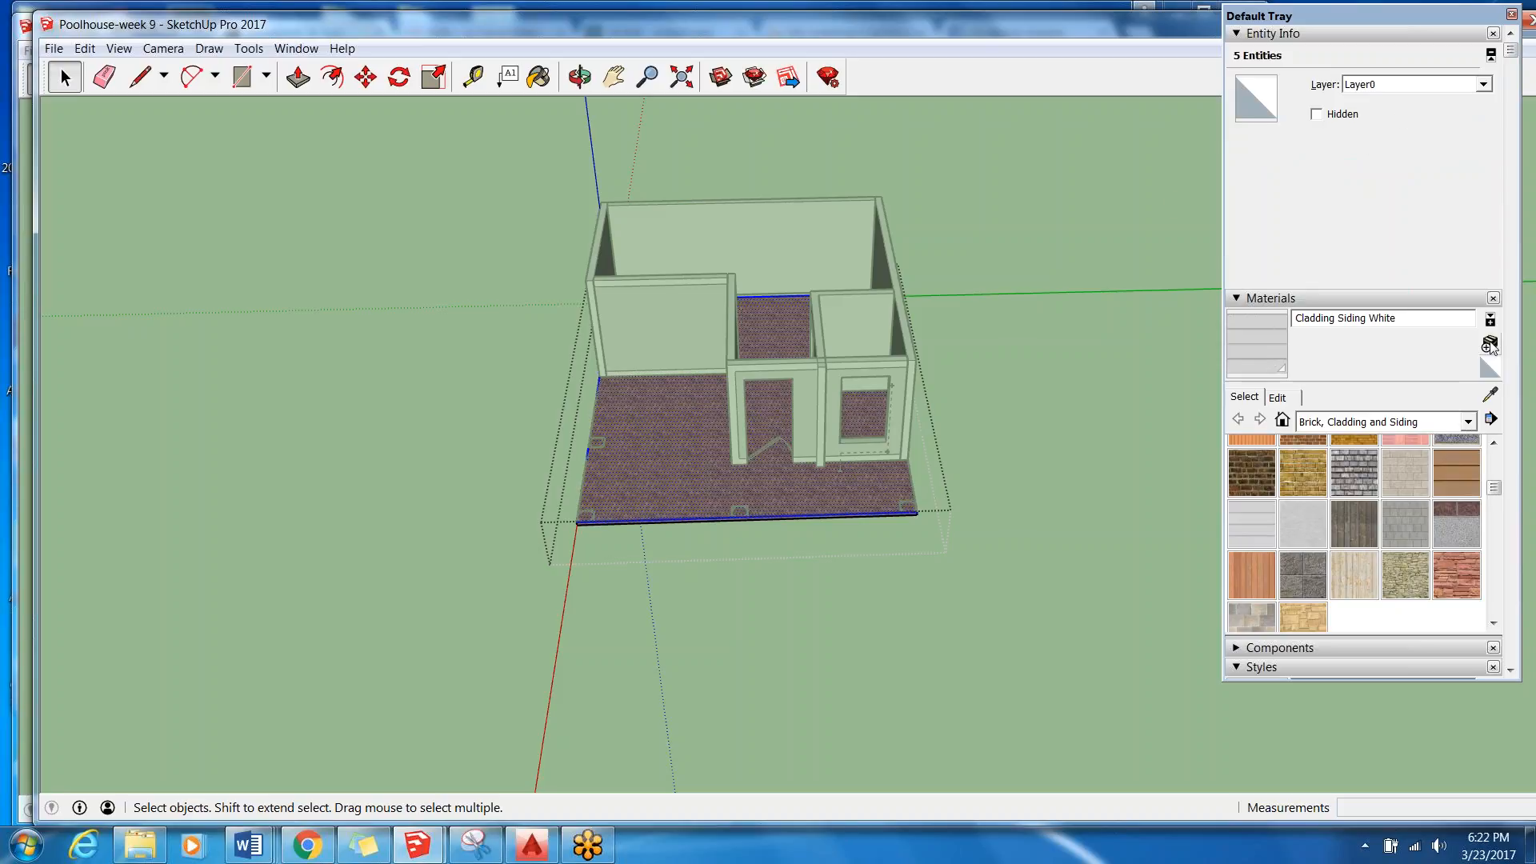
left_click(728, 587)
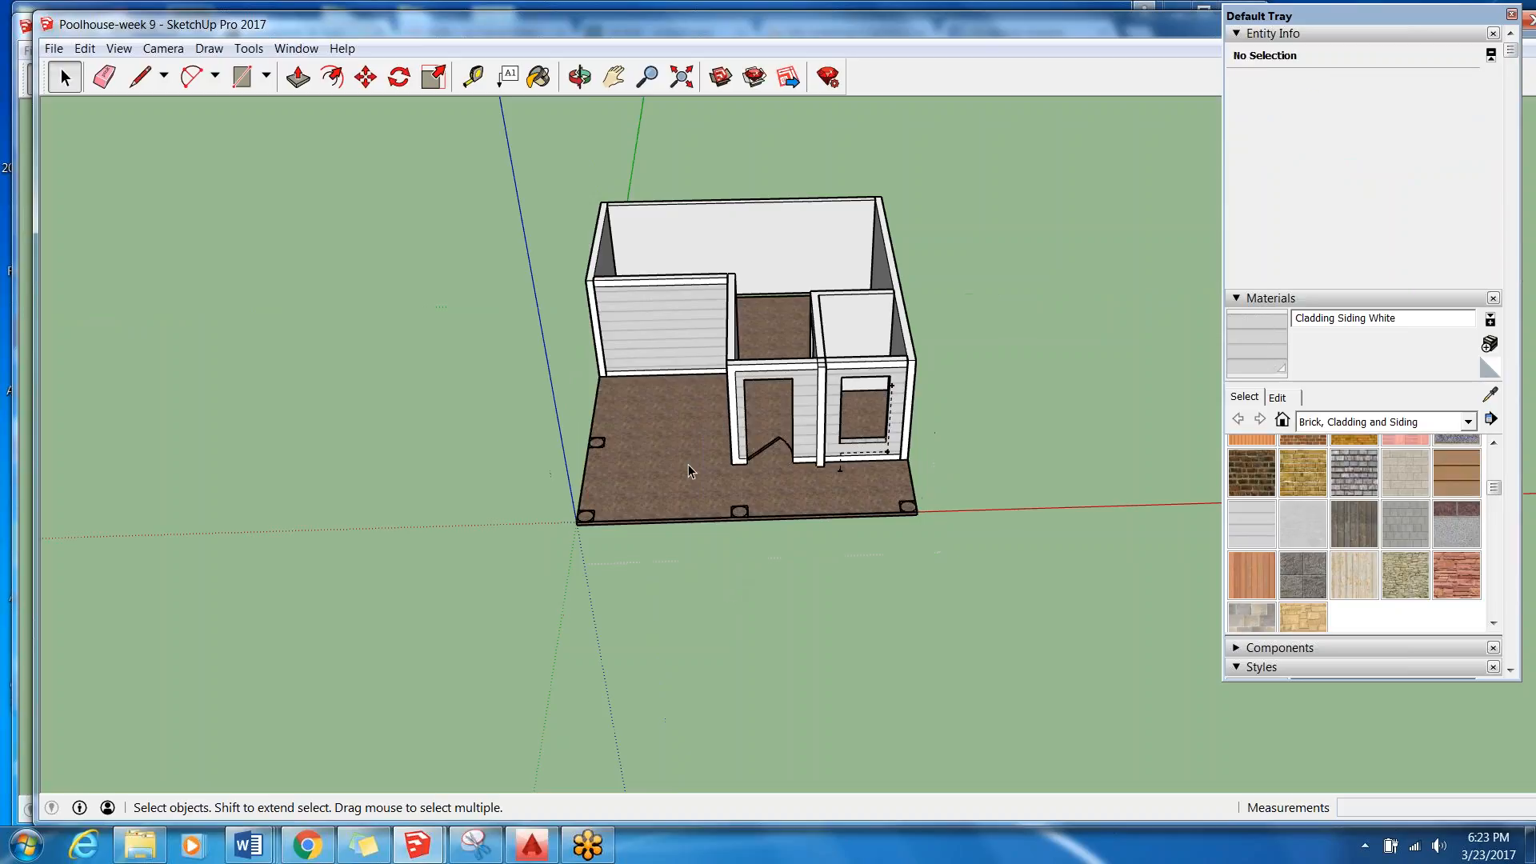
left_click(674, 483)
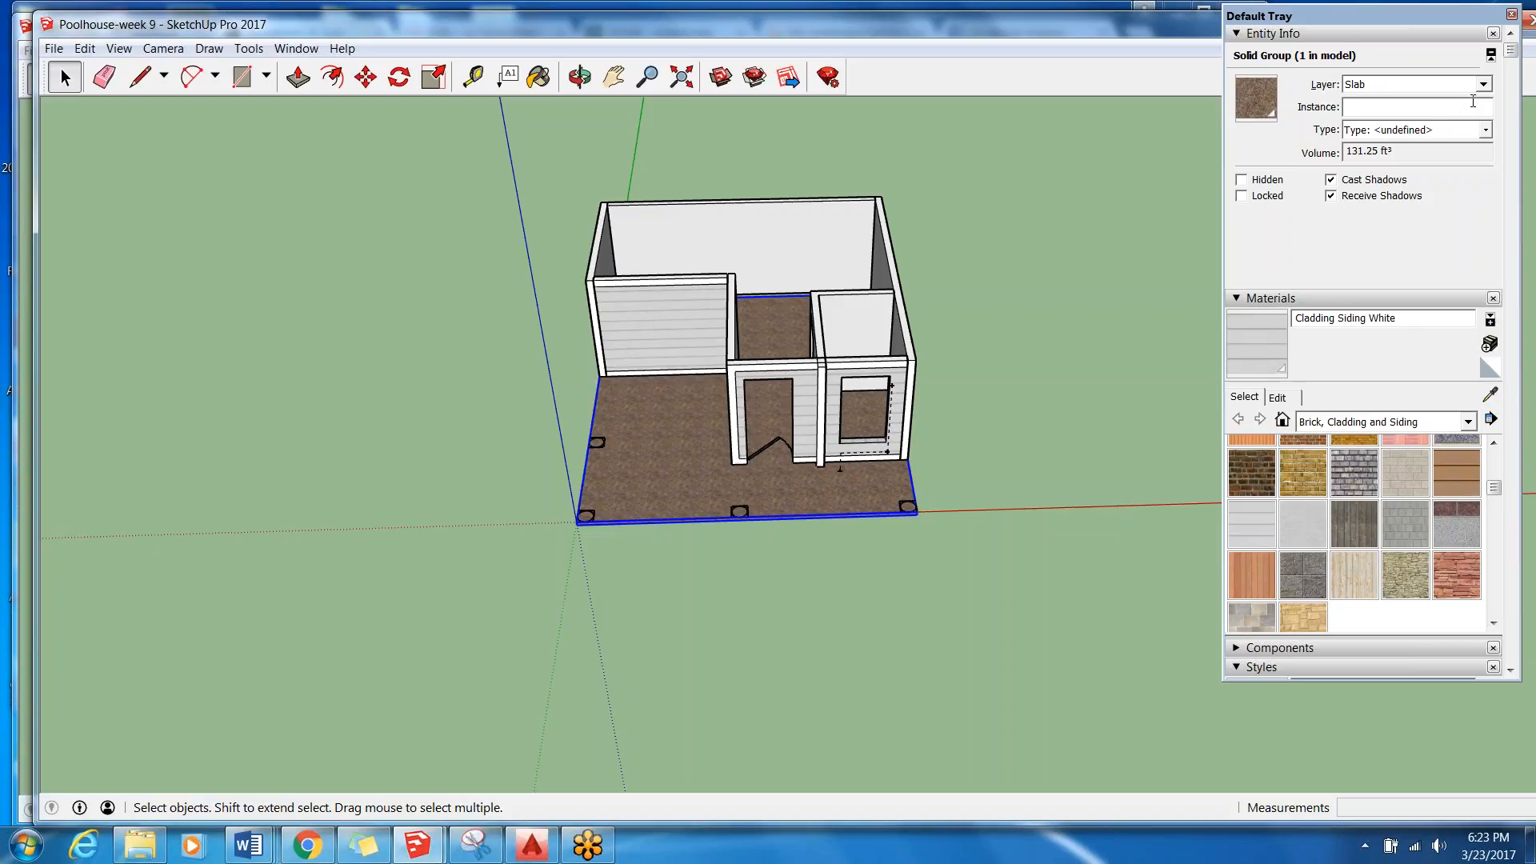
double_click(695, 489)
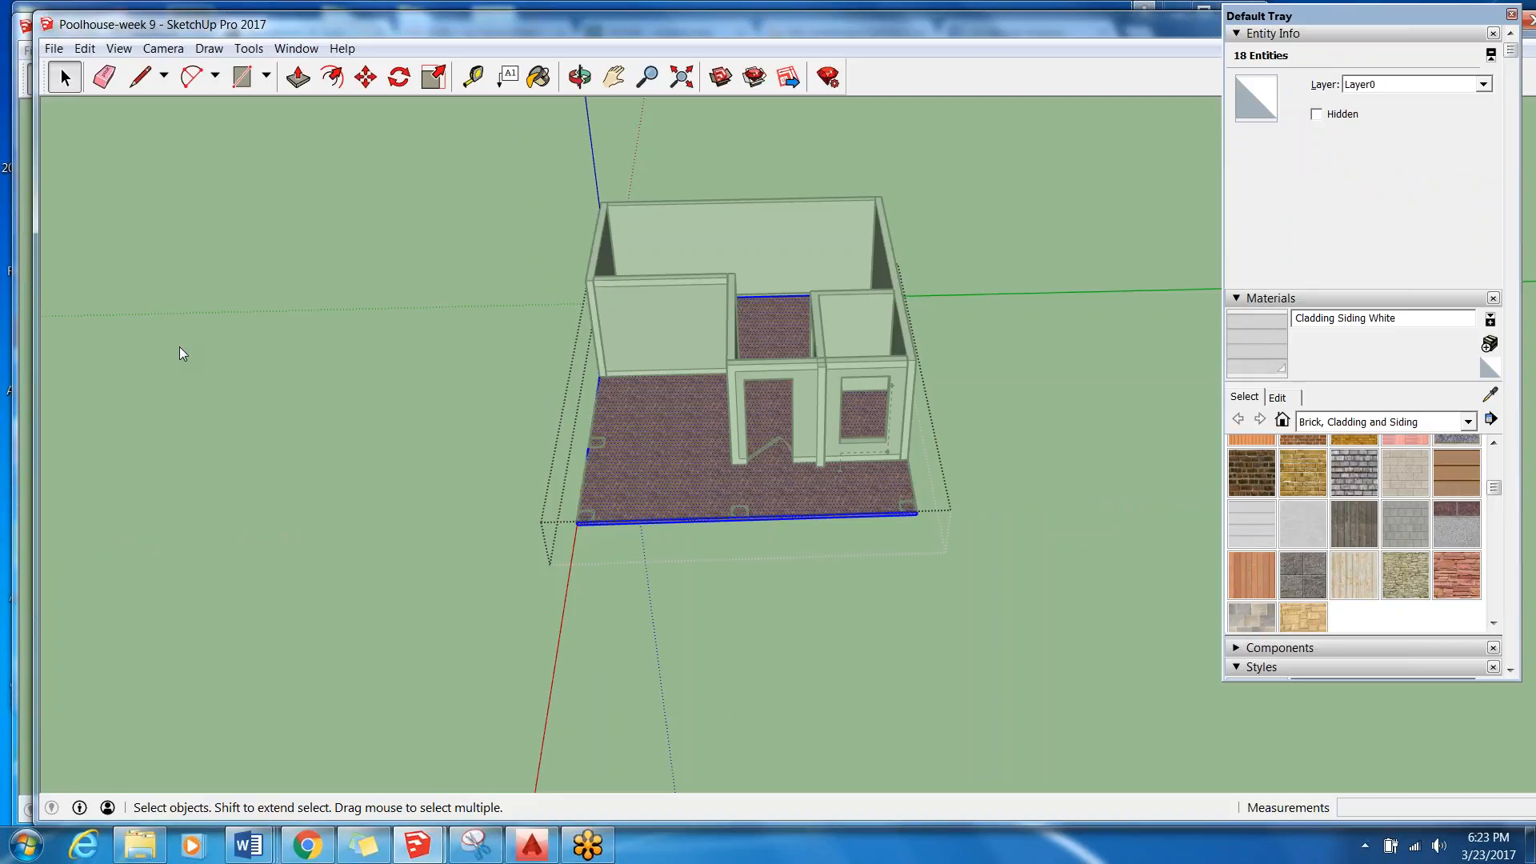
left_click(733, 709)
Pull the top face inside the original slab group up by 2" with Push/Pull.
scroll(683, 542, "up", 5)
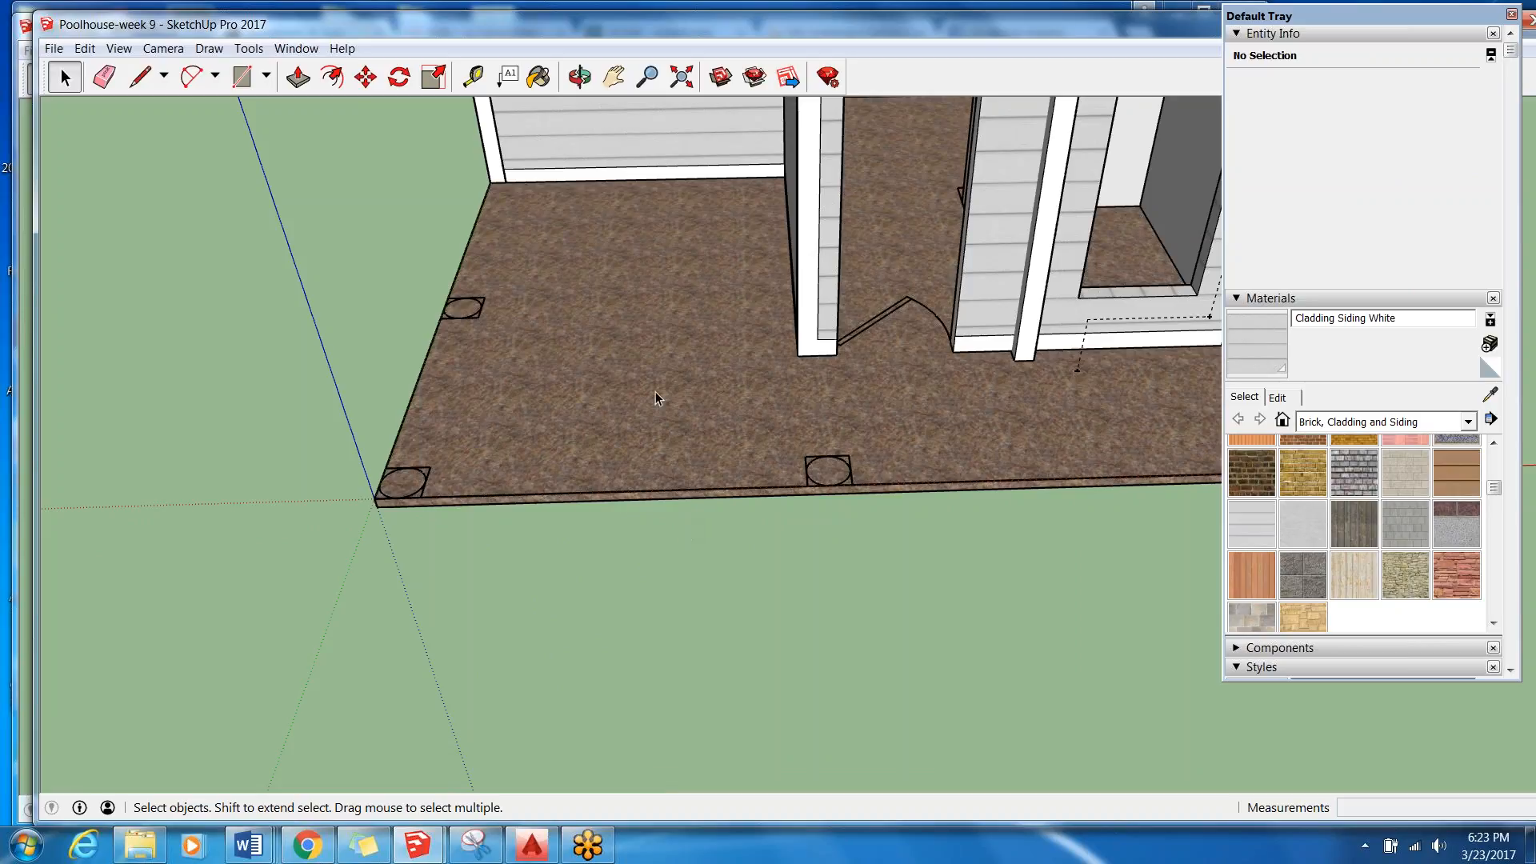
double_click(640, 410)
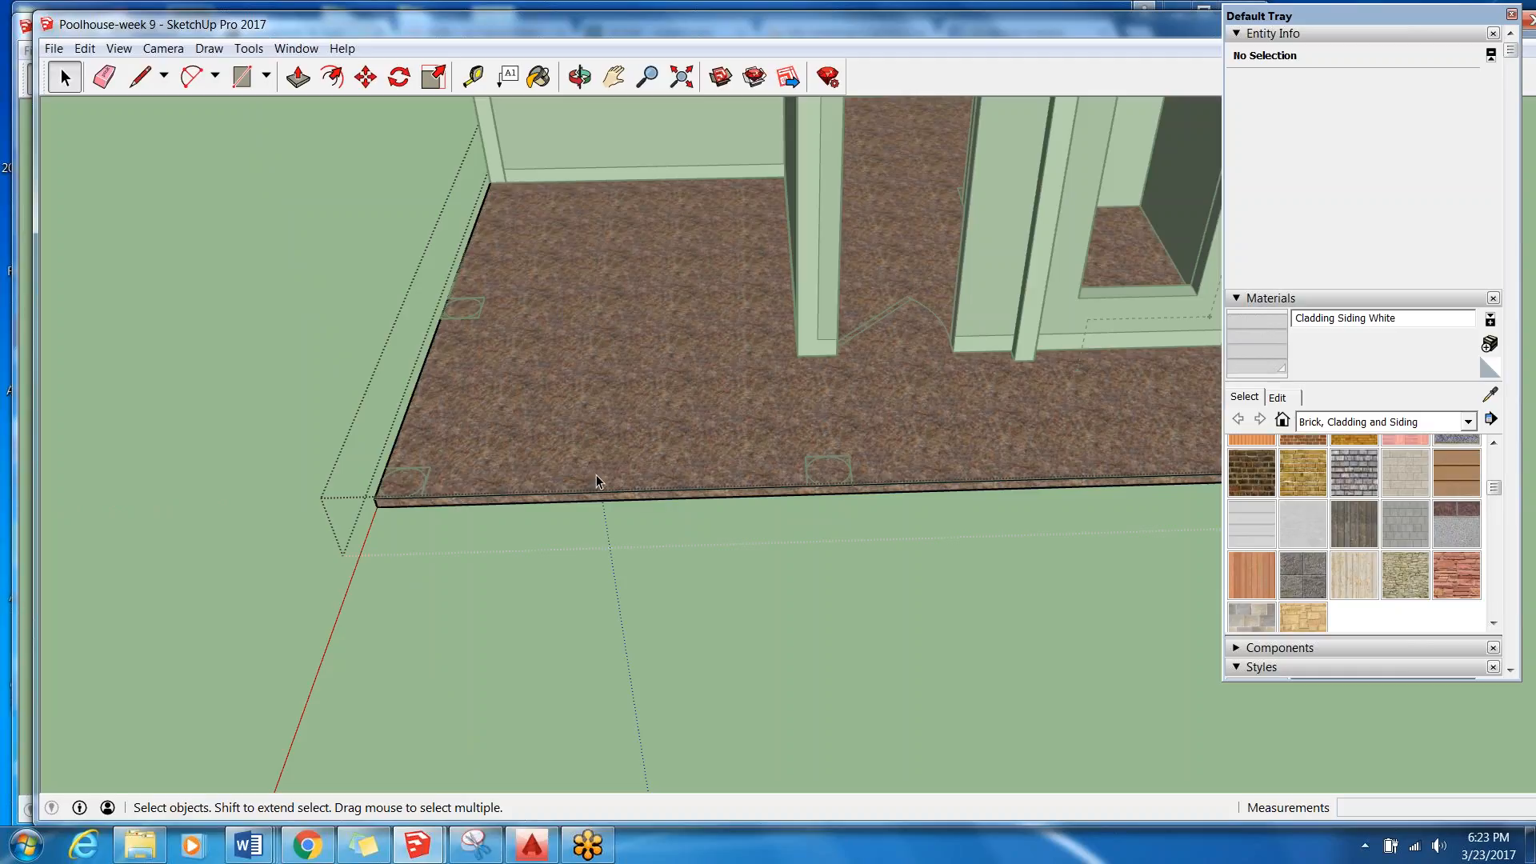
left_click(297, 77)
left_click_drag(567, 438, 567, 400)
type("2")
key("Return")
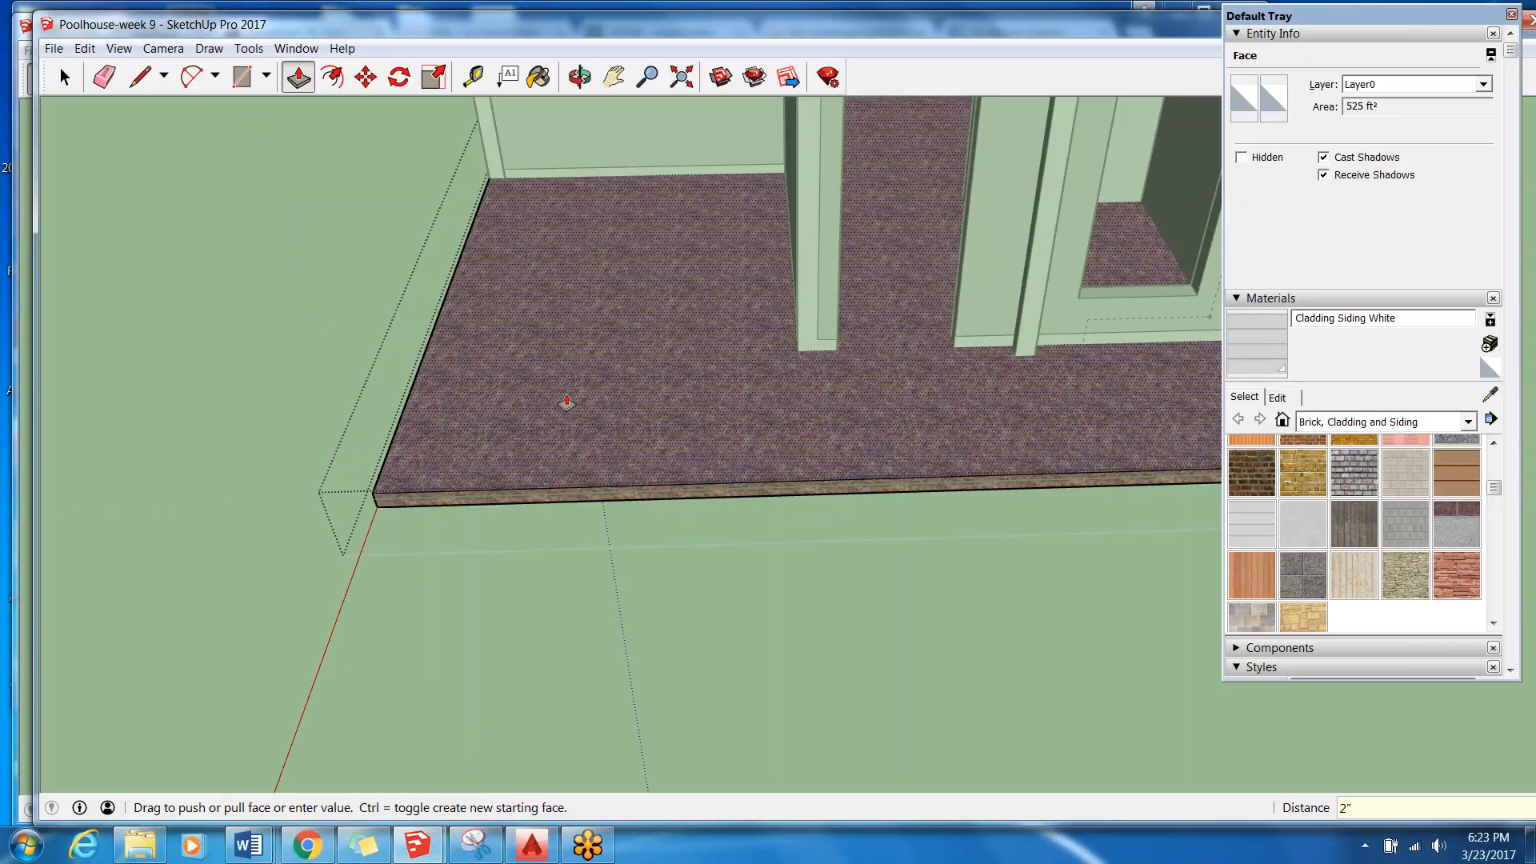
Undo the last Push/Pull on the slab's top face.
left_click_drag(567, 402, 560, 432)
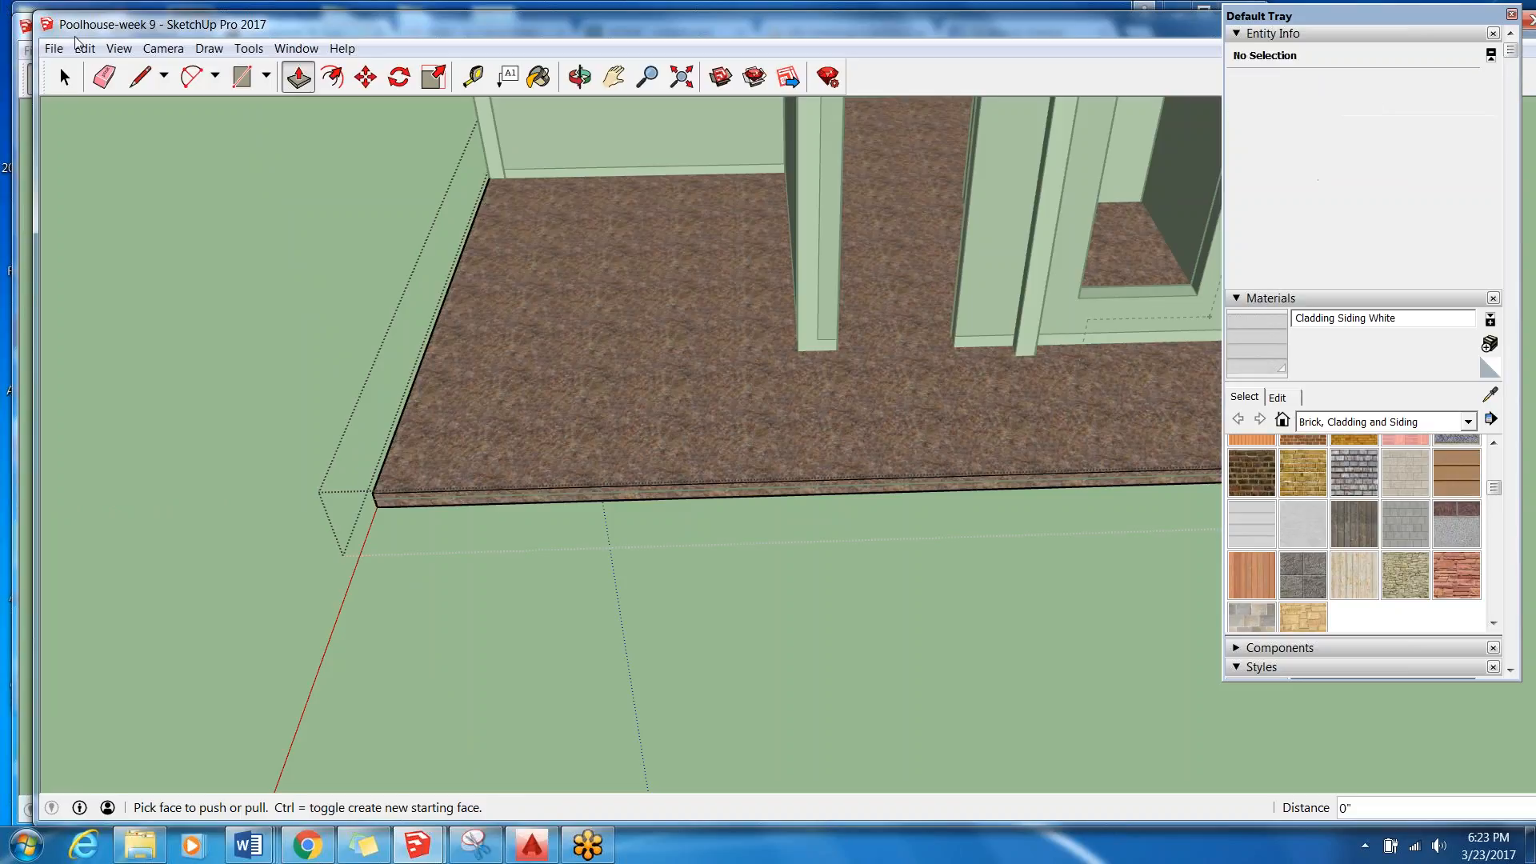
left_click(83, 48)
left_click(108, 65)
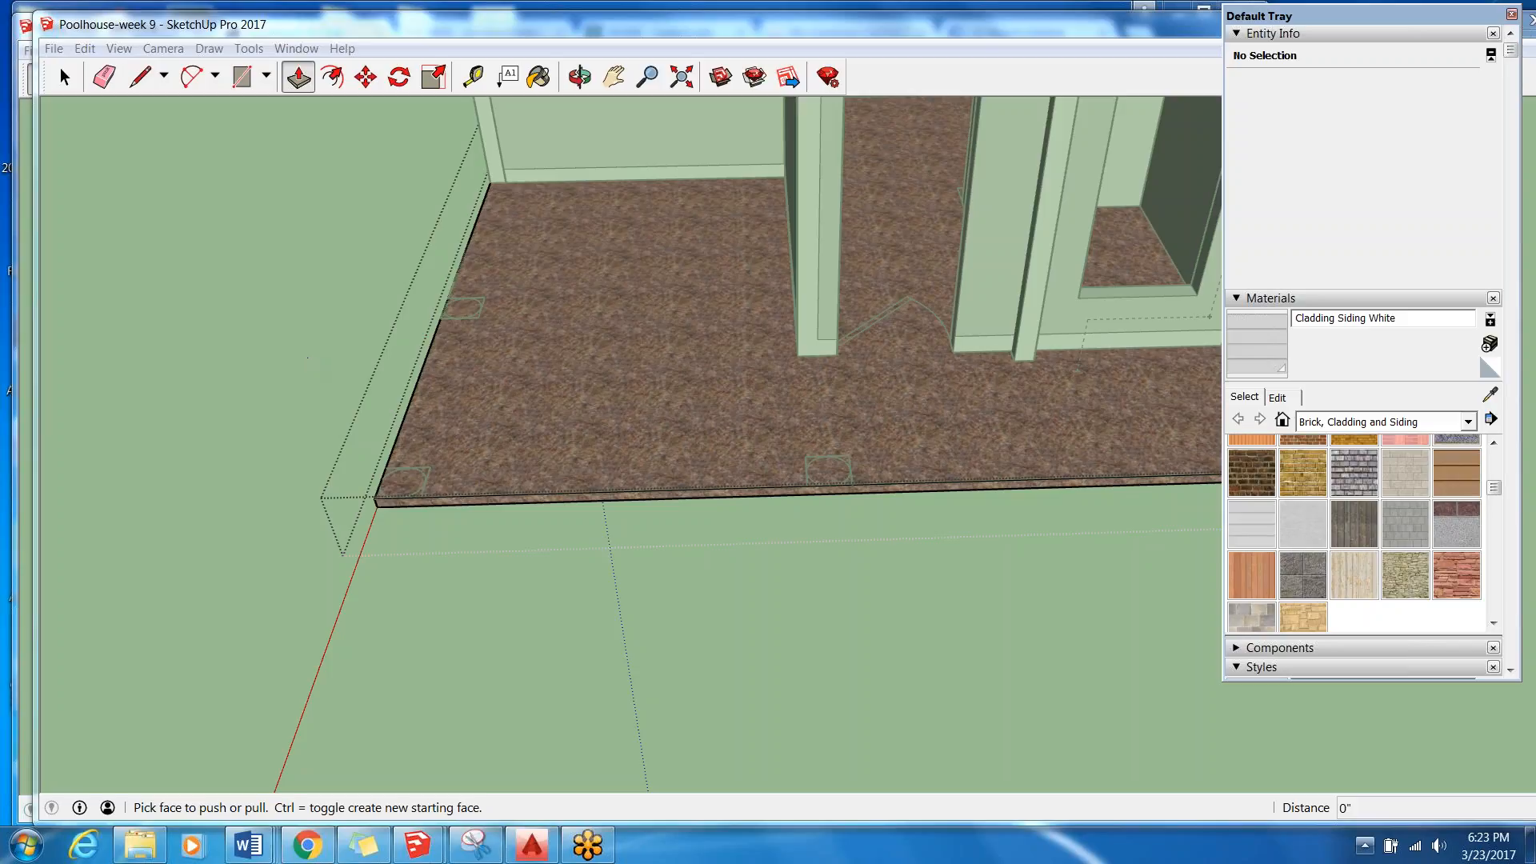
Select the slab's top face and paint it with Concrete Aggregate Smoke from the Asphalt and Concrete materials.
key("space")
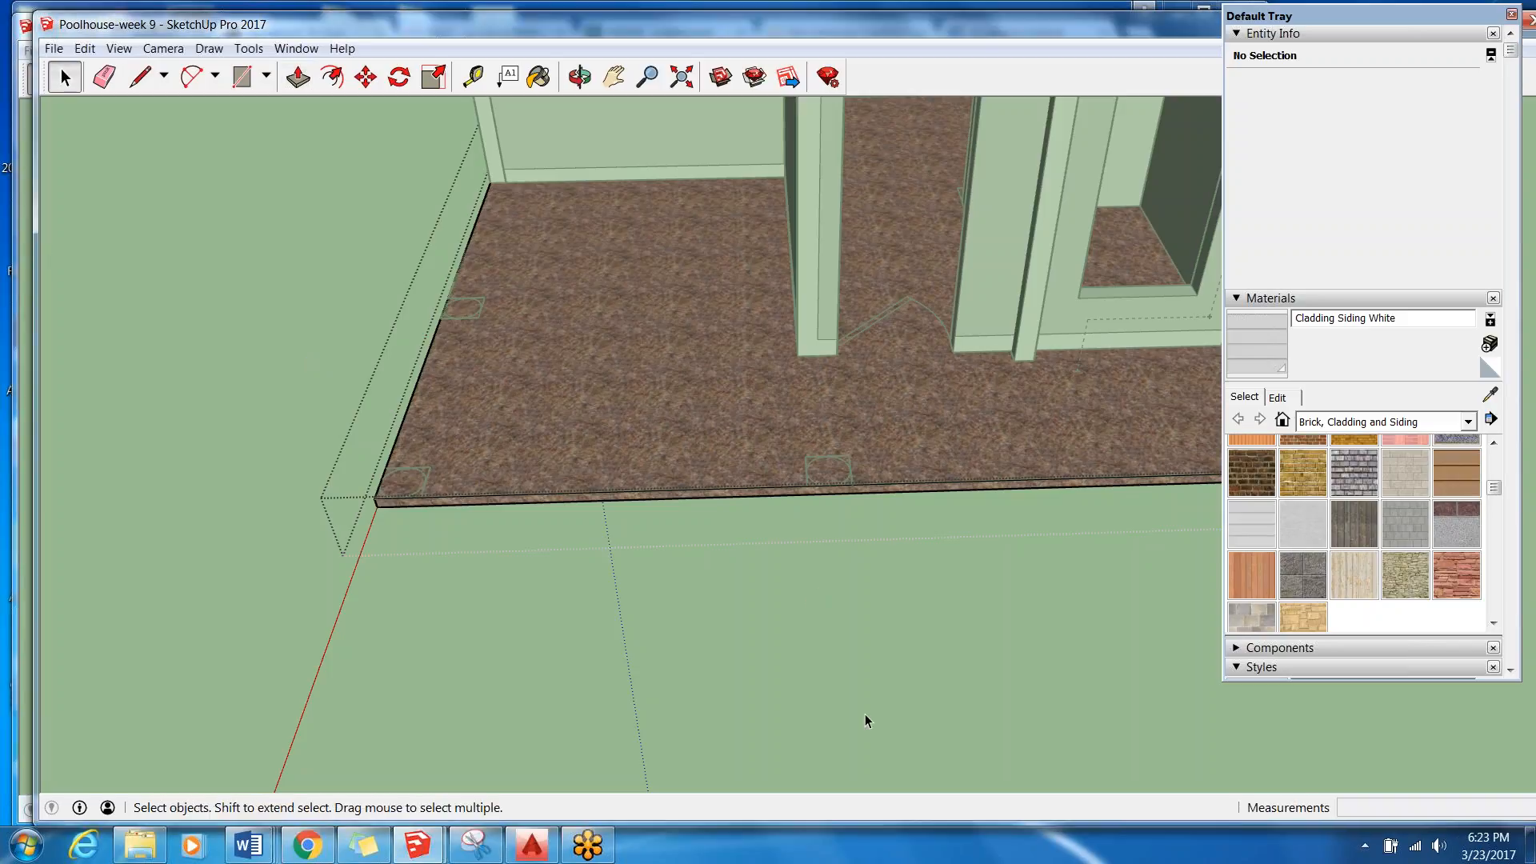
double_click(666, 432)
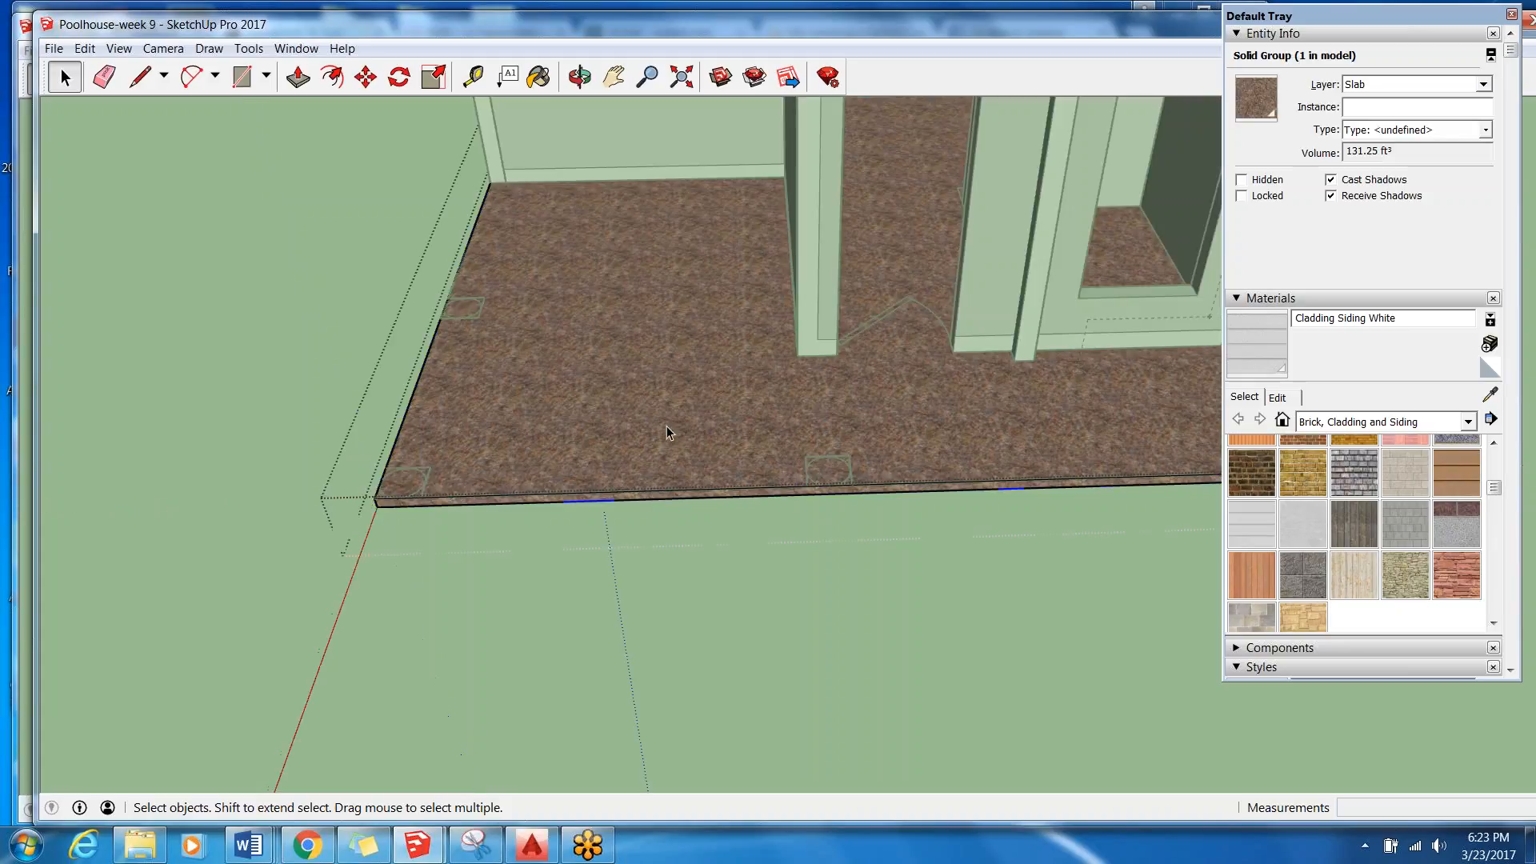
left_click(669, 426)
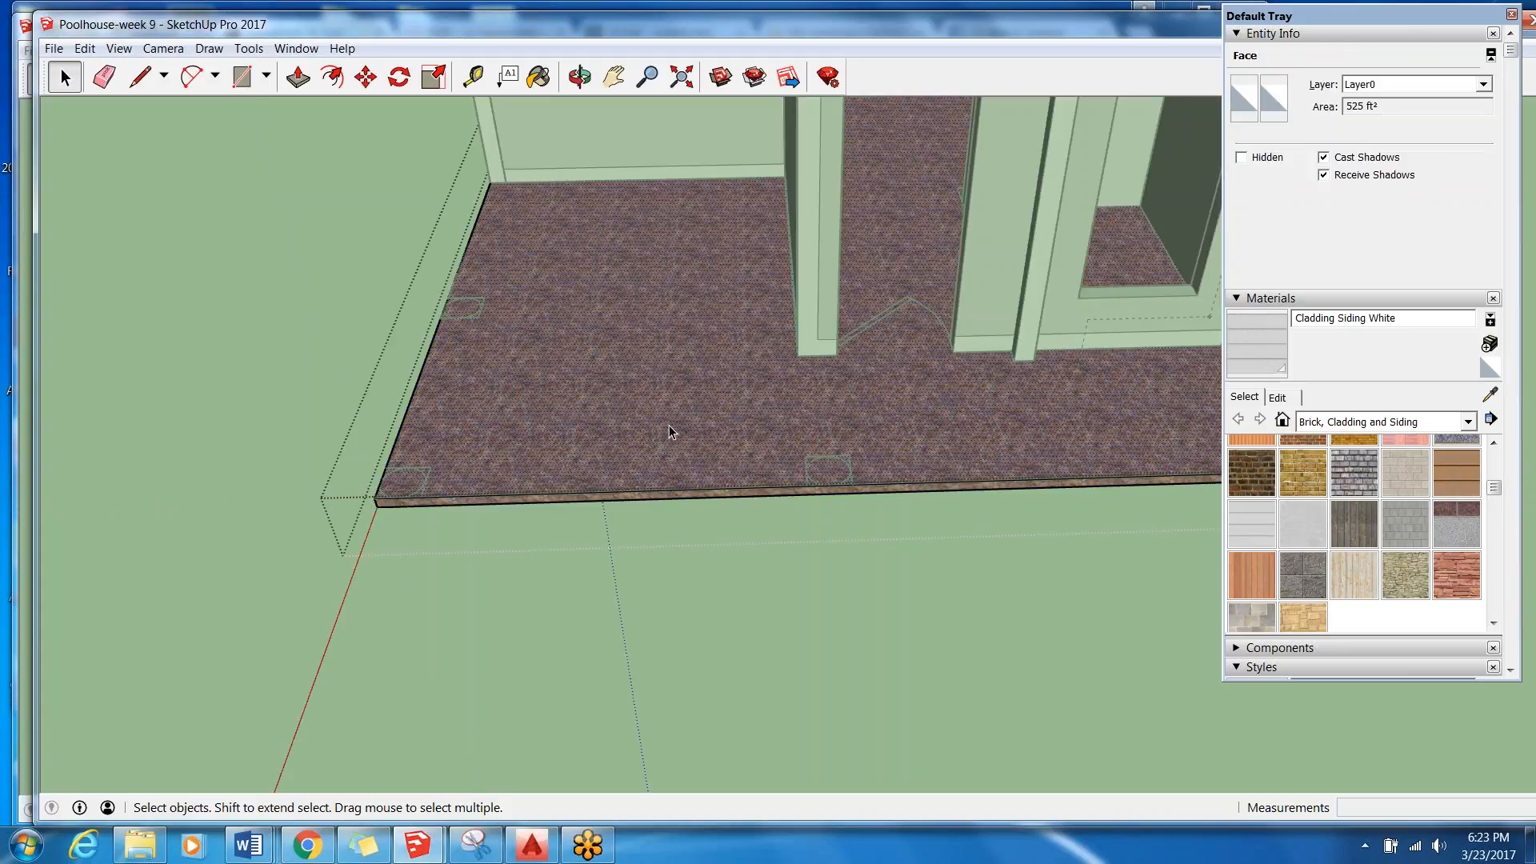
right_click(669, 432)
left_click(688, 436)
left_click(1373, 35)
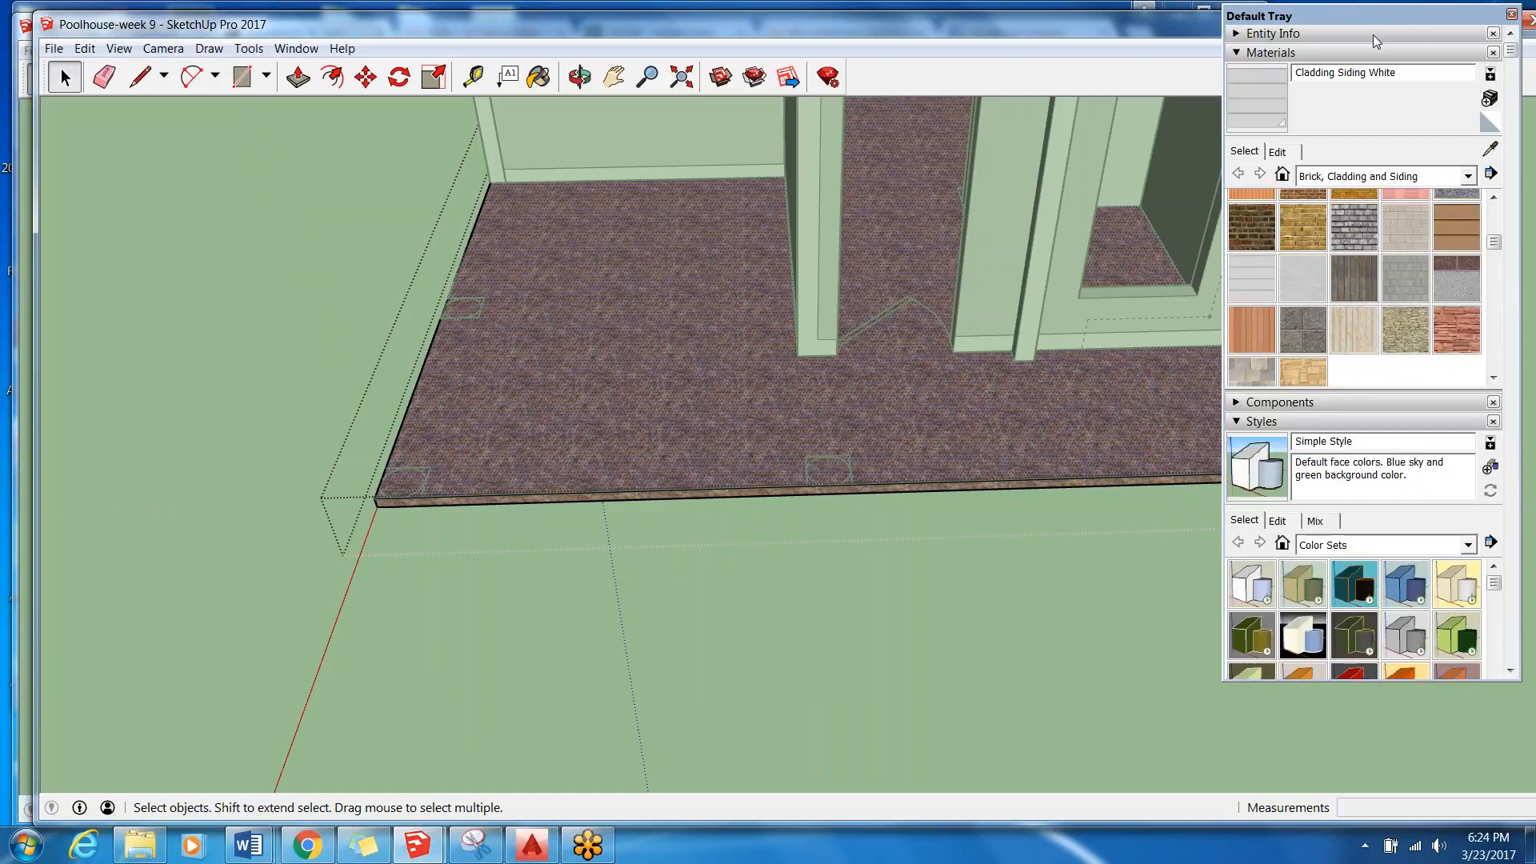
scroll(1485, 288, "up", 3)
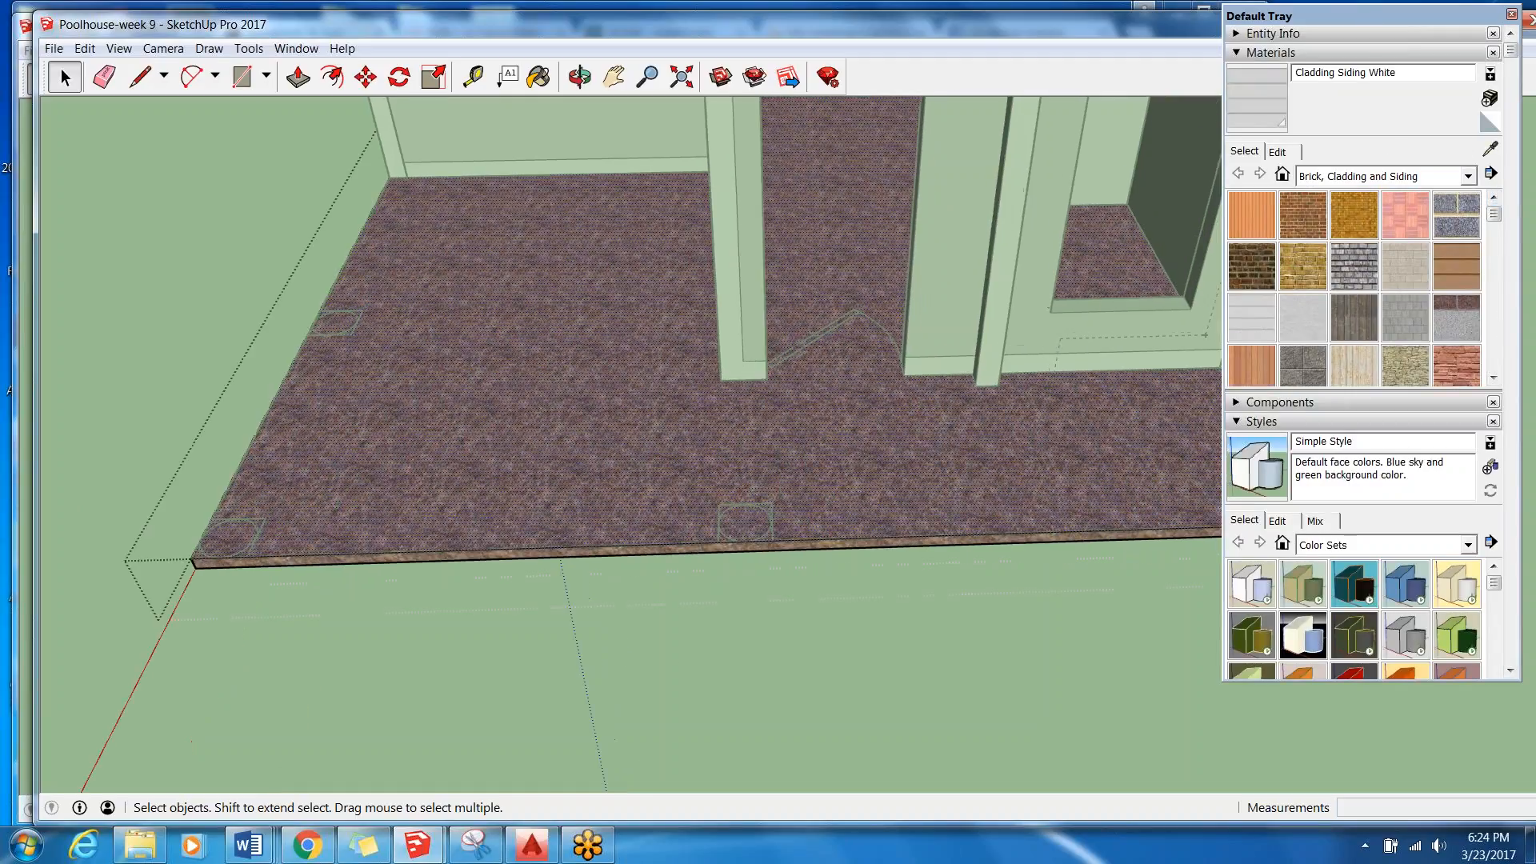
scroll(770, 371, "down", 5)
left_click(1469, 176)
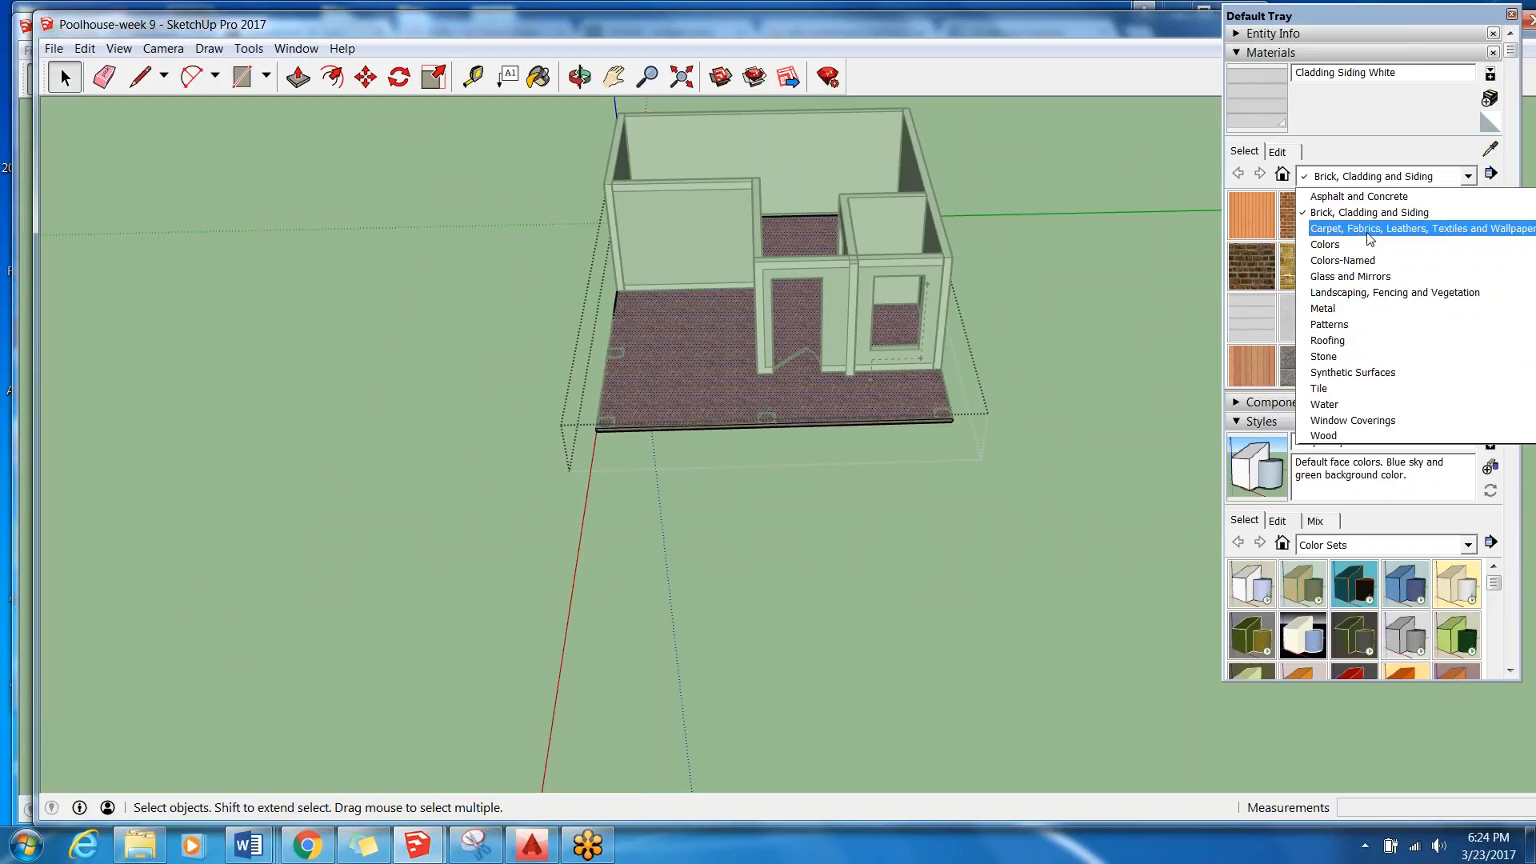
left_click(1360, 196)
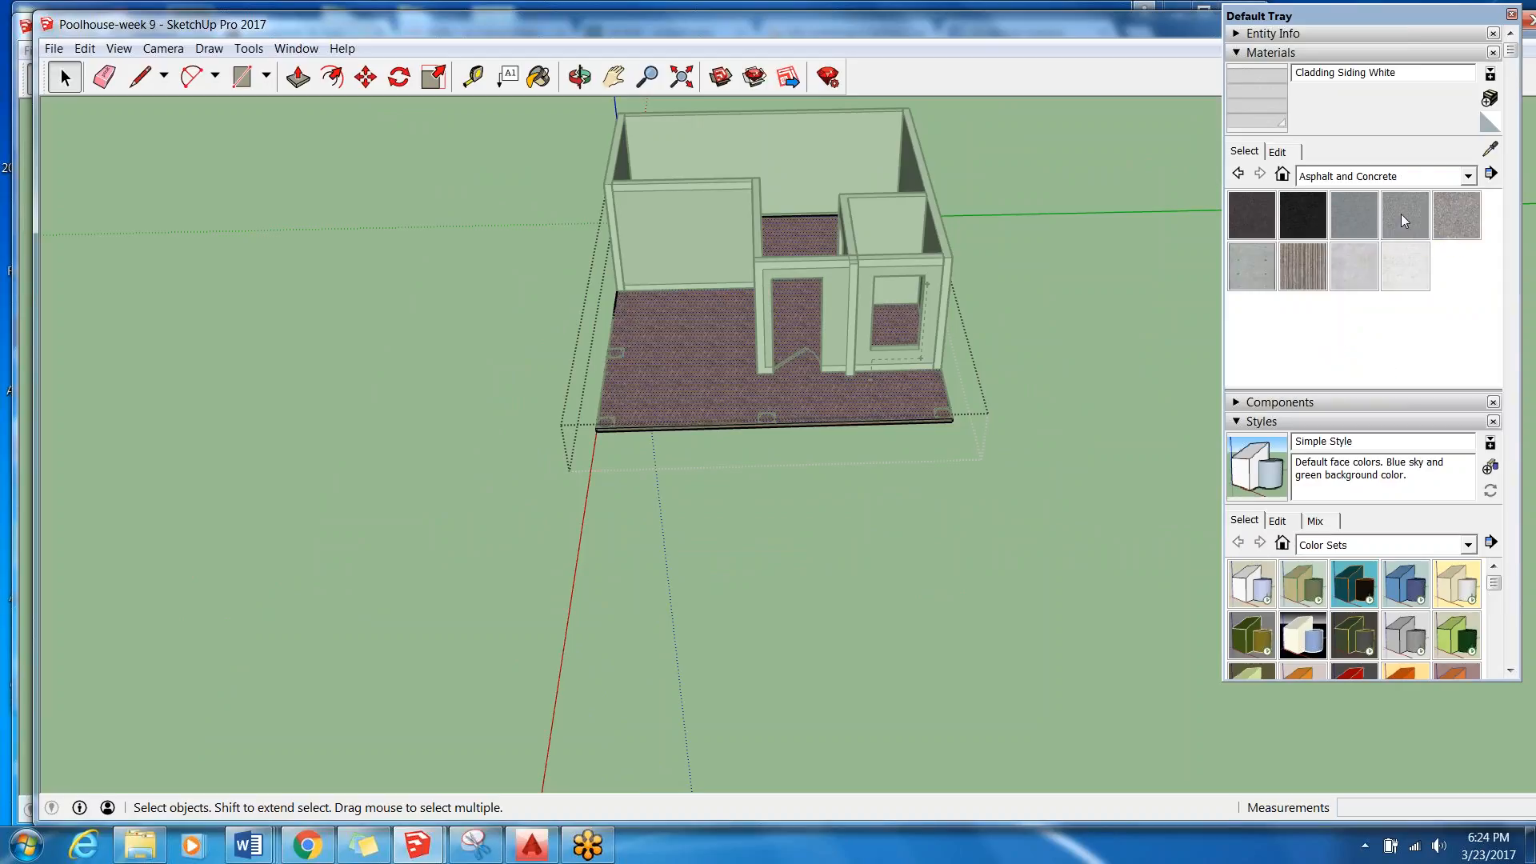
left_click(1455, 228)
left_click(727, 370)
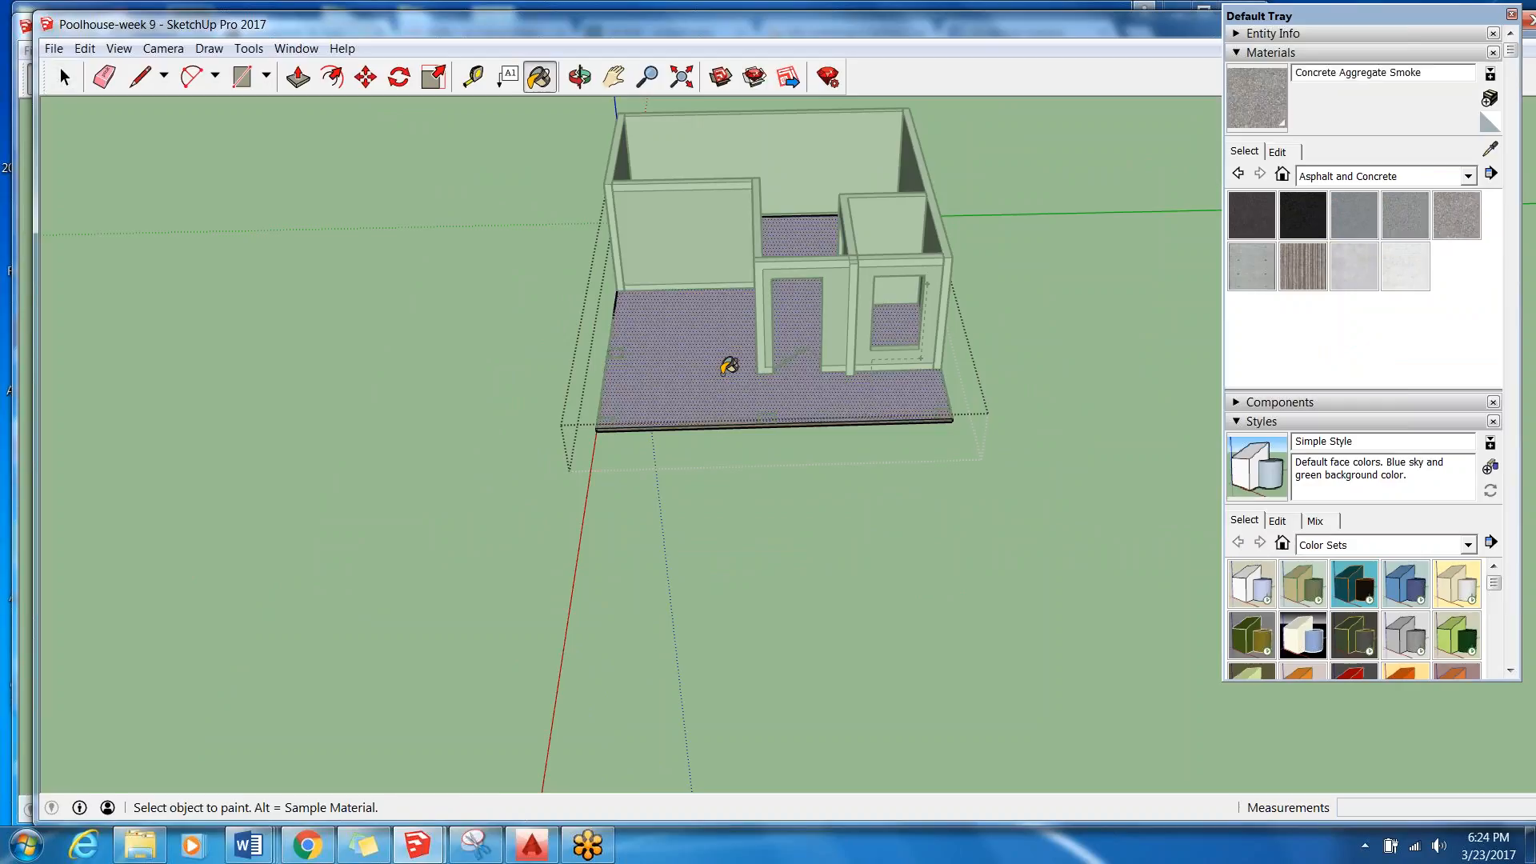
Undo the concrete paint on the slab's top face and leave the slab group.
left_click(85, 48)
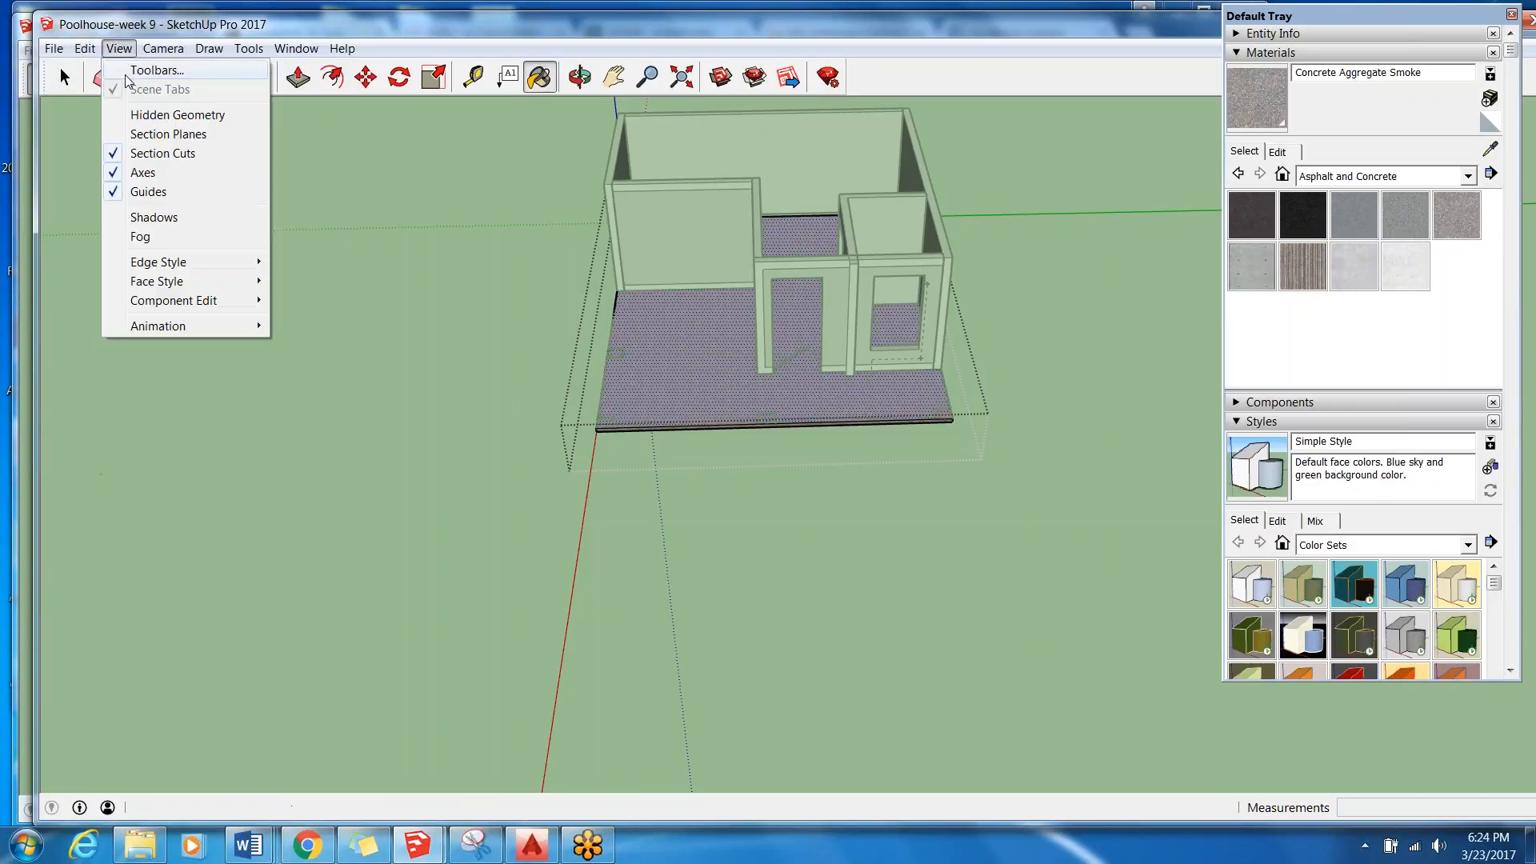
left_click(124, 70)
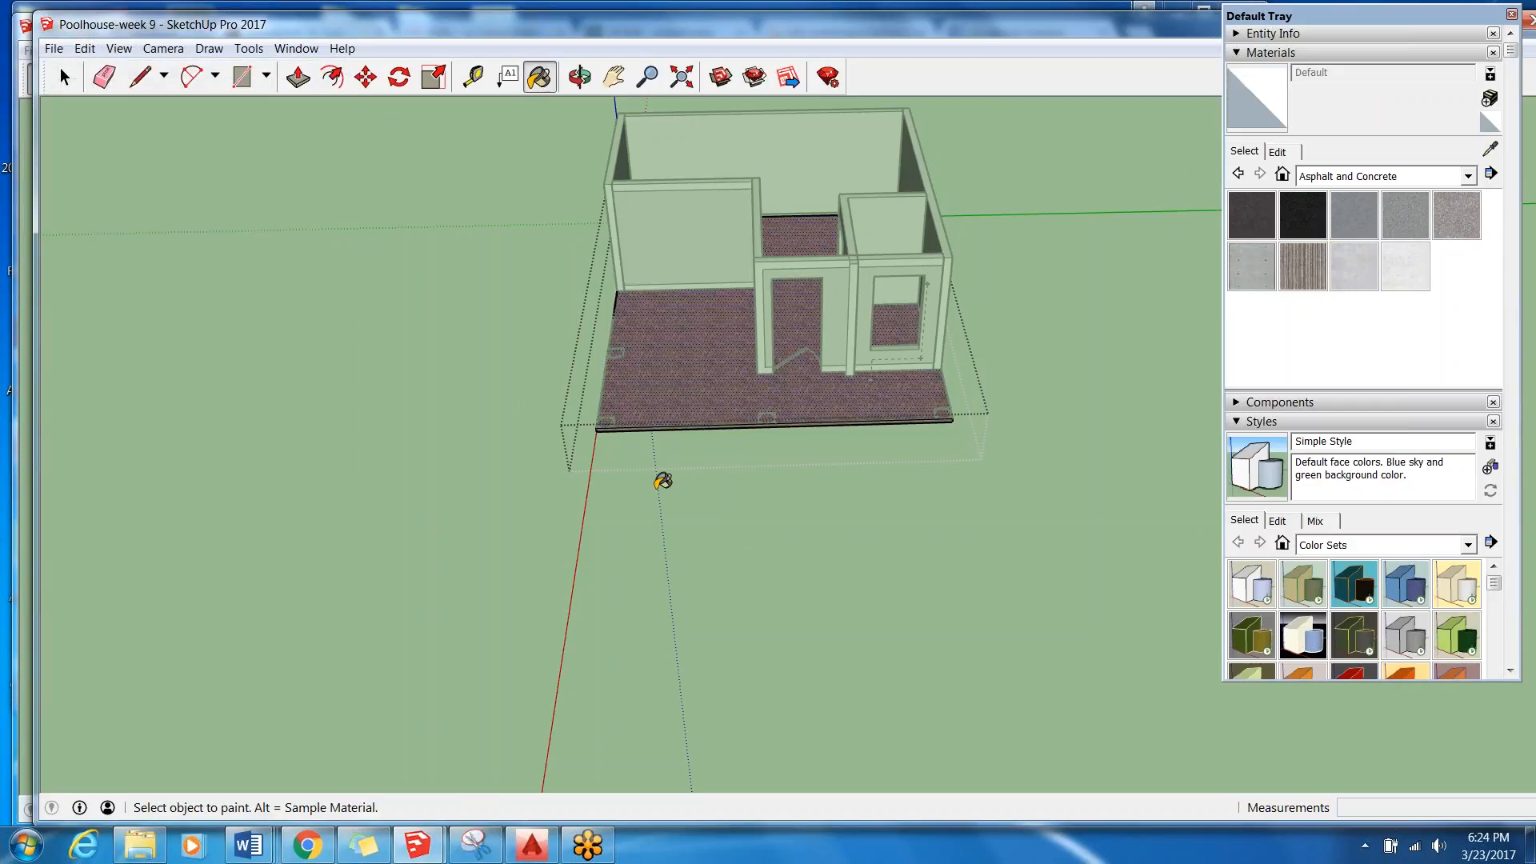
left_click(53, 81)
left_click(425, 496)
Bring the Layers list into view and move the Default Tray down, clear of the window's title bar.
scroll(703, 392, "down", 3)
scroll(751, 454, "up", 5)
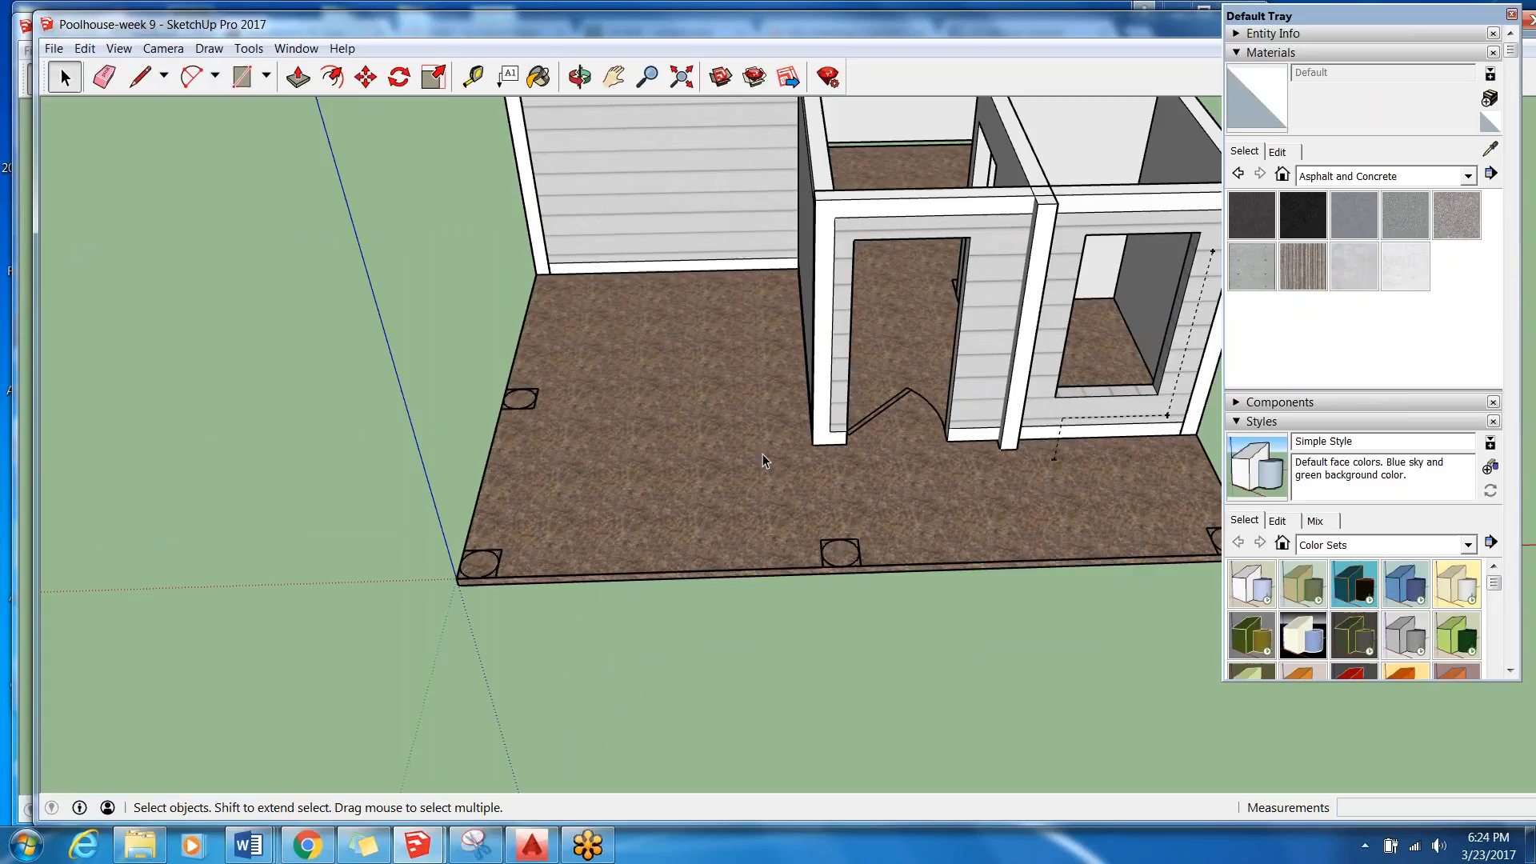
scroll(661, 474, "down", 3)
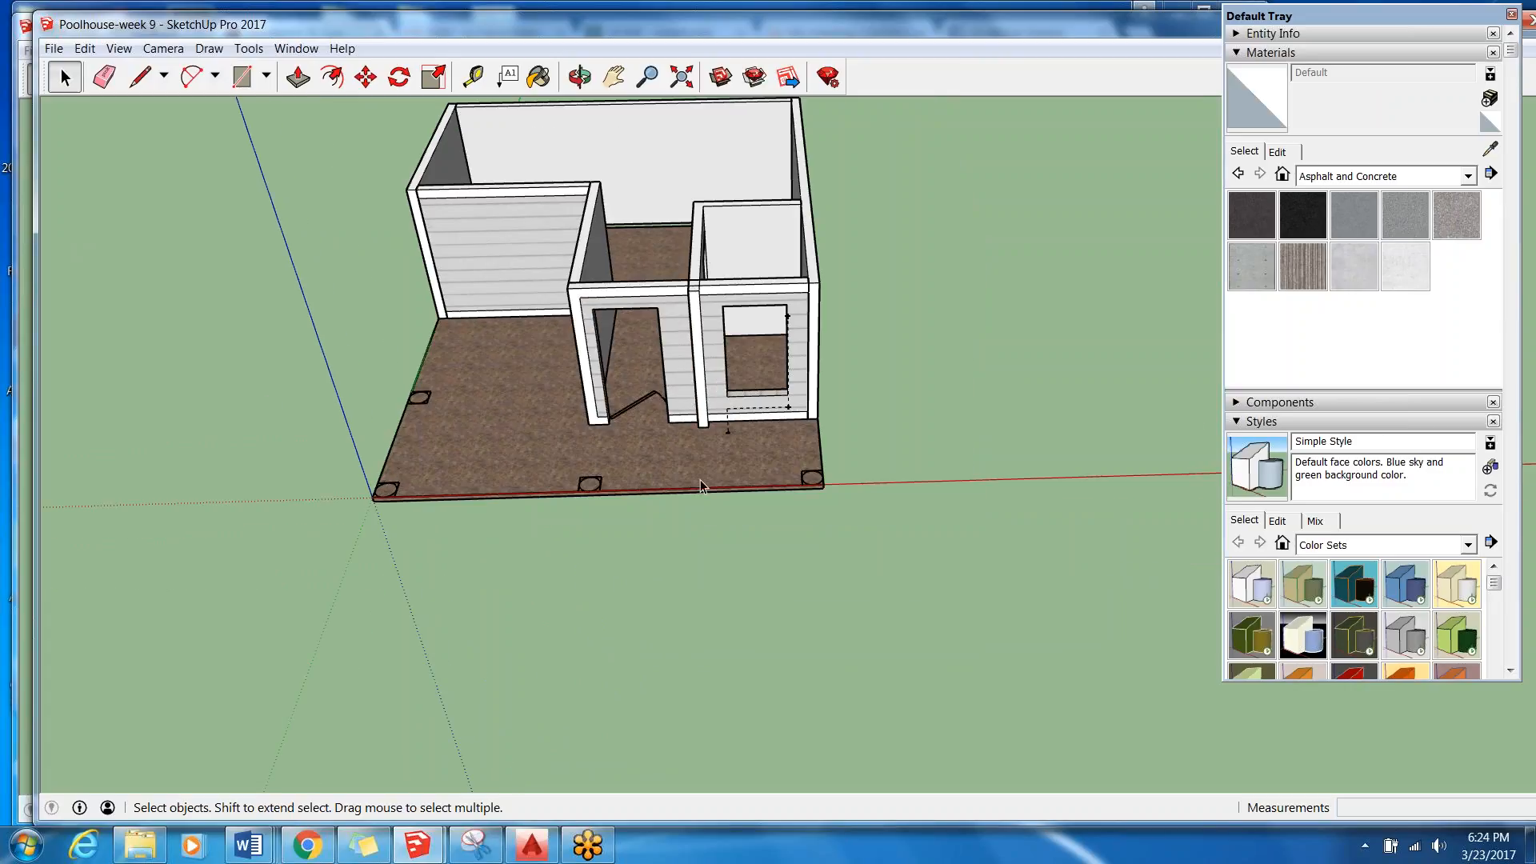
scroll(1160, 620, "down", 1)
scroll(1352, 620, "down", 10)
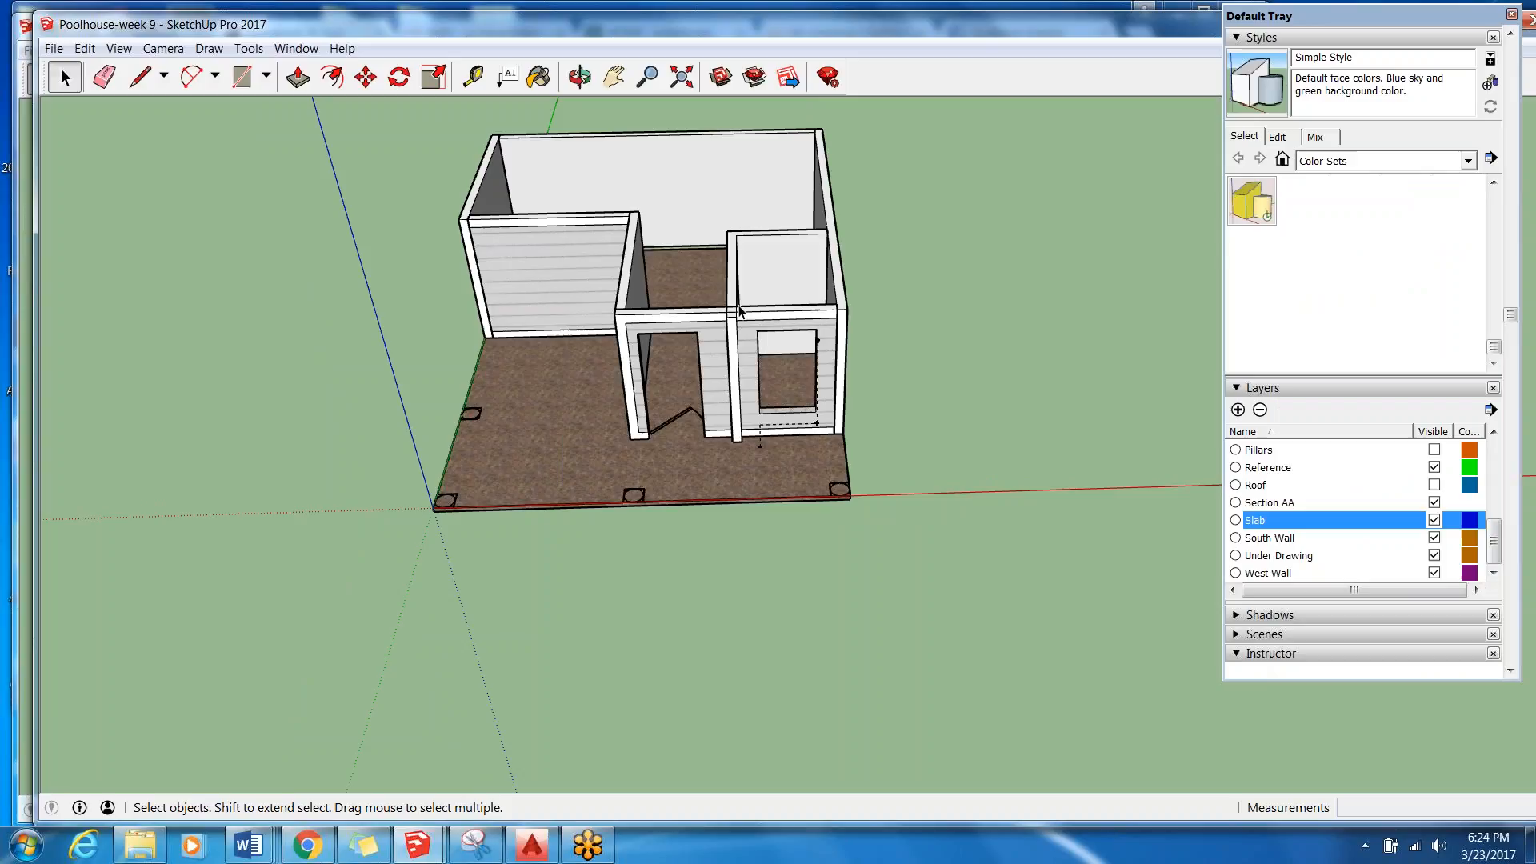
left_click_drag(1305, 20, 1309, 291)
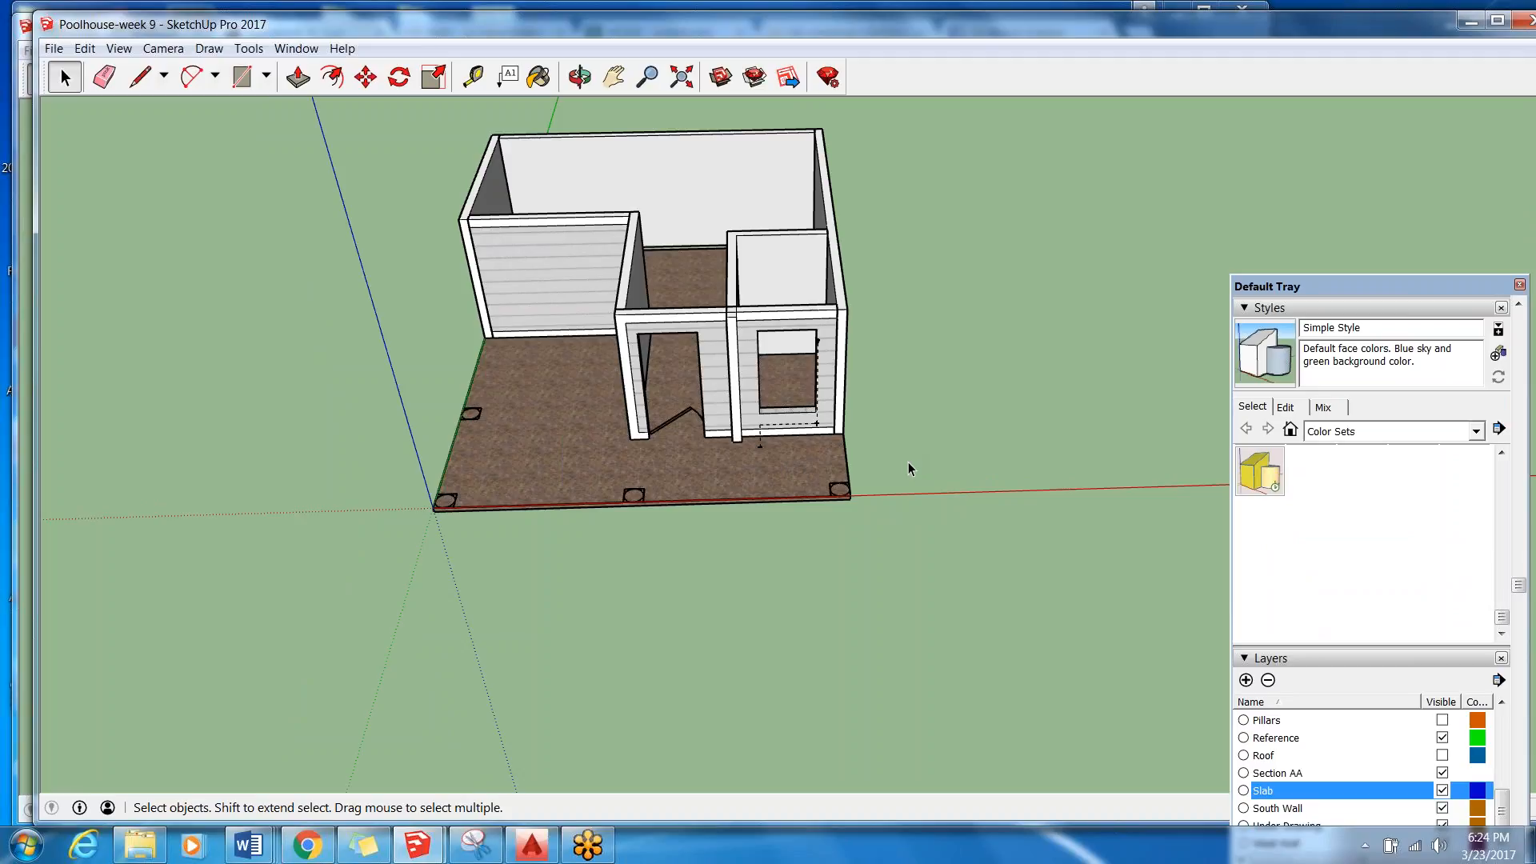
Open the 3D Warehouse and copy the model title "Exterior Office Items To Bring In" from the Session 9 Rubric in Word.
left_click(721, 78)
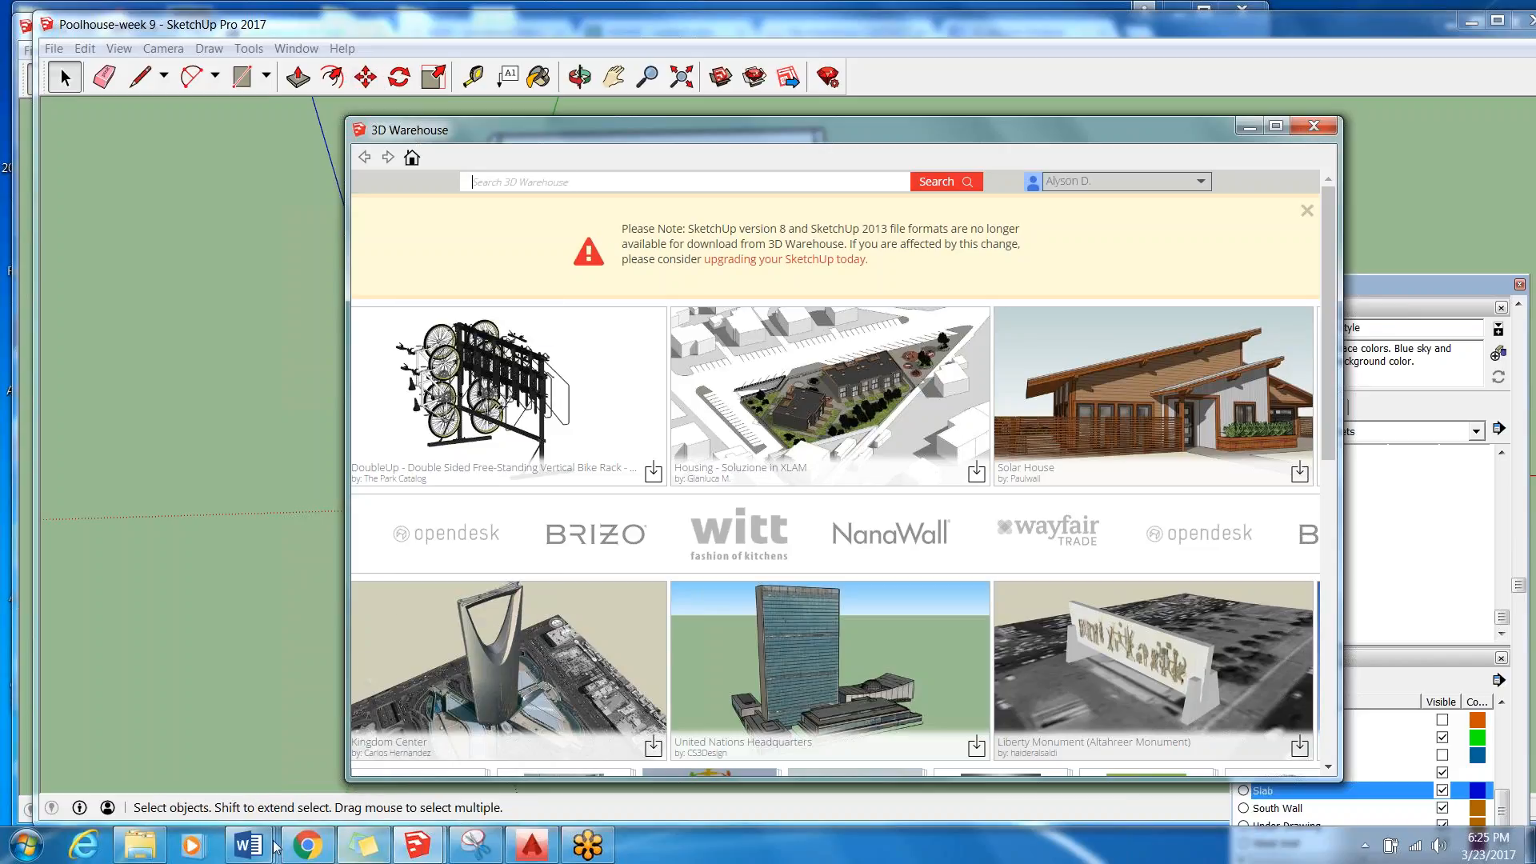
left_click(248, 844)
left_click(1274, 753)
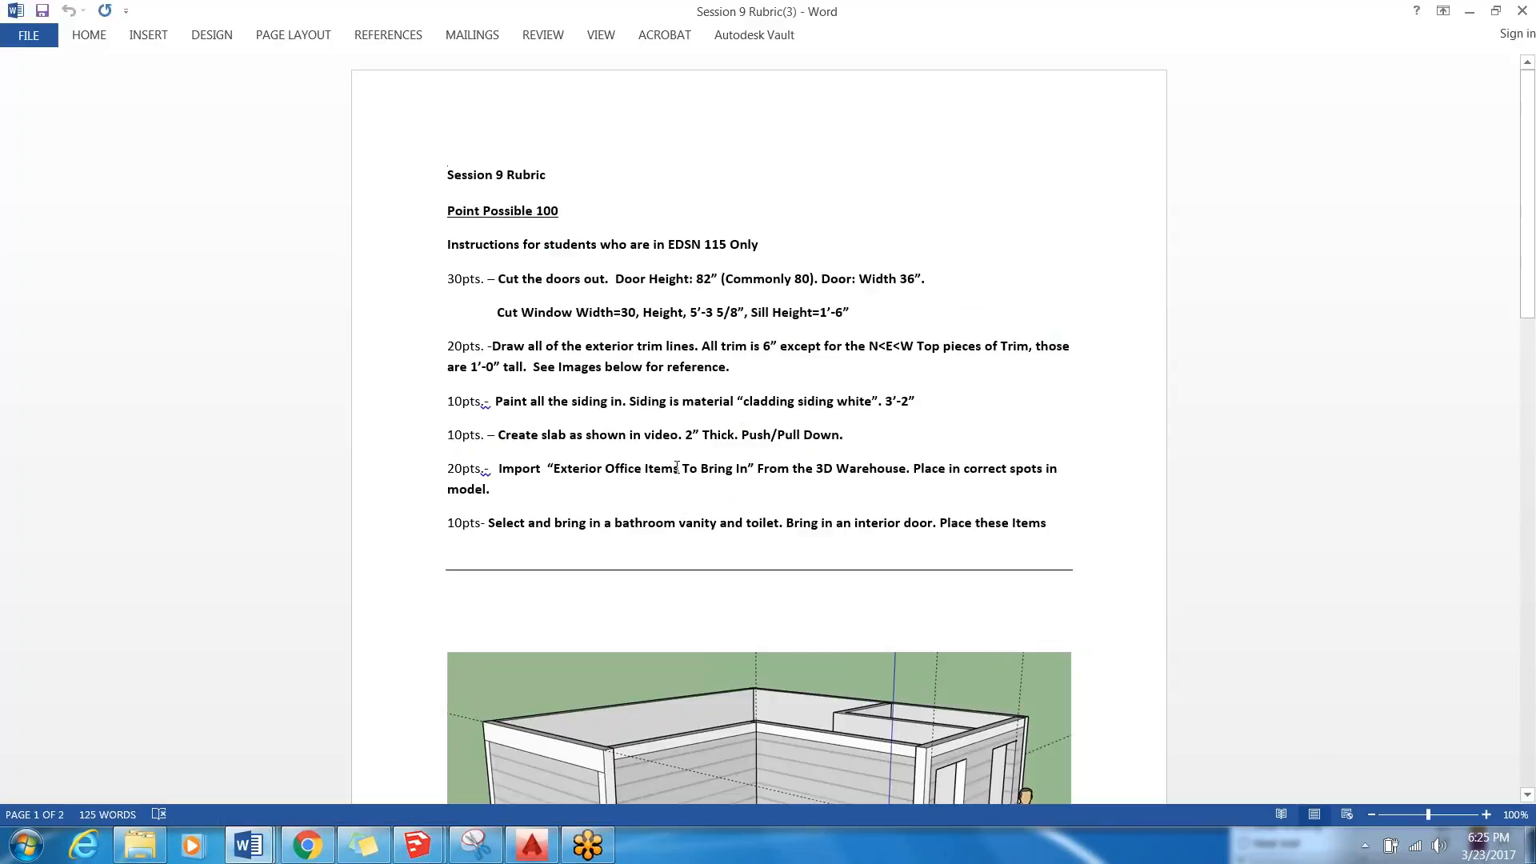
left_click_drag(747, 472, 556, 480)
key("ctrl+c")
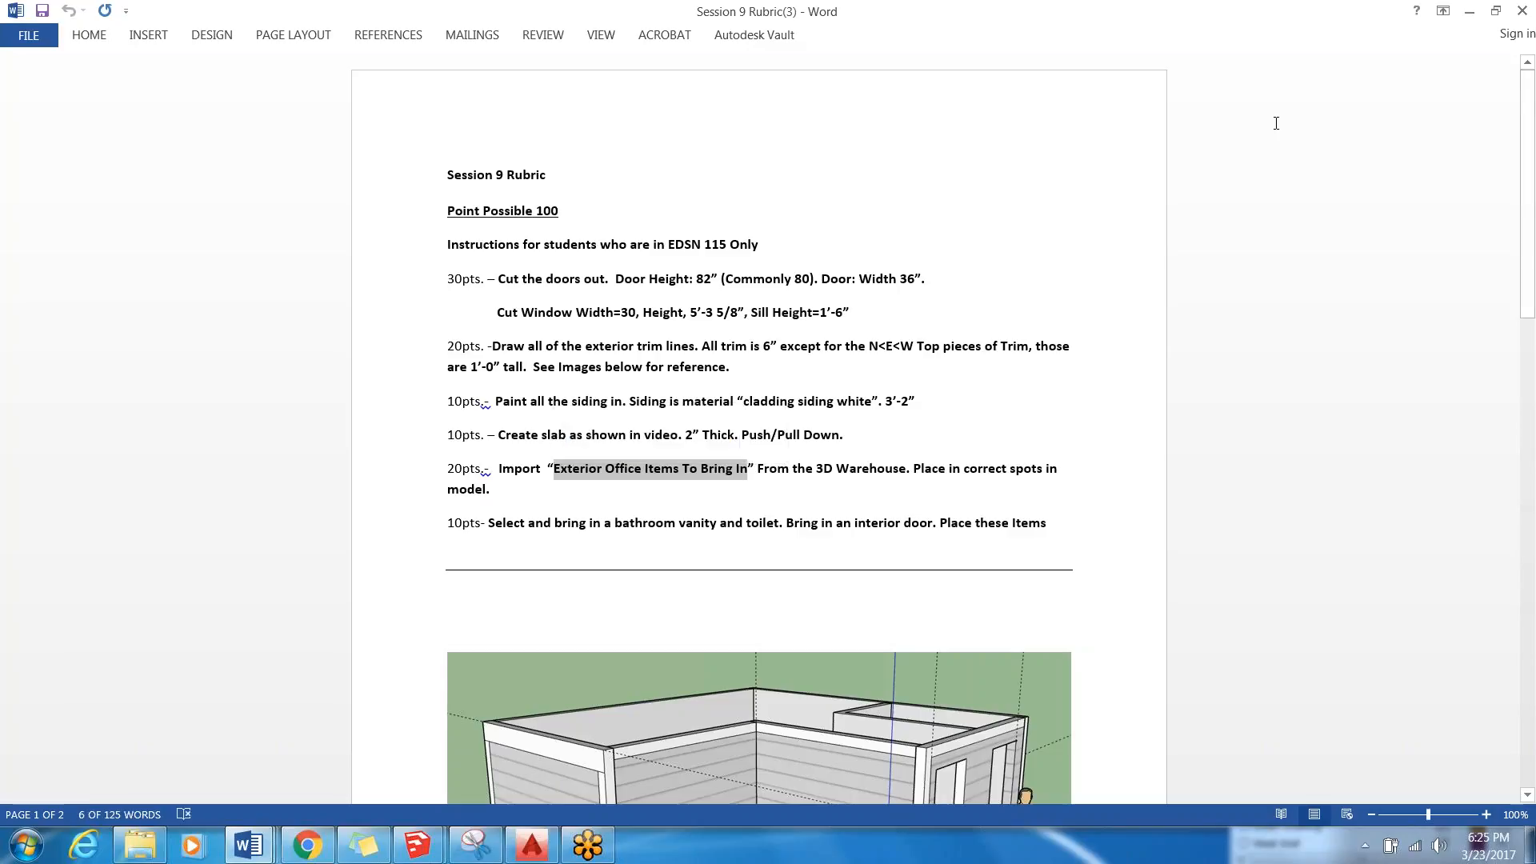
left_click(1470, 11)
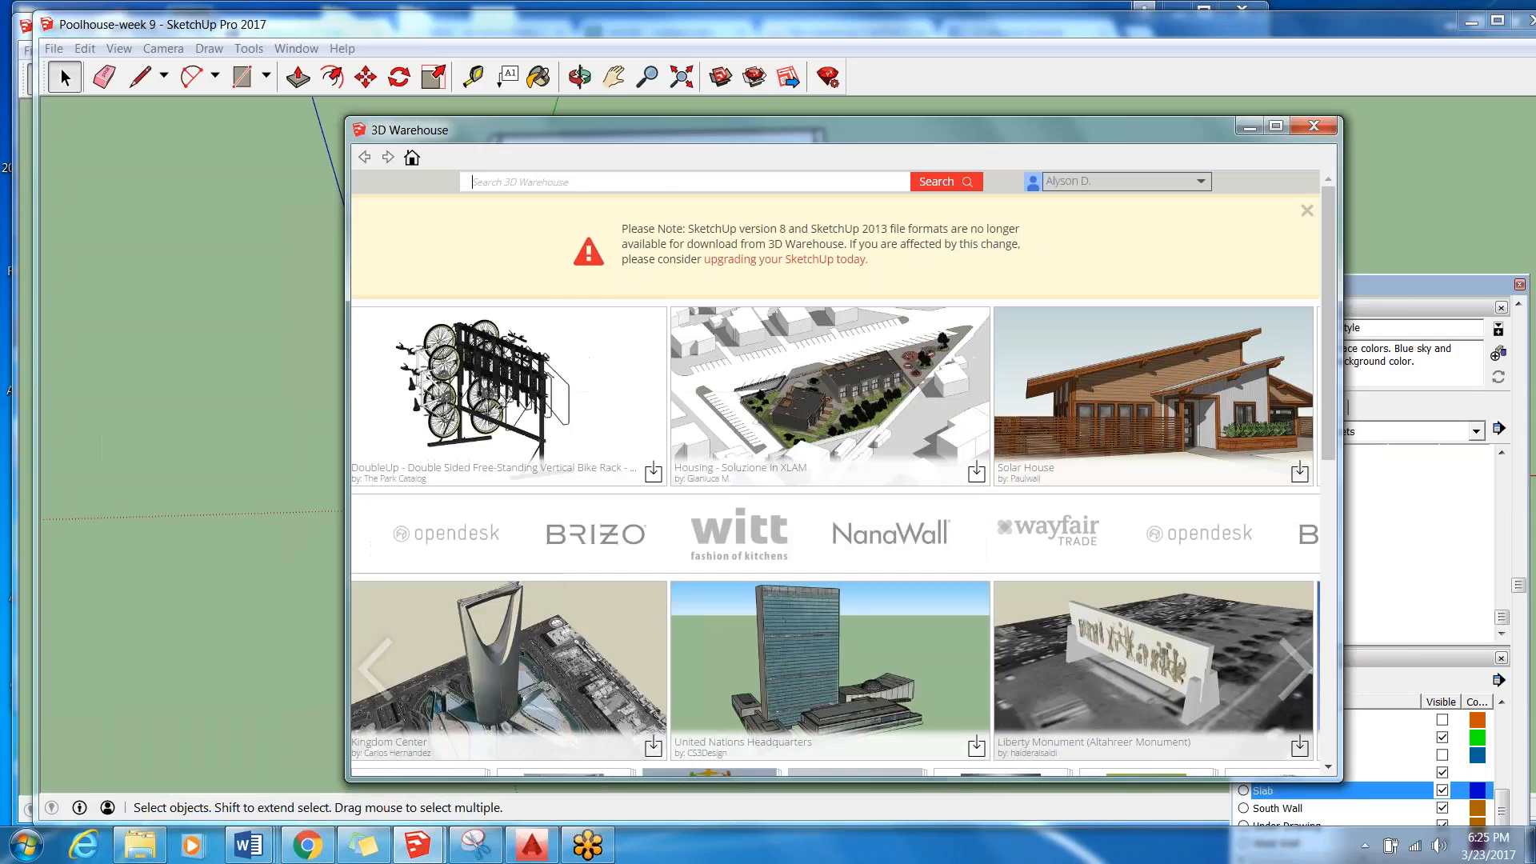
Search the 3D Warehouse for "Exterior Office Items To Bring In" and start downloading the model of that name.
left_click(655, 182)
key("ctrl+v")
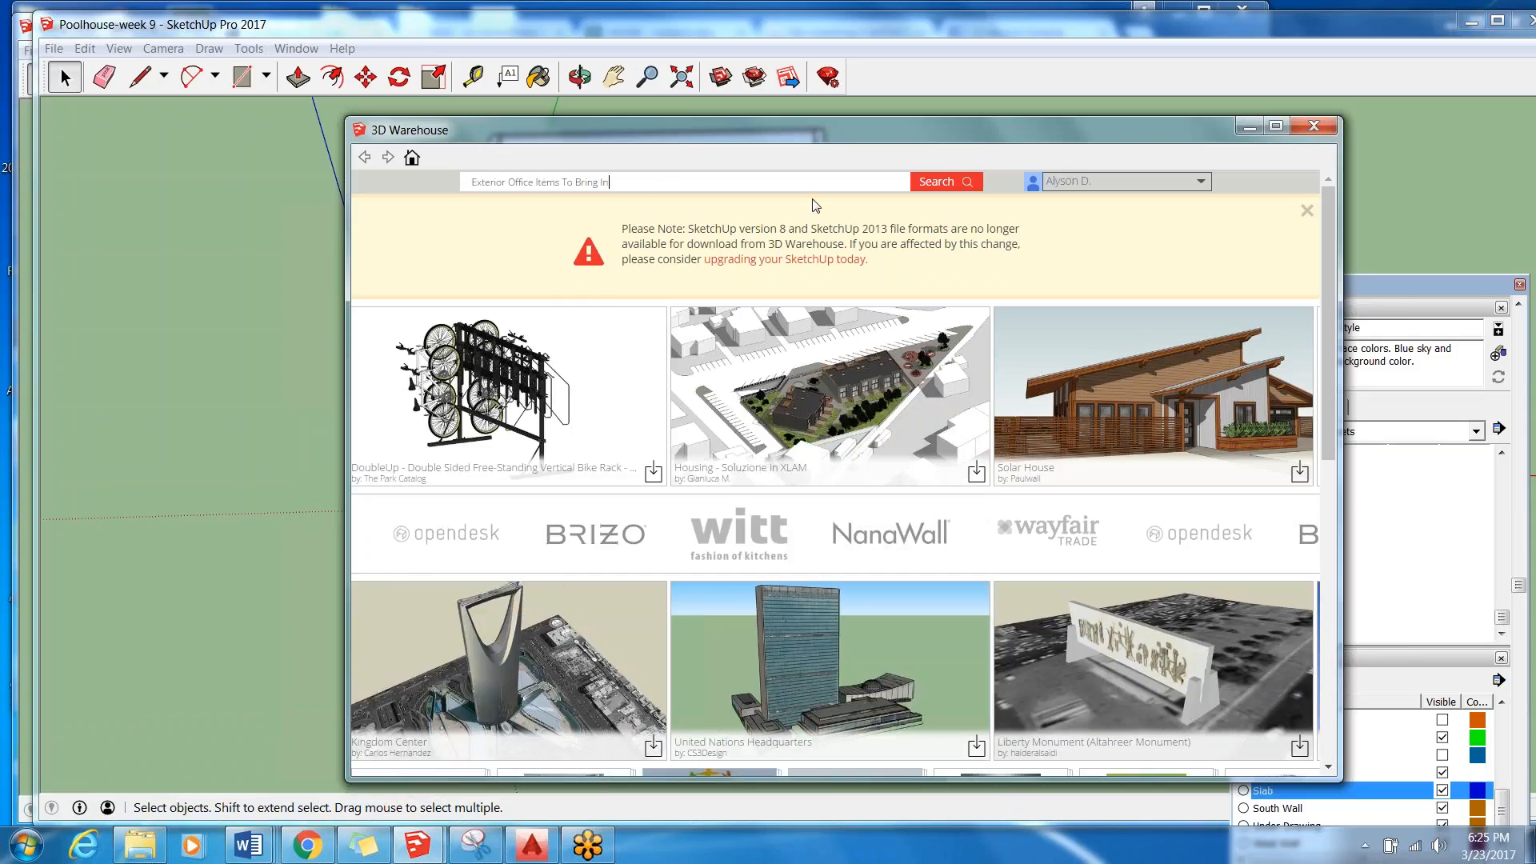
key("Return")
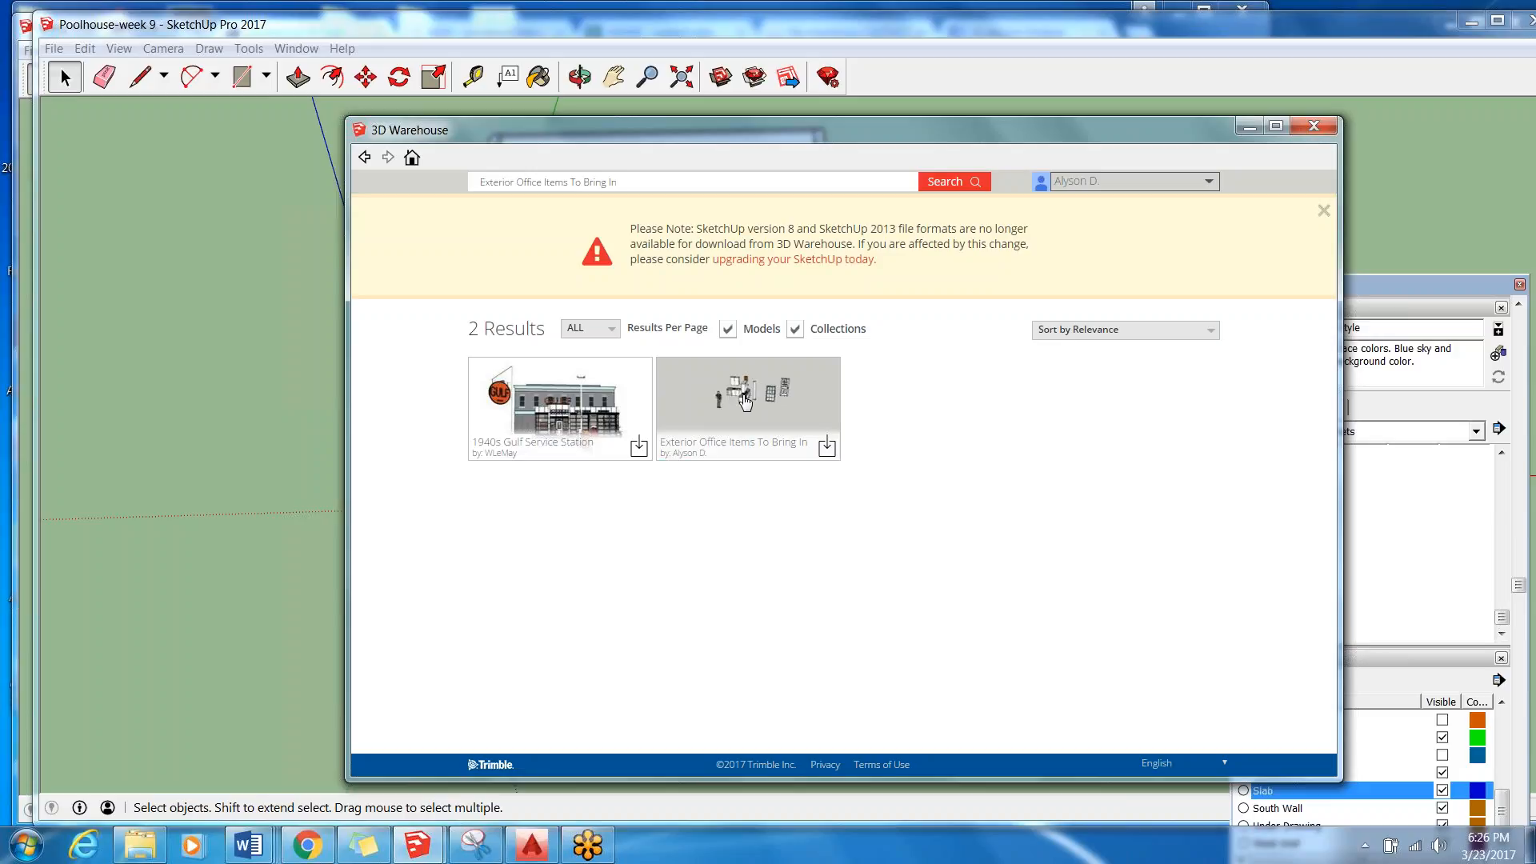
left_click(826, 446)
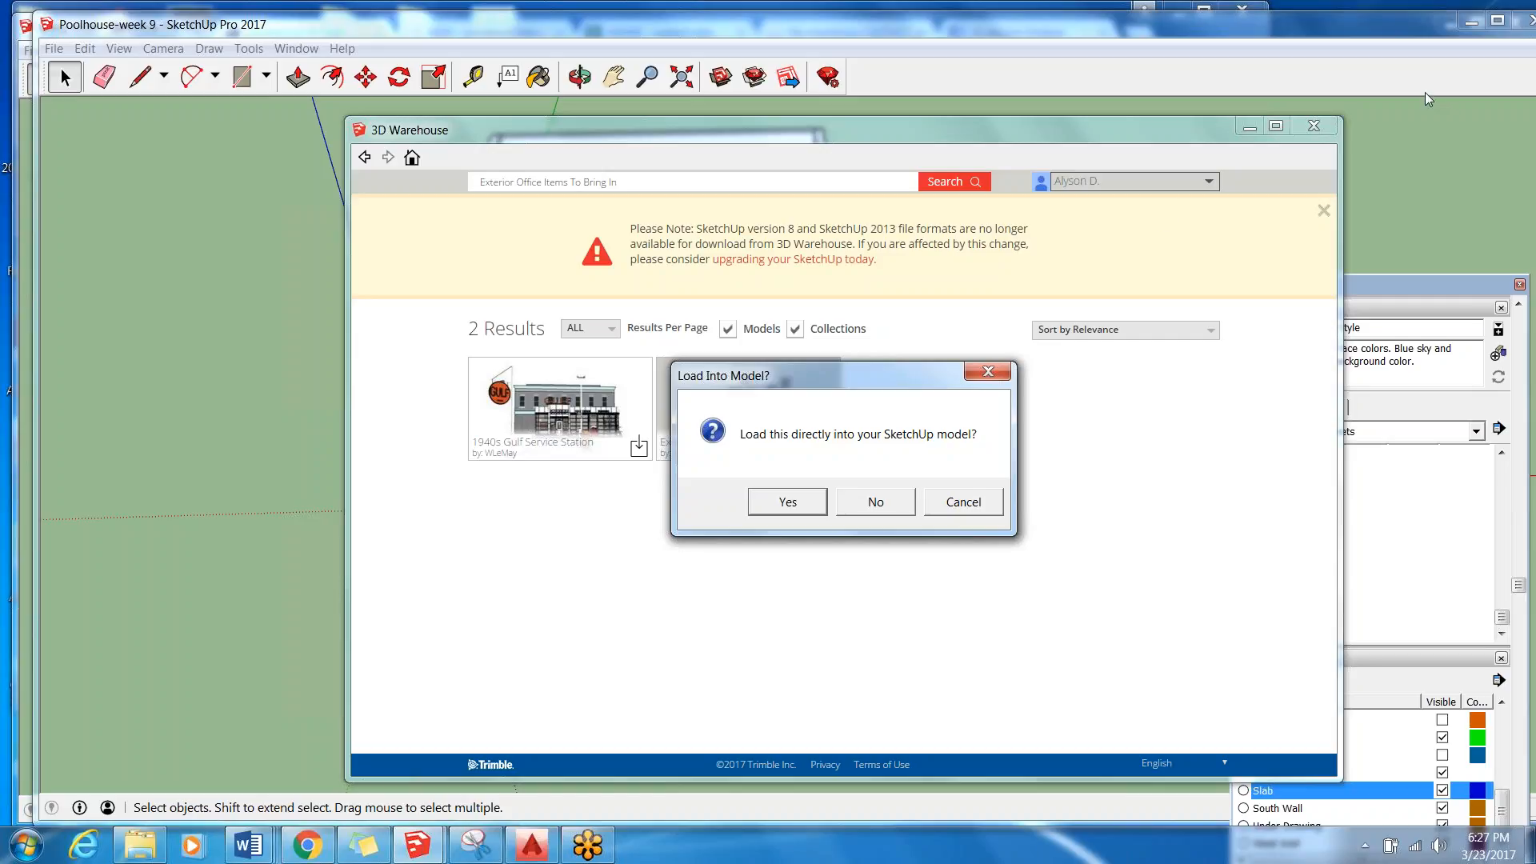
Load "Exterior Office Items To Bring In" directly into the model and place it at the slab's corner on the origin.
left_click(301, 322)
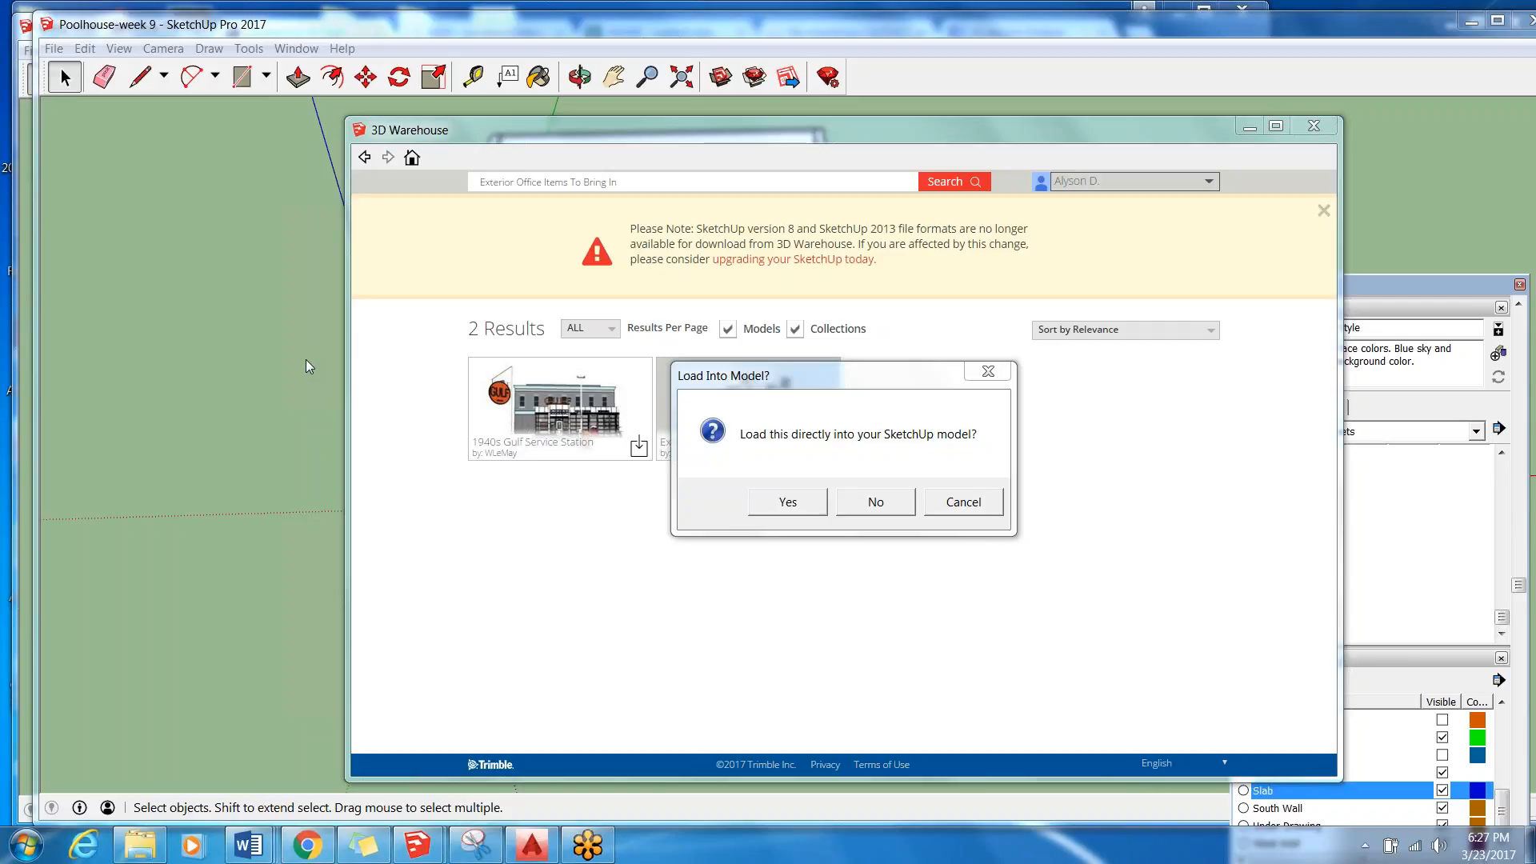
left_click(789, 504)
left_click(789, 503)
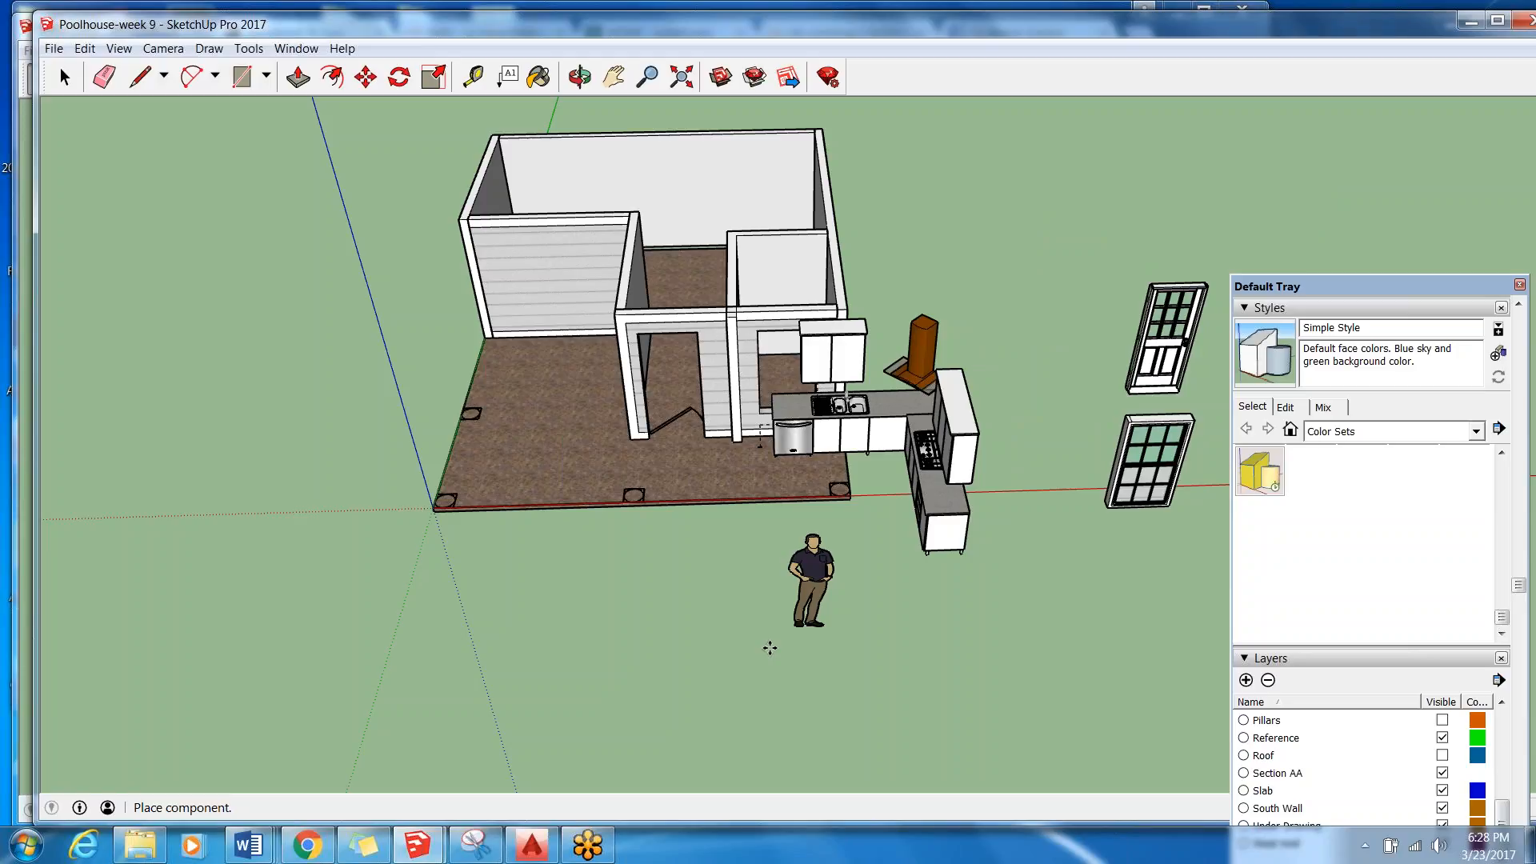
scroll(792, 640, "up", 1)
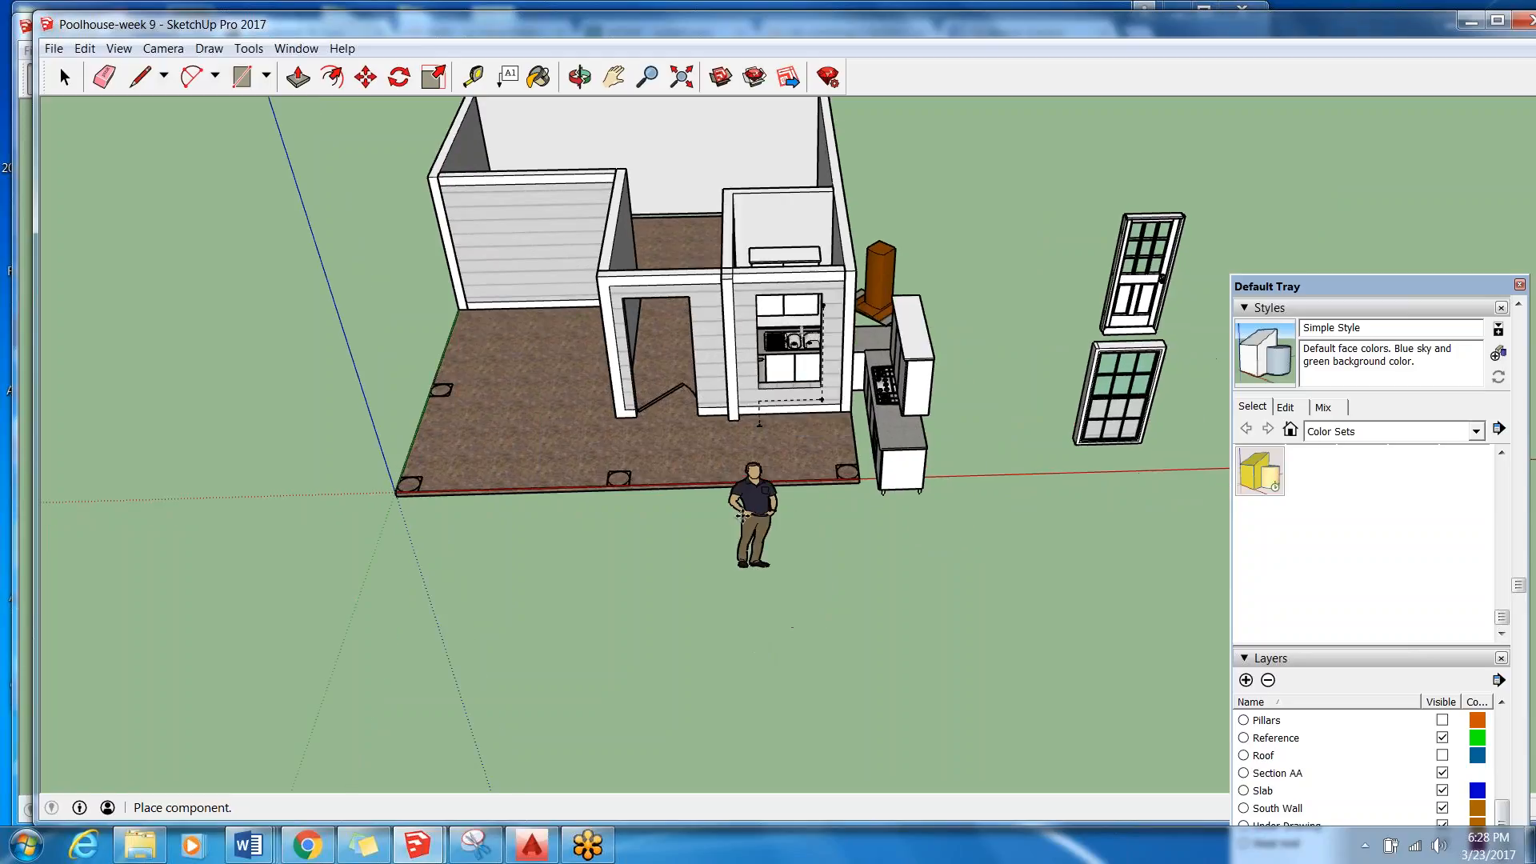
scroll(756, 485, "down", 1)
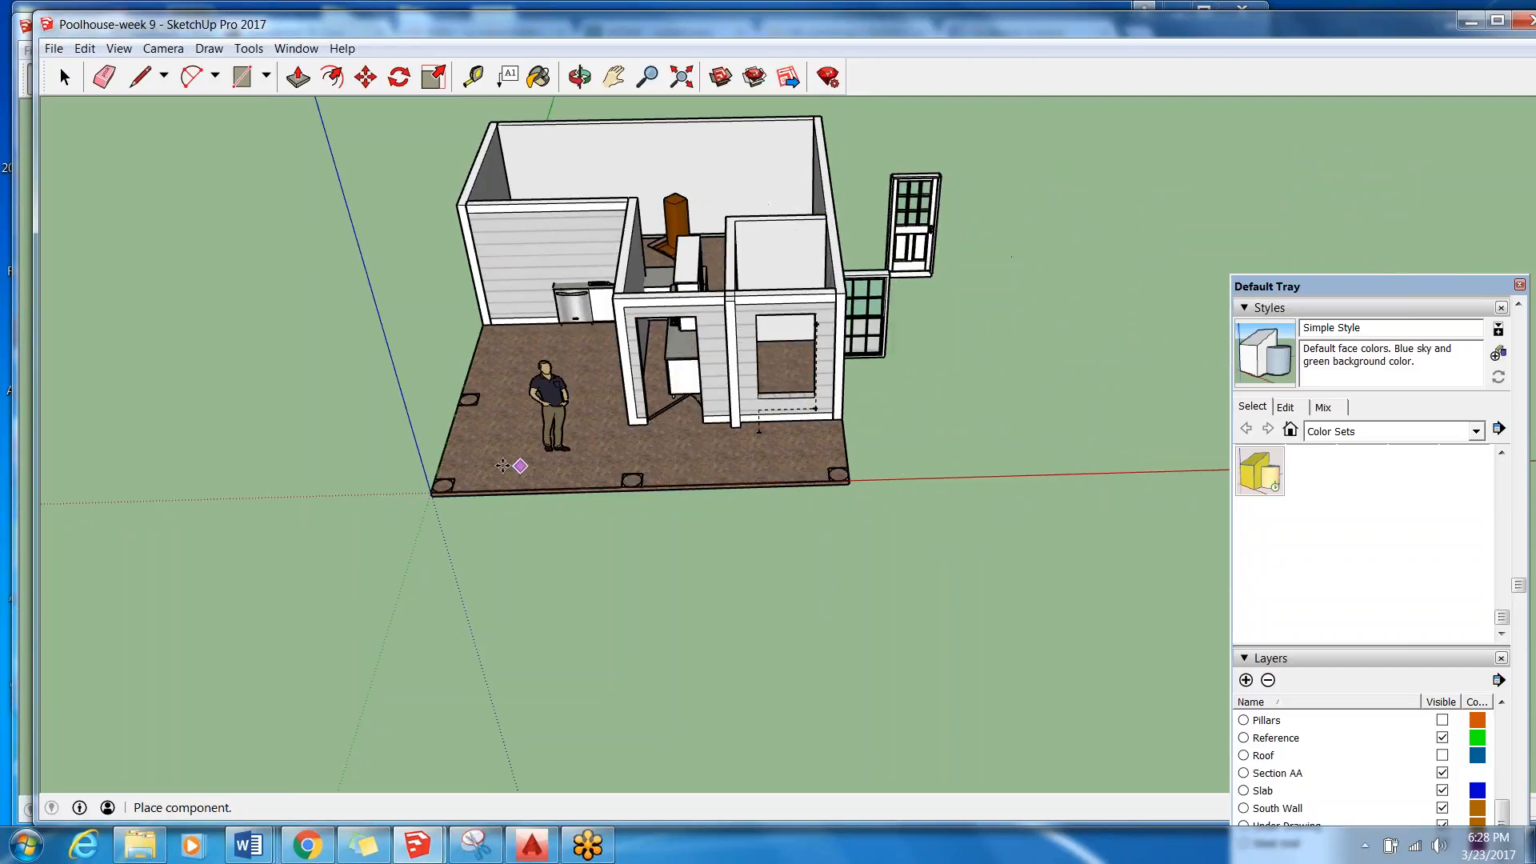
scroll(428, 502, "up", 4)
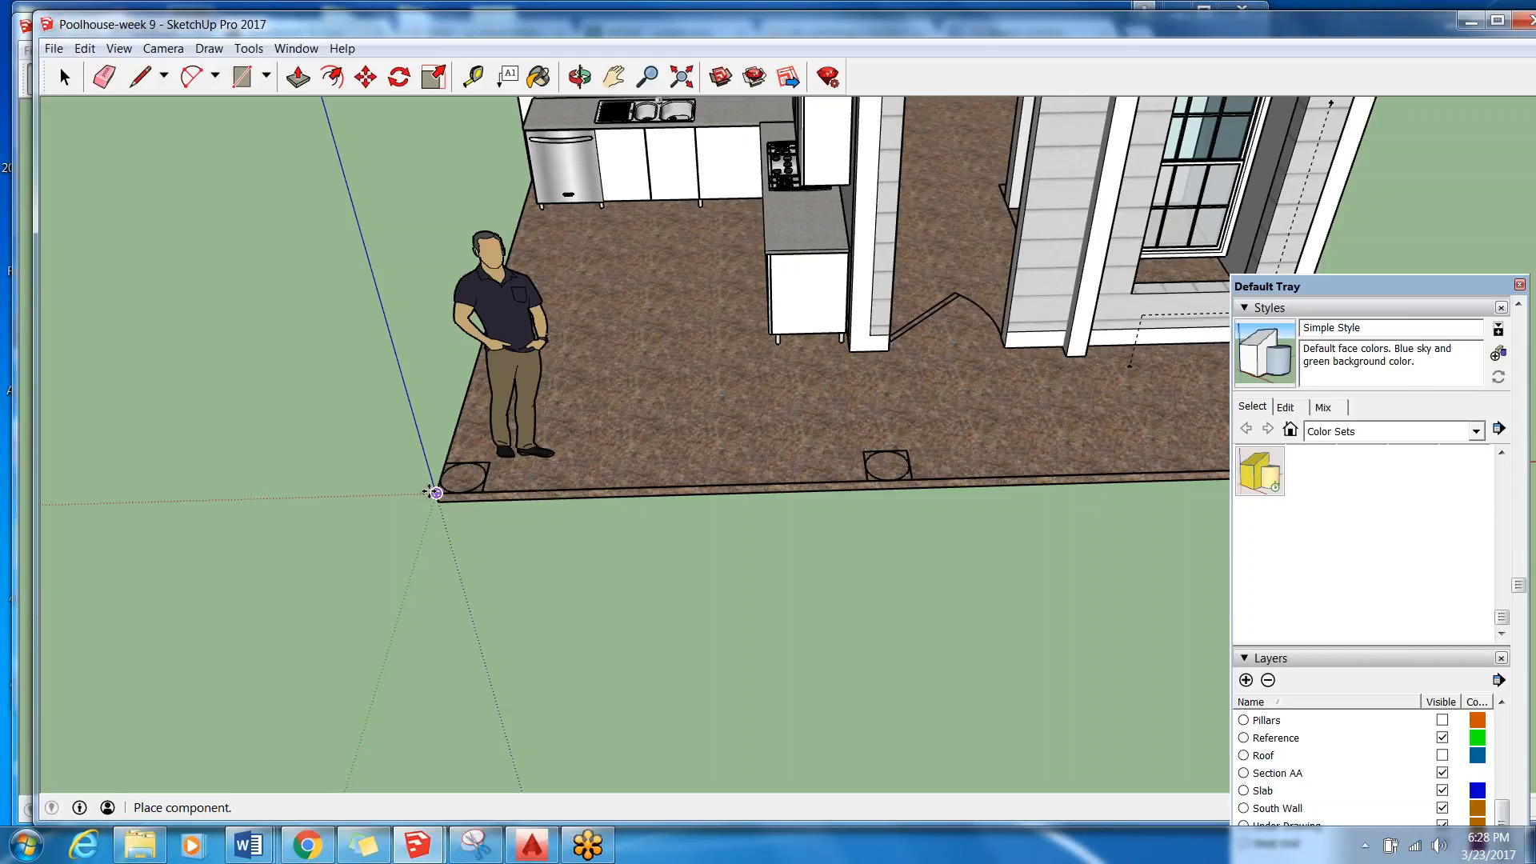
left_click(435, 492)
scroll(340, 520, "down", 2)
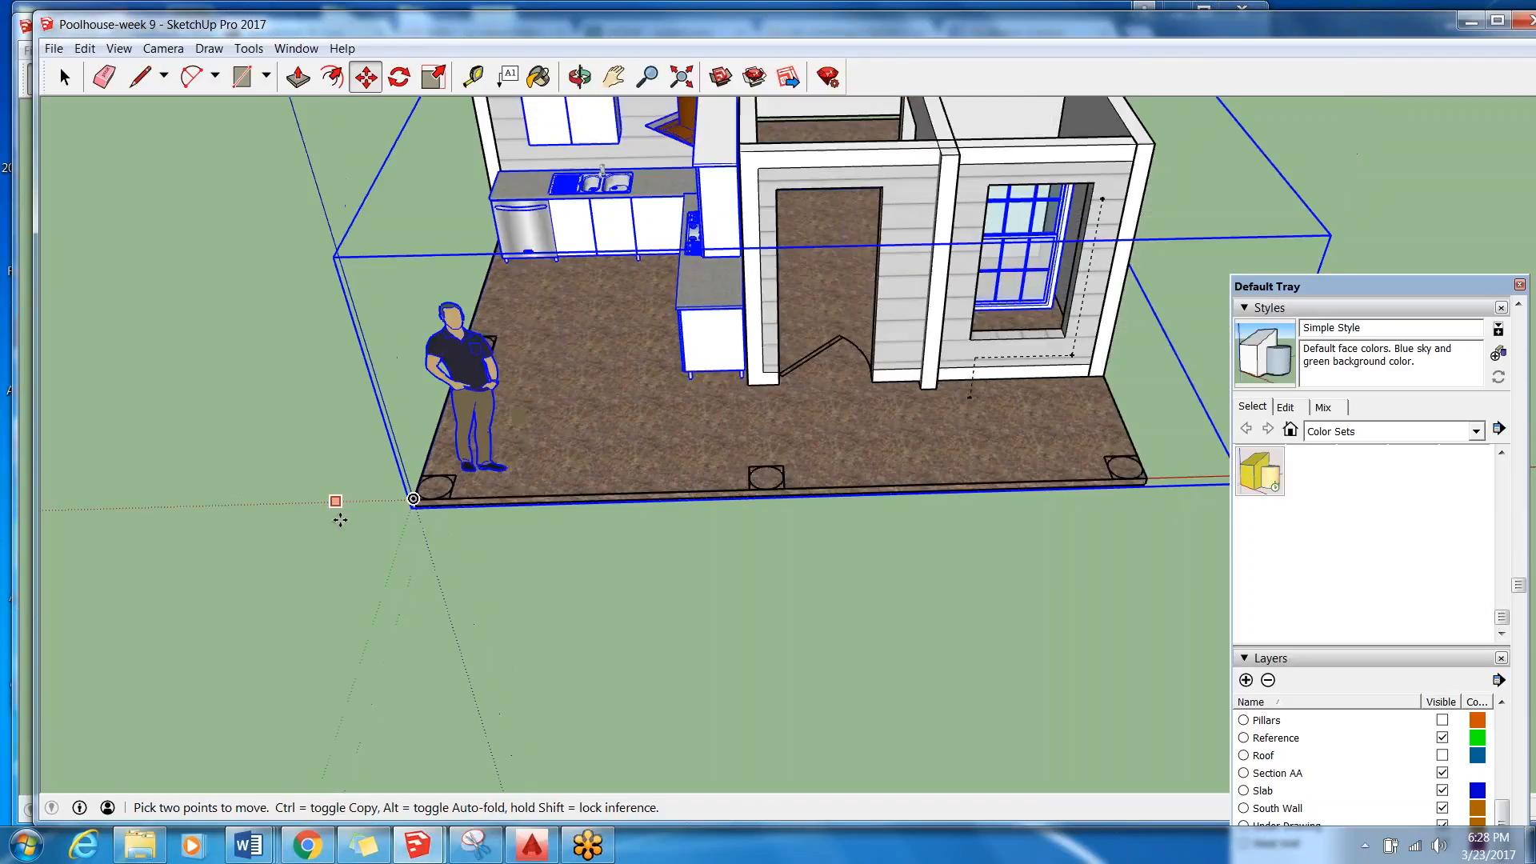
scroll(795, 576, "down", 3)
middle_click_drag(795, 576, 862, 350)
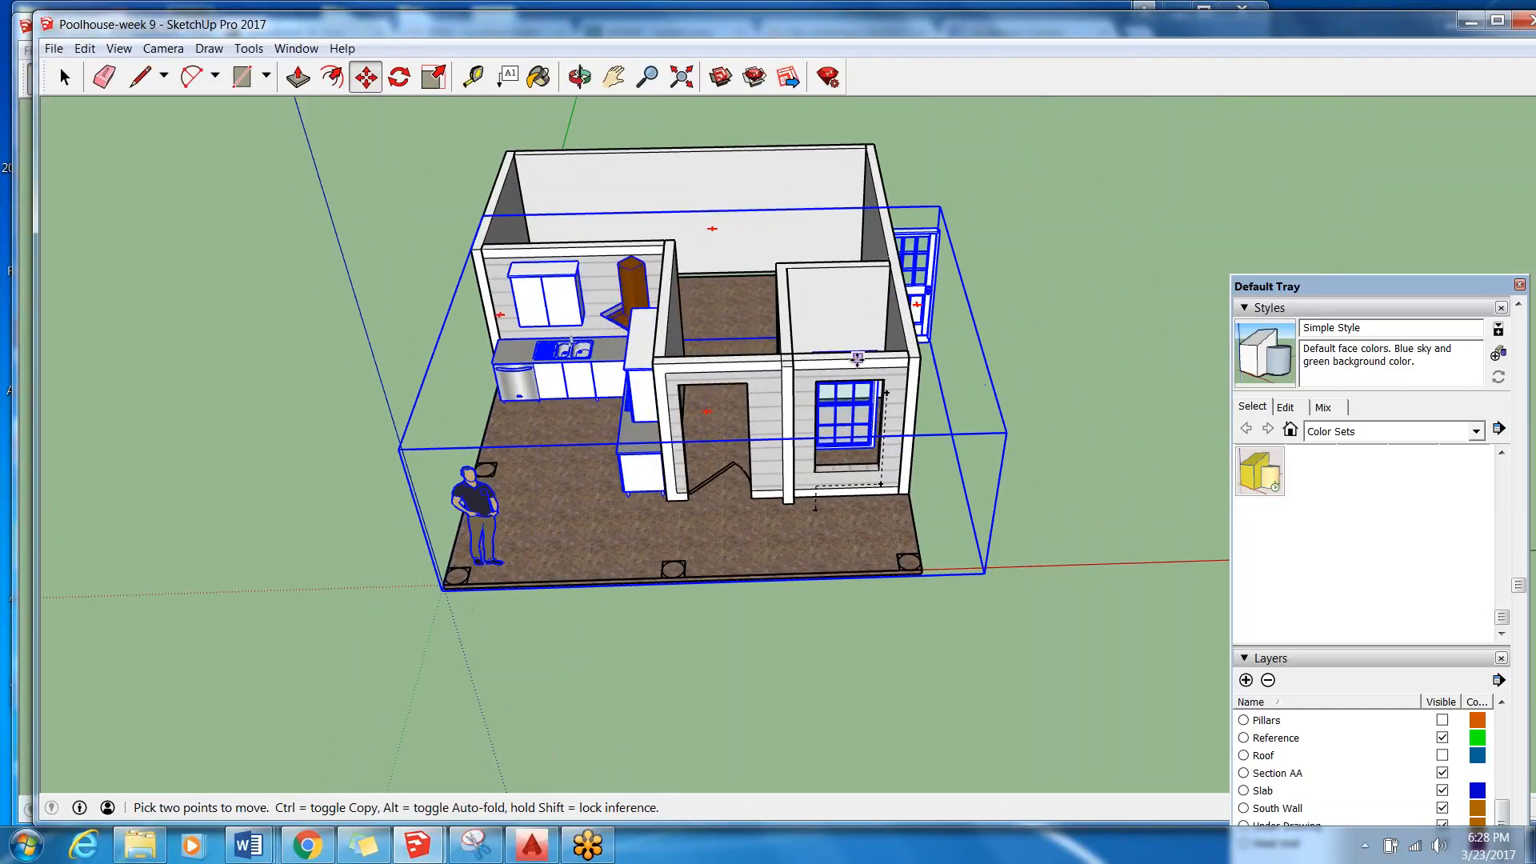
key("space")
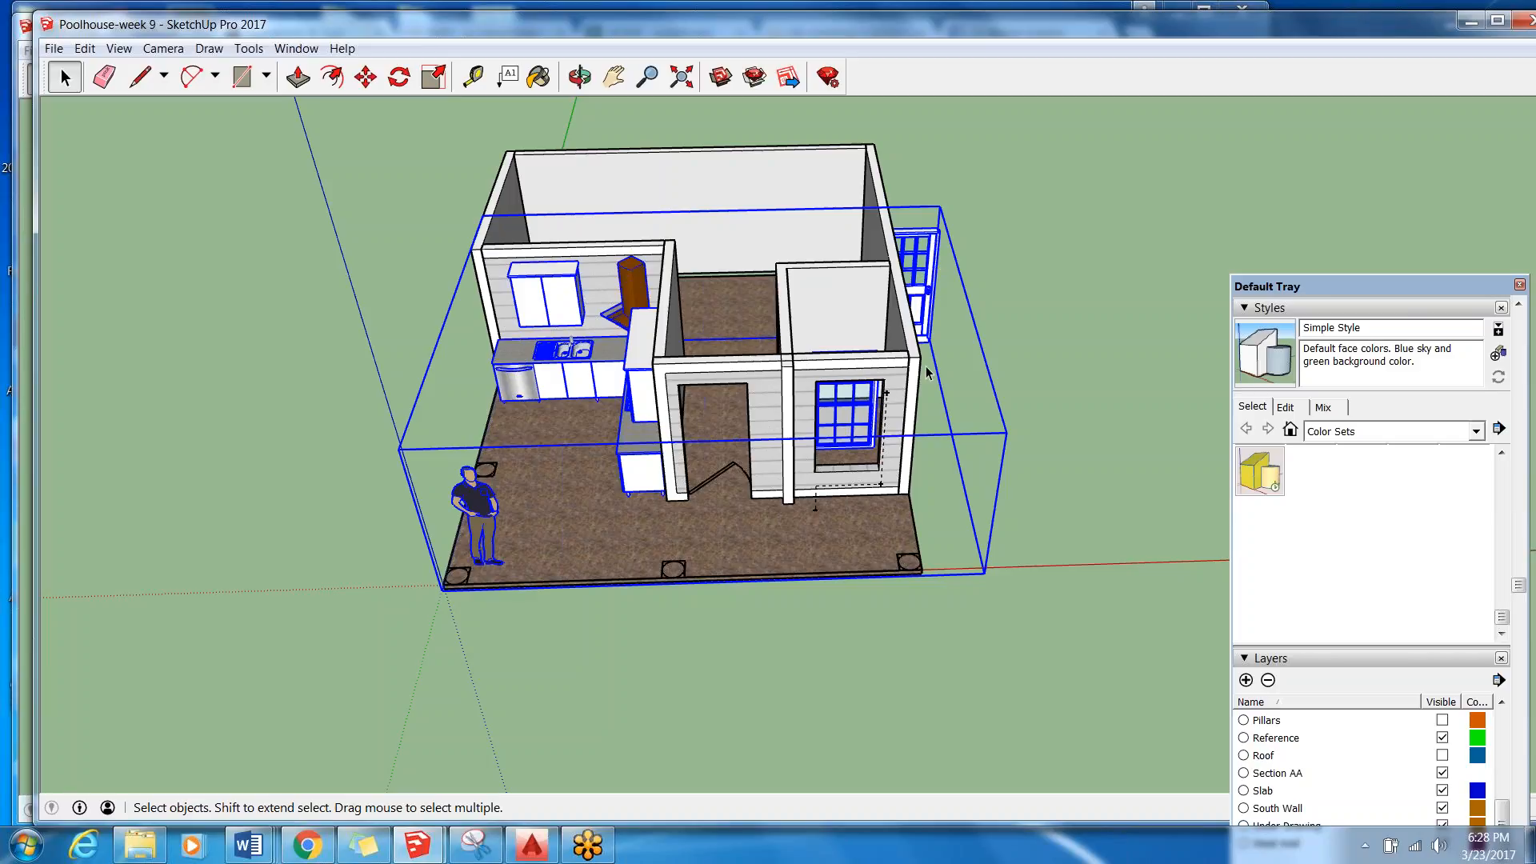
Explode the imported component into its separate kitchen, door, window and figure objects.
mouse_move(1037, 306)
middle_mouse_down()
mouse_move(371, 504)
mouse_move(473, 456)
mouse_move(733, 419)
mouse_move(675, 459)
mouse_move(1155, 480)
mouse_move(1063, 291)
middle_mouse_up()
scroll(733, 419, "up", 1)
scroll(1062, 291, "down", 4)
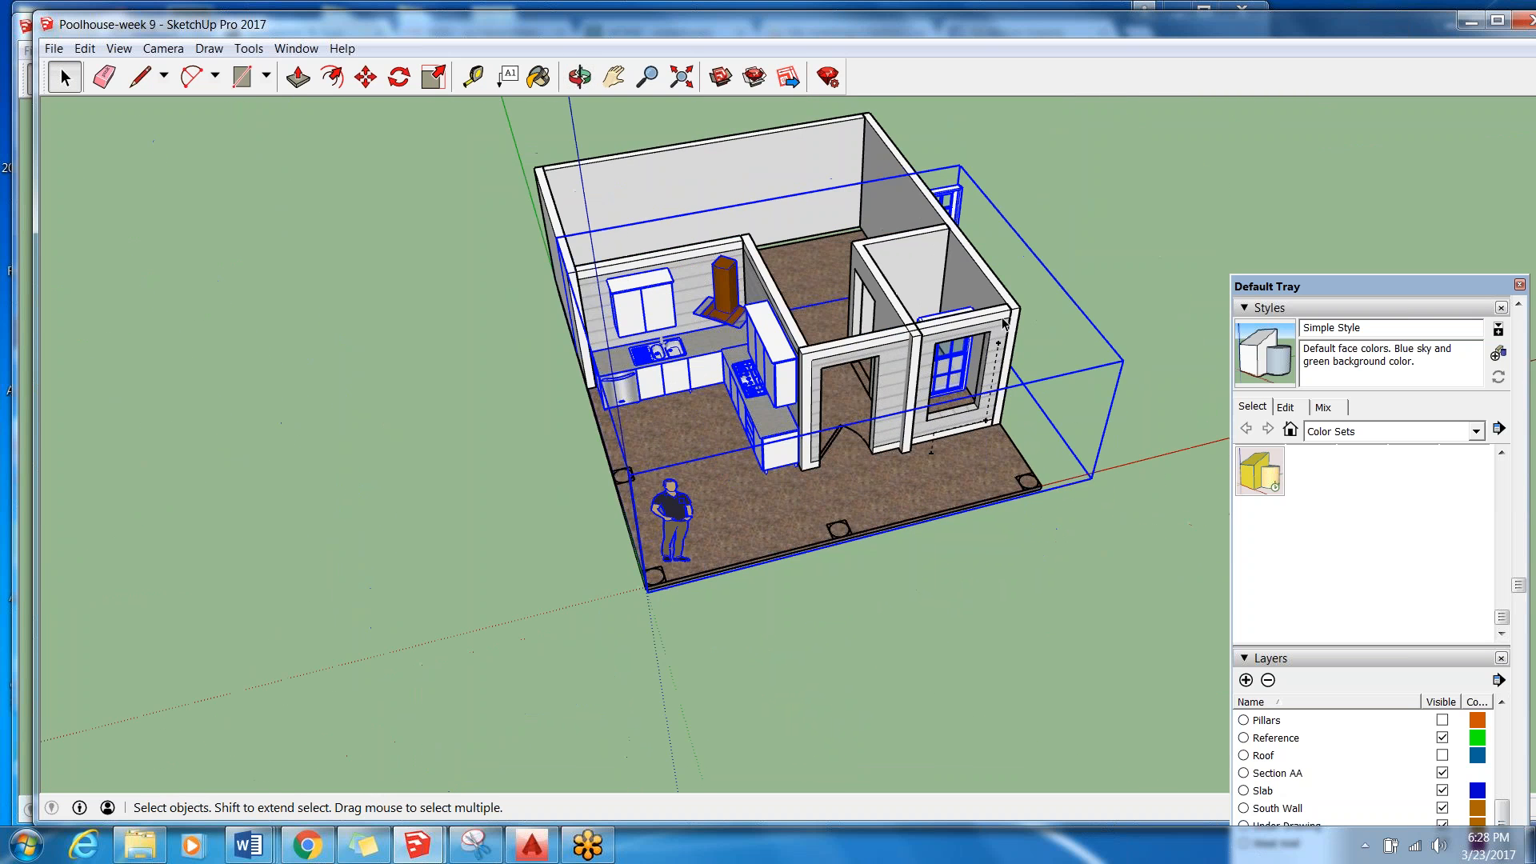
middle_click_drag(940, 331, 334, 379)
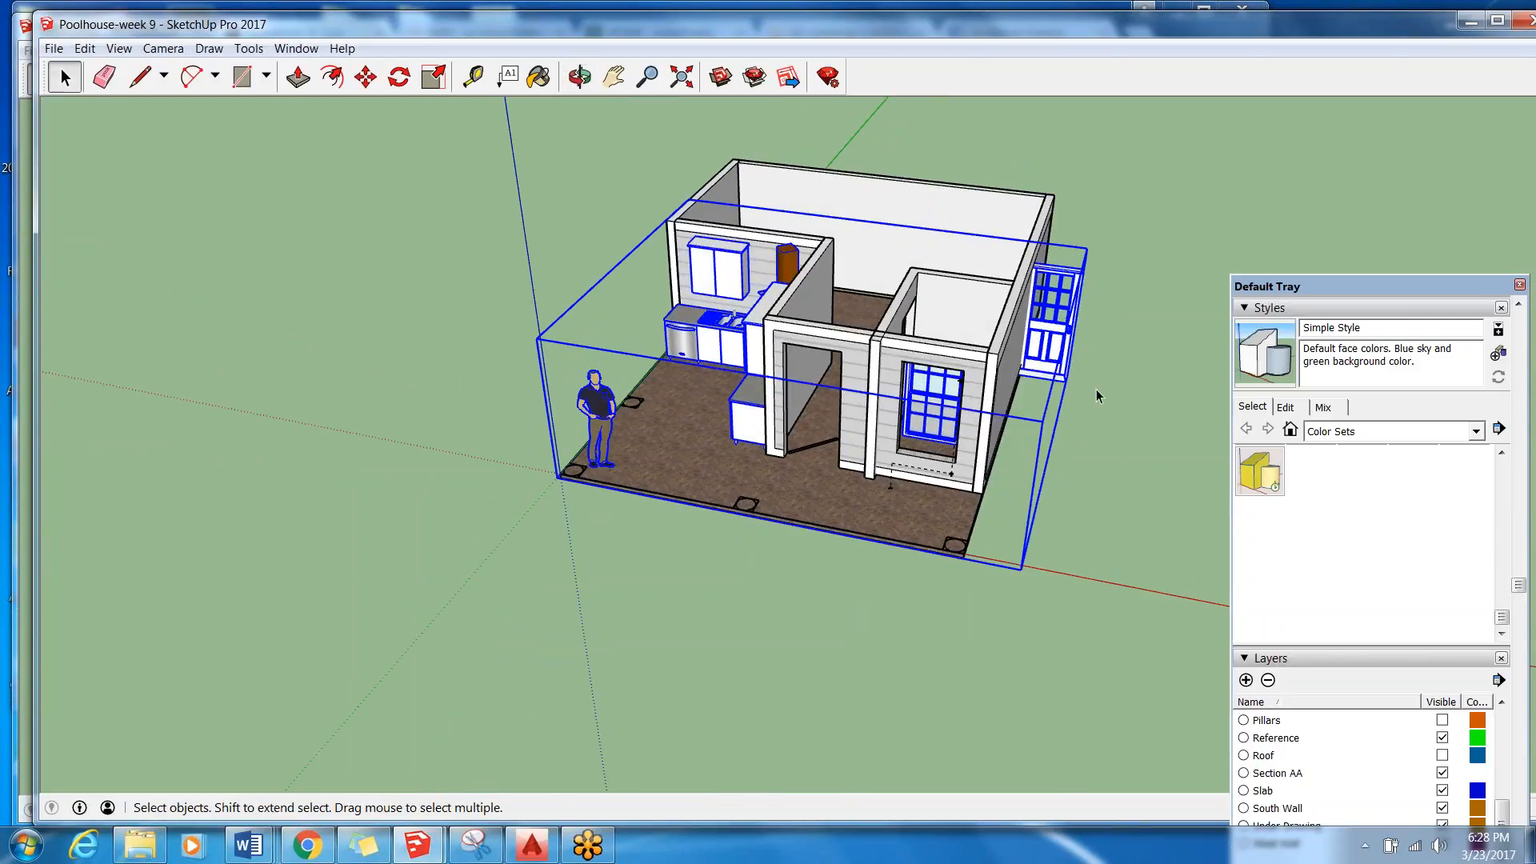
right_click(1051, 340)
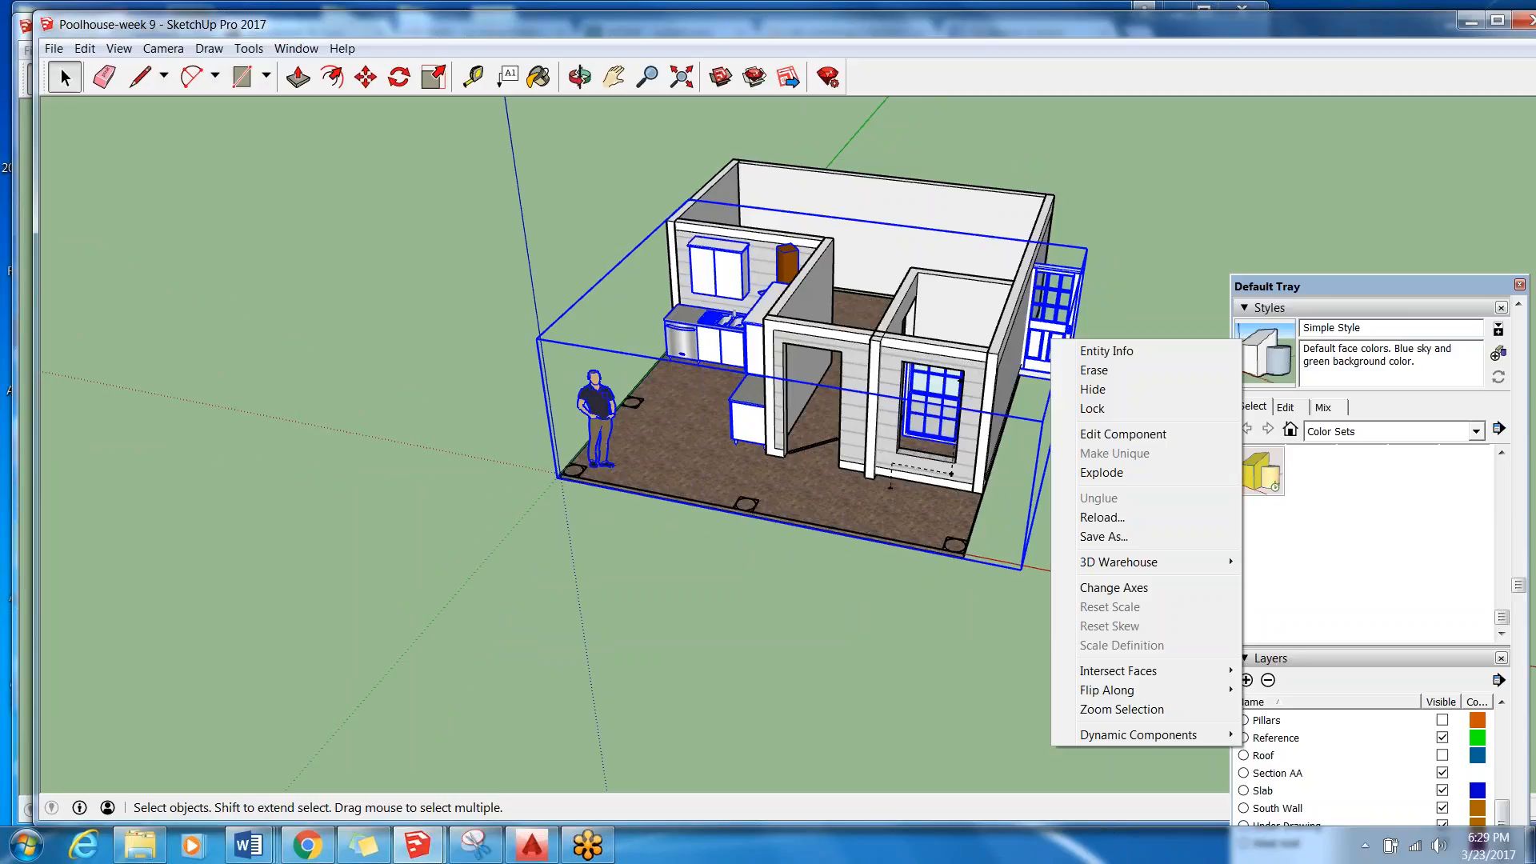
left_click(1112, 472)
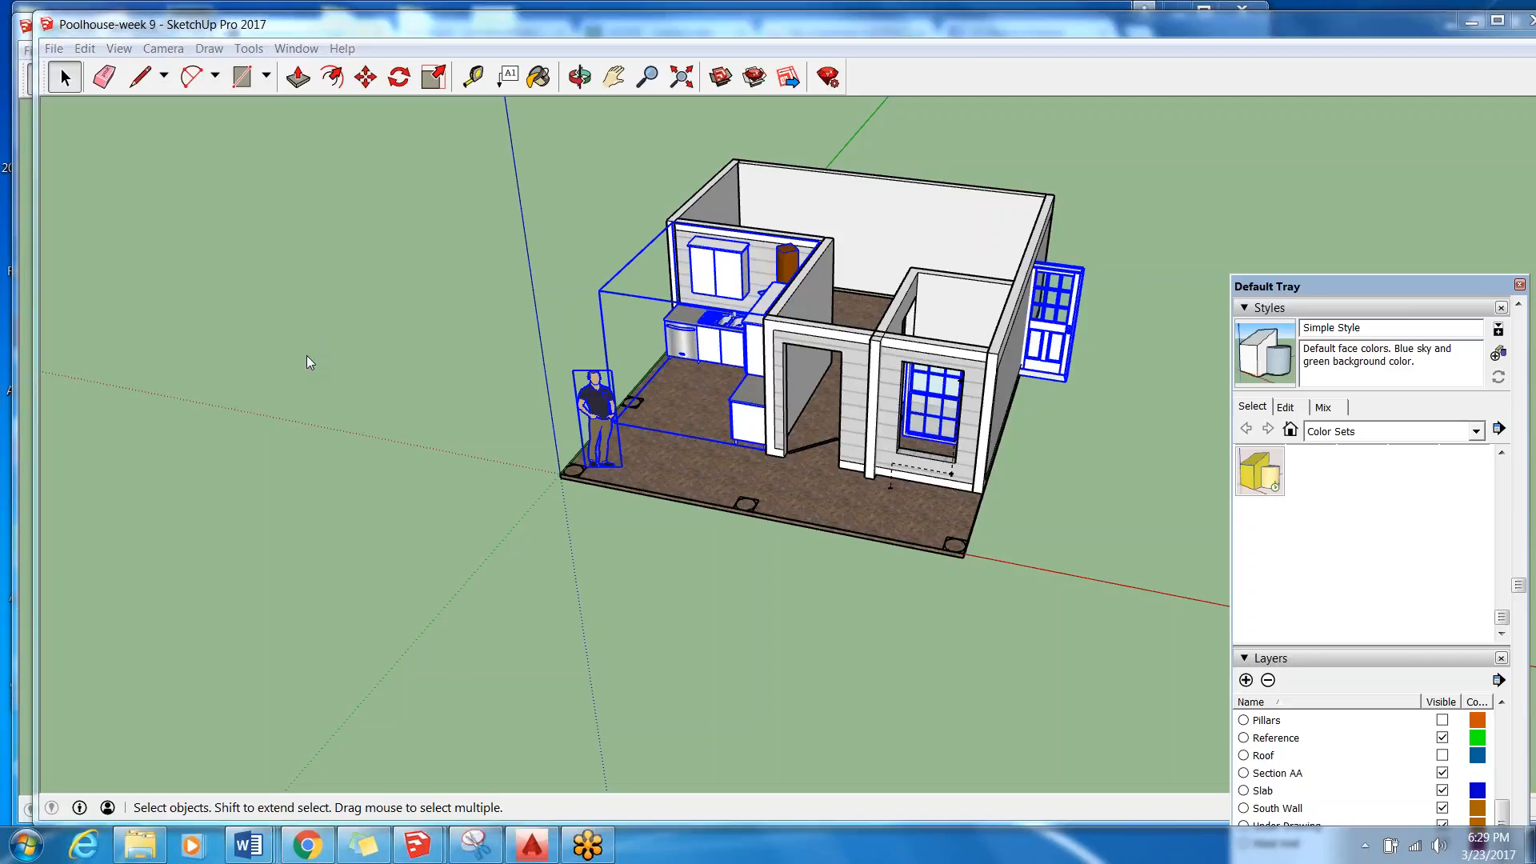
Delete the imported man figure standing on the slab.
middle_click_drag(777, 368, 1216, 340)
scroll(540, 353, "up", 3)
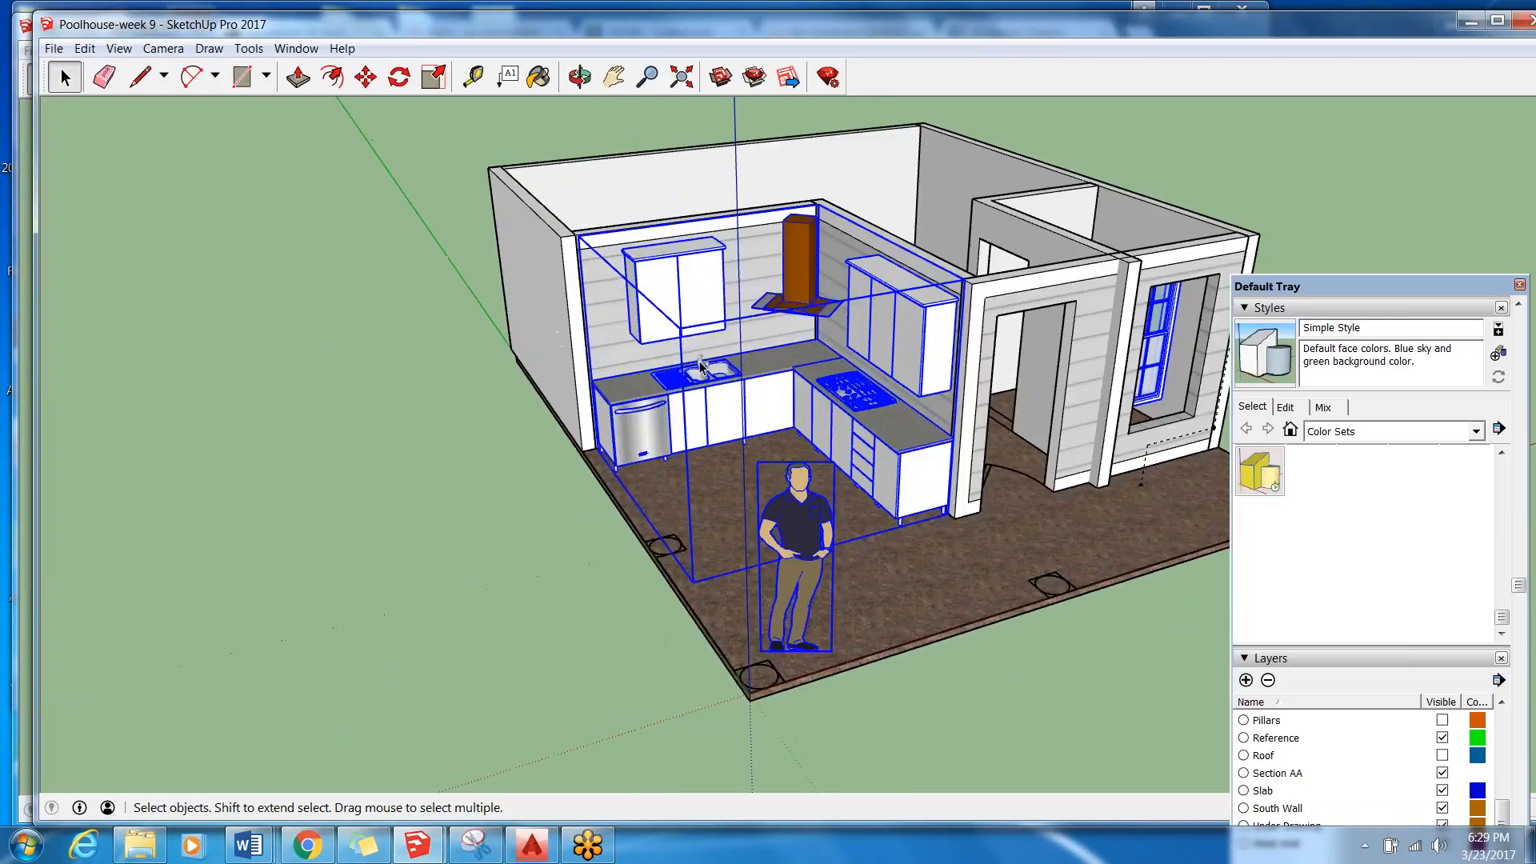
middle_click_drag(1078, 434, 826, 459)
scroll(620, 270, "down", 4)
scroll(923, 379, "up", 1)
left_click(538, 430)
key("Delete")
Move the imported window by its top corner into the window opening of the front wall, and deselect it.
scroll(928, 411, "up", 5)
middle_click_drag(926, 413, 696, 624)
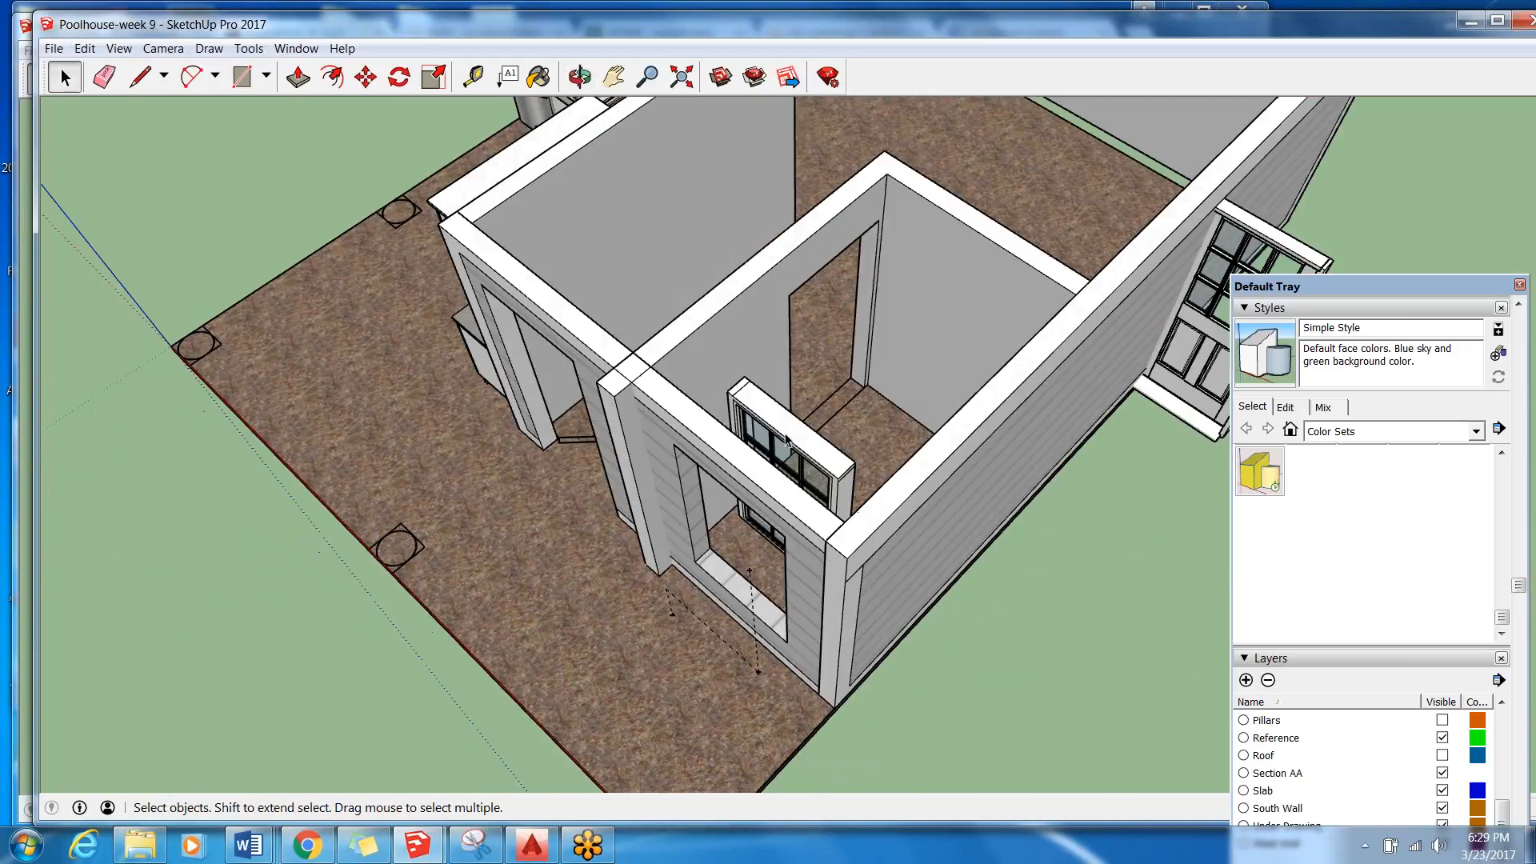
middle_click_drag(788, 444, 1098, 328)
middle_click_drag(1038, 154, 760, 502)
left_click(760, 502)
middle_click_drag(583, 450, 474, 374)
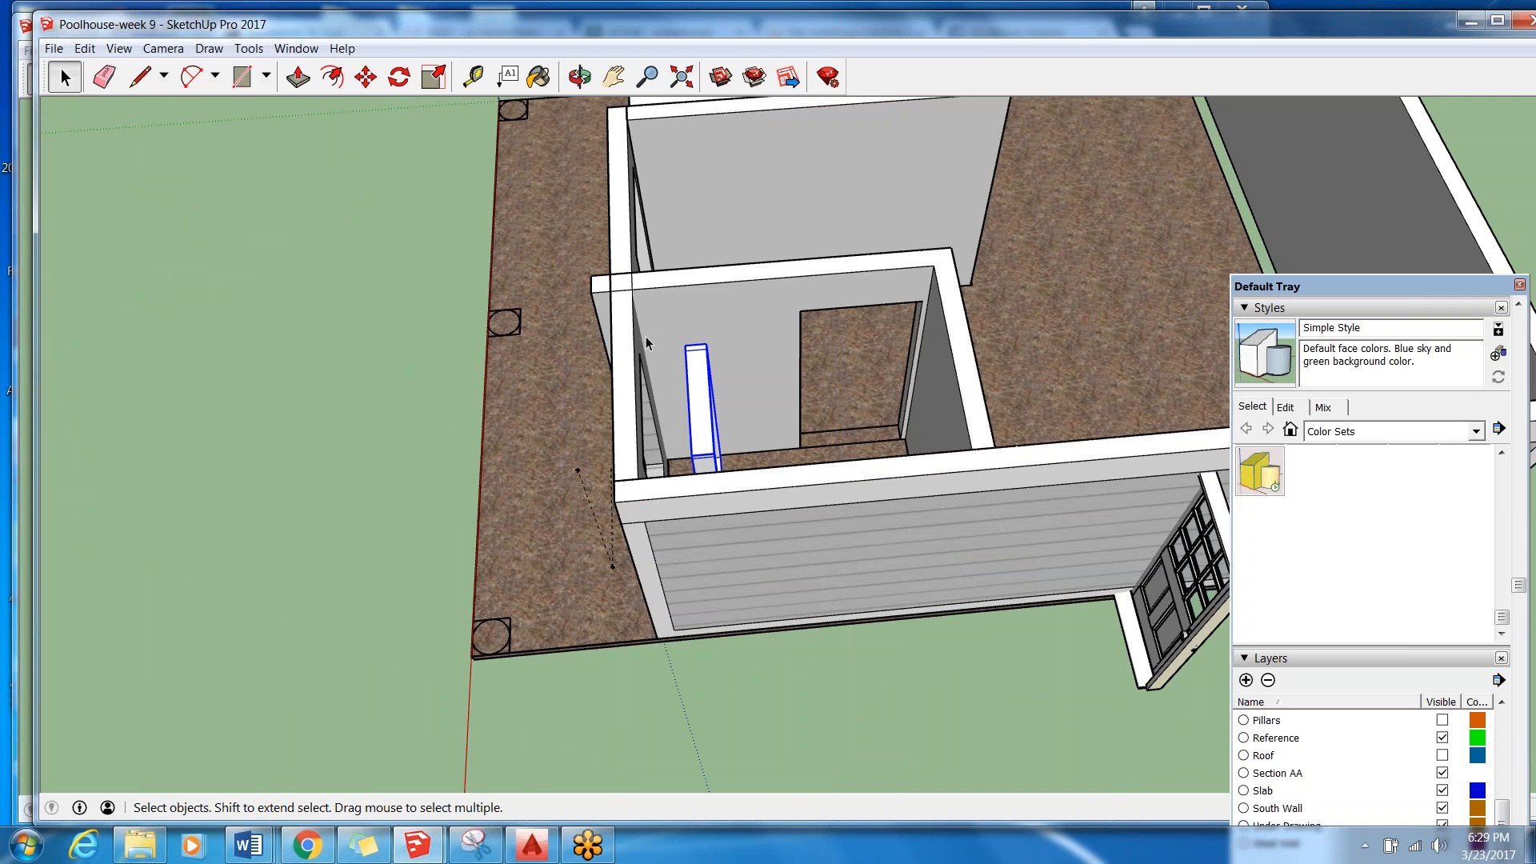
left_click(366, 77)
scroll(714, 349, "up", 5)
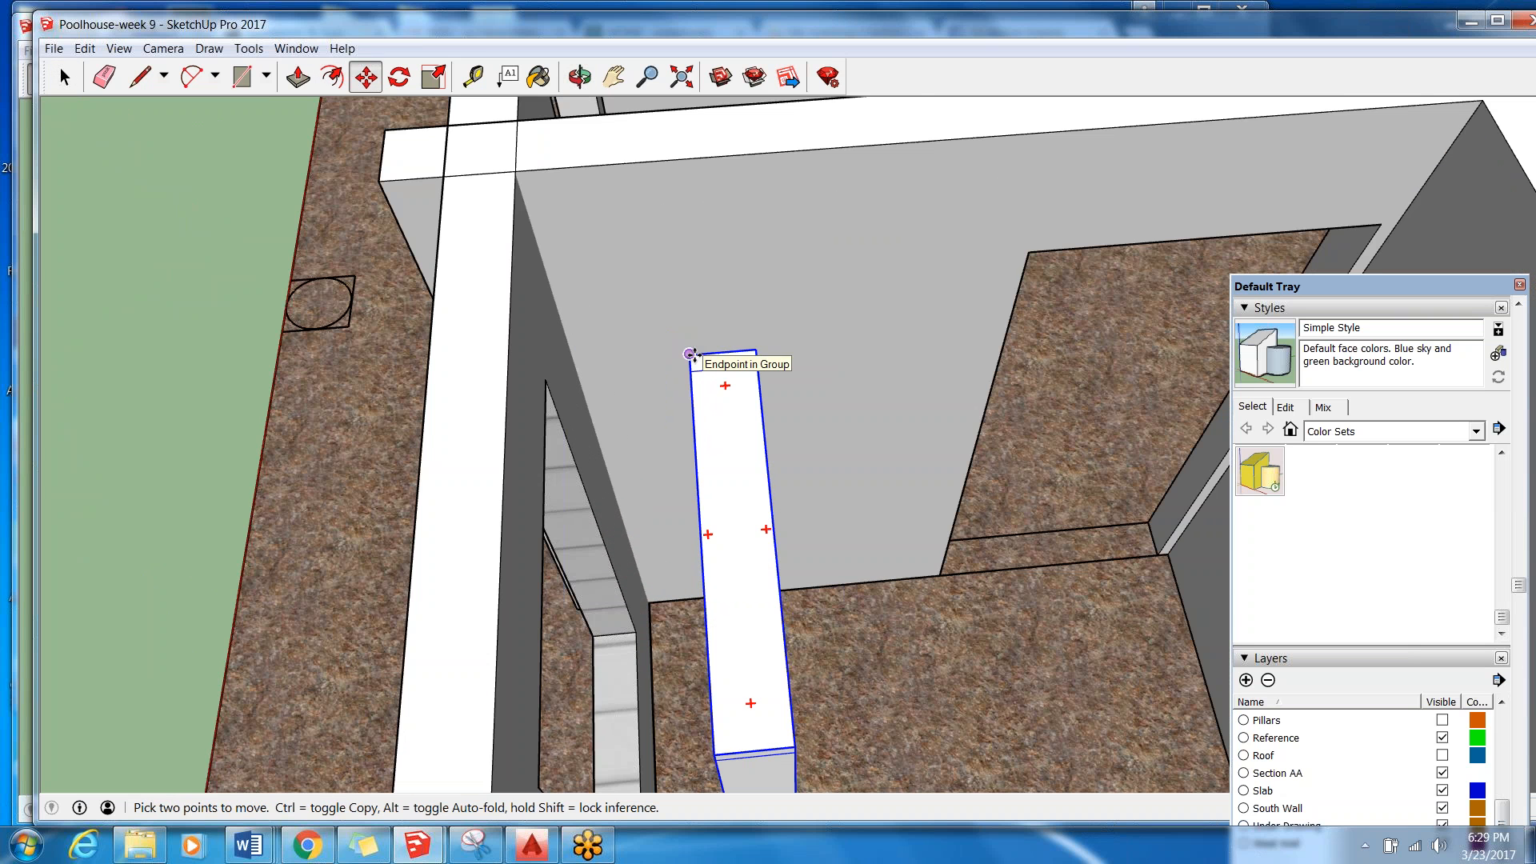
left_click(690, 354)
key("m")
scroll(965, 312, "up", 6)
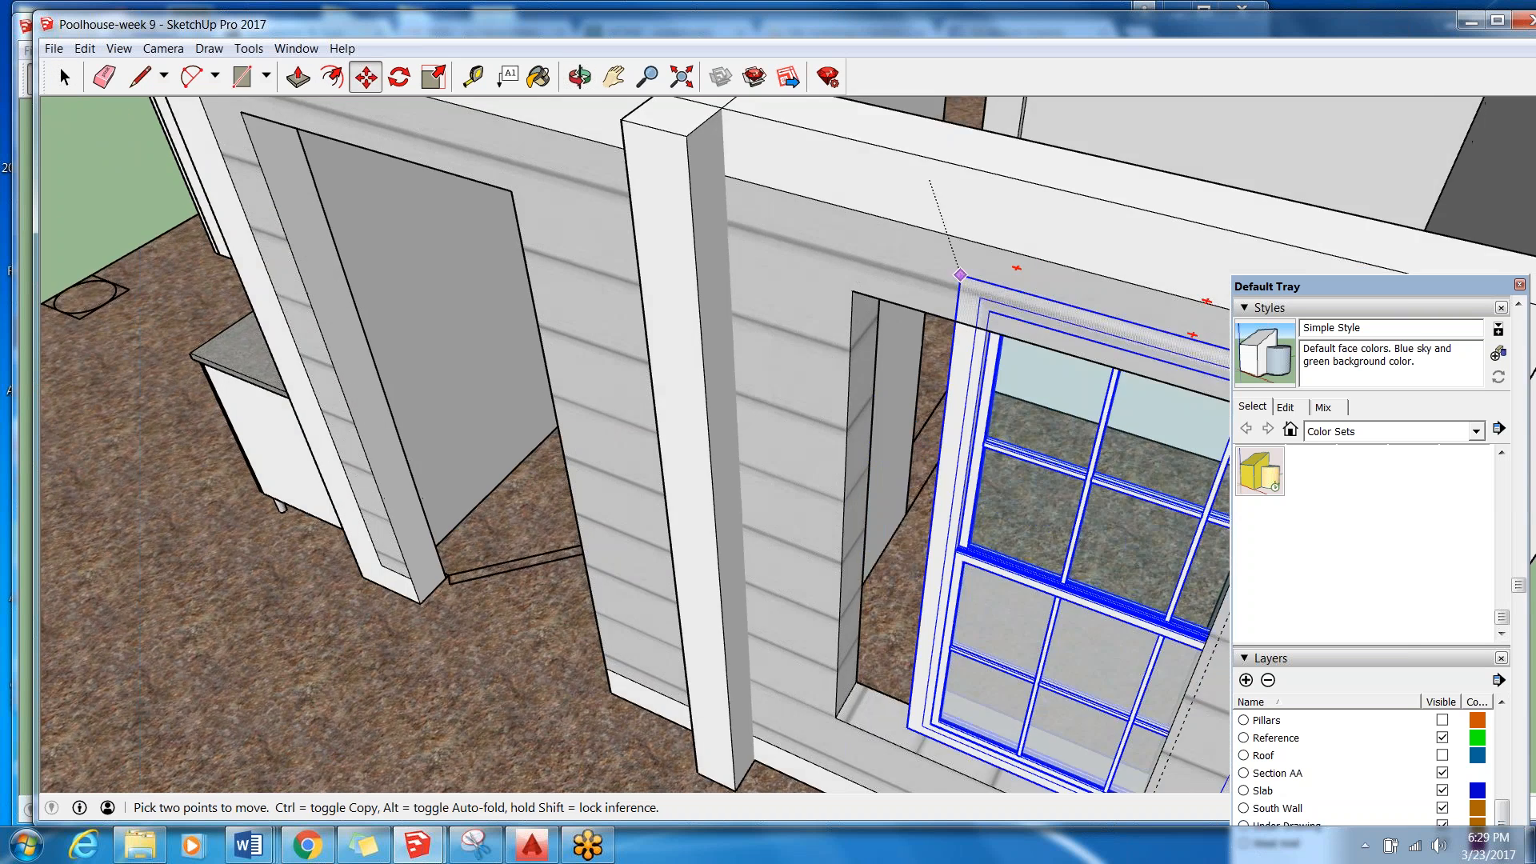
scroll(850, 276, "down", 4)
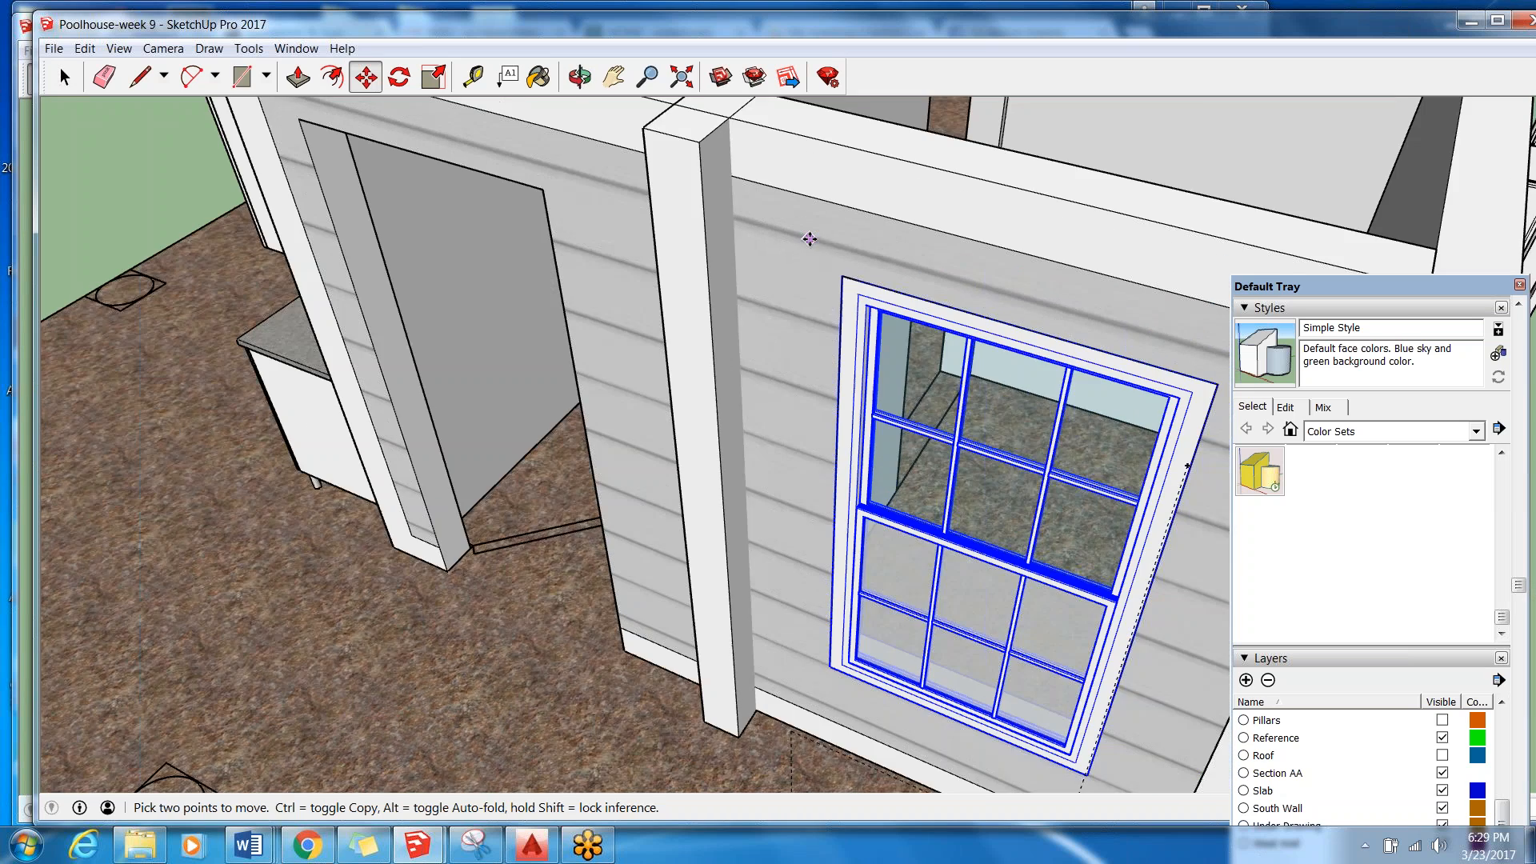
scroll(809, 236, "down", 2)
middle_click_drag(896, 570, 806, 586)
scroll(639, 306, "down", 3)
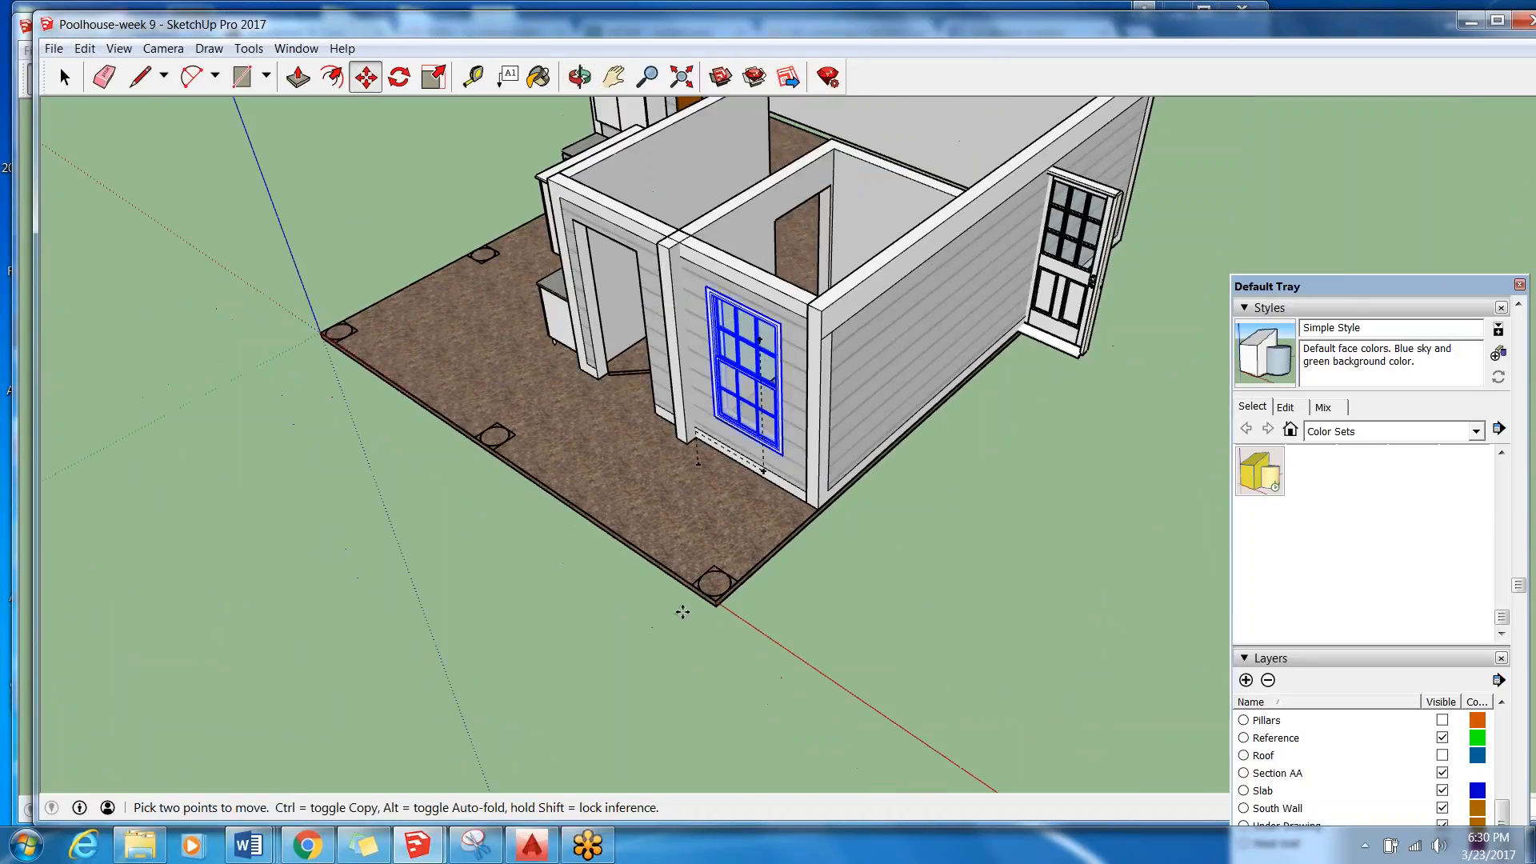
scroll(788, 328, "down", 3)
scroll(1001, 260, "up", 3)
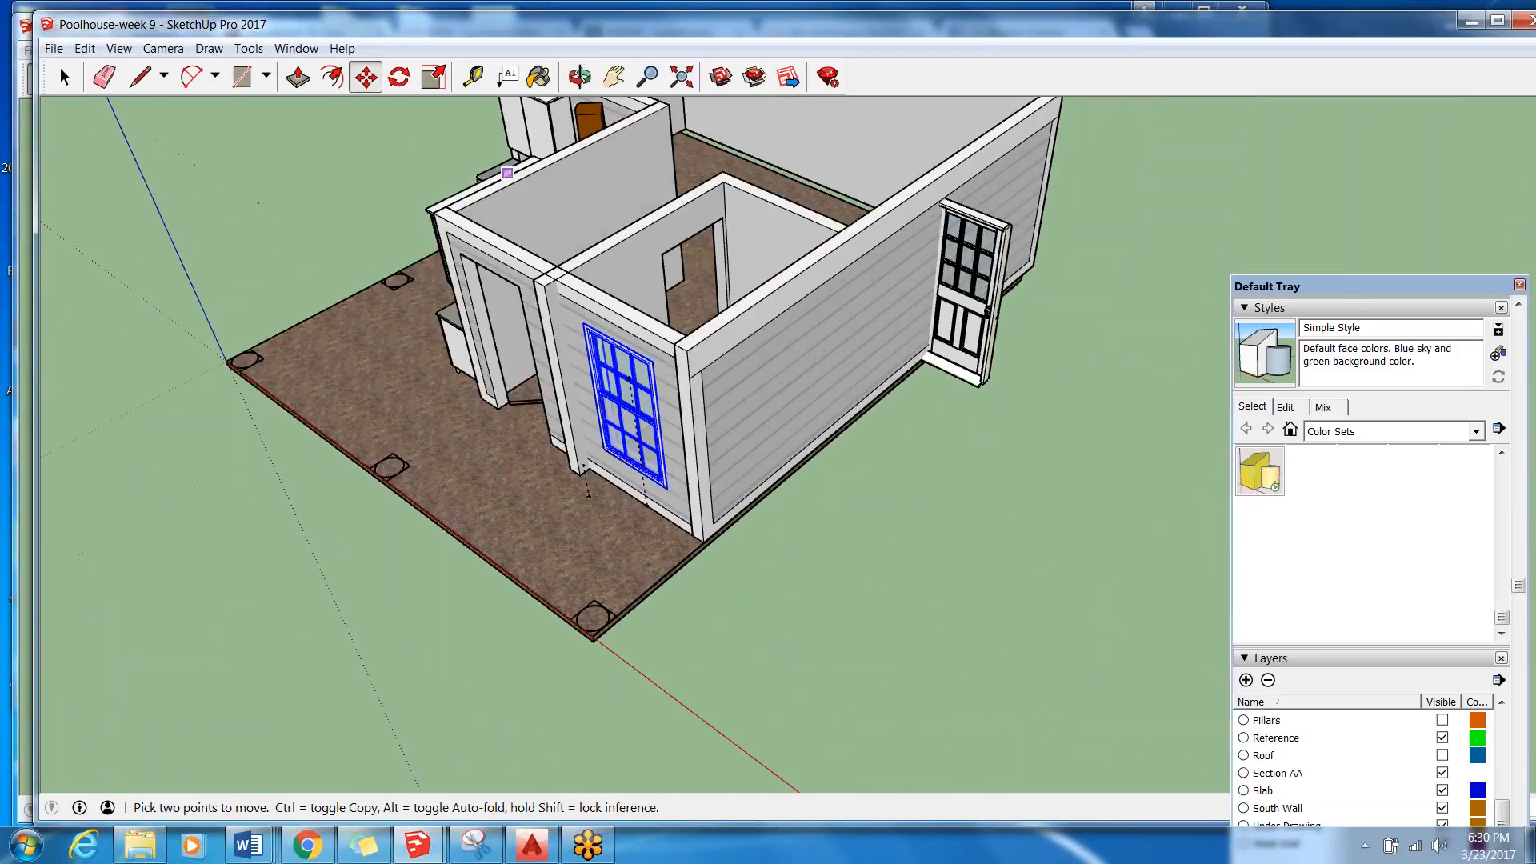
left_click(65, 77)
left_click(1006, 521)
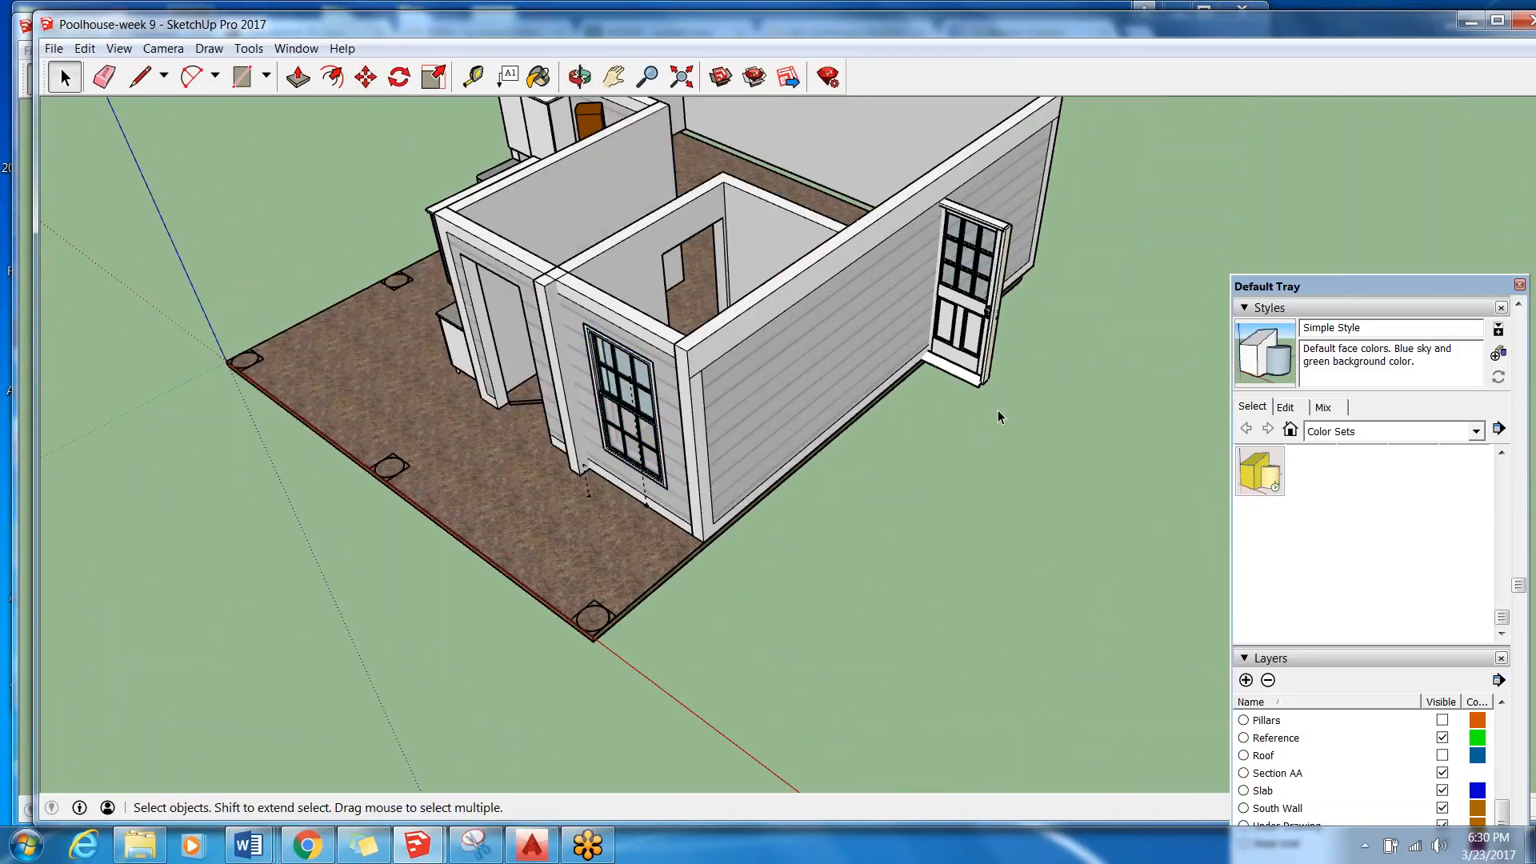
left_click(981, 315)
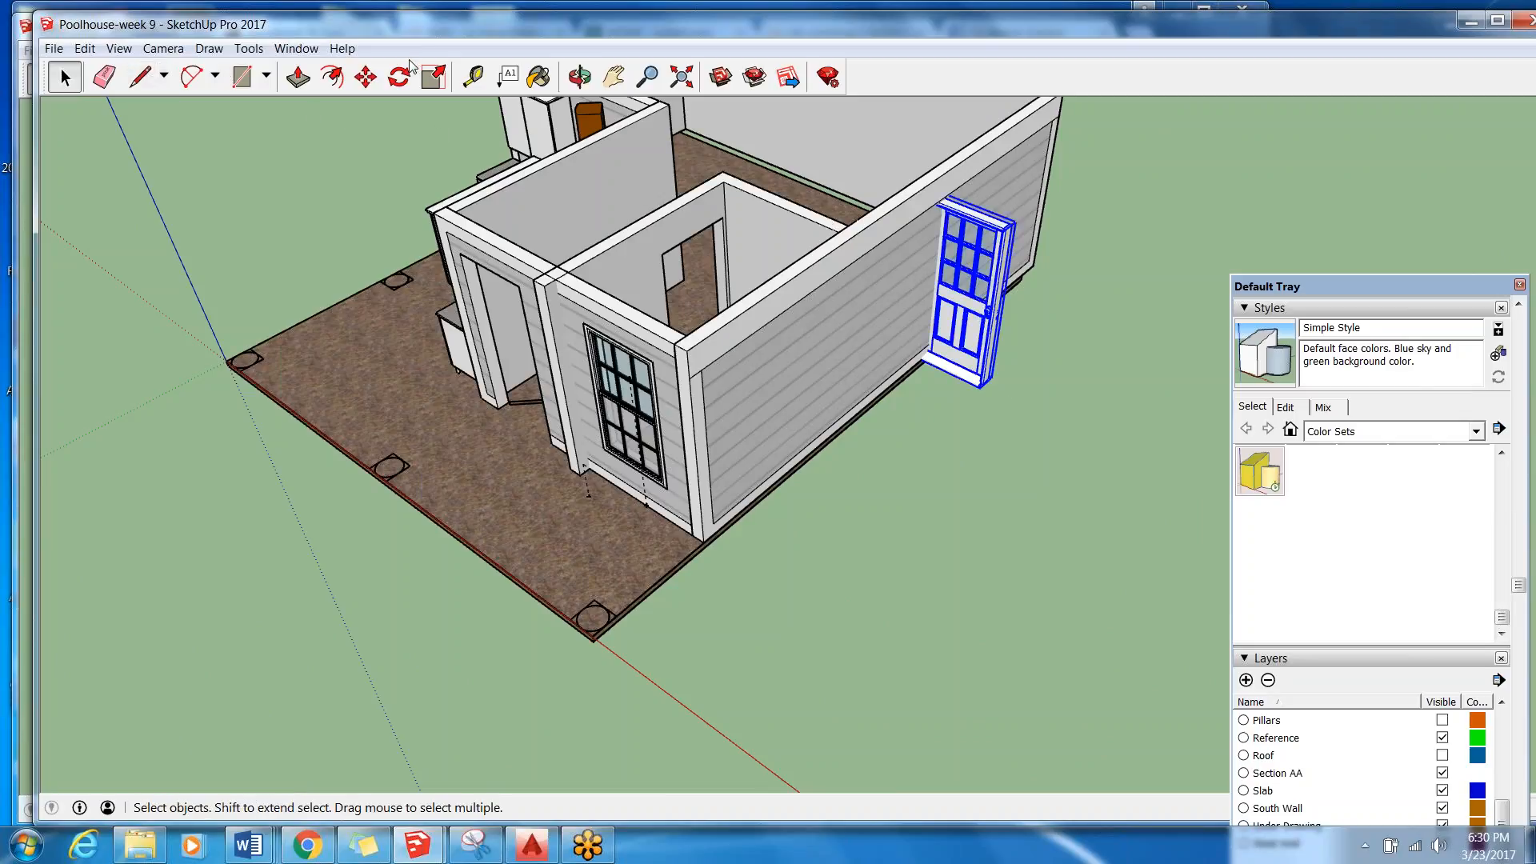
left_click(366, 77)
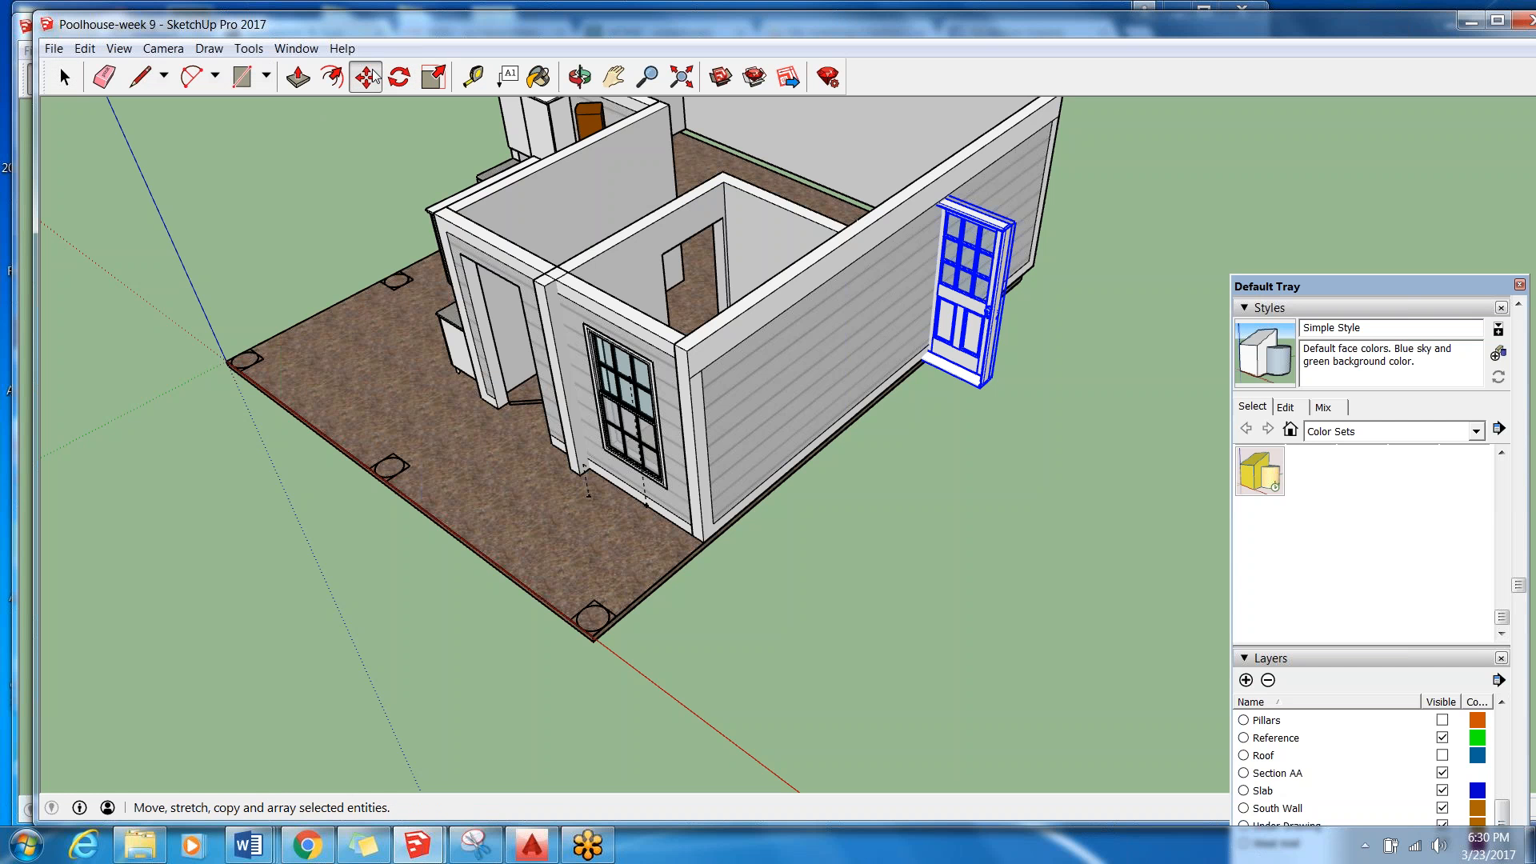
scroll(1000, 261, "up", 8)
middle_click_drag(987, 260, 977, 376)
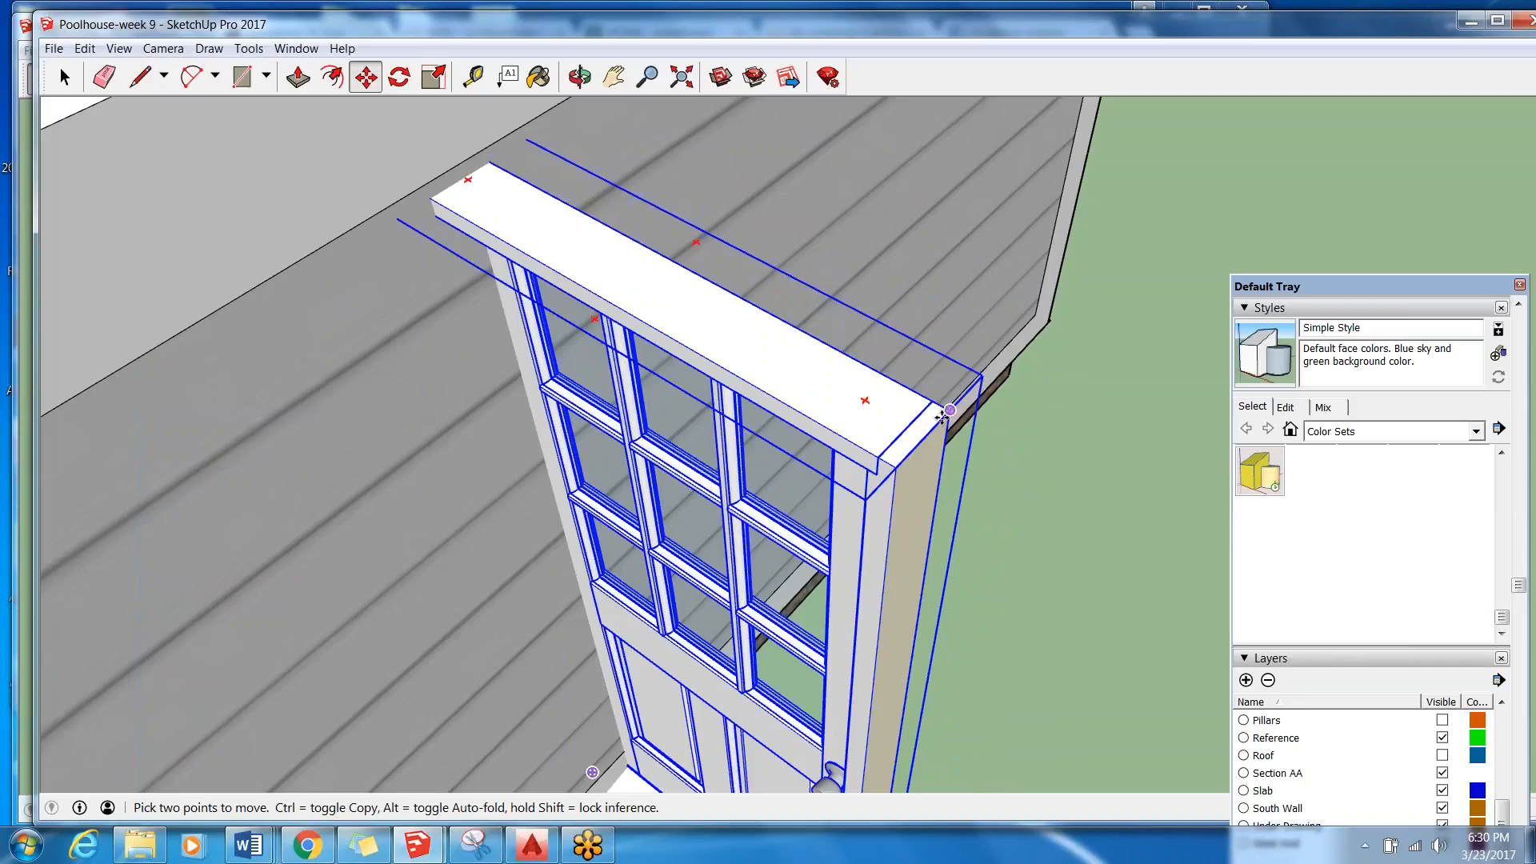
scroll(942, 415, "down", 8)
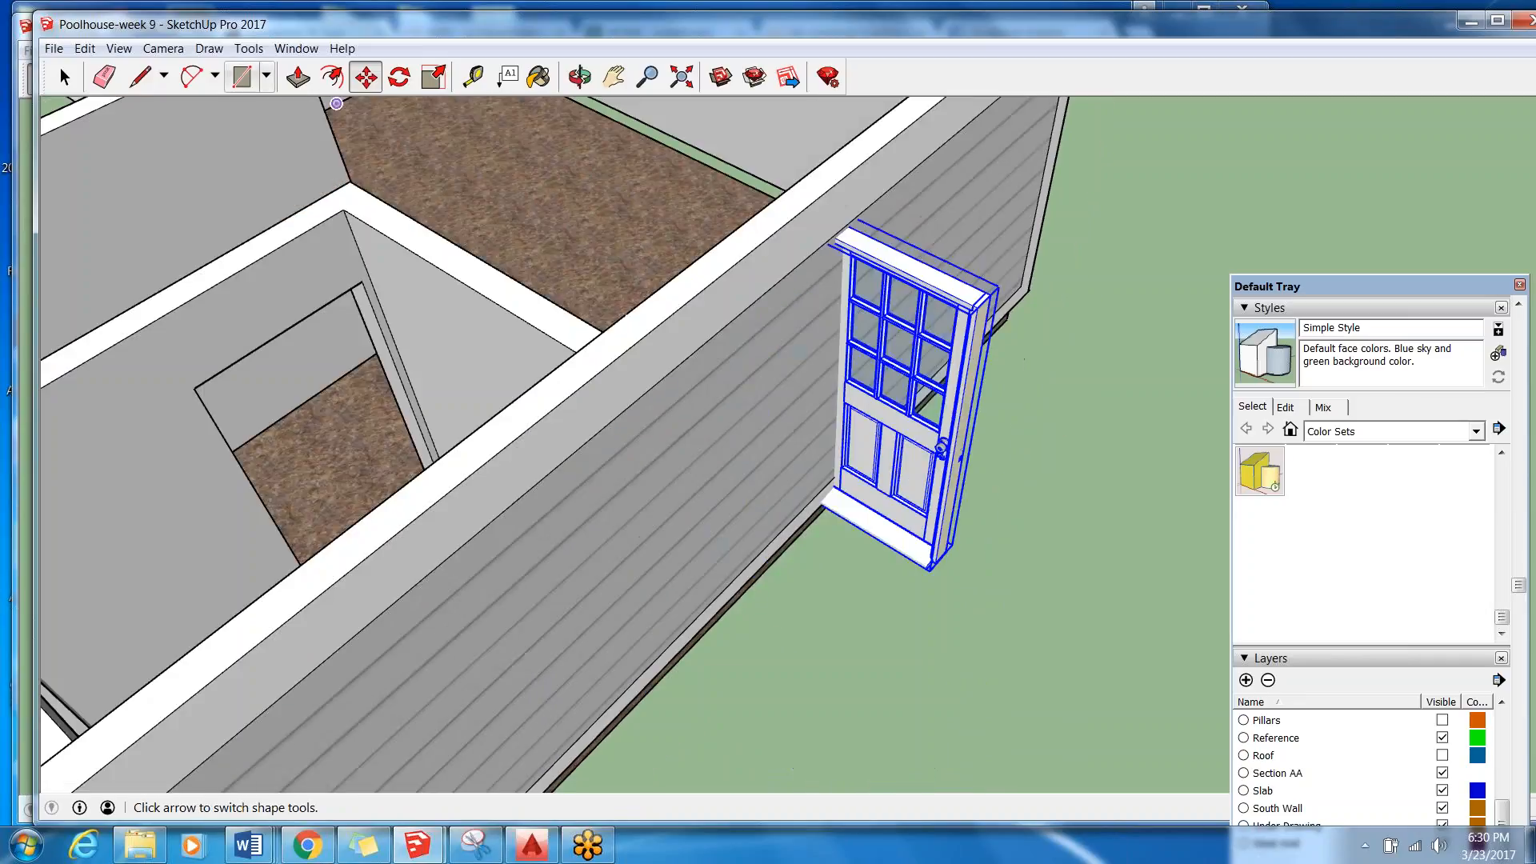
left_click(64, 77)
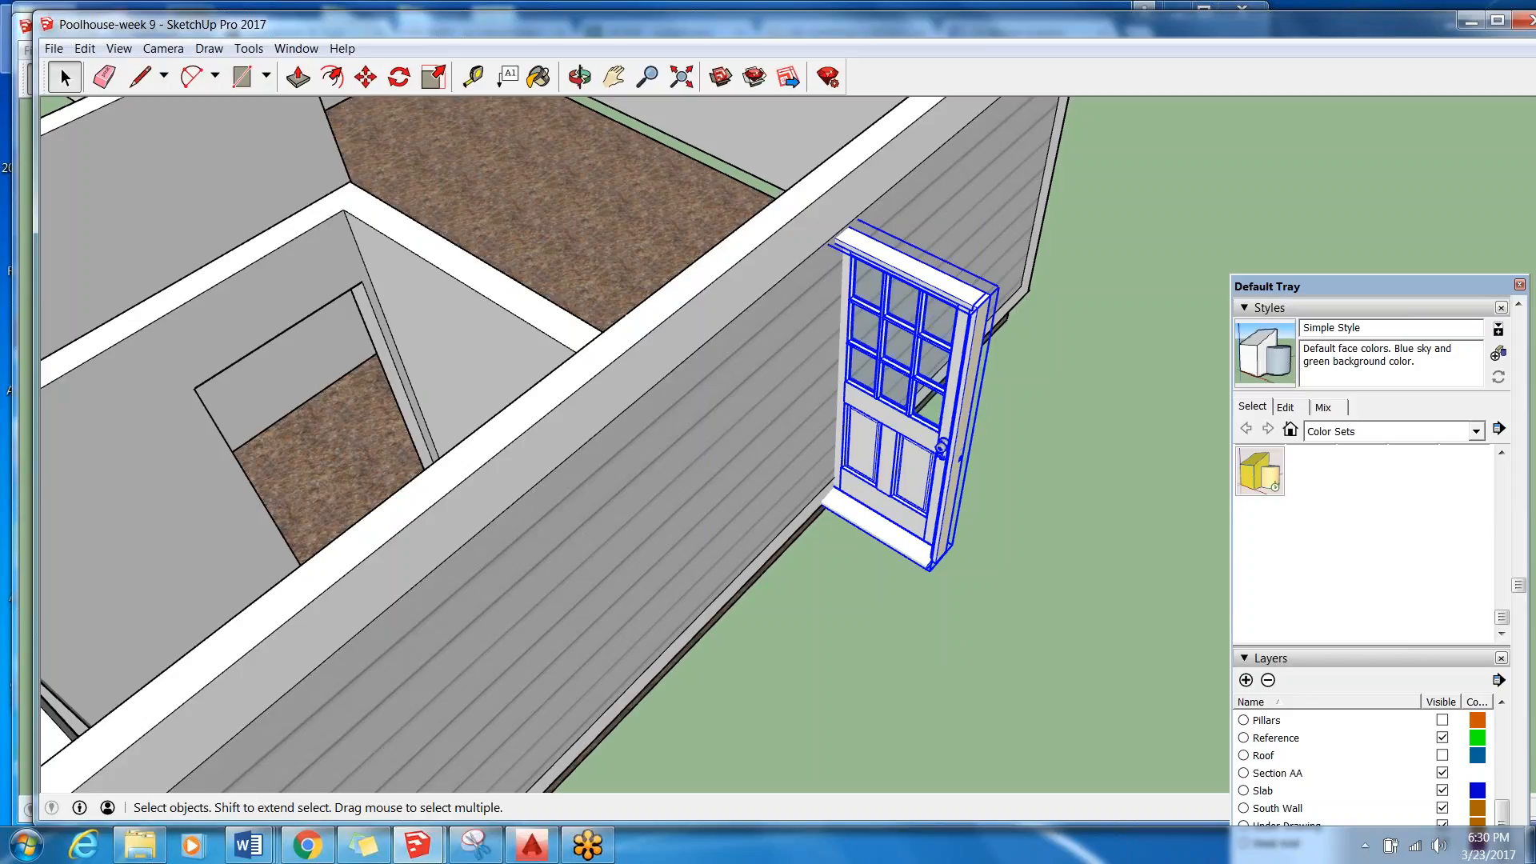
left_click(366, 76)
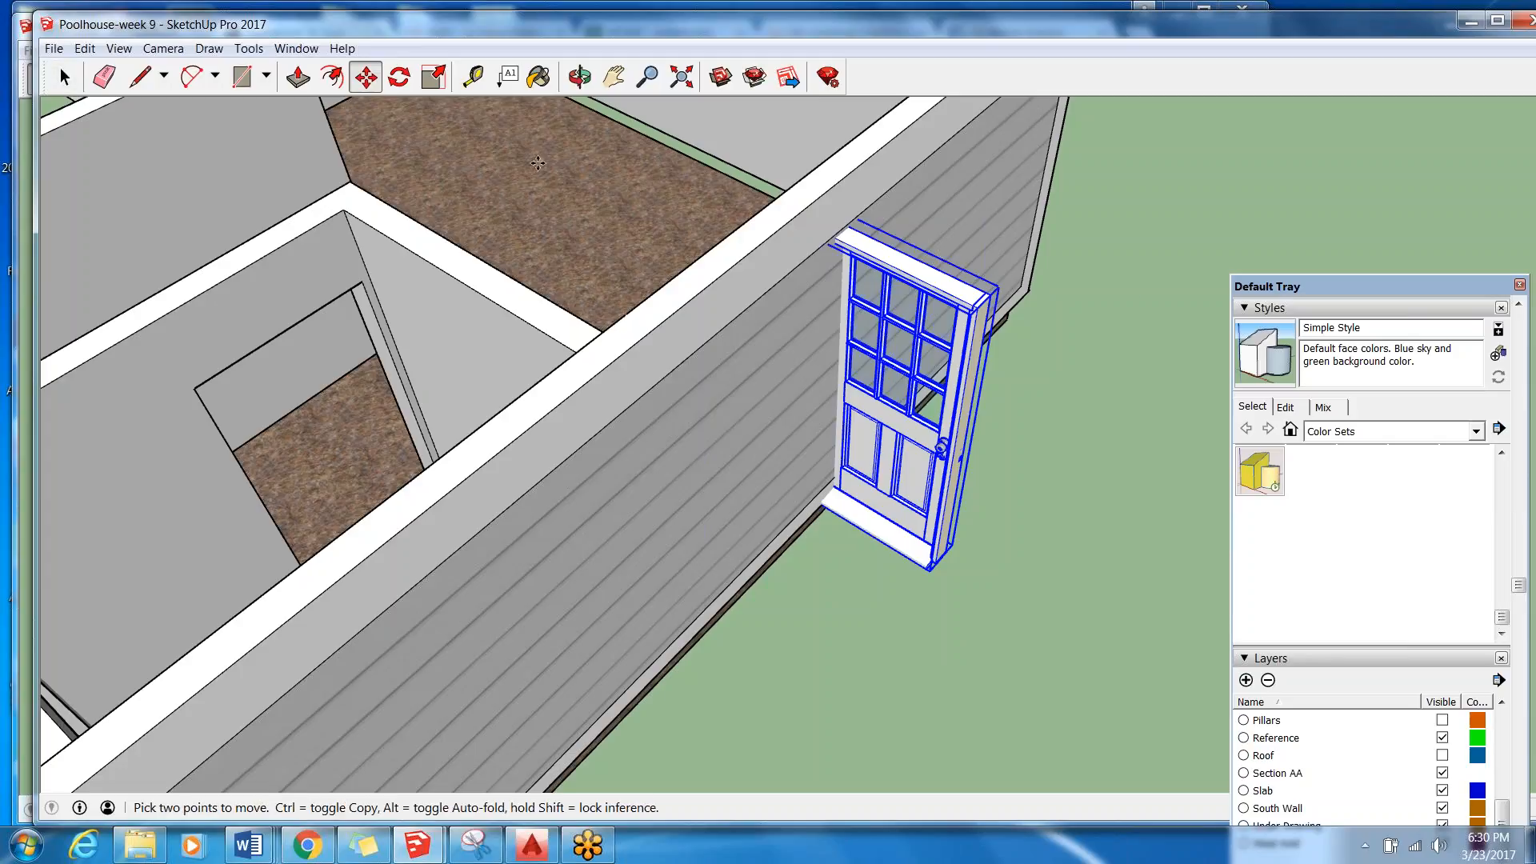
left_click(64, 77)
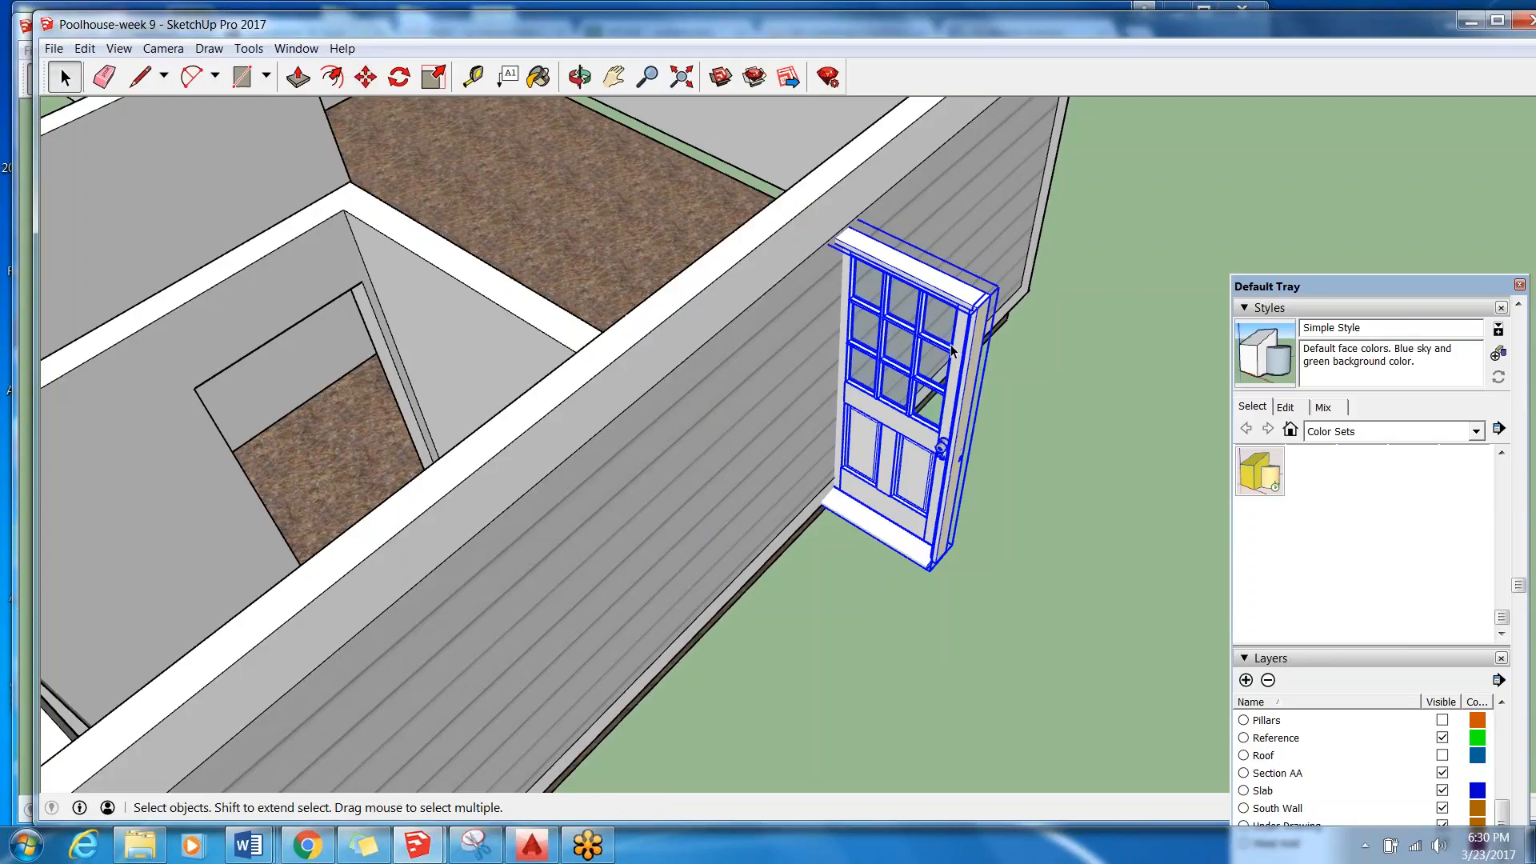
double_click(949, 421)
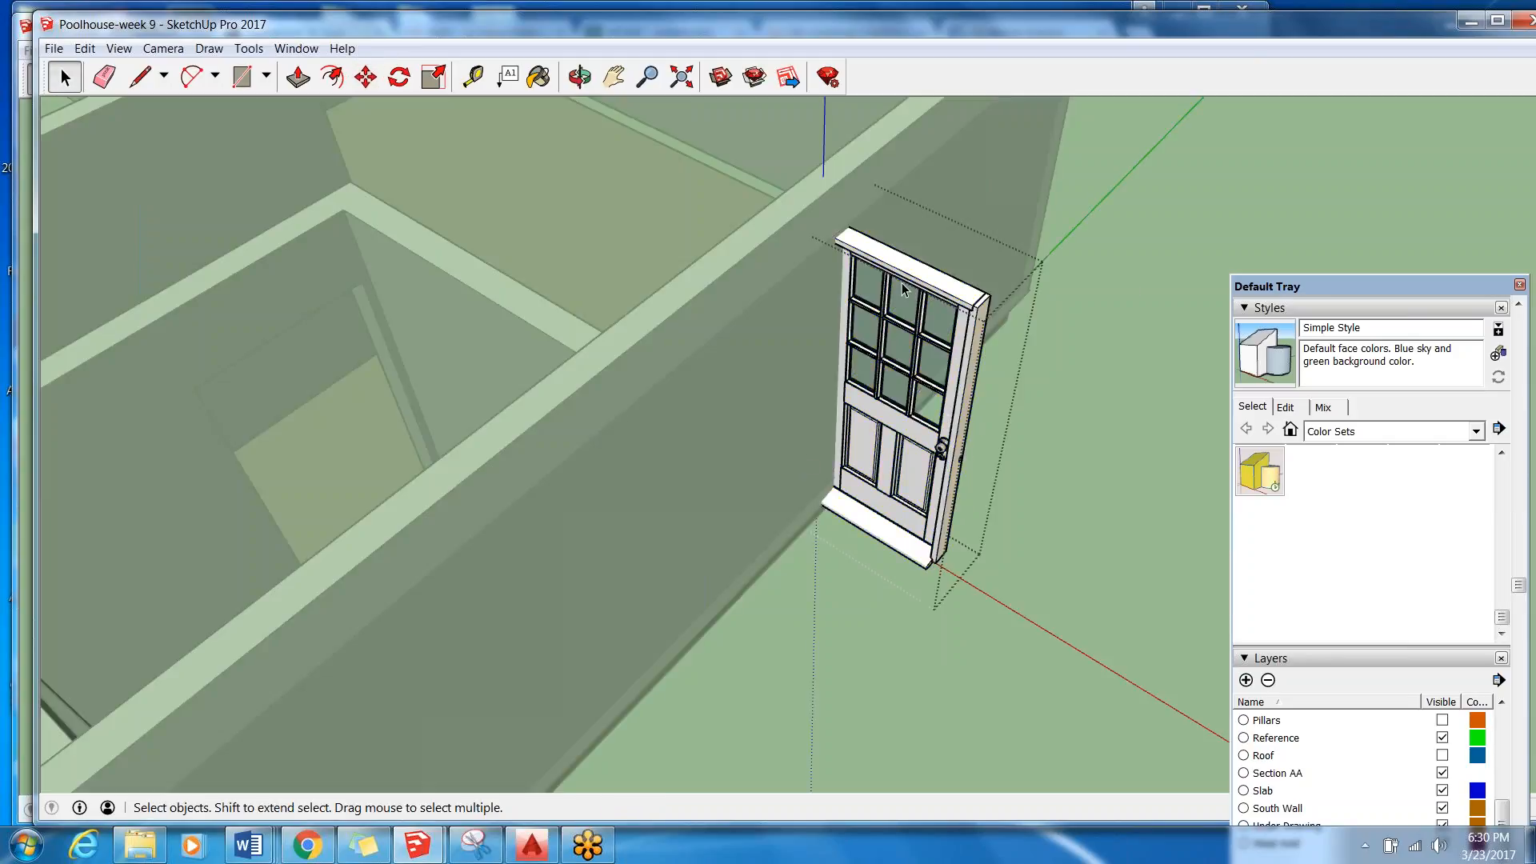
left_click(1145, 406)
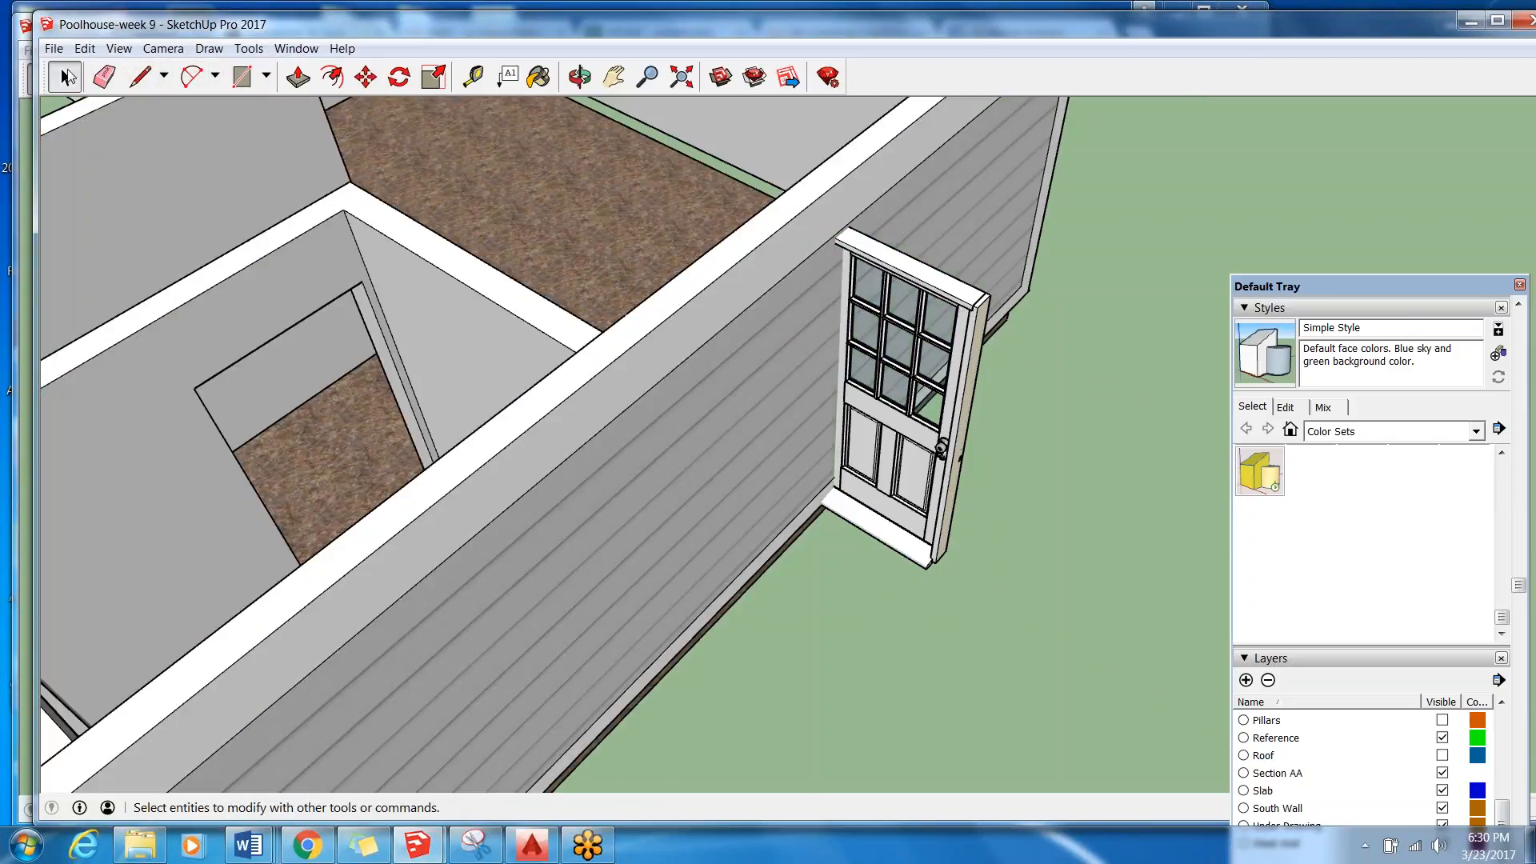
Move the imported door by its top corner into the door opening of the front wall.
left_click(886, 336)
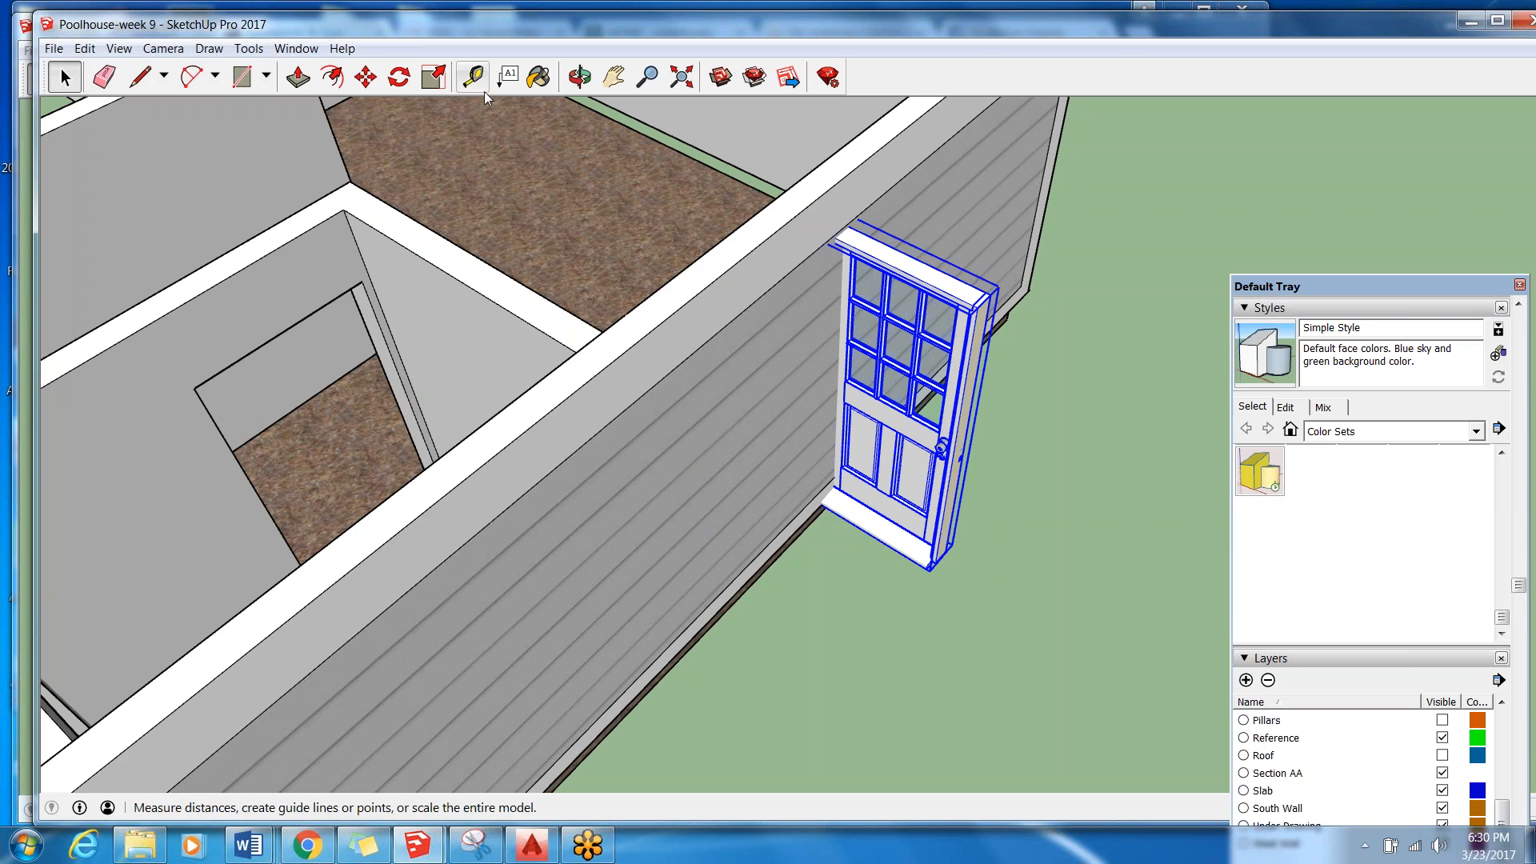
left_click(378, 86)
scroll(990, 286, "up", 6)
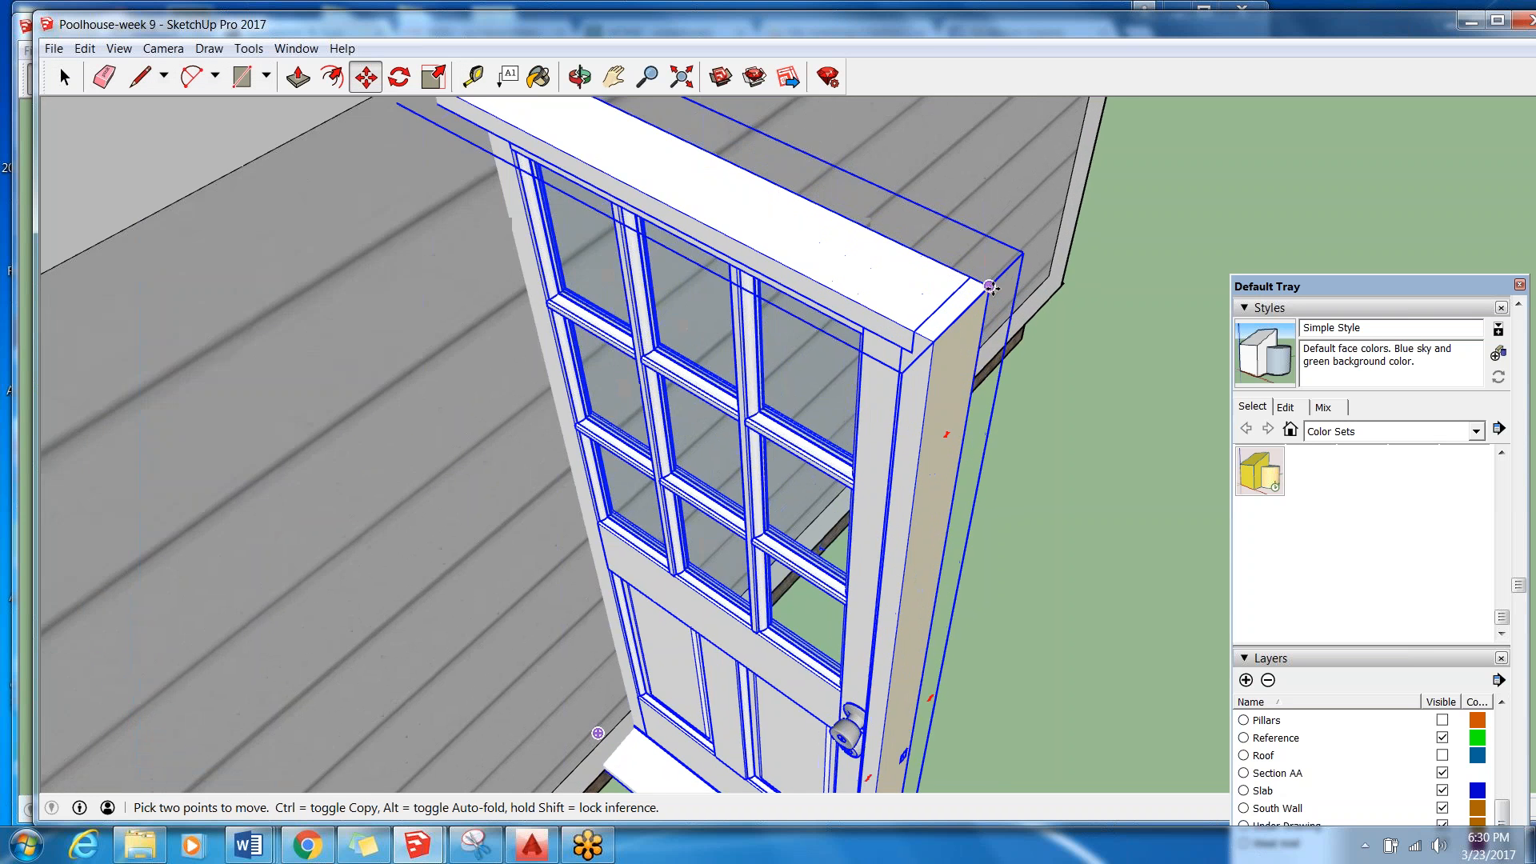
scroll(991, 286, "up", 5)
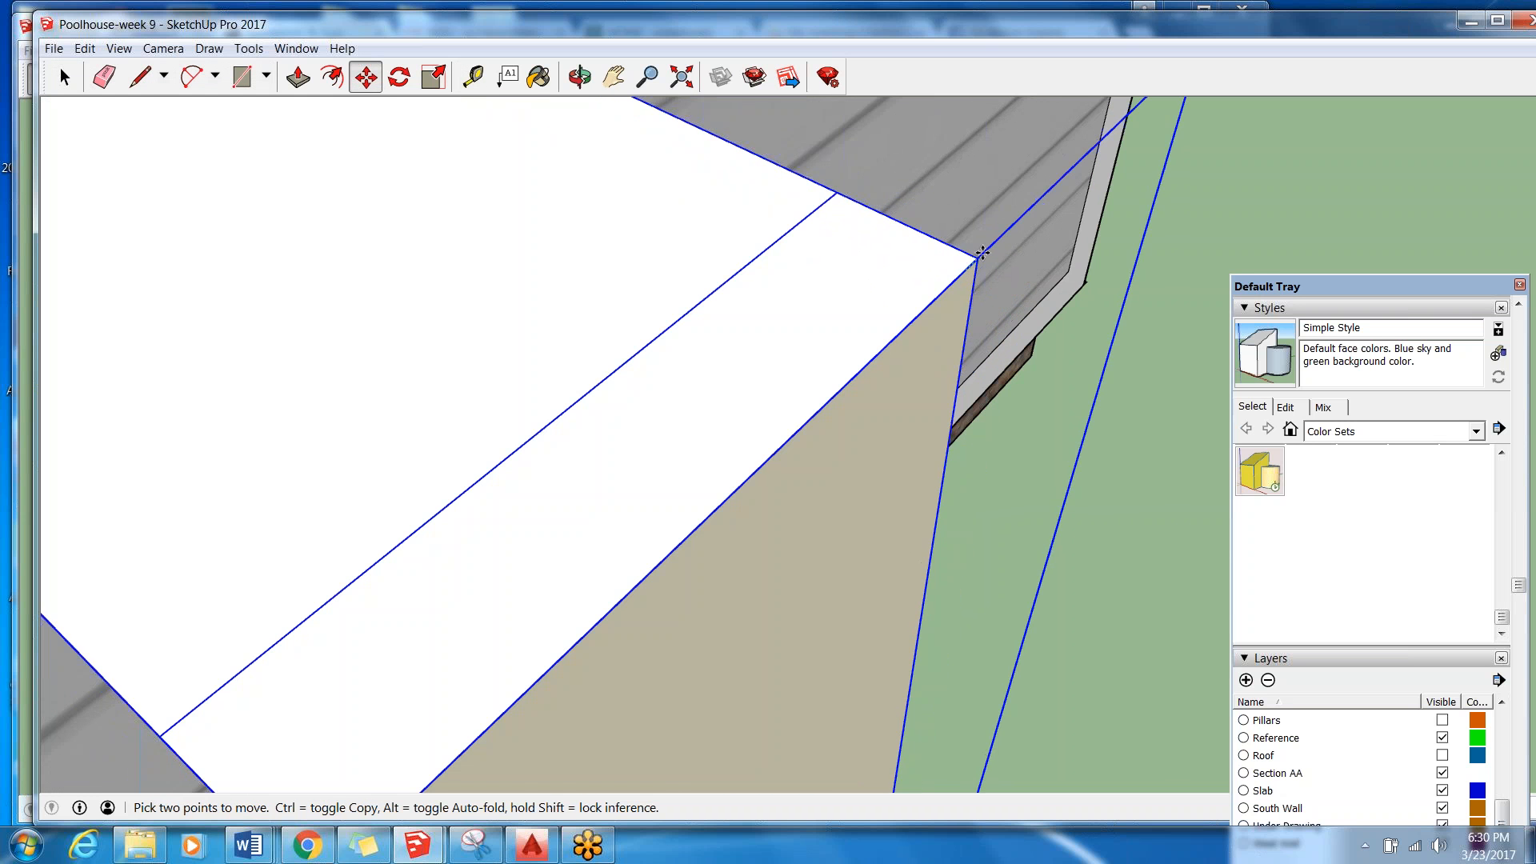
scroll(982, 253, "down", 10)
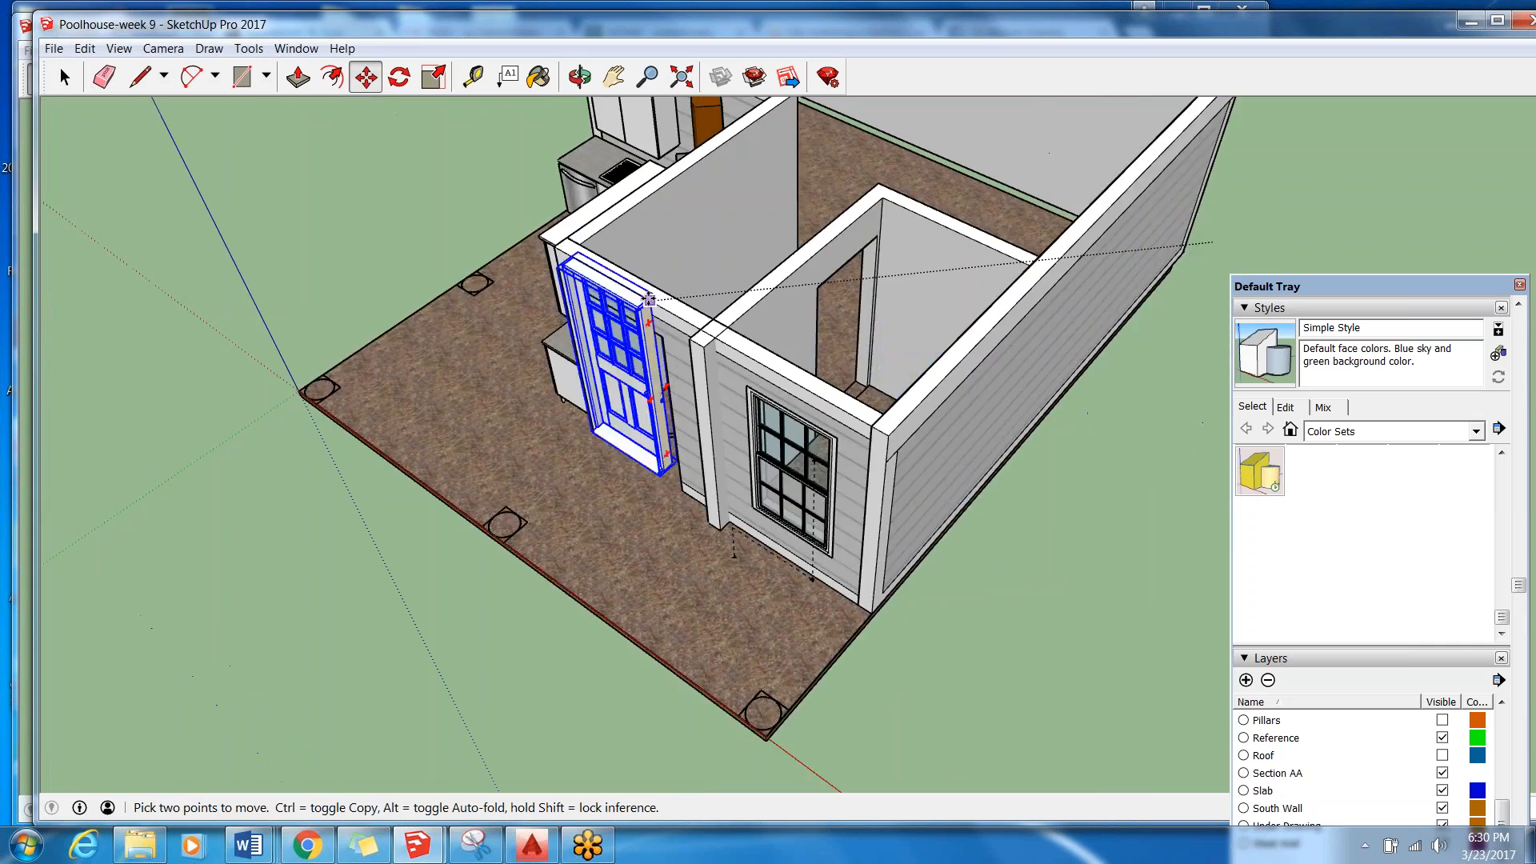
scroll(696, 300, "up", 2)
middle_click_drag(772, 288, 60, 480)
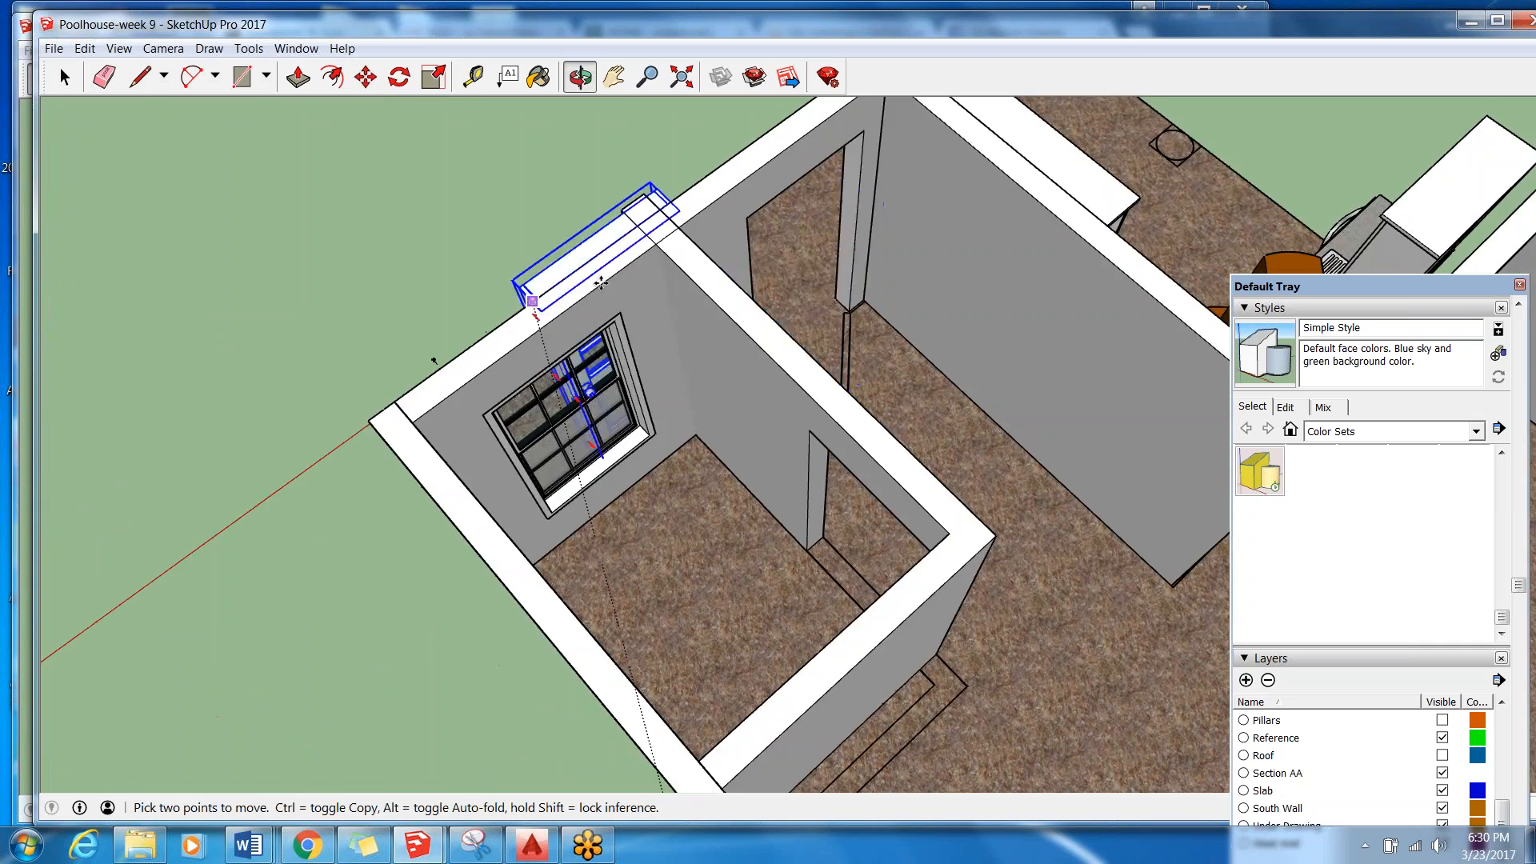
scroll(748, 223, "up", 3)
scroll(742, 217, "up", 2)
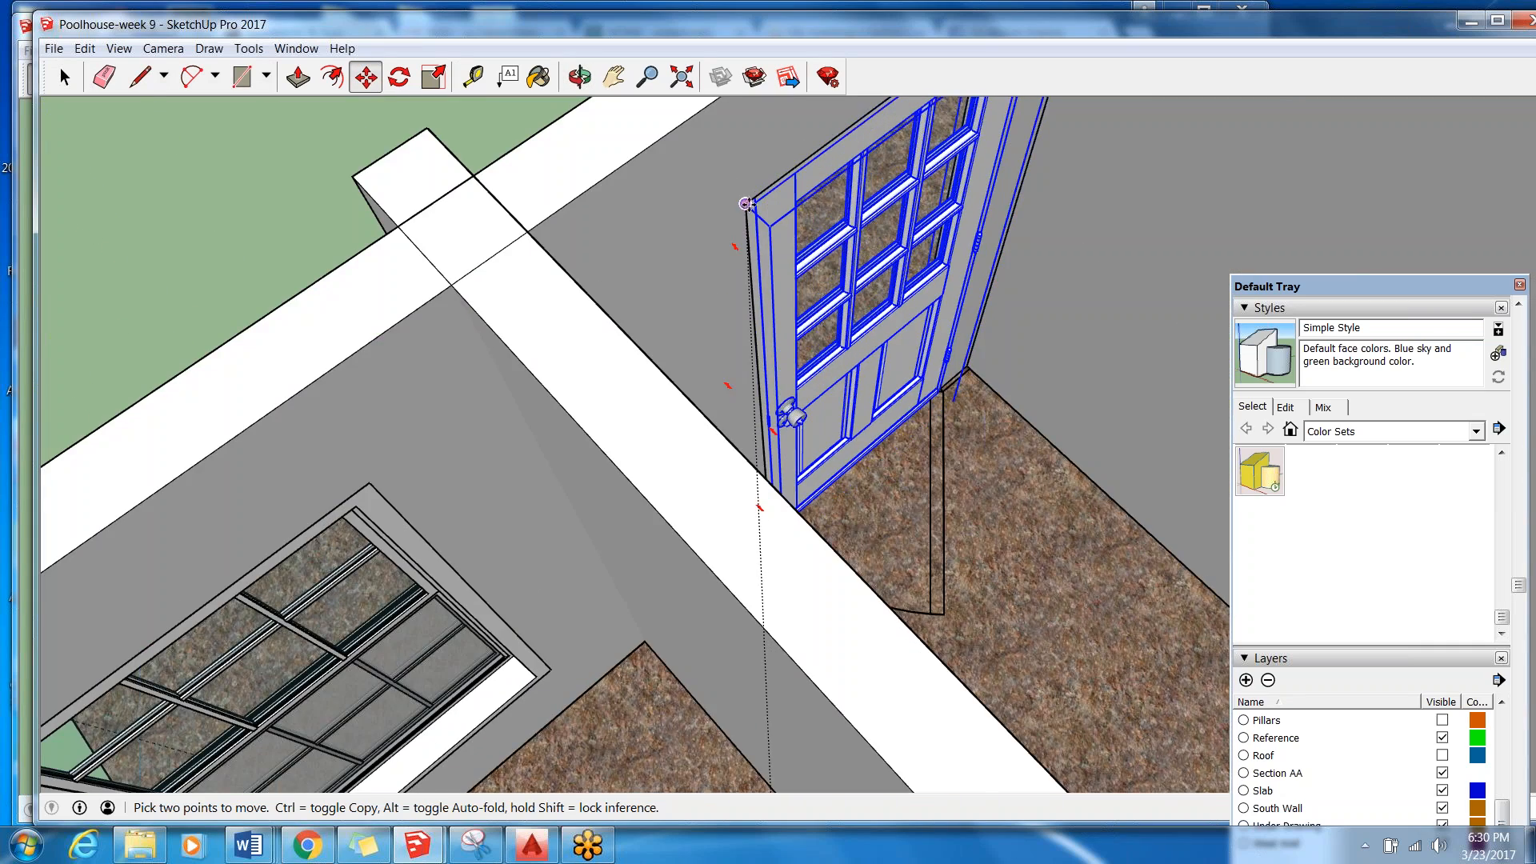
scroll(795, 204, "down", 5)
middle_click_drag(525, 226, 1416, 168)
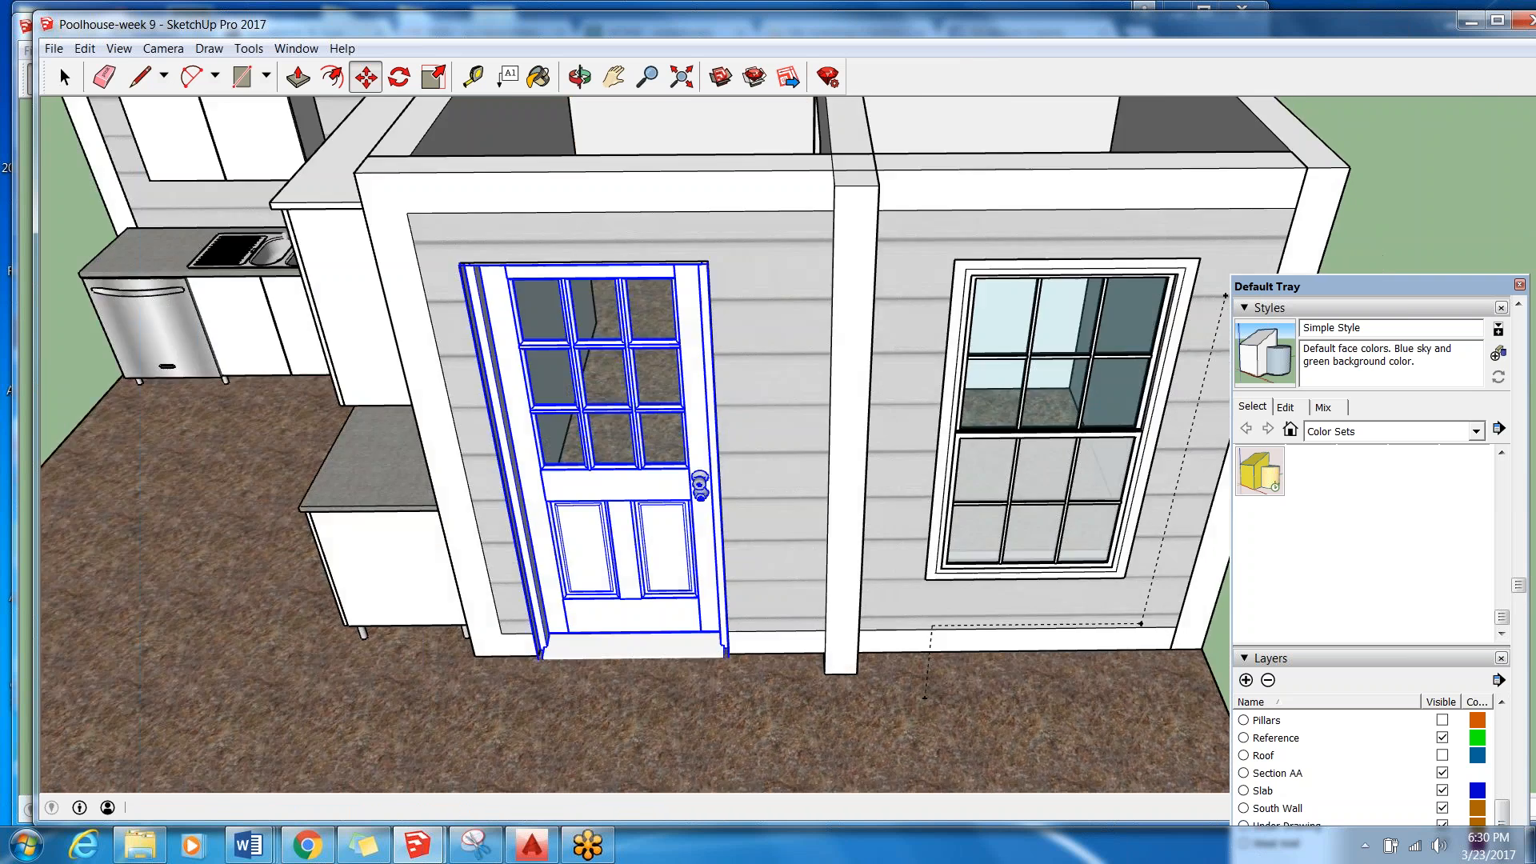
scroll(875, 306, "down", 6)
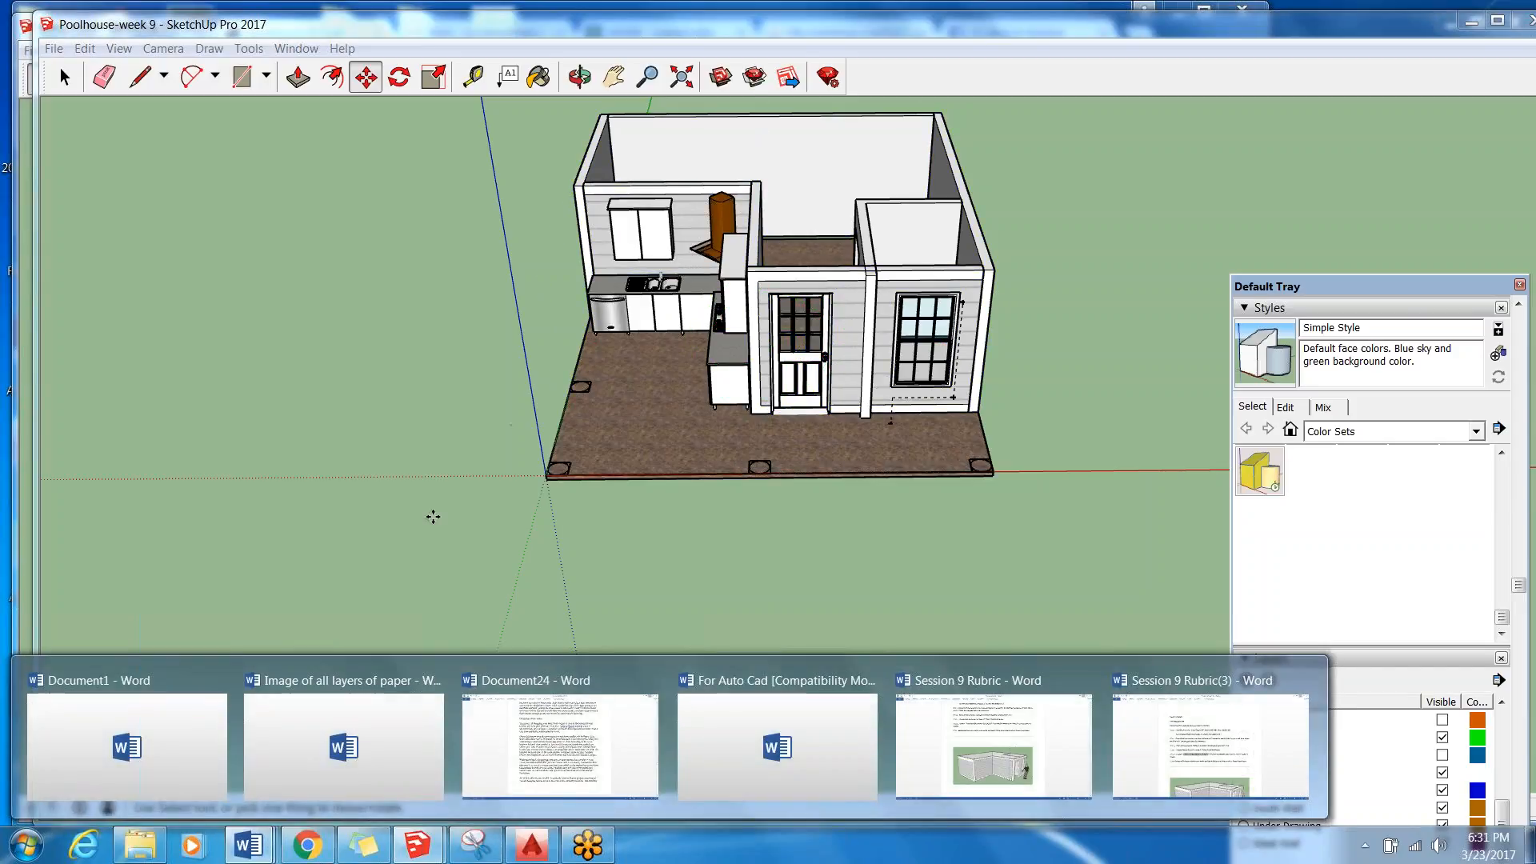
Examine the fitted door and window, the kitchen and the small enclosed room from the front and from above.
middle_click_drag(433, 516, 672, 360)
scroll(598, 295, "down", 1)
middle_click_drag(712, 299, 1022, 725)
scroll(714, 286, "up", 3)
middle_click_drag(712, 286, 714, 341)
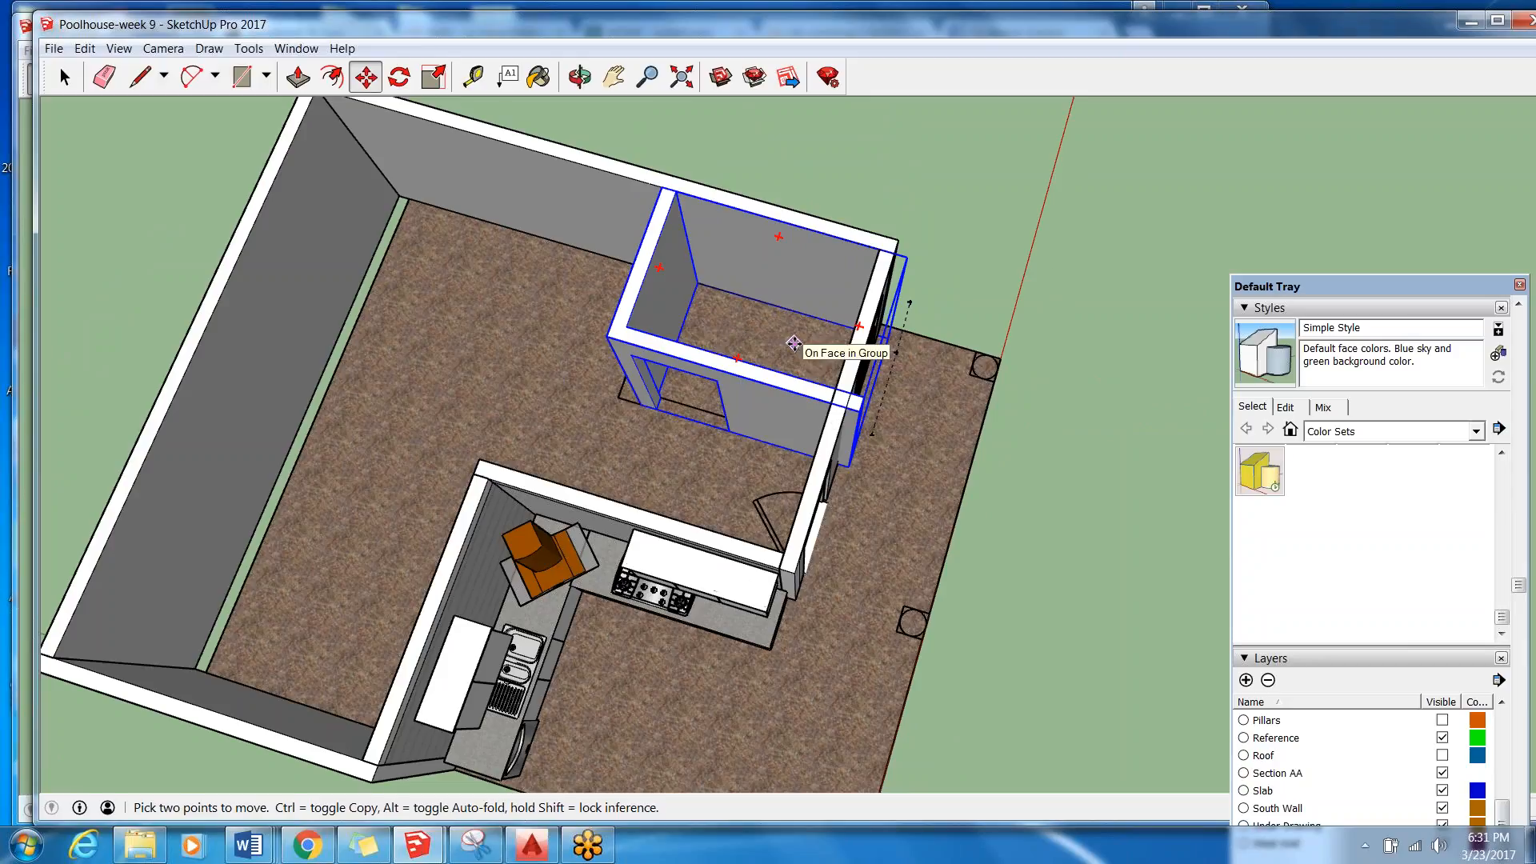
key("space")
middle_click_drag(680, 403, 539, 218)
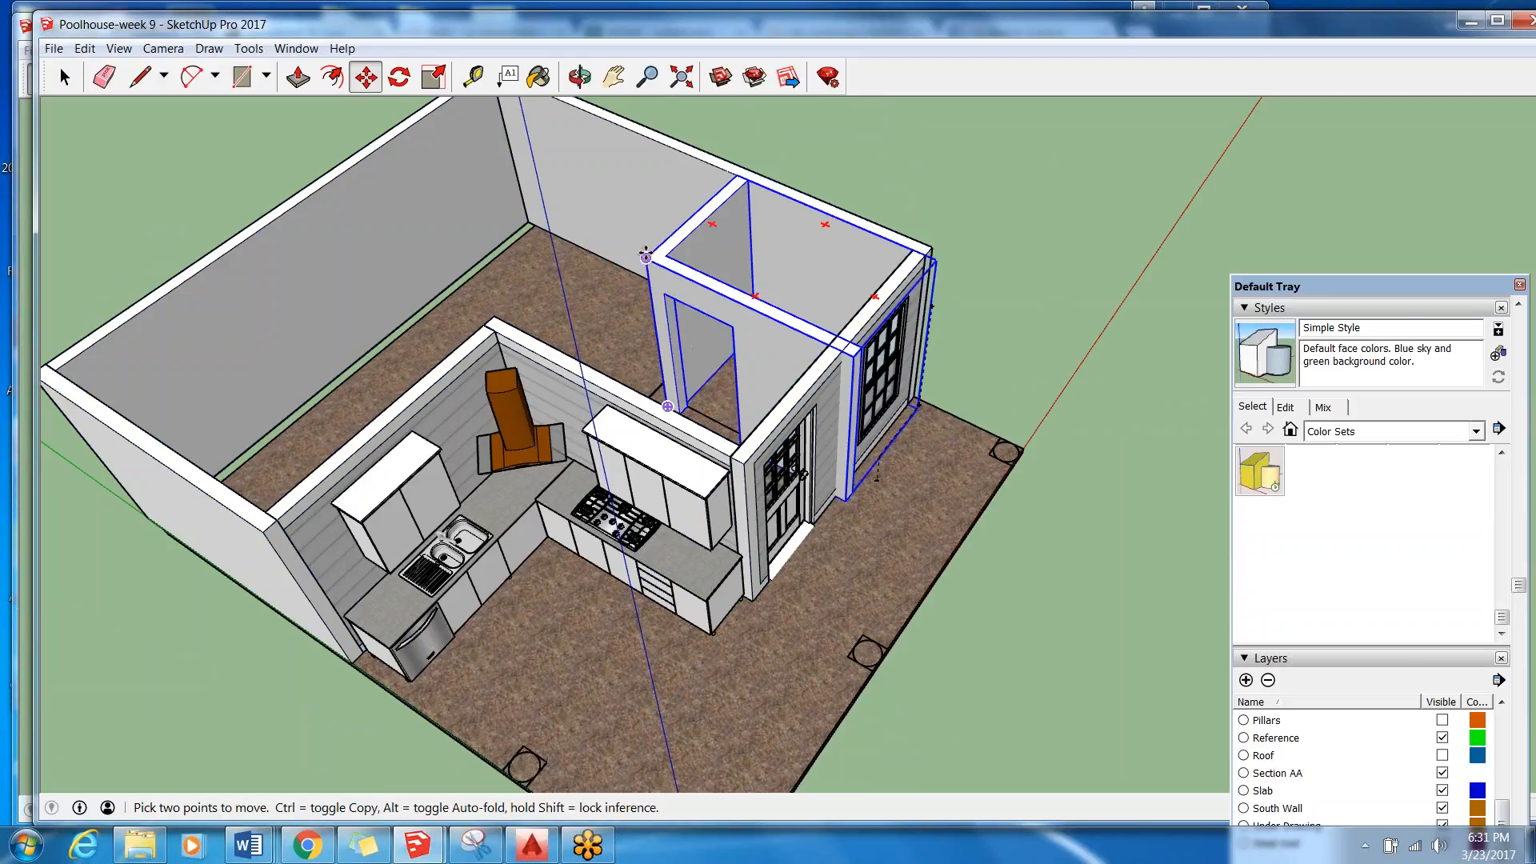
Search the 3D Warehouse for "toilet".
left_click(724, 76)
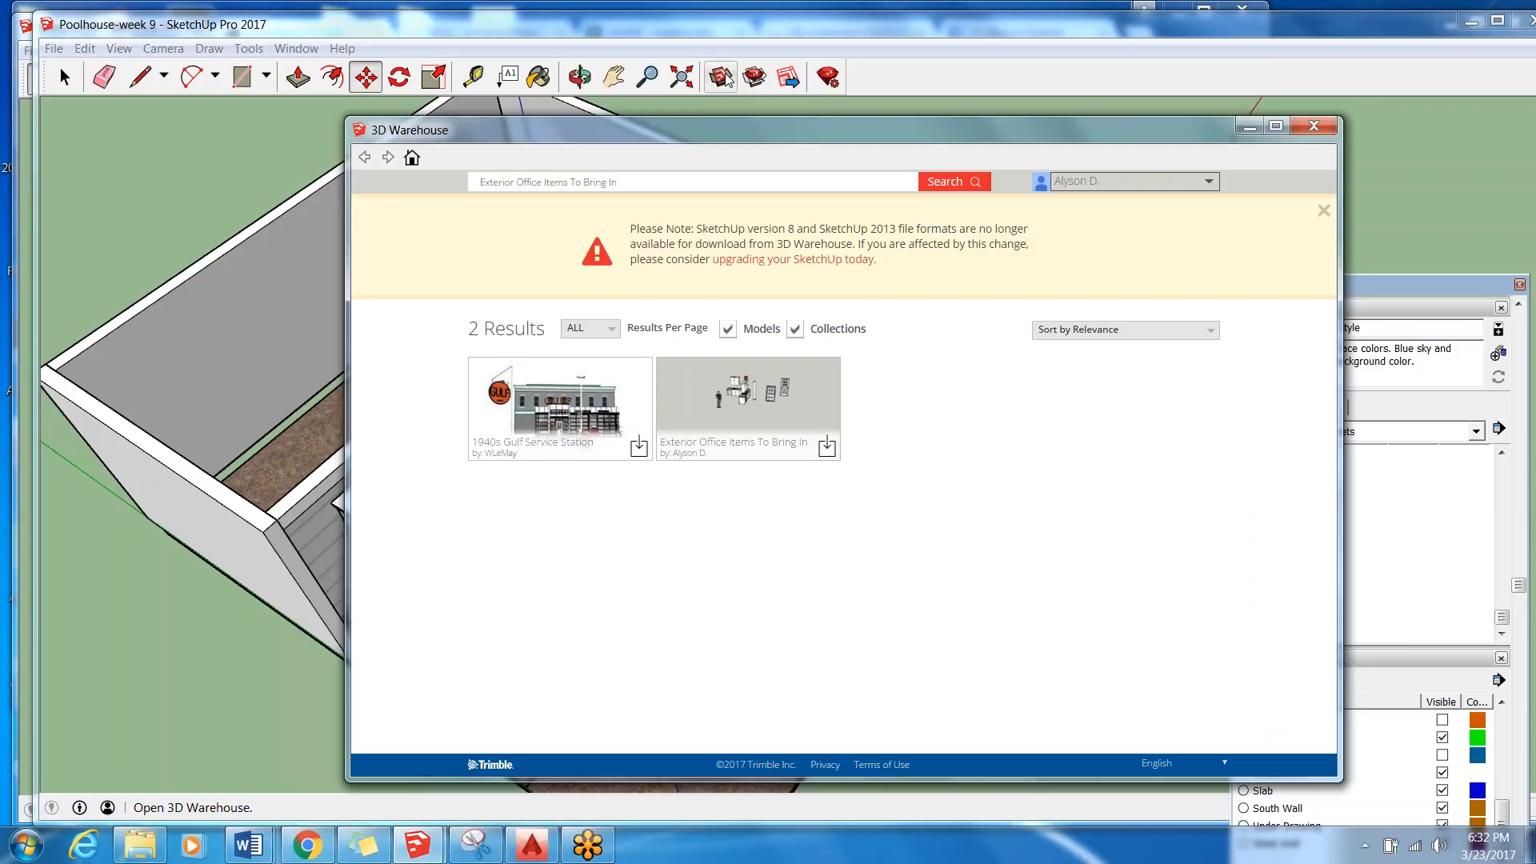
key("BackSpace")
key("BackSpace")
key("BackSpace")
key("BackSpace")
key("BackSpace")
key("BackSpace")
key("BackSpace")
key("BackSpace")
key("BackSpace")
key("BackSpace")
key("BackSpace")
key("BackSpace")
key("BackSpace")
key("BackSpace")
key("BackSpace")
key("BackSpace")
key("BackSpace")
key("BackSpace")
key("BackSpace")
key("BackSpace")
key("BackSpace")
type("toilet")
key("Return")
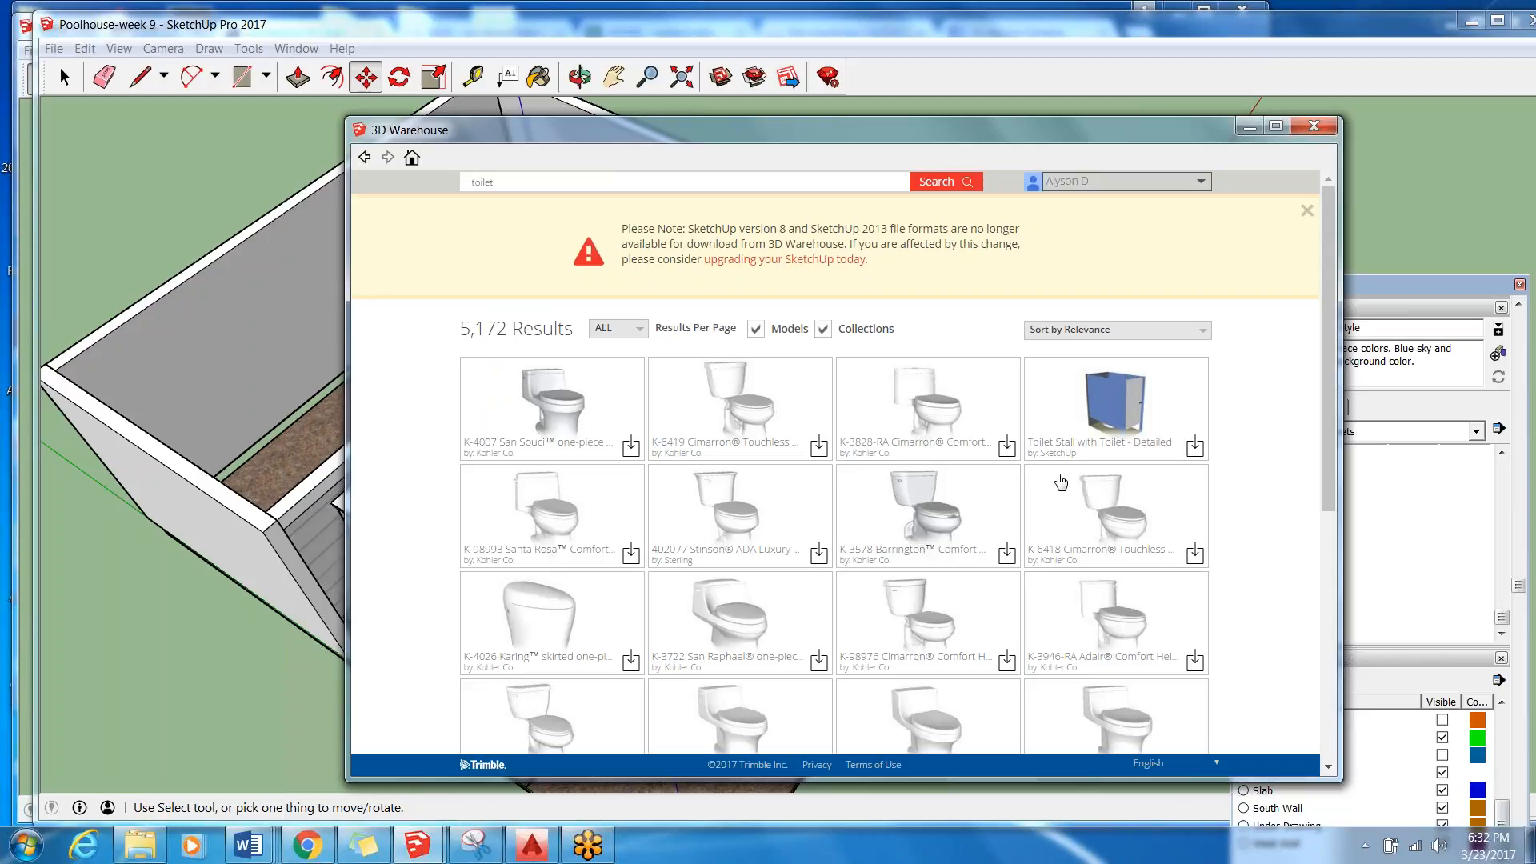
Open the K-5172-RA San Souci one-piece toilet by Kohler Co. and review its details, including file size and polygon count.
scroll(1061, 480, "down", 3)
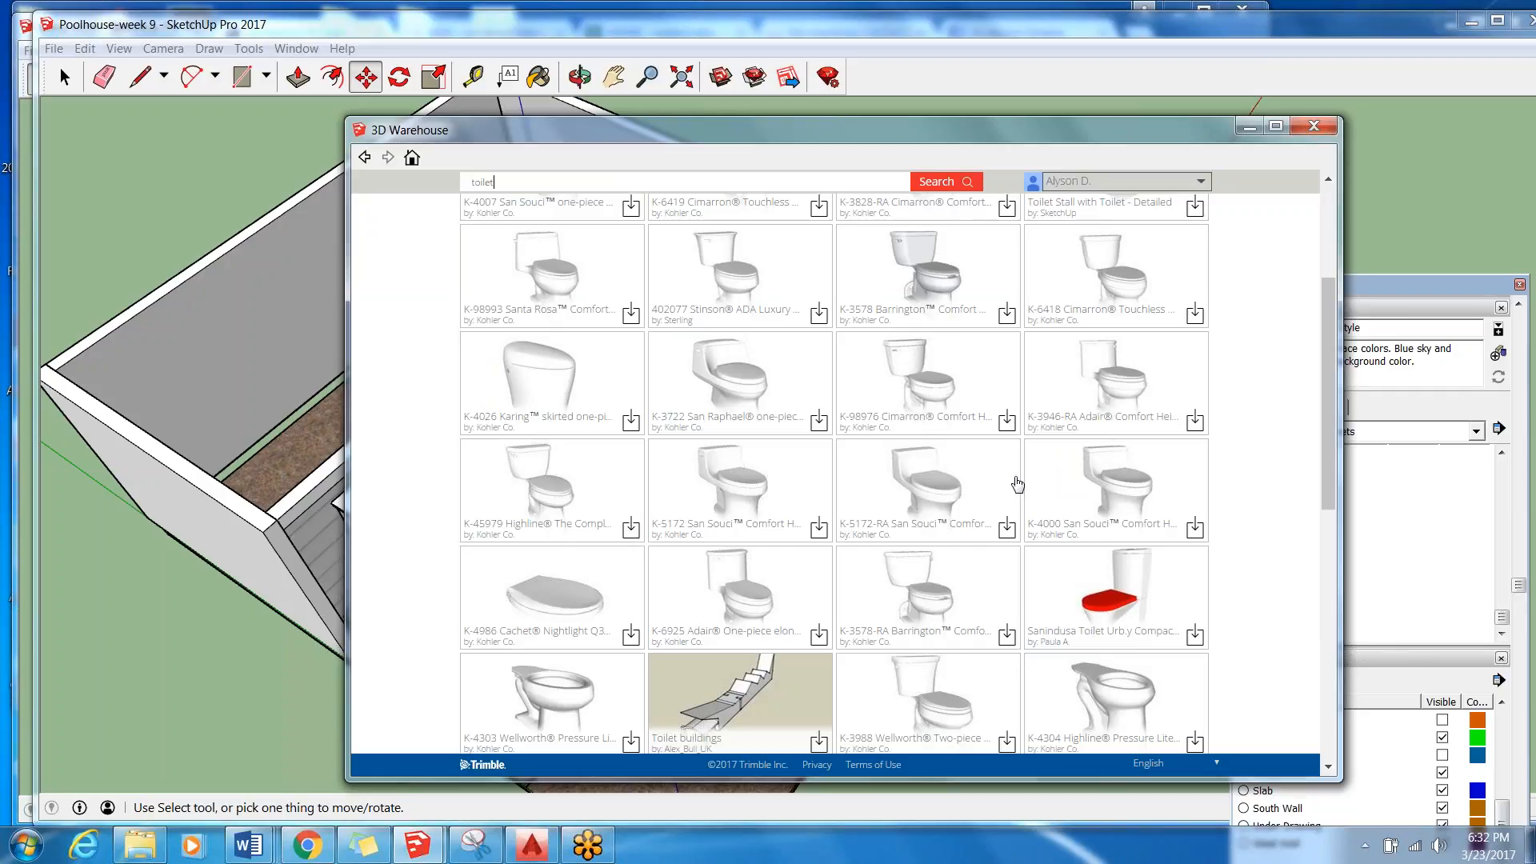
left_click(943, 491)
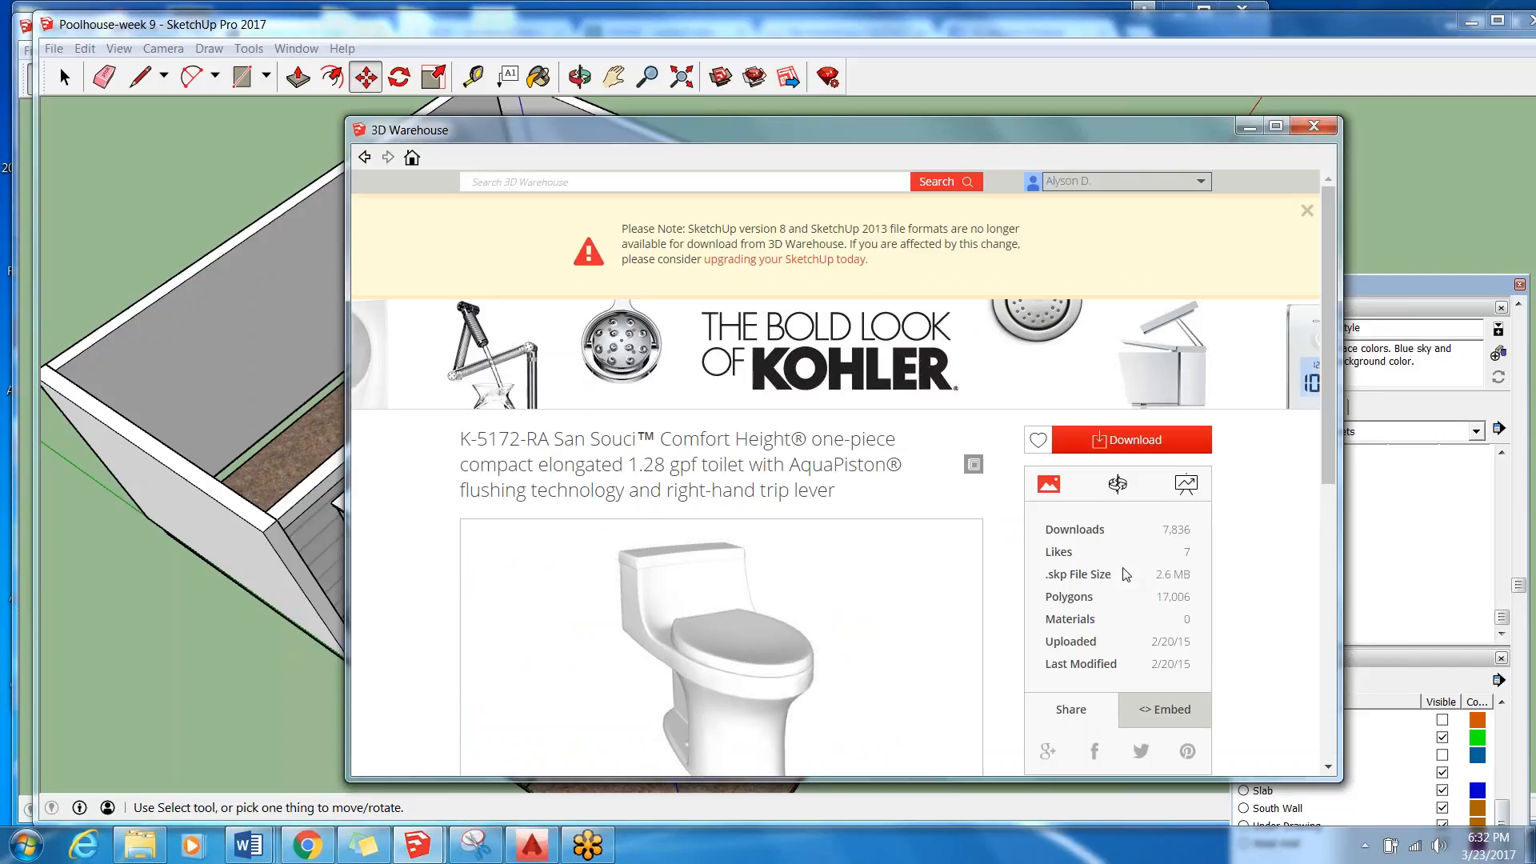
scroll(1123, 538, "down", 4)
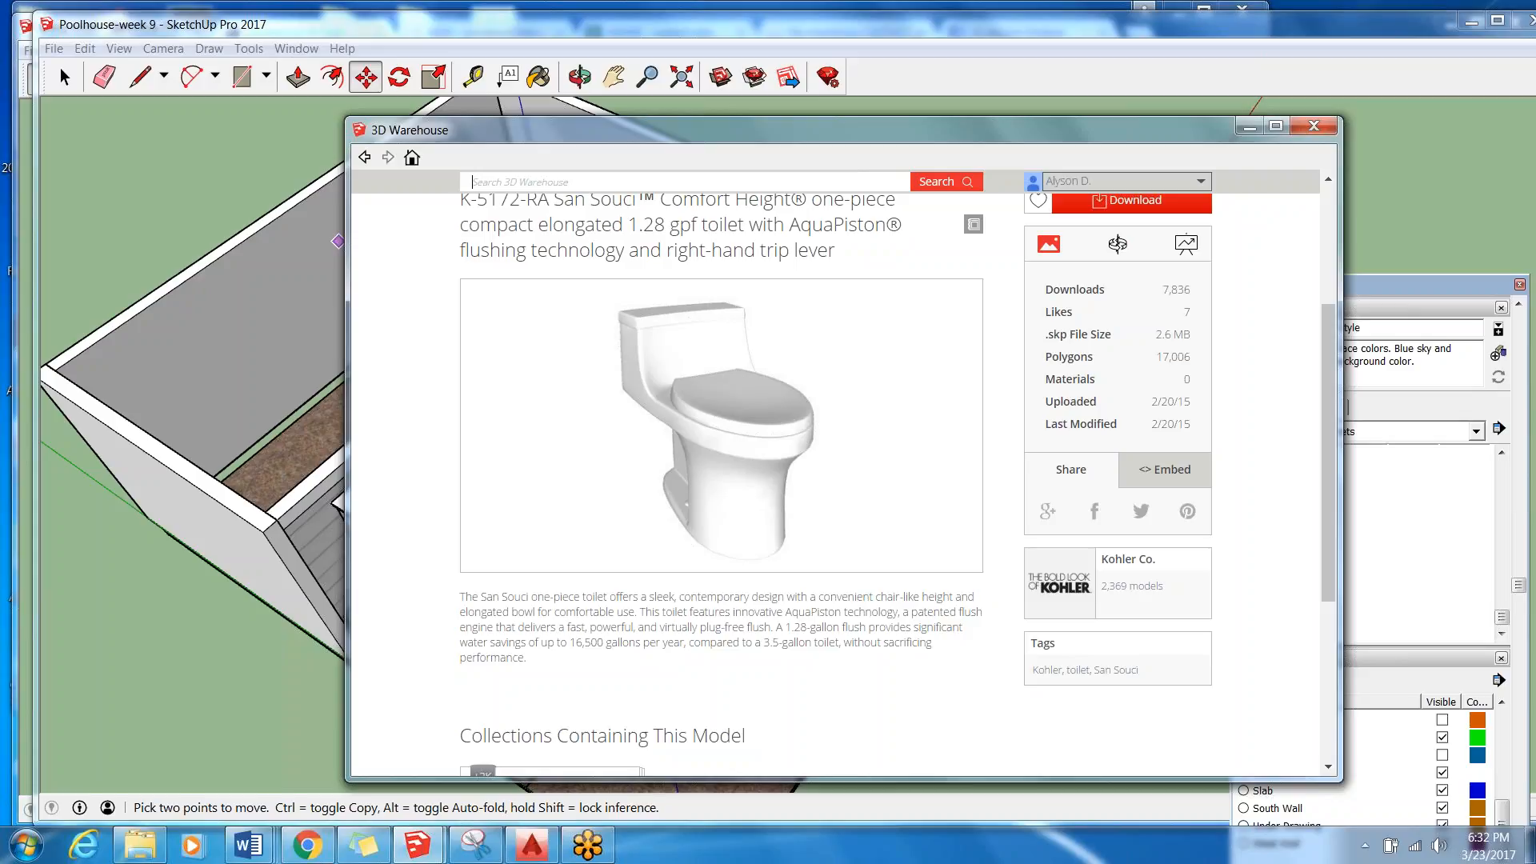
scroll(558, 518, "down", 4)
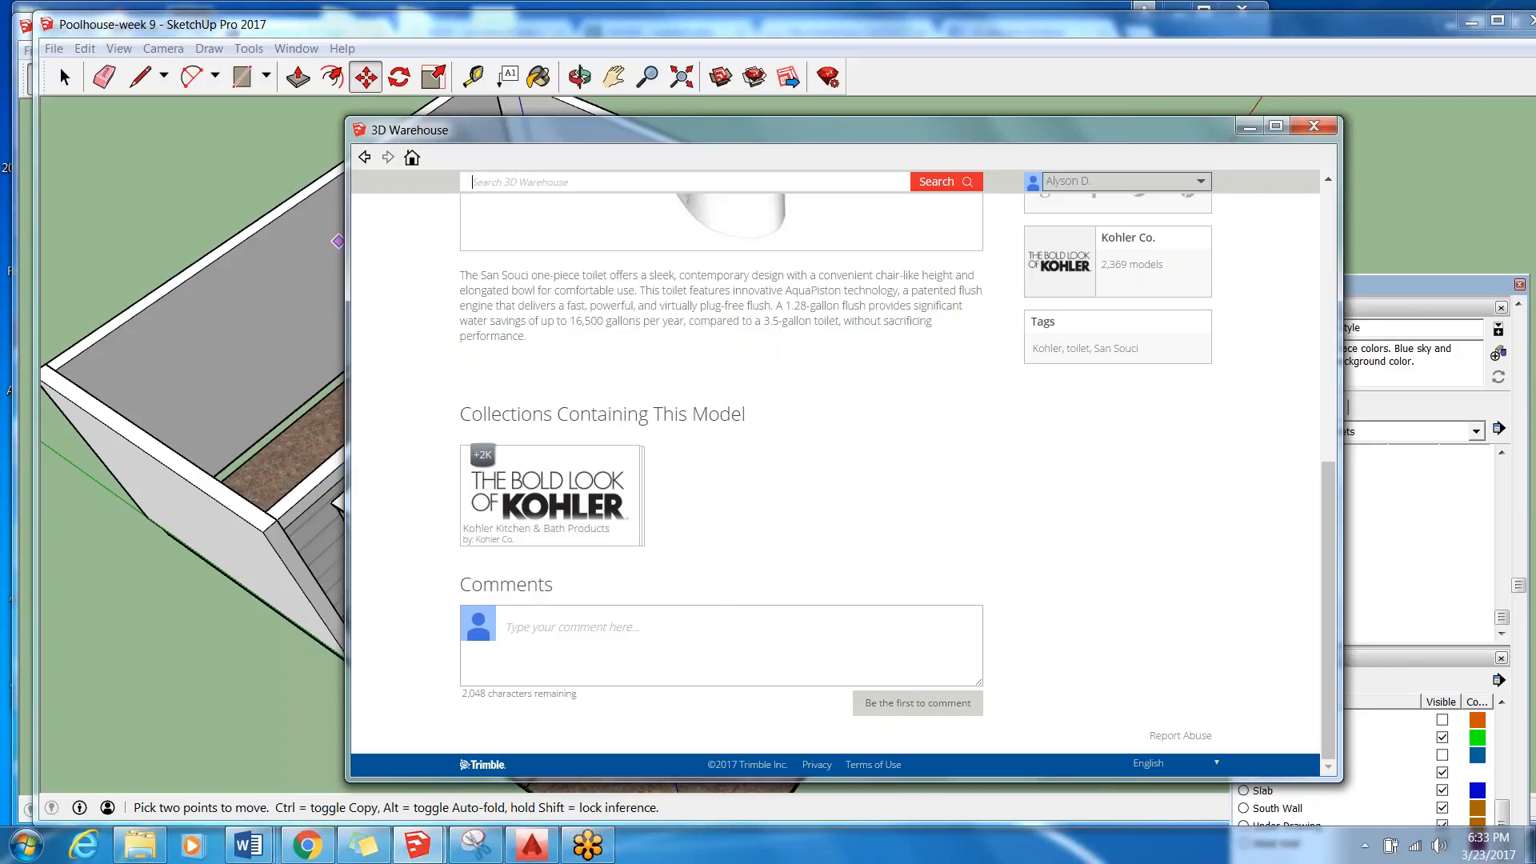
scroll(842, 341, "up", 10)
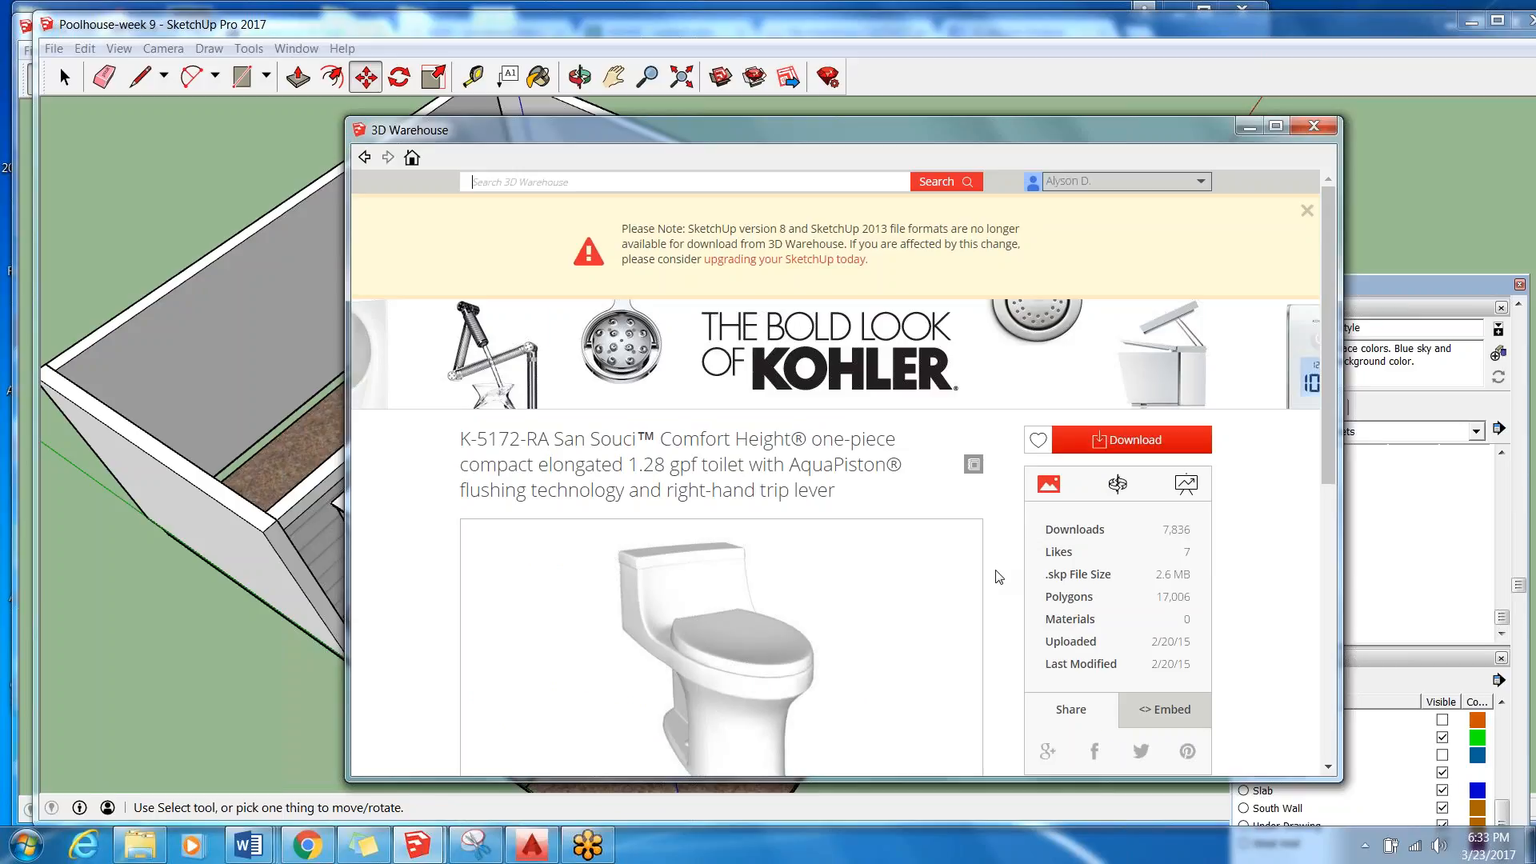
scroll(587, 540, "down", 4)
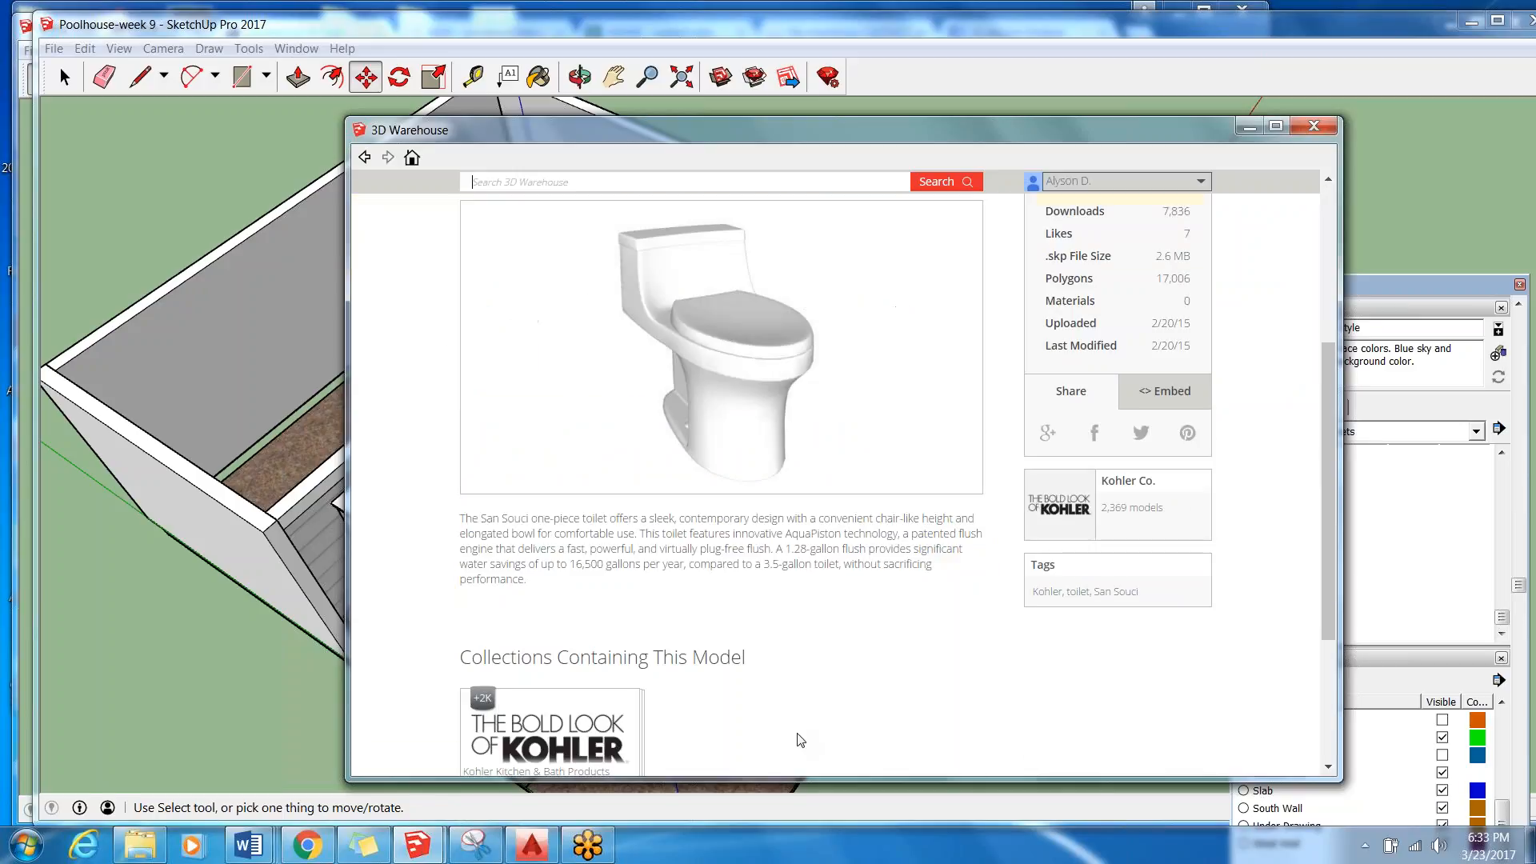
scroll(882, 518, "up", 4)
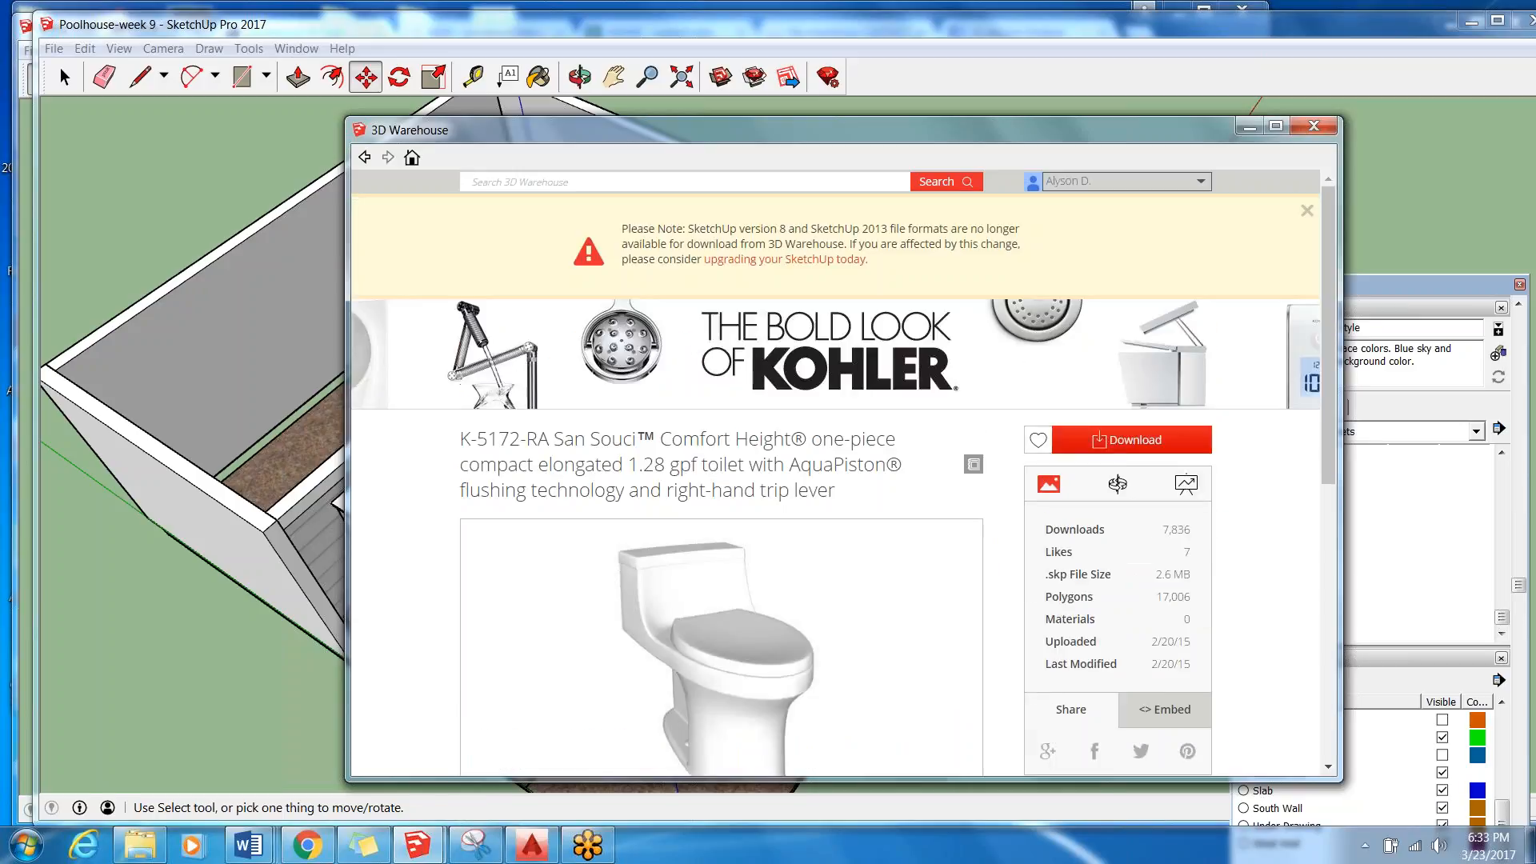
Load the San Souci toilet directly into the model and place it at the long wall of the large room.
left_click(1137, 445)
left_click(788, 503)
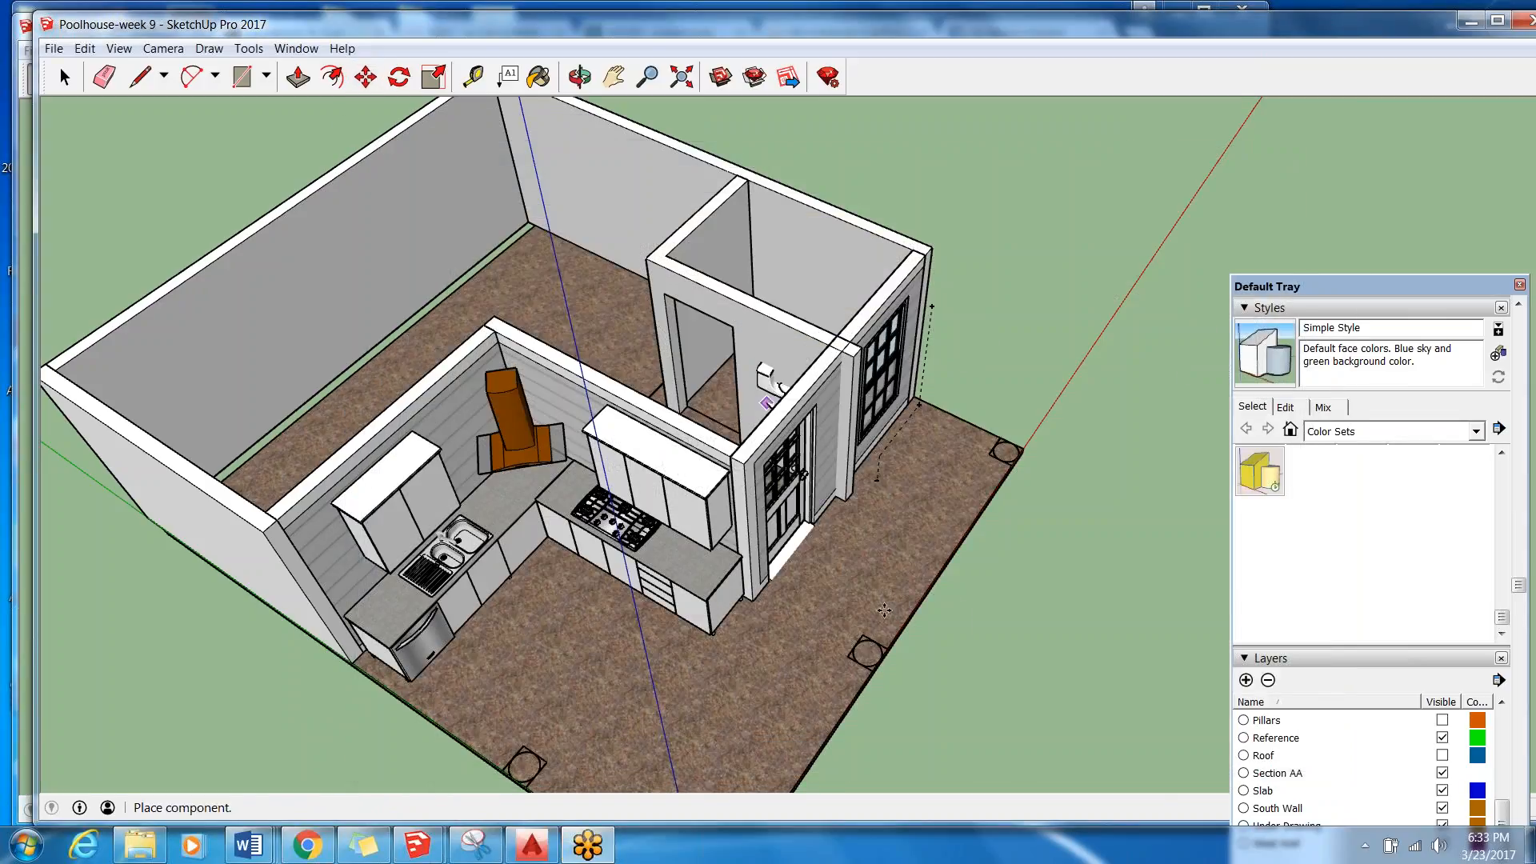
middle_click_drag(748, 340, 747, 411)
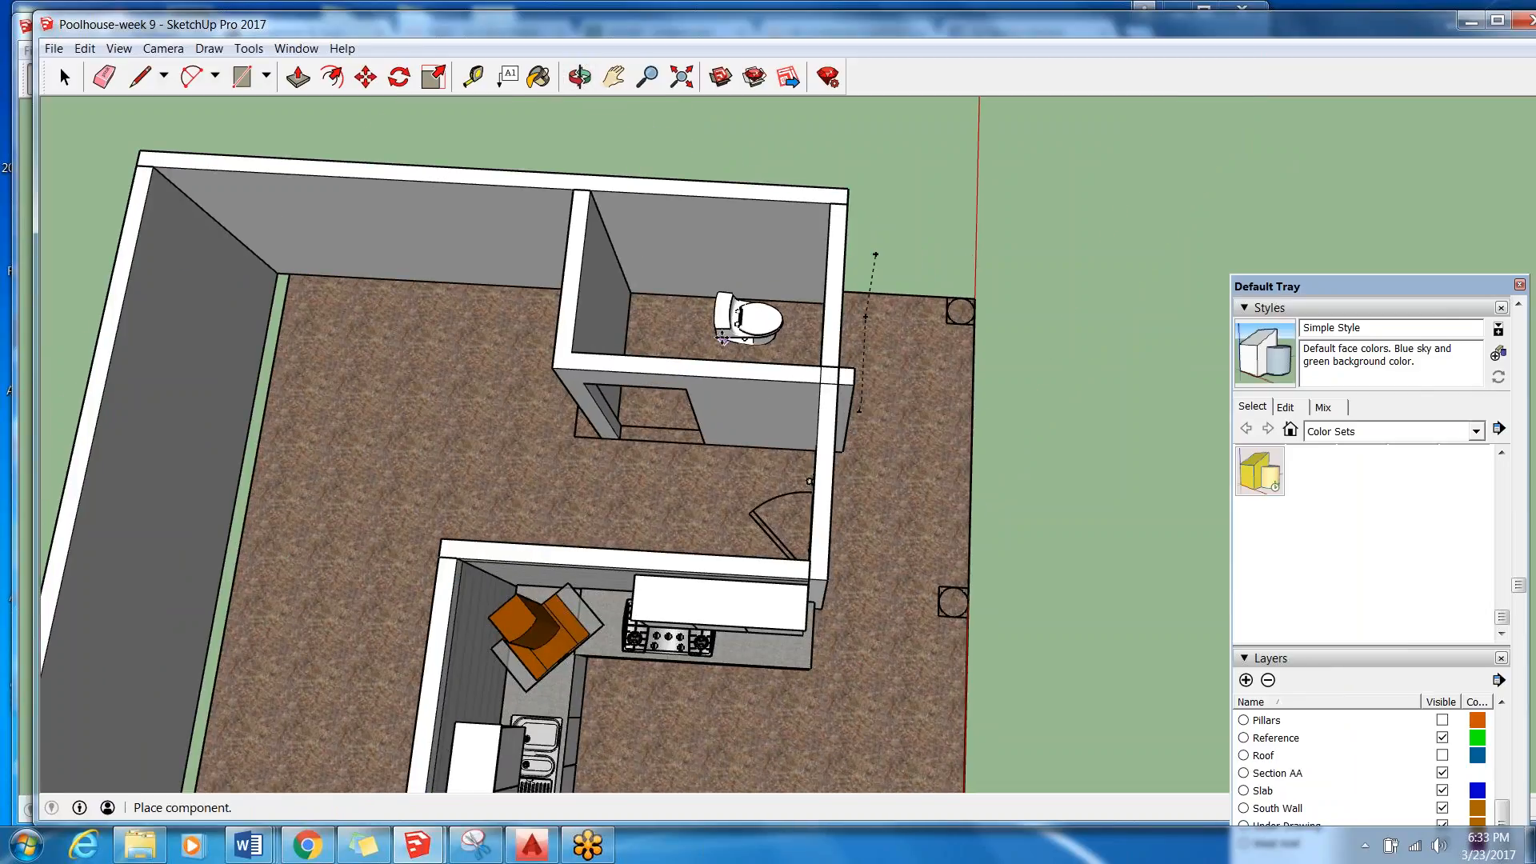
middle_click_drag(731, 315, 640, 244)
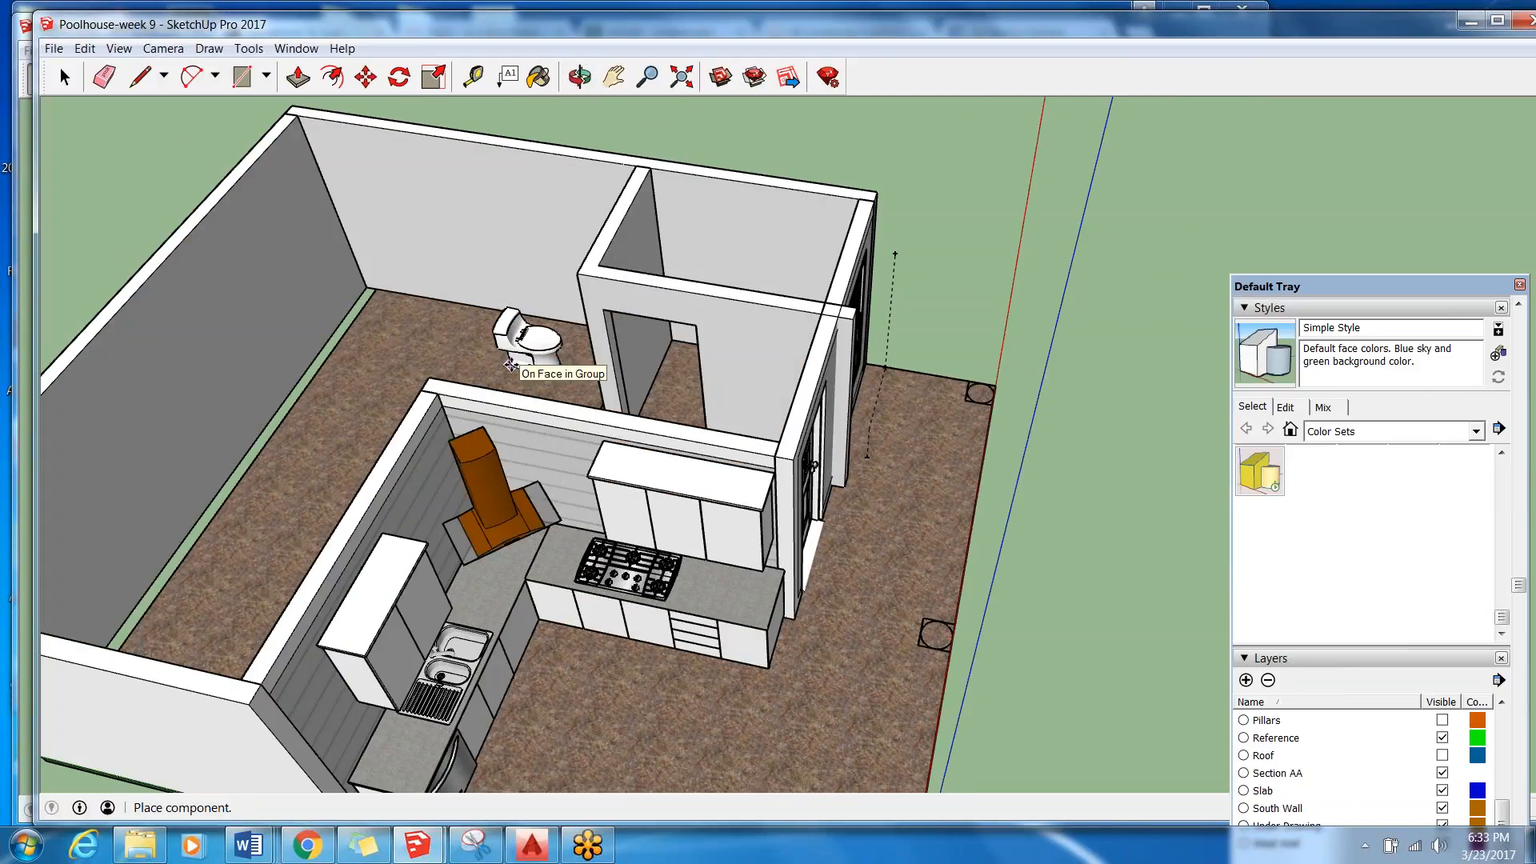
scroll(472, 320, "down", 3)
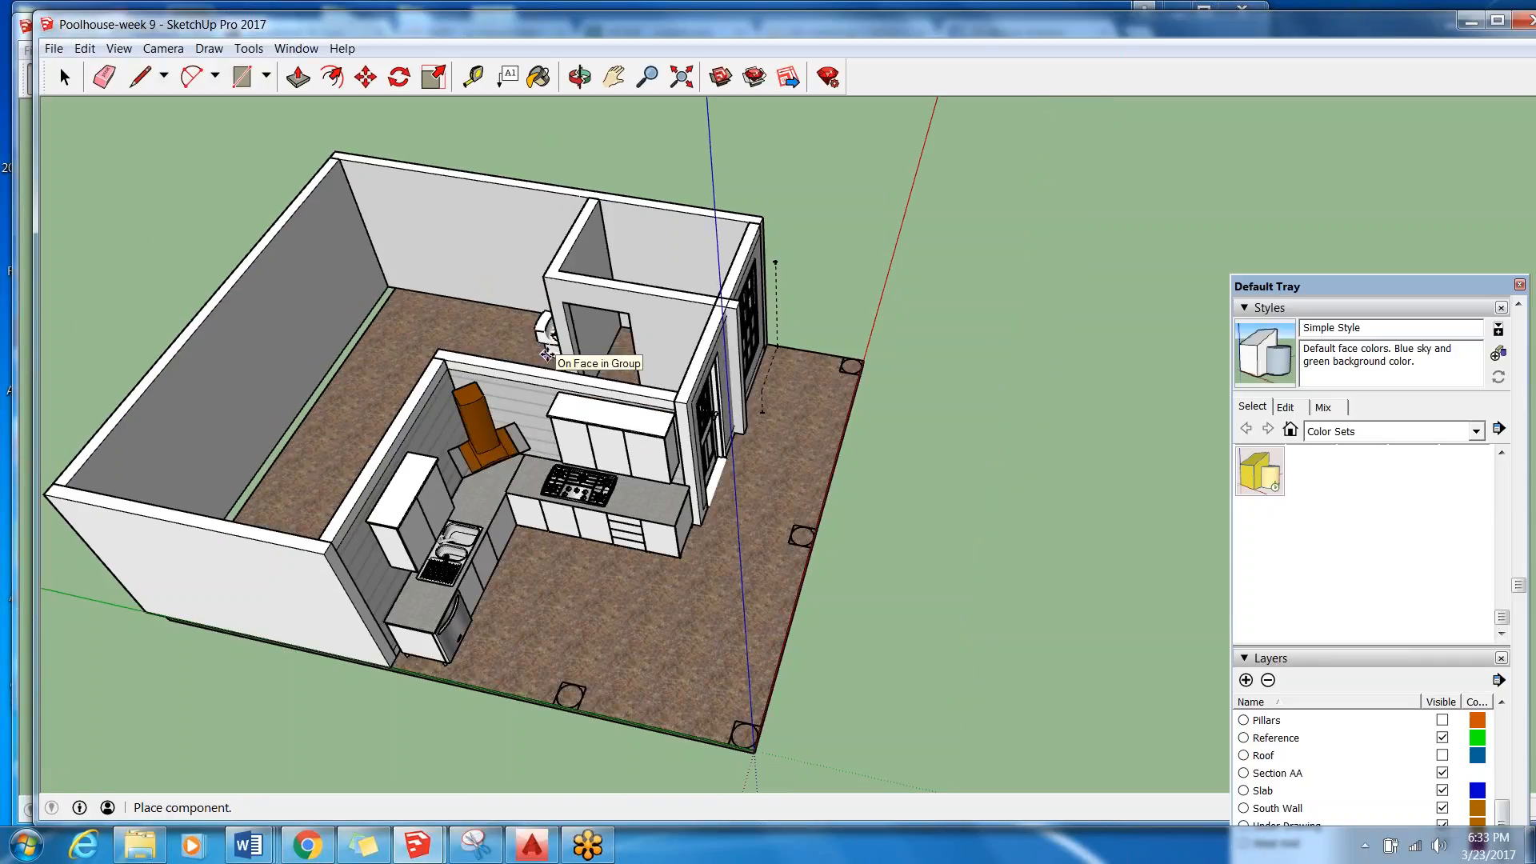
scroll(740, 336, "down", 3)
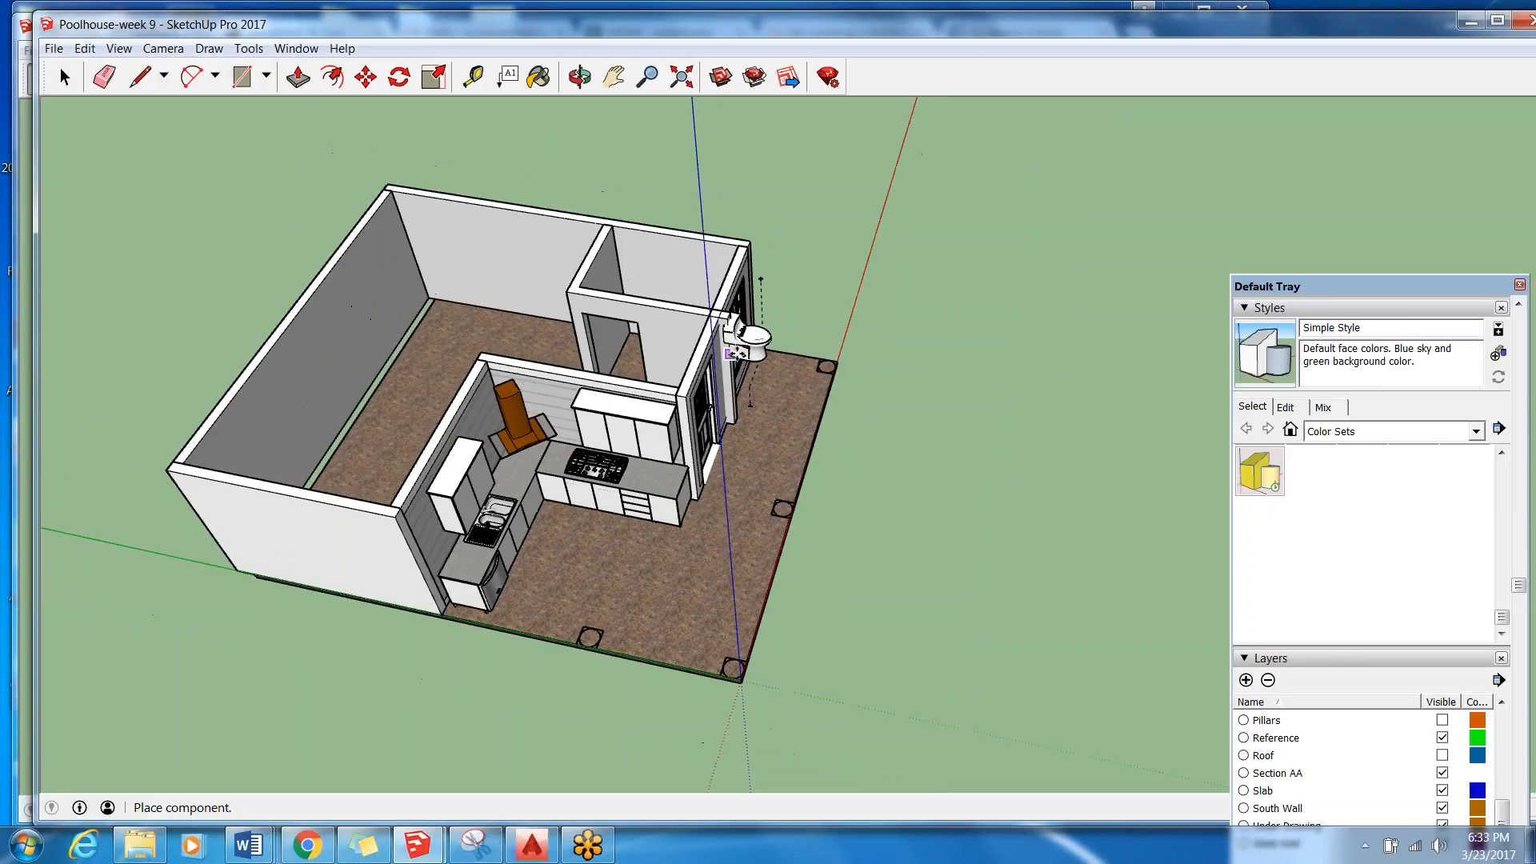
scroll(552, 256, "up", 3)
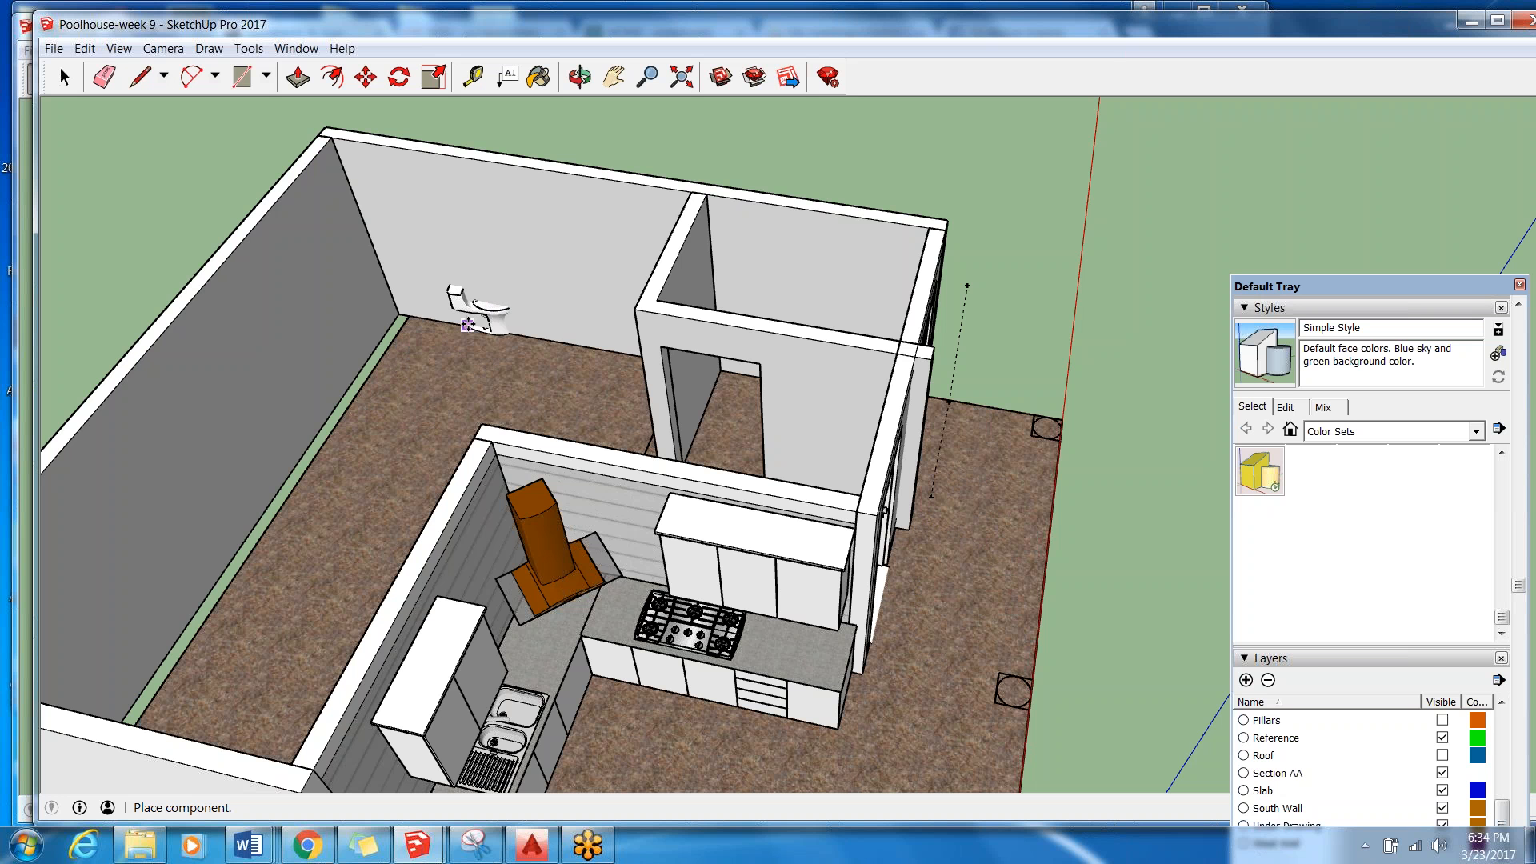
left_click(464, 312)
Check the toilet's position at the long wall and remove it from the model.
middle_click_drag(464, 313, 320, 427)
scroll(319, 436, "up", 2)
scroll(316, 512, "down", 5)
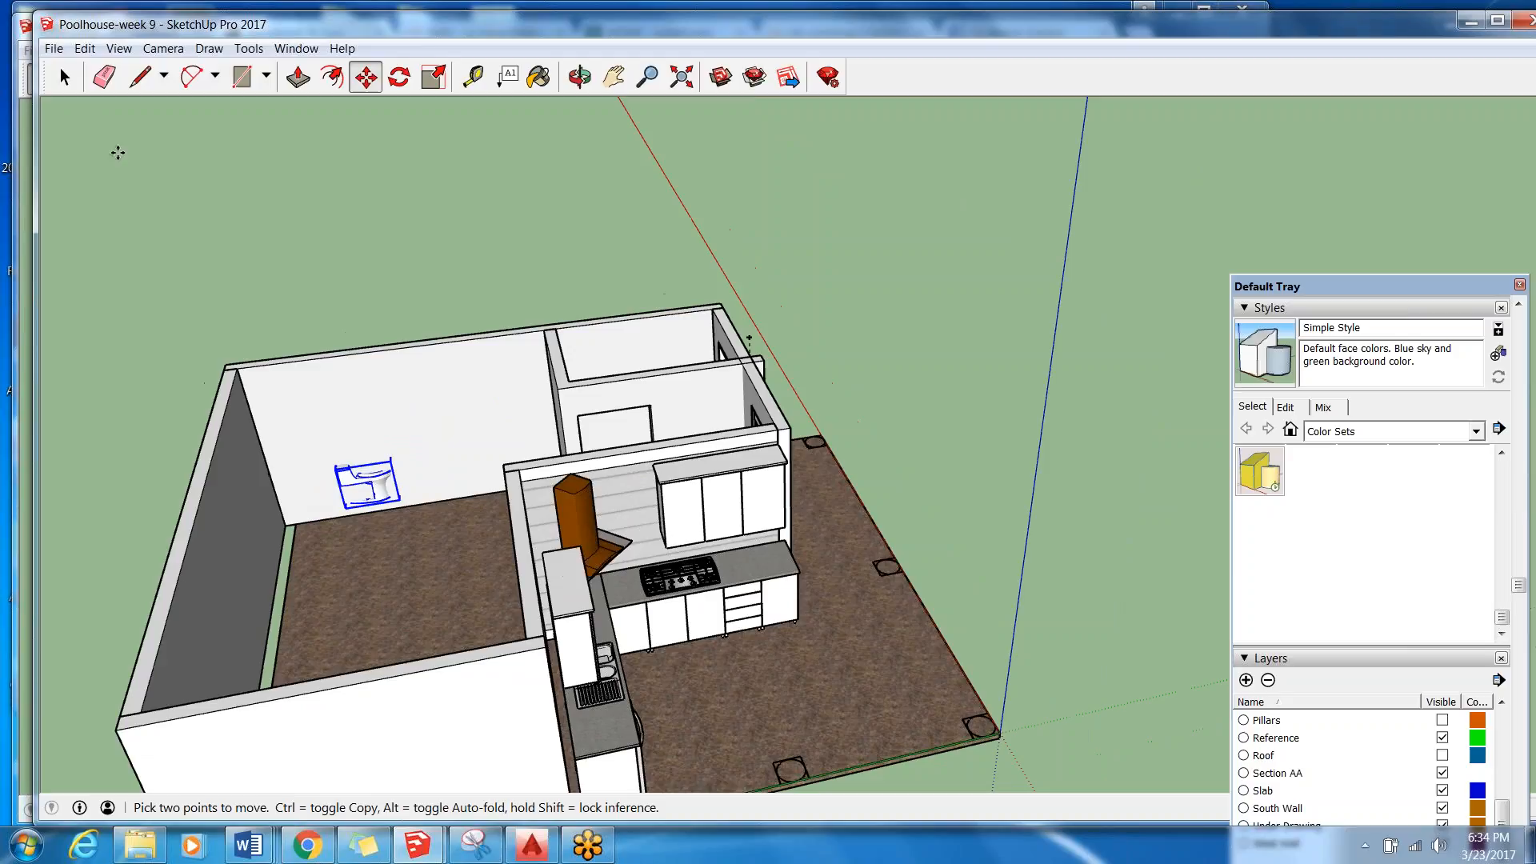
key("e")
key("alt+e")
key("Return")
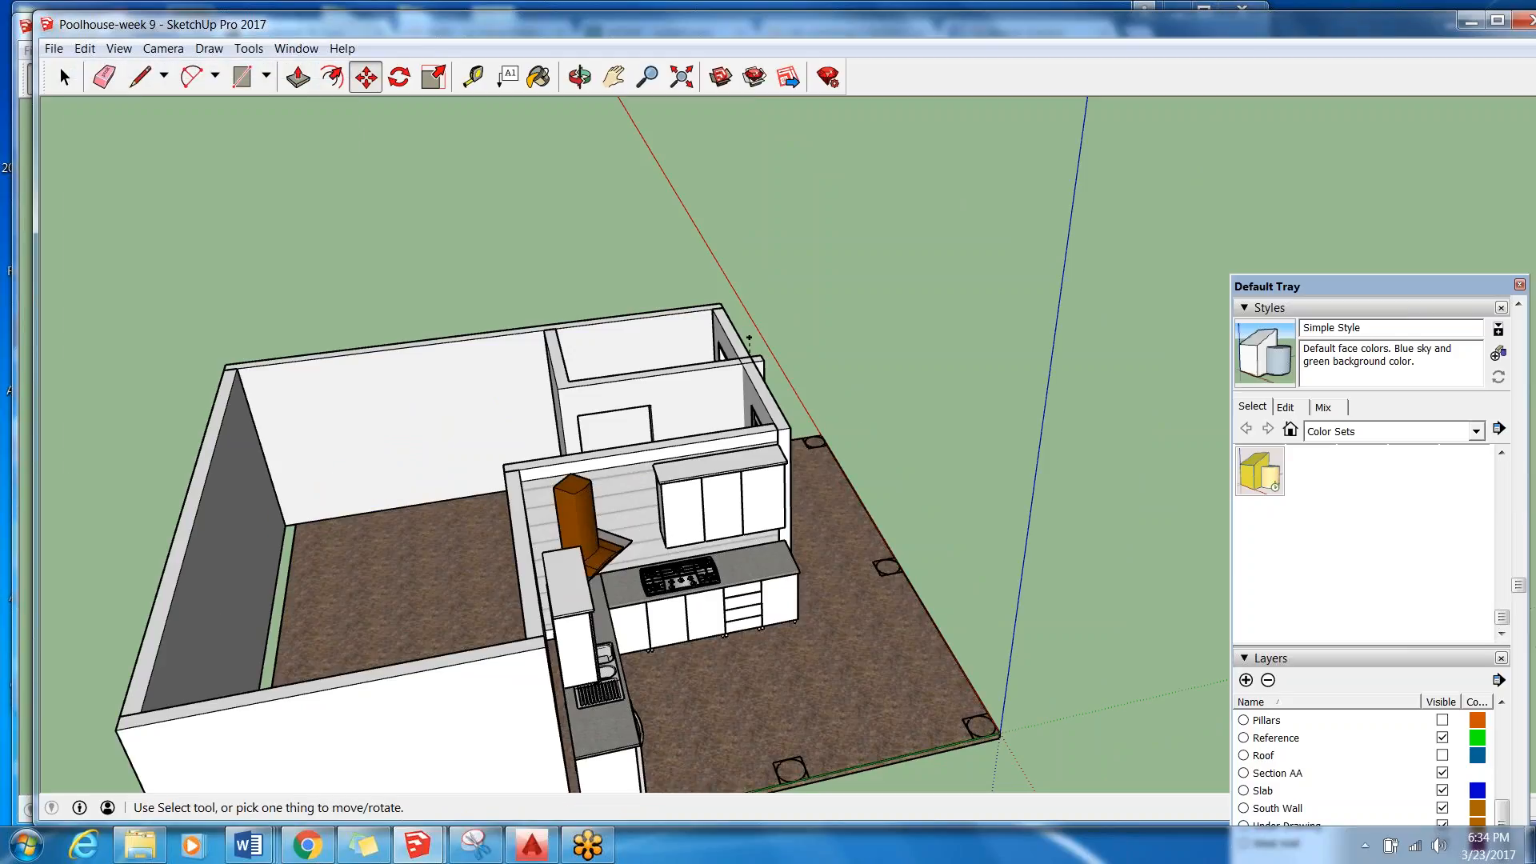
Load the K-5172-RA San Souci toilet directly into the model again and place it on the large room's floor near the long wall.
left_click(720, 75)
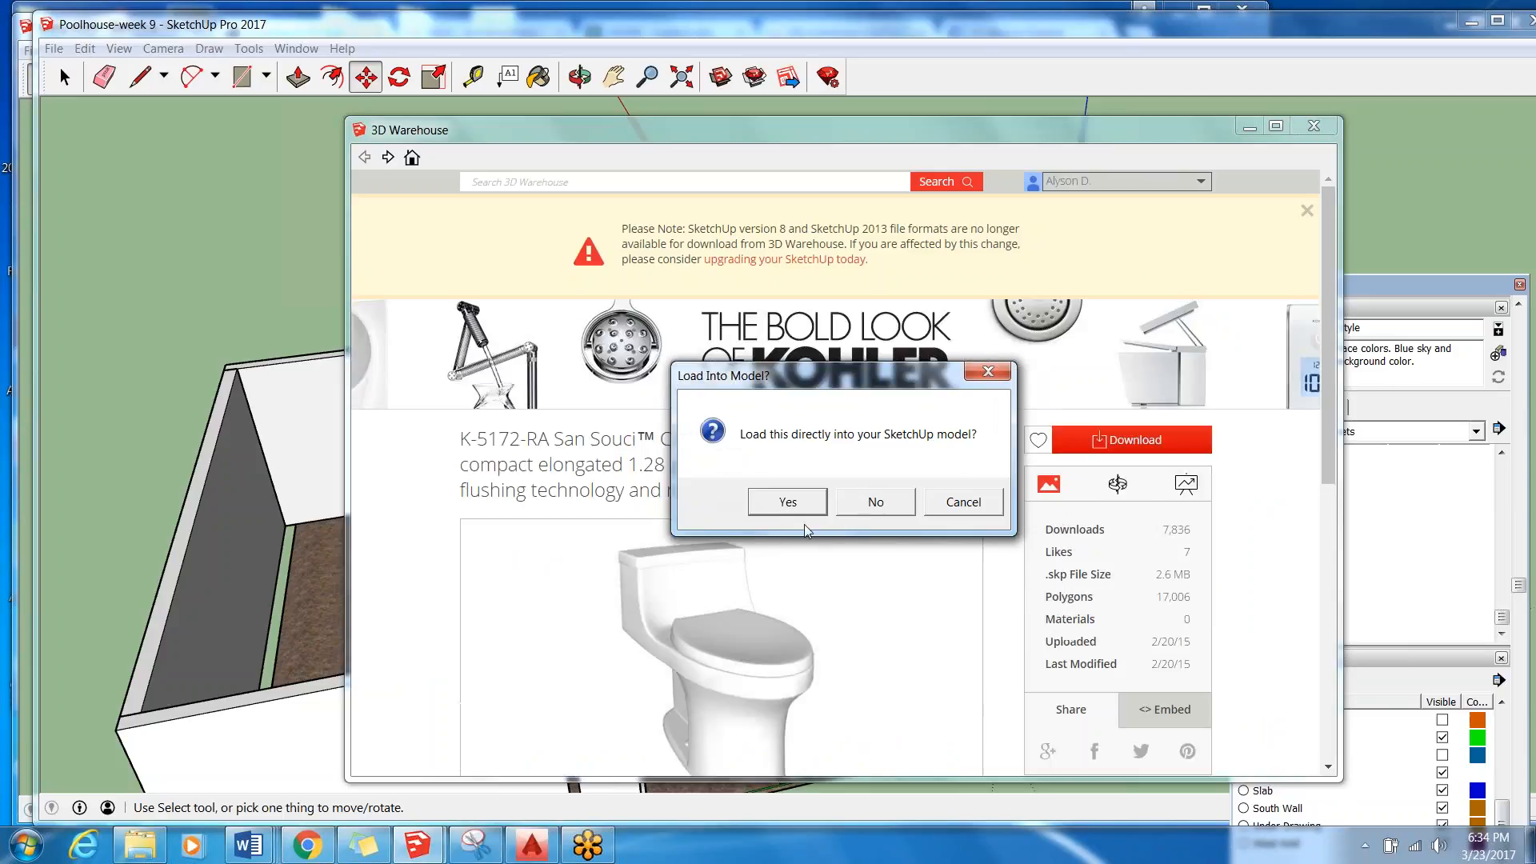
left_click(788, 502)
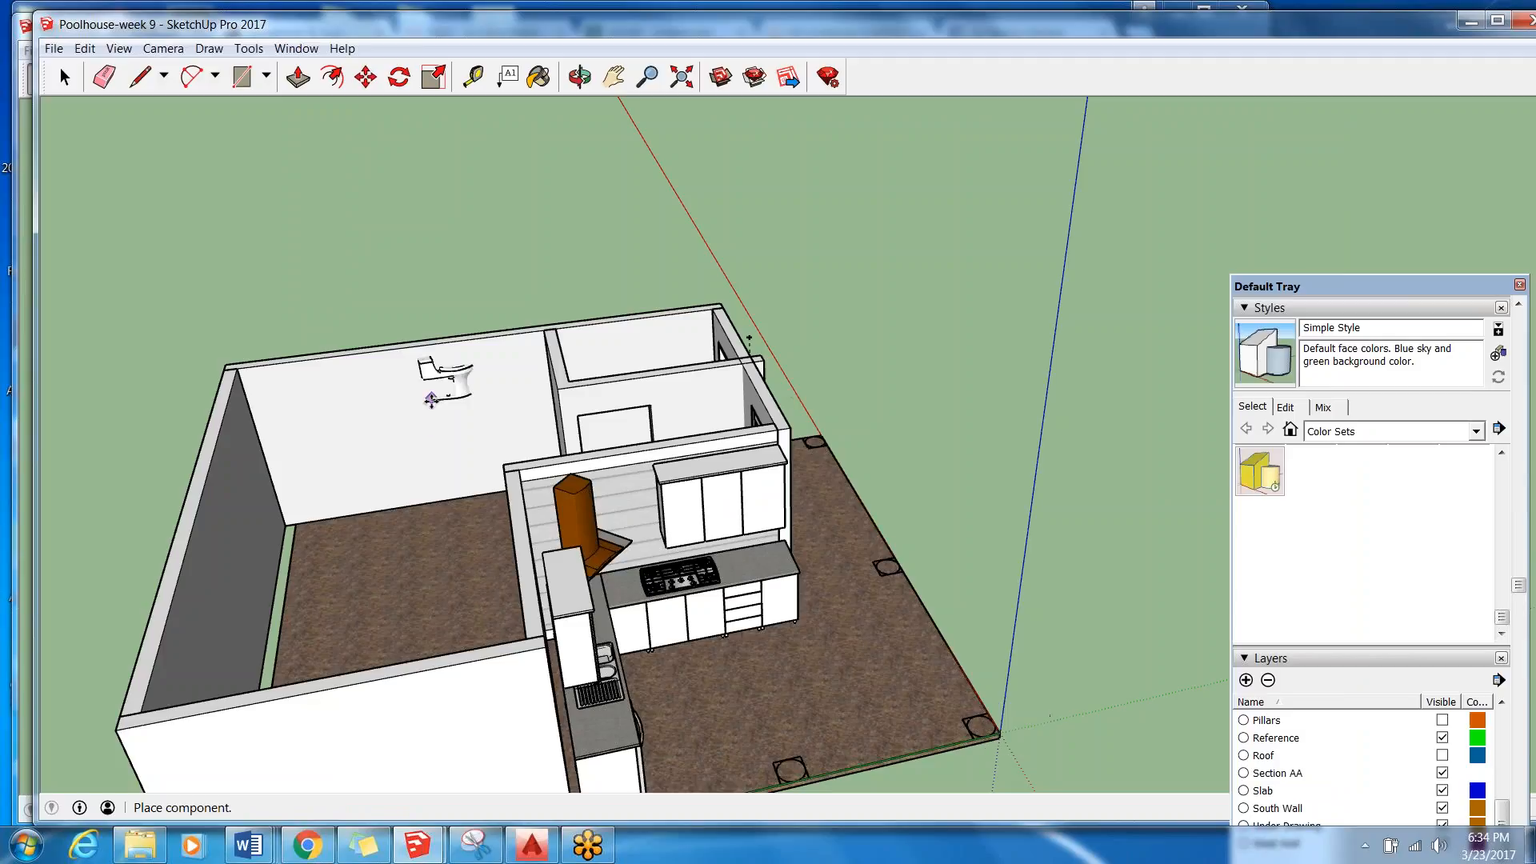
scroll(432, 510, "up", 3)
scroll(432, 509, "up", 2)
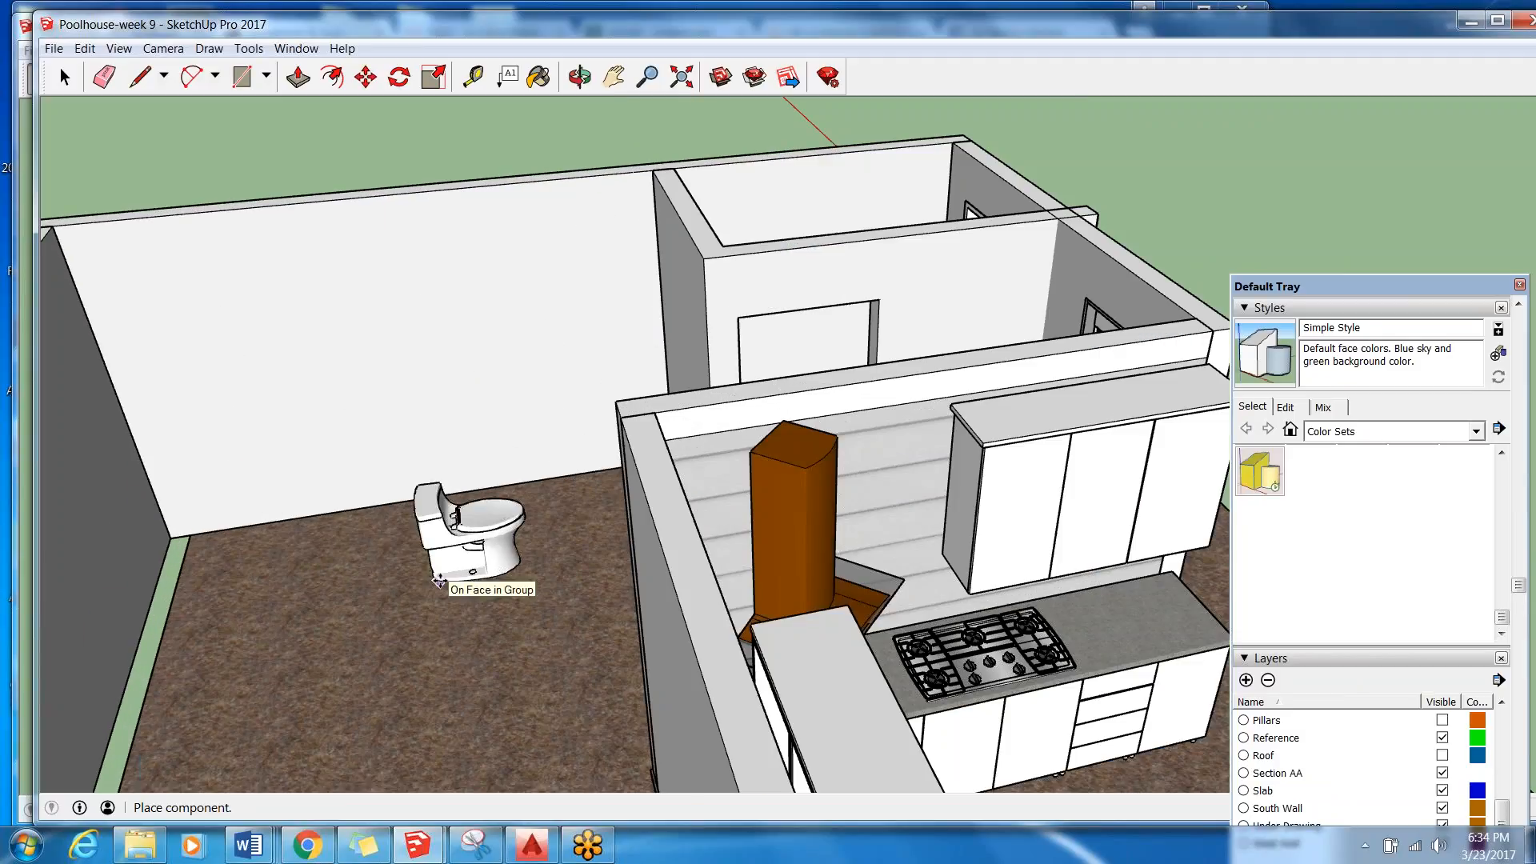
left_click(439, 580)
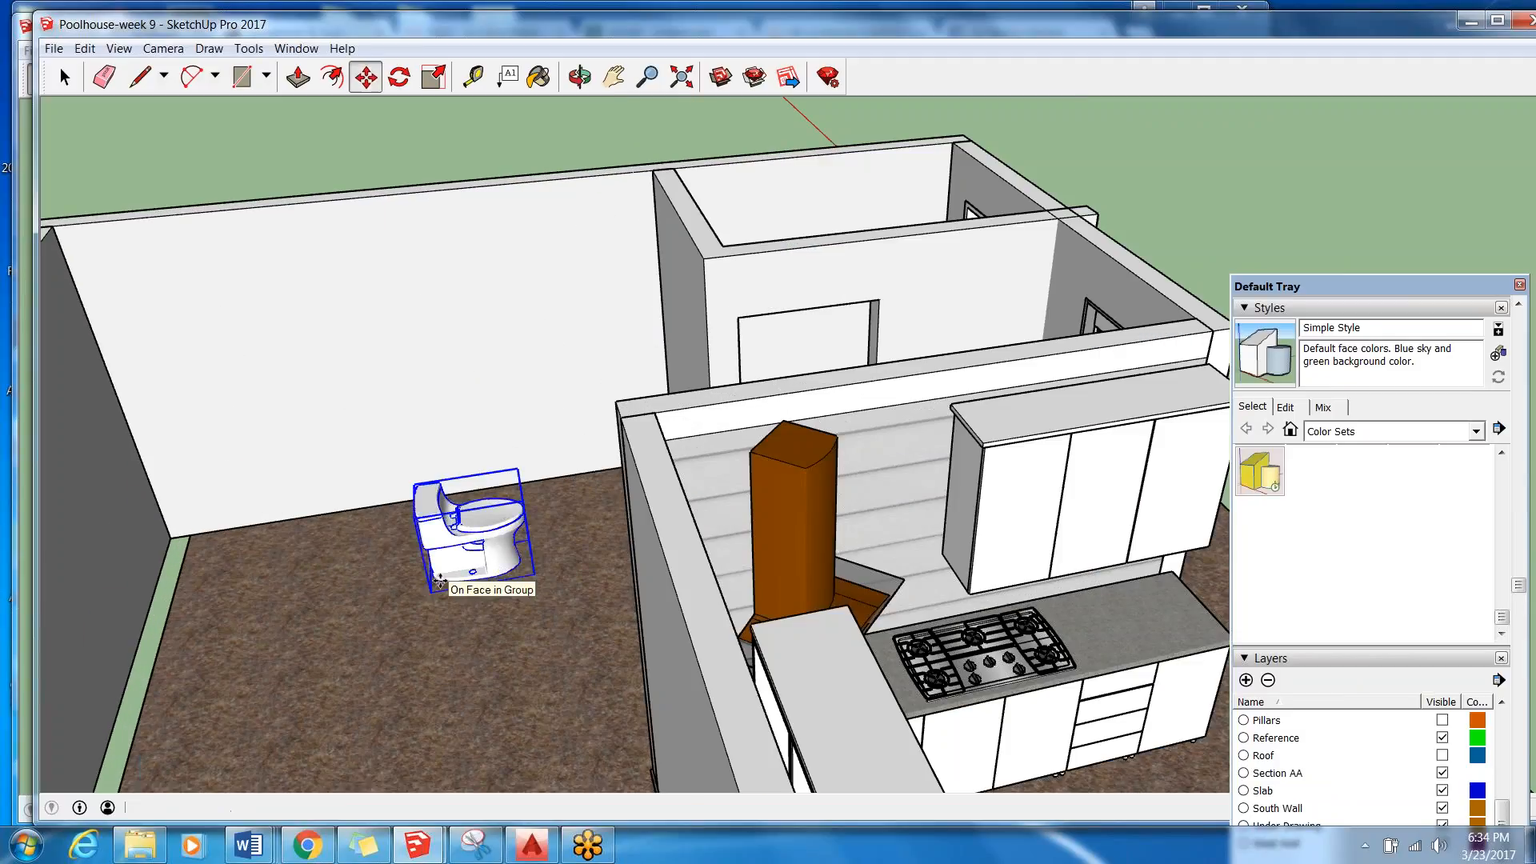
Rotate the toilet 90 degrees on the floor so its tank faces the long wall, and move the tray out of the way.
key("q")
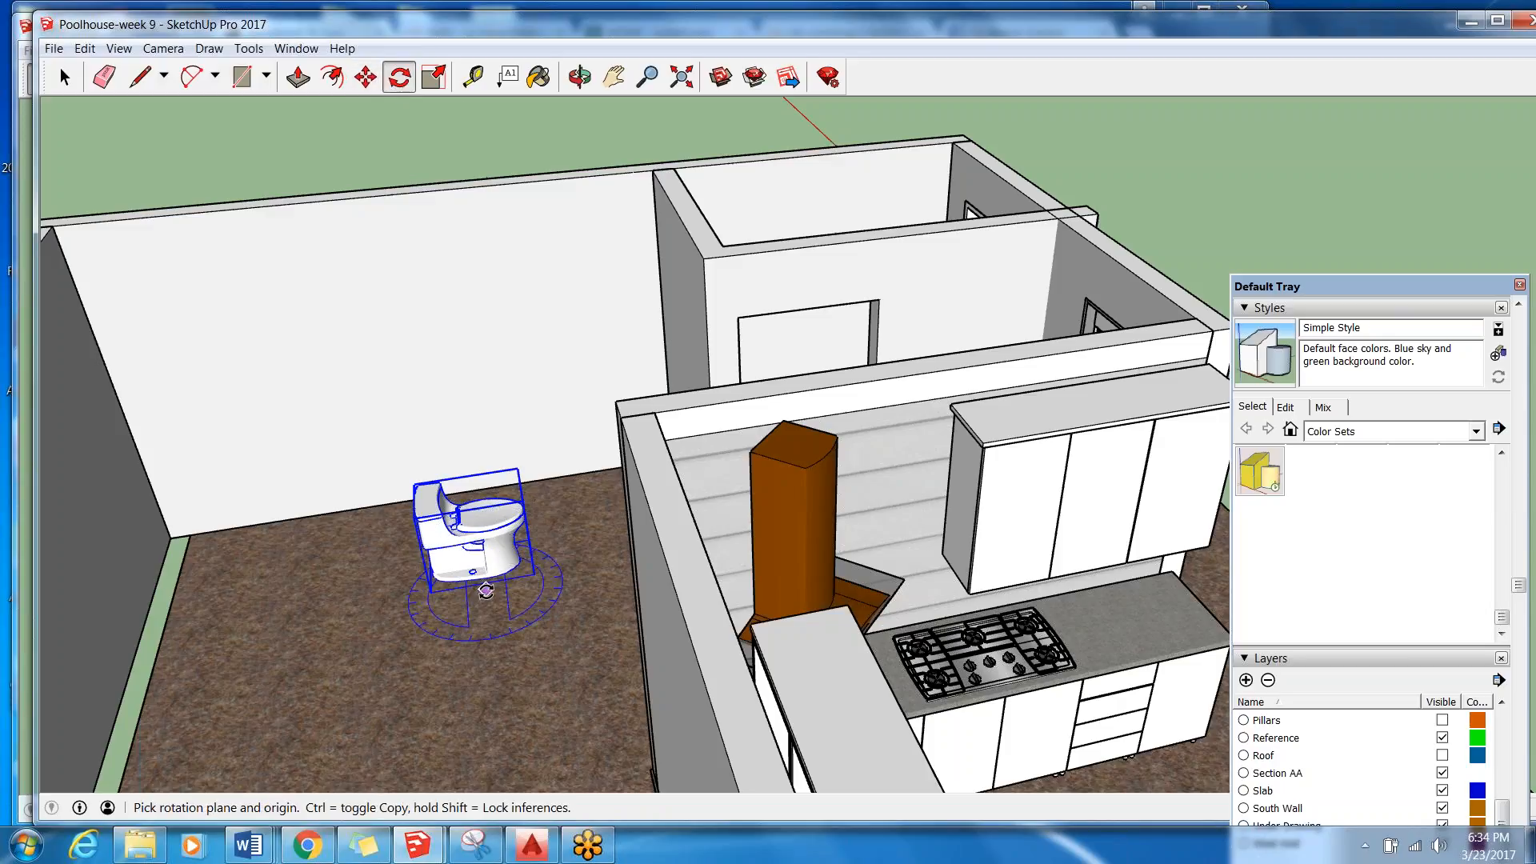
left_click(486, 595)
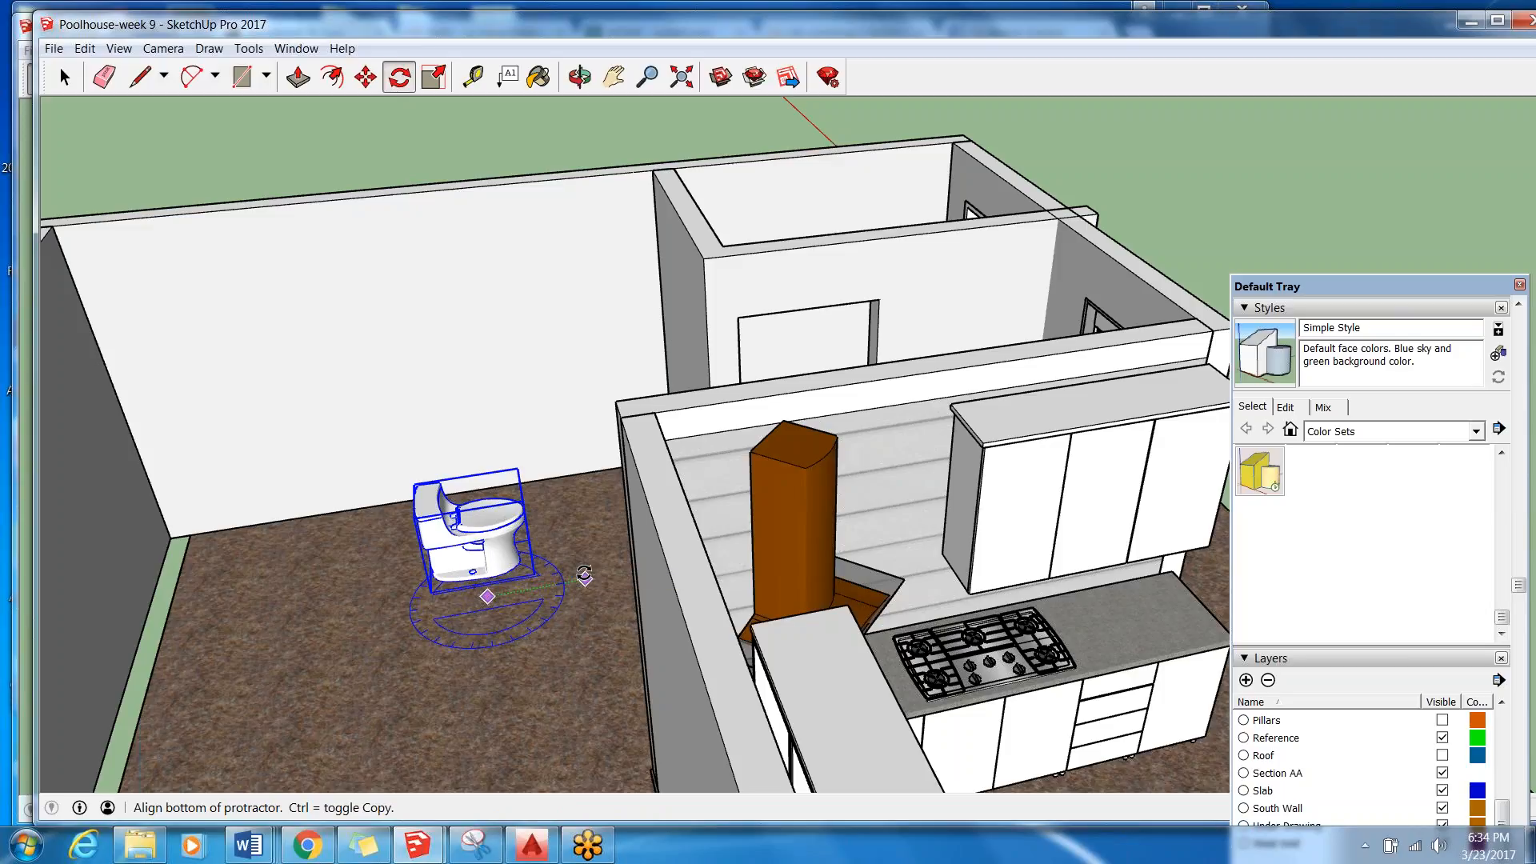
key("Escape")
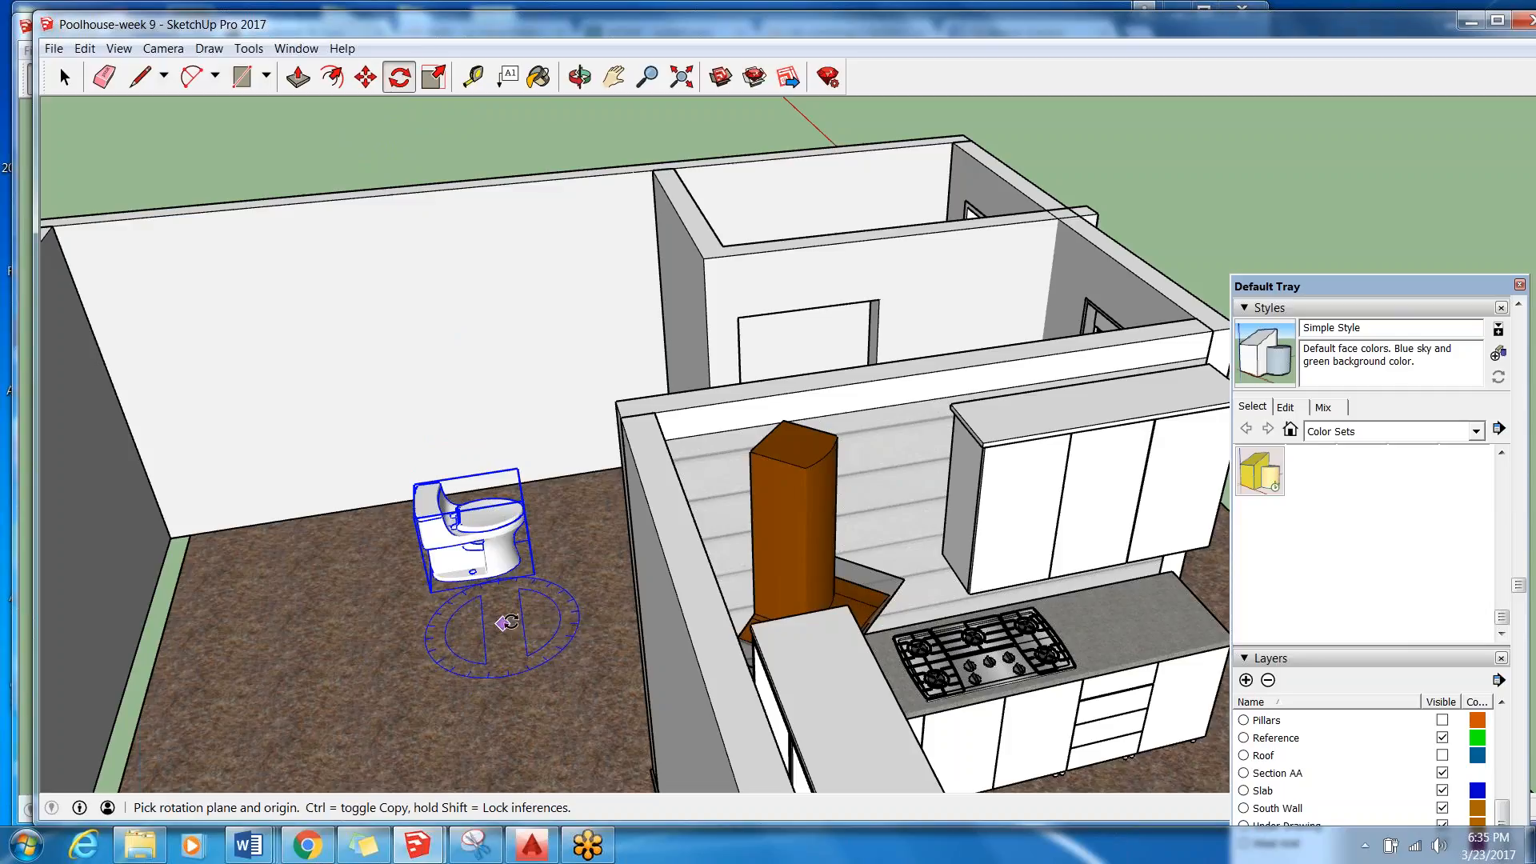
left_click(502, 623)
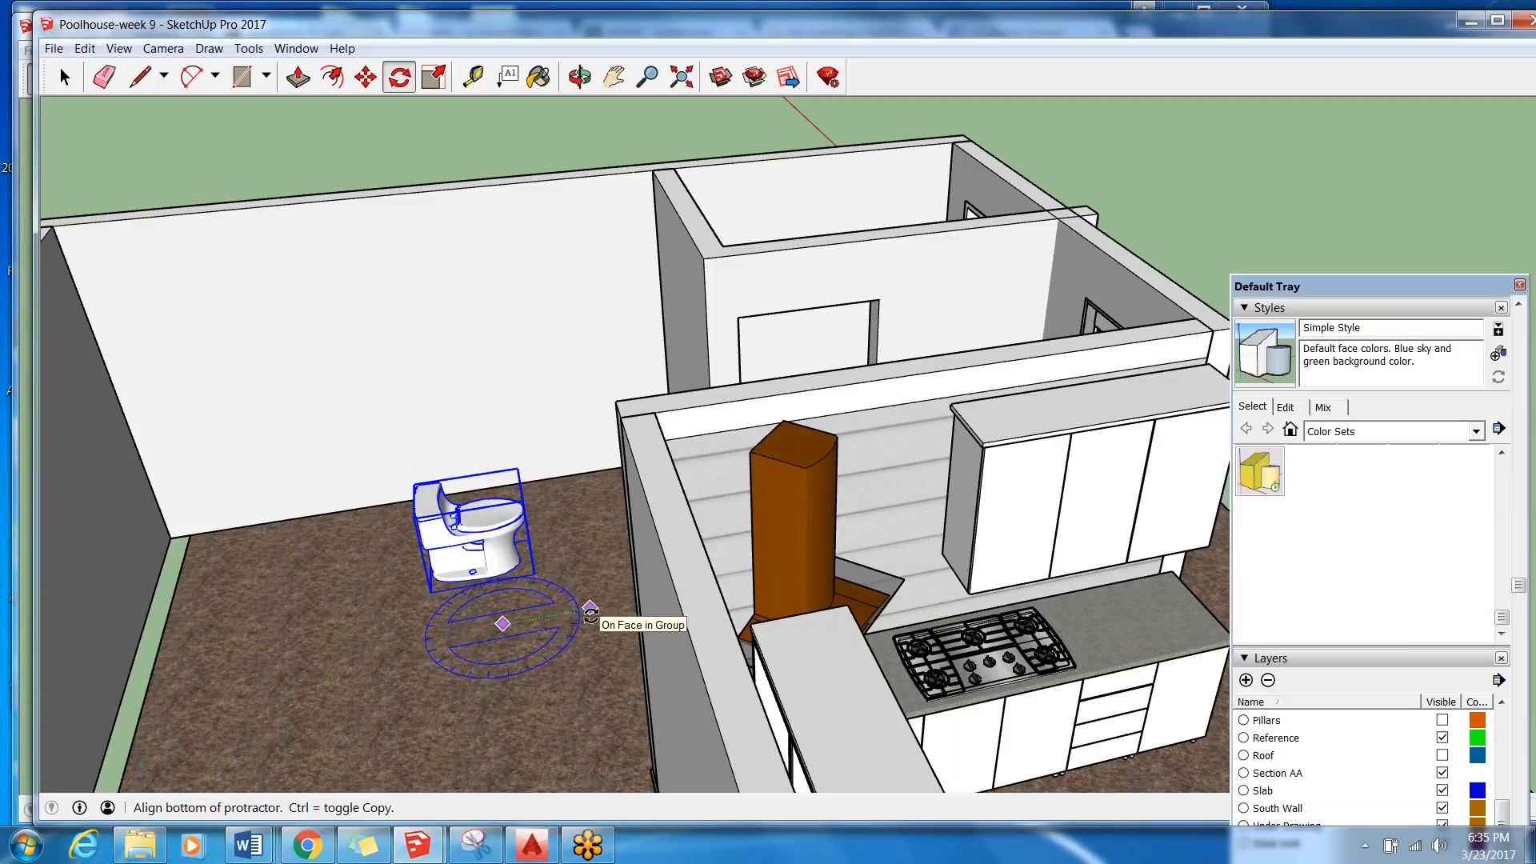
left_click(590, 609)
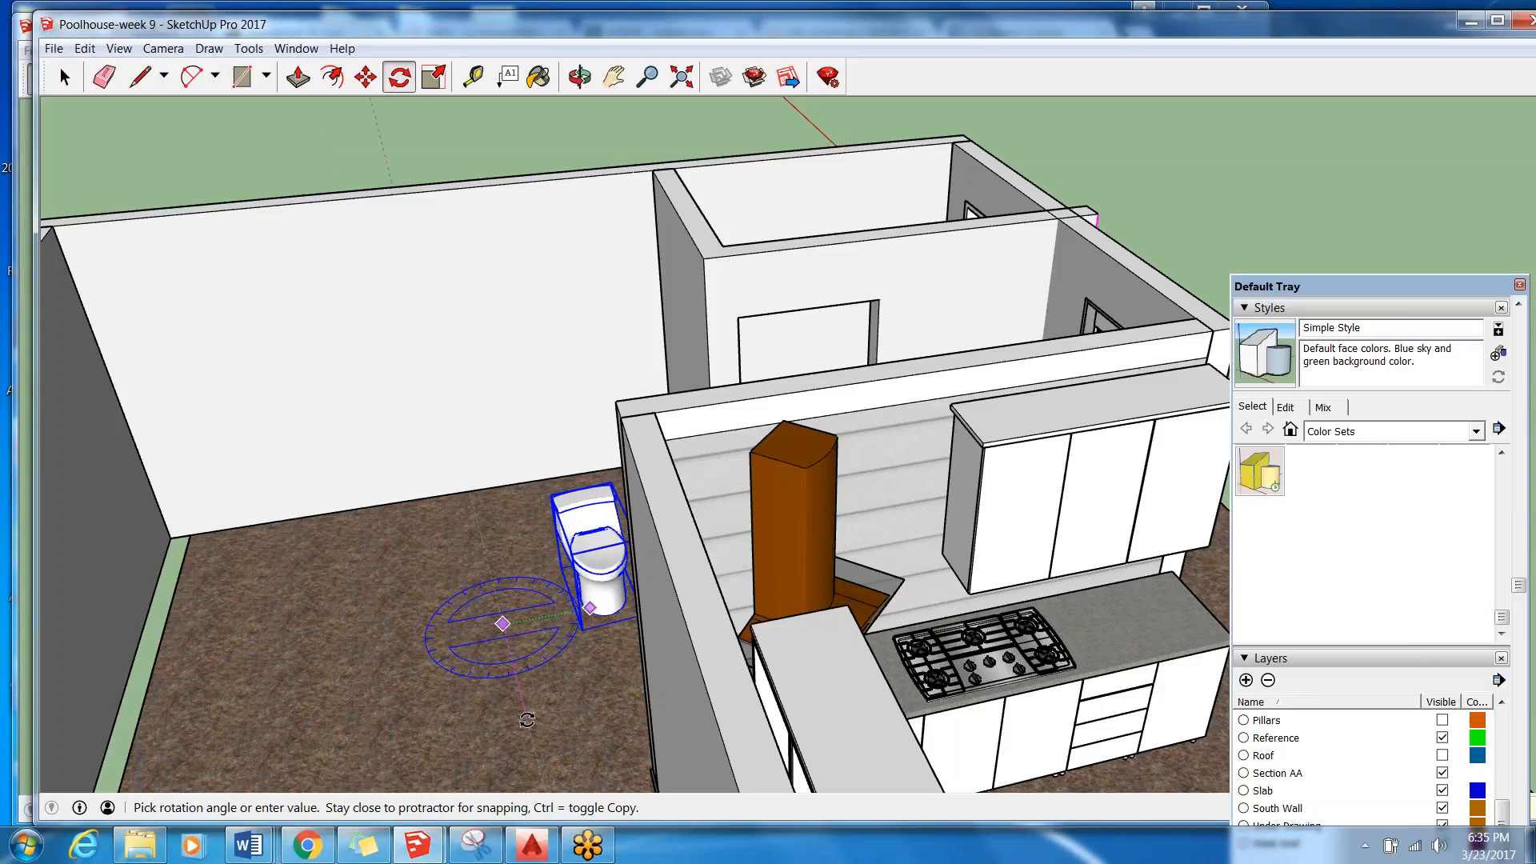
left_click(527, 720)
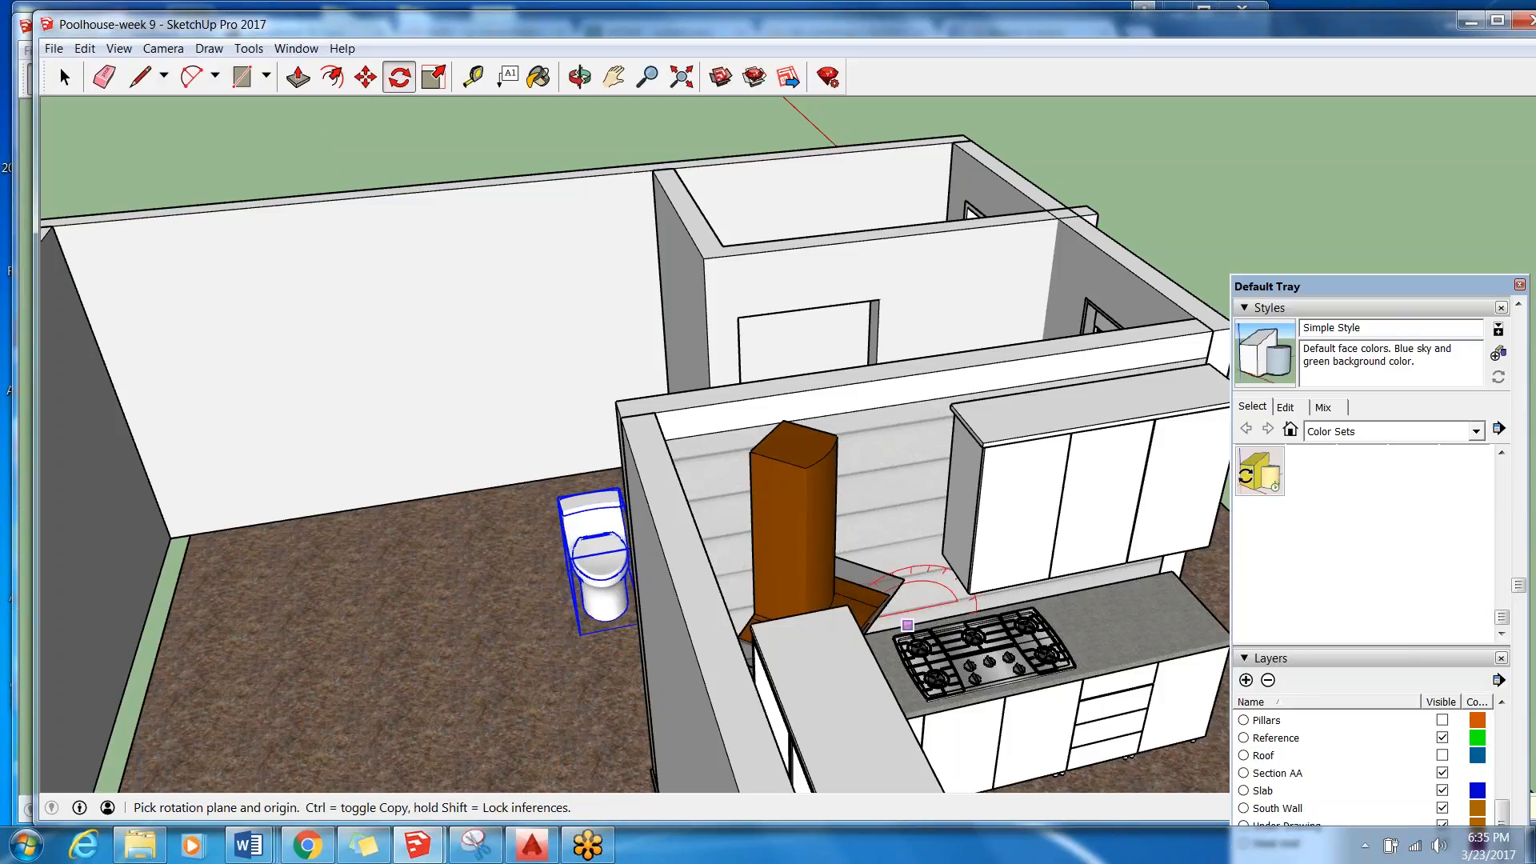
left_click_drag(1401, 288, 25, 496)
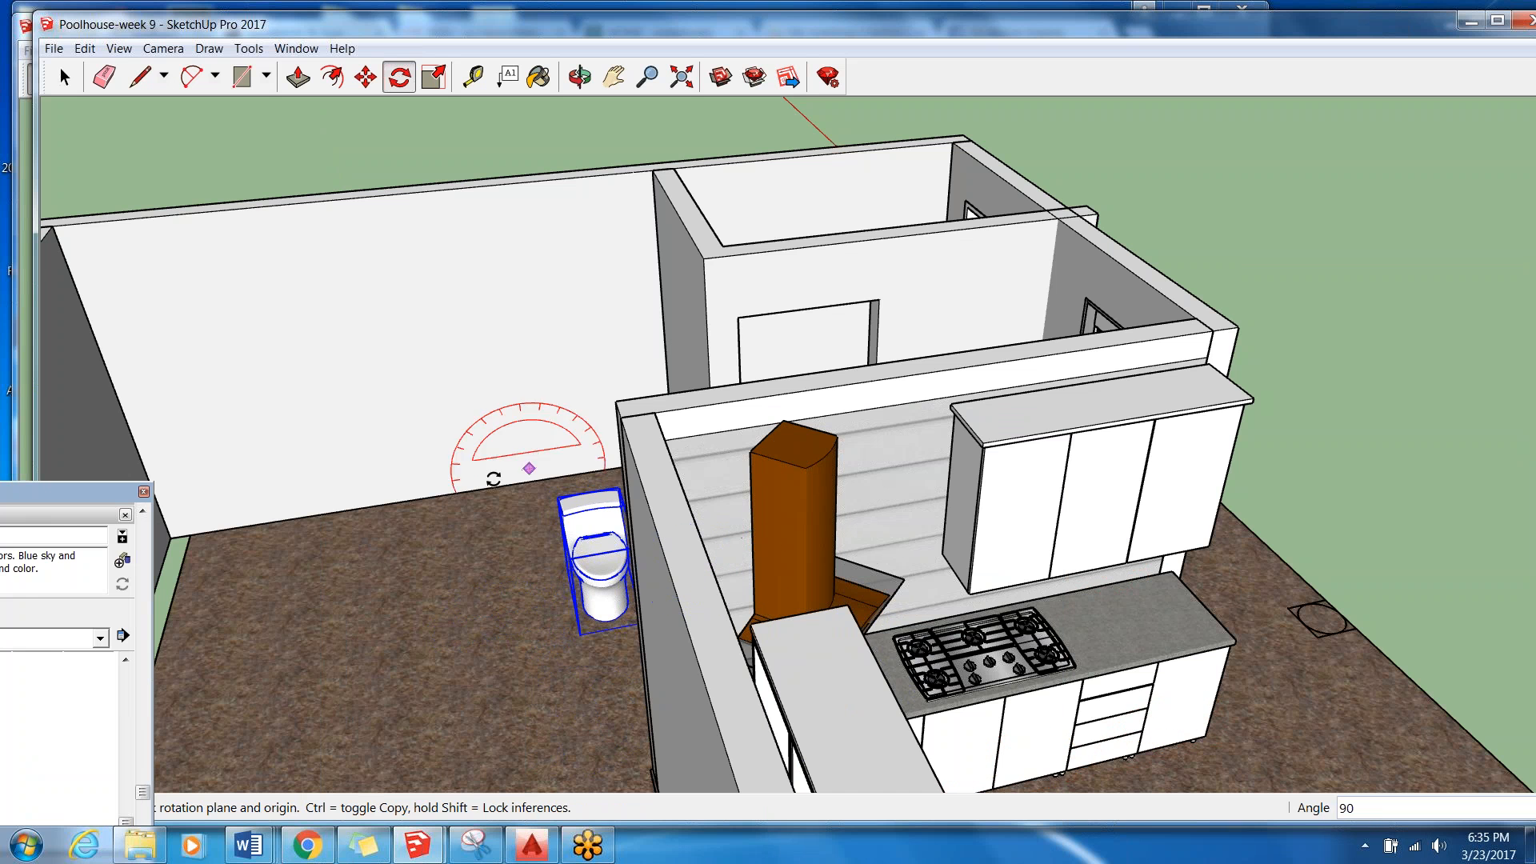
Move the toilet about 2' 11 7/8" along the red axis, back toward the long wall.
left_click(65, 77)
middle_click_drag(517, 540, 756, 544)
scroll(748, 660, "up", 6)
middle_click_drag(748, 660, 725, 568)
scroll(725, 568, "down", 7)
middle_click_drag(731, 461, 665, 601)
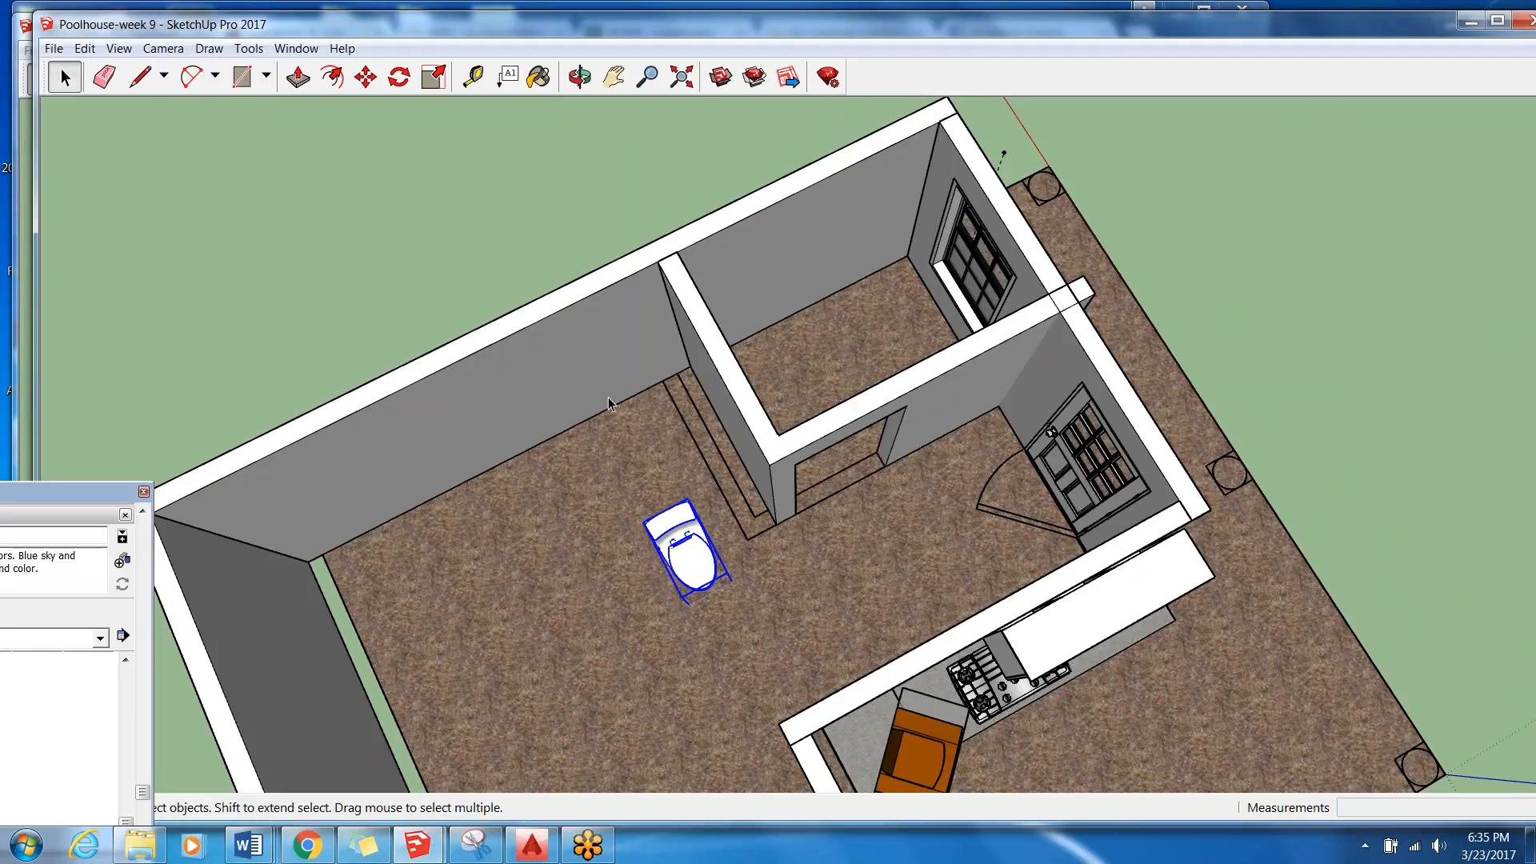
left_click(366, 76)
left_click(687, 562)
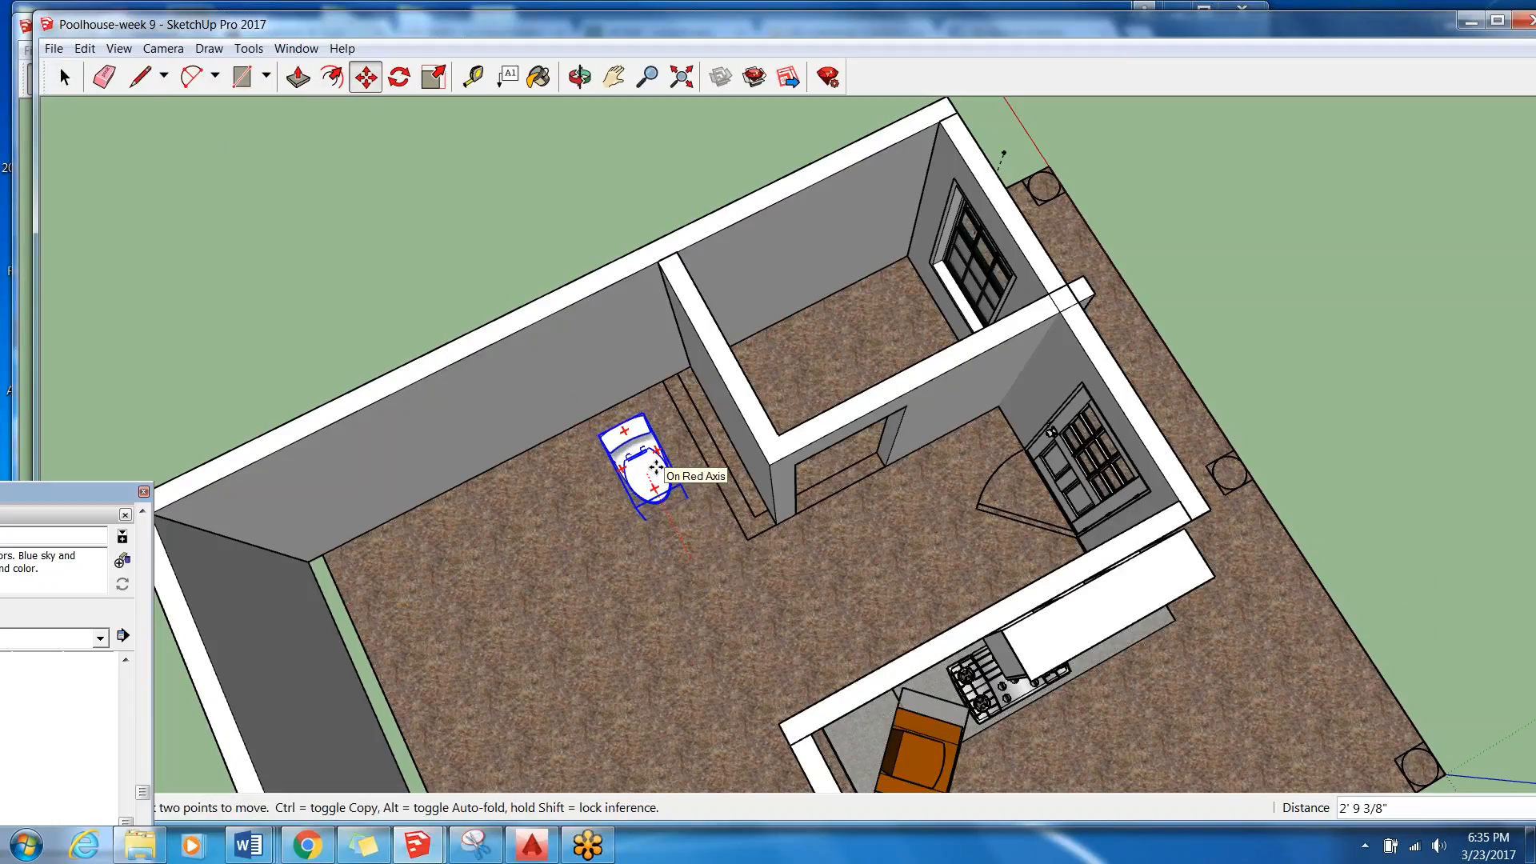
left_click(654, 462)
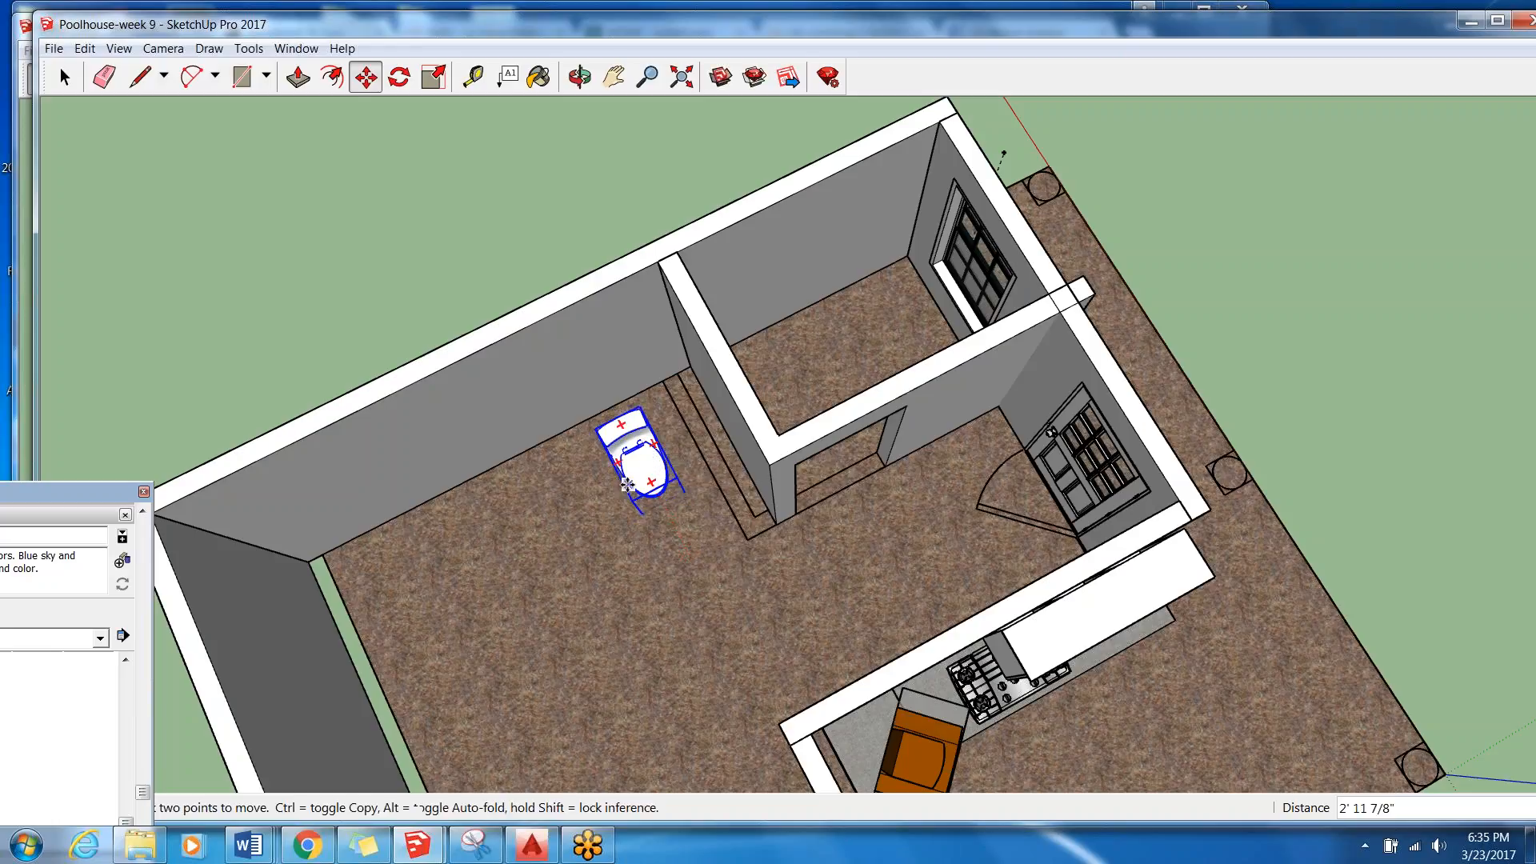
key("q")
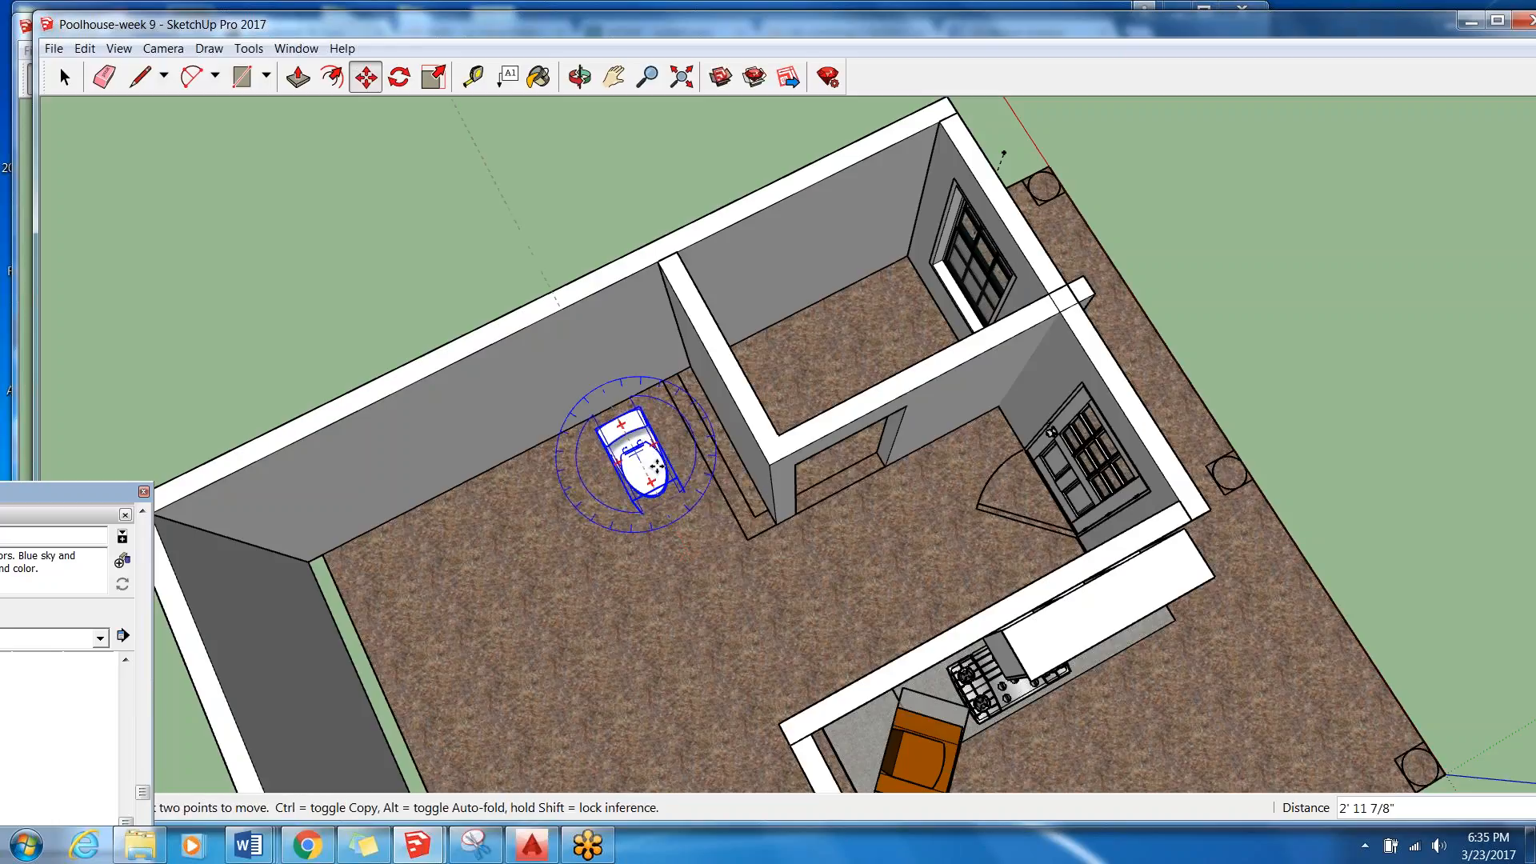
left_click(655, 444)
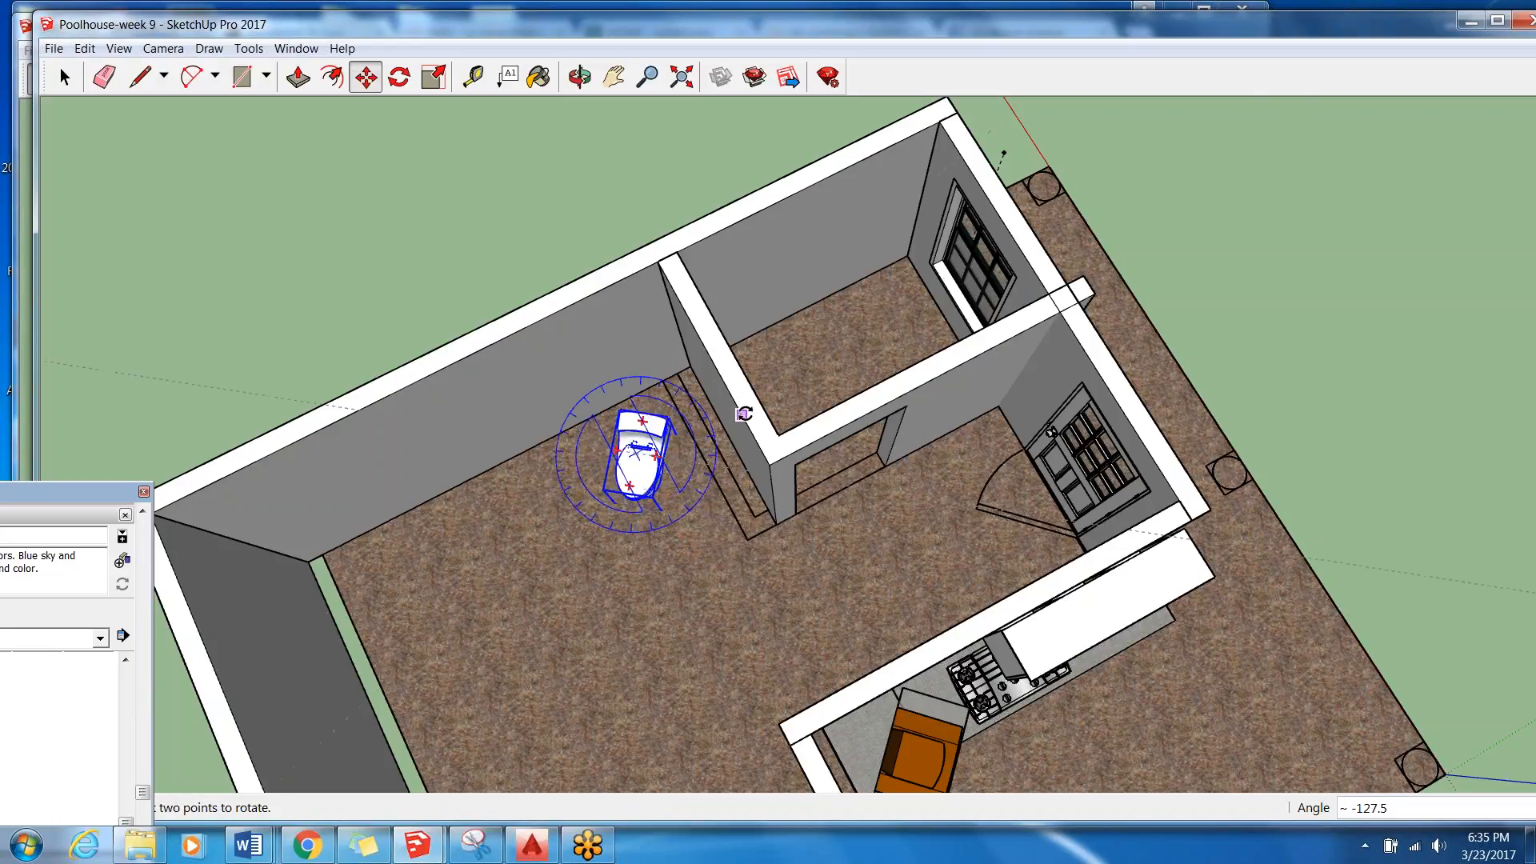
left_click(769, 443)
Move the toilet into the small room beside the window and shift it about 7 3/16" back against the long wall.
key("m")
left_click(680, 432)
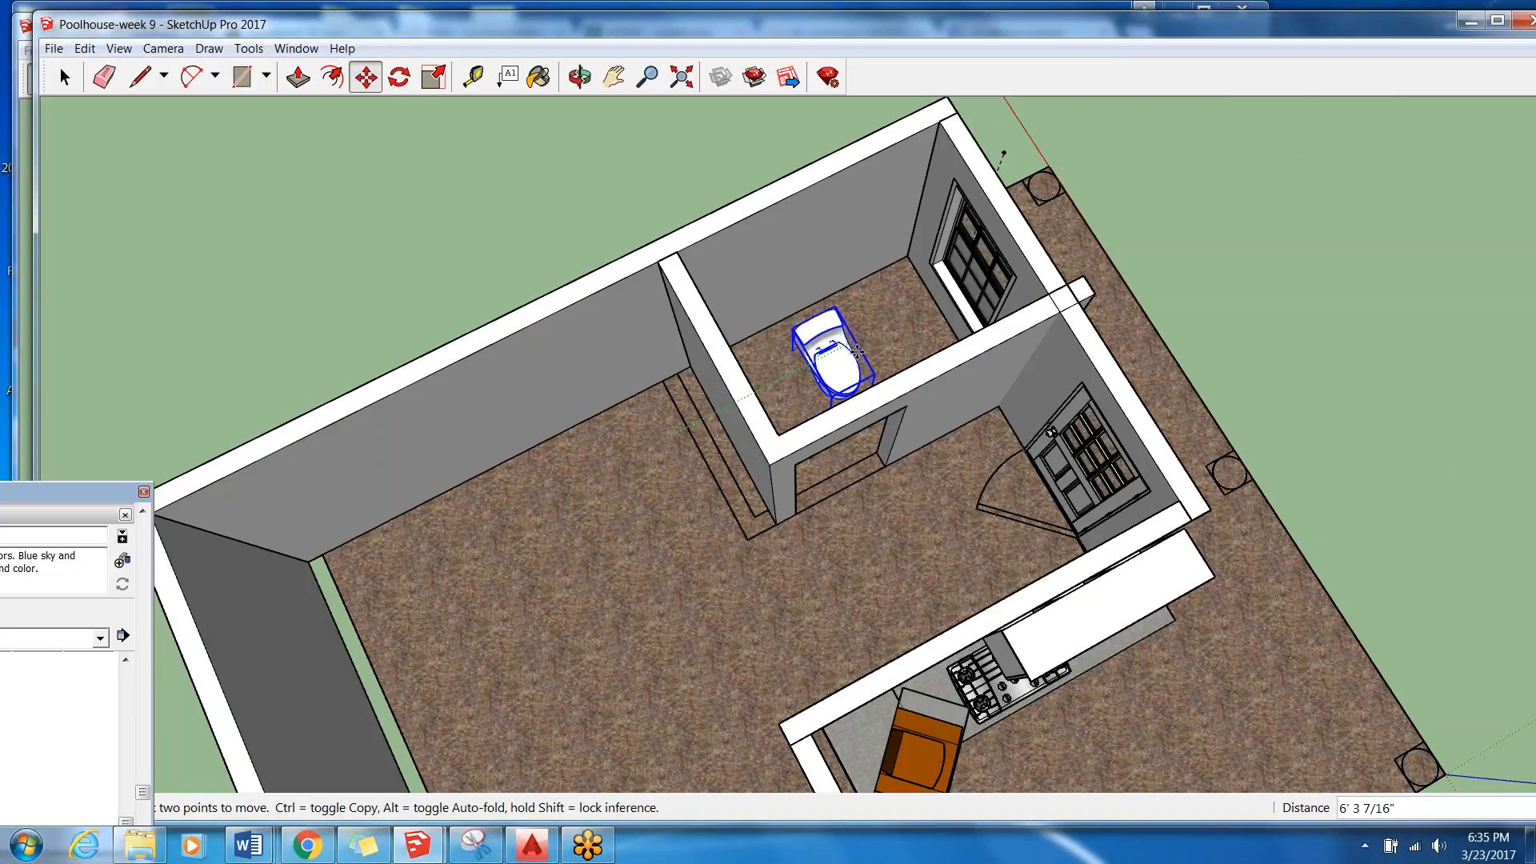
left_click(920, 308)
middle_click_drag(891, 337, 1082, 329)
scroll(884, 244, "up", 5)
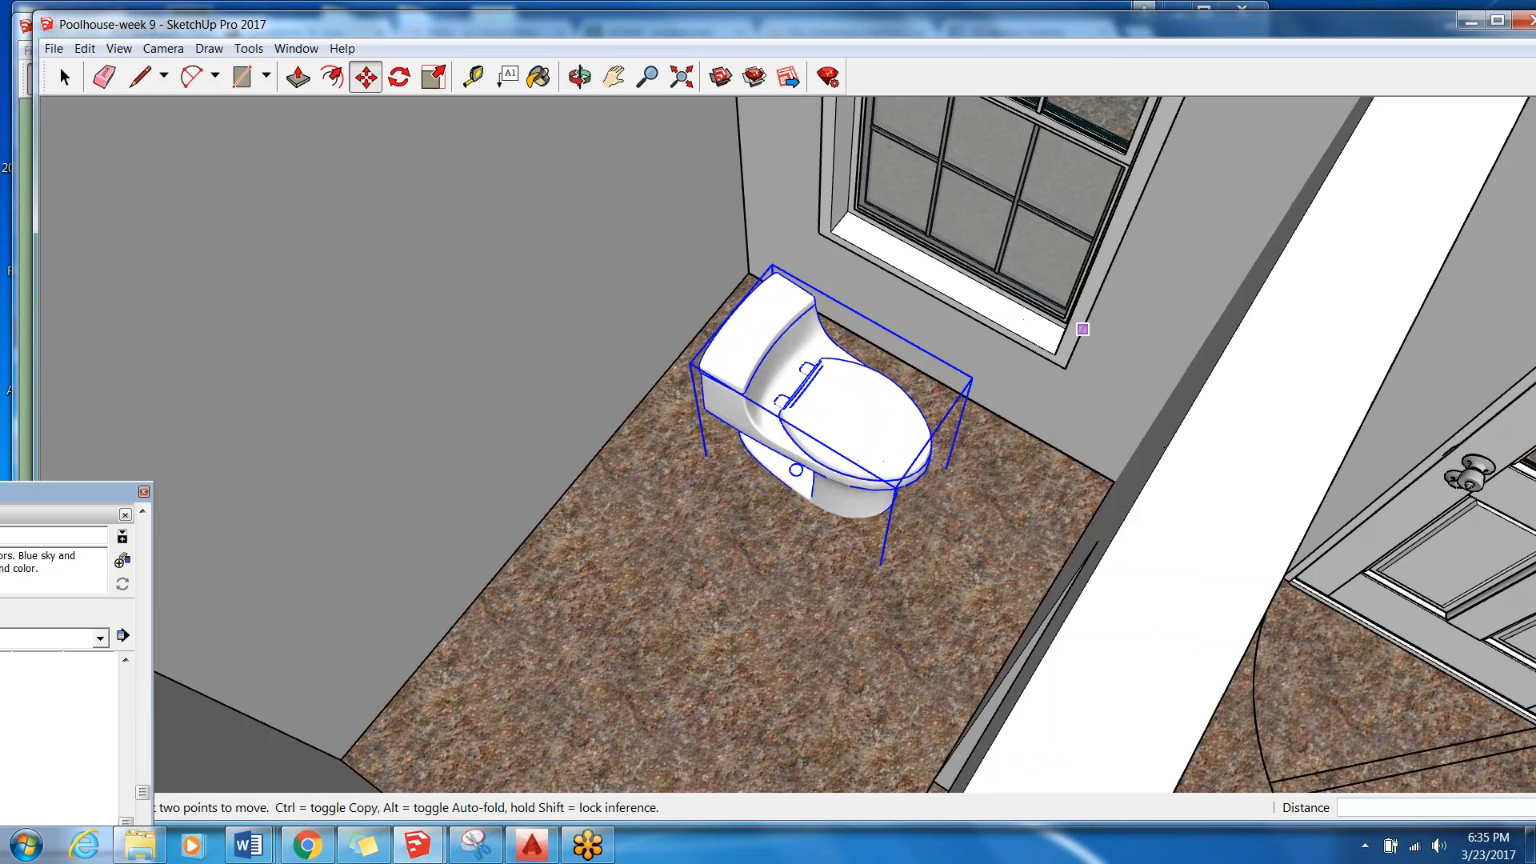
left_click(886, 432)
left_click(837, 397)
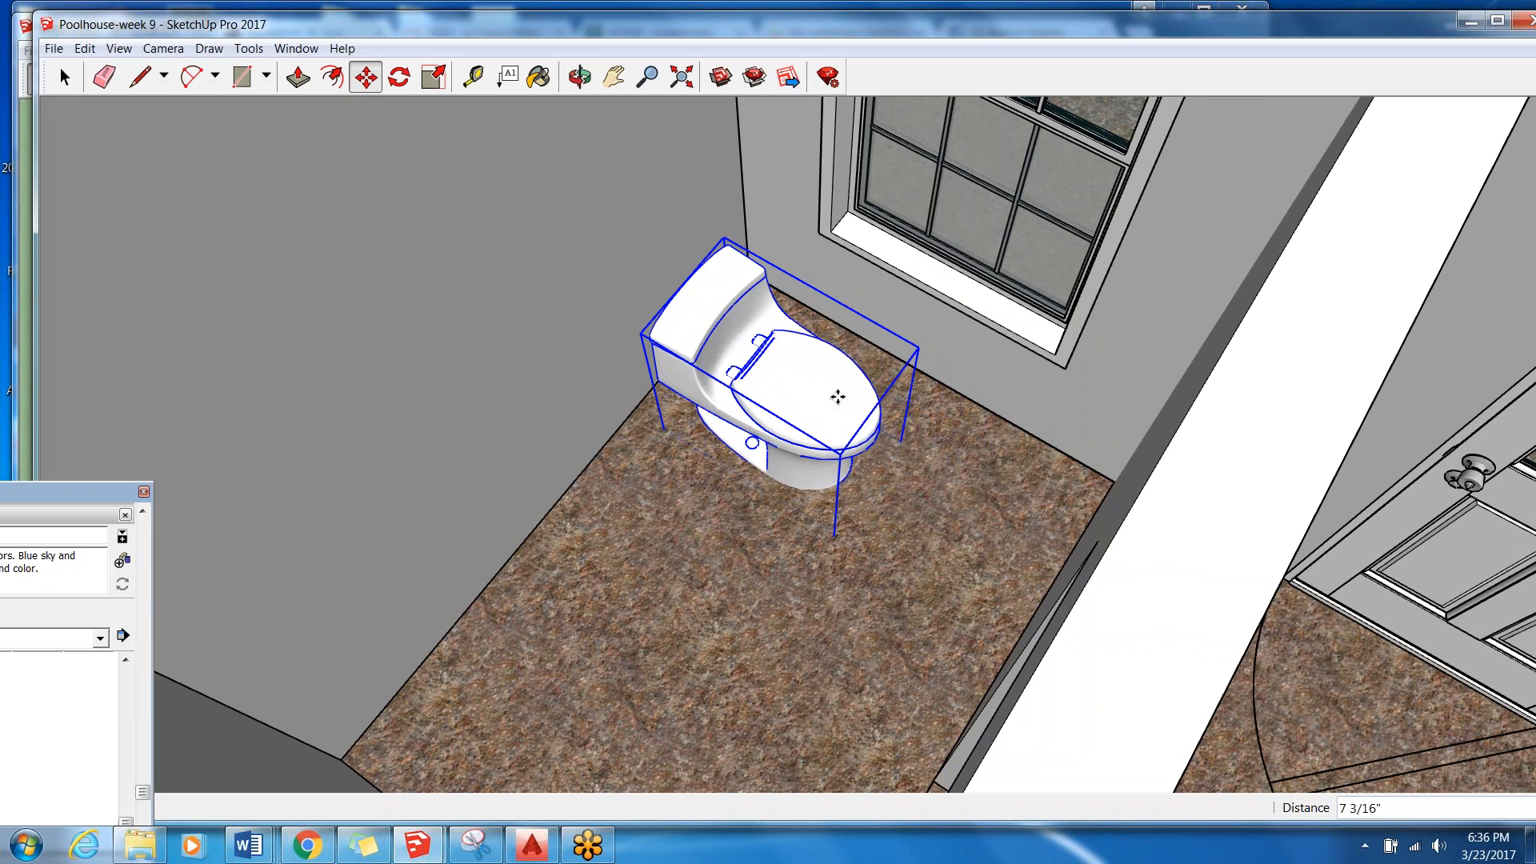
Check the toilet's placement in the small room from several sides and save the model.
scroll(801, 482, "down", 5)
mouse_move(766, 500)
middle_mouse_down()
mouse_move(769, 482)
mouse_move(373, 483)
mouse_move(404, 689)
mouse_move(483, 576)
mouse_move(498, 494)
middle_mouse_up()
key("m")
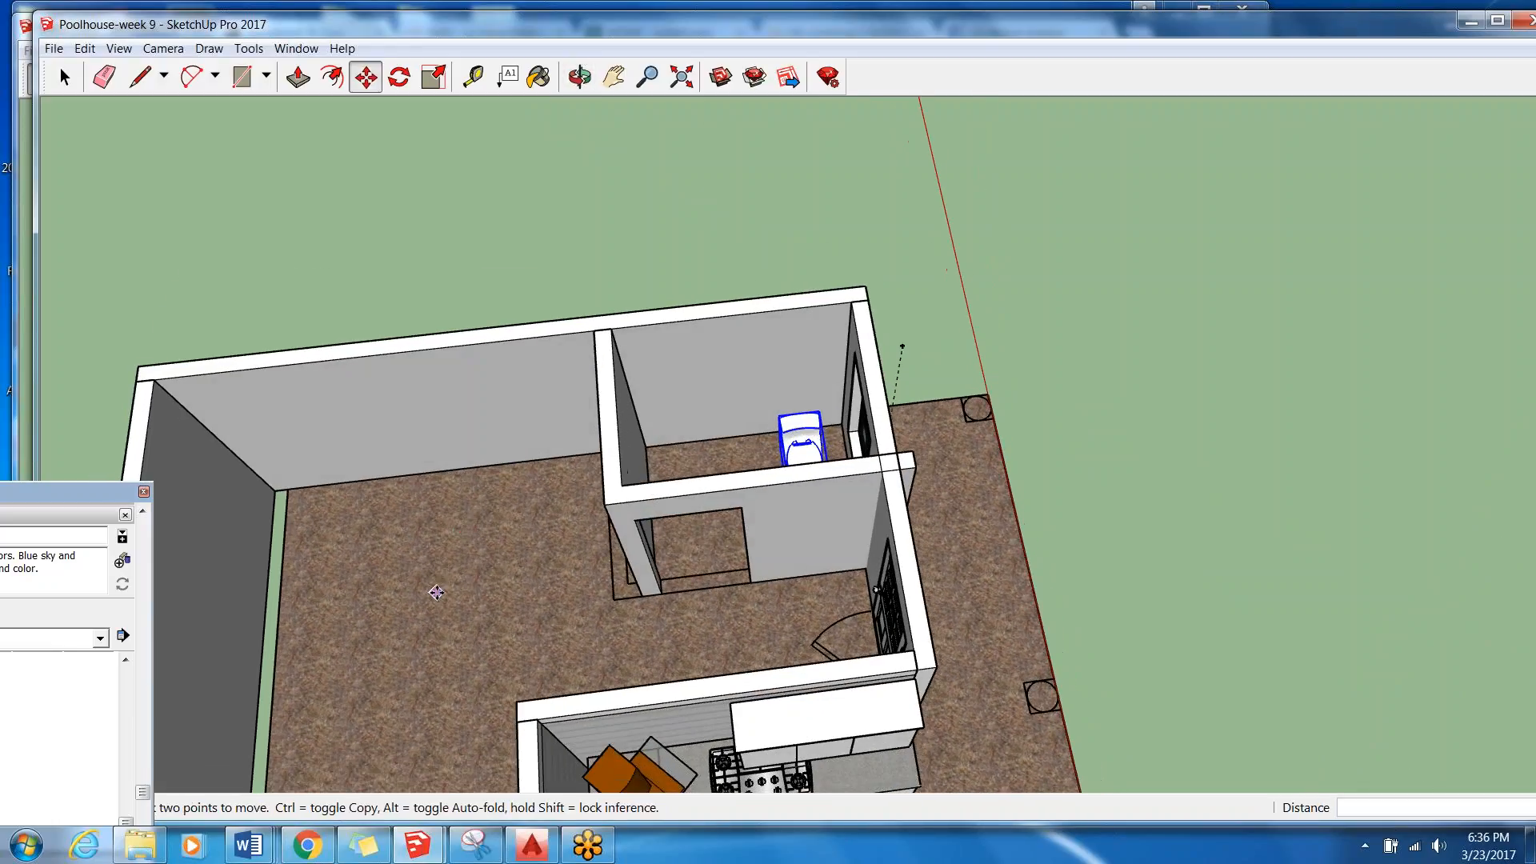
scroll(942, 478, "down", 2)
scroll(941, 479, "down", 2)
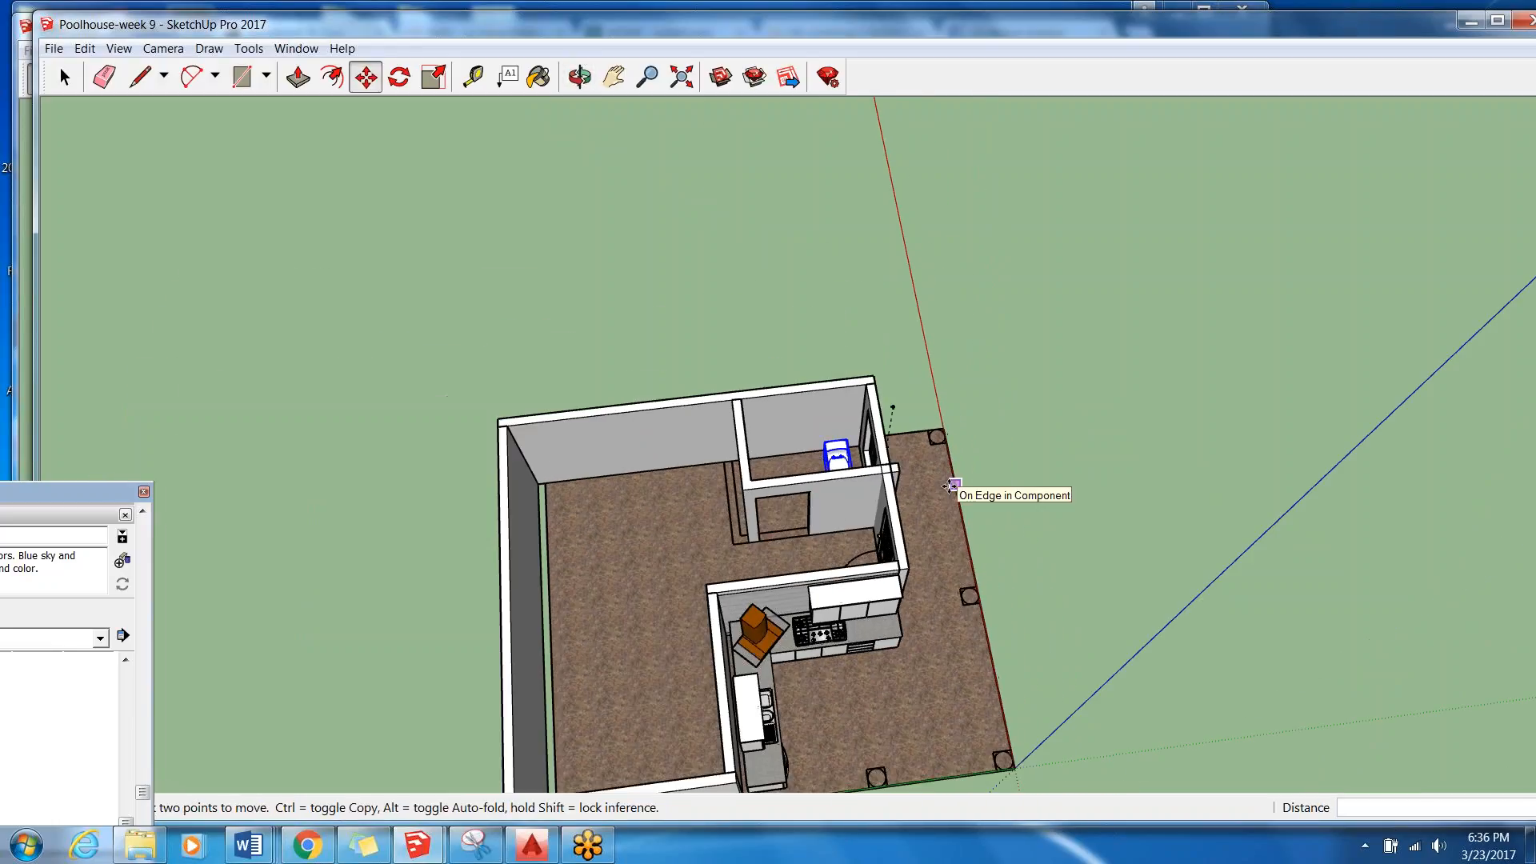
middle_click_drag(942, 484, 1318, 532)
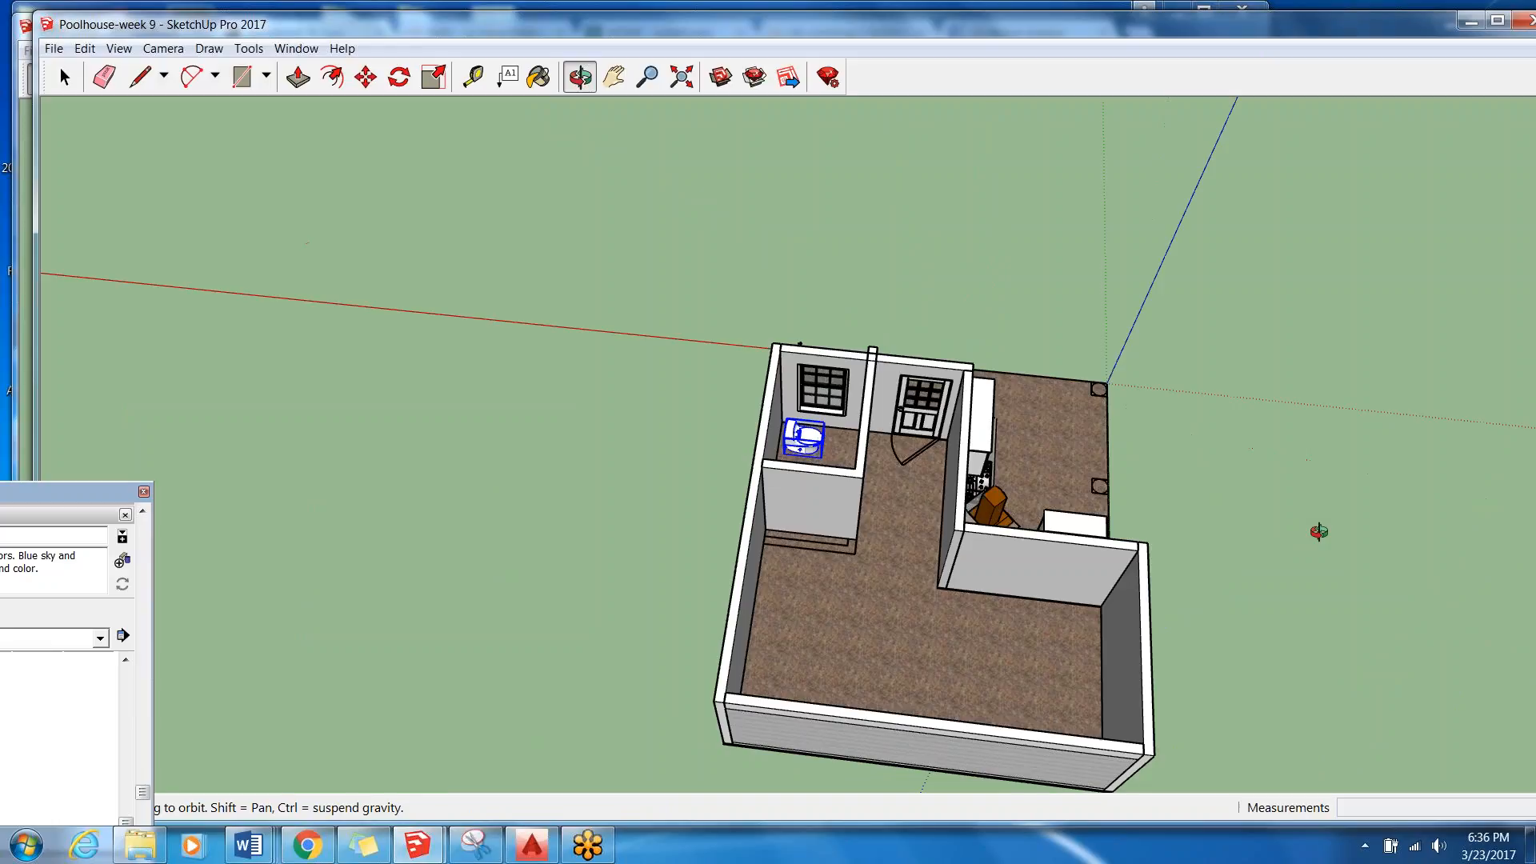
scroll(817, 432, "up", 5)
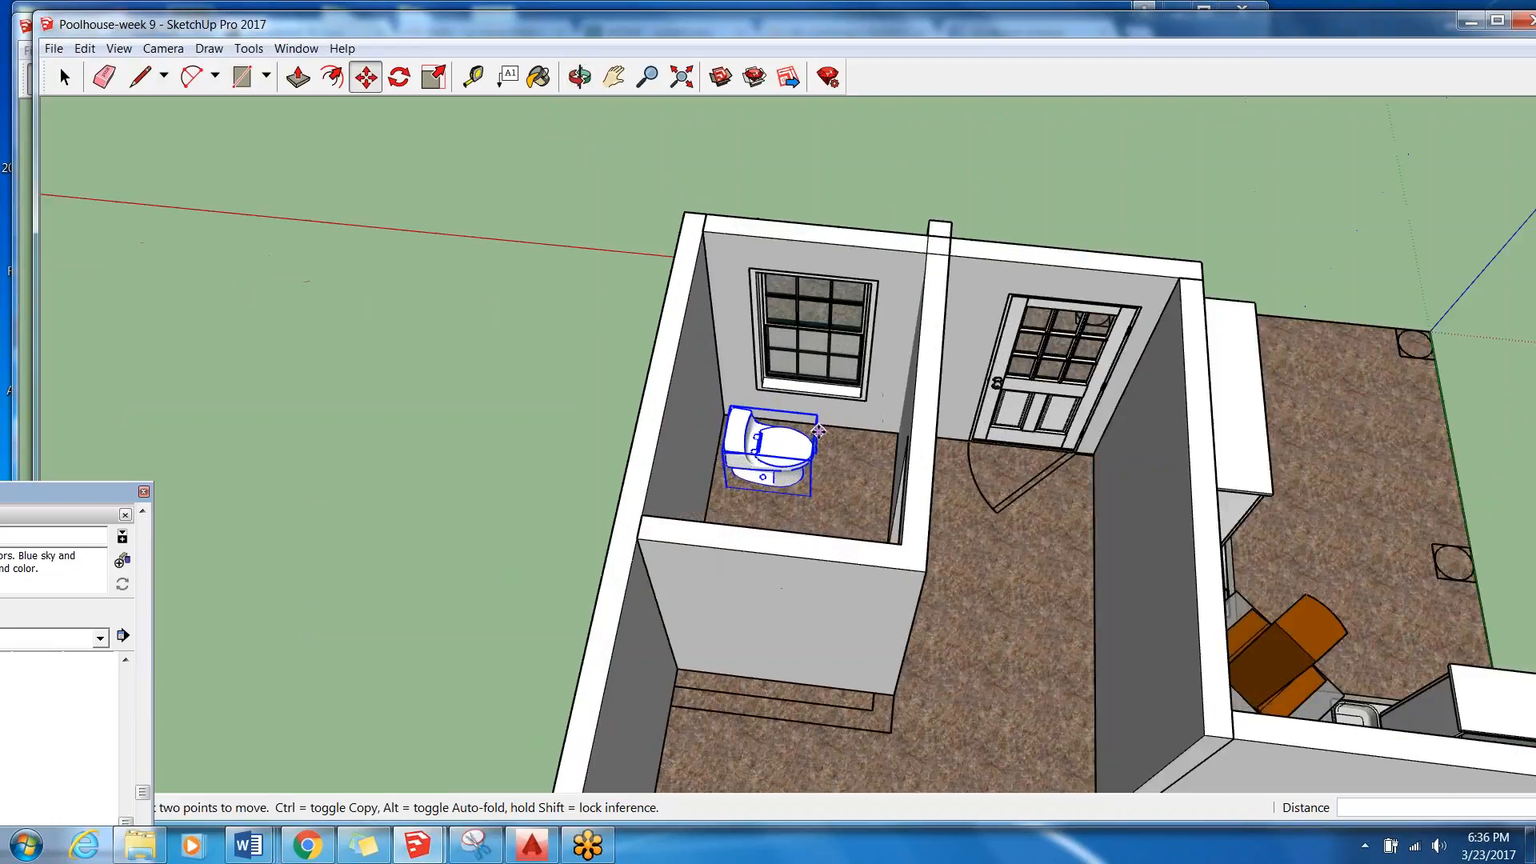
scroll(817, 432, "up", 1)
key("q")
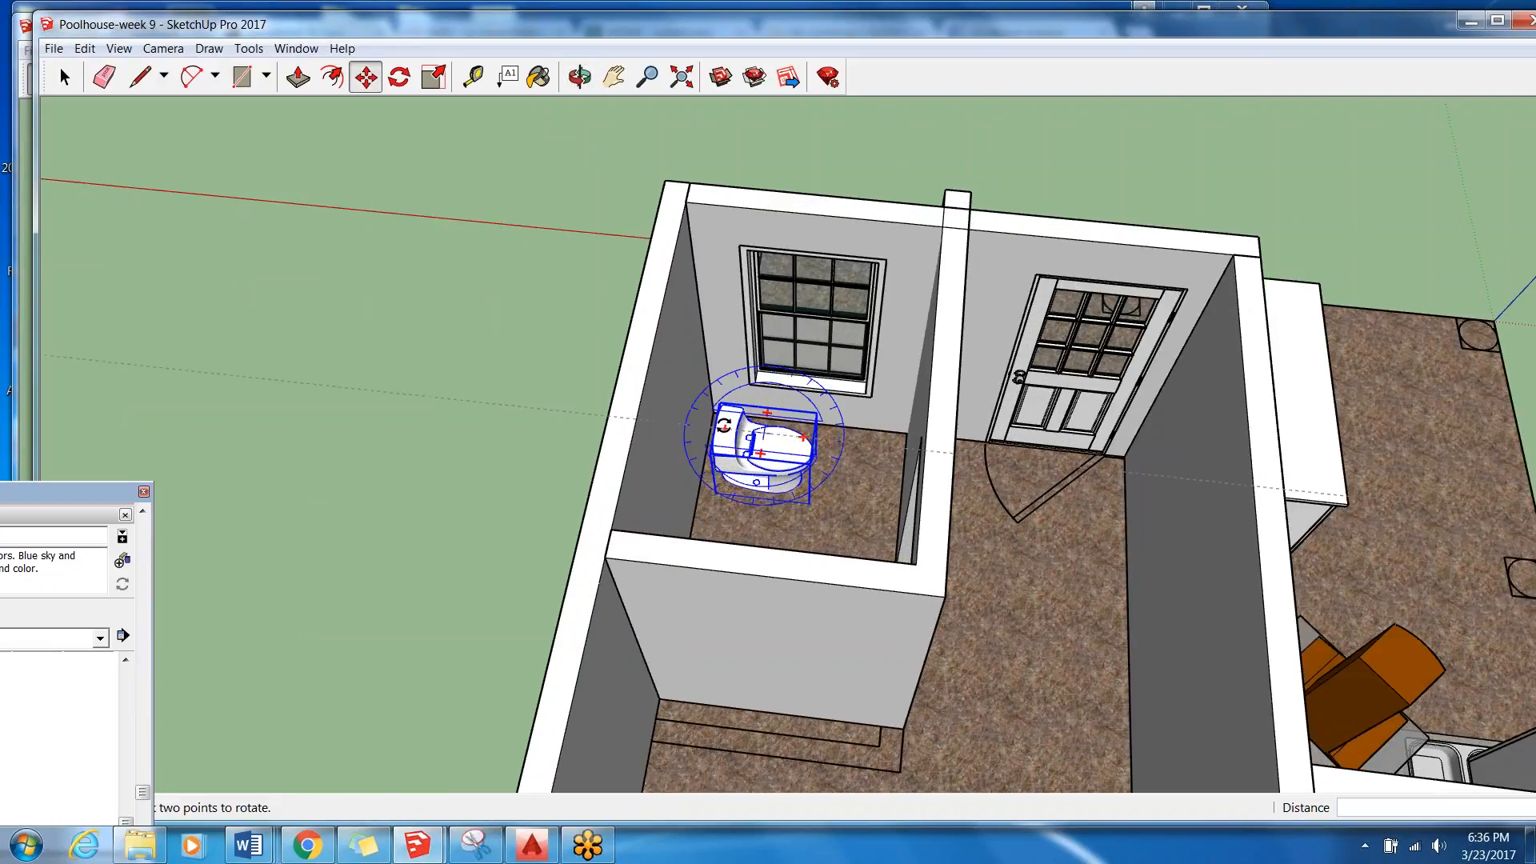
key("m")
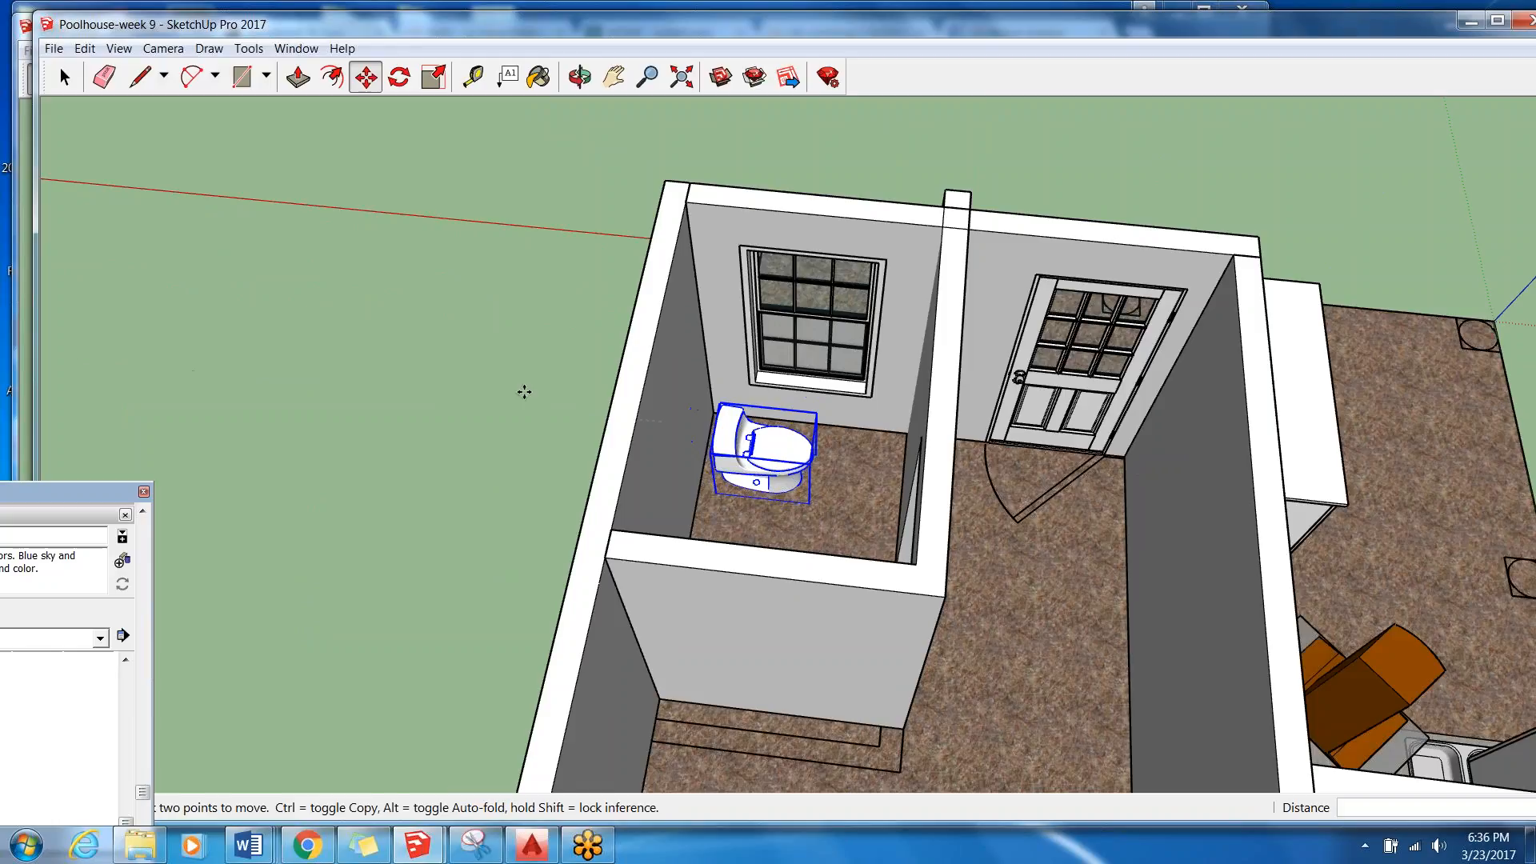
scroll(420, 326, "down", 2)
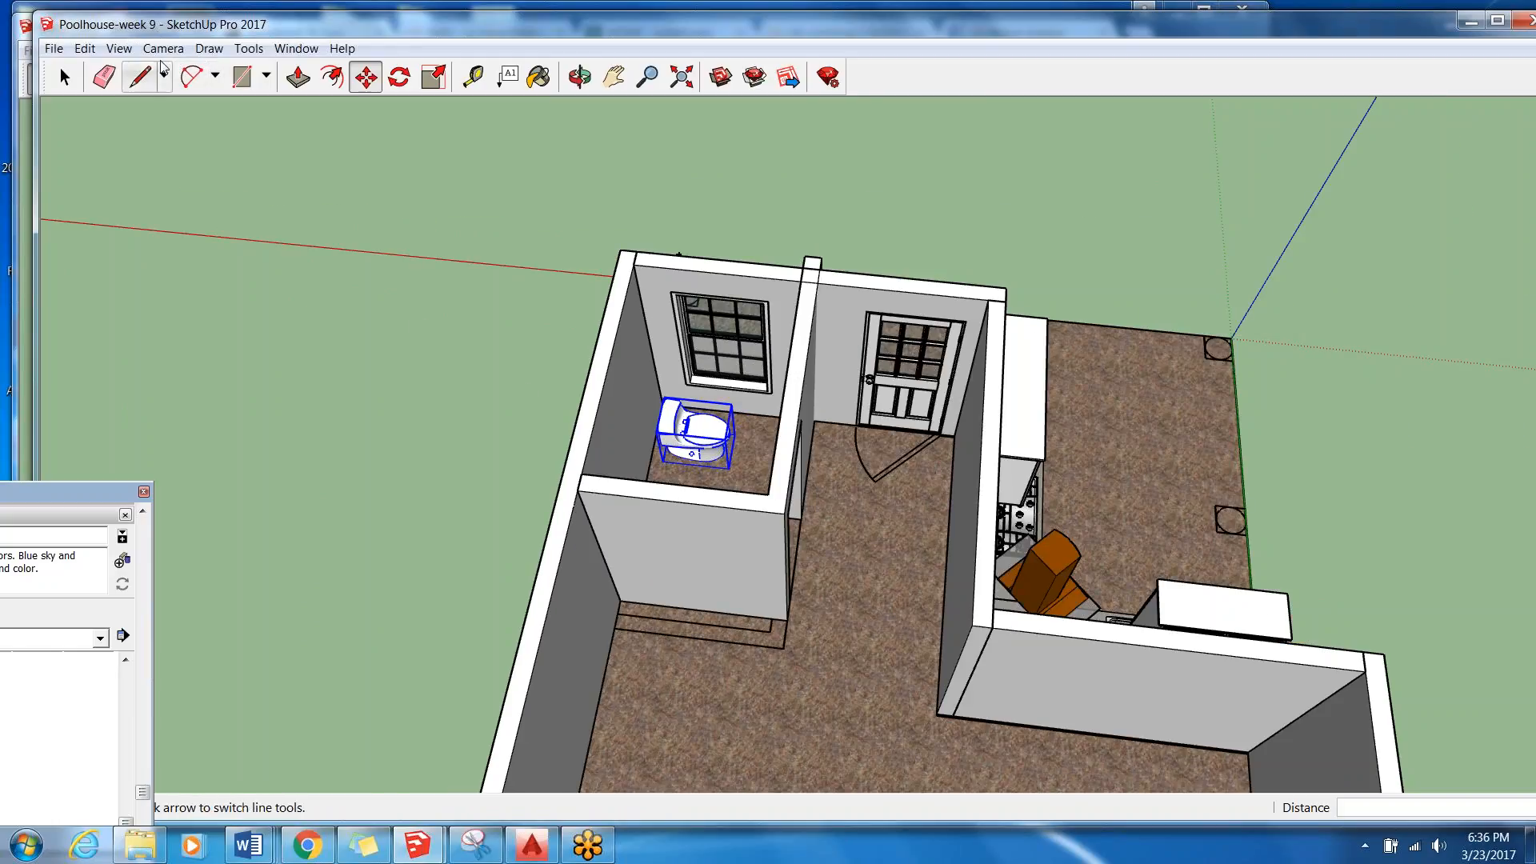
left_click(64, 50)
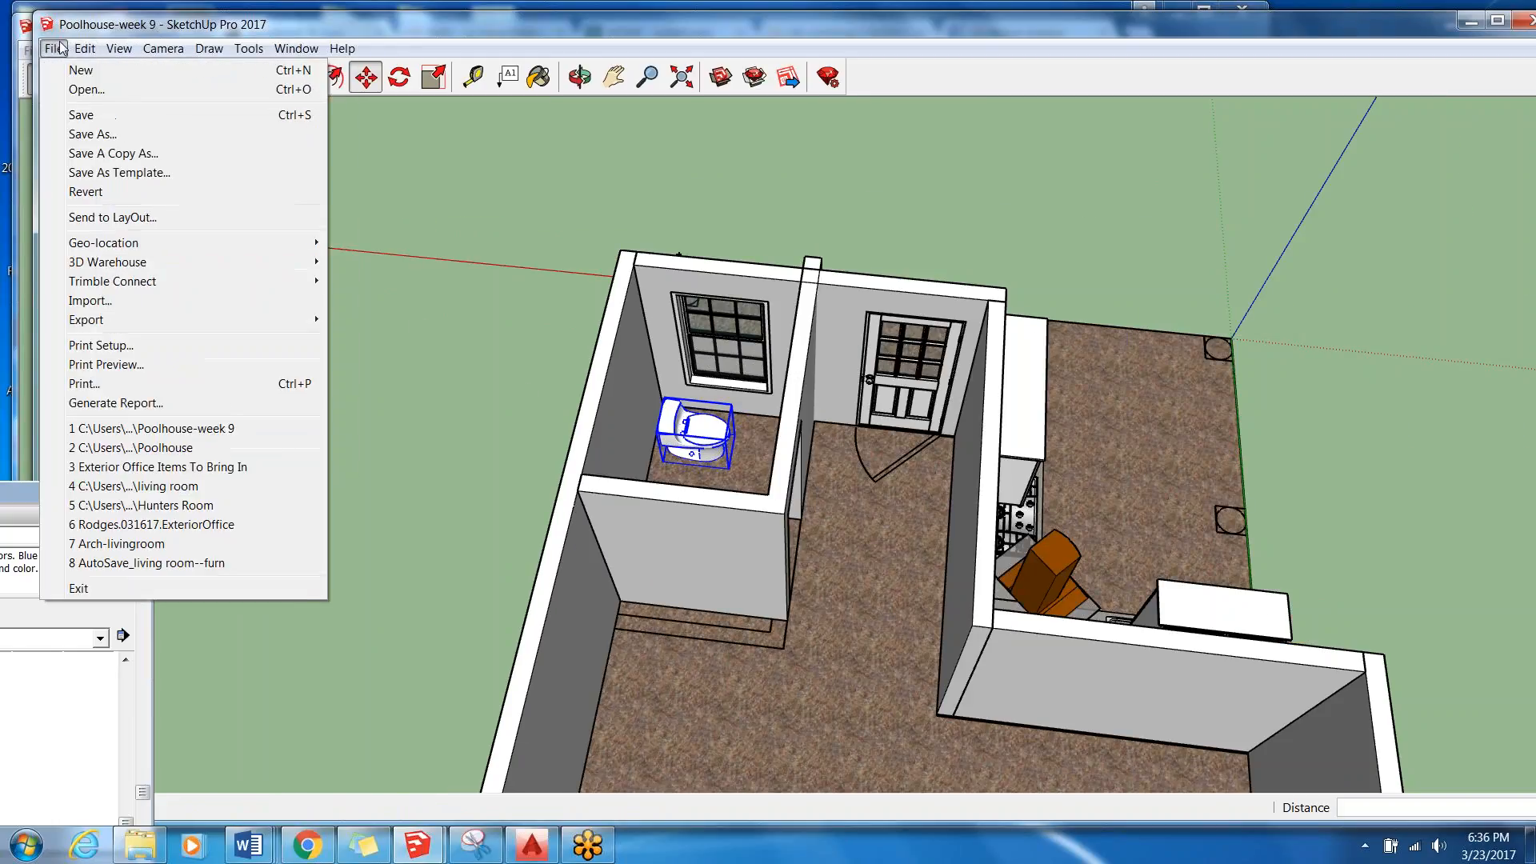
left_click(80, 116)
Examine the poolhouse floor layout from the Top standard view and from several angles around the bathroom and kitchen.
middle_click_drag(536, 376, 500, 612)
left_click(162, 49)
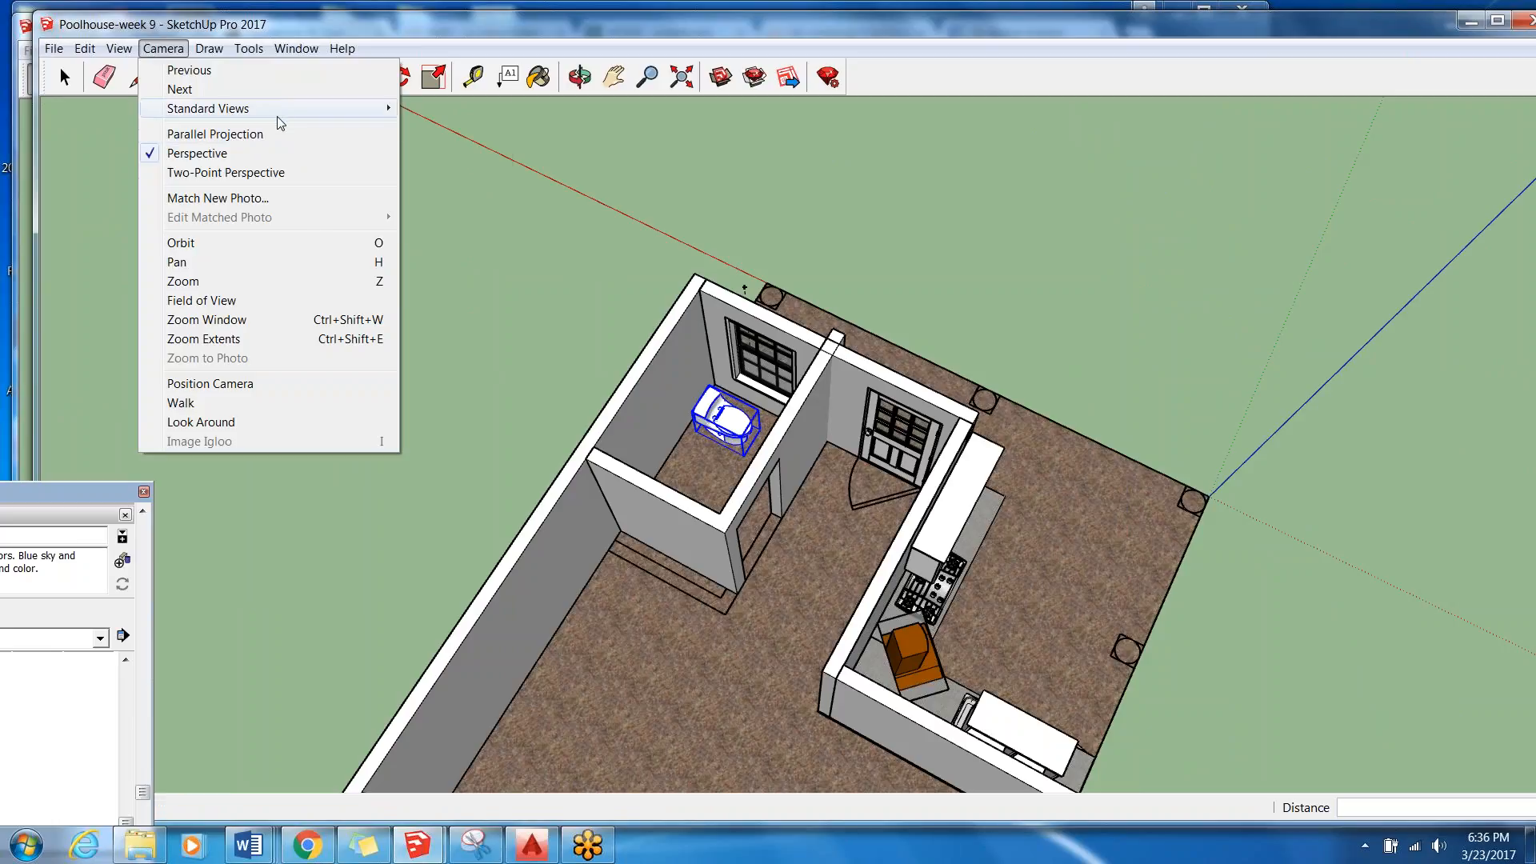
mouse_move(298, 113)
left_click(443, 105)
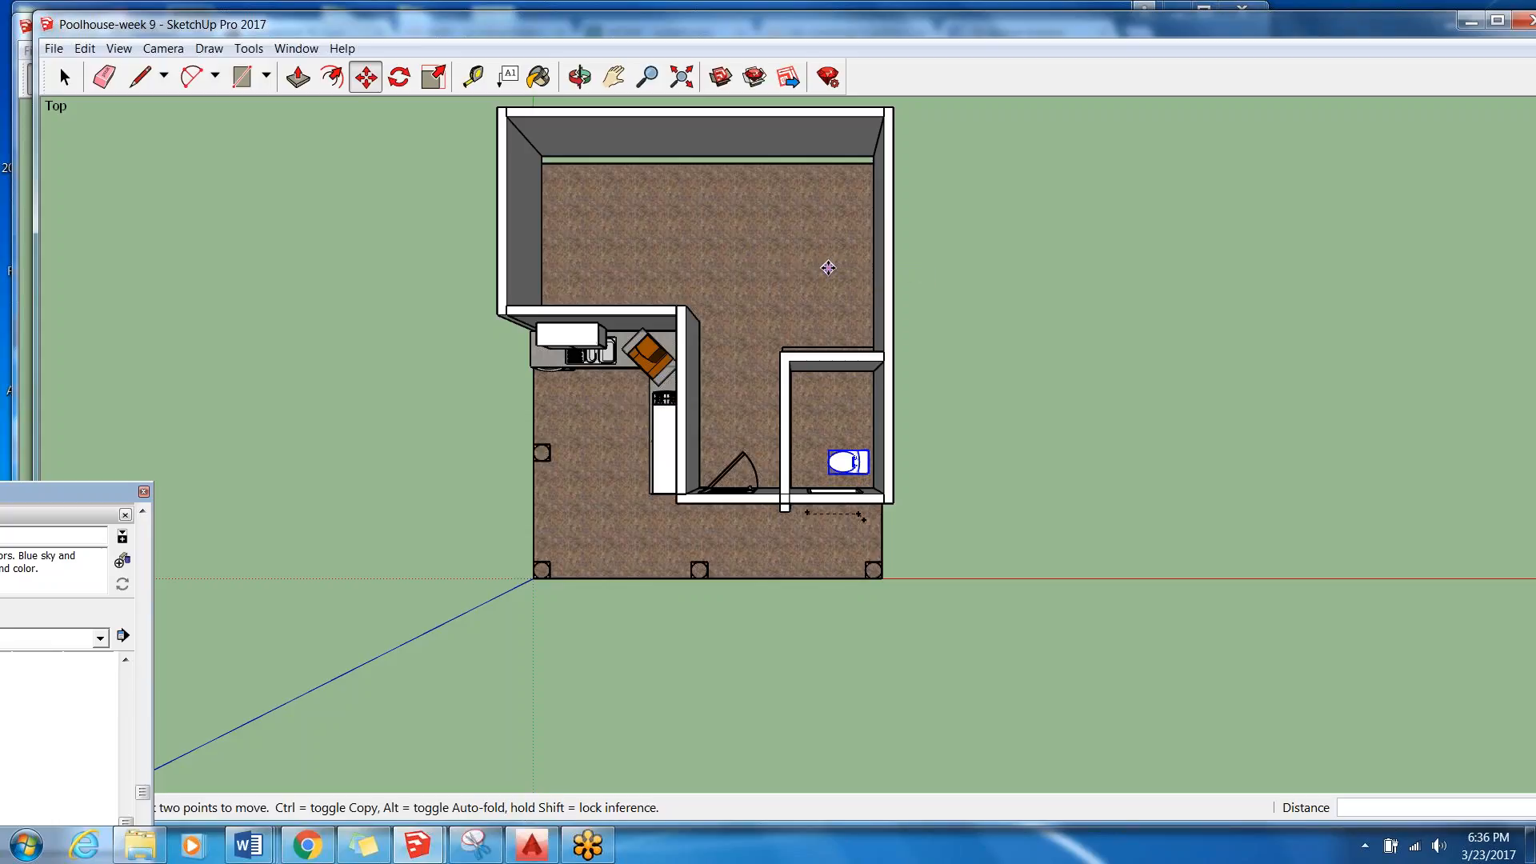
middle_click_drag(827, 264, 1187, 367)
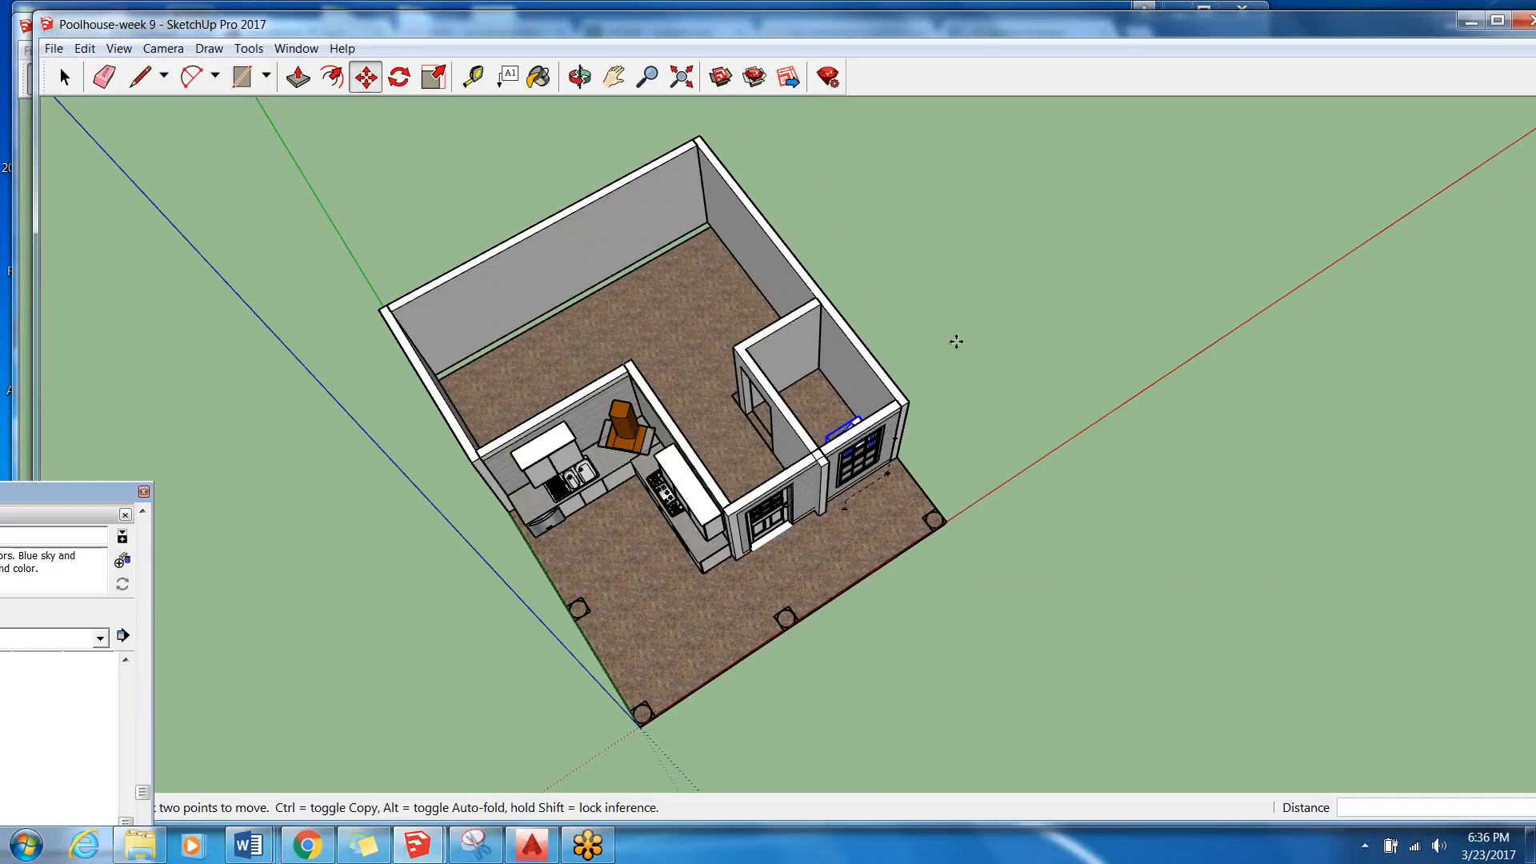
middle_click_drag(713, 296, 1024, 664)
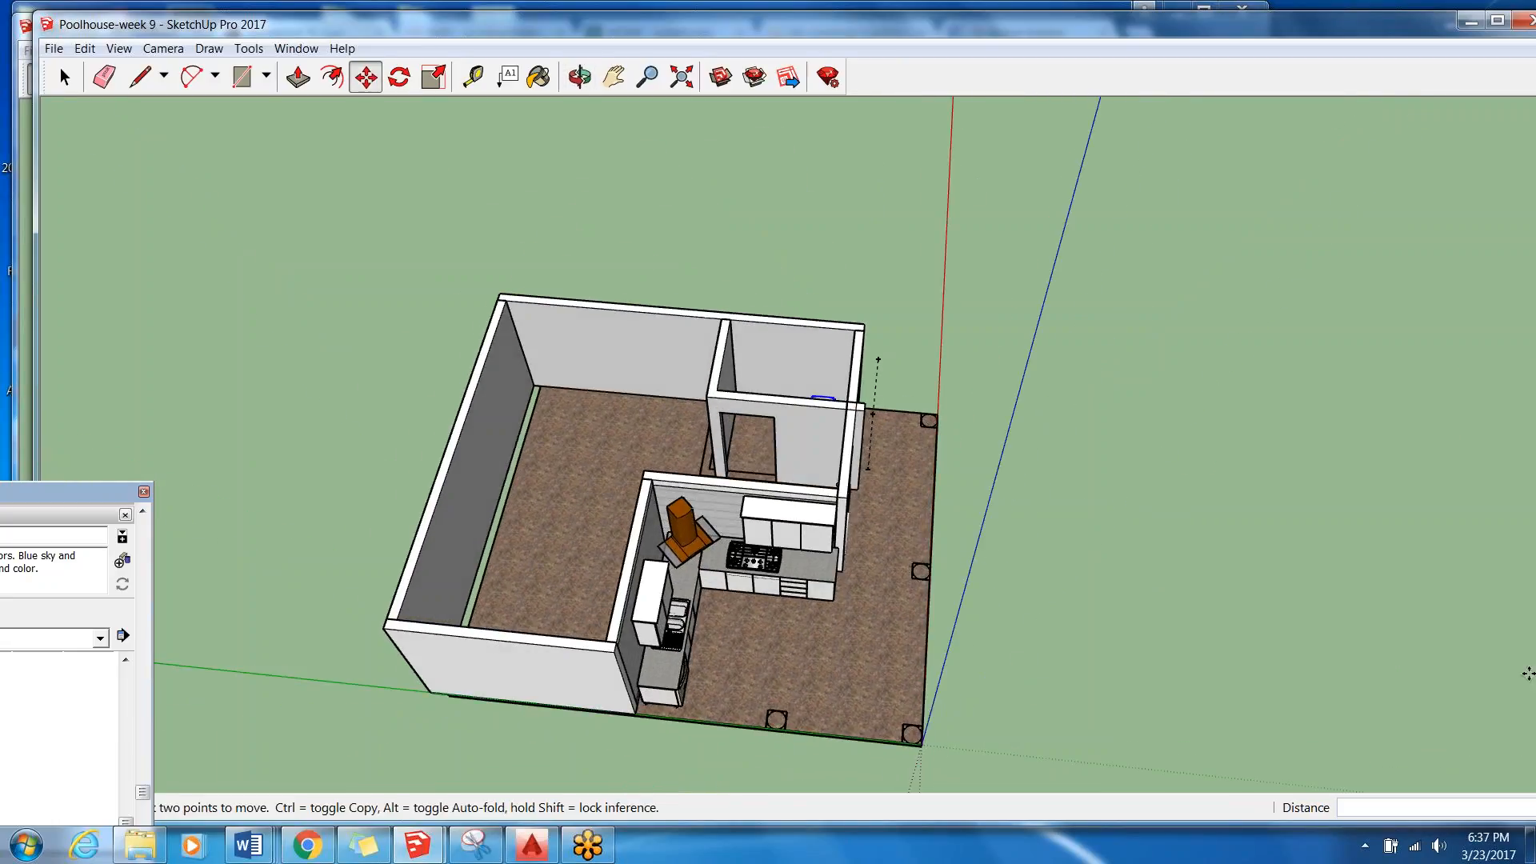
middle_click_drag(816, 480, 849, 645)
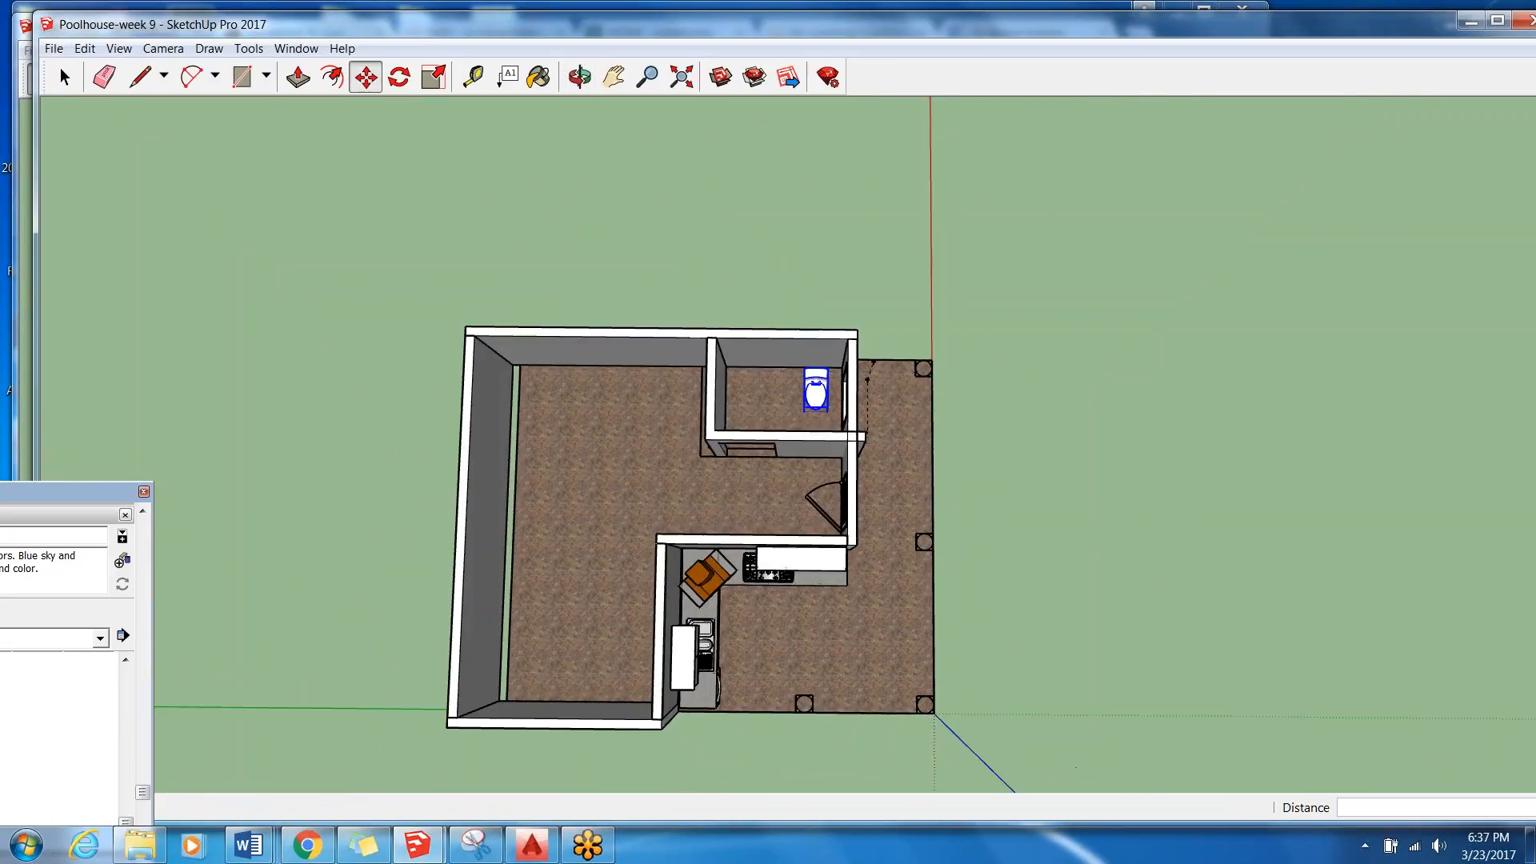
scroll(821, 381, "up", 3)
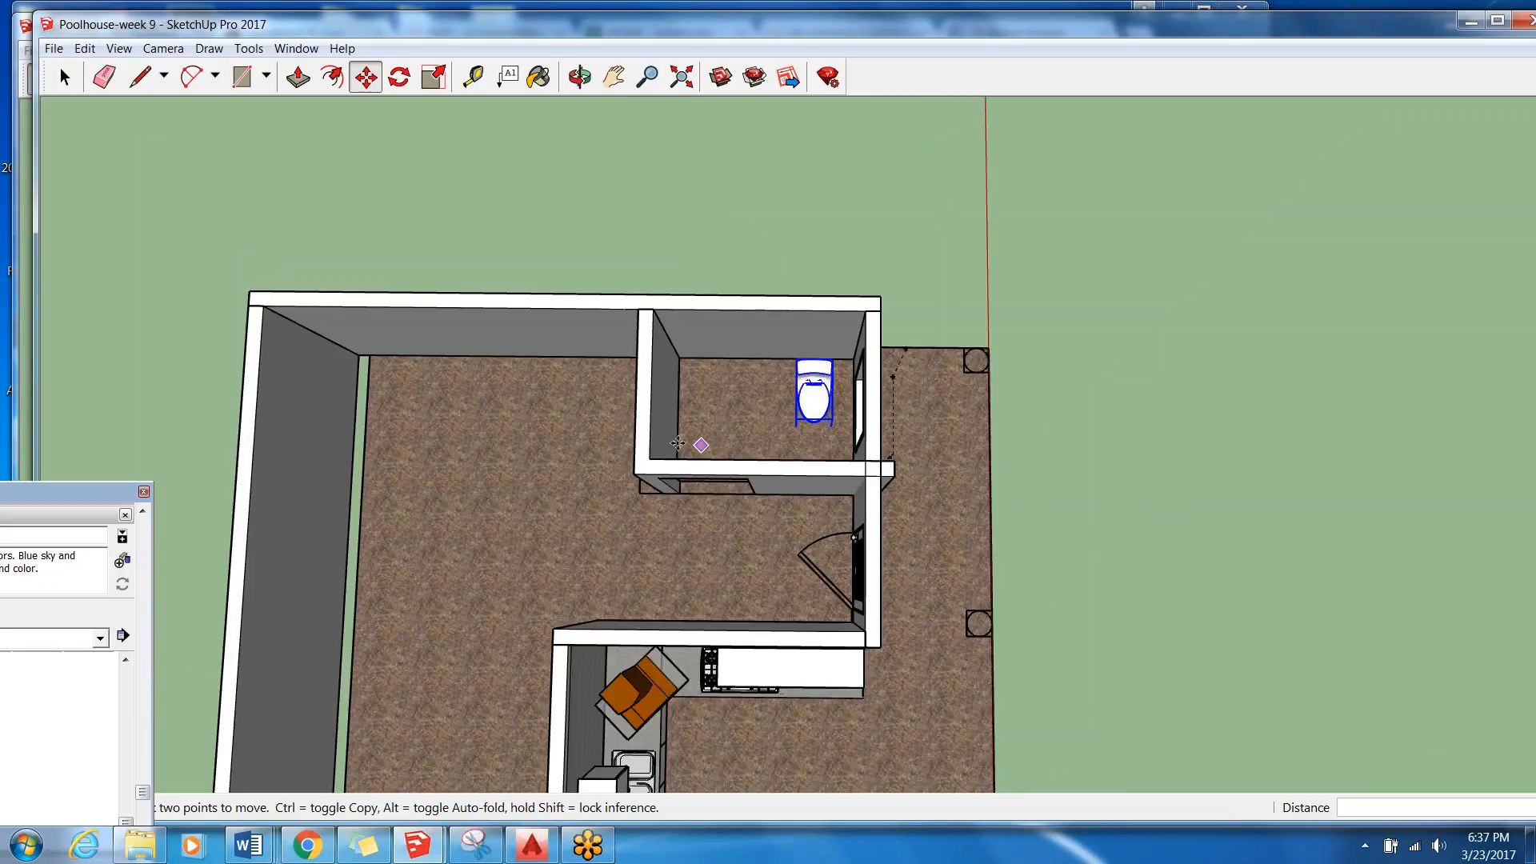
middle_click_drag(736, 386, 644, 96)
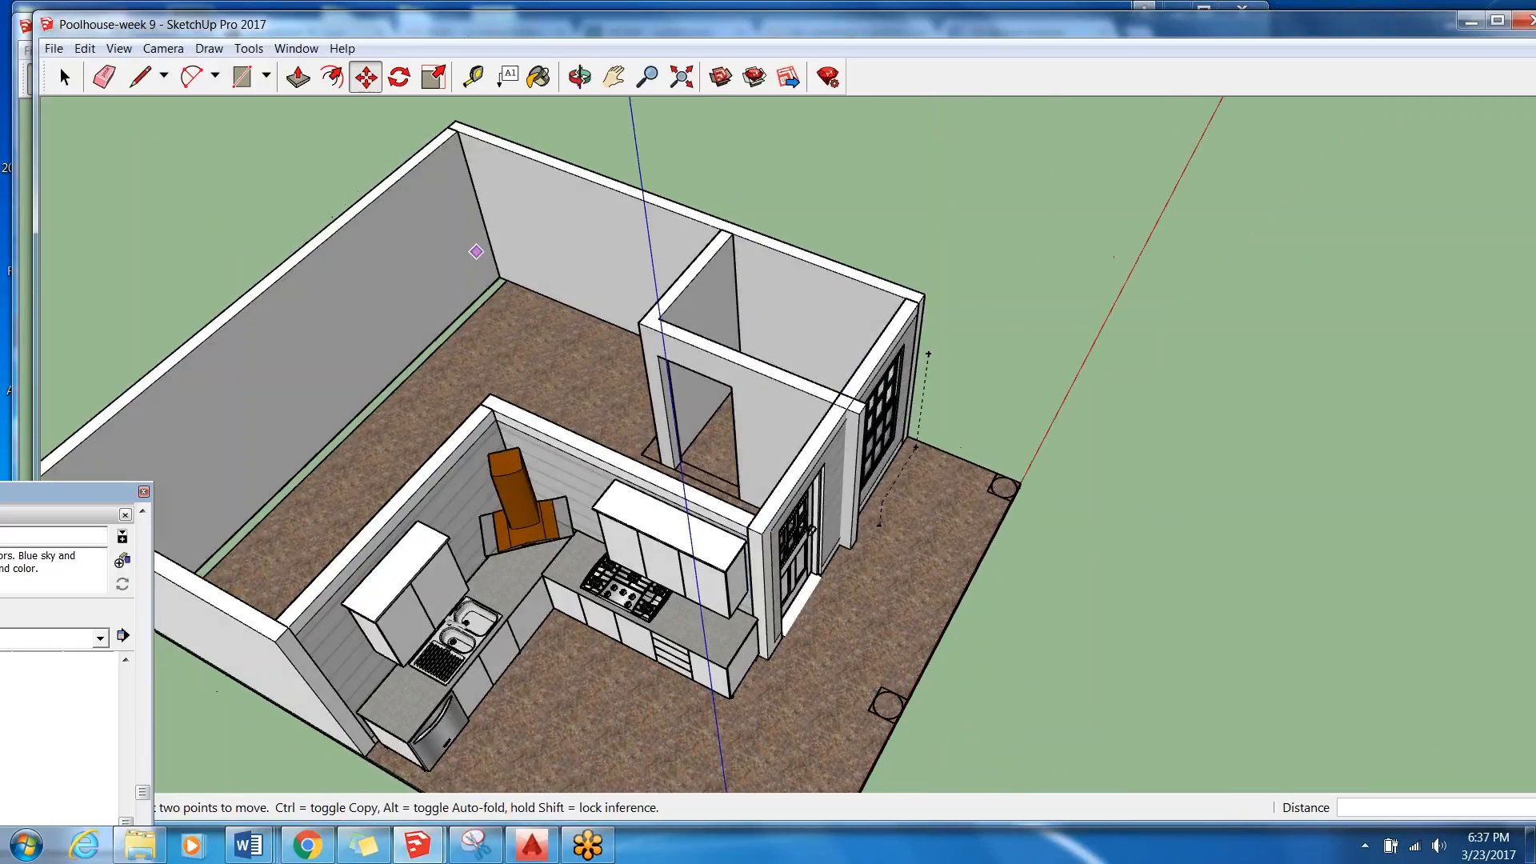
Search the 3D Warehouse for "door" and open the 36" Six Panel Door model's details.
left_click(720, 77)
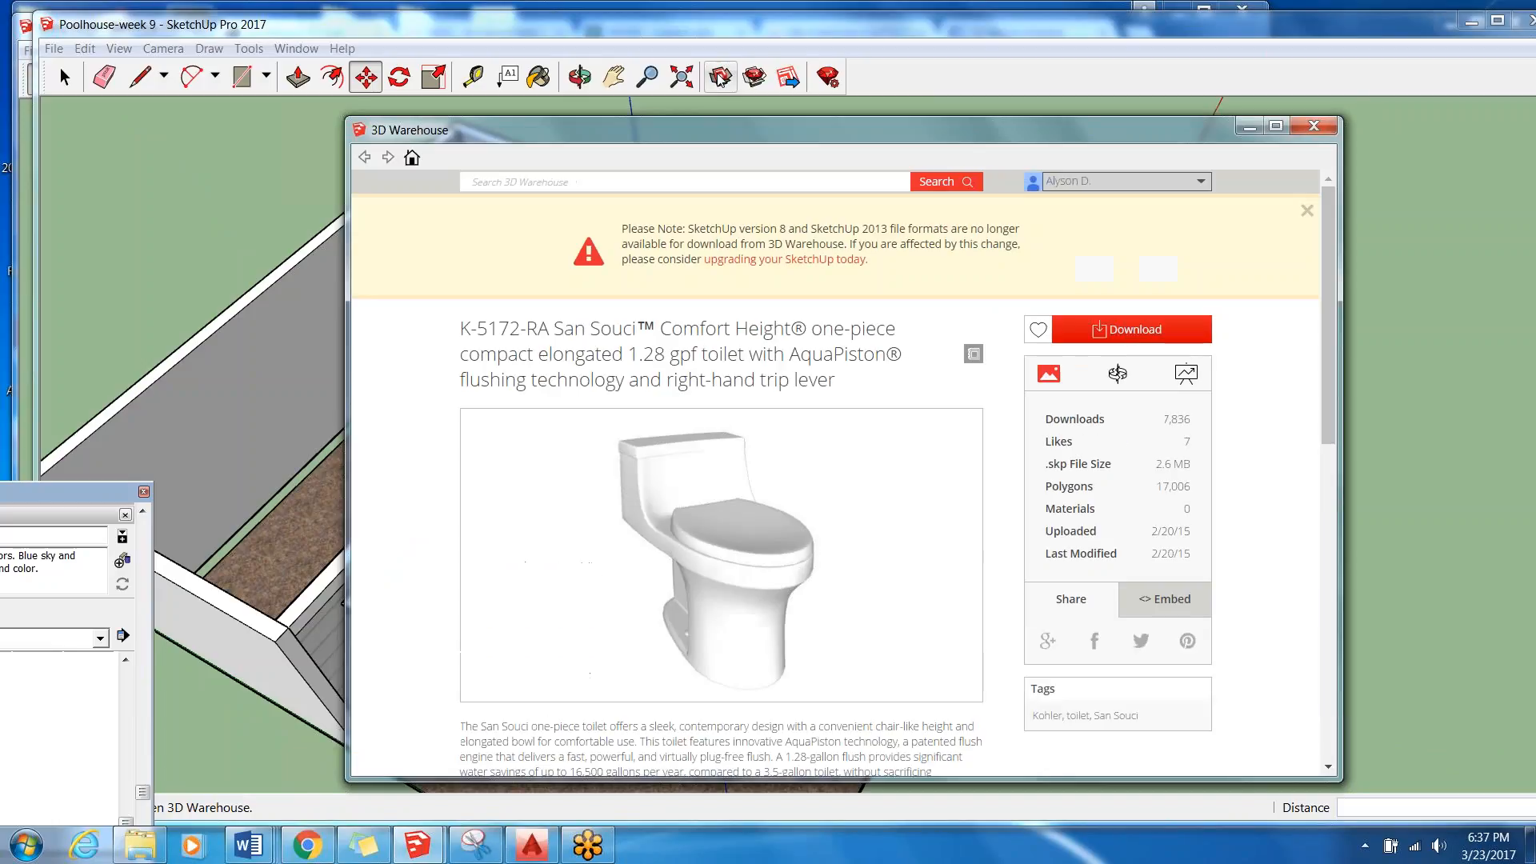
type("door")
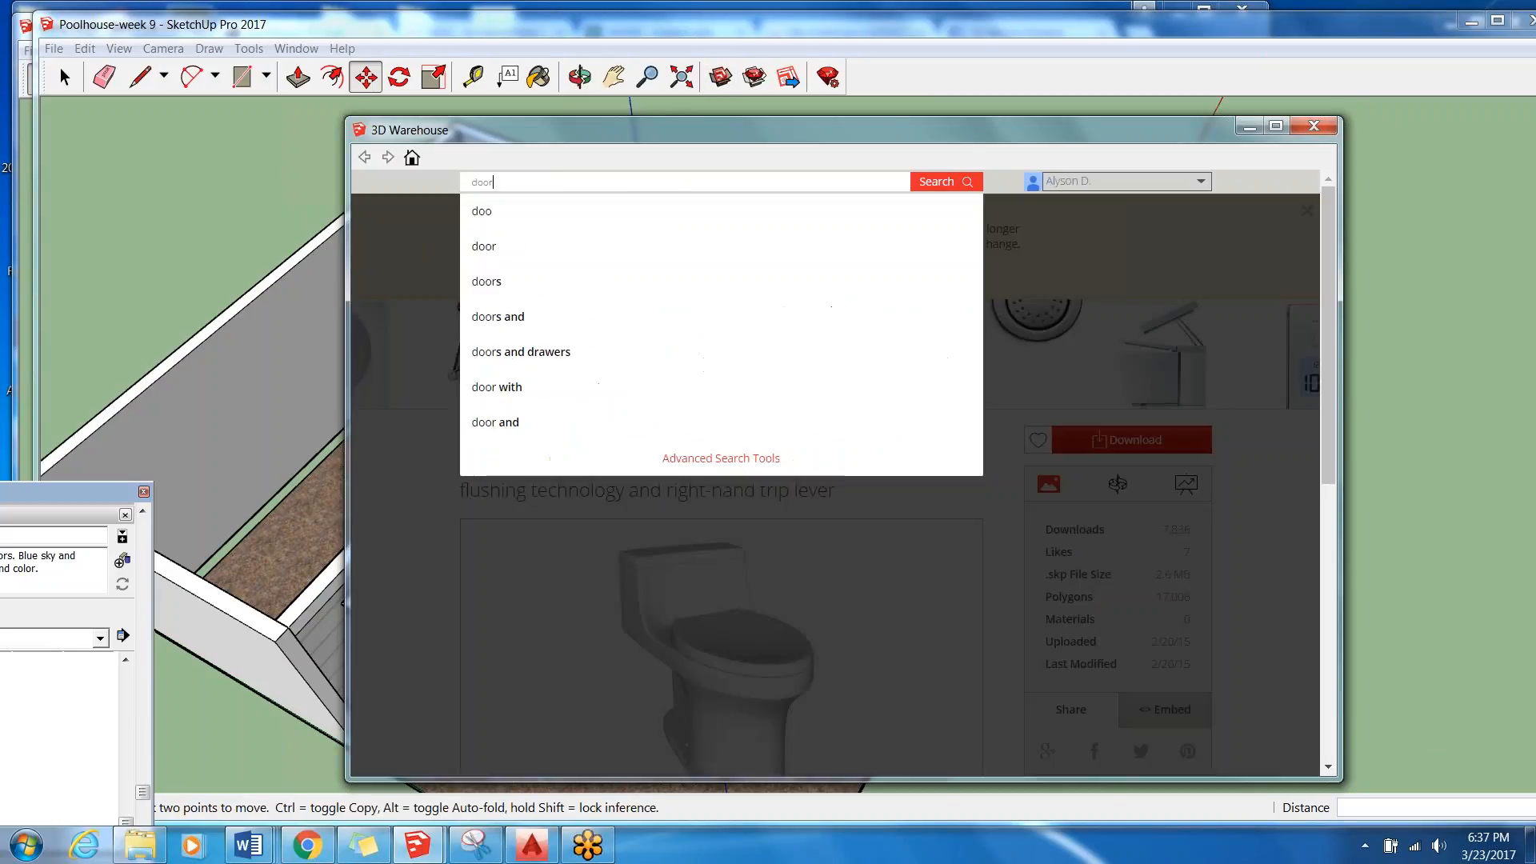
key("Return")
scroll(834, 472, "down", 4)
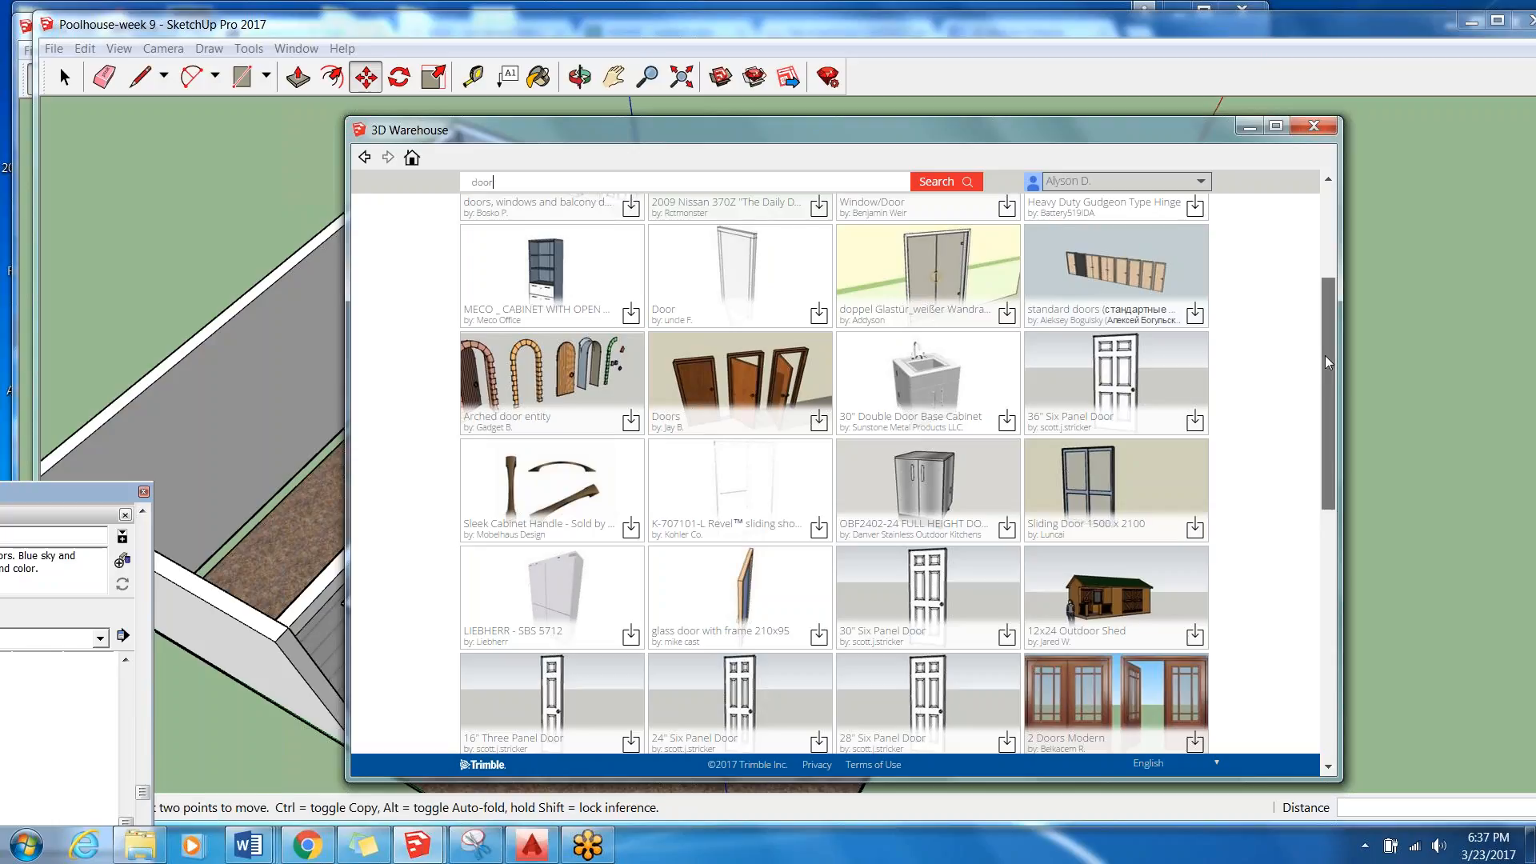
scroll(1324, 364, "down", 1)
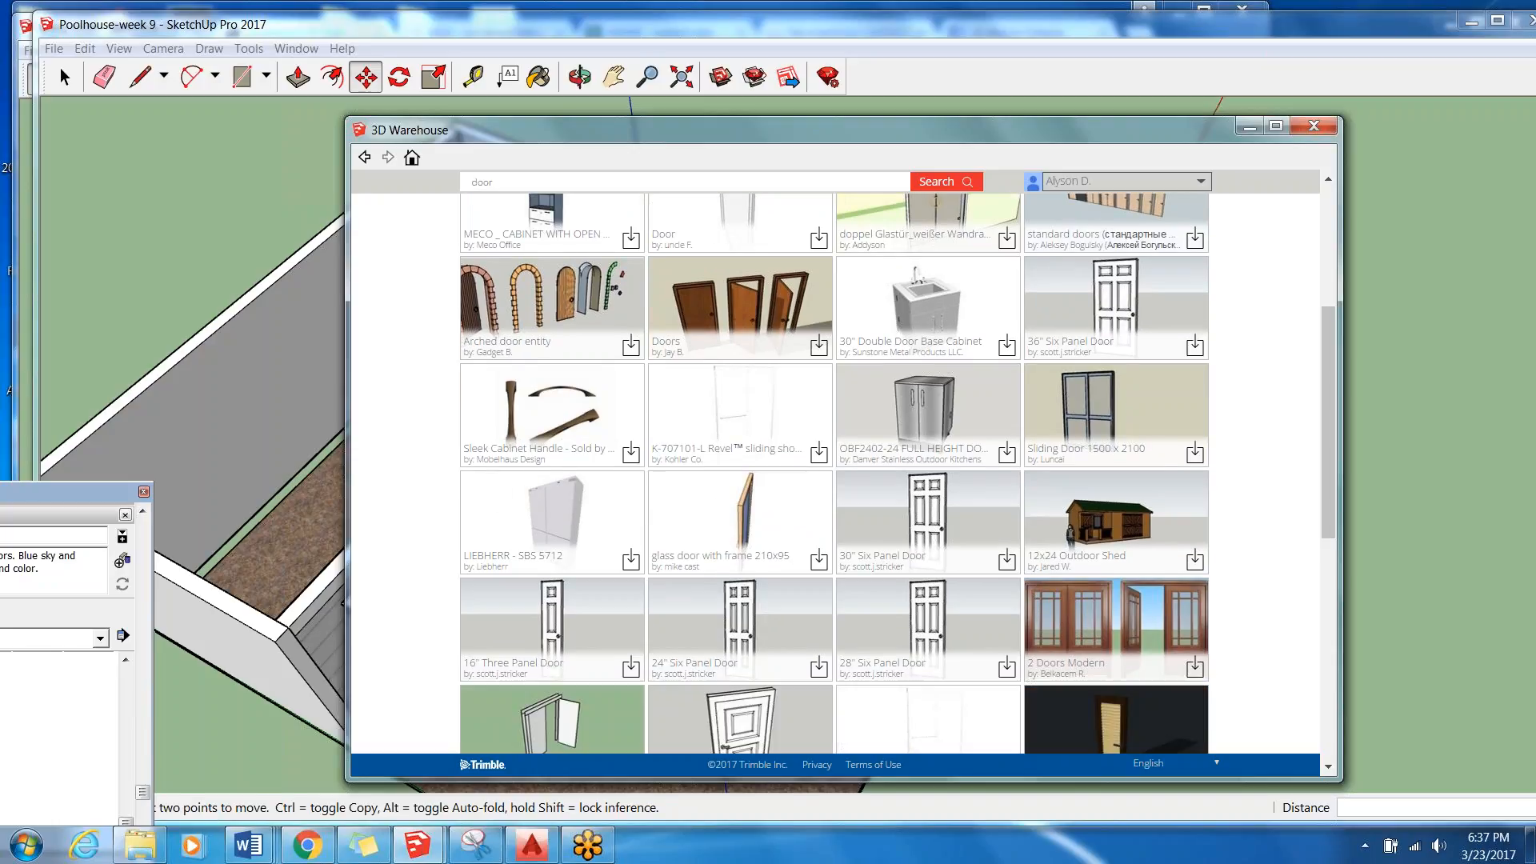
left_click(1112, 320)
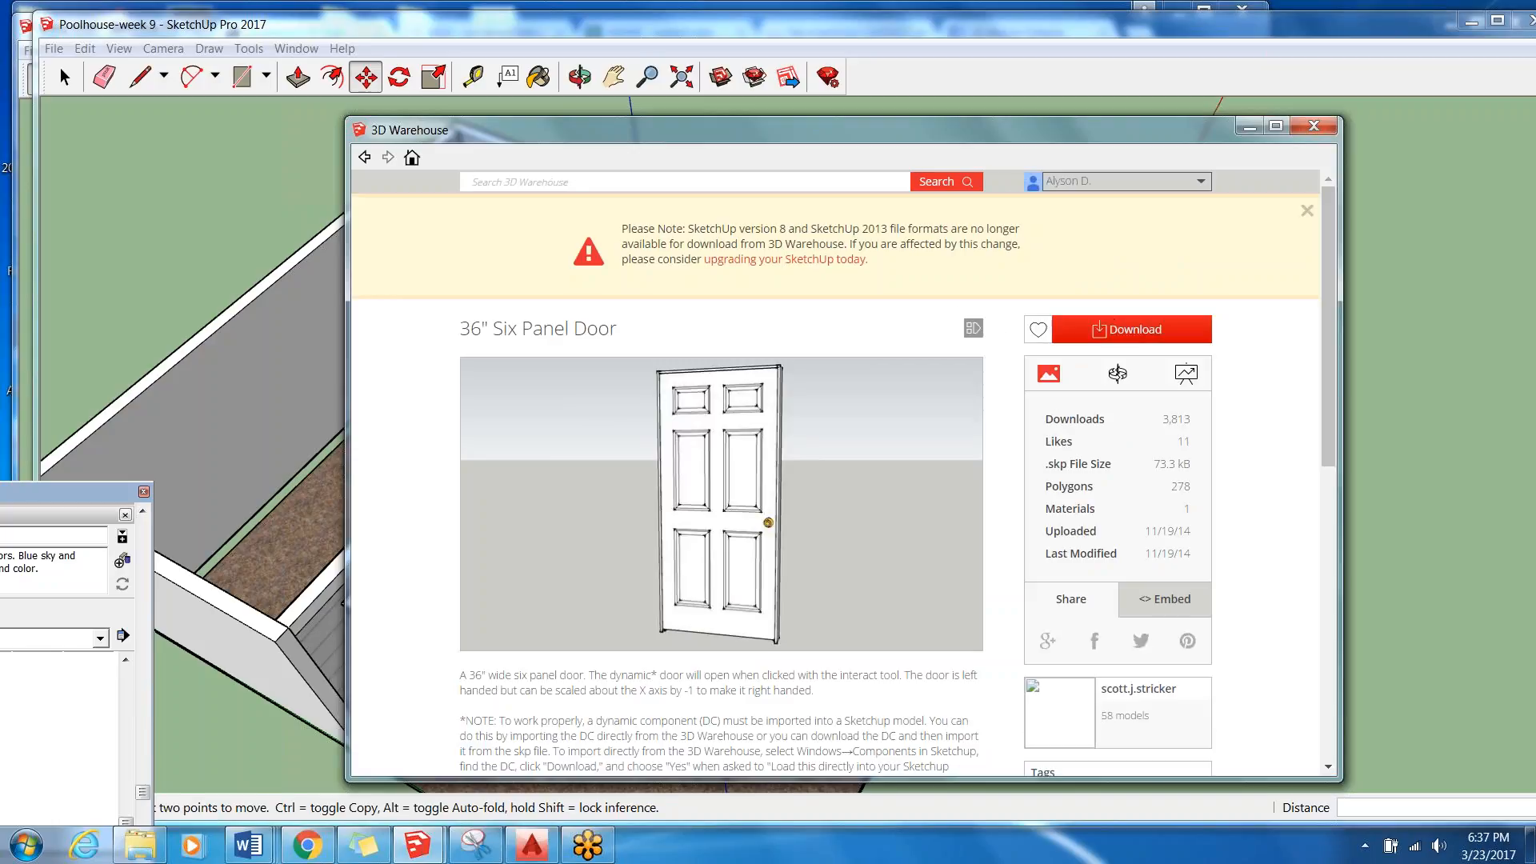
Download the 36" Six Panel Door directly into the model and place it at the bathroom wall's doorway.
left_click(1100, 328)
left_click(789, 502)
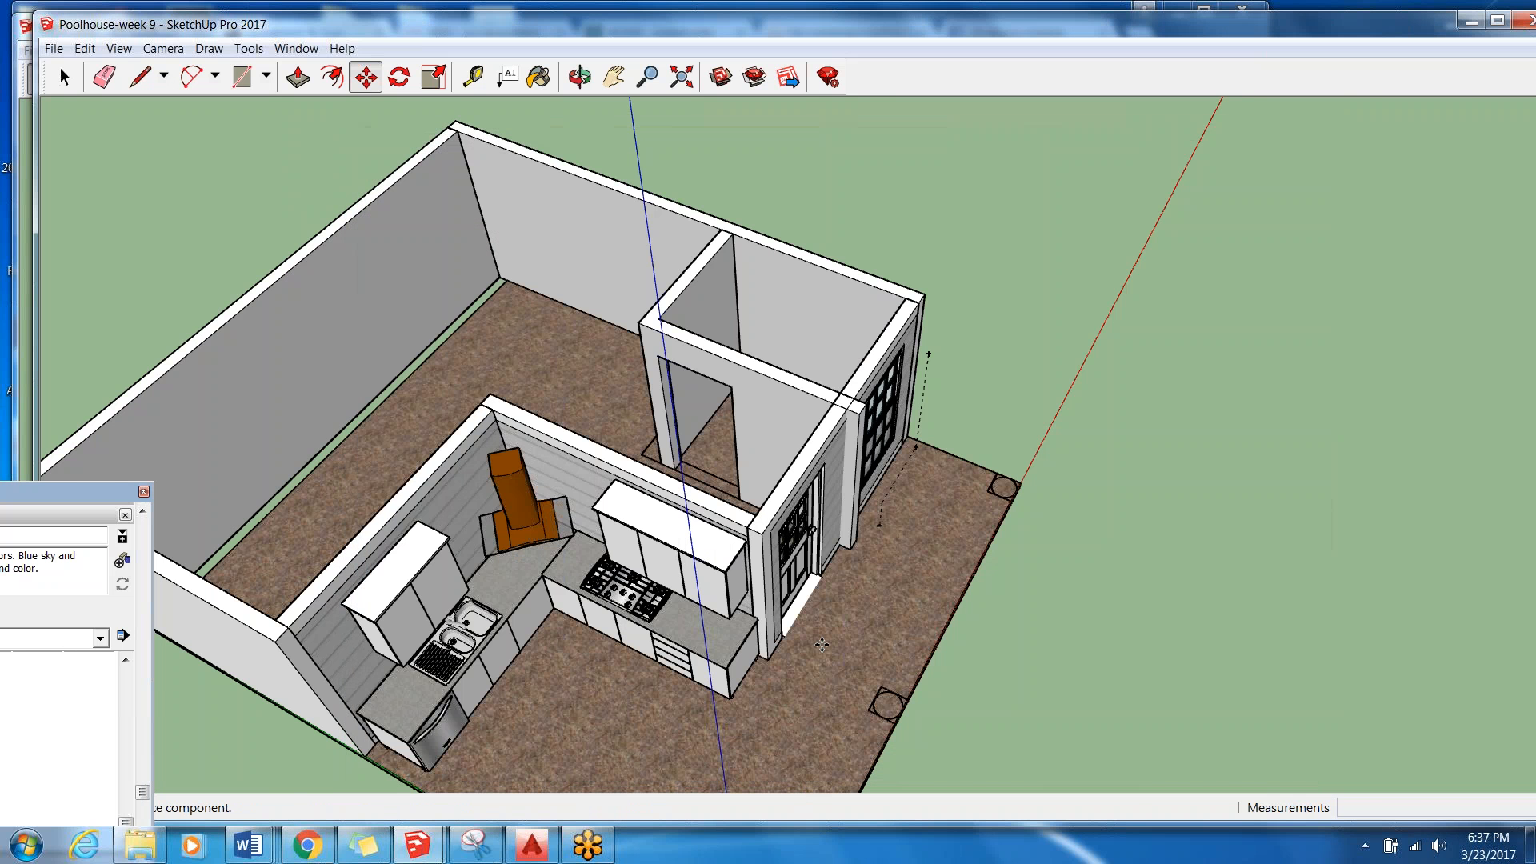
scroll(680, 478, "up", 5)
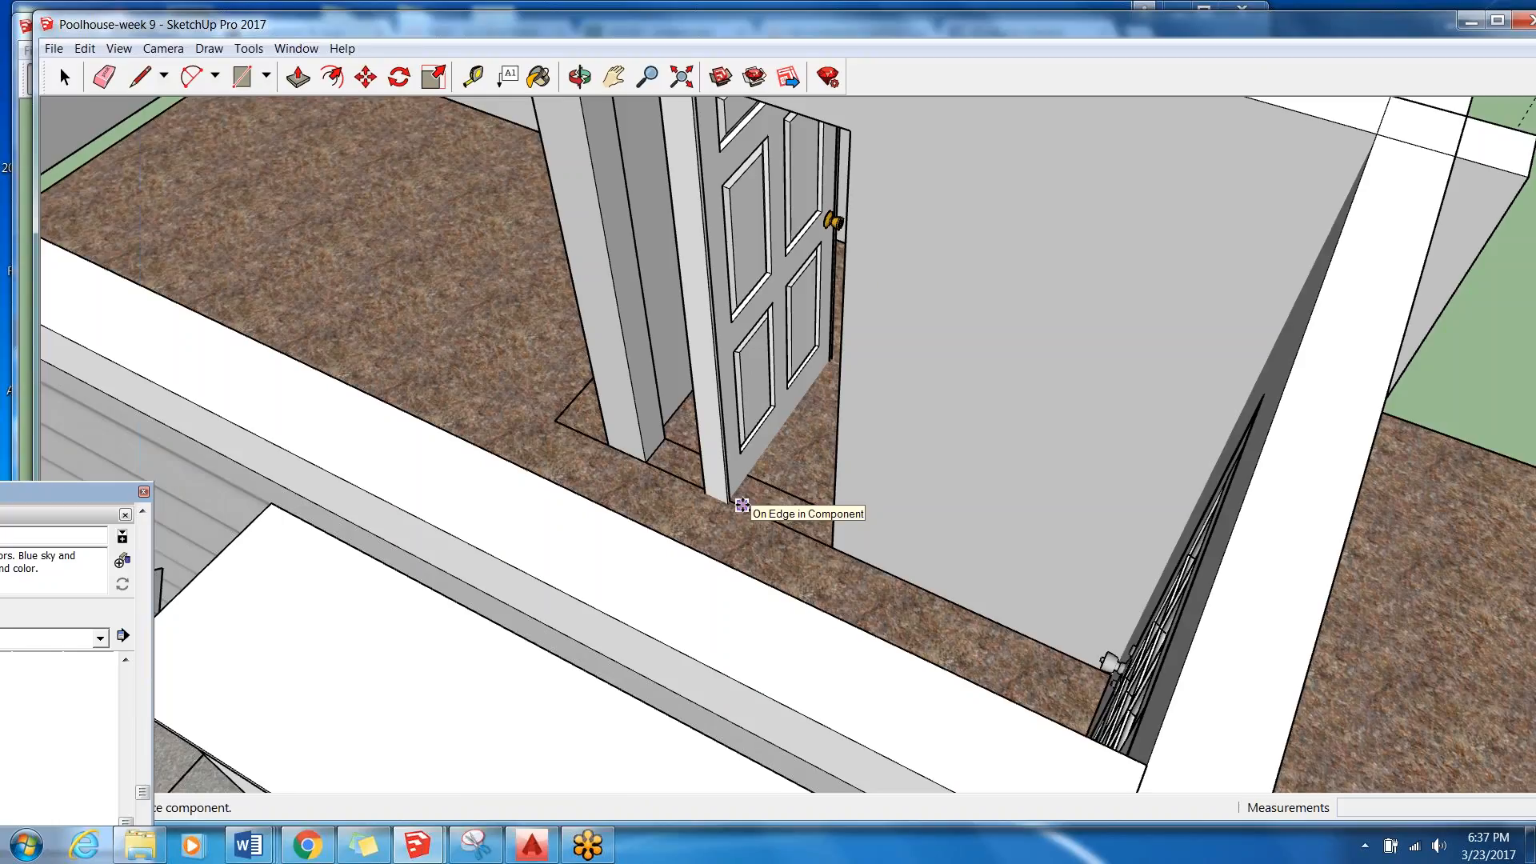
left_click(742, 505)
Rotate the door 90 degrees so it lines up with the bathroom wall containing the doorway.
key("m")
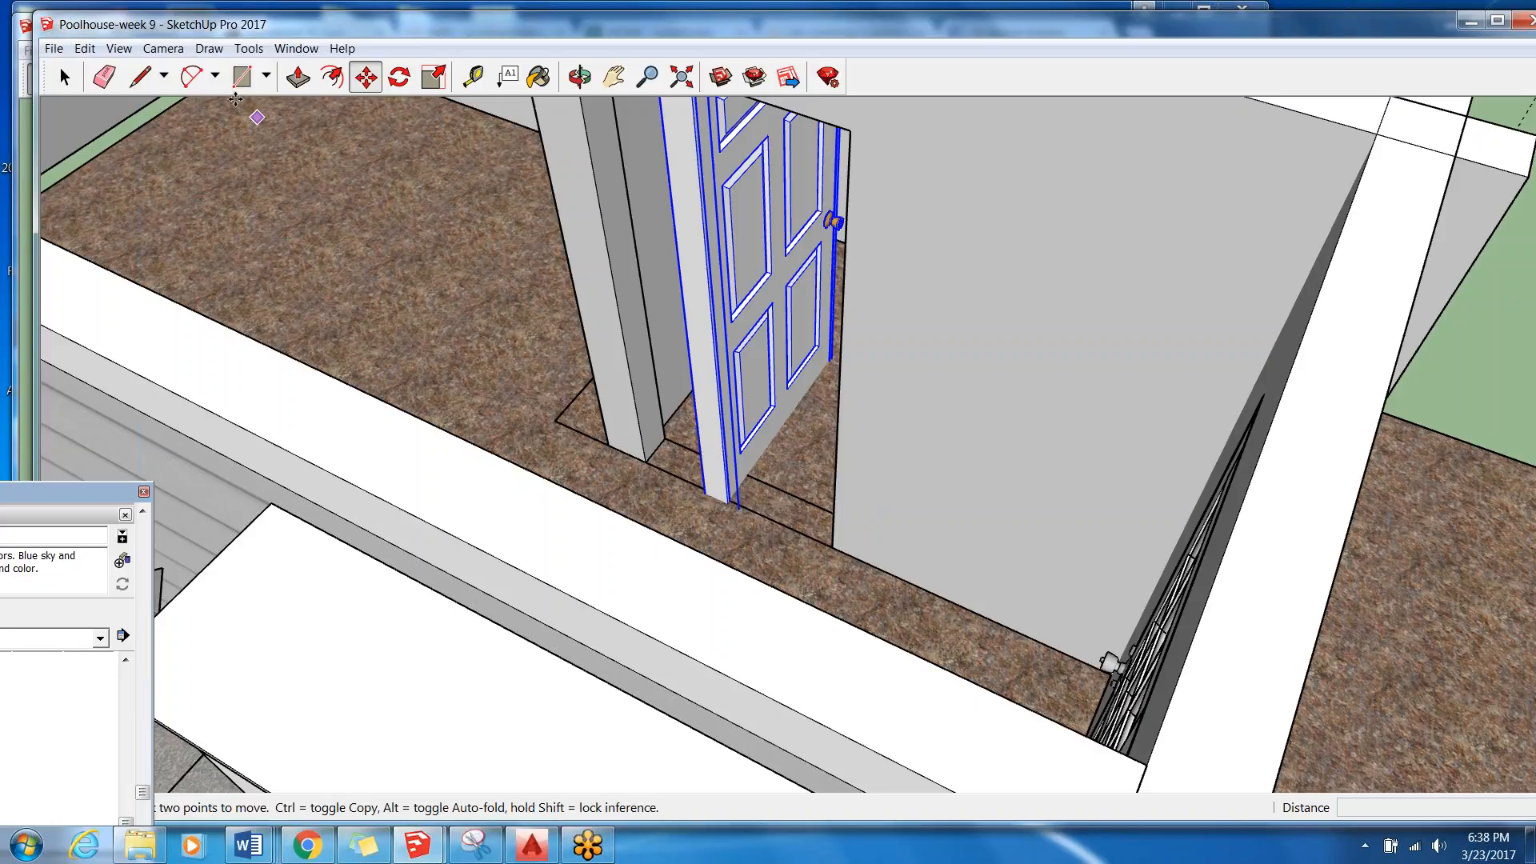
left_click(398, 77)
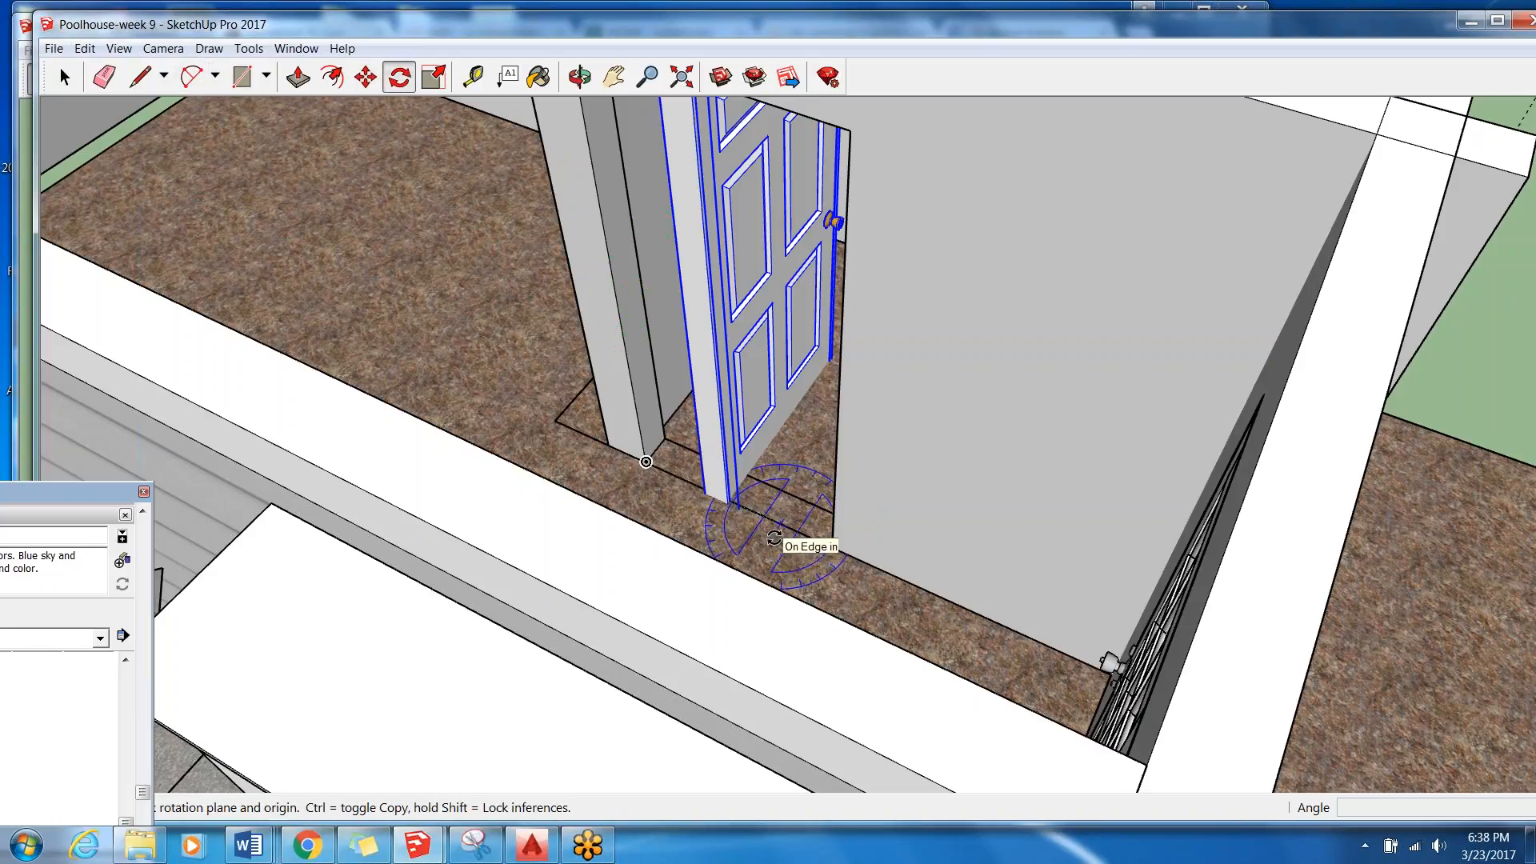
left_click(789, 493)
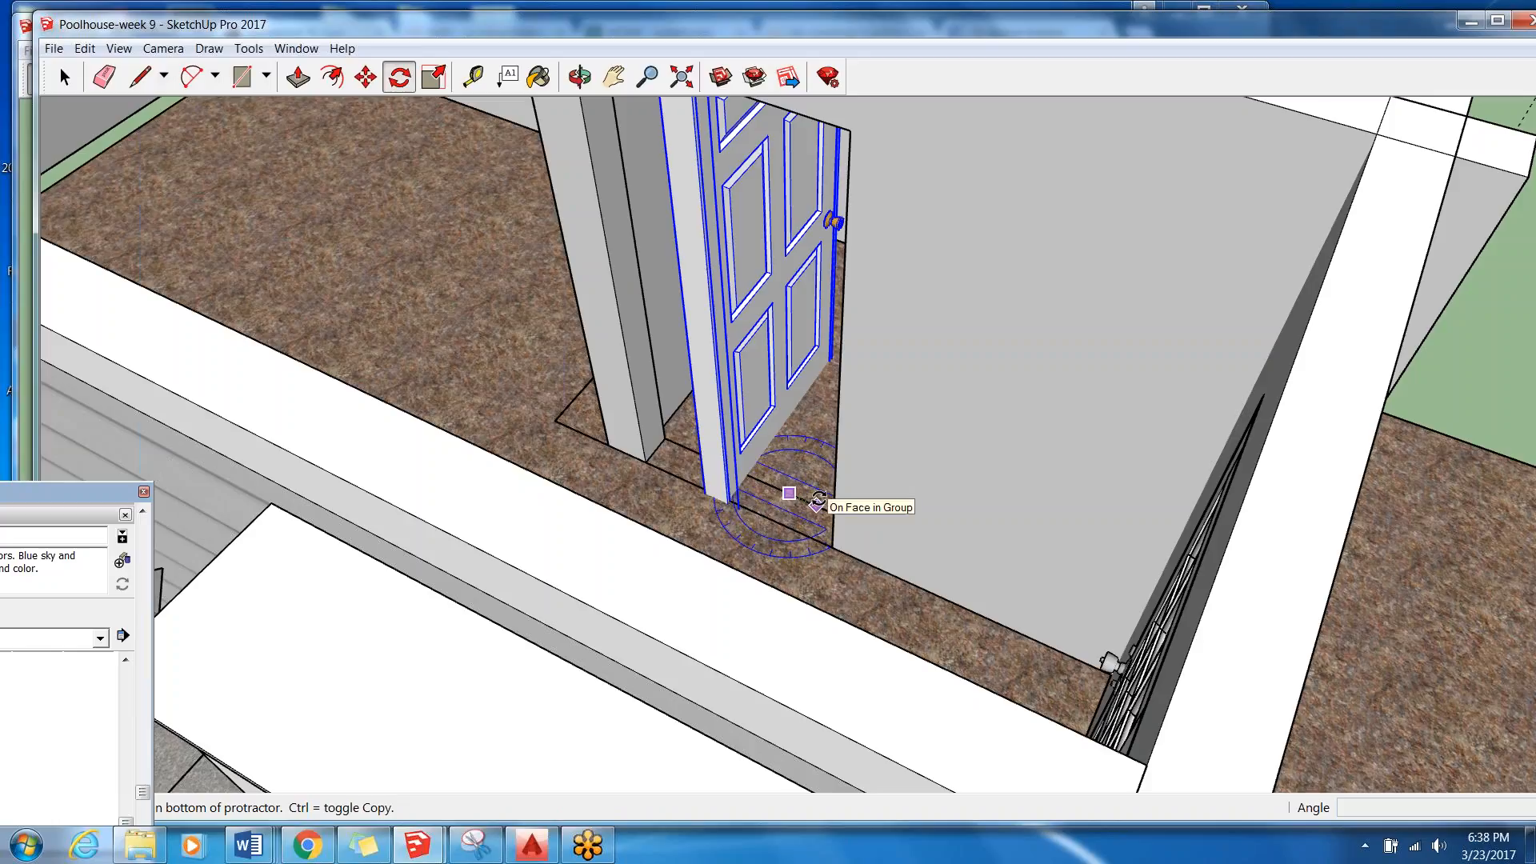
left_click(816, 504)
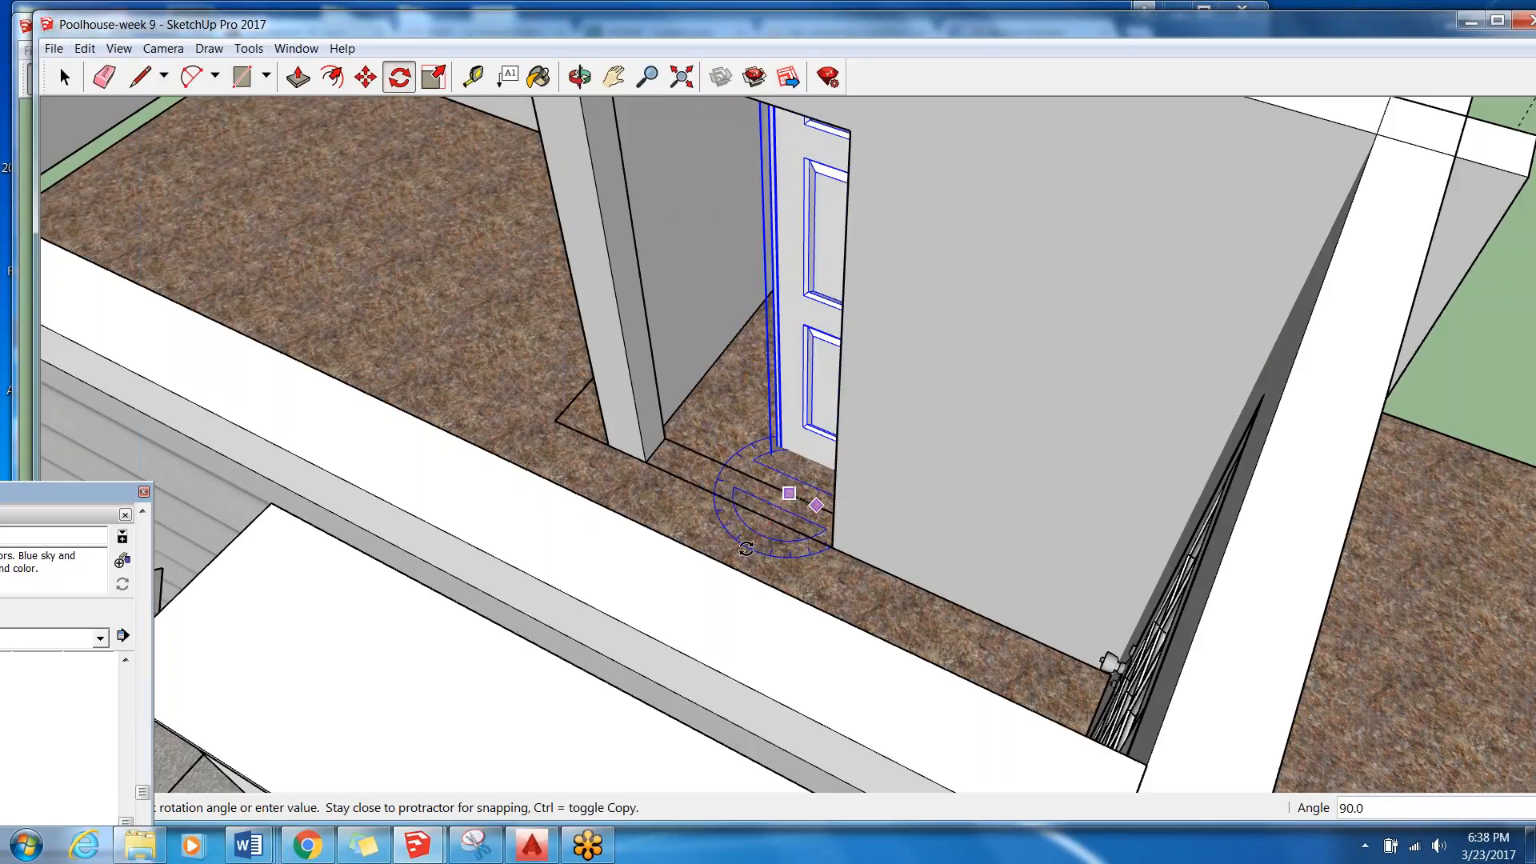
left_click(746, 548)
left_click(65, 78)
left_click(66, 77)
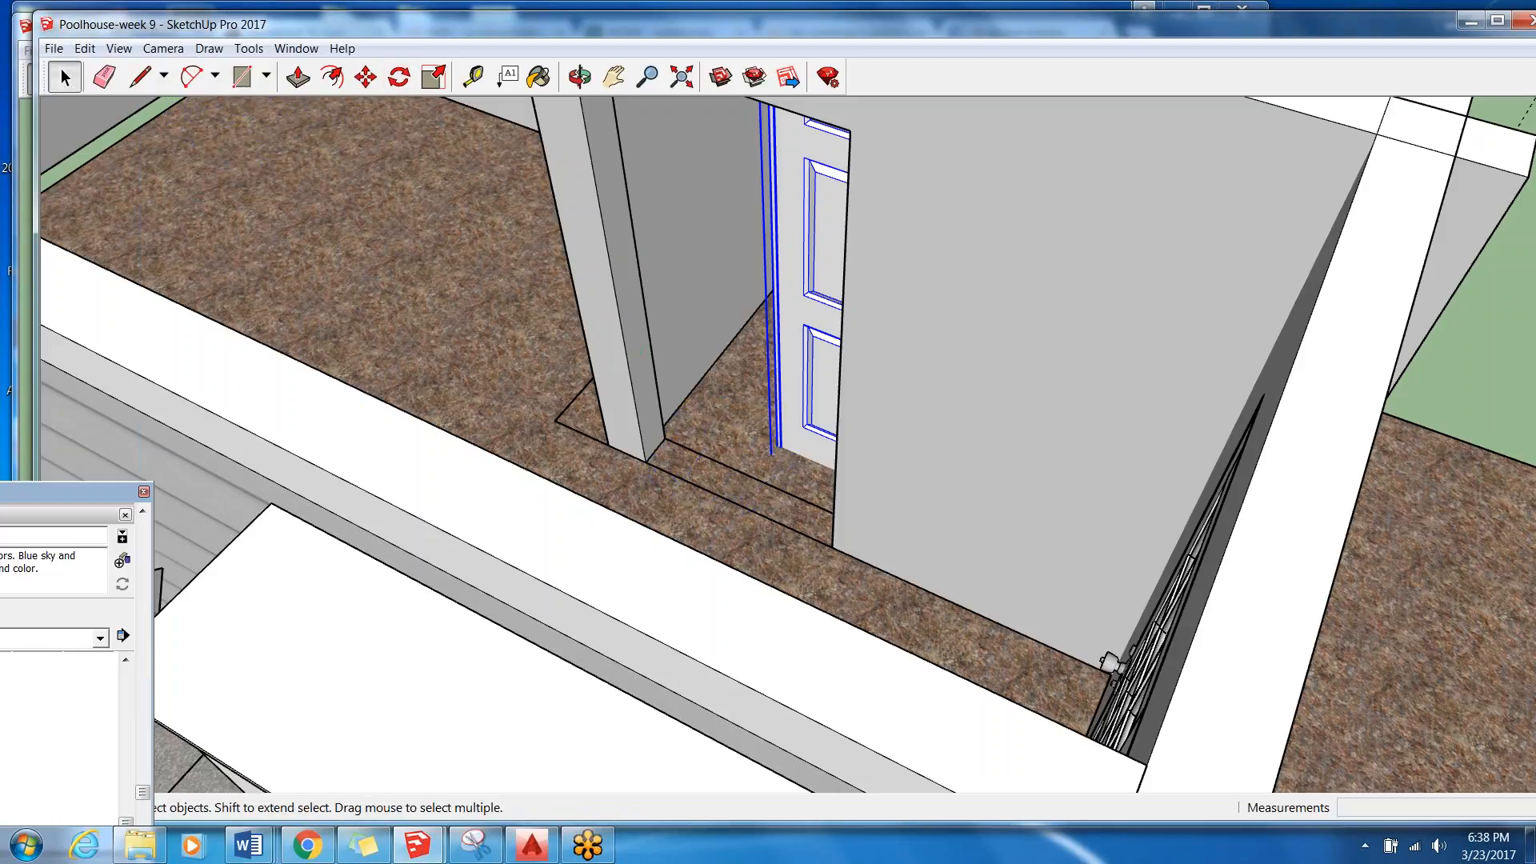
Move the door by its bottom corner into the doorway opening of the bathroom wall.
left_click(366, 76)
scroll(768, 456, "up", 4)
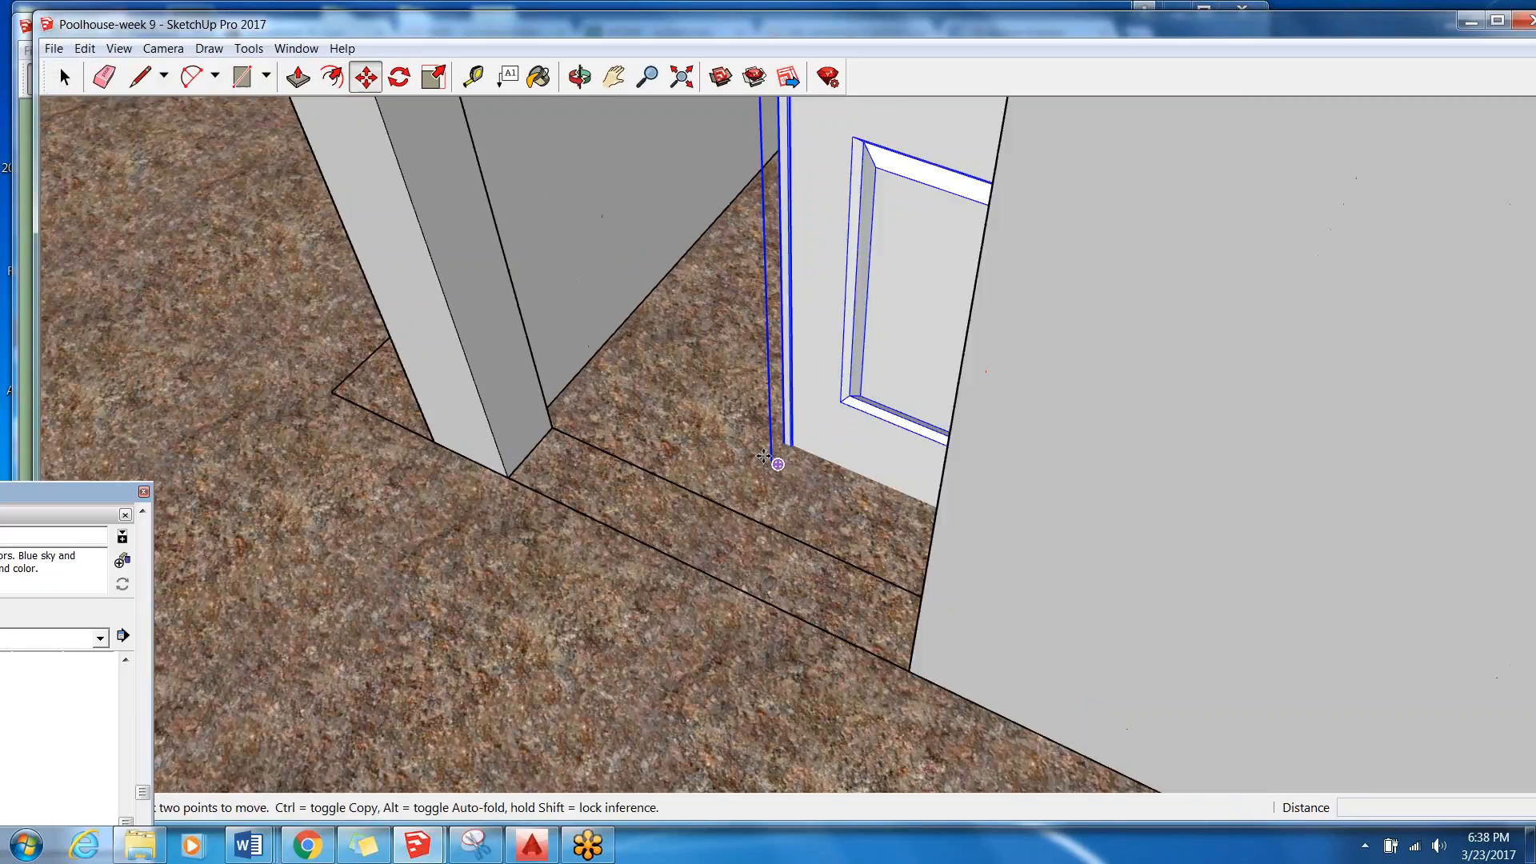
scroll(764, 456, "up", 3)
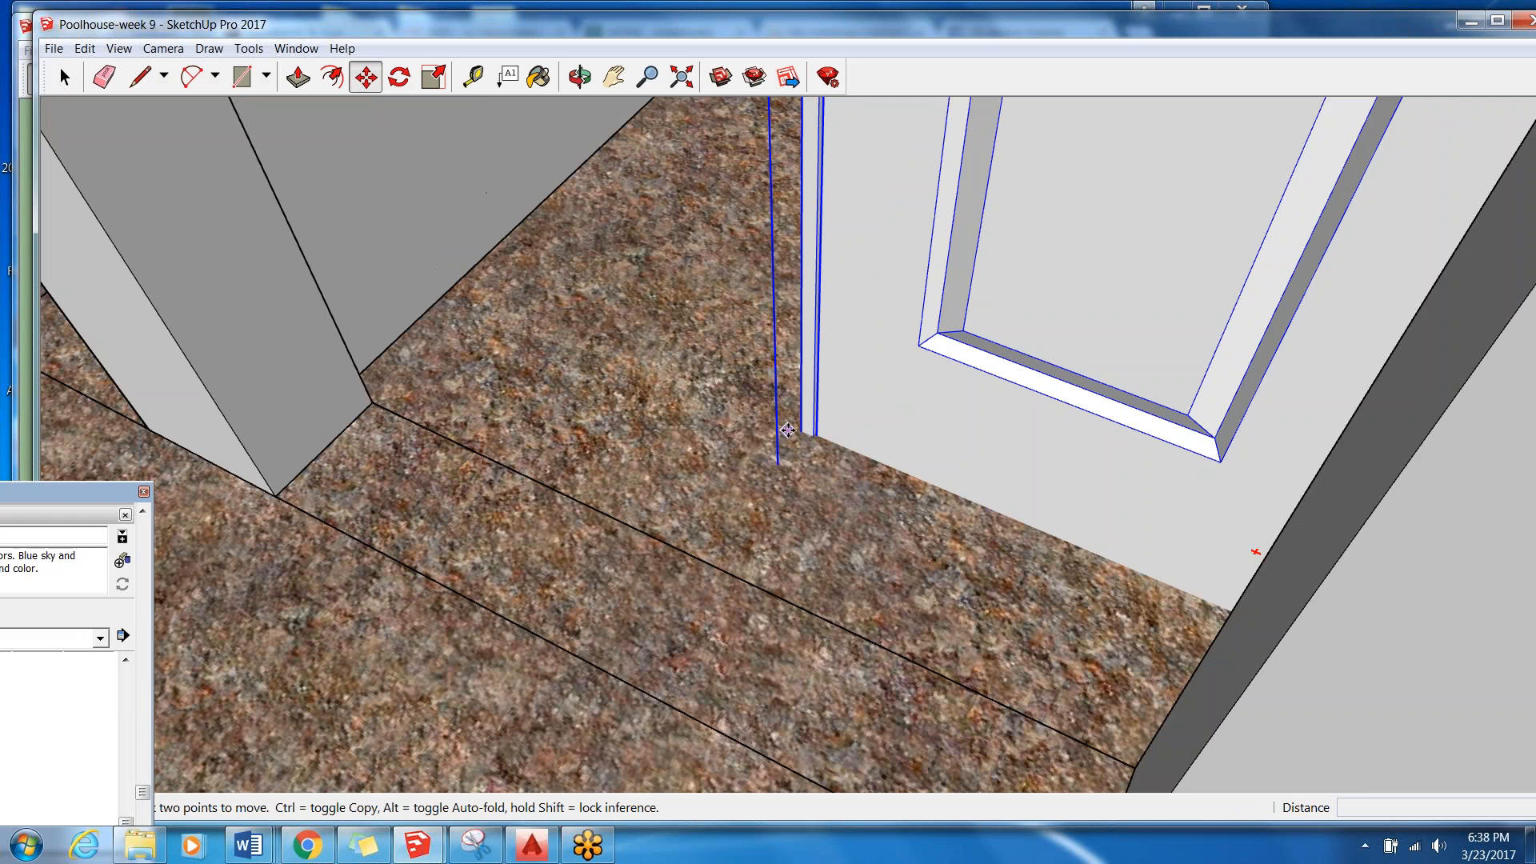
left_click(782, 431)
middle_click_drag(782, 430, 484, 448)
left_click(311, 489)
scroll(593, 329, "down", 3)
middle_click_drag(637, 488, 827, 448)
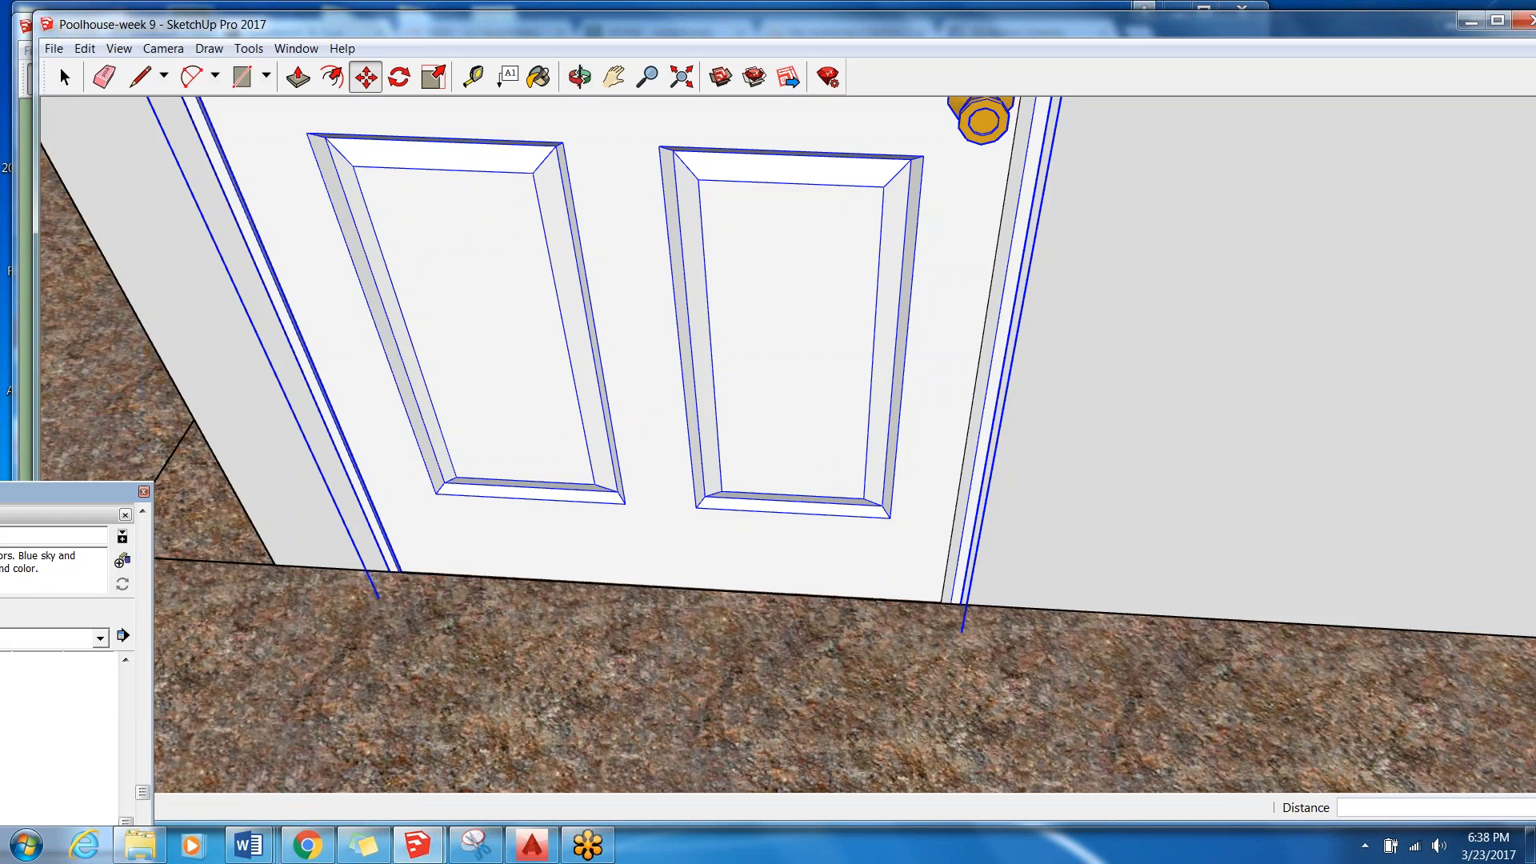
scroll(787, 531, "up", 3)
Examine how the six-panel door sits in its opening in the bathroom wall.
left_click(627, 79)
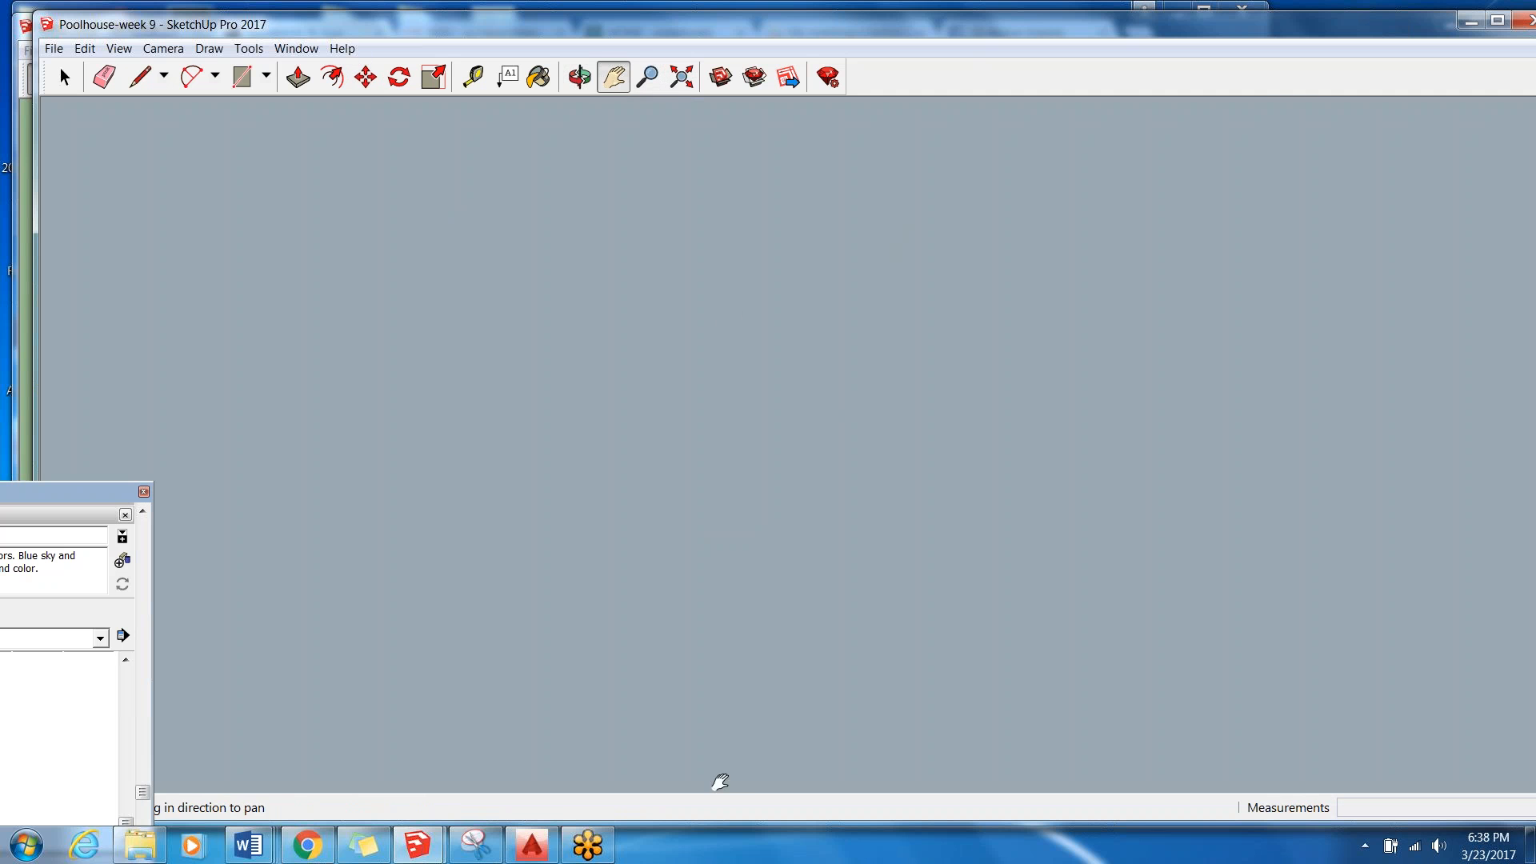
left_click(681, 77)
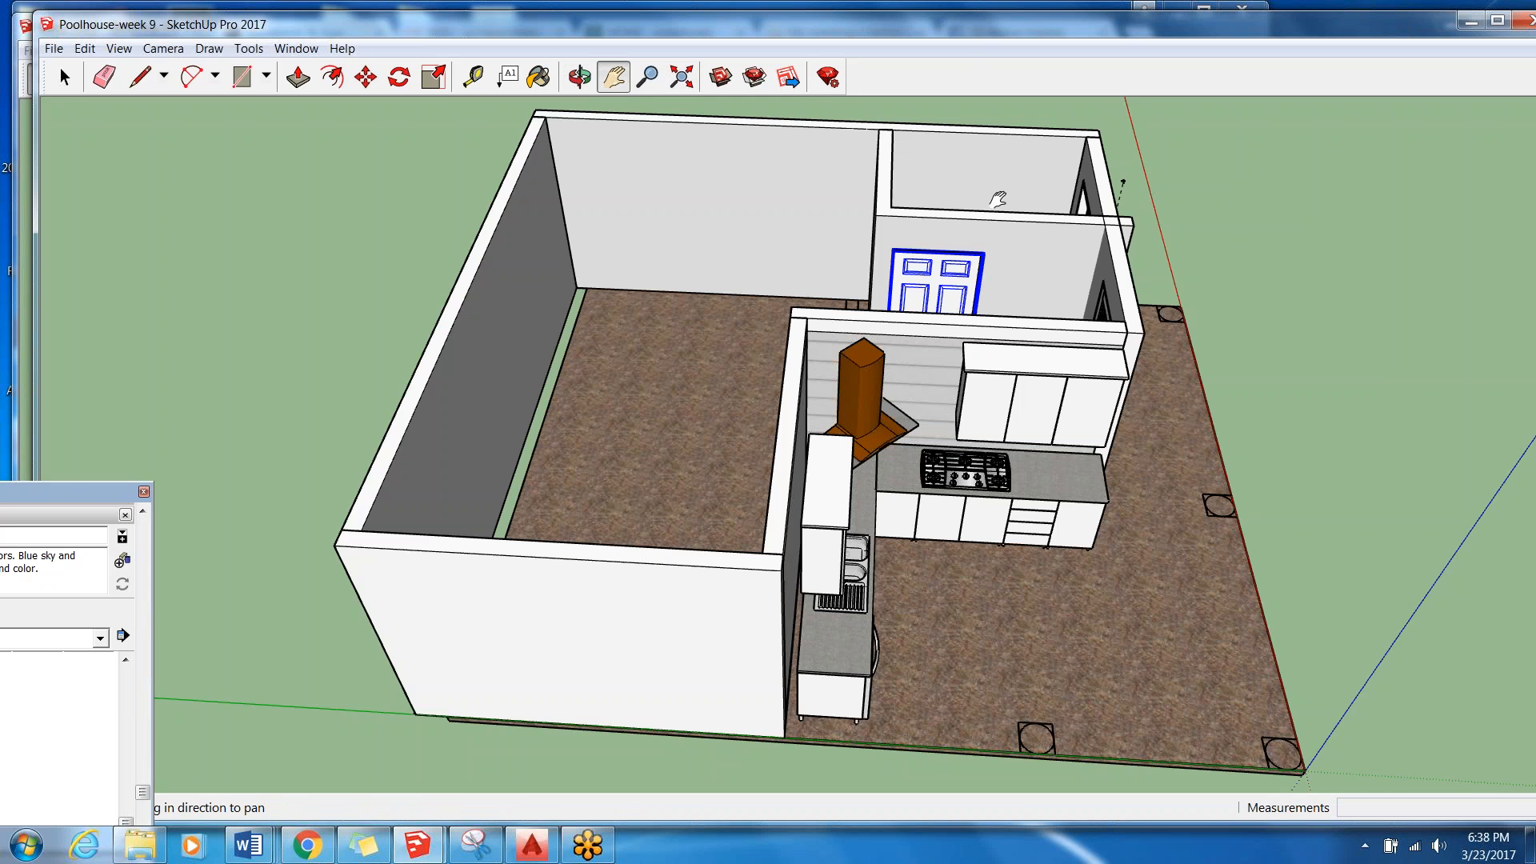
scroll(1000, 288, "up", 8)
middle_click_drag(900, 408, 1104, 406)
scroll(1104, 406, "down", 3)
mouse_move(1078, 506)
middle_mouse_down()
mouse_move(1073, 538)
mouse_move(992, 607)
mouse_move(963, 540)
mouse_move(970, 559)
mouse_move(939, 576)
mouse_move(950, 568)
middle_mouse_up()
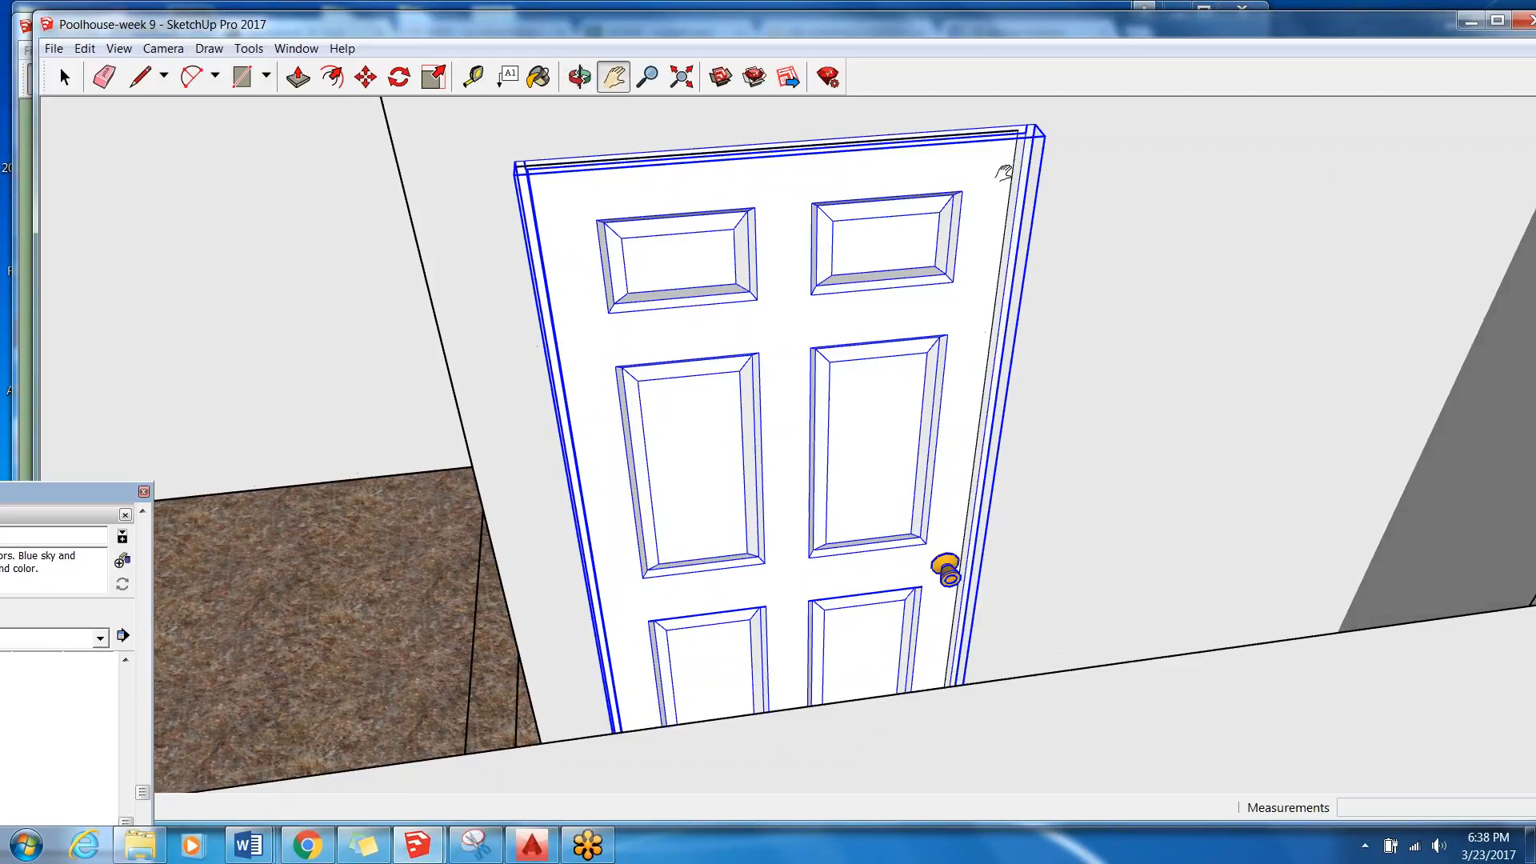
middle_click_drag(796, 277, 896, 456)
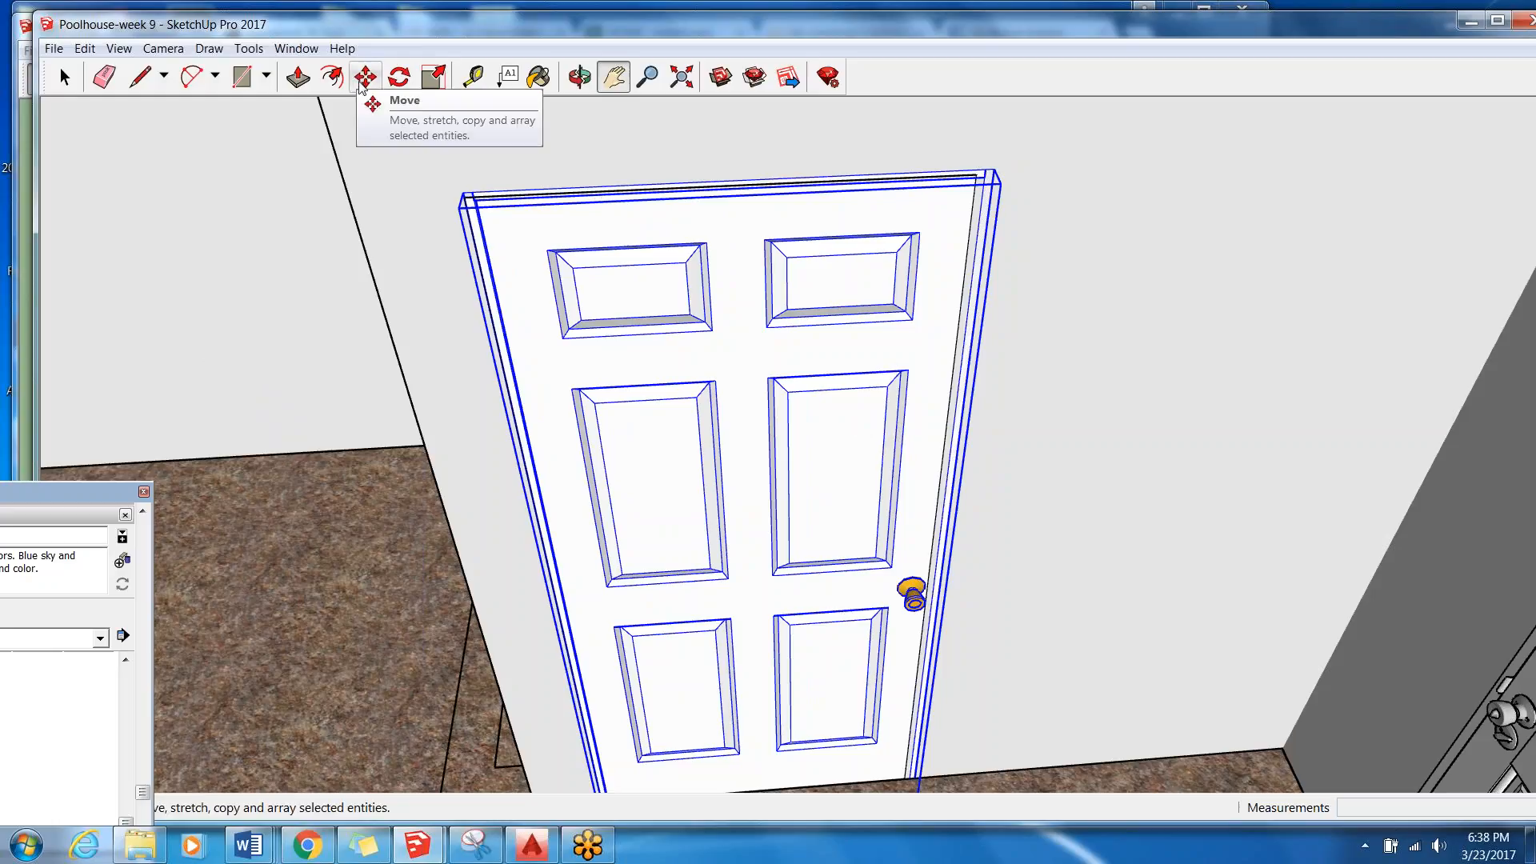
left_click(64, 77)
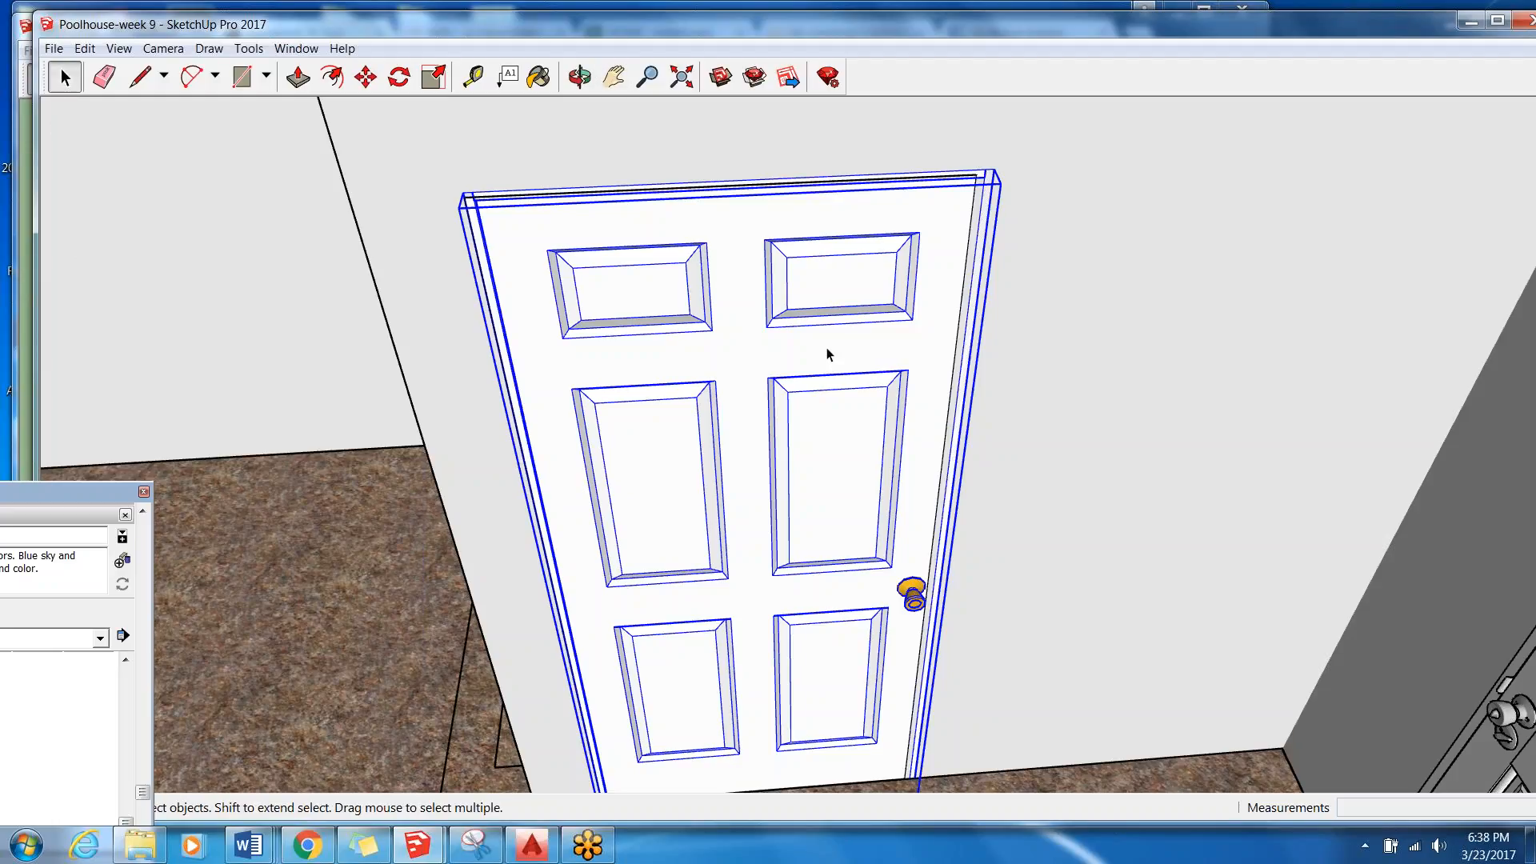
left_click(441, 83)
middle_click_drag(1000, 248, 1010, 589)
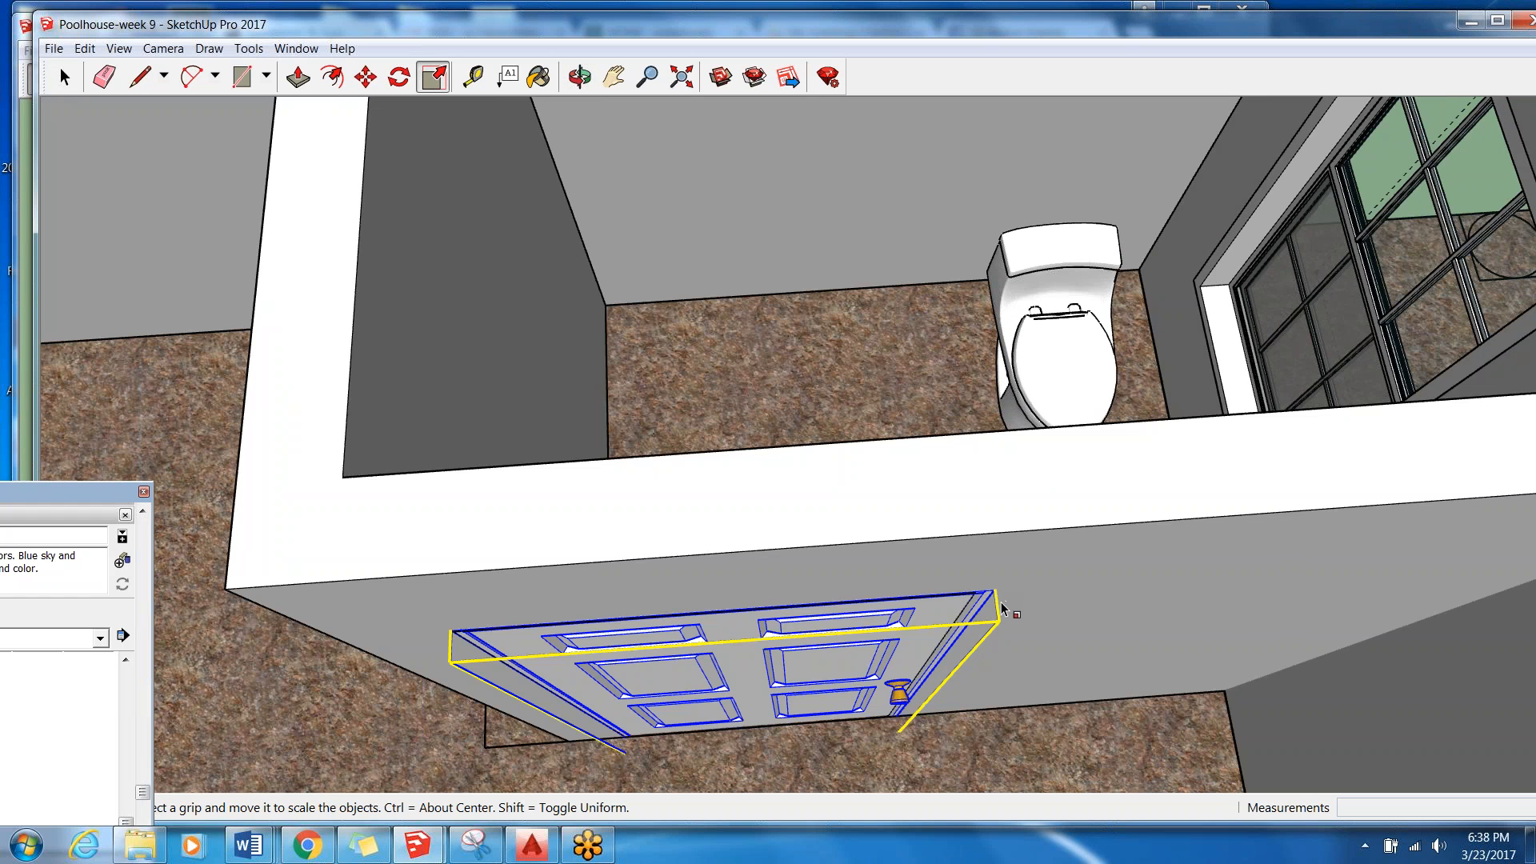
middle_click_drag(736, 634, 794, 702)
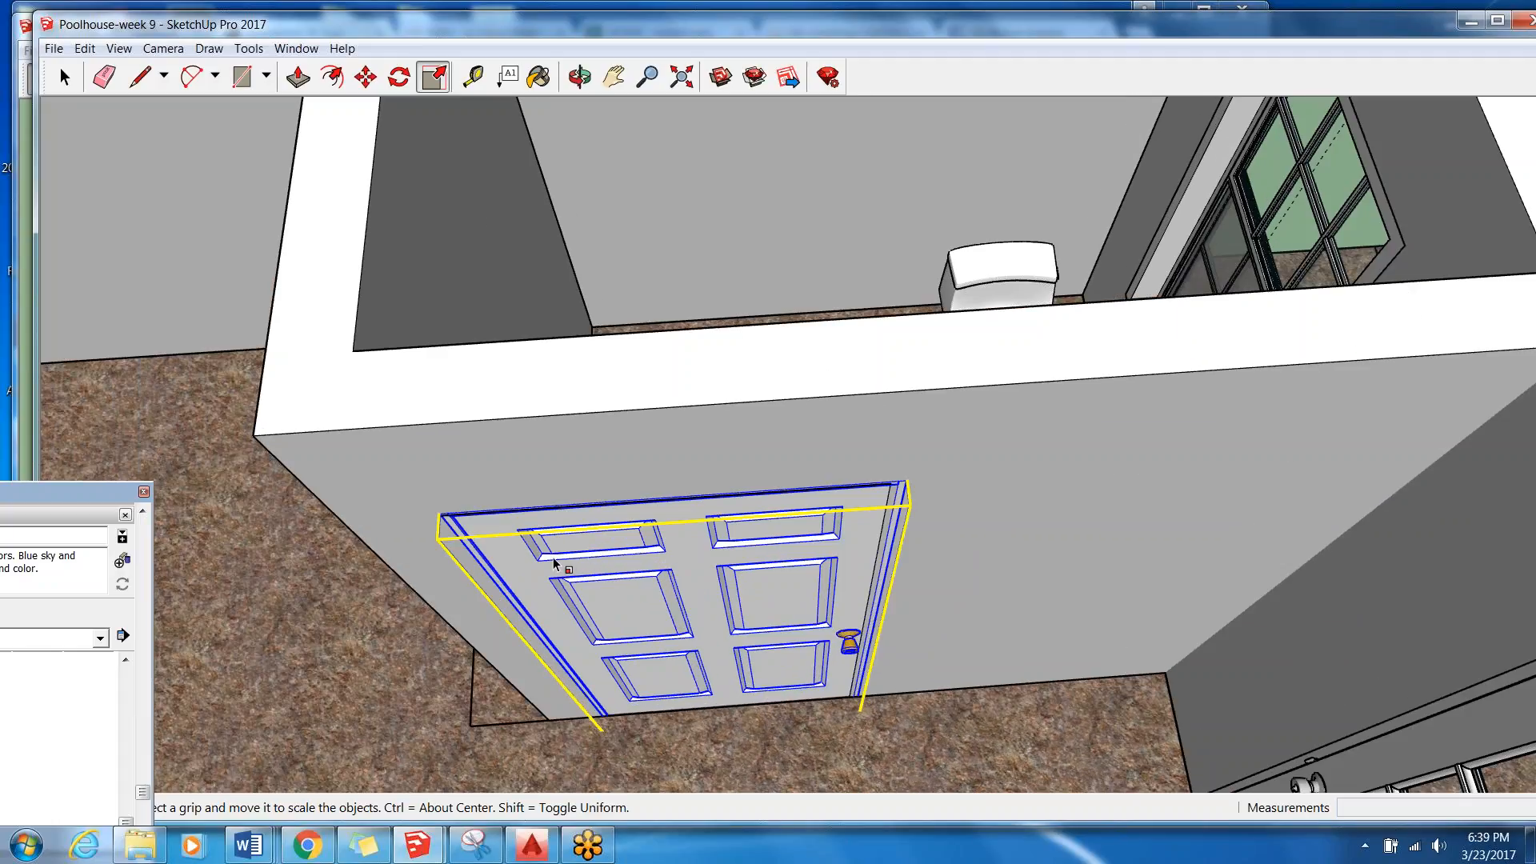
left_click(64, 79)
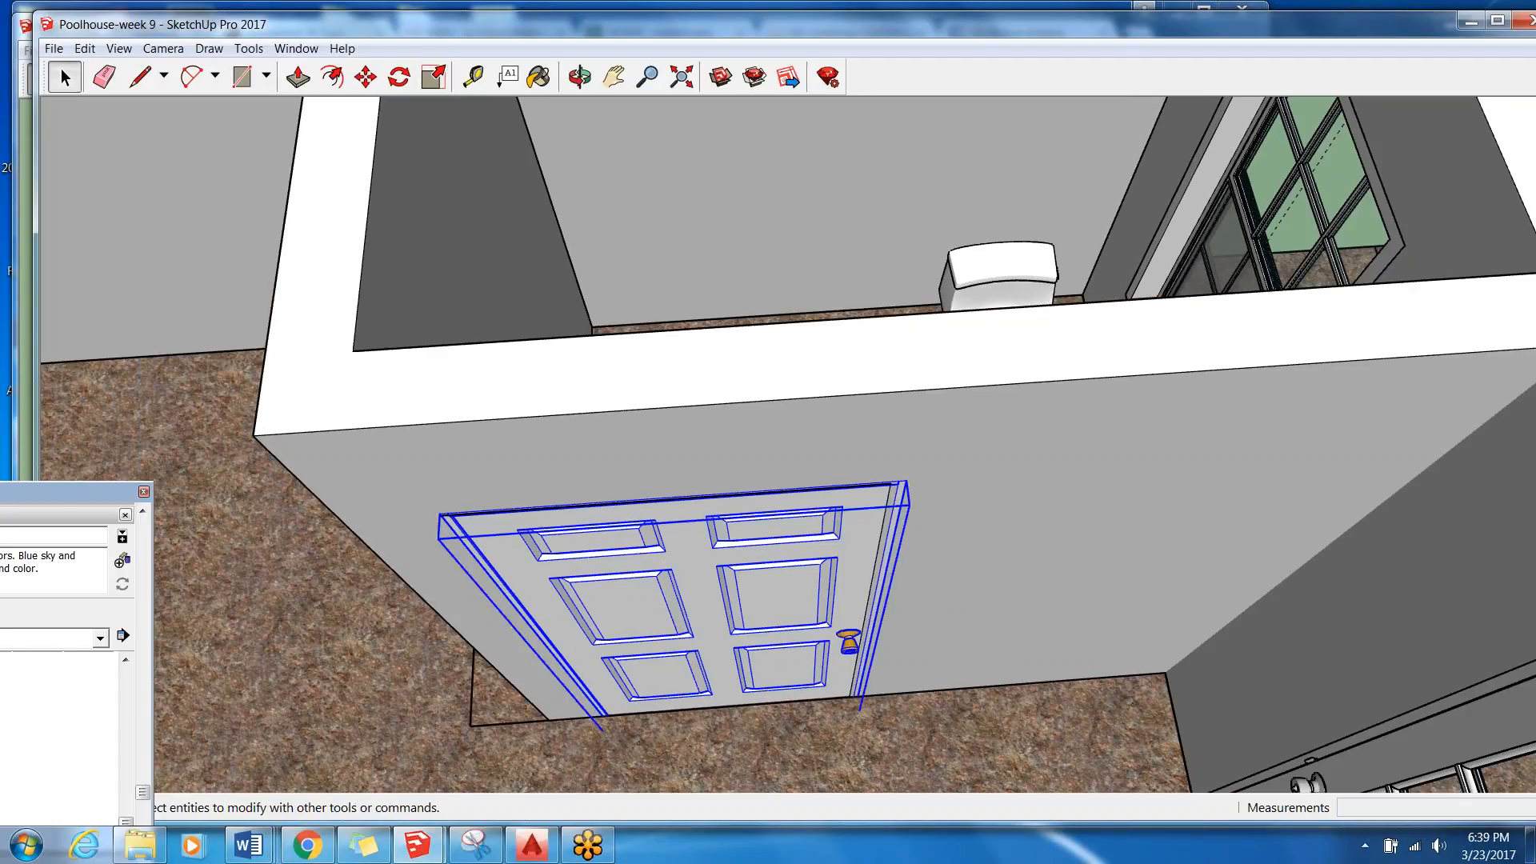
Select the bathroom wall group, view it from above, and bring the Default Tray fully into view beside the bathroom.
left_click(479, 305)
scroll(625, 329, "down", 3)
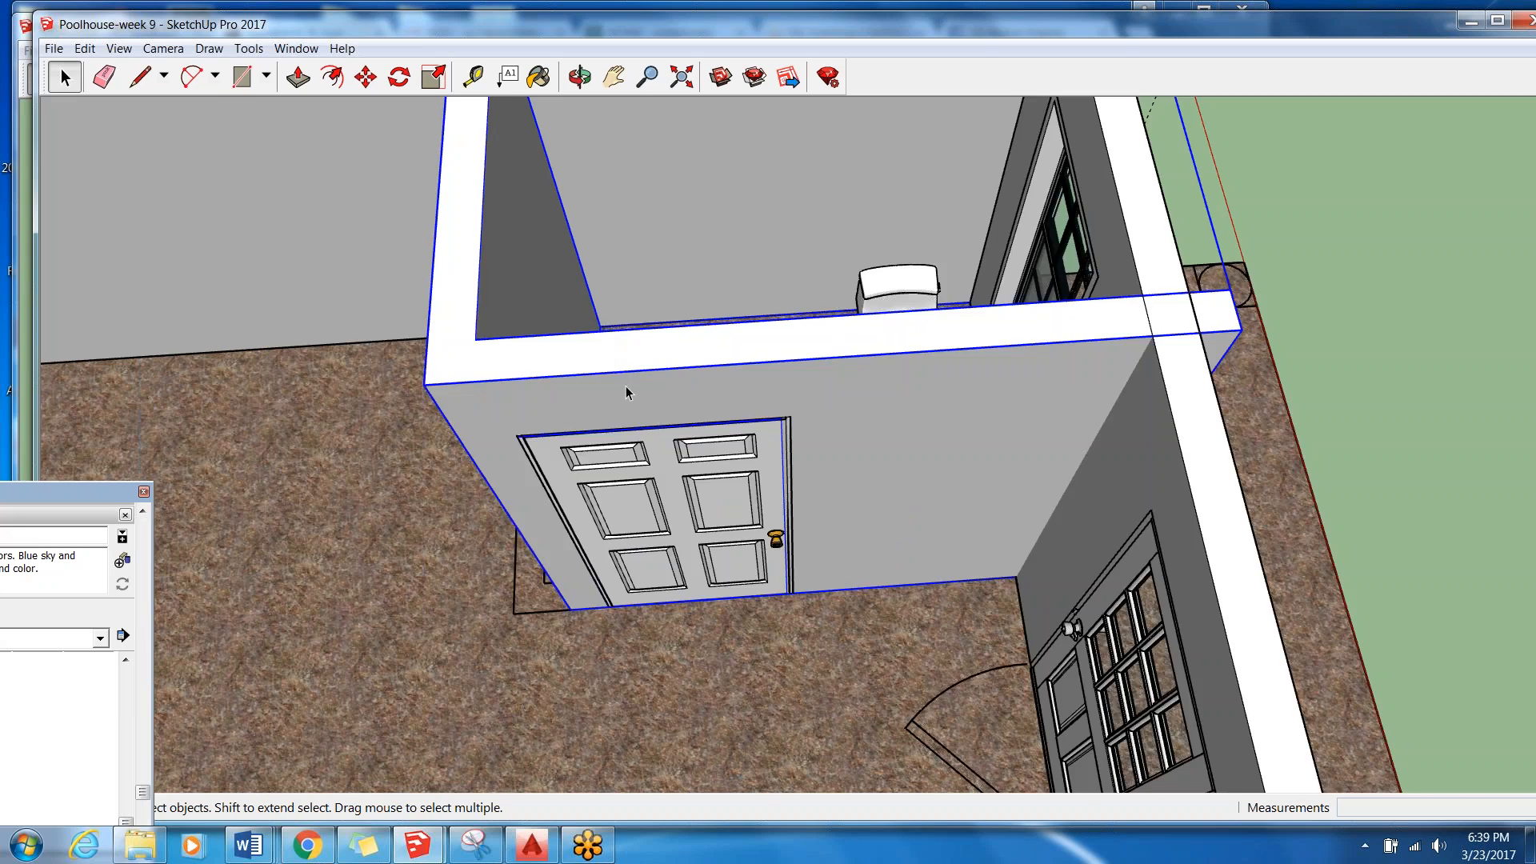
scroll(790, 372, "down", 4)
scroll(834, 340, "up", 1)
mouse_move(834, 340)
middle_mouse_down()
mouse_move(970, 359)
mouse_move(800, 334)
middle_mouse_up()
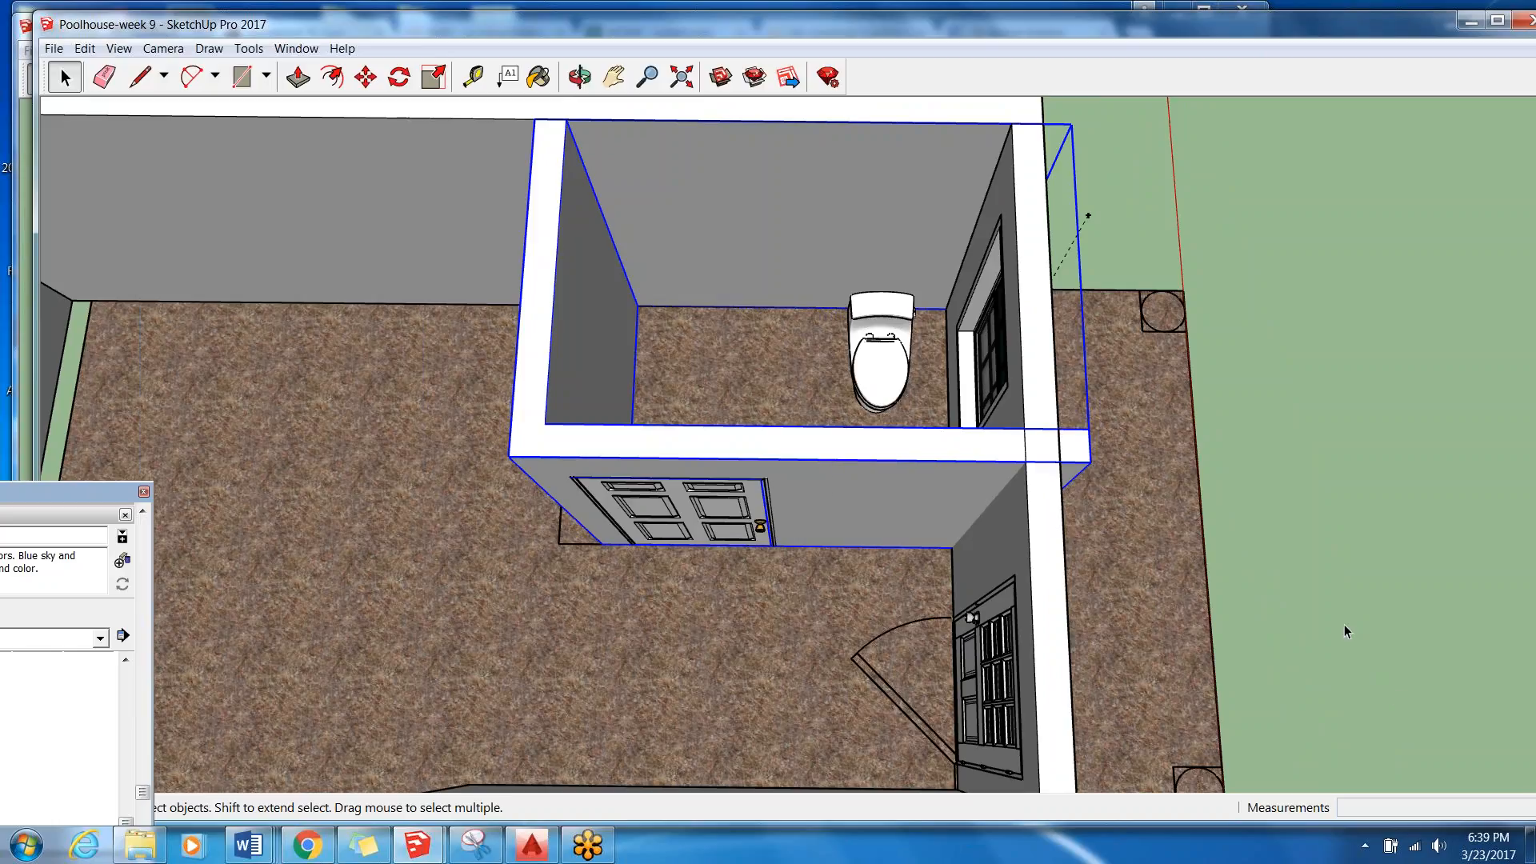
left_click(297, 51)
mouse_move(313, 70)
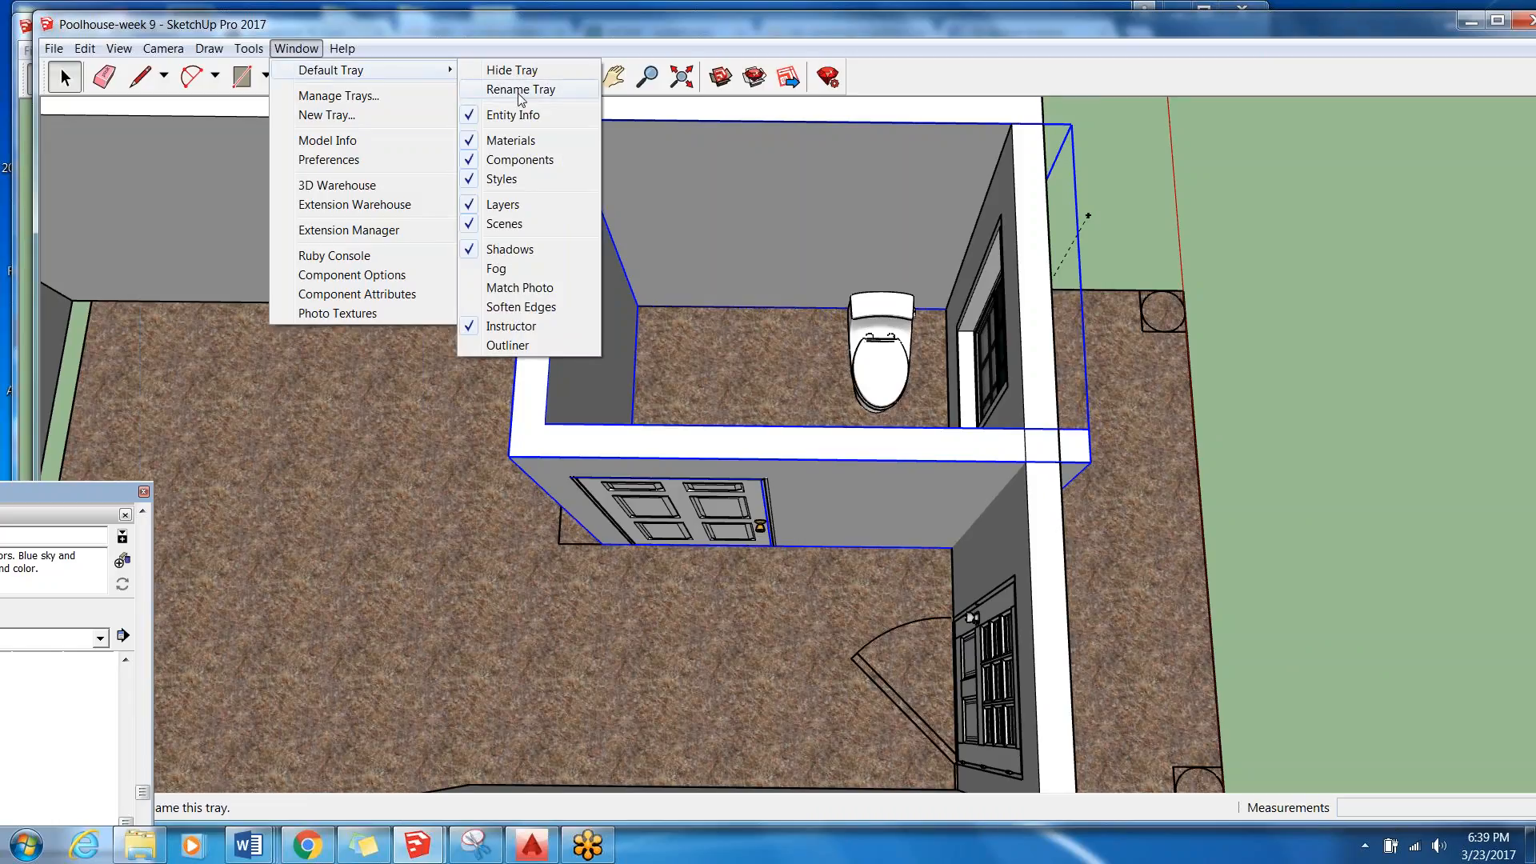
left_click(1293, 448)
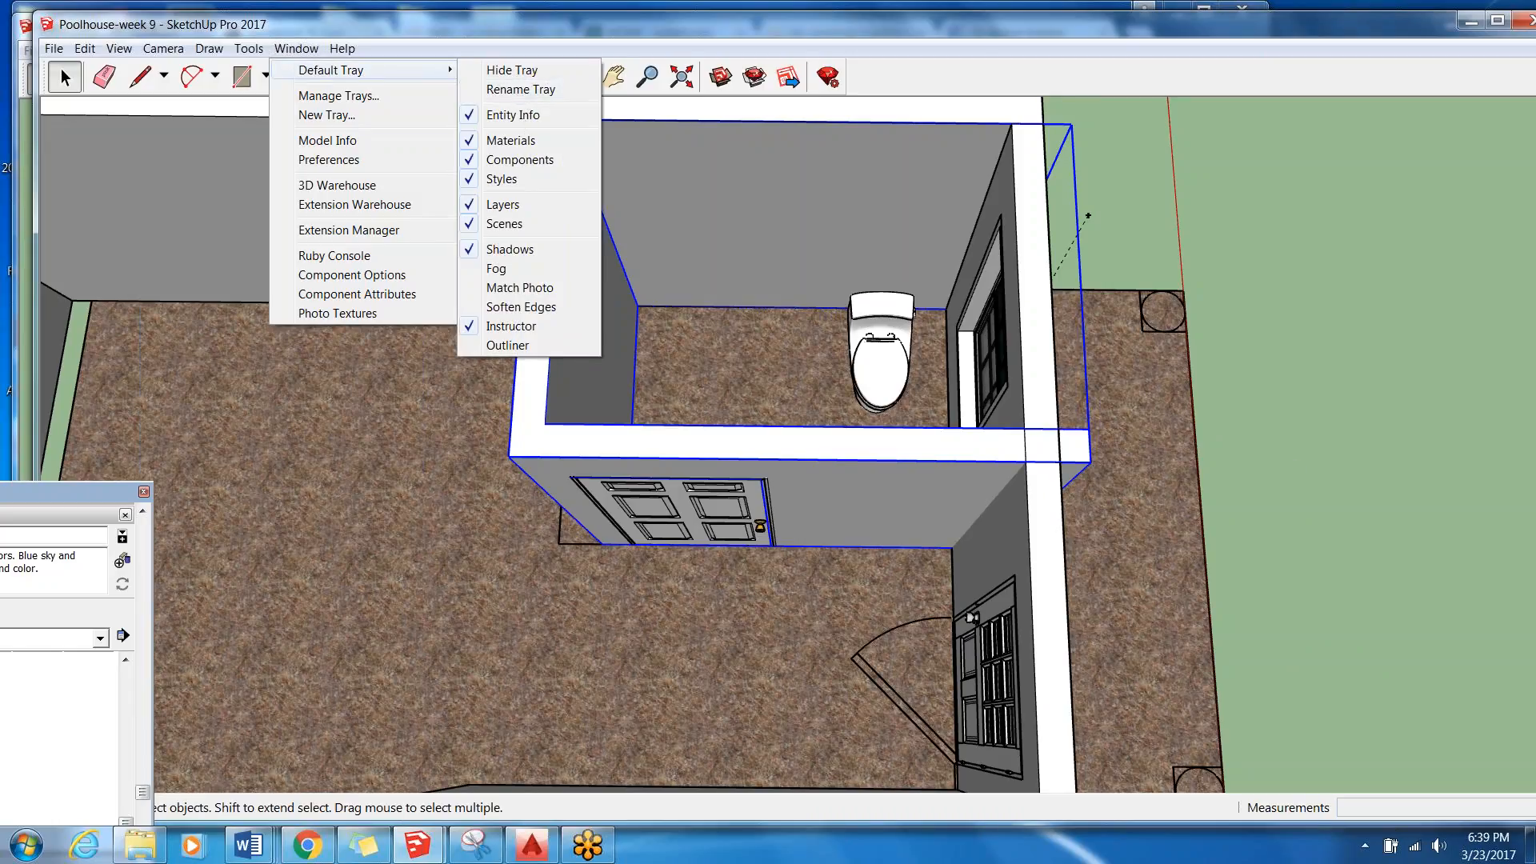
left_click_drag(88, 492, 1377, 97)
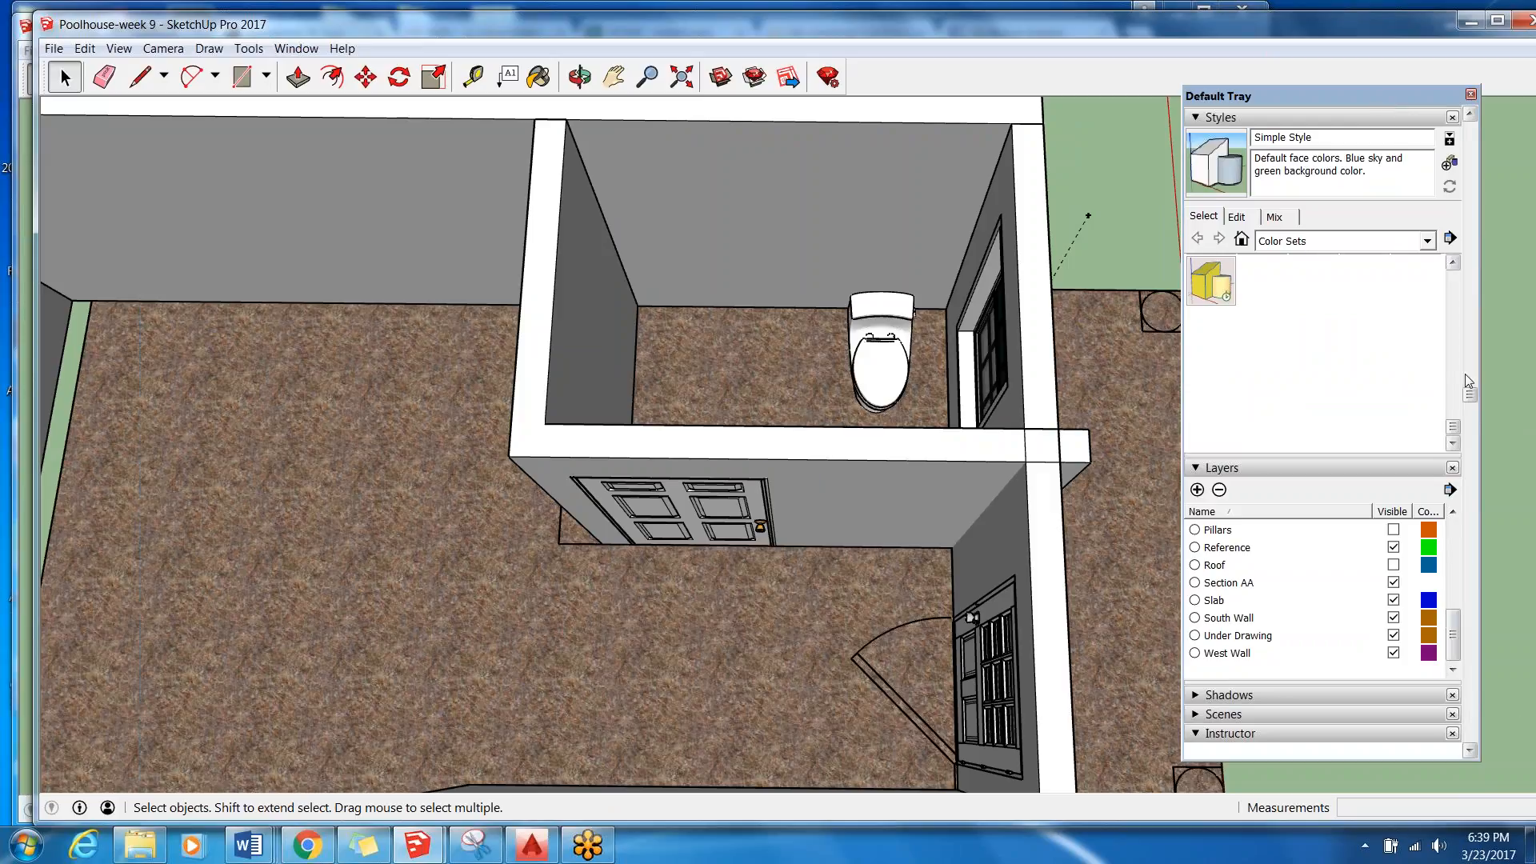
Find the Interior Walls layer and check the bathroom wall group's layer assignment in Entity Info.
left_click_drag(1472, 396, 1475, 414)
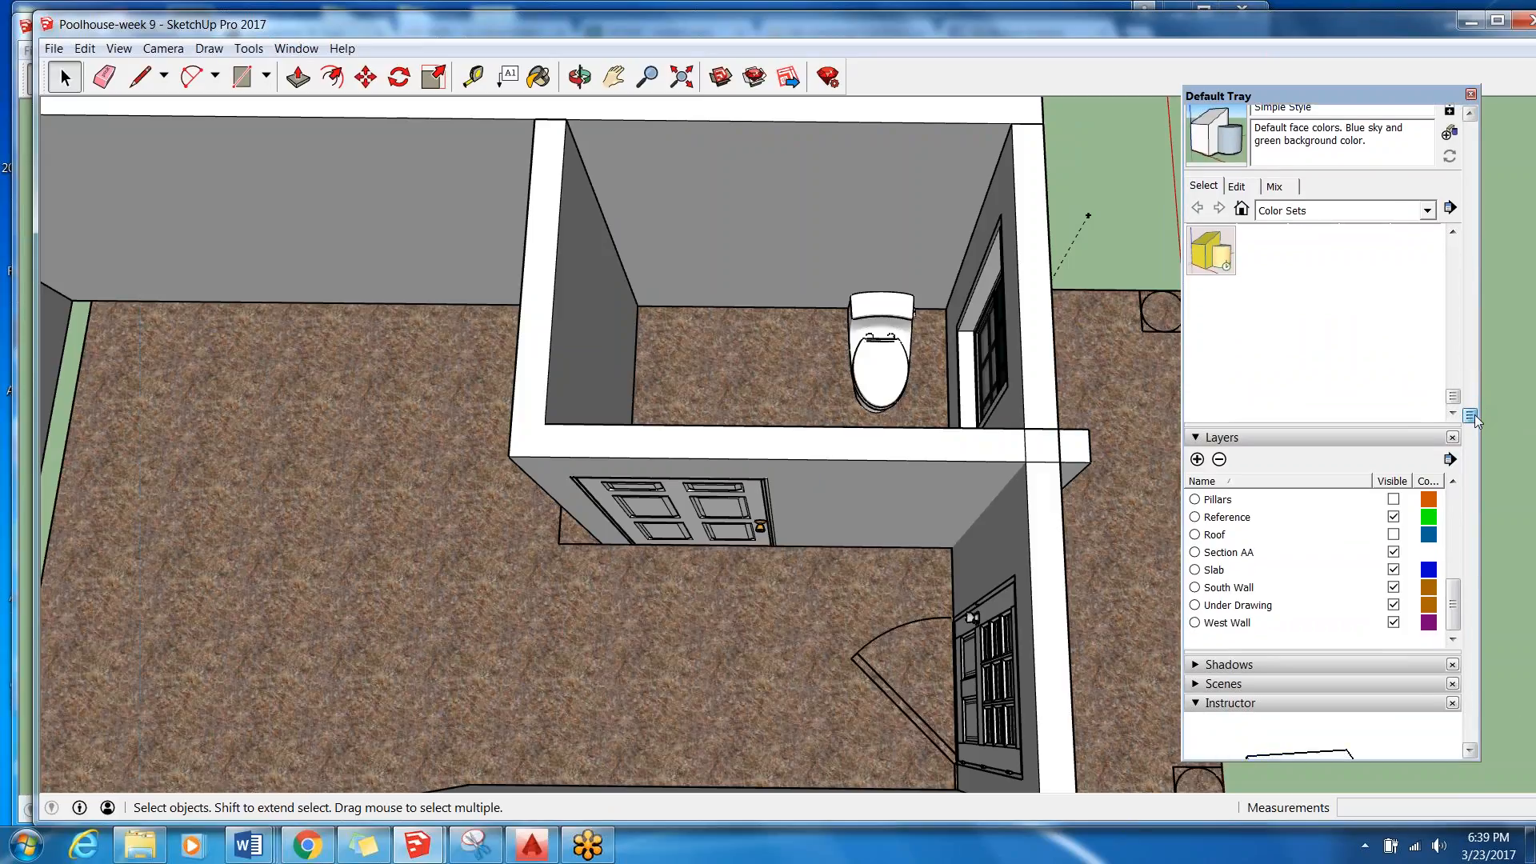
left_click_drag(1453, 612, 1470, 558)
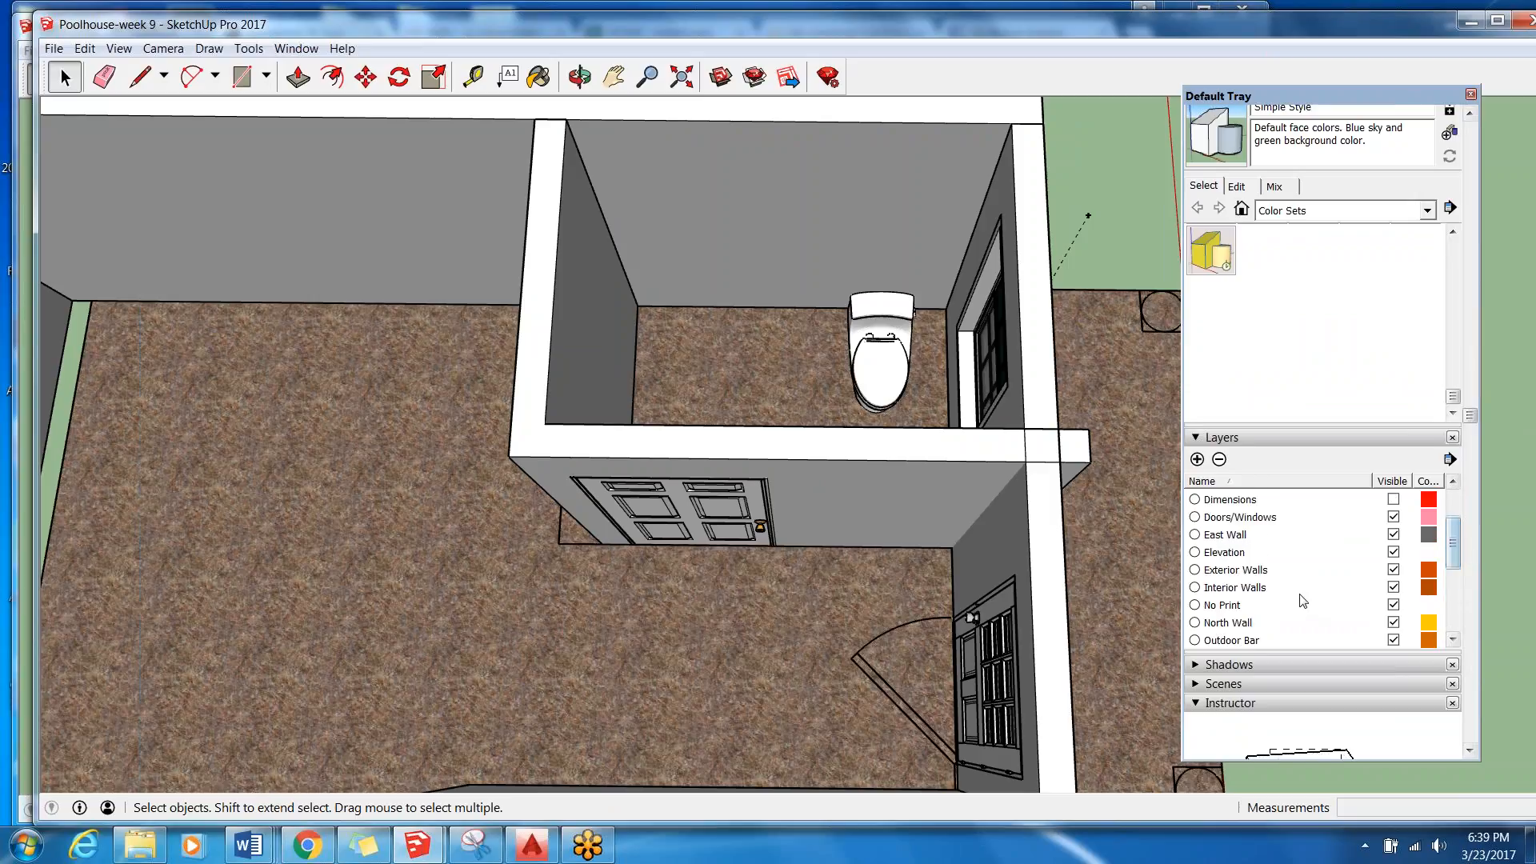
left_click(1260, 591)
left_click(963, 452)
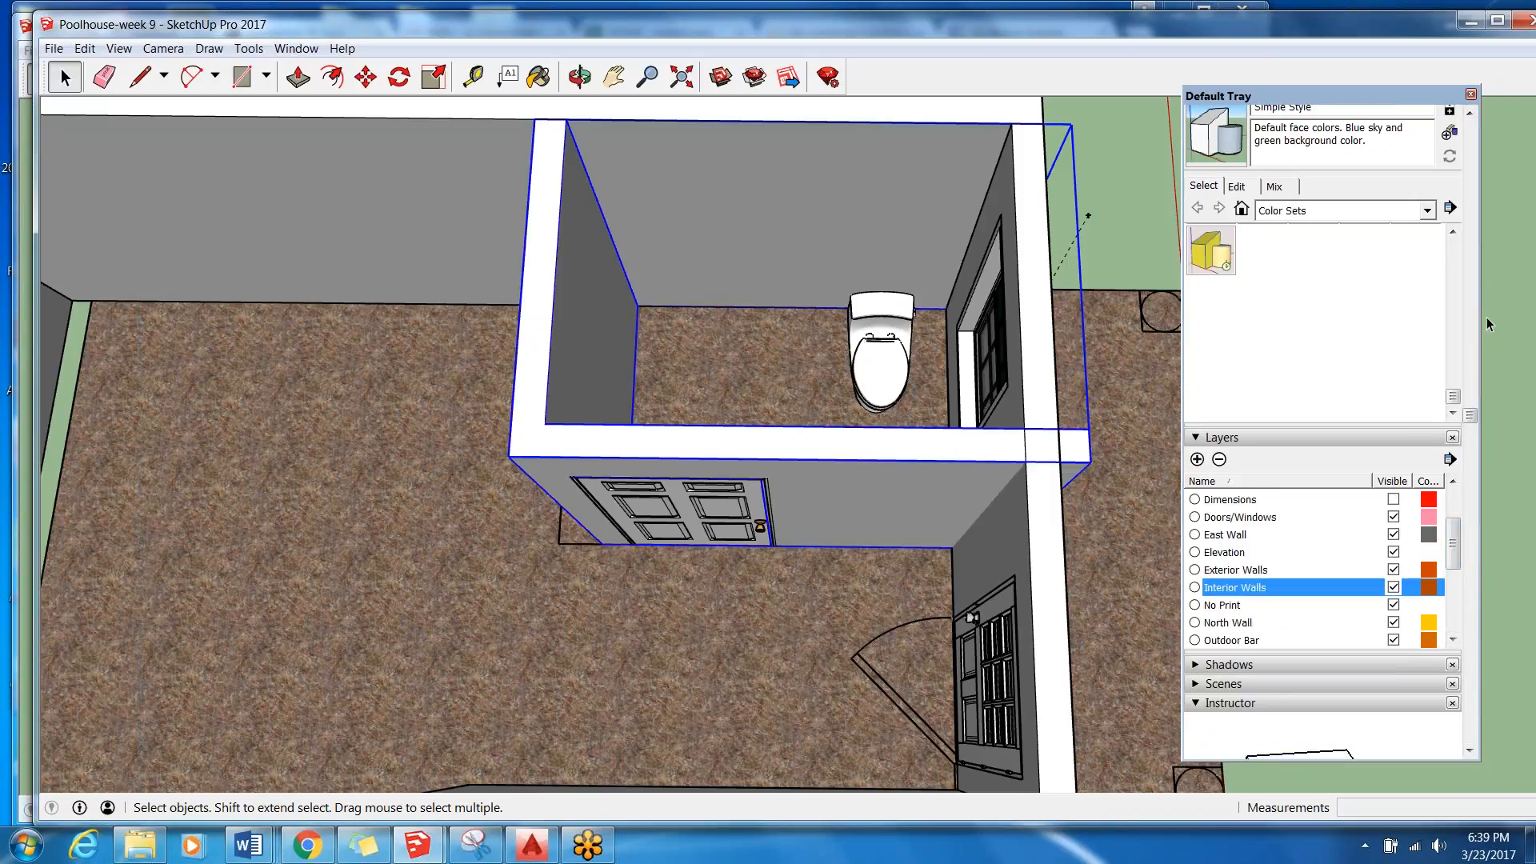
left_click_drag(1471, 415, 1477, 122)
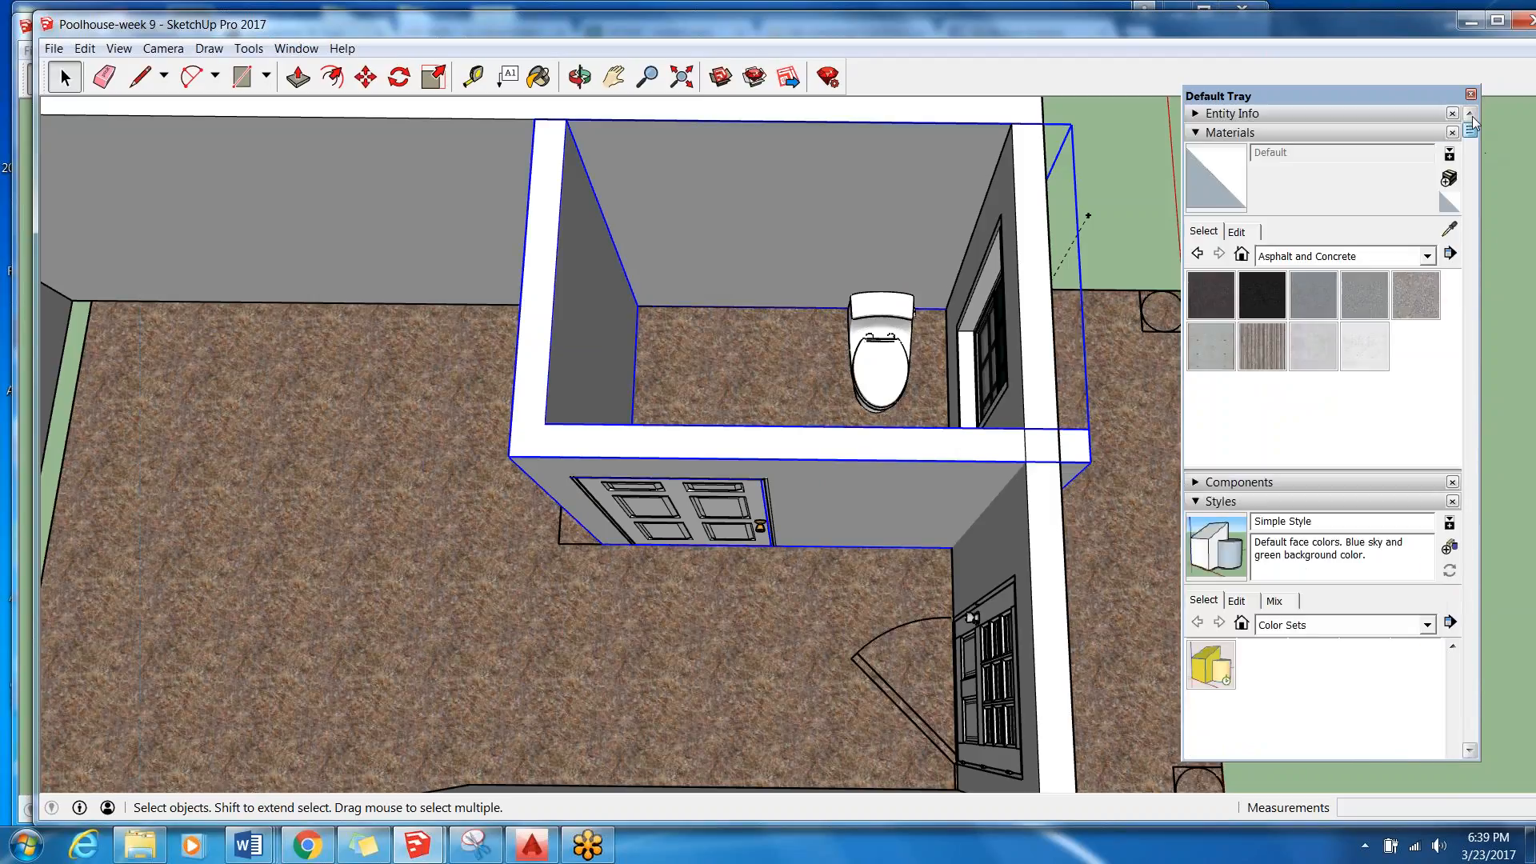
left_click(1232, 113)
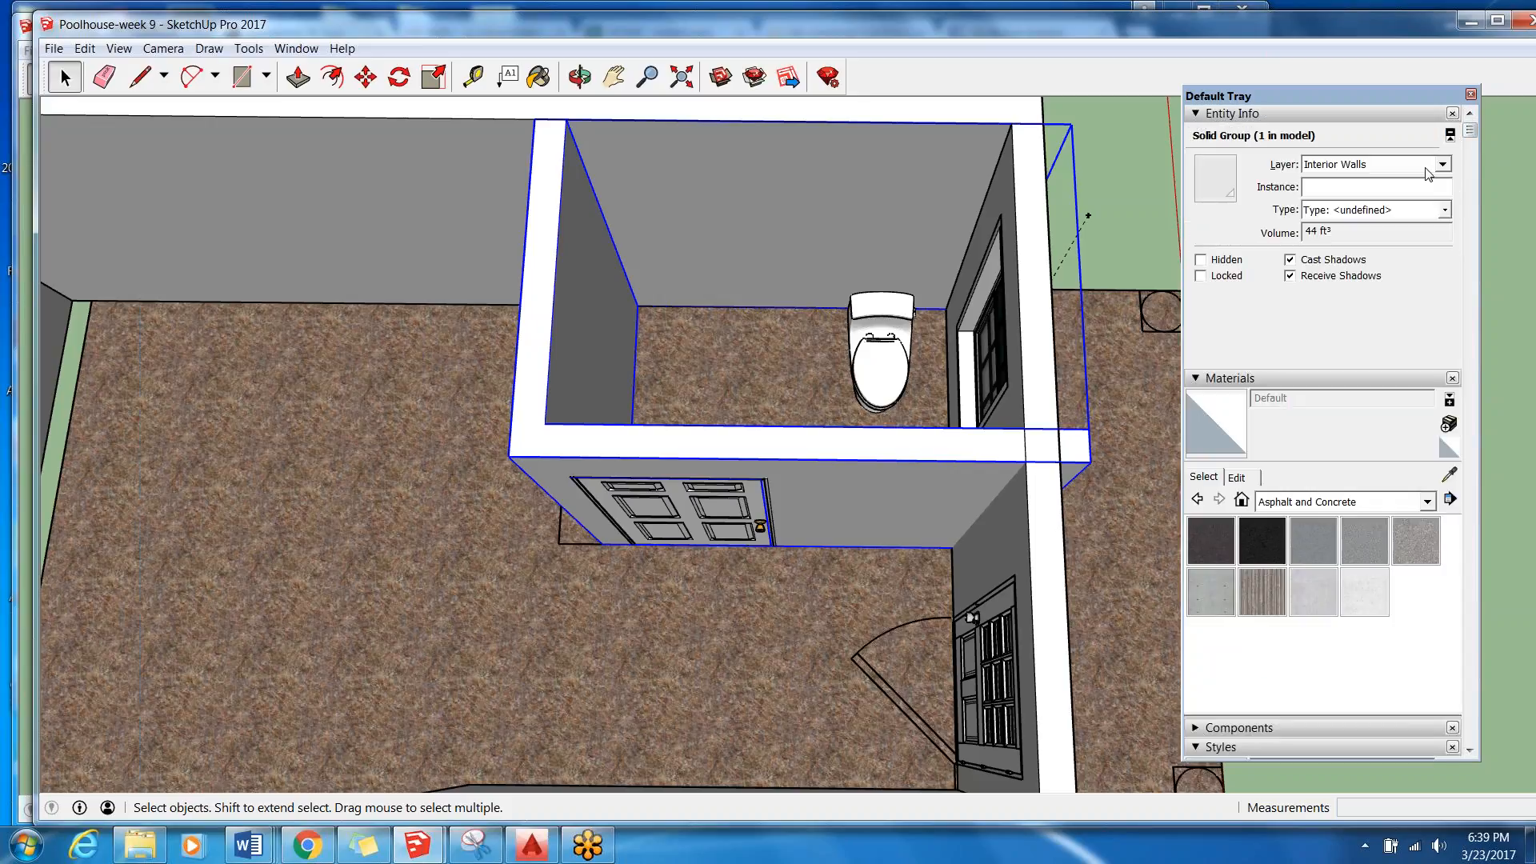
Hide the Interior Walls layer and select the six-panel door.
left_click_drag(1470, 130, 1528, 568)
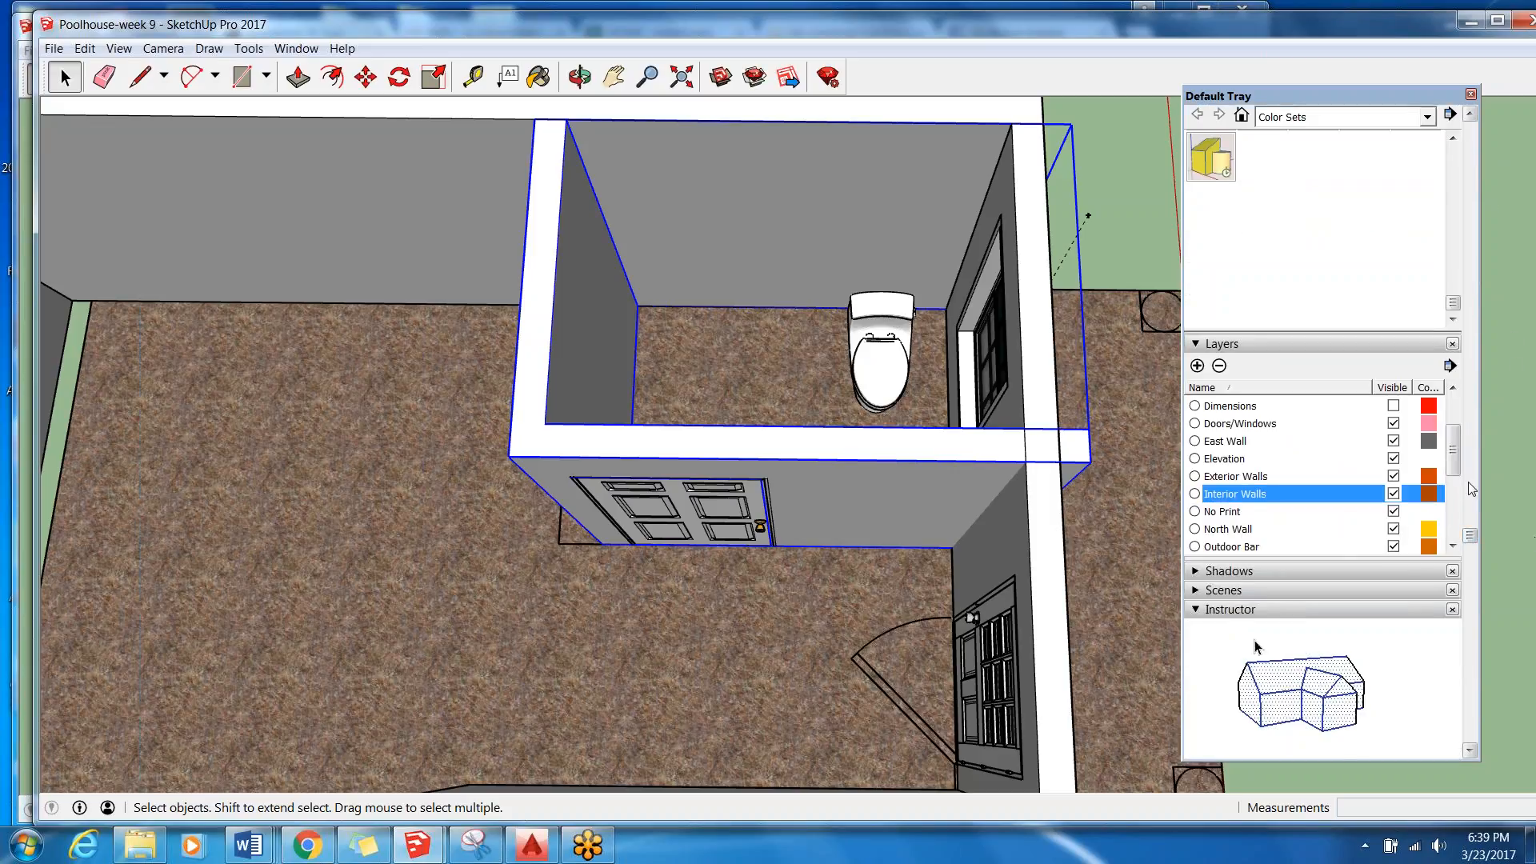
left_click(1394, 493)
scroll(1400, 500, "up", 5)
left_click(608, 492)
scroll(612, 503, "up", 3)
scroll(613, 501, "up", 1)
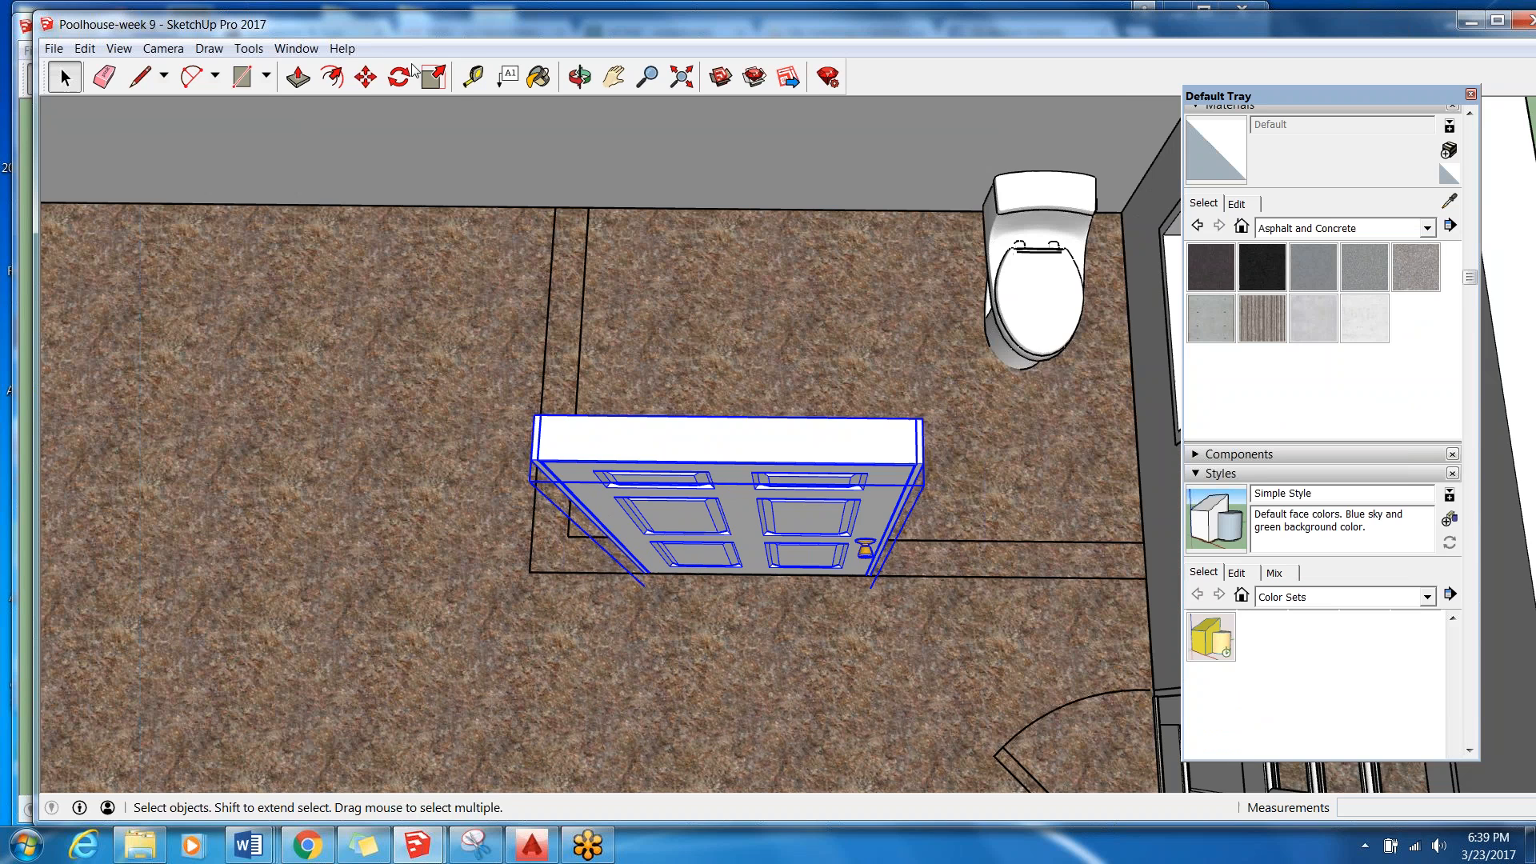
left_click(432, 77)
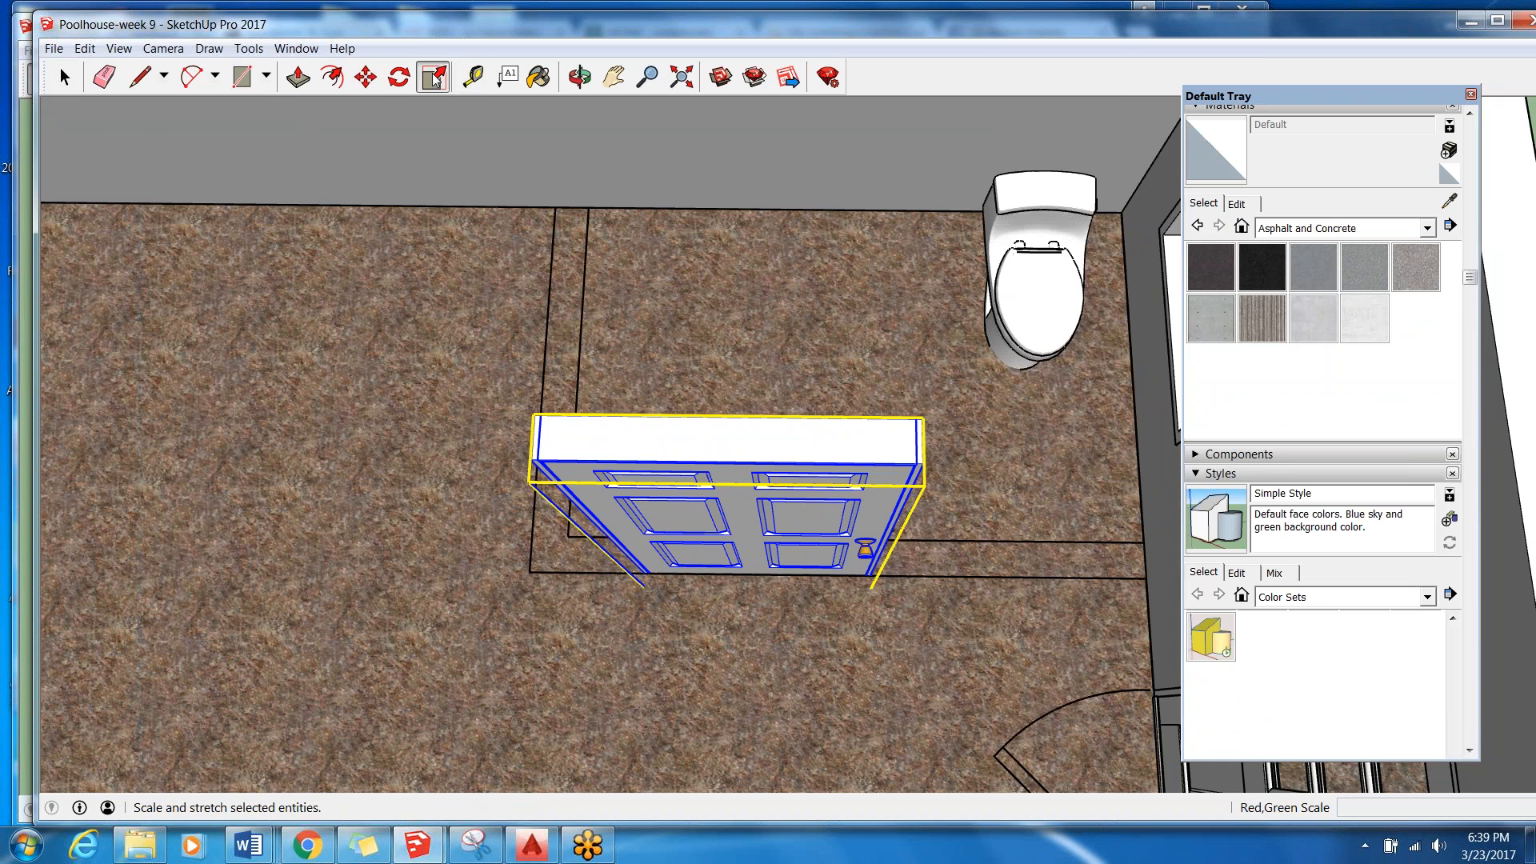
scroll(815, 443, "up", 1)
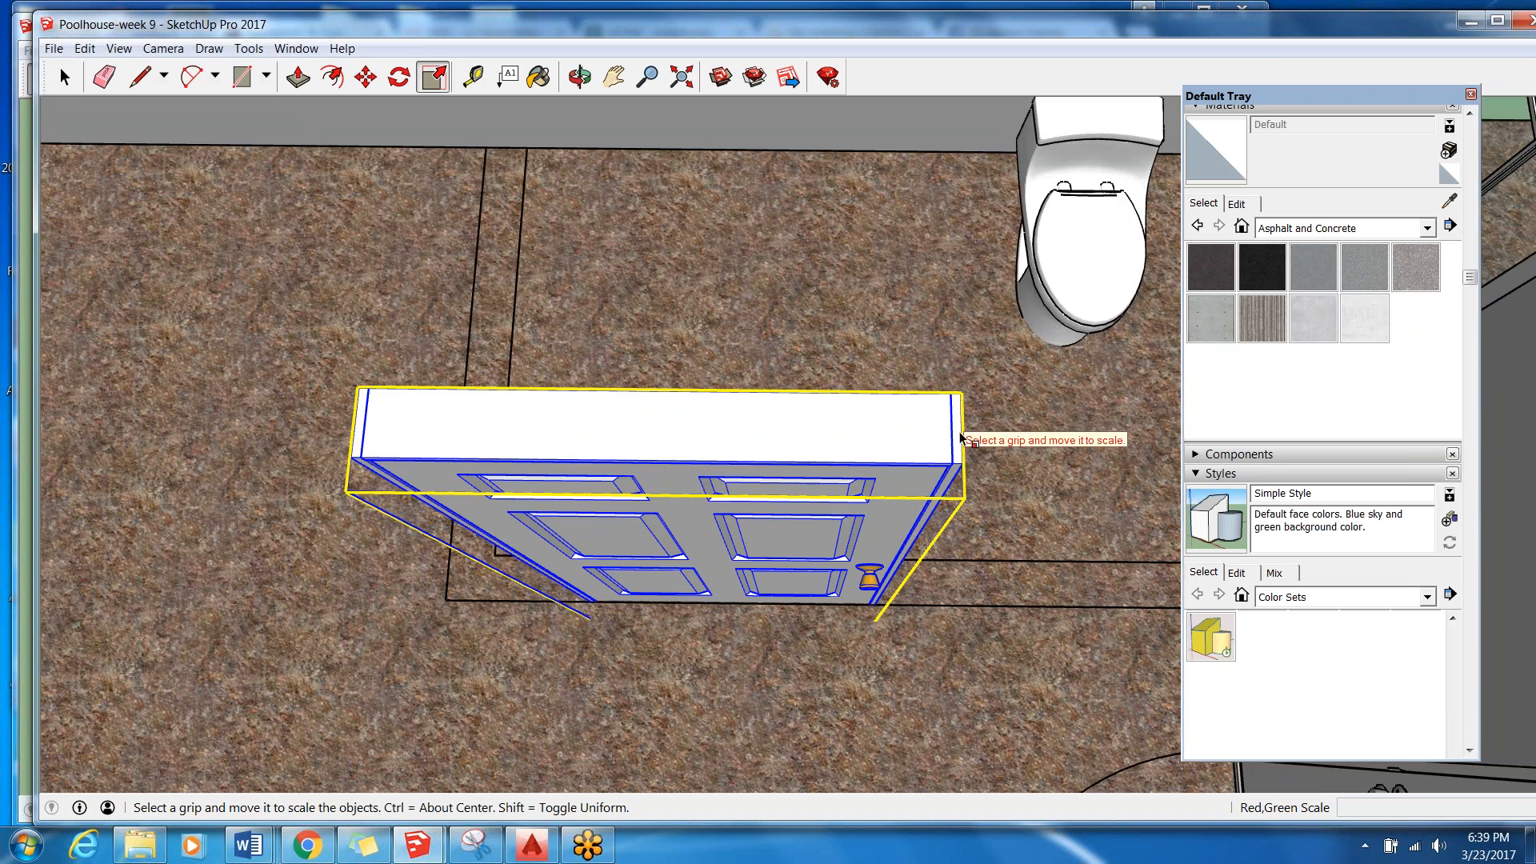
middle_click_drag(975, 474, 1179, 345)
scroll(841, 208, "down", 4)
scroll(647, 723, "down", 1)
scroll(766, 448, "up", 5)
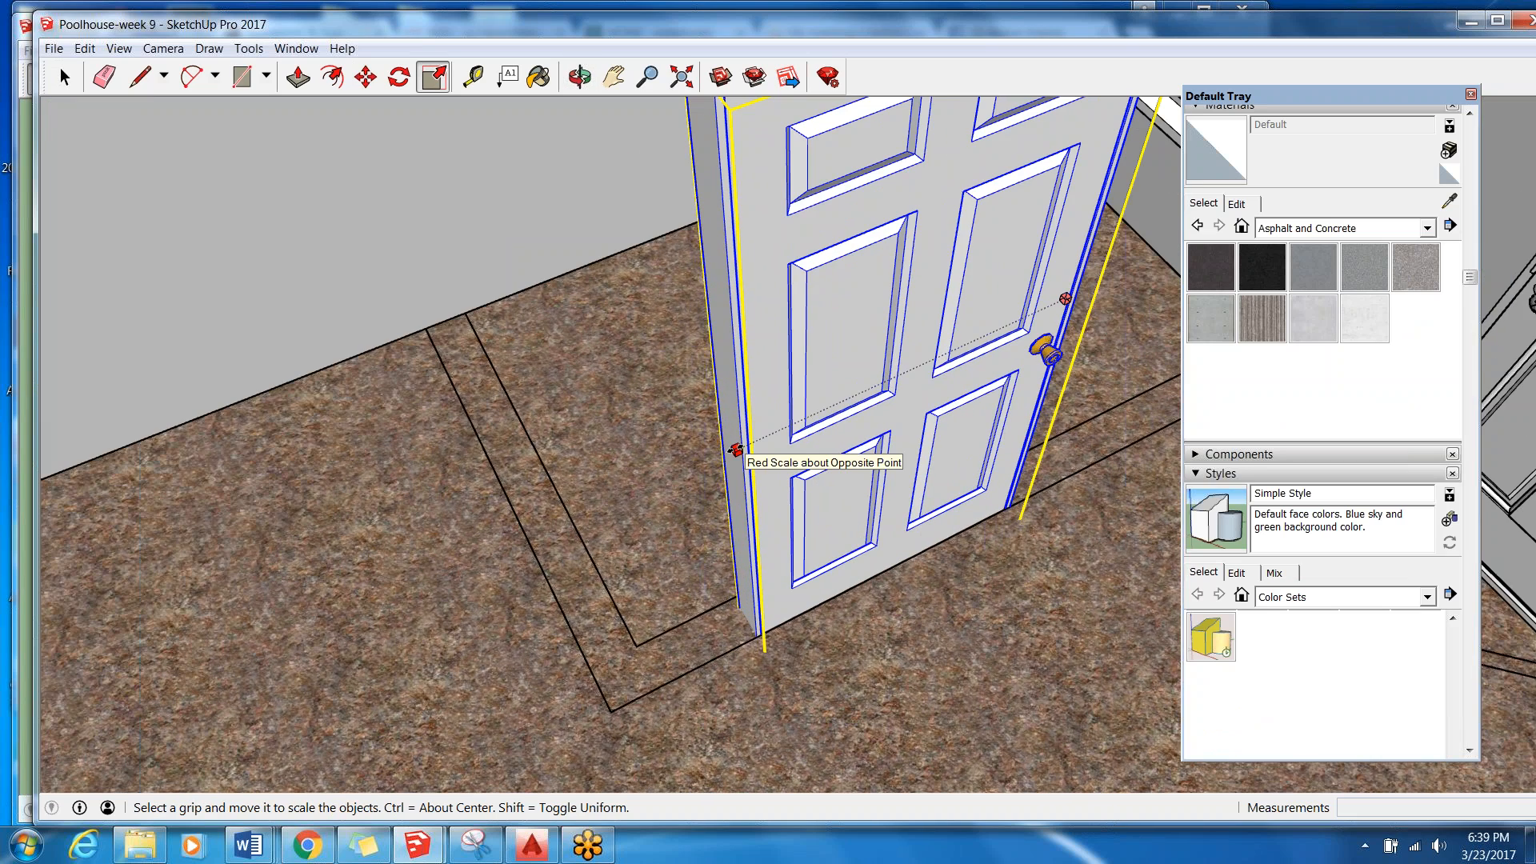
middle_click_drag(732, 447, 538, 113)
Measure the width of the six-panel door with the Tape Measure.
key("t")
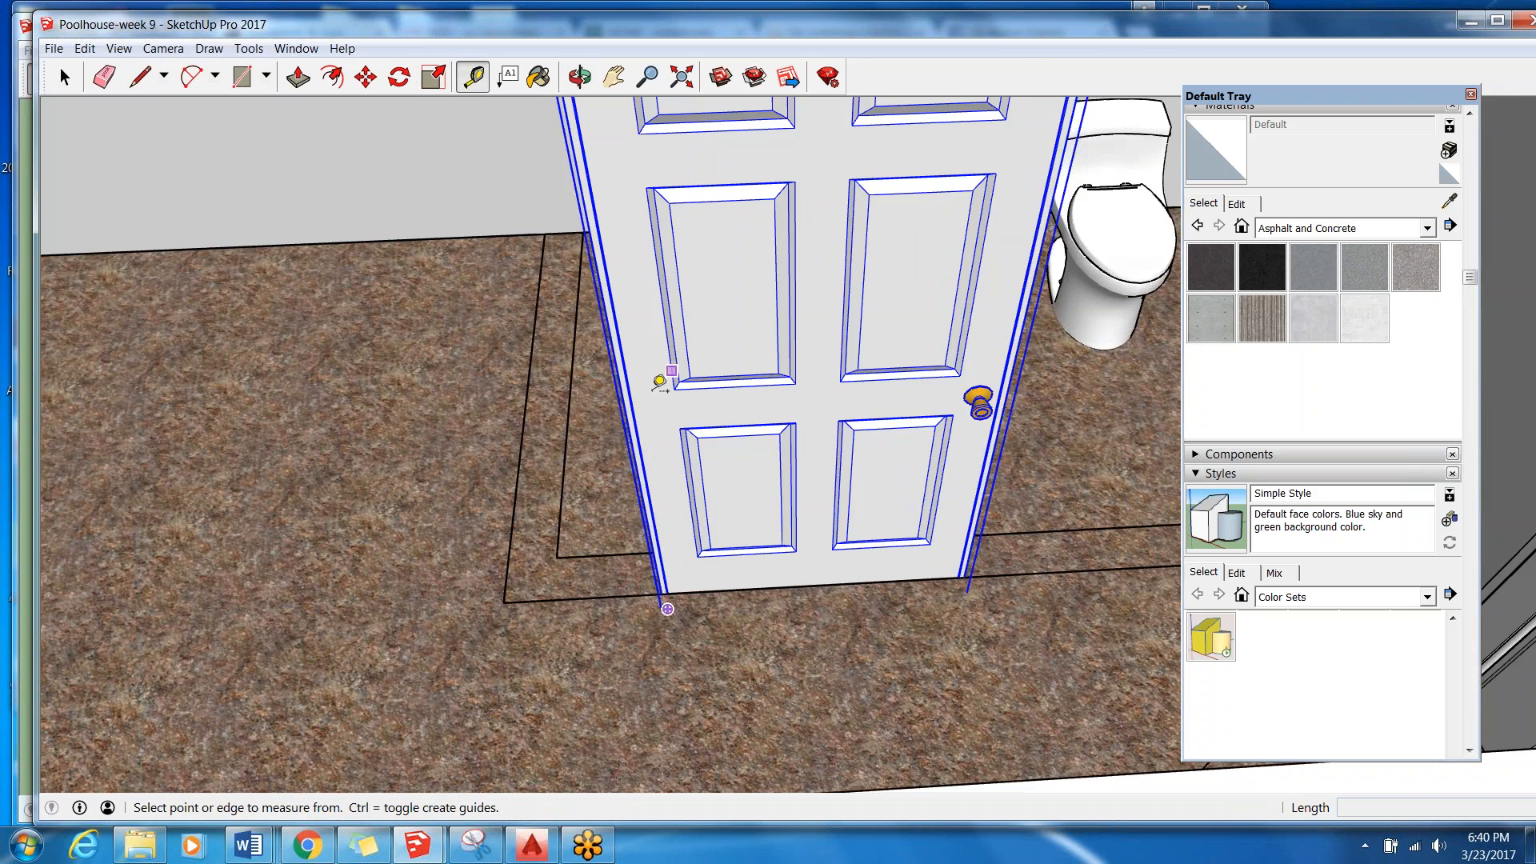
scroll(652, 383, "up", 3)
scroll(644, 372, "up", 1)
left_click(632, 372)
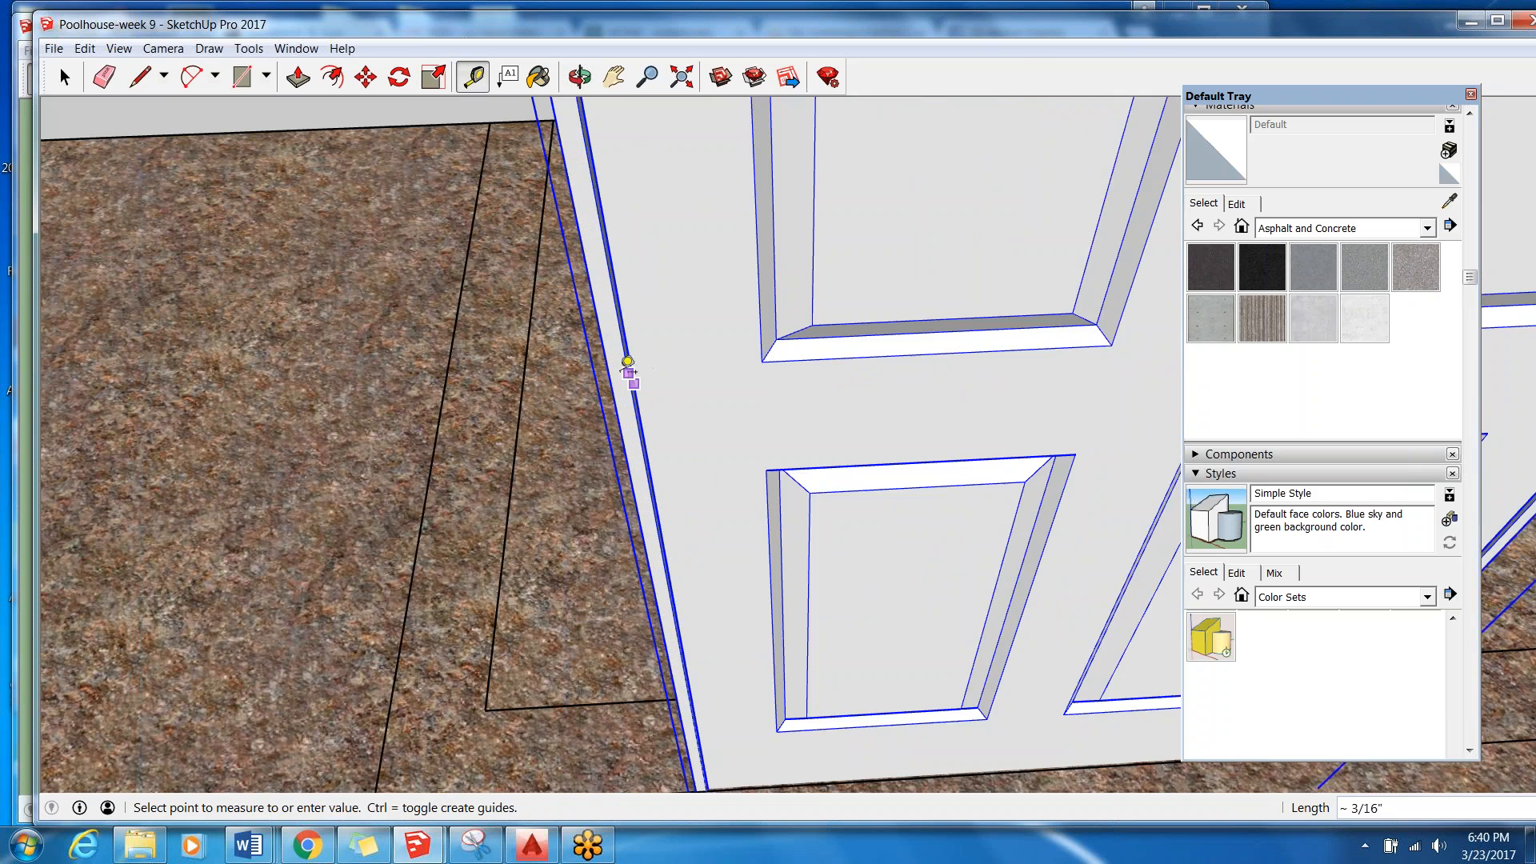
scroll(618, 392, "up", 3)
scroll(617, 372, "down", 2)
scroll(669, 377, "up", 3)
left_click(694, 376)
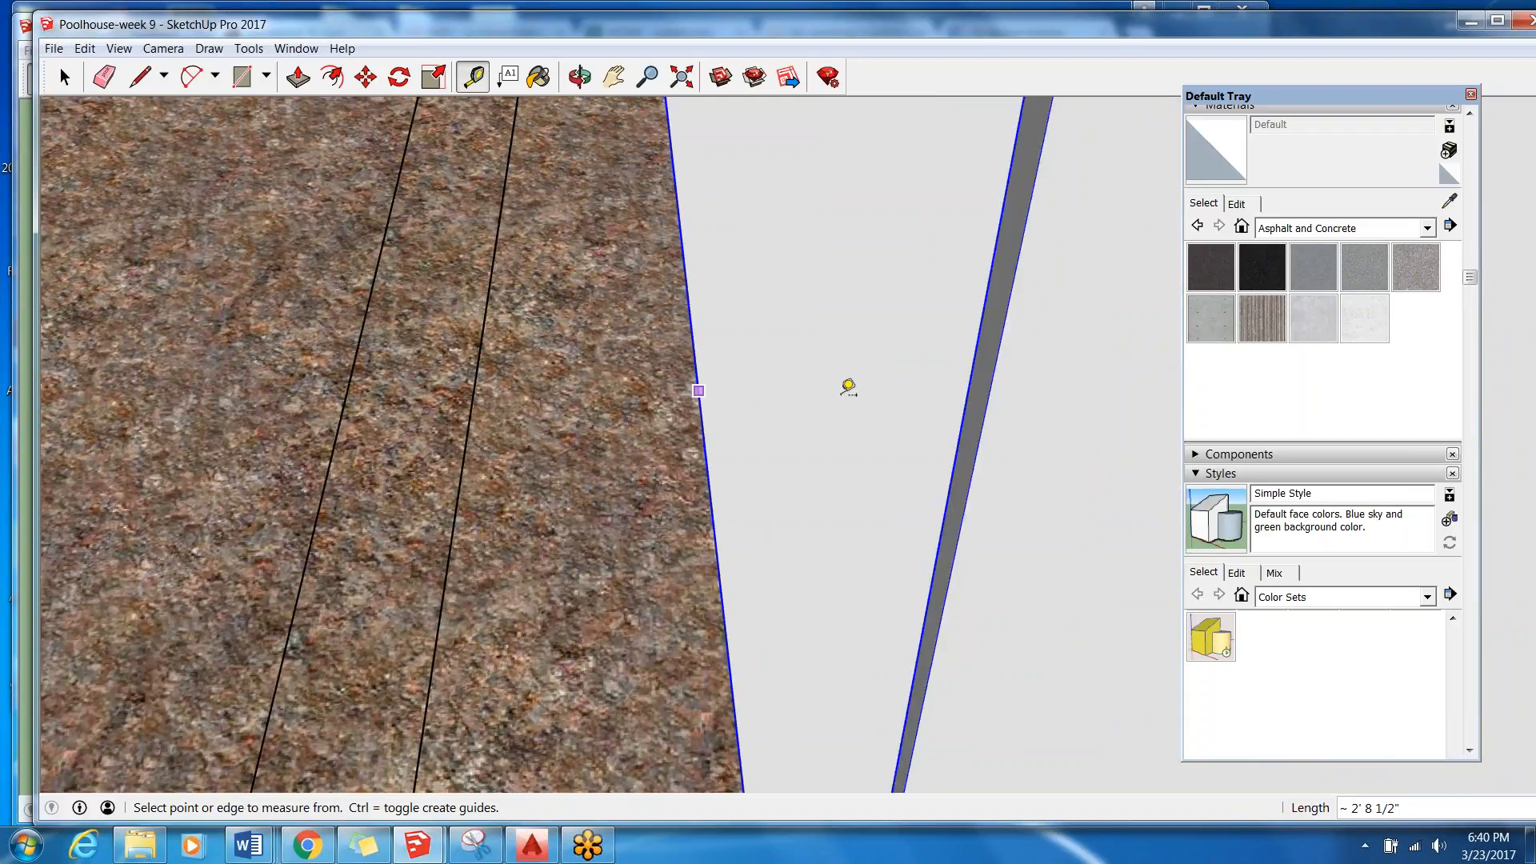
Measure across the narrow strip along the side edge of the six-panel door's frame.
left_click(964, 457)
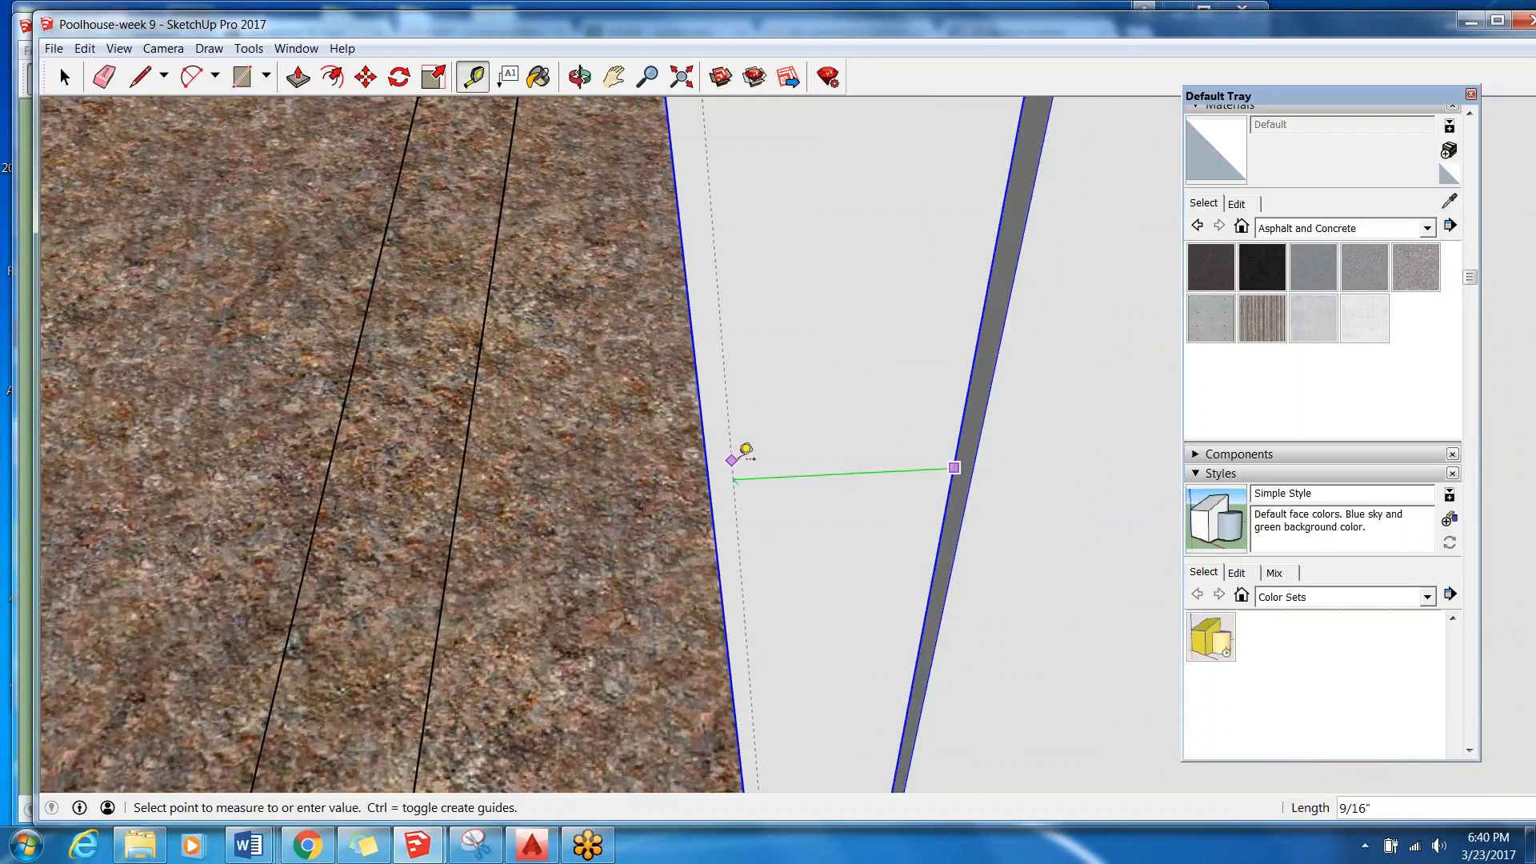
left_click(710, 478)
scroll(697, 472, "down", 5)
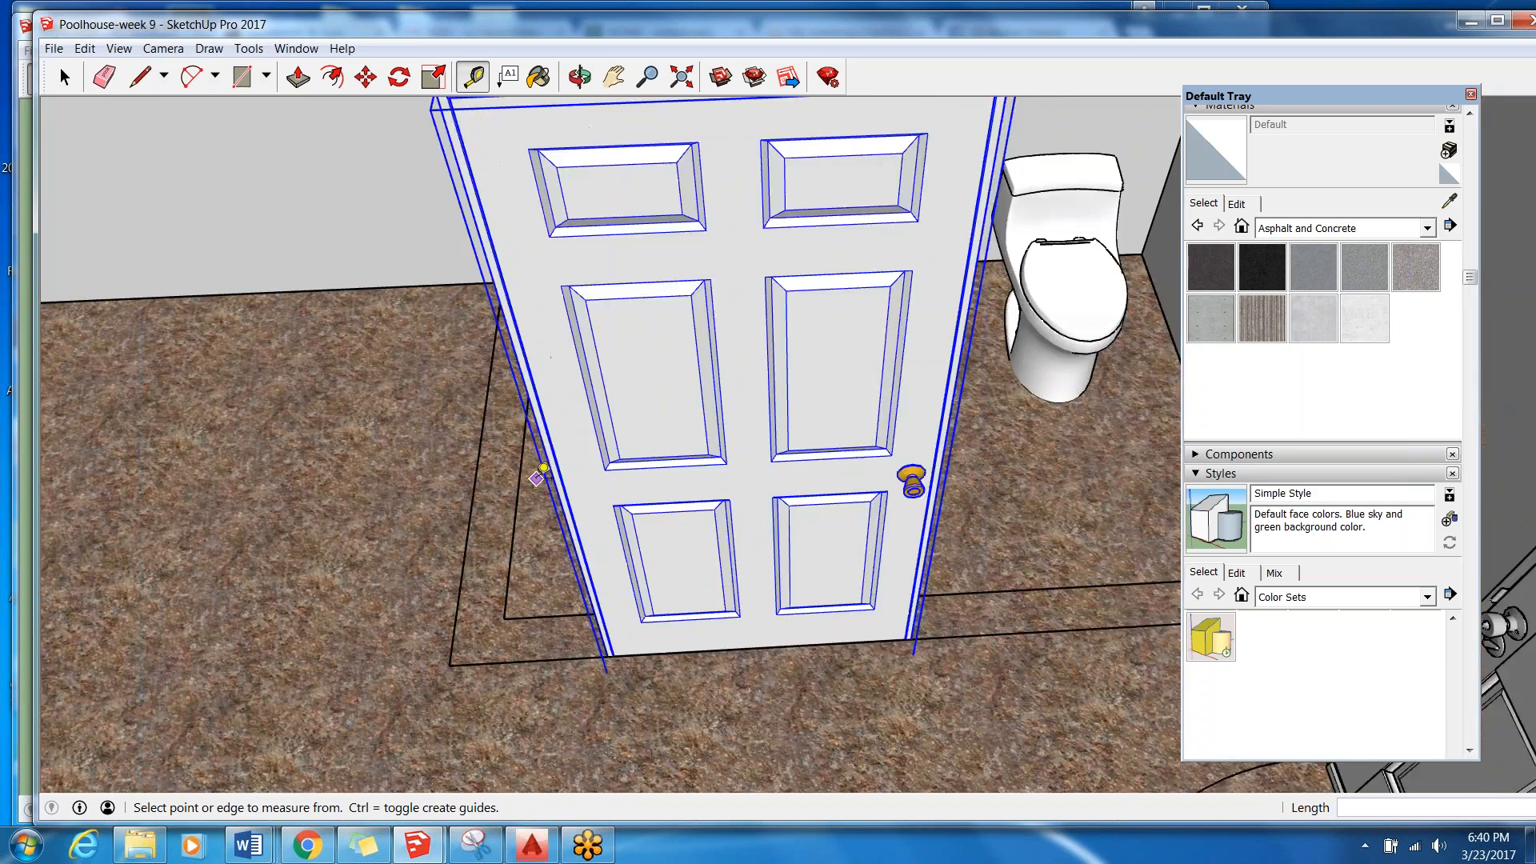
Scale the six-panel door's width along the red axis to about 0.96, keeping its opposite side fixed.
scroll(912, 428, "down", 3)
middle_click_drag(913, 428, 786, 444)
scroll(677, 432, "up", 6)
scroll(790, 439, "down", 1)
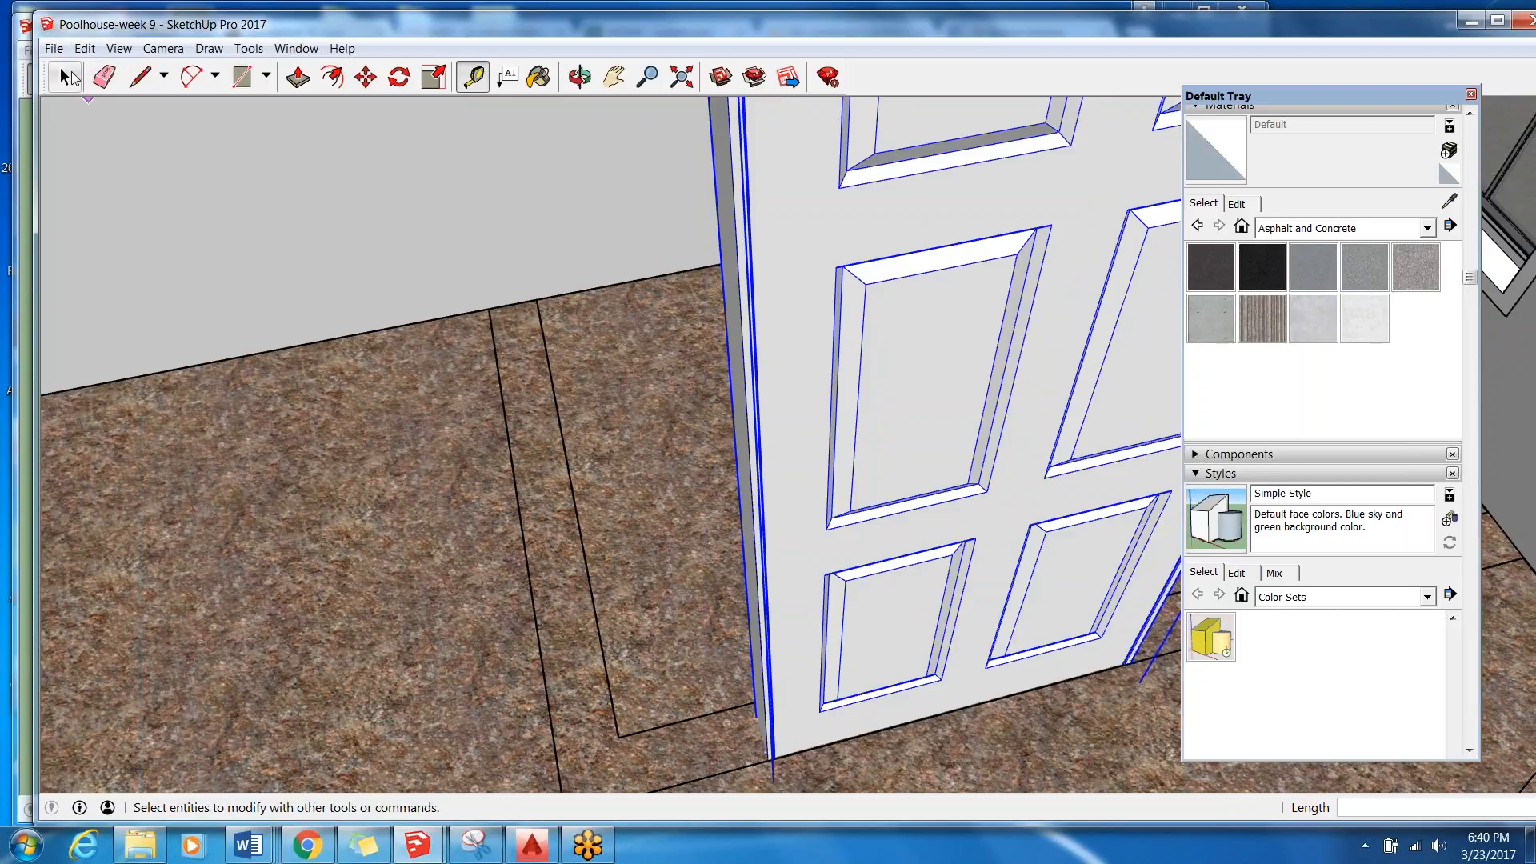
left_click(65, 76)
left_click(433, 77)
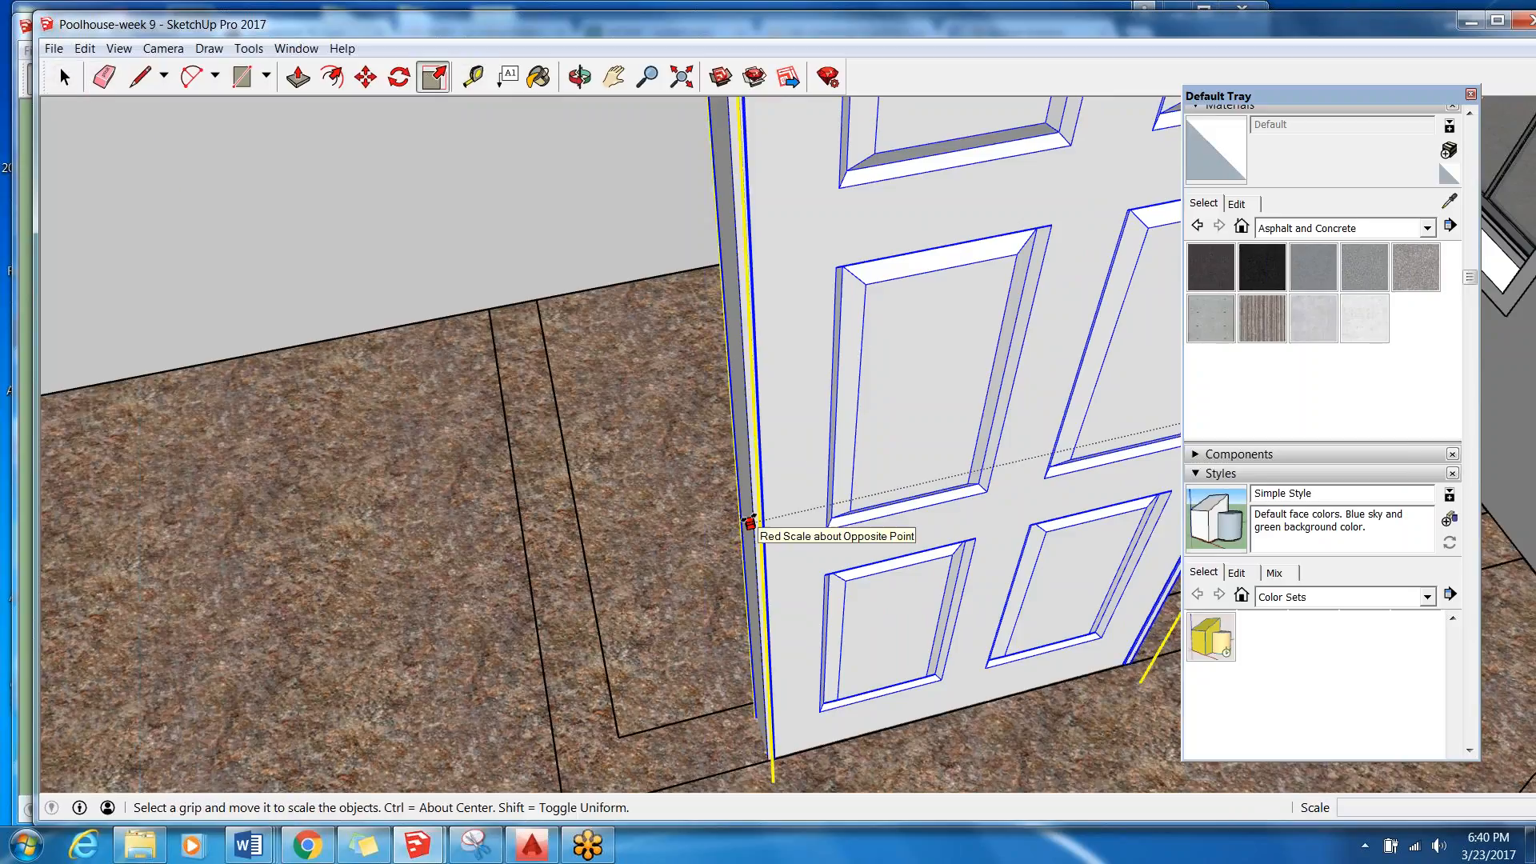
left_click_drag(750, 520, 771, 517)
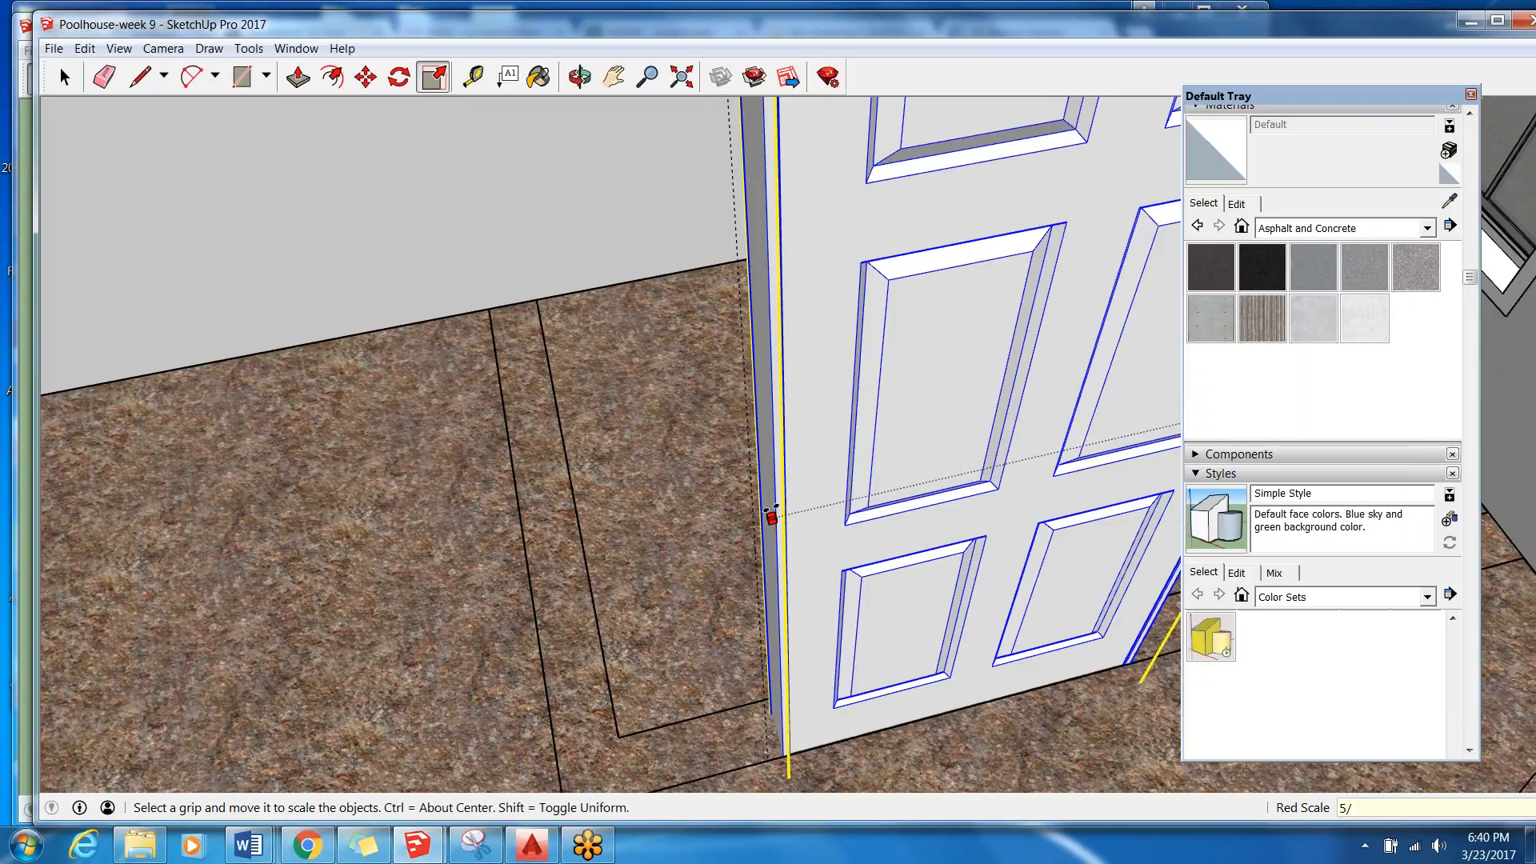
key("Return")
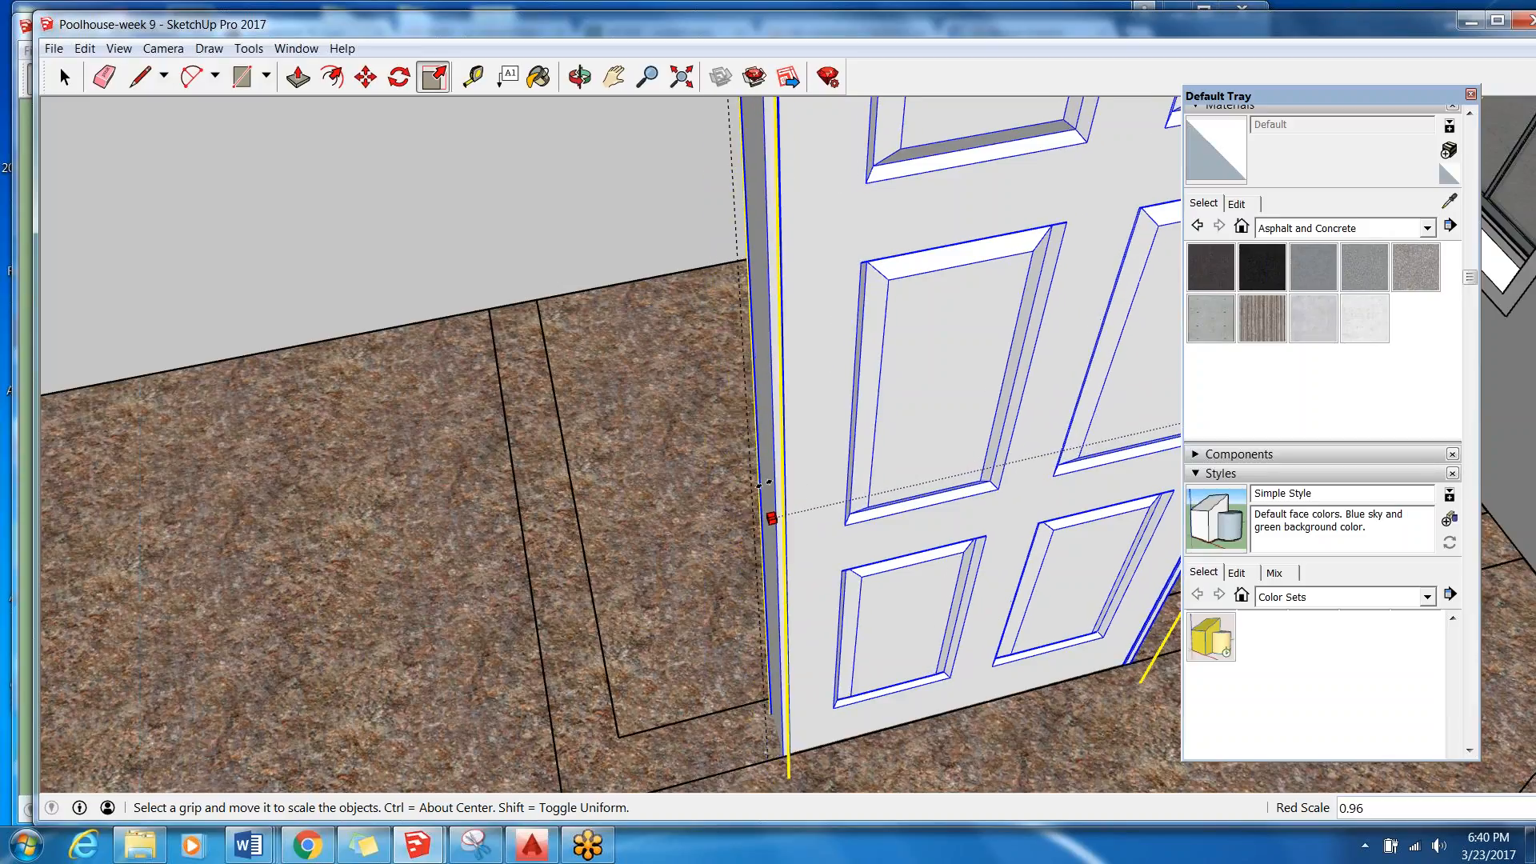
left_click(764, 484)
Make the Interior Walls layer visible again to see the door within the bathroom wall.
scroll(740, 564, "down", 5)
mouse_move(740, 564)
middle_mouse_down()
mouse_move(755, 552)
mouse_move(727, 531)
mouse_move(704, 425)
middle_mouse_up()
scroll(754, 552, "up", 3)
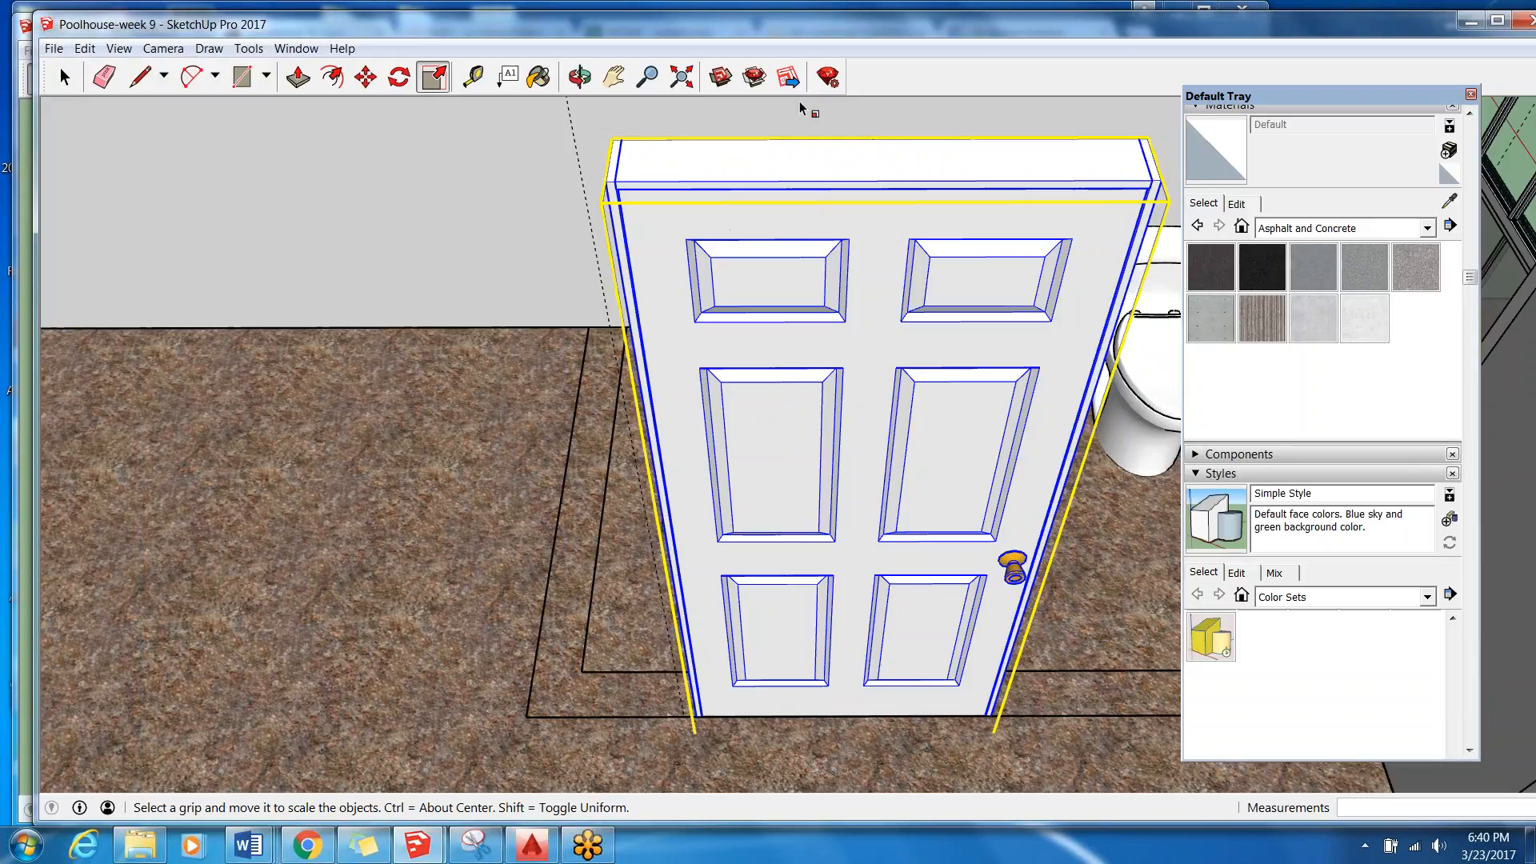
scroll(914, 440, "down", 5)
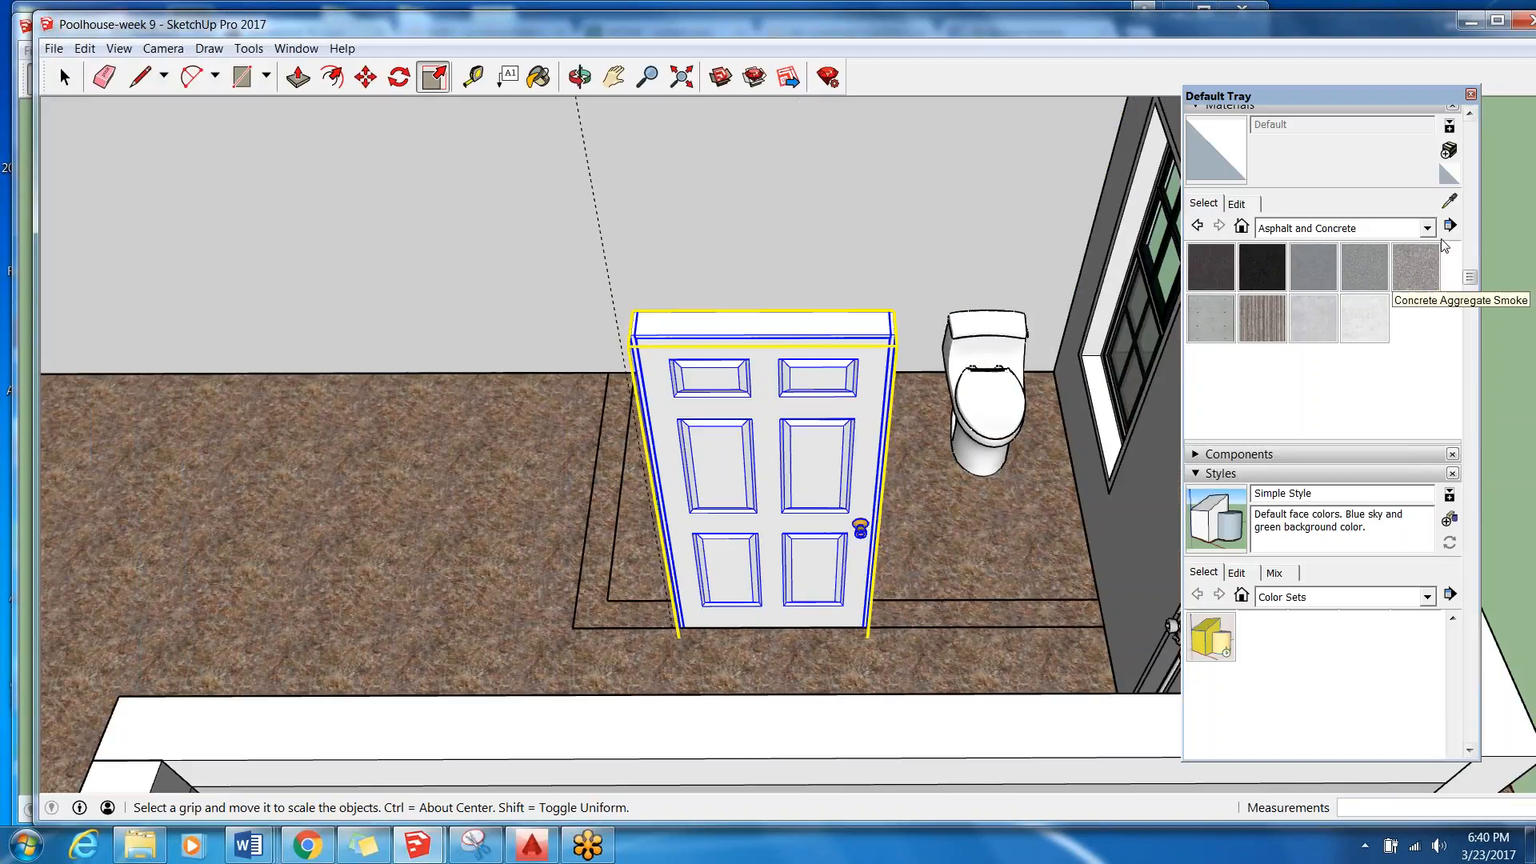
left_click_drag(1474, 276, 1472, 550)
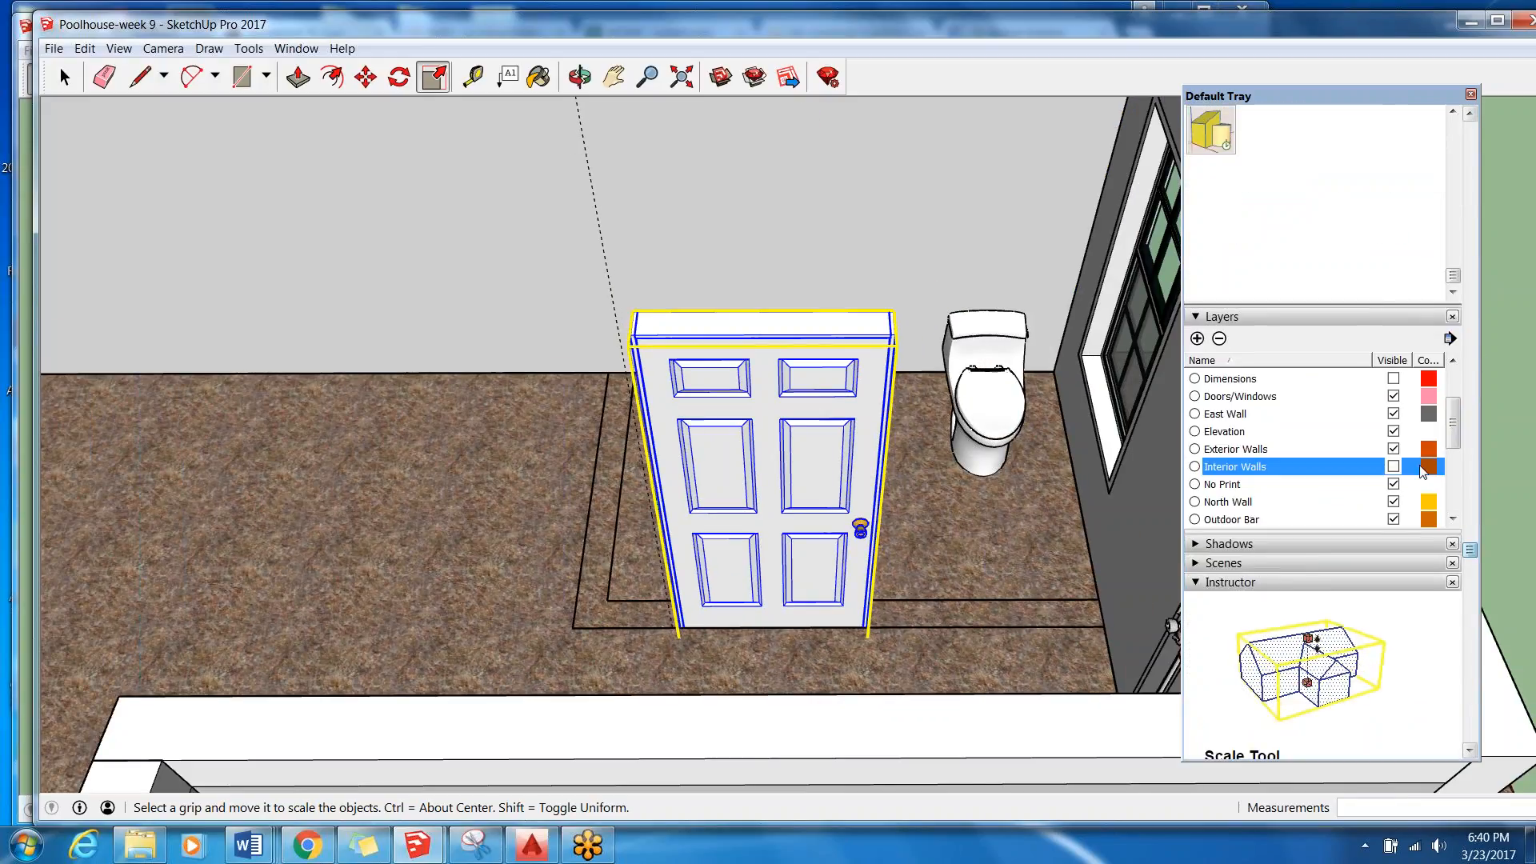
left_click(1394, 467)
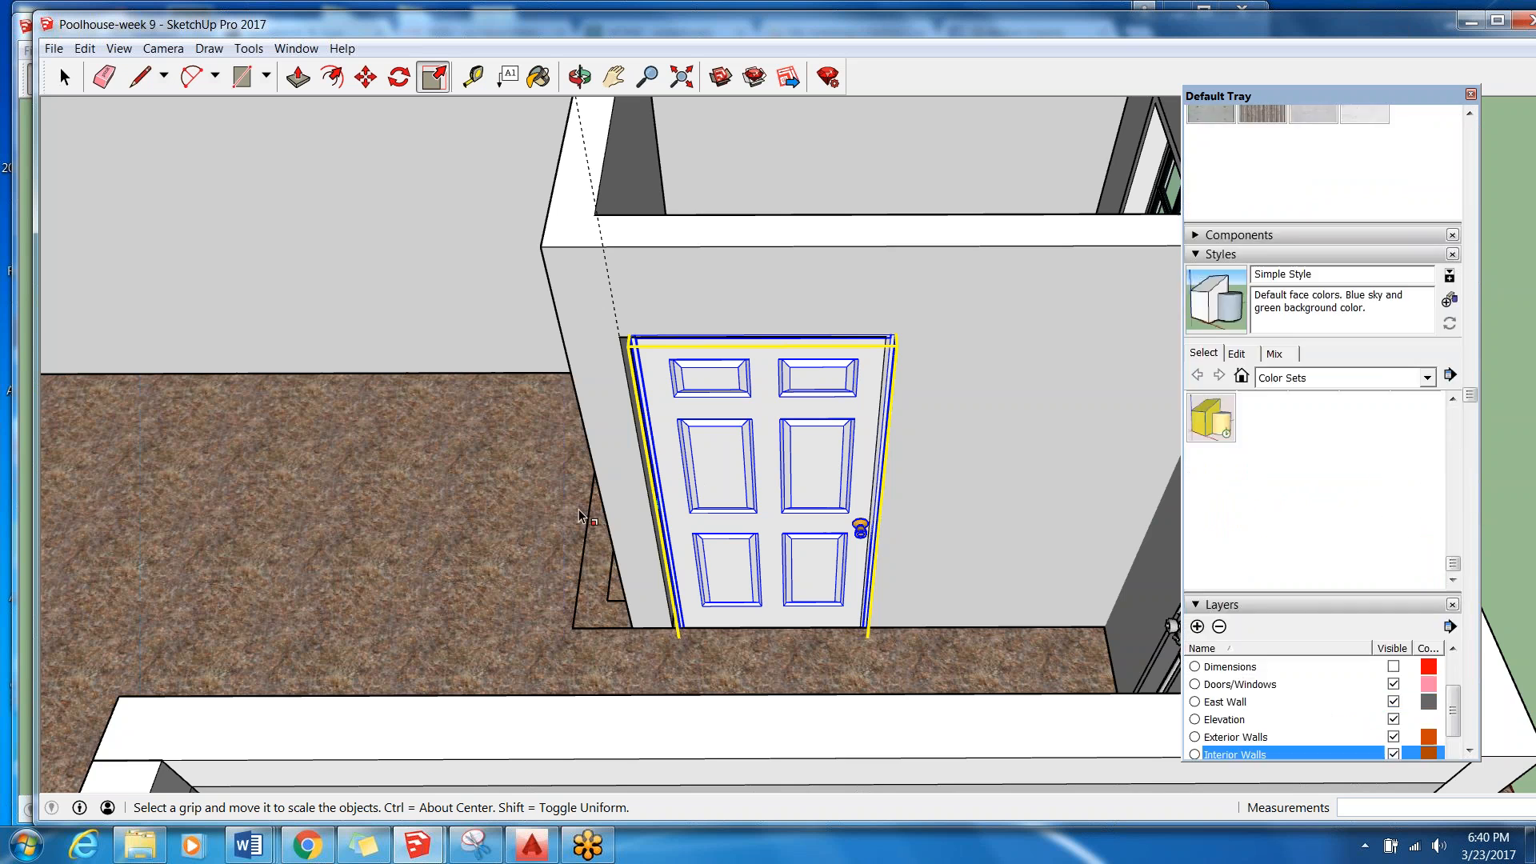
Try to stretch the door along the red axis to the doorway's side edge, and undo the scaling.
scroll(616, 564, "up", 6)
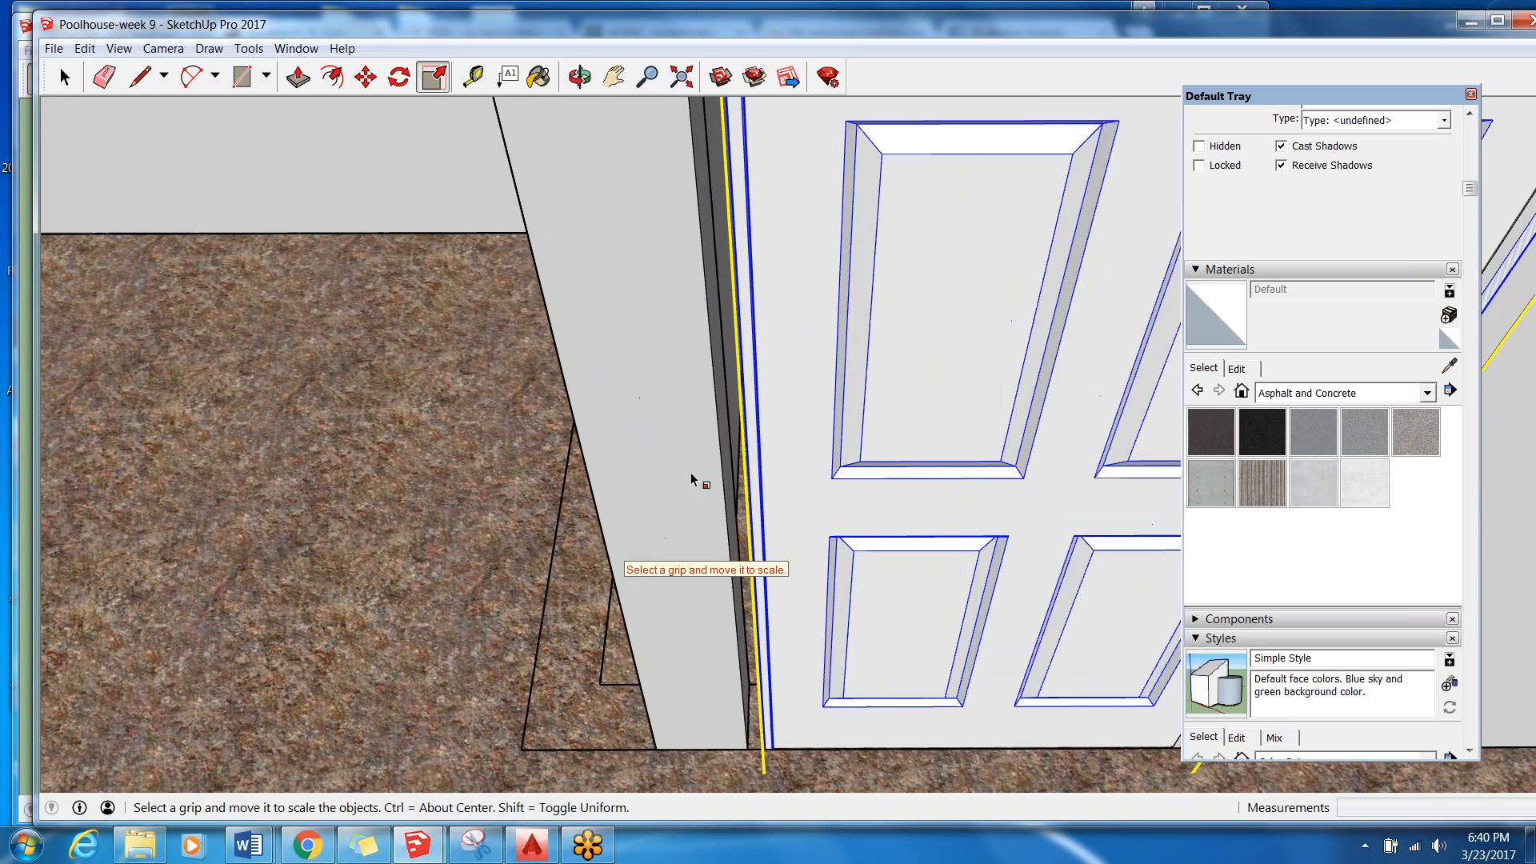
scroll(777, 458, "up", 3)
left_click_drag(785, 445, 731, 453)
scroll(624, 472, "down", 6)
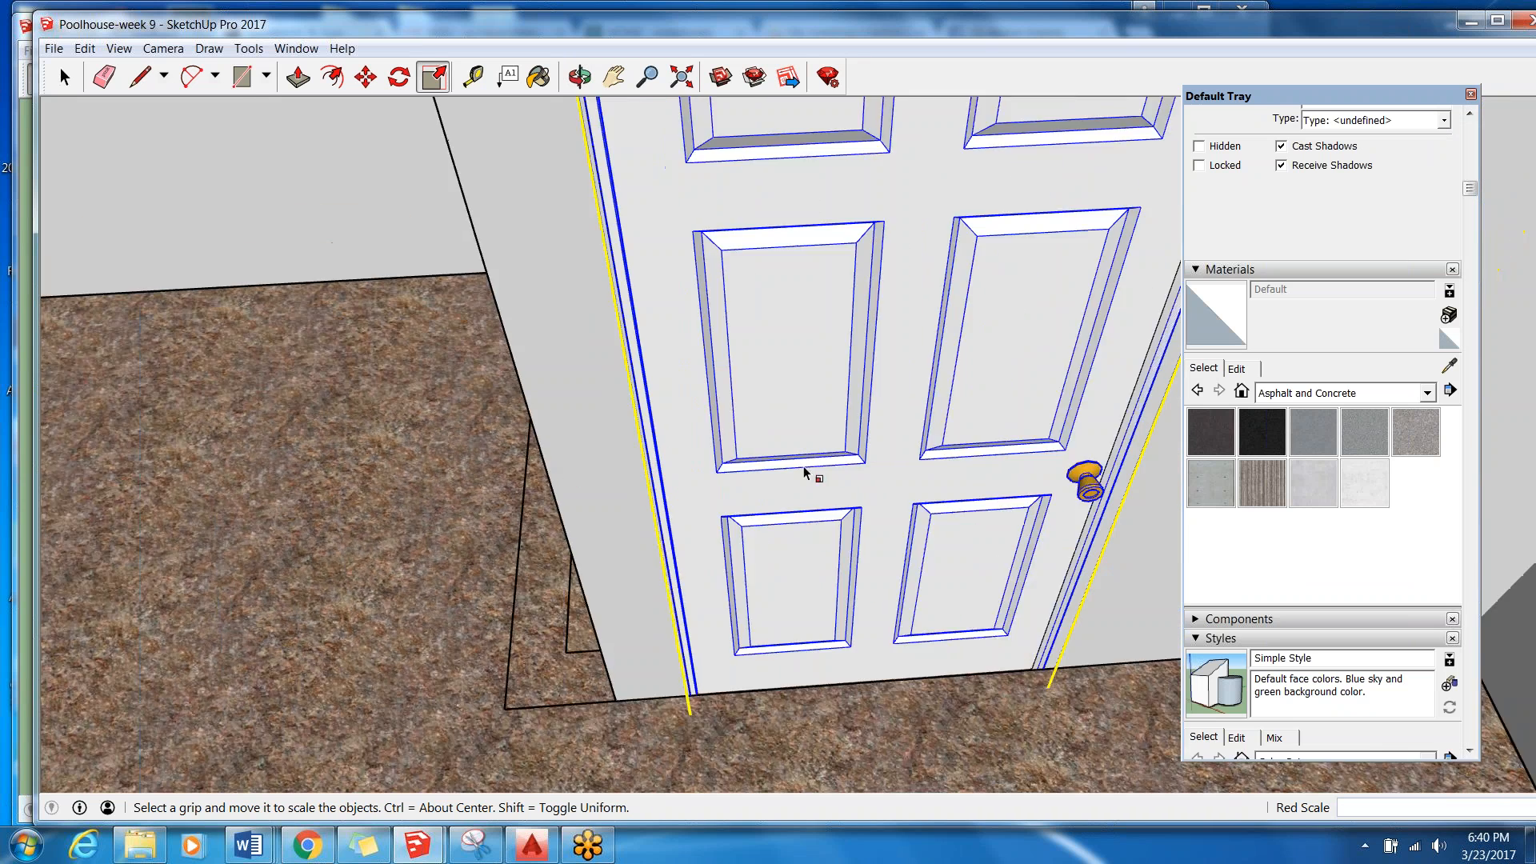
scroll(946, 256, "up", 3)
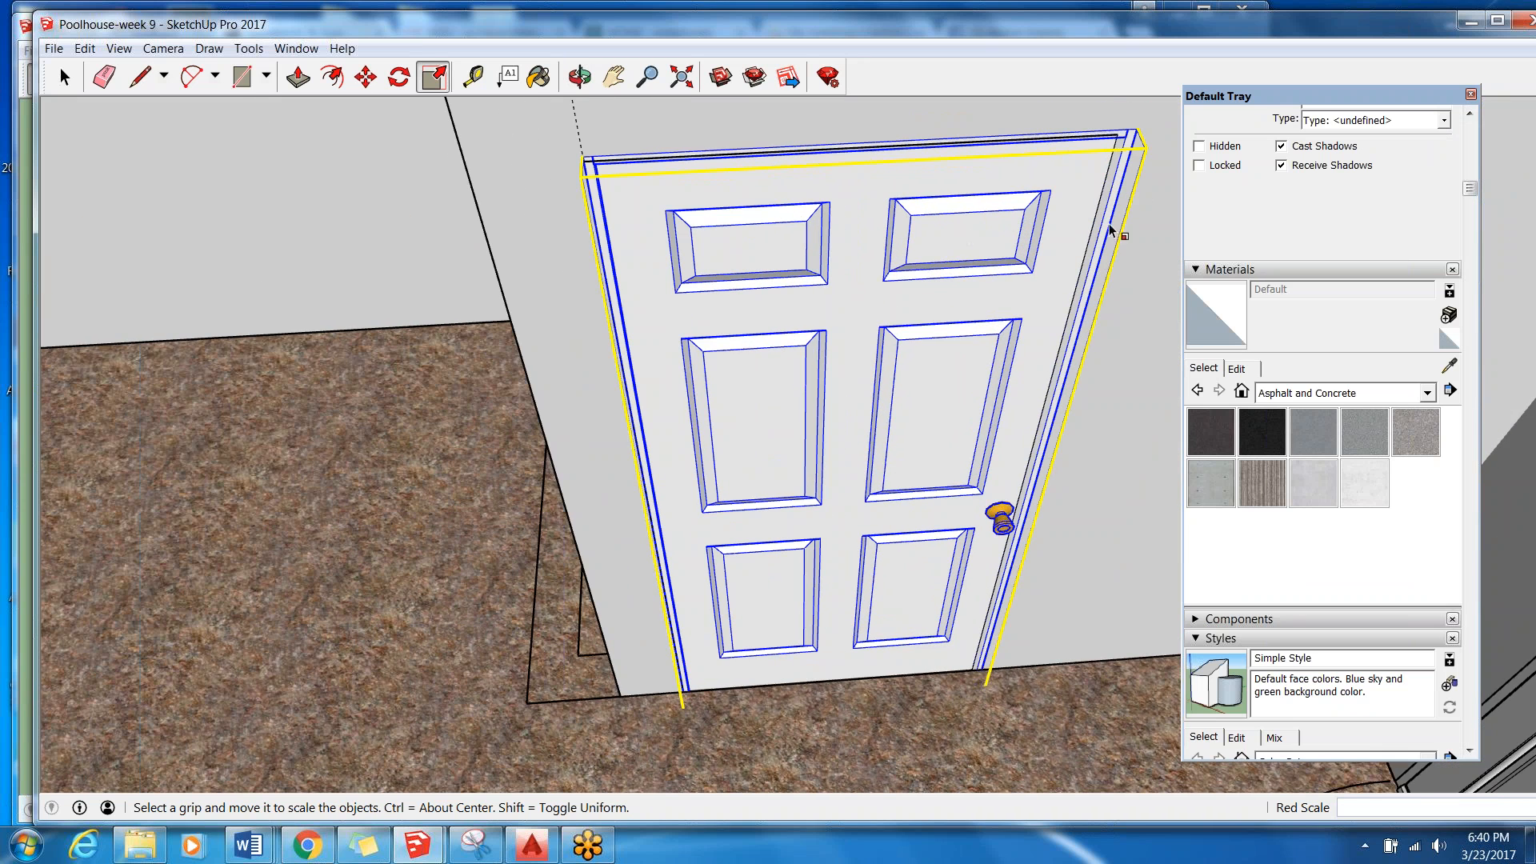
left_click(119, 48)
mouse_move(84, 48)
left_click(120, 70)
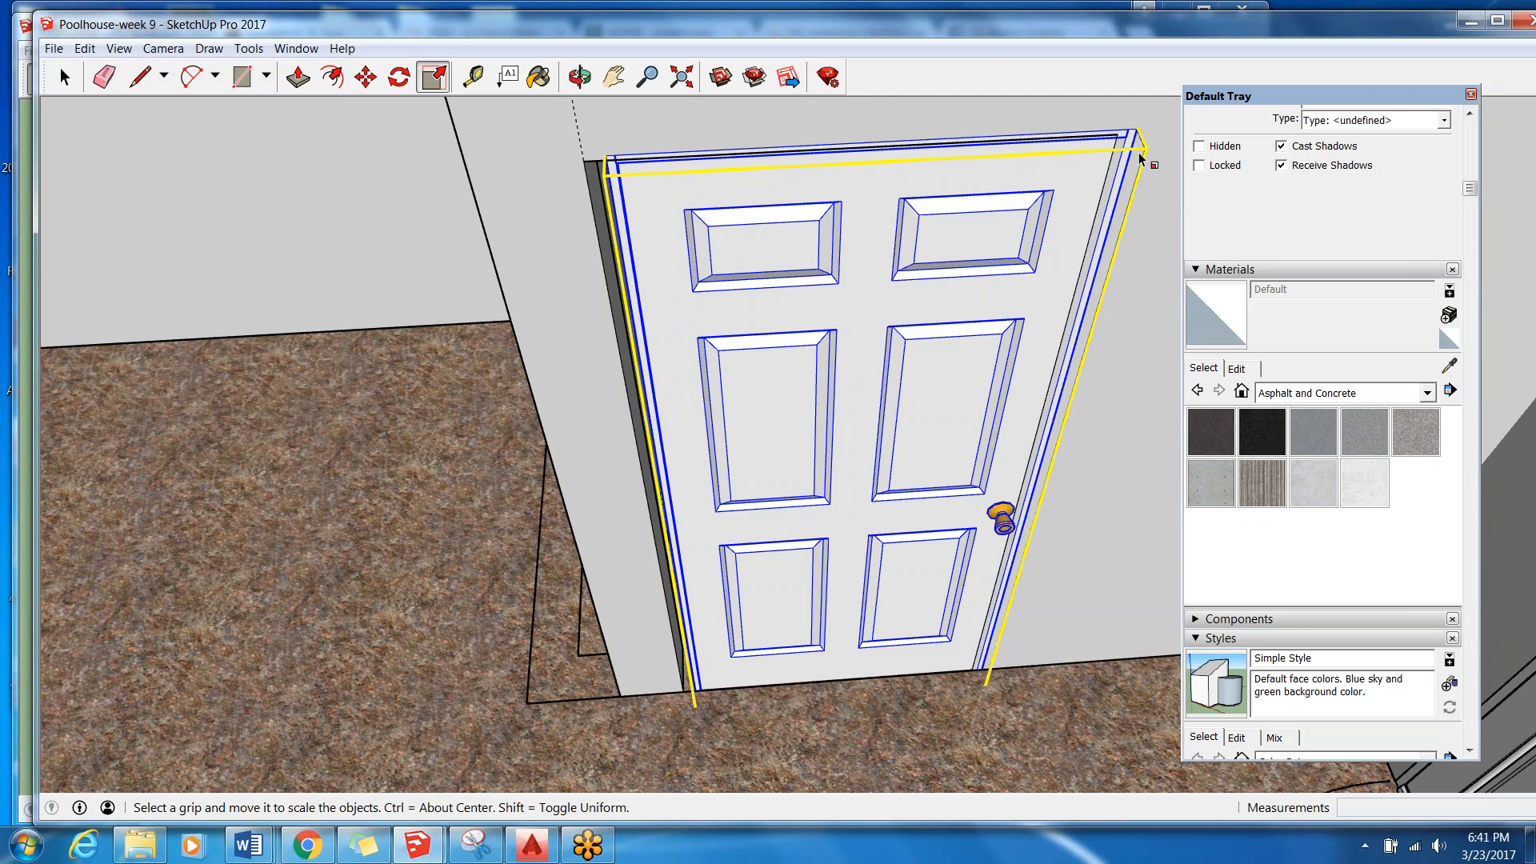
Move the door by its upper corner to the matching upper corner of the bathroom doorway.
left_click(365, 76)
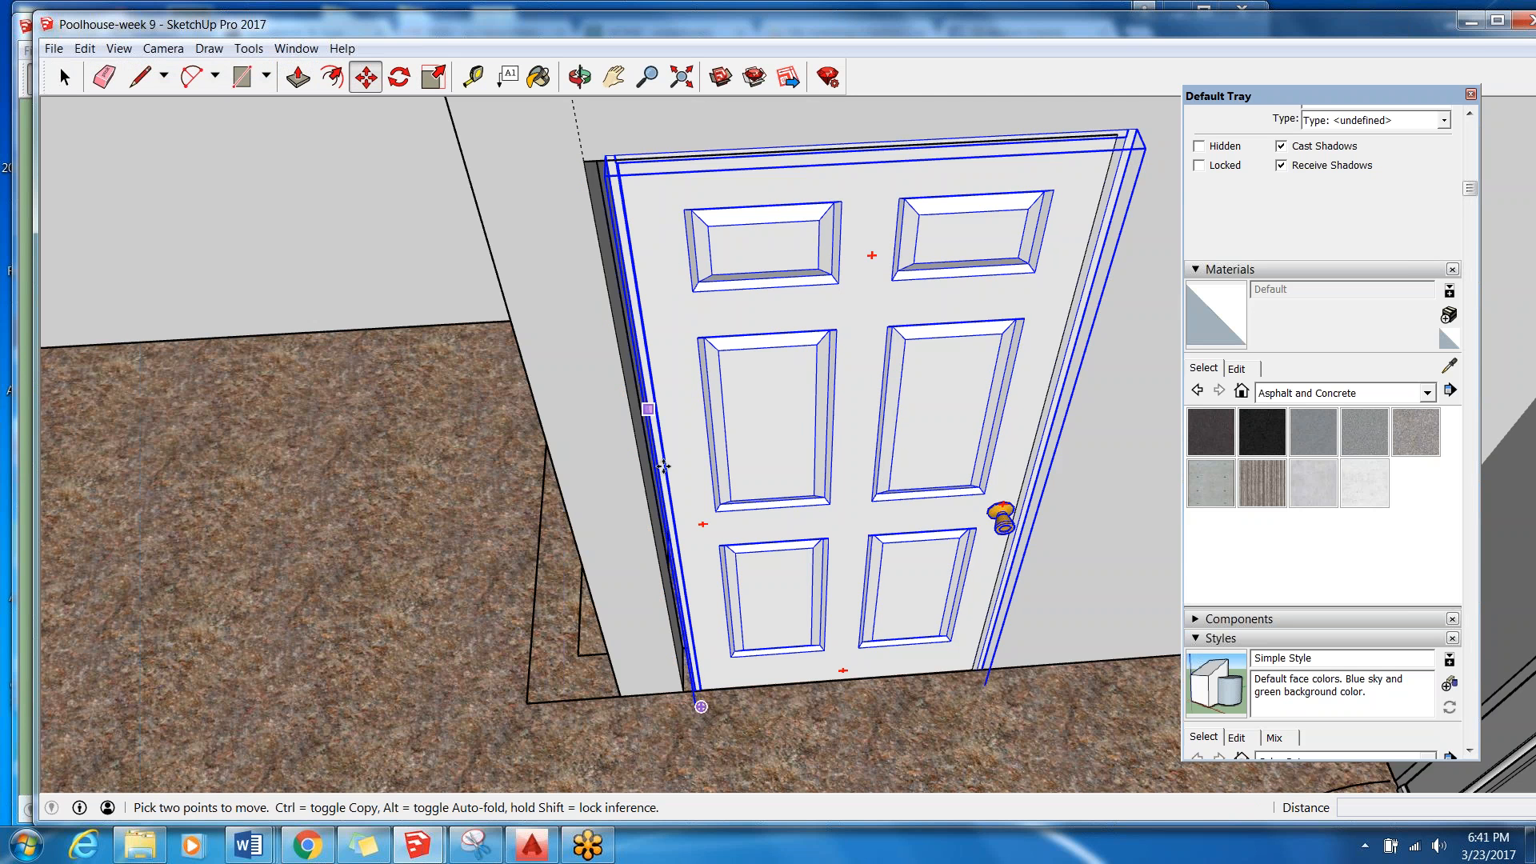
scroll(568, 105, "up", 10)
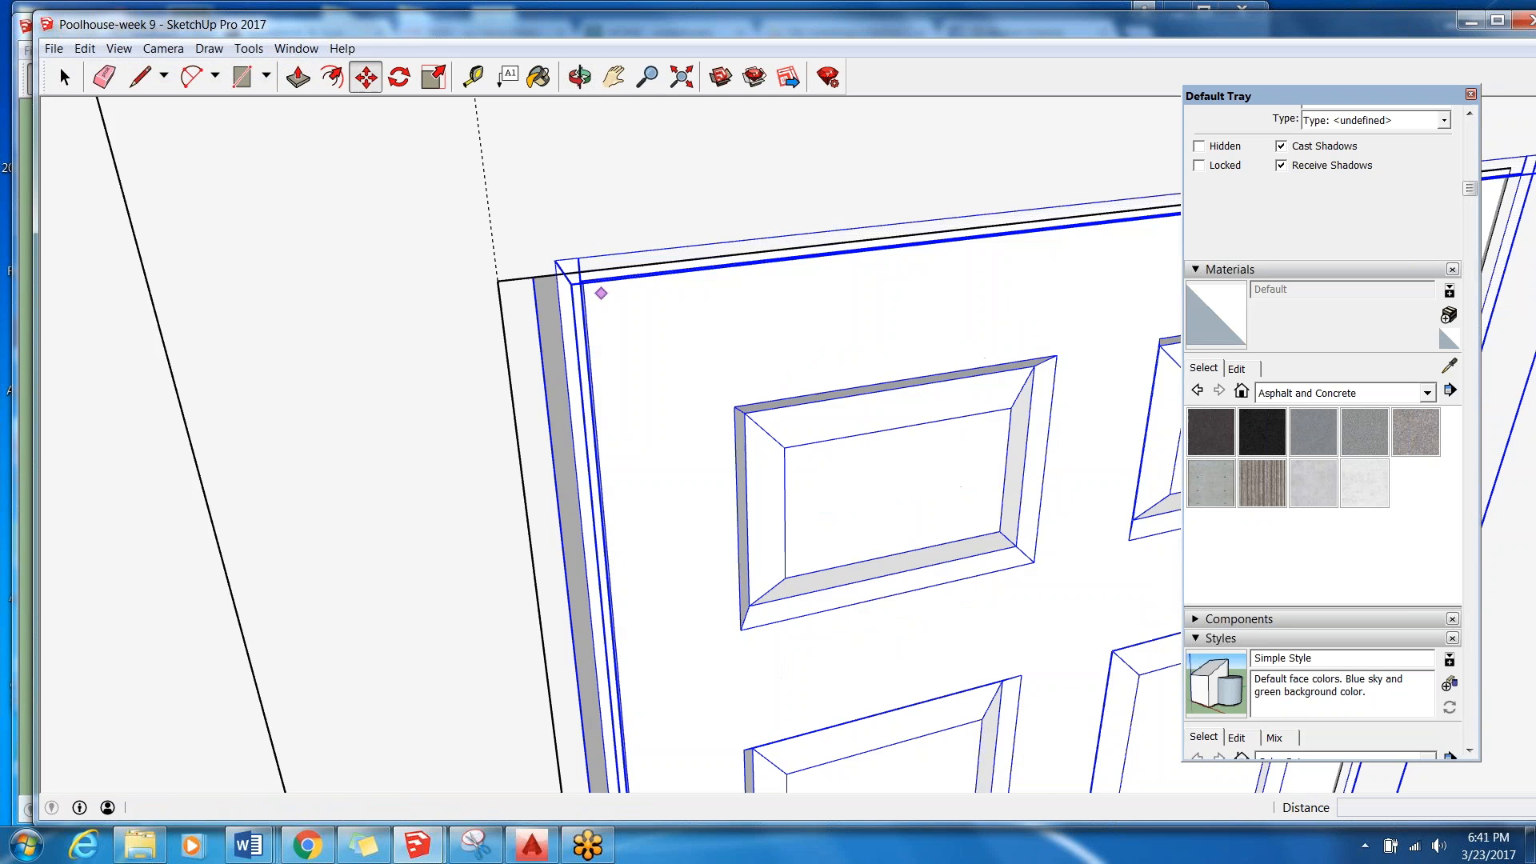
left_click(553, 269)
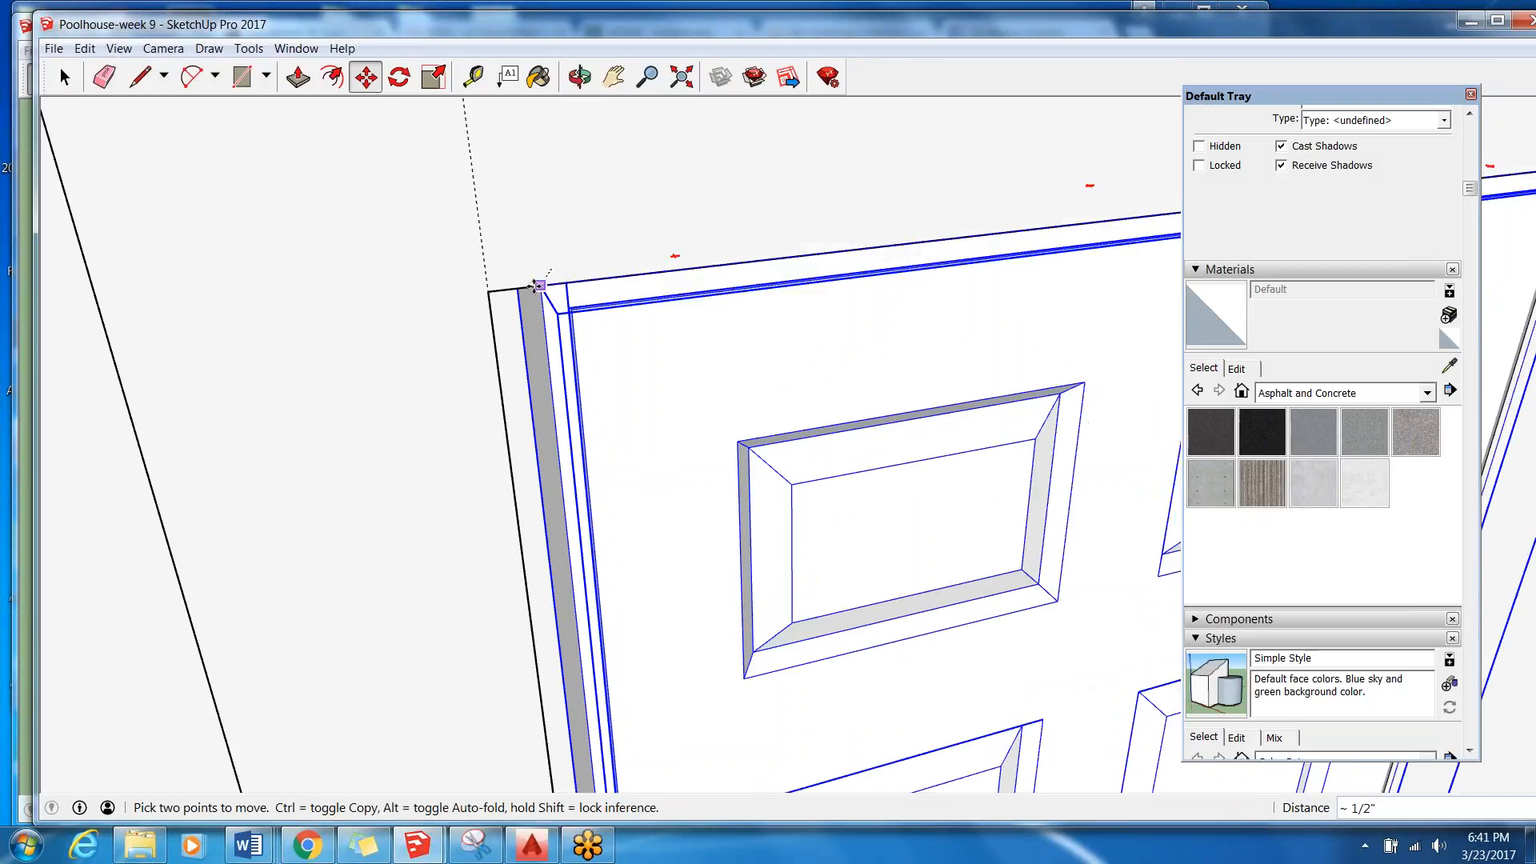
left_click(487, 276)
scroll(425, 272, "down", 2)
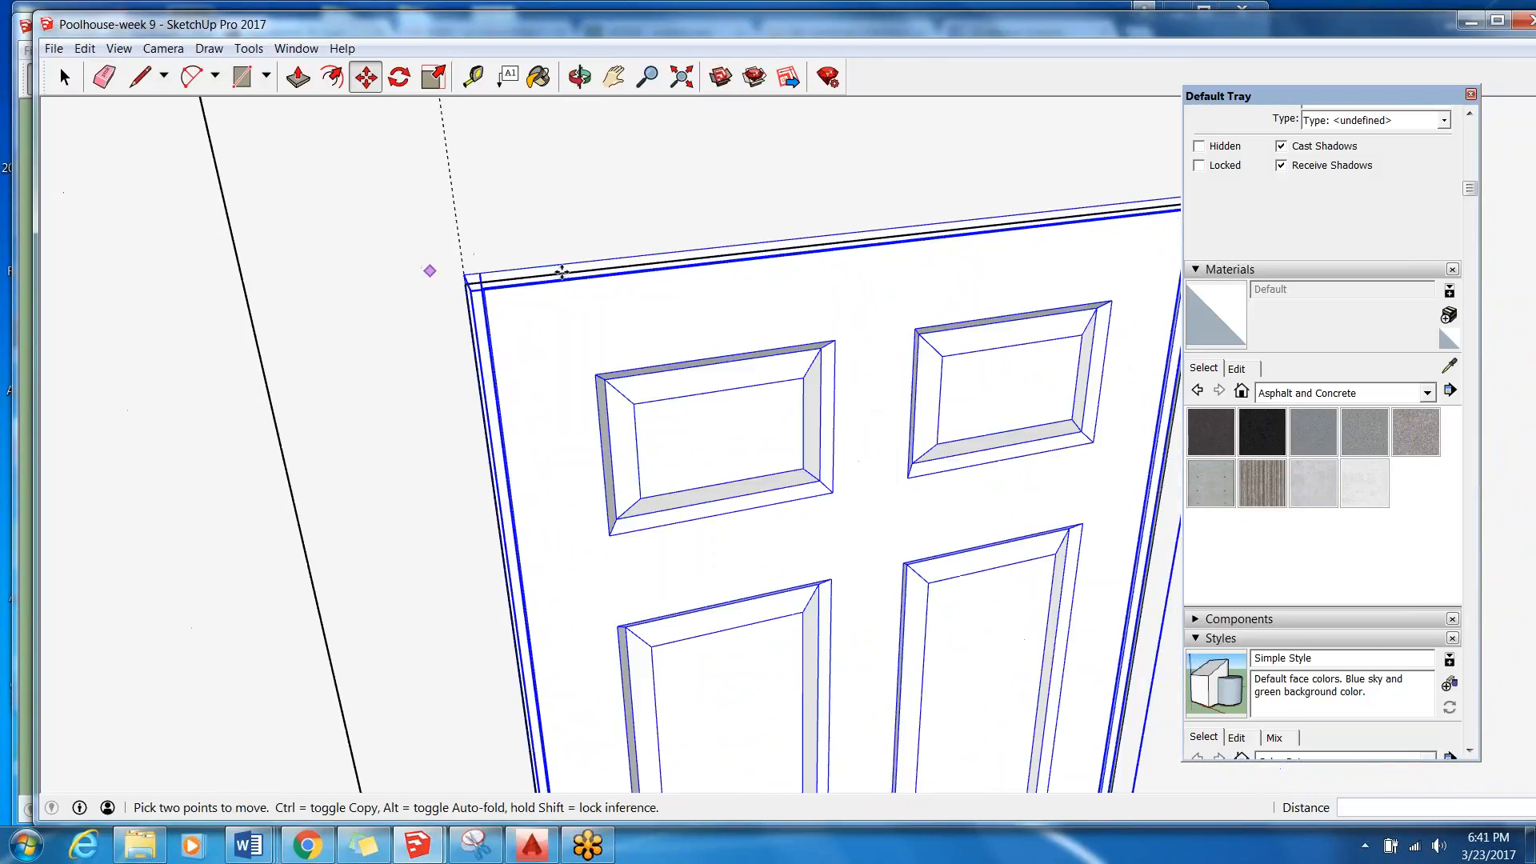
Examine how the door's top and opposite side fit against the doorway opening.
scroll(1192, 332, "down", 1)
mouse_move(1155, 329)
middle_mouse_down()
mouse_move(943, 326)
mouse_move(987, 353)
middle_mouse_up()
scroll(1097, 250, "up", 6)
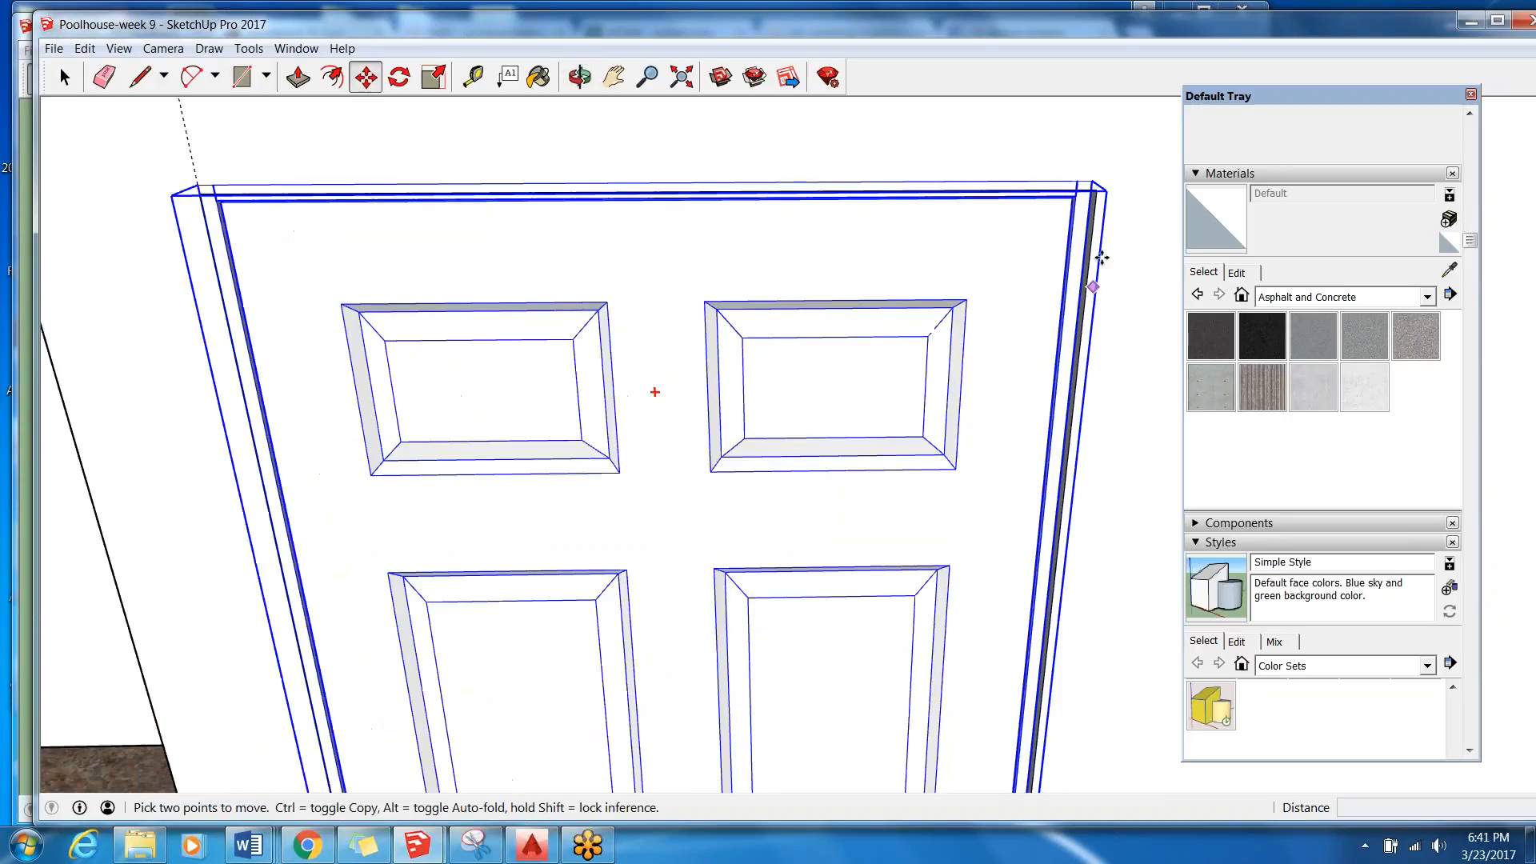
middle_click_drag(1068, 214, 1019, 168)
scroll(991, 155, "down", 2)
scroll(860, 244, "down", 2)
middle_click_drag(861, 243, 995, 248)
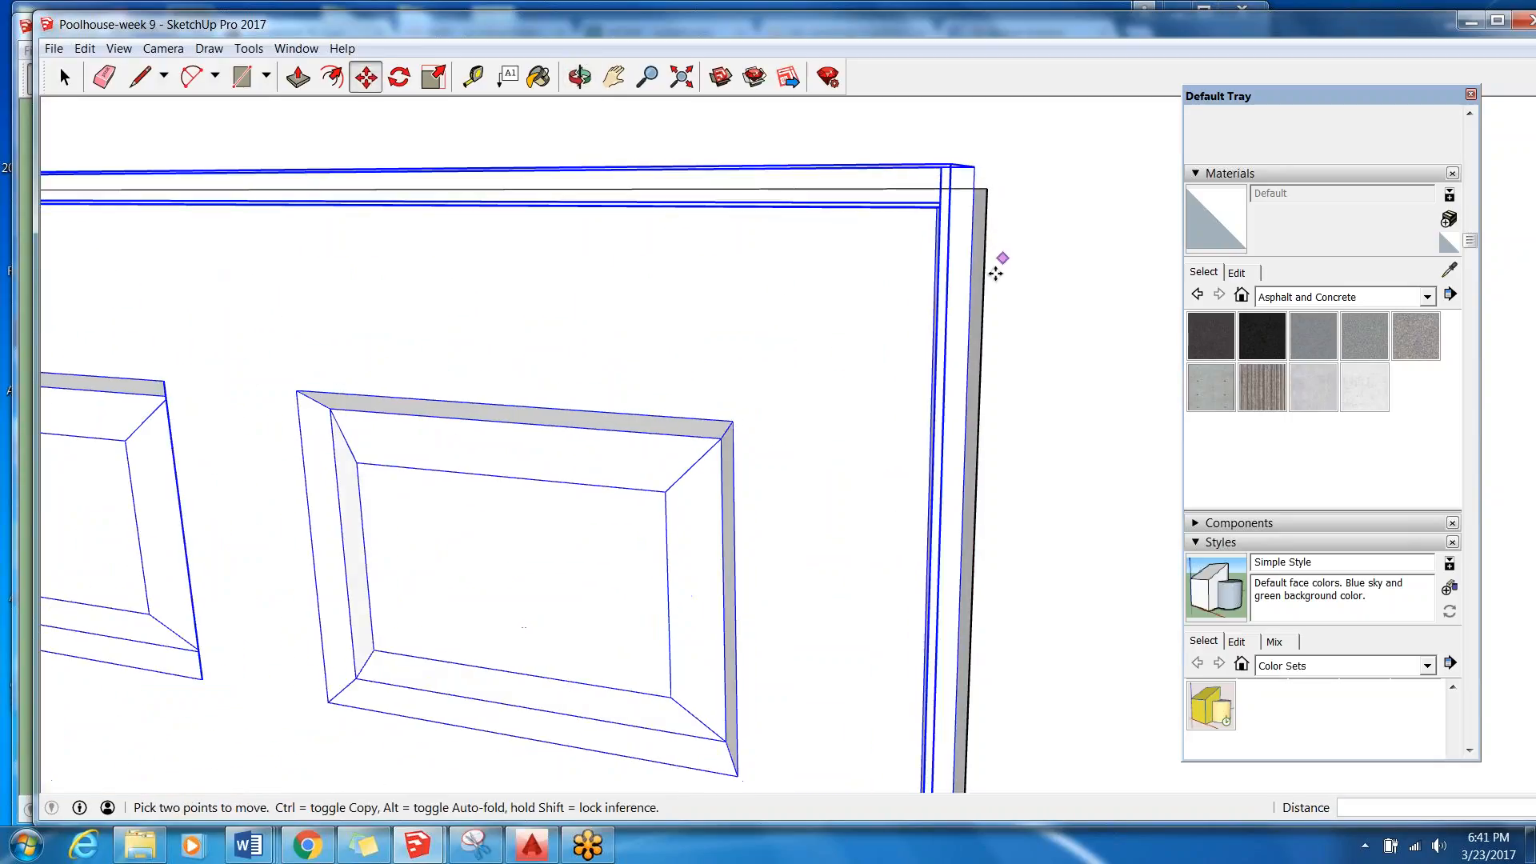
scroll(993, 579, "down", 1)
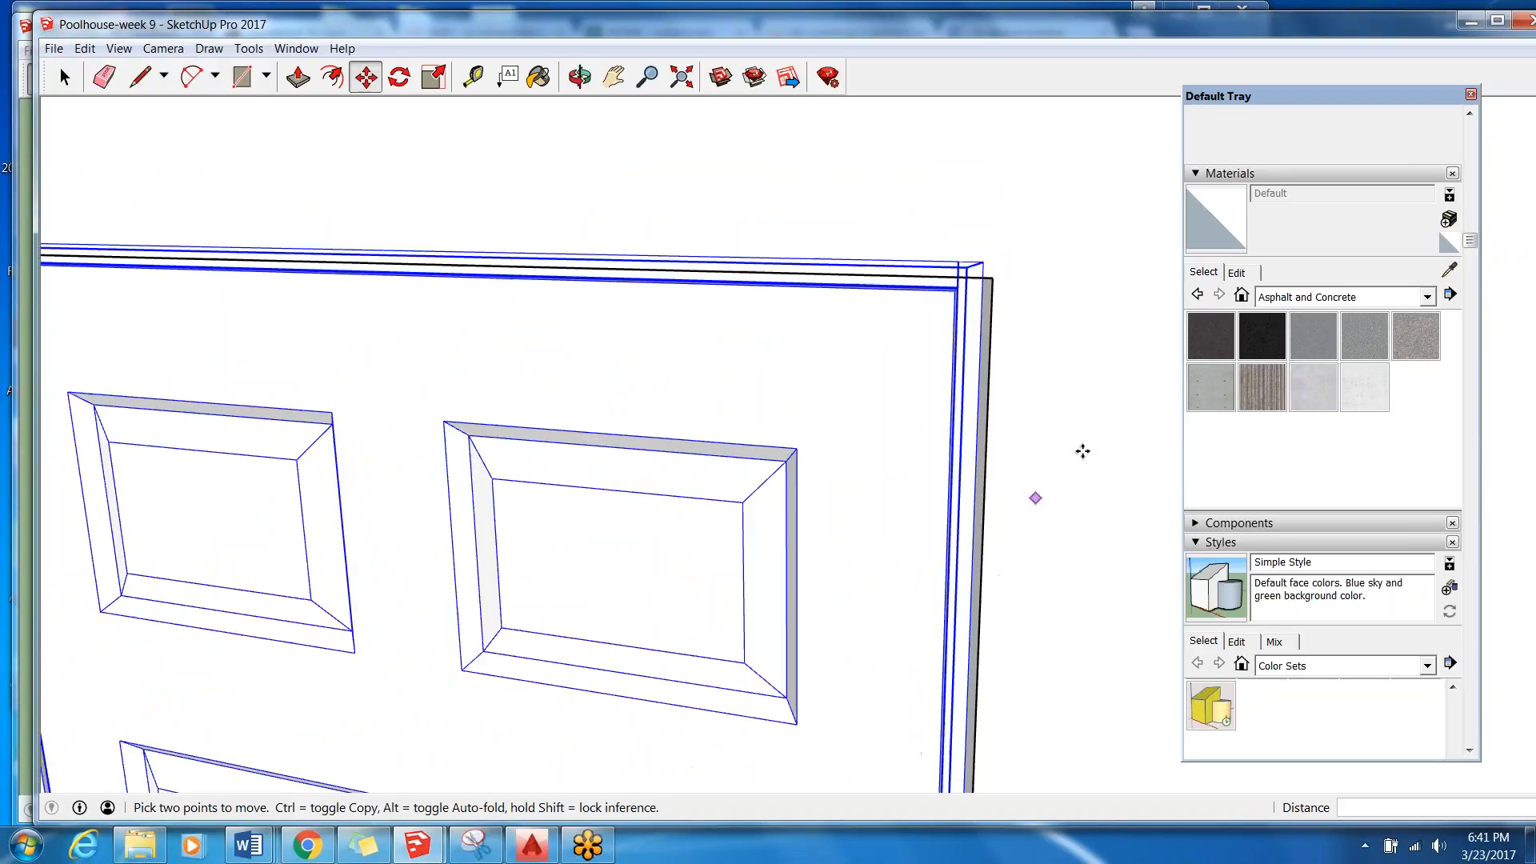
scroll(1144, 400, "down", 2)
scroll(1194, 264, "down", 2)
scroll(1093, 636, "down", 1)
scroll(1040, 519, "up", 3)
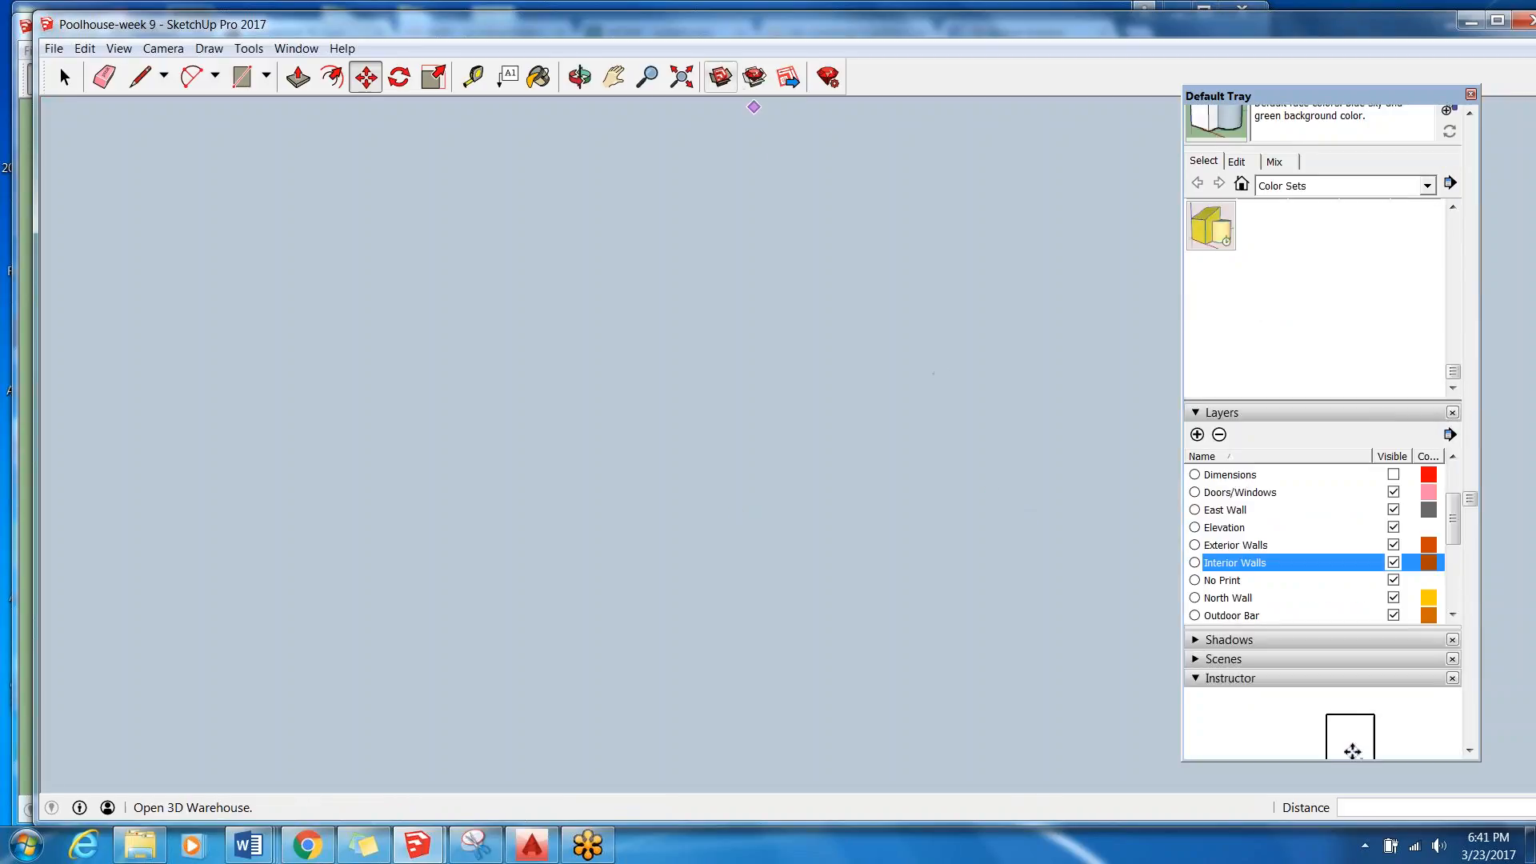
Recover the view by zooming to the model's extents and return to the bathroom door.
left_click(614, 77)
left_click_drag(854, 469, 1124, 187)
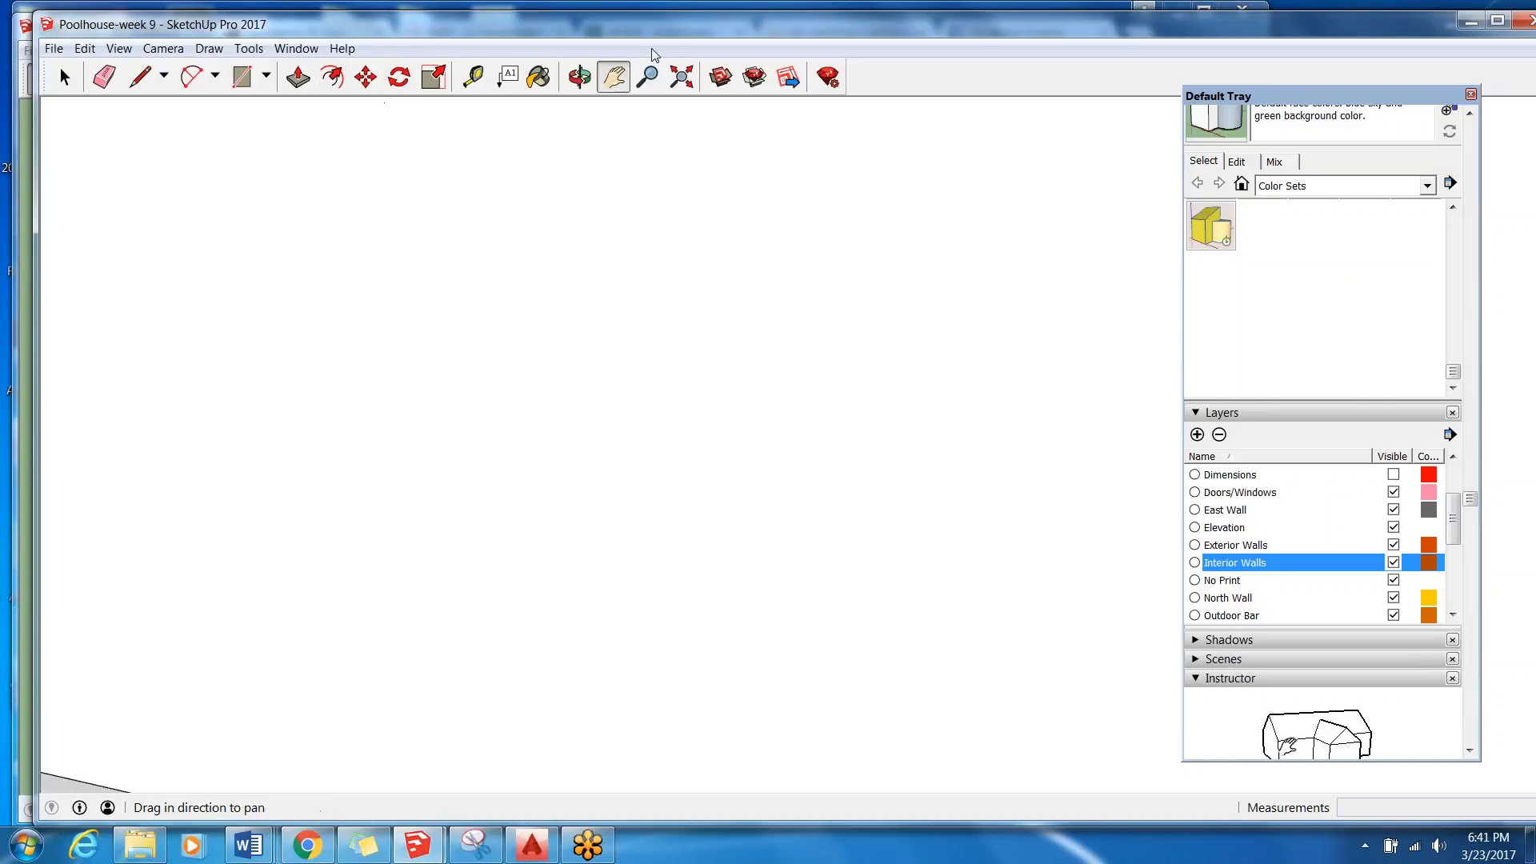
left_click(680, 77)
middle_click_drag(540, 257, 596, 782)
scroll(564, 278, "down", 5)
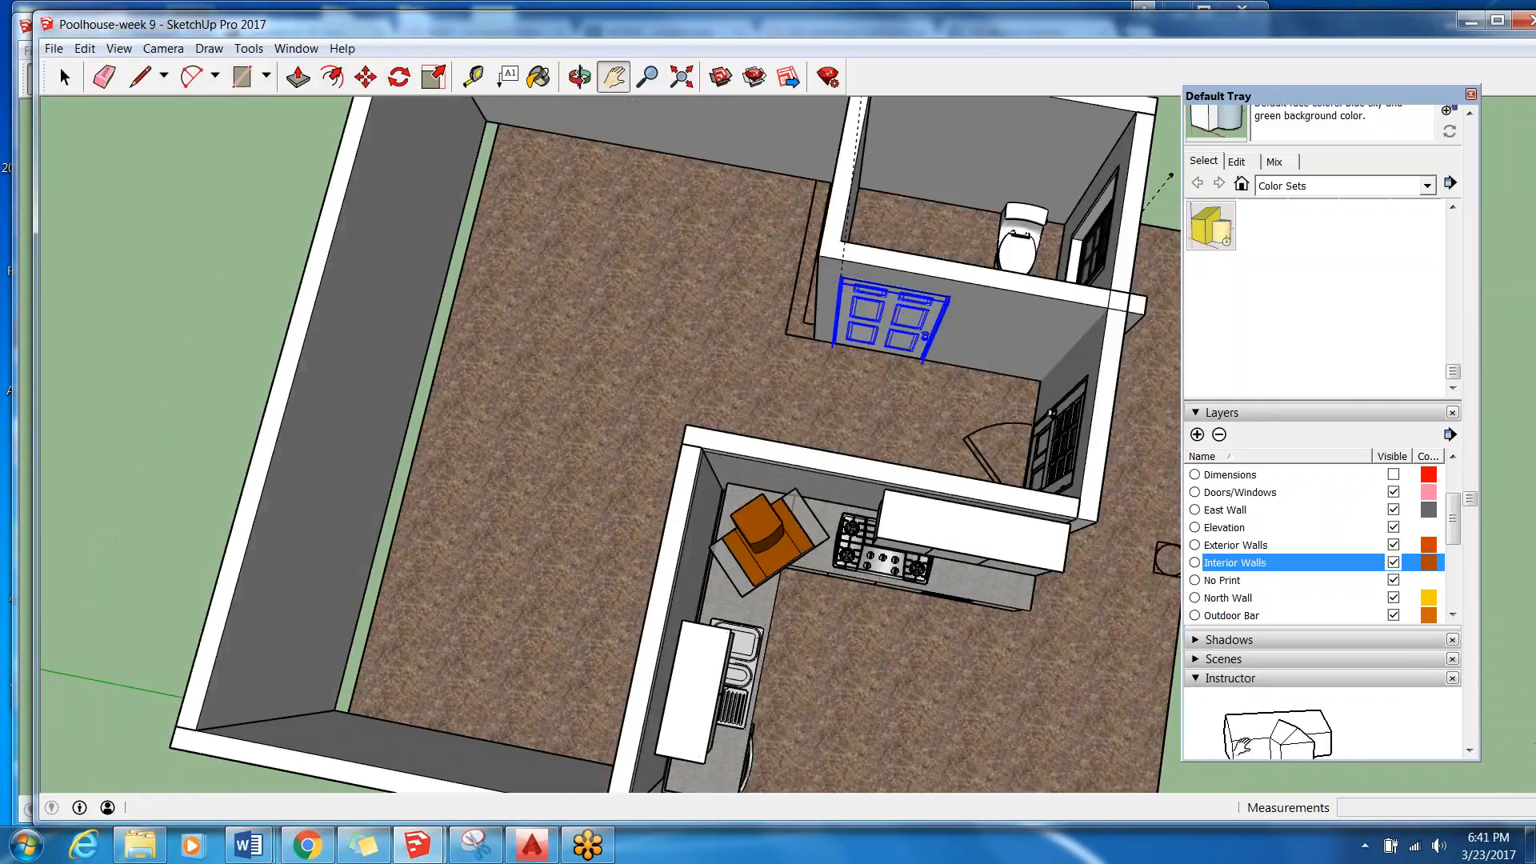
scroll(703, 480, "up", 10)
middle_click_drag(703, 480, 765, 312)
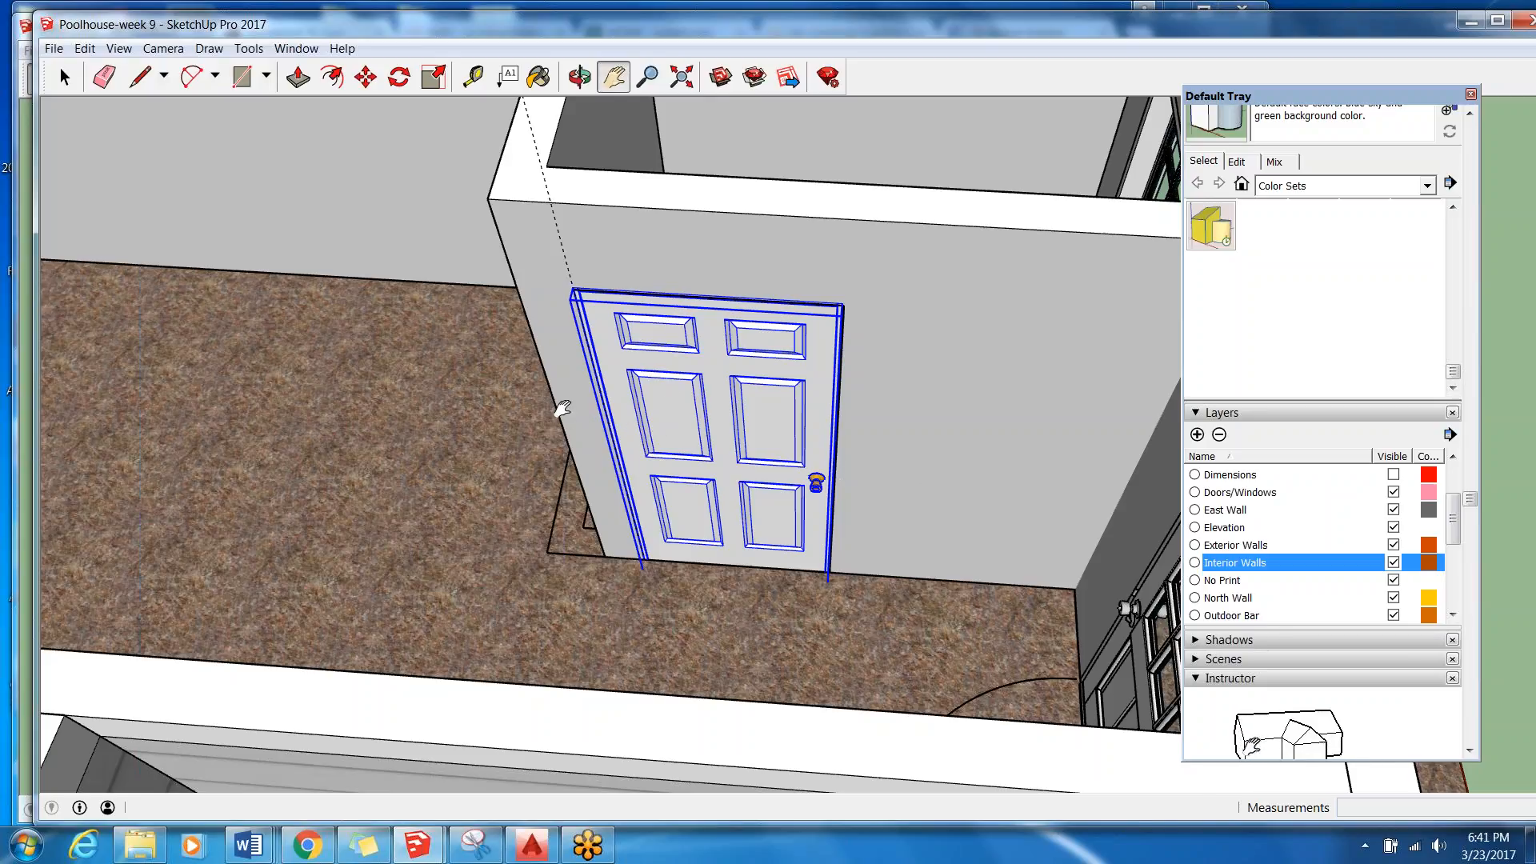
scroll(598, 451, "up", 3)
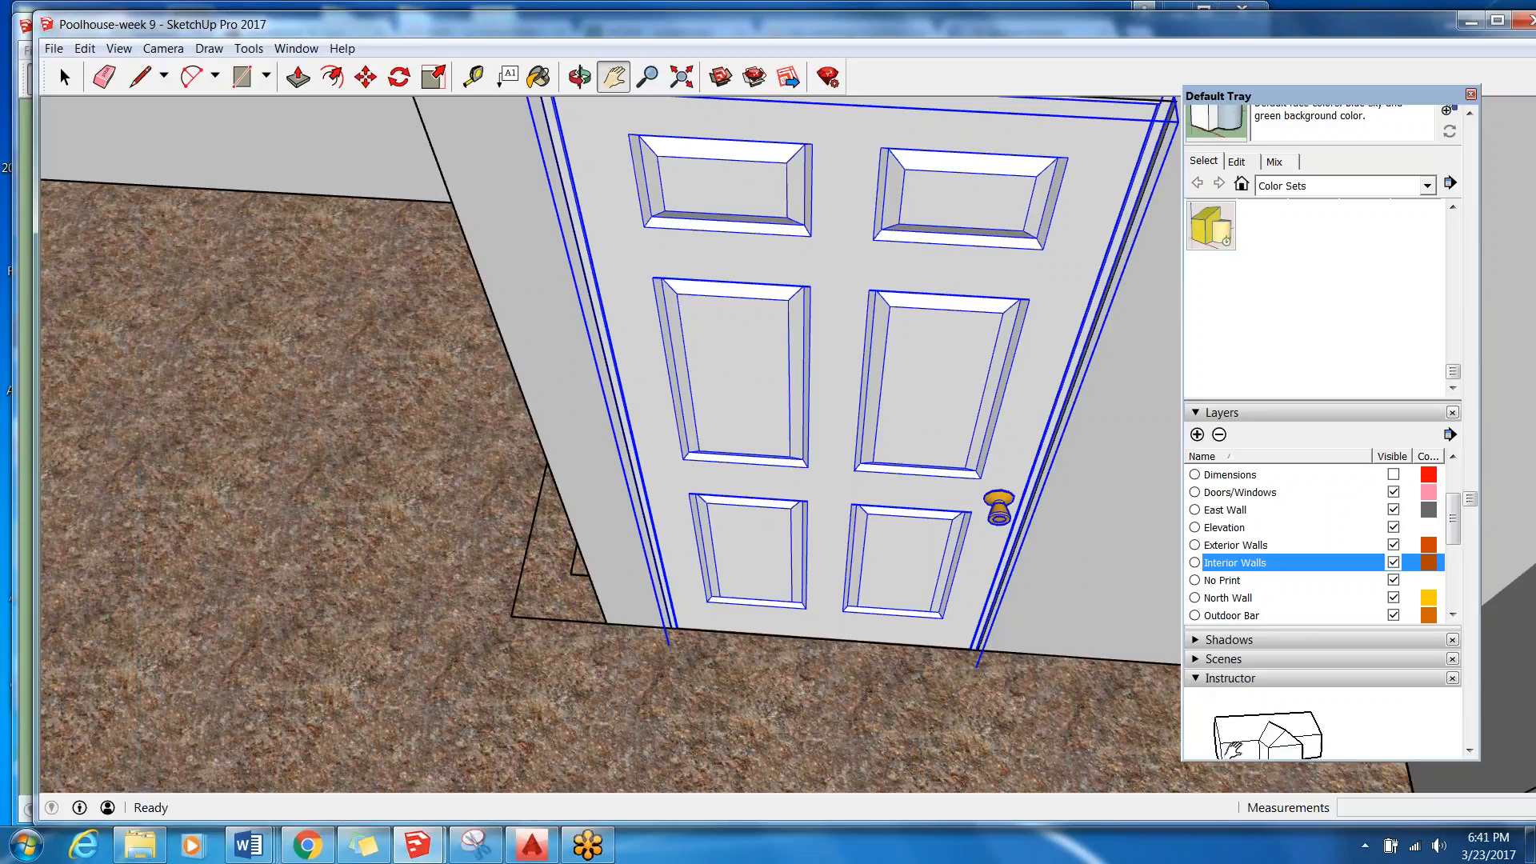
Deselect the six-panel door by selecting the floor slab instead.
left_click(478, 82)
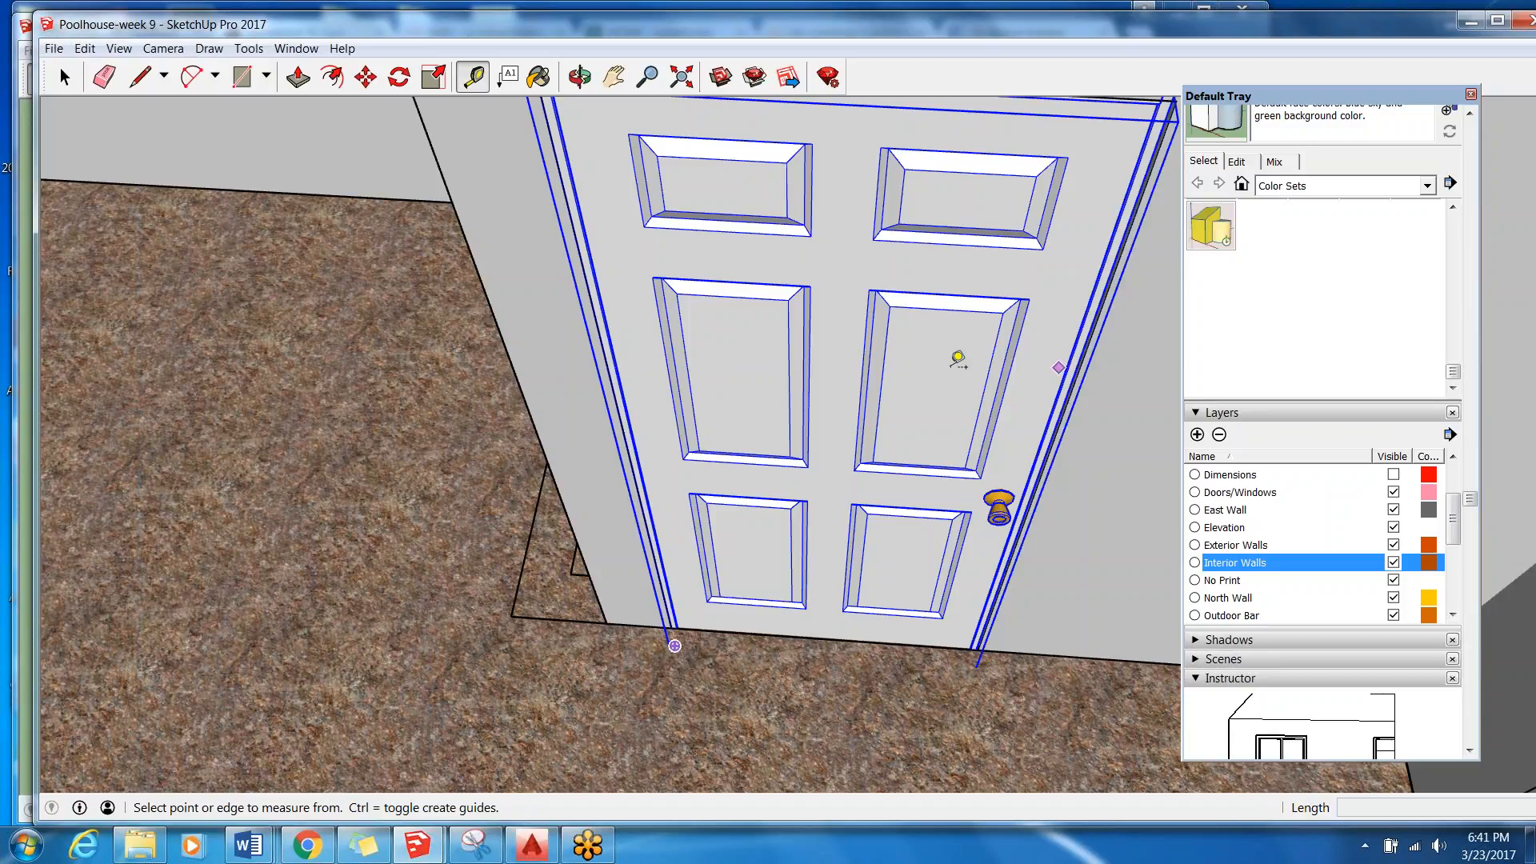
scroll(605, 361, "down", 1)
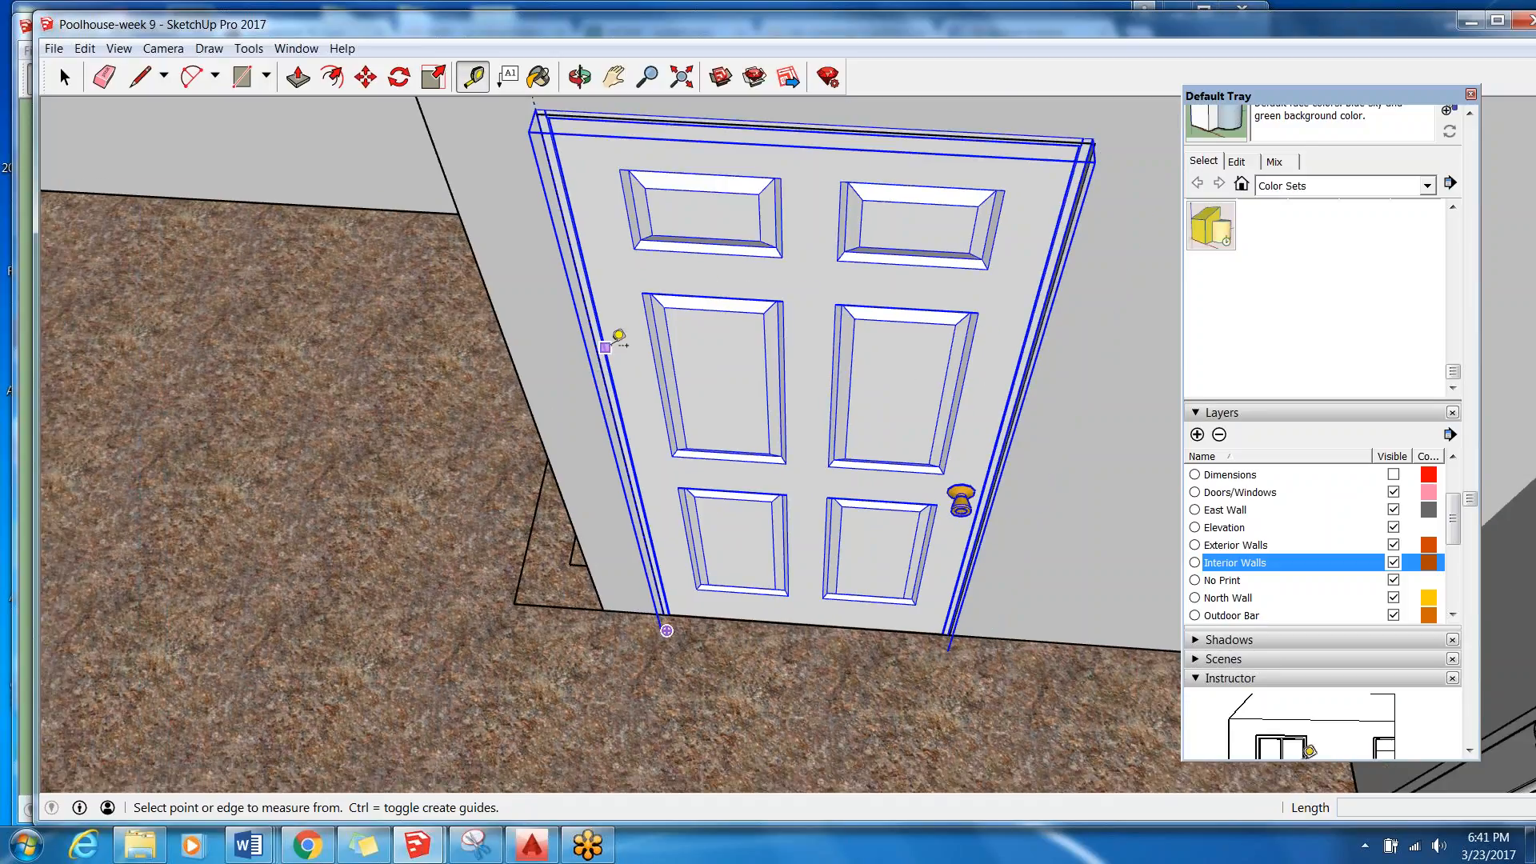
scroll(606, 346, "down", 1)
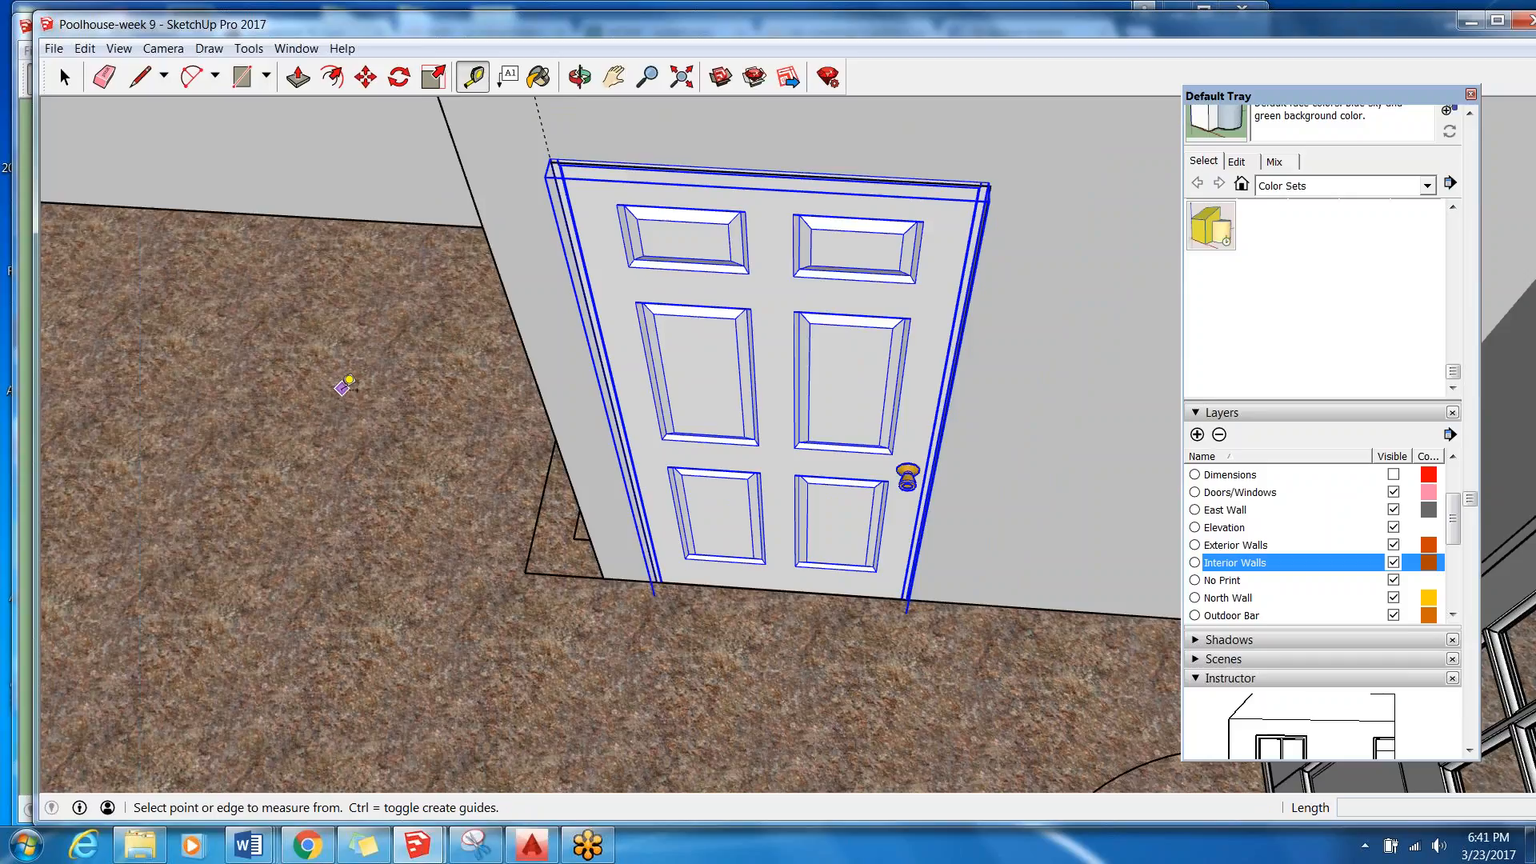
left_click(64, 77)
left_click(358, 540)
Review the finished bathroom with its door and toilet, and the exterior wall with its door and window.
scroll(320, 484, "down", 5)
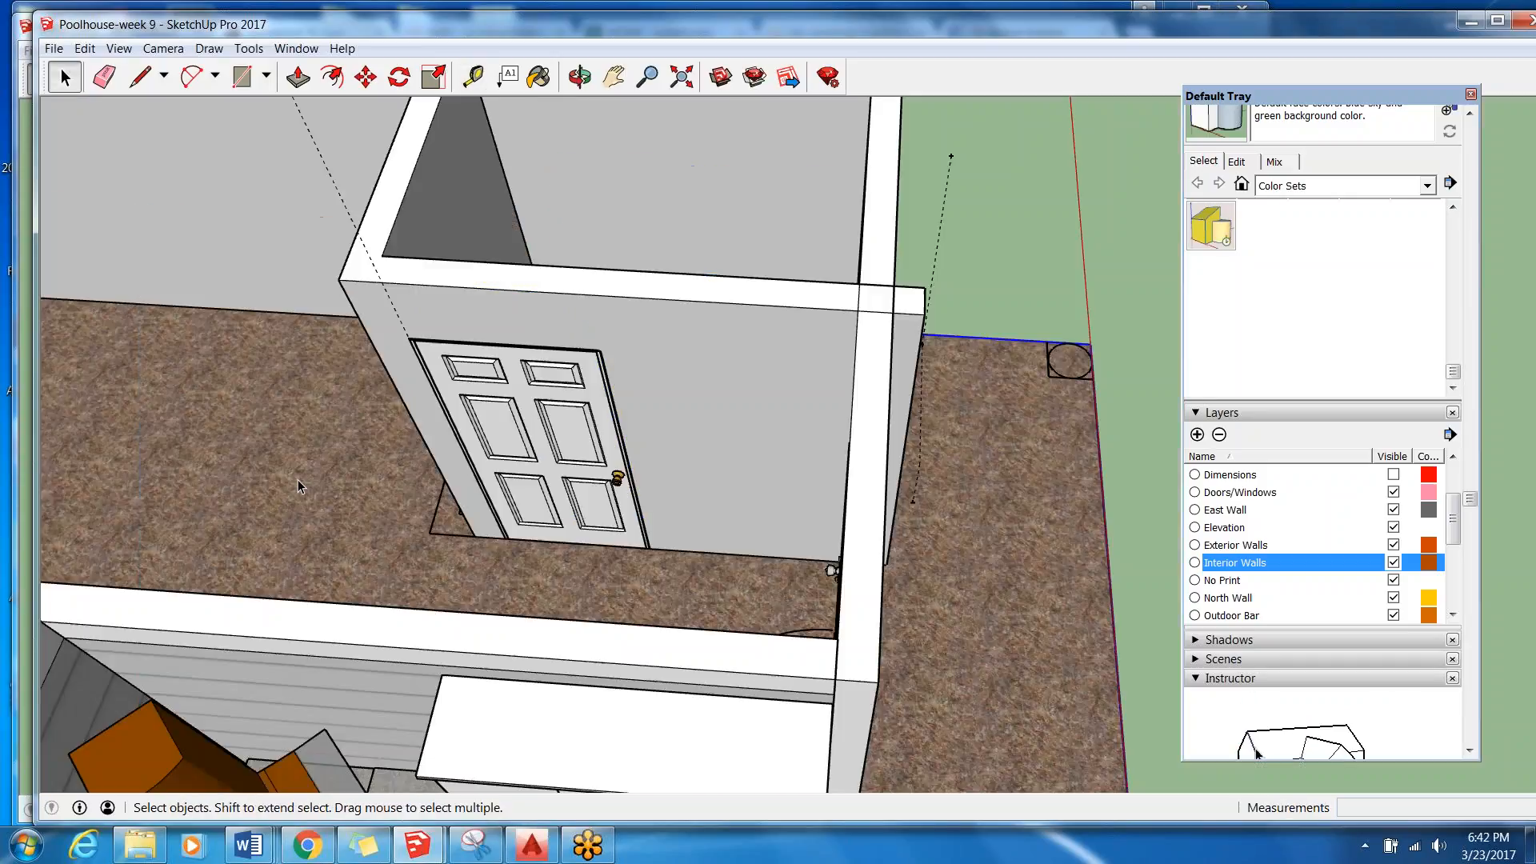
middle_click_drag(720, 480, 757, 528)
scroll(394, 432, "up", 5)
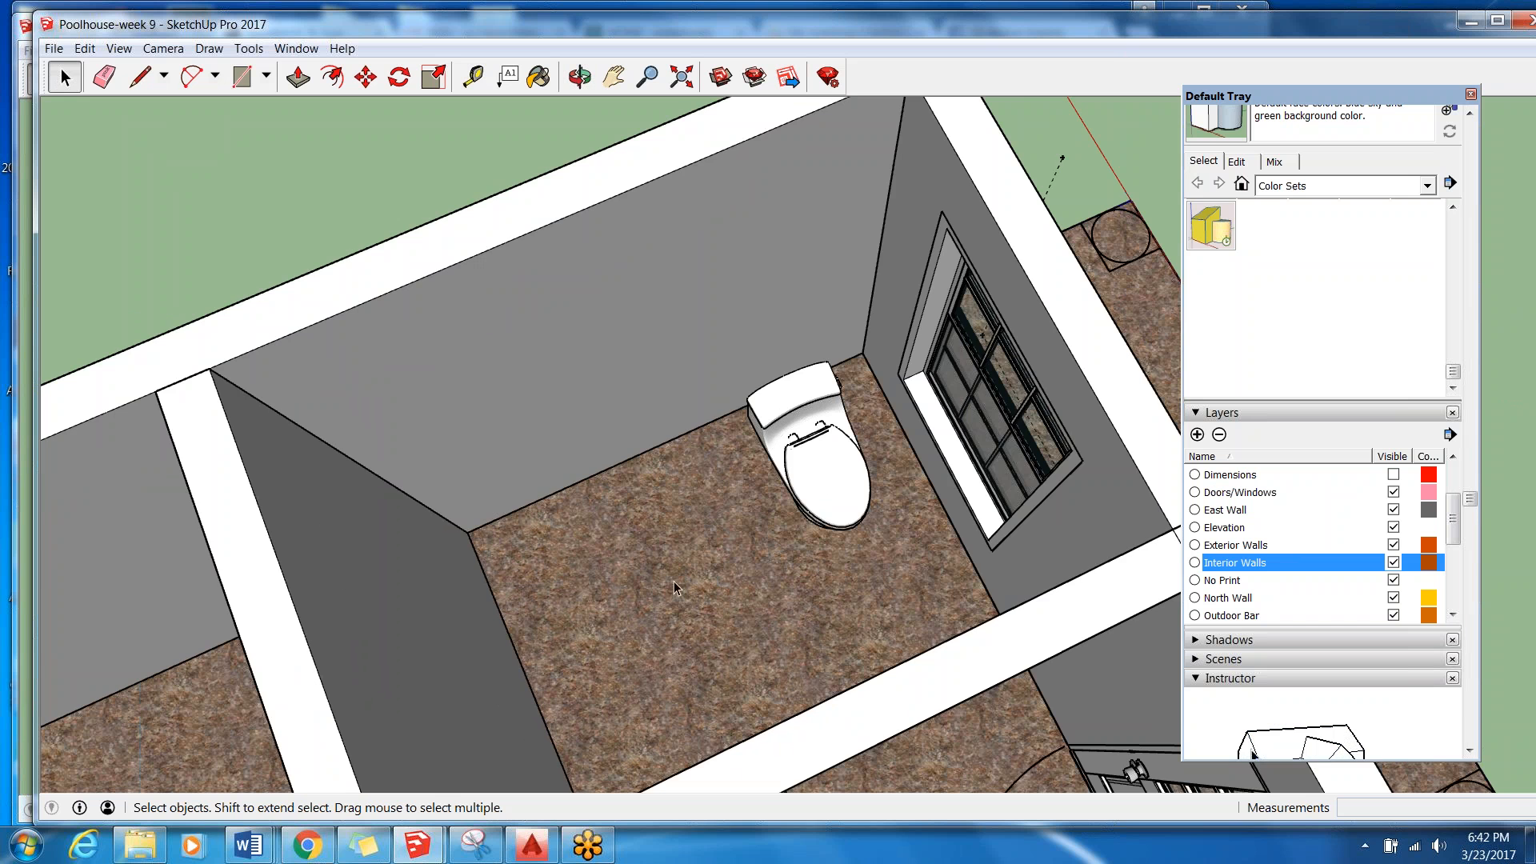
scroll(603, 402, "down", 5)
middle_click_drag(604, 402, 576, 352)
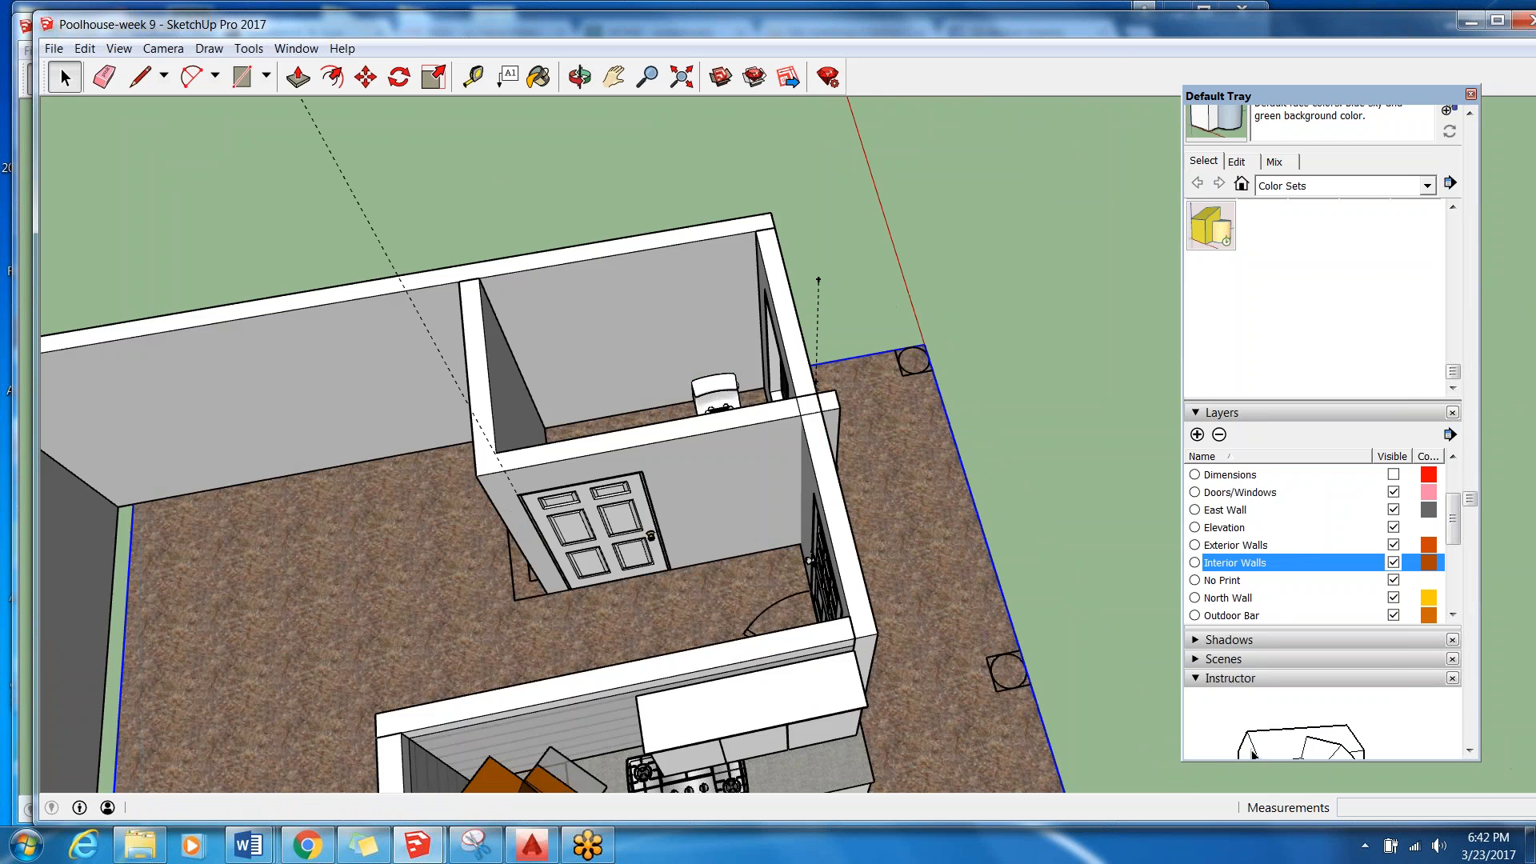
scroll(572, 344, "up", 4)
middle_click_drag(753, 339, 867, 444)
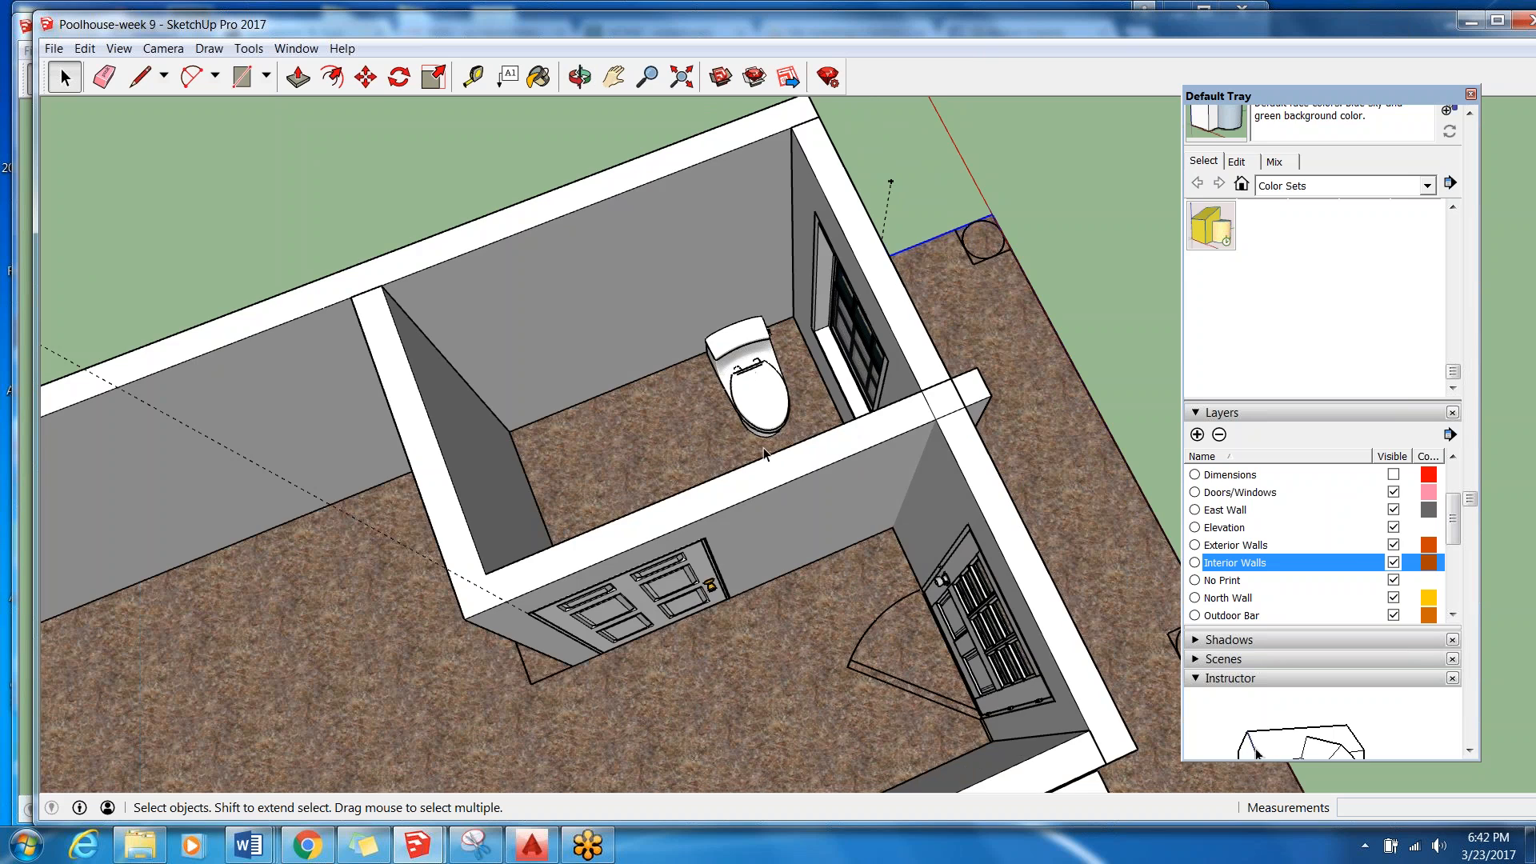
scroll(749, 416, "down", 5)
scroll(670, 433, "up", 5)
middle_click_drag(862, 388, 344, 280)
middle_click_drag(448, 416, 448, 240)
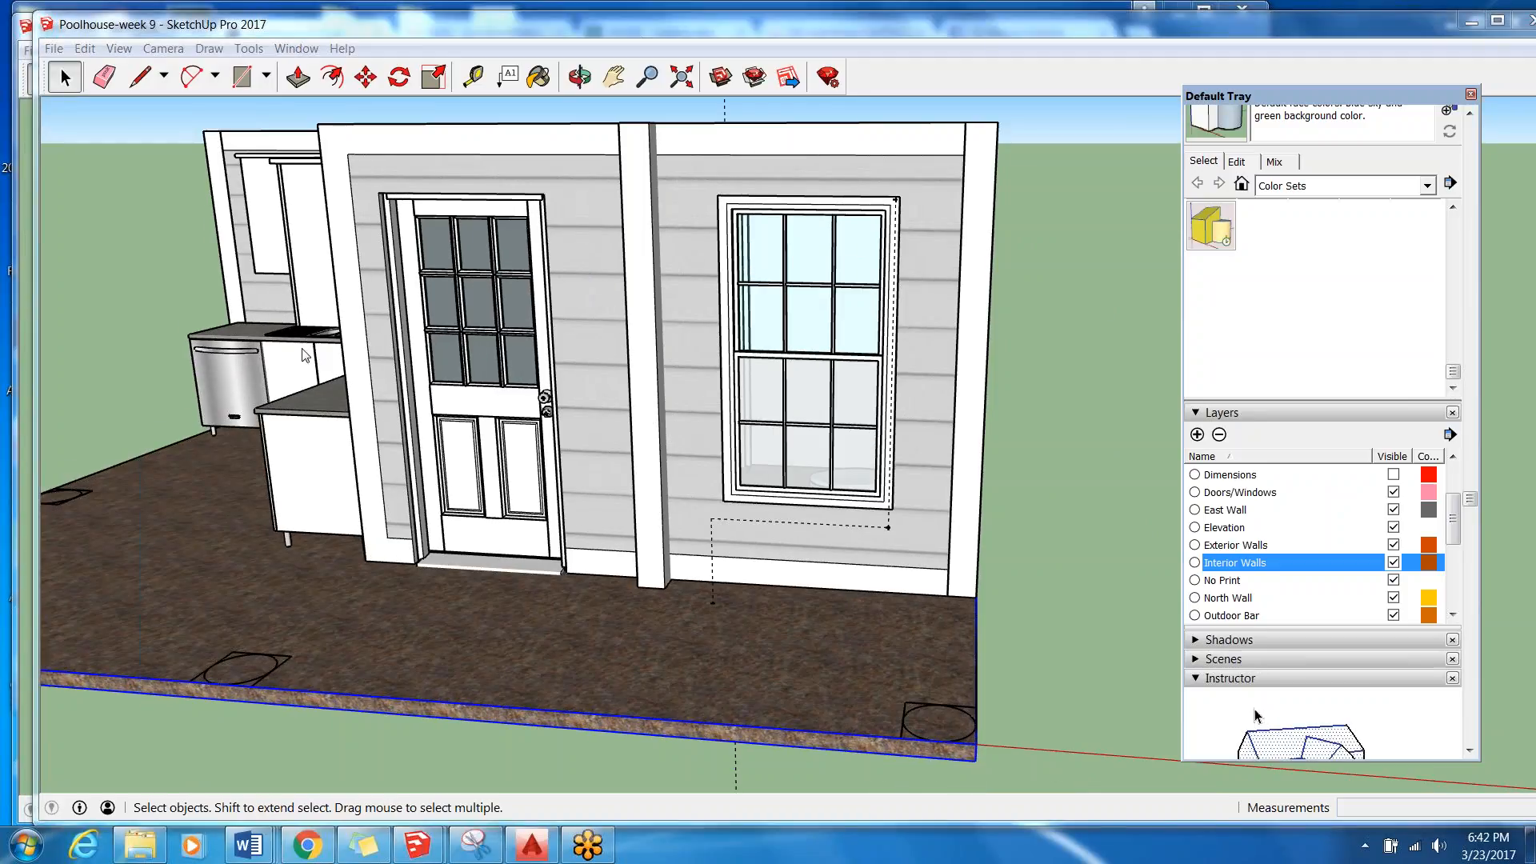
middle_click_drag(311, 356, 872, 407)
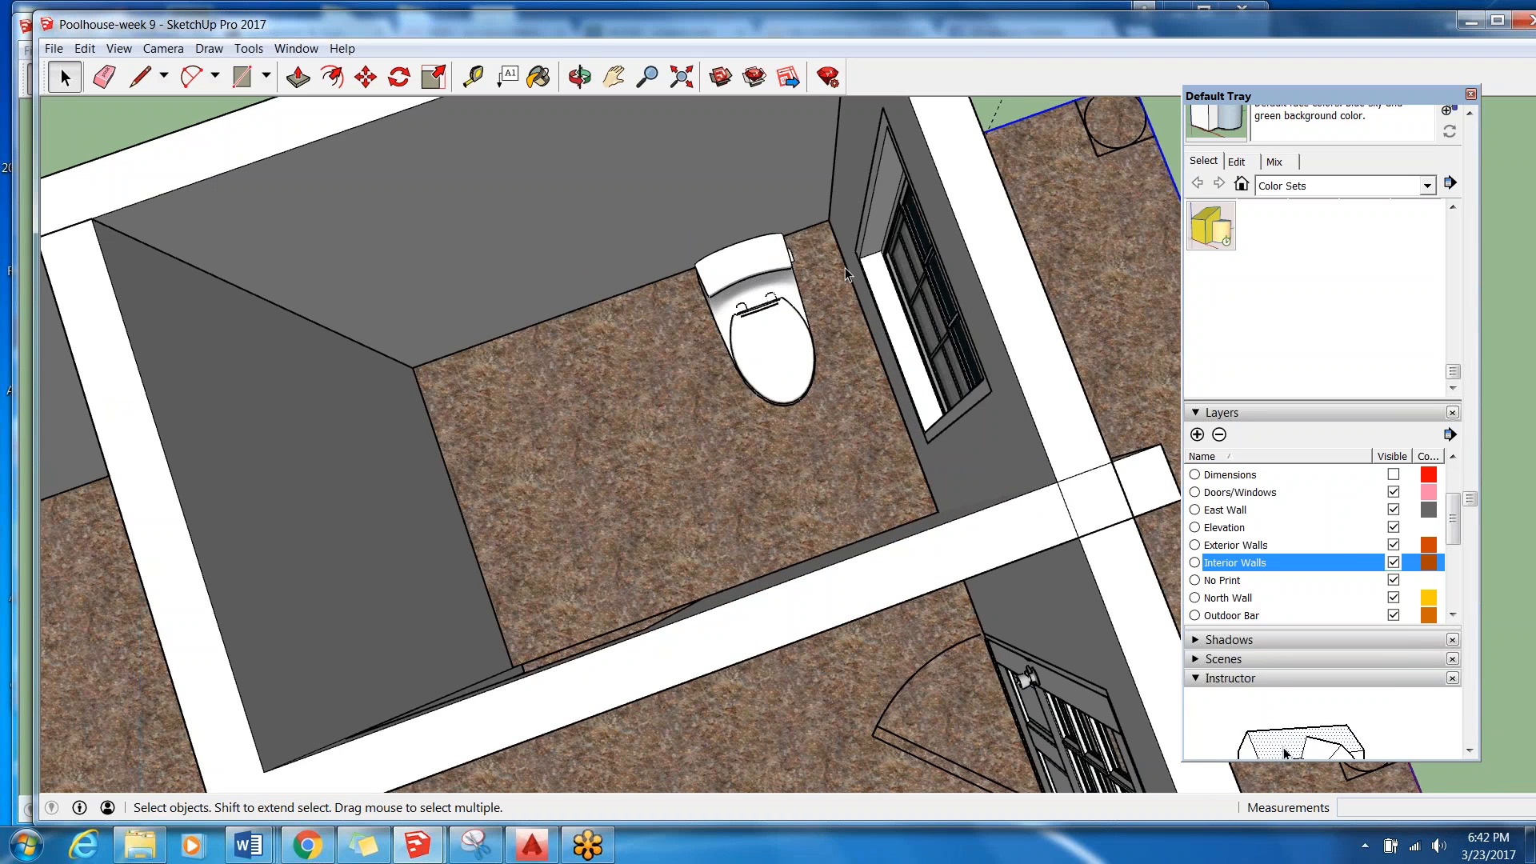
Examine the bathroom, its toilet and the six-panel door in the partition wall from several overhead views.
scroll(628, 382, "down", 3)
middle_click_drag(666, 381, 668, 289)
scroll(668, 289, "up", 2)
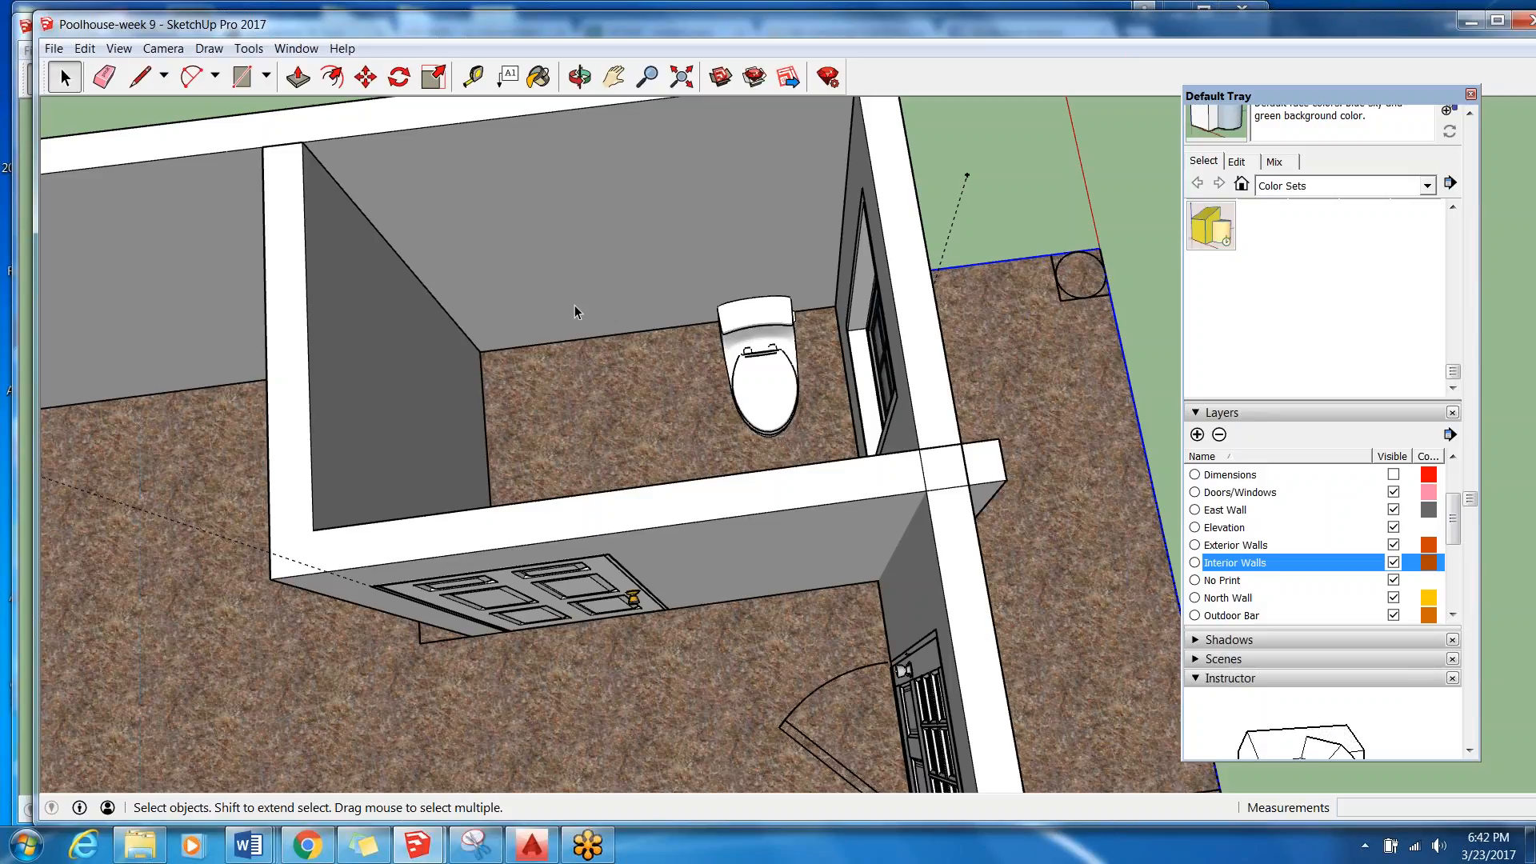
scroll(574, 304, "down", 2)
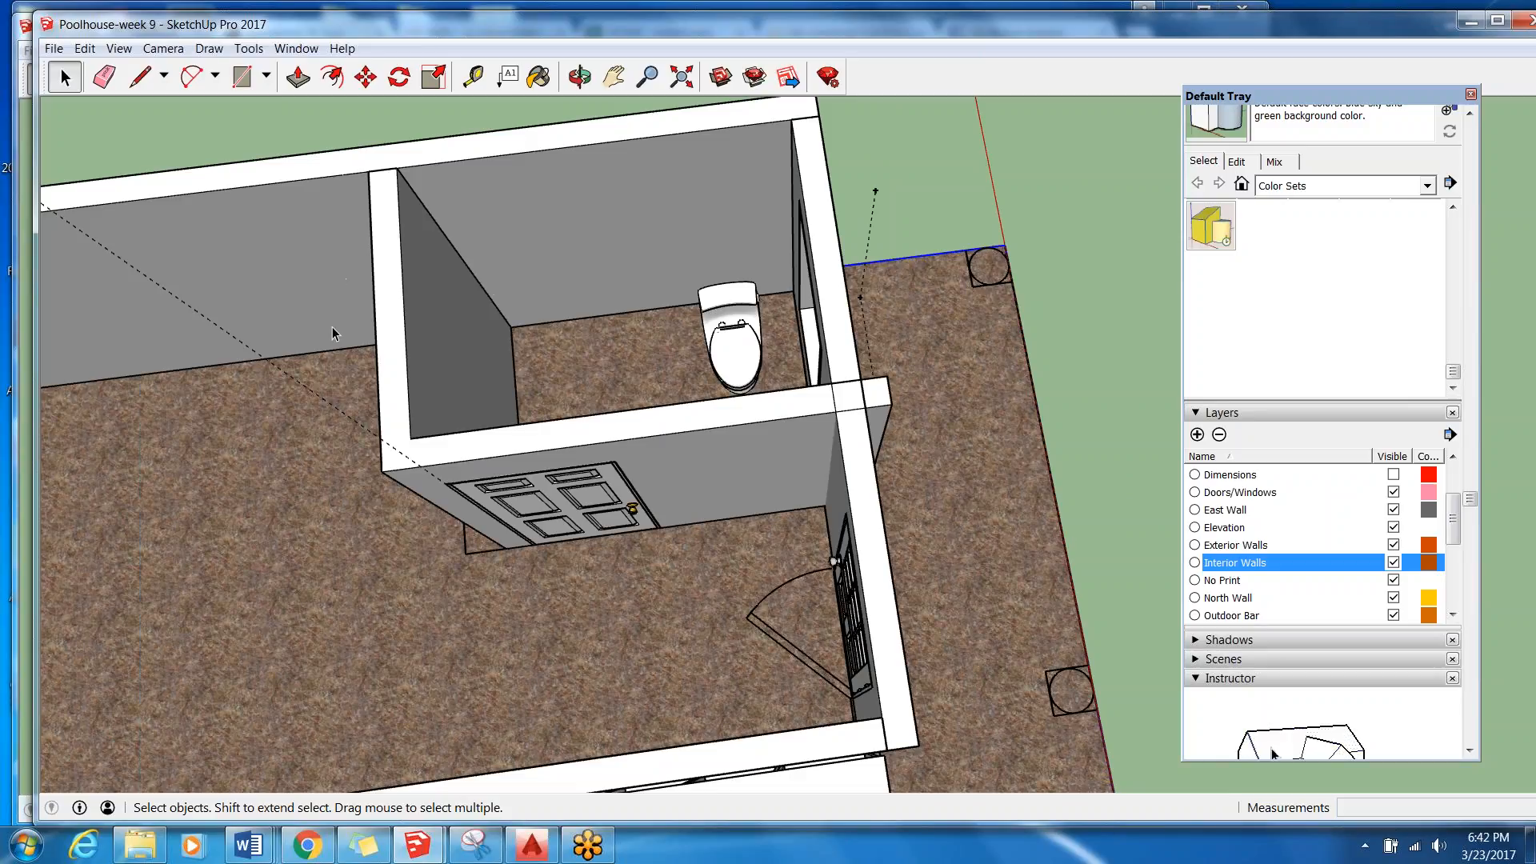
scroll(749, 347, "down", 3)
middle_click_drag(748, 347, 713, 252)
scroll(727, 405, "up", 2)
Move the six-panel door out of the bathroom doorway to the outer edge of the patio slab.
left_click(710, 403)
scroll(656, 264, "down", 3)
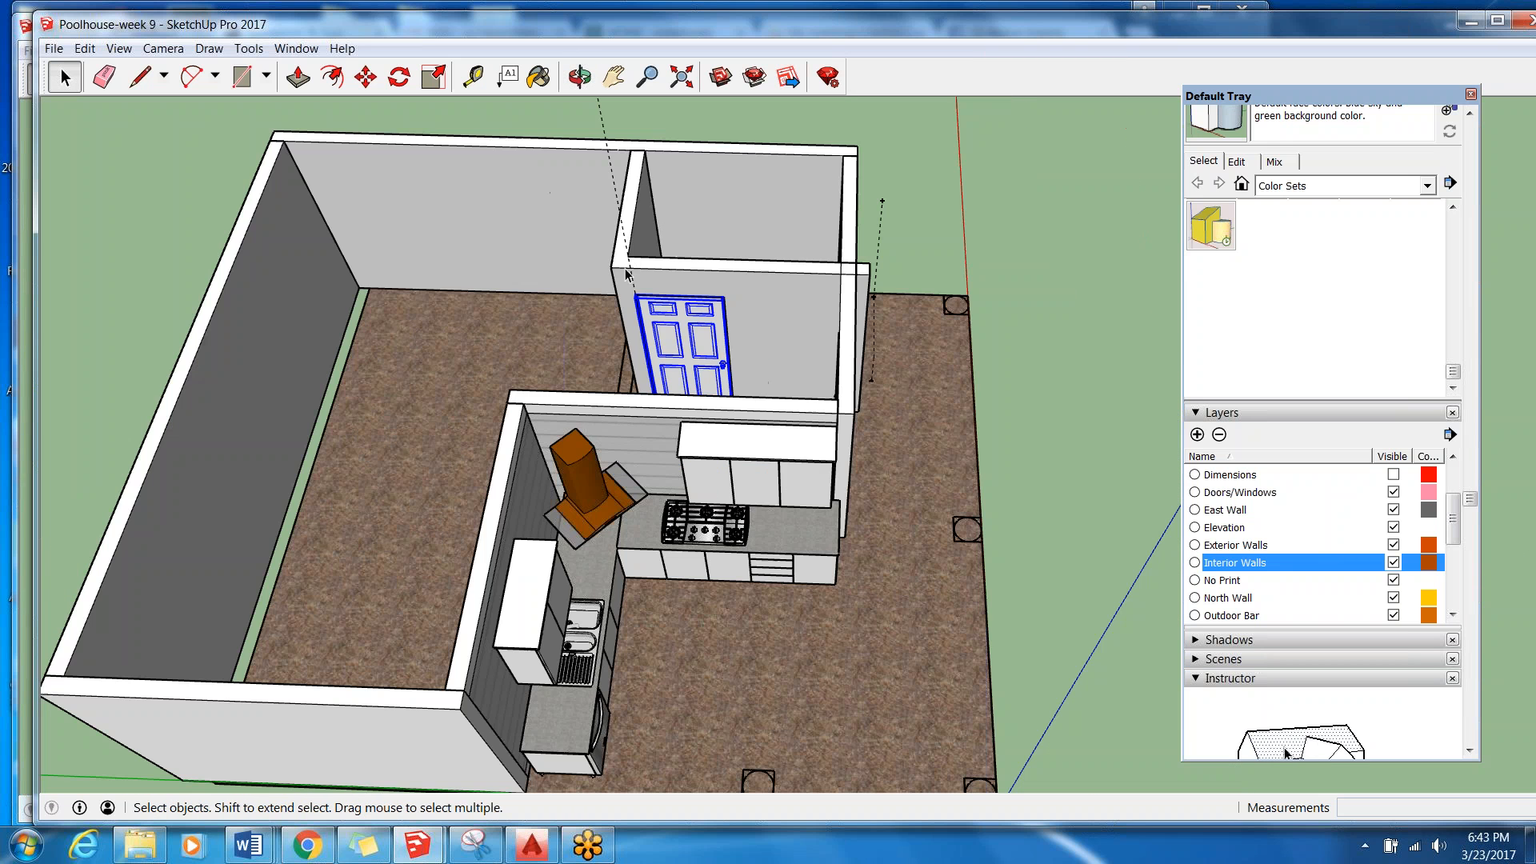
left_click(365, 77)
left_click(685, 321)
middle_click_drag(1117, 323, 780, 272)
scroll(776, 271, "down", 3)
left_click(913, 386)
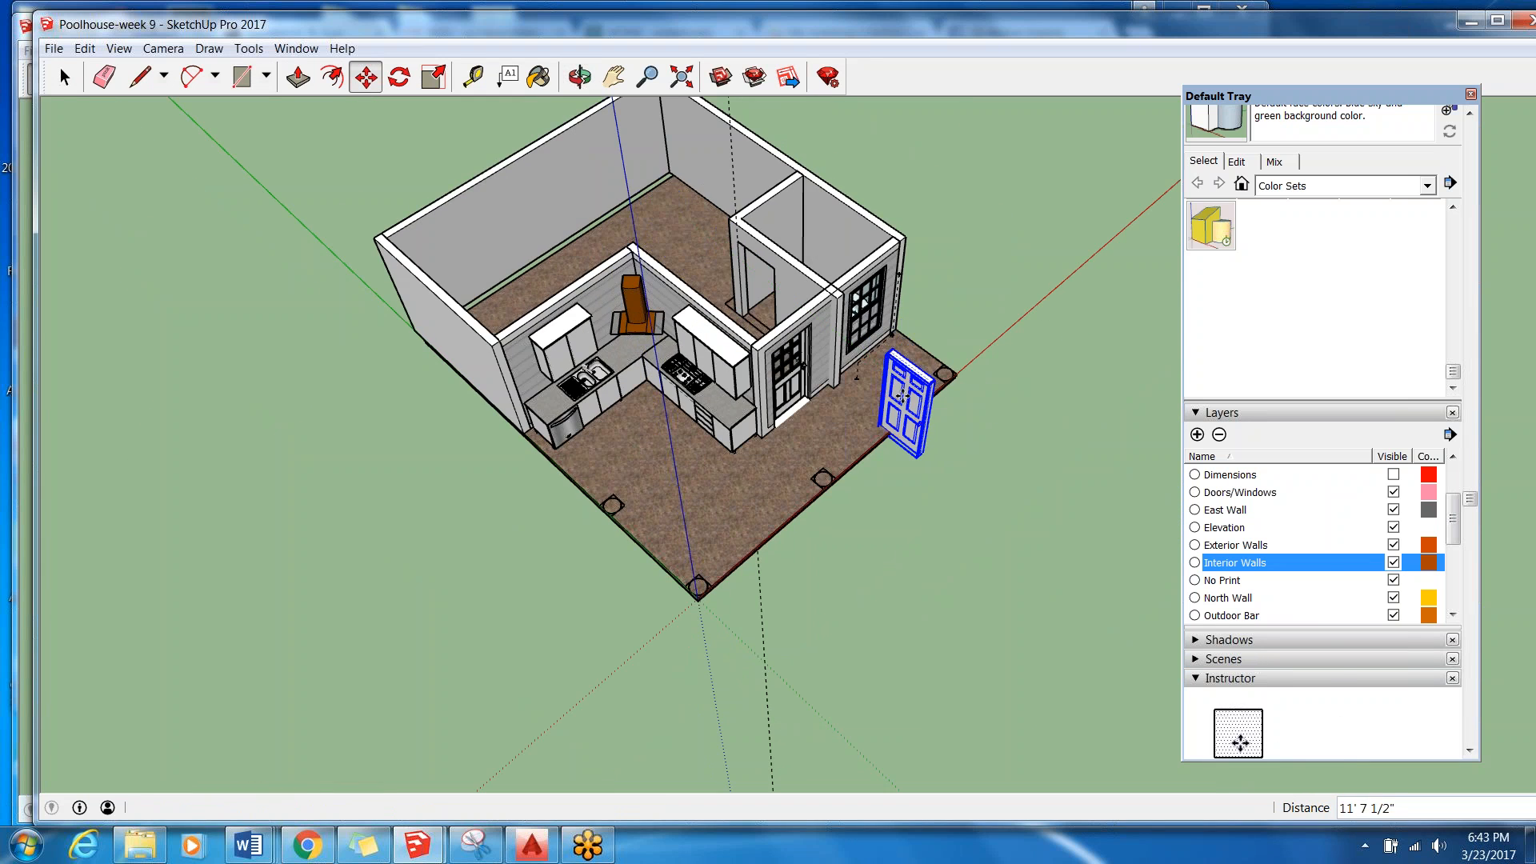
Scale the six-panel door wider along the red axis to a factor of 2.64 and deselect it.
middle_click_drag(914, 385, 944, 382)
scroll(932, 396, "up", 8)
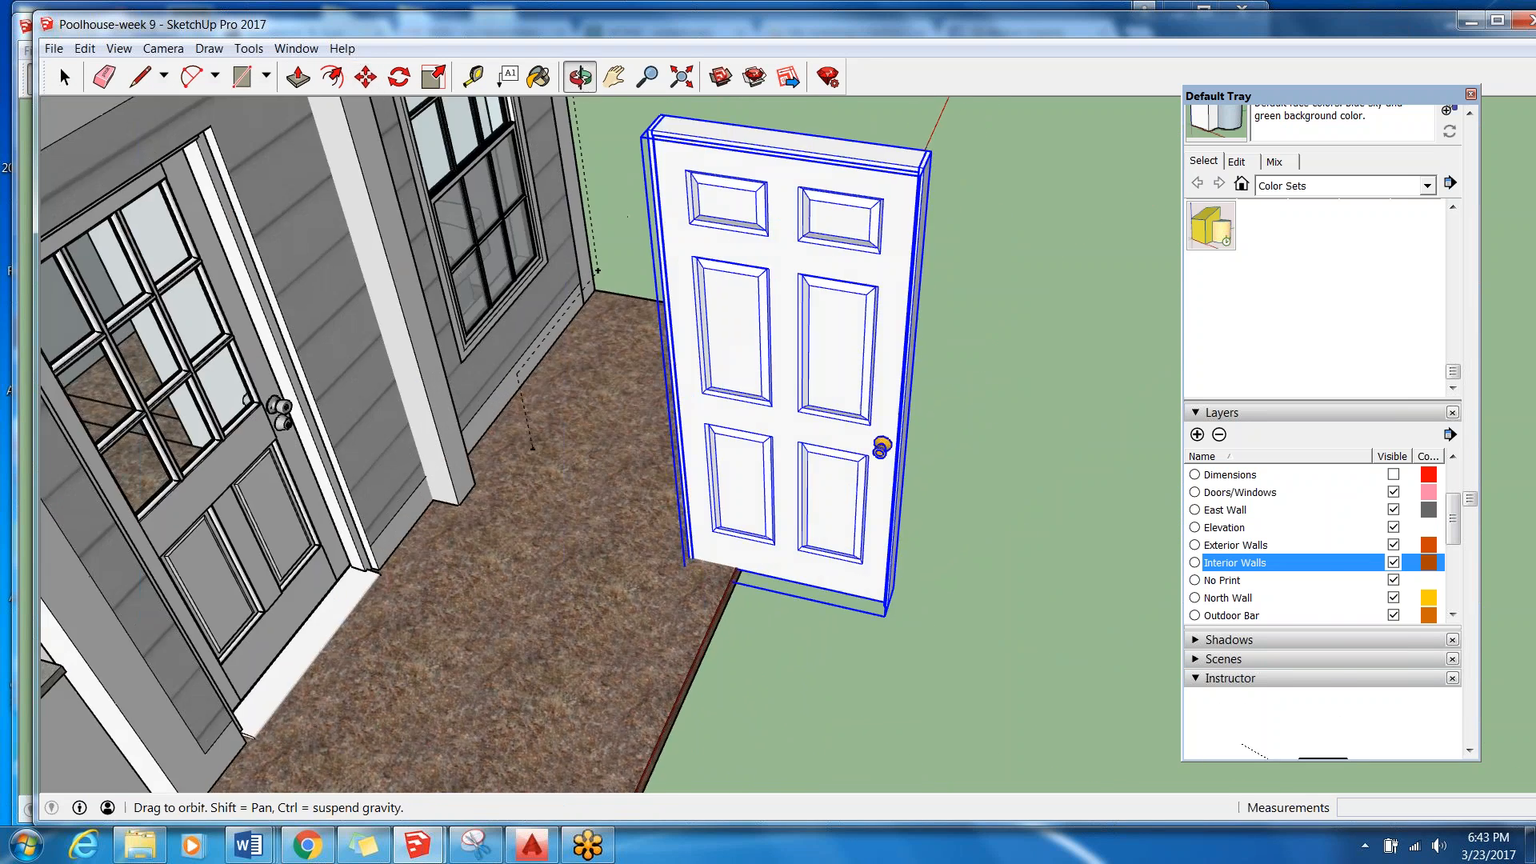
middle_click_drag(832, 320, 520, 328)
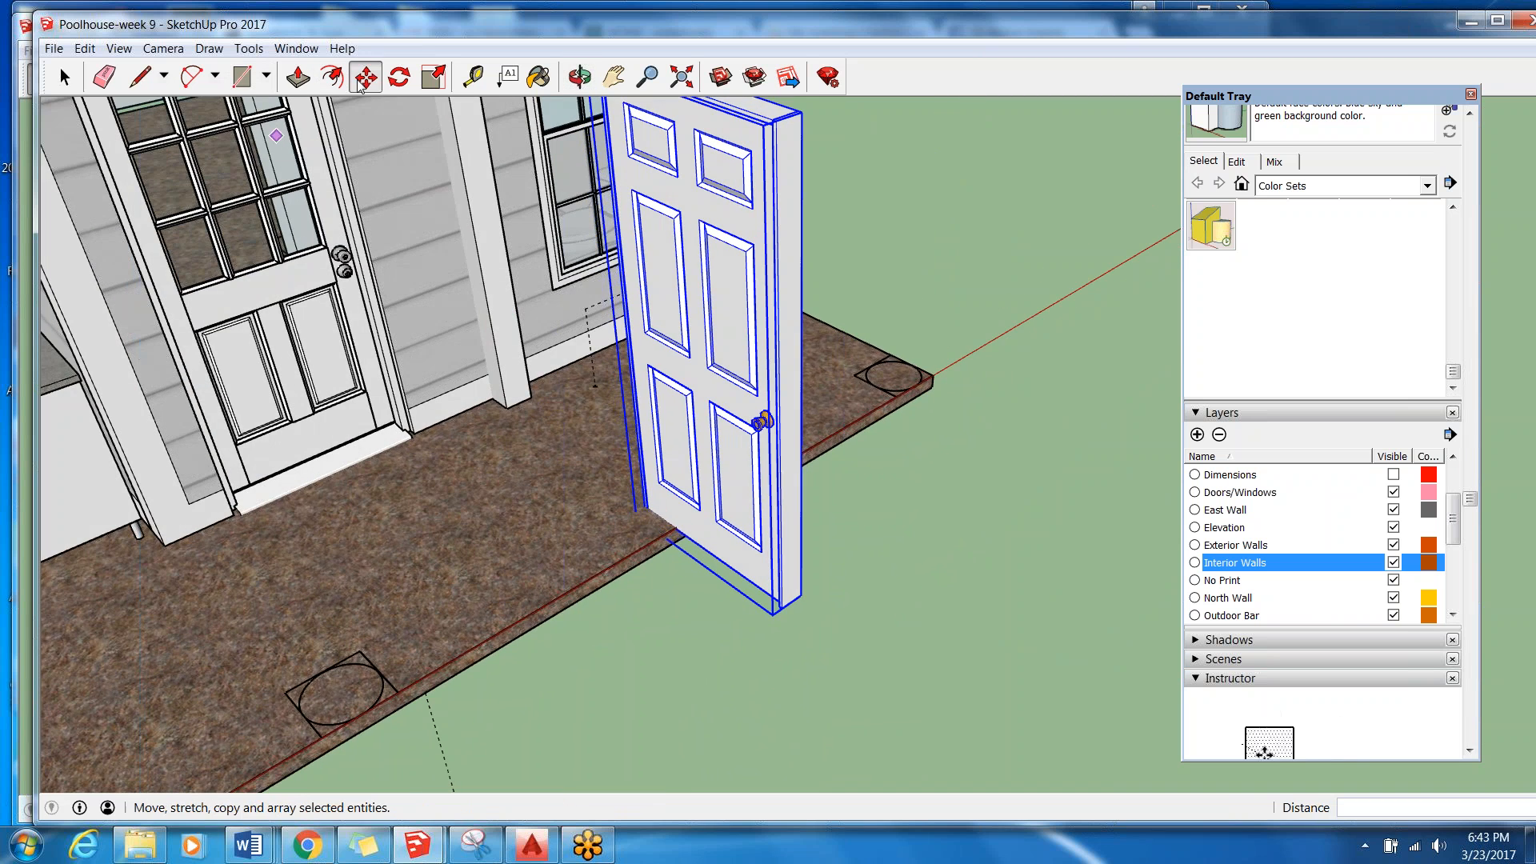
left_click(104, 76)
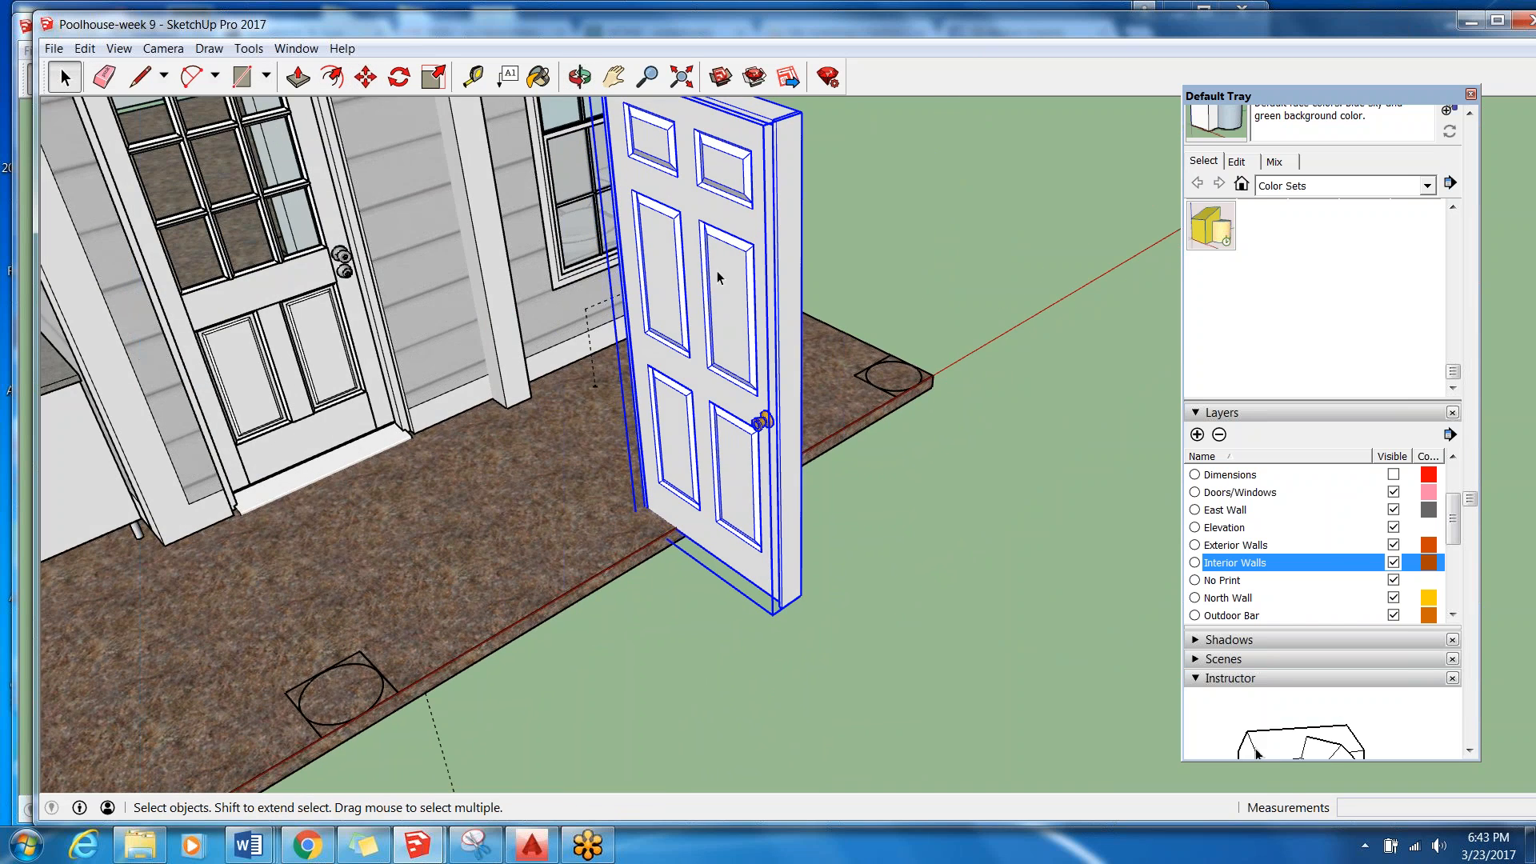
scroll(779, 303, "down", 4)
middle_click_drag(779, 304, 876, 344)
scroll(820, 252, "up", 2)
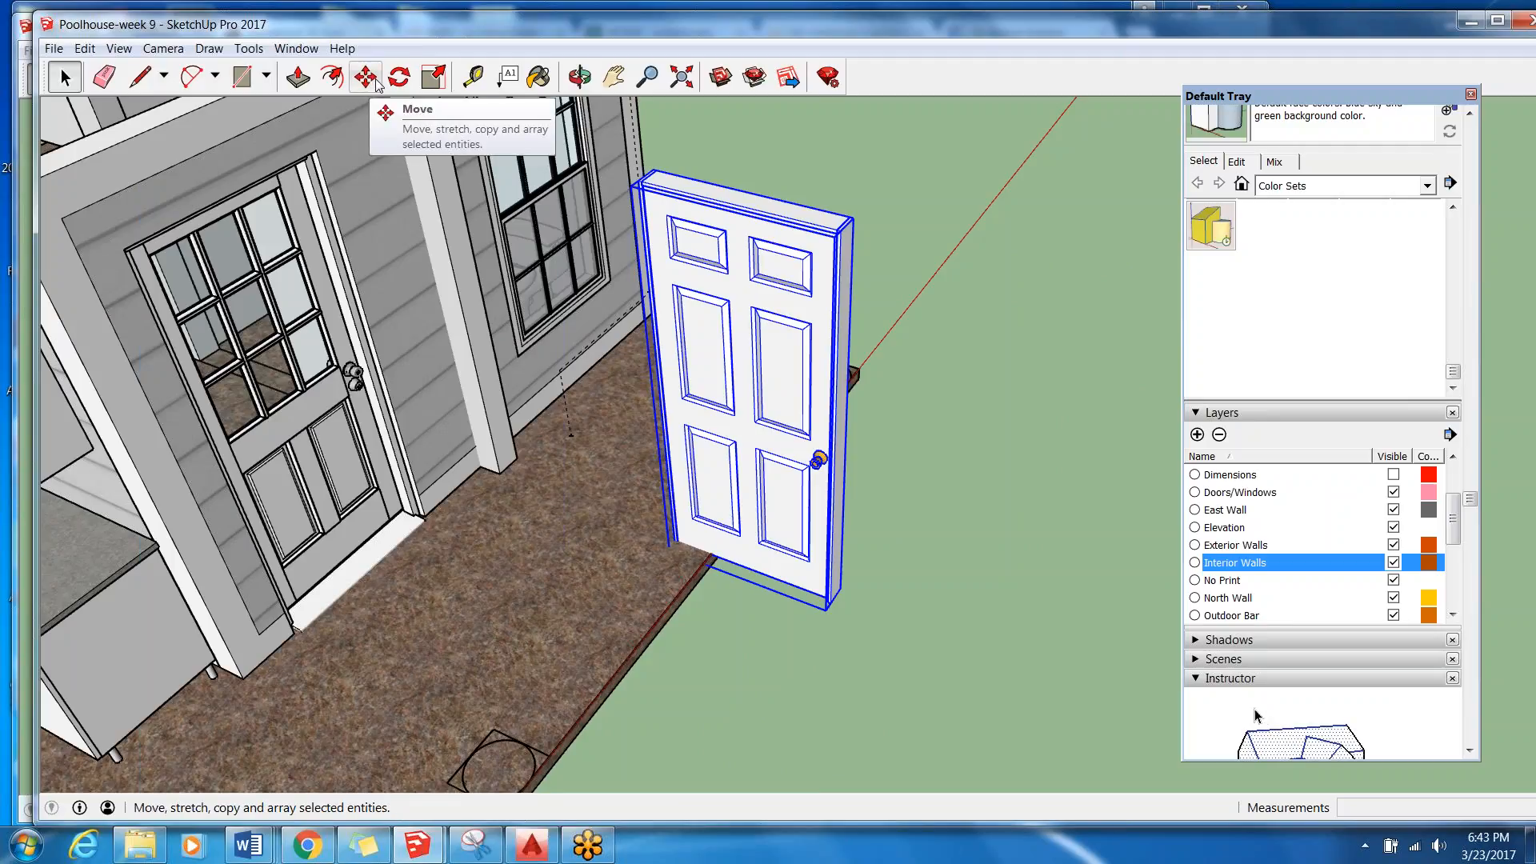
left_click(435, 77)
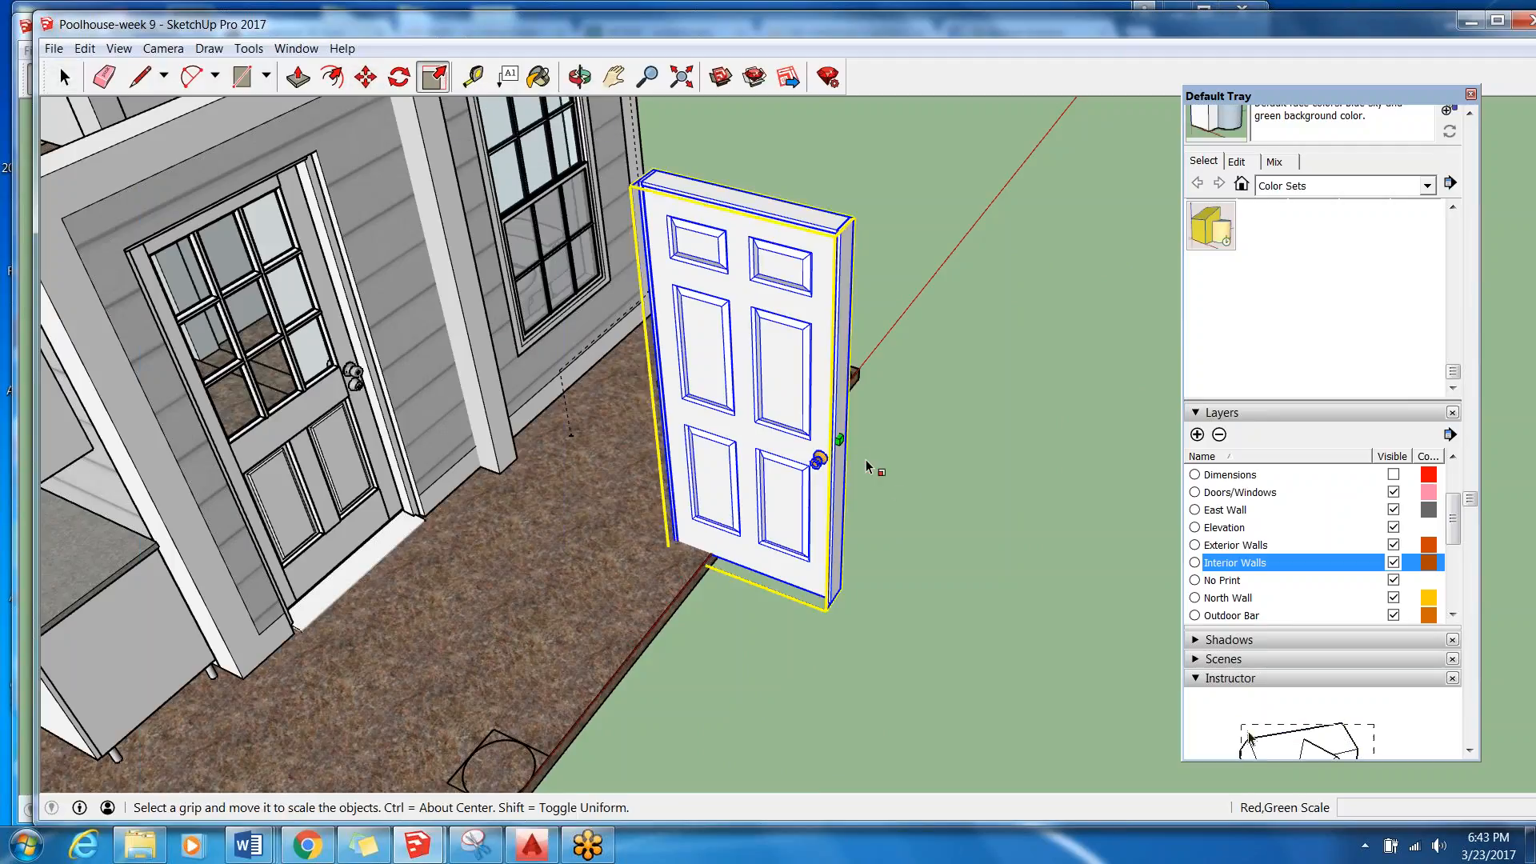
left_click_drag(817, 459, 977, 483)
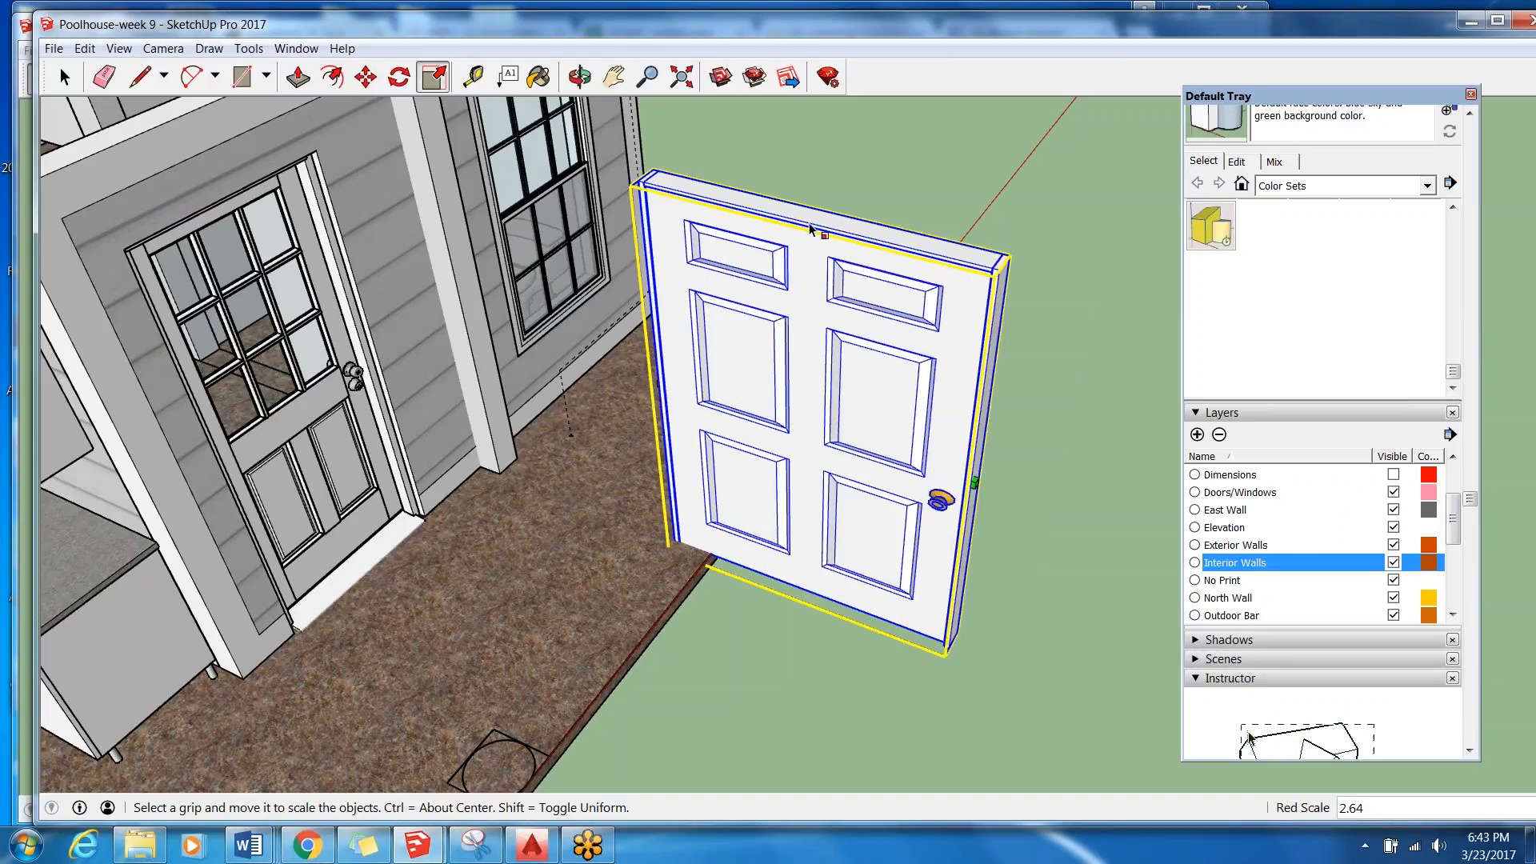
scroll(811, 232, "down", 5)
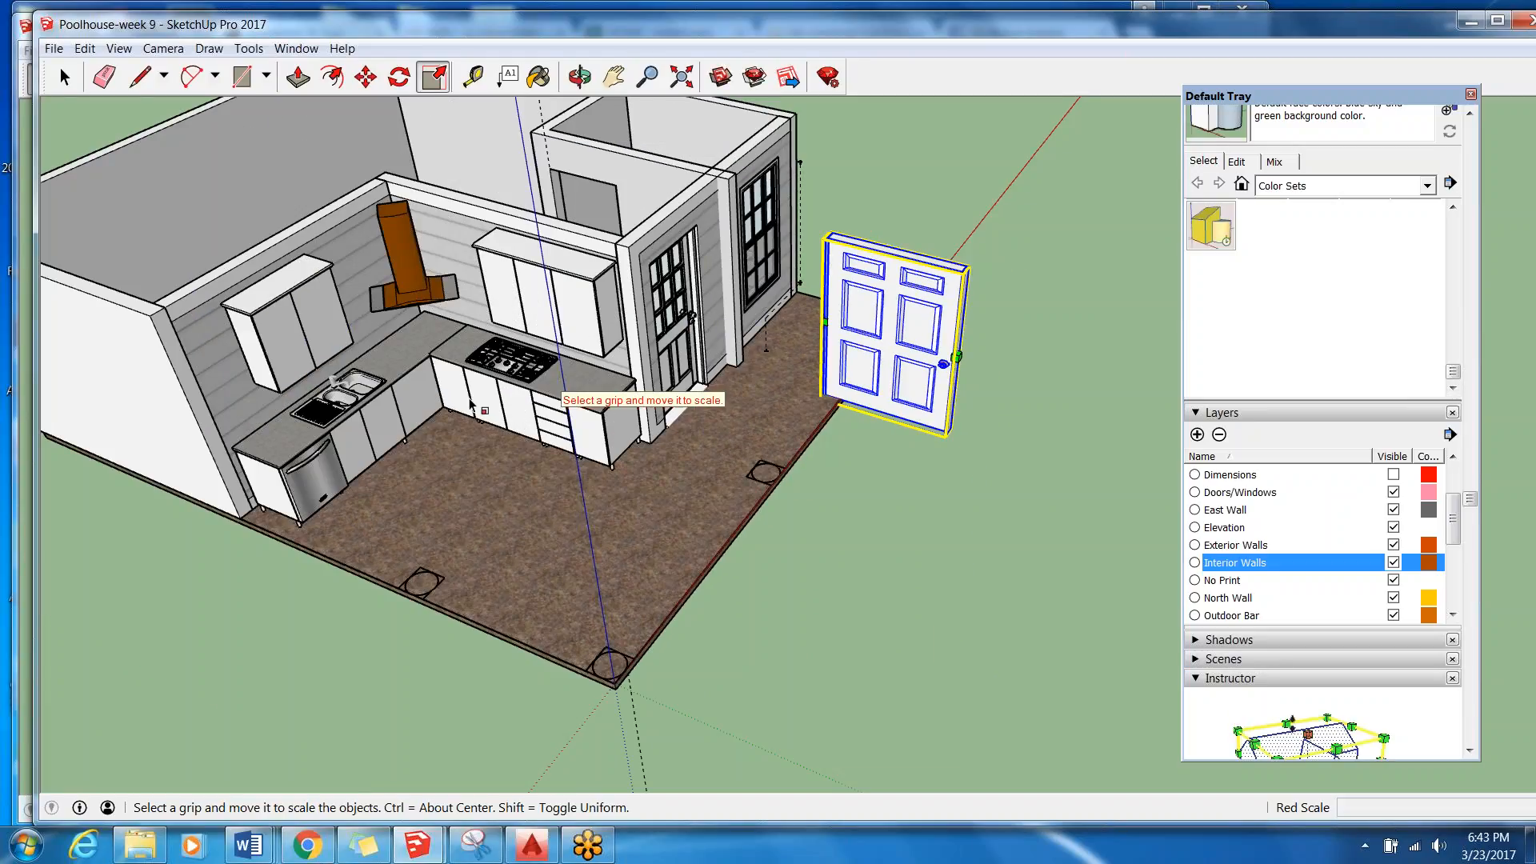
key("space")
left_click(954, 518)
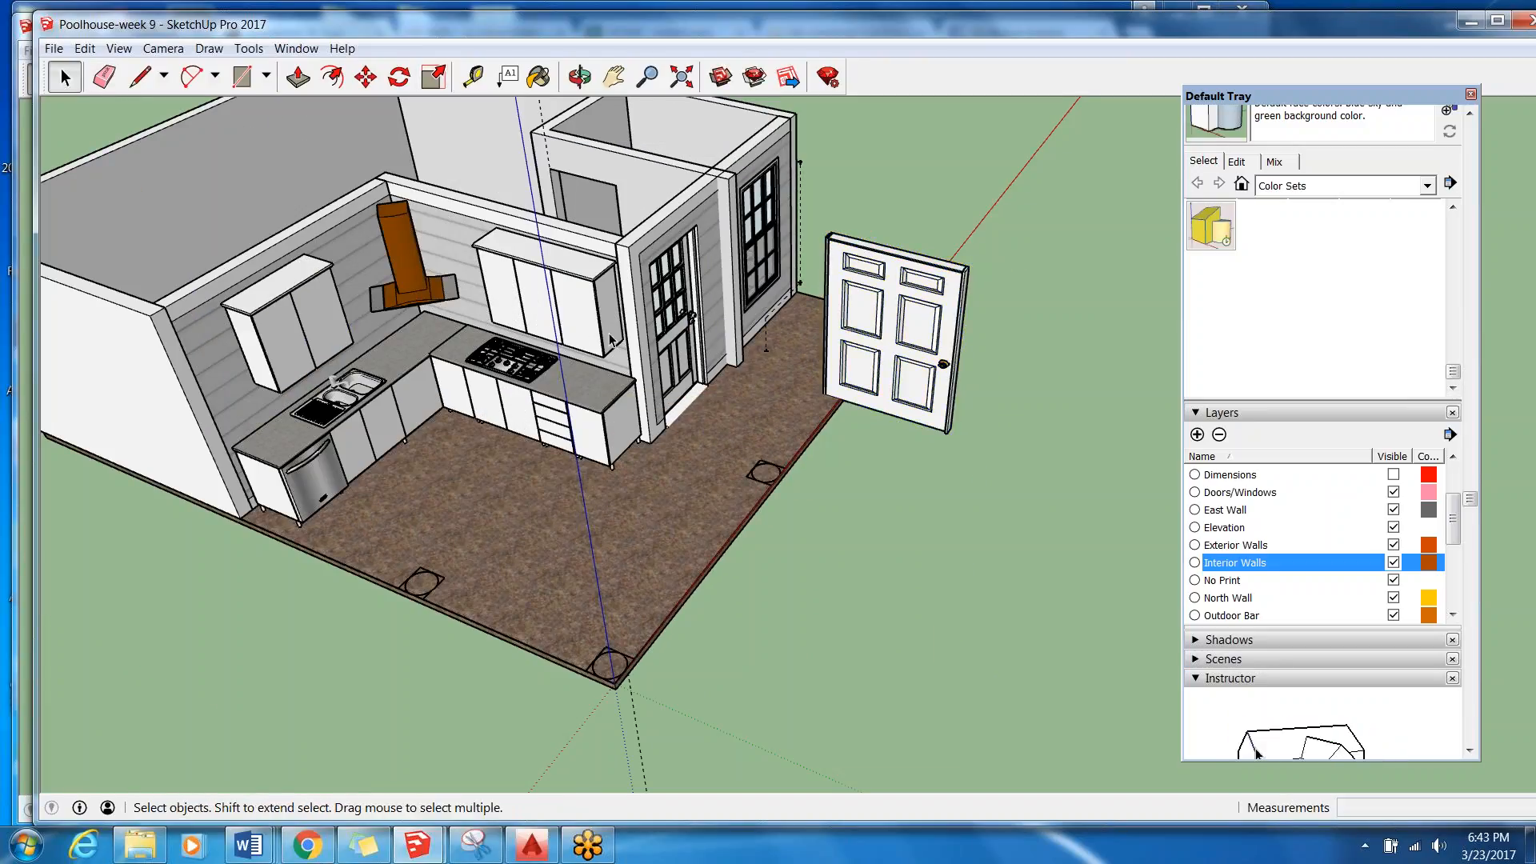
Open the kitchen group for editing and select the end base cabinet beside the drawers.
left_click(534, 380)
double_click(535, 380)
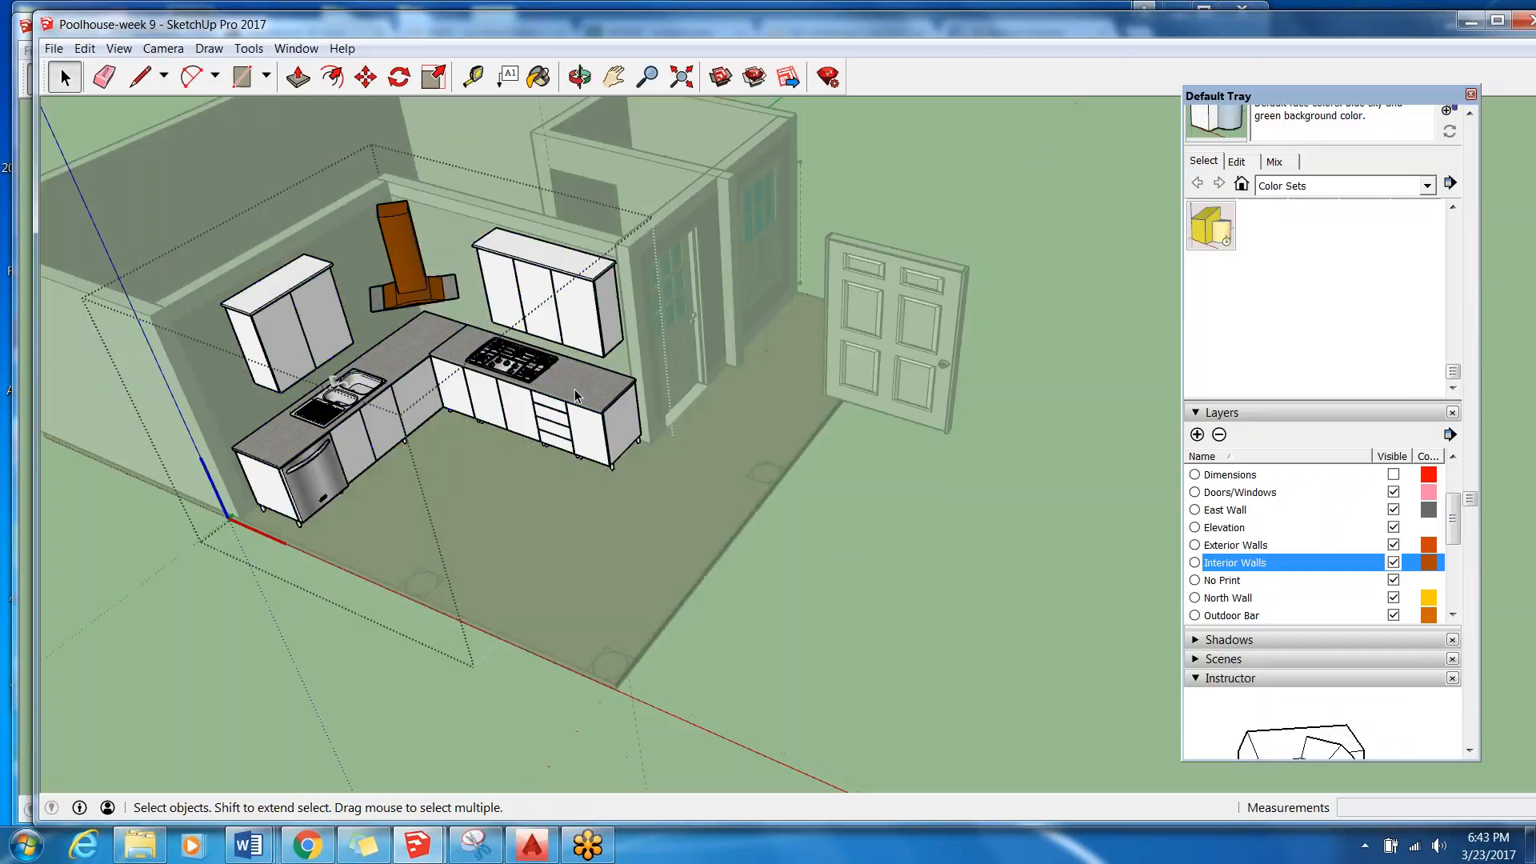
scroll(584, 389, "up", 5)
left_click(601, 462)
scroll(602, 463, "up", 3)
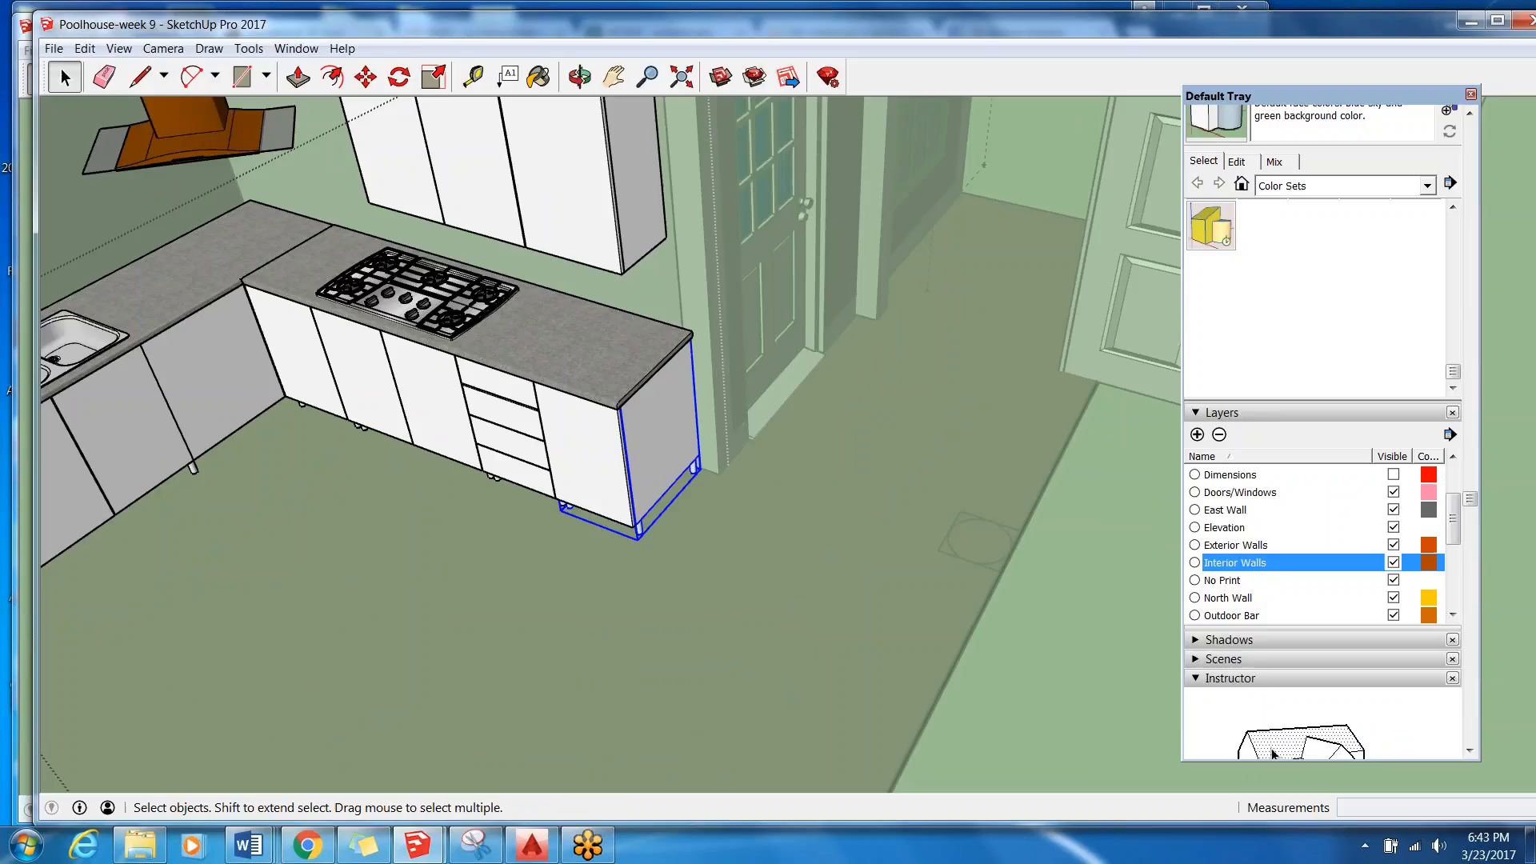
Scale the end base cabinet wider along the red axis past the countertop and examine the stretched carcass.
key("s")
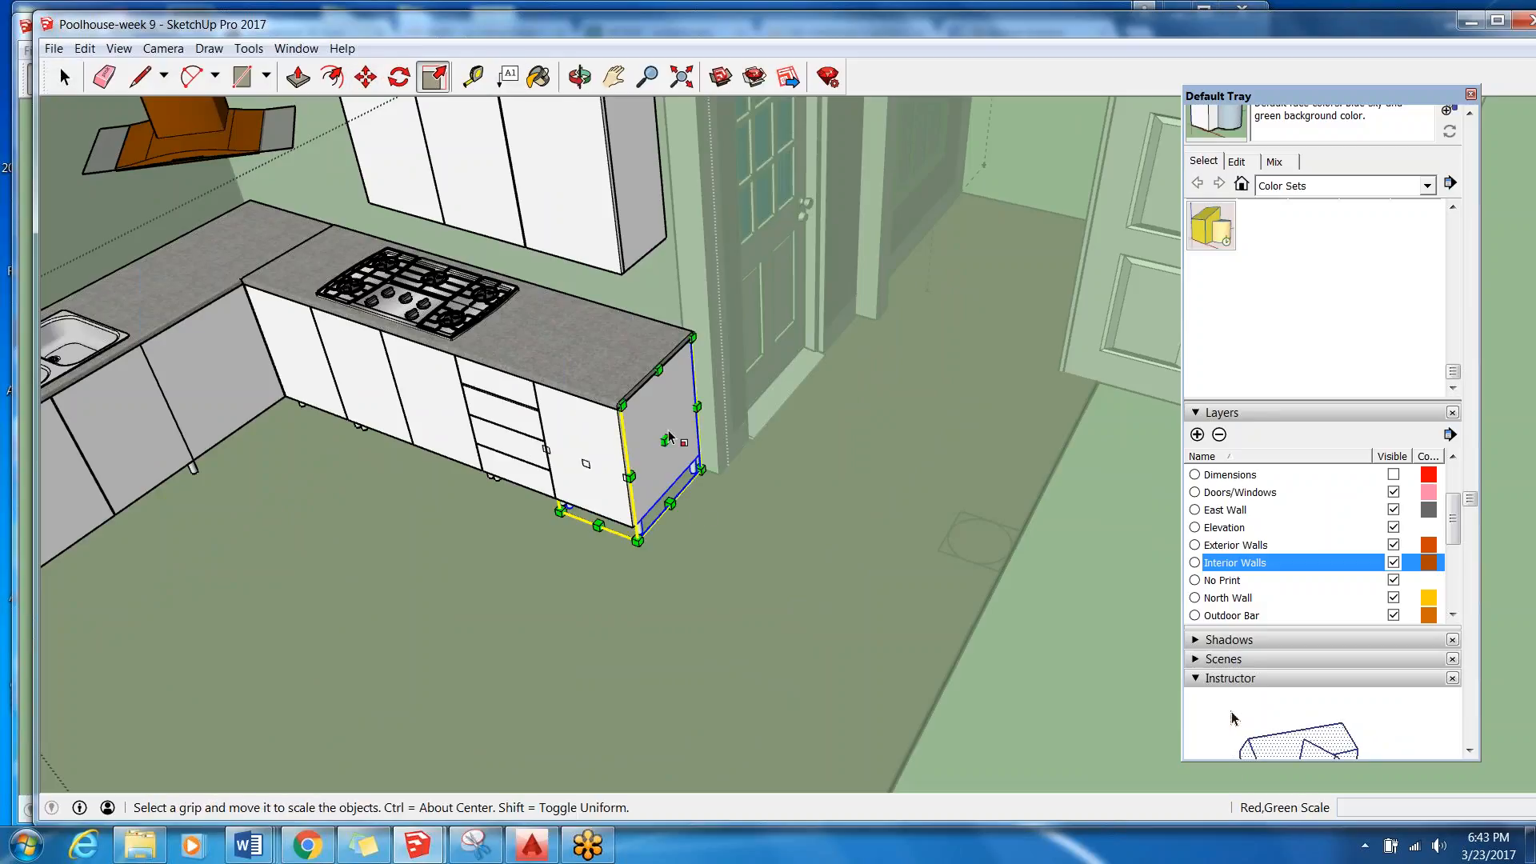
left_click_drag(665, 440, 756, 468)
middle_click_drag(756, 469, 757, 309)
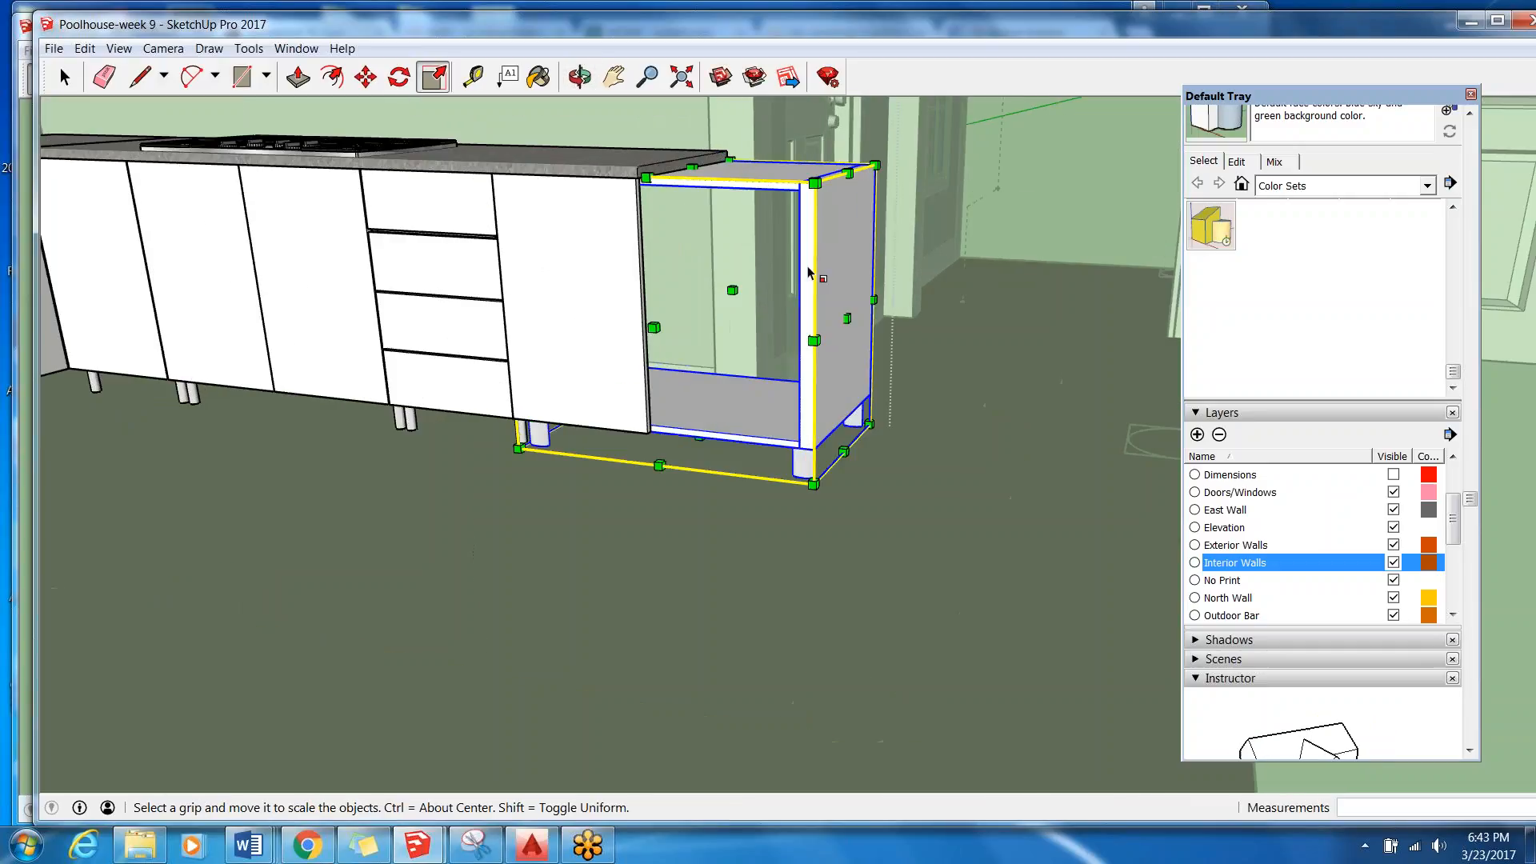
scroll(714, 322, "down", 1)
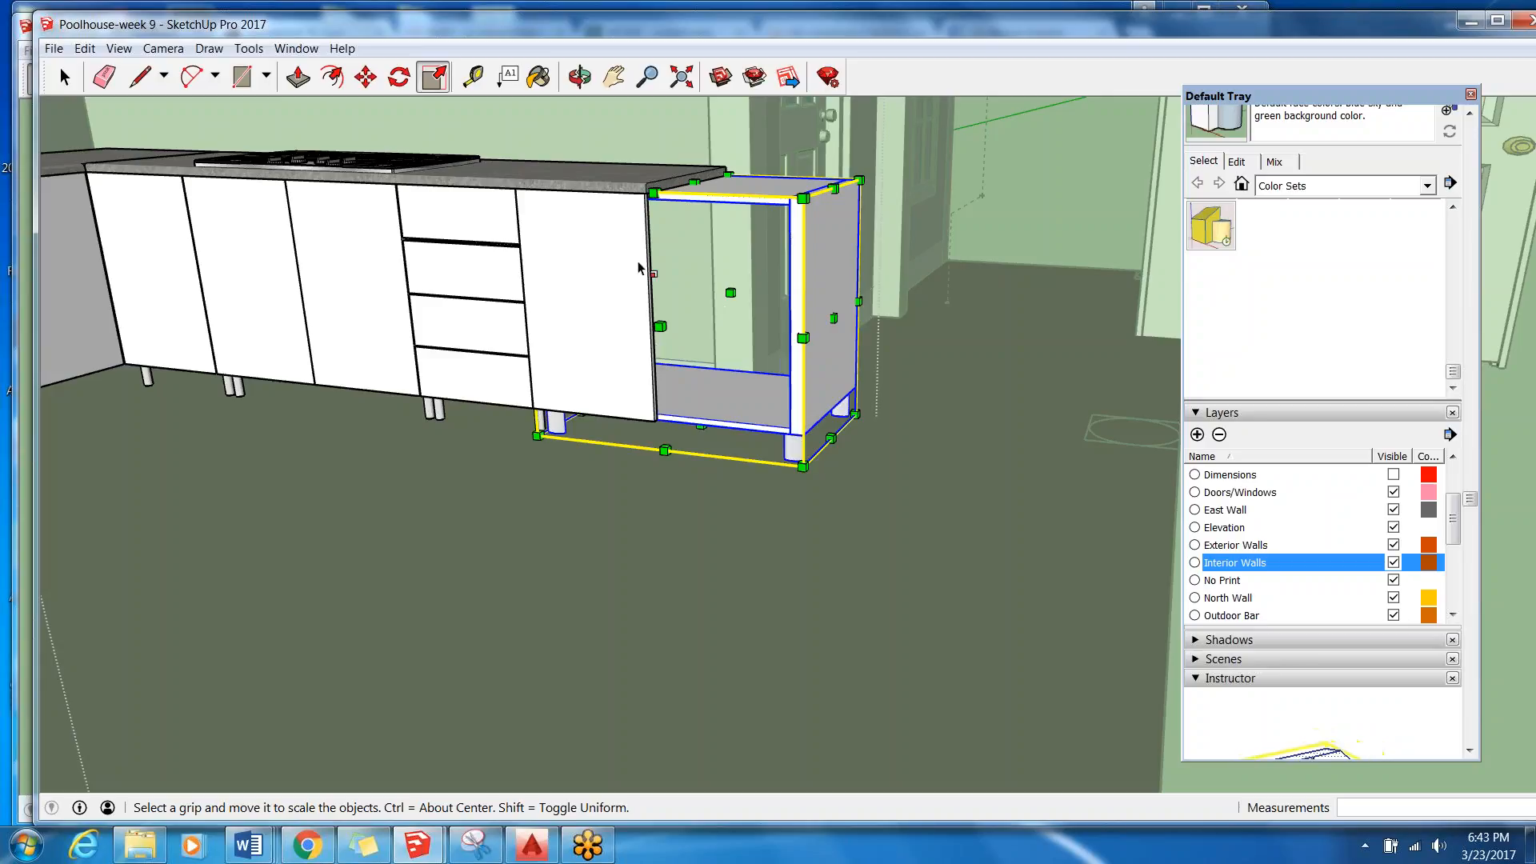
middle_click_drag(768, 339, 748, 488)
middle_click_drag(490, 396, 550, 370)
scroll(550, 369, "up", 1)
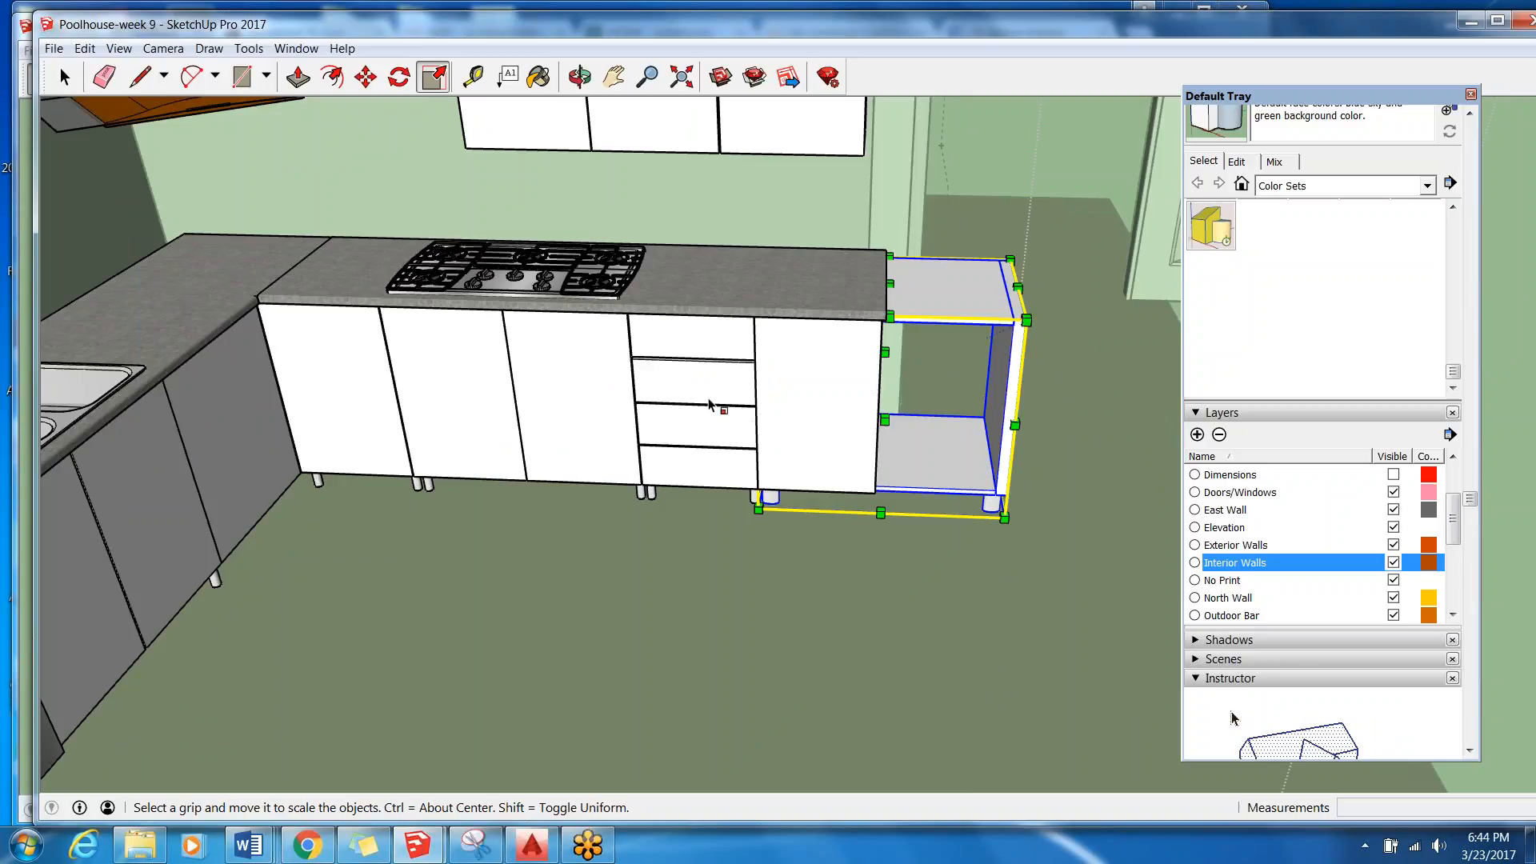
middle_click_drag(1118, 352, 1060, 365)
scroll(850, 371, "down", 4)
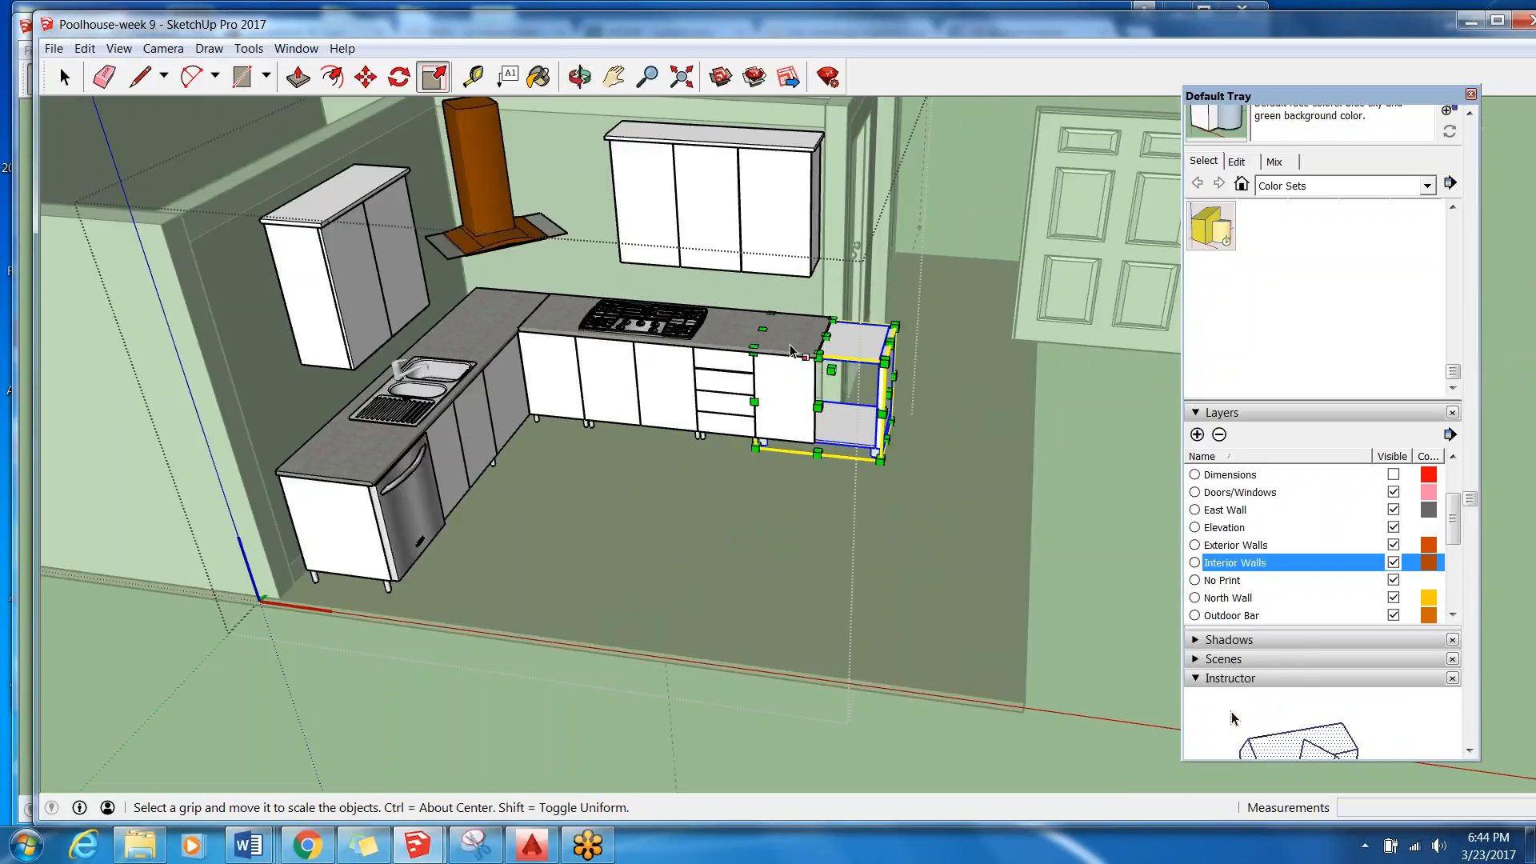
Bring the end base cabinet back to a width that ends flush with the countertop.
scroll(871, 395, "up", 2)
middle_click_drag(870, 394, 607, 381)
left_click_drag(721, 389, 648, 395)
scroll(655, 282, "down", 3)
middle_click_drag(654, 282, 844, 288)
scroll(656, 352, "up", 2)
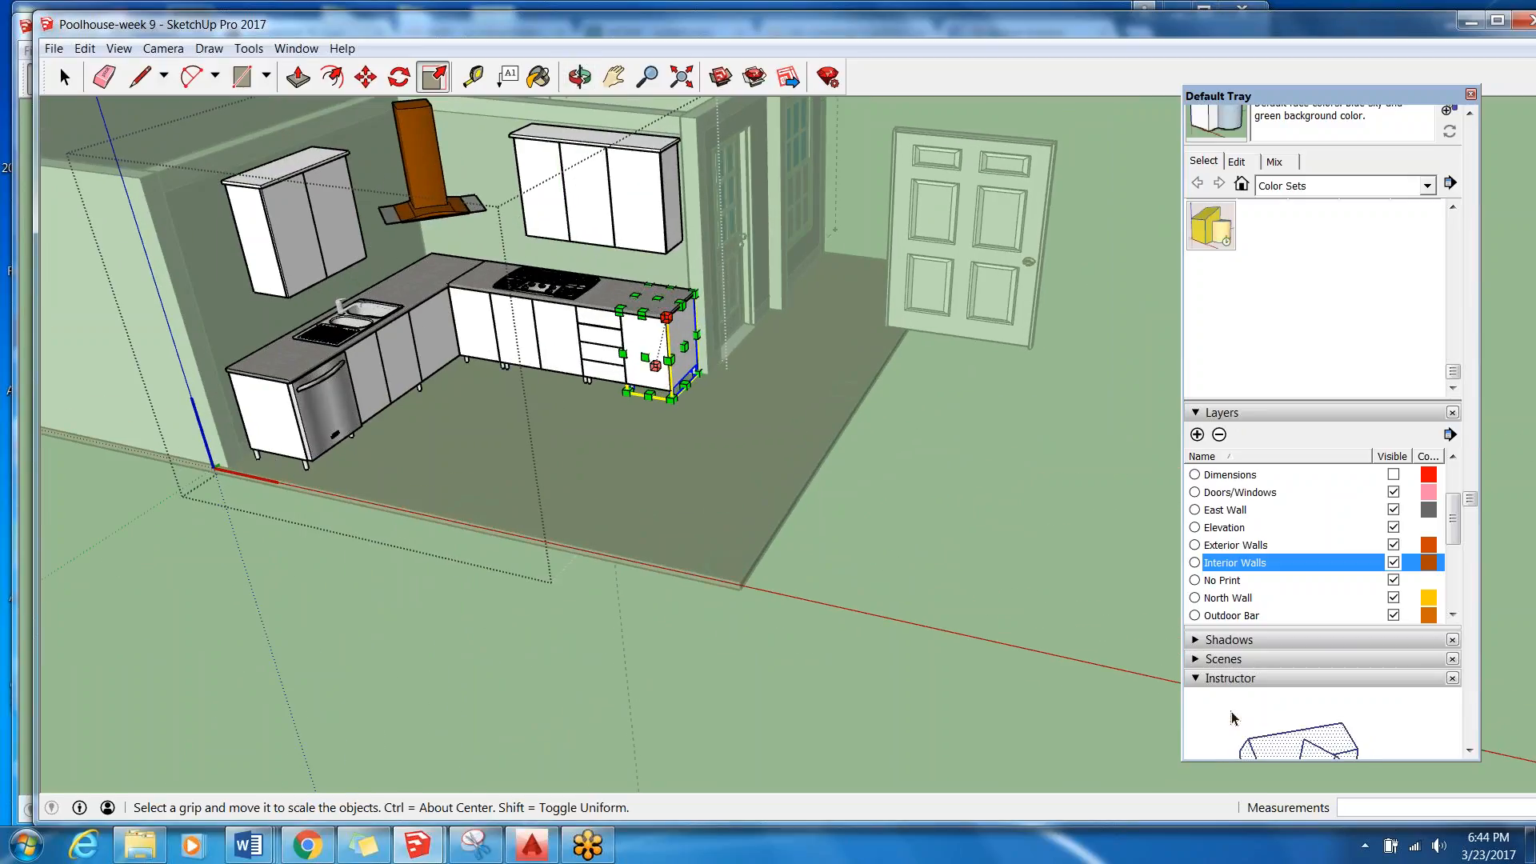
Scale the end base cabinet up so it stands taller than the adjoining countertop.
mouse_move(667, 317)
left_mouse_down()
mouse_move(704, 216)
mouse_move(689, 206)
mouse_move(706, 120)
mouse_move(662, 339)
mouse_move(655, 279)
mouse_move(647, 318)
left_mouse_up()
scroll(656, 336, "up", 2)
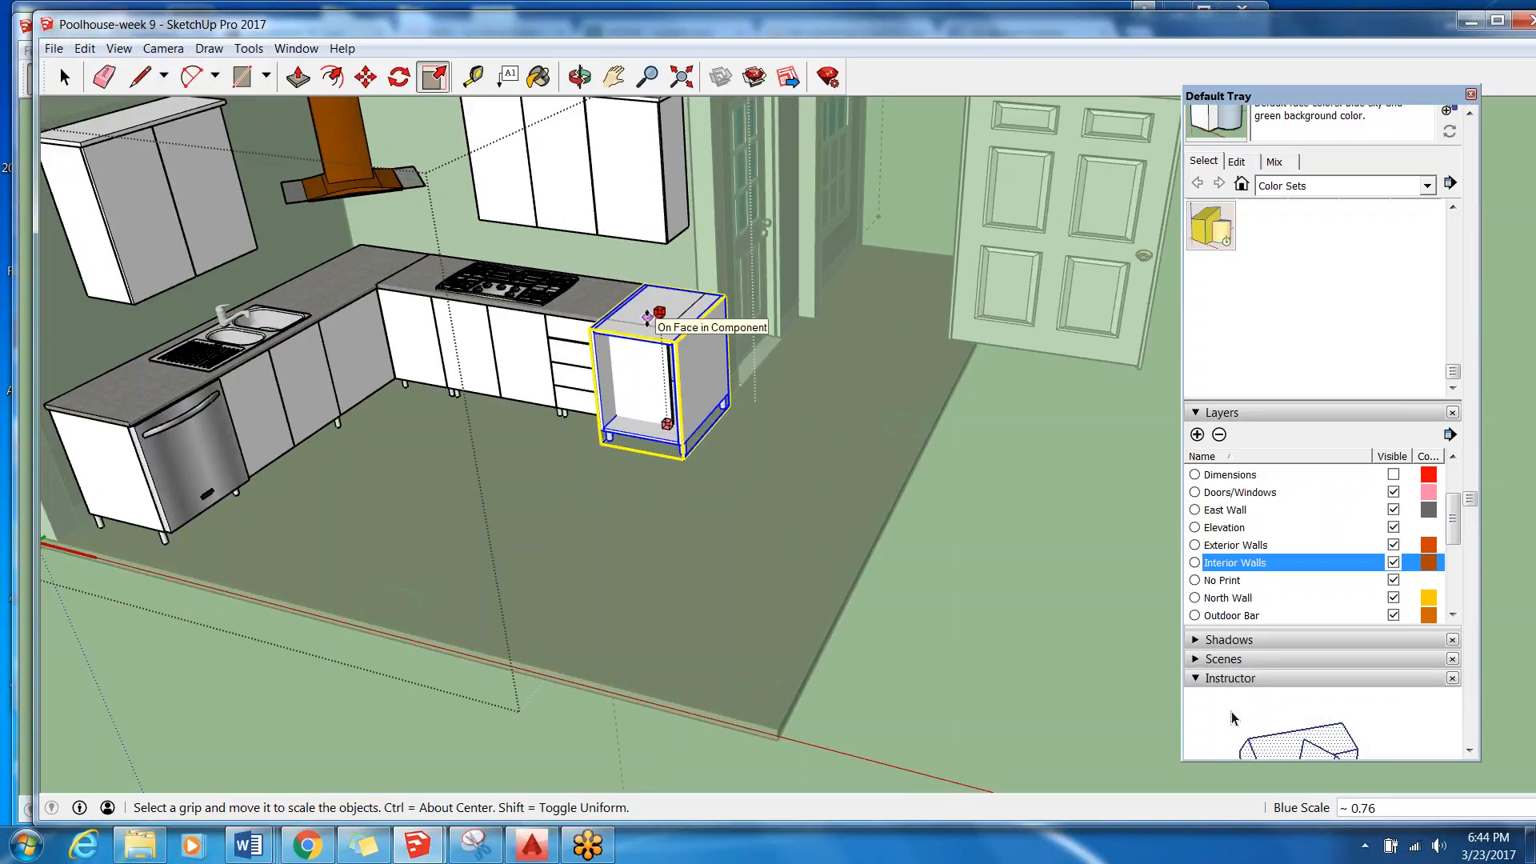
key("Escape")
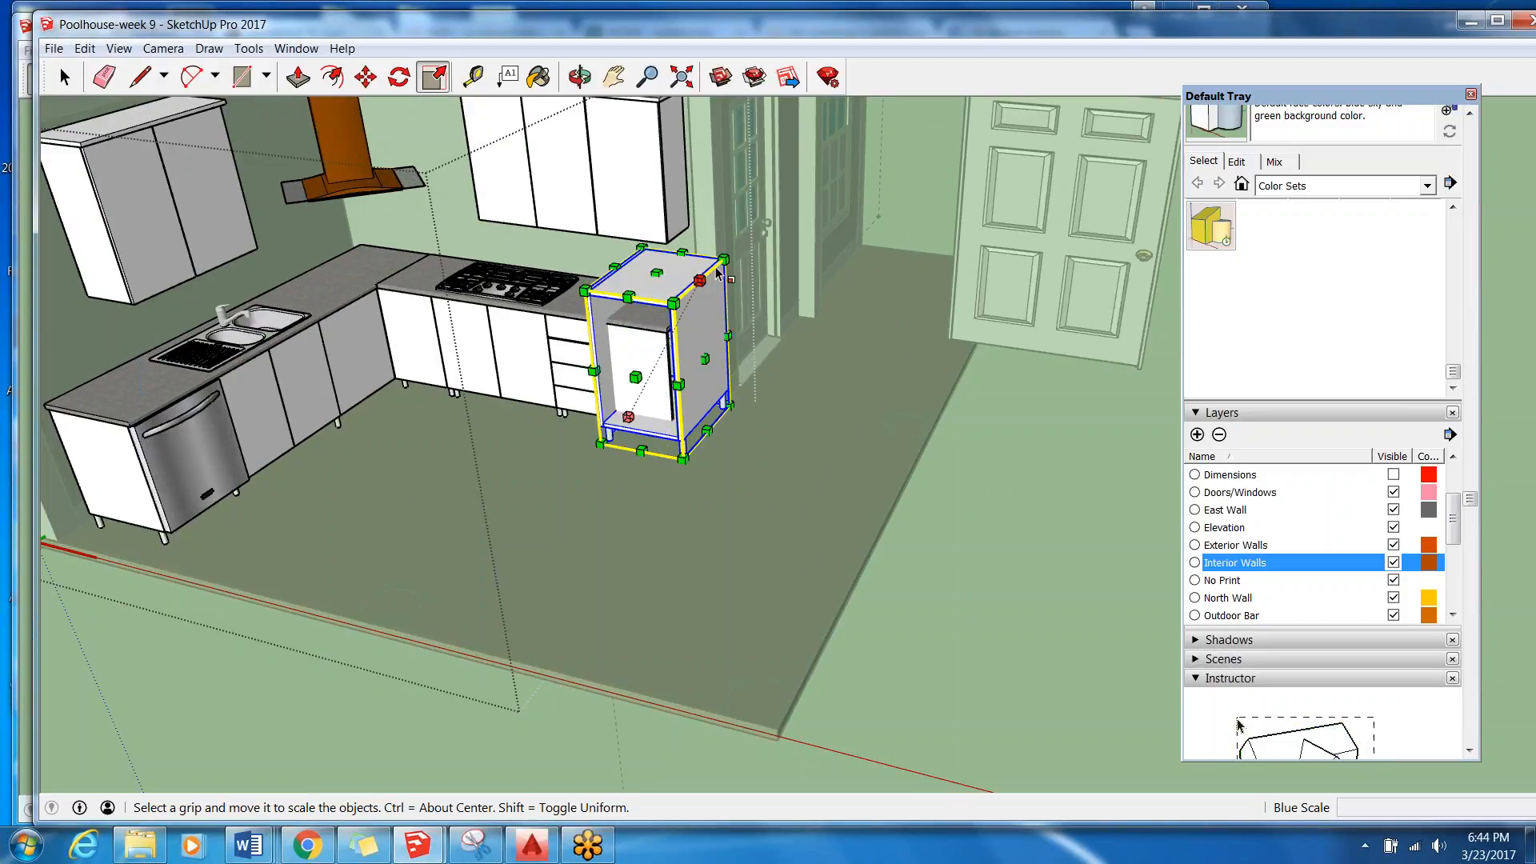
left_click_drag(730, 256, 714, 300)
key("Escape")
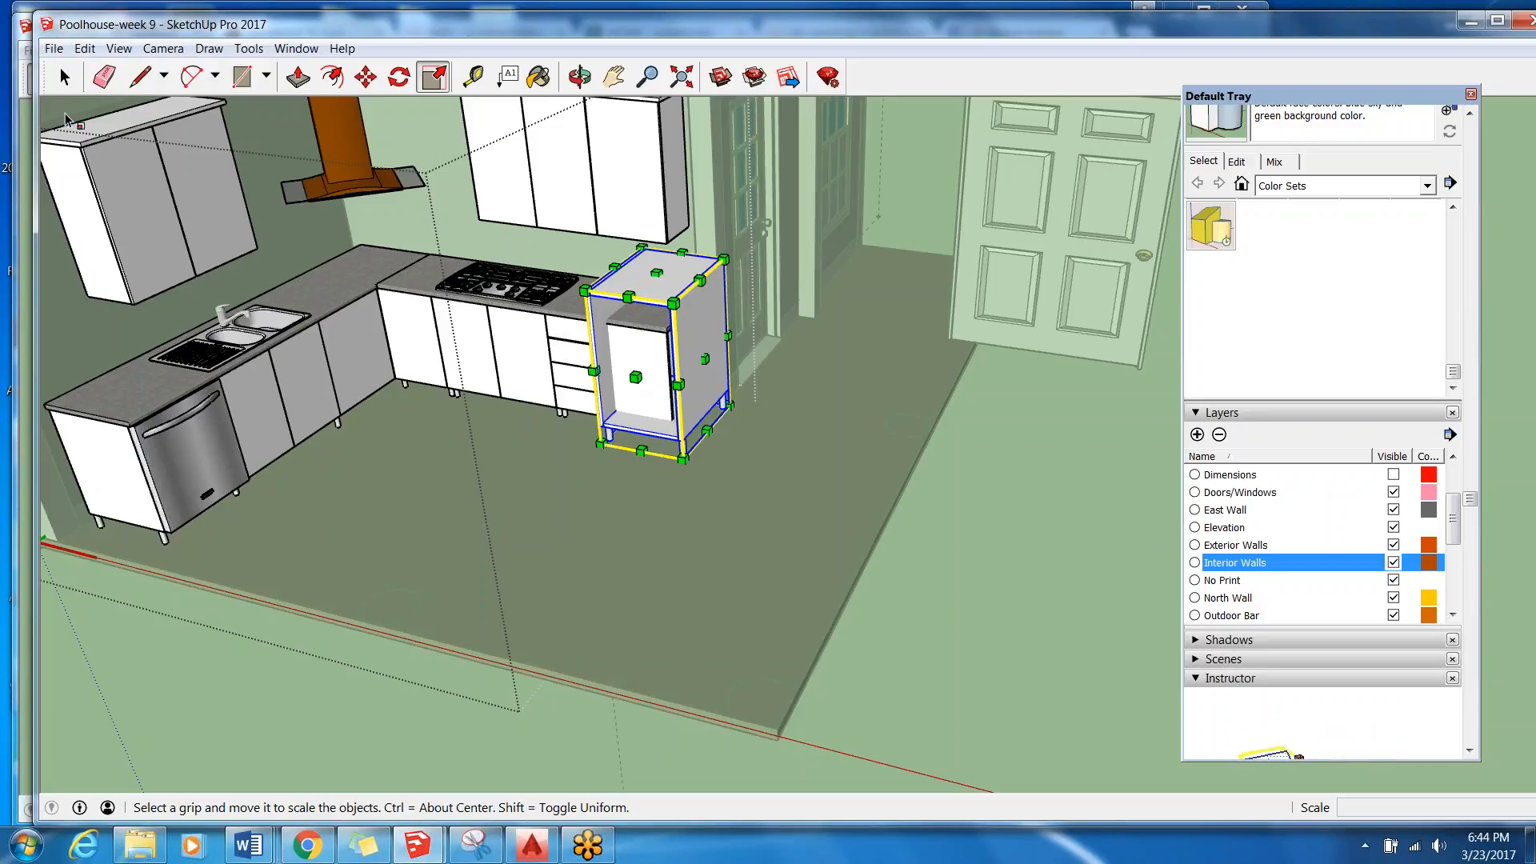
key("space")
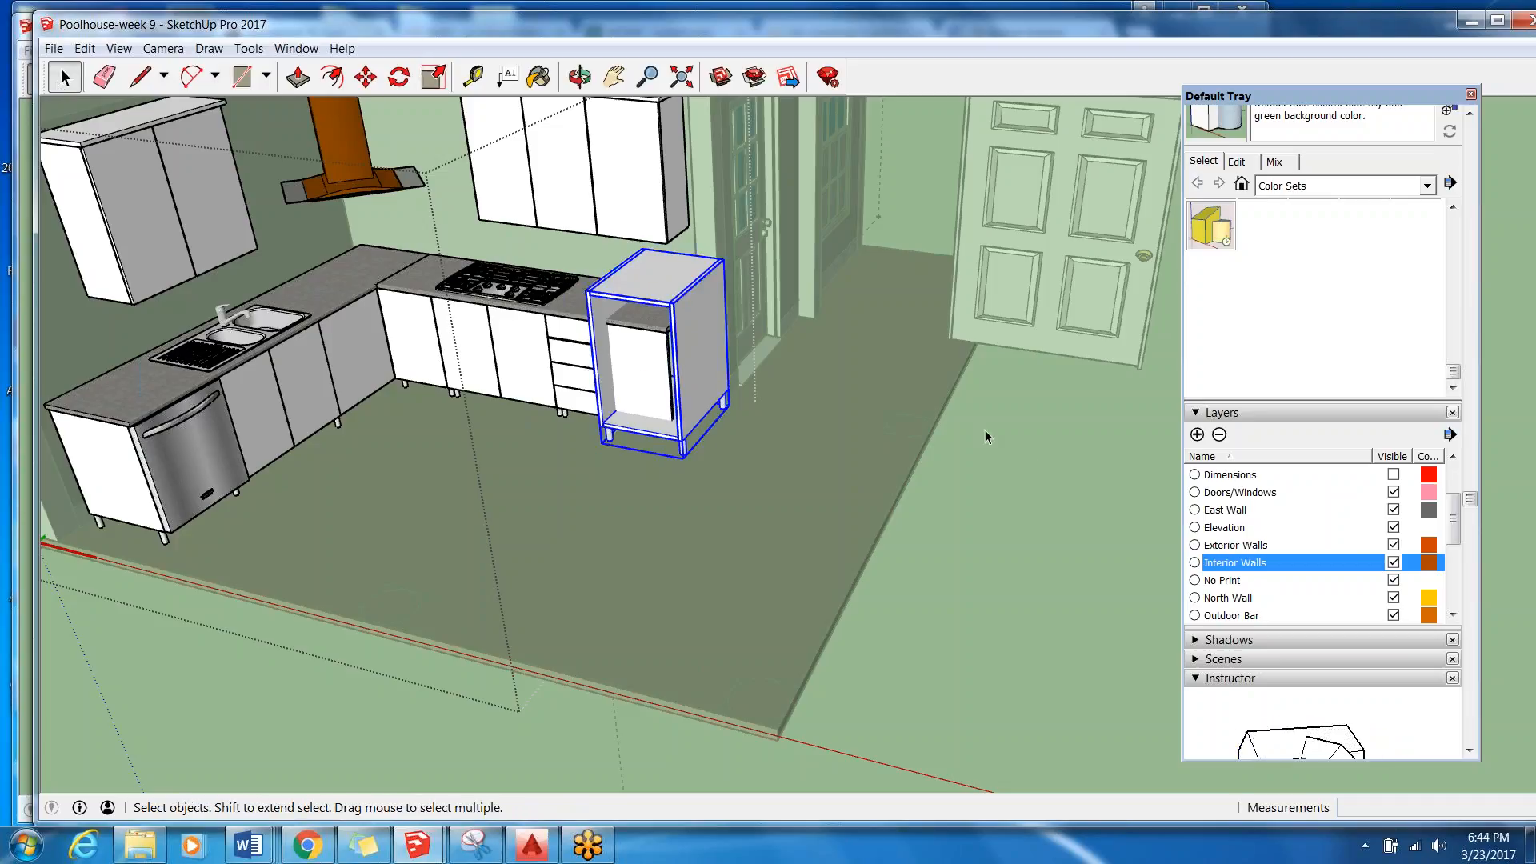
Leave the kitchen group and open the floor slab group for editing.
left_click(930, 517)
scroll(962, 460, "down", 4)
middle_click_drag(963, 461, 972, 487)
left_click(680, 564)
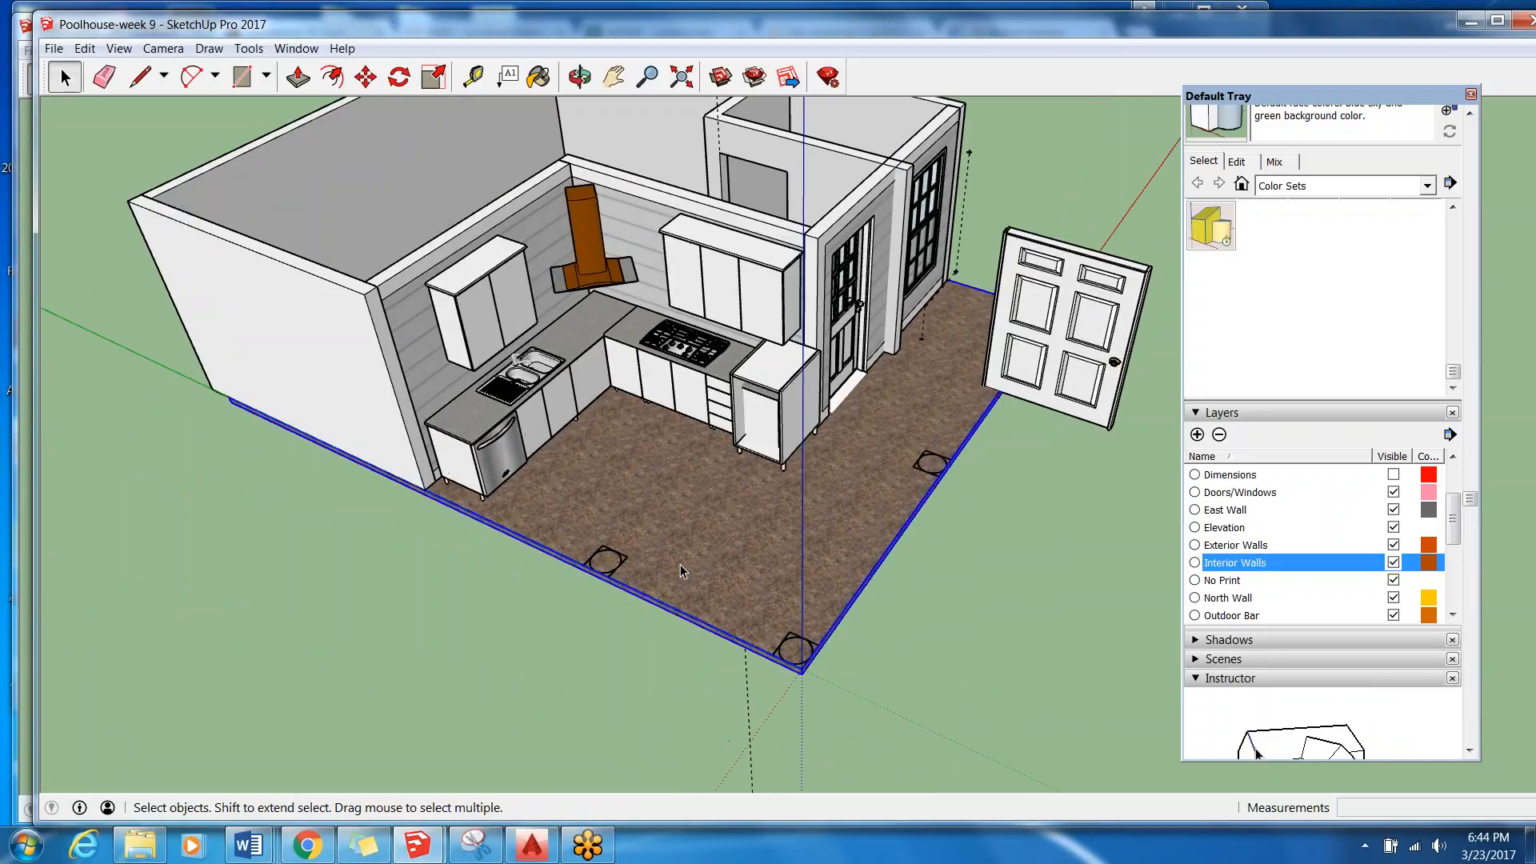
double_click(776, 517)
scroll(776, 516, "up", 1)
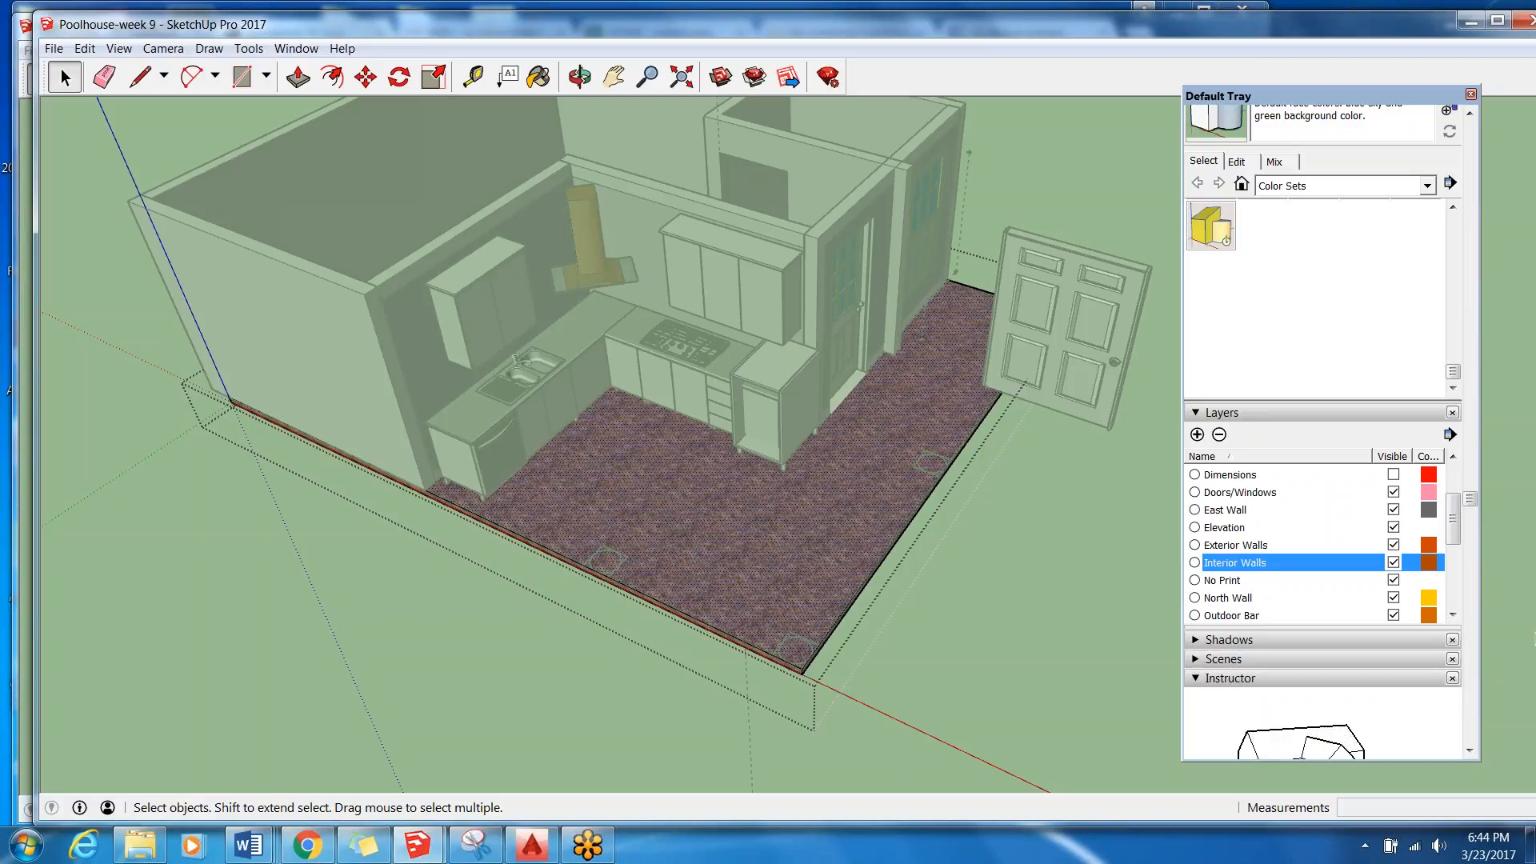
Sample the Granite Brown material and paint the floor slab's top face with it.
left_click_drag(1475, 496, 1482, 109)
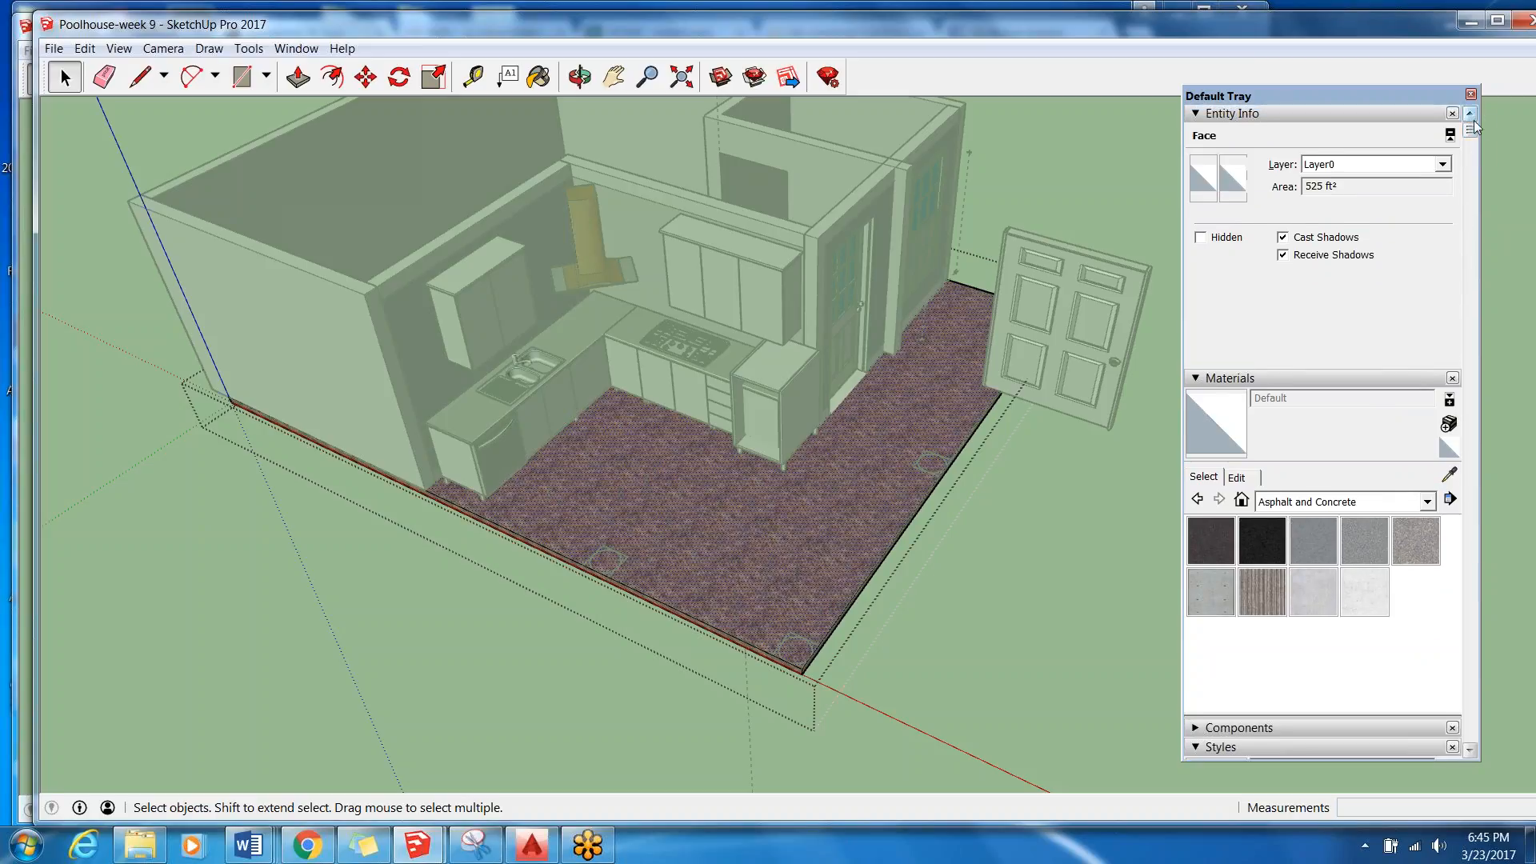
left_click_drag(1467, 136, 1466, 140)
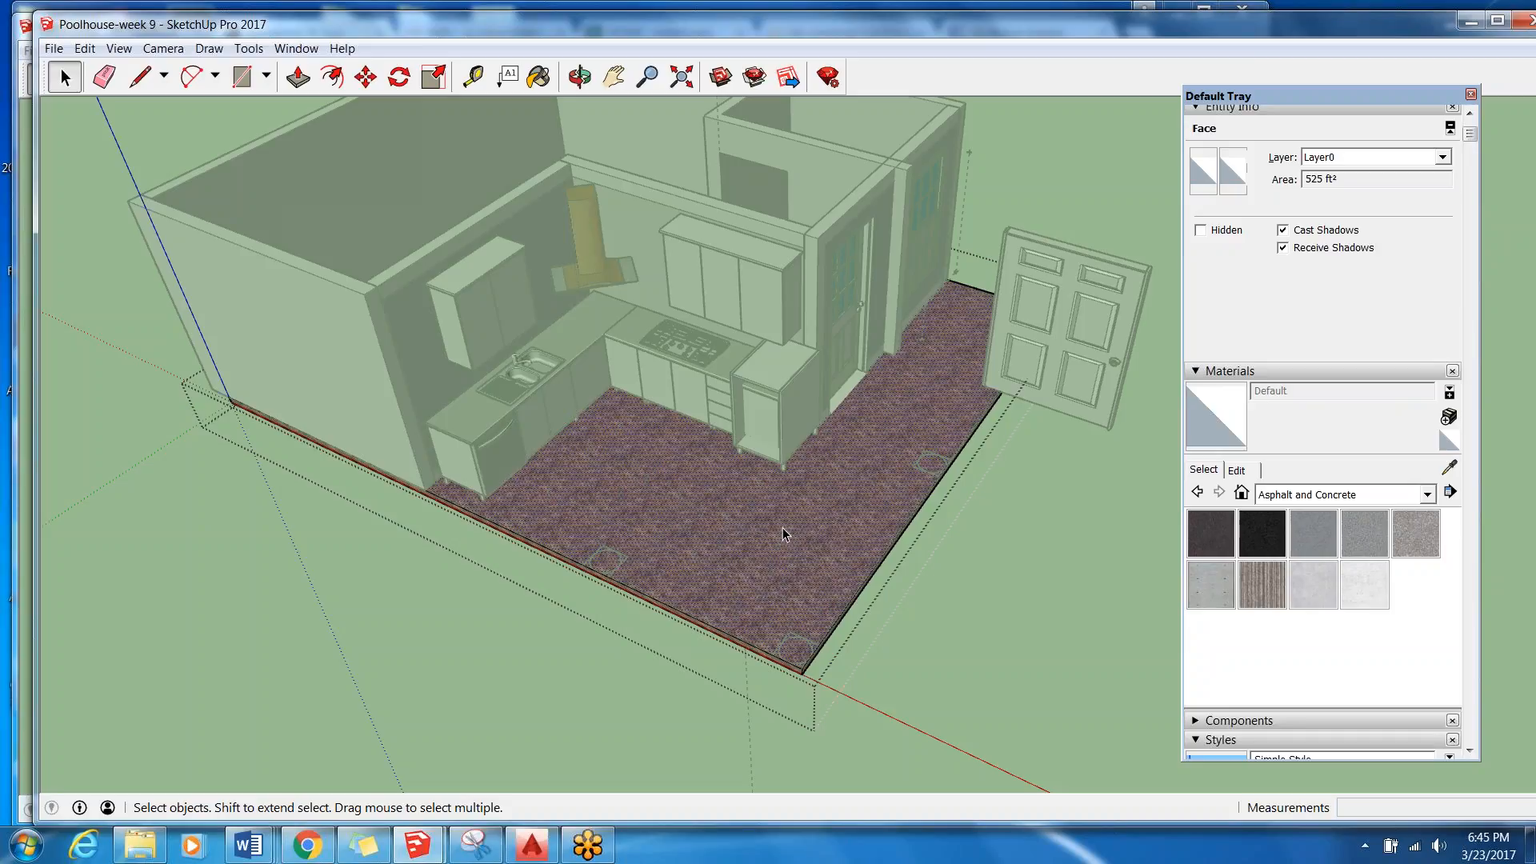
key("b")
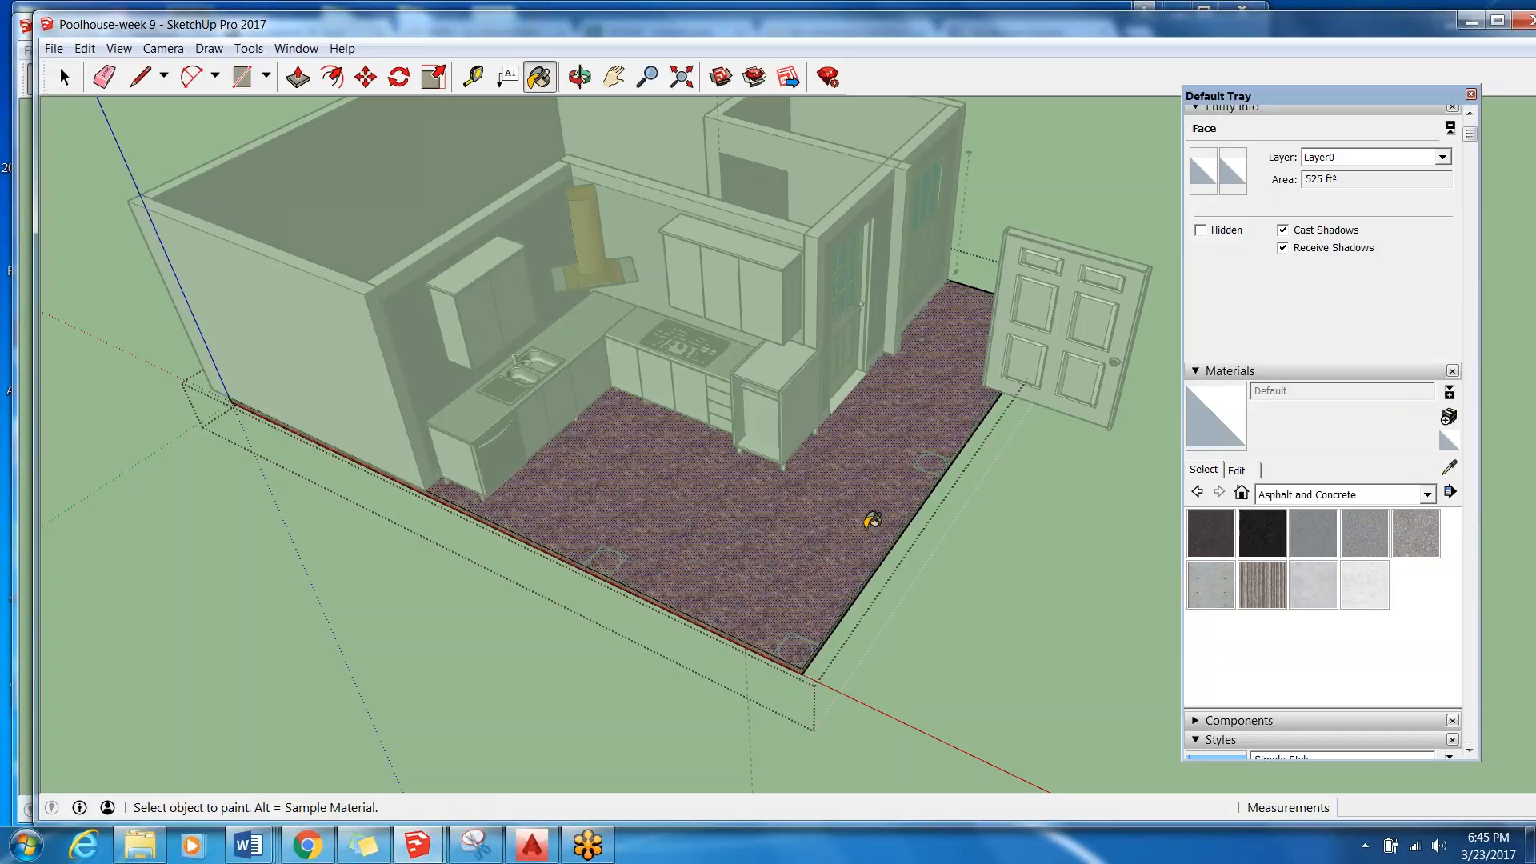
left_click(723, 553, "alt")
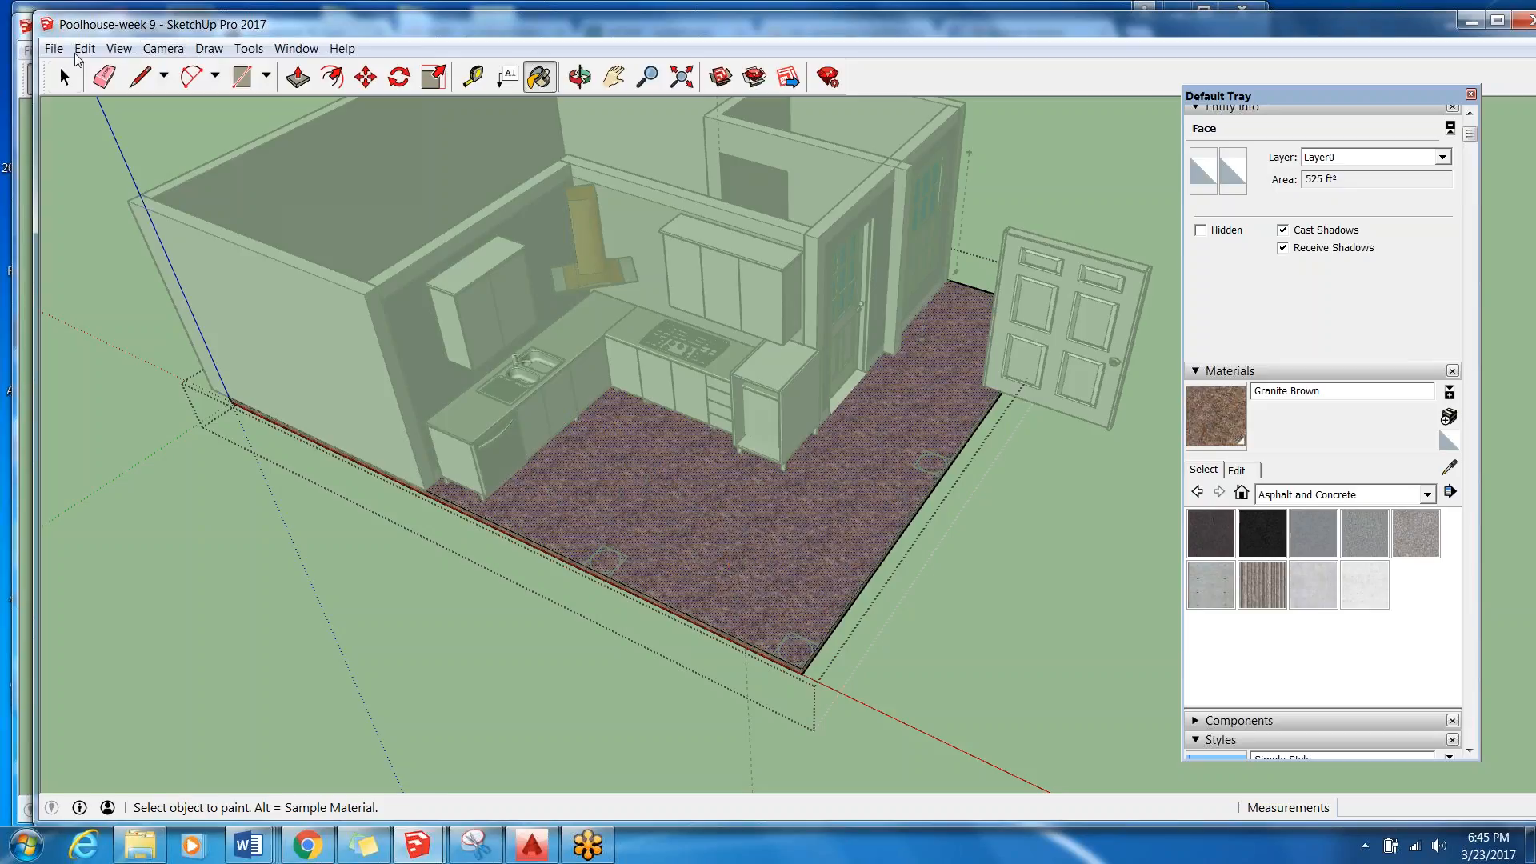
left_click(748, 587)
scroll(724, 576, "up", 6)
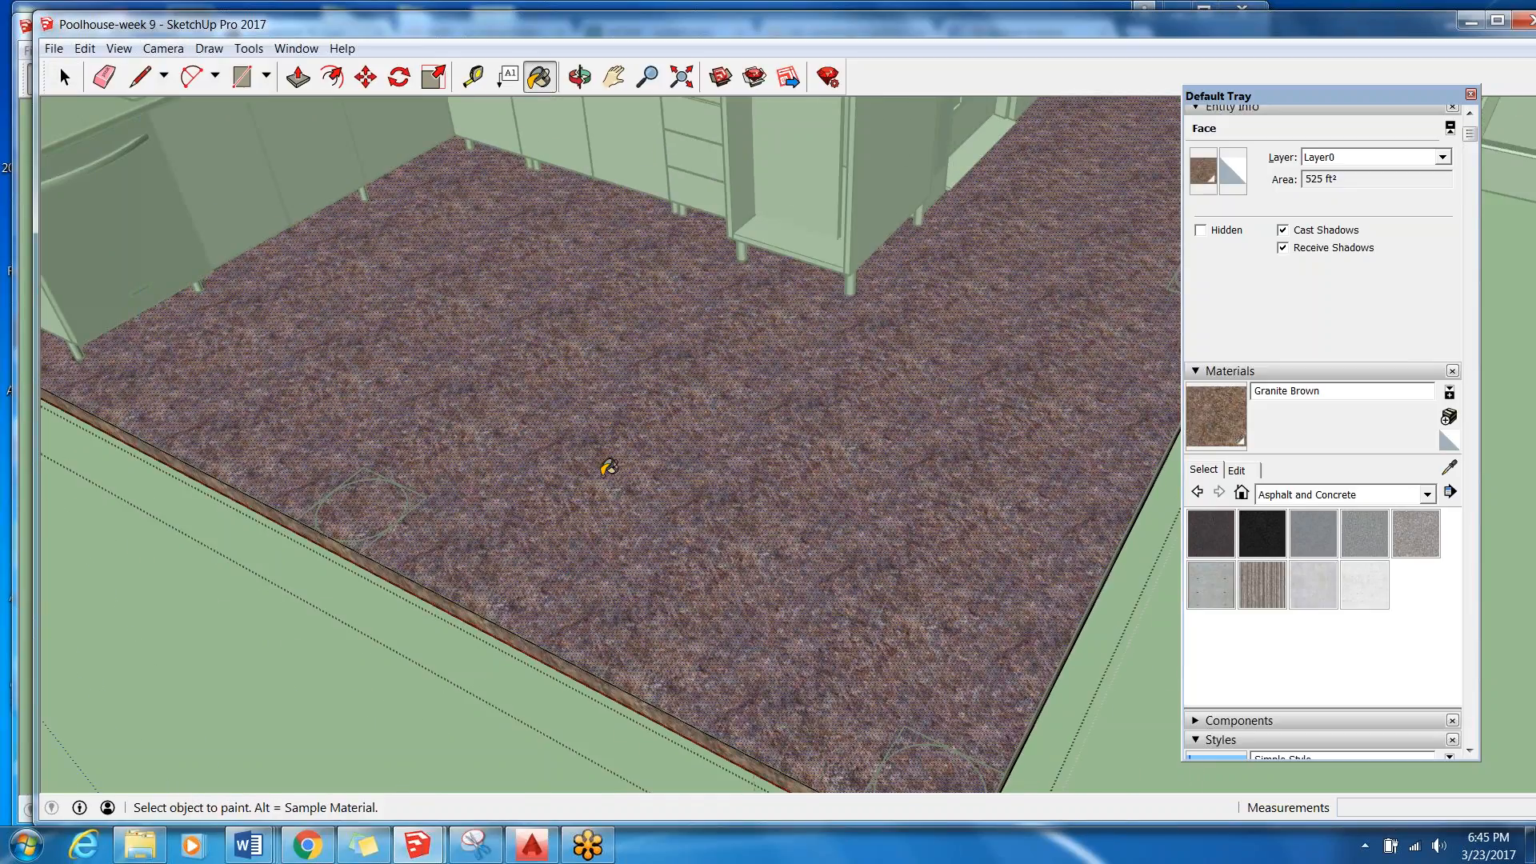
scroll(783, 454, "down", 5)
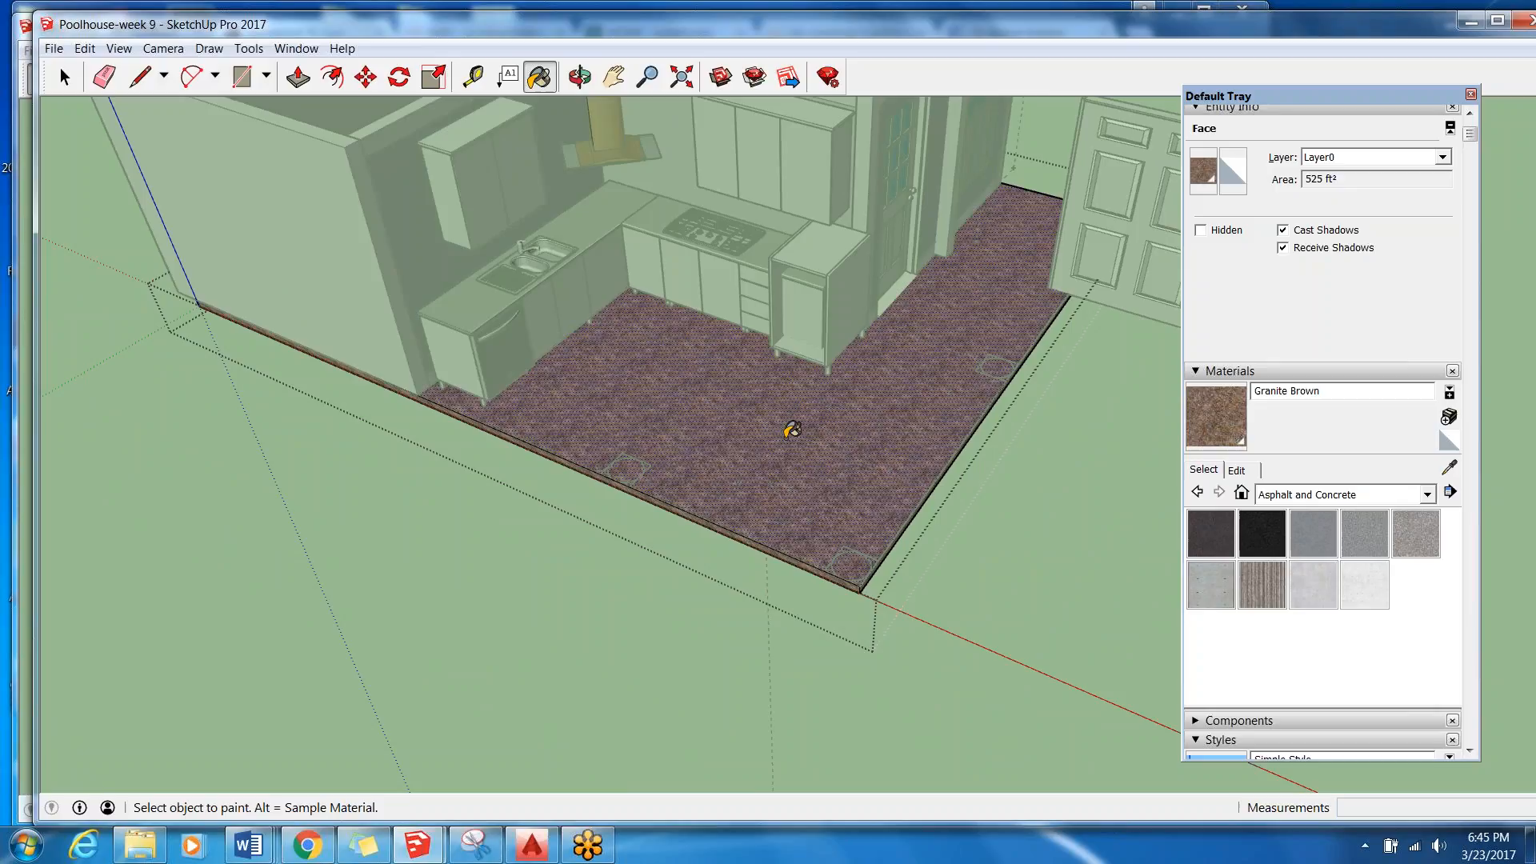
key("a")
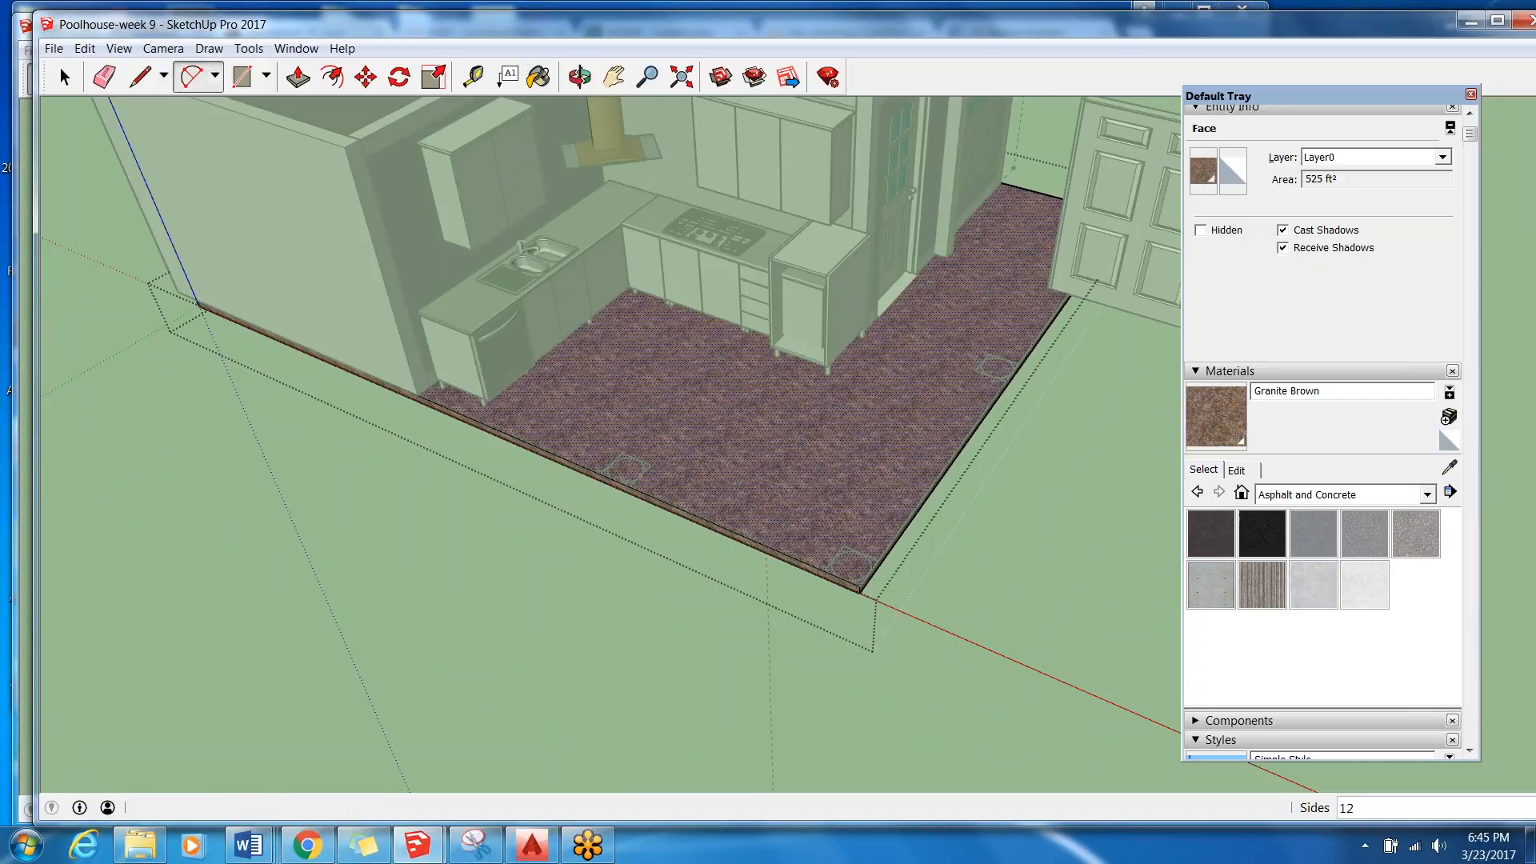
left_click(794, 450)
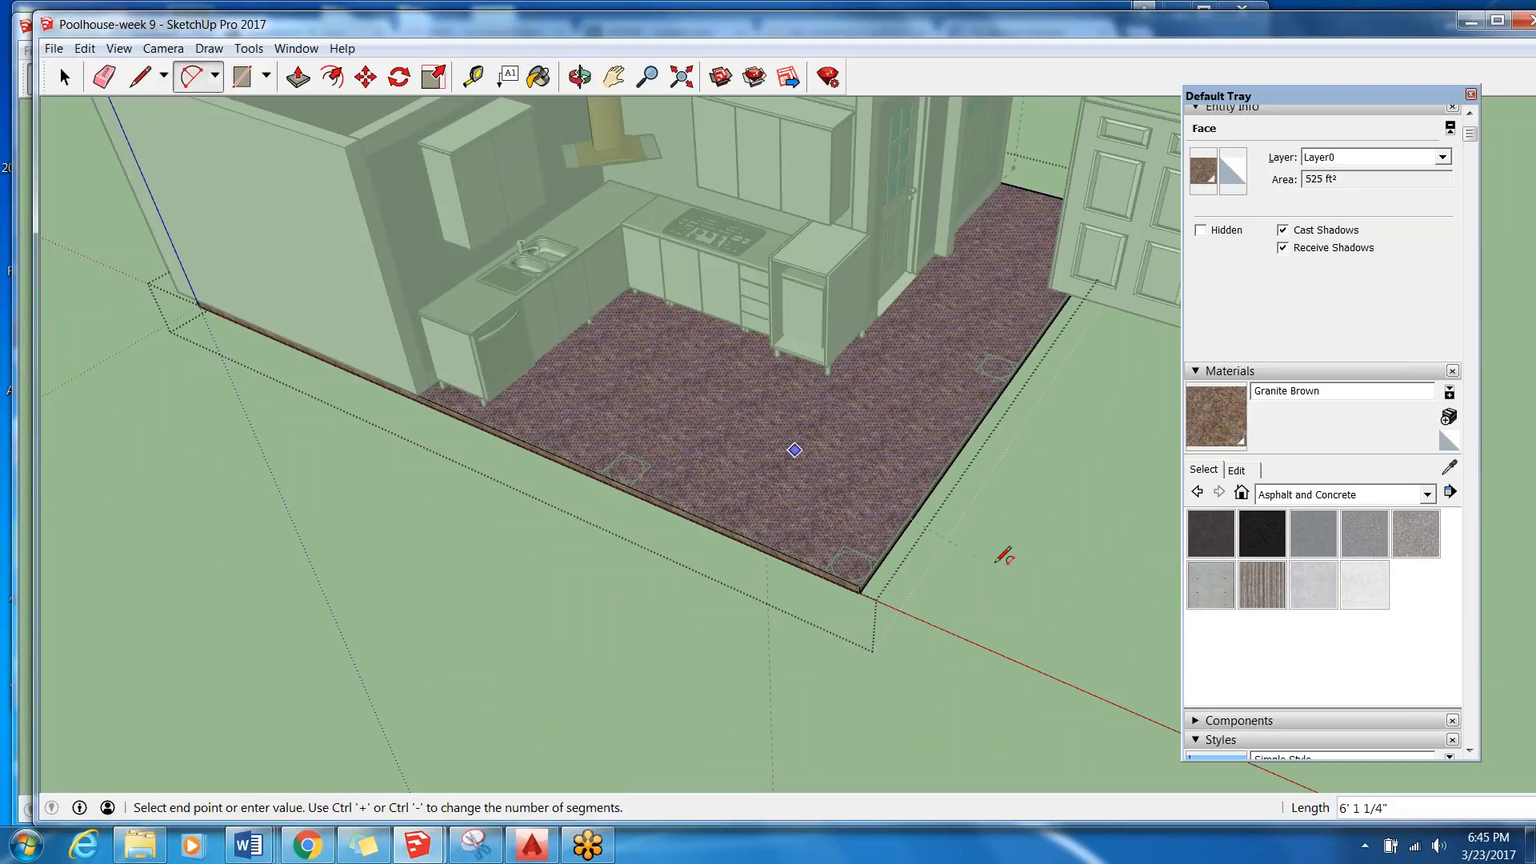
key("Escape")
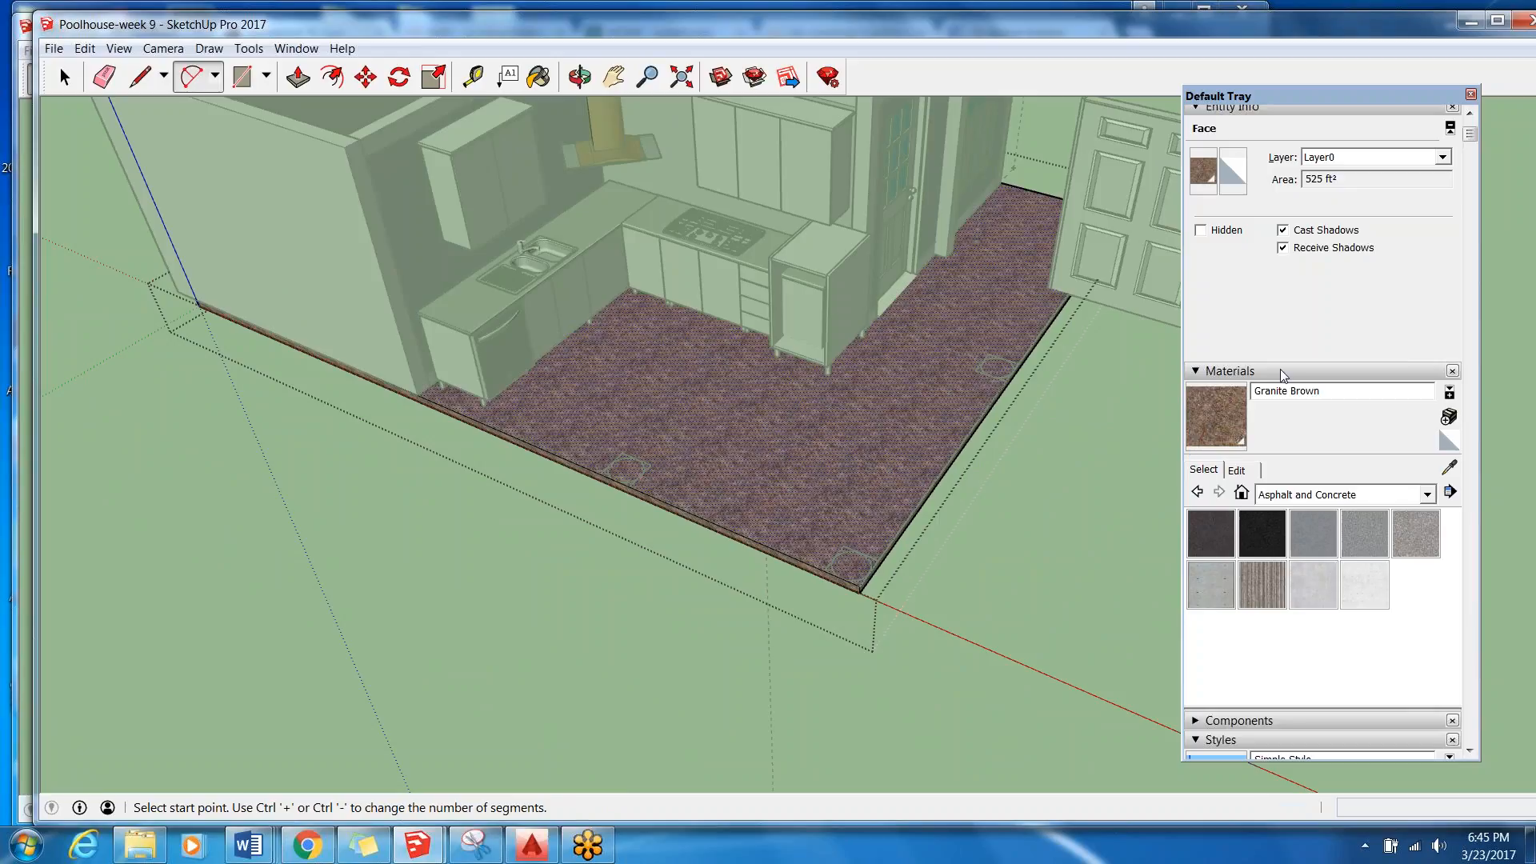
Leave the floor slab group and return to the whole poolhouse model.
key("space")
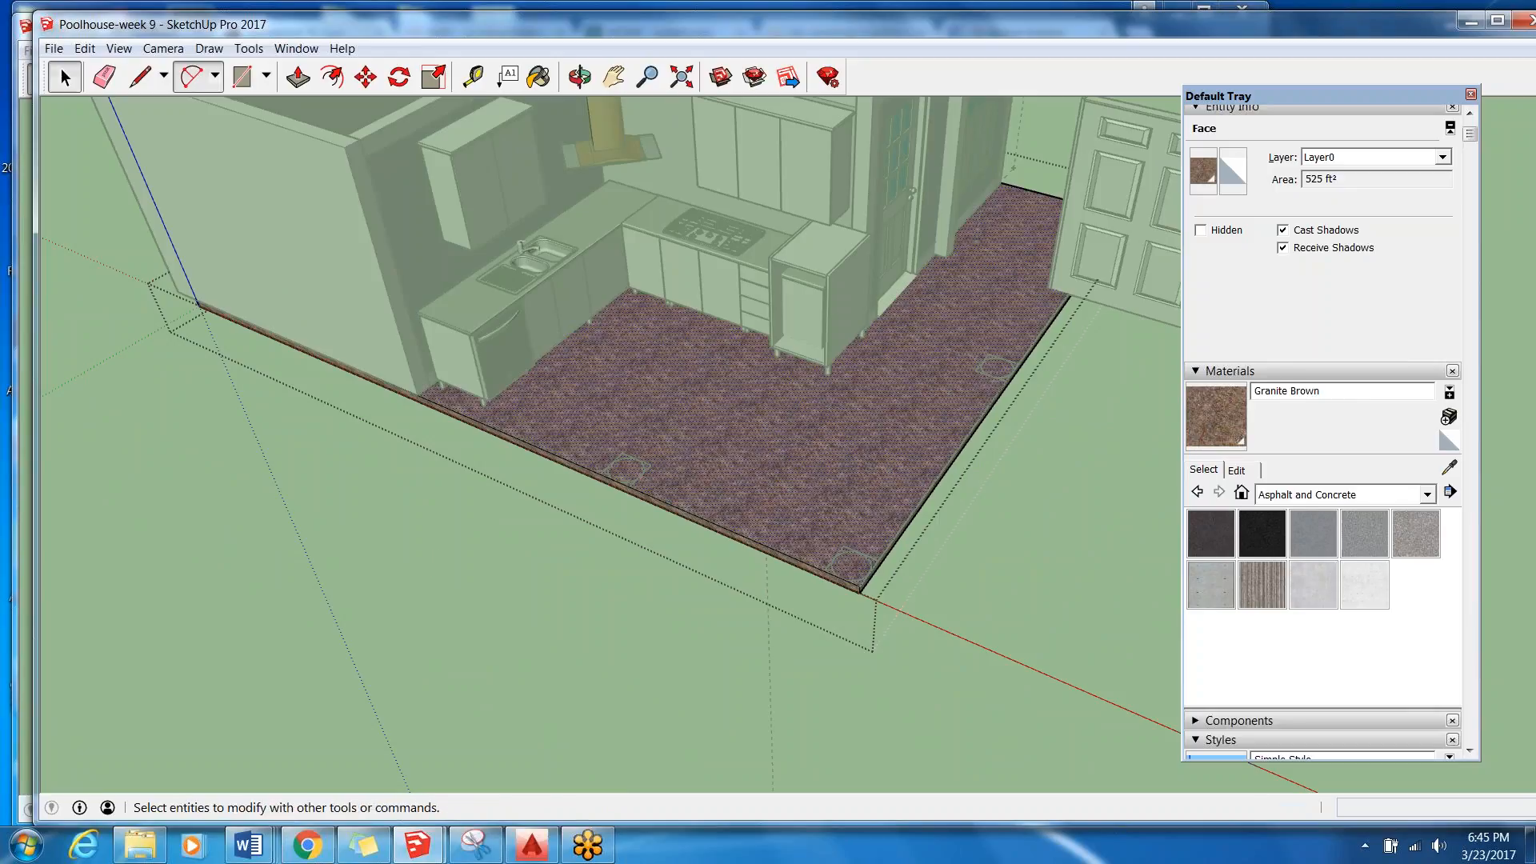
left_click(474, 625)
scroll(510, 552, "down", 3)
scroll(446, 328, "up", 3)
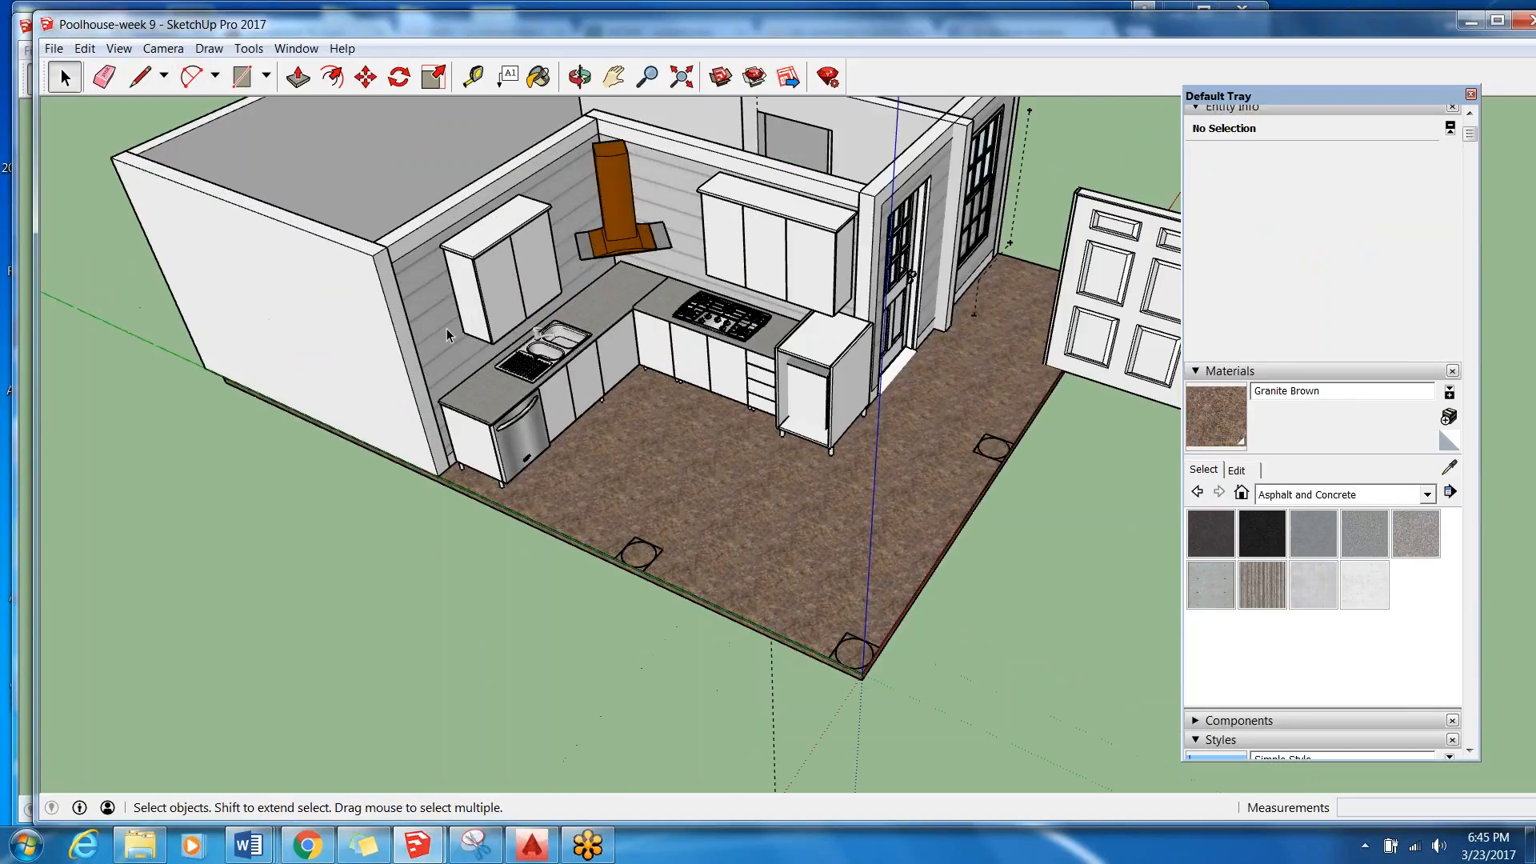
Open the walls group, sample the siding material on the kitchen wall to identify it, and leave the group.
double_click(447, 328)
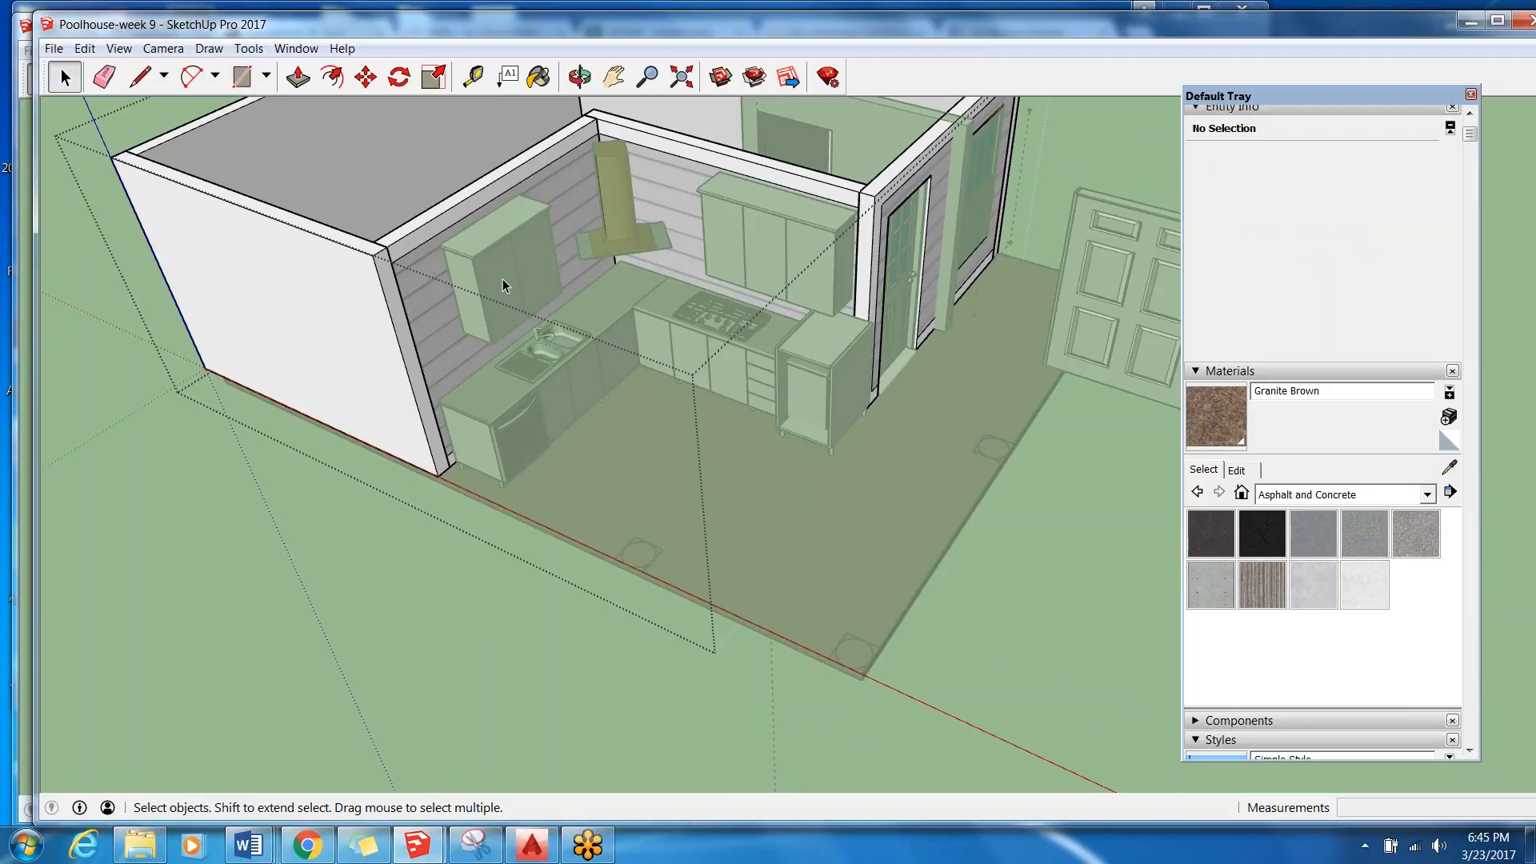
left_click(538, 76)
key("alt")
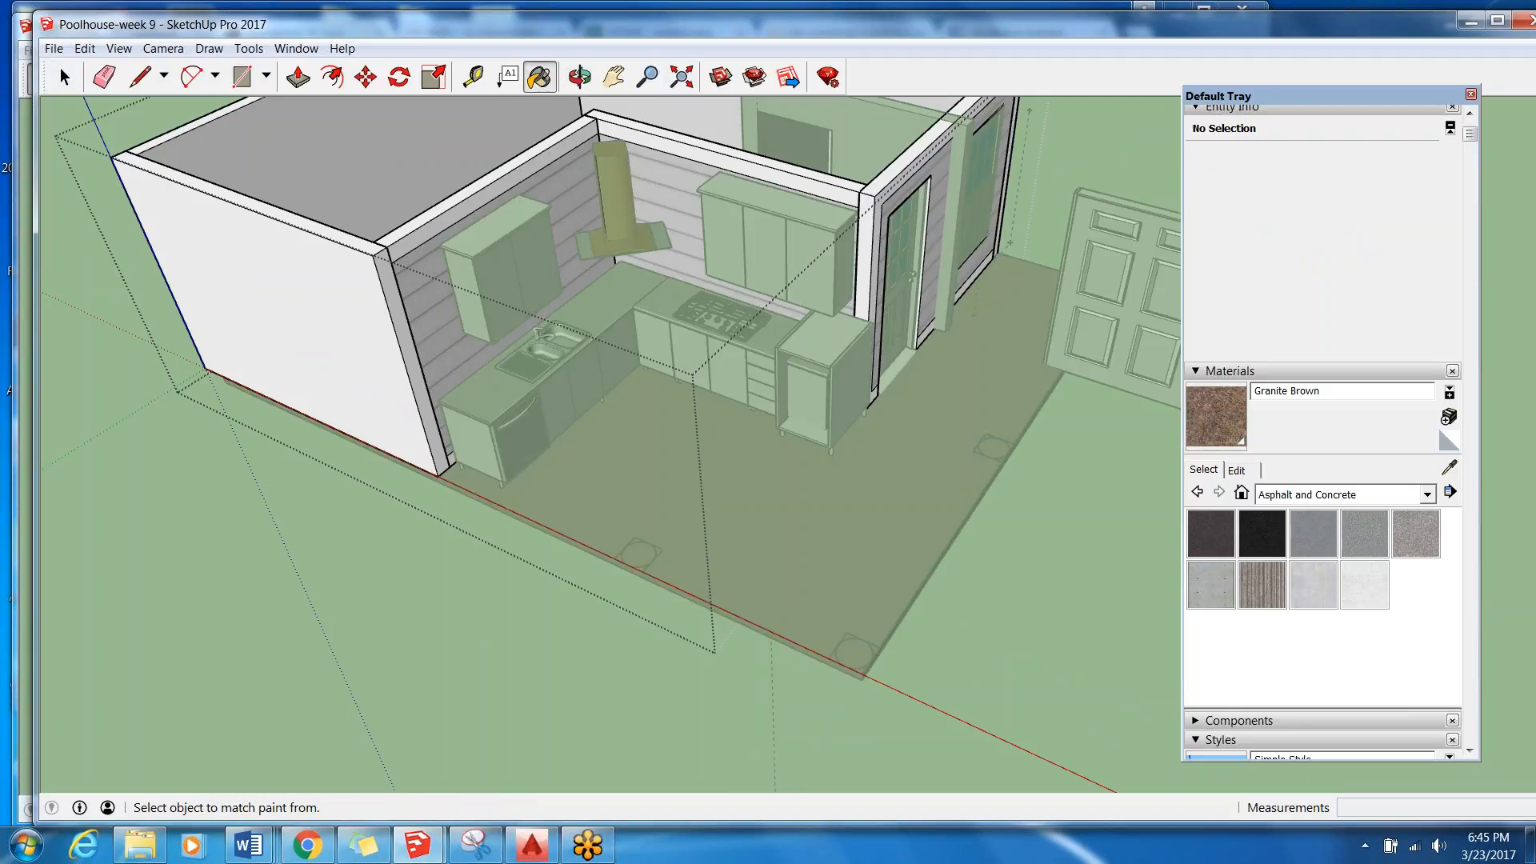
left_click(444, 320, "alt")
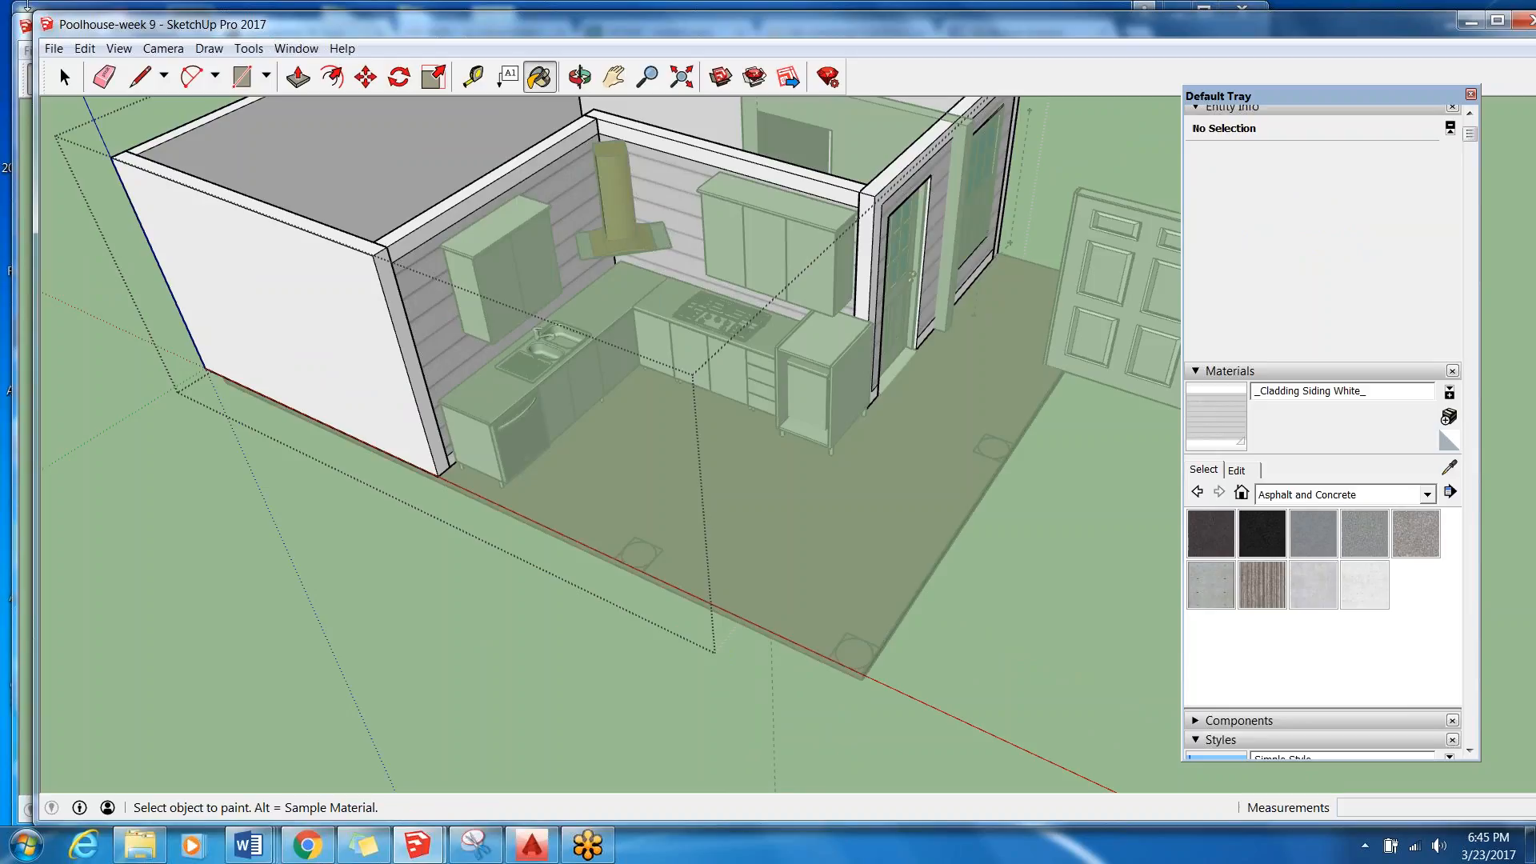
left_click(65, 77)
left_click(305, 599)
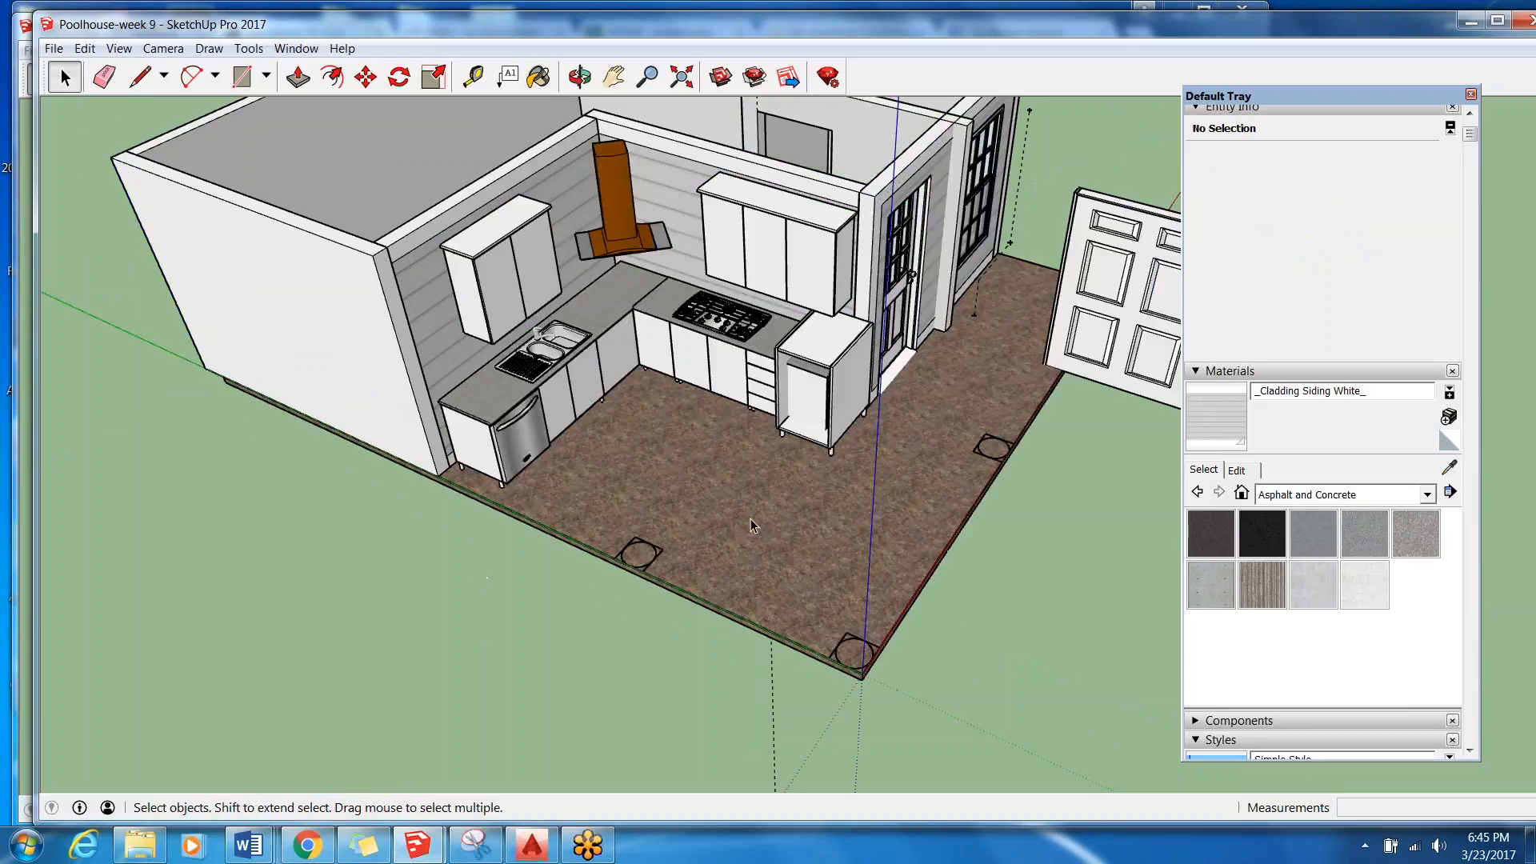
Open the floor slab group, sample the material of its top face to identify it, and leave the group.
double_click(775, 505)
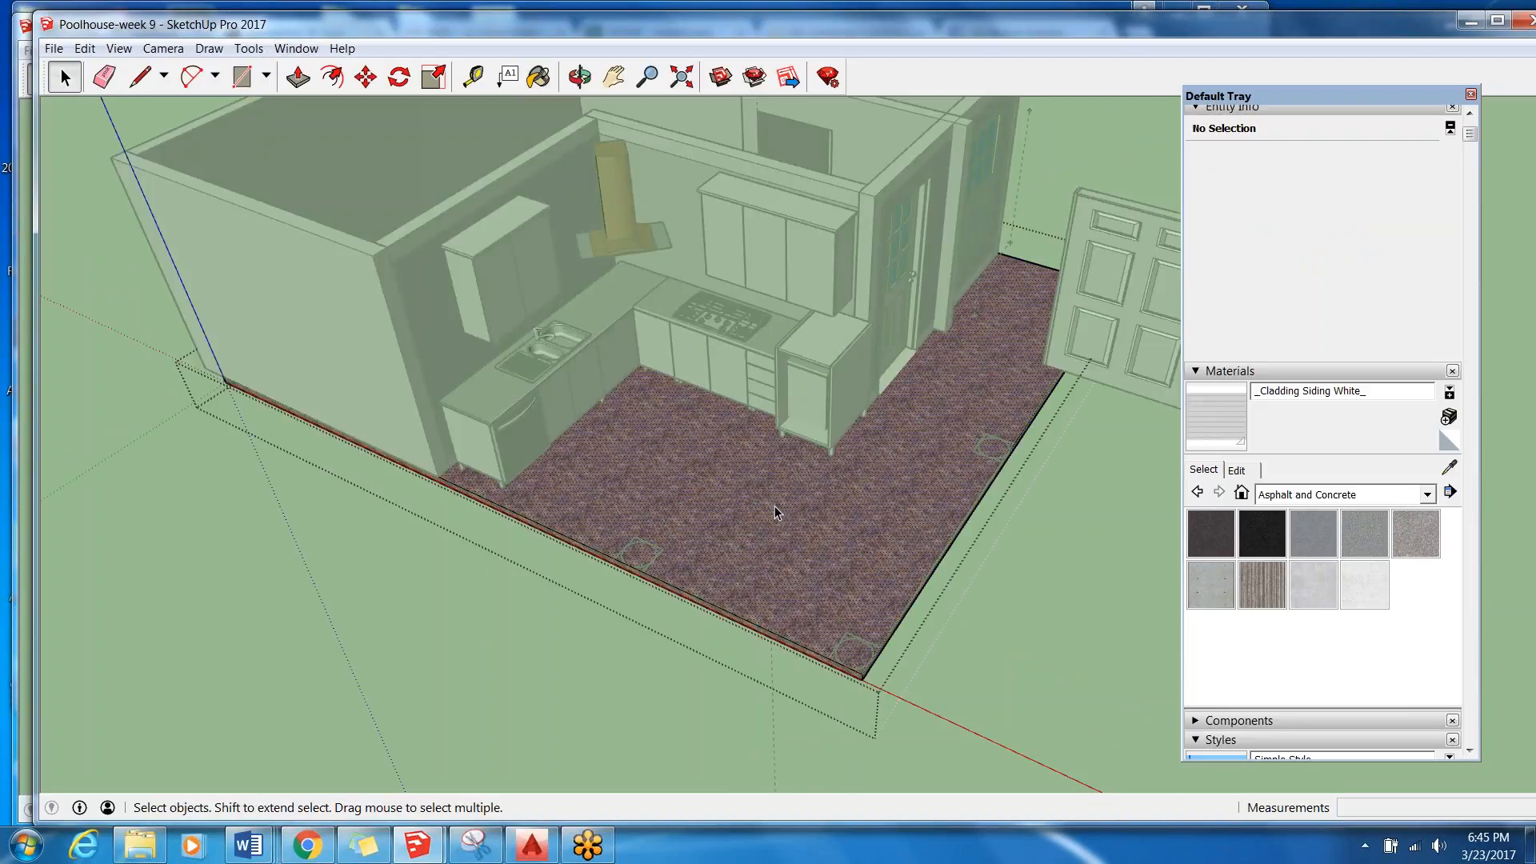
left_click(775, 506)
left_click(539, 76)
key("alt")
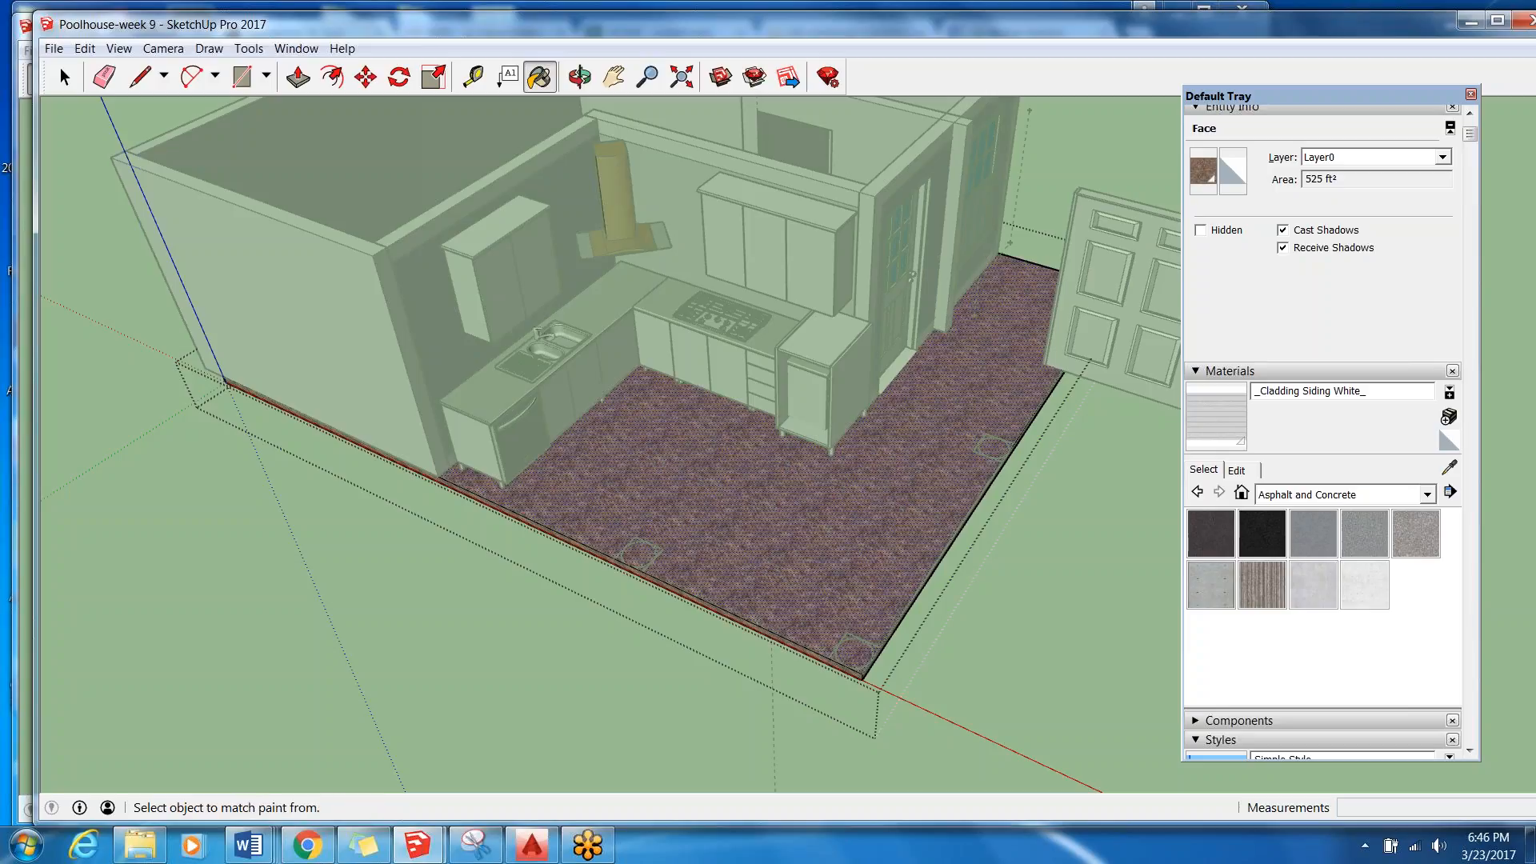
left_click(756, 508, "alt")
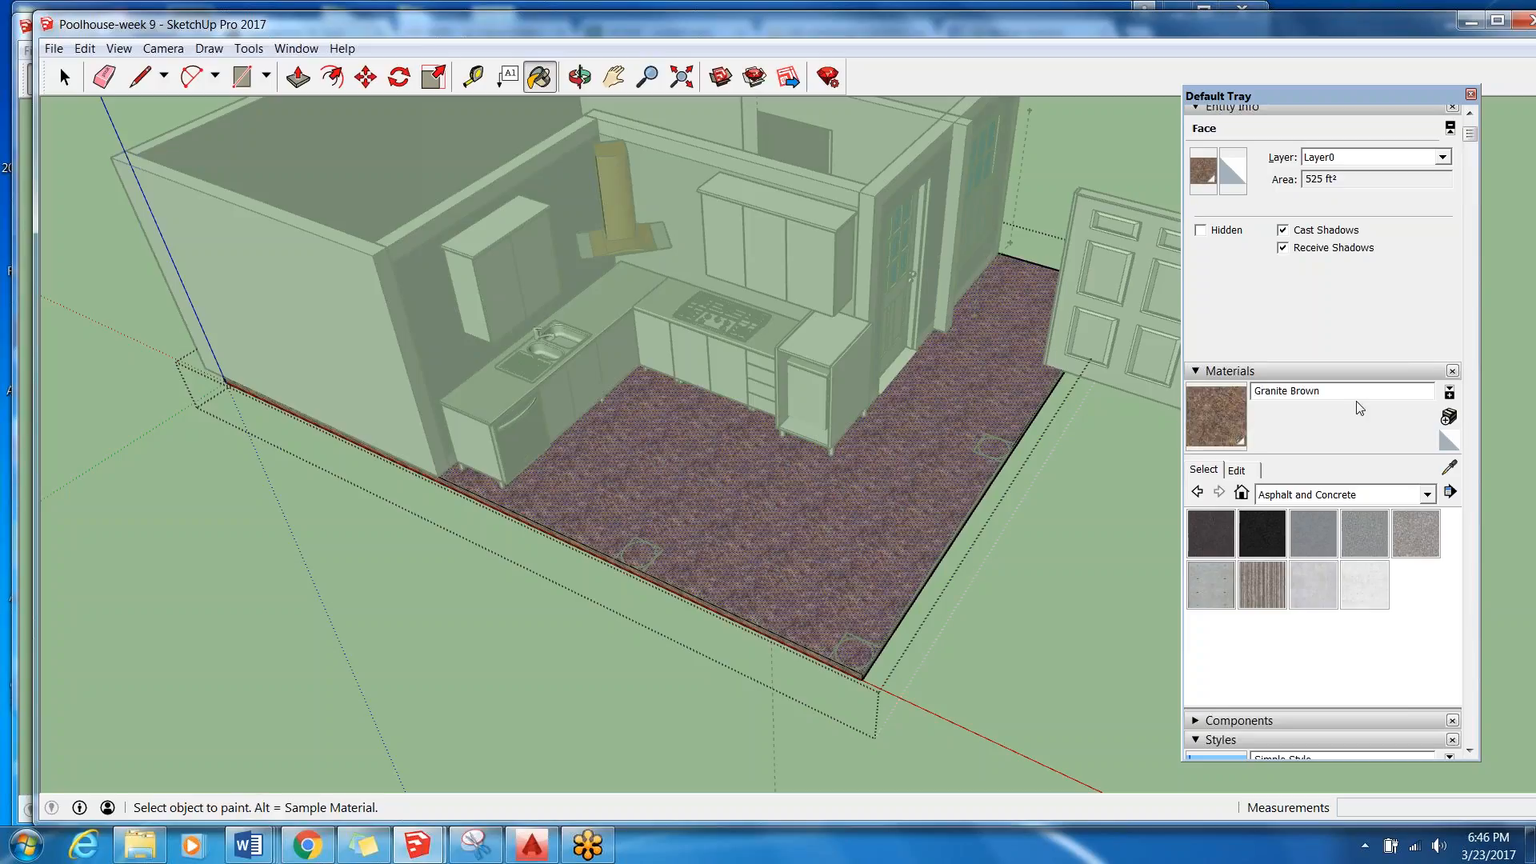
left_click(66, 80)
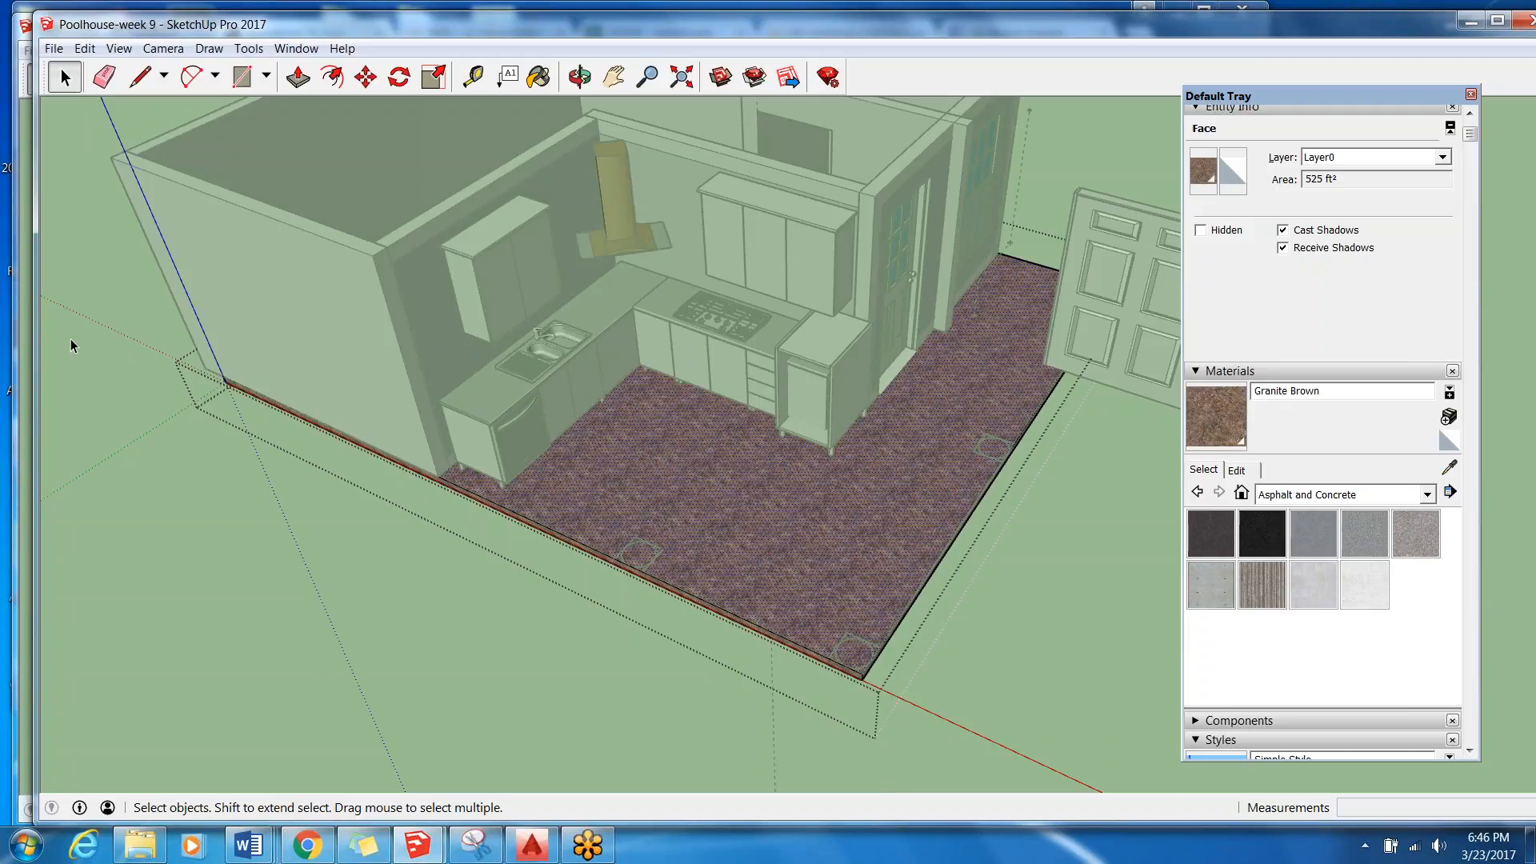
left_click(443, 589)
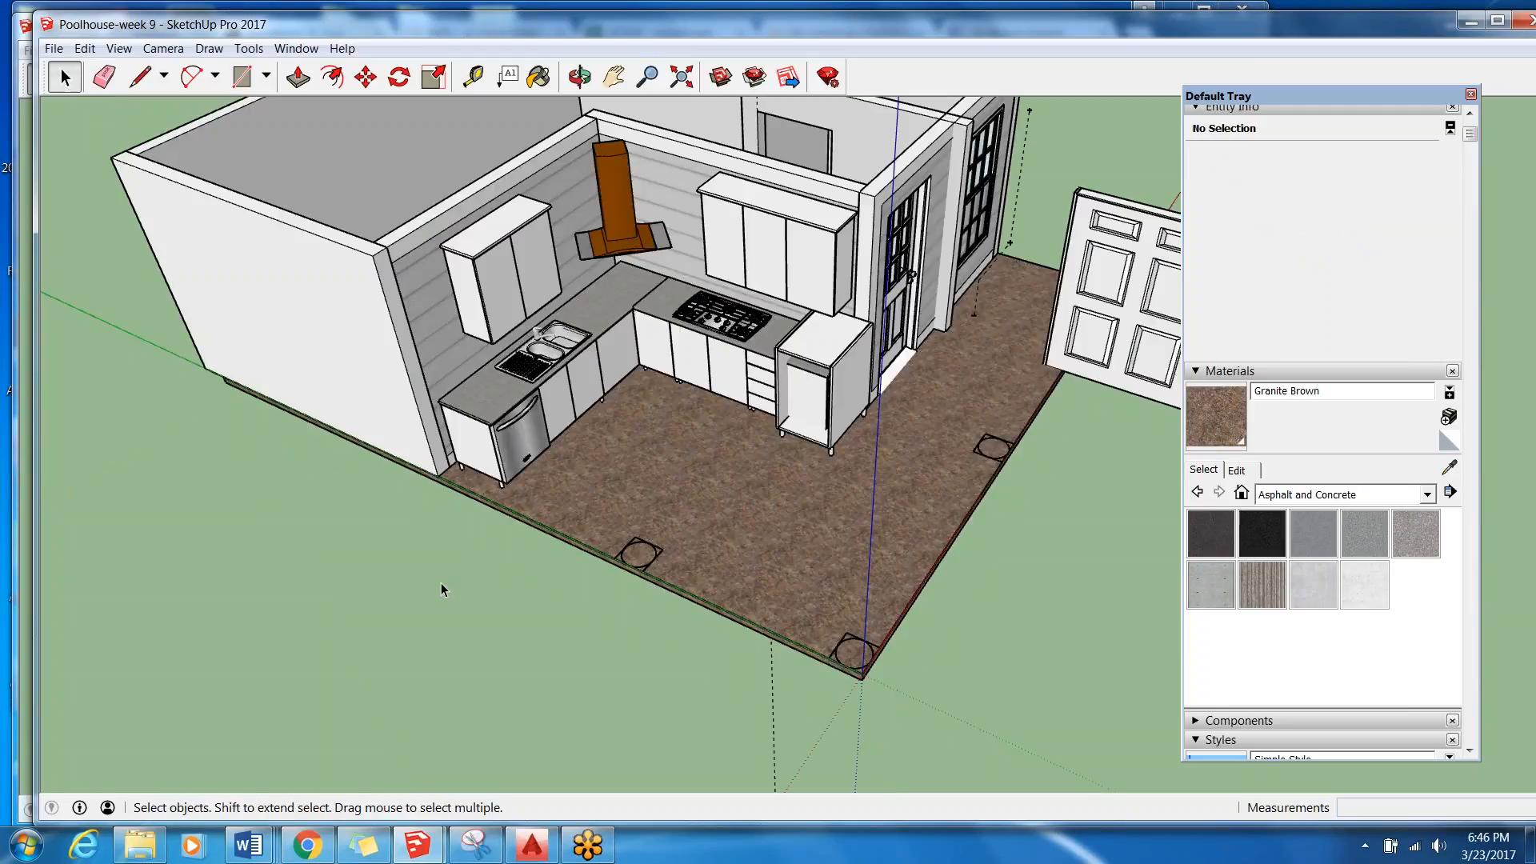
Select the 36" Six Panel Door standing beside the slab and examine the interior doorway behind the kitchen.
scroll(472, 576, "down", 5)
middle_click_drag(981, 531, 922, 422)
left_click(921, 422)
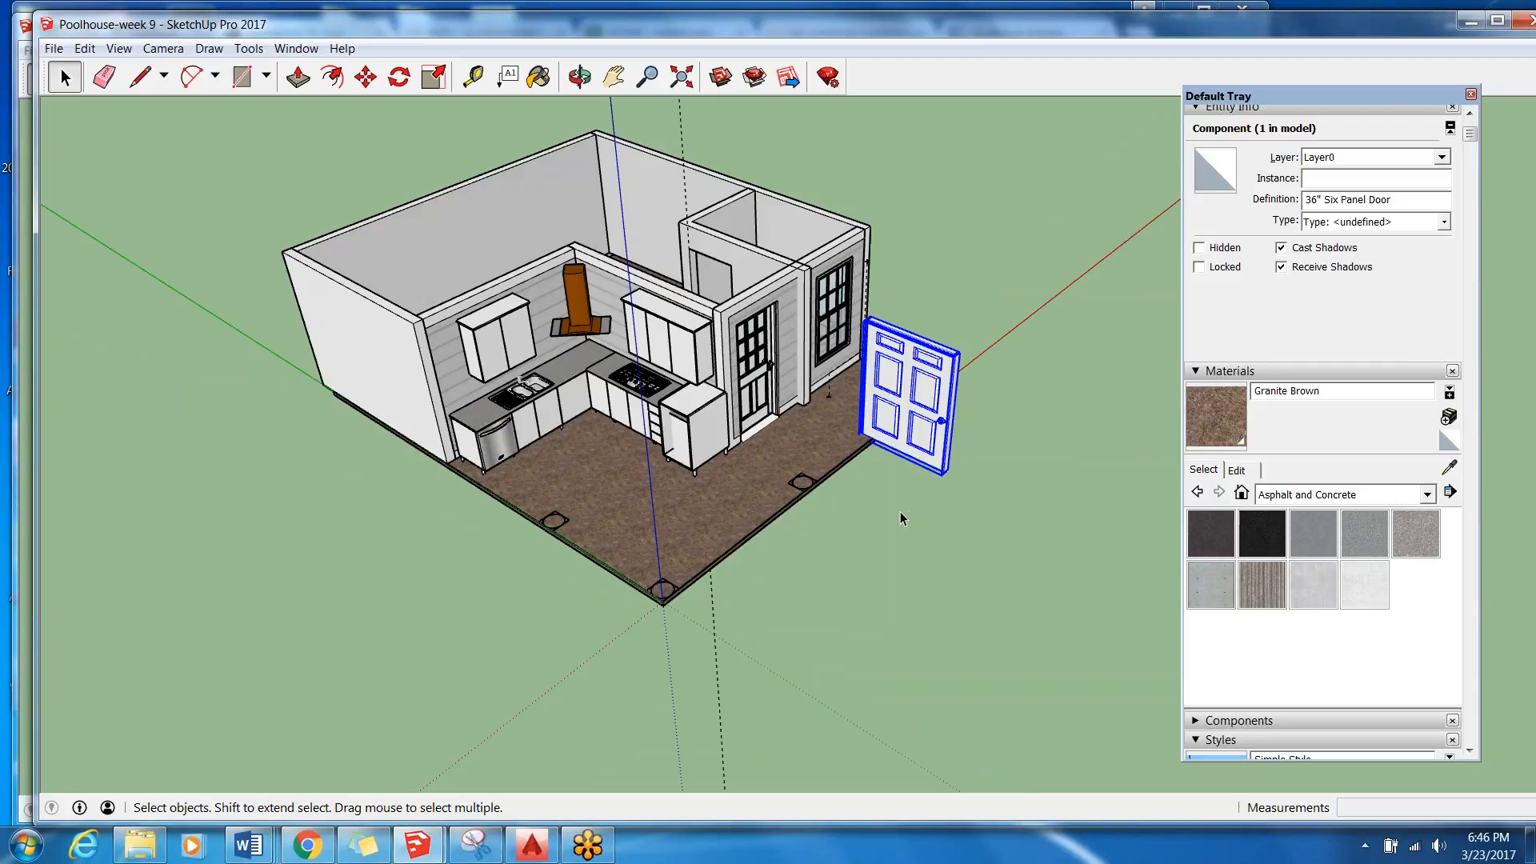
scroll(948, 400, "up", 4)
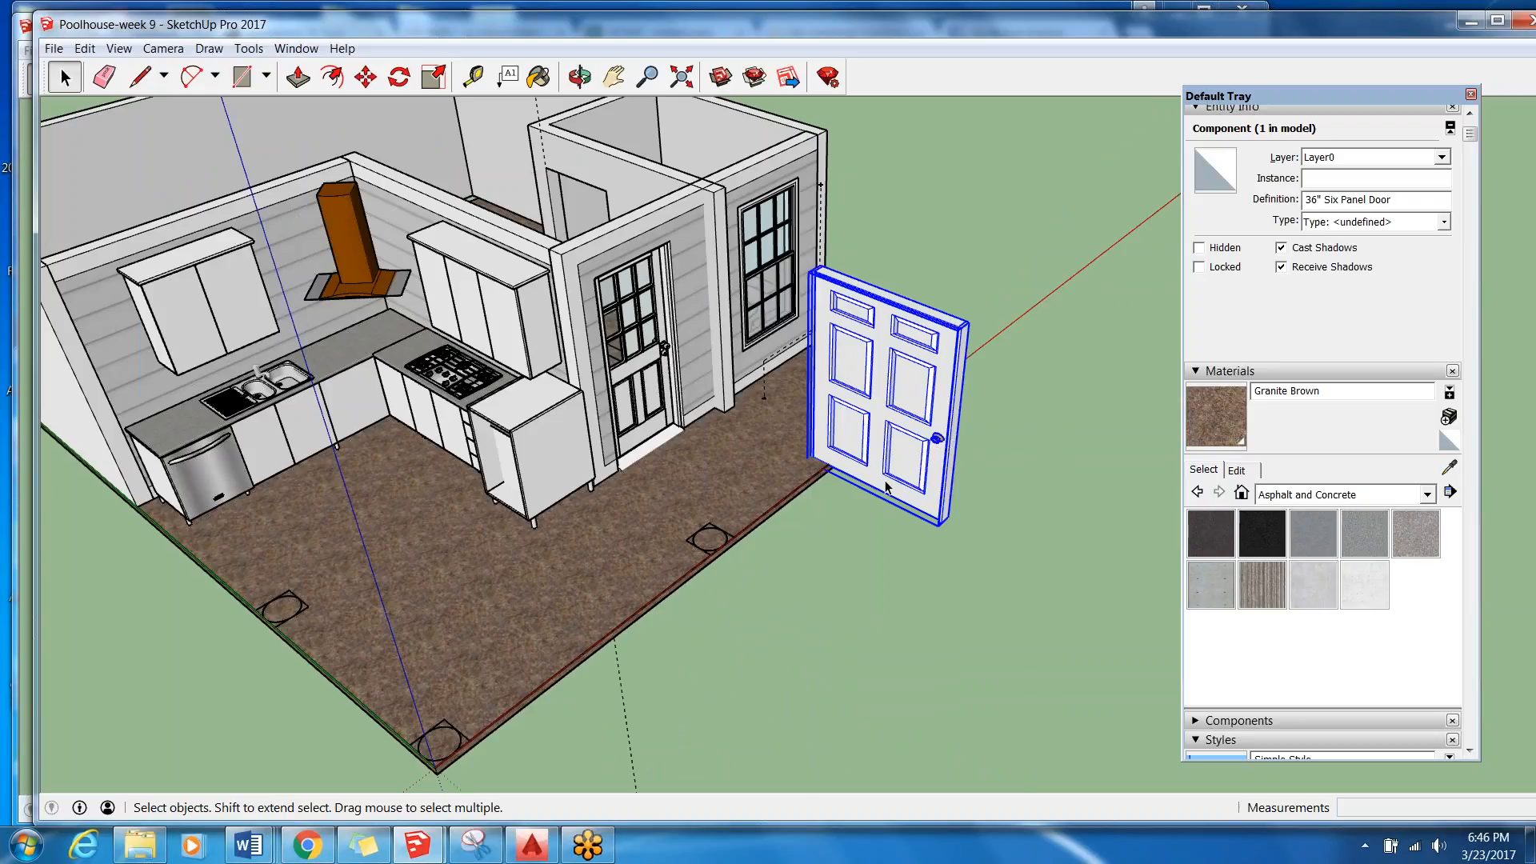
middle_click_drag(793, 439, 512, 325)
scroll(592, 320, "up", 5)
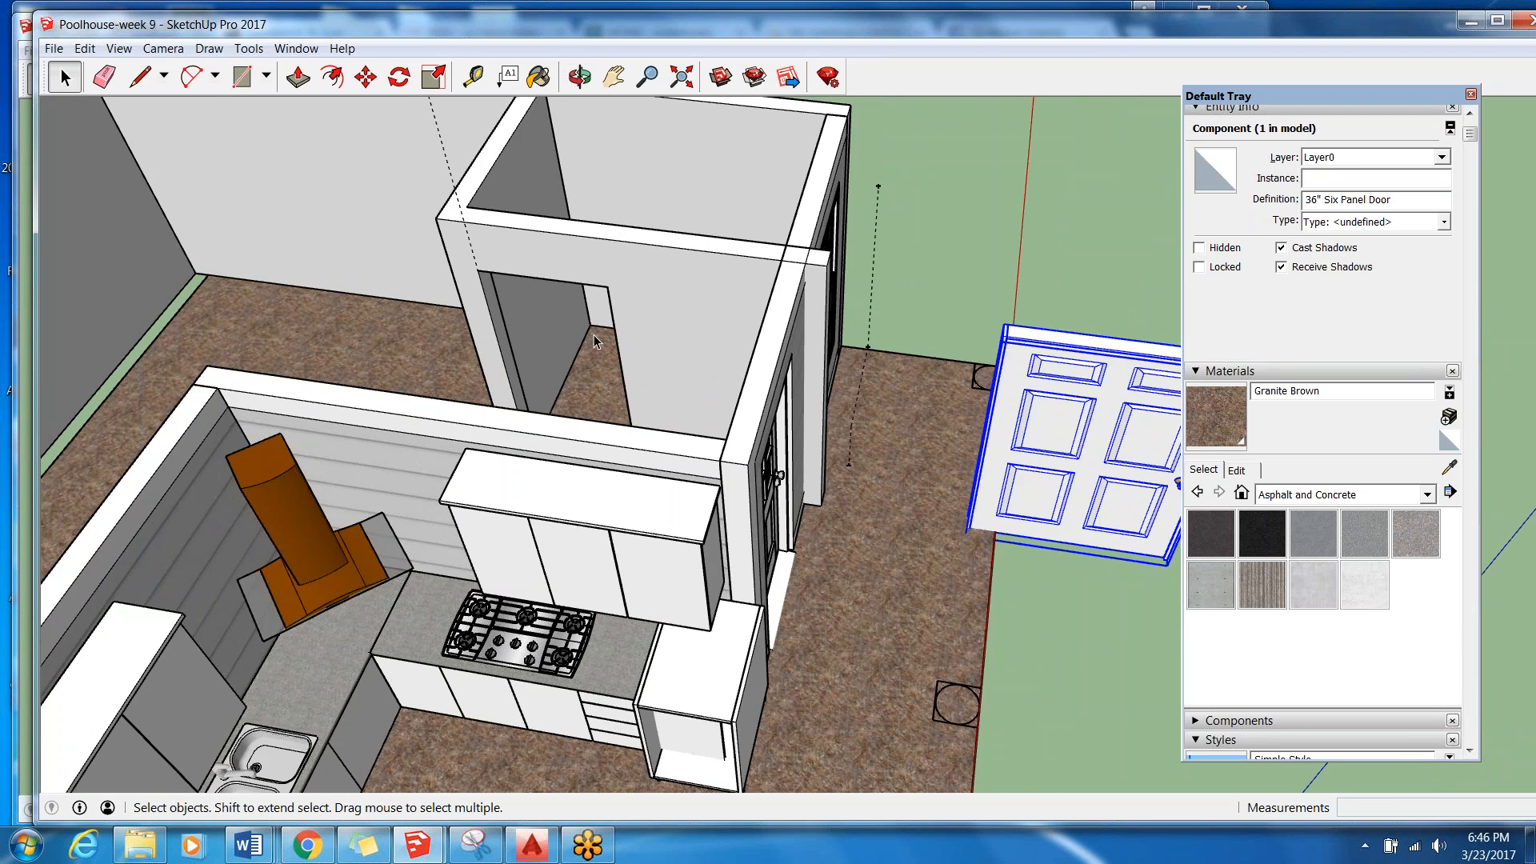
scroll(723, 303, "down", 5)
middle_click_drag(723, 304, 686, 384)
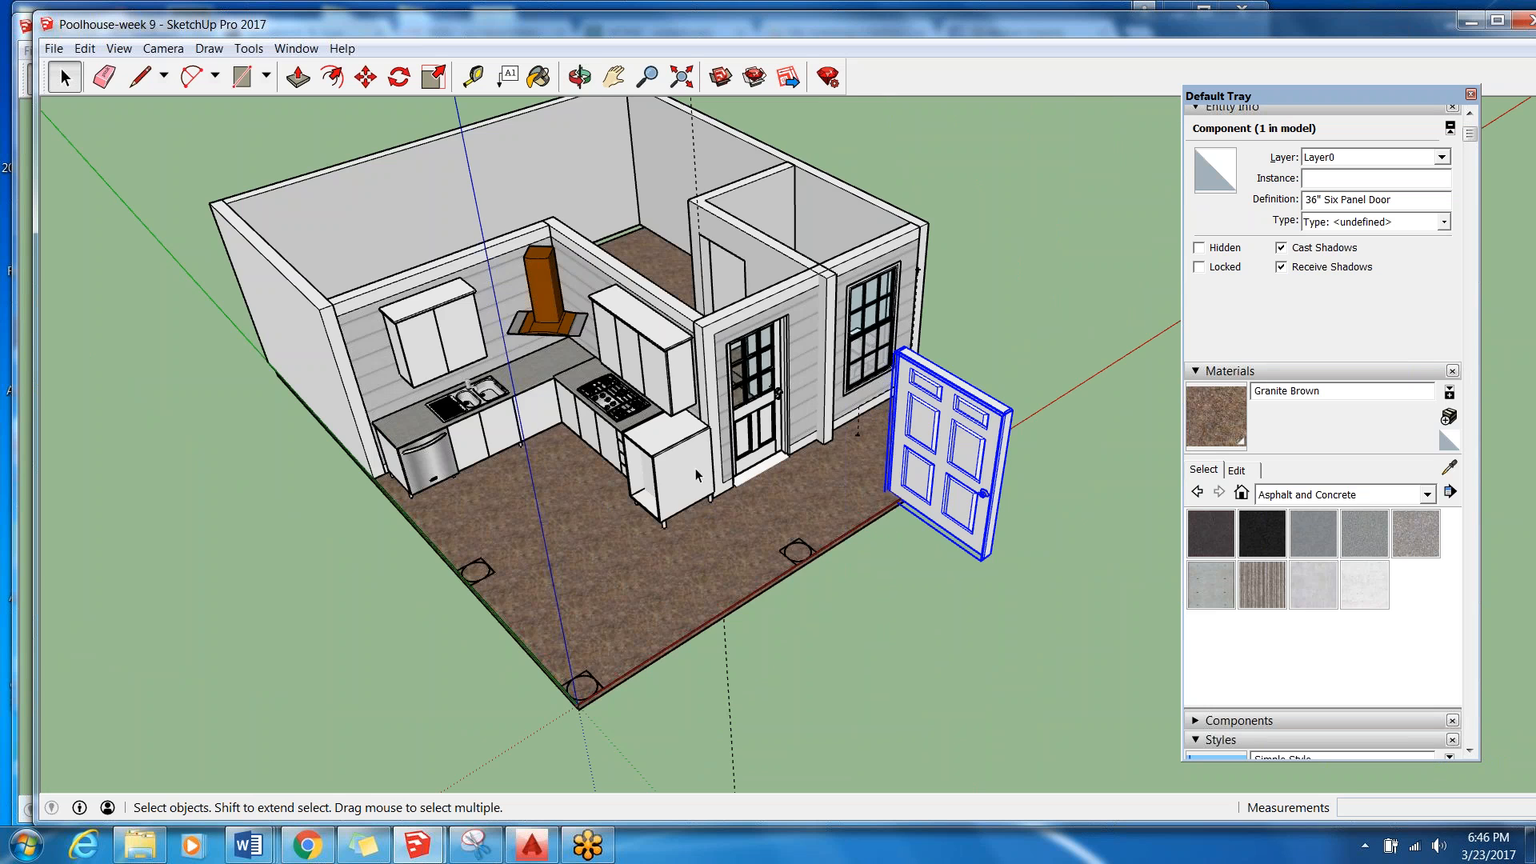
middle_click_drag(700, 279, 736, 368)
middle_click_drag(812, 320, 652, 256)
scroll(742, 240, "up", 2)
scroll(742, 241, "down", 3)
middle_click_drag(742, 241, 700, 509)
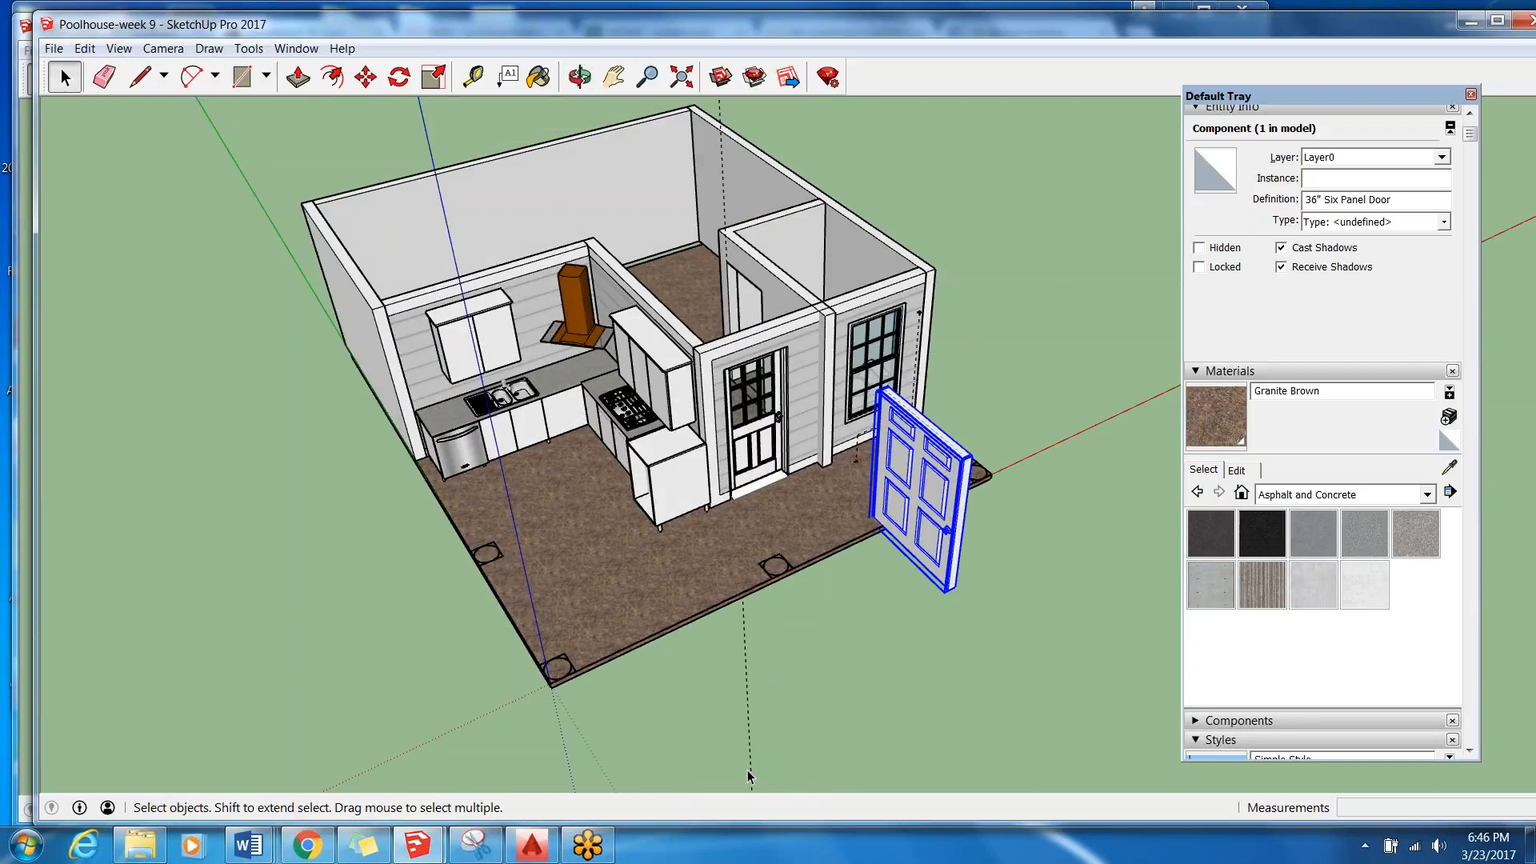
scroll(742, 272, "up", 3)
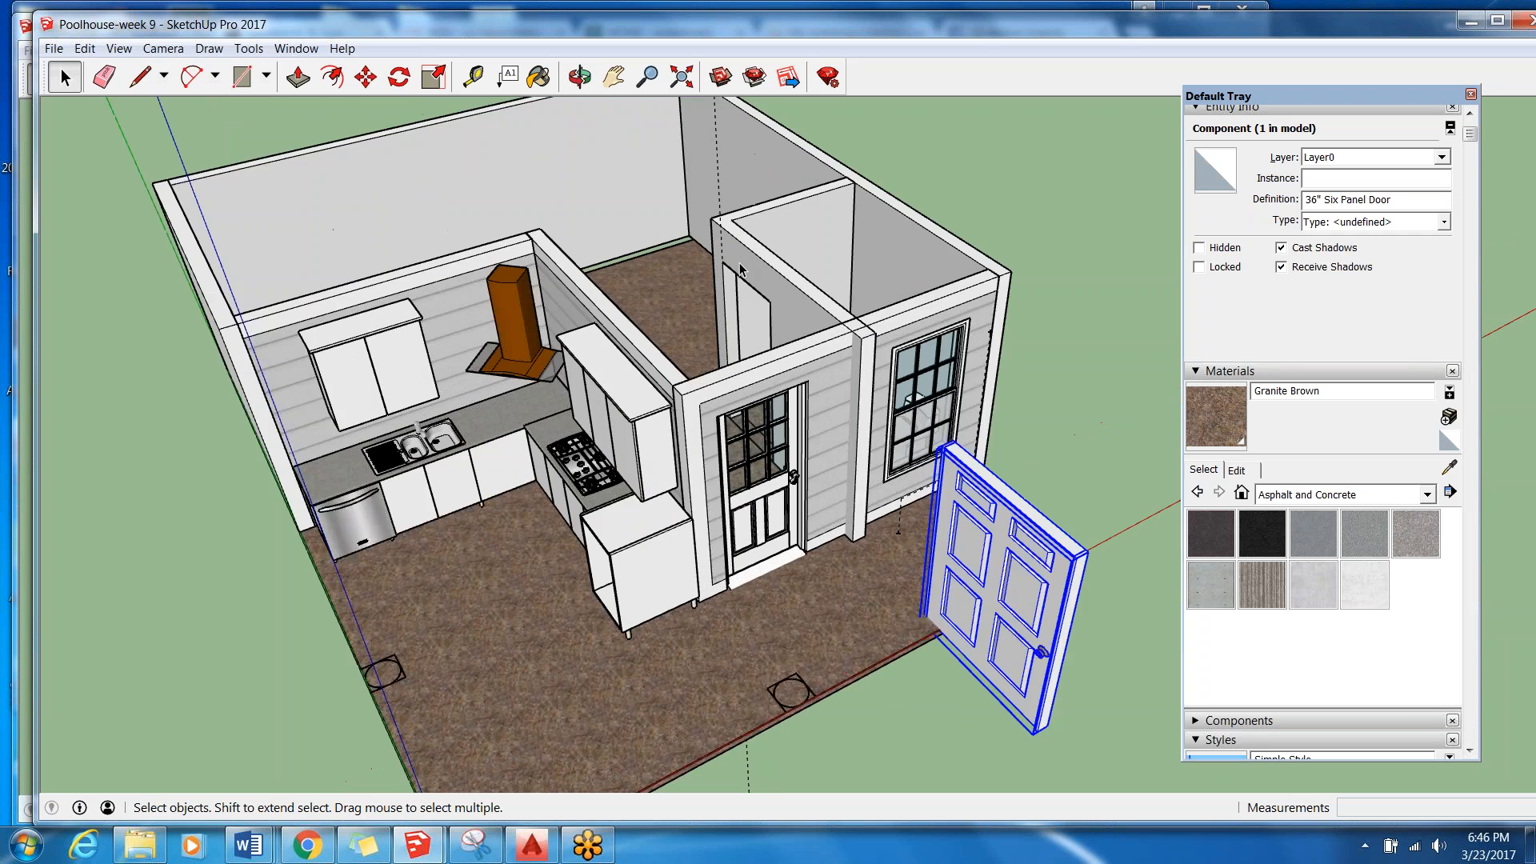
middle_click_drag(723, 387, 788, 400)
scroll(904, 592, "down", 3)
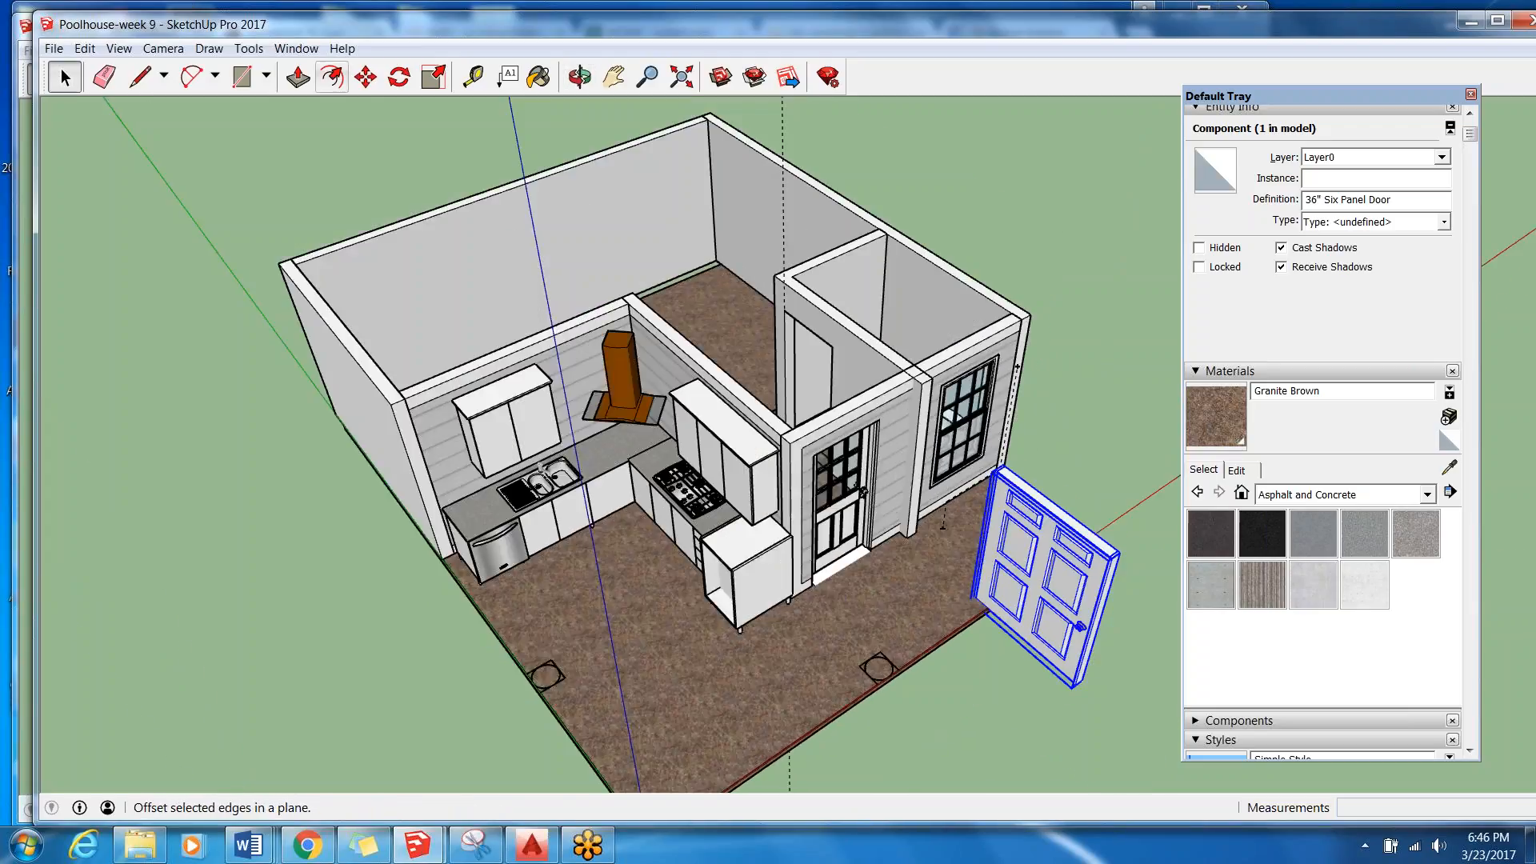
Move the six-panel door about 14' 6" from beside the slab to the interior doorway opening.
left_click(365, 77)
left_click(1050, 581)
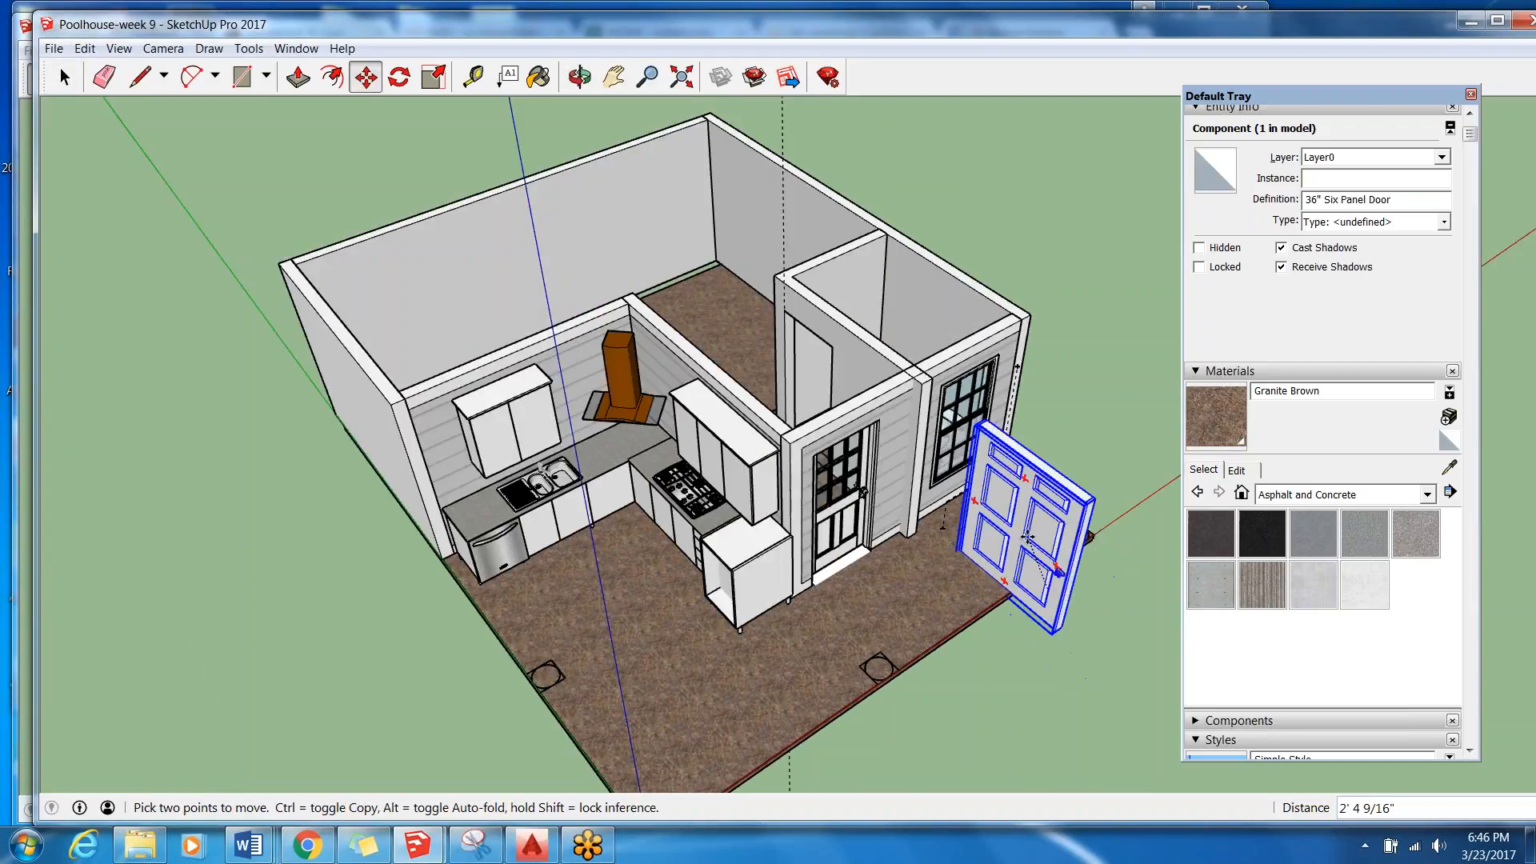
left_click(838, 372)
scroll(840, 372, "up", 2)
scroll(840, 372, "up", 6)
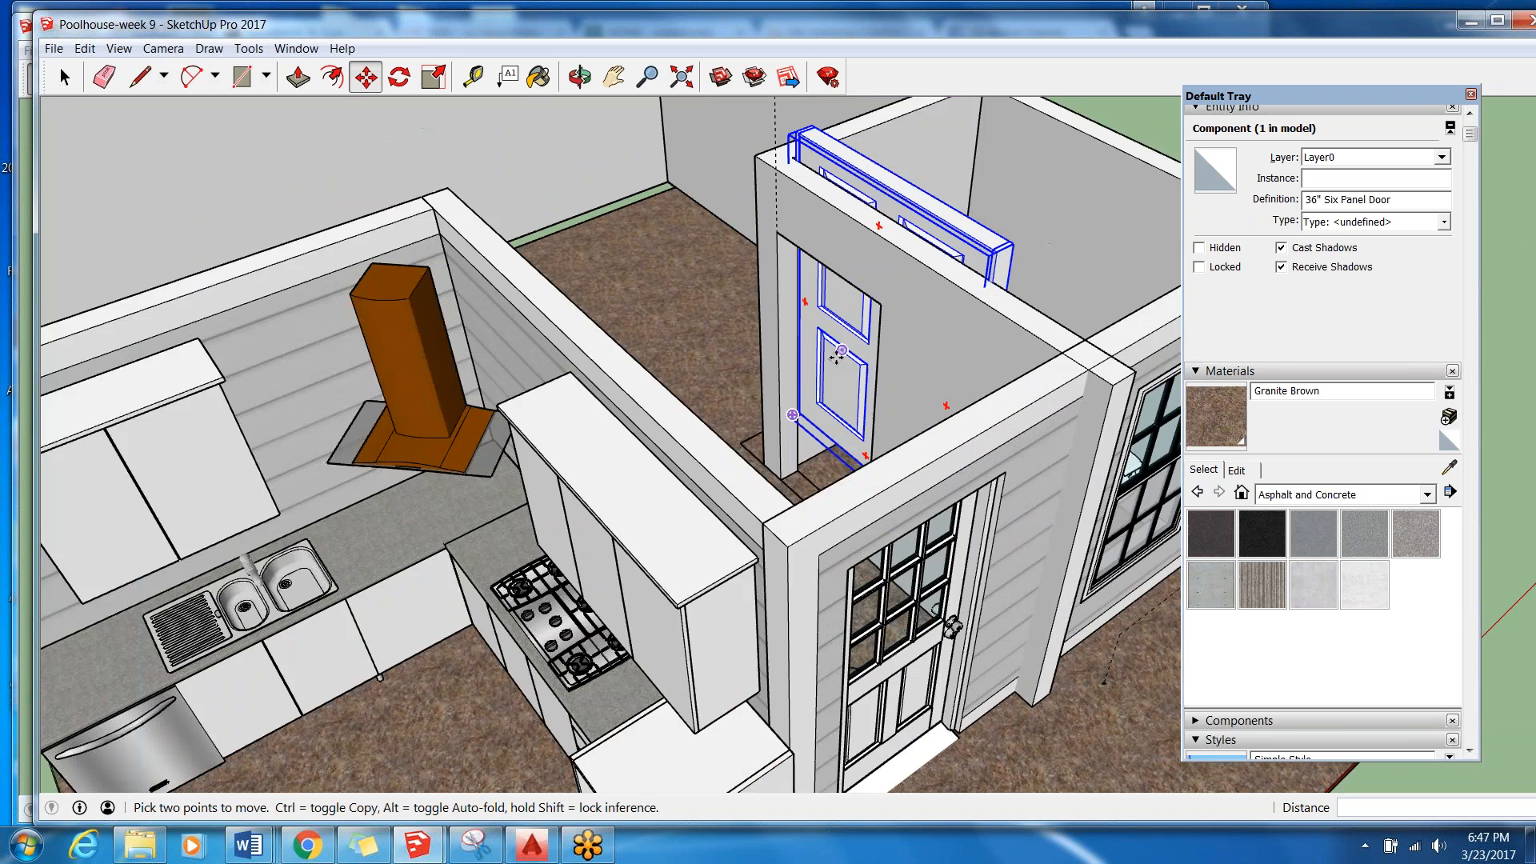
Reposition the six-panel door by its lower hinge-side corner so it sits in the corner of the doorway opening.
scroll(744, 560, "down", 8)
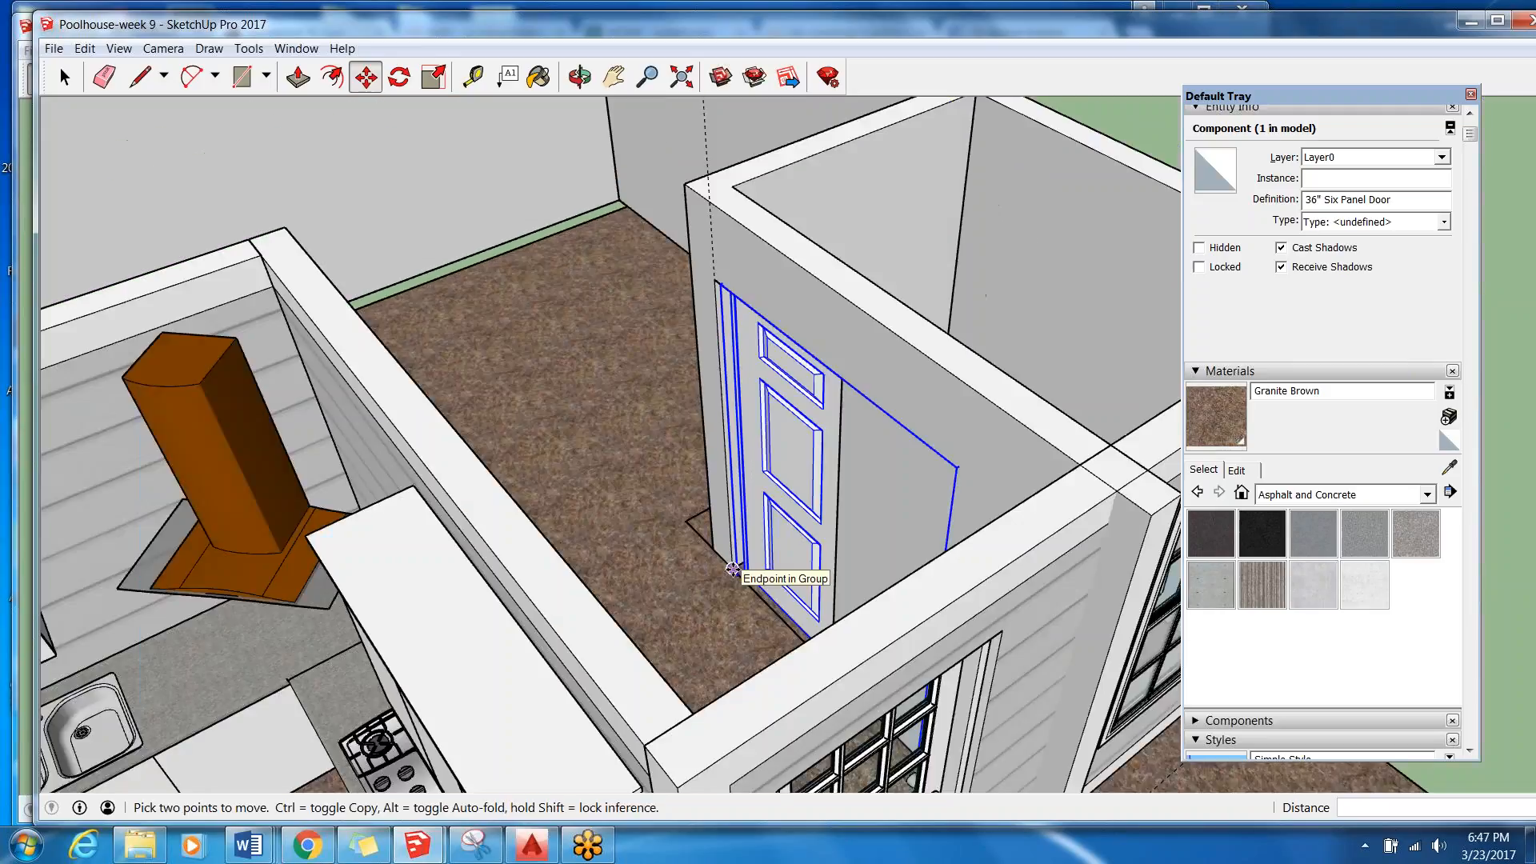
middle_click_drag(732, 569, 792, 380)
left_click(792, 380)
left_click(783, 387)
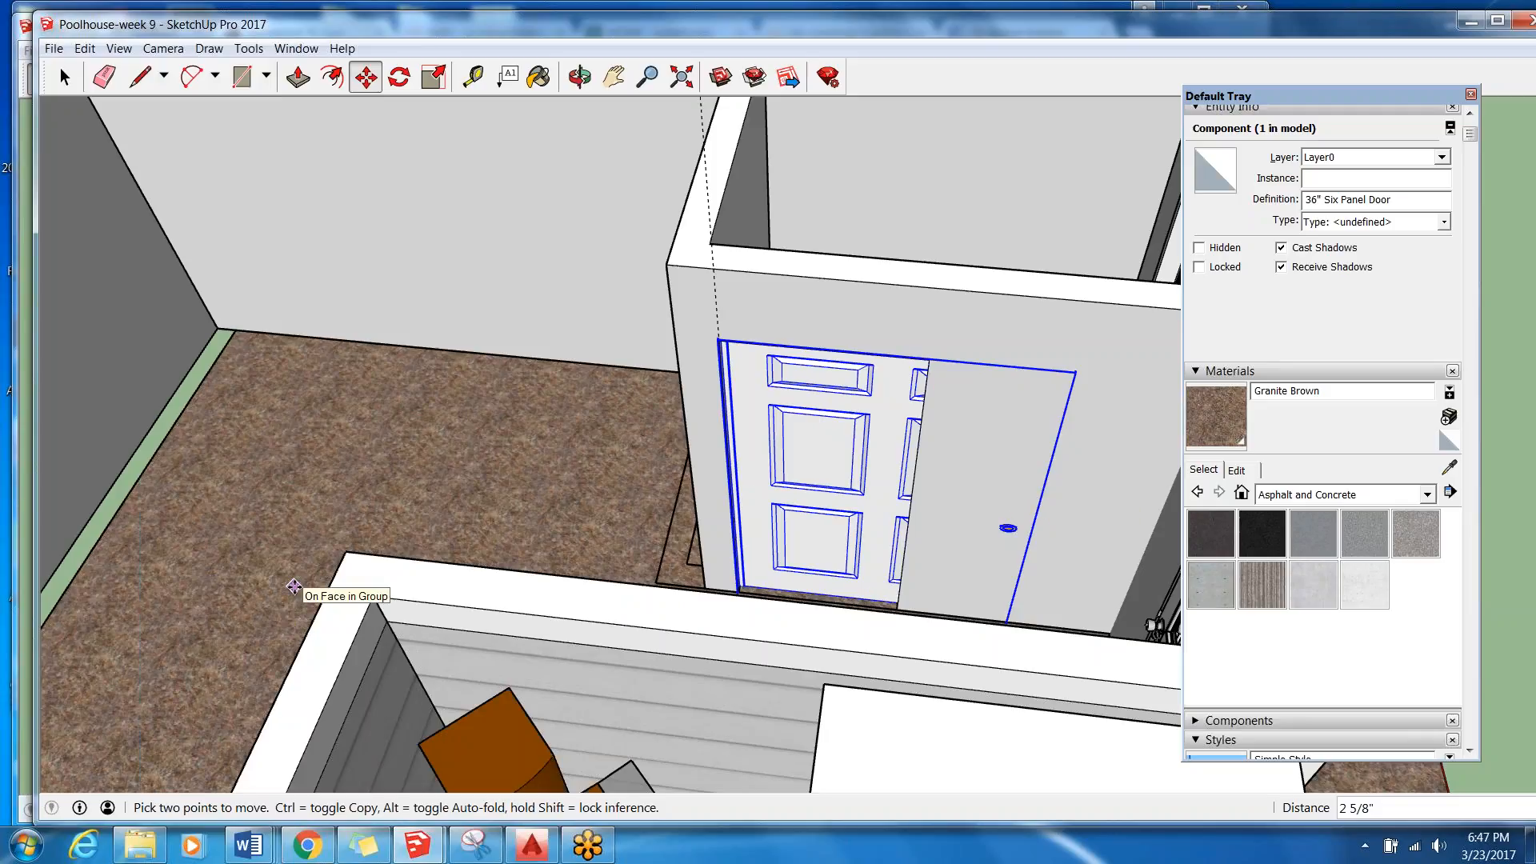
scroll(448, 440, "down", 5)
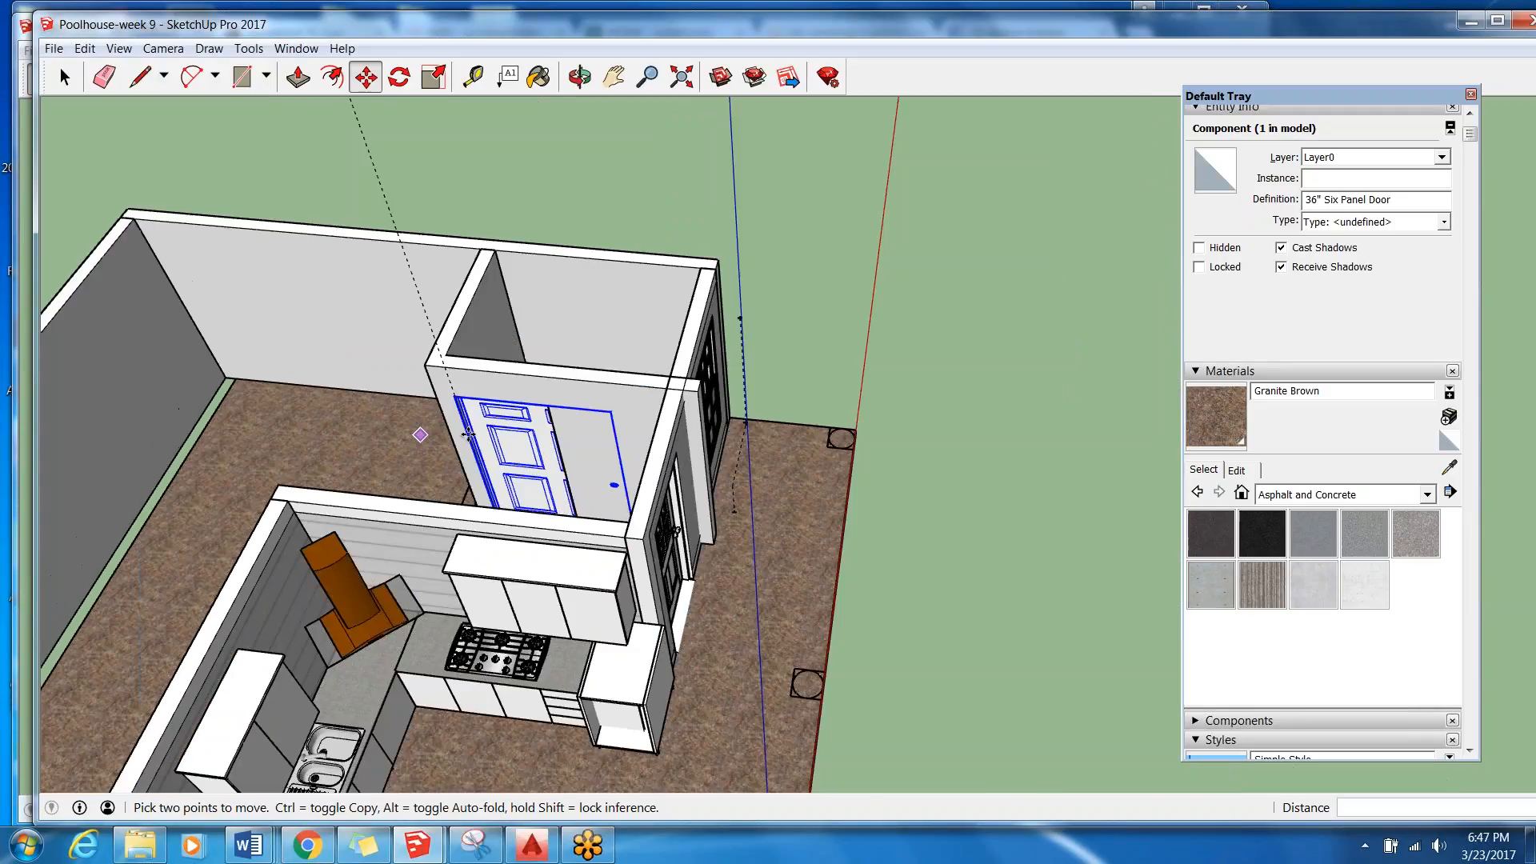
middle_click_drag(701, 650, 436, 556)
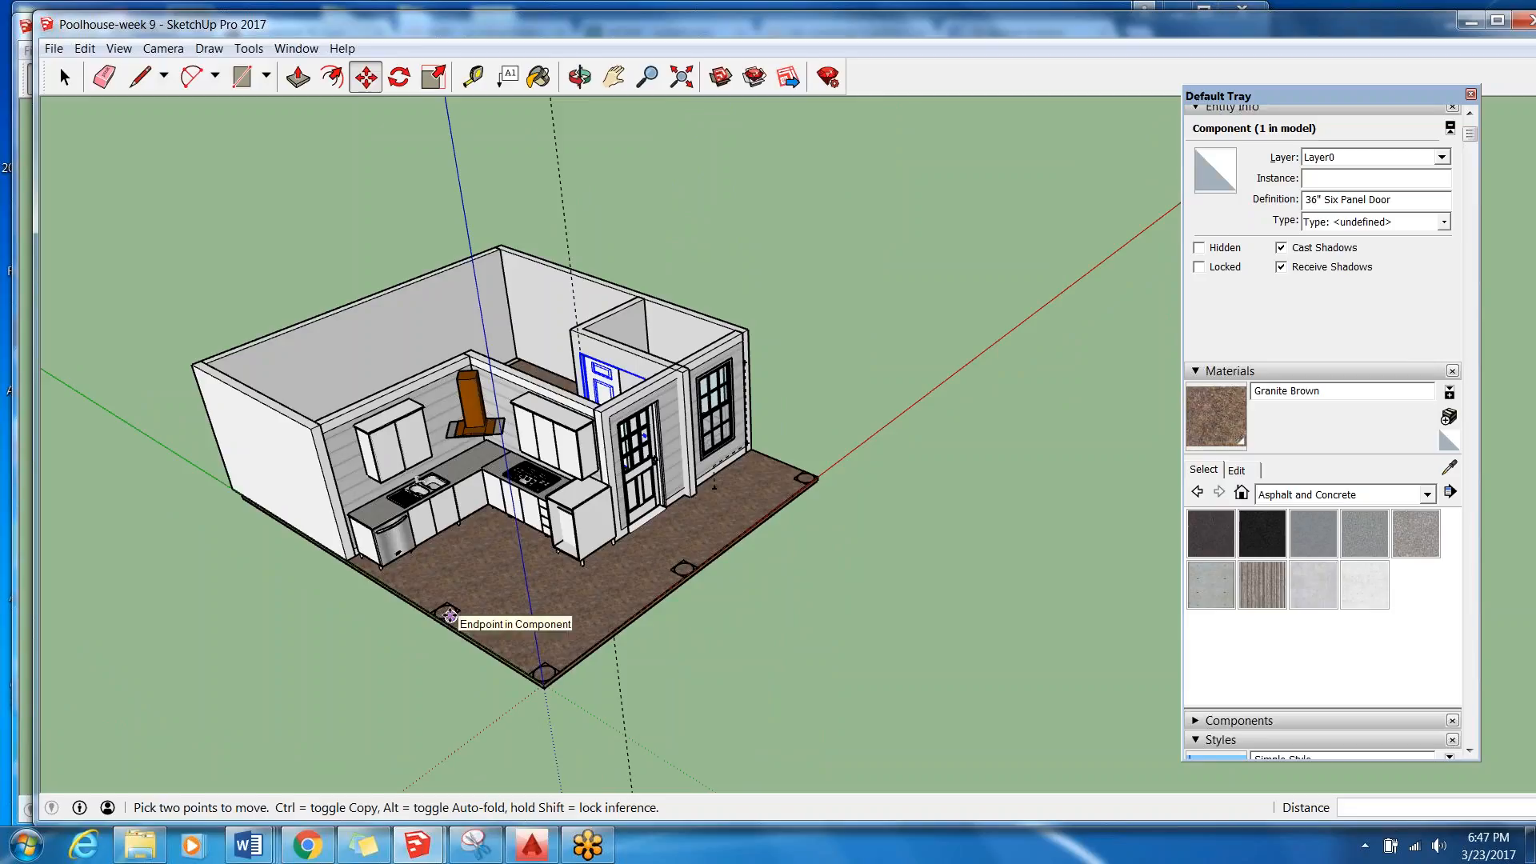
Switch to AutoCAD and erase the upper and right-hand walls, door and window from the Out Building Core plan.
mouse_move(424, 845)
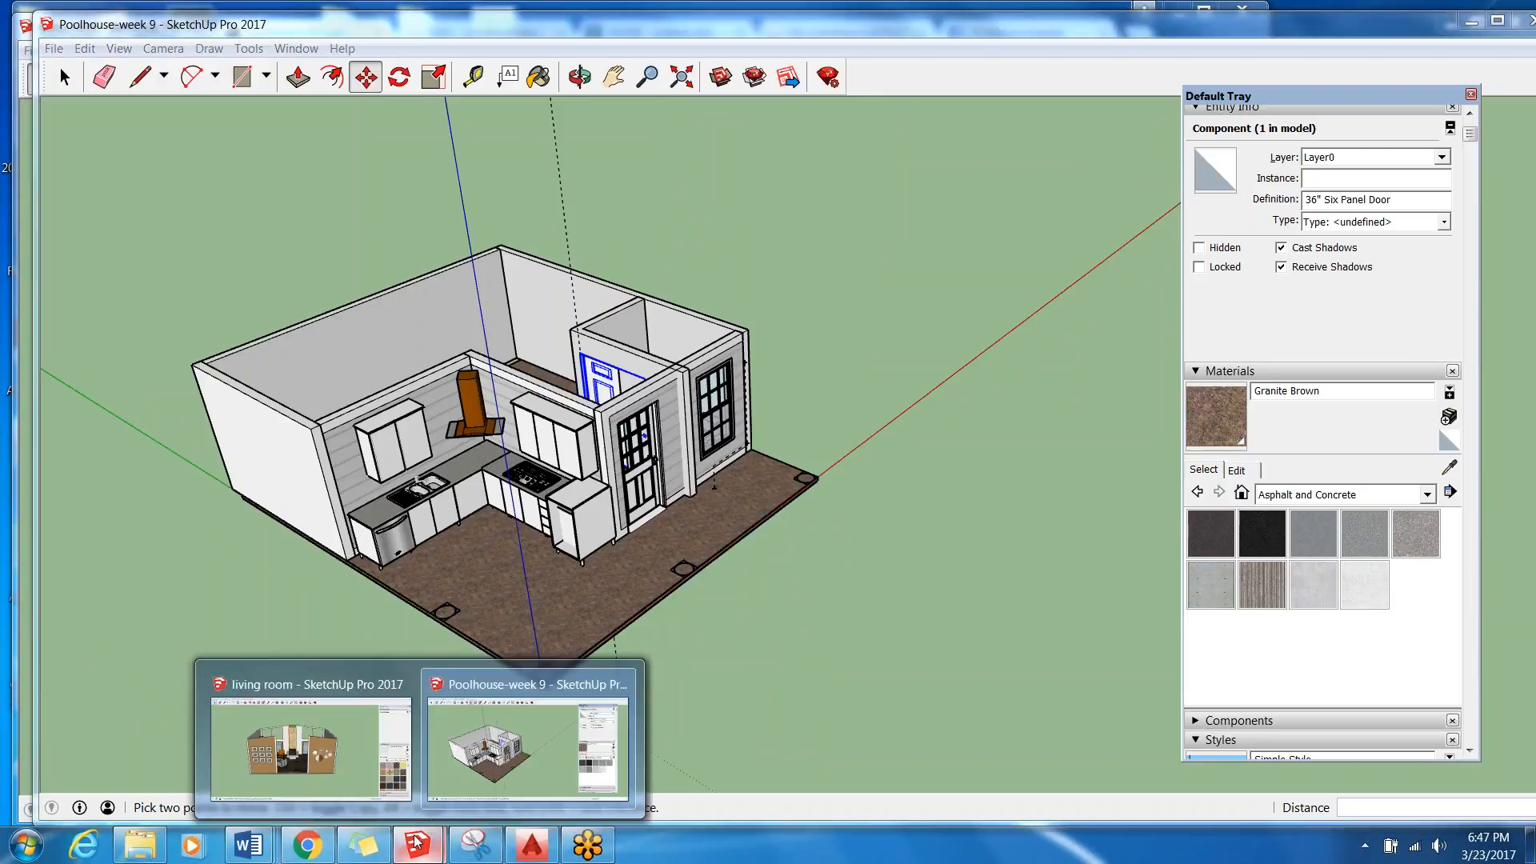
mouse_move(439, 784)
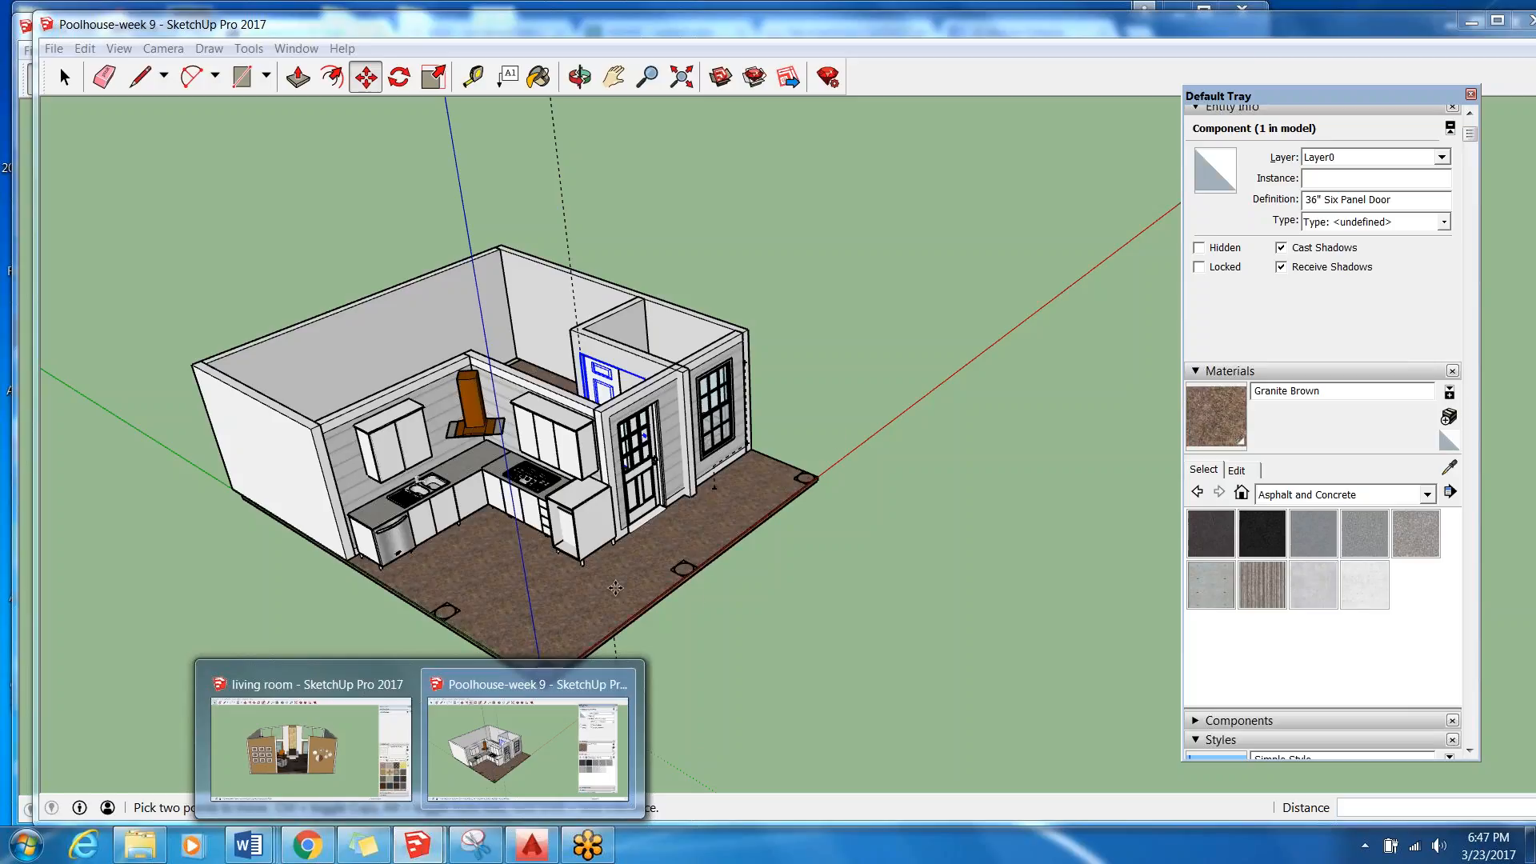
left_click(532, 845)
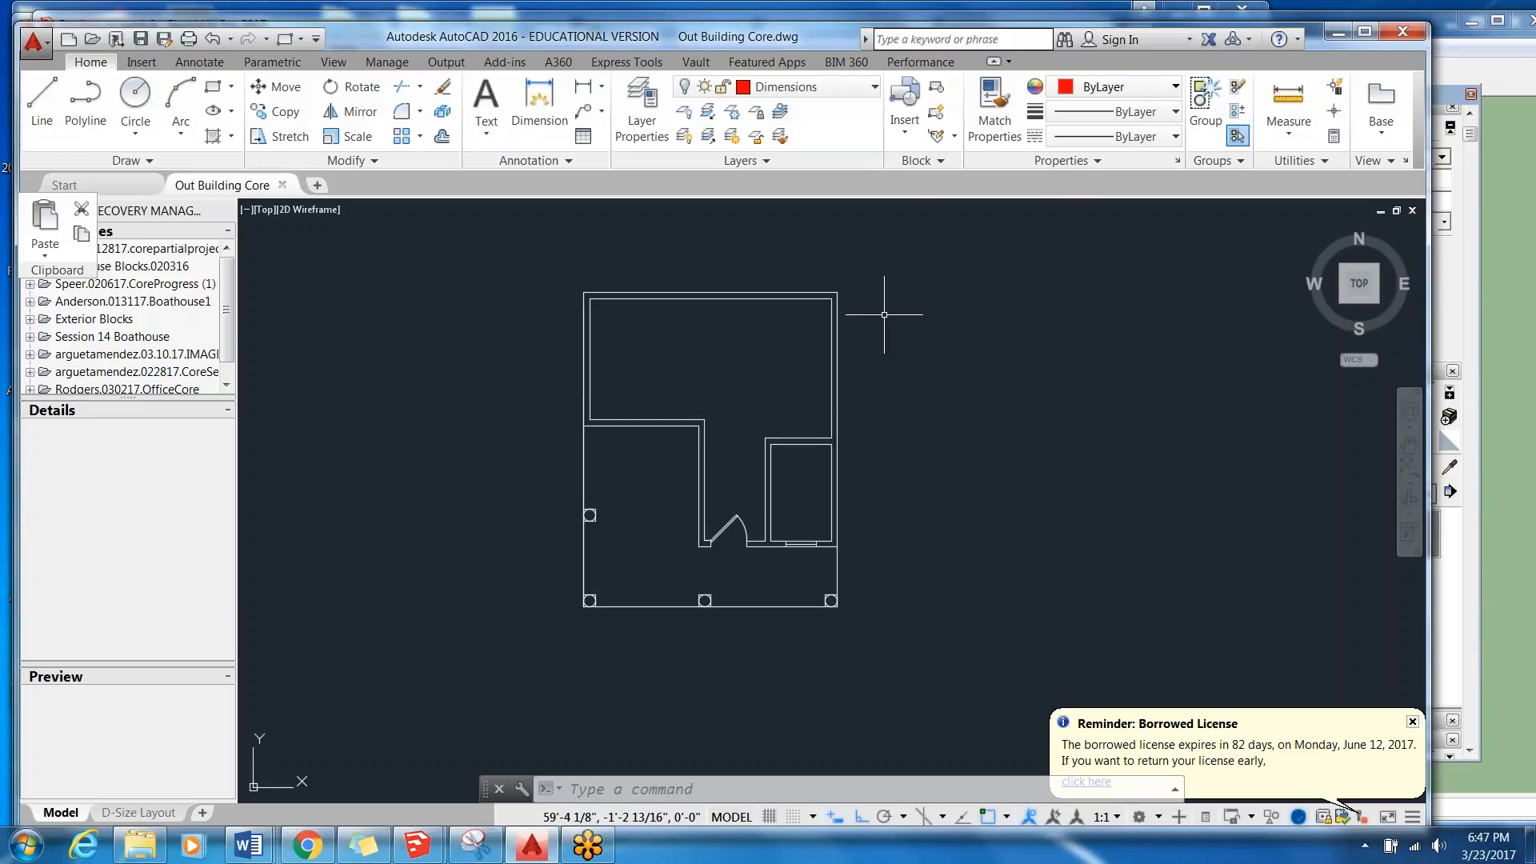
left_click(896, 219)
left_click(733, 524)
key("Delete")
left_click(860, 426)
left_click(726, 550)
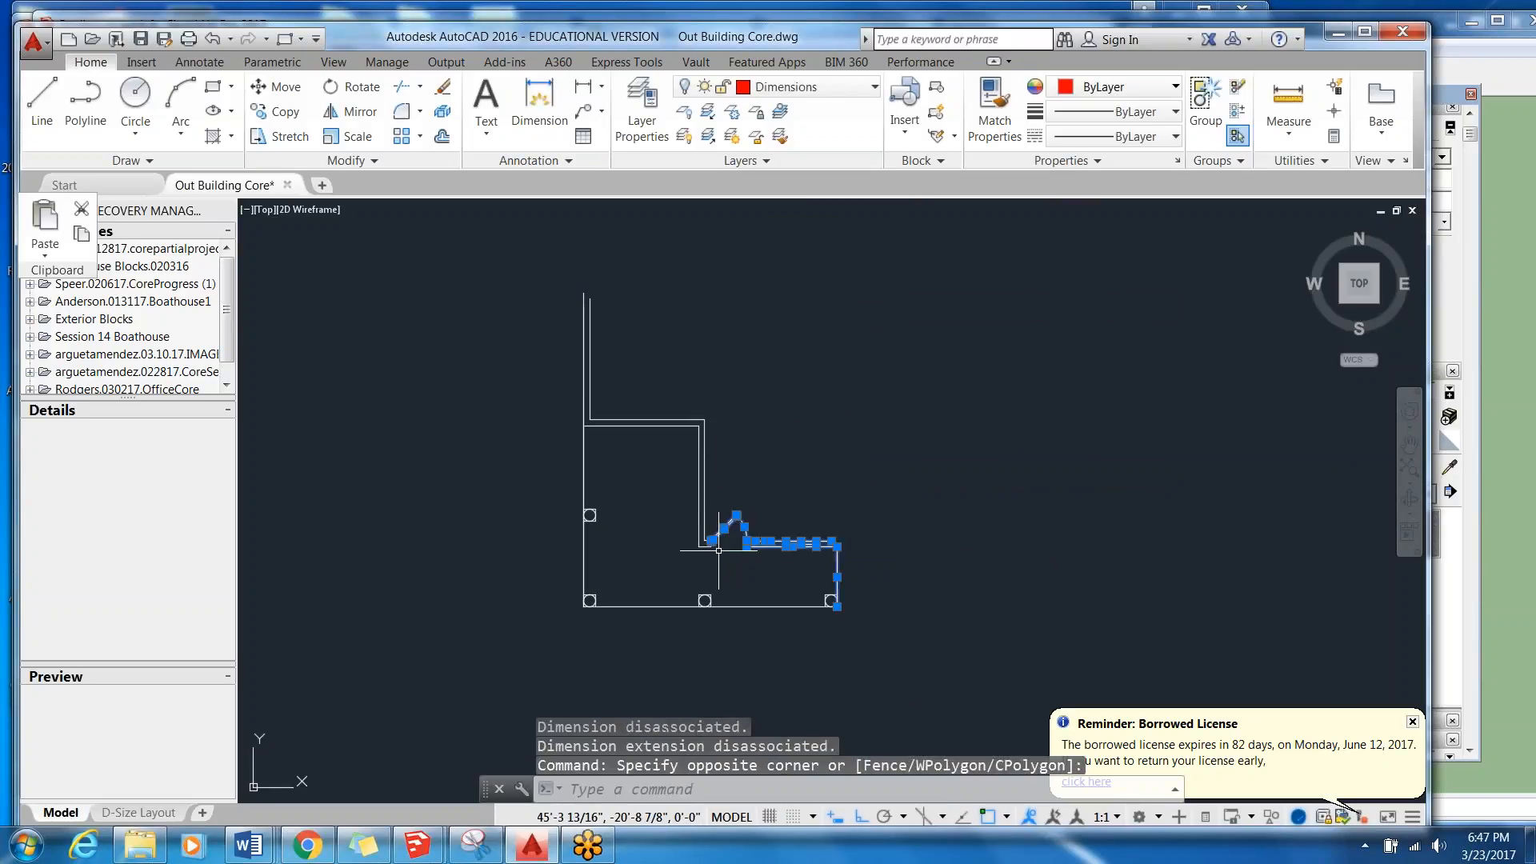
key("Delete")
Erase the remaining inner wall lines, keeping only the column markers and the left and bottom outline.
left_click(710, 328)
left_click(658, 543)
key("Delete")
left_click(638, 258)
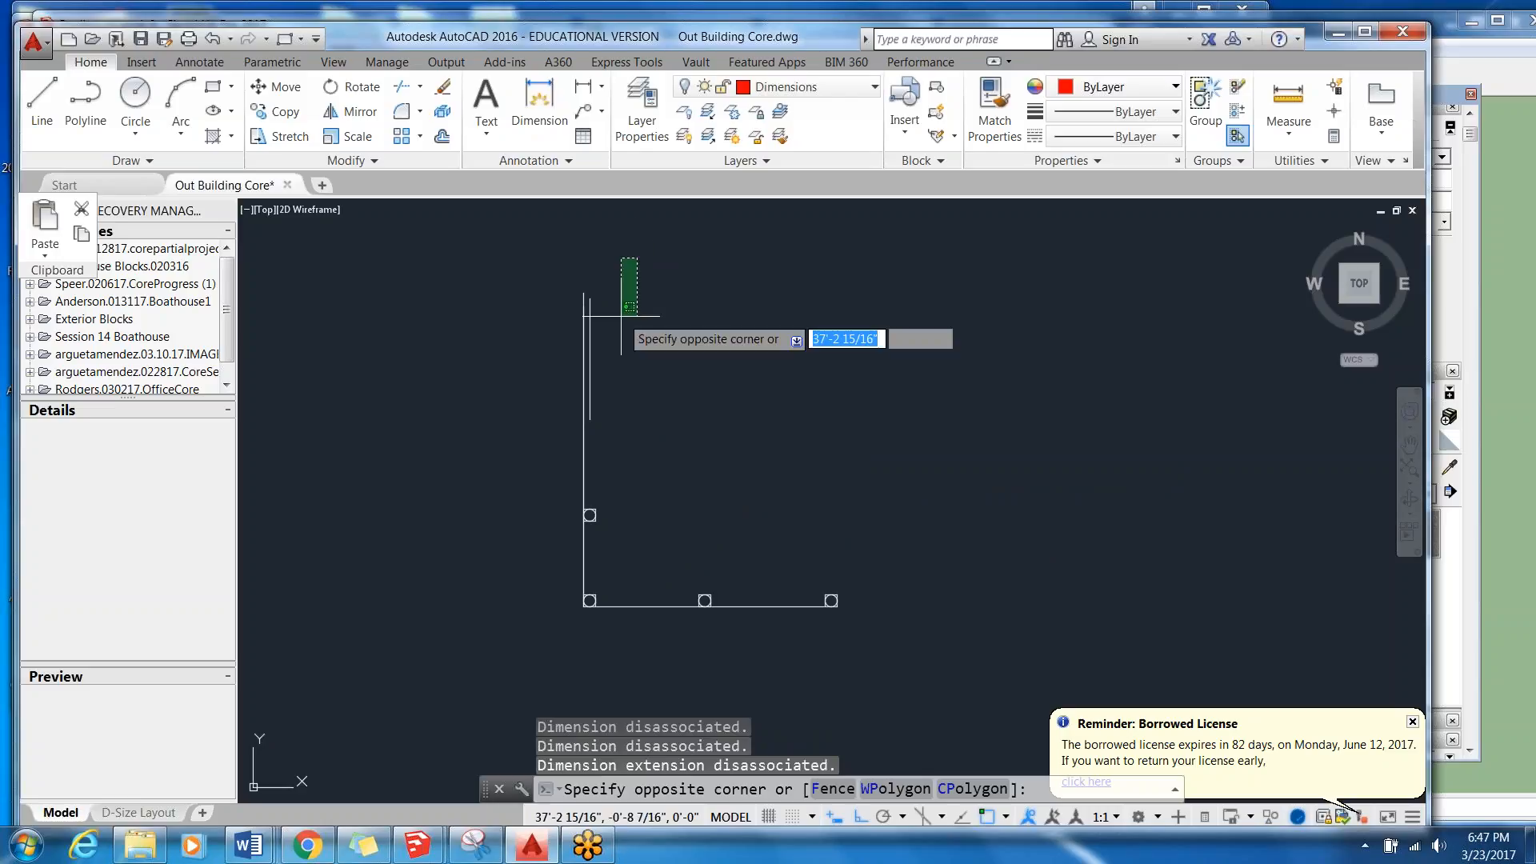
left_click(584, 448)
key("Delete")
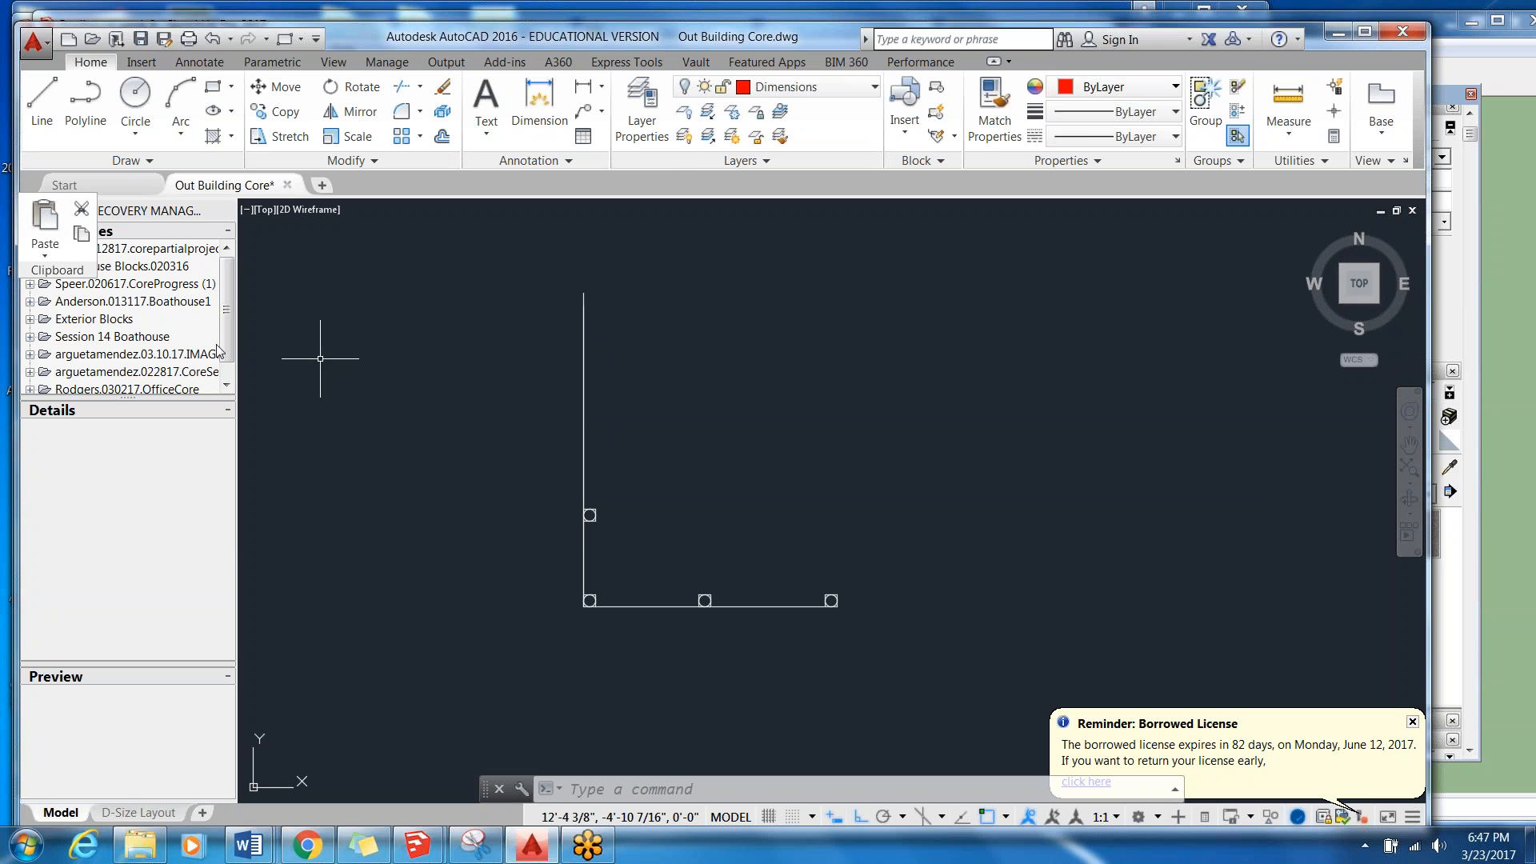
Switch back to the SketchUp poolhouse model and examine the kitchen corner and the overall building.
left_click(1337, 32)
mouse_move(880, 592)
left_mouse_down()
mouse_move(1488, 512)
mouse_move(1503, 531)
left_mouse_up()
middle_click_drag(1503, 531, 1280, 352)
scroll(1015, 432, "down", 2)
middle_click_drag(1015, 432, 601, 481)
scroll(712, 480, "up", 6)
scroll(601, 481, "up", 2)
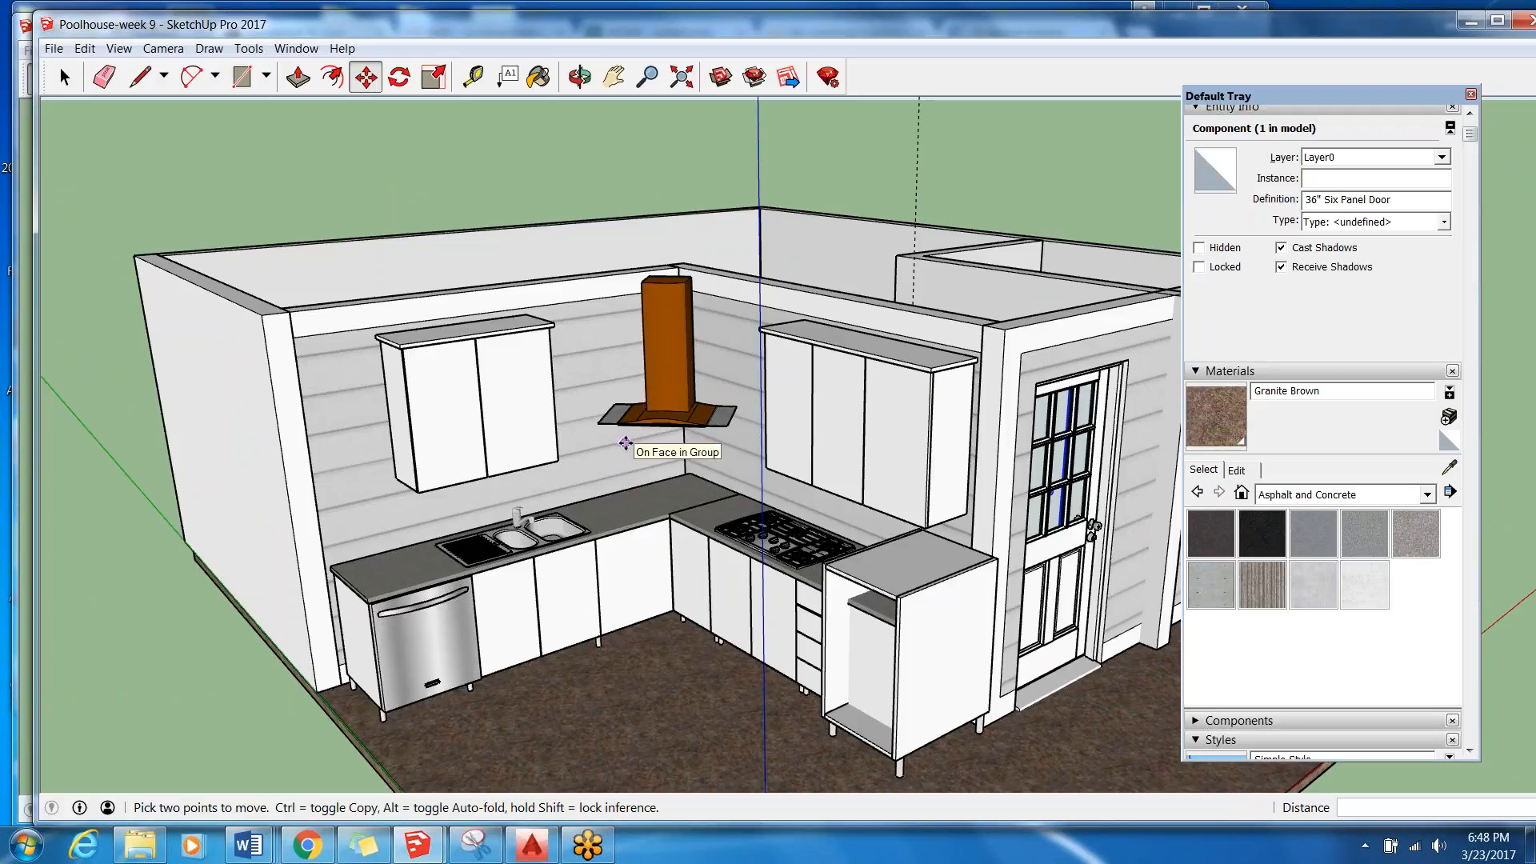
scroll(624, 443, "down", 3)
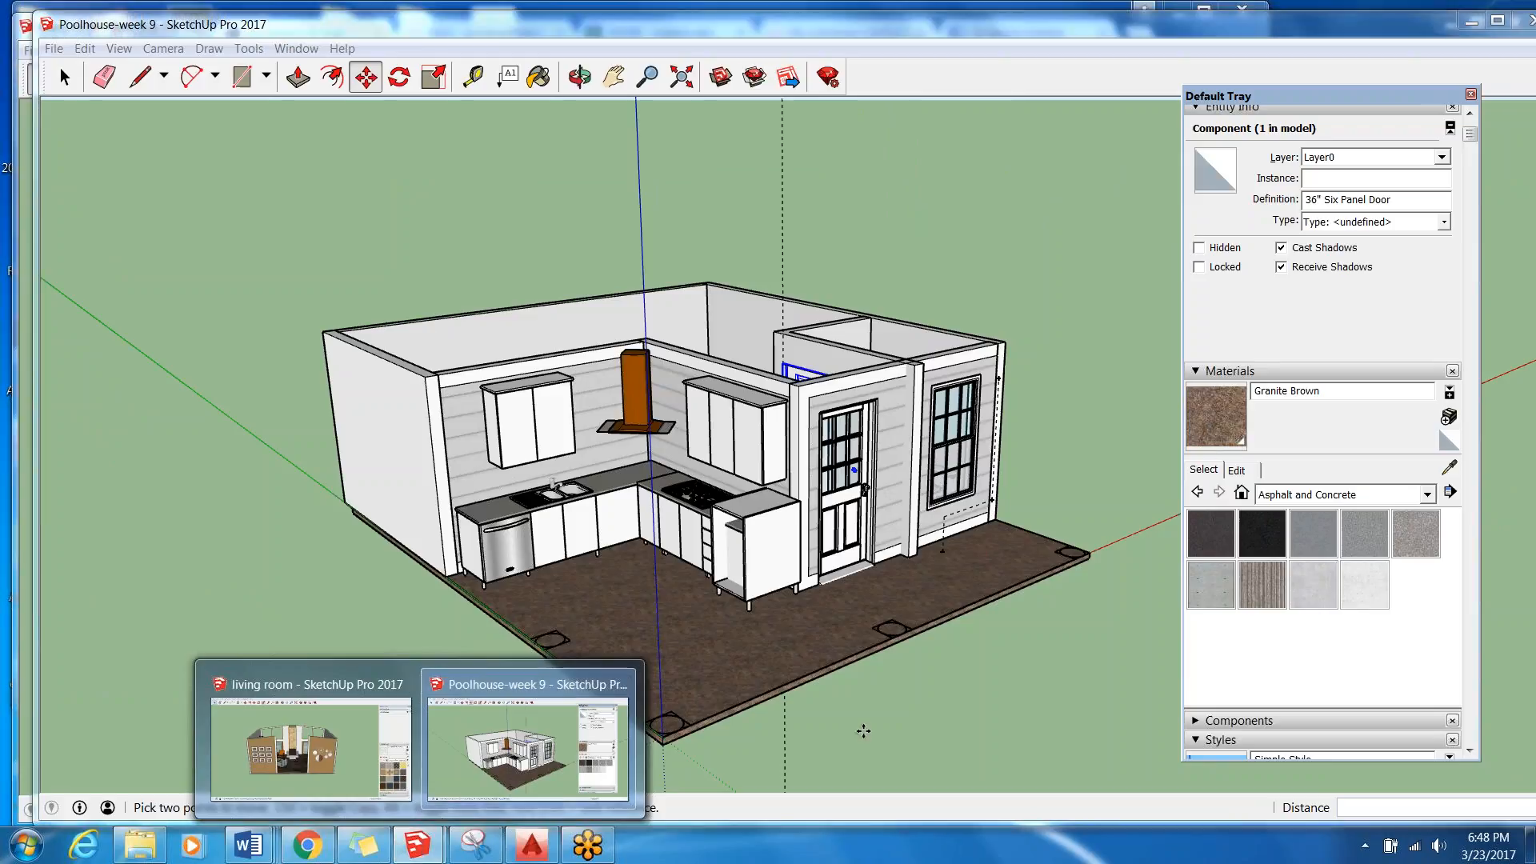
Cancel the accidental door move and select the Kitchen furniture component.
left_click(930, 750)
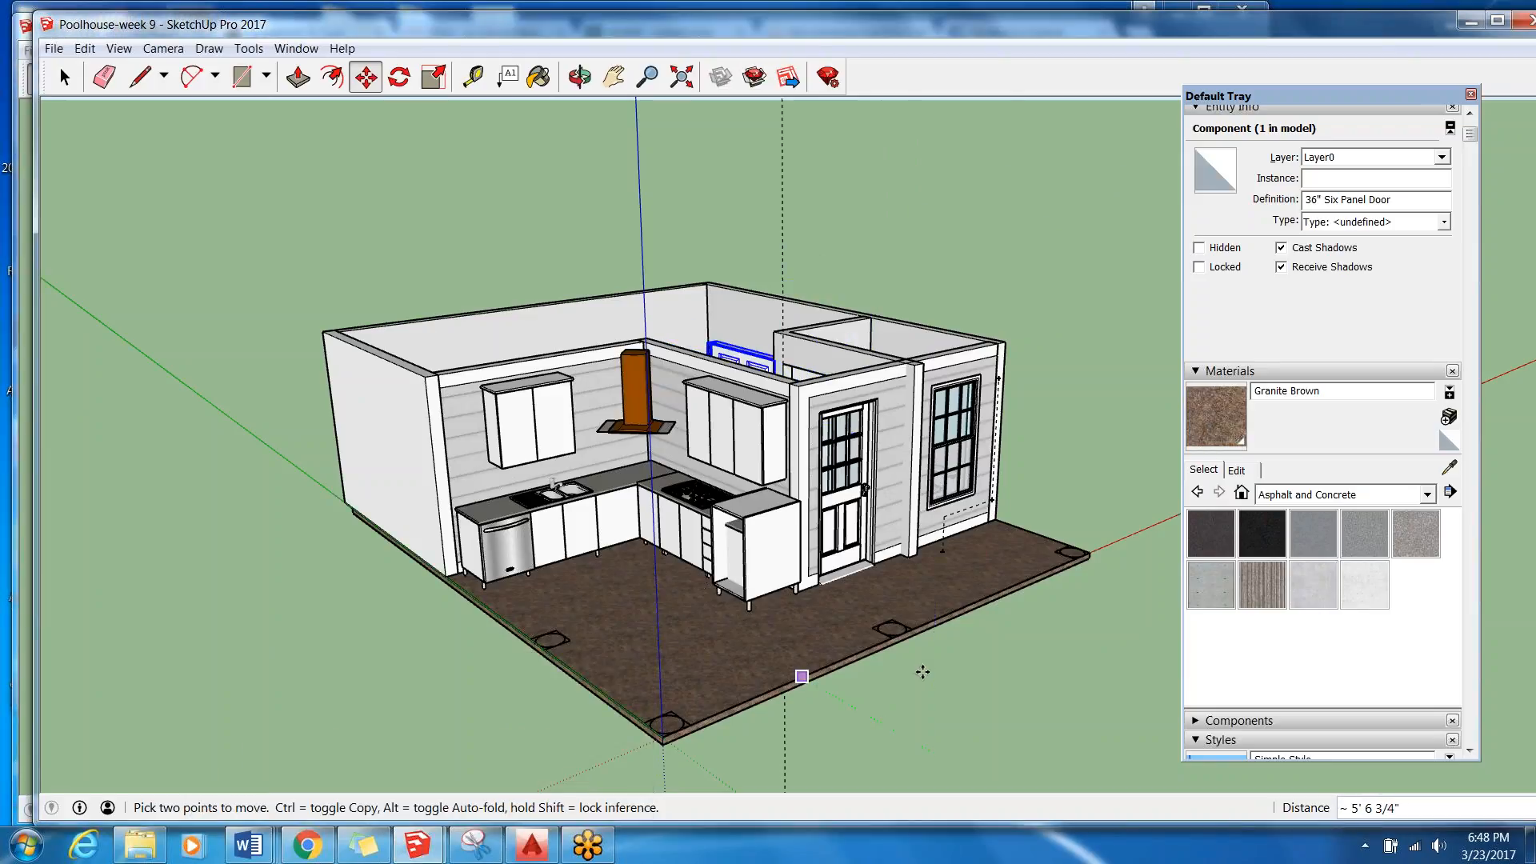
key("Escape")
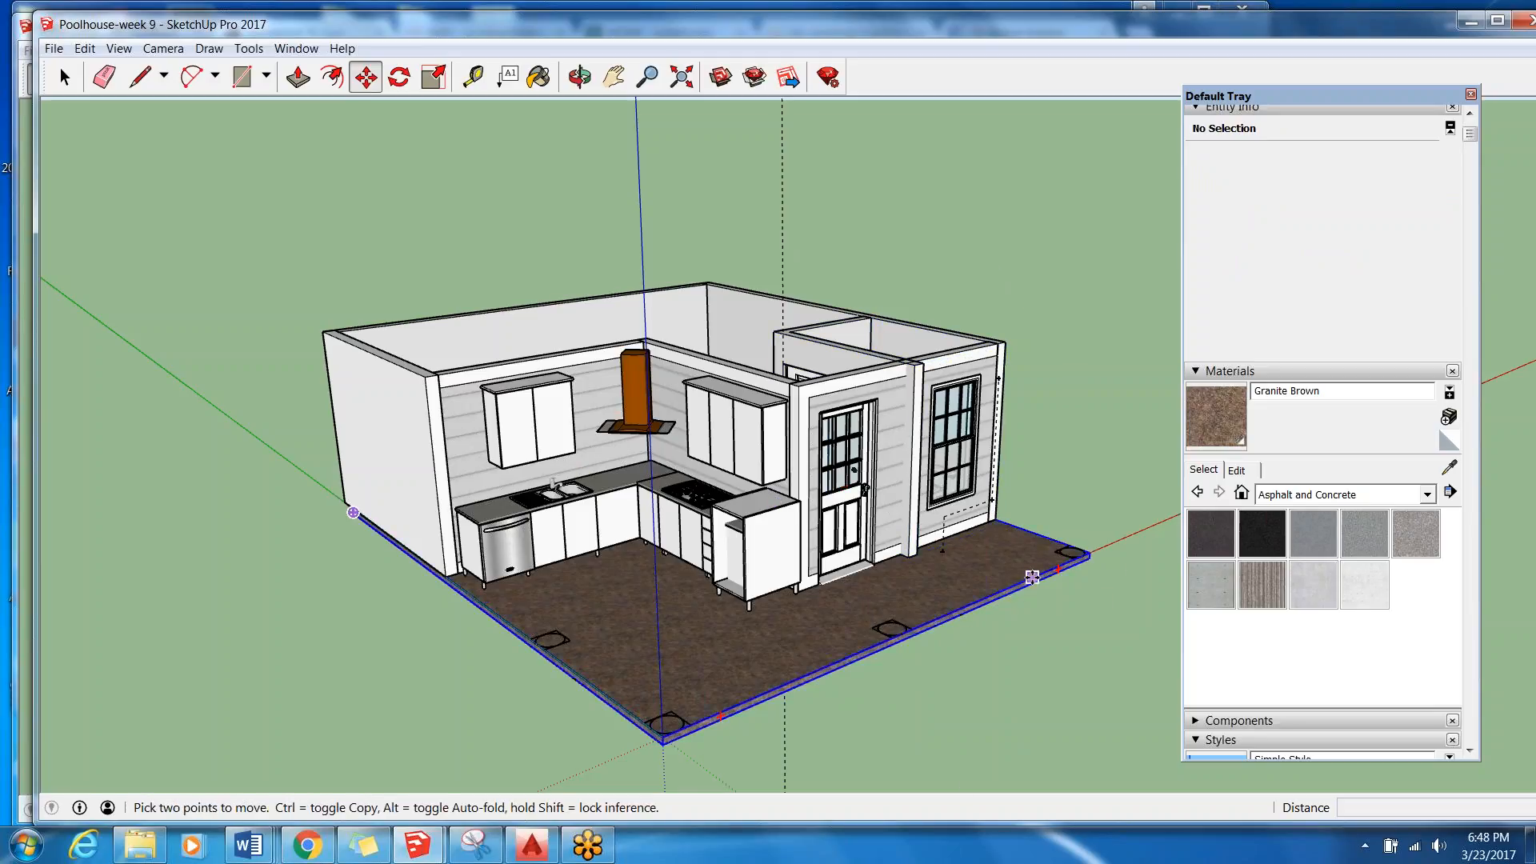
left_click(80, 77)
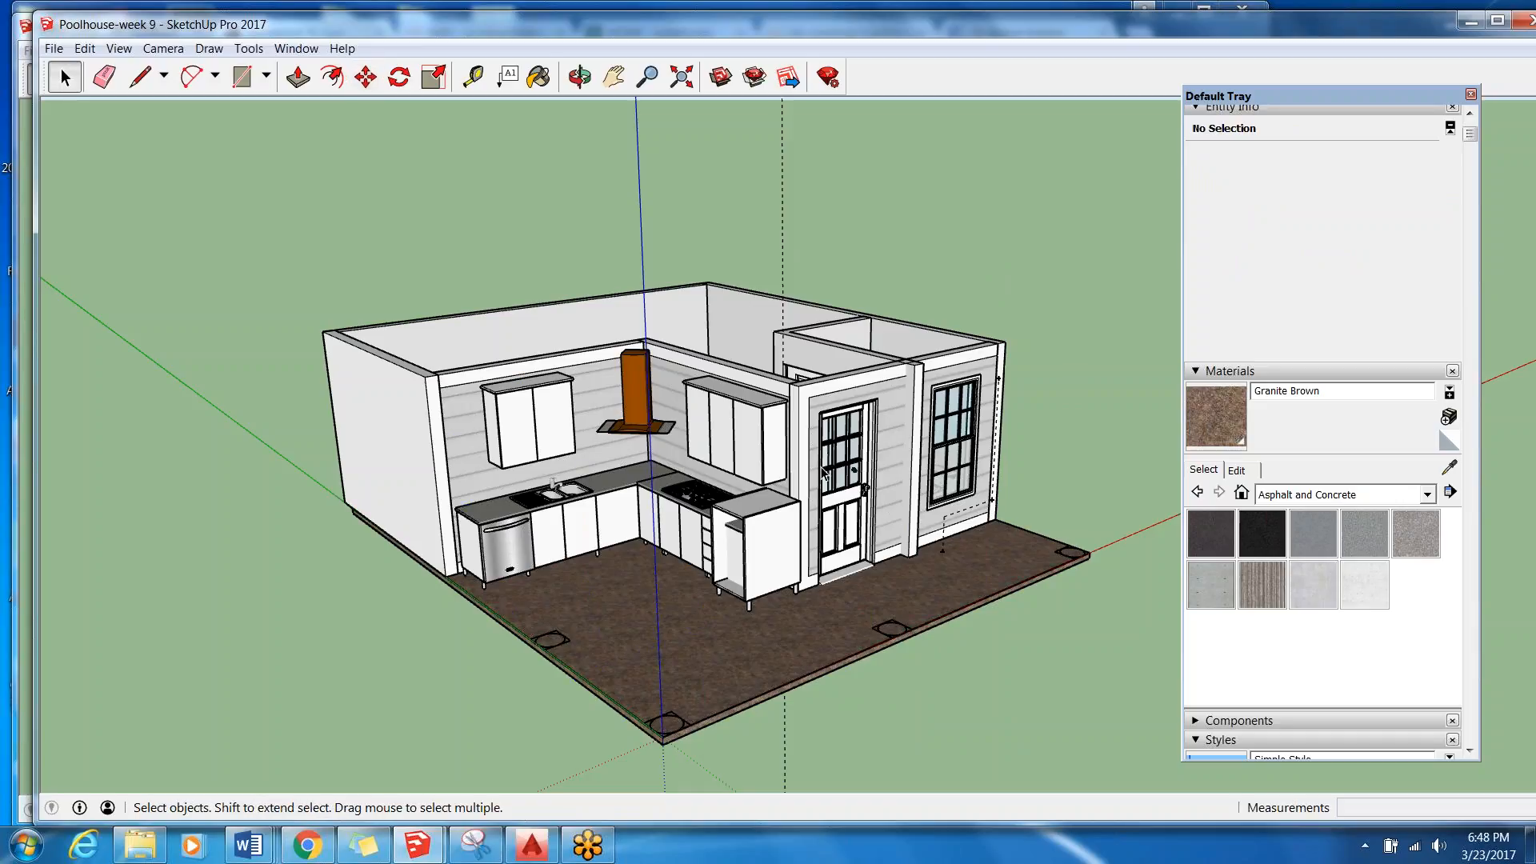
left_click(752, 449)
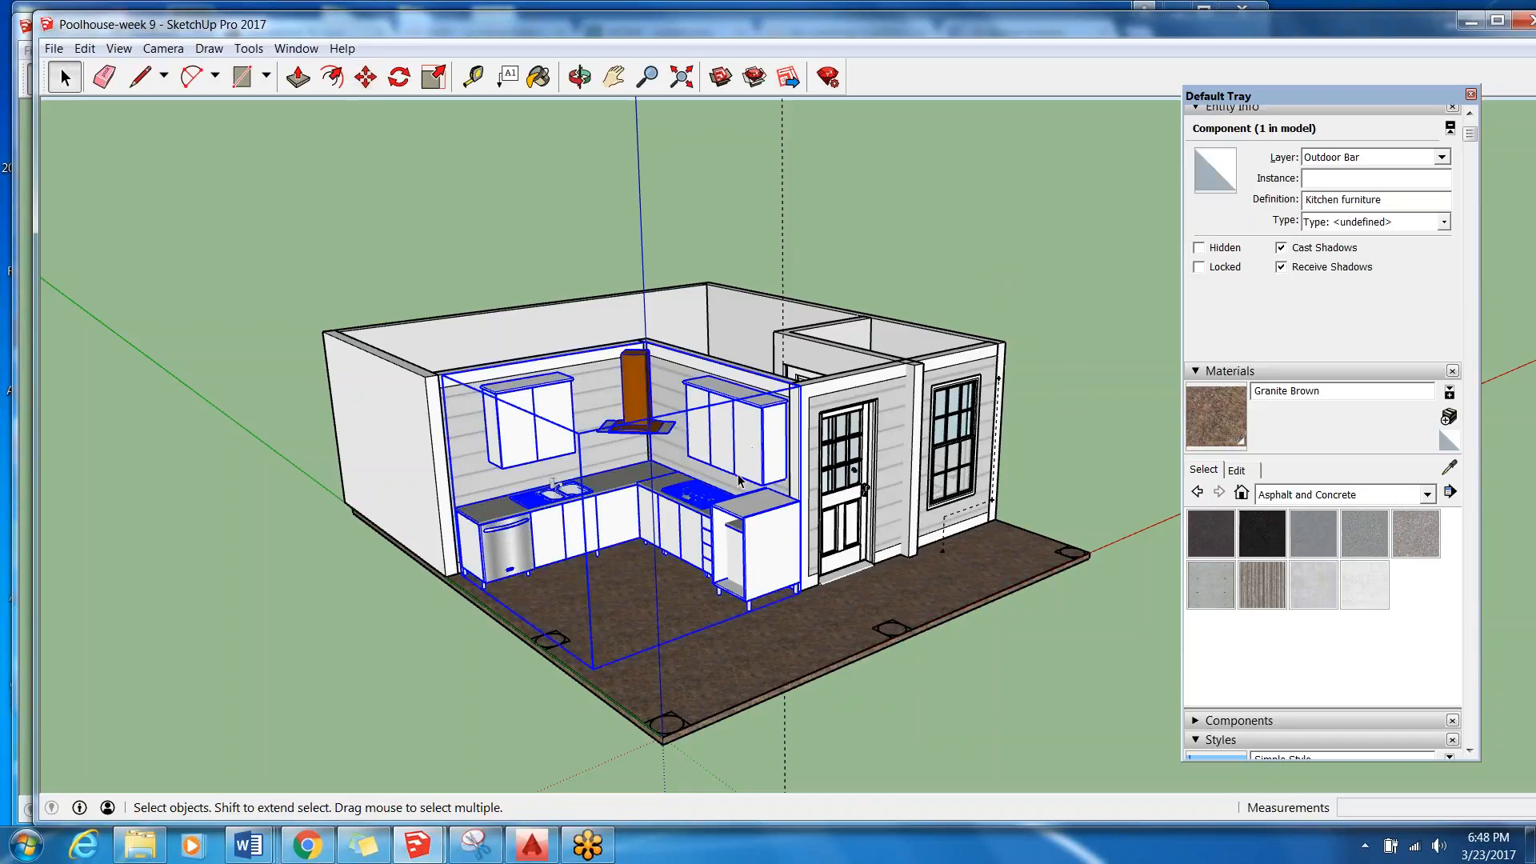
Open the Kitchen furniture component for editing and delete the orange range hood between the wall cabinets.
double_click(740, 464)
scroll(688, 432, "up", 3)
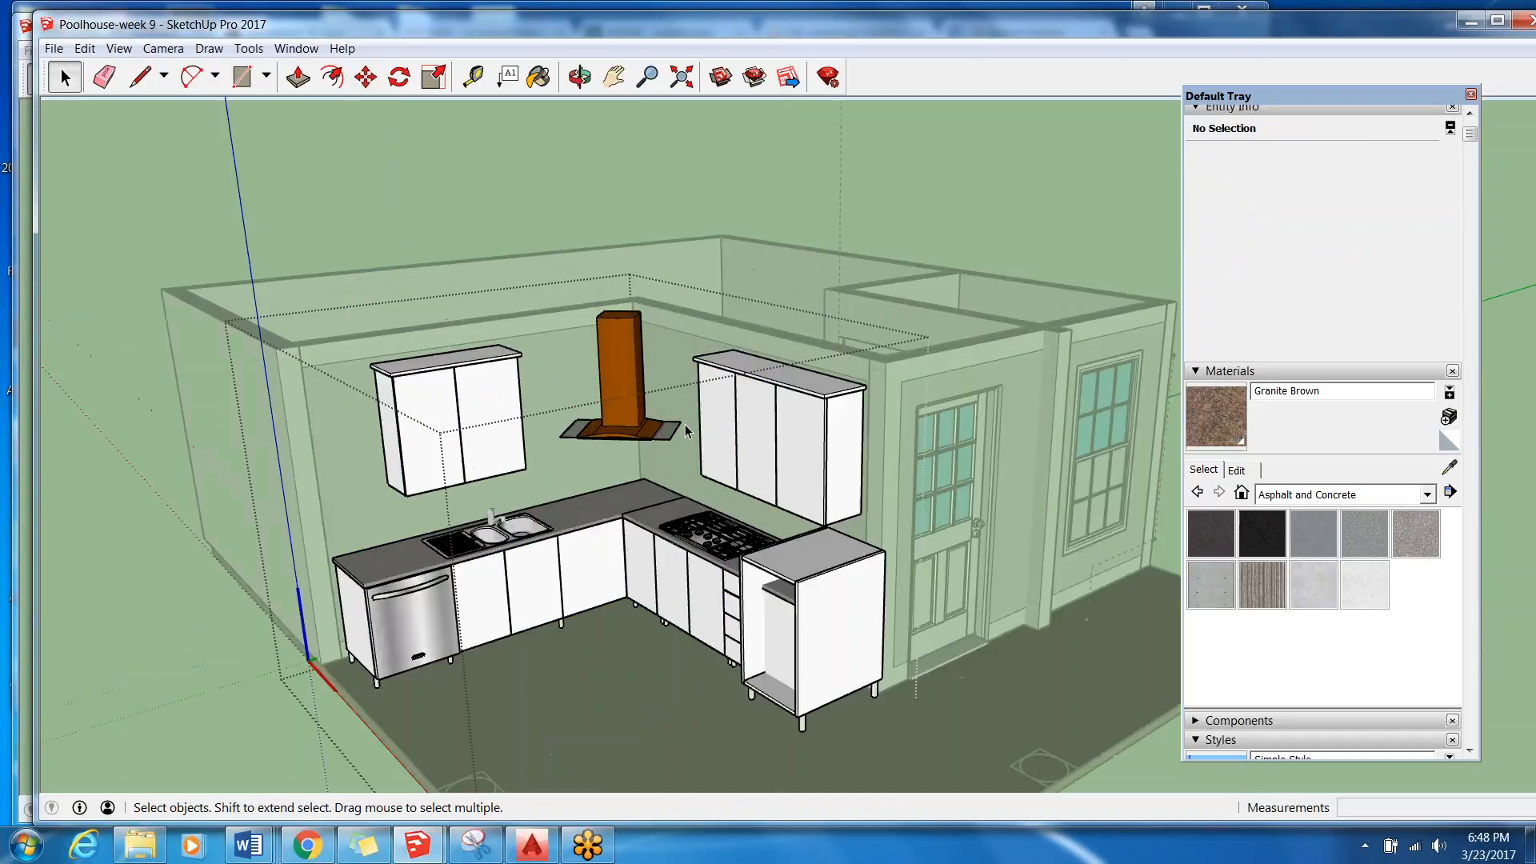
left_click(612, 403)
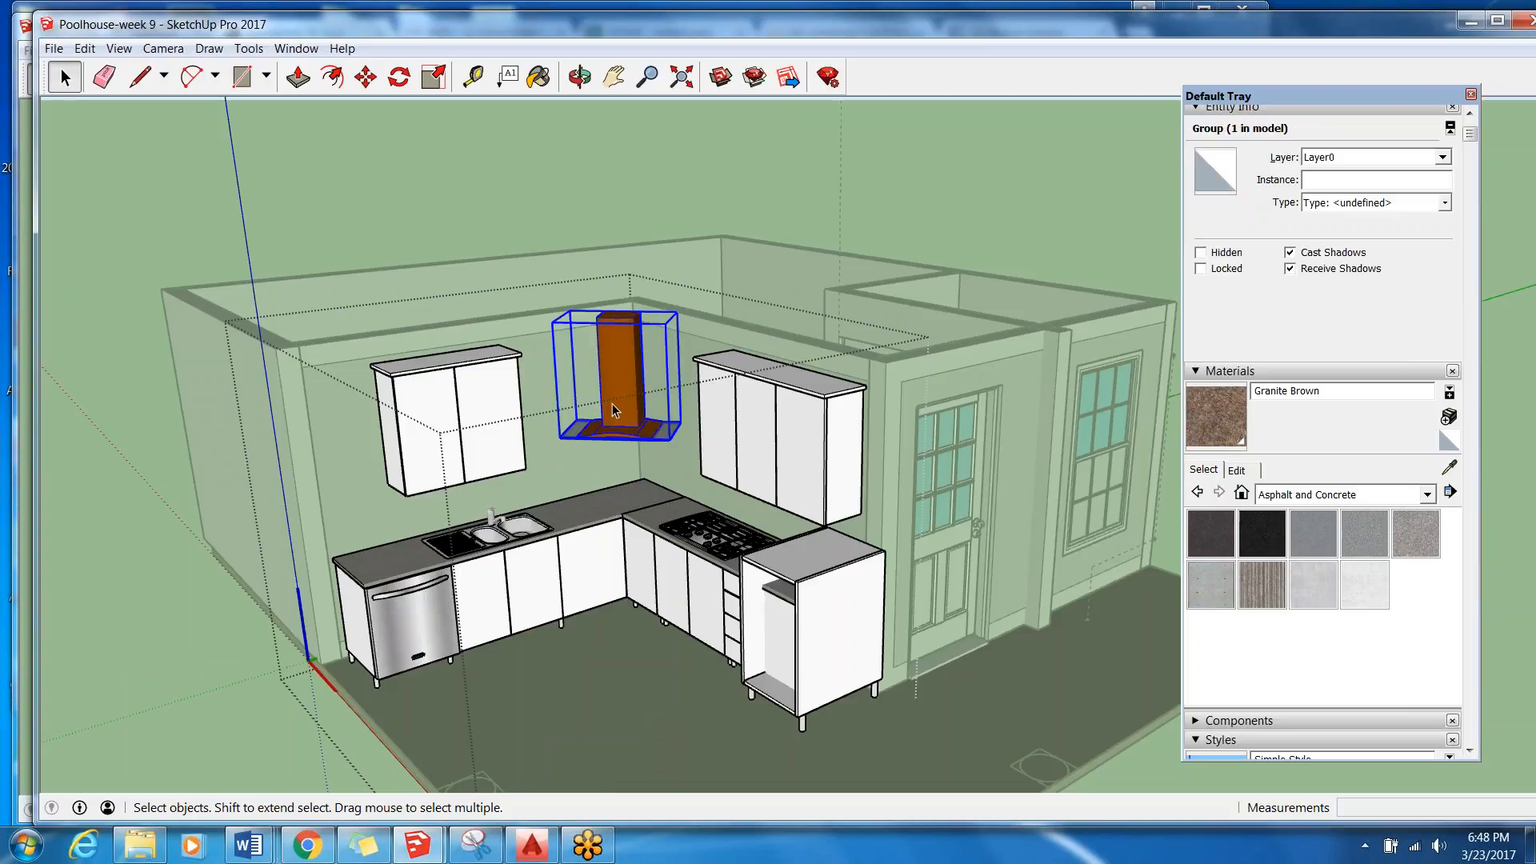
key("Delete")
left_click(707, 422)
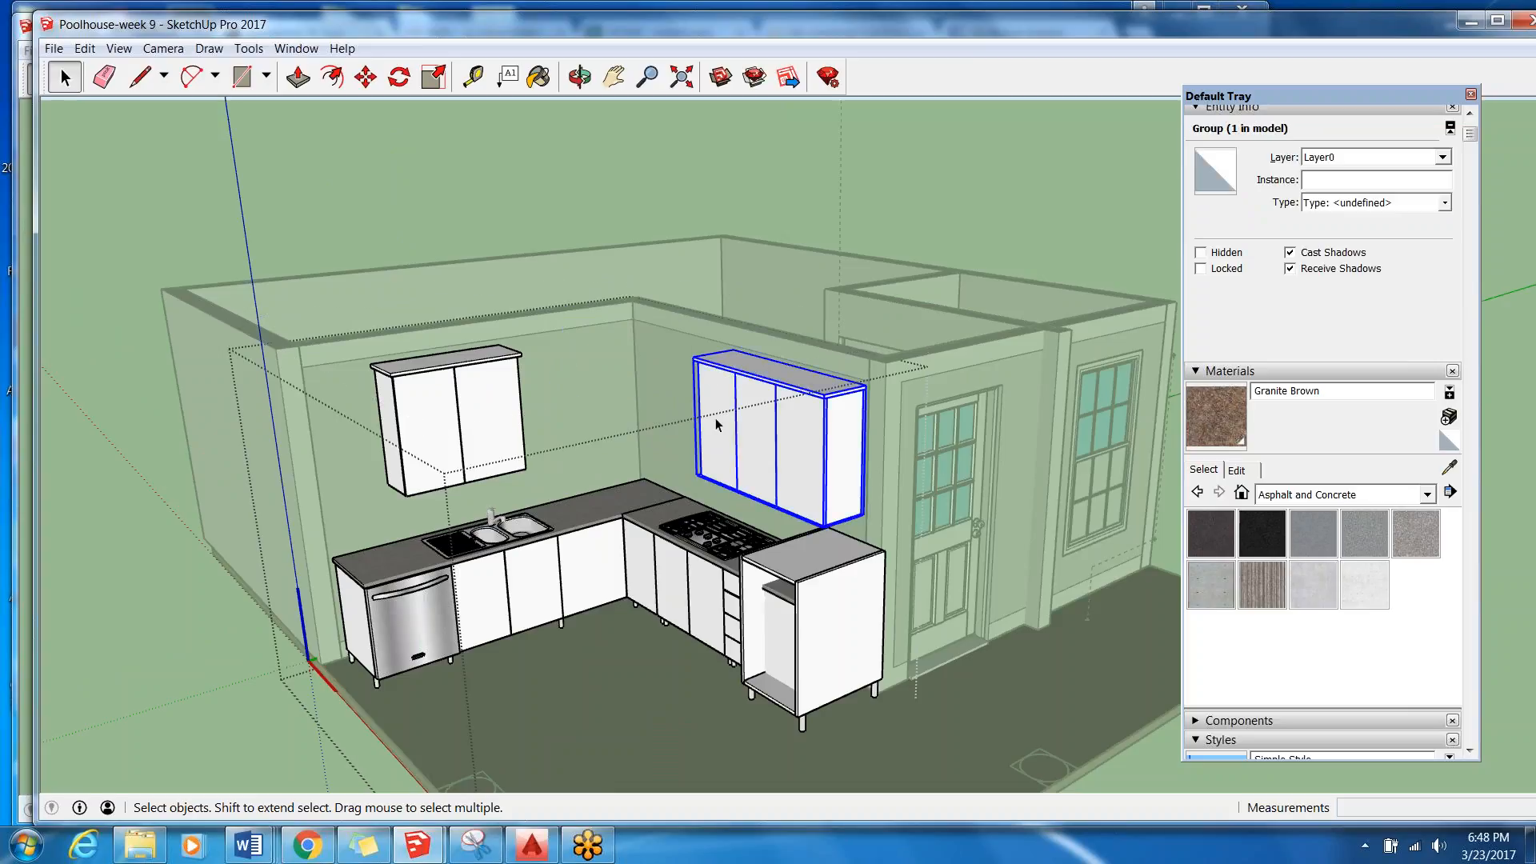
double_click(718, 424)
left_click(717, 424)
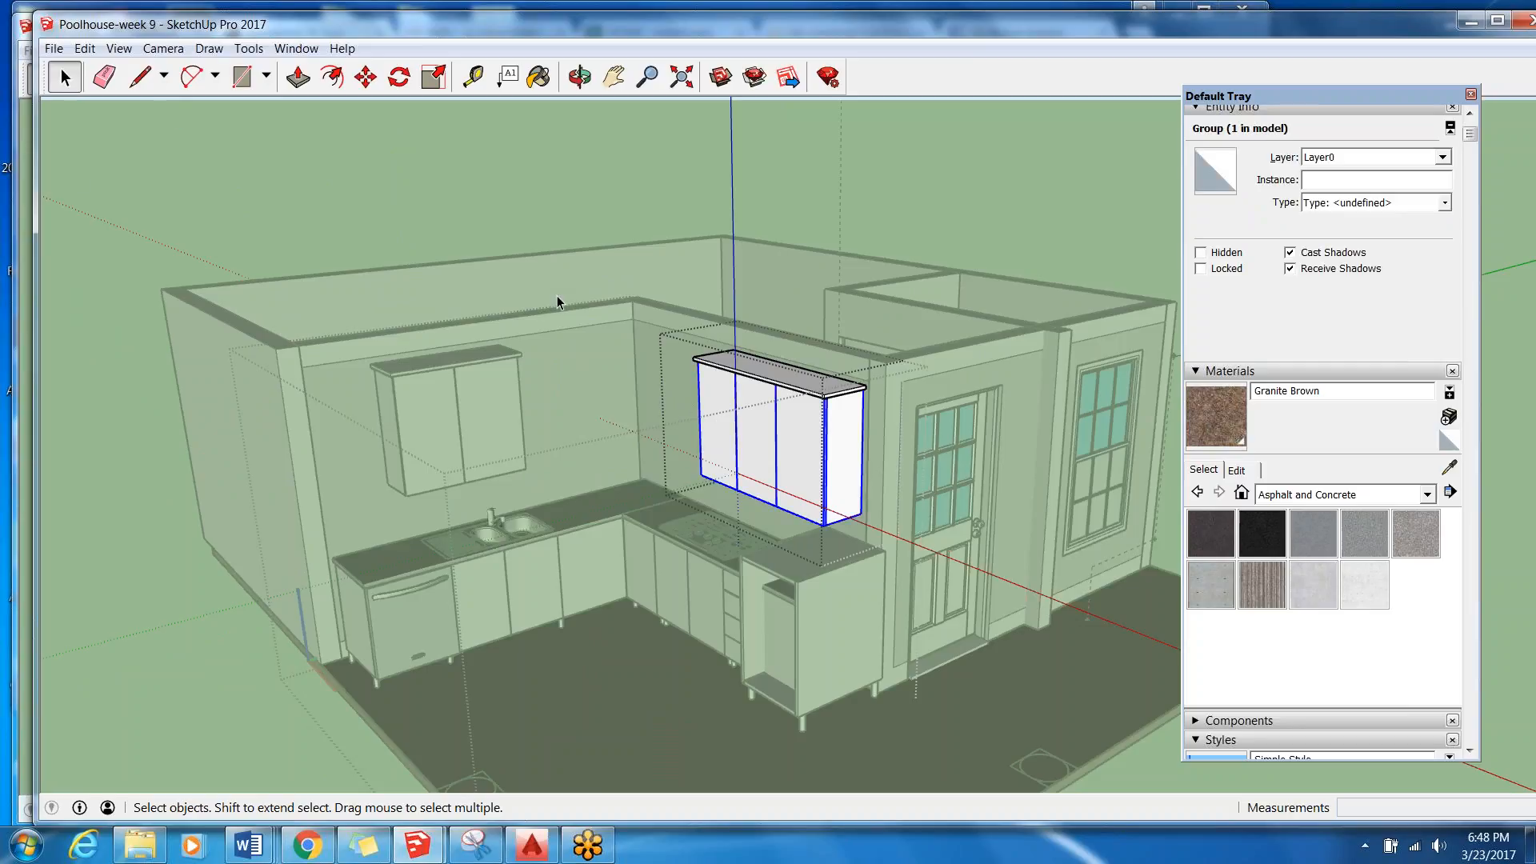
left_click(404, 410)
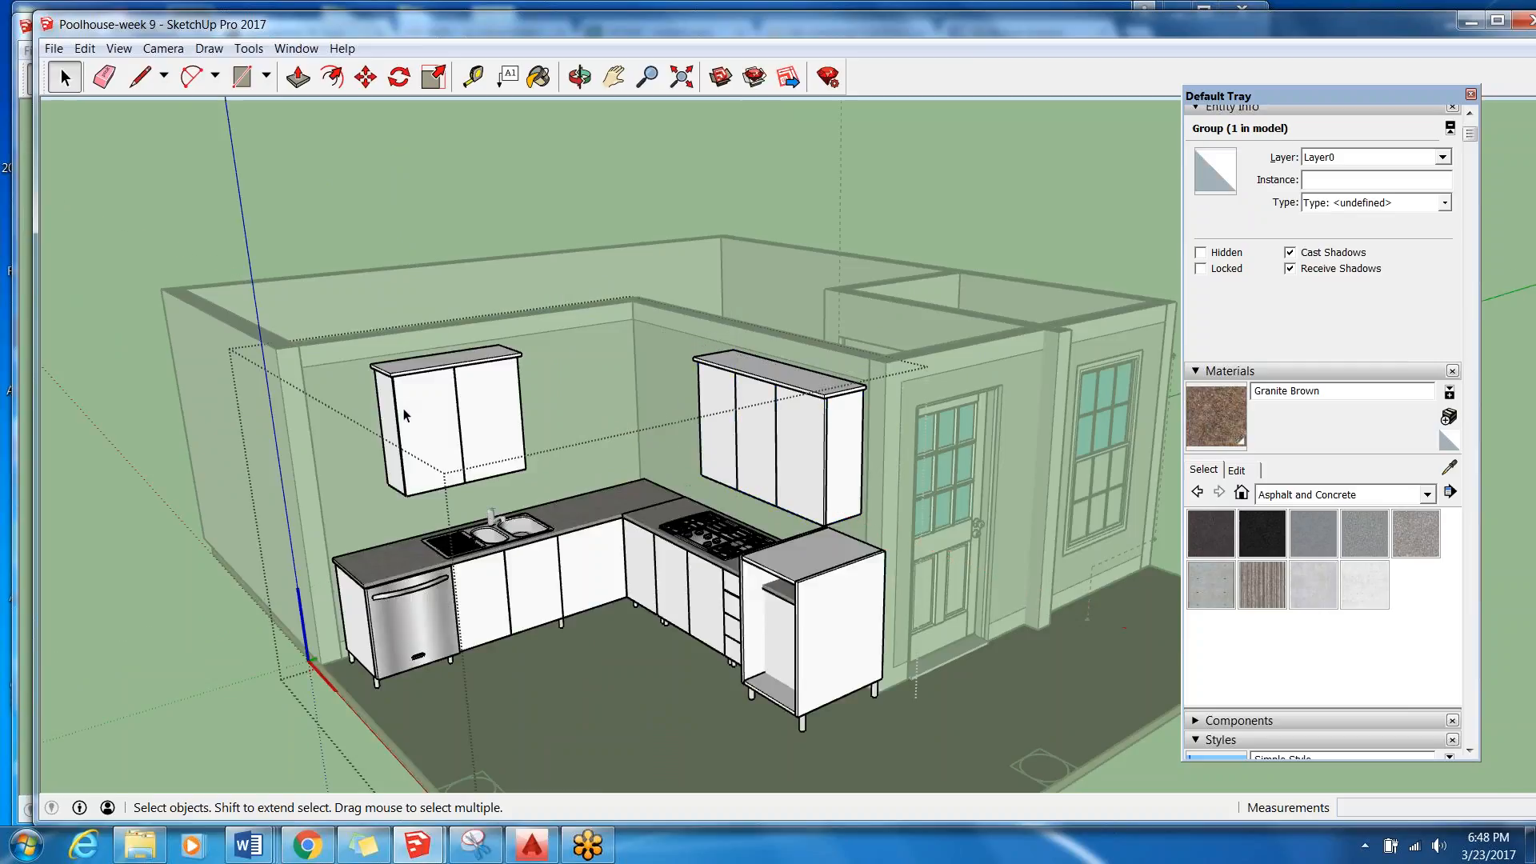
left_click(404, 415)
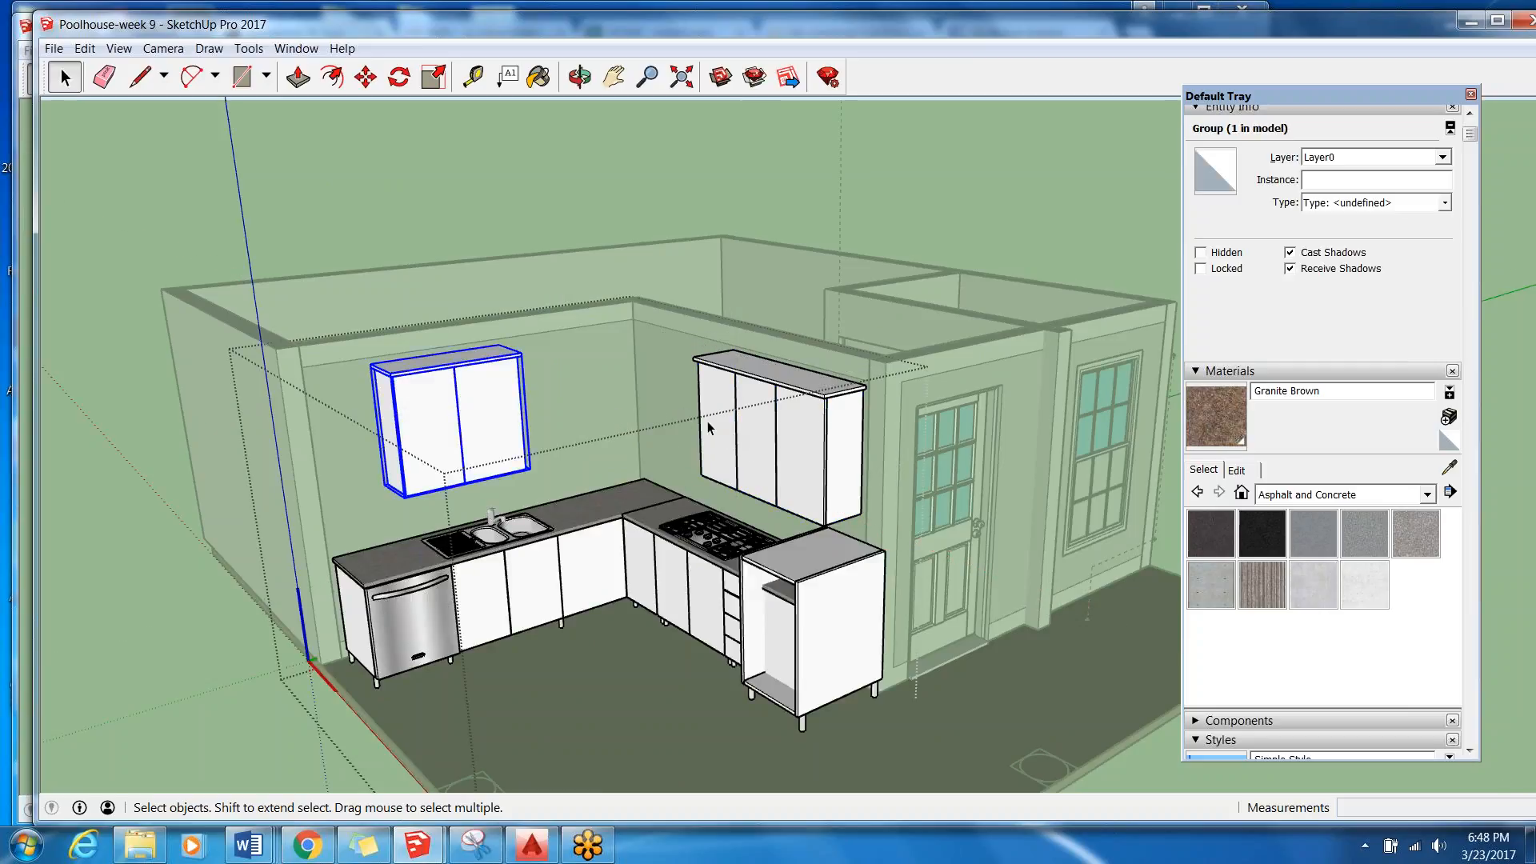
Copy the three-door wall cabinet above the cooktop side and paste a duplicate near the kitchen corner.
middle_click_drag(732, 417, 880, 412)
scroll(880, 412, "up", 3)
left_click(879, 436)
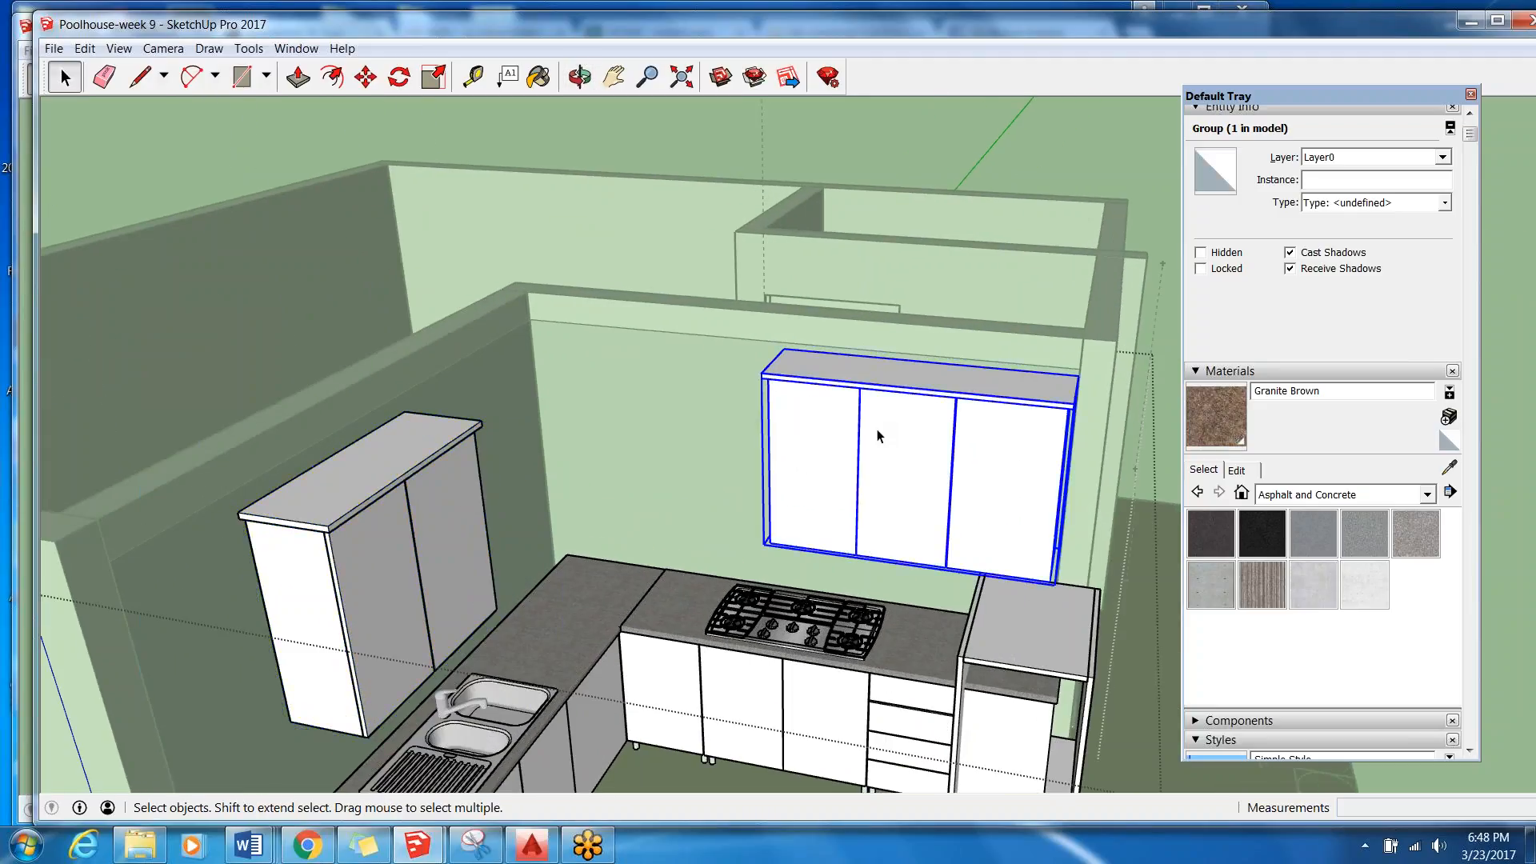
right_click(839, 424)
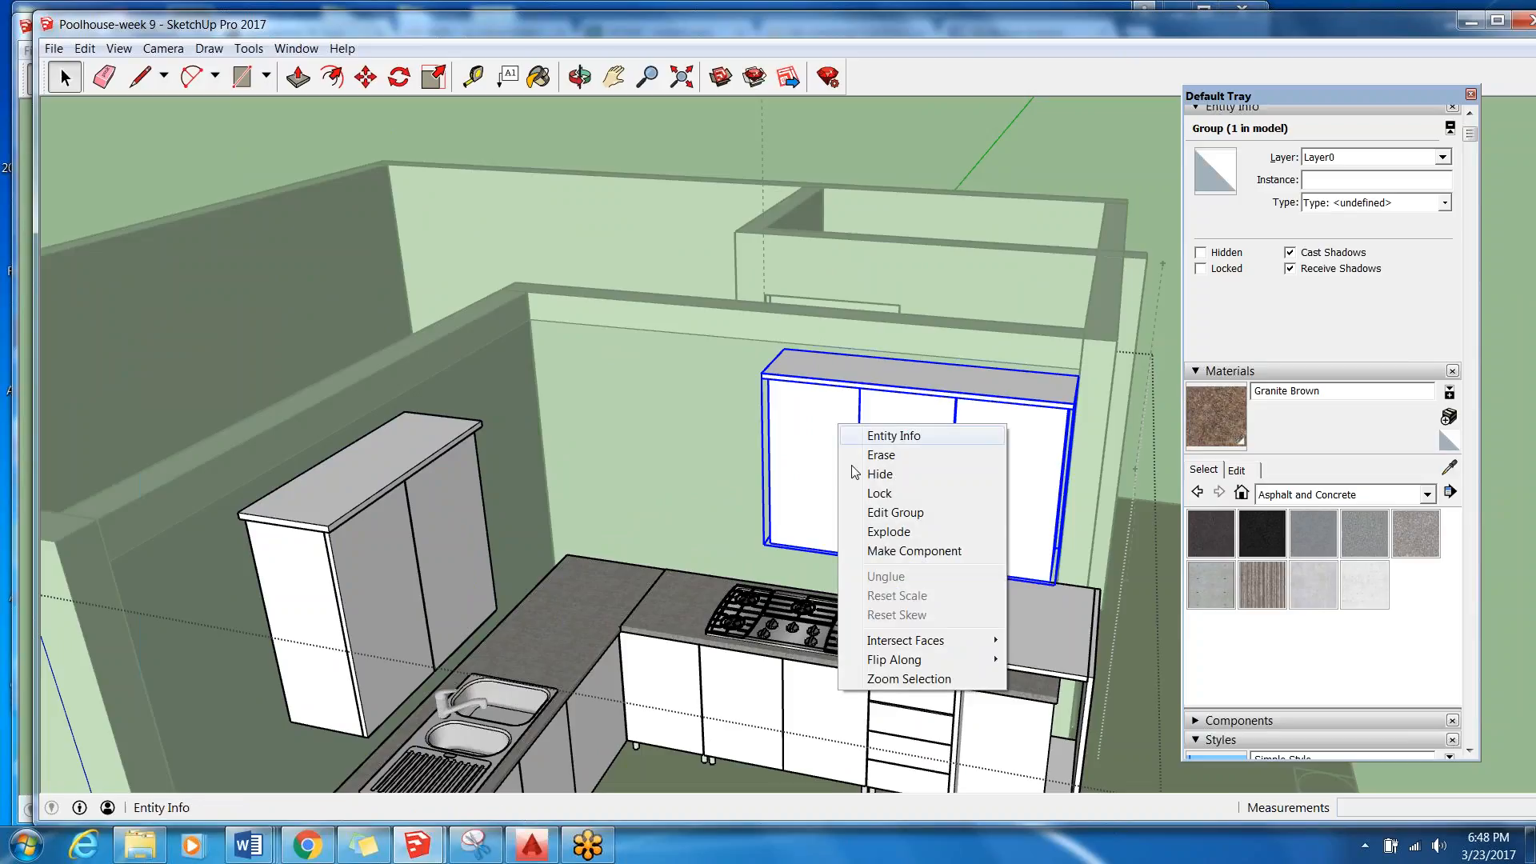
left_click(804, 470)
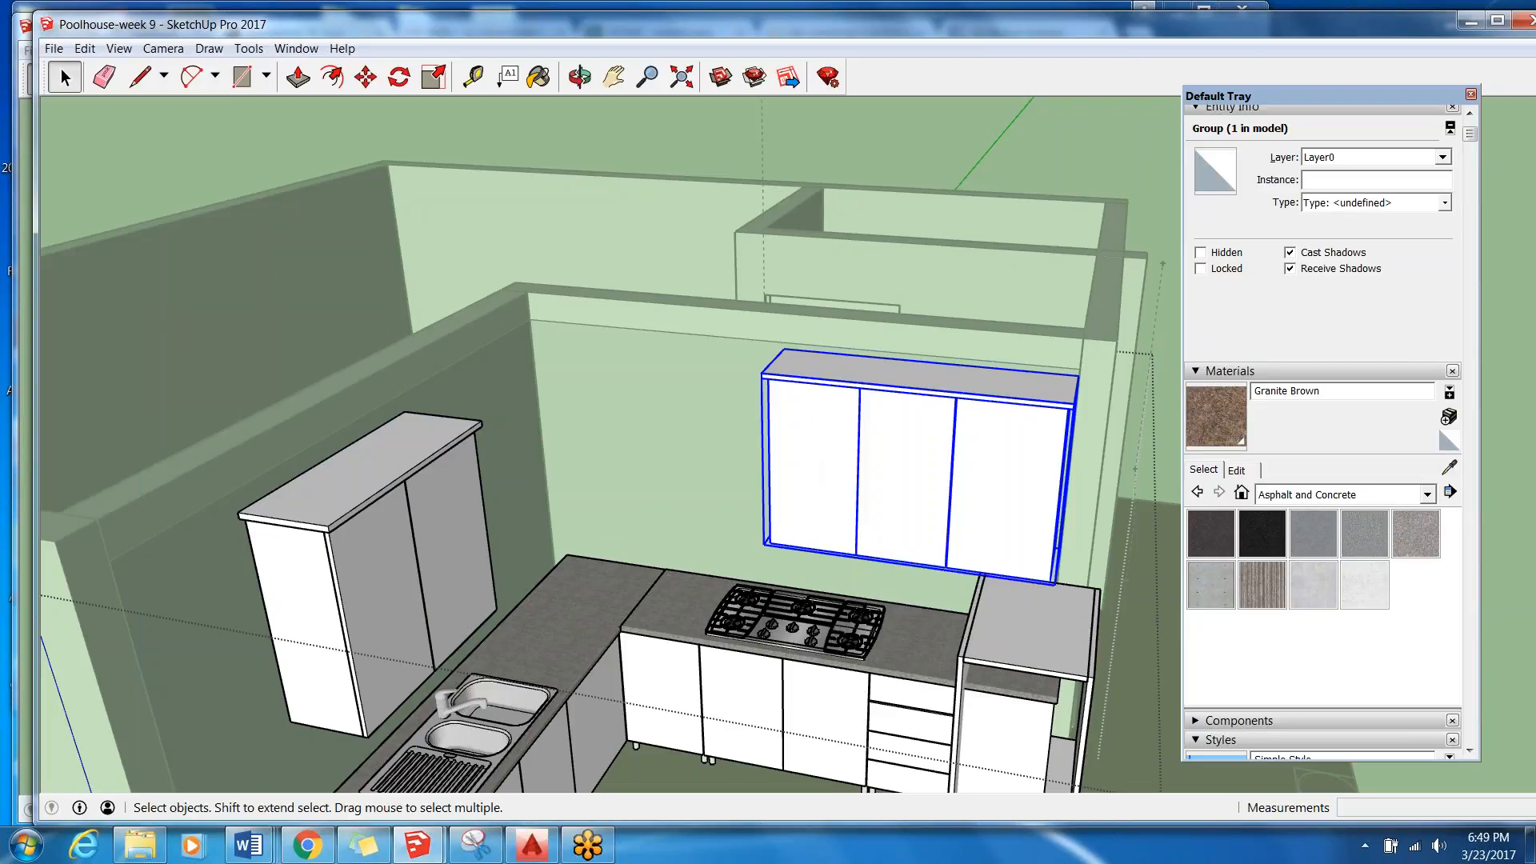
scroll(864, 419, "down", 3)
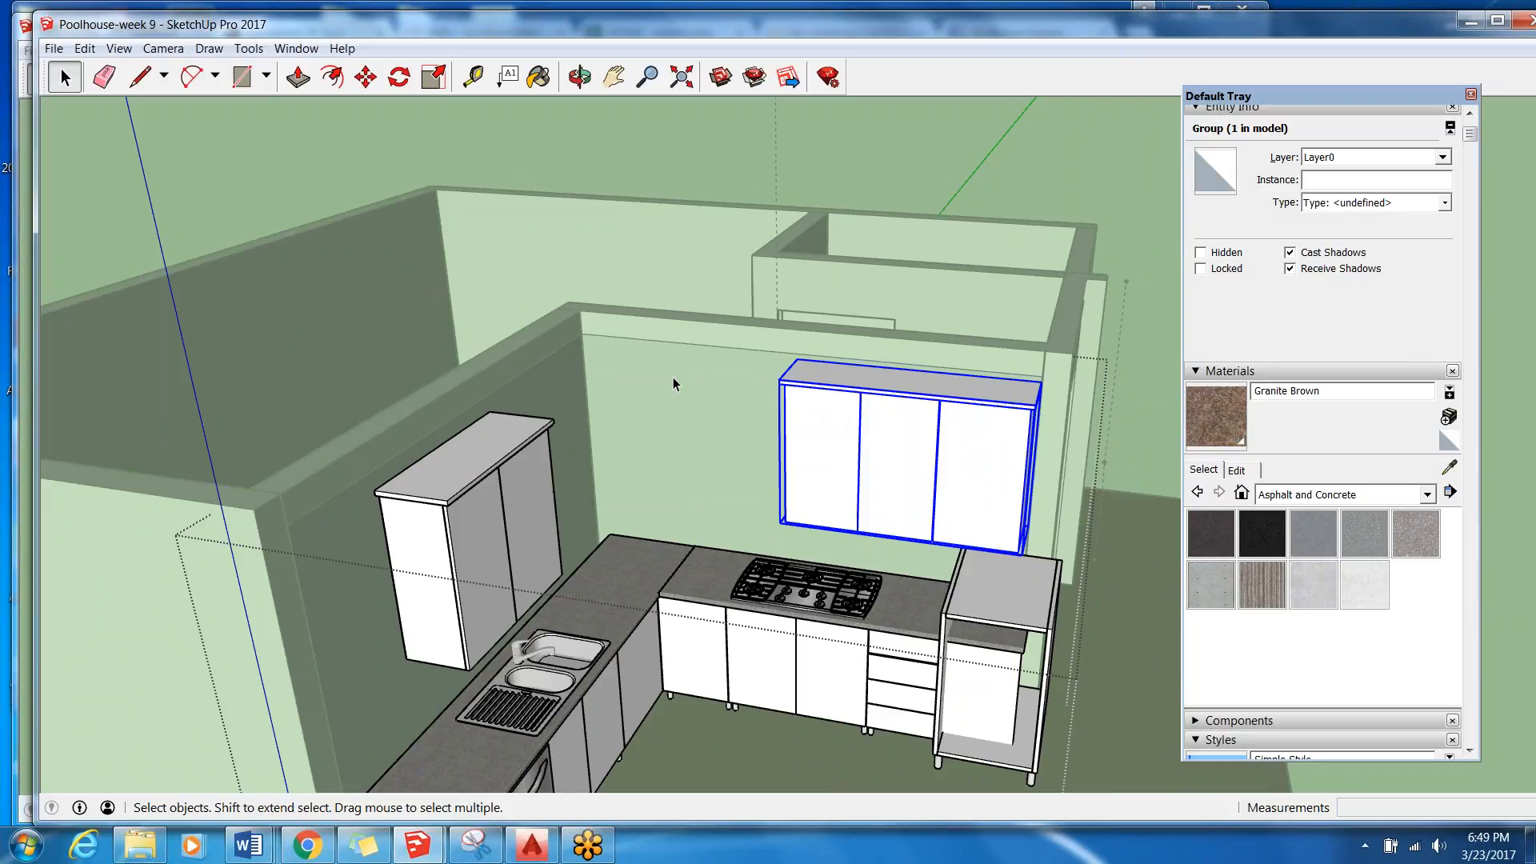
key("ctrl+v")
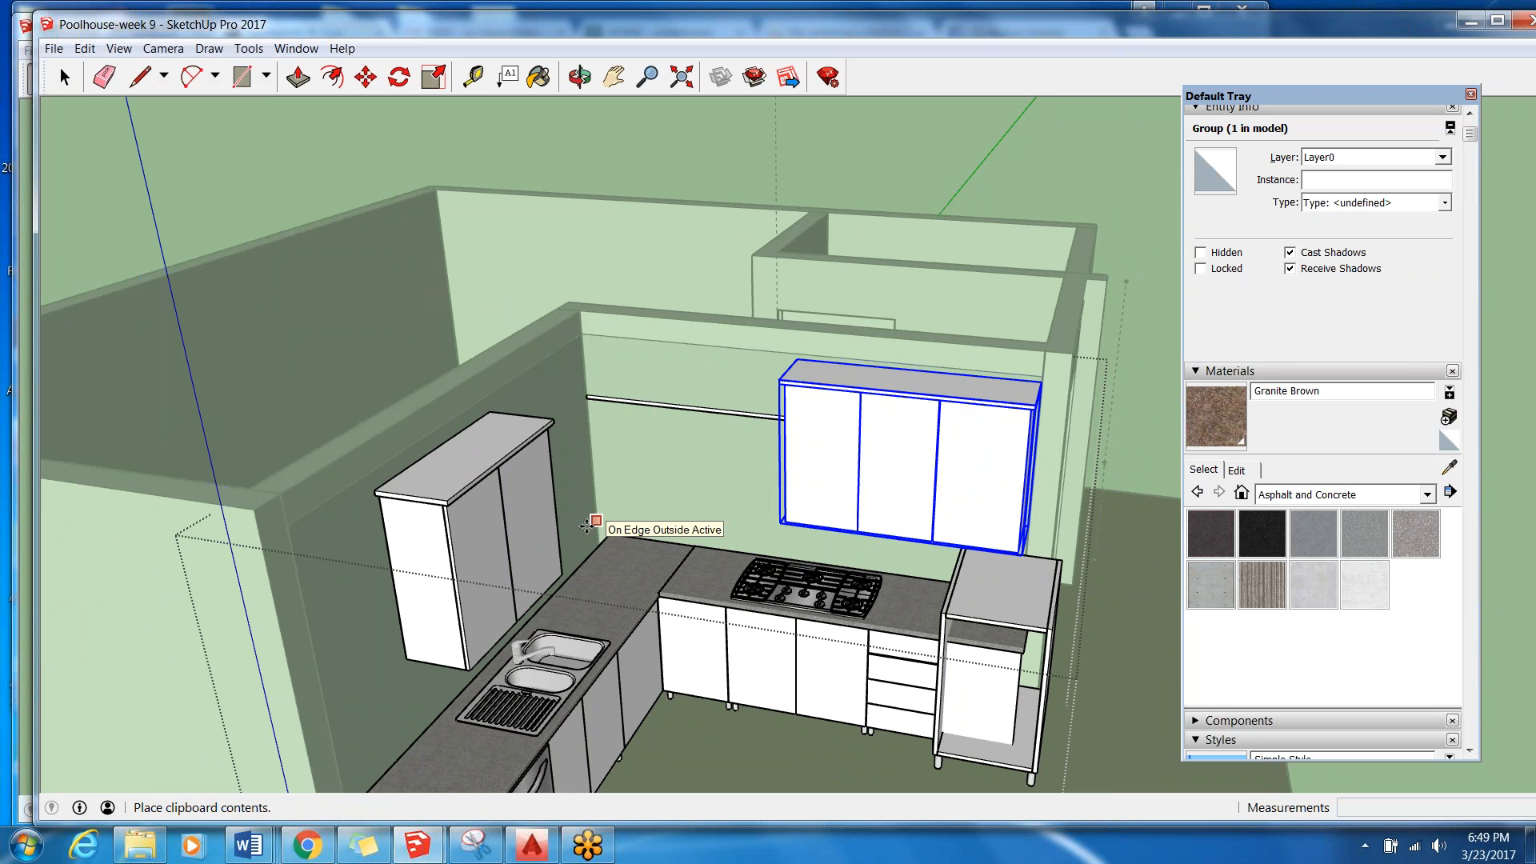
left_click(560, 558)
Move the pasted three-door cabinet by its front top corner to line up end to end with the original wall cabinet.
key("m")
middle_click_drag(636, 543, 768, 635)
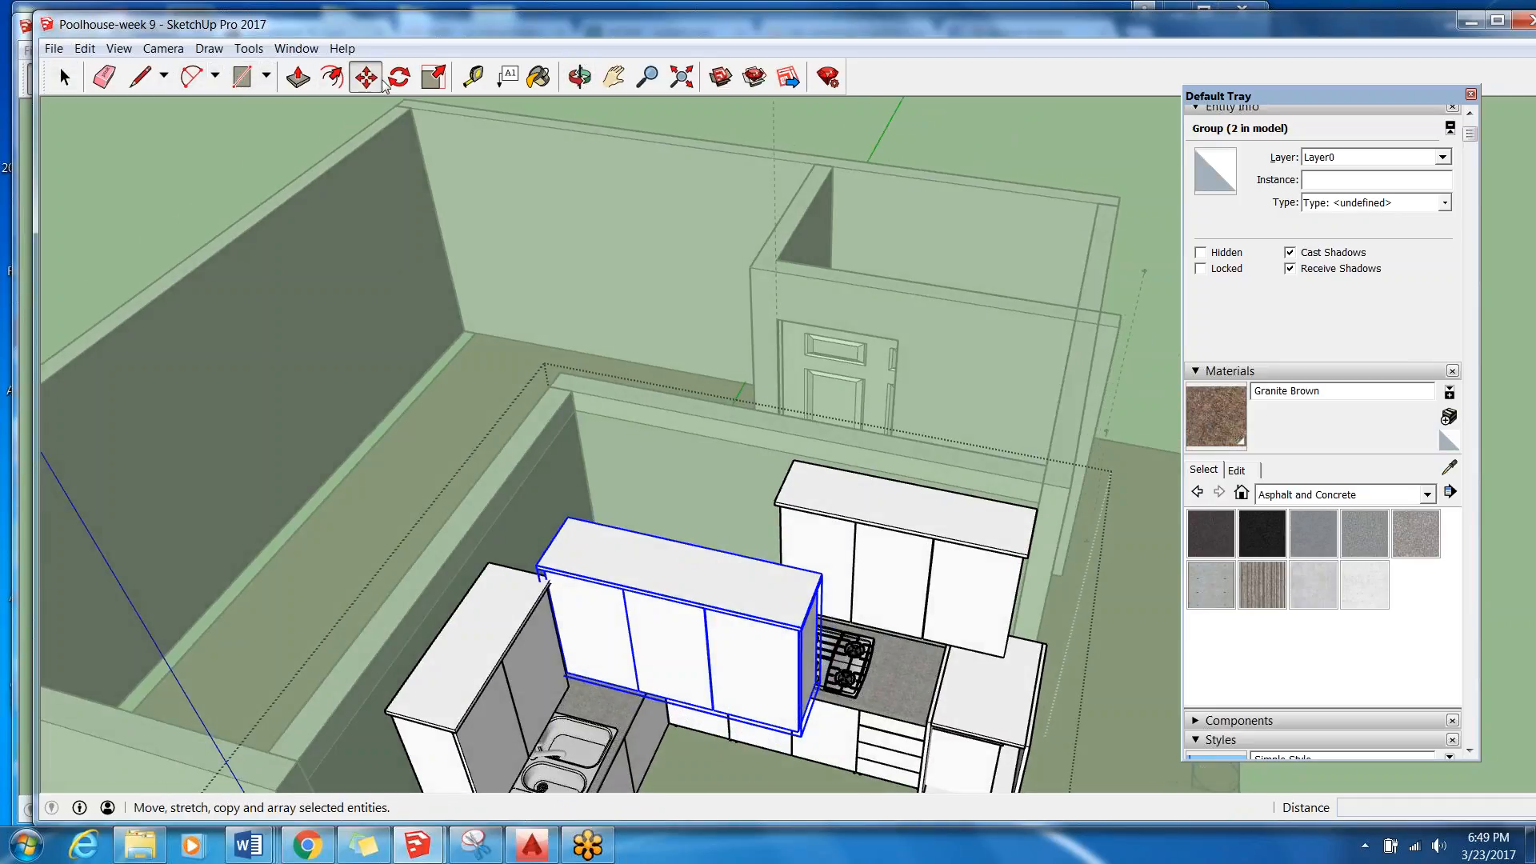
scroll(812, 640, "up", 2)
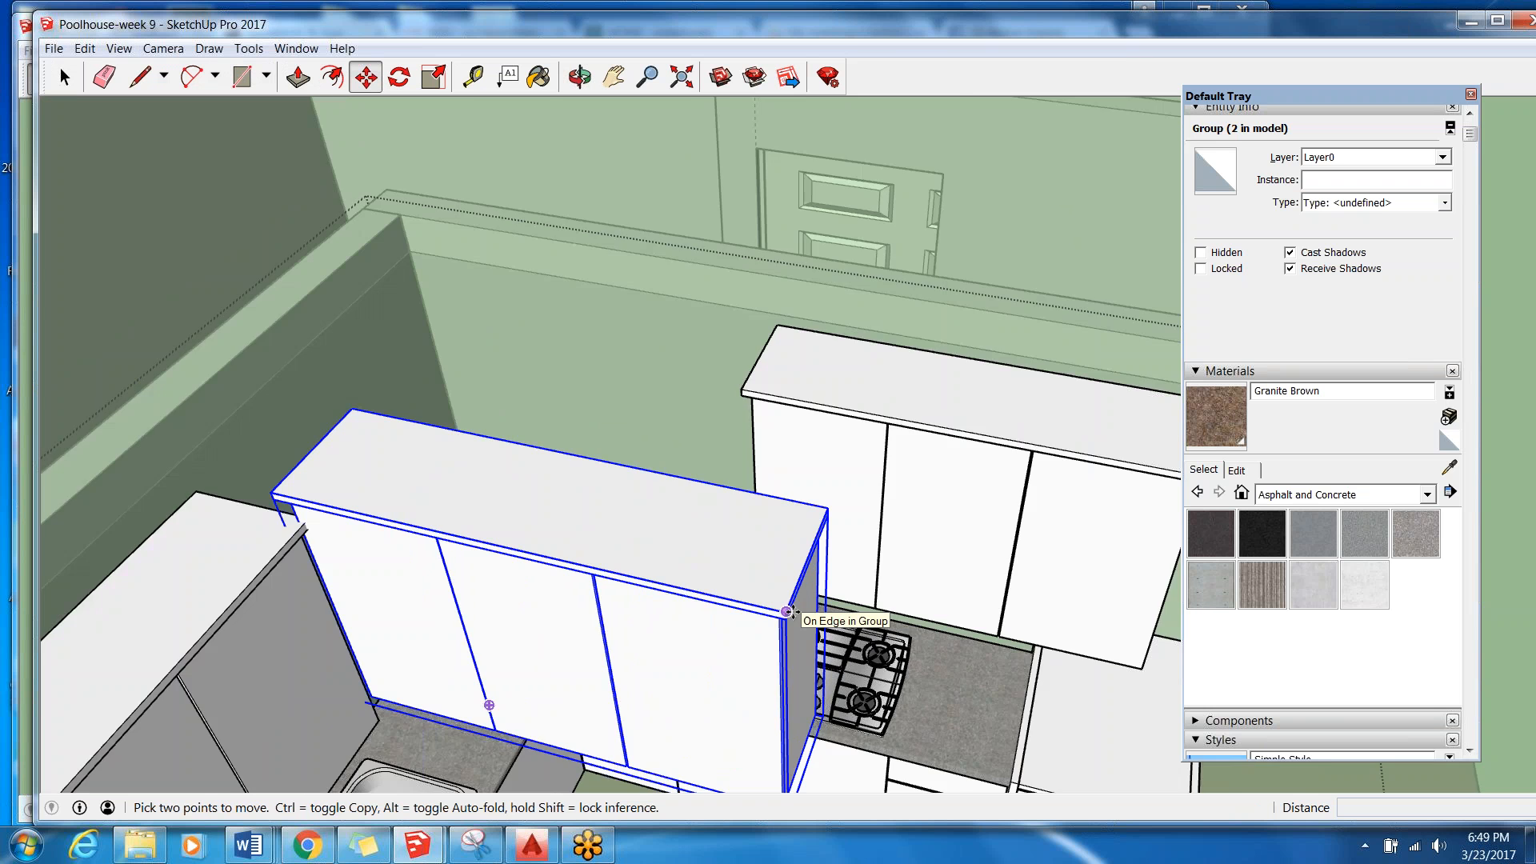
scroll(788, 612, "up", 1)
left_click(788, 612)
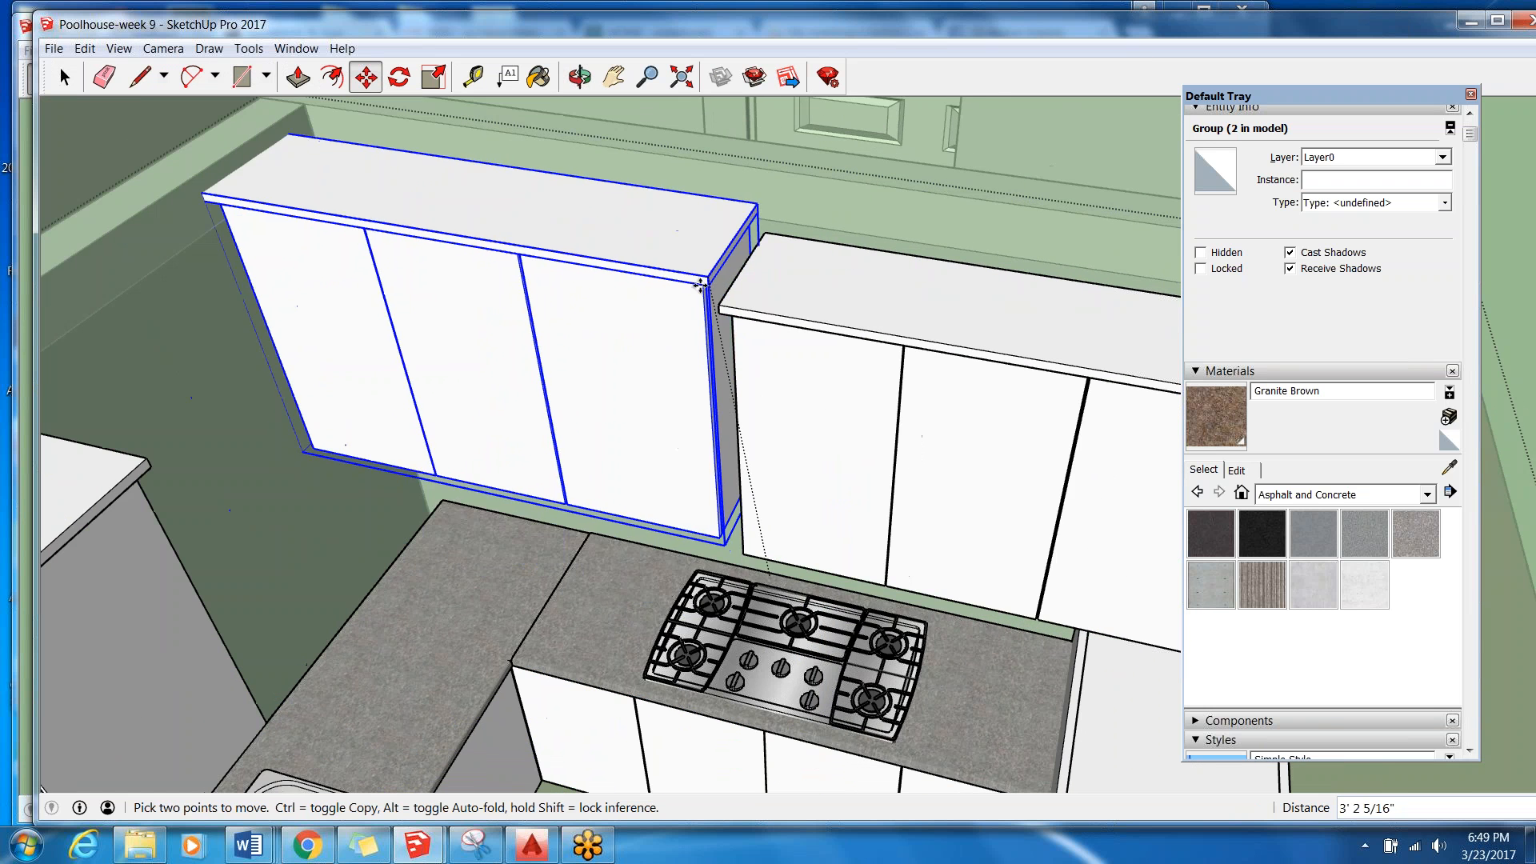
scroll(700, 284, "up", 1)
left_click(729, 316)
scroll(744, 435, "down", 3)
middle_click_drag(744, 435, 737, 353)
key("m")
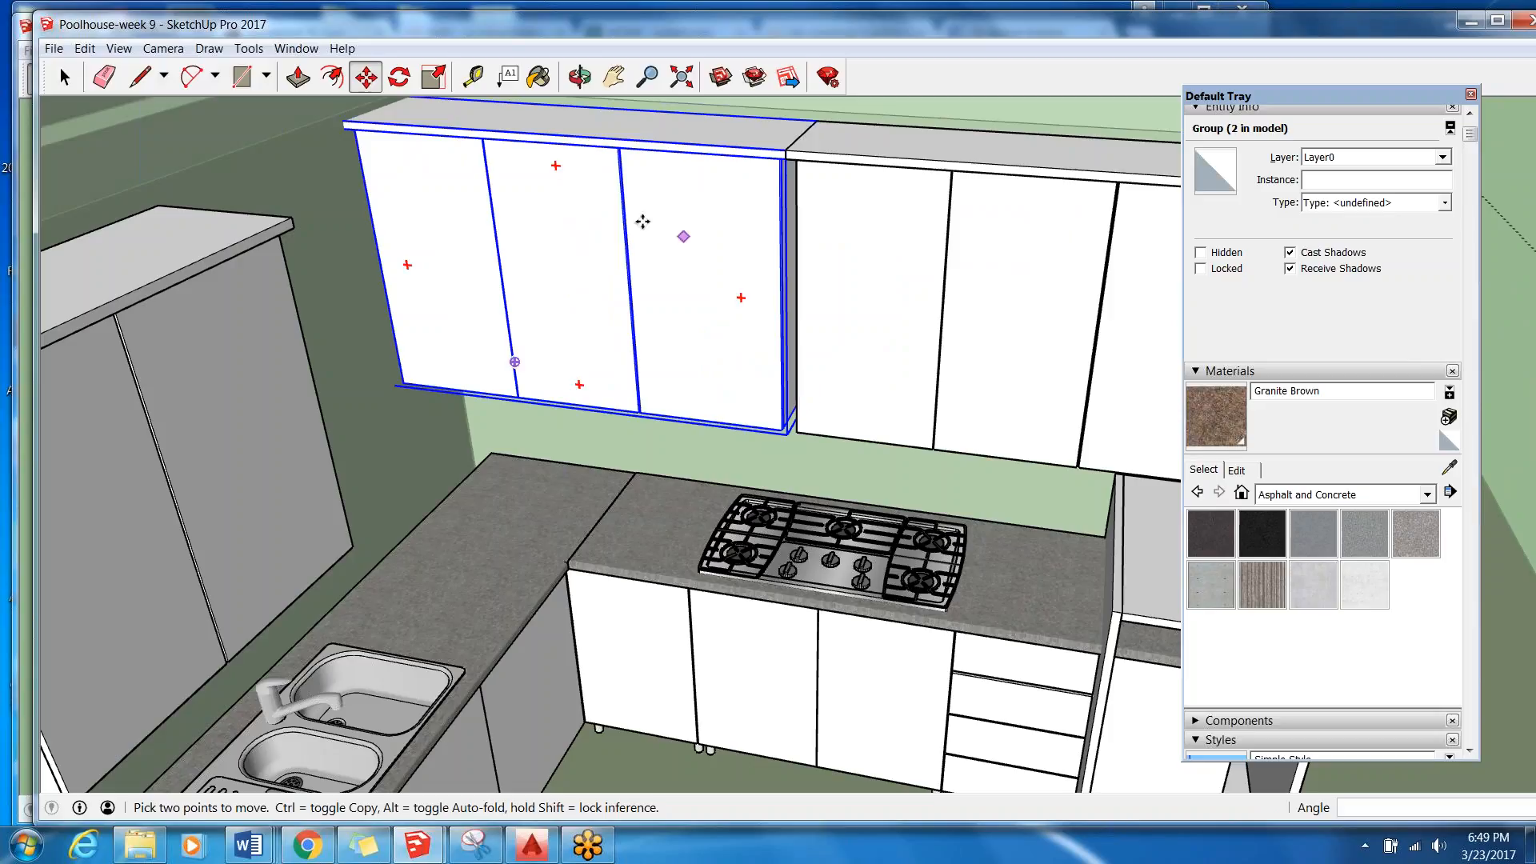
scroll(496, 396, "down", 5)
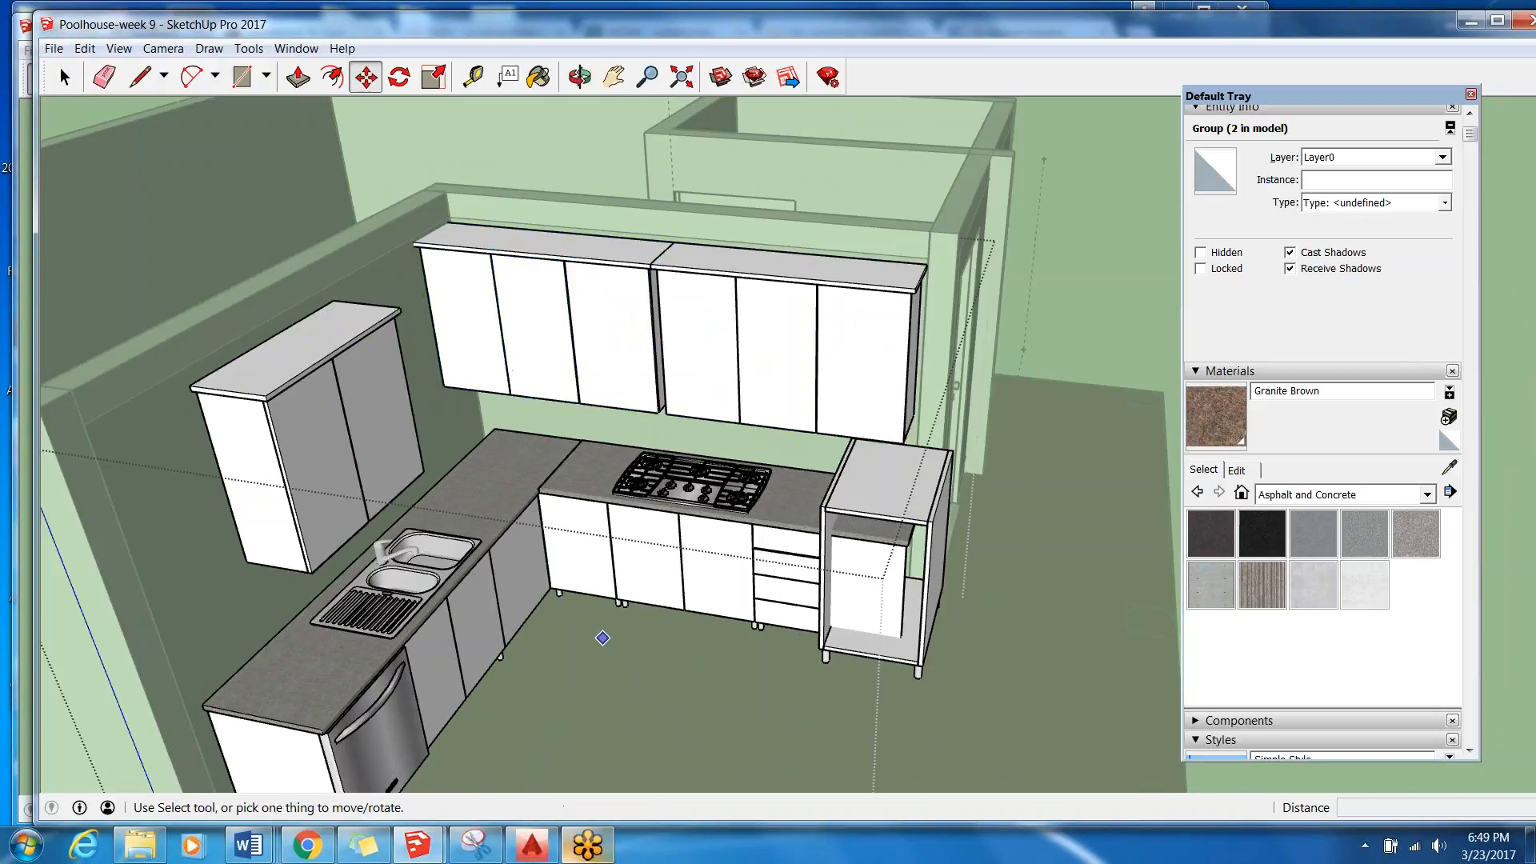
scroll(597, 640, "down", 2)
scroll(656, 621, "down", 3)
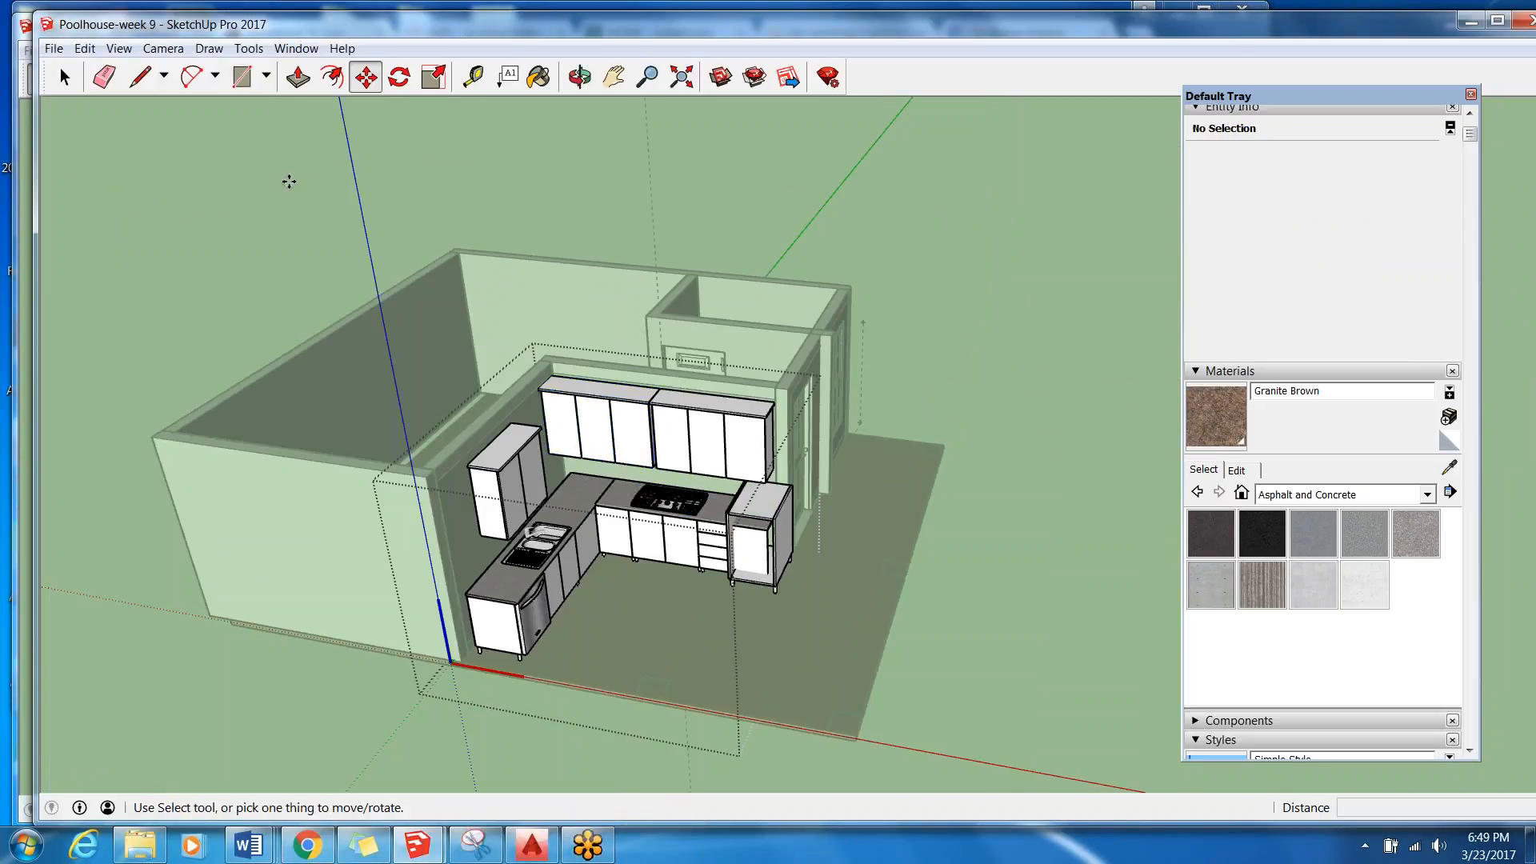
Copy the two-door wall cabinet above the sink and paste a duplicate in front of the base cabinets, then deselect it.
key("space")
scroll(405, 515, "up", 4)
left_click(405, 515)
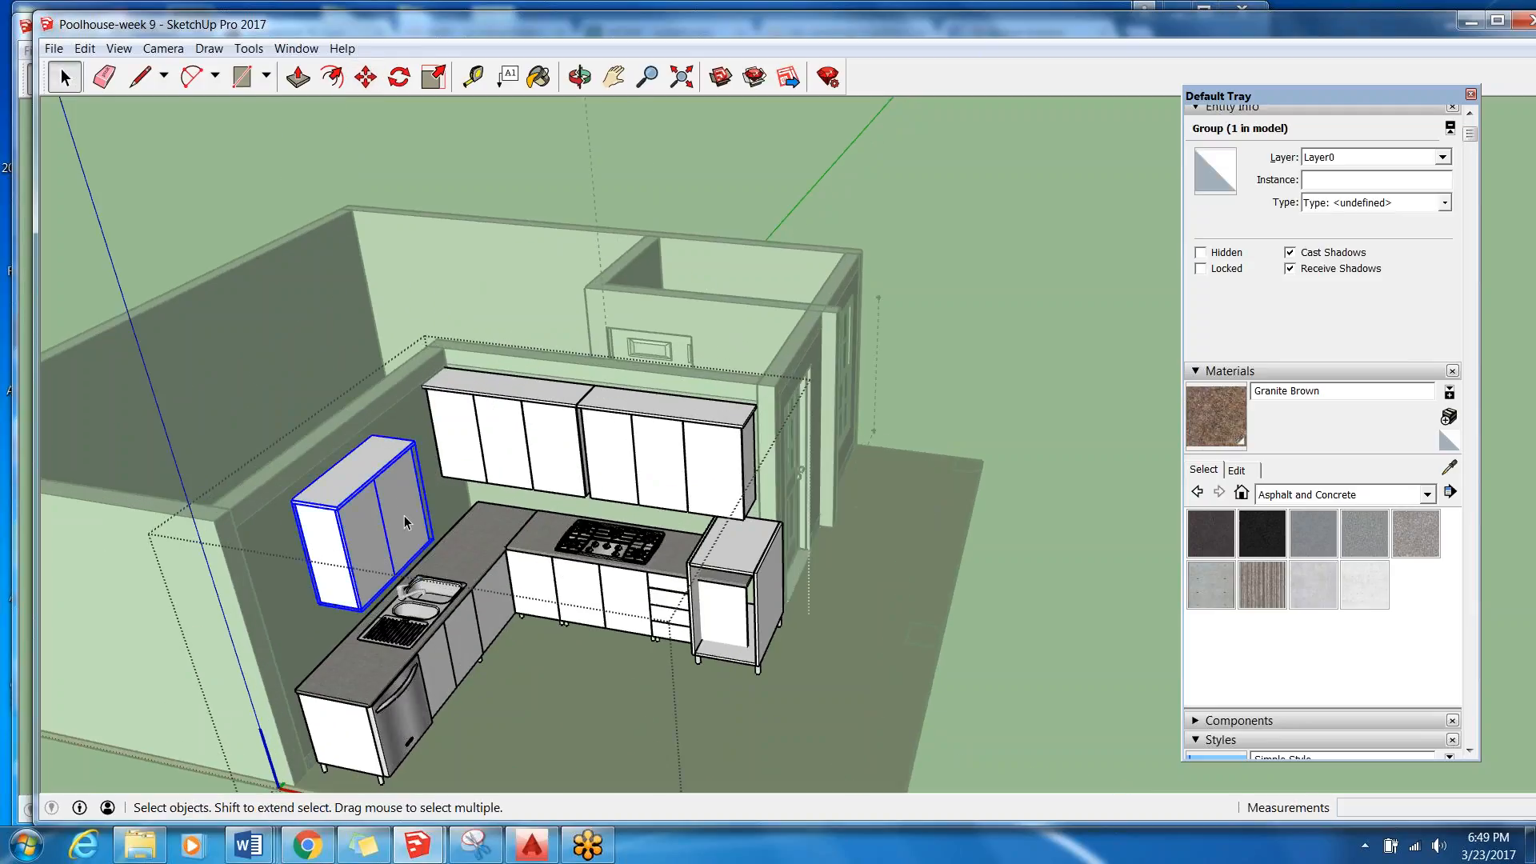
left_click(85, 48)
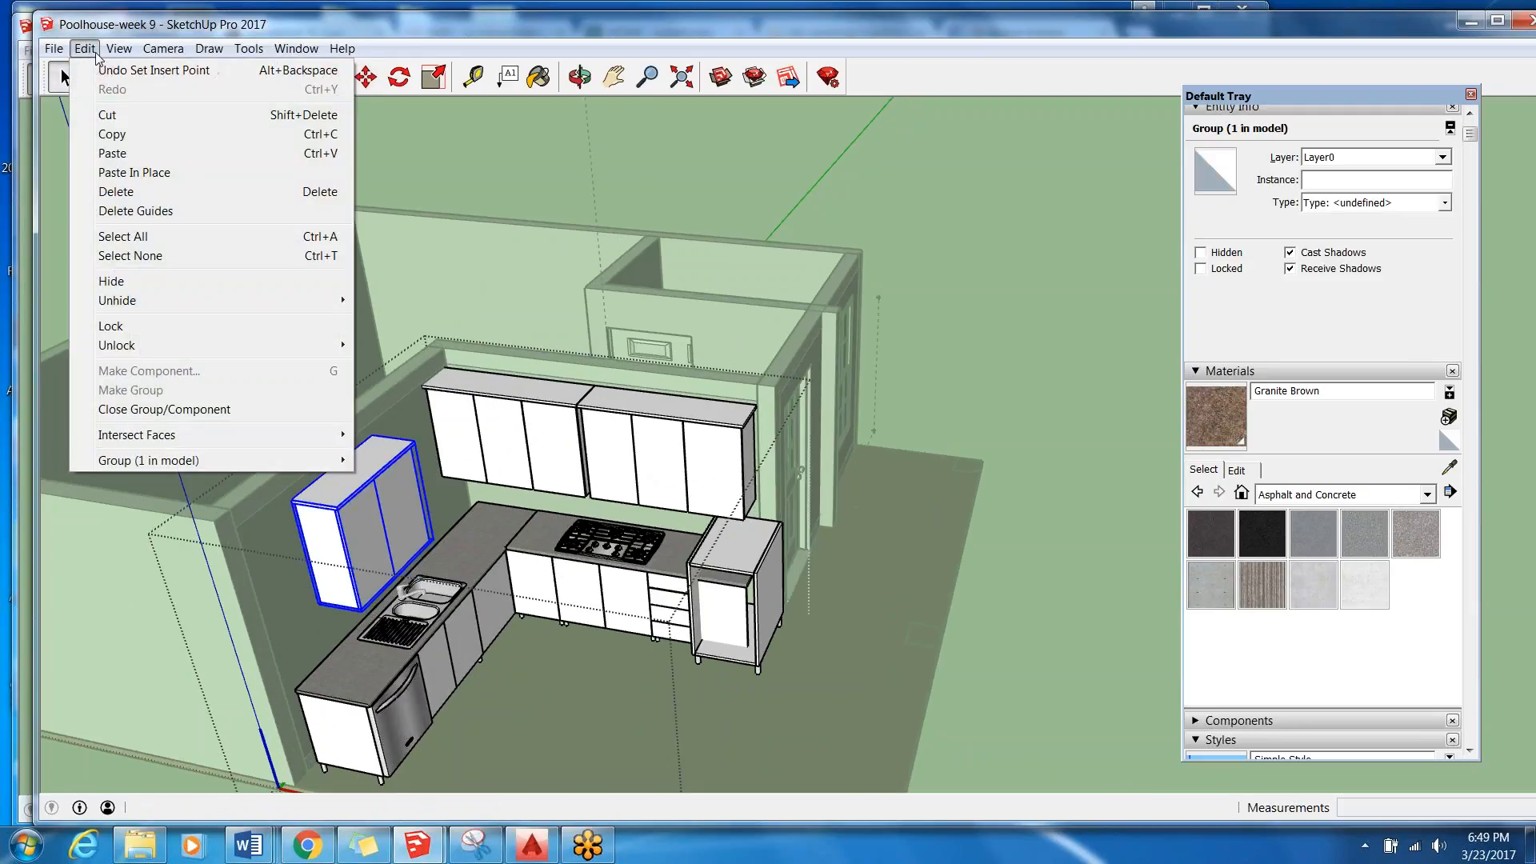
left_click(123, 135)
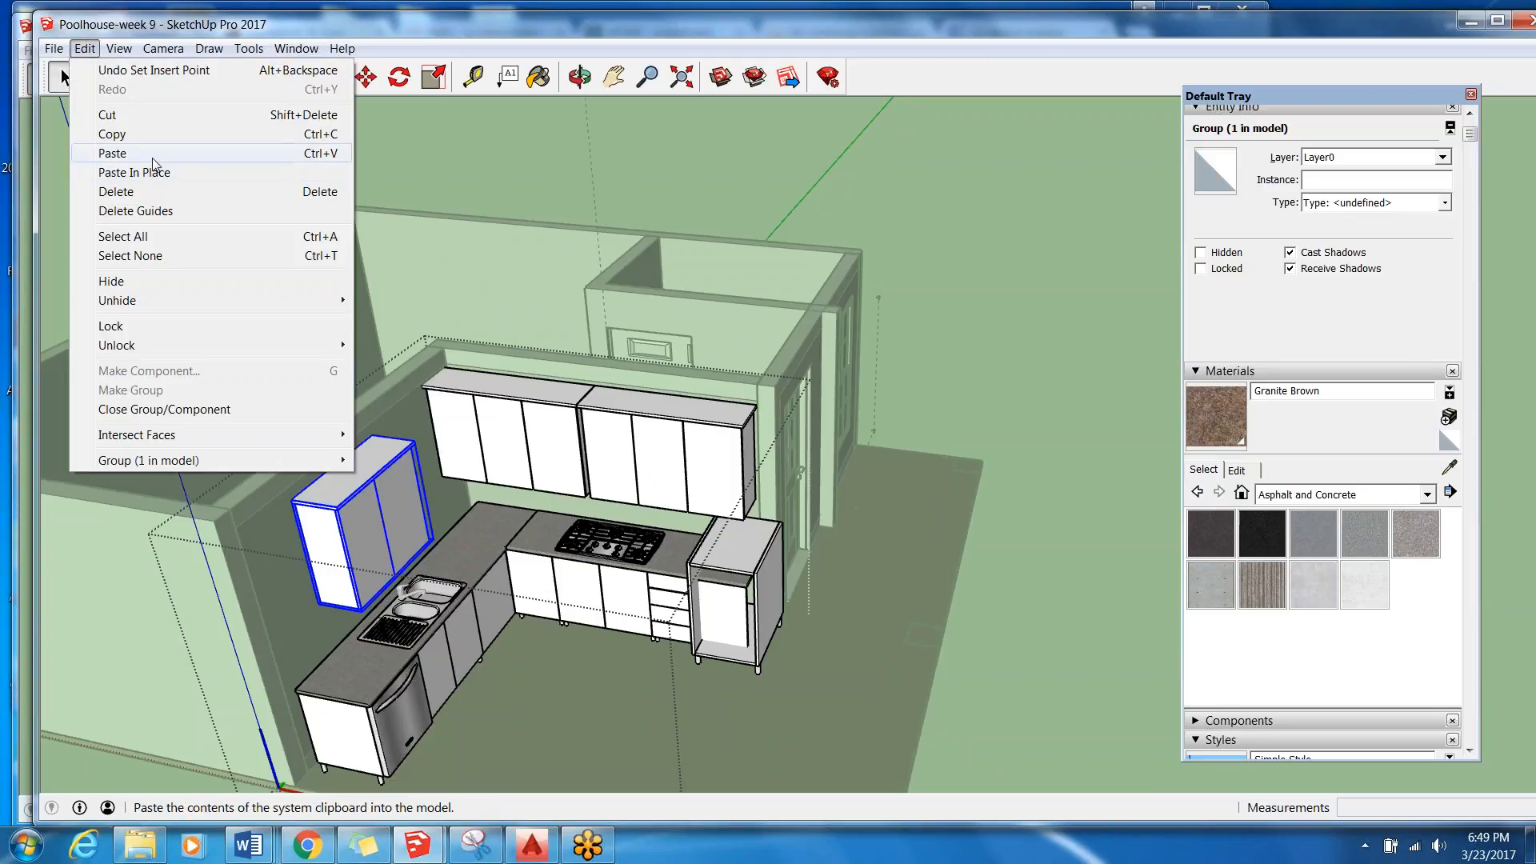
left_click(152, 152)
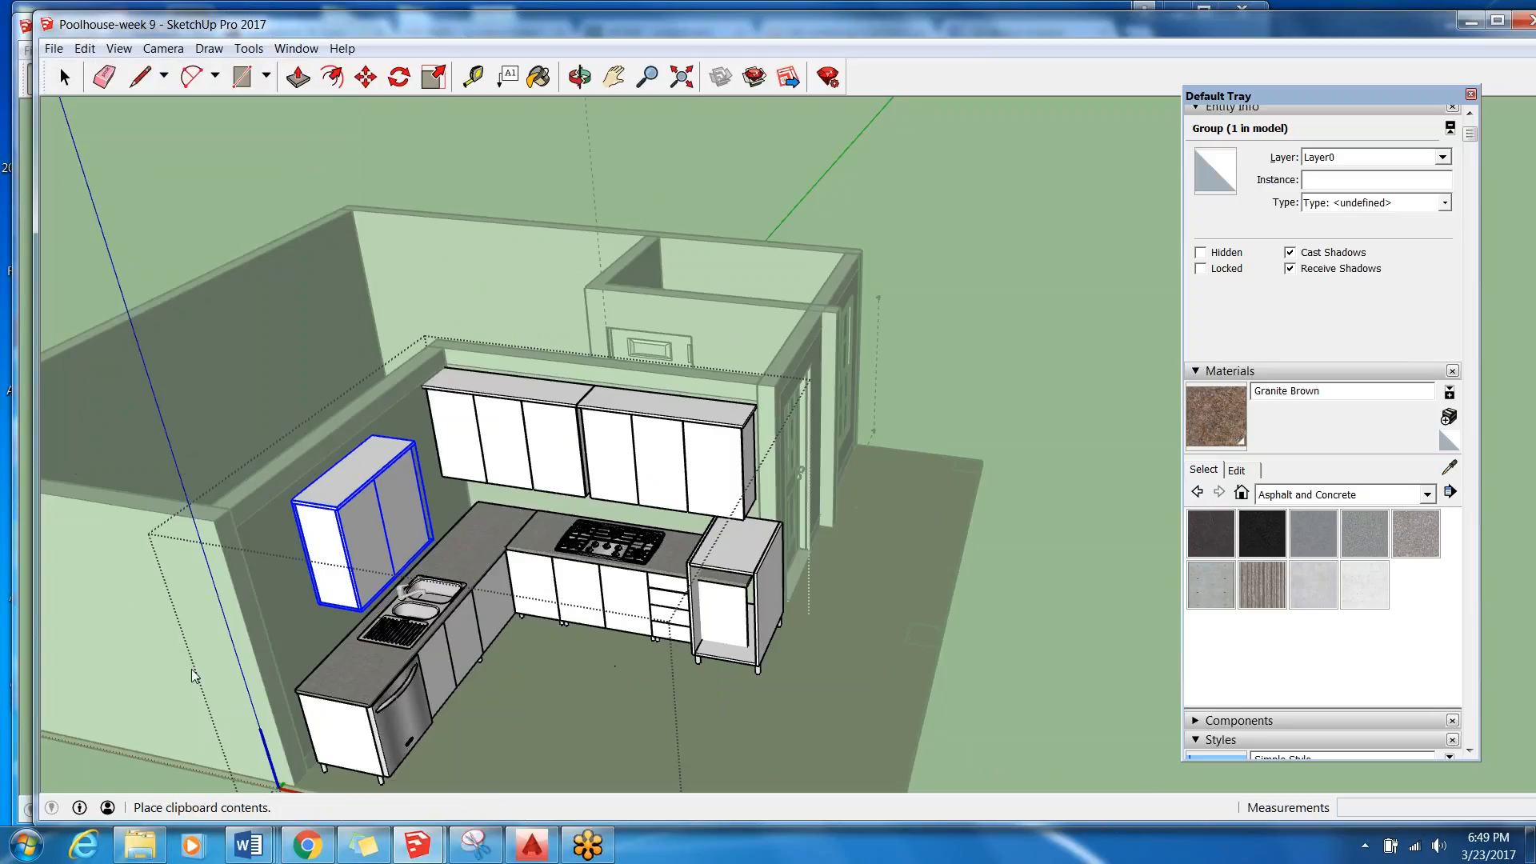
left_click(489, 698)
middle_click_drag(489, 697, 844, 651)
middle_click_drag(512, 768, 138, 714)
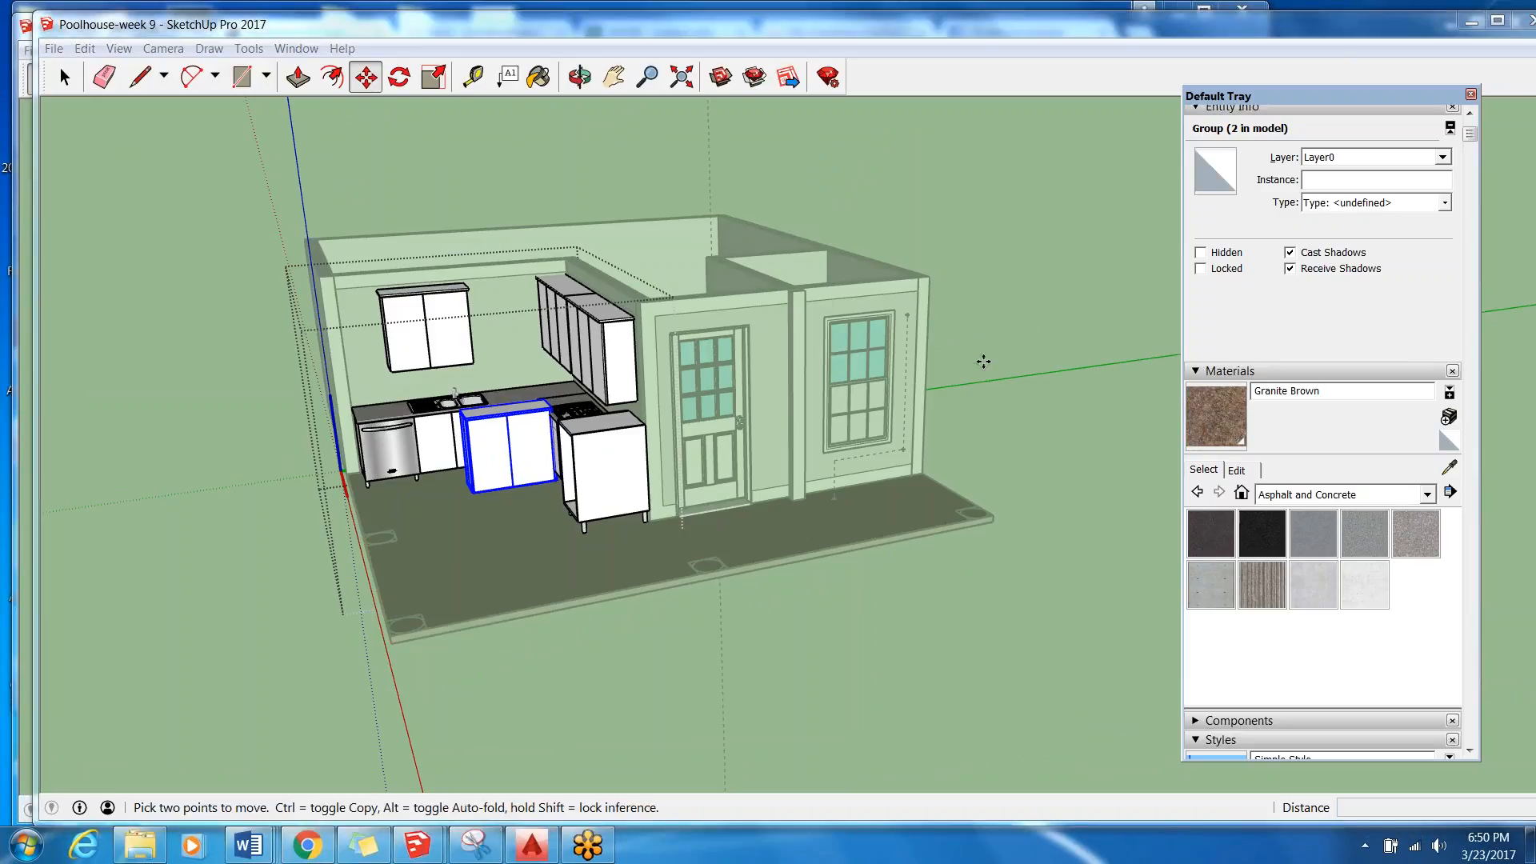
key("space")
left_click(489, 528)
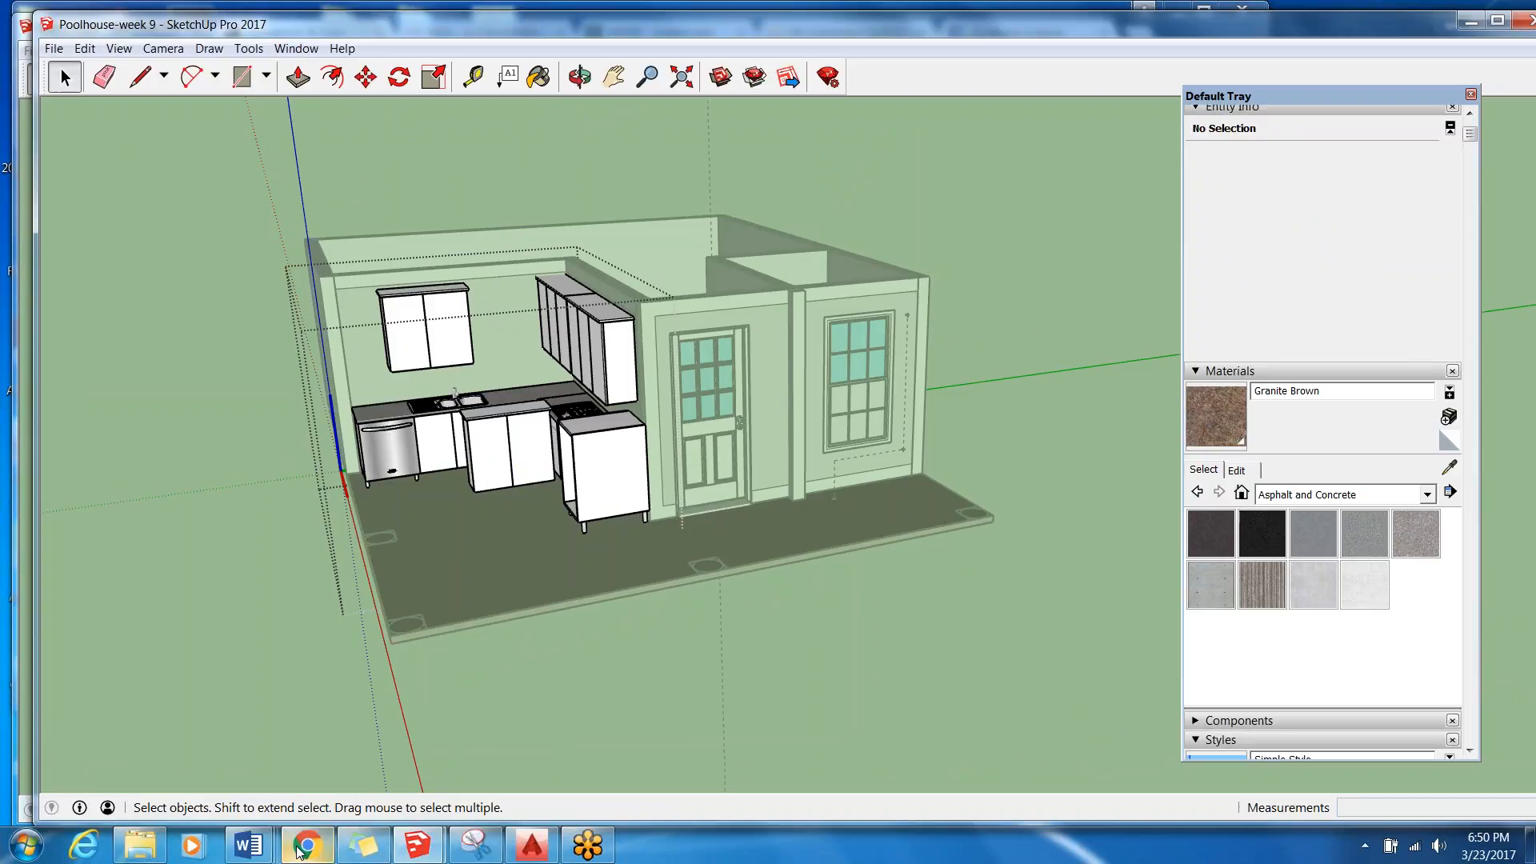
Switch to Word to review the Session 9 Rubric, then minimize the document.
left_click(250, 845)
left_click(1160, 752)
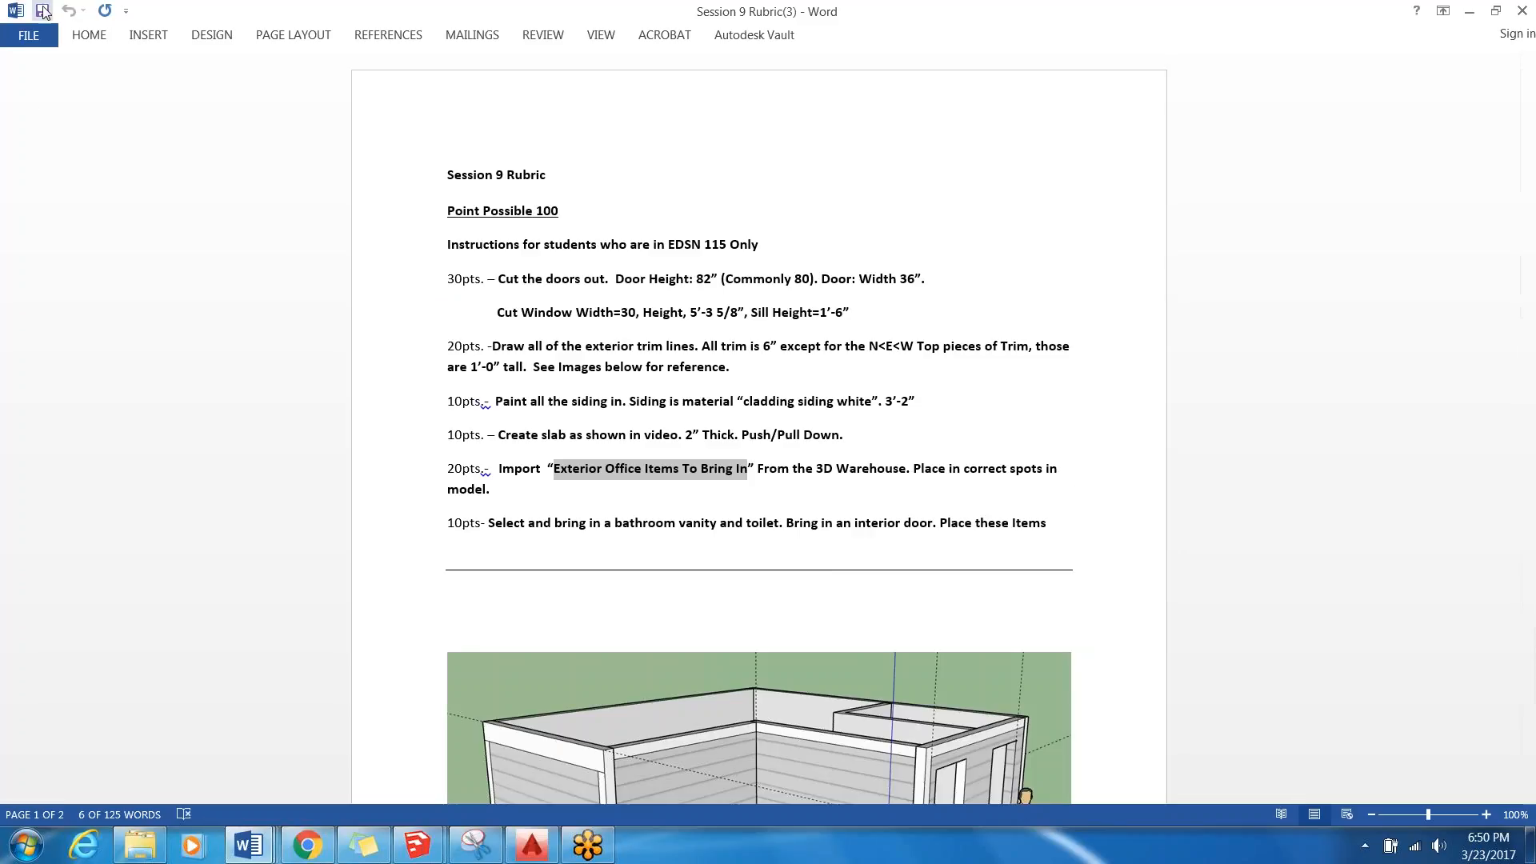
left_click(1468, 16)
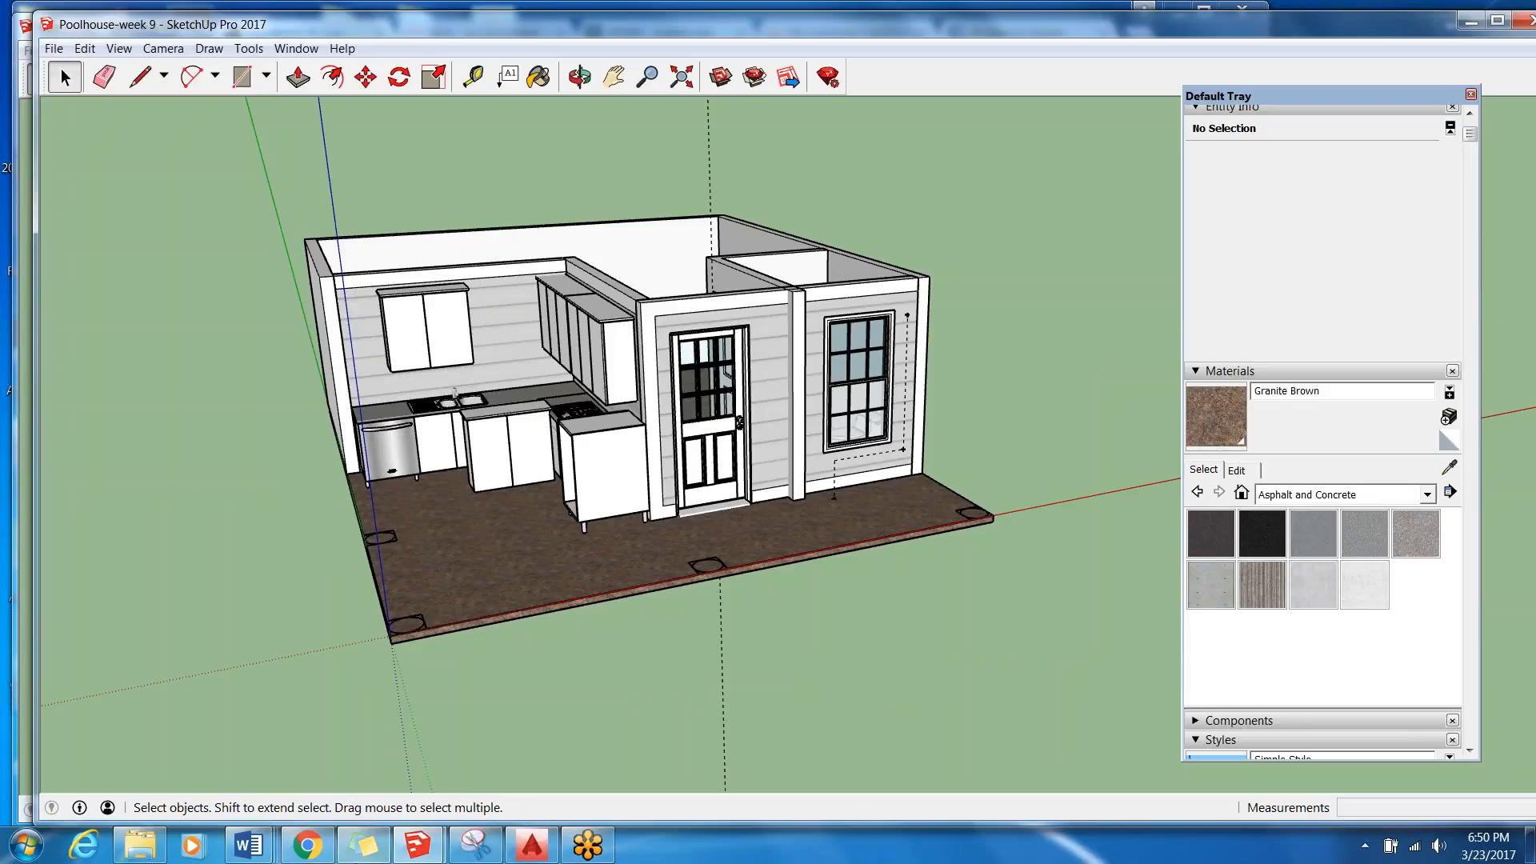
Switch to Chrome and view the living room rendering in the open Facebook photo.
left_click(296, 847)
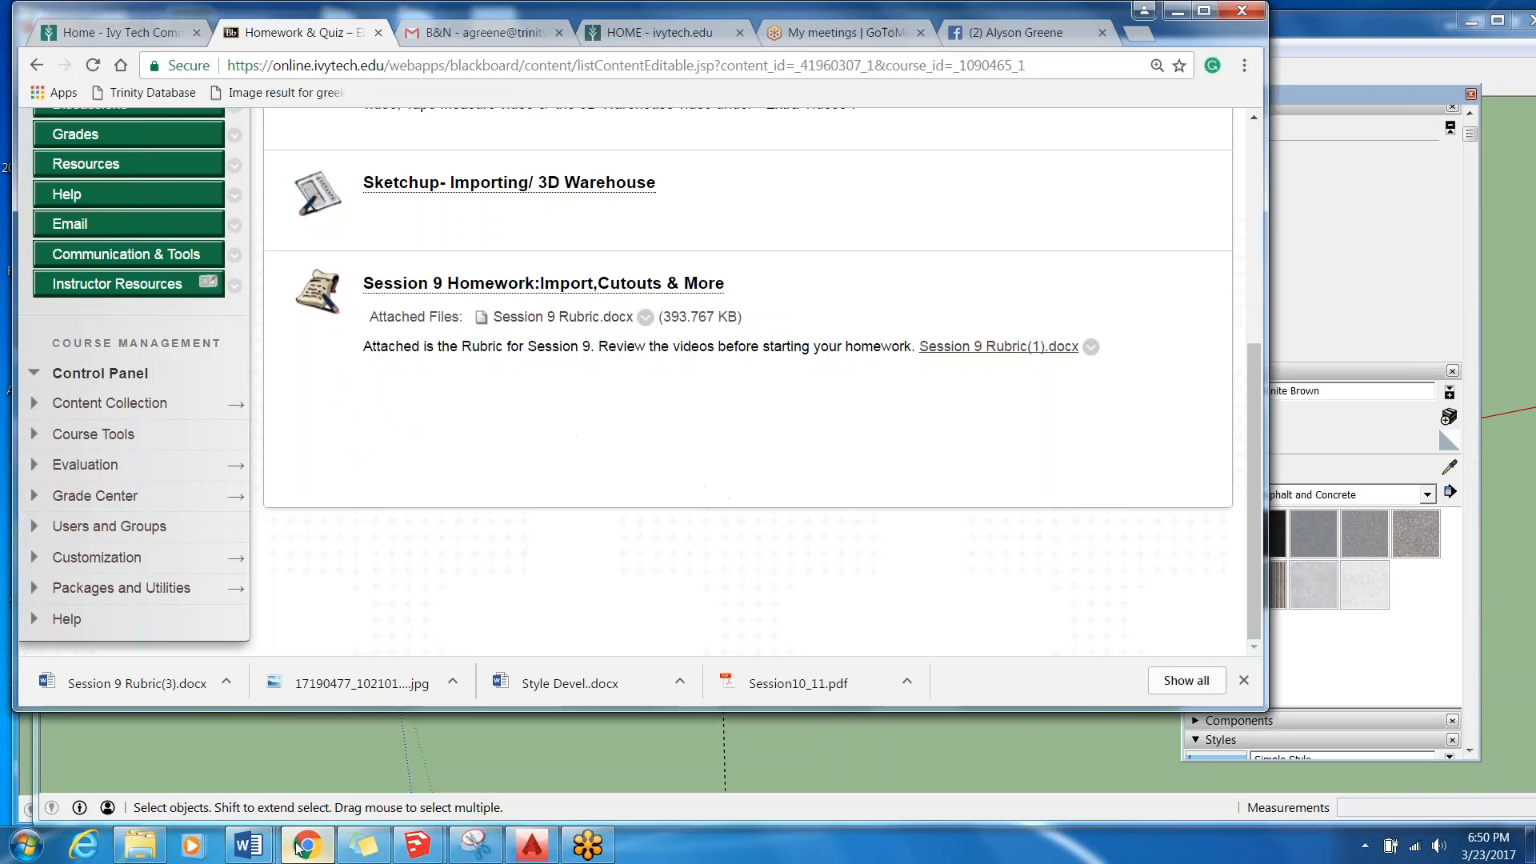
left_click(1002, 33)
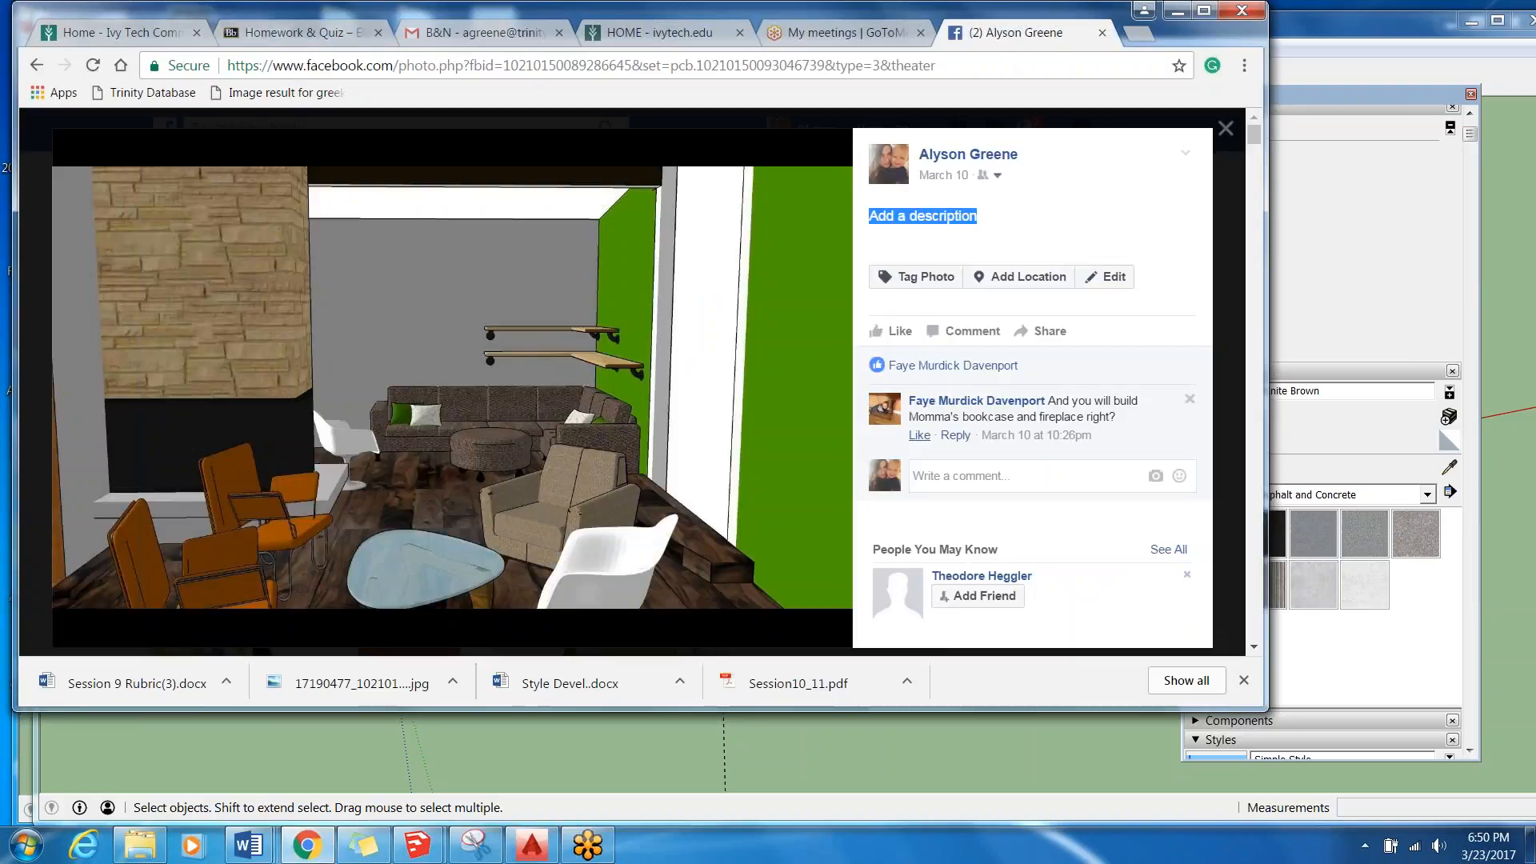
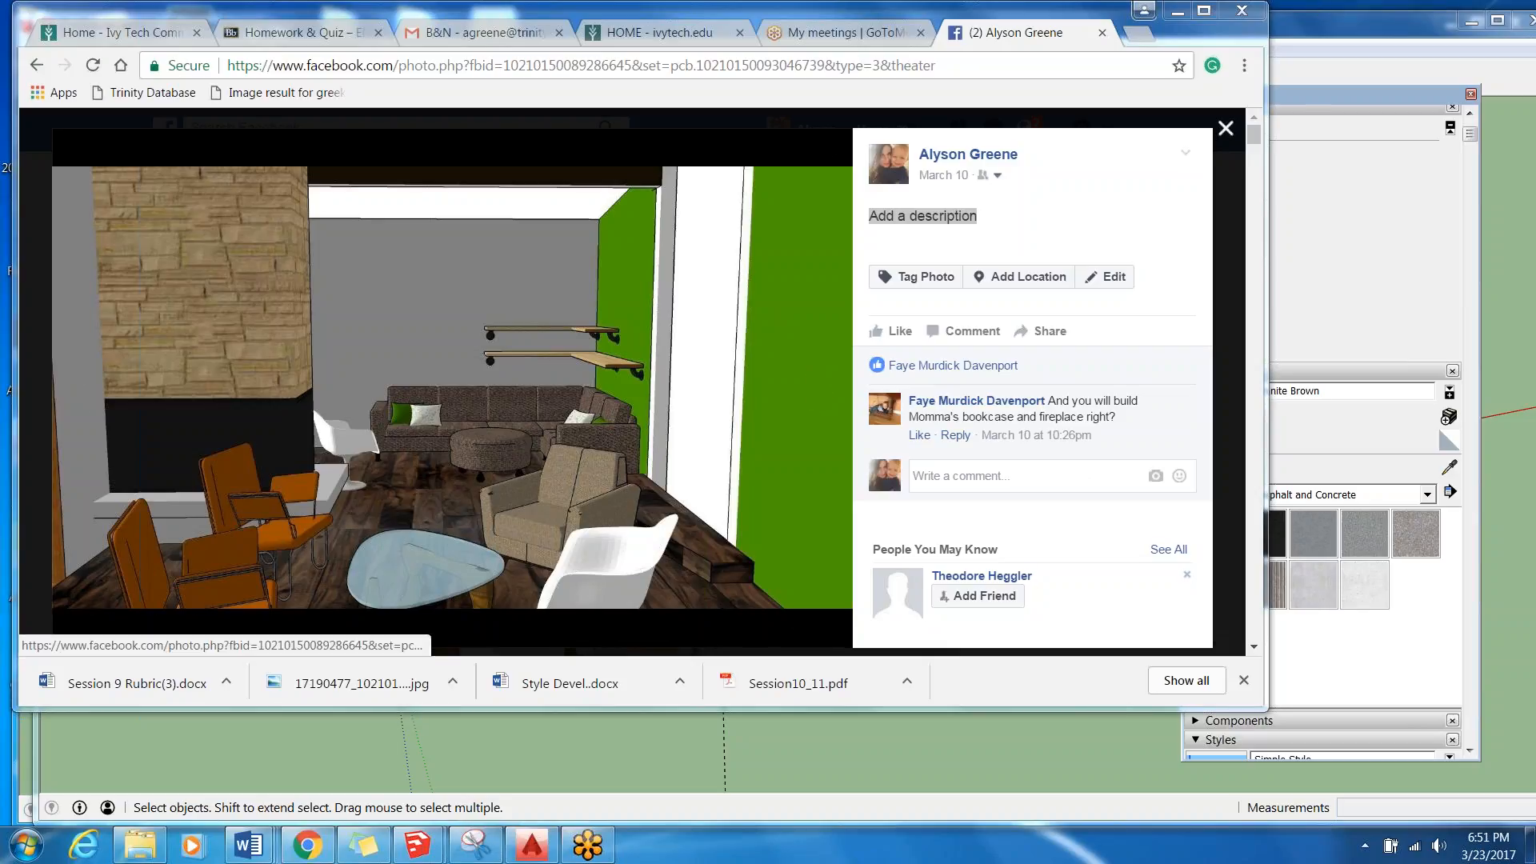
Page through the living room model renderings in the post and close the photo viewer.
left_click(812, 390)
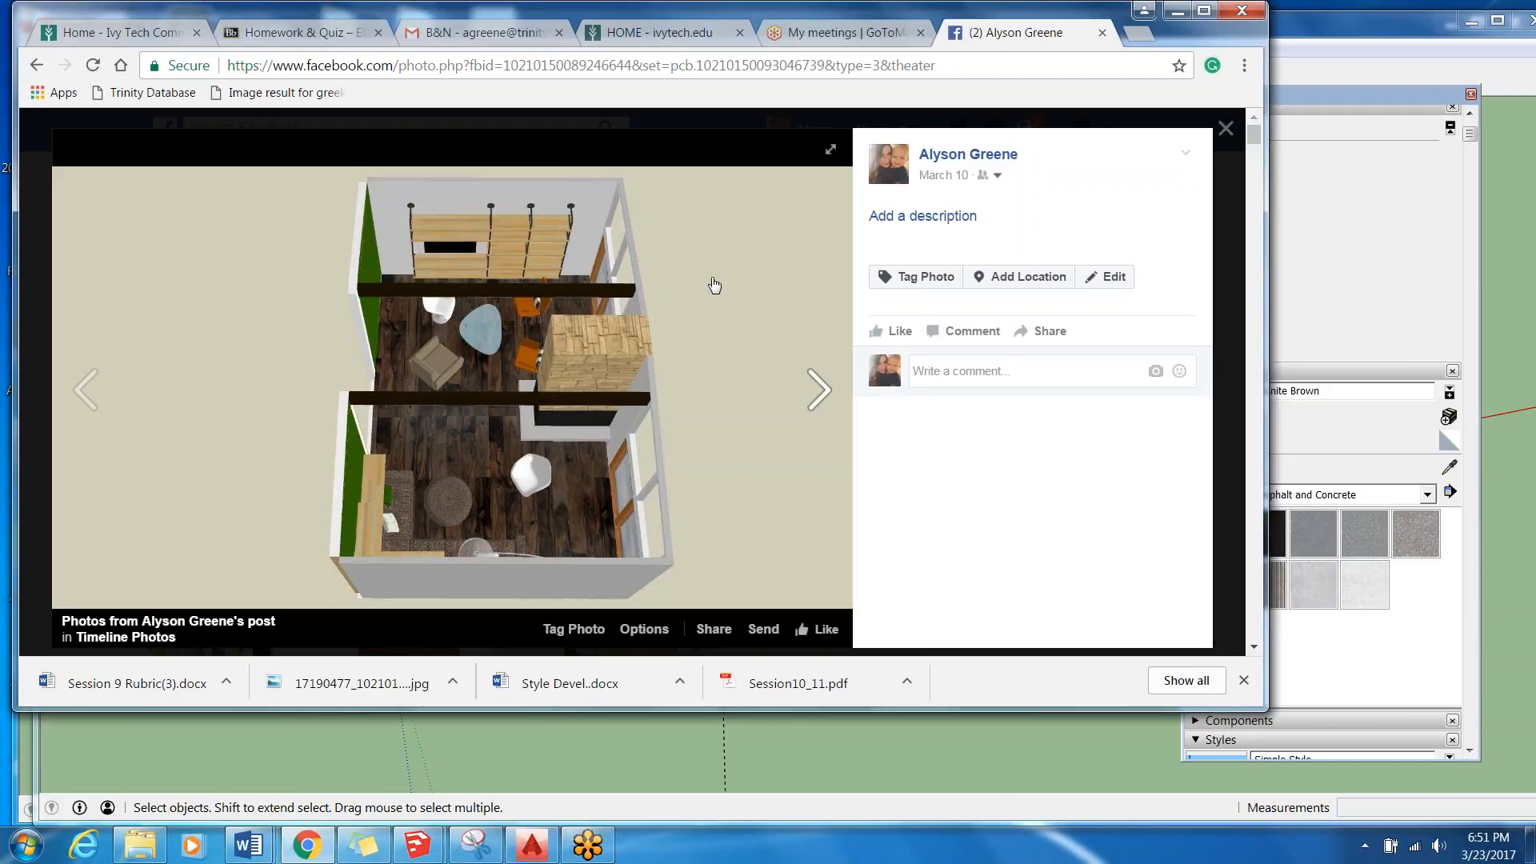
left_click(800, 417)
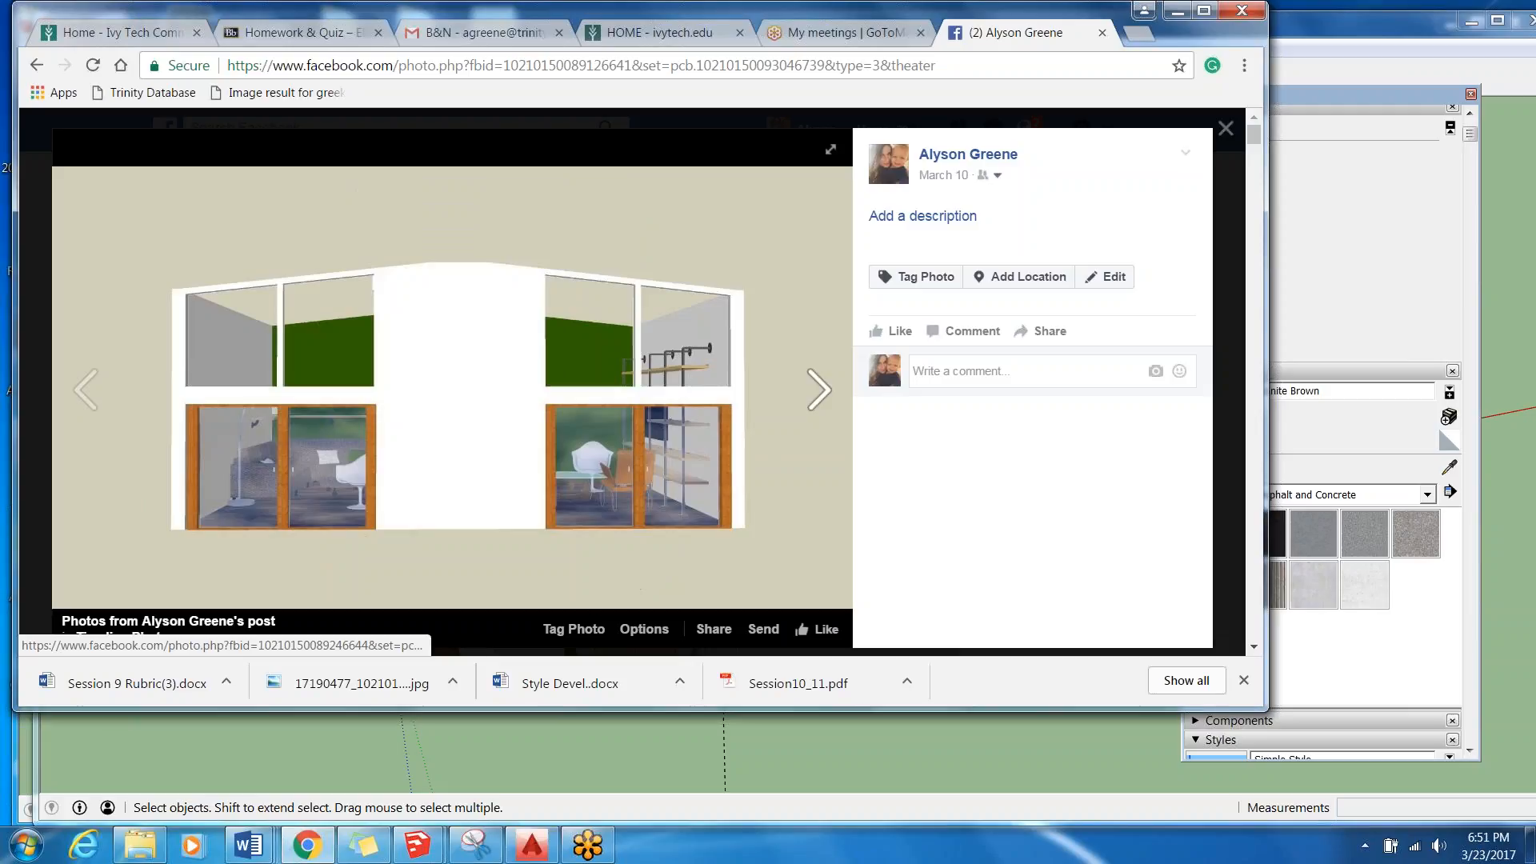
left_click(233, 329)
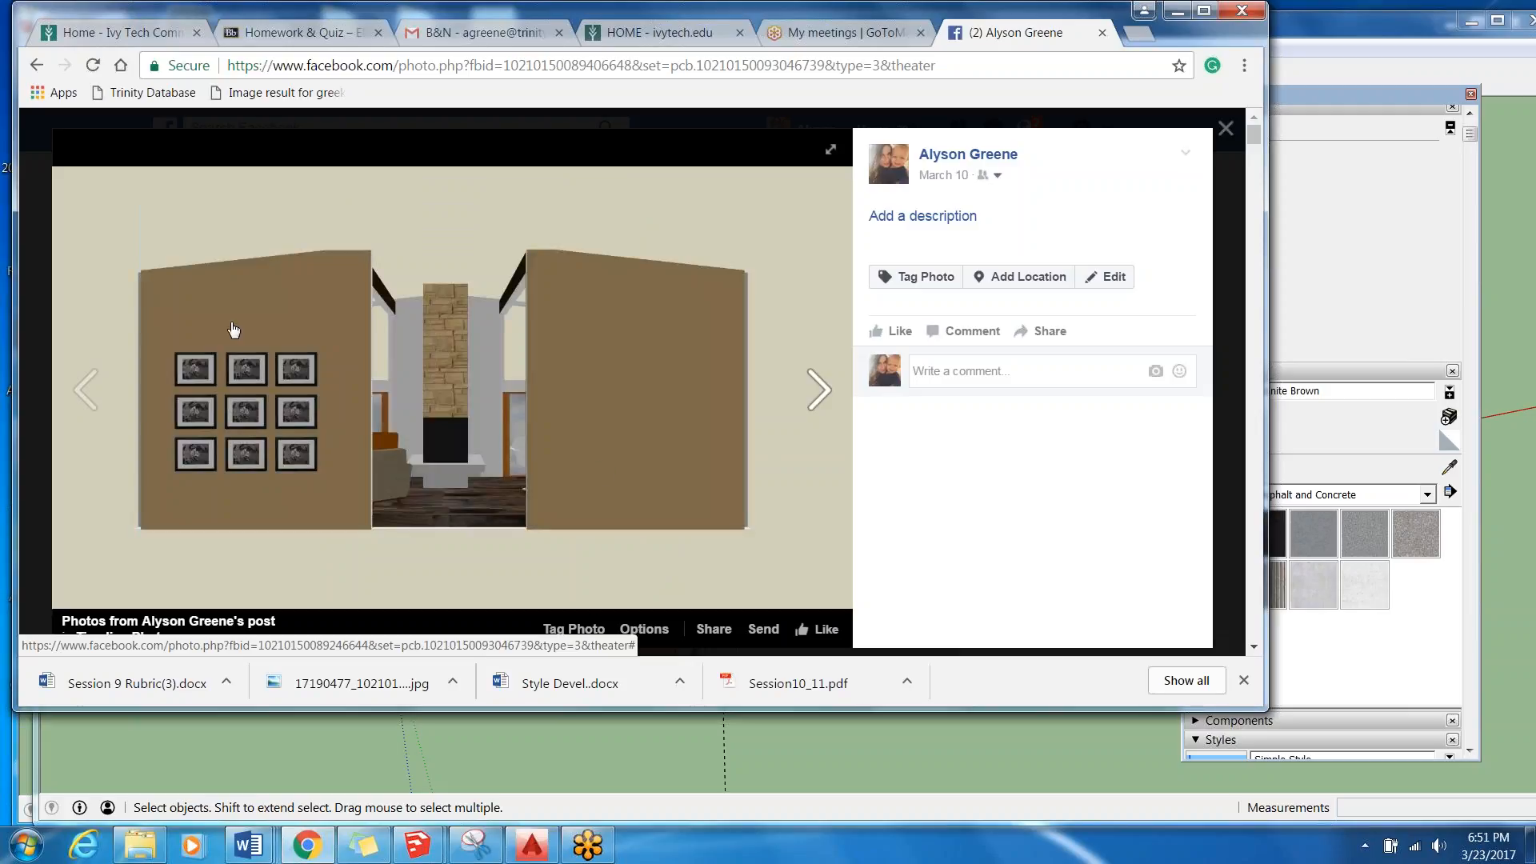
left_click(835, 400)
left_click(834, 400)
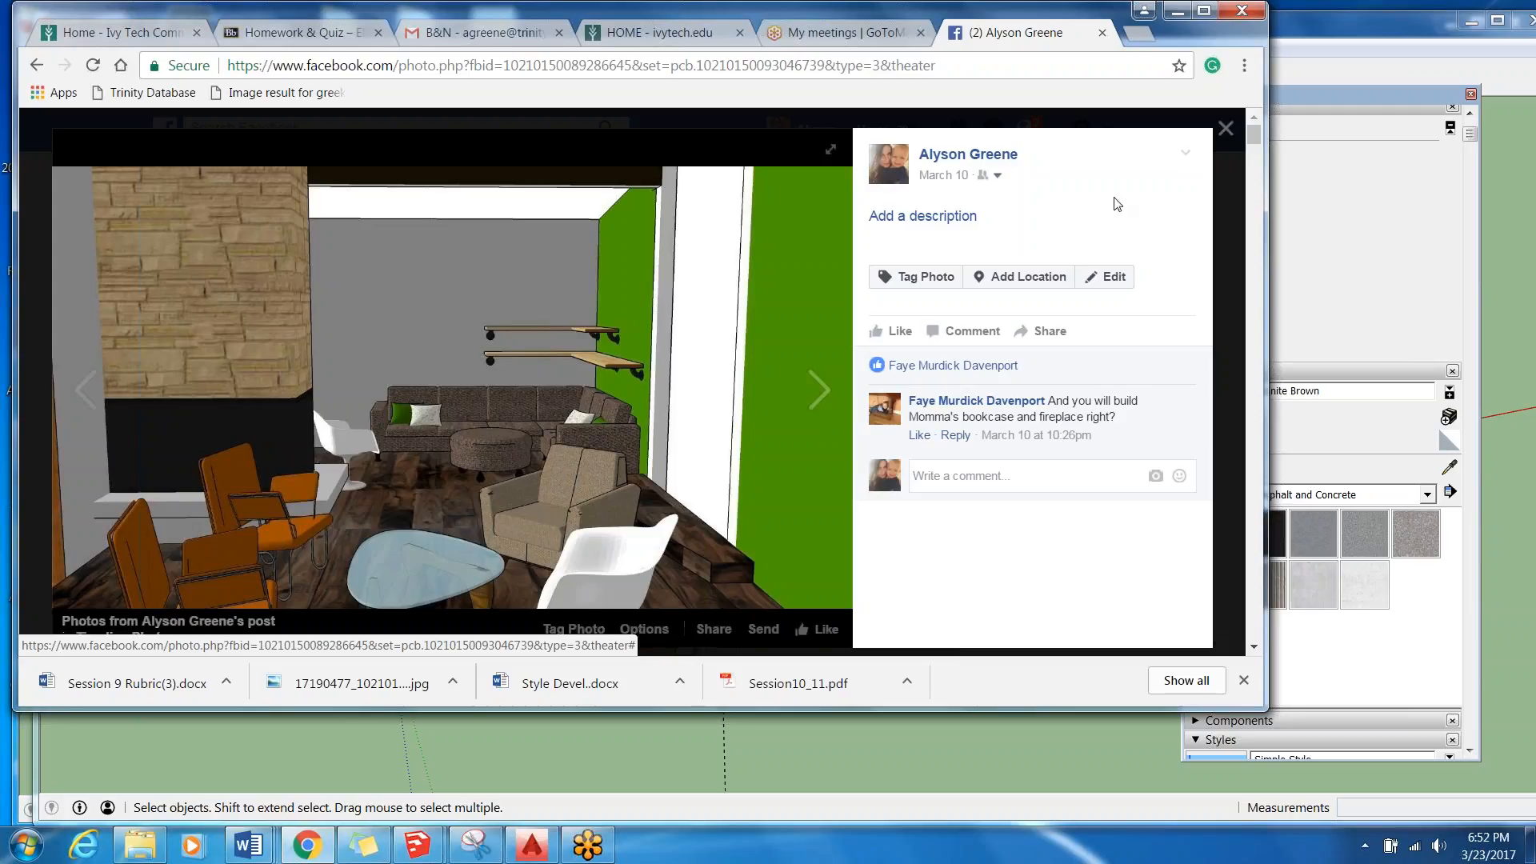
left_click(1226, 128)
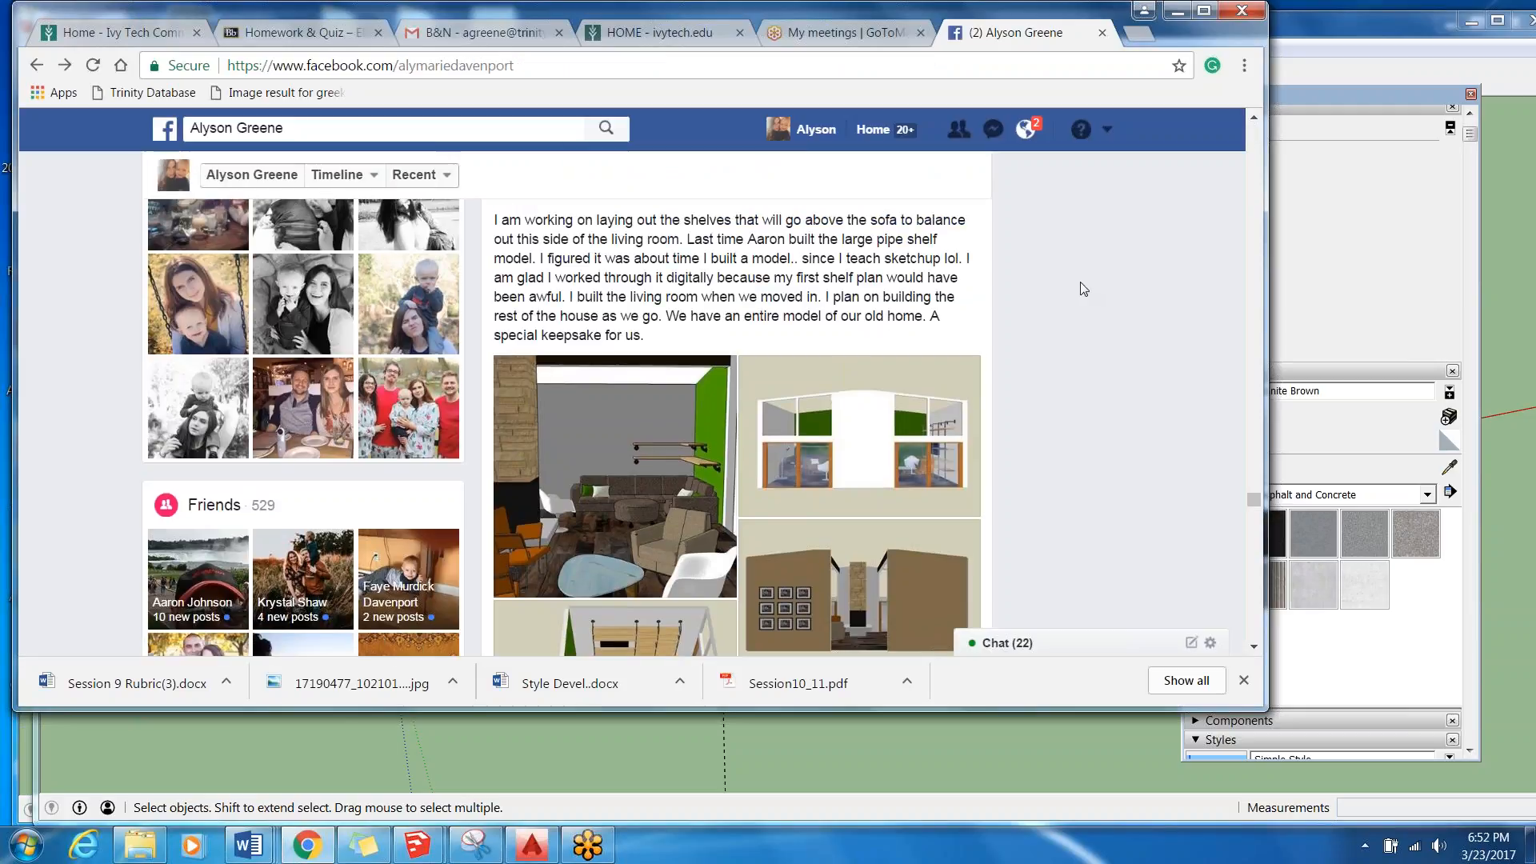
Examine the timeline post that compares the real sofa corner with the modeled wall shelves.
scroll(1083, 289, "up", 10)
scroll(1093, 286, "up", 5)
scroll(1093, 288, "down", 9)
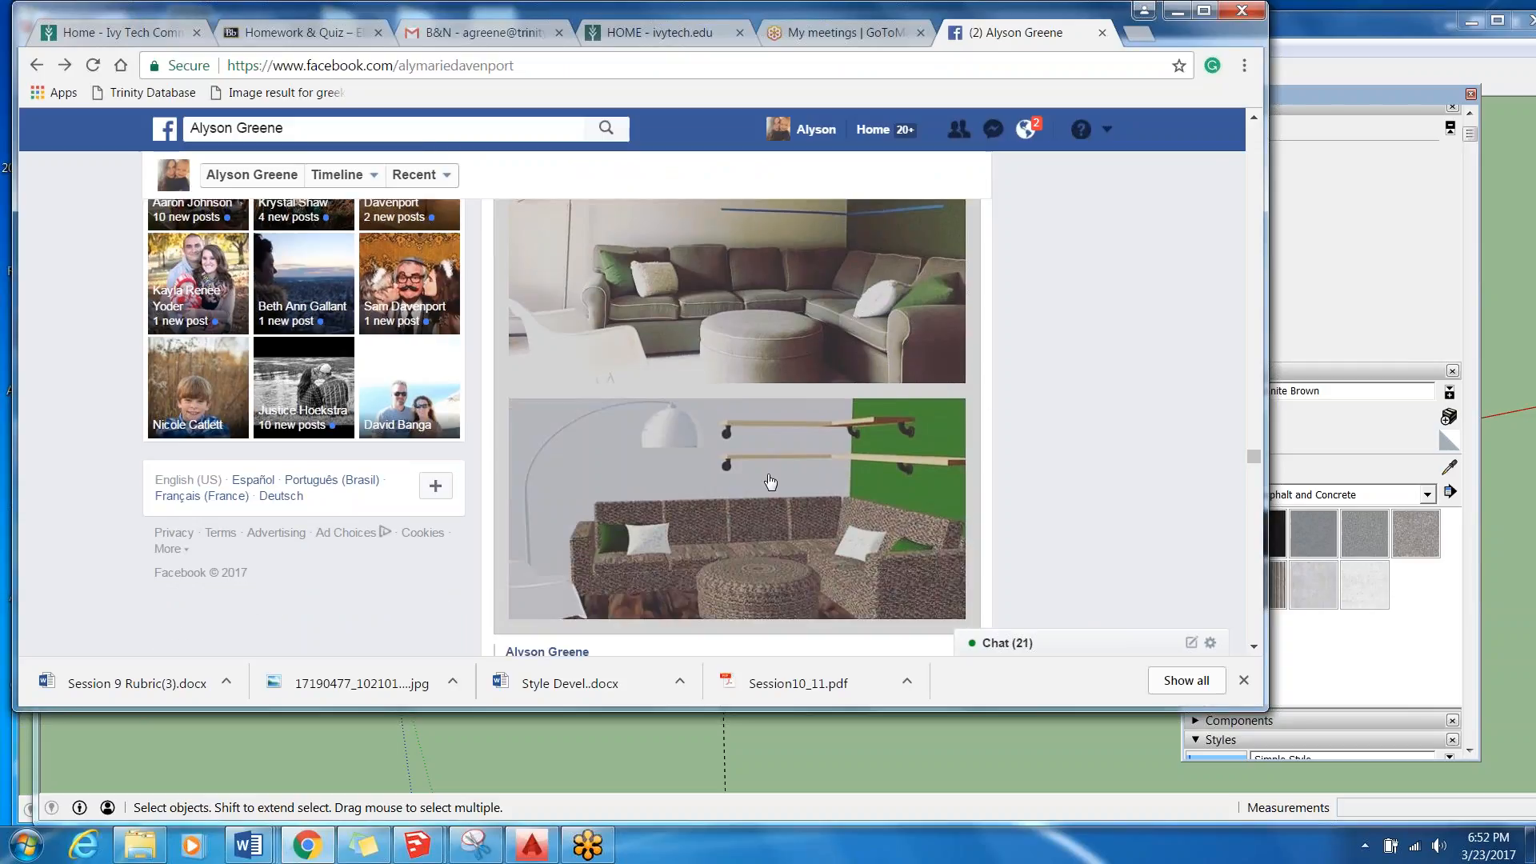
scroll(830, 264, "up", 1)
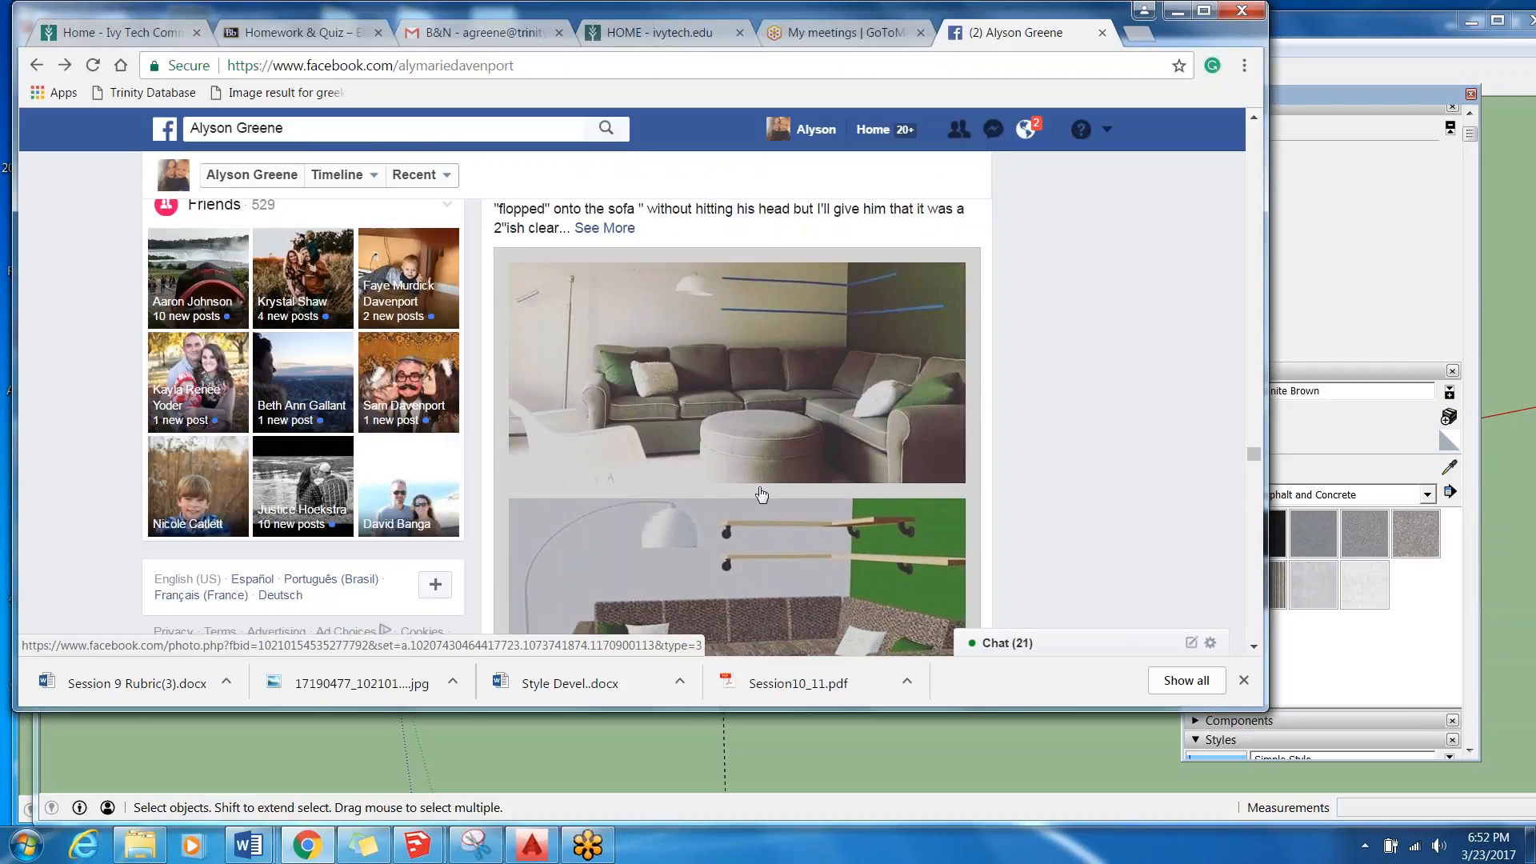
scroll(761, 495, "down", 3)
scroll(770, 432, "up", 15)
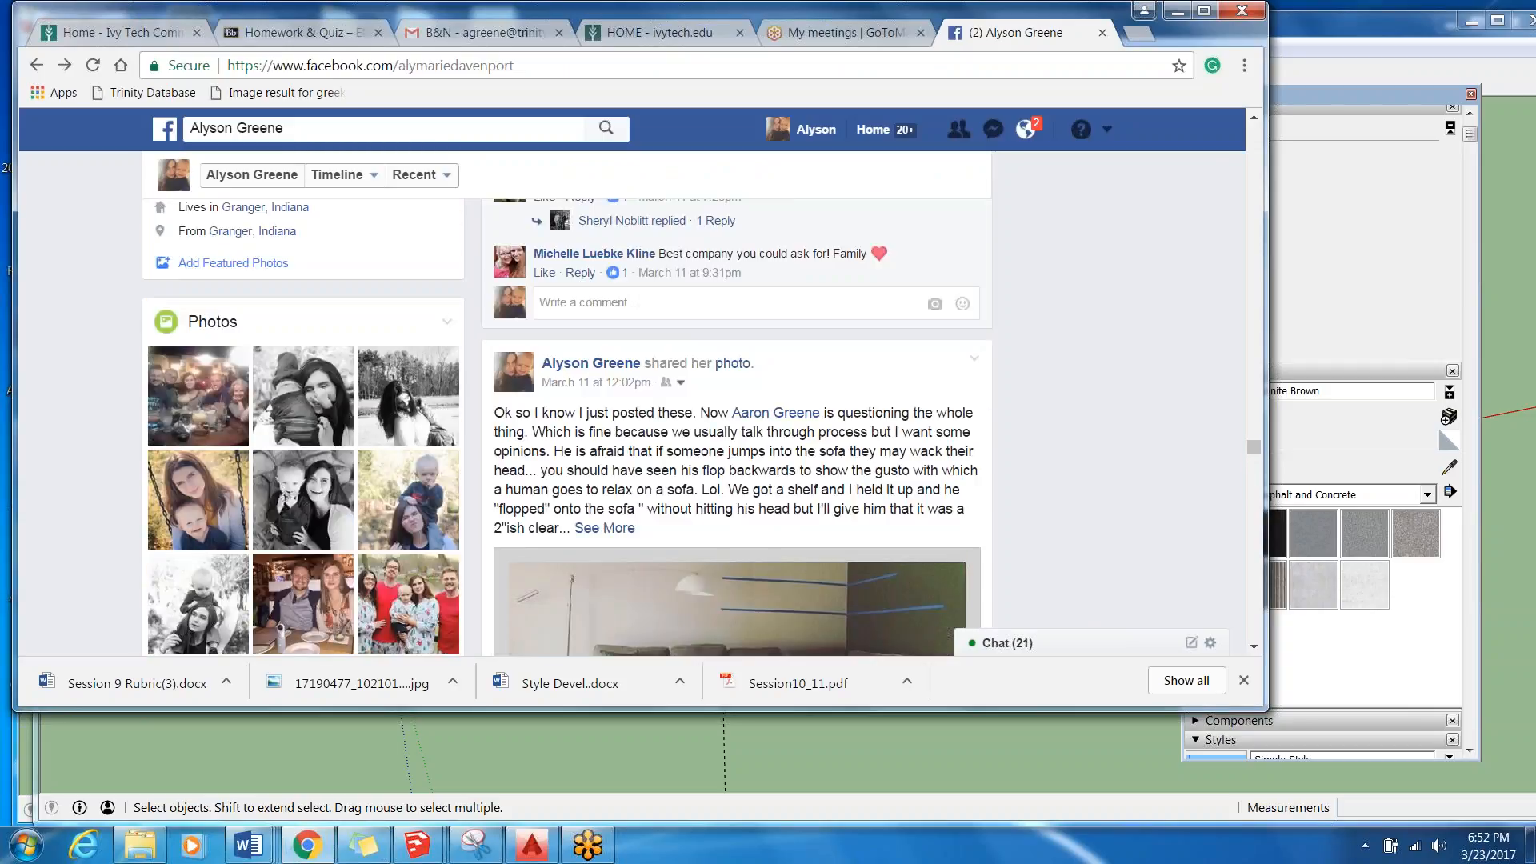
scroll(762, 366, "up", 15)
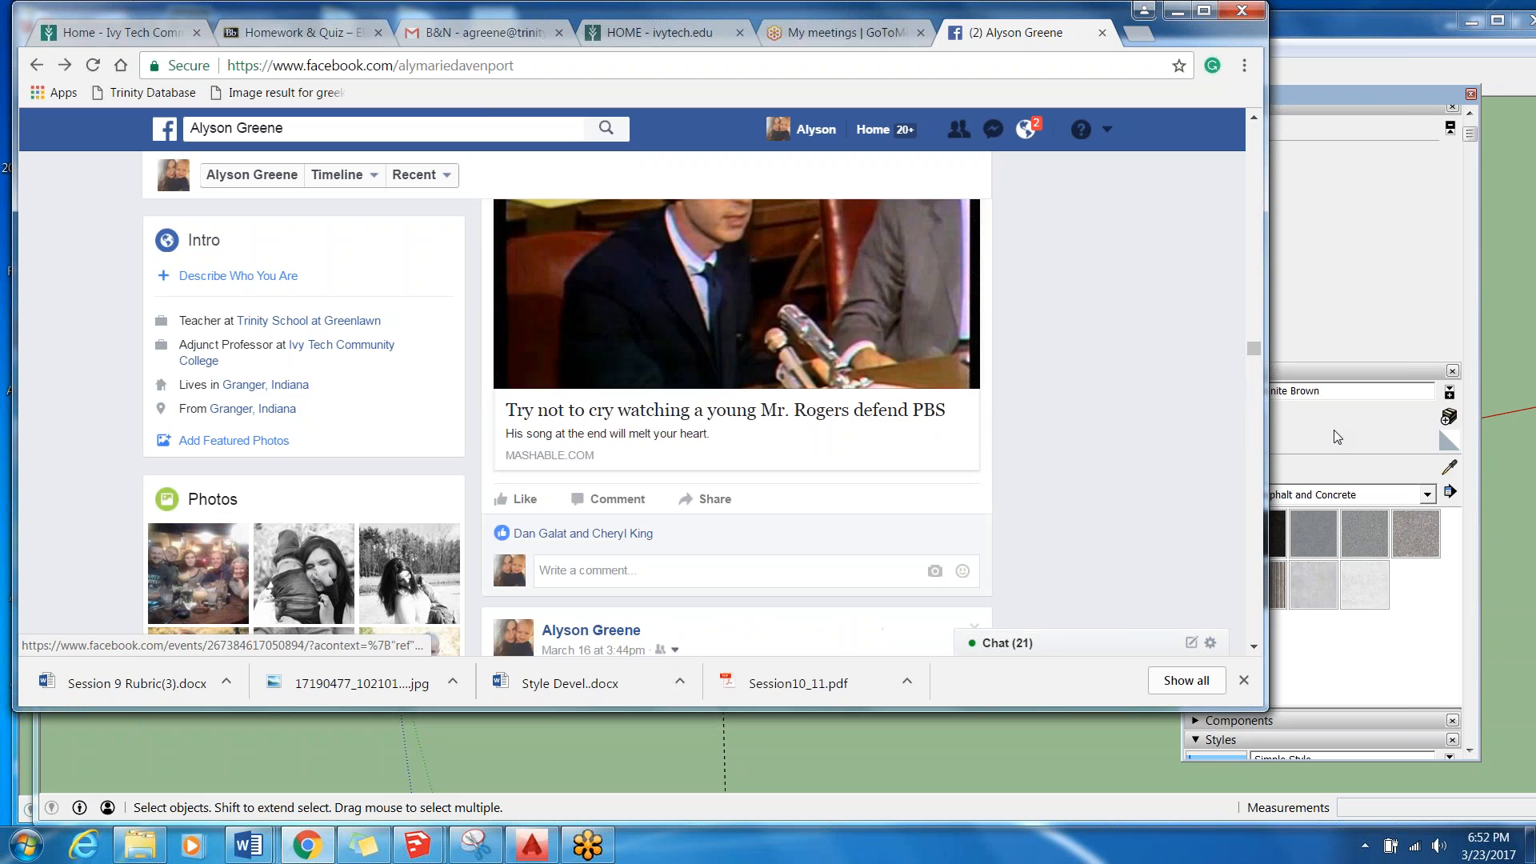
Open the New House album from the profile's photo albums.
left_click_drag(1253, 346, 1299, 133)
left_click(662, 295)
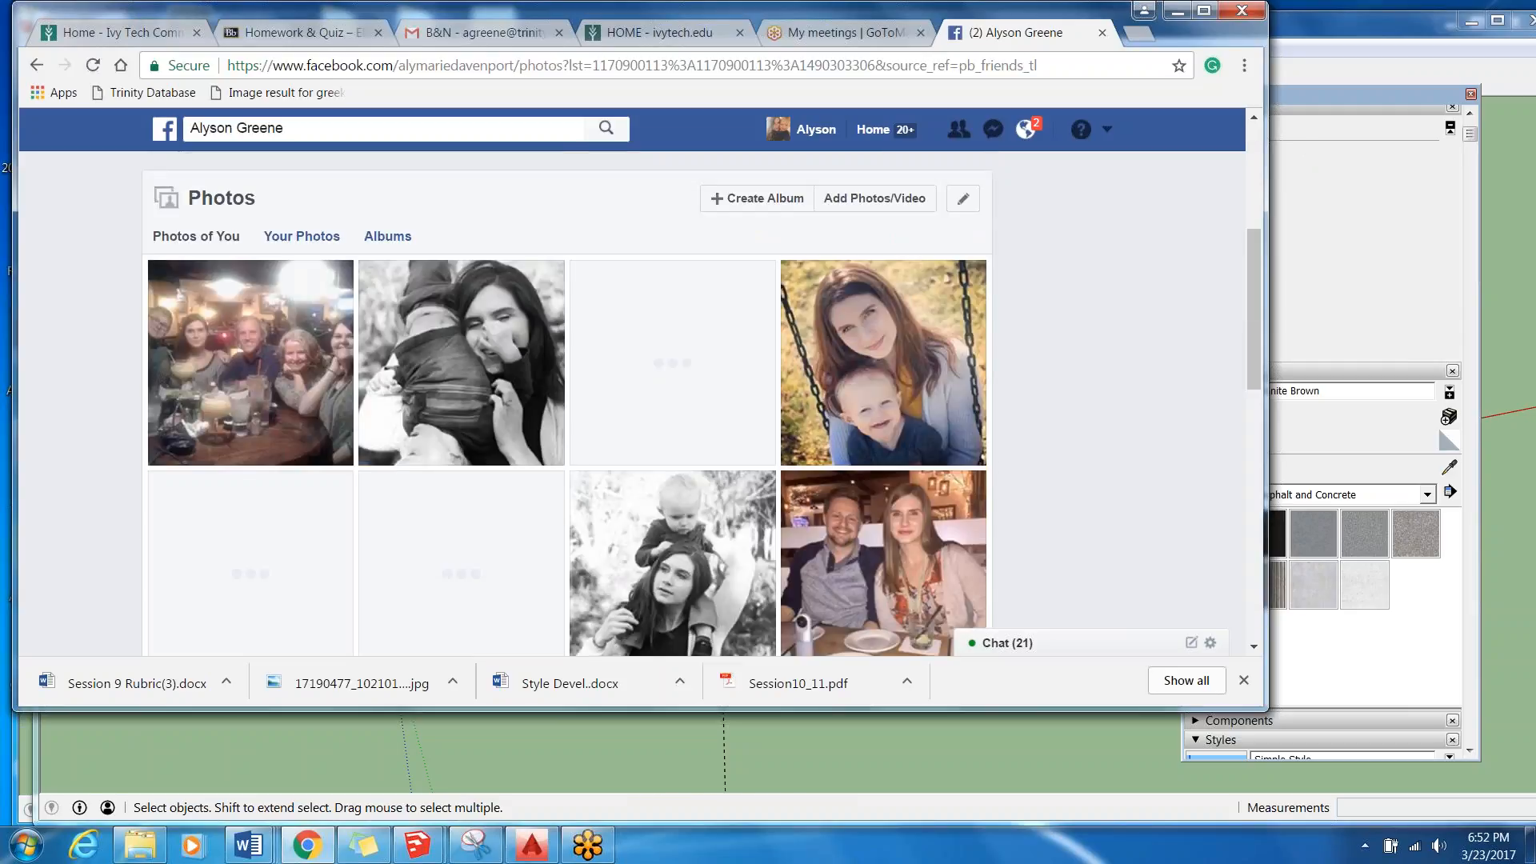
scroll(461, 384, "down", 5)
scroll(535, 439, "down", 10)
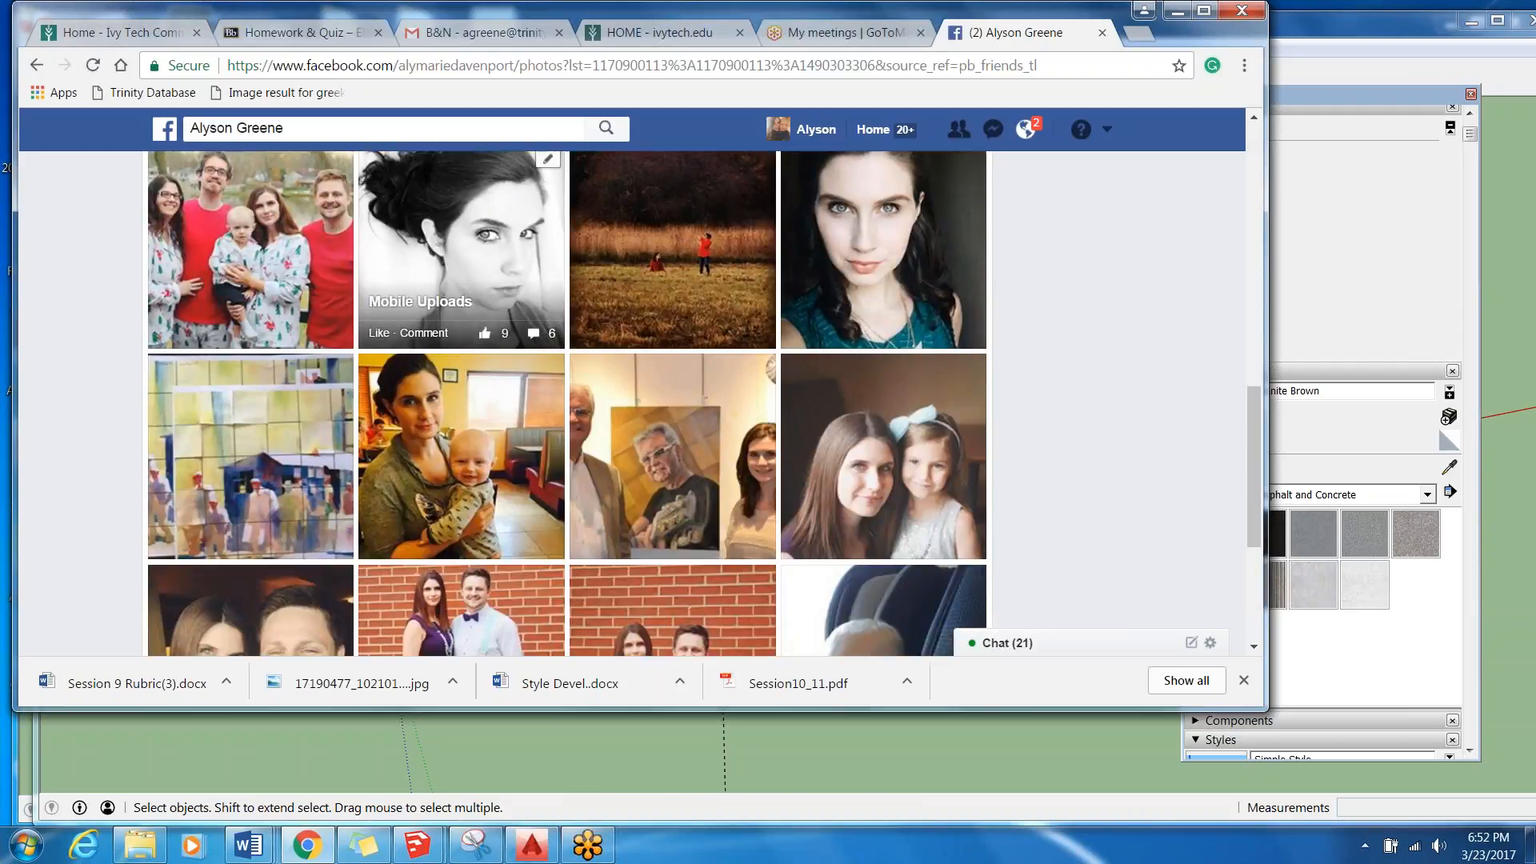
scroll(535, 439, "up", 15)
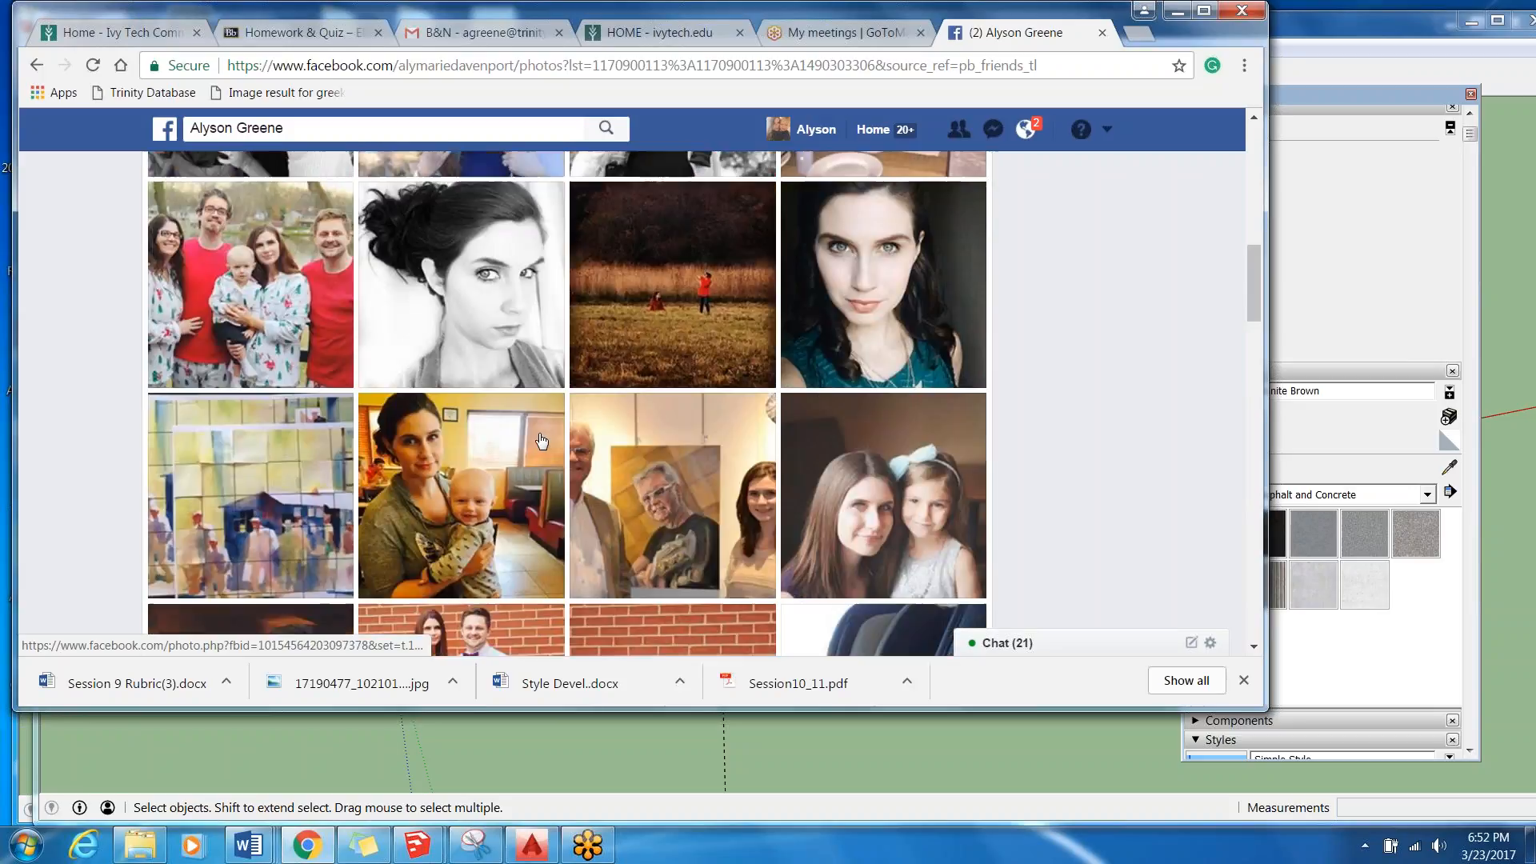
left_click(387, 492)
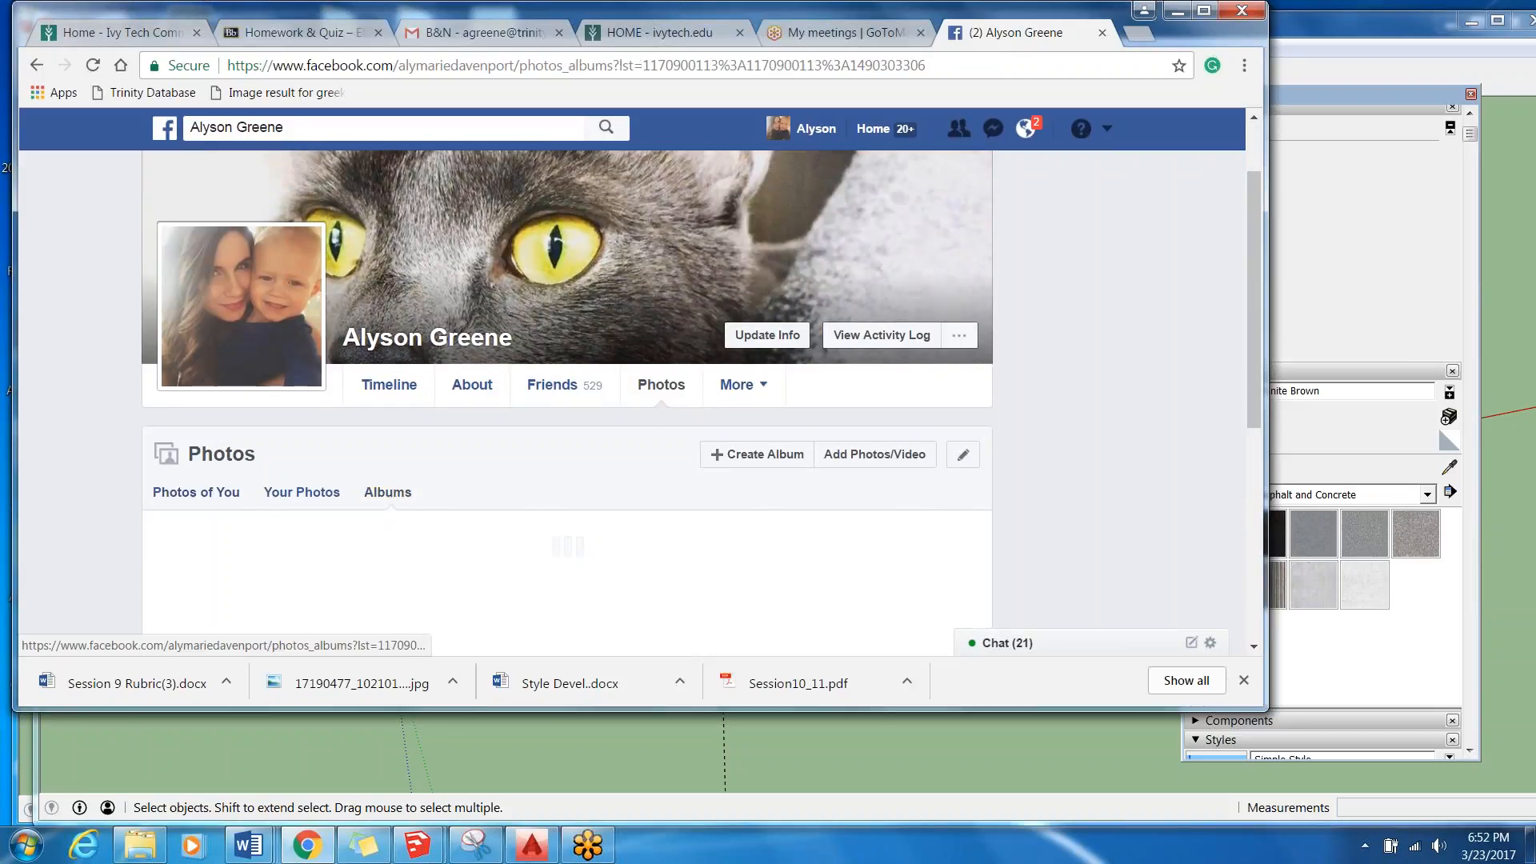
left_click_drag(1252, 192, 1296, 309)
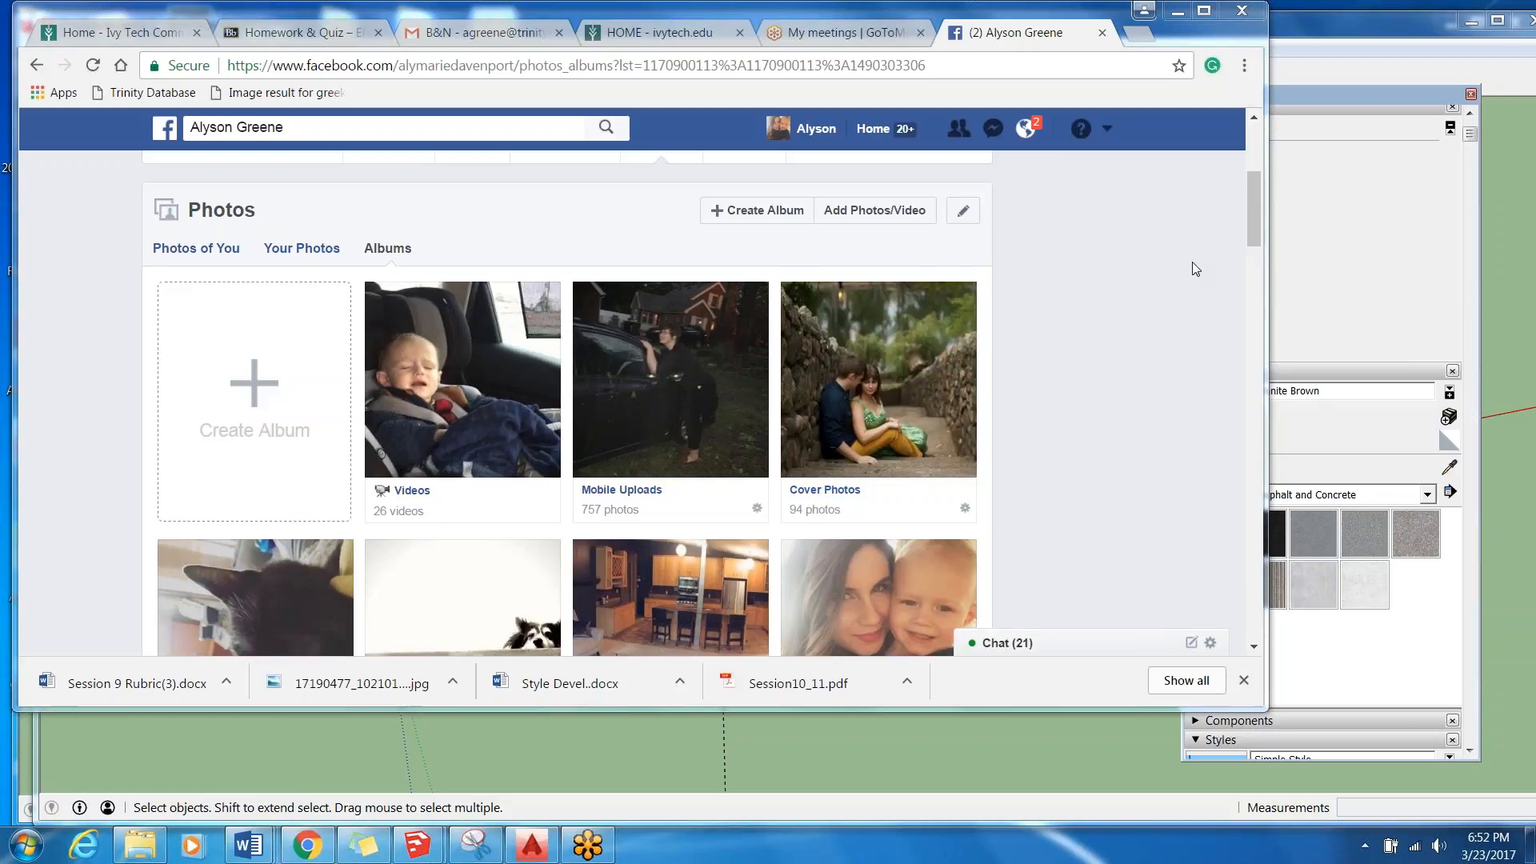
left_click_drag(1253, 228, 1263, 271)
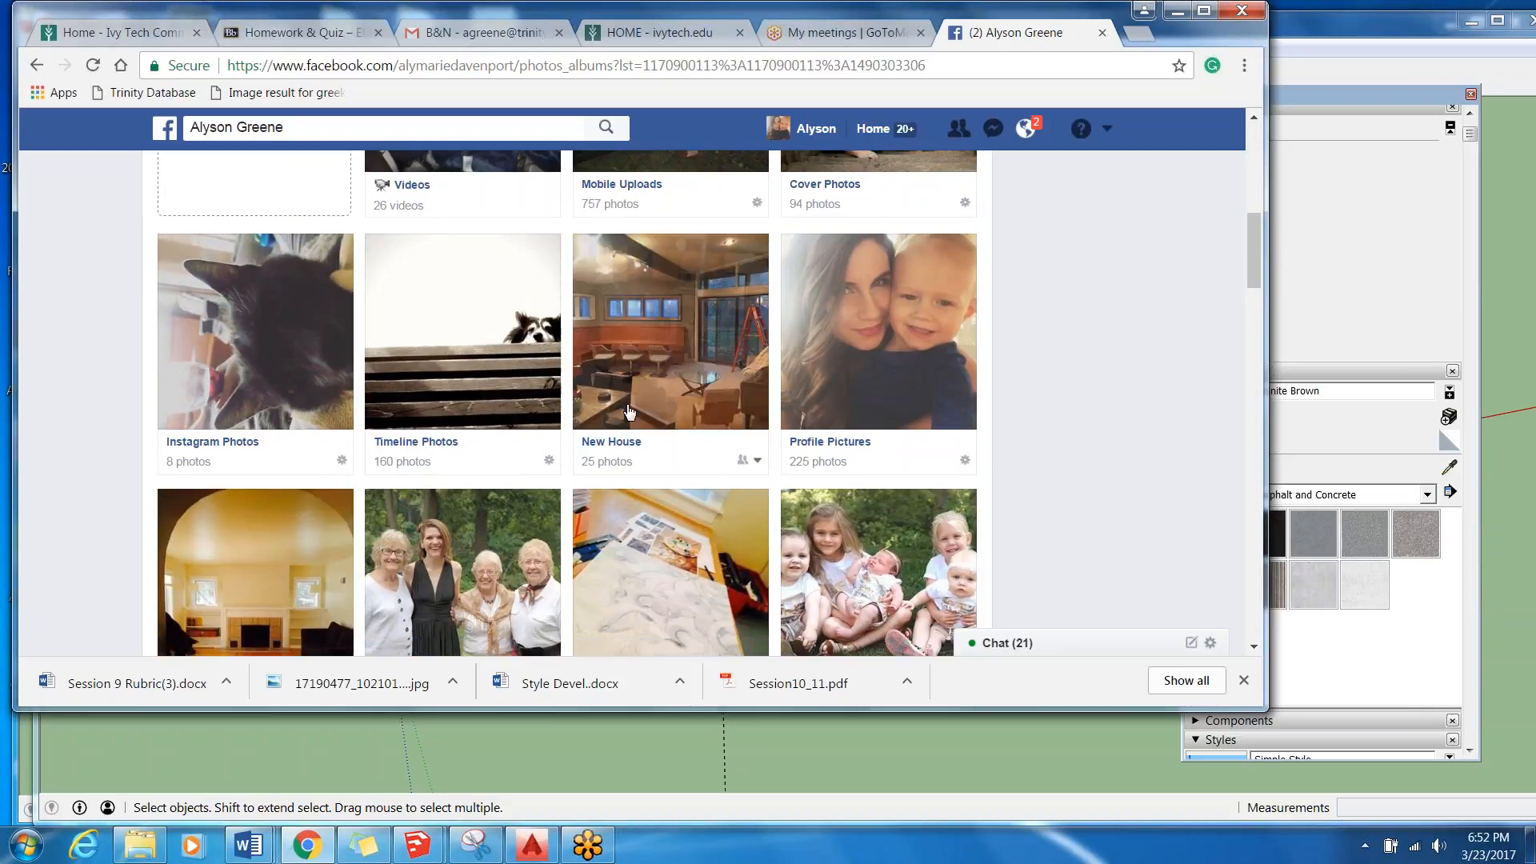
left_click(671, 331)
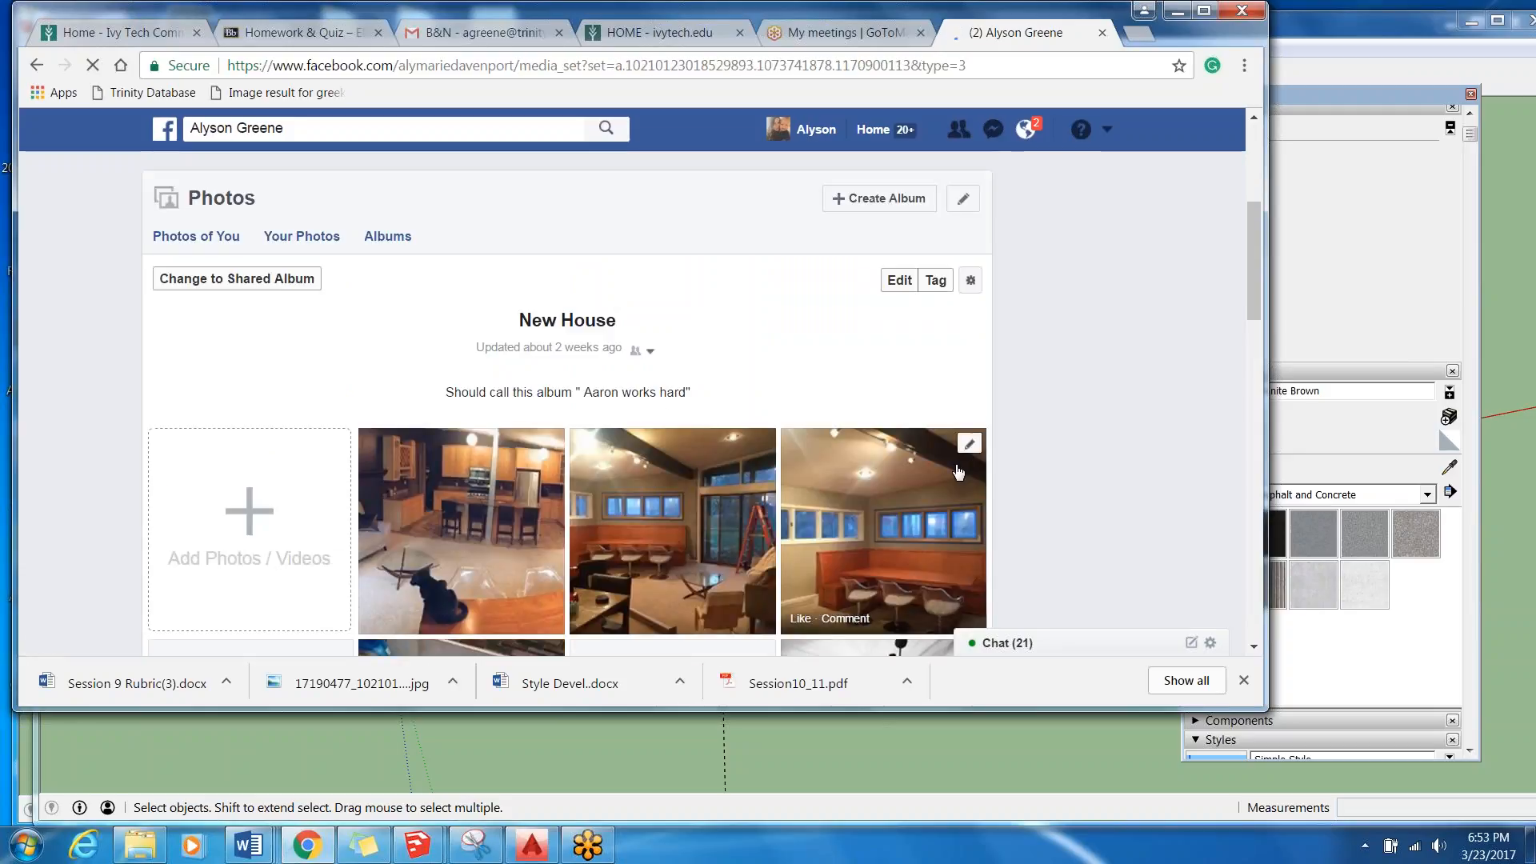
Look through the New House album photos from the green entryway walls to the furnished pipe-shelf wall.
left_click_drag(1250, 242, 1258, 296)
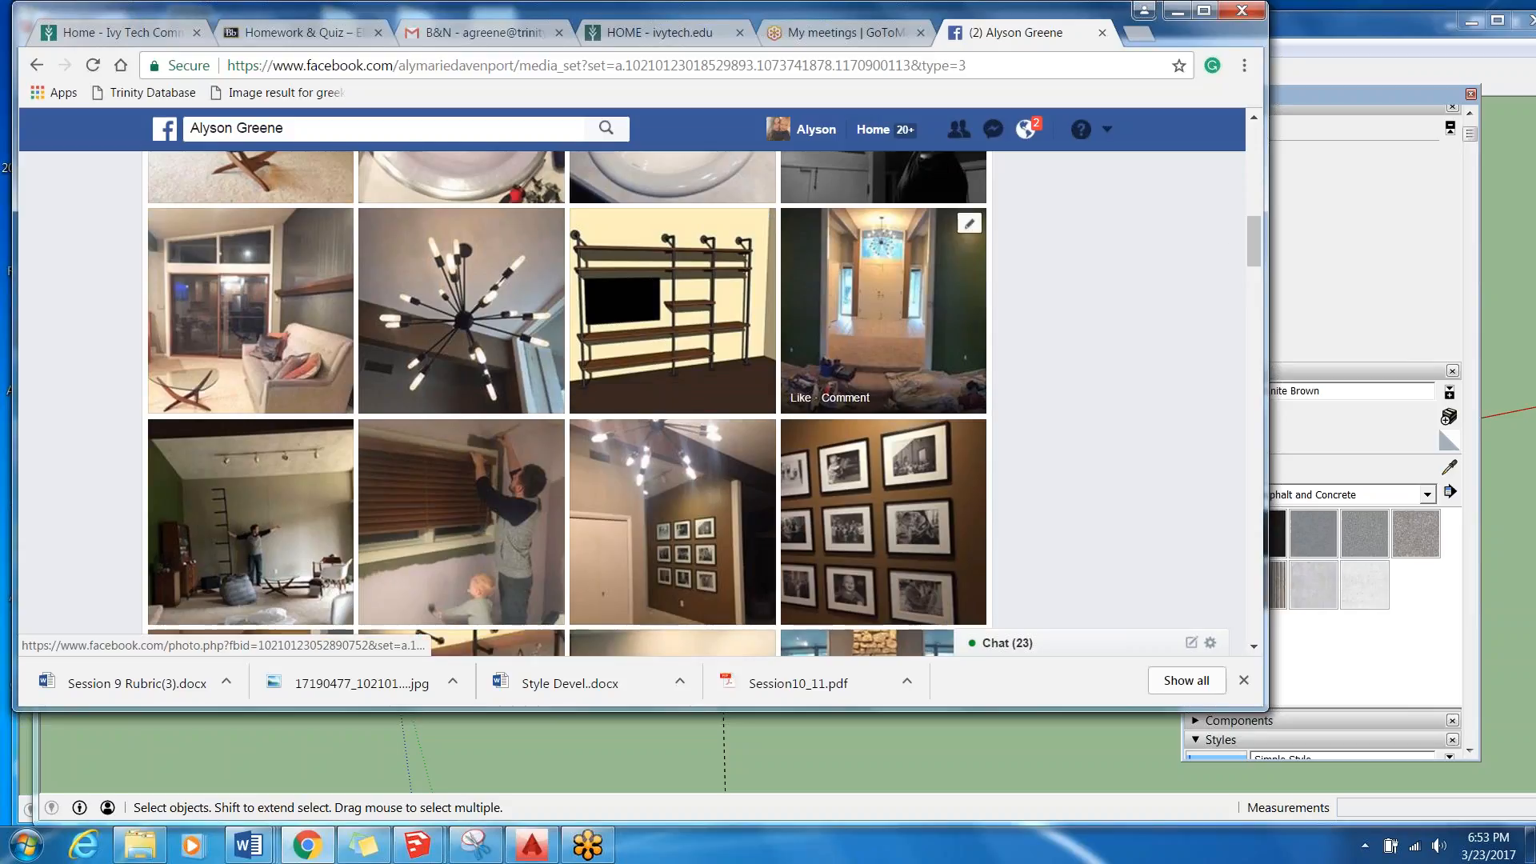
left_click(816, 402)
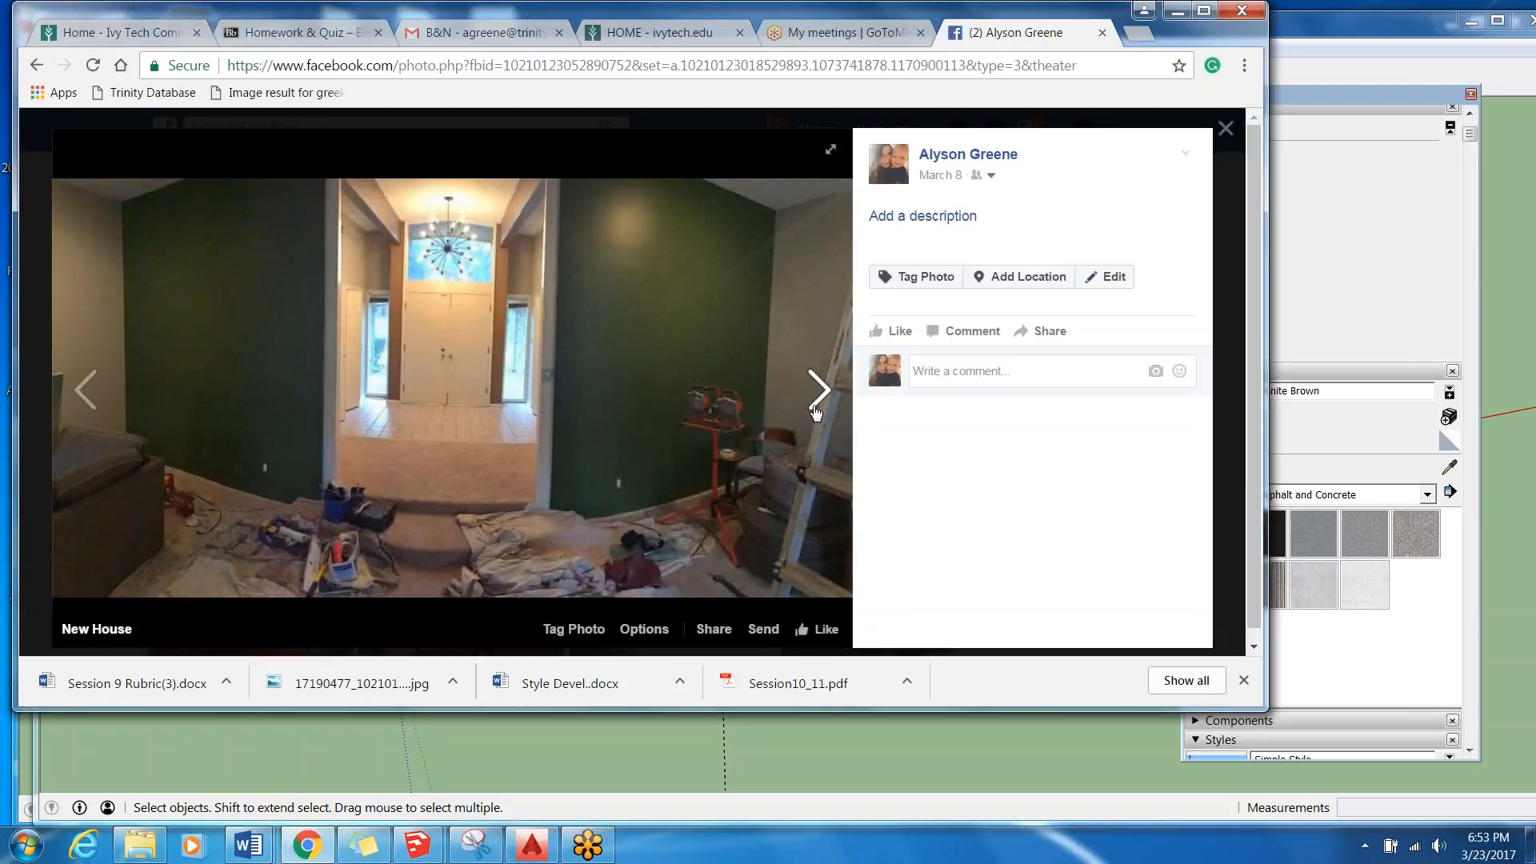
left_click(818, 389)
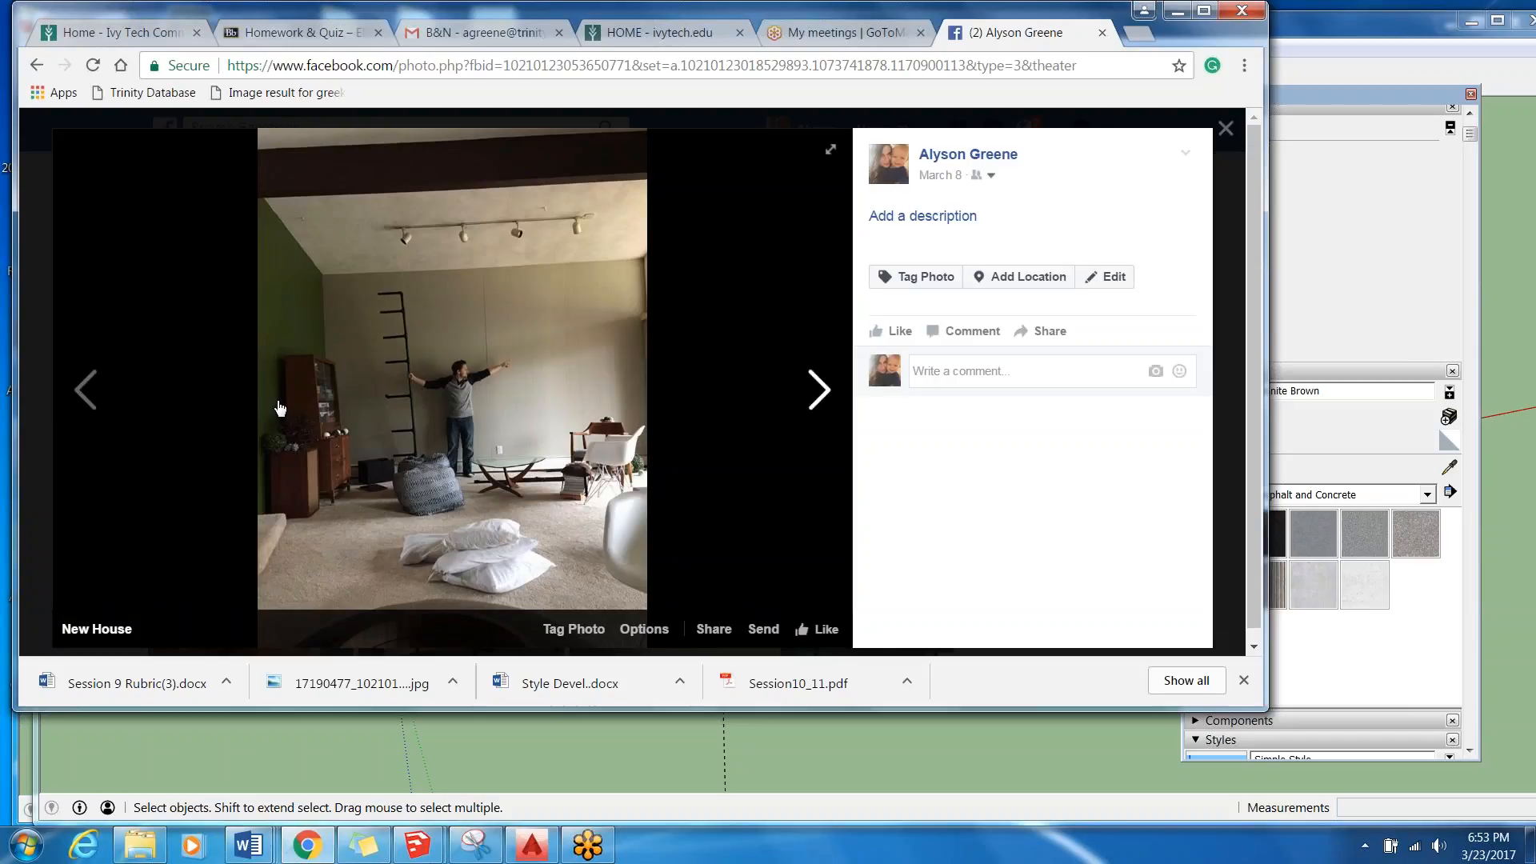
left_click(818, 392)
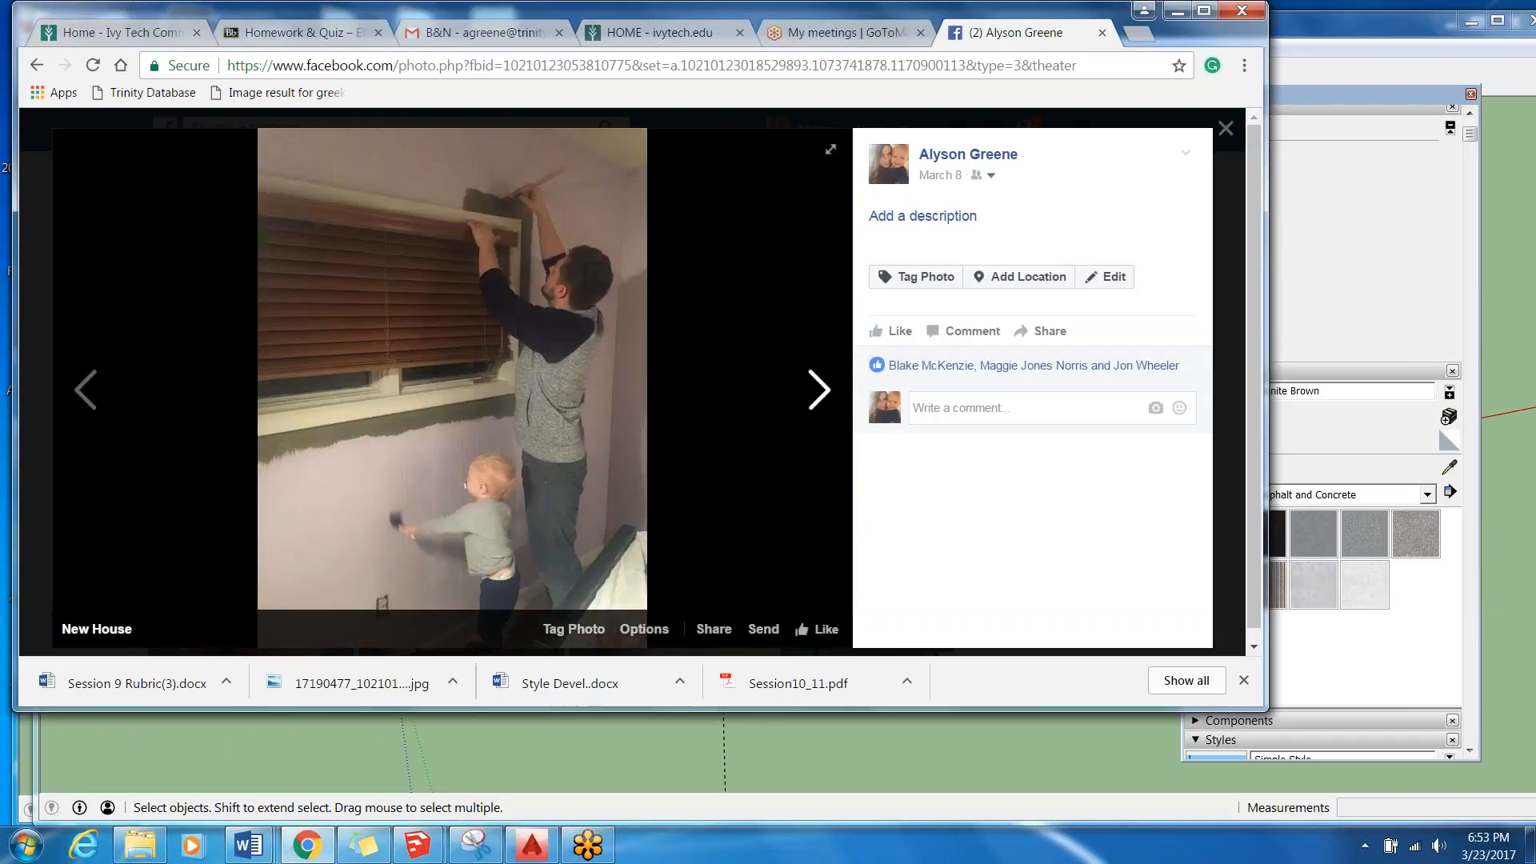
left_click(818, 392)
left_click(817, 392)
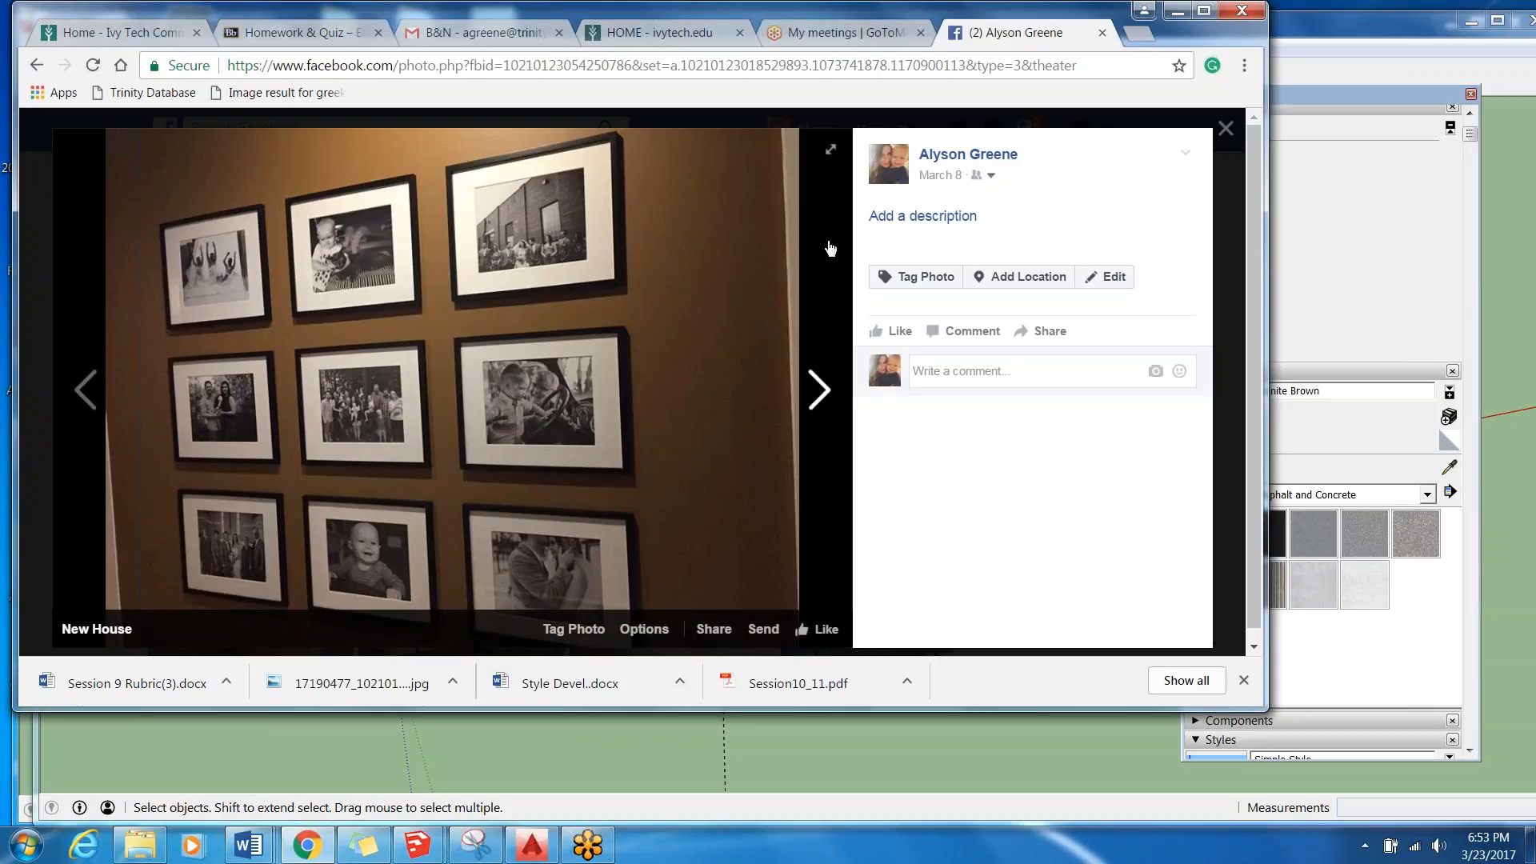
left_click(819, 390)
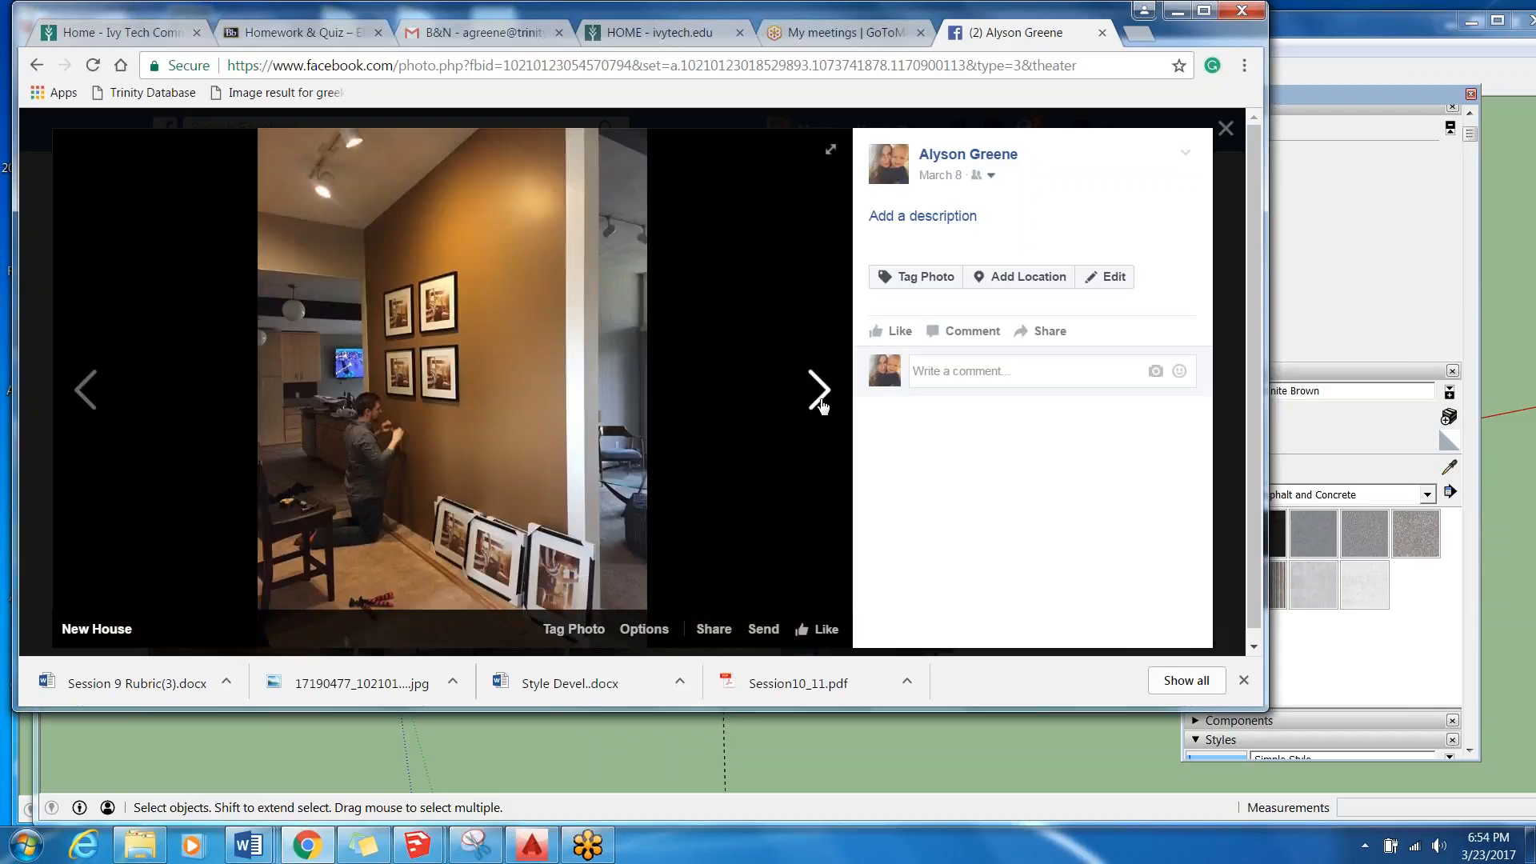
left_click(820, 400)
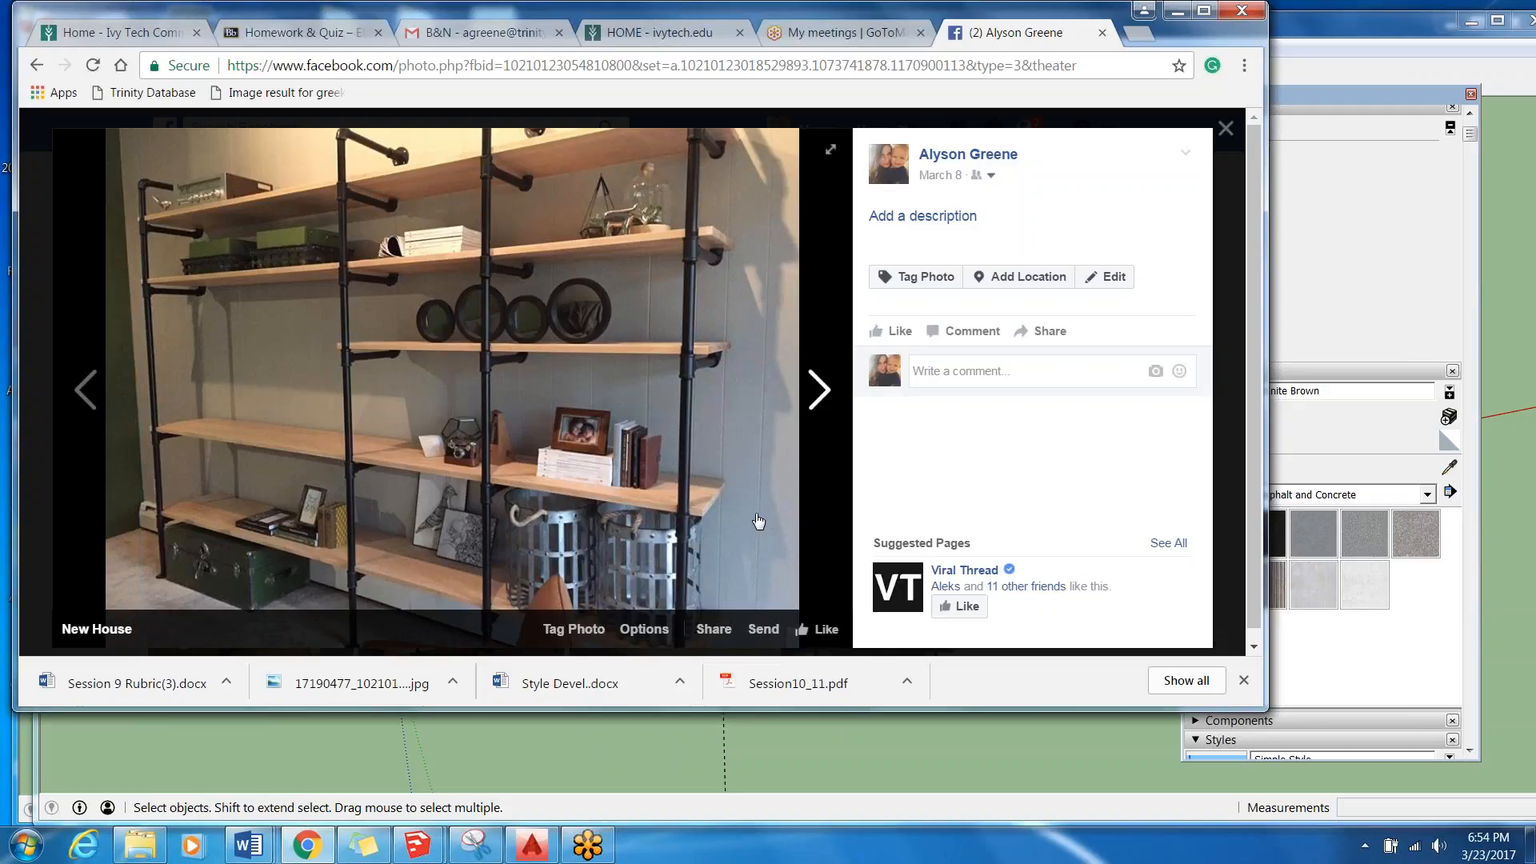
left_click(819, 391)
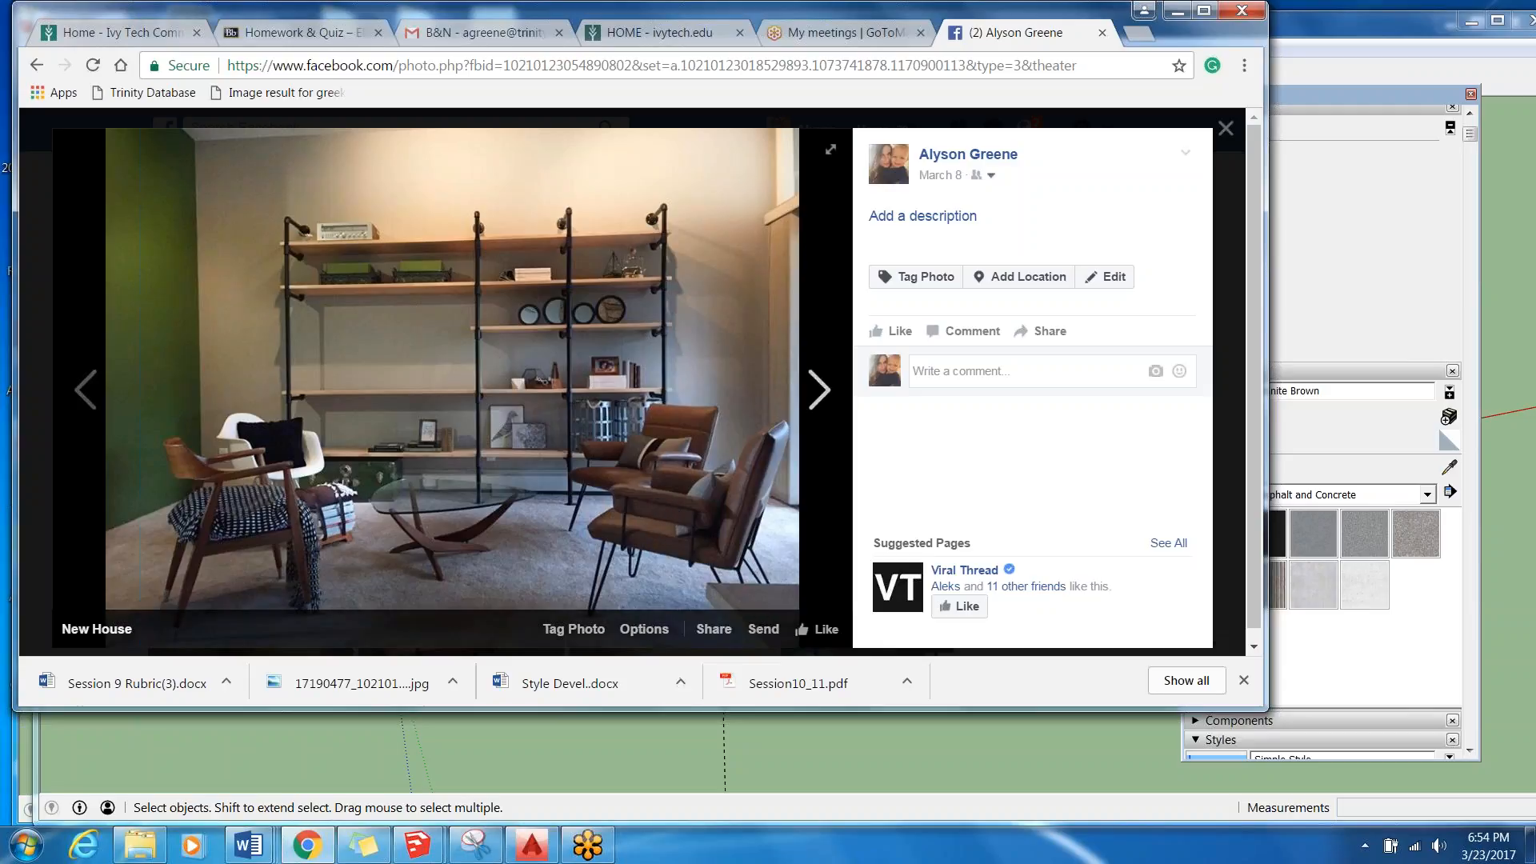
Switch to the living room model in SketchUp and get a close view of the orange chairs beside the fireplace.
left_click(654, 749)
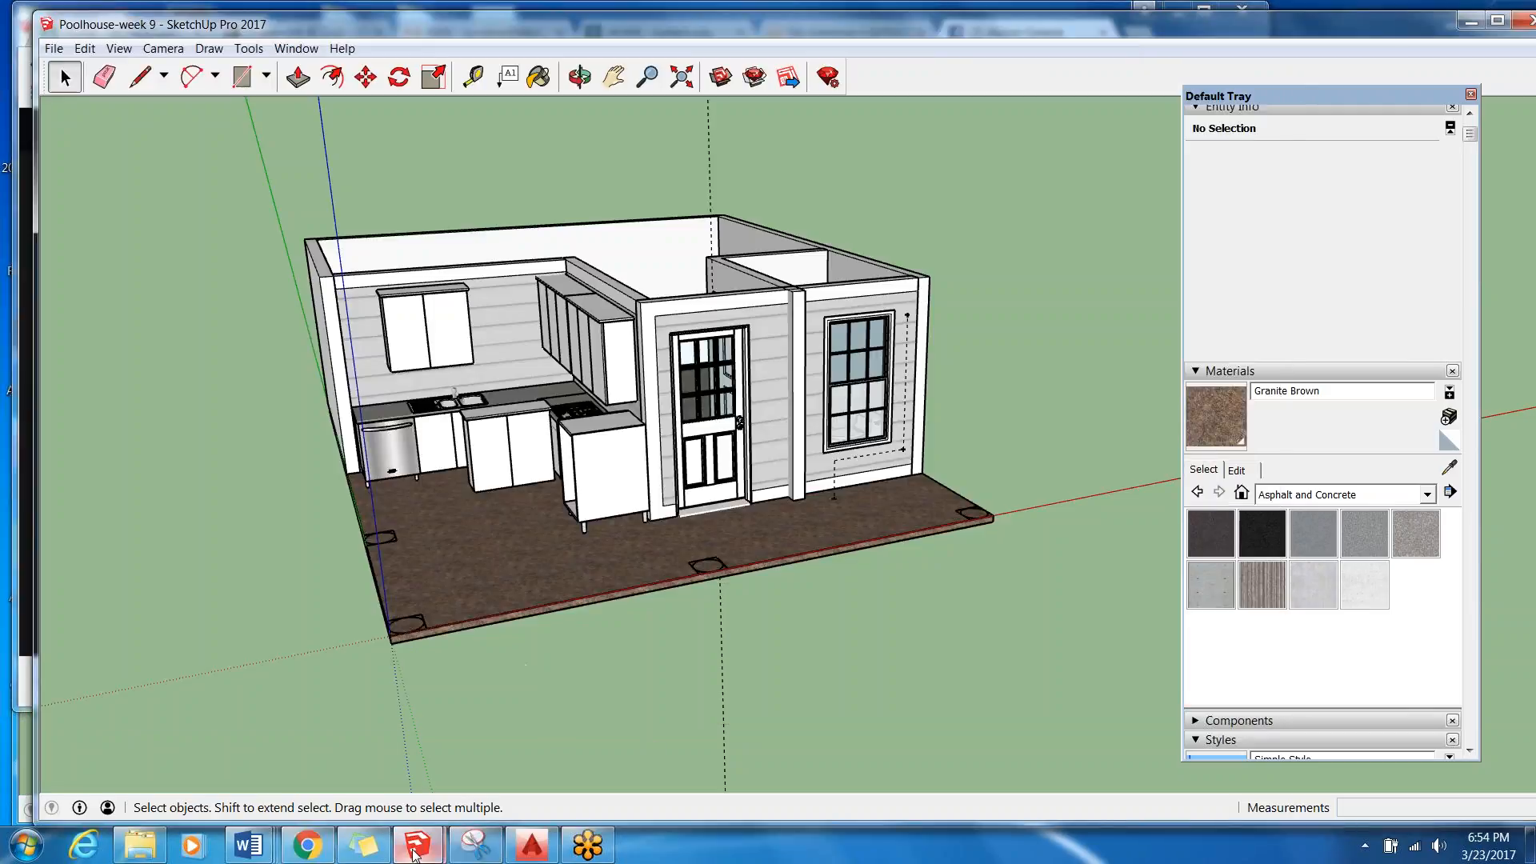
mouse_move(417, 844)
left_click(384, 760)
middle_click_drag(407, 629, 364, 740)
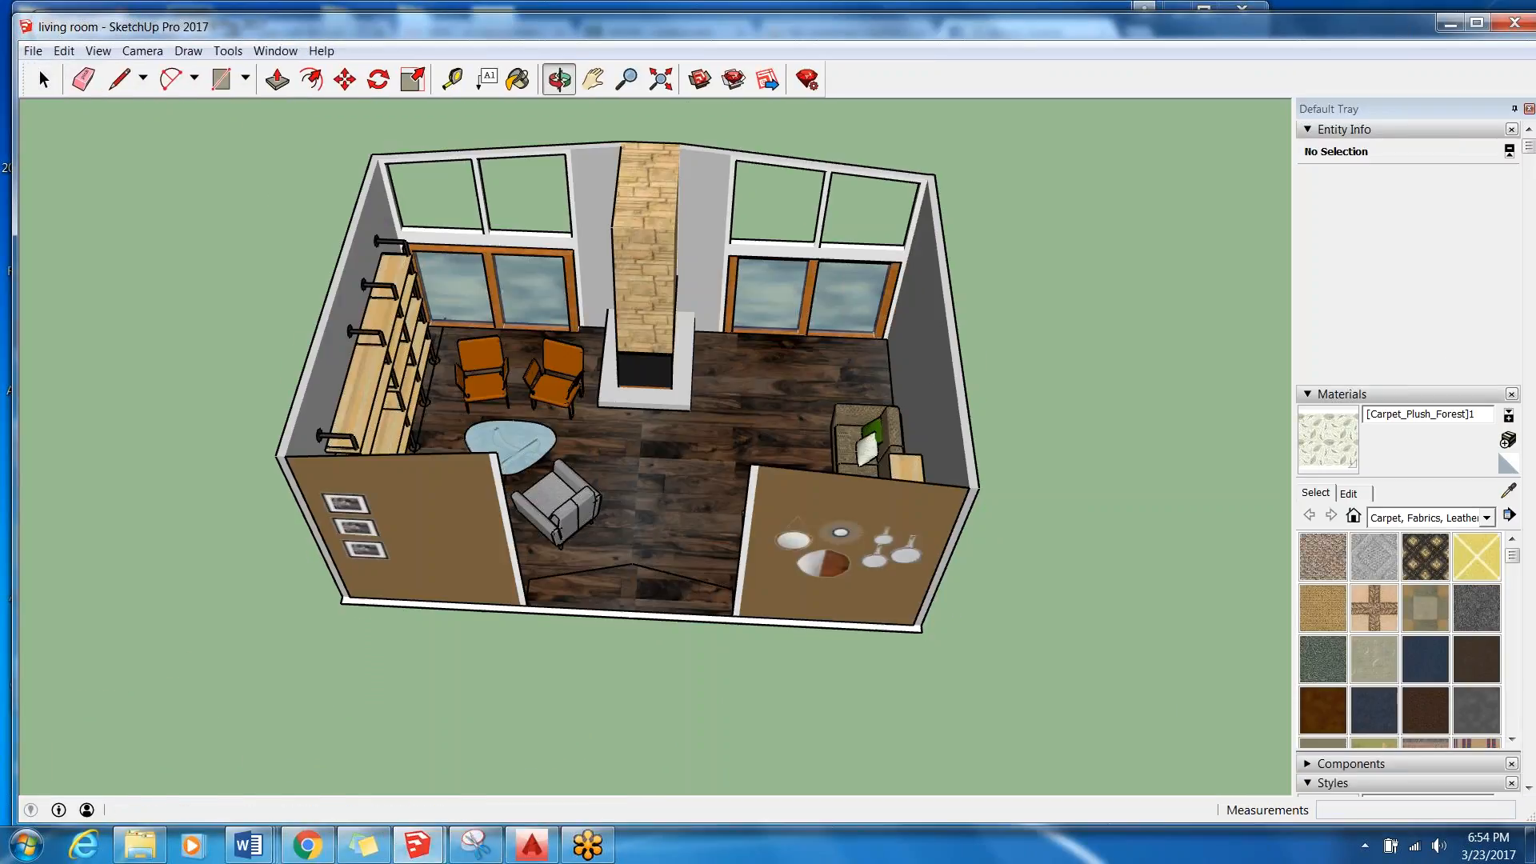
scroll(560, 260, "up", 8)
middle_click_drag(616, 528, 672, 480)
middle_click_drag(494, 588, 519, 516)
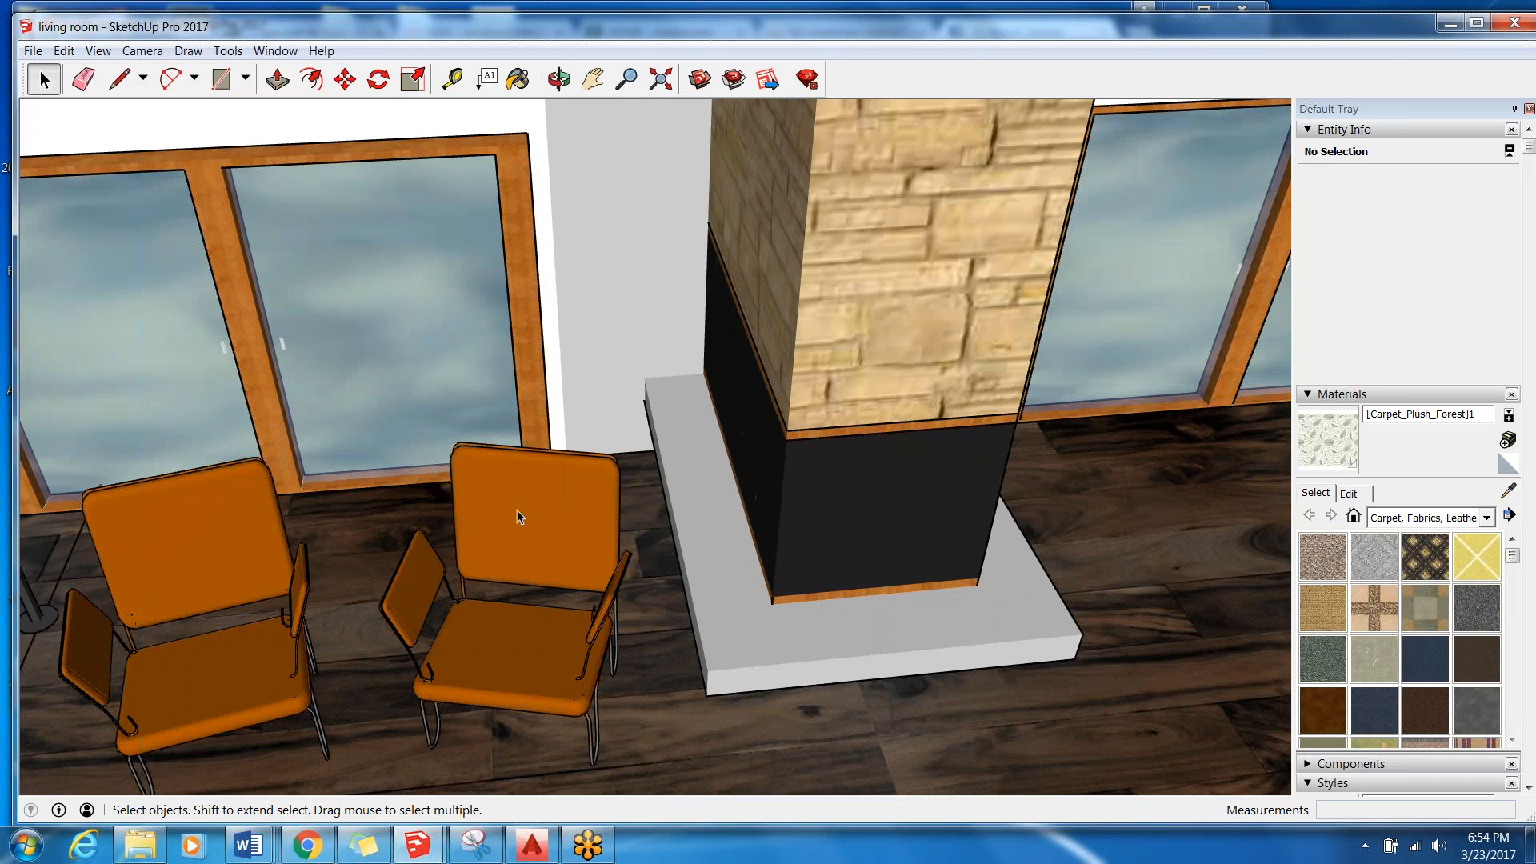
Open the orange chair nearest the fireplace for editing and examine its seat, back and armrests from several angles.
double_click(518, 516)
middle_click_drag(515, 572, 608, 480)
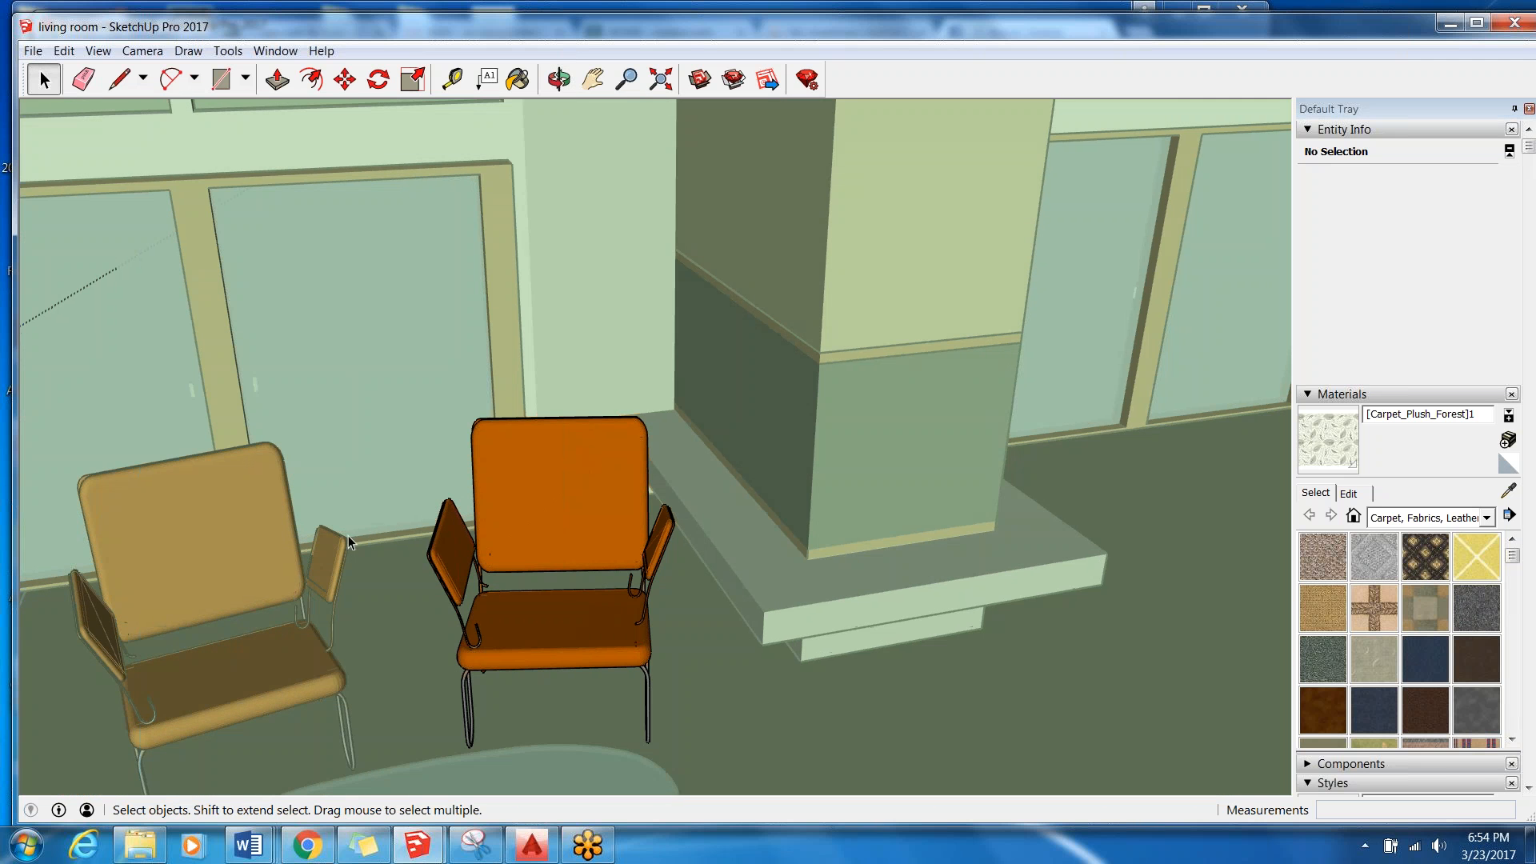
mouse_move(606, 602)
middle_mouse_down()
mouse_move(332, 744)
mouse_move(377, 628)
mouse_move(417, 731)
mouse_move(432, 616)
middle_mouse_up()
middle_click_drag(516, 539, 640, 544)
scroll(612, 522, "up", 5)
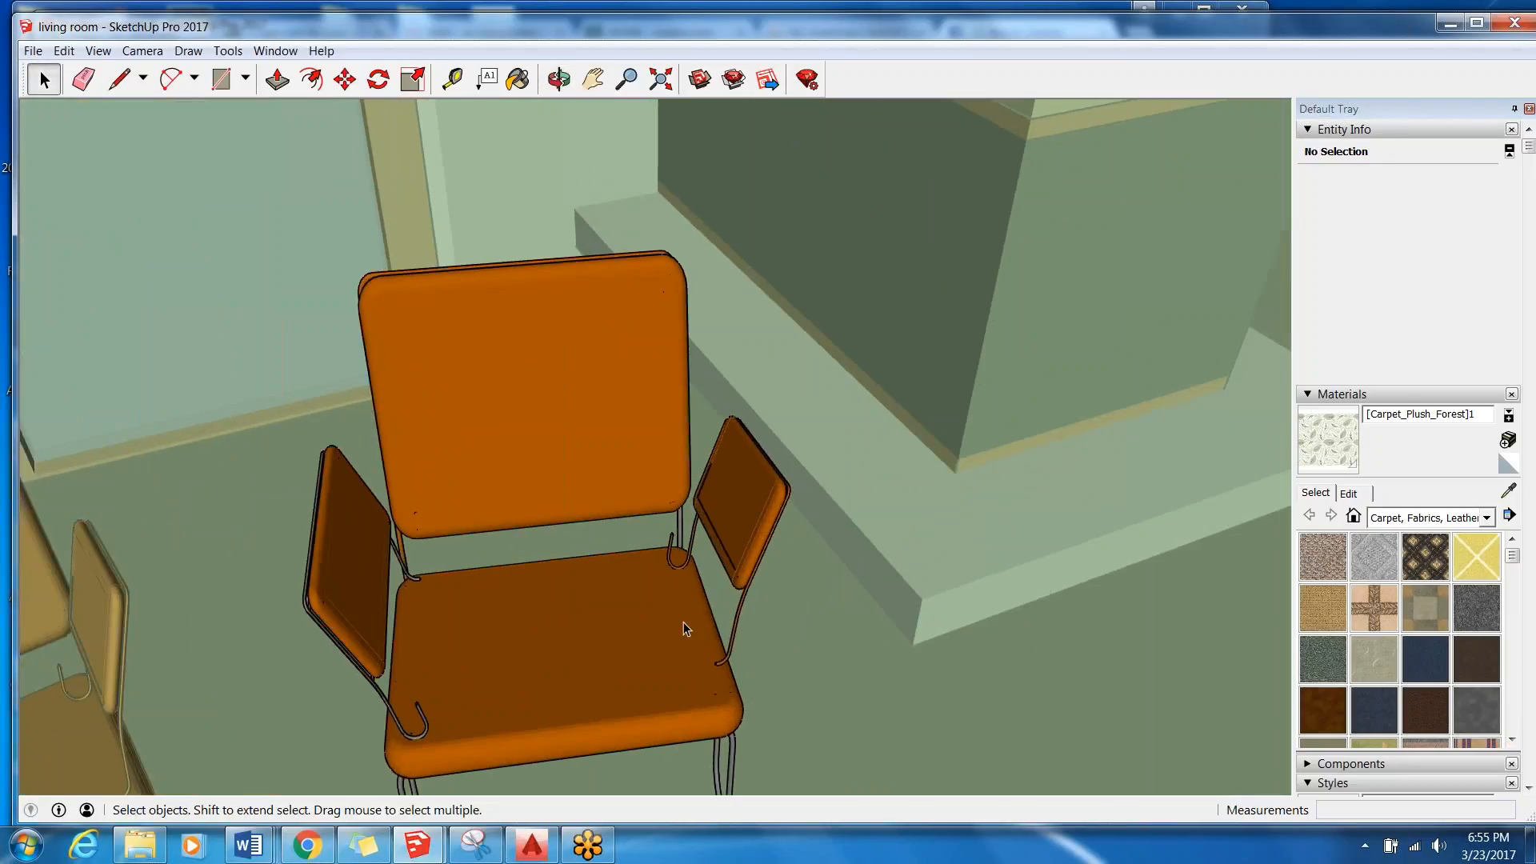
middle_click_drag(420, 676, 494, 332)
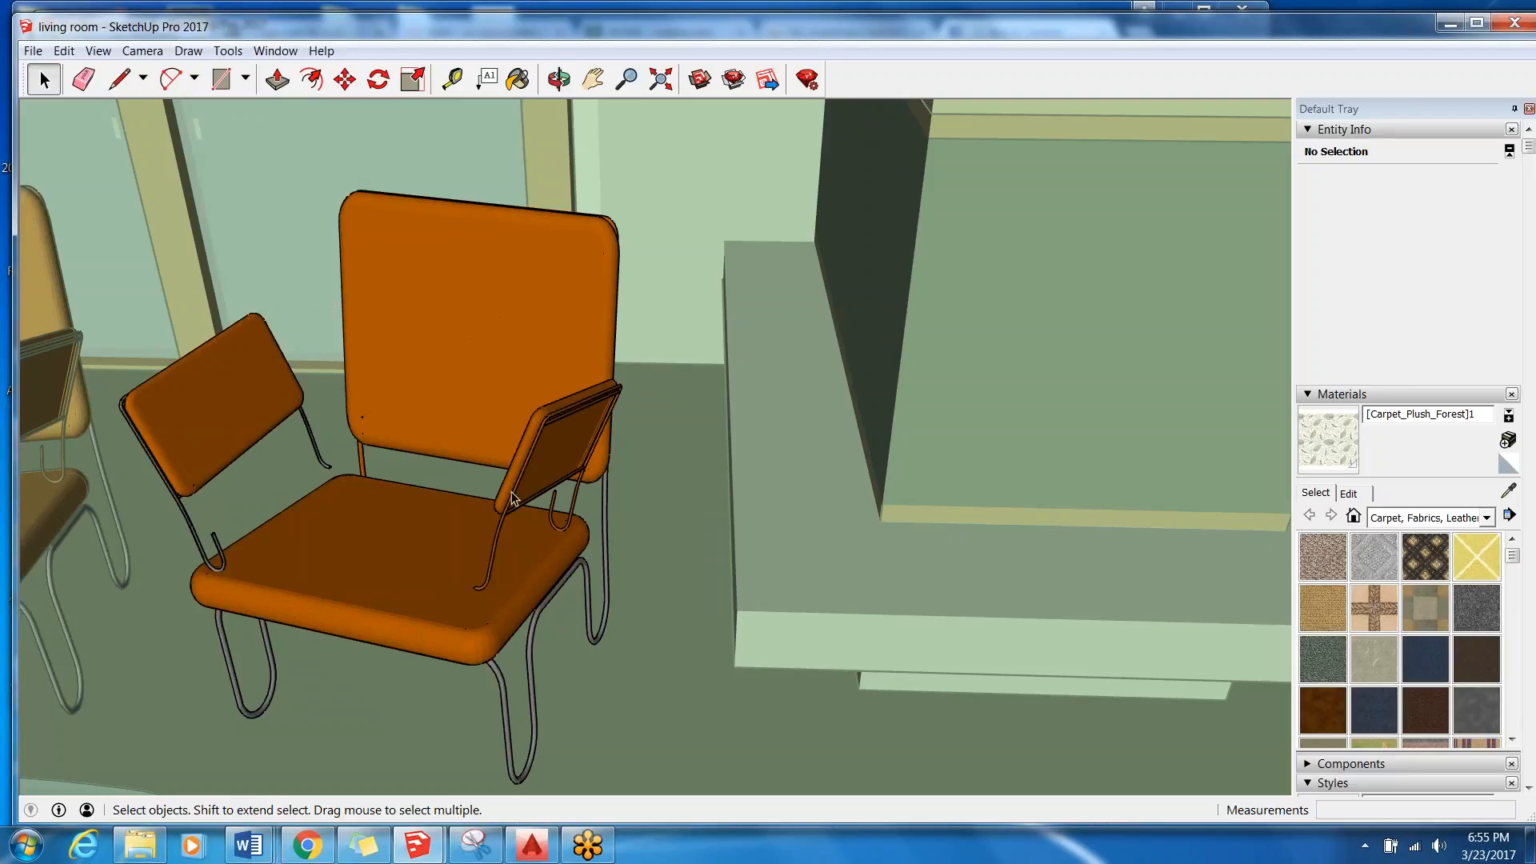
middle_click_drag(213, 586, 336, 600)
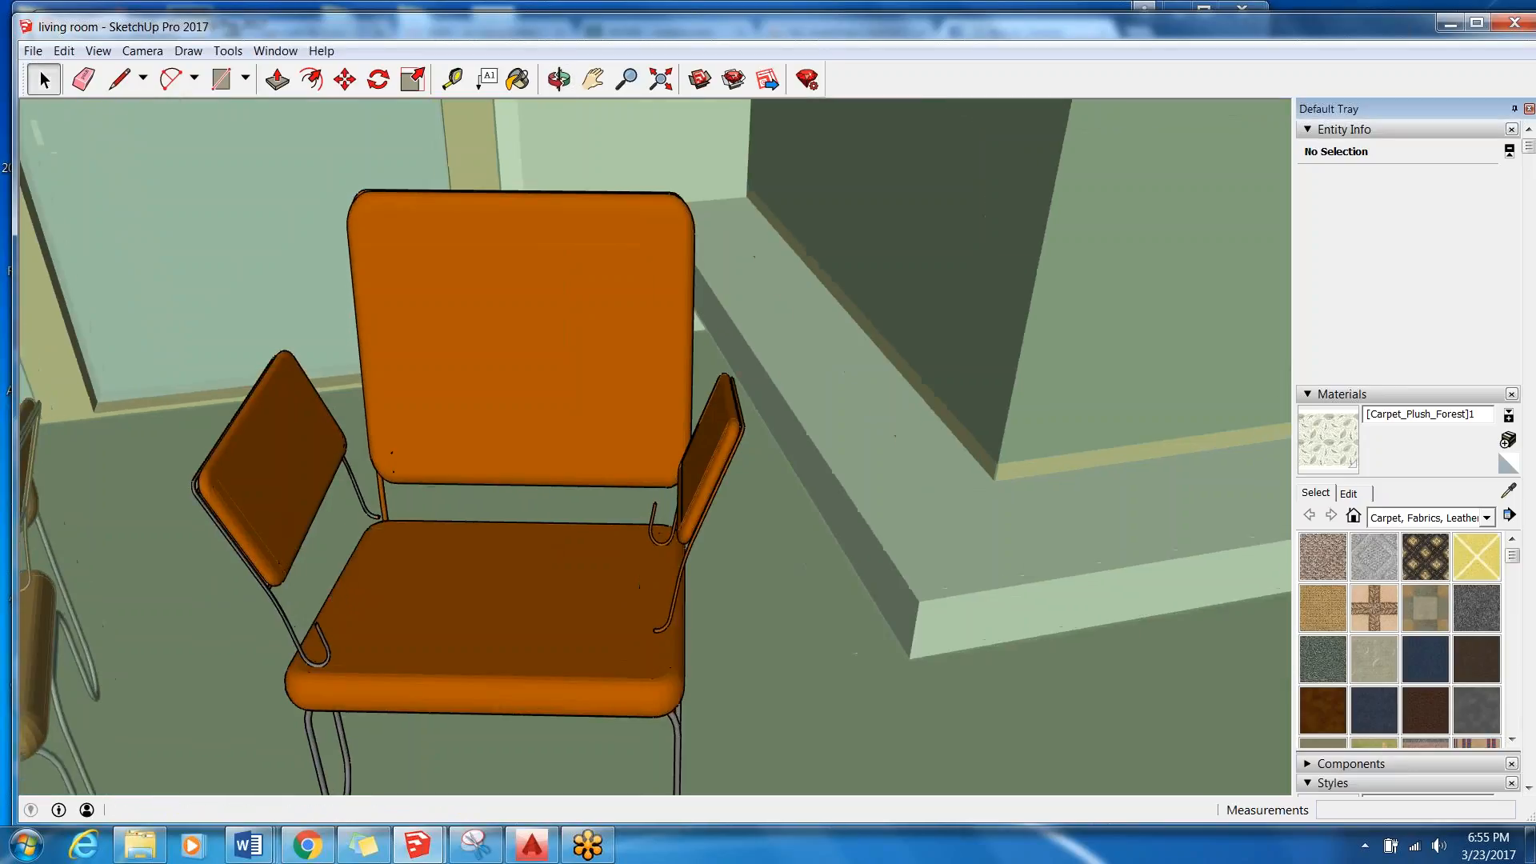
Leave the chair's editing mode and examine the seating area, pipe shelves and fireplace, ending with the whole living room.
scroll(637, 603, "down", 5)
scroll(350, 374, "down", 8)
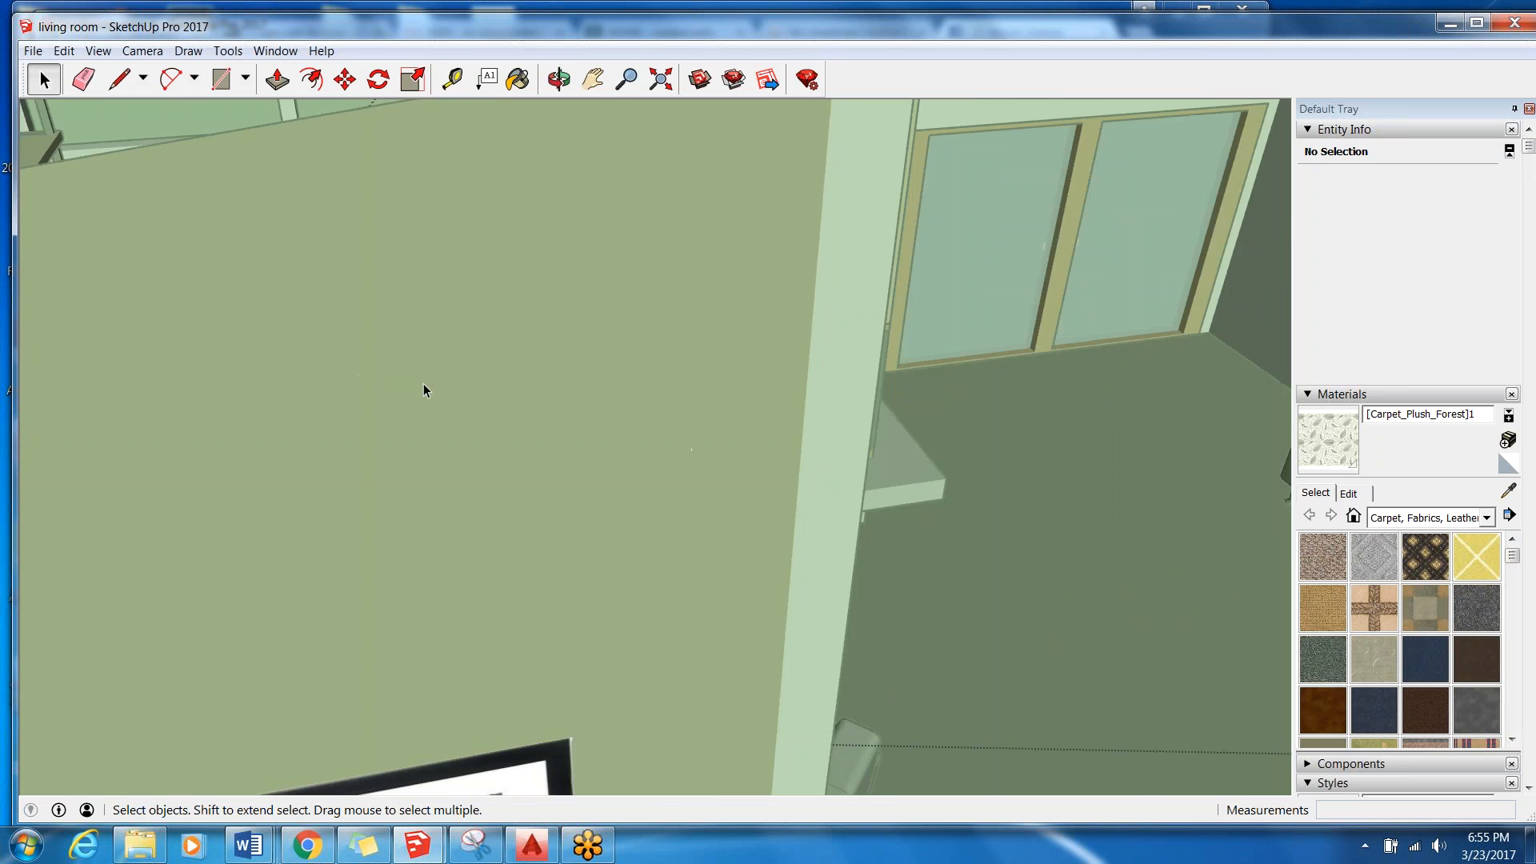
middle_click_drag(750, 453, 448, 544)
scroll(560, 520, "up", 4)
middle_click_drag(588, 512, 600, 520)
middle_click_drag(944, 512, 658, 453)
scroll(774, 500, "up", 3)
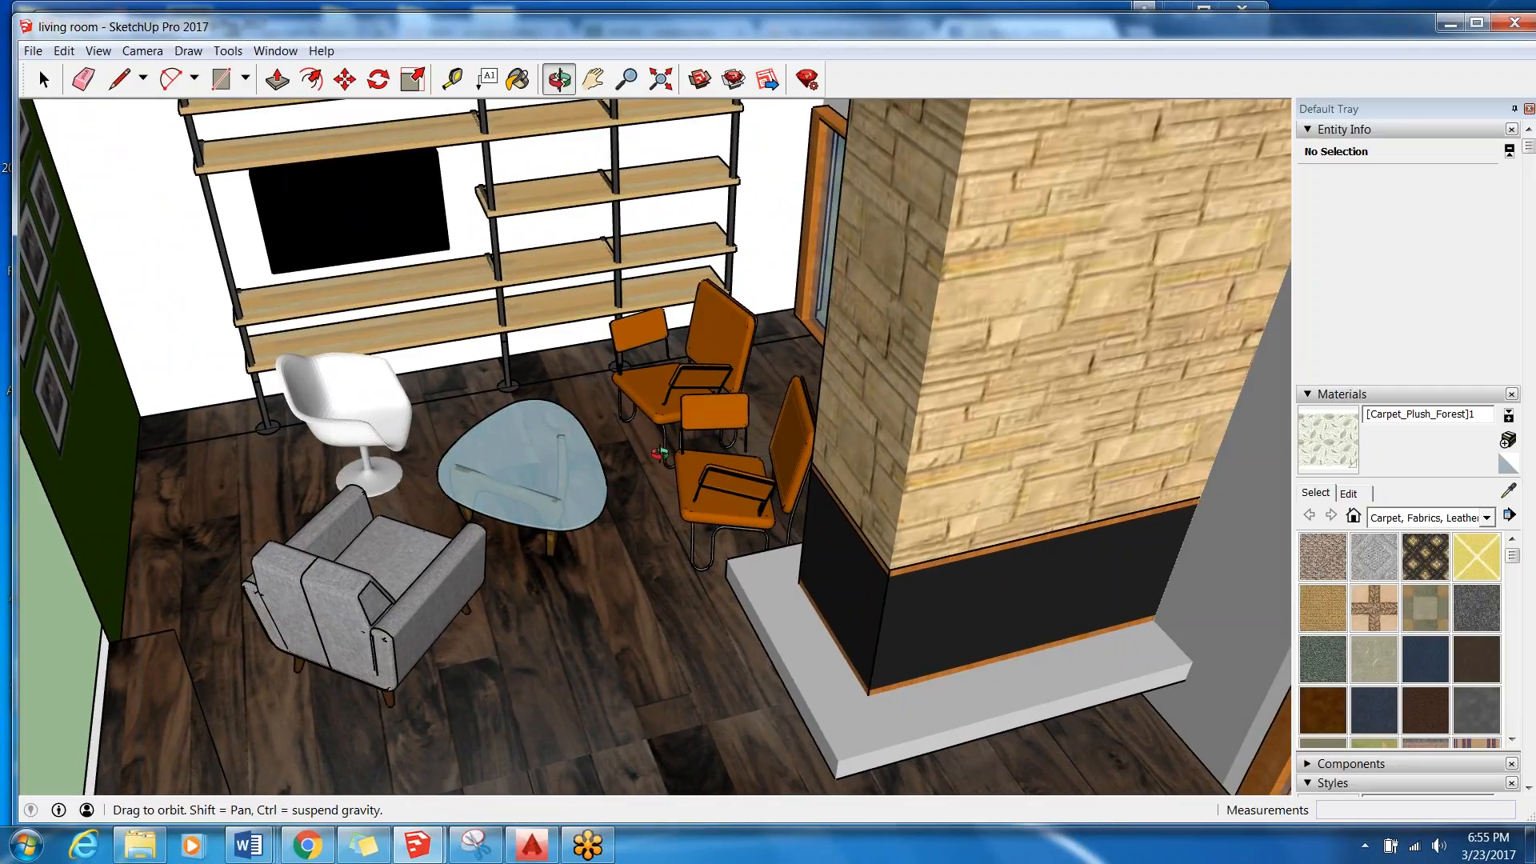
key("space")
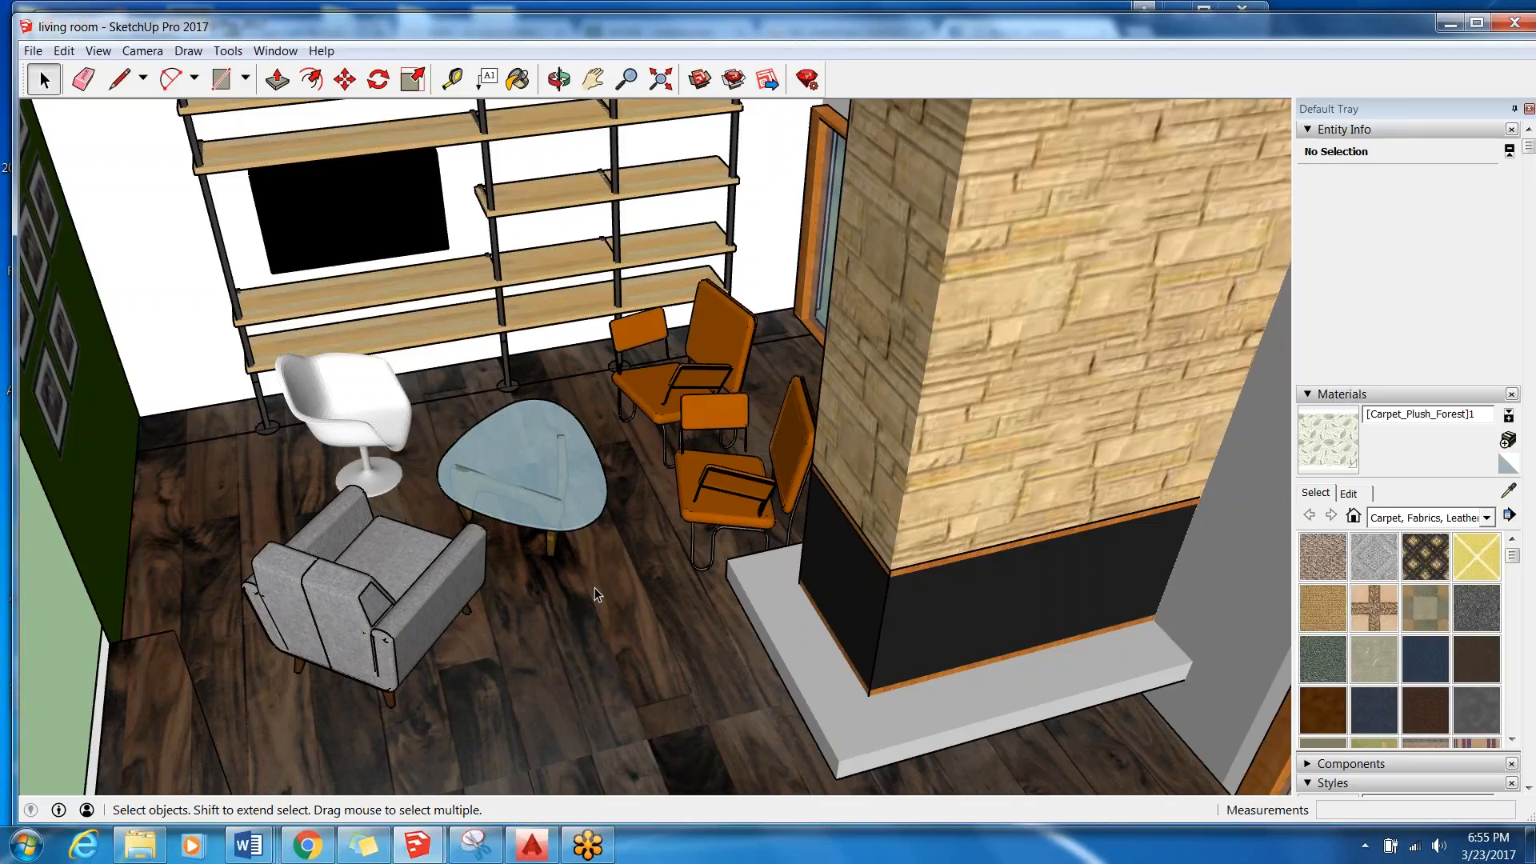
scroll(590, 591, "down", 10)
middle_click_drag(543, 477, 798, 492)
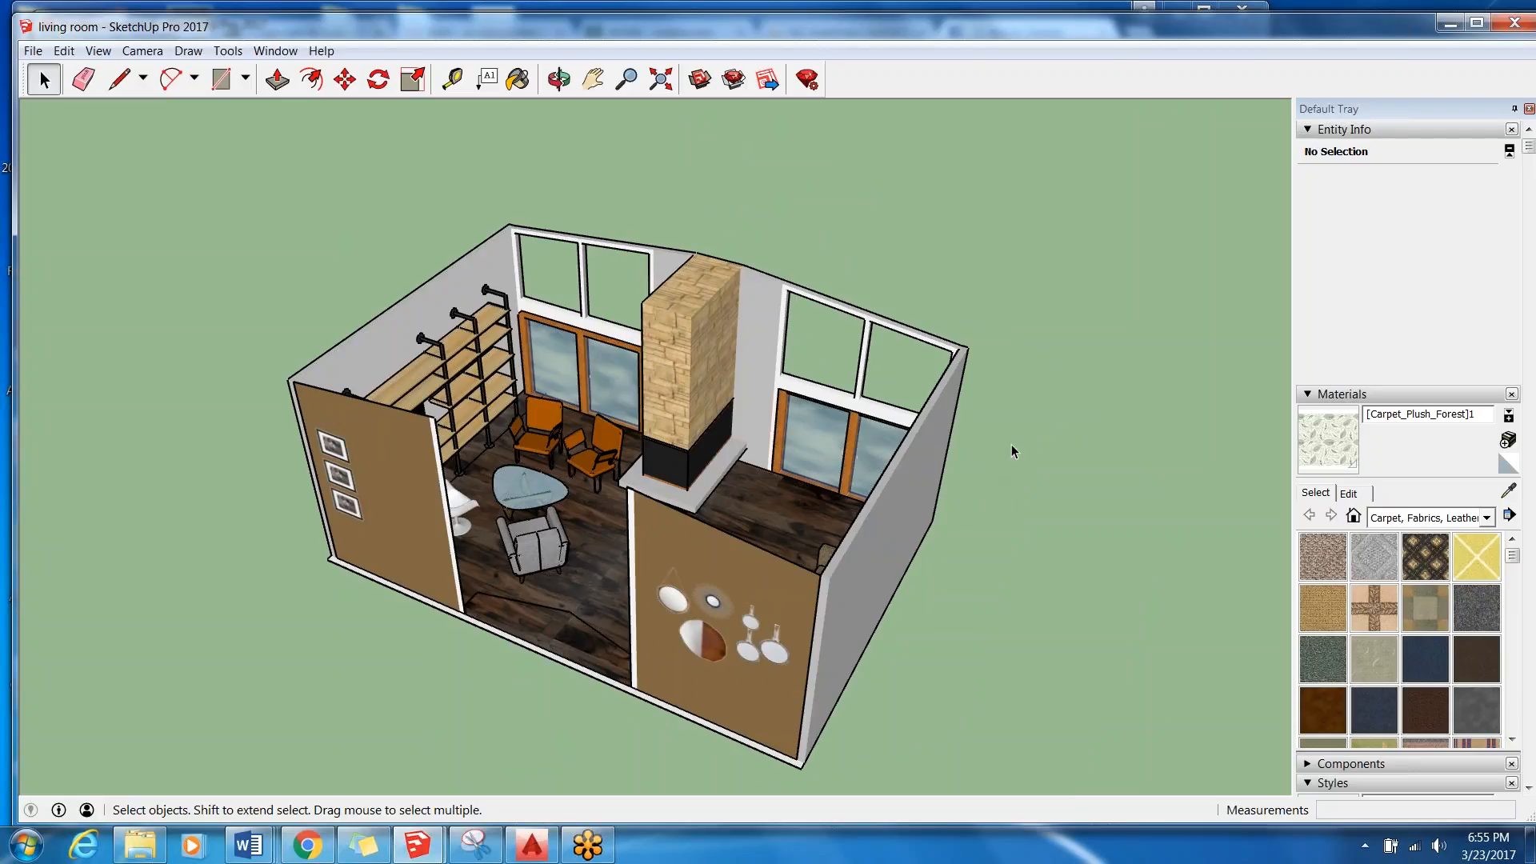
Examine the round, sunburst, rope-hung and wood-slice mirrors on the brown wall beside the room opening.
middle_click_drag(784, 442, 732, 290)
scroll(874, 436, "up", 5)
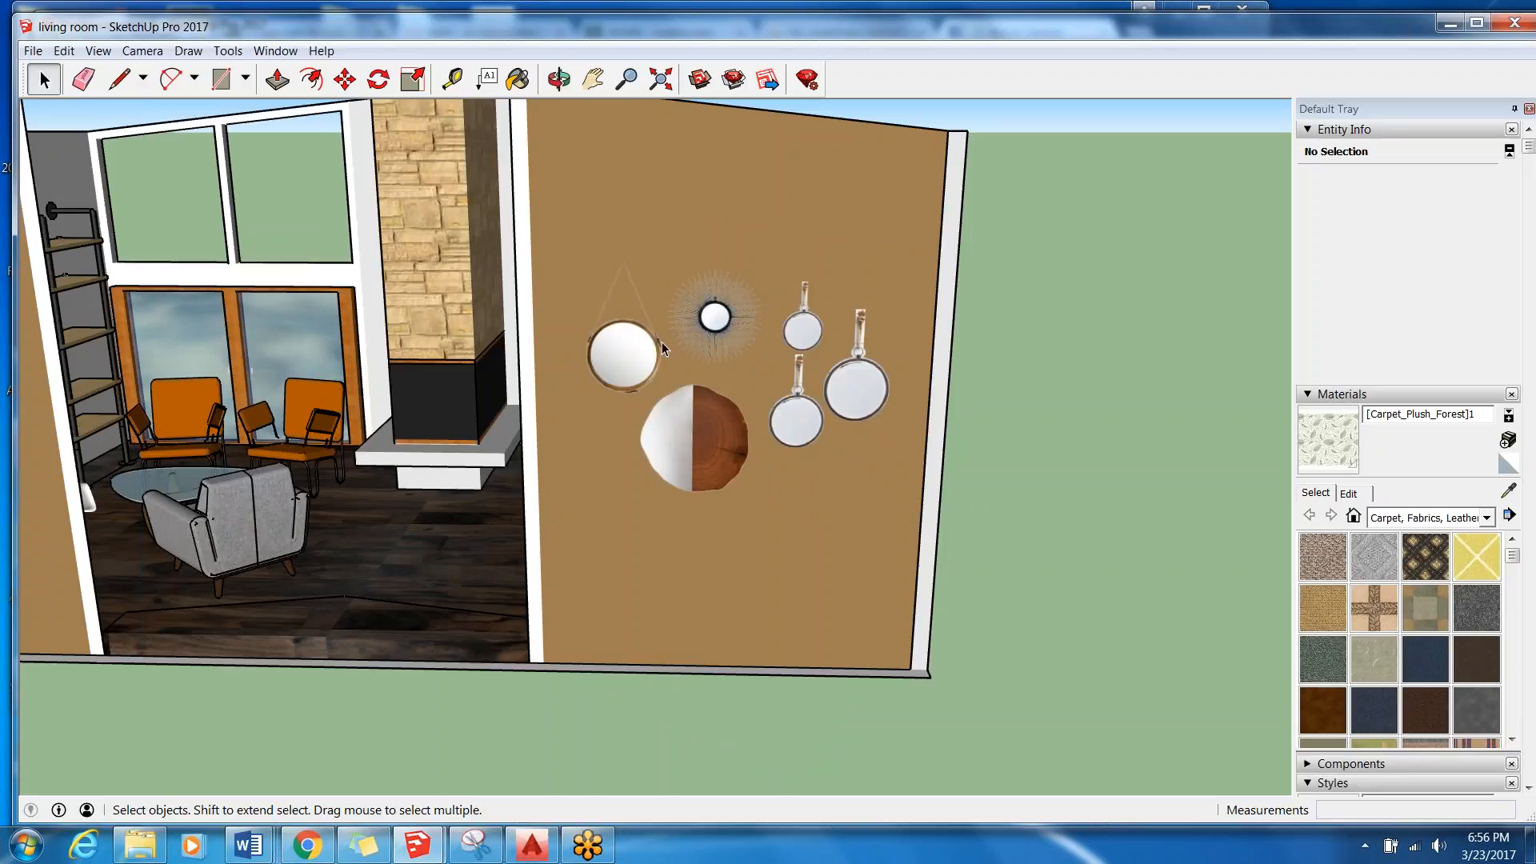
scroll(872, 344, "up", 8)
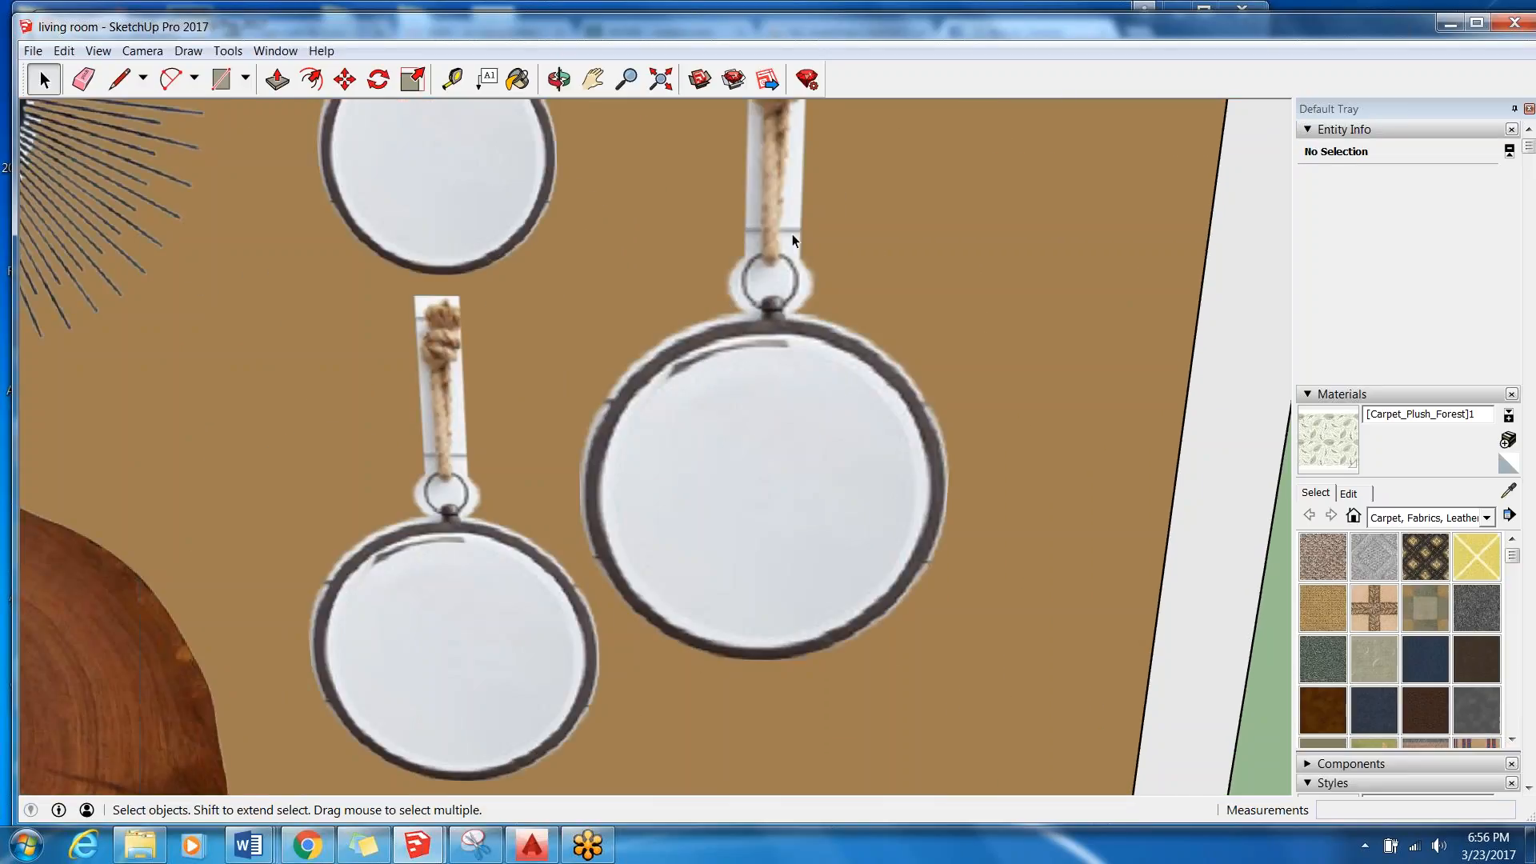
scroll(794, 240, "down", 5)
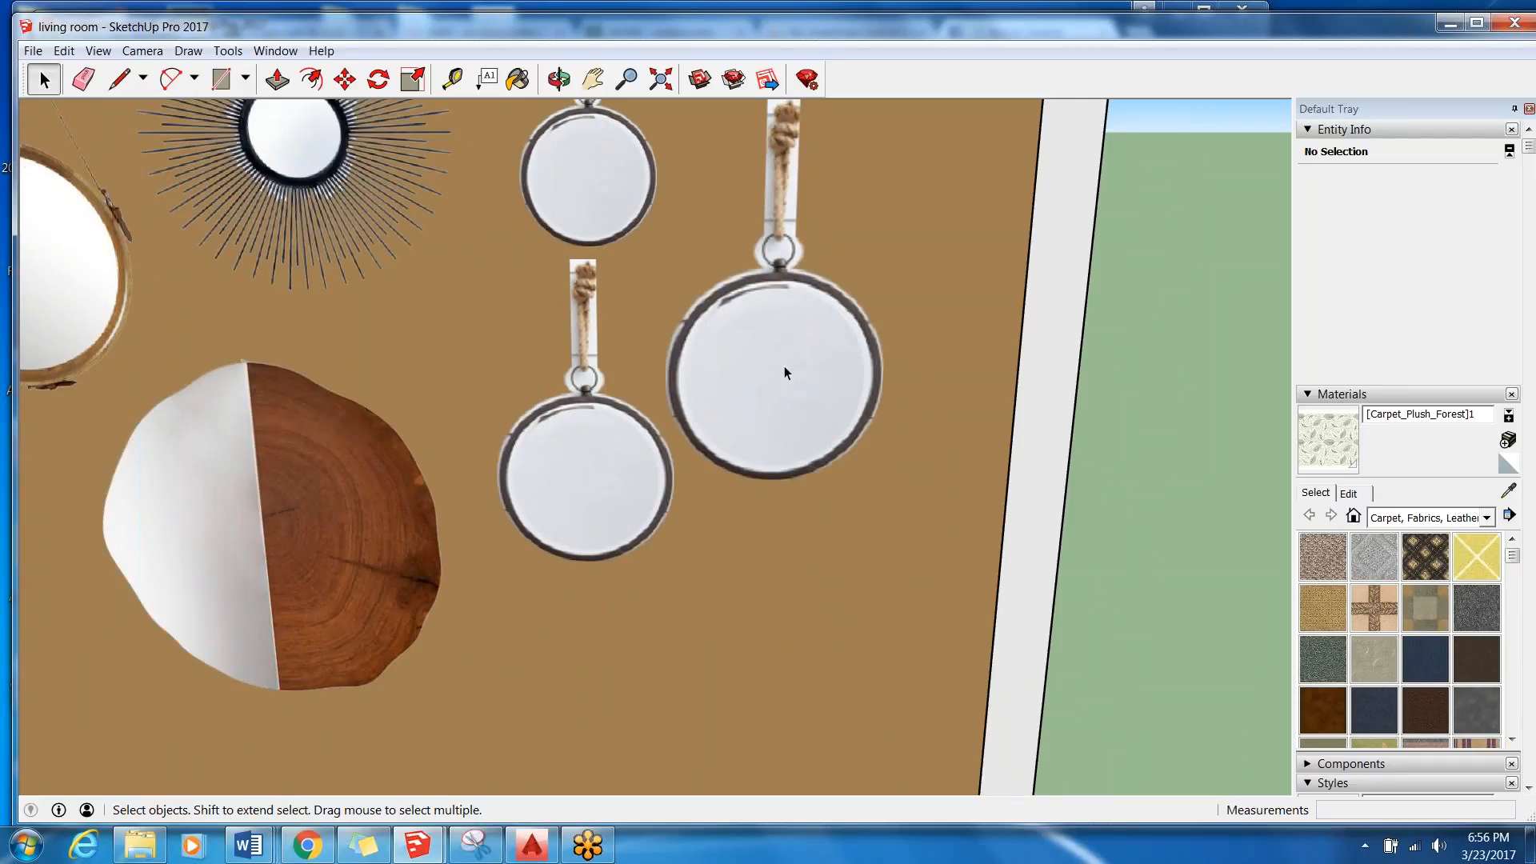
scroll(760, 396, "down", 4)
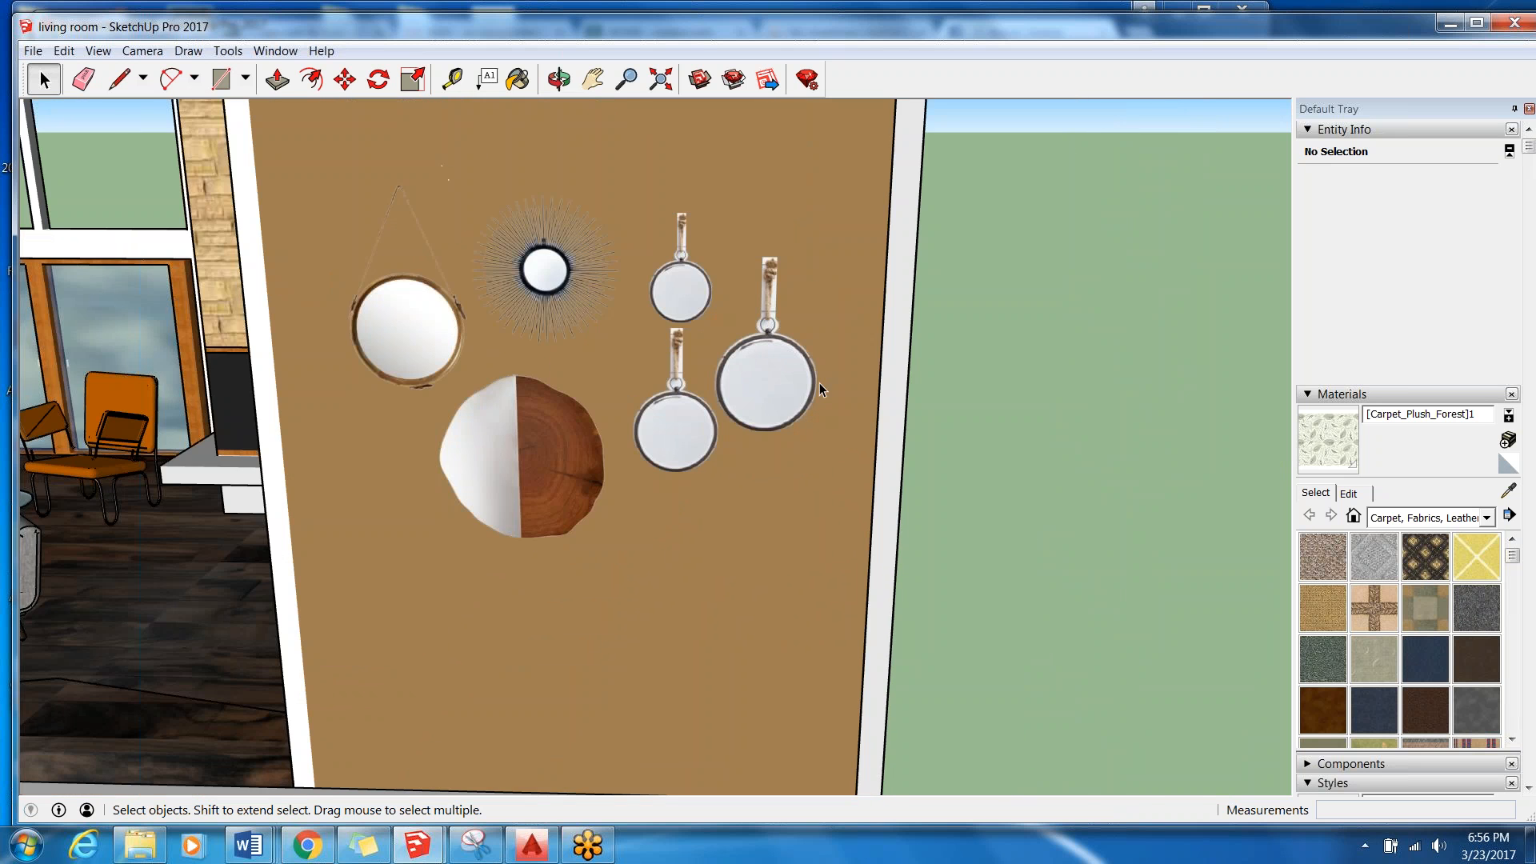
scroll(516, 461, "up", 3)
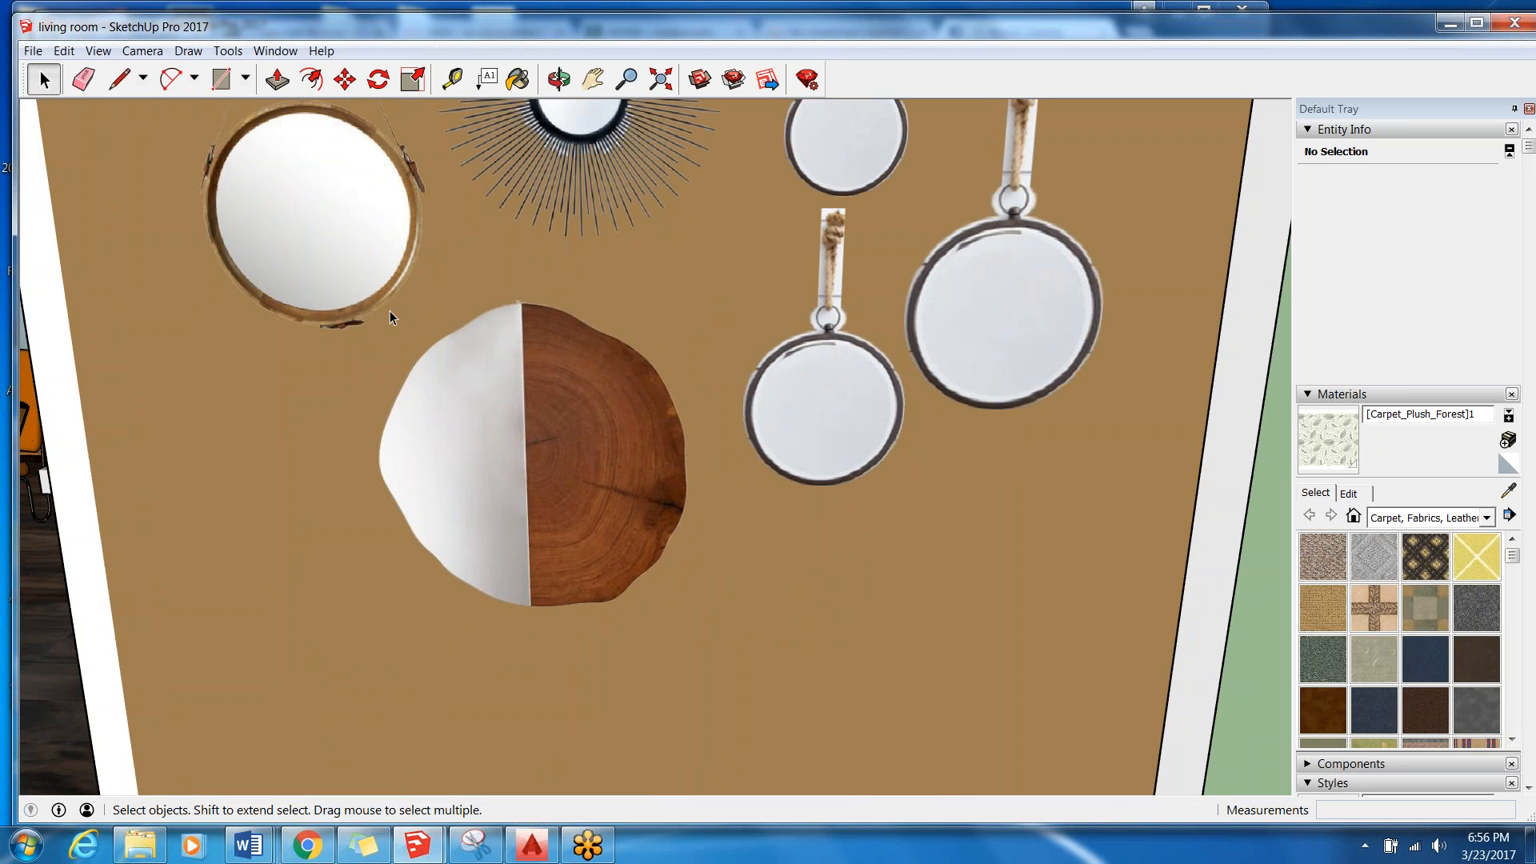
View the living room from above, taking in the framed photo wall, the seating area and the mirror wall.
scroll(628, 506, "down", 5)
middle_click_drag(400, 308, 631, 337)
scroll(974, 316, "down", 5)
scroll(821, 270, "up", 1)
middle_click_drag(832, 270, 1264, 520)
scroll(695, 410, "up", 3)
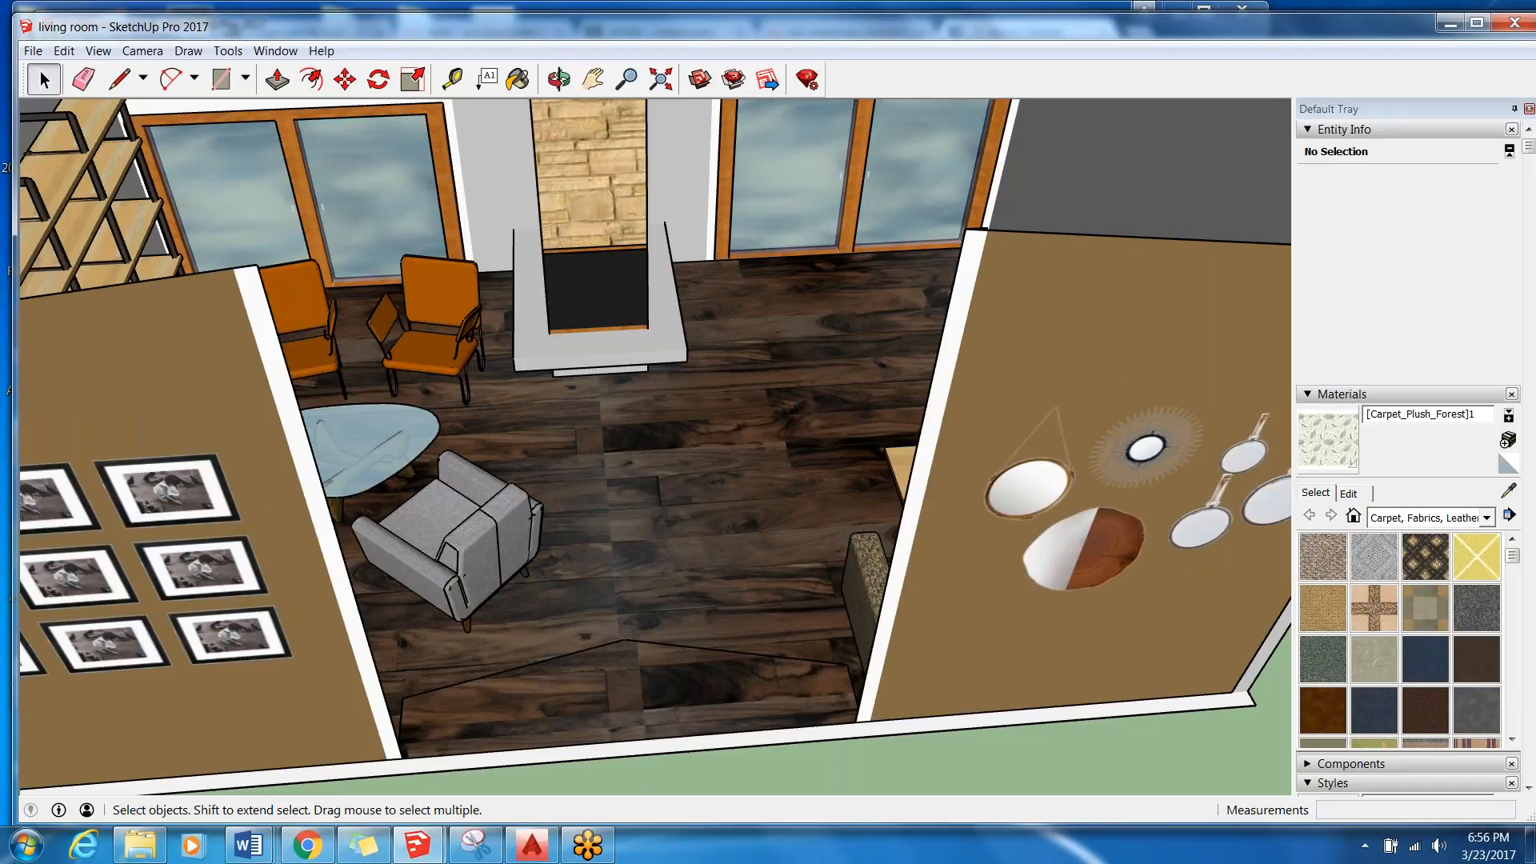
Minimize the living room model, view the Poolhouse-week 9 model's front from another angle, and close that model.
left_click_drag(1445, 30, 1448, 31)
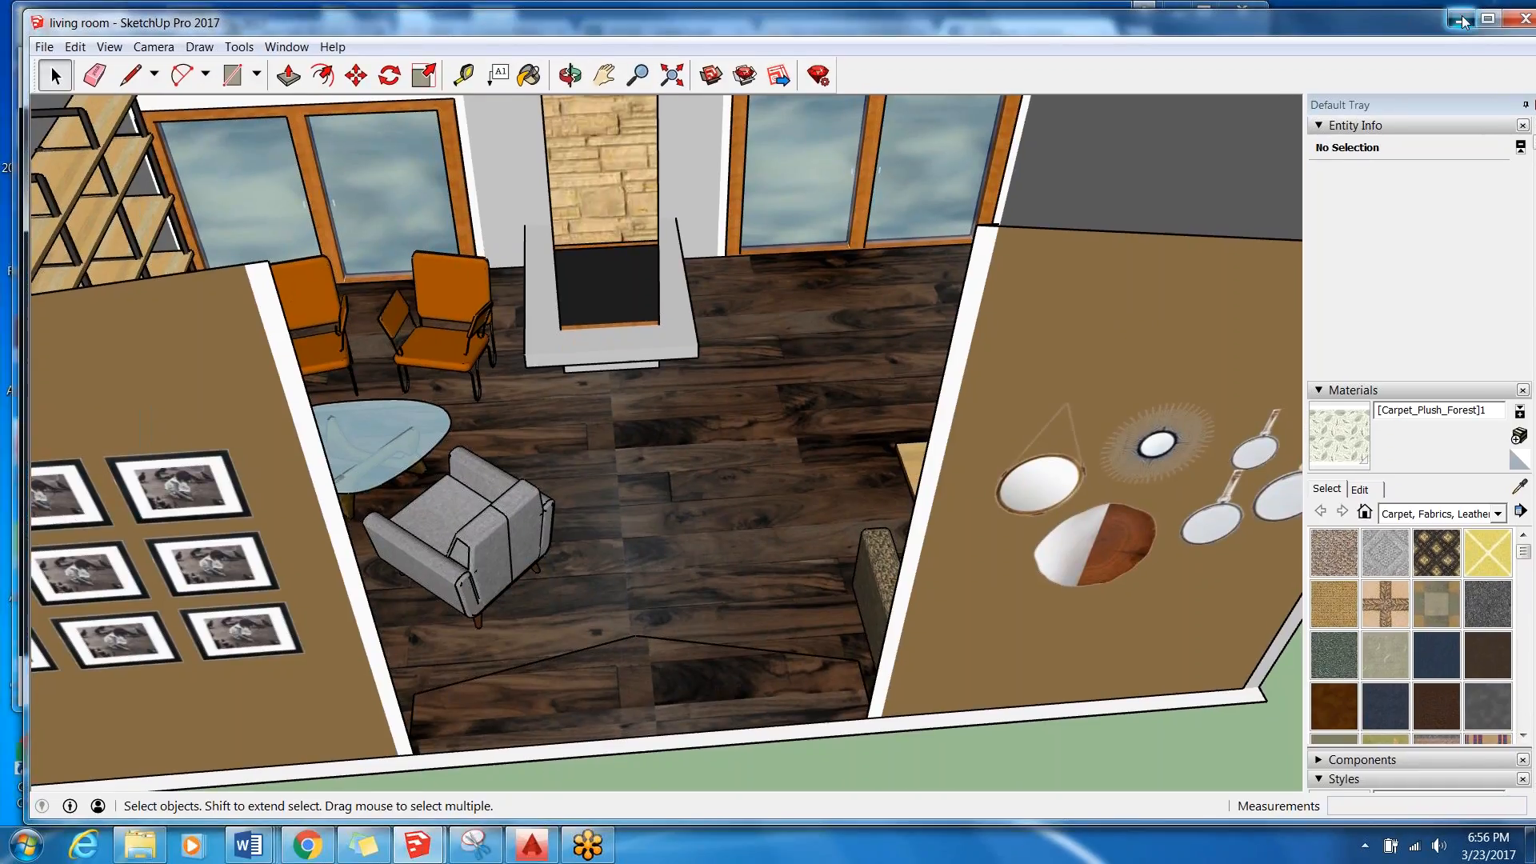
left_click(1453, 25)
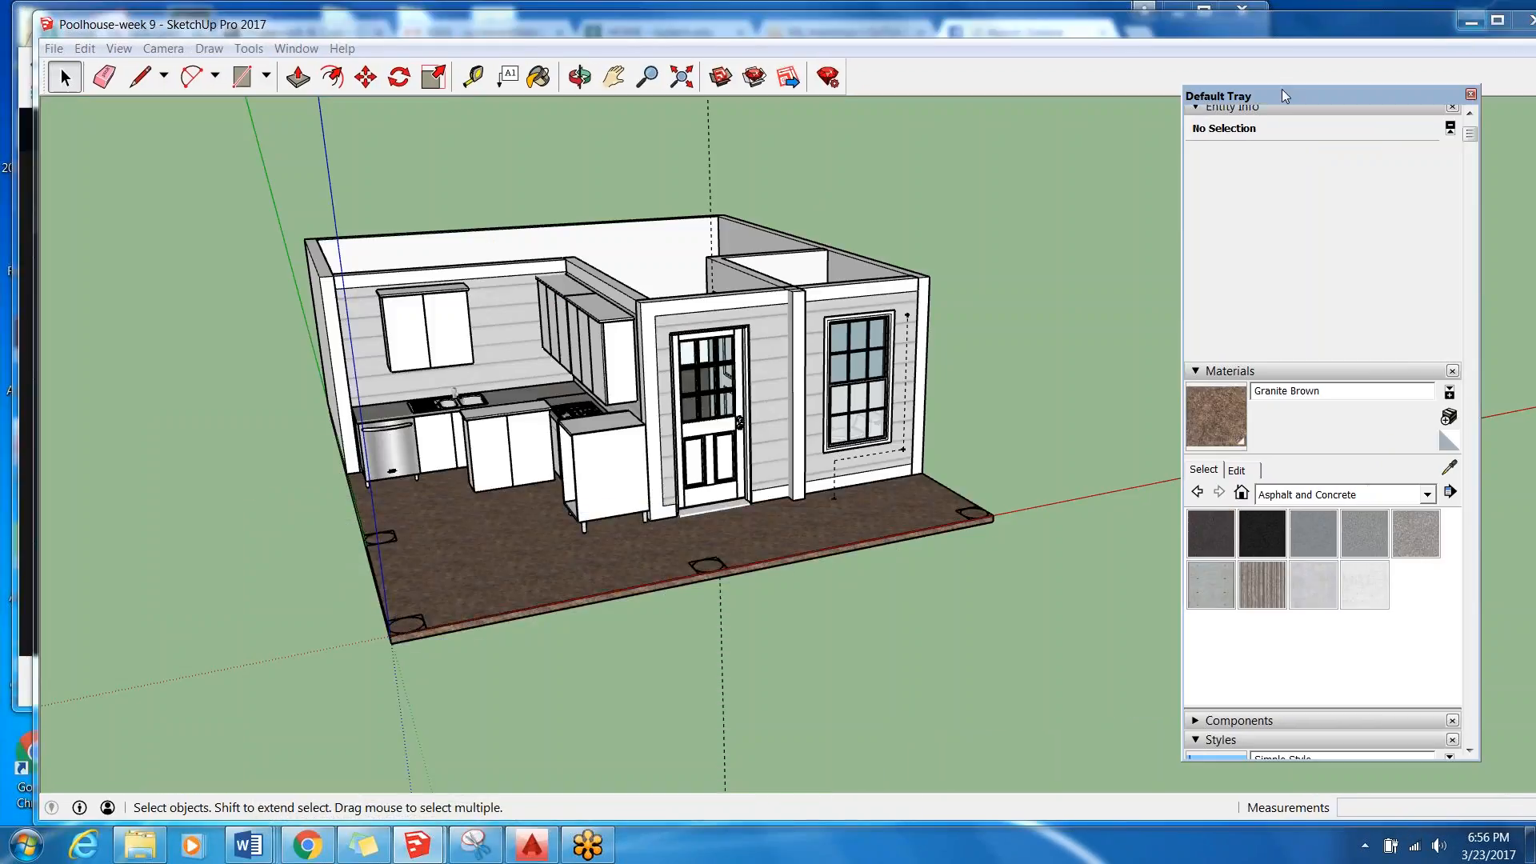
middle_click_drag(994, 298, 888, 599)
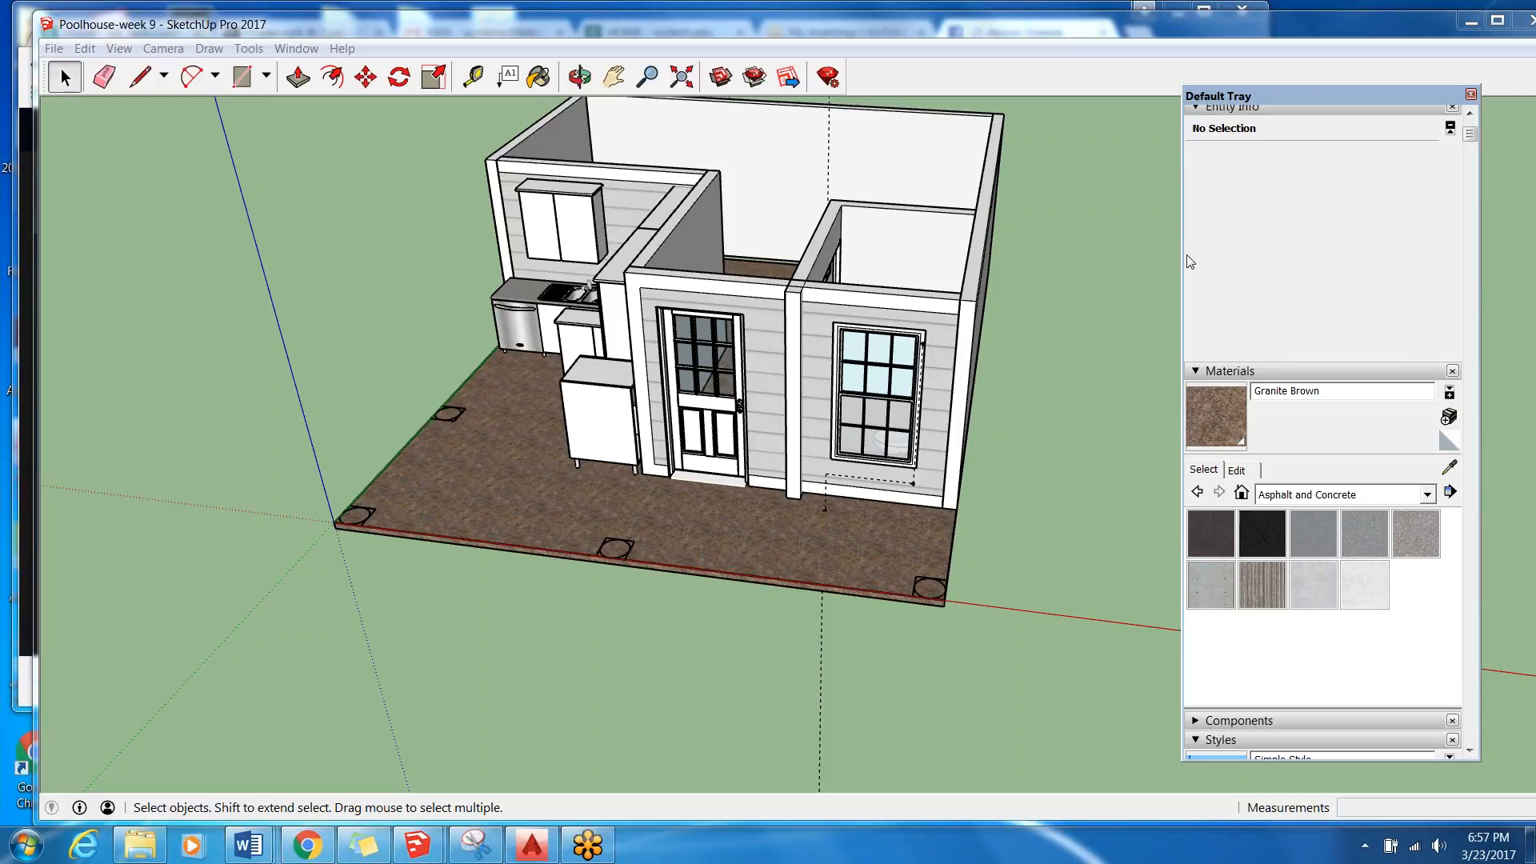
left_click_drag(1415, 34, 1255, 40)
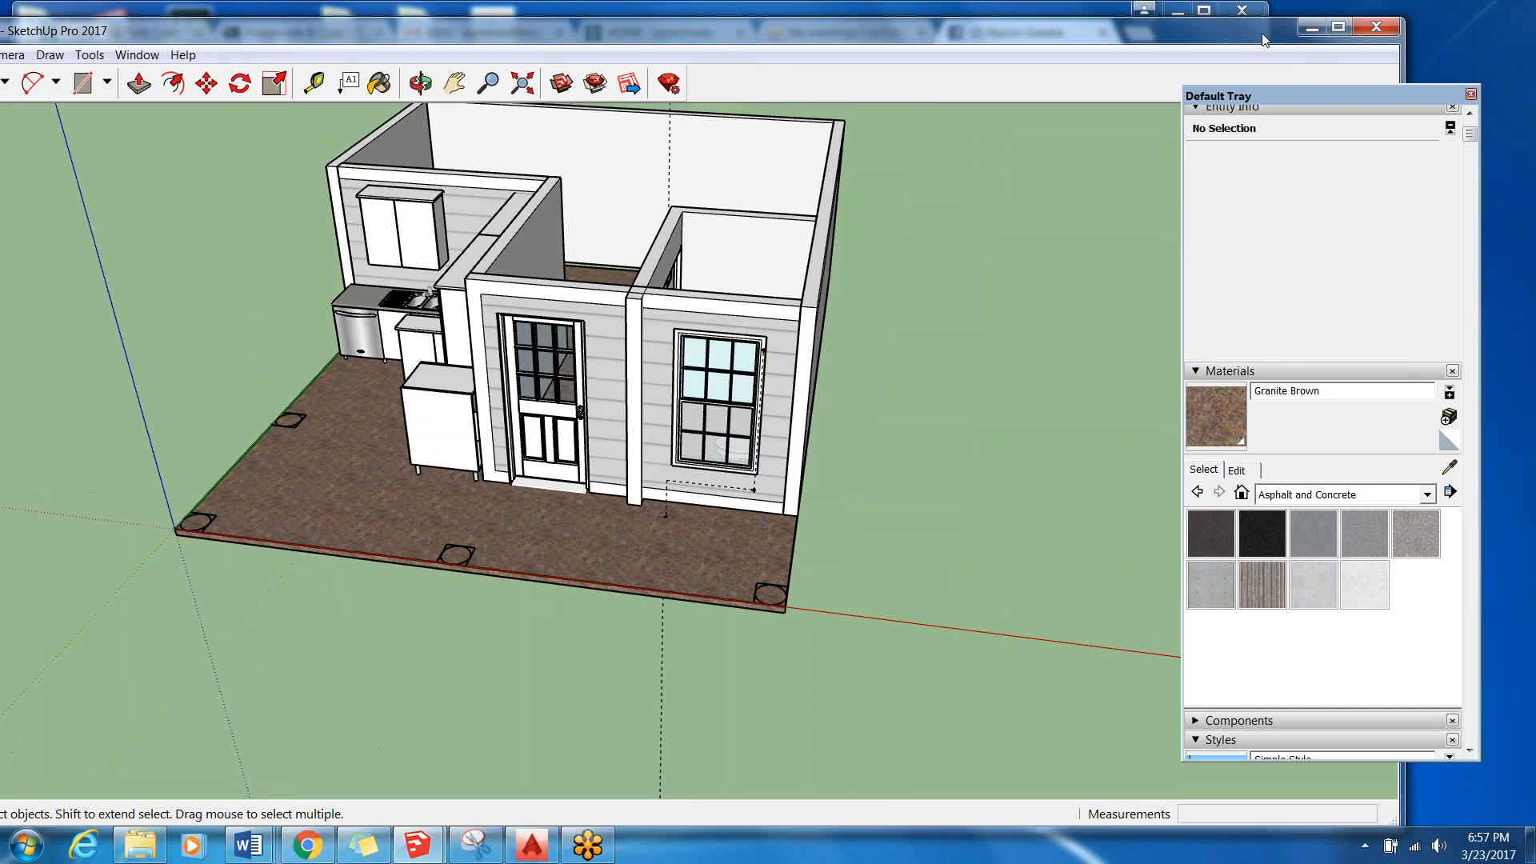
left_click(1376, 26)
left_click(652, 478)
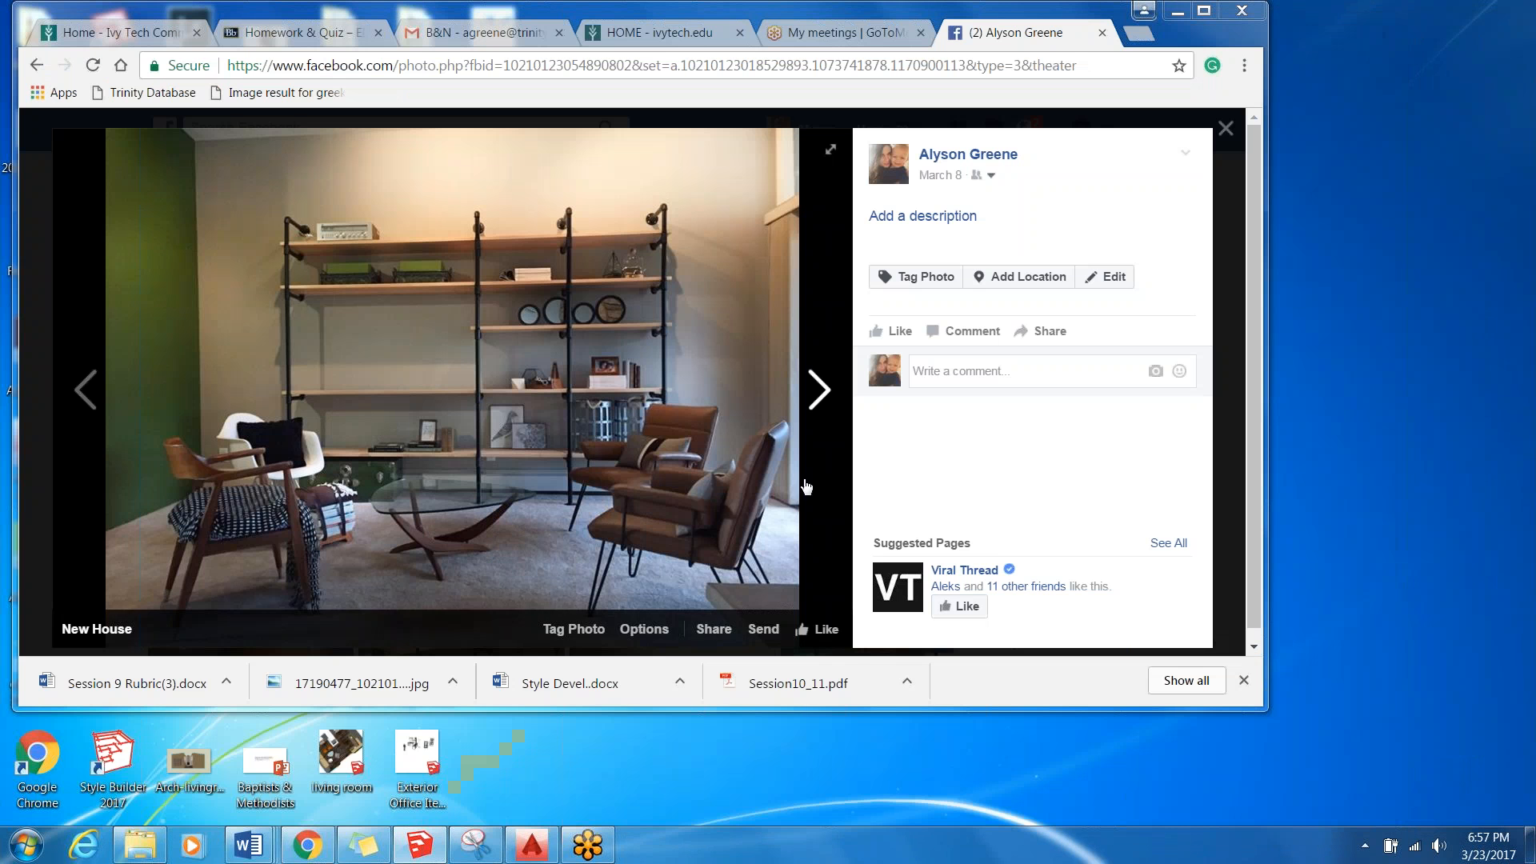
Open the course's Announcements in Chrome and read the printing and color items under "More of a reminder for me".
left_click(1177, 10)
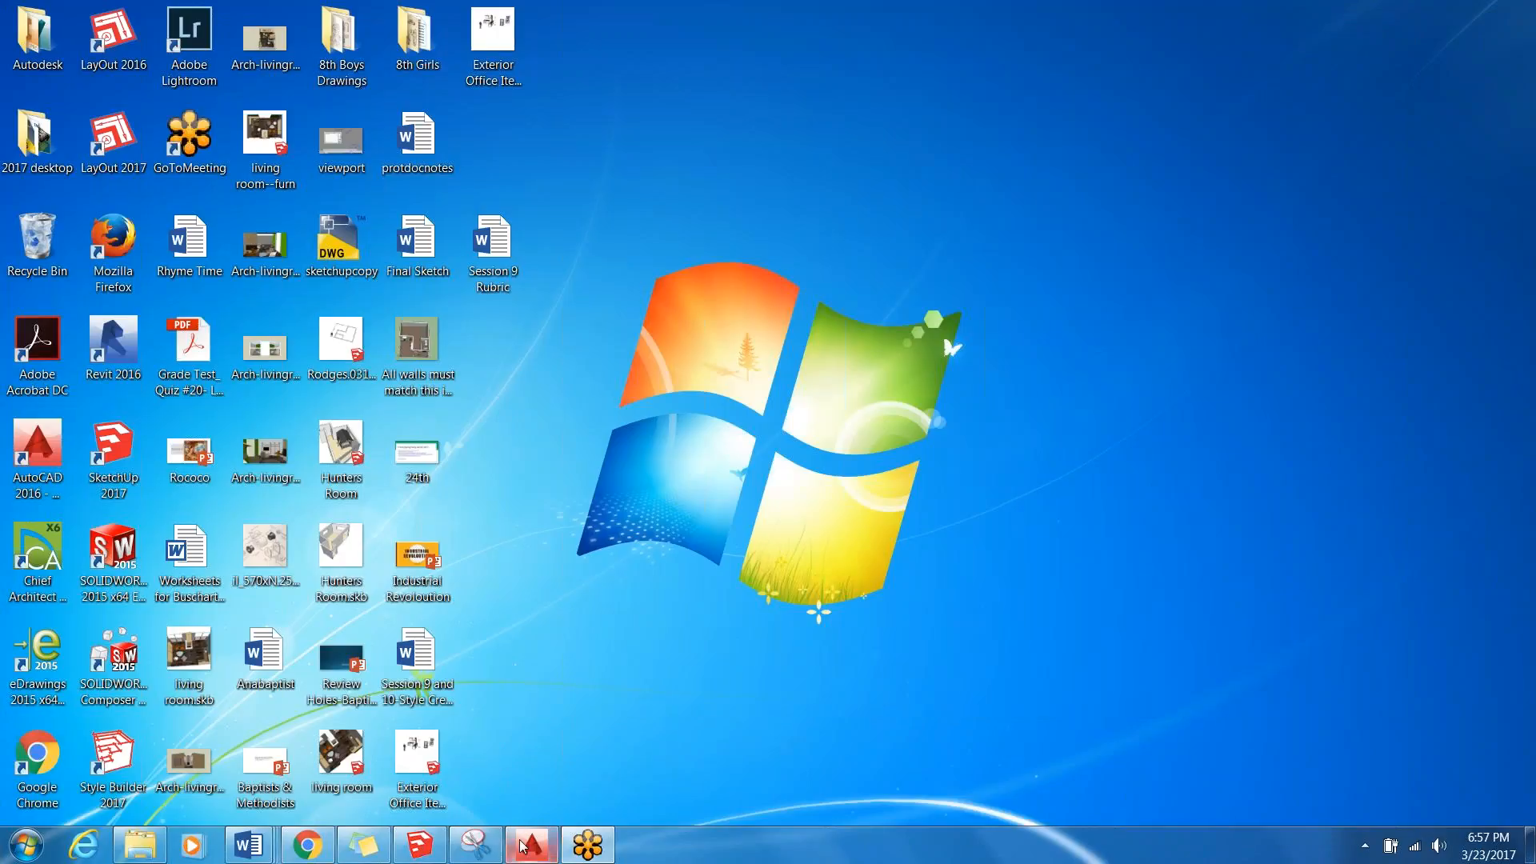
left_click(308, 845)
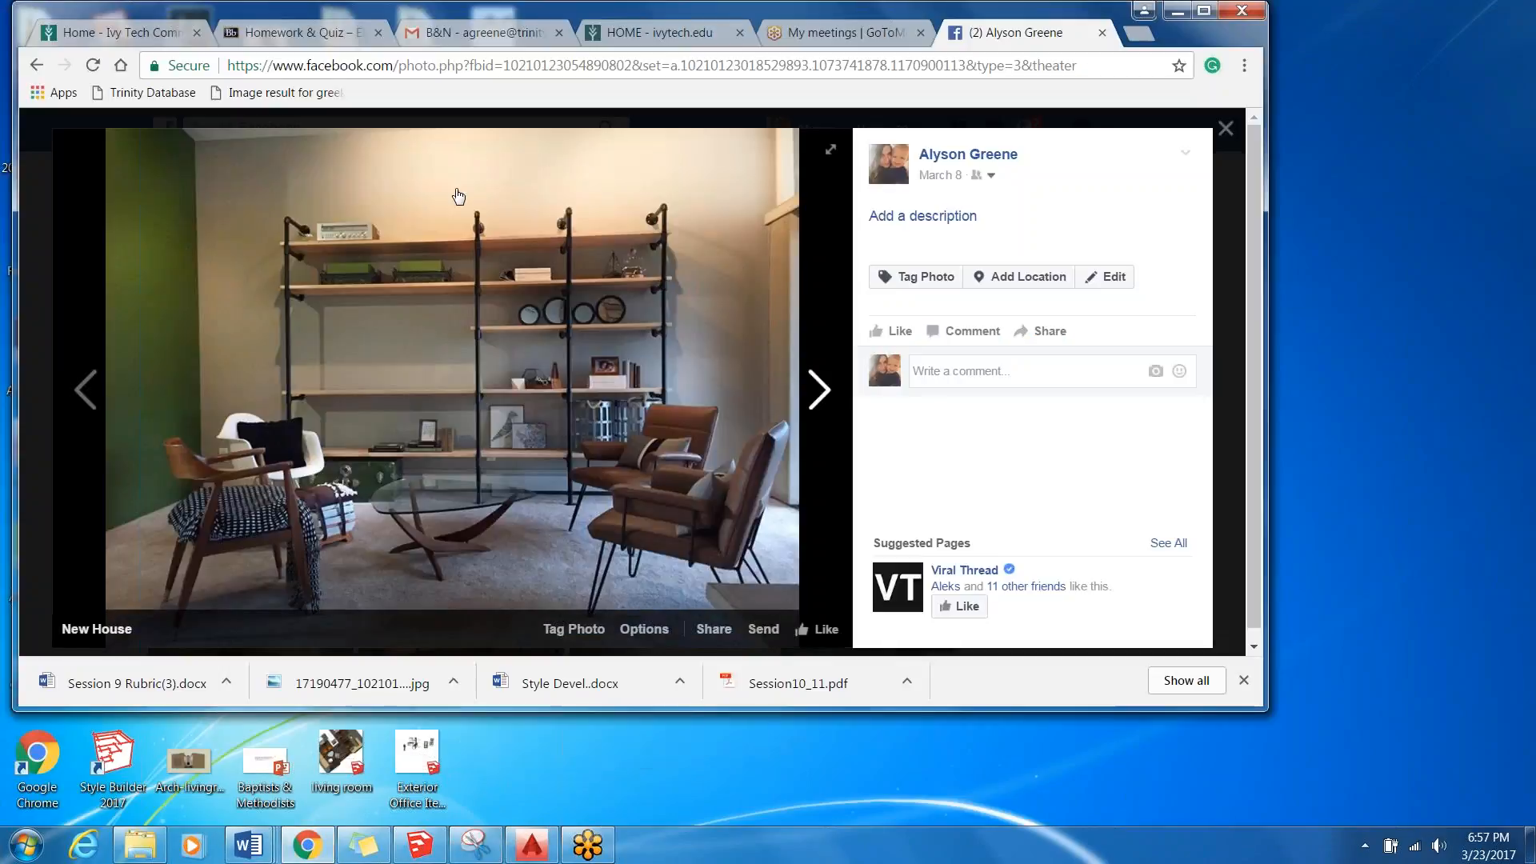
left_click(324, 32)
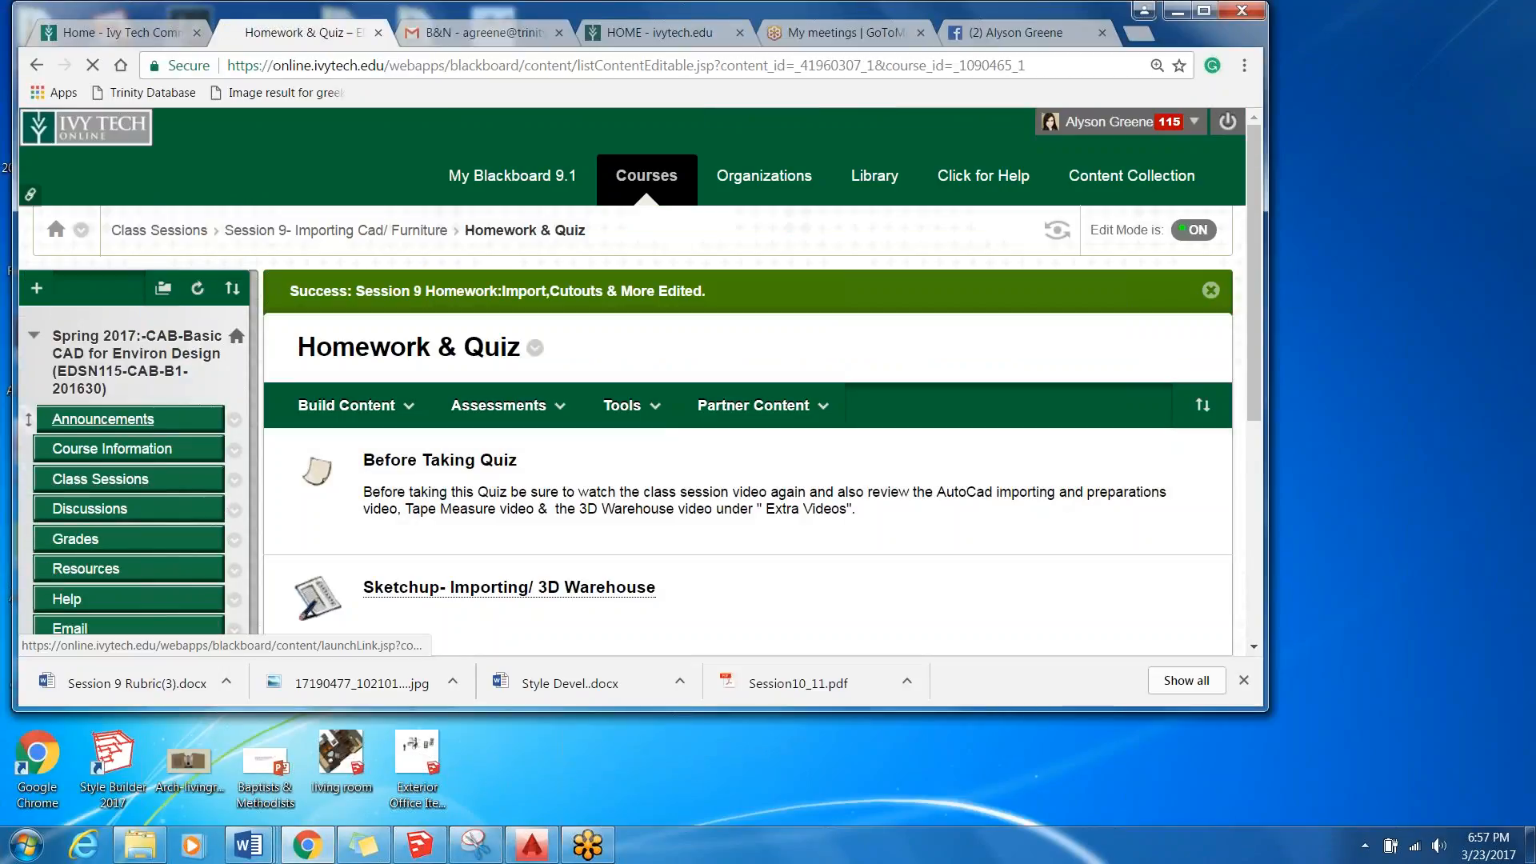
left_click(103, 419)
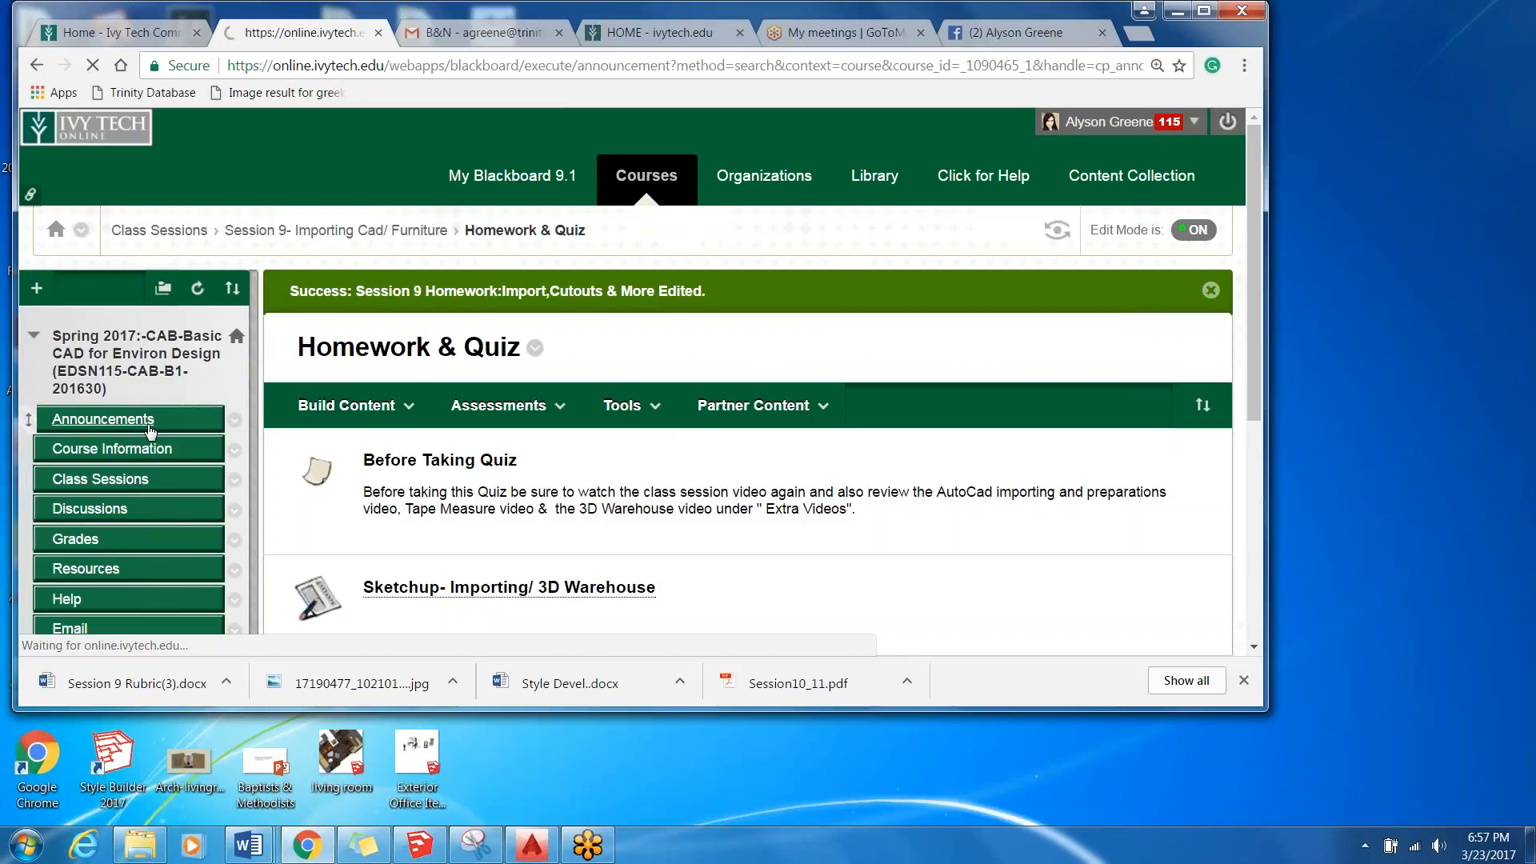
scroll(586, 487, "down", 7)
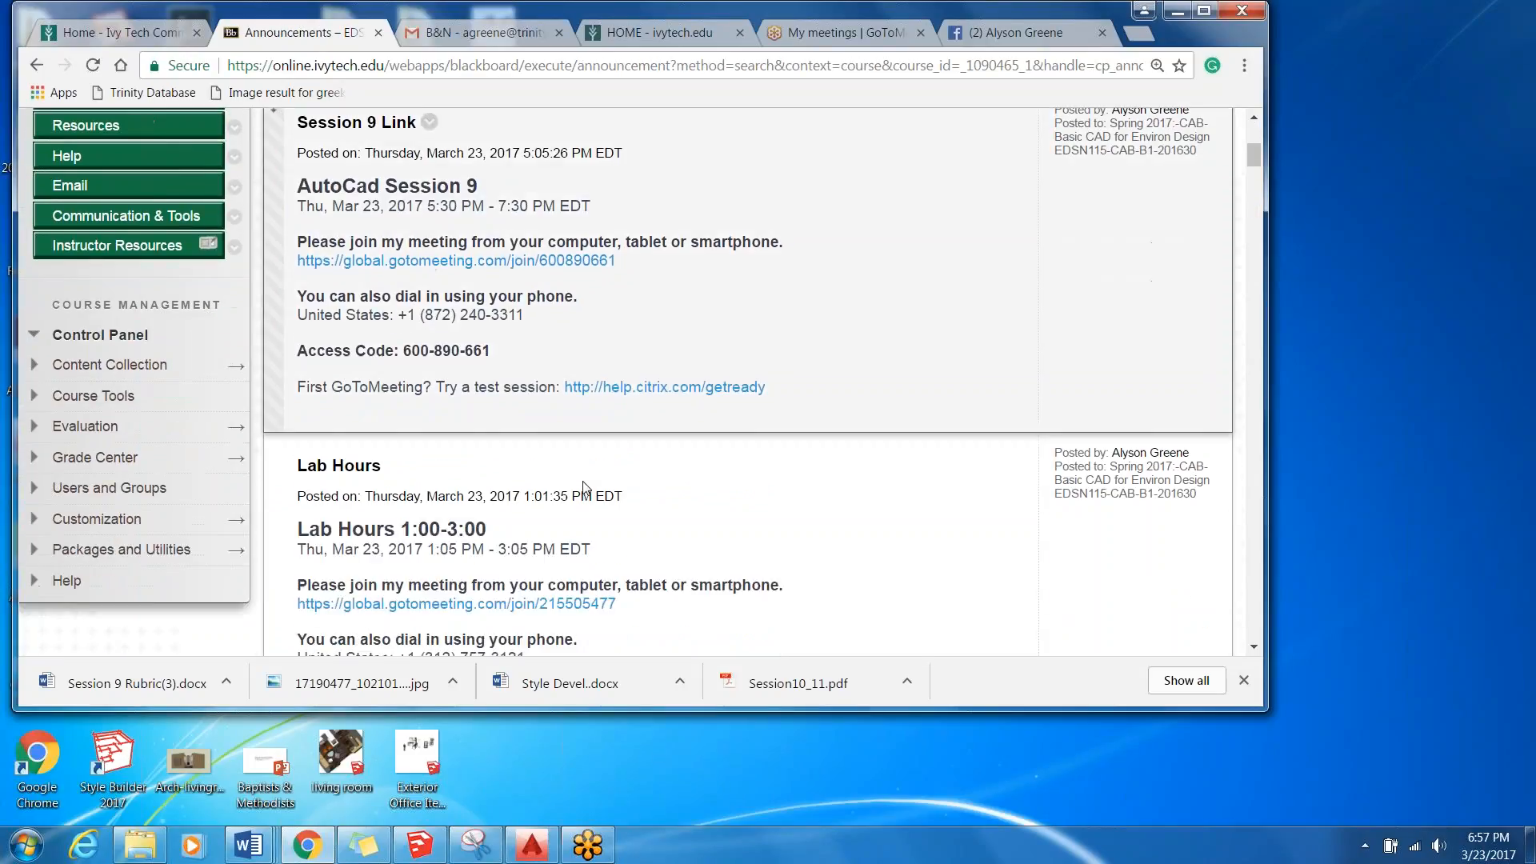
scroll(587, 487, "down", 2)
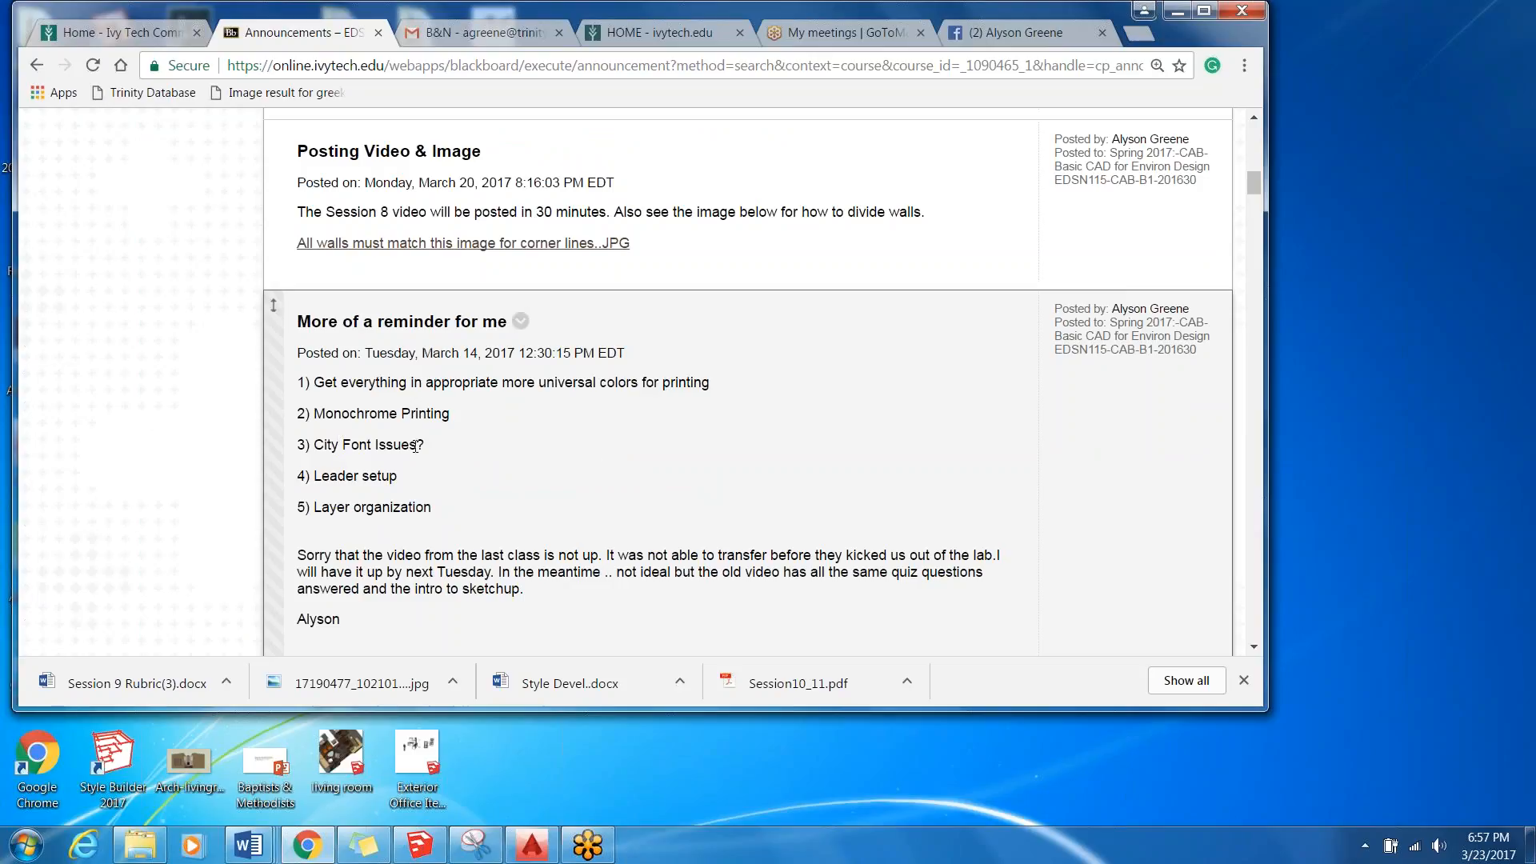
mouse_move(424, 447)
left_mouse_down()
mouse_move(378, 444)
mouse_move(393, 447)
left_mouse_up()
Switch to the Out Building Core drawing in AutoCAD and color the vertical line and its side column red (205,32,39).
left_click(532, 844)
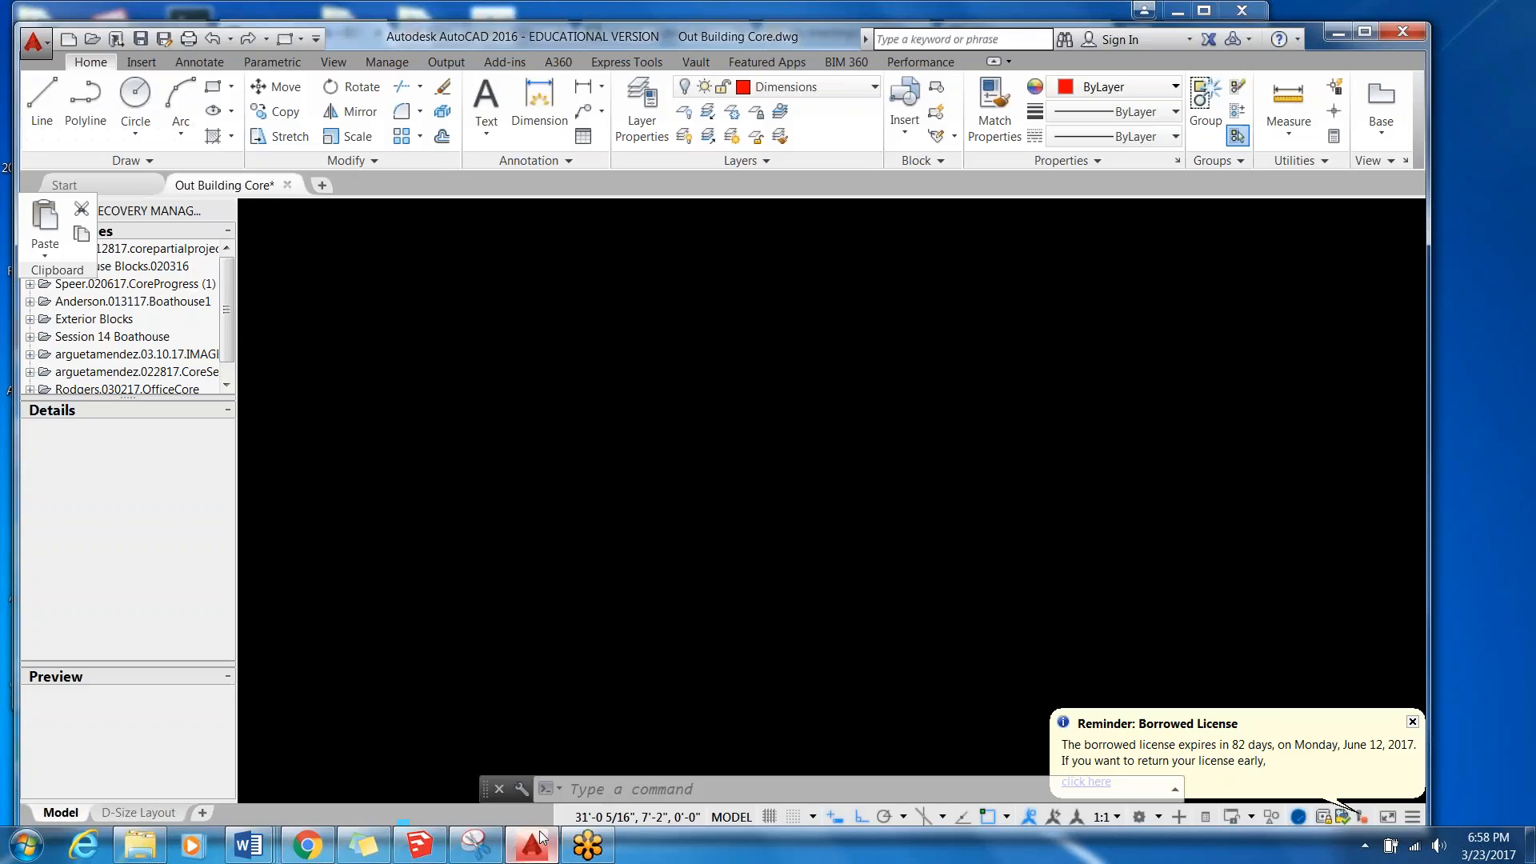
scroll(344, 336, "down", 4)
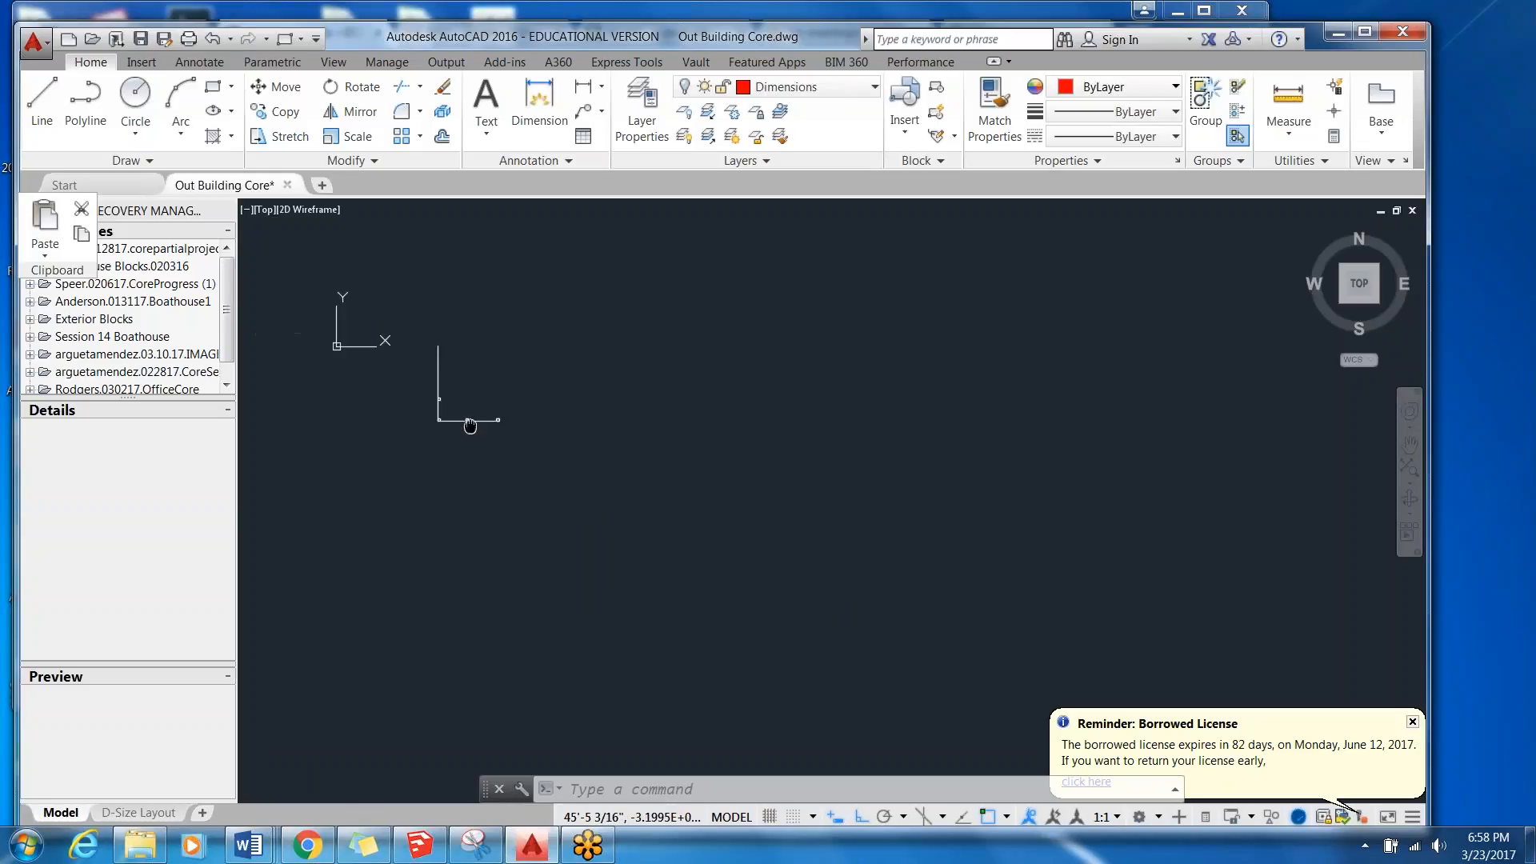
scroll(496, 416, "up", 5)
left_click(486, 372)
left_click(367, 470)
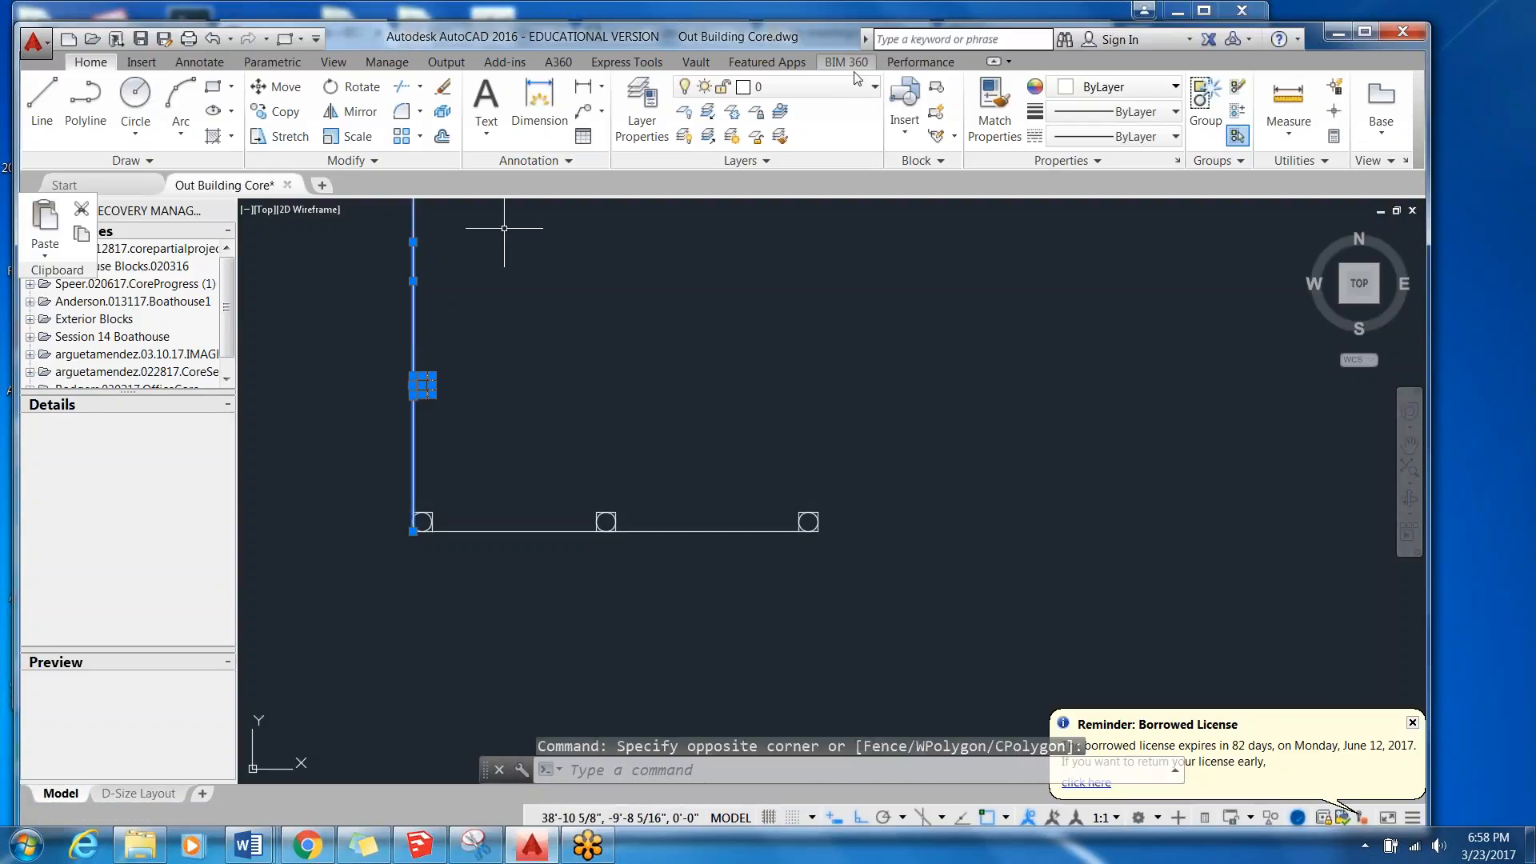
left_click(800, 86)
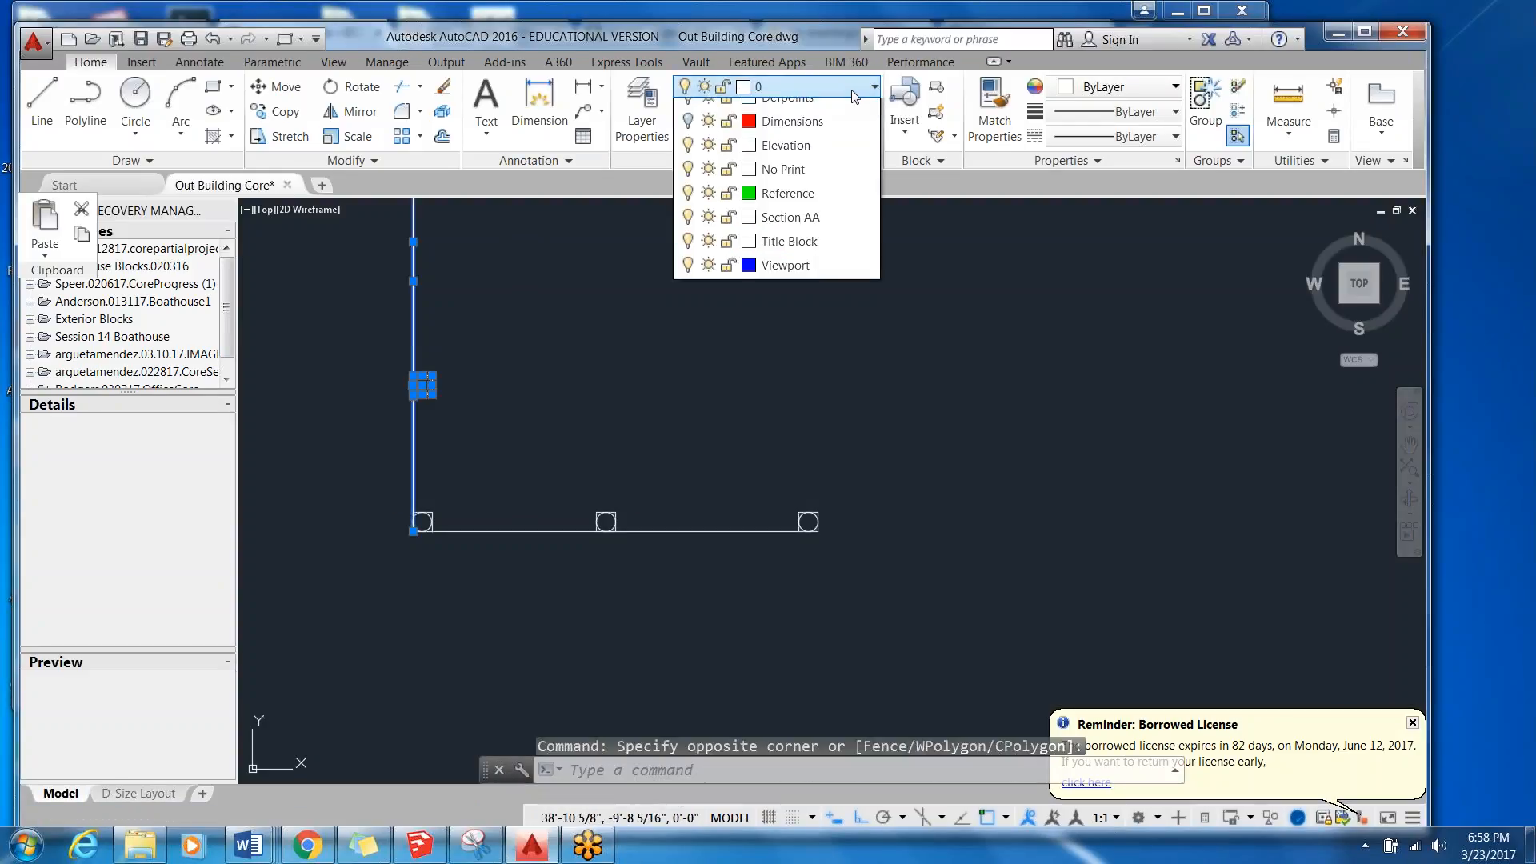
left_click(1155, 86)
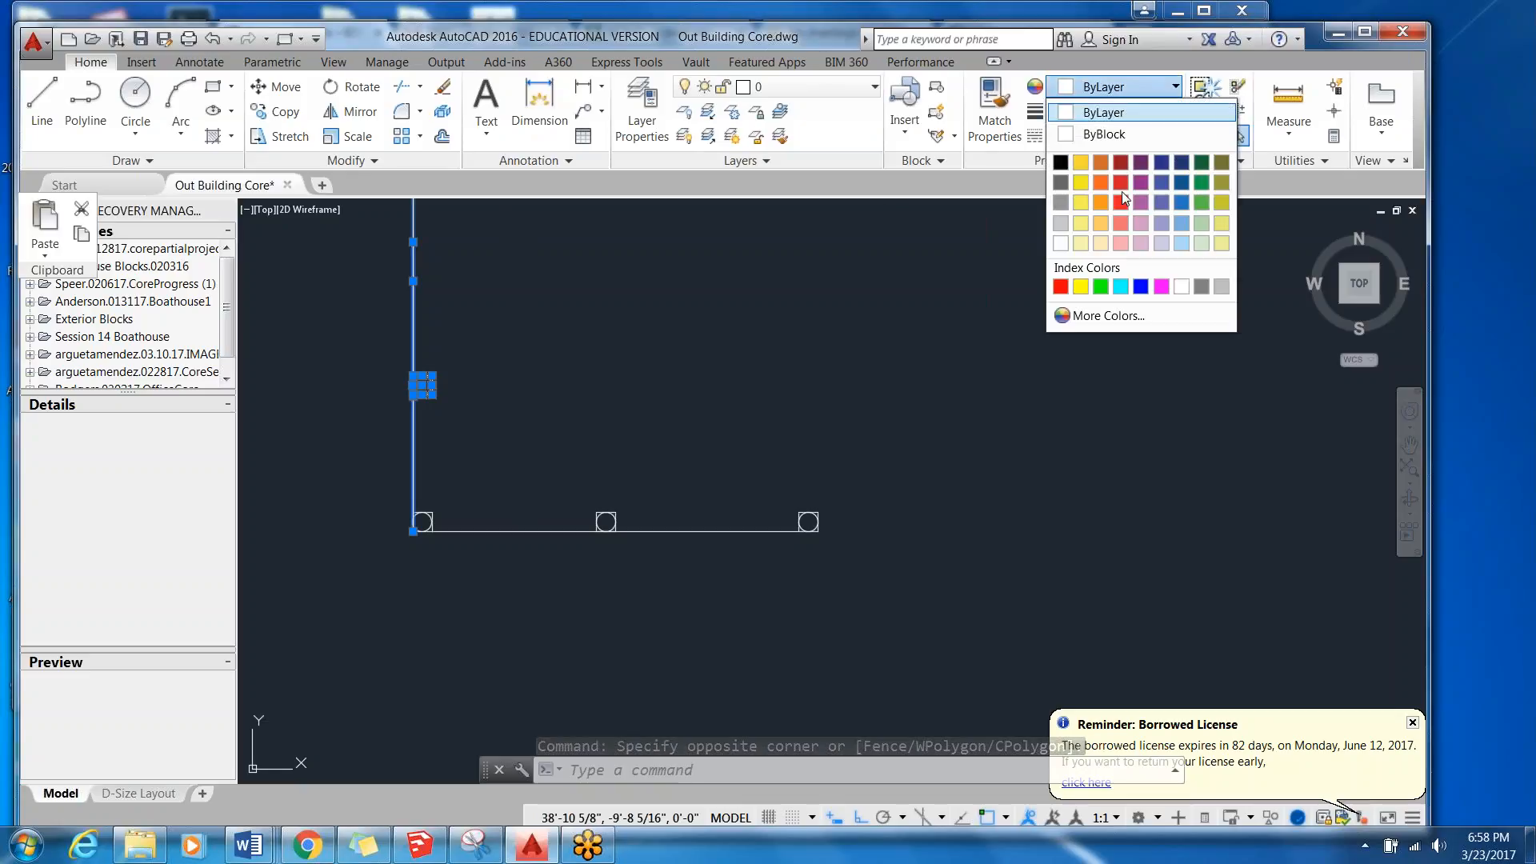
left_click(1121, 190)
Add the horizontal line and its far-end column to the selection and color everything selected purple (147,39,143).
left_click(898, 463)
left_click(774, 611)
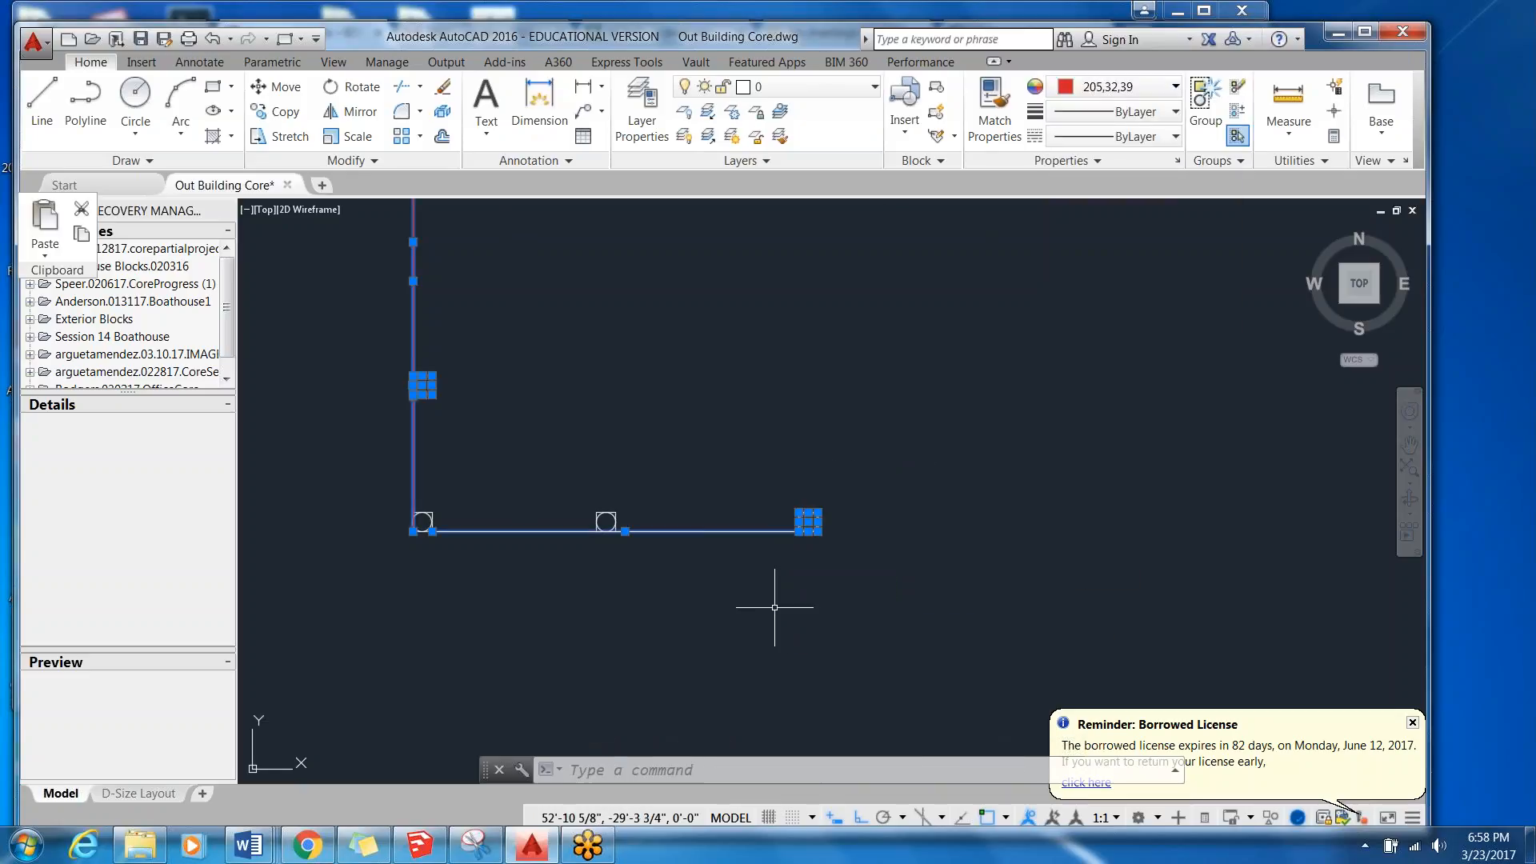
left_click(1151, 110)
left_click(1155, 86)
left_click(1155, 86)
left_click(1140, 183)
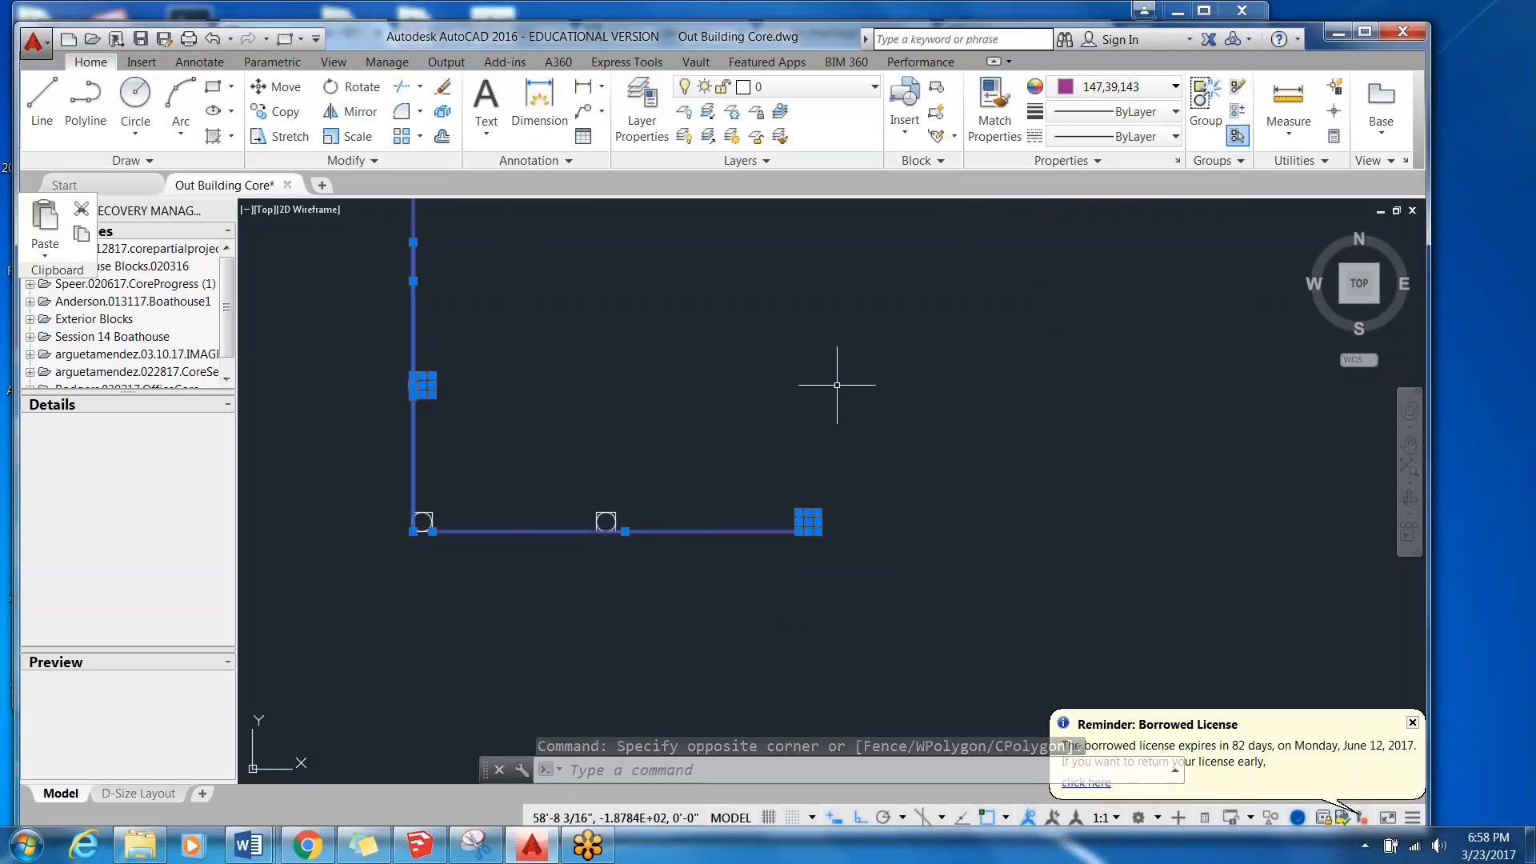
scroll(632, 520, "up", 3)
key("Escape")
Color the middle column on the horizontal line, its square and circle, dark green.
left_click(593, 442)
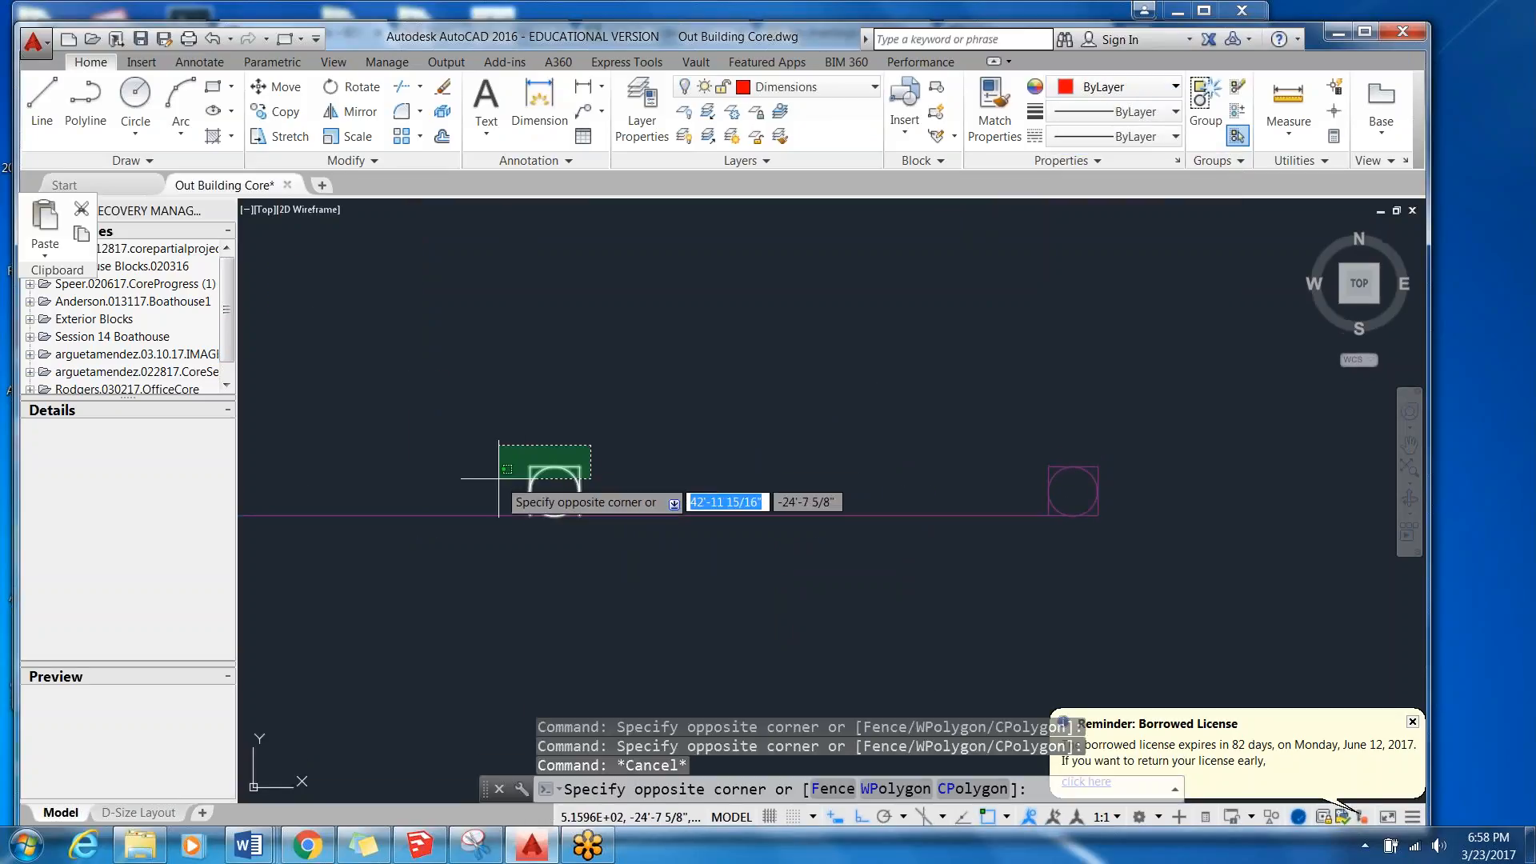
left_click(498, 478)
left_click(1157, 88)
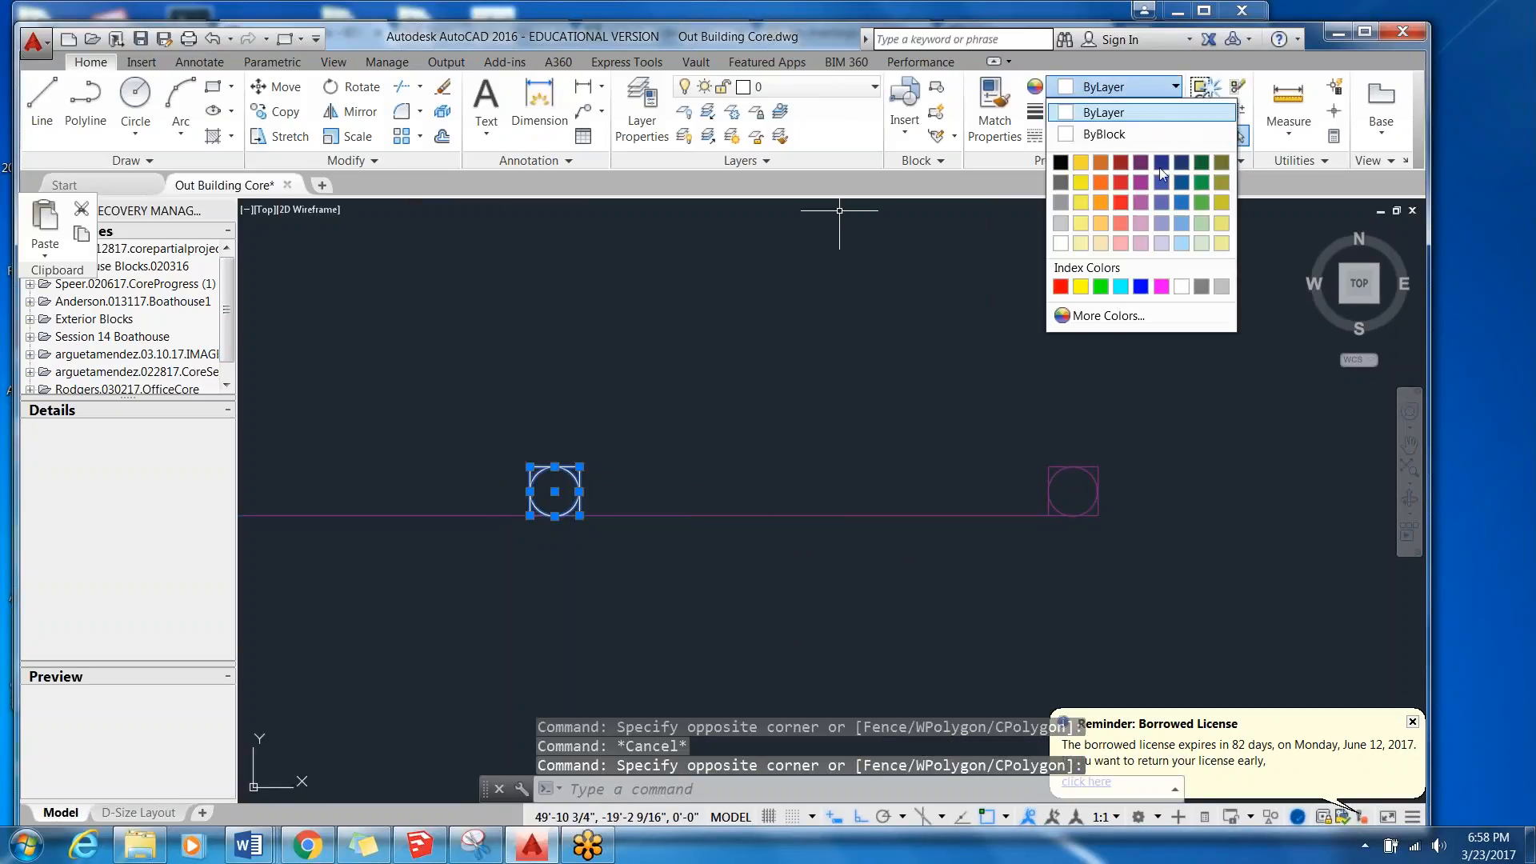
left_click(1198, 166)
key("Escape")
Open the D-Size Layout and check the recolored lines and columns on the sheet.
scroll(737, 436, "down", 5)
scroll(714, 440, "up", 4)
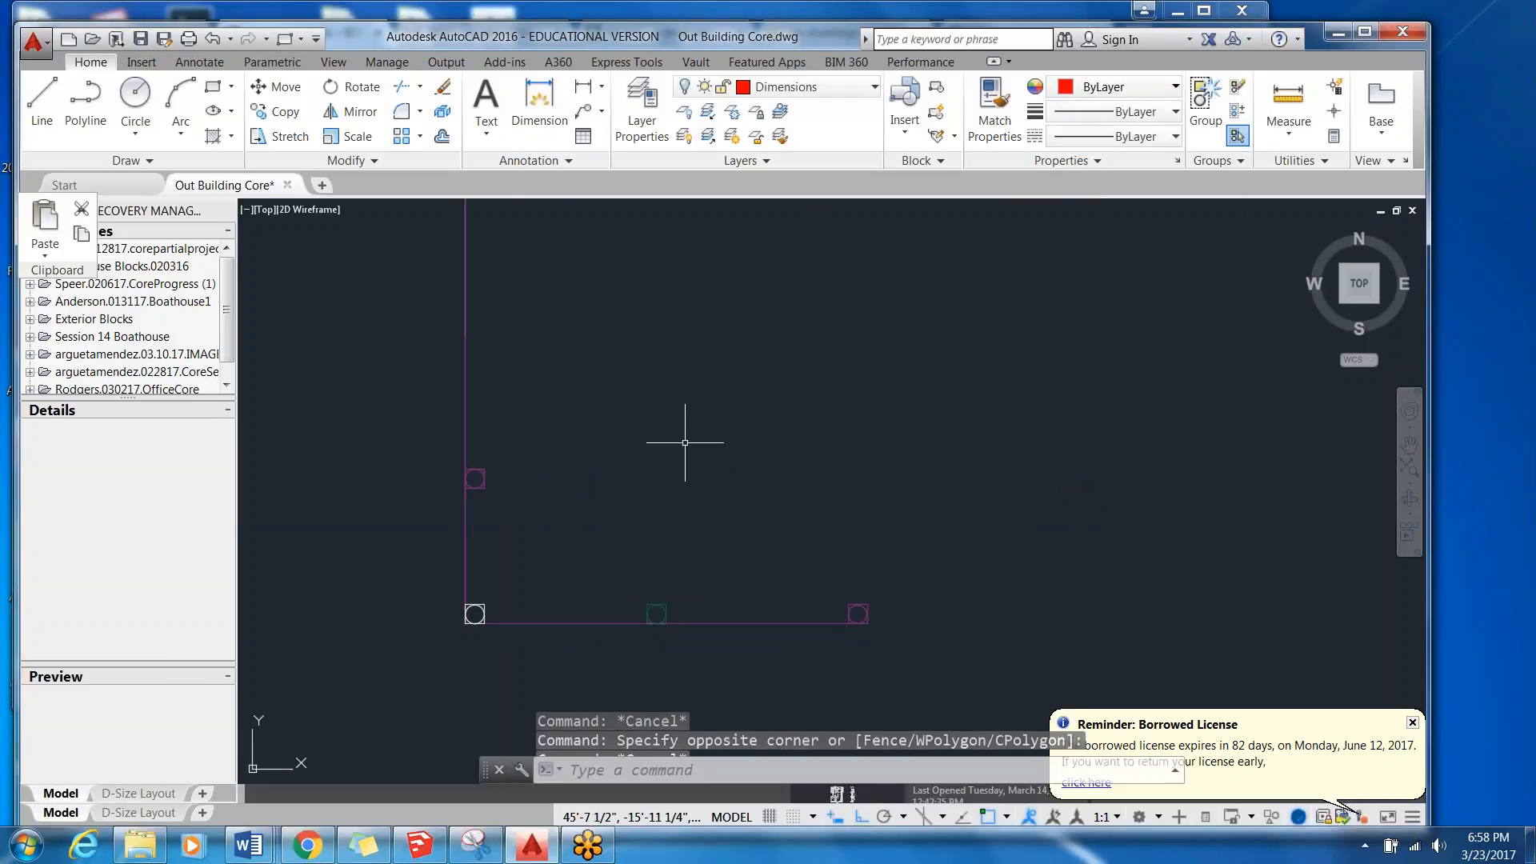
left_click(164, 812)
scroll(592, 478, "down", 10)
scroll(620, 492, "up", 9)
scroll(592, 579, "down", 1)
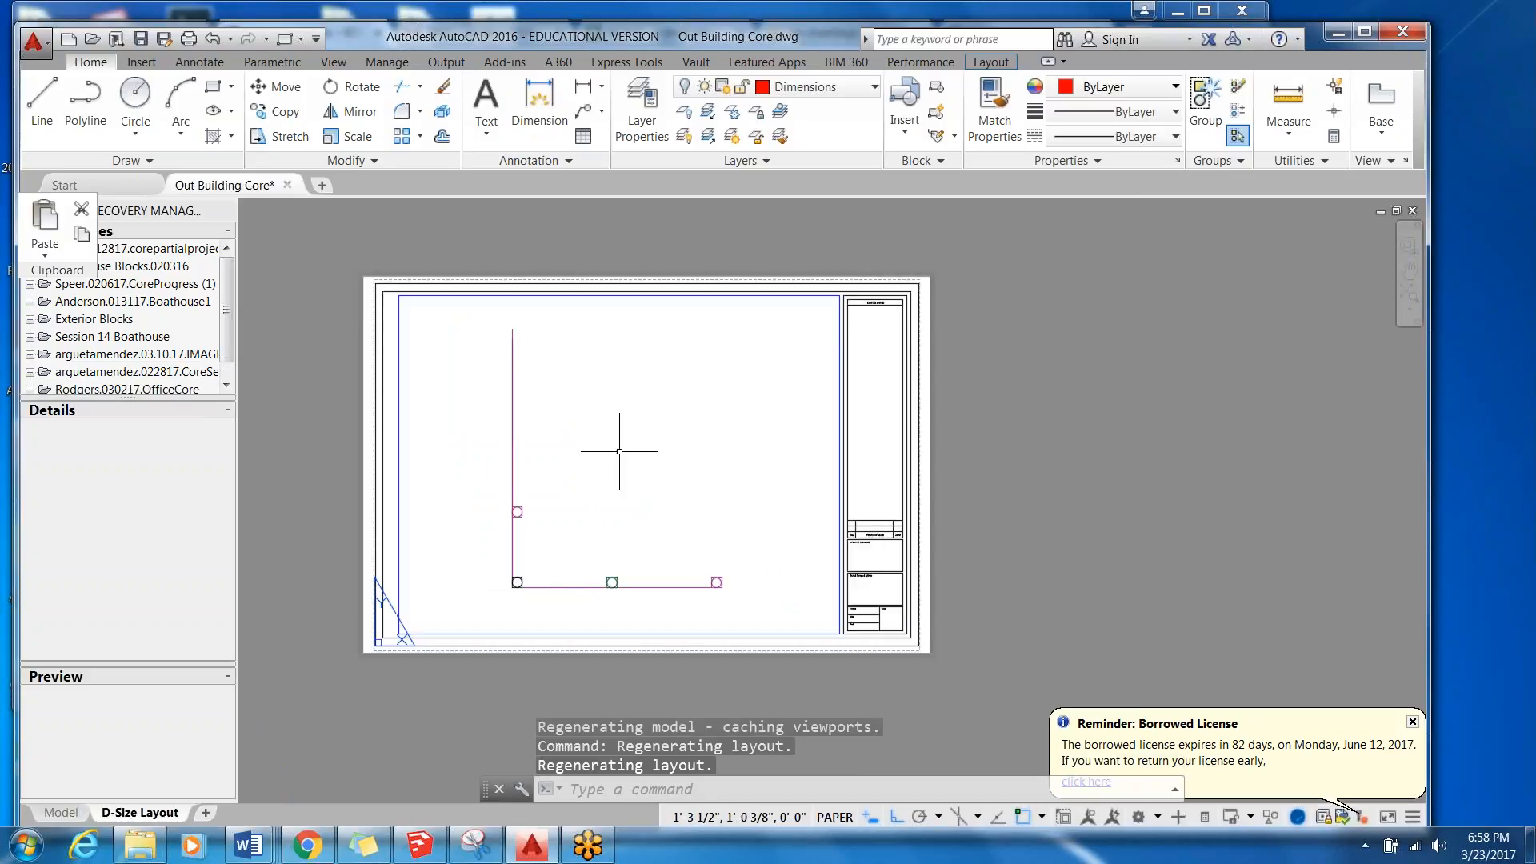
Set the D-Size Layout's plotter to DWG To PDF.pc3 and preview the plot without a plot style.
left_click(189, 38)
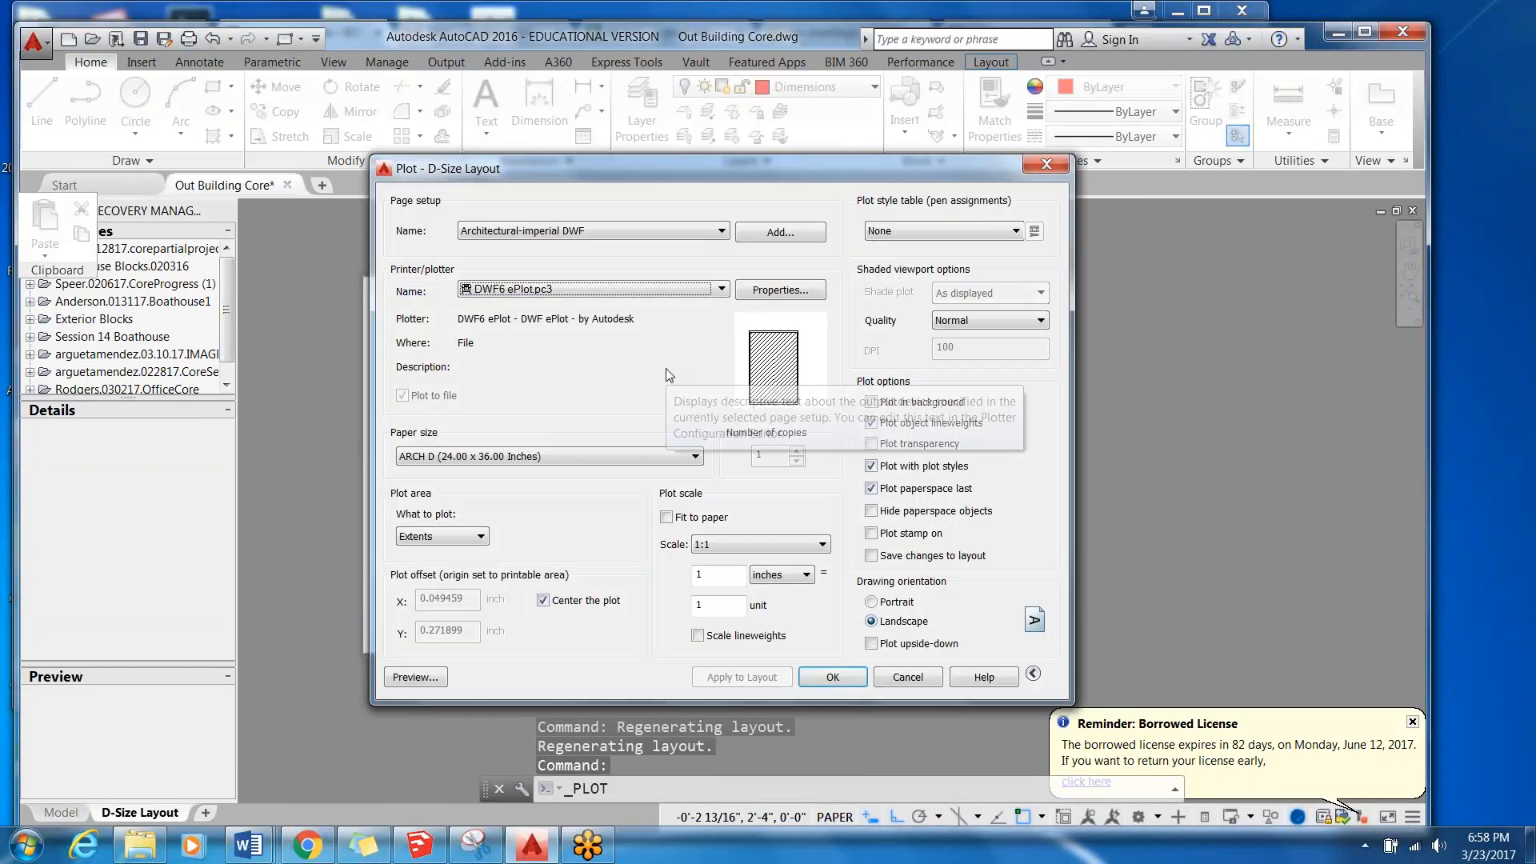
left_click(722, 290)
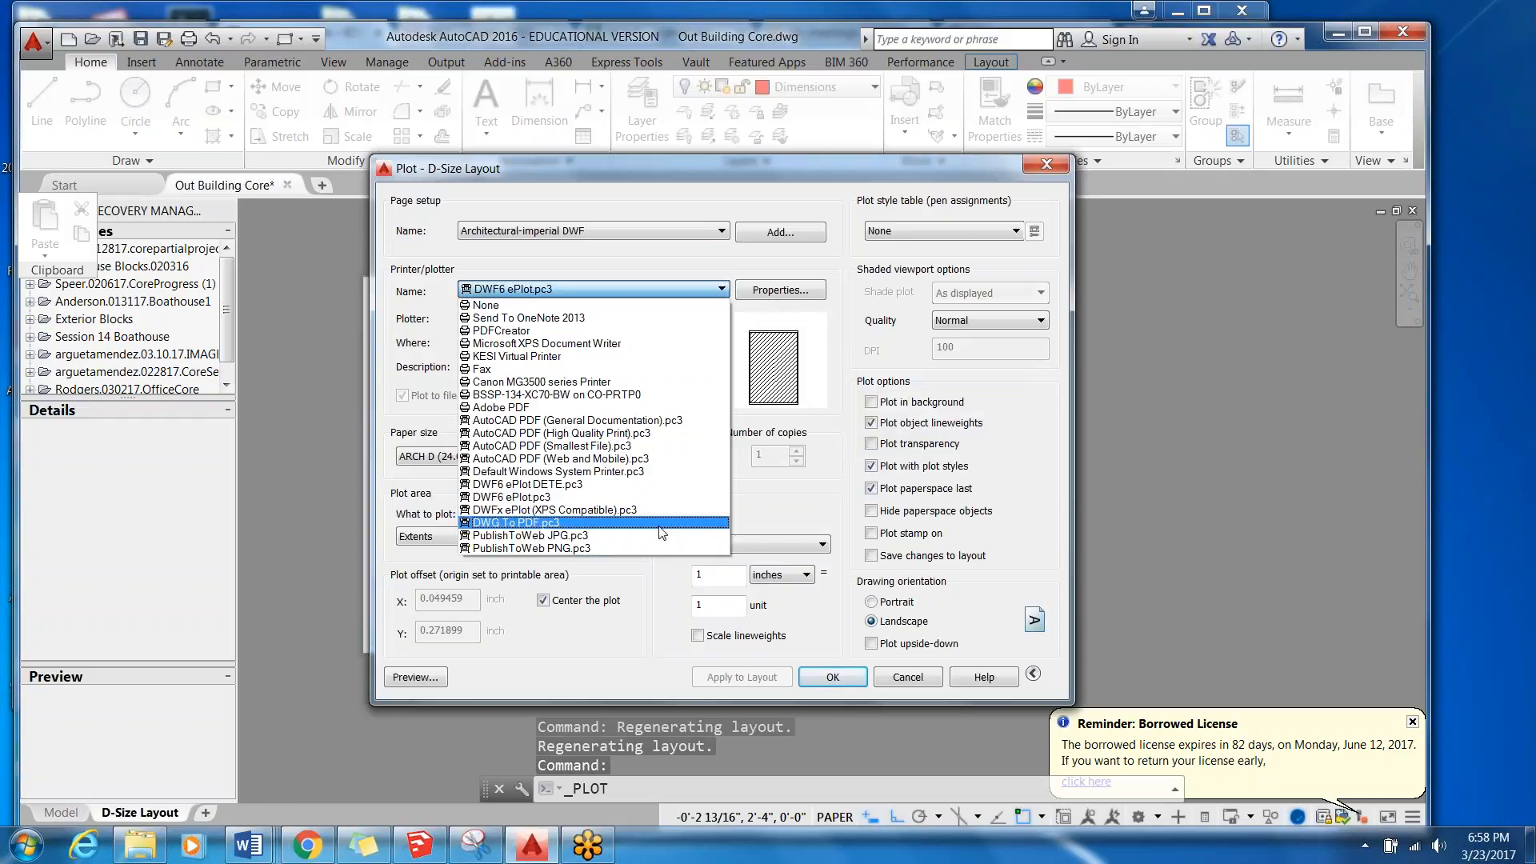
left_click(632, 523)
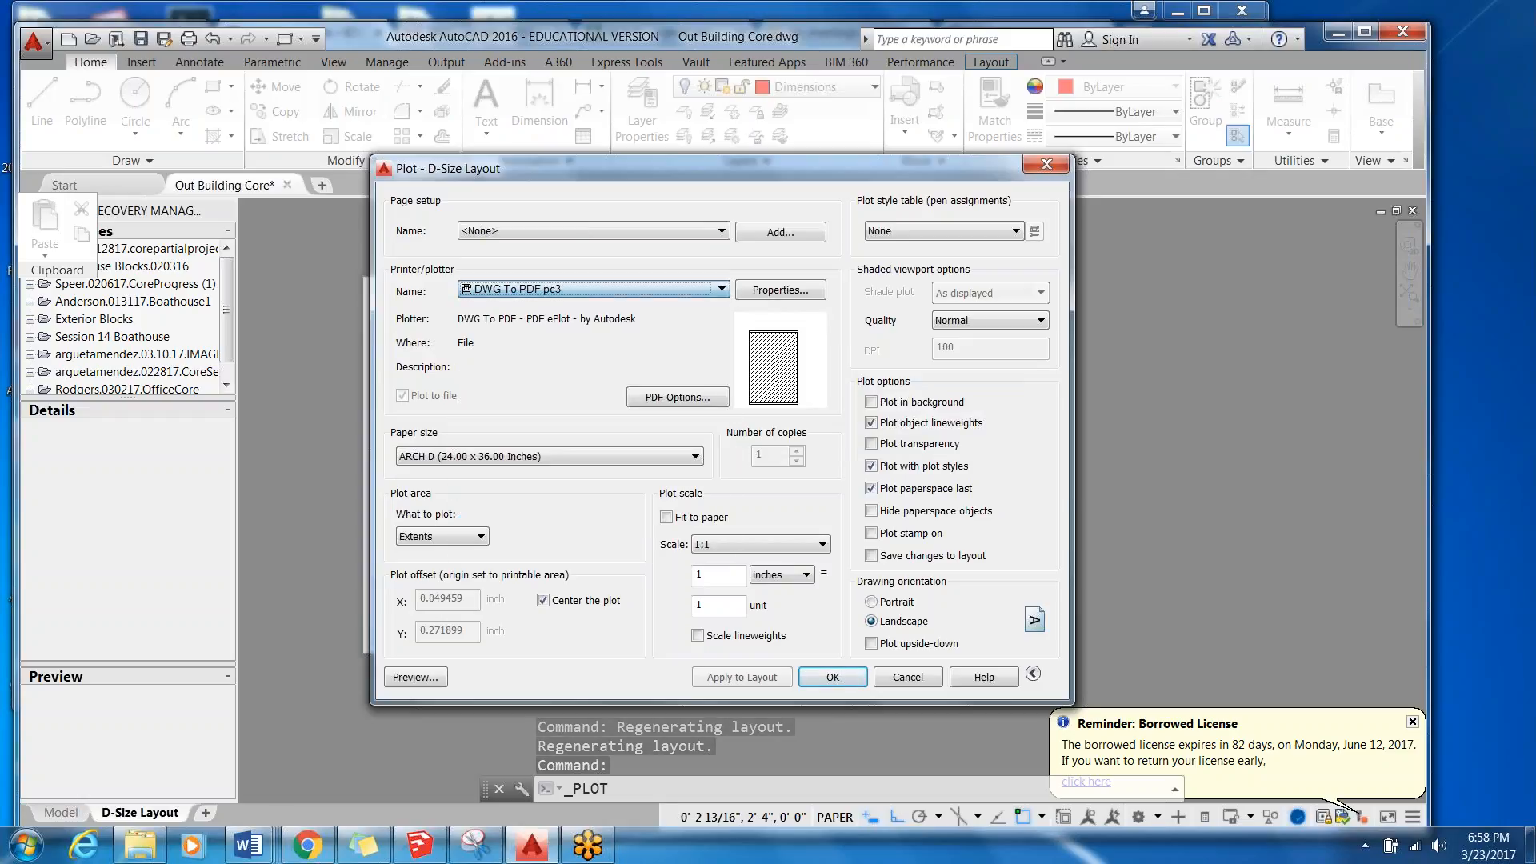
left_click(430, 677)
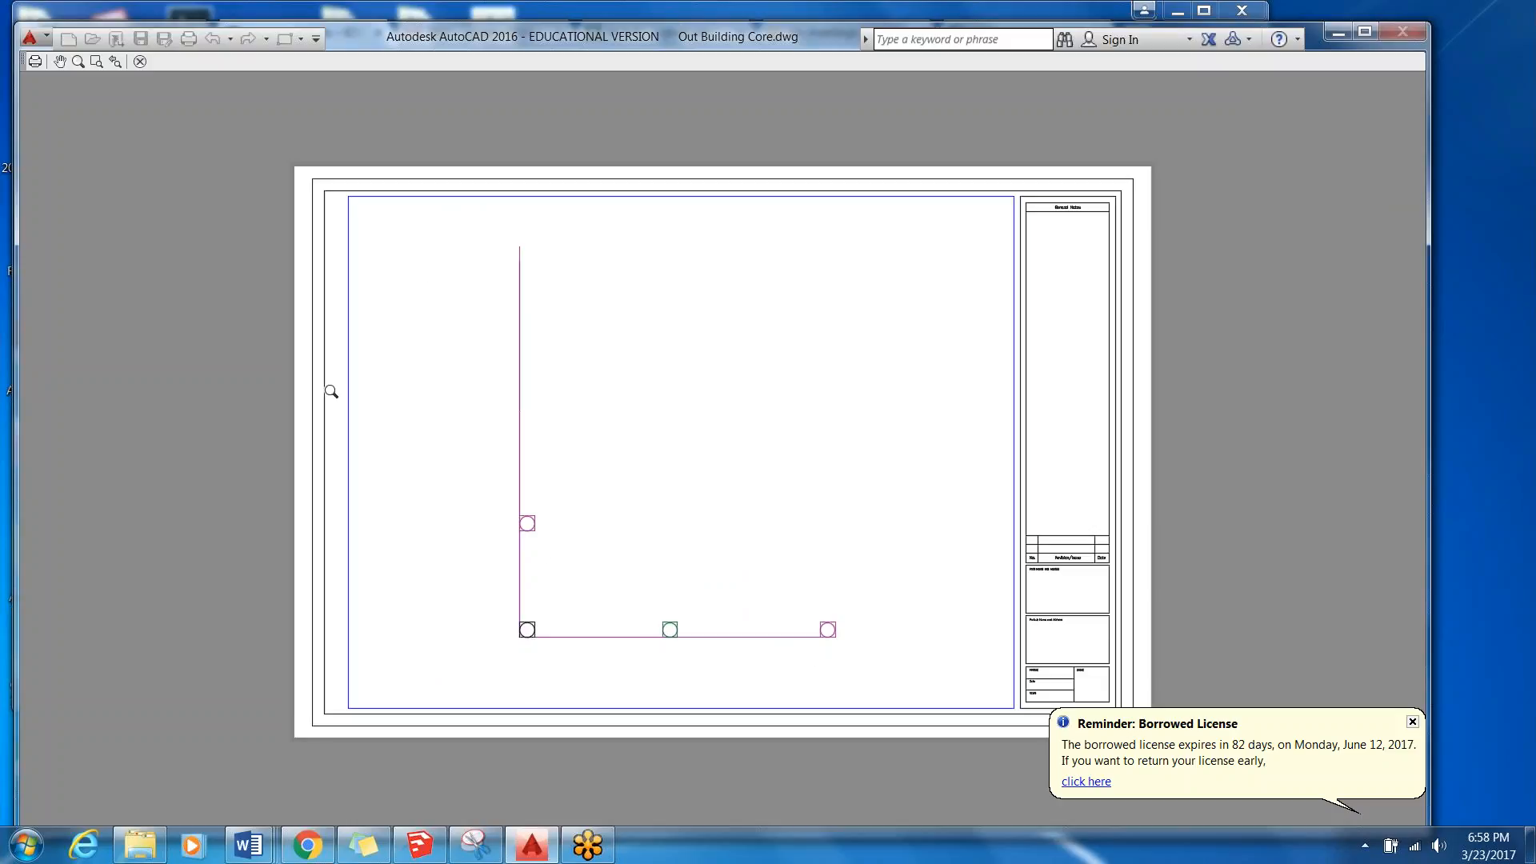
left_click(140, 61)
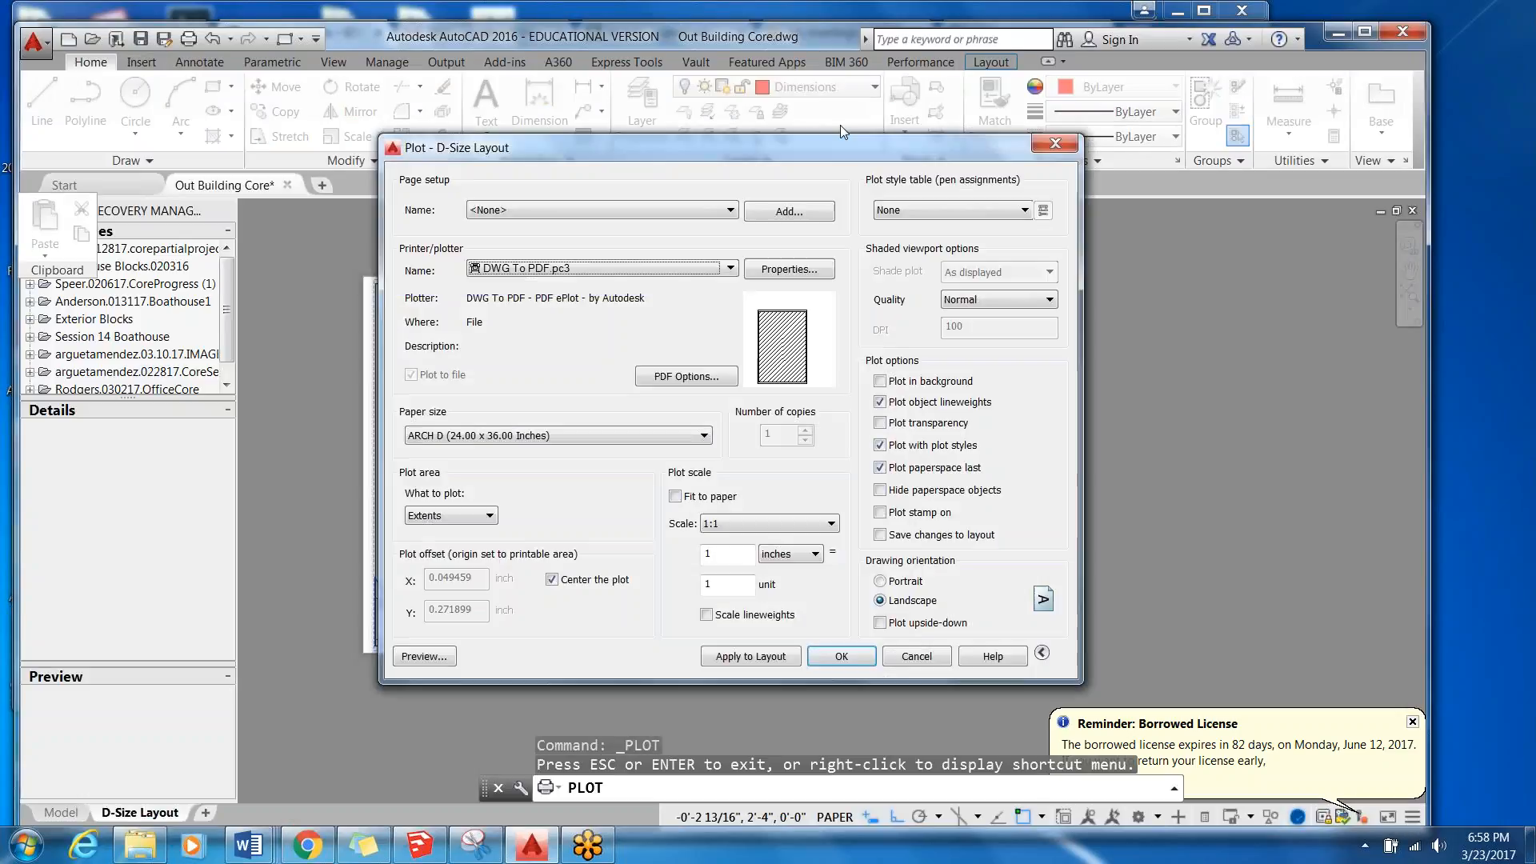
Set the plot style table to monochrome.stb for the D-Size Layout plot.
left_click(971, 212)
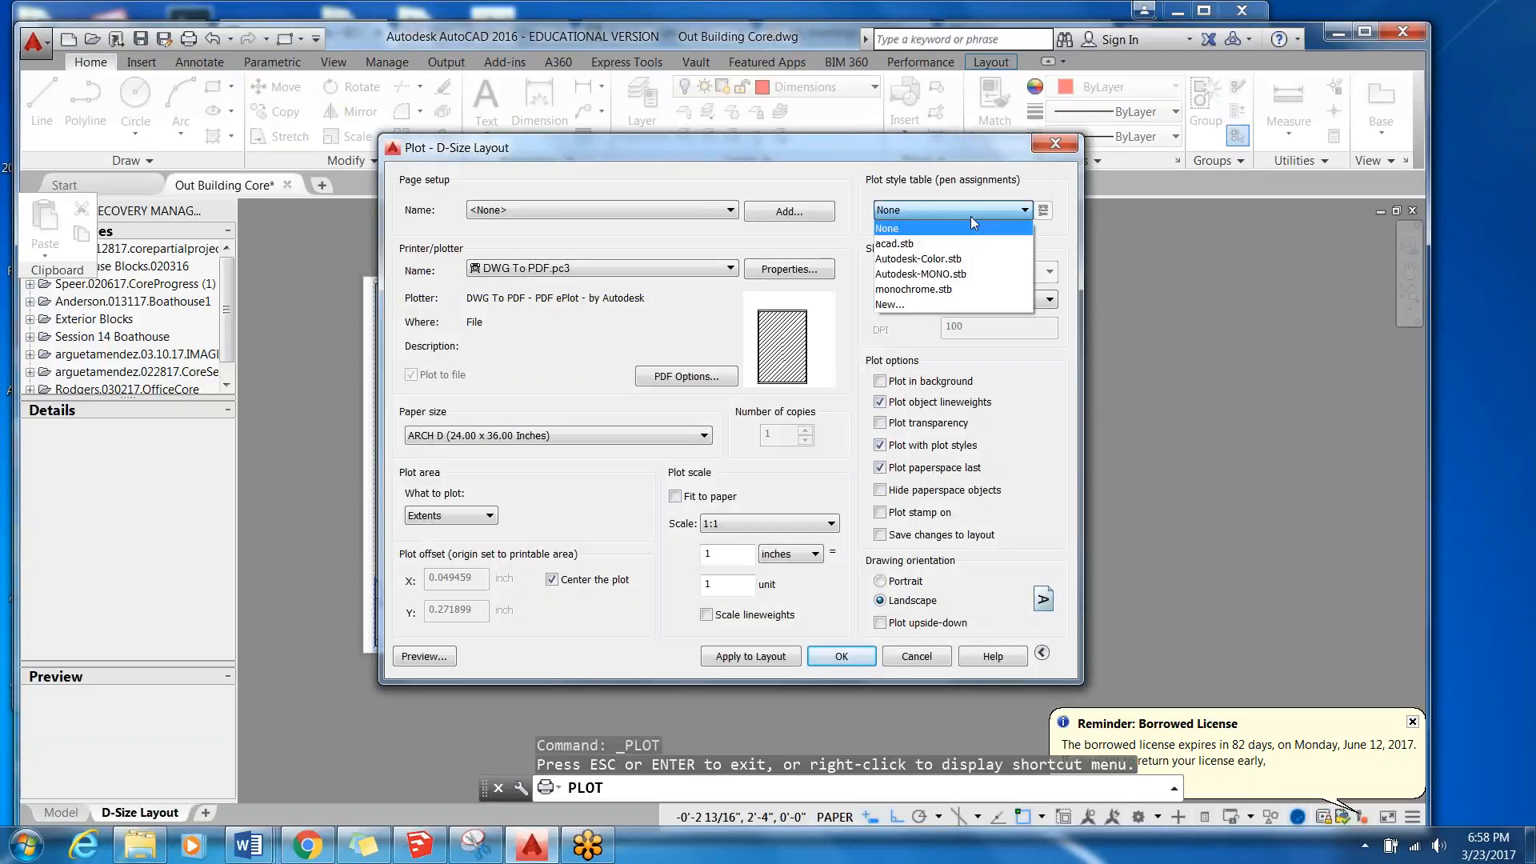
left_click(914, 289)
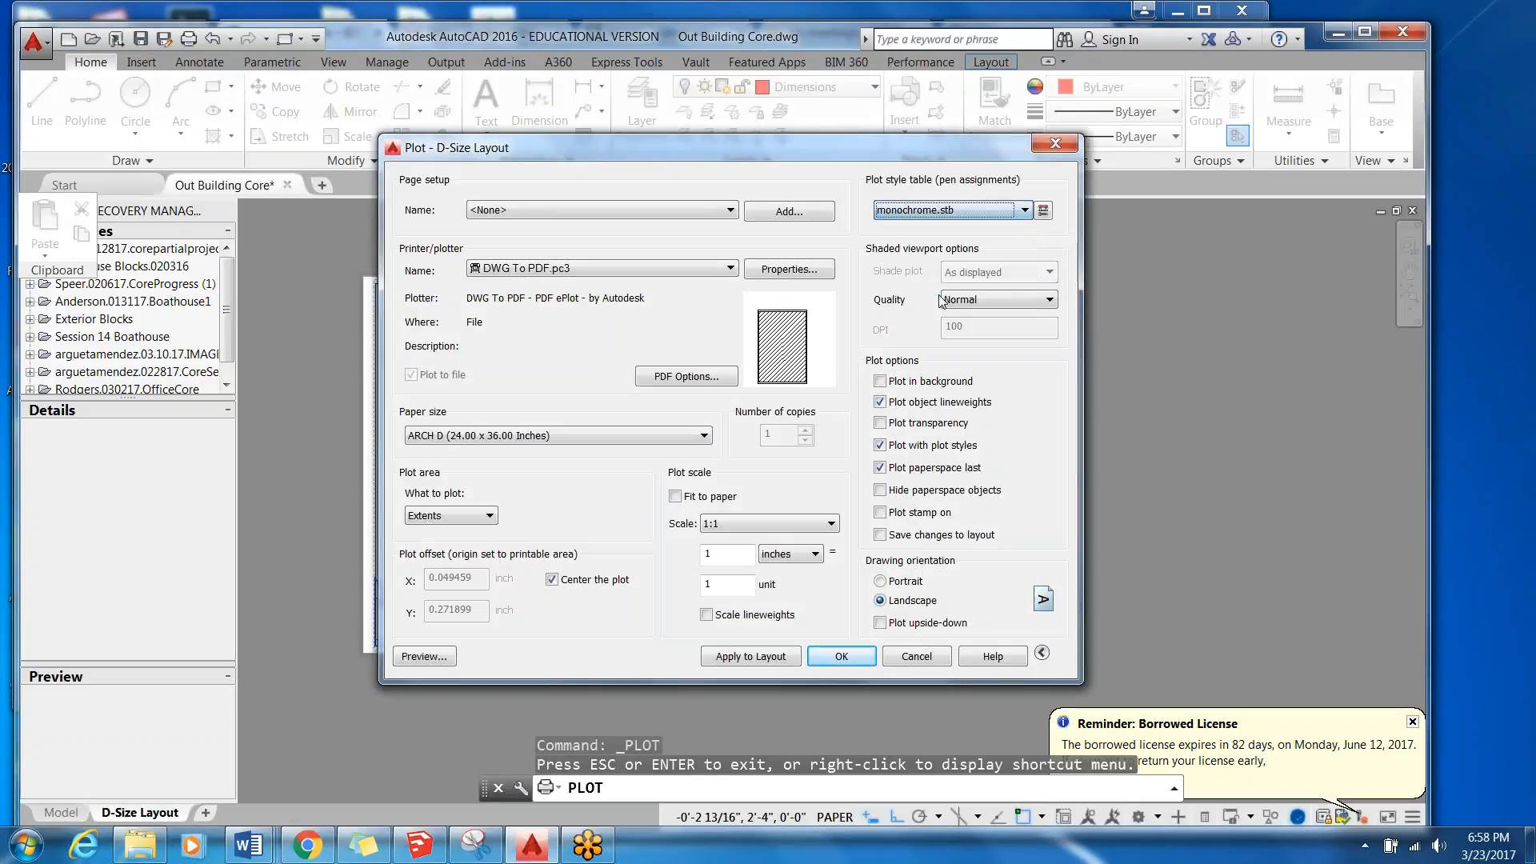
Preview the D-Size Layout plot with monochrome.stb and examine that table's style properties in the Plot Style Table Editor.
left_click(432, 657)
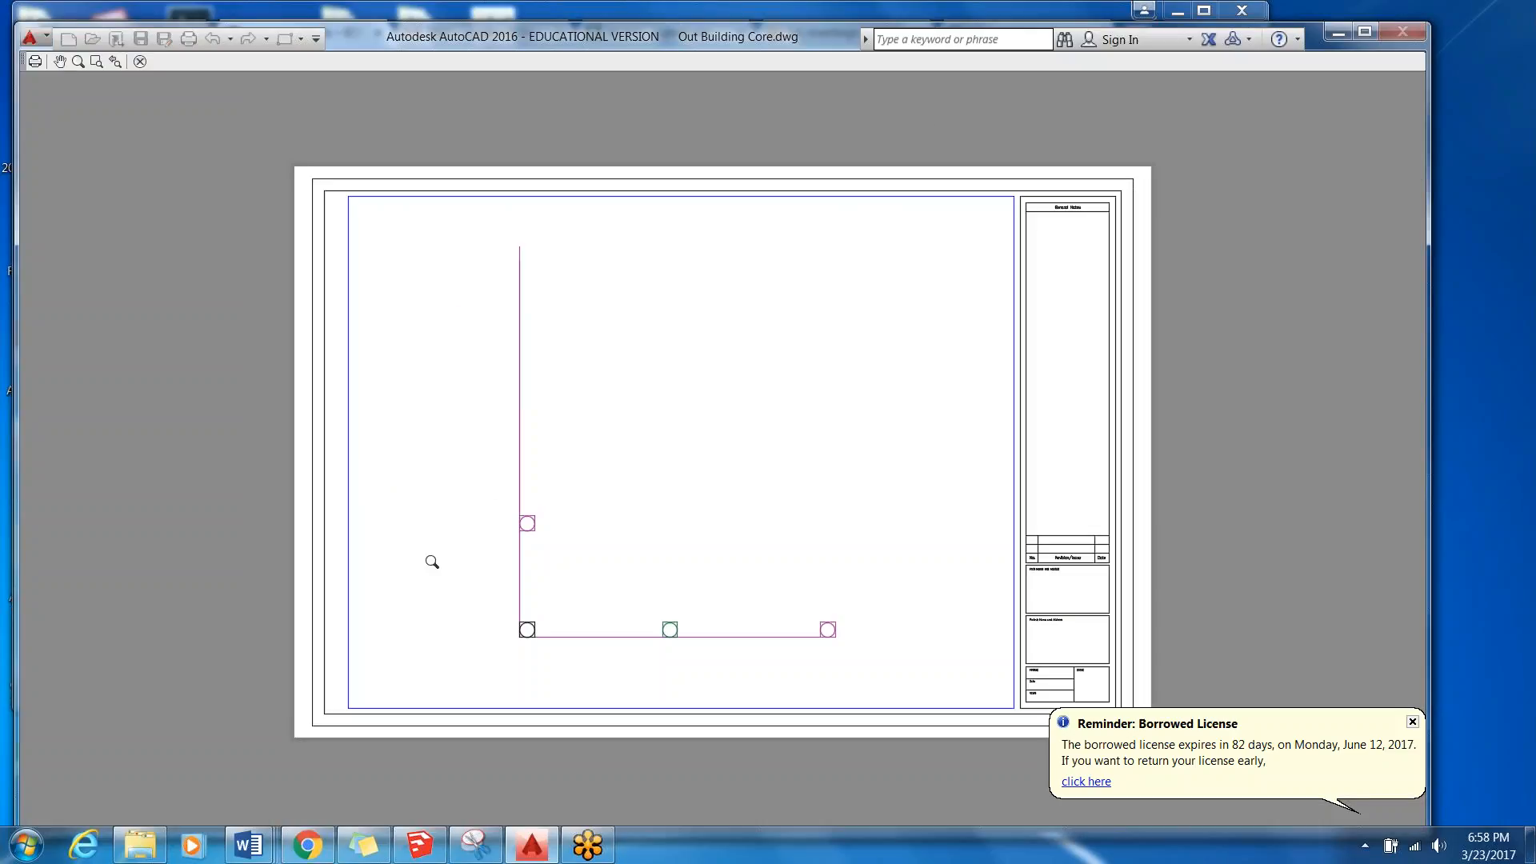
left_click(139, 62)
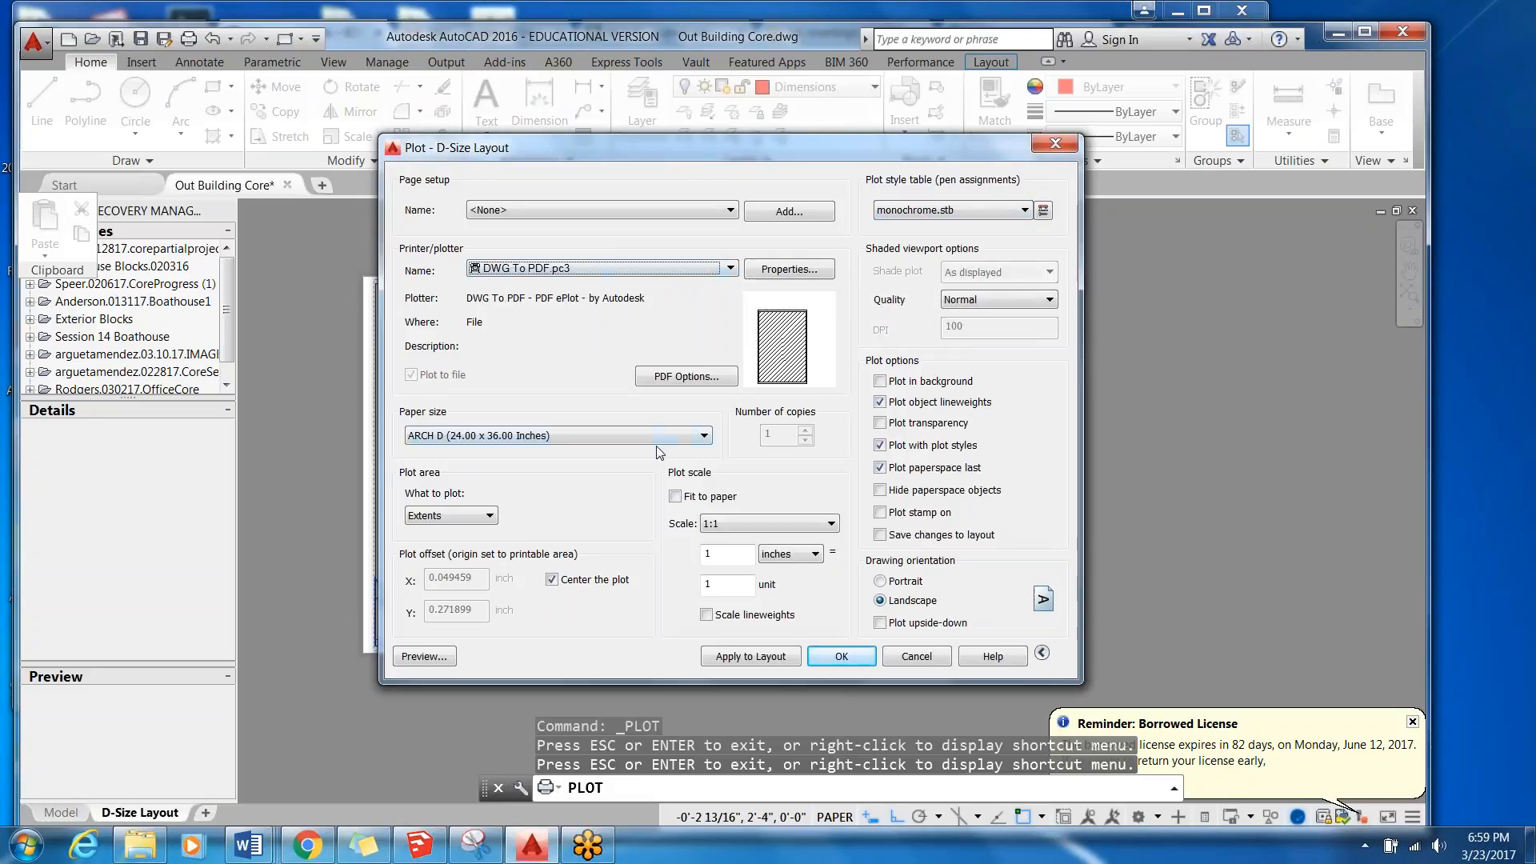
left_click(958, 211)
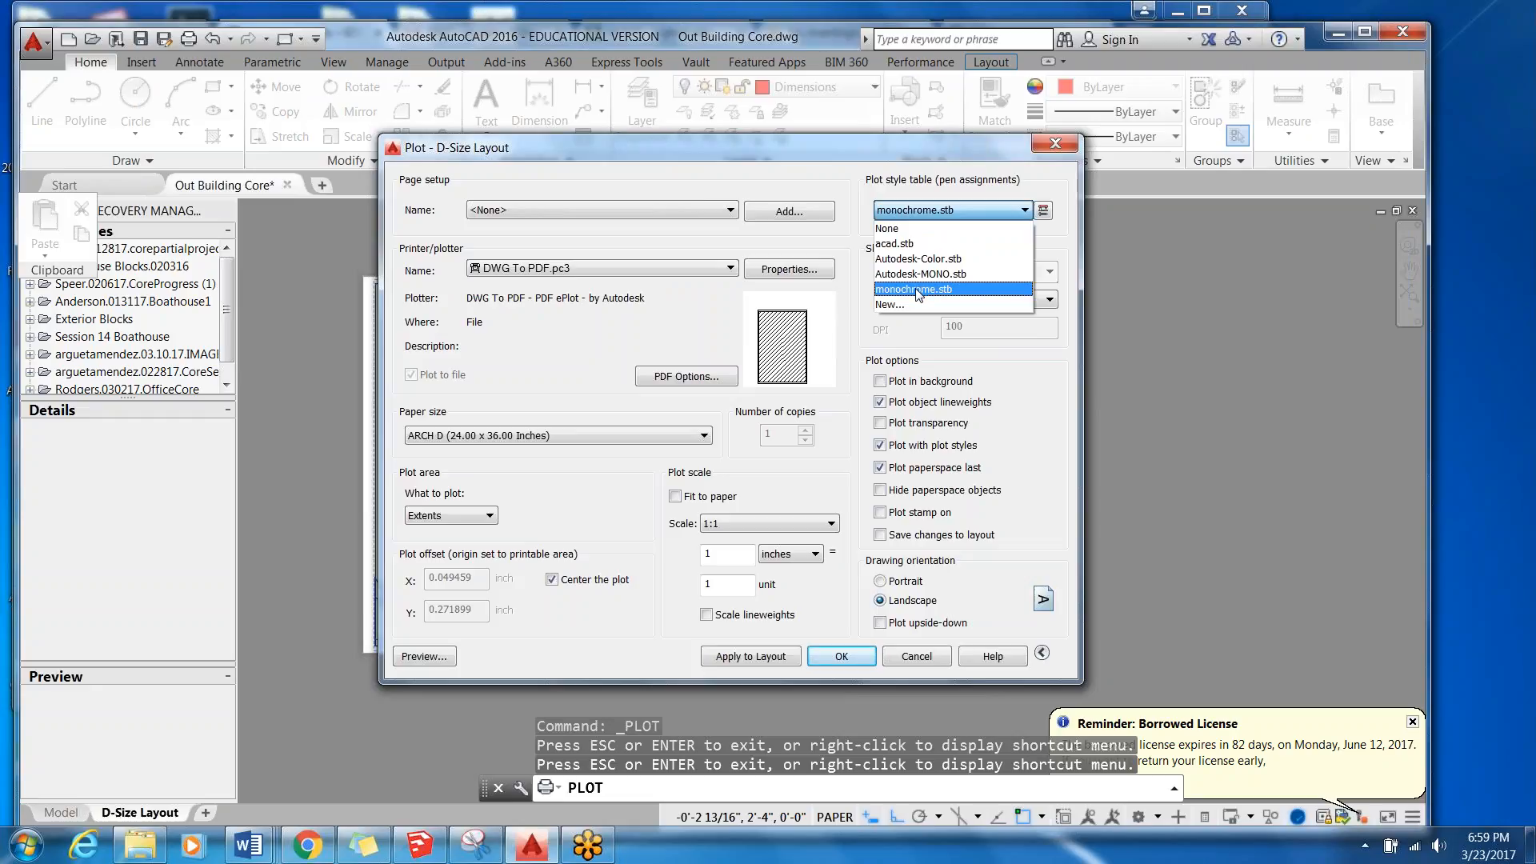
left_click(918, 290)
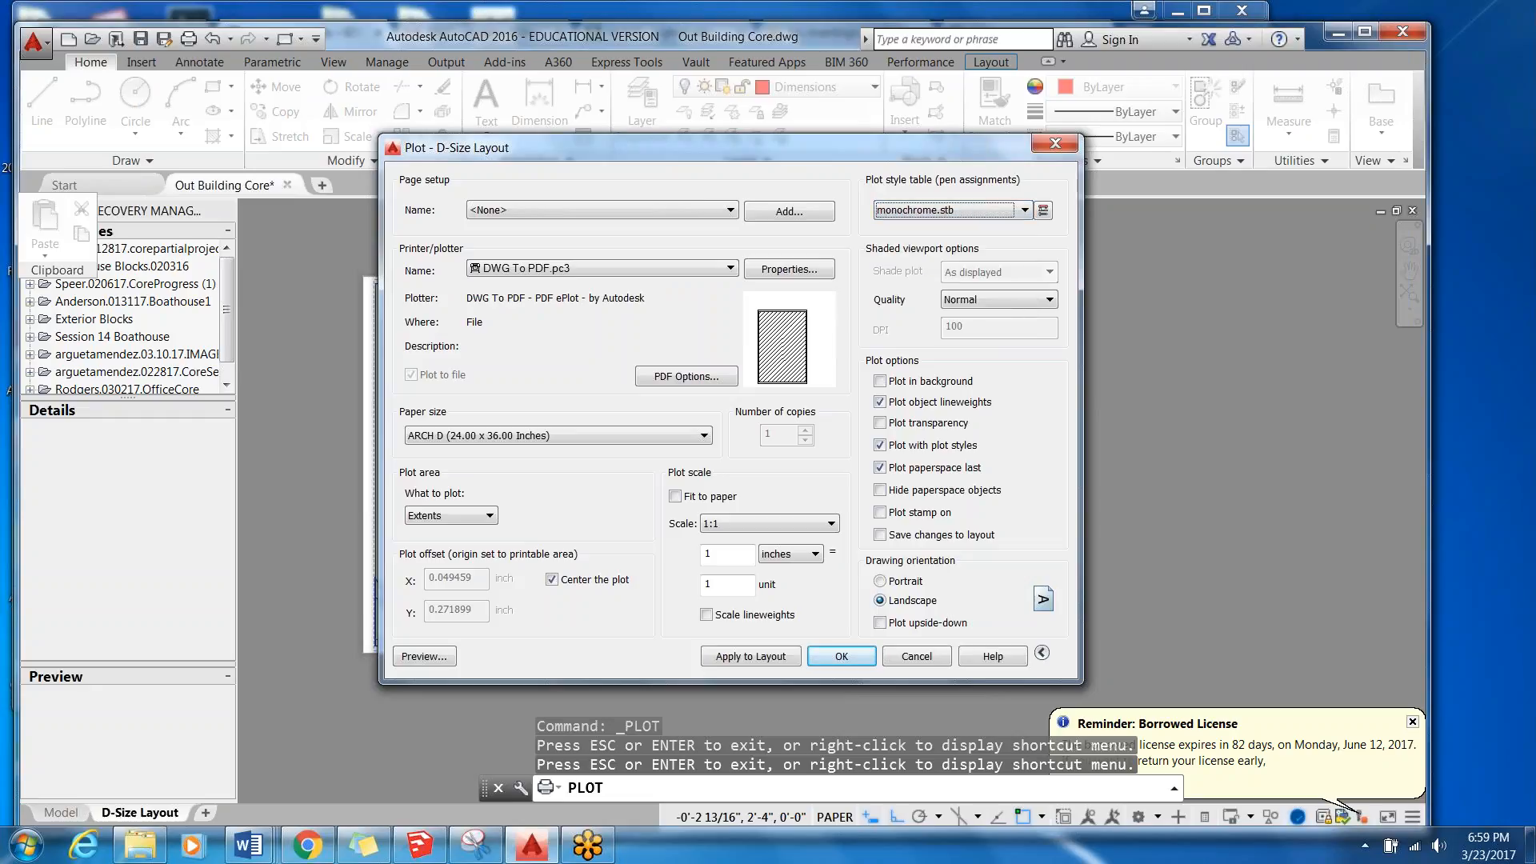
left_click(1043, 210)
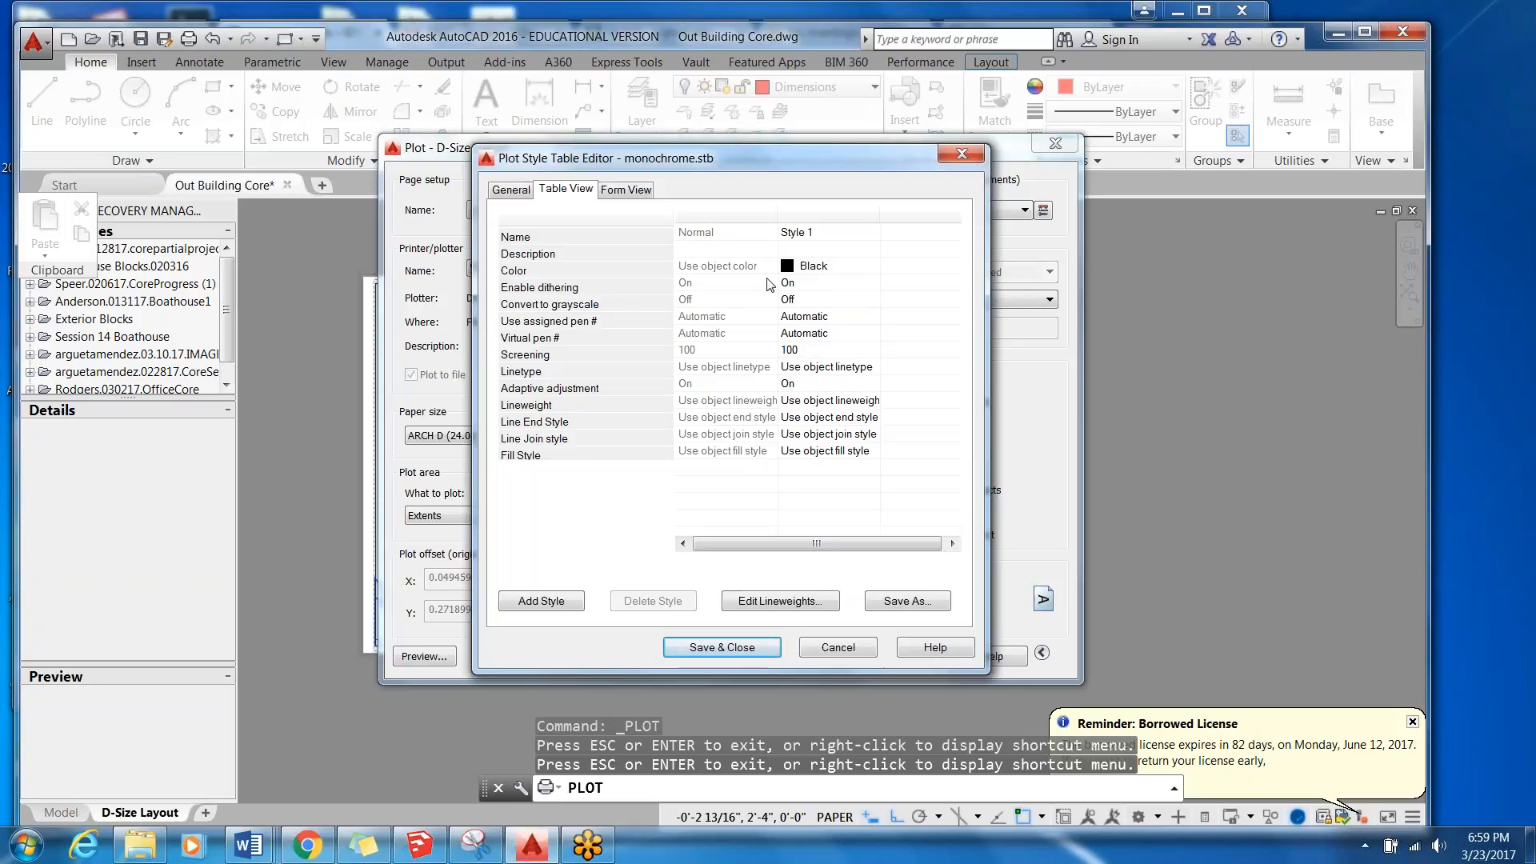
left_click(962, 154)
Set the plot style table to Autodesk-MONO.stb and preview the D-Size Layout plot.
left_click(1026, 210)
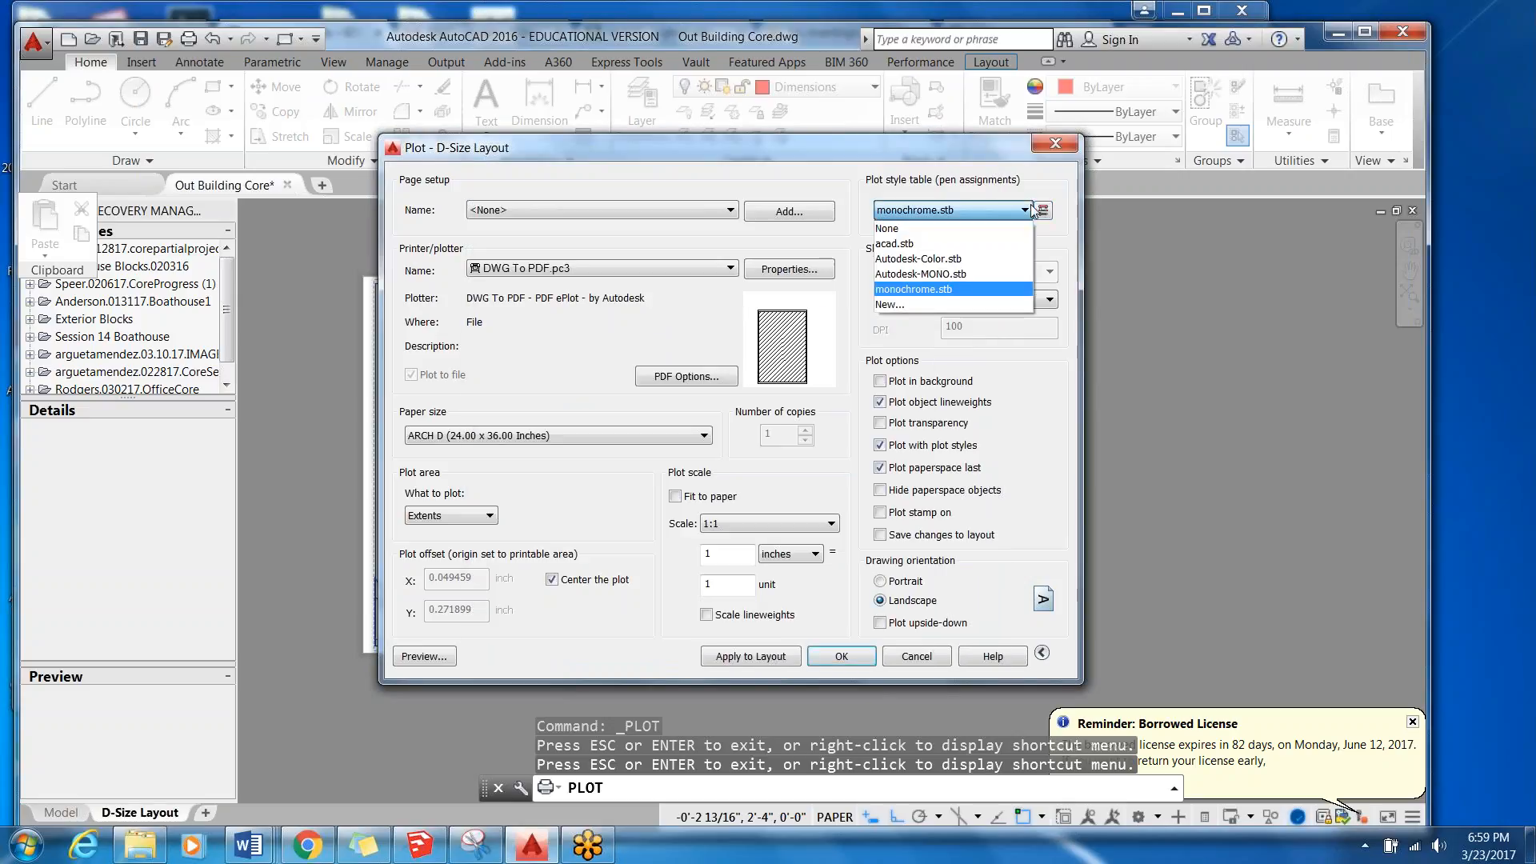
left_click(984, 275)
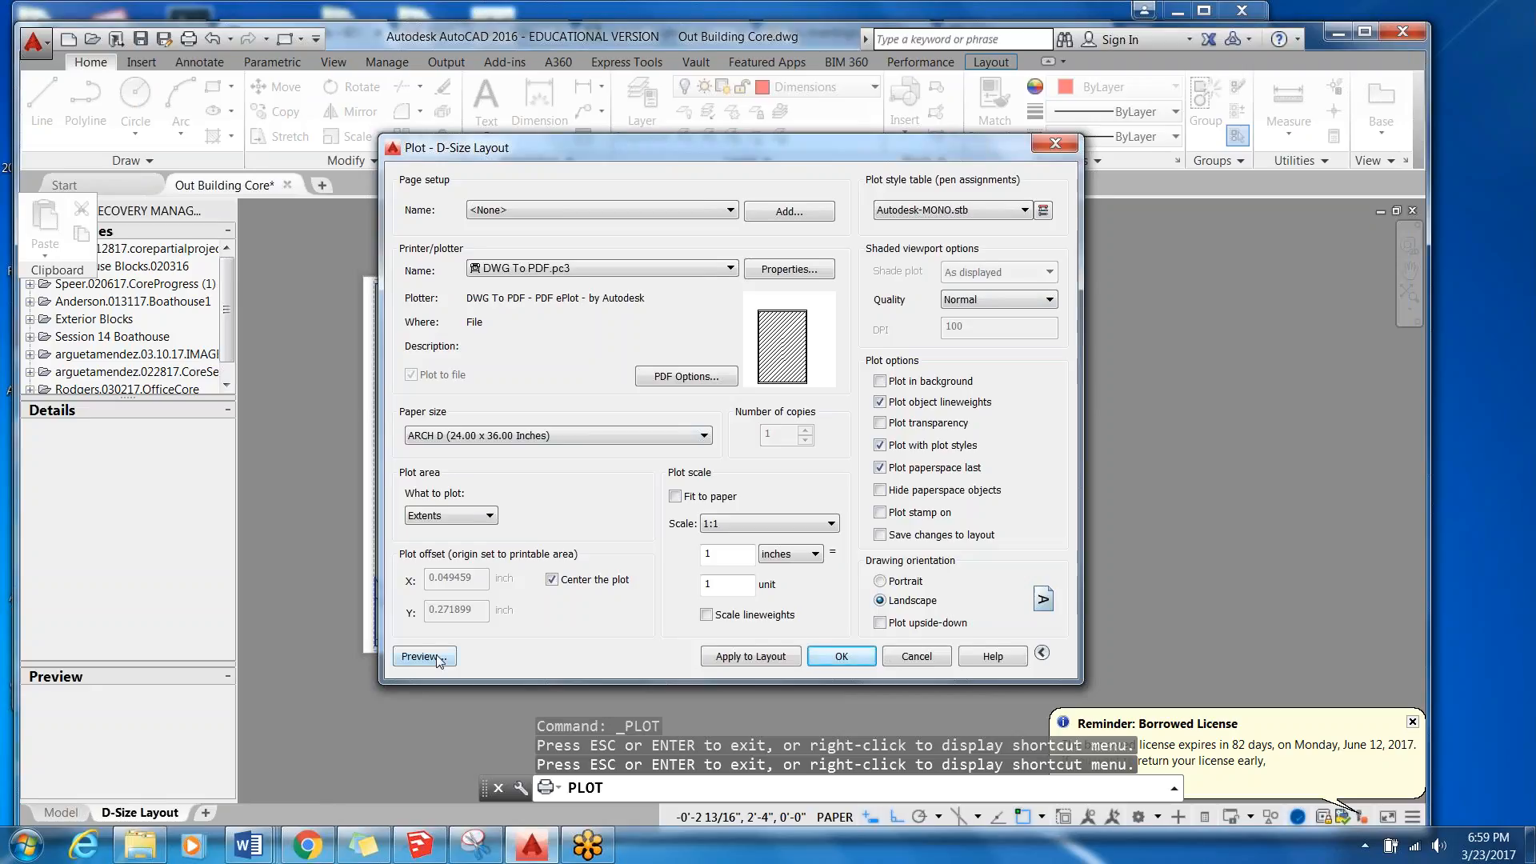
left_click(435, 654)
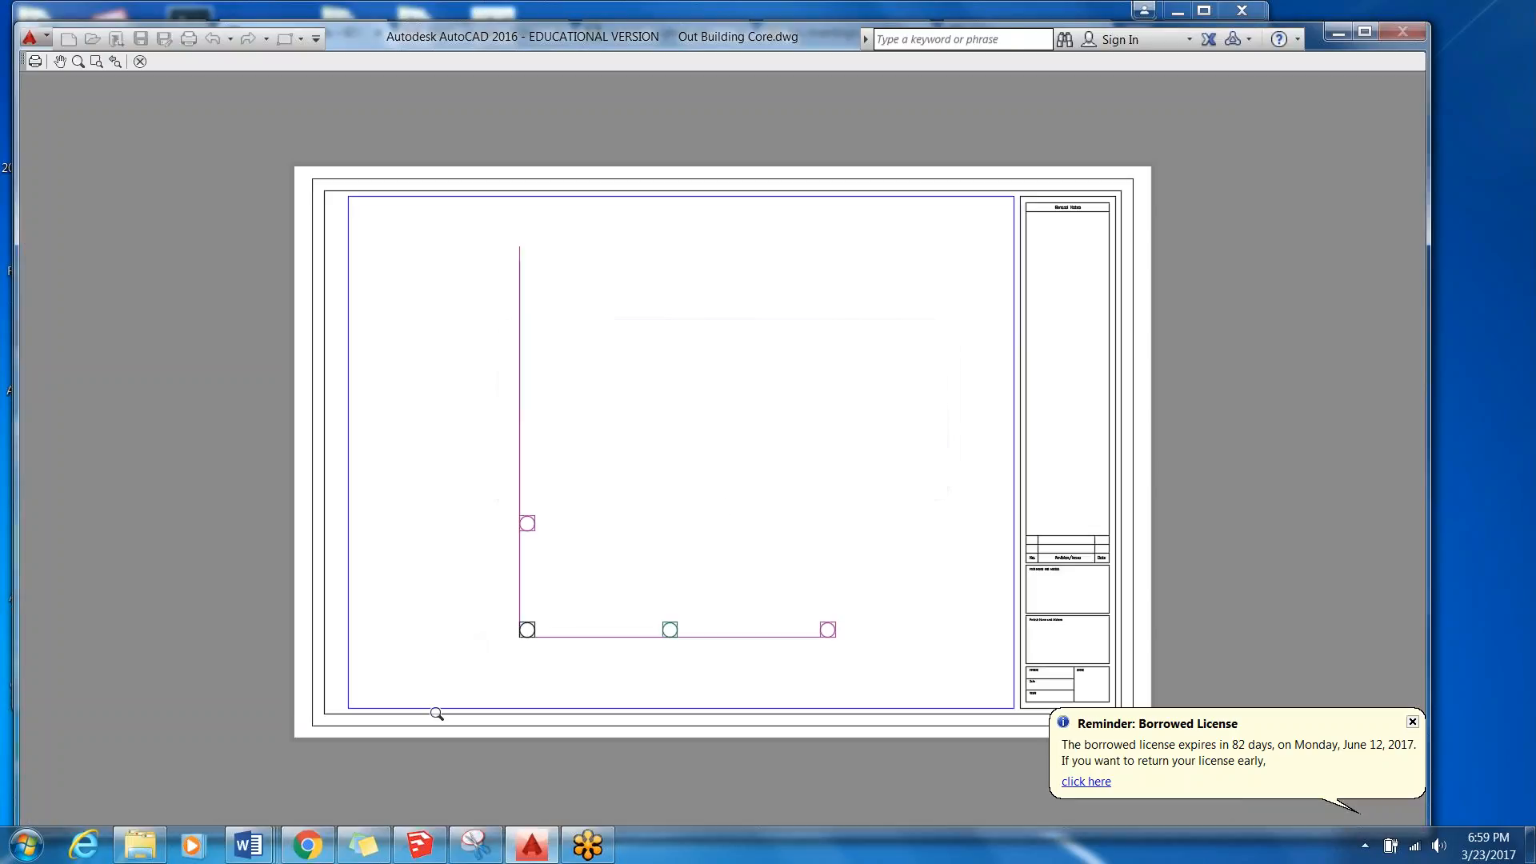
key("Escape")
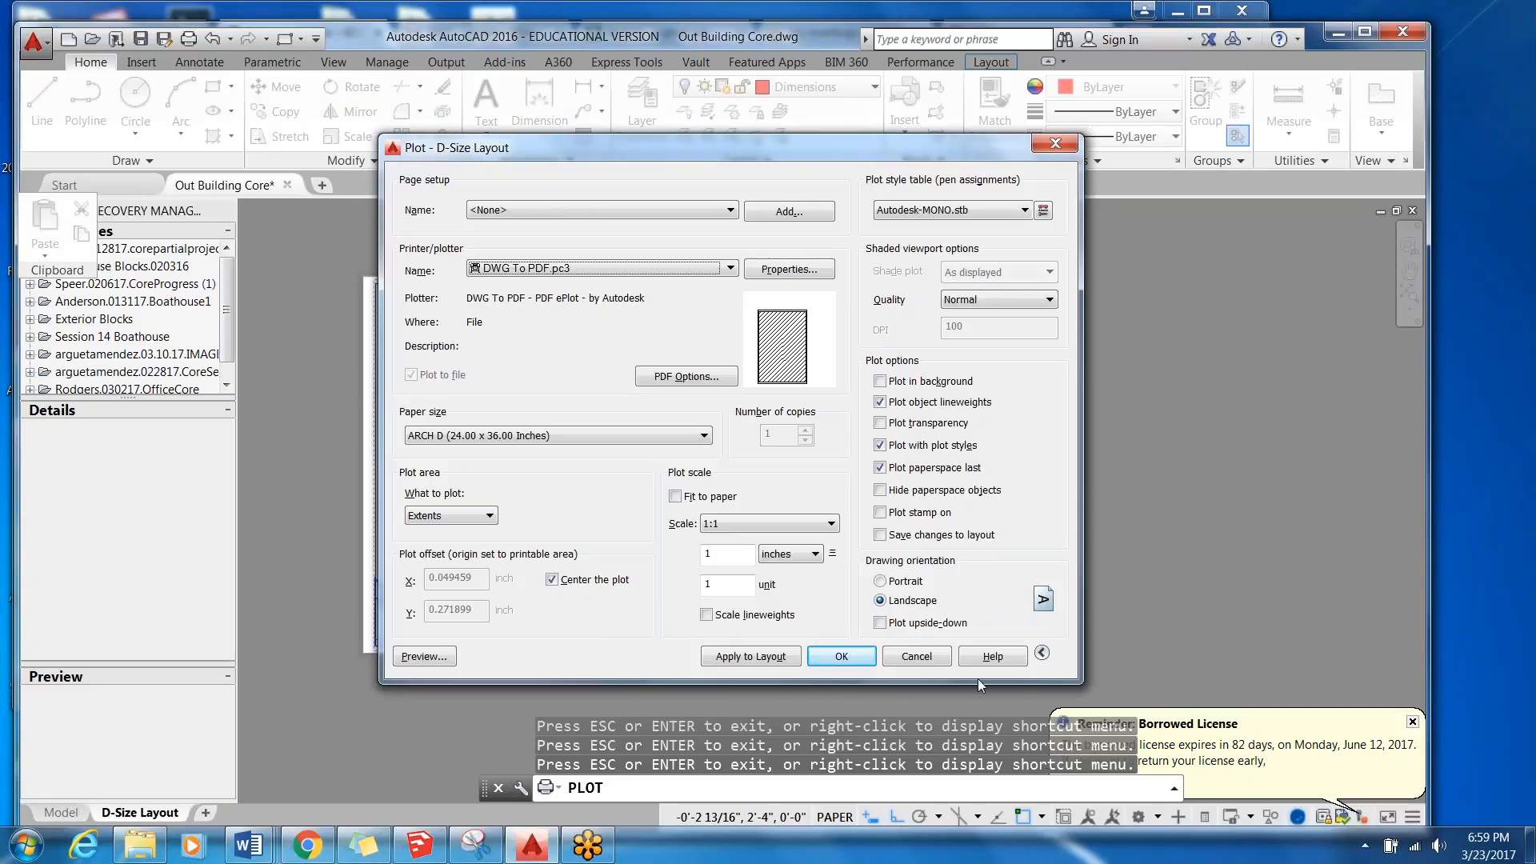
Set the plot style table back to monochrome.stb and close the plot settings without plotting.
left_click(1025, 210)
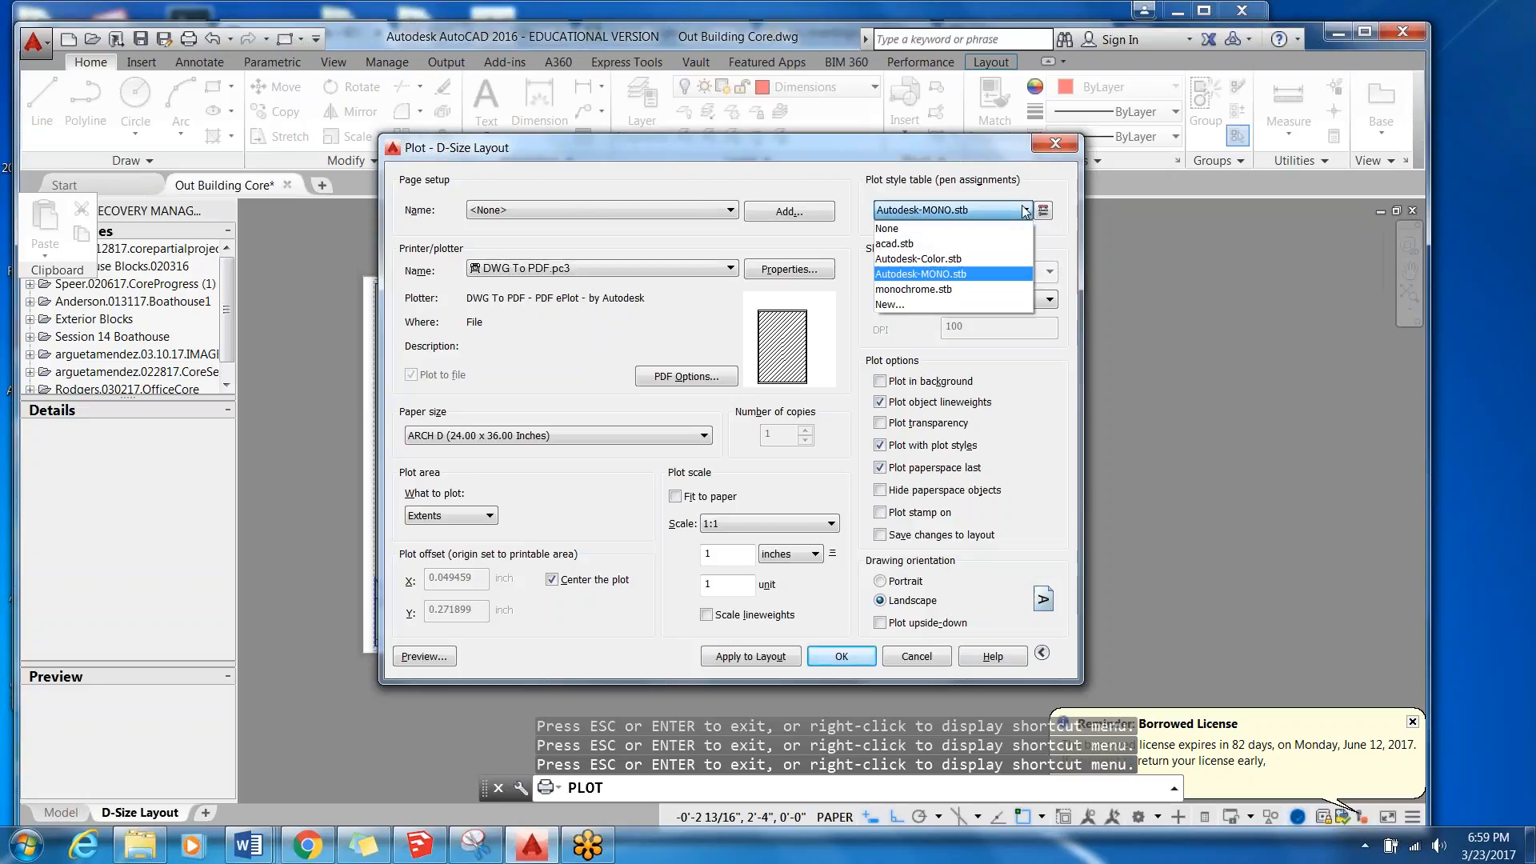
left_click(1005, 291)
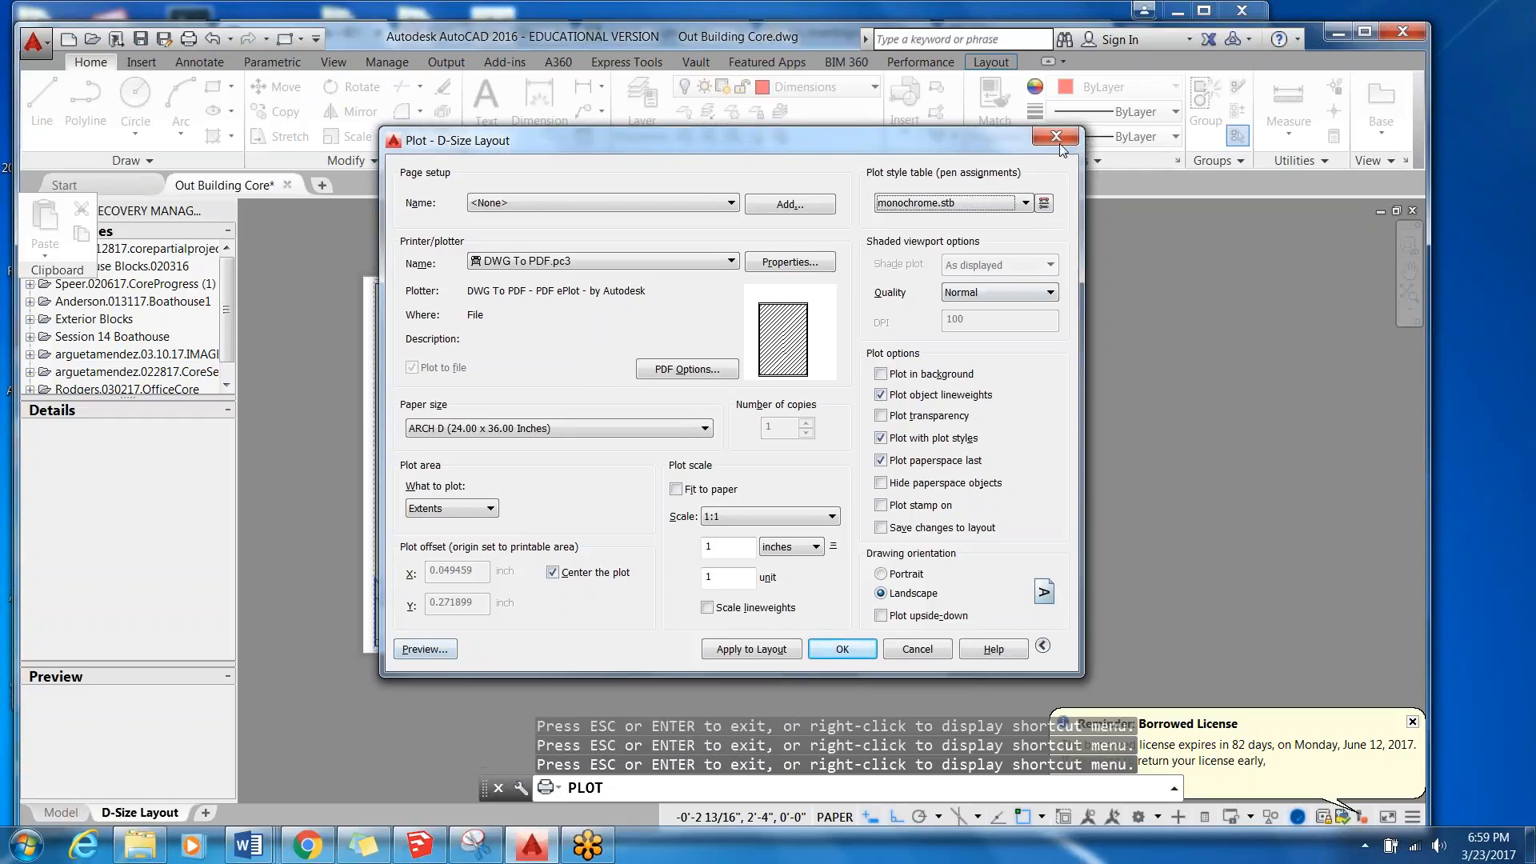
left_click(1056, 142)
Zoom the drawing out inside the D-Size Layout viewport and return to paper space.
scroll(586, 452, "up", 2)
scroll(578, 440, "down", 2)
scroll(567, 437, "up", 1)
double_click(565, 439)
scroll(566, 438, "down", 1)
scroll(584, 456, "up", 2)
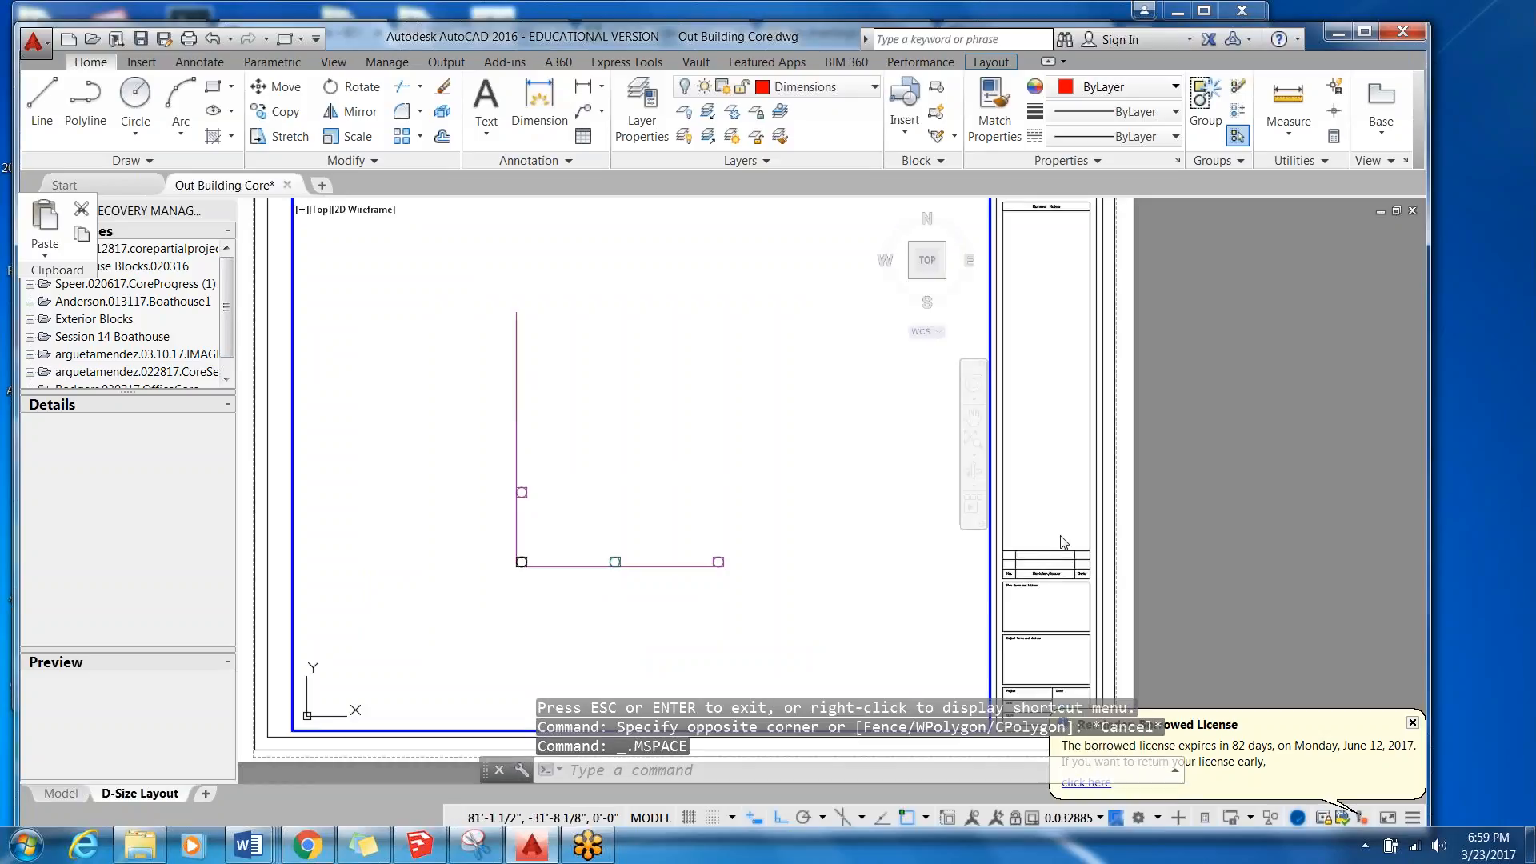
double_click(1022, 499)
scroll(784, 434, "down", 8)
scroll(781, 434, "up", 6)
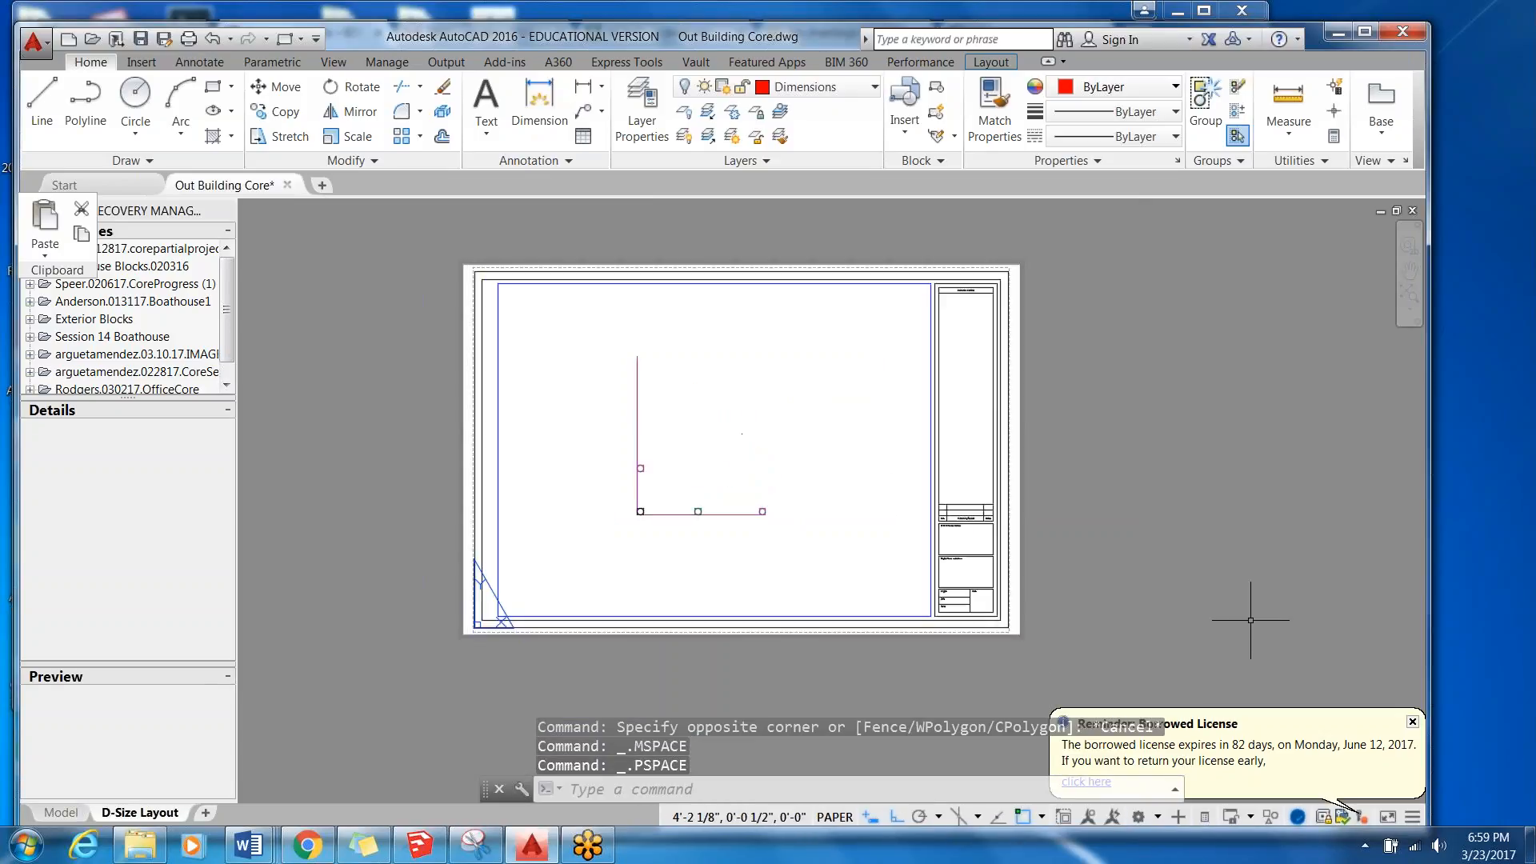
left_click(1412, 723)
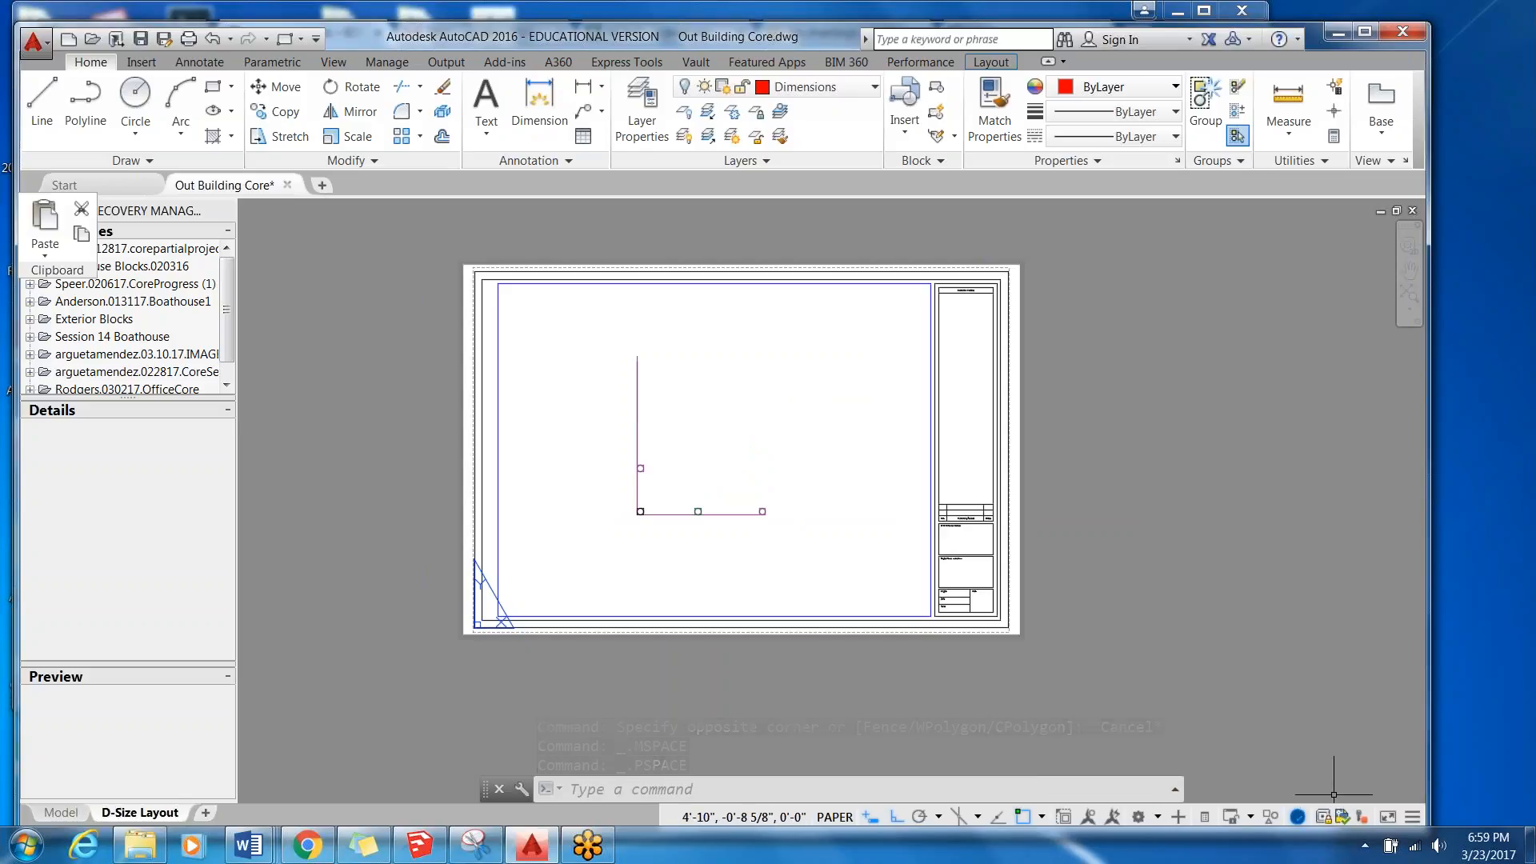
scroll(664, 791, "up", 2)
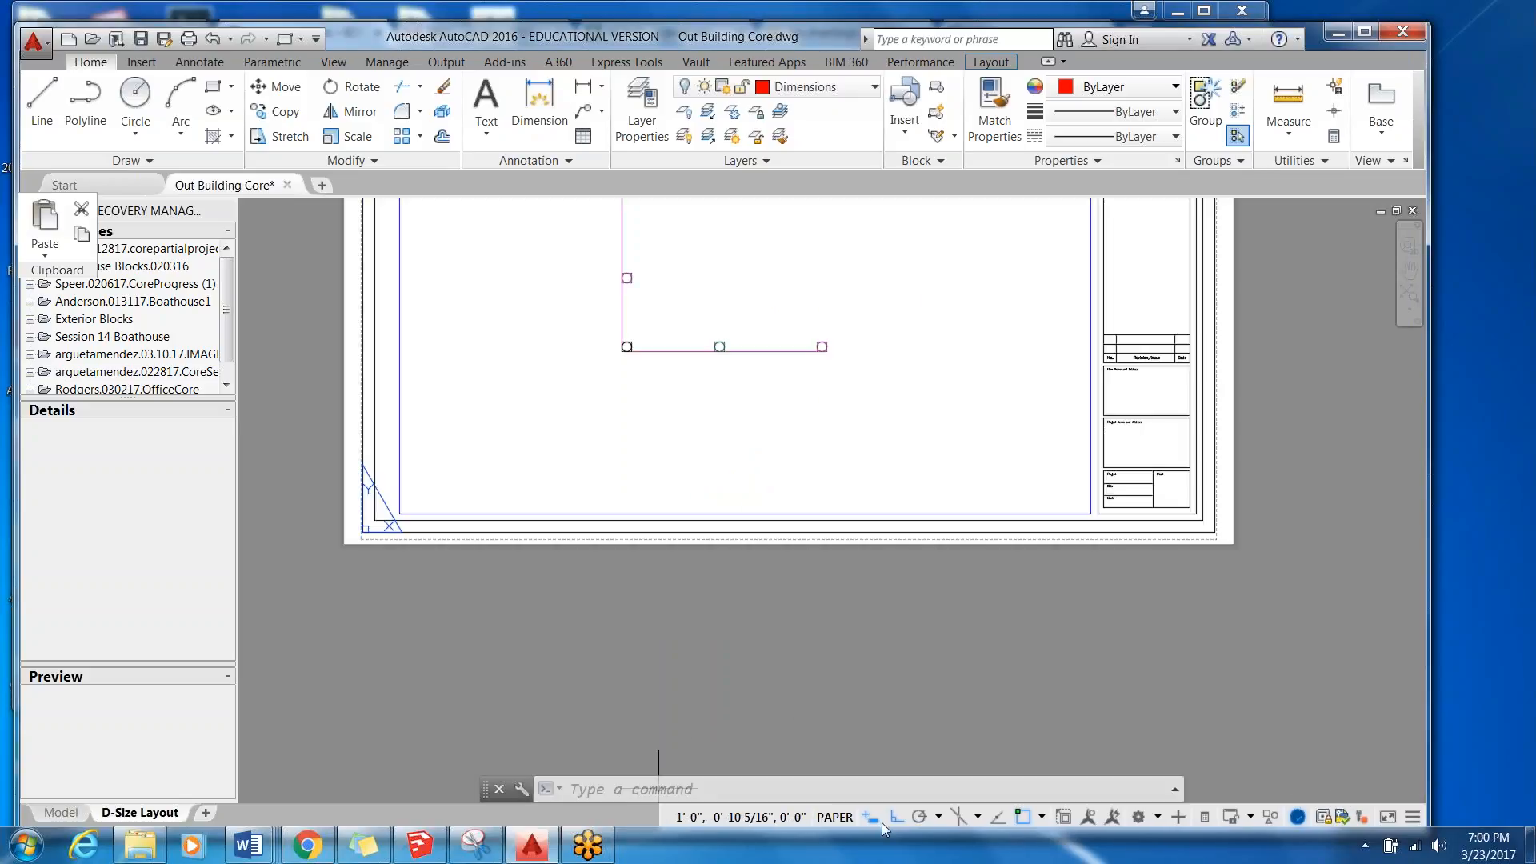
scroll(820, 635, "down", 2)
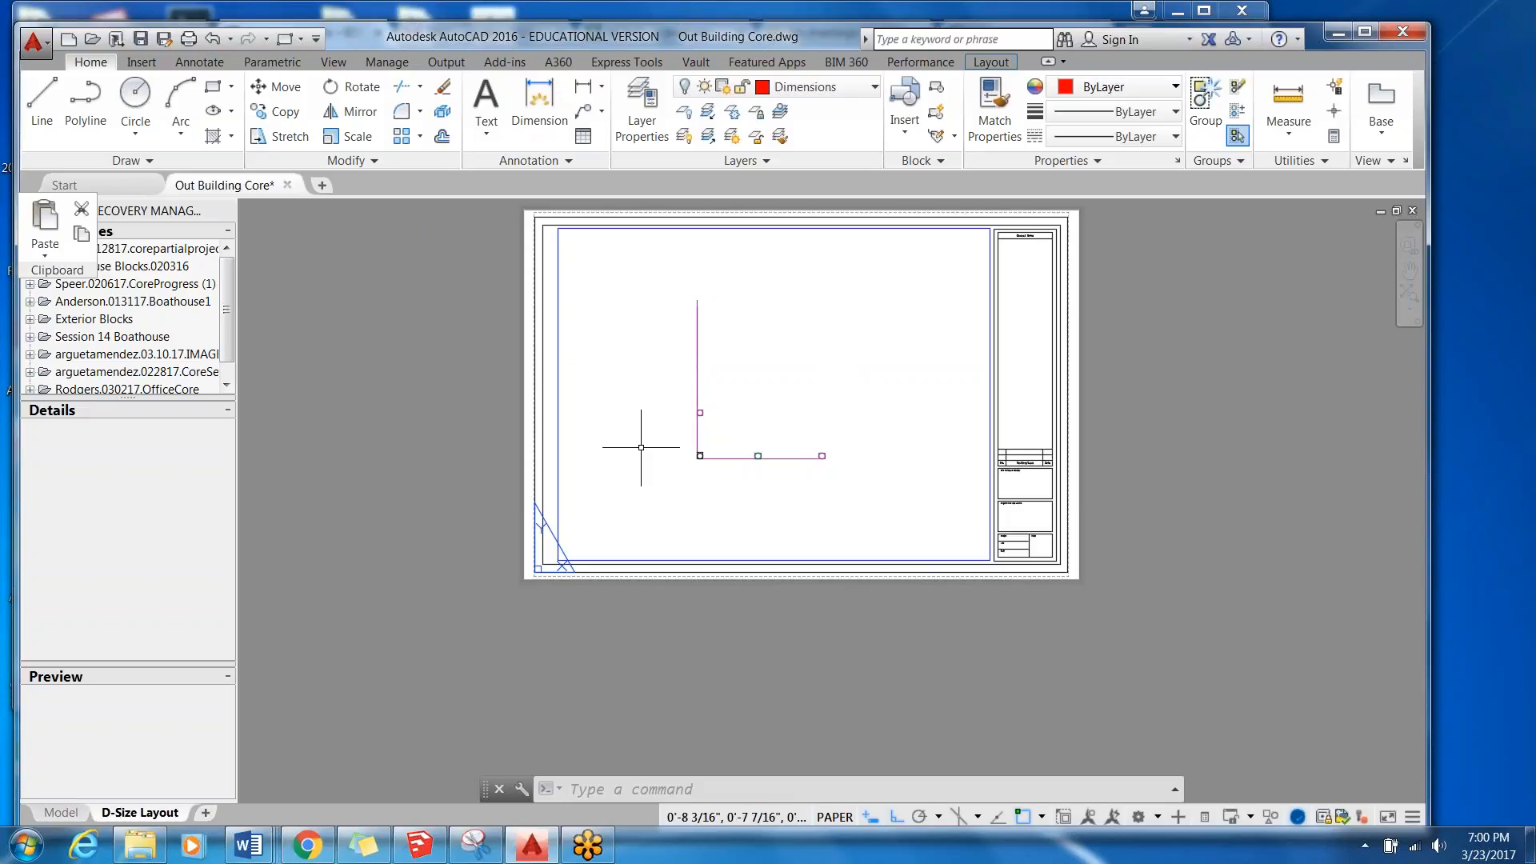
Start a new plot of the D-Size Layout with the plot style table set to monochrome.stb and Normal quality.
left_click(189, 40)
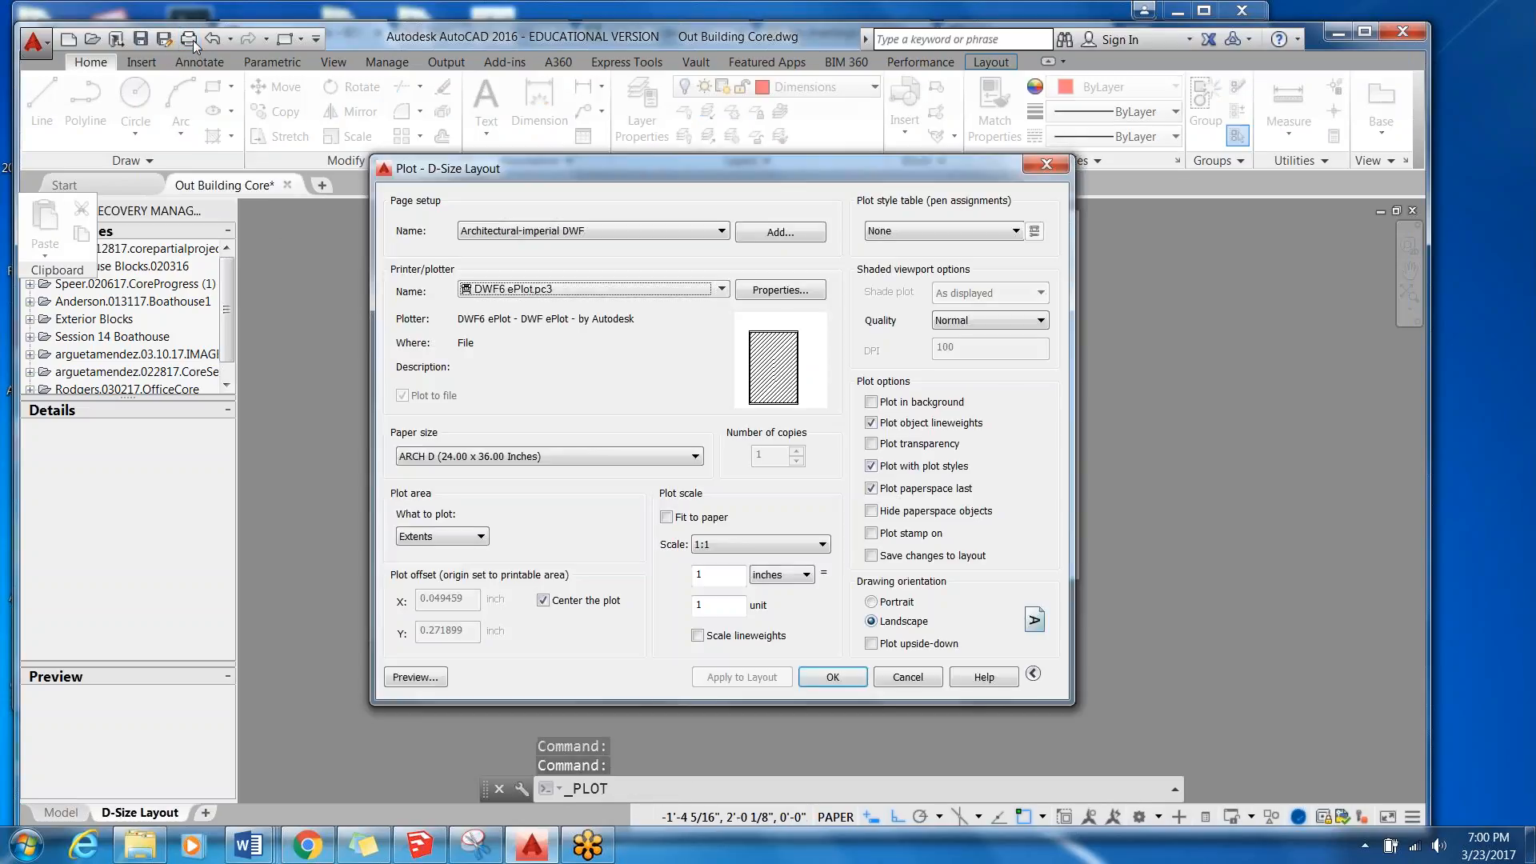
left_click(933, 230)
left_click(940, 312)
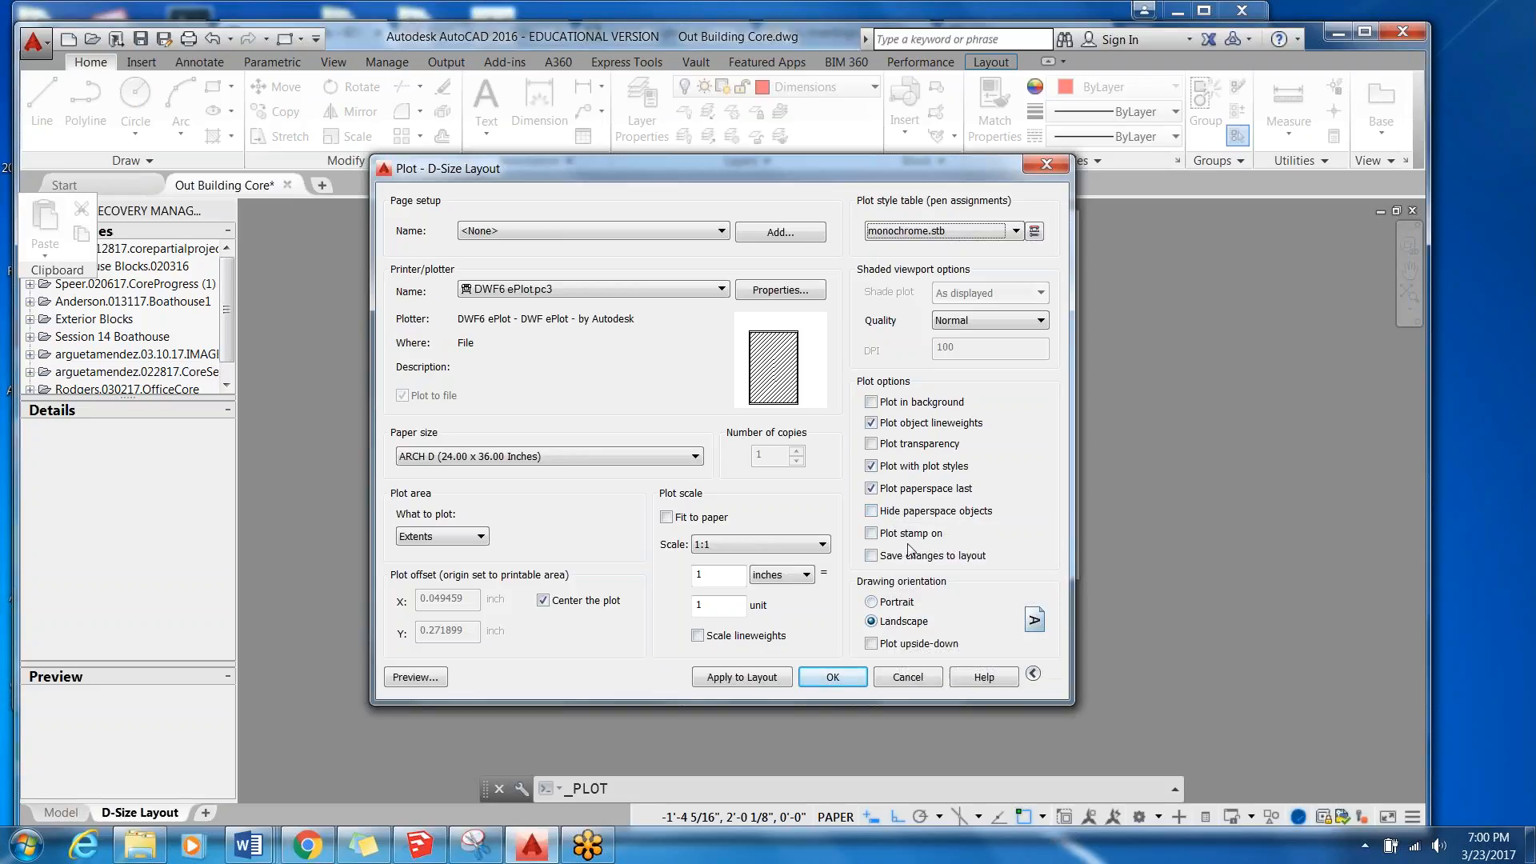
left_click(985, 324)
left_click(983, 326)
Keep the page setup at <None> and plot the layout to Out Building Core-D-Size Layout.dwf in My Documents.
left_click(659, 230)
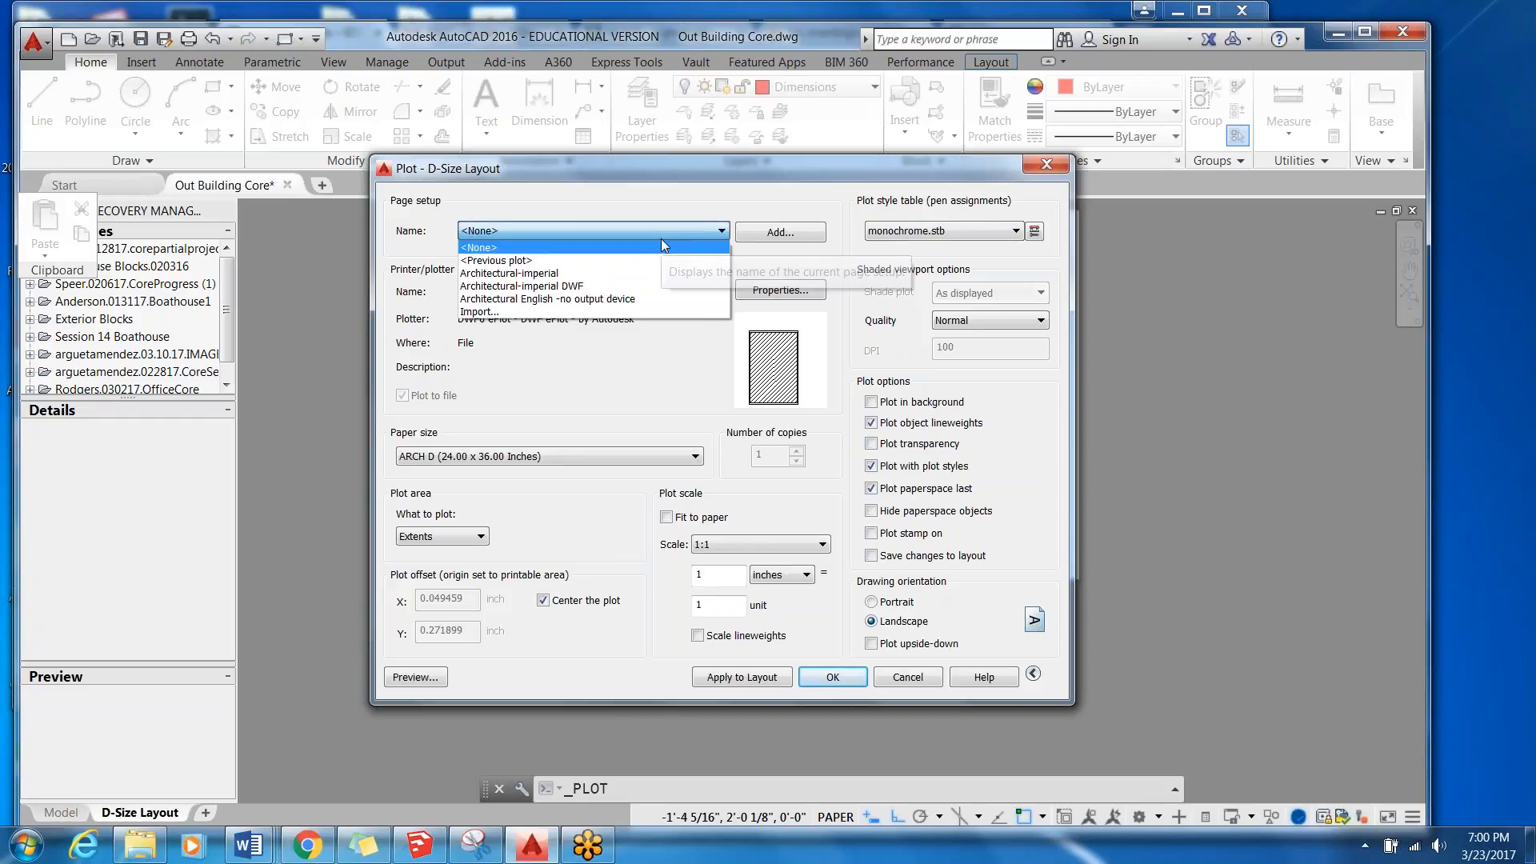
left_click(661, 239)
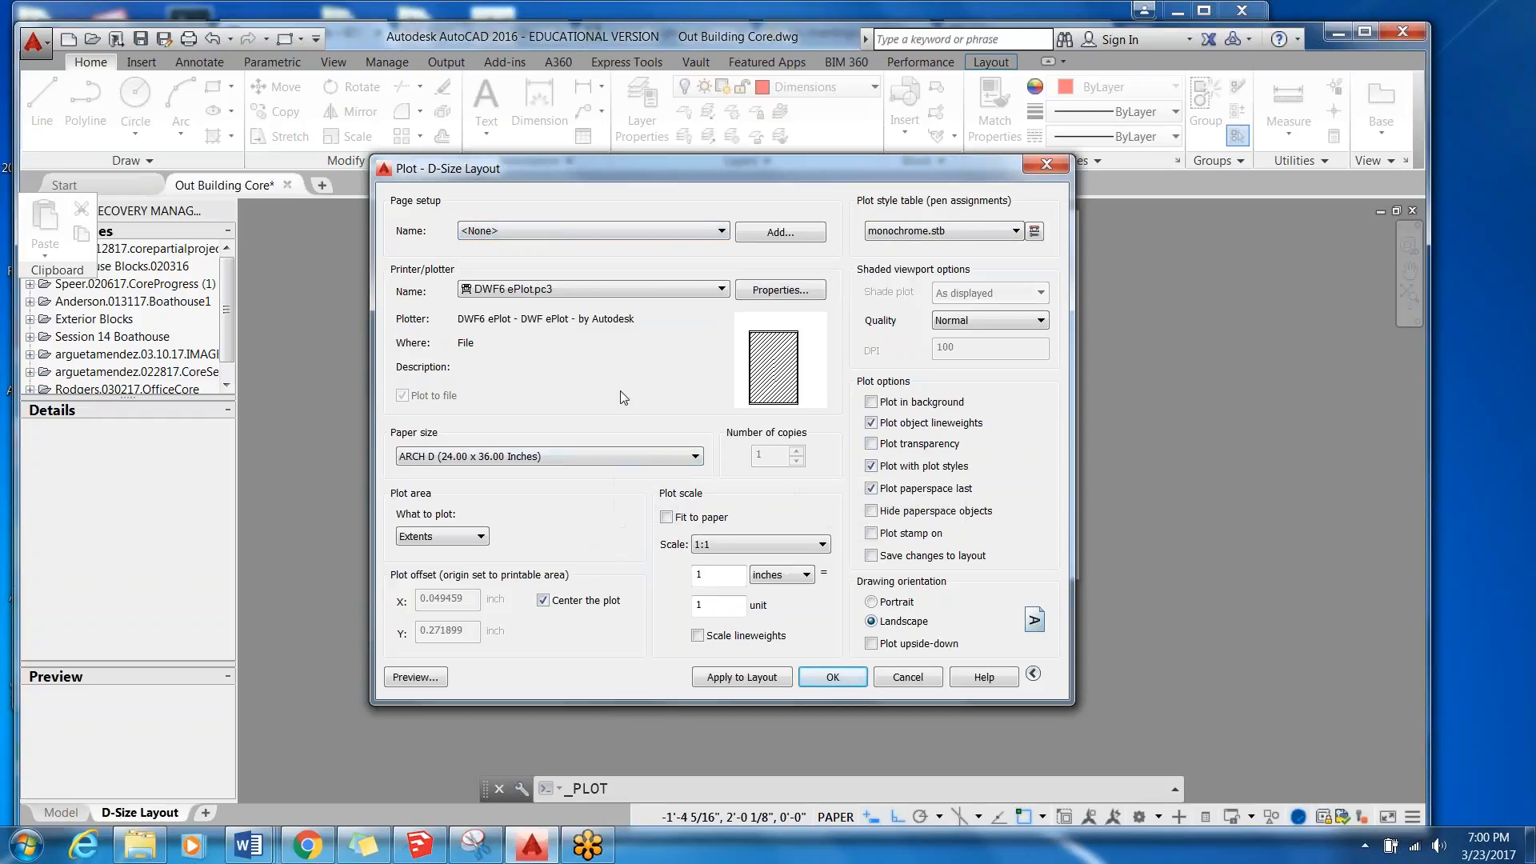
left_click(638, 231)
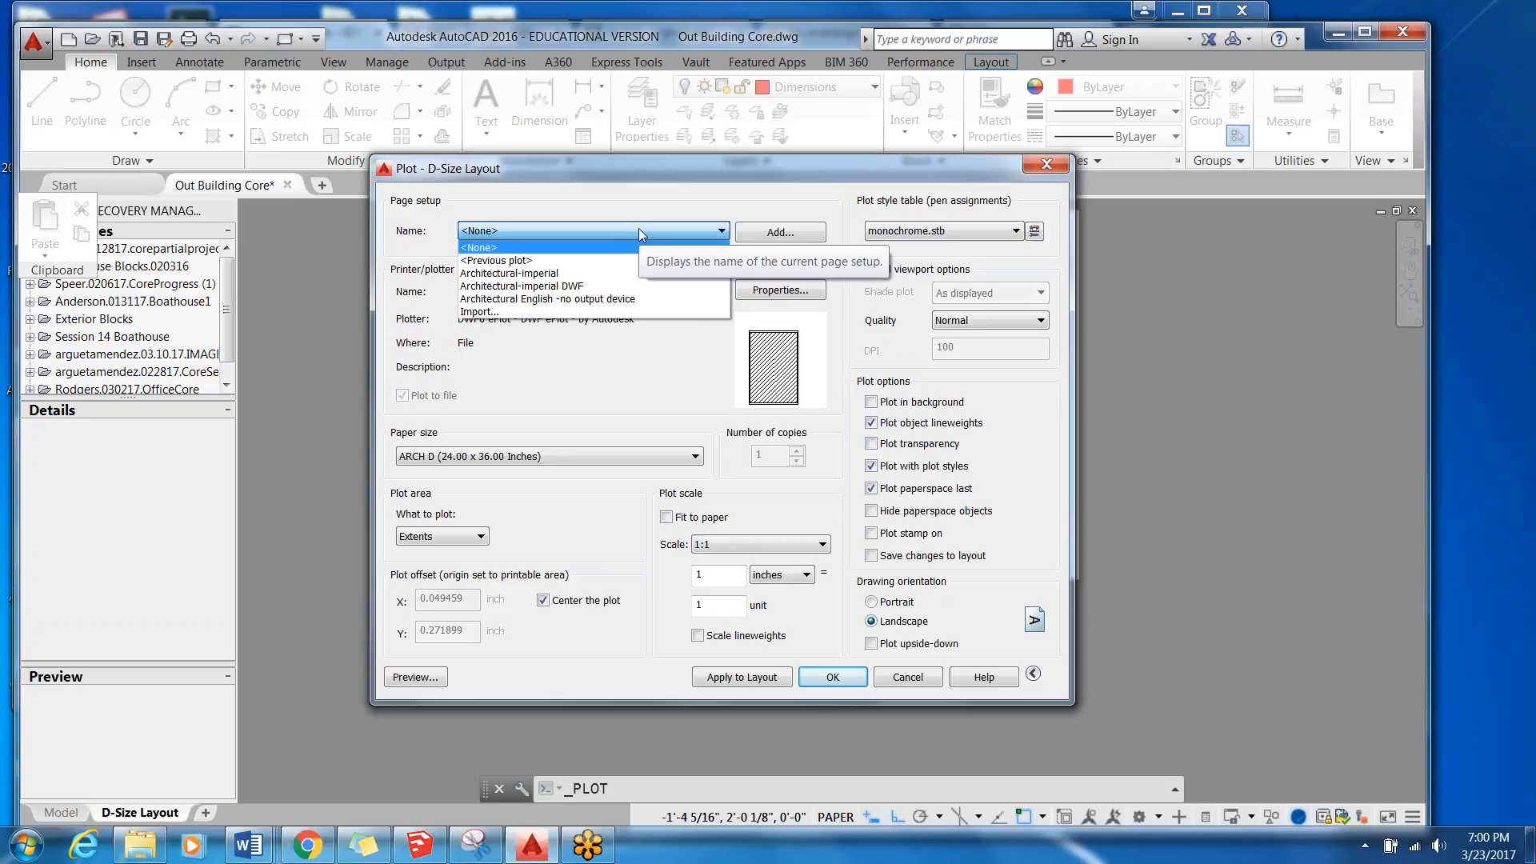
left_click(640, 231)
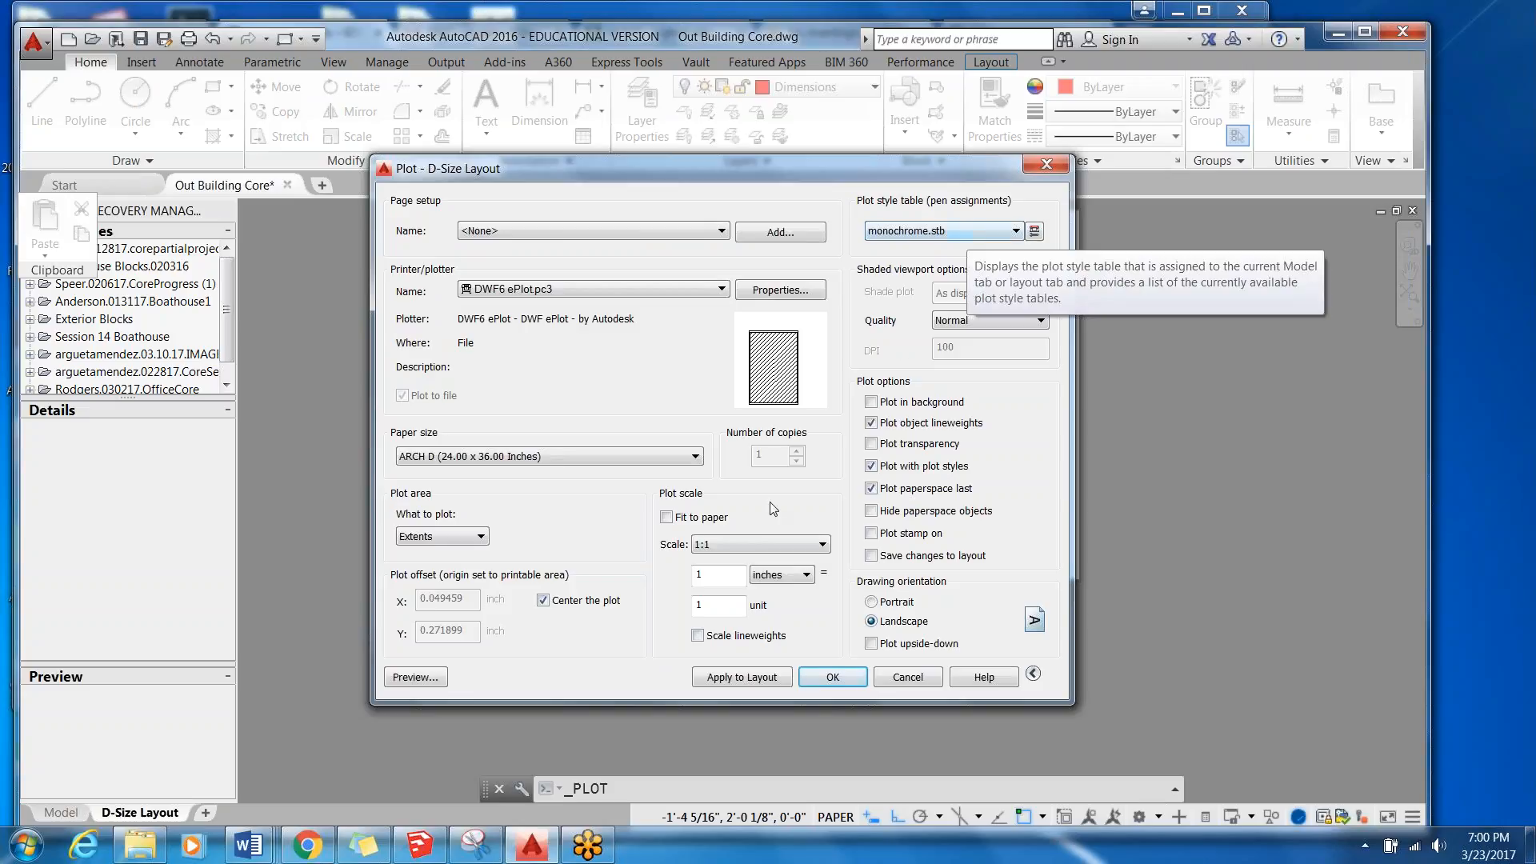
left_click(821, 676)
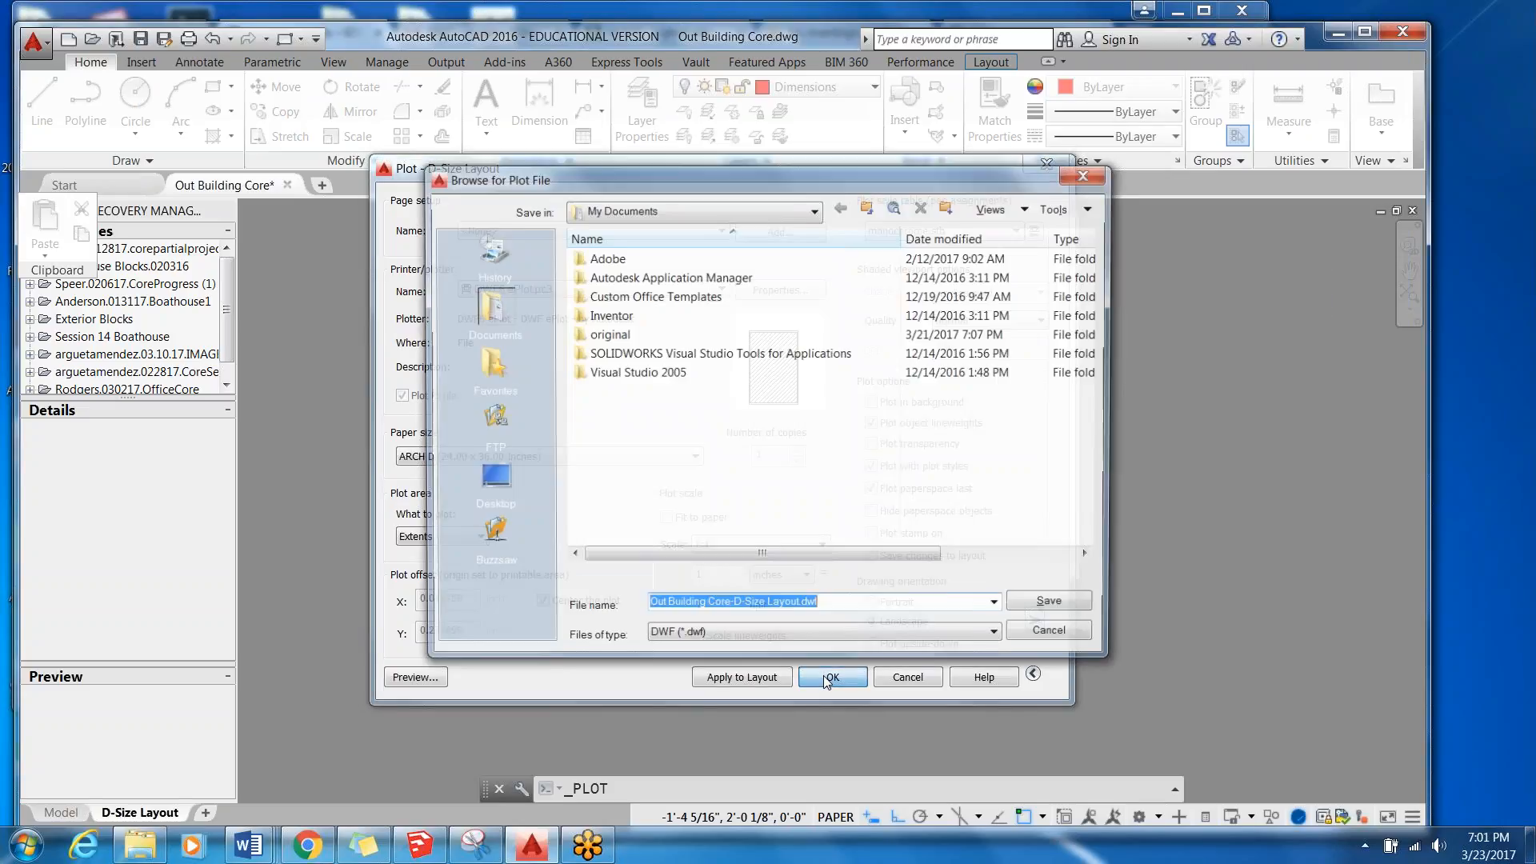
left_click(1072, 609)
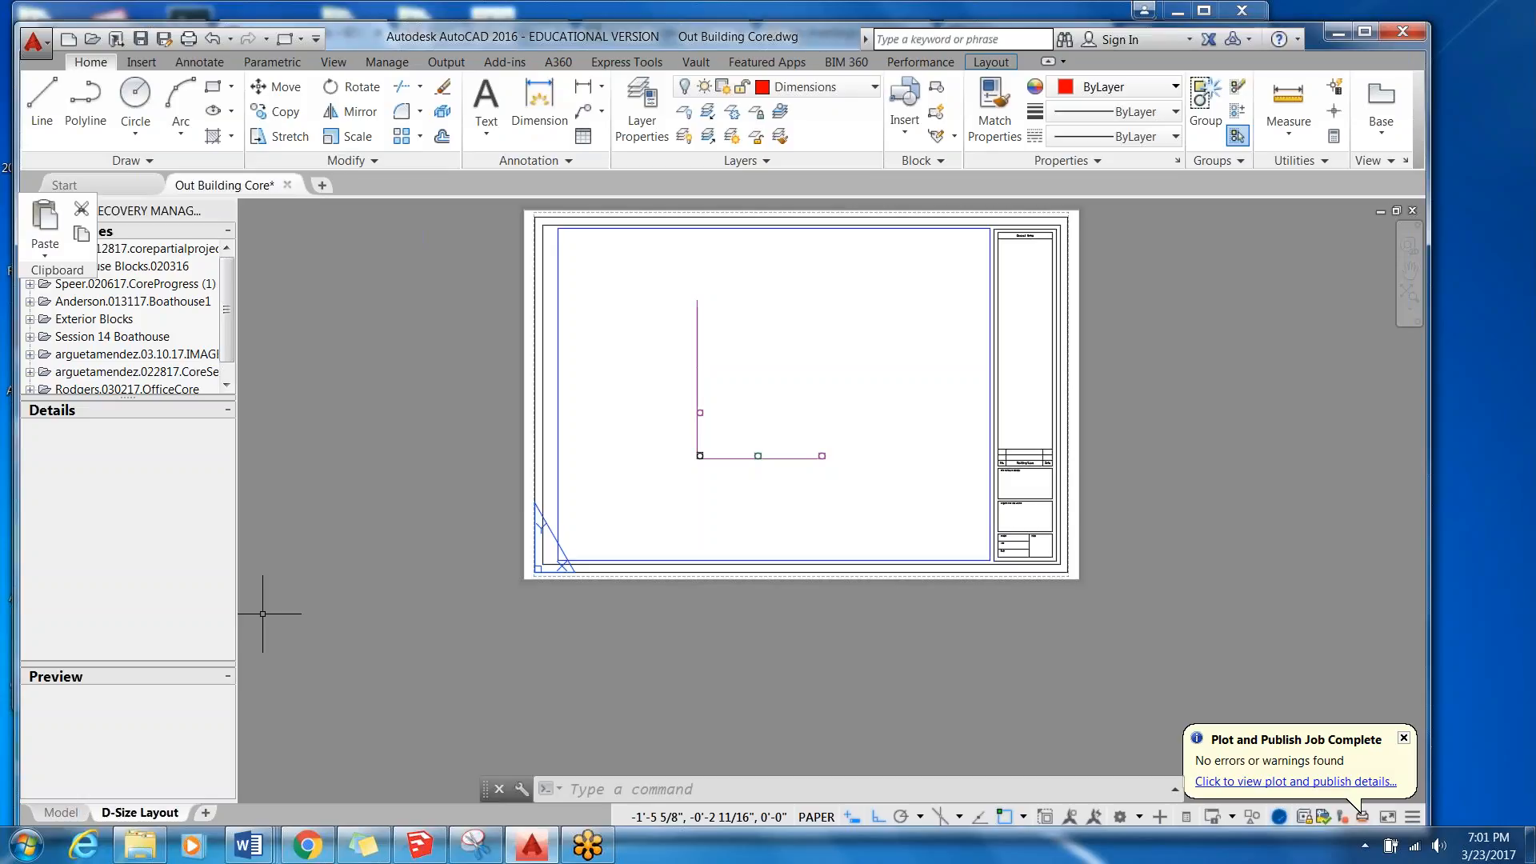
Set the D-Size Layout's plotter to Adobe PDF, preview the plot without a plot style, and close without plotting.
left_click(189, 38)
left_click(664, 290)
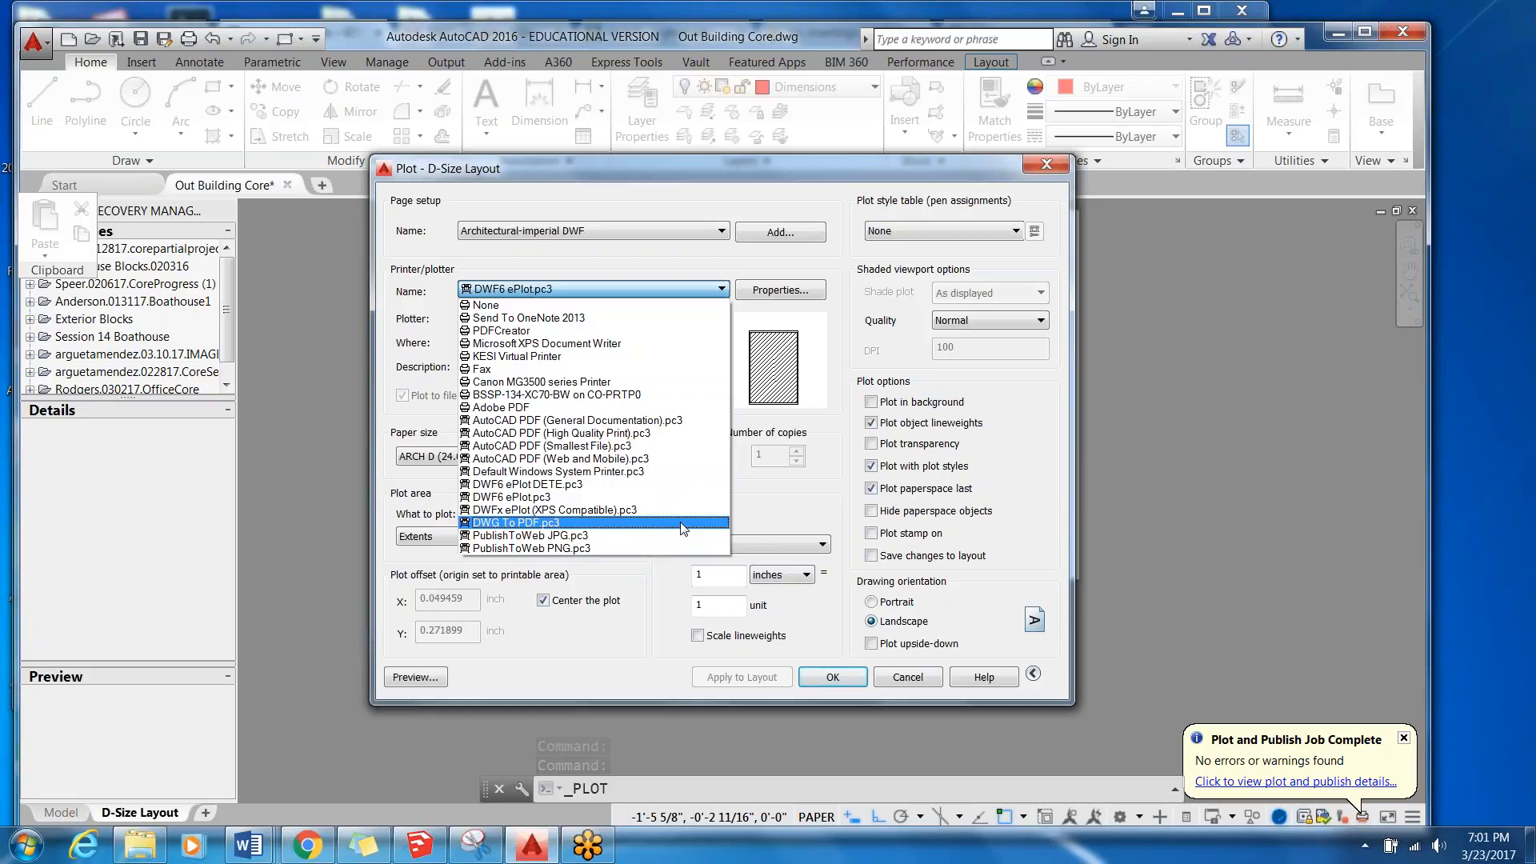
left_click(686, 407)
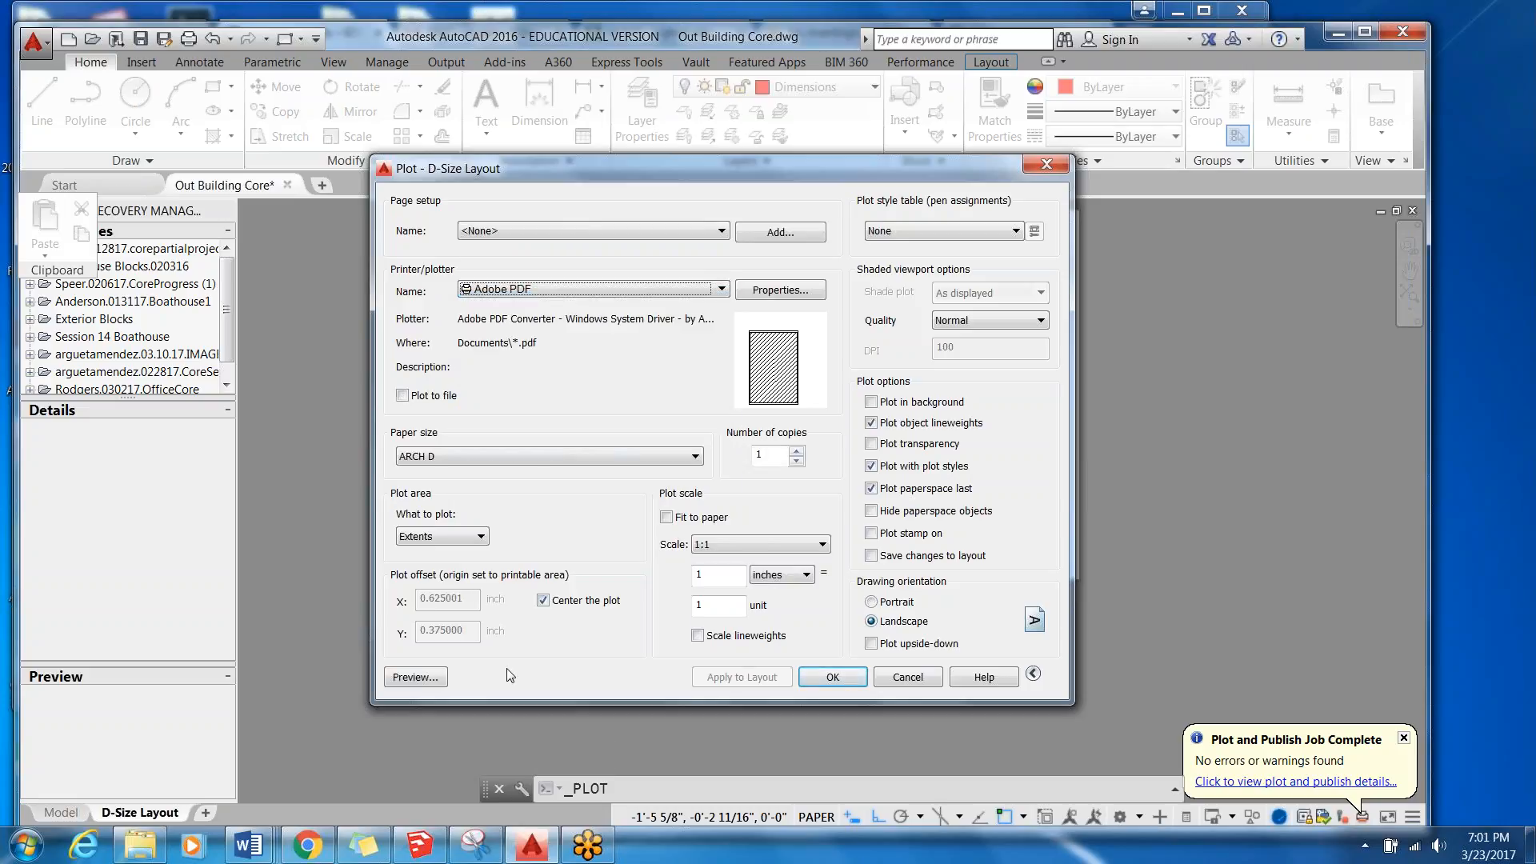
left_click(431, 677)
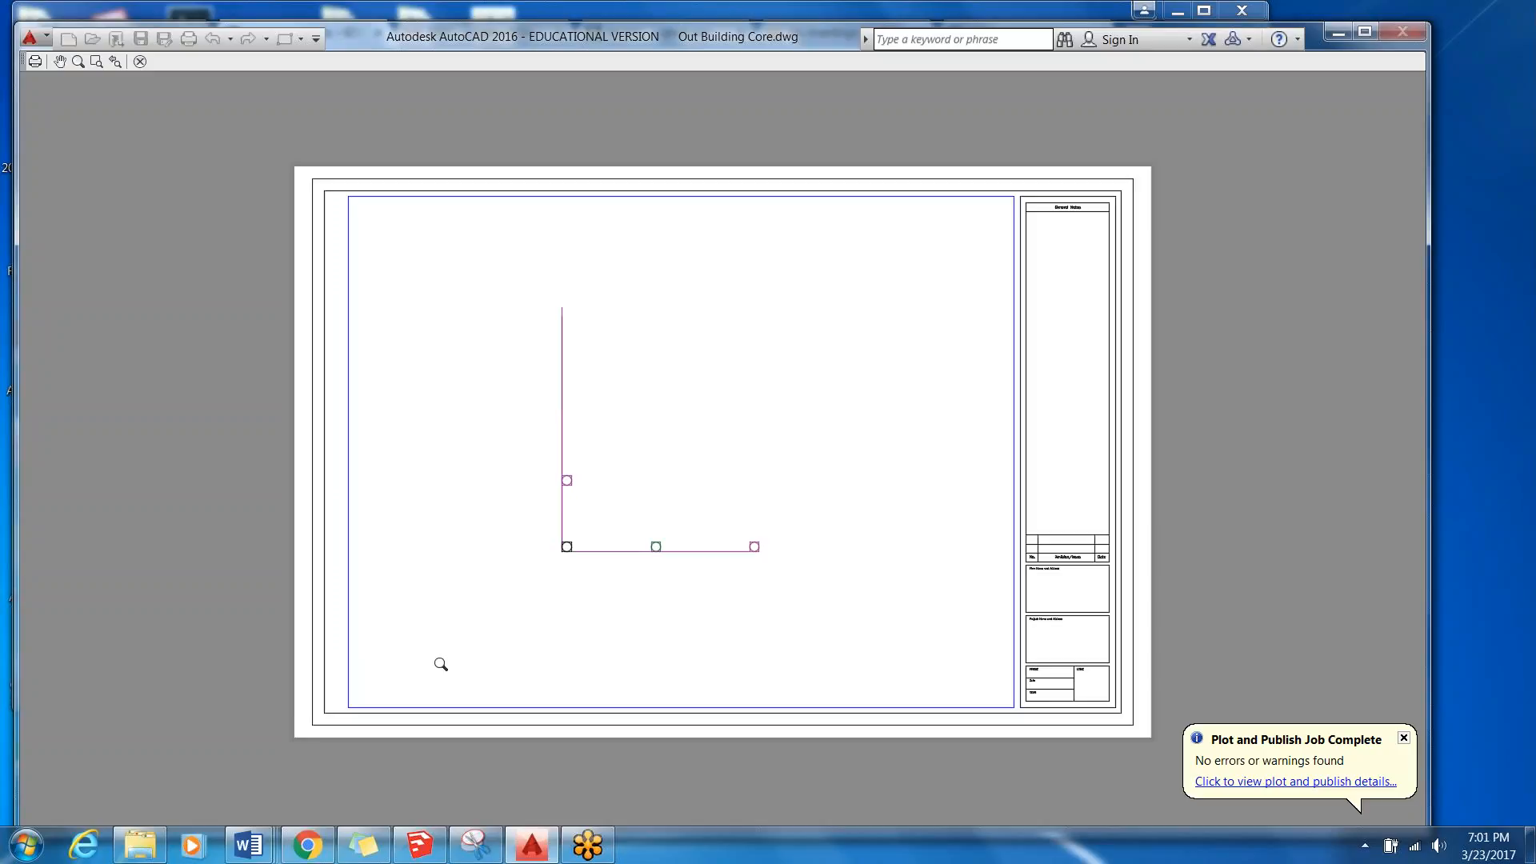
key("Escape")
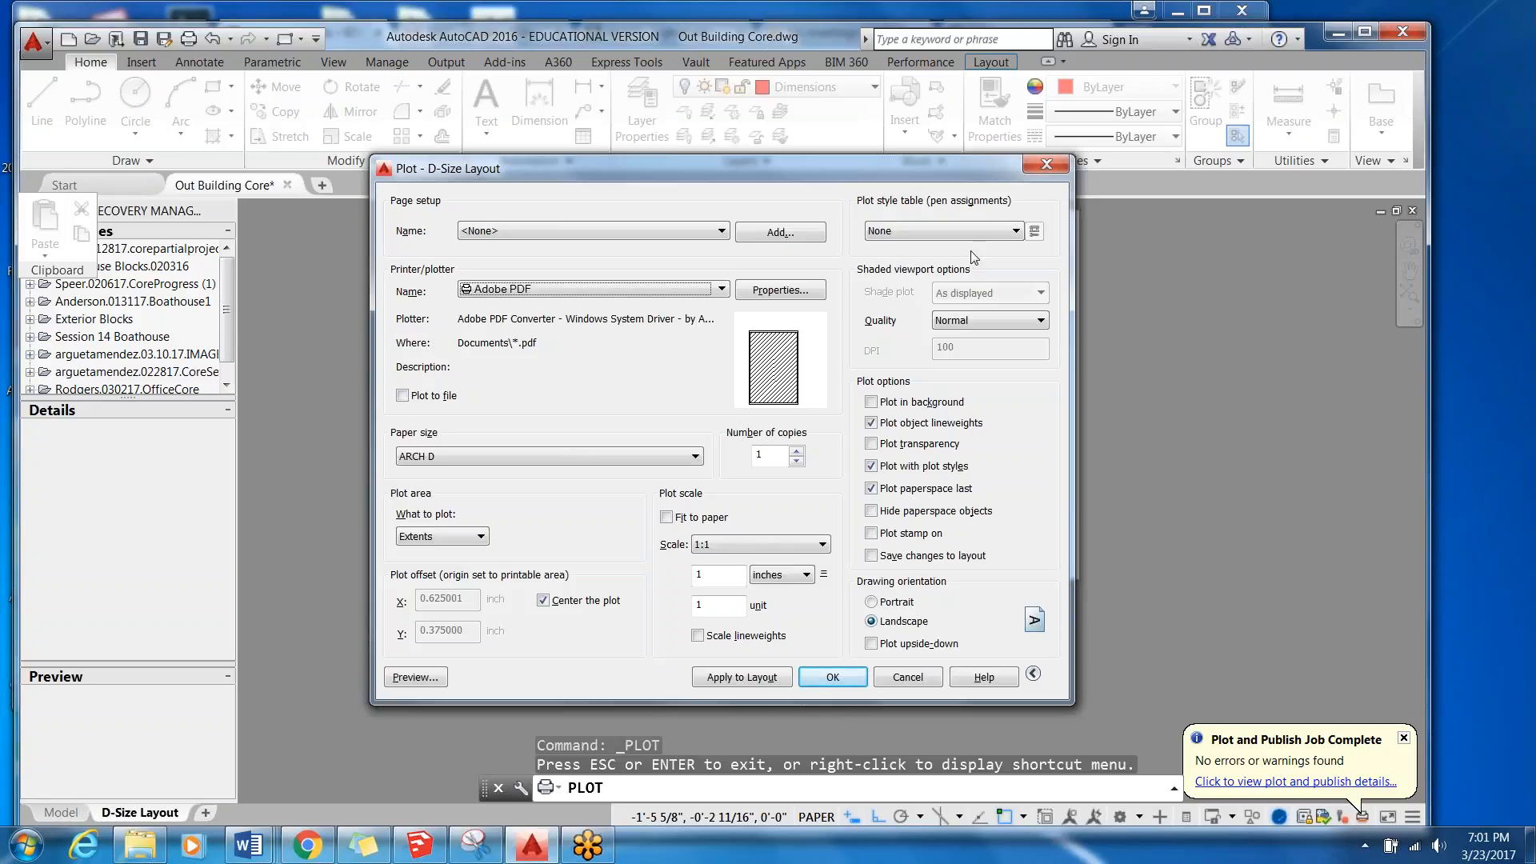
left_click(1055, 165)
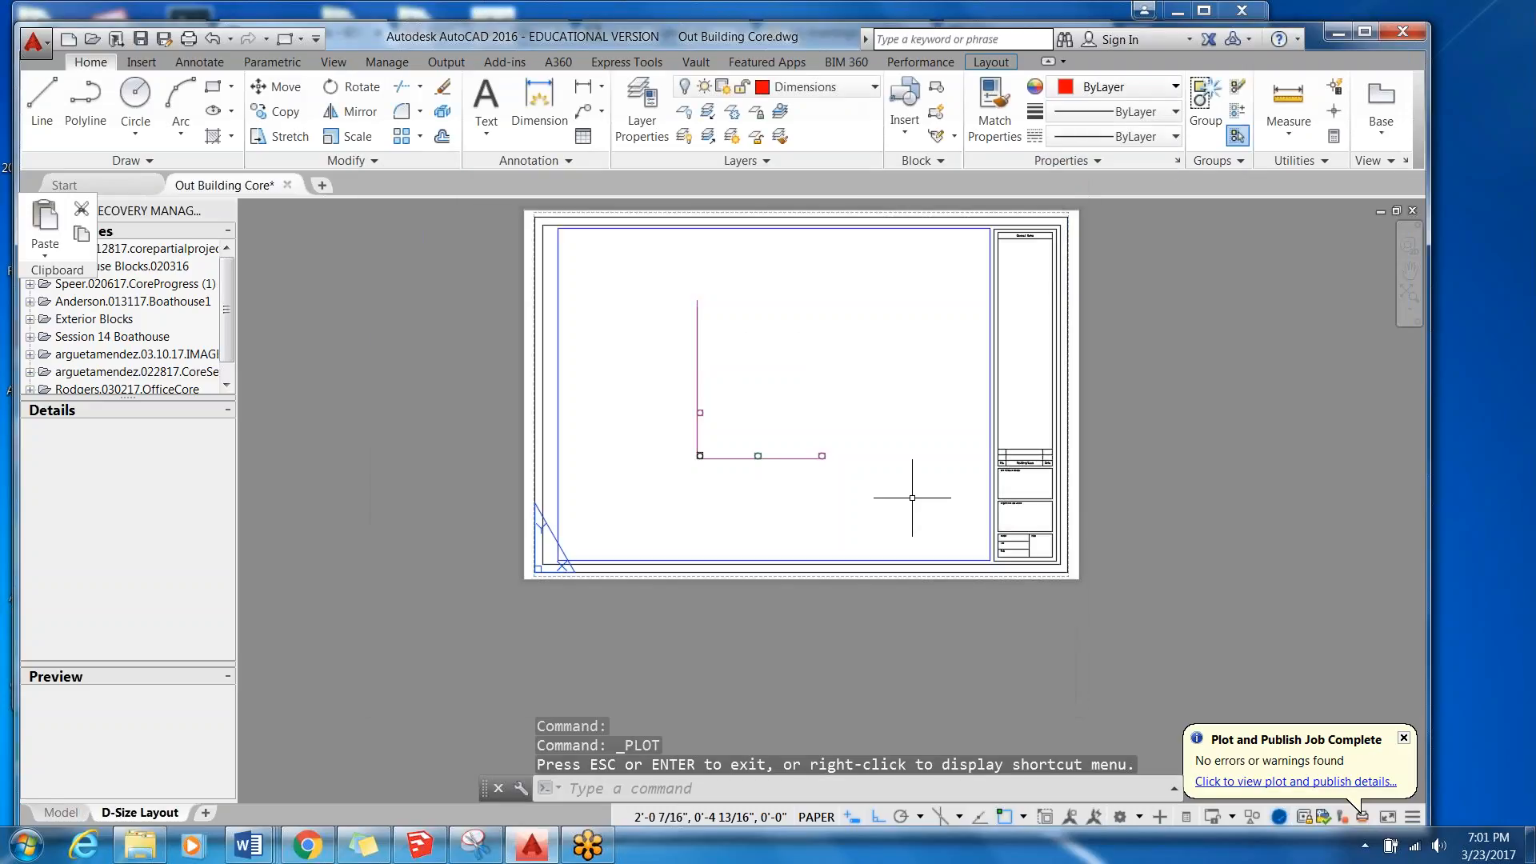
left_click(33, 41)
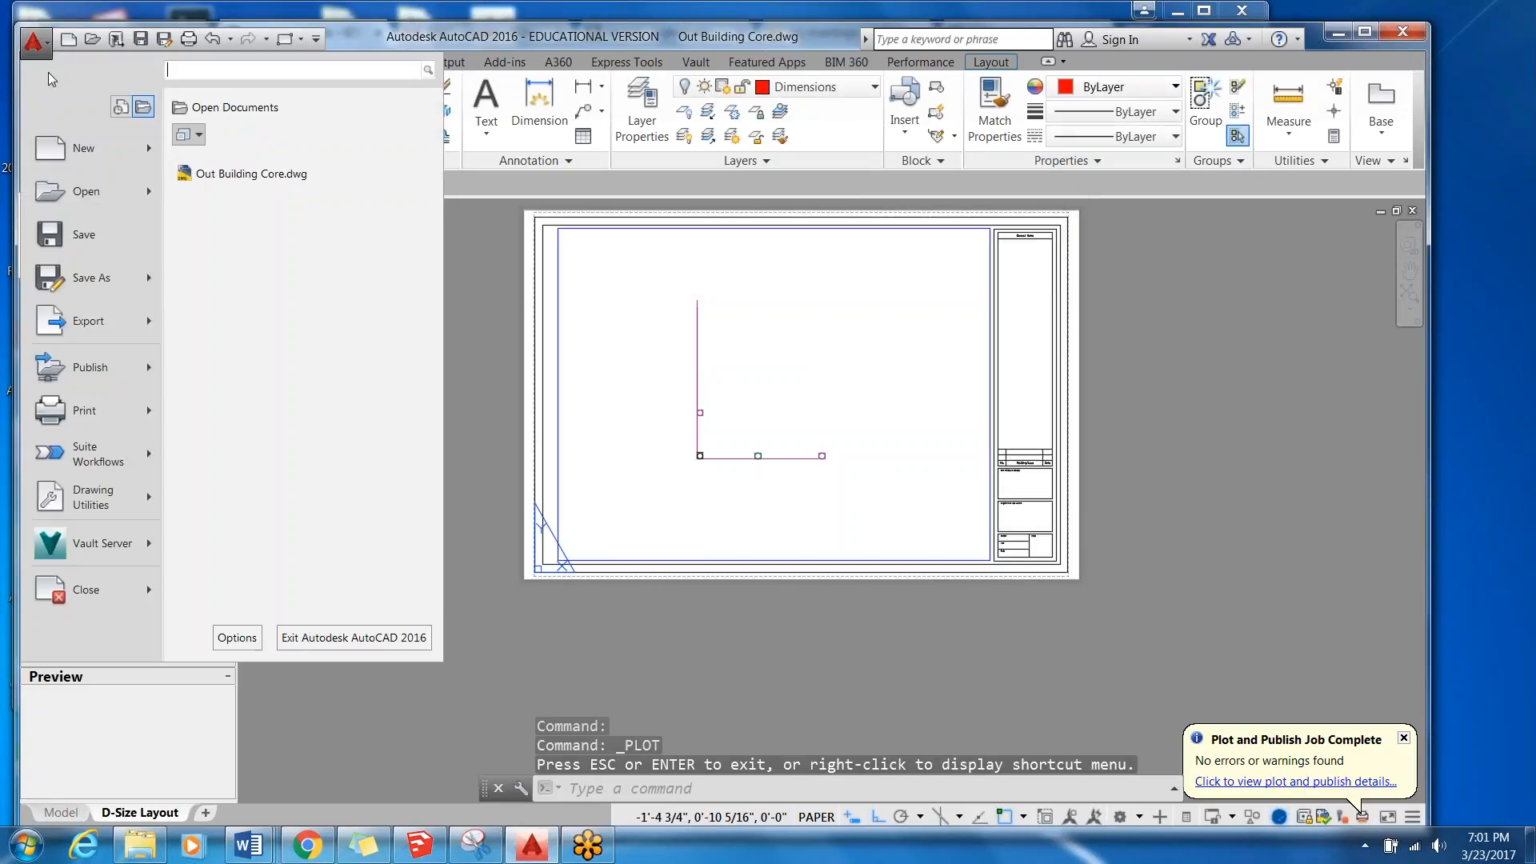
left_click(86, 191)
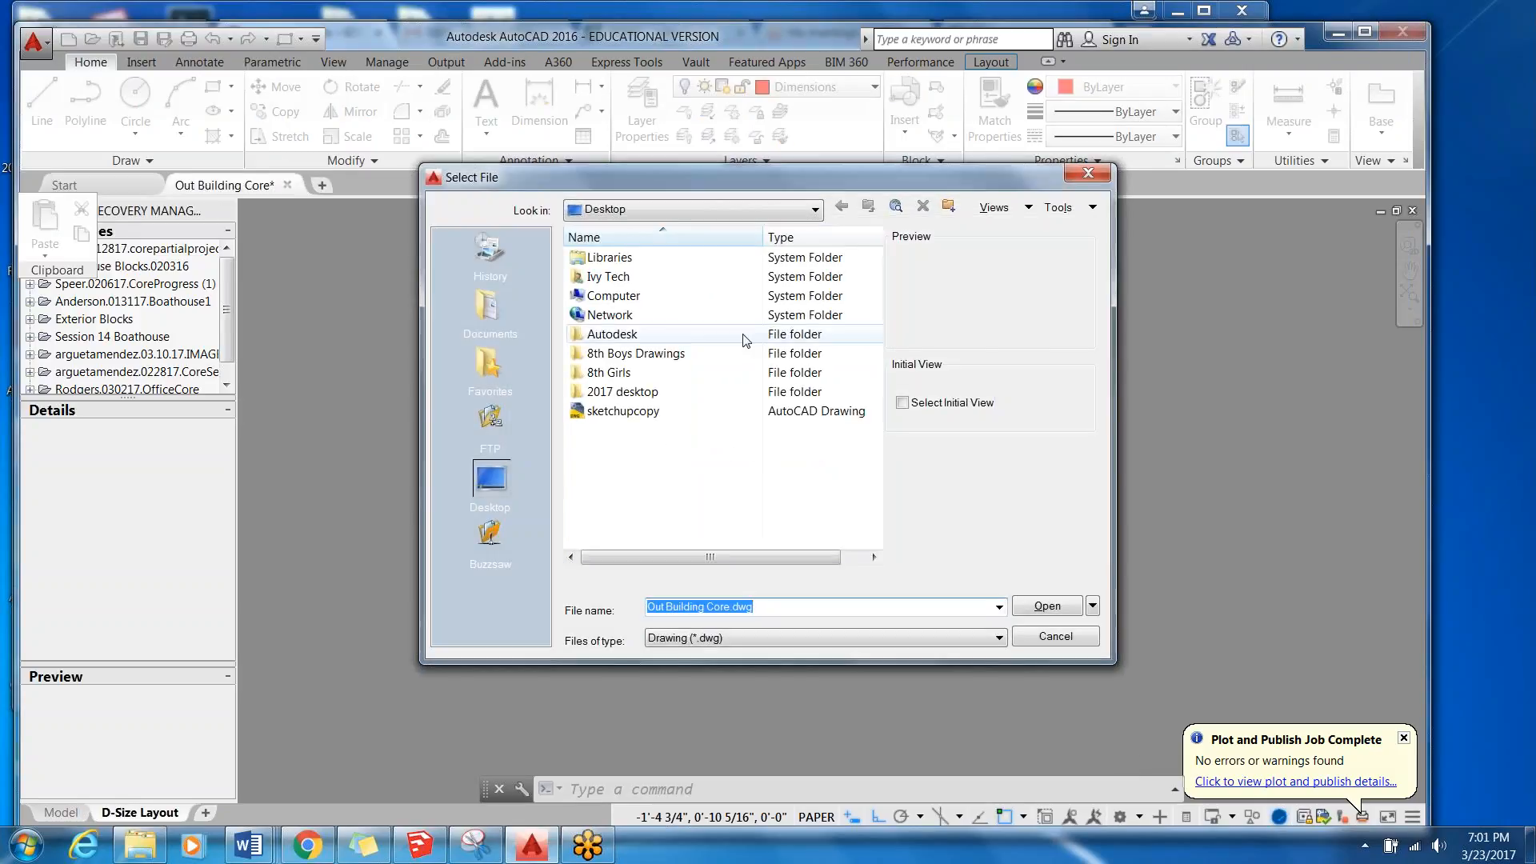
left_click(748, 211)
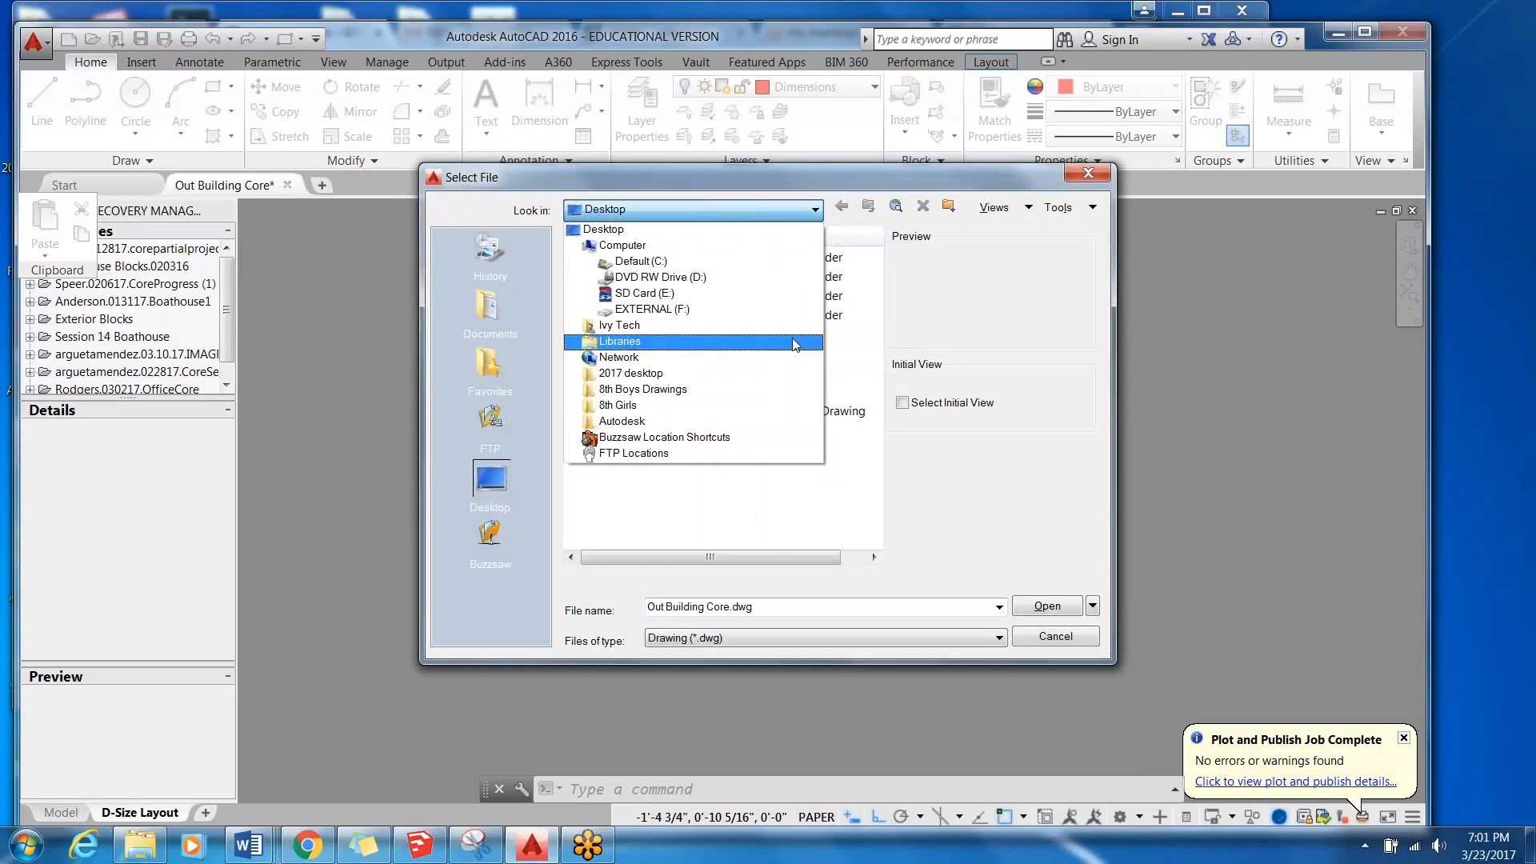
left_click(703, 245)
left_click(723, 215)
left_click(721, 252)
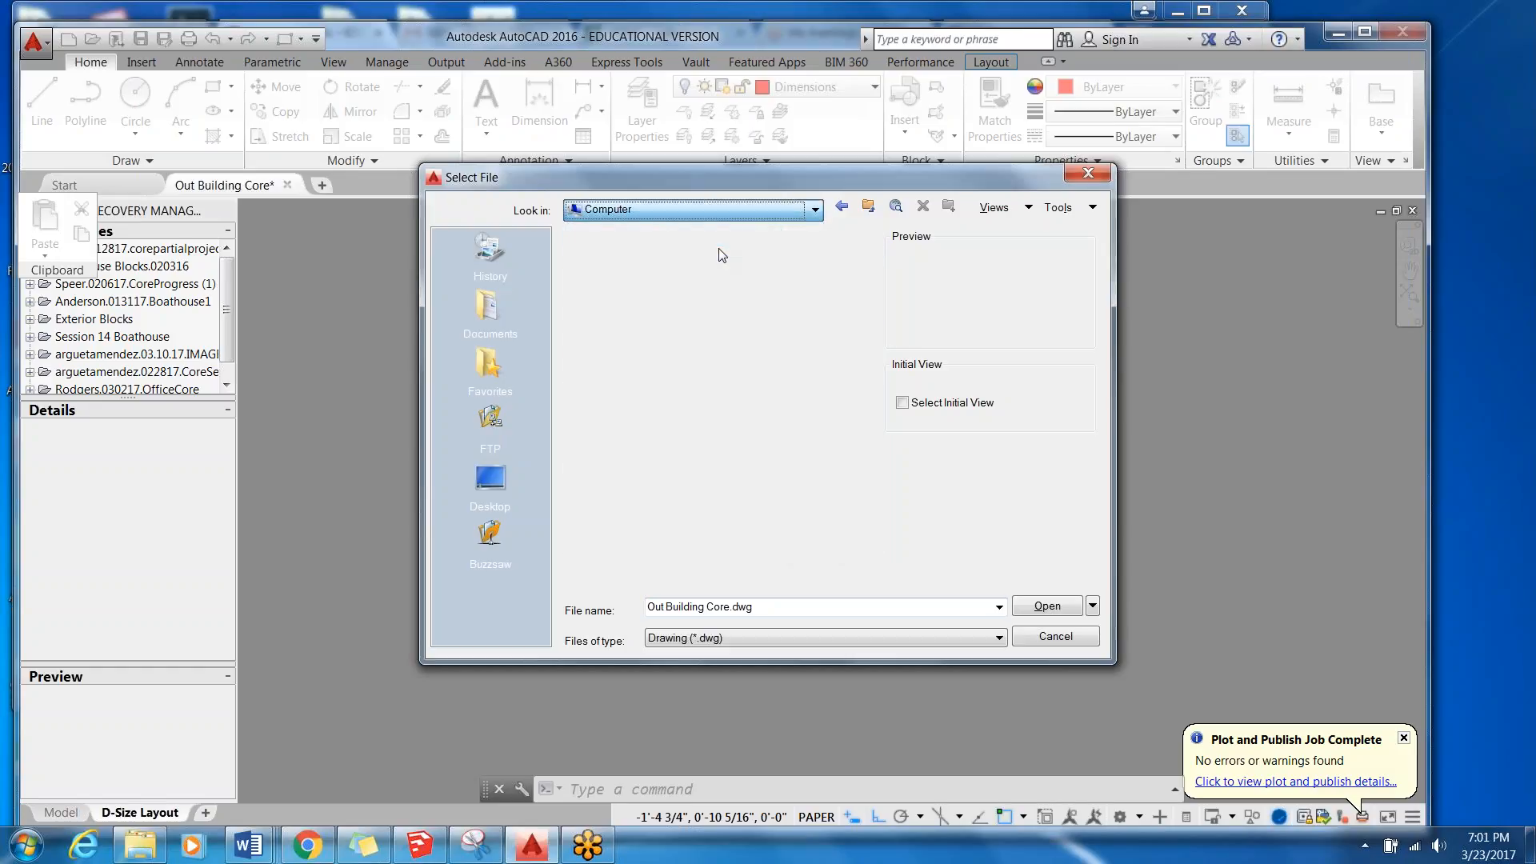
left_click(499, 324)
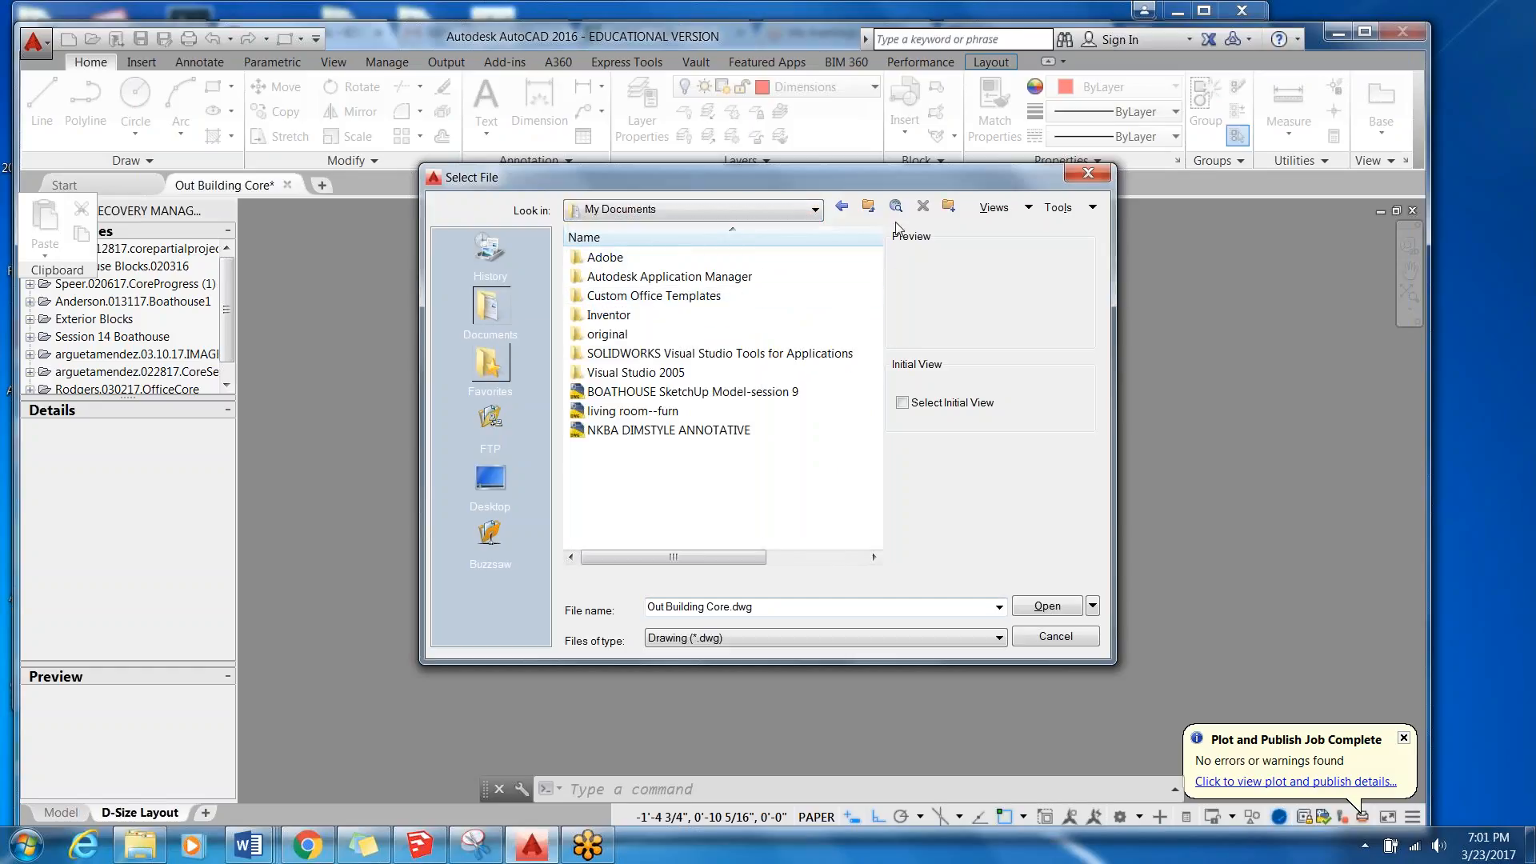
left_click(816, 210)
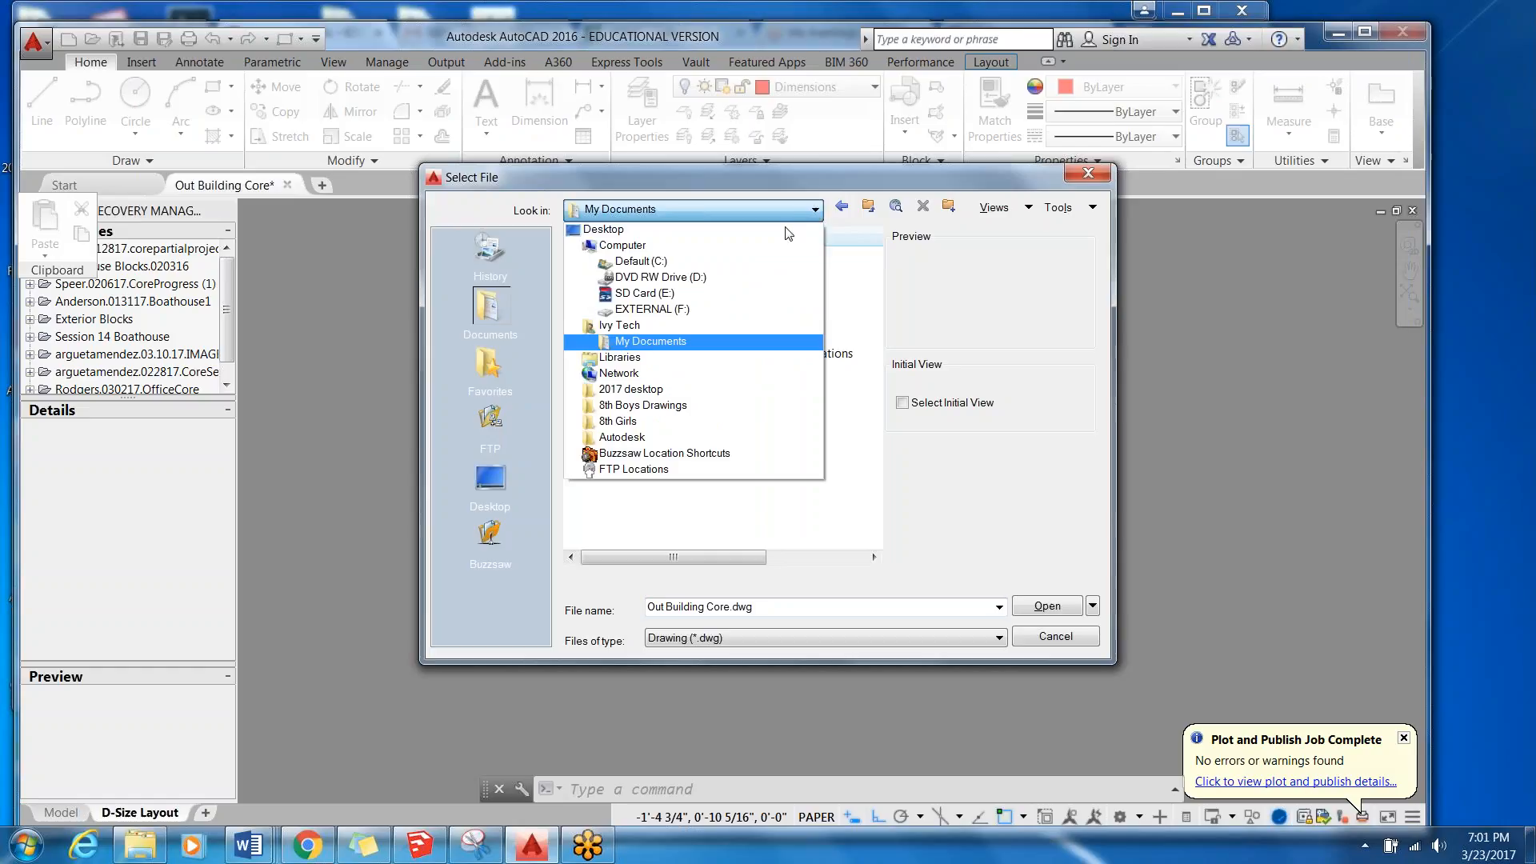
left_click(1080, 176)
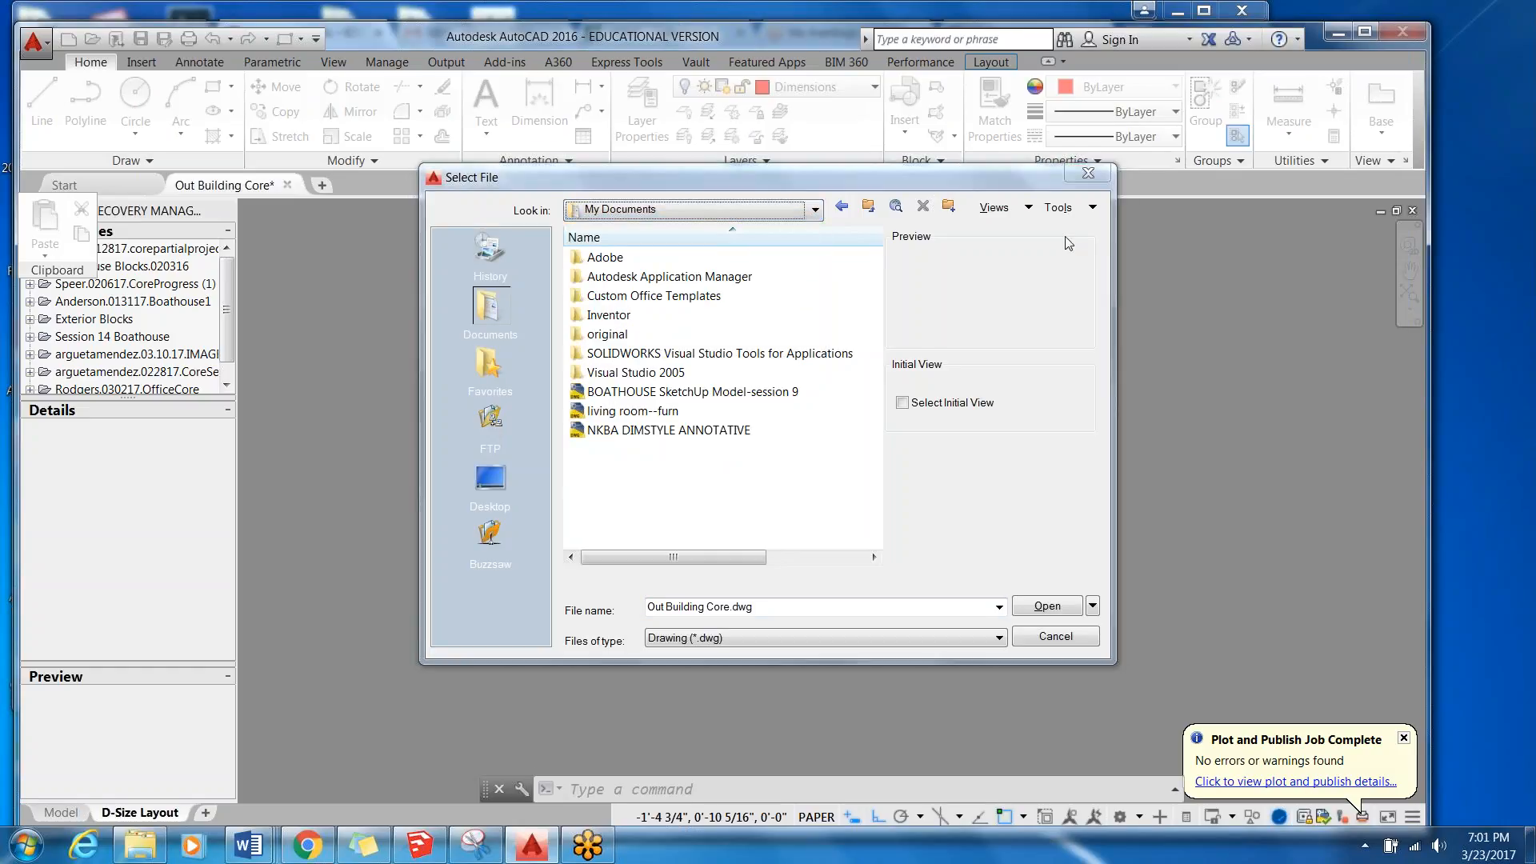
left_click(1102, 171)
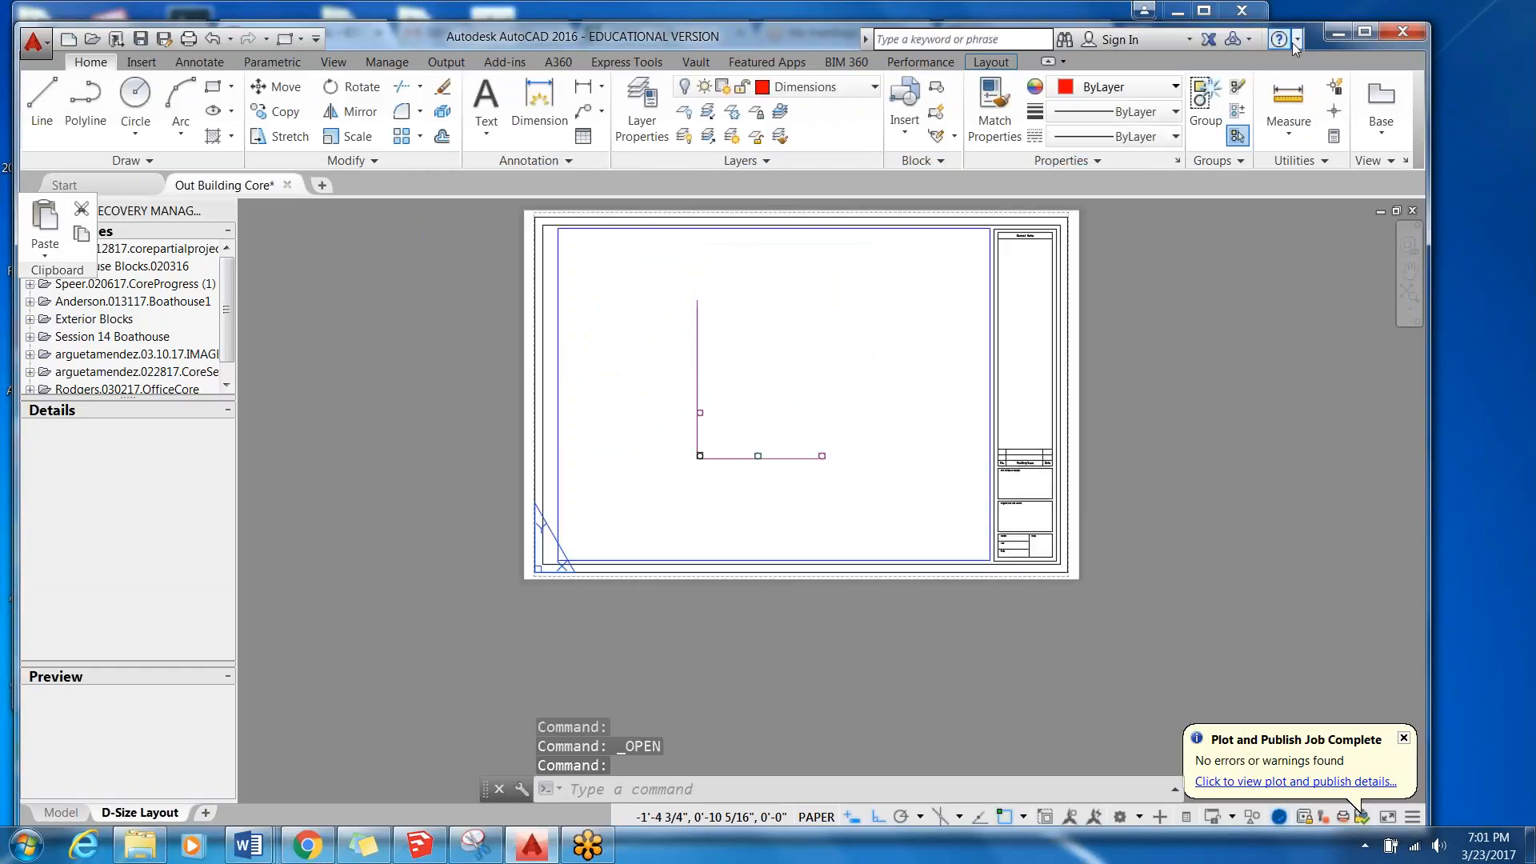
Minimize AutoCAD and show the course announcements page with the printing reminders in Chrome.
left_click(1345, 31)
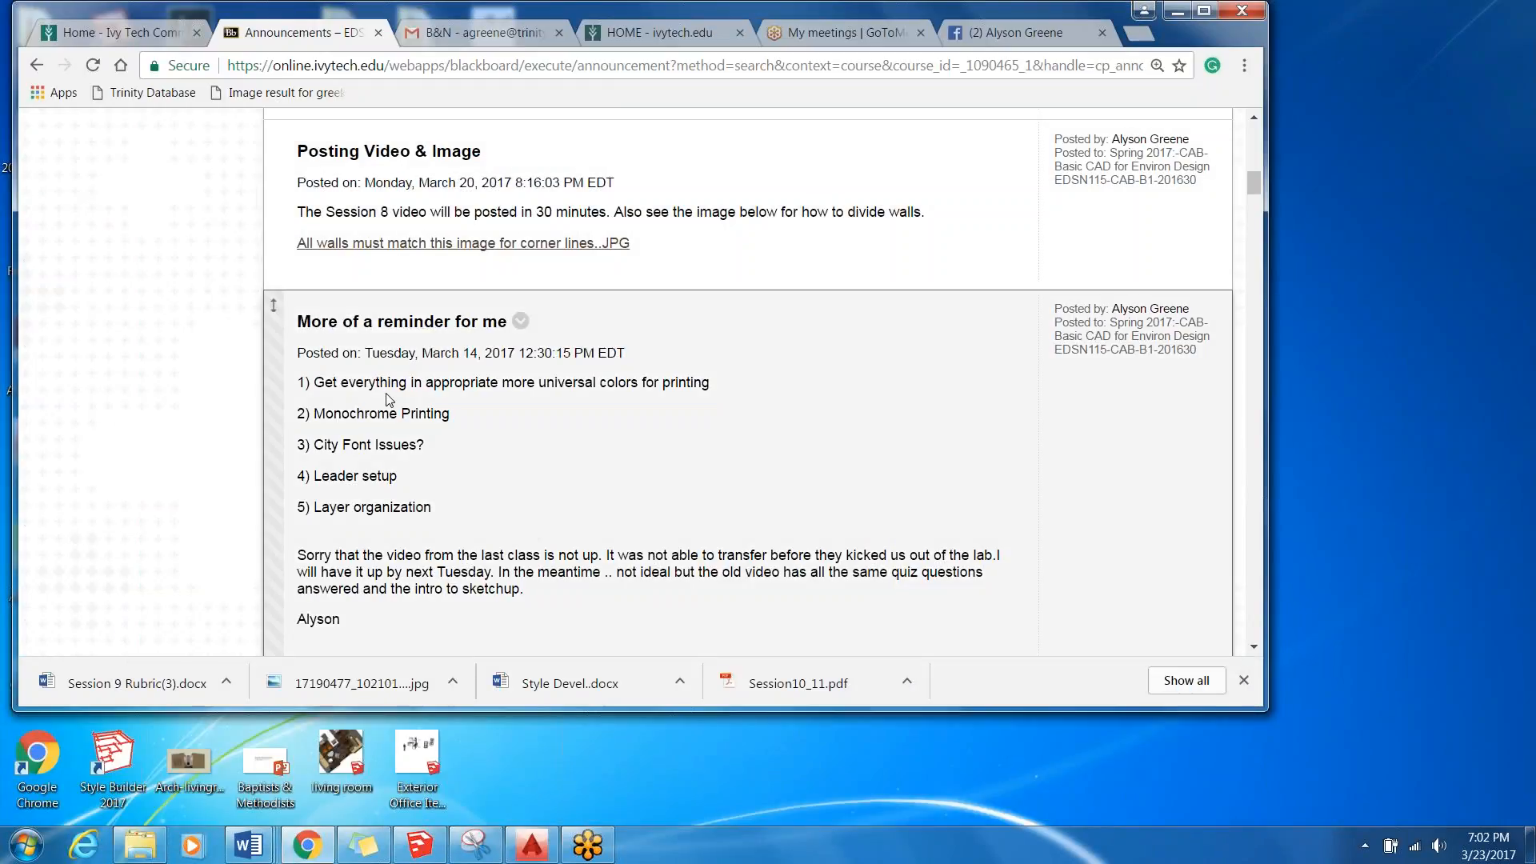
left_click(1177, 10)
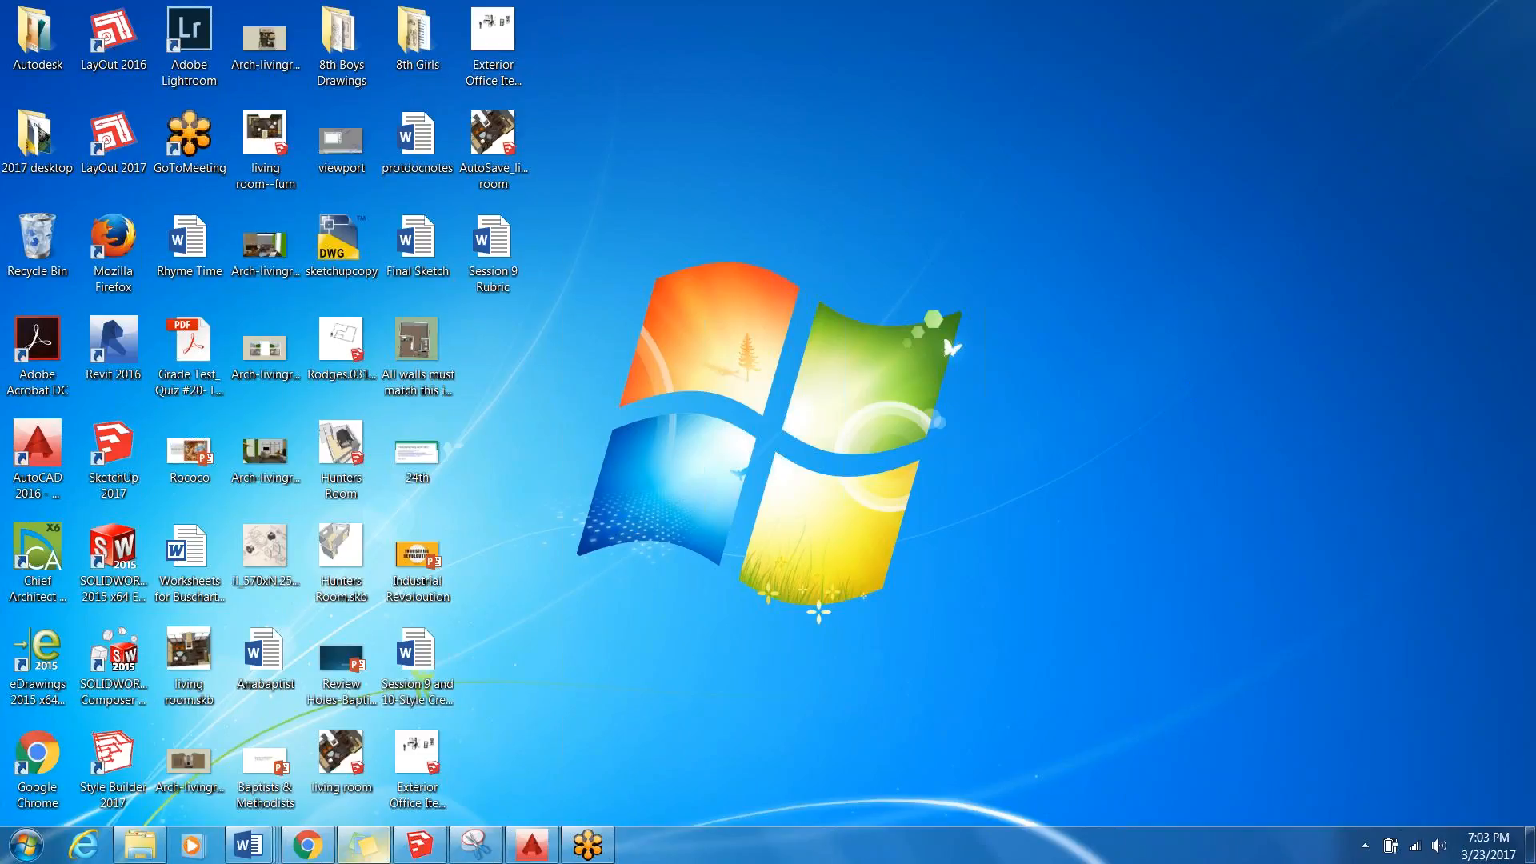
left_click(320, 846)
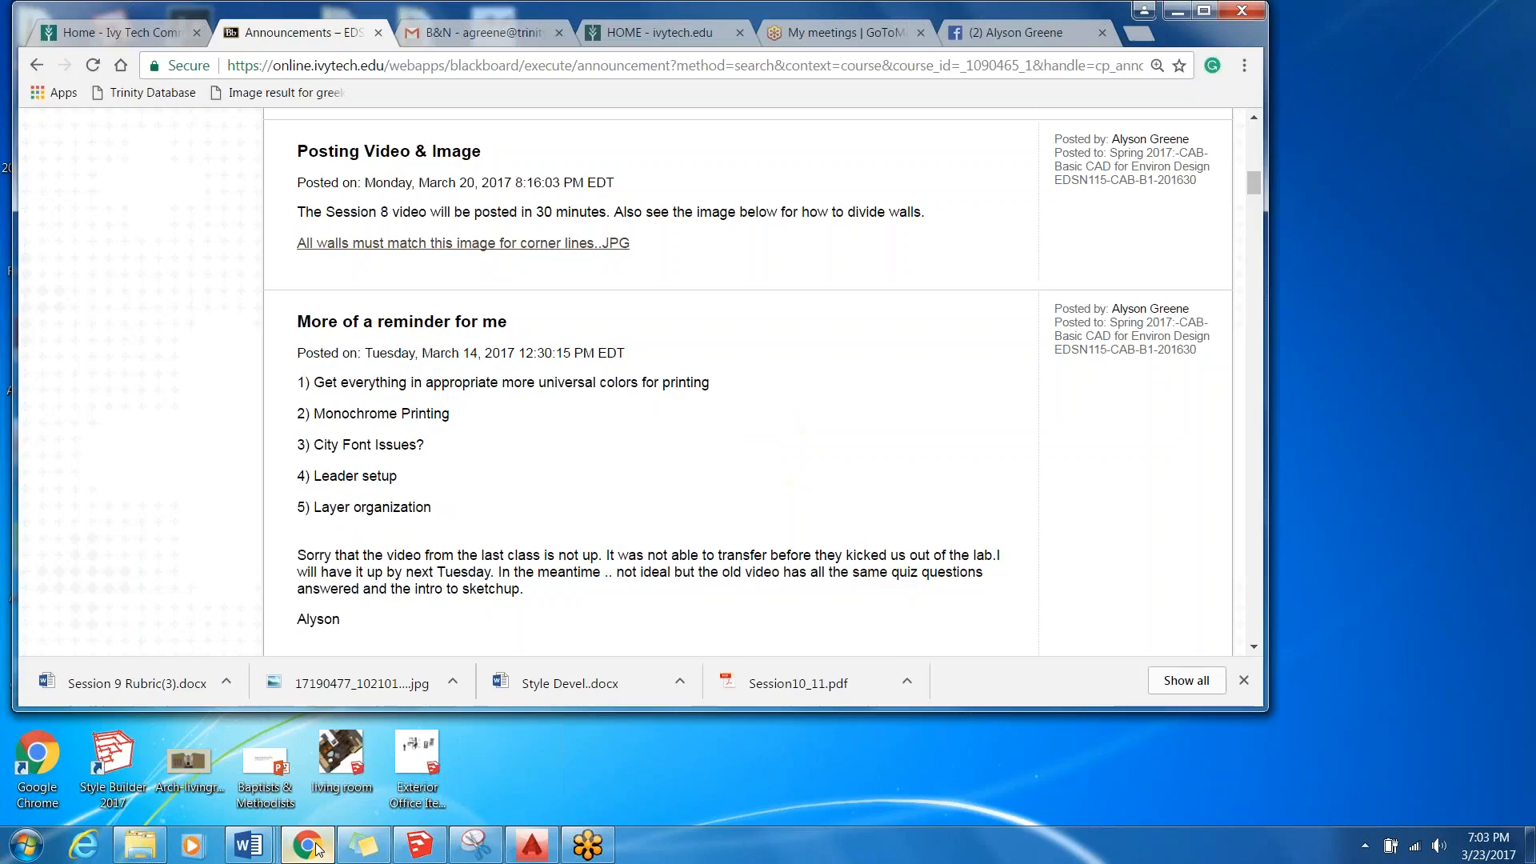